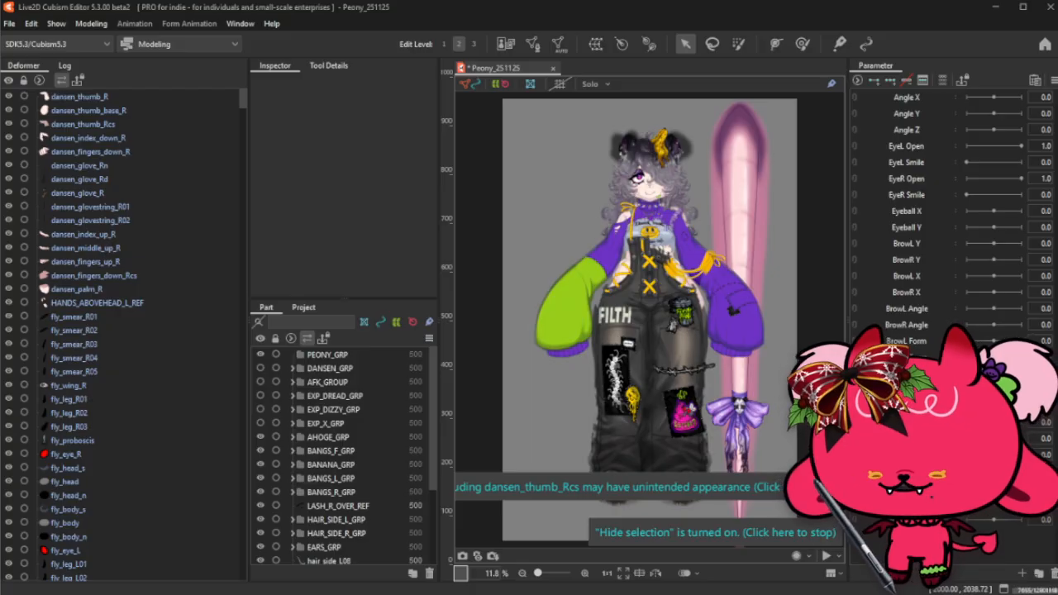
- Open the details of the blend mode appearance warning and close the notice after reading it
{"action": "left_click", "coordinate": [642, 492]}
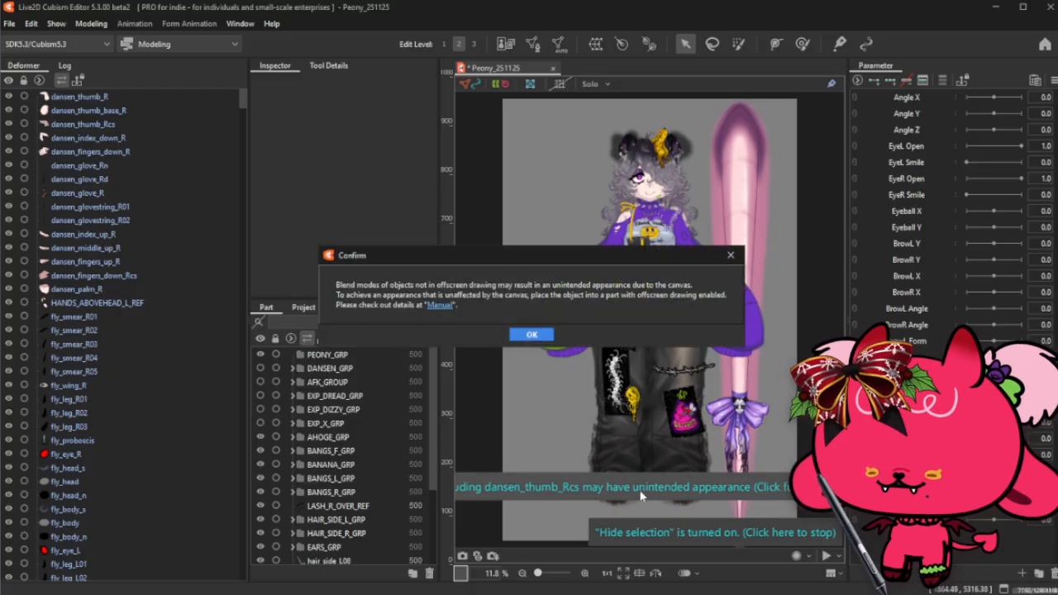
{"action": "left_click", "coordinate": [542, 337]}
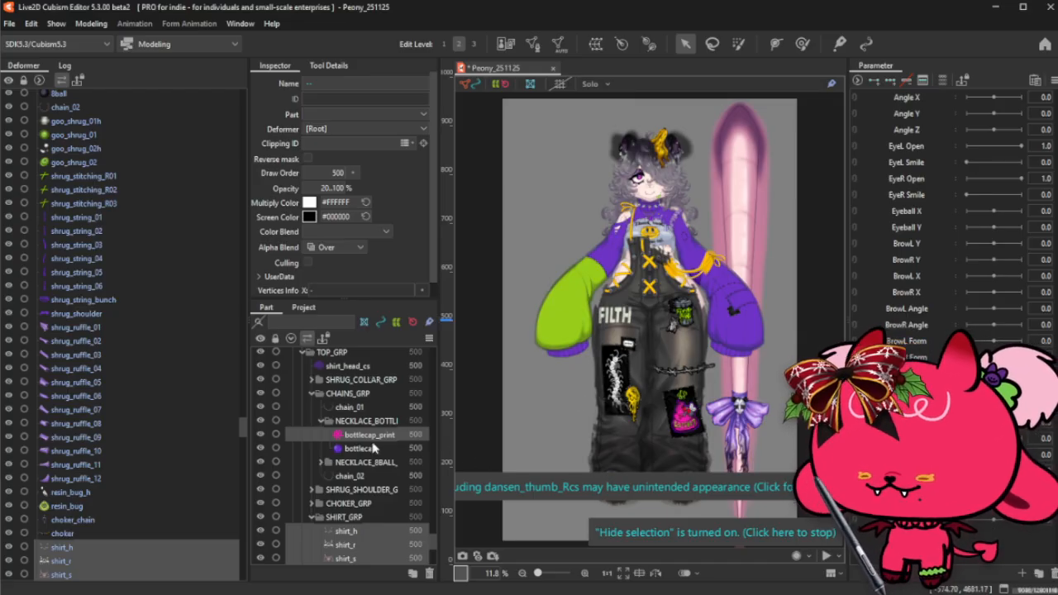
- Turn off Hide selection and clear the current object selection on the canvas
{"action": "scroll", "coordinate": [373, 448], "scroll_direction": "down", "scroll_amount": 5}
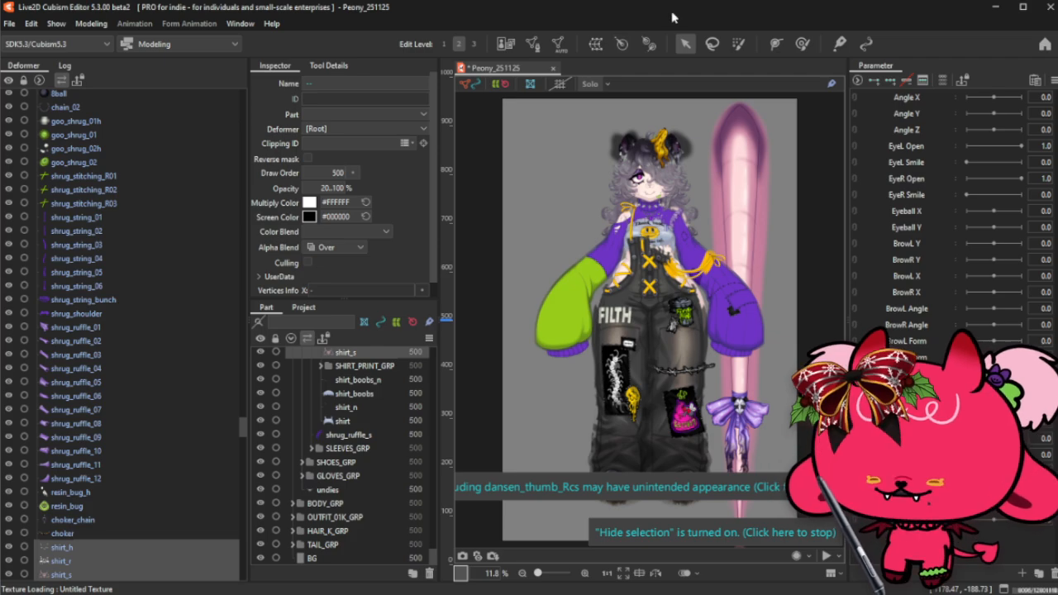
{"action": "left_click", "coordinate": [609, 244]}
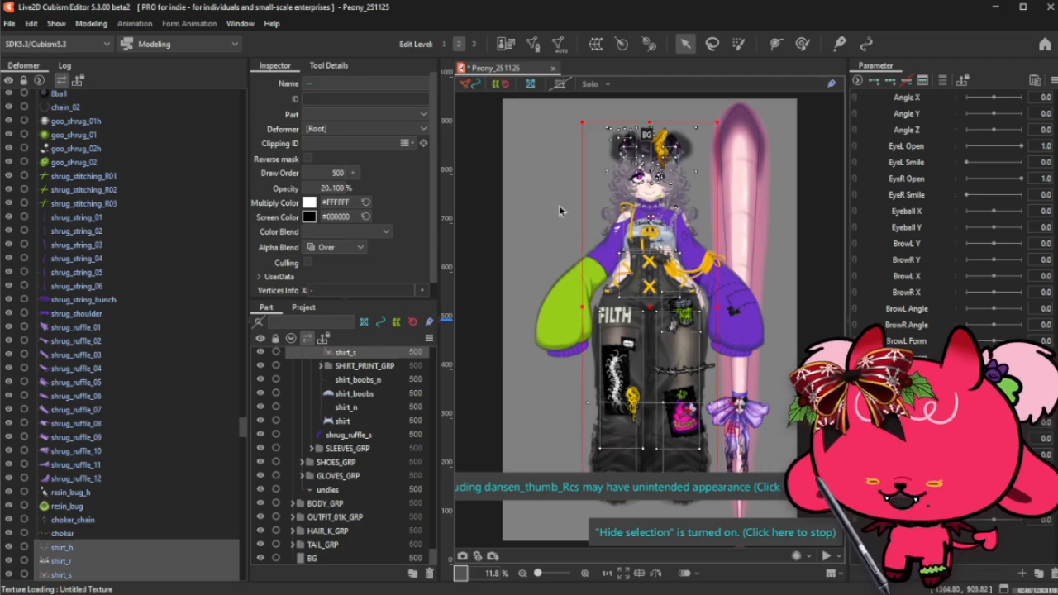
{"action": "left_click", "coordinate": [463, 91]}
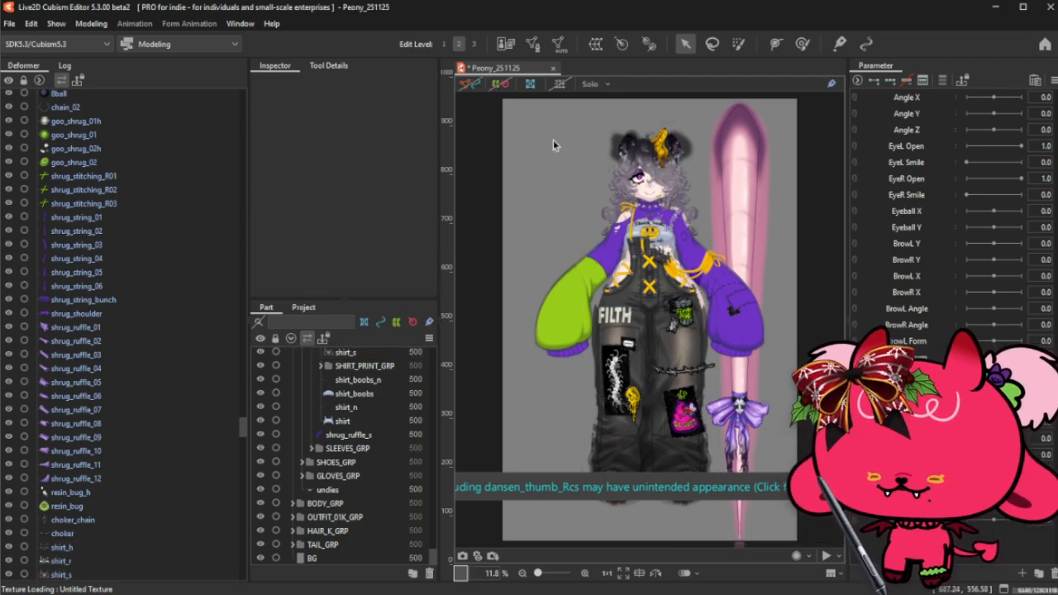
{"action": "scroll", "coordinate": [679, 145], "scroll_direction": "up", "scroll_amount": 1}
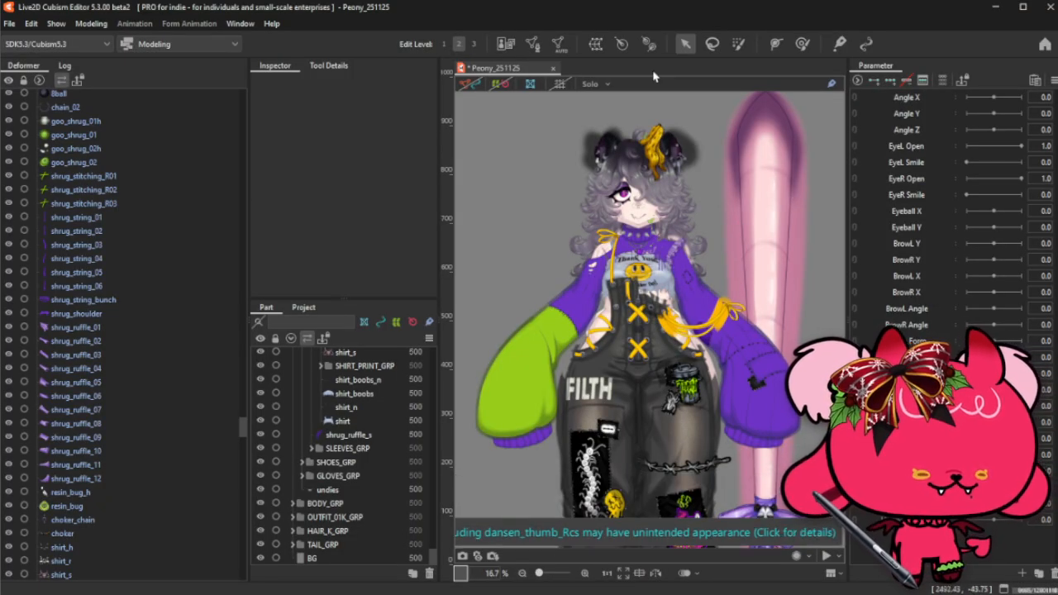
- Save the model as Peony_251125.cmo3 in the 03_rigging folder inside 36_PeonyPlayinPossum
{"action": "left_click", "coordinate": [9, 23]}
{"action": "mouse_move", "coordinate": [79, 182]}
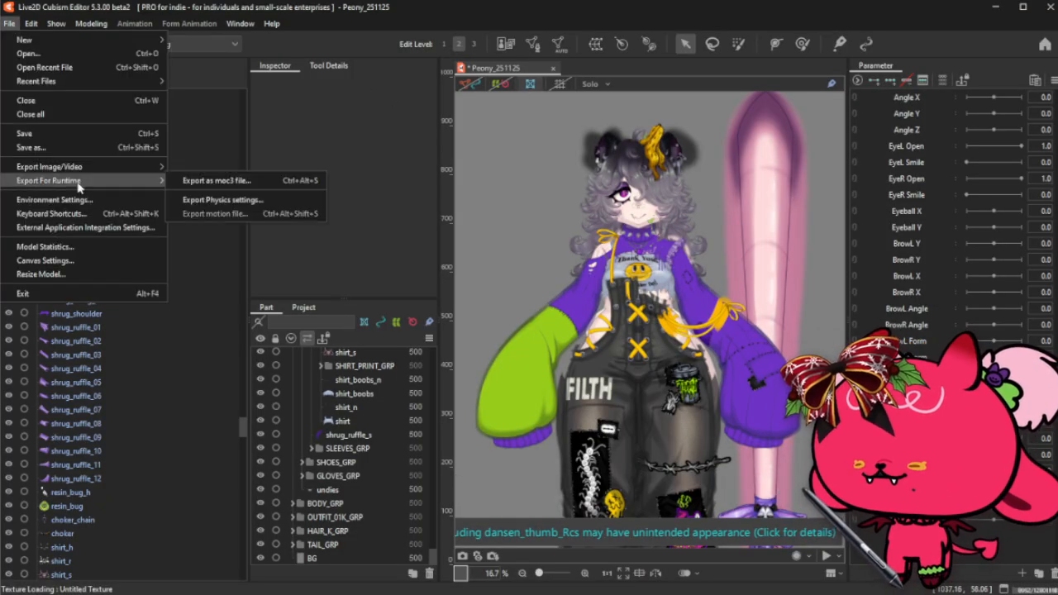
{"action": "left_click", "coordinate": [37, 147]}
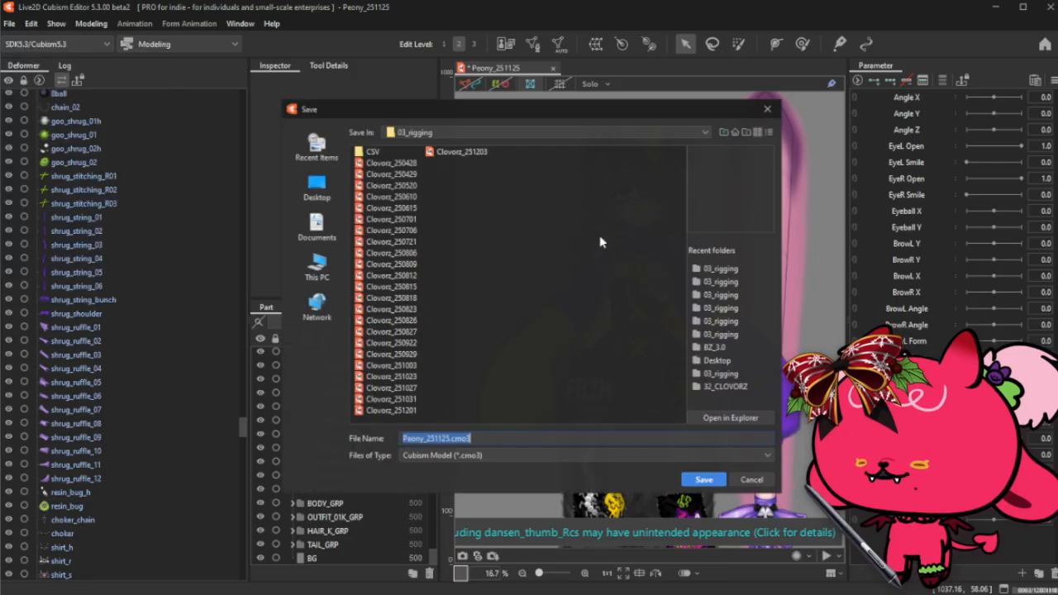
{"action": "left_click", "coordinate": [724, 132]}
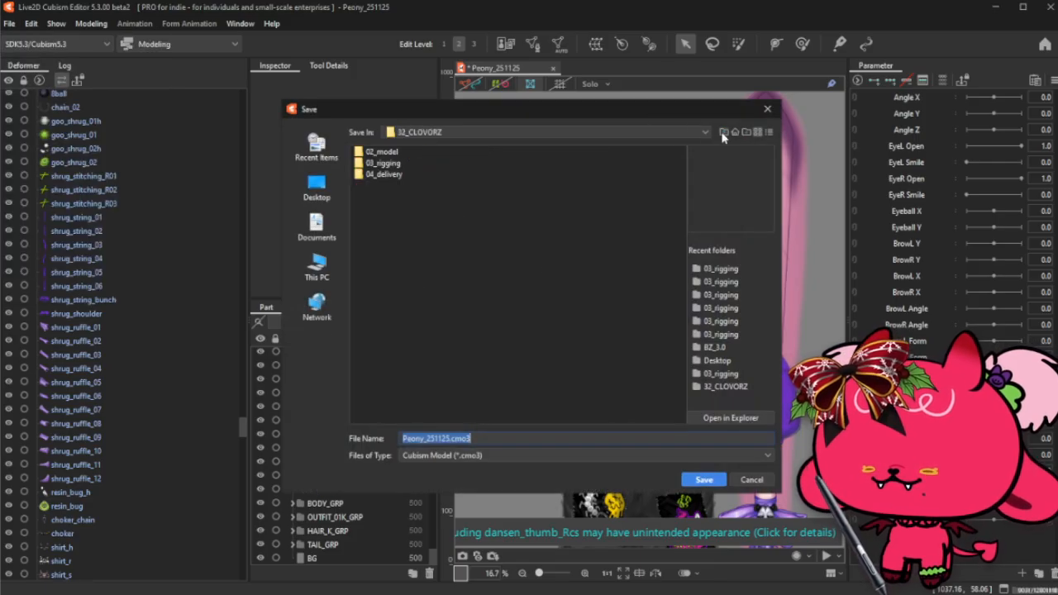
{"action": "left_click", "coordinate": [723, 132]}
{"action": "left_click", "coordinate": [494, 310]}
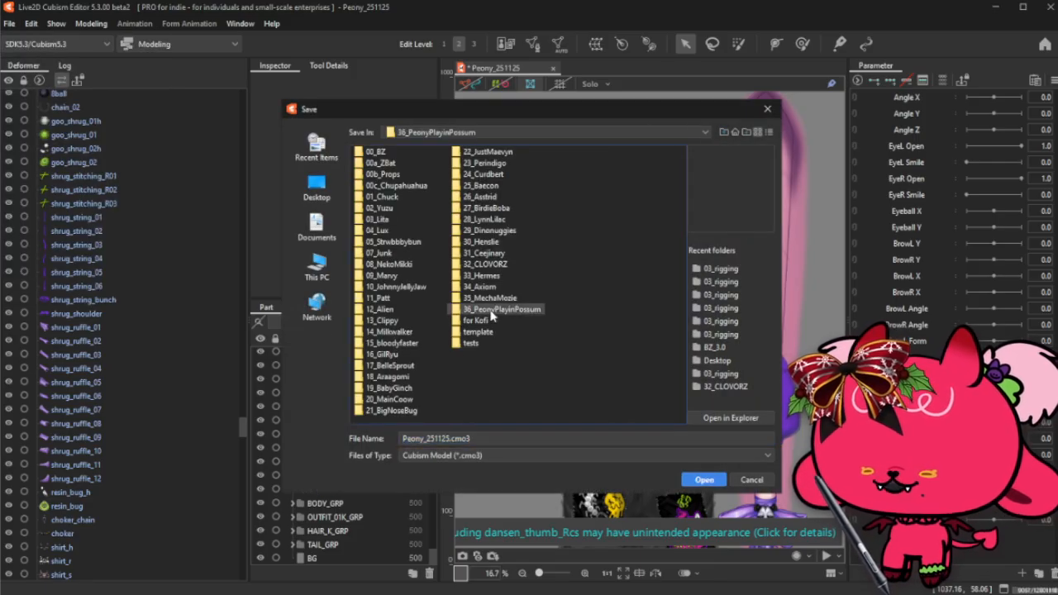
{"action": "double_click", "coordinate": [495, 310]}
{"action": "left_click", "coordinate": [387, 164]}
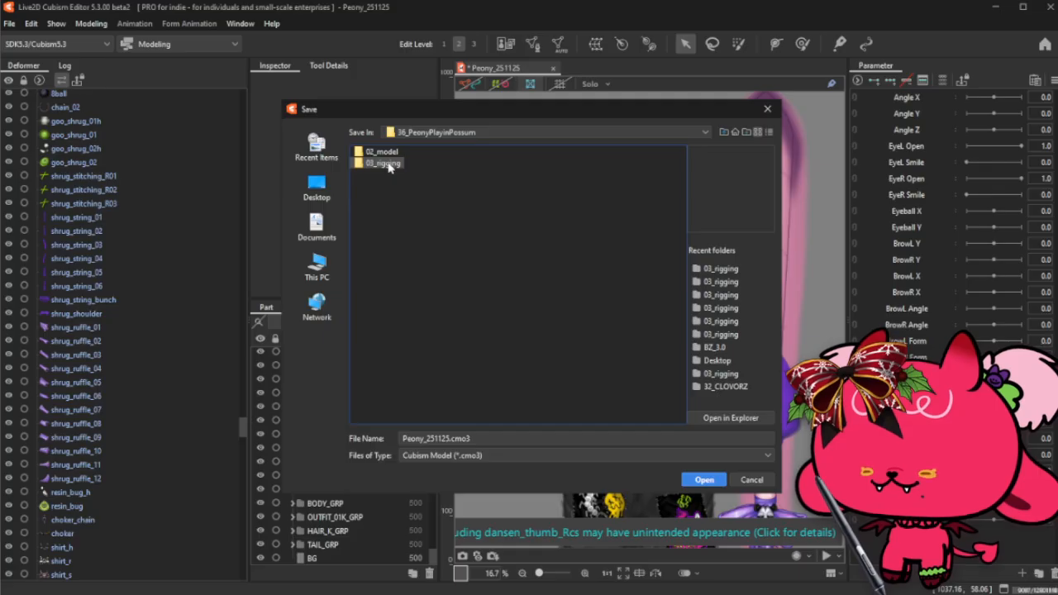
{"action": "double_click", "coordinate": [362, 165]}
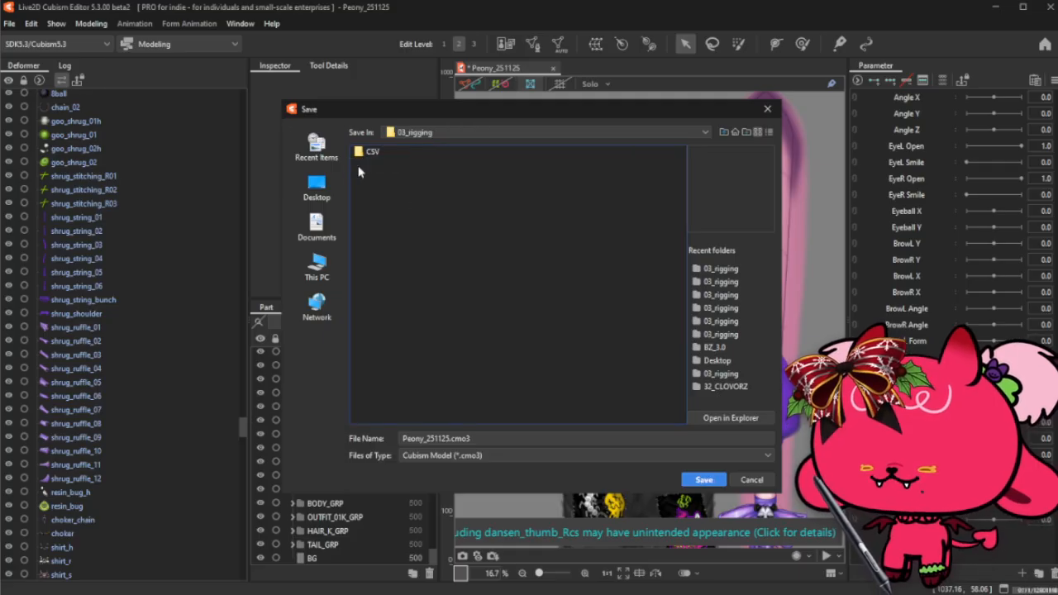
{"action": "left_click", "coordinate": [433, 439]}
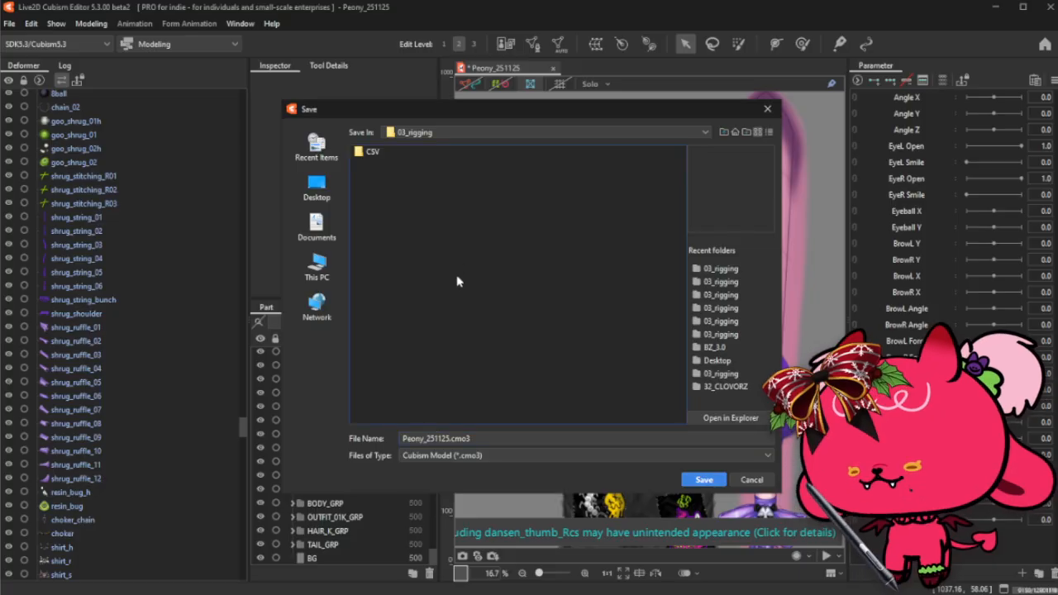
{"action": "left_click", "coordinate": [711, 484]}
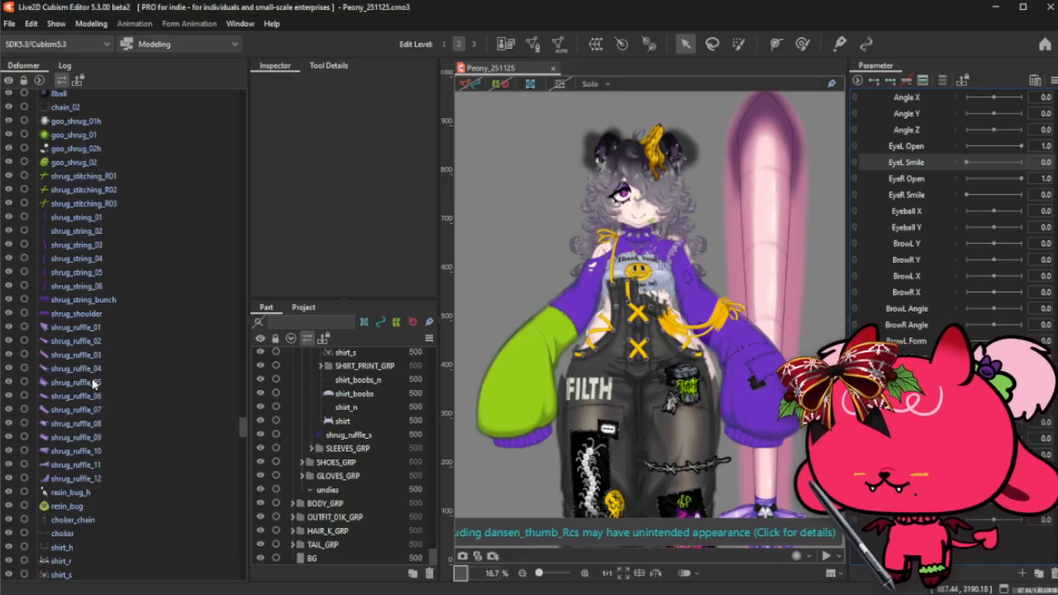
- Examine the character artwork up close, including the trouser patches, lacing, shirt, face, hair and ears
{"action": "scroll", "coordinate": [298, 356], "scroll_direction": "up", "scroll_amount": 10}
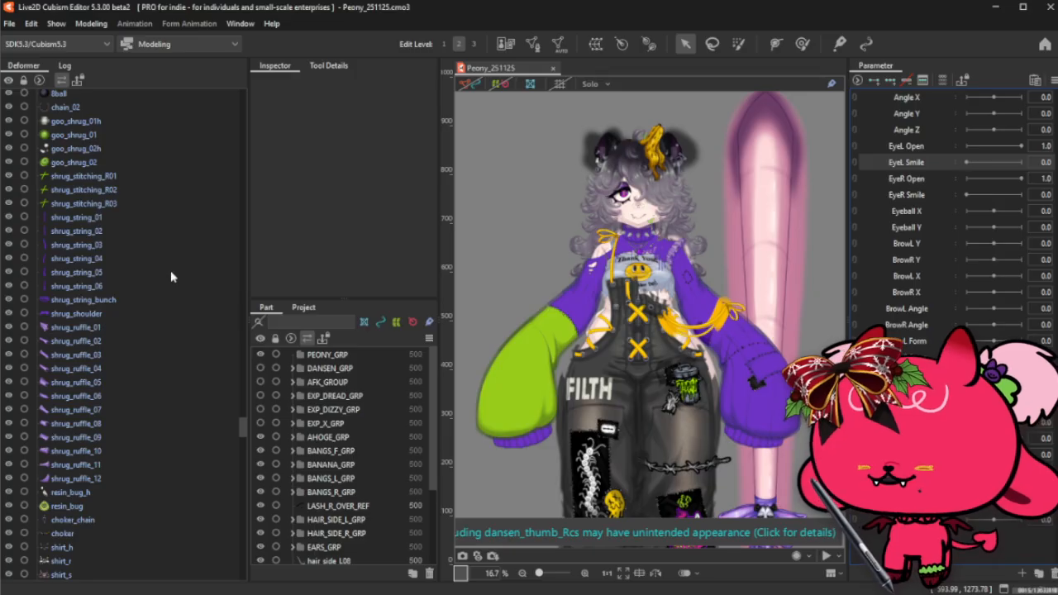
{"action": "scroll", "coordinate": [171, 273], "scroll_direction": "down", "scroll_amount": 2}
{"action": "scroll", "coordinate": [626, 158], "scroll_direction": "down", "scroll_amount": 2}
{"action": "scroll", "coordinate": [627, 157], "scroll_direction": "up", "scroll_amount": 1}
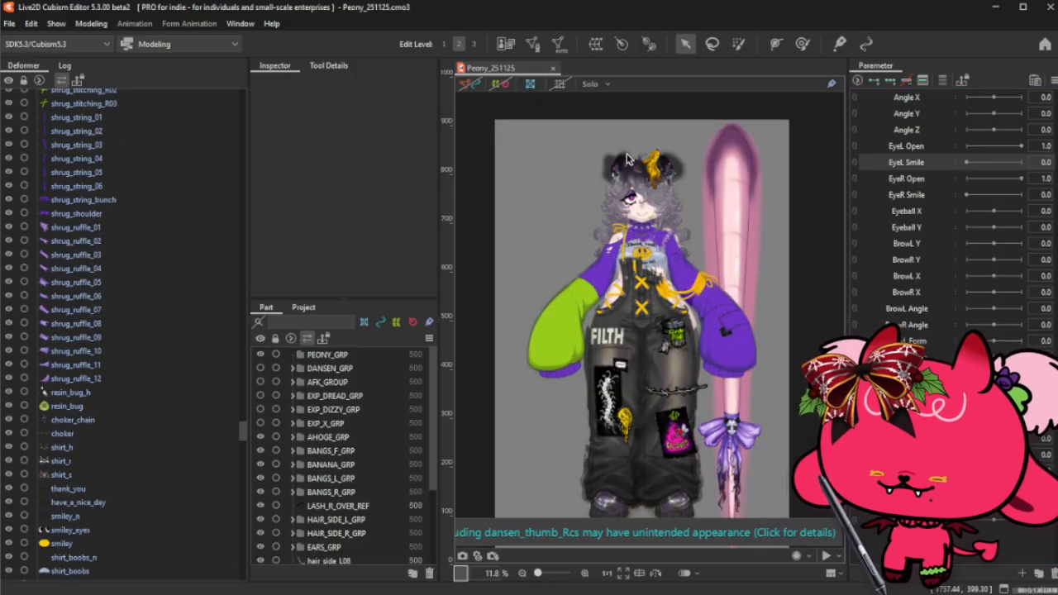
{"action": "scroll", "coordinate": [637, 413], "scroll_direction": "up", "scroll_amount": 4}
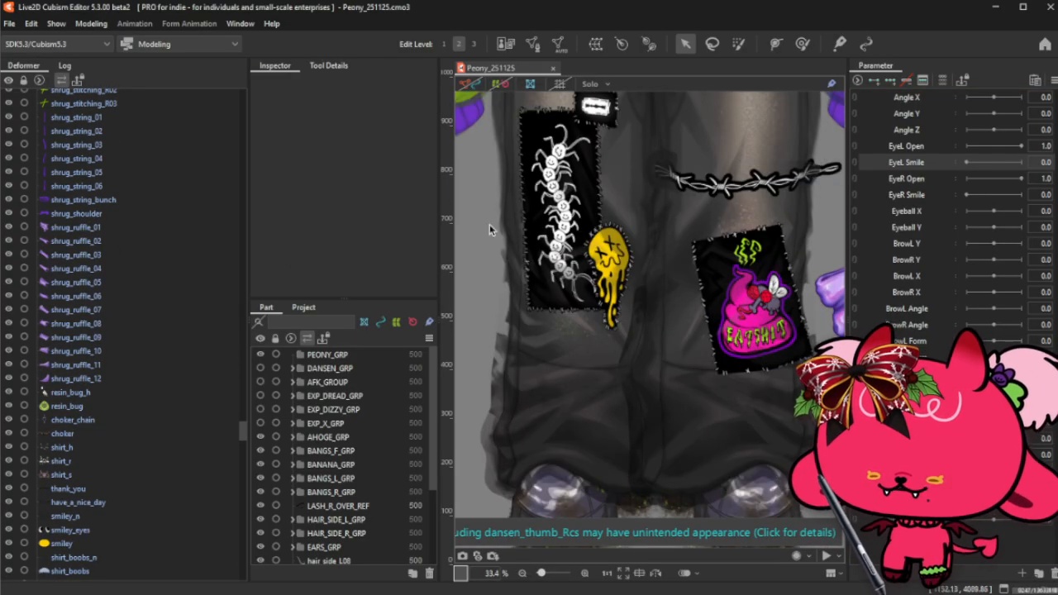
{"action": "scroll", "coordinate": [489, 224], "scroll_direction": "down", "scroll_amount": 4}
{"action": "scroll", "coordinate": [694, 268], "scroll_direction": "up", "scroll_amount": 4}
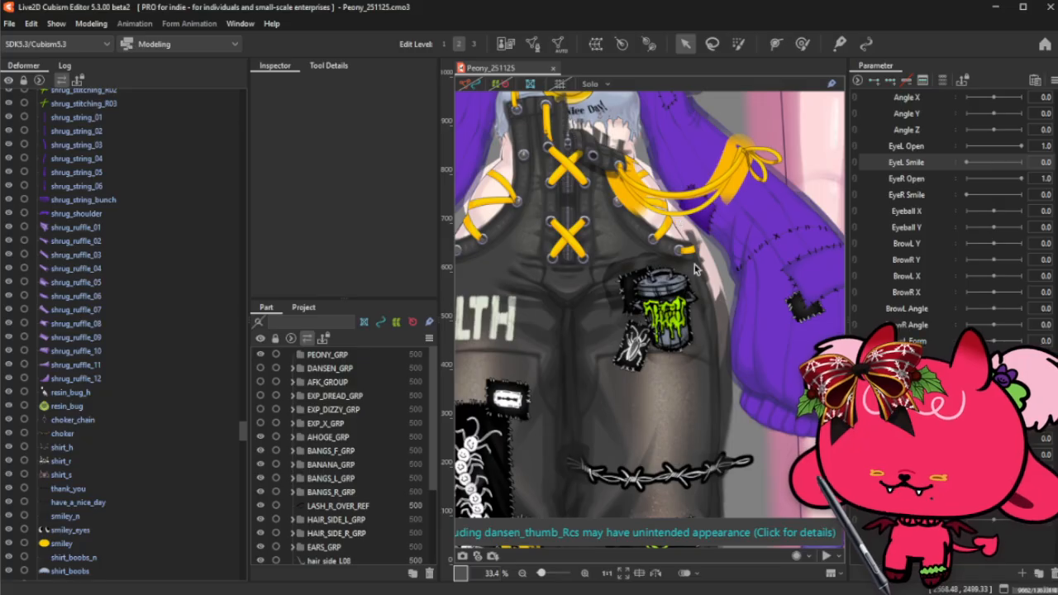
{"action": "scroll", "coordinate": [695, 269], "scroll_direction": "down", "scroll_amount": 3}
{"action": "scroll", "coordinate": [670, 214], "scroll_direction": "up", "scroll_amount": 2}
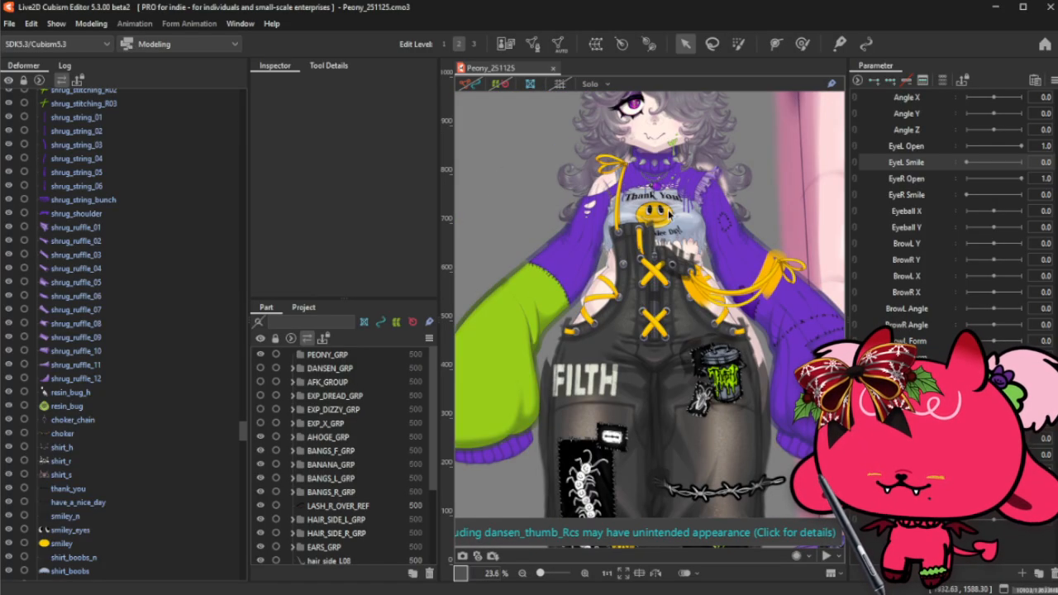
{"action": "scroll", "coordinate": [686, 236], "scroll_direction": "down", "scroll_amount": 2}
{"action": "scroll", "coordinate": [687, 165], "scroll_direction": "up", "scroll_amount": 4}
{"action": "scroll", "coordinate": [673, 248], "scroll_direction": "down", "scroll_amount": 3}
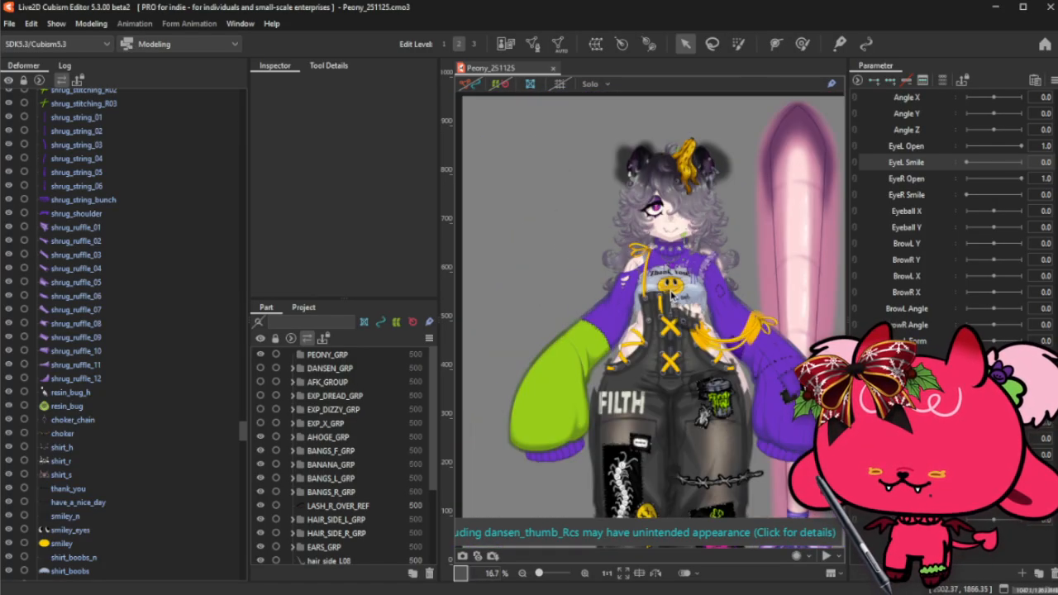
{"action": "scroll", "coordinate": [673, 292], "scroll_direction": "up", "scroll_amount": 4}
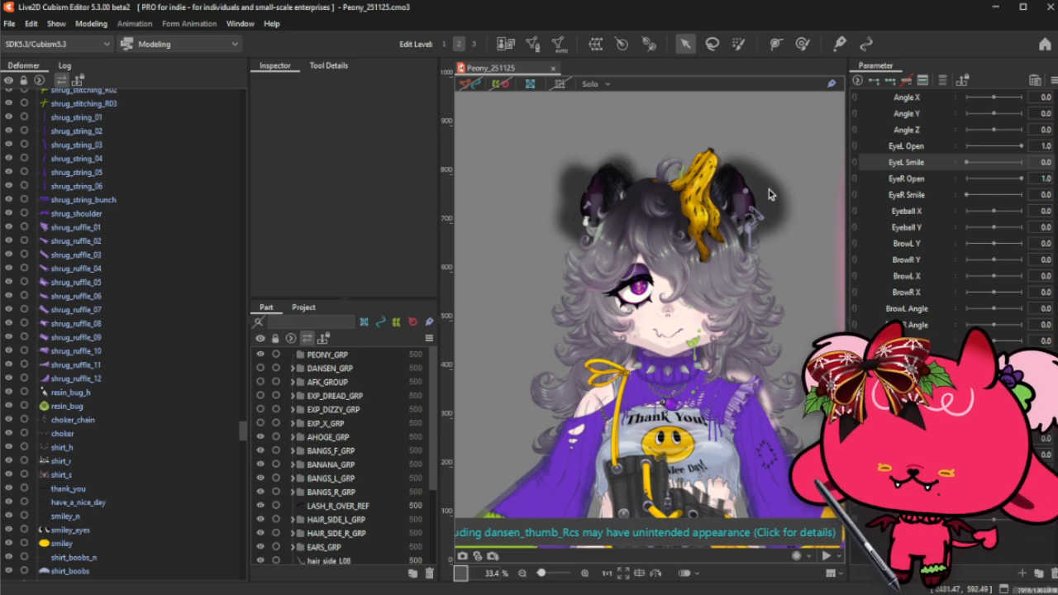
{"action": "scroll", "coordinate": [547, 208], "scroll_direction": "down", "scroll_amount": 8}
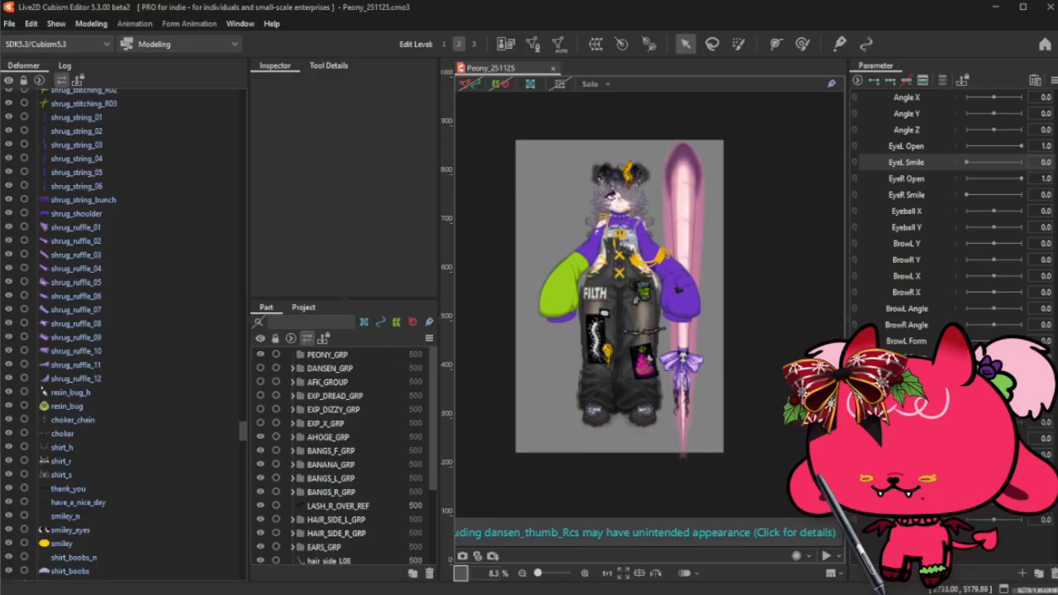
- Select the objects from dansen_thumb_R through HANDS_ABOVEHEAD_L_REF to inspect them, and collapse DANSEN_GRP
{"action": "scroll", "coordinate": [71, 344], "scroll_direction": "down", "scroll_amount": 15}
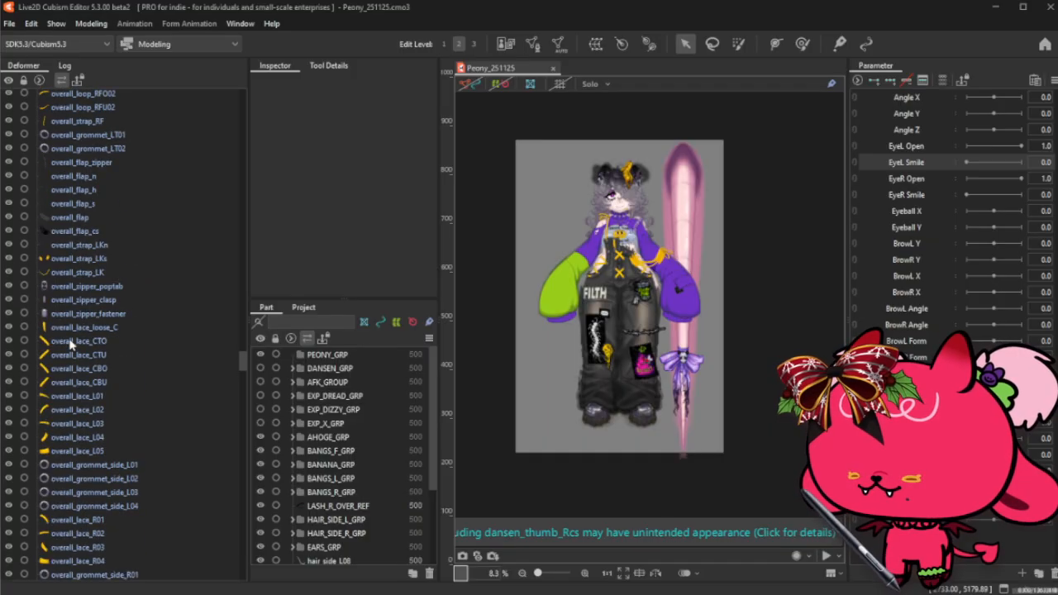
{"action": "scroll", "coordinate": [71, 344], "scroll_direction": "down", "scroll_amount": 20}
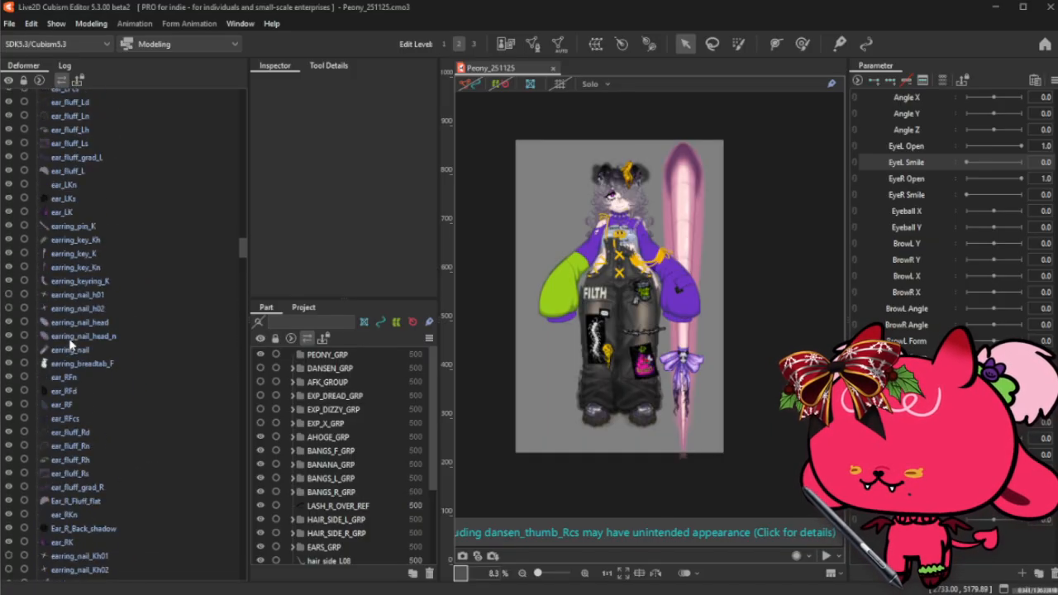
{"action": "scroll", "coordinate": [71, 344], "scroll_direction": "up", "scroll_amount": 20}
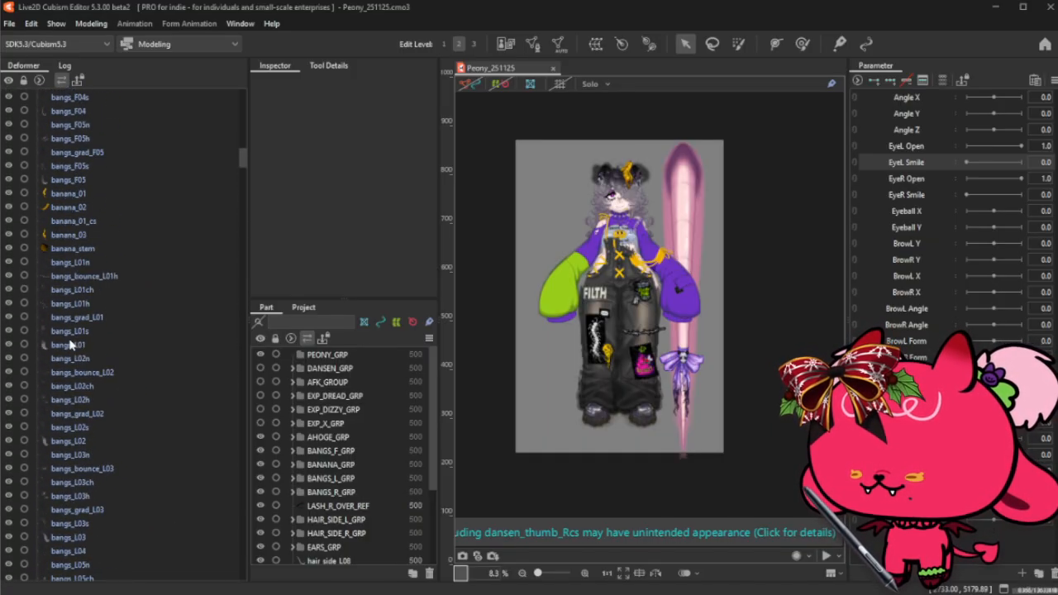
{"action": "scroll", "coordinate": [71, 344], "scroll_direction": "up", "scroll_amount": 10}
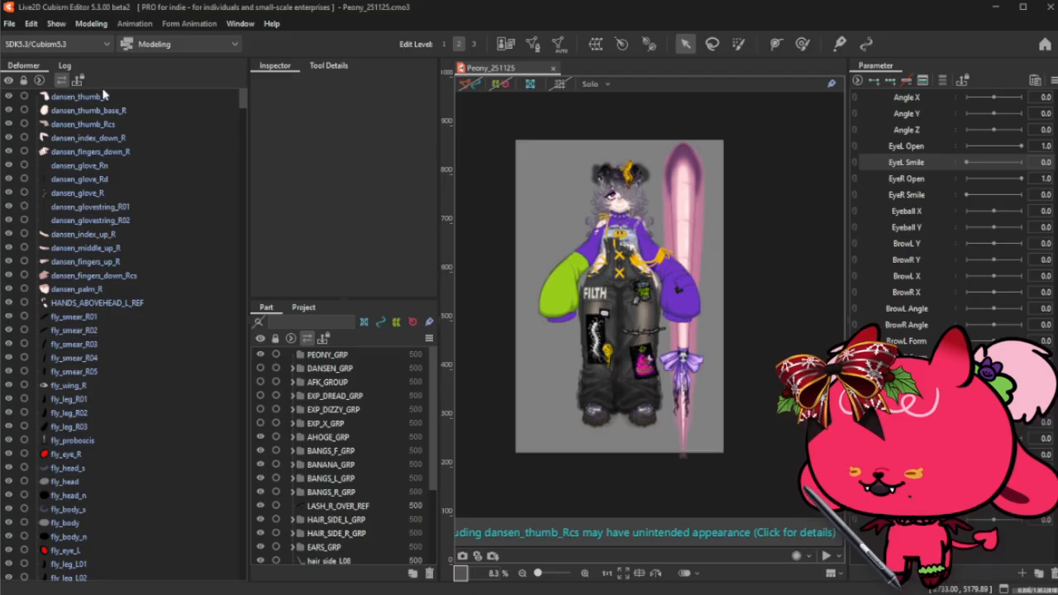
{"action": "left_click", "coordinate": [102, 96]}
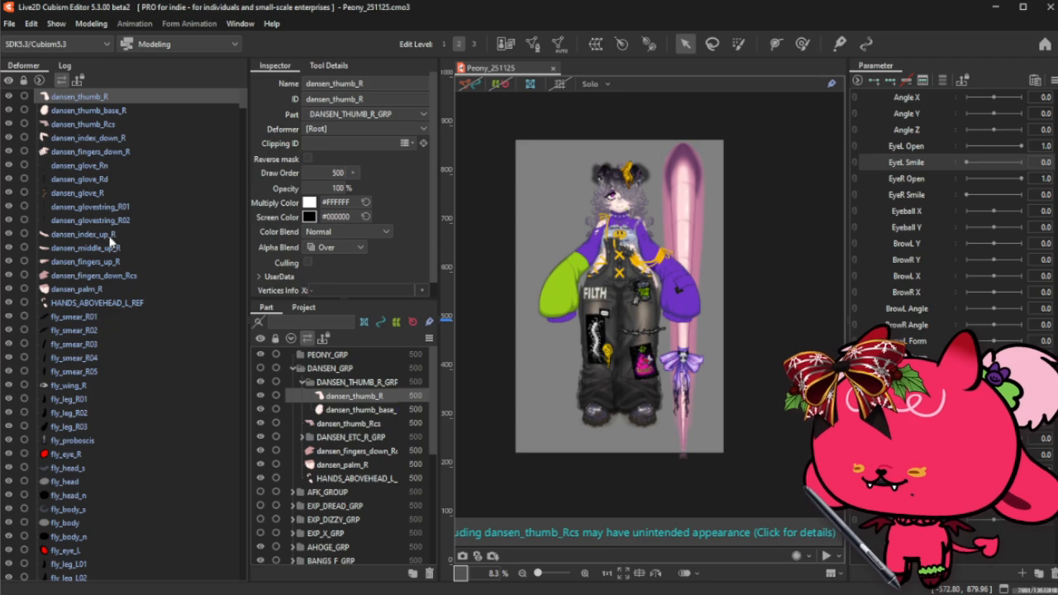
{"action": "left_click", "coordinate": [133, 309], "text": "shift"}
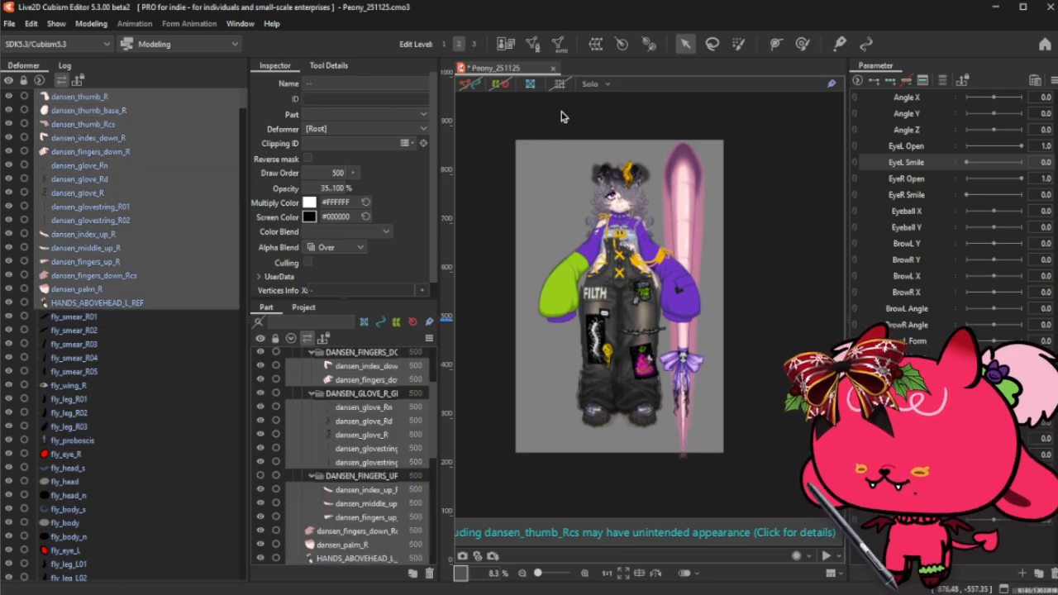
{"action": "scroll", "coordinate": [361, 386], "scroll_direction": "up", "scroll_amount": 3}
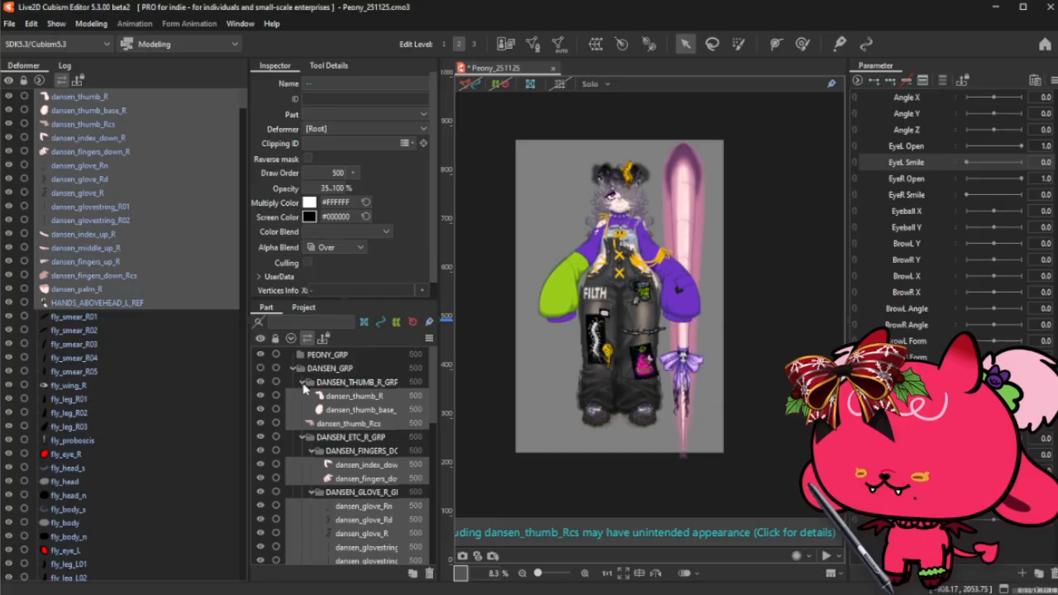
{"action": "left_click", "coordinate": [302, 383]}
{"action": "left_click", "coordinate": [292, 370]}
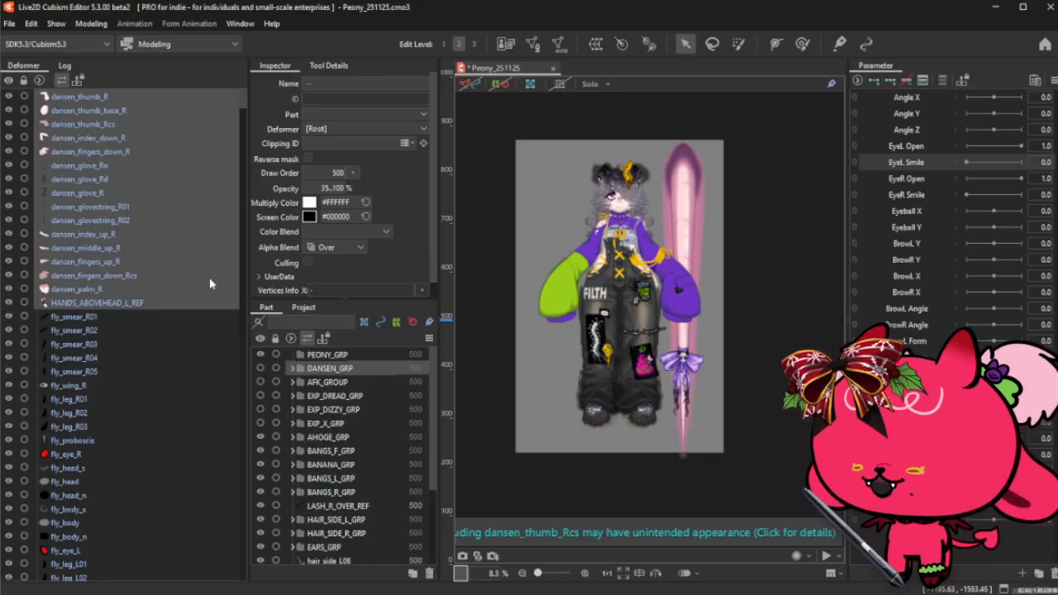
- Locate fly_smear_R01 in AFK_GROUP, collapse the group, and show DANSEN_GRP, AFK_GROUP, EXP_DREAD_GRP, EXP_DIZZY_GRP and EXP_X_GRP on the canvas
{"action": "left_click", "coordinate": [119, 318]}
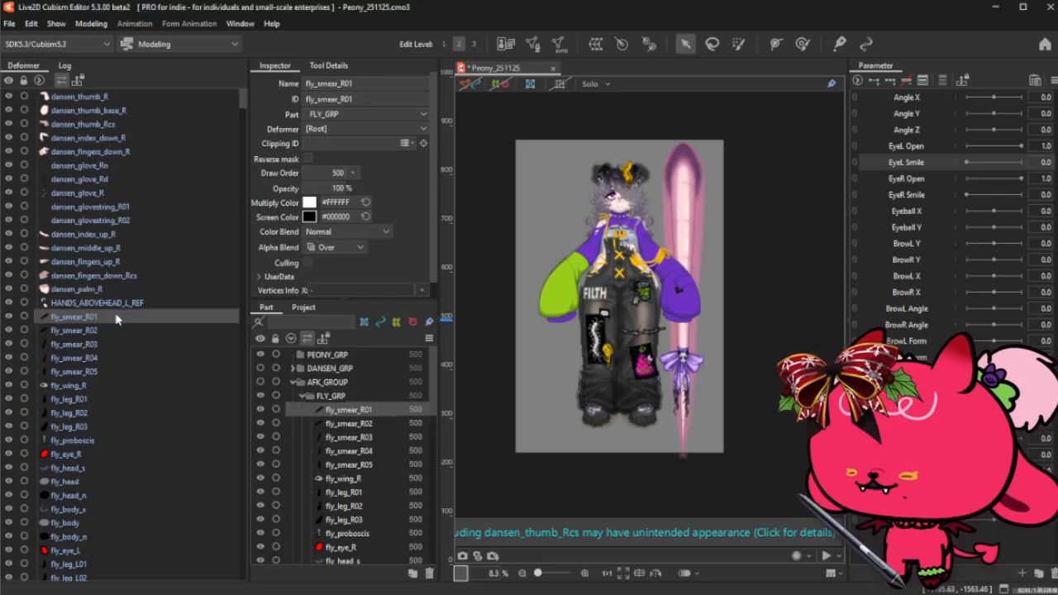
{"action": "scroll", "coordinate": [644, 133], "scroll_direction": "up", "scroll_amount": 2}
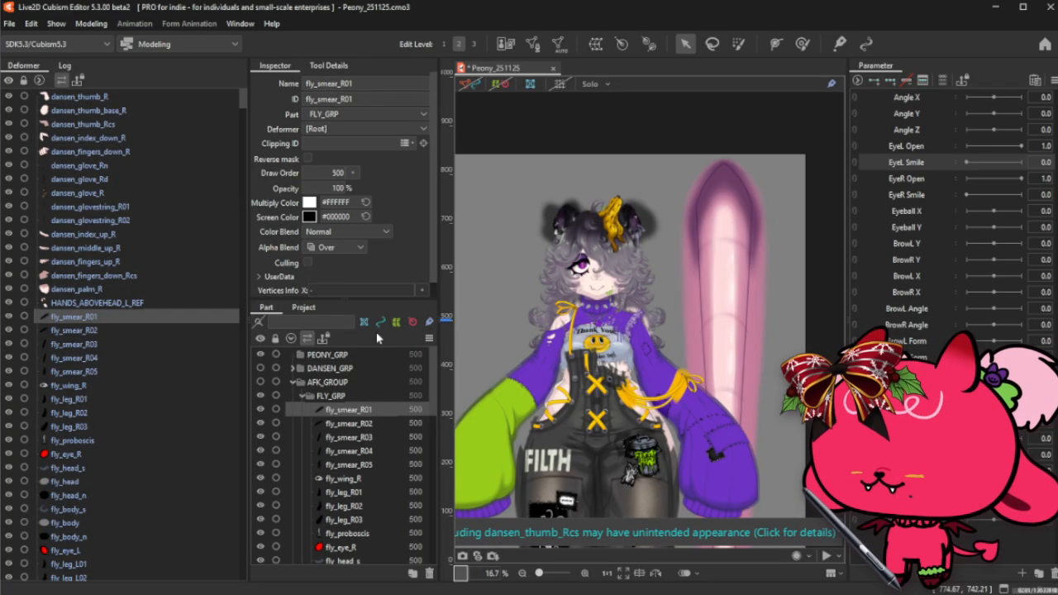
{"action": "left_click", "coordinate": [294, 382]}
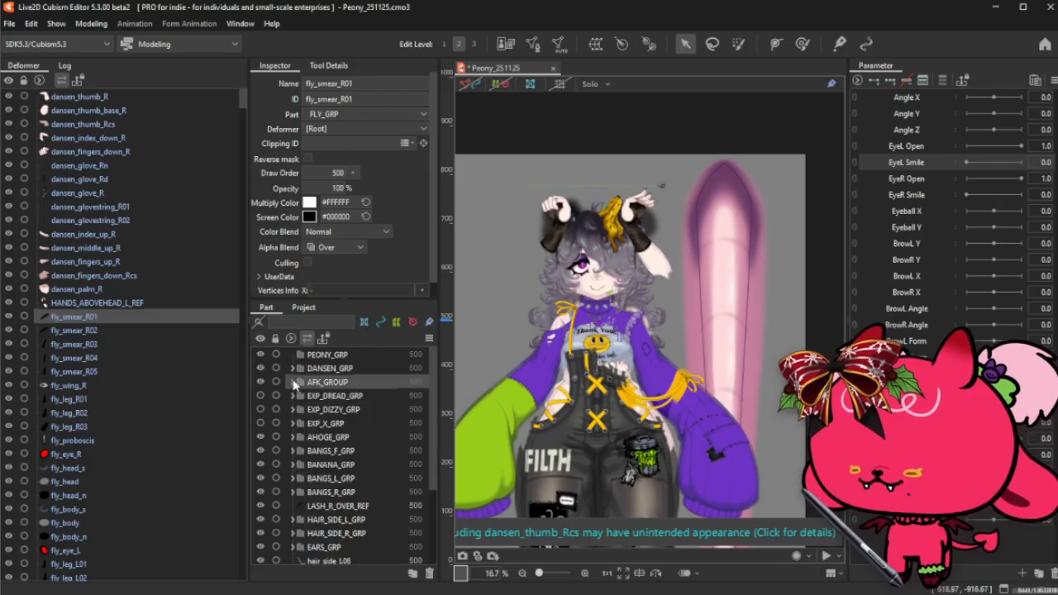
{"action": "left_click", "coordinate": [262, 423]}
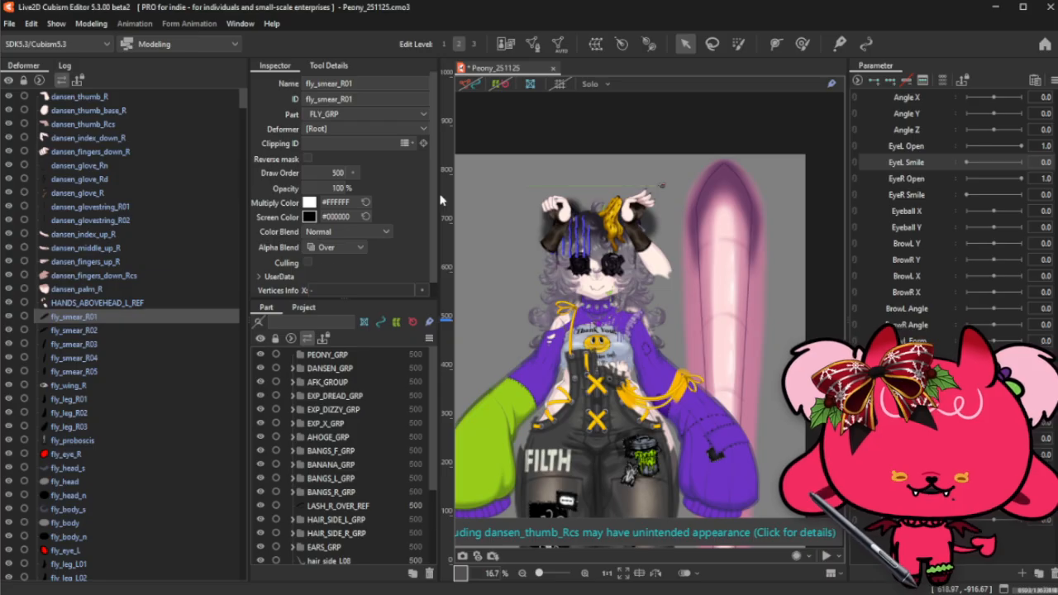
{"action": "scroll", "coordinate": [671, 191], "scroll_direction": "up", "scroll_amount": 2}
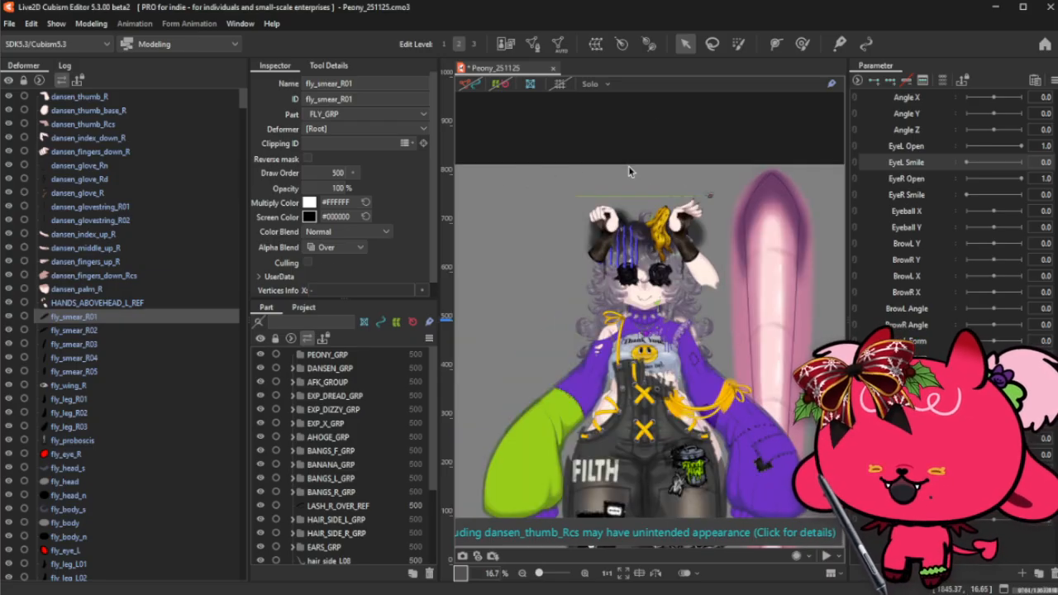
- Select the raised-hand objects from HANDS_ABOVEHEAD_L_REF up to dansen_thumb_R
{"action": "scroll", "coordinate": [631, 203], "scroll_direction": "down", "scroll_amount": 1}
{"action": "scroll", "coordinate": [683, 195], "scroll_direction": "up", "scroll_amount": 1}
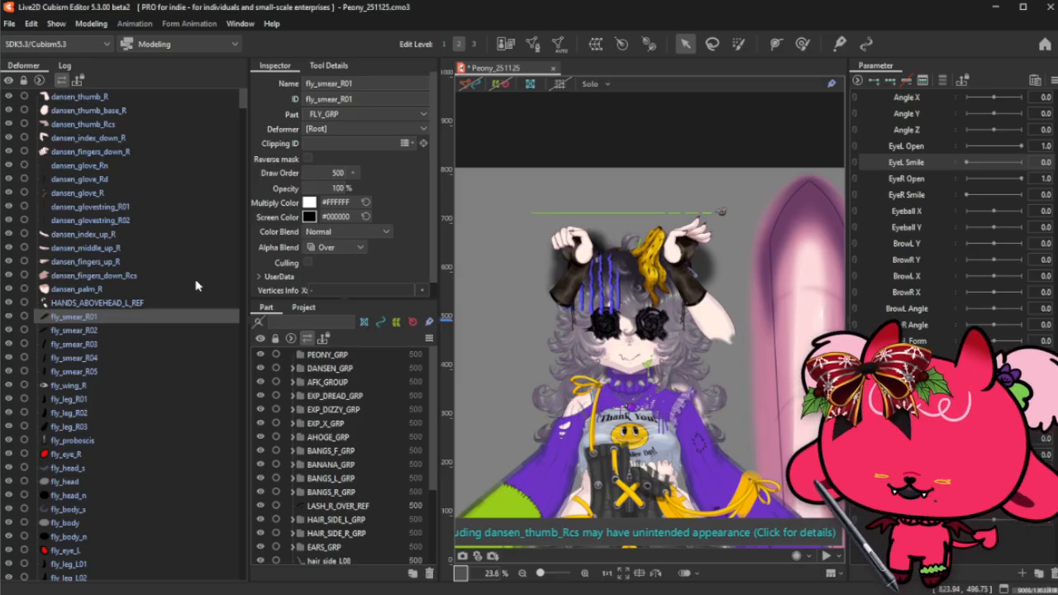
{"action": "left_click", "coordinate": [114, 305]}
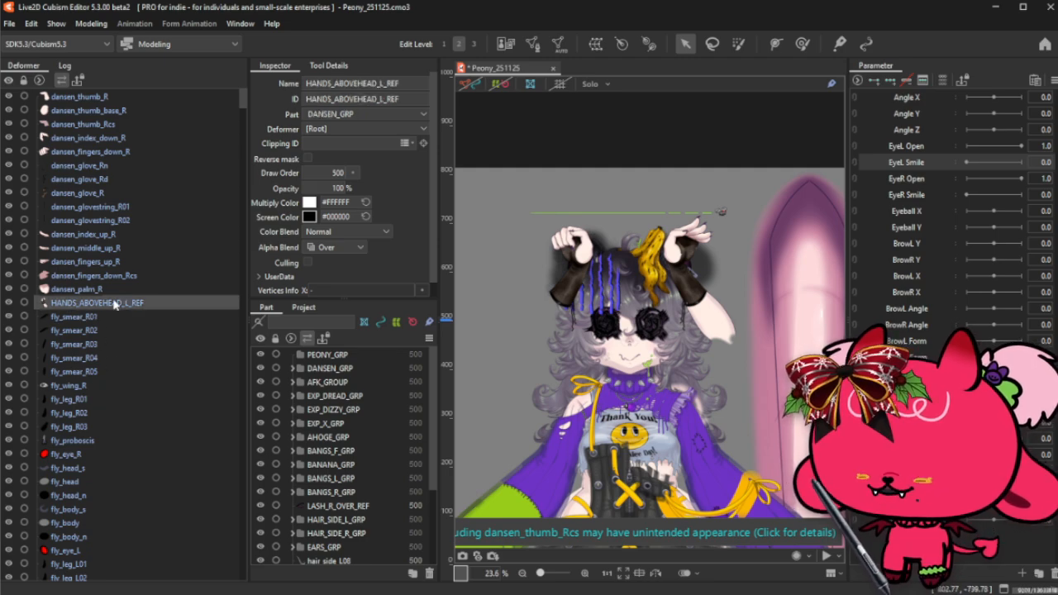
{"action": "left_click", "coordinate": [154, 99], "text": "shift"}
- Check the canvas width and height in the canvas settings
{"action": "left_click", "coordinate": [79, 26]}
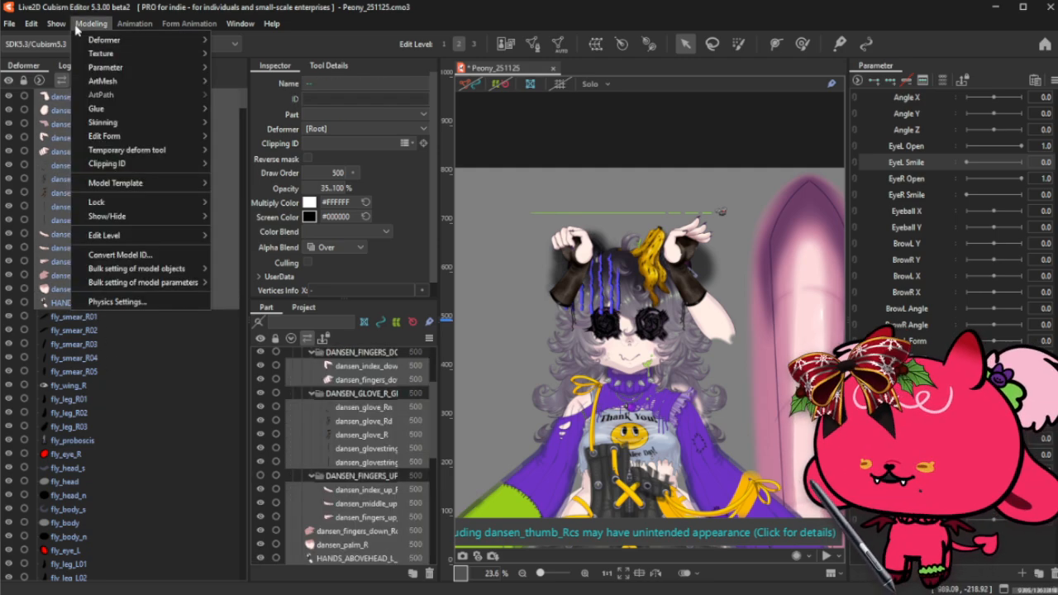
{"action": "mouse_move", "coordinate": [59, 25]}
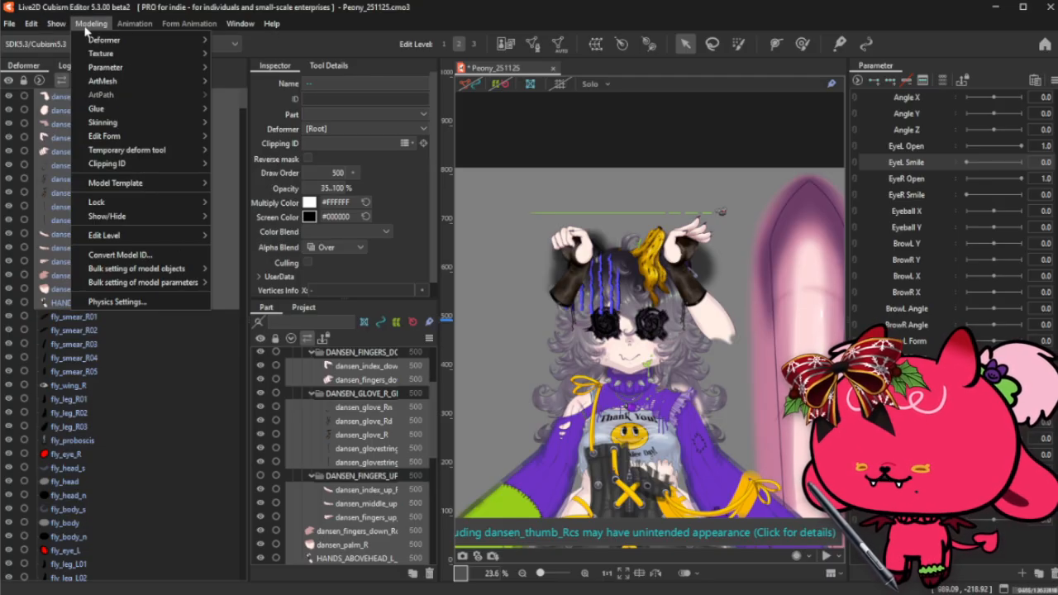
{"action": "mouse_move", "coordinate": [137, 166]}
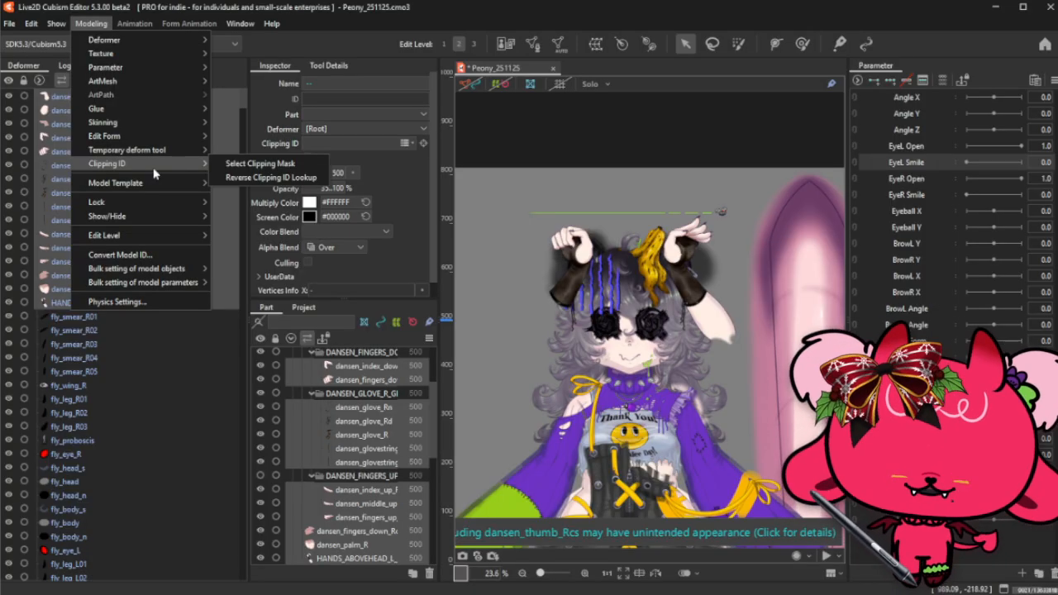
{"action": "mouse_move", "coordinate": [152, 152]}
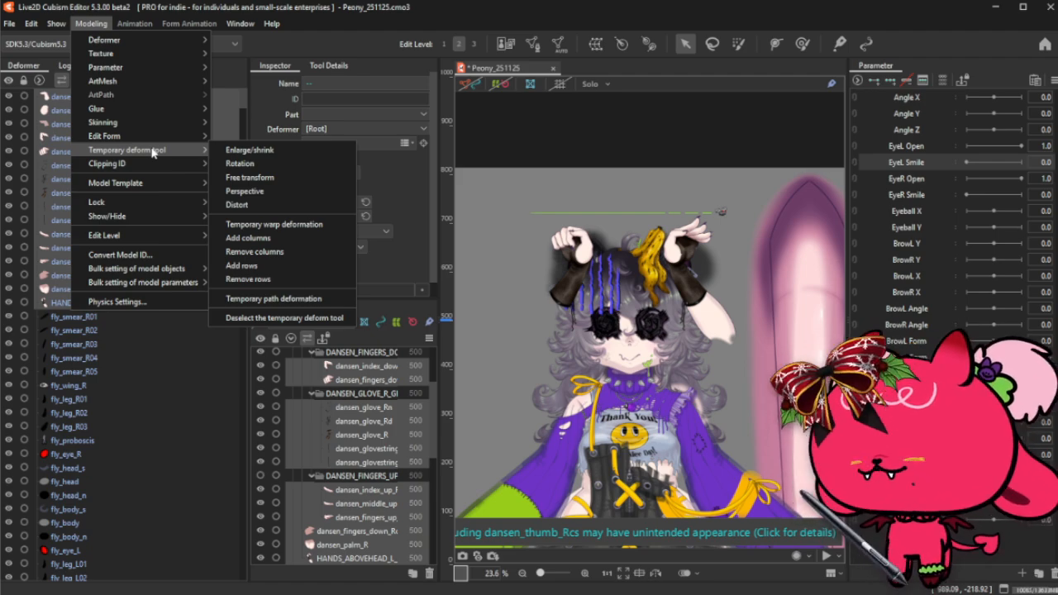
{"action": "mouse_move", "coordinate": [66, 24]}
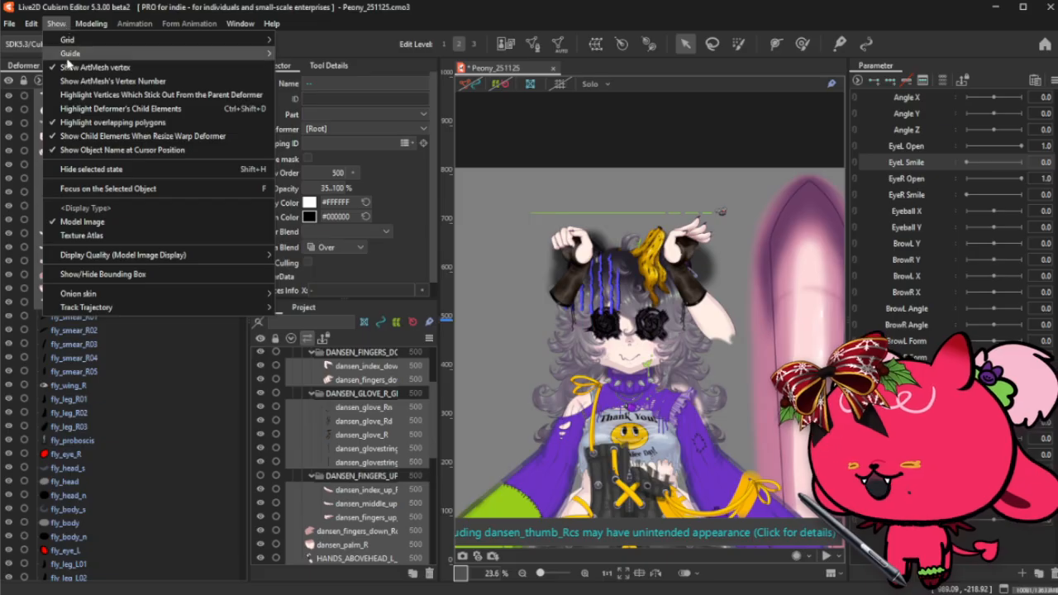
{"action": "mouse_move", "coordinate": [70, 53]}
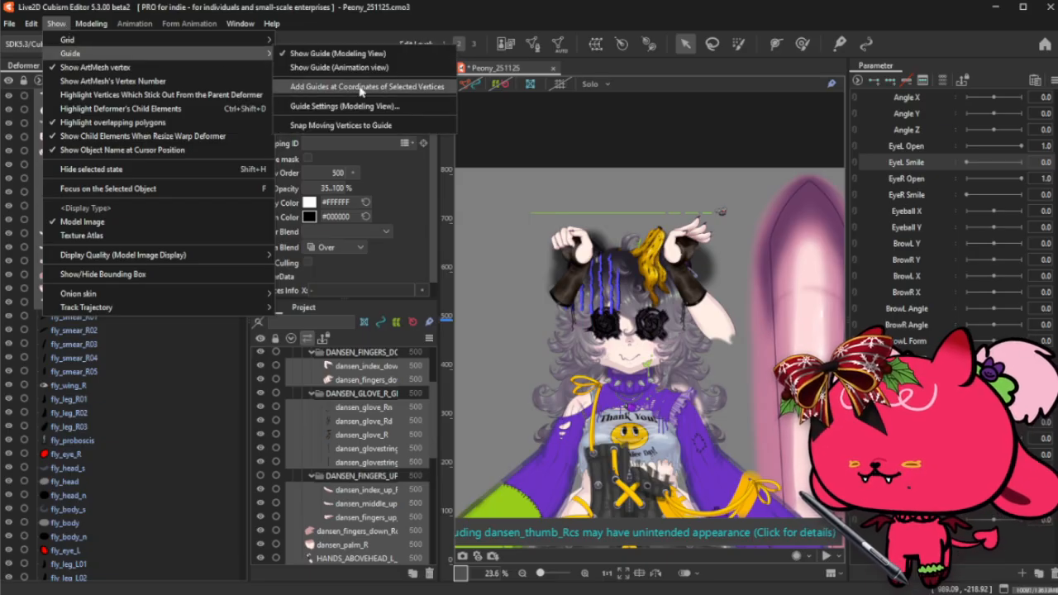
{"action": "mouse_move", "coordinate": [9, 23]}
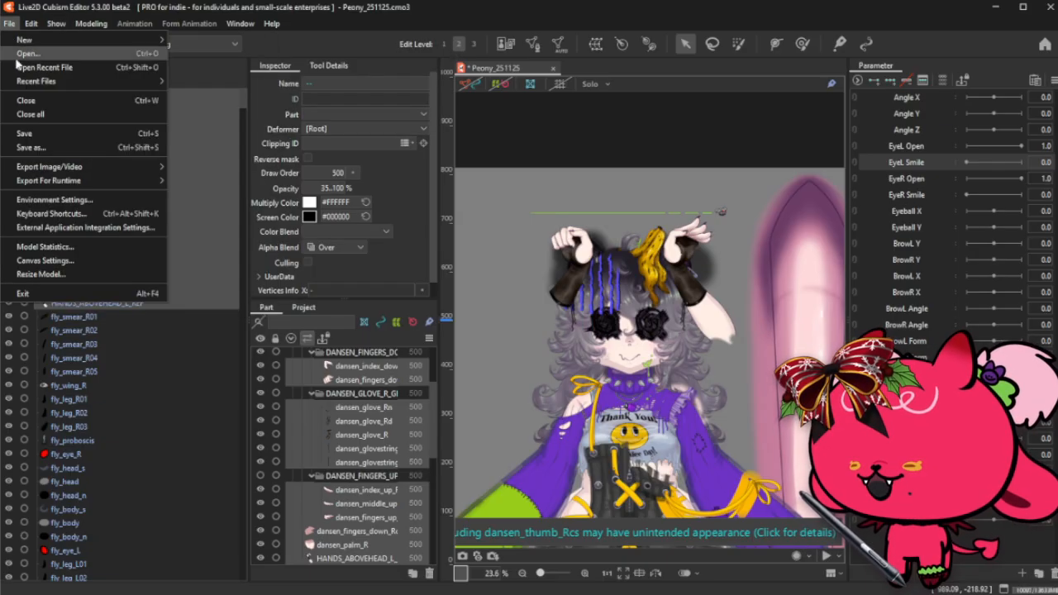
{"action": "left_click", "coordinate": [68, 262]}
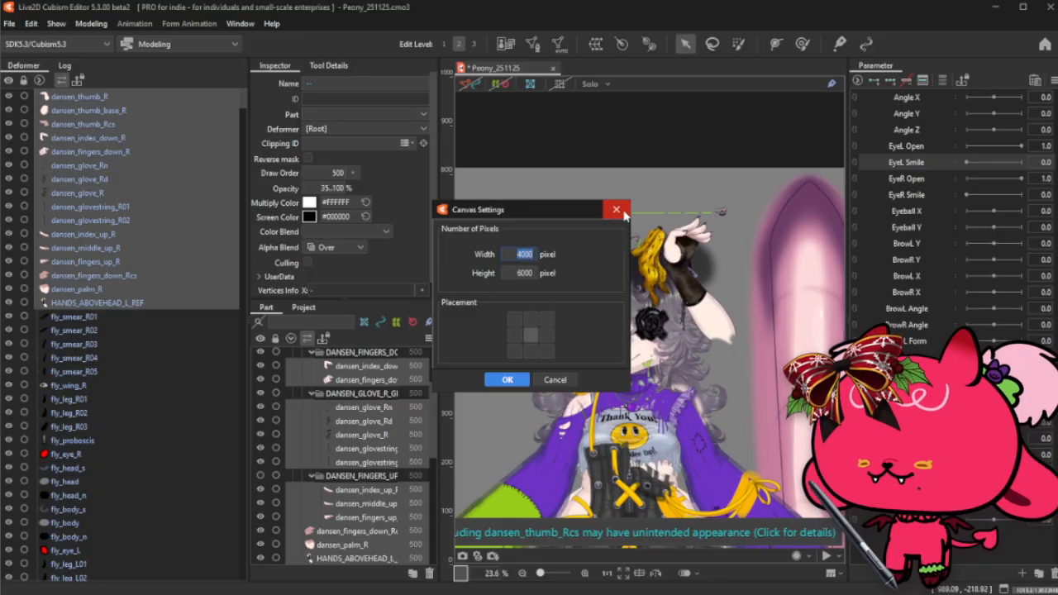
{"action": "left_click", "coordinate": [620, 208]}
- Add a vertical guide at position 2000 in the modeling view's guide settings
{"action": "left_click", "coordinate": [94, 24]}
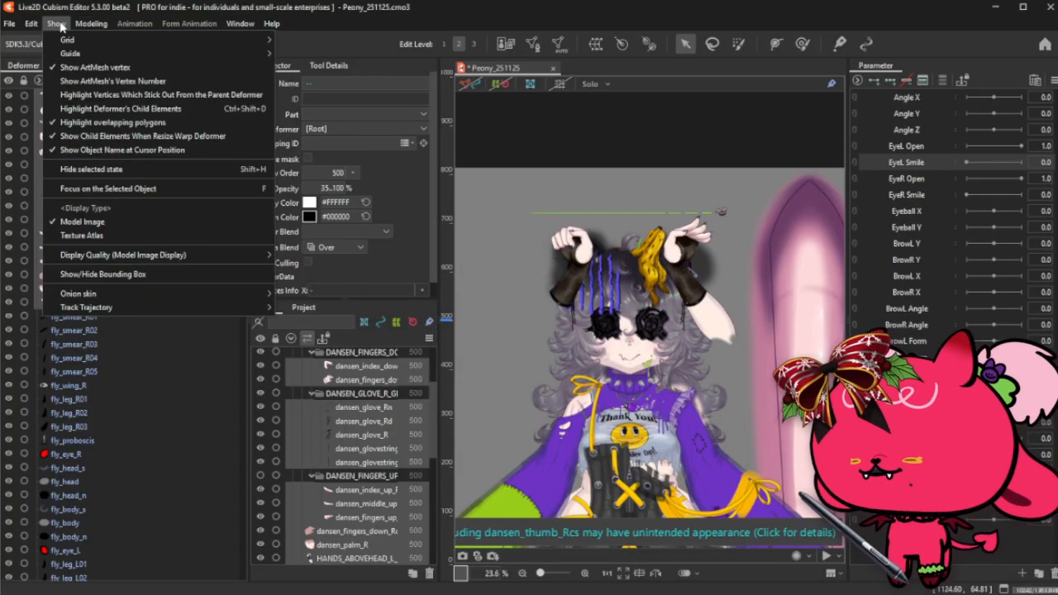
{"action": "mouse_move", "coordinate": [55, 24]}
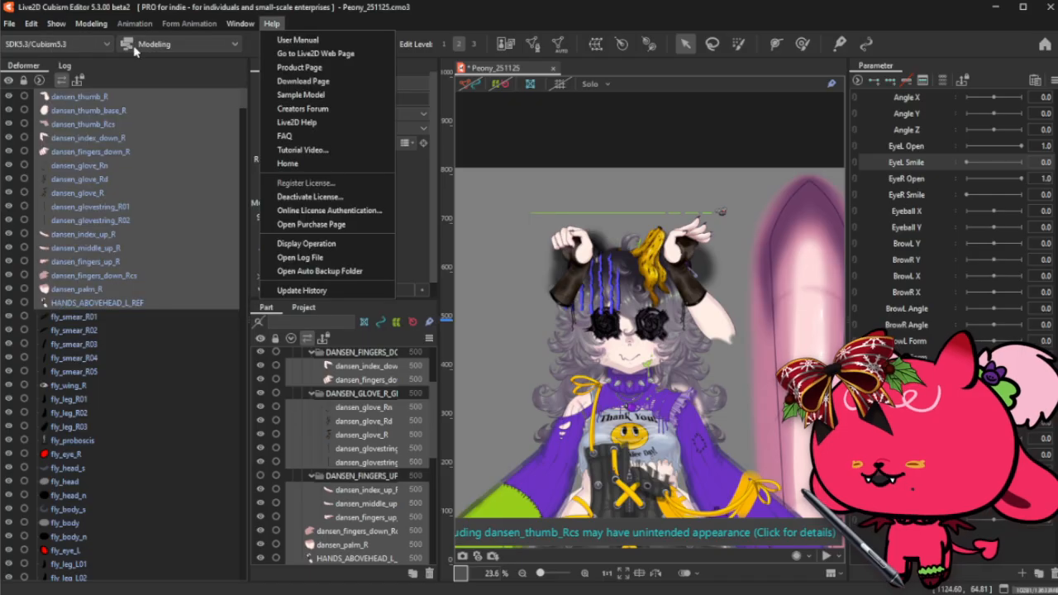
{"action": "mouse_move", "coordinate": [78, 58]}
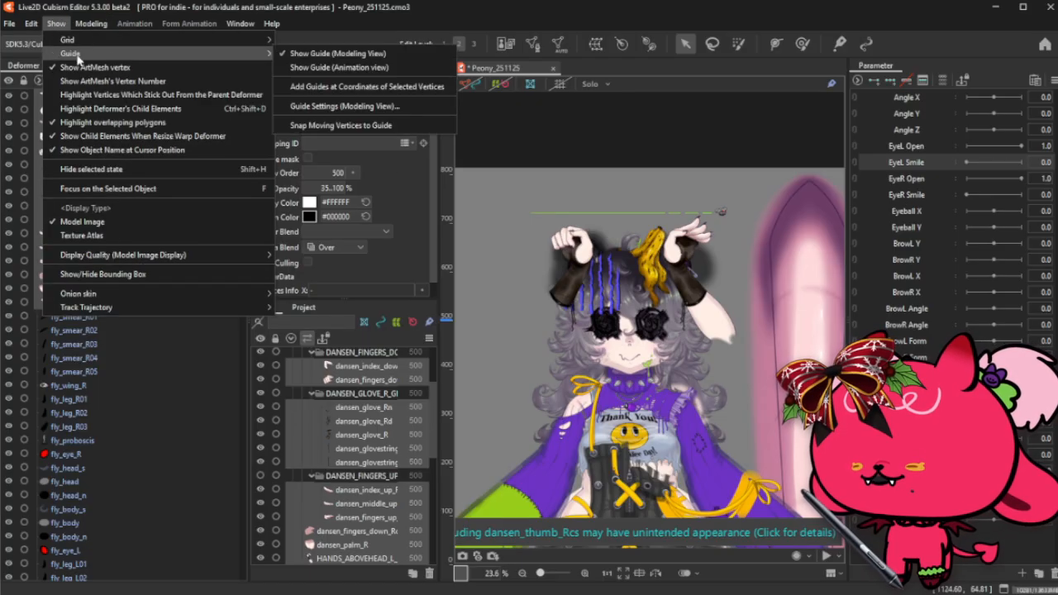
{"action": "left_click", "coordinate": [347, 105]}
{"action": "left_click", "coordinate": [491, 449]}
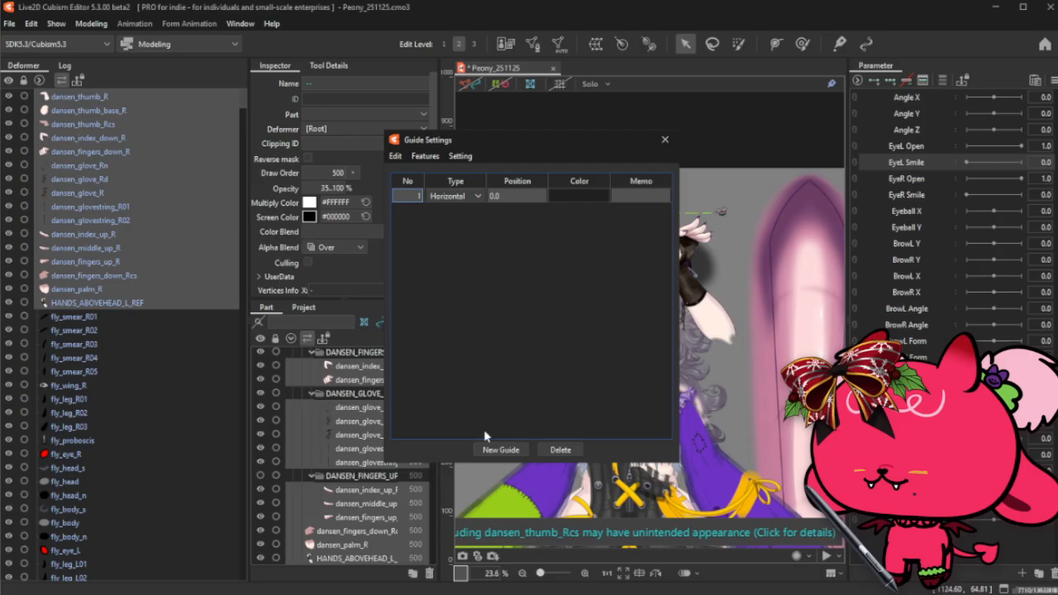
{"action": "double_click", "coordinate": [510, 196]}
{"action": "type", "text": "2000"}
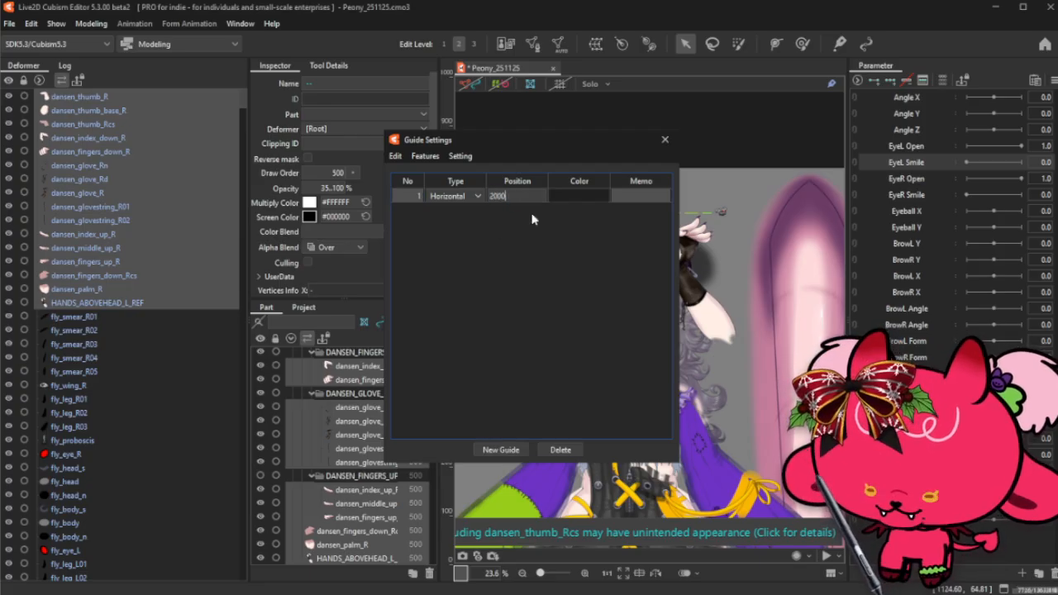
{"action": "key", "text": "Return"}
{"action": "left_click", "coordinate": [477, 196]}
{"action": "left_click", "coordinate": [451, 217]}
- Set the vertical guide's colour to bright green (R 104, G 242, B 8) and close the guide settings
{"action": "double_click", "coordinate": [600, 196]}
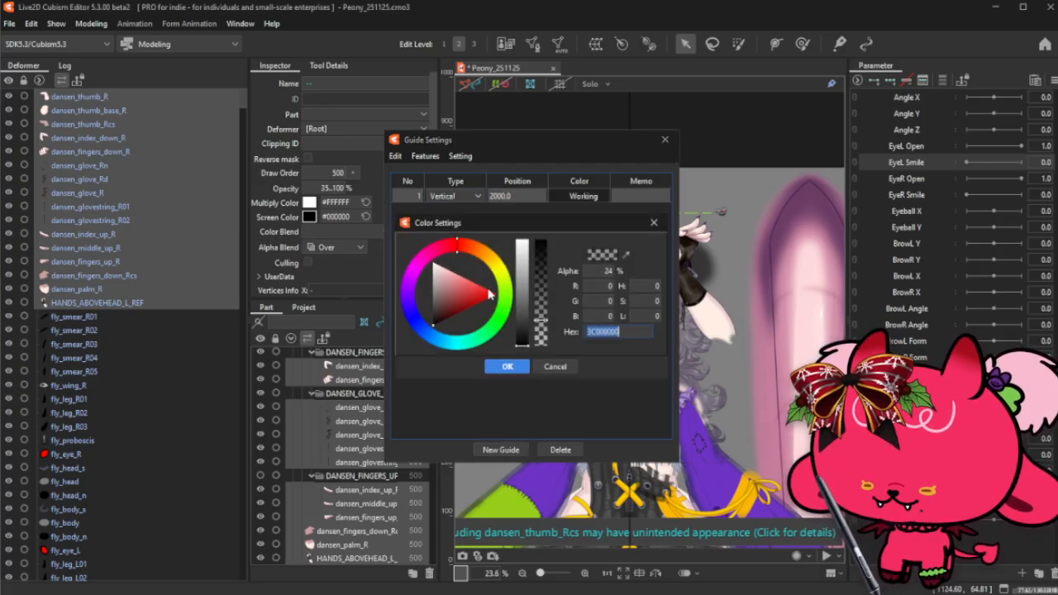
{"action": "left_click", "coordinate": [505, 301]}
{"action": "left_click", "coordinate": [501, 303]}
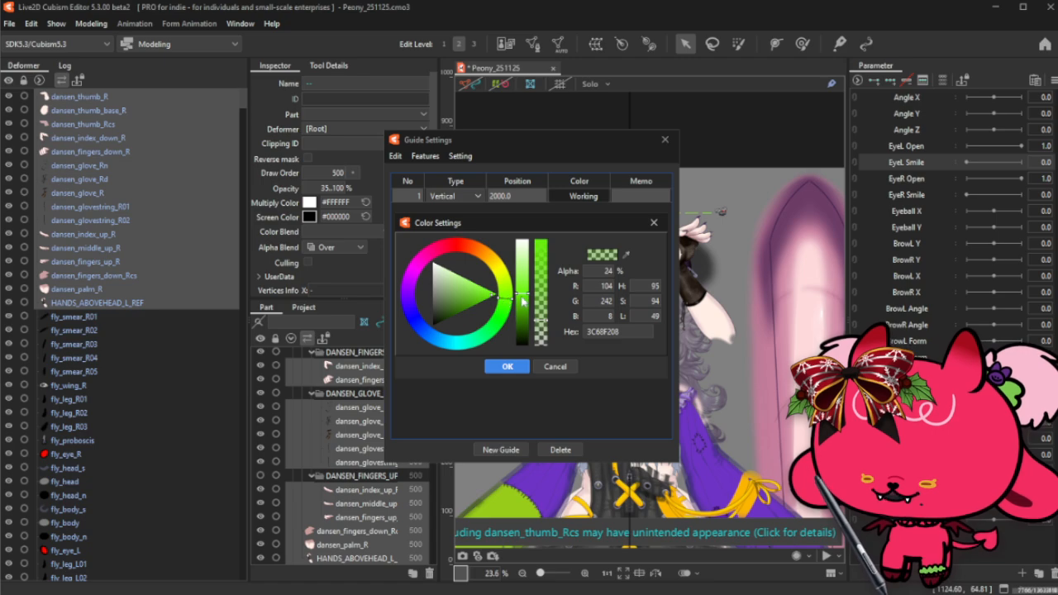
{"action": "left_click", "coordinate": [508, 367]}
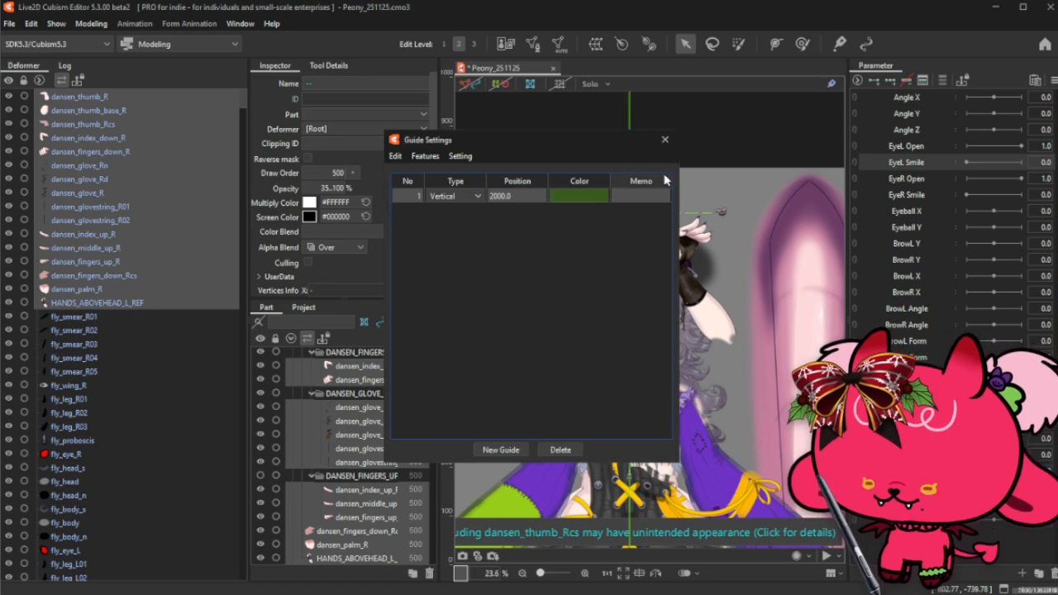
{"action": "left_click", "coordinate": [666, 140]}
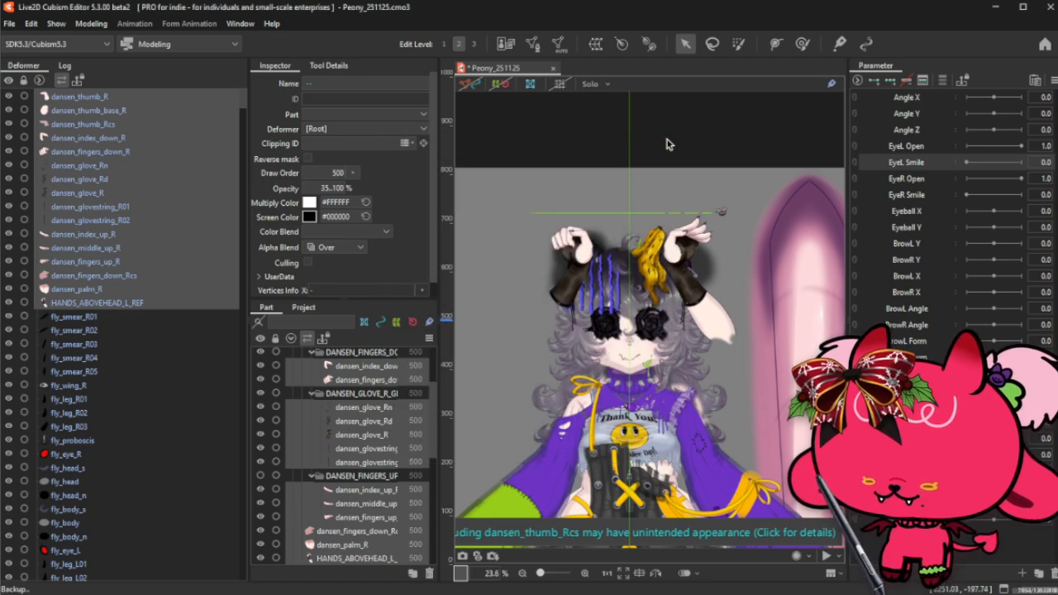
- Create a parent warp deformer named AFK TEMP for fly_smear_R01 through fly_trail_4, collapse it, and set its opacity to 0%
{"action": "left_click", "coordinate": [101, 316]}
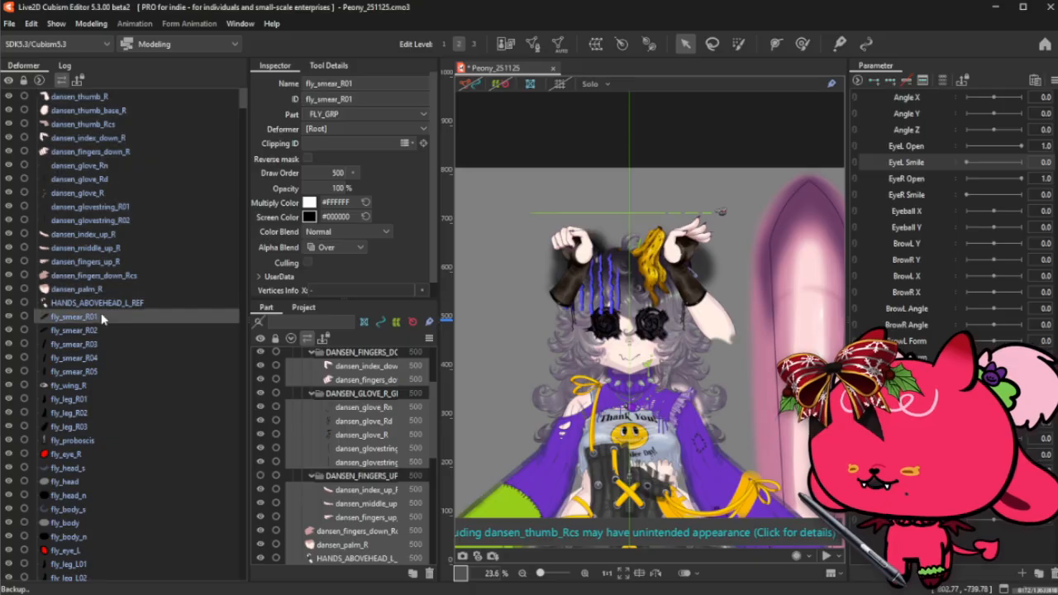
{"action": "scroll", "coordinate": [100, 458], "scroll_direction": "down", "scroll_amount": 4}
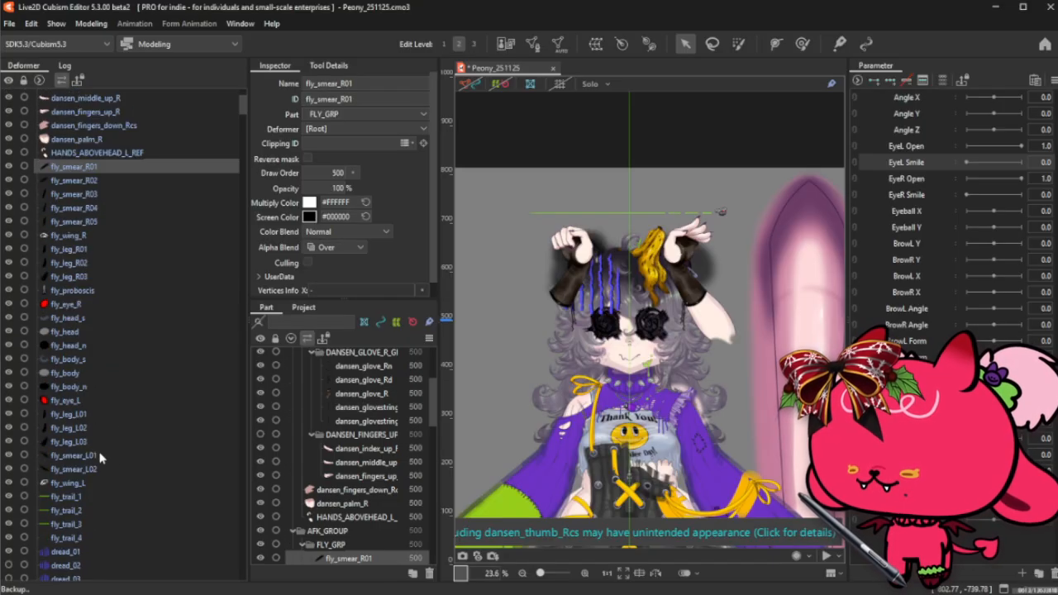
{"action": "left_click", "coordinate": [80, 539], "text": "shift"}
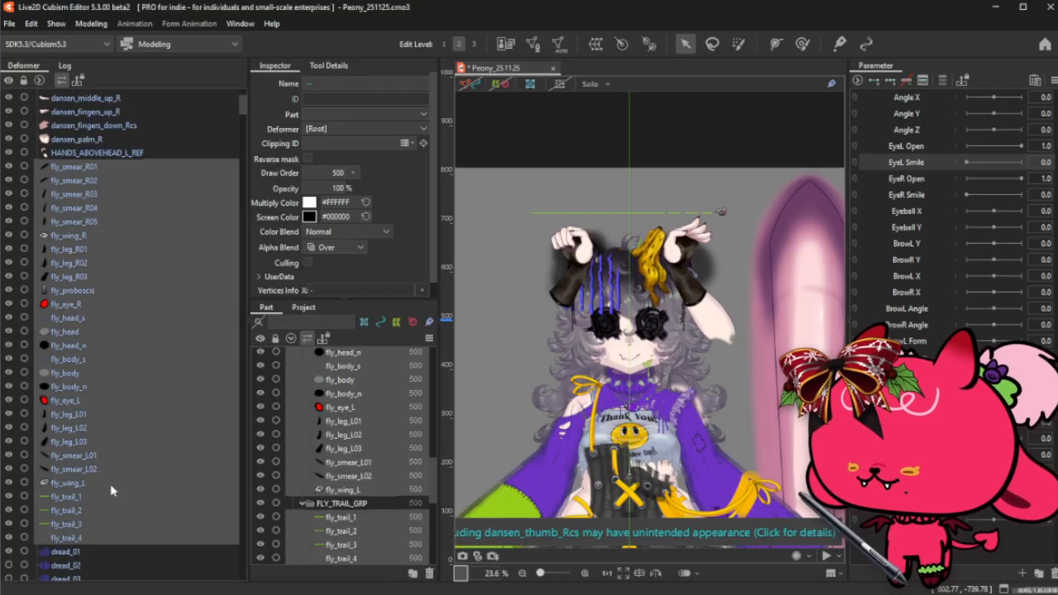
{"action": "left_click", "coordinate": [595, 43]}
{"action": "key", "text": "ctrl+a"}
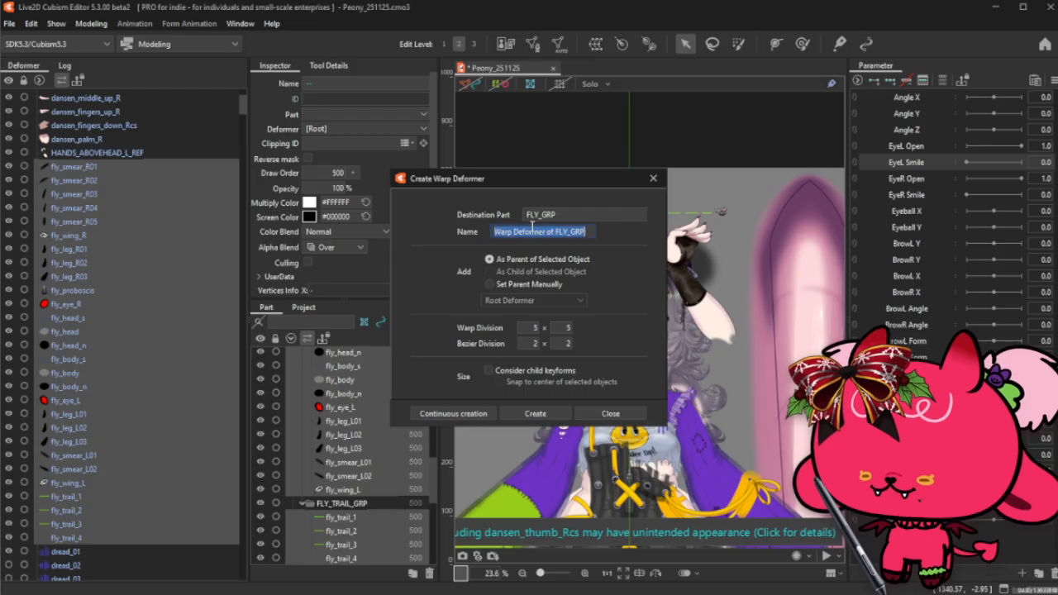
{"action": "type", "text": "AfK TEMP"}
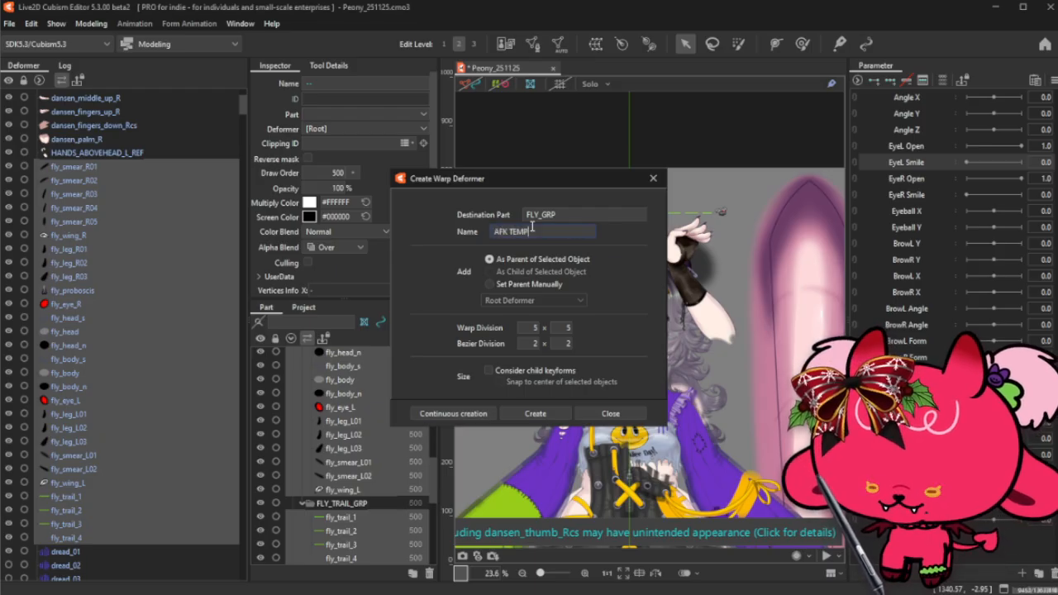
{"action": "left_click", "coordinate": [526, 416]}
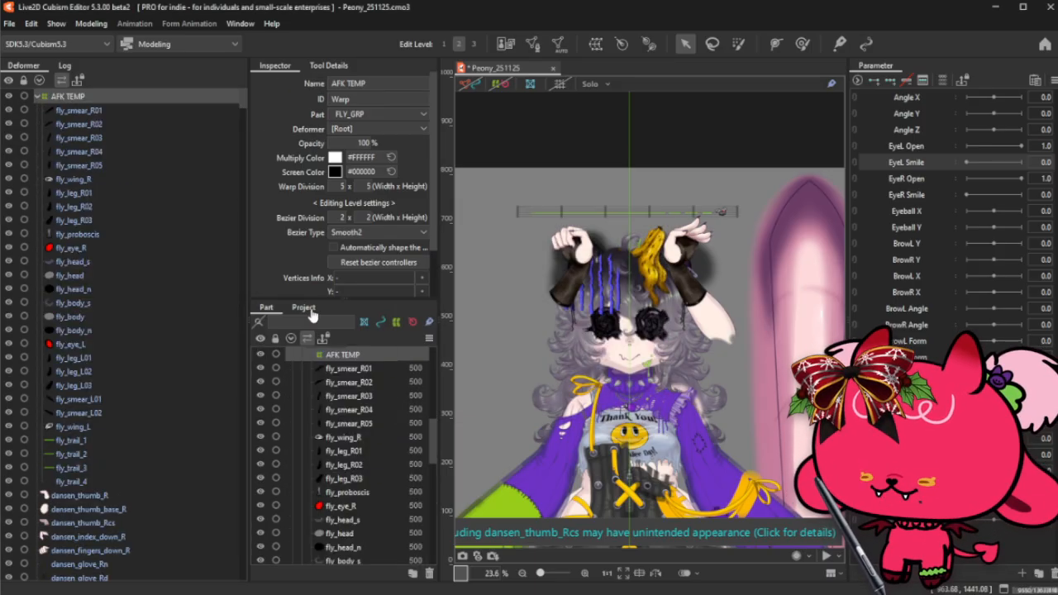
{"action": "left_click", "coordinate": [38, 97]}
{"action": "left_click_drag", "start_coordinate": [364, 143], "coordinate": [286, 143]}
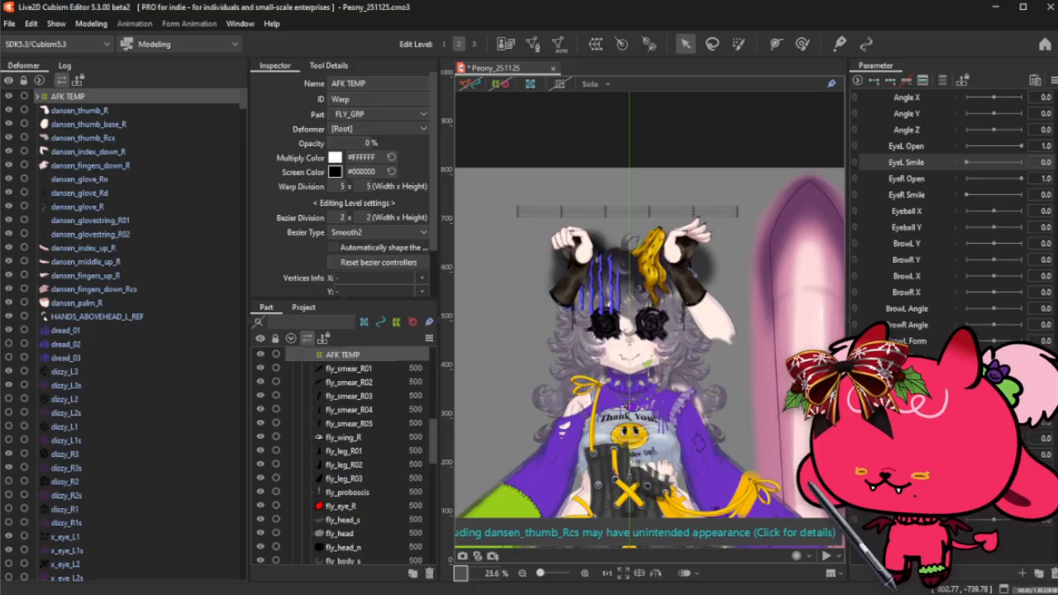
- Create a parent warp deformer named DANSEN TEMP for the objects from dansen_thumb_R through HANDS_ABOVEHEAD_L_REF
{"action": "left_click", "coordinate": [77, 113]}
{"action": "left_click", "coordinate": [124, 320], "text": "shift"}
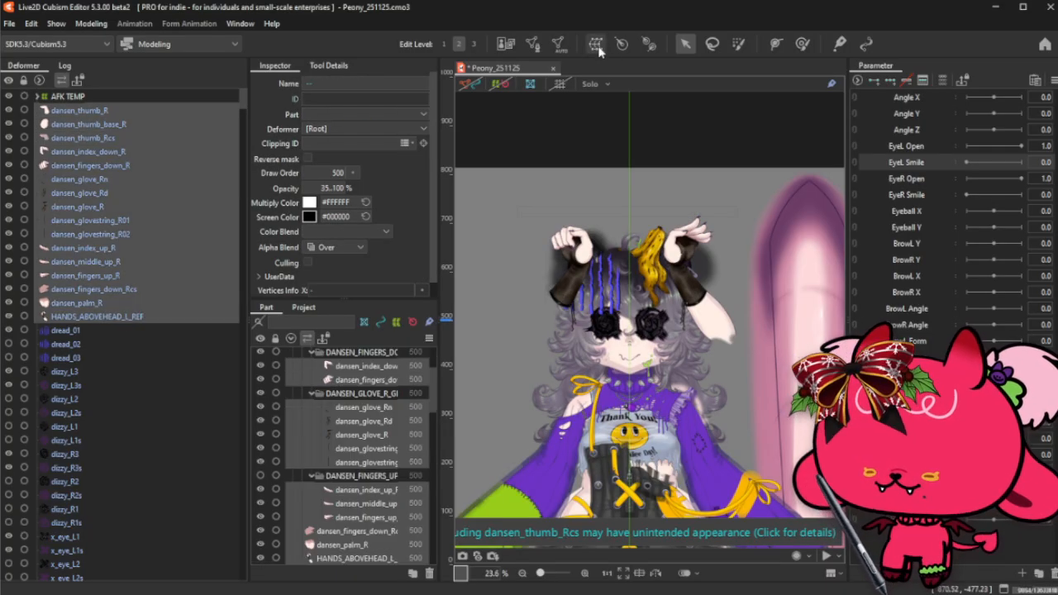
{"action": "left_click", "coordinate": [595, 43]}
{"action": "triple_click", "coordinate": [541, 233]}
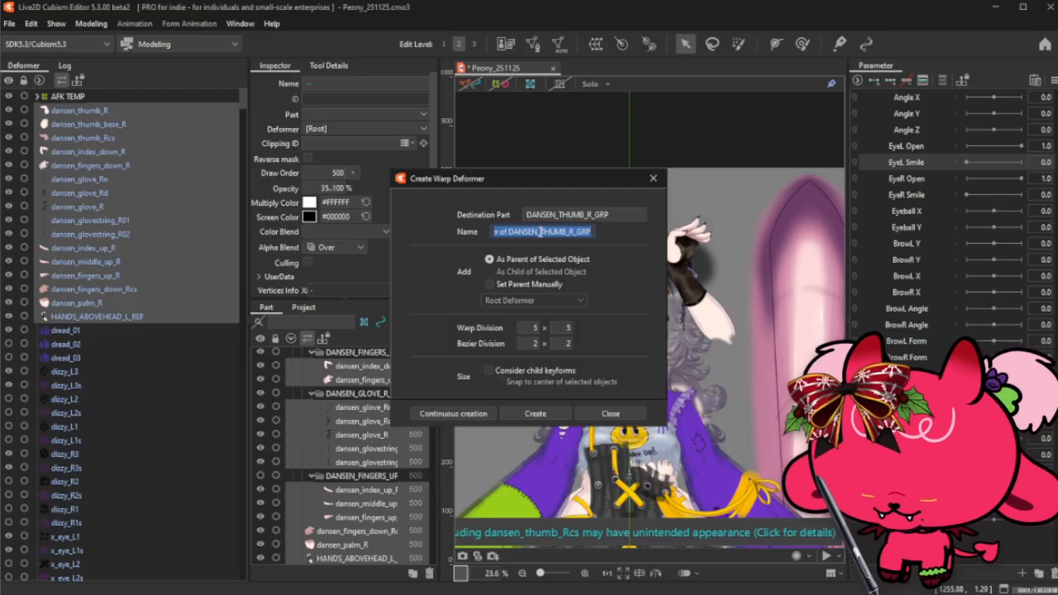
{"action": "type", "text": "DANSEN TEMP"}
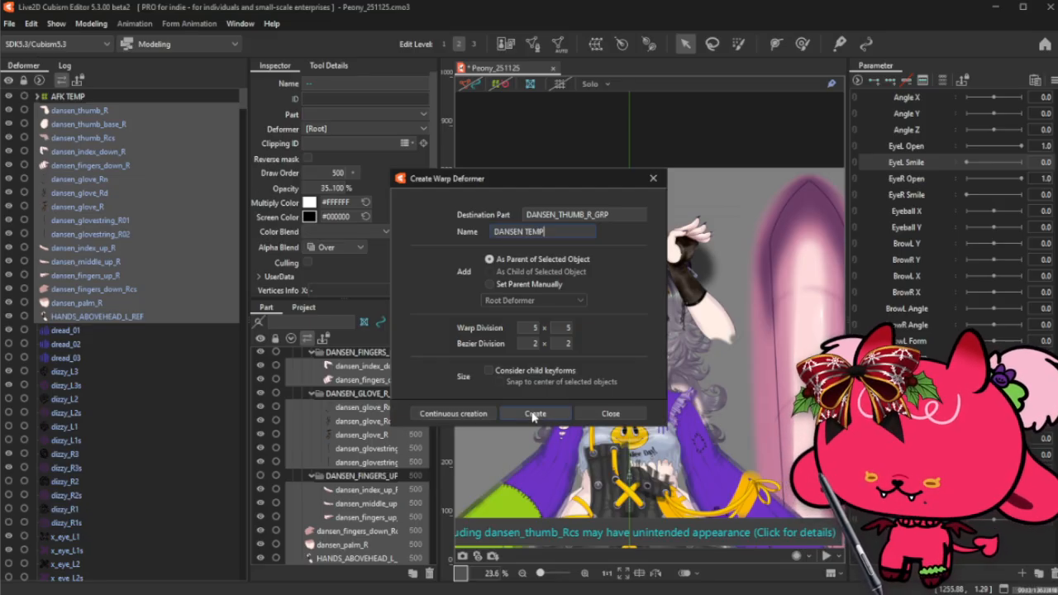
{"action": "left_click", "coordinate": [535, 413]}
{"action": "mouse_move", "coordinate": [360, 143]}
{"action": "left_mouse_down"}
{"action": "mouse_move", "coordinate": [347, 148]}
{"action": "mouse_move", "coordinate": [353, 157]}
{"action": "left_mouse_up"}
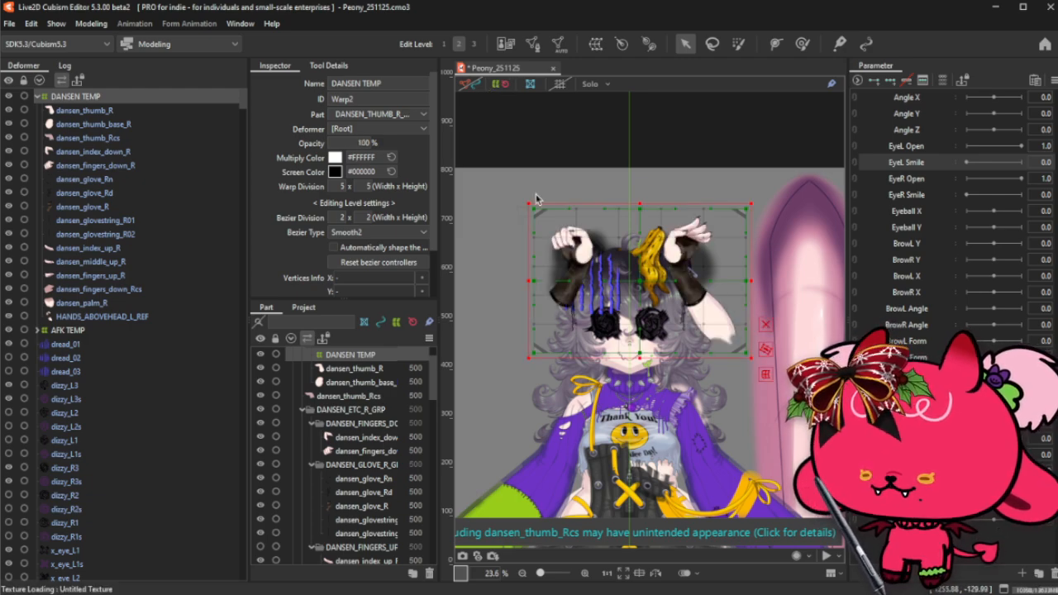
- Widen the DANSEN TEMP warp deformer around the raised hands and align its middle line with the vertical guide
{"action": "scroll", "coordinate": [557, 285], "scroll_direction": "up", "scroll_amount": 2}
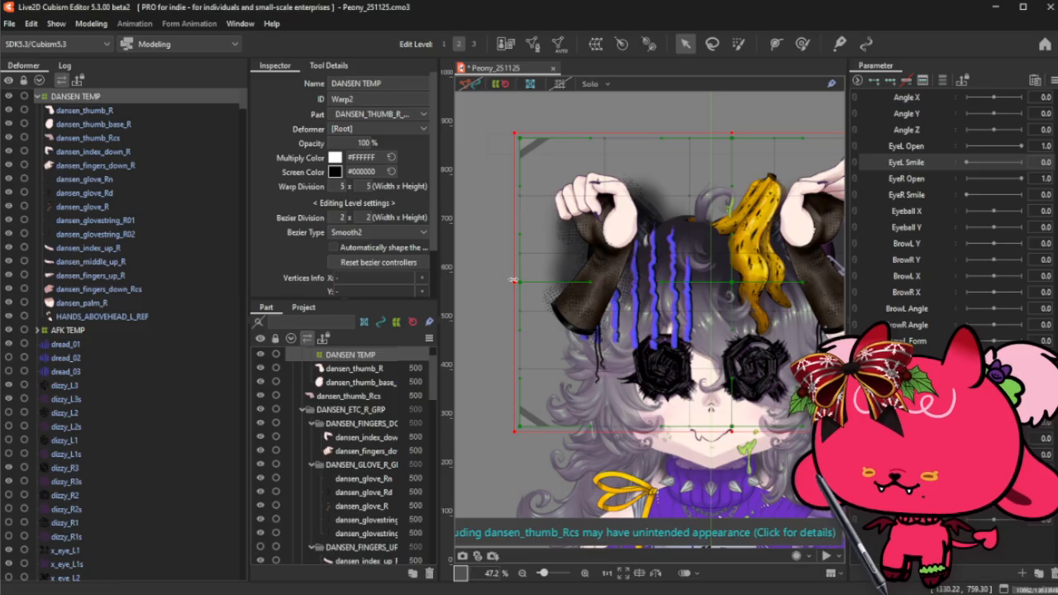
{"action": "left_click_drag", "start_coordinate": [516, 282], "coordinate": [471, 289]}
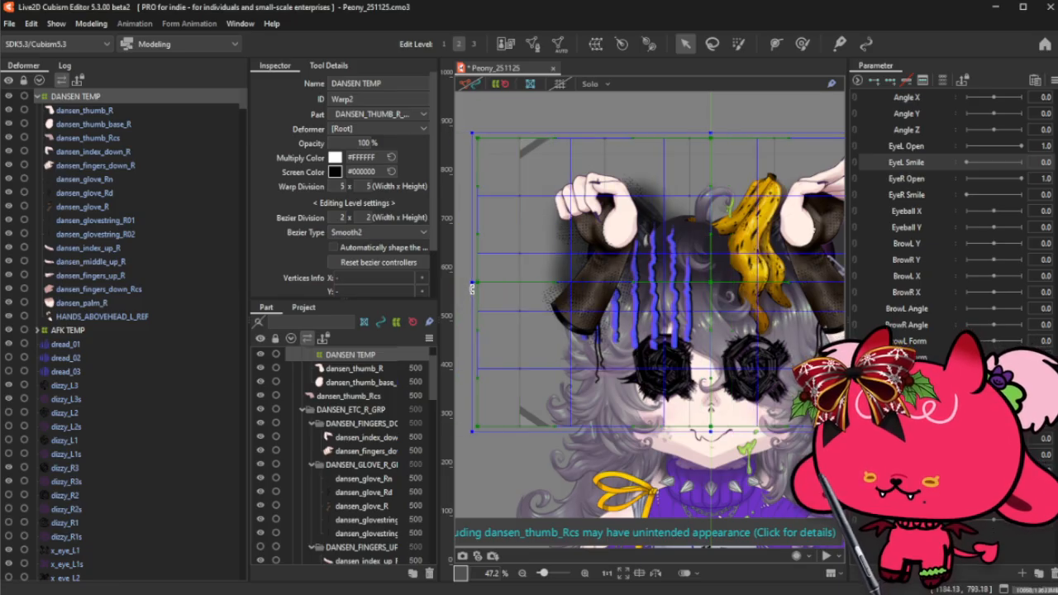
{"action": "scroll", "coordinate": [700, 300], "scroll_direction": "up", "scroll_amount": 9}
{"action": "scroll", "coordinate": [674, 318], "scroll_direction": "up", "scroll_amount": 4}
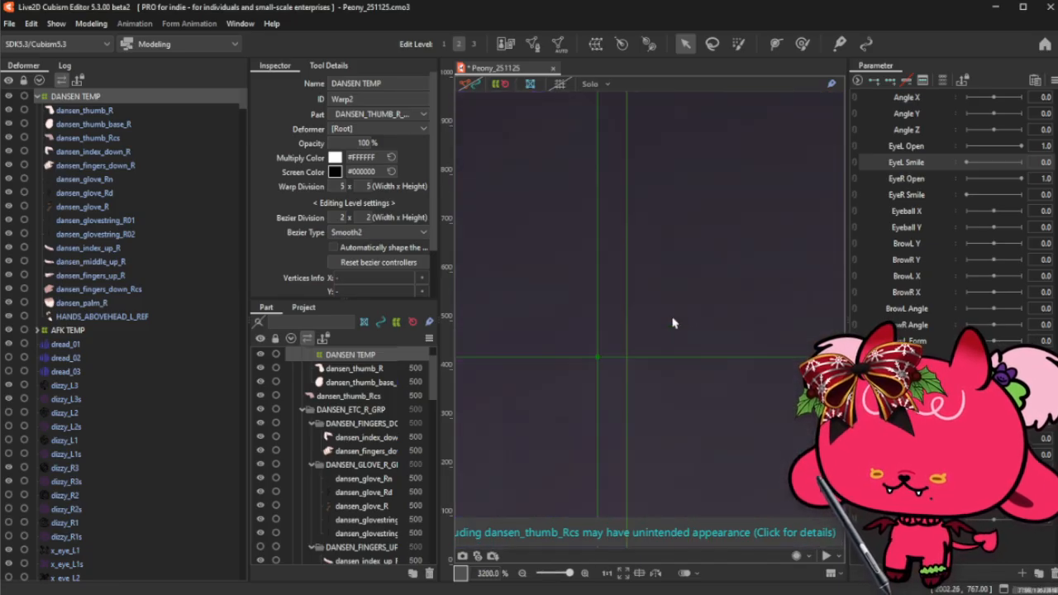
{"action": "left_click_drag", "start_coordinate": [603, 358], "coordinate": [636, 358]}
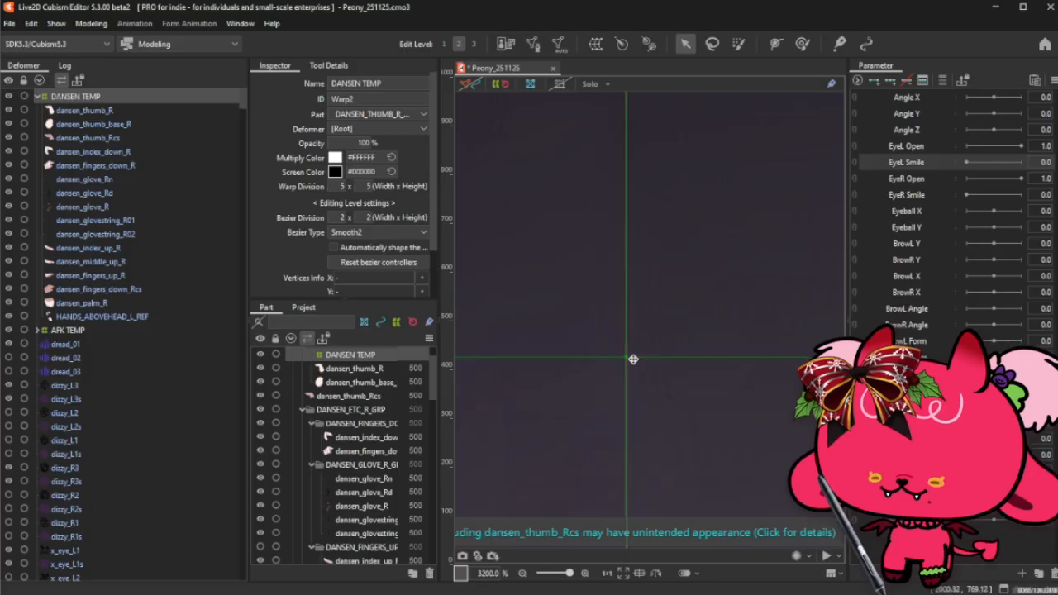
{"action": "scroll", "coordinate": [634, 358], "scroll_direction": "down", "scroll_amount": 13}
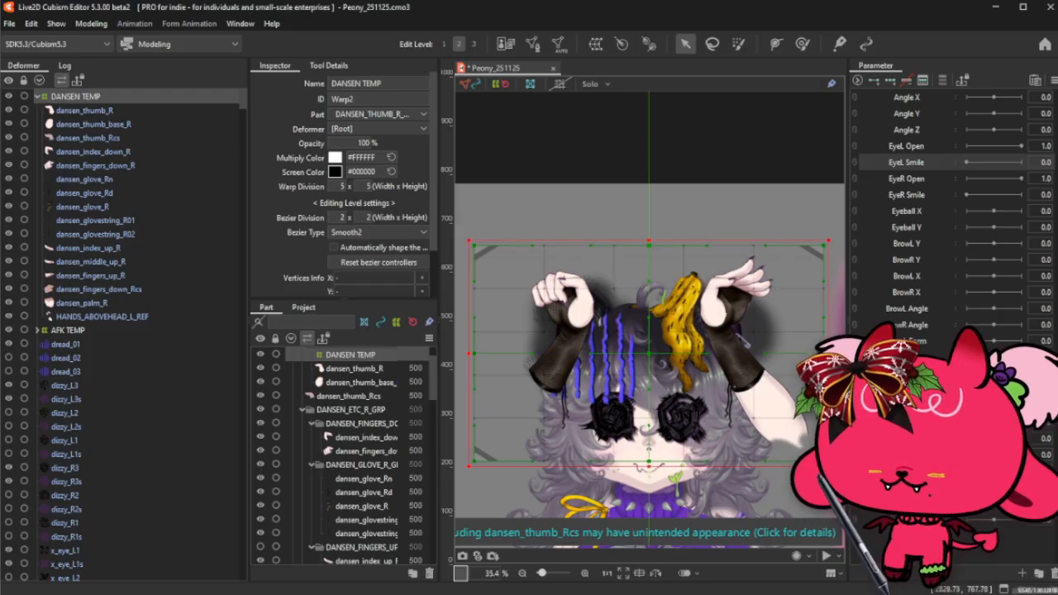
- Narrow the DANSEN TEMP warp deformer slightly at its sides and collapse it in the deformer list
{"action": "left_click_drag", "start_coordinate": [829, 354], "coordinate": [822, 354]}
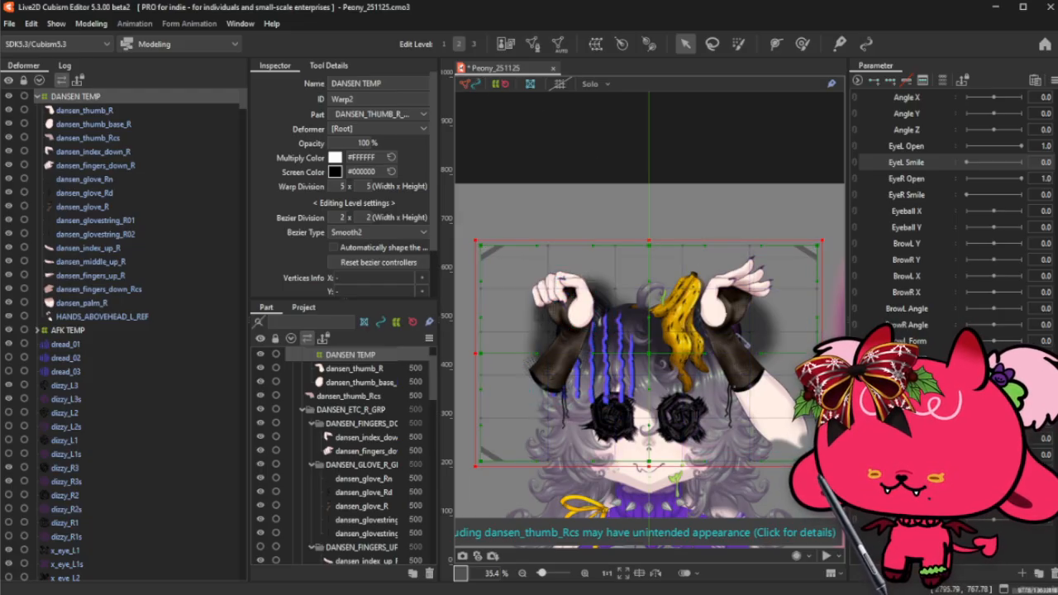
{"action": "left_click", "coordinate": [37, 96]}
- Create a parent warp deformer named DREAD TEMP for dread_01 through dread_03 and collapse it
{"action": "left_click", "coordinate": [71, 126]}
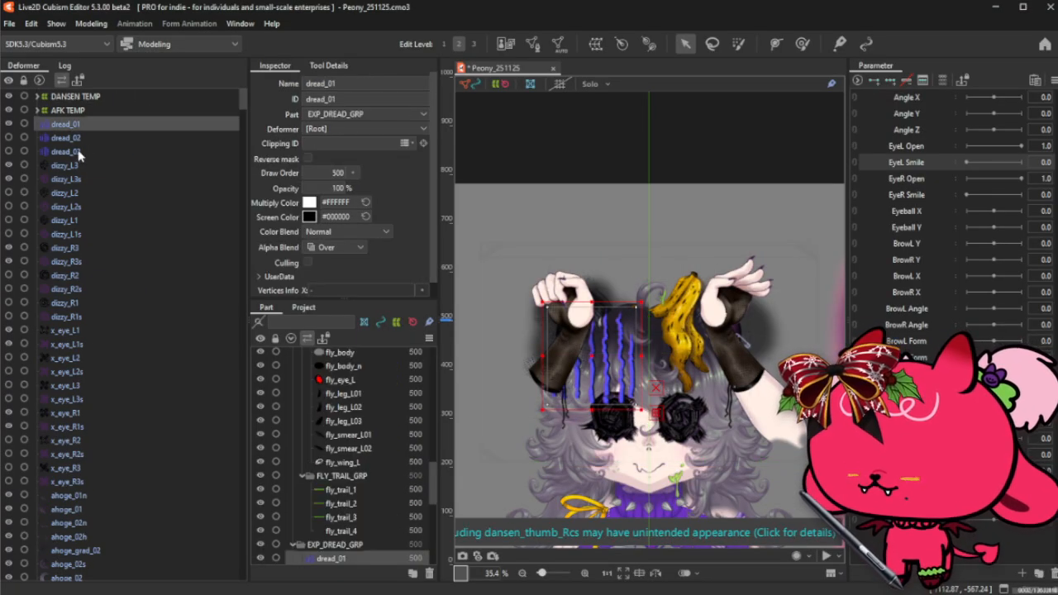
{"action": "left_click", "coordinate": [66, 151], "text": "shift"}
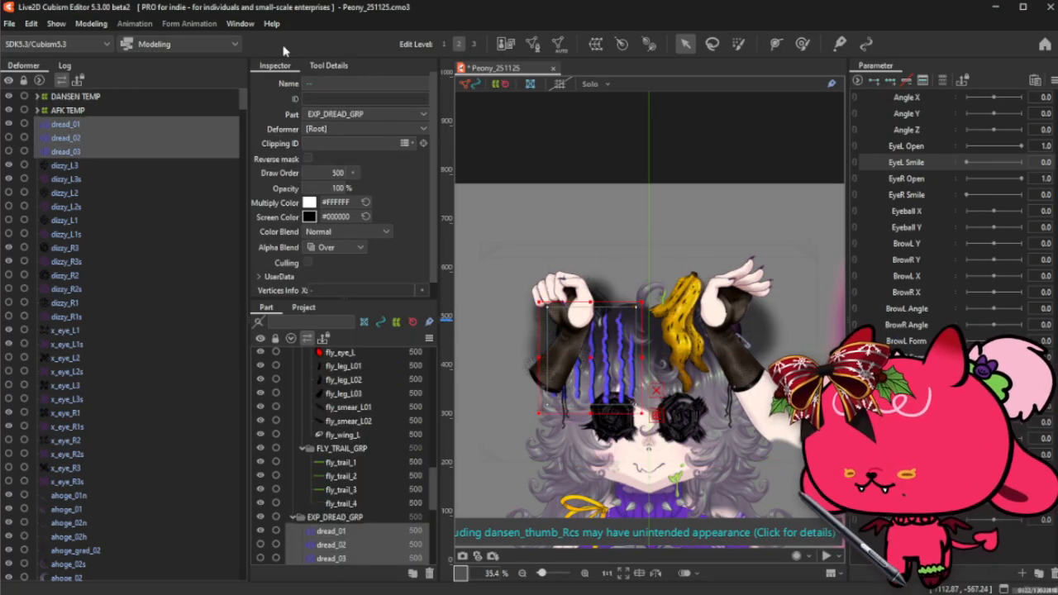
{"action": "left_click", "coordinate": [596, 44]}
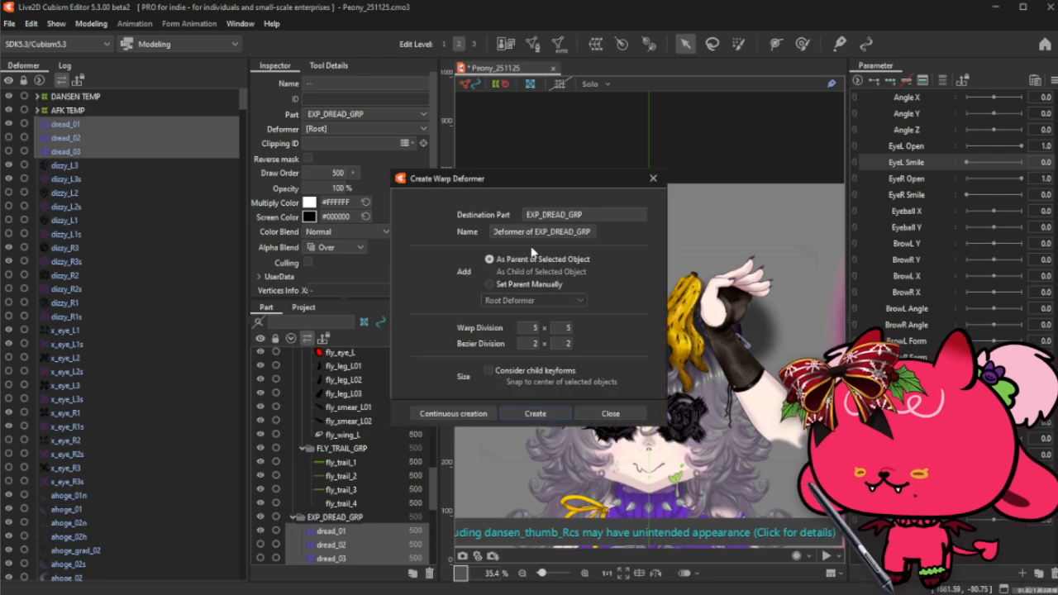
{"action": "triple_click", "coordinate": [544, 232]}
{"action": "type", "text": "DREAD TEMP"}
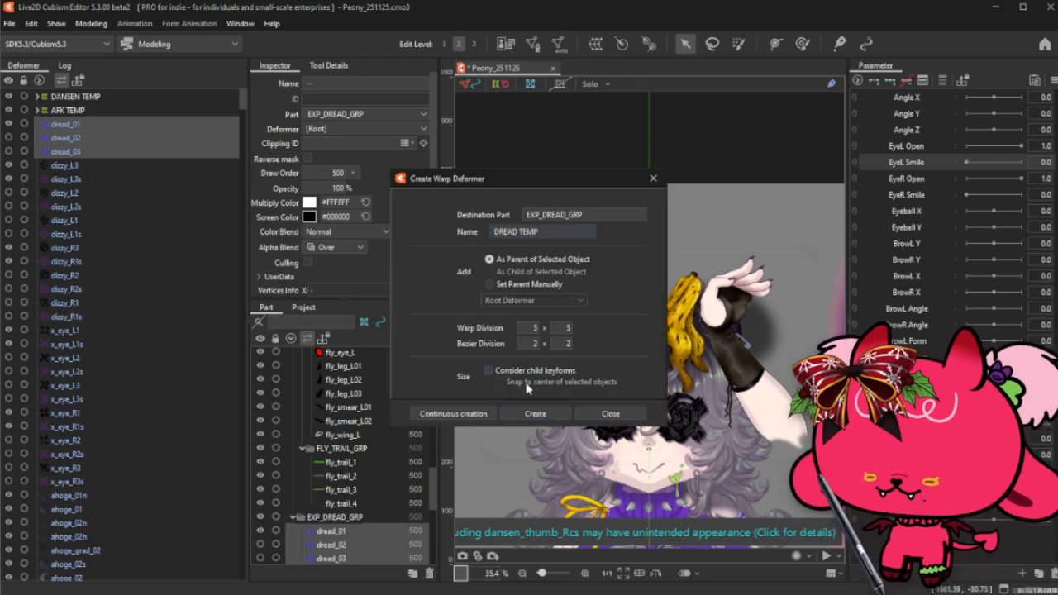
{"action": "left_click", "coordinate": [536, 416]}
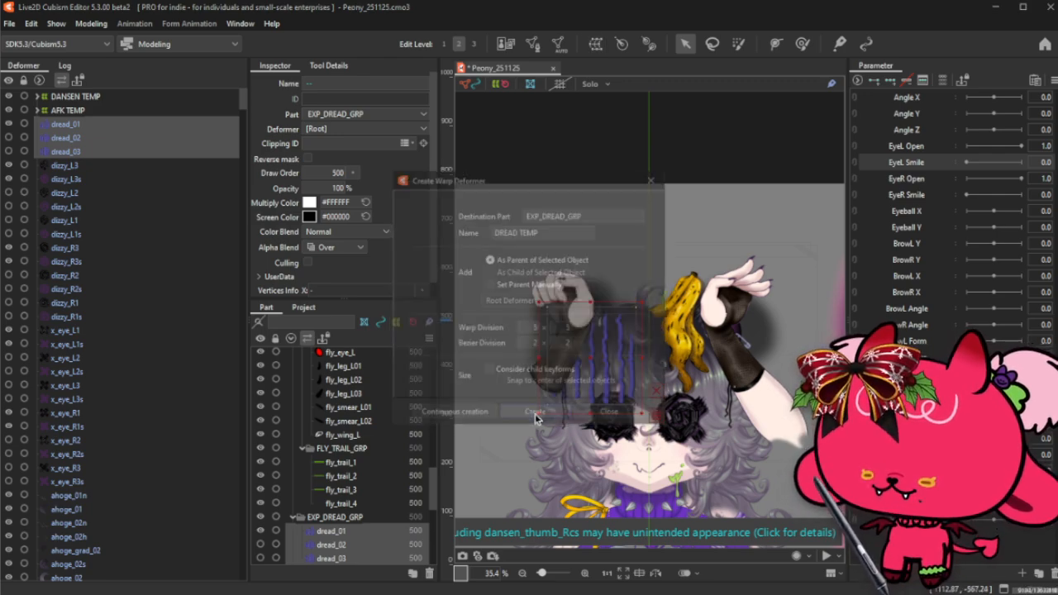
{"action": "left_click", "coordinate": [37, 124]}
- Create a parent warp deformer named DIZZY TEMP for the objects from dizzy_L3 through dizzy_R1s
{"action": "left_click", "coordinate": [74, 139]}
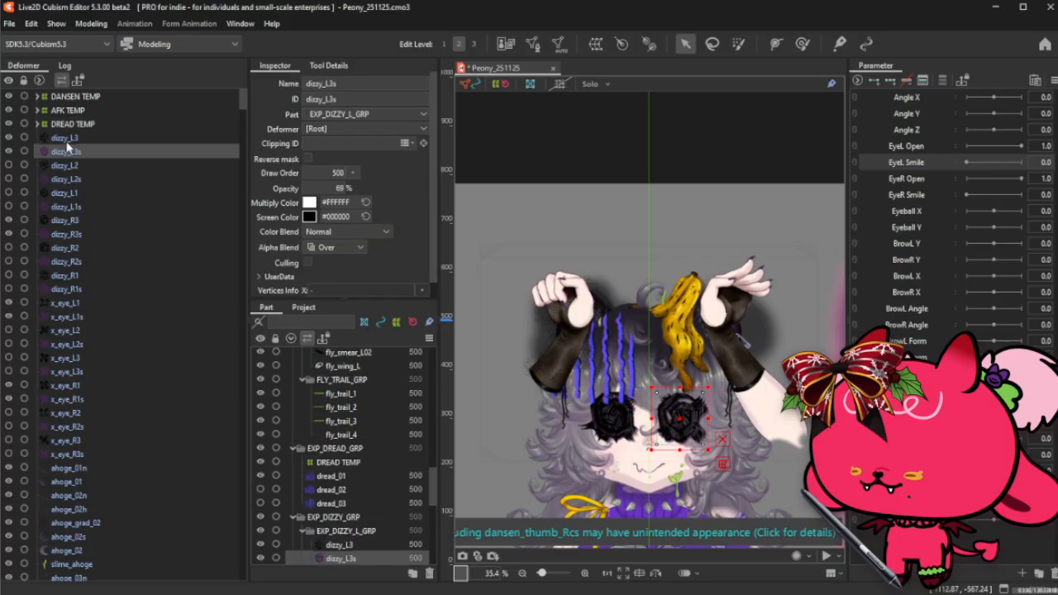
{"action": "left_click", "coordinate": [82, 292], "text": "shift"}
{"action": "left_click", "coordinate": [597, 43]}
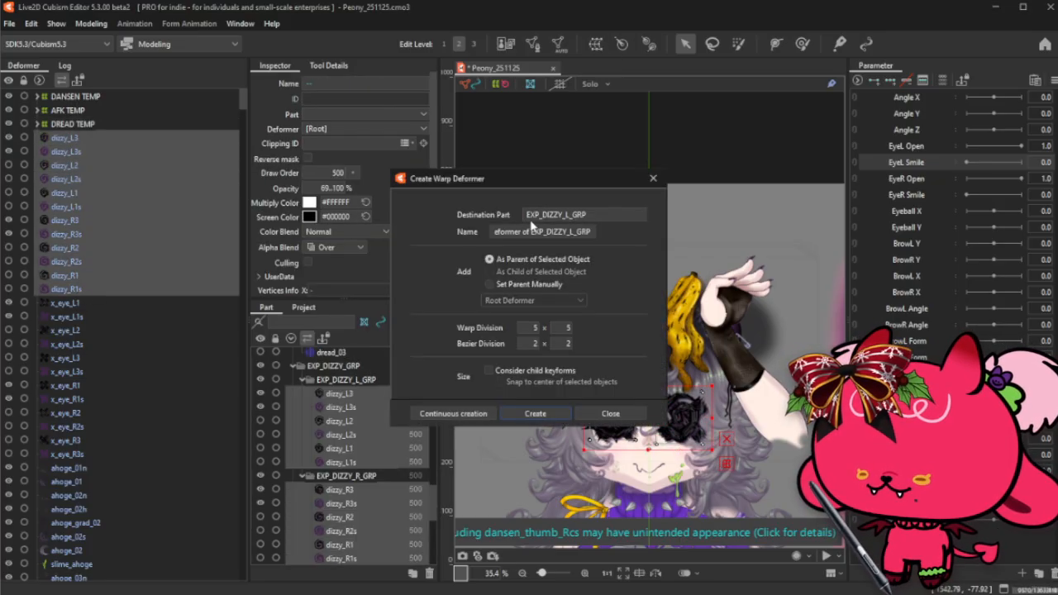
{"action": "triple_click", "coordinate": [539, 231]}
{"action": "type", "text": "Di"}
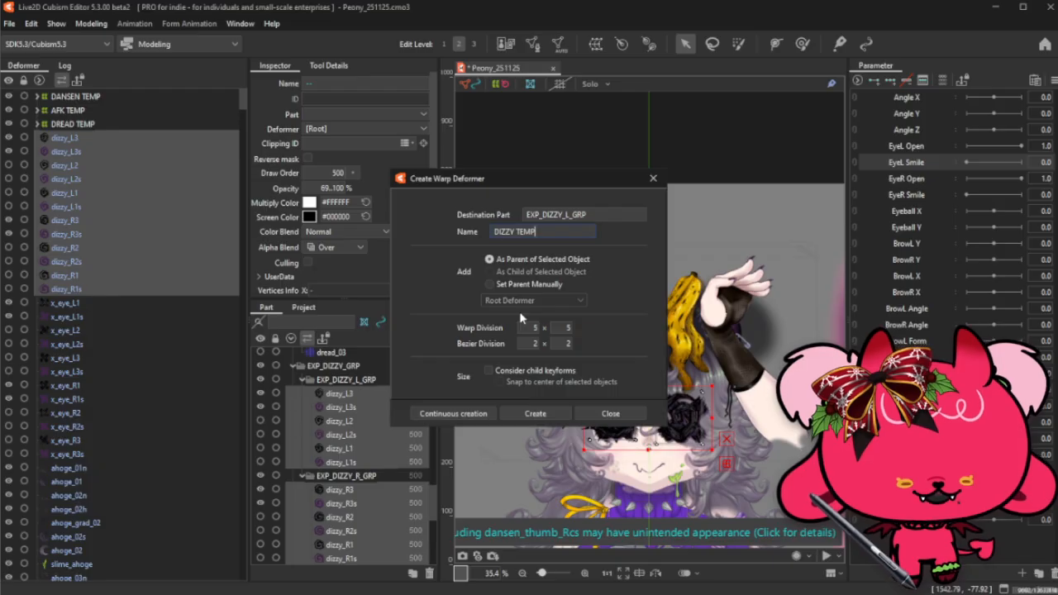
{"action": "left_click", "coordinate": [542, 418]}
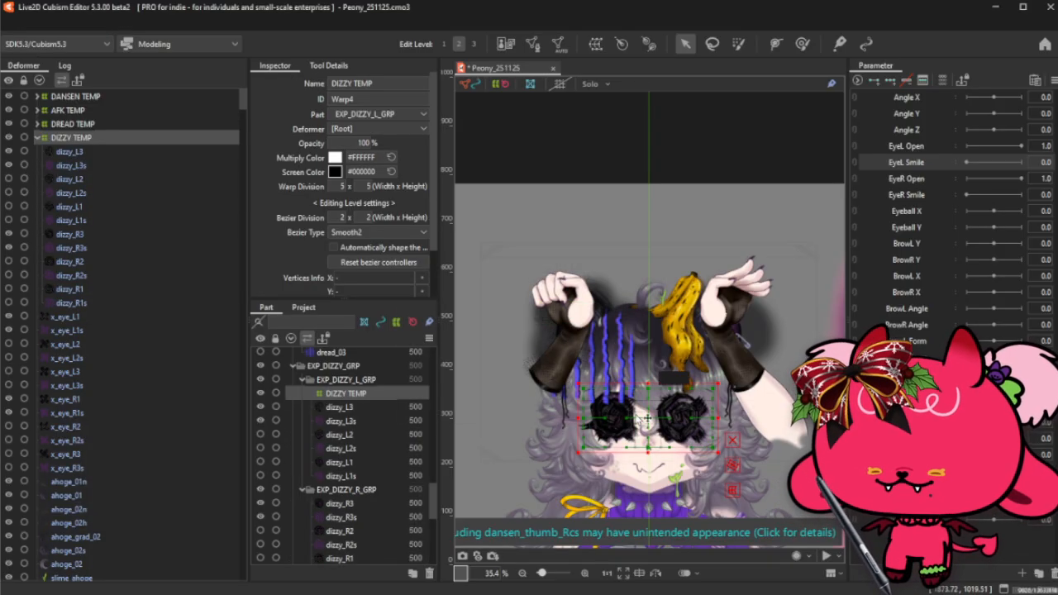
- Align the DIZZY TEMP warp deformer's middle line with the vertical guide, narrow its sides around the eyes, and collapse it
{"action": "scroll", "coordinate": [668, 448], "scroll_direction": "up", "scroll_amount": 4}
{"action": "scroll", "coordinate": [622, 425], "scroll_direction": "up", "scroll_amount": 3}
{"action": "scroll", "coordinate": [622, 425], "scroll_direction": "up", "scroll_amount": 5}
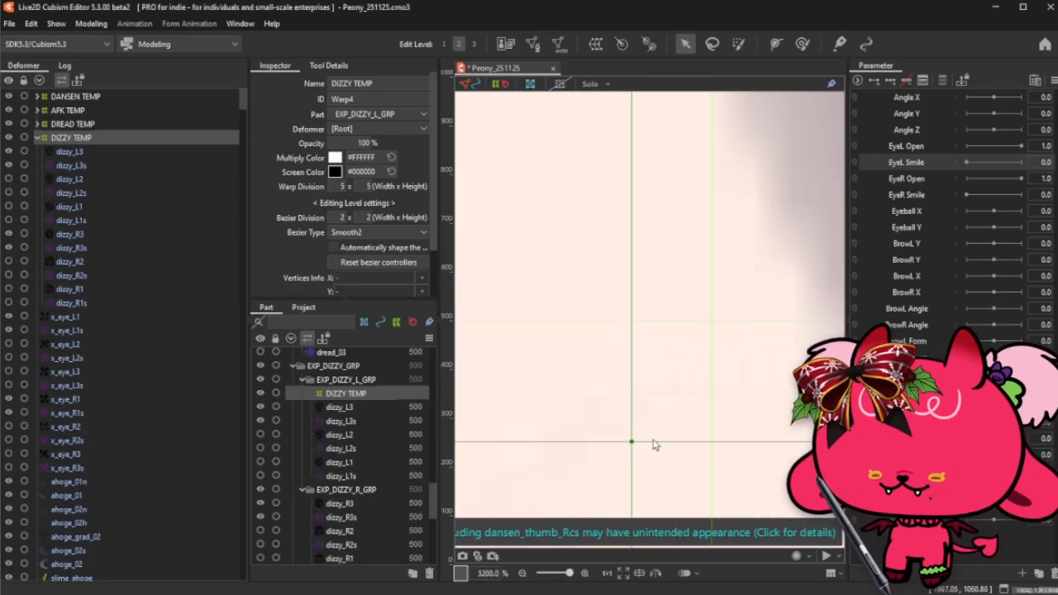
{"action": "left_click_drag", "start_coordinate": [638, 441], "coordinate": [718, 447]}
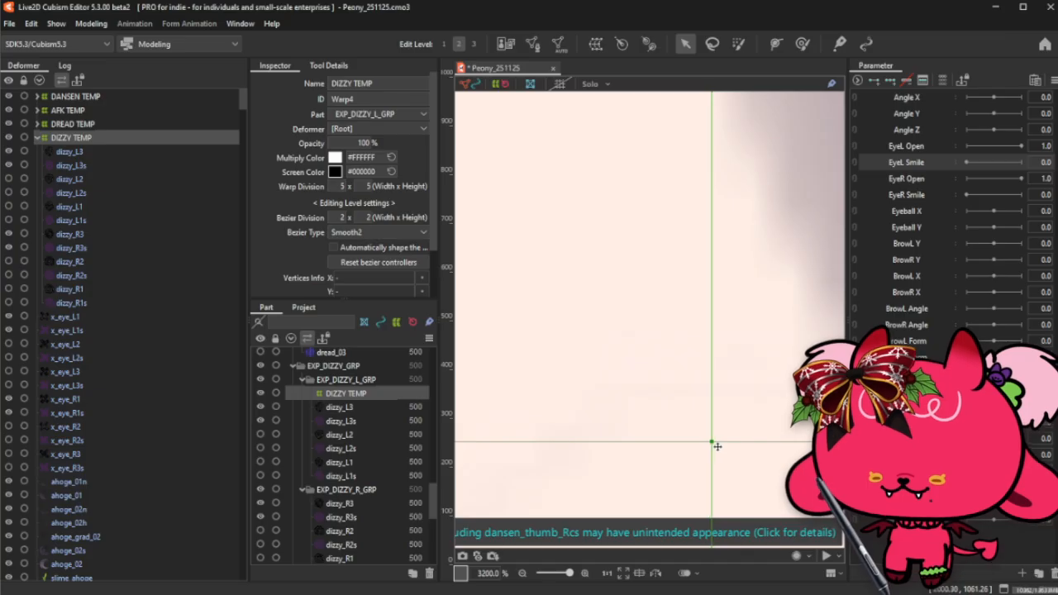
{"action": "scroll", "coordinate": [718, 446], "scroll_direction": "down", "scroll_amount": 6}
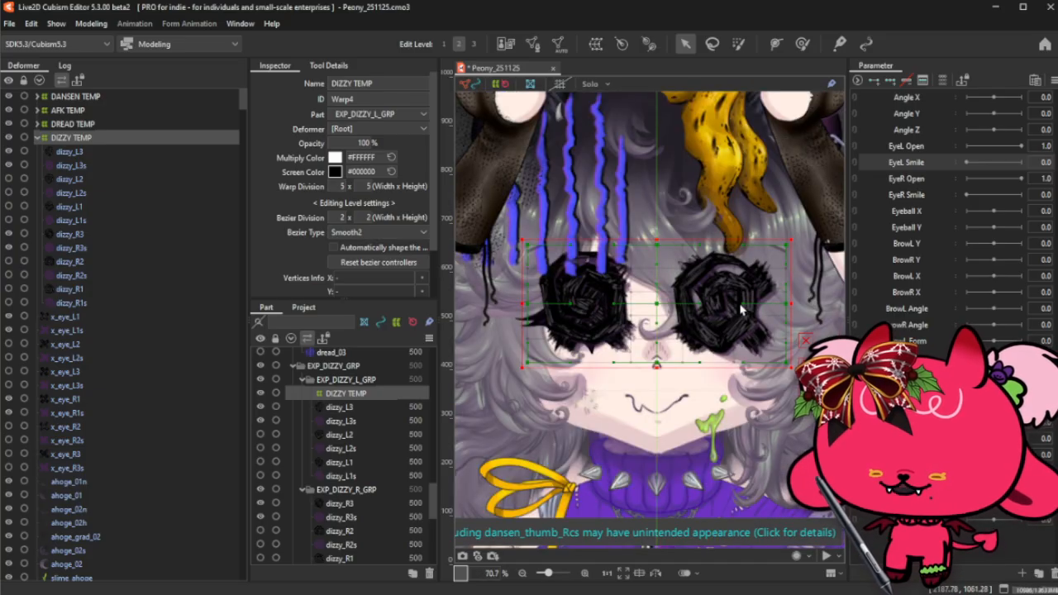
{"action": "scroll", "coordinate": [594, 286], "scroll_direction": "up", "scroll_amount": 1}
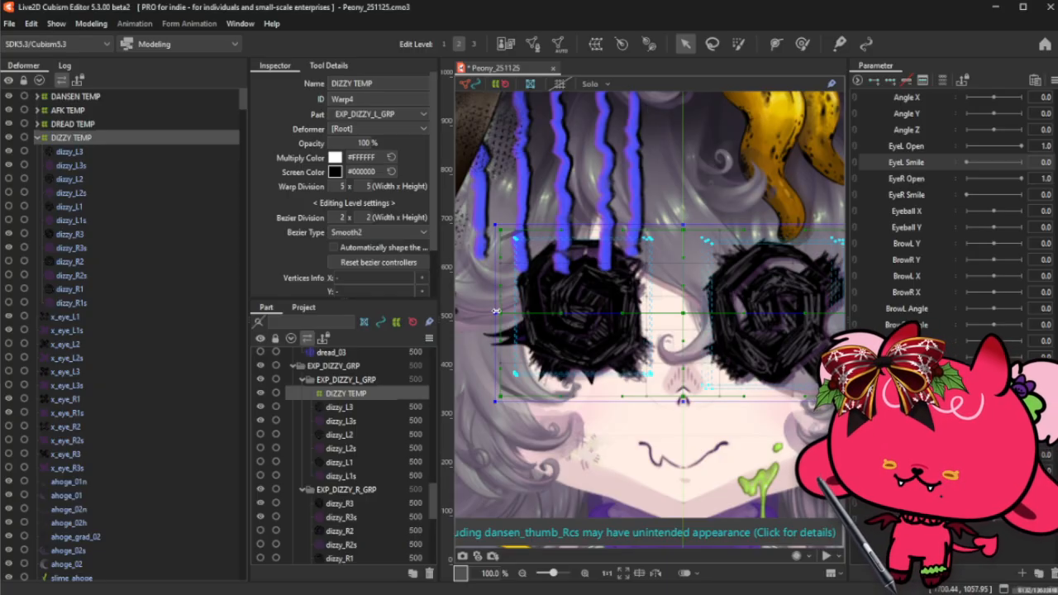
{"action": "scroll", "coordinate": [496, 311], "scroll_direction": "down", "scroll_amount": 1}
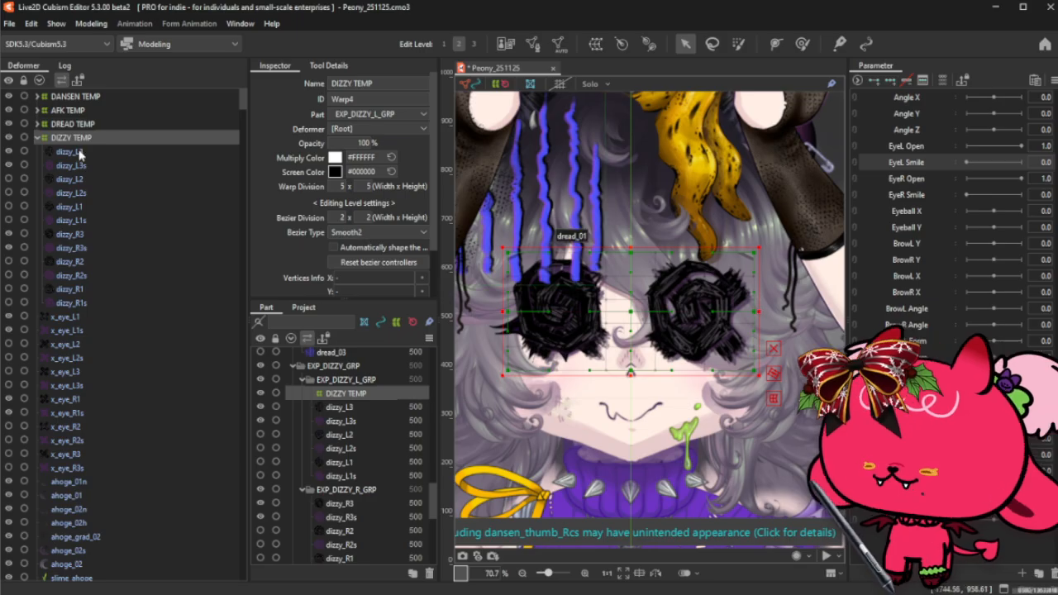
{"action": "left_click", "coordinate": [40, 138]}
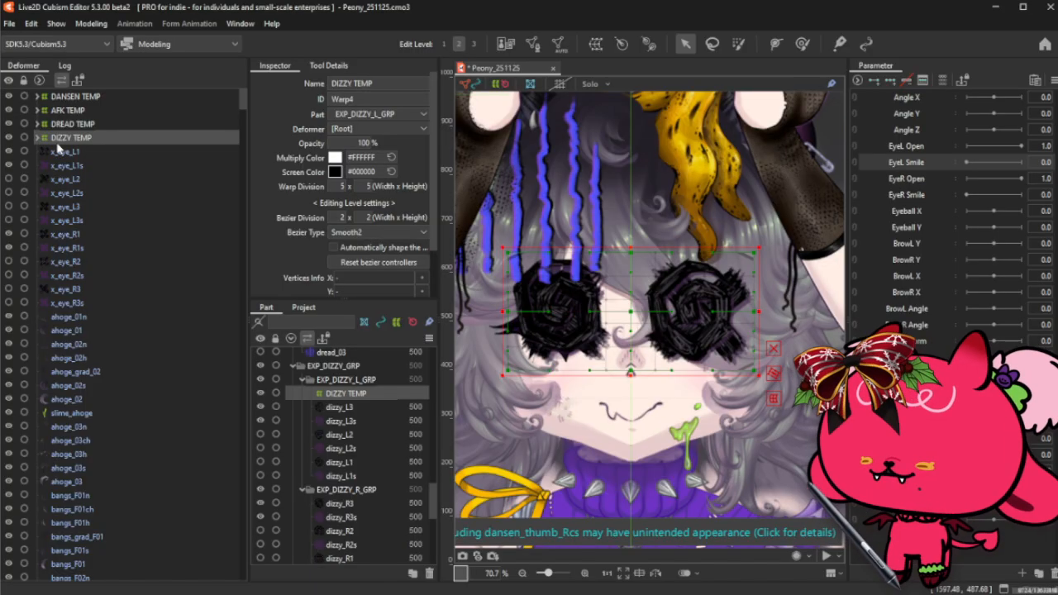
- Create a parent warp deformer named X EYE TEMP for the objects from x_eye_L1 through x_eye_R3s
{"action": "left_click", "coordinate": [64, 152]}
{"action": "left_click", "coordinate": [98, 302], "text": "shift"}
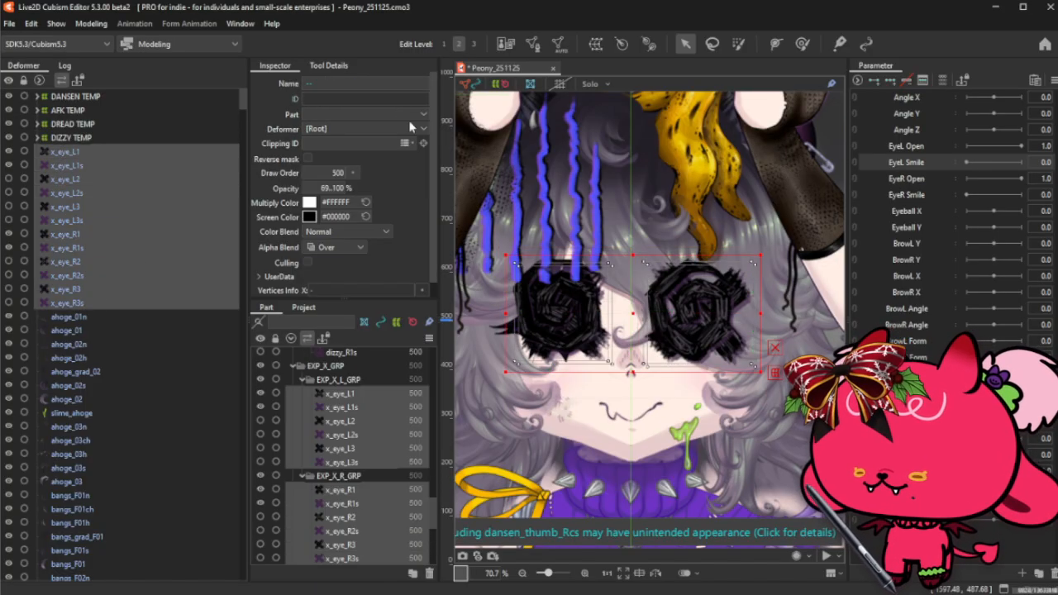
{"action": "left_click", "coordinate": [596, 44]}
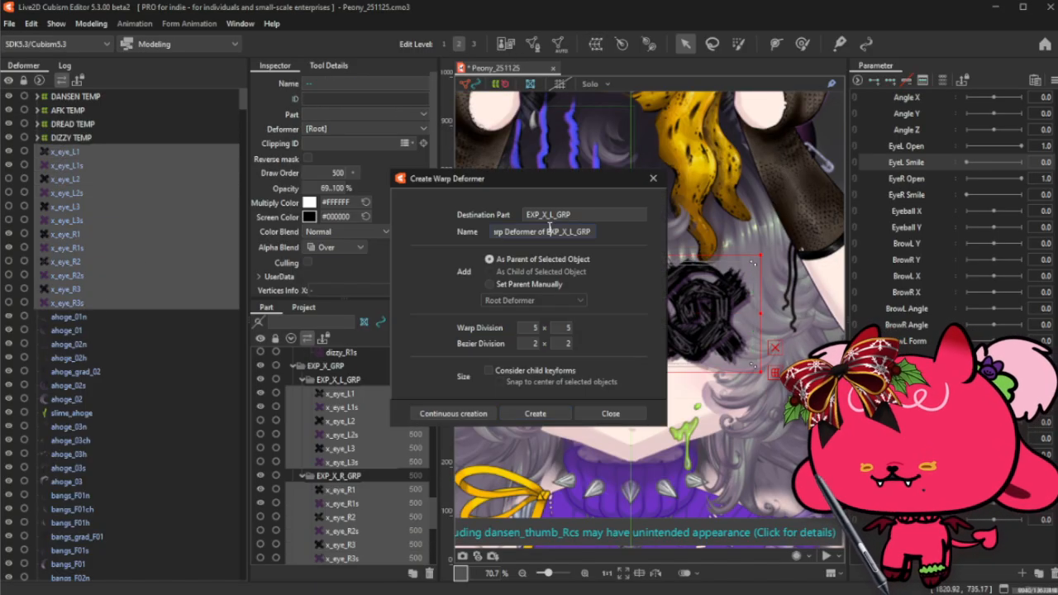
{"action": "triple_click", "coordinate": [549, 232]}
{"action": "type", "text": "X EYE TEMP"}
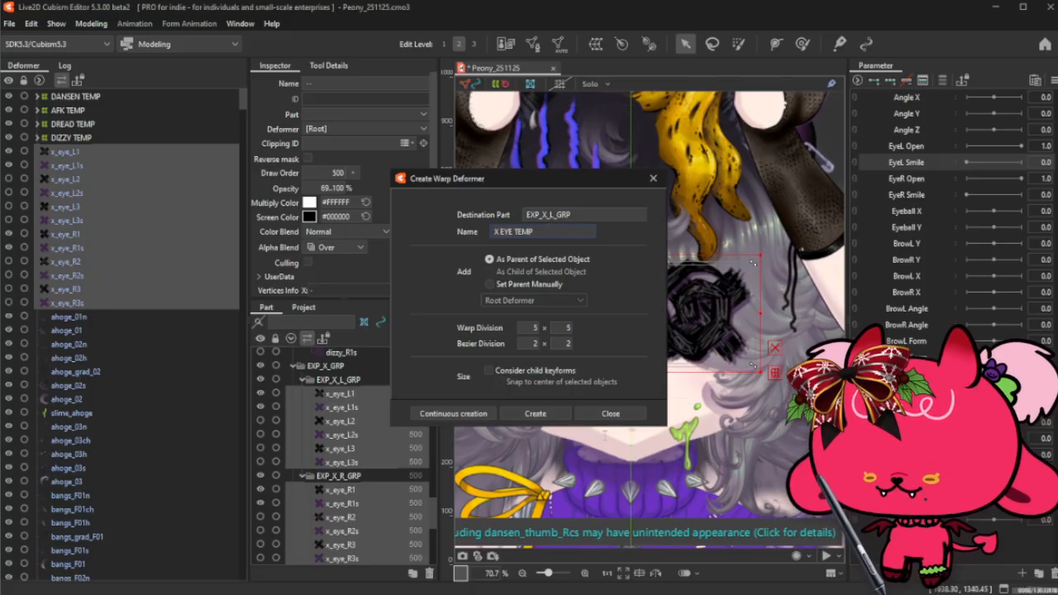
{"action": "left_click", "coordinate": [552, 417]}
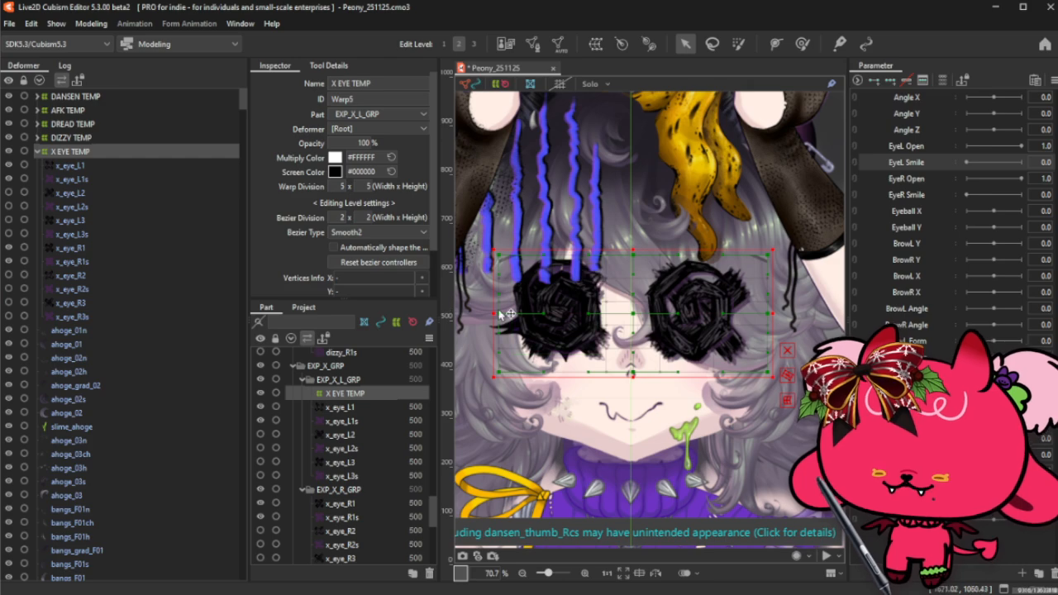
- Adjust the X EYE TEMP warp deformer's sides, align its middle line with the vertical guide, and collapse it
{"action": "left_click", "coordinate": [771, 312]}
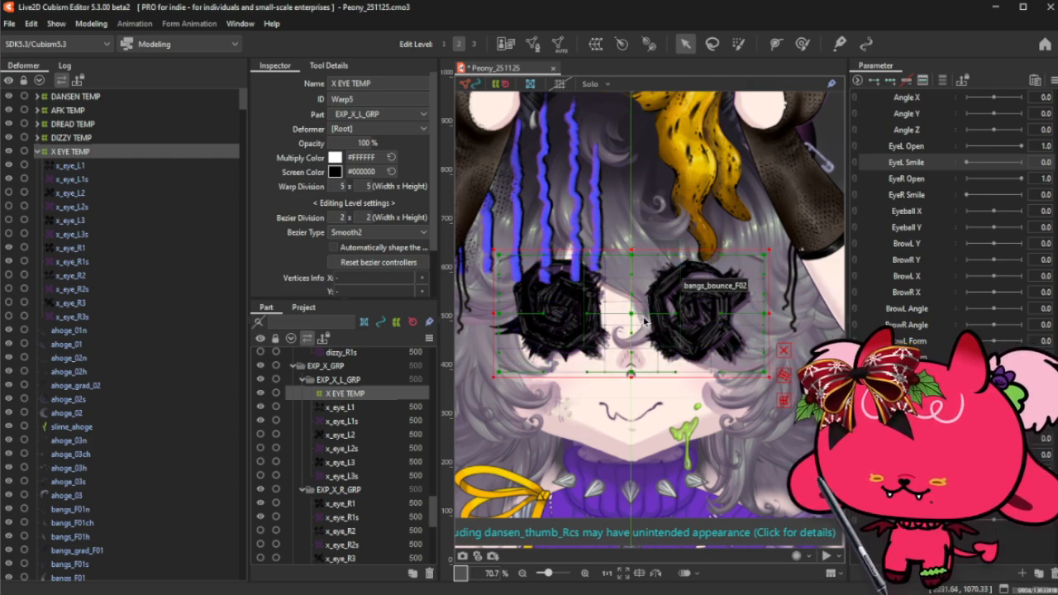
{"action": "scroll", "coordinate": [598, 311], "scroll_direction": "up", "scroll_amount": 4}
{"action": "scroll", "coordinate": [599, 312], "scroll_direction": "up", "scroll_amount": 3}
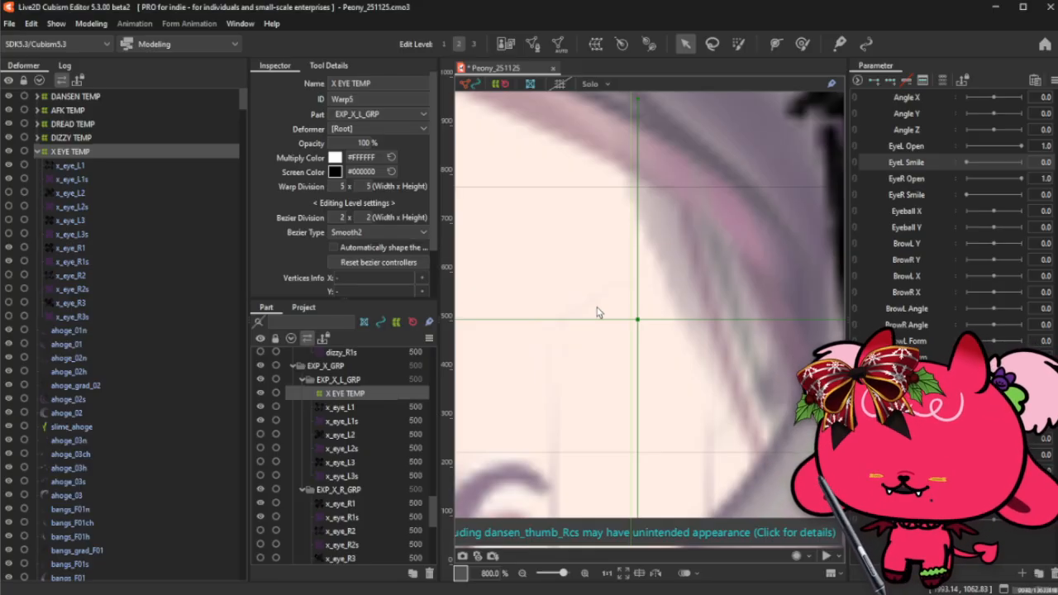
{"action": "scroll", "coordinate": [599, 312], "scroll_direction": "up", "scroll_amount": 4}
{"action": "left_click_drag", "start_coordinate": [622, 324], "coordinate": [596, 329]}
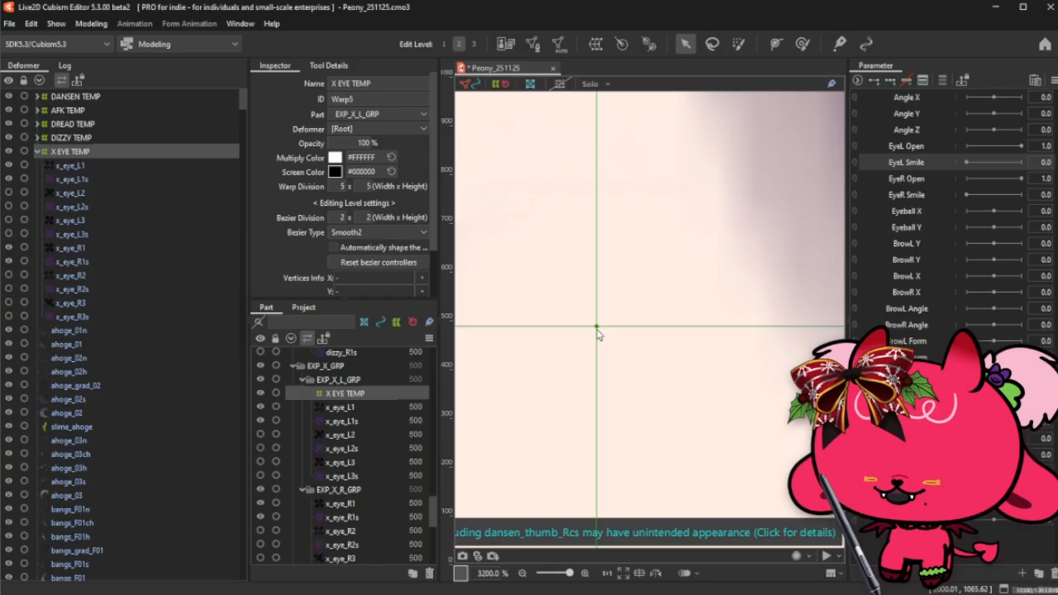
{"action": "scroll", "coordinate": [598, 334], "scroll_direction": "down", "scroll_amount": 10}
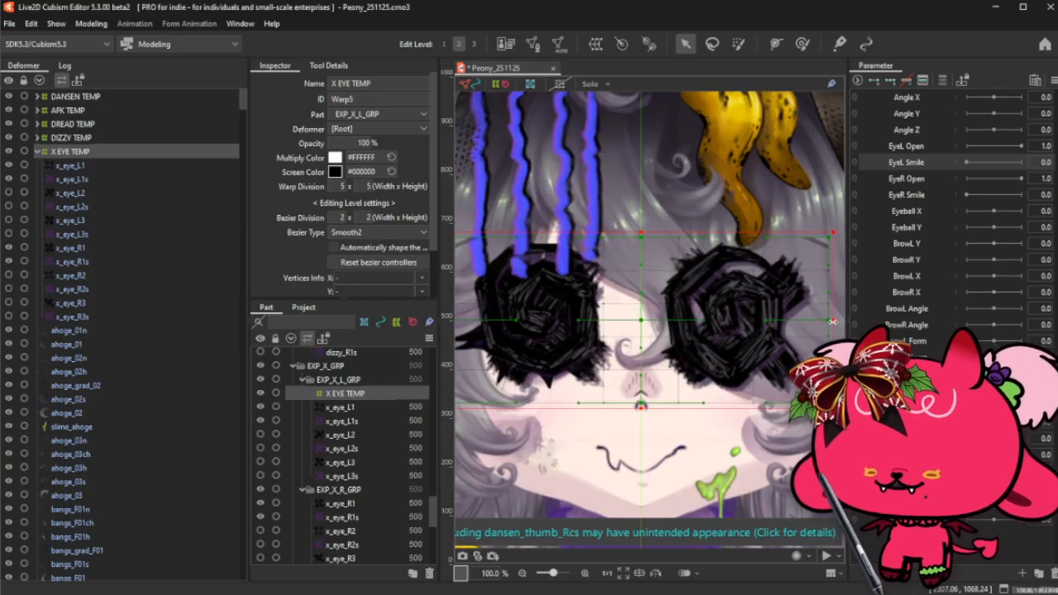
{"action": "left_click_drag", "start_coordinate": [832, 322], "coordinate": [829, 322]}
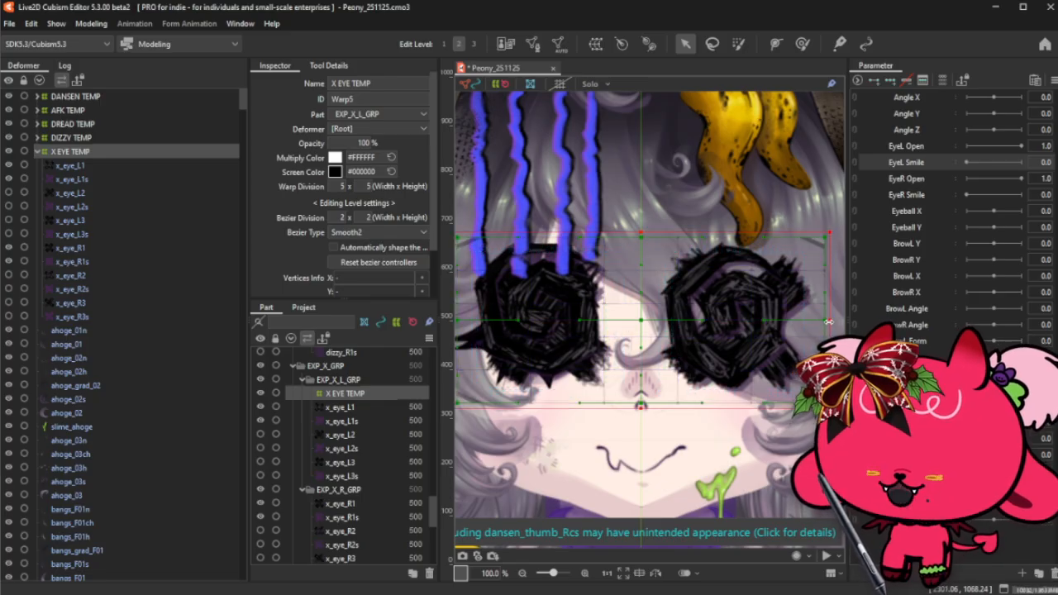
{"action": "left_click", "coordinate": [38, 152]}
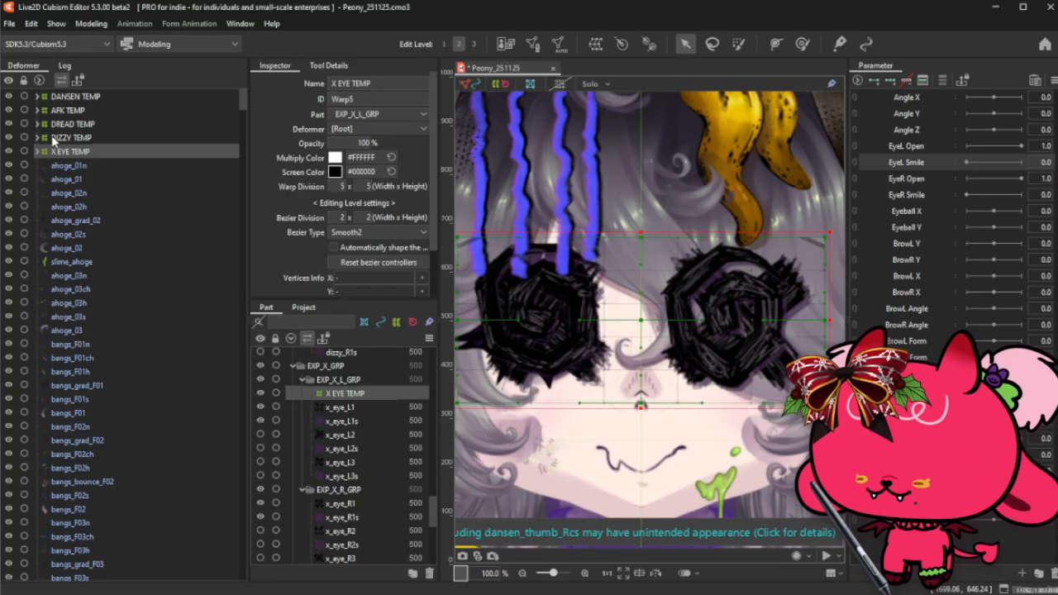
- Set the opacity of the DANSEN TEMP, AFK TEMP, DREAD TEMP and DIZZY TEMP warp deformers to 0%
{"action": "left_click", "coordinate": [69, 141]}
{"action": "left_click", "coordinate": [109, 98], "text": "shift"}
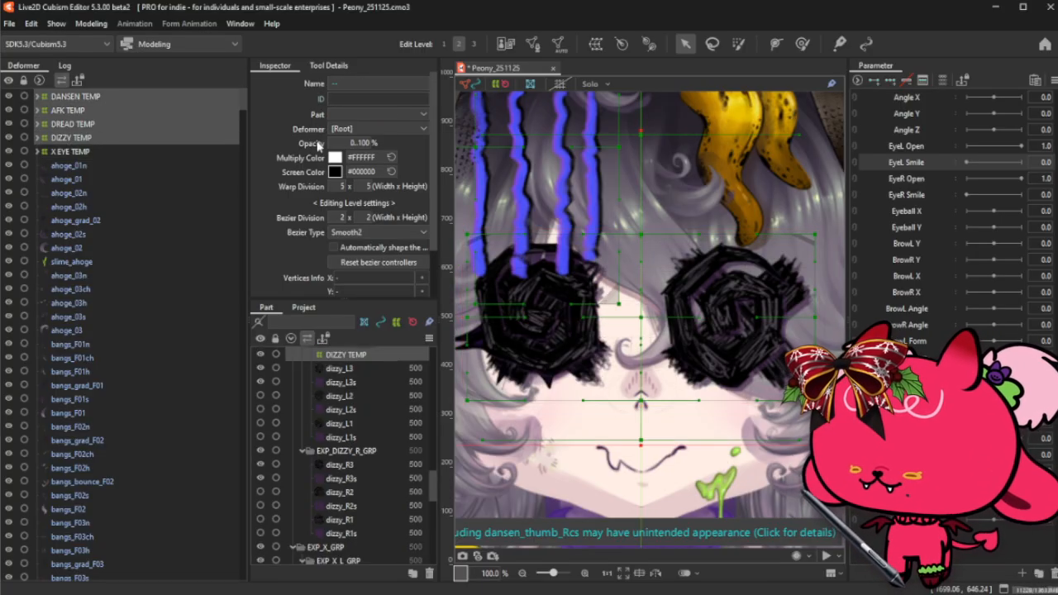
{"action": "left_click", "coordinate": [93, 98]}
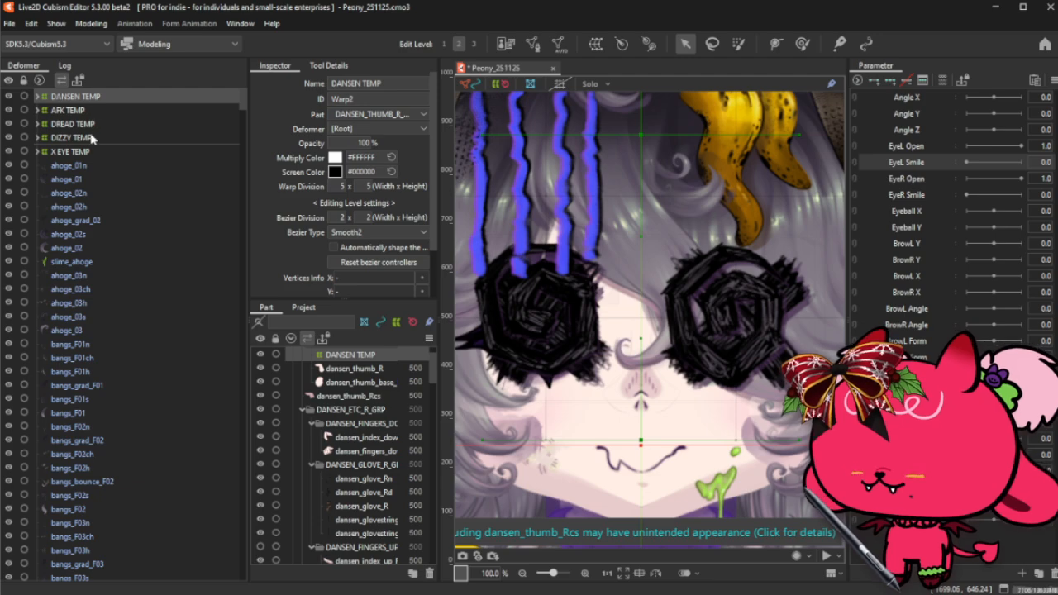
{"action": "left_click", "coordinate": [93, 139], "text": "shift"}
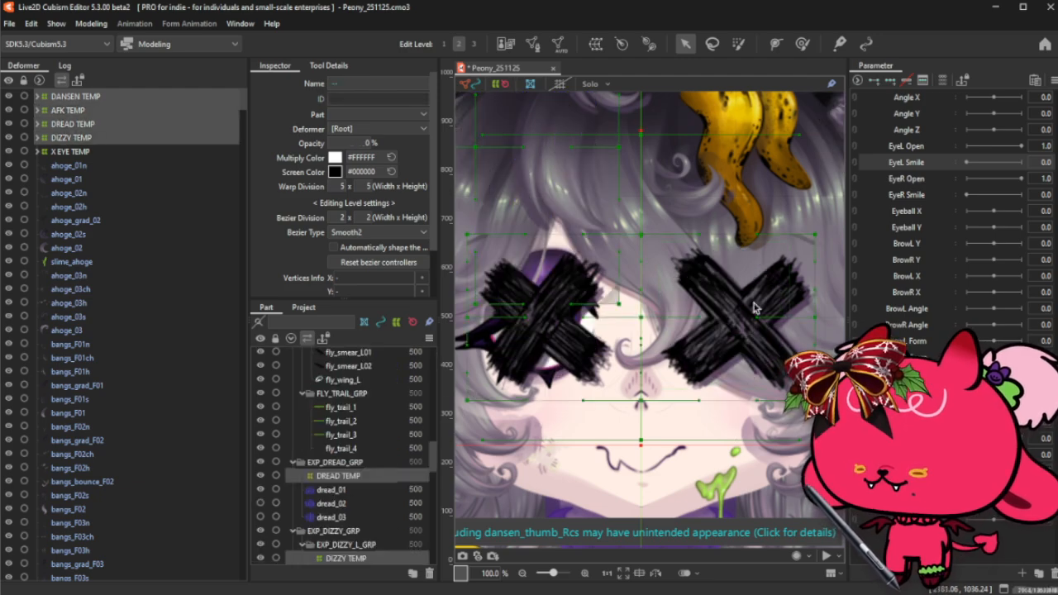
- Set the X EYE TEMP warp deformer's opacity to 0%
{"action": "left_click", "coordinate": [65, 153]}
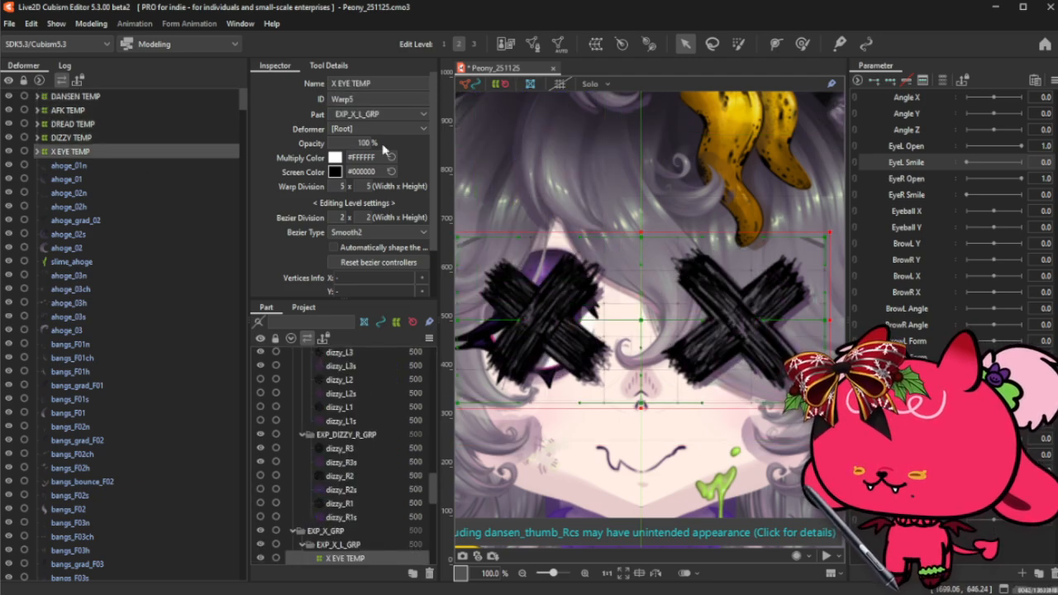
{"action": "left_click", "coordinate": [366, 145]}
{"action": "type", "text": "0"}
{"action": "key", "text": "Return"}
{"action": "scroll", "coordinate": [808, 209], "scroll_direction": "down", "scroll_amount": 6}
{"action": "scroll", "coordinate": [808, 208], "scroll_direction": "up", "scroll_amount": 1}
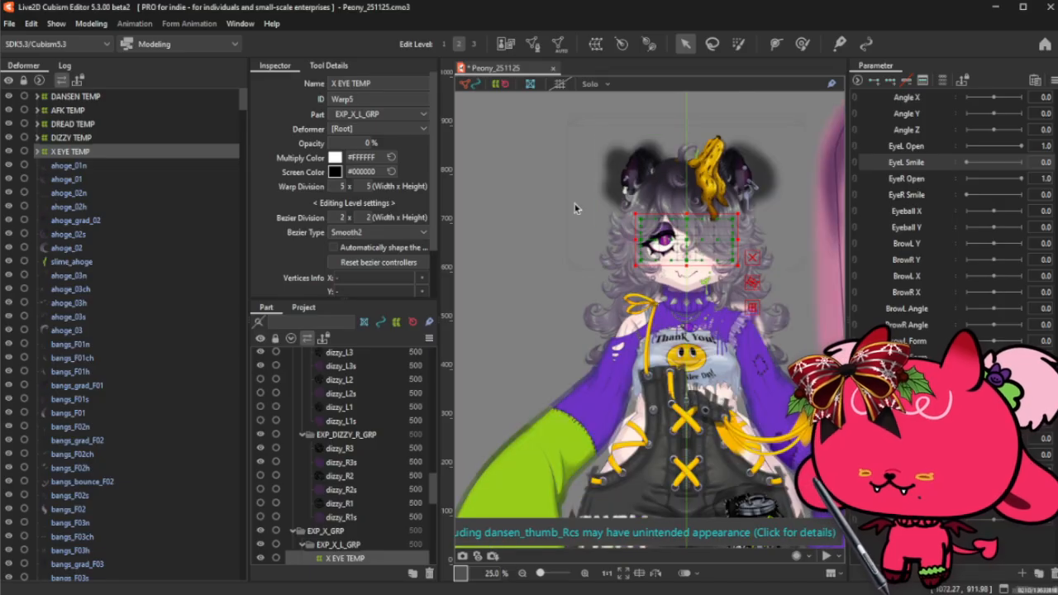
{"action": "scroll", "coordinate": [758, 178], "scroll_direction": "up", "scroll_amount": 1}
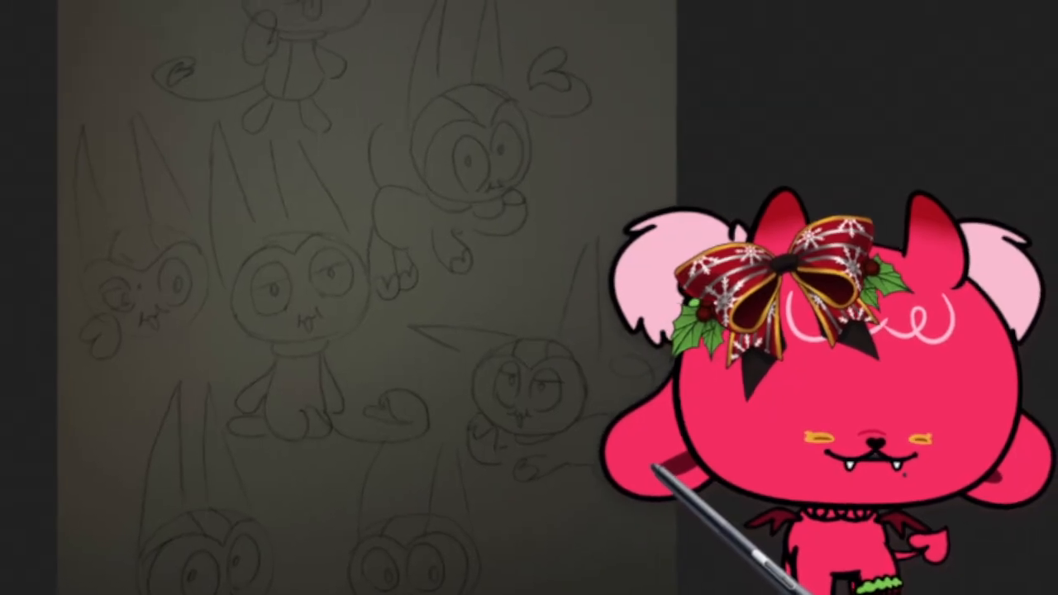
{"action": "scroll", "coordinate": [386, 298], "scroll_direction": "up", "scroll_amount": 2}
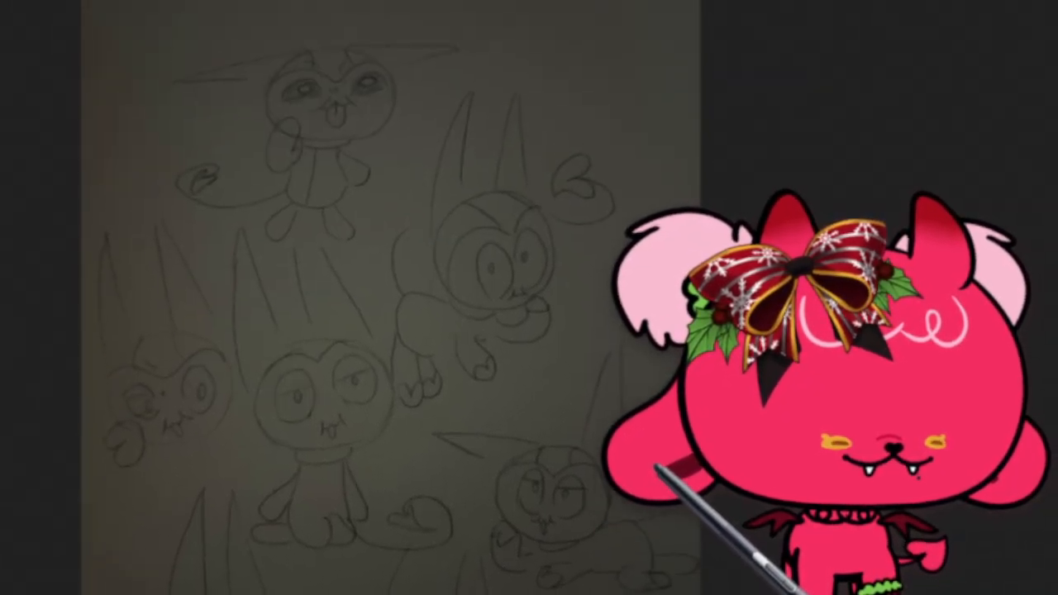
{"action": "scroll", "coordinate": [372, 298], "scroll_direction": "right", "scroll_amount": 1}
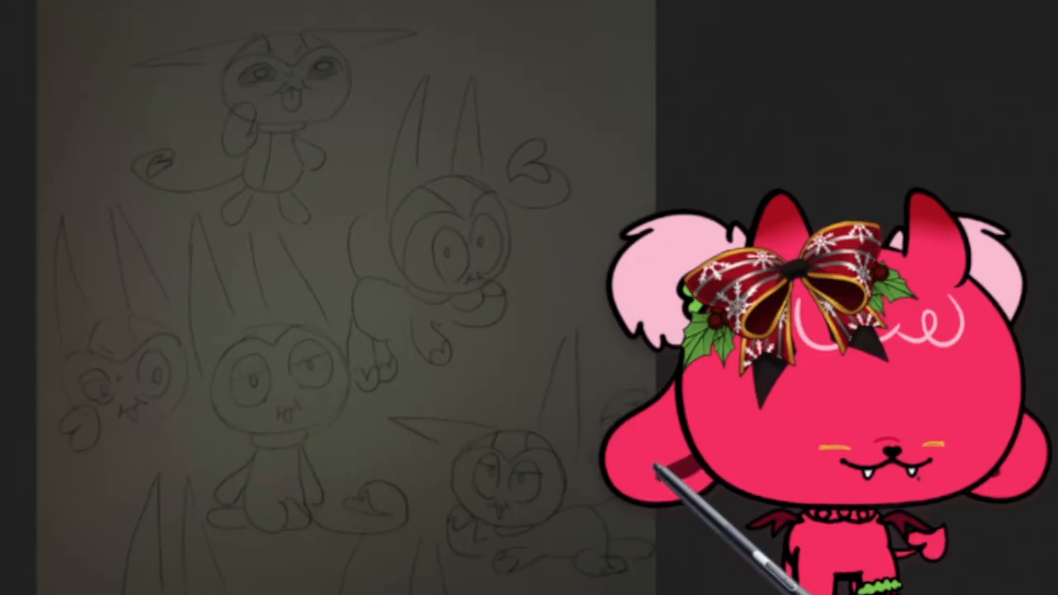
{"action": "scroll", "coordinate": [353, 298], "scroll_direction": "down", "scroll_amount": 1}
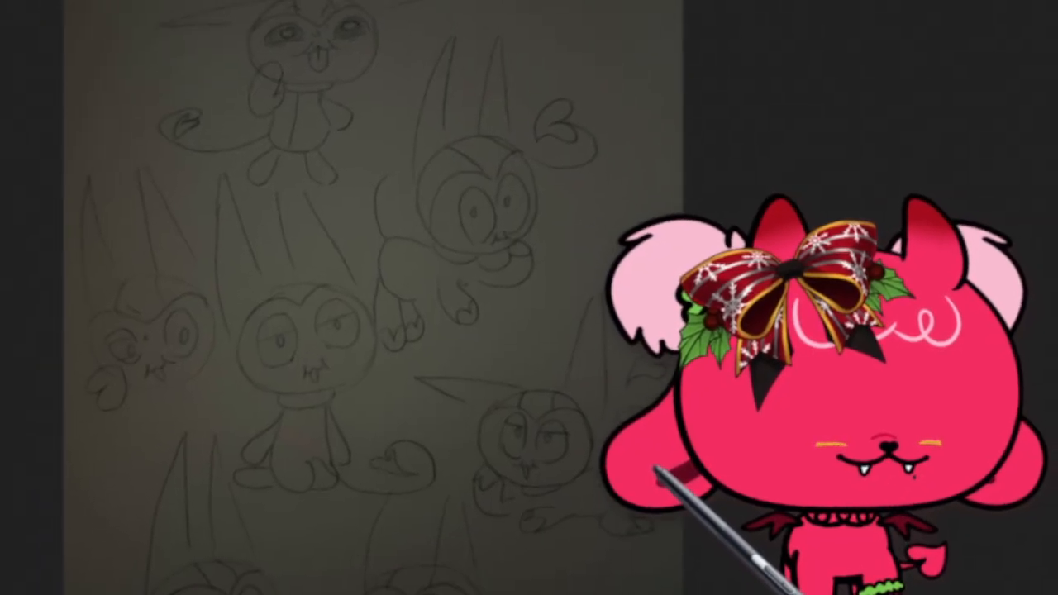
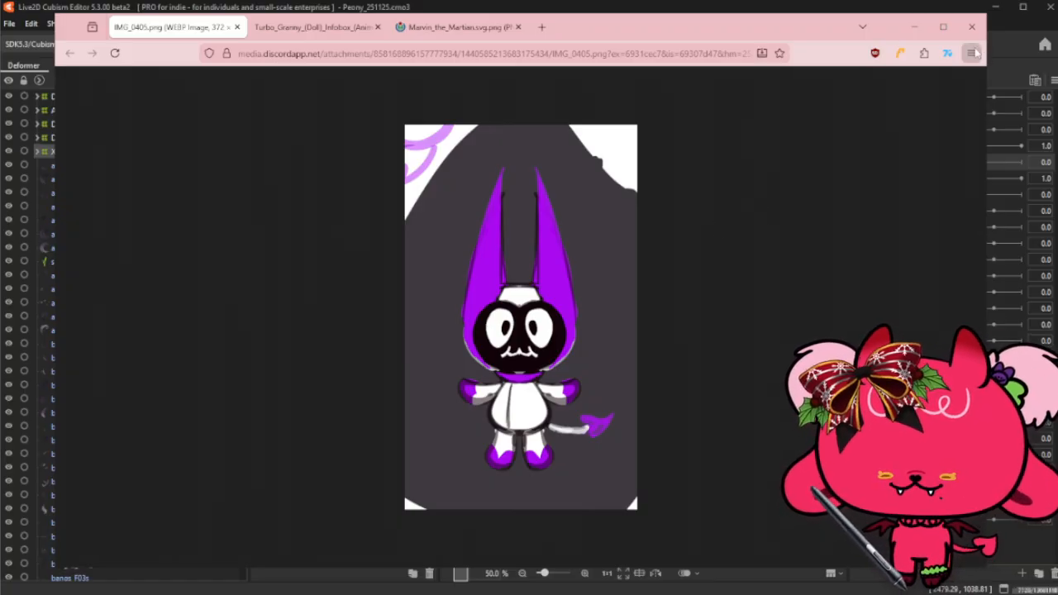
- Close the browser window with the reference image to return to Live2D Cubism Editor
{"action": "left_click_drag", "start_coordinate": [724, 28], "coordinate": [719, 27]}
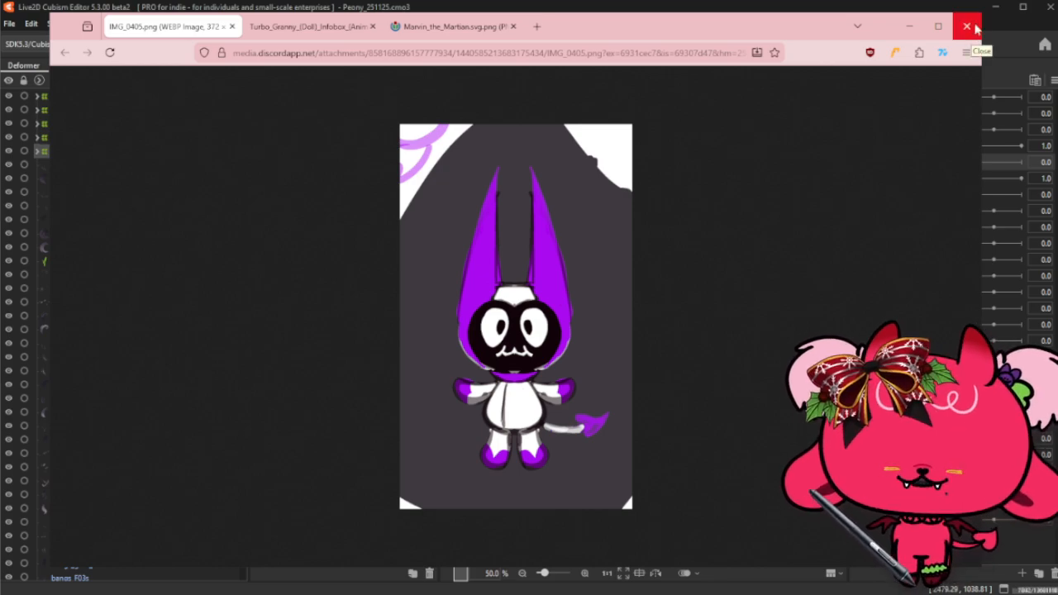
{"action": "left_click_drag", "start_coordinate": [656, 25], "coordinate": [680, 24]}
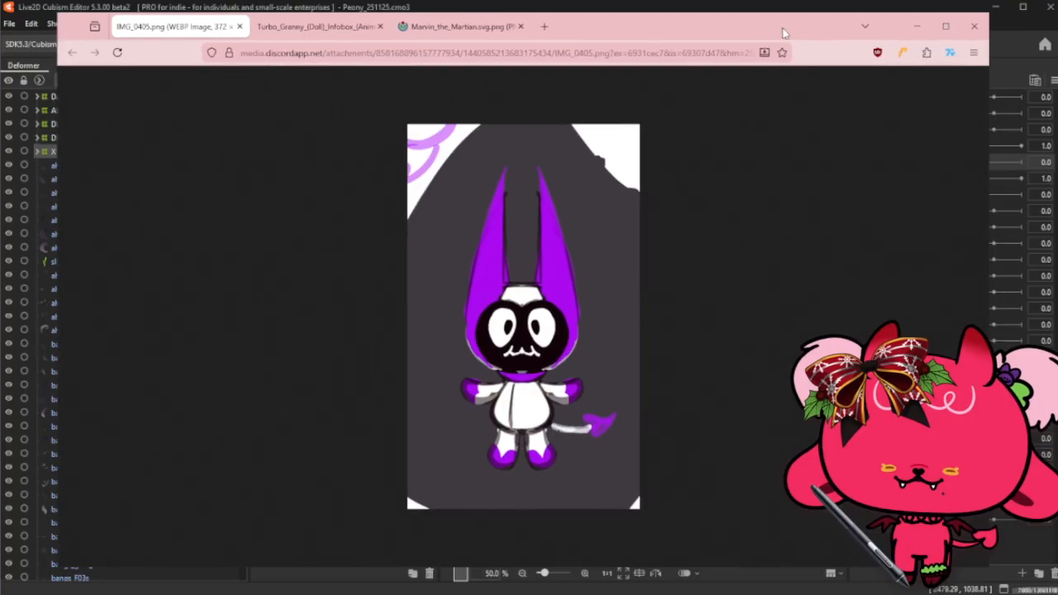
{"action": "left_click_drag", "start_coordinate": [785, 32], "coordinate": [787, 27]}
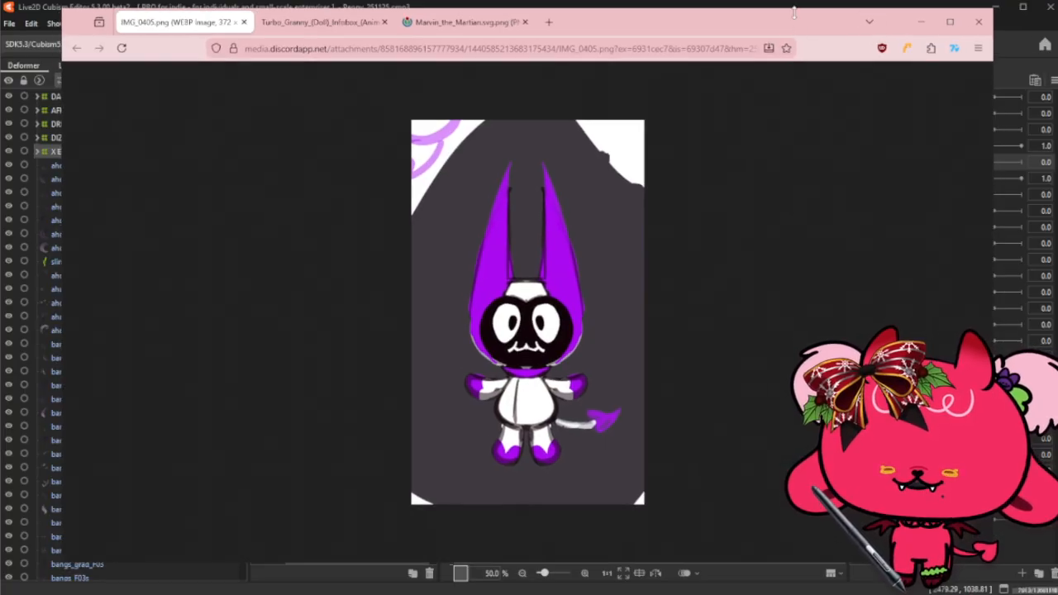
{"action": "mouse_move", "coordinate": [794, 11]}
{"action": "left_mouse_down"}
{"action": "mouse_move", "coordinate": [811, 10]}
{"action": "mouse_move", "coordinate": [807, 28]}
{"action": "left_mouse_up"}
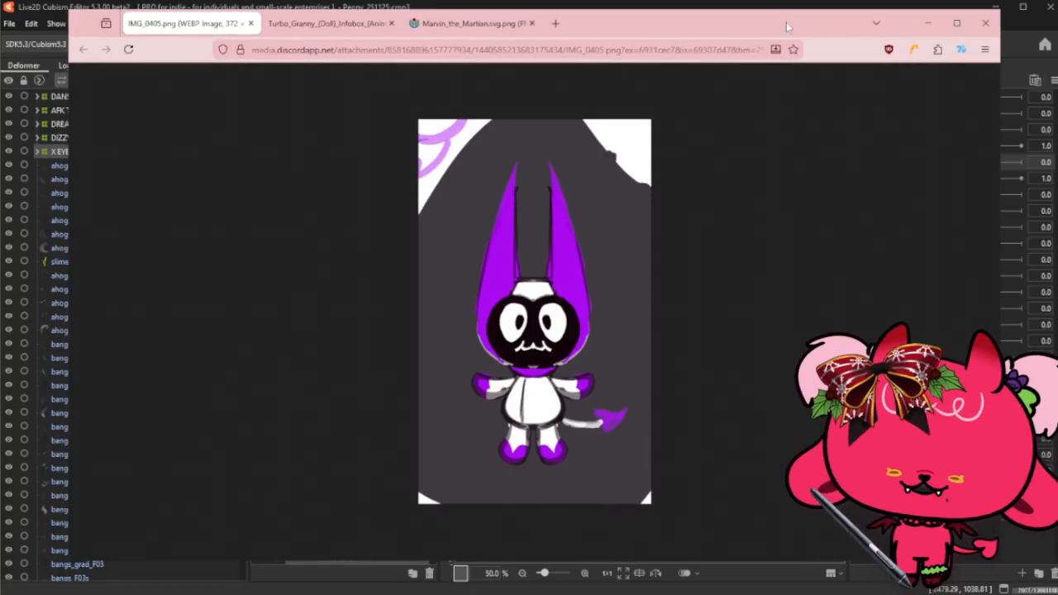
{"action": "mouse_move", "coordinate": [775, 27]}
{"action": "left_mouse_down"}
{"action": "mouse_move", "coordinate": [756, 25]}
{"action": "mouse_move", "coordinate": [783, 23]}
{"action": "left_mouse_up"}
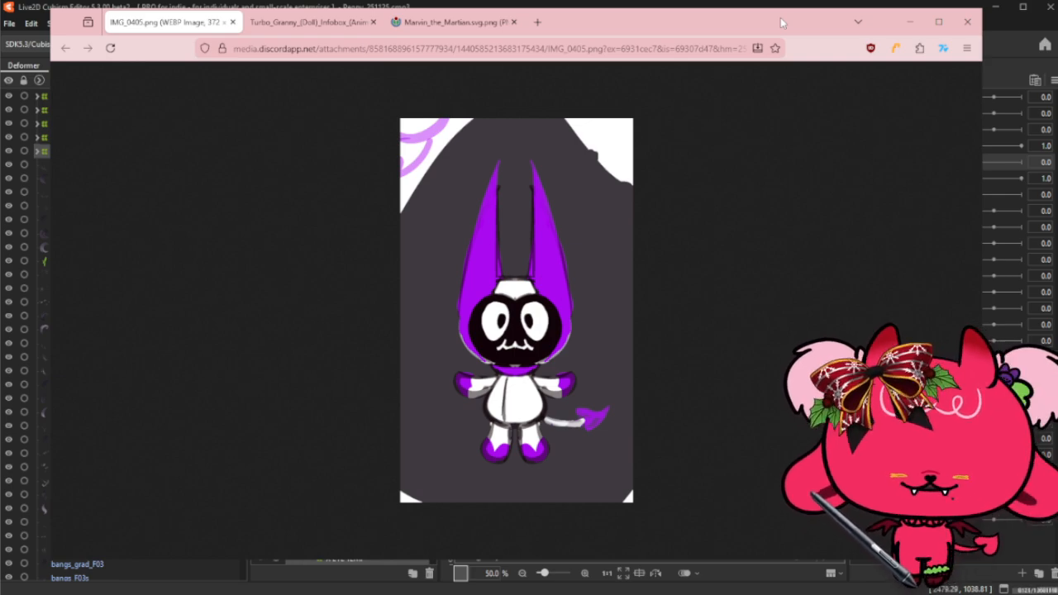
{"action": "left_click", "coordinate": [968, 22]}
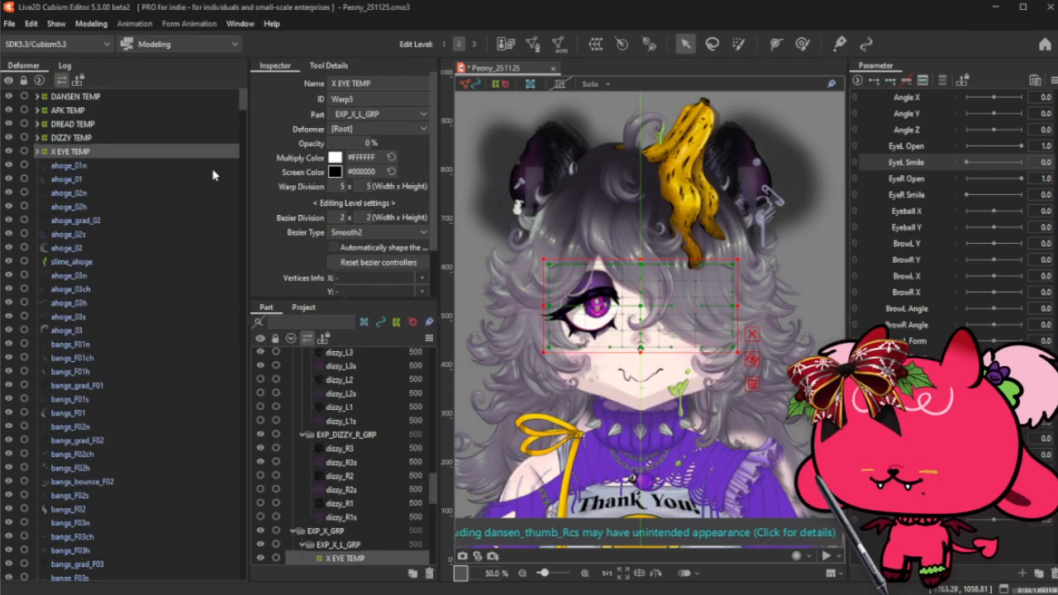
- Create a parent warp deformer named AHOGE TEMP for ahoge_01n through ahoge_03, set its opacity to 0% and collapse it
{"action": "left_click", "coordinate": [98, 168]}
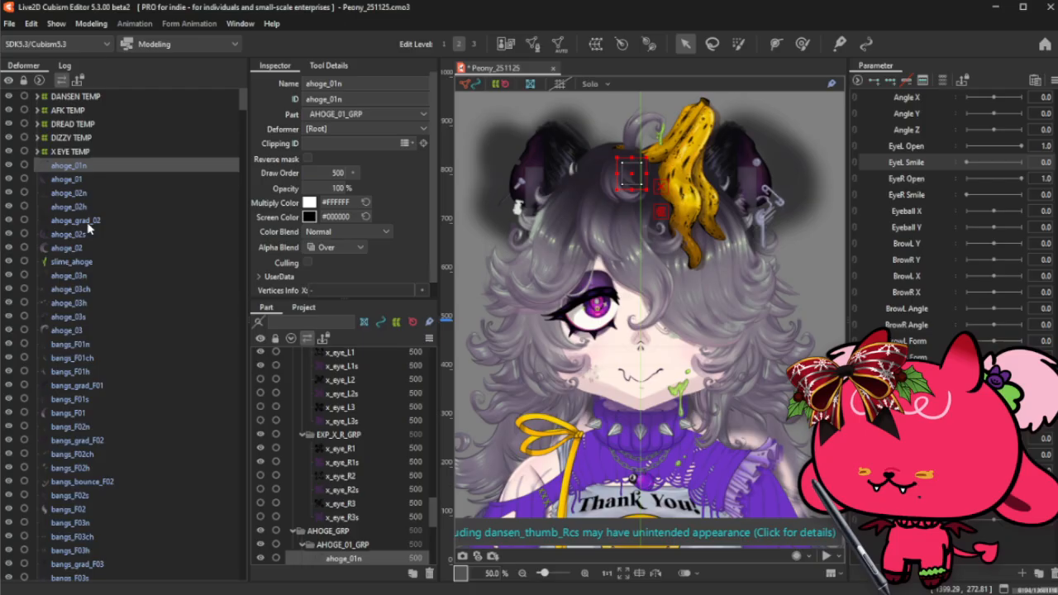
{"action": "left_click", "coordinate": [98, 267], "text": "shift"}
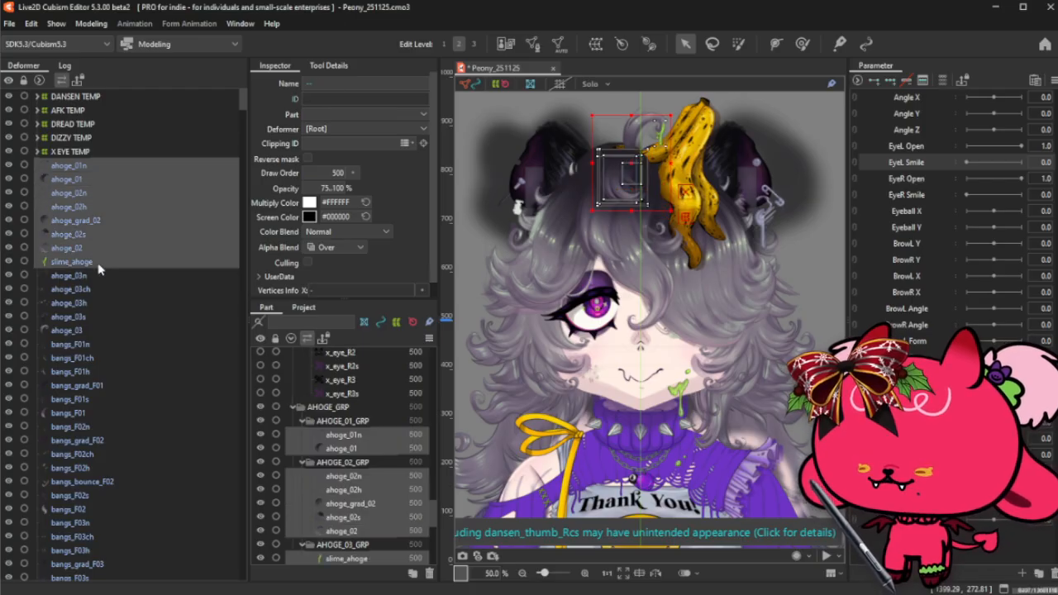
{"action": "left_click", "coordinate": [98, 335], "text": "shift"}
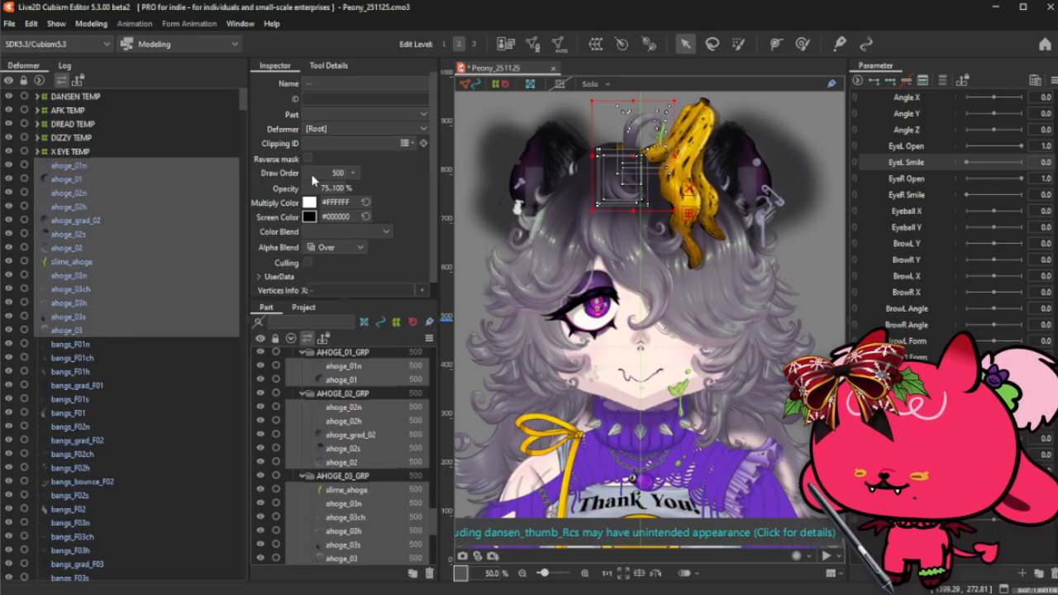
{"action": "left_click", "coordinate": [597, 46]}
{"action": "triple_click", "coordinate": [516, 232]}
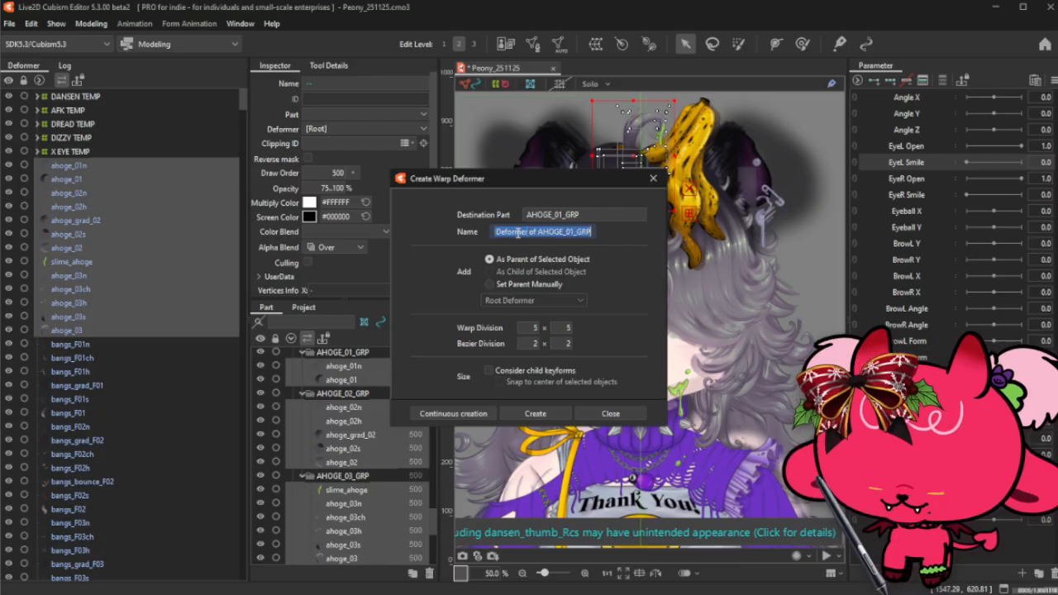
{"action": "type", "text": "AHOGE TEMP"}
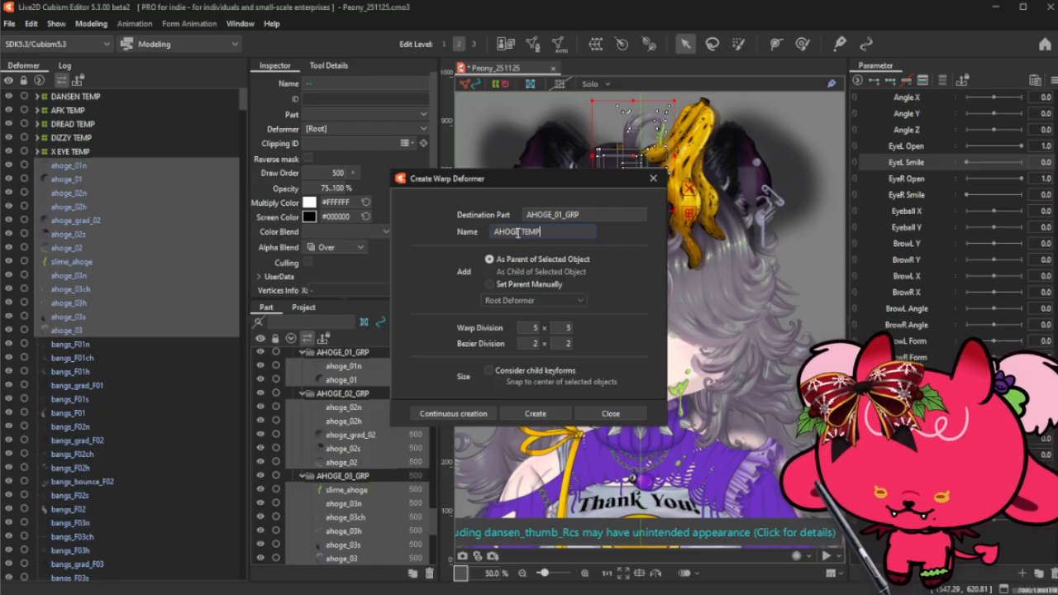
{"action": "left_click", "coordinate": [535, 413]}
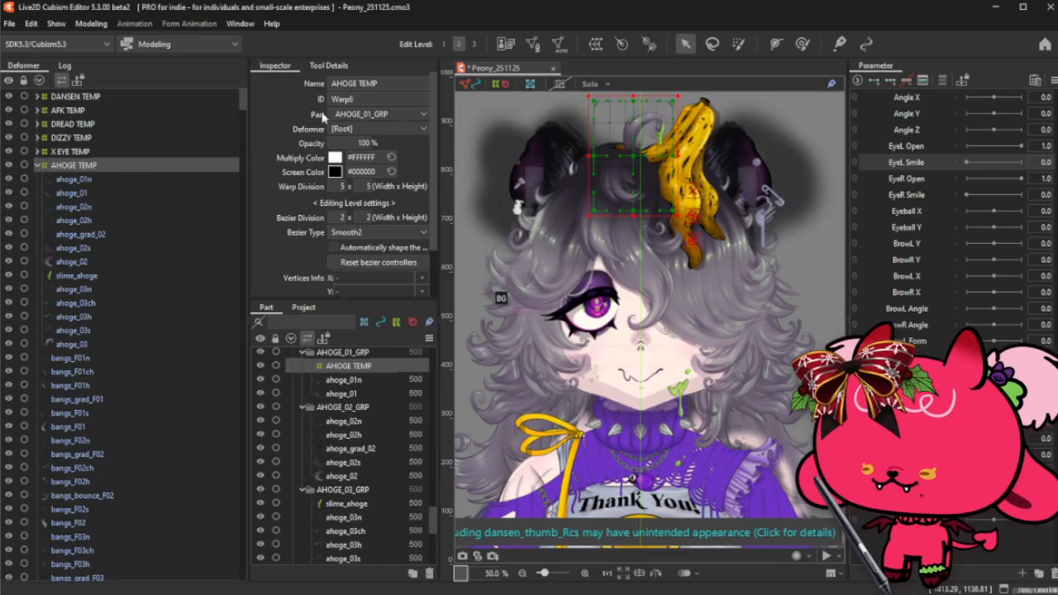
{"action": "left_click_drag", "start_coordinate": [355, 142], "coordinate": [351, 158]}
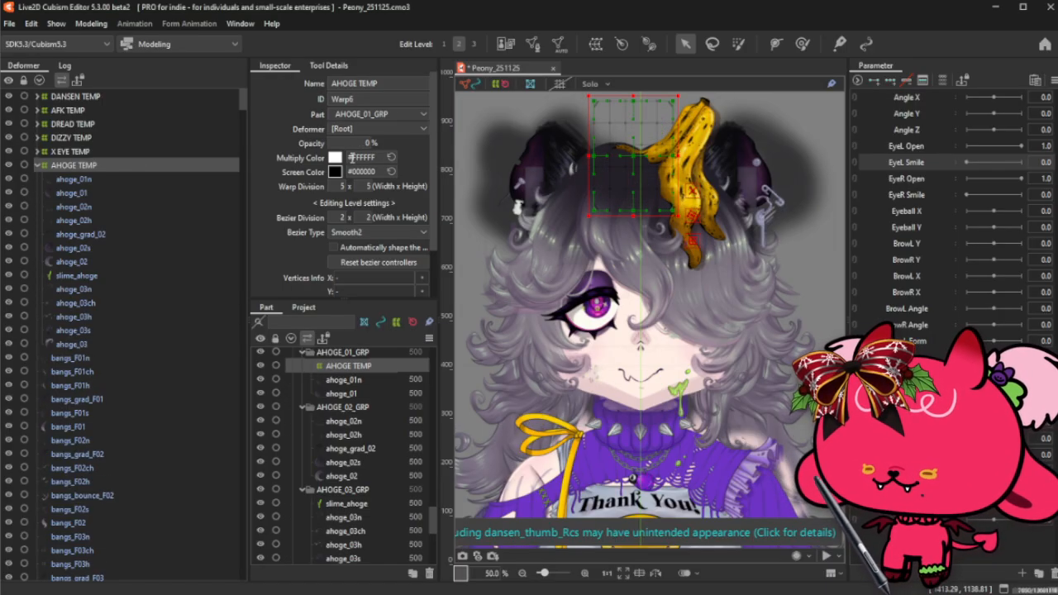
{"action": "left_click", "coordinate": [36, 169]}
- Create a parent warp deformer named BANGS F TEMP for the objects from bangs_F01n through bangs_F05
{"action": "left_click", "coordinate": [91, 181]}
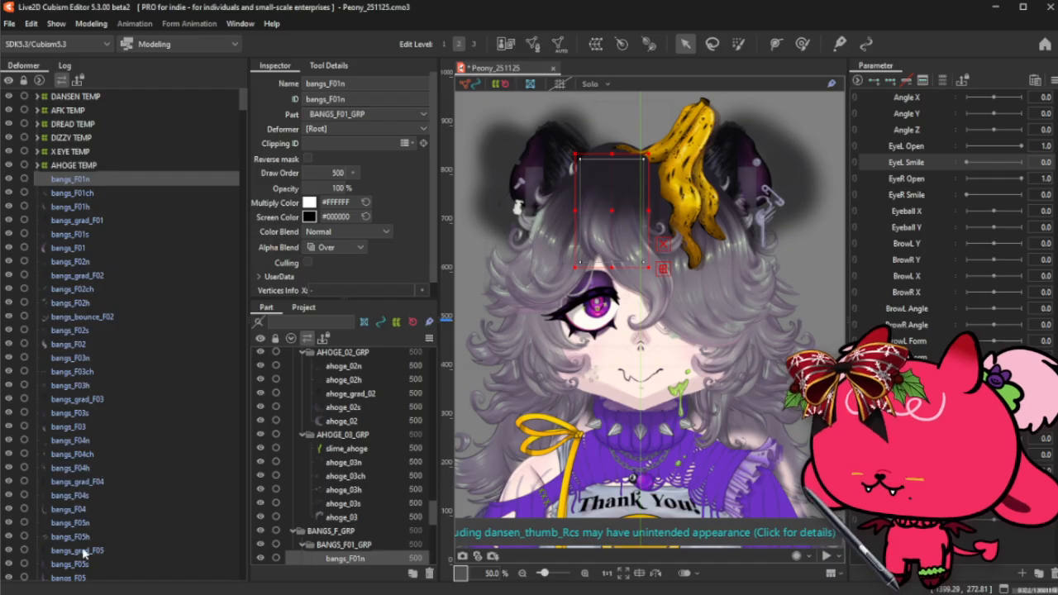
{"action": "scroll", "coordinate": [83, 554], "scroll_direction": "down", "scroll_amount": 2}
{"action": "left_click", "coordinate": [101, 478], "text": "shift"}
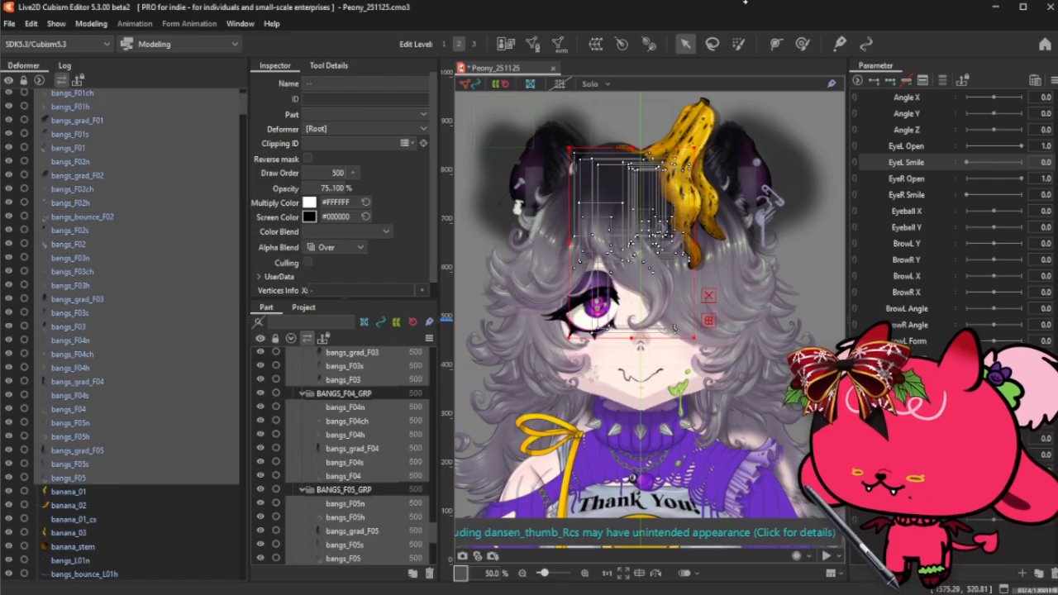
{"action": "left_click", "coordinate": [595, 44]}
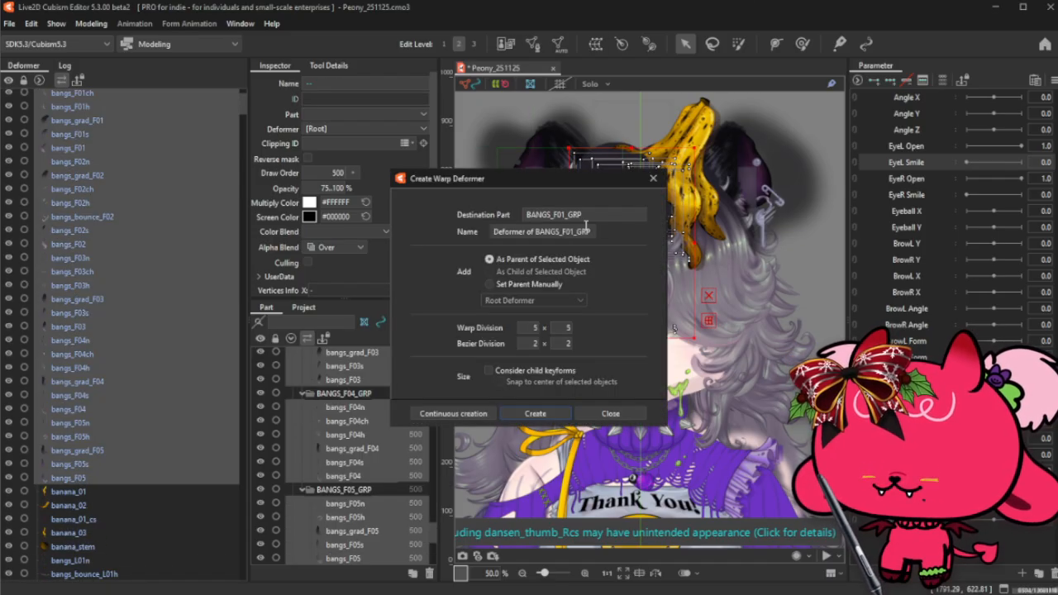
{"action": "triple_click", "coordinate": [587, 231]}
{"action": "type", "text": "BA"}
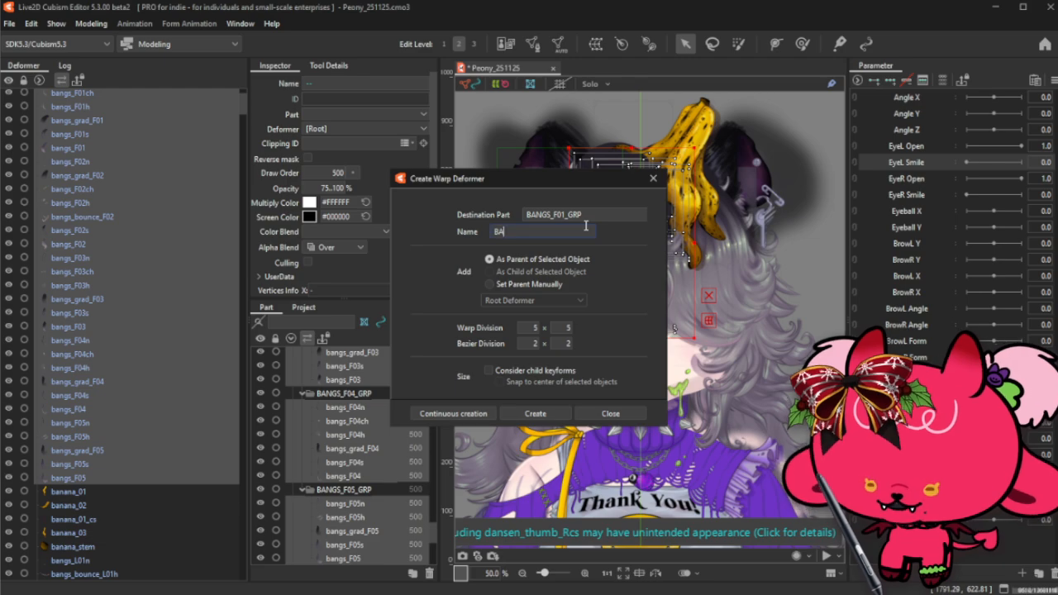
{"action": "type", "text": "F TEMP"}
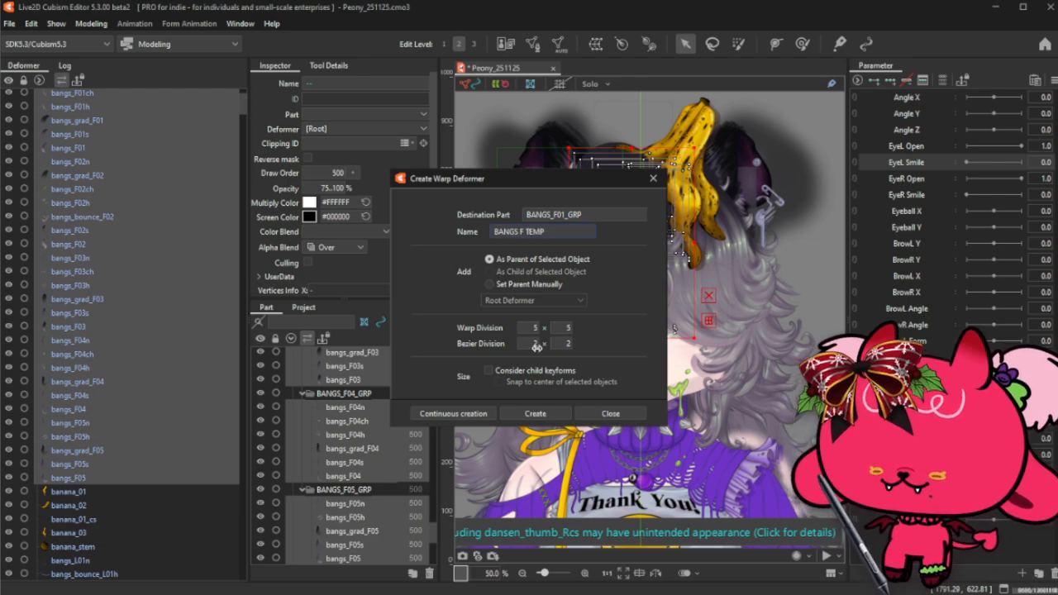
{"action": "left_click", "coordinate": [535, 414]}
- Set the BANGS F TEMP warp deformer's opacity to 0%
{"action": "left_click_drag", "start_coordinate": [348, 144], "coordinate": [326, 143]}
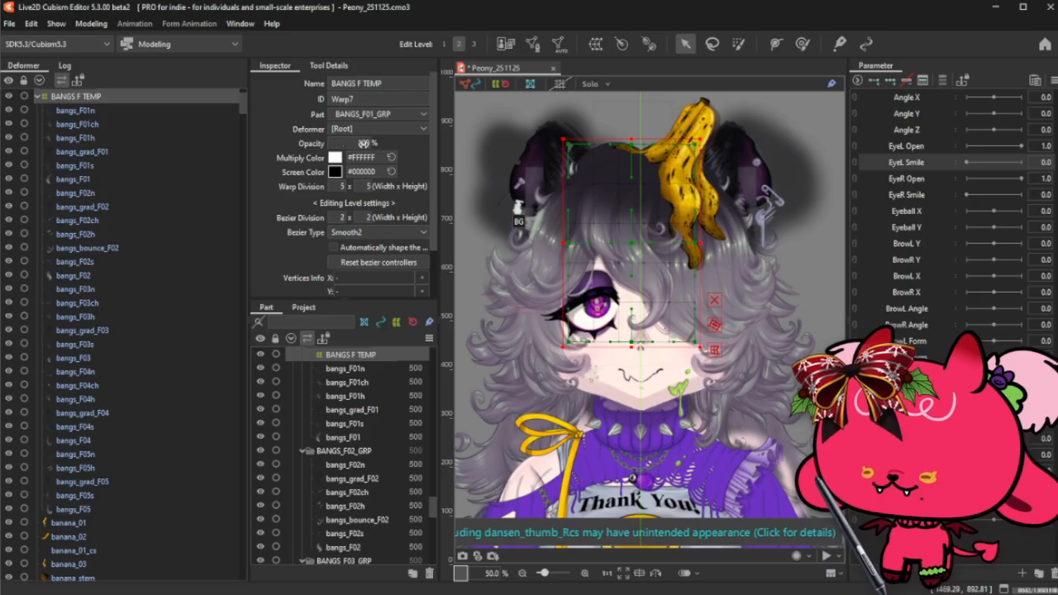
{"action": "left_click", "coordinate": [37, 97]}
{"action": "left_click", "coordinate": [37, 98]}
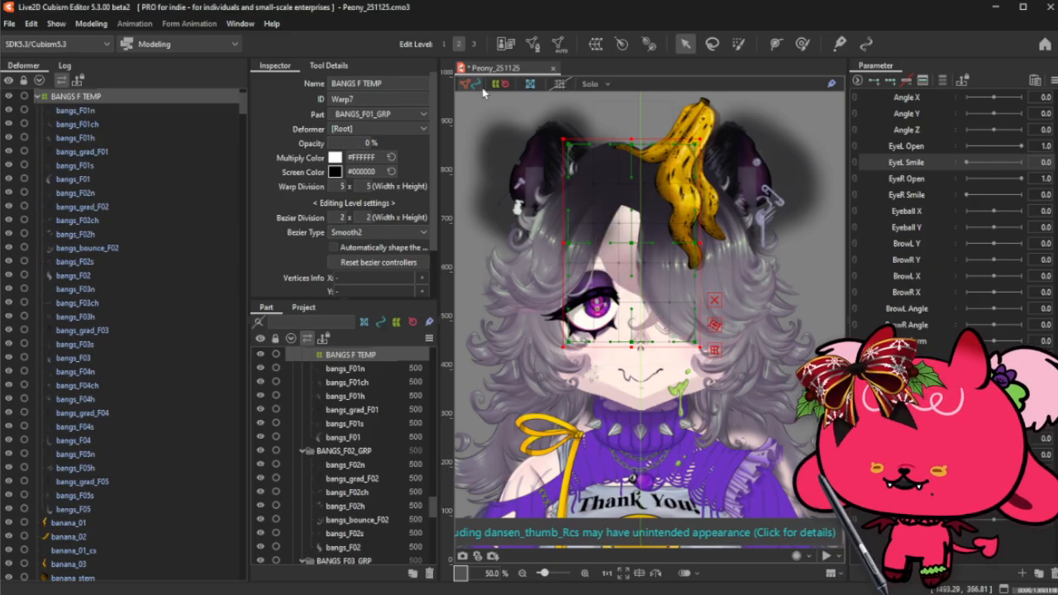
- Select the bangs_F02cs shadow from the objects overlapping on the forehead, accepting the settings change for a hidden object
{"action": "left_click", "coordinate": [488, 93]}
{"action": "right_click", "coordinate": [626, 268]}
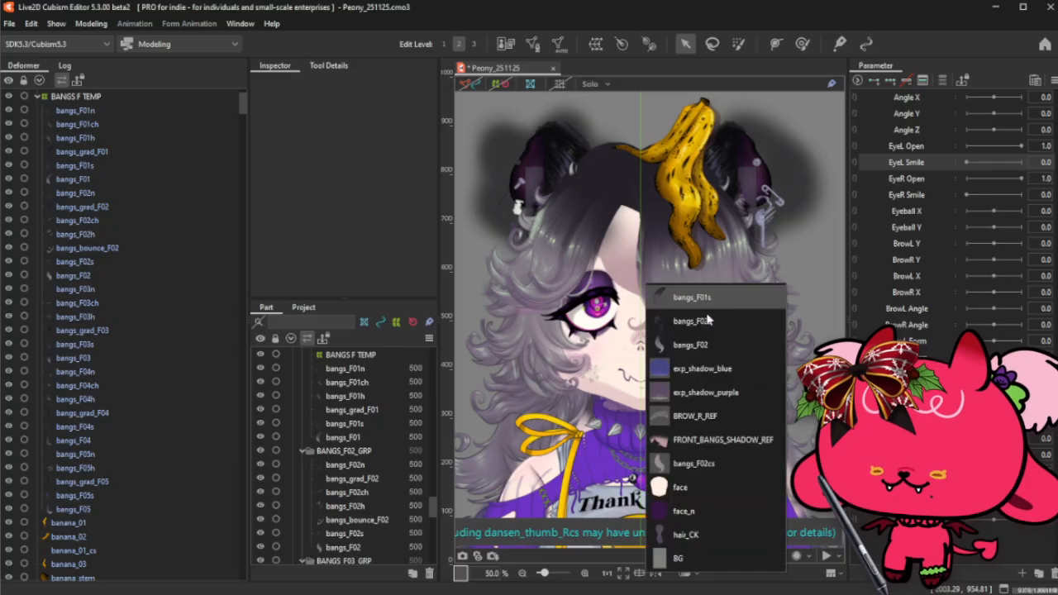
{"action": "left_click", "coordinate": [725, 468]}
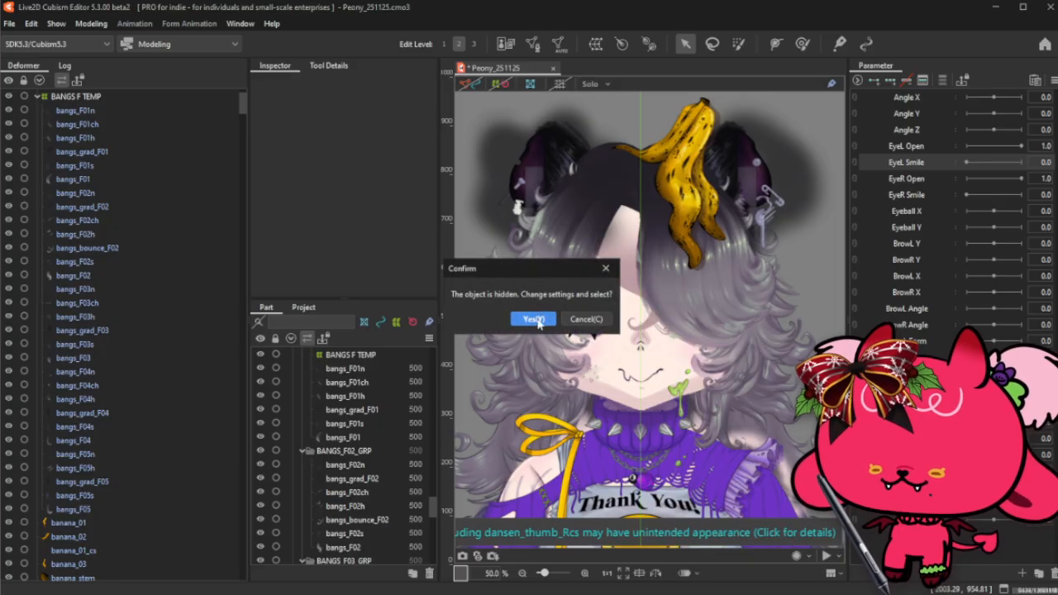
{"action": "left_click", "coordinate": [534, 317]}
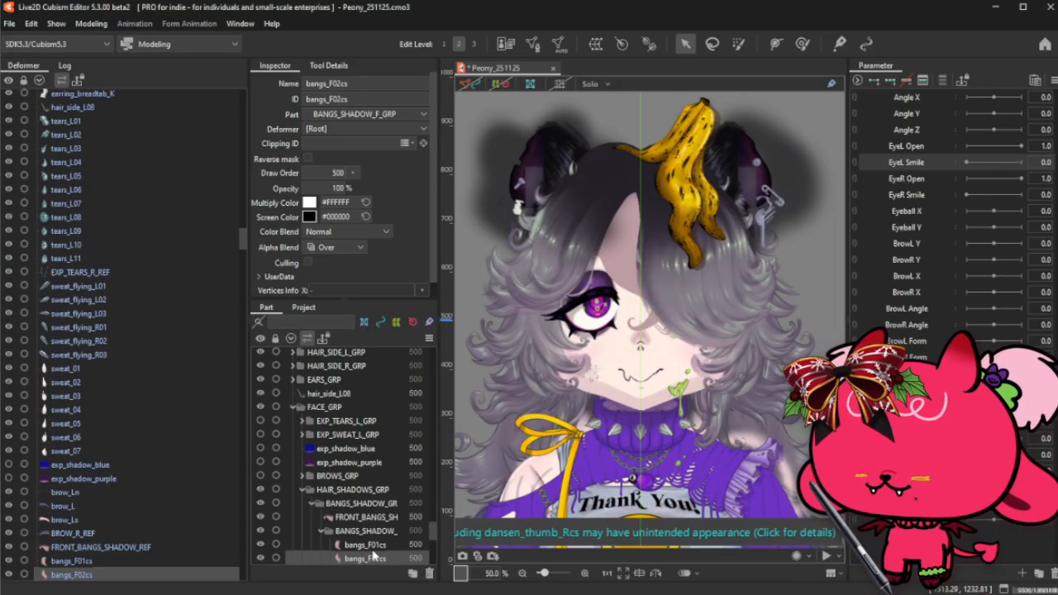
- Mark the front bangs shadows from bangs_F01cs through bangs_F05cs for movement in the deformer hierarchy
{"action": "scroll", "coordinate": [142, 400], "scroll_direction": "down", "scroll_amount": 2}
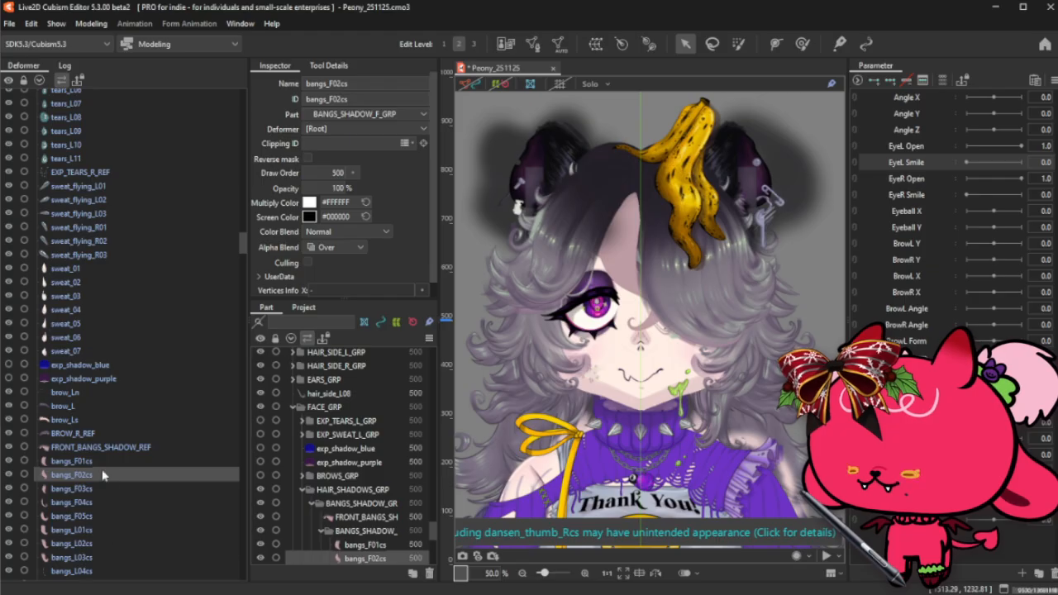
{"action": "left_click", "coordinate": [94, 516], "text": "shift"}
{"action": "right_click", "coordinate": [102, 517]}
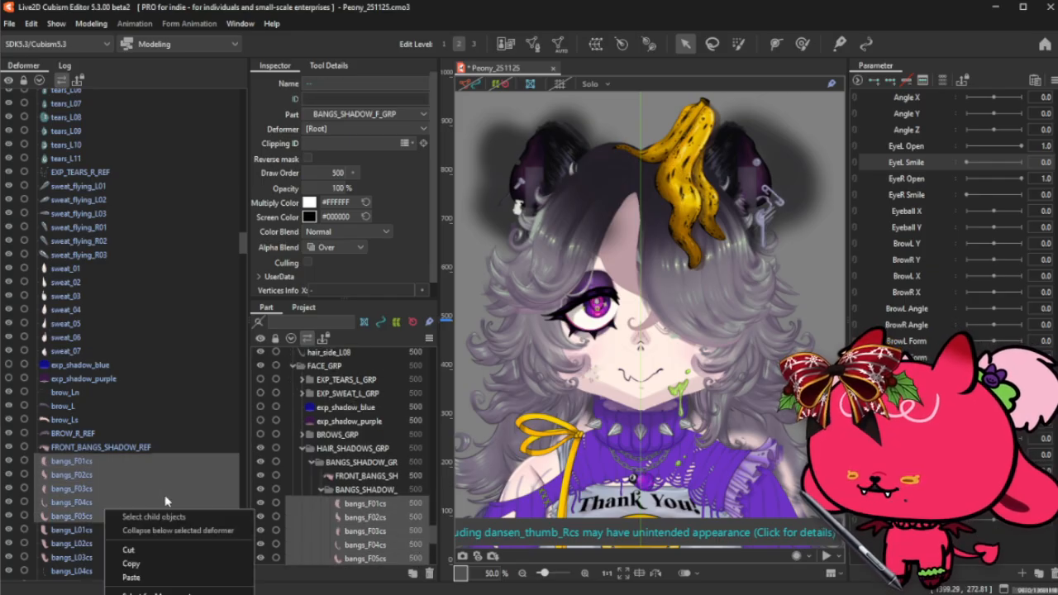
{"action": "left_click", "coordinate": [196, 592]}
- Move the marked bangs_F01cs to bangs_F05cs shadows into the BANGS F TEMP warp deformer and collapse it
{"action": "scroll", "coordinate": [155, 395], "scroll_direction": "up", "scroll_amount": 15}
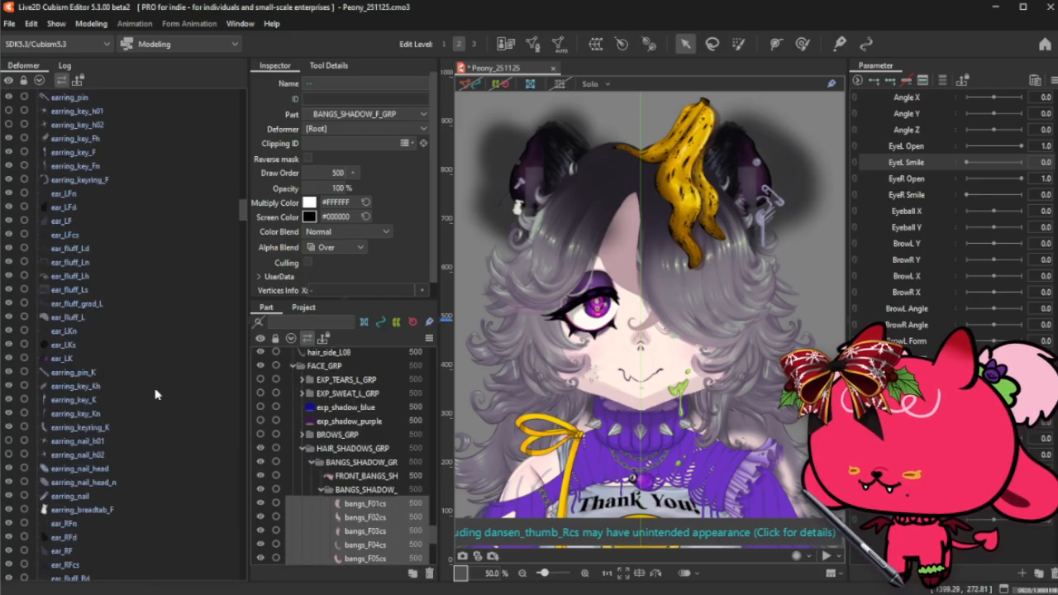
{"action": "left_click", "coordinate": [155, 395]}
{"action": "scroll", "coordinate": [155, 395], "scroll_direction": "up", "scroll_amount": 20}
{"action": "scroll", "coordinate": [155, 395], "scroll_direction": "up", "scroll_amount": 10}
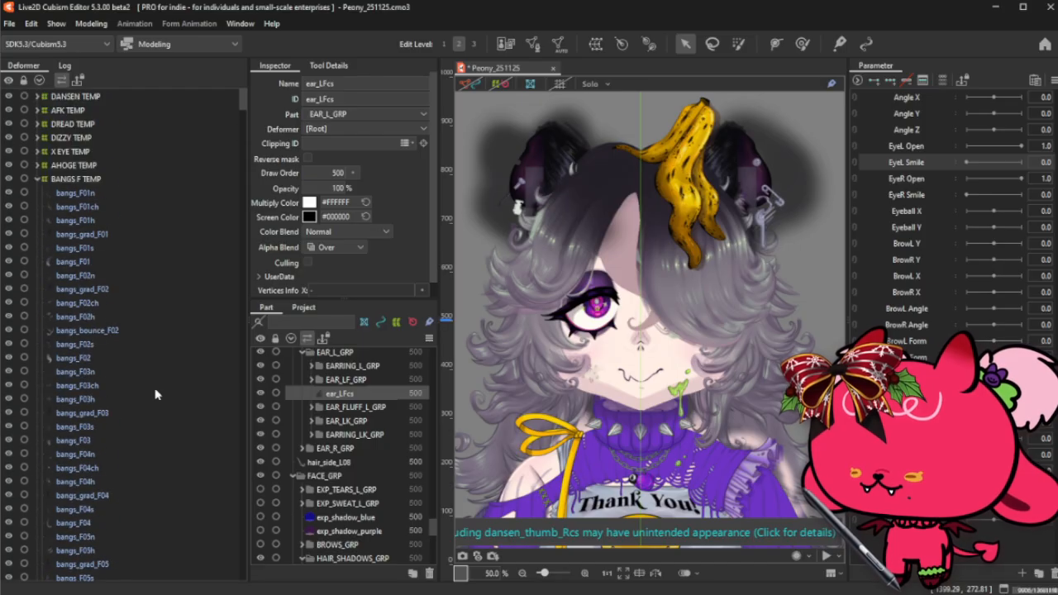
{"action": "left_click", "coordinate": [102, 181]}
{"action": "right_click", "coordinate": [103, 181]}
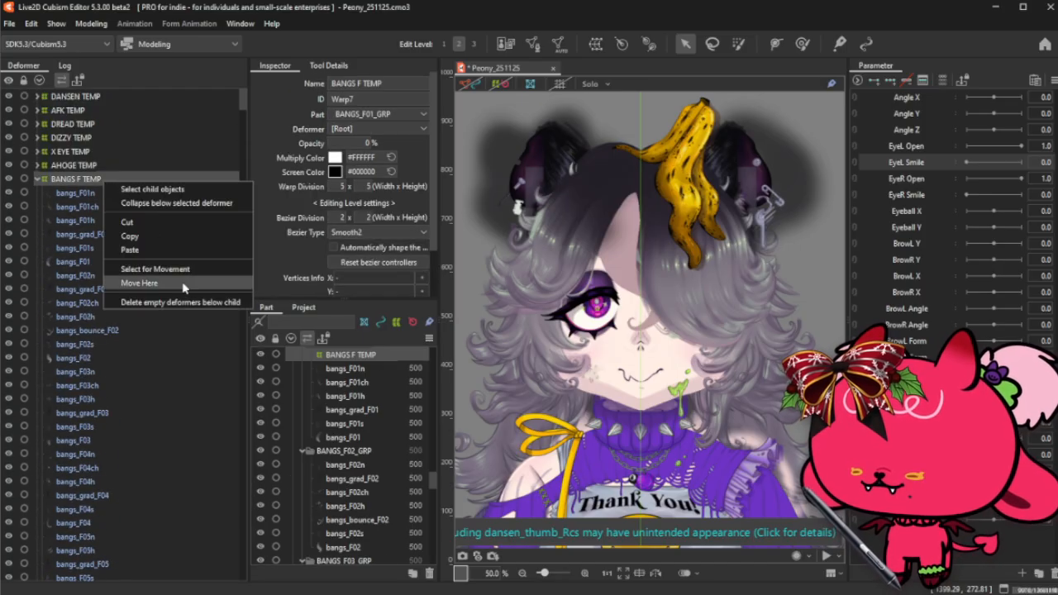
{"action": "left_click", "coordinate": [138, 283]}
{"action": "left_click", "coordinate": [529, 367]}
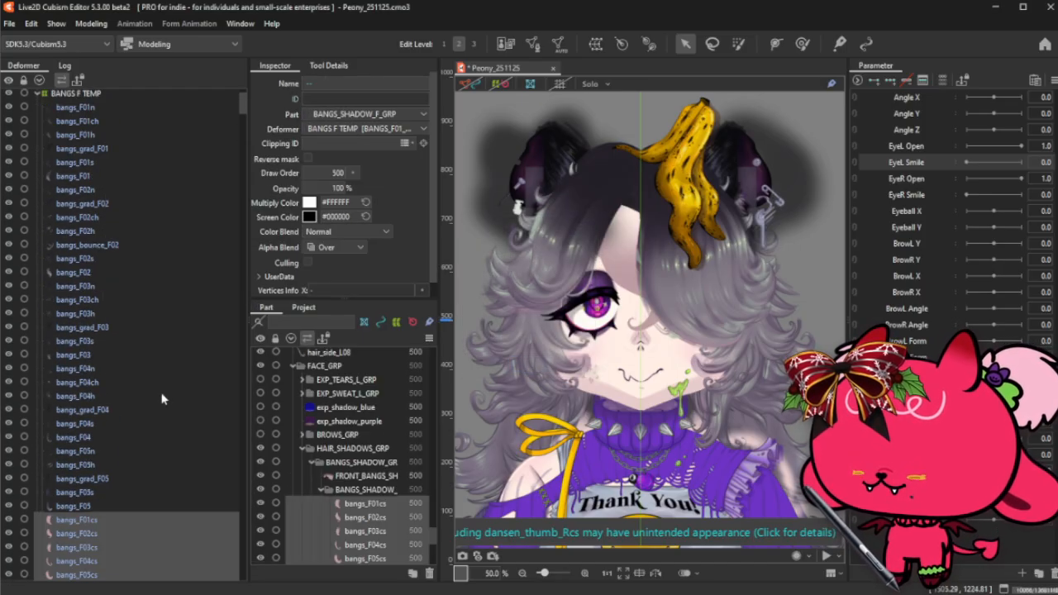
{"action": "scroll", "coordinate": [91, 505], "scroll_direction": "up", "scroll_amount": 2}
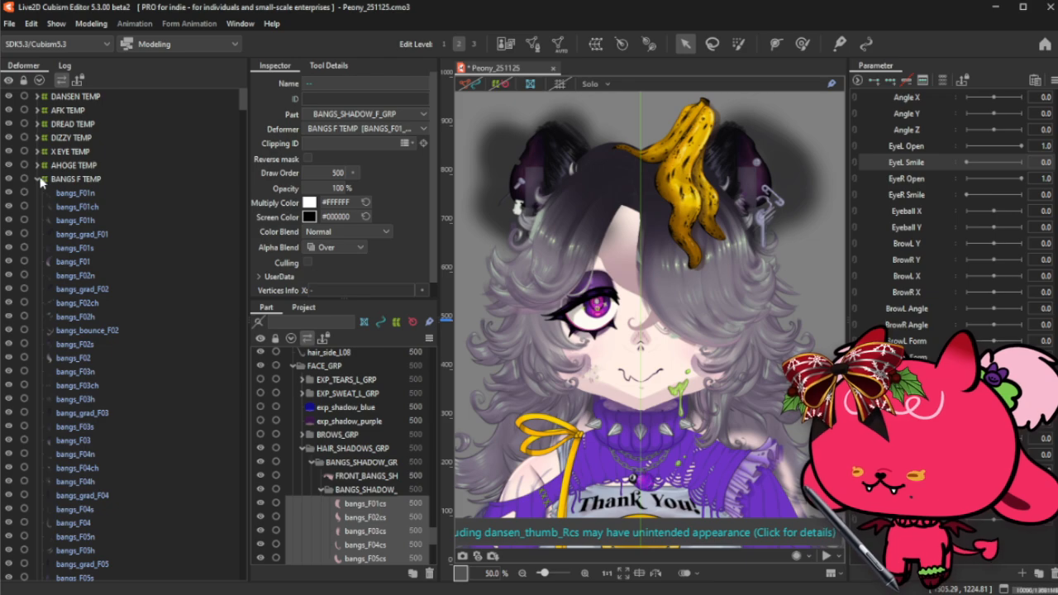
{"action": "left_click", "coordinate": [38, 179]}
- Group bangs_L01n through bangs_L05 under a new parent warp deformer named BANGS L TEMP, collapse it, and set its opacity to 0%
{"action": "scroll", "coordinate": [95, 279], "scroll_direction": "down", "scroll_amount": 14}
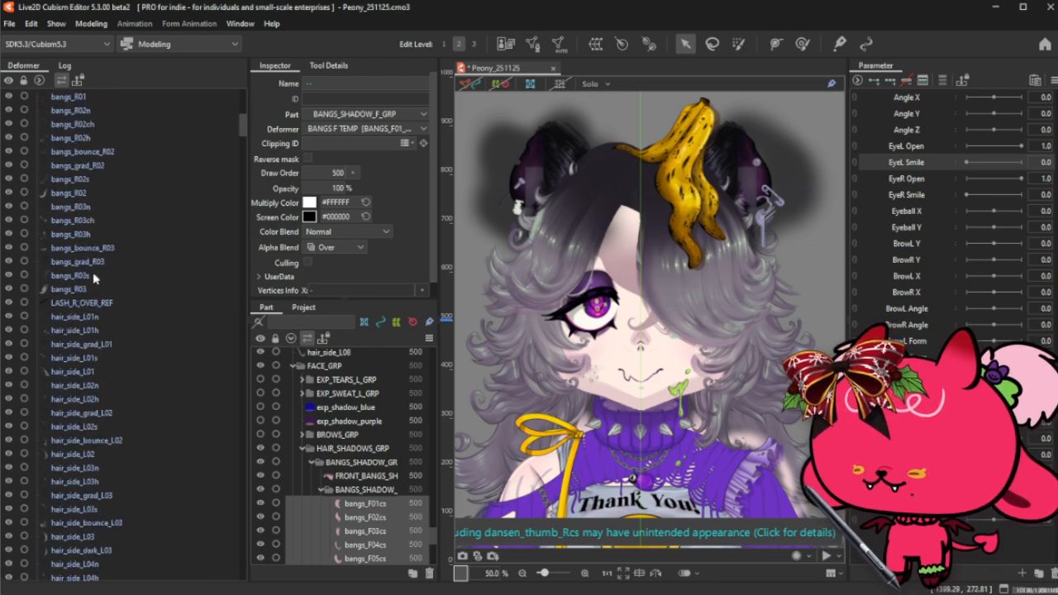
{"action": "scroll", "coordinate": [94, 278], "scroll_direction": "up", "scroll_amount": 14}
{"action": "left_click", "coordinate": [116, 263]}
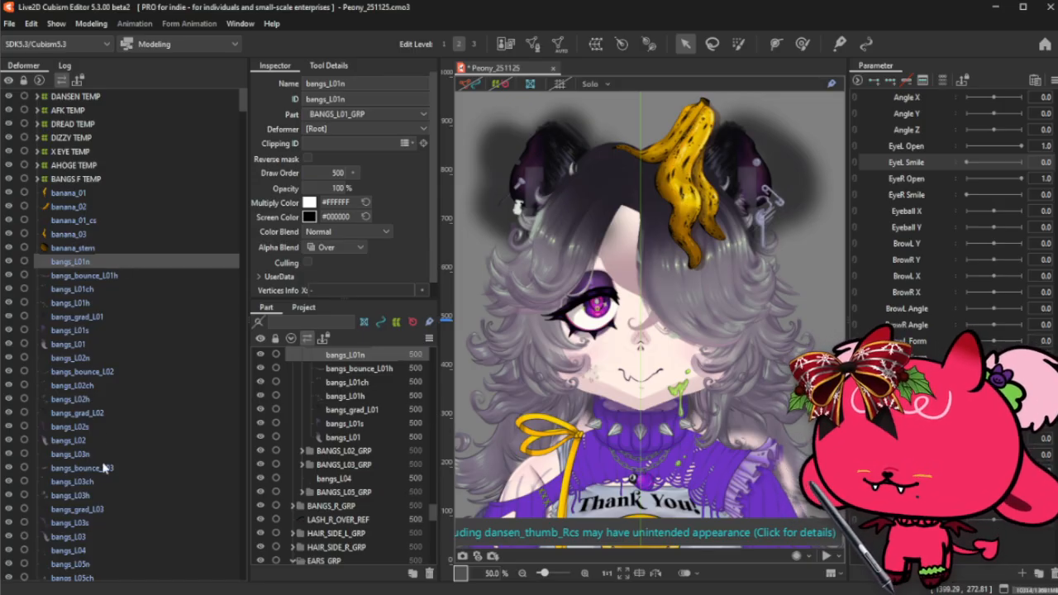
{"action": "scroll", "coordinate": [104, 468], "scroll_direction": "down", "scroll_amount": 2}
{"action": "scroll", "coordinate": [101, 534], "scroll_direction": "down", "scroll_amount": 2}
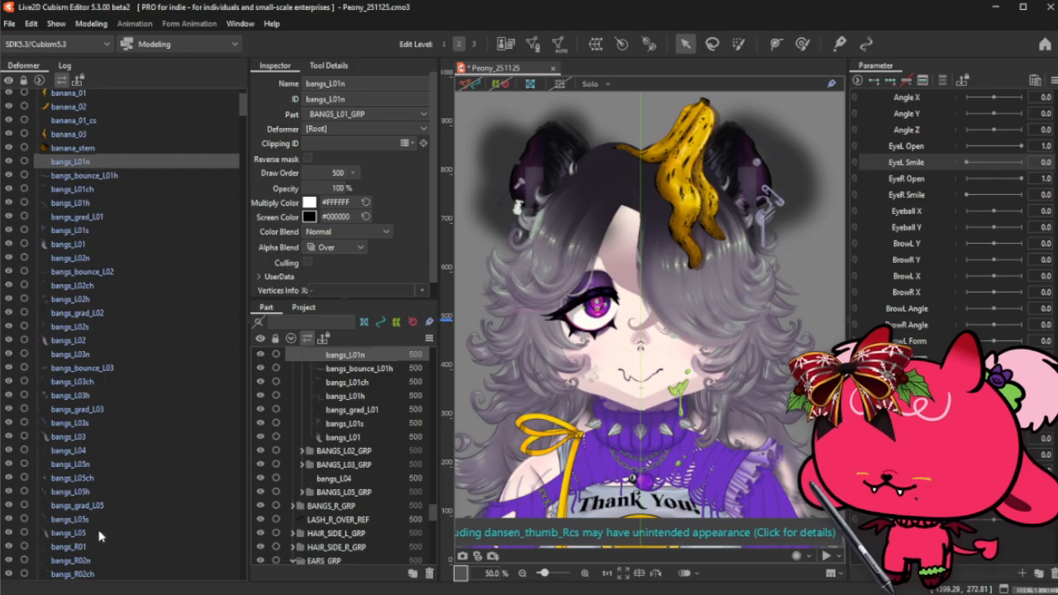
{"action": "left_click", "coordinate": [98, 532], "text": "shift"}
{"action": "left_click", "coordinate": [596, 44]}
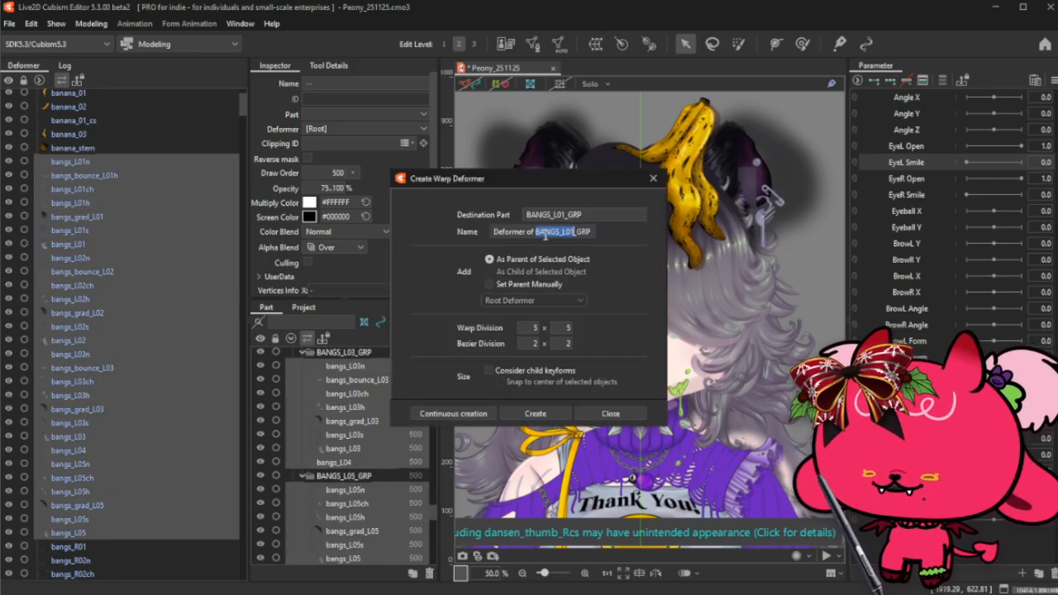
{"action": "triple_click", "coordinate": [546, 234]}
{"action": "type", "text": "B"}
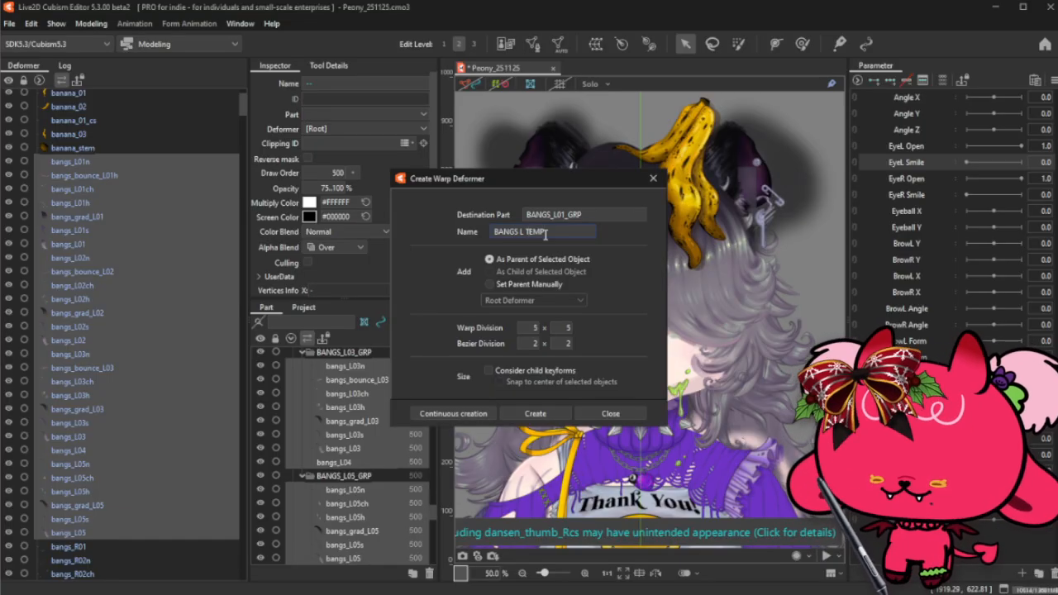
{"action": "type", "text": "ANGS L TEMP"}
{"action": "left_click", "coordinate": [554, 415]}
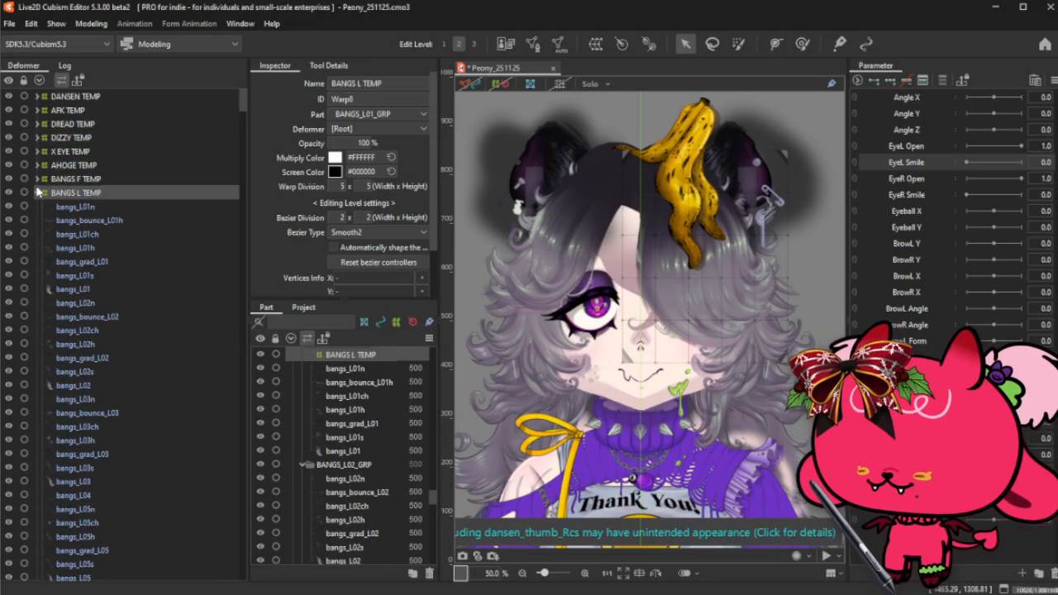
{"action": "left_click", "coordinate": [37, 193]}
{"action": "left_click_drag", "start_coordinate": [360, 145], "coordinate": [356, 155]}
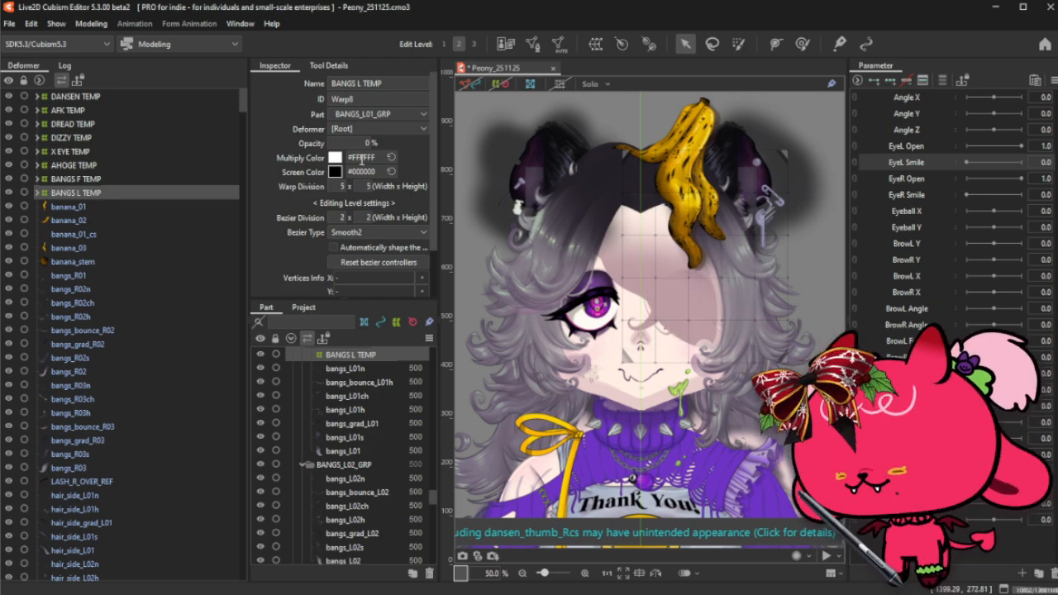
- Group banana_01 through banana_stem under a new parent warp deformer named BANANA TEMP, set its opacity to 0%, and collapse it
{"action": "left_click", "coordinate": [80, 209]}
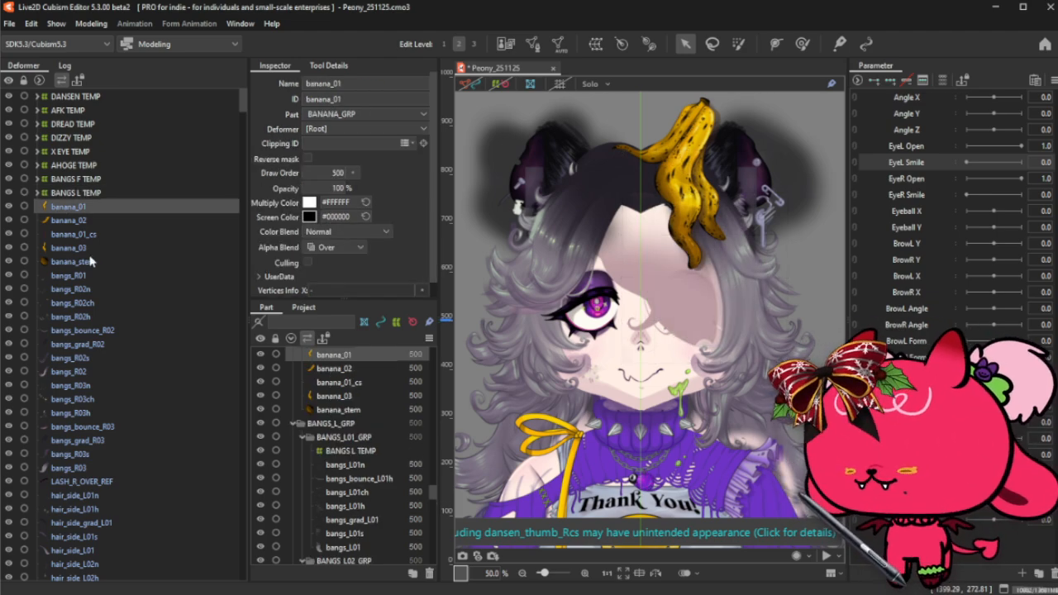
{"action": "left_click", "coordinate": [91, 262], "text": "shift"}
{"action": "left_click", "coordinate": [595, 44]}
{"action": "double_click", "coordinate": [564, 231]}
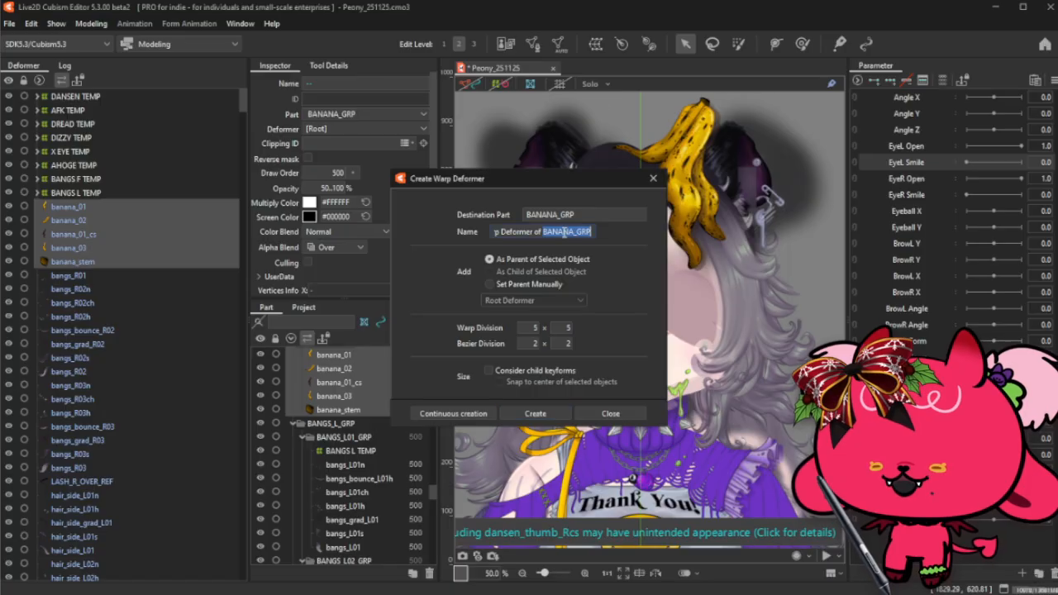
{"action": "left_click", "coordinate": [564, 232]}
{"action": "key", "text": "ctrl+a"}
{"action": "type", "text": "B"}
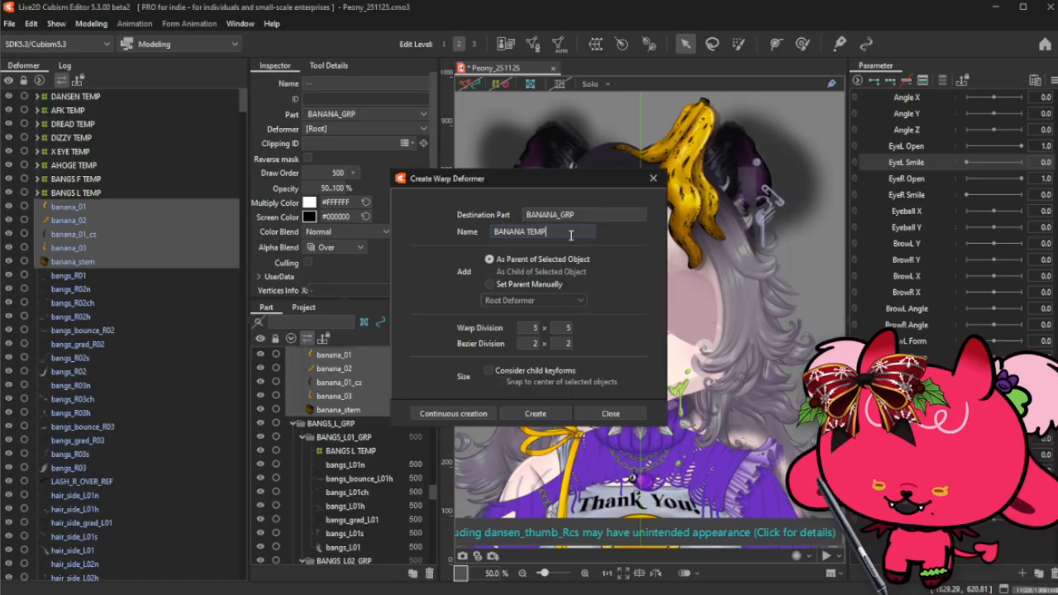
{"action": "left_click", "coordinate": [534, 413]}
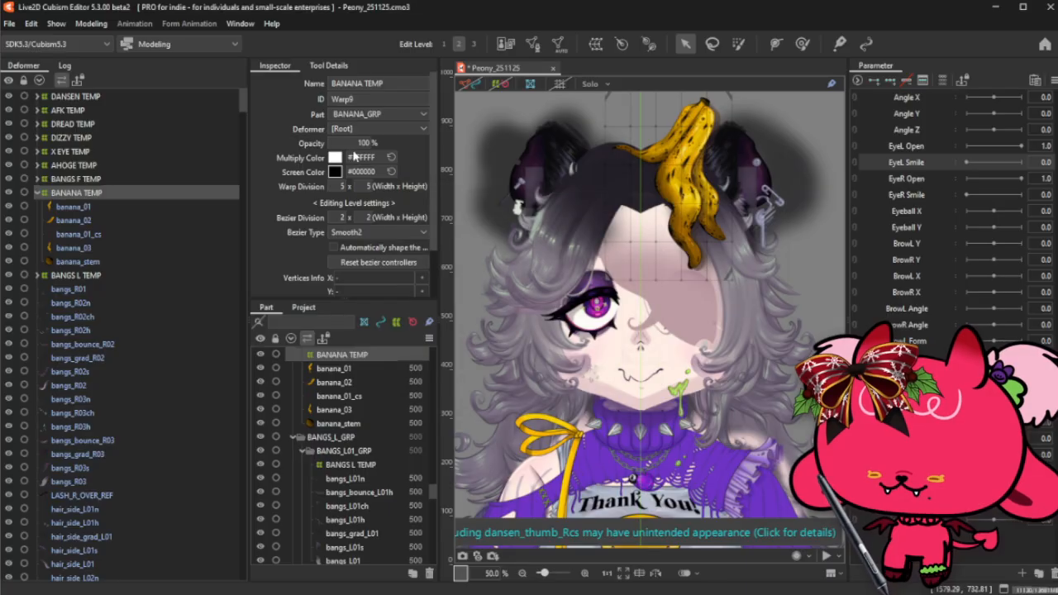
{"action": "left_click_drag", "start_coordinate": [347, 143], "coordinate": [349, 146]}
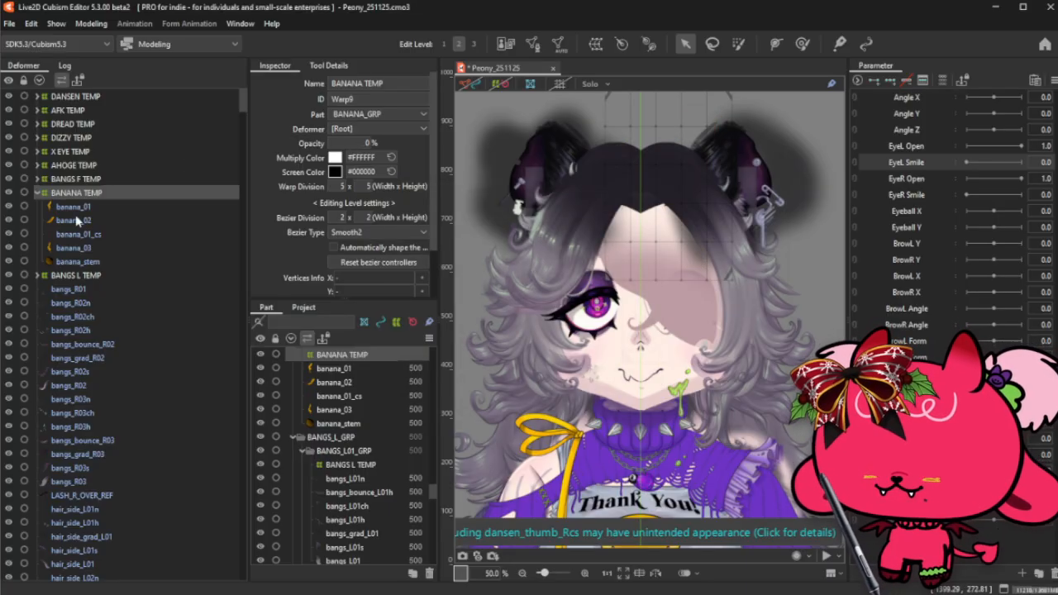
{"action": "left_click", "coordinate": [36, 193]}
- Group bangs_R01 through LASH_R_OVER_REF under a new parent warp deformer named BANGS R TEMP, set its opacity to 0%, and collapse it
{"action": "left_click", "coordinate": [81, 207]}
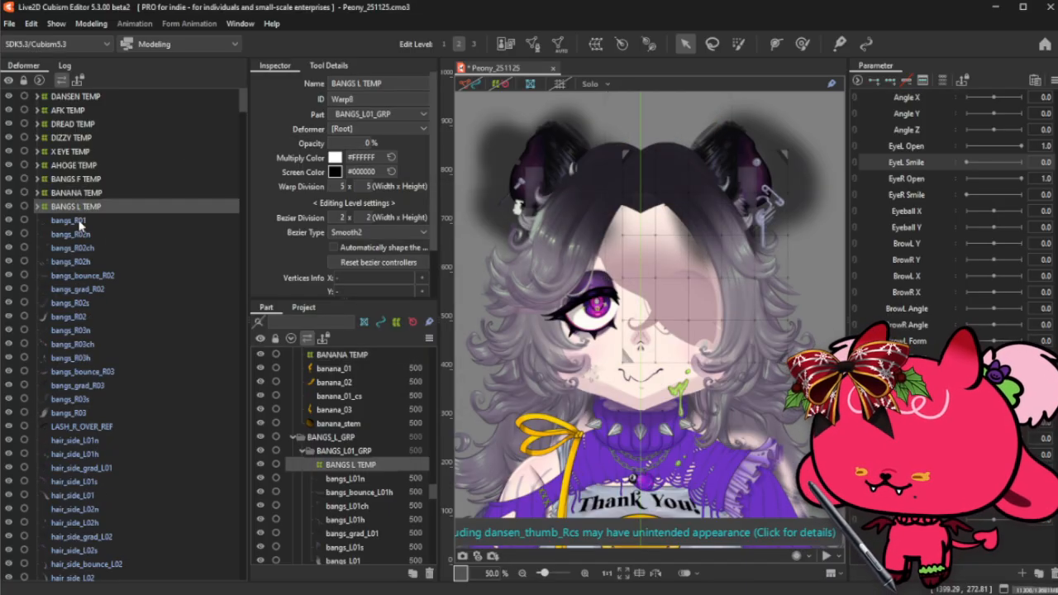
{"action": "left_click", "coordinate": [74, 221]}
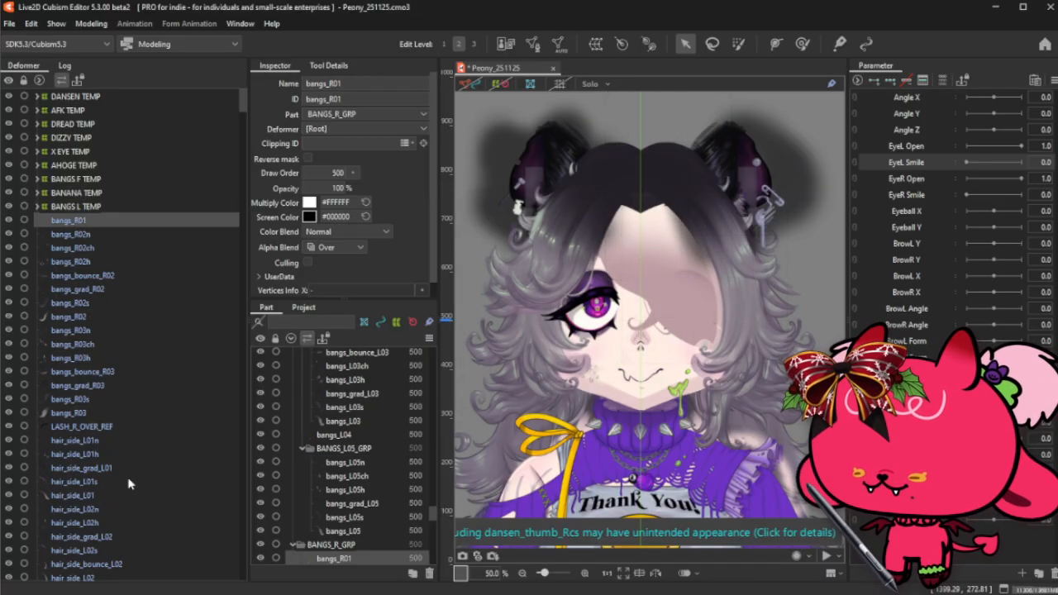
{"action": "left_click", "coordinate": [132, 413], "text": "shift"}
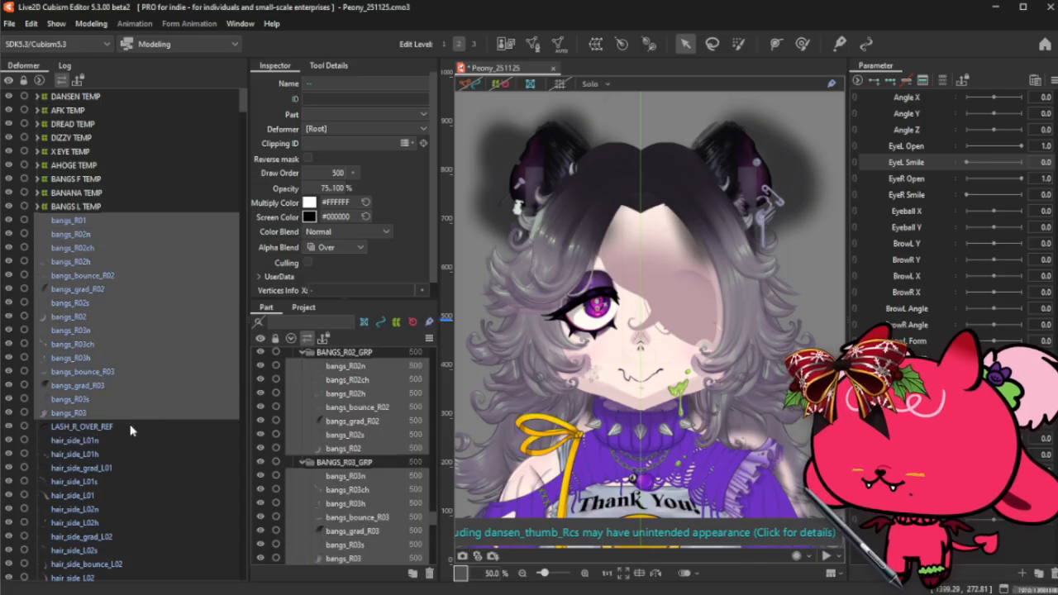
{"action": "left_click", "coordinate": [130, 427], "text": "shift"}
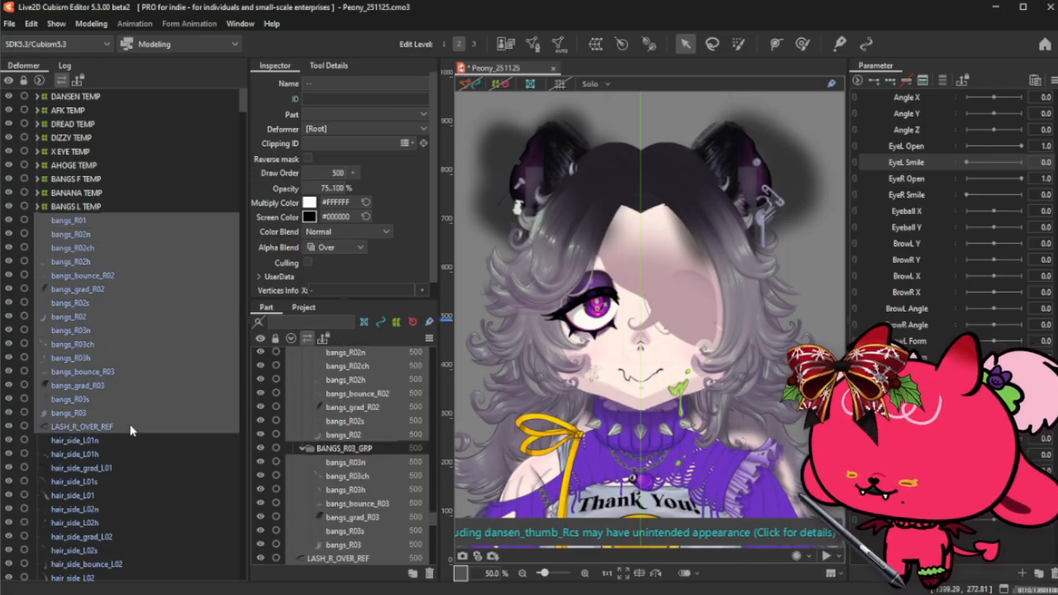
{"action": "left_click", "coordinate": [595, 43]}
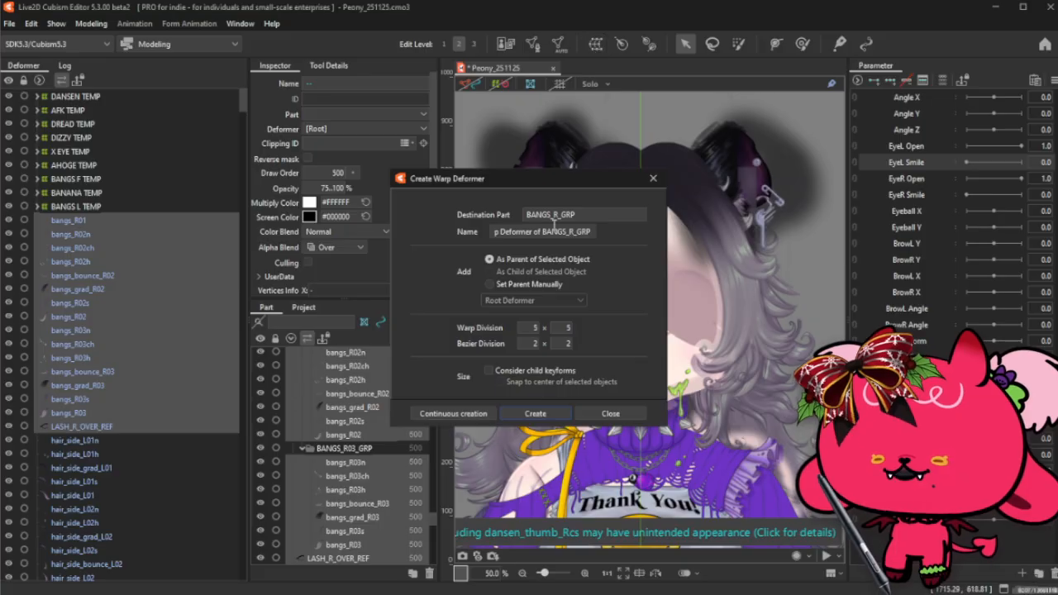
{"action": "triple_click", "coordinate": [559, 233]}
{"action": "type", "text": "BANGS R TEMP"}
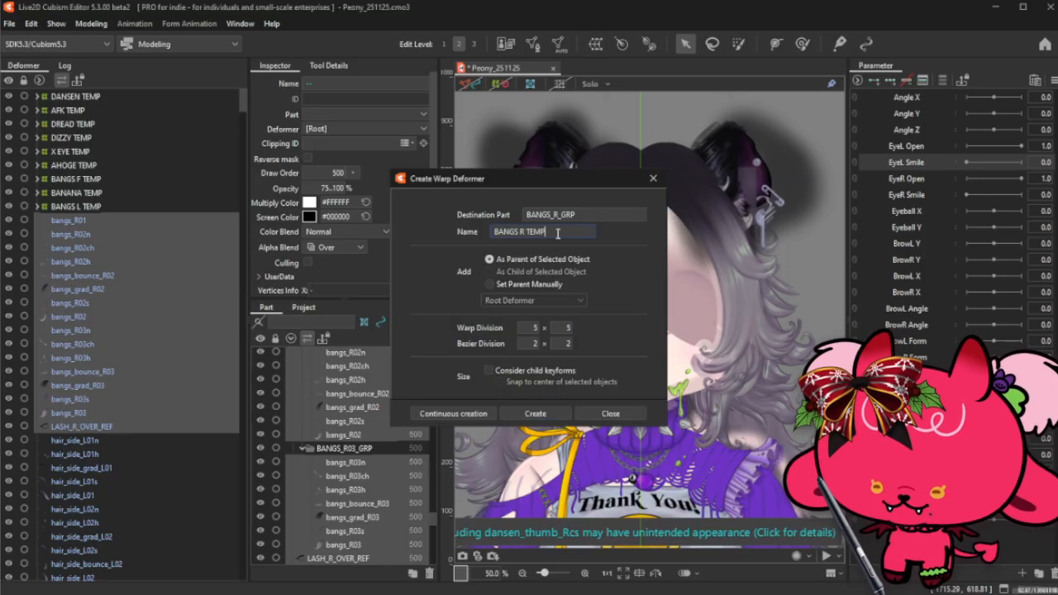
{"action": "left_click", "coordinate": [538, 414]}
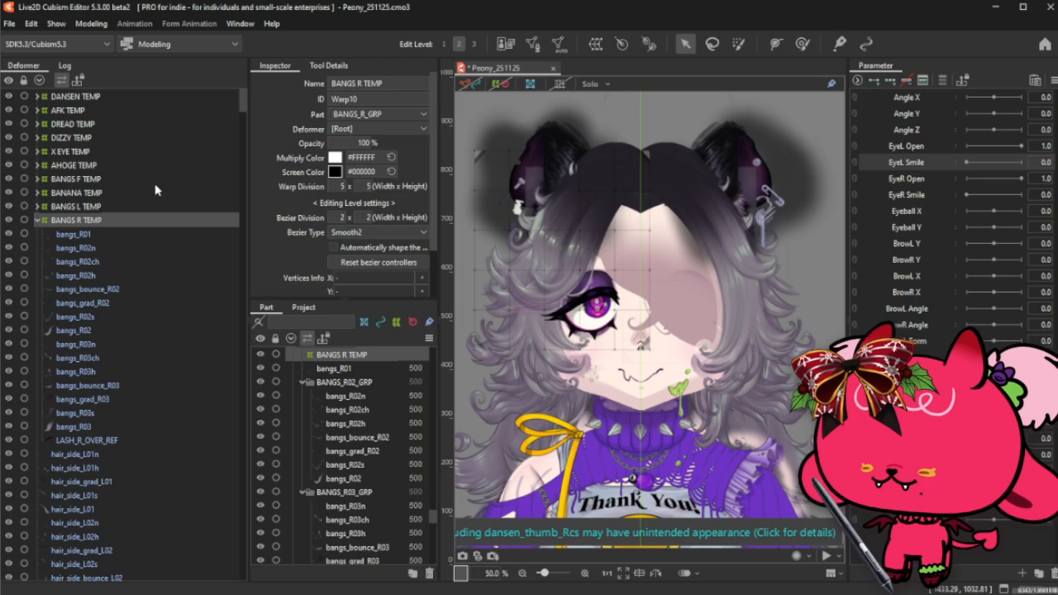
{"action": "left_click_drag", "start_coordinate": [369, 143], "coordinate": [335, 141]}
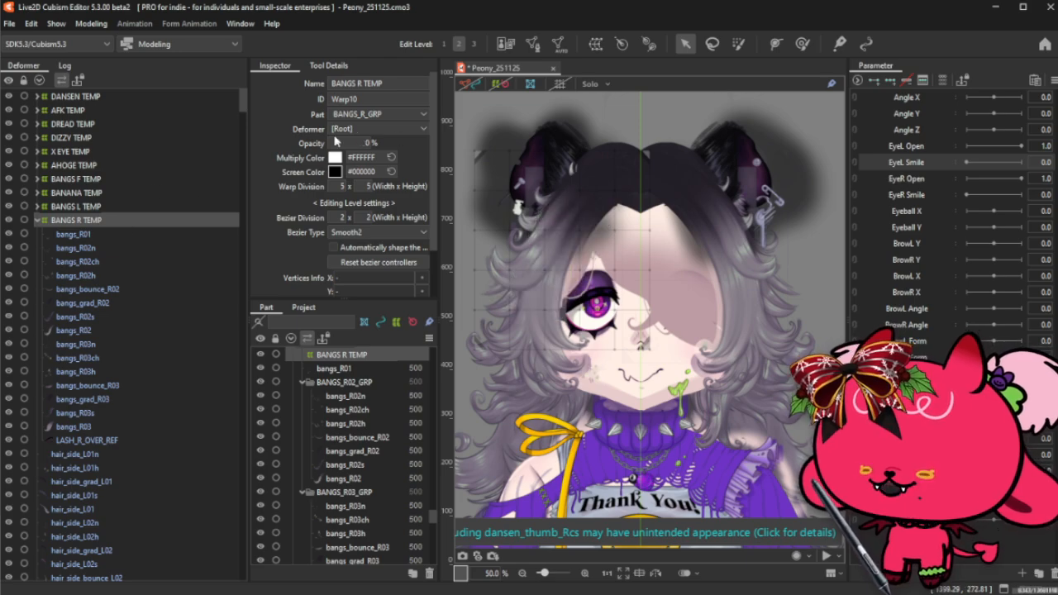
{"action": "left_click", "coordinate": [37, 221]}
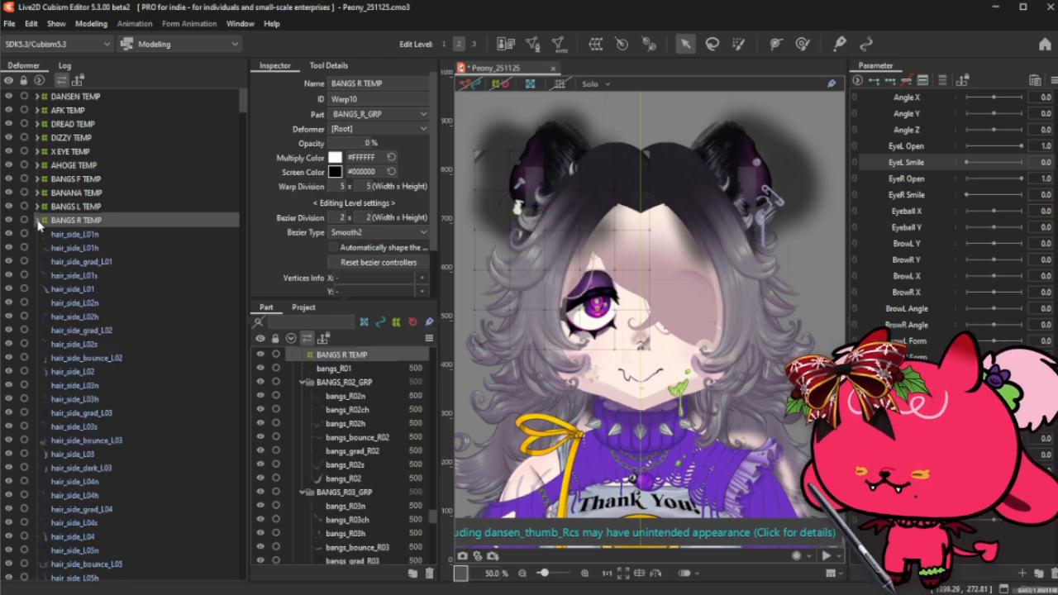
- Group hair_side_L01n through hair_side_L07 under a new parent warp deformer named HAIR SIDE L TEMP, set its opacity to 0%, and collapse it
{"action": "left_click", "coordinate": [106, 236]}
{"action": "scroll", "coordinate": [115, 488], "scroll_direction": "down", "scroll_amount": 4}
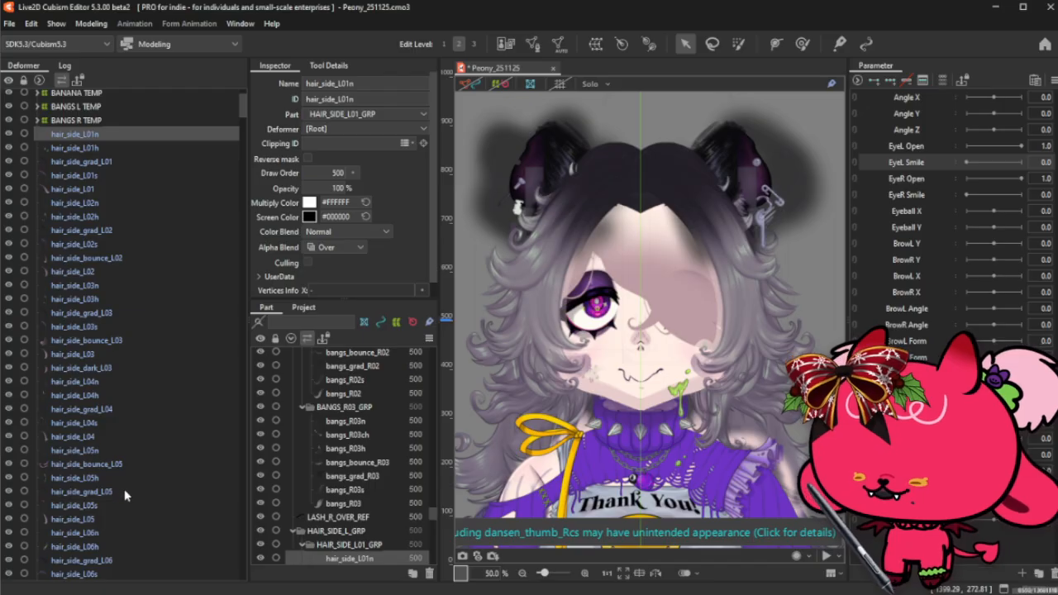
{"action": "scroll", "coordinate": [125, 491], "scroll_direction": "down", "scroll_amount": 6}
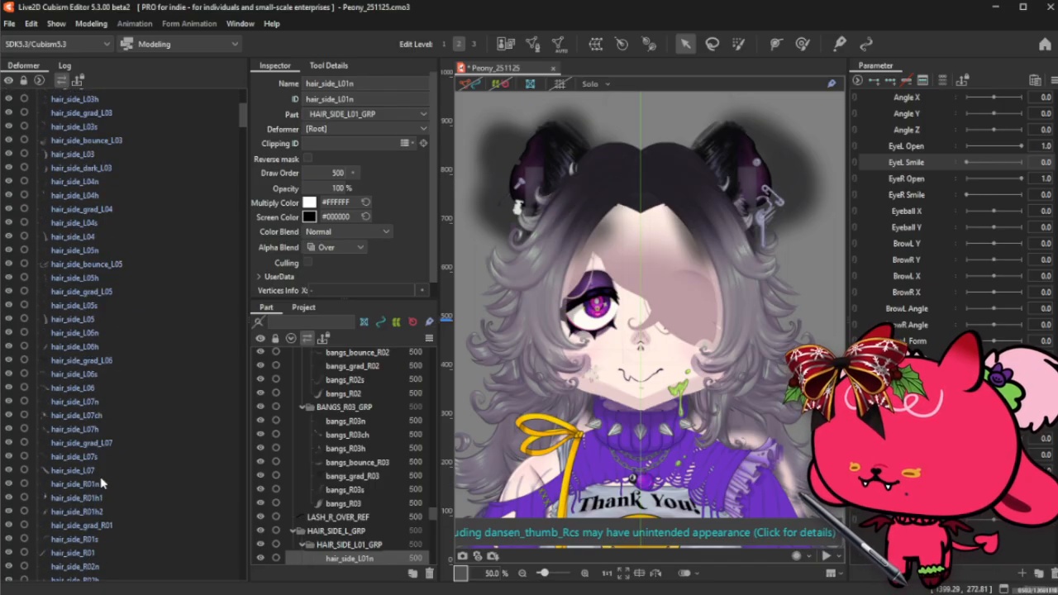
{"action": "left_click", "coordinate": [104, 539], "text": "shift"}
{"action": "scroll", "coordinate": [99, 541], "scroll_direction": "up", "scroll_amount": 7}
{"action": "left_click", "coordinate": [597, 48]}
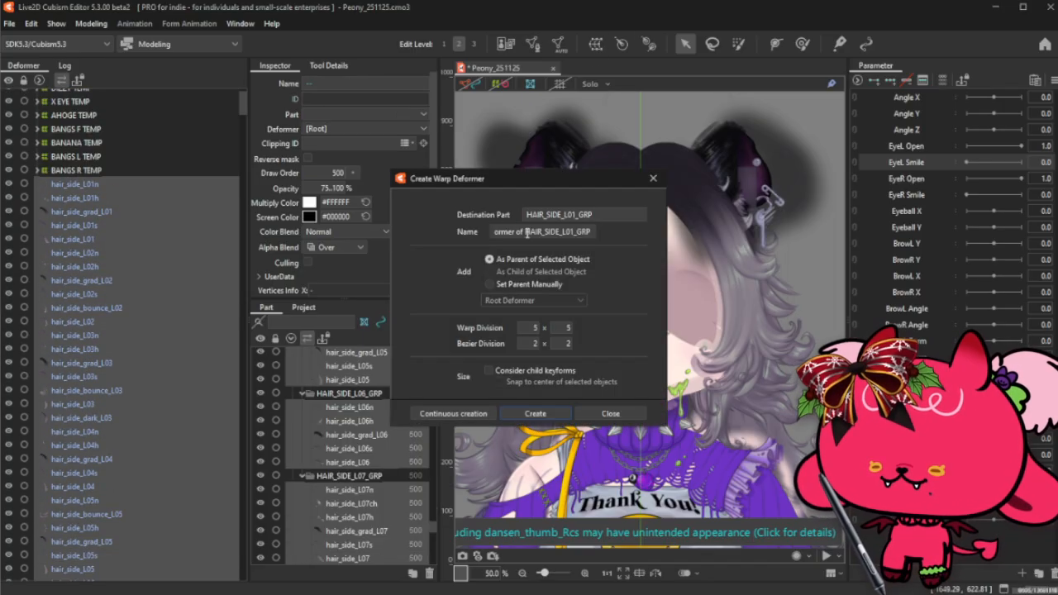
{"action": "triple_click", "coordinate": [545, 231]}
{"action": "type", "text": "AIR SIDE L TEMP"}
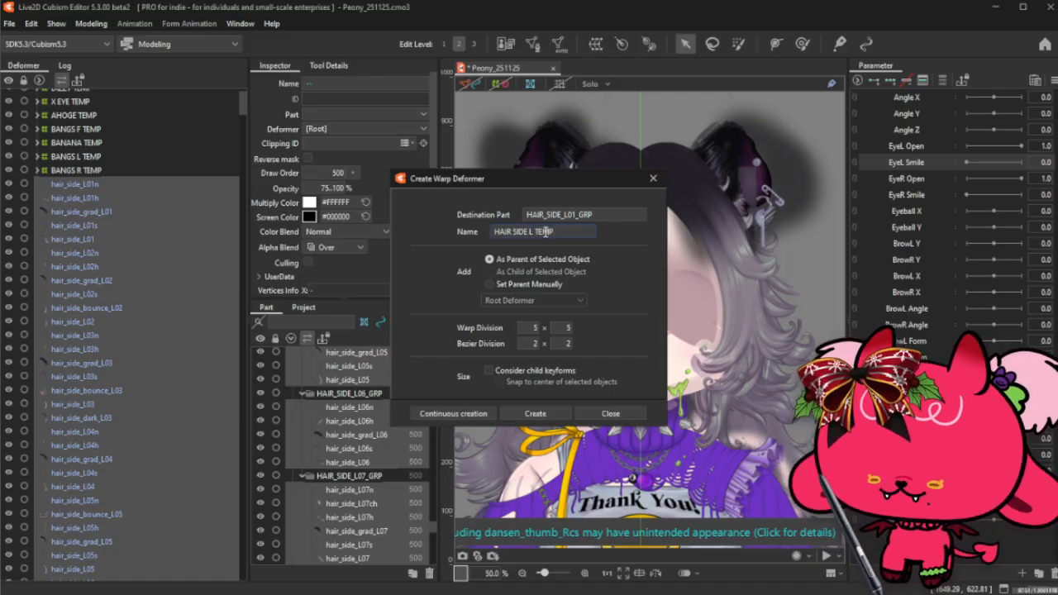
{"action": "left_click", "coordinate": [535, 413]}
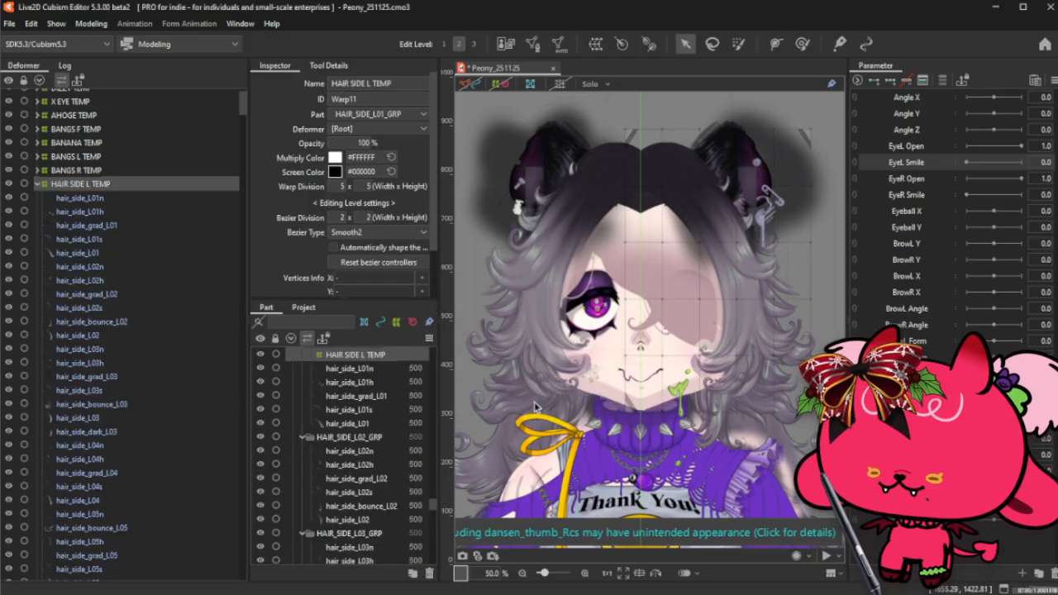
{"action": "left_click_drag", "start_coordinate": [362, 141], "coordinate": [286, 190]}
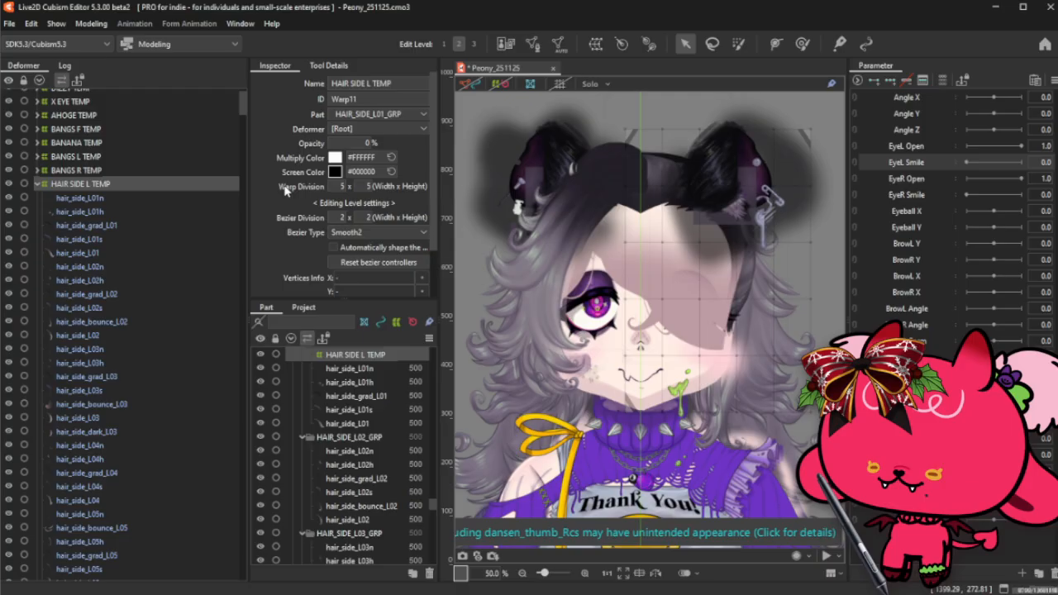
{"action": "left_click", "coordinate": [36, 184]}
- Group hair_side_R01n through hair_side_R05 under a new parent warp deformer named HAIR SIDE R TEMP
{"action": "left_click", "coordinate": [60, 199]}
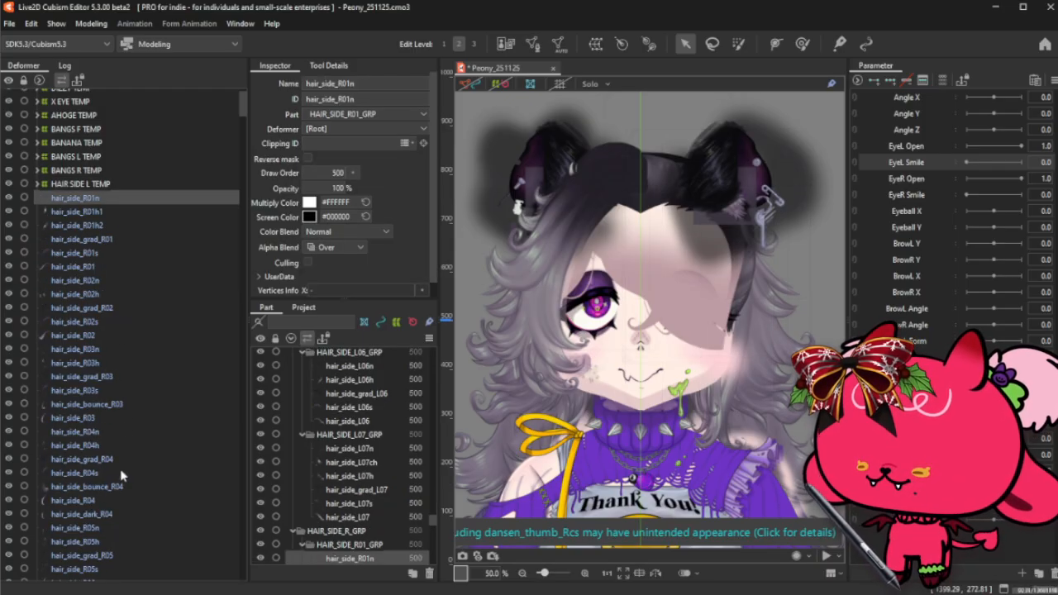
{"action": "scroll", "coordinate": [129, 567], "scroll_direction": "down", "scroll_amount": 1}
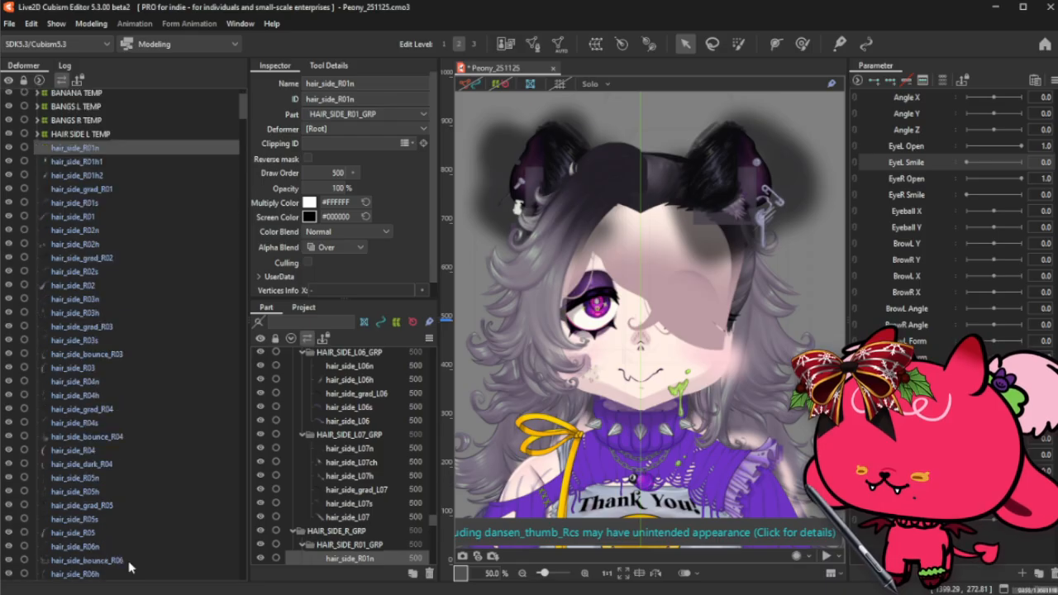
{"action": "left_click", "coordinate": [97, 534], "text": "shift"}
{"action": "left_click", "coordinate": [595, 43]}
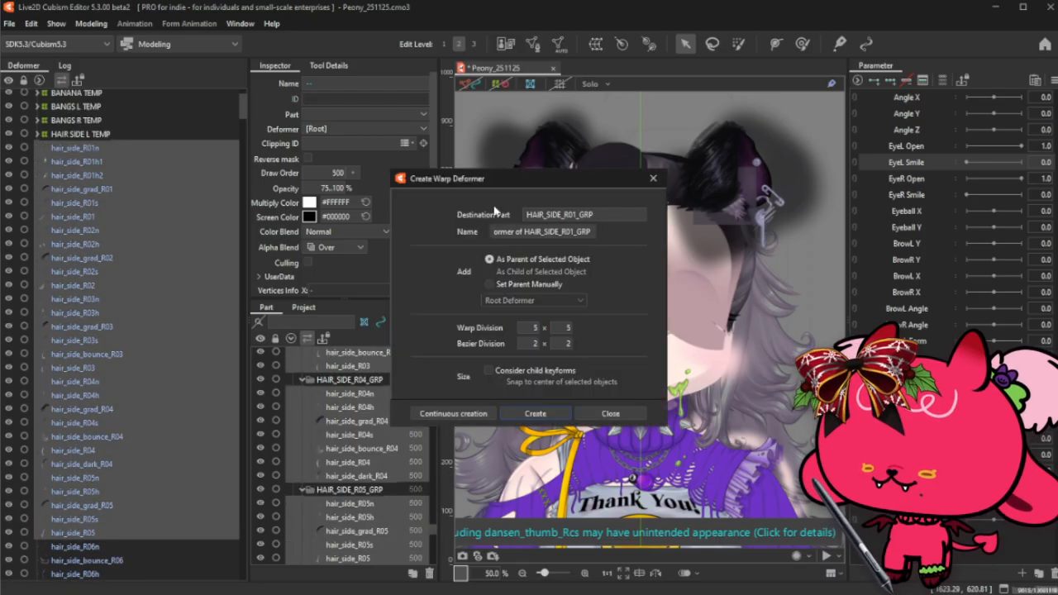
{"action": "triple_click", "coordinate": [527, 232]}
{"action": "type", "text": "HAIR SIDE R TEMP"}
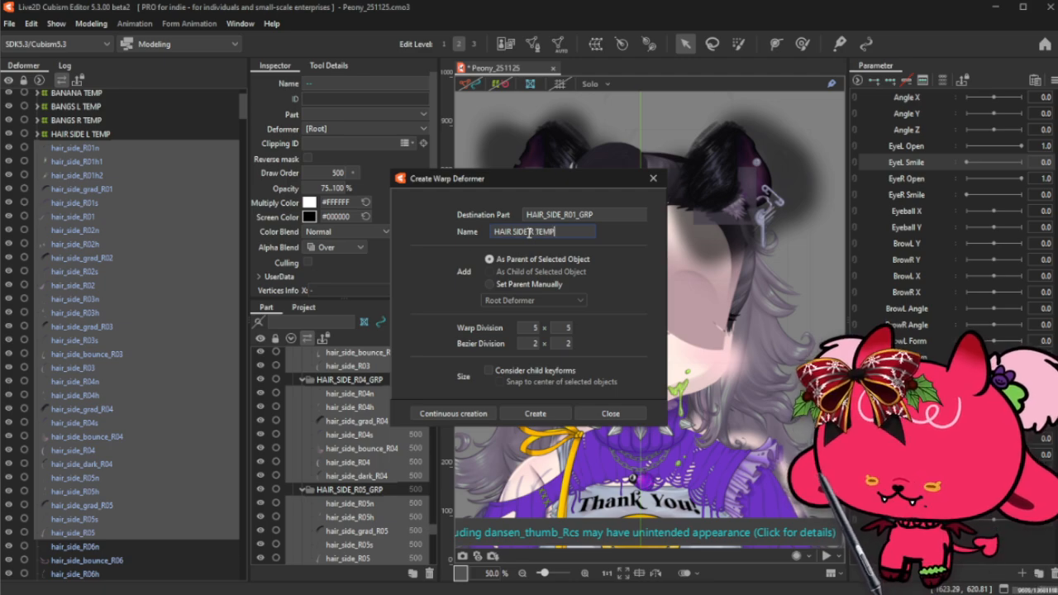
{"action": "left_click", "coordinate": [545, 415]}
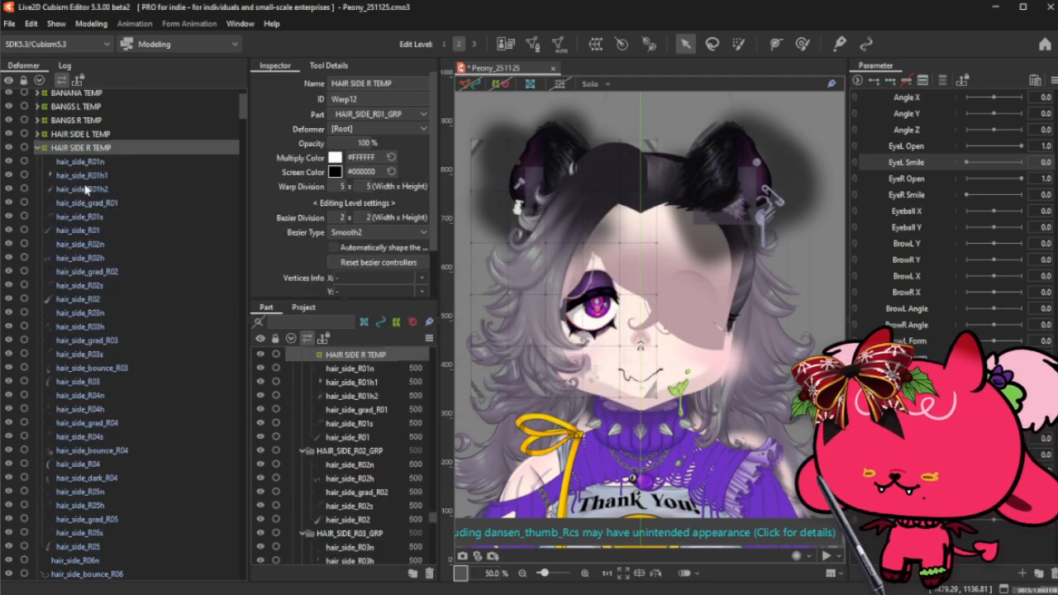
- Set the HAIR SIDE R TEMP warp deformer's opacity to 0%
{"action": "left_click", "coordinate": [366, 144]}
{"action": "type", "text": "0"}
{"action": "key", "text": "Return"}
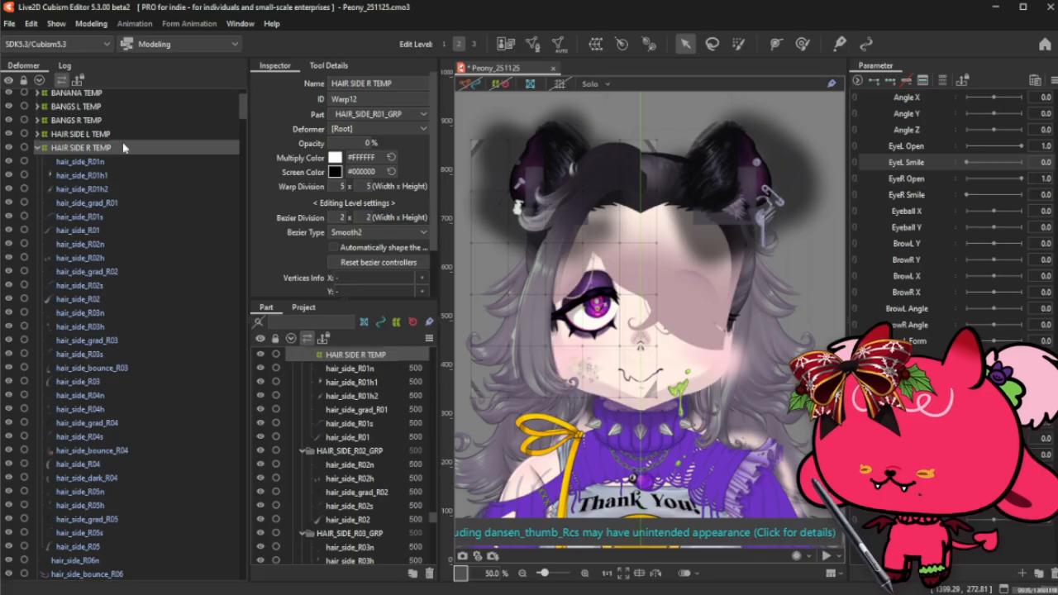
{"action": "left_click", "coordinate": [37, 148]}
{"action": "left_click", "coordinate": [37, 148]}
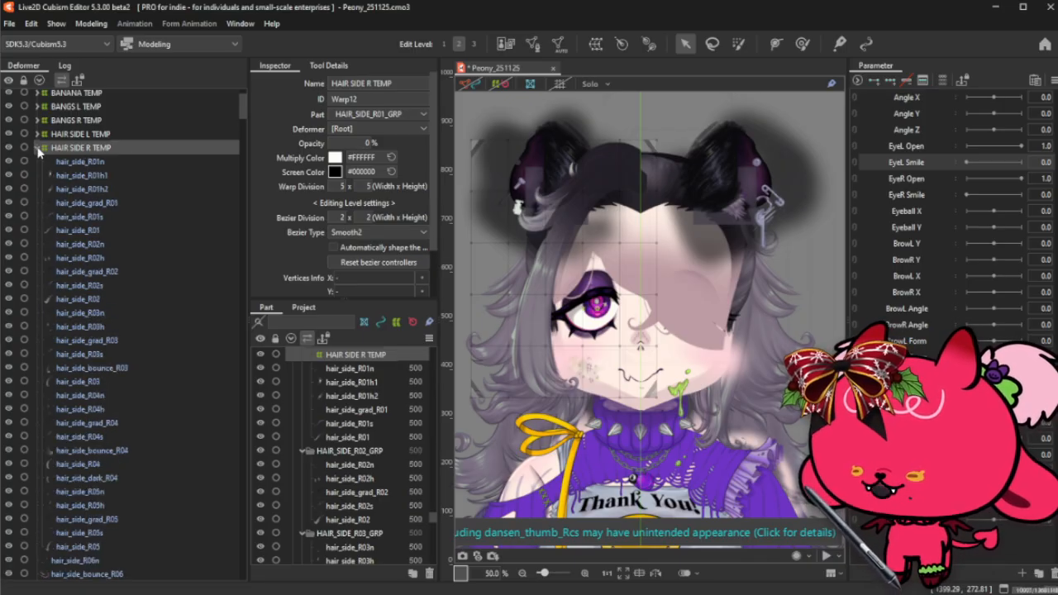
{"action": "scroll", "coordinate": [95, 389], "scroll_direction": "up", "scroll_amount": 3}
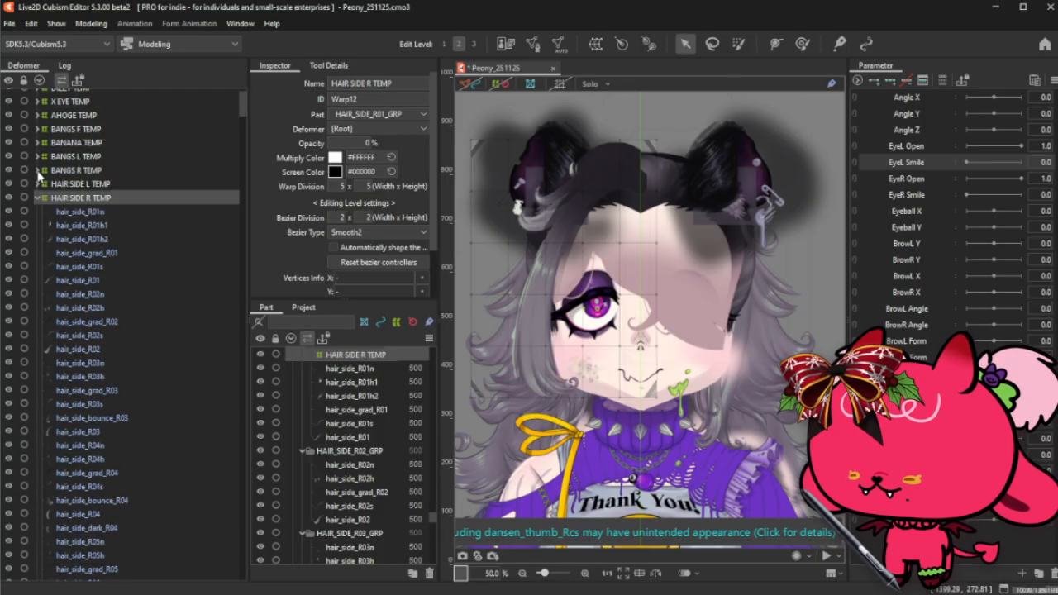
- Move hair_side_R06n through hair_side_R09 into the HAIR SIDE R TEMP deformer and collapse it
{"action": "left_click", "coordinate": [38, 199]}
{"action": "left_click", "coordinate": [118, 214]}
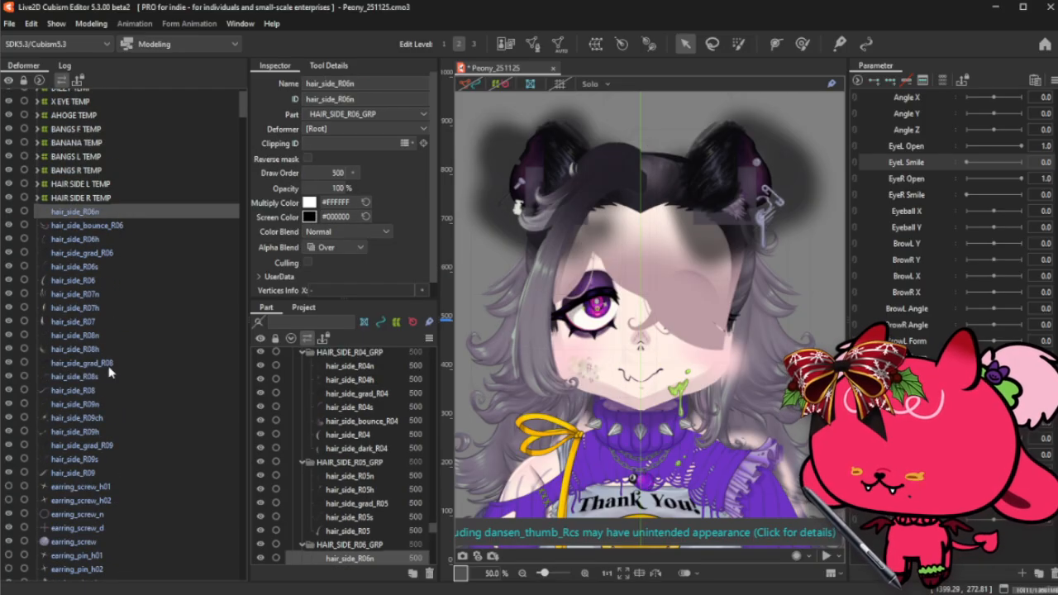
{"action": "left_click", "coordinate": [107, 472], "text": "shift"}
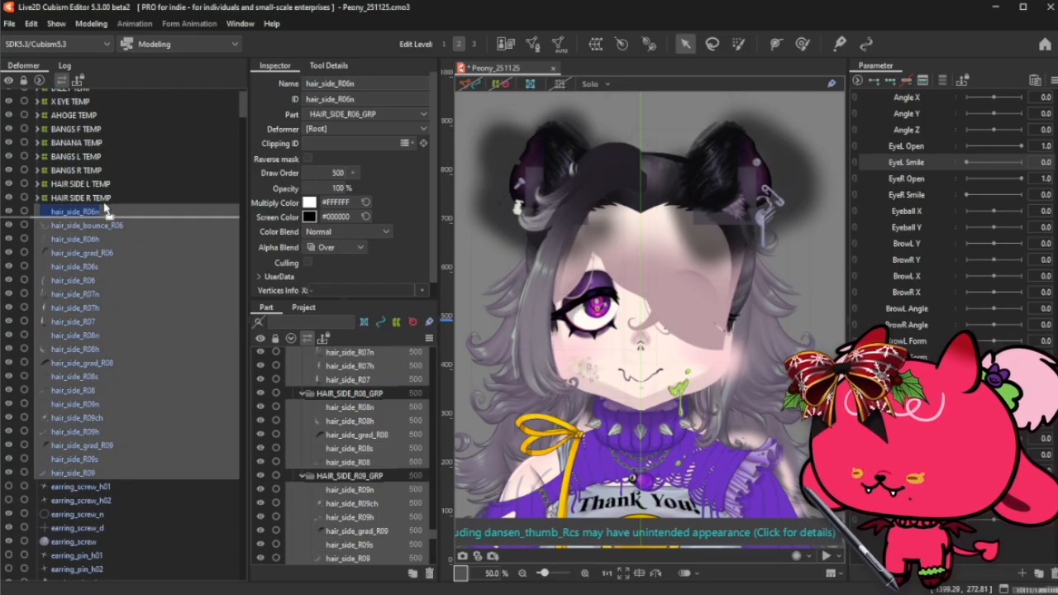
{"action": "left_click", "coordinate": [38, 198]}
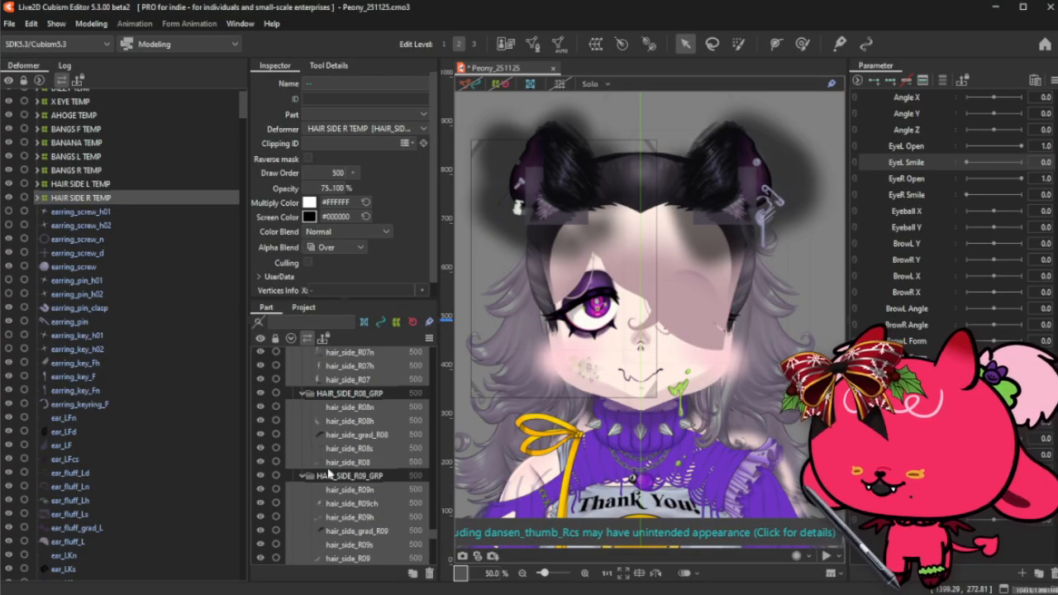
- Locate the bangs shadow meshes from the forehead artwork and make the left and right bangs shadow groups visible
{"action": "scroll", "coordinate": [328, 473], "scroll_direction": "down", "scroll_amount": 4}
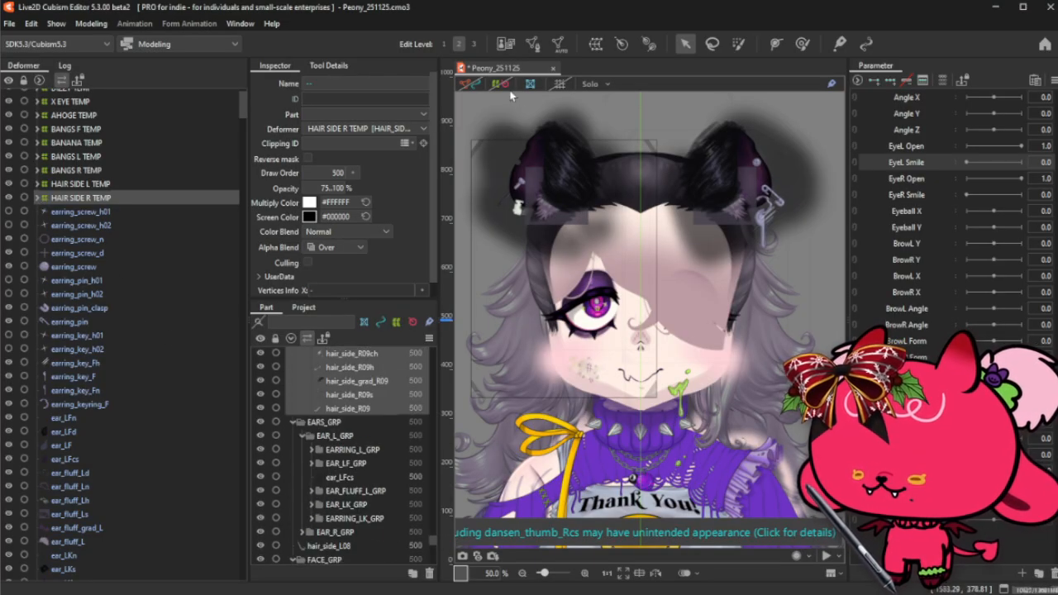
{"action": "right_click", "coordinate": [635, 252]}
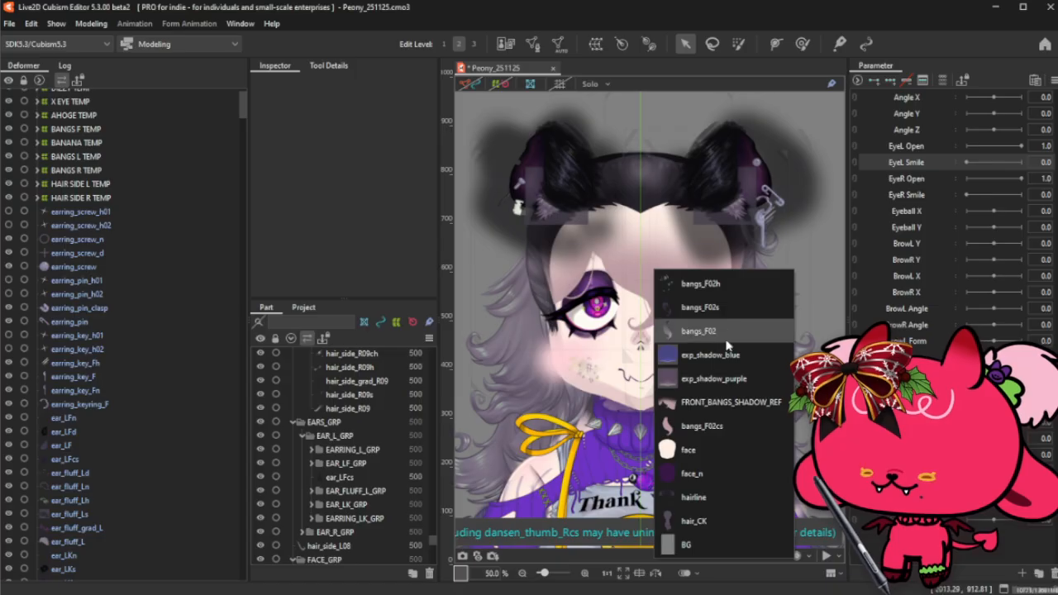
{"action": "left_click", "coordinate": [716, 427]}
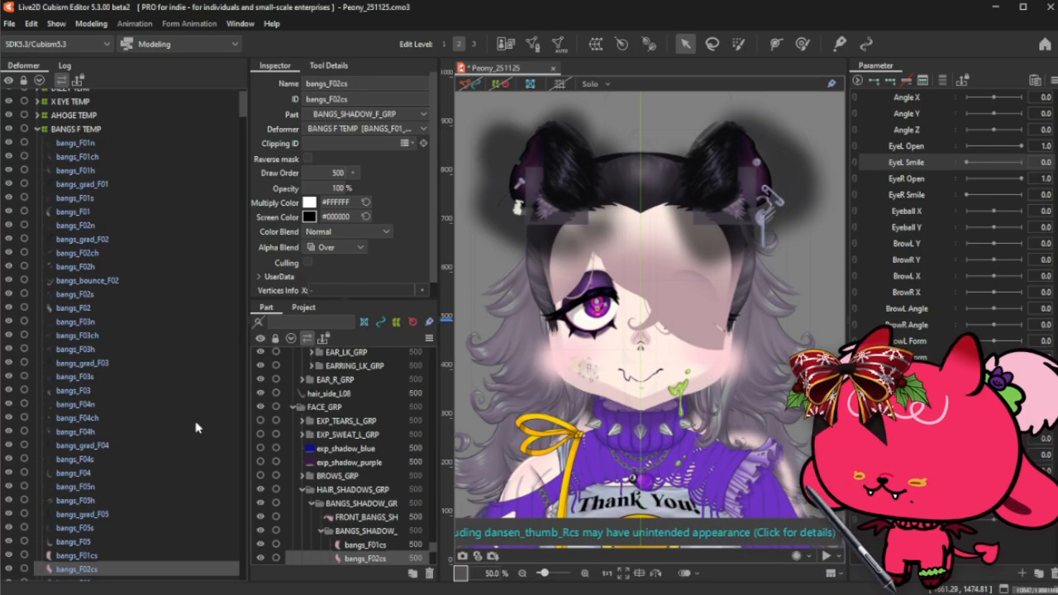
{"action": "scroll", "coordinate": [113, 491], "scroll_direction": "down", "scroll_amount": 2}
{"action": "left_click", "coordinate": [91, 457]}
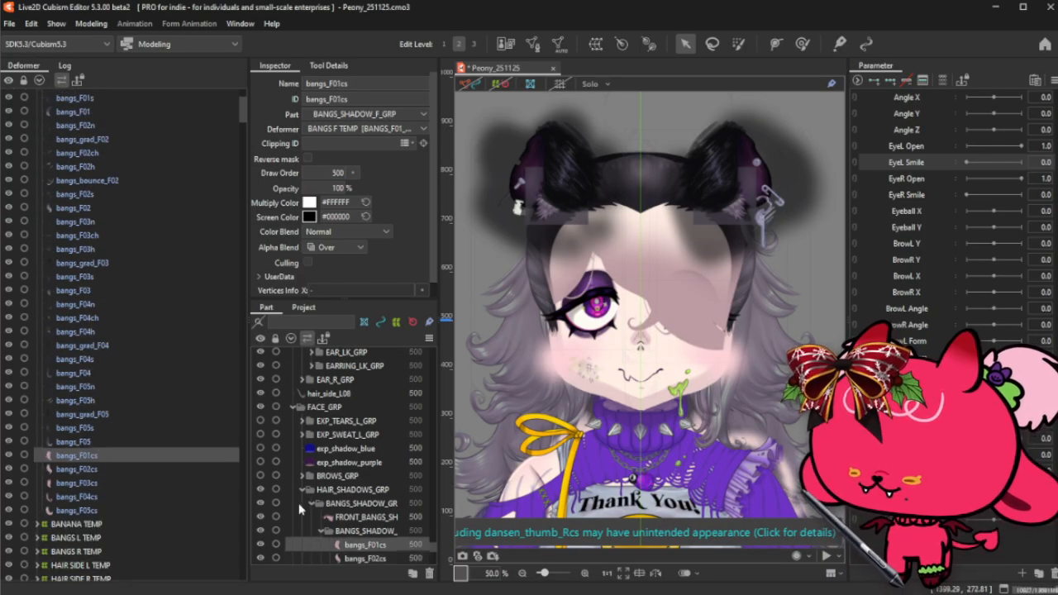
{"action": "scroll", "coordinate": [346, 506], "scroll_direction": "down", "scroll_amount": 1}
{"action": "scroll", "coordinate": [346, 506], "scroll_direction": "down", "scroll_amount": 2}
{"action": "left_click", "coordinate": [322, 465]}
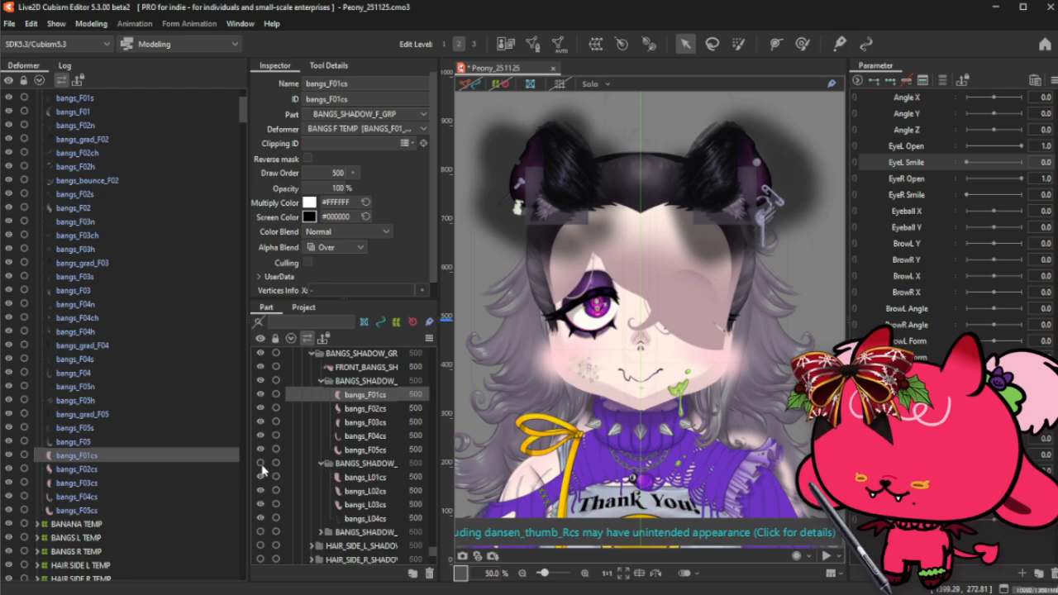
{"action": "left_click", "coordinate": [261, 465]}
{"action": "left_click", "coordinate": [261, 532]}
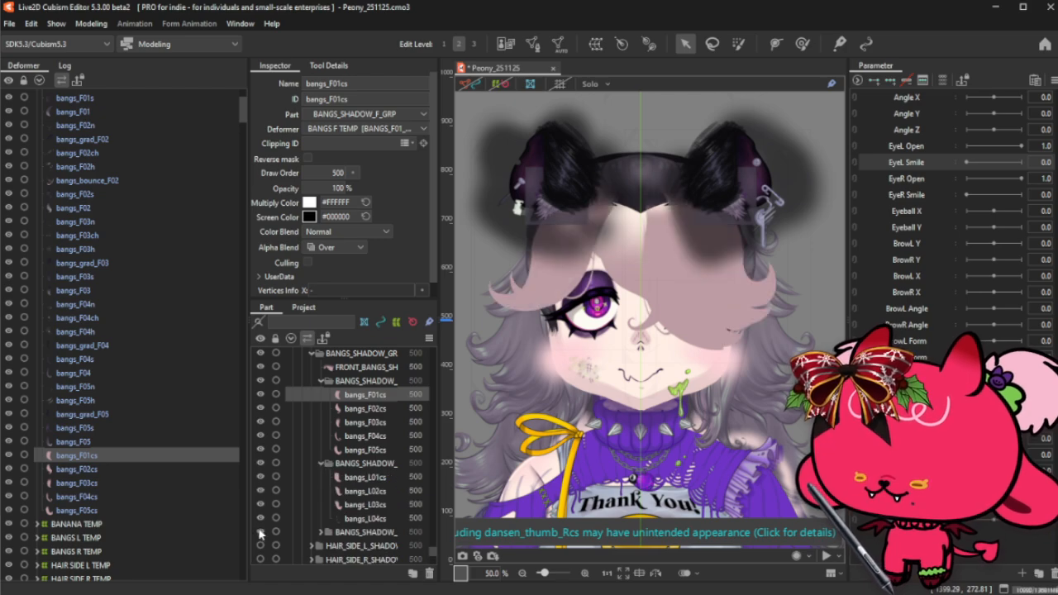
- Move the shadow meshes bangs_L01cs through bangs_L04cs into the BANGS L TEMP deformer
{"action": "left_click", "coordinate": [371, 477]}
{"action": "left_click", "coordinate": [371, 520], "text": "shift"}
{"action": "right_click", "coordinate": [370, 519]}
{"action": "left_click", "coordinate": [438, 592]}
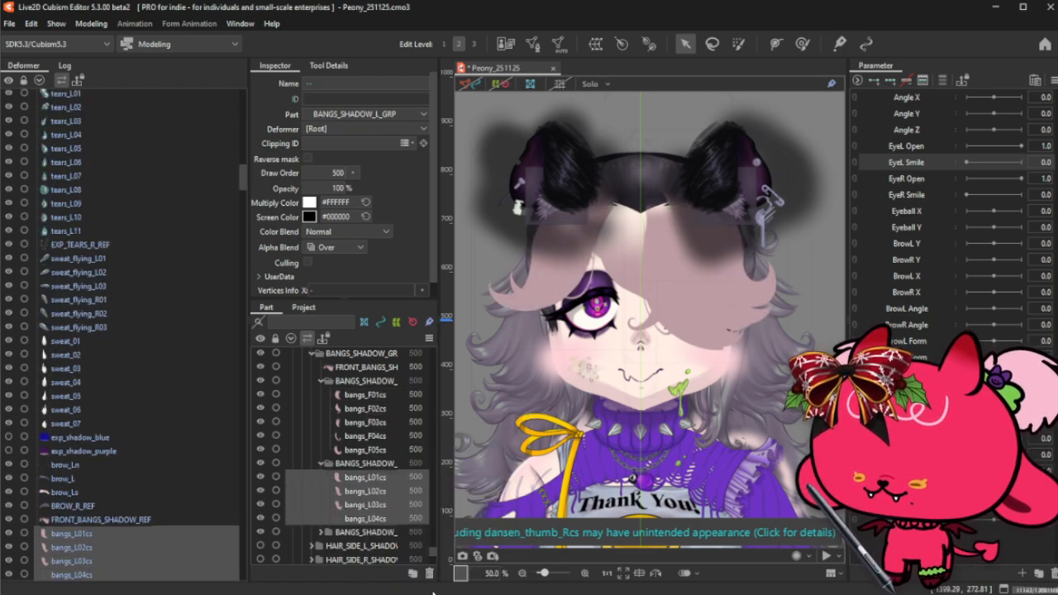
{"action": "scroll", "coordinate": [89, 375], "scroll_direction": "up", "scroll_amount": 20}
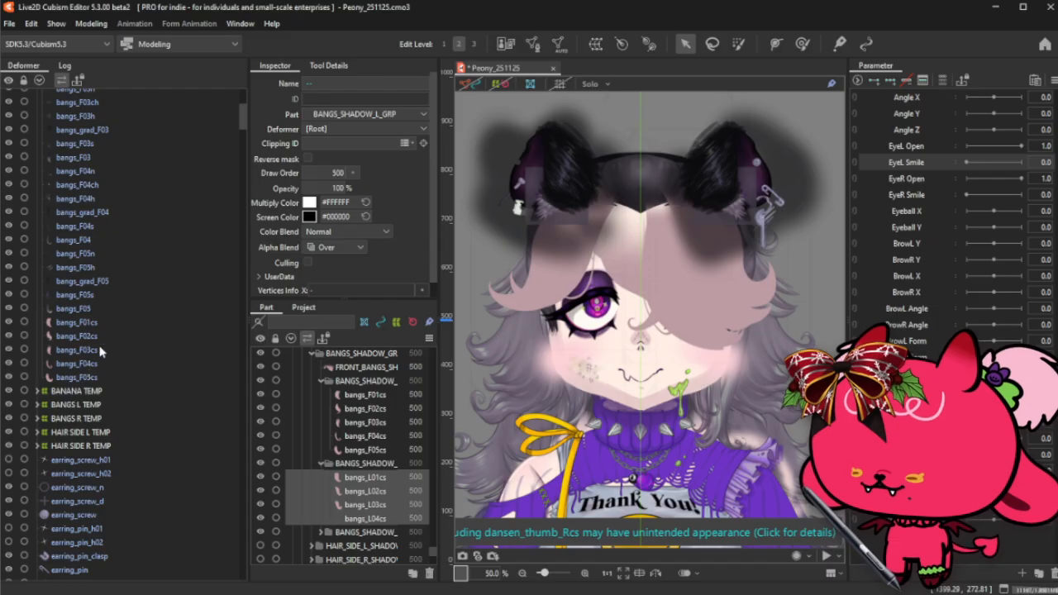
{"action": "scroll", "coordinate": [91, 331], "scroll_direction": "up", "scroll_amount": 7}
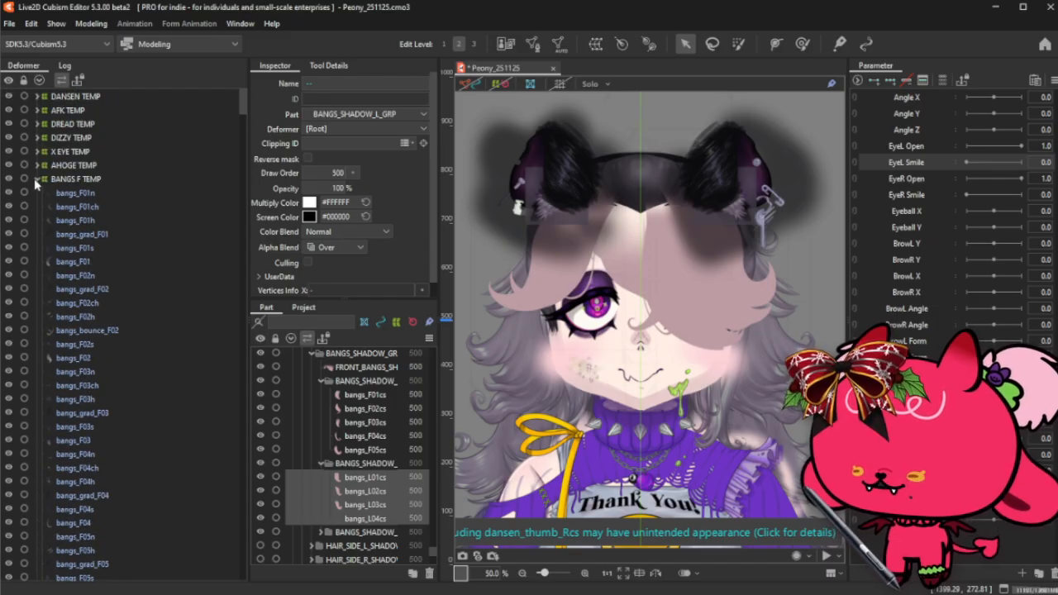
{"action": "left_click", "coordinate": [36, 179]}
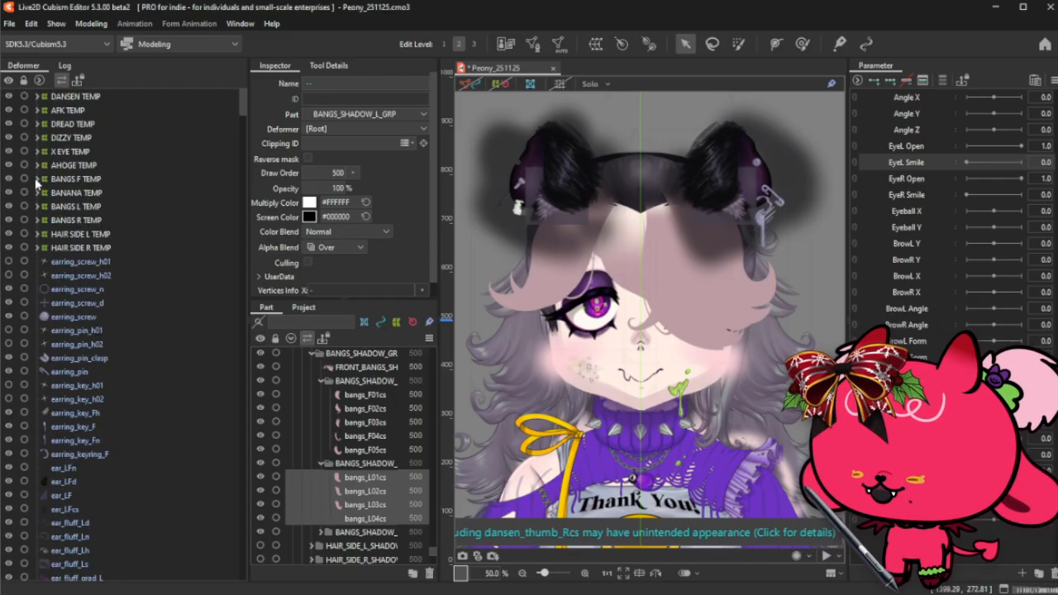
{"action": "left_click", "coordinate": [78, 208]}
{"action": "right_click", "coordinate": [83, 208]}
{"action": "left_click", "coordinate": [161, 313]}
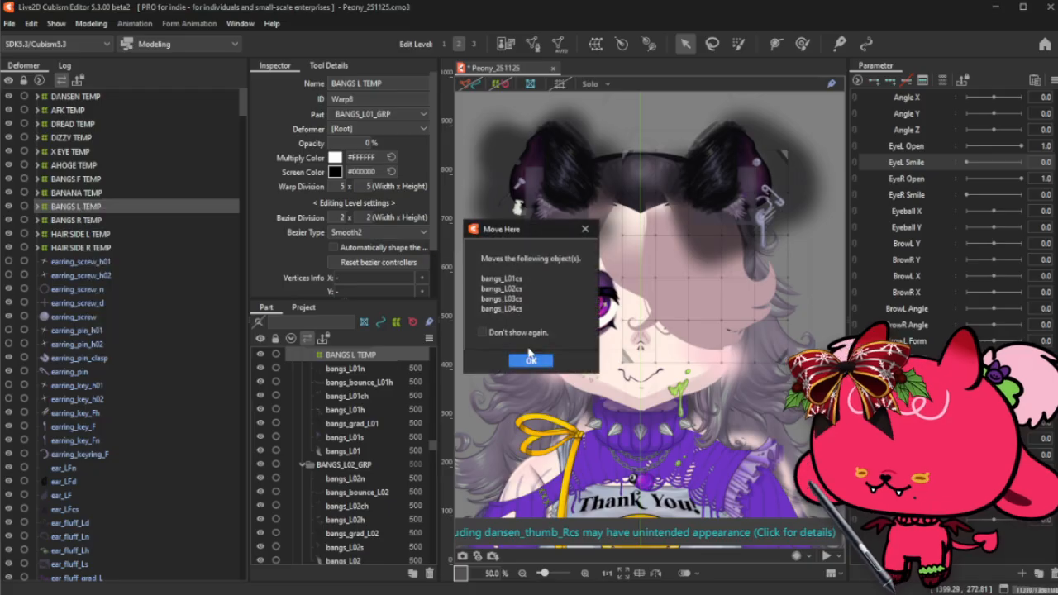
{"action": "left_click", "coordinate": [531, 358]}
- Move the shadow meshes bangs_R01cs through bangs_R03cs into the BANGS R TEMP deformer
{"action": "scroll", "coordinate": [106, 465], "scroll_direction": "down", "scroll_amount": 8}
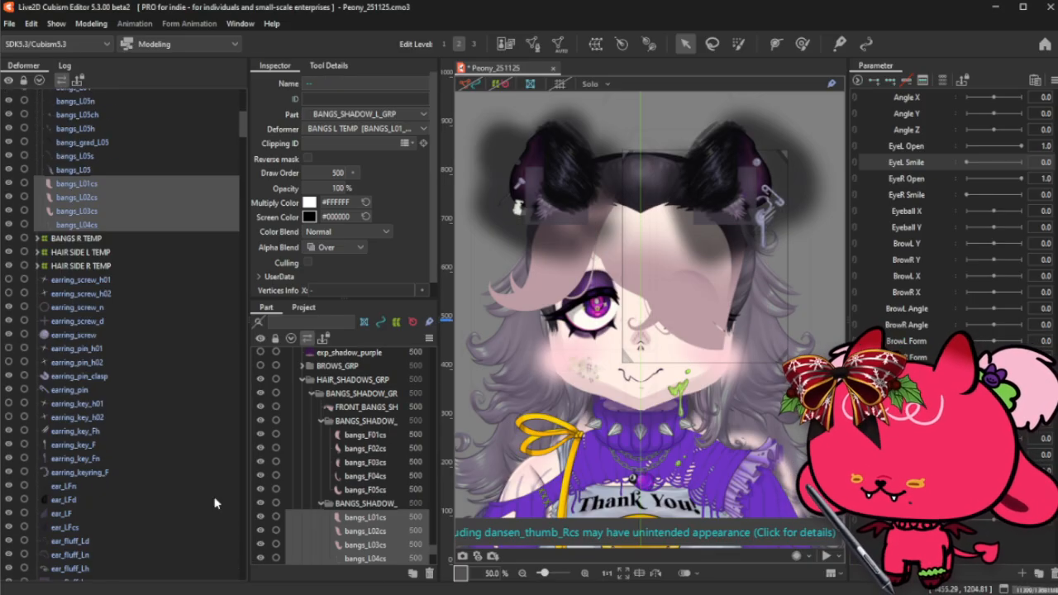
{"action": "scroll", "coordinate": [364, 529], "scroll_direction": "down", "scroll_amount": 5}
{"action": "scroll", "coordinate": [364, 454], "scroll_direction": "up", "scroll_amount": 3}
{"action": "left_click", "coordinate": [321, 473]}
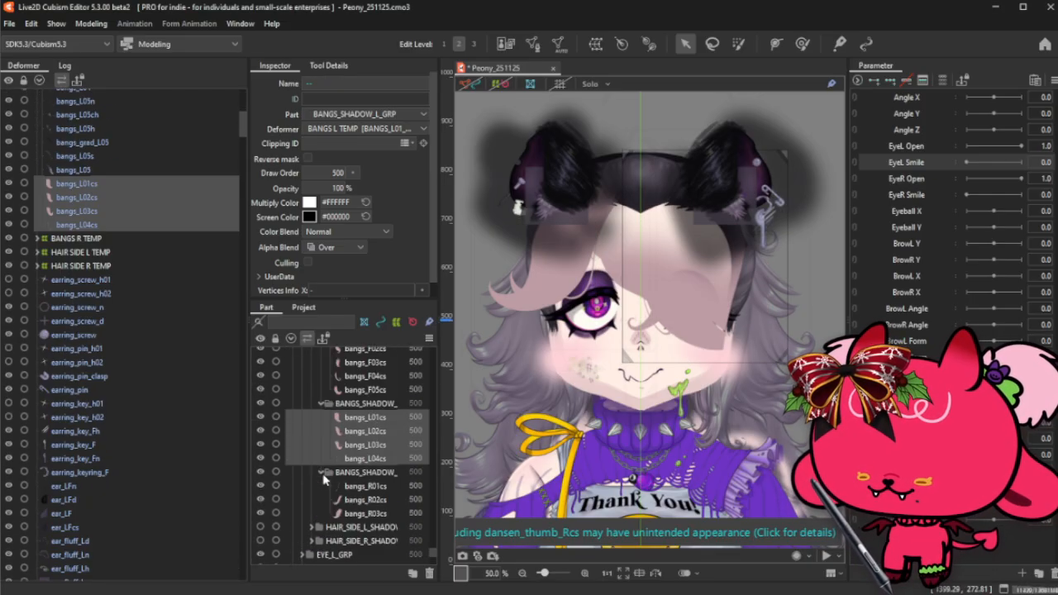
{"action": "left_click", "coordinate": [351, 486]}
{"action": "left_click", "coordinate": [369, 514], "text": "shift"}
{"action": "right_click", "coordinate": [370, 514]}
{"action": "left_click", "coordinate": [431, 591]}
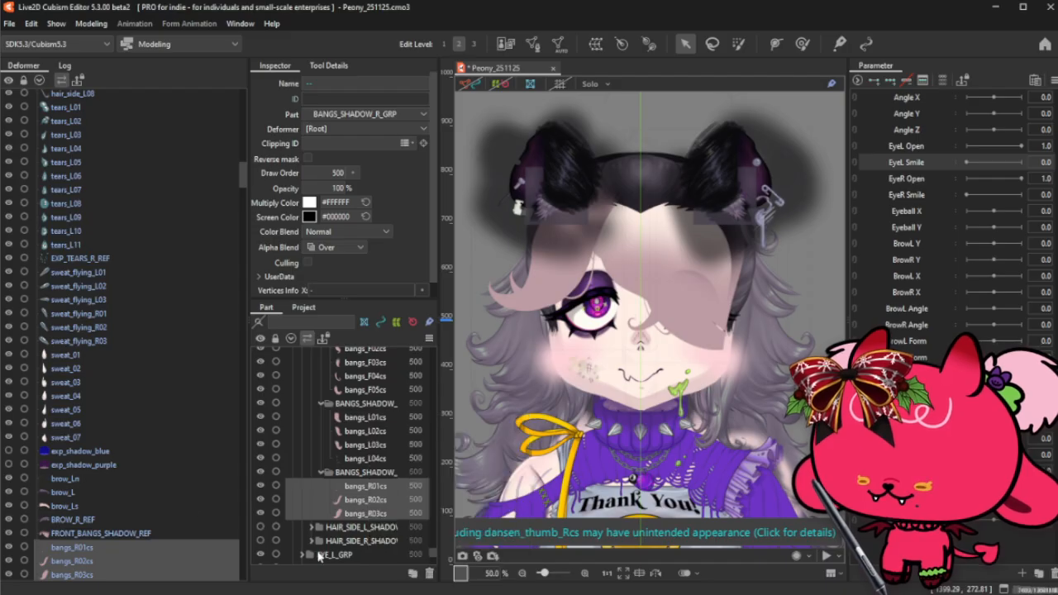
{"action": "scroll", "coordinate": [150, 415], "scroll_direction": "down", "scroll_amount": 10}
{"action": "scroll", "coordinate": [145, 405], "scroll_direction": "up", "scroll_amount": 4}
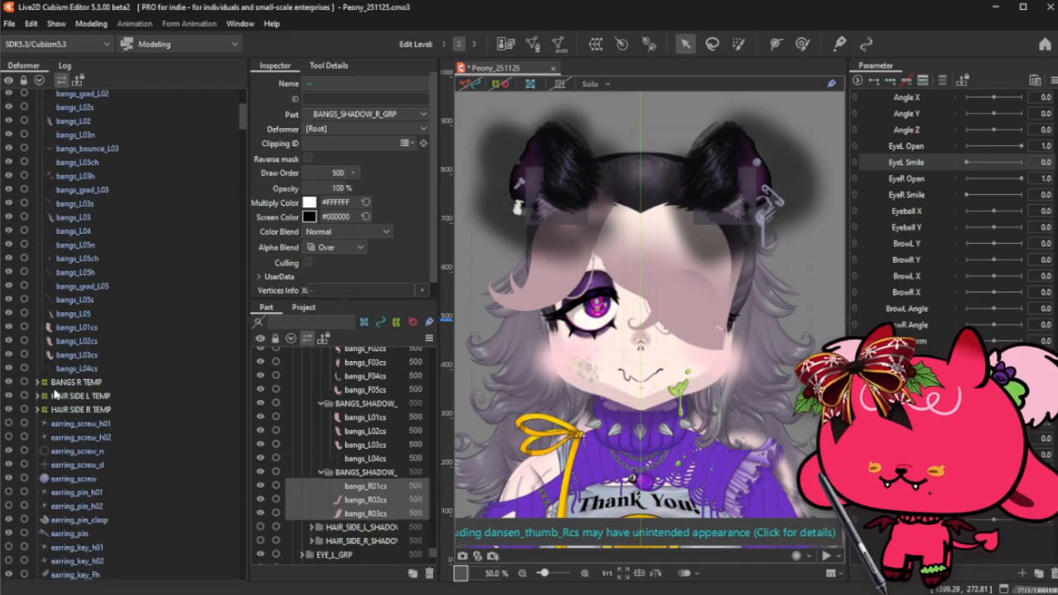
{"action": "left_click", "coordinate": [70, 410]}
{"action": "right_click", "coordinate": [70, 409]}
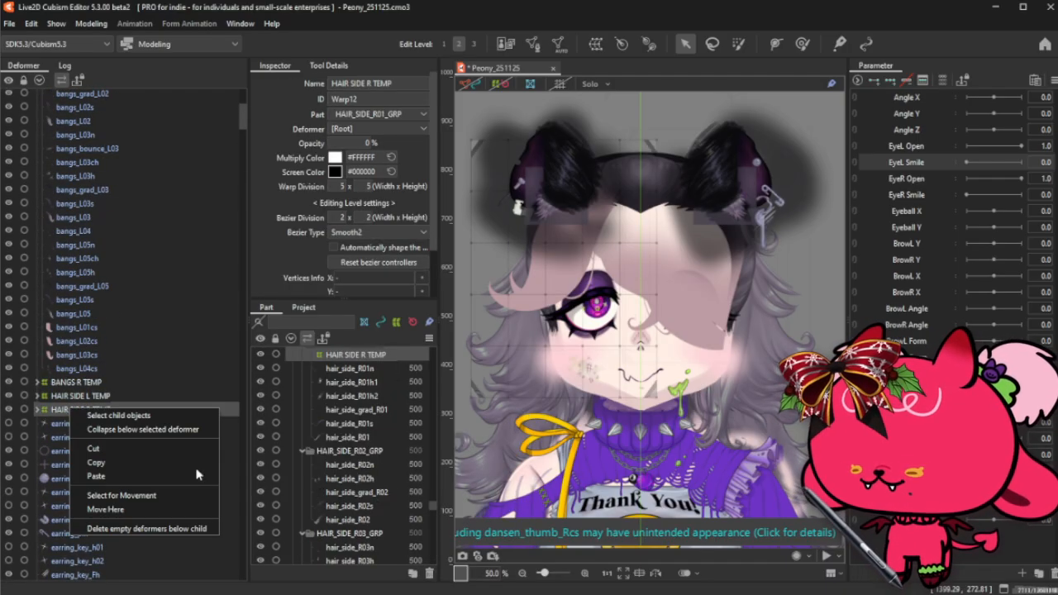
{"action": "left_click", "coordinate": [76, 382]}
{"action": "right_click", "coordinate": [76, 382]}
{"action": "left_click", "coordinate": [124, 482]}
{"action": "left_click", "coordinate": [528, 355]}
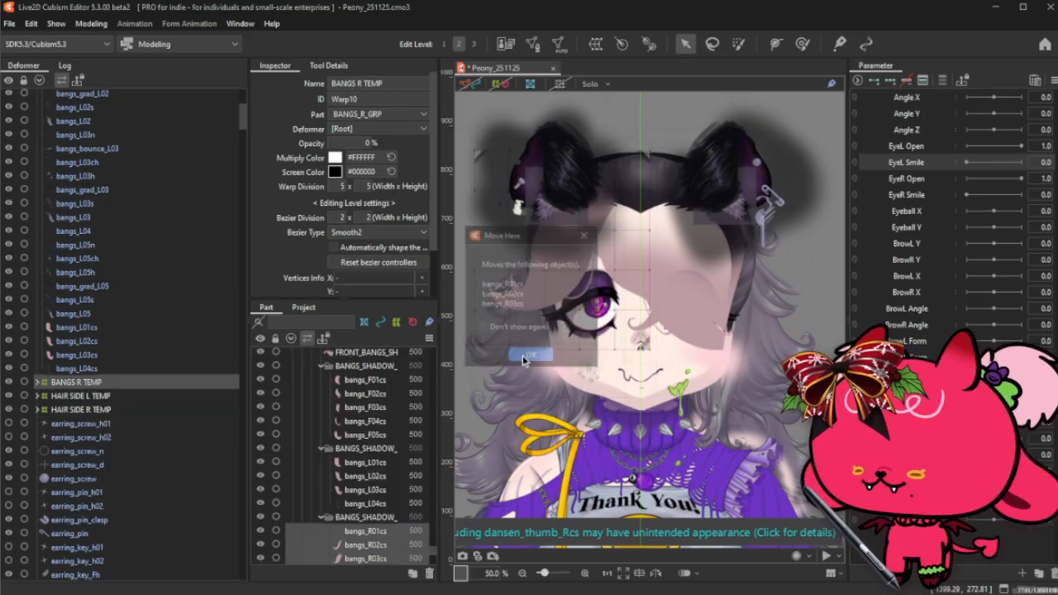
- Set the opacity of BANGS L TEMP, BANGS R TEMP and BANGS F TEMP to 100%, leaving all three collapsed
{"action": "left_click", "coordinate": [85, 313]}
{"action": "scroll", "coordinate": [89, 264], "scroll_direction": "up", "scroll_amount": 8}
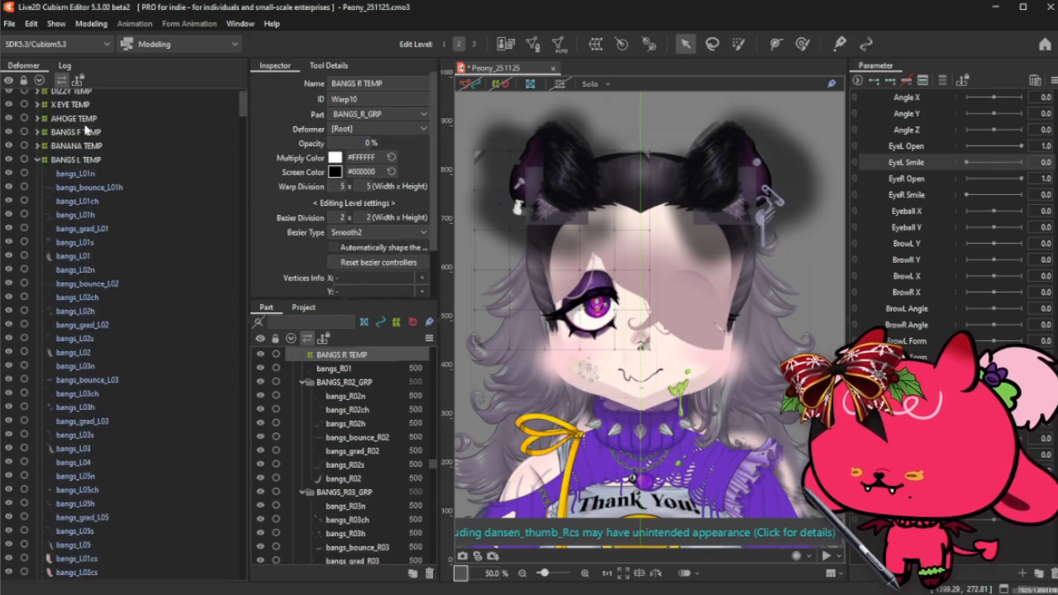
{"action": "left_click", "coordinate": [368, 143]}
{"action": "type", "text": "100"}
{"action": "key", "text": "Return"}
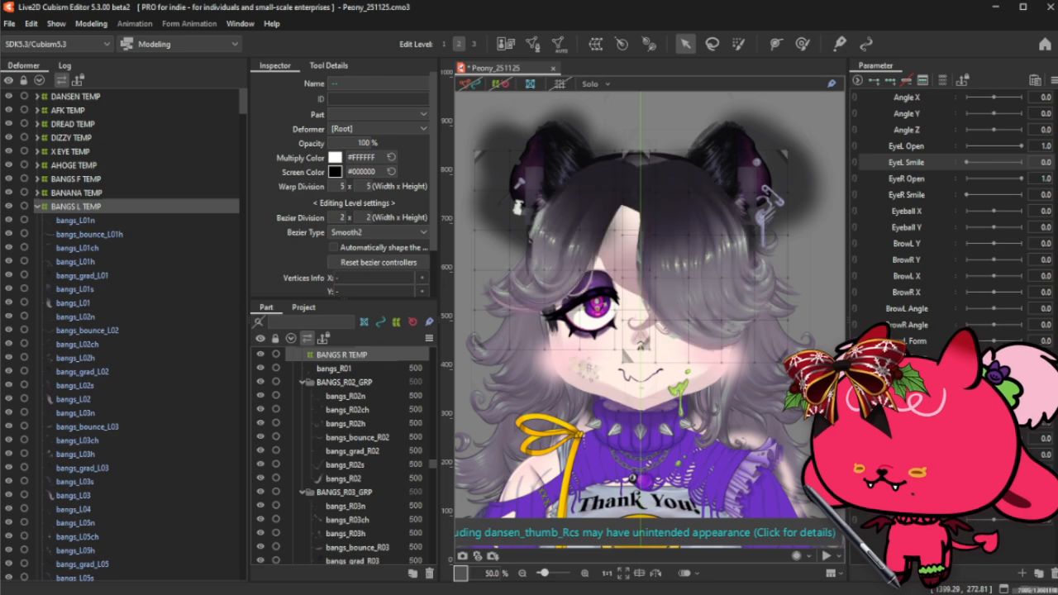
{"action": "left_click", "coordinate": [36, 207]}
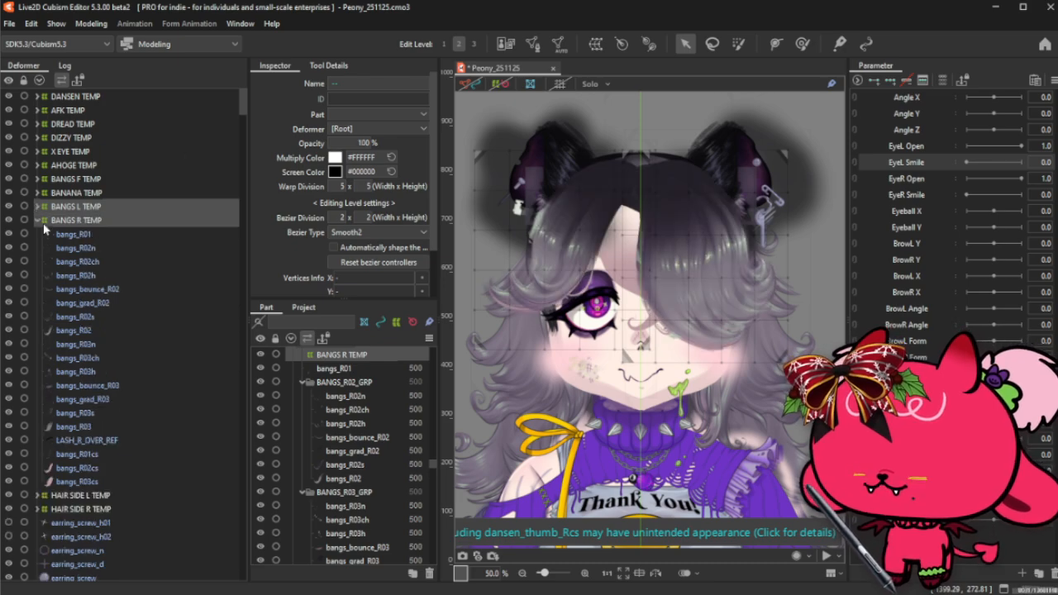
{"action": "left_click", "coordinate": [76, 179]}
{"action": "left_click_drag", "start_coordinate": [353, 140], "coordinate": [430, 142]}
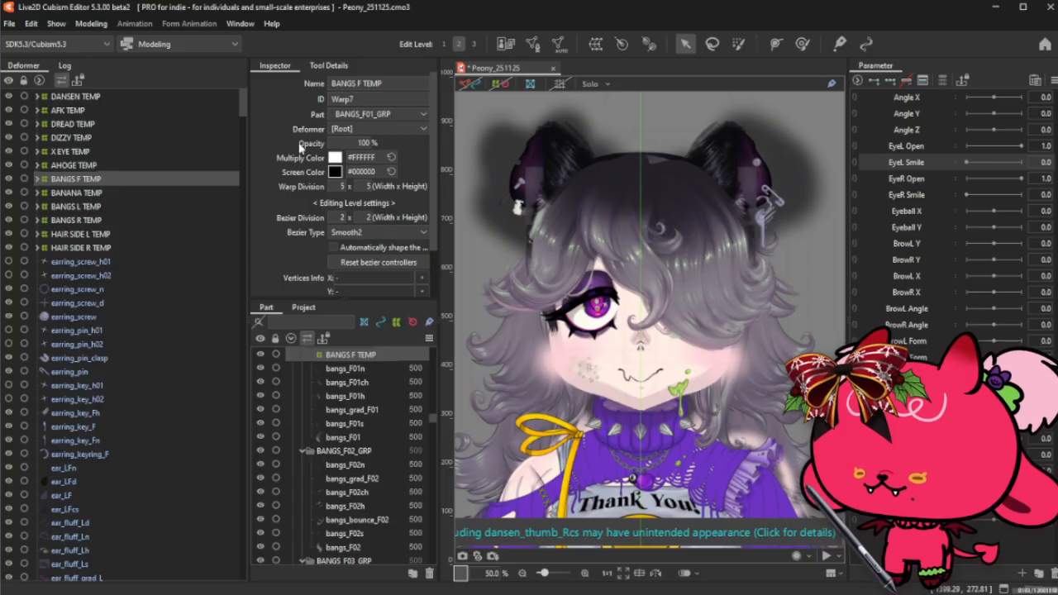
- Find and select the FRONT_BANGS_SHADOW_REF mesh among the overlapping objects on the face
{"action": "scroll", "coordinate": [80, 314], "scroll_direction": "down", "scroll_amount": 10}
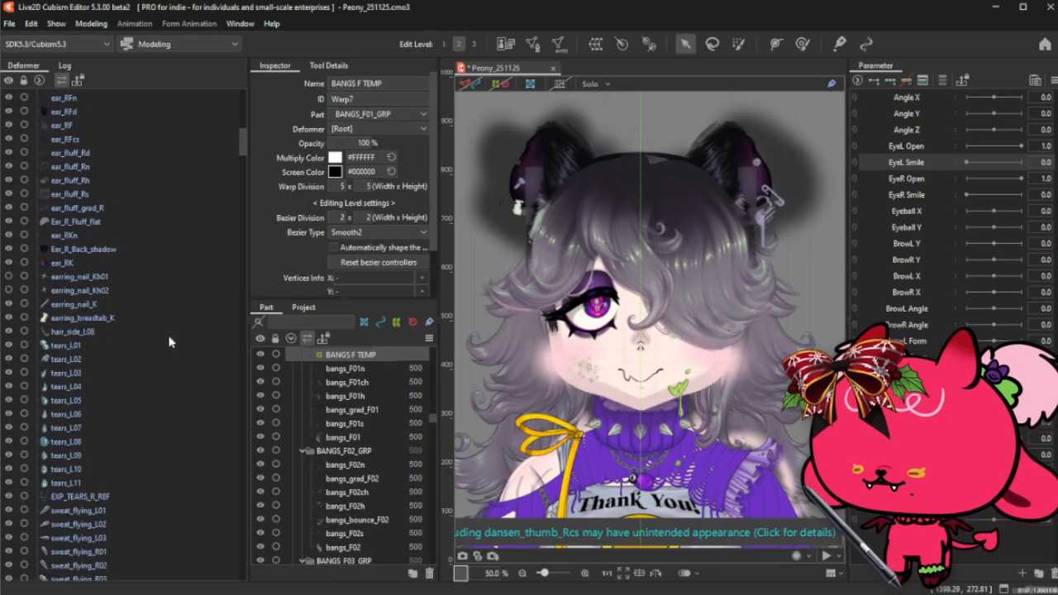
{"action": "scroll", "coordinate": [378, 450], "scroll_direction": "down", "scroll_amount": 5}
{"action": "scroll", "coordinate": [377, 450], "scroll_direction": "down", "scroll_amount": 8}
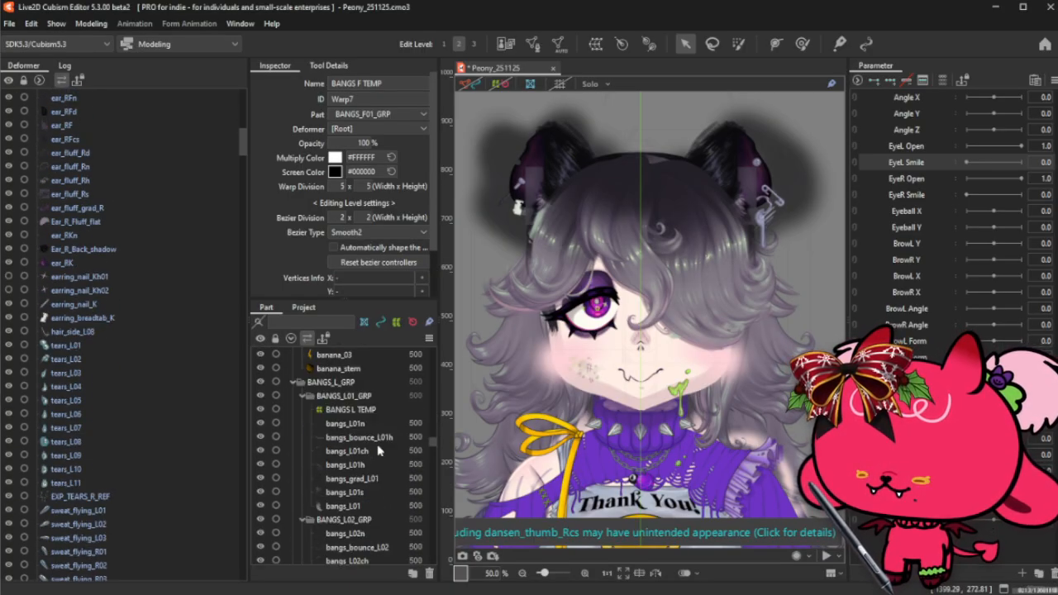
{"action": "right_click", "coordinate": [659, 316]}
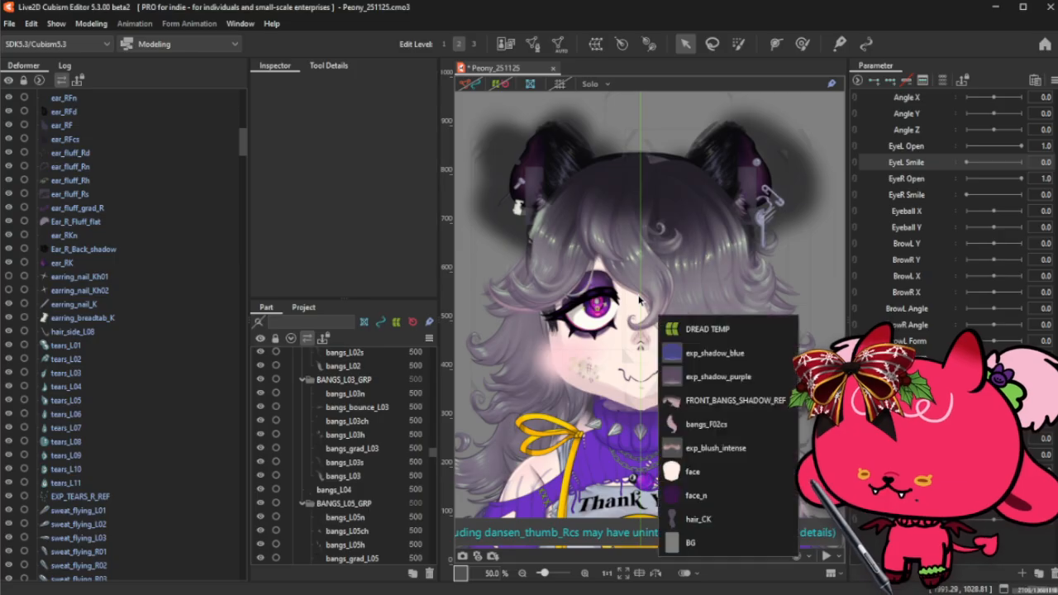
{"action": "left_click", "coordinate": [732, 401]}
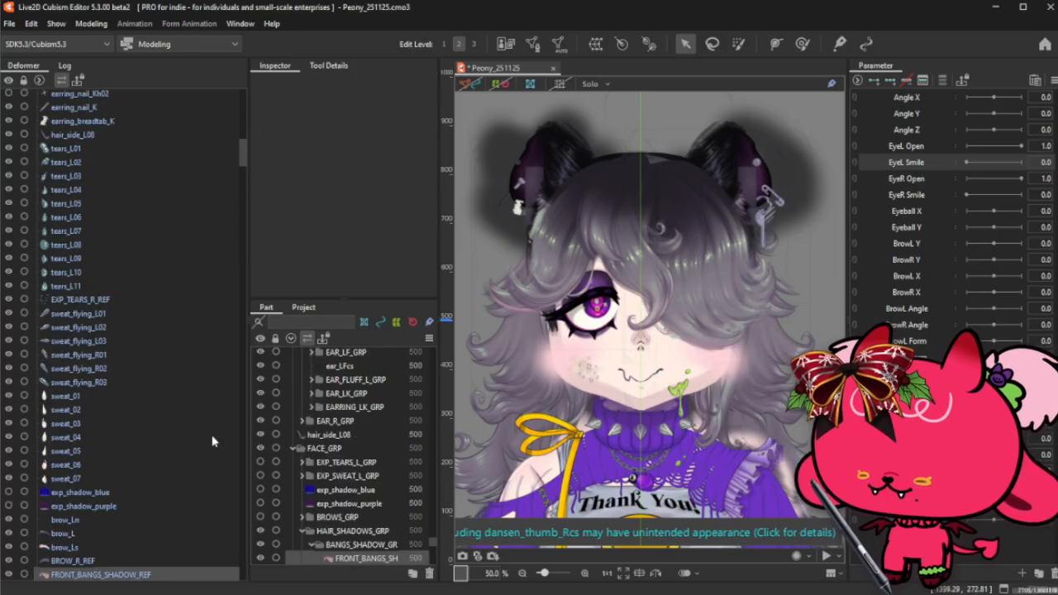
{"action": "right_click", "coordinate": [123, 574]}
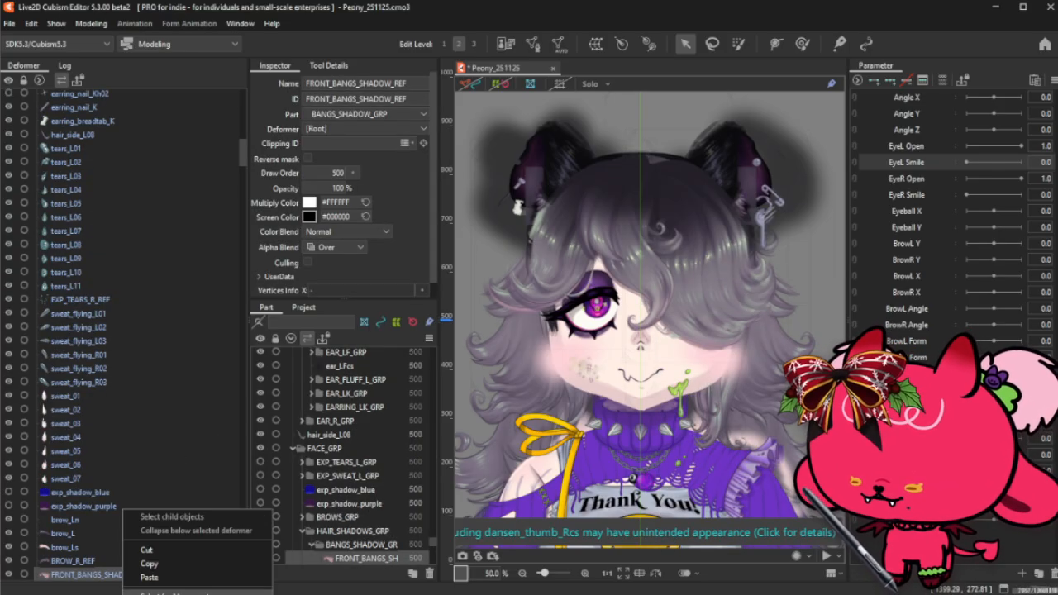
{"action": "left_click", "coordinate": [97, 442]}
- Group BANGS F TEMP, BANGS L TEMP and BANGS R TEMP under a new parent warp deformer named BANGS TEMP and set its opacity to 0%
{"action": "scroll", "coordinate": [96, 442], "scroll_direction": "up", "scroll_amount": 10}
{"action": "scroll", "coordinate": [96, 441], "scroll_direction": "up", "scroll_amount": 6}
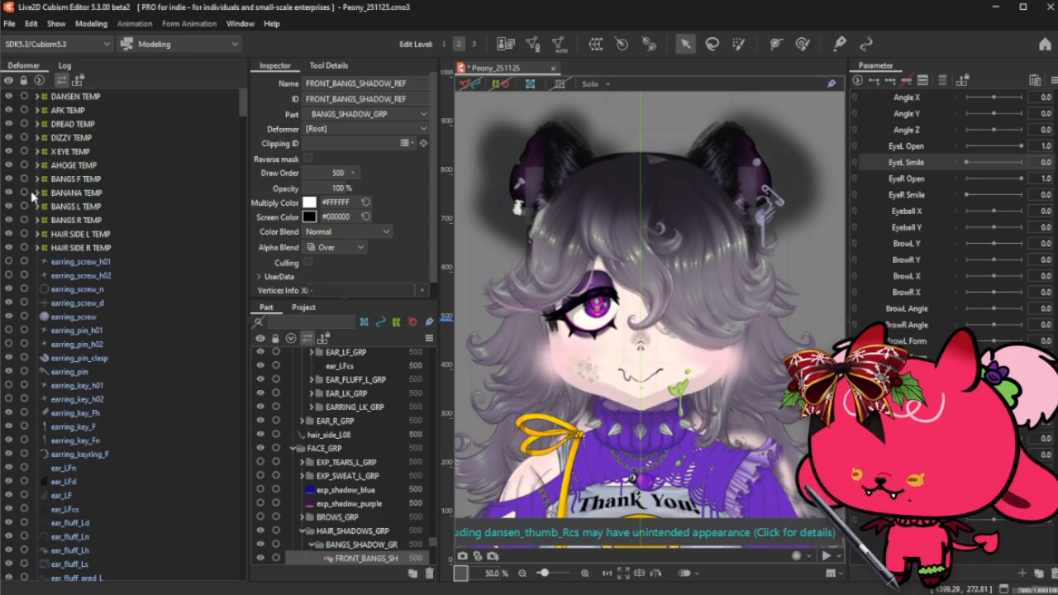
{"action": "left_click", "coordinate": [83, 206]}
{"action": "left_click", "coordinate": [91, 220], "text": "ctrl"}
{"action": "left_click", "coordinate": [83, 179], "text": "ctrl"}
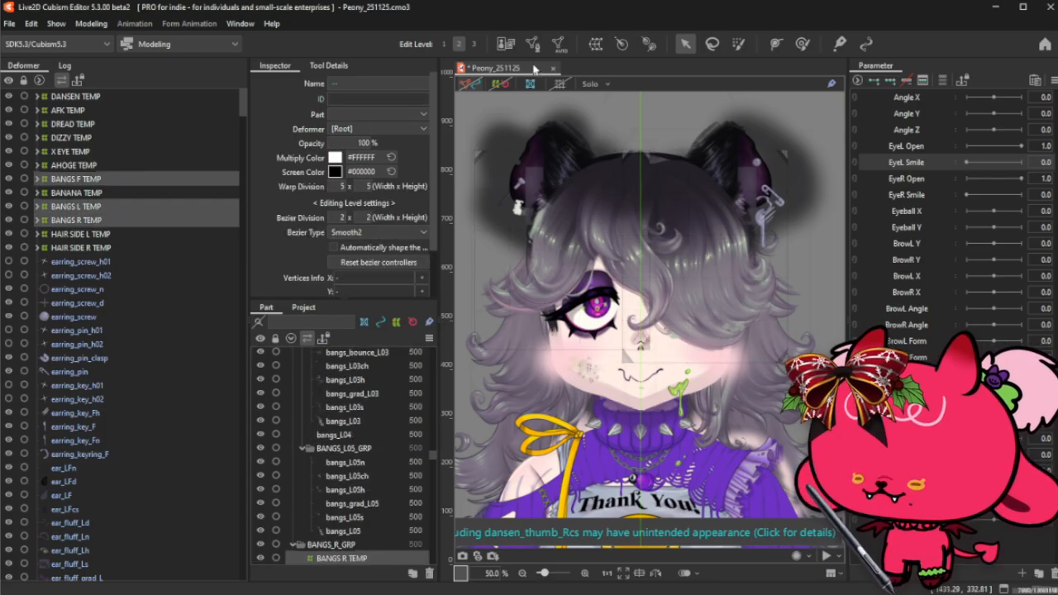
{"action": "left_click", "coordinate": [596, 43]}
{"action": "triple_click", "coordinate": [575, 234]}
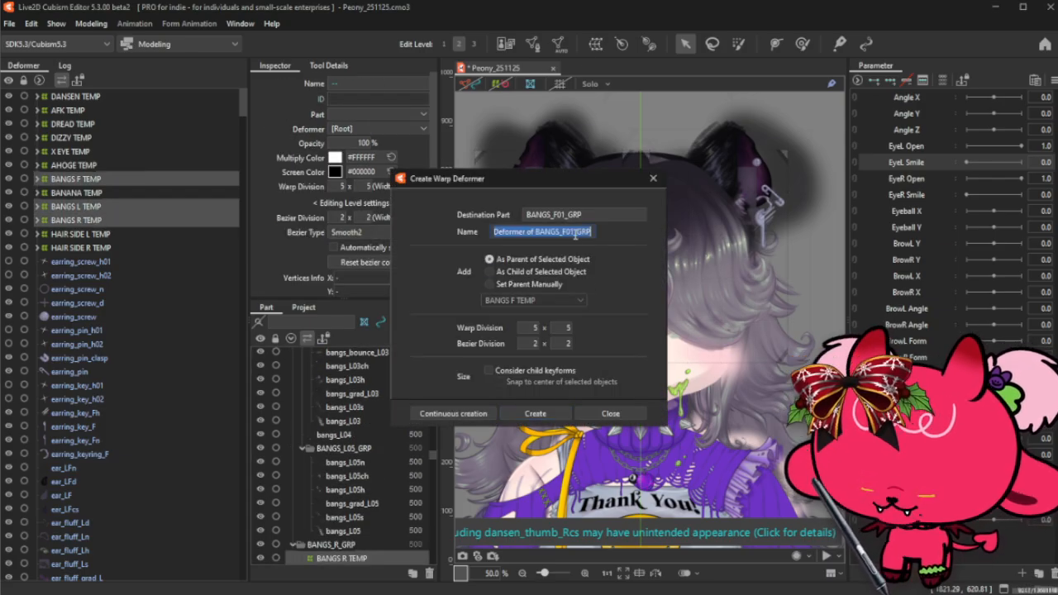
{"action": "type", "text": "BANGS TEMP"}
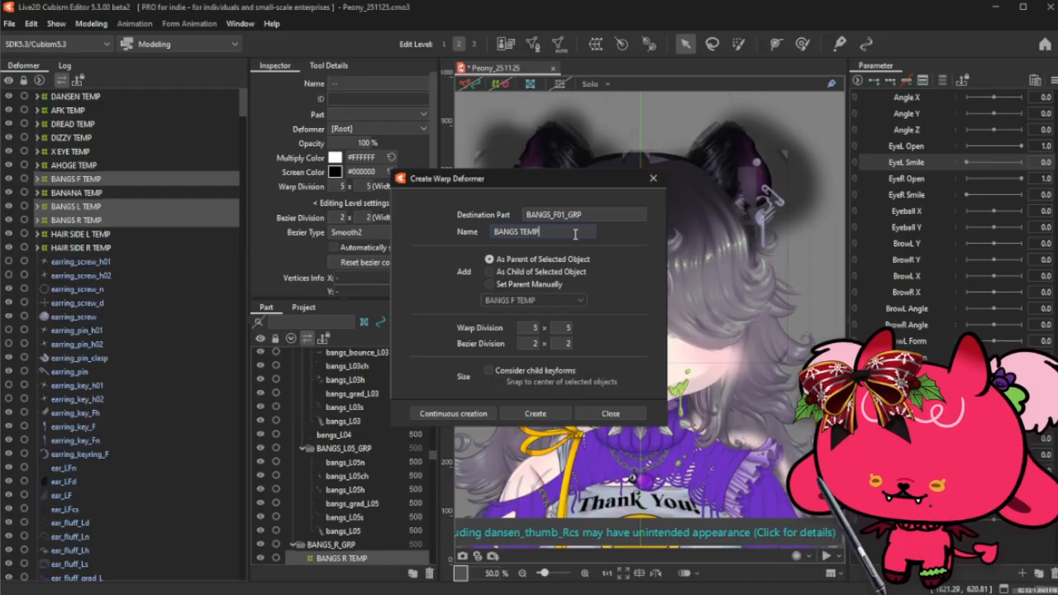
{"action": "left_click", "coordinate": [536, 414]}
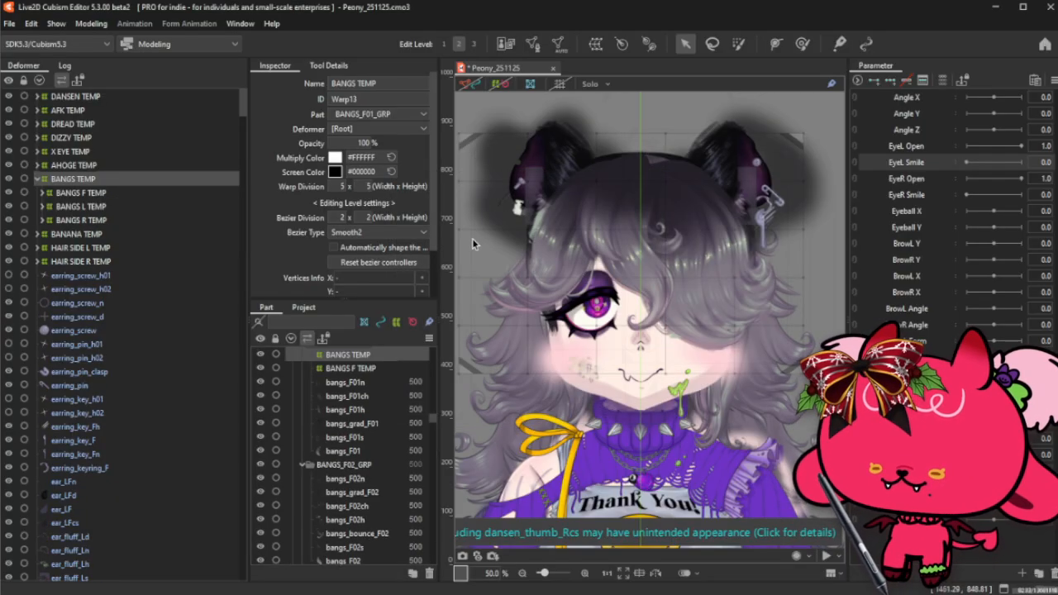
{"action": "left_click_drag", "start_coordinate": [363, 143], "coordinate": [335, 144]}
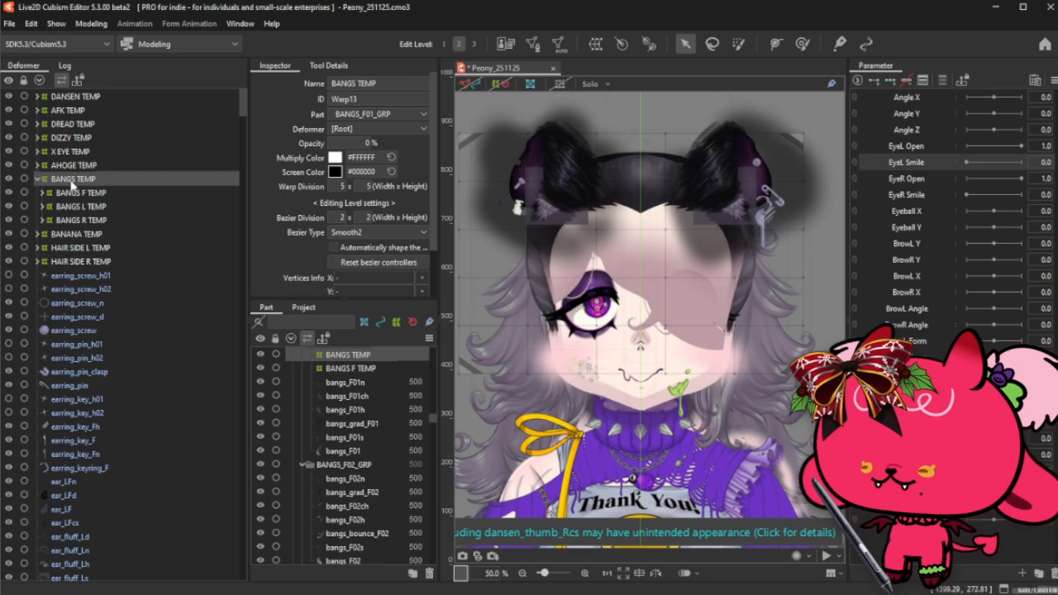
- Move the FRONT_BANGS_SHADOW_REF mesh into the BANGS TEMP deformer and collapse that deformer
{"action": "scroll", "coordinate": [146, 235], "scroll_direction": "down", "scroll_amount": 10}
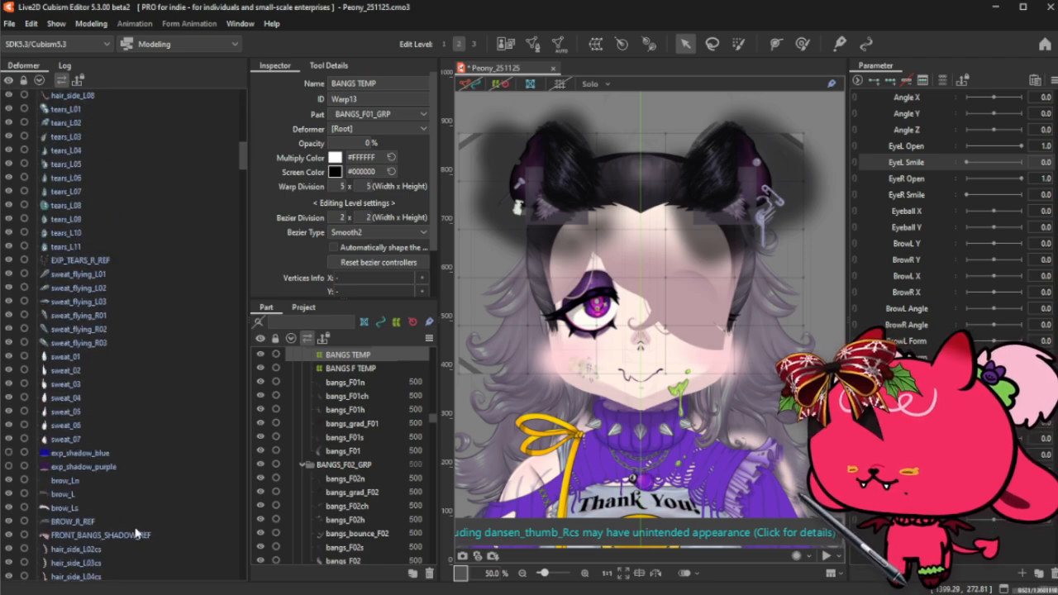
{"action": "left_click", "coordinate": [124, 536]}
{"action": "right_click", "coordinate": [122, 537]}
{"action": "left_click", "coordinate": [196, 590]}
{"action": "scroll", "coordinate": [108, 421], "scroll_direction": "up", "scroll_amount": 10}
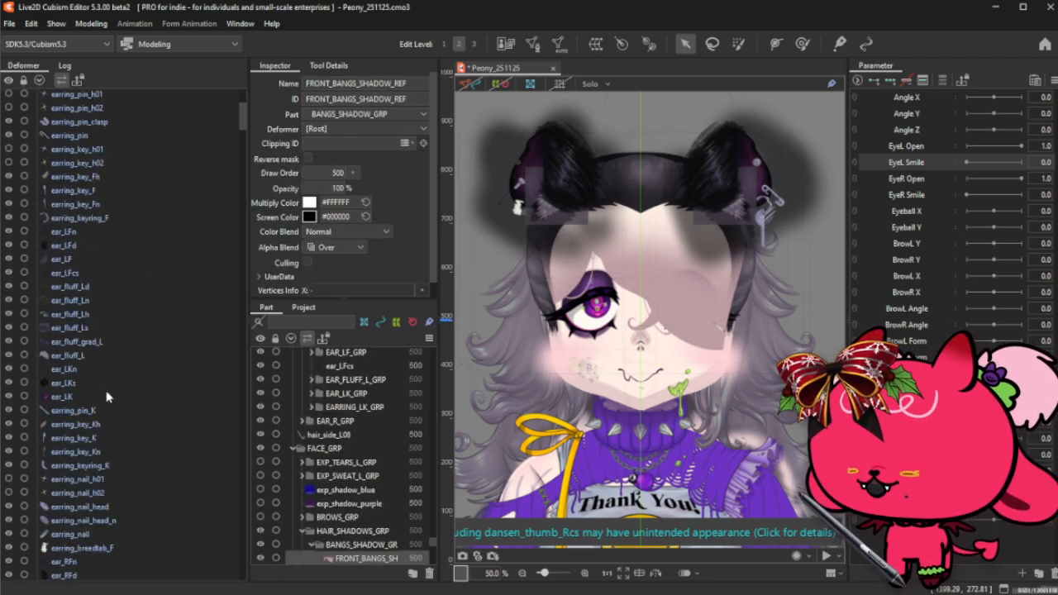
{"action": "scroll", "coordinate": [106, 397], "scroll_direction": "up", "scroll_amount": 6}
{"action": "left_click", "coordinate": [91, 178]}
{"action": "right_click", "coordinate": [95, 179]}
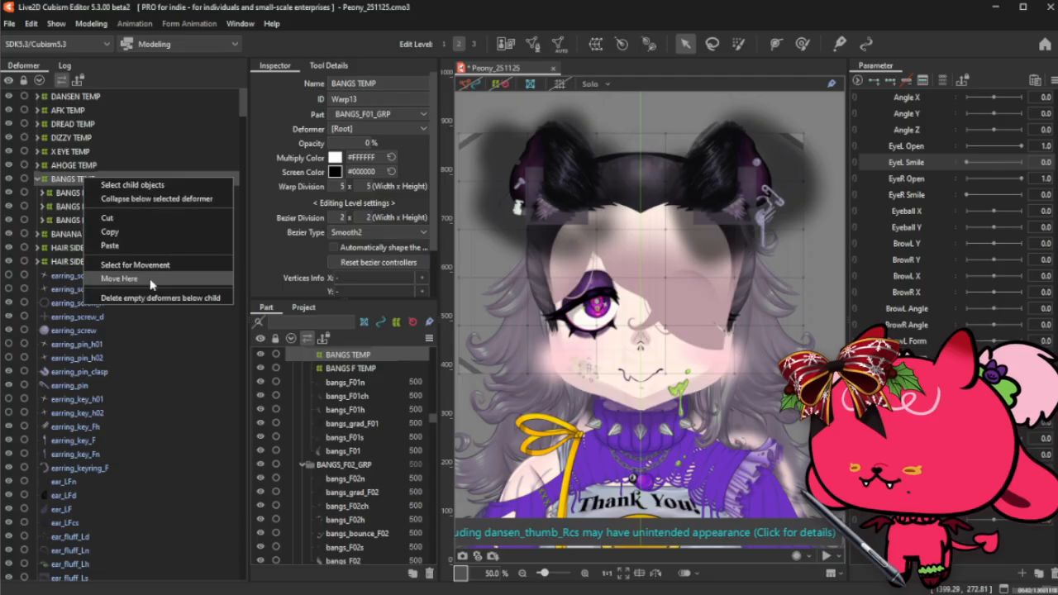
{"action": "left_click", "coordinate": [150, 281]}
{"action": "left_click", "coordinate": [531, 346]}
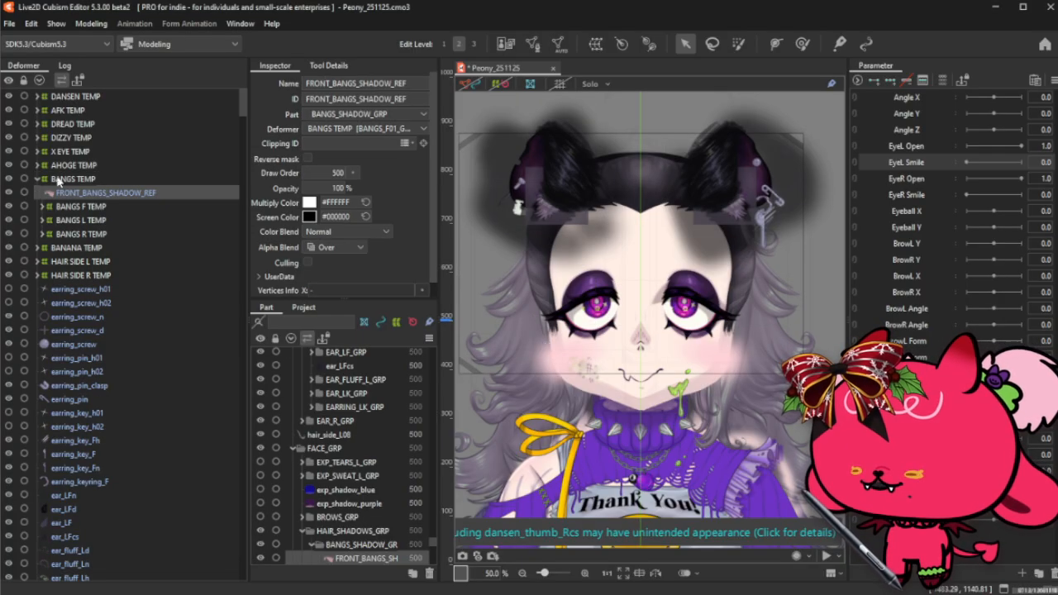
{"action": "left_click", "coordinate": [36, 180]}
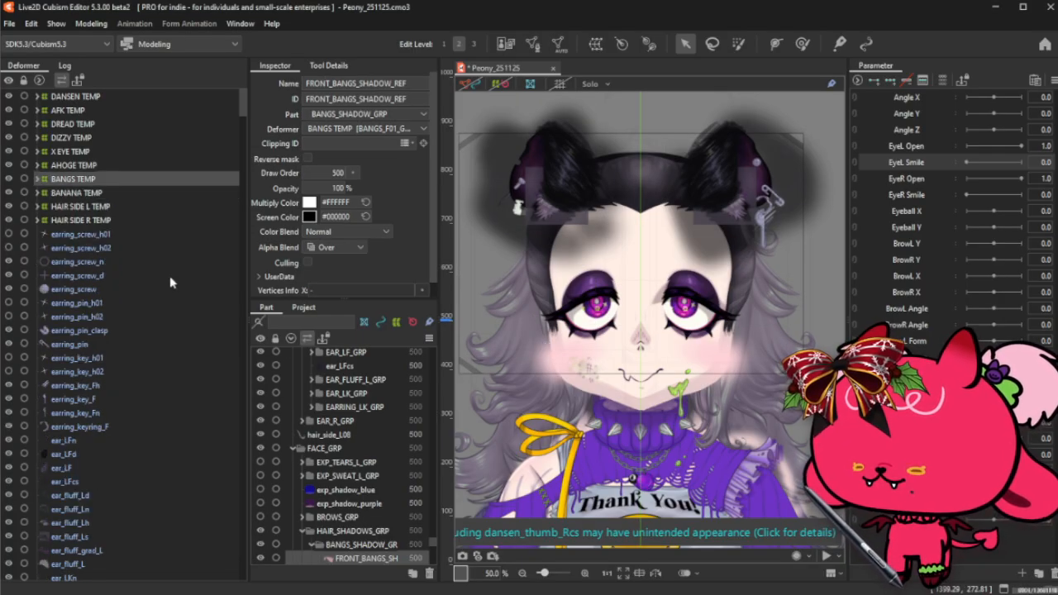
- Group the meshes earring_screw_h01 through earring_keyring_F under a new parent warp deformer named EARRING L TEMP
{"action": "left_click", "coordinate": [97, 237]}
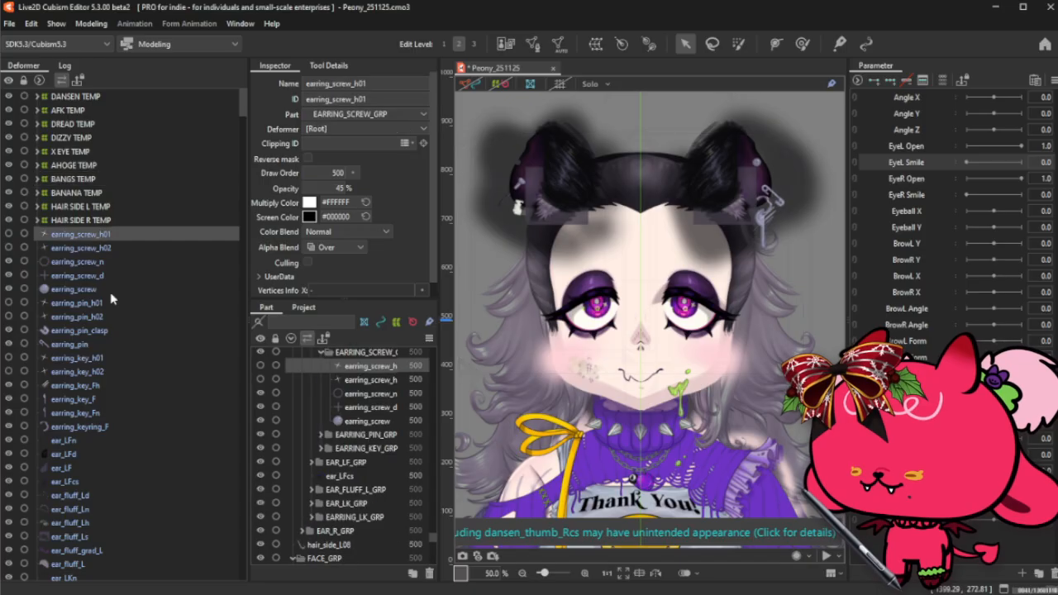
{"action": "left_click", "coordinate": [108, 429], "text": "shift"}
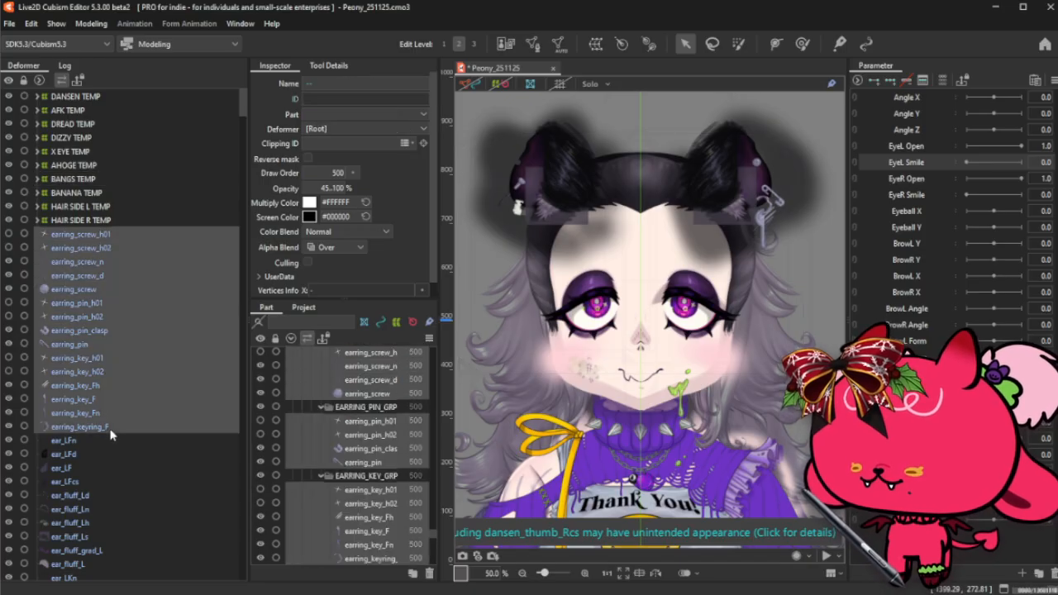
{"action": "left_click", "coordinate": [595, 43]}
{"action": "triple_click", "coordinate": [540, 233]}
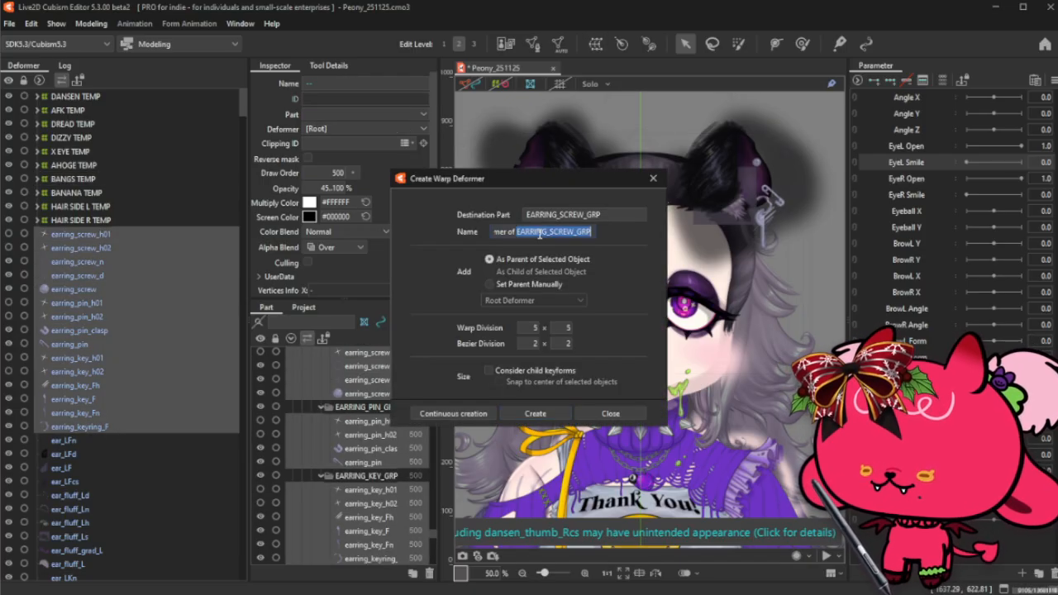
{"action": "type", "text": "EARRING"}
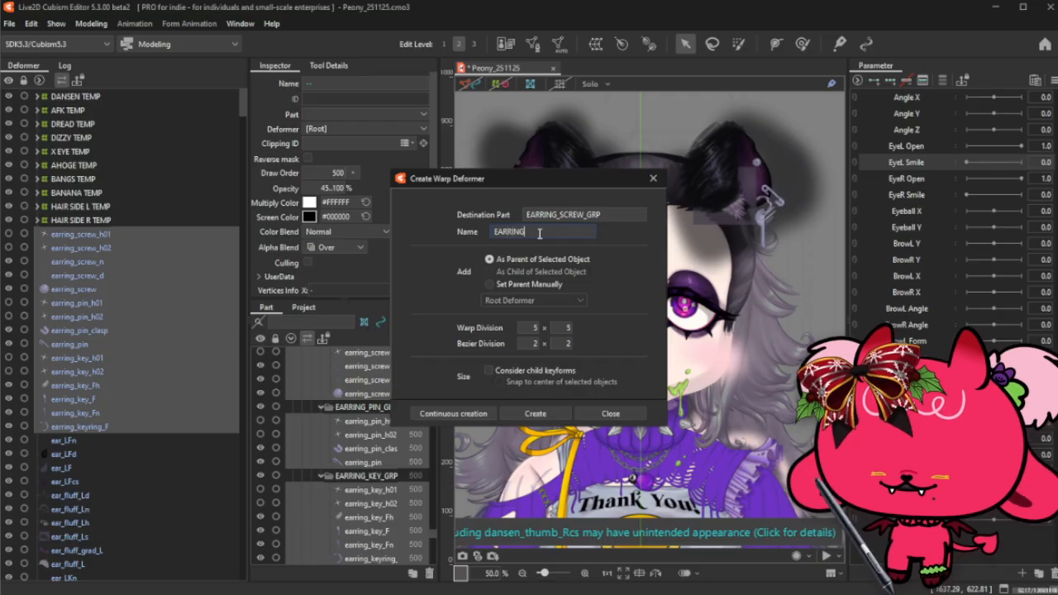
{"action": "type", "text": " T"}
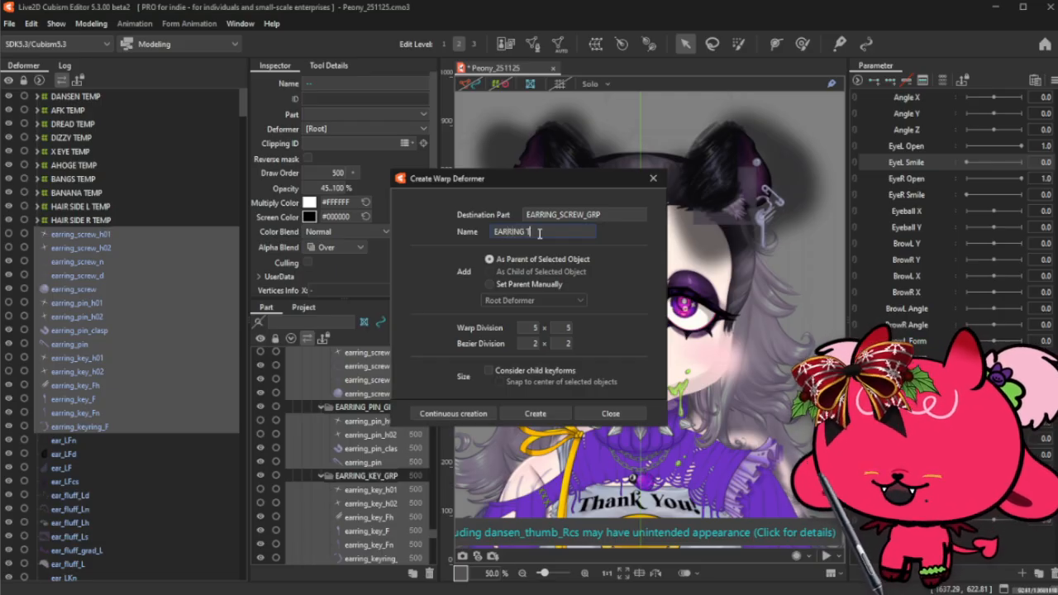
{"action": "type", "text": "EMP"}
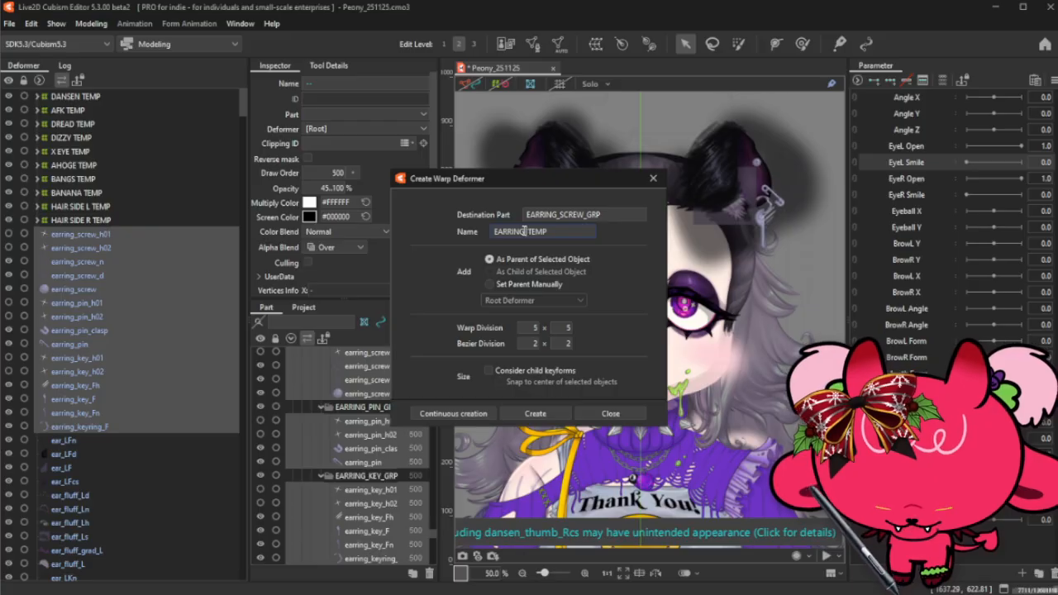
{"action": "left_click", "coordinate": [523, 231]}
{"action": "type", "text": "_"}
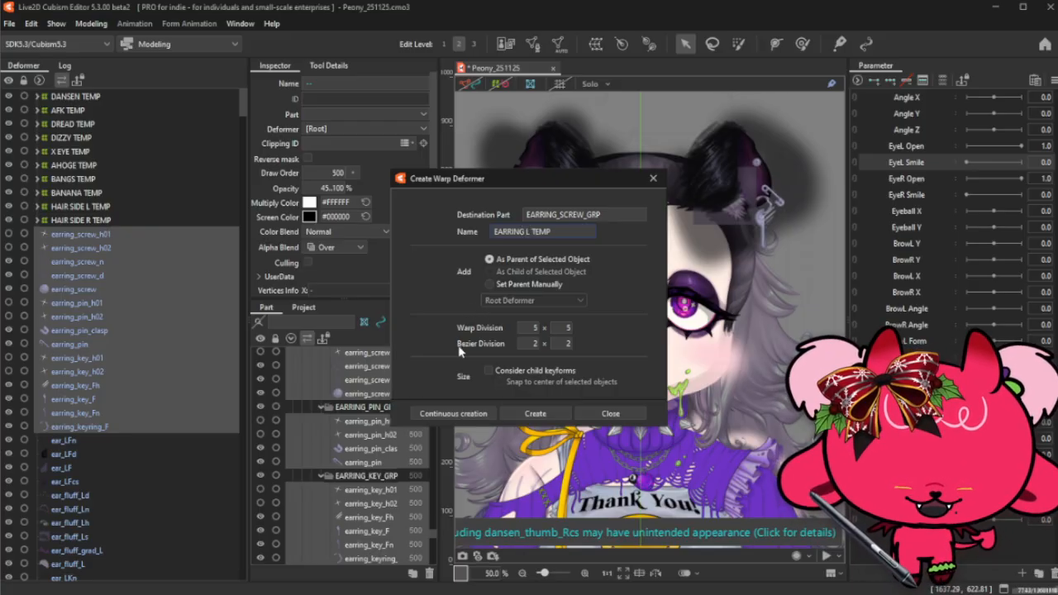
{"action": "left_click", "coordinate": [541, 413]}
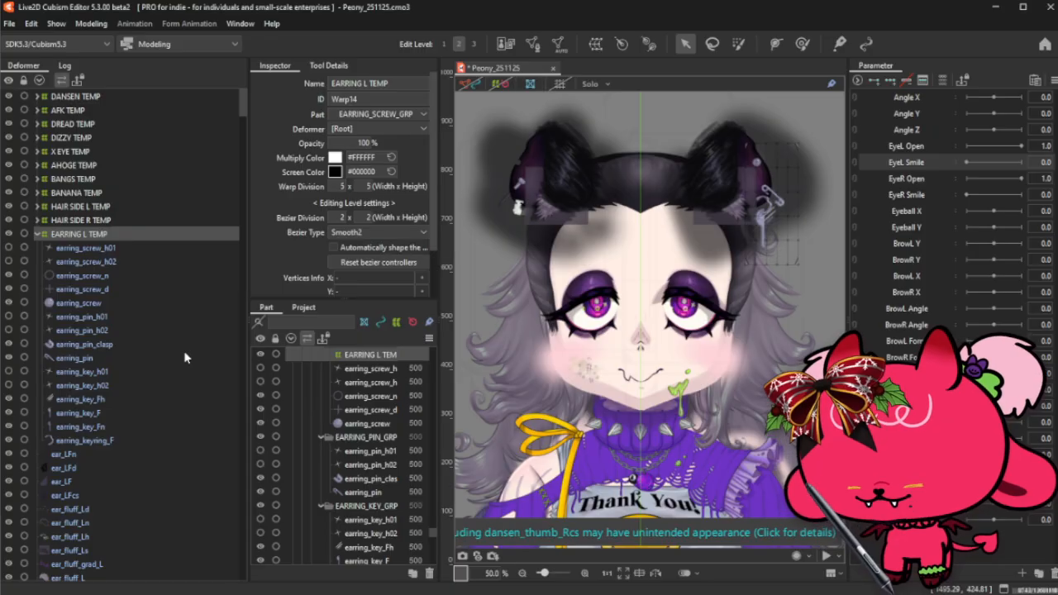
- Move the meshes earring_pin_K through earring_keyring_K into EARRING L TEMP, then set that deformer's opacity to 0% and collapse it
{"action": "scroll", "coordinate": [90, 463], "scroll_direction": "down", "scroll_amount": 1}
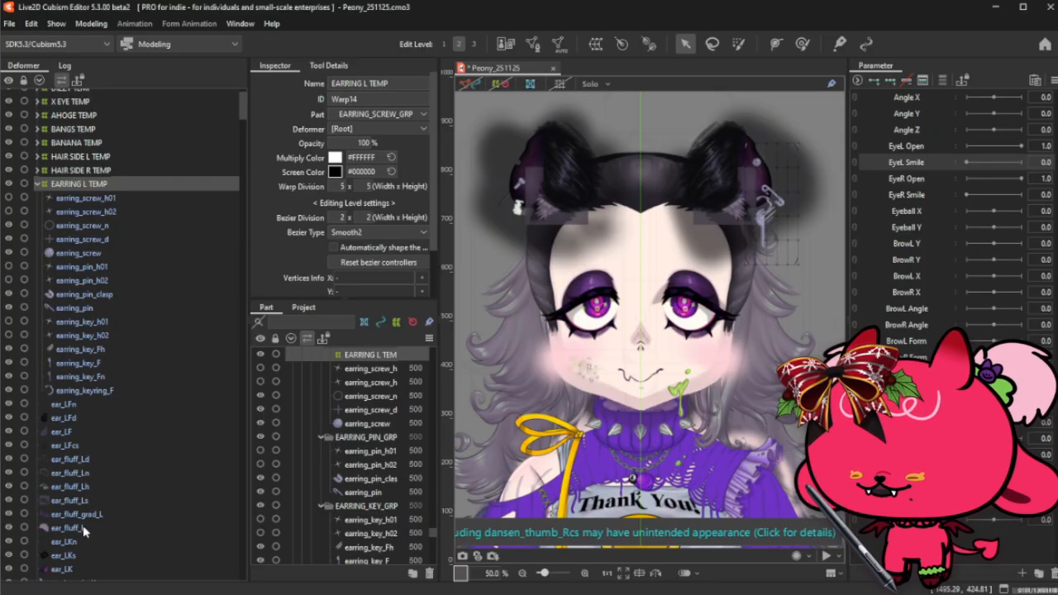
{"action": "scroll", "coordinate": [86, 529], "scroll_direction": "down", "scroll_amount": 1}
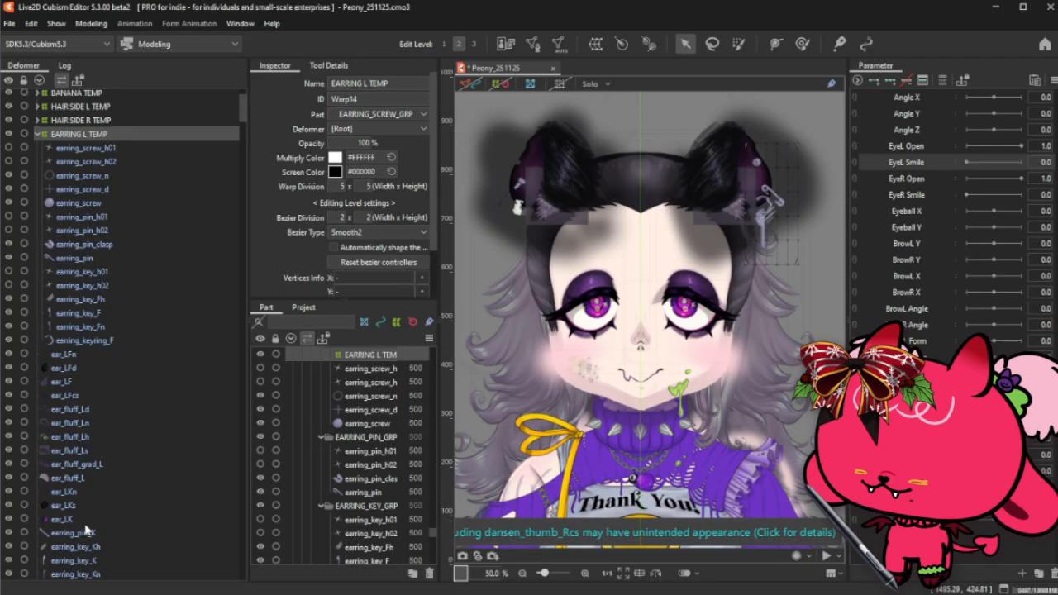
{"action": "left_click", "coordinate": [88, 535]}
{"action": "scroll", "coordinate": [91, 545], "scroll_direction": "down", "scroll_amount": 1}
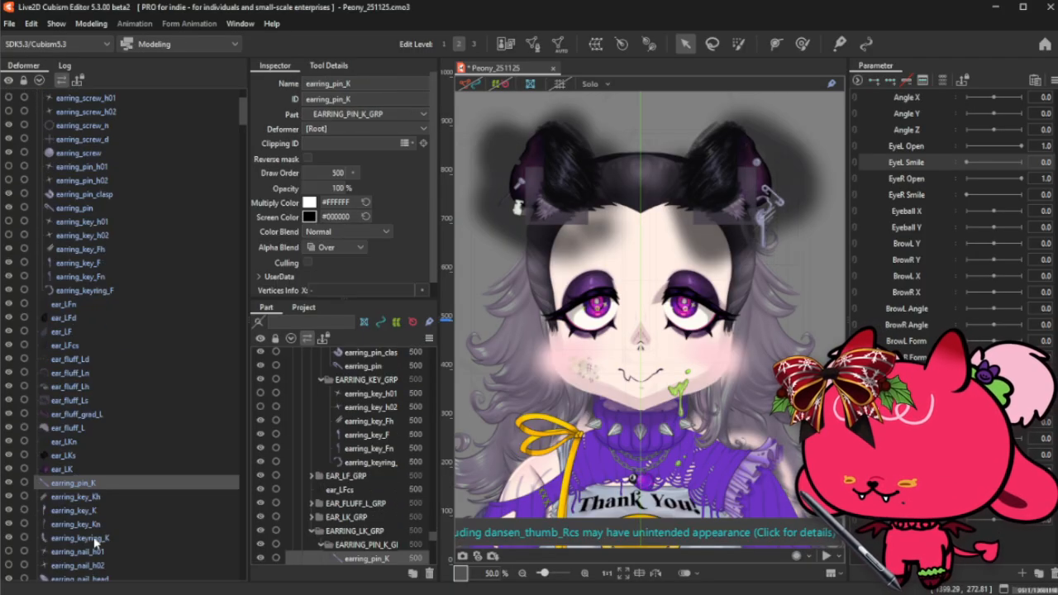
{"action": "left_click", "coordinate": [96, 538], "text": "shift"}
{"action": "scroll", "coordinate": [108, 571], "scroll_direction": "down", "scroll_amount": 1}
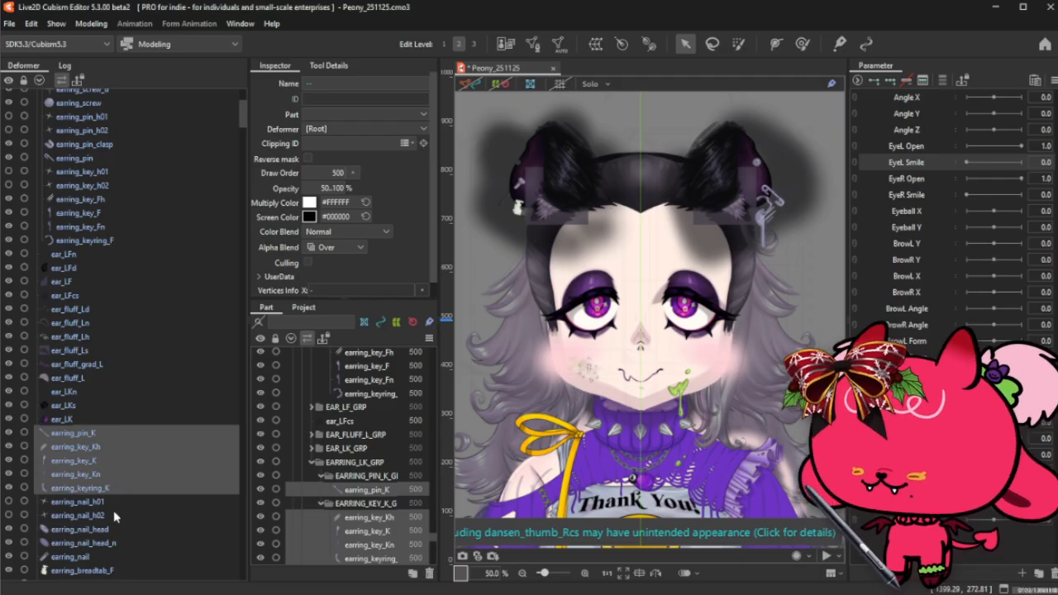
{"action": "scroll", "coordinate": [108, 513], "scroll_direction": "down", "scroll_amount": 1}
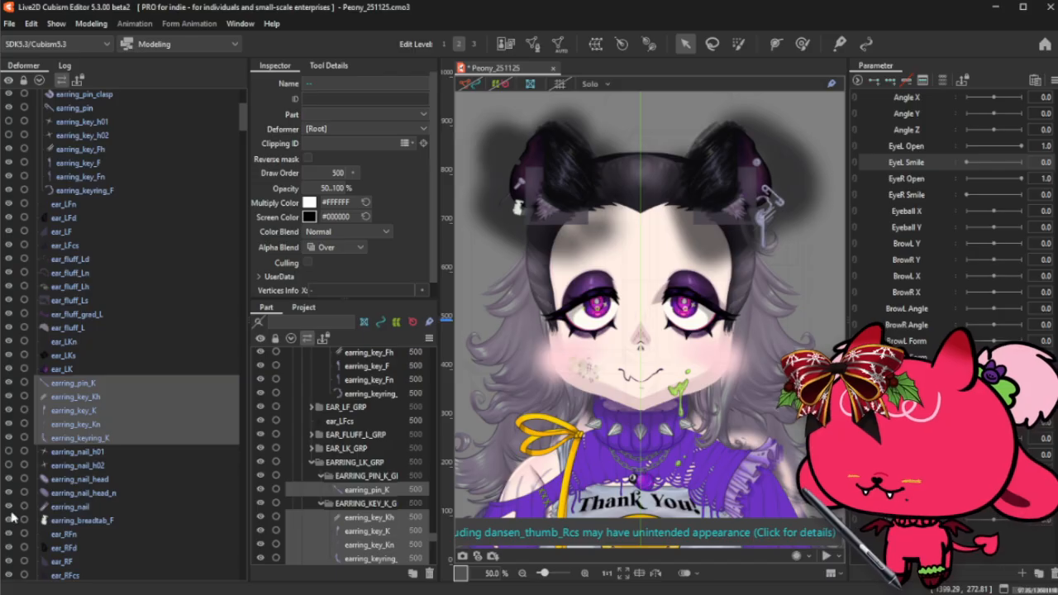
{"action": "left_click", "coordinate": [11, 440]}
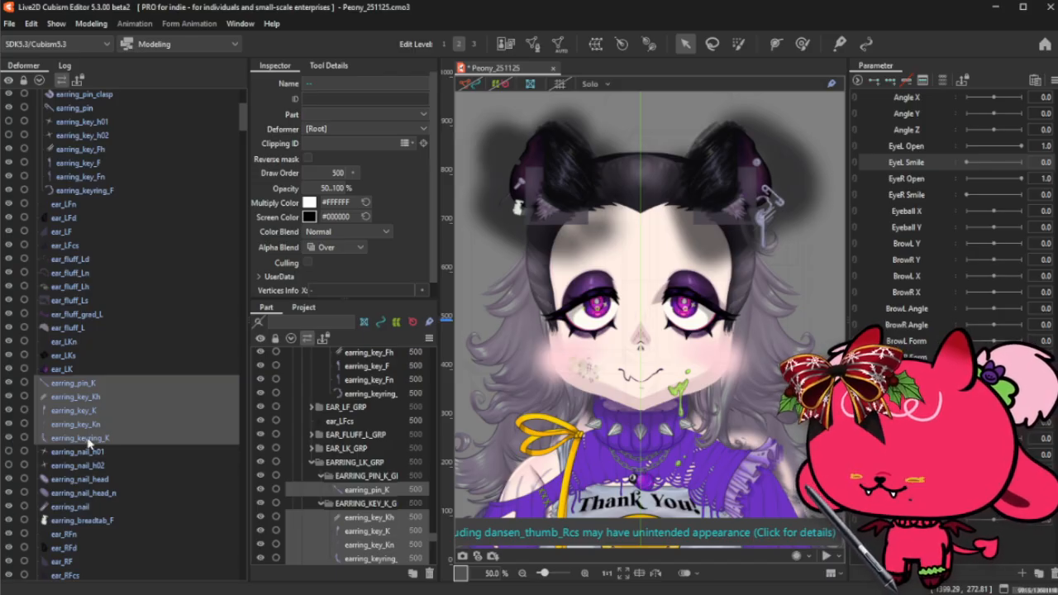
{"action": "scroll", "coordinate": [93, 454], "scroll_direction": "up", "scroll_amount": 1}
{"action": "right_click", "coordinate": [87, 458]}
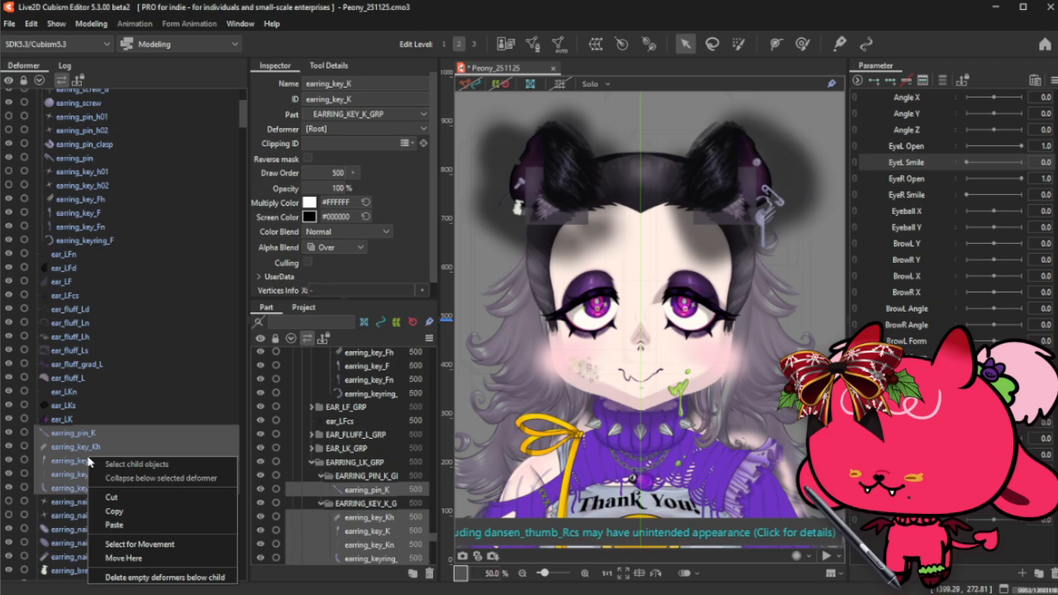
{"action": "left_click", "coordinate": [157, 544]}
{"action": "scroll", "coordinate": [85, 400], "scroll_direction": "up", "scroll_amount": 4}
{"action": "left_click", "coordinate": [86, 234]}
{"action": "right_click", "coordinate": [86, 234]}
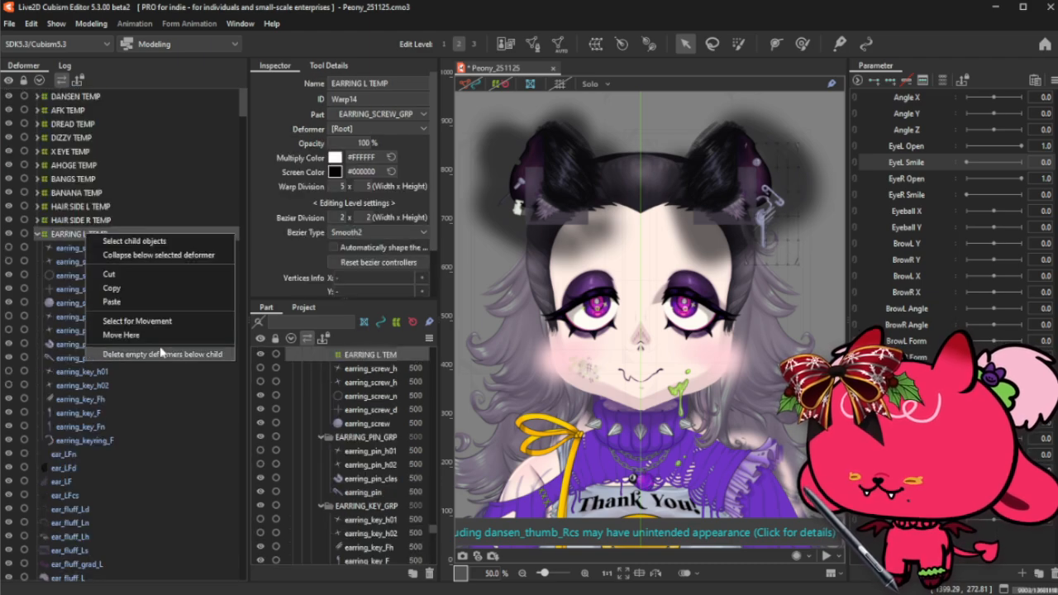
{"action": "left_click", "coordinate": [116, 333]}
{"action": "left_click", "coordinate": [531, 365]}
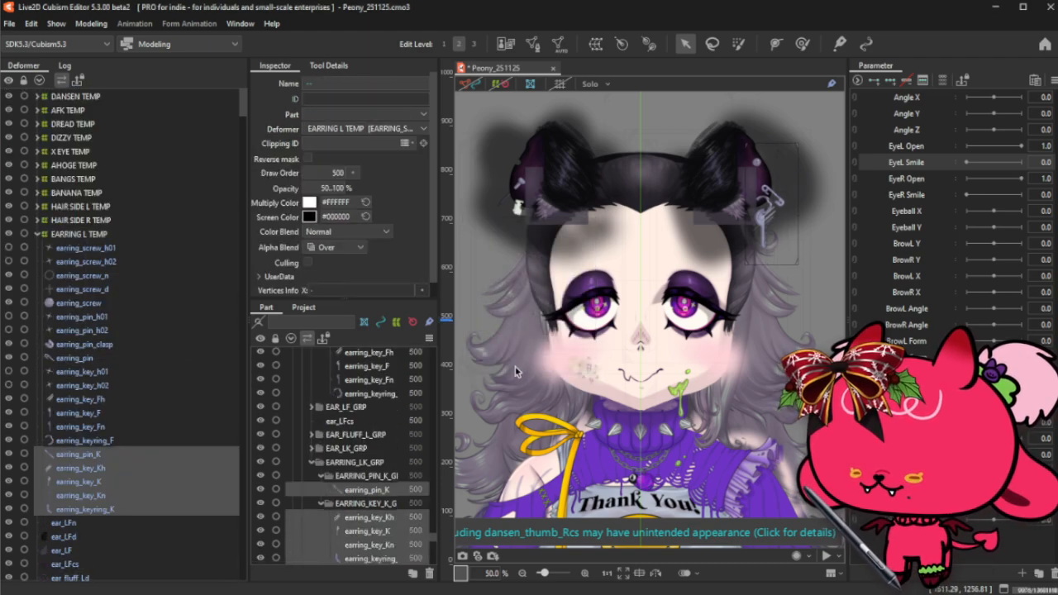
{"action": "left_click_drag", "start_coordinate": [359, 142], "coordinate": [281, 143]}
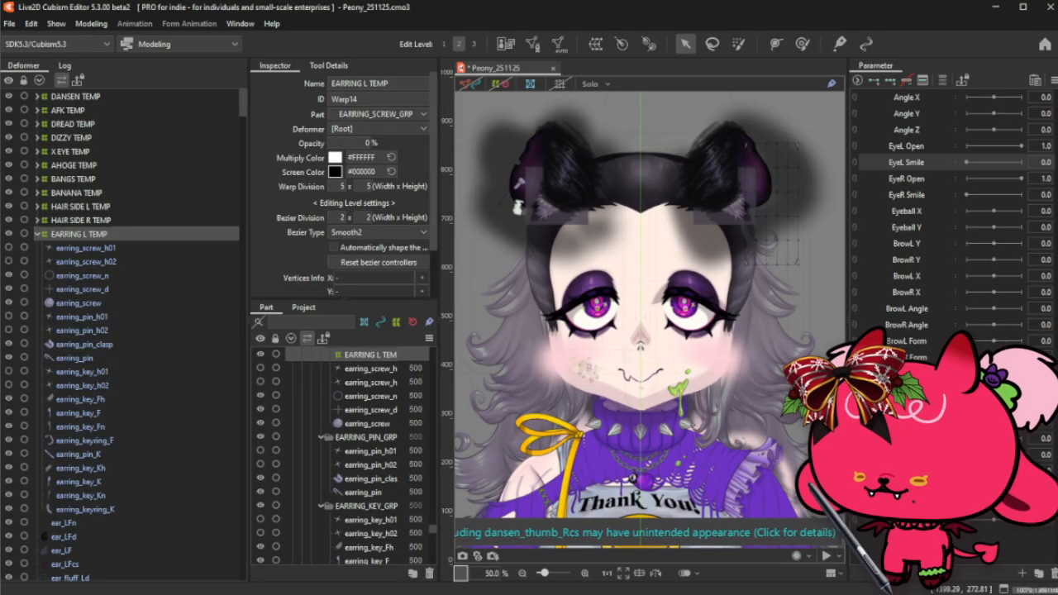
{"action": "left_click", "coordinate": [37, 234]}
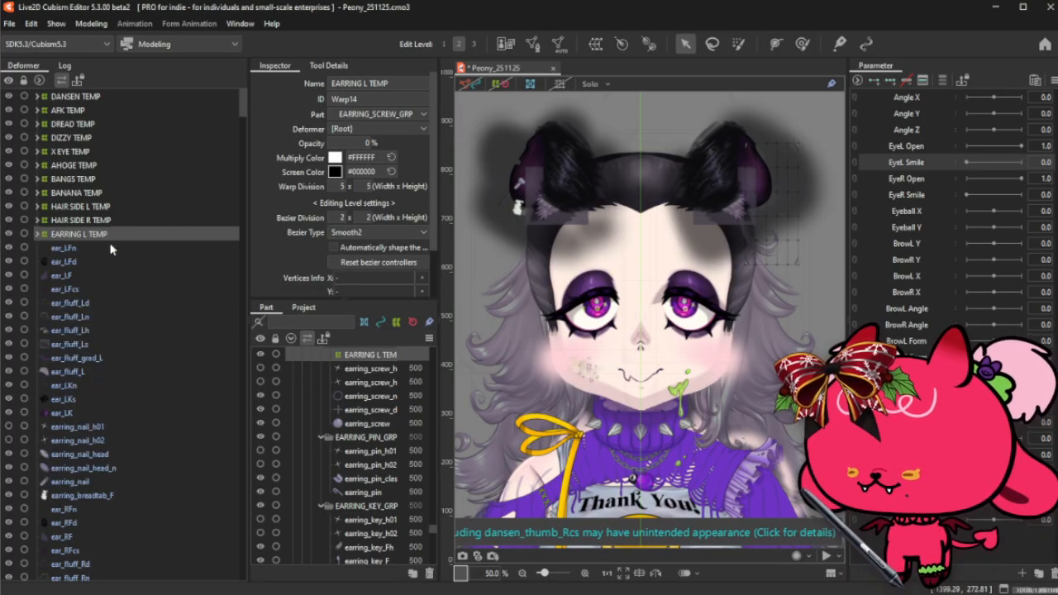
- Group EARRING L TEMP and the meshes ear_LFn through ear_LK under a new parent warp deformer named EAR L TEMP
{"action": "left_click", "coordinate": [83, 413], "text": "shift"}
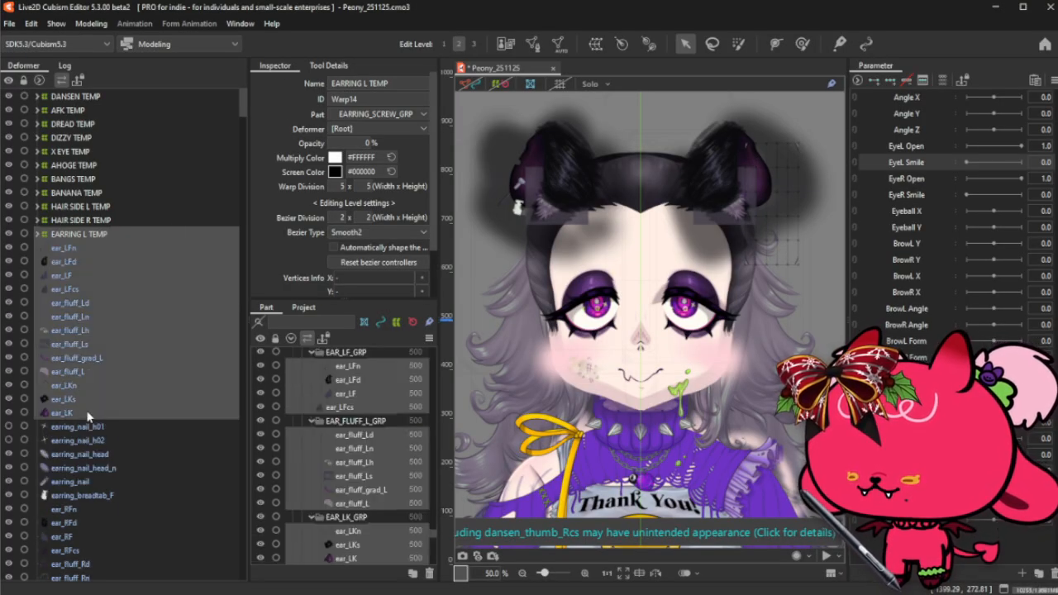
{"action": "left_click", "coordinate": [595, 43]}
{"action": "double_click", "coordinate": [542, 232]}
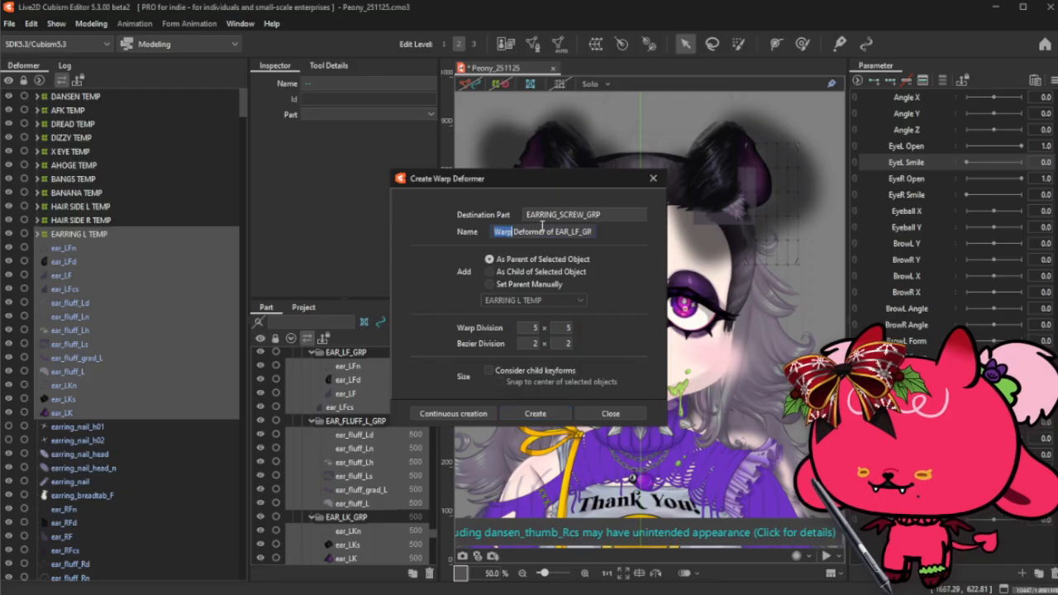
{"action": "key", "text": "ctrl+a"}
{"action": "type", "text": "EAR L "}
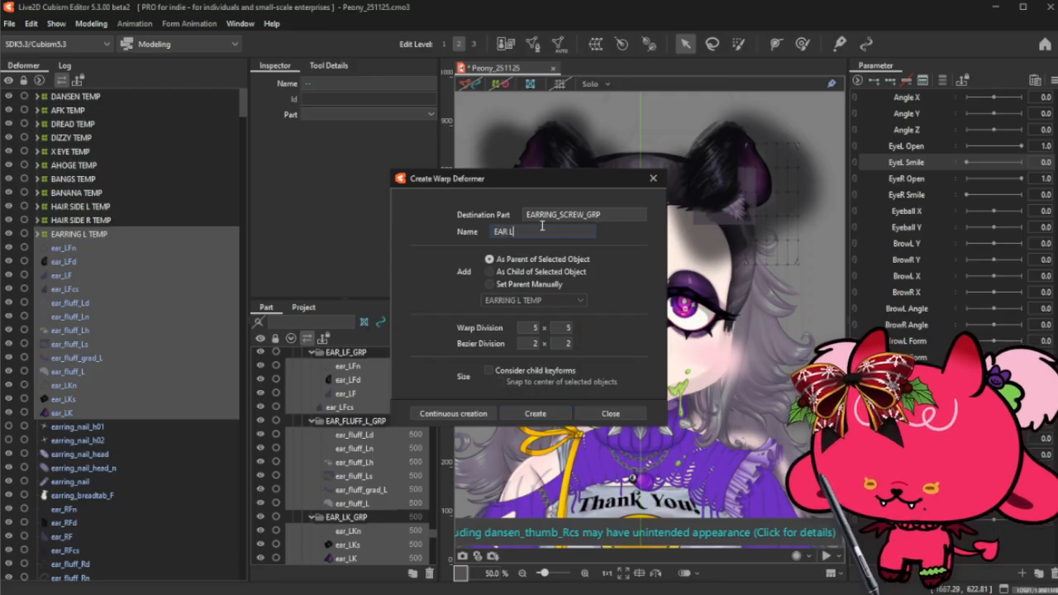
{"action": "type", "text": "TEMP"}
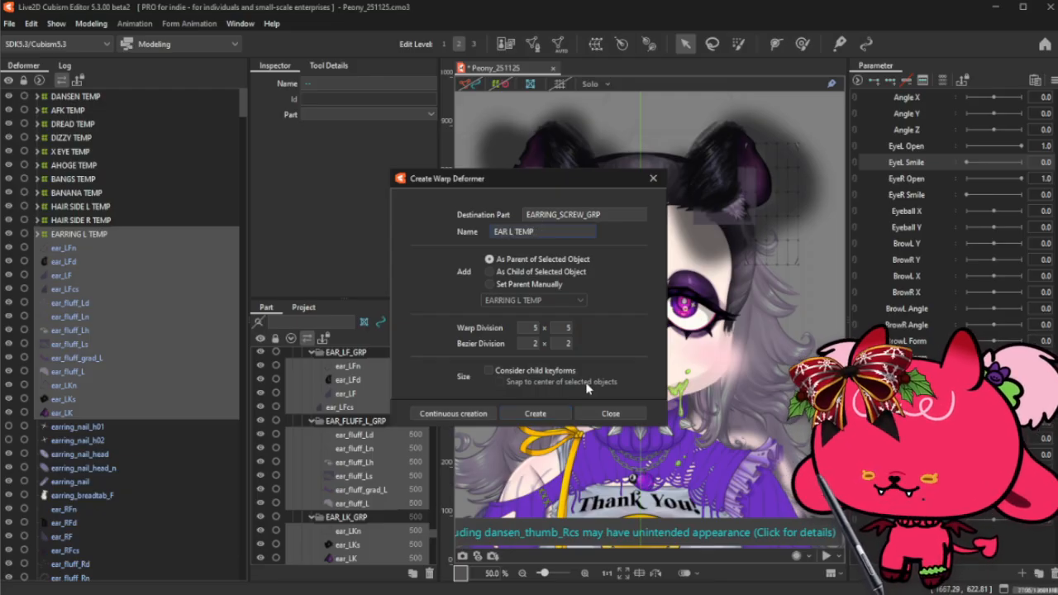
{"action": "left_click", "coordinate": [552, 417]}
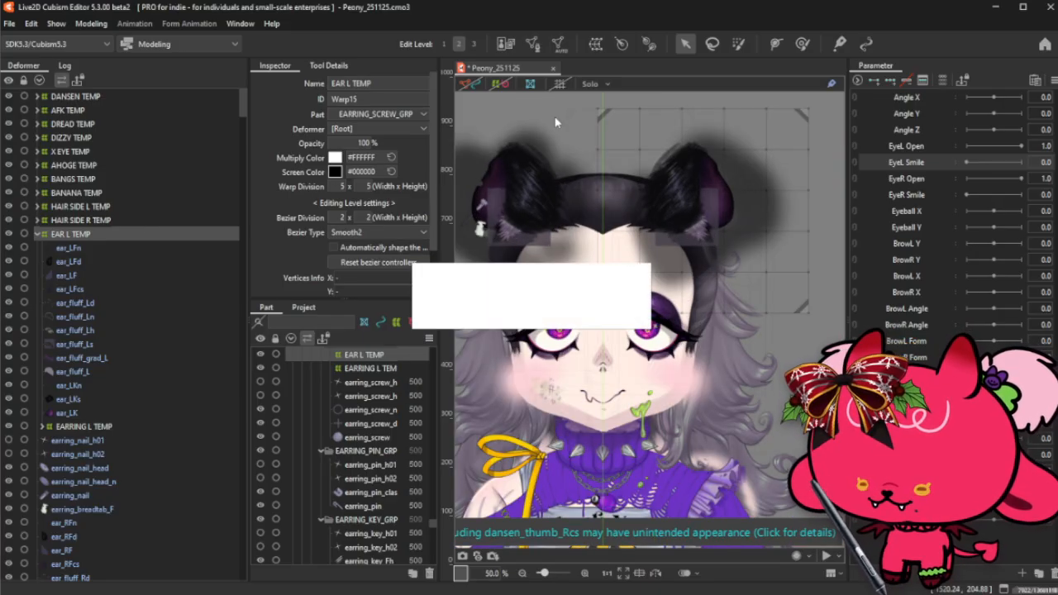
- Duplicate EAR L TEMP, flip the copy horizontally and rename it EAR R TEMP, leaving EAR L TEMP collapsed
{"action": "right_click", "coordinate": [731, 145]}
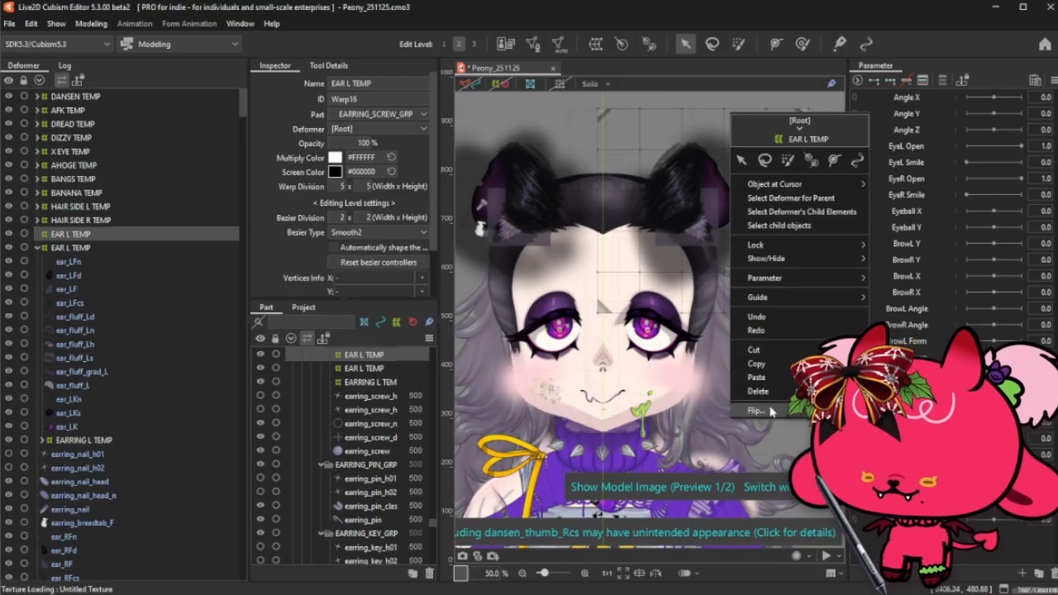
{"action": "left_click", "coordinate": [735, 407]}
{"action": "left_click", "coordinate": [506, 420]}
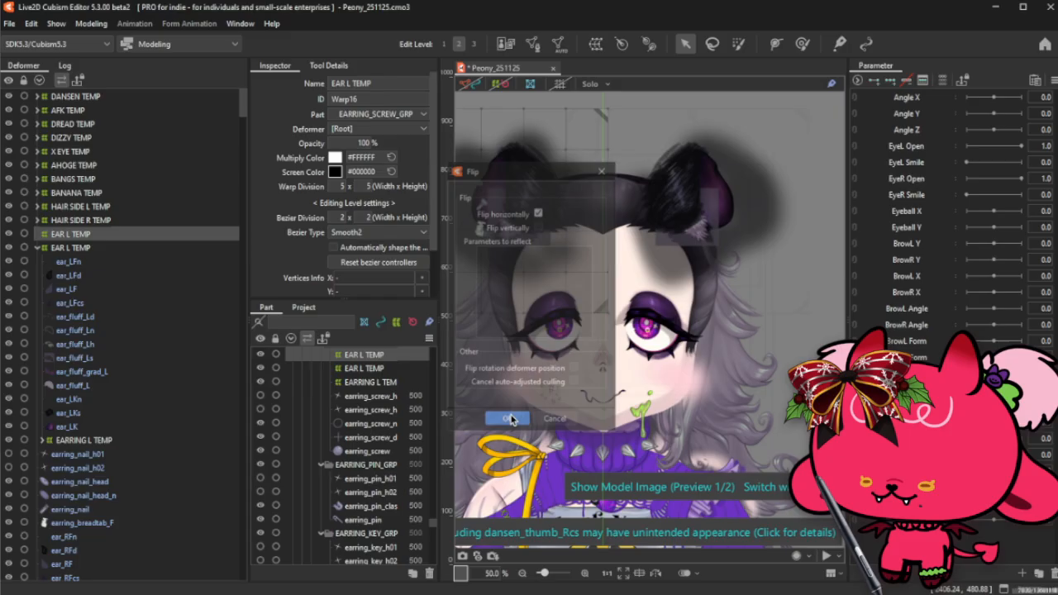
{"action": "double_click", "coordinate": [351, 84]}
{"action": "type", "text": "R"}
{"action": "key", "text": "Return"}
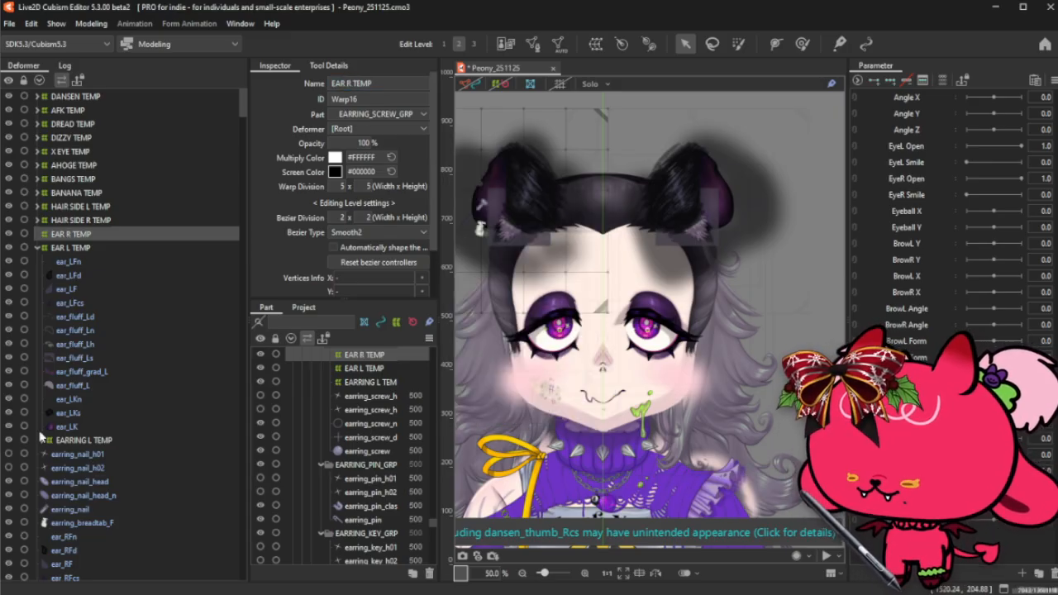
{"action": "left_click", "coordinate": [36, 248]}
- Group the meshes earring_nail_h01 through earring_breadtab_F and earring_nail_Kh01 through earring_breadtab_K under a new parent warp deformer named EARRING R TEMP
{"action": "left_click", "coordinate": [63, 262]}
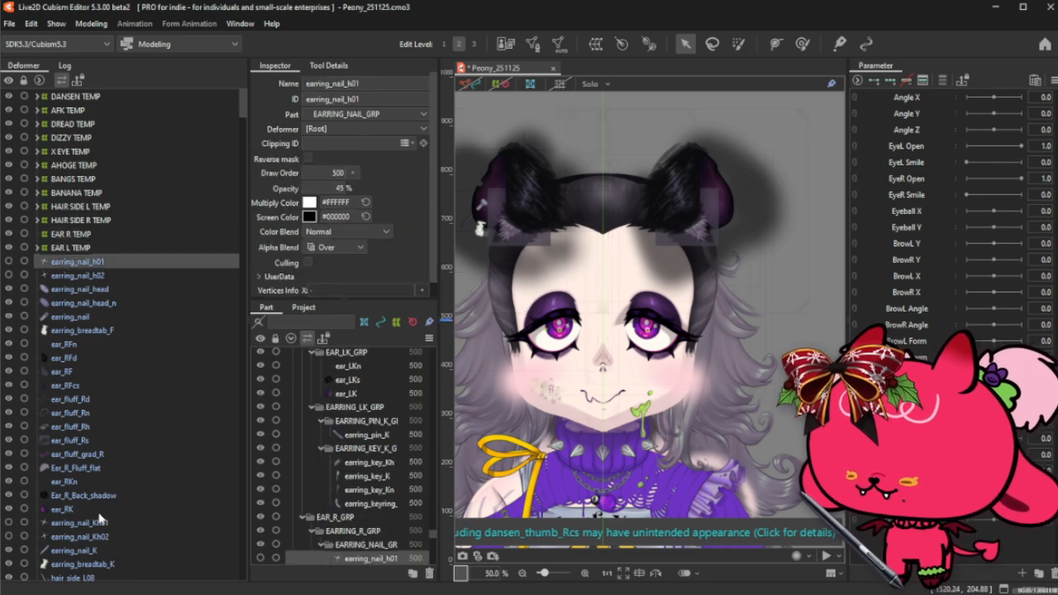
{"action": "left_click", "coordinate": [121, 330], "text": "shift"}
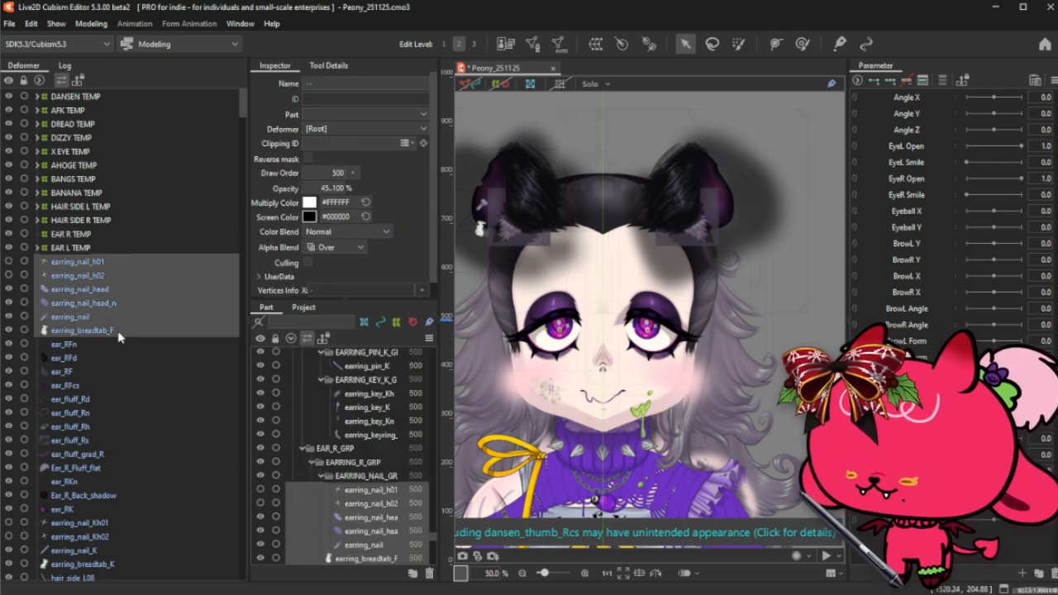
{"action": "scroll", "coordinate": [112, 488], "scroll_direction": "down", "scroll_amount": 1}
{"action": "left_click", "coordinate": [108, 473], "text": "ctrl"}
{"action": "left_click", "coordinate": [112, 488], "text": "ctrl"}
{"action": "left_click", "coordinate": [113, 501], "text": "ctrl"}
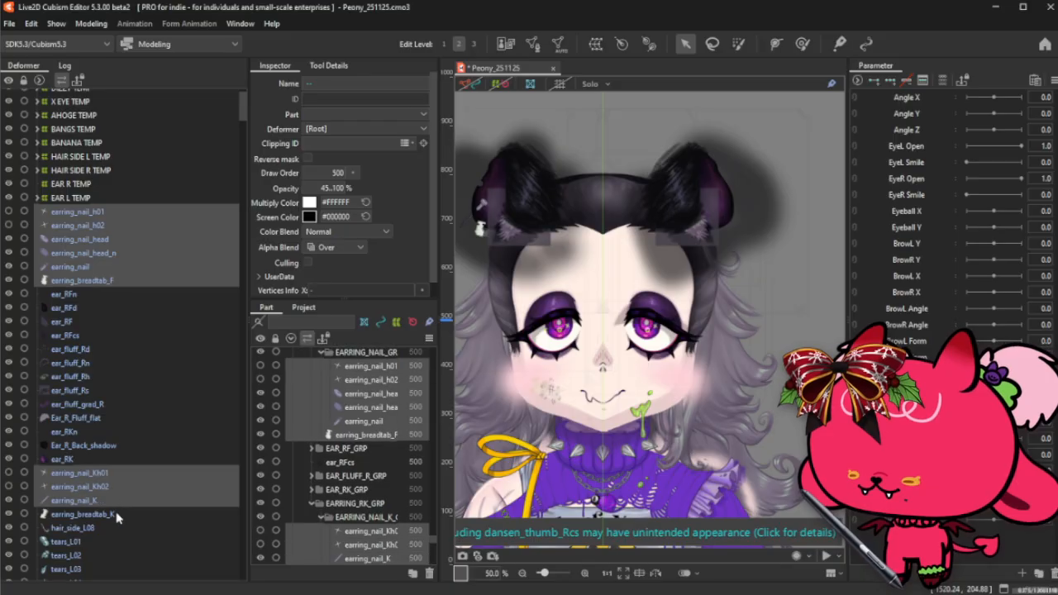
{"action": "left_click", "coordinate": [115, 515], "text": "ctrl"}
{"action": "left_click", "coordinate": [596, 43]}
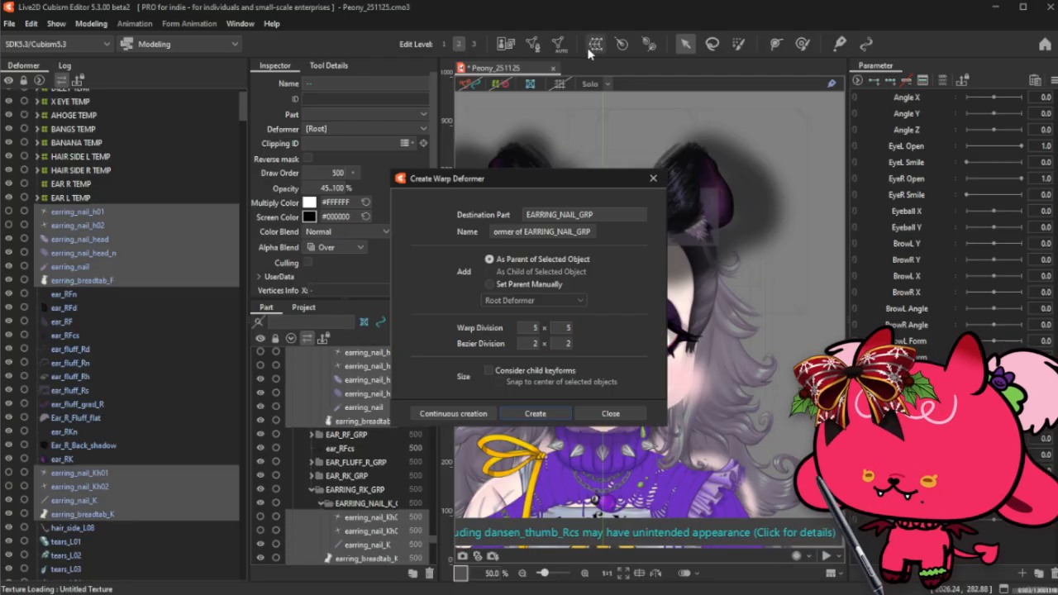
{"action": "triple_click", "coordinate": [556, 232]}
{"action": "type", "text": "EARR"}
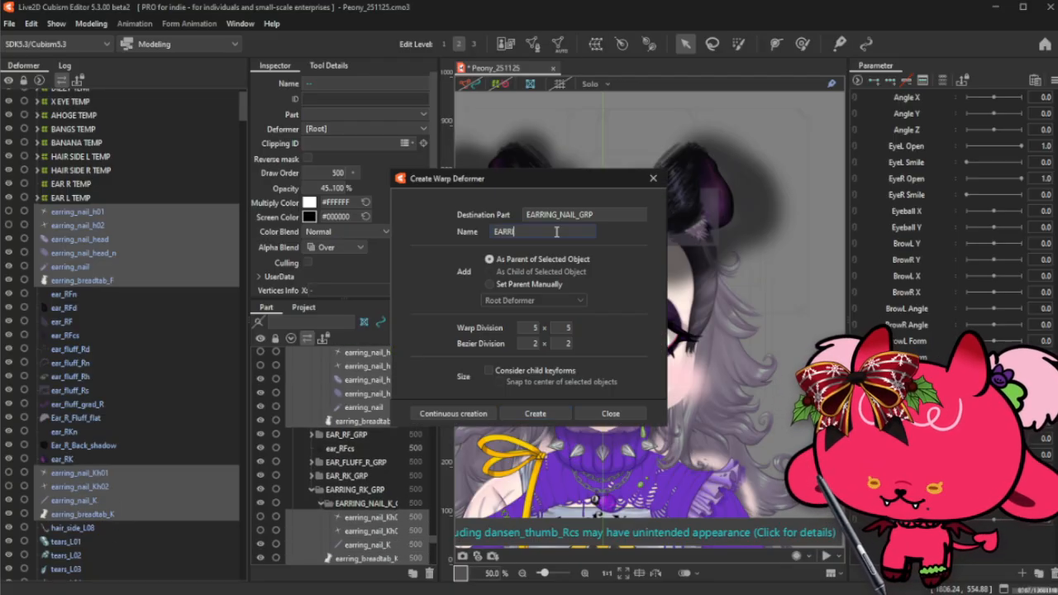
{"action": "type", "text": "ING R TEMP"}
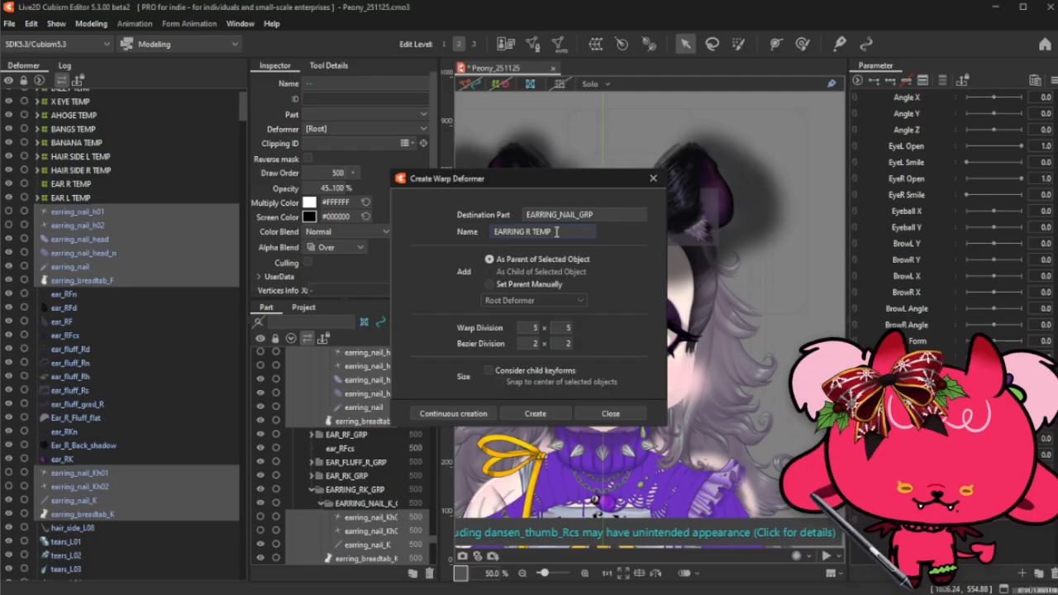
{"action": "left_click", "coordinate": [534, 411]}
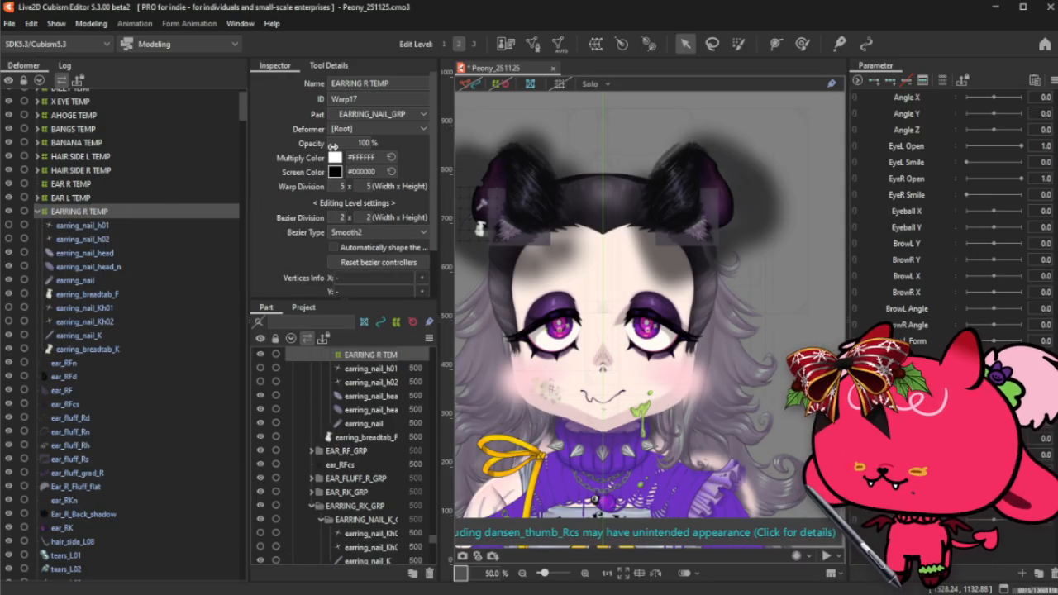
- Set EARRING R TEMP's opacity to 0%, then move it with the meshes ear_RFn through ear_RK into EAR R TEMP
{"action": "left_click_drag", "start_coordinate": [333, 146], "coordinate": [298, 146]}
{"action": "left_click", "coordinate": [37, 211]}
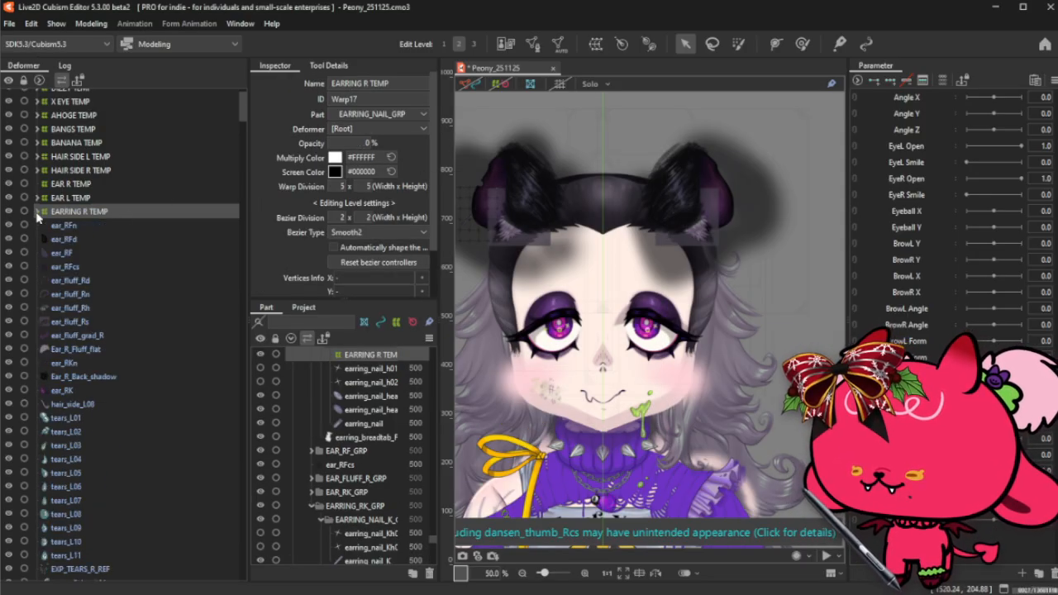
{"action": "left_click", "coordinate": [83, 232]}
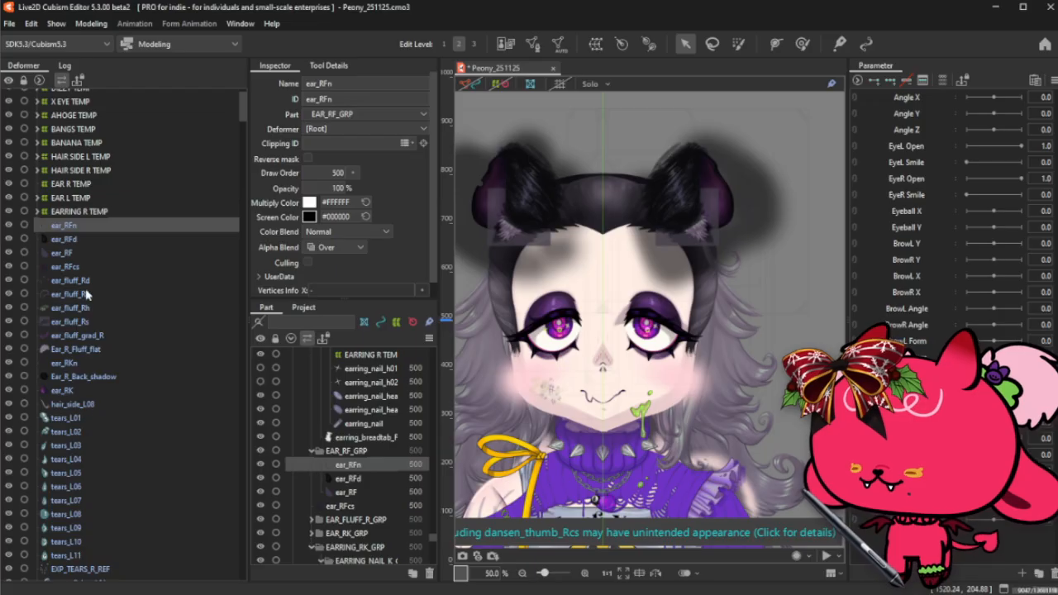
{"action": "left_click", "coordinate": [110, 213]}
{"action": "left_click", "coordinate": [90, 389], "text": "shift"}
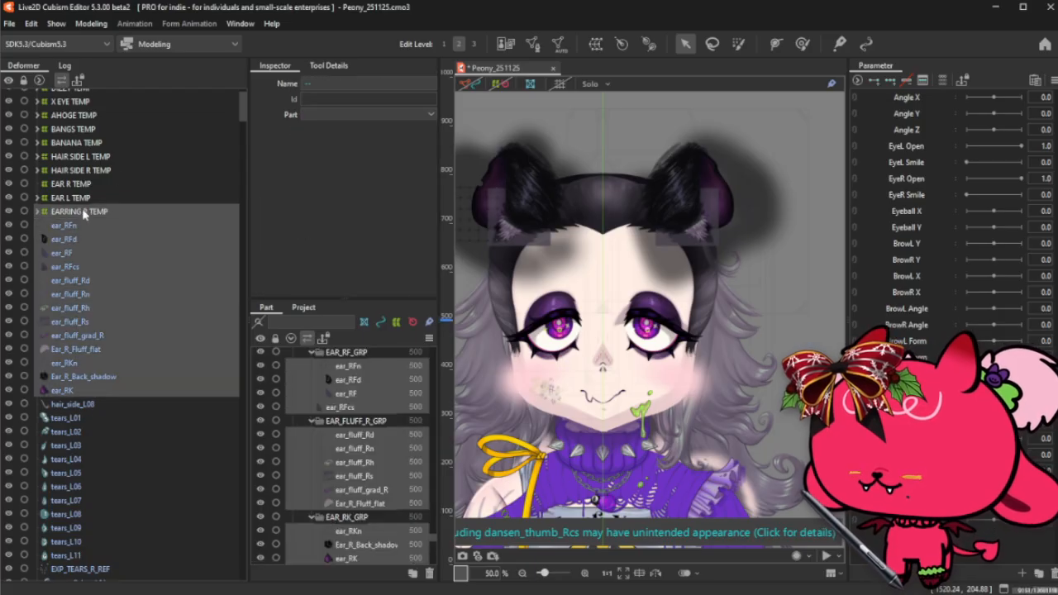
{"action": "left_click_drag", "start_coordinate": [76, 214], "coordinate": [116, 185]}
- Group the EAR R TEMP and EAR L TEMP deformers under a new parent warp deformer named EARS TEMP
{"action": "left_click", "coordinate": [101, 198]}
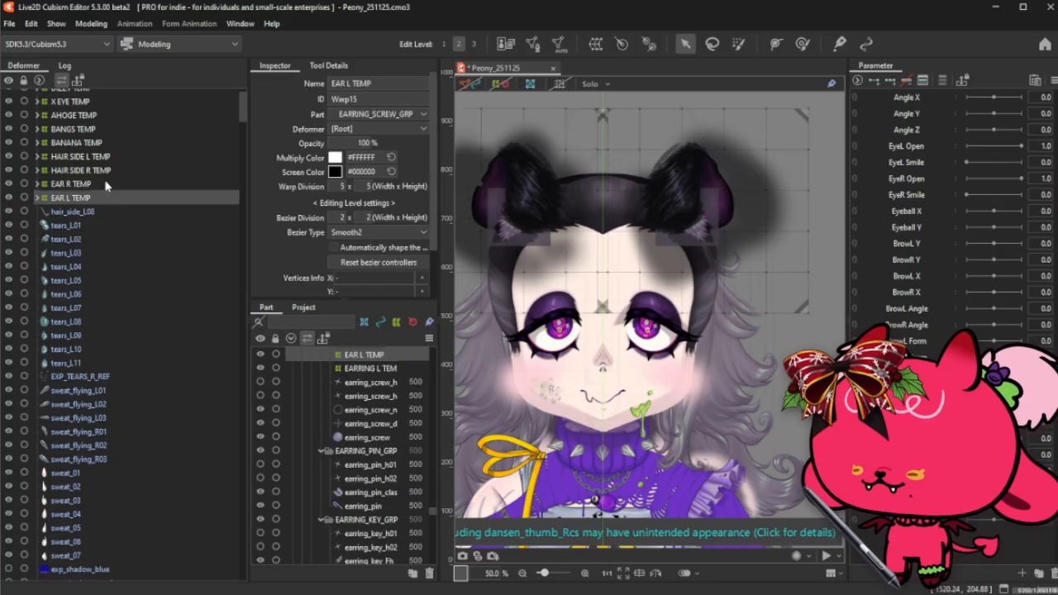
{"action": "left_click", "coordinate": [105, 185], "text": "shift"}
{"action": "left_click", "coordinate": [595, 45]}
{"action": "triple_click", "coordinate": [569, 234]}
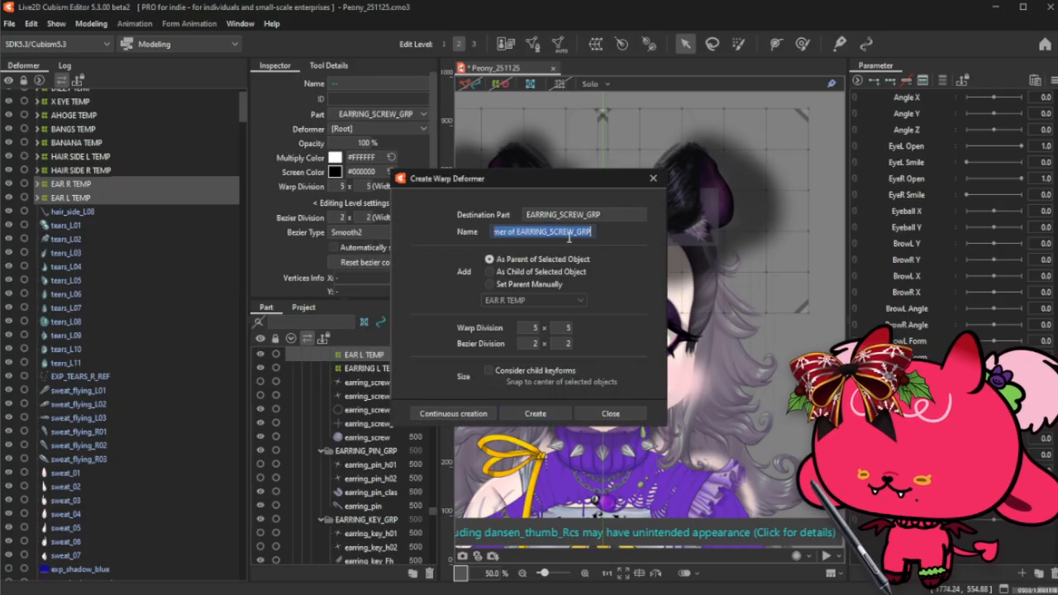
{"action": "type", "text": "EARS TEMP"}
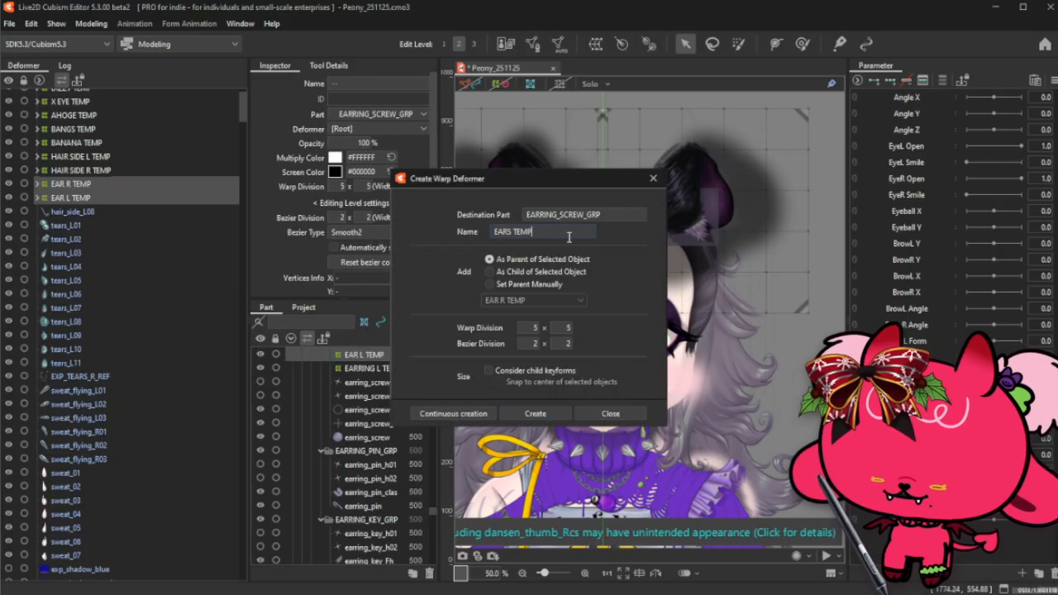
{"action": "left_click", "coordinate": [536, 414]}
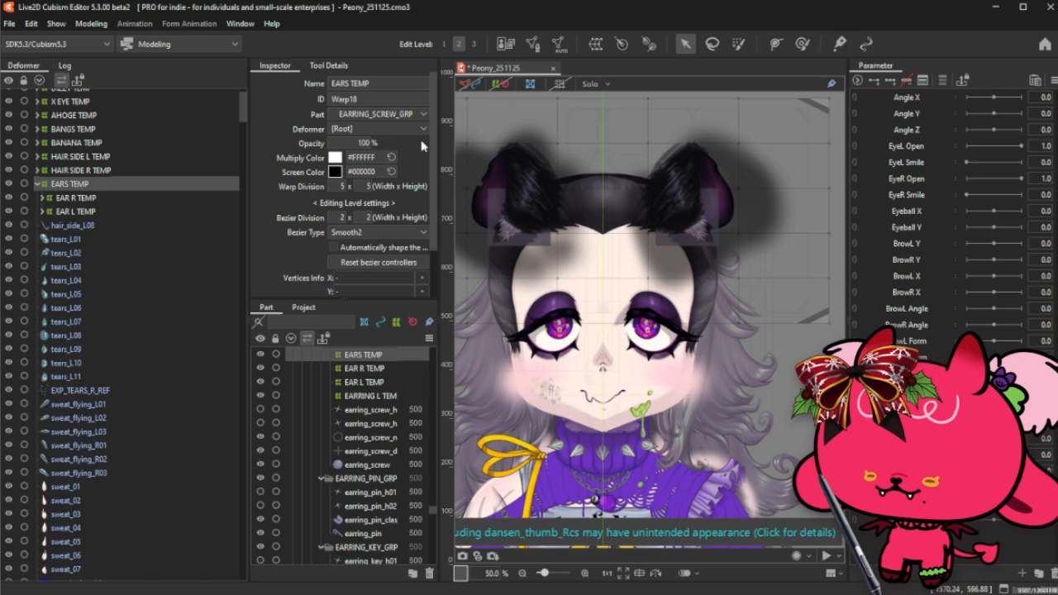
- Set EARS TEMP's opacity to 0%, collapse it, and move the mesh hair_side_L08 into HAIR SIDE L TEMP
{"action": "type", "text": "0"}
{"action": "key", "text": "Return"}
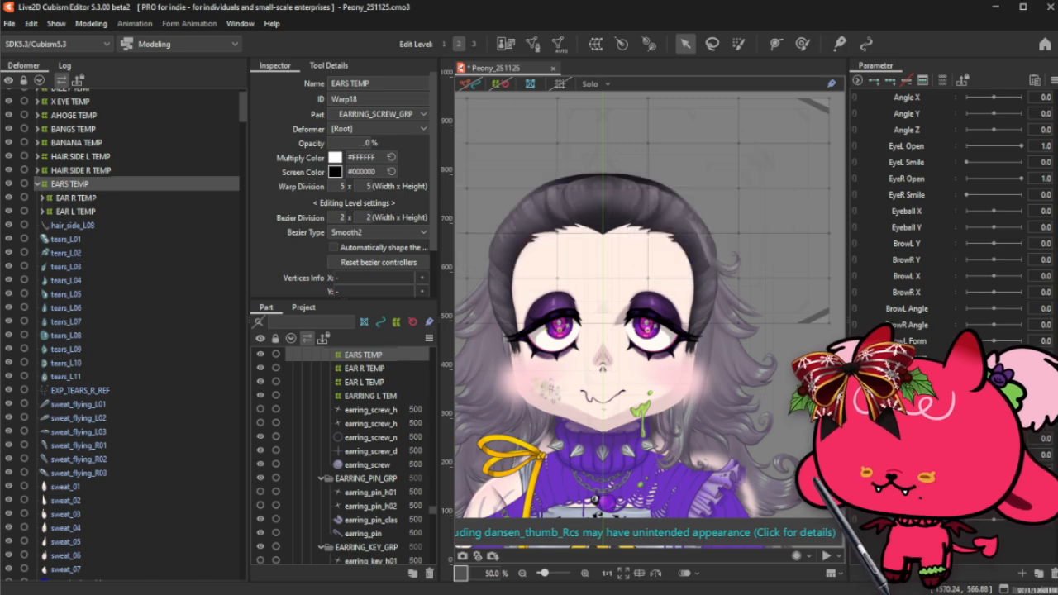
{"action": "left_click", "coordinate": [37, 186]}
{"action": "left_click_drag", "start_coordinate": [82, 199], "coordinate": [99, 159]}
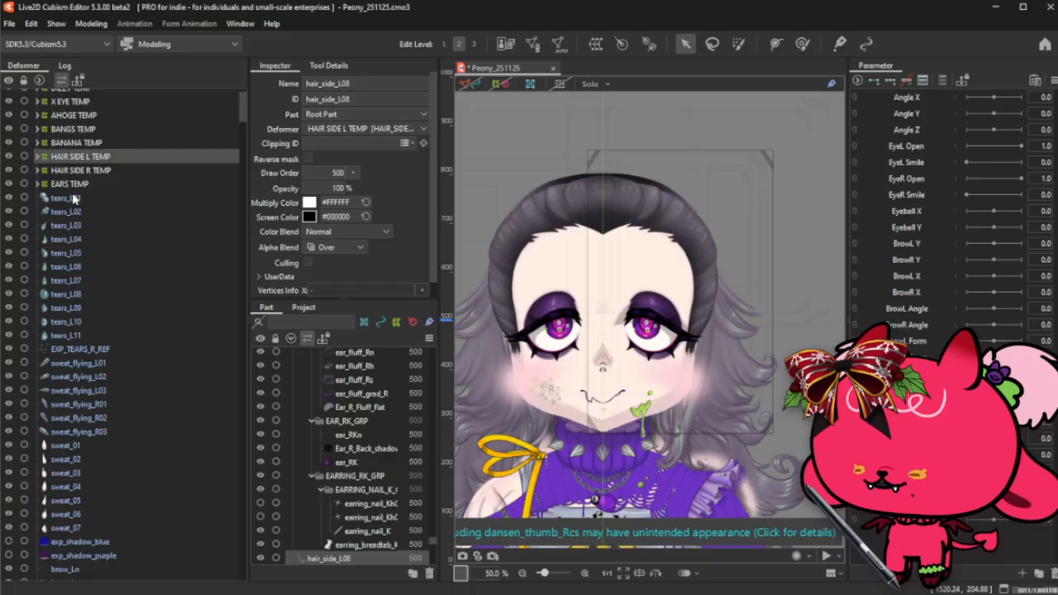
- Locate tears_L01 among the parts and make its part group EXP_TEARS_L_GRP visible
{"action": "left_click", "coordinate": [72, 199]}
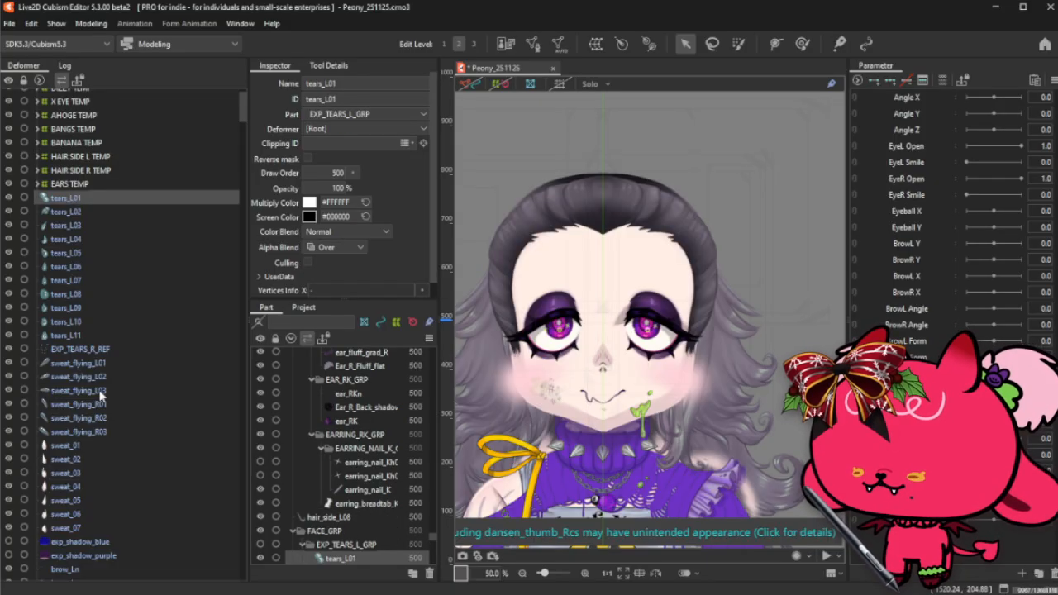
{"action": "scroll", "coordinate": [275, 496], "scroll_direction": "down", "scroll_amount": 3}
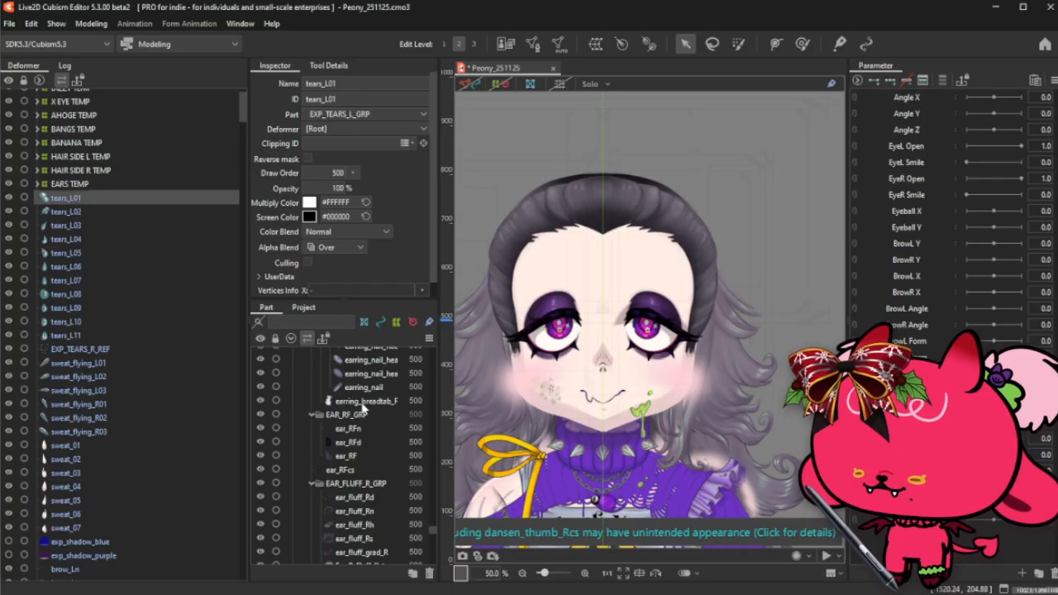
{"action": "left_click", "coordinate": [262, 495]}
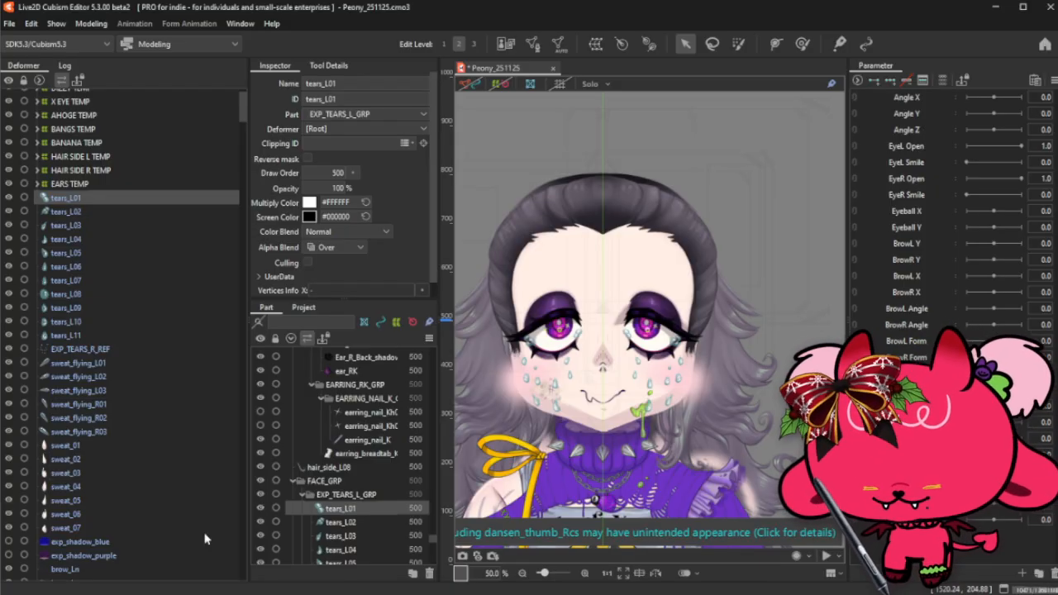
- Group the meshes tears_L01 through tears_L11 and EXP_TEARS_R_REF under a new parent warp deformer named TEARS TEMP
{"action": "left_click", "coordinate": [97, 350], "text": "shift"}
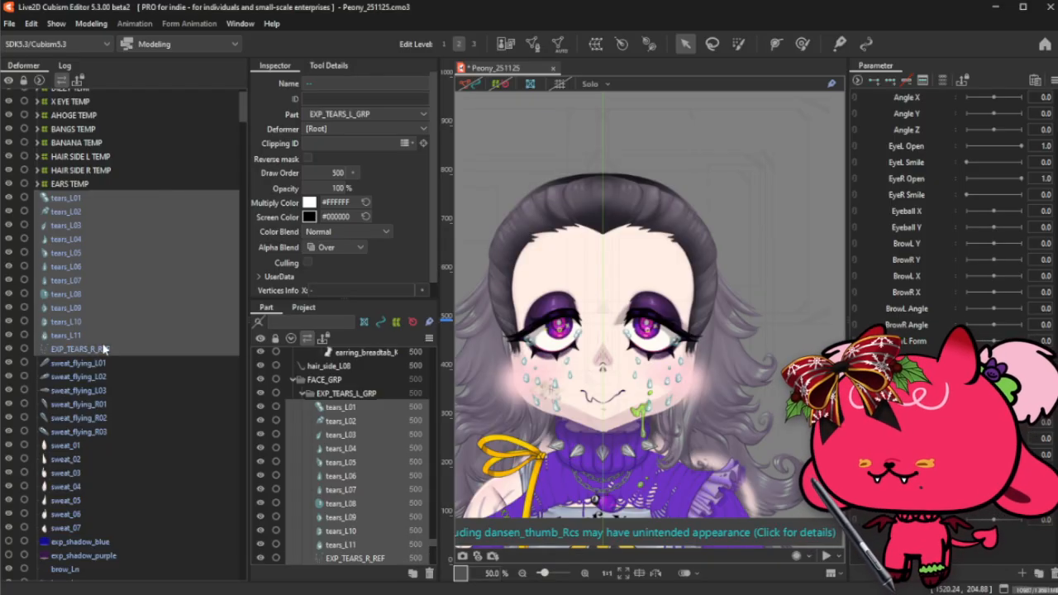
{"action": "left_click", "coordinate": [595, 43]}
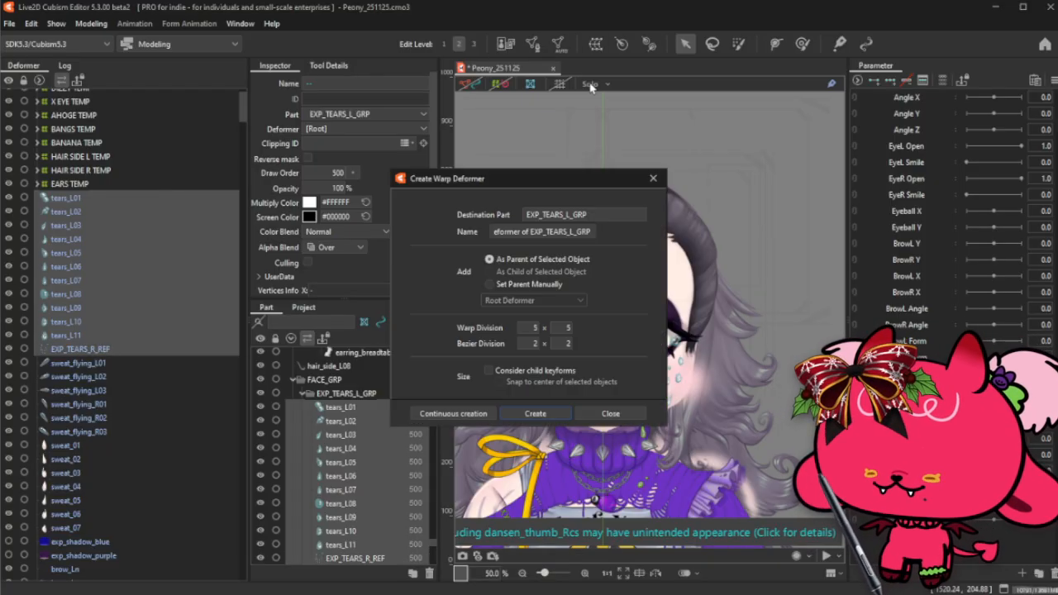
{"action": "triple_click", "coordinate": [557, 235]}
{"action": "type", "text": "TEARS"}
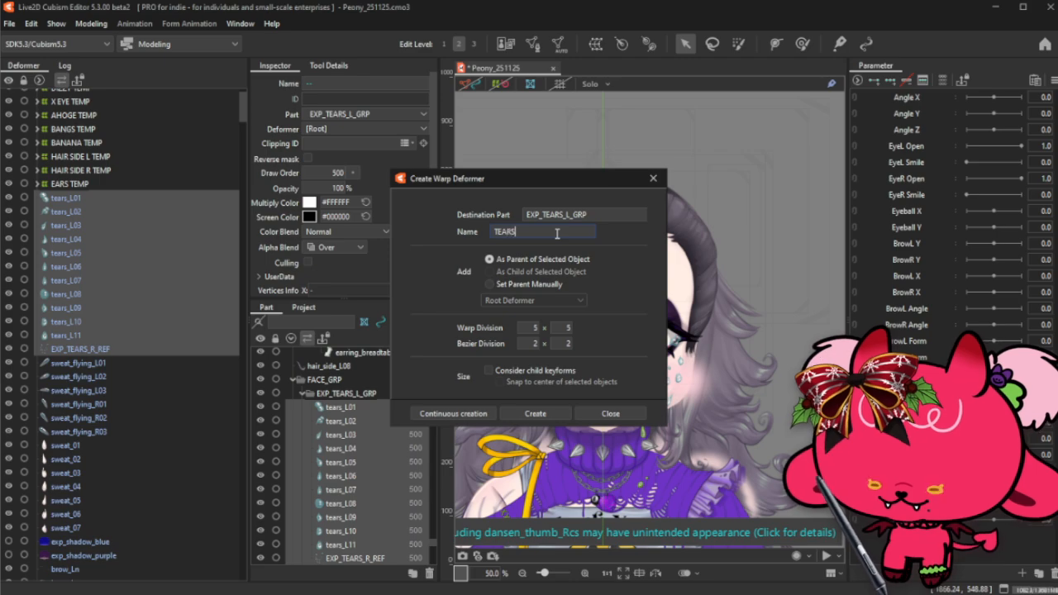
{"action": "type", "text": " TEMP"}
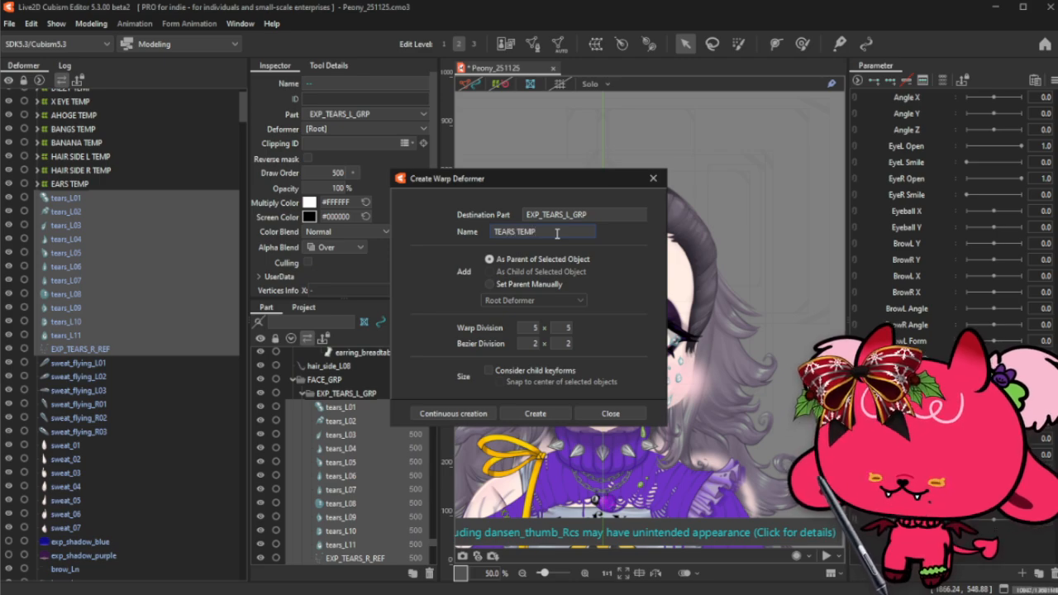
{"action": "left_click", "coordinate": [530, 416]}
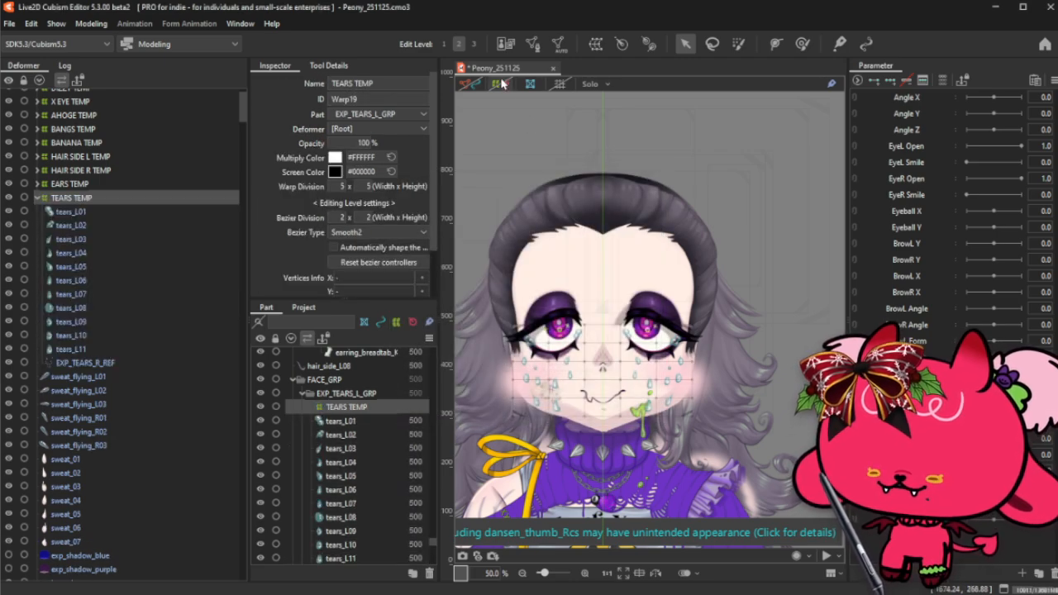
- Narrow the TEARS TEMP warp deformer slightly and evenly on both sides so it fits closer around the tears
{"action": "scroll", "coordinate": [610, 353], "scroll_direction": "up", "scroll_amount": 4}
{"action": "scroll", "coordinate": [591, 410], "scroll_direction": "up", "scroll_amount": 8}
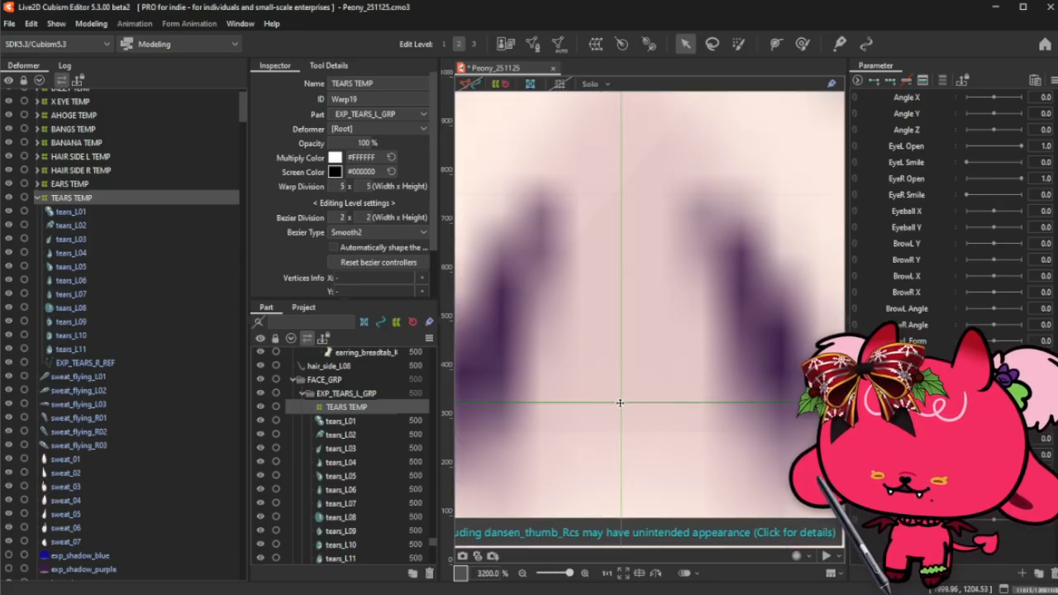
{"action": "scroll", "coordinate": [622, 402], "scroll_direction": "down", "scroll_amount": 9}
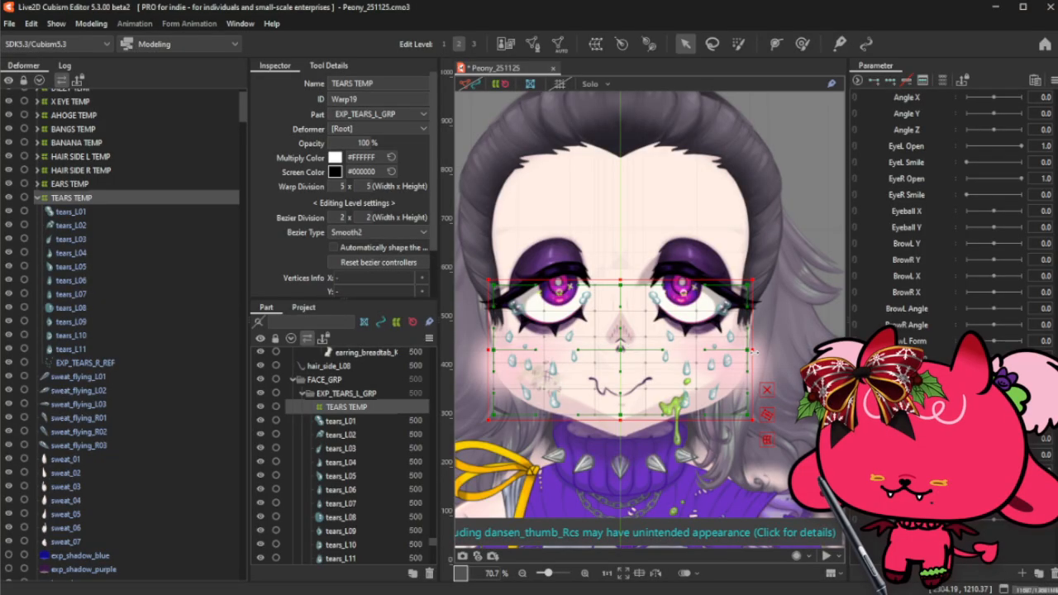
{"action": "left_click", "coordinate": [468, 86]}
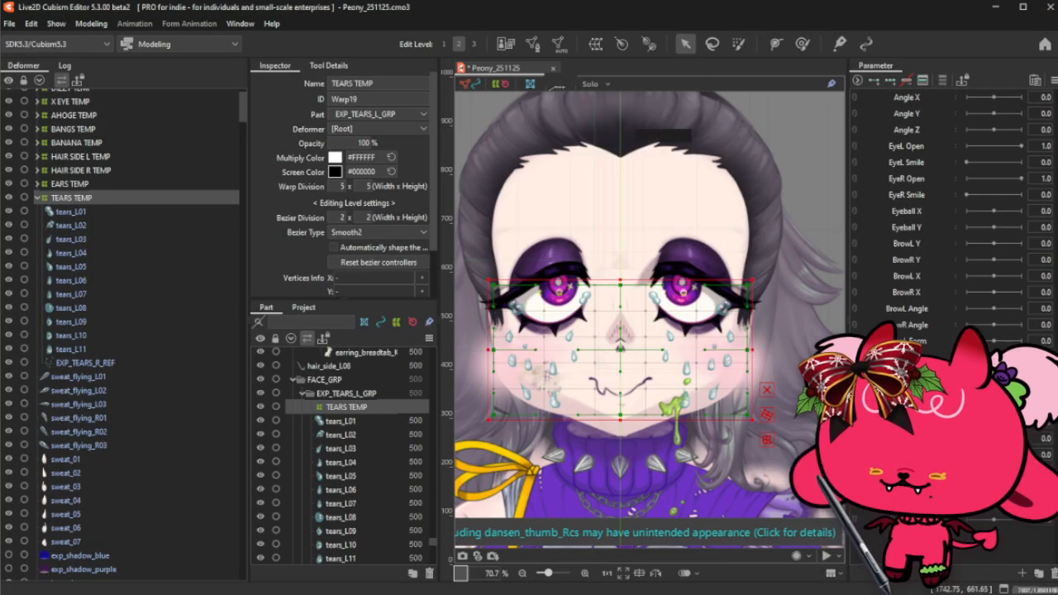
{"action": "left_click", "coordinate": [753, 350]}
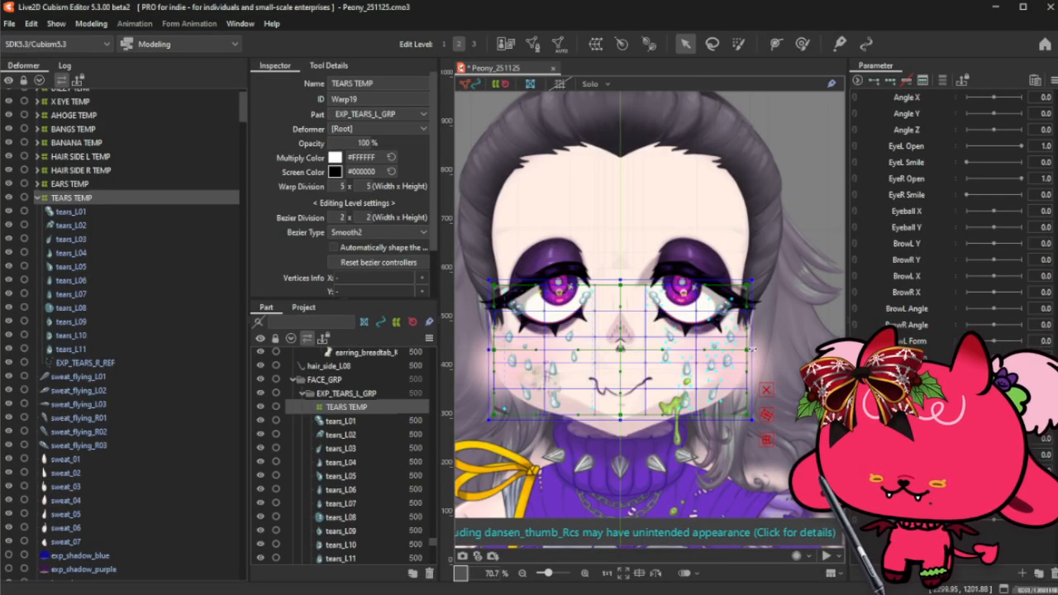
{"action": "left_click_drag", "start_coordinate": [754, 350], "coordinate": [748, 350]}
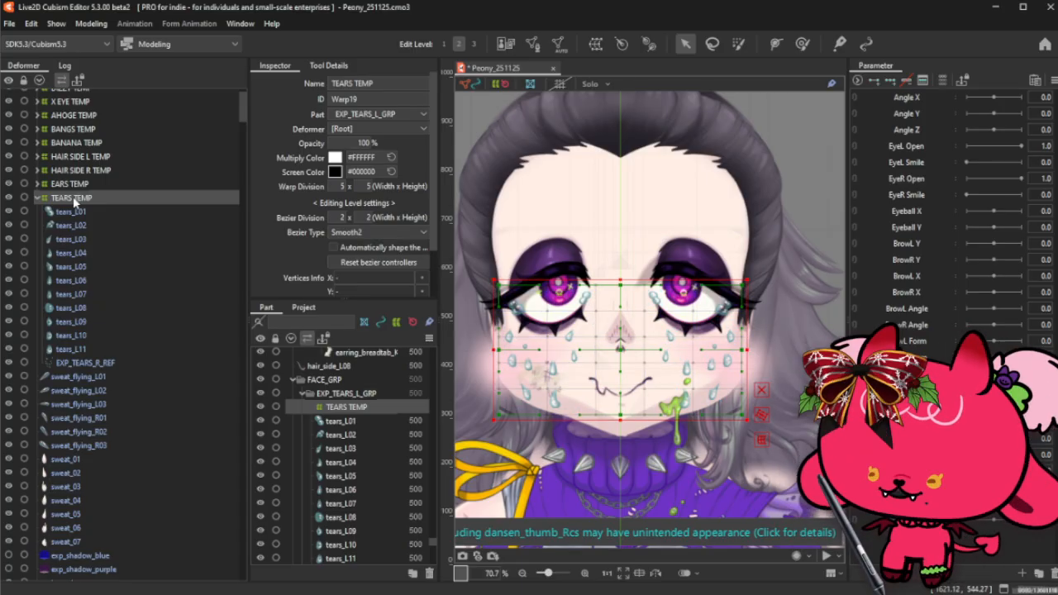
- Collapse TEARS TEMP and set its opacity to 0%
{"action": "left_click", "coordinate": [37, 198]}
{"action": "left_click", "coordinate": [364, 142]}
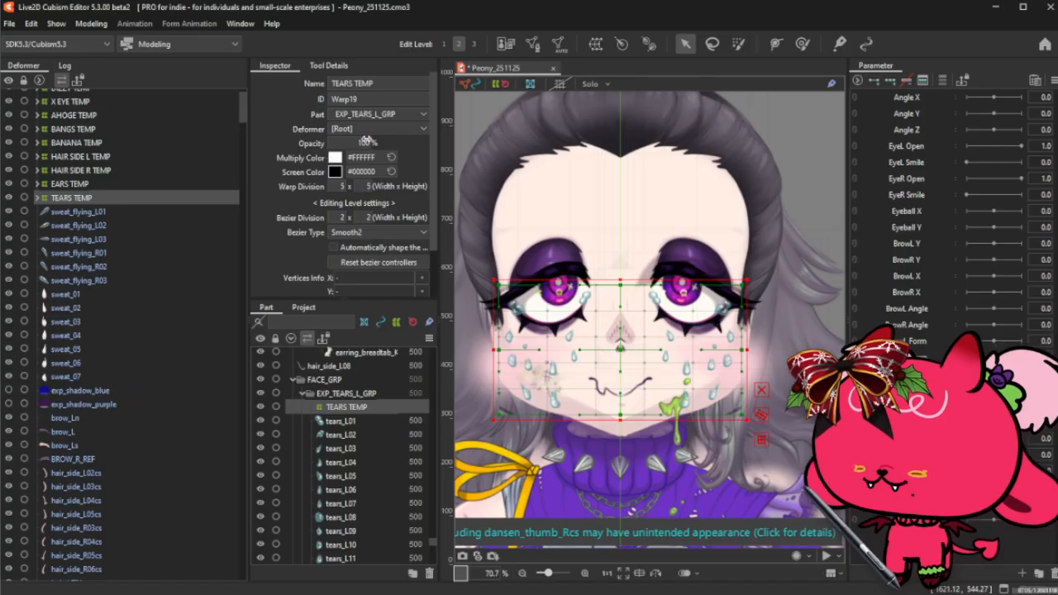
{"action": "type", "text": "0"}
{"action": "key", "text": "Return"}
- Select sweat_flying_L01, make the part group EXP_SWEAT_L_GRP visible and expand its face sweat subgroup
{"action": "left_click", "coordinate": [73, 215]}
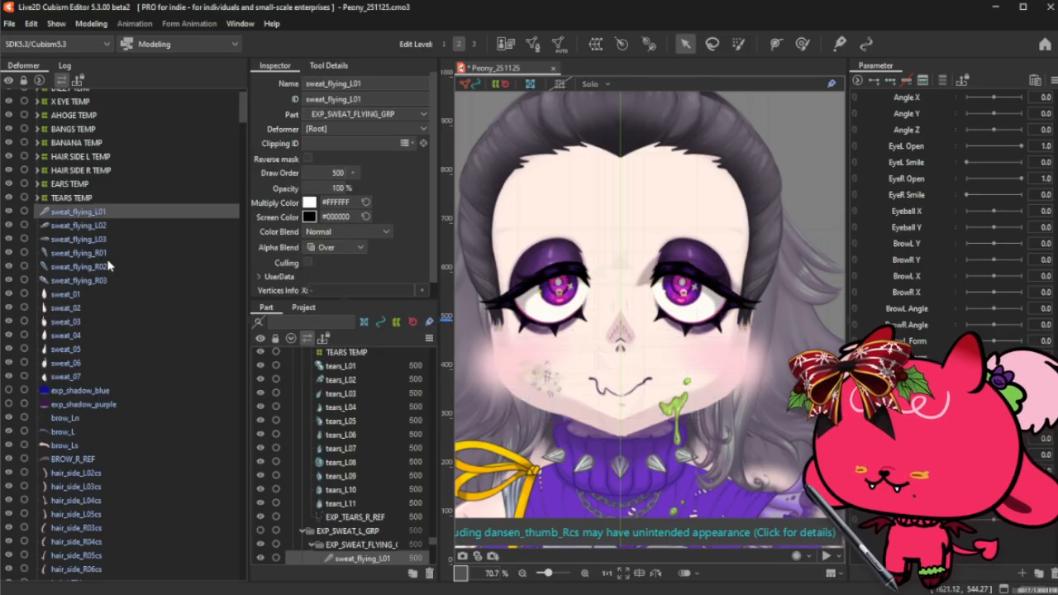
{"action": "scroll", "coordinate": [667, 443], "scroll_direction": "down", "scroll_amount": 3}
{"action": "scroll", "coordinate": [329, 519], "scroll_direction": "down", "scroll_amount": 3}
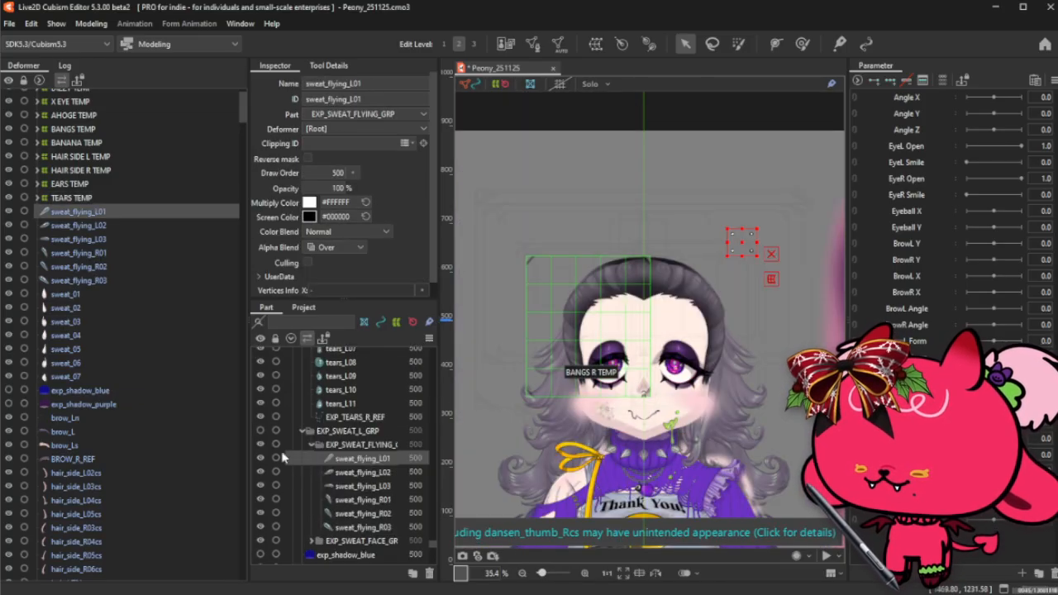
{"action": "left_click", "coordinate": [261, 431]}
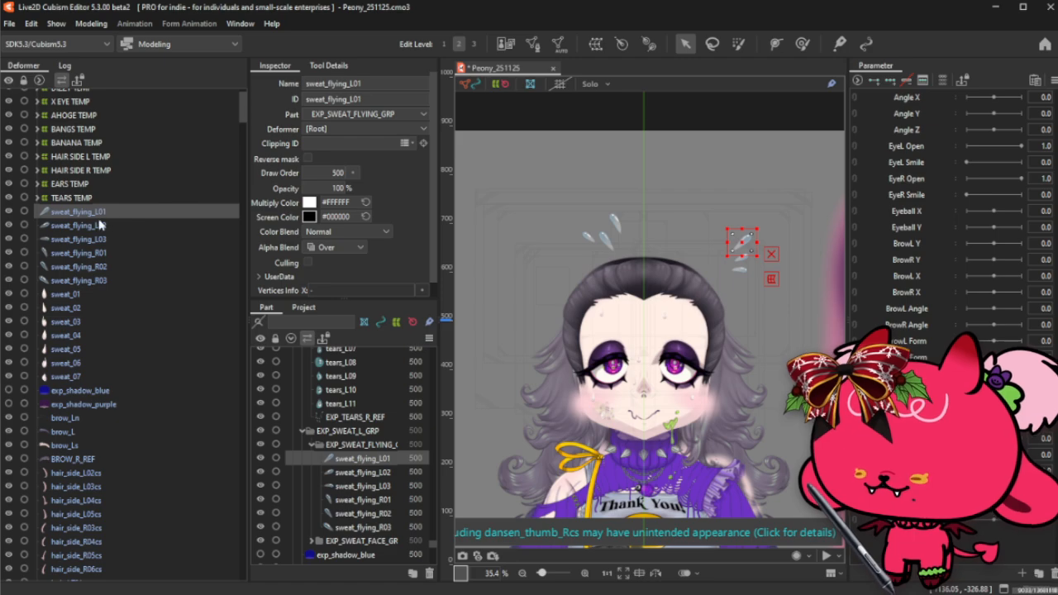
{"action": "scroll", "coordinate": [347, 478], "scroll_direction": "down", "scroll_amount": 1}
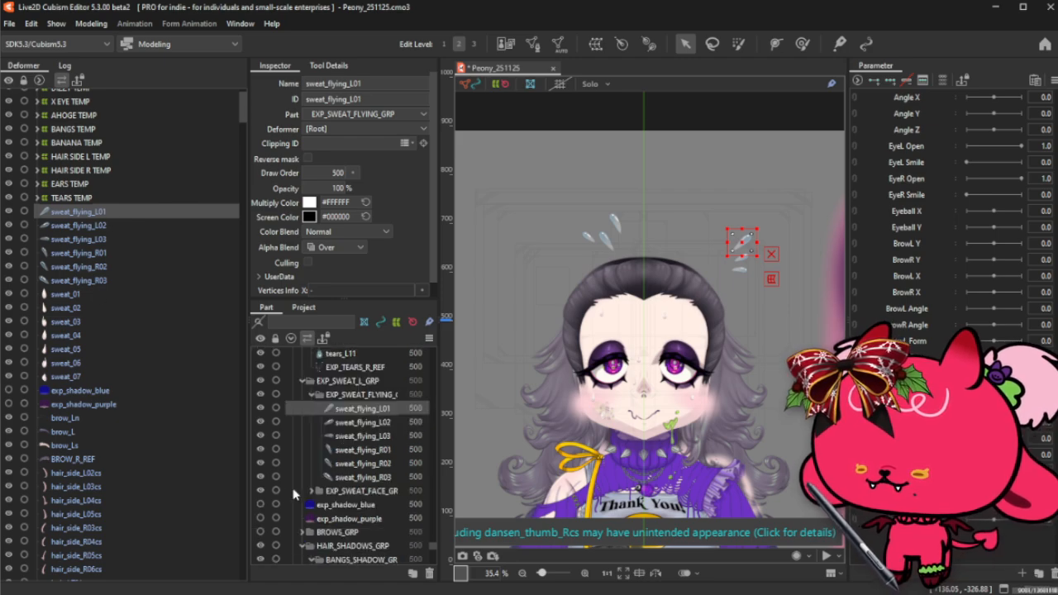
{"action": "left_click", "coordinate": [313, 491]}
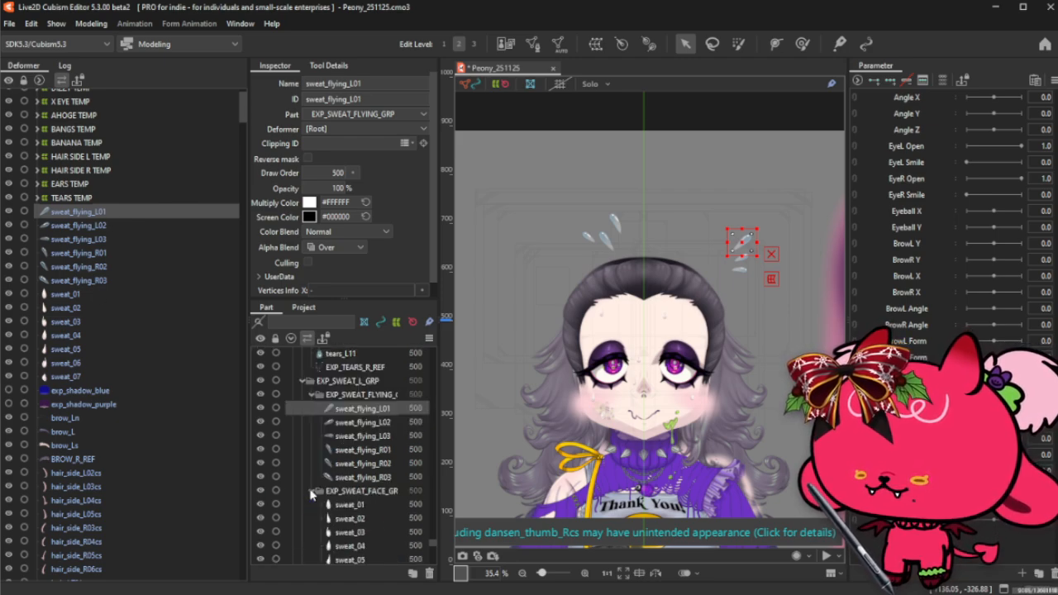
- Group the meshes sweat_flying_L01 through sweat_07 under a new parent warp deformer named SWEAT TEMP and set its opacity to 0%
{"action": "left_click", "coordinate": [313, 491]}
{"action": "left_click", "coordinate": [303, 381]}
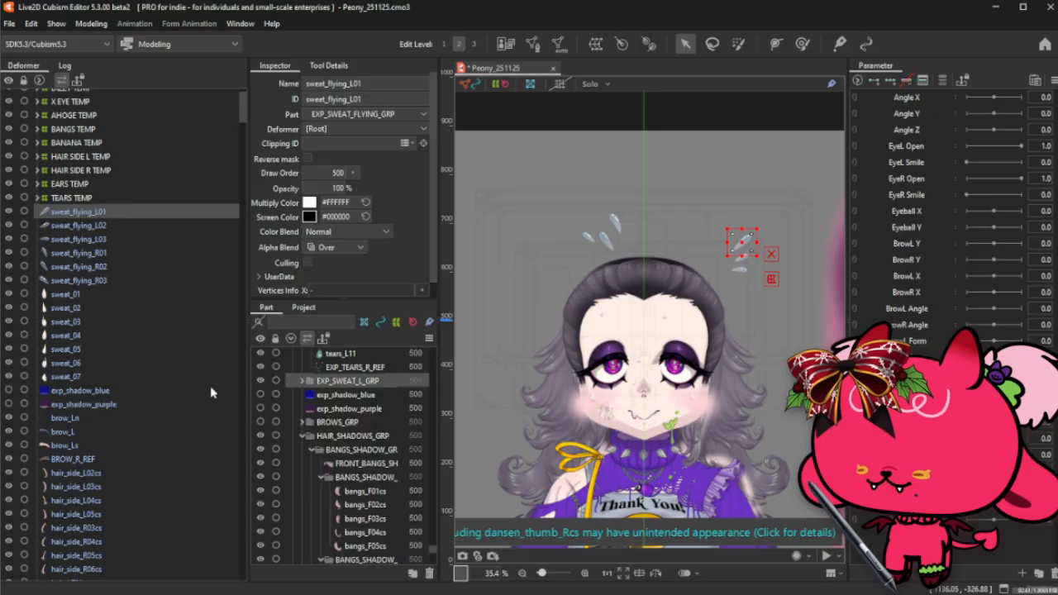
{"action": "left_click", "coordinate": [104, 377], "text": "shift"}
{"action": "scroll", "coordinate": [725, 448], "scroll_direction": "up", "scroll_amount": 2}
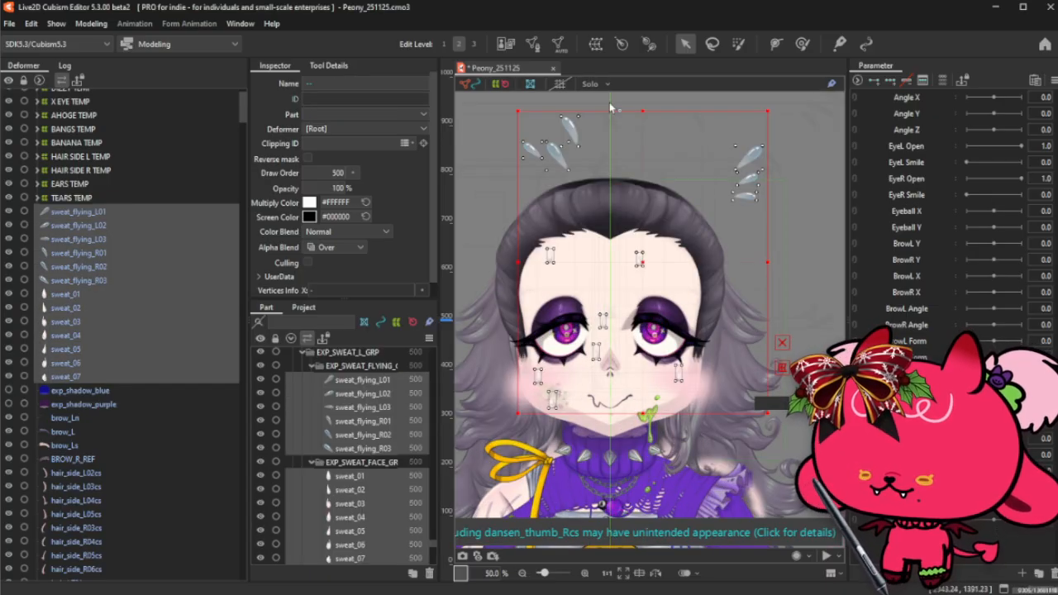
{"action": "left_click", "coordinate": [595, 43]}
{"action": "triple_click", "coordinate": [516, 232]}
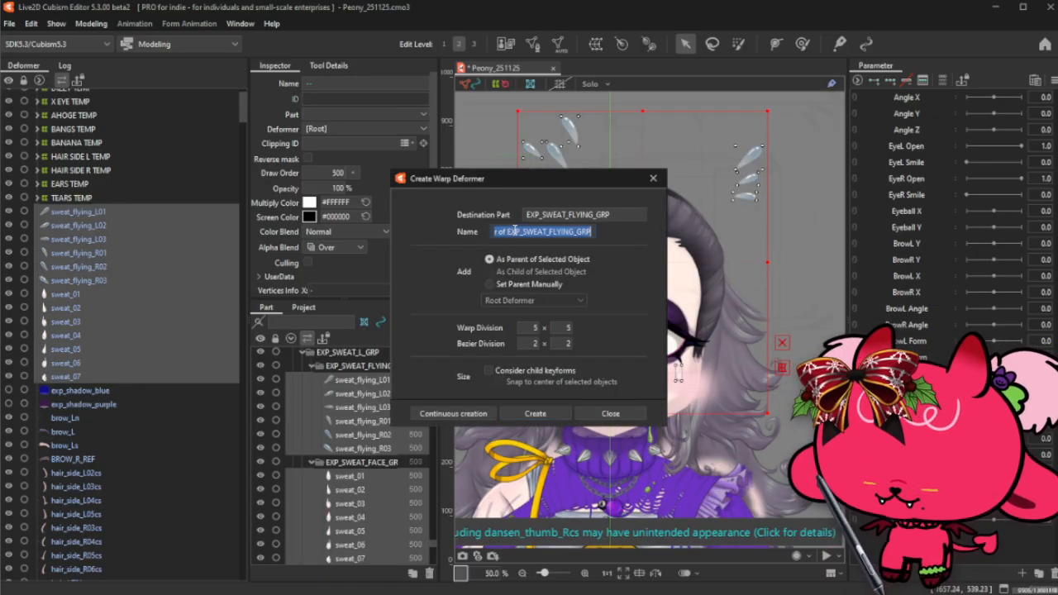
{"action": "type", "text": "SWEAT TEM"}
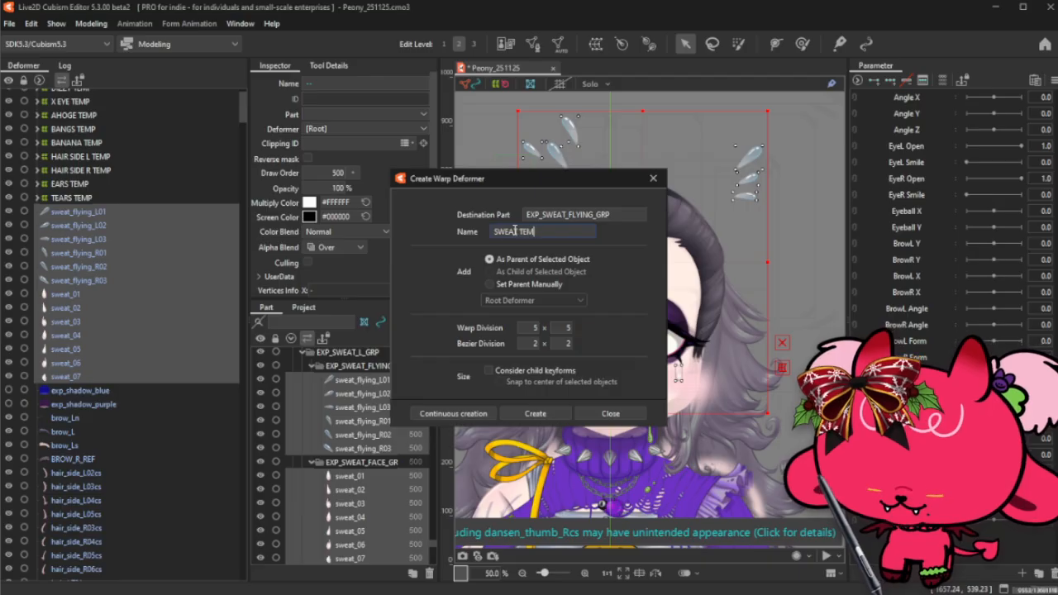
{"action": "type", "text": "P"}
{"action": "left_click", "coordinate": [524, 413]}
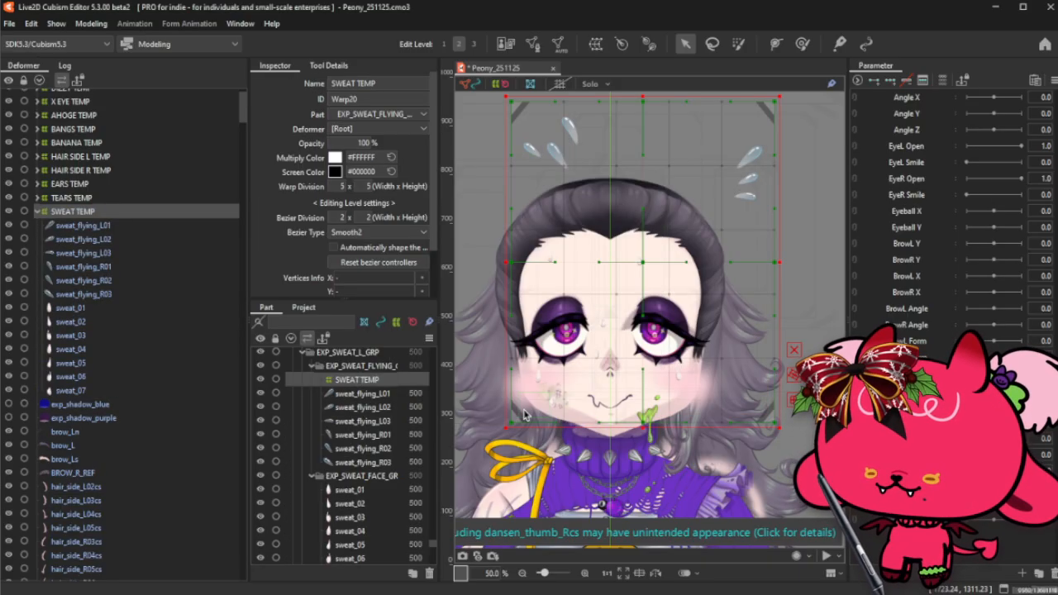
{"action": "left_click_drag", "start_coordinate": [362, 144], "coordinate": [362, 167]}
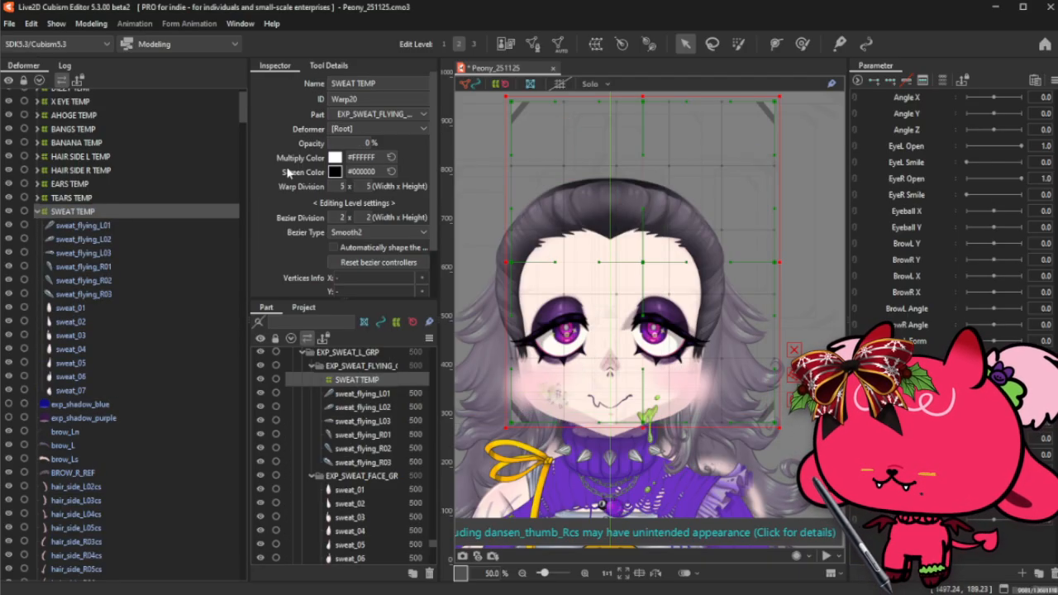
{"action": "left_click", "coordinate": [36, 213]}
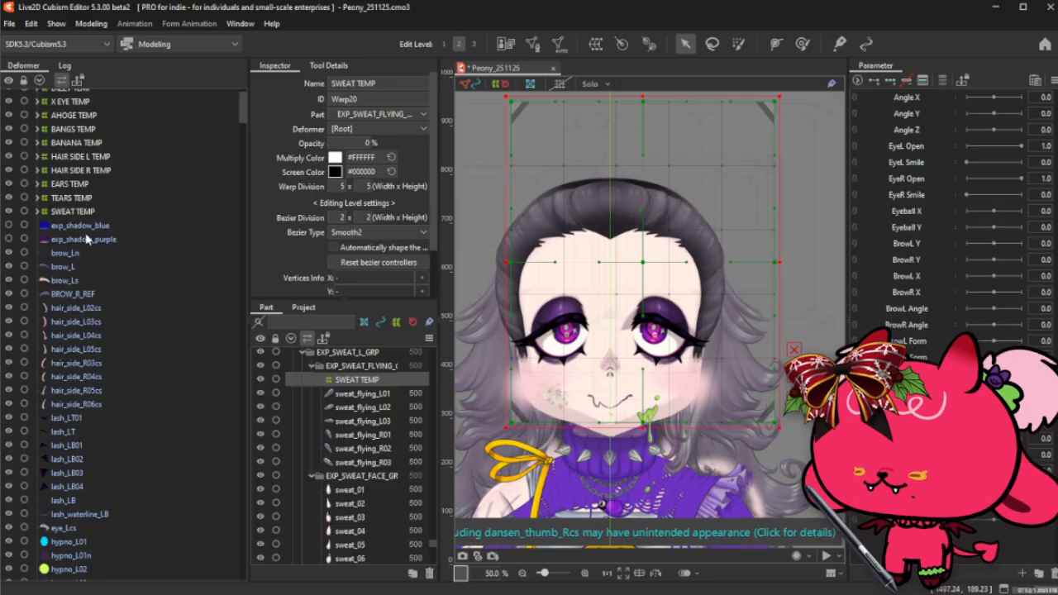
- Make the hidden meshes exp_shadow_blue and exp_shadow_purple visible and select both
{"action": "left_click", "coordinate": [8, 225]}
{"action": "left_click", "coordinate": [9, 239]}
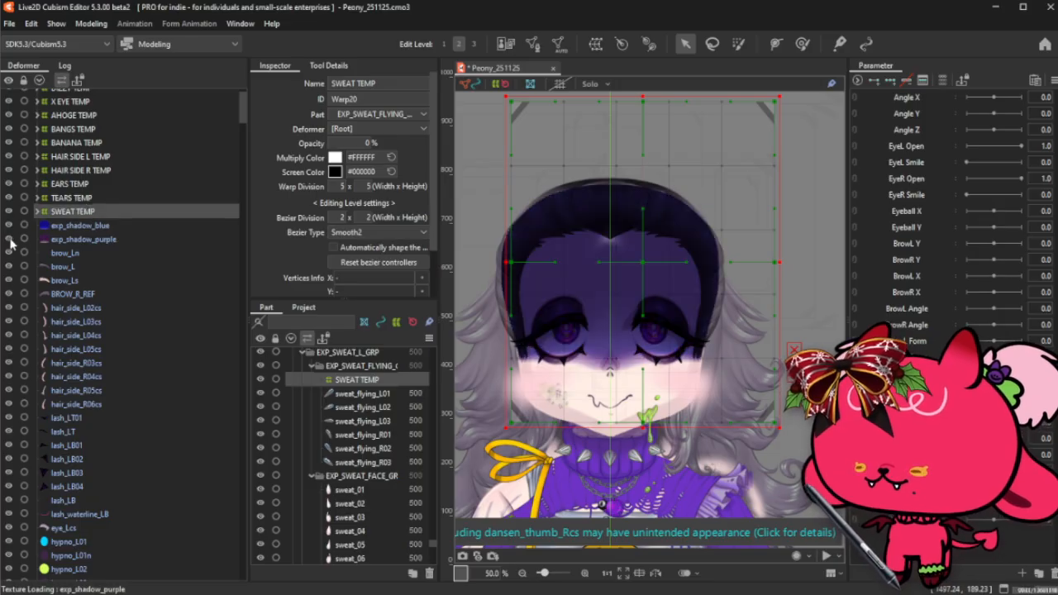
{"action": "left_click", "coordinate": [112, 240]}
{"action": "left_click", "coordinate": [116, 224], "text": "shift"}
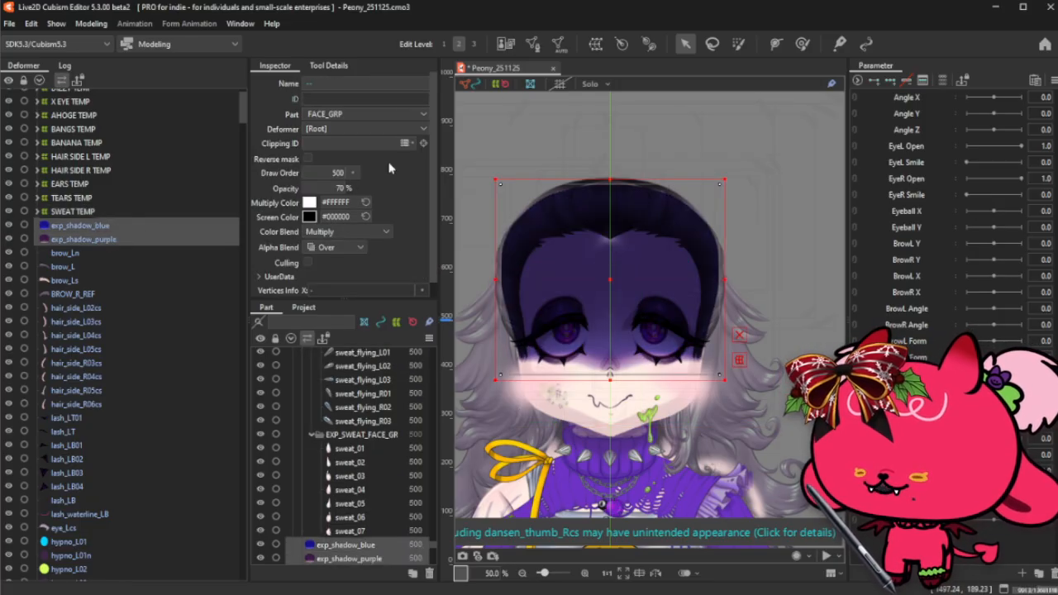
- Create a parent warp deformer named SHADOWS TEMP for the two selected shadow meshes and set its opacity to 0%
{"action": "left_click", "coordinate": [595, 44]}
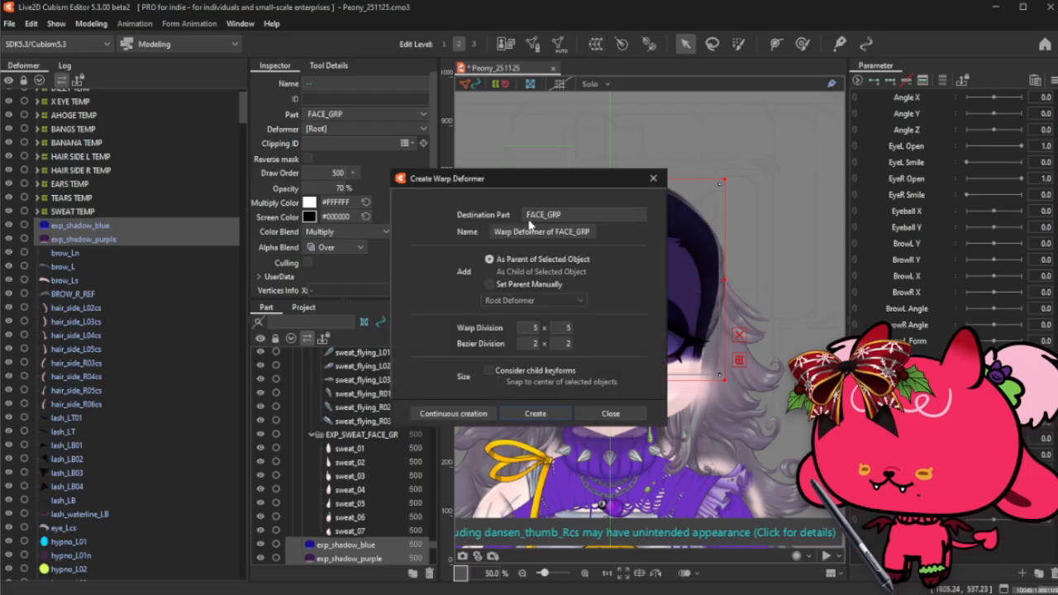
{"action": "left_click", "coordinate": [536, 233]}
{"action": "type", "text": "SHADOWS"}
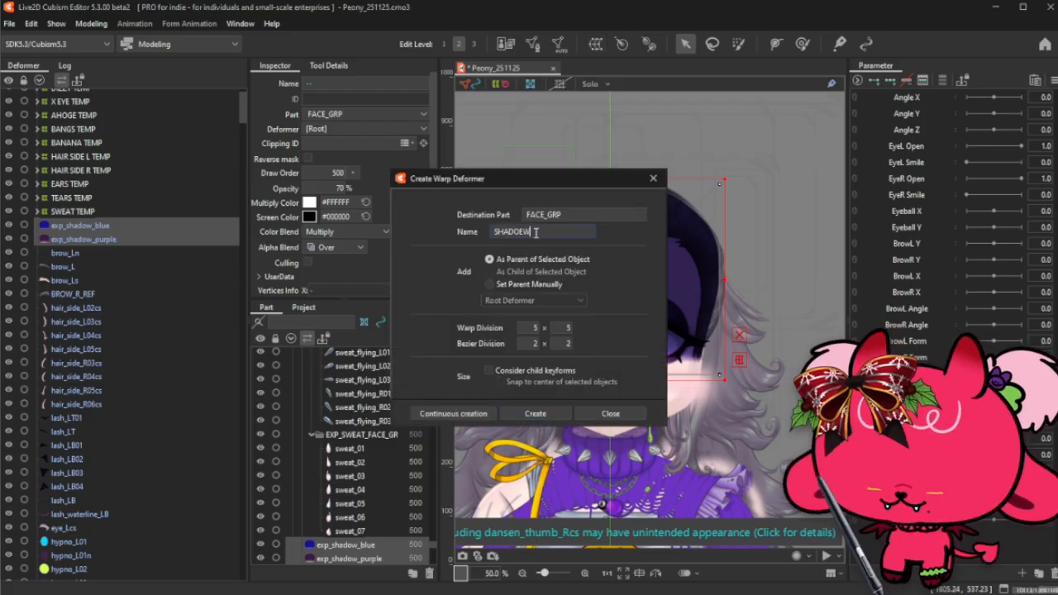
{"action": "type", "text": " TEMP"}
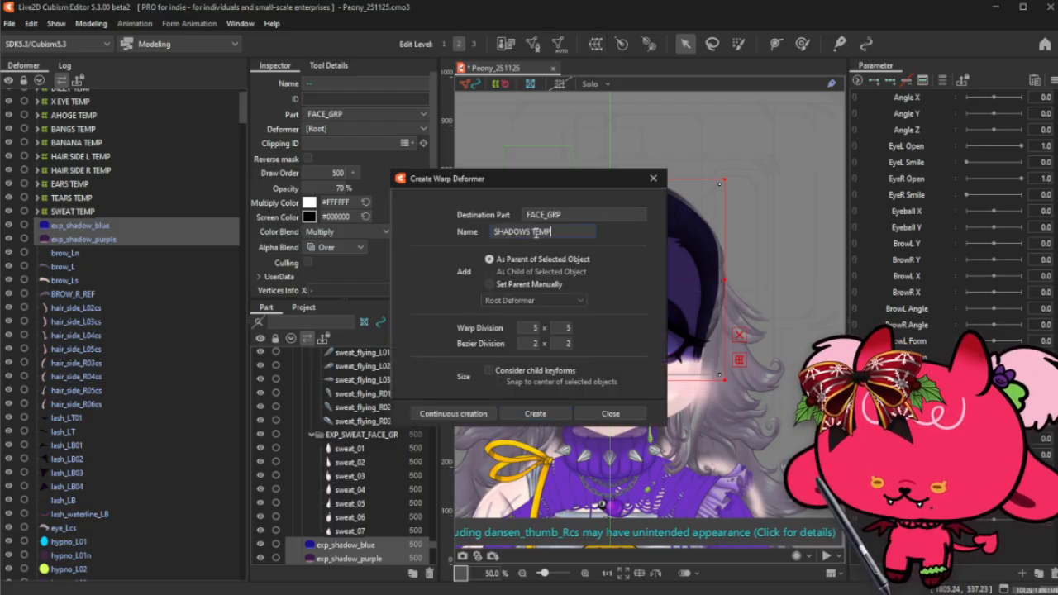
{"action": "left_click", "coordinate": [512, 418]}
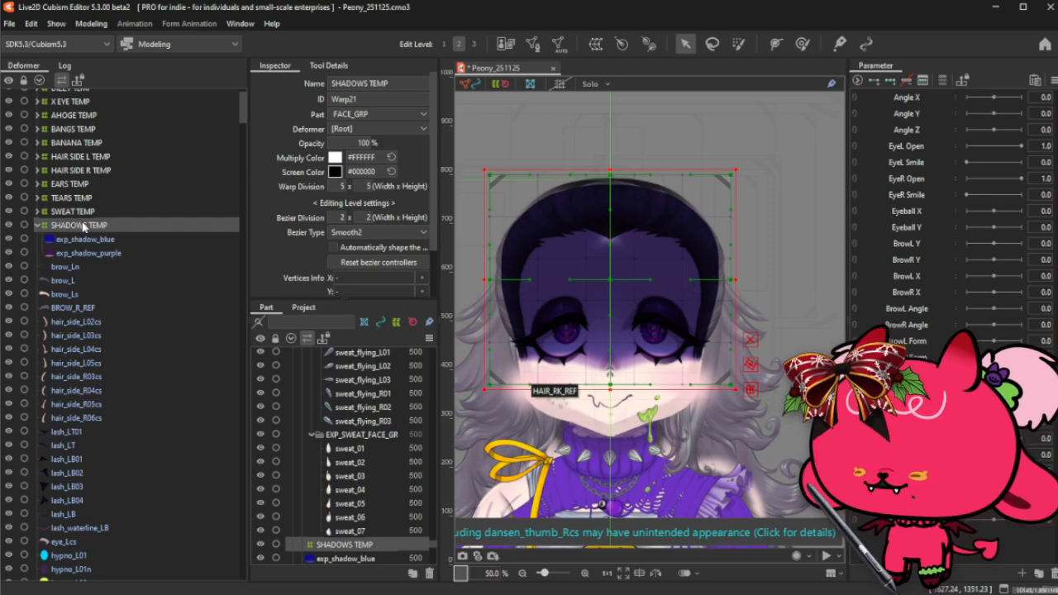
{"action": "left_click", "coordinate": [37, 226]}
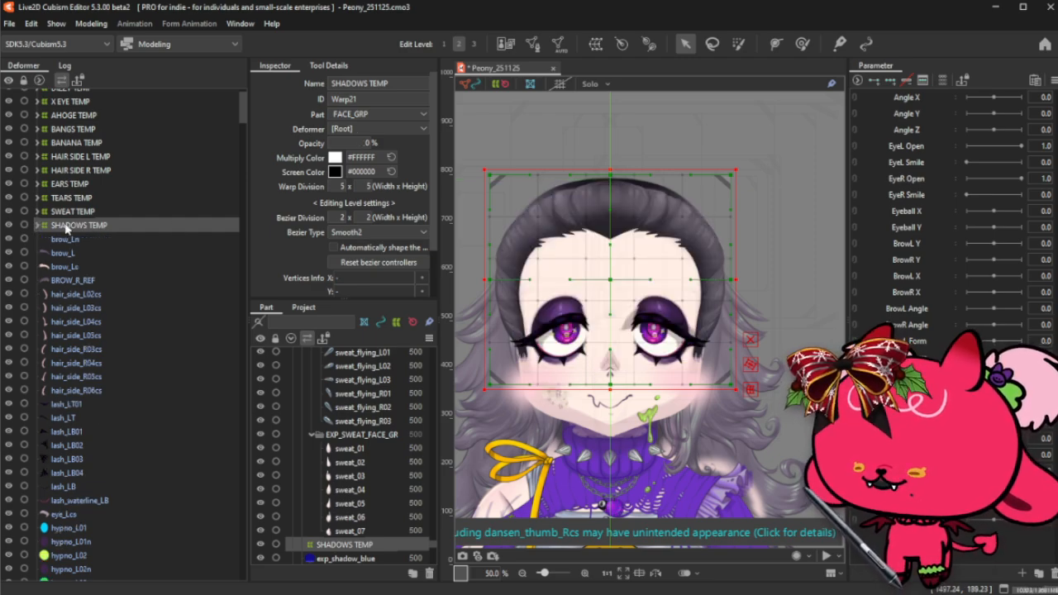
- Move the shadow meshes hair_side_L02cs through hair_side_L05cs into the HAIR SIDE L TEMP warp deformer
{"action": "scroll", "coordinate": [66, 229], "scroll_direction": "up", "scroll_amount": 3}
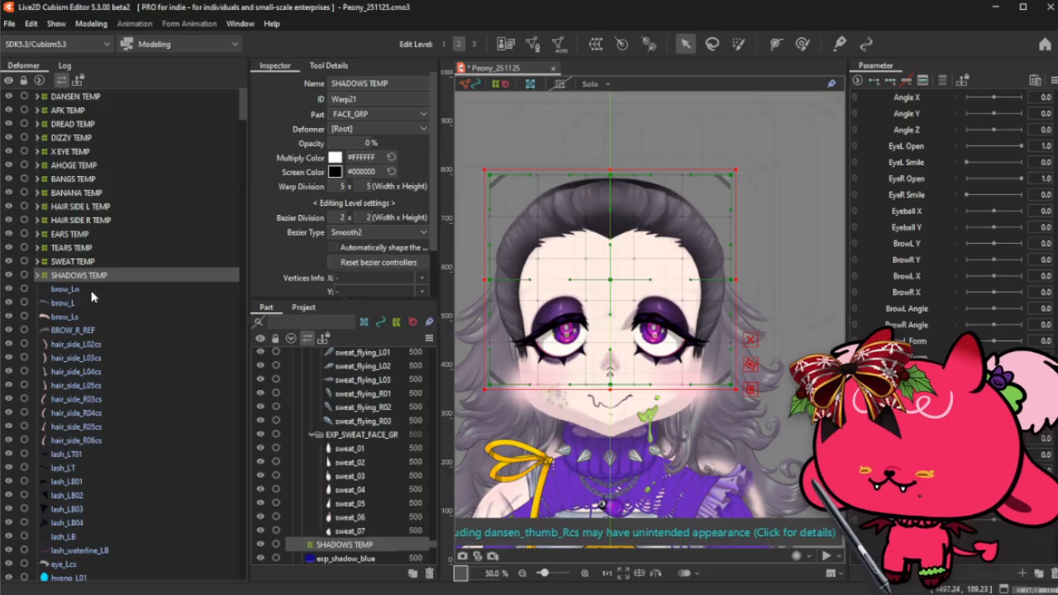
{"action": "scroll", "coordinate": [93, 296], "scroll_direction": "down", "scroll_amount": 1}
{"action": "left_click", "coordinate": [93, 295]}
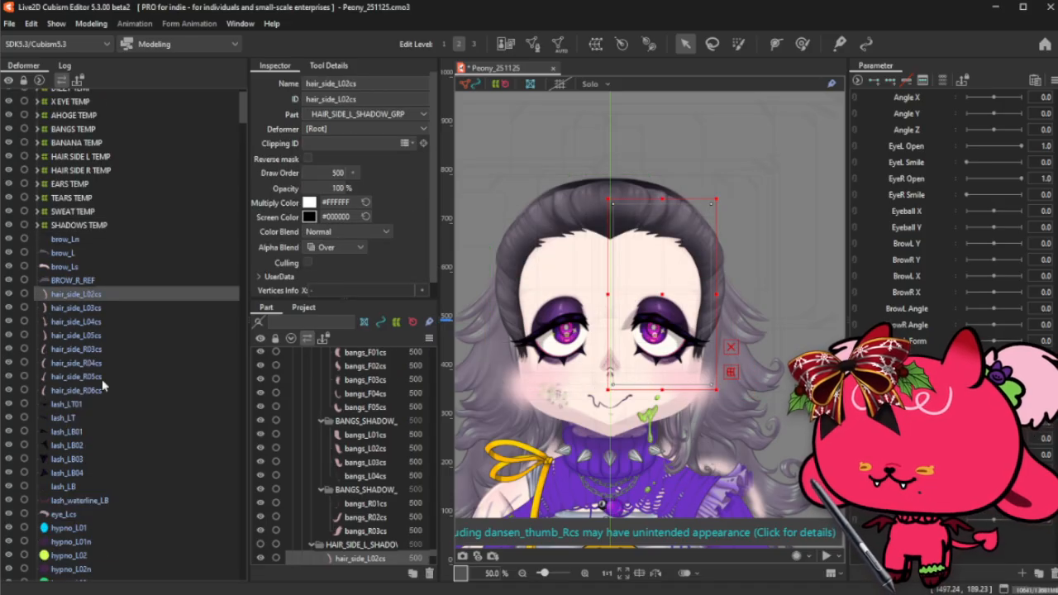
{"action": "left_click", "coordinate": [112, 342], "text": "shift"}
{"action": "right_click", "coordinate": [113, 343]}
{"action": "left_click", "coordinate": [198, 426]}
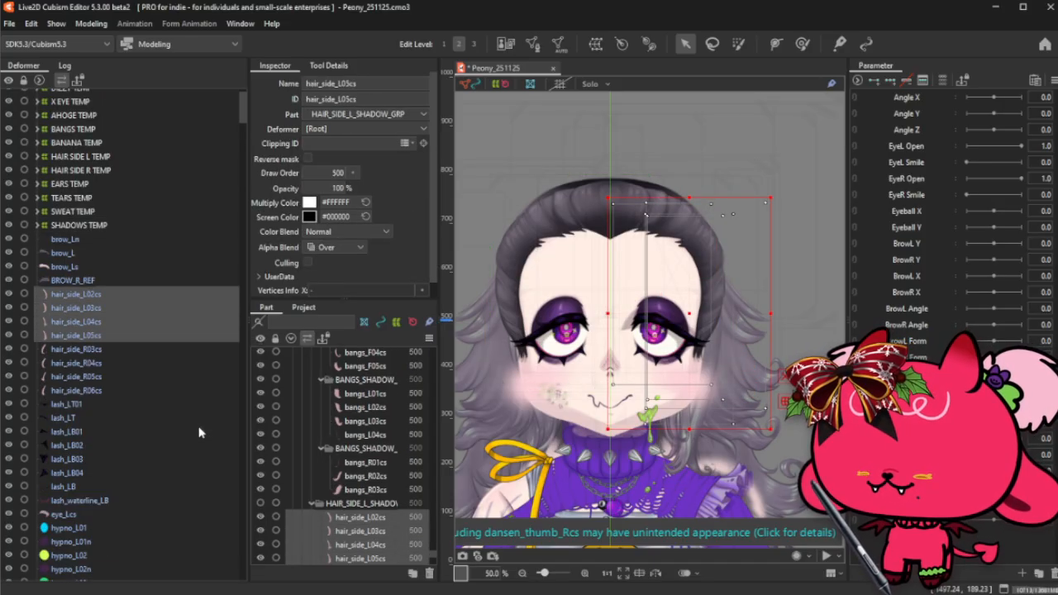
{"action": "scroll", "coordinate": [90, 340], "scroll_direction": "up", "scroll_amount": 1}
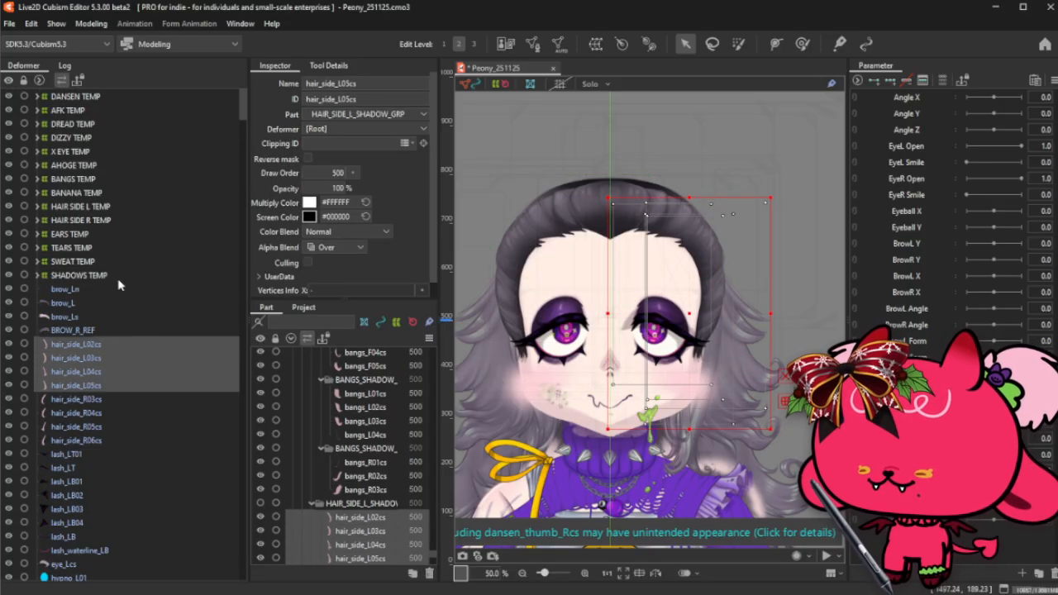
{"action": "right_click", "coordinate": [101, 369]}
{"action": "left_click", "coordinate": [168, 453]}
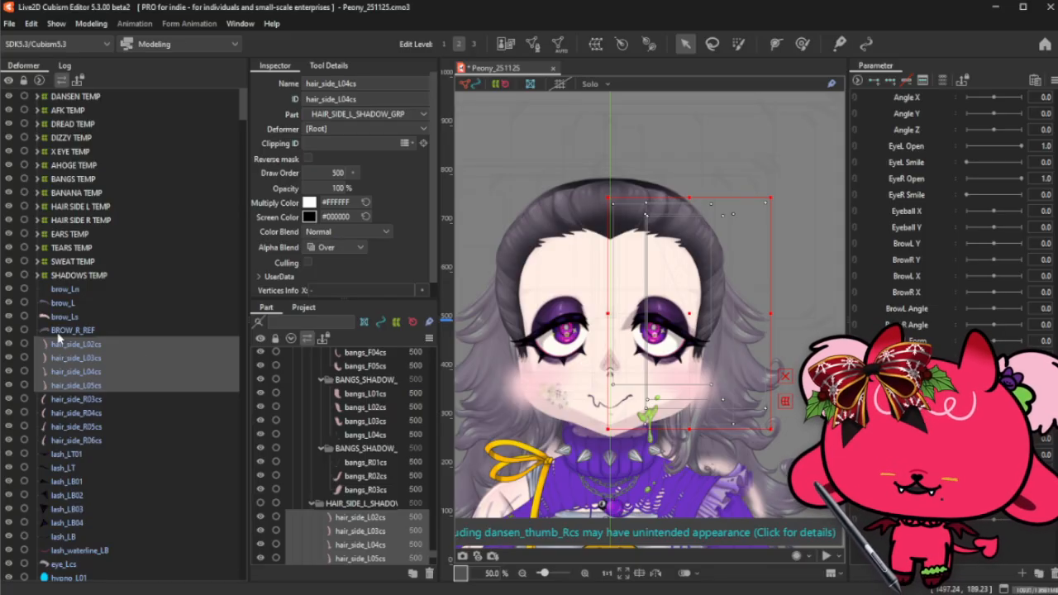
{"action": "left_click_drag", "start_coordinate": [77, 351], "coordinate": [96, 208]}
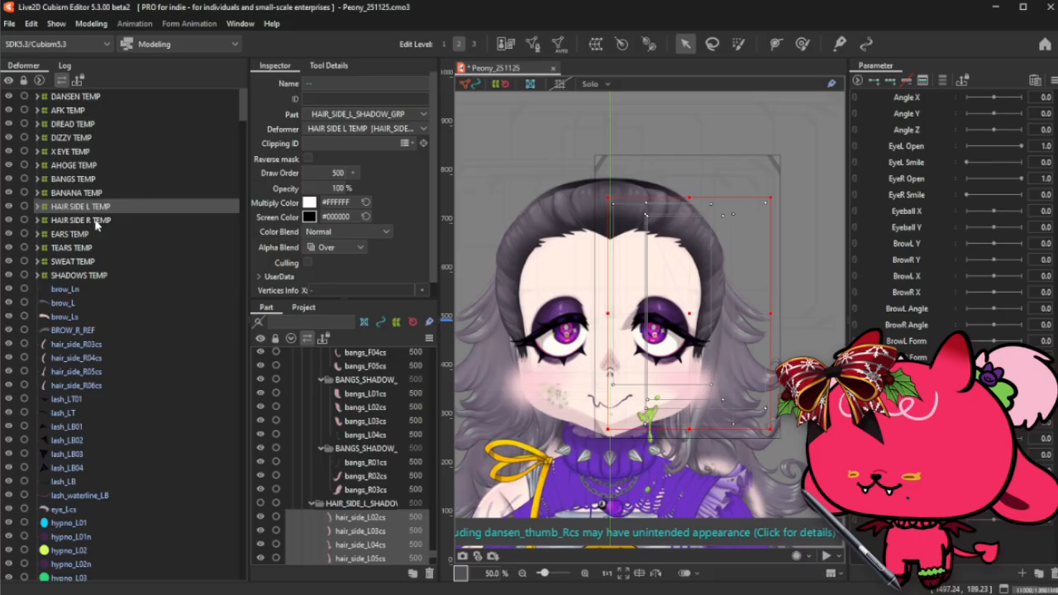
- Move the shadow meshes hair_side_R03cs through hair_side_R06cs into the HAIR SIDE R TEMP warp deformer
{"action": "left_click", "coordinate": [105, 343]}
{"action": "left_click", "coordinate": [108, 385], "text": "shift"}
{"action": "left_click_drag", "start_coordinate": [142, 237], "coordinate": [106, 222]}
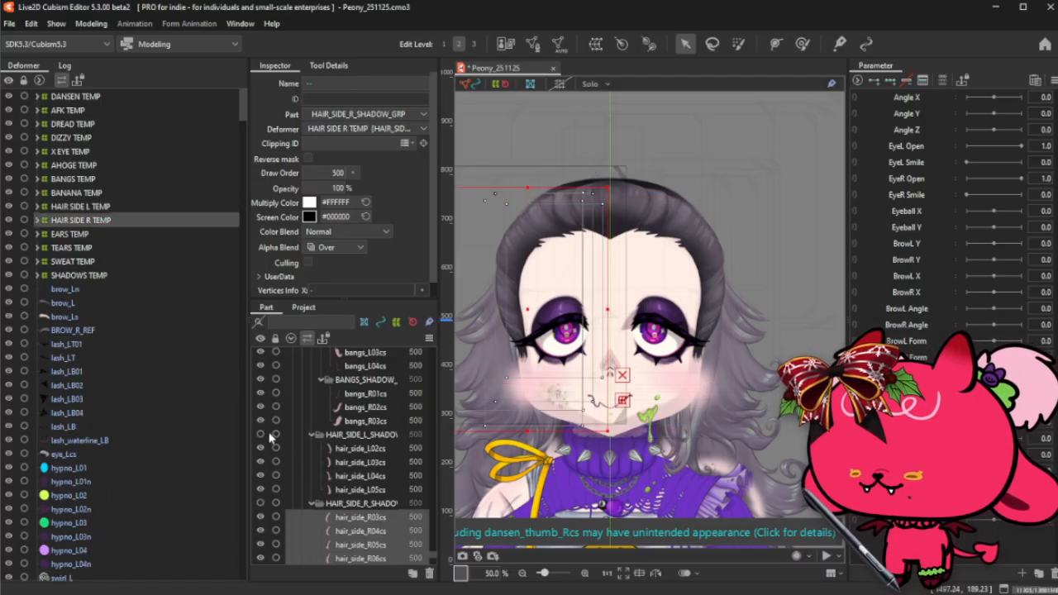
- Collapse both side hair shadow part groups and the HAIR SIDE R TEMP deformer
{"action": "left_click", "coordinate": [313, 503]}
{"action": "left_click", "coordinate": [313, 434]}
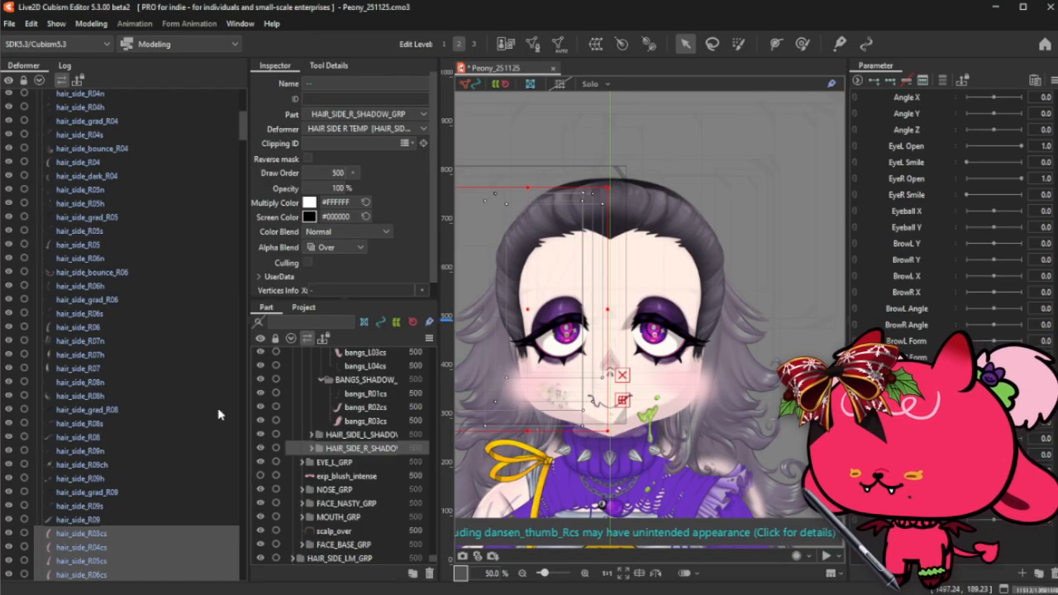
{"action": "scroll", "coordinate": [219, 415], "scroll_direction": "up", "scroll_amount": 10}
{"action": "left_click", "coordinate": [39, 221]}
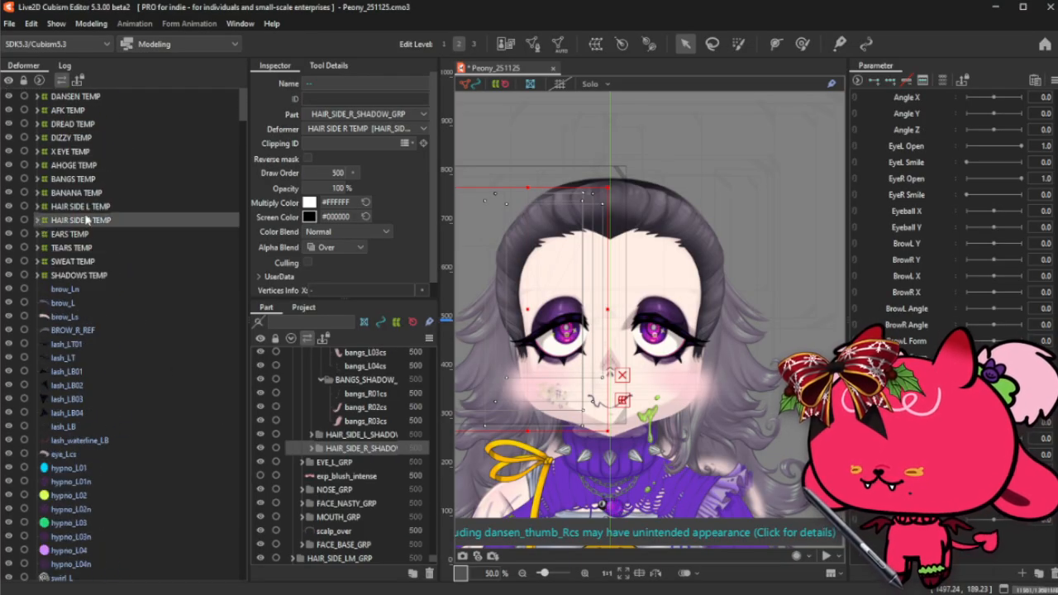
- Set the opacity of HAIR SIDE L TEMP and HAIR SIDE R TEMP to 100% and deselect them
{"action": "left_click", "coordinate": [101, 219]}
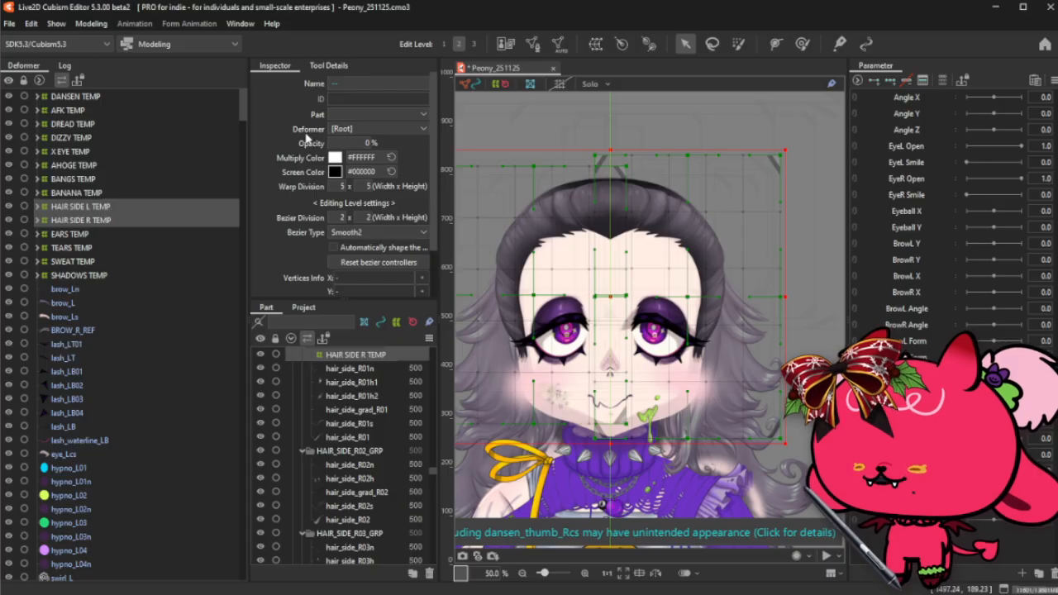
{"action": "left_click_drag", "start_coordinate": [335, 141], "coordinate": [428, 142]}
{"action": "scroll", "coordinate": [673, 234], "scroll_direction": "down", "scroll_amount": 2}
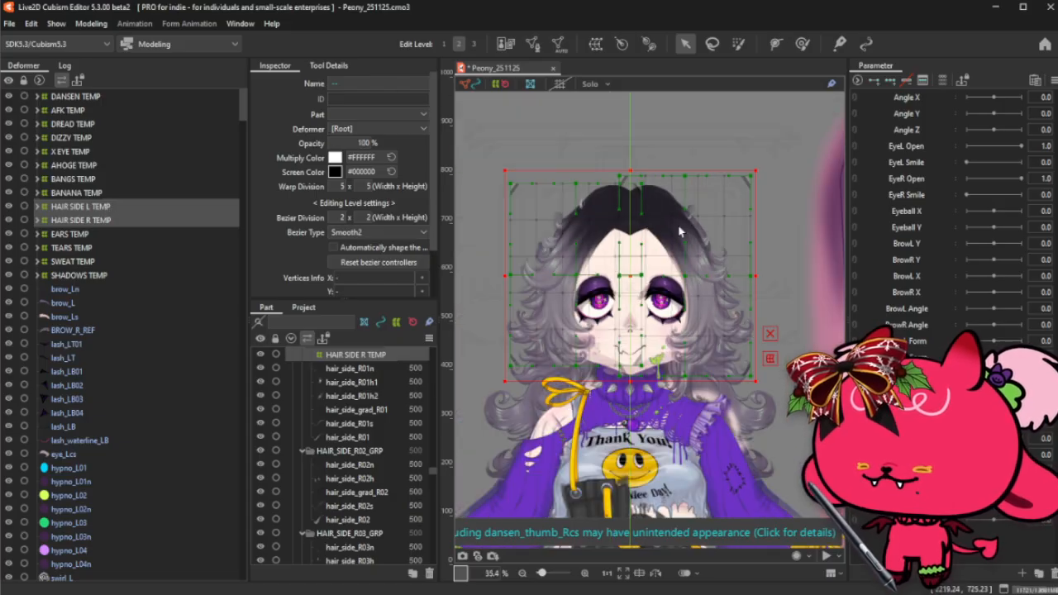
{"action": "left_click", "coordinate": [648, 264]}
- Examine how the side hair frames the face and overlaps the cheeks on the model
{"action": "scroll", "coordinate": [648, 264], "scroll_direction": "up", "scroll_amount": 1}
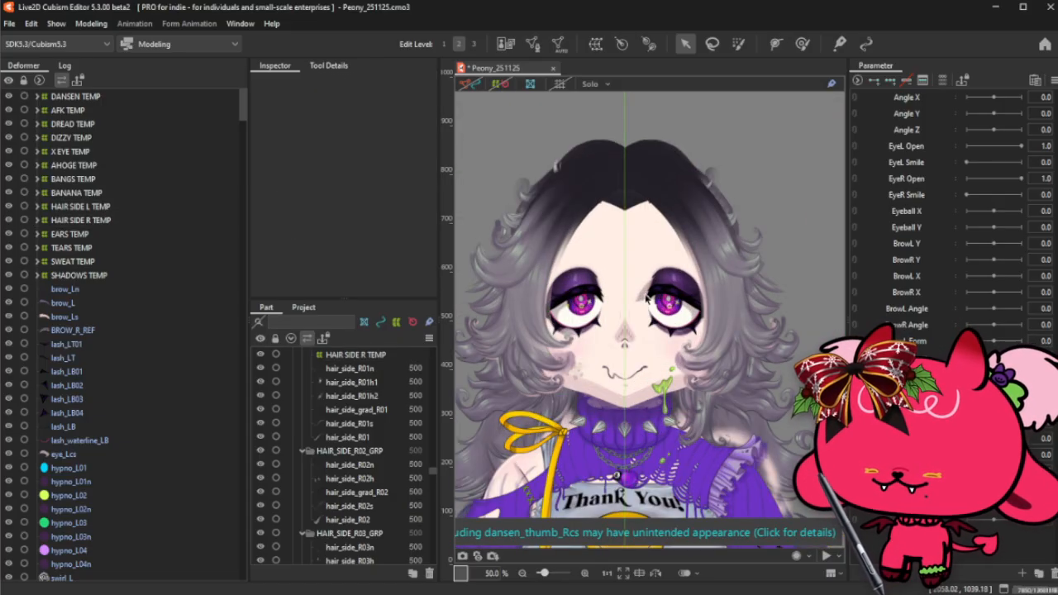
{"action": "scroll", "coordinate": [736, 254], "scroll_direction": "down", "scroll_amount": 1}
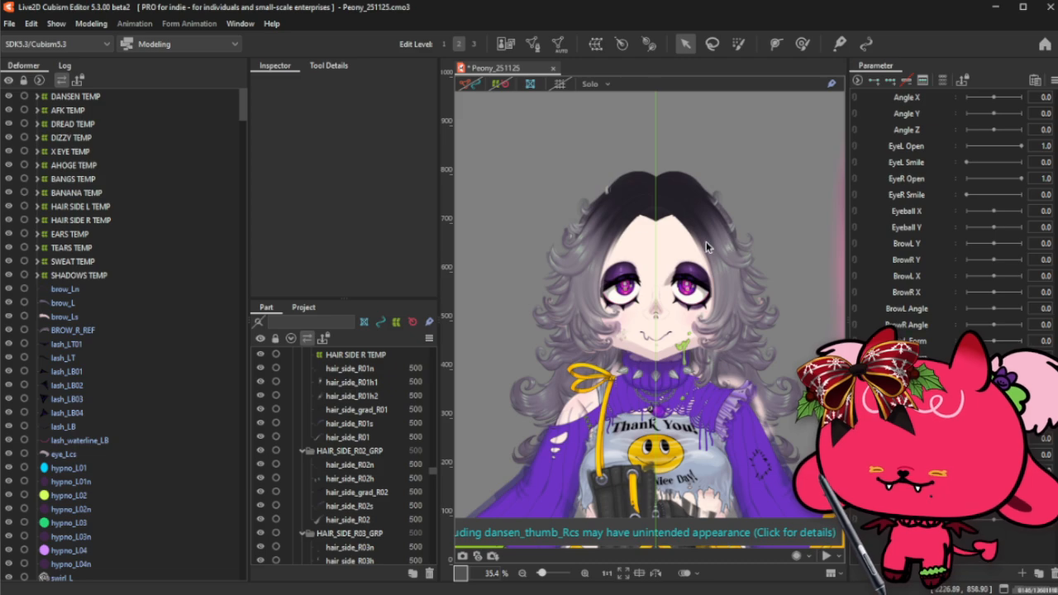
{"action": "scroll", "coordinate": [707, 245], "scroll_direction": "up", "scroll_amount": 1}
{"action": "scroll", "coordinate": [707, 246], "scroll_direction": "down", "scroll_amount": 1}
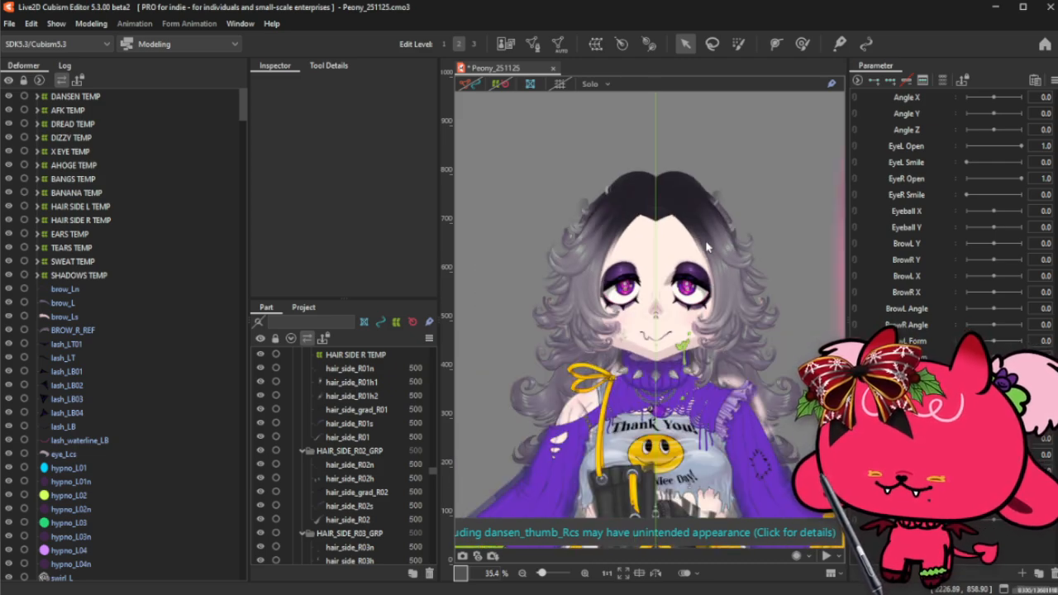
{"action": "scroll", "coordinate": [707, 245], "scroll_direction": "up", "scroll_amount": 1}
{"action": "scroll", "coordinate": [707, 246], "scroll_direction": "down", "scroll_amount": 1}
{"action": "scroll", "coordinate": [648, 240], "scroll_direction": "up", "scroll_amount": 1}
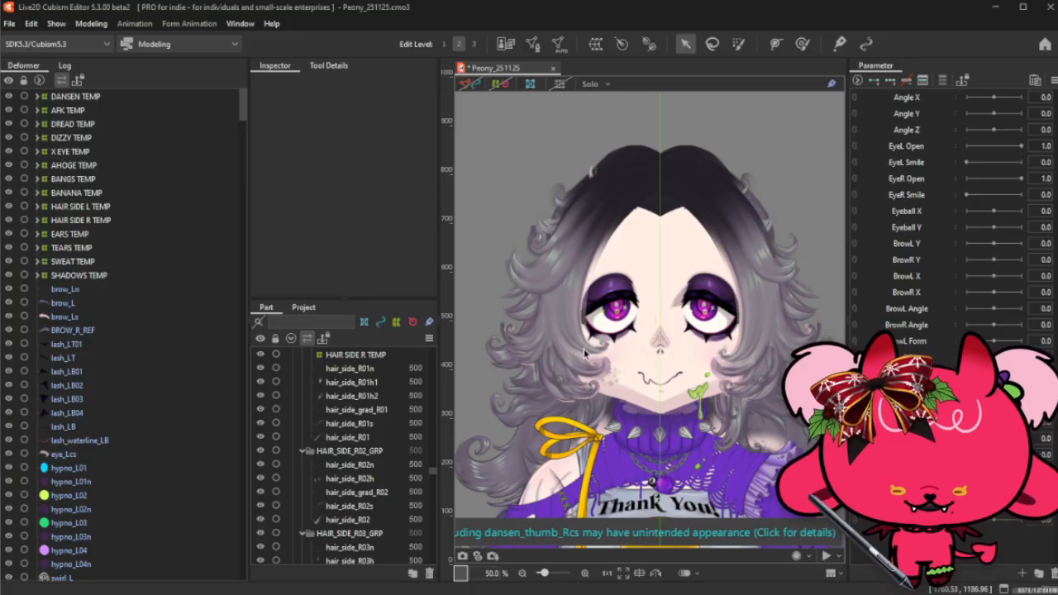
{"action": "scroll", "coordinate": [629, 323], "scroll_direction": "up", "scroll_amount": 1}
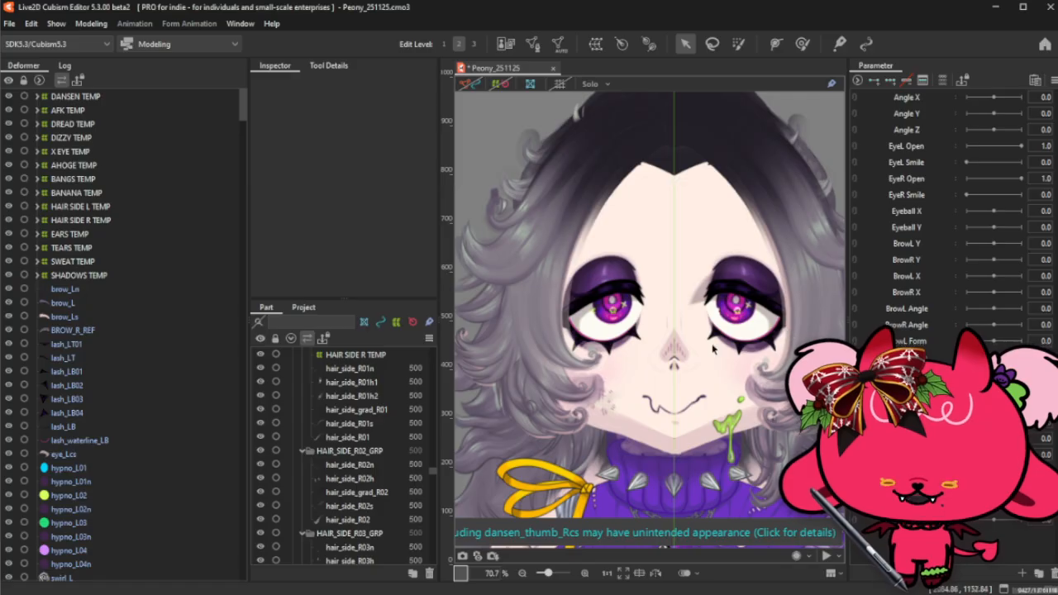
{"action": "scroll", "coordinate": [713, 349], "scroll_direction": "down", "scroll_amount": 1}
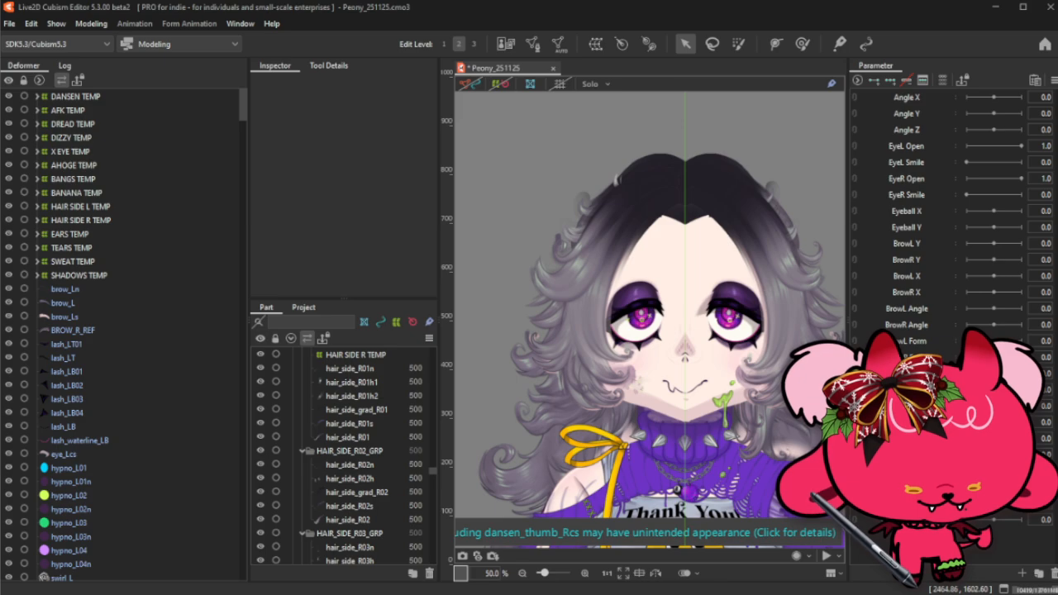
- Select SHADOWS TEMP and review the ungrouped face and clothing meshes listed below it
{"action": "left_click", "coordinate": [83, 274]}
{"action": "scroll", "coordinate": [73, 456], "scroll_direction": "down", "scroll_amount": 10}
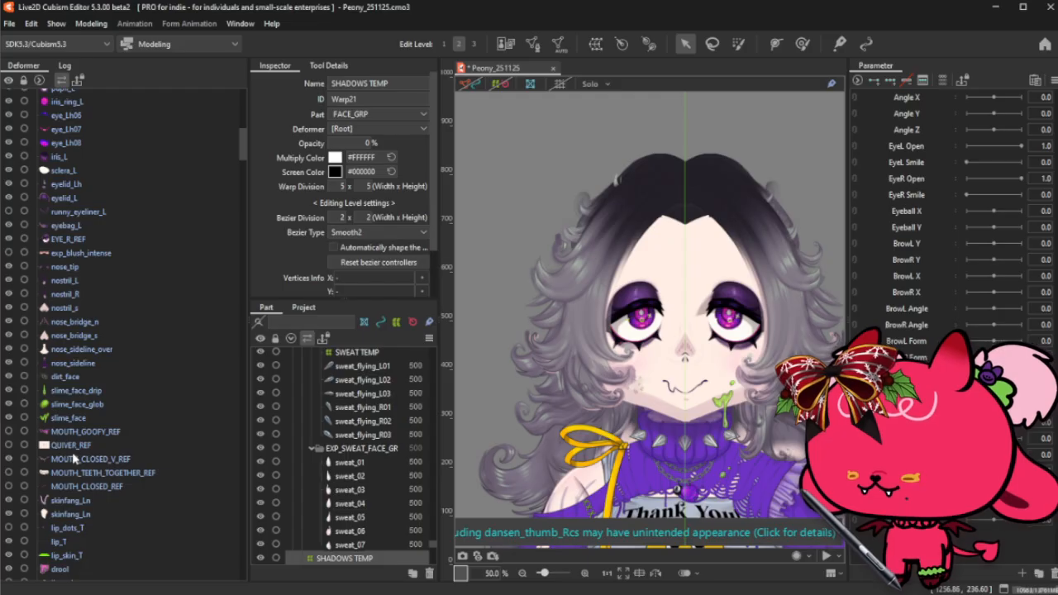
{"action": "scroll", "coordinate": [73, 457], "scroll_direction": "down", "scroll_amount": 10}
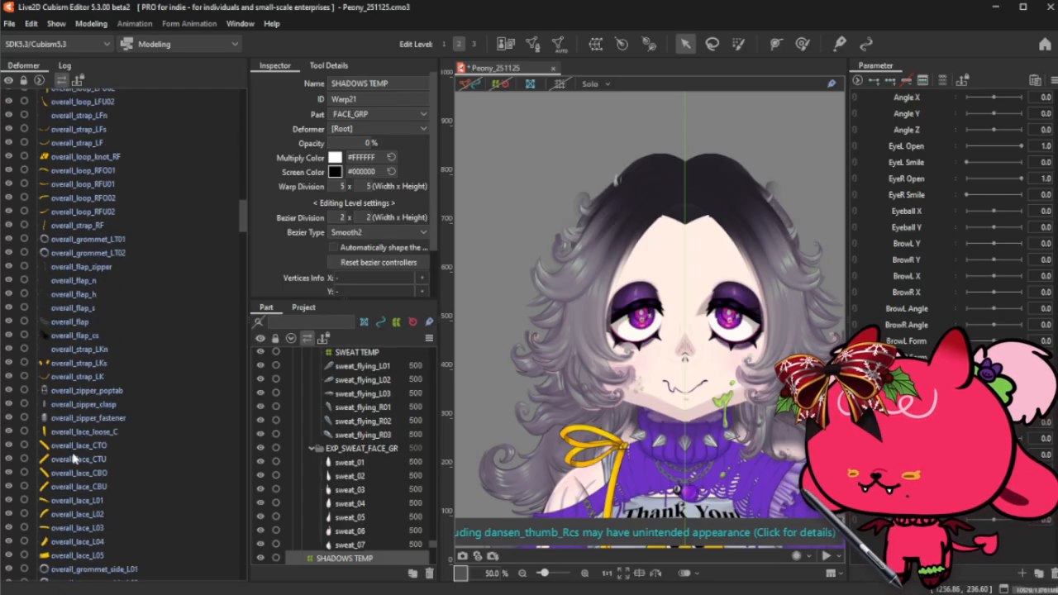
{"action": "scroll", "coordinate": [75, 457], "scroll_direction": "up", "scroll_amount": 5}
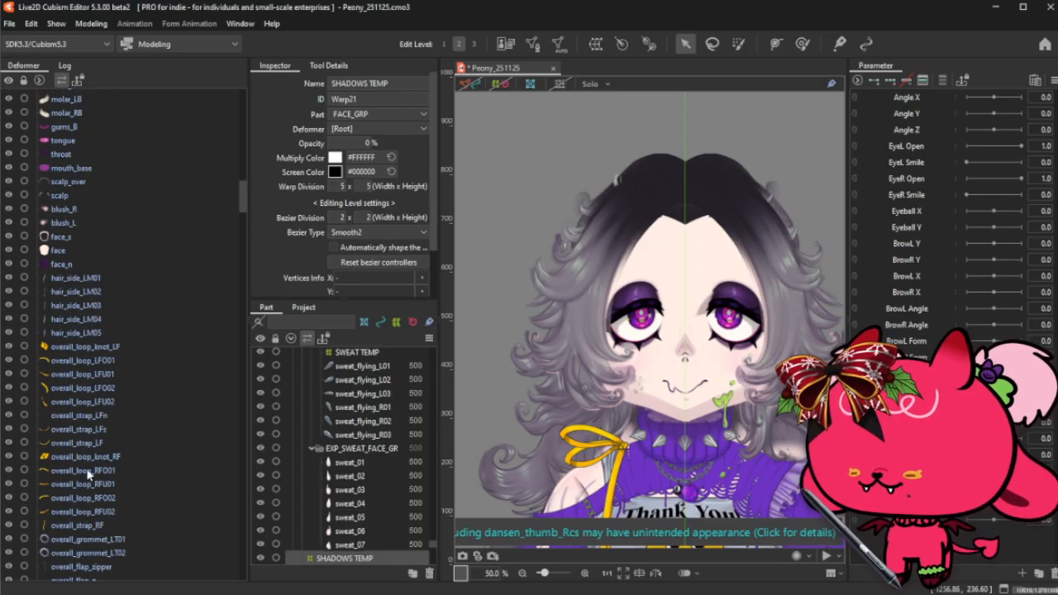
{"action": "scroll", "coordinate": [86, 468], "scroll_direction": "up", "scroll_amount": 5}
{"action": "scroll", "coordinate": [86, 468], "scroll_direction": "up", "scroll_amount": 5}
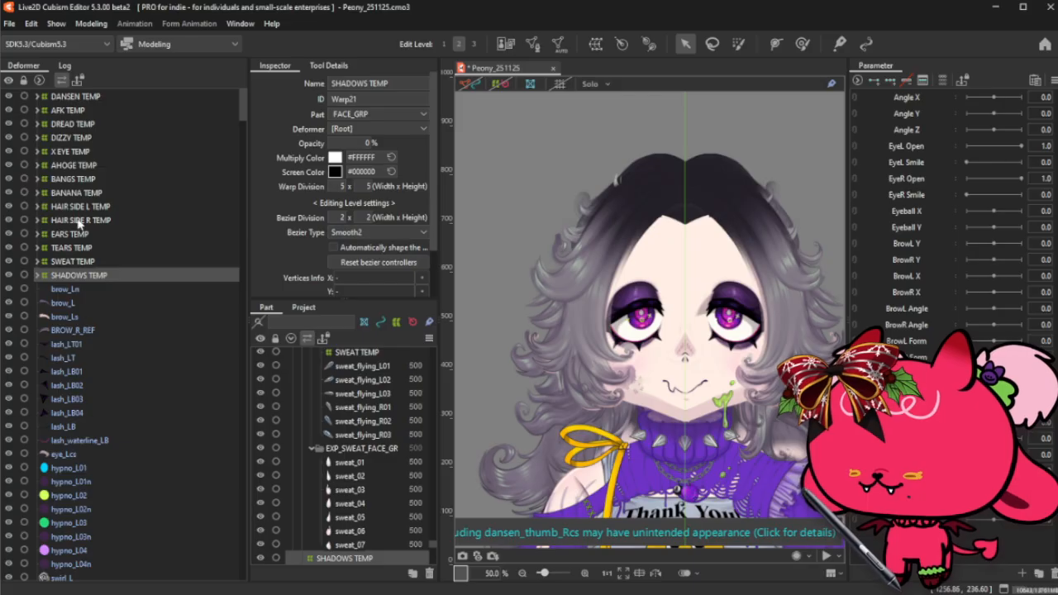
- Show BROWS_GRP and create a warp deformer named BROWS TEMP as parent of the meshes from brow_Ln through BROW_R_REF
{"action": "left_click", "coordinate": [83, 292]}
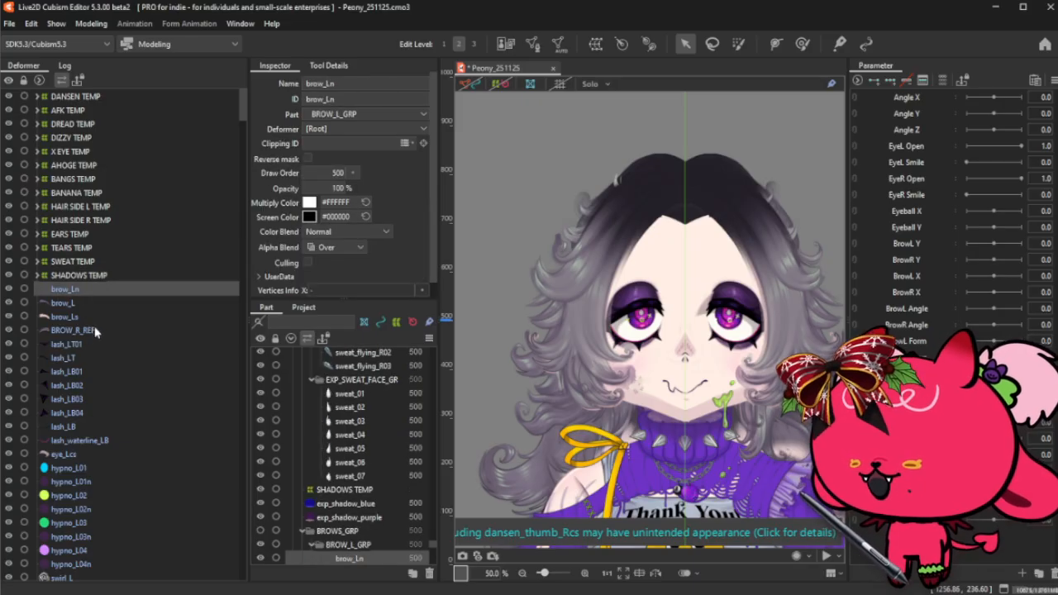
{"action": "left_click", "coordinate": [96, 330], "text": "shift"}
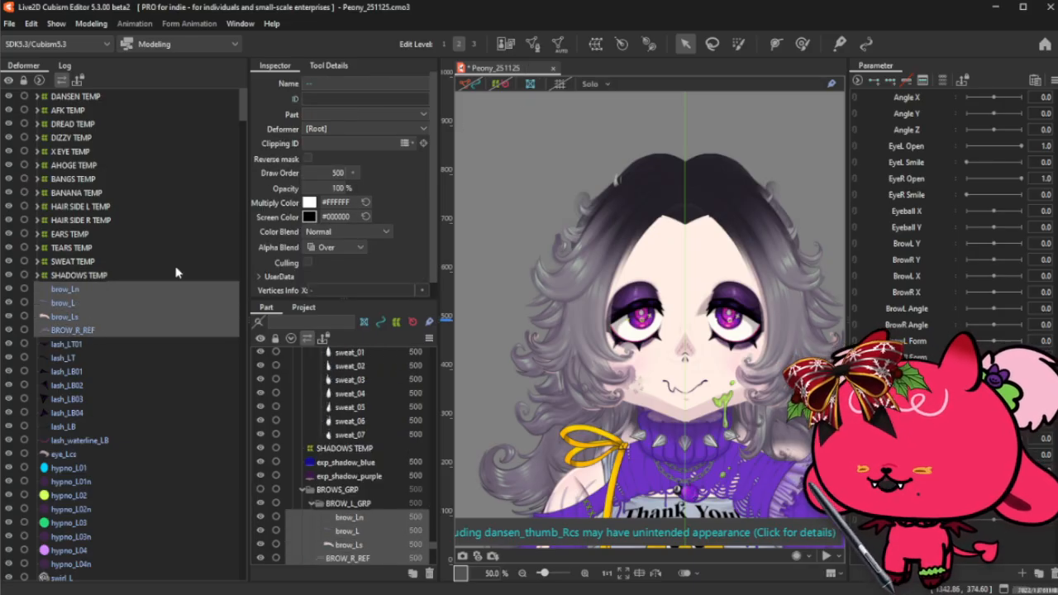
{"action": "left_click", "coordinate": [261, 491]}
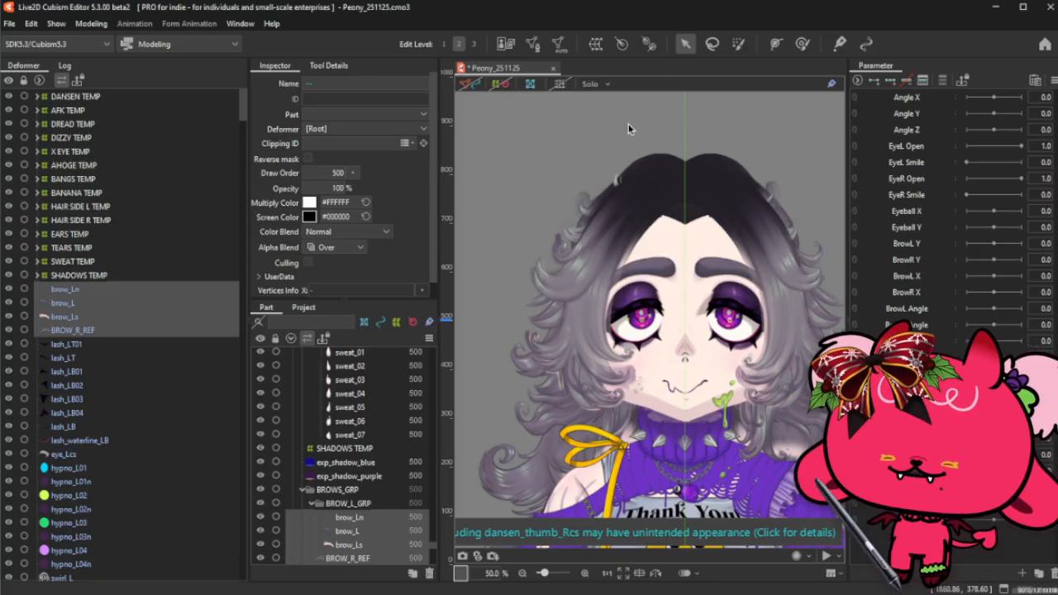
{"action": "scroll", "coordinate": [326, 491], "scroll_direction": "down", "scroll_amount": 3}
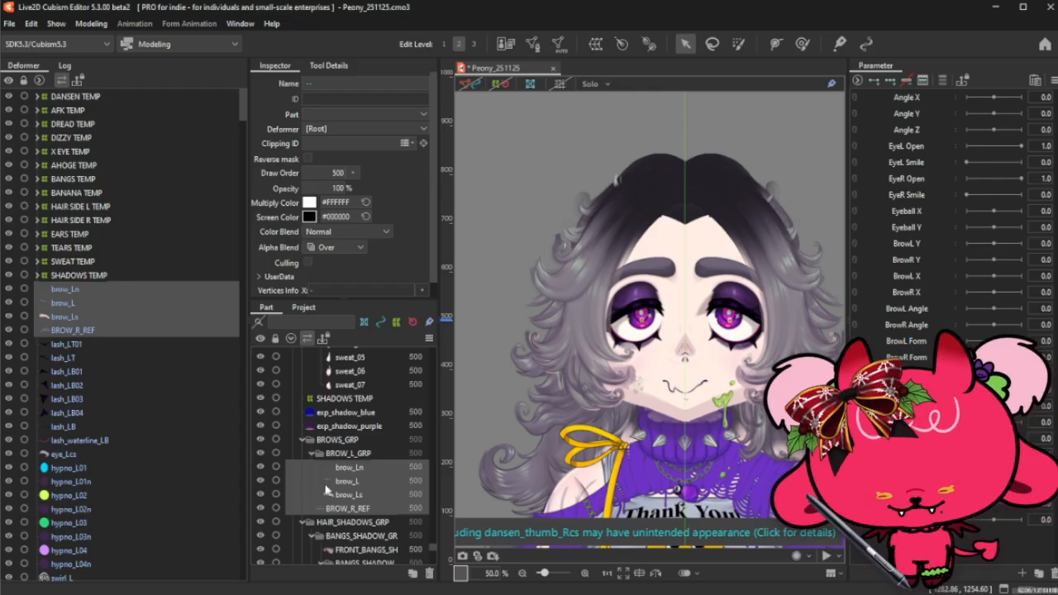
{"action": "left_click", "coordinate": [559, 43]}
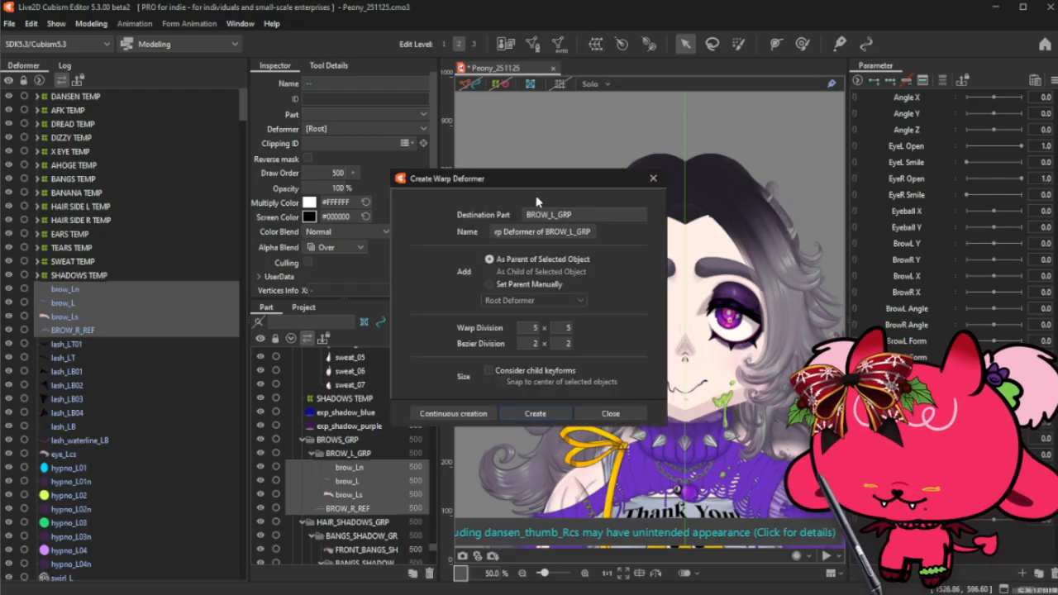
{"action": "triple_click", "coordinate": [565, 232]}
{"action": "type", "text": "BROWS TEMP"}
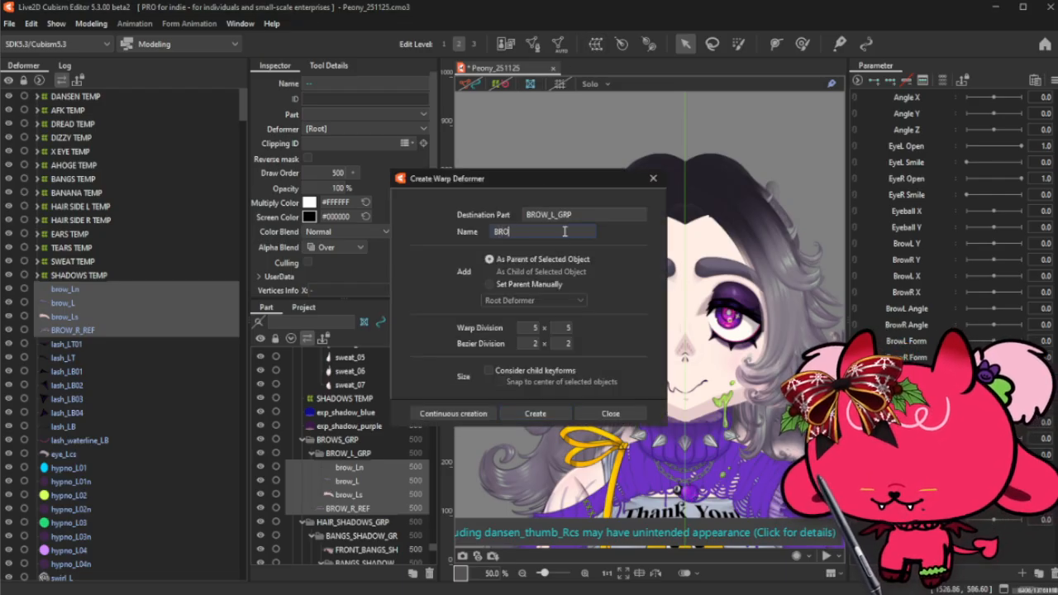
{"action": "left_click", "coordinate": [552, 413]}
- Centre the BROWS TEMP deformer on the model's vertical centre line and make its frame narrower and taller around both brows
{"action": "scroll", "coordinate": [687, 330], "scroll_direction": "up", "scroll_amount": 10}
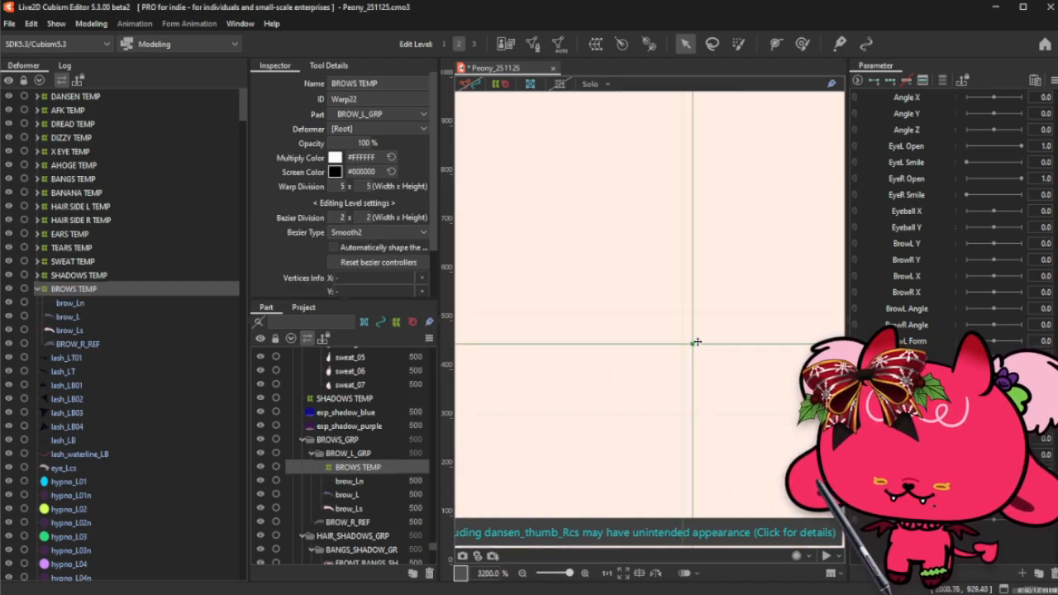
{"action": "left_click_drag", "start_coordinate": [693, 344], "coordinate": [687, 348]}
{"action": "scroll", "coordinate": [687, 347], "scroll_direction": "down", "scroll_amount": 10}
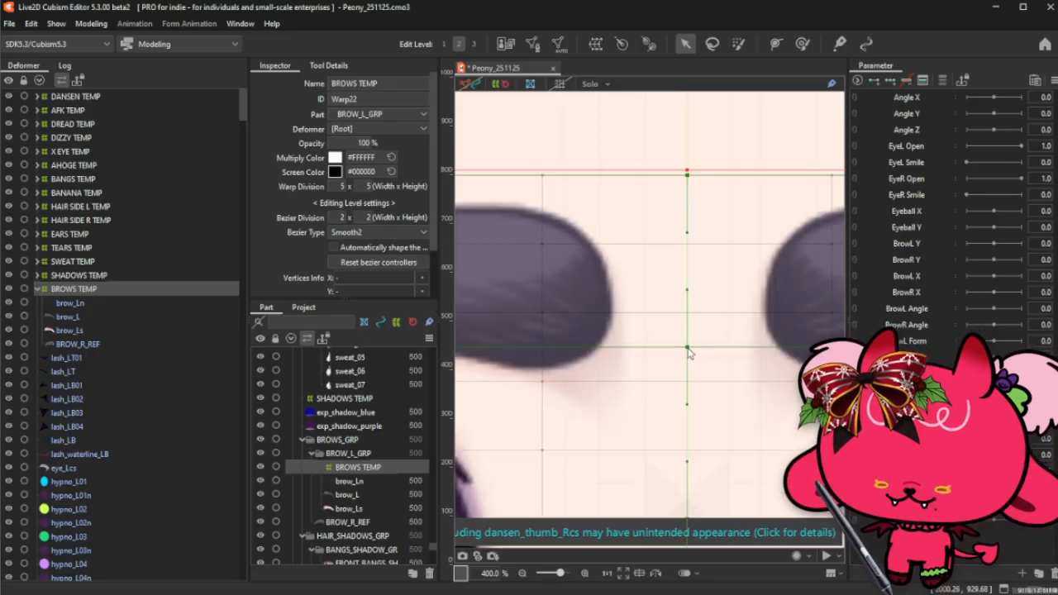
{"action": "scroll", "coordinate": [716, 352], "scroll_direction": "up", "scroll_amount": 2}
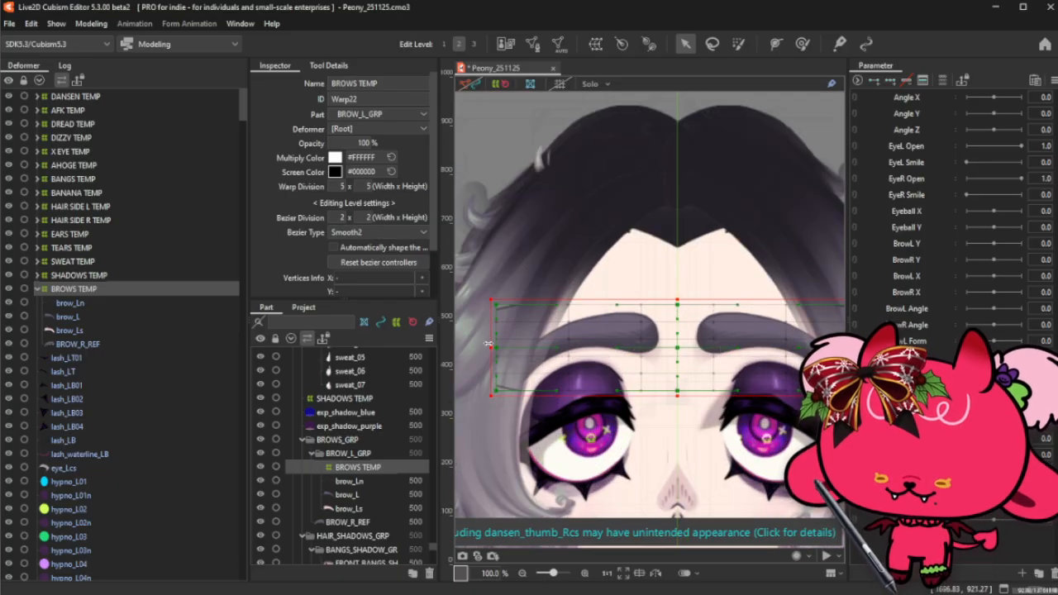
{"action": "key", "text": "ctrl+a"}
{"action": "left_click_drag", "start_coordinate": [486, 344], "coordinate": [504, 348]}
{"action": "left_click", "coordinate": [470, 84]}
{"action": "left_click_drag", "start_coordinate": [680, 297], "coordinate": [680, 290]}
{"action": "left_click_drag", "start_coordinate": [503, 351], "coordinate": [501, 351]}
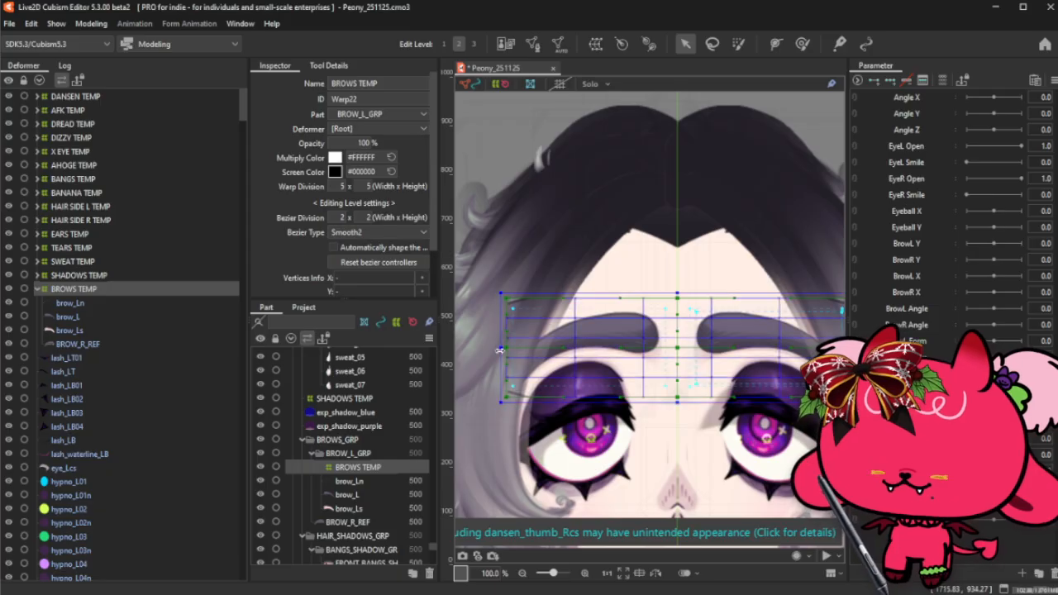
- Test BROWS TEMP by lowering its opacity to 0% and restoring it to 100%, and collapse the deformer
{"action": "left_click_drag", "start_coordinate": [361, 146], "coordinate": [277, 168]}
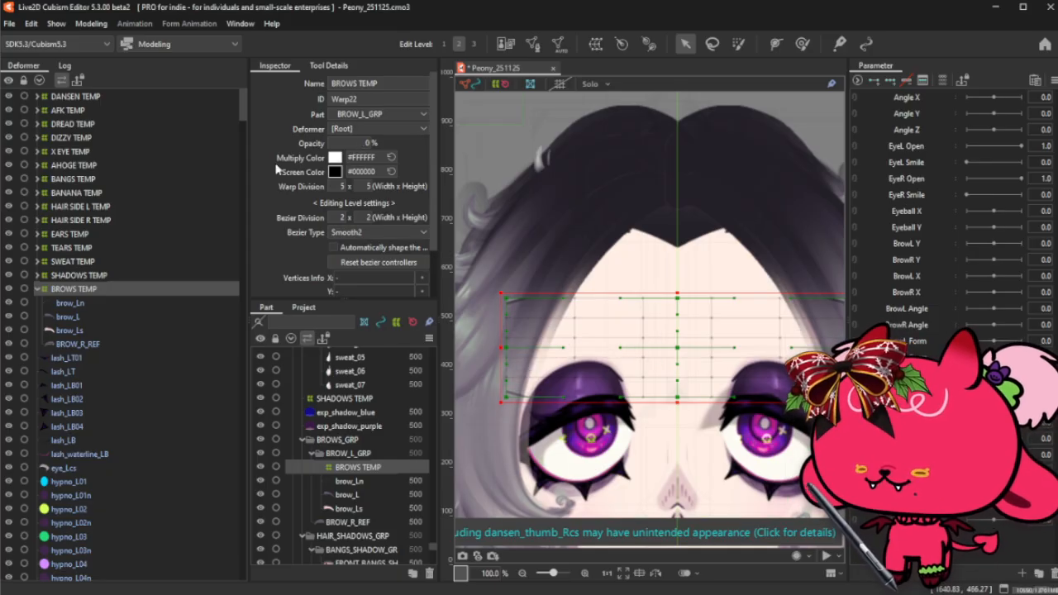
{"action": "left_click_drag", "start_coordinate": [380, 145], "coordinate": [430, 145]}
{"action": "left_click", "coordinate": [37, 290]}
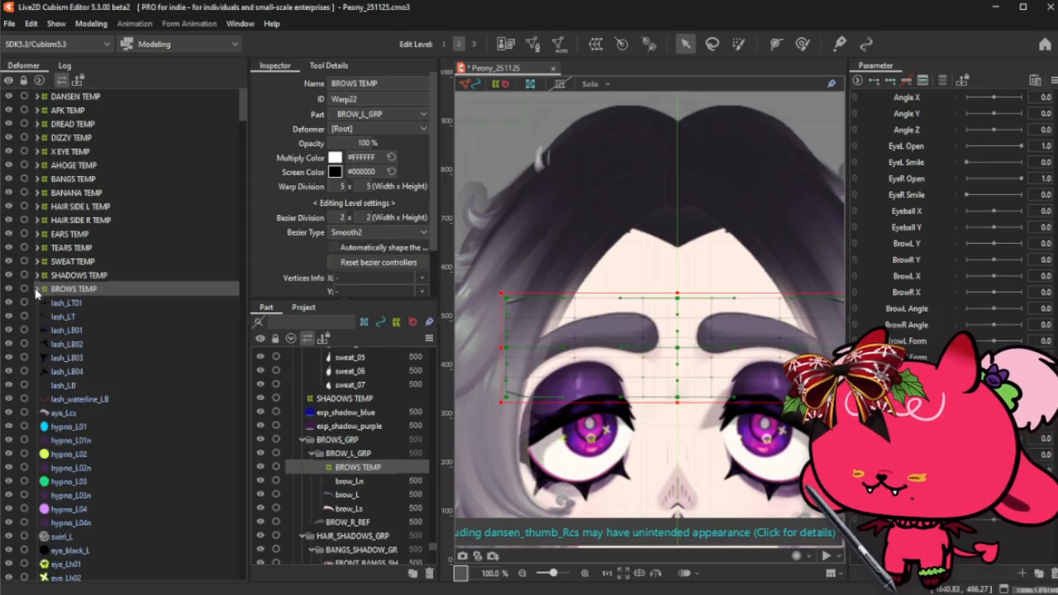
{"action": "left_click", "coordinate": [74, 303]}
{"action": "scroll", "coordinate": [695, 161], "scroll_direction": "down", "scroll_amount": 3}
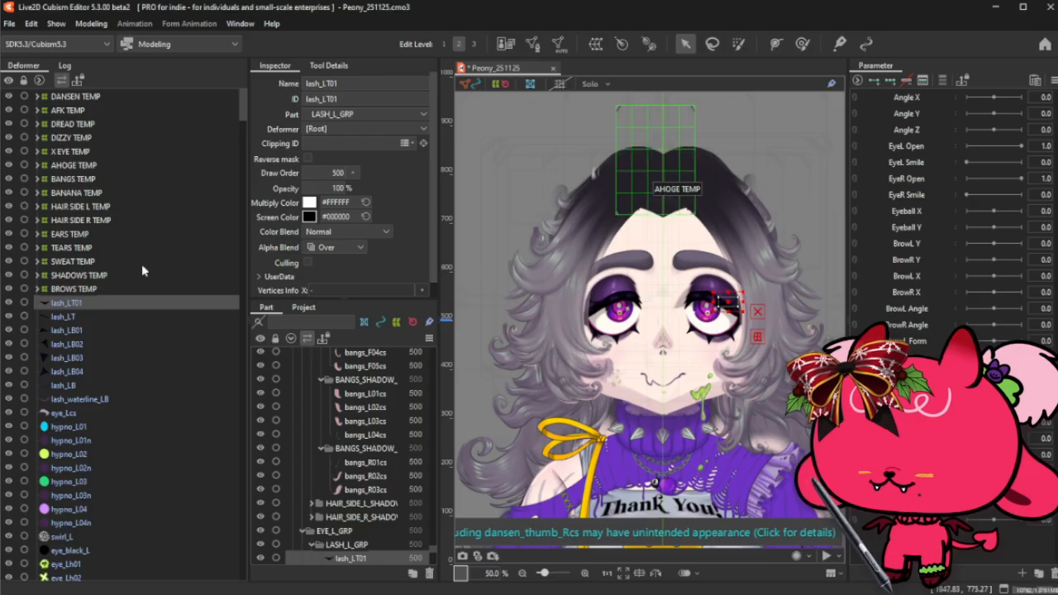
- Duplicate the HAIR SIDE L TEMP warp deformer and flip the copy horizontally to the other side of the head
{"action": "left_click", "coordinate": [116, 206]}
{"action": "left_click", "coordinate": [115, 220], "text": "shift"}
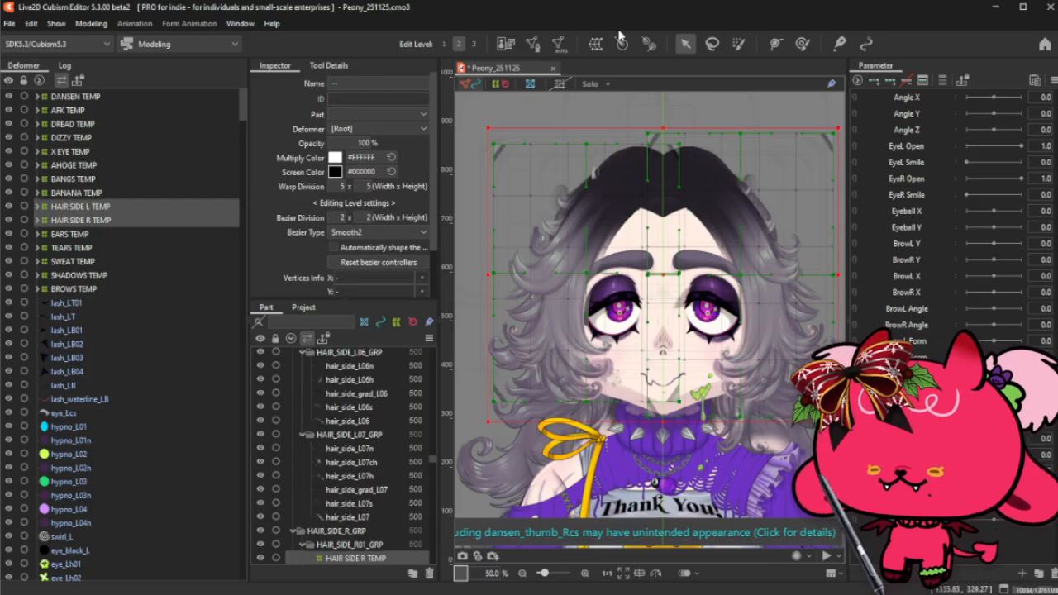
{"action": "left_click", "coordinate": [116, 207]}
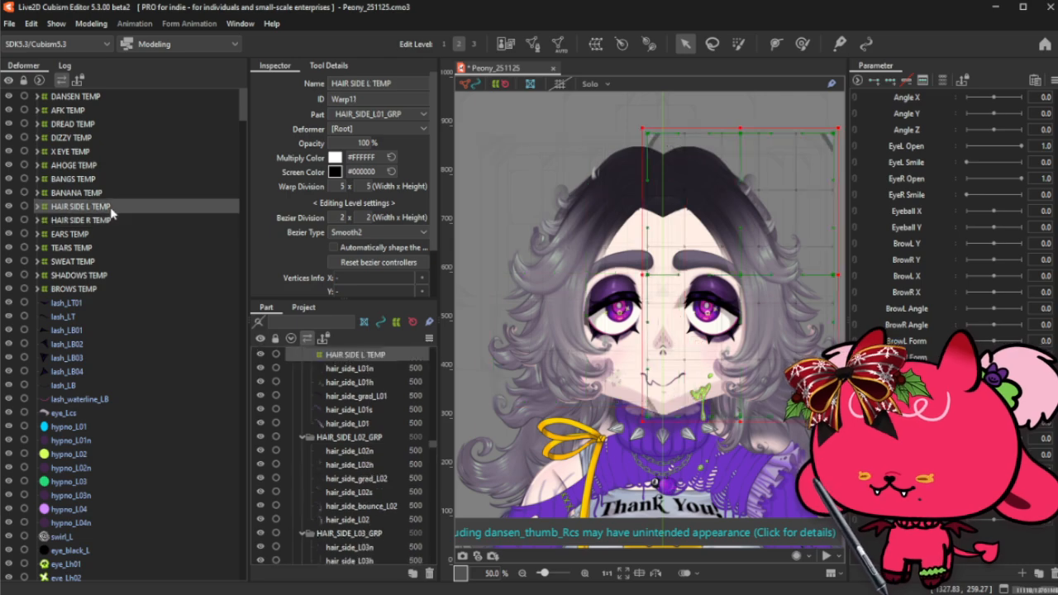
{"action": "key", "text": "ctrl+v"}
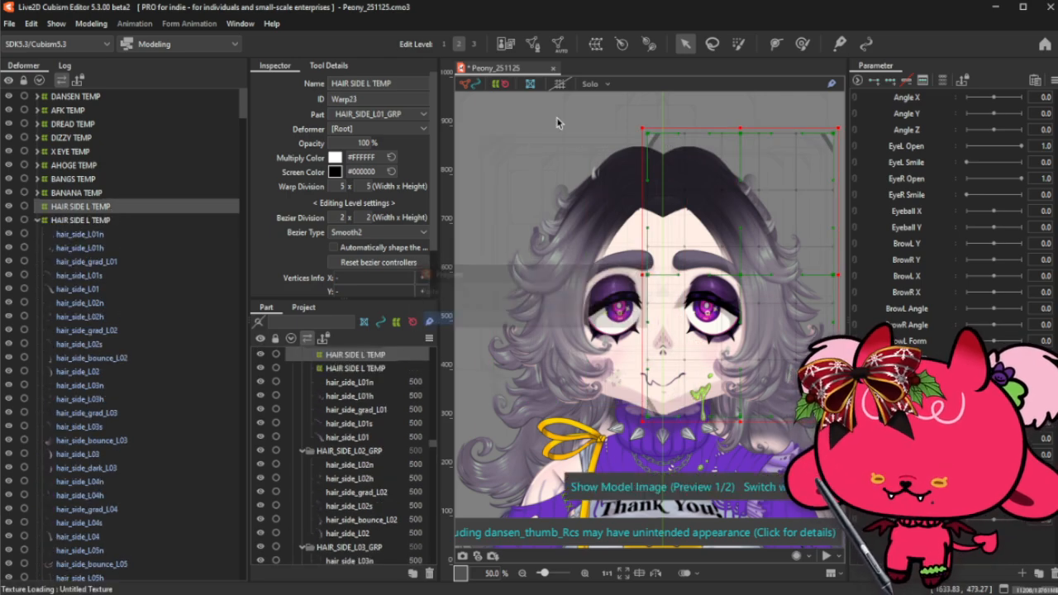
{"action": "right_click", "coordinate": [557, 118]}
{"action": "left_click", "coordinate": [583, 383]}
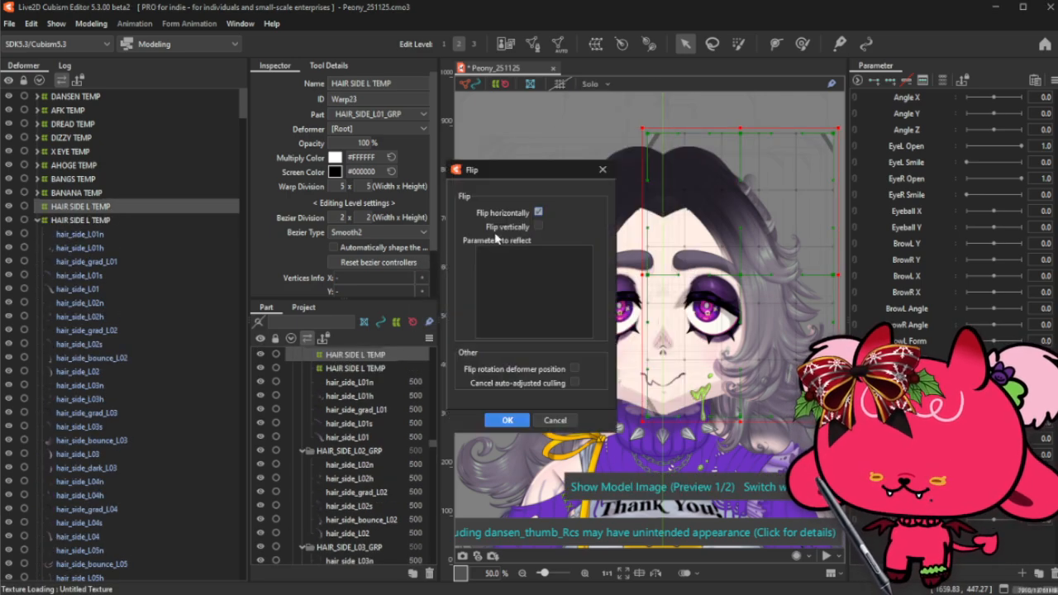
{"action": "left_click", "coordinate": [504, 423]}
- Rename the flipped deformer copy as HAIR SIDE R TEMP
{"action": "left_click", "coordinate": [377, 83]}
{"action": "double_click", "coordinate": [375, 83]}
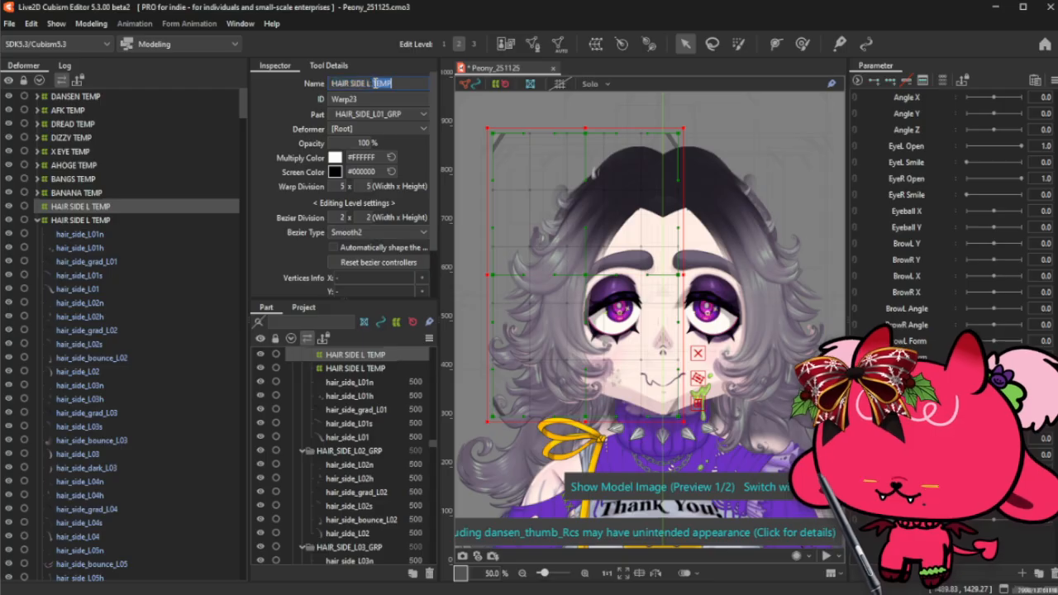
{"action": "left_click", "coordinate": [376, 84]}
{"action": "key", "text": "BackSpace"}
{"action": "type", "text": "R"}
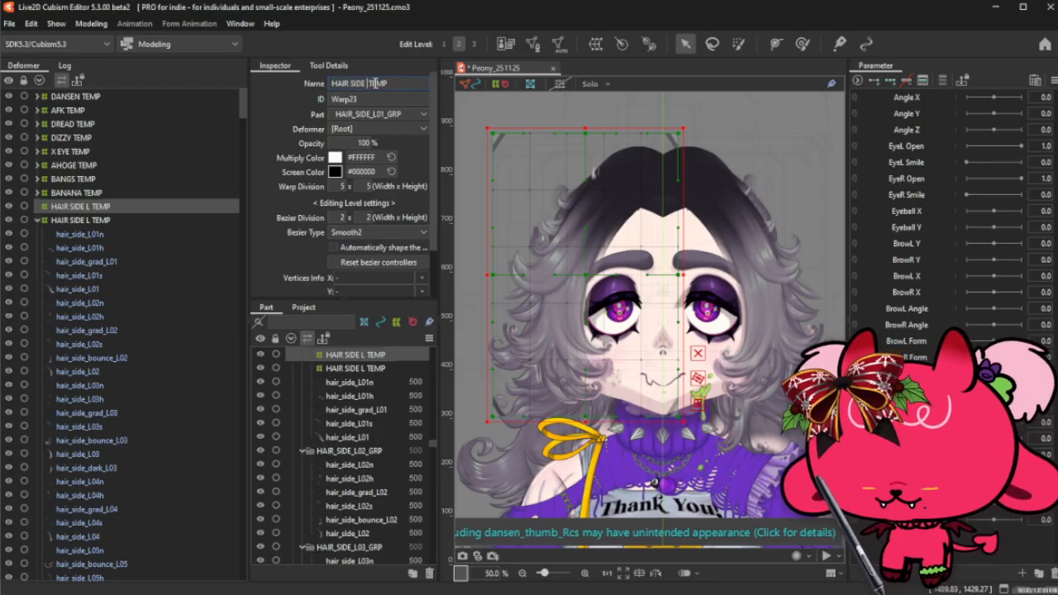
{"action": "key", "text": "Return"}
- Nest the original HAIR SIDE R TEMP under the flipped copy and delete the original, leaving its hair parts under the copy
{"action": "left_click", "coordinate": [36, 221]}
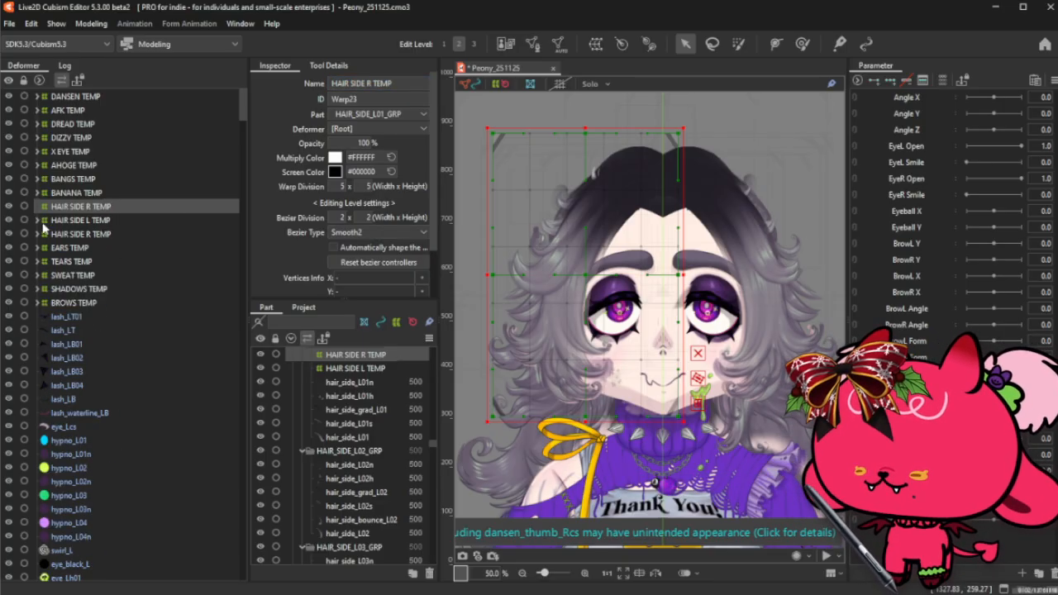
{"action": "left_click", "coordinate": [65, 240]}
{"action": "left_click_drag", "start_coordinate": [100, 211], "coordinate": [94, 211]}
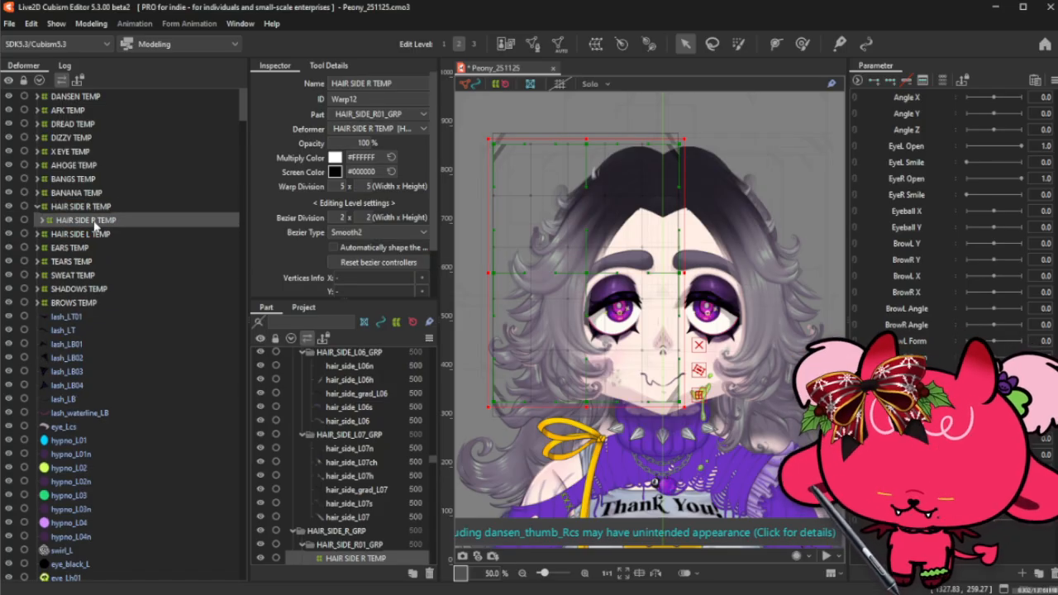
{"action": "key", "text": "Delete"}
{"action": "left_click", "coordinate": [36, 207]}
- Create a parent warp deformer named HAIR SIDE TEMP over HAIR SIDE R TEMP and HAIR SIDE L TEMP, and set its opacity to 0%
{"action": "left_click", "coordinate": [67, 208]}
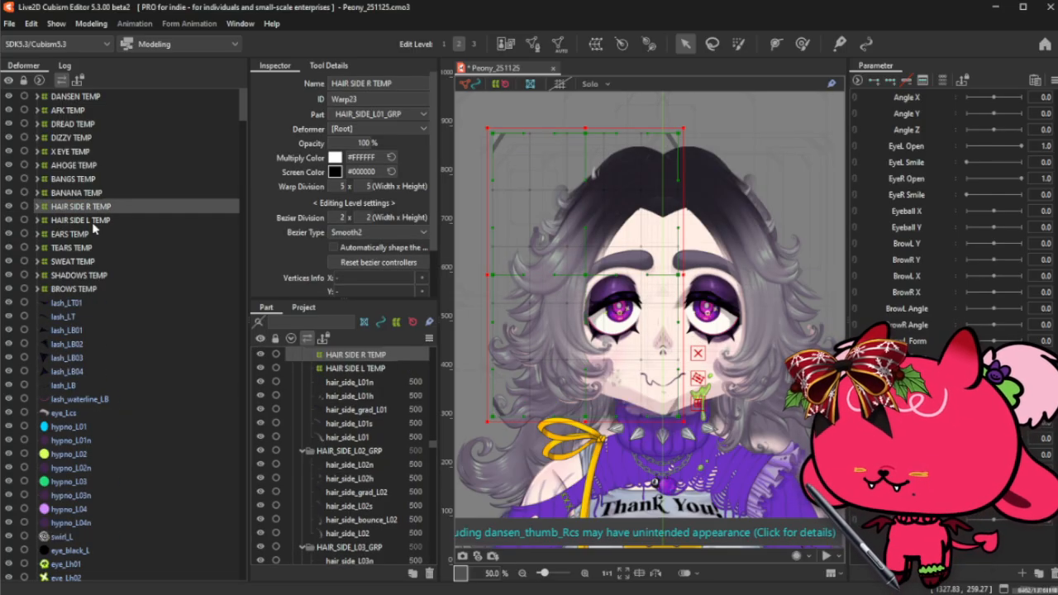
{"action": "left_click", "coordinate": [91, 222], "text": "ctrl"}
{"action": "left_click", "coordinate": [596, 43]}
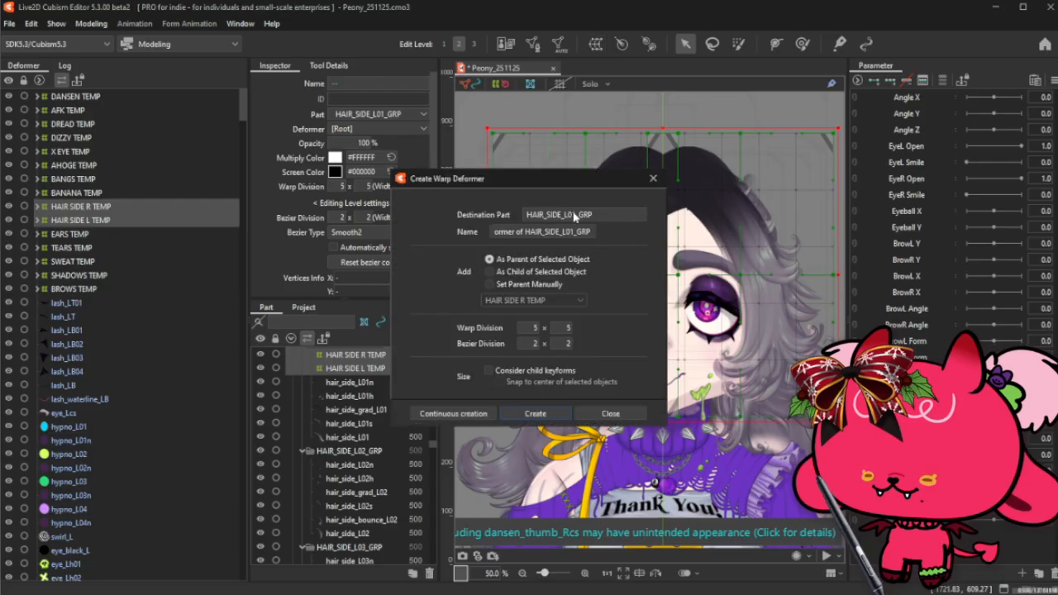
{"action": "triple_click", "coordinate": [572, 232]}
{"action": "key", "text": "BackSpace"}
{"action": "type", "text": "HAIR"}
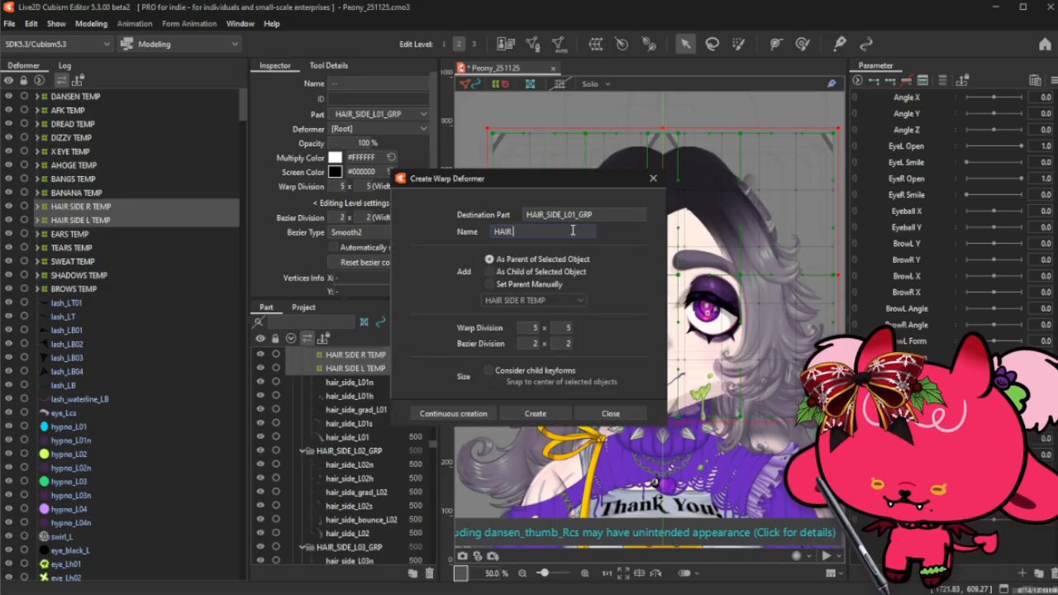
{"action": "type", "text": " SIDE R"}
{"action": "type", "text": "EMP"}
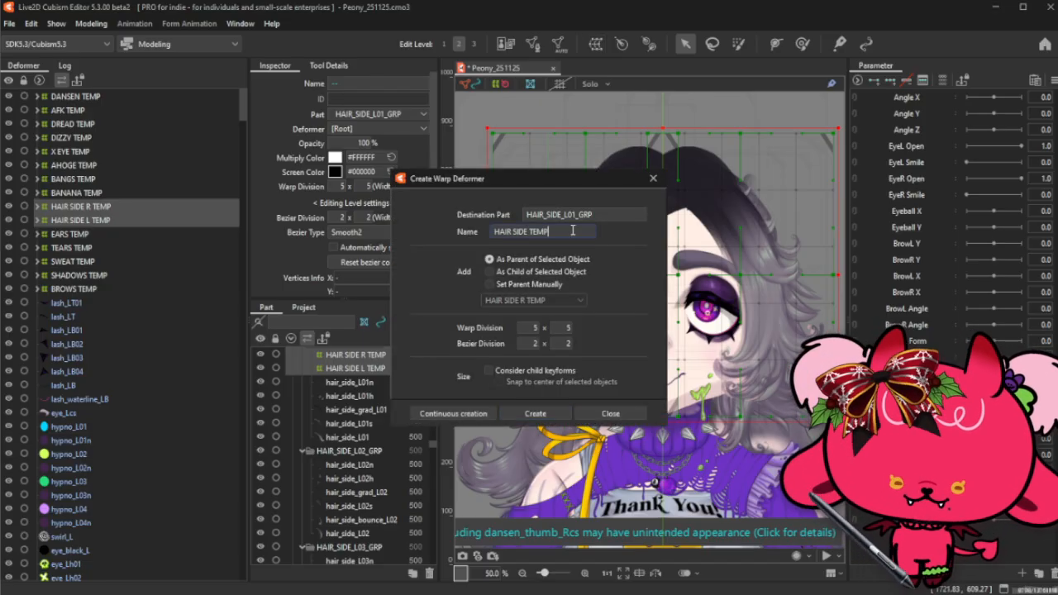
{"action": "left_click", "coordinate": [547, 412]}
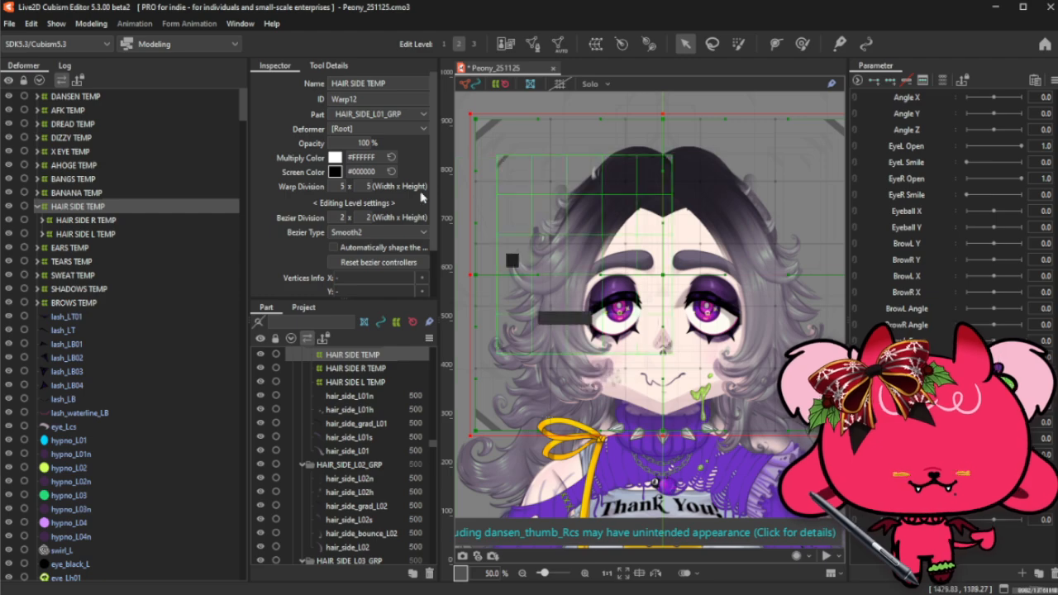
{"action": "left_click_drag", "start_coordinate": [362, 144], "coordinate": [306, 144]}
{"action": "left_click", "coordinate": [37, 206]}
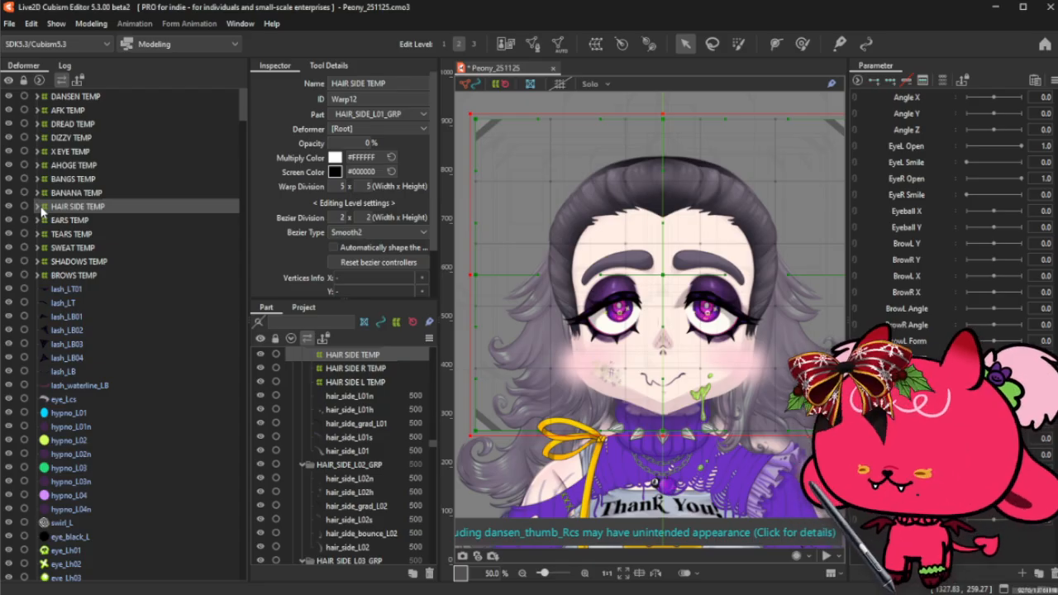
- Make the EXP_HYPNO_L_GRP part group visible
{"action": "left_click", "coordinate": [83, 291]}
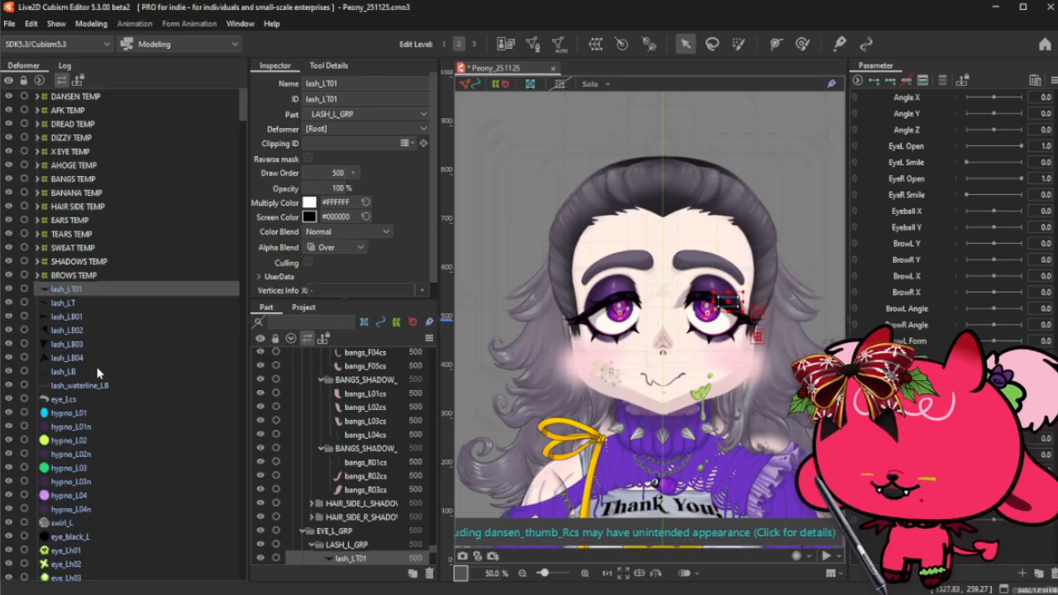
{"action": "left_click", "coordinate": [81, 416]}
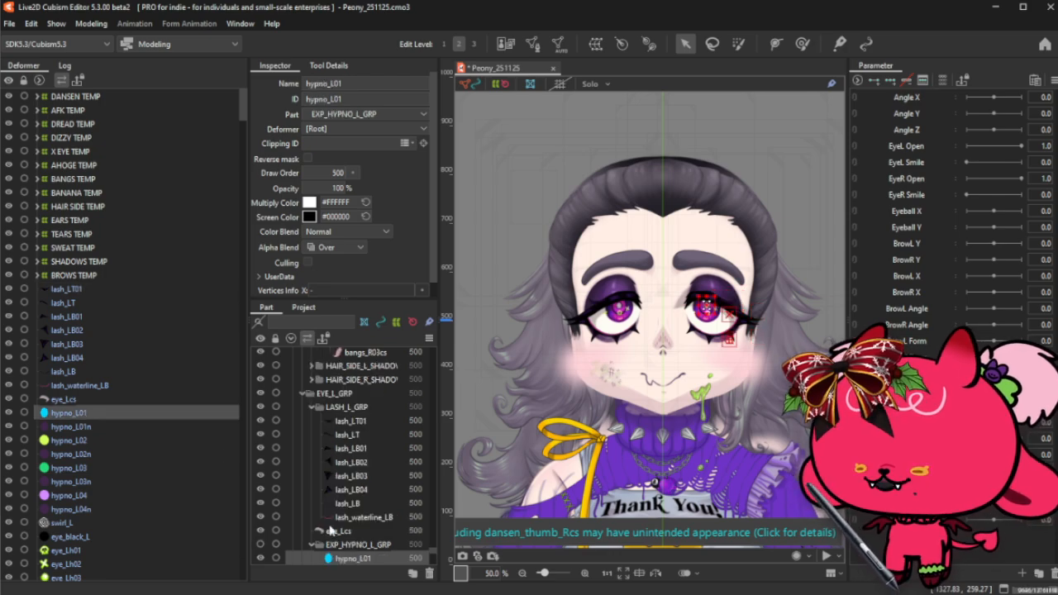
{"action": "left_click", "coordinate": [262, 545]}
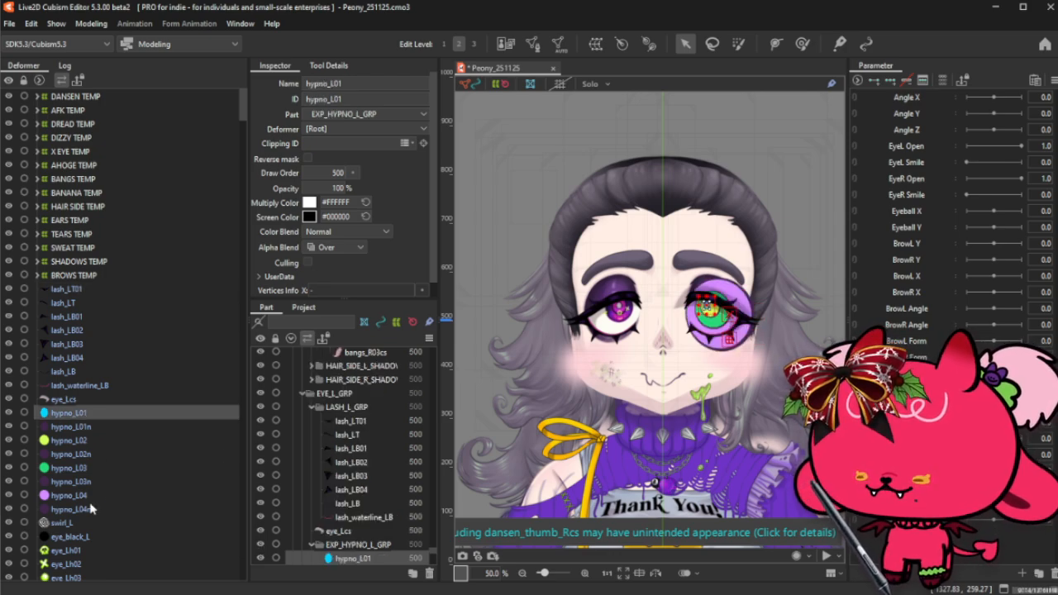
- Create a parent warp deformer named HYPNO EYE TEMP over the parts hypno_L01 to hypno_L04n and set its opacity to 0%
{"action": "scroll", "coordinate": [92, 509], "scroll_direction": "down", "scroll_amount": 1}
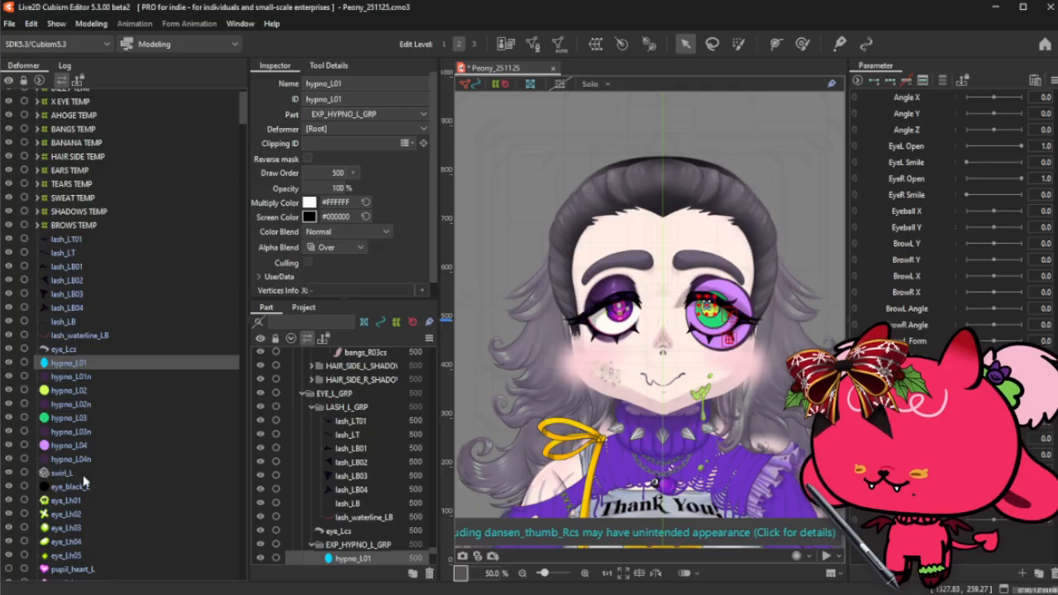
{"action": "scroll", "coordinate": [92, 484], "scroll_direction": "down", "scroll_amount": 1}
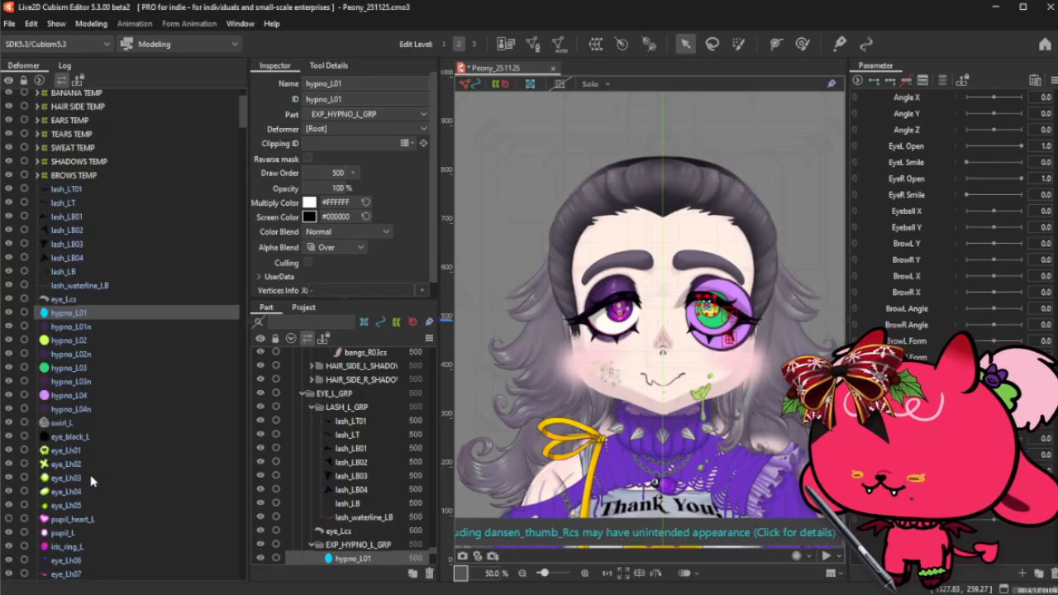
{"action": "left_click", "coordinate": [79, 440], "text": "shift"}
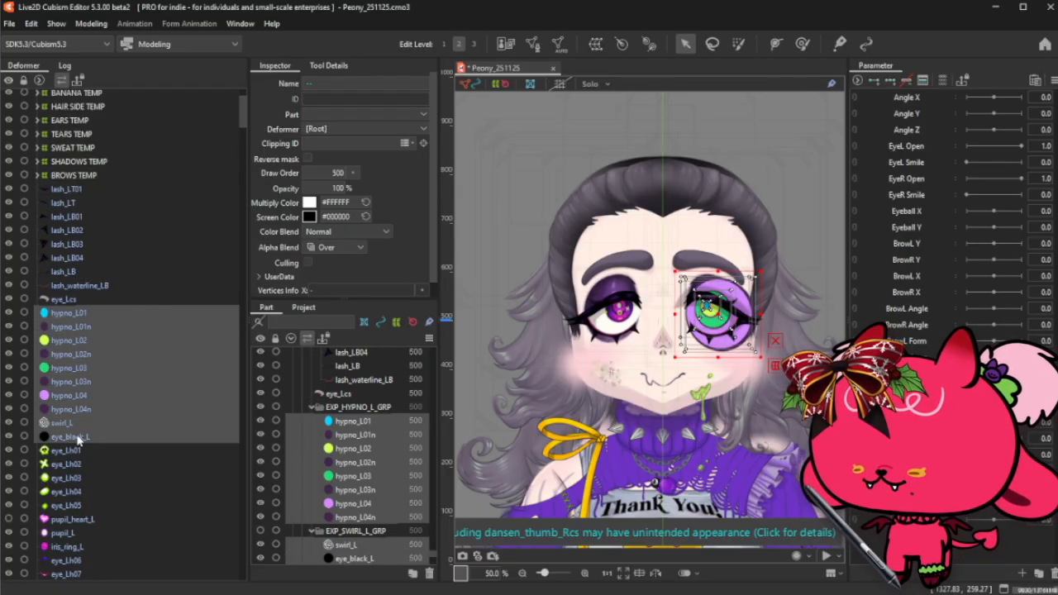
{"action": "left_click", "coordinate": [91, 408], "text": "shift"}
{"action": "left_click", "coordinate": [596, 43]}
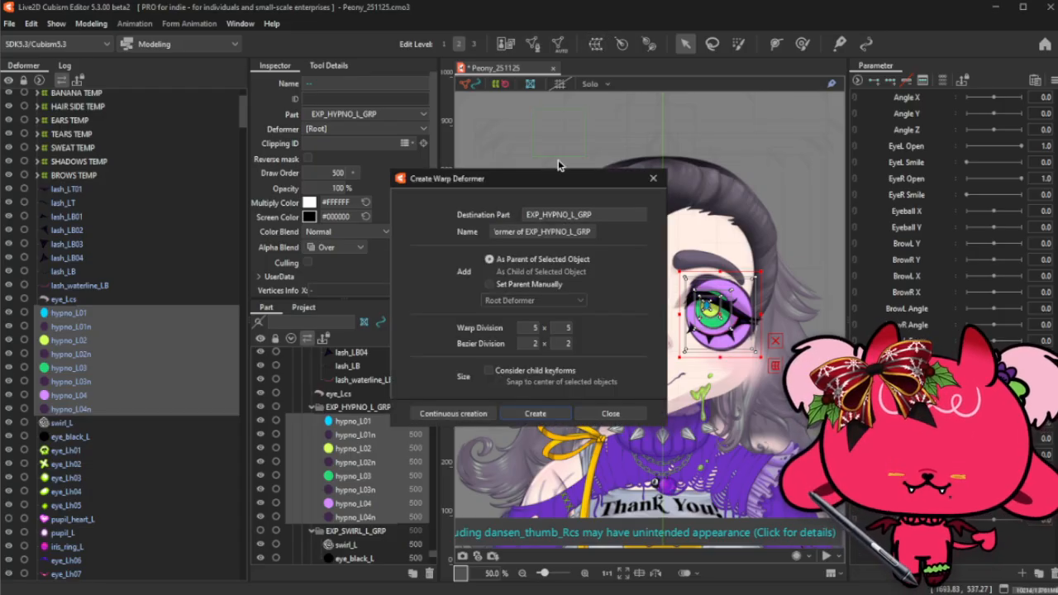
{"action": "triple_click", "coordinate": [553, 230]}
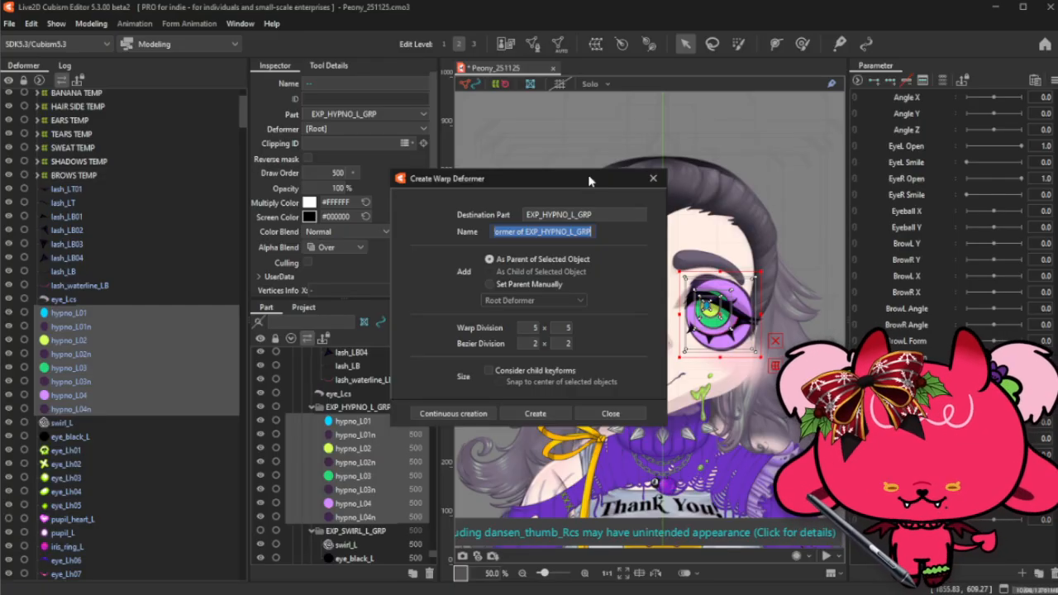
{"action": "type", "text": "HY"}
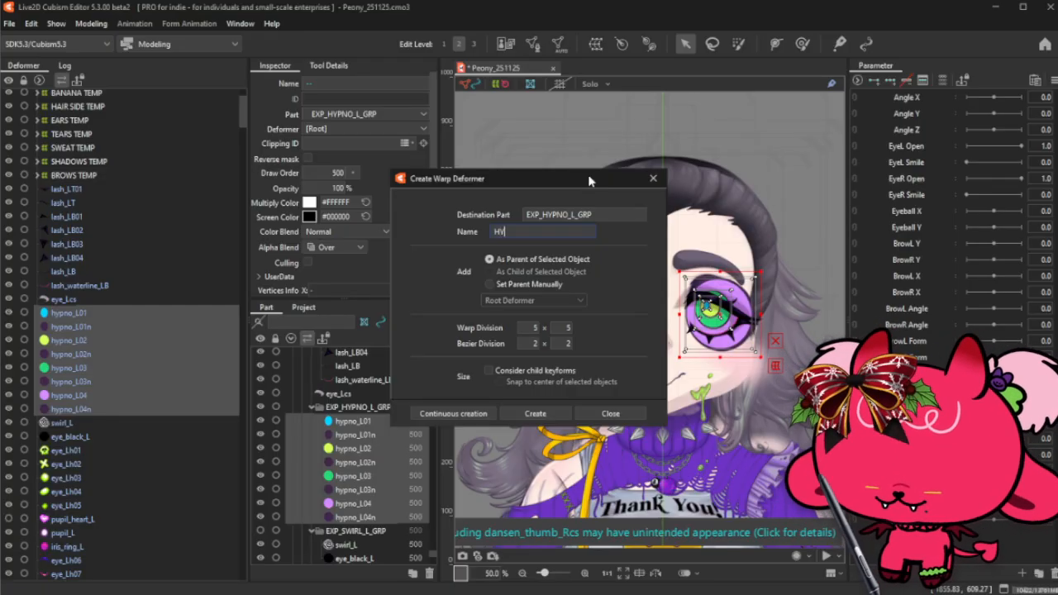
{"action": "type", "text": "PNO EYE TEWM"}
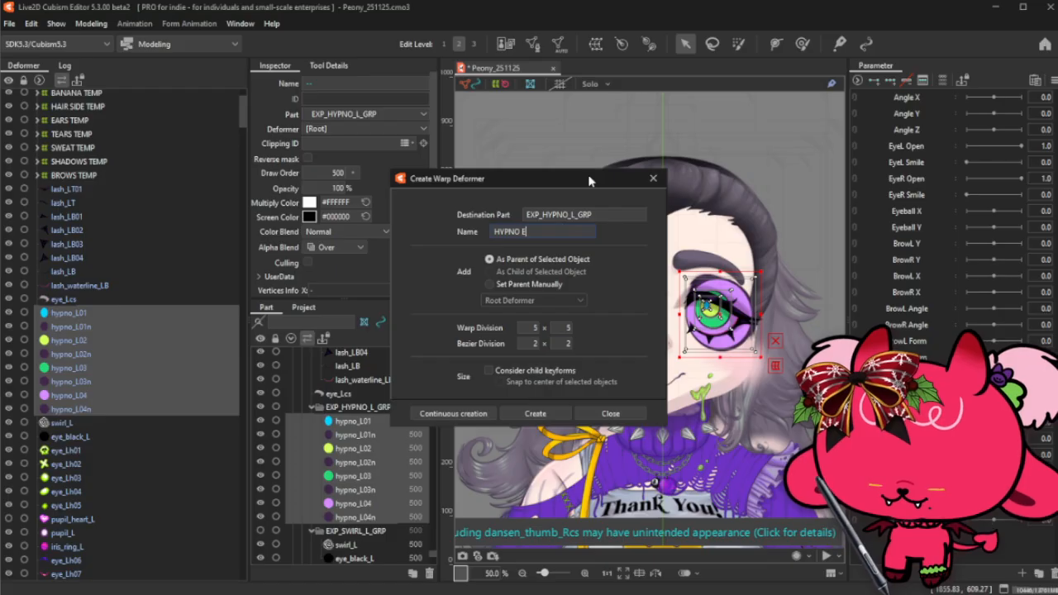
{"action": "key", "text": "BackSpace"}
{"action": "key", "text": "BackSpace"}
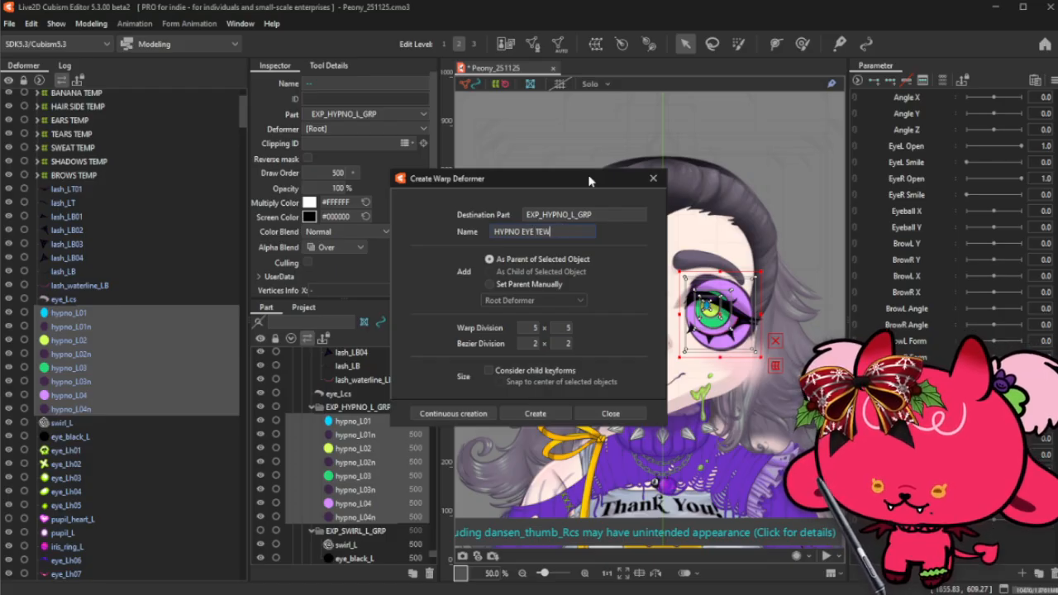
{"action": "type", "text": "MP"}
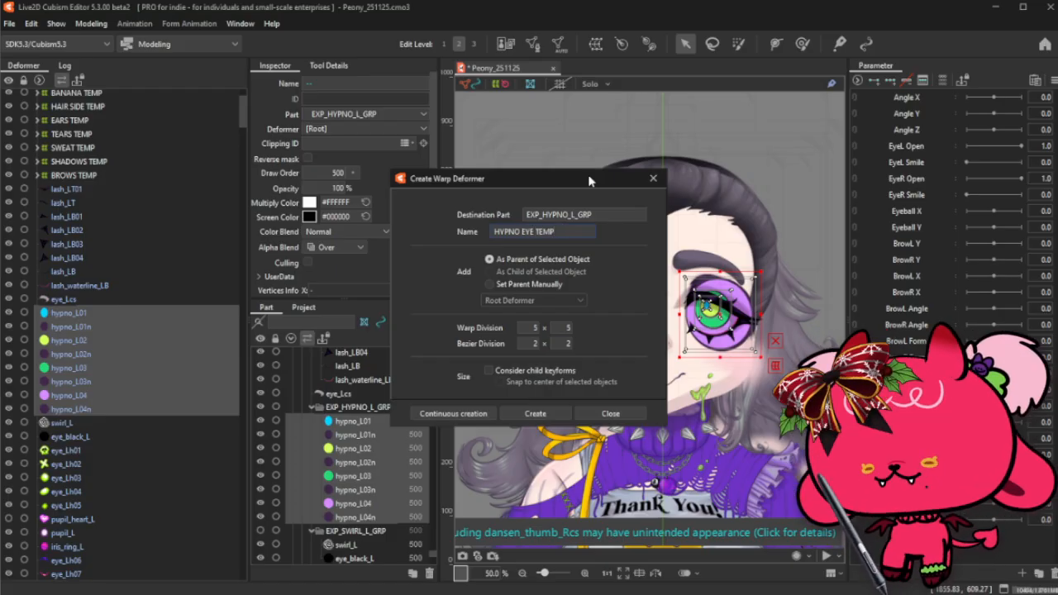
{"action": "left_click", "coordinate": [535, 413]}
{"action": "left_click_drag", "start_coordinate": [364, 147], "coordinate": [311, 163]}
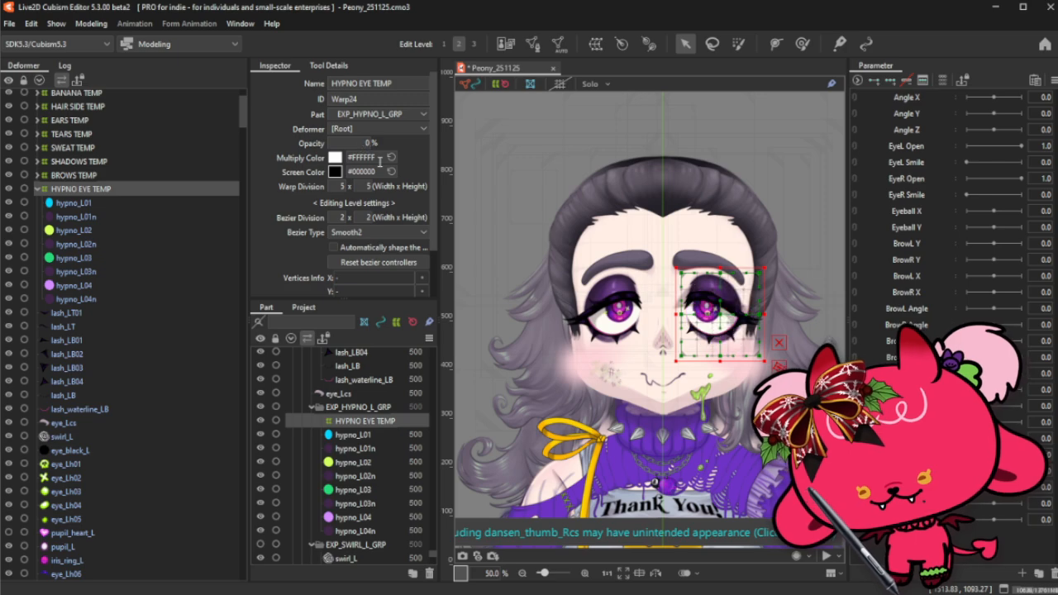
{"action": "left_click", "coordinate": [37, 190]}
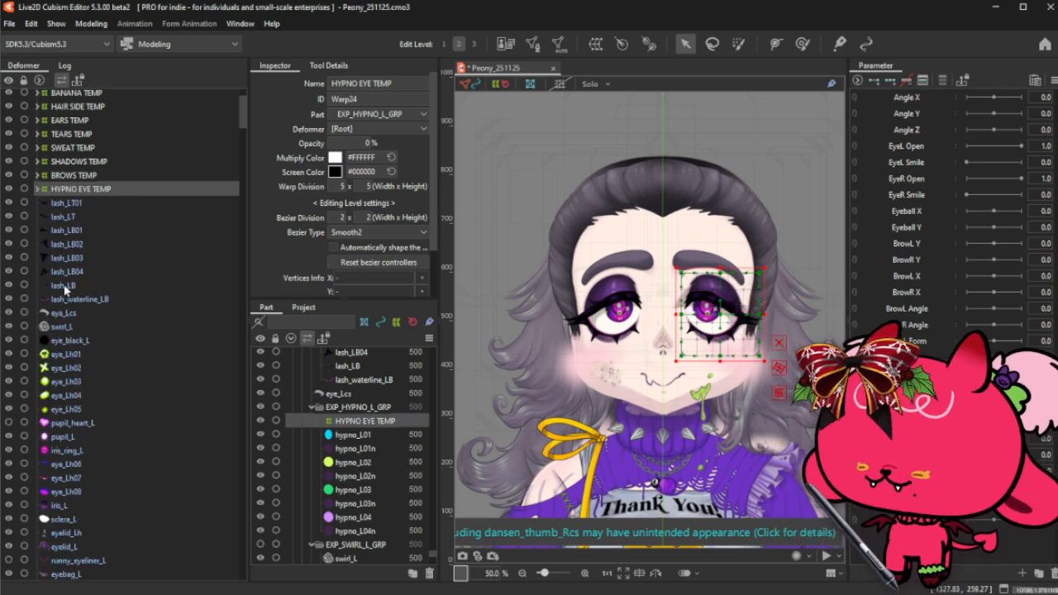
- Create a parent warp deformer named SWIRL EYE TEMP over swirl_L and eye_black_L
{"action": "left_click", "coordinate": [76, 341]}
{"action": "left_click", "coordinate": [62, 327], "text": "ctrl"}
{"action": "left_click", "coordinate": [596, 44]}
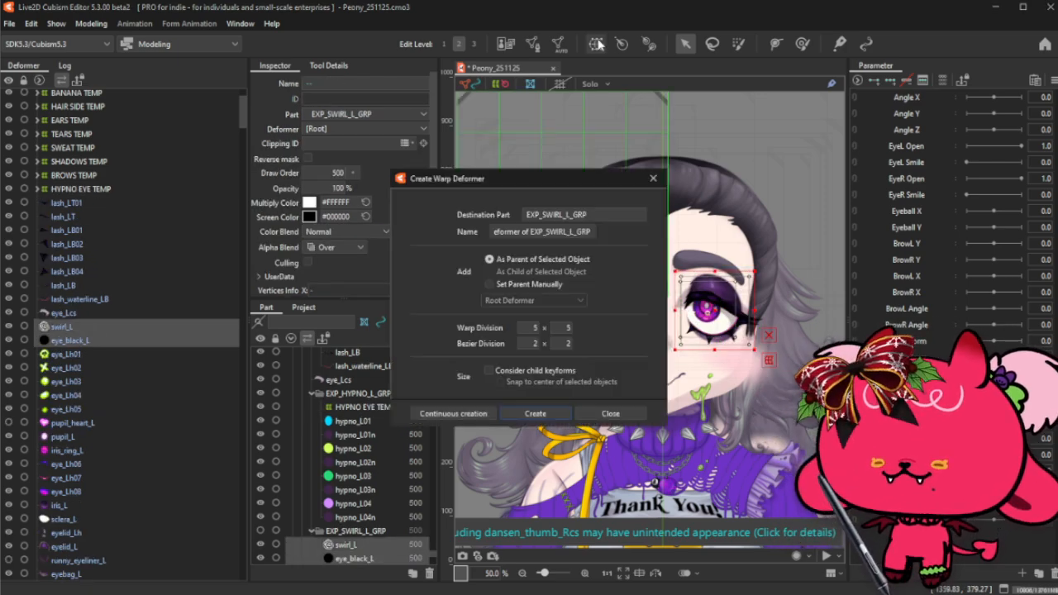
{"action": "triple_click", "coordinate": [565, 232]}
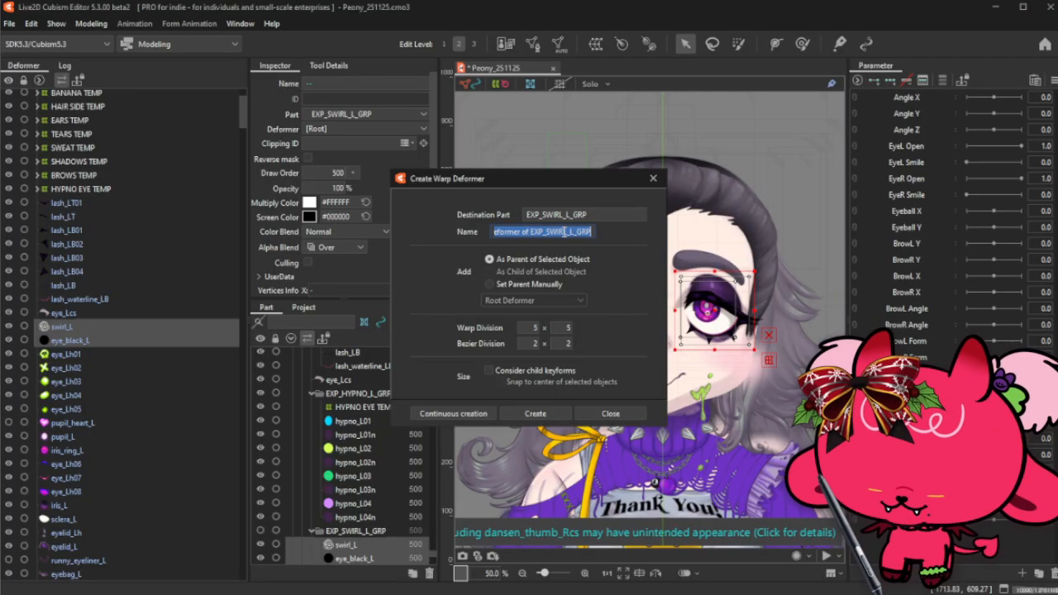
{"action": "type", "text": "SWIRL EY"}
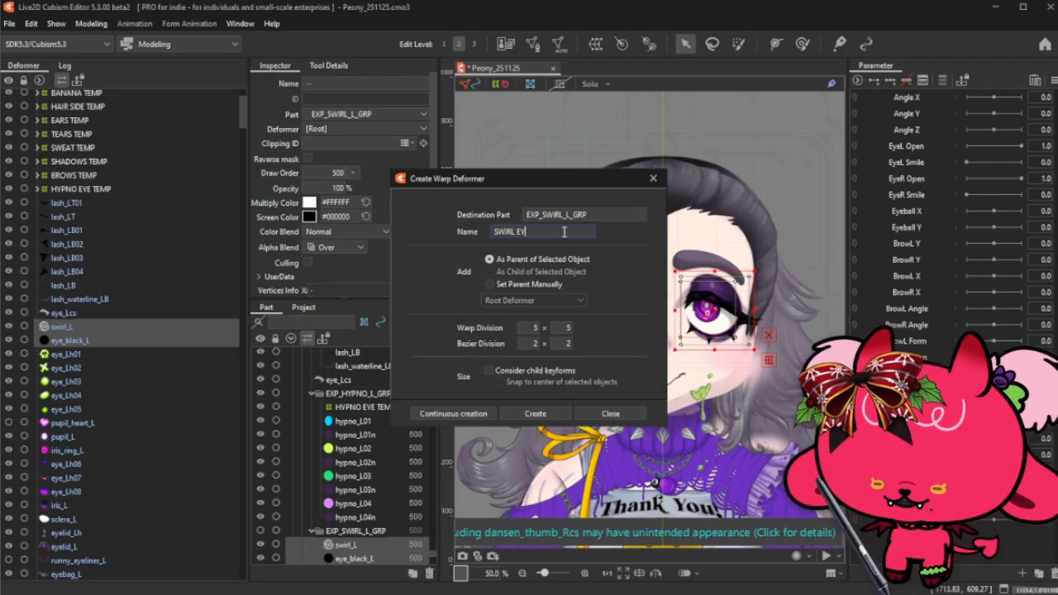
{"action": "type", "text": "E TEMP"}
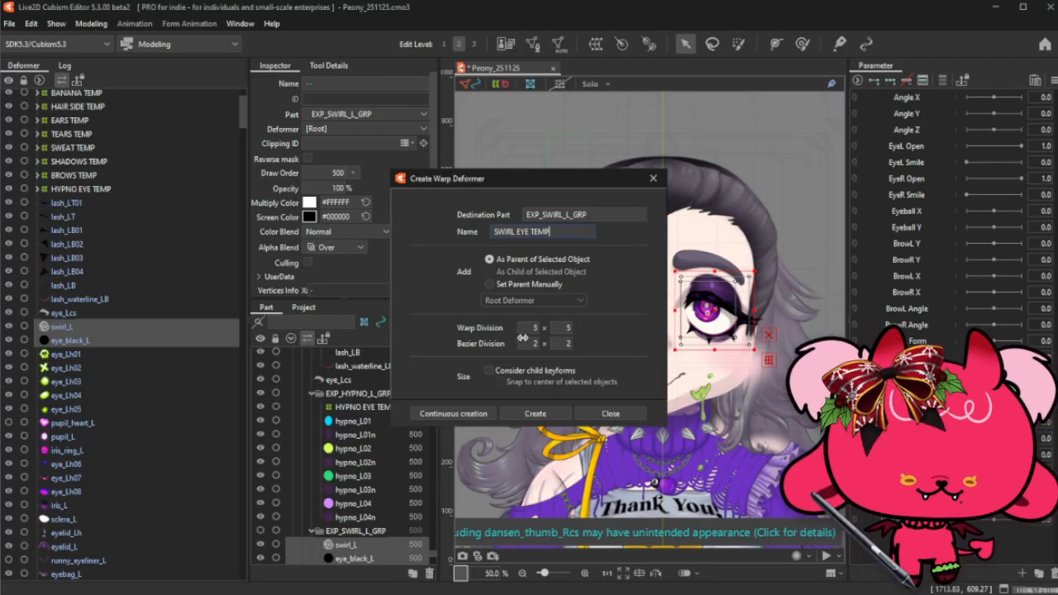
{"action": "left_click", "coordinate": [532, 414]}
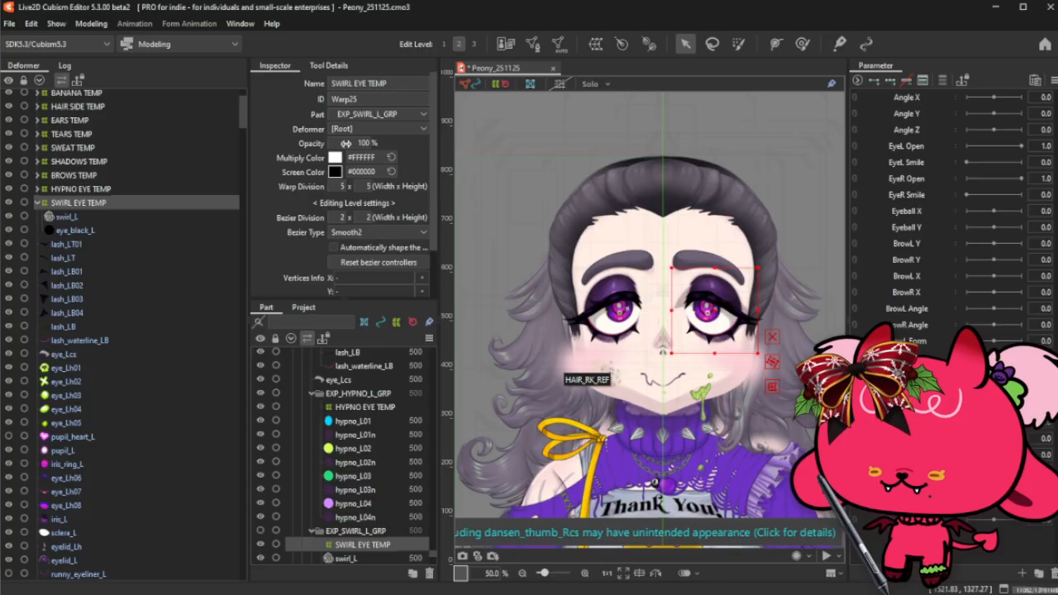
- Set the SWIRL EYE TEMP deformer's opacity to 0% and make the EXP_SWIRL_L_GRP part group visible
{"action": "left_click_drag", "start_coordinate": [356, 144], "coordinate": [273, 144]}
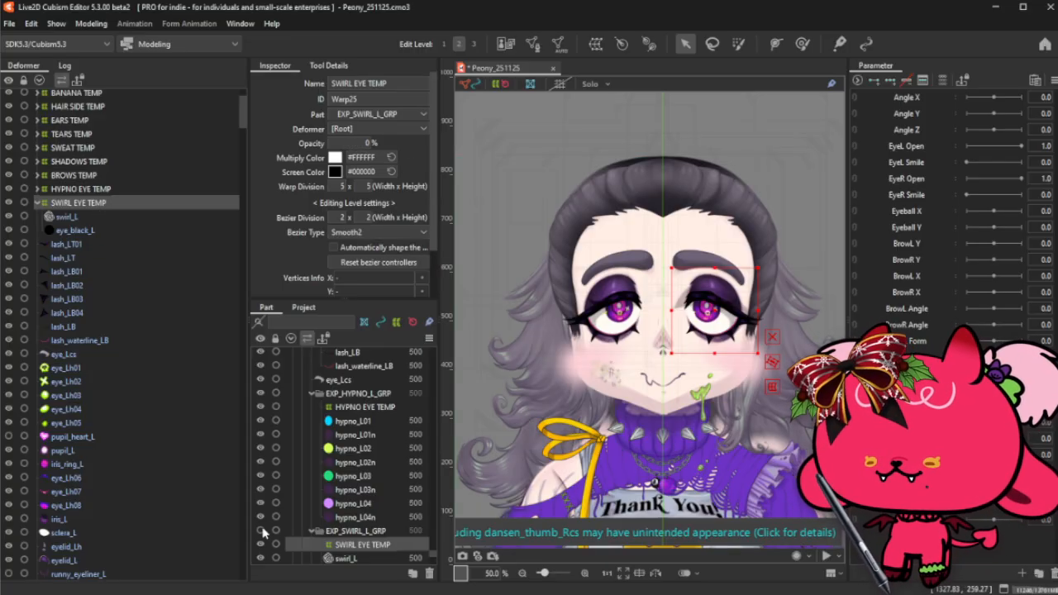
{"action": "left_click", "coordinate": [262, 531]}
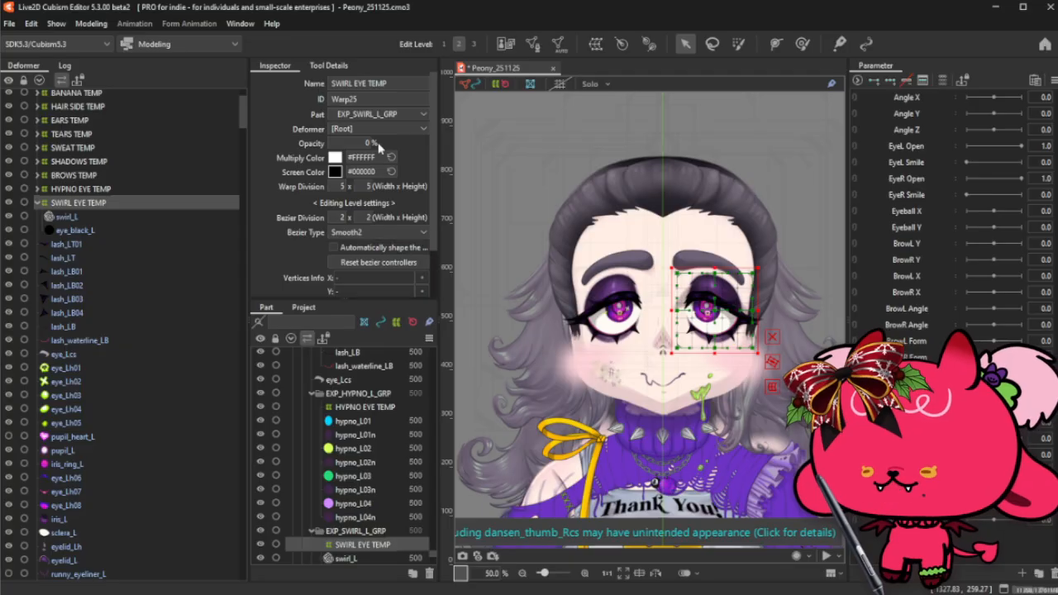
{"action": "mouse_move", "coordinate": [358, 143]}
{"action": "left_mouse_down"}
{"action": "mouse_move", "coordinate": [441, 143]}
{"action": "mouse_move", "coordinate": [353, 144]}
{"action": "left_mouse_up"}
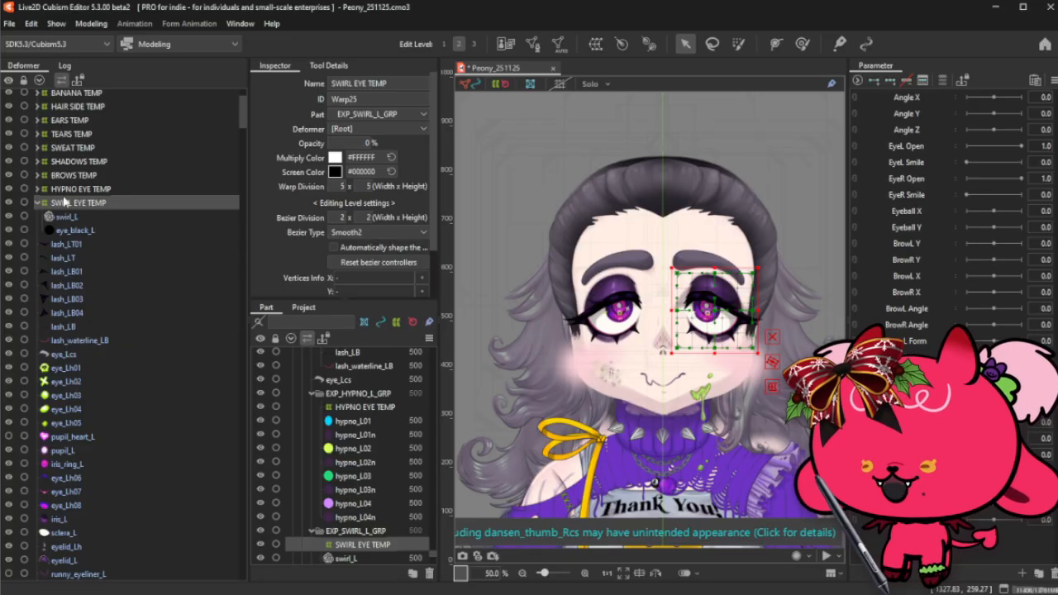
{"action": "left_click", "coordinate": [39, 203]}
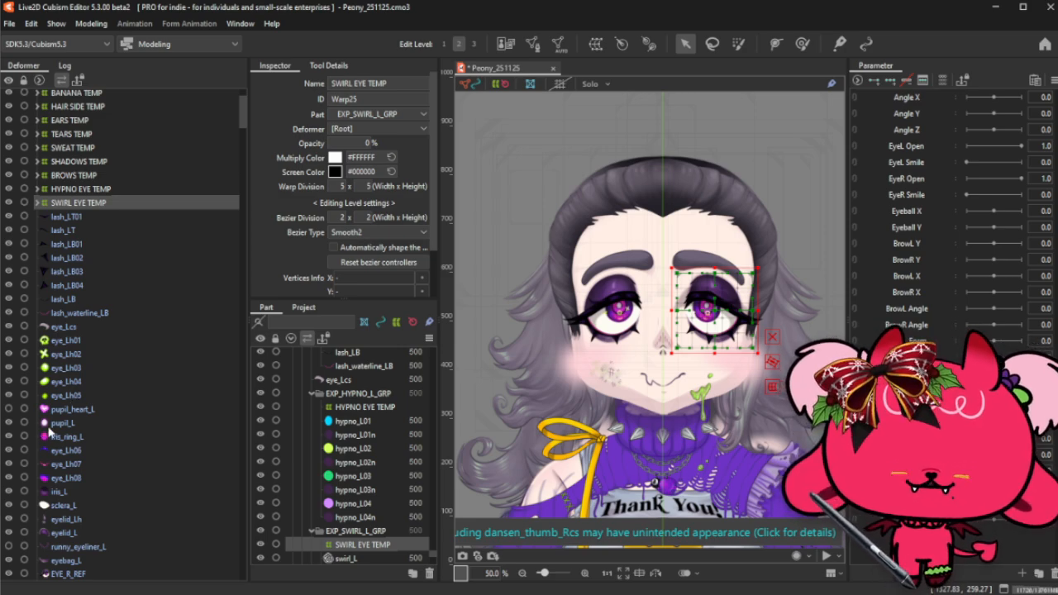
- Create a parent warp deformer named HEART EYE TEMP over pupil_heart_L
{"action": "scroll", "coordinate": [48, 430], "scroll_direction": "down", "scroll_amount": 1}
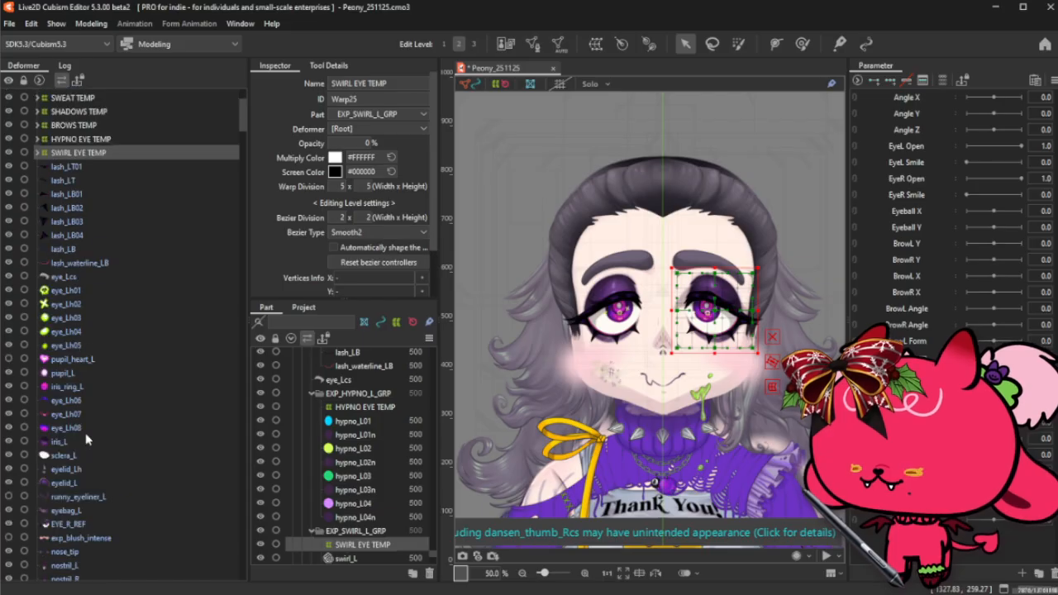
{"action": "scroll", "coordinate": [86, 439], "scroll_direction": "up", "scroll_amount": 1}
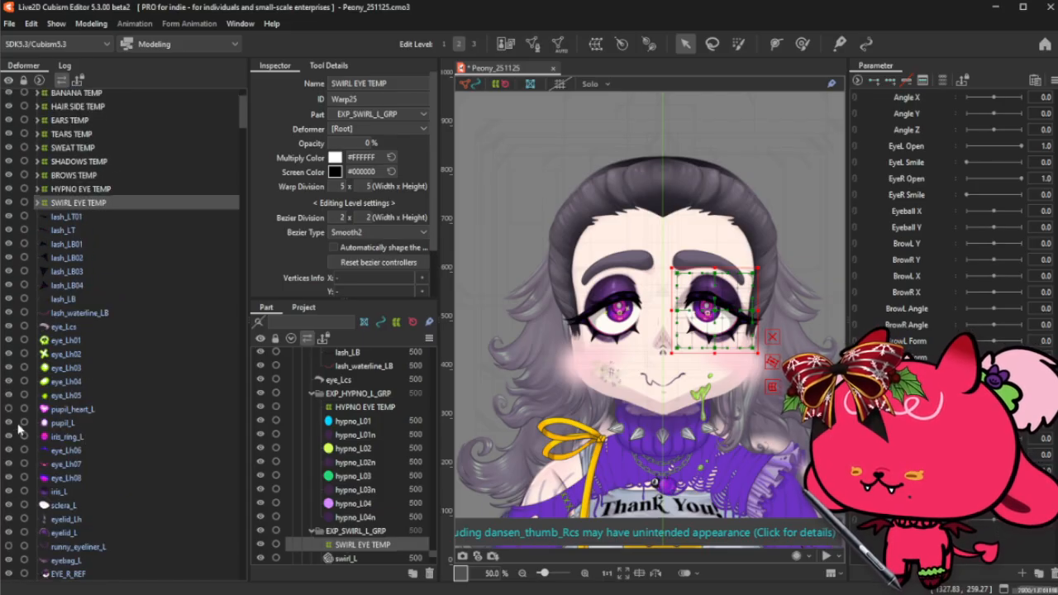
{"action": "scroll", "coordinate": [41, 433], "scroll_direction": "down", "scroll_amount": 2}
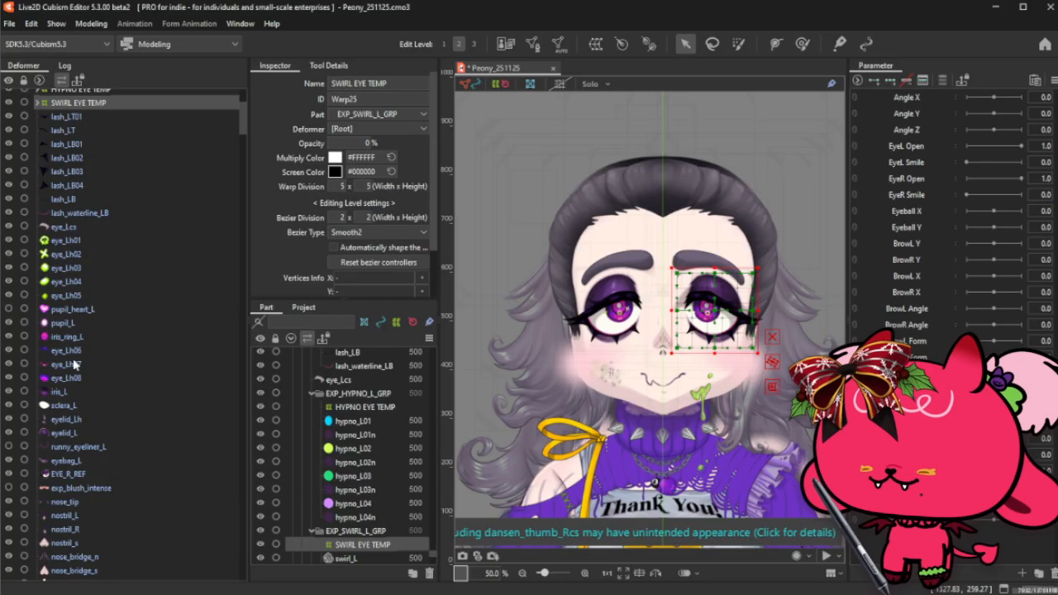
{"action": "scroll", "coordinate": [75, 381], "scroll_direction": "up", "scroll_amount": 1}
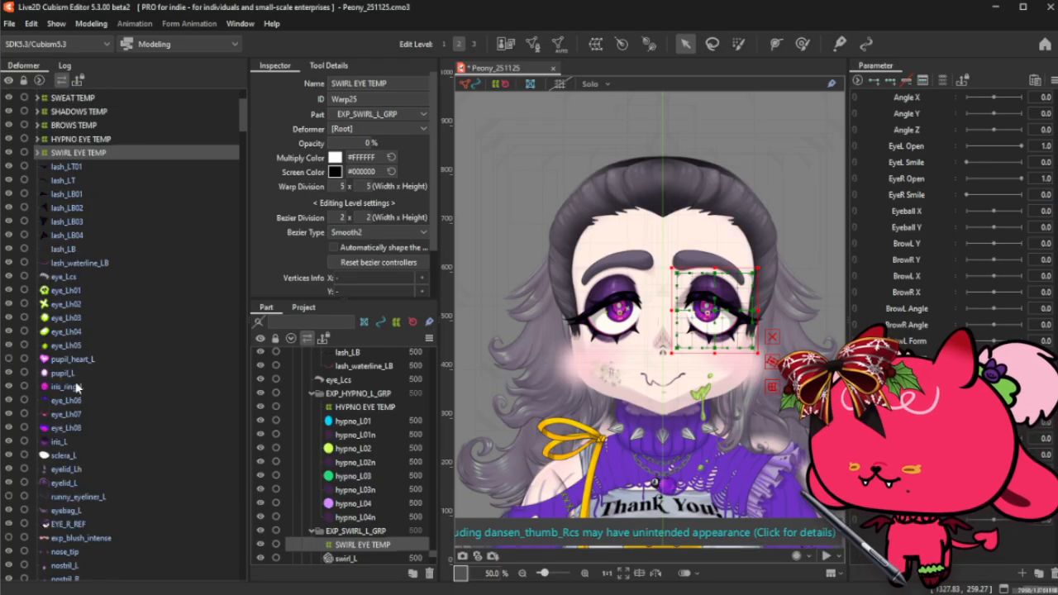
{"action": "left_click", "coordinate": [86, 294]}
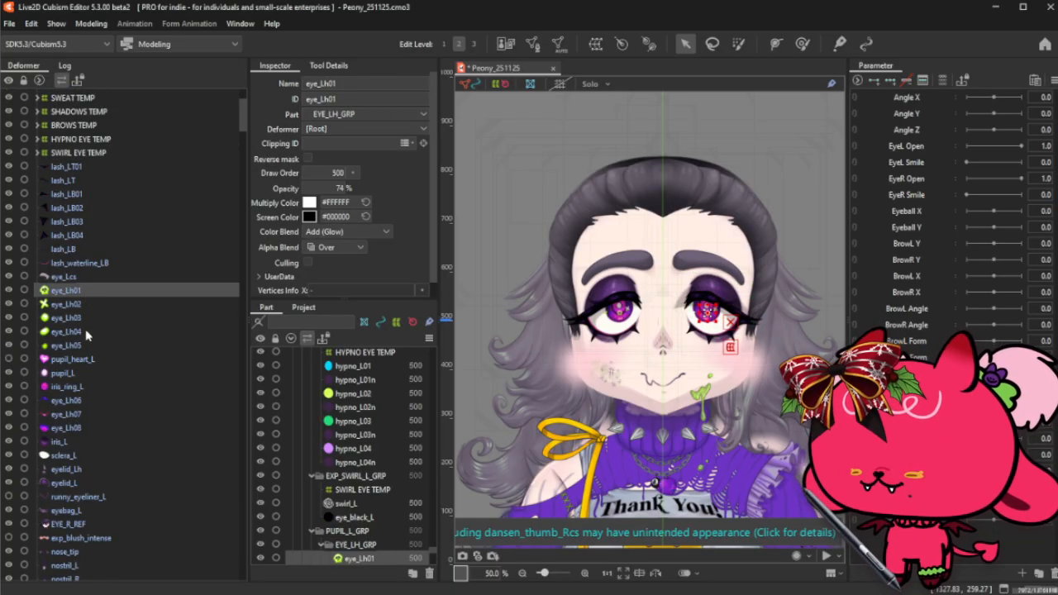
{"action": "left_click", "coordinate": [61, 363]}
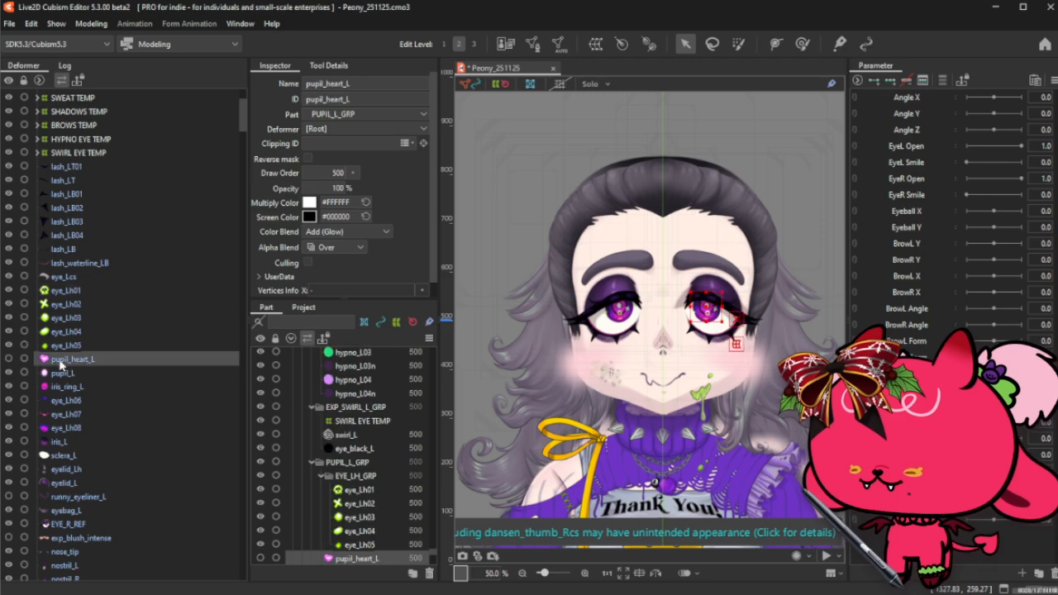
{"action": "left_click", "coordinate": [595, 44]}
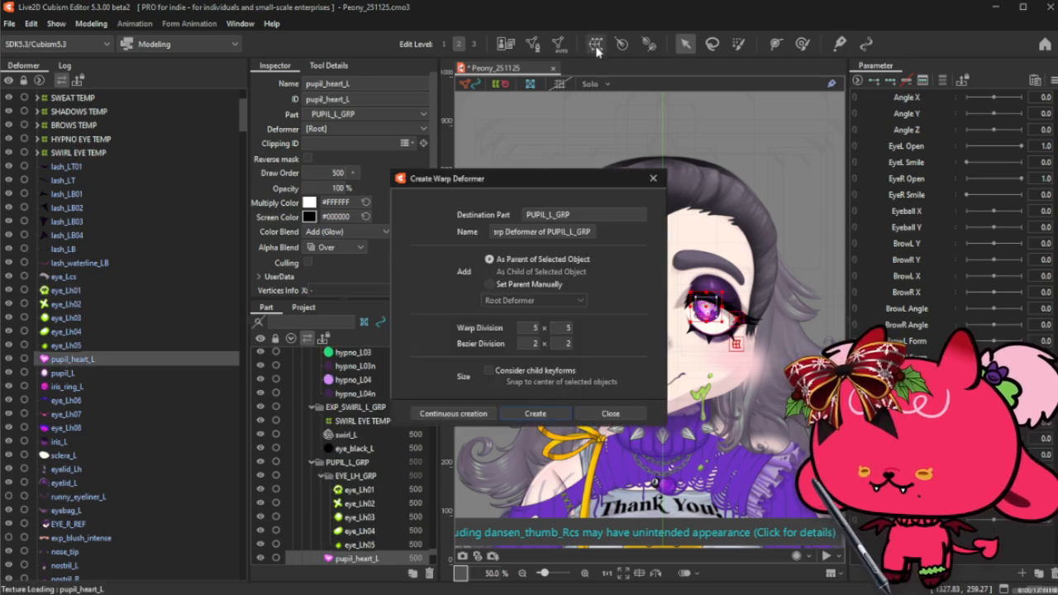
{"action": "triple_click", "coordinate": [530, 235]}
{"action": "key", "text": "BackSpace"}
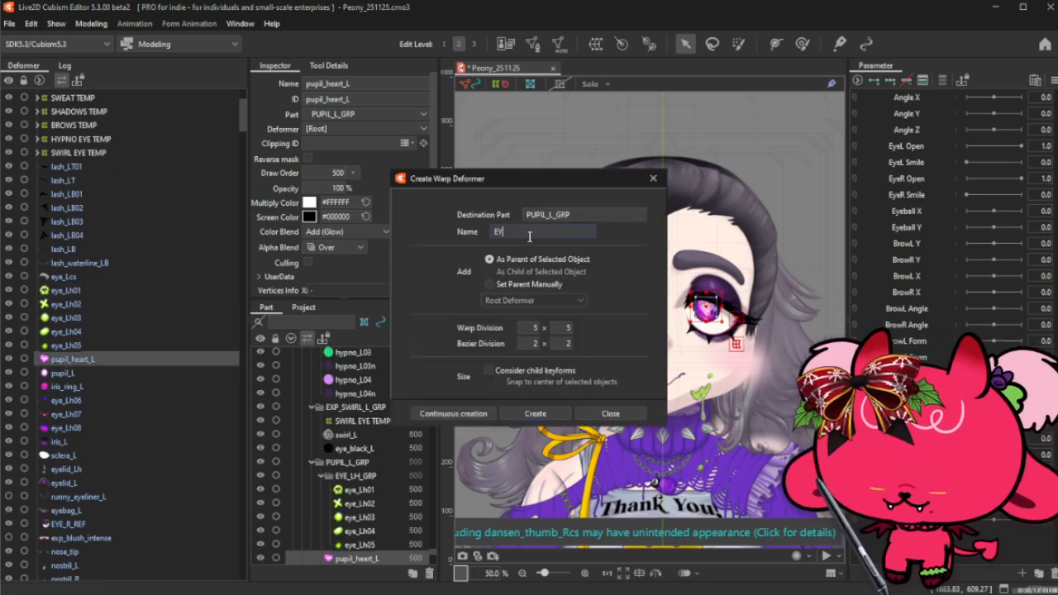
{"action": "type", "text": "HEA"}
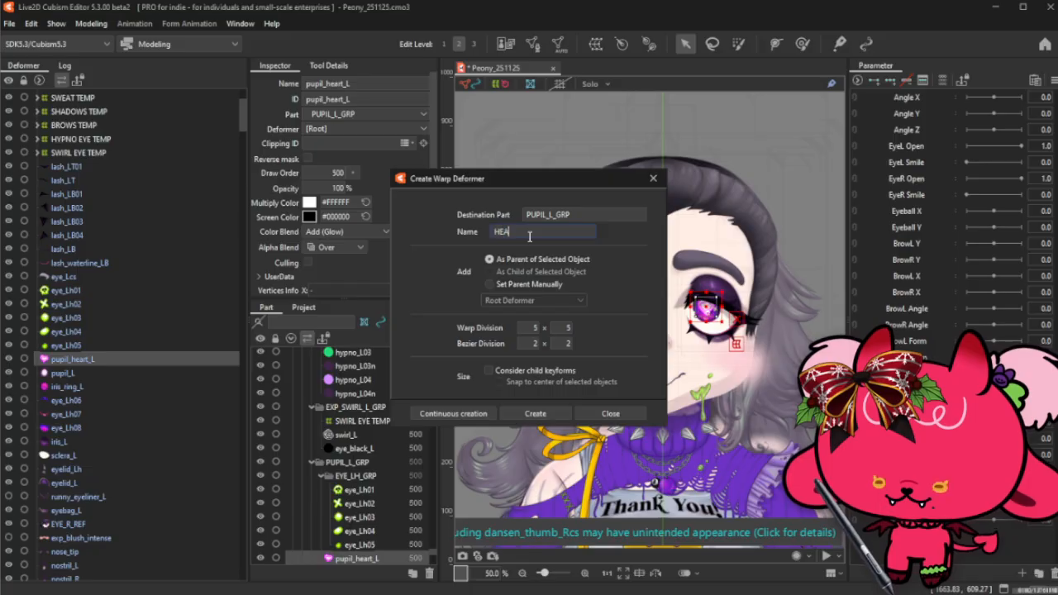
{"action": "type", "text": "RT EYE TEMP"}
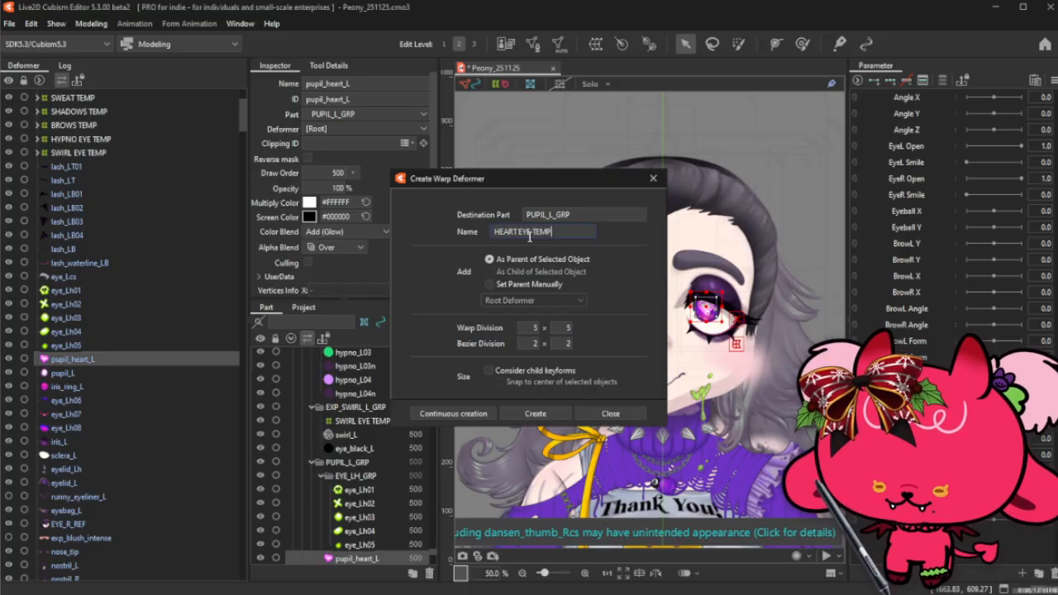
{"action": "left_click", "coordinate": [535, 413]}
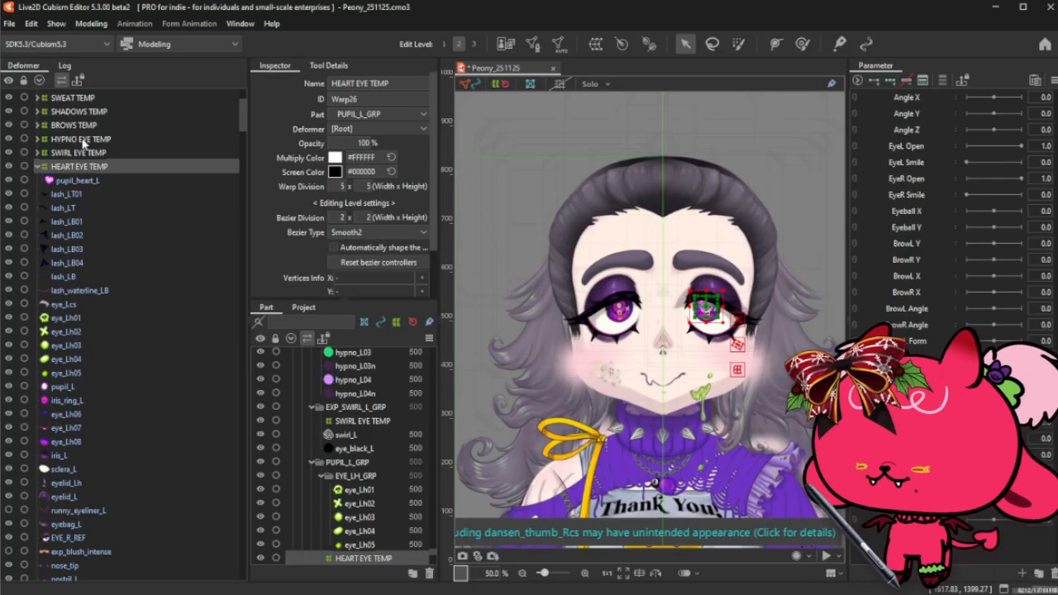
{"action": "left_click", "coordinate": [37, 166]}
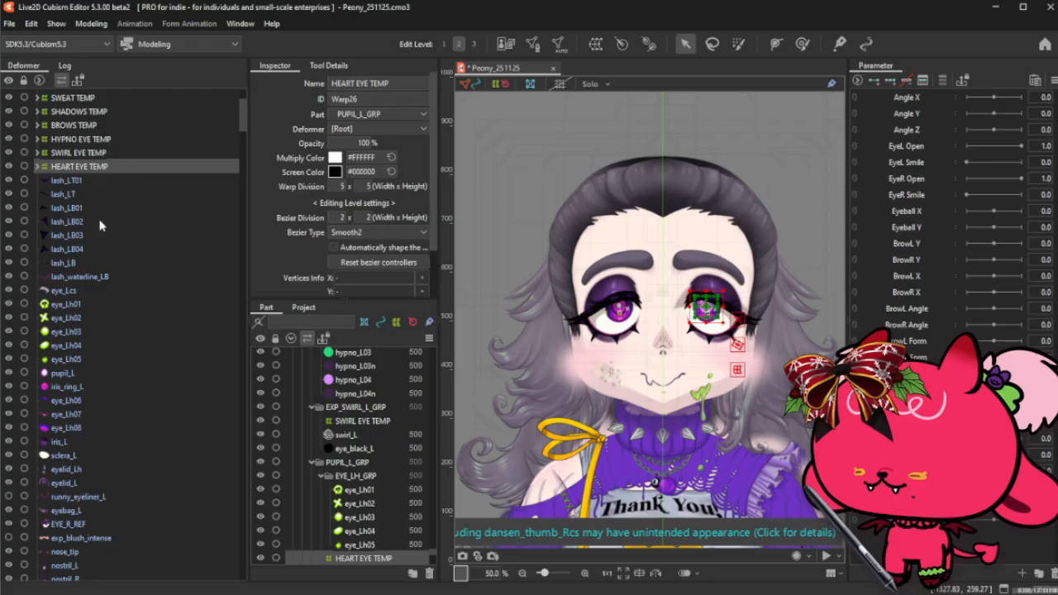
- Create a parent warp deformer named EYE EXP TEMP over the HYPNO EYE TEMP, SWIRL EYE TEMP and HEART EYE TEMP deformers
{"action": "left_click", "coordinate": [113, 138], "text": "shift"}
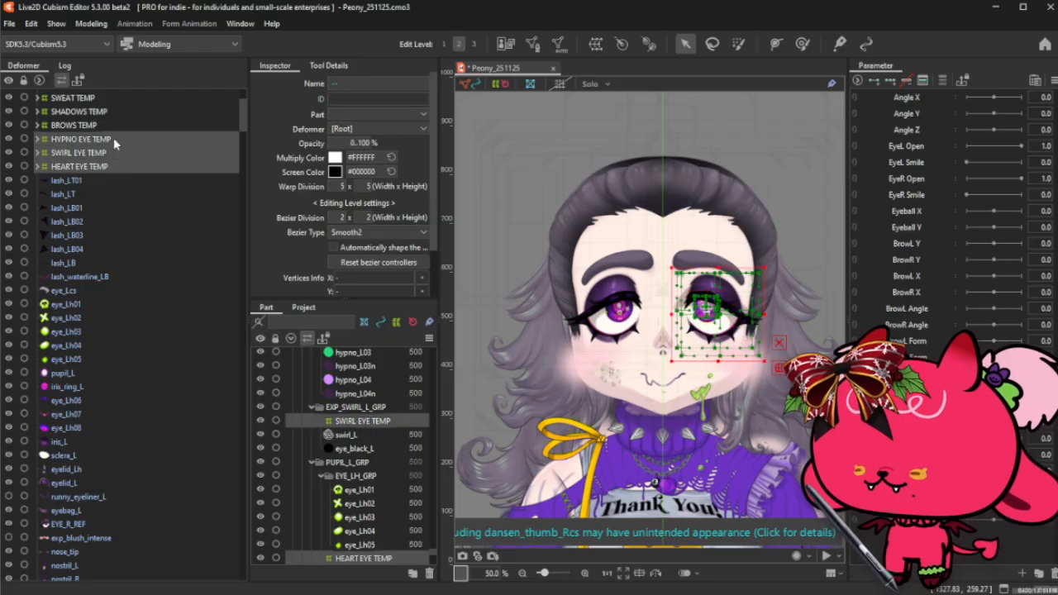
{"action": "left_click", "coordinate": [596, 44]}
{"action": "double_click", "coordinate": [583, 232]}
{"action": "type", "text": "EYE"}
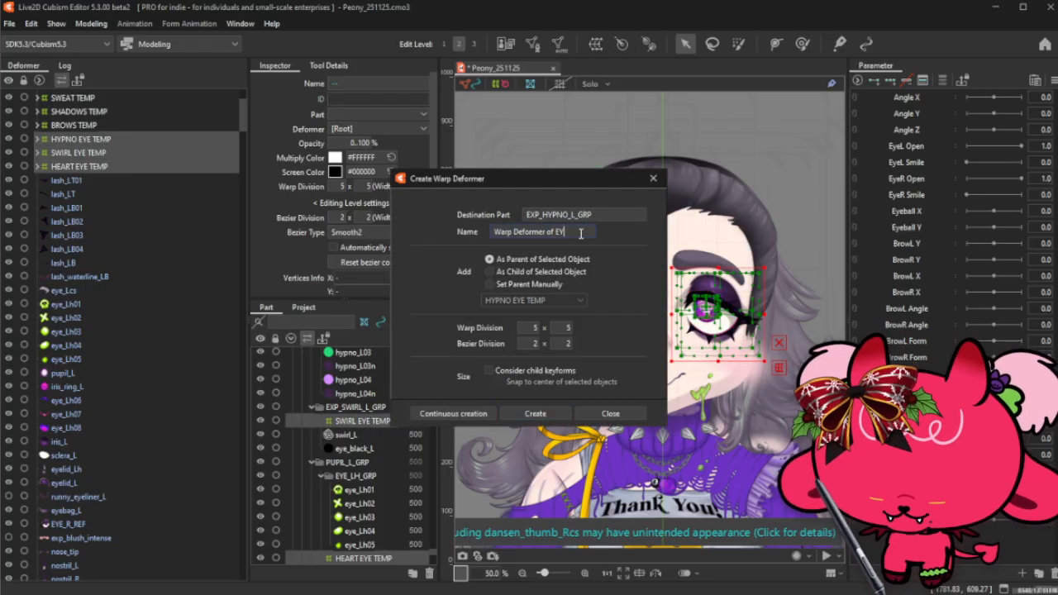
{"action": "key", "text": "BackSpace"}
{"action": "key", "text": "BackSpace"}
{"action": "key", "text": "BackSpace"}
{"action": "key", "text": "BackSpace"}
{"action": "key", "text": "BackSpace"}
{"action": "key", "text": "BackSpace"}
{"action": "key", "text": "BackSpace"}
{"action": "key", "text": "BackSpace"}
{"action": "key", "text": "BackSpace"}
{"action": "key", "text": "BackSpace"}
{"action": "key", "text": "BackSpace"}
{"action": "key", "text": "BackSpace"}
{"action": "key", "text": "BackSpace"}
{"action": "key", "text": "BackSpace"}
{"action": "key", "text": "BackSpace"}
{"action": "key", "text": "BackSpace"}
{"action": "key", "text": "BackSpace"}
{"action": "key", "text": "BackSpace"}
{"action": "key", "text": "BackSpace"}
{"action": "key", "text": "BackSpace"}
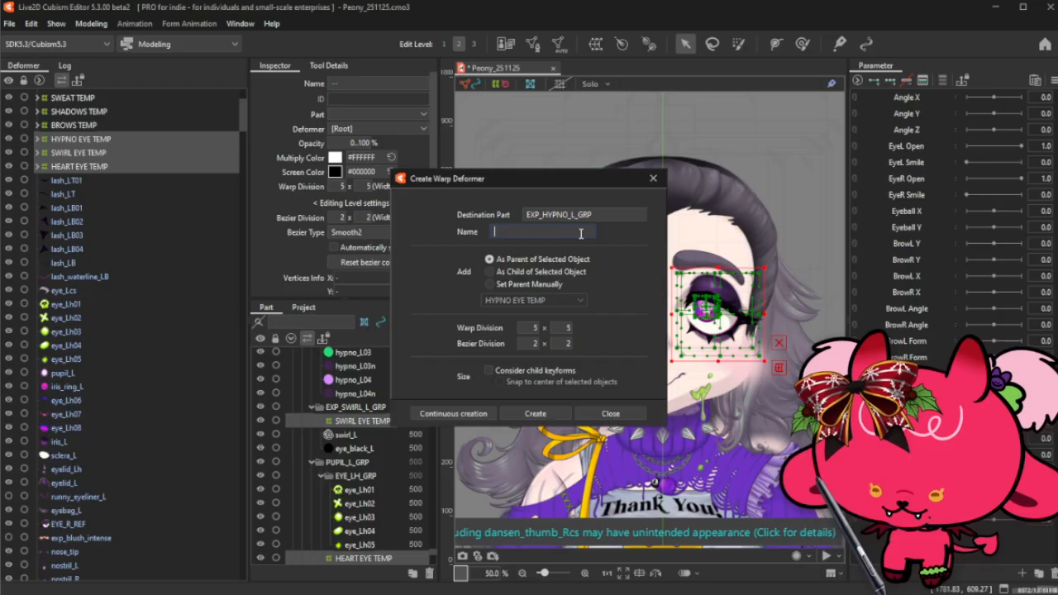
{"action": "type", "text": "EYE"}
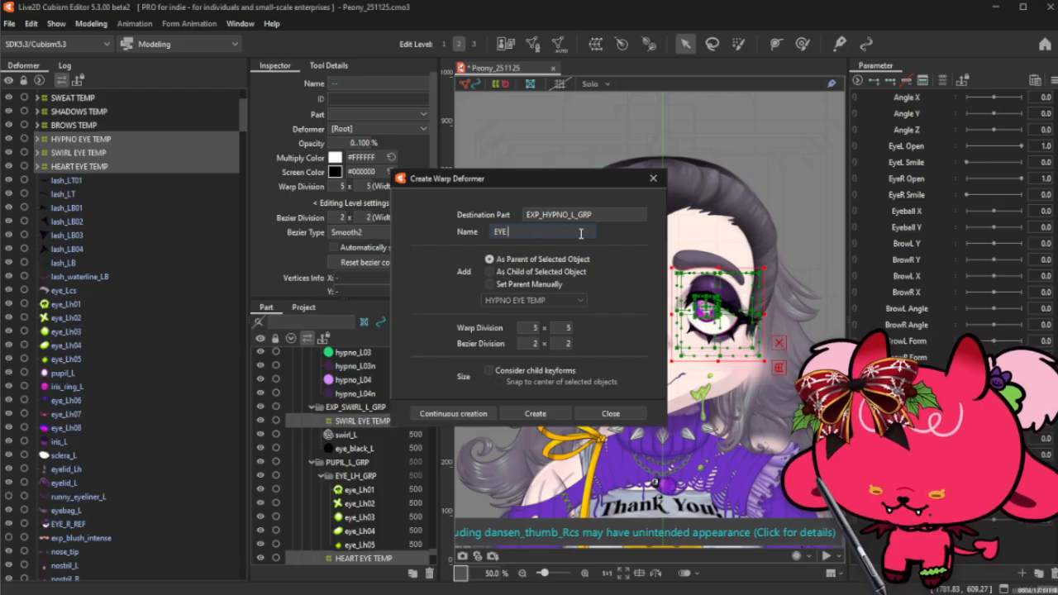
{"action": "type", "text": " EXP TEMP"}
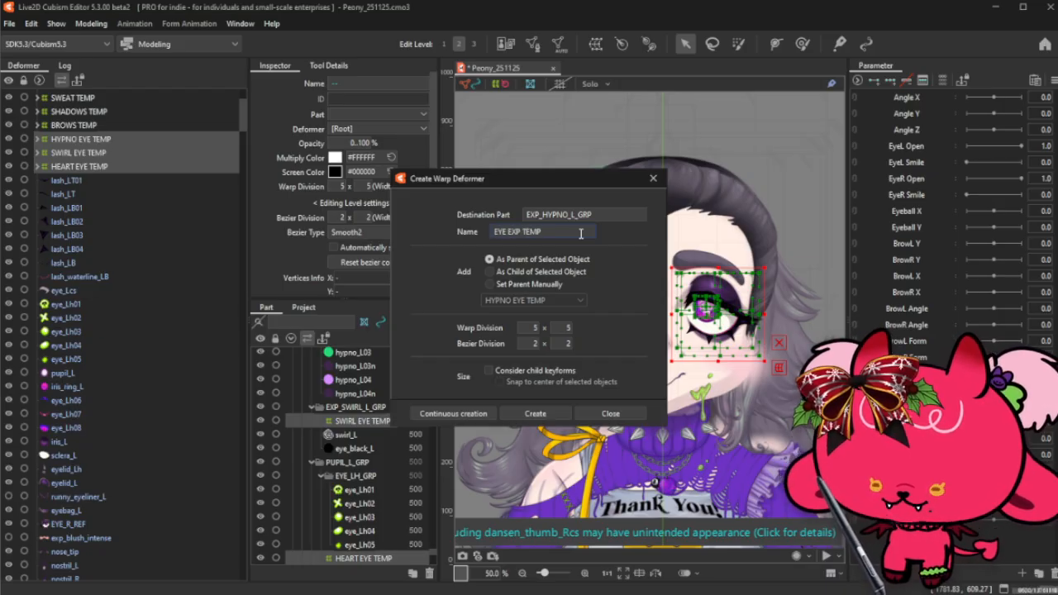
{"action": "left_click", "coordinate": [538, 416]}
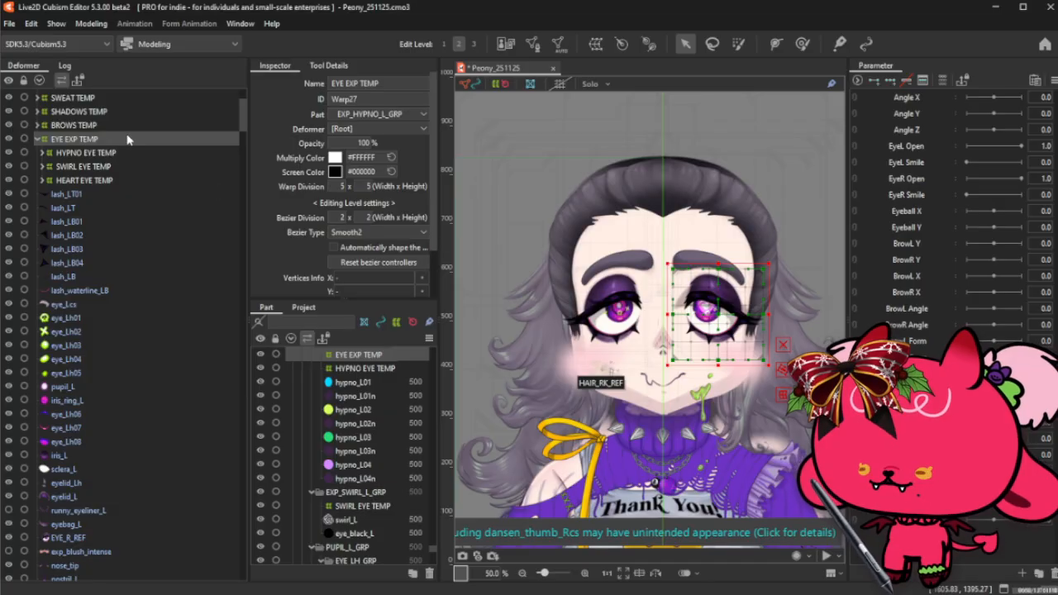
- Raise the opacity of the HYPNO, SWIRL and HEART EYE TEMP deformers, then set EYE EXP TEMP's opacity to 0% and collapse it
{"action": "left_click", "coordinate": [90, 153]}
{"action": "left_click", "coordinate": [99, 180], "text": "shift"}
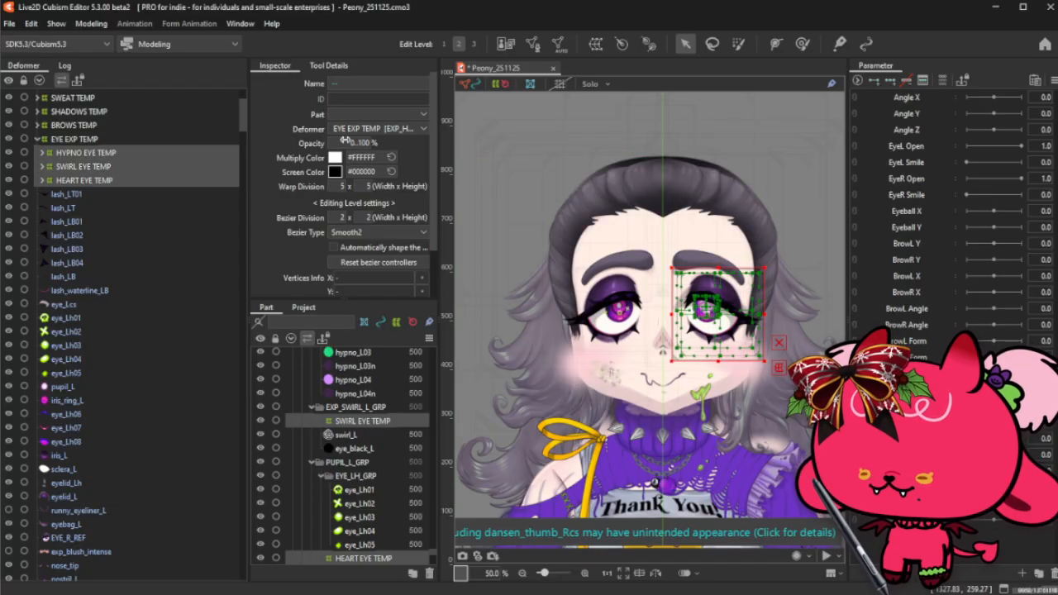
{"action": "left_click", "coordinate": [91, 140]}
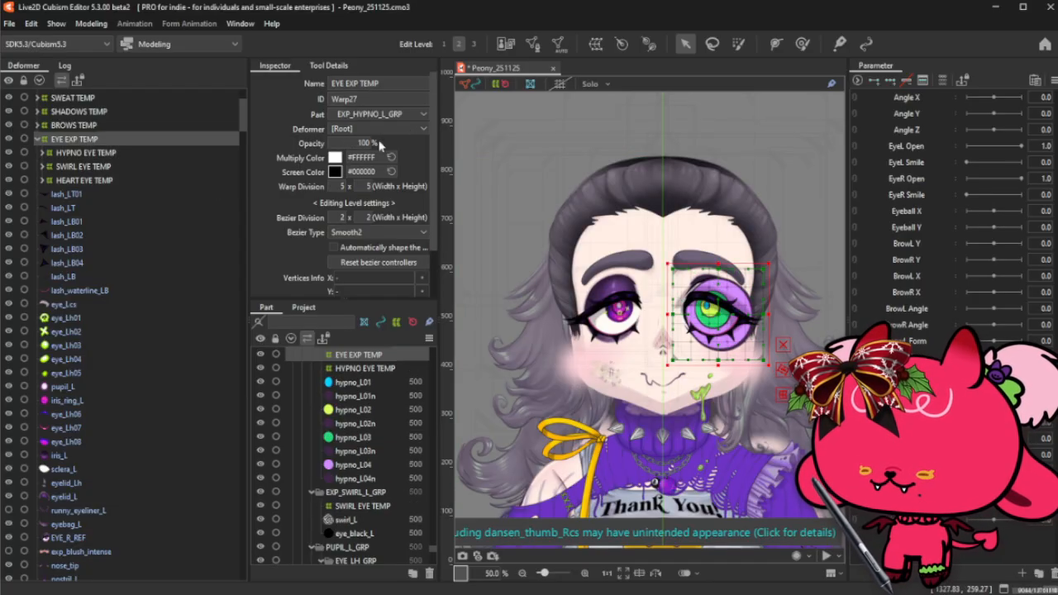
{"action": "left_click_drag", "start_coordinate": [380, 145], "coordinate": [374, 151]}
{"action": "left_click", "coordinate": [39, 145]}
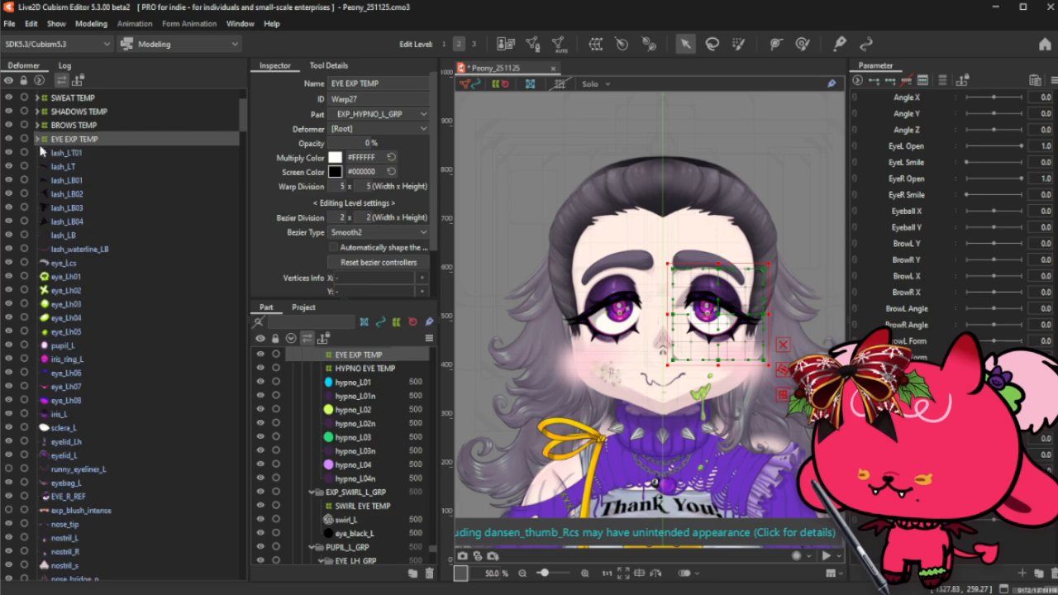
{"action": "left_click", "coordinate": [93, 155]}
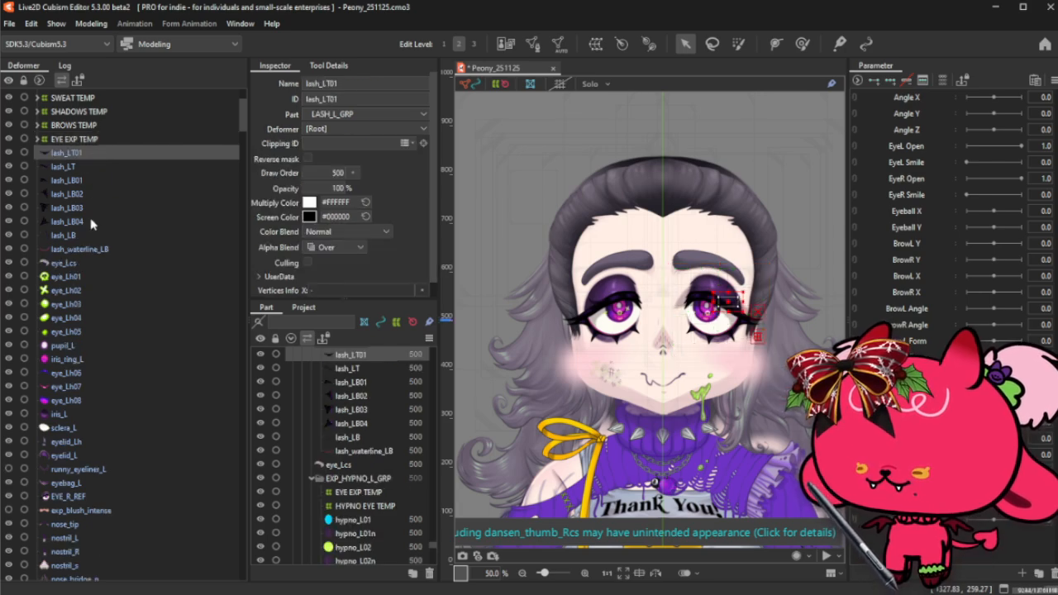
{"action": "left_click", "coordinate": [91, 223], "text": "shift"}
{"action": "left_click", "coordinate": [88, 237], "text": "shift"}
{"action": "left_click", "coordinate": [97, 251], "text": "shift"}
{"action": "left_click", "coordinate": [83, 263], "text": "shift"}
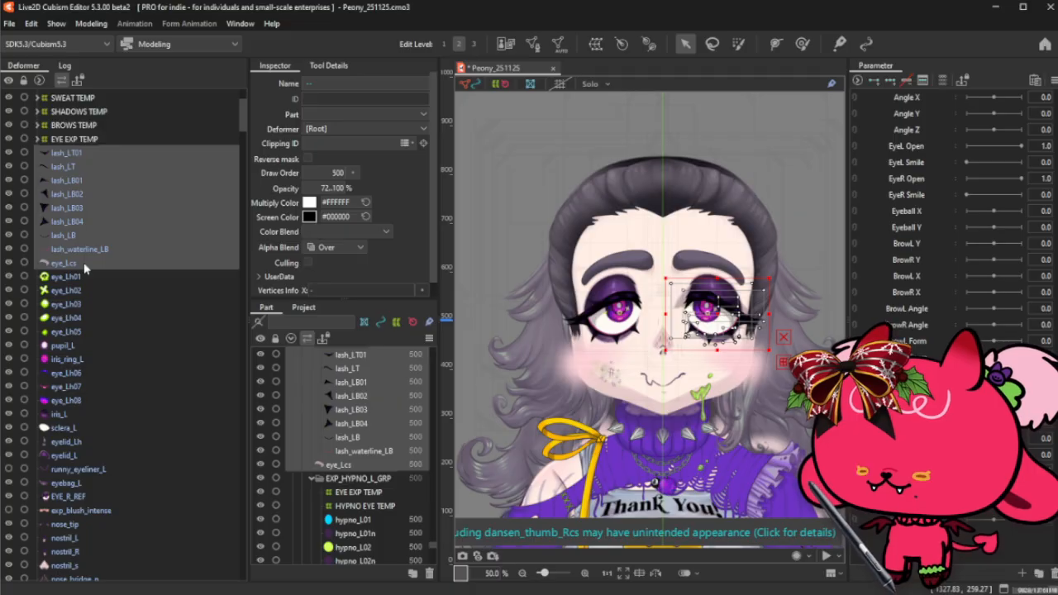
- Create a parent warp deformer over the eye highlight parts eye_Lh01 to eye_Lh05
{"action": "left_click", "coordinate": [88, 279]}
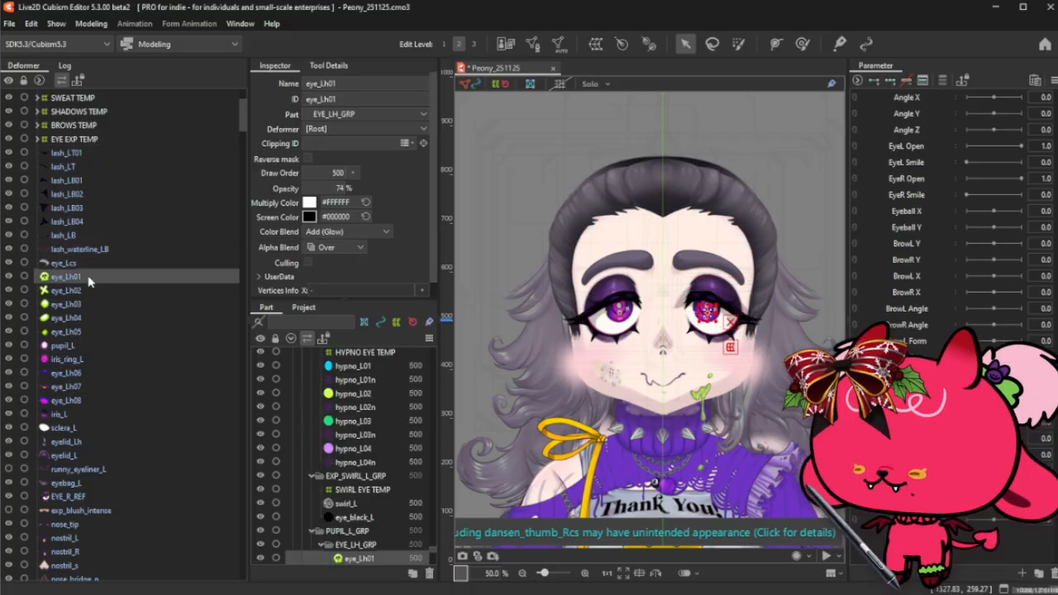
{"action": "left_click", "coordinate": [96, 332], "text": "shift"}
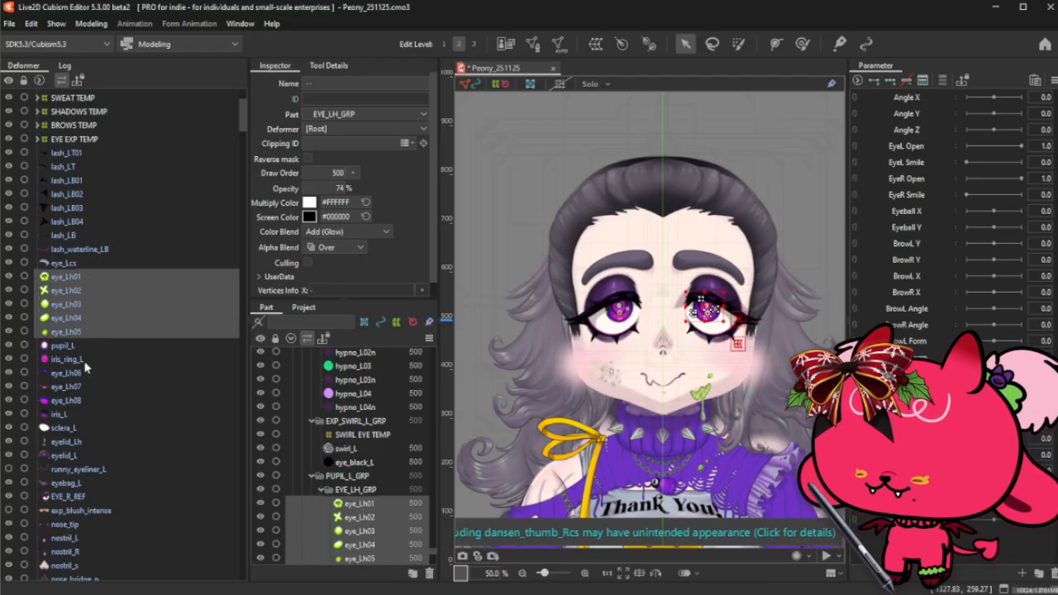
{"action": "left_click", "coordinate": [87, 374], "text": "ctrl"}
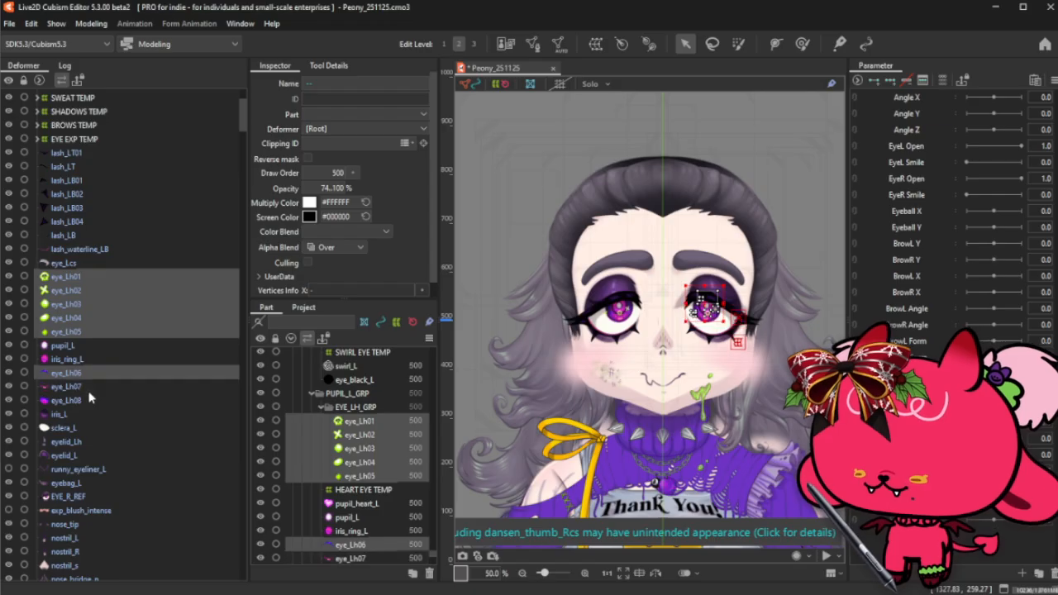
{"action": "left_click", "coordinate": [86, 278]}
{"action": "left_click", "coordinate": [93, 330], "text": "shift"}
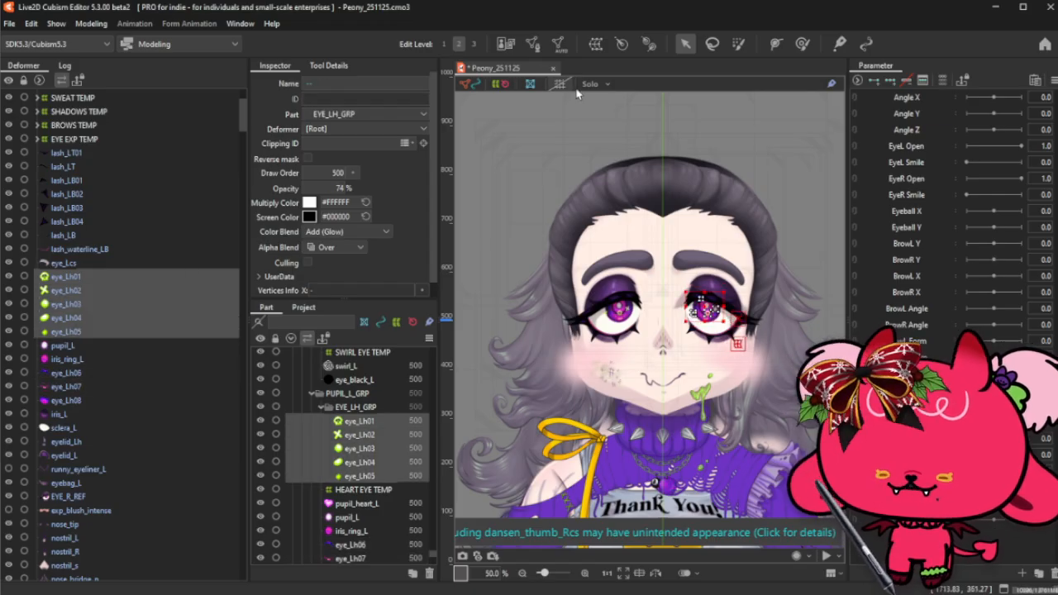
{"action": "left_click", "coordinate": [595, 44]}
{"action": "triple_click", "coordinate": [562, 232]}
{"action": "type", "text": "E"}
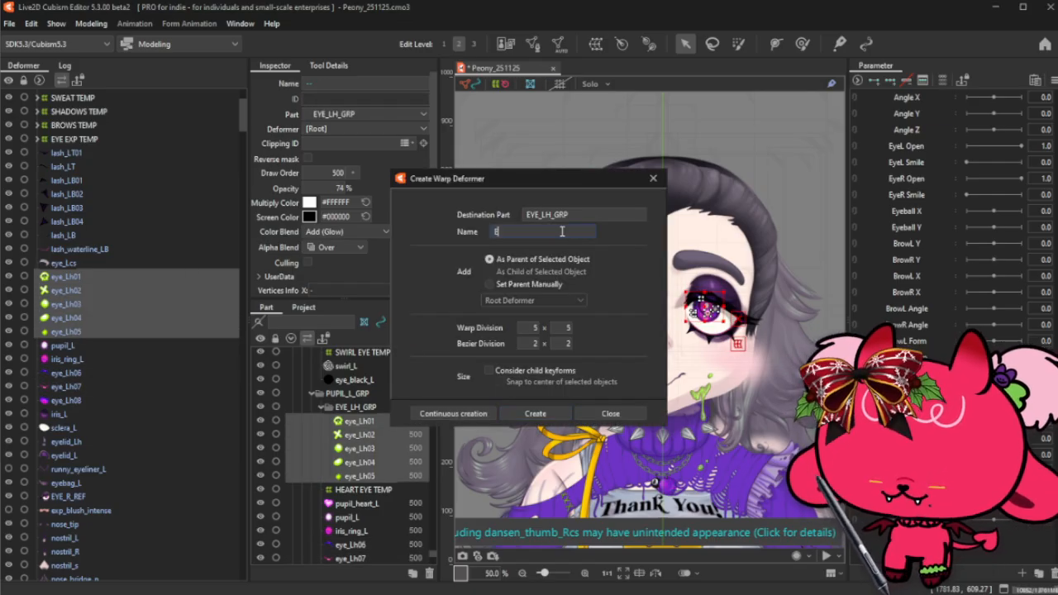
- Name the new warp deformer EYE HILITE L TEMP and create it as parent of the eye_Lh01 to eye_Lh05 highlights
{"action": "type", "text": "YE_HILIT"}
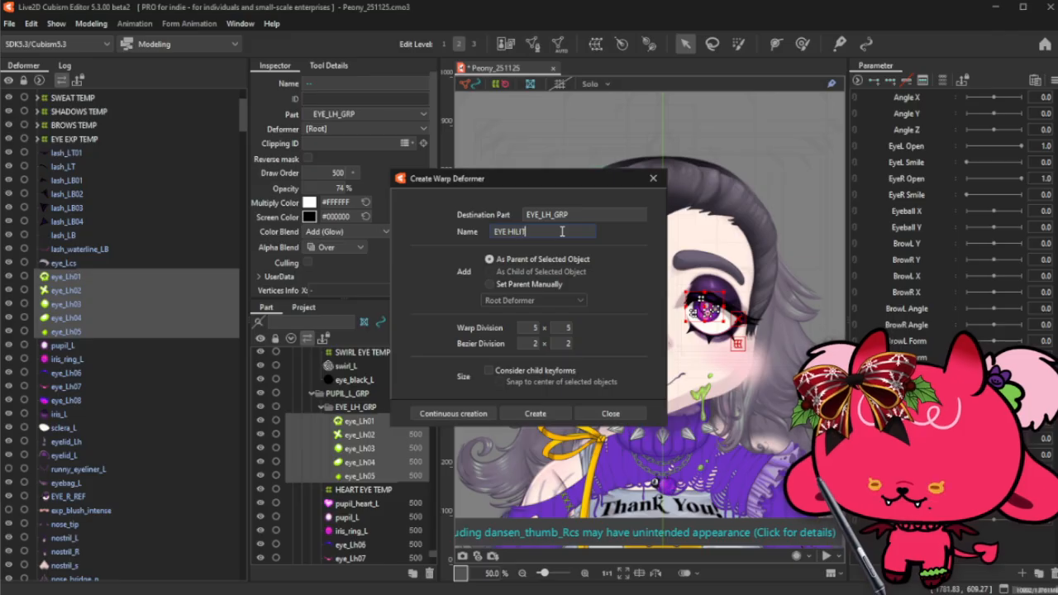
{"action": "type", "text": "E_L_"}
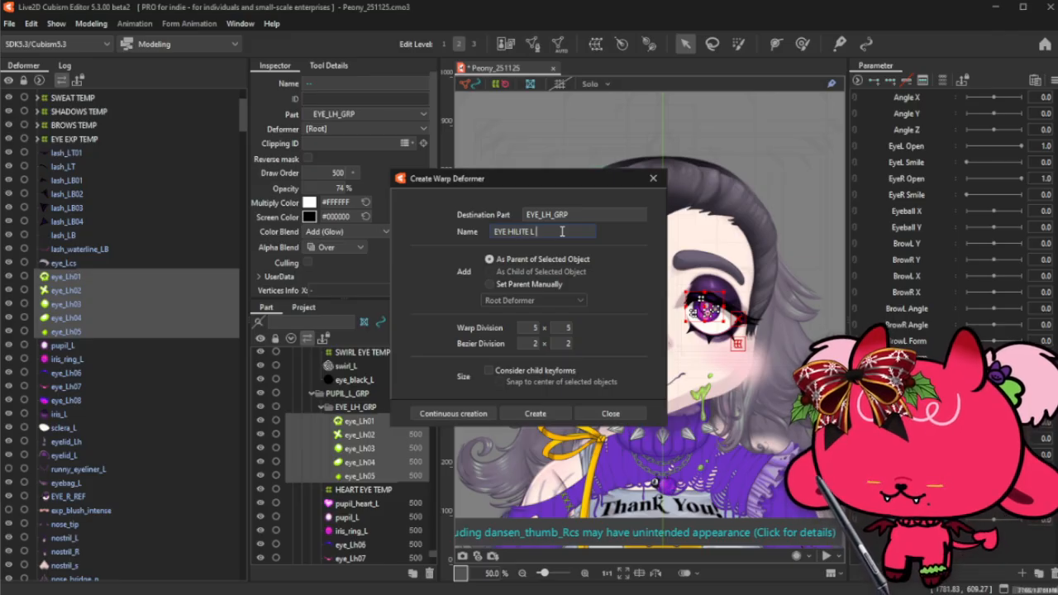
{"action": "type", "text": "TEMP"}
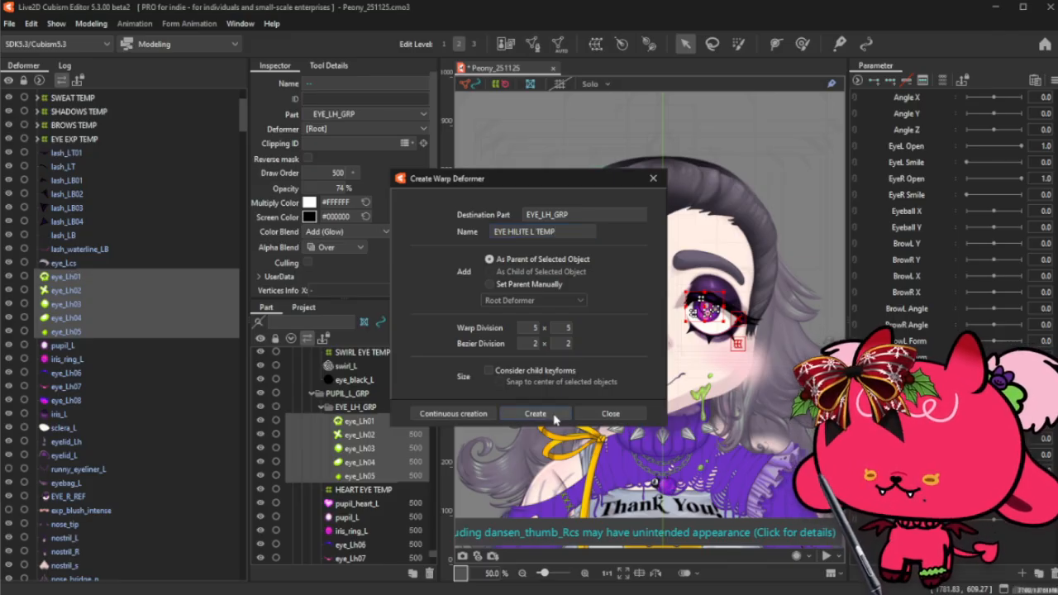
{"action": "left_click", "coordinate": [554, 417]}
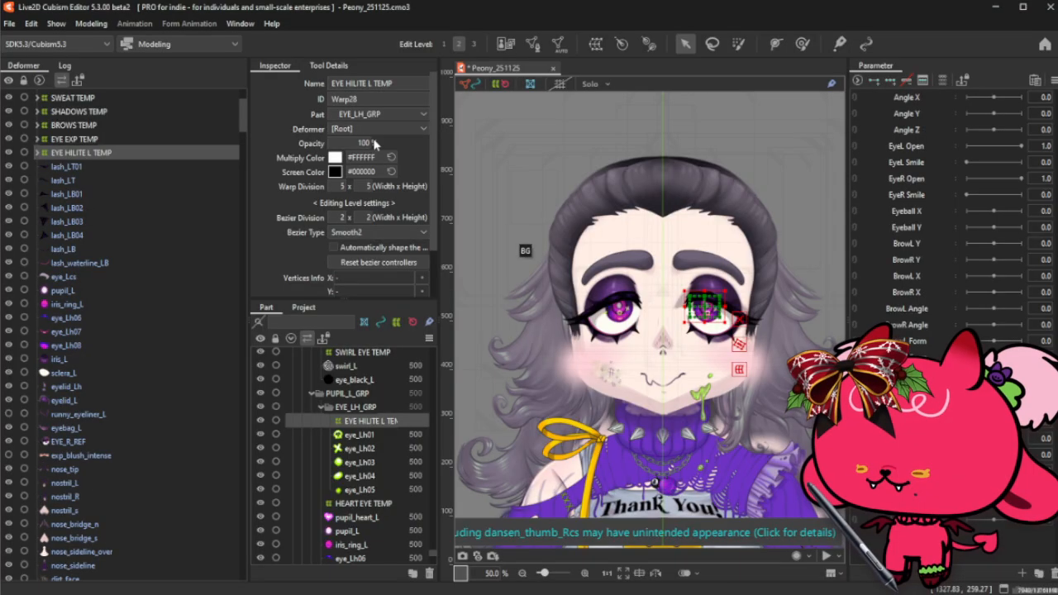
- Create a warp deformer named EYELASH L TEMP as parent of the left lash meshes from lash_LT01 to lash_waterline_LB
{"action": "left_click", "coordinate": [75, 127]}
{"action": "left_click", "coordinate": [82, 167]}
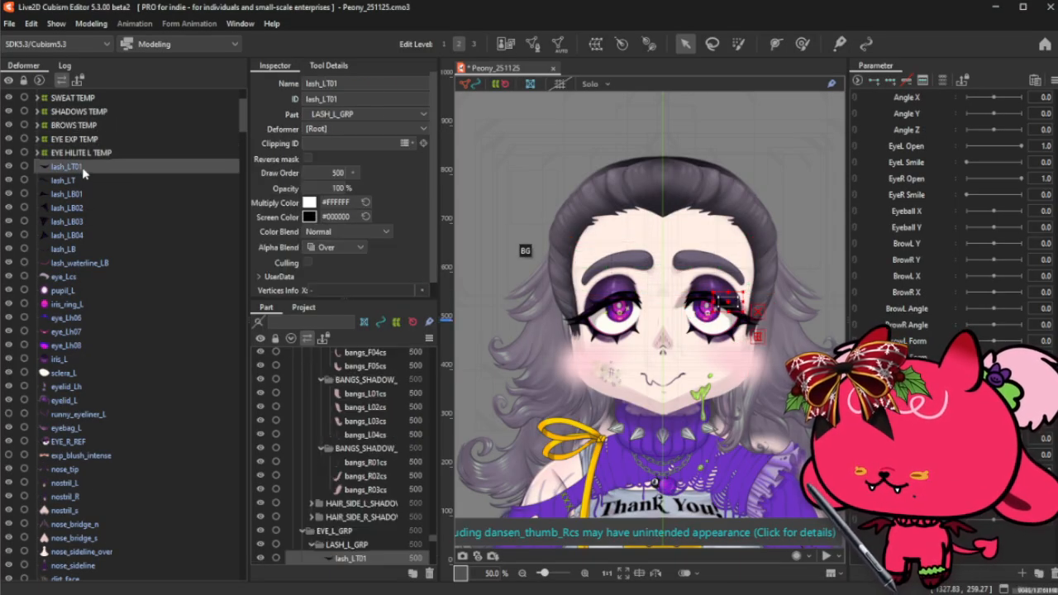
{"action": "left_click", "coordinate": [90, 249], "text": "shift"}
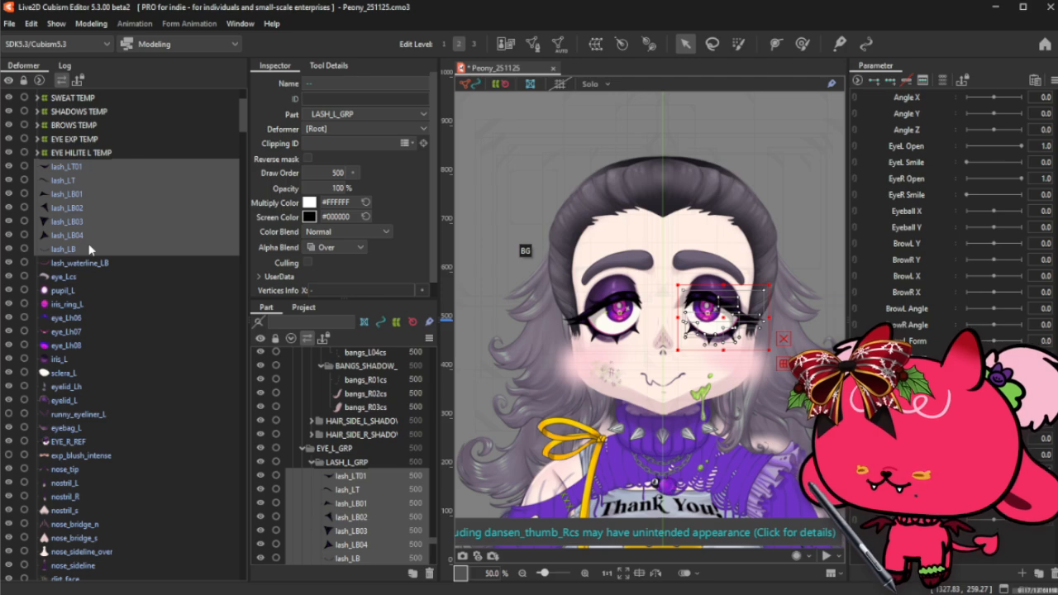
{"action": "left_click", "coordinate": [96, 264], "text": "shift"}
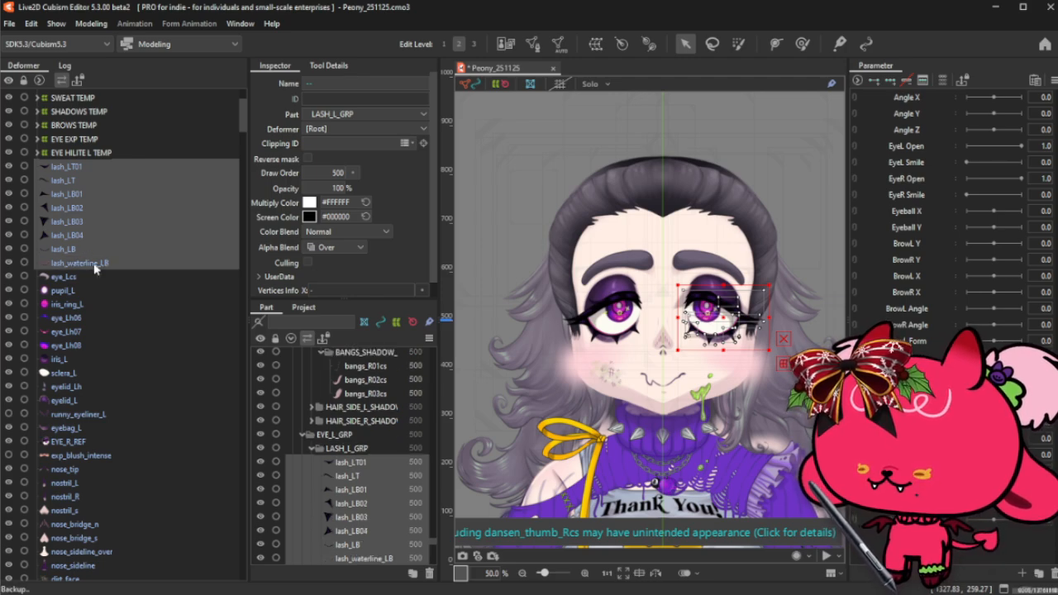
{"action": "left_click", "coordinate": [596, 44]}
{"action": "double_click", "coordinate": [552, 231]}
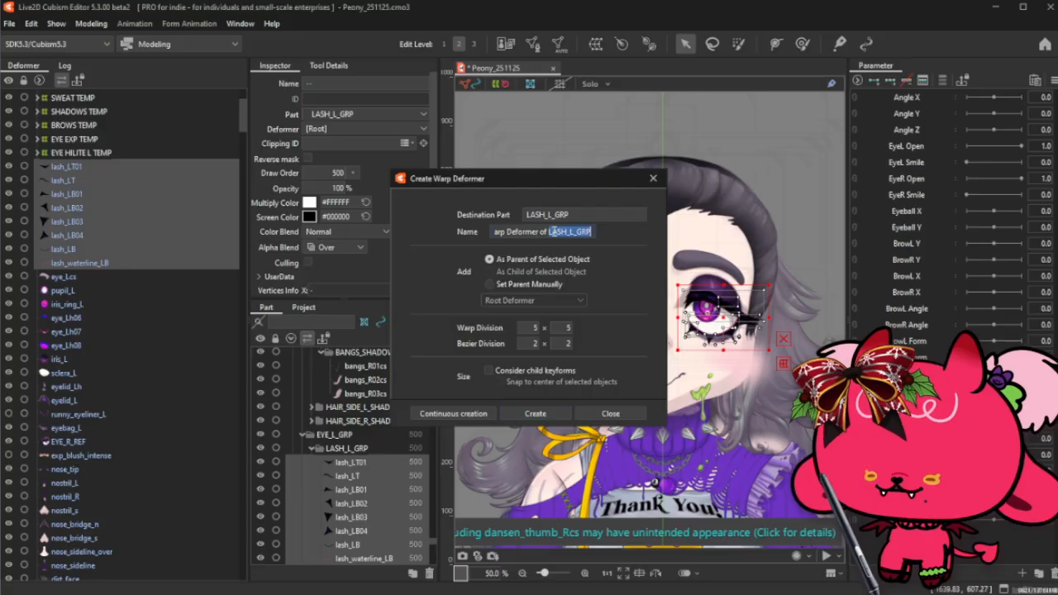
{"action": "key", "text": "ctrl+a"}
{"action": "key", "text": "BackSpace"}
{"action": "type", "text": "EYELSH"}
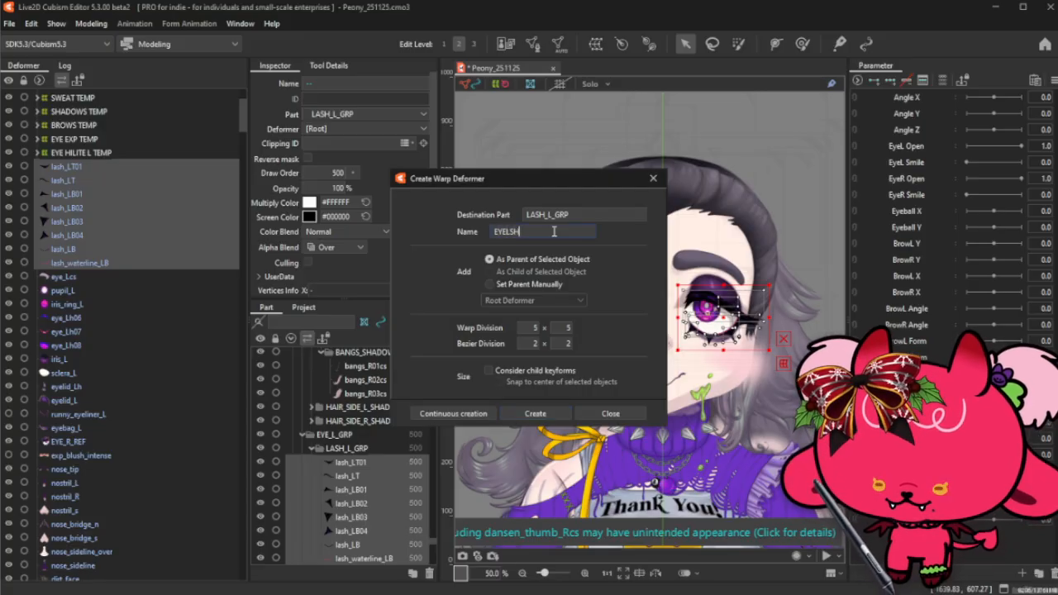
{"action": "key", "text": "BackSpace"}
{"action": "key", "text": "BackSpace"}
{"action": "type", "text": "ASH L"}
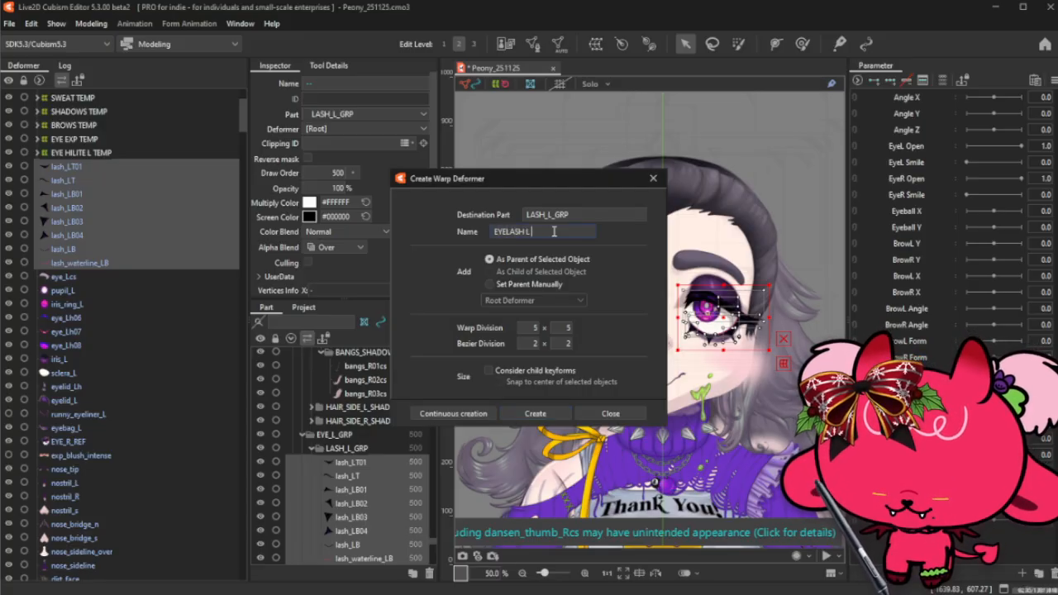
{"action": "type", "text": " TEMP"}
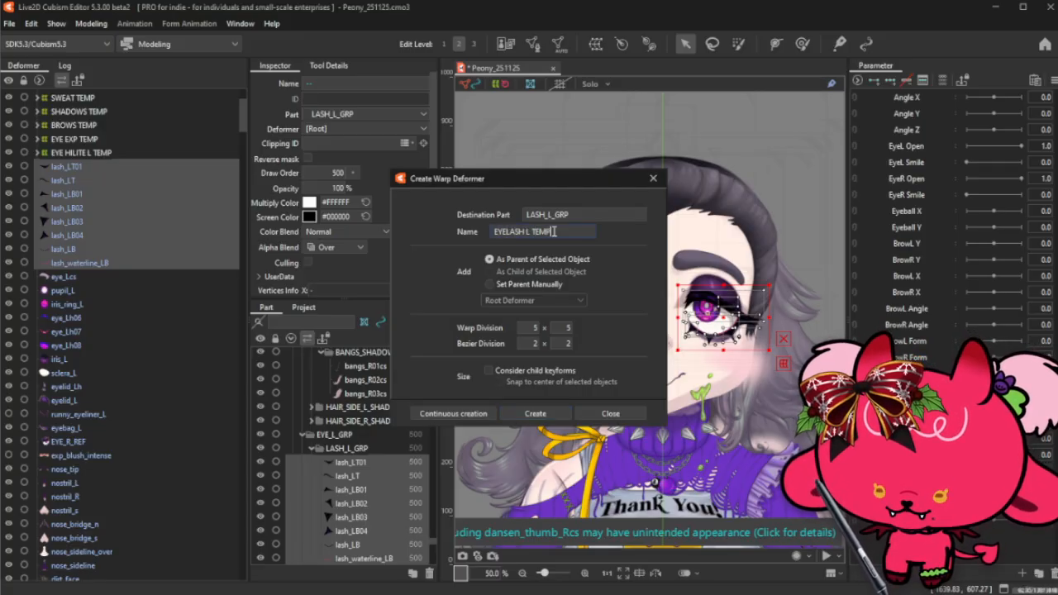
{"action": "left_click", "coordinate": [549, 415]}
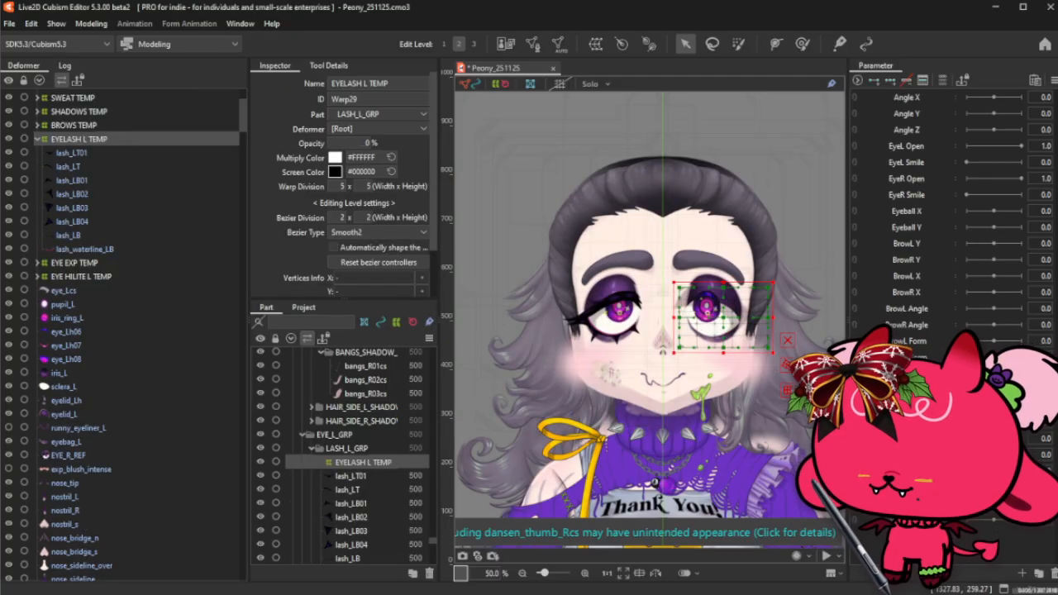
{"action": "left_click", "coordinate": [36, 139]}
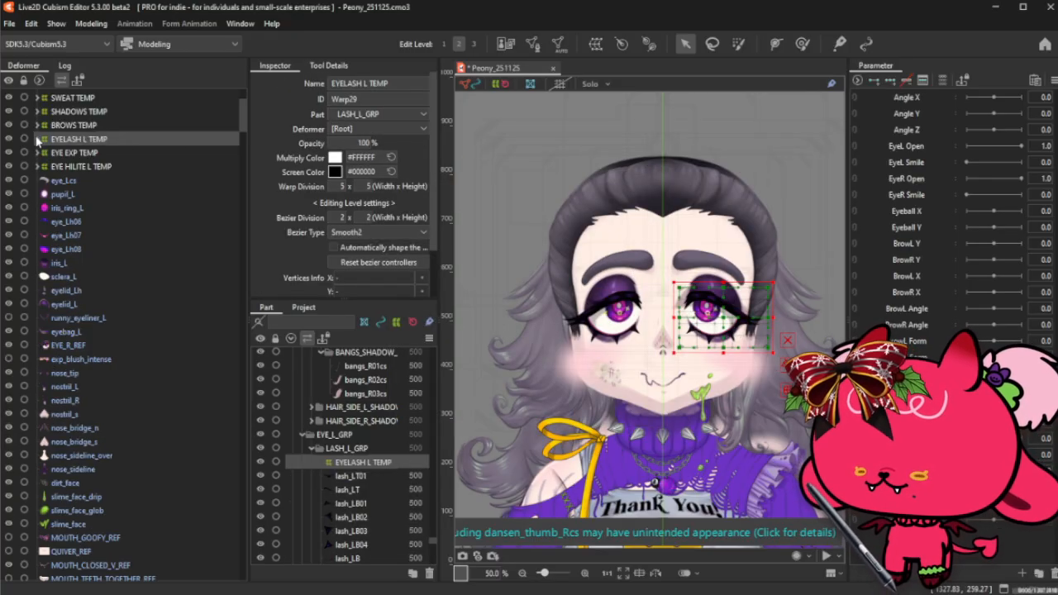
- Create a warp deformer named IRIS L TEMP as parent of the meshes from pupil_L through iris_L
{"action": "left_click", "coordinate": [97, 198]}
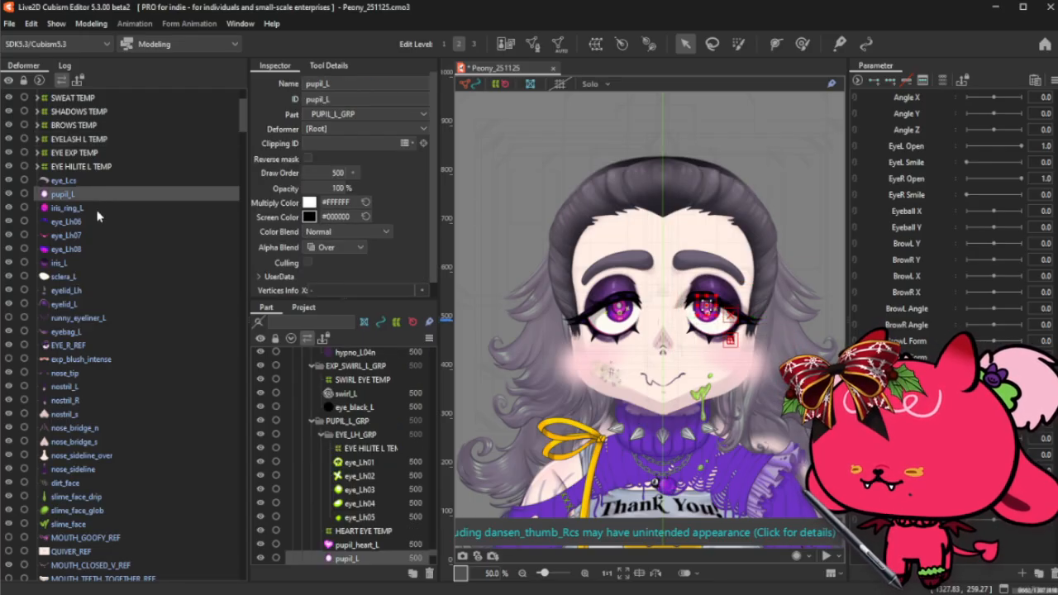
{"action": "left_click", "coordinate": [82, 263], "text": "shift"}
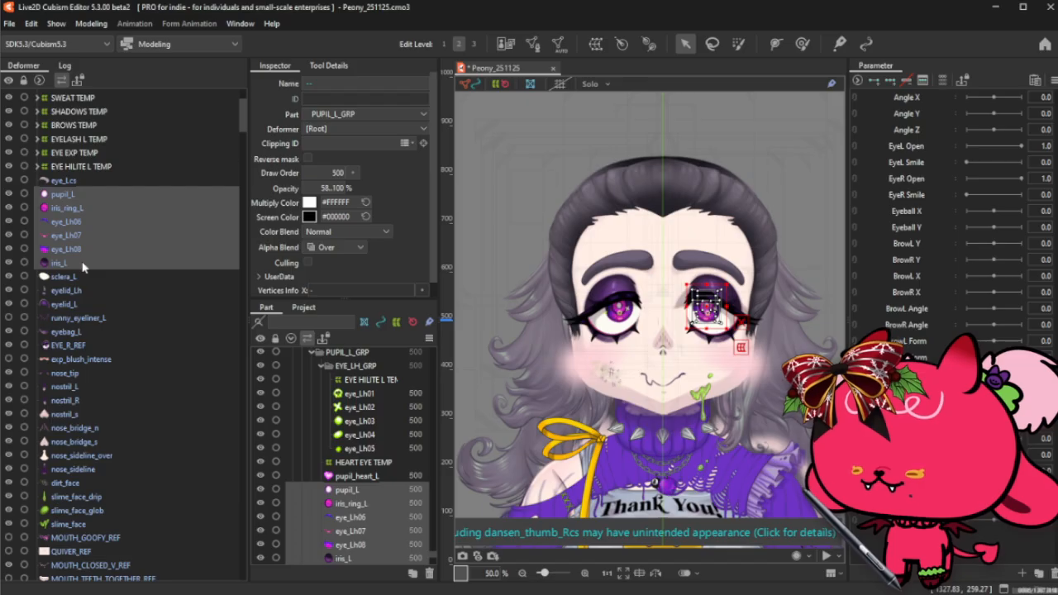
{"action": "left_click", "coordinate": [595, 43]}
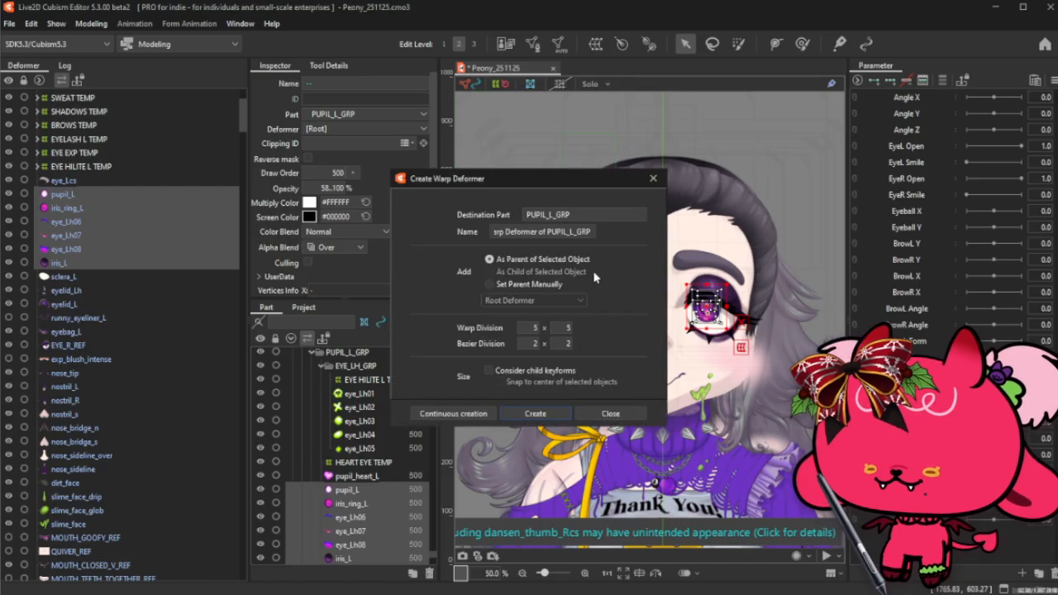
{"action": "triple_click", "coordinate": [583, 230]}
{"action": "type", "text": "IRIS L TEMP"}
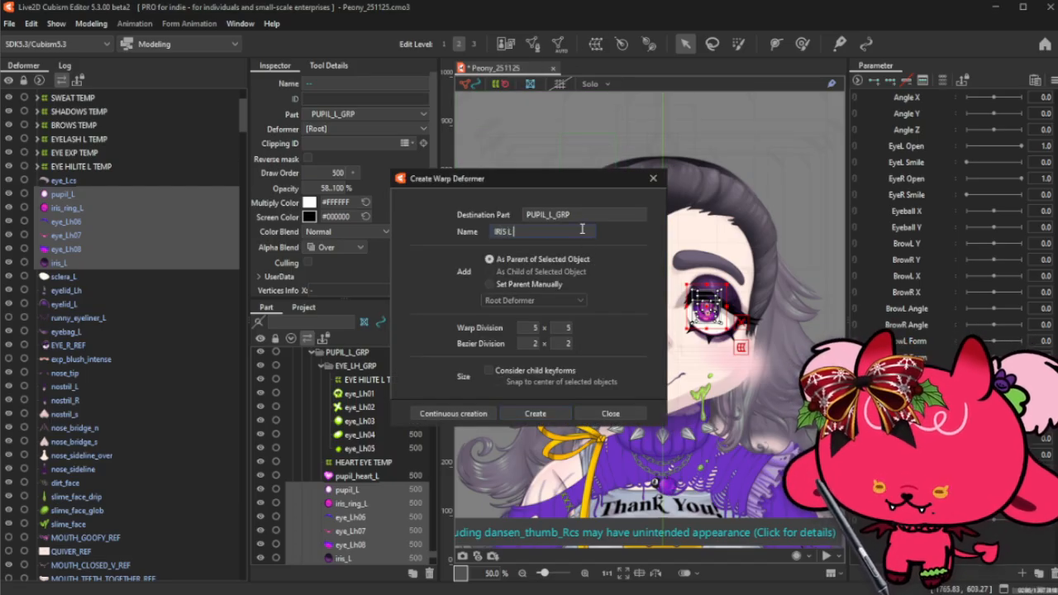
{"action": "left_click", "coordinate": [538, 416]}
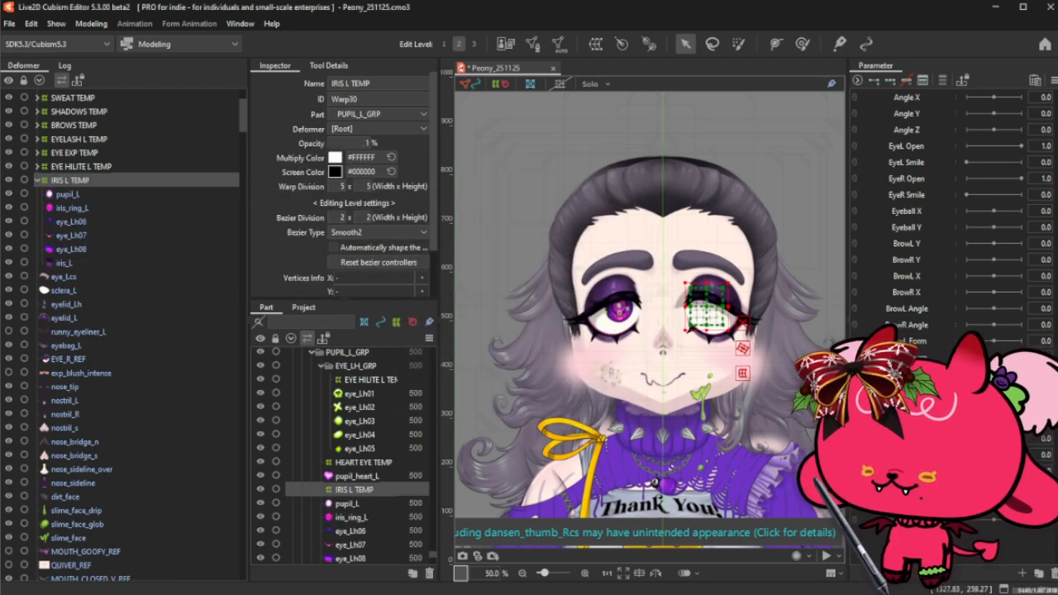
{"action": "left_click", "coordinate": [39, 180]}
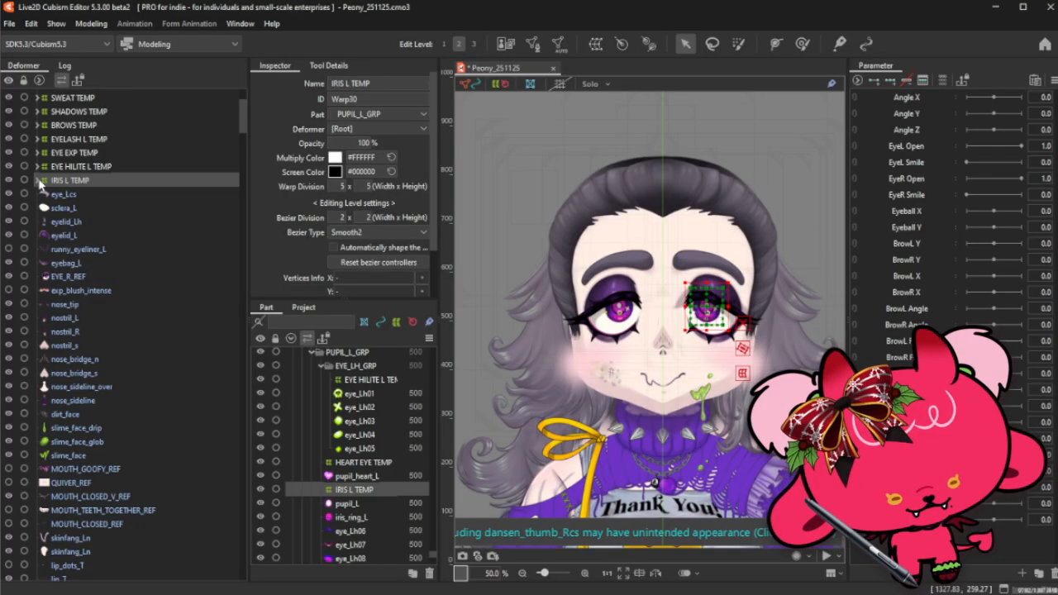
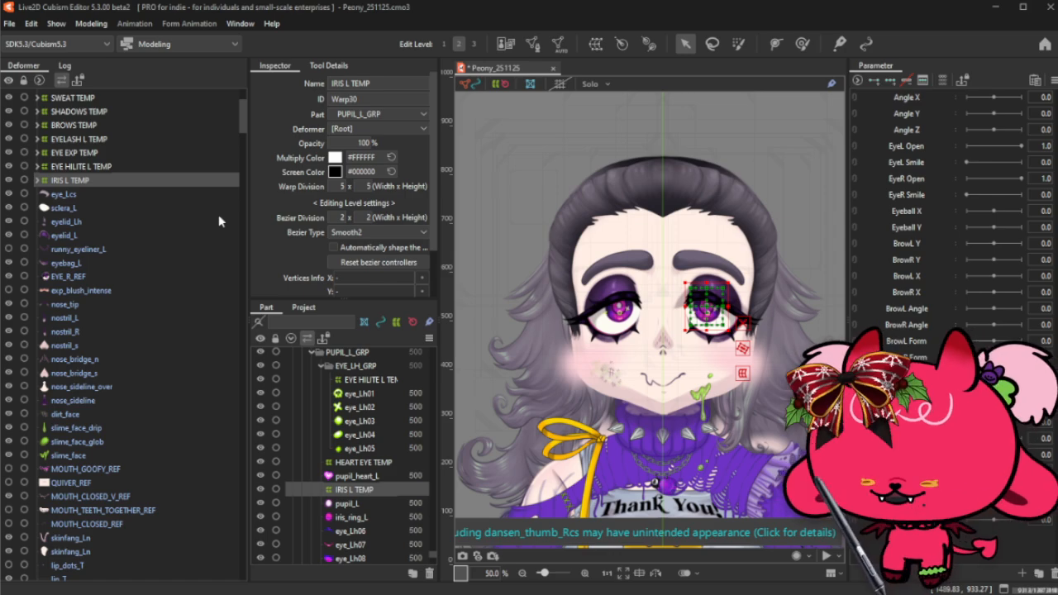
{"action": "left_click", "coordinate": [73, 208]}
{"action": "left_click", "coordinate": [66, 195], "text": "ctrl"}
{"action": "left_click", "coordinate": [595, 44]}
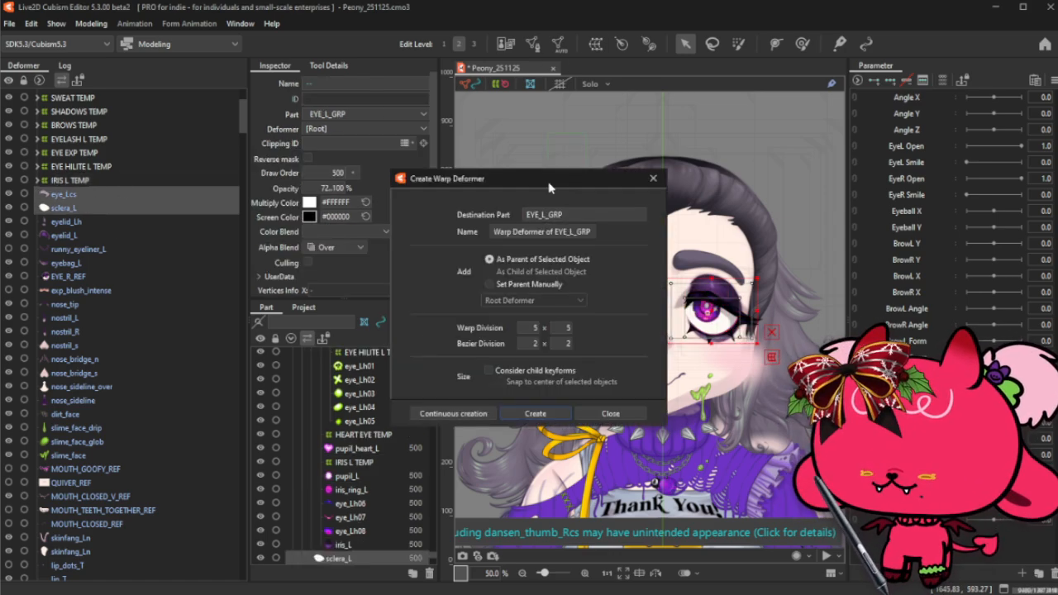
{"action": "triple_click", "coordinate": [558, 234]}
{"action": "type", "text": "SCLERA"}
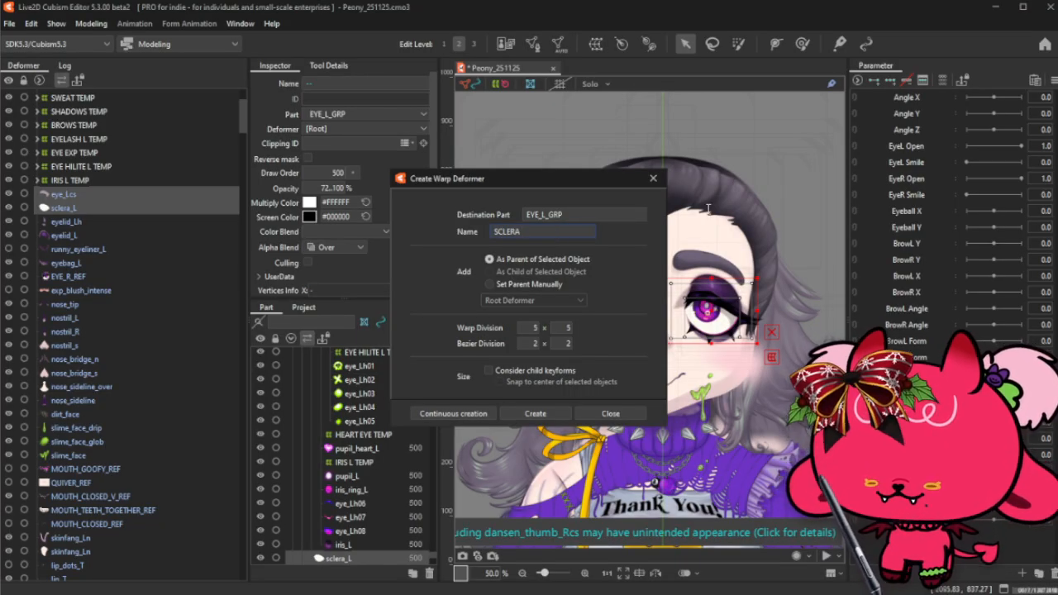
{"action": "left_click", "coordinate": [653, 178]}
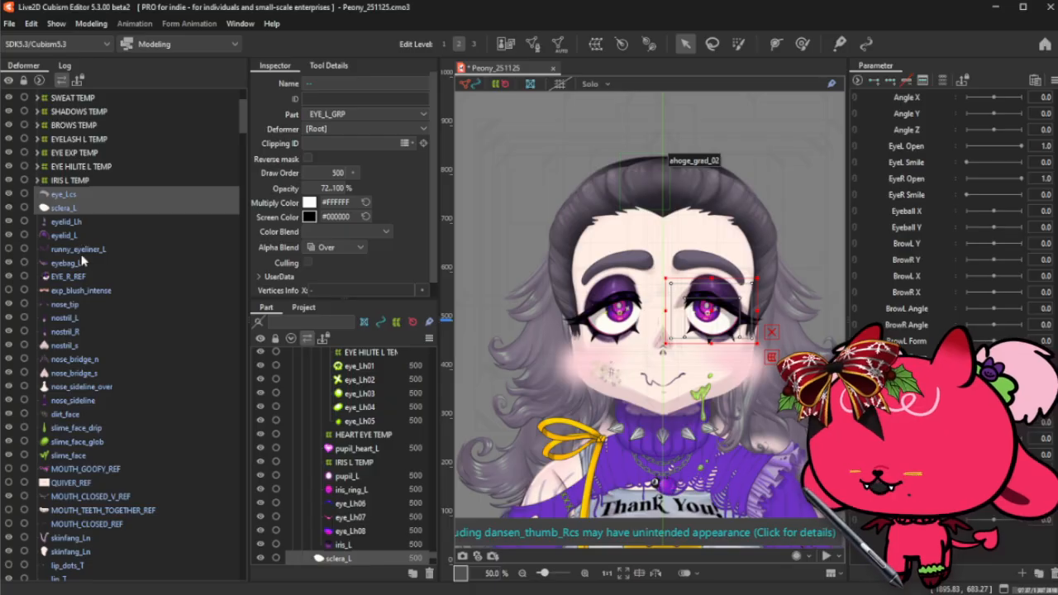
- Show the runny_eyeliner_L mesh and create a parent warp deformer for it named RUNNY EYELINER TEMP
{"action": "left_click", "coordinate": [10, 249]}
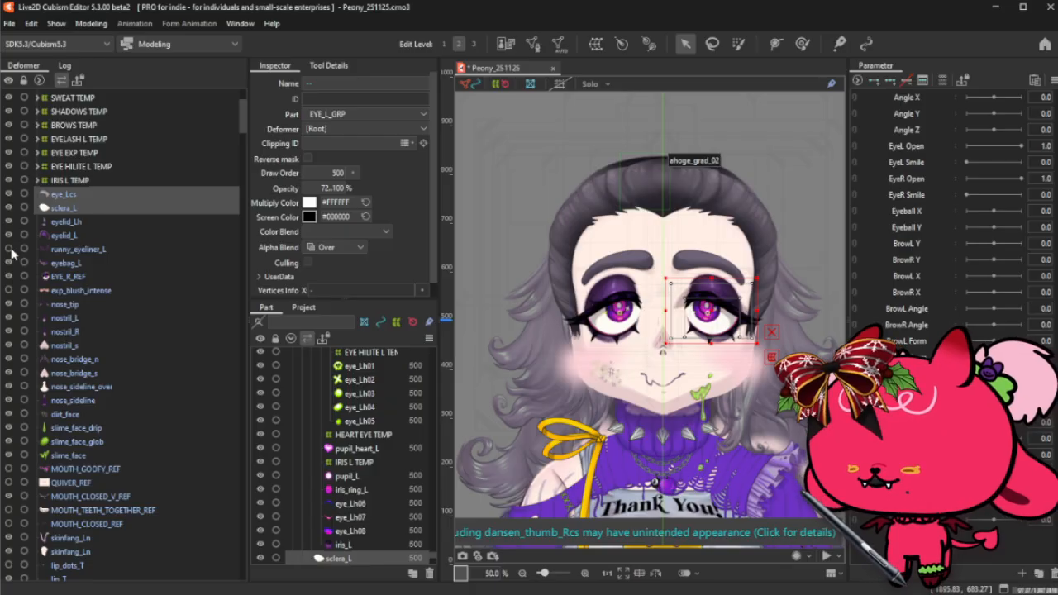
{"action": "left_click", "coordinate": [105, 250]}
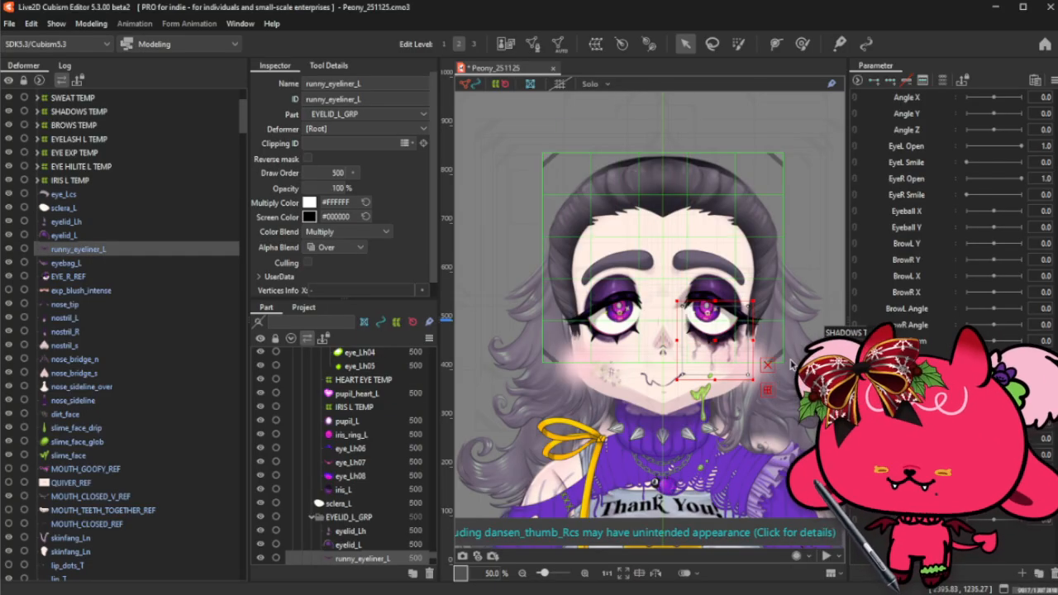
{"action": "scroll", "coordinate": [678, 363], "scroll_direction": "up", "scroll_amount": 1}
{"action": "scroll", "coordinate": [732, 339], "scroll_direction": "down", "scroll_amount": 1}
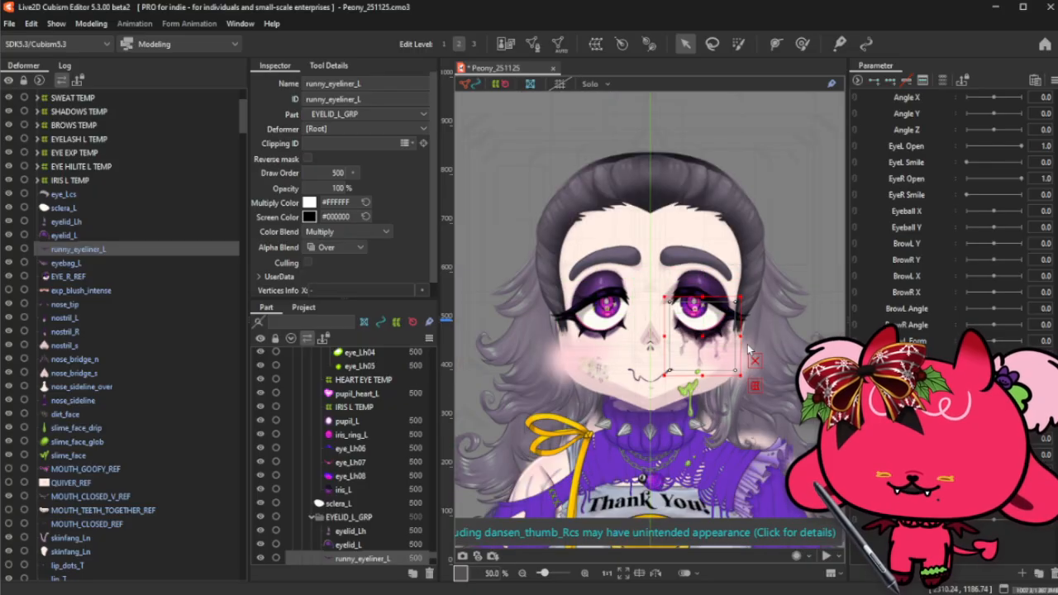
{"action": "left_click", "coordinate": [595, 44]}
{"action": "triple_click", "coordinate": [540, 230]}
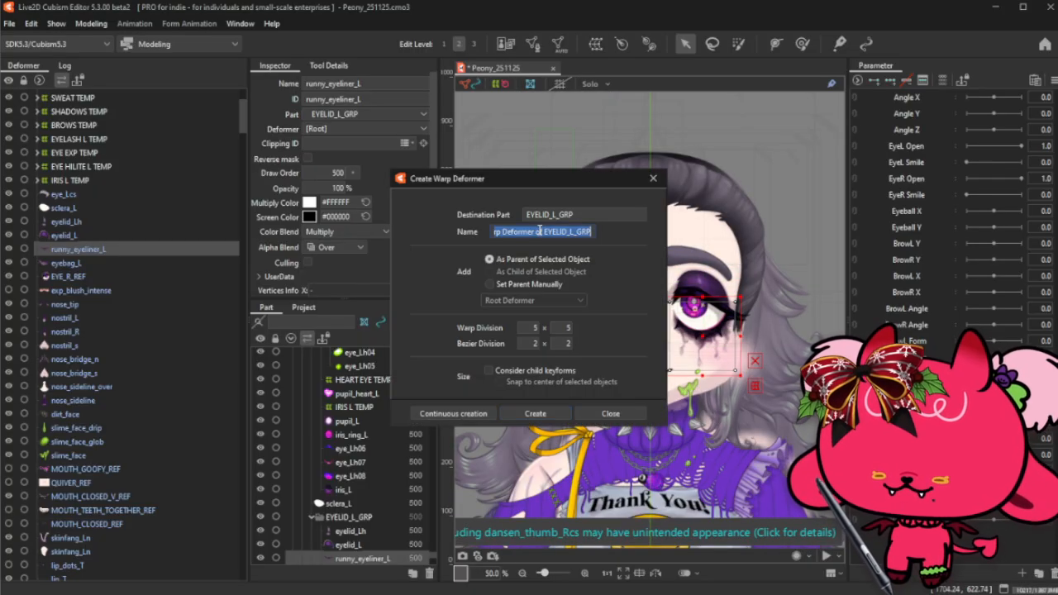
{"action": "type", "text": "RUNNY"}
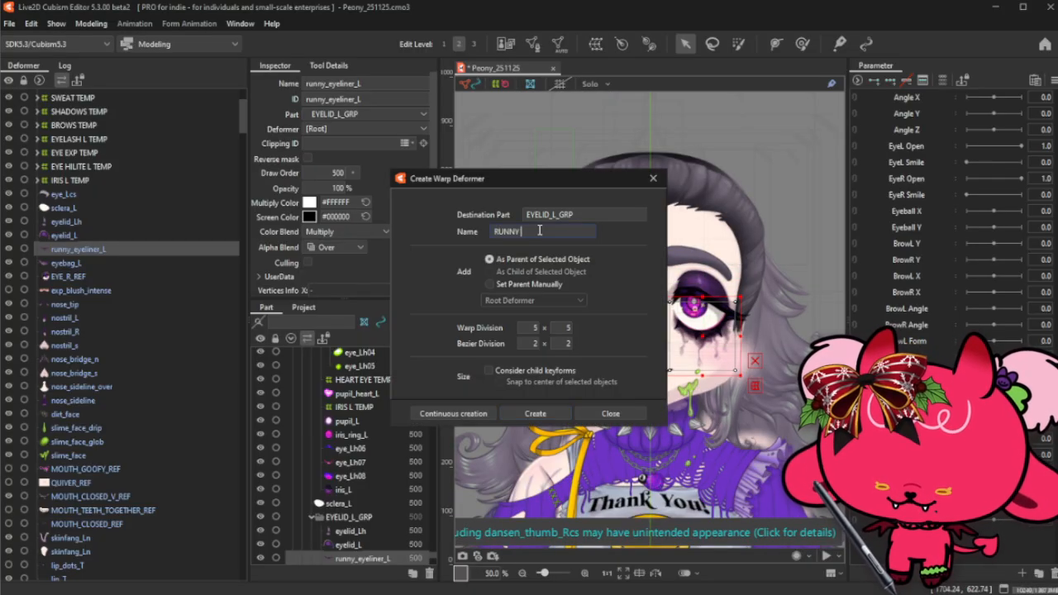
{"action": "type", "text": " EYELINER TEMP"}
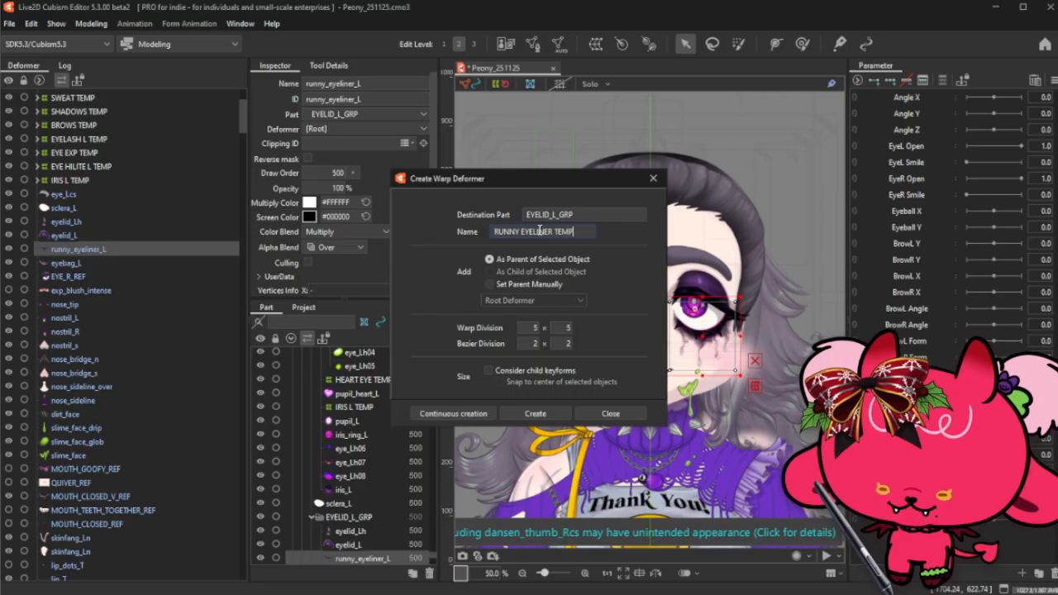
{"action": "left_click", "coordinate": [547, 416]}
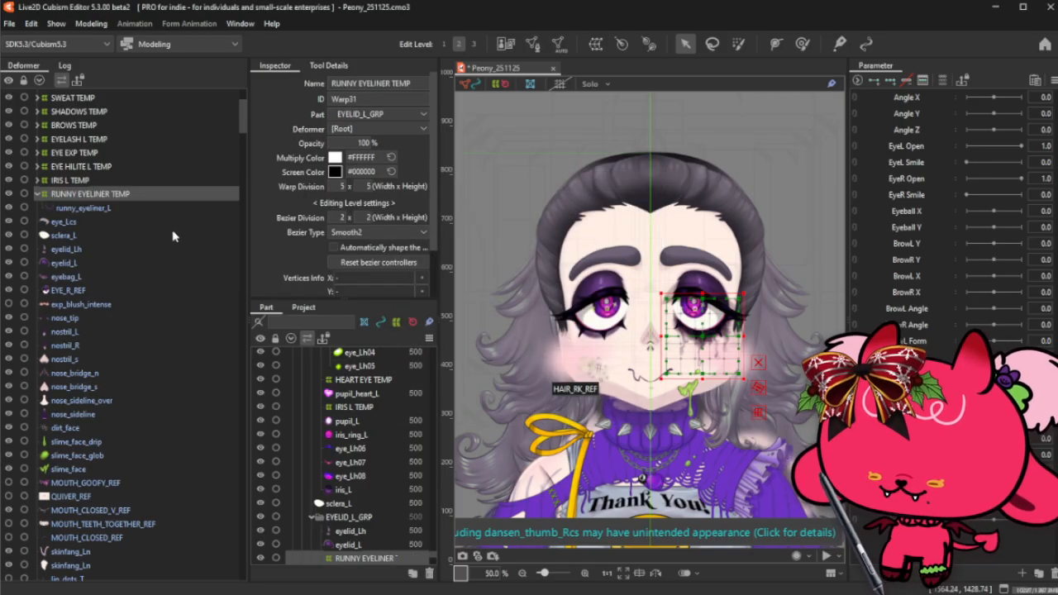
- Rename the runny eyeliner deformer to RUNNY EYELINER L TEMP and set its opacity to 0%
{"action": "left_click", "coordinate": [390, 84]}
{"action": "left_click", "coordinate": [392, 83]}
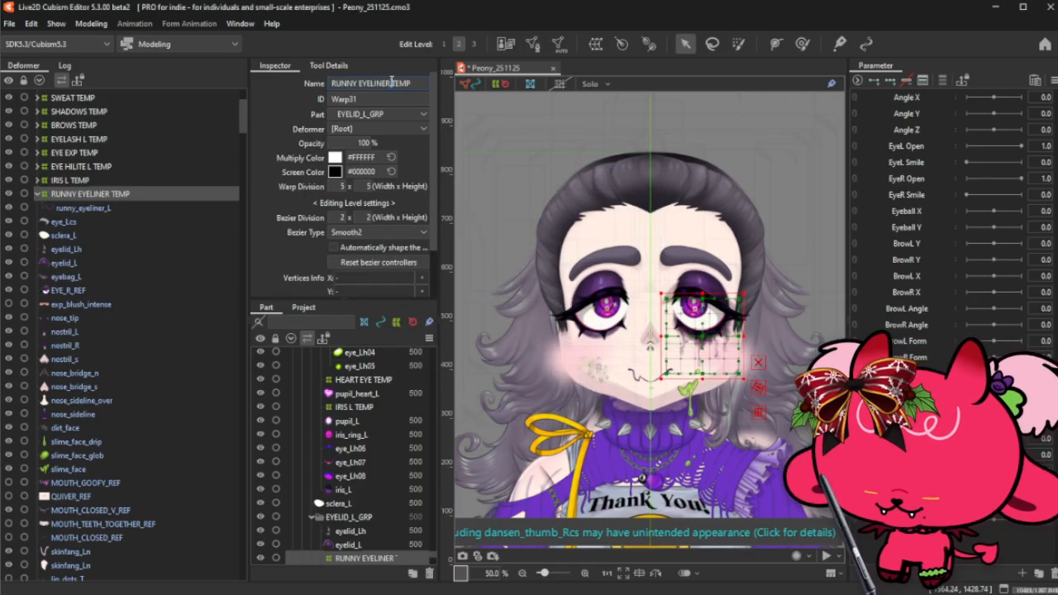
{"action": "type", "text": "L"}
{"action": "key", "text": "Return"}
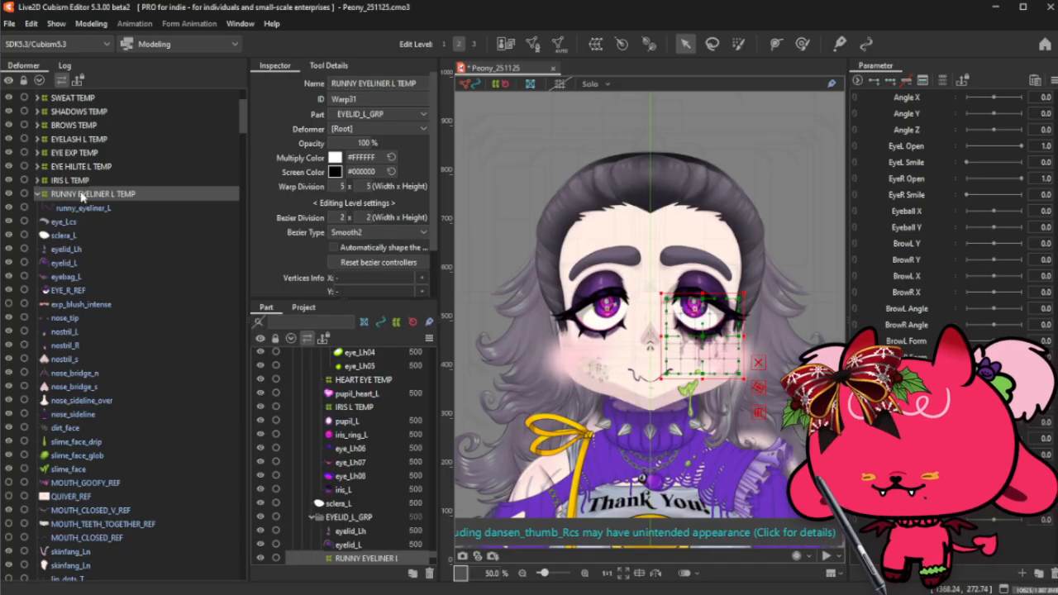
{"action": "left_click_drag", "start_coordinate": [358, 147], "coordinate": [306, 147]}
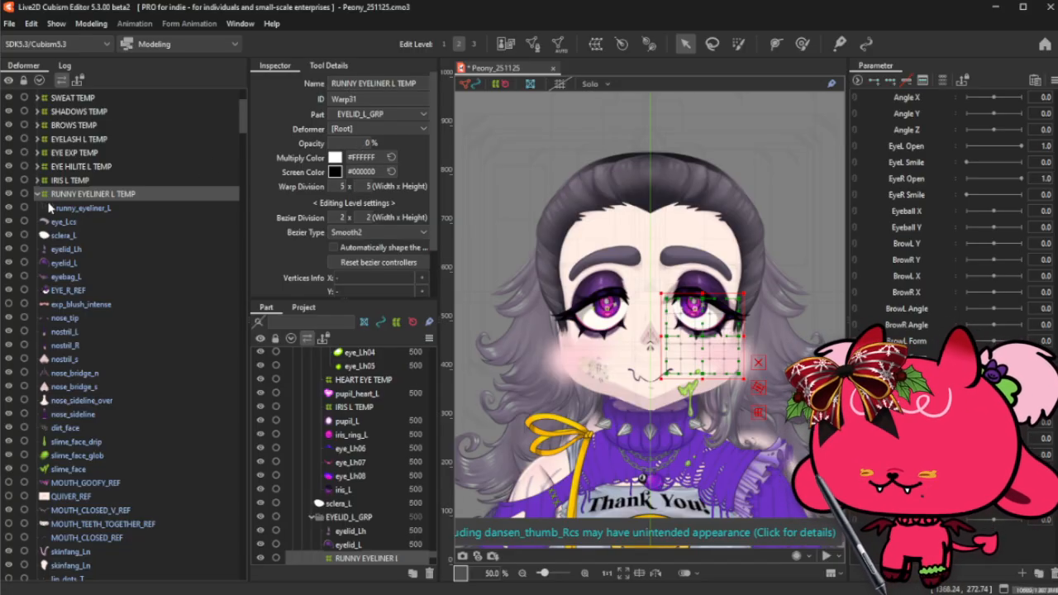
{"action": "left_click", "coordinate": [37, 194]}
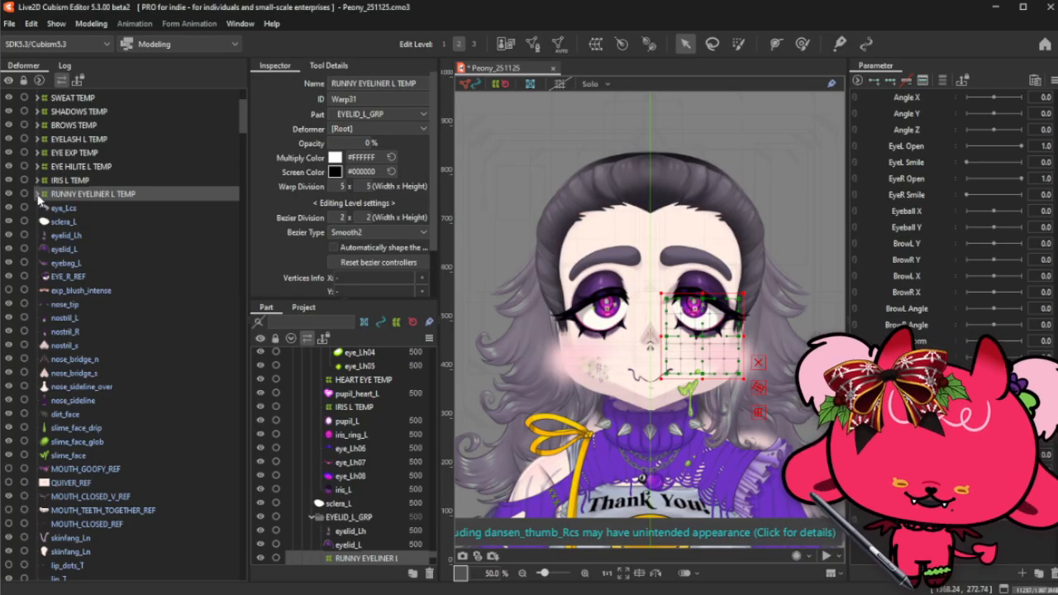
- Create a warp deformer named EYELID L TEMP as parent of eyelid_Lh, eyelid_L and eyebag_L, and collapse its entry
{"action": "left_click", "coordinate": [82, 263]}
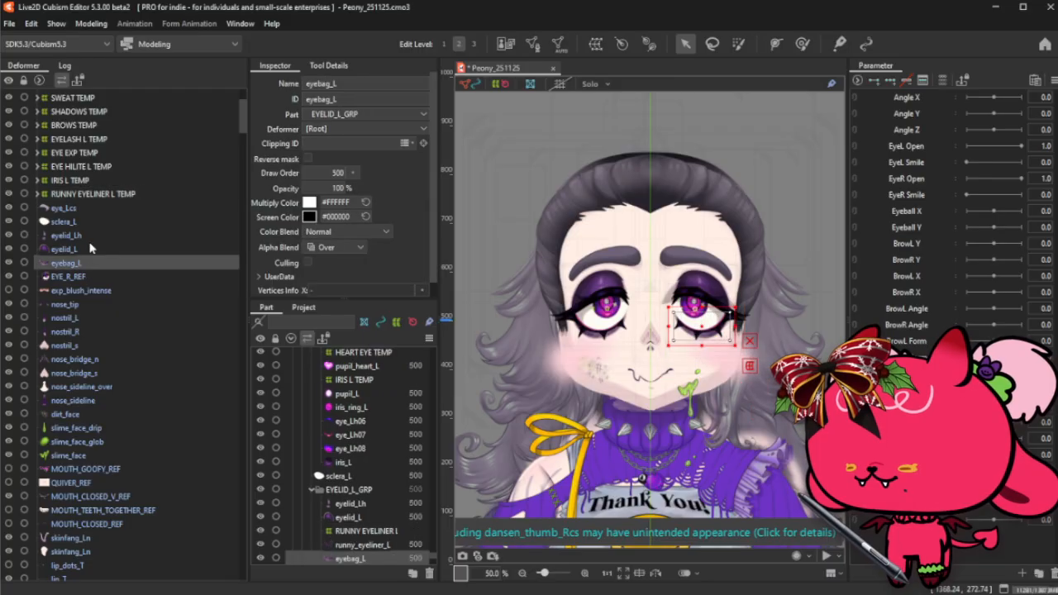
{"action": "left_click", "coordinate": [98, 235], "text": "shift"}
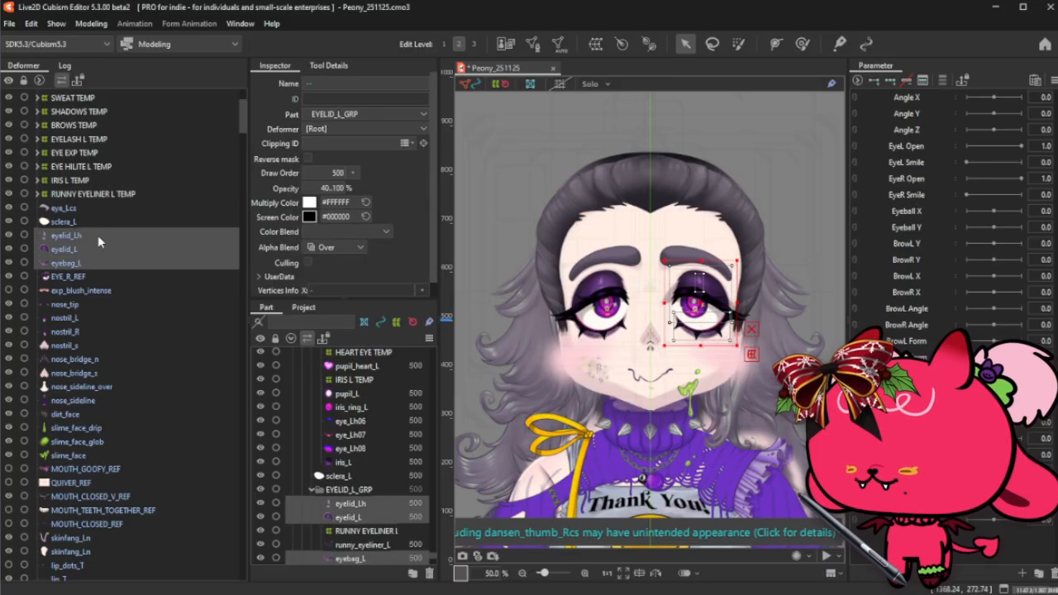
{"action": "left_click", "coordinate": [596, 43]}
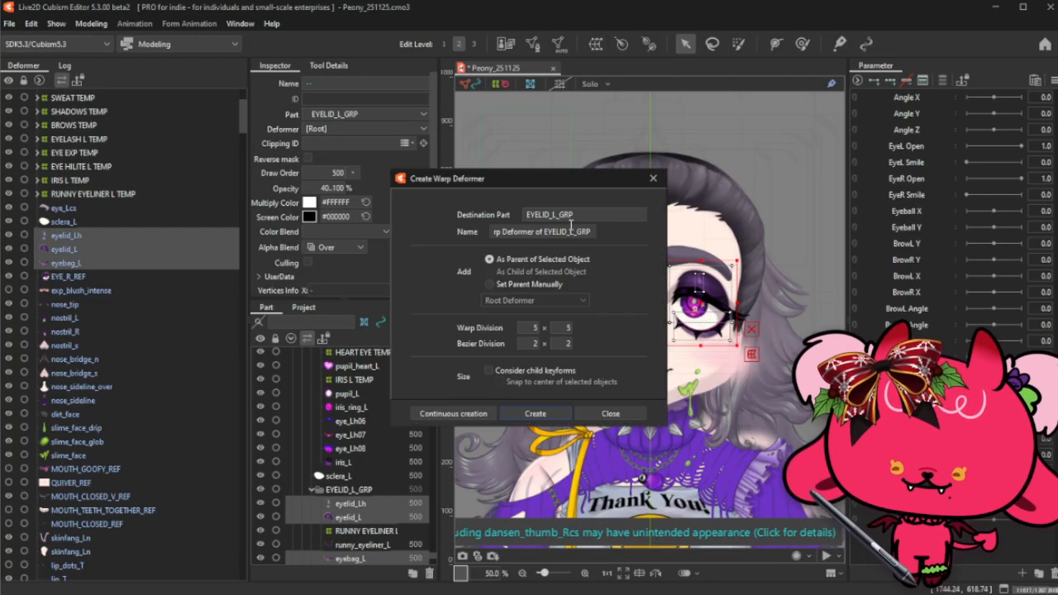
{"action": "triple_click", "coordinate": [591, 233]}
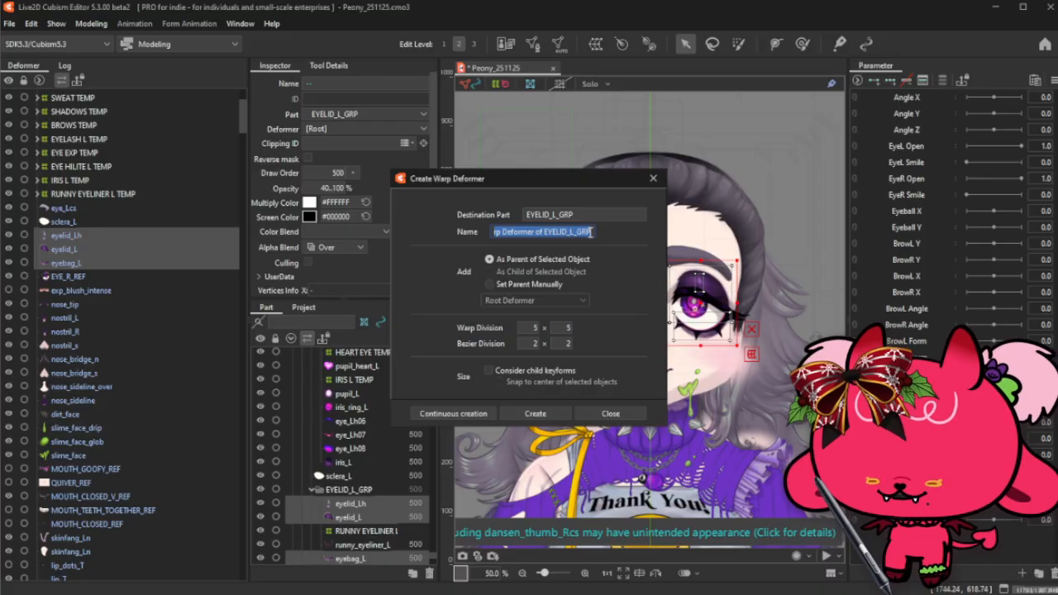
{"action": "type", "text": "EYE"}
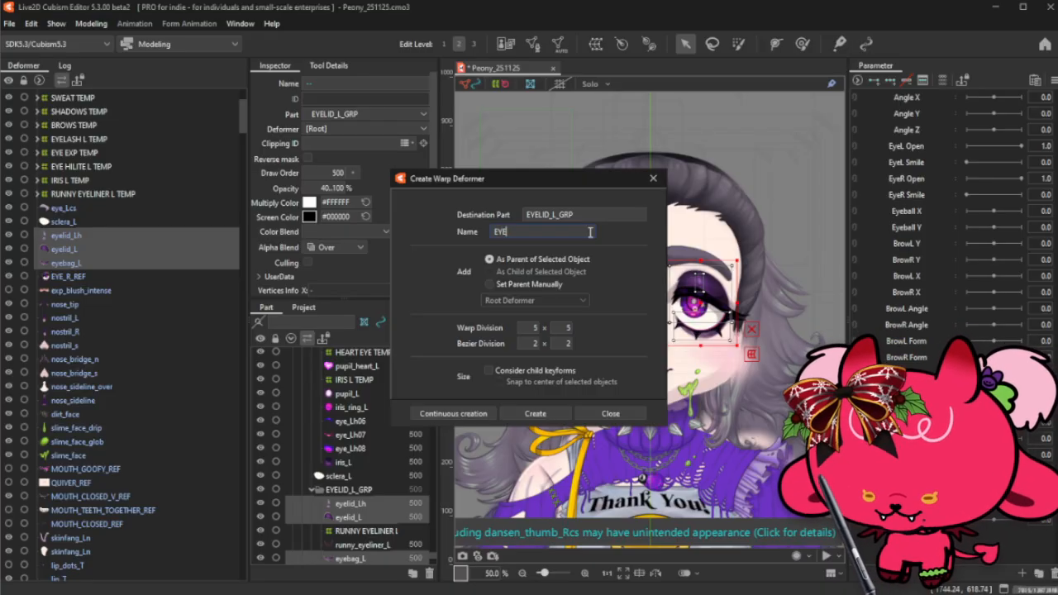
{"action": "type", "text": "LID L TEMP"}
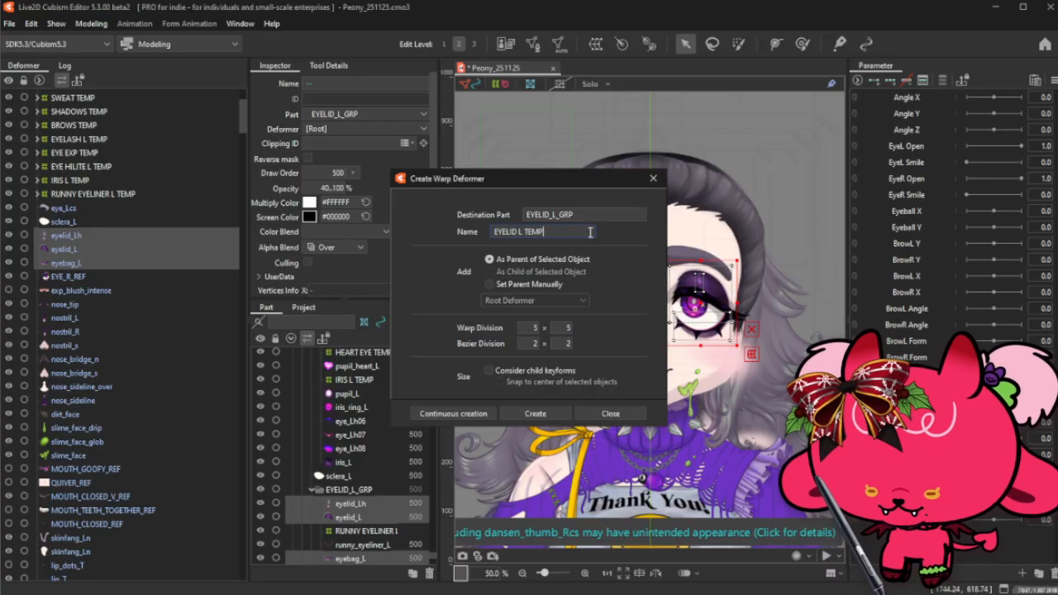
{"action": "left_click", "coordinate": [534, 414]}
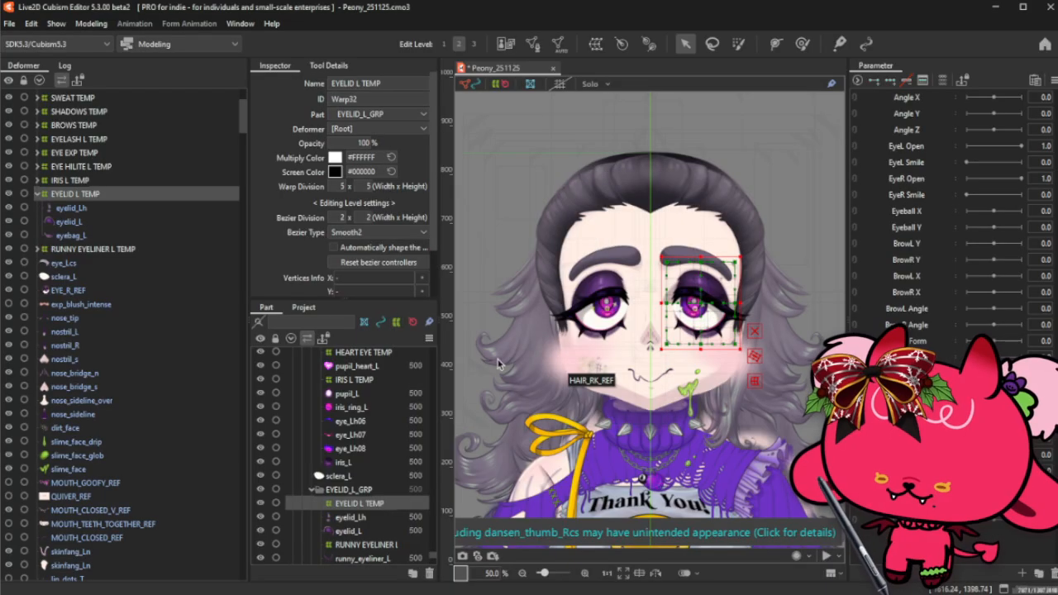
{"action": "mouse_move", "coordinate": [405, 143]}
{"action": "left_mouse_down"}
{"action": "mouse_move", "coordinate": [332, 143]}
{"action": "mouse_move", "coordinate": [410, 143]}
{"action": "left_mouse_up"}
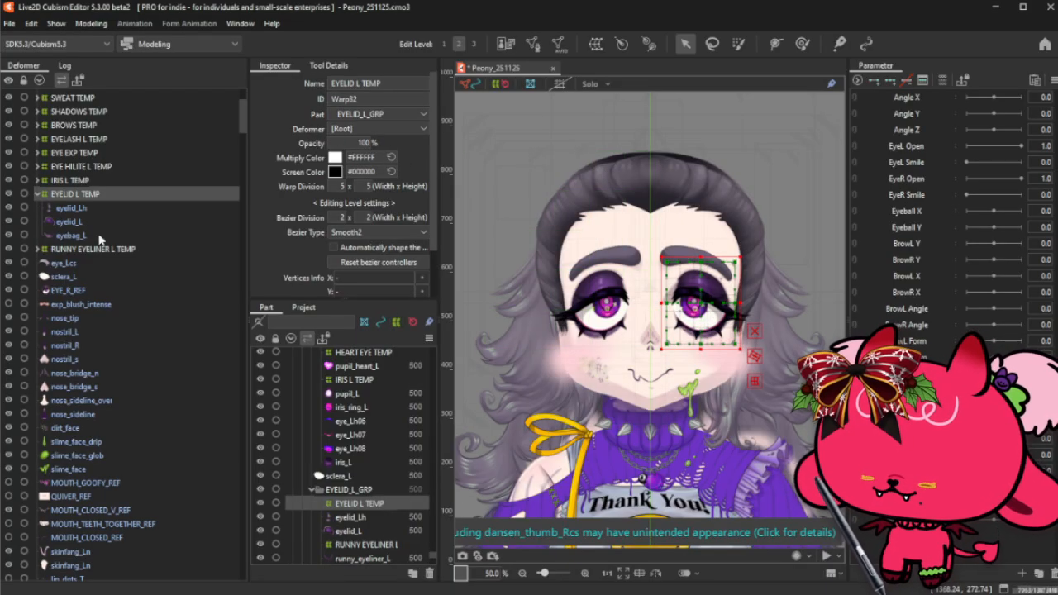
{"action": "left_click", "coordinate": [36, 193]}
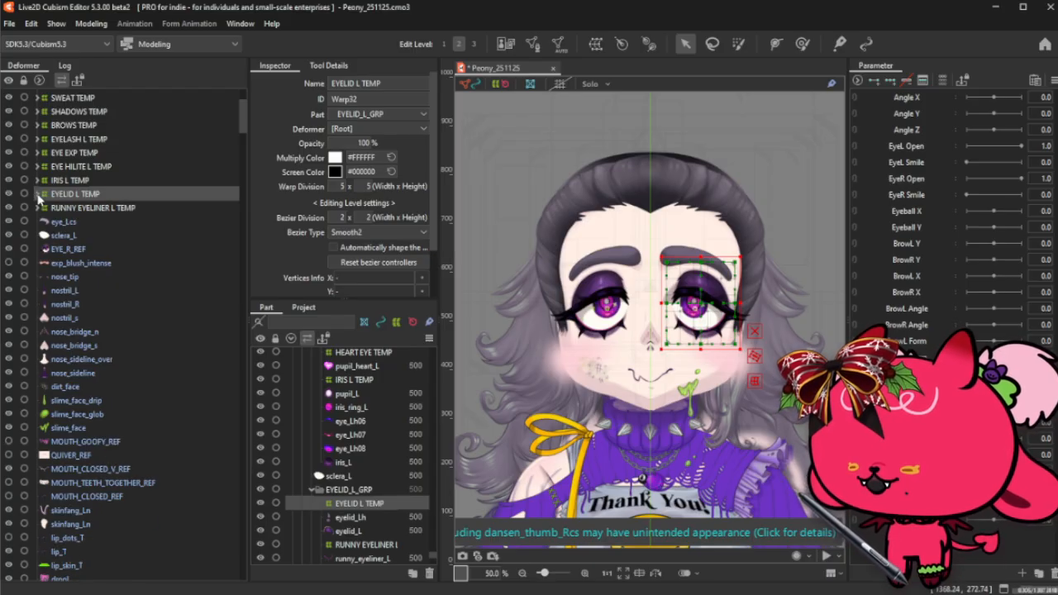
- Create a parent warp deformer named EYE L TEMP over everything from EYELASH L TEMP through sclera_L, and collapse its entry
{"action": "left_click", "coordinate": [78, 237]}
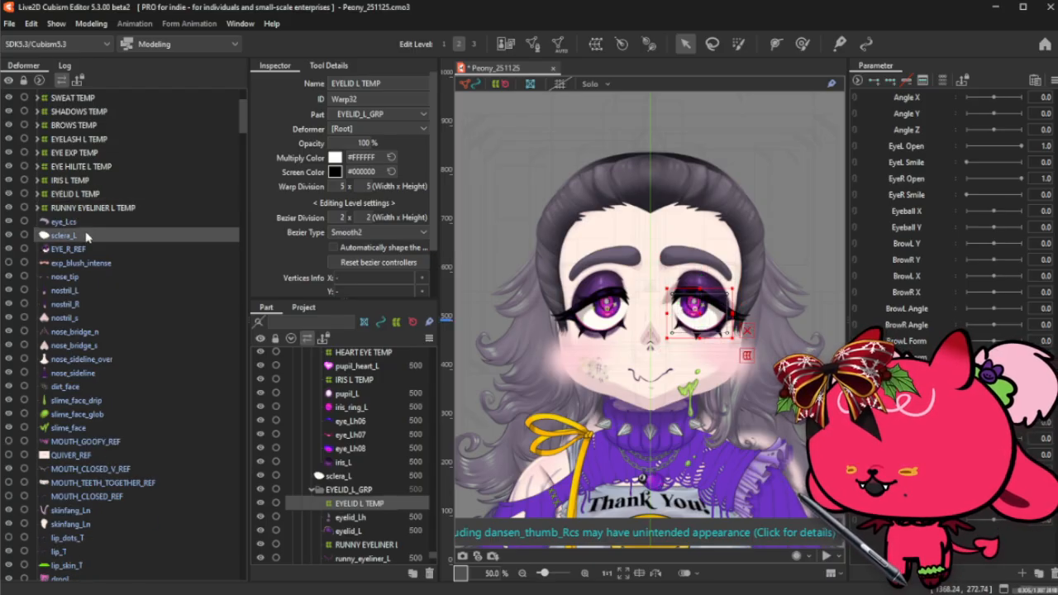
{"action": "left_click", "coordinate": [112, 144], "text": "shift"}
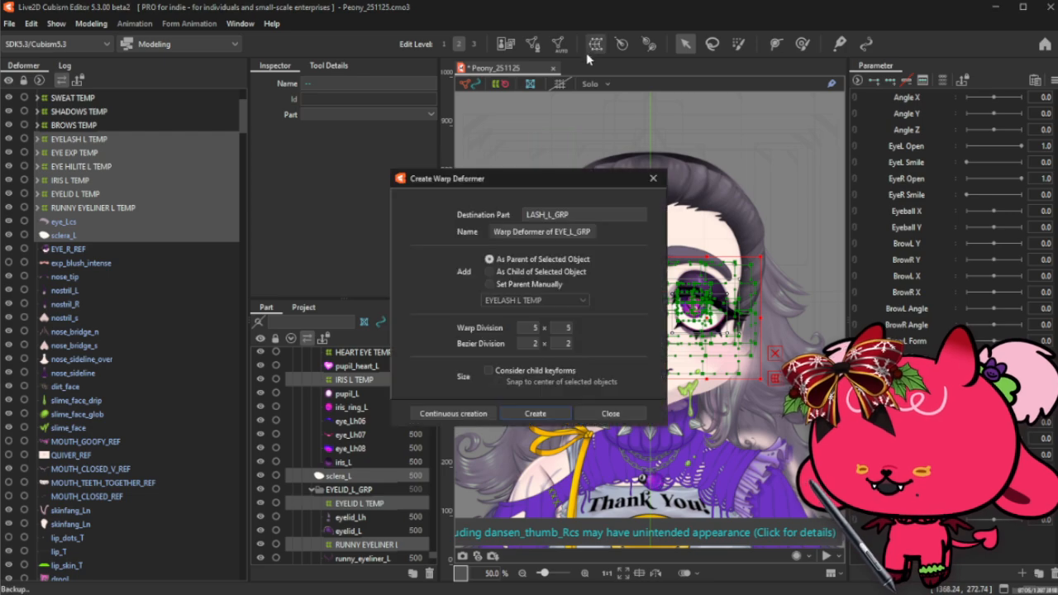
{"action": "left_click", "coordinate": [595, 44]}
{"action": "triple_click", "coordinate": [559, 231]}
{"action": "type", "text": "EYE L TEMP"}
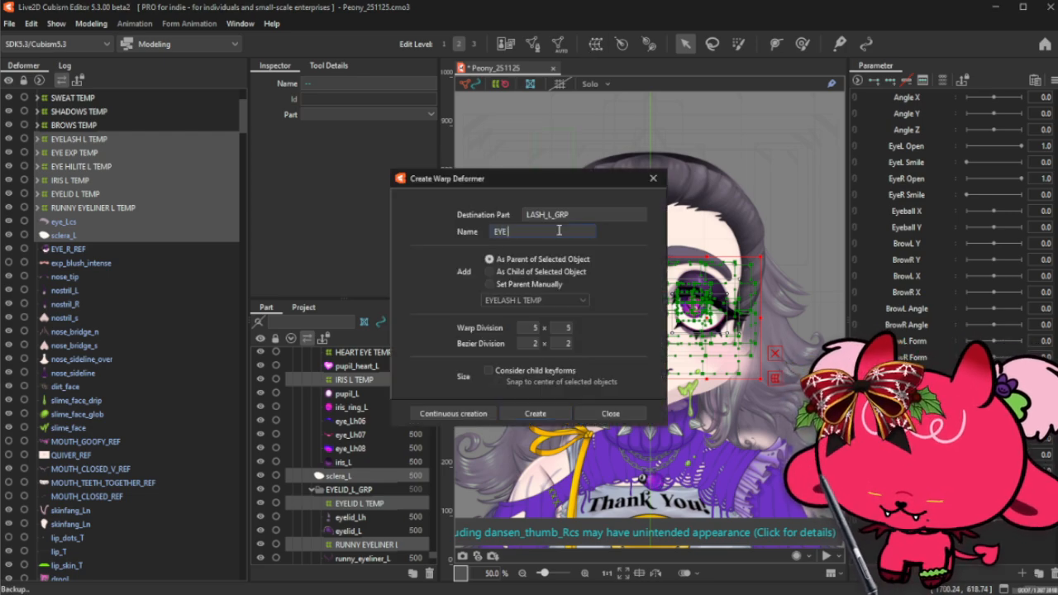
{"action": "left_click", "coordinate": [567, 416]}
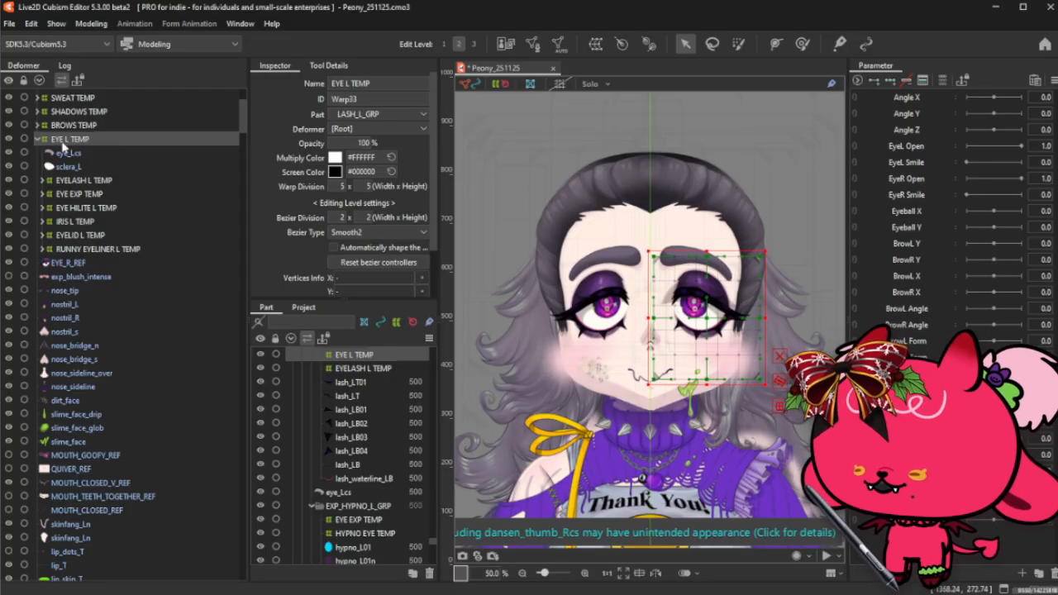
{"action": "left_click", "coordinate": [37, 139]}
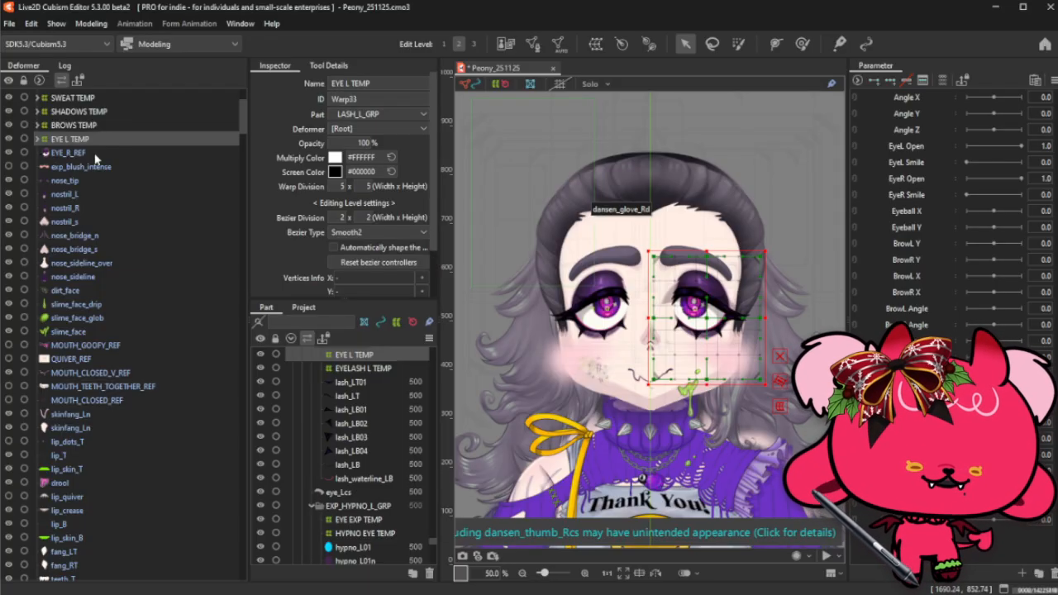
- Create a warp deformer named EYES TEMP as parent of EYE L TEMP and the EYE_R_REF mesh
{"action": "left_click", "coordinate": [70, 153]}
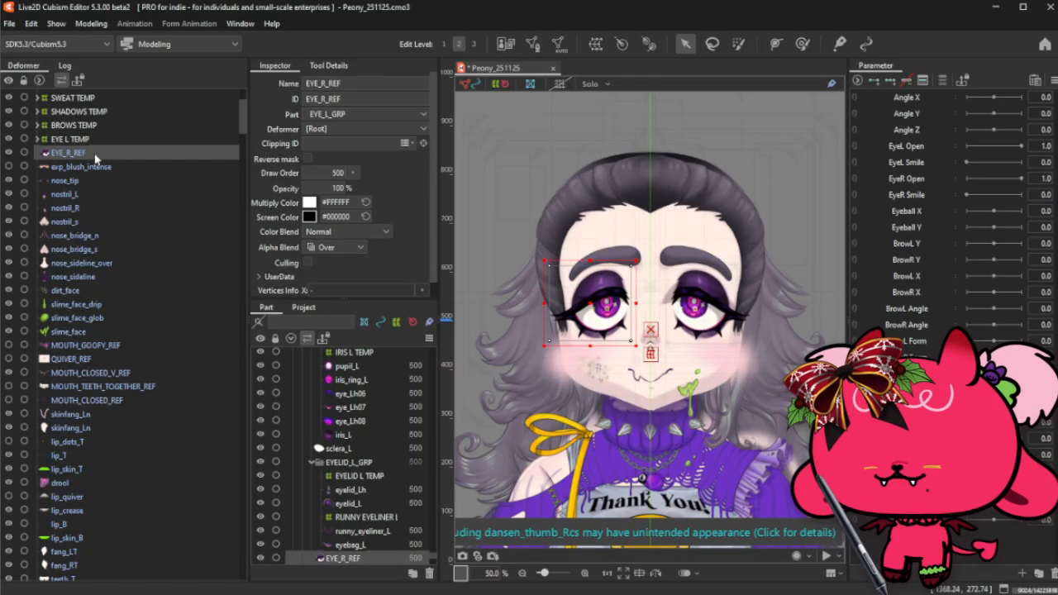
{"action": "left_click", "coordinate": [102, 139], "text": "ctrl"}
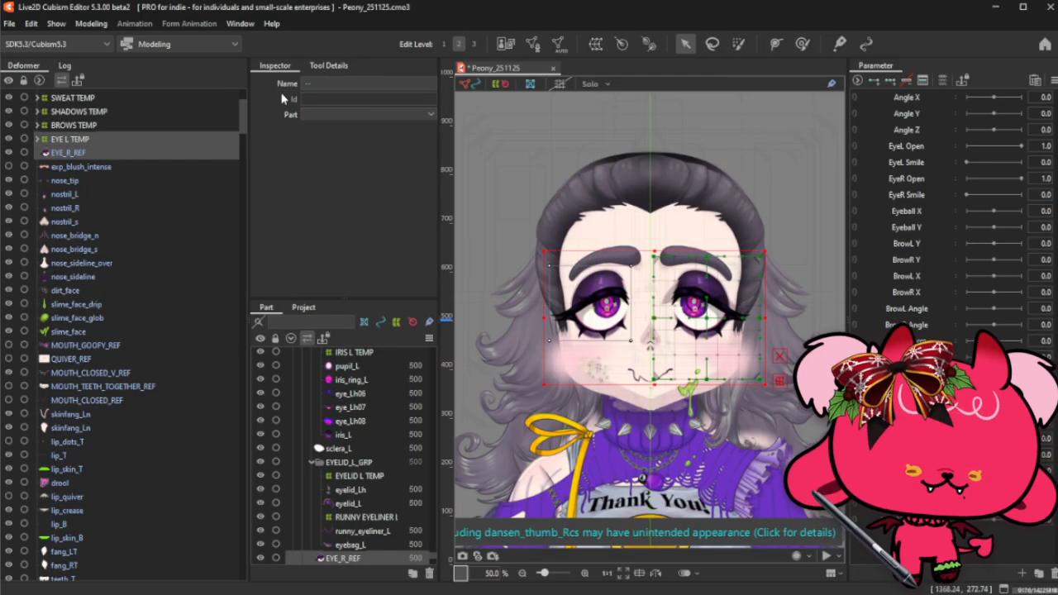
{"action": "left_click", "coordinate": [595, 44]}
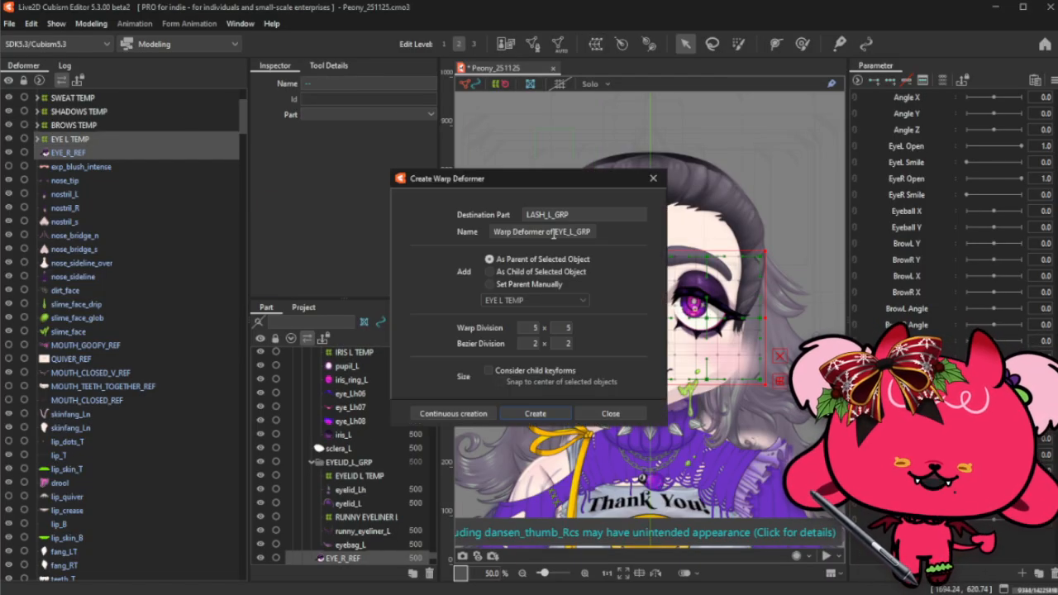
{"action": "triple_click", "coordinate": [555, 233]}
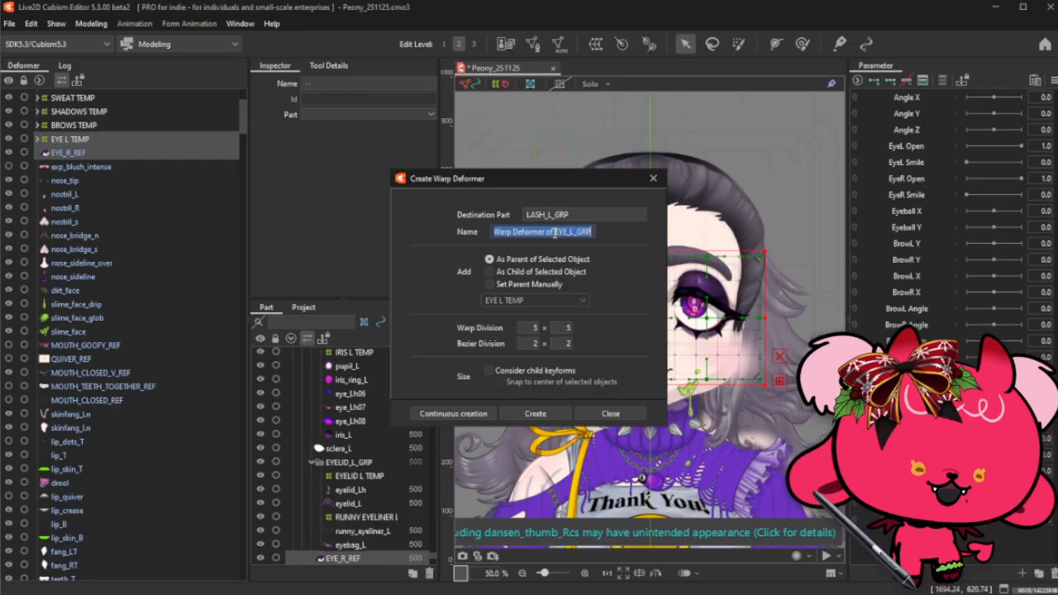
{"action": "type", "text": "EYER"}
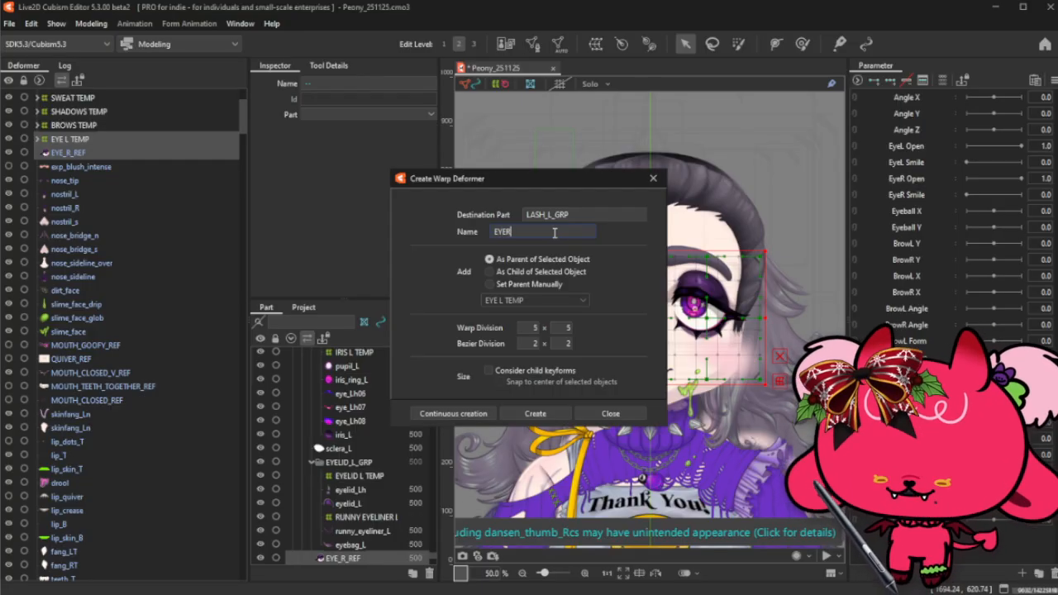
{"action": "key", "text": "BackSpace"}
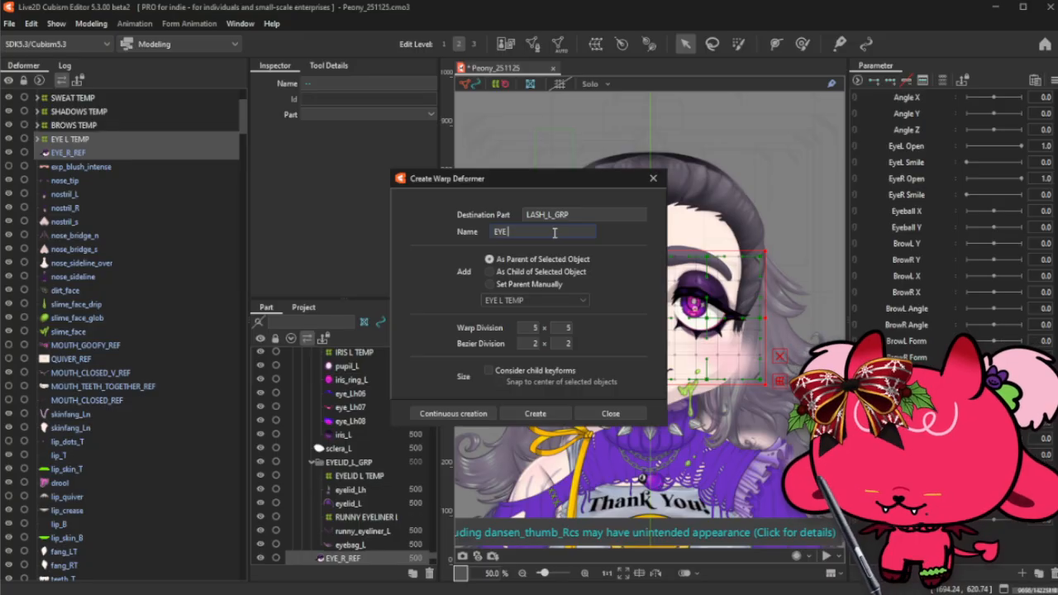
{"action": "type", "text": "S TEMP"}
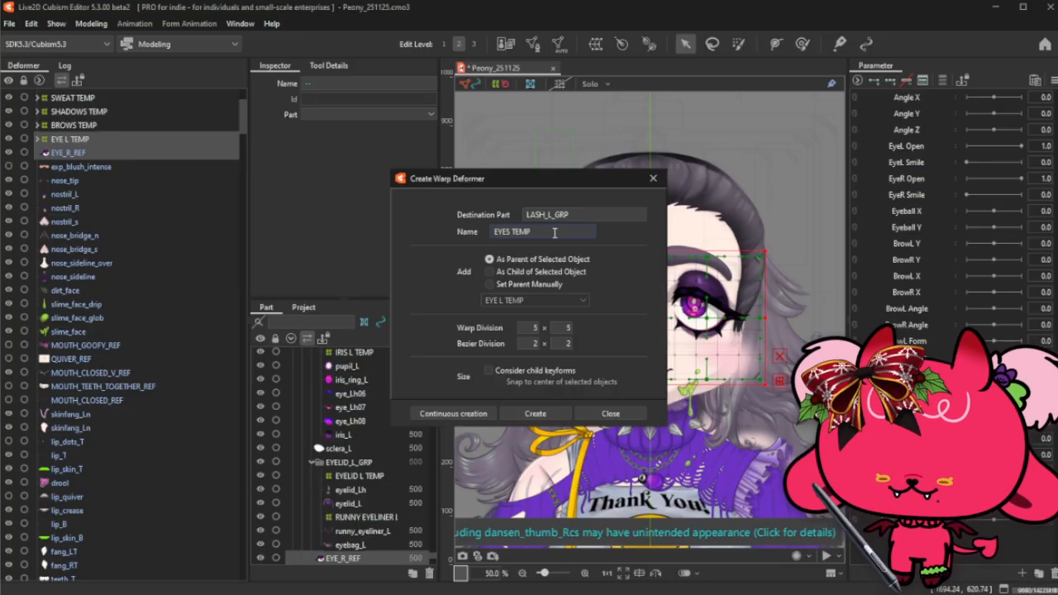
{"action": "left_click", "coordinate": [534, 415]}
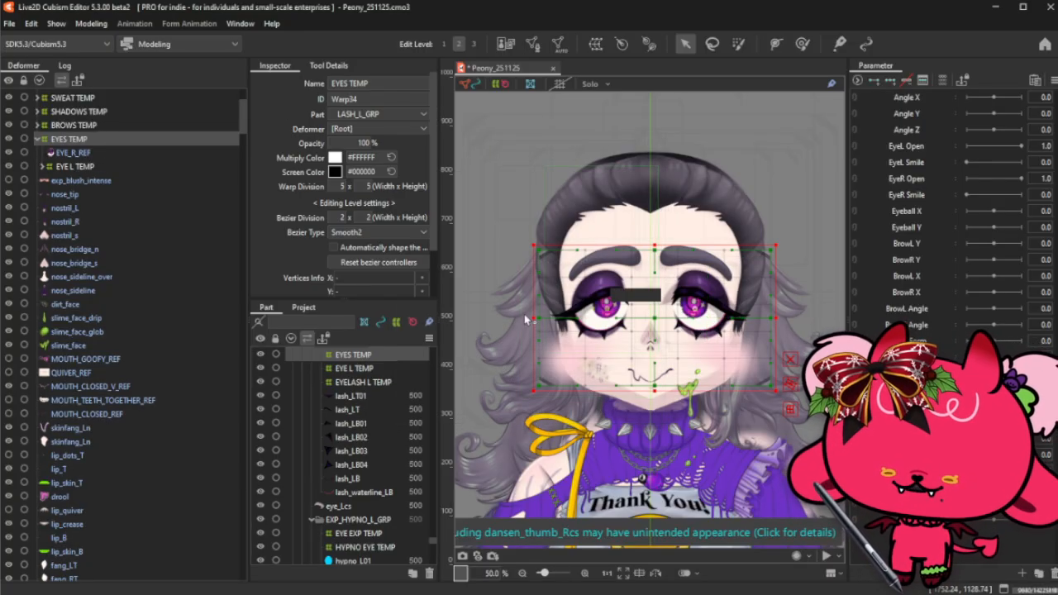
- Adjust the sides and position of the EYES TEMP deformer so its middle aligns with the face's vertical centre line, and collapse its entry
{"action": "left_click_drag", "start_coordinate": [531, 317], "coordinate": [523, 318]}
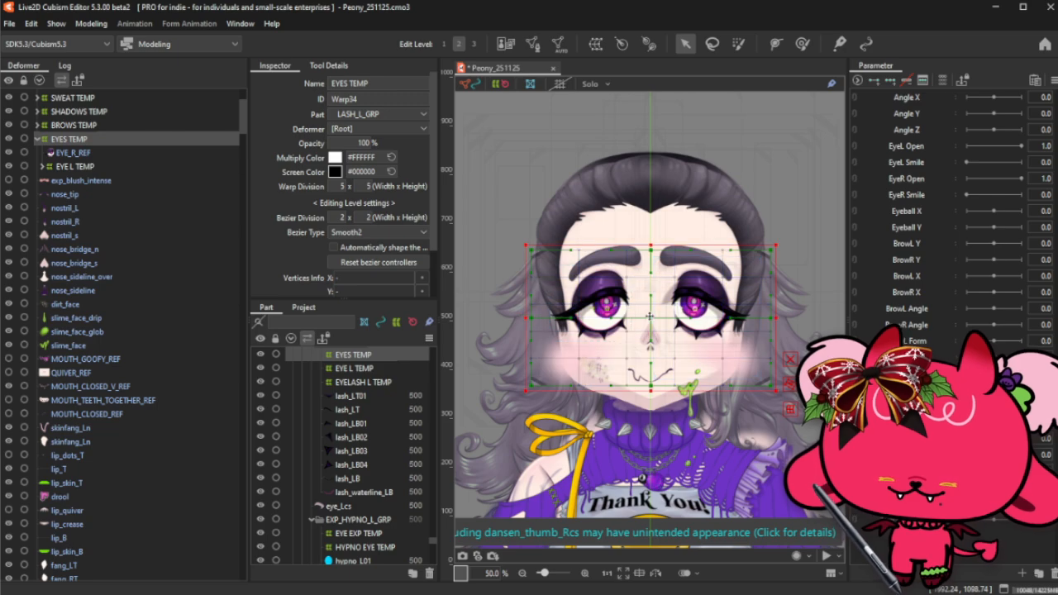
{"action": "scroll", "coordinate": [648, 330], "scroll_direction": "up", "scroll_amount": 20}
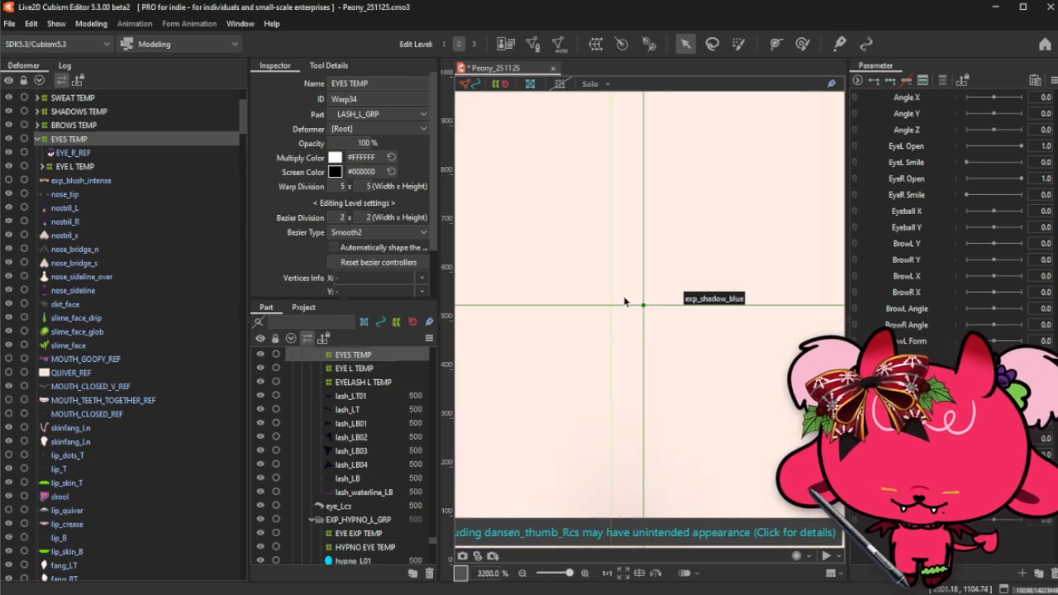
{"action": "scroll", "coordinate": [635, 306], "scroll_direction": "up", "scroll_amount": 1}
{"action": "left_click_drag", "start_coordinate": [635, 307], "coordinate": [616, 310]}
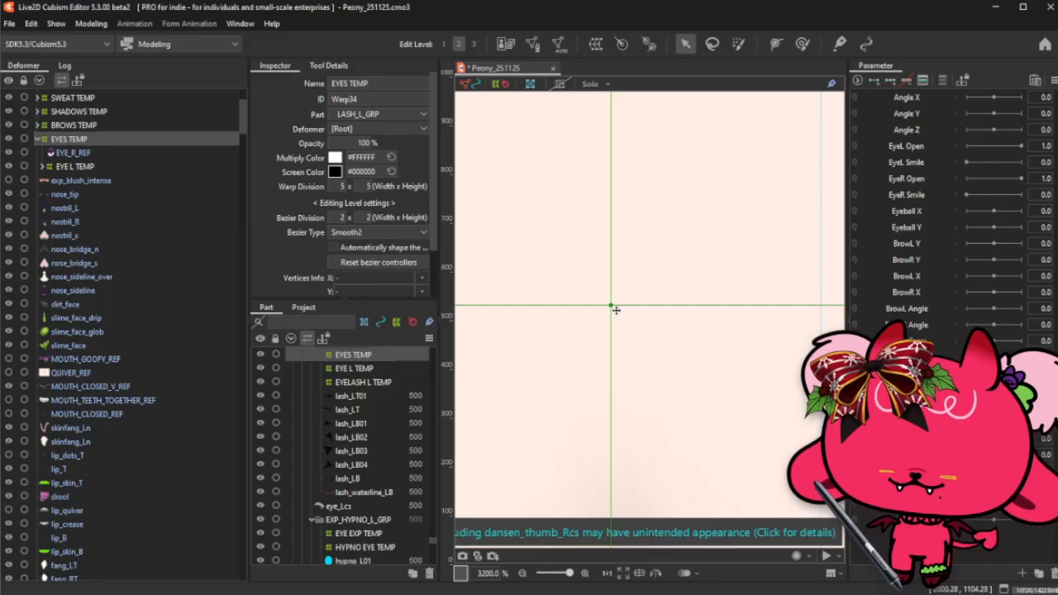
{"action": "scroll", "coordinate": [616, 310], "scroll_direction": "down", "scroll_amount": 11}
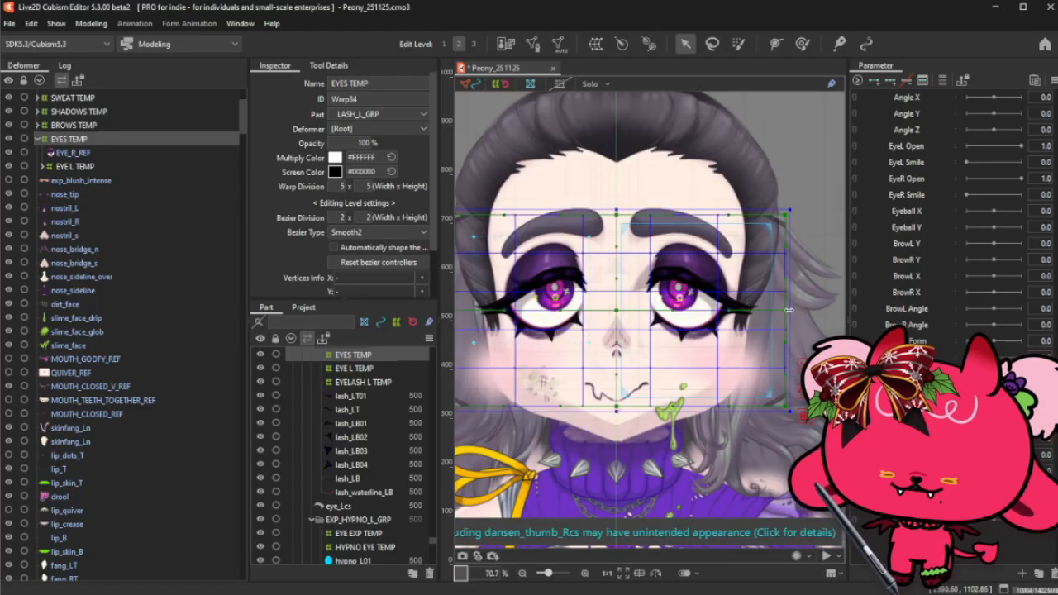
{"action": "left_click_drag", "start_coordinate": [789, 310], "coordinate": [785, 311]}
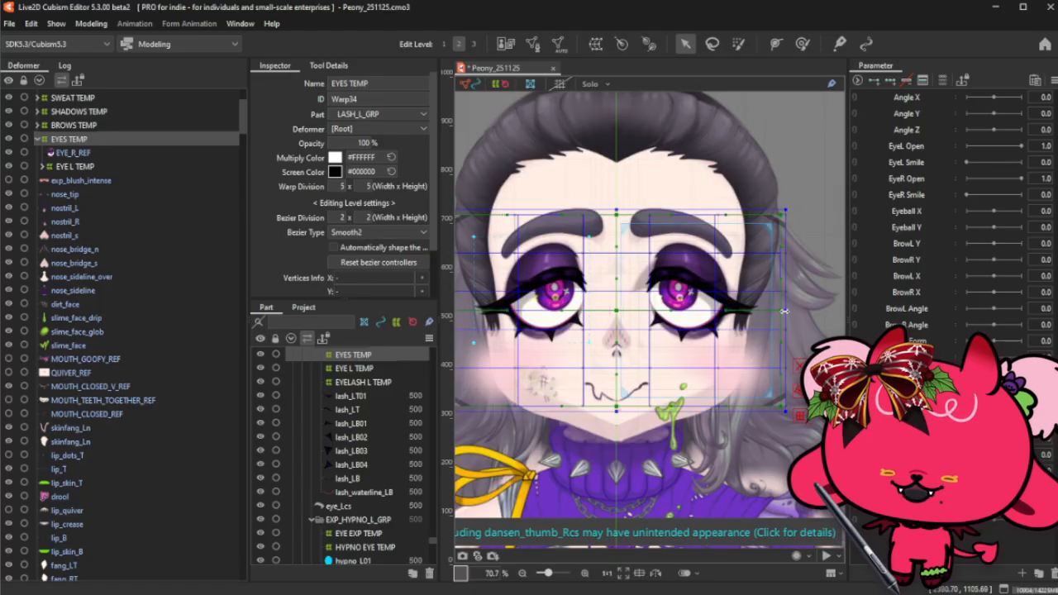
{"action": "left_click", "coordinate": [37, 138]}
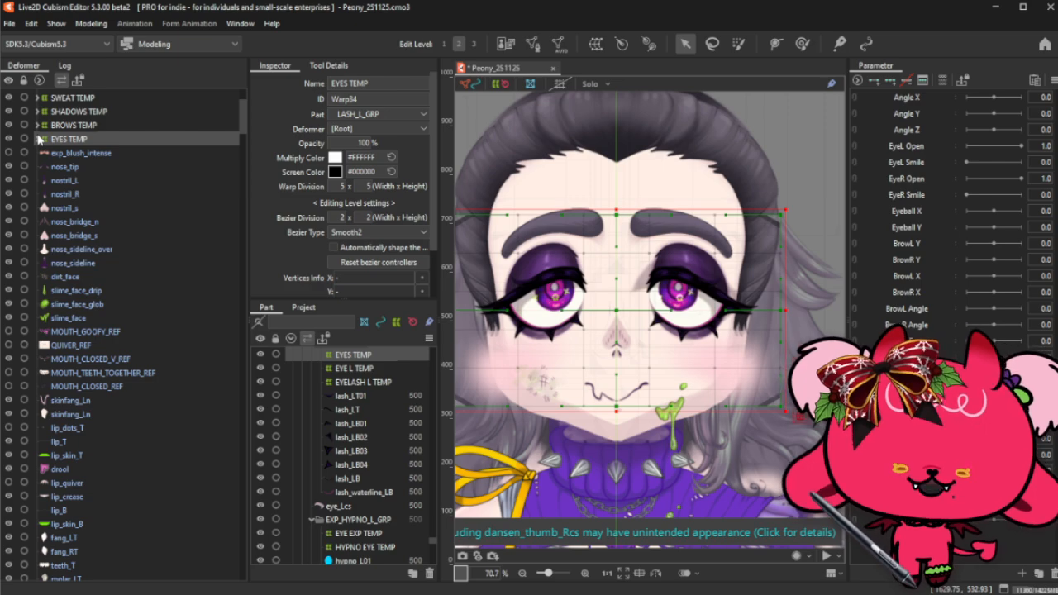
- Create a warp deformer named NOSE TEMP as parent of the nose meshes from nose_tip through nose_sideline
{"action": "left_click", "coordinate": [81, 182]}
{"action": "left_click", "coordinate": [89, 168]}
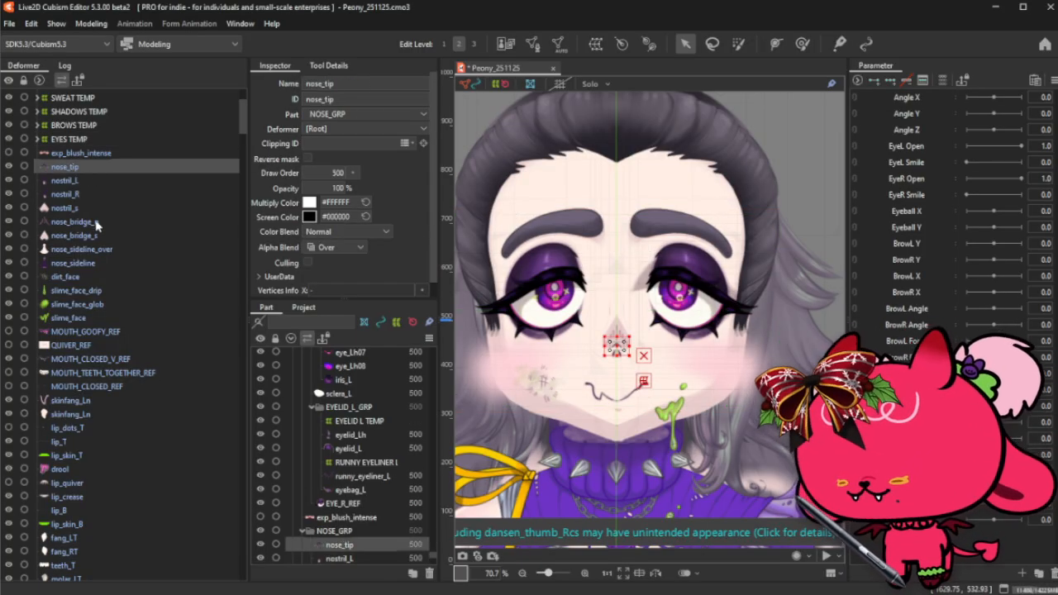
{"action": "left_click", "coordinate": [107, 249], "text": "shift"}
{"action": "left_click", "coordinate": [108, 263], "text": "shift"}
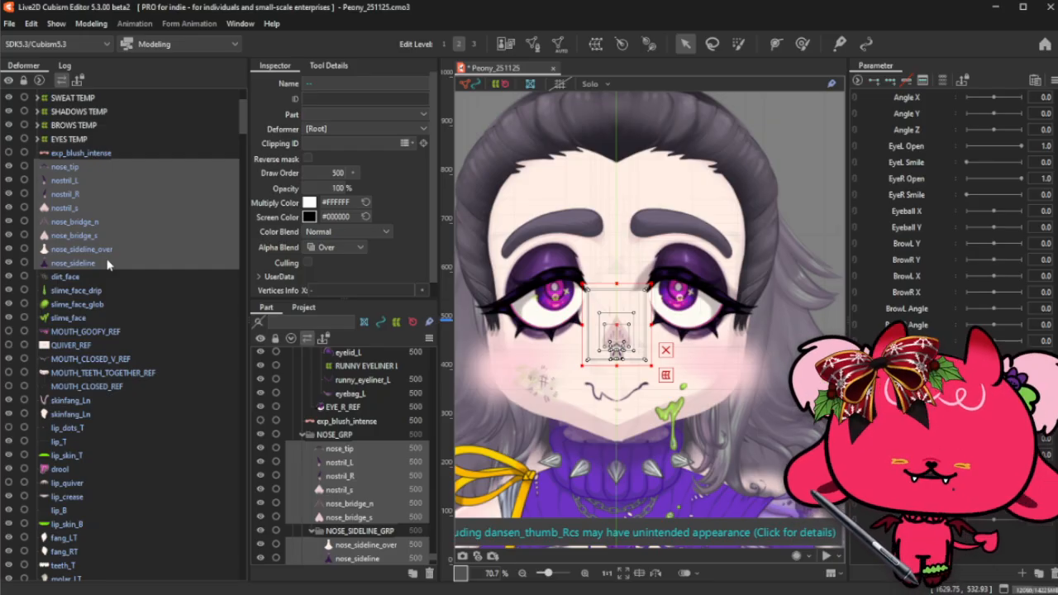
{"action": "left_click", "coordinate": [595, 44]}
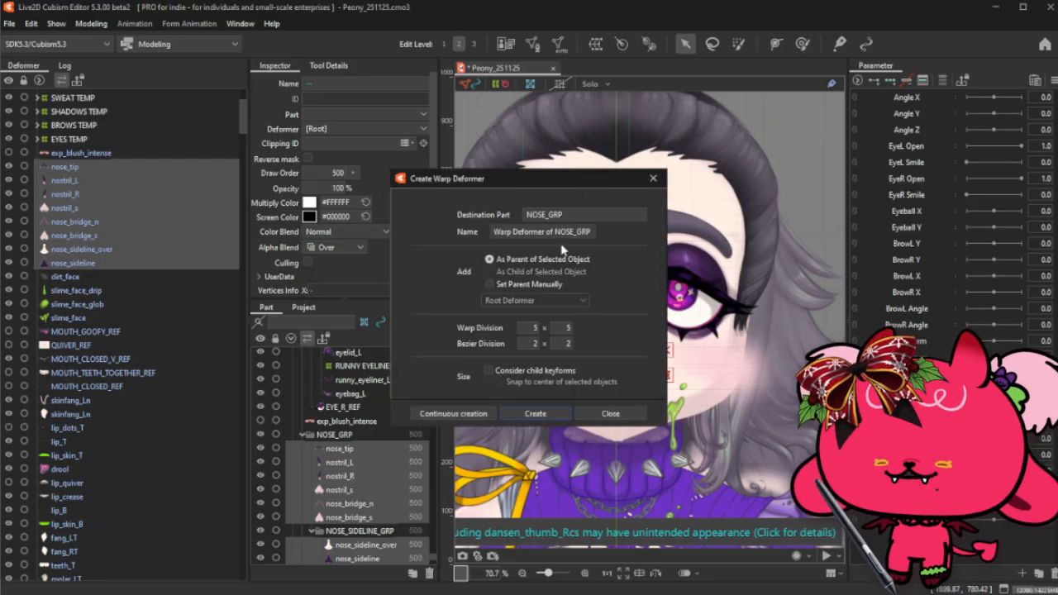
{"action": "double_click", "coordinate": [566, 232]}
{"action": "triple_click", "coordinate": [565, 234]}
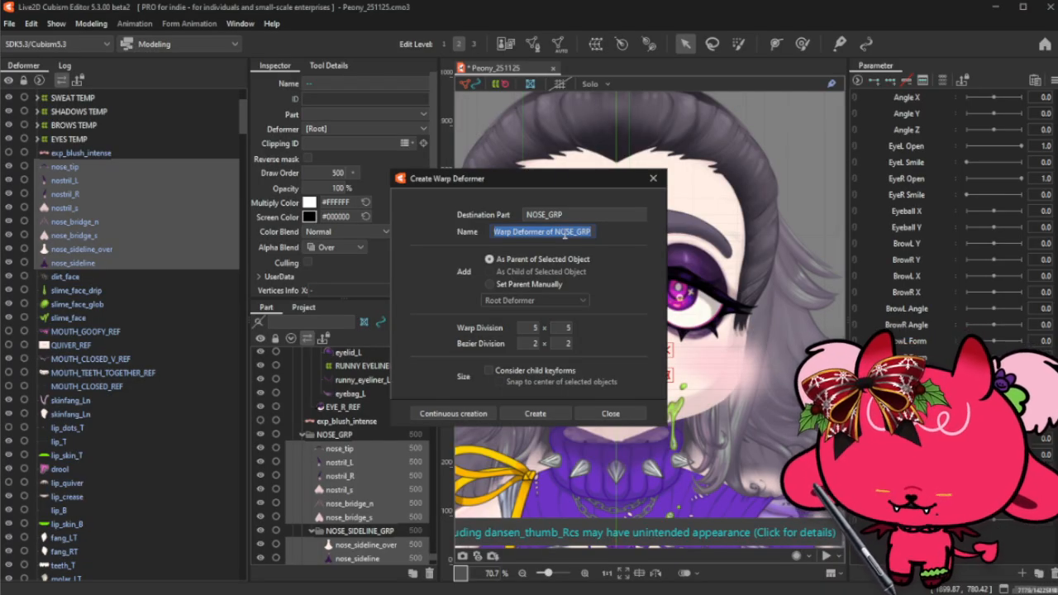
{"action": "type", "text": "N"}
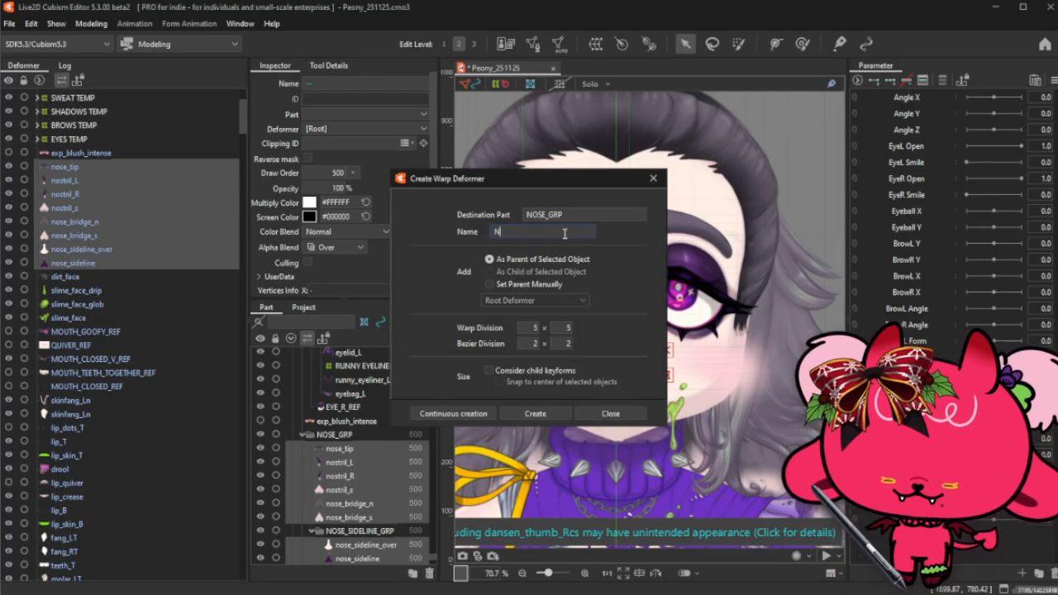
{"action": "type", "text": "OSE TEMP"}
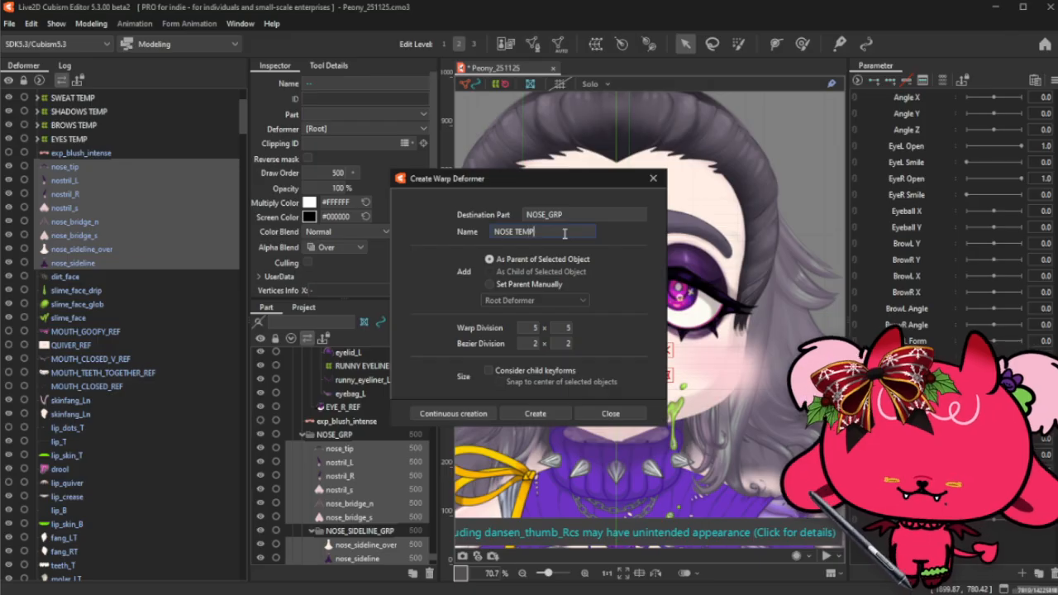
{"action": "left_click", "coordinate": [535, 414]}
{"action": "scroll", "coordinate": [599, 316], "scroll_direction": "up", "scroll_amount": 6}
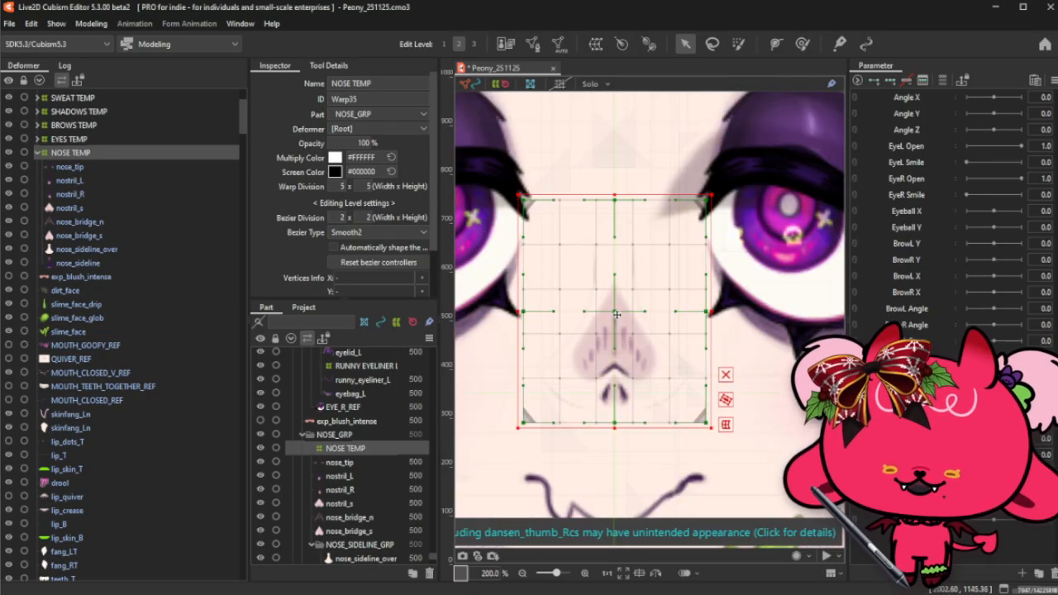
- Align the middle of the NOSE TEMP deformer with the face's vertical centre line and collapse its entry
{"action": "scroll", "coordinate": [599, 316], "scroll_direction": "up", "scroll_amount": 7}
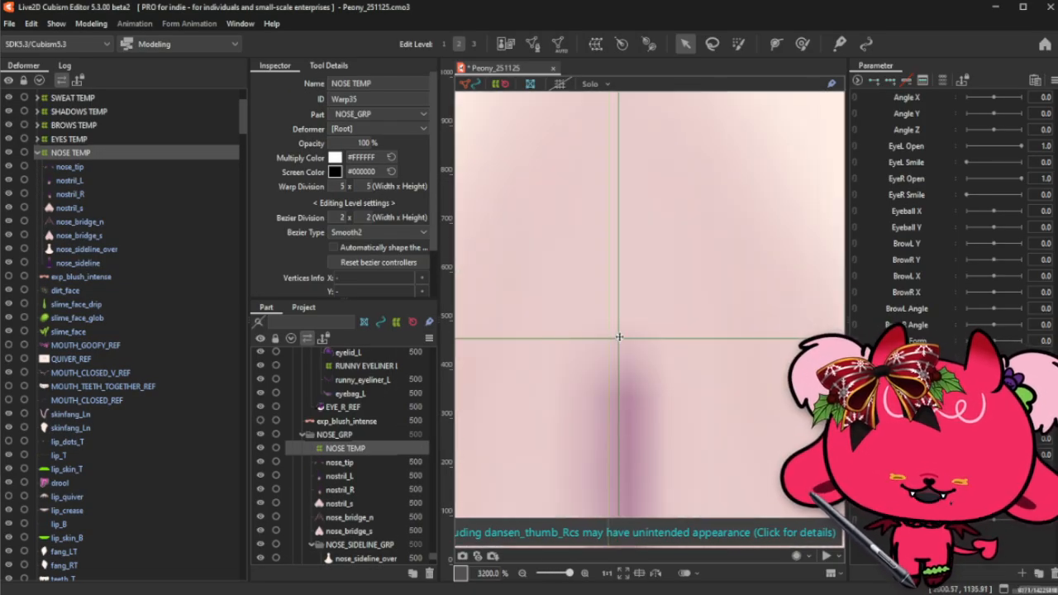
{"action": "left_click_drag", "start_coordinate": [687, 341], "coordinate": [611, 350]}
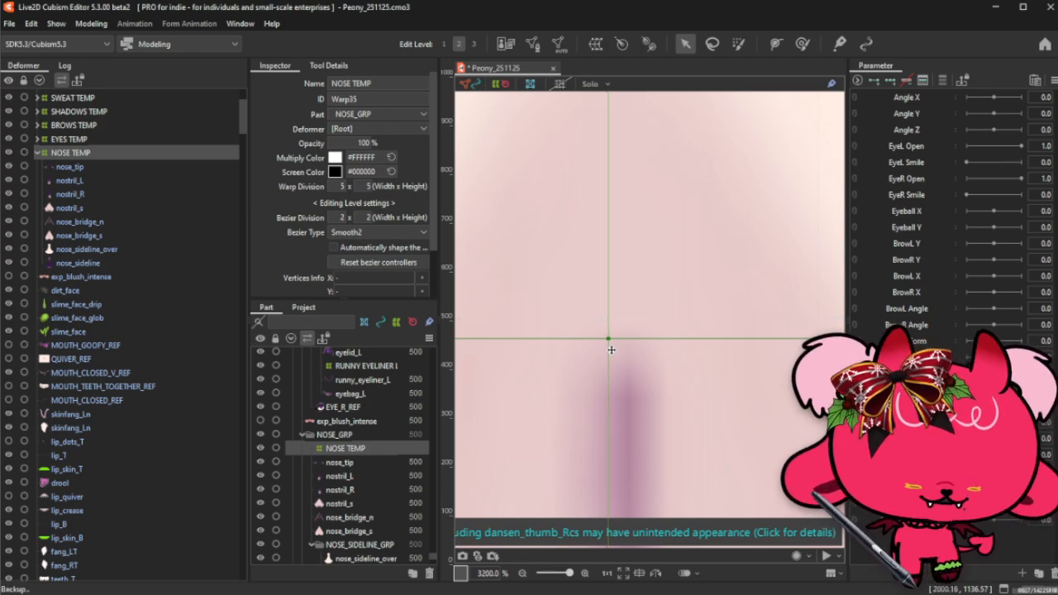
{"action": "scroll", "coordinate": [611, 350], "scroll_direction": "down", "scroll_amount": 5}
{"action": "scroll", "coordinate": [630, 276], "scroll_direction": "up", "scroll_amount": 1}
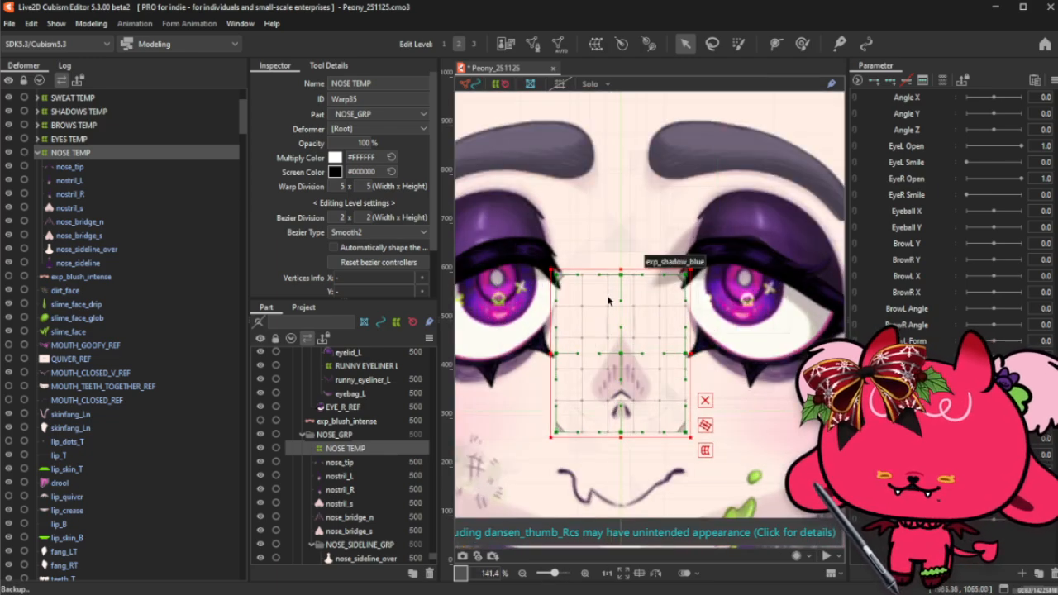
{"action": "key", "text": "ctrl"}
{"action": "left_click_drag", "start_coordinate": [632, 258], "coordinate": [634, 260]}
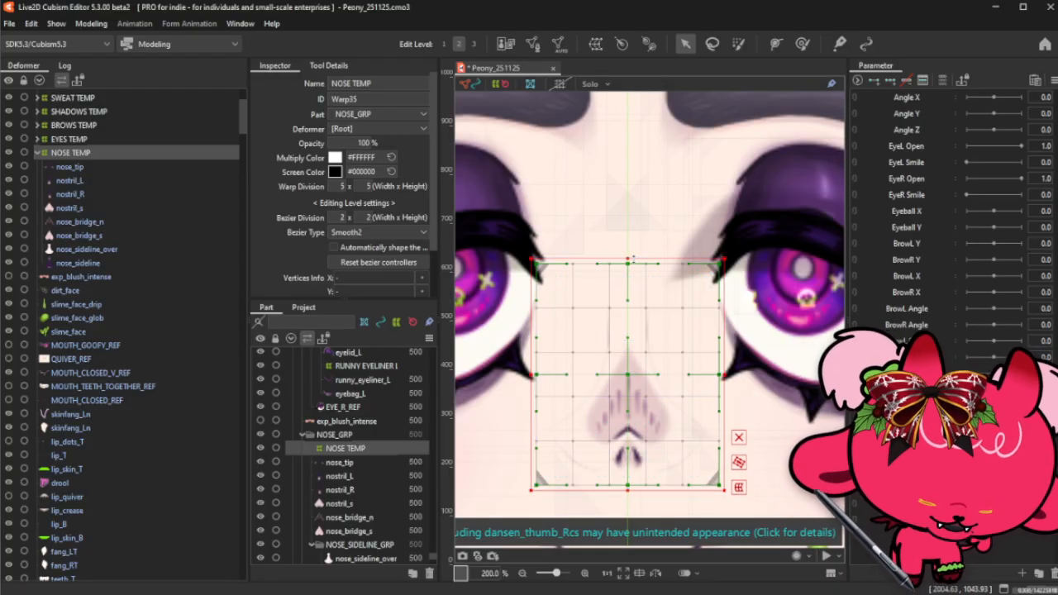
{"action": "left_click", "coordinate": [38, 153]}
{"action": "scroll", "coordinate": [637, 205], "scroll_direction": "down", "scroll_amount": 3}
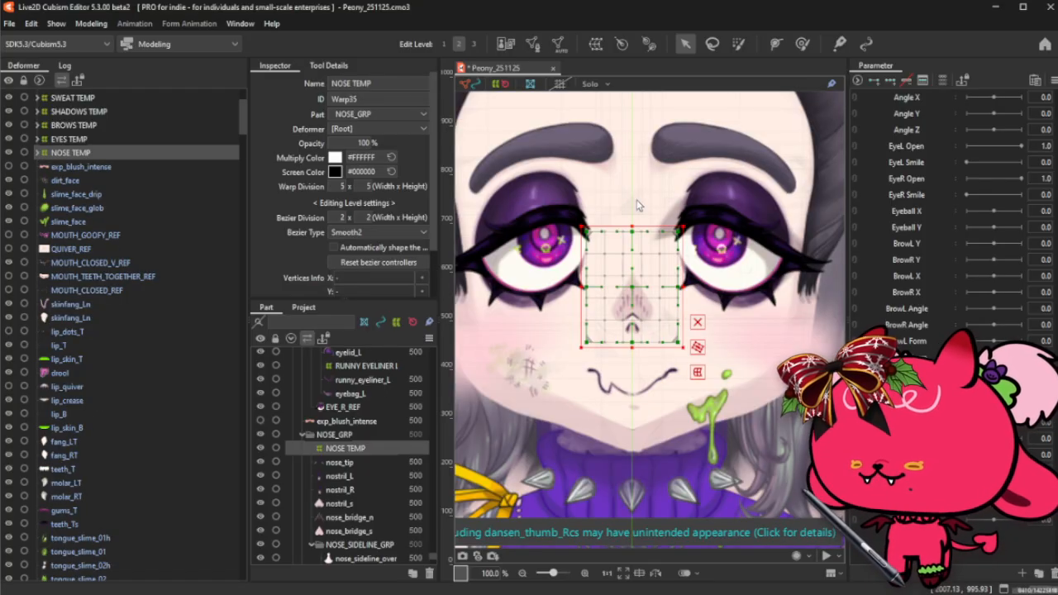
{"action": "scroll", "coordinate": [637, 205], "scroll_direction": "down", "scroll_amount": 1}
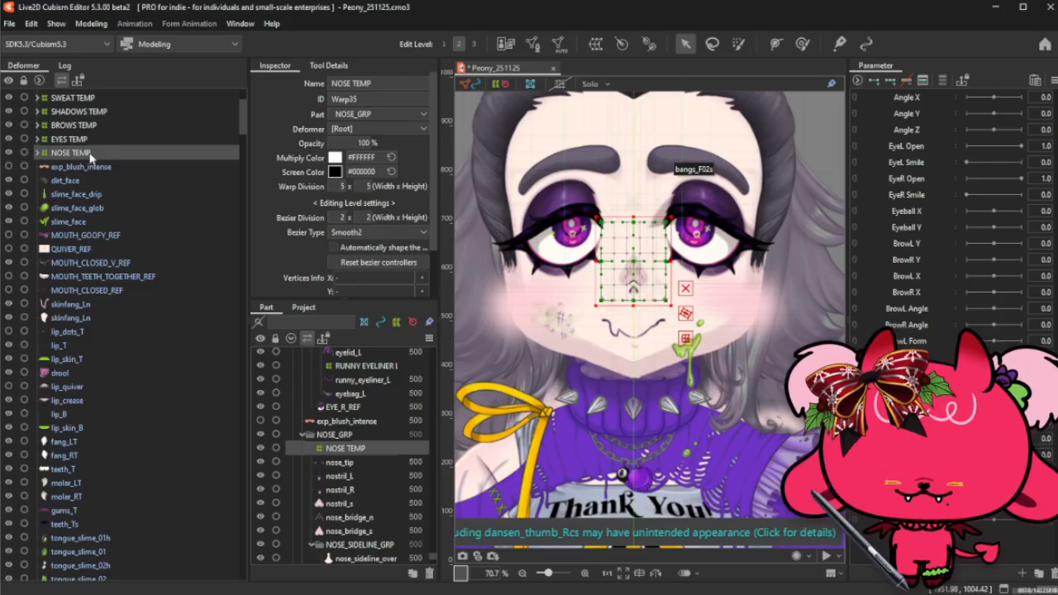
- Create a warp deformer named SLIME TEMP as parent of slime_face_drip, slime_face_glob and slime_face, and collapse its entry
{"action": "left_click", "coordinate": [91, 194]}
{"action": "left_click", "coordinate": [106, 223], "text": "shift"}
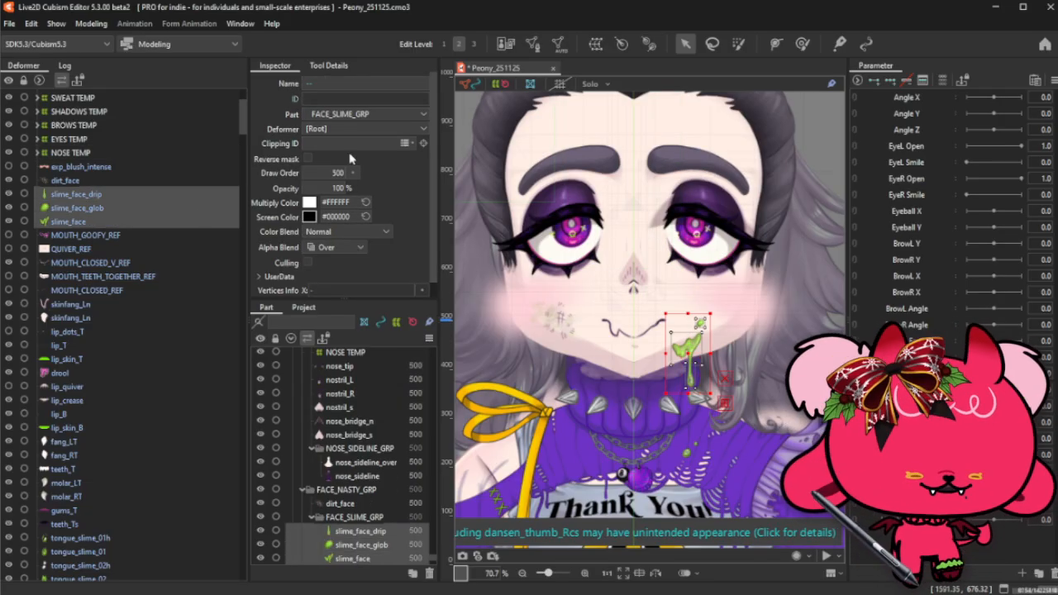
{"action": "left_click", "coordinate": [596, 44]}
{"action": "triple_click", "coordinate": [539, 231]}
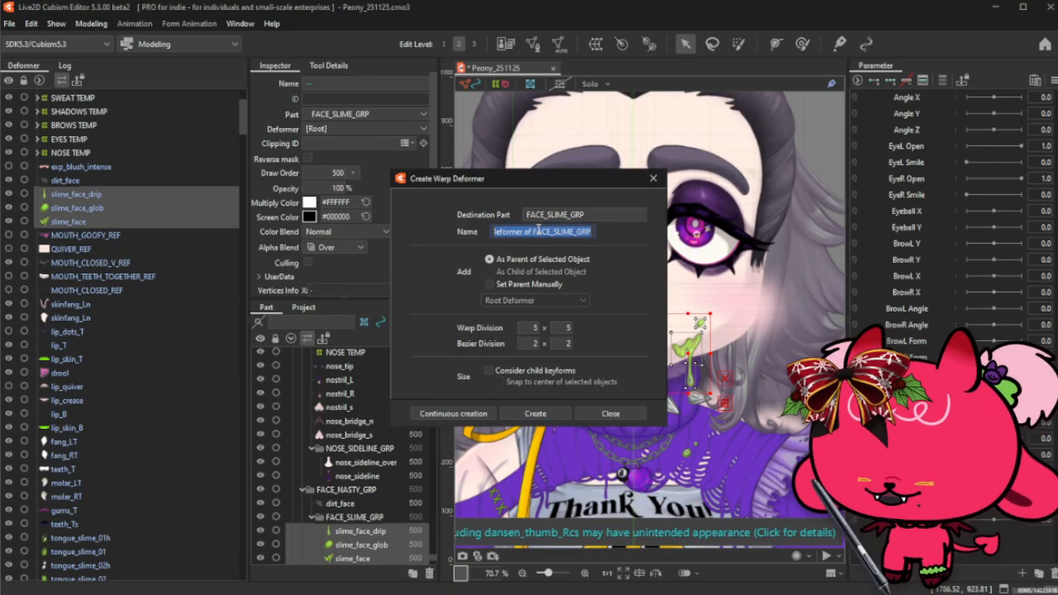
{"action": "type", "text": "SLIME"}
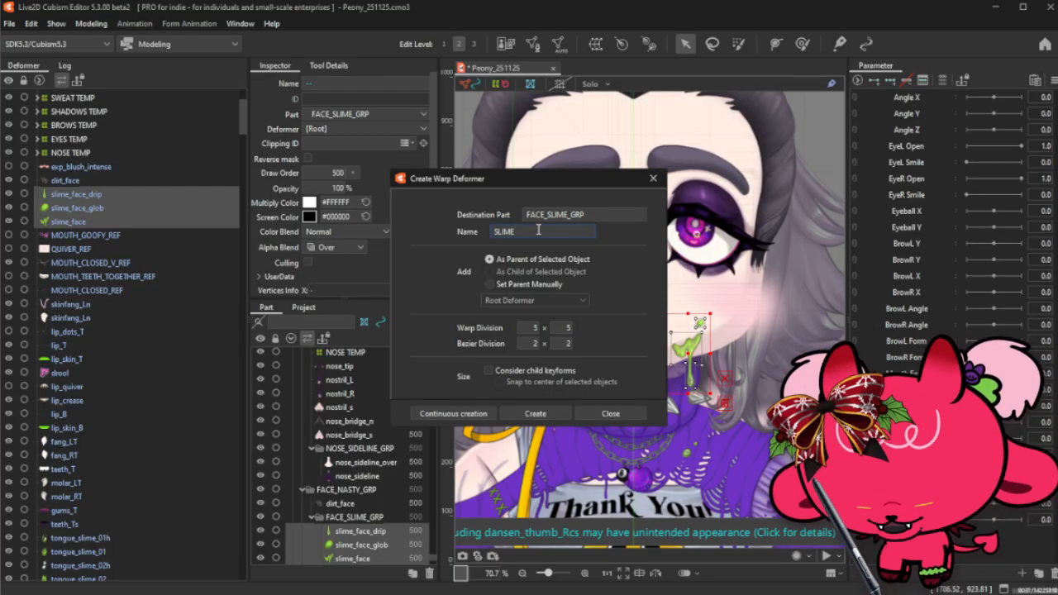
{"action": "type", "text": "TEMP"}
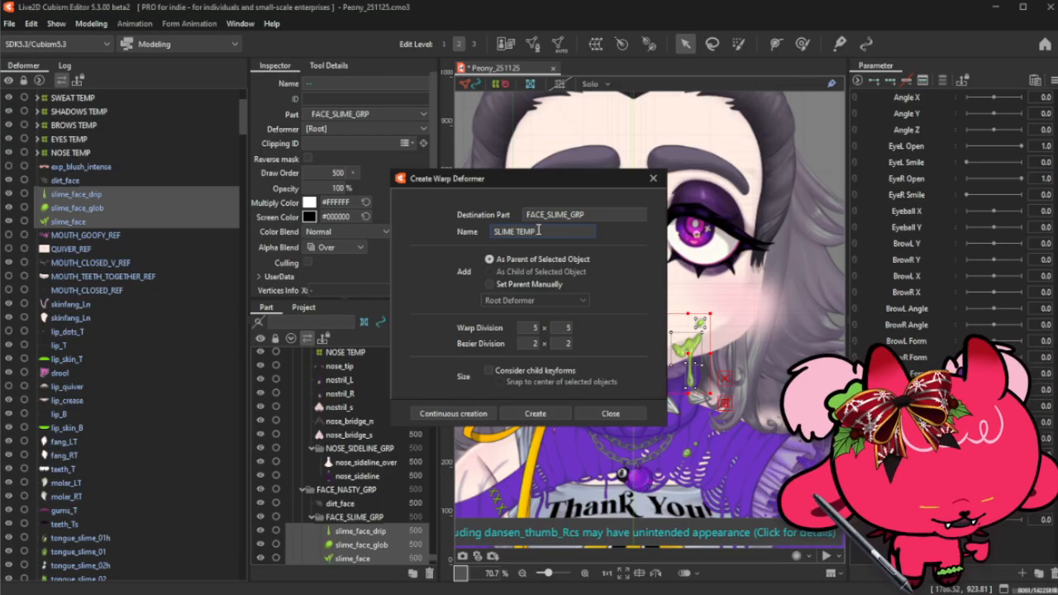
{"action": "left_click", "coordinate": [566, 416]}
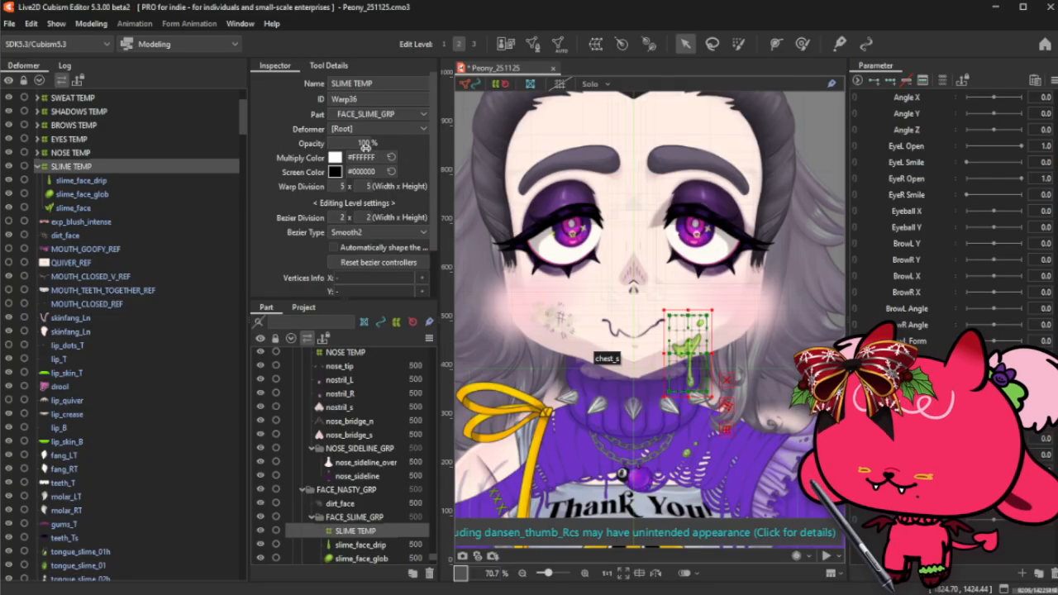
{"action": "left_click", "coordinate": [37, 167]}
- Briefly show the MOUTH_TEETH_TOGETHER_REF and MOUTH_GOOFY_REF meshes to check their mouth shapes, and hide them again
{"action": "left_click", "coordinate": [86, 194]}
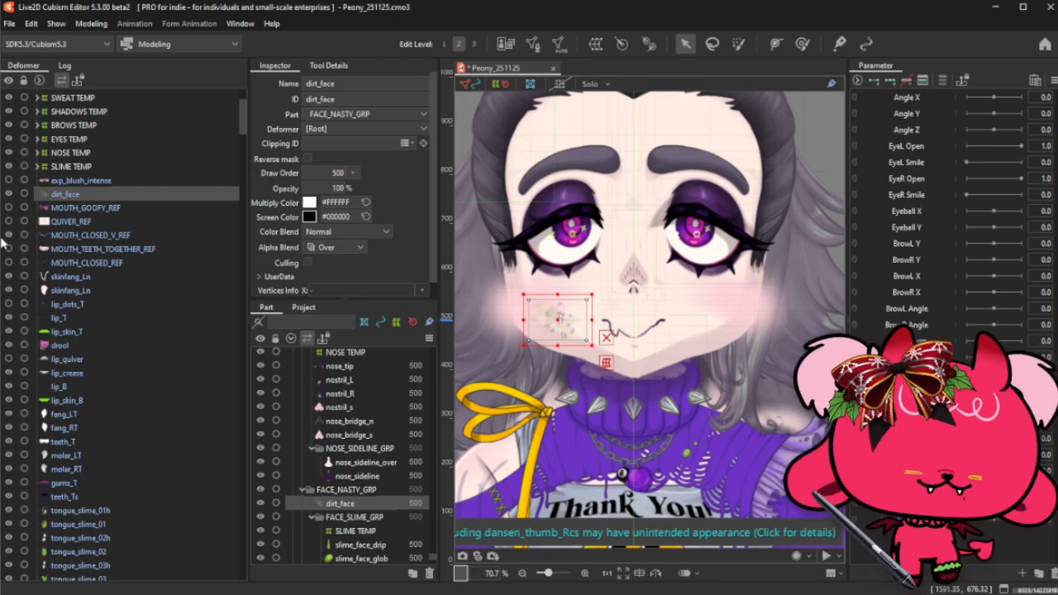
{"action": "left_click", "coordinate": [8, 249]}
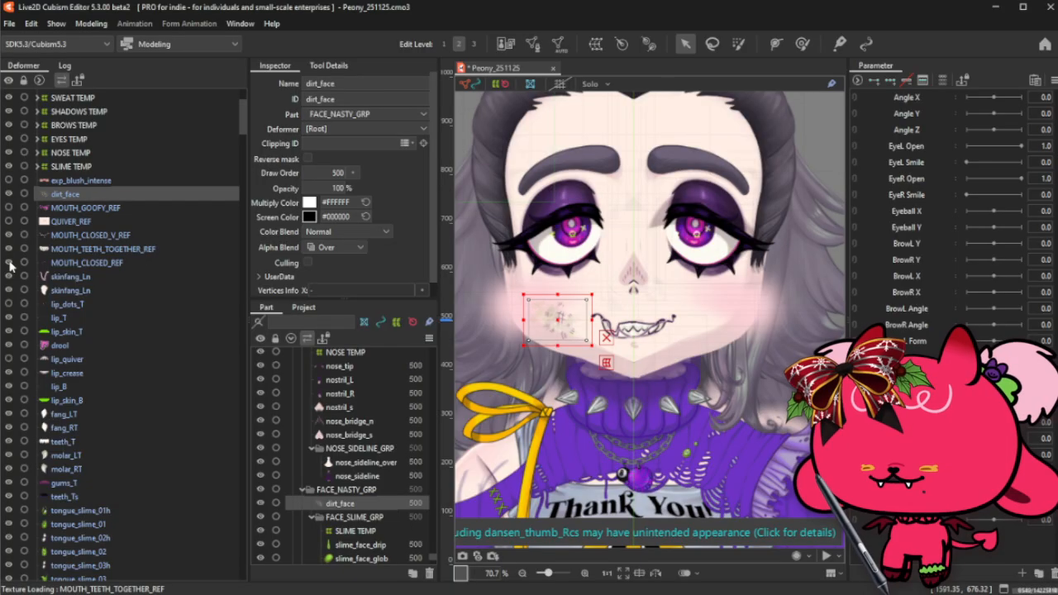
{"action": "left_click", "coordinate": [9, 208]}
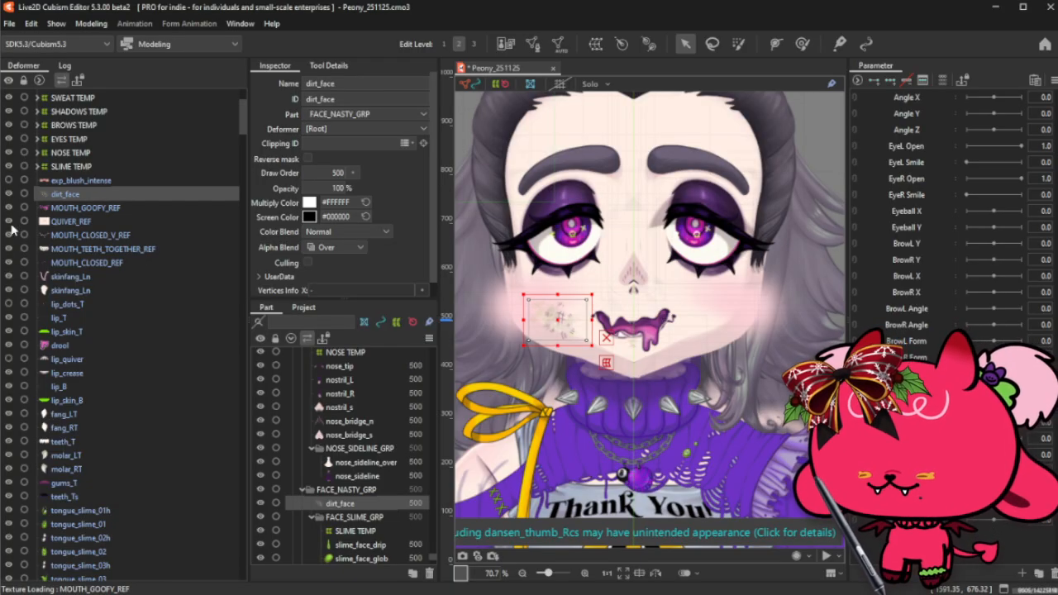
{"action": "left_click", "coordinate": [8, 207]}
{"action": "left_click", "coordinate": [8, 249]}
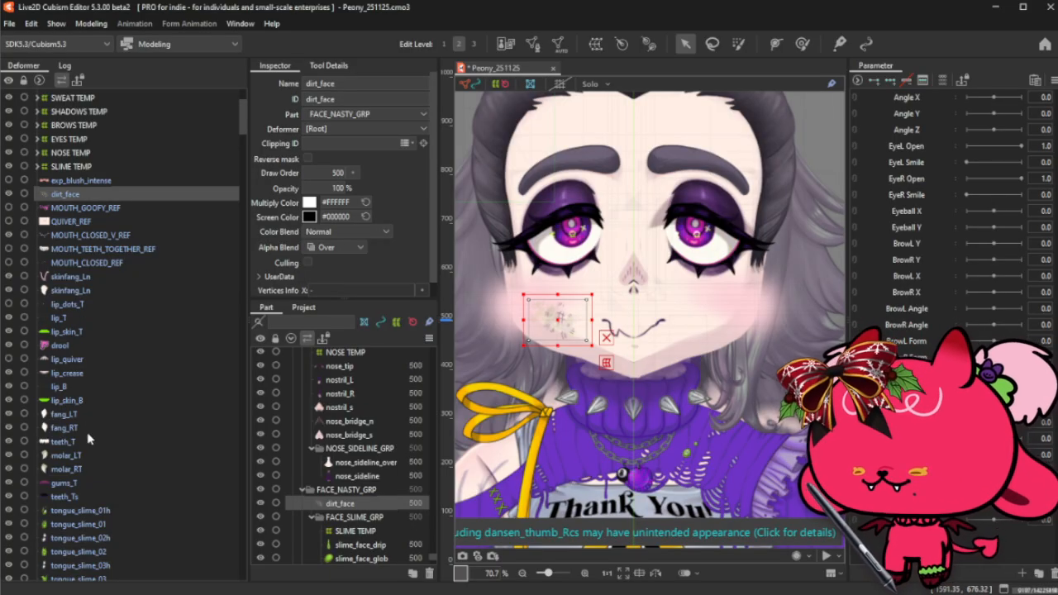
- Set up a parent warp deformer named MOUTH TEMP for the meshes from MOUTH_GOOFY_REF through lip_skin_B, leaving out dirt_face
{"action": "left_click", "coordinate": [94, 400], "text": "shift"}
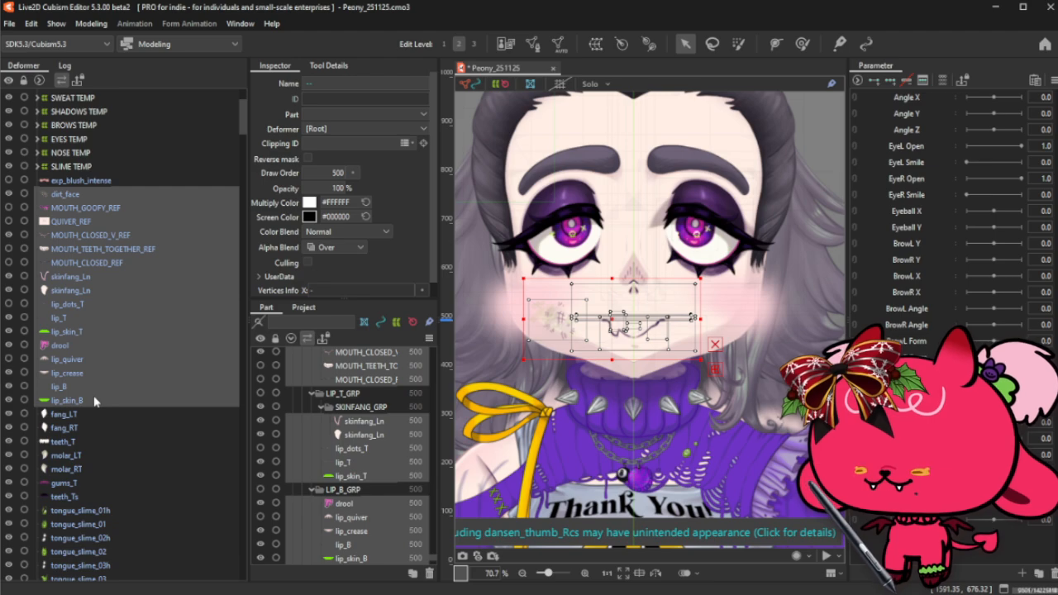
{"action": "left_click", "coordinate": [98, 195], "text": "ctrl"}
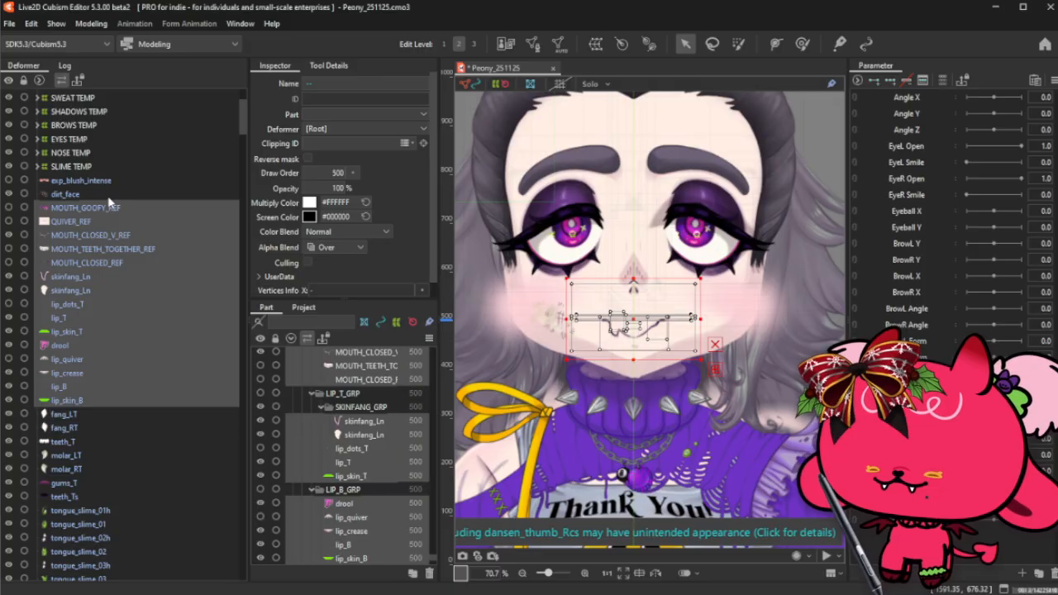
{"action": "left_click", "coordinate": [596, 44]}
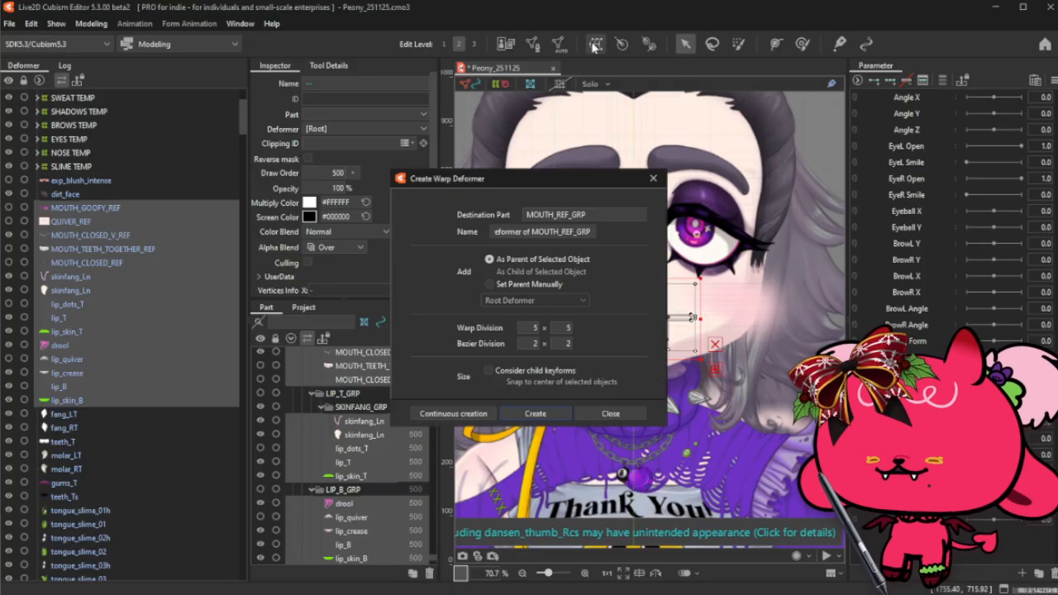
{"action": "triple_click", "coordinate": [587, 232]}
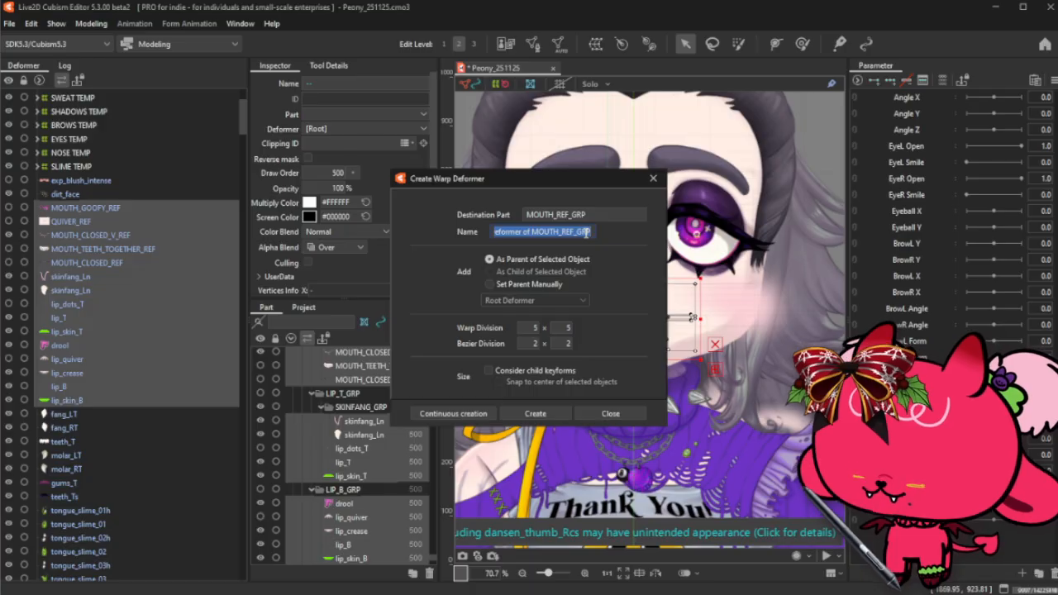
{"action": "type", "text": "MOUTH TEM"}
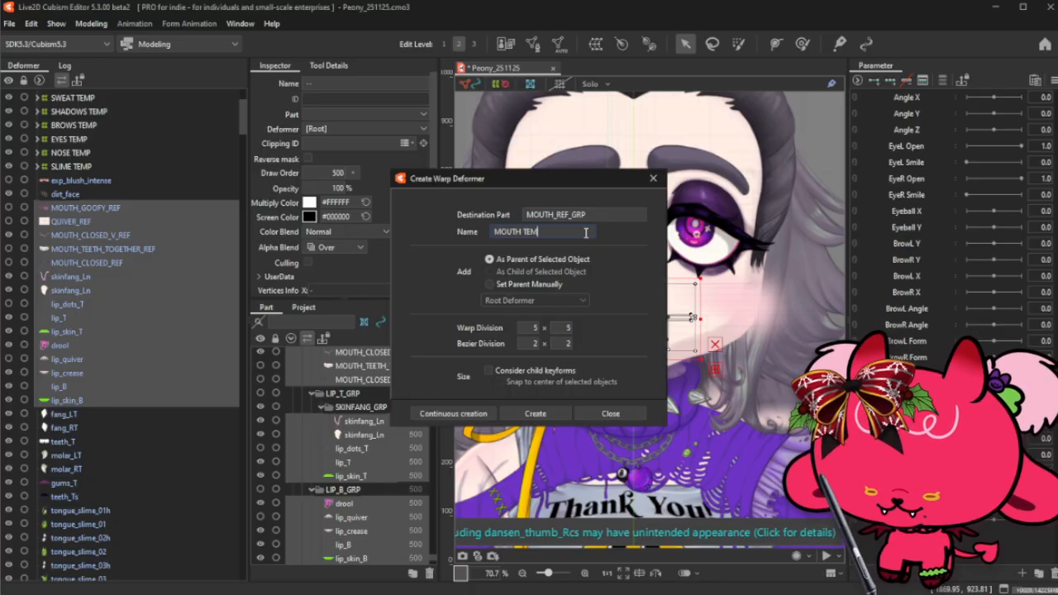
{"action": "type", "text": "P"}
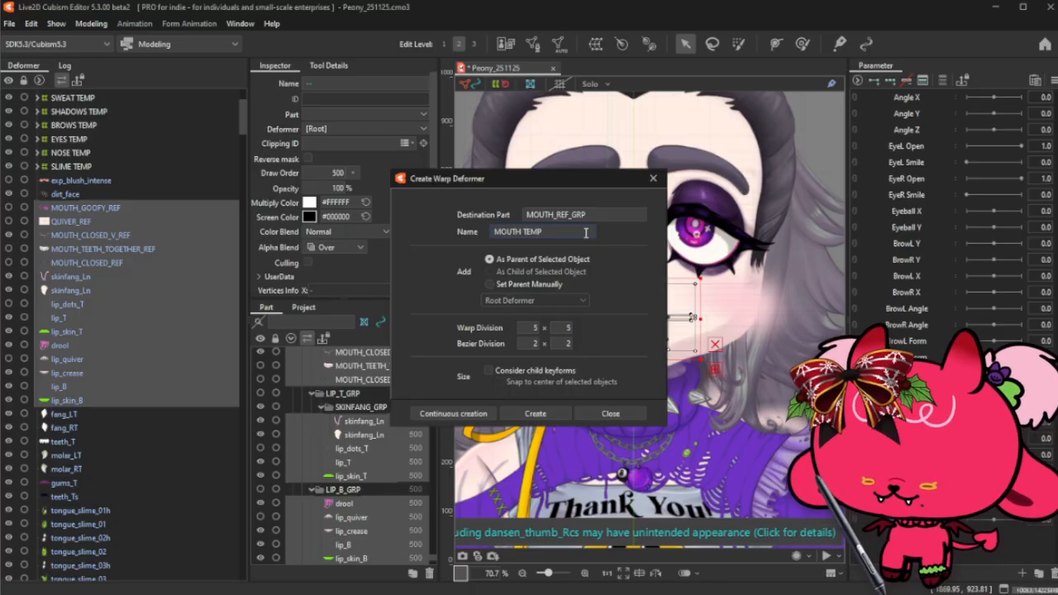
- Change the new mouth deformer's name to LIPS TEMP and create it
{"action": "double_click", "coordinate": [522, 232]}
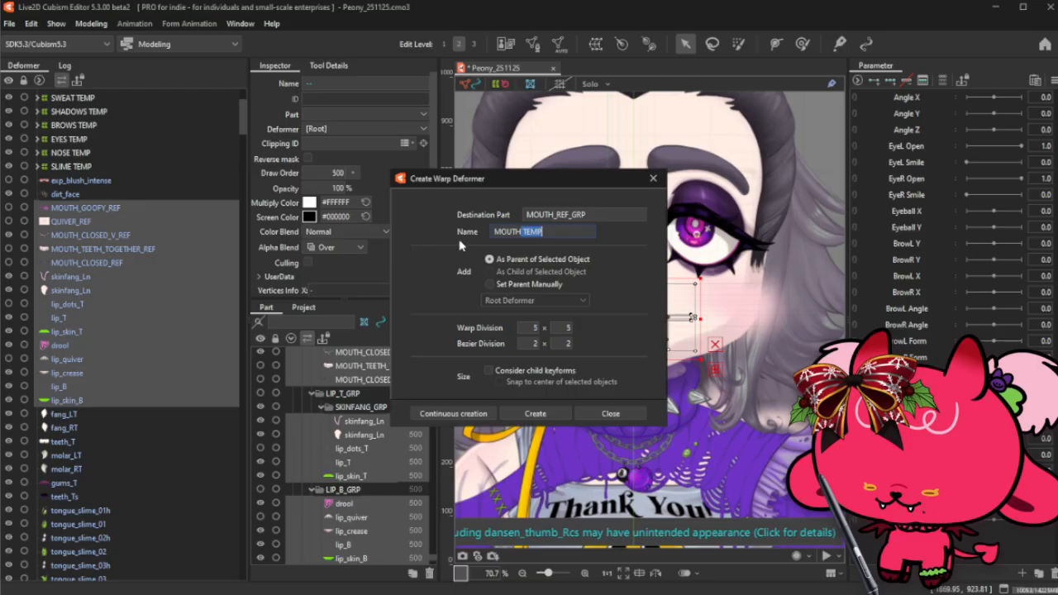
{"action": "double_click", "coordinate": [506, 232]}
{"action": "type", "text": "LI"}
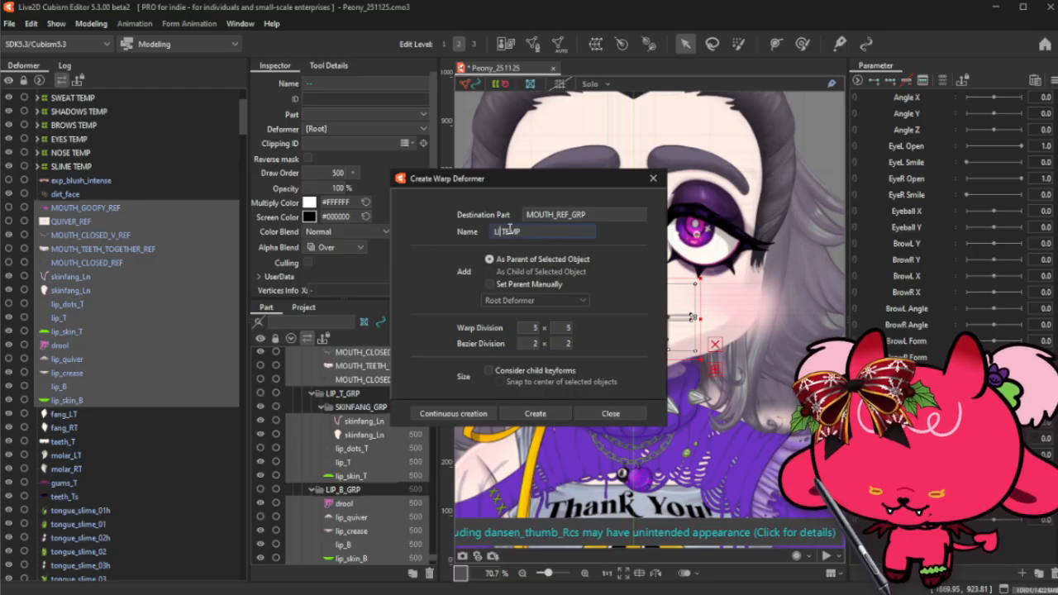
{"action": "type", "text": "PS"}
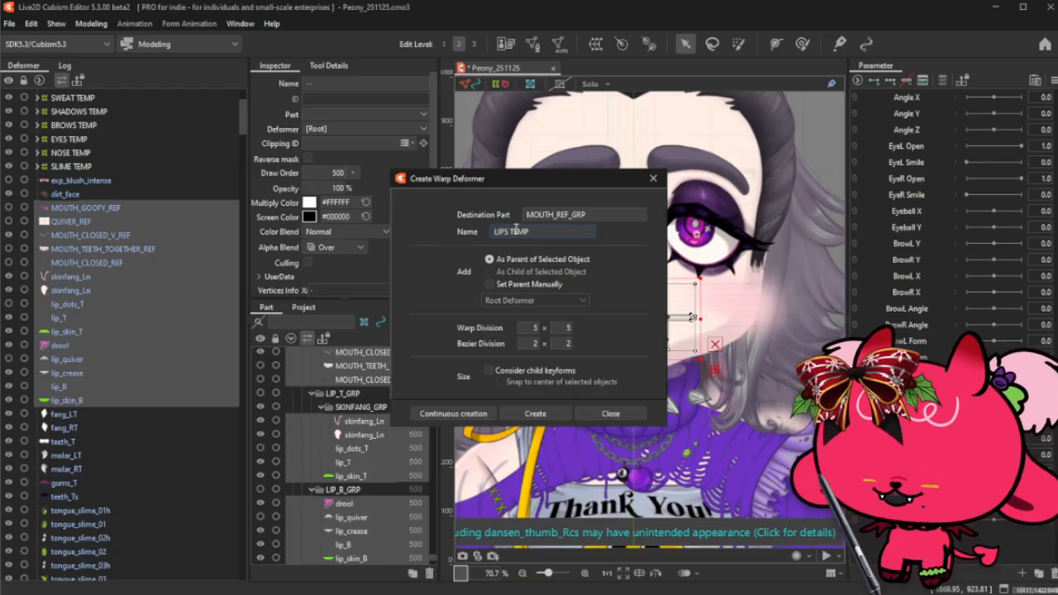
{"action": "key", "text": "BackSpace"}
{"action": "key", "text": "BackSpace"}
{"action": "key", "text": "BackSpace"}
{"action": "key", "text": "BackSpace"}
{"action": "type", "text": "L"}
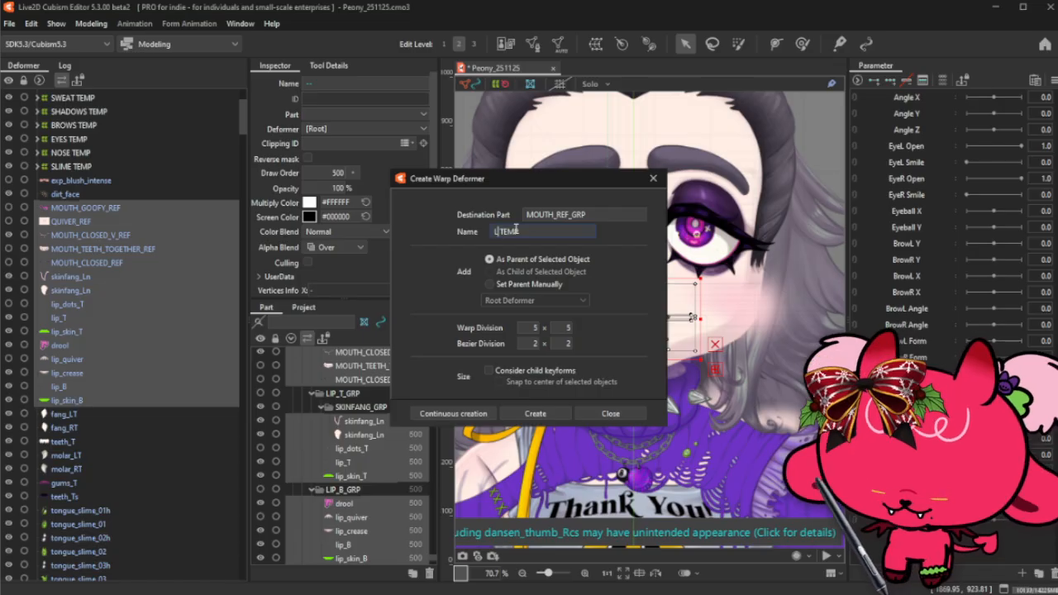
{"action": "type", "text": "IPS"}
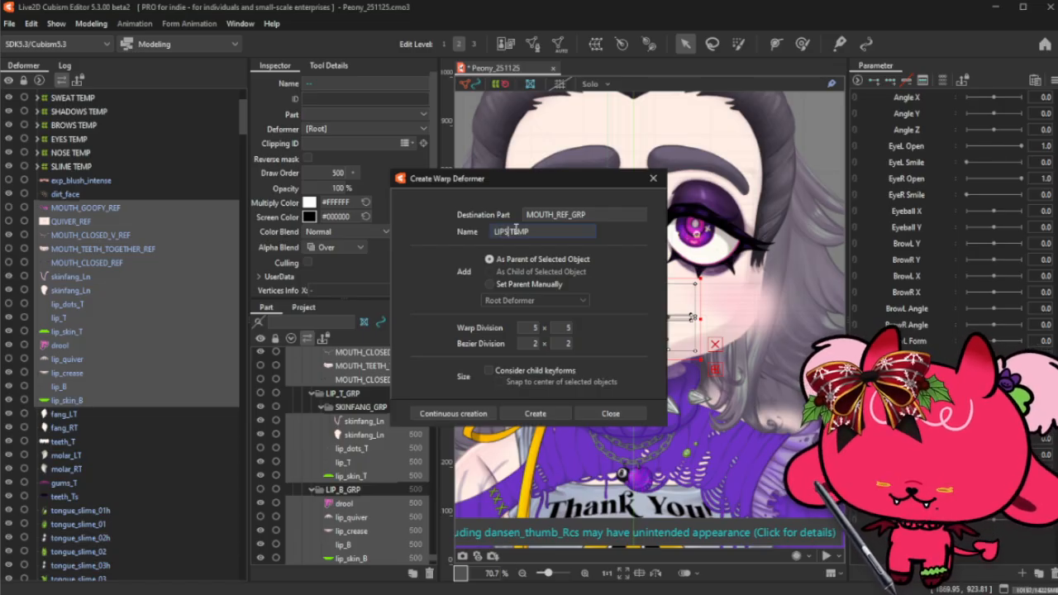
{"action": "left_click", "coordinate": [535, 413]}
- Check the LIPS TEMP deformer's centring on the face, narrow it slightly from both sides, and collapse its entry
{"action": "scroll", "coordinate": [636, 335], "scroll_direction": "up", "scroll_amount": 5}
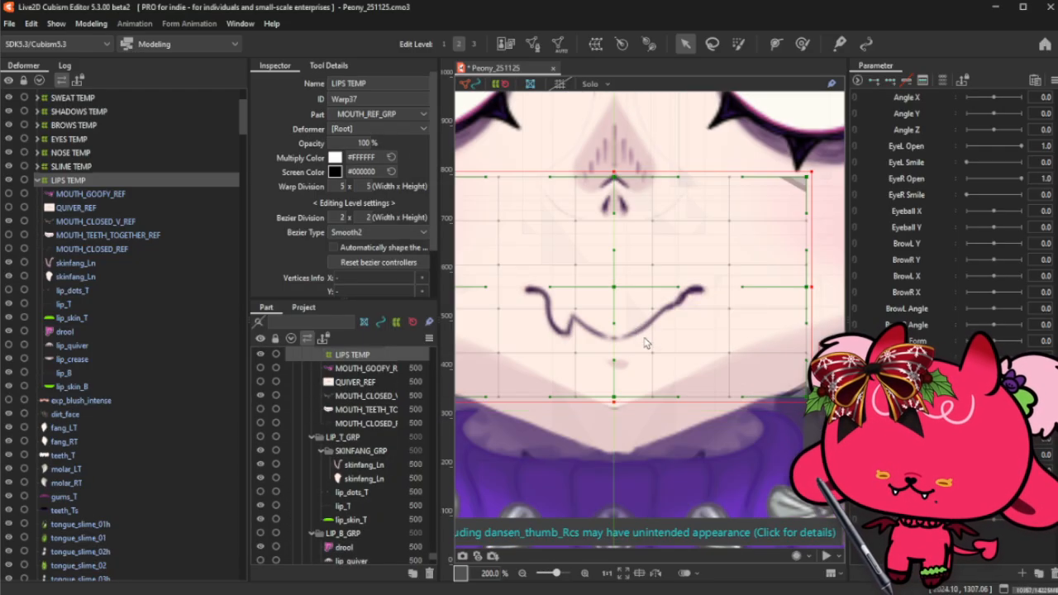
{"action": "scroll", "coordinate": [628, 318], "scroll_direction": "up", "scroll_amount": 5}
{"action": "scroll", "coordinate": [627, 306], "scroll_direction": "down", "scroll_amount": 4}
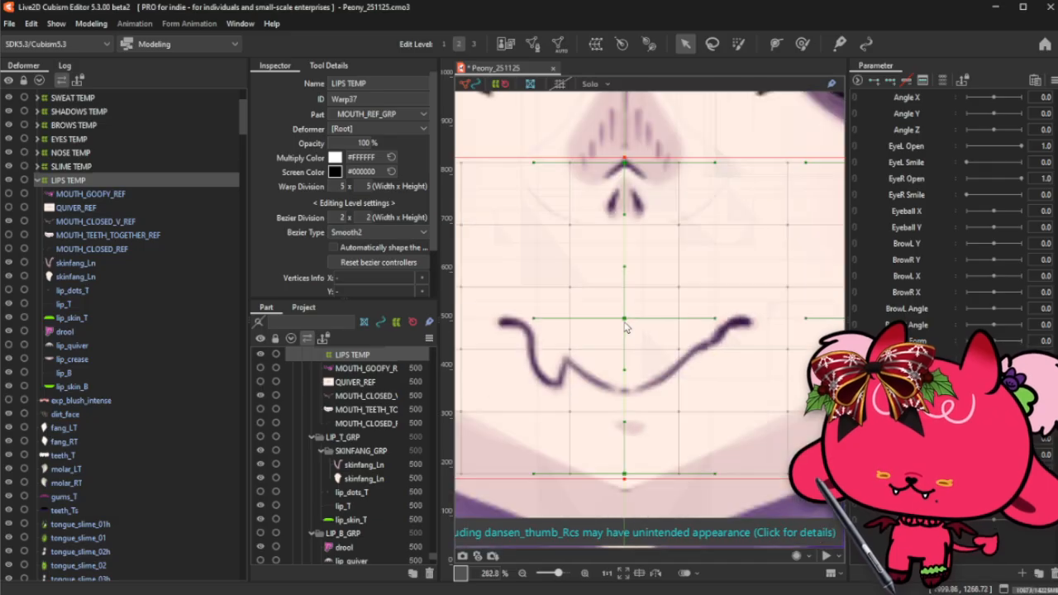
{"action": "scroll", "coordinate": [626, 327], "scroll_direction": "down", "scroll_amount": 4}
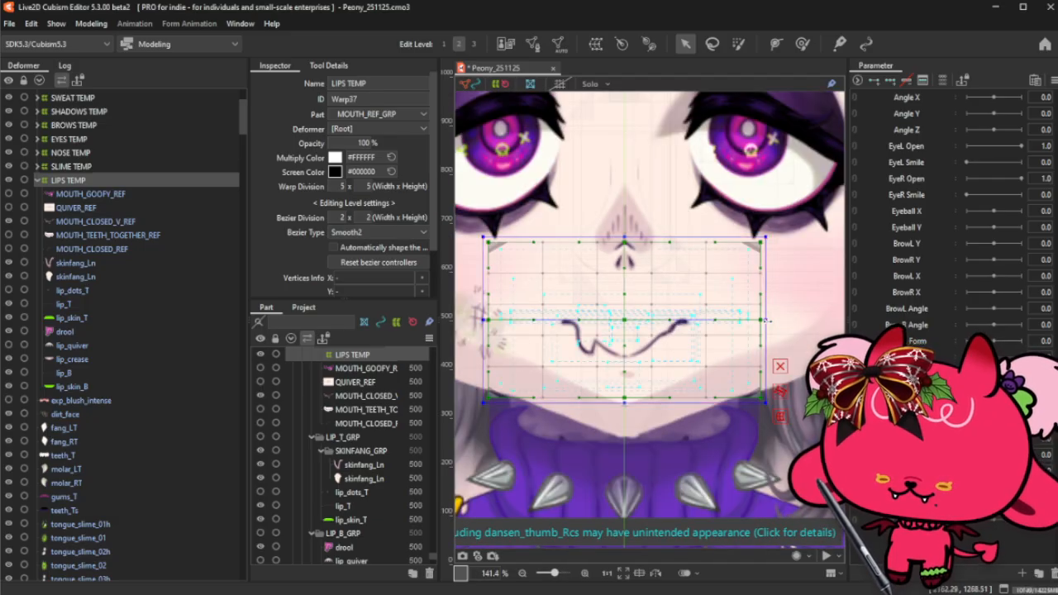
{"action": "left_click_drag", "start_coordinate": [767, 320], "coordinate": [761, 320]}
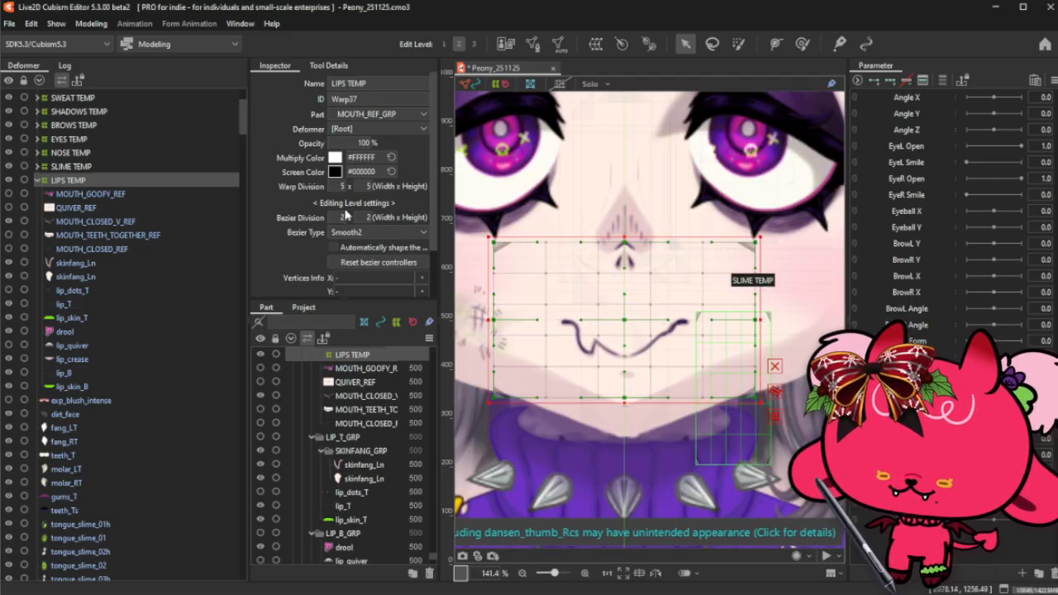
{"action": "left_click", "coordinate": [37, 180]}
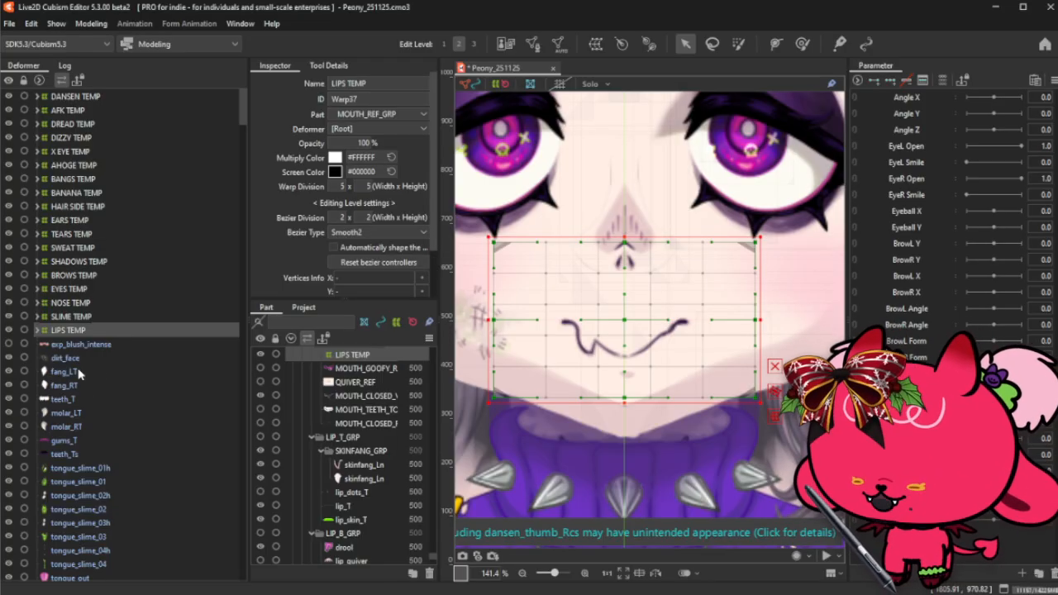
- Set the LIPS TEMP deformer's opacity to 0% and make the LIP_T_GRP and MOUTH_INT_GRP parts visible
{"action": "left_click_drag", "start_coordinate": [359, 142], "coordinate": [289, 142]}
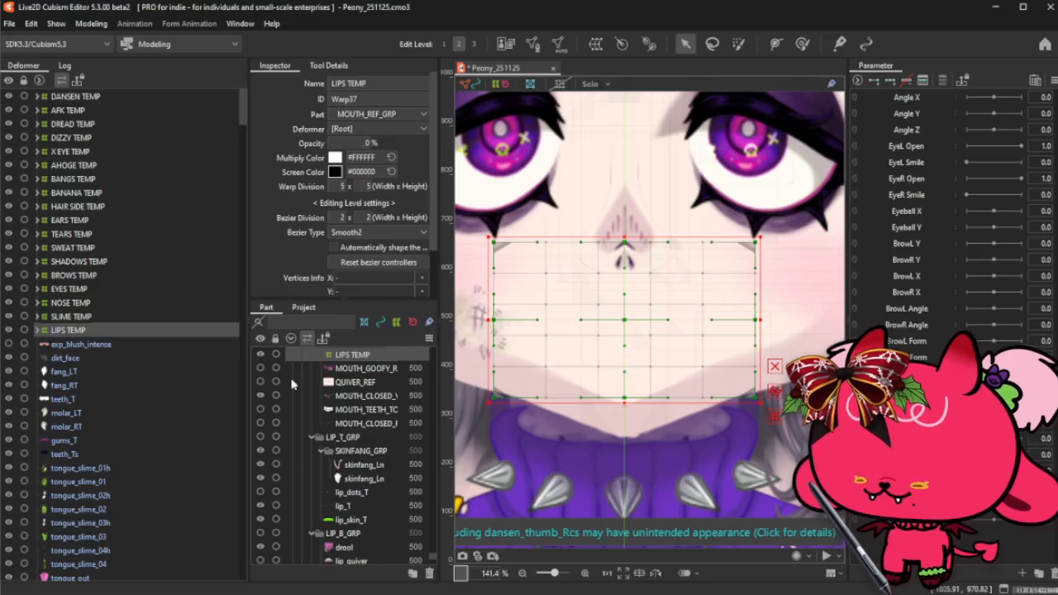
{"action": "left_click", "coordinate": [261, 437]}
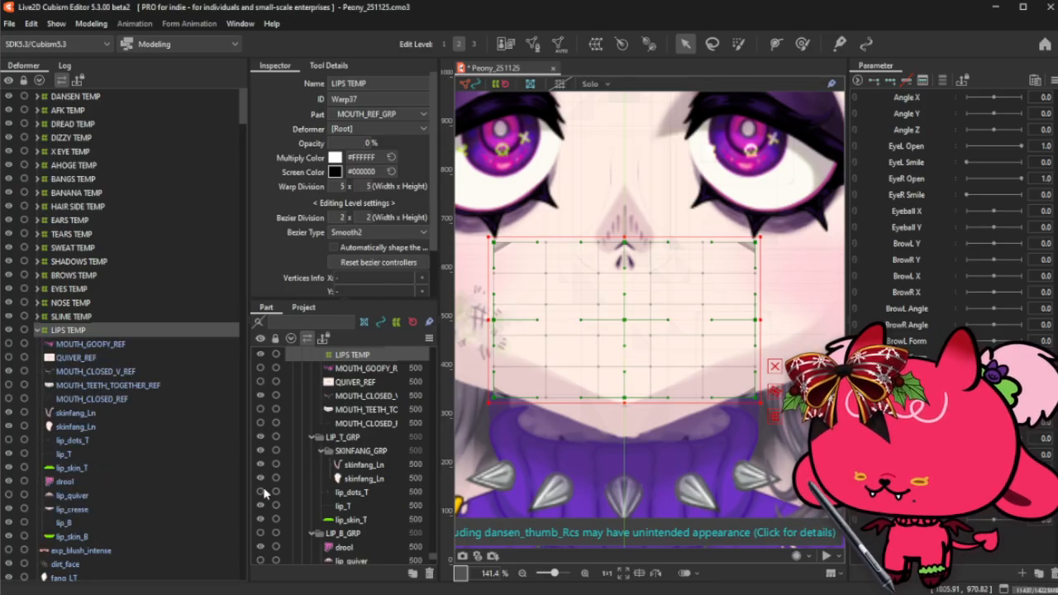
{"action": "left_click", "coordinate": [314, 536]}
{"action": "left_click", "coordinate": [261, 547]}
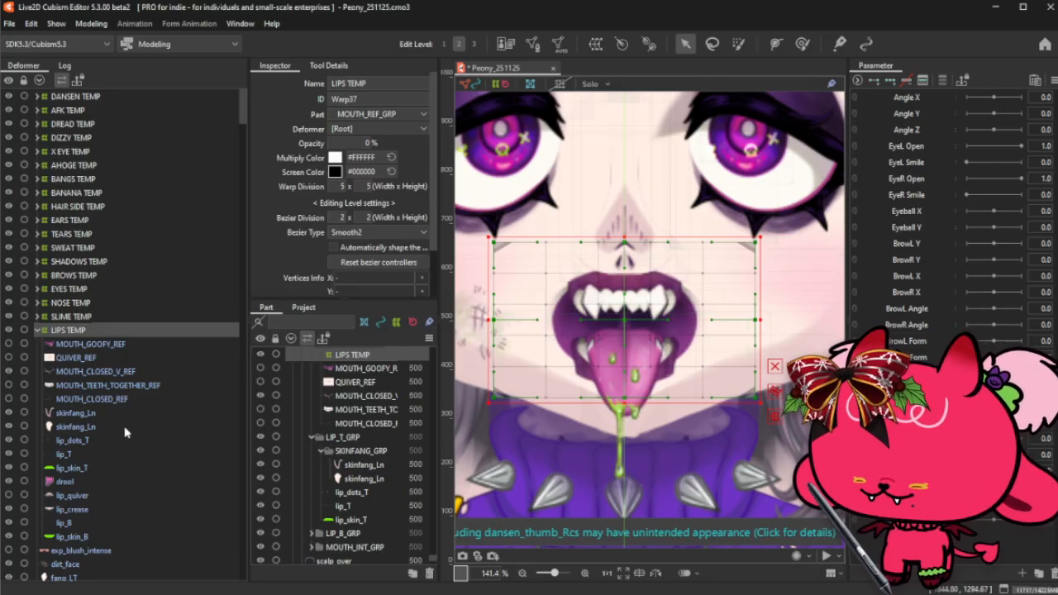
{"action": "scroll", "coordinate": [640, 312], "scroll_direction": "down", "scroll_amount": 2}
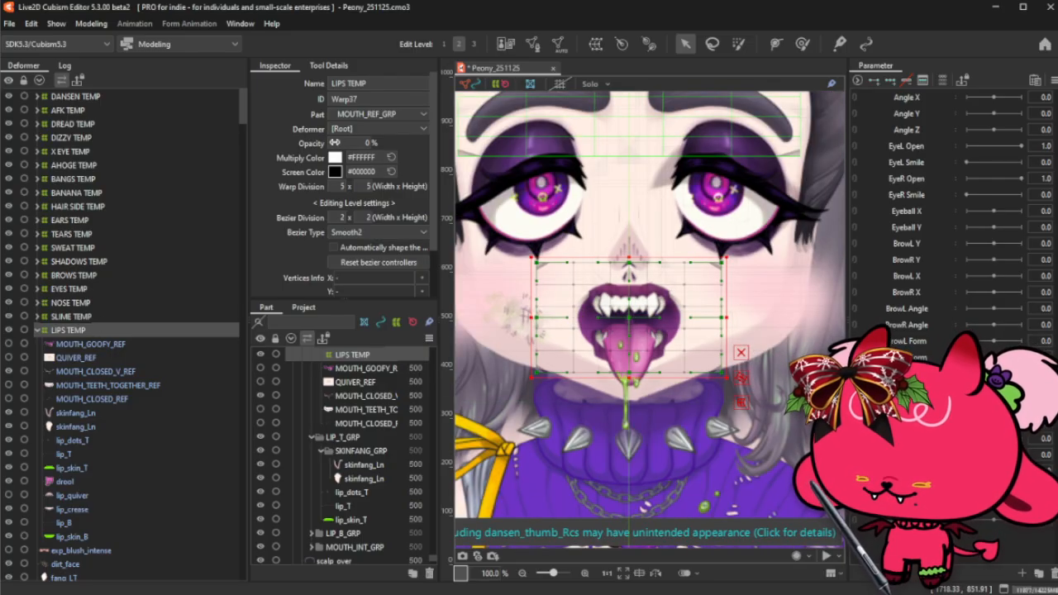
- Preview the LIPS TEMP deformer at 100% opacity, return it to 0%, and collapse its entry
{"action": "left_click_drag", "start_coordinate": [333, 142], "coordinate": [424, 142]}
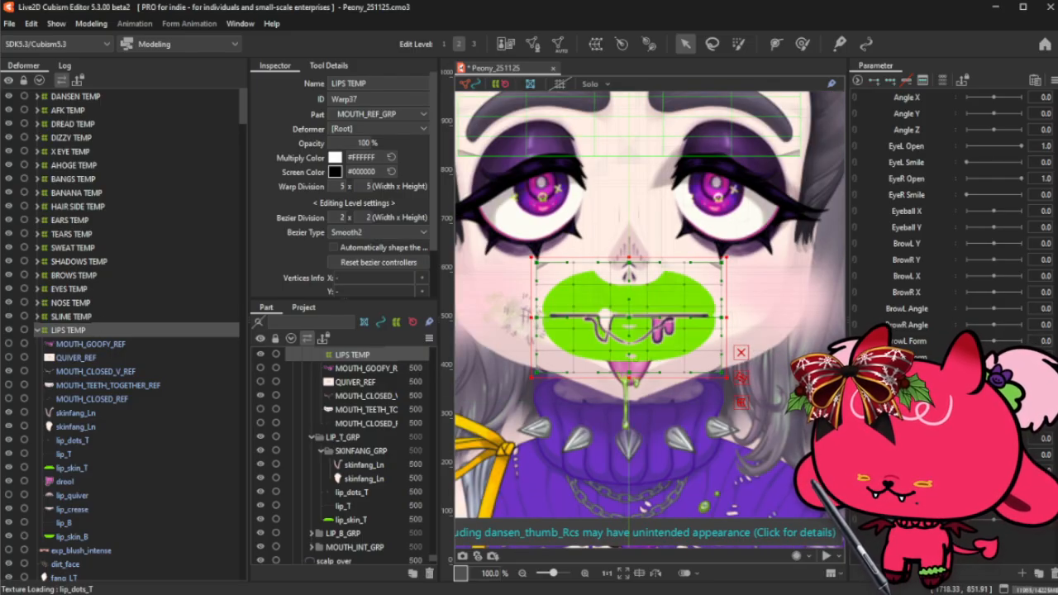
{"action": "left_click_drag", "start_coordinate": [426, 143], "coordinate": [333, 143]}
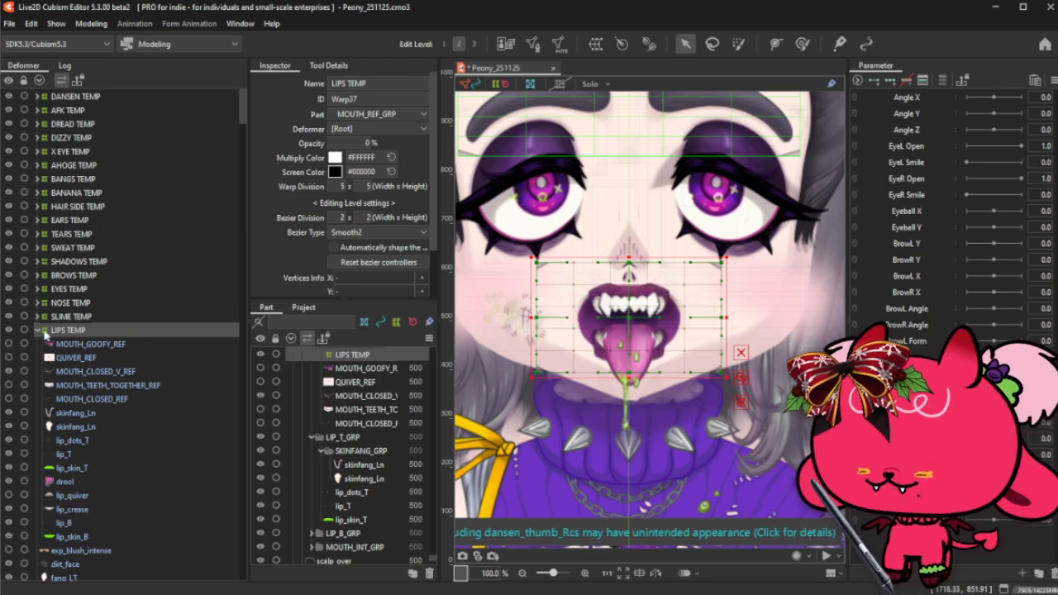
{"action": "left_click", "coordinate": [39, 331]}
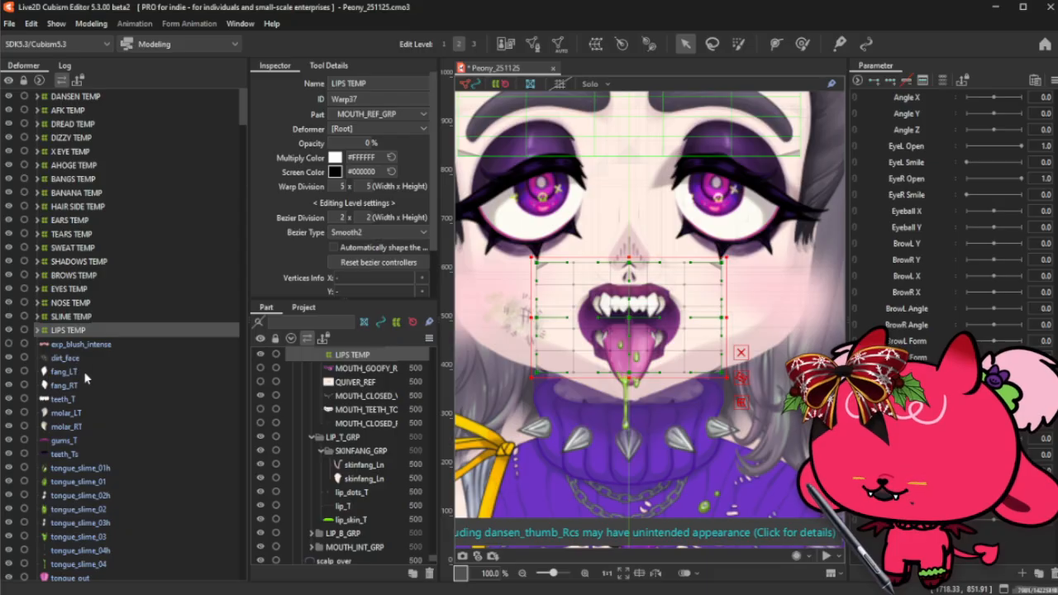
- Create a parent warp deformer named TONGUE OUT TEMP for the meshes from tongue_slime_01h through tongue_out
{"action": "scroll", "coordinate": [89, 521], "scroll_direction": "down", "scroll_amount": 1}
{"action": "left_click", "coordinate": [92, 529]}
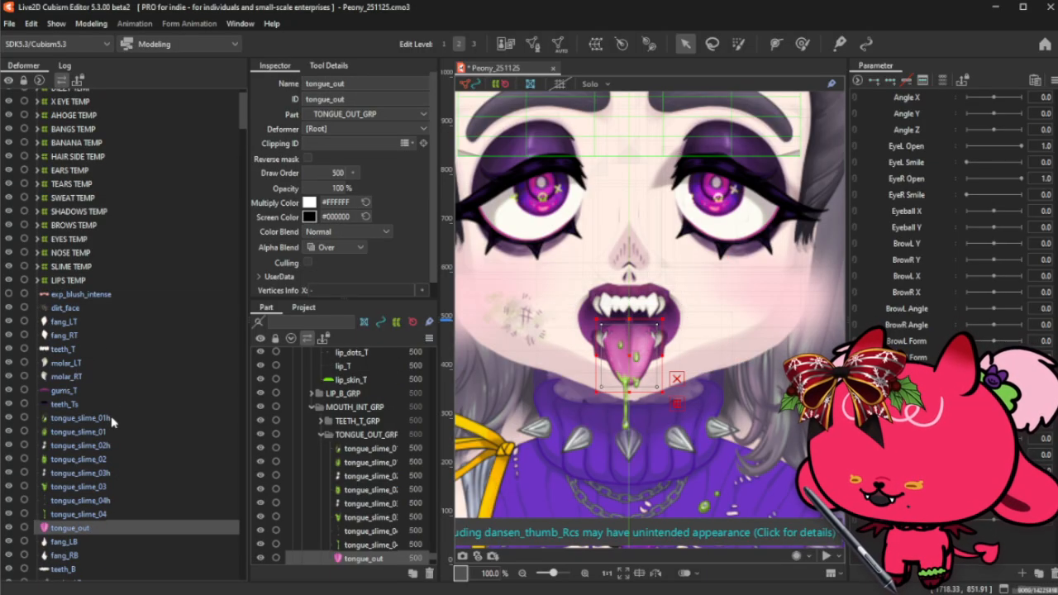
{"action": "left_click", "coordinate": [112, 419], "text": "shift"}
{"action": "left_click", "coordinate": [597, 46]}
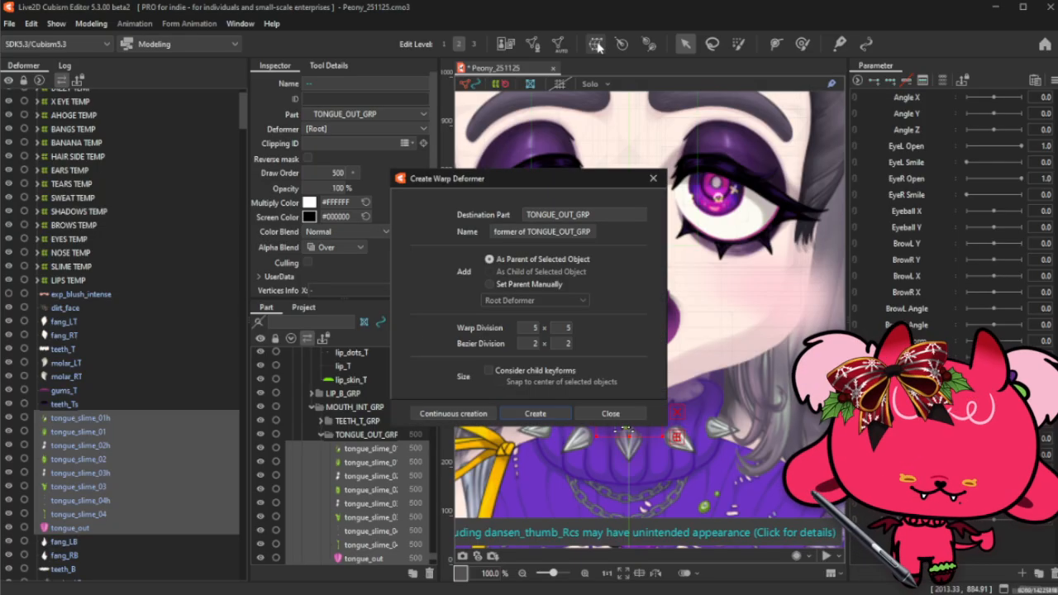
{"action": "triple_click", "coordinate": [578, 232]}
{"action": "type", "text": "TONGU"}
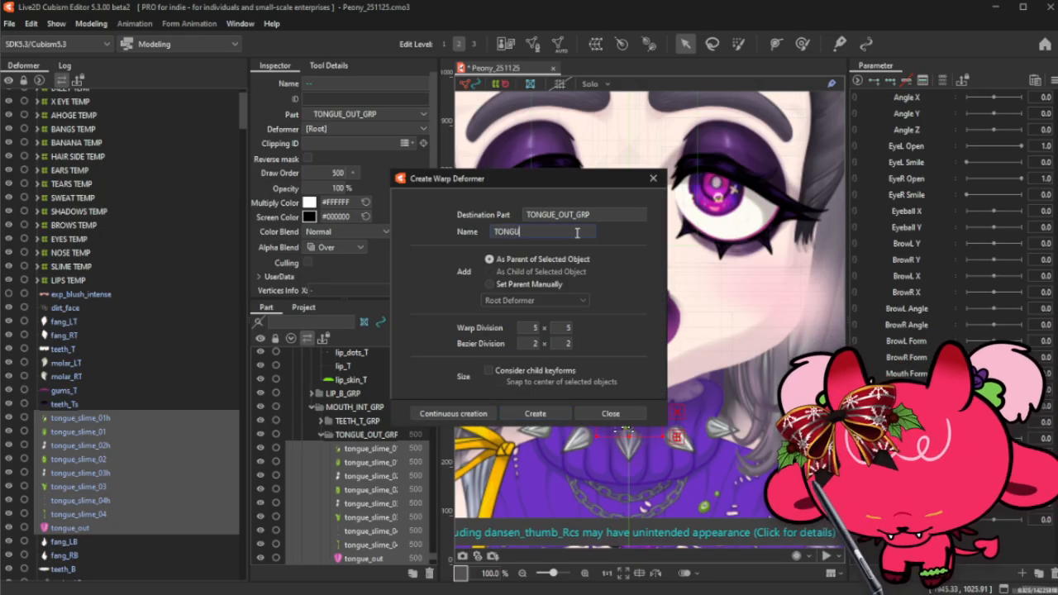
{"action": "type", "text": "E OUT TEMP"}
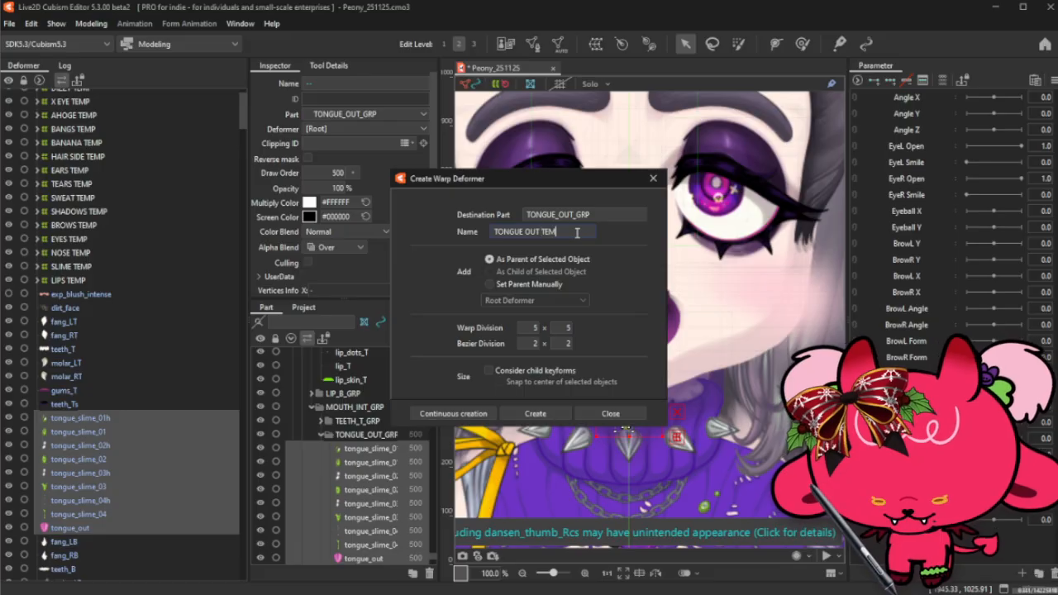
{"action": "left_click", "coordinate": [550, 414]}
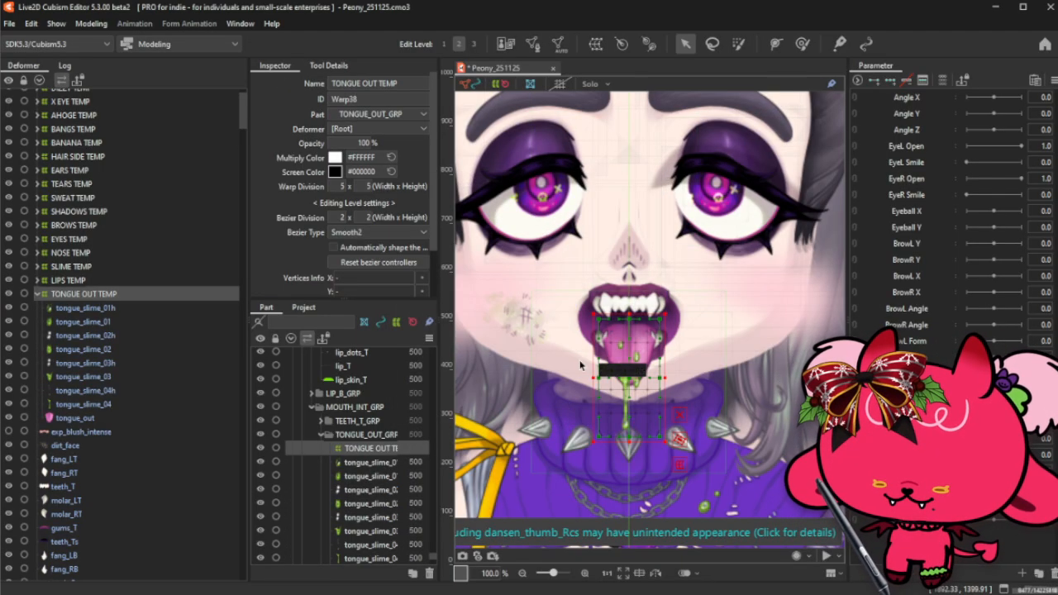
- Align the middle of the TONGUE OUT TEMP deformer with the face's vertical centre line
{"action": "scroll", "coordinate": [631, 382], "scroll_direction": "up", "scroll_amount": 3}
{"action": "scroll", "coordinate": [672, 384], "scroll_direction": "up", "scroll_amount": 5}
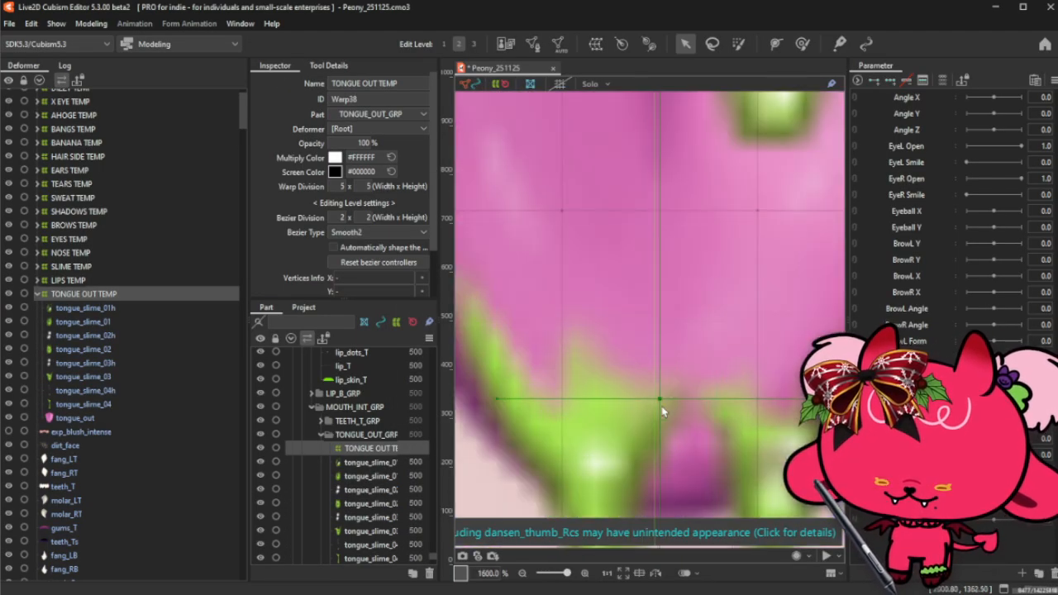
{"action": "left_click_drag", "start_coordinate": [715, 418], "coordinate": [644, 420]}
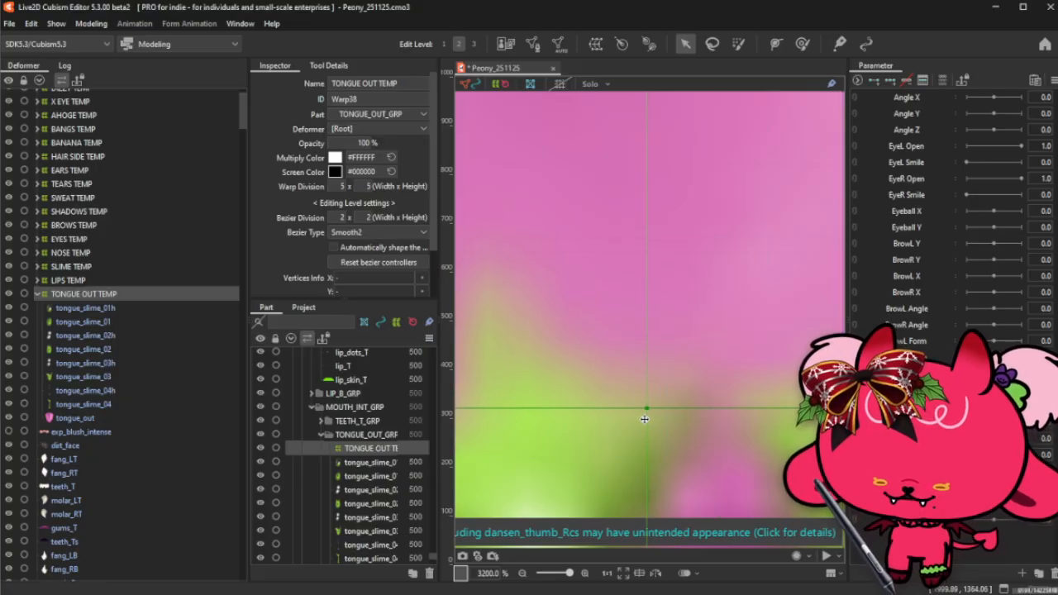
{"action": "scroll", "coordinate": [645, 420], "scroll_direction": "down", "scroll_amount": 4}
{"action": "scroll", "coordinate": [645, 420], "scroll_direction": "down", "scroll_amount": 3}
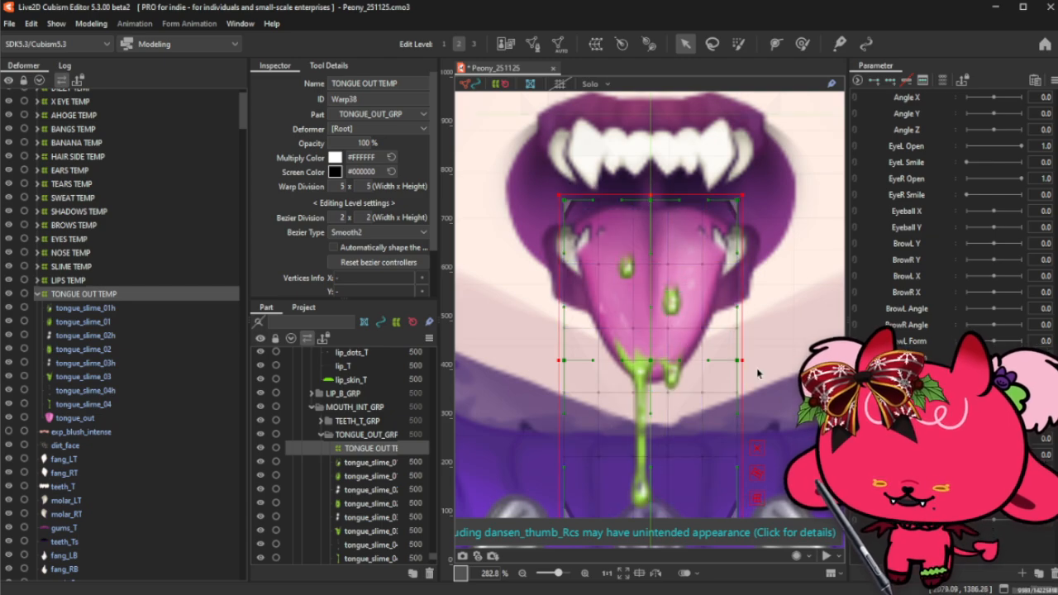
- Widen the TONGUE OUT TEMP deformer slightly on both sides of the tongue and collapse its entry
{"action": "left_click_drag", "start_coordinate": [742, 362], "coordinate": [746, 362]}
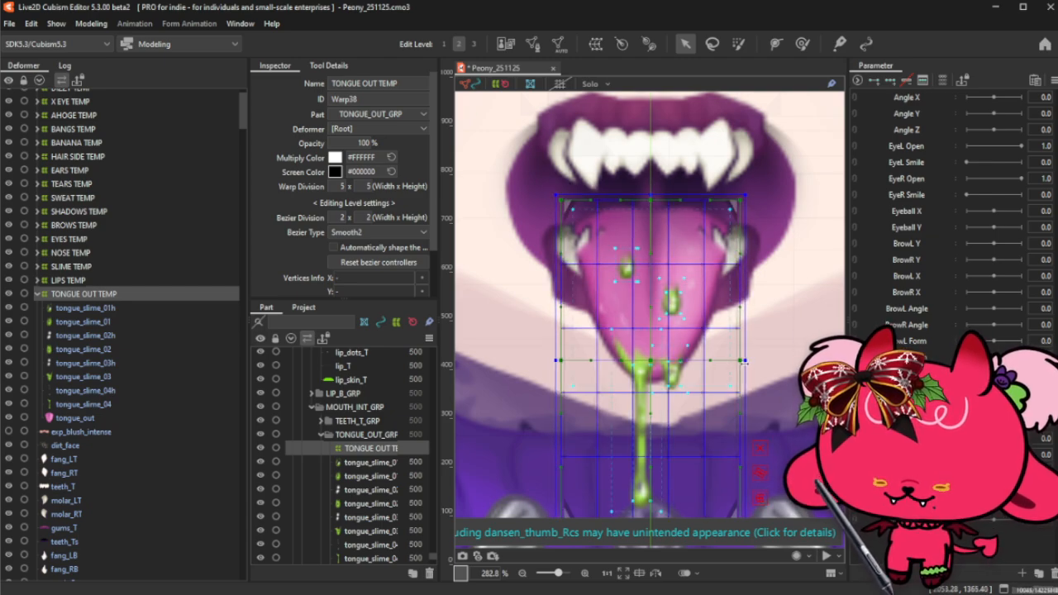
{"action": "scroll", "coordinate": [652, 483], "scroll_direction": "up", "scroll_amount": 6}
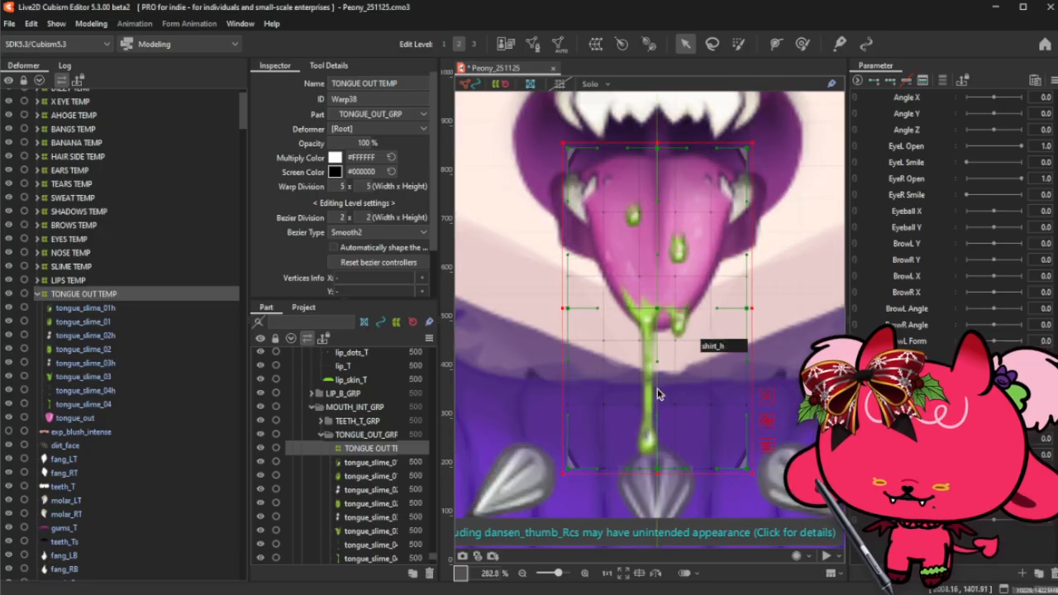
{"action": "scroll", "coordinate": [671, 447], "scroll_direction": "down", "scroll_amount": 1}
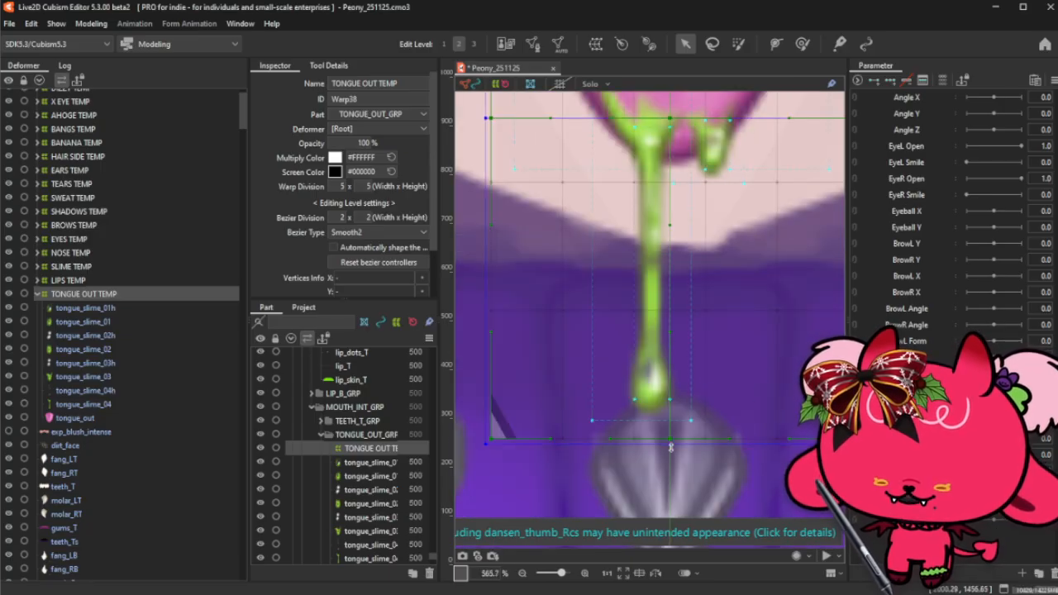
{"action": "left_click", "coordinate": [38, 294]}
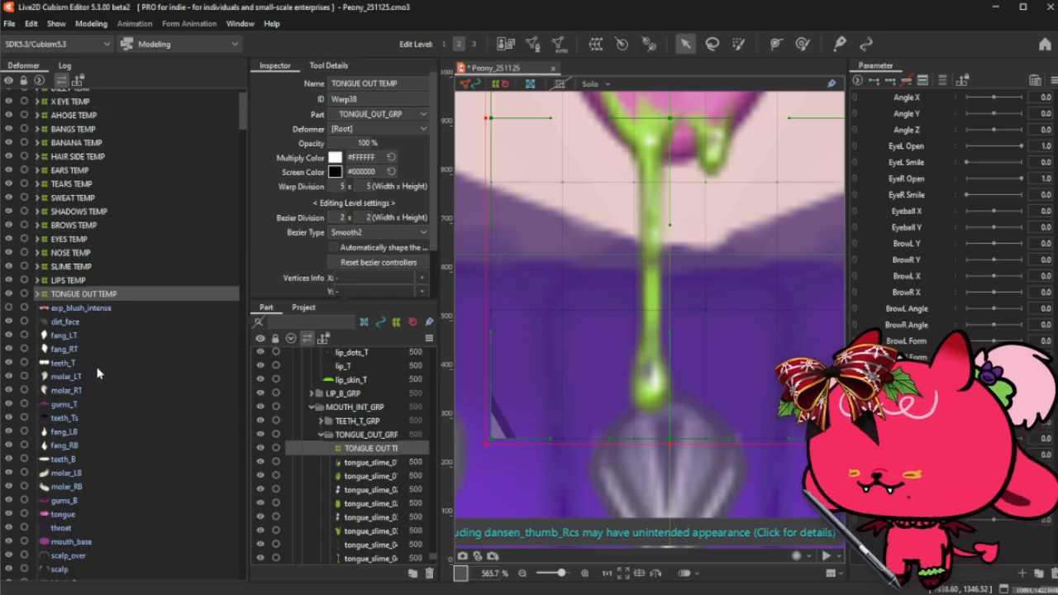
- Hide the mesh and deformer outlines on the canvas, clear the selection, and inspect the mouth and tongue
{"action": "scroll", "coordinate": [722, 341], "scroll_direction": "down", "scroll_amount": 5}
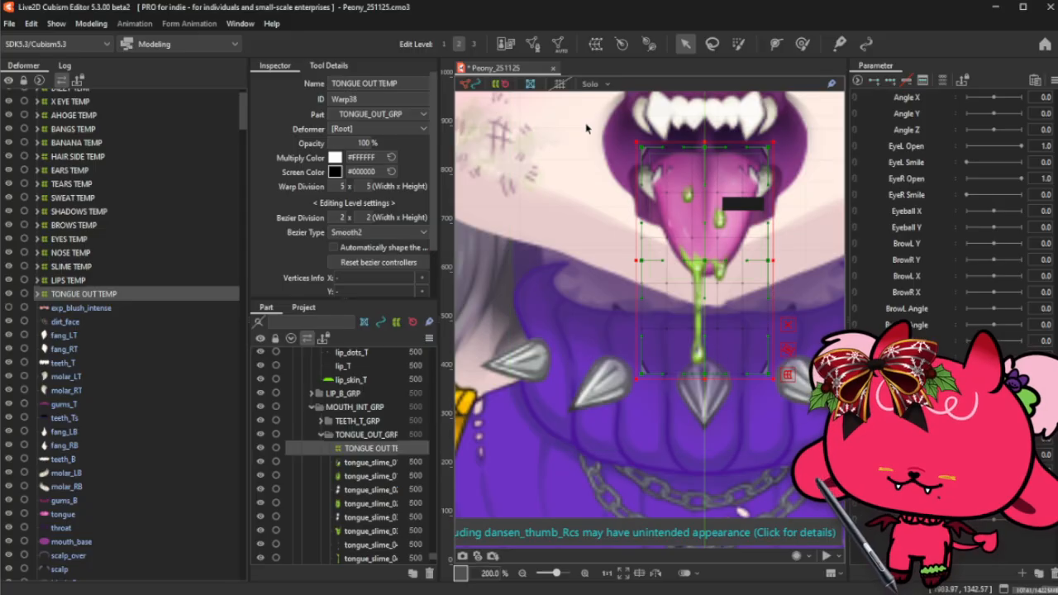
{"action": "left_click", "coordinate": [473, 85]}
{"action": "left_click", "coordinate": [495, 89]}
{"action": "left_click", "coordinate": [634, 332]}
{"action": "scroll", "coordinate": [633, 333], "scroll_direction": "down", "scroll_amount": 1}
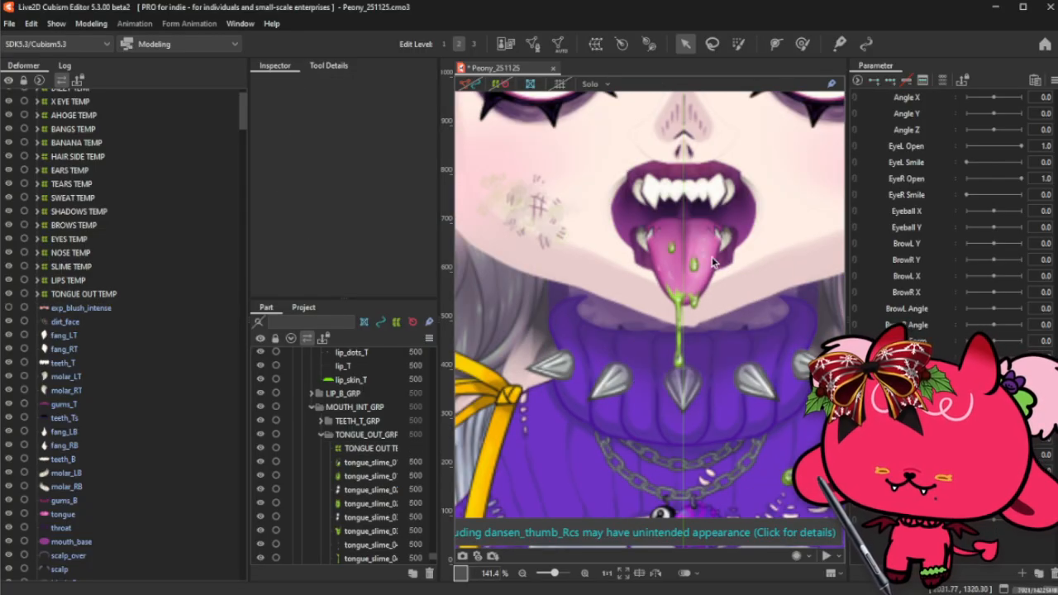
{"action": "scroll", "coordinate": [714, 259], "scroll_direction": "up", "scroll_amount": 1}
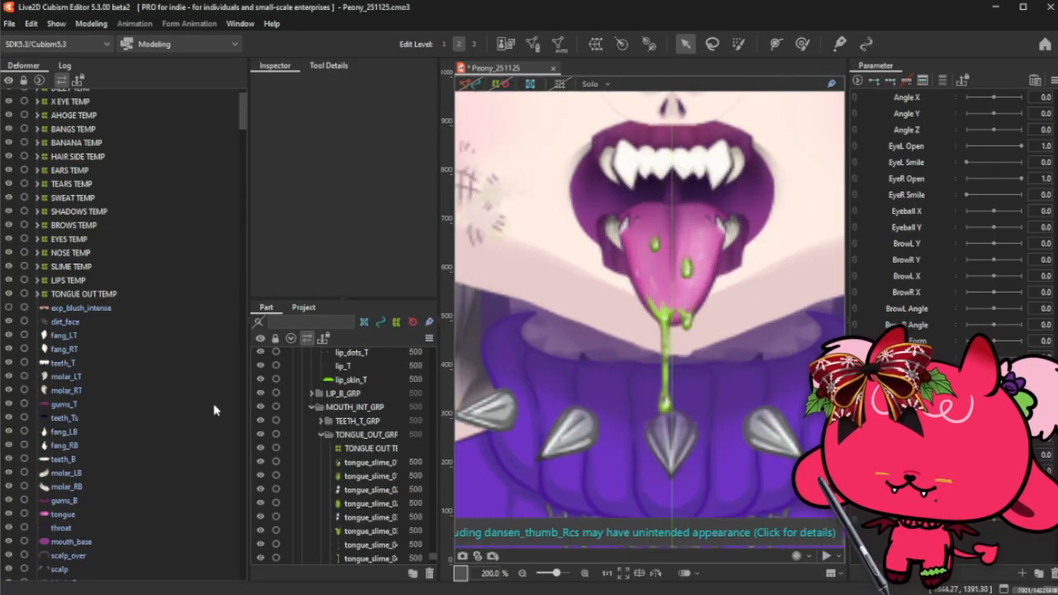
- Set the TONGUE OUT TEMP deformer's opacity to 0% to hide the protruding tongue
{"action": "left_click", "coordinate": [74, 336]}
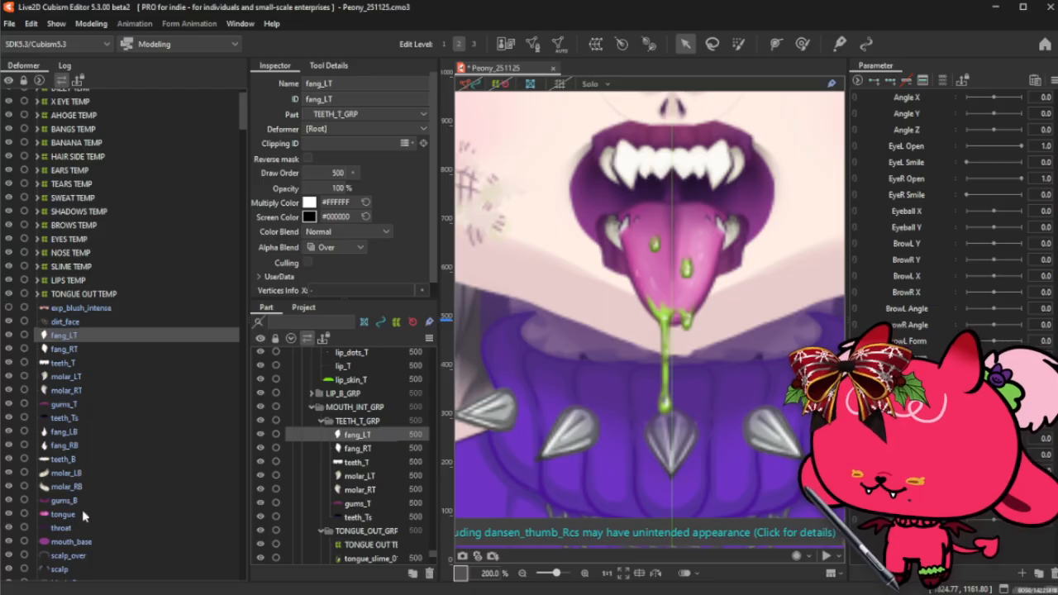
{"action": "left_click", "coordinate": [73, 296]}
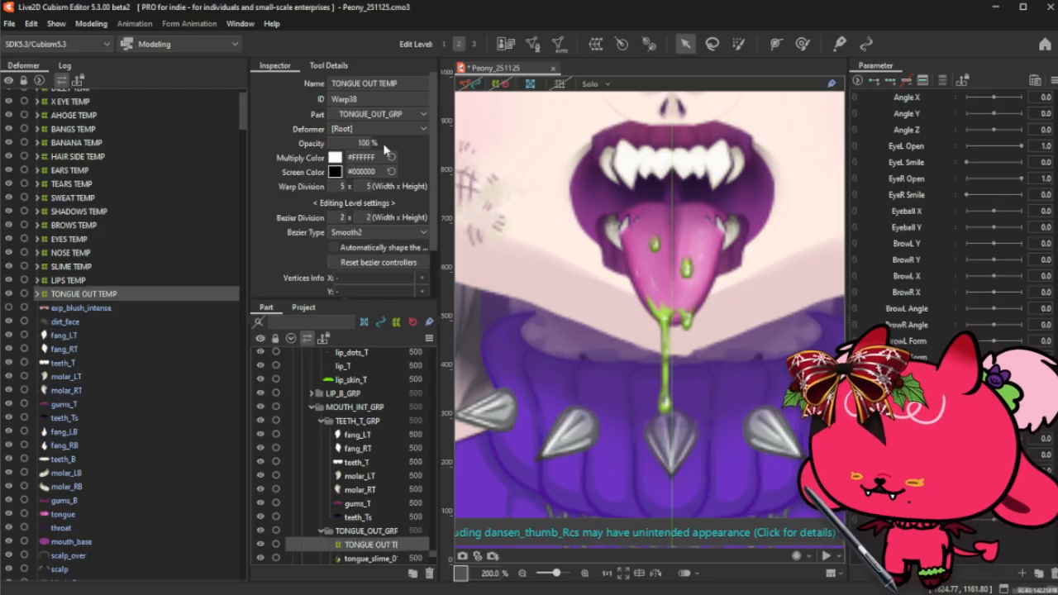
{"action": "left_click_drag", "start_coordinate": [368, 143], "coordinate": [331, 144]}
{"action": "scroll", "coordinate": [596, 389], "scroll_direction": "down", "scroll_amount": 1}
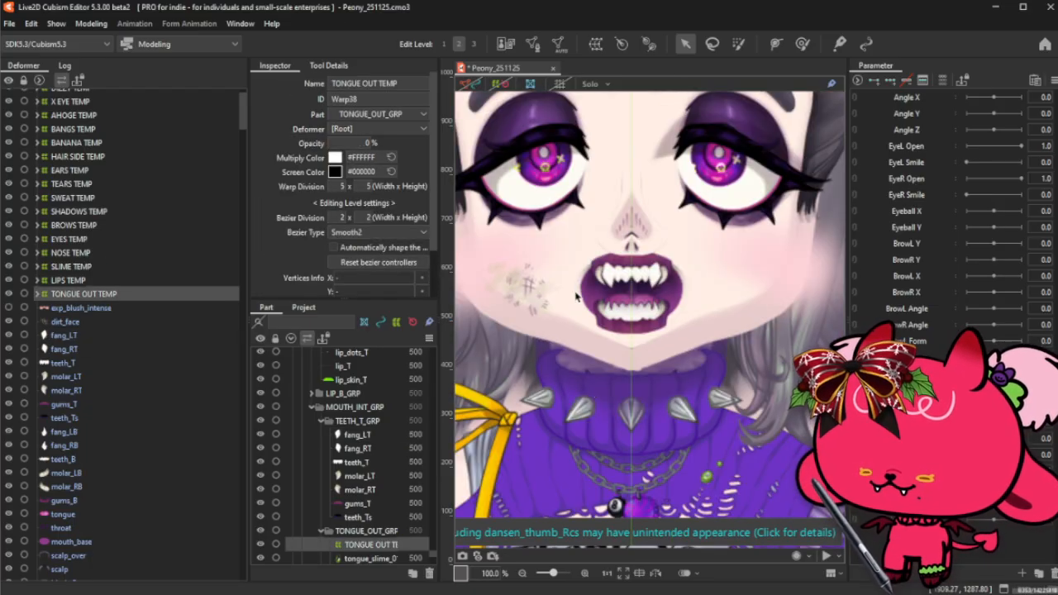
{"action": "scroll", "coordinate": [631, 401], "scroll_direction": "down", "scroll_amount": 2}
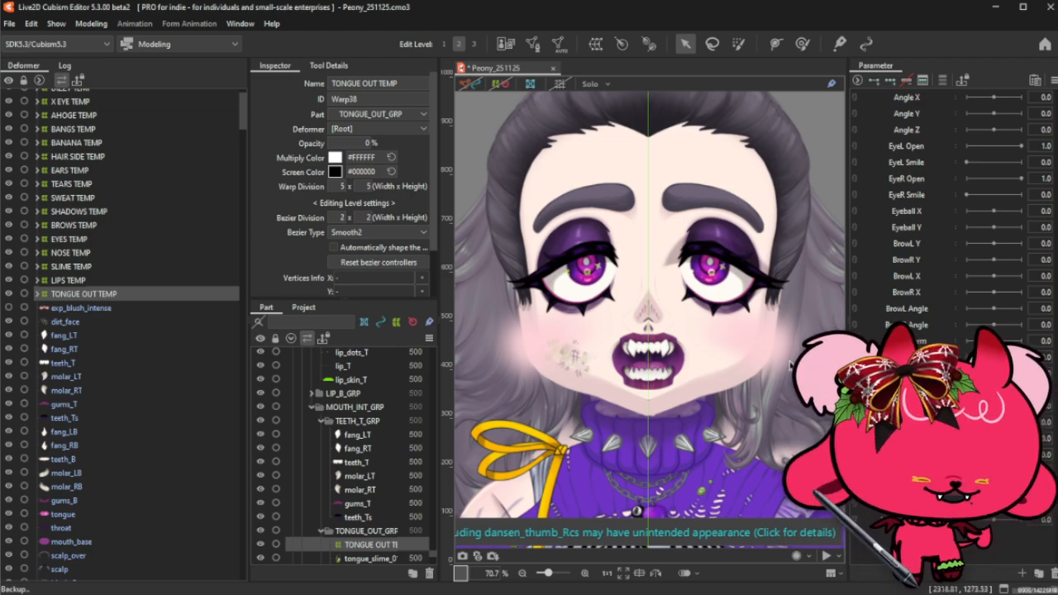
- Set up a parent warp deformer for the mouth interior meshes from fang_LT through mouth_base
{"action": "left_click", "coordinate": [83, 337]}
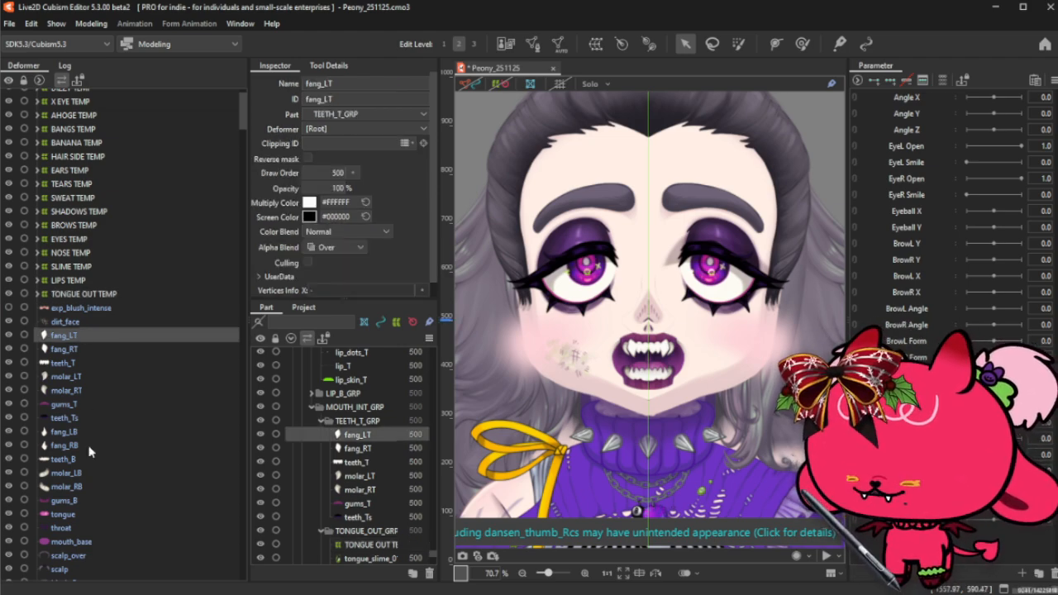
{"action": "left_click", "coordinate": [92, 509], "text": "shift"}
{"action": "left_click", "coordinate": [92, 542], "text": "shift"}
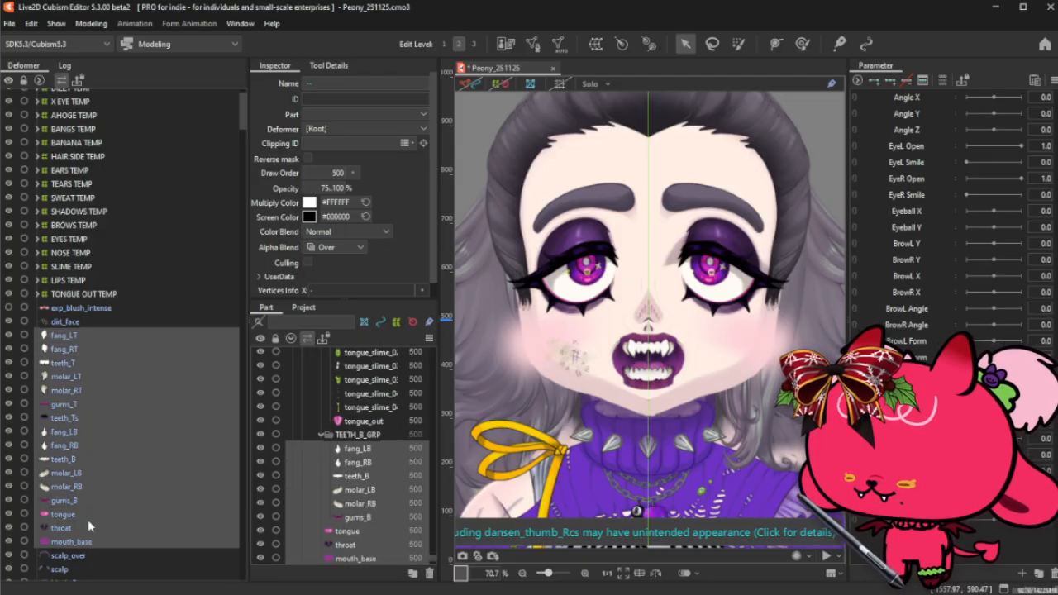
{"action": "left_click", "coordinate": [596, 43]}
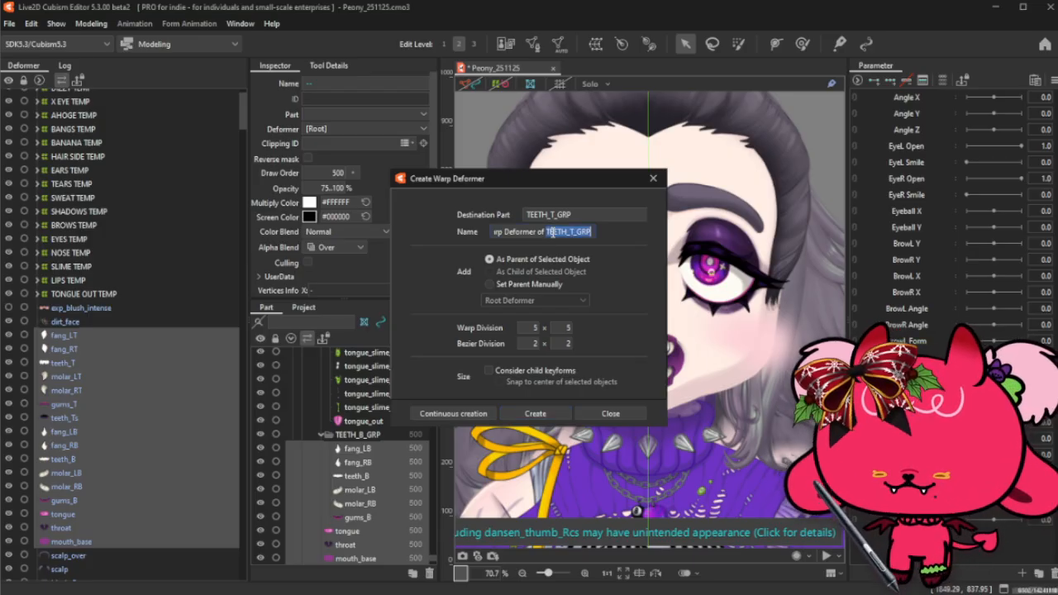
{"action": "triple_click", "coordinate": [552, 232]}
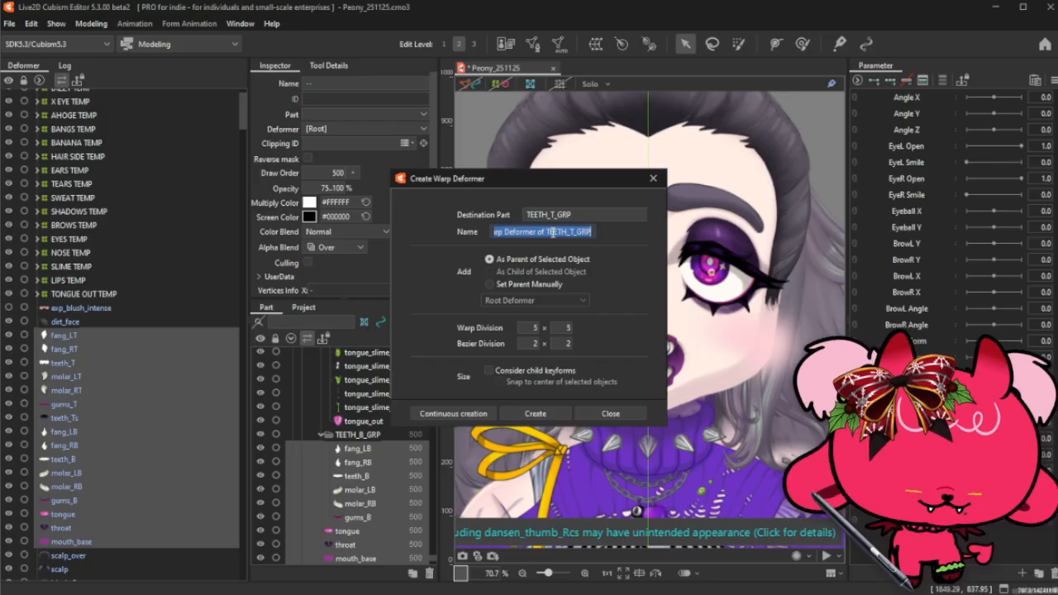
{"action": "type", "text": "T"}
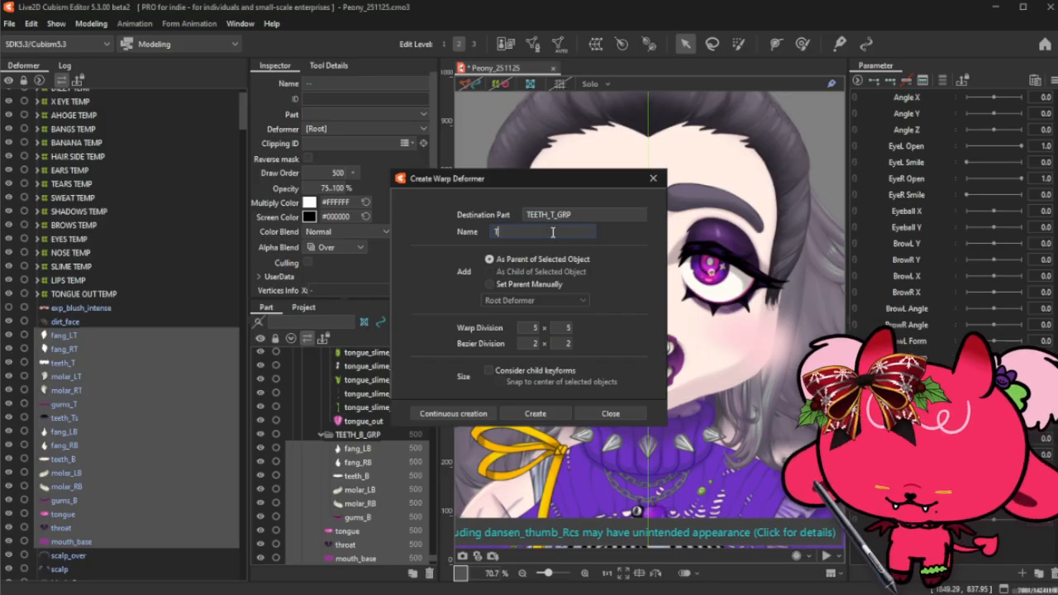
{"action": "key", "text": "BackSpace"}
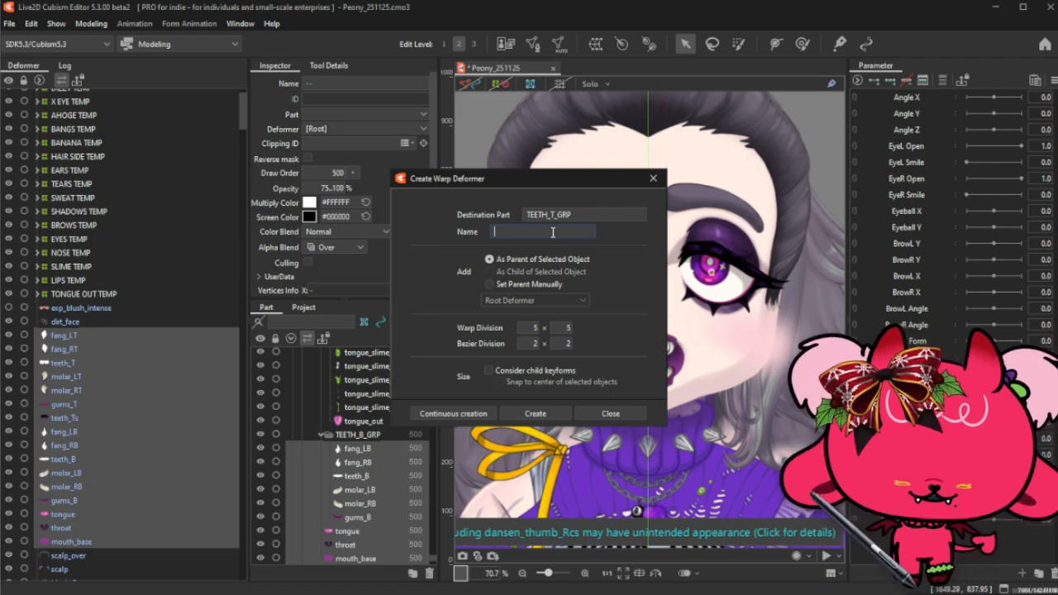
{"action": "type", "text": "T"}
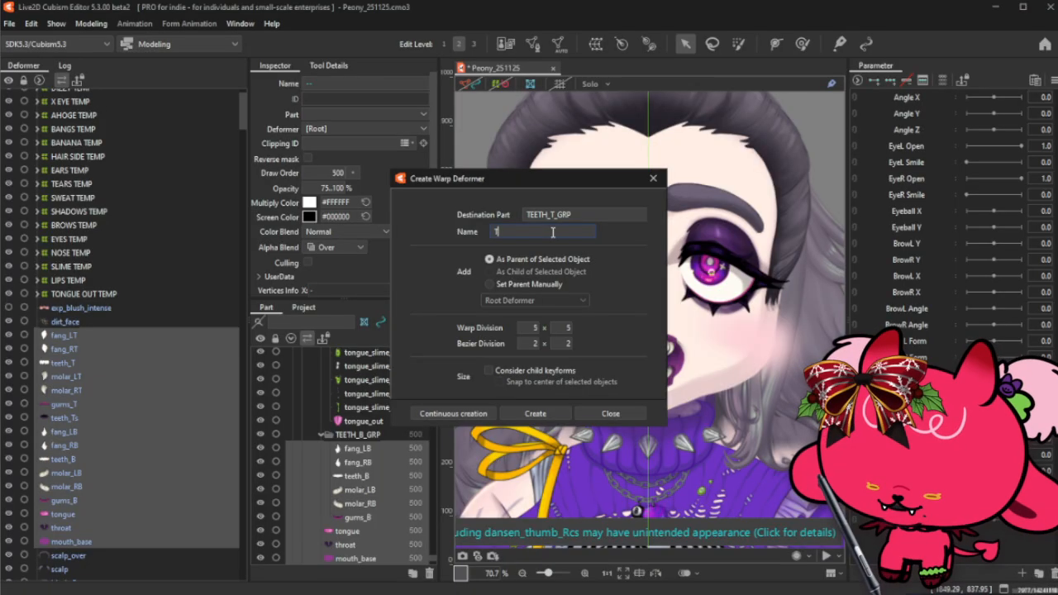
{"action": "type", "text": "EETH"}
{"action": "key", "text": "BackSpace"}
{"action": "key", "text": "BackSpace"}
{"action": "key", "text": "BackSpace"}
{"action": "key", "text": "BackSpace"}
{"action": "key", "text": "BackSpace"}
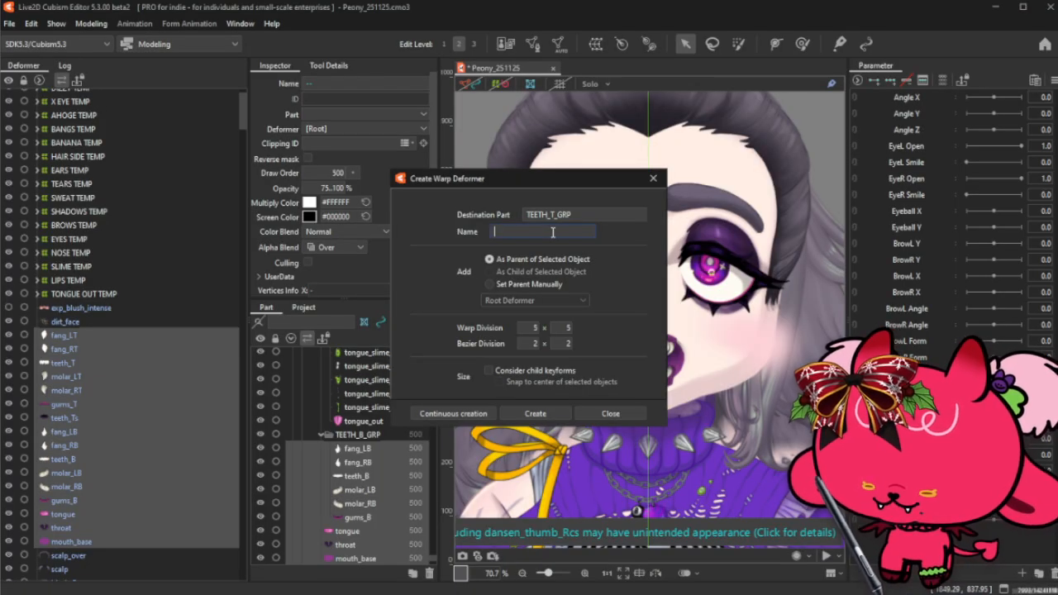
- Name the new mouth interior deformer MOUTH INNER TEMP and create it
{"action": "type", "text": "MOUTH INNER"}
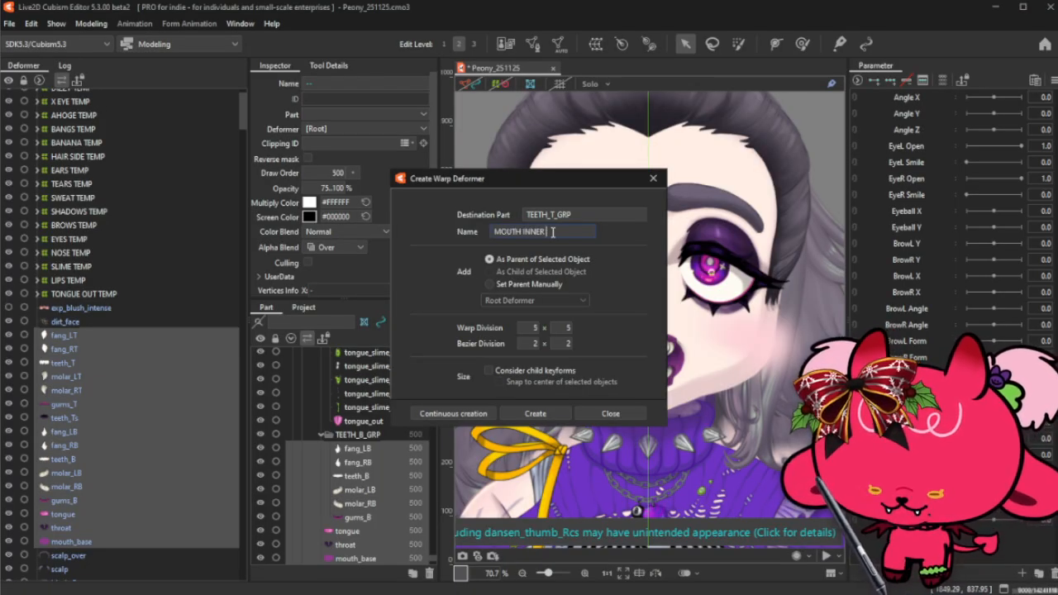
{"action": "type", "text": " TEMP"}
{"action": "left_click", "coordinate": [535, 413]}
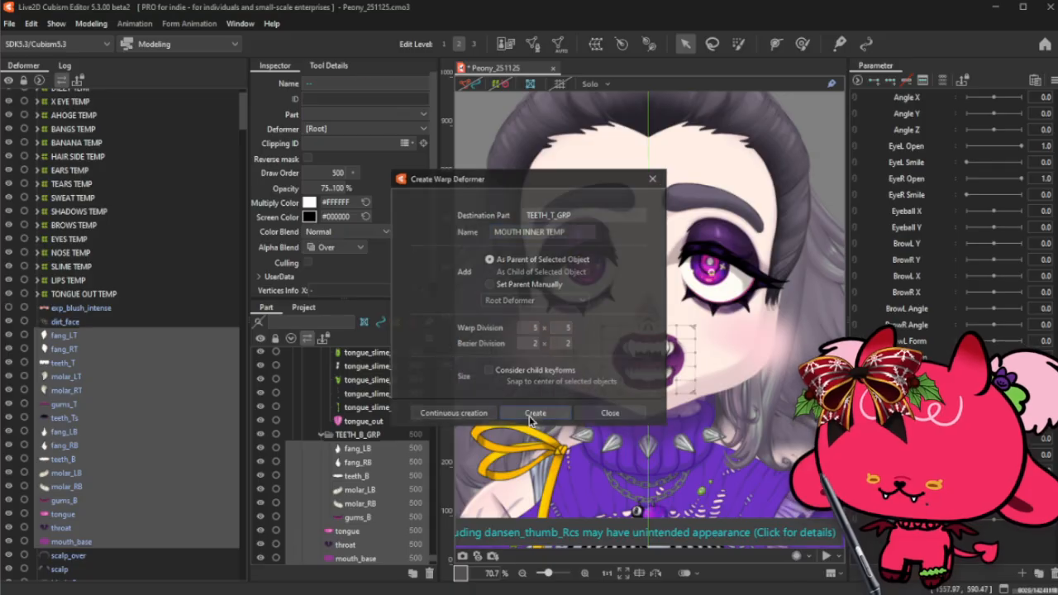
- Adjust the MOUTH INNER TEMP deformer's bounds and align its centre with the face's vertical centre line
{"action": "scroll", "coordinate": [662, 347], "scroll_direction": "up", "scroll_amount": 5}
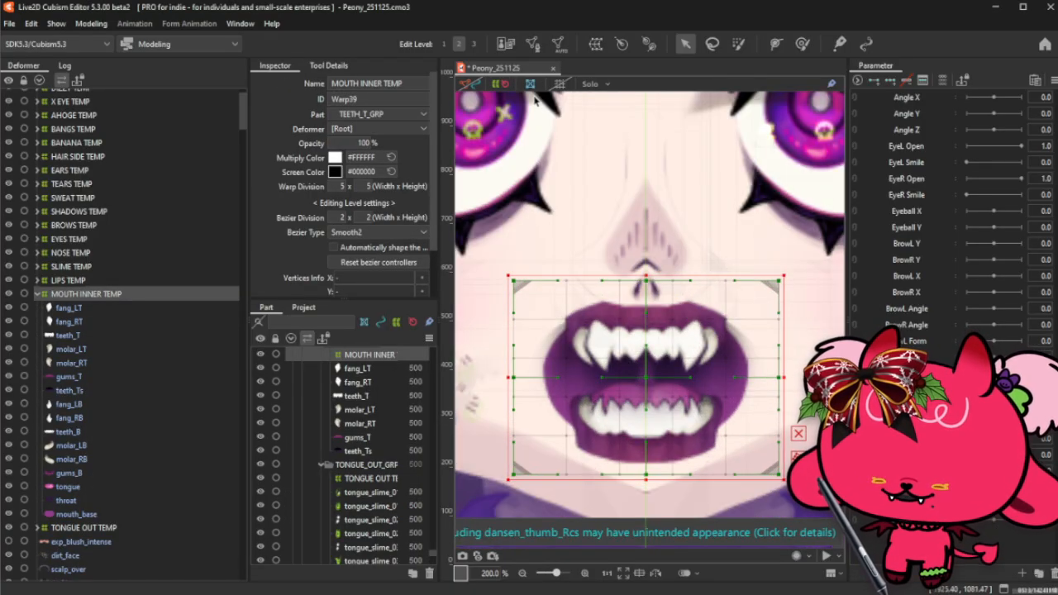
{"action": "left_click", "coordinate": [478, 84]}
{"action": "left_click_drag", "start_coordinate": [787, 378], "coordinate": [785, 378]}
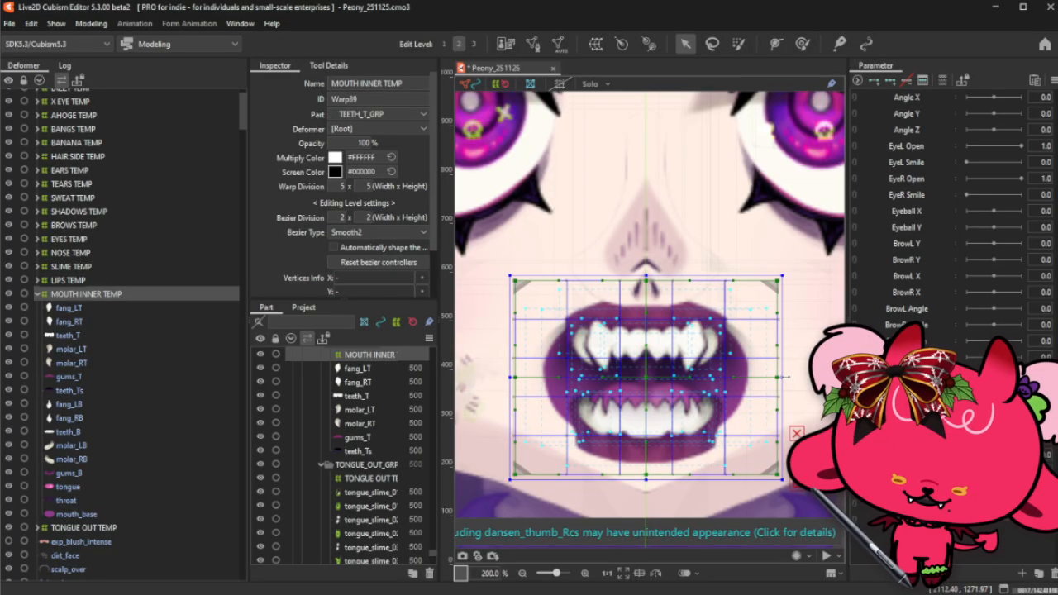
{"action": "left_click_drag", "start_coordinate": [649, 276], "coordinate": [648, 274]}
{"action": "scroll", "coordinate": [645, 372], "scroll_direction": "up", "scroll_amount": 6}
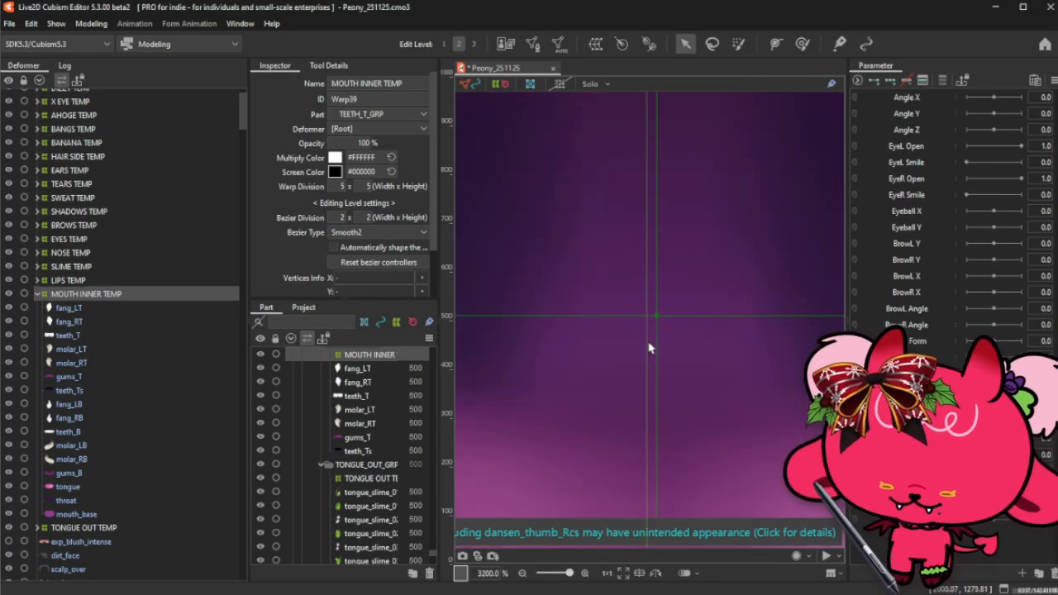
{"action": "mouse_move", "coordinate": [656, 321]}
{"action": "left_mouse_down"}
{"action": "mouse_move", "coordinate": [695, 323]}
{"action": "mouse_move", "coordinate": [650, 327]}
{"action": "left_mouse_up"}
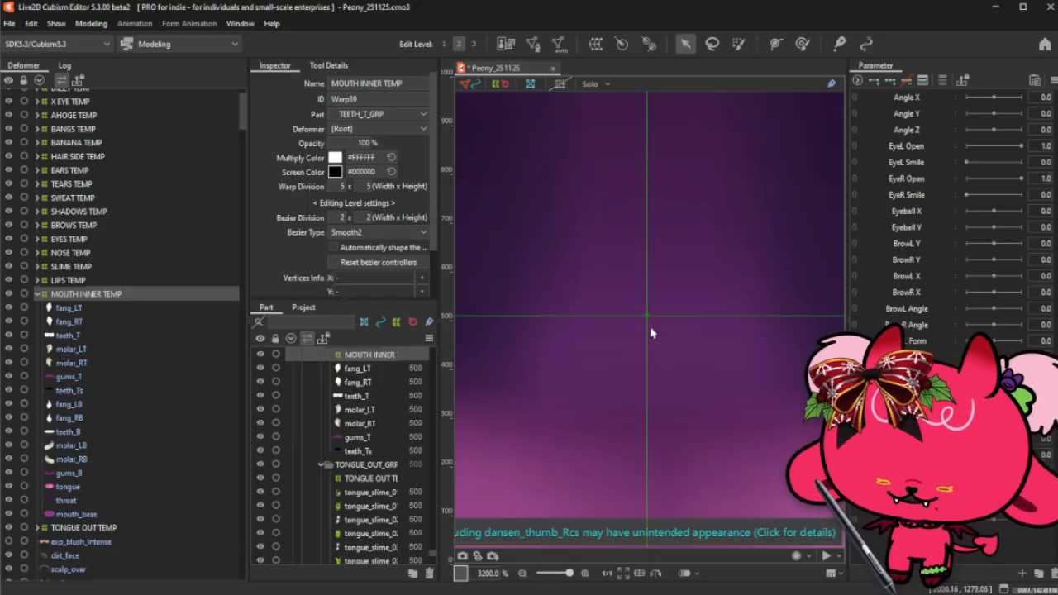
{"action": "scroll", "coordinate": [650, 327], "scroll_direction": "down", "scroll_amount": 10}
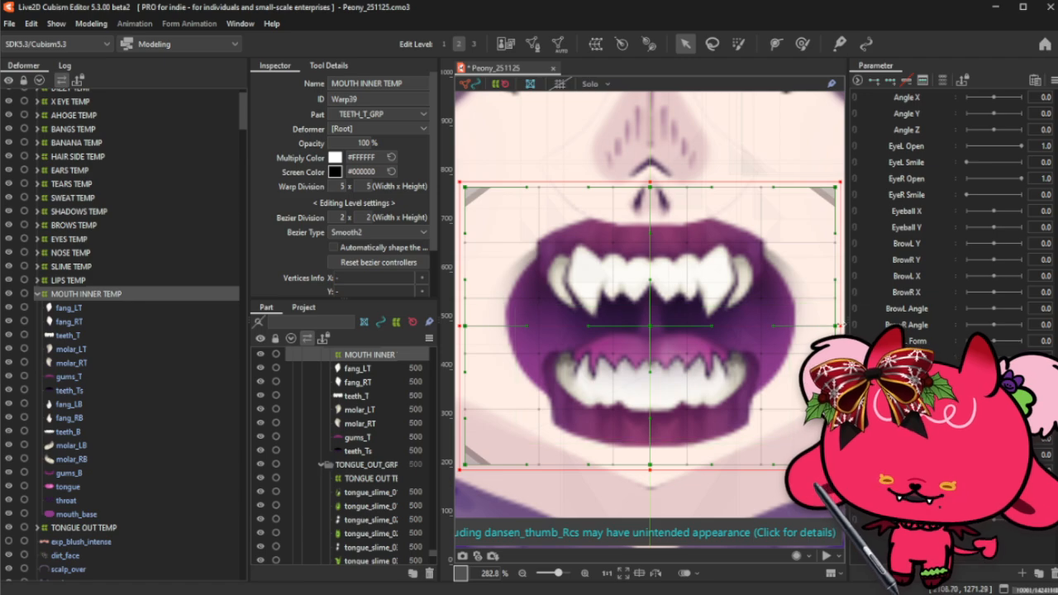
{"action": "key", "text": "ctrl"}
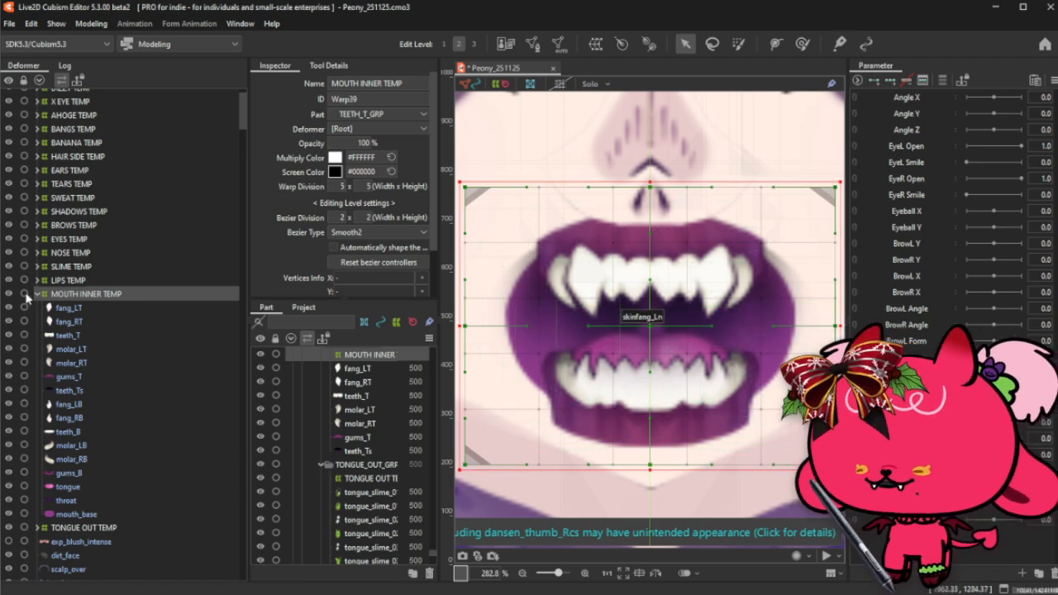
- Collapse the MOUTH INNER TEMP deformer's children and set its opacity to 0% to hide the mouth interior
{"action": "left_click", "coordinate": [36, 294]}
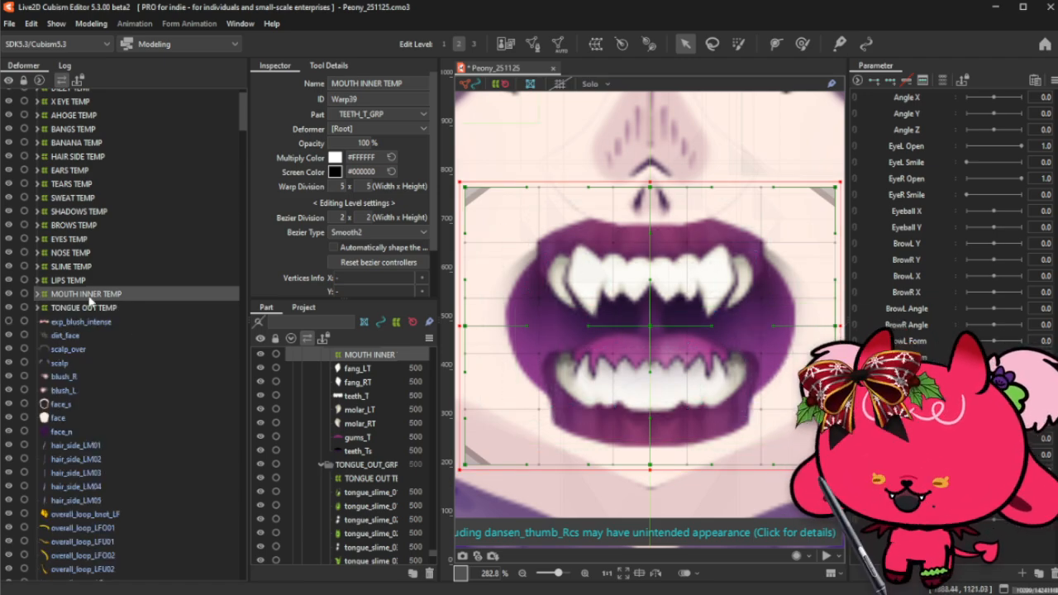
{"action": "left_click_drag", "start_coordinate": [348, 143], "coordinate": [281, 143]}
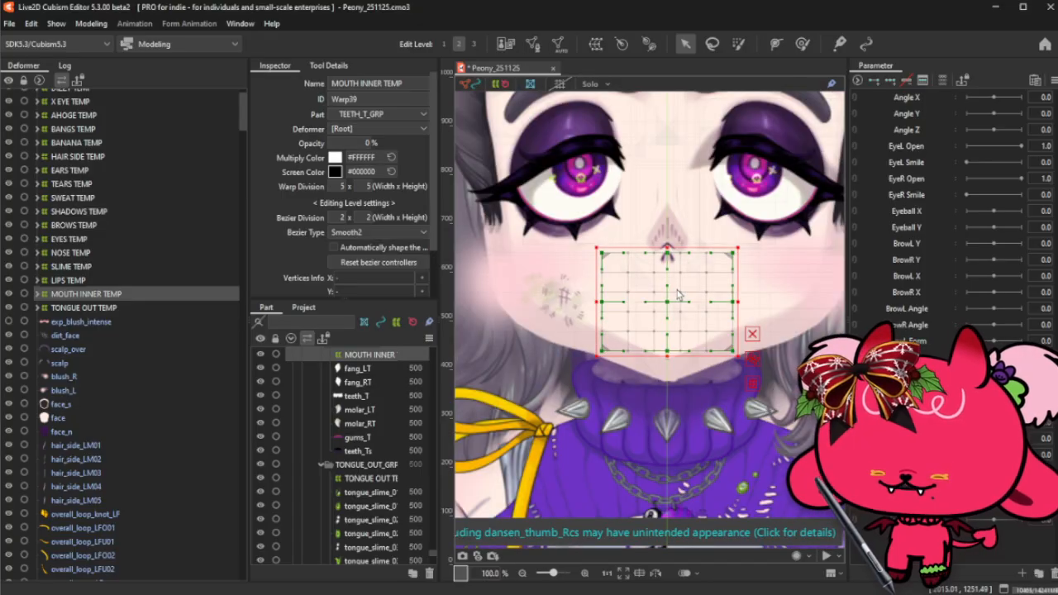
{"action": "scroll", "coordinate": [682, 296], "scroll_direction": "down", "scroll_amount": 5}
- Hide the upper and lower lip part groups, LIP_T_GRP and LIP_B_GRP, leaving LIPS TEMP collapsed
{"action": "left_click", "coordinate": [65, 281]}
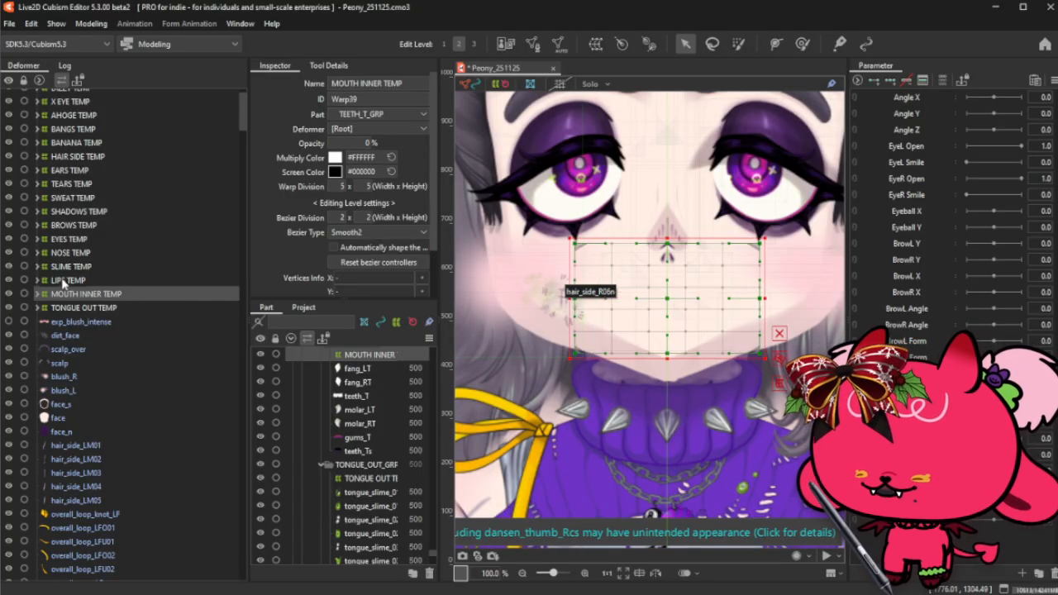
{"action": "left_click_drag", "start_coordinate": [358, 142], "coordinate": [357, 154]}
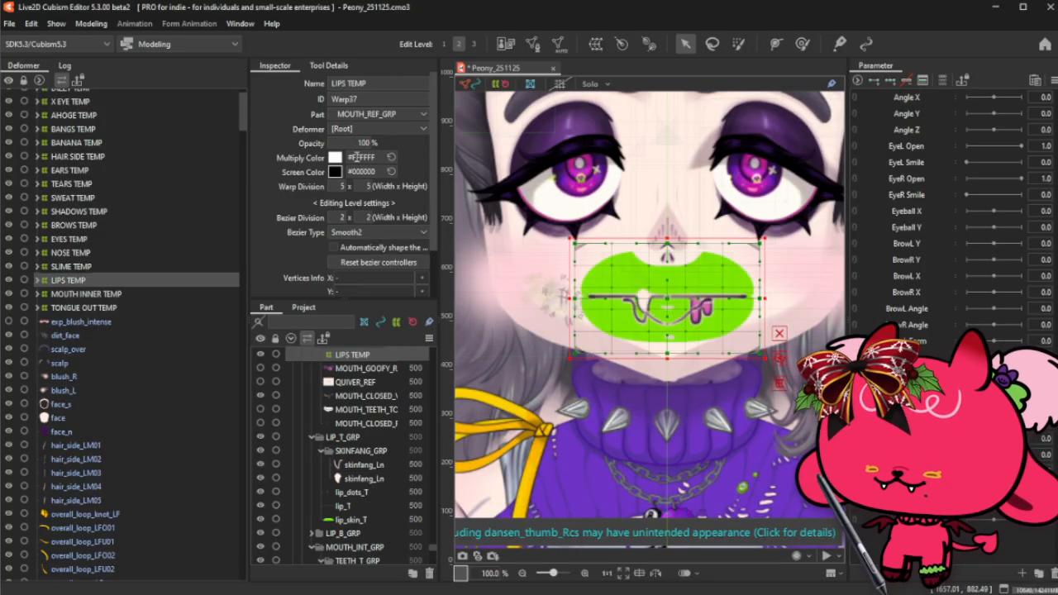
{"action": "left_click", "coordinate": [37, 281]}
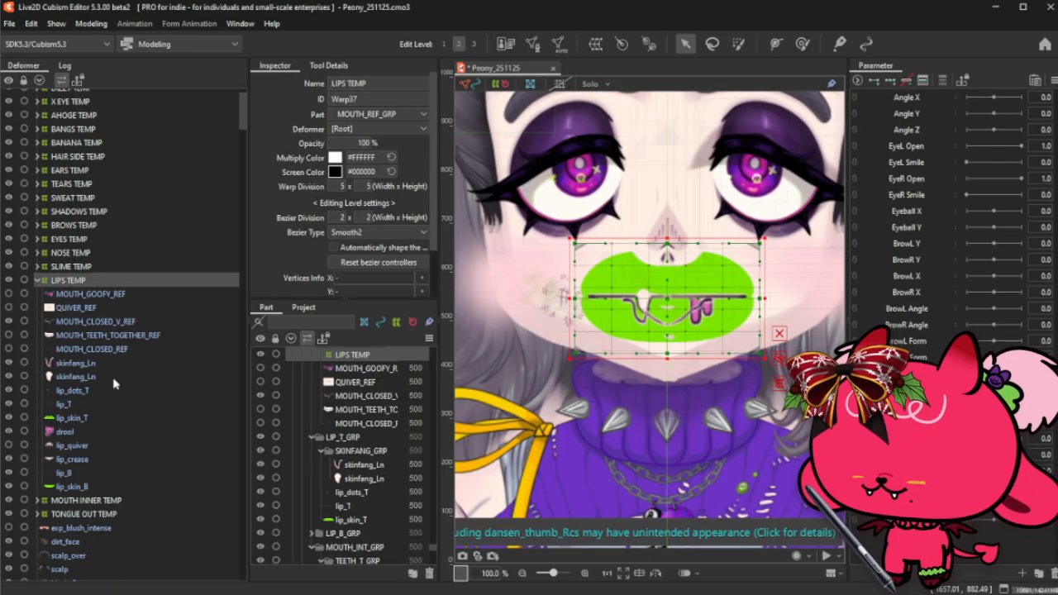
{"action": "left_click", "coordinate": [72, 419]}
{"action": "left_click", "coordinate": [260, 436]}
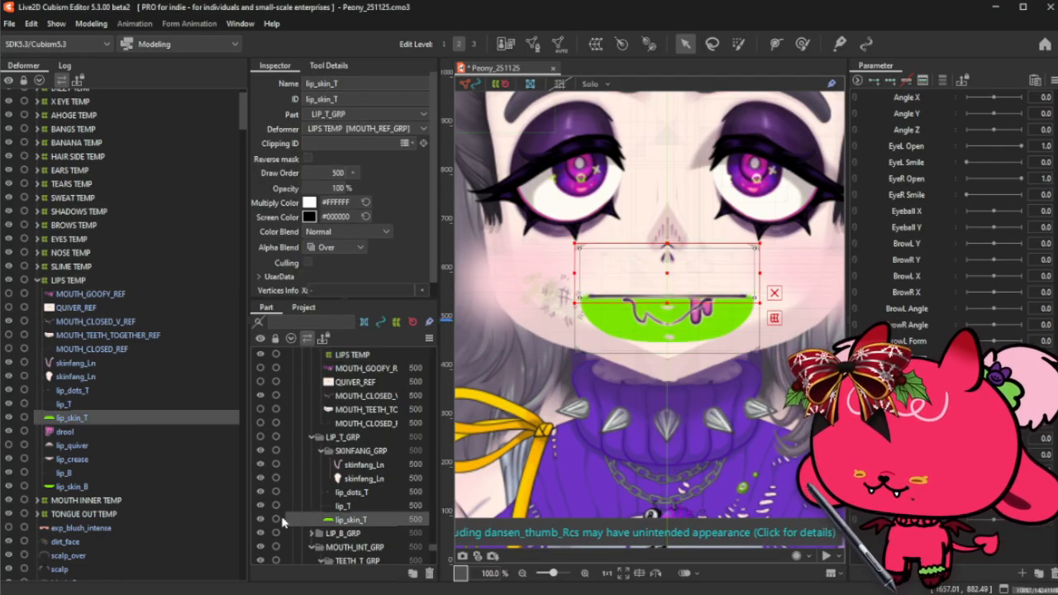
{"action": "left_click", "coordinate": [260, 533]}
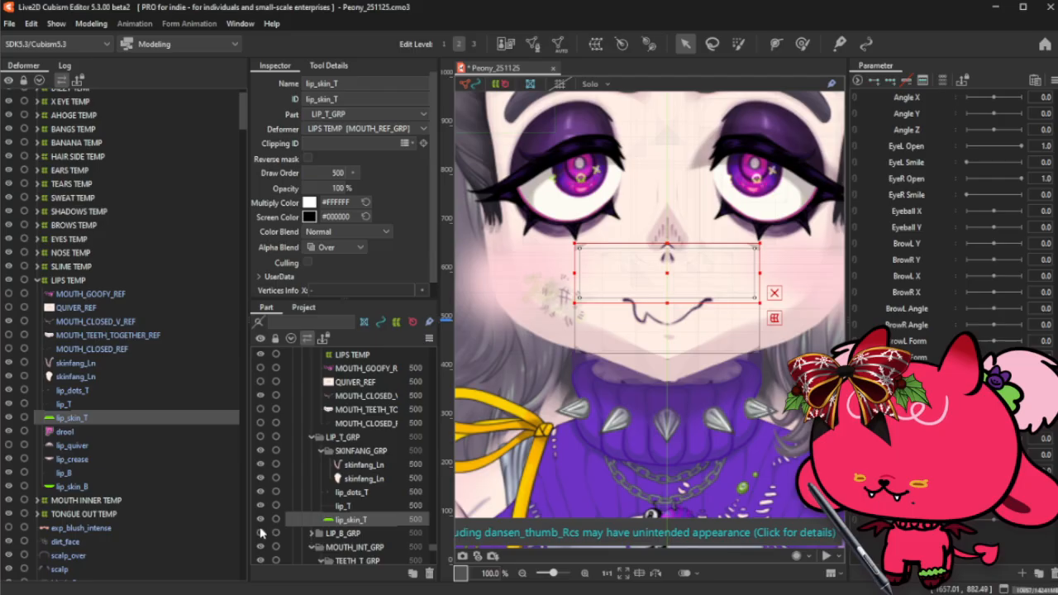
{"action": "left_click", "coordinate": [312, 437]}
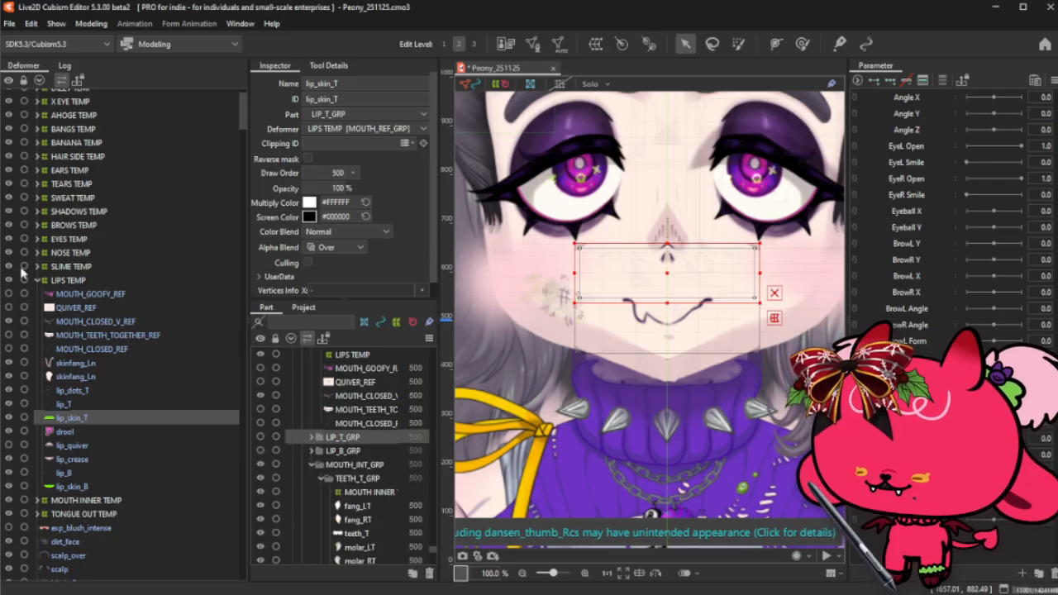
{"action": "left_click", "coordinate": [36, 280]}
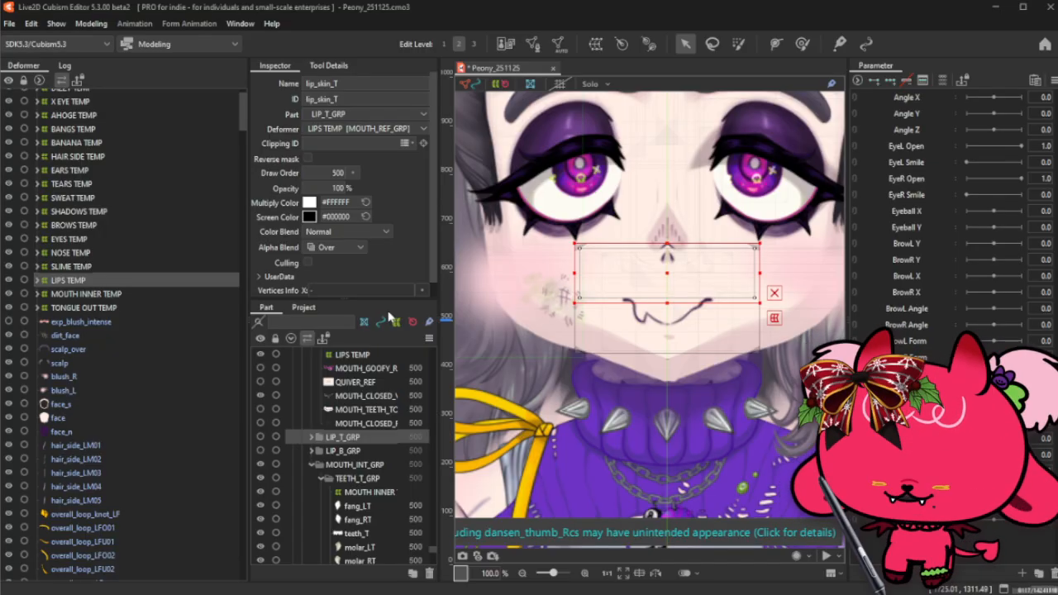
- Group LIPS TEMP, MOUTH INNER TEMP and TONGUE OUT TEMP under a parent warp deformer named MOUTH TEMP and collapse it
{"action": "left_click", "coordinate": [63, 308]}
{"action": "left_click", "coordinate": [66, 281], "text": "shift"}
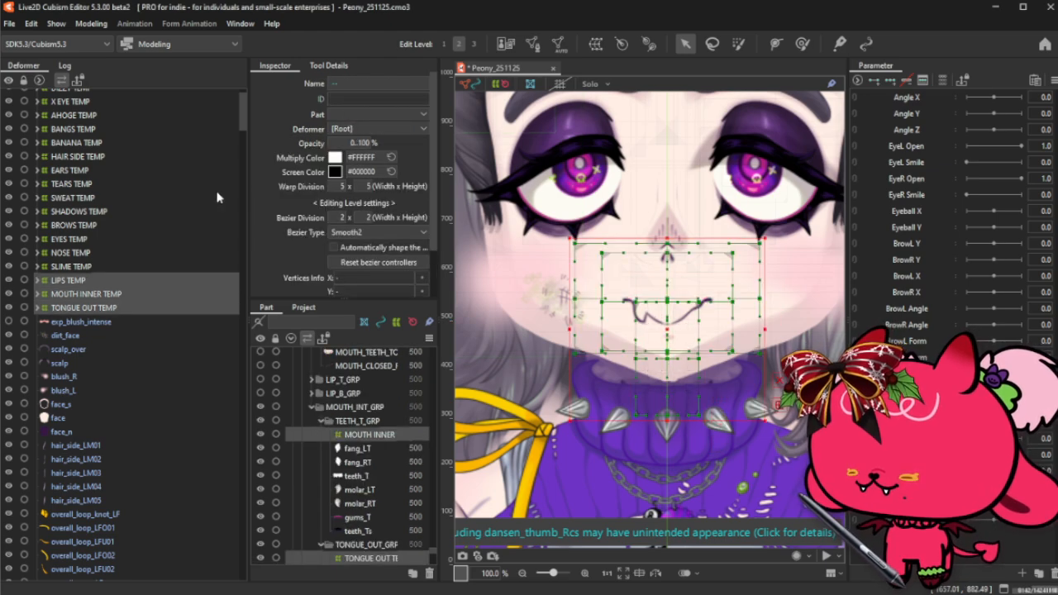
{"action": "left_click", "coordinate": [591, 48]}
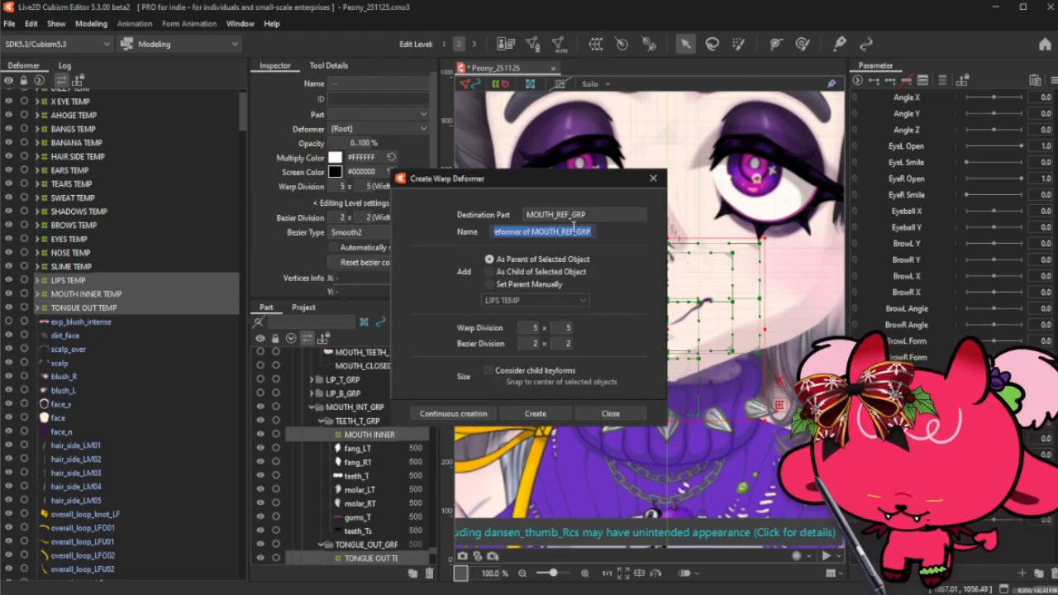
{"action": "type", "text": "MOUTH TEMP"}
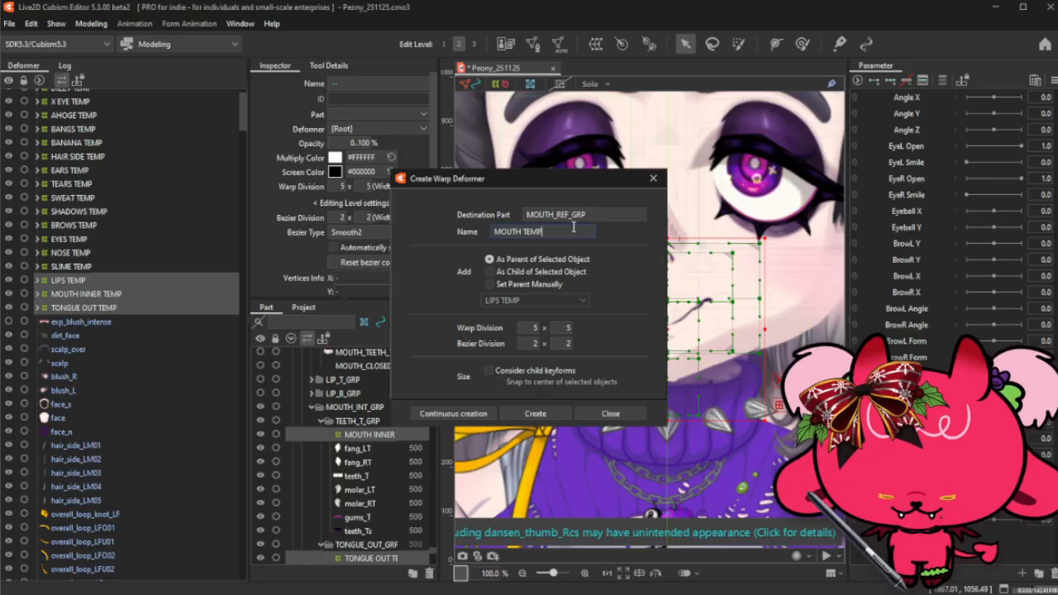
{"action": "left_click", "coordinate": [515, 418]}
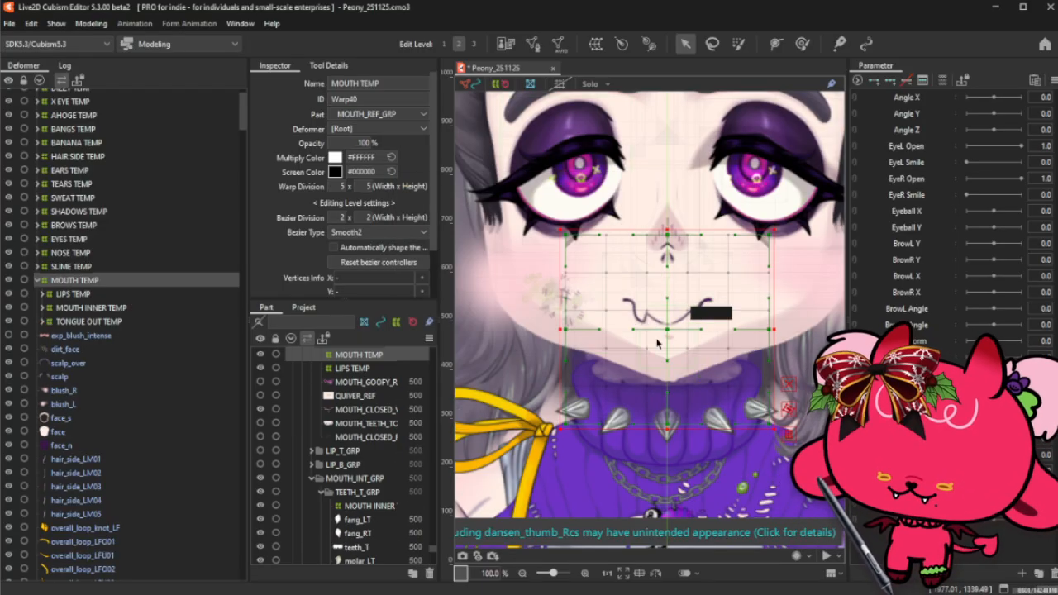
{"action": "scroll", "coordinate": [657, 344], "scroll_direction": "up", "scroll_amount": 10}
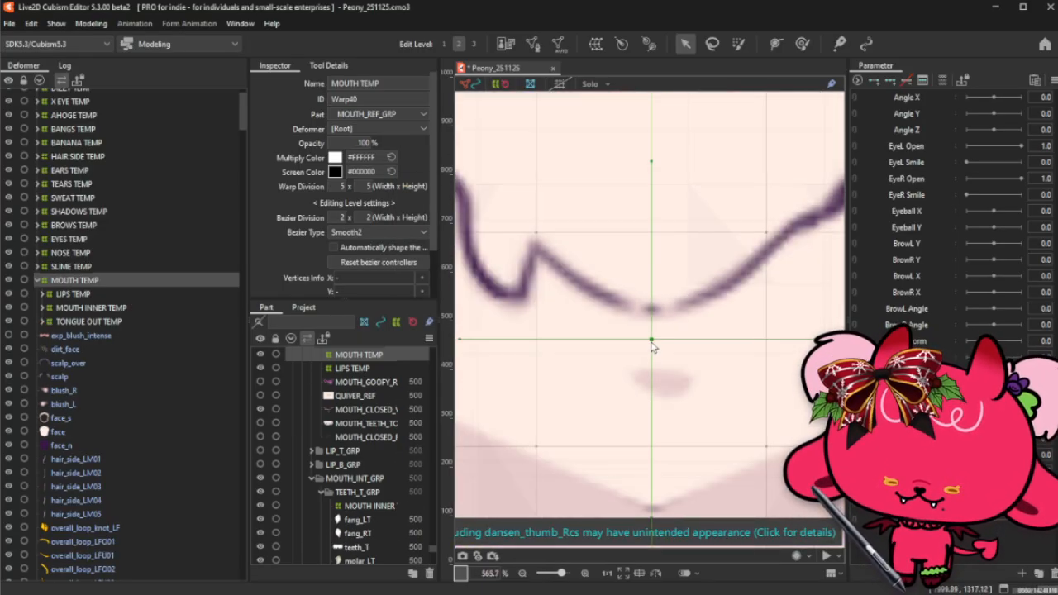
{"action": "scroll", "coordinate": [653, 347], "scroll_direction": "down", "scroll_amount": 6}
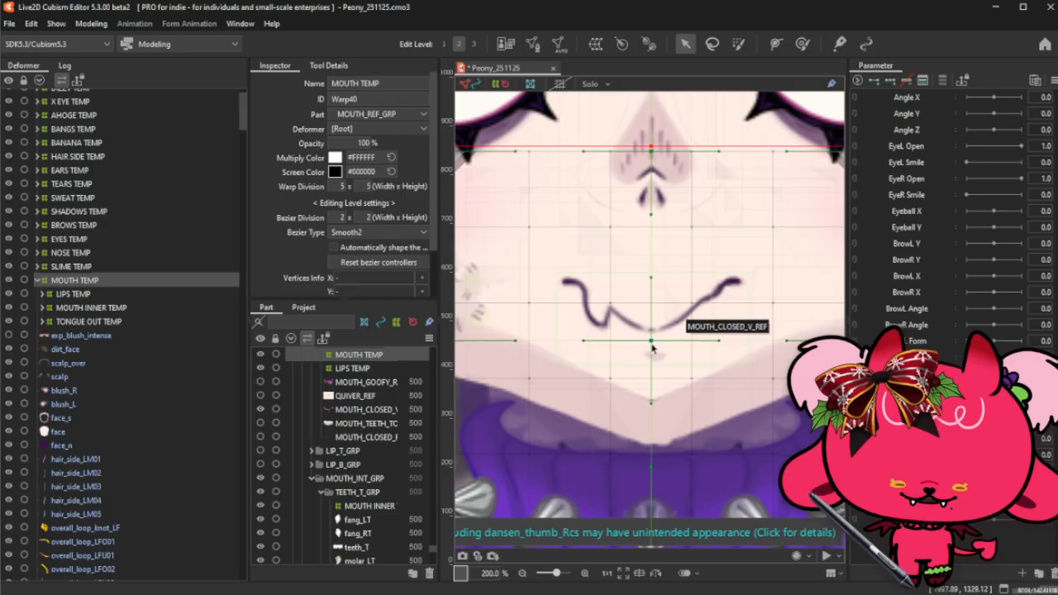
{"action": "scroll", "coordinate": [653, 347], "scroll_direction": "down", "scroll_amount": 4}
{"action": "scroll", "coordinate": [682, 378], "scroll_direction": "up", "scroll_amount": 1}
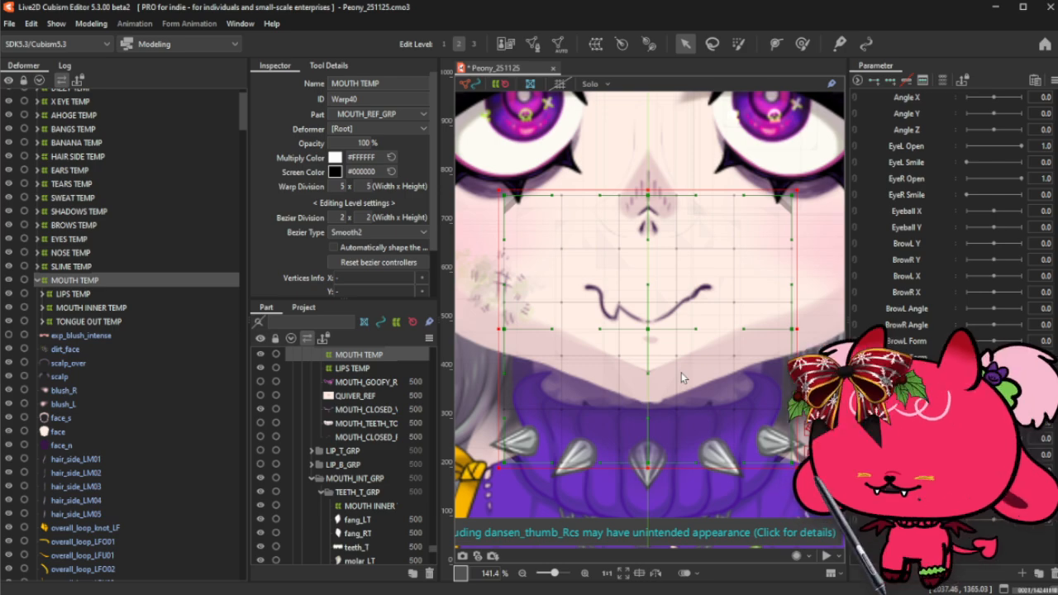
{"action": "left_click", "coordinate": [37, 280]}
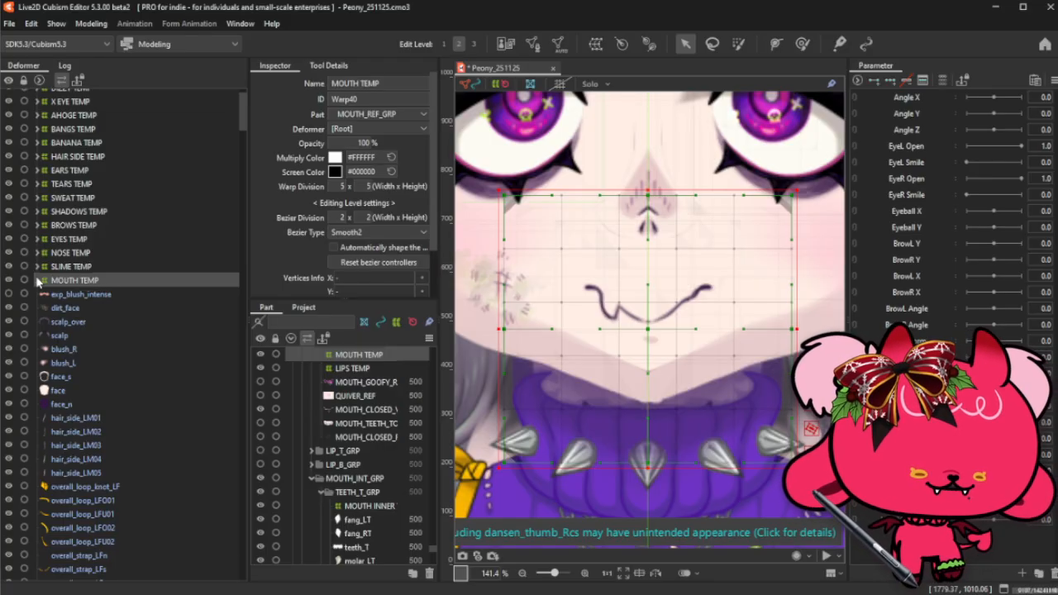
- Check the dirt_face and scalp_over meshes, hide the mesh outlines on the canvas and clear the selection
{"action": "left_click", "coordinate": [90, 308]}
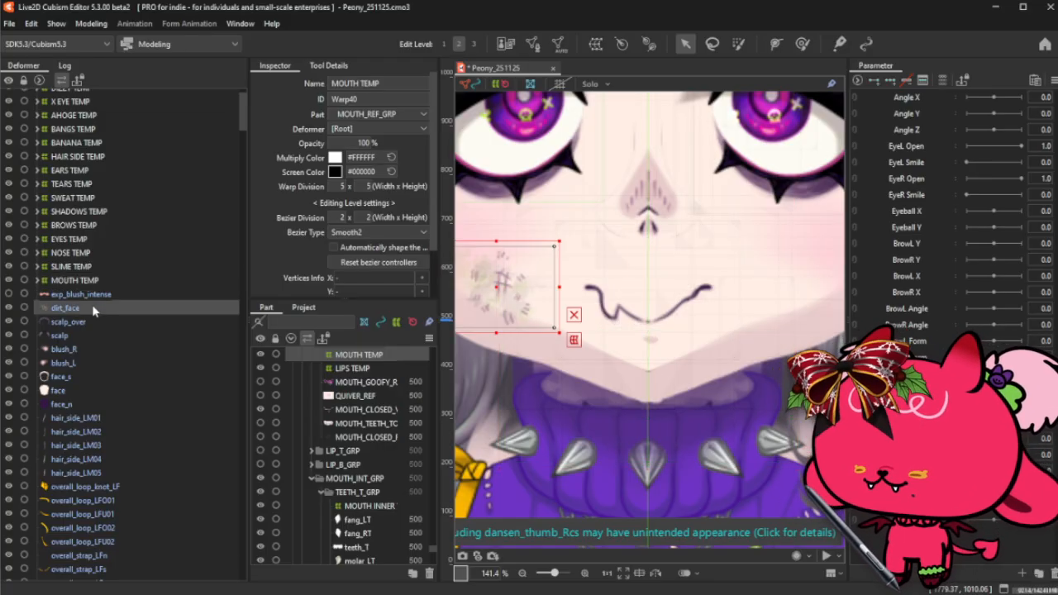
{"action": "left_click", "coordinate": [88, 322]}
{"action": "scroll", "coordinate": [696, 322], "scroll_direction": "down", "scroll_amount": 5}
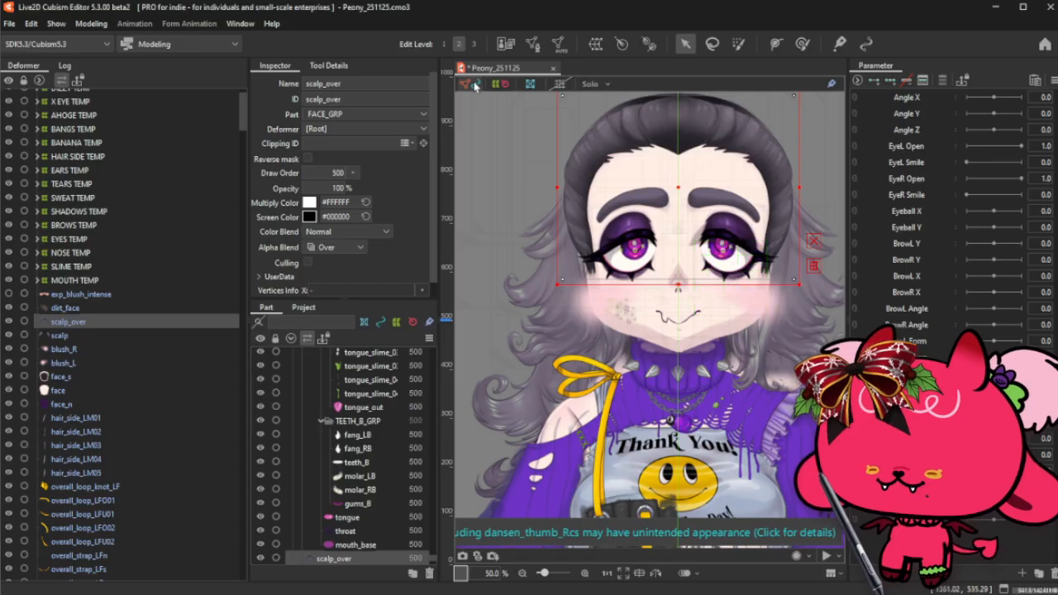
{"action": "left_click", "coordinate": [683, 167]}
{"action": "scroll", "coordinate": [702, 256], "scroll_direction": "down", "scroll_amount": 1}
{"action": "scroll", "coordinate": [702, 169], "scroll_direction": "up", "scroll_amount": 1}
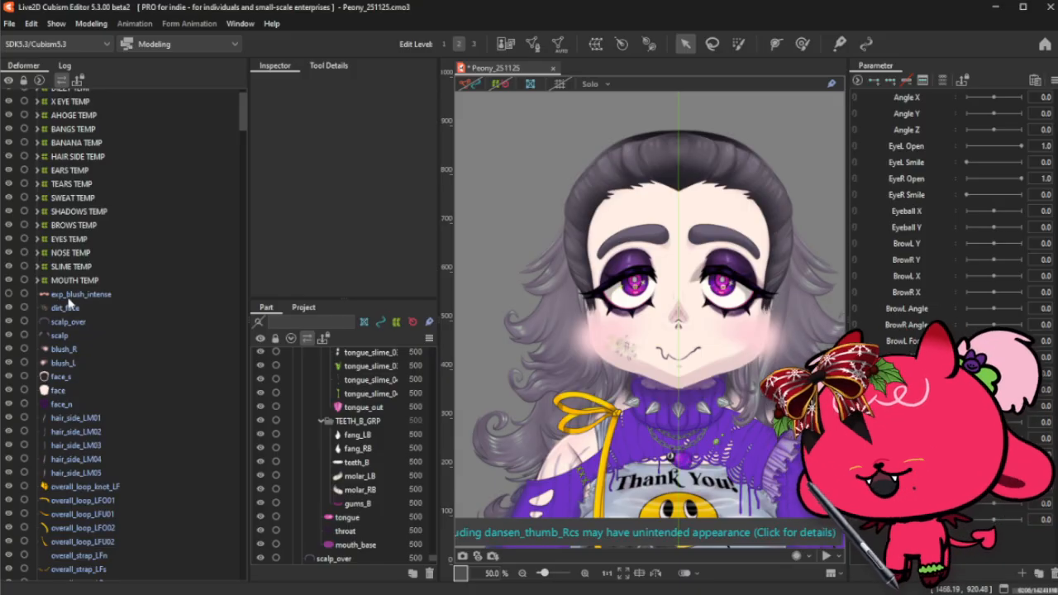
- Clip the blush_R, blush_L and face_s meshes to the face mesh using the clipping ID face
{"action": "left_click", "coordinate": [124, 321]}
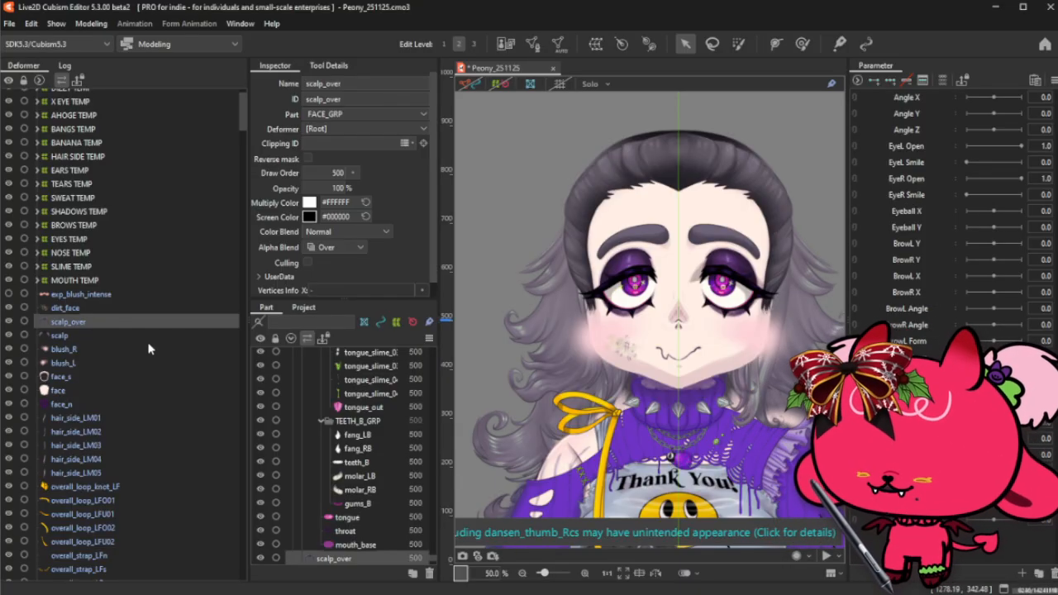
{"action": "left_click", "coordinate": [77, 393]}
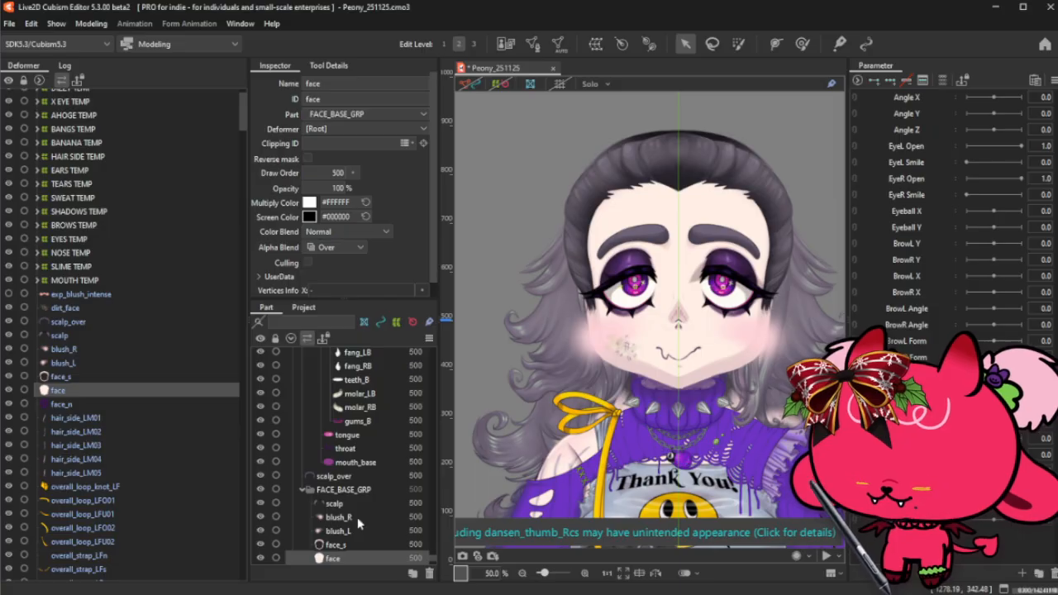
{"action": "left_click", "coordinate": [343, 545]}
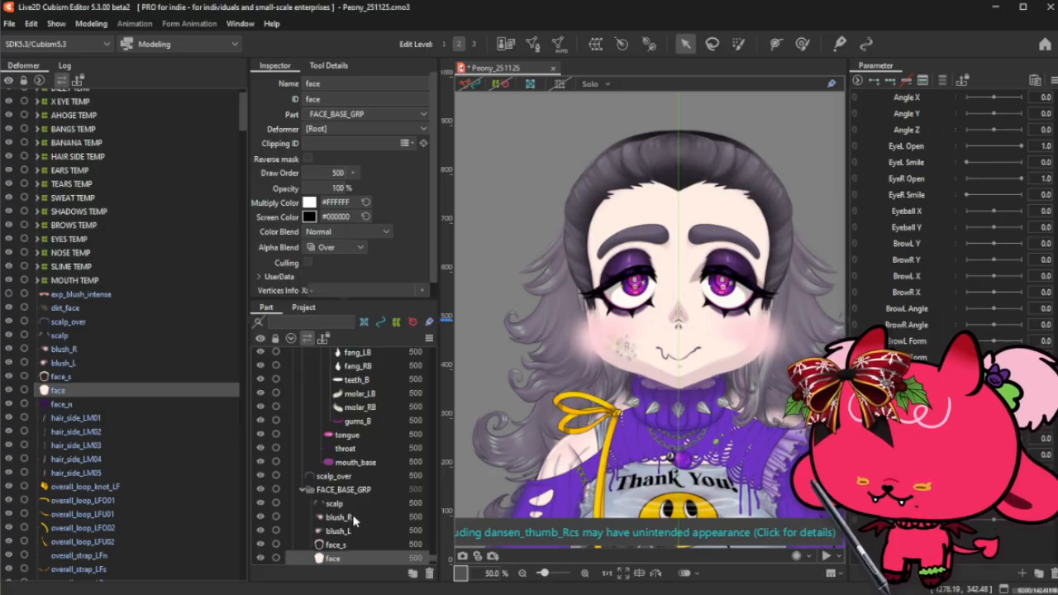
{"action": "left_click", "coordinate": [353, 515], "text": "shift"}
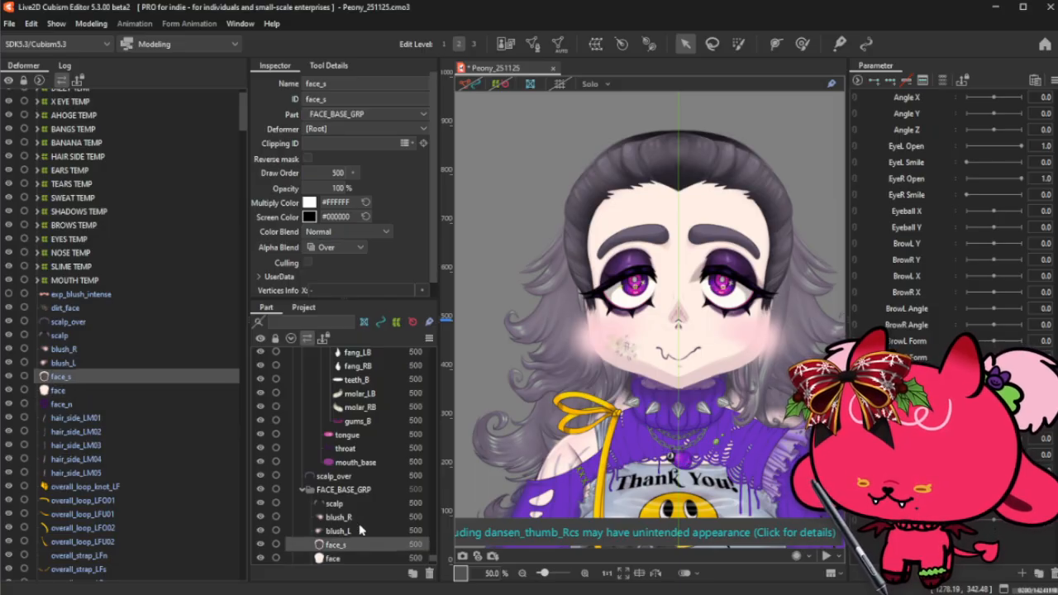
{"action": "left_click", "coordinate": [364, 144]}
{"action": "type", "text": "face"}
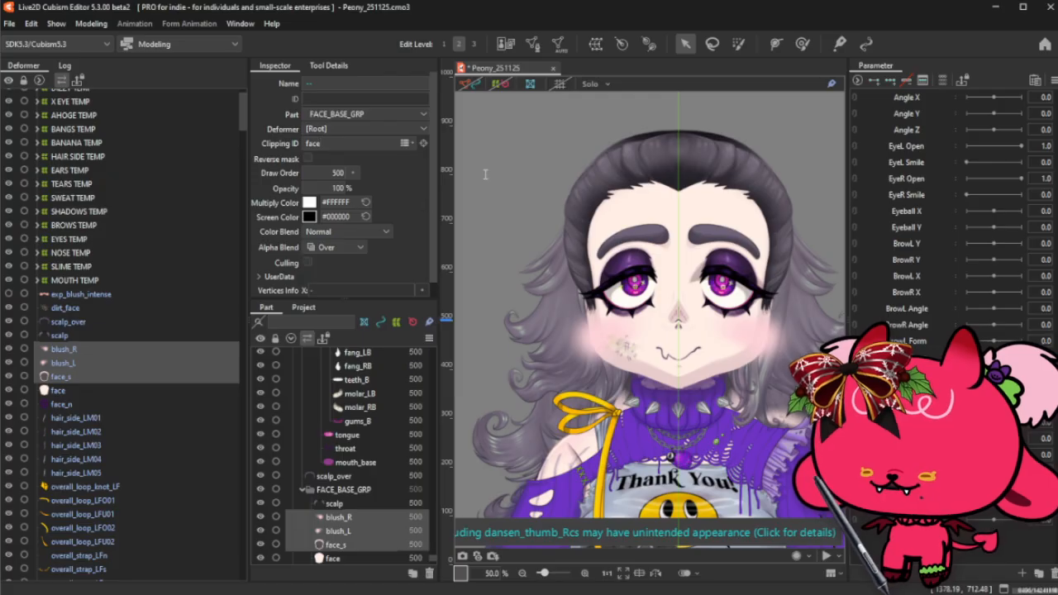
{"action": "left_click", "coordinate": [484, 179]}
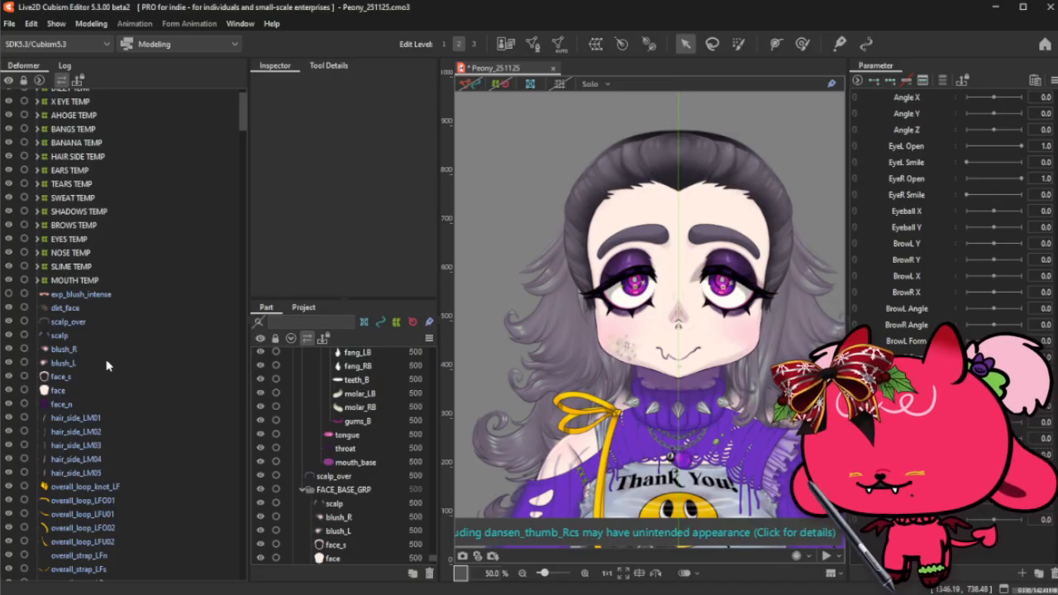
- Group hair_side_LM01 through hair_side_LM05 under a parent warp deformer named HAIR SIDE LM TEMP
{"action": "left_click", "coordinate": [91, 384]}
{"action": "left_click", "coordinate": [101, 416]}
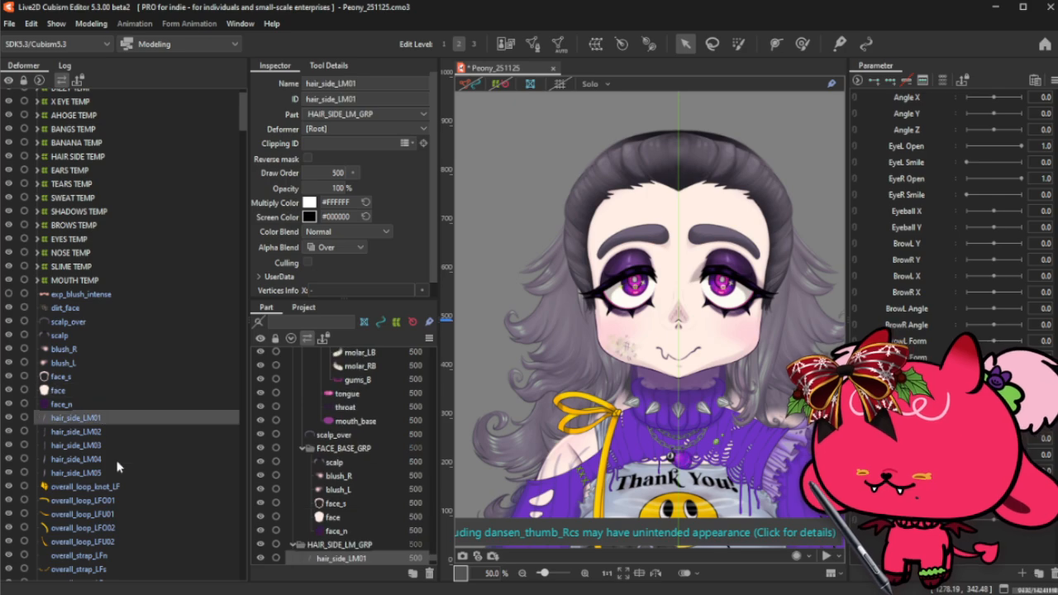
{"action": "left_click", "coordinate": [119, 472], "text": "shift"}
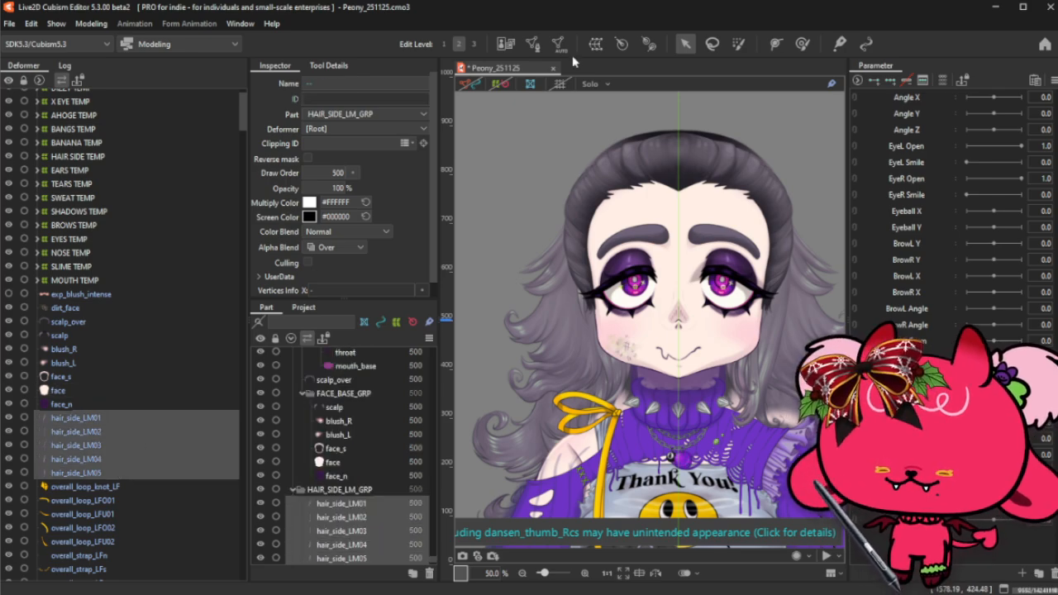
{"action": "left_click", "coordinate": [595, 43]}
{"action": "triple_click", "coordinate": [572, 232]}
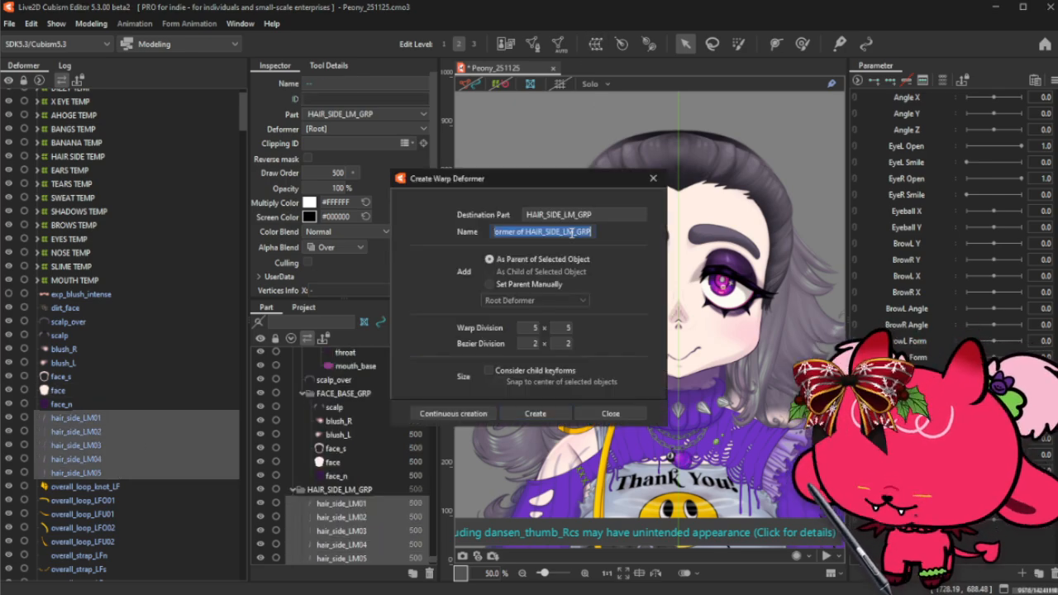
{"action": "type", "text": "HAIR_SIR"}
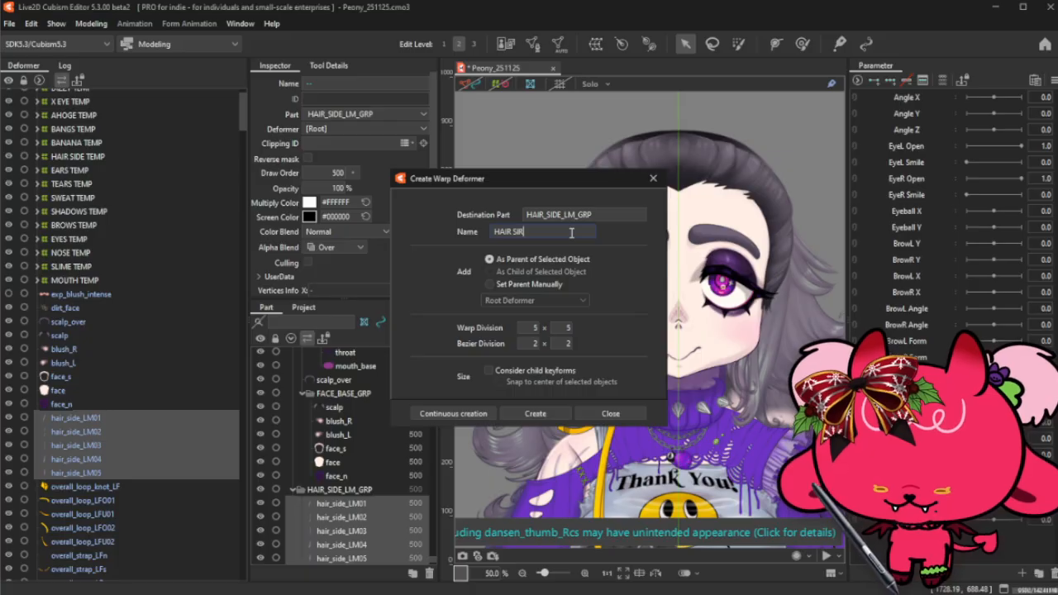
{"action": "key", "text": "BackSpace"}
{"action": "type", "text": "DE_LM"}
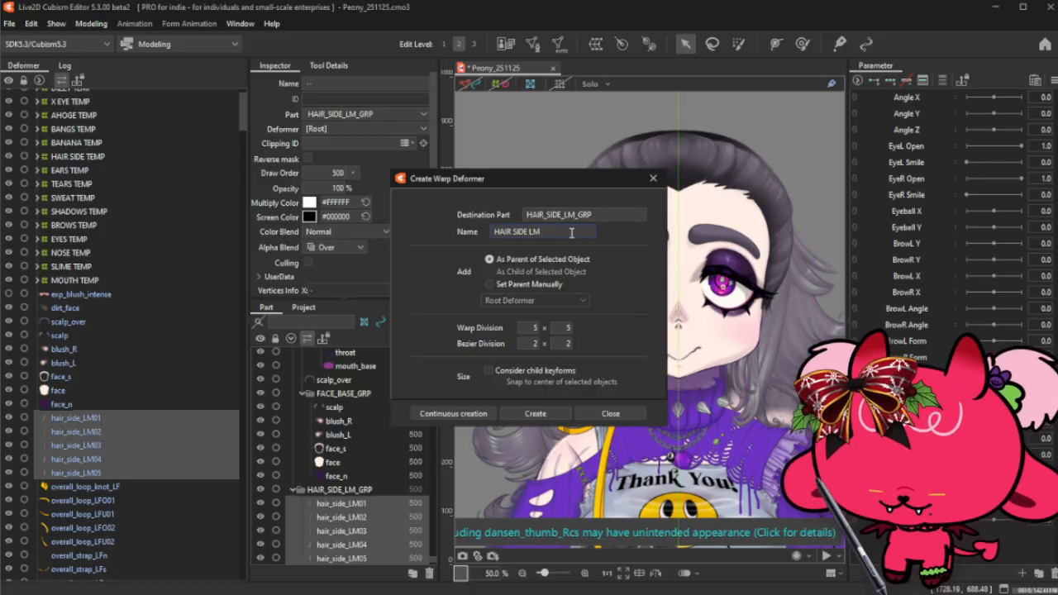
{"action": "type", "text": "_TEMP"}
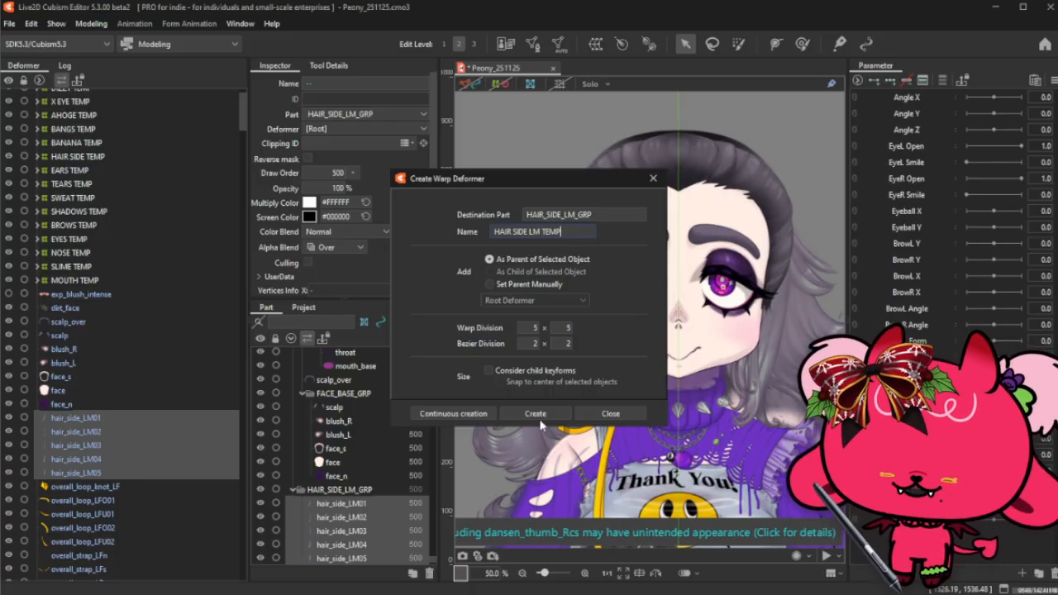
{"action": "left_click", "coordinate": [546, 418]}
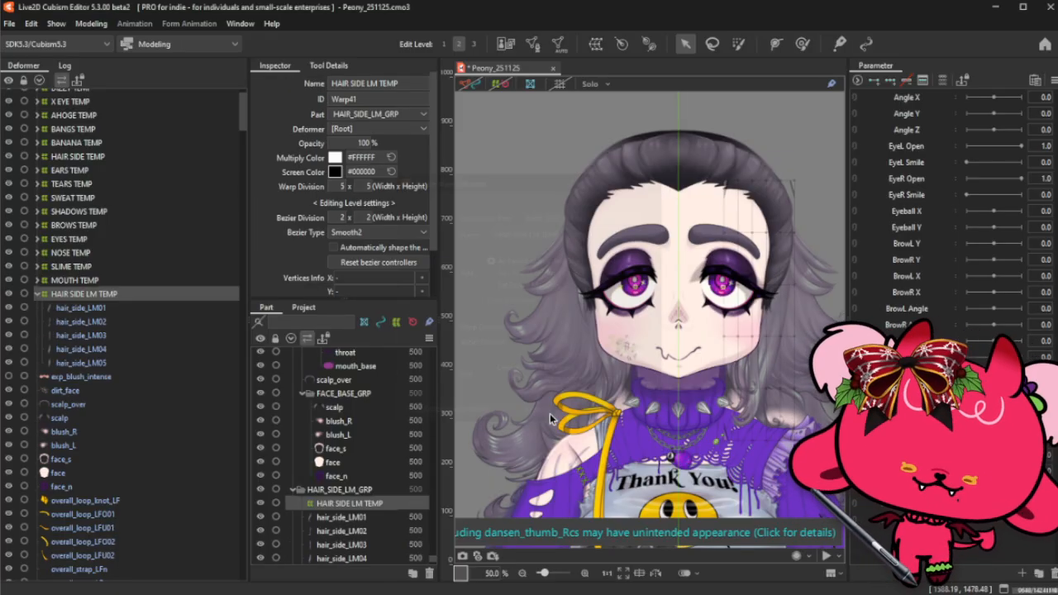
- Set HAIR SIDE LM TEMP's opacity to 0%, collapse it and nest it under HAIR SIDE TEMP
{"action": "left_click", "coordinate": [364, 145]}
{"action": "type", "text": "0"}
{"action": "key", "text": "Return"}
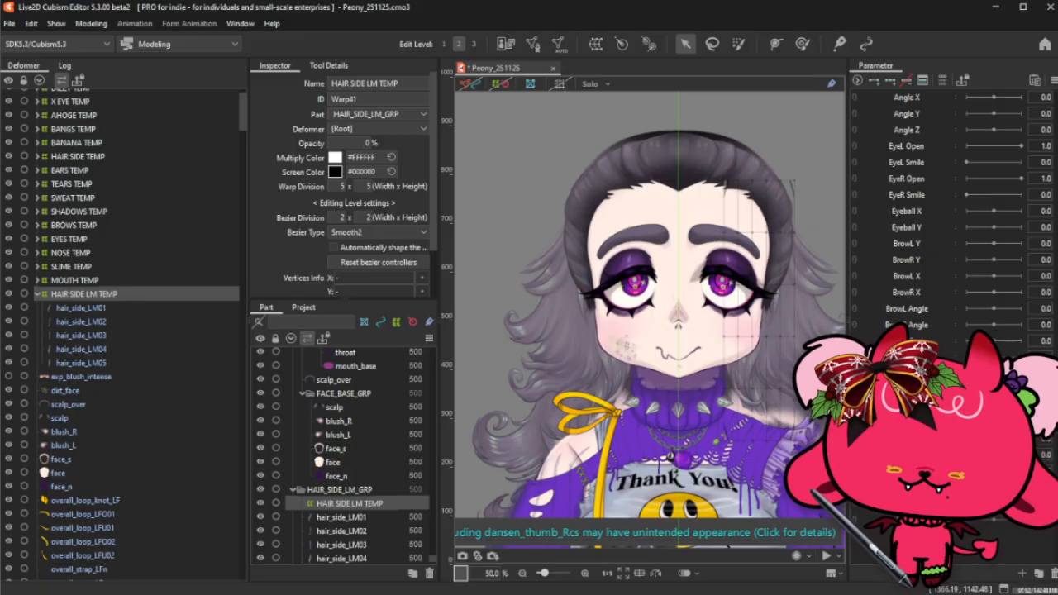
{"action": "left_click", "coordinate": [37, 293]}
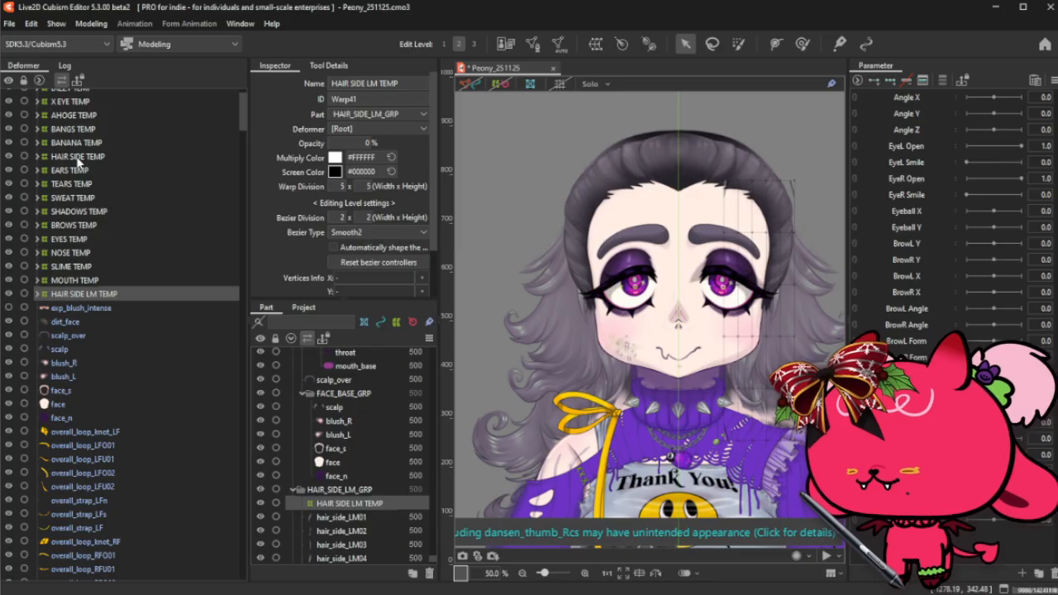
{"action": "left_click_drag", "start_coordinate": [87, 303], "coordinate": [98, 163]}
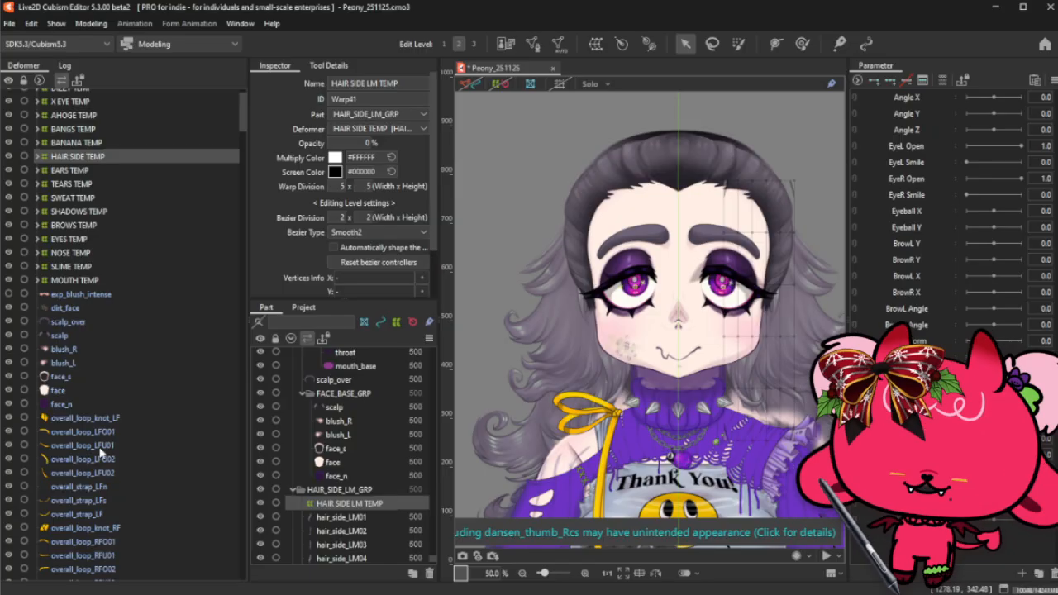
{"action": "scroll", "coordinate": [671, 308], "scroll_direction": "down", "scroll_amount": 3}
{"action": "scroll", "coordinate": [671, 307], "scroll_direction": "down", "scroll_amount": 3}
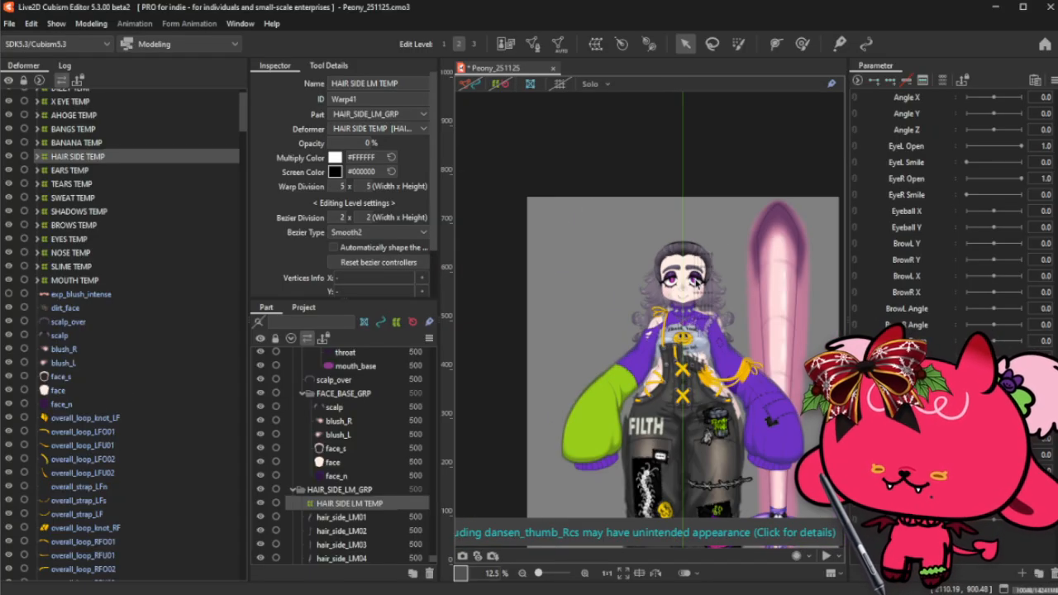
{"action": "scroll", "coordinate": [668, 271], "scroll_direction": "up", "scroll_amount": 1}
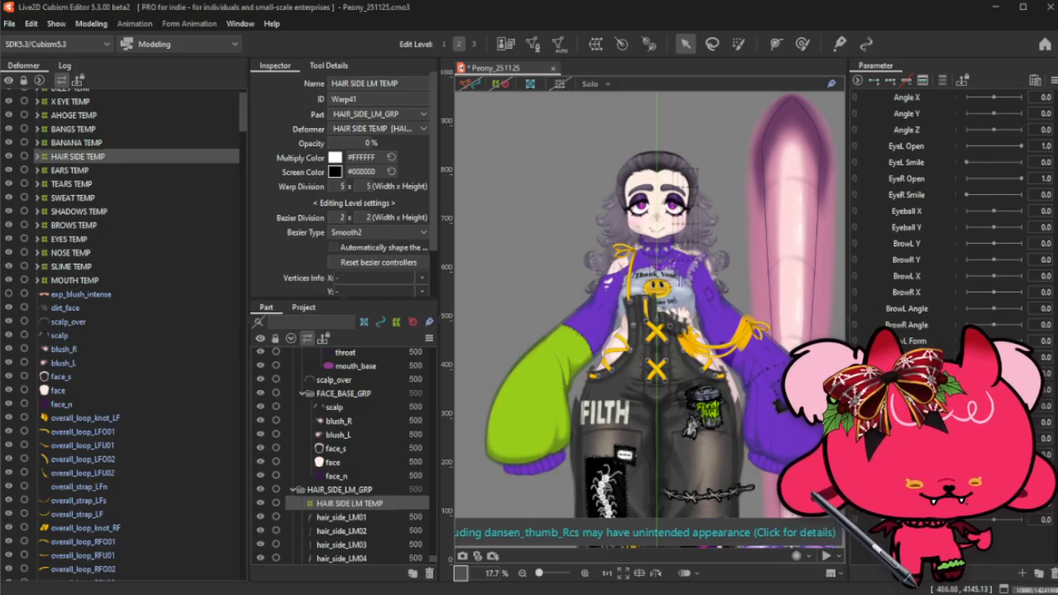
{"action": "left_click_drag", "start_coordinate": [575, 593], "coordinate": [720, 23]}
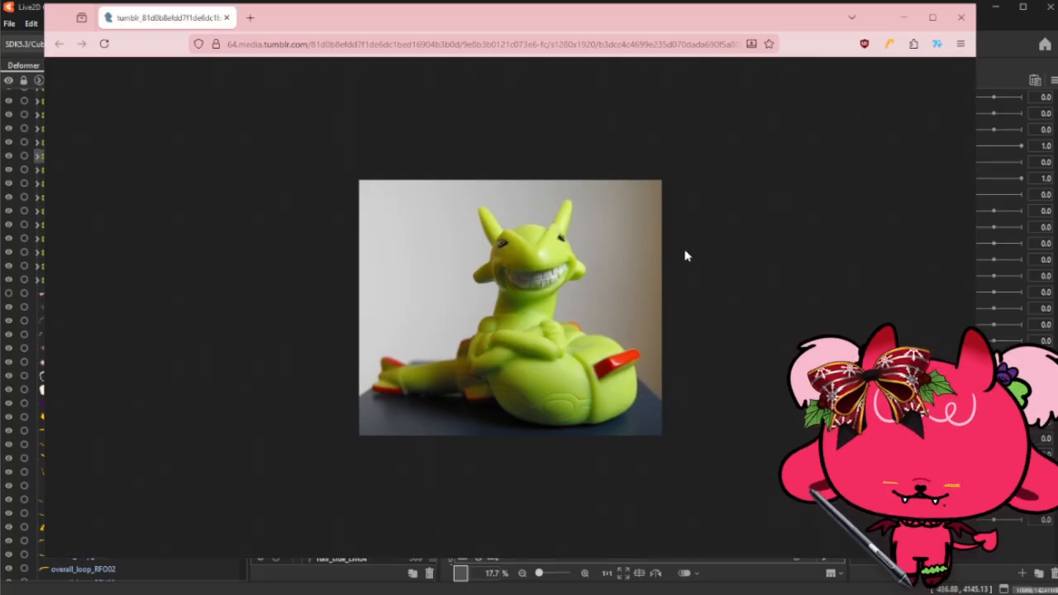
{"action": "scroll", "coordinate": [684, 257], "scroll_direction": "up", "scroll_amount": 1}
{"action": "scroll", "coordinate": [685, 257], "scroll_direction": "up", "scroll_amount": 2}
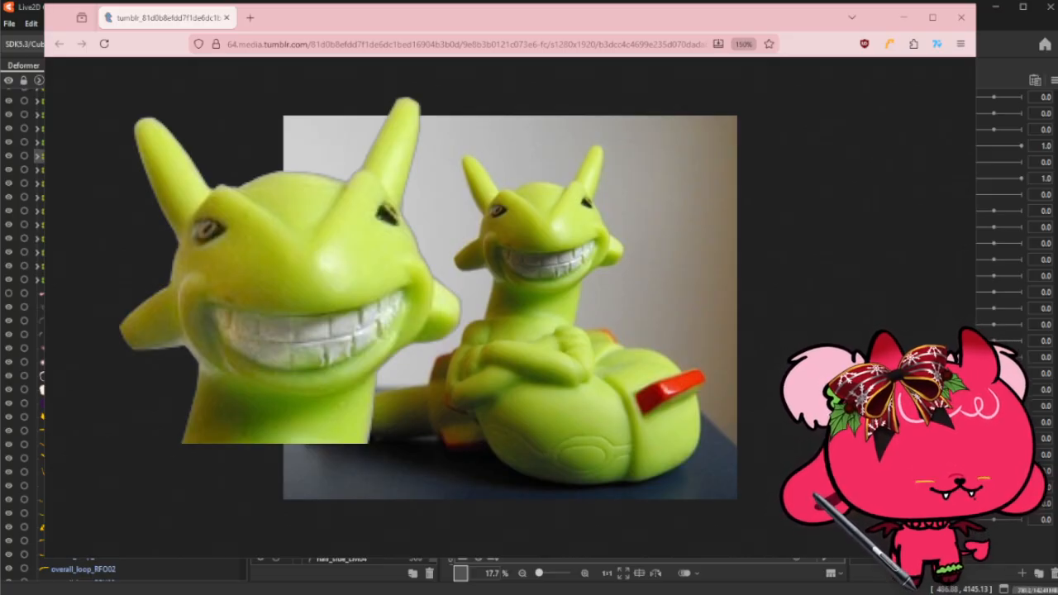
{"action": "left_click", "coordinate": [961, 16]}
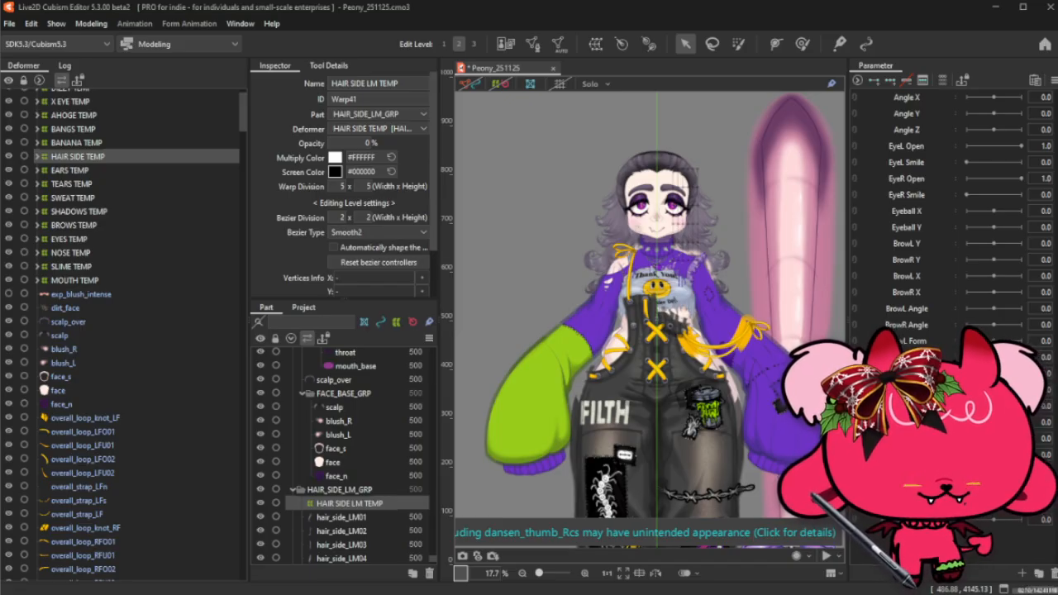
{"action": "left_click_drag", "start_coordinate": [662, 594], "coordinate": [760, 24]}
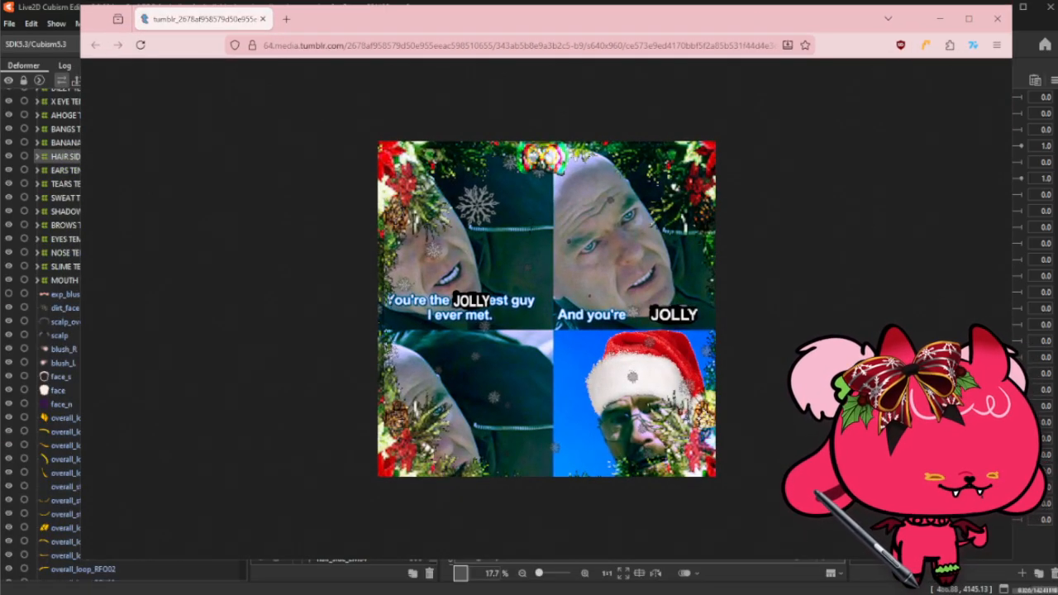
{"action": "key", "text": "ctrl+plus"}
{"action": "key", "text": "ctrl+plus"}
{"action": "key", "text": "ctrl+plus"}
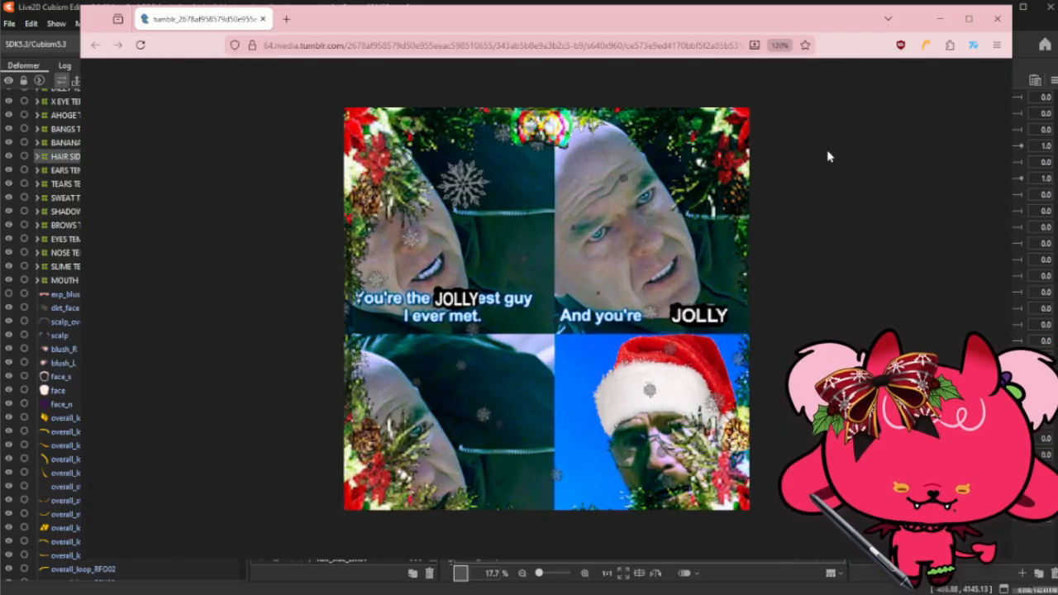
{"action": "left_click_drag", "start_coordinate": [710, 28], "coordinate": [666, 24]}
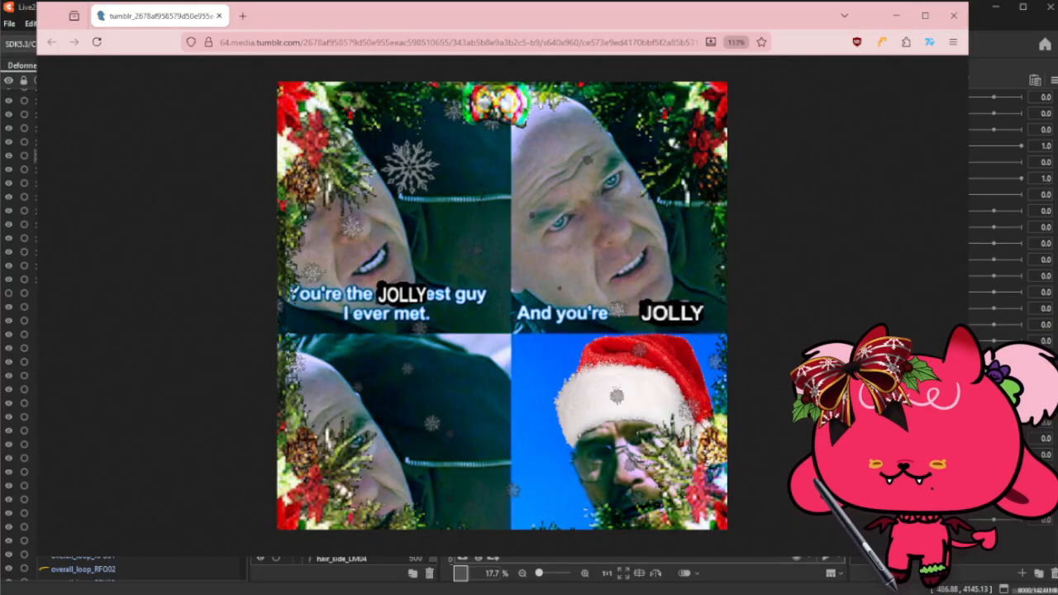
{"action": "left_click", "coordinate": [953, 14]}
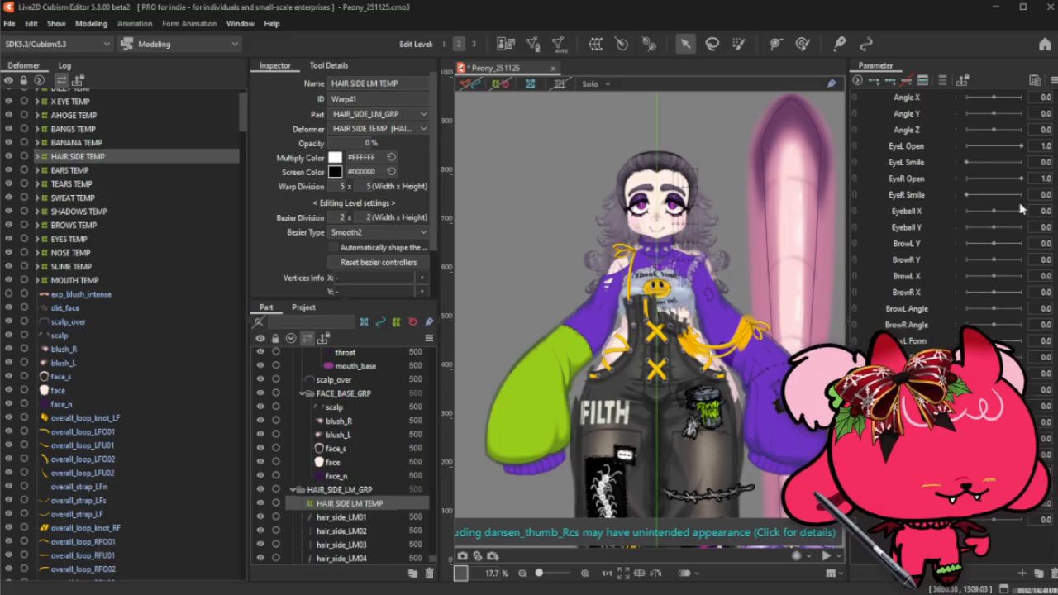
- Group exp_blush_intense, blush_R and blush_L under a parent warp deformer named BLUSH TEMP
{"action": "left_click", "coordinate": [61, 321]}
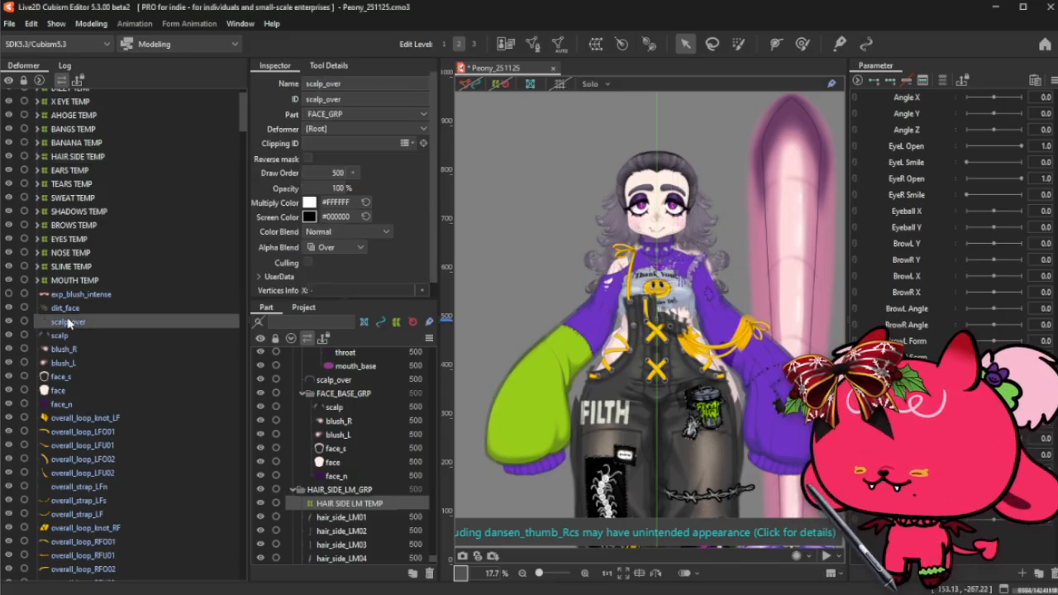
{"action": "left_click", "coordinate": [64, 407]}
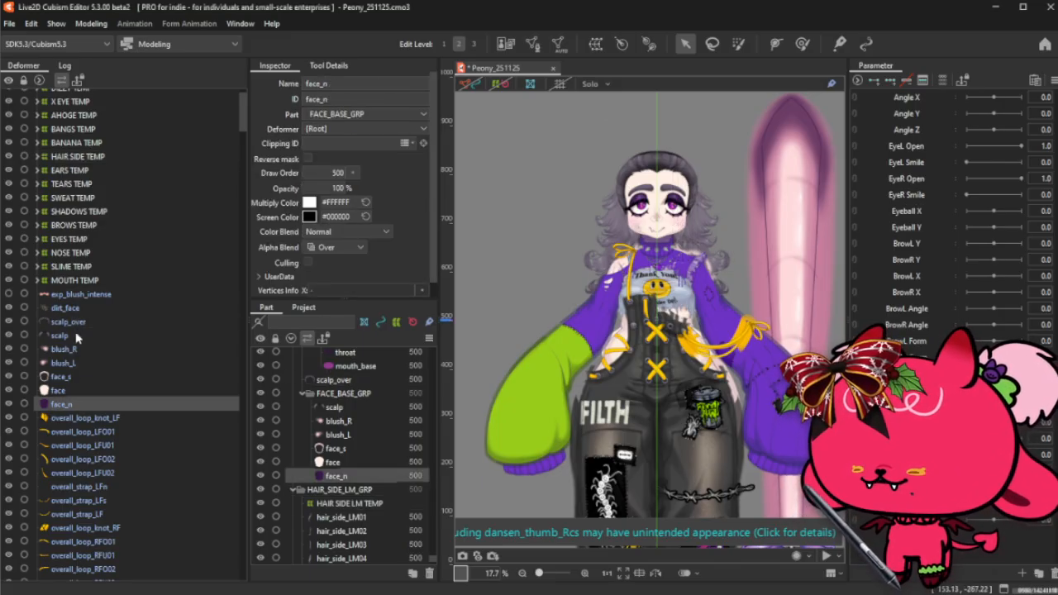
{"action": "left_click", "coordinate": [72, 366]}
{"action": "left_click", "coordinate": [76, 351], "text": "ctrl"}
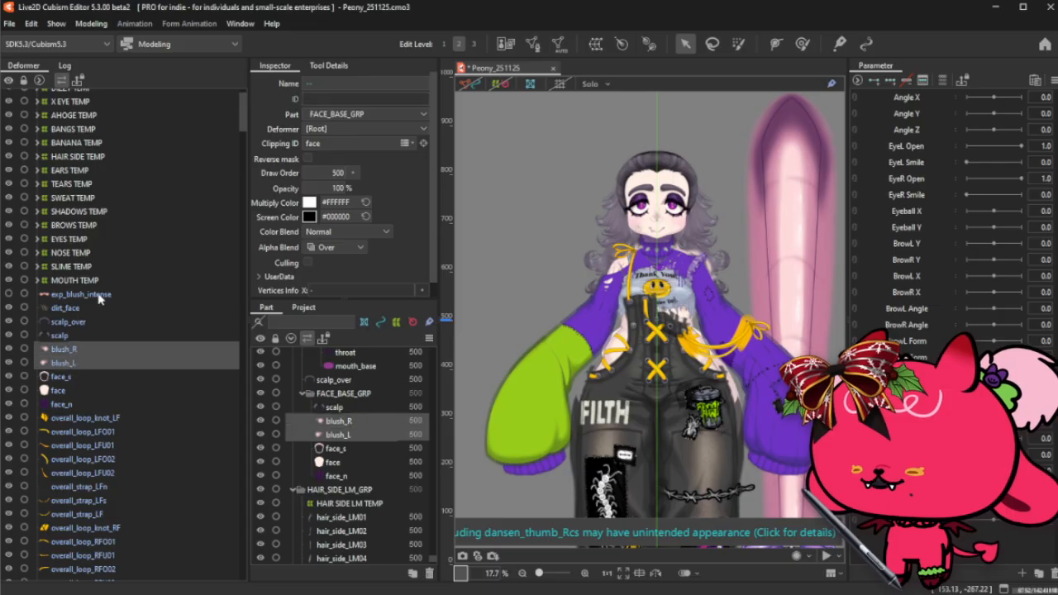
{"action": "left_click", "coordinate": [96, 295], "text": "ctrl"}
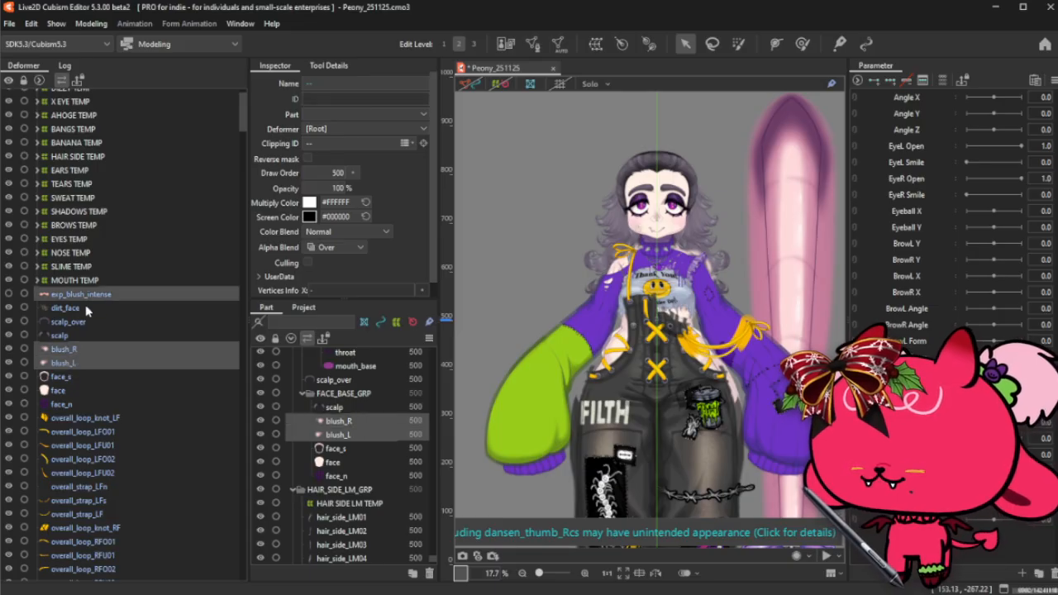
{"action": "left_click", "coordinate": [596, 44]}
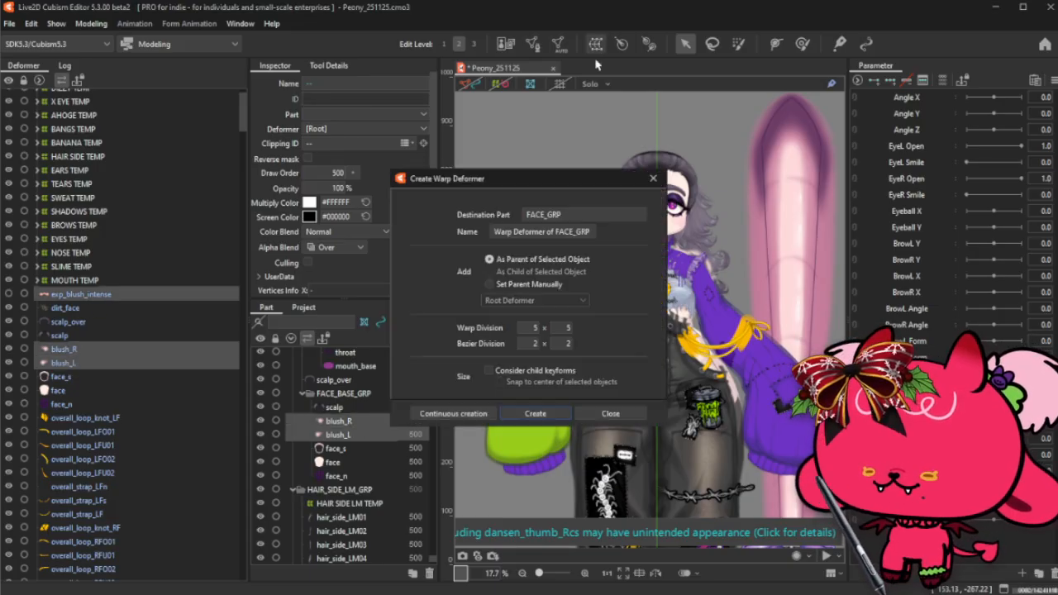
{"action": "double_click", "coordinate": [574, 231]}
{"action": "triple_click", "coordinate": [574, 231]}
{"action": "type", "text": "BLUS"}
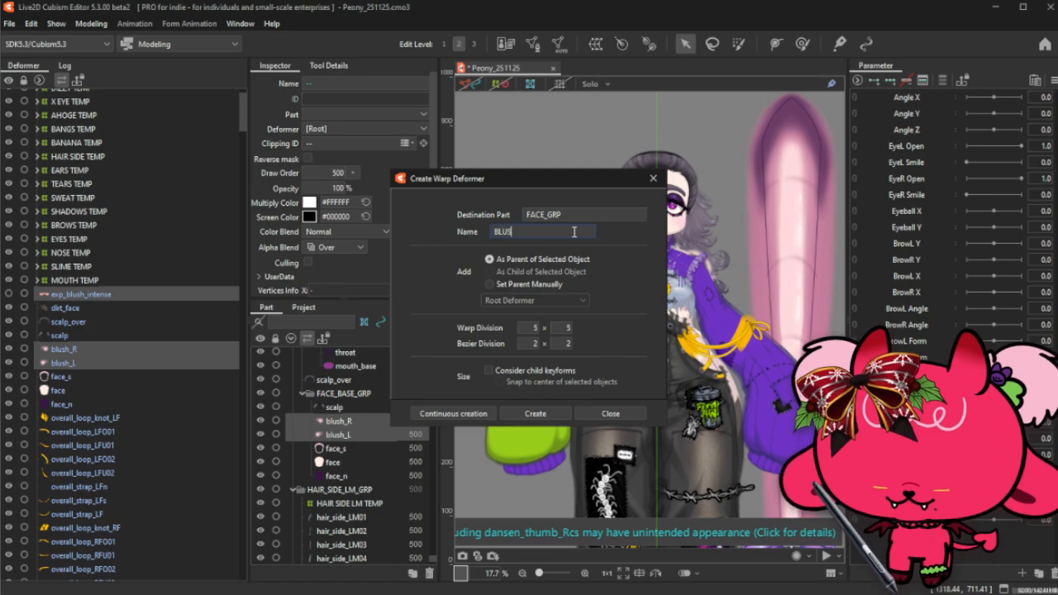
{"action": "type", "text": "H TEMP"}
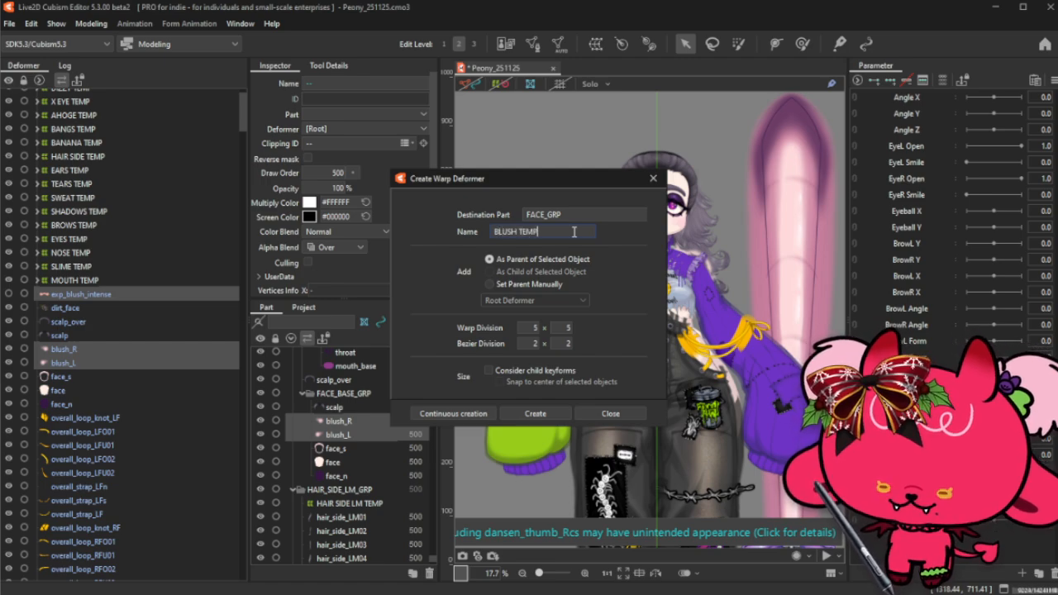
{"action": "left_click", "coordinate": [536, 413]}
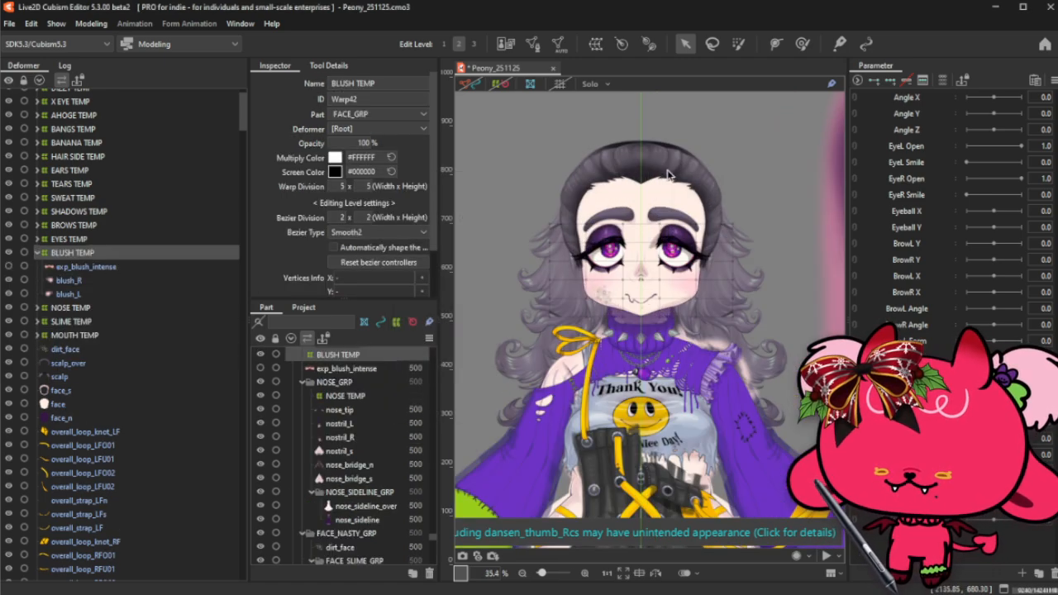
- Centre the BLUSH TEMP deformer on the face's vertical midline, show the mesh outlines and adjust the deformer's width symmetrically around the cheeks
{"action": "scroll", "coordinate": [626, 321], "scroll_direction": "up", "scroll_amount": 10}
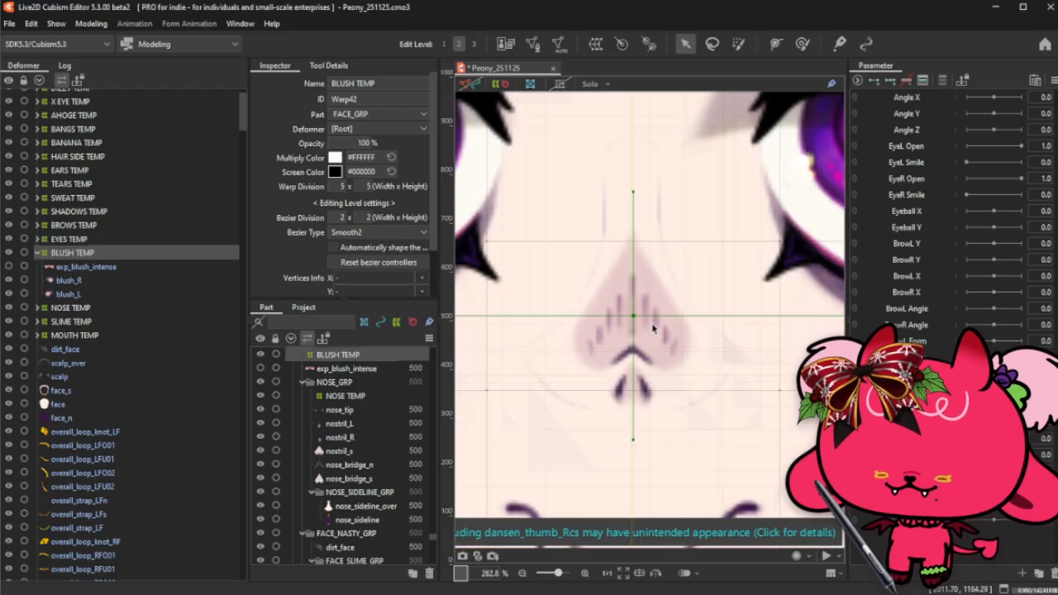
{"action": "left_click_drag", "start_coordinate": [636, 293], "coordinate": [615, 308]}
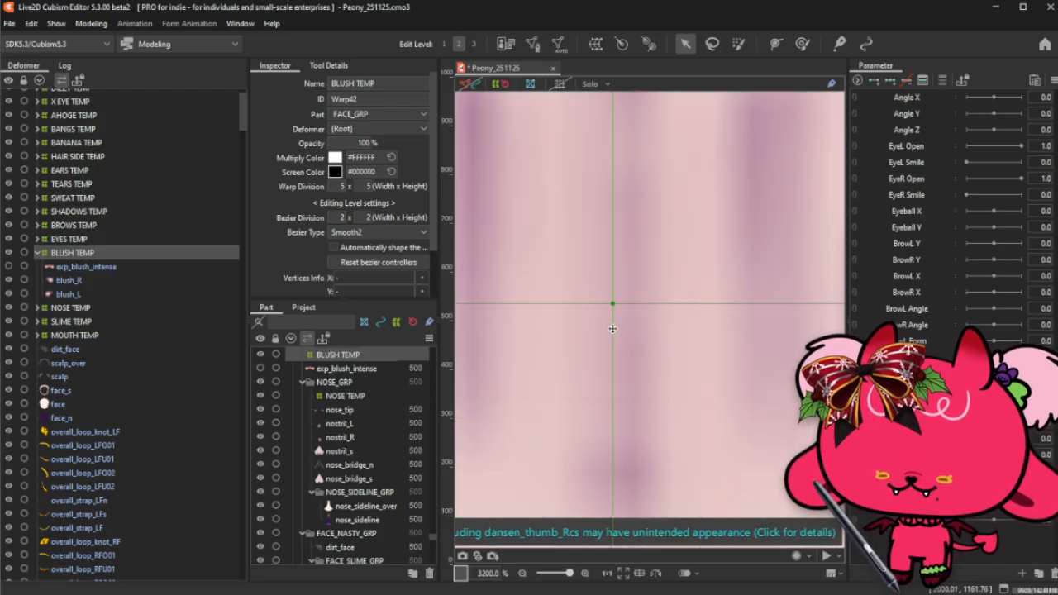
{"action": "scroll", "coordinate": [613, 329], "scroll_direction": "down", "scroll_amount": 3}
{"action": "scroll", "coordinate": [656, 247], "scroll_direction": "down", "scroll_amount": 5}
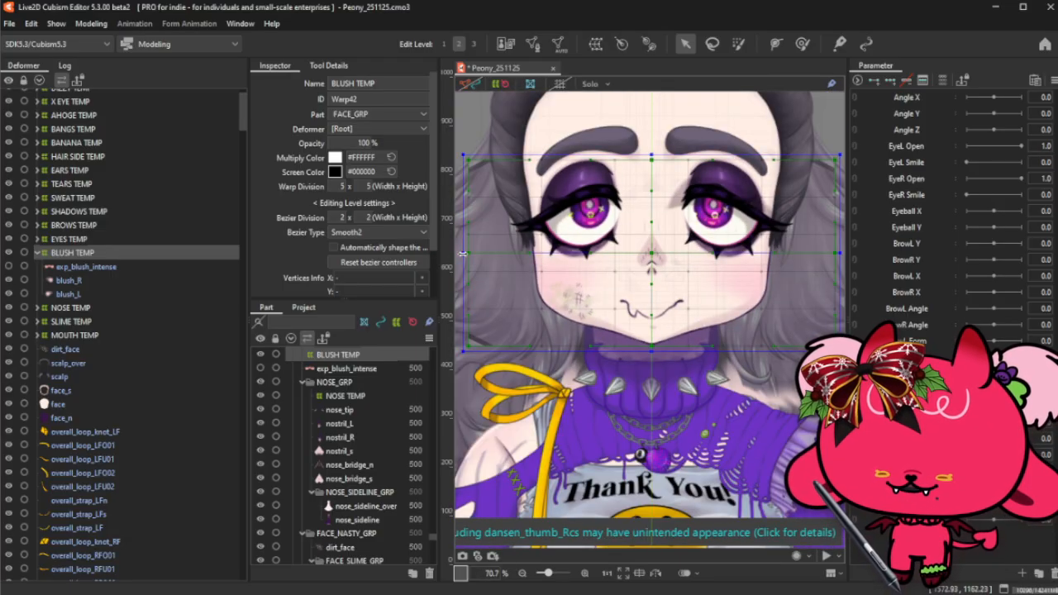
{"action": "left_click", "coordinate": [469, 87]}
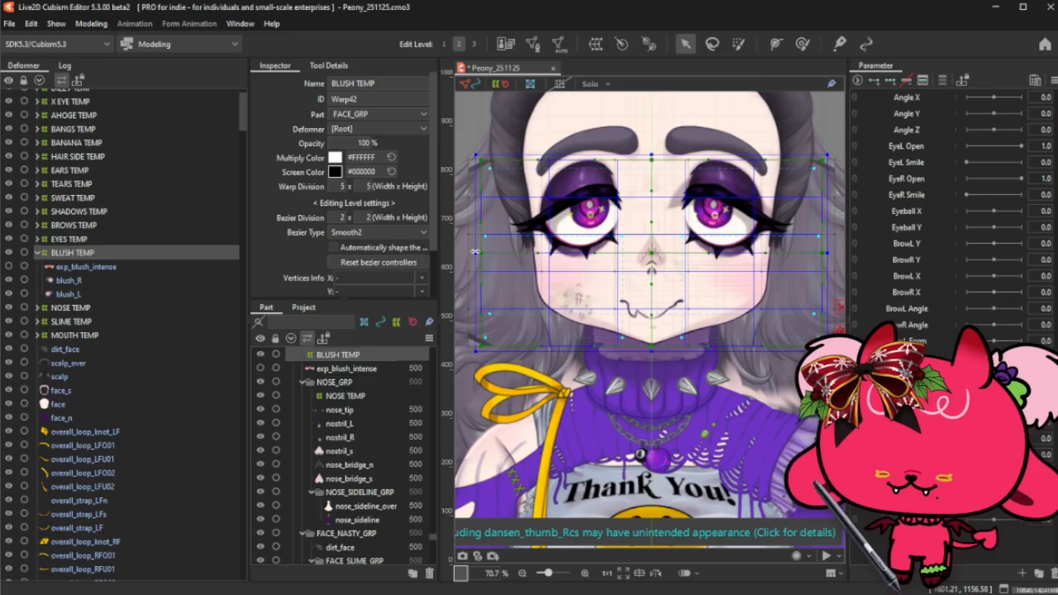
{"action": "left_click_drag", "start_coordinate": [474, 252], "coordinate": [473, 251]}
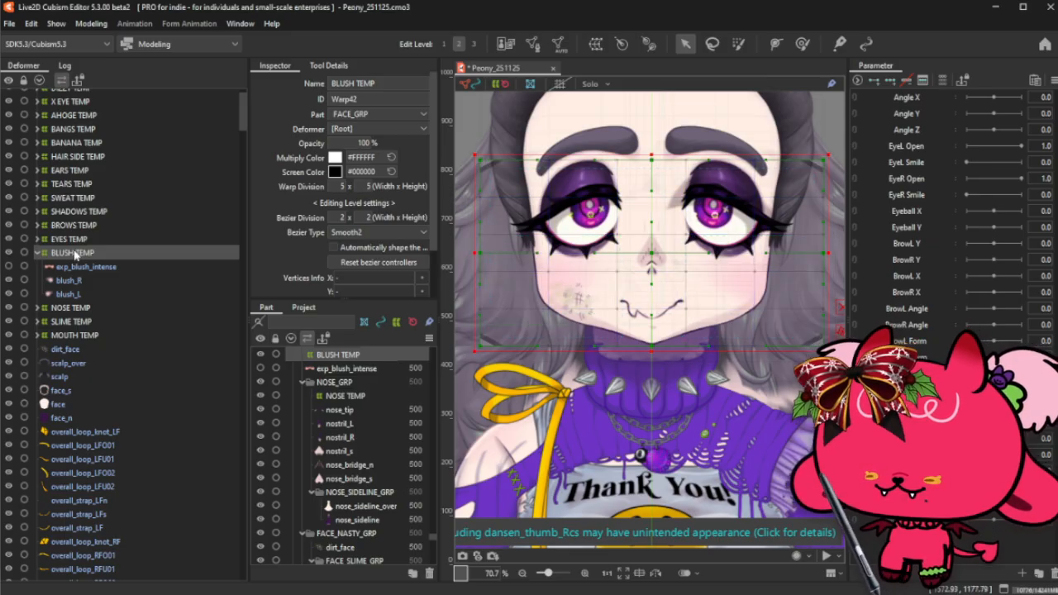
- Collapse BLUSH TEMP in the deformer hierarchy and select the scalp_over mesh
{"action": "left_click_drag", "start_coordinate": [362, 146], "coordinate": [480, 141]}
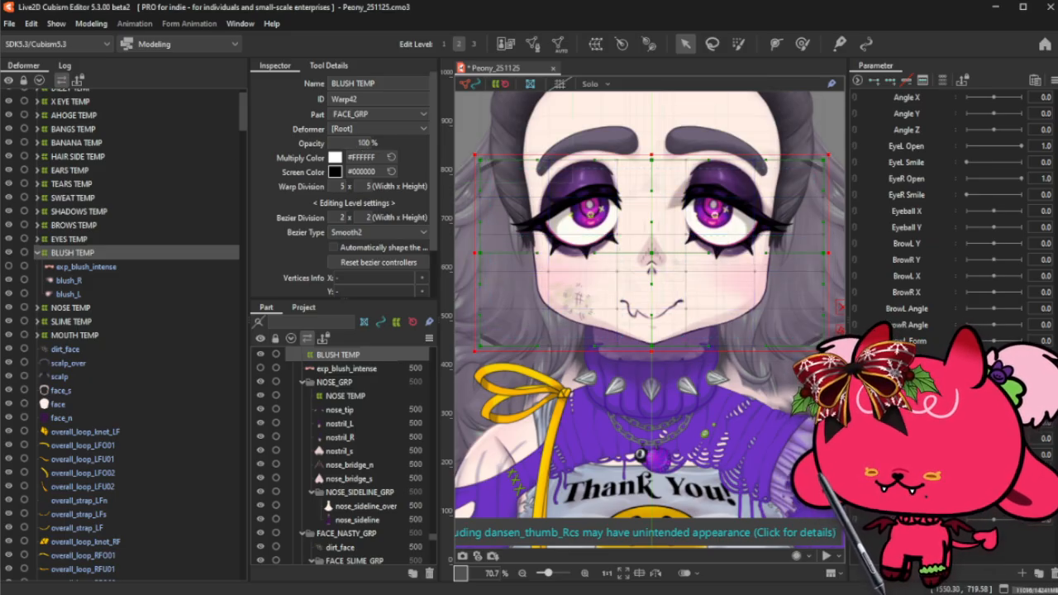
{"action": "left_click", "coordinate": [71, 281]}
{"action": "left_click", "coordinate": [43, 254]}
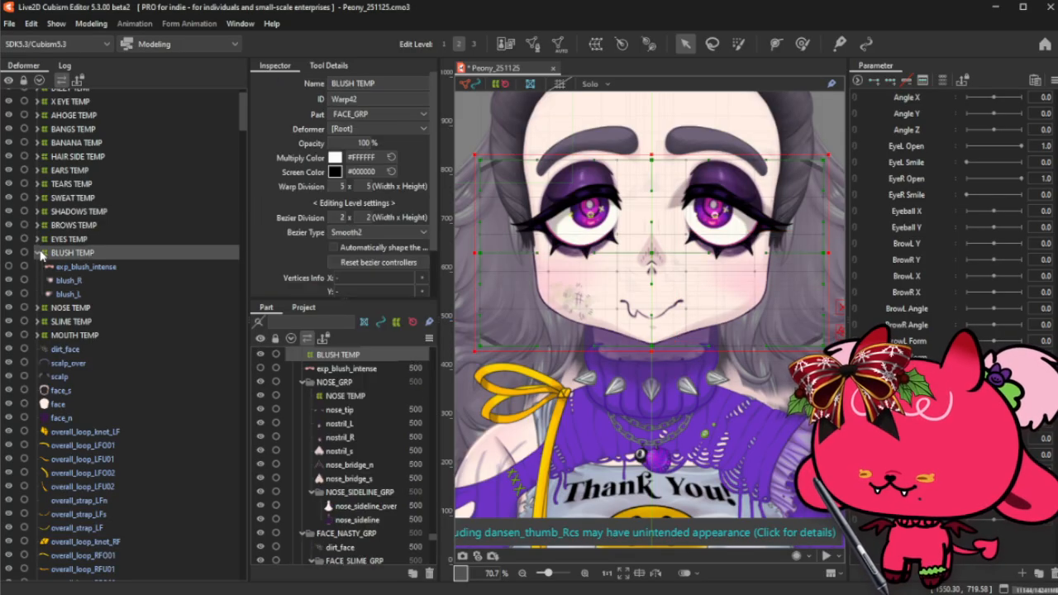
{"action": "left_click", "coordinate": [37, 252]}
{"action": "left_click", "coordinate": [72, 323]}
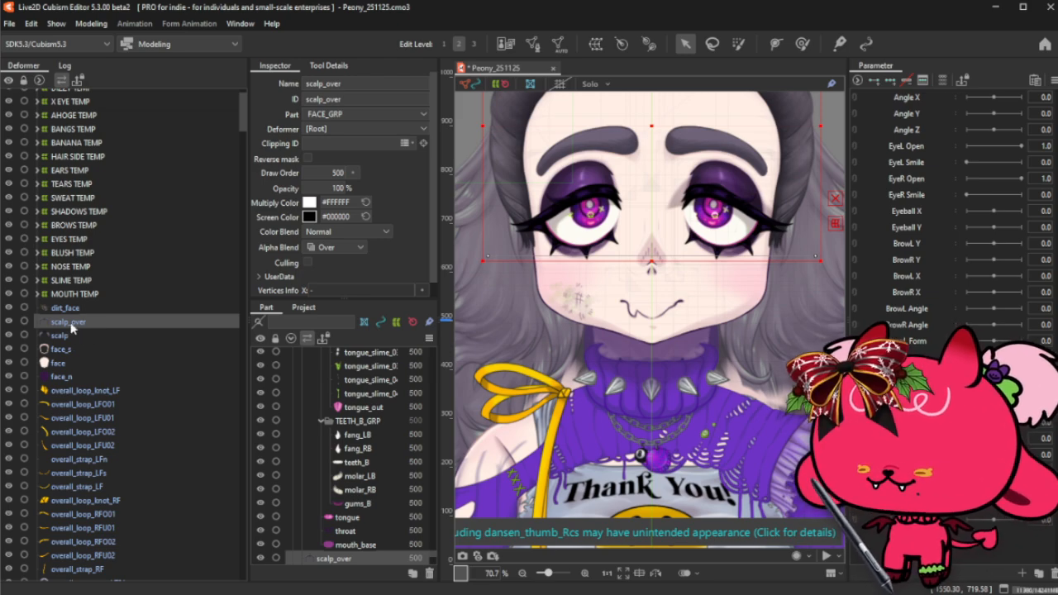
- Group the dirt_face mesh and the SLIME TEMP deformer under a parent warp deformer named BATH TEMP
{"action": "scroll", "coordinate": [581, 453], "scroll_direction": "down", "scroll_amount": 3}
{"action": "scroll", "coordinate": [578, 401], "scroll_direction": "up", "scroll_amount": 2}
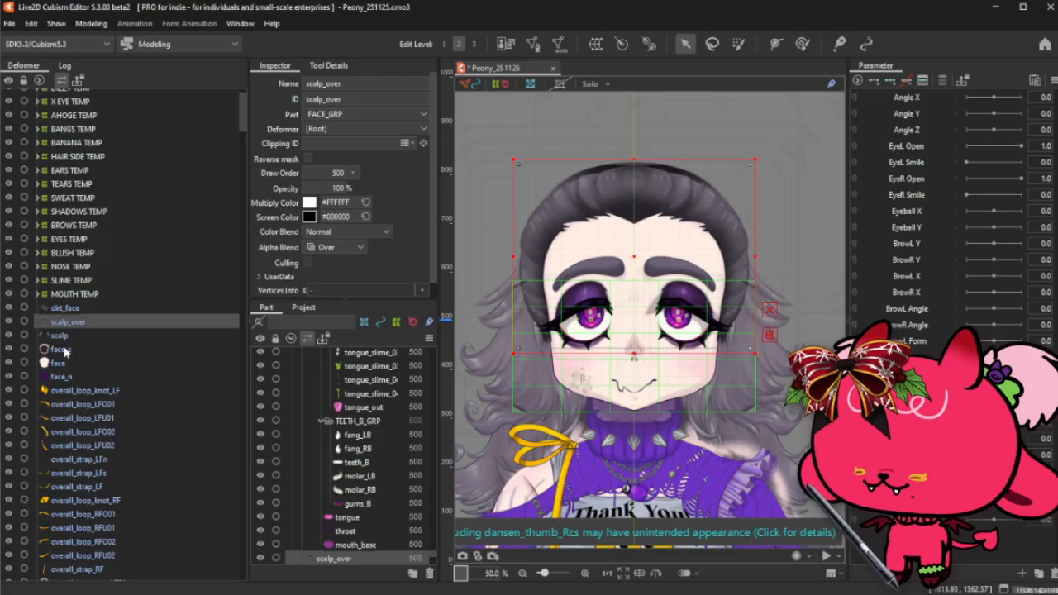
{"action": "left_click", "coordinate": [82, 378]}
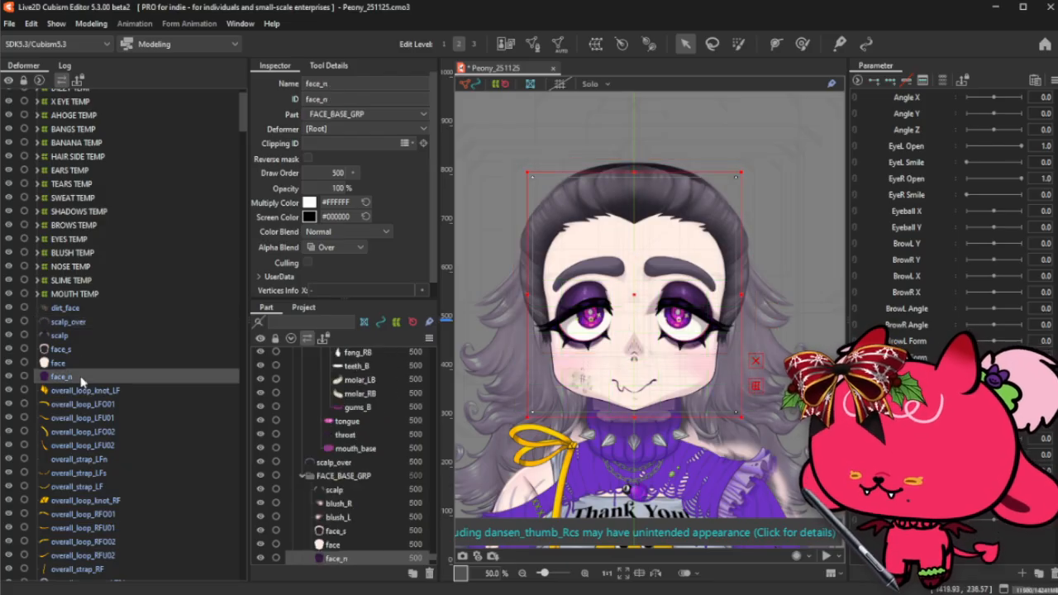
{"action": "left_click", "coordinate": [88, 350], "text": "shift"}
{"action": "left_click", "coordinate": [96, 309]}
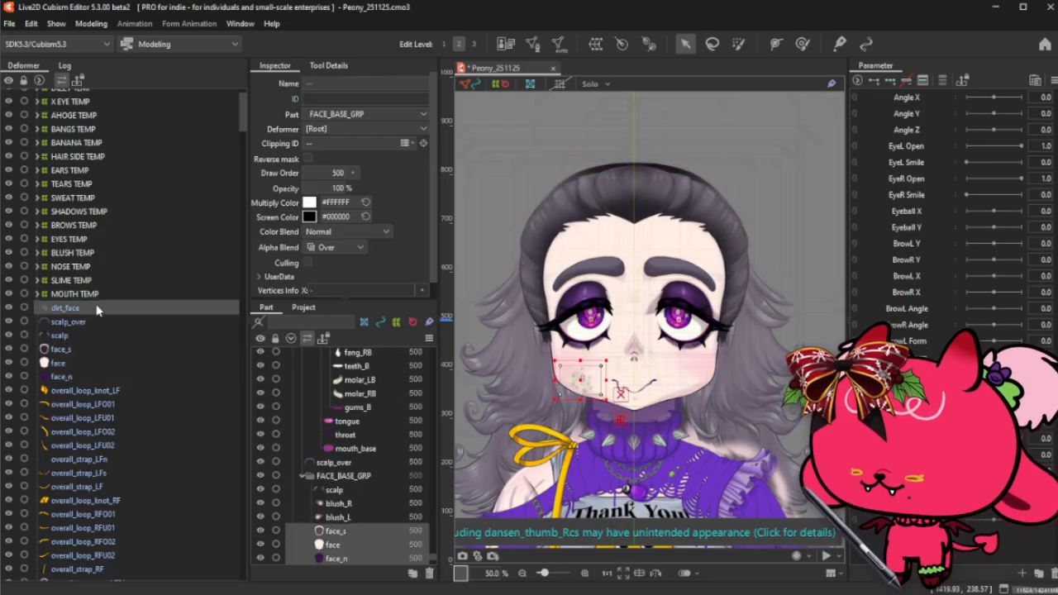
{"action": "left_click", "coordinate": [595, 44]}
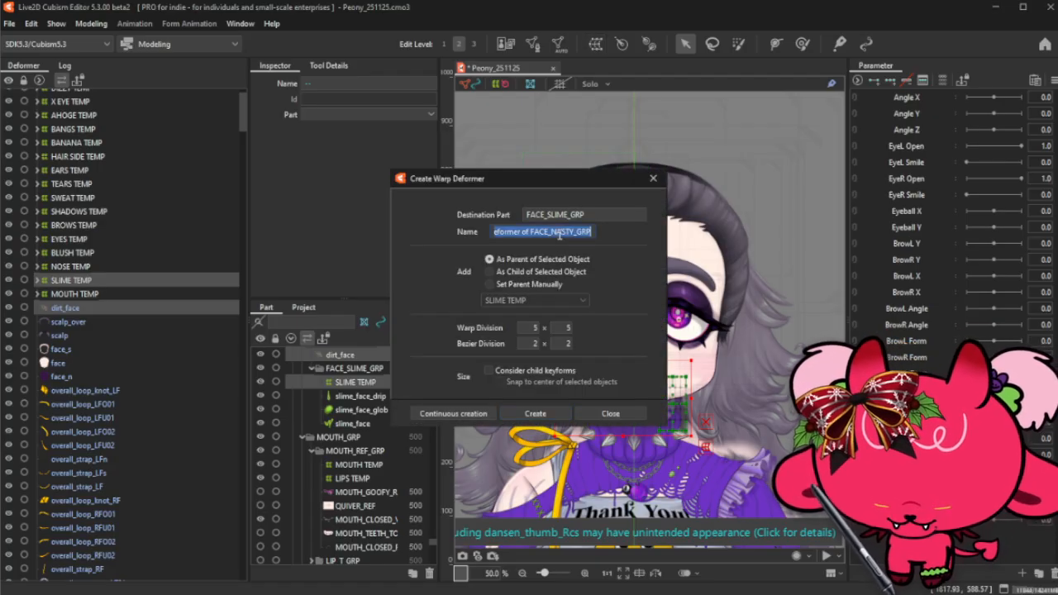
{"action": "type", "text": "BATH TEMP"}
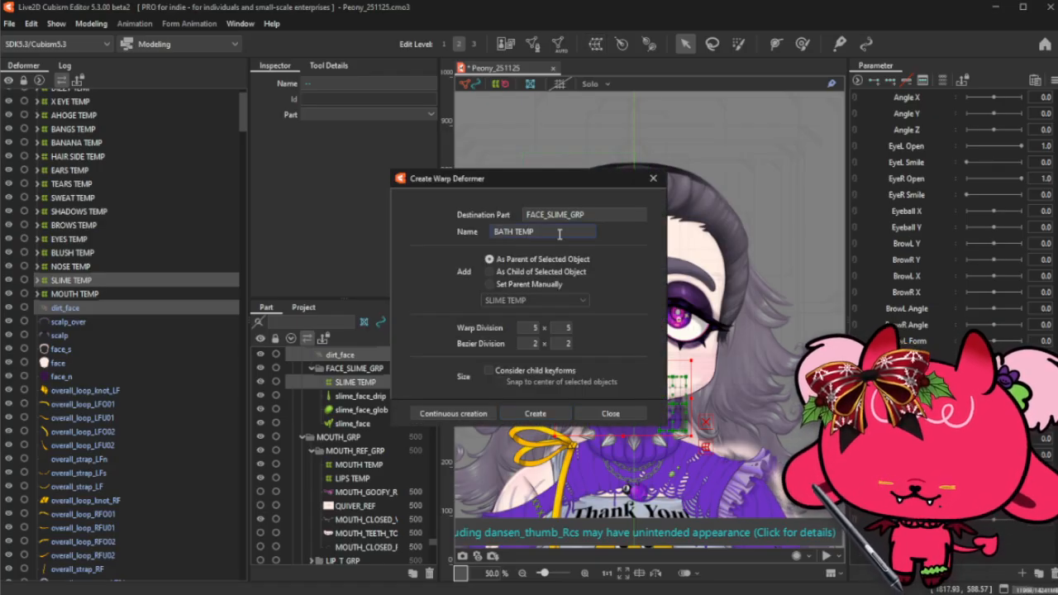
{"action": "left_click", "coordinate": [550, 416]}
- Set the BATH TEMP deformer's opacity to 0% and collapse it in the deformer hierarchy
{"action": "scroll", "coordinate": [661, 387], "scroll_direction": "up", "scroll_amount": 1}
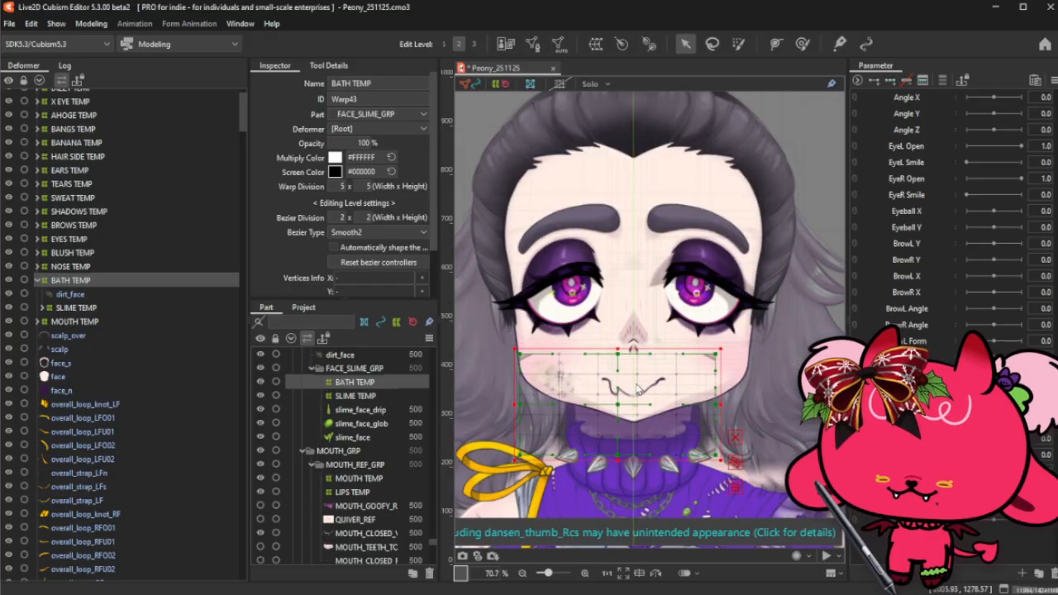
{"action": "left_click_drag", "start_coordinate": [364, 142], "coordinate": [331, 143]}
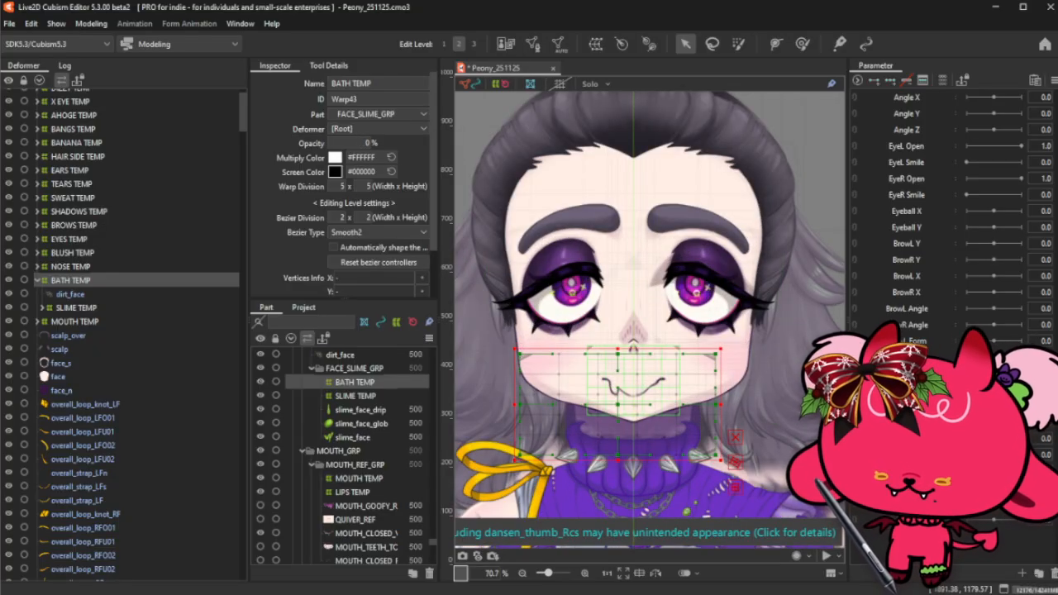
{"action": "left_click", "coordinate": [37, 281]}
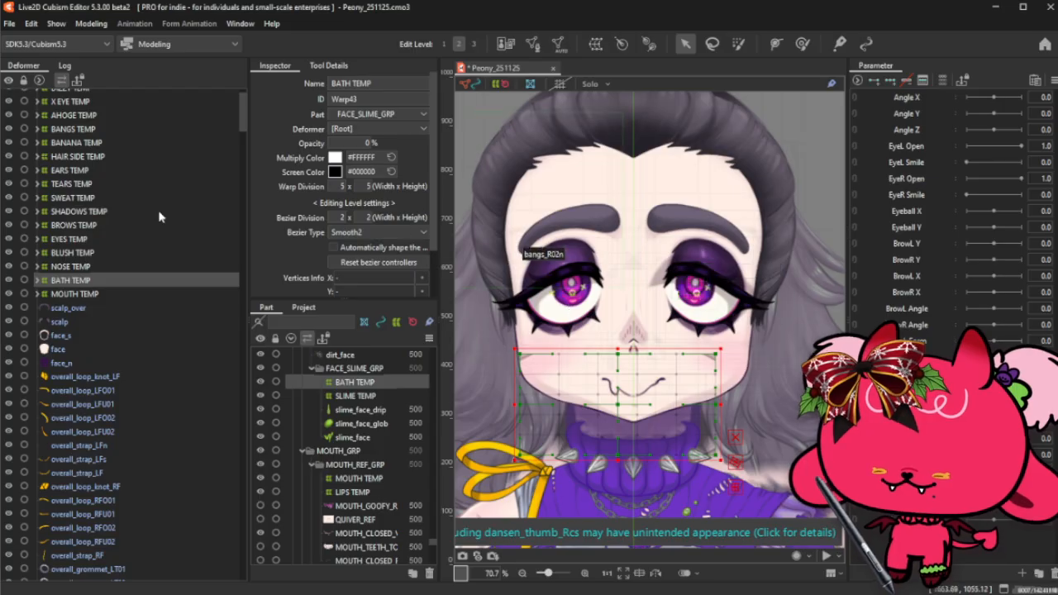
- Hide the mesh and deformer outlines on the canvas and clear the current selection
{"action": "scroll", "coordinate": [504, 122], "scroll_direction": "down", "scroll_amount": 1}
{"action": "left_click", "coordinate": [471, 85]}
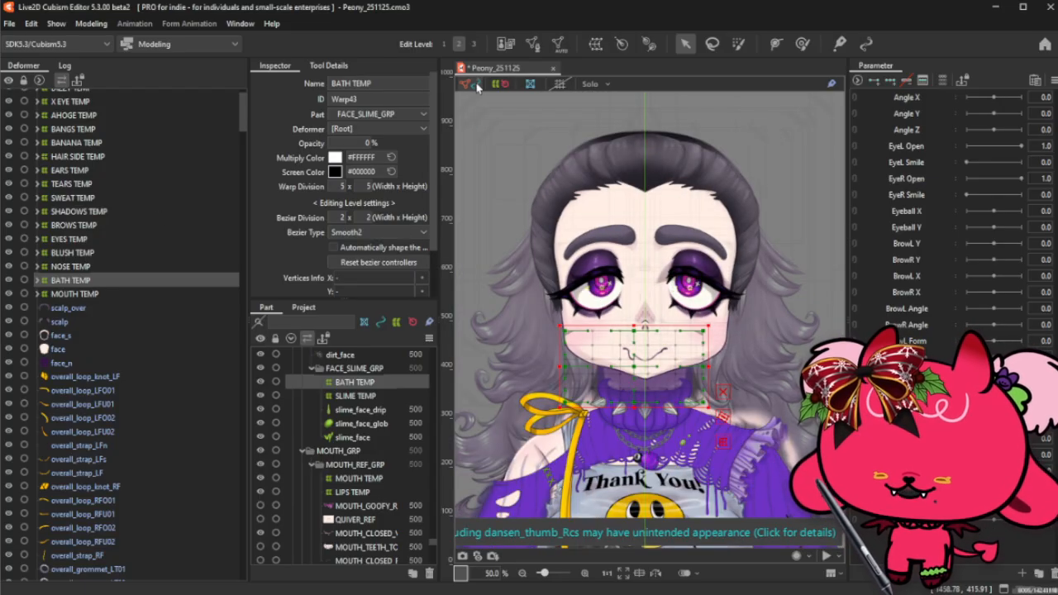
{"action": "left_click", "coordinate": [499, 84]}
{"action": "left_click", "coordinate": [526, 122]}
{"action": "scroll", "coordinate": [599, 158], "scroll_direction": "down", "scroll_amount": 1}
{"action": "scroll", "coordinate": [599, 162], "scroll_direction": "up", "scroll_amount": 1}
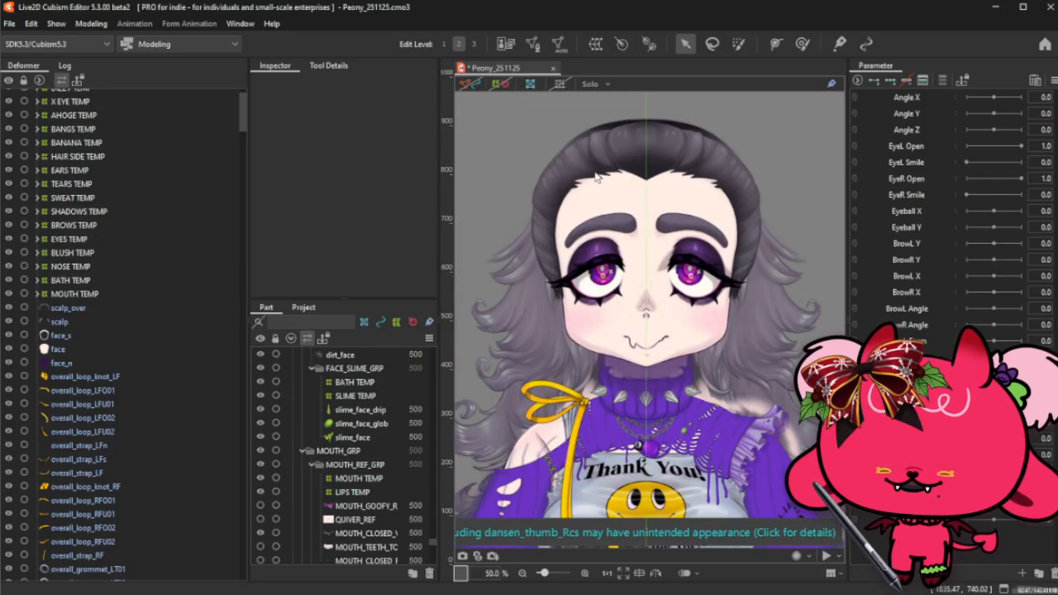
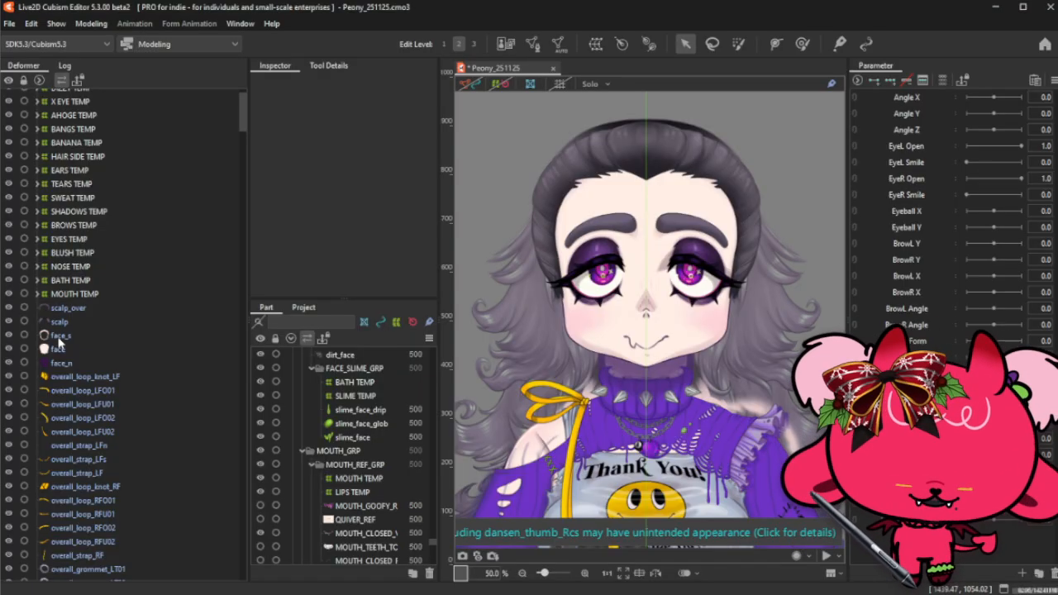
{"action": "left_click", "coordinate": [69, 349]}
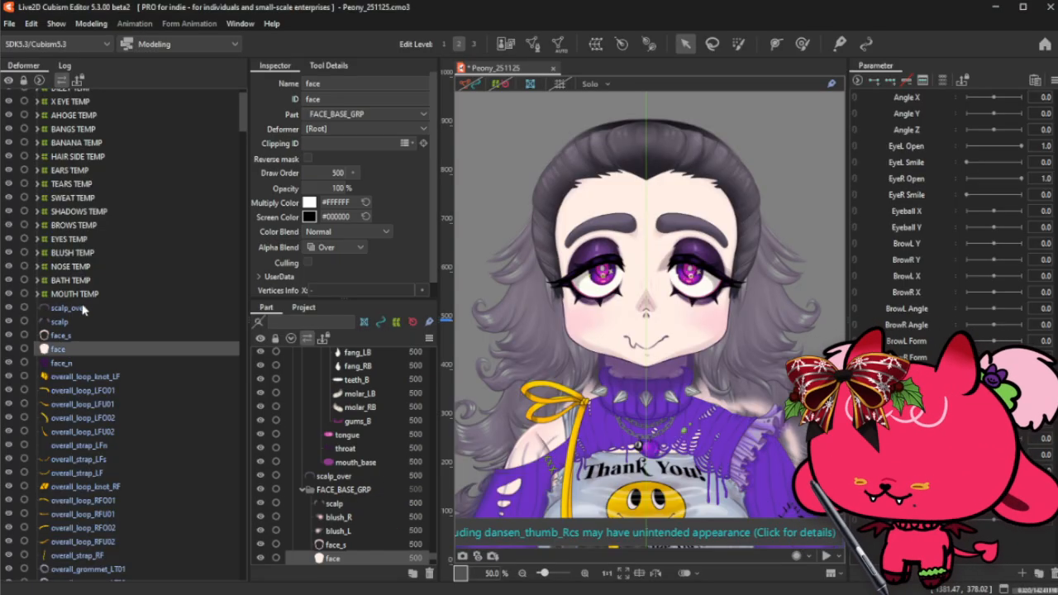
{"action": "left_click", "coordinate": [82, 309], "text": "shift"}
{"action": "left_click", "coordinate": [78, 361]}
{"action": "left_click", "coordinate": [83, 336], "text": "shift"}
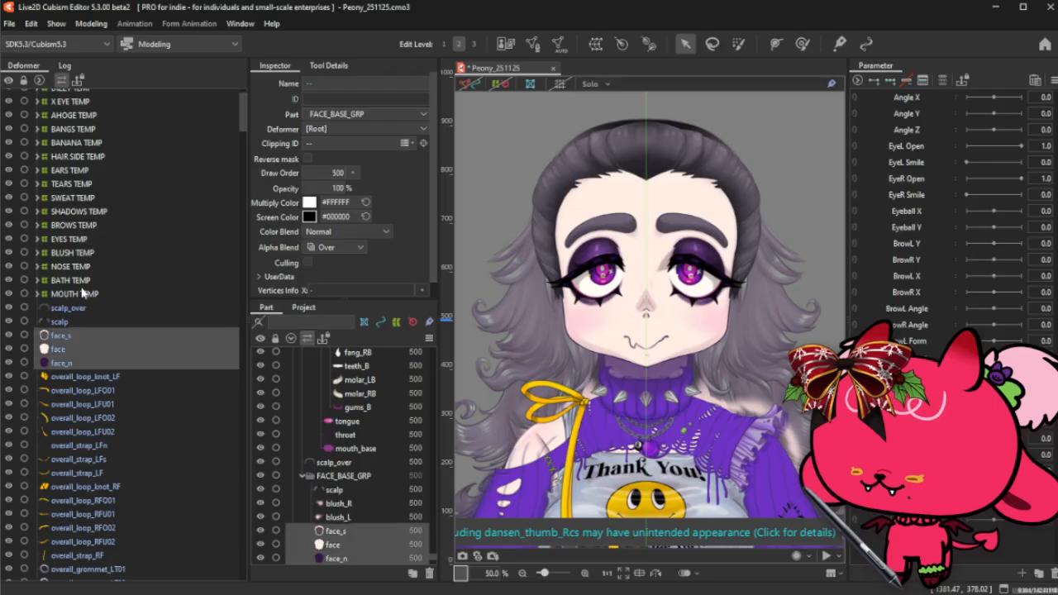
- Restore the opacity of the BATH TEMP deformer and select MOUTH TEMP
{"action": "left_click", "coordinate": [93, 282]}
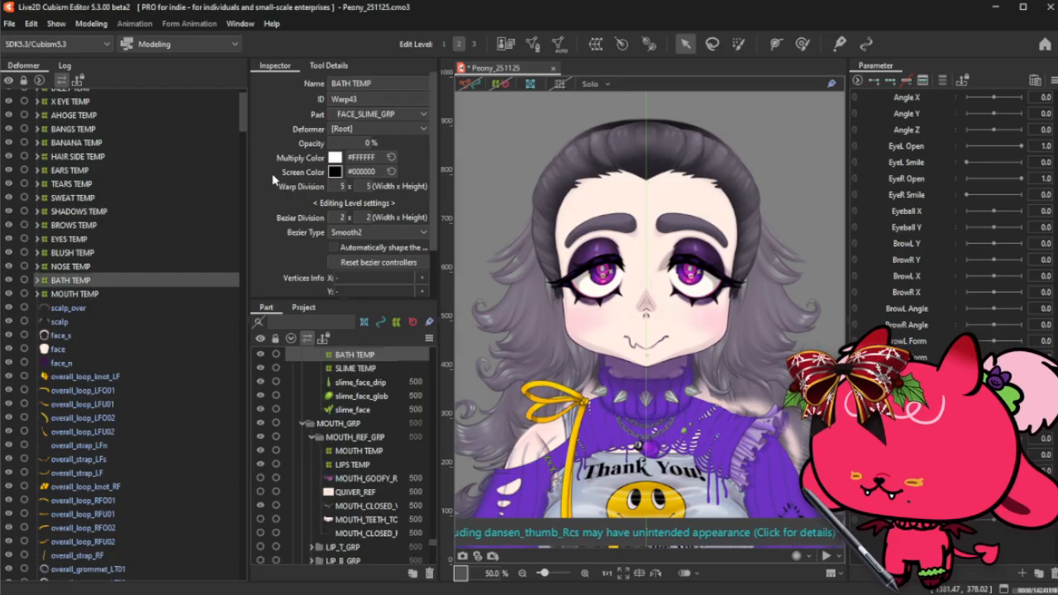
{"action": "left_click", "coordinate": [83, 294]}
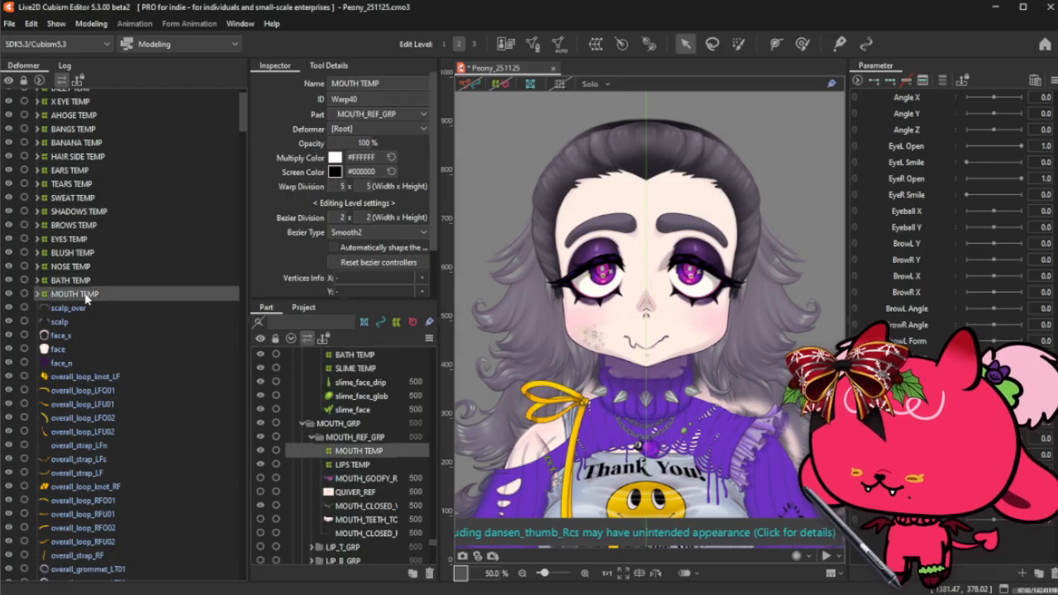
{"action": "left_click", "coordinate": [101, 348]}
{"action": "left_click", "coordinate": [107, 336], "text": "ctrl"}
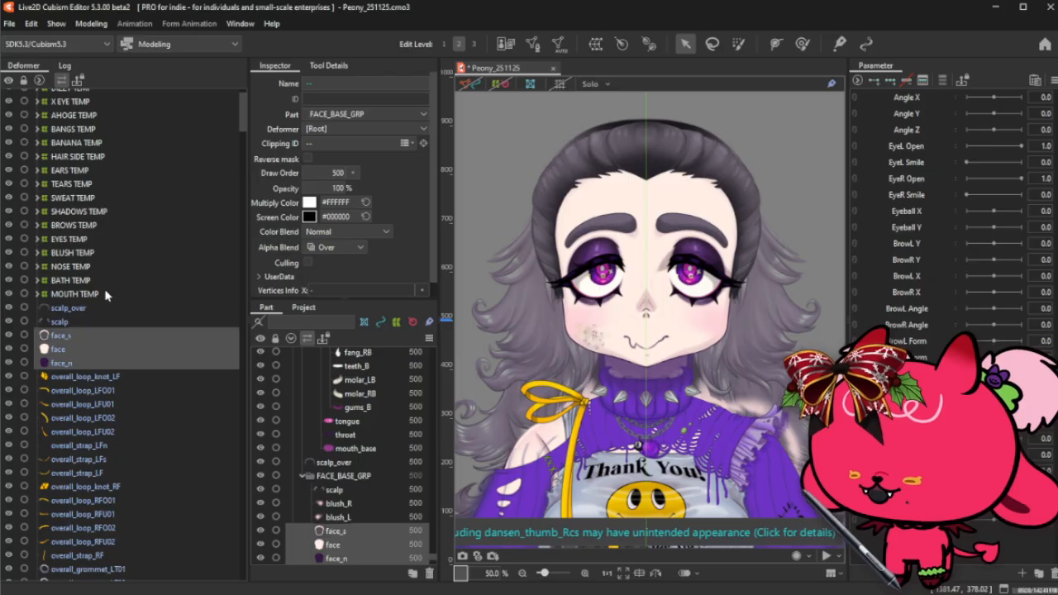
{"action": "left_click", "coordinate": [108, 295], "text": "ctrl"}
{"action": "left_click", "coordinate": [108, 281], "text": "ctrl"}
{"action": "left_click", "coordinate": [108, 266], "text": "ctrl"}
{"action": "left_click", "coordinate": [106, 253], "text": "ctrl"}
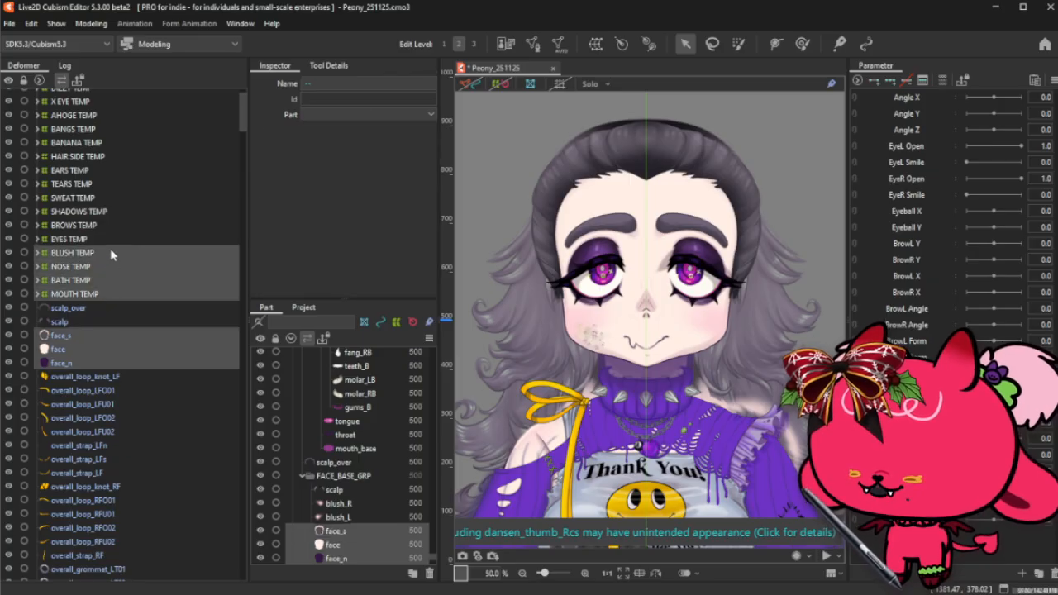
{"action": "left_click", "coordinate": [108, 239], "text": "ctrl"}
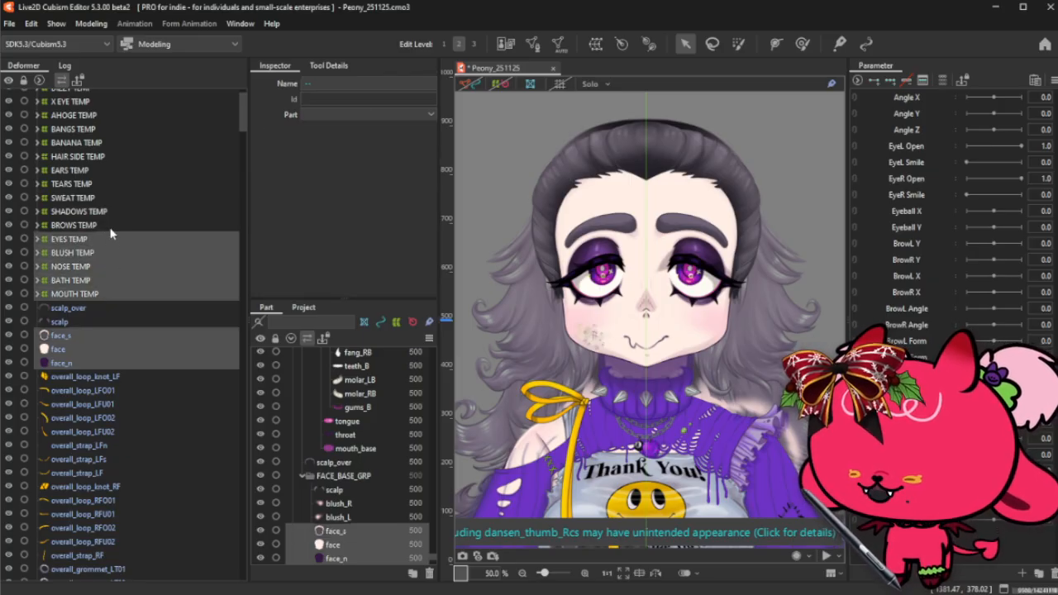
- Group BROWS TEMP, EYES TEMP, NOSE TEMP and MOUTH TEMP under a parent warp deformer named FEATURES TEMP
{"action": "left_click", "coordinate": [116, 223]}
{"action": "left_click", "coordinate": [108, 239], "text": "ctrl"}
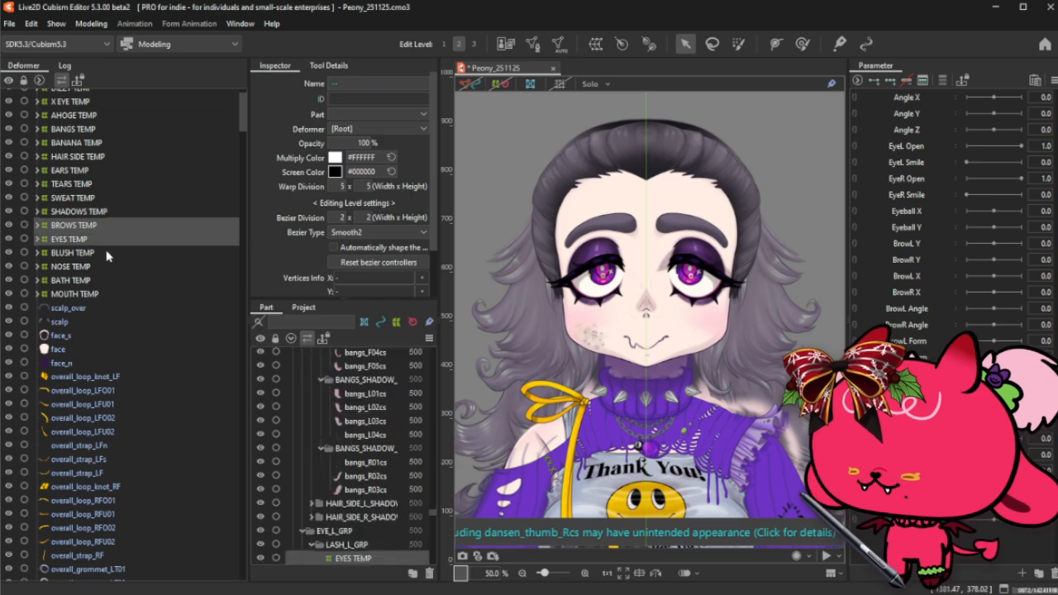
{"action": "left_click", "coordinate": [112, 266], "text": "ctrl"}
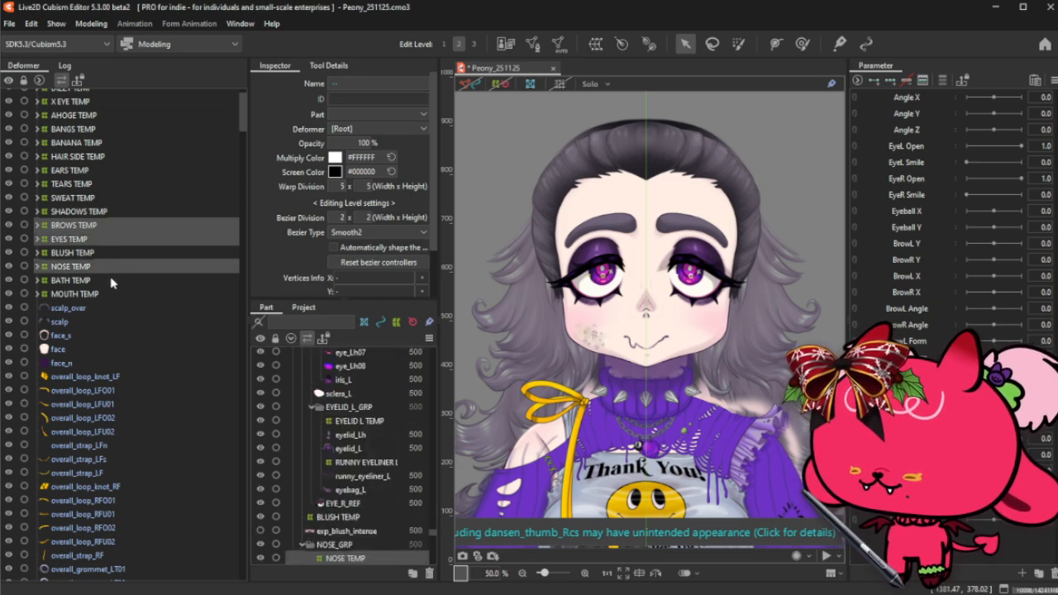
{"action": "left_click", "coordinate": [112, 295], "text": "ctrl"}
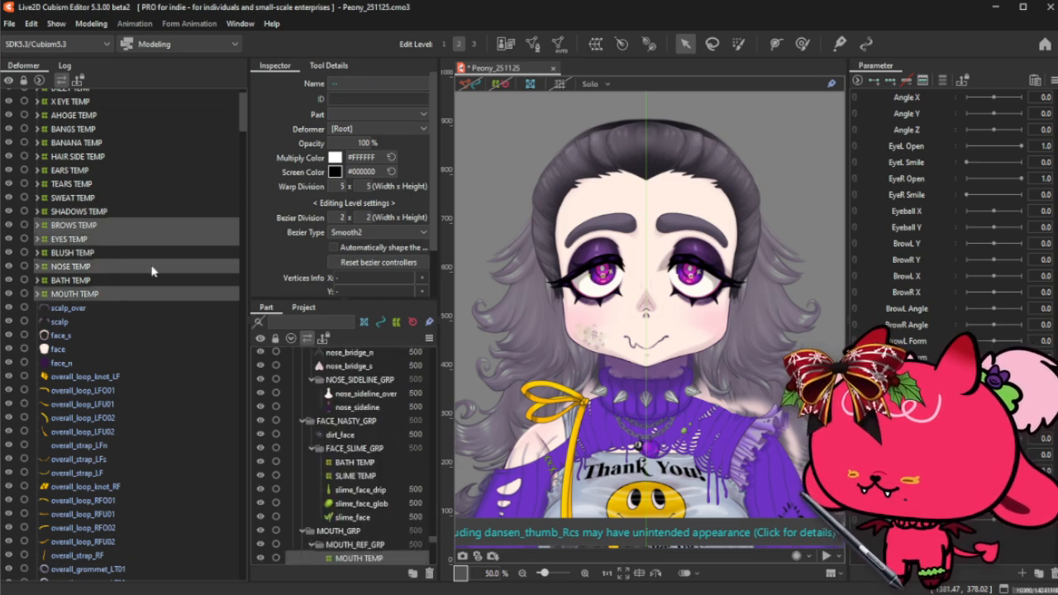
{"action": "left_click", "coordinate": [595, 43]}
{"action": "double_click", "coordinate": [569, 231]}
{"action": "triple_click", "coordinate": [568, 229]}
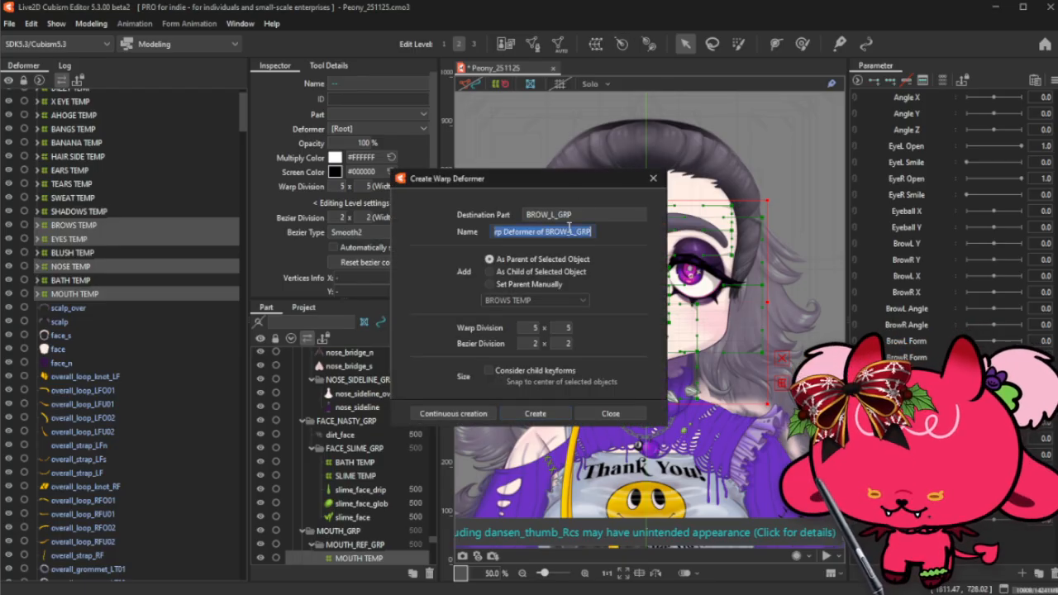
{"action": "type", "text": "FEATURES TEMP"}
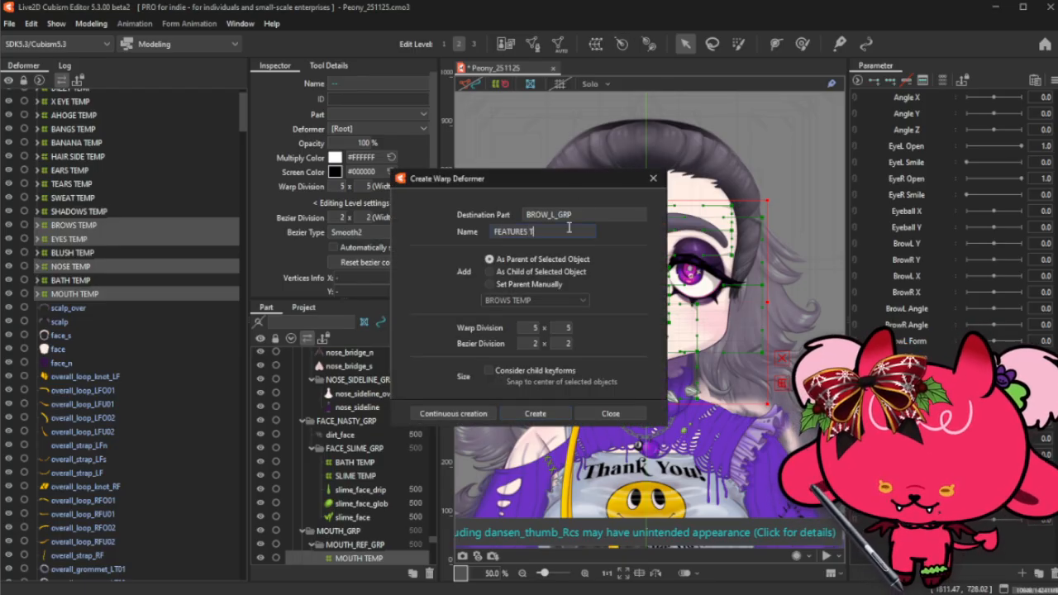
{"action": "left_click", "coordinate": [552, 417]}
- Centre the FEATURES TEMP deformer on the face's vertical midline, narrow it slightly on both sides and collapse it
{"action": "scroll", "coordinate": [653, 216], "scroll_direction": "up", "scroll_amount": 3}
{"action": "scroll", "coordinate": [631, 386], "scroll_direction": "up", "scroll_amount": 10}
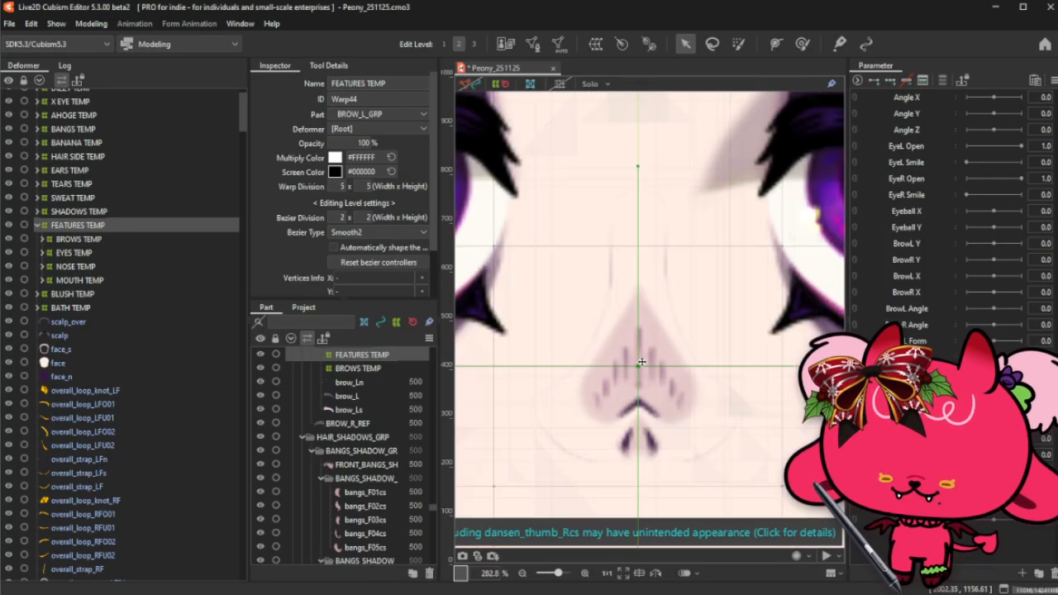
{"action": "scroll", "coordinate": [631, 387], "scroll_direction": "down", "scroll_amount": 12}
{"action": "scroll", "coordinate": [581, 318], "scroll_direction": "up", "scroll_amount": 2}
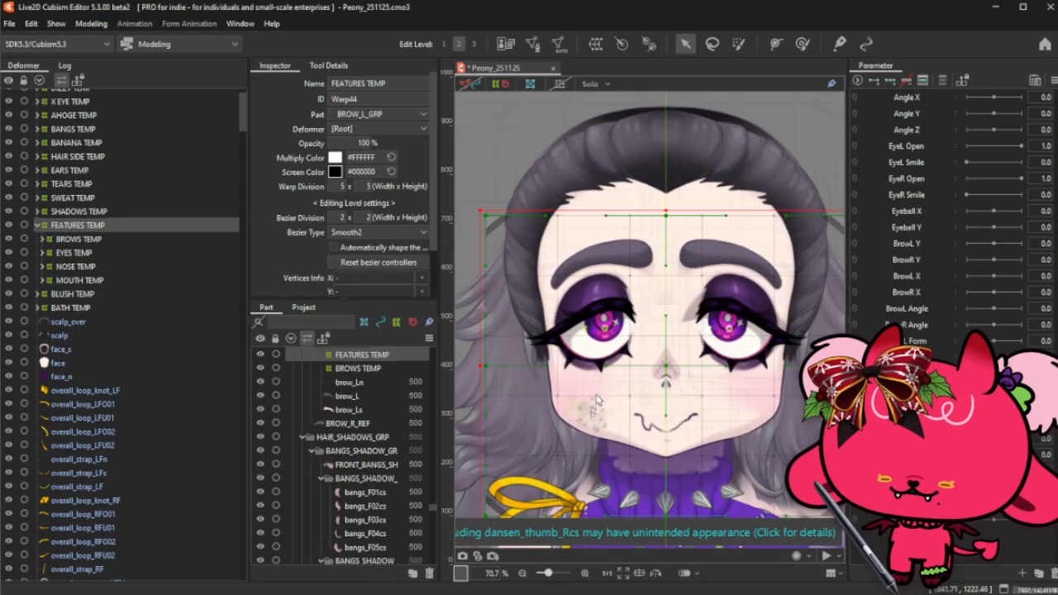
{"action": "scroll", "coordinate": [581, 318], "scroll_direction": "down", "scroll_amount": 1}
{"action": "left_click", "coordinate": [515, 345]}
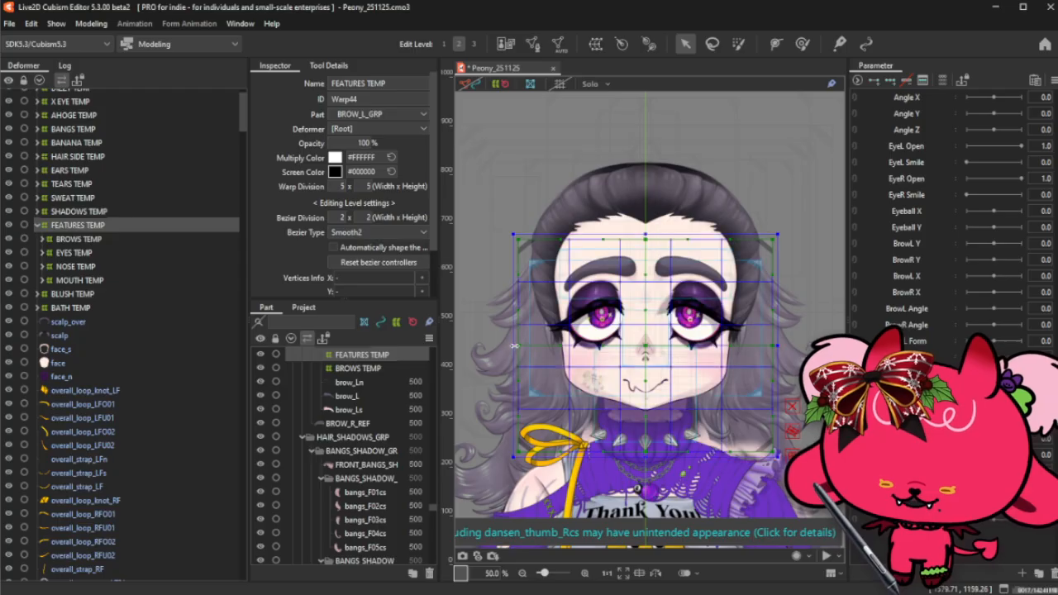
{"action": "left_click_drag", "start_coordinate": [514, 346], "coordinate": [516, 346]}
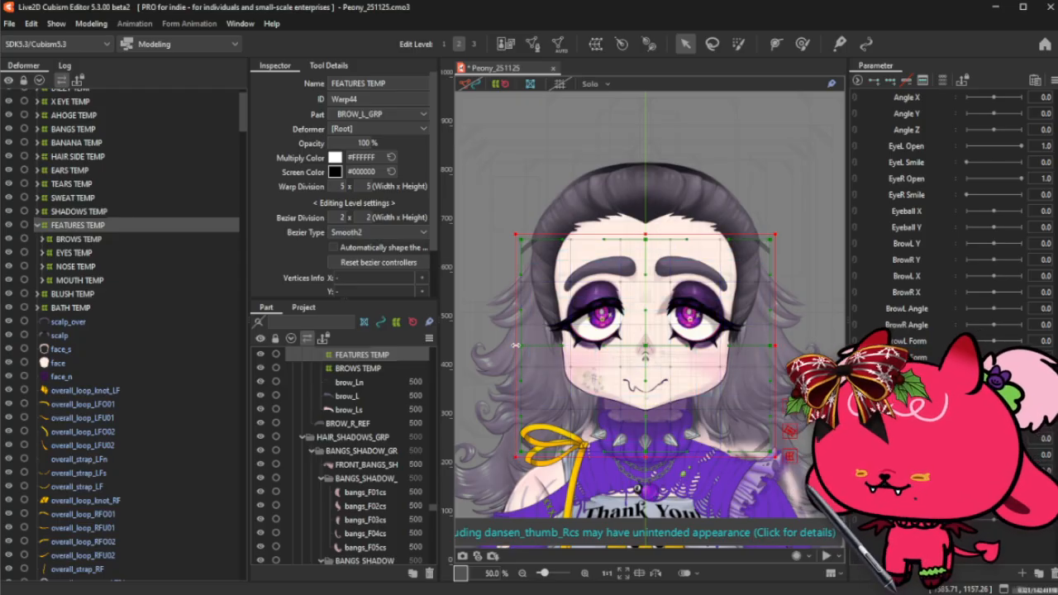
{"action": "left_click", "coordinate": [37, 226]}
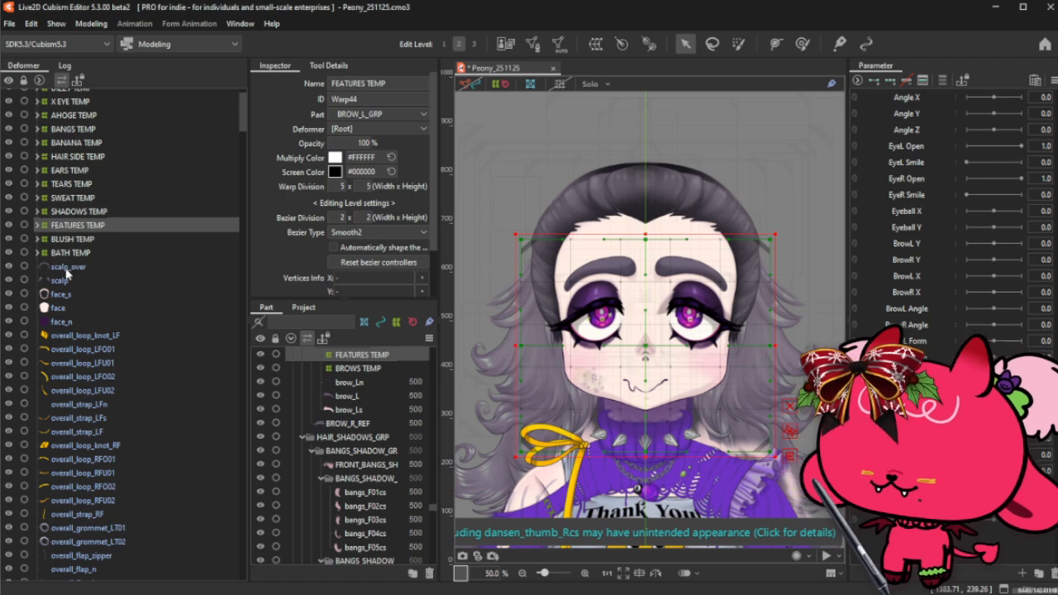
- Look through the ungrouped overall loop, strap, lace, grommet and patch meshes in the deformer hierarchy
{"action": "scroll", "coordinate": [118, 405], "scroll_direction": "down", "scroll_amount": 6}
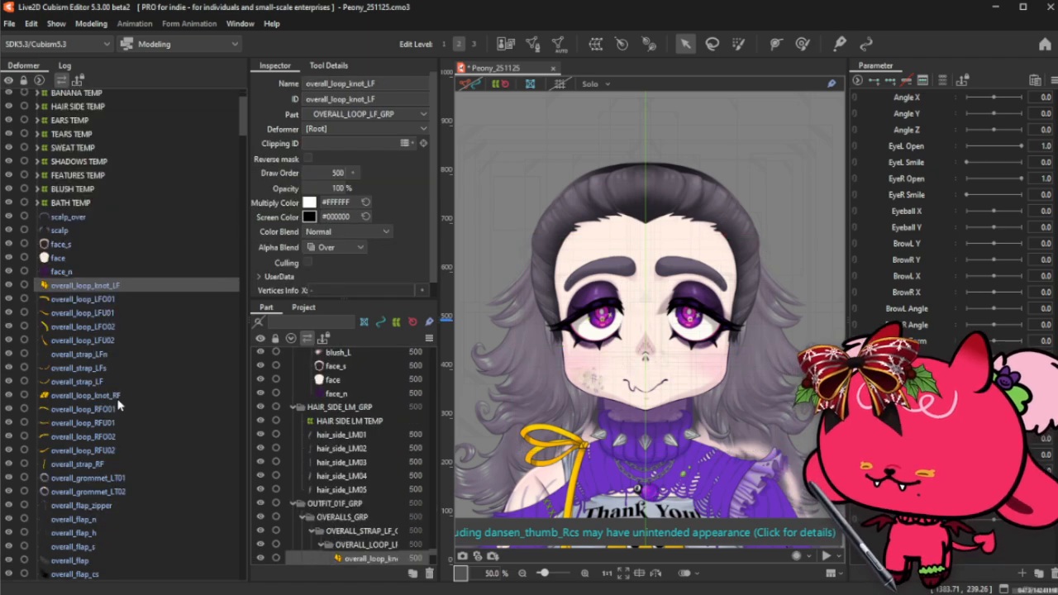
{"action": "scroll", "coordinate": [118, 405], "scroll_direction": "down", "scroll_amount": 10}
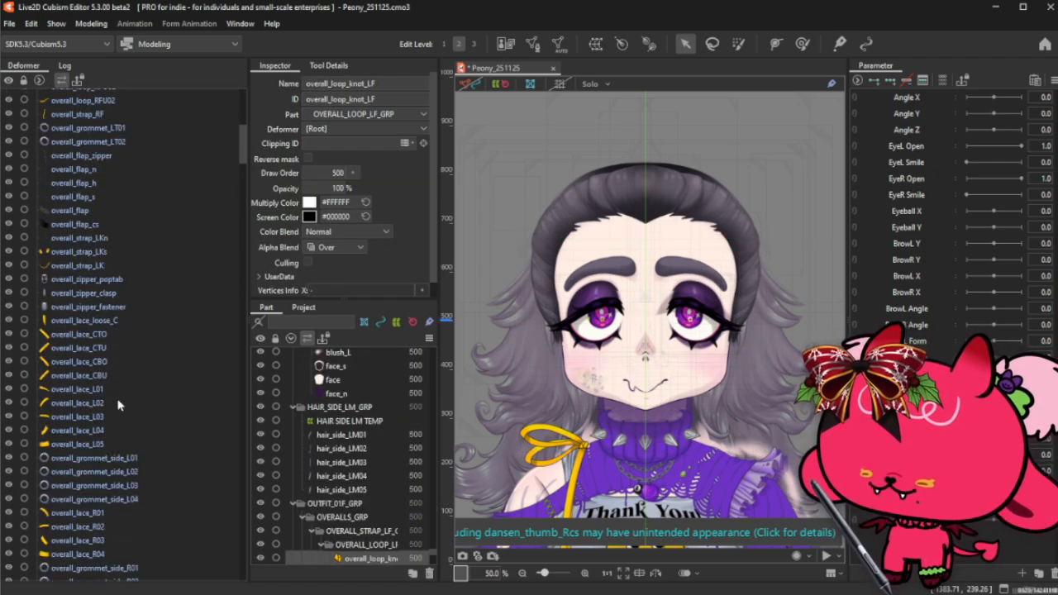
{"action": "scroll", "coordinate": [118, 404], "scroll_direction": "up", "scroll_amount": 8}
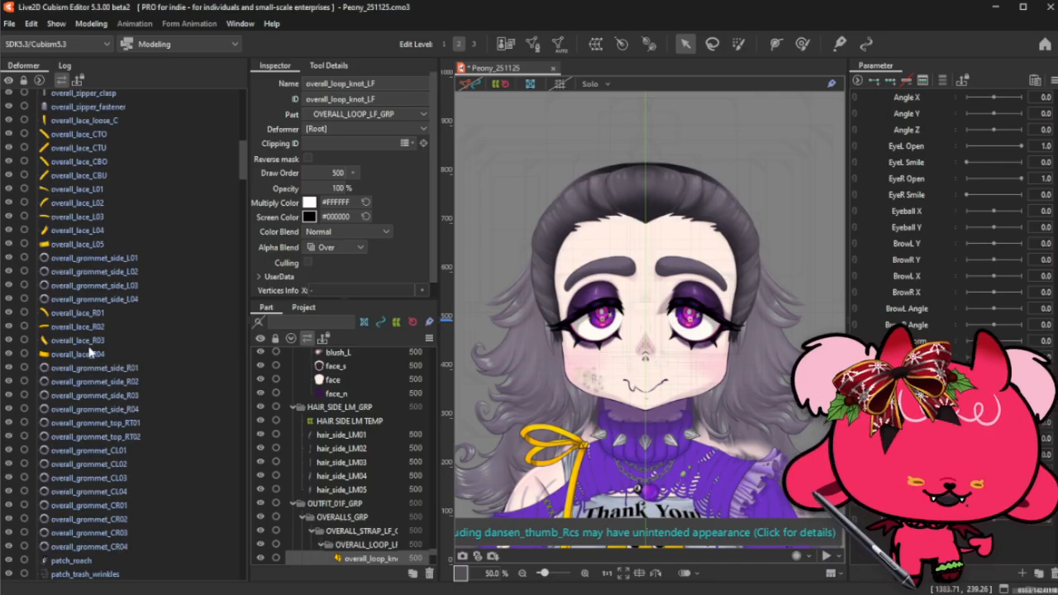
{"action": "scroll", "coordinate": [77, 175], "scroll_direction": "up", "scroll_amount": 3}
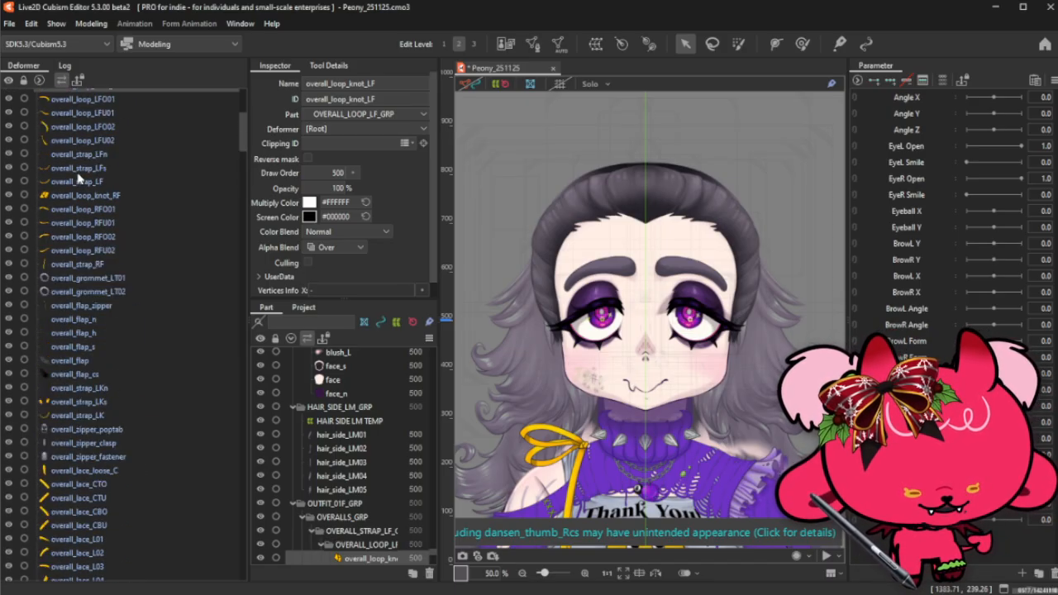
{"action": "scroll", "coordinate": [89, 245], "scroll_direction": "down", "scroll_amount": 6}
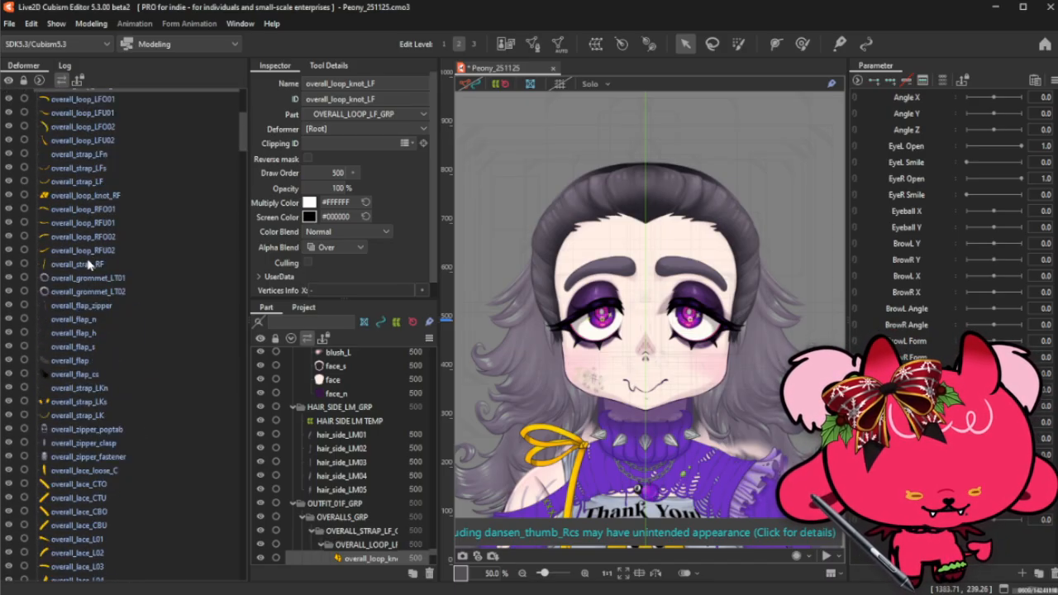
{"action": "scroll", "coordinate": [93, 297], "scroll_direction": "down", "scroll_amount": 4}
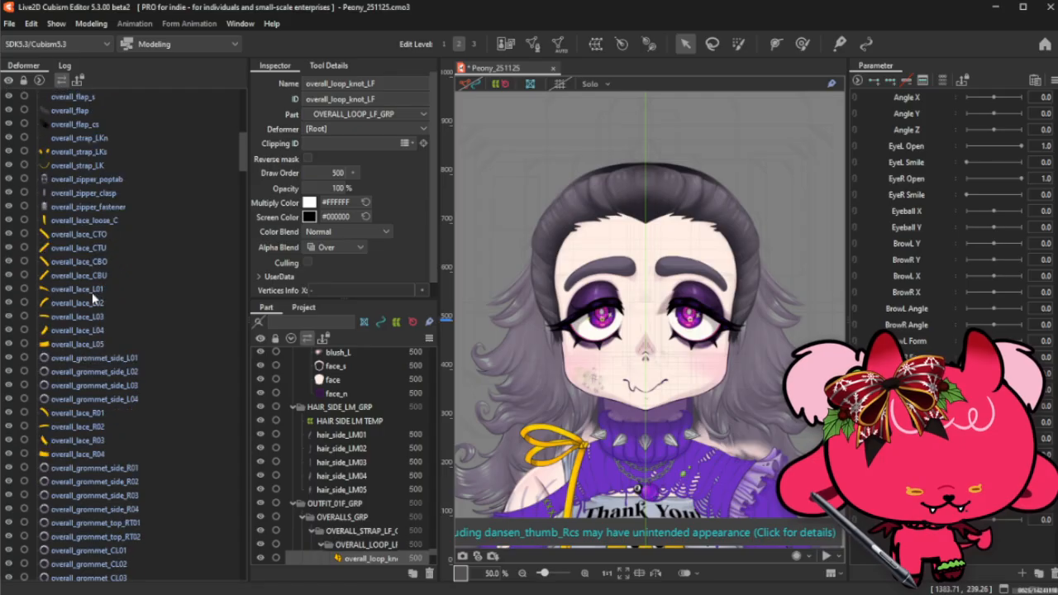
{"action": "scroll", "coordinate": [93, 300], "scroll_direction": "down", "scroll_amount": 1}
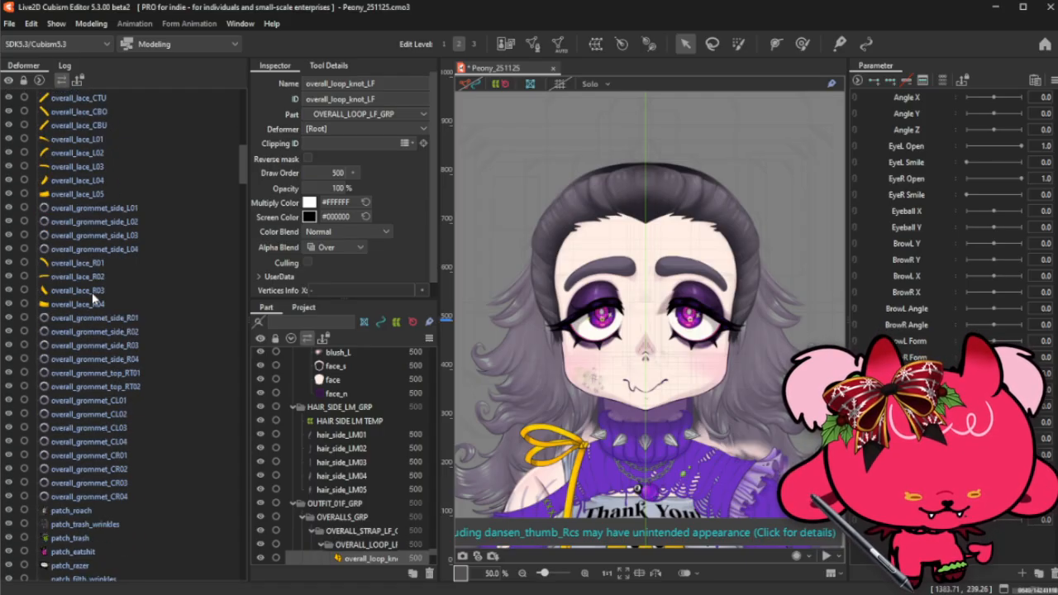
- Look through the remaining grommet, patch, hips and leg meshes in the deformer hierarchy for the end of the overalls meshes
{"action": "scroll", "coordinate": [94, 380], "scroll_direction": "down", "scroll_amount": 1}
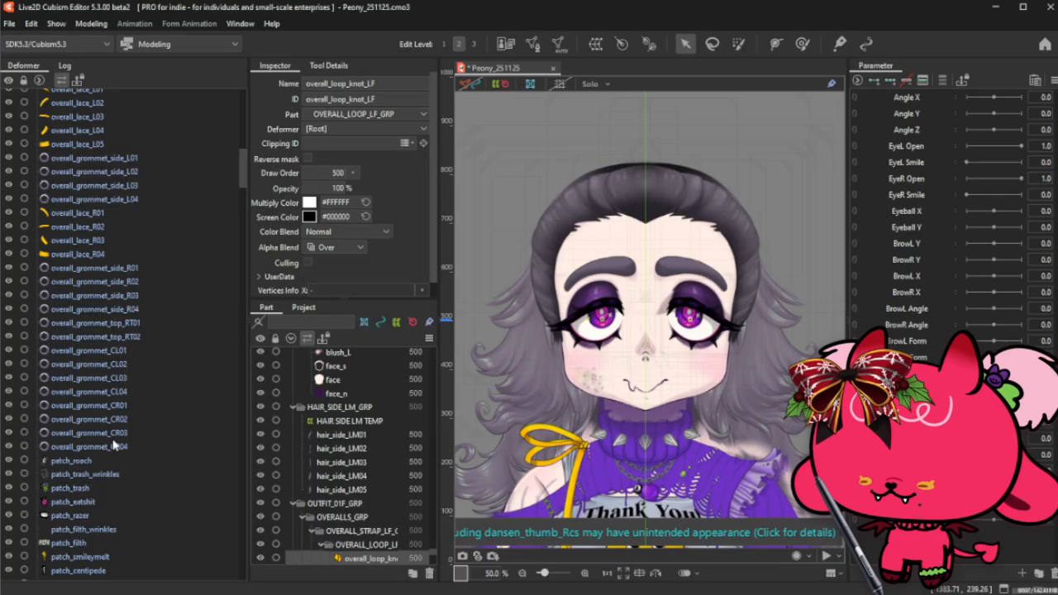
{"action": "scroll", "coordinate": [104, 440], "scroll_direction": "down", "scroll_amount": 2}
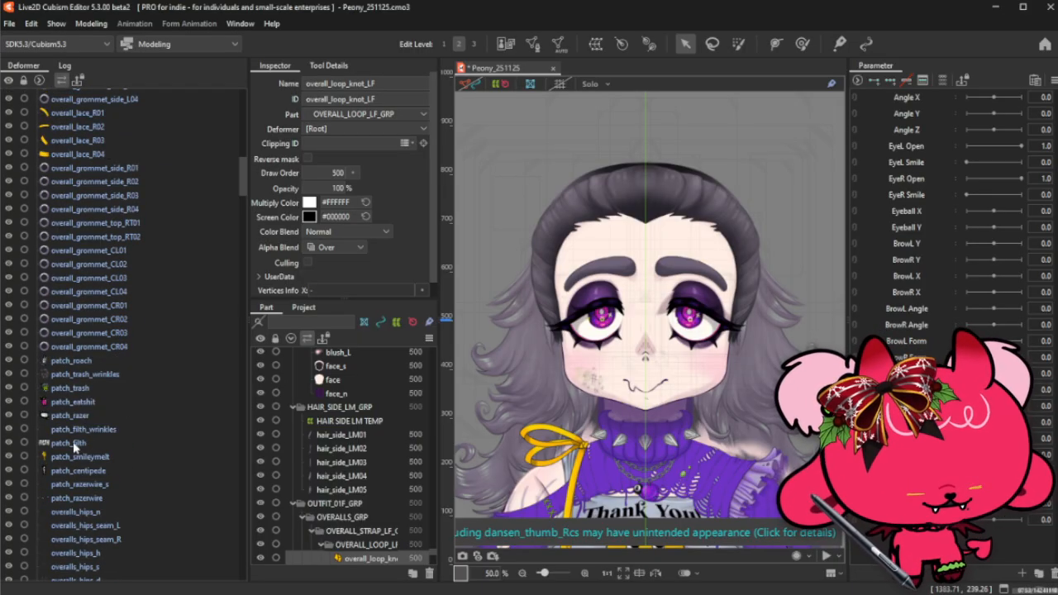
{"action": "scroll", "coordinate": [74, 446], "scroll_direction": "down", "scroll_amount": 2}
{"action": "scroll", "coordinate": [79, 418], "scroll_direction": "down", "scroll_amount": 1}
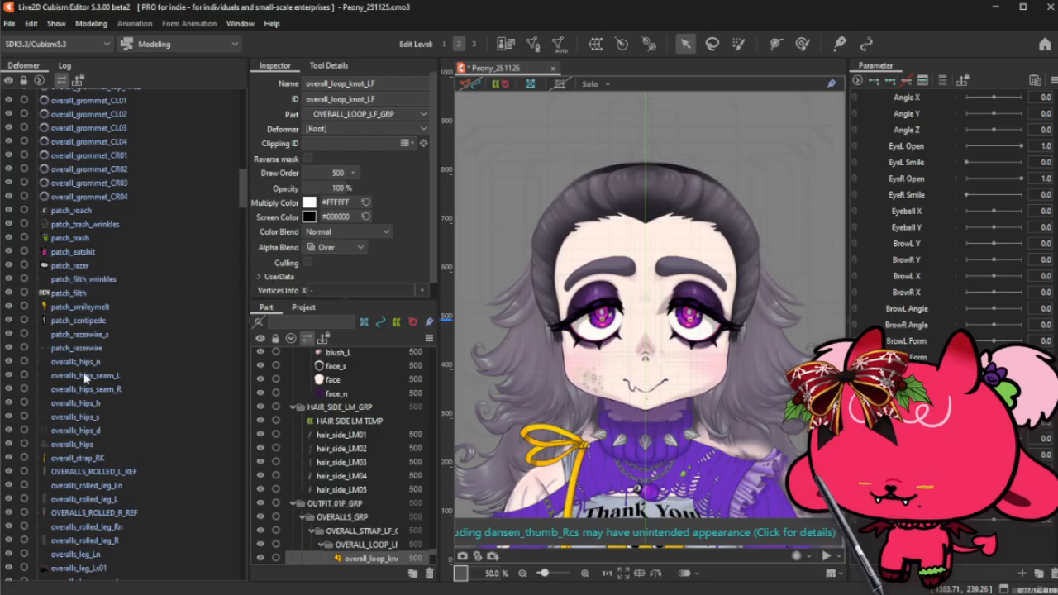
{"action": "scroll", "coordinate": [88, 426], "scroll_direction": "down", "scroll_amount": 1}
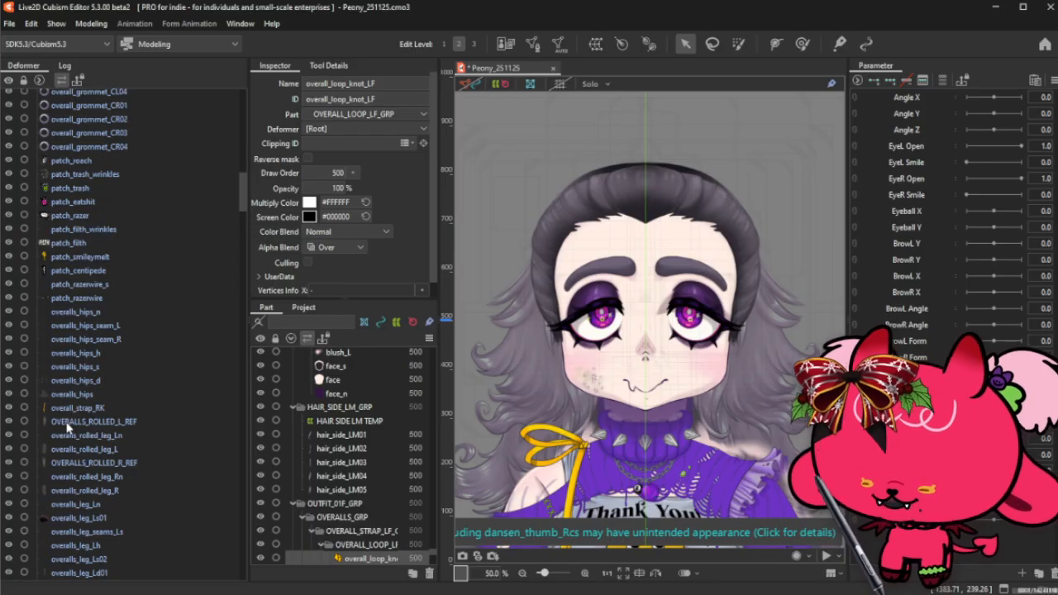
{"action": "scroll", "coordinate": [83, 409], "scroll_direction": "down", "scroll_amount": 1}
{"action": "scroll", "coordinate": [101, 414], "scroll_direction": "down", "scroll_amount": 1}
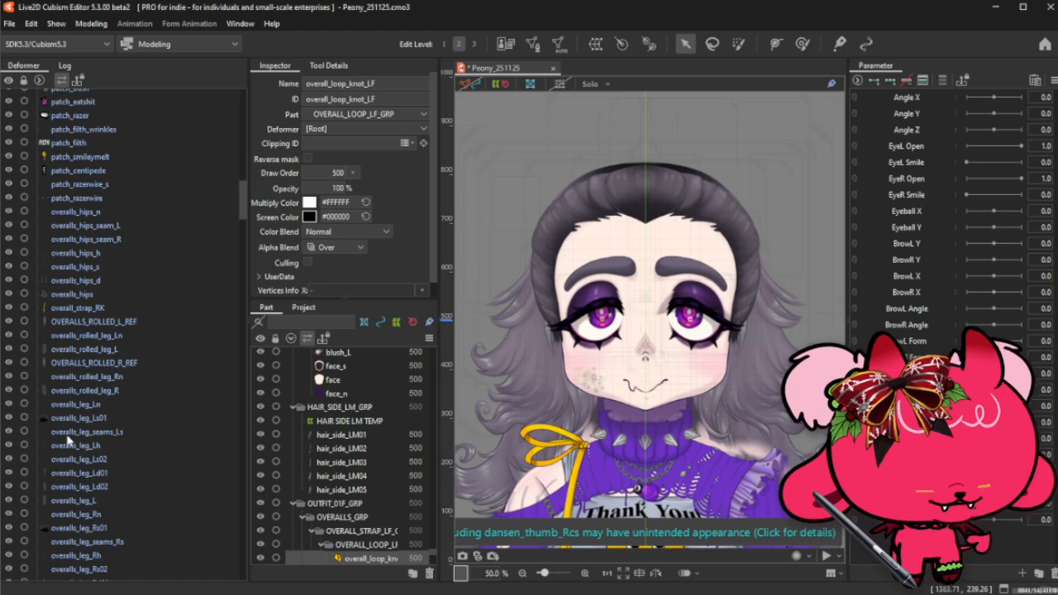
{"action": "scroll", "coordinate": [70, 440], "scroll_direction": "down", "scroll_amount": 1}
{"action": "scroll", "coordinate": [75, 463], "scroll_direction": "down", "scroll_amount": 2}
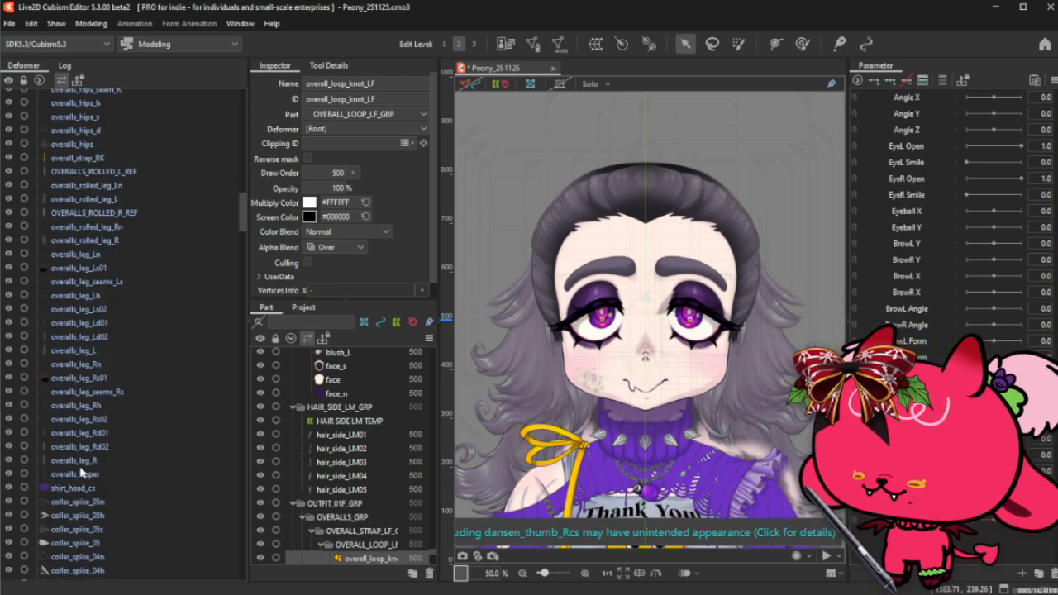
- Group all overalls meshes from overall_loop_knot_LF through overalls_zipper under a parent warp deformer named OVERALLS TEMP
{"action": "left_click", "coordinate": [73, 476]}
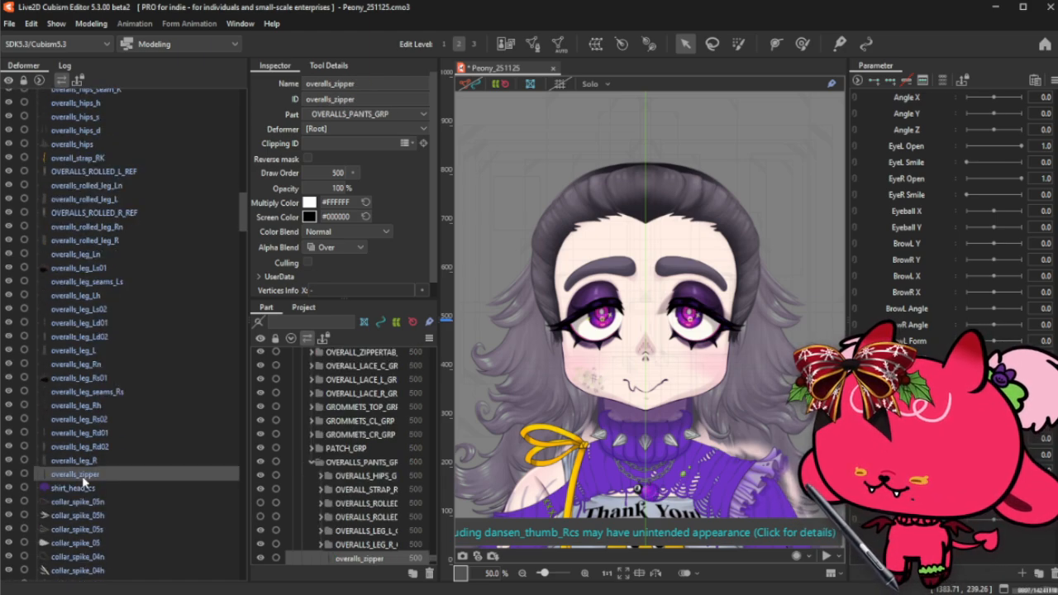
{"action": "scroll", "coordinate": [95, 343], "scroll_direction": "up", "scroll_amount": 10}
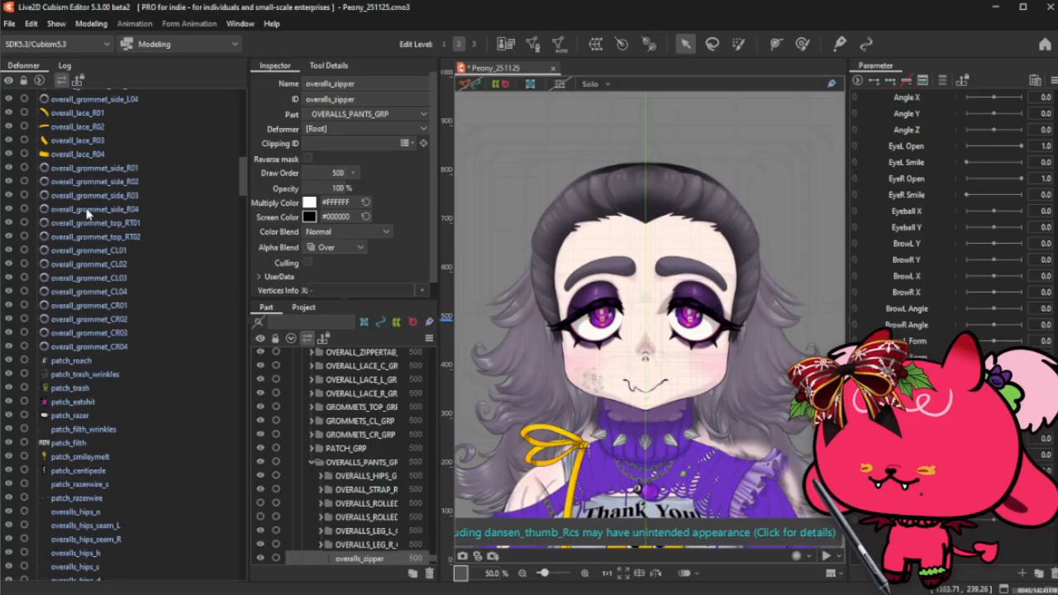
{"action": "scroll", "coordinate": [88, 213], "scroll_direction": "up", "scroll_amount": 10}
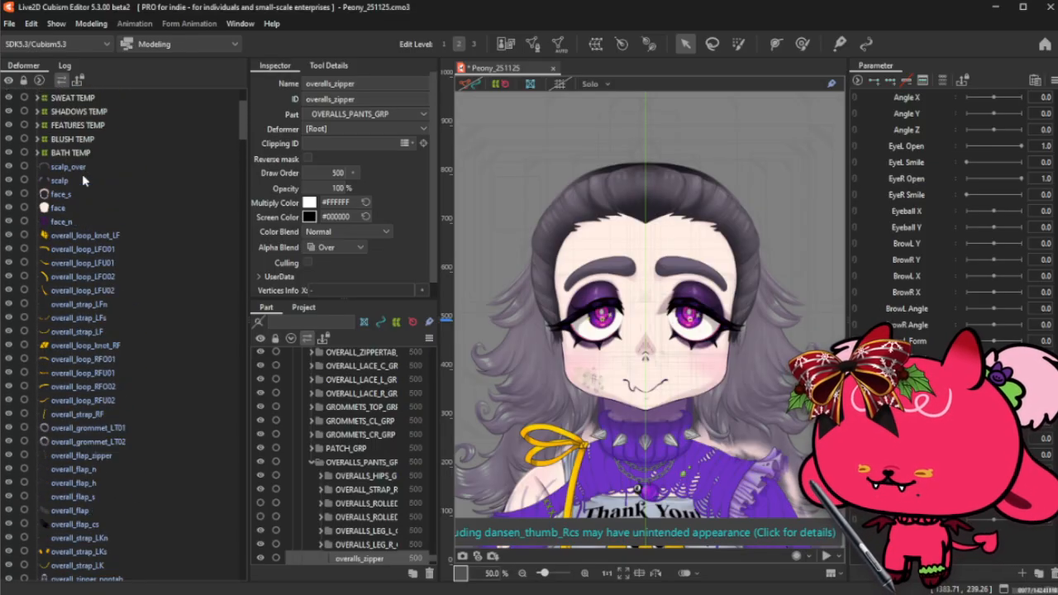
{"action": "left_click", "coordinate": [83, 237], "text": "shift"}
{"action": "scroll", "coordinate": [584, 195], "scroll_direction": "down", "scroll_amount": 5}
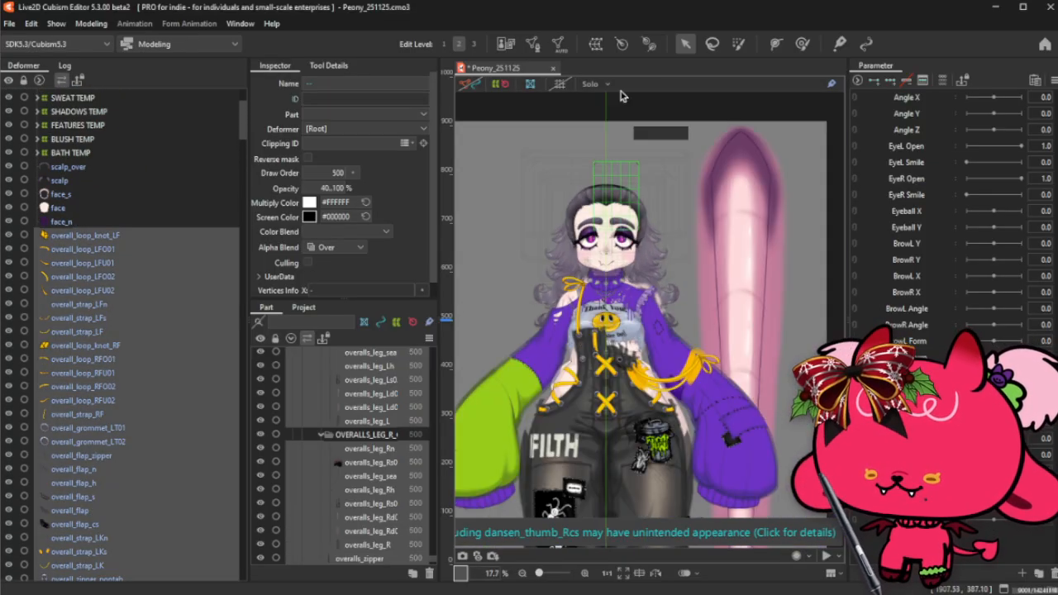
{"action": "scroll", "coordinate": [622, 158], "scroll_direction": "down", "scroll_amount": 1}
{"action": "scroll", "coordinate": [573, 309], "scroll_direction": "up", "scroll_amount": 1}
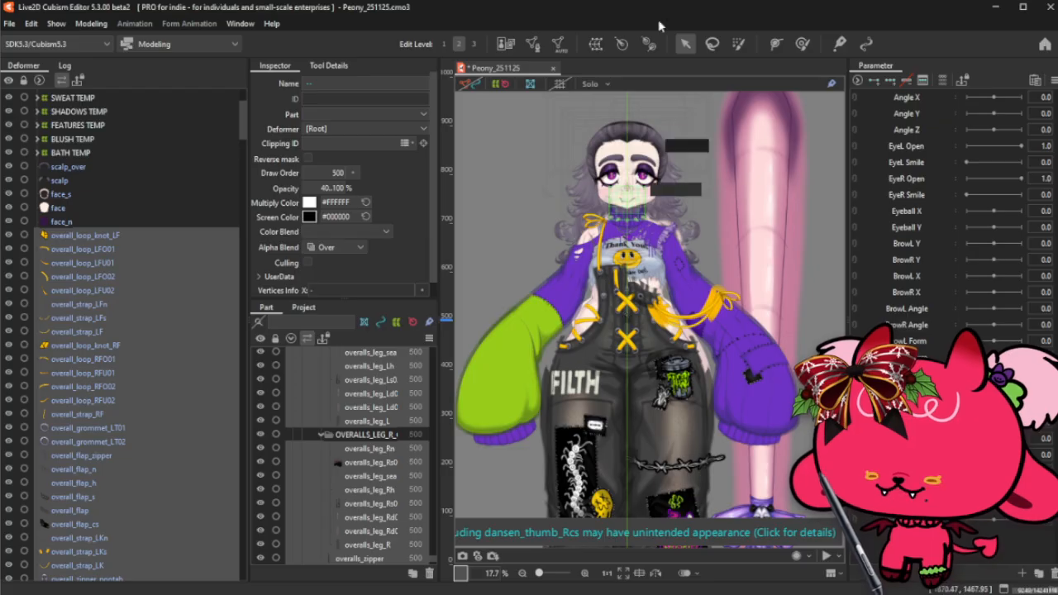
{"action": "left_click", "coordinate": [595, 43]}
{"action": "triple_click", "coordinate": [554, 234]}
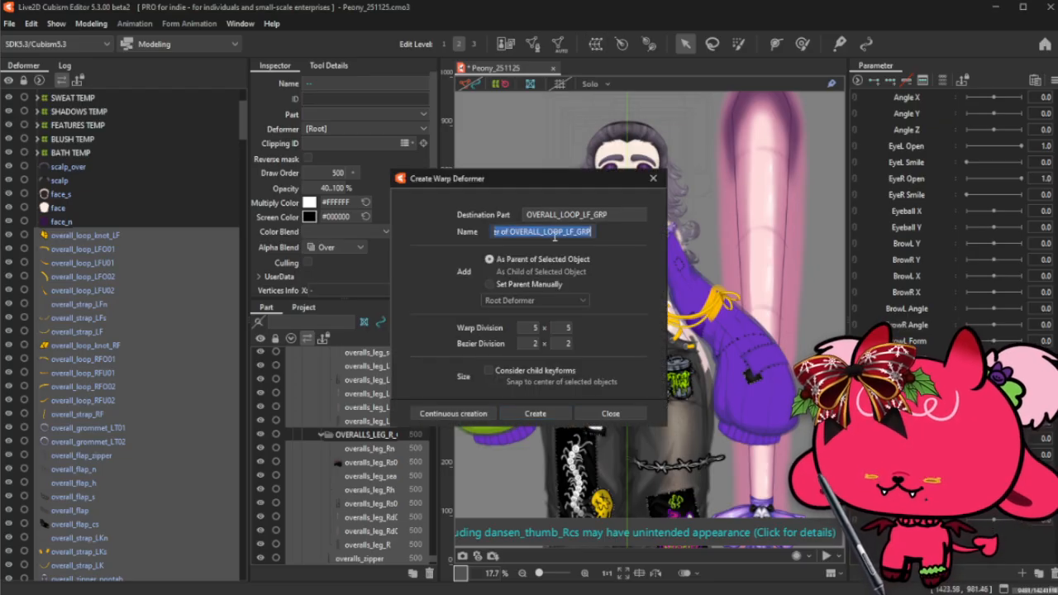
{"action": "type", "text": "OVERALL"}
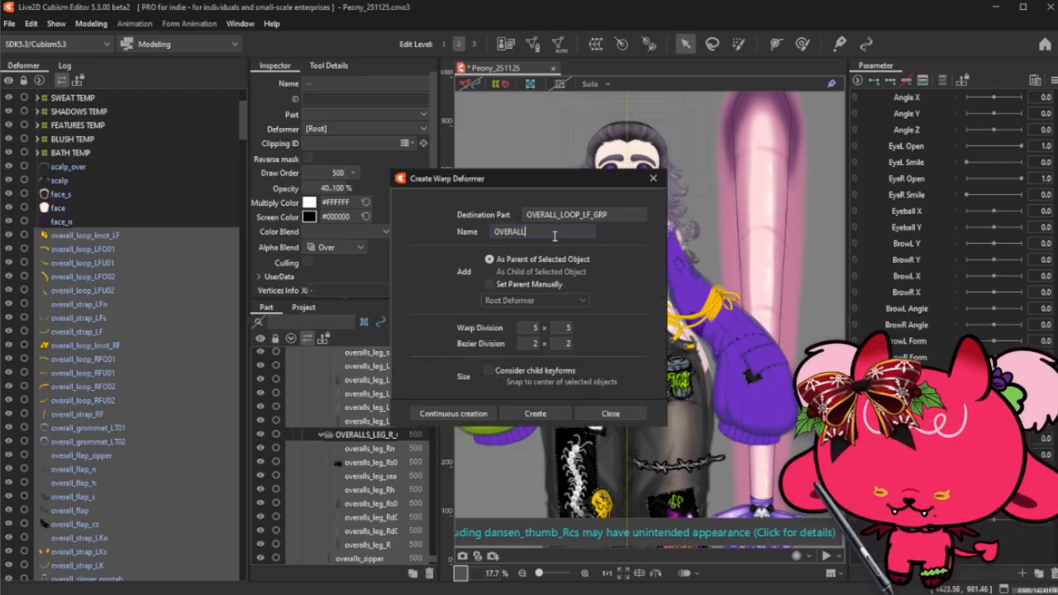
{"action": "type", "text": "S TEMP"}
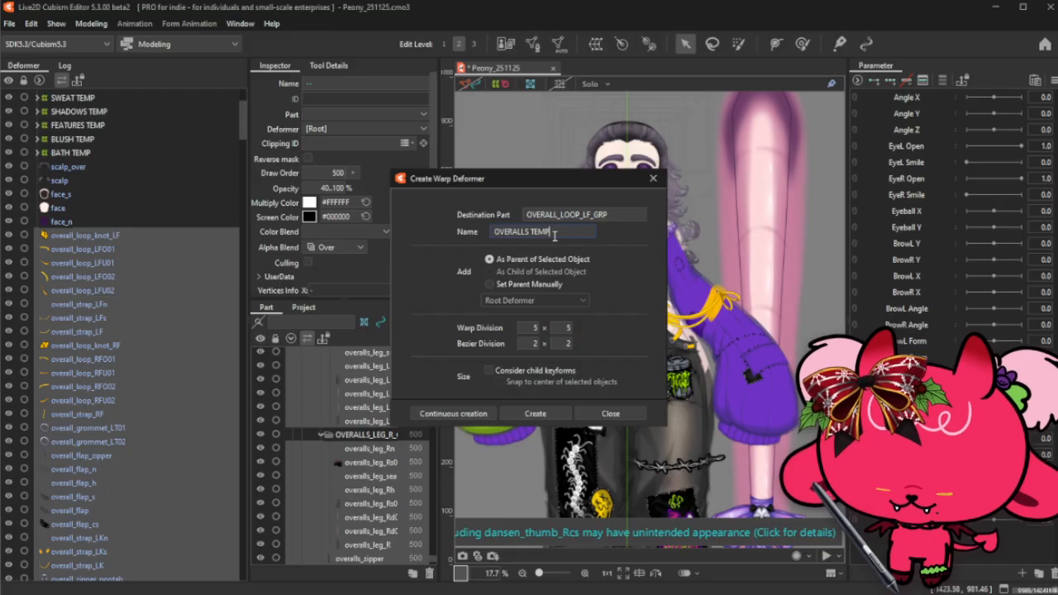
{"action": "left_click", "coordinate": [536, 414]}
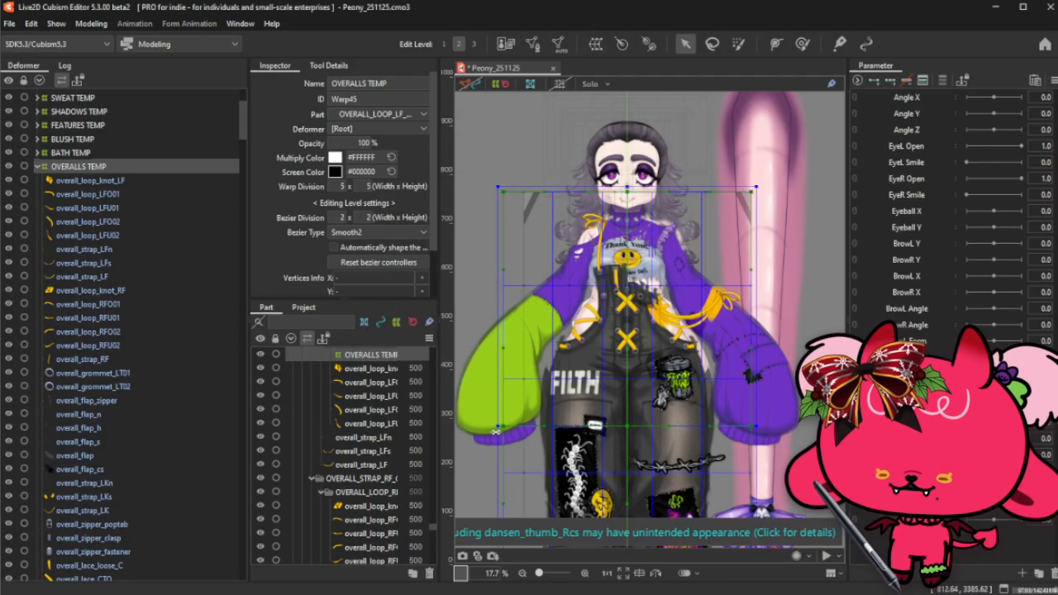
- Centre the OVERALLS TEMP deformer on the body's vertical midline, lower its upper edge, narrow it slightly on both sides and collapse it
{"action": "scroll", "coordinate": [635, 418], "scroll_direction": "up", "scroll_amount": 4}
{"action": "scroll", "coordinate": [617, 456], "scroll_direction": "up", "scroll_amount": 10}
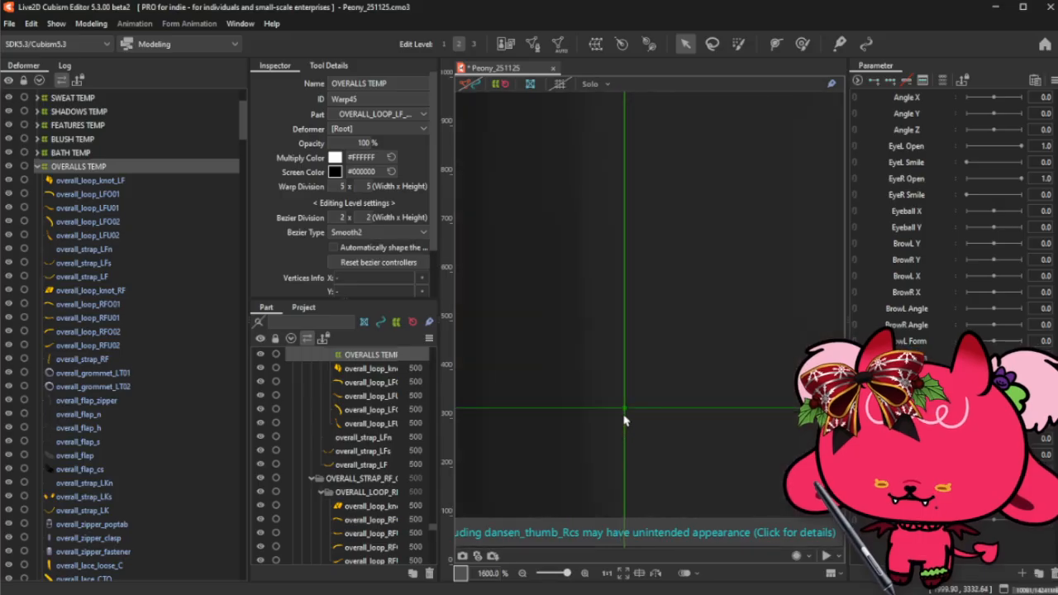
{"action": "mouse_move", "coordinate": [634, 401]}
{"action": "left_mouse_down"}
{"action": "mouse_move", "coordinate": [648, 404]}
{"action": "mouse_move", "coordinate": [626, 411]}
{"action": "left_mouse_up"}
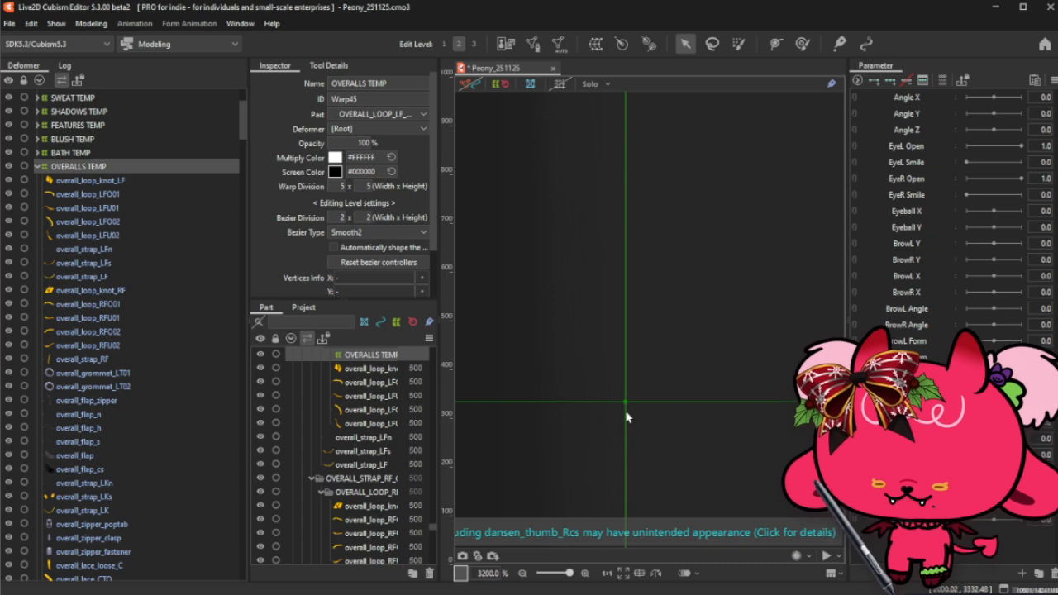
{"action": "scroll", "coordinate": [626, 411], "scroll_direction": "down", "scroll_amount": 12}
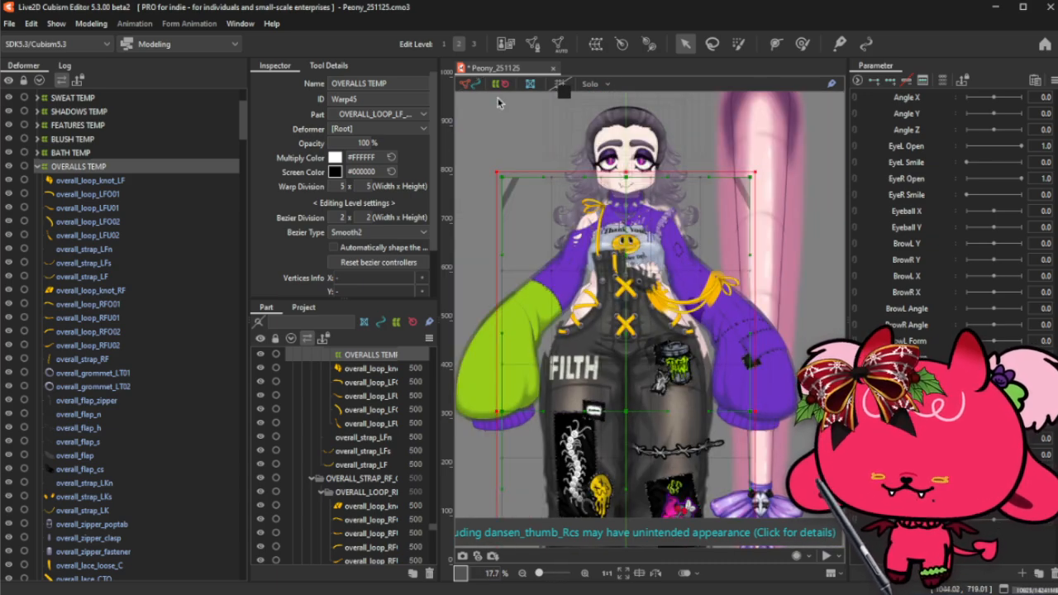
{"action": "left_click_drag", "start_coordinate": [626, 172], "coordinate": [626, 184]}
{"action": "left_click_drag", "start_coordinate": [755, 411], "coordinate": [754, 413]}
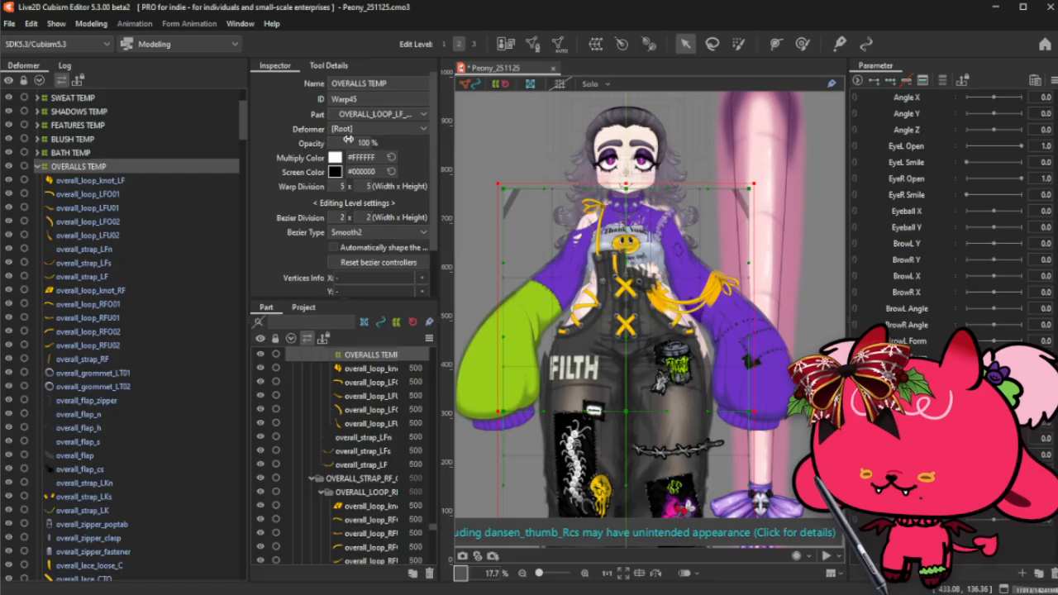
{"action": "left_click", "coordinate": [38, 168]}
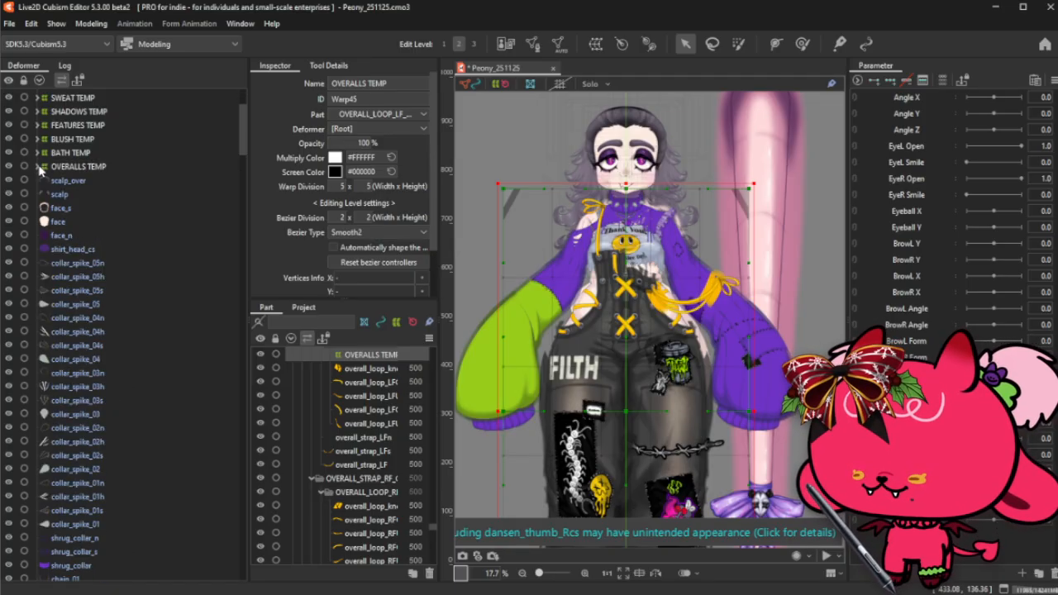
- Group shirt_head_cs, the collar spikes and the shrug collar meshes under a parent warp deformer named SHRUG COLLAR TEMP
{"action": "left_click", "coordinate": [106, 246]}
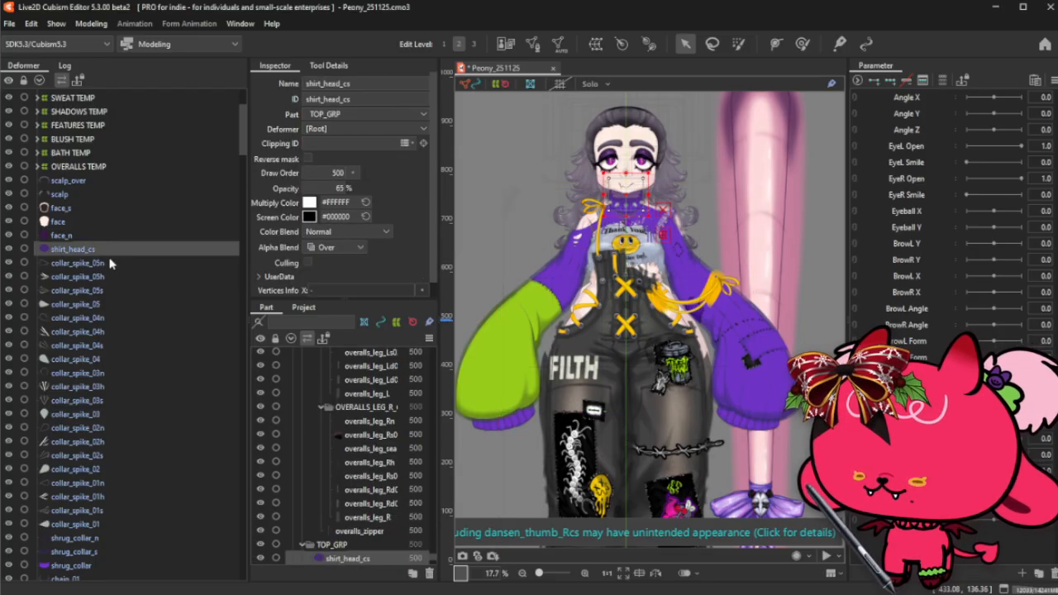
{"action": "left_click", "coordinate": [110, 263]}
{"action": "scroll", "coordinate": [105, 355], "scroll_direction": "down", "scroll_amount": 1}
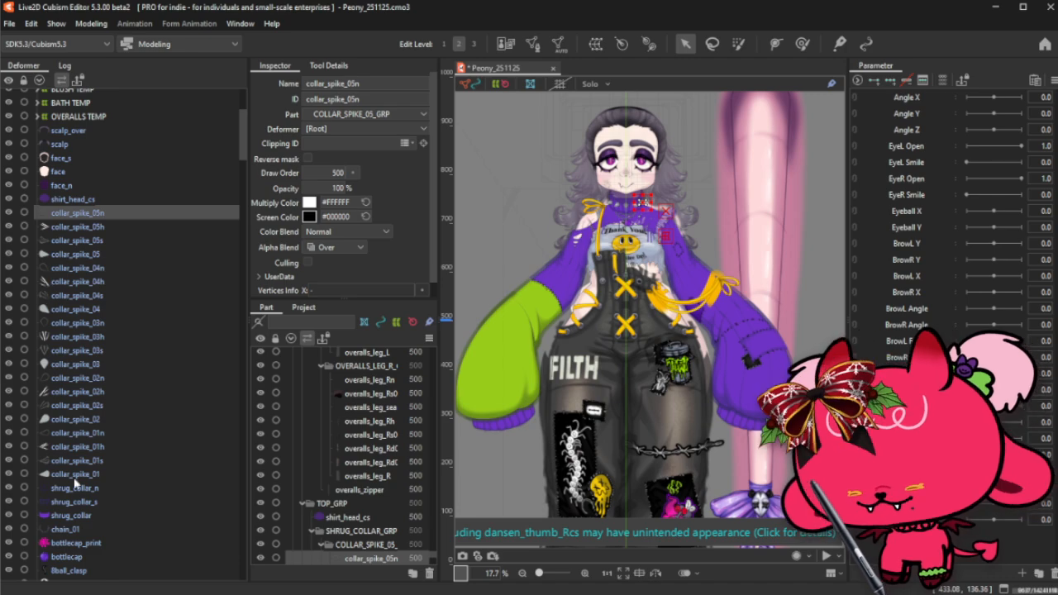
{"action": "left_click", "coordinate": [98, 475], "text": "shift"}
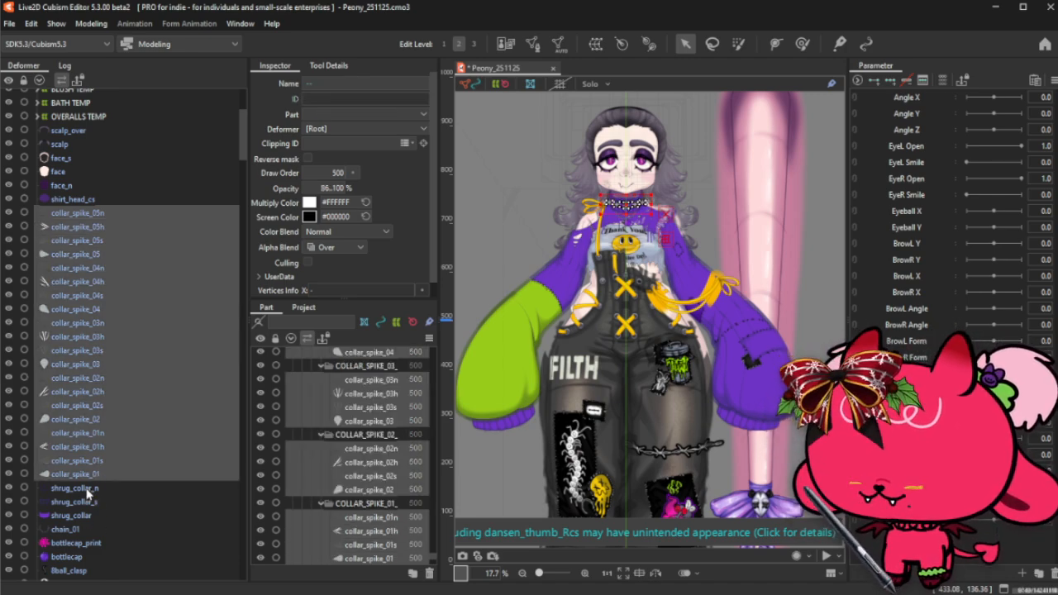
{"action": "left_click", "coordinate": [92, 517], "text": "shift"}
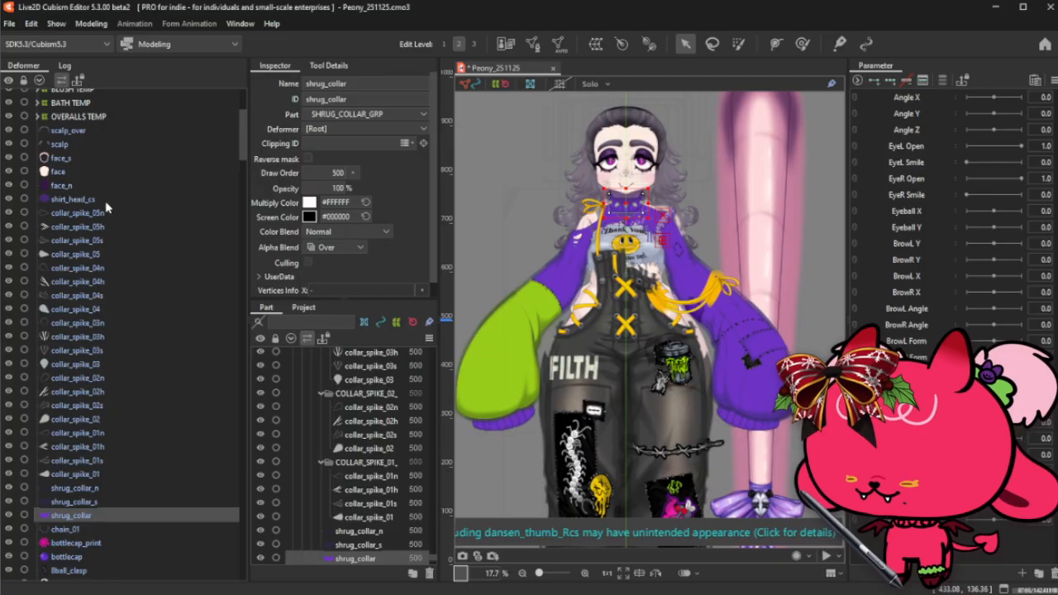
{"action": "left_click", "coordinate": [595, 44]}
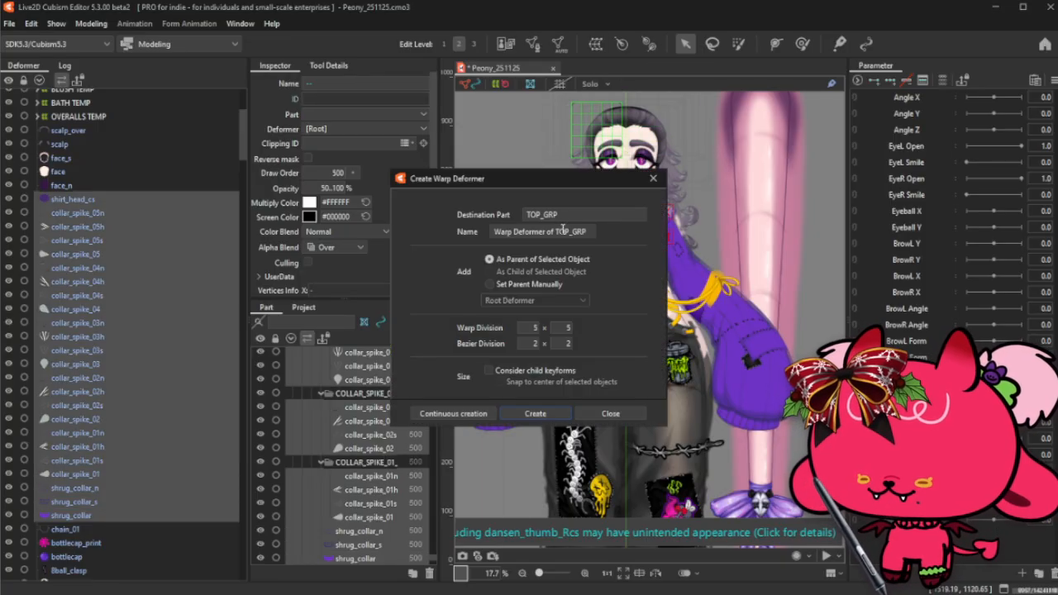
{"action": "triple_click", "coordinate": [564, 234]}
{"action": "type", "text": "SHRUG"}
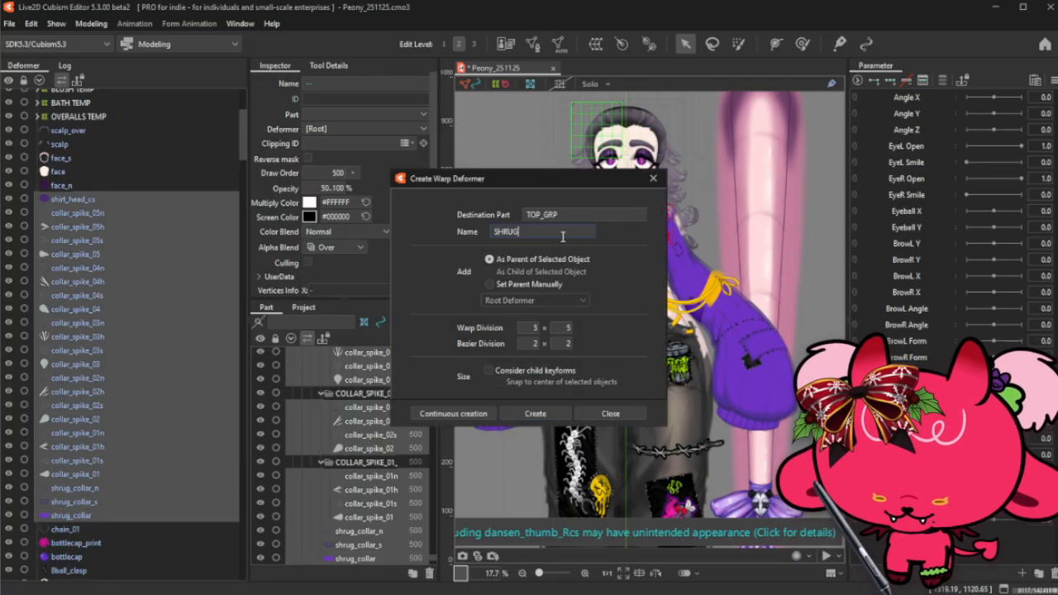
{"action": "type", "text": " COLLAR TEMP"}
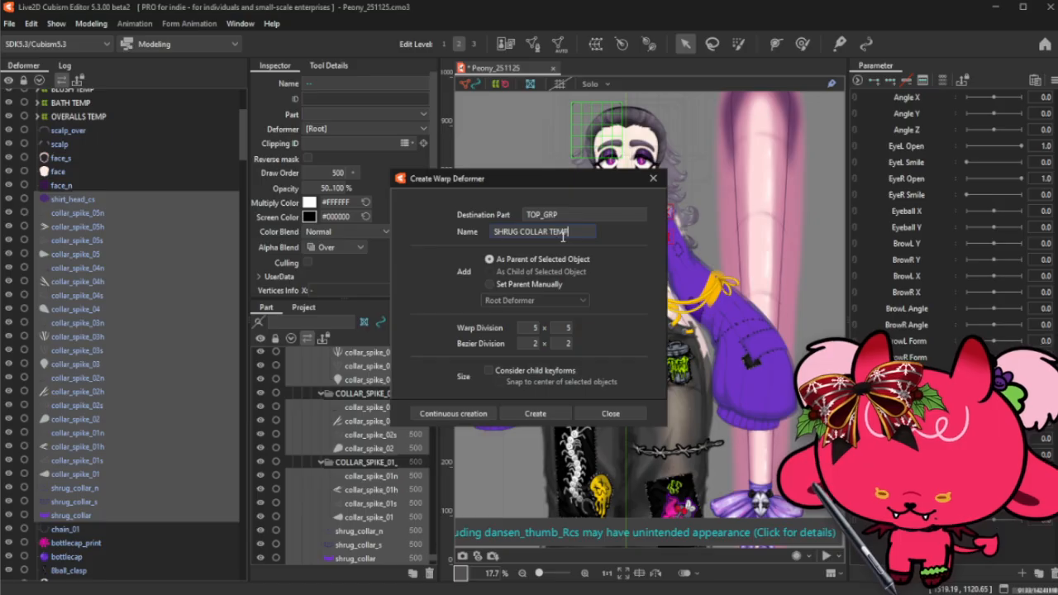
{"action": "left_click", "coordinate": [535, 415]}
- Check the SHRUG COLLAR TEMP deformer's centre against the vertical midline and narrow the deformer slightly on both sides
{"action": "scroll", "coordinate": [613, 258], "scroll_direction": "up", "scroll_amount": 10}
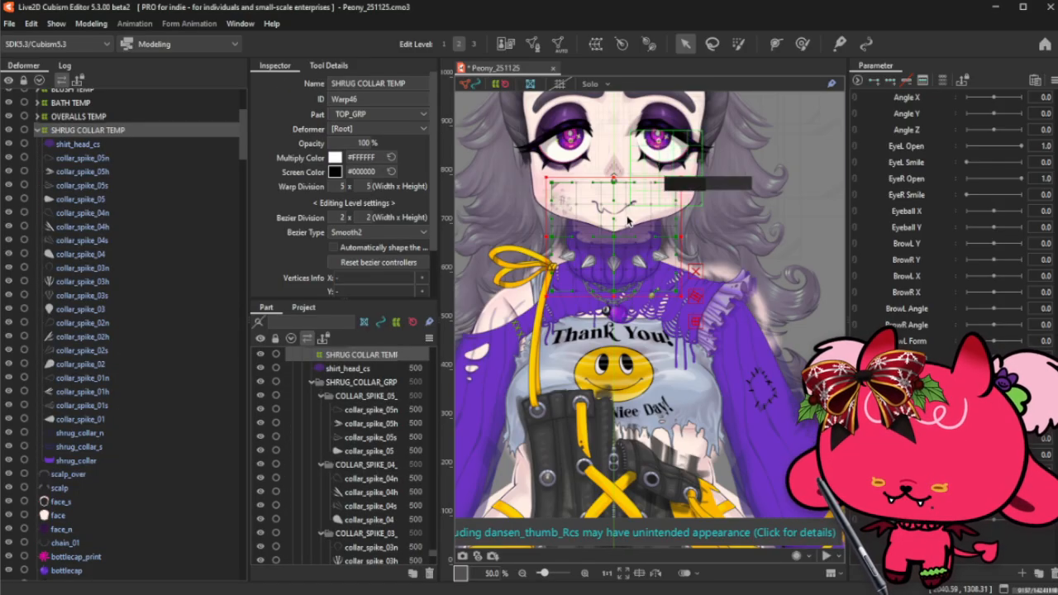
{"action": "scroll", "coordinate": [613, 258], "scroll_direction": "up", "scroll_amount": 6}
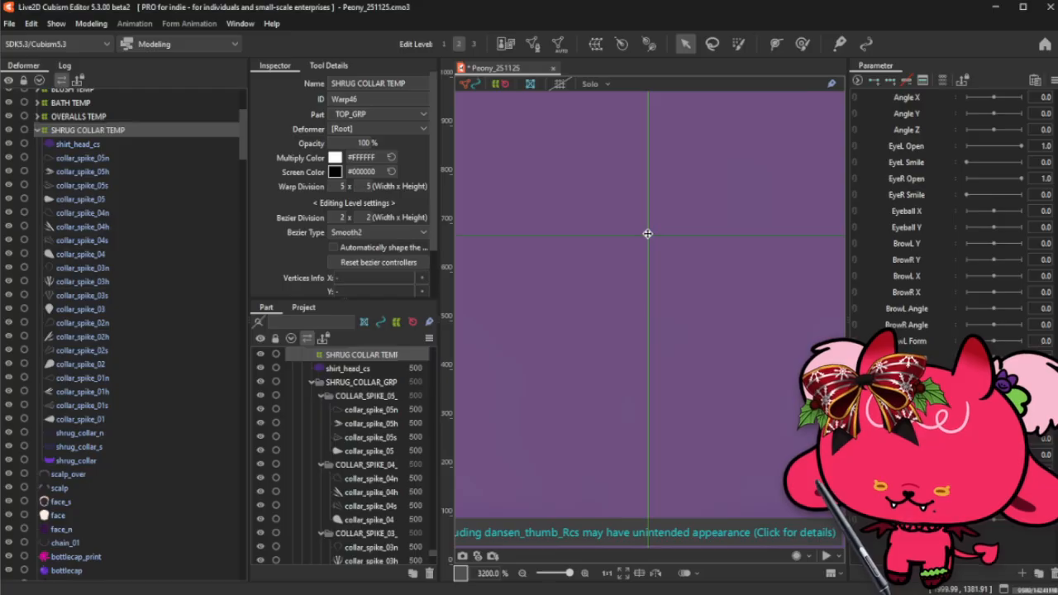
{"action": "scroll", "coordinate": [649, 235], "scroll_direction": "down", "scroll_amount": 11}
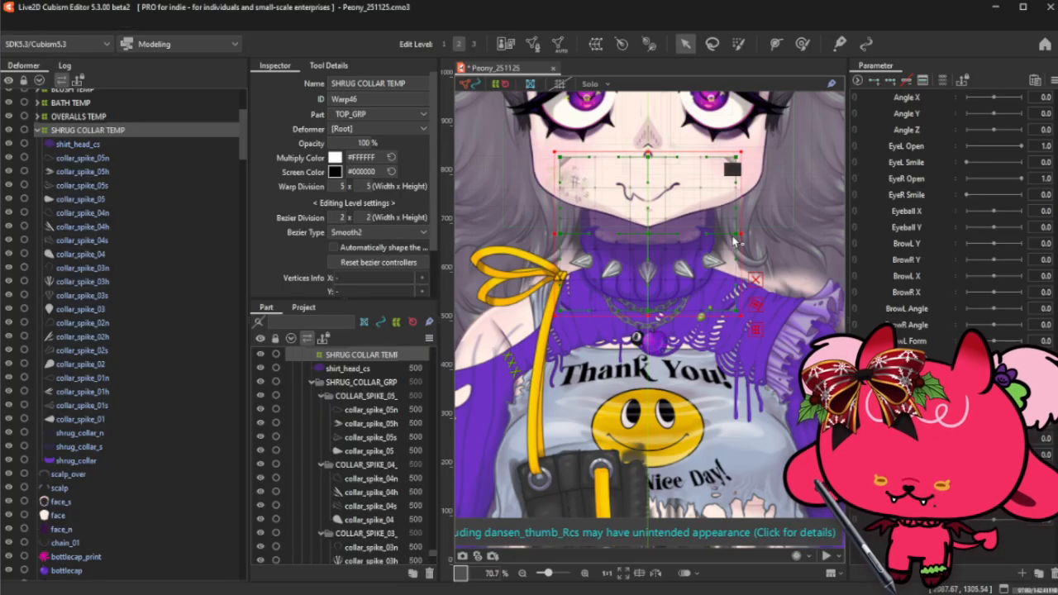
{"action": "key", "text": "ctrl"}
{"action": "left_click_drag", "start_coordinate": [743, 234], "coordinate": [741, 234]}
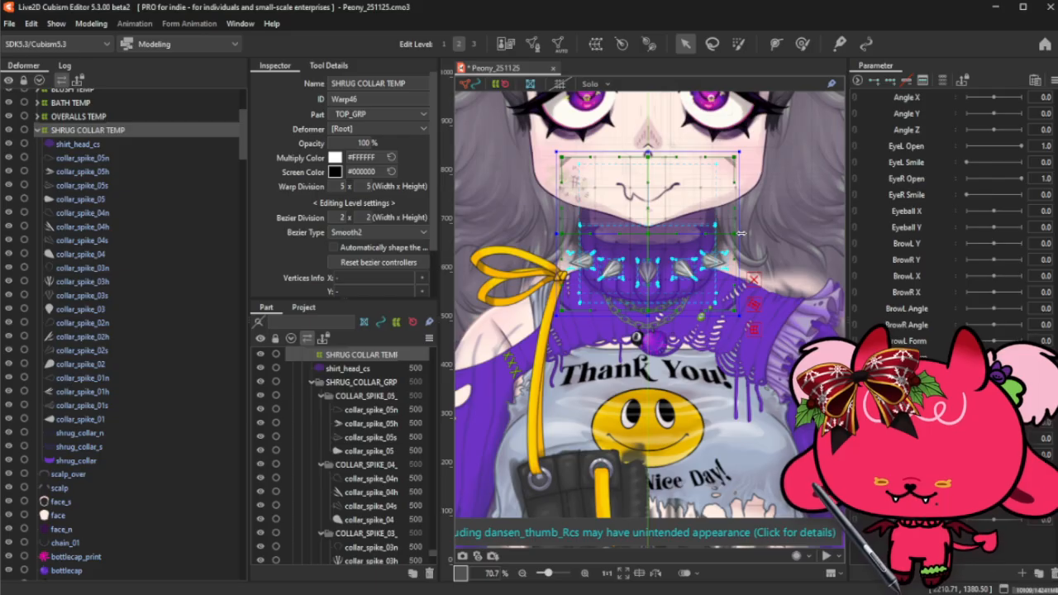
- Collapse SHRUG COLLAR TEMP and check its contents by lowering its opacity to 0% and restoring it to 100%
{"action": "left_click", "coordinate": [38, 131]}
{"action": "left_click_drag", "start_coordinate": [362, 142], "coordinate": [280, 143]}
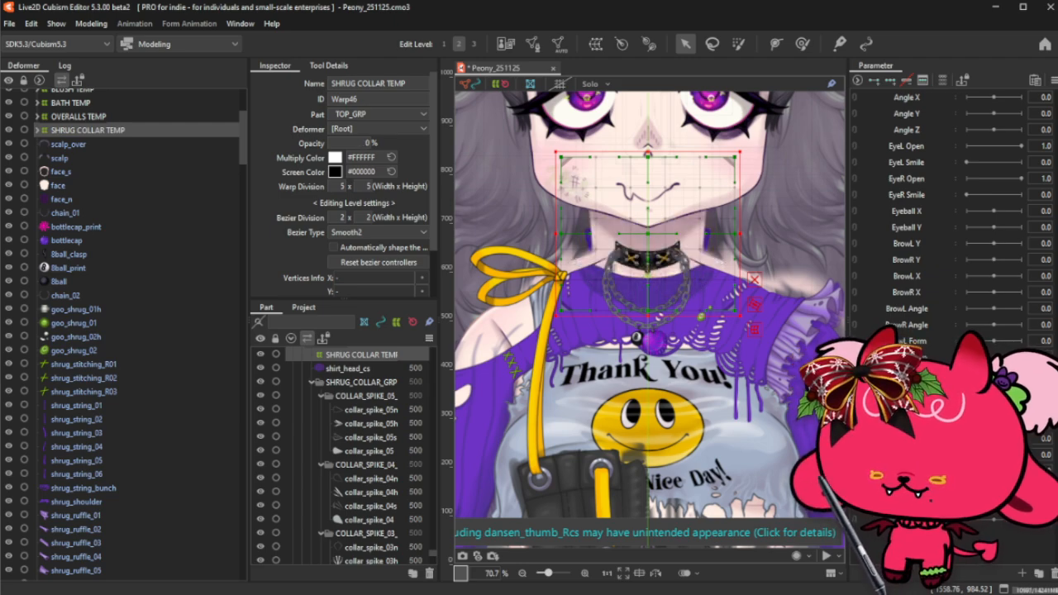
{"action": "left_click_drag", "start_coordinate": [372, 144], "coordinate": [454, 144]}
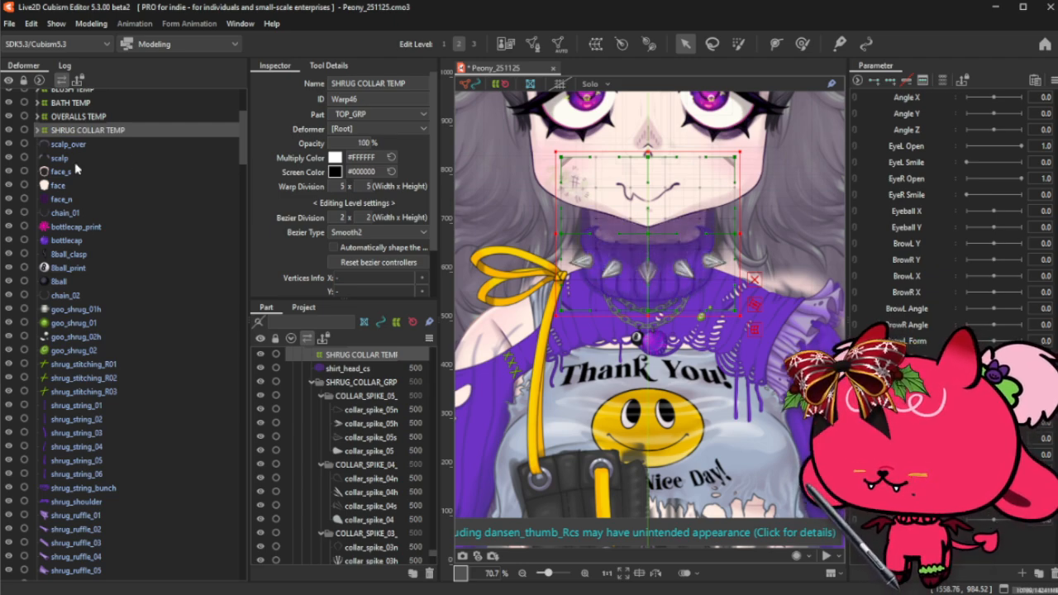
- Group the necklace meshes from chain_01 through chain_02, including the bottlecap and 8ball, under a parent warp deformer named NECKLACE TEMP
{"action": "left_click", "coordinate": [81, 213]}
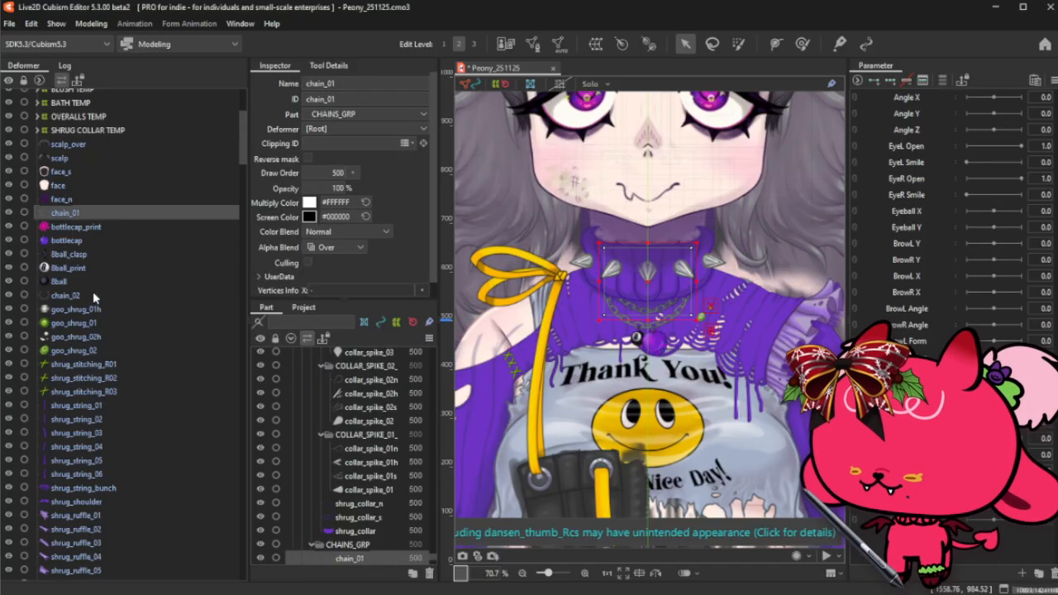
{"action": "left_click", "coordinate": [93, 294], "text": "shift"}
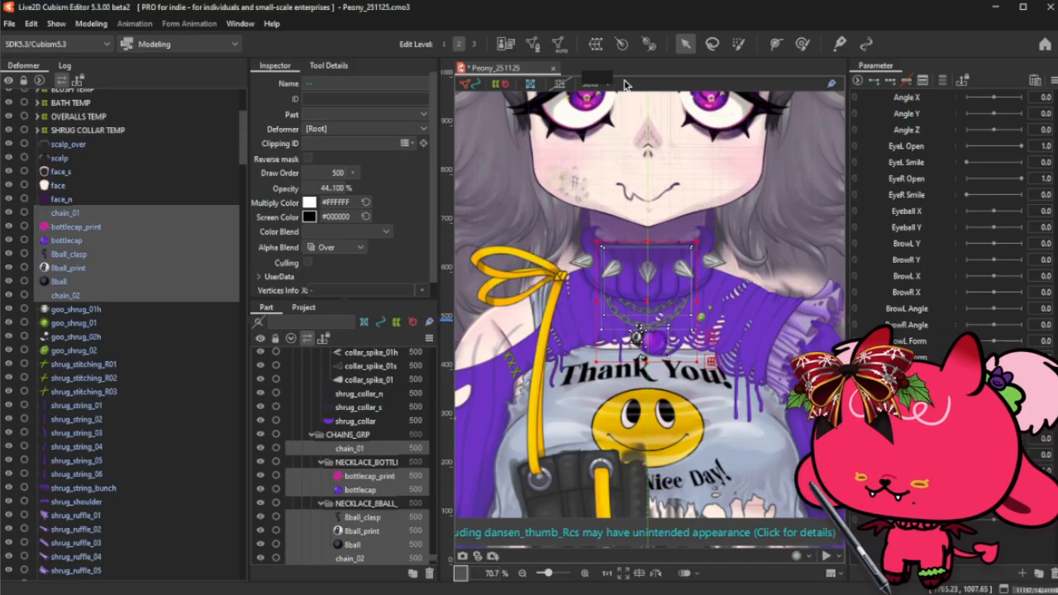
{"action": "left_click", "coordinate": [596, 43]}
{"action": "left_click", "coordinate": [546, 233]}
{"action": "key", "text": "ctrl+a"}
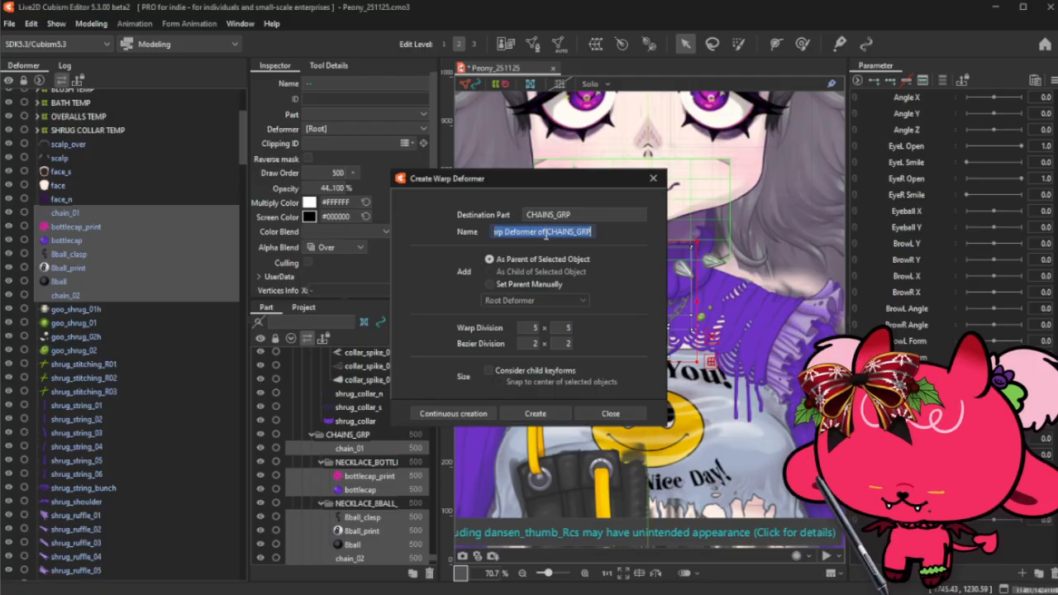
{"action": "type", "text": "NECKLACE TEMP"}
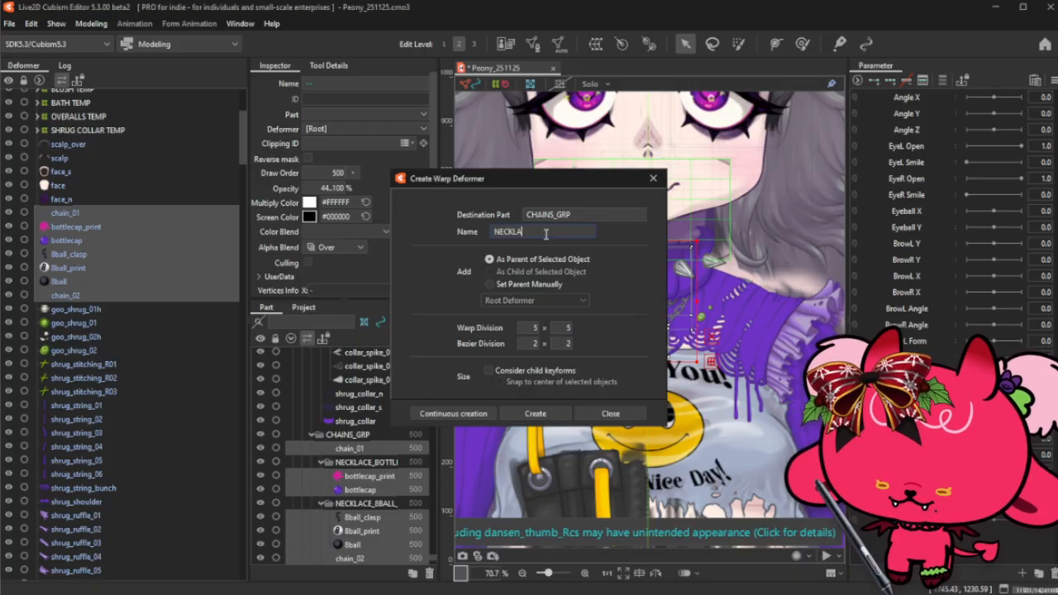
{"action": "key", "text": "BackSpace"}
{"action": "key", "text": "BackSpace"}
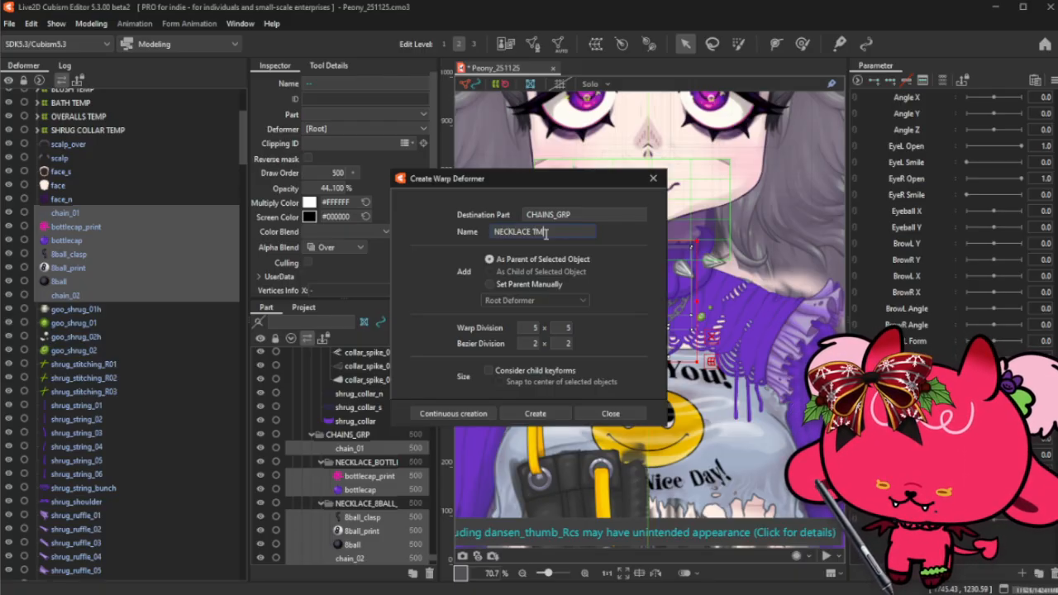
{"action": "type", "text": "EMP"}
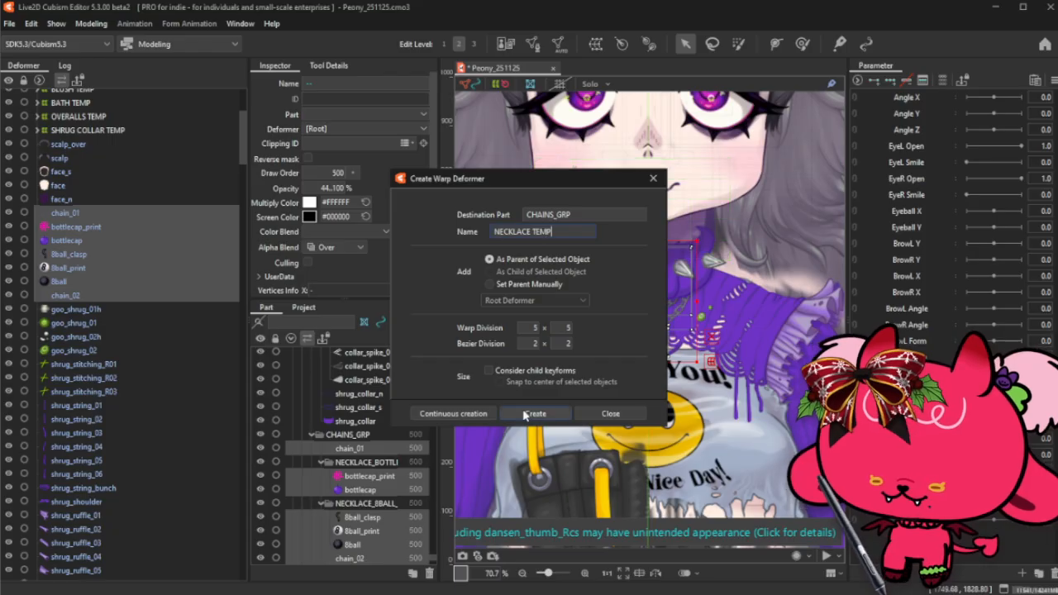
{"action": "left_click", "coordinate": [534, 413]}
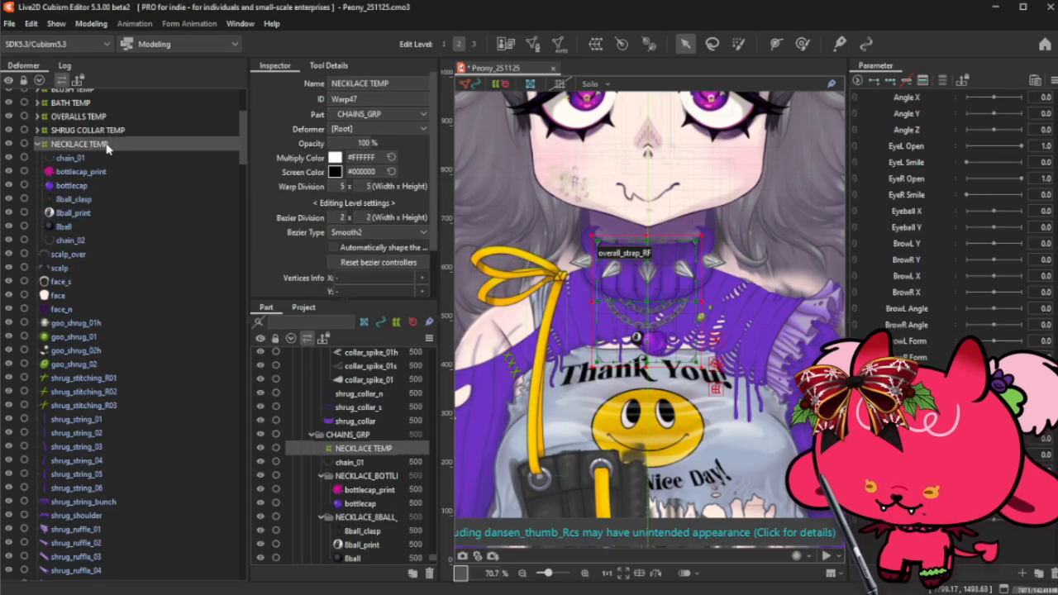
- Centre the NECKLACE TEMP deformer on the body's vertical midline, widen it slightly on both sides and collapse it
{"action": "scroll", "coordinate": [703, 265], "scroll_direction": "up", "scroll_amount": 10}
{"action": "scroll", "coordinate": [653, 348], "scroll_direction": "up", "scroll_amount": 4}
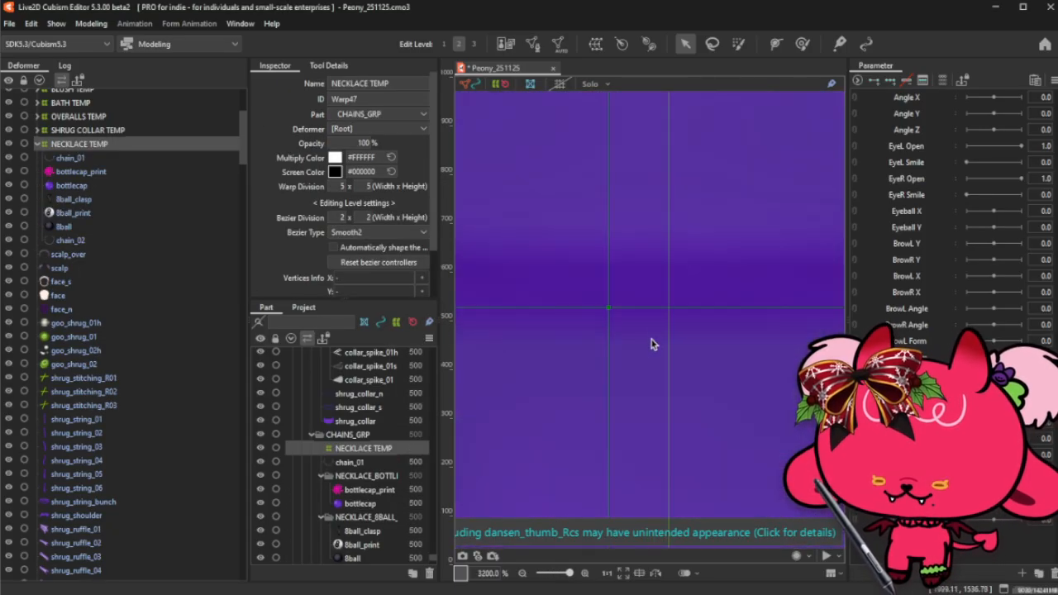
{"action": "left_click_drag", "start_coordinate": [610, 309], "coordinate": [670, 318]}
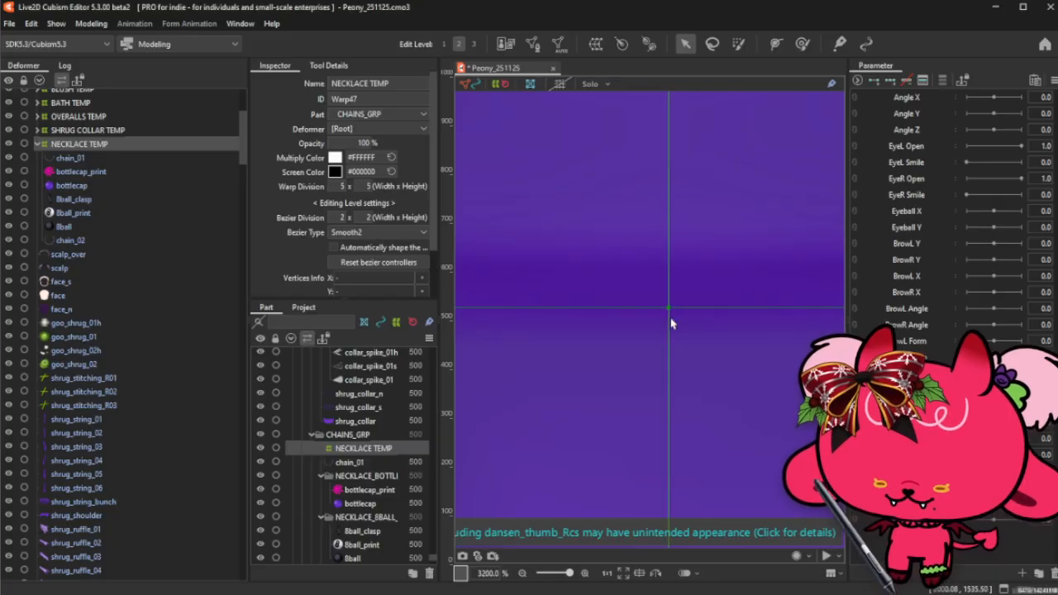
{"action": "scroll", "coordinate": [671, 319], "scroll_direction": "down", "scroll_amount": 8}
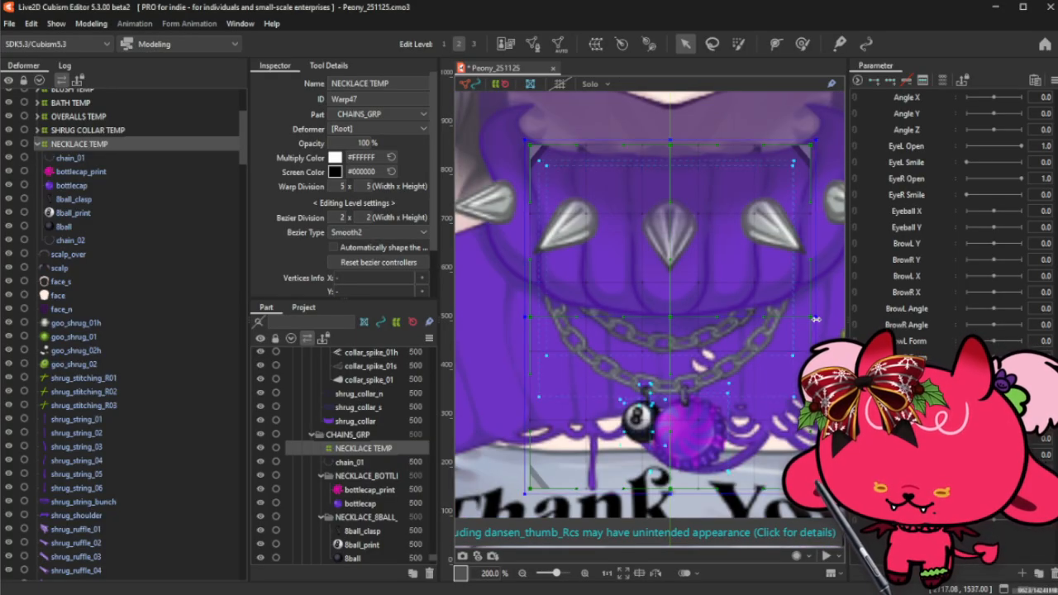
{"action": "left_click_drag", "start_coordinate": [817, 318], "coordinate": [818, 319]}
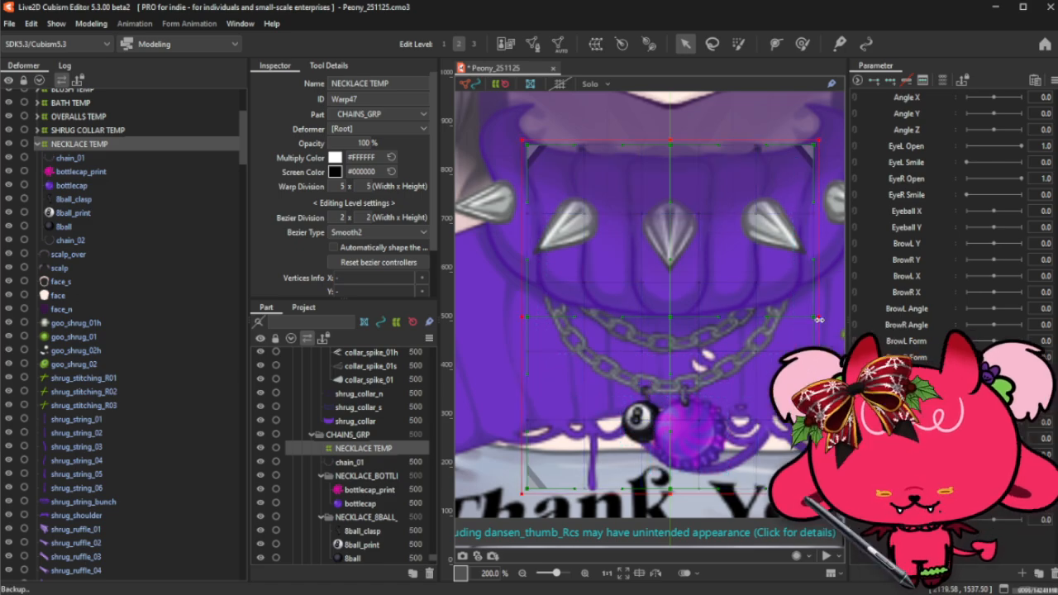
{"action": "left_click", "coordinate": [37, 145]}
{"action": "scroll", "coordinate": [70, 203], "scroll_direction": "up", "scroll_amount": 2}
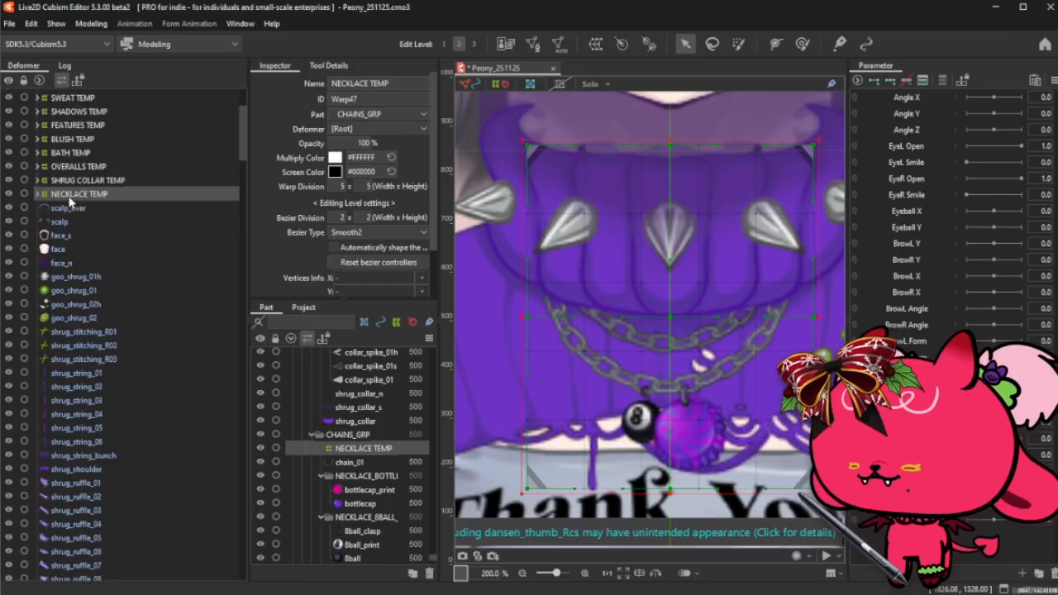
{"action": "scroll", "coordinate": [508, 308], "scroll_direction": "down", "scroll_amount": 6}
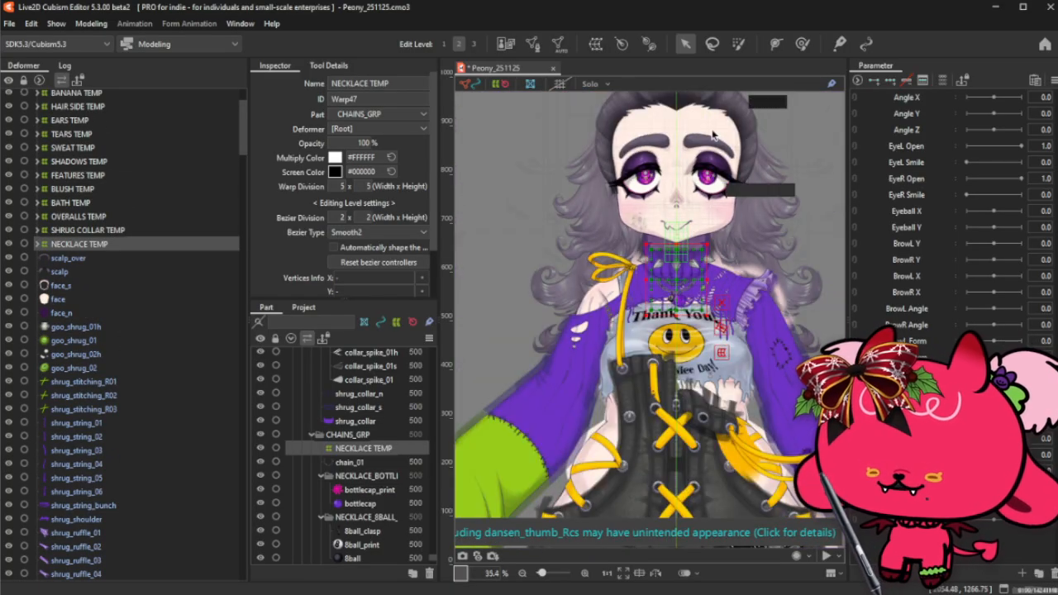
{"action": "left_click", "coordinate": [71, 313]}
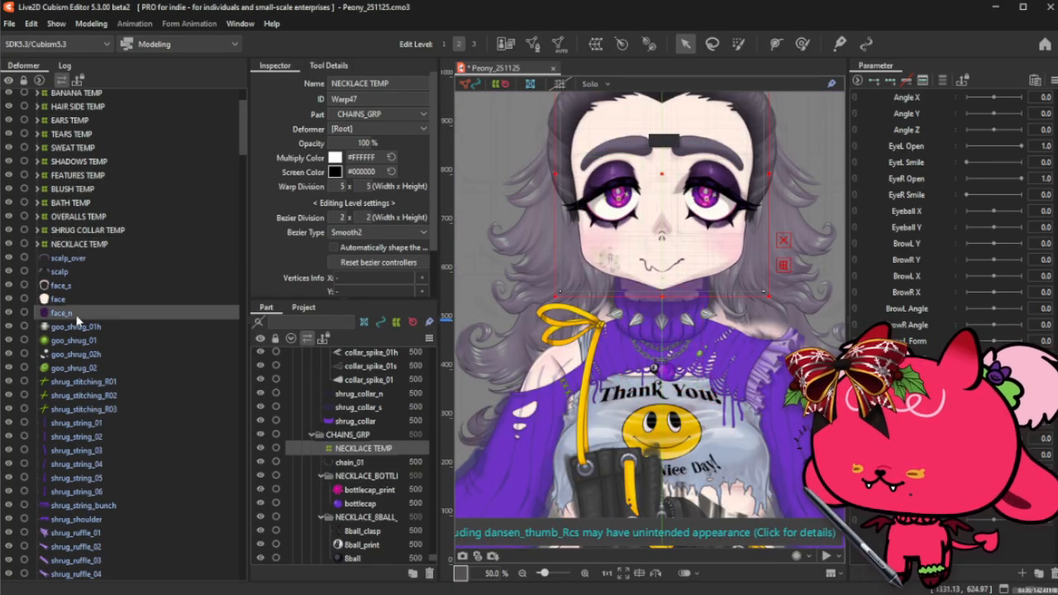
{"action": "left_click", "coordinate": [80, 285], "text": "shift"}
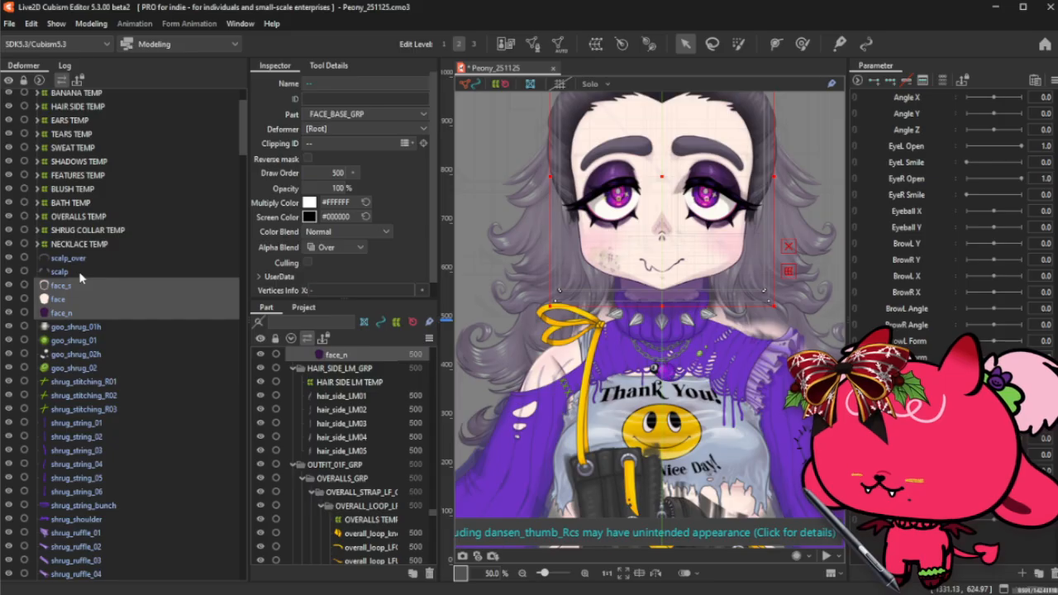
{"action": "scroll", "coordinate": [79, 280], "scroll_direction": "up", "scroll_amount": 3}
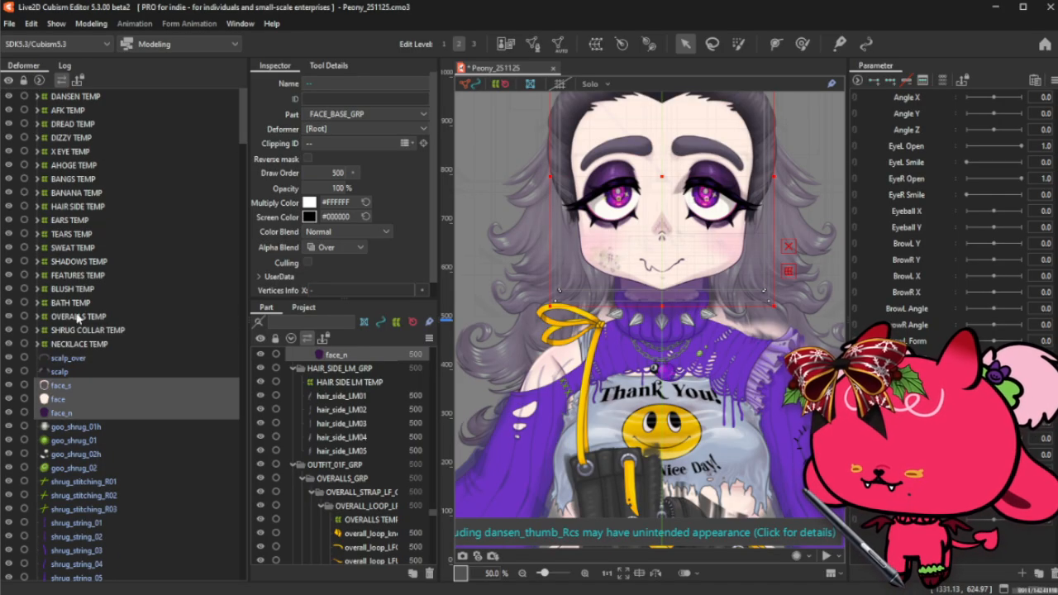
{"action": "left_click", "coordinate": [84, 278], "text": "ctrl"}
{"action": "left_click", "coordinate": [85, 290], "text": "ctrl"}
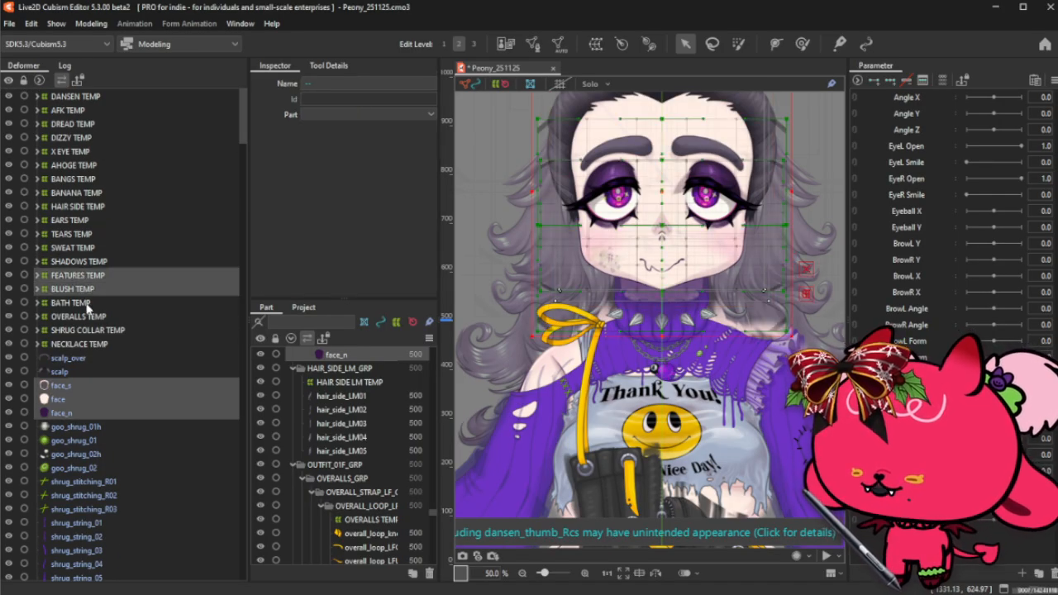
{"action": "left_click", "coordinate": [84, 303], "text": "ctrl"}
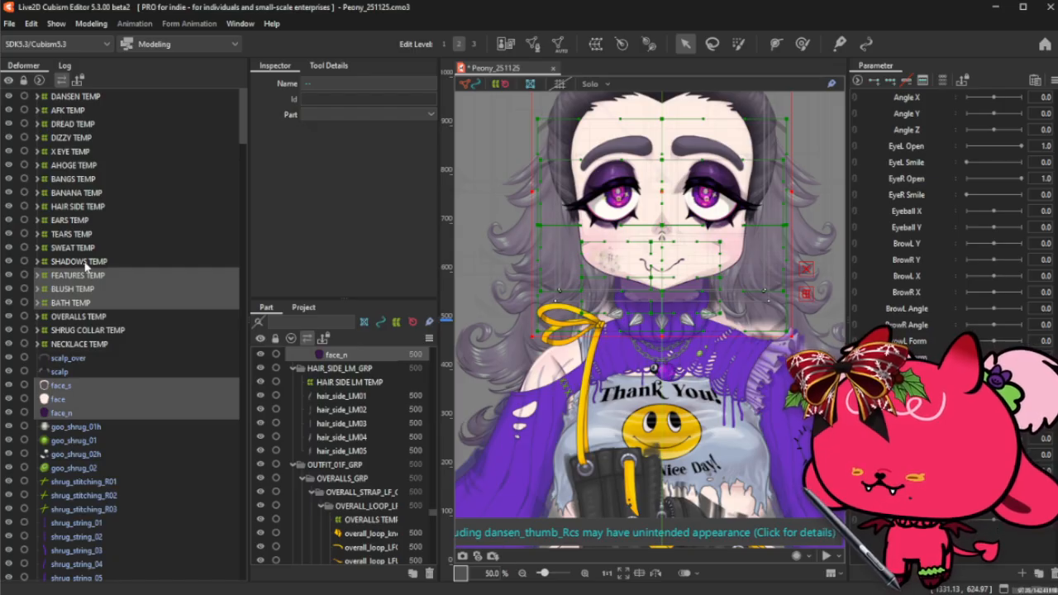
- Group the AFK, DREAD, DIZZY, X EYE, TEARS, SWEAT and SHADOWS TEMP deformers under a parent warp deformer named EXP TEMP
{"action": "left_click", "coordinate": [36, 264]}
{"action": "left_click", "coordinate": [37, 263]}
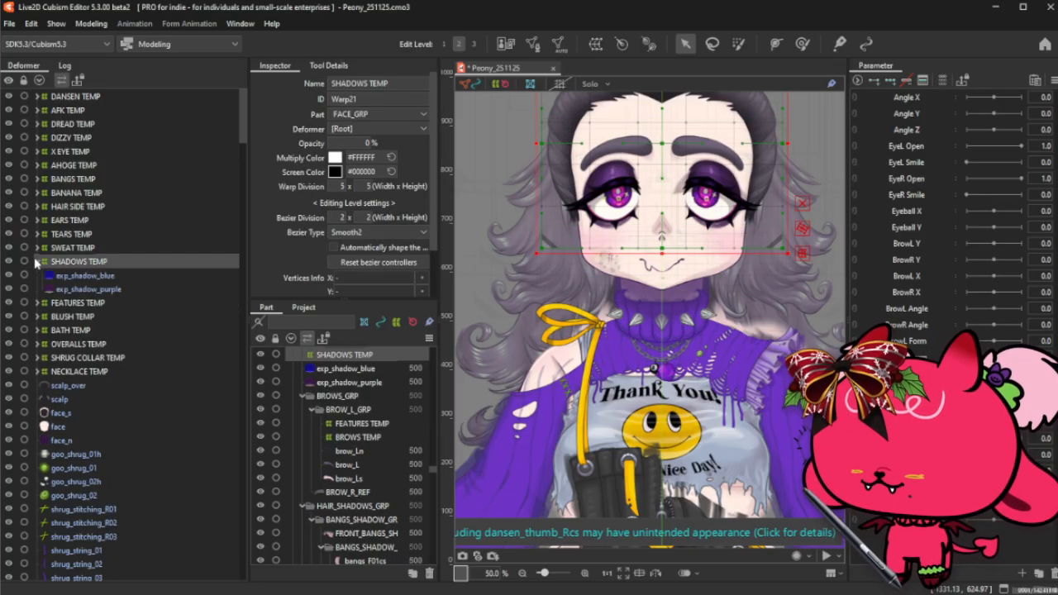
{"action": "left_click", "coordinate": [36, 263]}
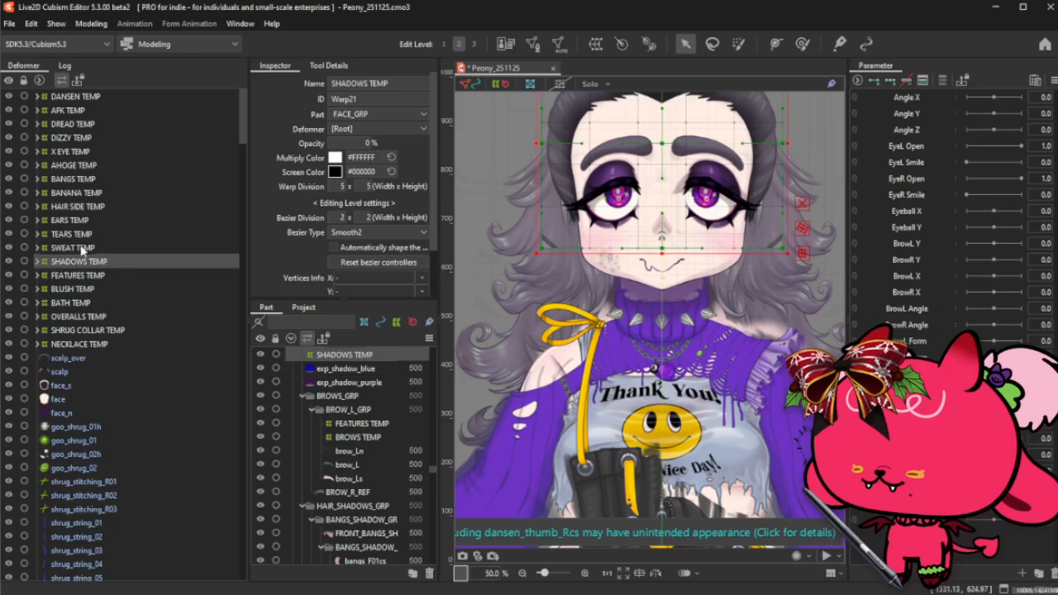
{"action": "left_click", "coordinate": [96, 114], "text": "ctrl"}
{"action": "left_click", "coordinate": [93, 124], "text": "ctrl"}
{"action": "left_click", "coordinate": [92, 137], "text": "ctrl"}
{"action": "left_click", "coordinate": [92, 151], "text": "ctrl"}
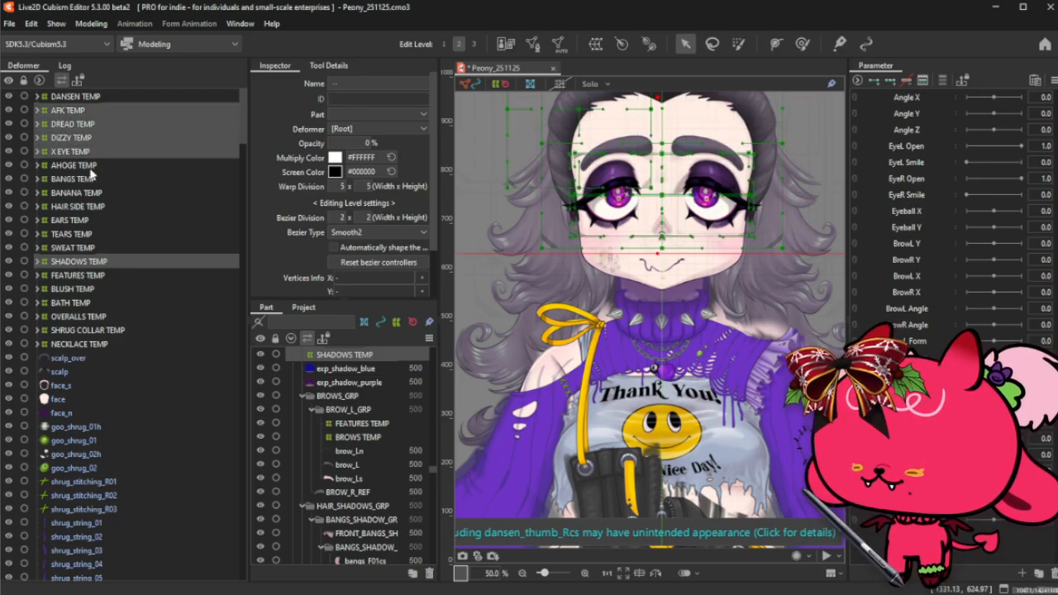
{"action": "left_click", "coordinate": [93, 248], "text": "ctrl"}
{"action": "left_click", "coordinate": [95, 235], "text": "ctrl"}
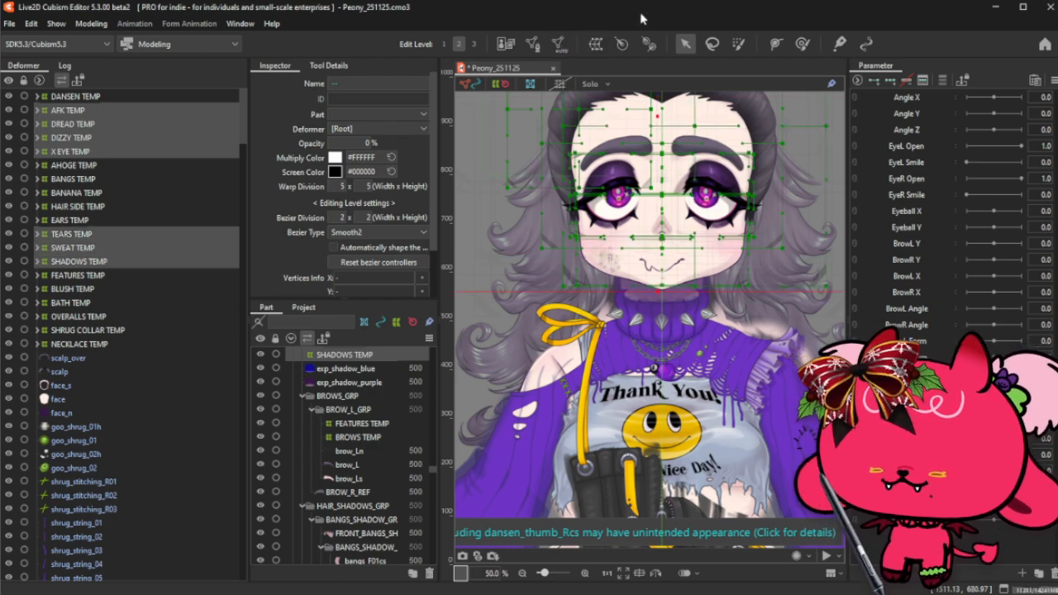
{"action": "left_click", "coordinate": [595, 44]}
{"action": "triple_click", "coordinate": [582, 233]}
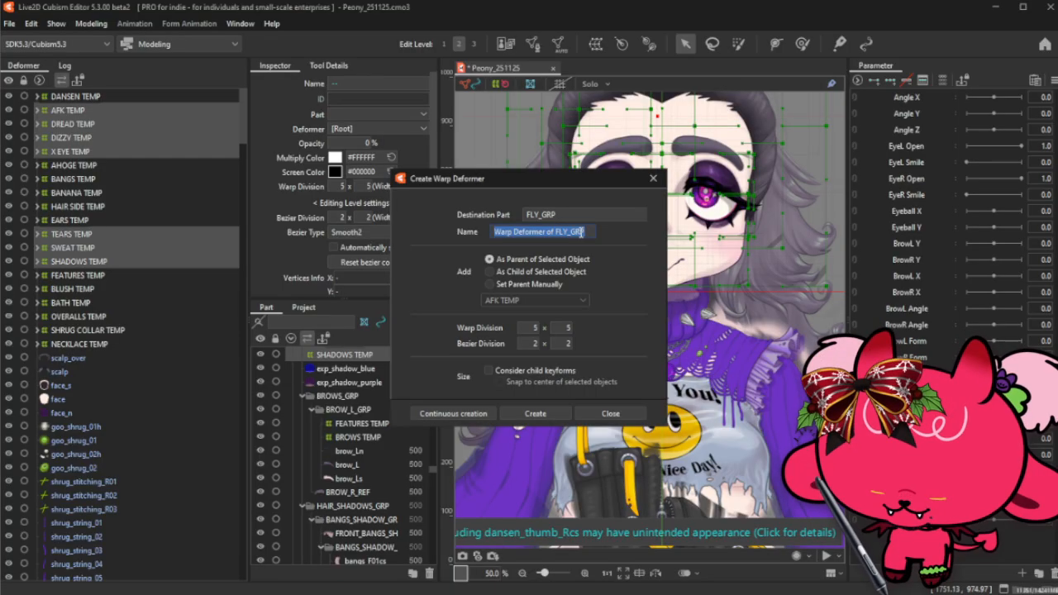
{"action": "type", "text": "EXP TEMP"}
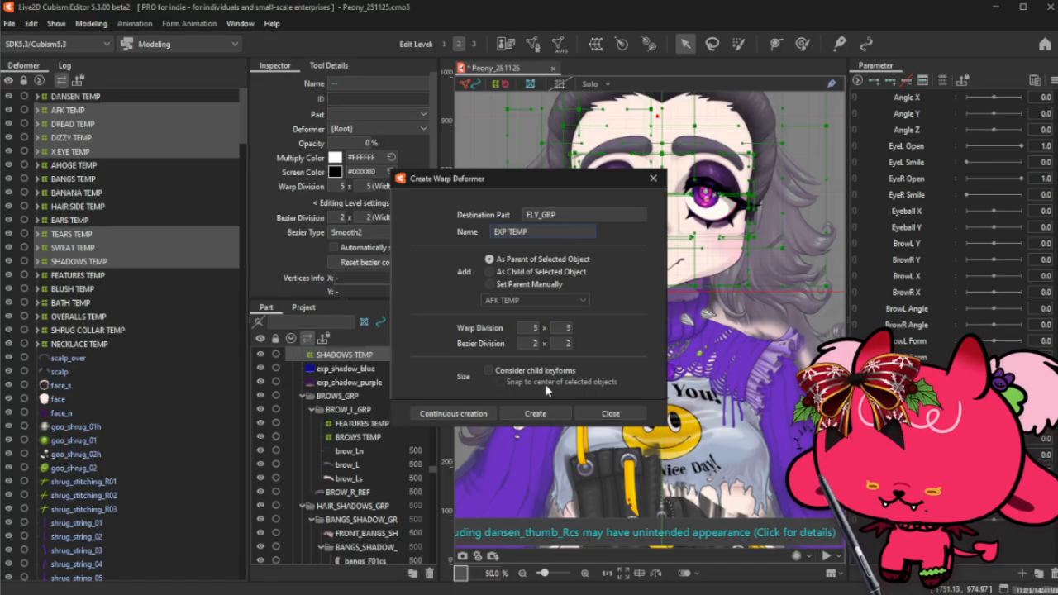
{"action": "left_click", "coordinate": [551, 413]}
- Centre the EXP TEMP deformer exactly on the face's vertical midline
{"action": "scroll", "coordinate": [644, 259], "scroll_direction": "down", "scroll_amount": 2}
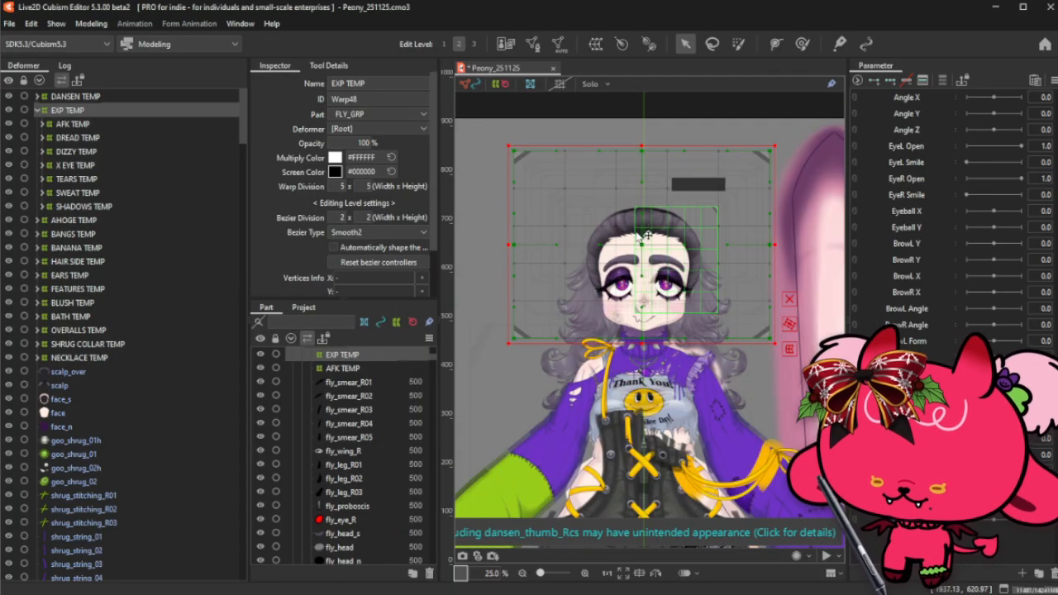
{"action": "scroll", "coordinate": [645, 259], "scroll_direction": "up", "scroll_amount": 3}
{"action": "scroll", "coordinate": [644, 259], "scroll_direction": "up", "scroll_amount": 8}
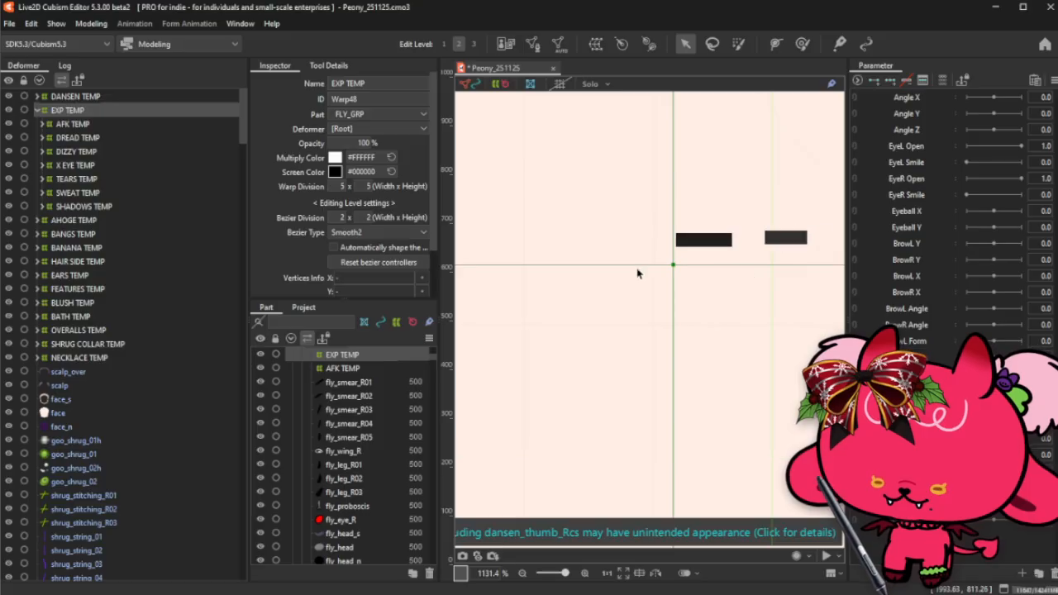
{"action": "left_click_drag", "start_coordinate": [672, 266], "coordinate": [772, 299]}
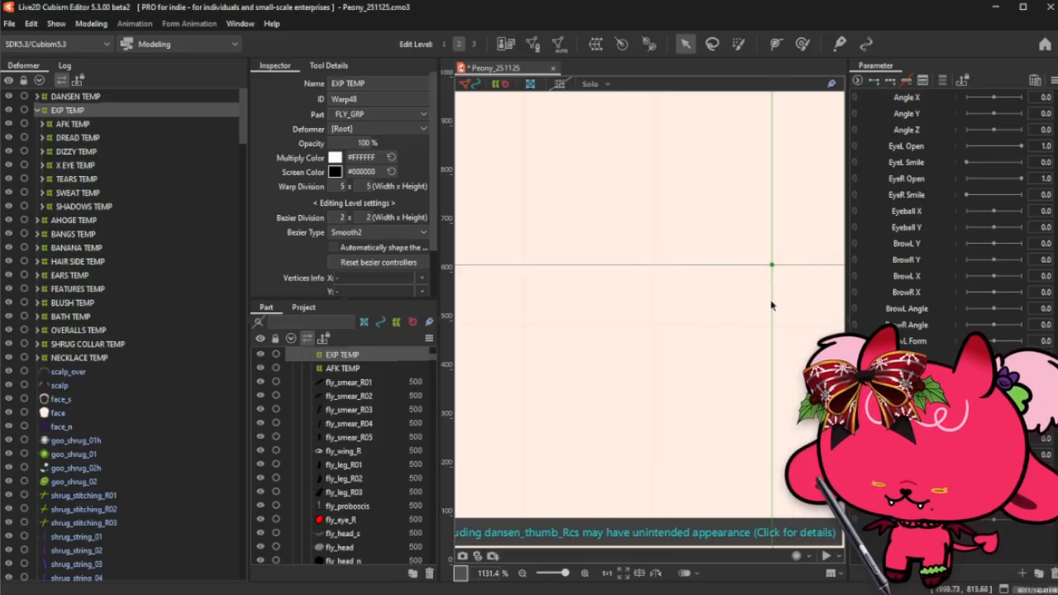
{"action": "scroll", "coordinate": [779, 277], "scroll_direction": "up", "scroll_amount": 3}
{"action": "left_click_drag", "start_coordinate": [760, 245], "coordinate": [636, 245]}
{"action": "key", "text": "ctrl+z"}
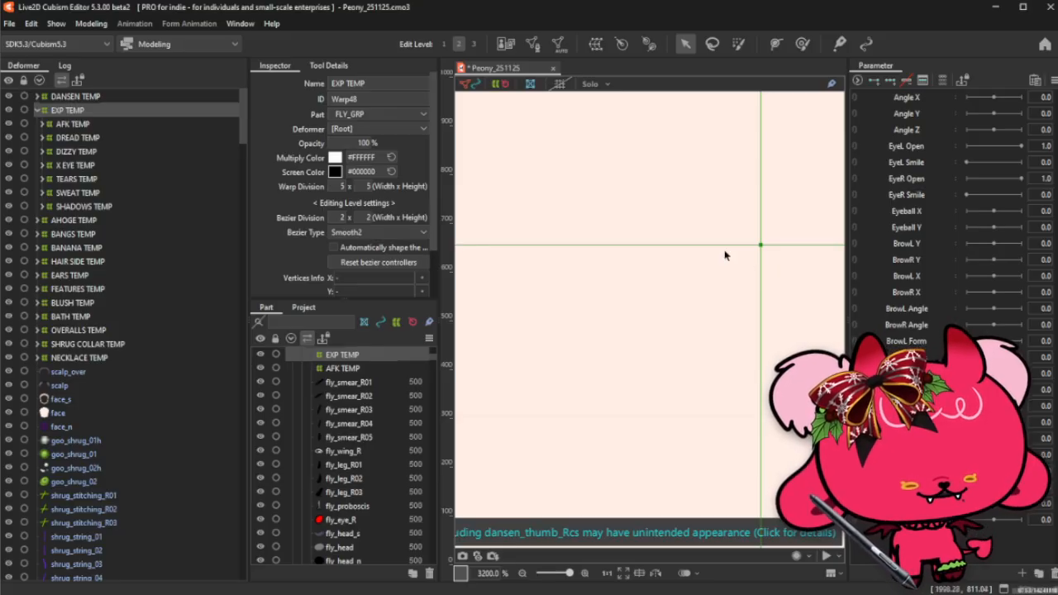
{"action": "scroll", "coordinate": [724, 250], "scroll_direction": "down", "scroll_amount": 10}
{"action": "scroll", "coordinate": [724, 254], "scroll_direction": "down", "scroll_amount": 1}
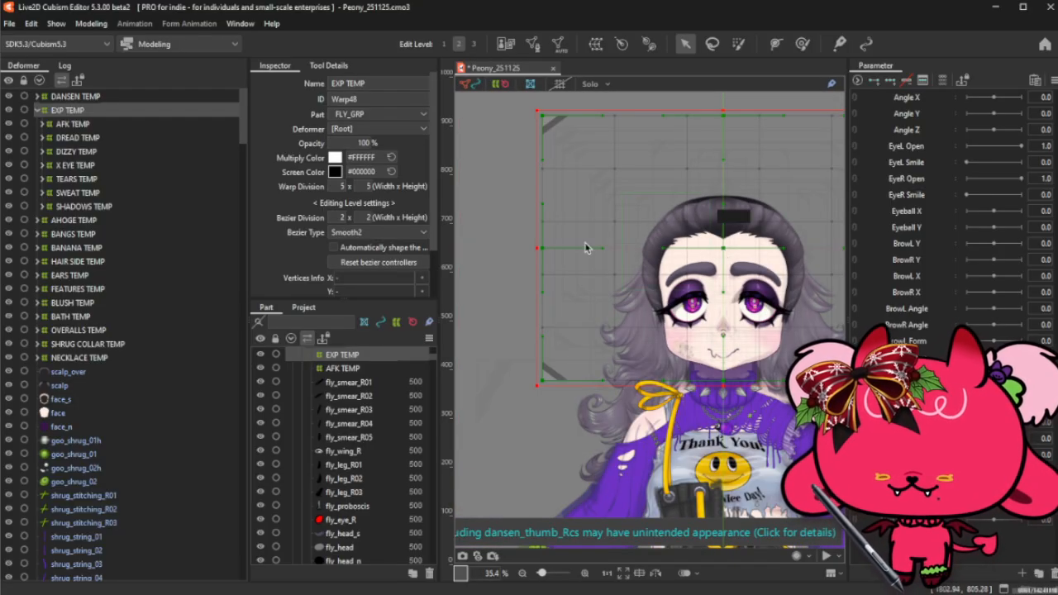
- Narrow the EXP TEMP deformer slightly on both sides and collapse it
{"action": "left_click_drag", "start_coordinate": [534, 245], "coordinate": [540, 246]}
{"action": "scroll", "coordinate": [548, 246], "scroll_direction": "down", "scroll_amount": 1}
{"action": "scroll", "coordinate": [759, 229], "scroll_direction": "up", "scroll_amount": 2}
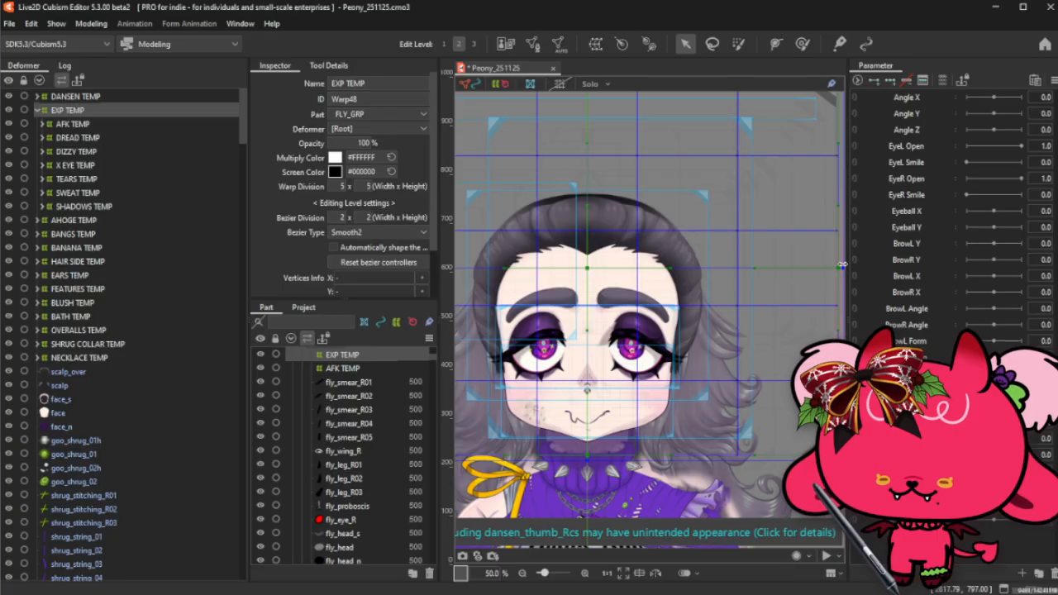
{"action": "scroll", "coordinate": [716, 344], "scroll_direction": "down", "scroll_amount": 1}
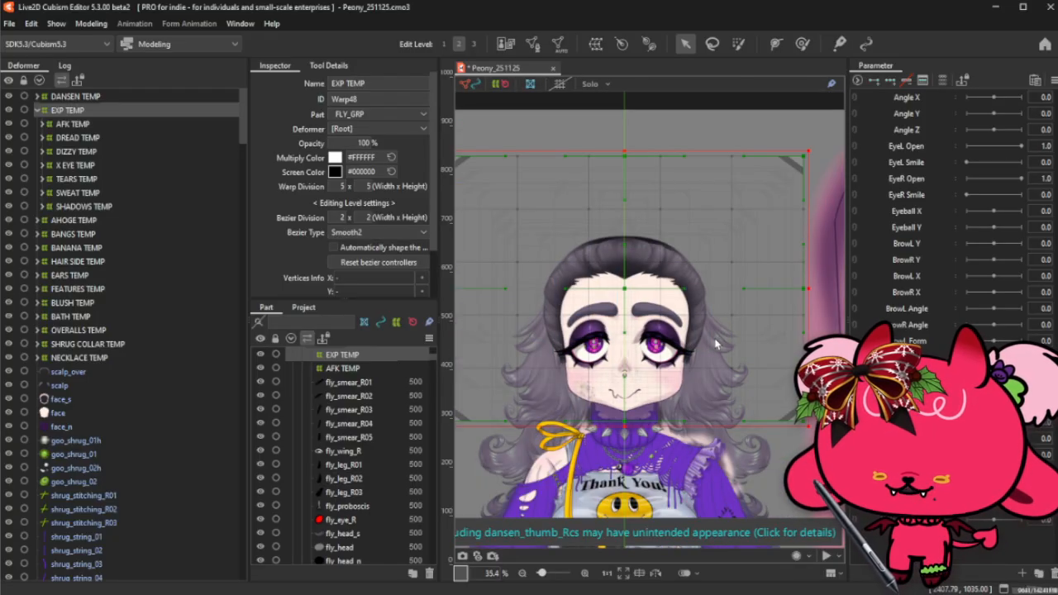
{"action": "left_click", "coordinate": [38, 111]}
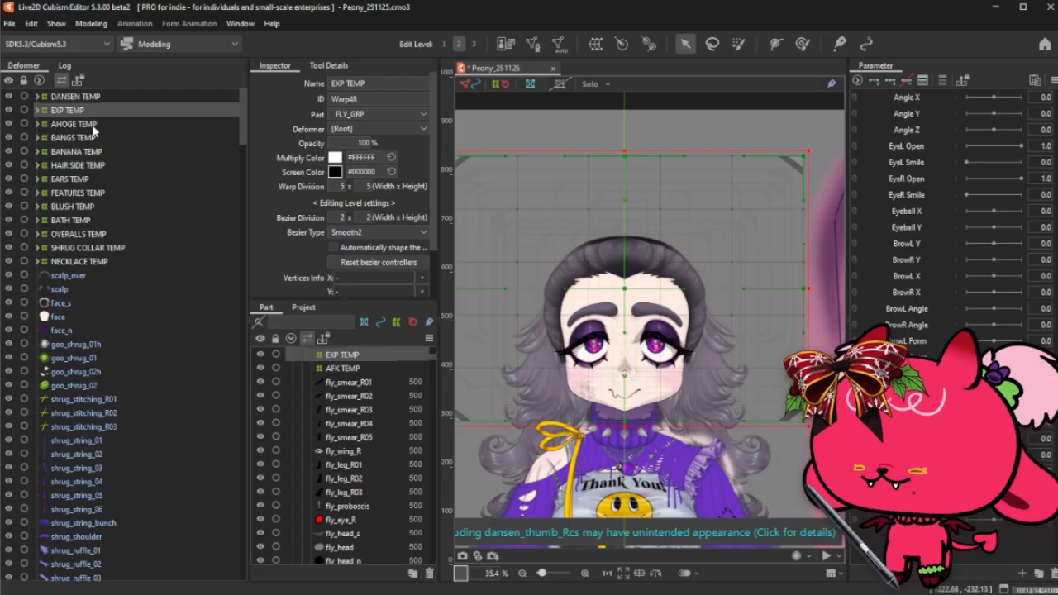
- Group the face_s, face and face_n meshes with the FEATURES and BLUSH TEMP deformers under a parent warp deformer named FACE TEMP
{"action": "left_click", "coordinate": [102, 206]}
{"action": "left_click", "coordinate": [103, 112]}
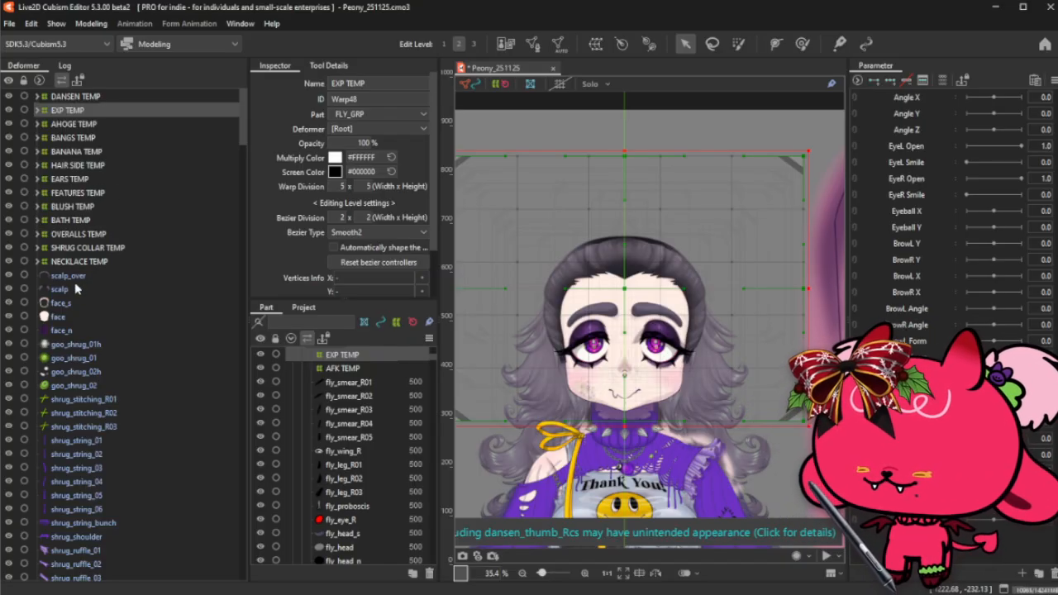
{"action": "left_click_drag", "start_coordinate": [86, 331], "coordinate": [86, 303]}
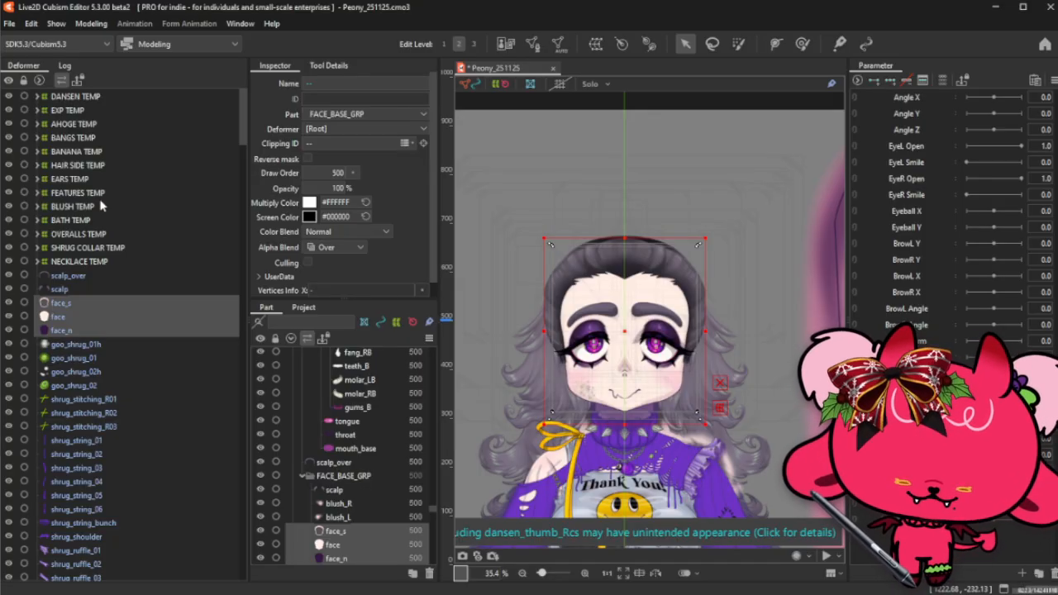
{"action": "left_click", "coordinate": [71, 331]}
{"action": "left_click", "coordinate": [85, 303], "text": "shift"}
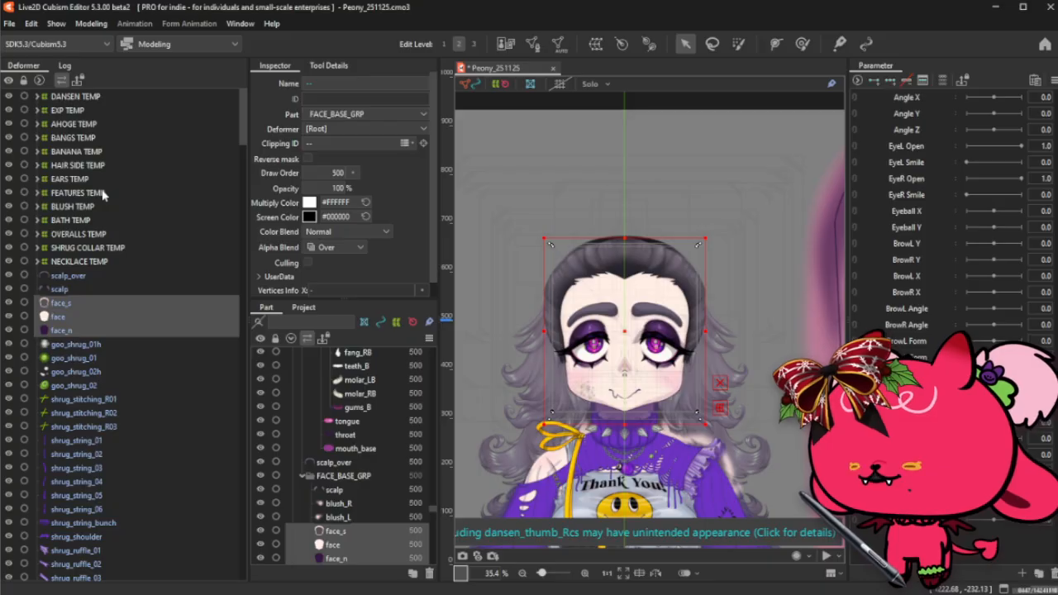
{"action": "left_click", "coordinate": [103, 193]}
{"action": "left_click", "coordinate": [106, 207], "text": "shift"}
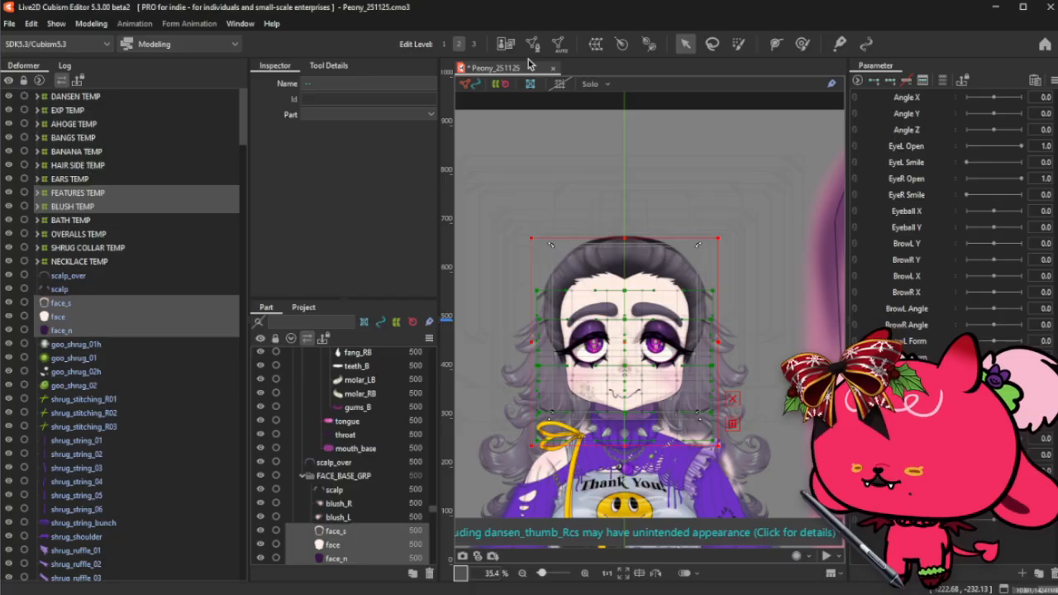
{"action": "left_click", "coordinate": [595, 44]}
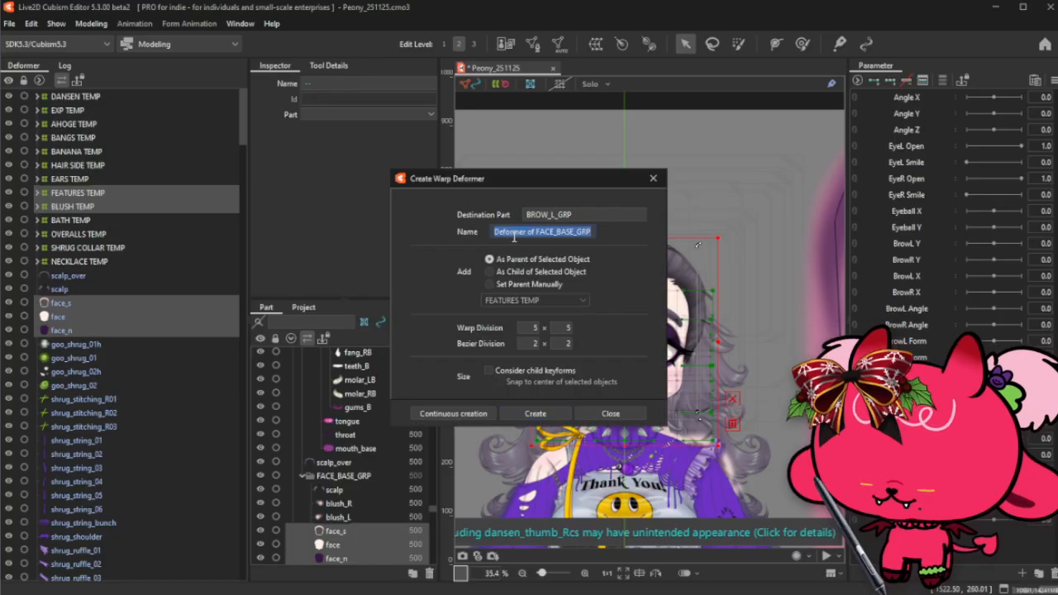
{"action": "type", "text": "FACE_TEMP"}
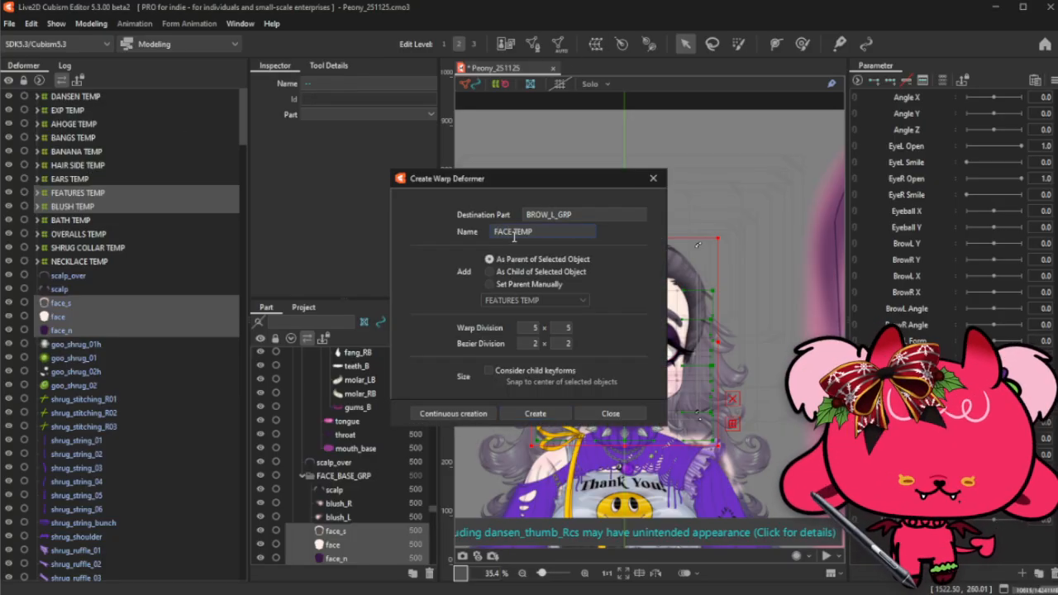
{"action": "left_click", "coordinate": [536, 413]}
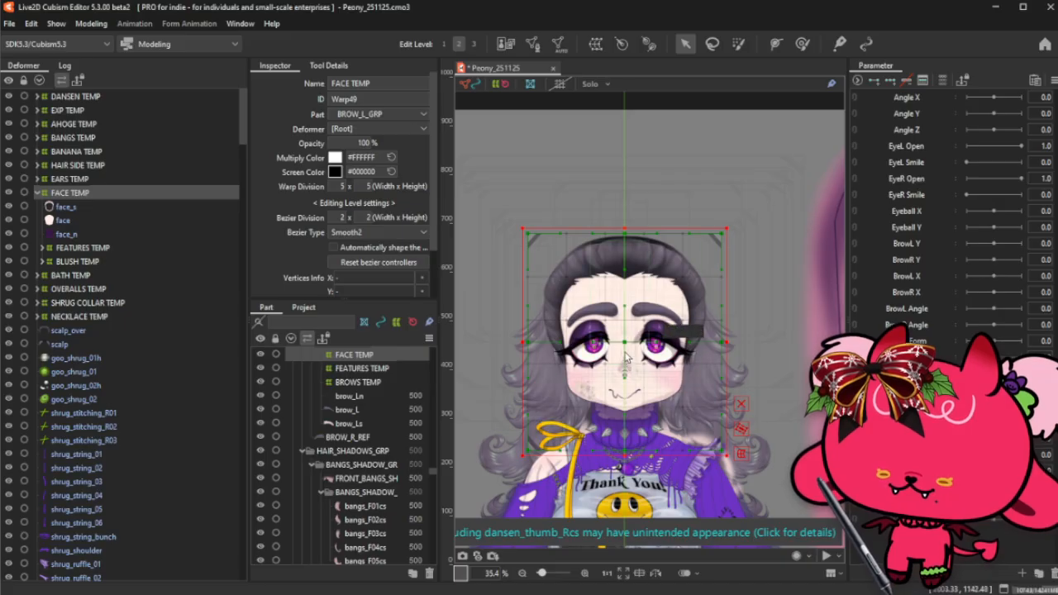
- Check the FACE TEMP deformer's centring on the face's vertical midline and collapse it
{"action": "scroll", "coordinate": [626, 357], "scroll_direction": "up", "scroll_amount": 6}
{"action": "scroll", "coordinate": [631, 280], "scroll_direction": "down", "scroll_amount": 5}
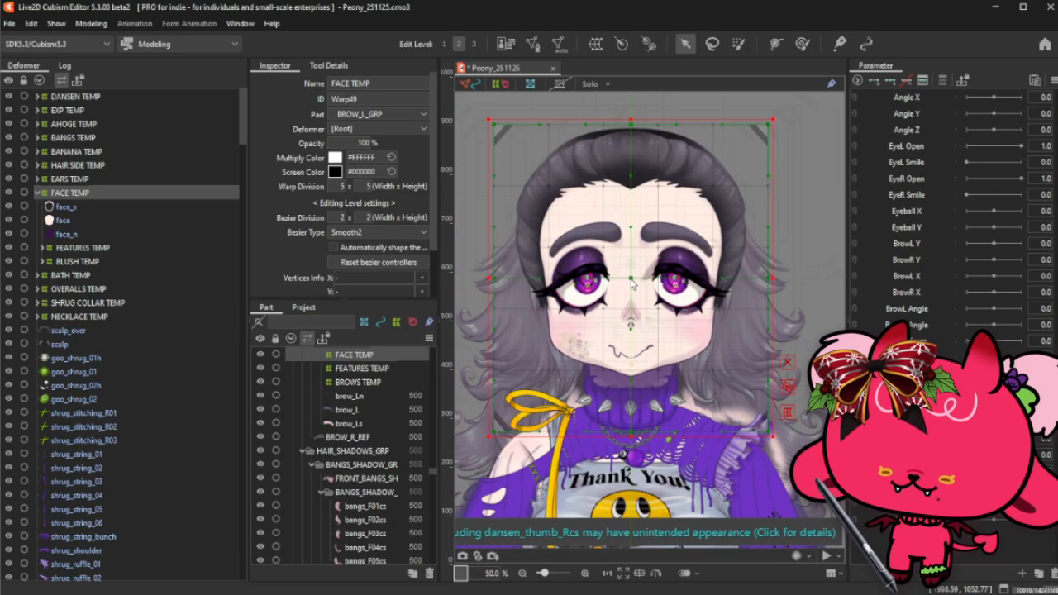
{"action": "left_click_drag", "start_coordinate": [364, 143], "coordinate": [451, 144]}
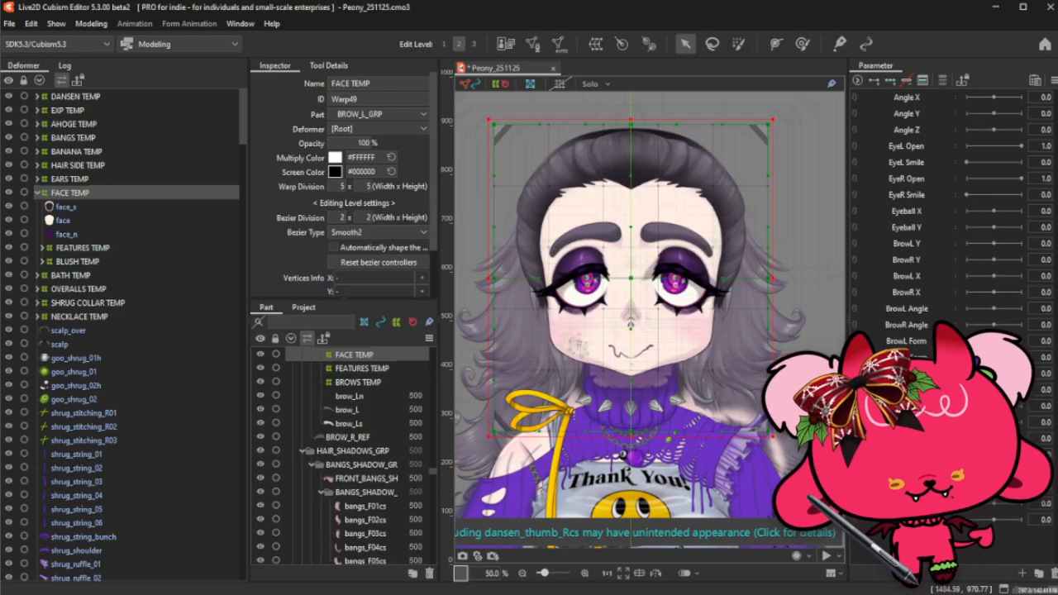
{"action": "left_click", "coordinate": [37, 193]}
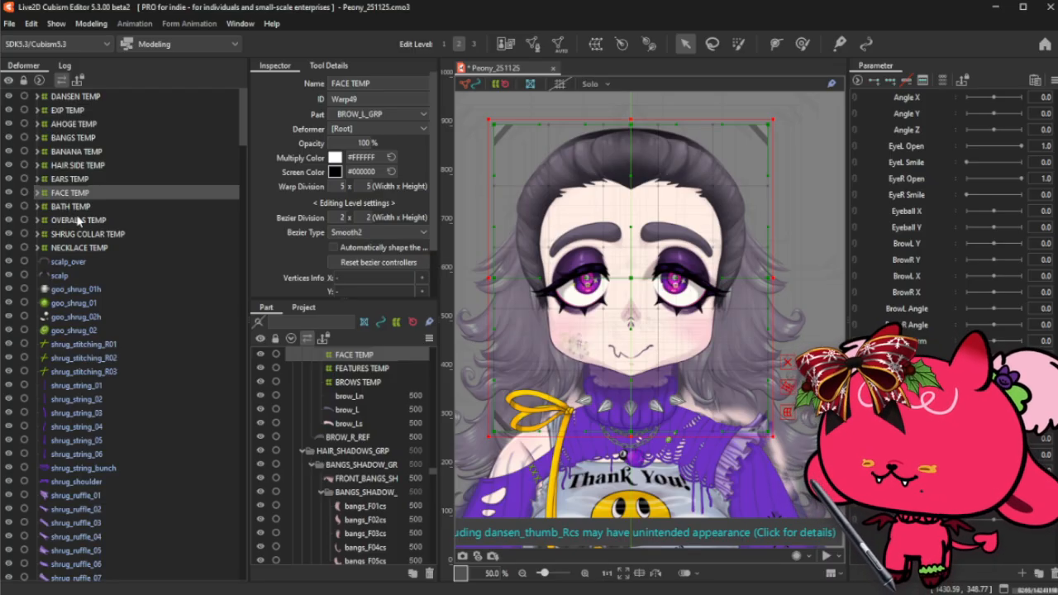
- Nest the BATH TEMP deformer inside FACE TEMP and collapse the FACE TEMP group
{"action": "left_click", "coordinate": [37, 194]}
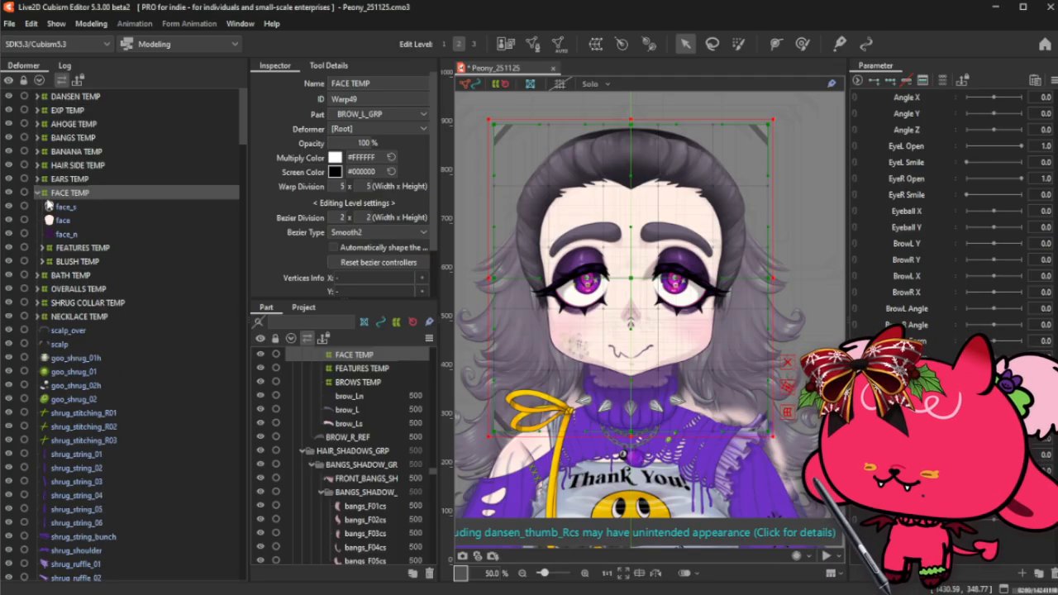
{"action": "left_click", "coordinate": [81, 275]}
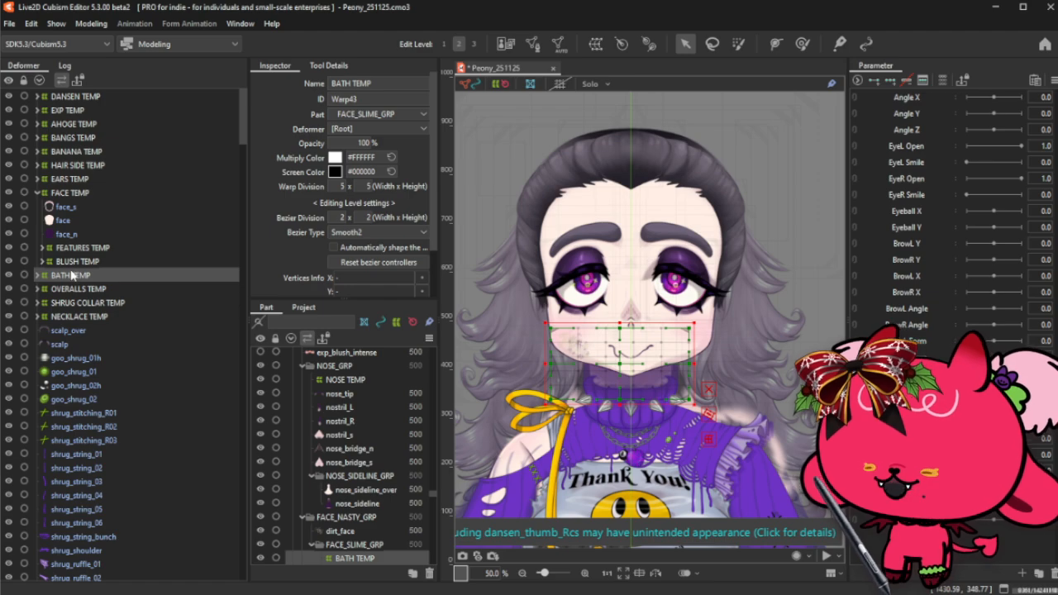
{"action": "left_click_drag", "start_coordinate": [72, 275], "coordinate": [64, 196]}
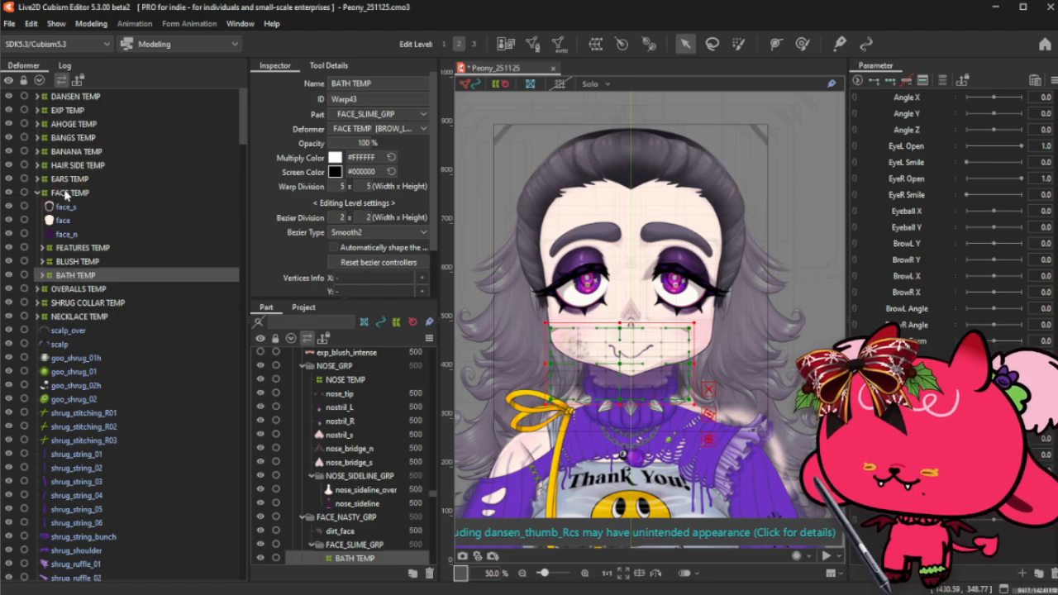
{"action": "left_click", "coordinate": [68, 195]}
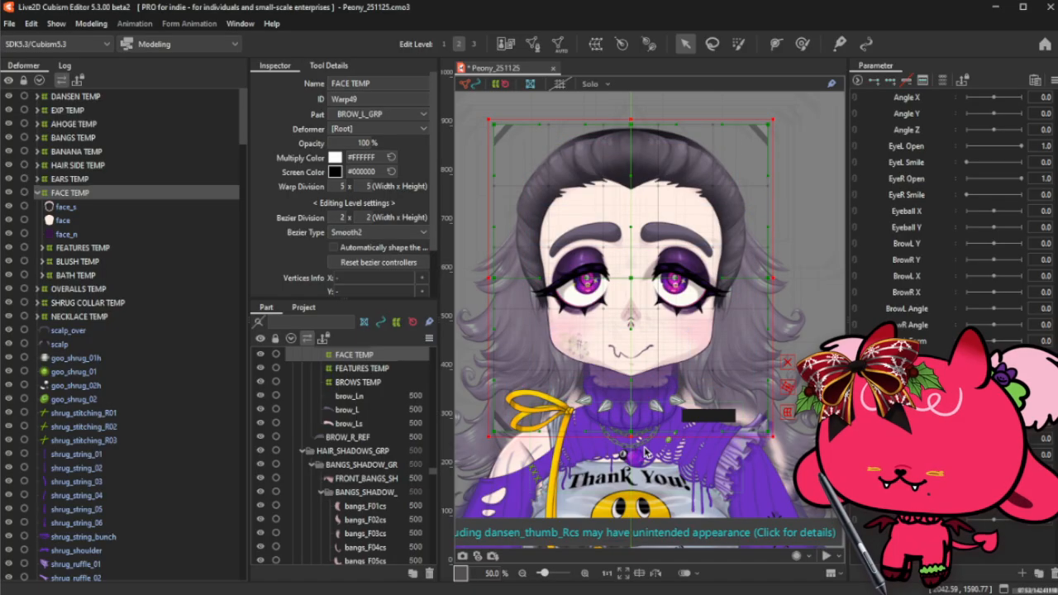
{"action": "left_click", "coordinate": [37, 193]}
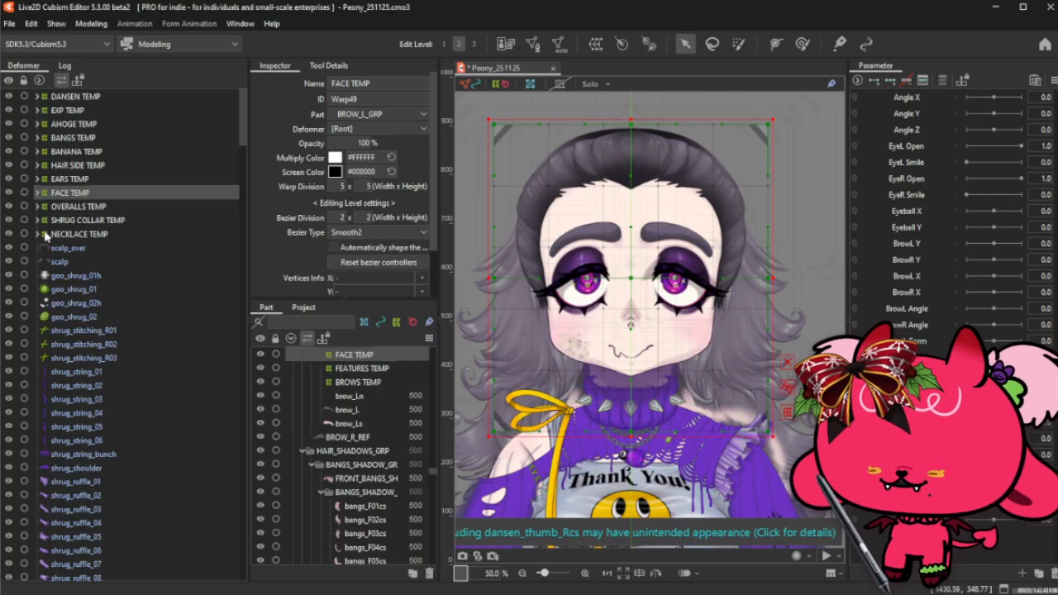
{"action": "left_click", "coordinate": [75, 167]}
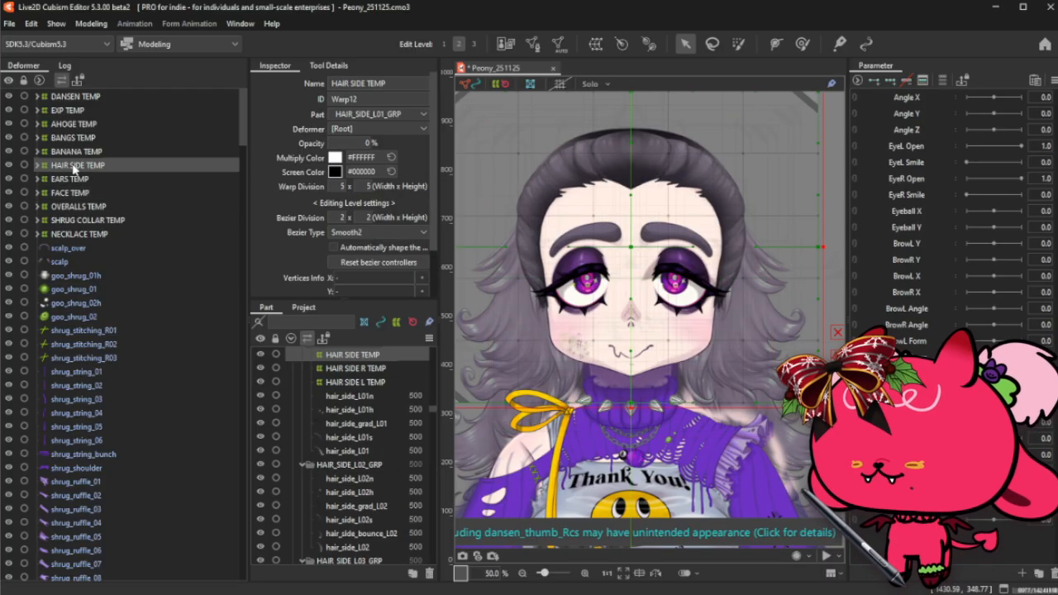
{"action": "left_click", "coordinate": [79, 125]}
{"action": "left_click", "coordinate": [82, 139]}
{"action": "left_click", "coordinate": [95, 166]}
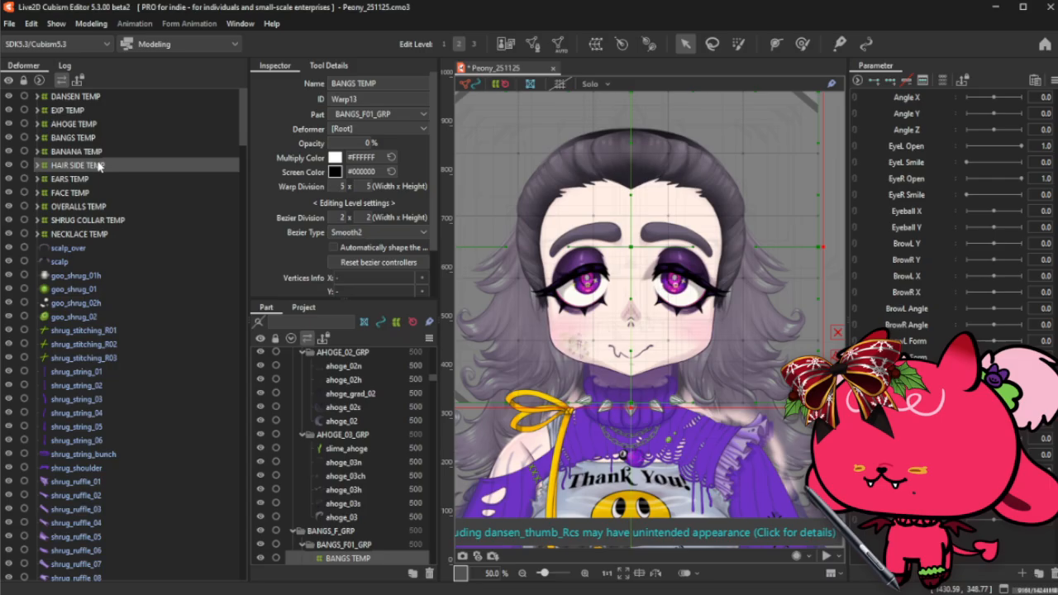
- Create a parent warp deformer named SCALP TEMP for the scalp_over and scalp meshes
{"action": "left_click", "coordinate": [73, 249]}
{"action": "left_click", "coordinate": [59, 261], "text": "ctrl"}
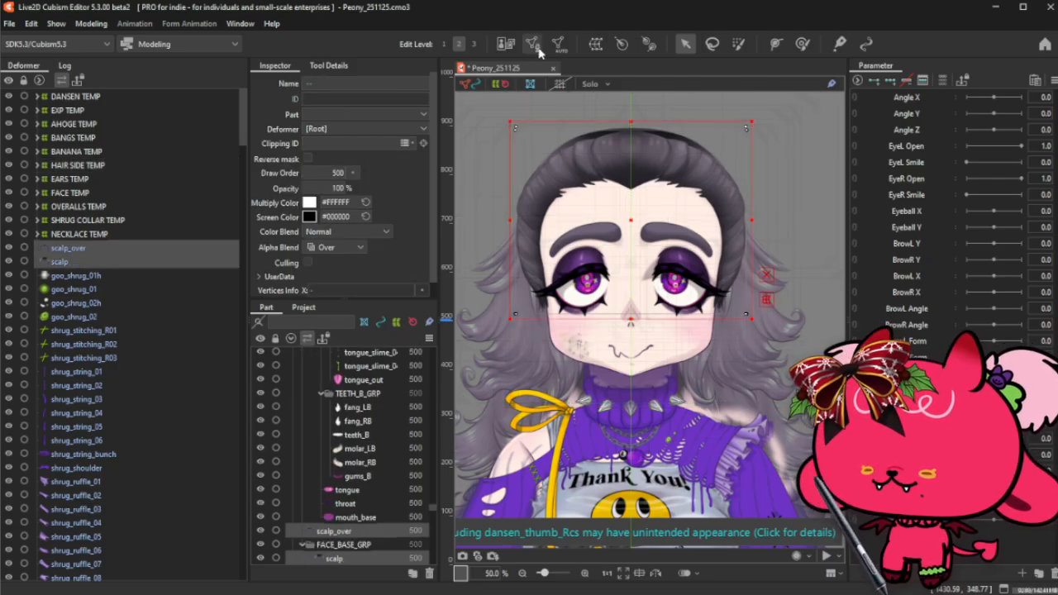
{"action": "left_click", "coordinate": [595, 44]}
{"action": "triple_click", "coordinate": [552, 234]}
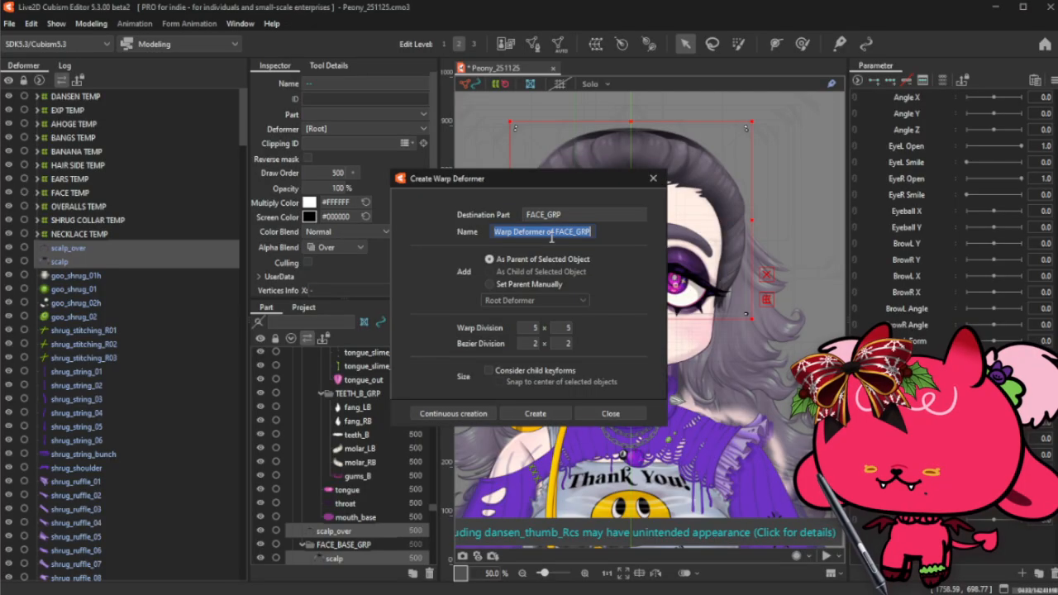
{"action": "type", "text": "SCALP"}
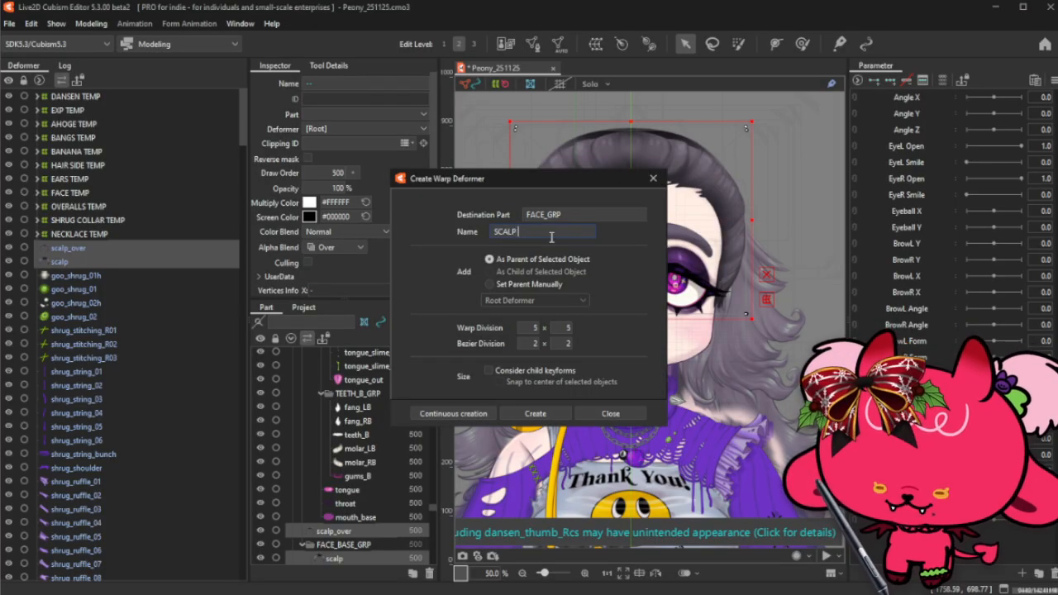
{"action": "type", "text": " TEMP"}
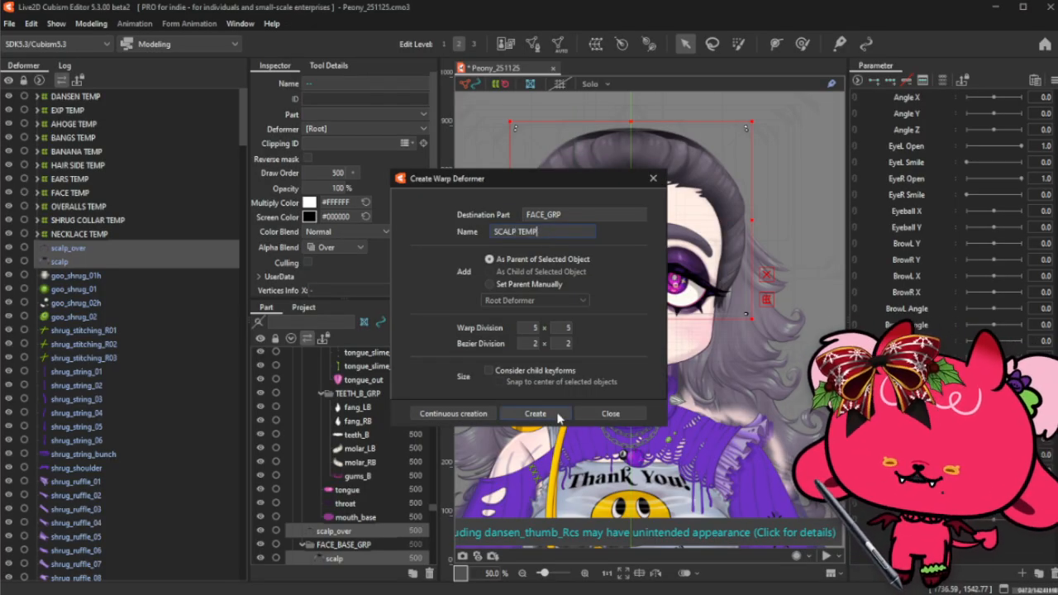
{"action": "left_click", "coordinate": [559, 418]}
- Align the SCALP TEMP deformer's centre with the face's vertical midline
{"action": "scroll", "coordinate": [645, 283], "scroll_direction": "up", "scroll_amount": 8}
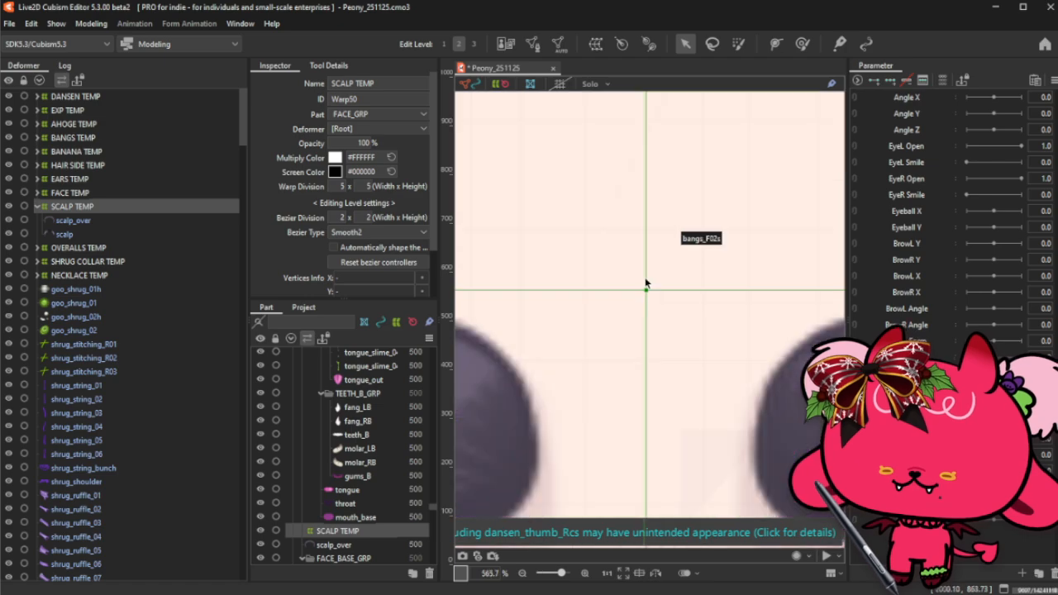
{"action": "scroll", "coordinate": [646, 283], "scroll_direction": "up", "scroll_amount": 6}
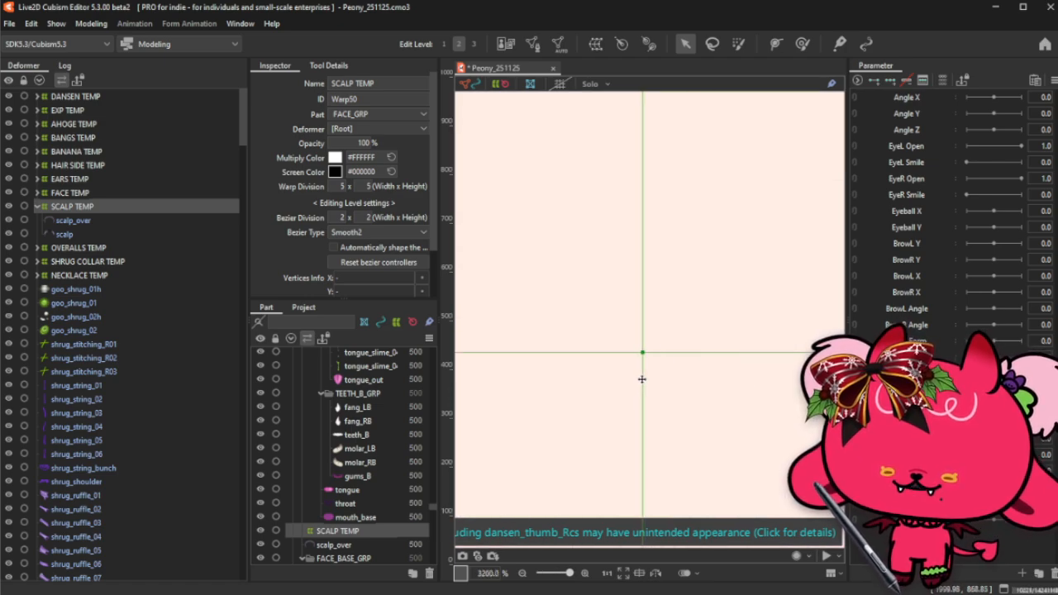
{"action": "scroll", "coordinate": [642, 380], "scroll_direction": "down", "scroll_amount": 13}
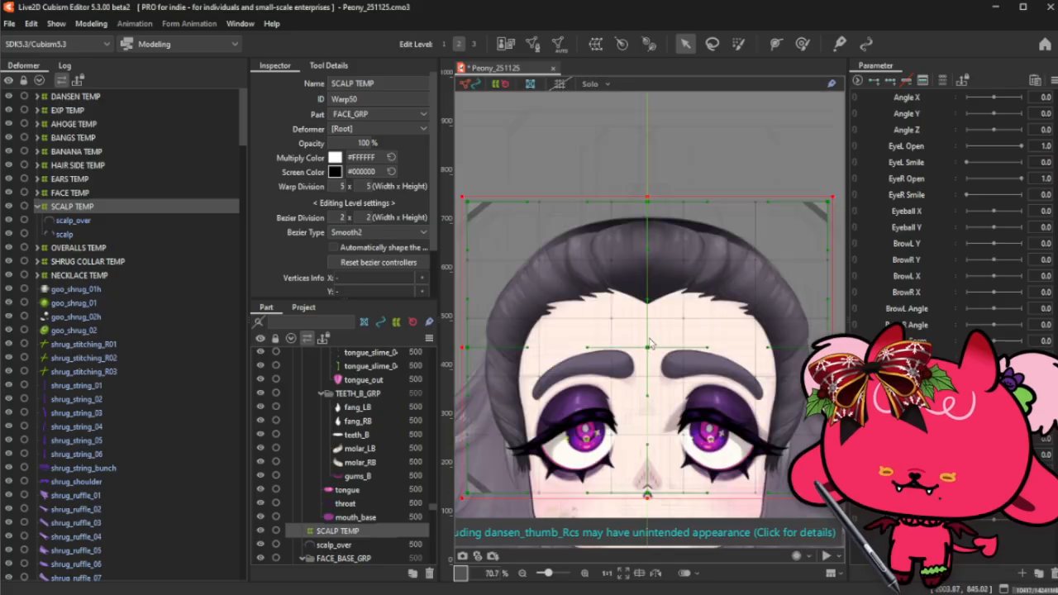
- Make the SCALP TEMP deformer slightly taller and narrower, symmetrically about its centre, and collapse it
{"action": "scroll", "coordinate": [650, 343], "scroll_direction": "down", "scroll_amount": 1}
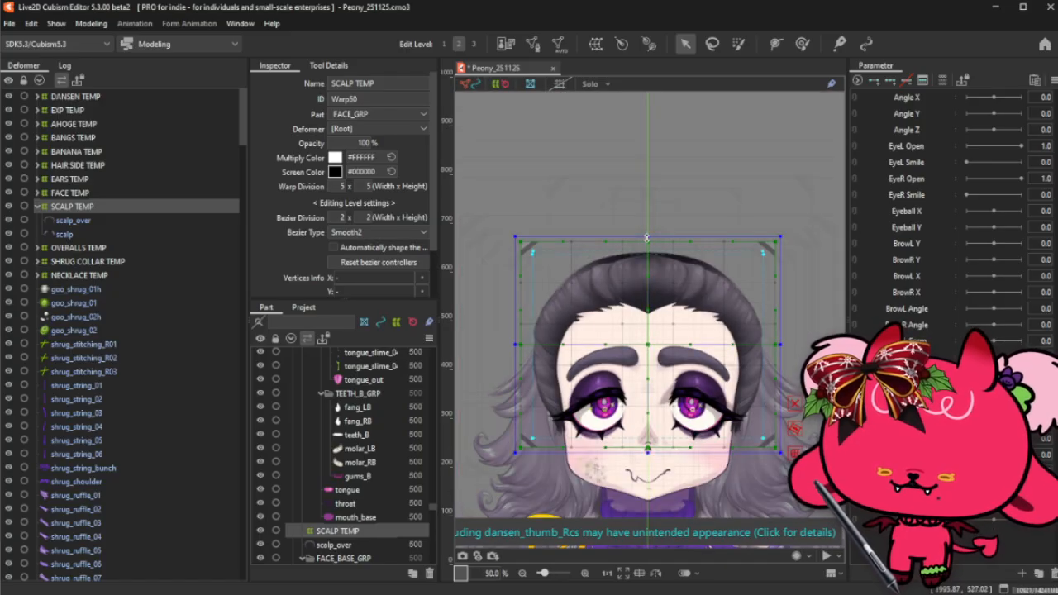
{"action": "left_click", "coordinate": [647, 238]}
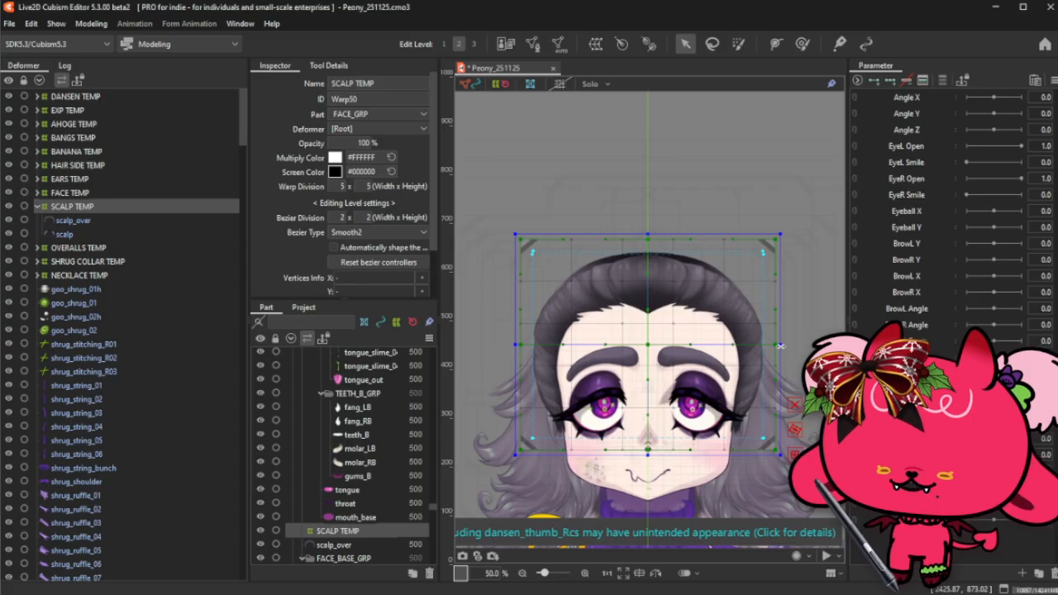
{"action": "left_click", "coordinate": [37, 207]}
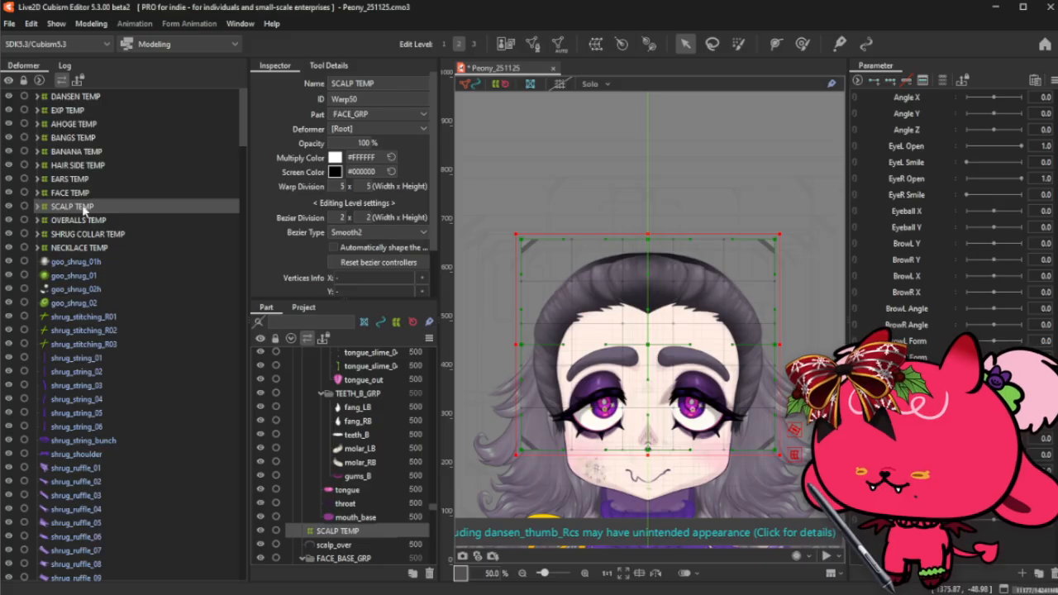
{"action": "left_click", "coordinate": [76, 262]}
{"action": "scroll", "coordinate": [86, 264], "scroll_direction": "down", "scroll_amount": 4}
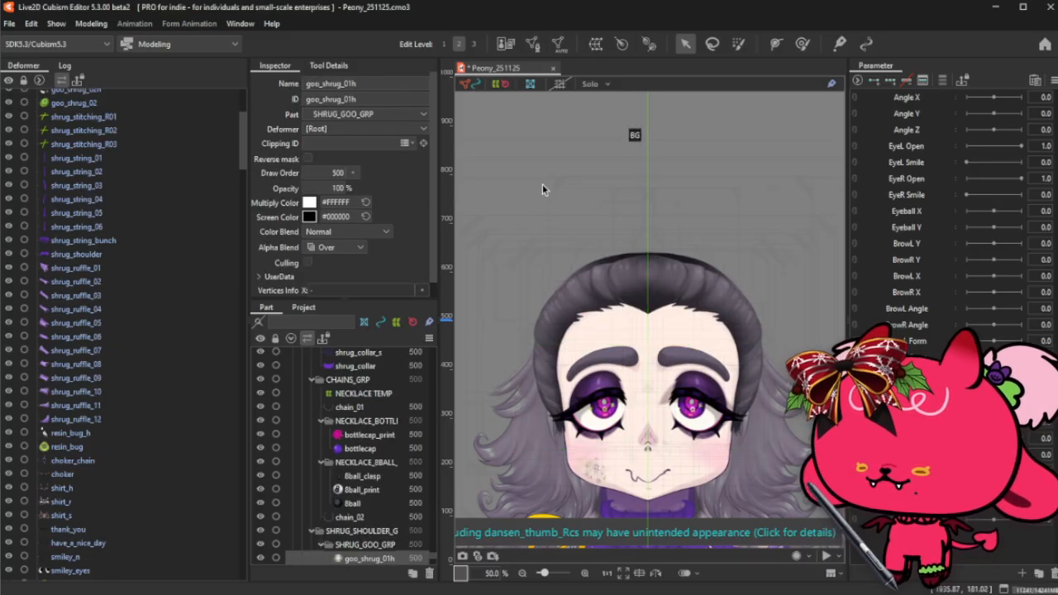
{"action": "scroll", "coordinate": [543, 184], "scroll_direction": "down", "scroll_amount": 4}
{"action": "scroll", "coordinate": [522, 262], "scroll_direction": "up", "scroll_amount": 1}
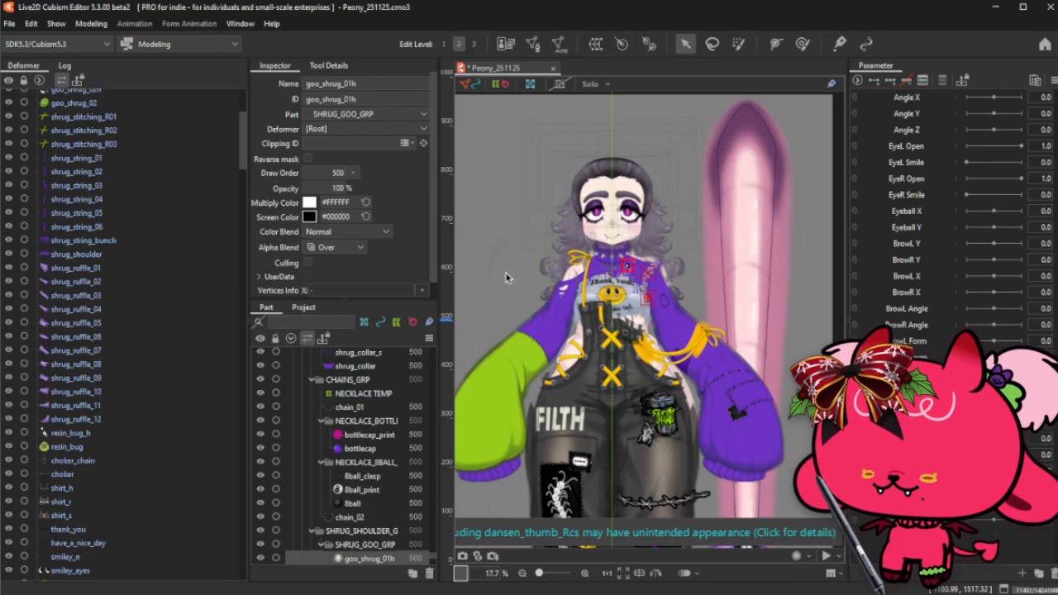
{"action": "scroll", "coordinate": [99, 141], "scroll_direction": "up", "scroll_amount": 1}
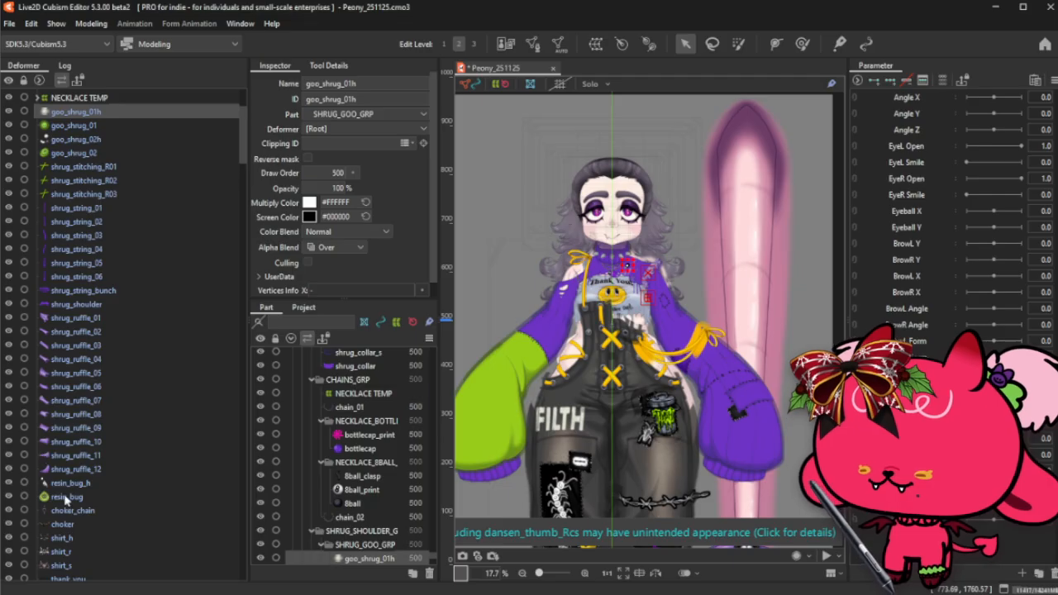
{"action": "left_click", "coordinate": [85, 472], "text": "shift"}
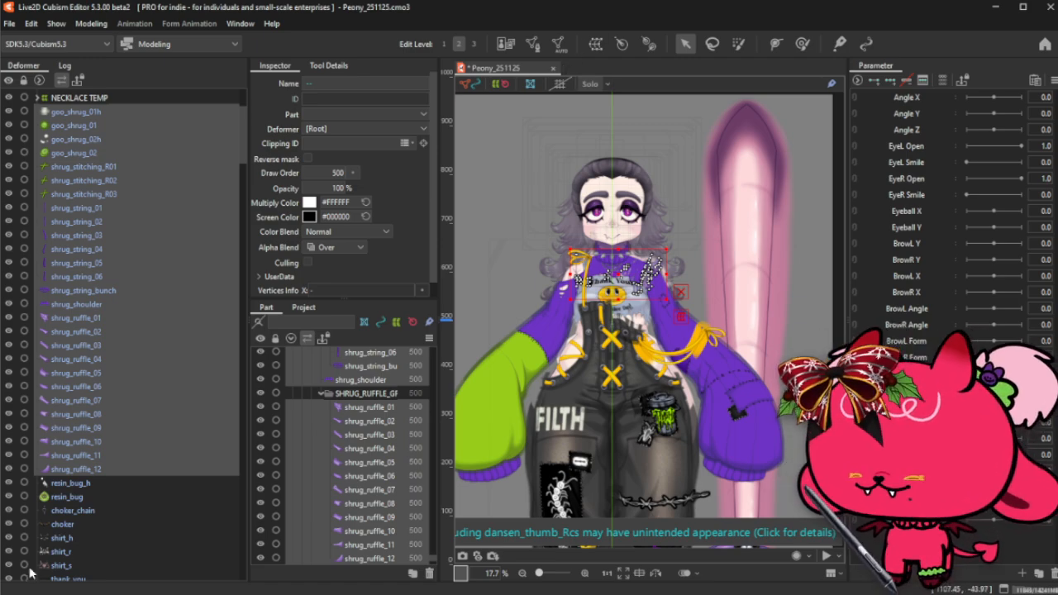
- Create a parent warp deformer named CHOKER TEMP for the resin_bug_h, resin_bug, choker_chain and choker meshes
{"action": "left_click", "coordinate": [77, 488]}
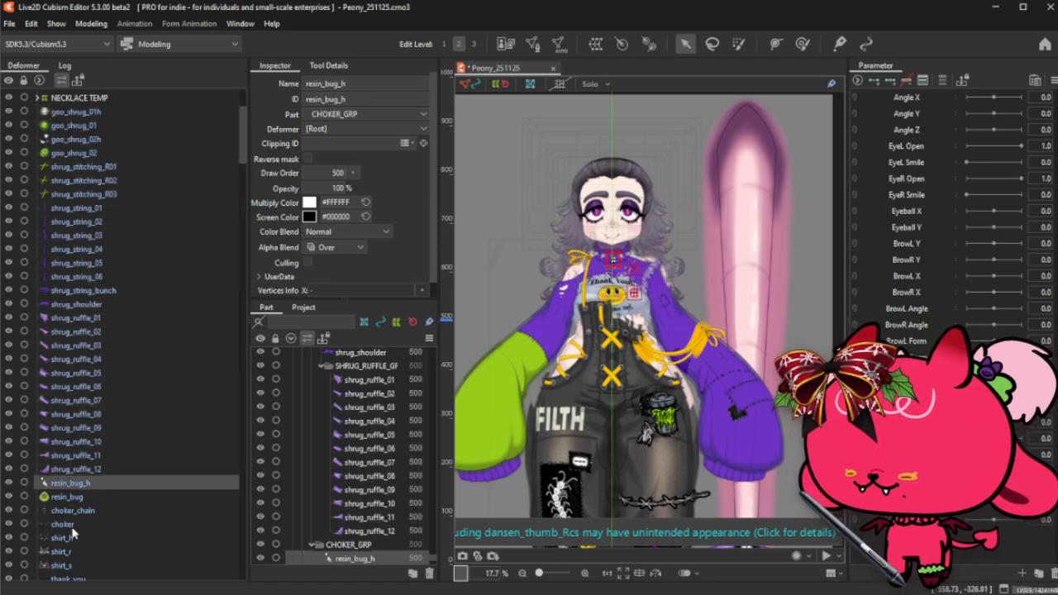
{"action": "left_click", "coordinate": [81, 526], "text": "shift"}
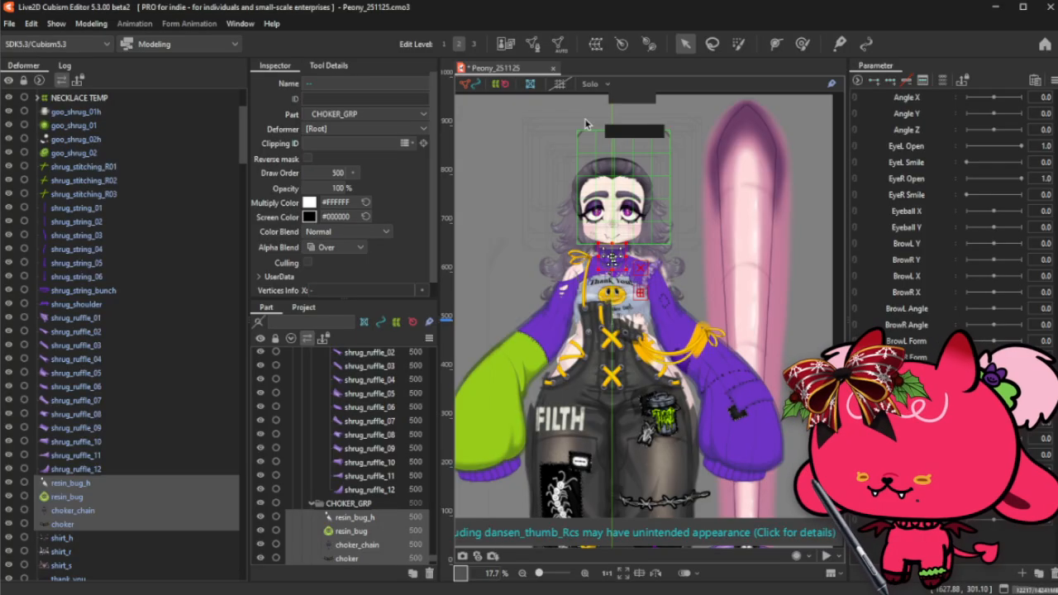
{"action": "left_click", "coordinate": [596, 44]}
{"action": "triple_click", "coordinate": [568, 232]}
{"action": "type", "text": "CHOKER TEMP"}
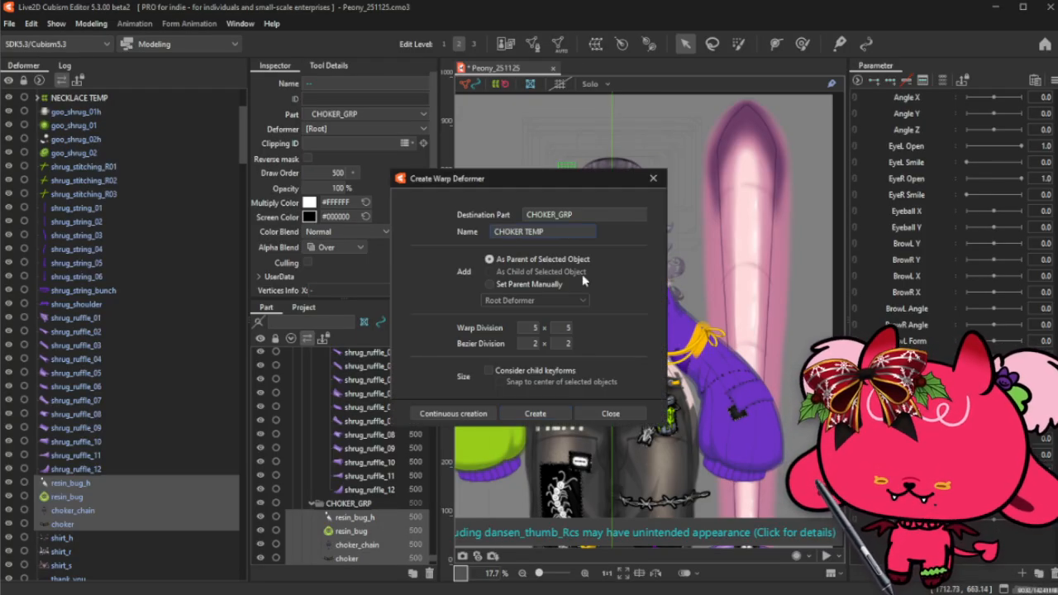
{"action": "left_click", "coordinate": [530, 415]}
- Align the CHOKER TEMP deformer's centre with the body's vertical midline and collapse it
{"action": "scroll", "coordinate": [633, 275], "scroll_direction": "up", "scroll_amount": 5}
{"action": "scroll", "coordinate": [633, 275], "scroll_direction": "up", "scroll_amount": 14}
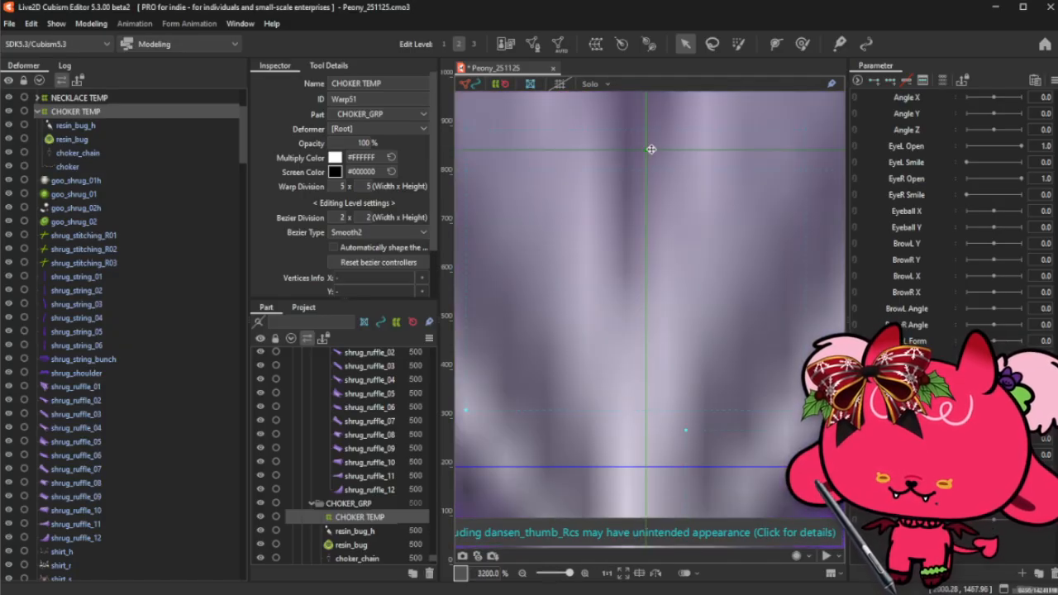
{"action": "scroll", "coordinate": [649, 148], "scroll_direction": "down", "scroll_amount": 15}
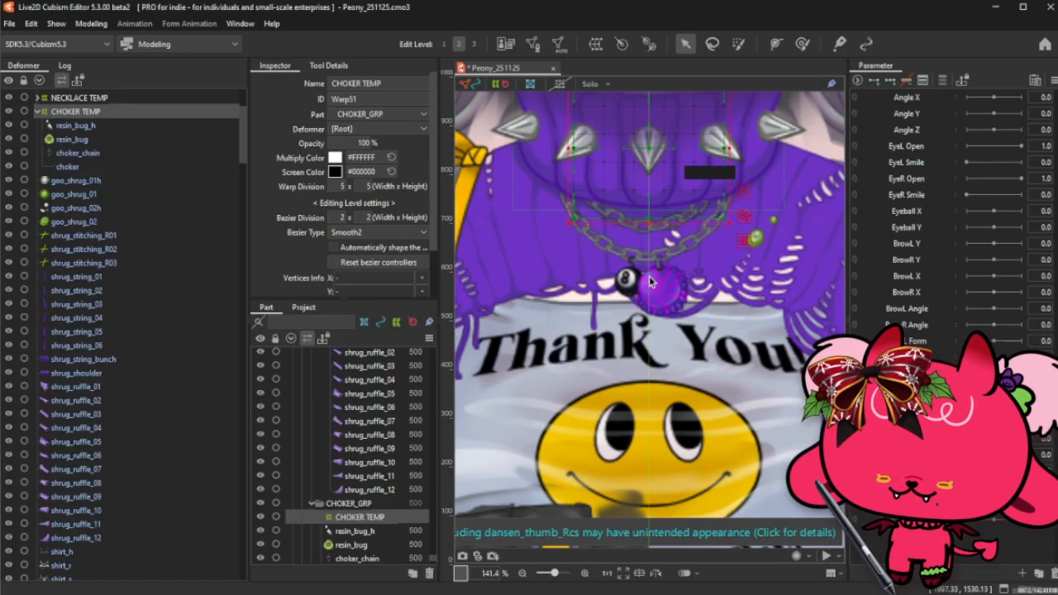
{"action": "scroll", "coordinate": [649, 230], "scroll_direction": "up", "scroll_amount": 1}
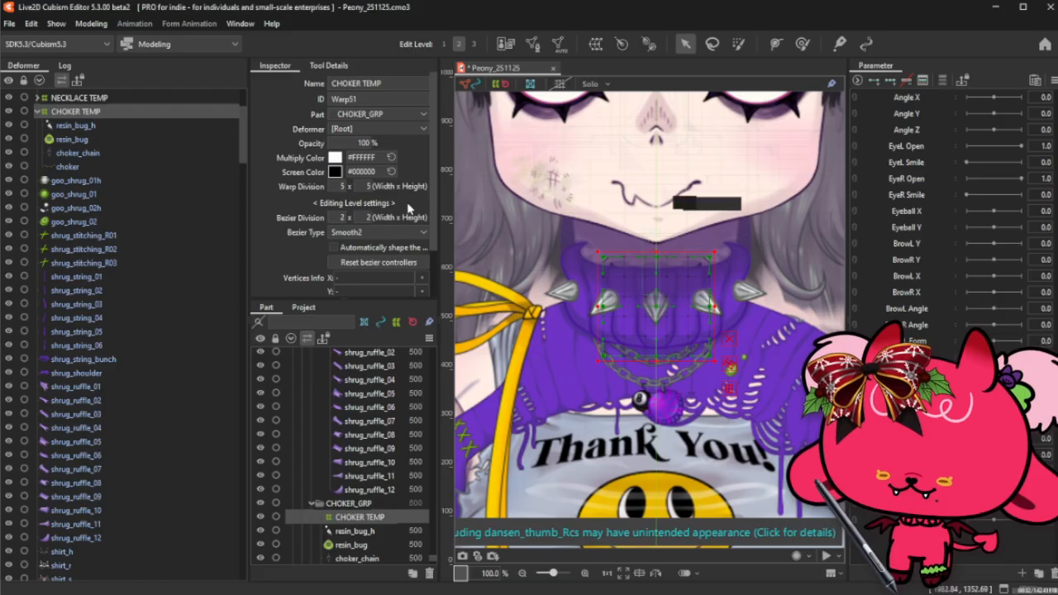
{"action": "left_click", "coordinate": [37, 112]}
- Select all the shrug meshes from goo_shrug_01h through shrug_ruffle_12
{"action": "scroll", "coordinate": [76, 430], "scroll_direction": "down", "scroll_amount": 2}
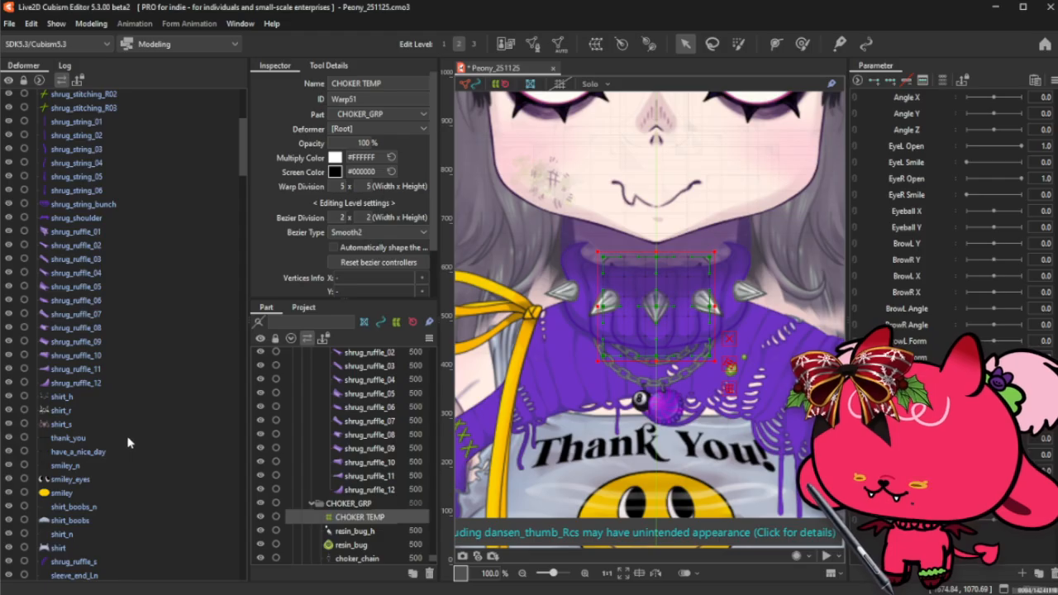
{"action": "scroll", "coordinate": [128, 443], "scroll_direction": "down", "scroll_amount": 3}
{"action": "scroll", "coordinate": [128, 442], "scroll_direction": "down", "scroll_amount": 1}
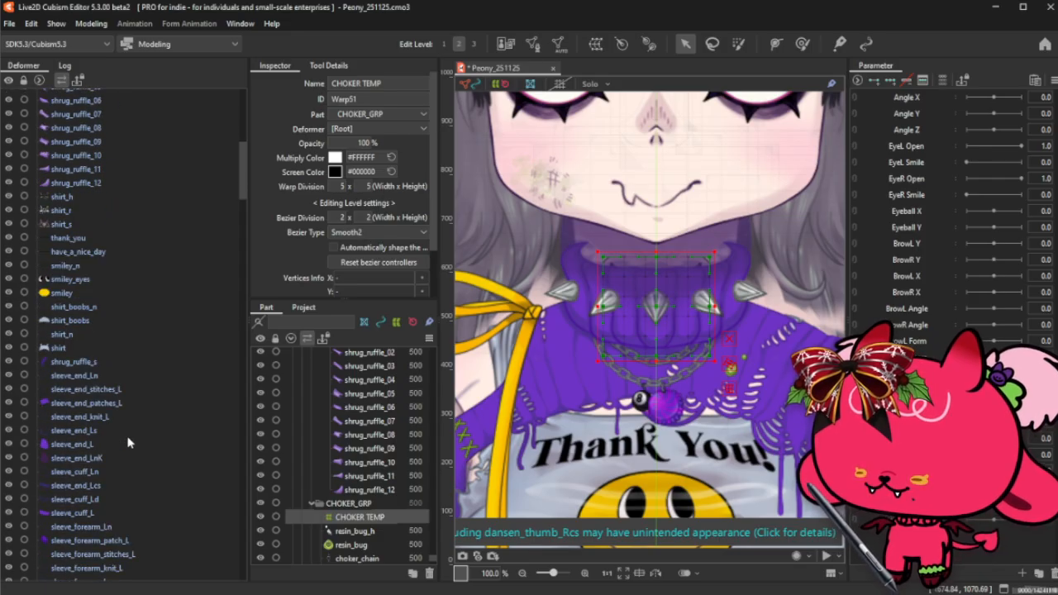
{"action": "scroll", "coordinate": [128, 442], "scroll_direction": "up", "scroll_amount": 5}
{"action": "left_click", "coordinate": [86, 434]}
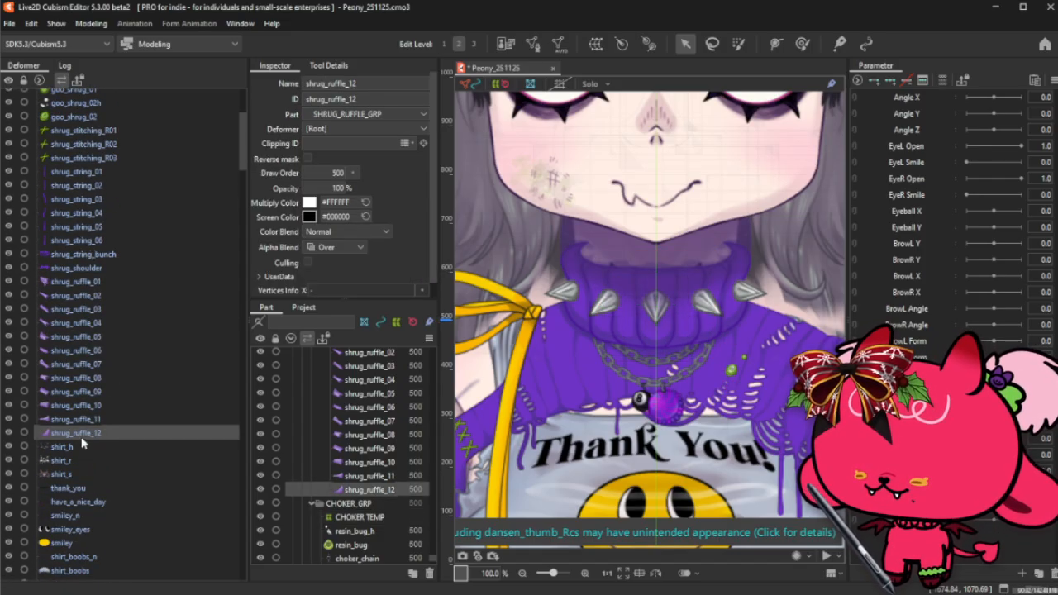
{"action": "scroll", "coordinate": [81, 444], "scroll_direction": "up", "scroll_amount": 5}
{"action": "left_click", "coordinate": [95, 276], "text": "shift"}
{"action": "scroll", "coordinate": [620, 209], "scroll_direction": "down", "scroll_amount": 2}
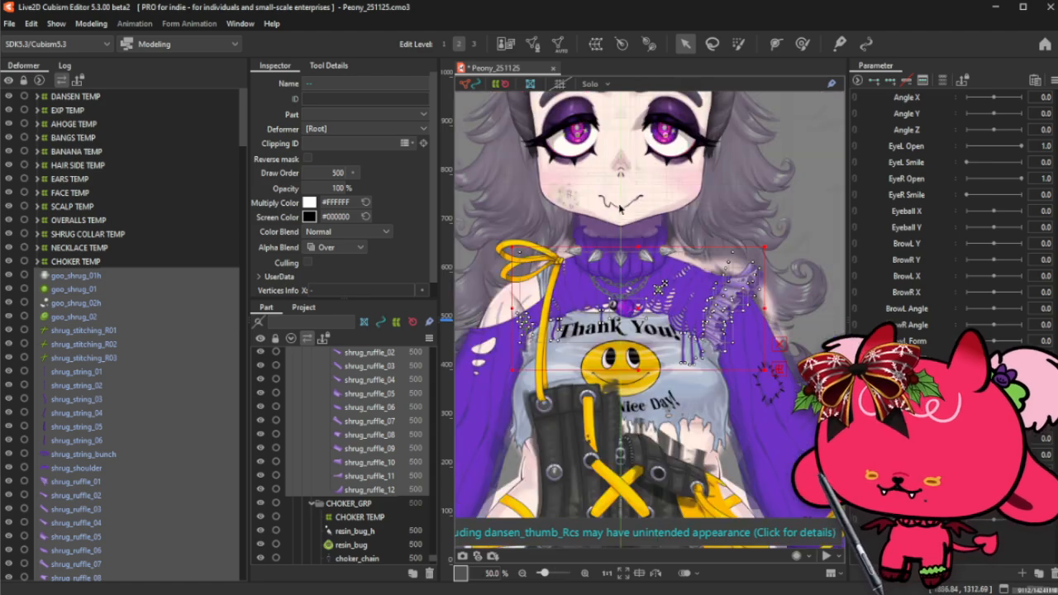
{"action": "scroll", "coordinate": [620, 209], "scroll_direction": "down", "scroll_amount": 1}
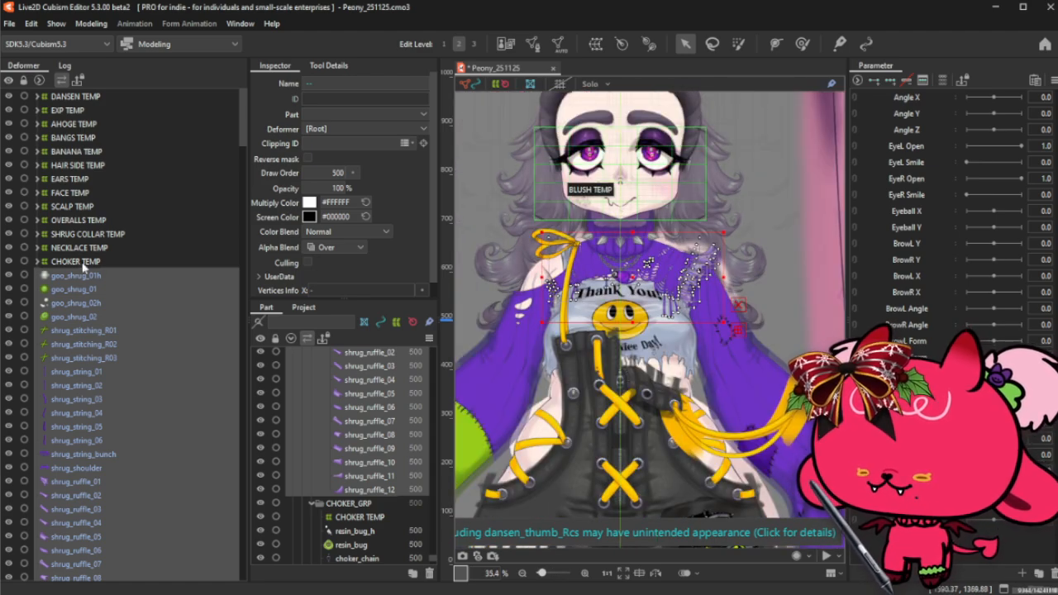
{"action": "left_click", "coordinate": [113, 263], "text": "ctrl"}
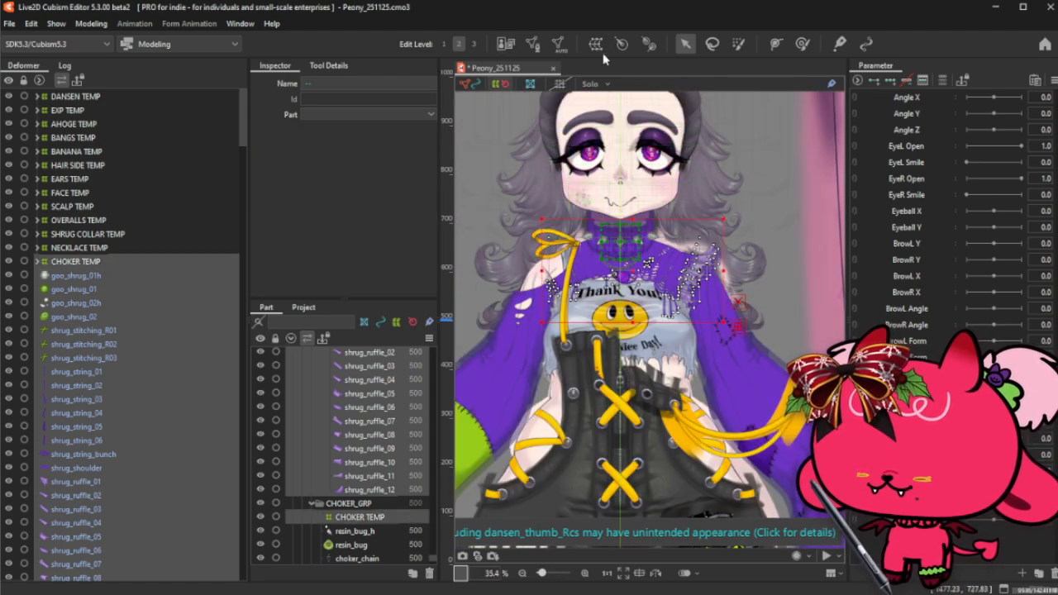
{"action": "left_click", "coordinate": [596, 46]}
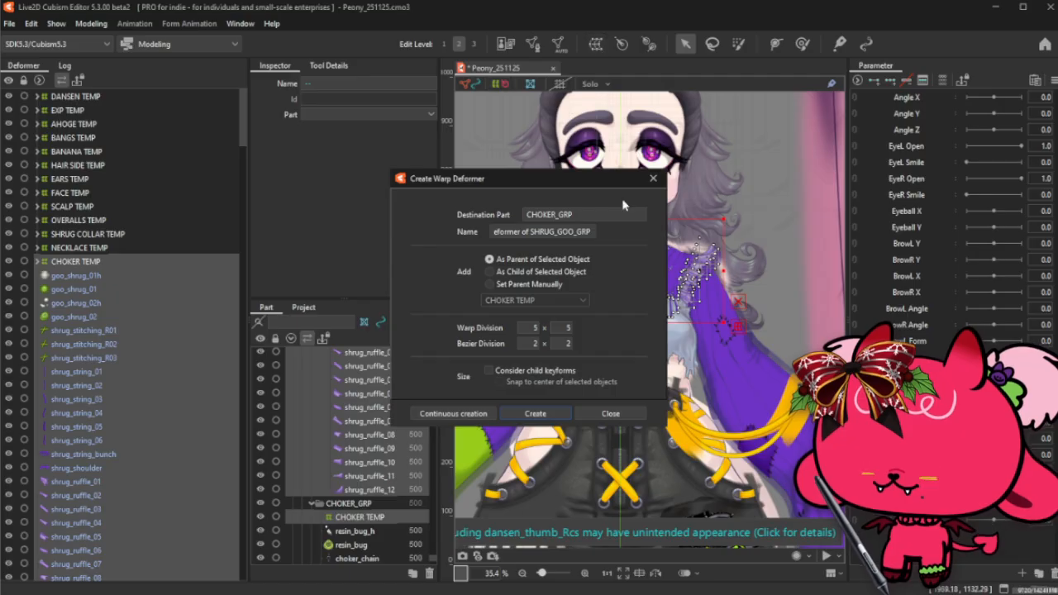
{"action": "left_click", "coordinate": [653, 179]}
{"action": "left_click", "coordinate": [110, 262], "text": "ctrl"}
- Create a parent warp deformer named SHRUG TOP TEMP for the selected shrug meshes together with the SHRUG COLLAR TEMP deformer
{"action": "left_click", "coordinate": [114, 236], "text": "ctrl"}
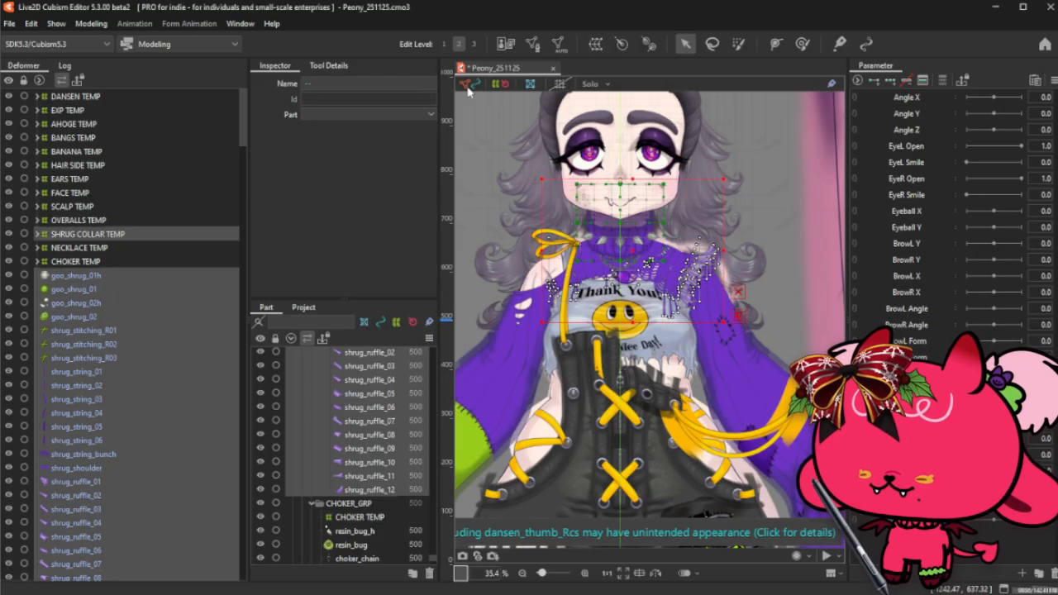
{"action": "left_click", "coordinate": [596, 45]}
{"action": "key", "text": "ctrl+a"}
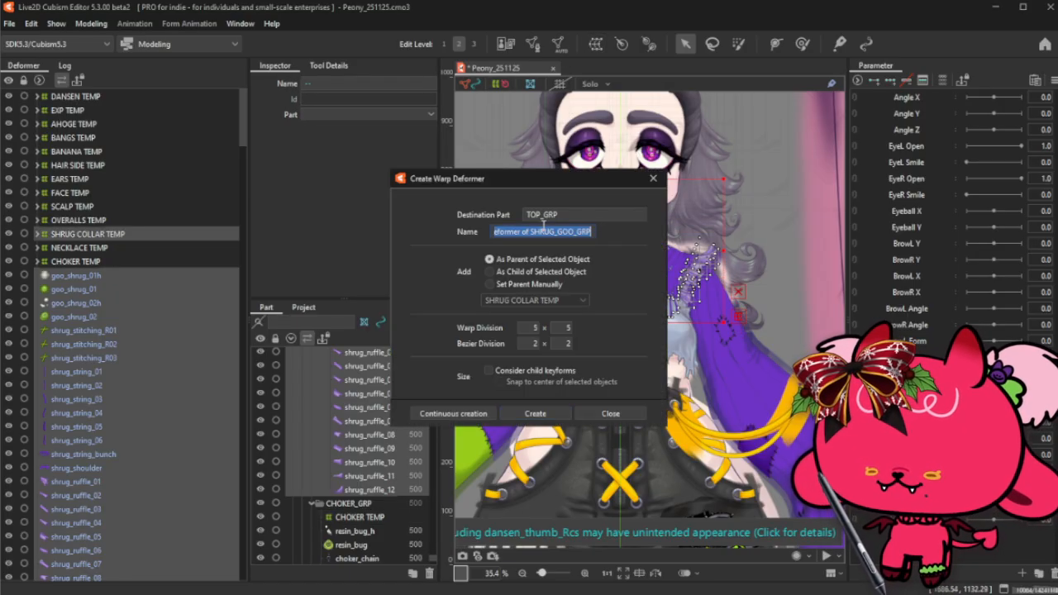
{"action": "type", "text": "SHRUG TOP TEMP"}
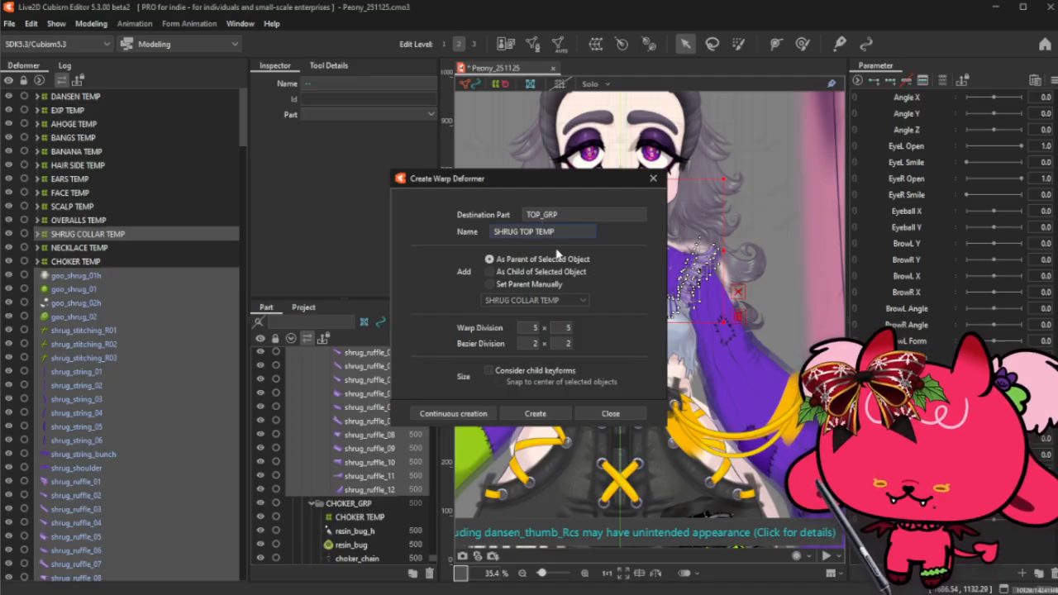
{"action": "left_click", "coordinate": [529, 415]}
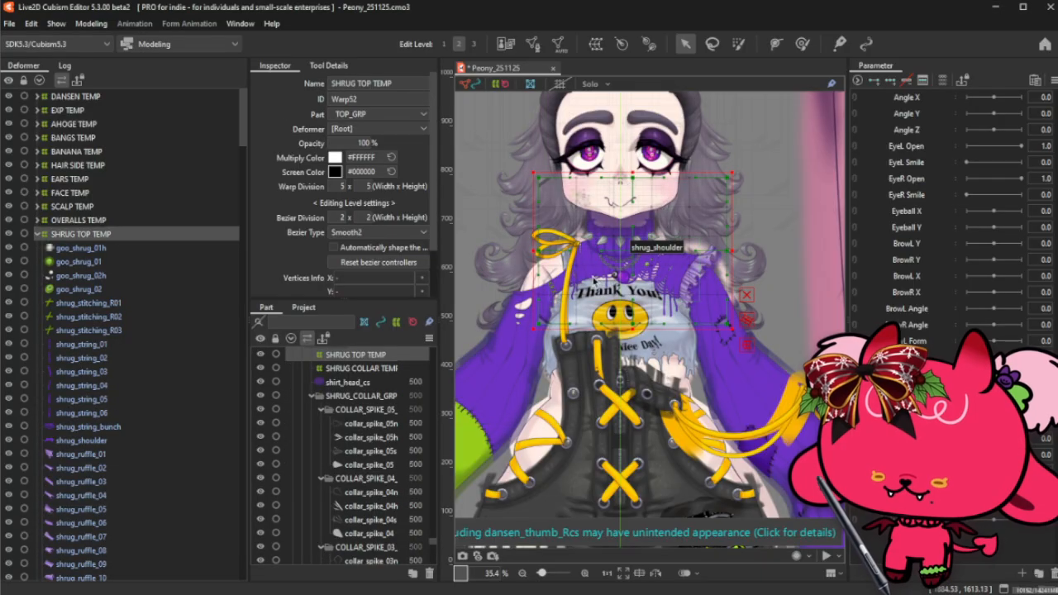
- Widen the SHRUG TOP TEMP deformer, align its centre with the body's vertical midline, and collapse it
{"action": "left_click_drag", "start_coordinate": [534, 252], "coordinate": [508, 254]}
{"action": "scroll", "coordinate": [662, 272], "scroll_direction": "up", "scroll_amount": 10}
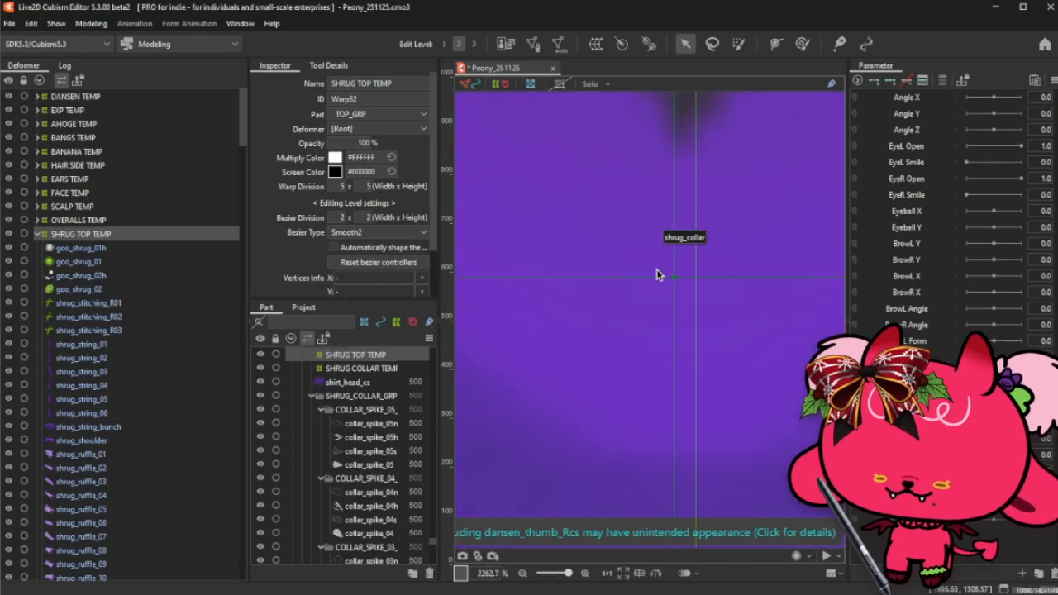
{"action": "left_click_drag", "start_coordinate": [686, 282], "coordinate": [713, 281]}
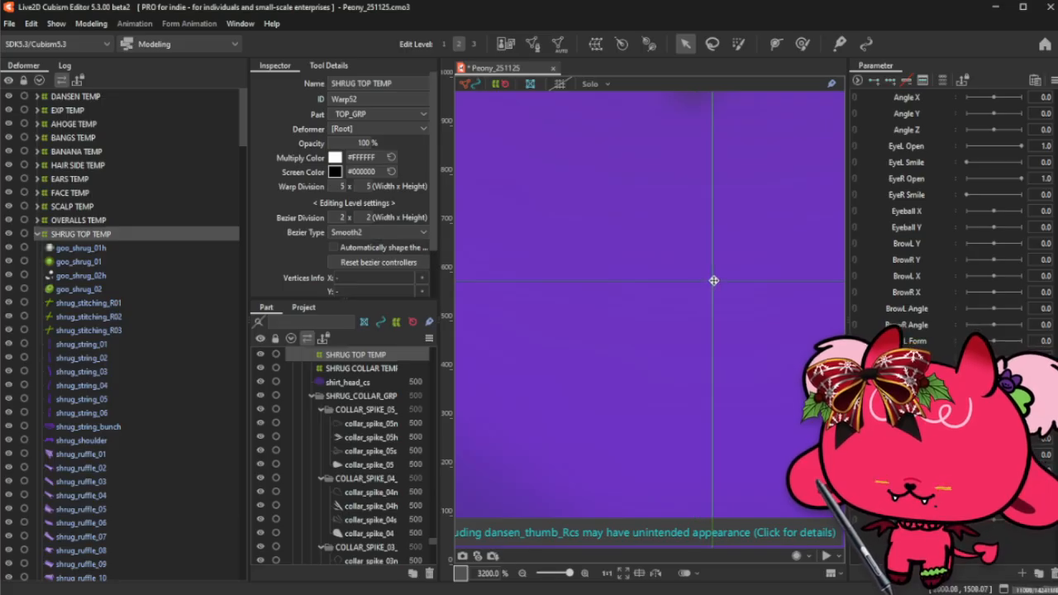
{"action": "scroll", "coordinate": [714, 281], "scroll_direction": "down", "scroll_amount": 10}
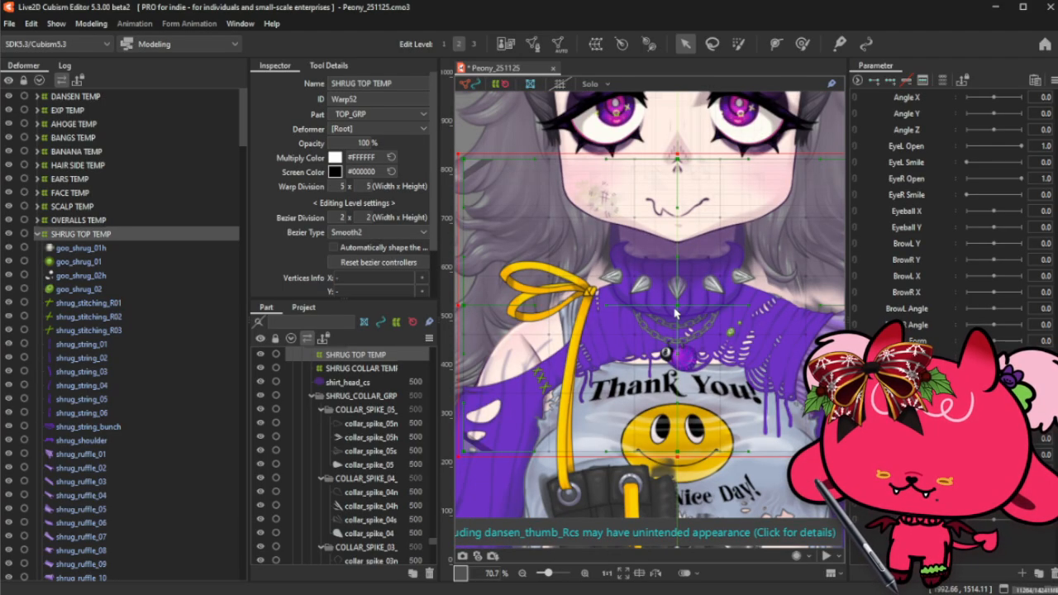
{"action": "left_click_drag", "start_coordinate": [518, 307], "coordinate": [524, 306]}
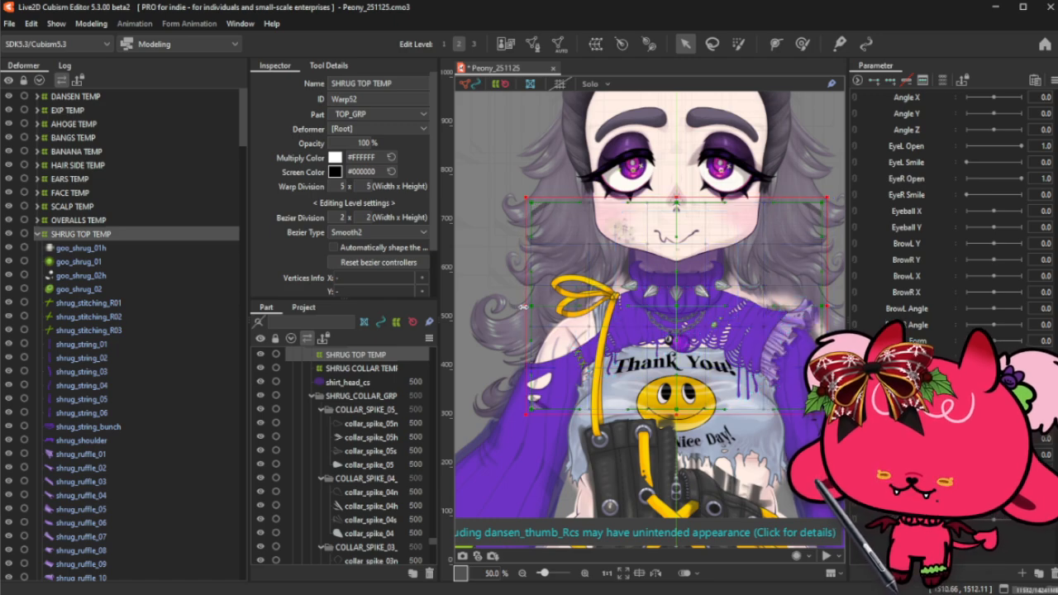
{"action": "left_click", "coordinate": [37, 235]}
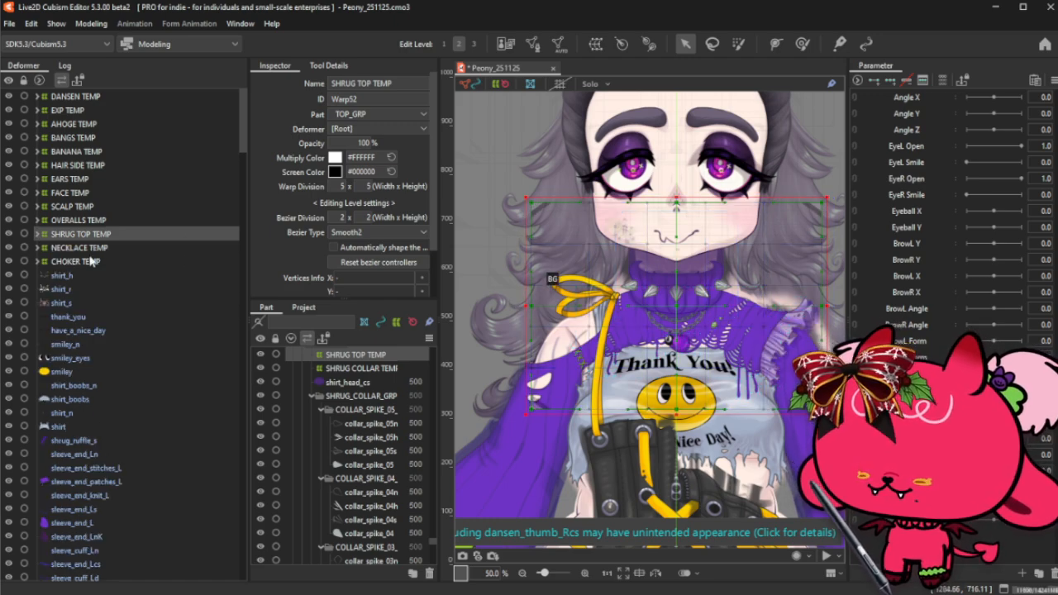
- Create a parent warp deformer named SHIRT TEMP for the meshes from shirt_h through shirt, including the shirt print
{"action": "left_click", "coordinate": [59, 276]}
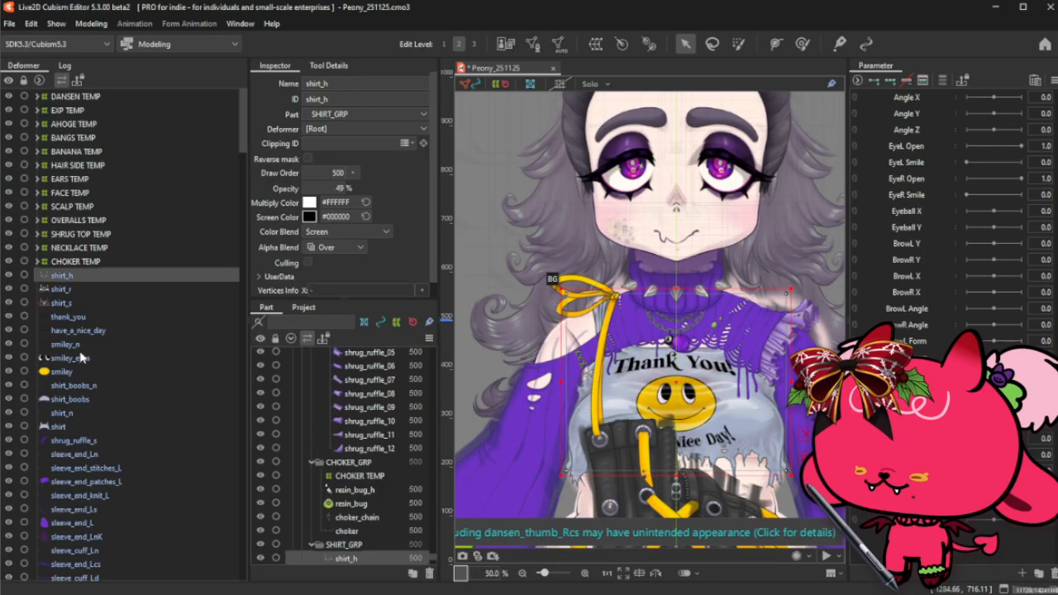
{"action": "left_click", "coordinate": [72, 427], "text": "shift"}
{"action": "scroll", "coordinate": [564, 206], "scroll_direction": "down", "scroll_amount": 1}
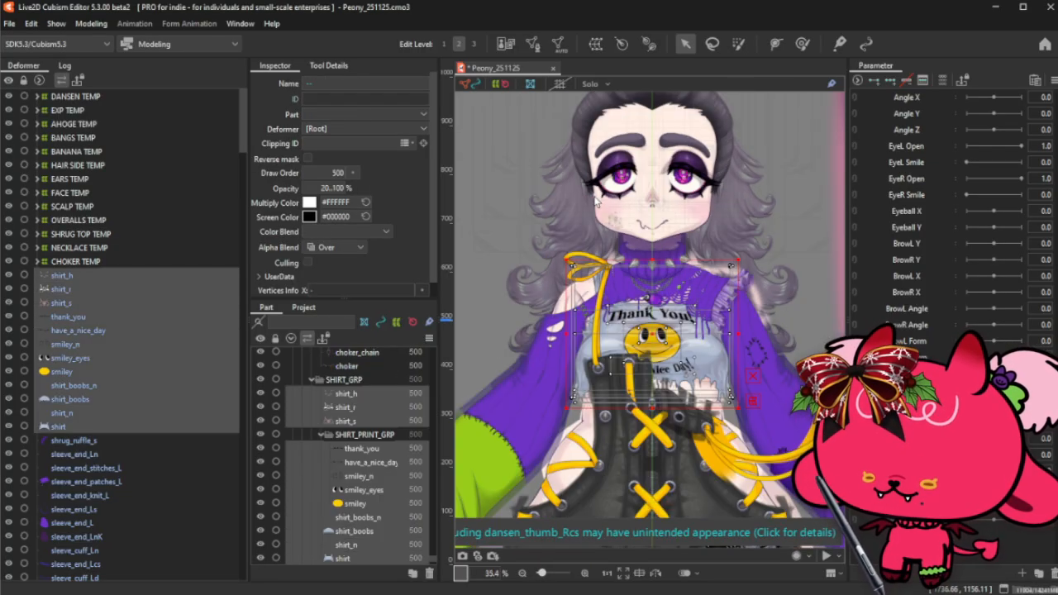
{"action": "left_click", "coordinate": [596, 44]}
{"action": "triple_click", "coordinate": [570, 234]}
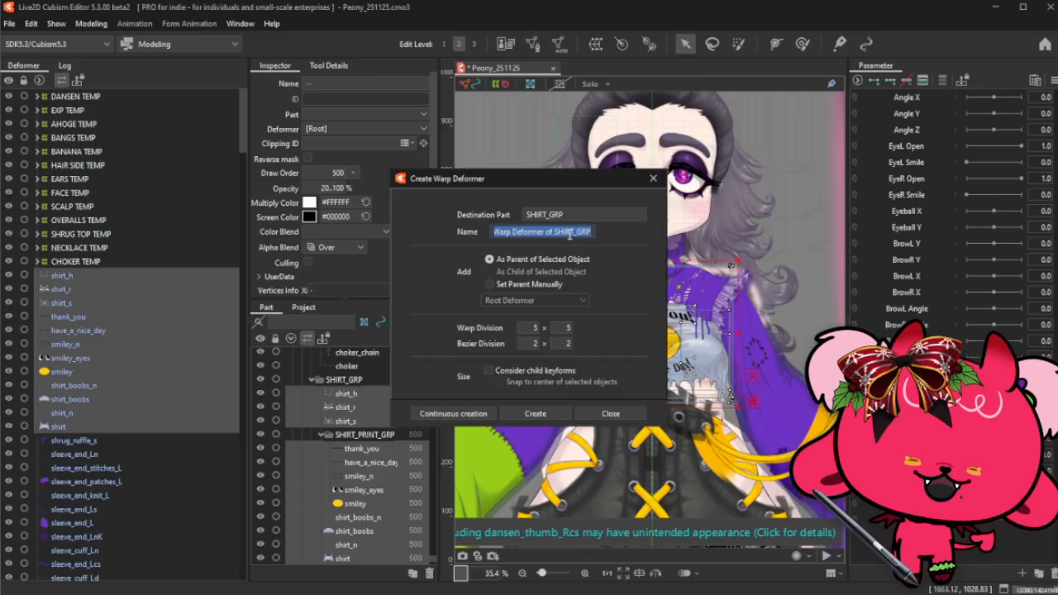
{"action": "type", "text": "SHI"}
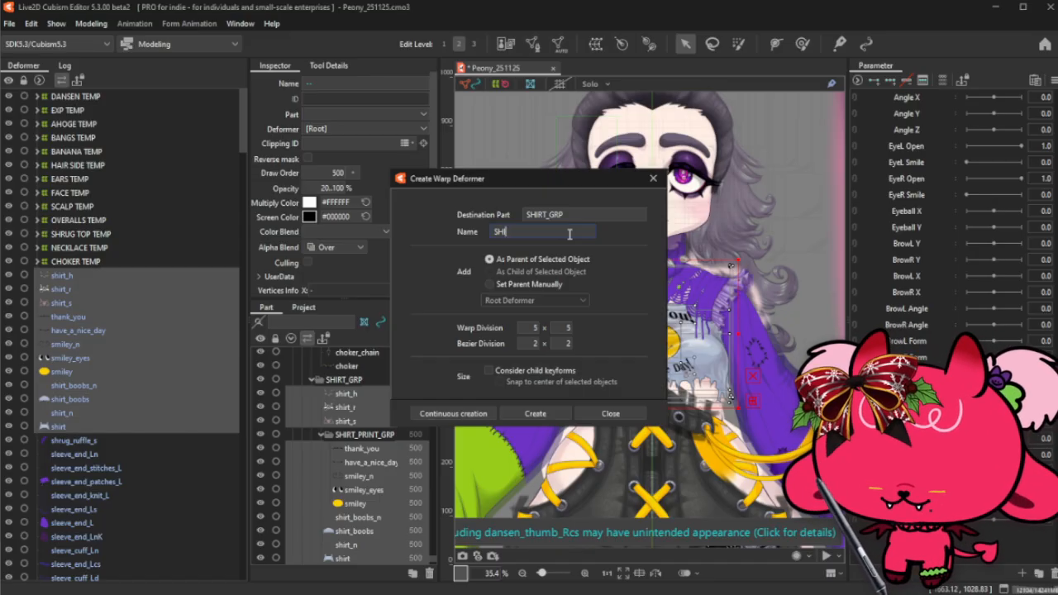
{"action": "type", "text": "RT T"}
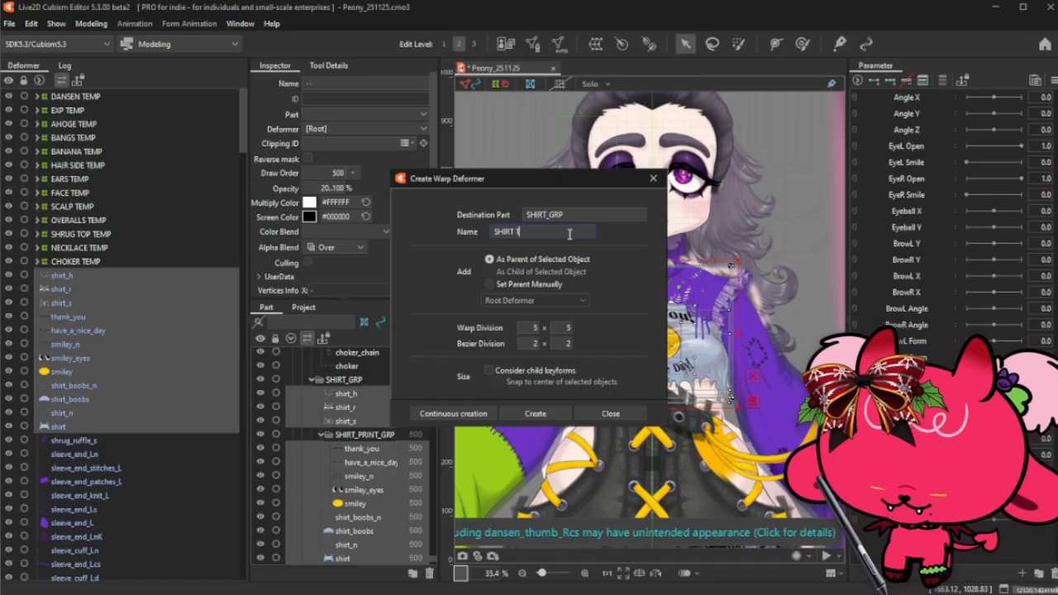
{"action": "type", "text": "EMP"}
{"action": "left_click", "coordinate": [529, 413]}
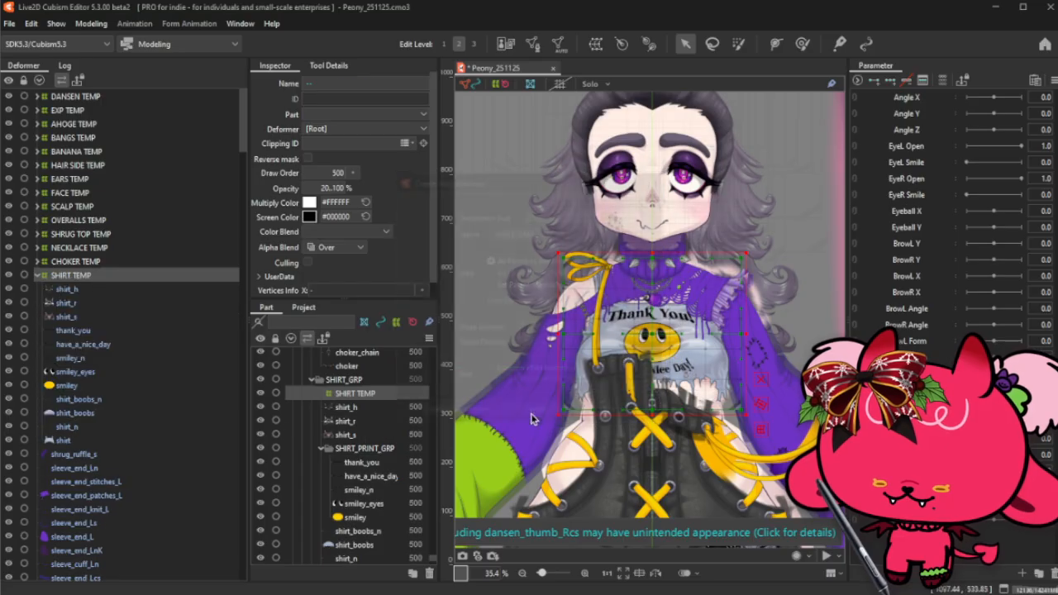
- Align the SHIRT TEMP deformer's centre with the vertical midline, make it slightly narrower, and collapse it
{"action": "scroll", "coordinate": [724, 389], "scroll_direction": "up", "scroll_amount": 2}
{"action": "scroll", "coordinate": [637, 322], "scroll_direction": "up", "scroll_amount": 15}
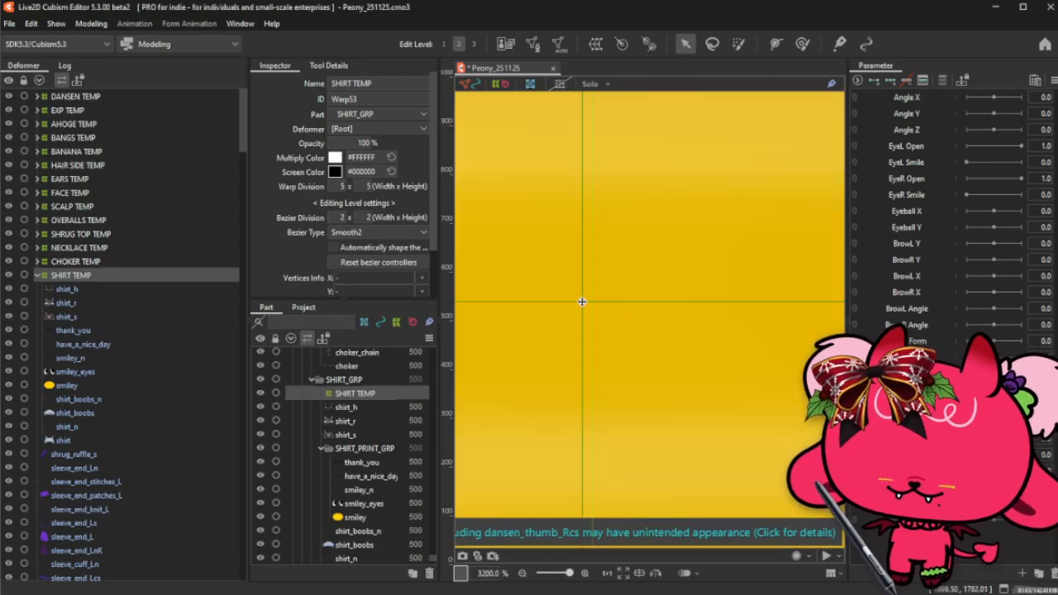
{"action": "mouse_move", "coordinate": [583, 307]}
{"action": "left_mouse_down"}
{"action": "mouse_move", "coordinate": [646, 310]}
{"action": "mouse_move", "coordinate": [590, 321]}
{"action": "left_mouse_up"}
{"action": "scroll", "coordinate": [591, 321], "scroll_direction": "down", "scroll_amount": 10}
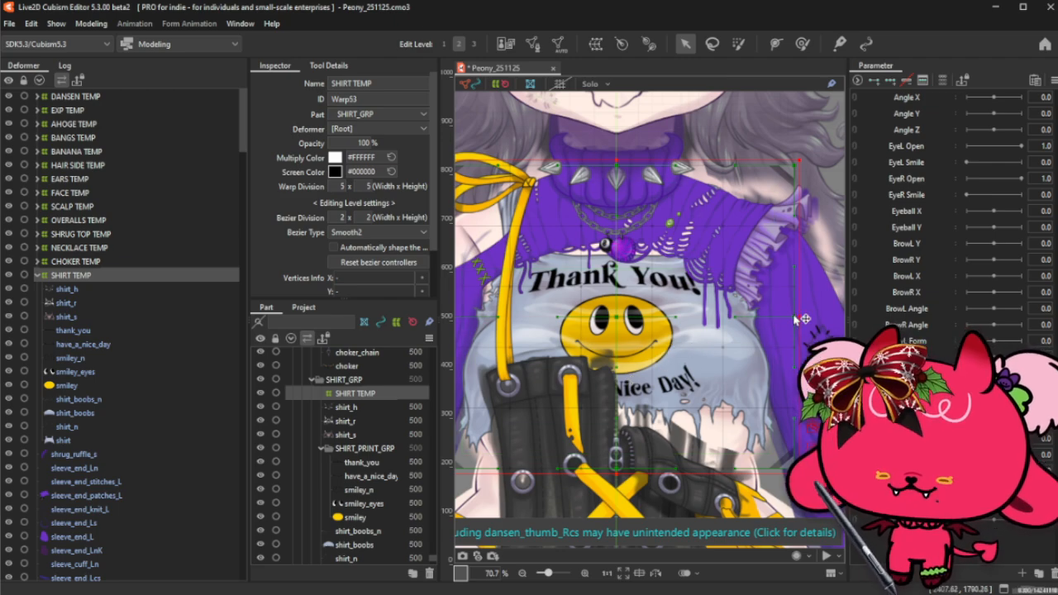
{"action": "left_click_drag", "start_coordinate": [798, 315], "coordinate": [796, 316]}
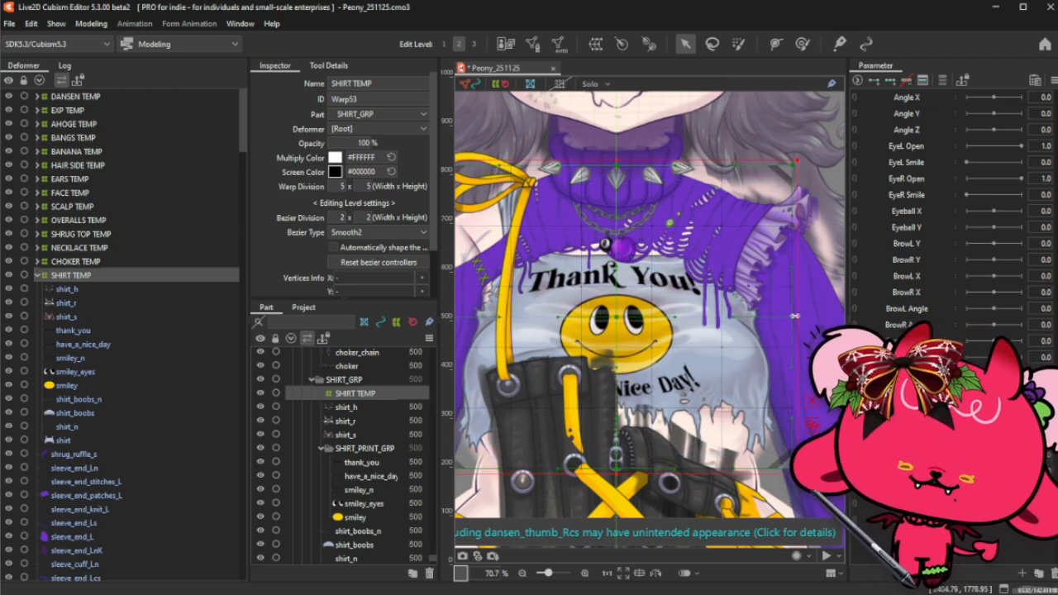
{"action": "left_click", "coordinate": [36, 275]}
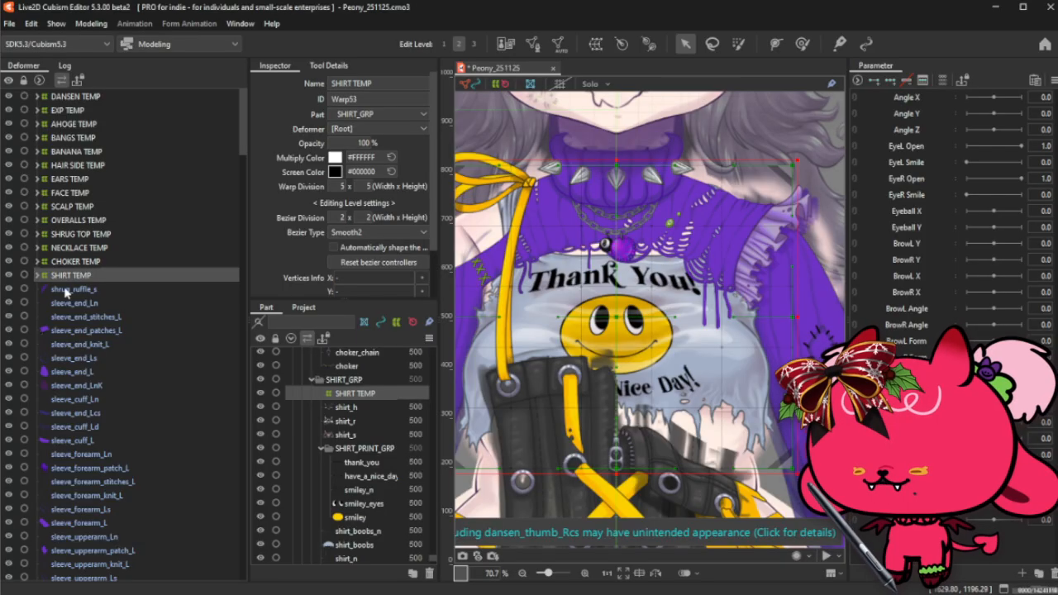
- Move the shrug_ruffle_s mesh into the SHIRT TEMP deformer and widen that deformer symmetrically past the shoulder ruffle
{"action": "left_click", "coordinate": [73, 291]}
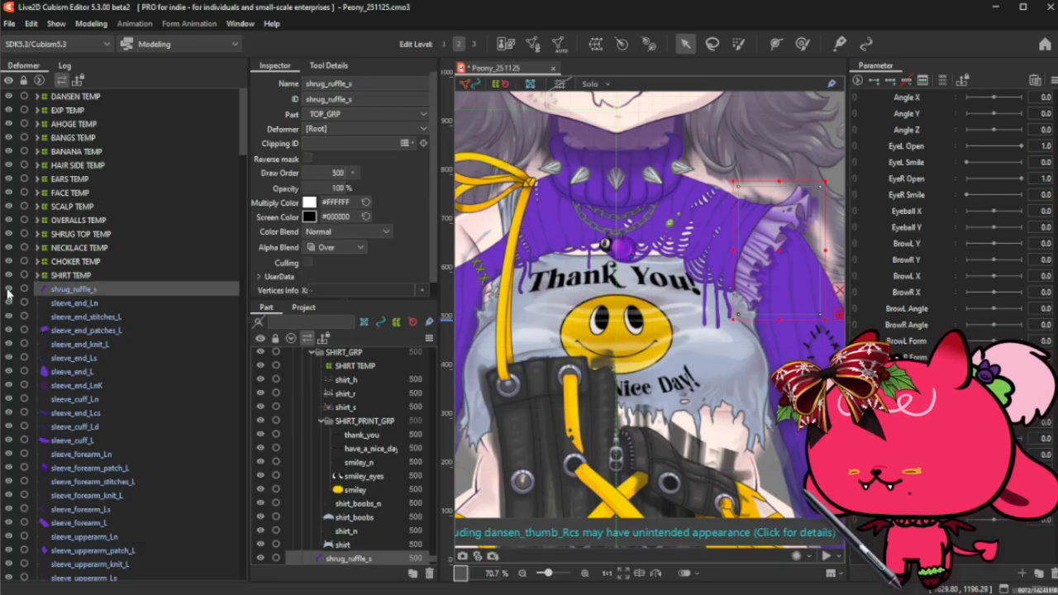
{"action": "left_click", "coordinate": [81, 277]}
{"action": "left_click", "coordinate": [80, 286]}
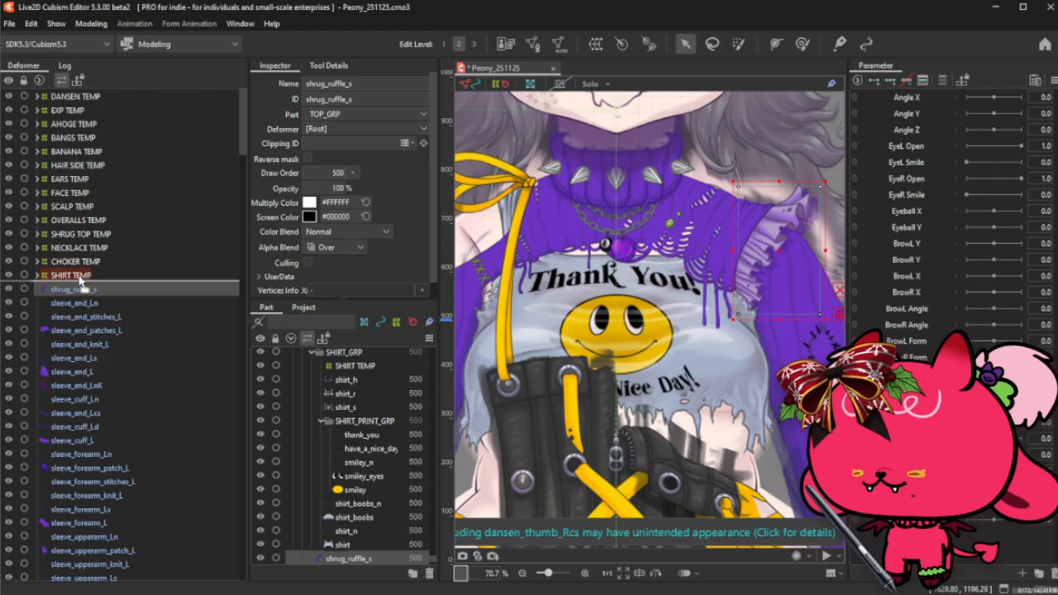
{"action": "left_click", "coordinate": [80, 276]}
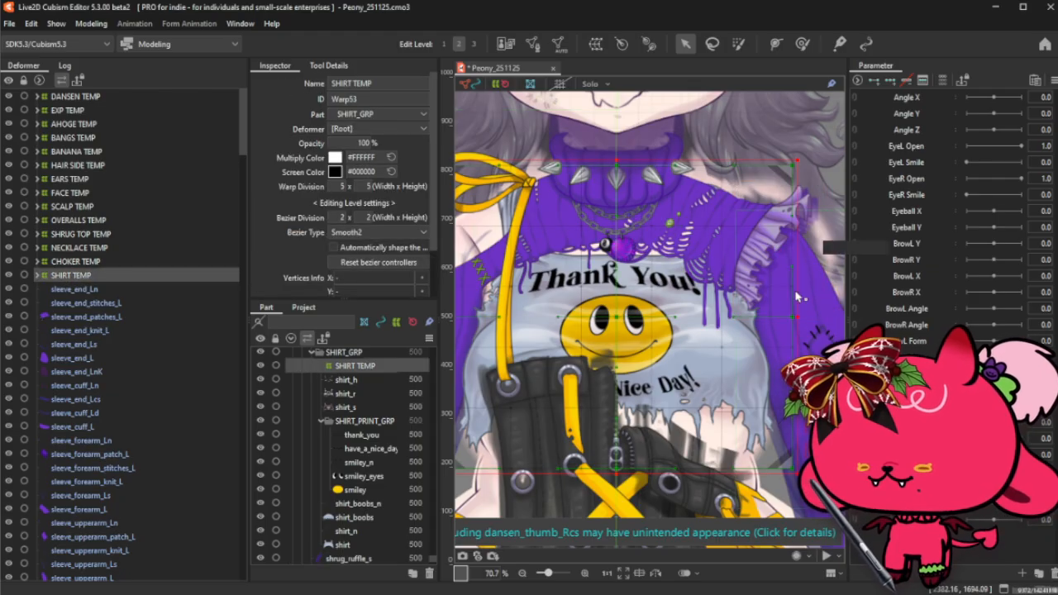
{"action": "left_click_drag", "start_coordinate": [796, 317], "coordinate": [838, 317]}
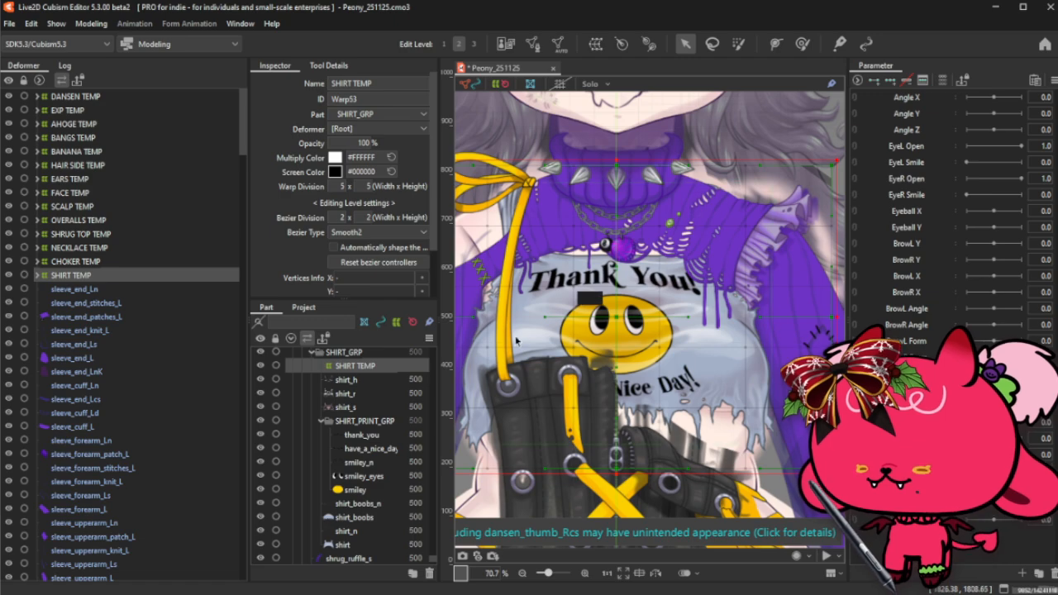
- Create a parent warp deformer named SLEEVE L TEMP for the meshes from sleeve_end_Ln through sleeve_upperarm_L
{"action": "left_click", "coordinate": [49, 288]}
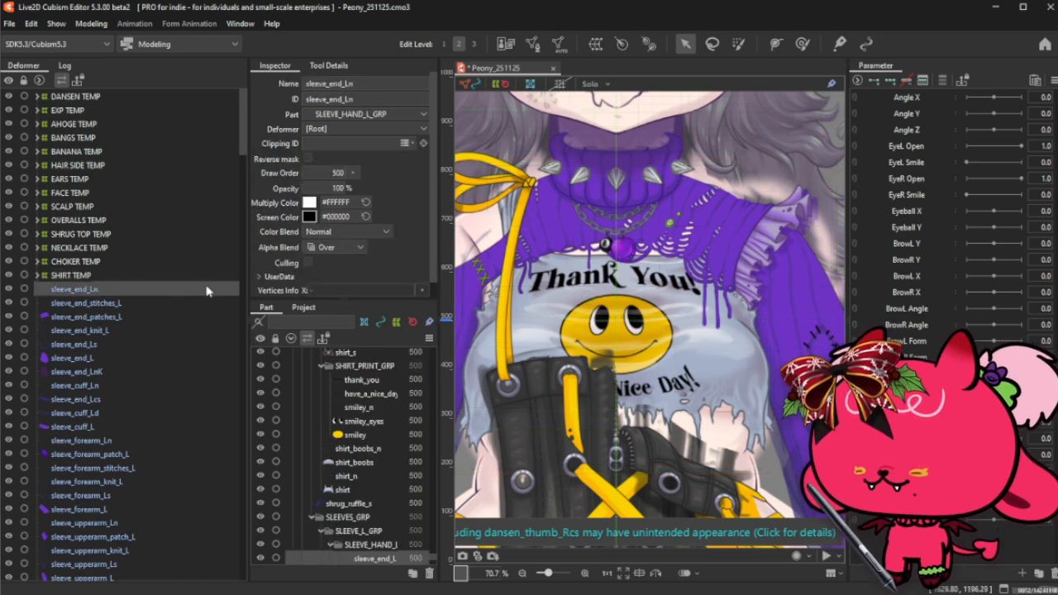
{"action": "scroll", "coordinate": [677, 245], "scroll_direction": "down", "scroll_amount": 5}
{"action": "scroll", "coordinate": [676, 245], "scroll_direction": "down", "scroll_amount": 1}
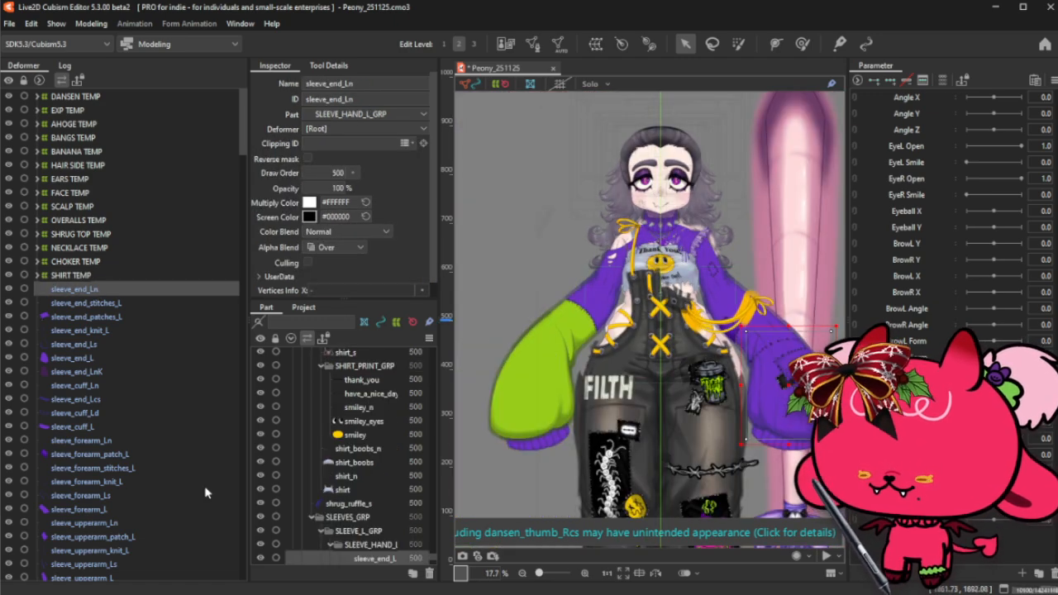
{"action": "scroll", "coordinate": [139, 503], "scroll_direction": "down", "scroll_amount": 2}
{"action": "scroll", "coordinate": [132, 497], "scroll_direction": "down", "scroll_amount": 1}
{"action": "left_click", "coordinate": [128, 429], "text": "shift"}
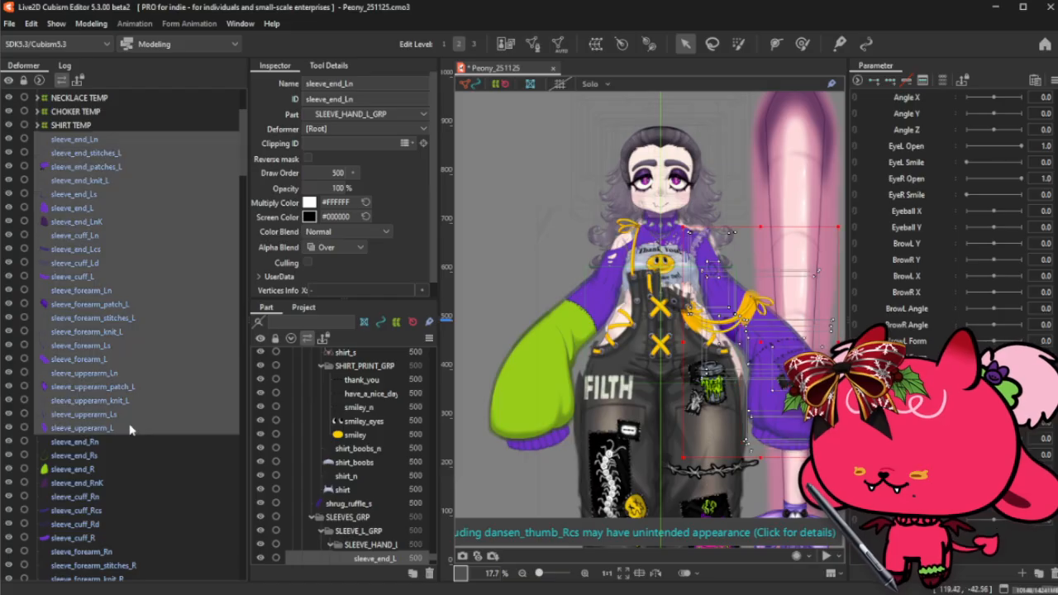
{"action": "left_click", "coordinate": [595, 43]}
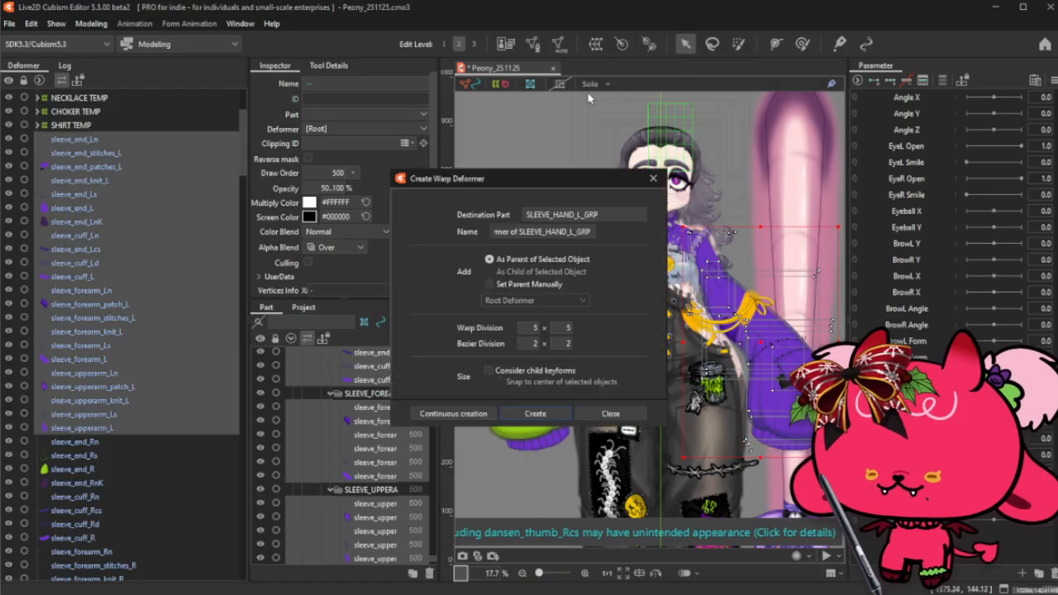
{"action": "triple_click", "coordinate": [559, 230]}
{"action": "type", "text": "SLEEVE L"}
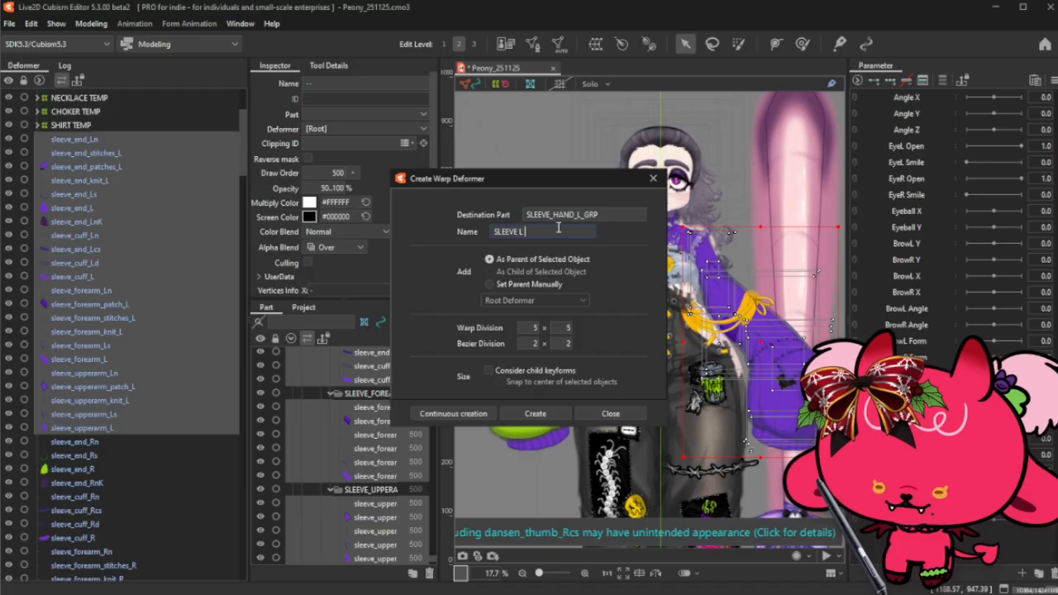
{"action": "type", "text": " TEMP"}
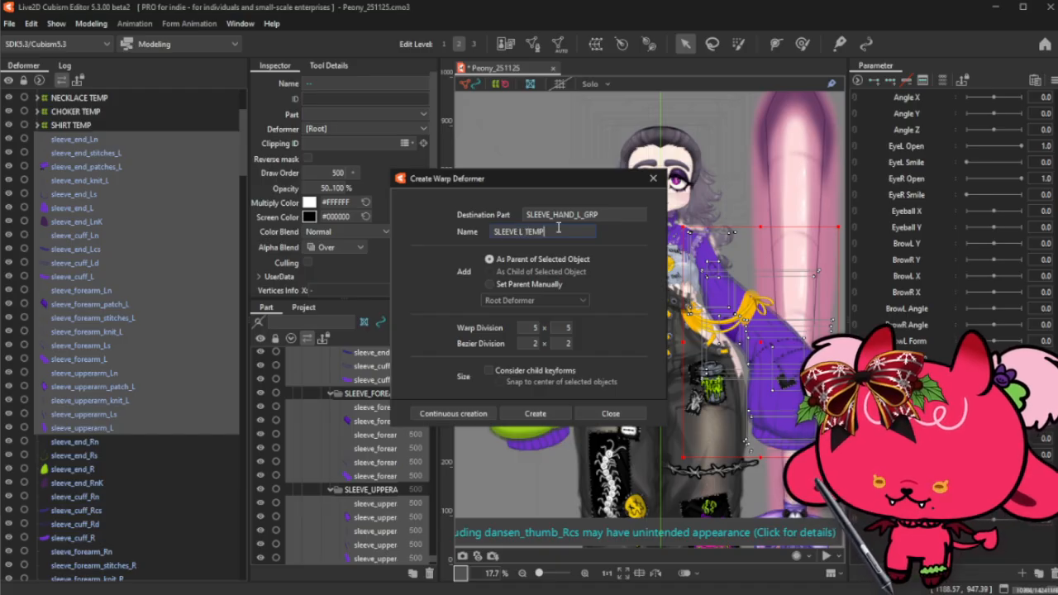
{"action": "left_click", "coordinate": [533, 412]}
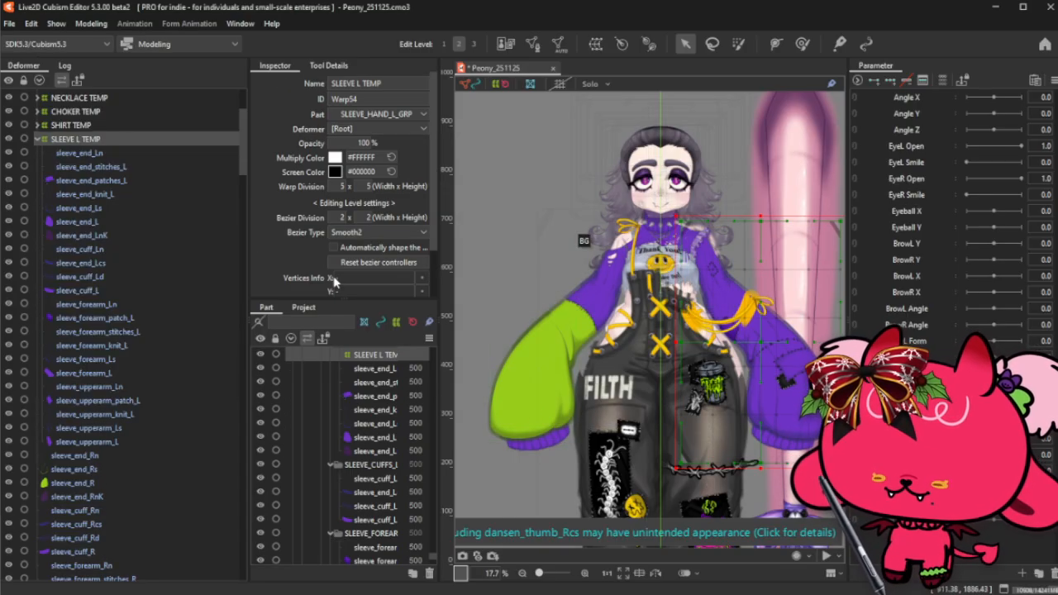
- Set the SLEEVE L TEMP deformer's opacity to 0% to hide the left sleeve
{"action": "left_click_drag", "start_coordinate": [371, 143], "coordinate": [348, 141]}
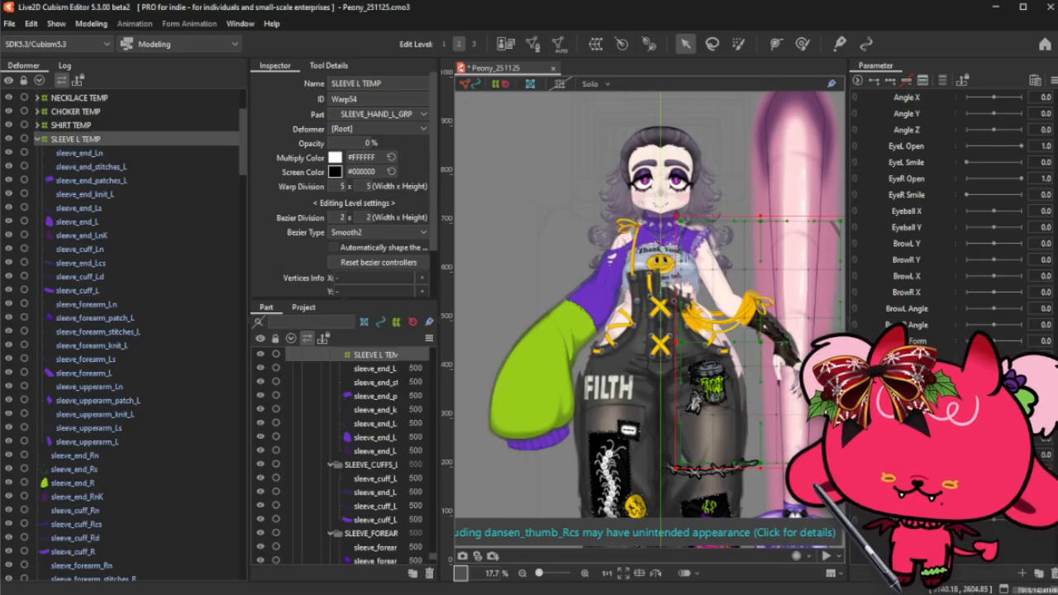
{"action": "scroll", "coordinate": [813, 372], "scroll_direction": "up", "scroll_amount": 2}
{"action": "scroll", "coordinate": [703, 344], "scroll_direction": "down", "scroll_amount": 1}
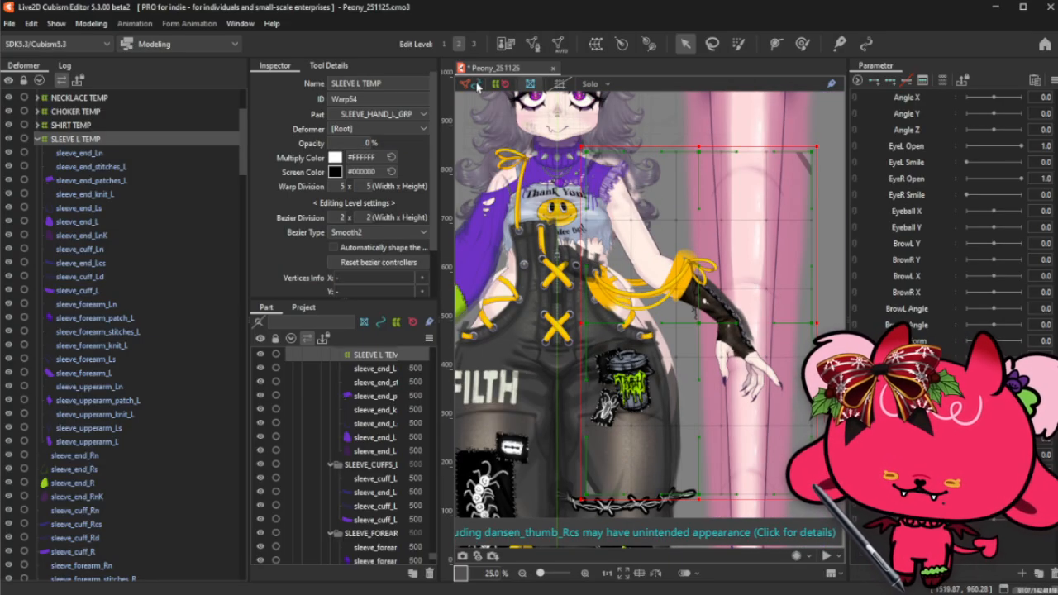
- Deselect the deformer, examine the left arm, glove and hand without the sleeve, and collapse SLEEVE L TEMP
{"action": "left_click", "coordinate": [769, 364]}
{"action": "scroll", "coordinate": [769, 364], "scroll_direction": "up", "scroll_amount": 2}
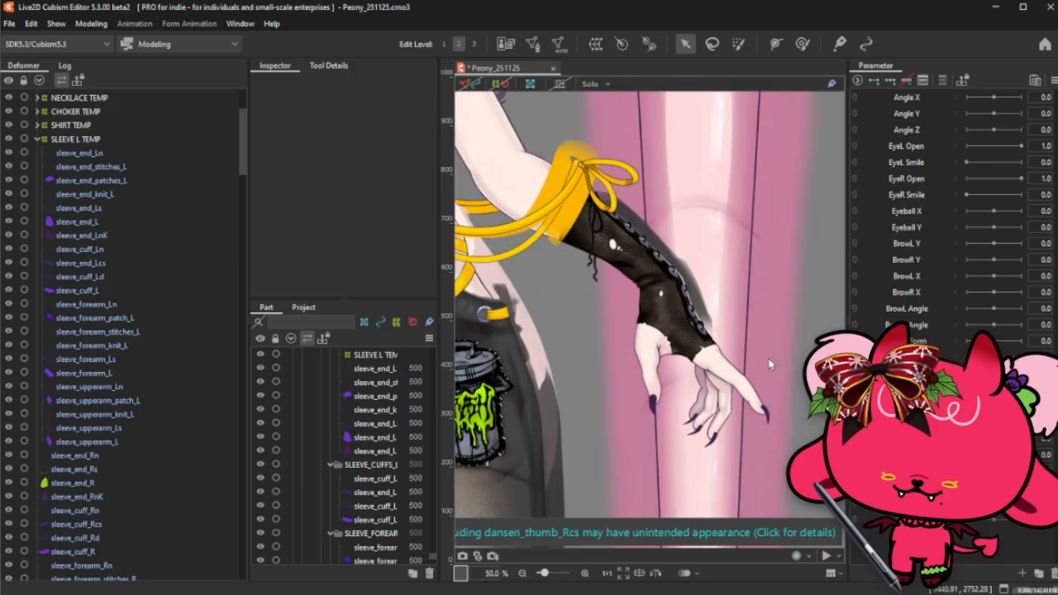
{"action": "scroll", "coordinate": [770, 364], "scroll_direction": "down", "scroll_amount": 1}
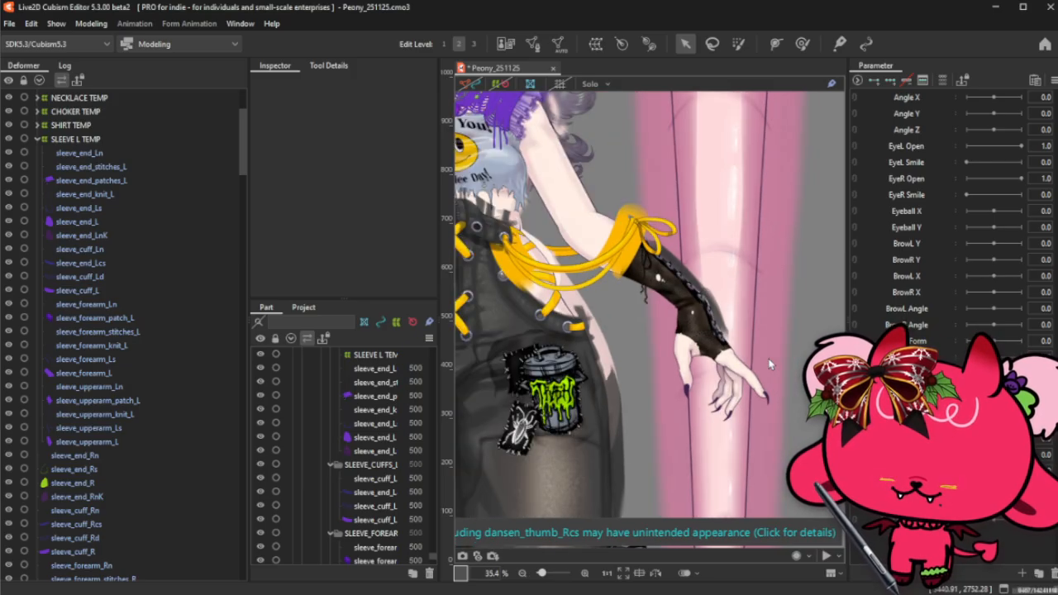
{"action": "scroll", "coordinate": [728, 339], "scroll_direction": "up", "scroll_amount": 1}
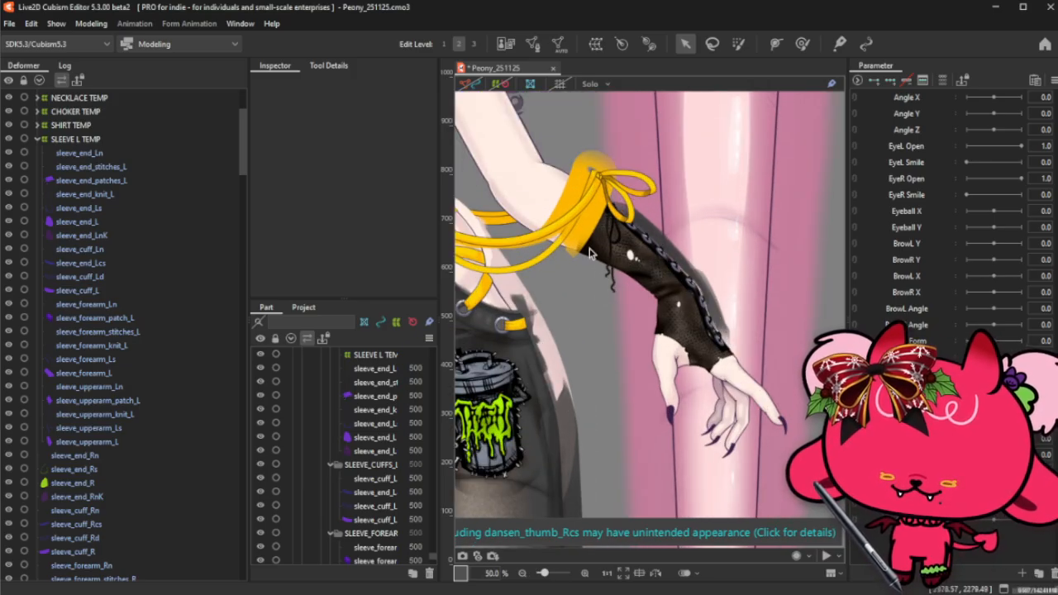
{"action": "scroll", "coordinate": [732, 314], "scroll_direction": "down", "scroll_amount": 1}
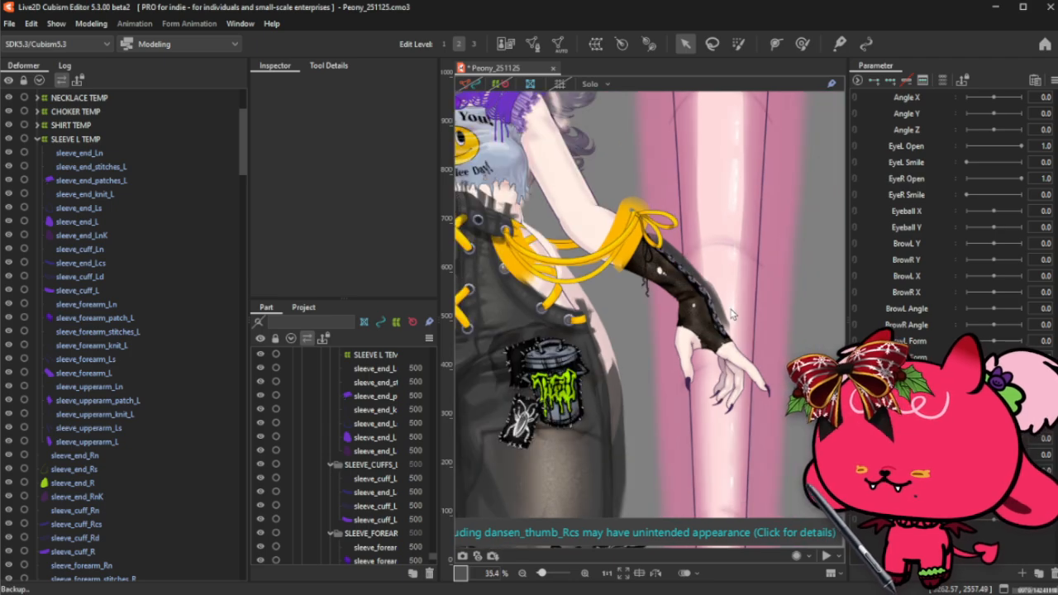
{"action": "scroll", "coordinate": [732, 314], "scroll_direction": "up", "scroll_amount": 2}
{"action": "scroll", "coordinate": [732, 314], "scroll_direction": "down", "scroll_amount": 1}
{"action": "scroll", "coordinate": [731, 314], "scroll_direction": "down", "scroll_amount": 1}
{"action": "scroll", "coordinate": [711, 297], "scroll_direction": "down", "scroll_amount": 1}
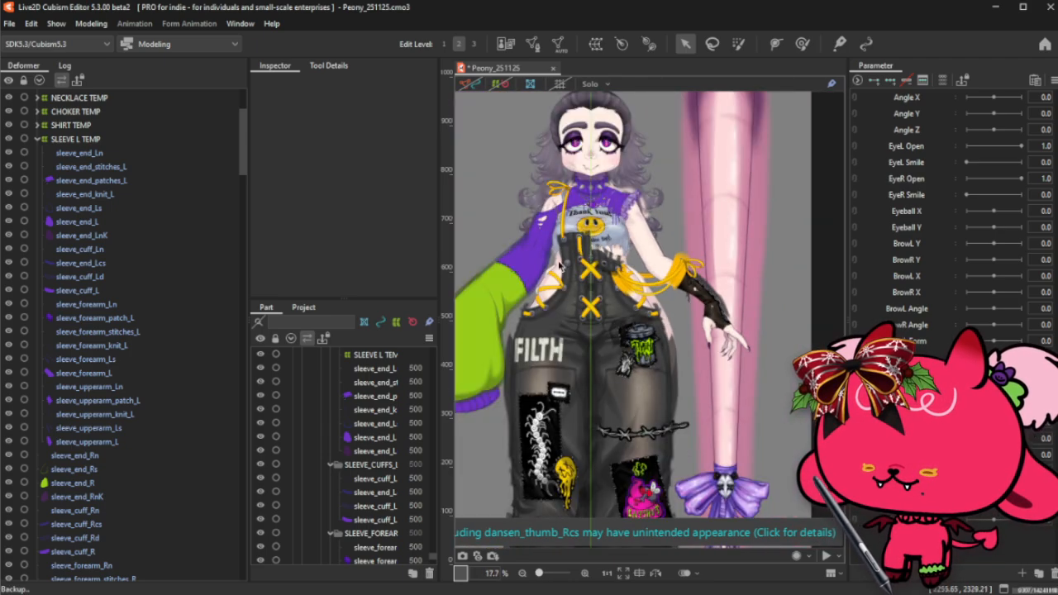
{"action": "scroll", "coordinate": [686, 273], "scroll_direction": "up", "scroll_amount": 1}
{"action": "scroll", "coordinate": [657, 245], "scroll_direction": "down", "scroll_amount": 2}
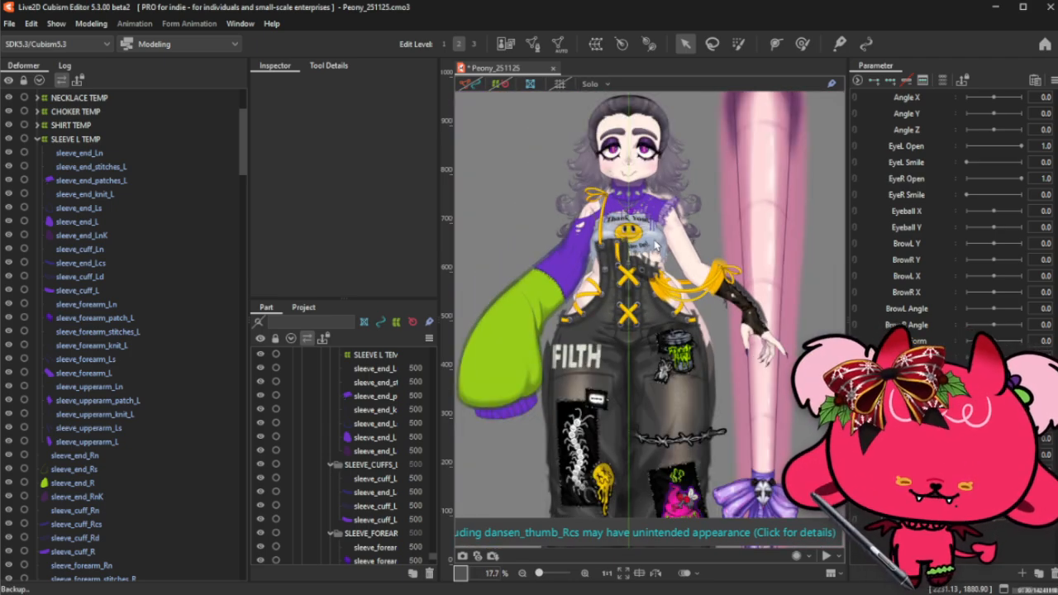
{"action": "left_click", "coordinate": [37, 139]}
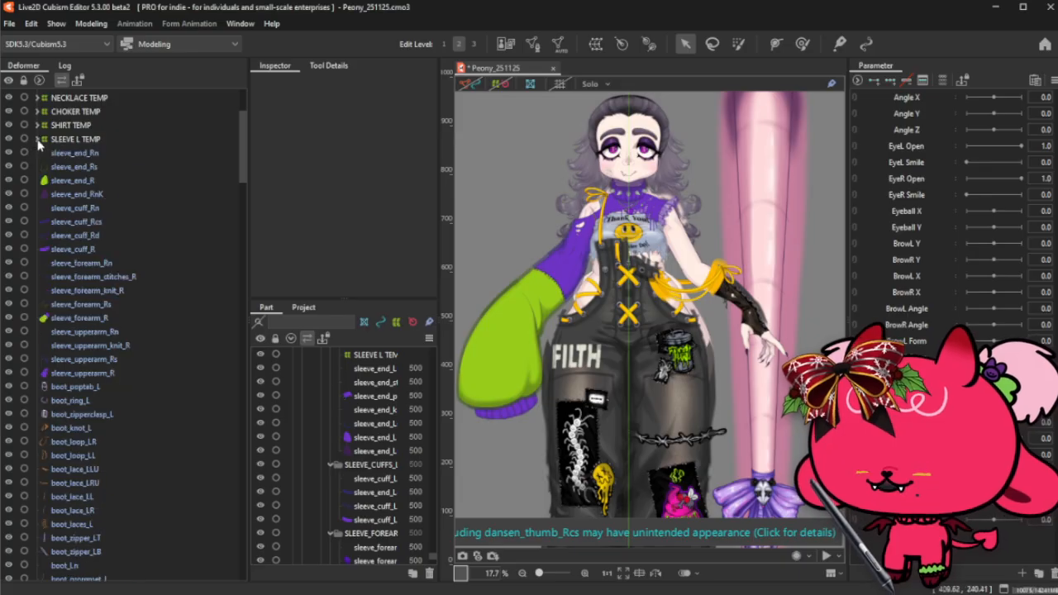
{"action": "left_click", "coordinate": [82, 153]}
{"action": "left_click", "coordinate": [119, 373], "text": "shift"}
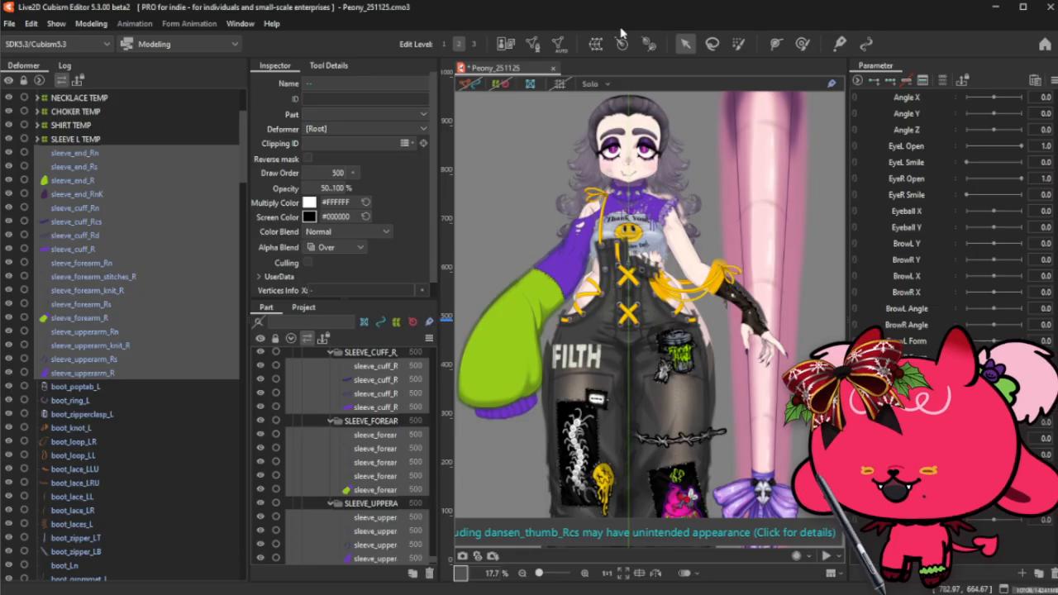
{"action": "left_click", "coordinate": [595, 43]}
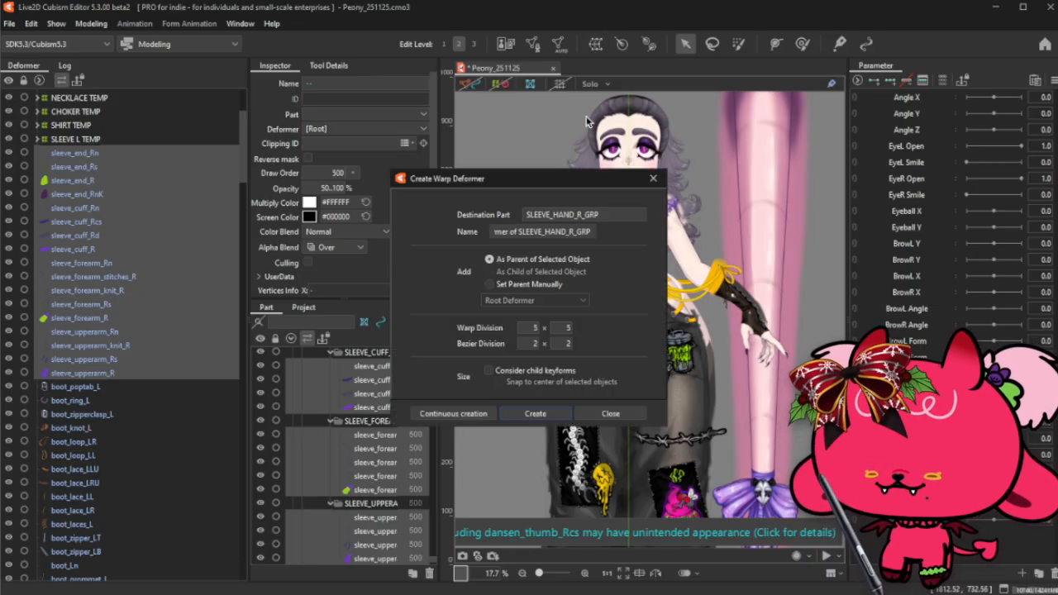
{"action": "triple_click", "coordinate": [550, 231]}
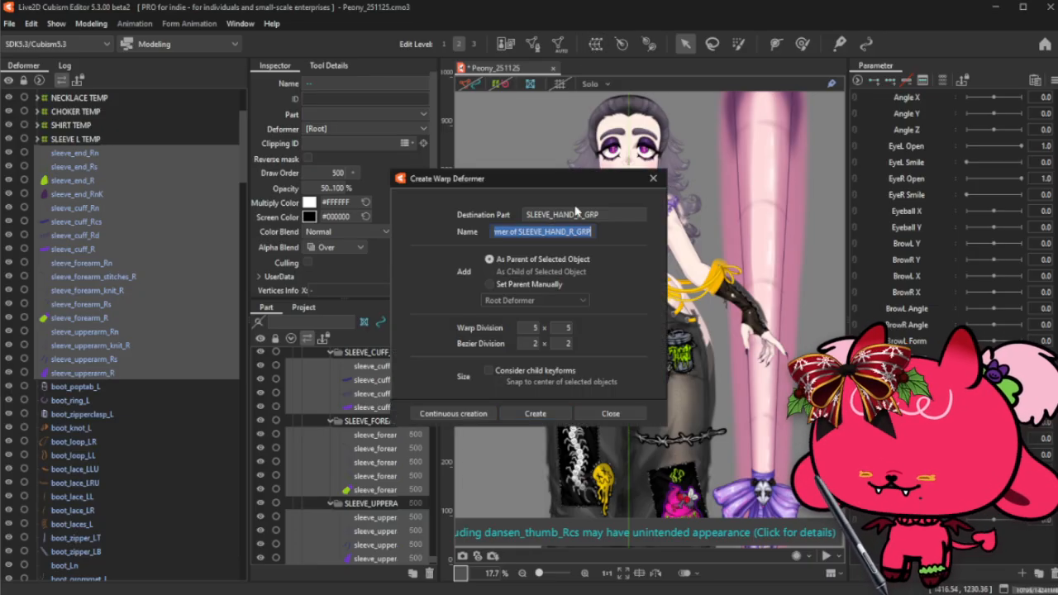
{"action": "left_click", "coordinate": [653, 178]}
- Duplicate the SLEEVE L TEMP warp deformer without its meshes and flip the copy horizontally onto the opposite sleeve
{"action": "left_click", "coordinate": [127, 142]}
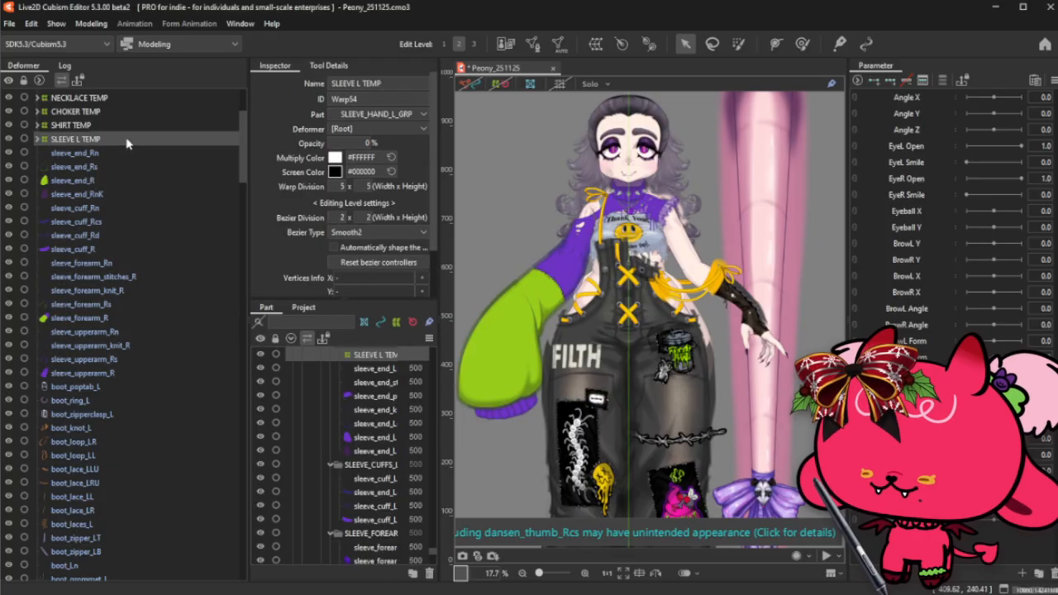
{"action": "double_click", "coordinate": [126, 144]}
{"action": "key", "text": "ctrl+v"}
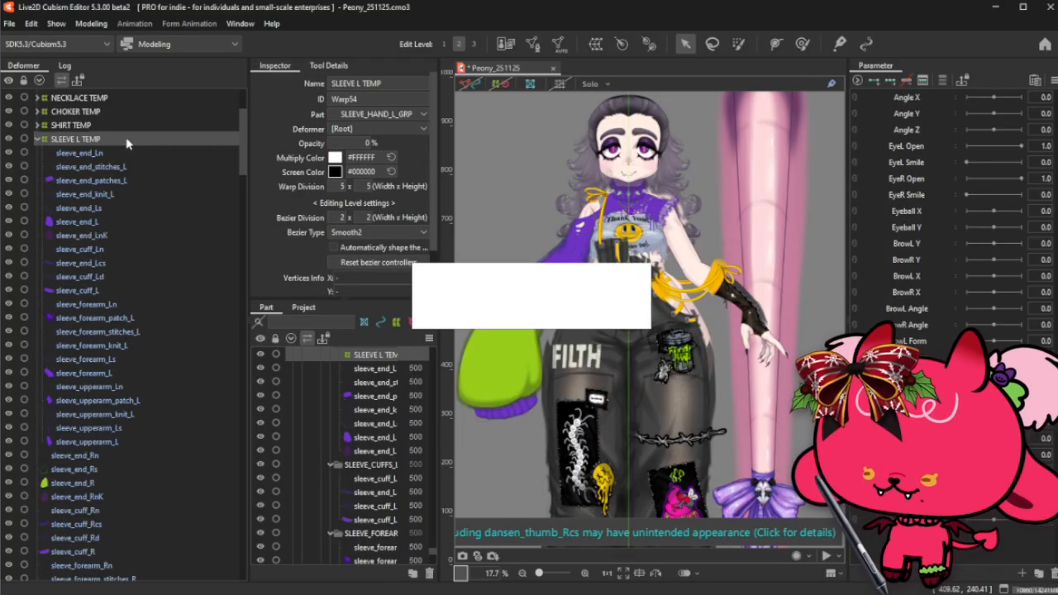
{"action": "right_click", "coordinate": [633, 247]}
{"action": "left_click", "coordinate": [662, 506]}
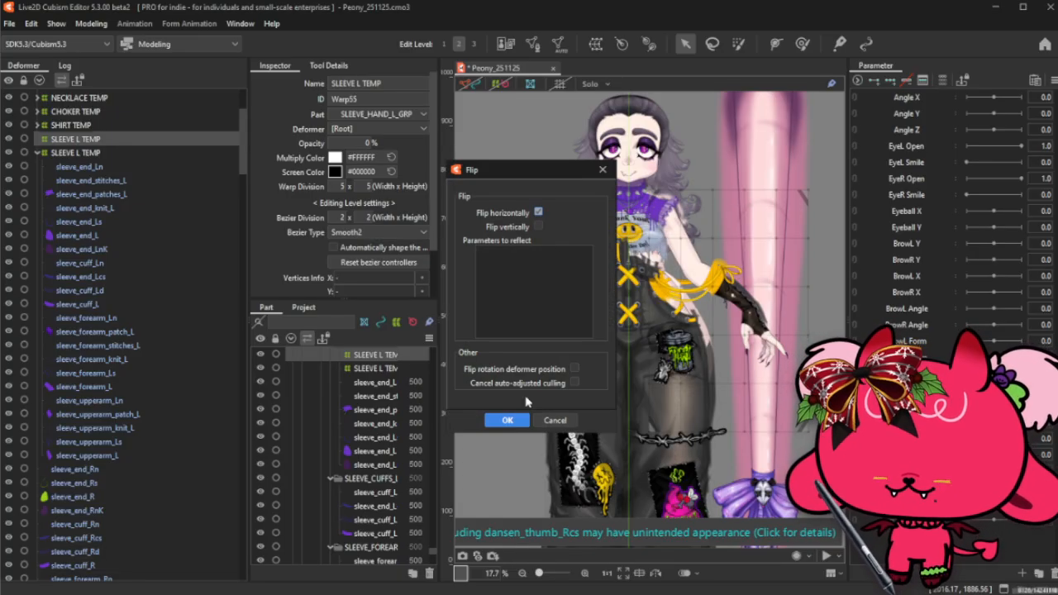
{"action": "left_click", "coordinate": [507, 420]}
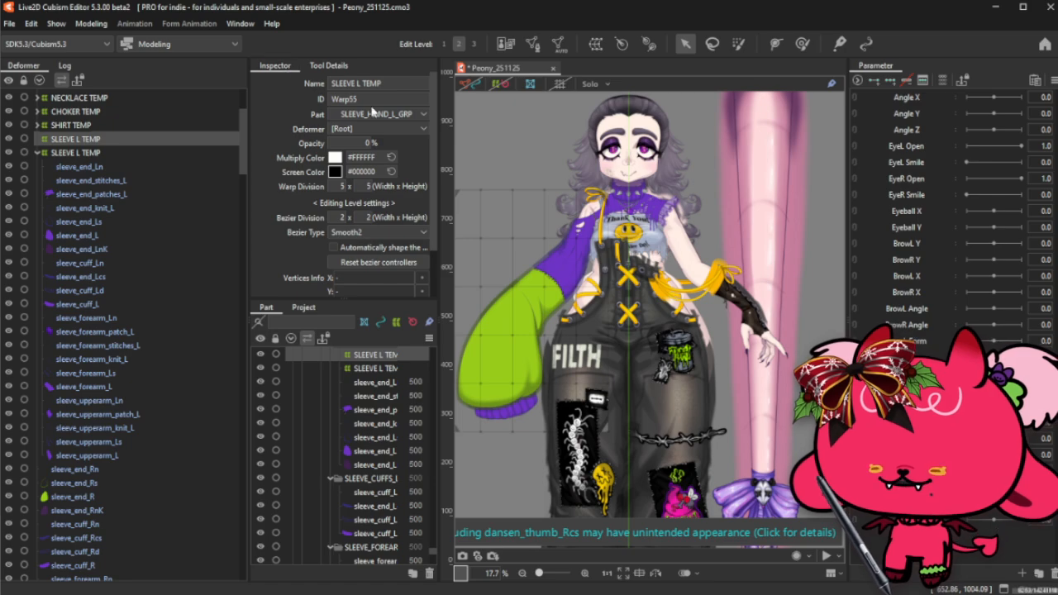
- Rename the flipped deformer copy to SLEEVE R TEMP
{"action": "left_click", "coordinate": [367, 85]}
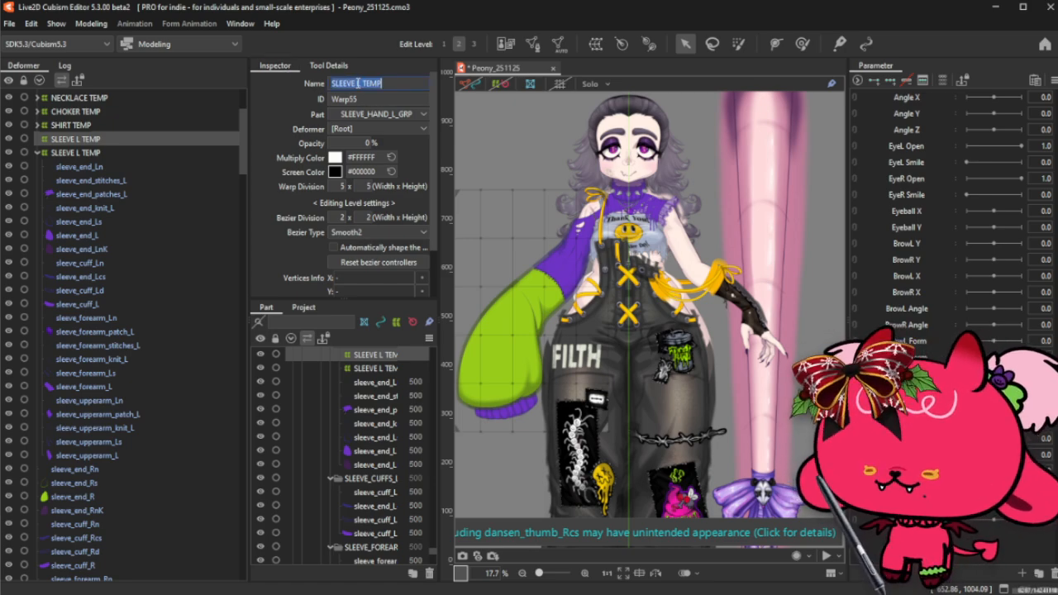
{"action": "left_click", "coordinate": [369, 86]}
{"action": "key", "text": "BackSpace"}
{"action": "type", "text": "R"}
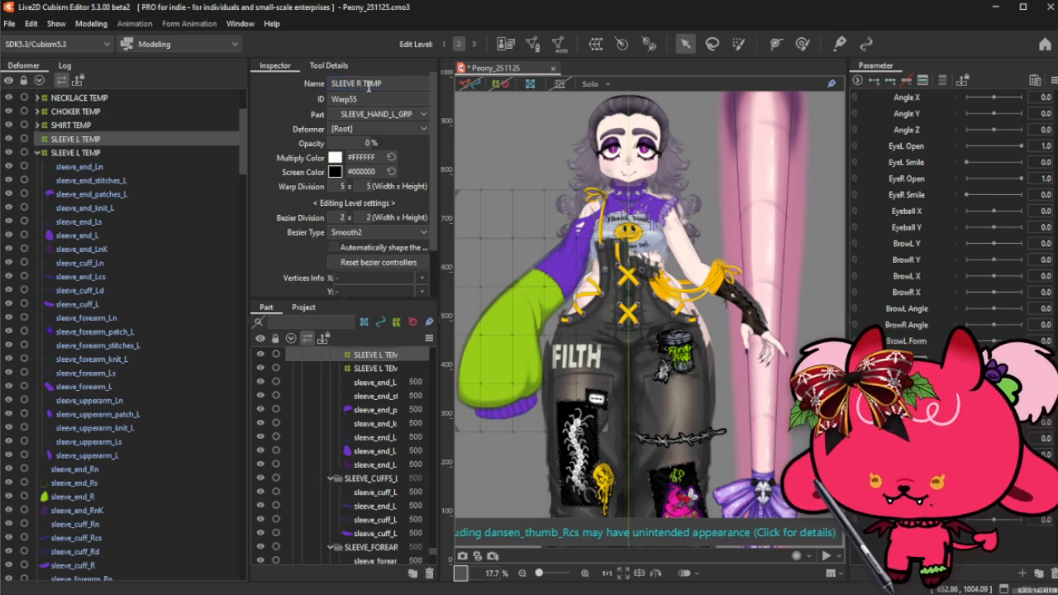
{"action": "key", "text": "Return"}
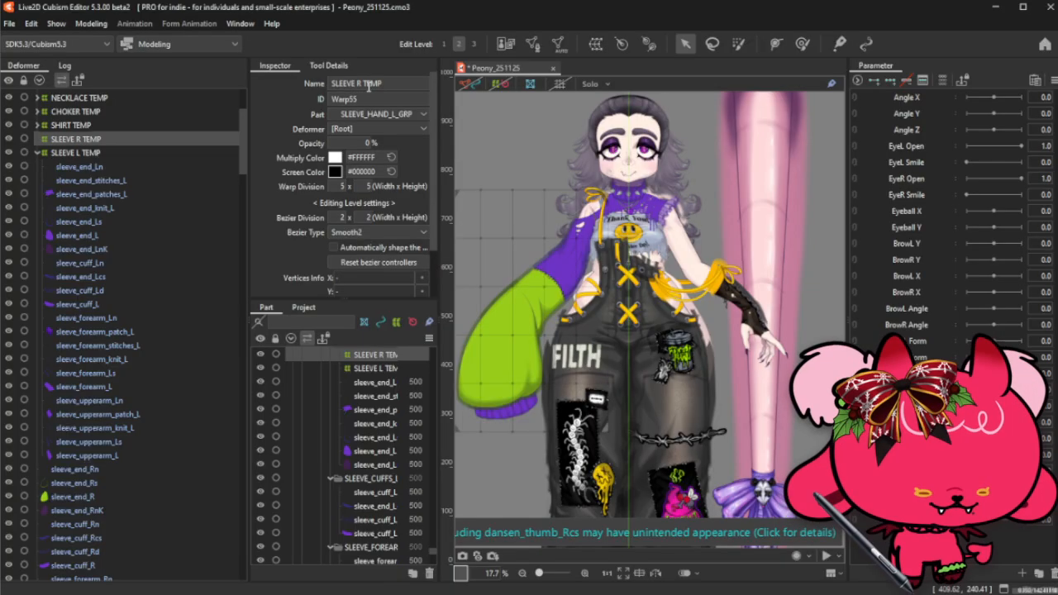
- Move the meshes from sleeve_end_Rn through sleeve_upperarm_R into SLEEVE R TEMP, and set both sleeve deformers' opacity to 100%
{"action": "left_click", "coordinate": [36, 153]}
{"action": "left_click", "coordinate": [74, 168]}
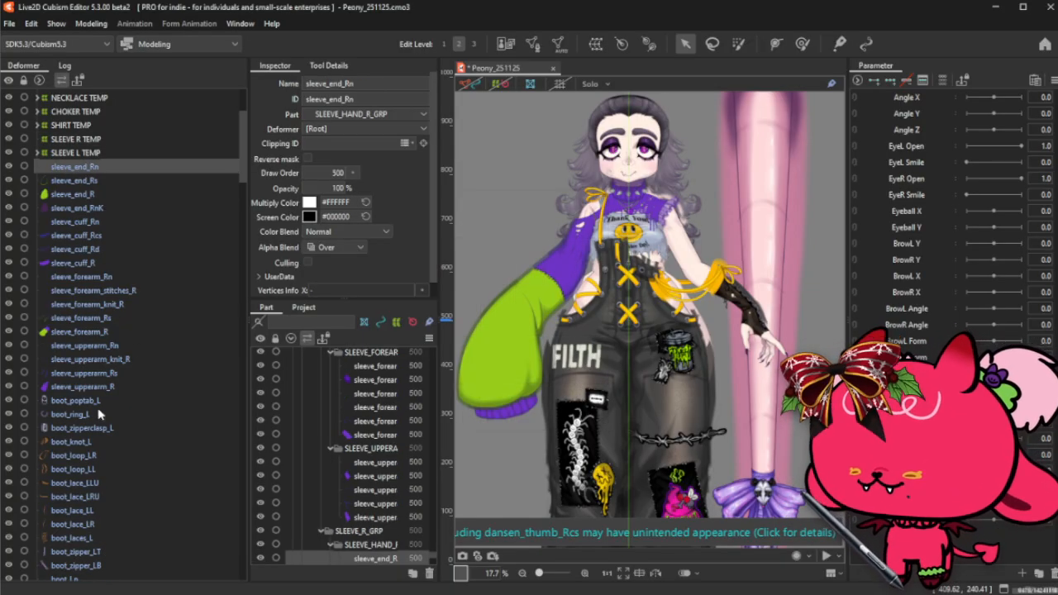
{"action": "left_click", "coordinate": [102, 387], "text": "shift"}
{"action": "left_click_drag", "start_coordinate": [80, 170], "coordinate": [86, 143]}
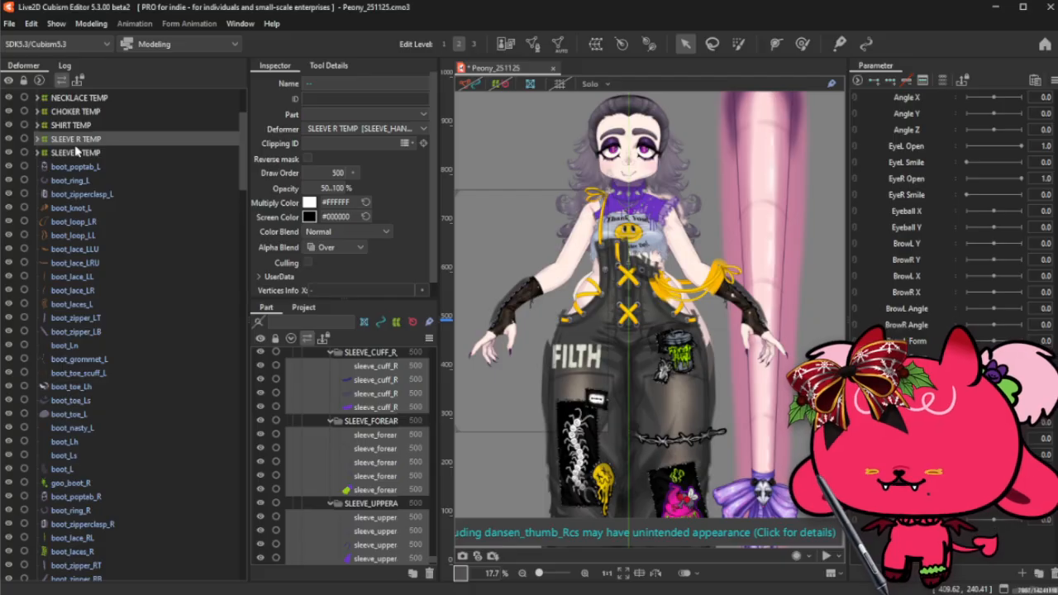
{"action": "left_click", "coordinate": [87, 153]}
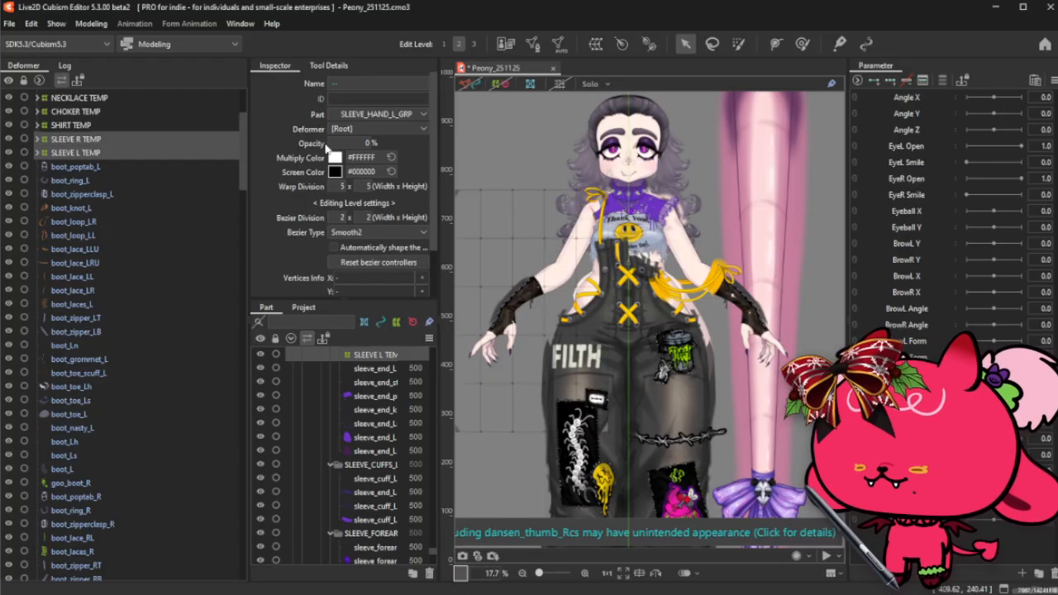
{"action": "scroll", "coordinate": [172, 146], "scroll_direction": "up", "scroll_amount": 3}
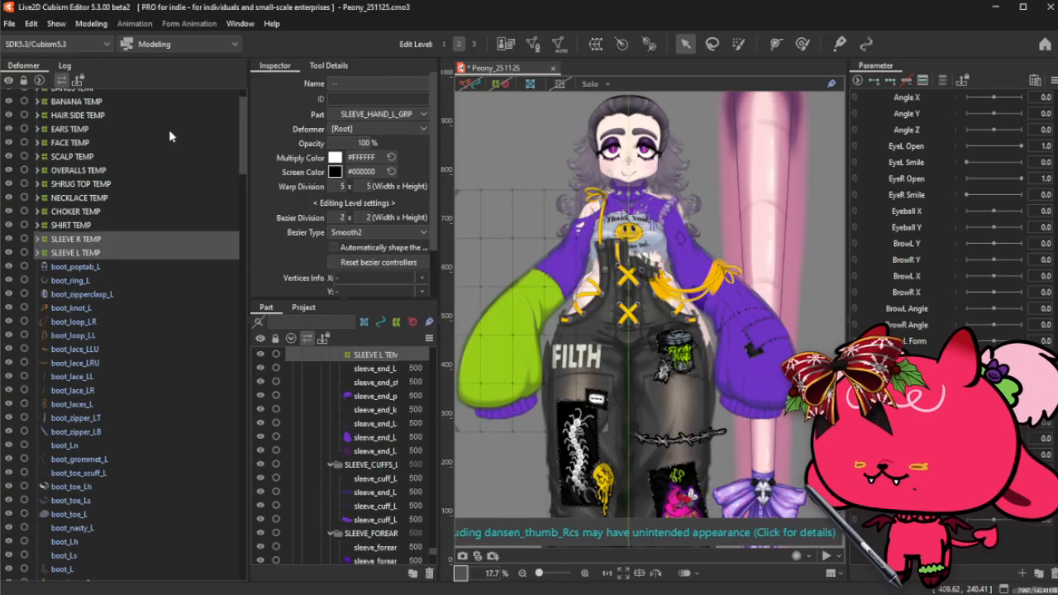
- Create a 5 × 5 warp deformer named SHRUG TEMP as parent of SHRUG TOP TEMP, SLEEVE R TEMP and SLEEVE L TEMP
{"action": "left_click", "coordinate": [91, 239], "text": "ctrl"}
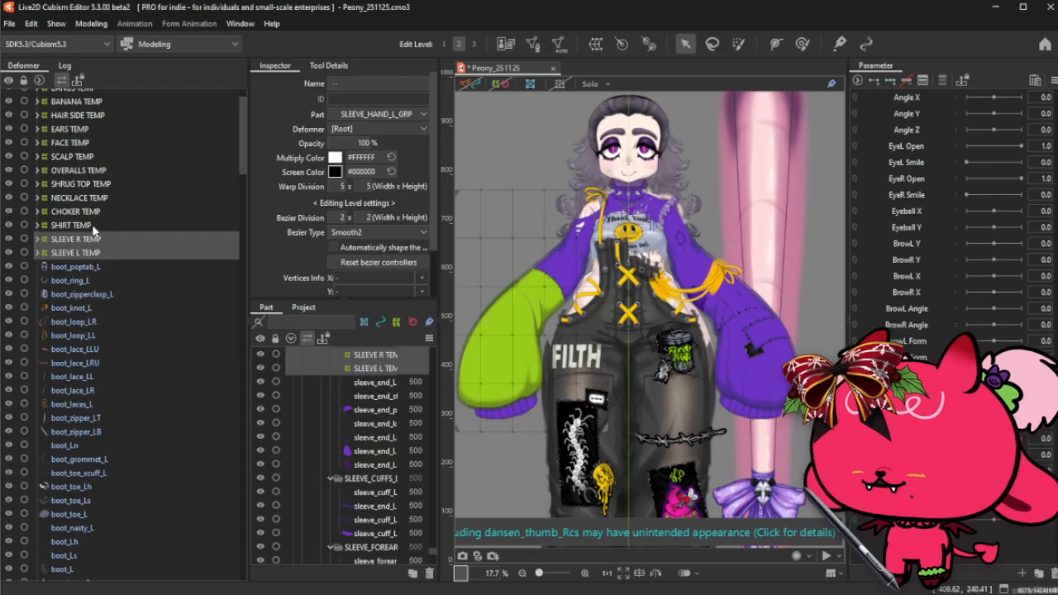
{"action": "left_click", "coordinate": [94, 227], "text": "ctrl"}
{"action": "left_click", "coordinate": [94, 226], "text": "ctrl"}
{"action": "left_click", "coordinate": [107, 185], "text": "ctrl"}
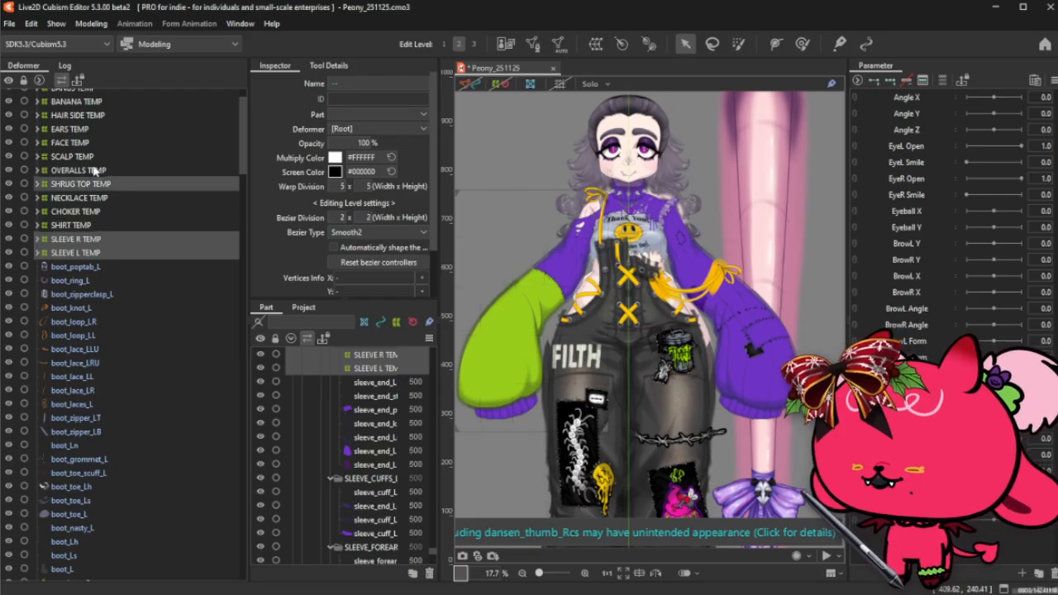
{"action": "left_click", "coordinate": [595, 44]}
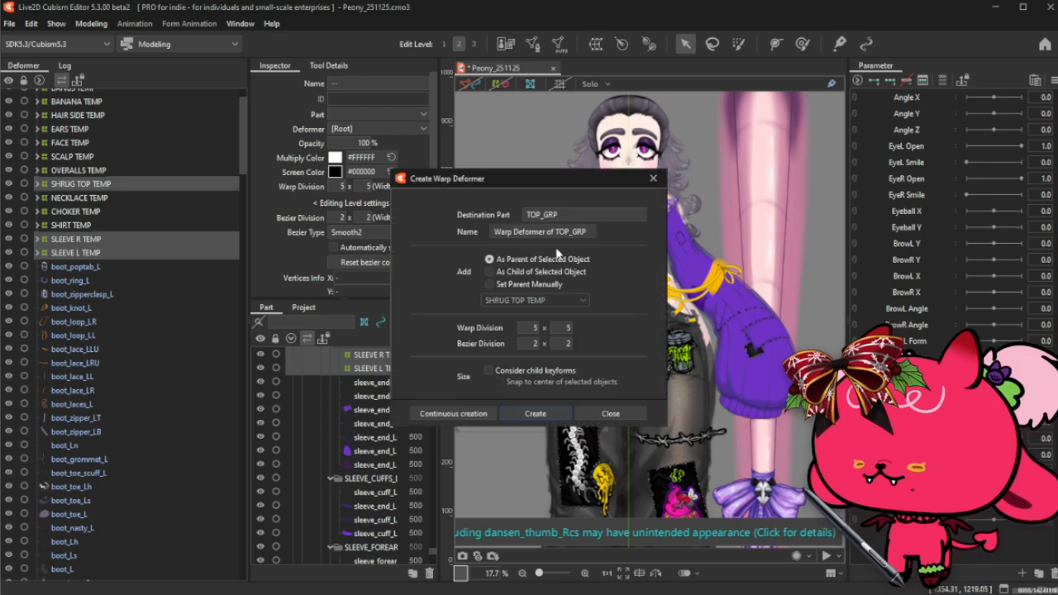
{"action": "type", "text": "SHRUG TEMP"}
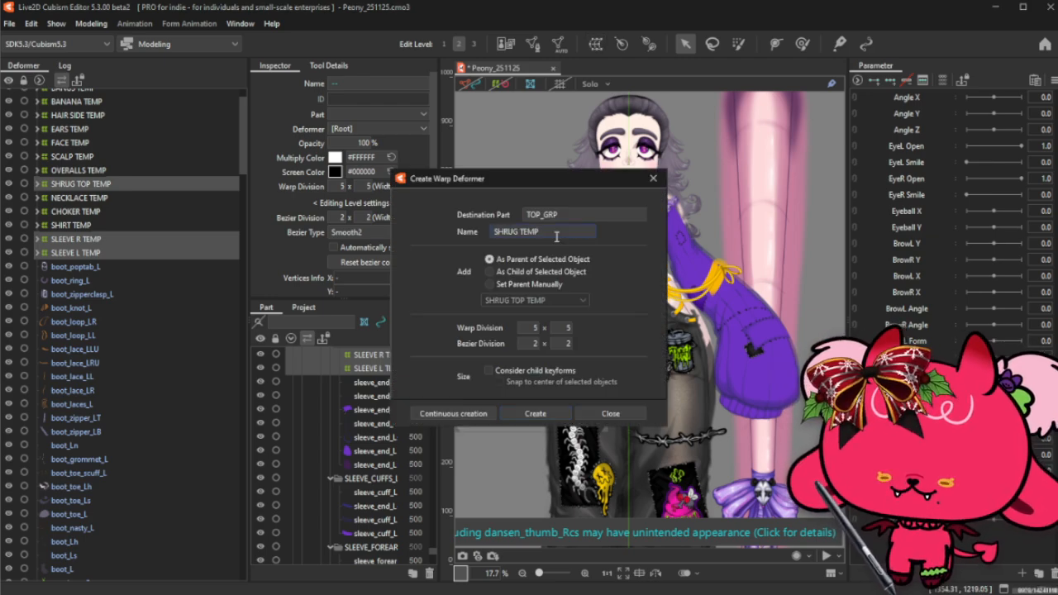
{"action": "left_click", "coordinate": [546, 416]}
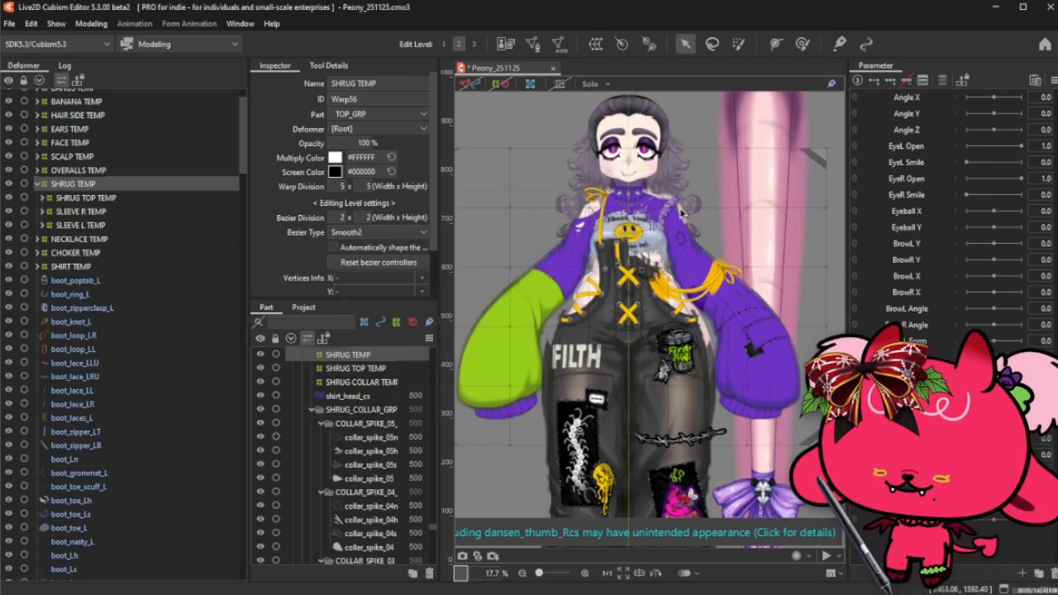
- Set the SHRUG TEMP deformer's opacity to 0% to hide the whole shrug
{"action": "scroll", "coordinate": [620, 313], "scroll_direction": "up", "scroll_amount": 8}
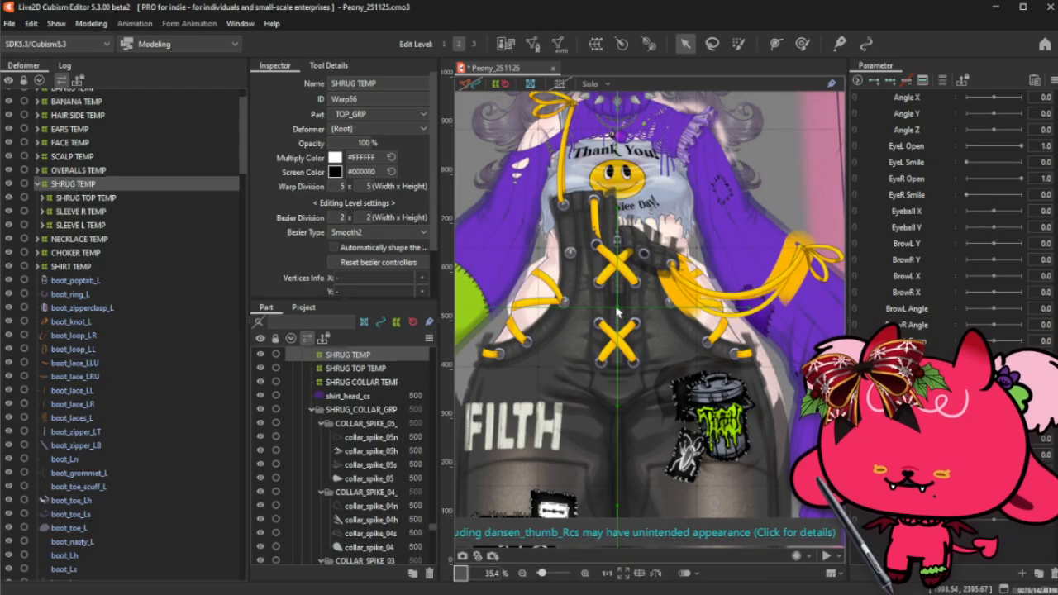
{"action": "scroll", "coordinate": [620, 313], "scroll_direction": "down", "scroll_amount": 8}
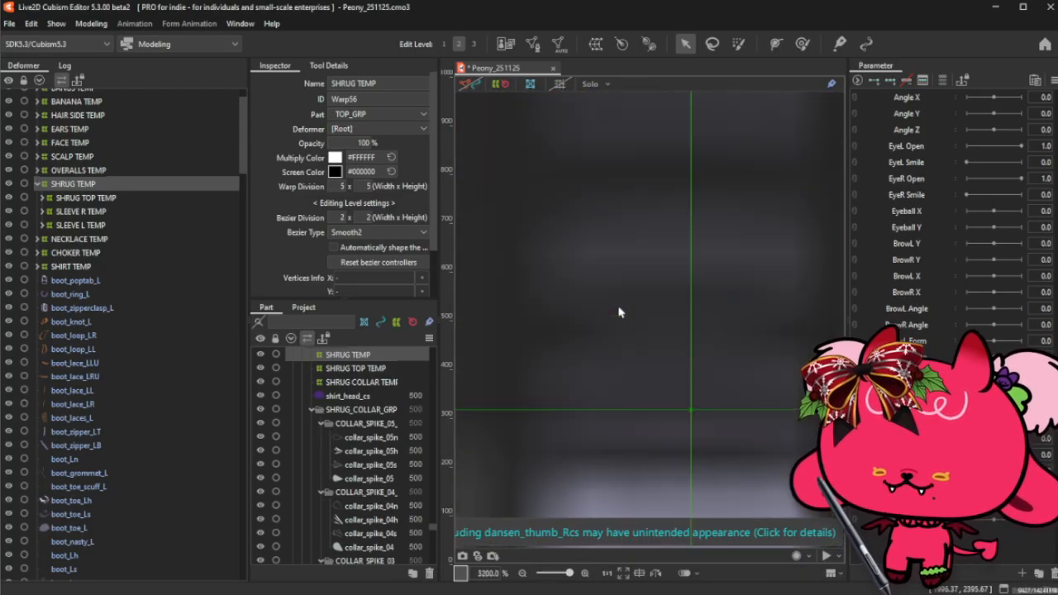
{"action": "scroll", "coordinate": [621, 313], "scroll_direction": "down", "scroll_amount": 2}
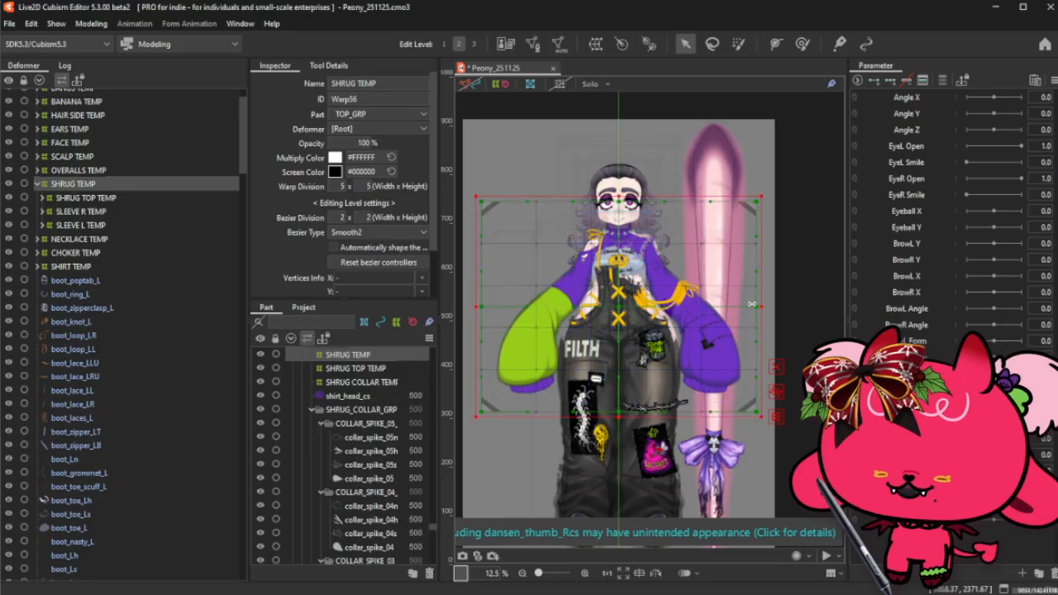
{"action": "left_click_drag", "start_coordinate": [366, 142], "coordinate": [310, 142]}
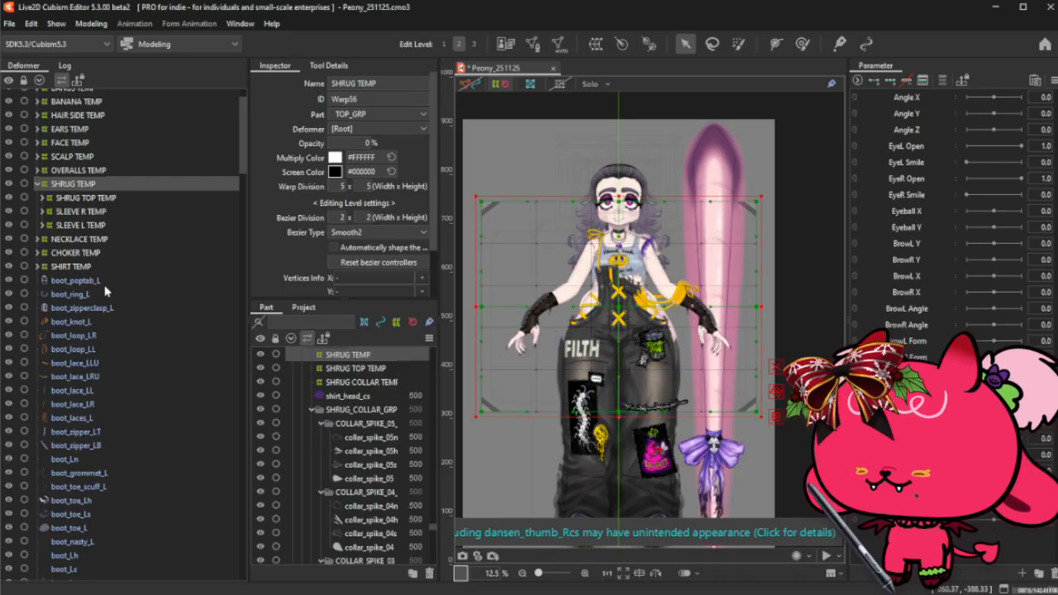
{"action": "left_click", "coordinate": [500, 84]}
- Move the shrug_ruffle_s mesh from SHIRT TEMP into the SHRUG TOP TEMP deformer and collapse SHRUG TEMP
{"action": "left_click", "coordinate": [674, 249]}
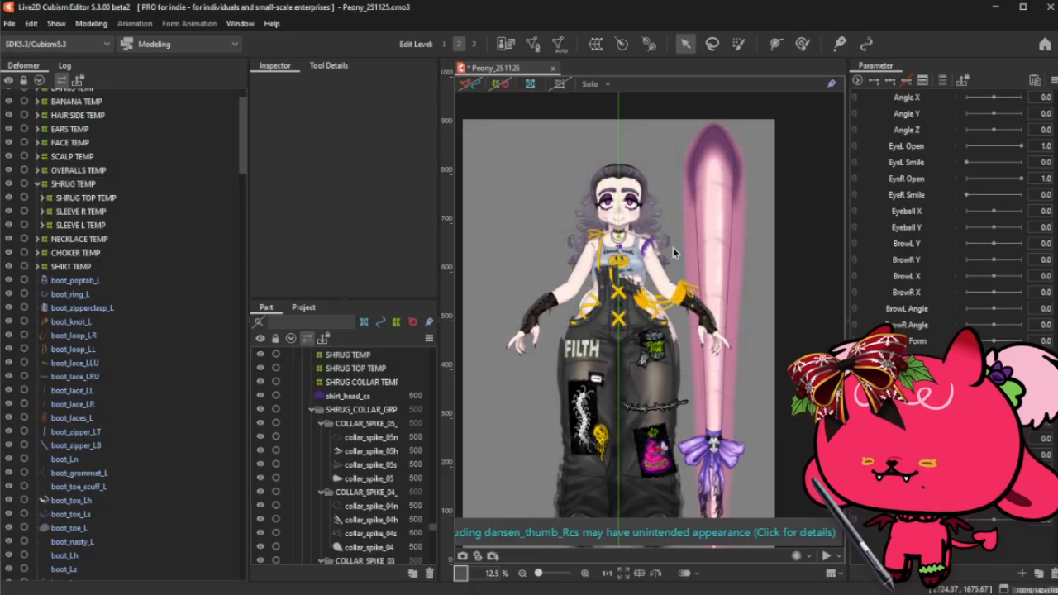
{"action": "scroll", "coordinate": [673, 248], "scroll_direction": "up", "scroll_amount": 4}
{"action": "scroll", "coordinate": [584, 246], "scroll_direction": "up", "scroll_amount": 2}
{"action": "right_click", "coordinate": [620, 266]}
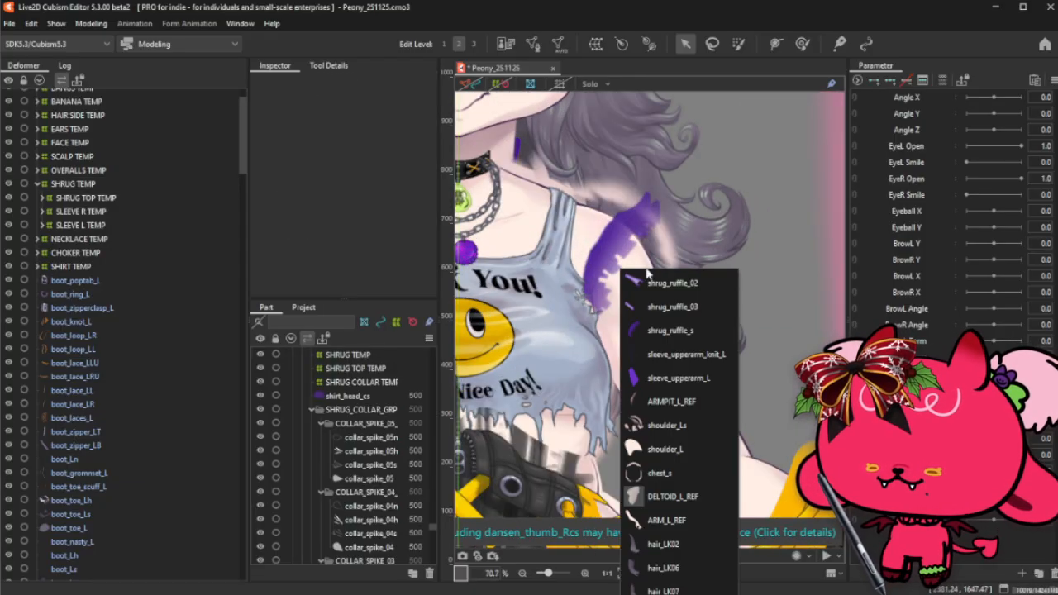
{"action": "left_click", "coordinate": [685, 331]}
{"action": "left_click_drag", "start_coordinate": [72, 449], "coordinate": [79, 203]}
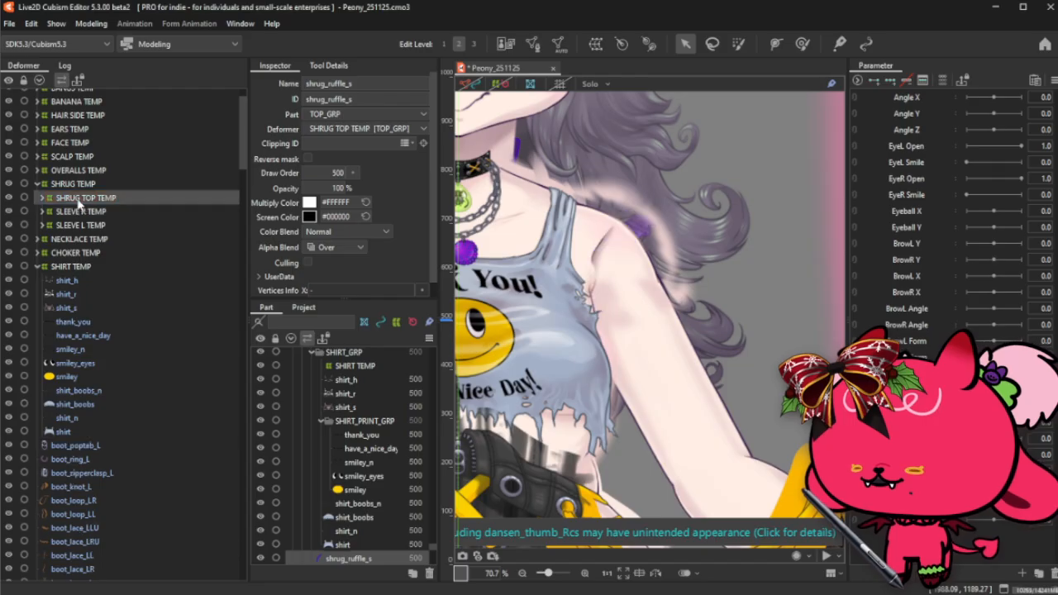
{"action": "left_click", "coordinate": [38, 185]}
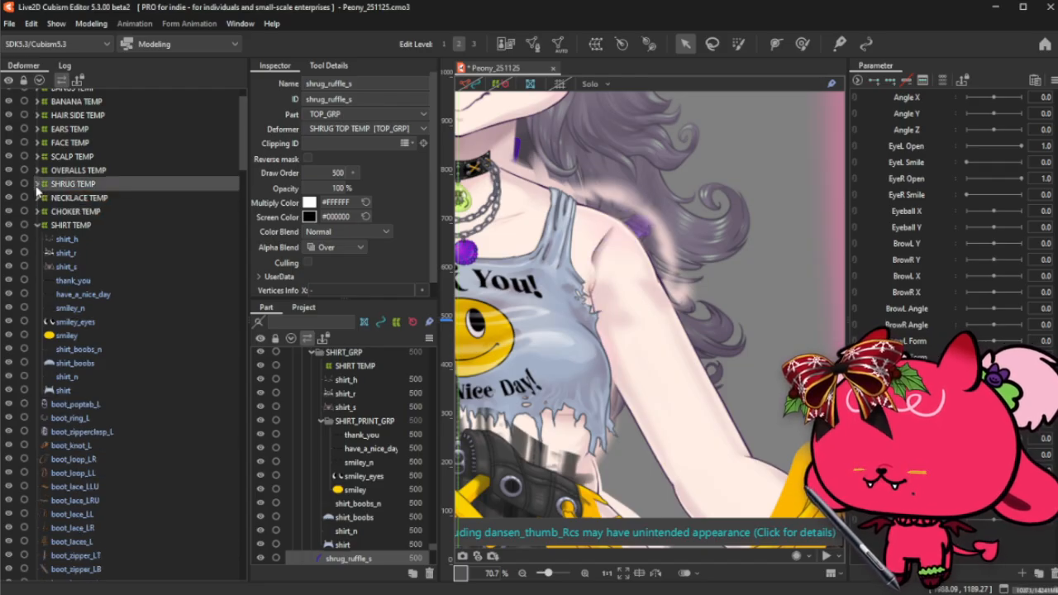
- Select the neck mesh on the model and inspect the neck, neck_s and neck_sn meshes in NECK_GRP
{"action": "scroll", "coordinate": [721, 248], "scroll_direction": "down", "scroll_amount": 5}
{"action": "scroll", "coordinate": [698, 210], "scroll_direction": "up", "scroll_amount": 2}
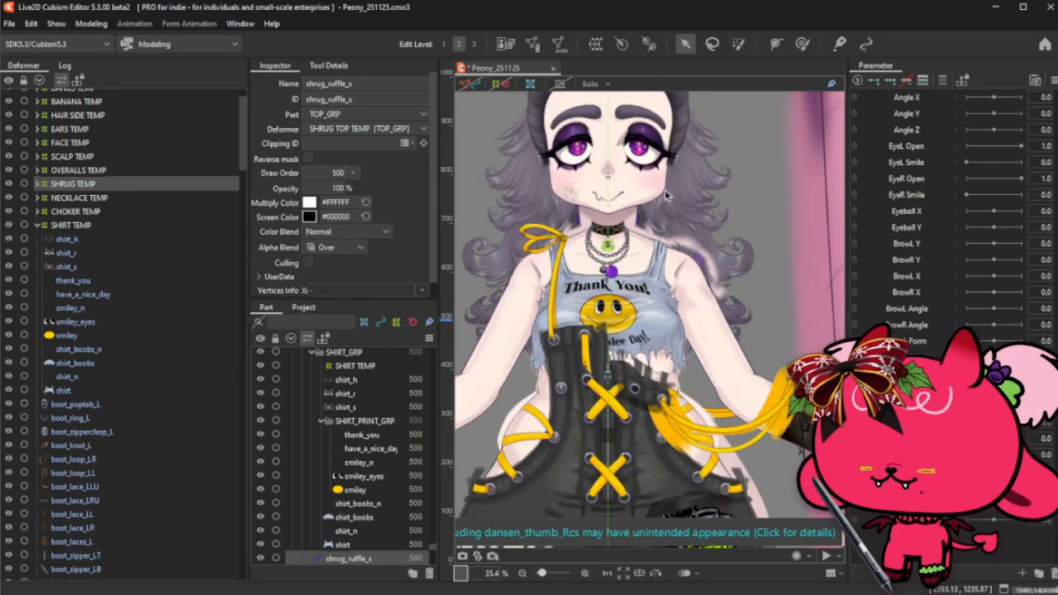
{"action": "right_click", "coordinate": [620, 224]}
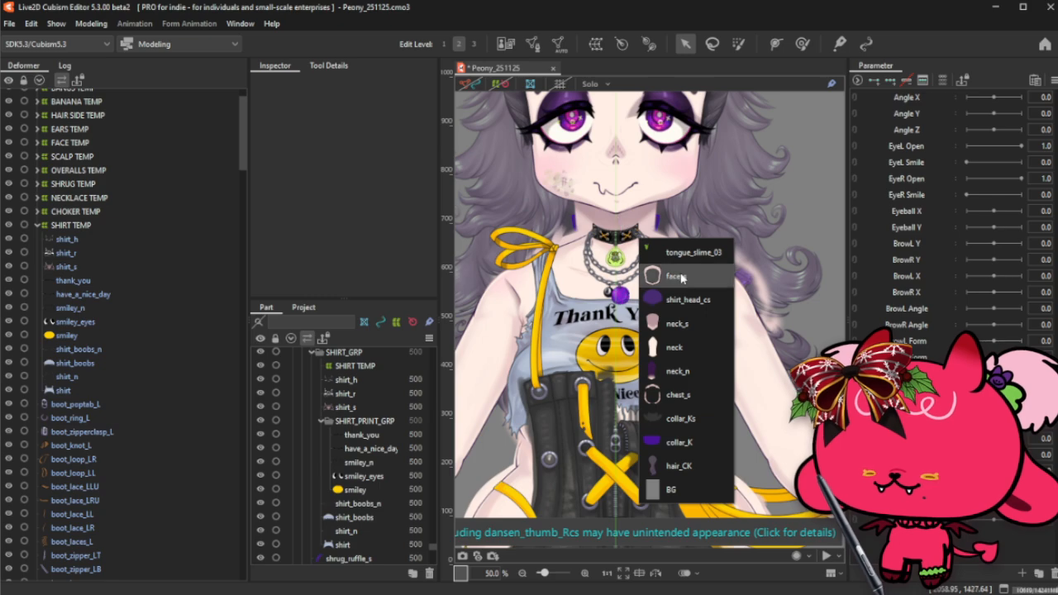
{"action": "left_click", "coordinate": [684, 349]}
{"action": "scroll", "coordinate": [340, 482], "scroll_direction": "down", "scroll_amount": 3}
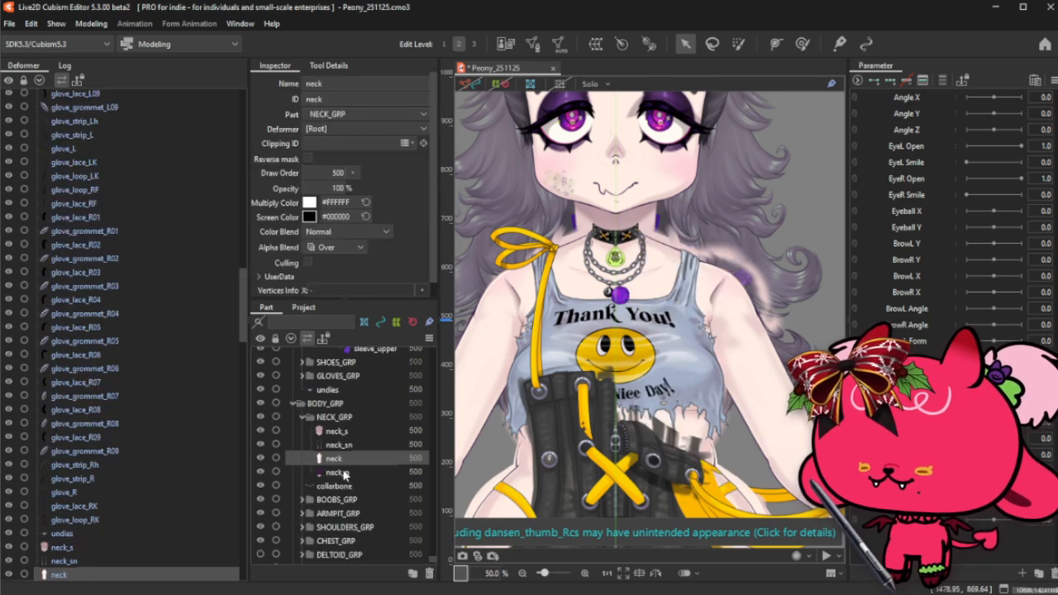
{"action": "left_click", "coordinate": [348, 444]}
{"action": "left_click", "coordinate": [353, 434], "text": "shift"}
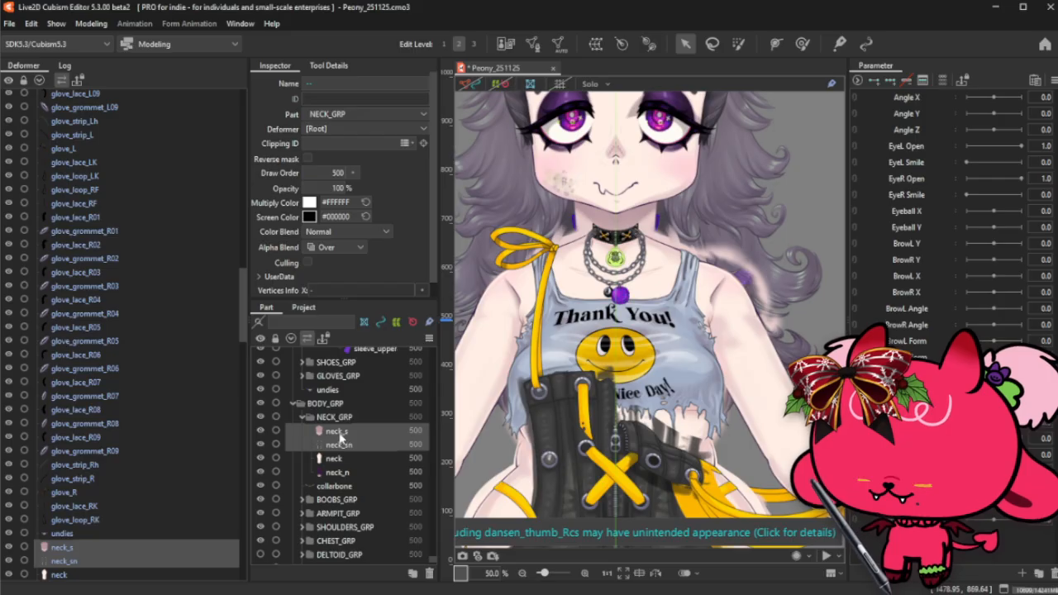
{"action": "left_click", "coordinate": [339, 440]}
{"action": "left_click", "coordinate": [339, 460]}
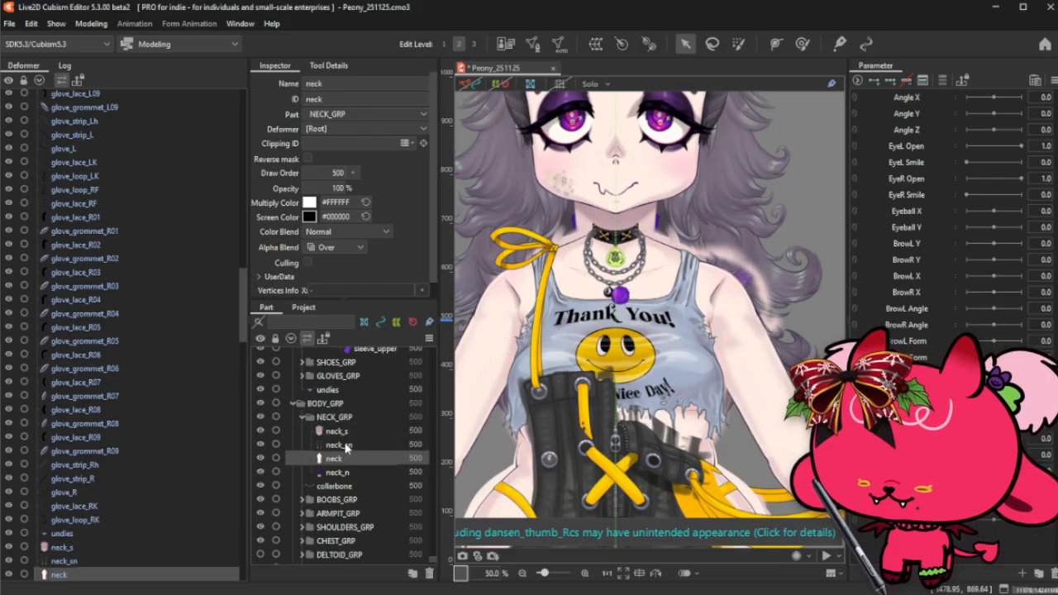
- Try deleting the neck_s mesh from NECK_GRP, undo the deletion, and reselect the neck mesh
{"action": "left_click", "coordinate": [347, 432]}
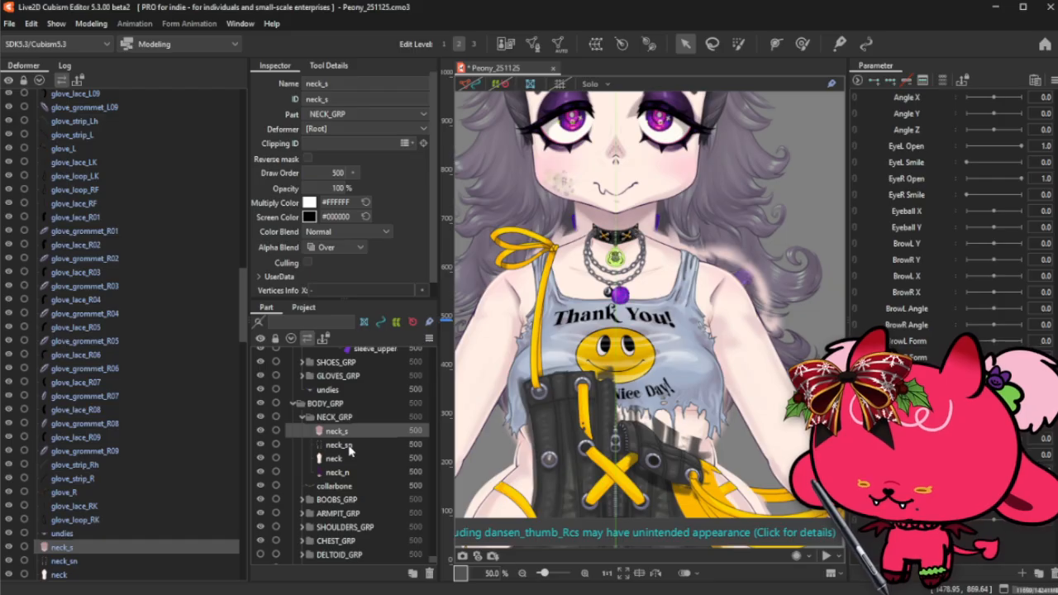
{"action": "key", "text": "Delete"}
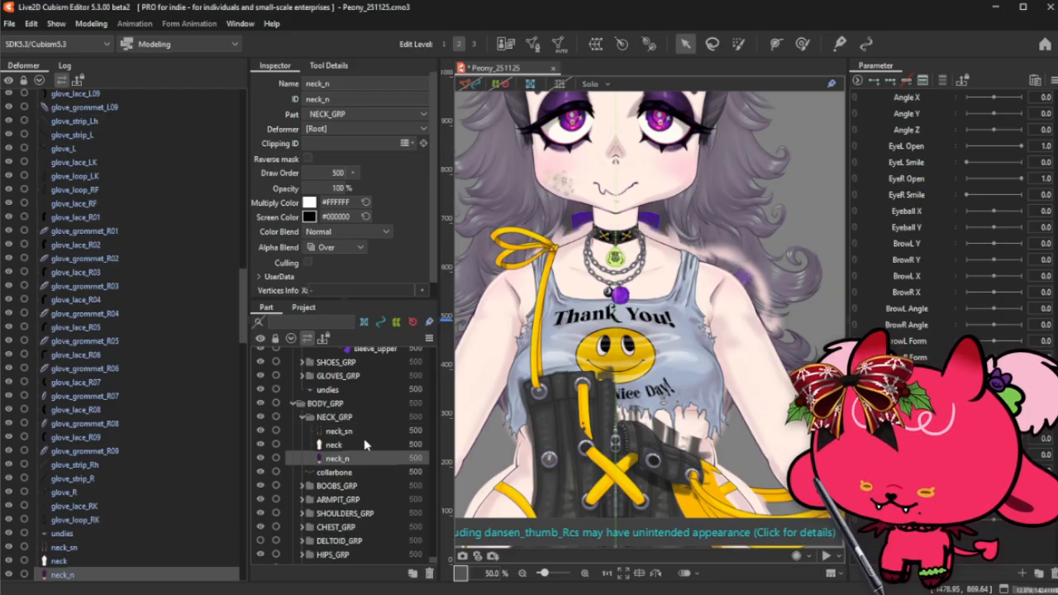
{"action": "key", "text": "ctrl+z"}
{"action": "left_click", "coordinate": [345, 460]}
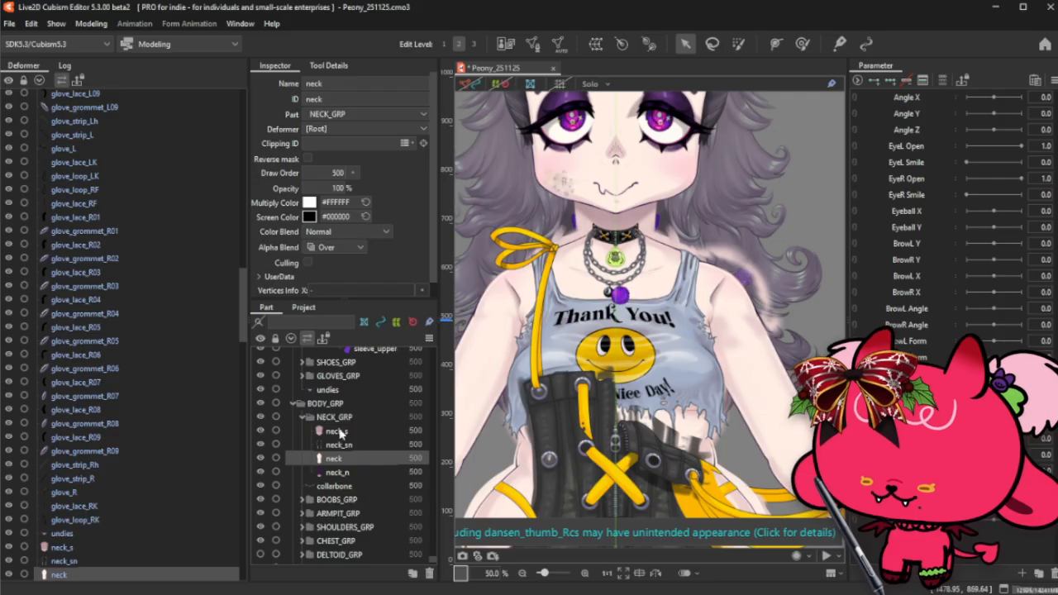
- Clip the neck_s mesh to the neck mesh by setting its clipping ID to neck
{"action": "left_click", "coordinate": [327, 433]}
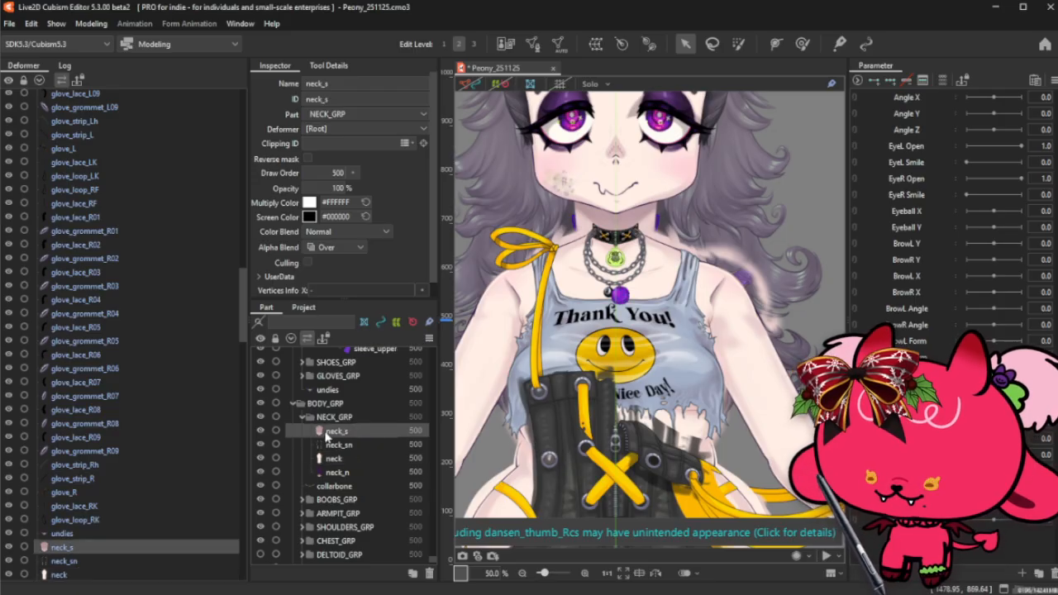
{"action": "left_click", "coordinate": [342, 144]}
{"action": "type", "text": "neck"}
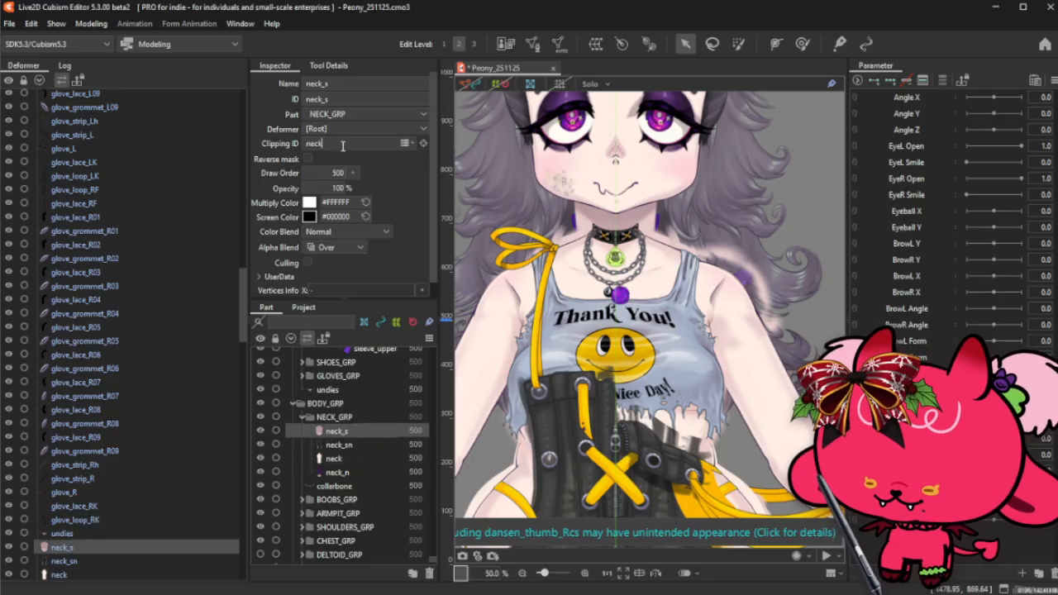
{"action": "left_click", "coordinate": [512, 232]}
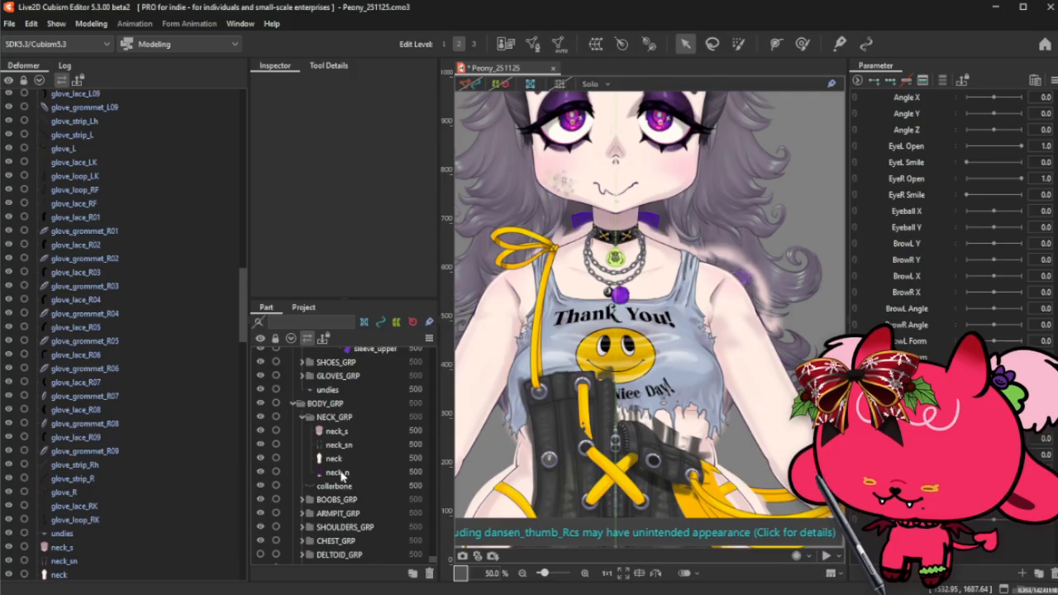
- Check the neck_n mesh, and set the clipping ID of the neck_sn mesh to neck_n
{"action": "left_click", "coordinate": [338, 472]}
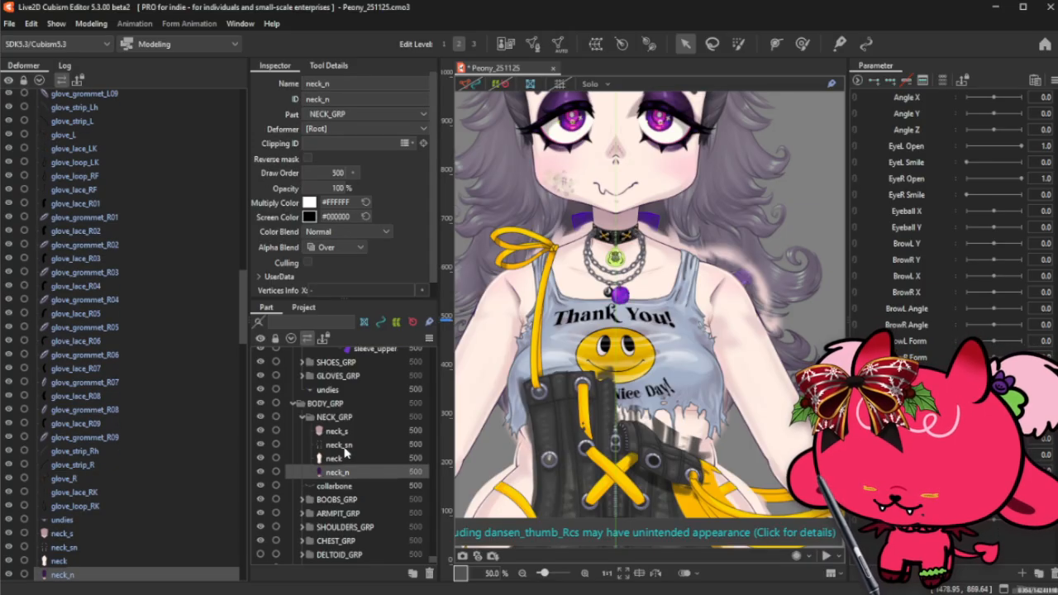
{"action": "left_click", "coordinate": [343, 447]}
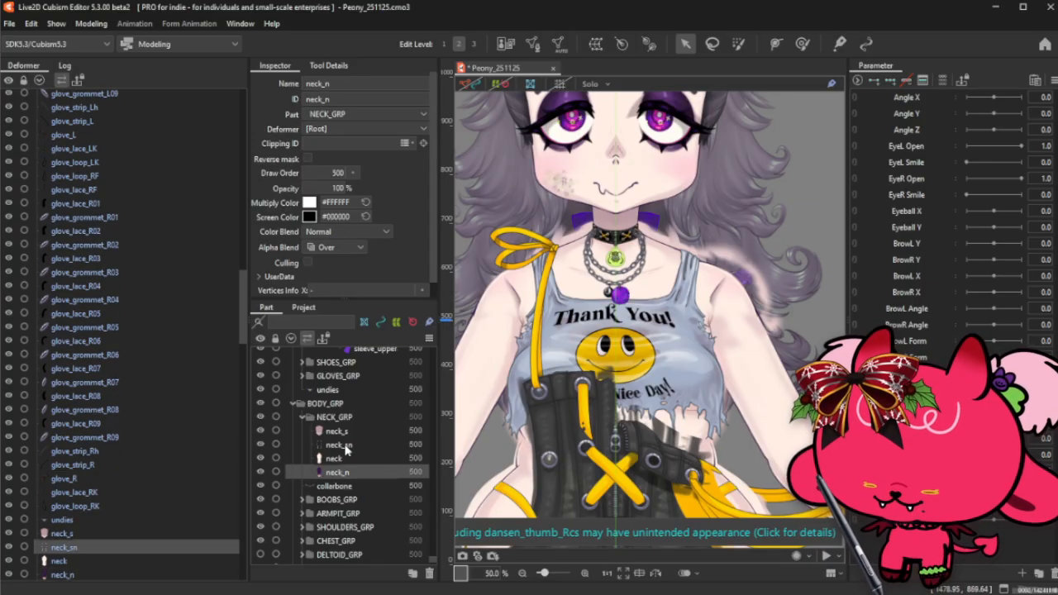
{"action": "left_click", "coordinate": [335, 143]}
{"action": "type", "text": "neck_n"}
{"action": "left_click", "coordinate": [535, 203]}
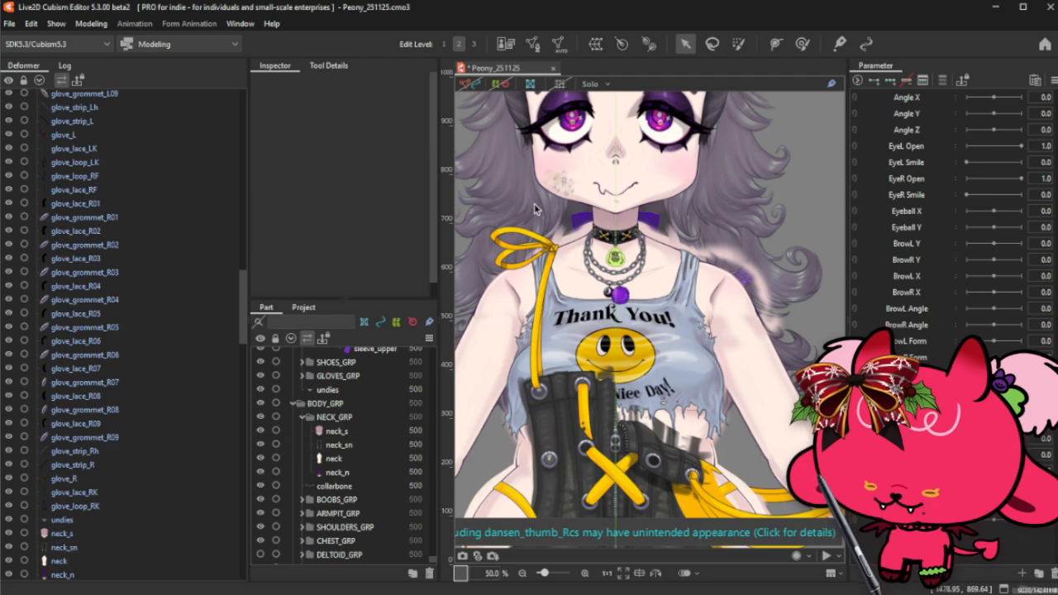
- Examine the purple collar behind the neck and select the shrug_collar_s mesh on the model
{"action": "scroll", "coordinate": [575, 323], "scroll_direction": "down", "scroll_amount": 1}
{"action": "scroll", "coordinate": [658, 218], "scroll_direction": "down", "scroll_amount": 1}
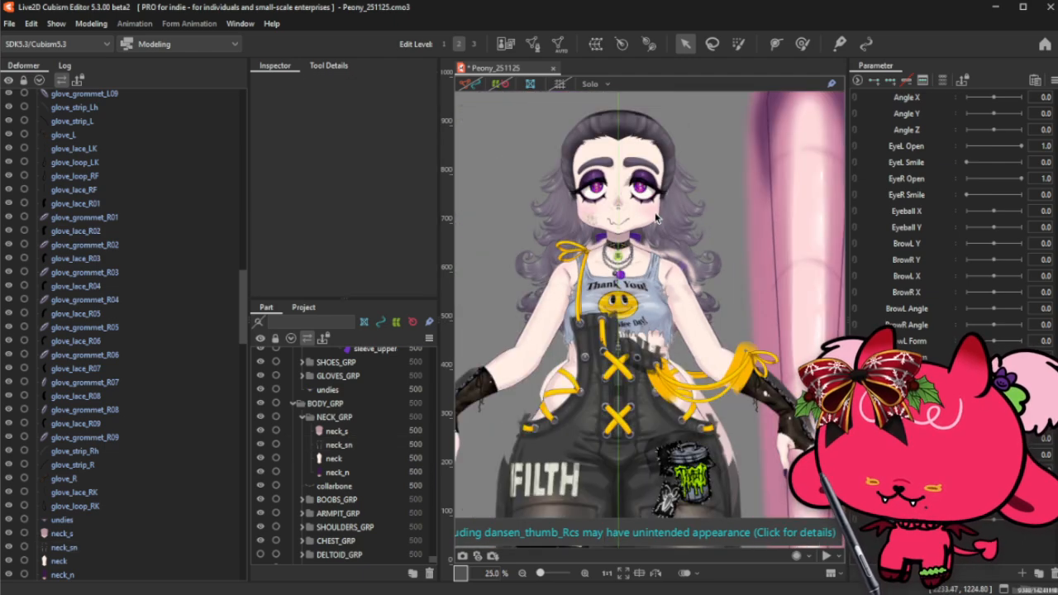
{"action": "scroll", "coordinate": [626, 241], "scroll_direction": "up", "scroll_amount": 3}
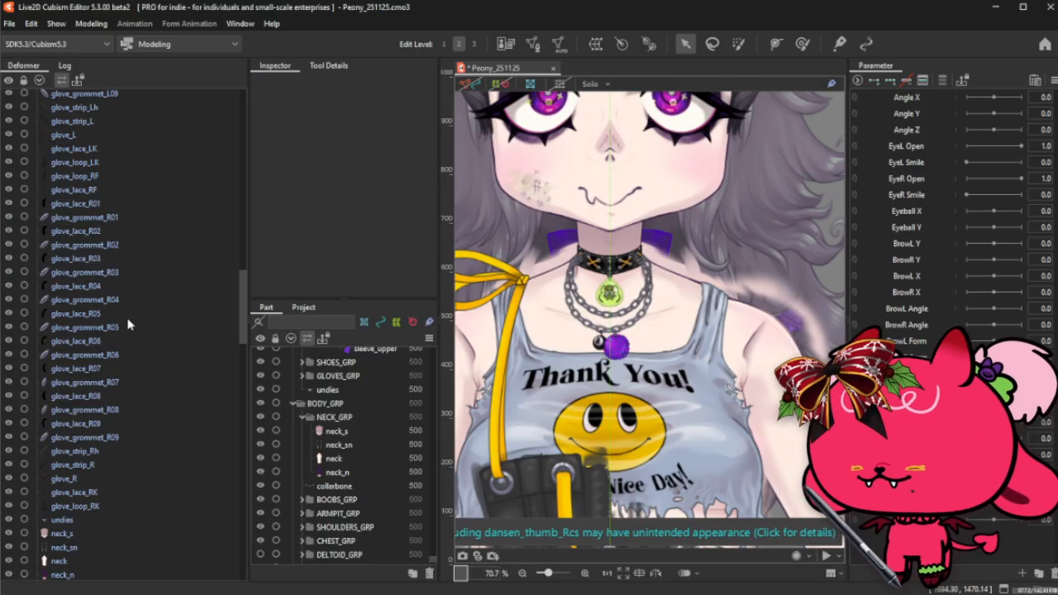
{"action": "scroll", "coordinate": [698, 257], "scroll_direction": "down", "scroll_amount": 3}
{"action": "scroll", "coordinate": [652, 262], "scroll_direction": "down", "scroll_amount": 1}
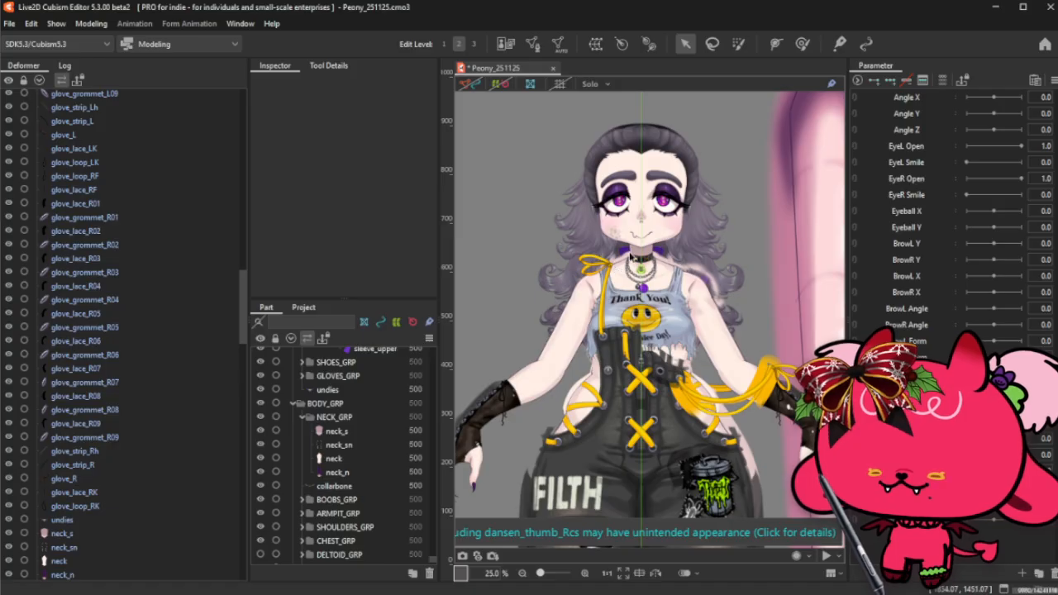
{"action": "scroll", "coordinate": [655, 261], "scroll_direction": "up", "scroll_amount": 2}
{"action": "right_click", "coordinate": [681, 278]}
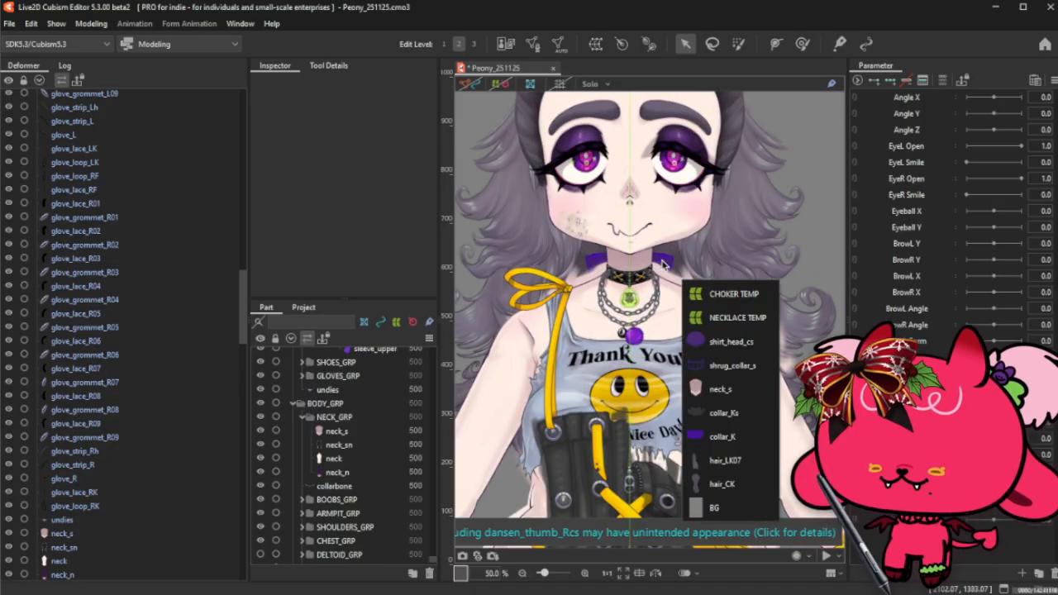
{"action": "left_click", "coordinate": [737, 369]}
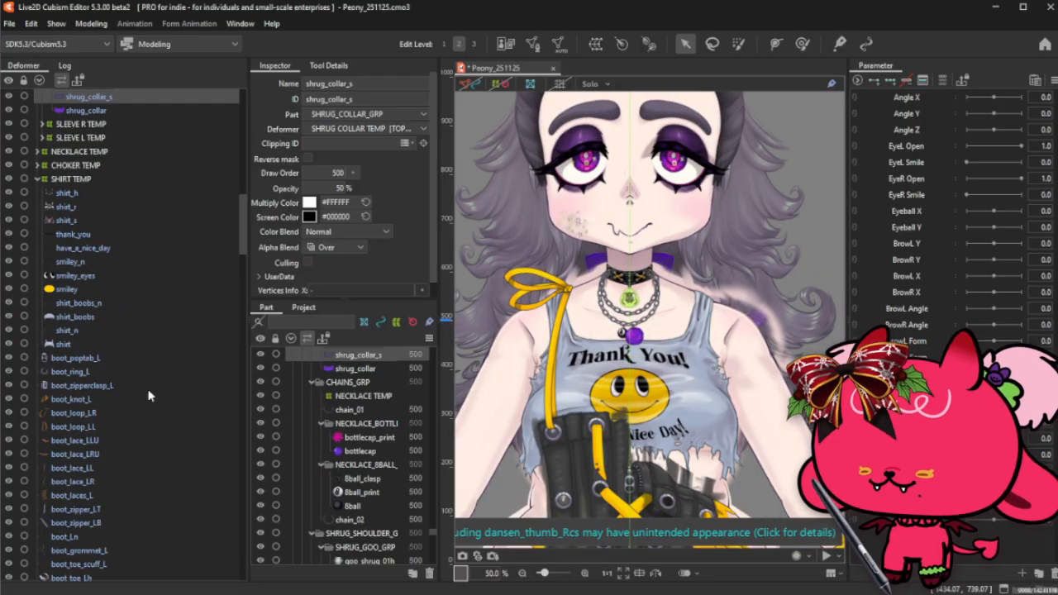
- Select the collar_K, collar_Ks and collar_Kn meshes and move them into the SHRUG COLLAR TEMP deformer
{"action": "right_click", "coordinate": [669, 259]}
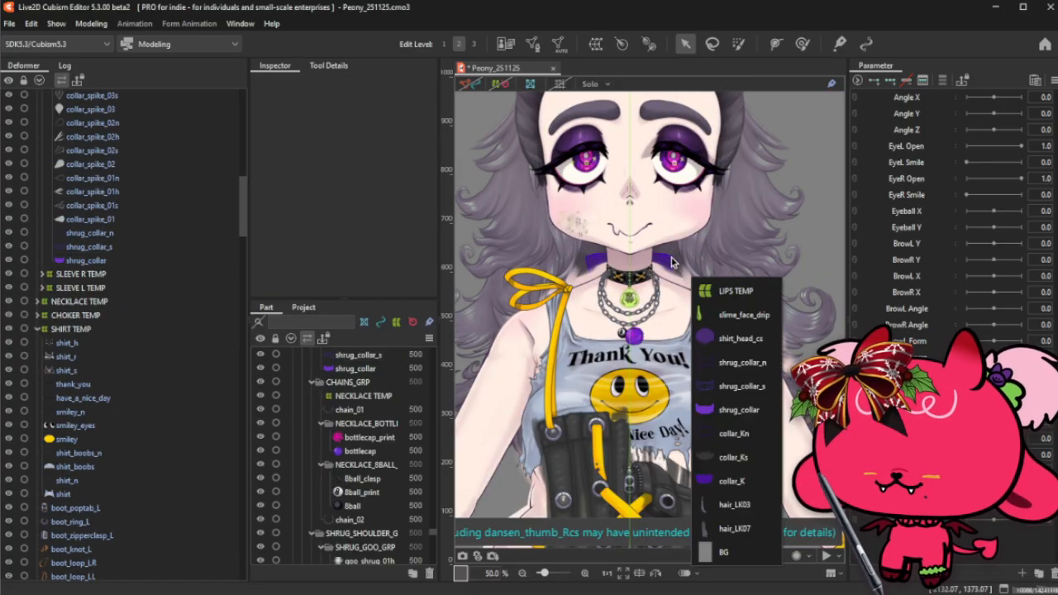
{"action": "left_click", "coordinate": [733, 480]}
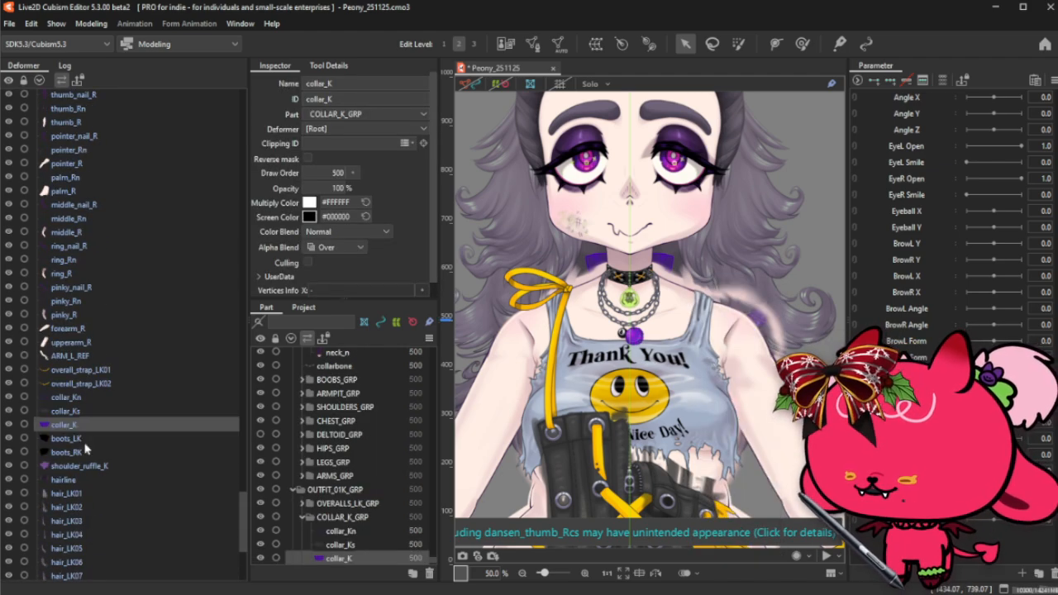
{"action": "left_click", "coordinate": [94, 397], "text": "shift"}
{"action": "right_click", "coordinate": [101, 395]}
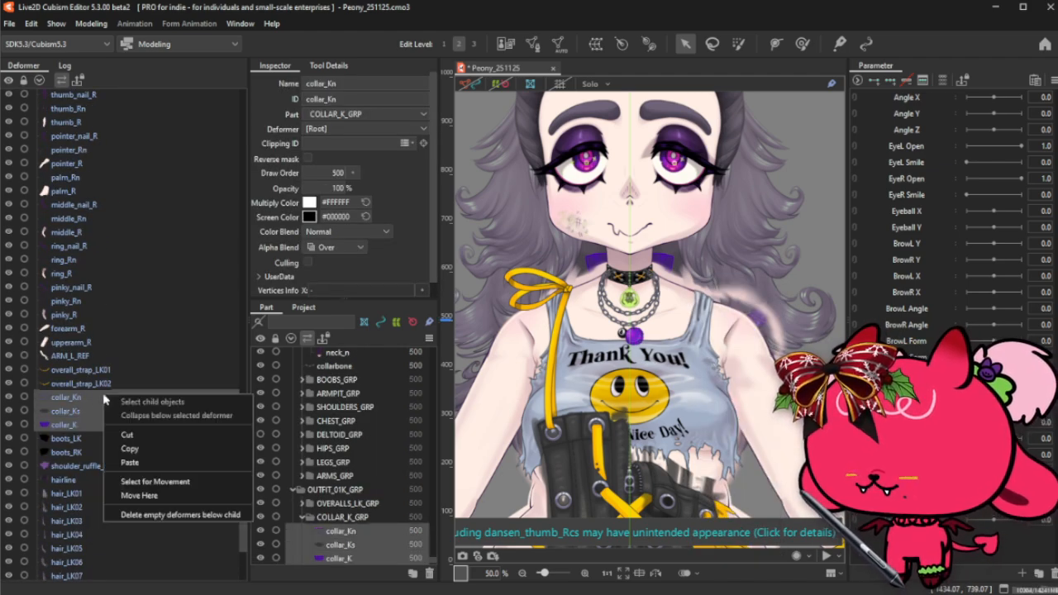
{"action": "left_click", "coordinate": [157, 481]}
{"action": "scroll", "coordinate": [108, 392], "scroll_direction": "up", "scroll_amount": 15}
{"action": "scroll", "coordinate": [107, 391], "scroll_direction": "up", "scroll_amount": 15}
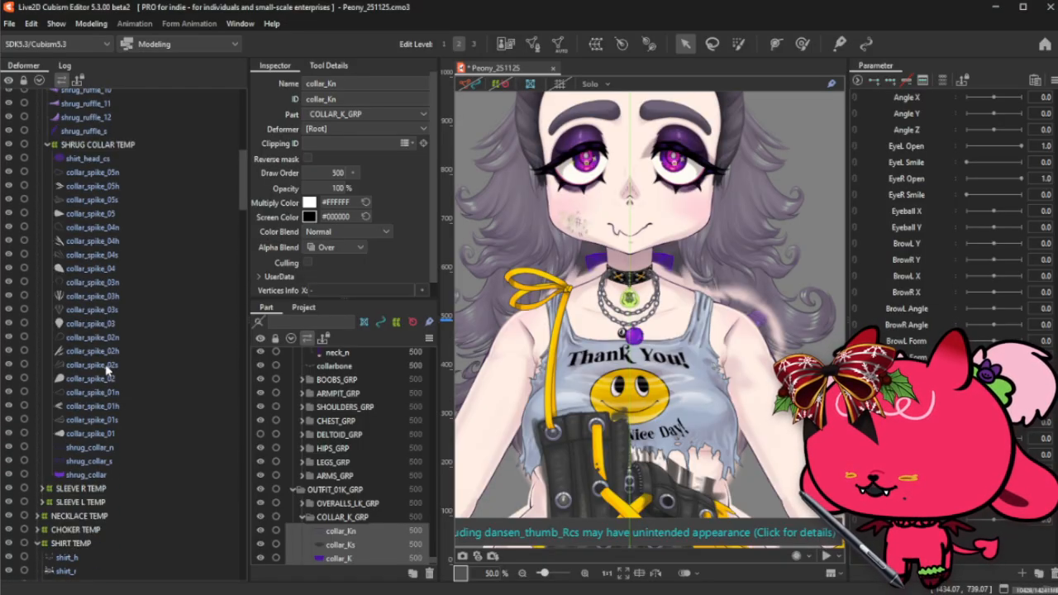
{"action": "right_click", "coordinate": [124, 147]}
{"action": "left_click", "coordinate": [161, 252]}
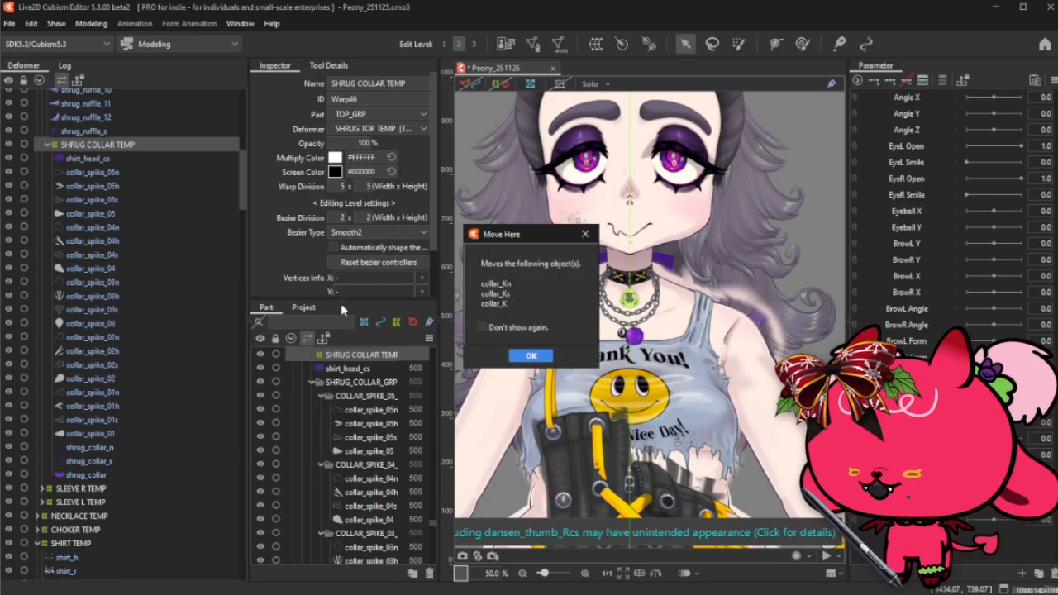
{"action": "left_click", "coordinate": [531, 356]}
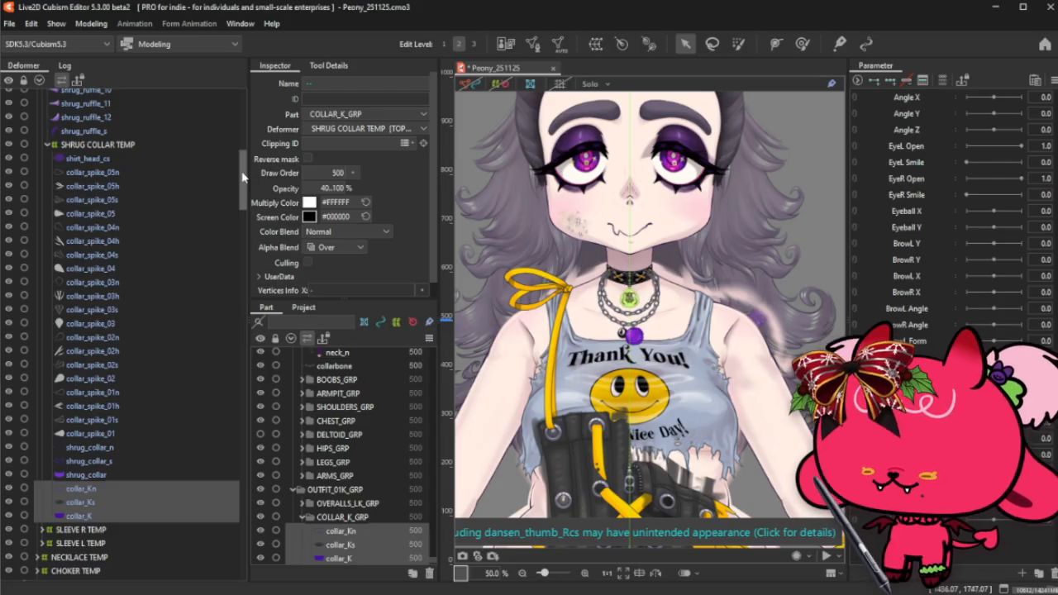
- Collapse the SHRUG TEMP deformer and set the NECKLACE TEMP deformer's opacity to 0%
{"action": "scroll", "coordinate": [181, 154], "scroll_direction": "up", "scroll_amount": 10}
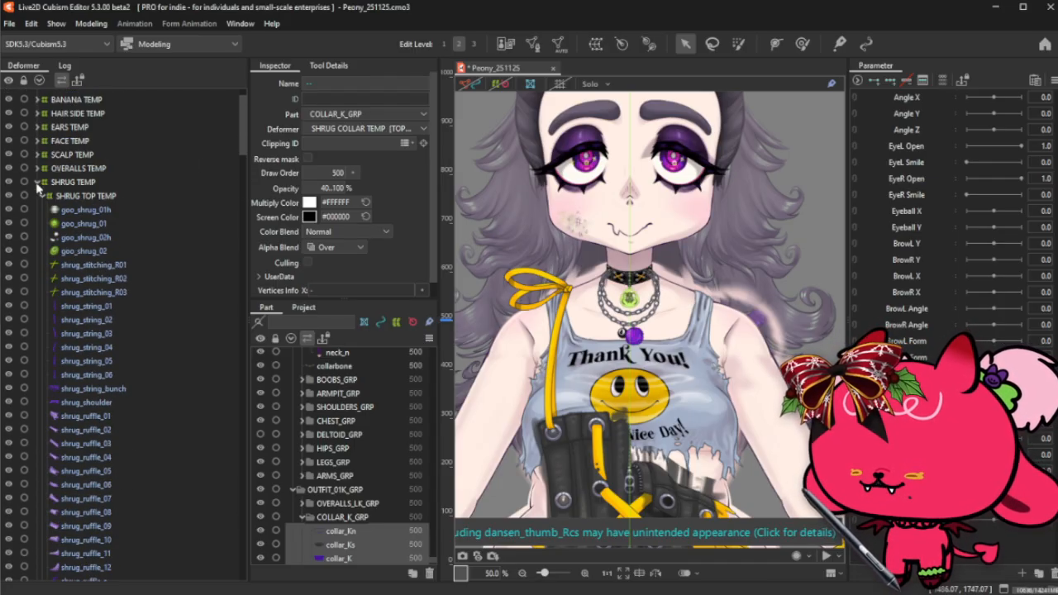
{"action": "left_click", "coordinate": [38, 182]}
{"action": "left_click", "coordinate": [113, 199]}
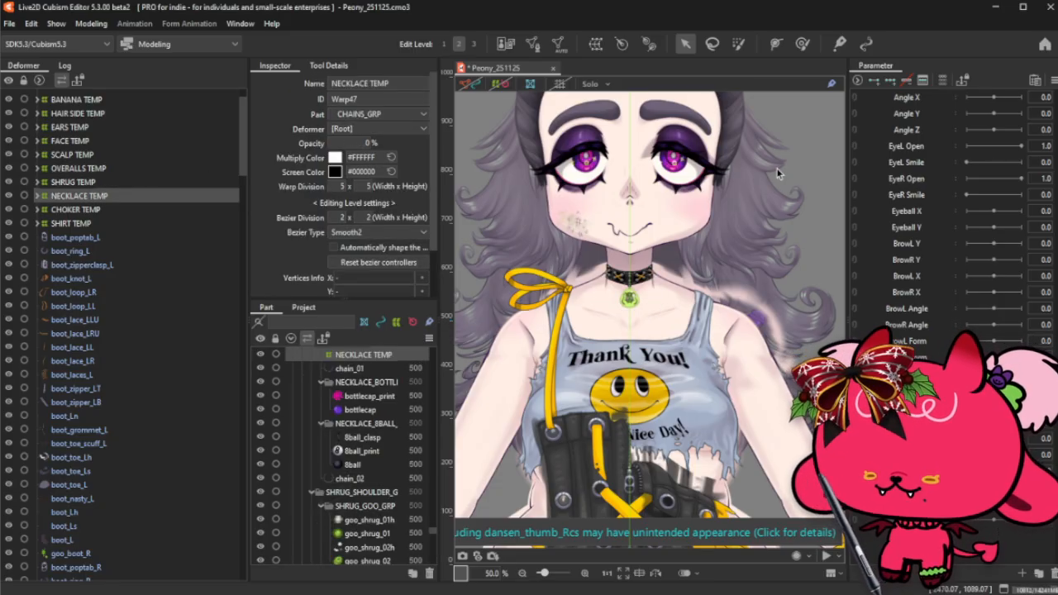
- Select the nose_sideline mesh on the face and scale it down slightly, mainly in width
{"action": "scroll", "coordinate": [624, 216], "scroll_direction": "down", "scroll_amount": 2}
{"action": "scroll", "coordinate": [624, 216], "scroll_direction": "down", "scroll_amount": 2}
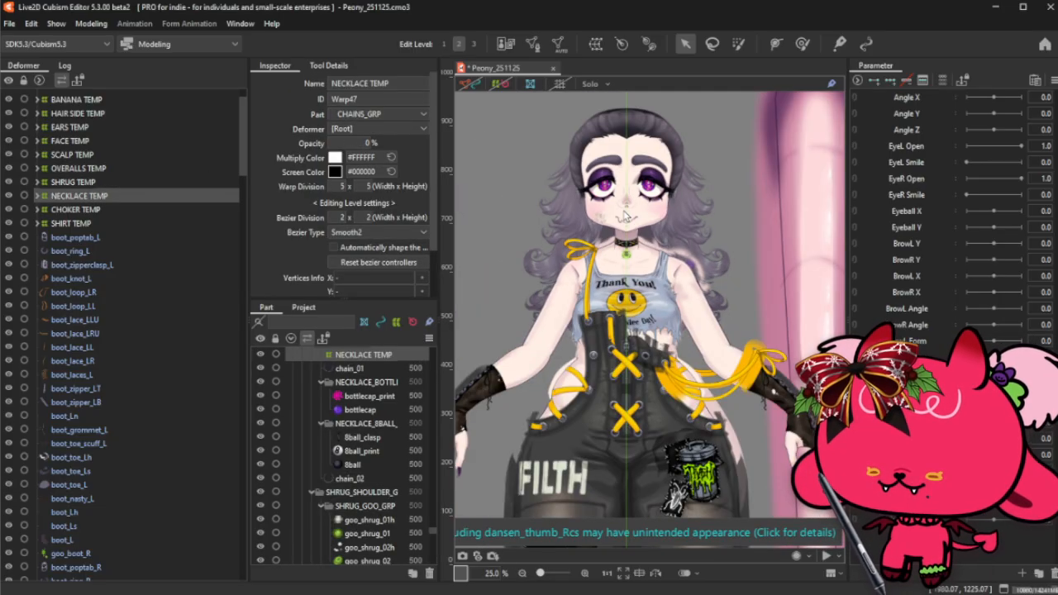
{"action": "scroll", "coordinate": [675, 208], "scroll_direction": "down", "scroll_amount": 1}
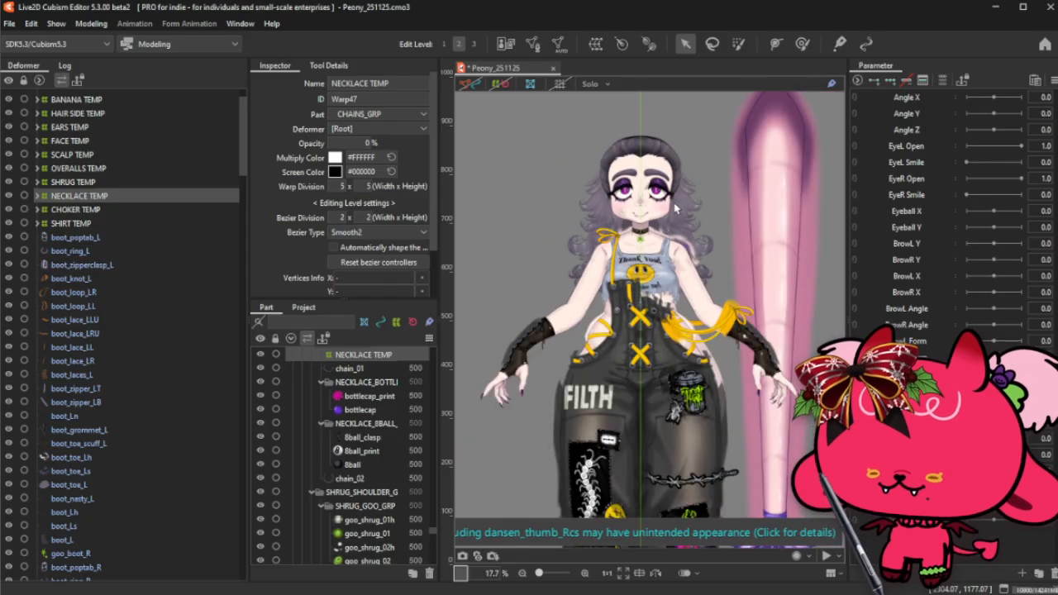
{"action": "scroll", "coordinate": [676, 208], "scroll_direction": "up", "scroll_amount": 1}
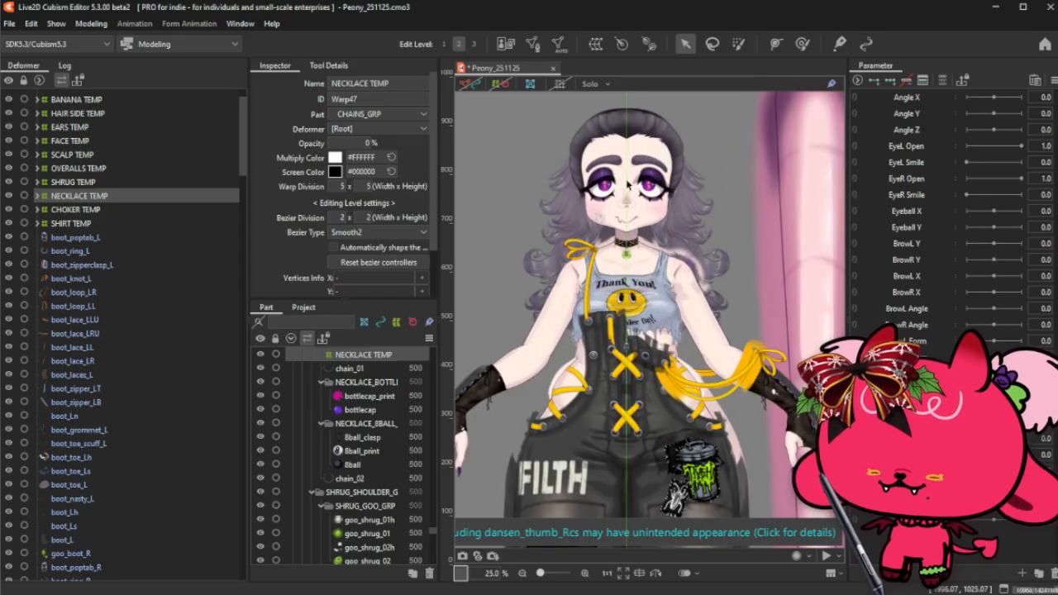
{"action": "scroll", "coordinate": [629, 186], "scroll_direction": "up", "scroll_amount": 4}
{"action": "right_click", "coordinate": [632, 217]}
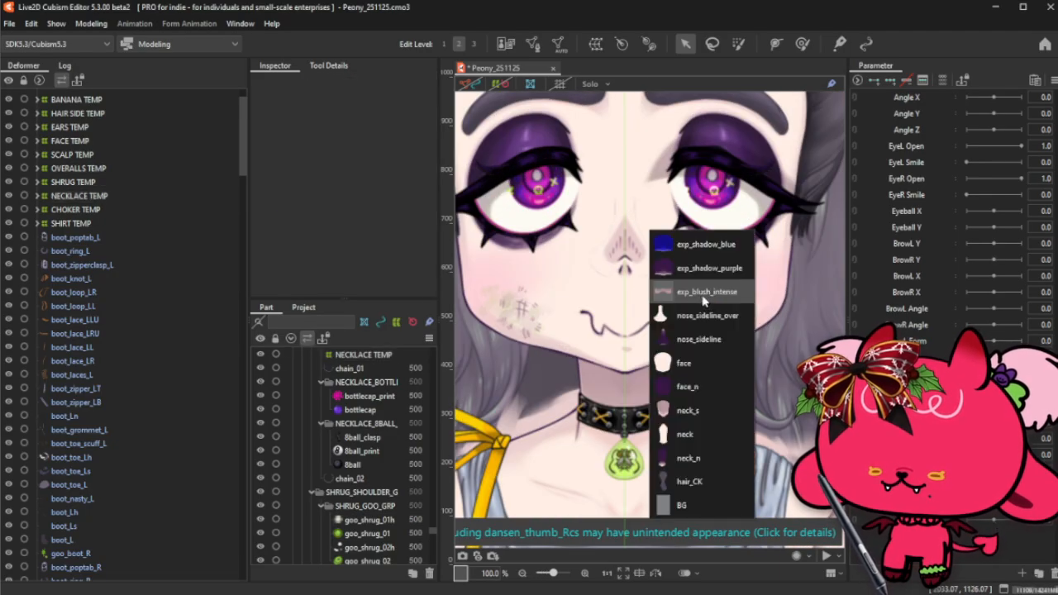
{"action": "left_click", "coordinate": [694, 340]}
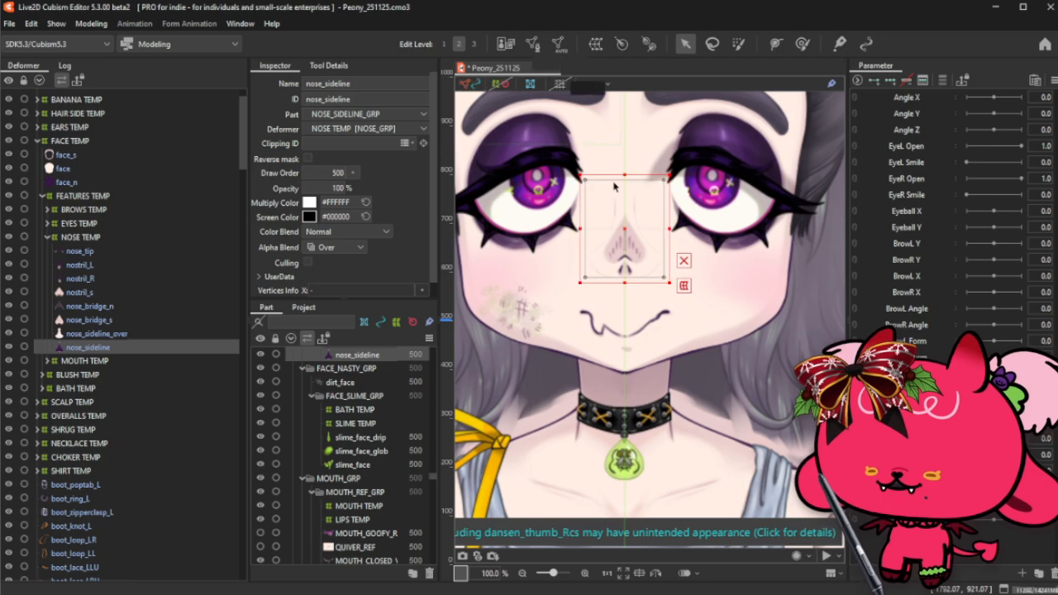
{"action": "left_click_drag", "start_coordinate": [669, 177], "coordinate": [666, 176]}
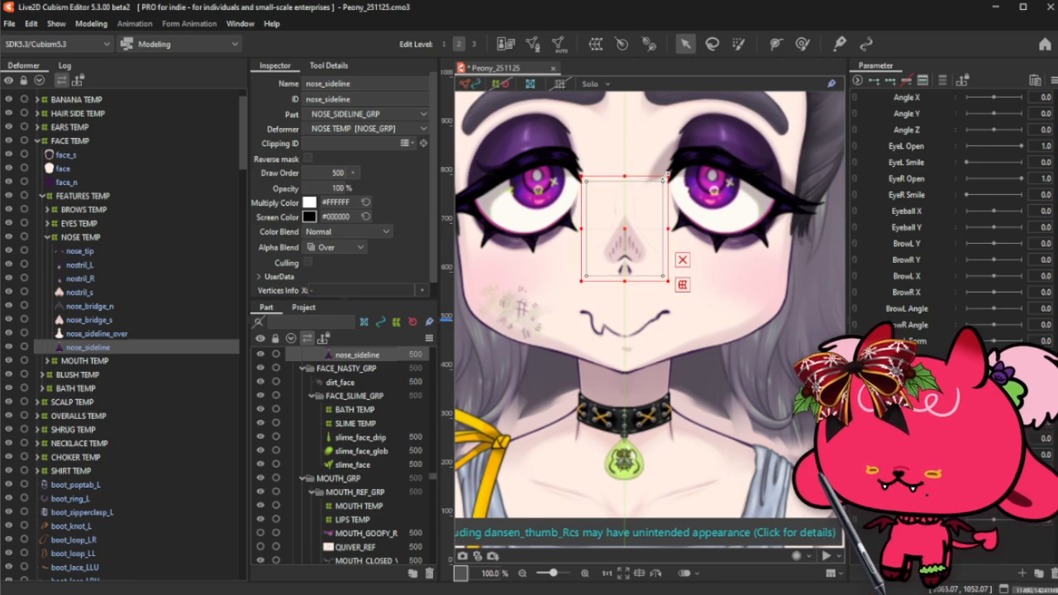
{"action": "left_click_drag", "start_coordinate": [669, 228], "coordinate": [666, 227]}
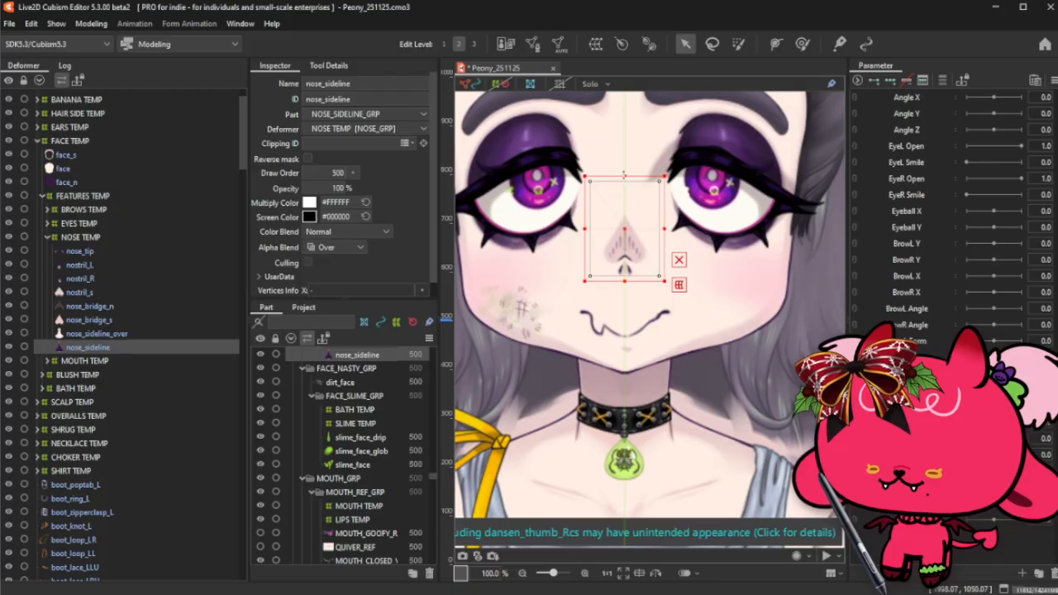
{"action": "left_click_drag", "start_coordinate": [625, 177], "coordinate": [625, 177]}
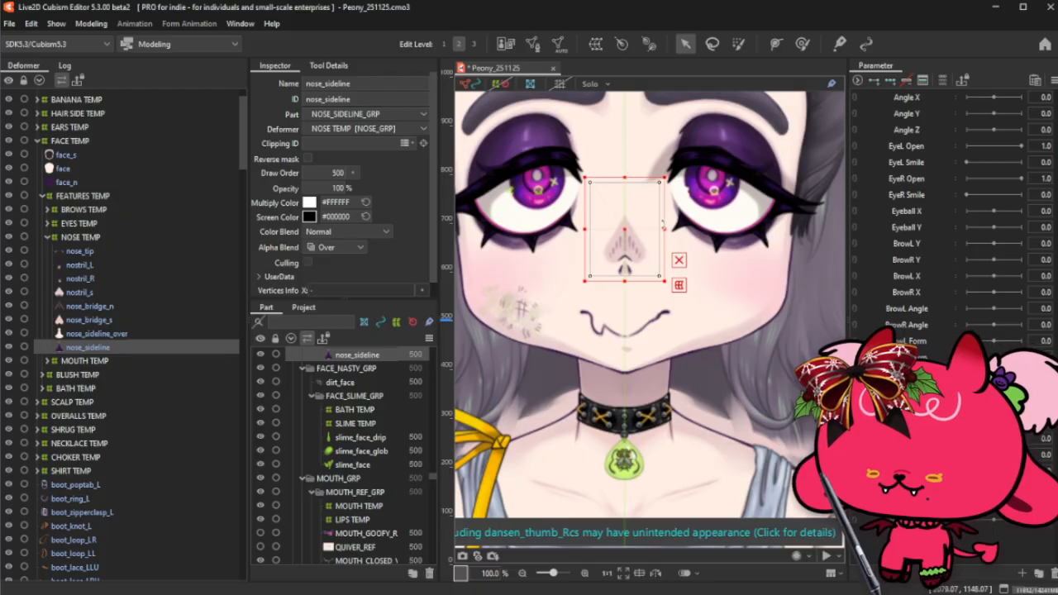
{"action": "left_click_drag", "start_coordinate": [666, 226], "coordinate": [665, 226]}
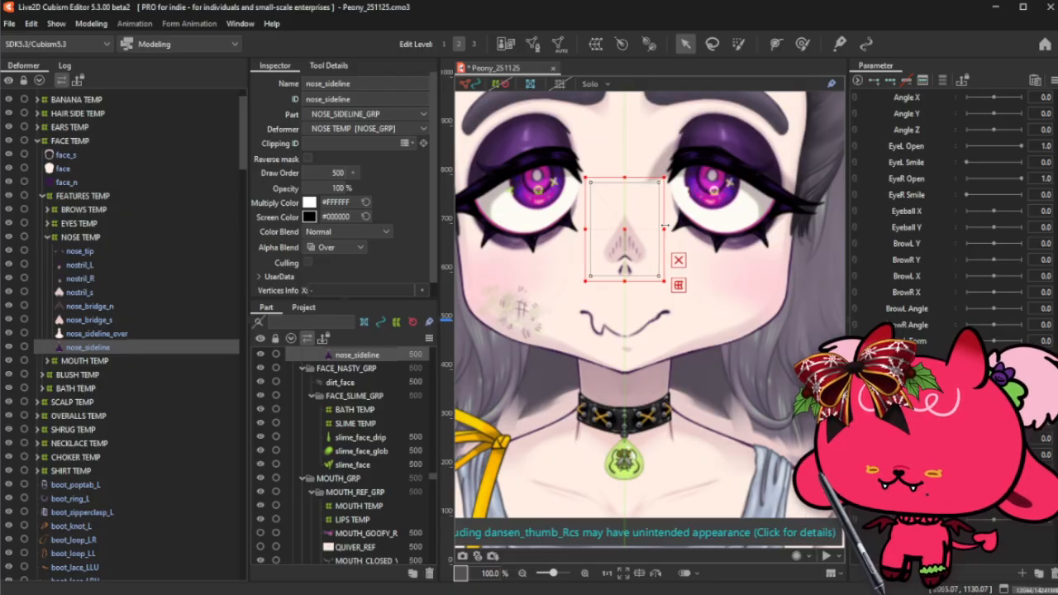
- Turn on Hide selection and inspect the resized nose against the whole figure
{"action": "key", "text": "ctrl+t"}
{"action": "scroll", "coordinate": [616, 180], "scroll_direction": "down", "scroll_amount": 8}
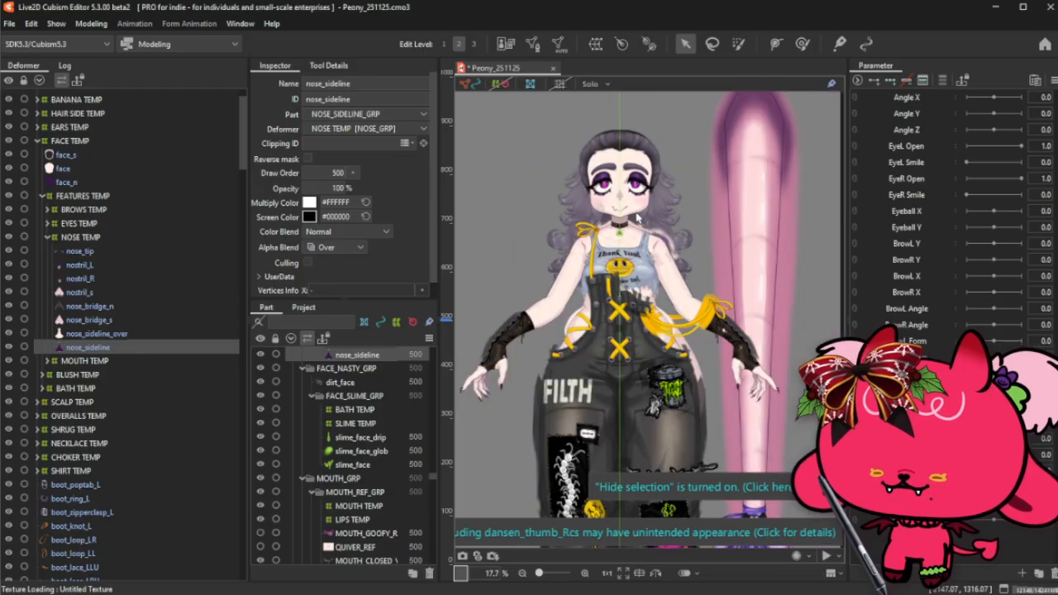
{"action": "scroll", "coordinate": [635, 198], "scroll_direction": "up", "scroll_amount": 5}
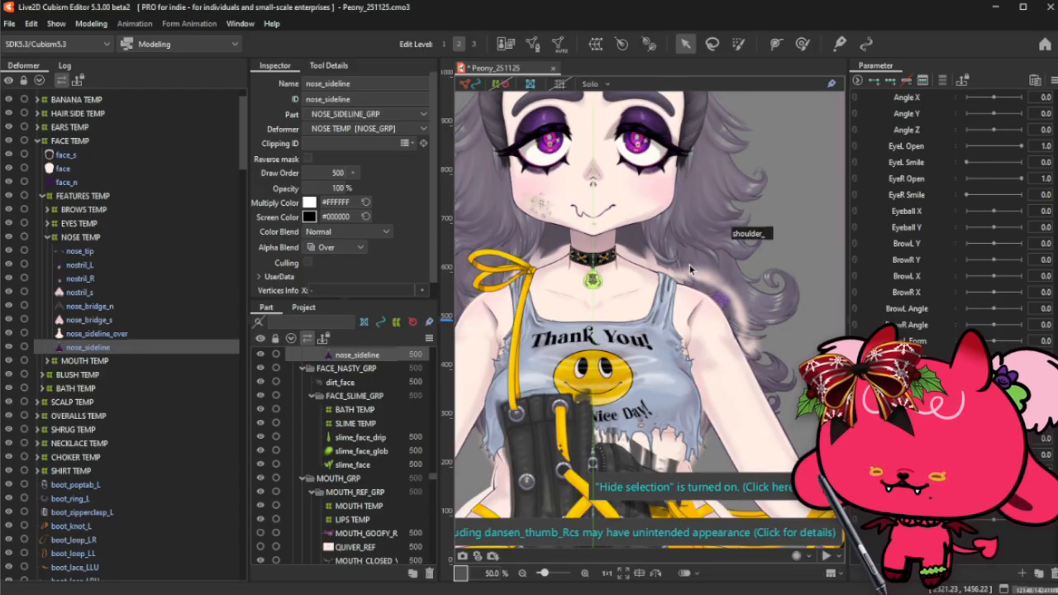
{"action": "scroll", "coordinate": [741, 300], "scroll_direction": "down", "scroll_amount": 4}
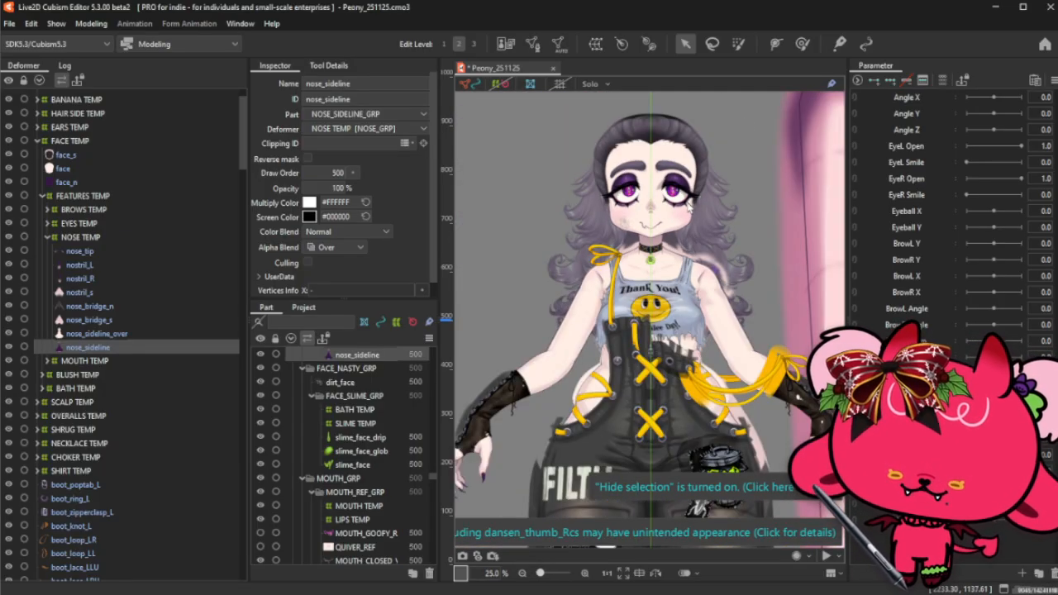
{"action": "scroll", "coordinate": [722, 211], "scroll_direction": "up", "scroll_amount": 2}
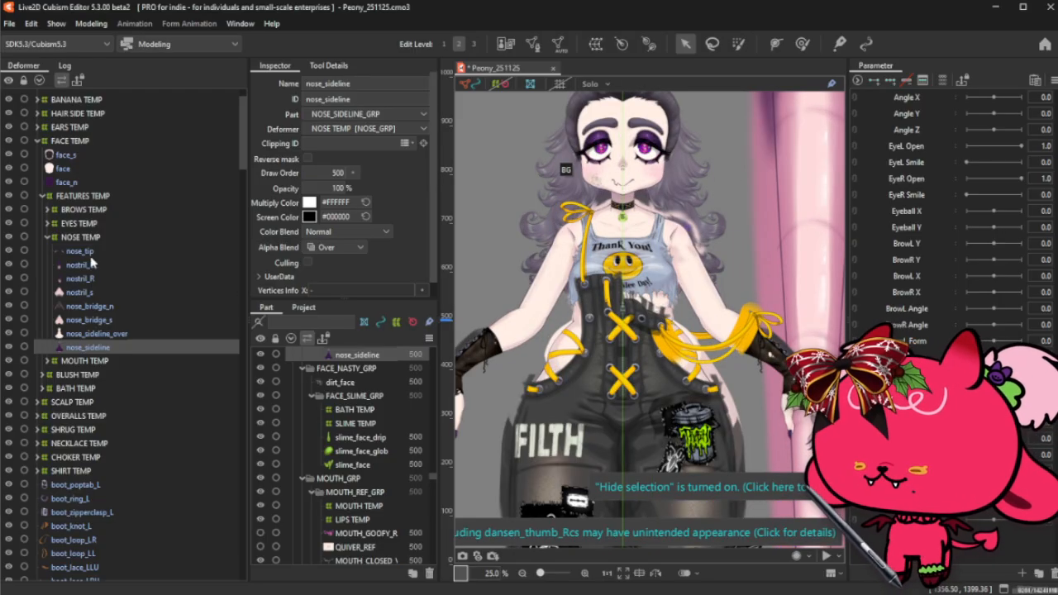
- Collapse the NOSE TEMP, FEATURES TEMP and FACE TEMP deformers in the hierarchy
{"action": "left_click", "coordinate": [47, 237]}
{"action": "left_click", "coordinate": [40, 198]}
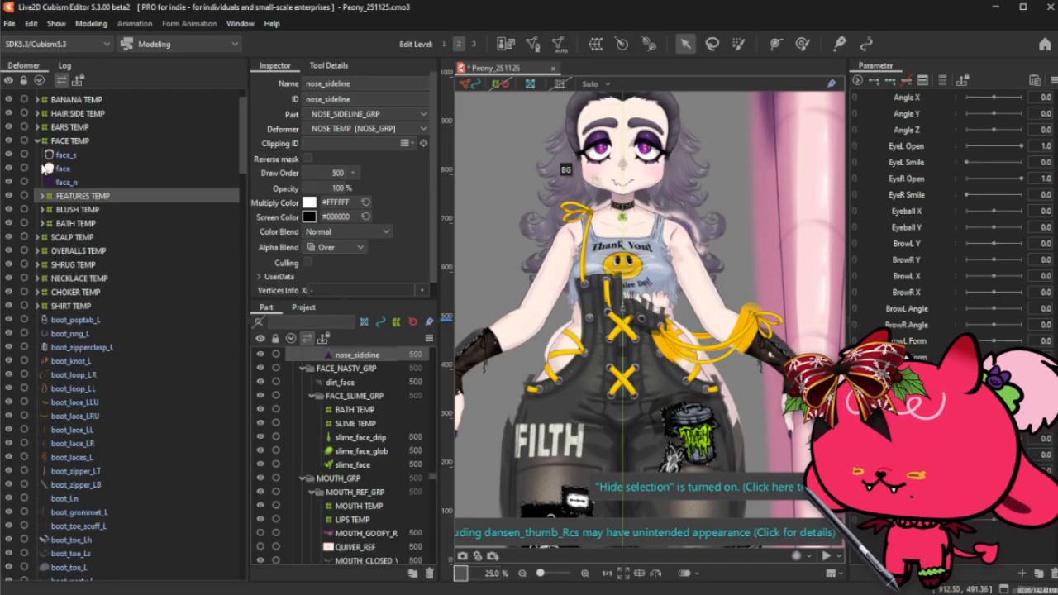
{"action": "left_click", "coordinate": [38, 141]}
{"action": "scroll", "coordinate": [610, 216], "scroll_direction": "down", "scroll_amount": 2}
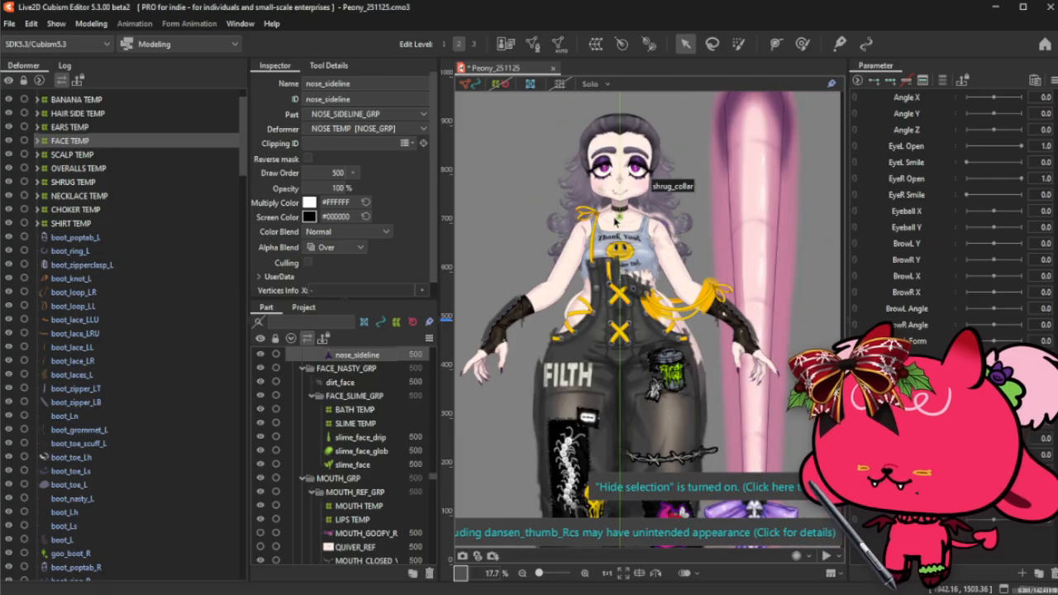
{"action": "scroll", "coordinate": [616, 219], "scroll_direction": "up", "scroll_amount": 1}
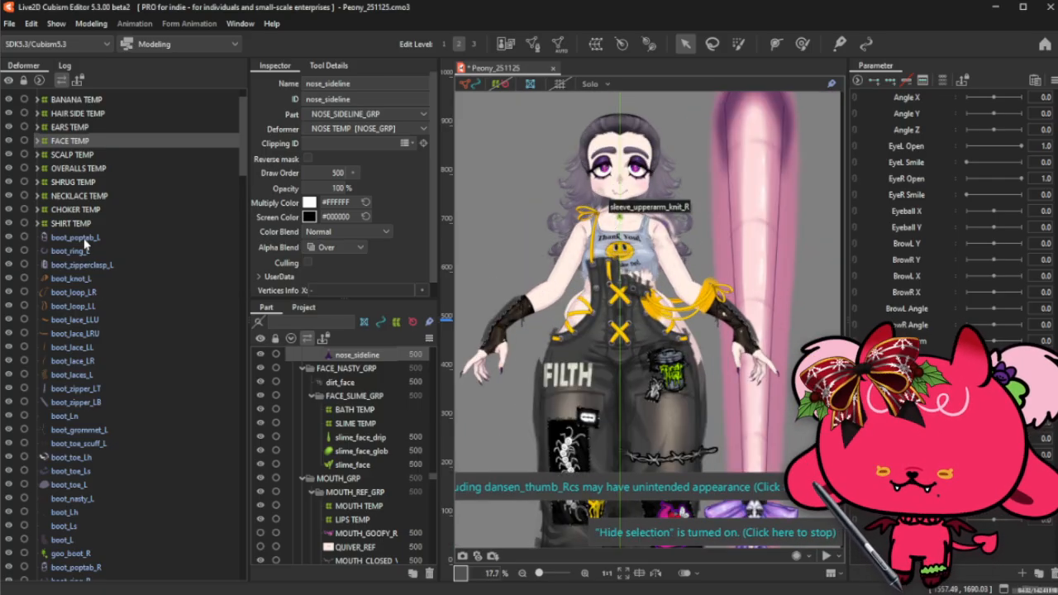
- Select the OVERALLS TEMP deformer and hide the overalls by setting its opacity to 0%
{"action": "left_click", "coordinate": [471, 85]}
{"action": "scroll", "coordinate": [111, 431], "scroll_direction": "down", "scroll_amount": 1}
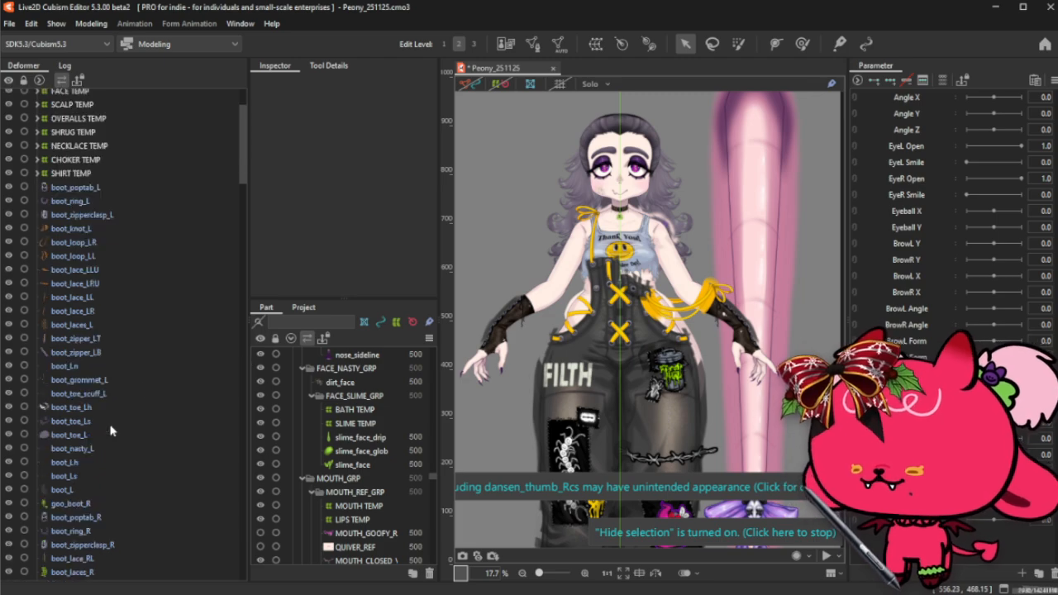
{"action": "left_click", "coordinate": [105, 188]}
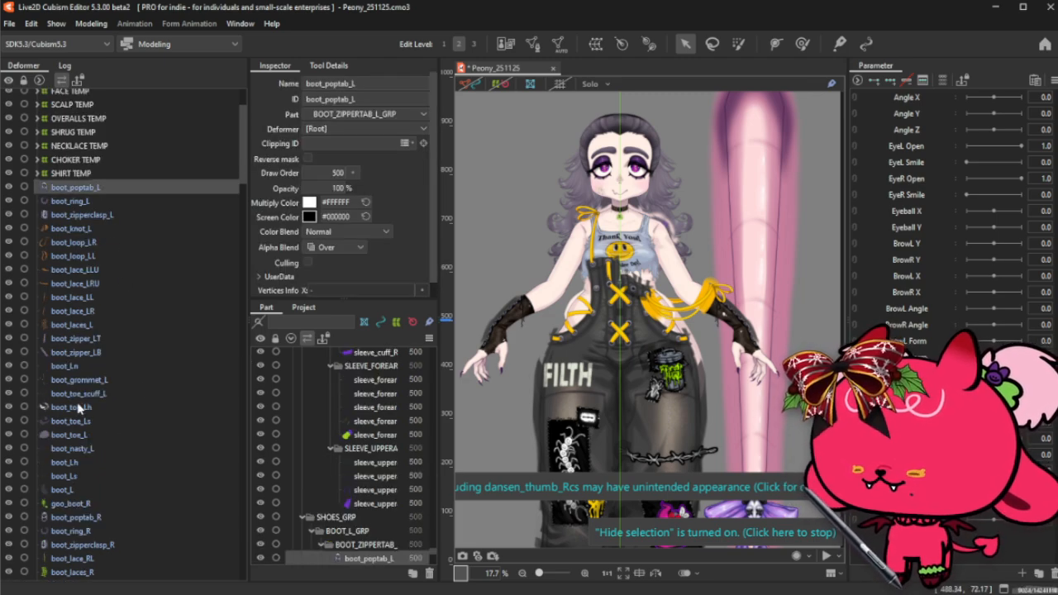
{"action": "left_click", "coordinate": [98, 121]}
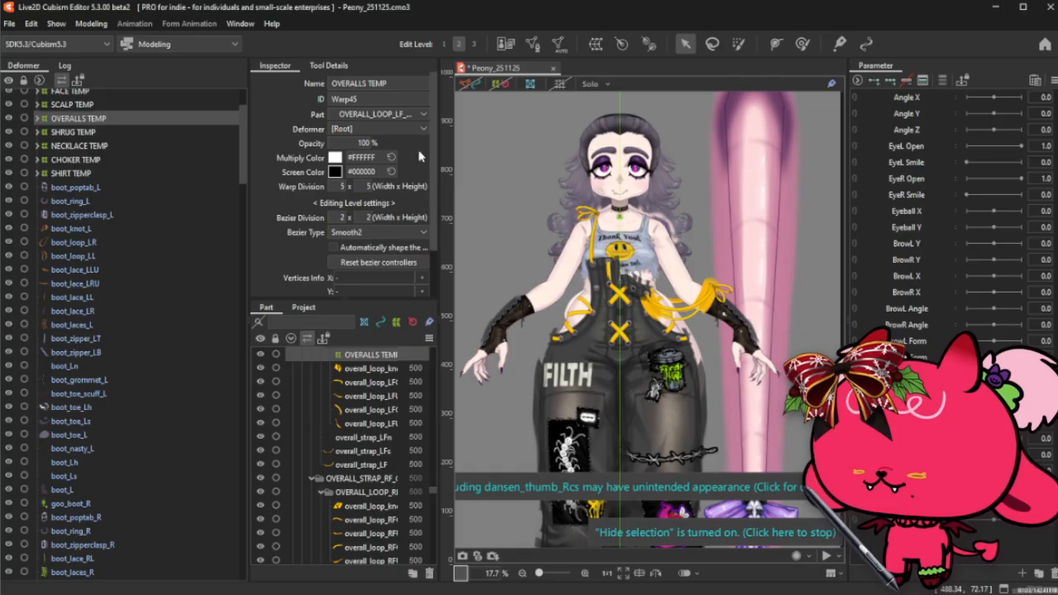
{"action": "scroll", "coordinate": [643, 248], "scroll_direction": "down", "scroll_amount": 5}
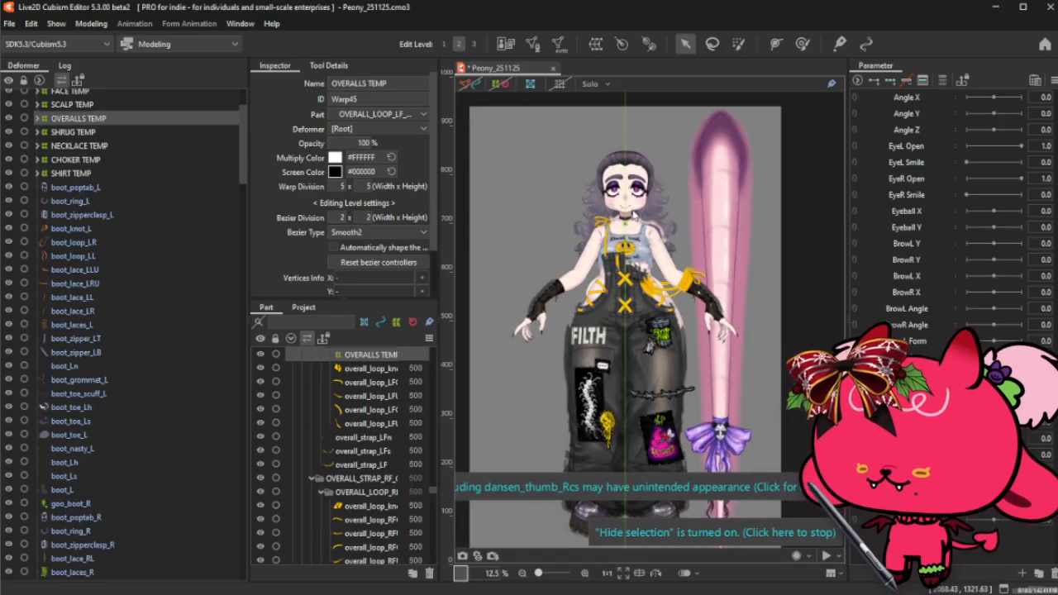
{"action": "scroll", "coordinate": [694, 373], "scroll_direction": "up", "scroll_amount": 5}
{"action": "scroll", "coordinate": [616, 168], "scroll_direction": "down", "scroll_amount": 2}
{"action": "scroll", "coordinate": [533, 418], "scroll_direction": "up", "scroll_amount": 4}
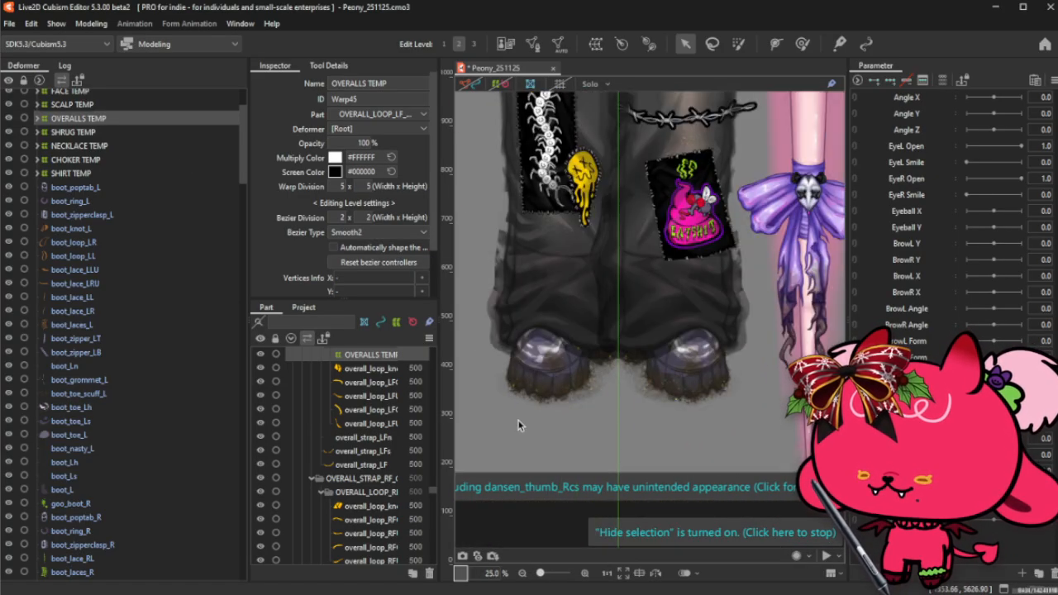
{"action": "left_click_drag", "start_coordinate": [366, 144], "coordinate": [269, 145]}
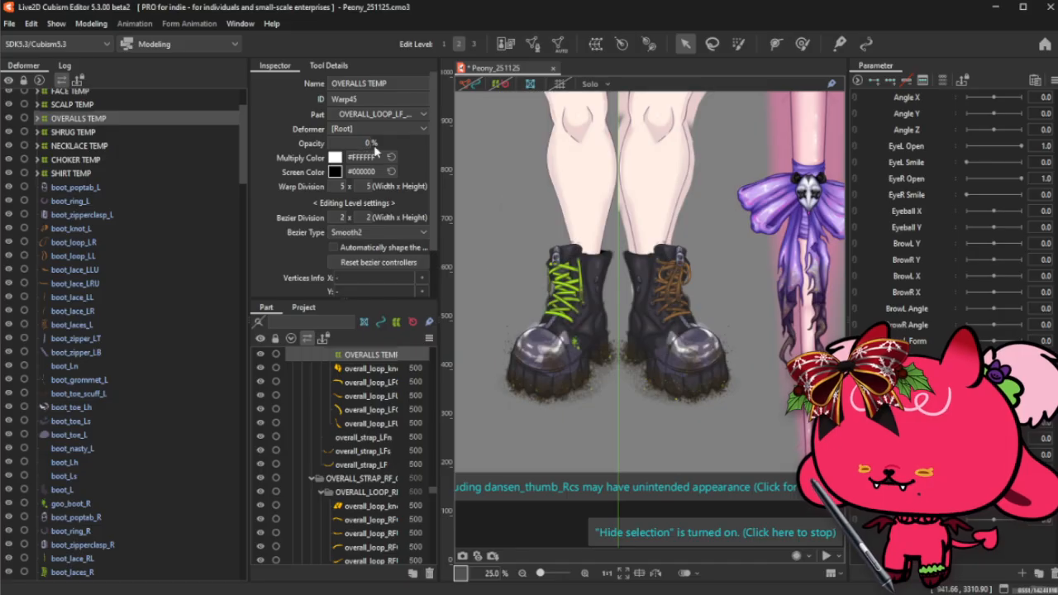
- Check the exposed knees and calves up close and select the calf_Ls mesh at the inner calf
{"action": "scroll", "coordinate": [608, 213], "scroll_direction": "up", "scroll_amount": 2}
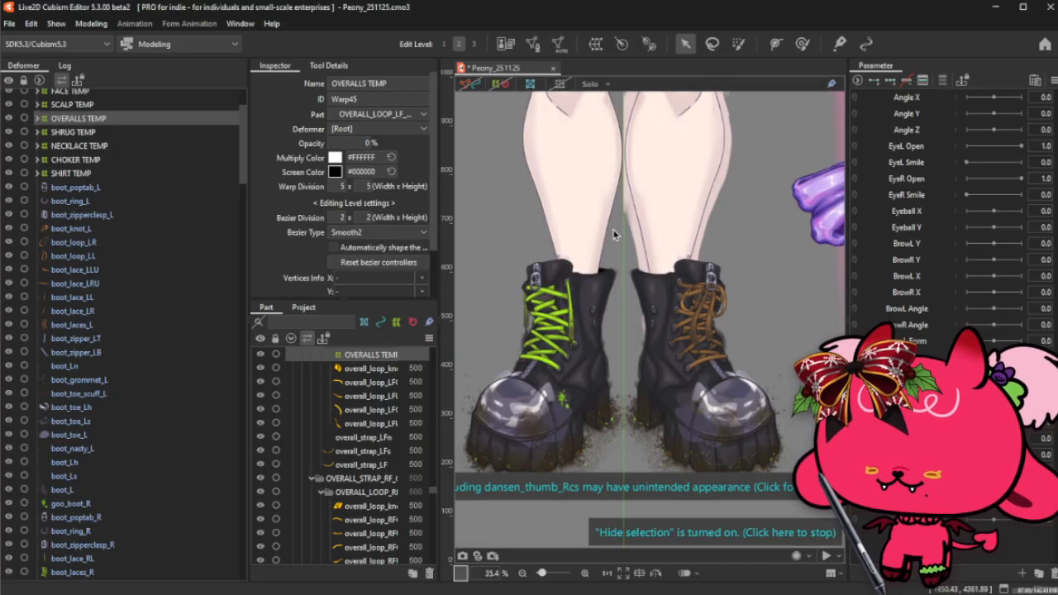
{"action": "scroll", "coordinate": [614, 235], "scroll_direction": "down", "scroll_amount": 1}
{"action": "scroll", "coordinate": [624, 112], "scroll_direction": "up", "scroll_amount": 2}
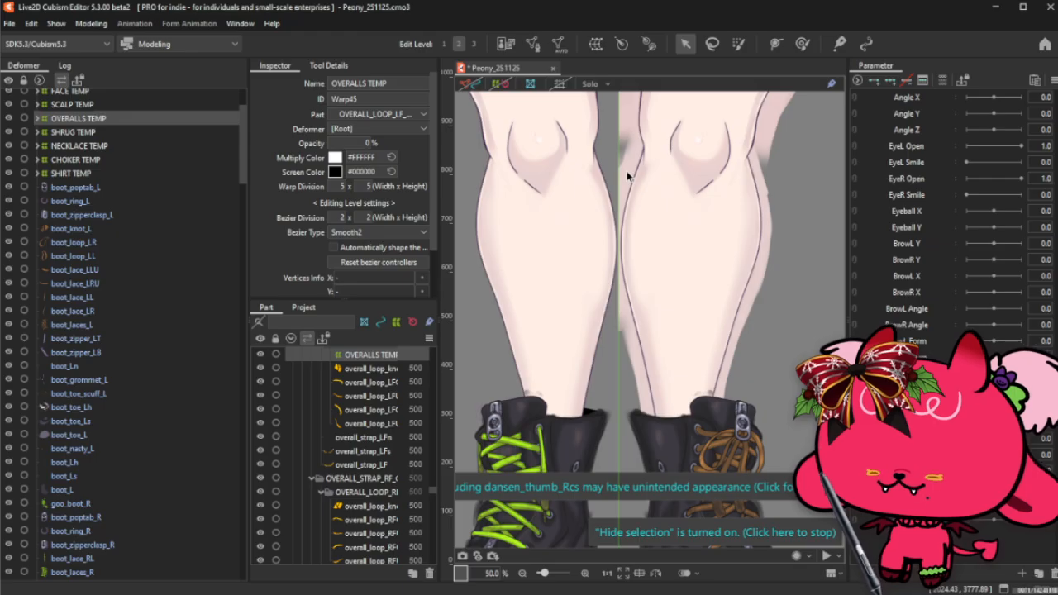
{"action": "scroll", "coordinate": [627, 170], "scroll_direction": "up", "scroll_amount": 1}
{"action": "scroll", "coordinate": [626, 171], "scroll_direction": "down", "scroll_amount": 3}
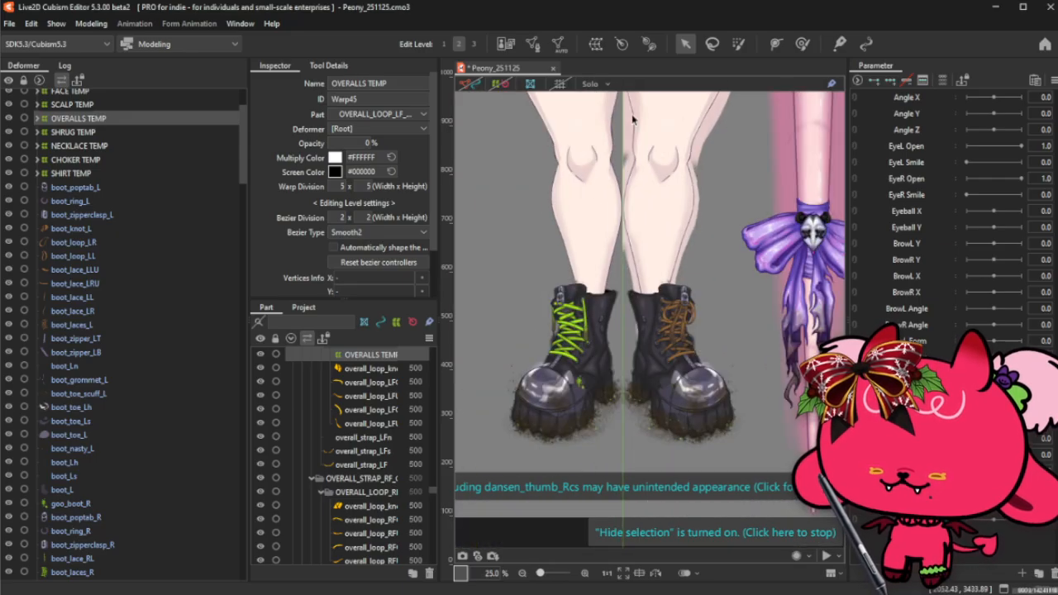
{"action": "scroll", "coordinate": [632, 120], "scroll_direction": "up", "scroll_amount": 2}
{"action": "left_click", "coordinate": [626, 228]}
{"action": "right_click", "coordinate": [626, 230]}
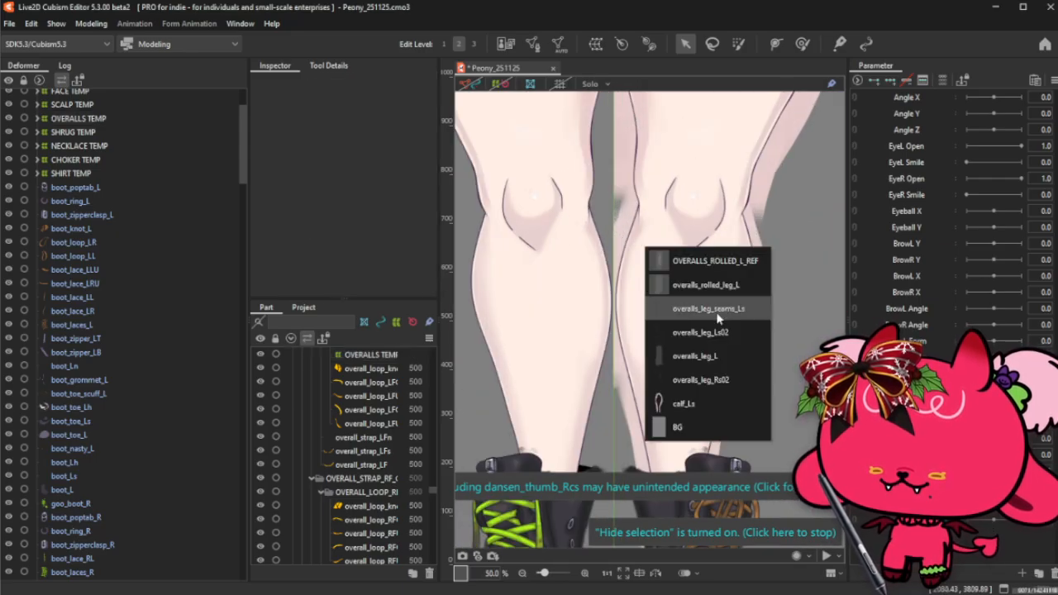
{"action": "left_click", "coordinate": [714, 402]}
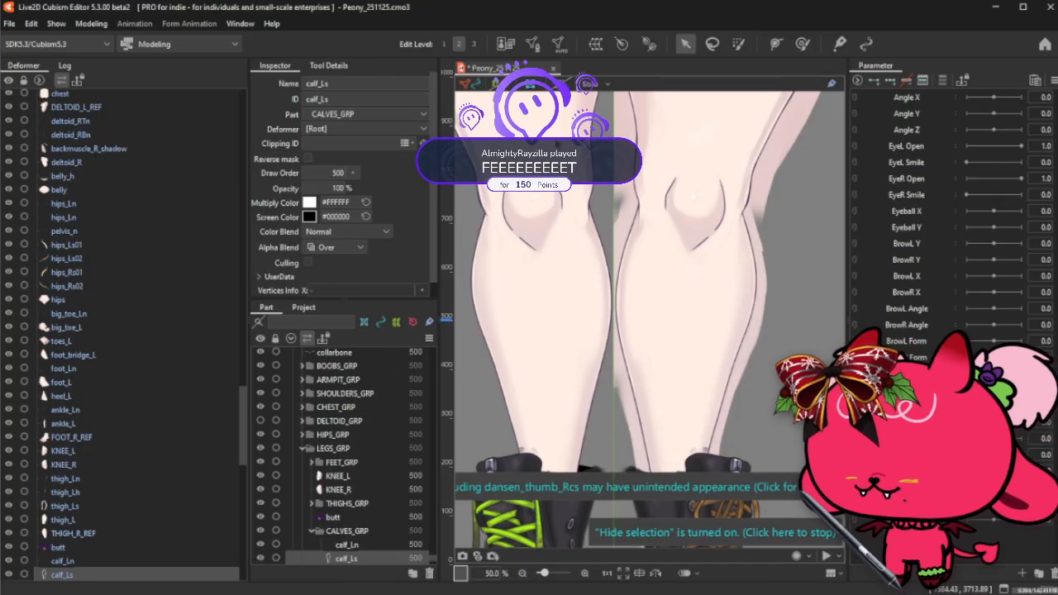
- Turn off Hide selection and inspect the selected calf_Ls mesh against both legs
{"action": "scroll", "coordinate": [613, 198], "scroll_direction": "down", "scroll_amount": 1}
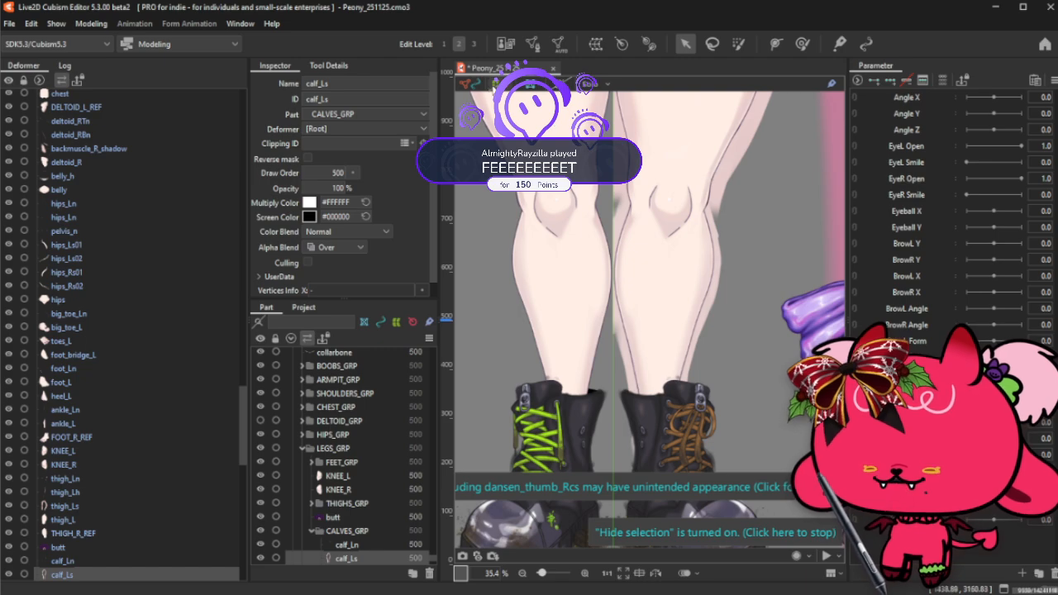
{"action": "key", "text": "ctrl+t"}
{"action": "mouse_move", "coordinate": [659, 307]}
{"action": "left_mouse_down"}
{"action": "mouse_move", "coordinate": [640, 310]}
{"action": "mouse_move", "coordinate": [590, 276]}
{"action": "mouse_move", "coordinate": [522, 325]}
{"action": "mouse_move", "coordinate": [760, 308]}
{"action": "mouse_move", "coordinate": [666, 312]}
{"action": "left_mouse_up"}
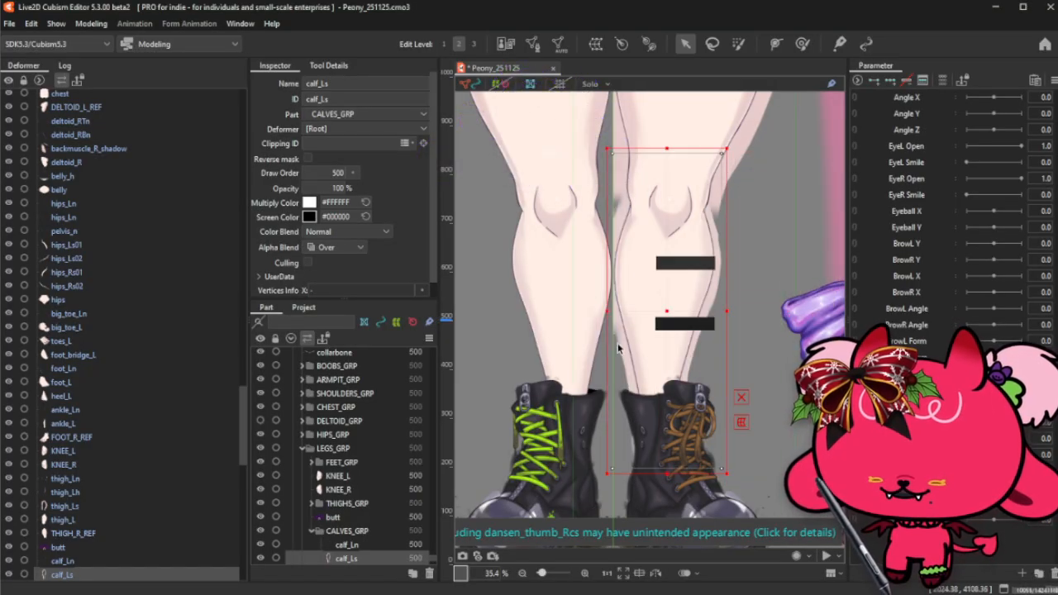
{"action": "scroll", "coordinate": [619, 349], "scroll_direction": "up", "scroll_amount": 5}
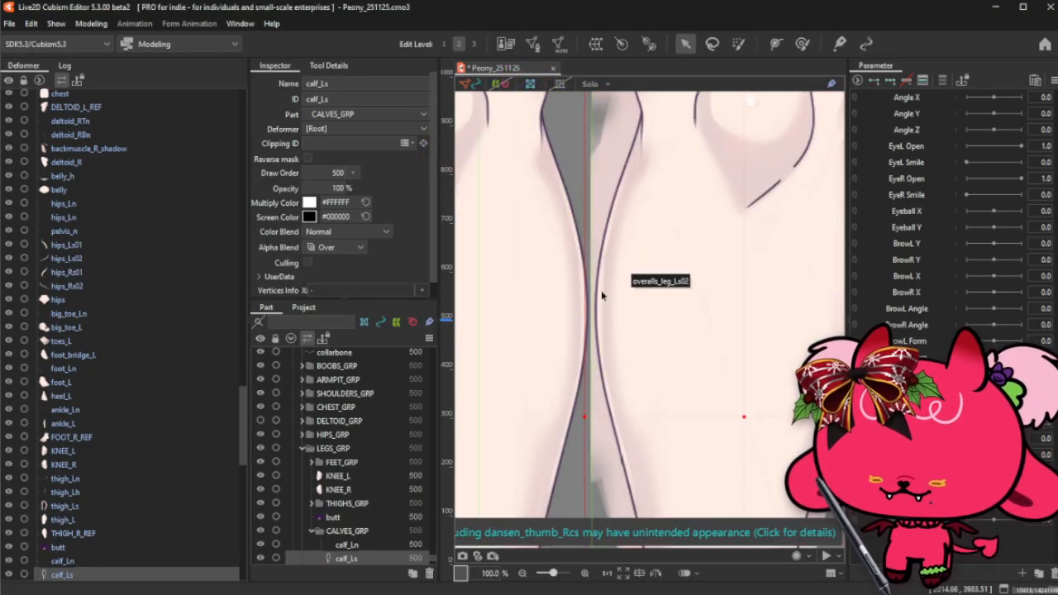
{"action": "scroll", "coordinate": [601, 290], "scroll_direction": "down", "scroll_amount": 5}
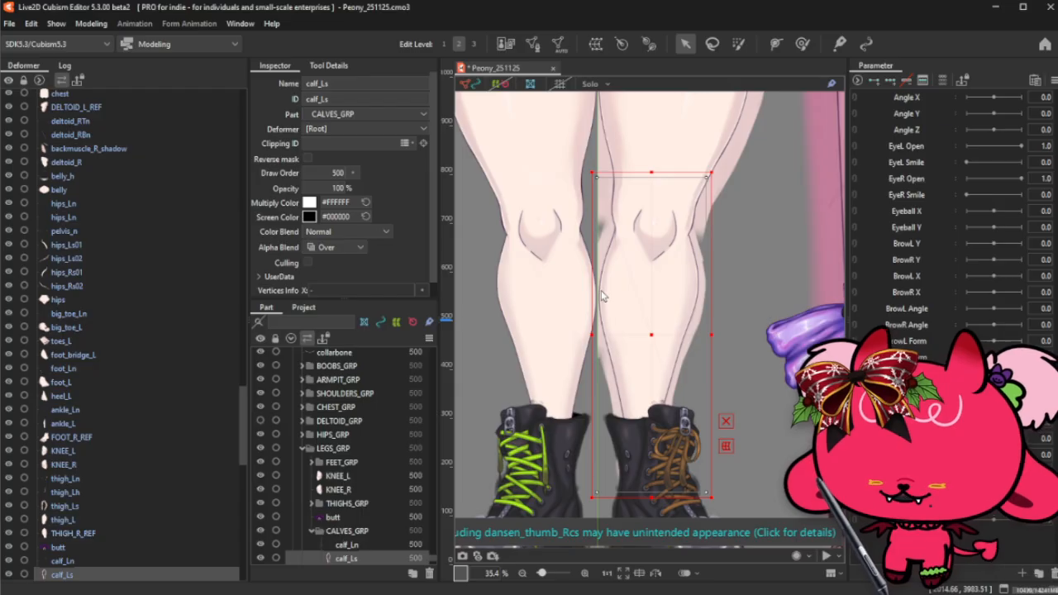
{"action": "scroll", "coordinate": [602, 296], "scroll_direction": "down", "scroll_amount": 1}
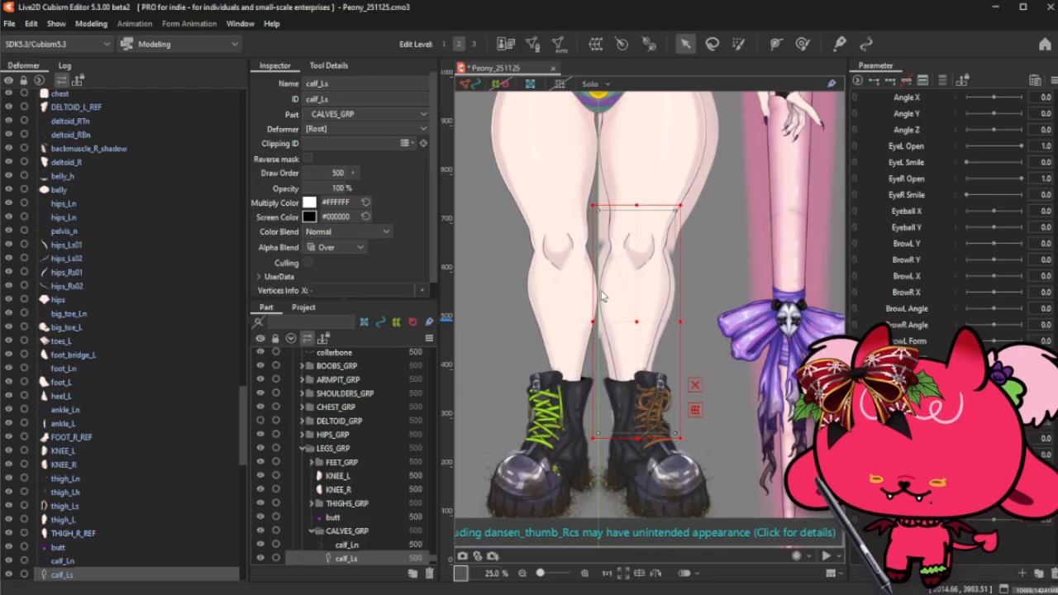
{"action": "scroll", "coordinate": [602, 296], "scroll_direction": "up", "scroll_amount": 1}
{"action": "scroll", "coordinate": [595, 228], "scroll_direction": "down", "scroll_amount": 1}
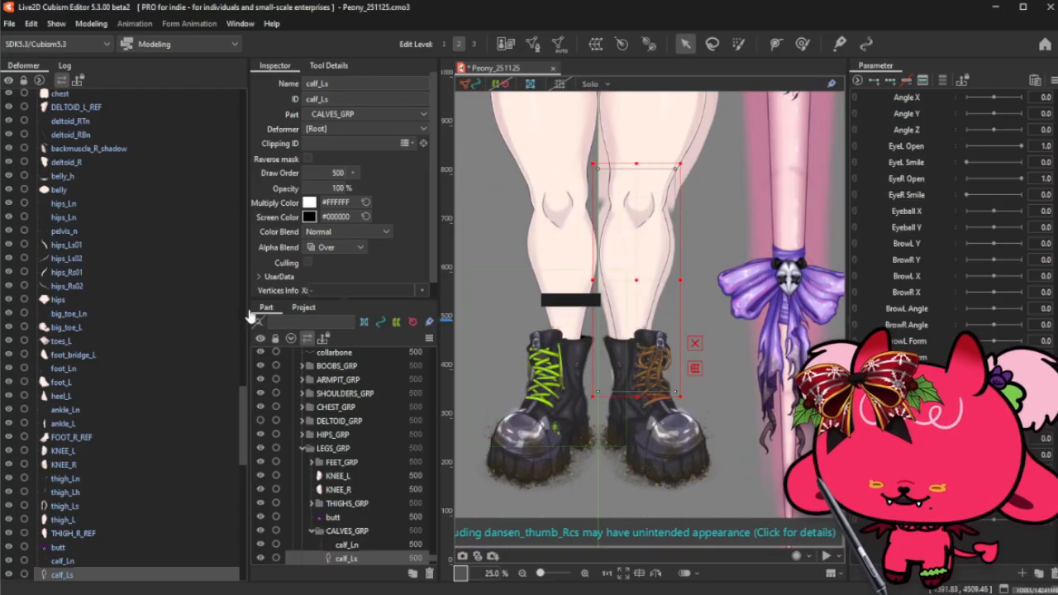
- Group the meshes from boot_poptab_L to boot_L under a parent warp deformer named BOOT L TEMP and collapse it
{"action": "scroll", "coordinate": [73, 156], "scroll_direction": "up", "scroll_amount": 10}
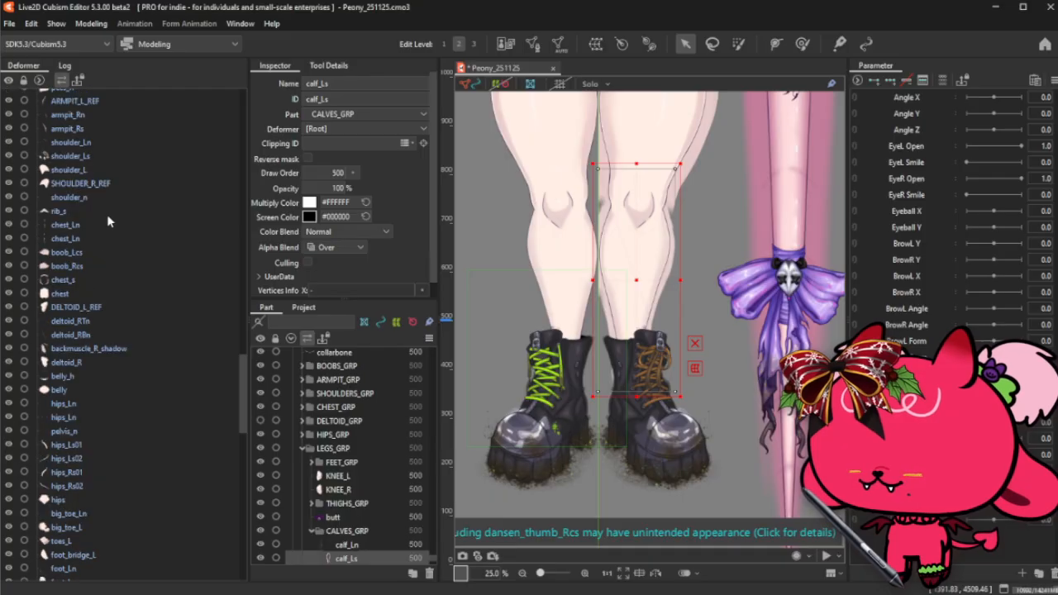
{"action": "scroll", "coordinate": [83, 142], "scroll_direction": "up", "scroll_amount": 15}
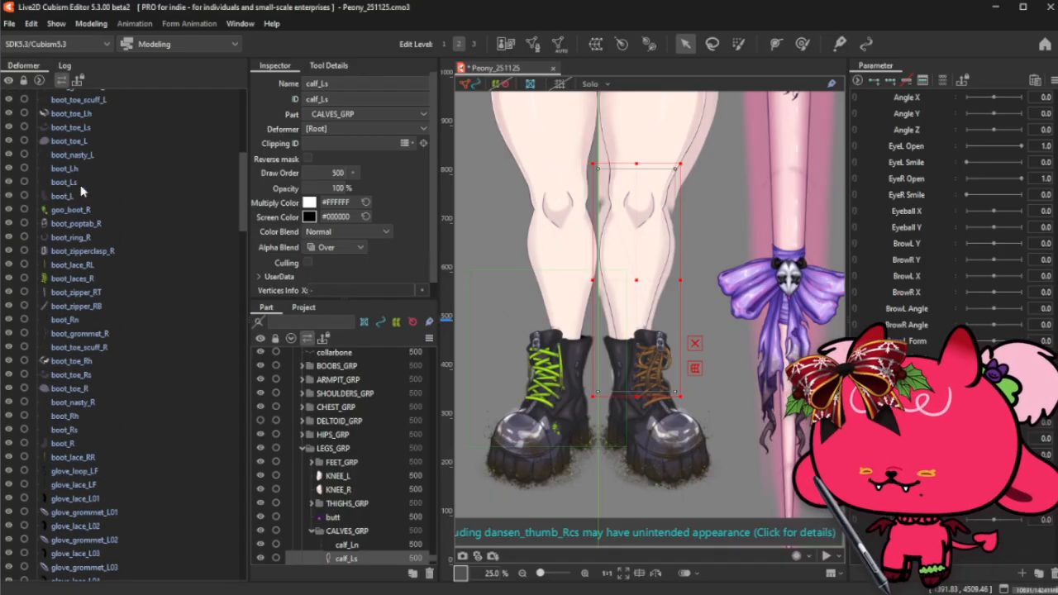
{"action": "scroll", "coordinate": [86, 246], "scroll_direction": "up", "scroll_amount": 8}
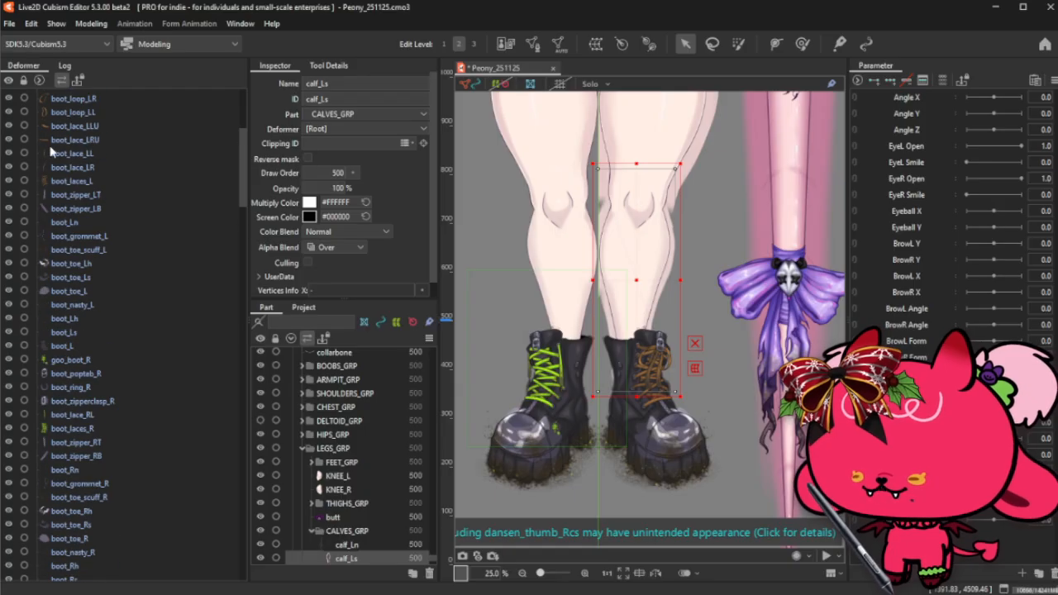
{"action": "left_click", "coordinate": [89, 245]}
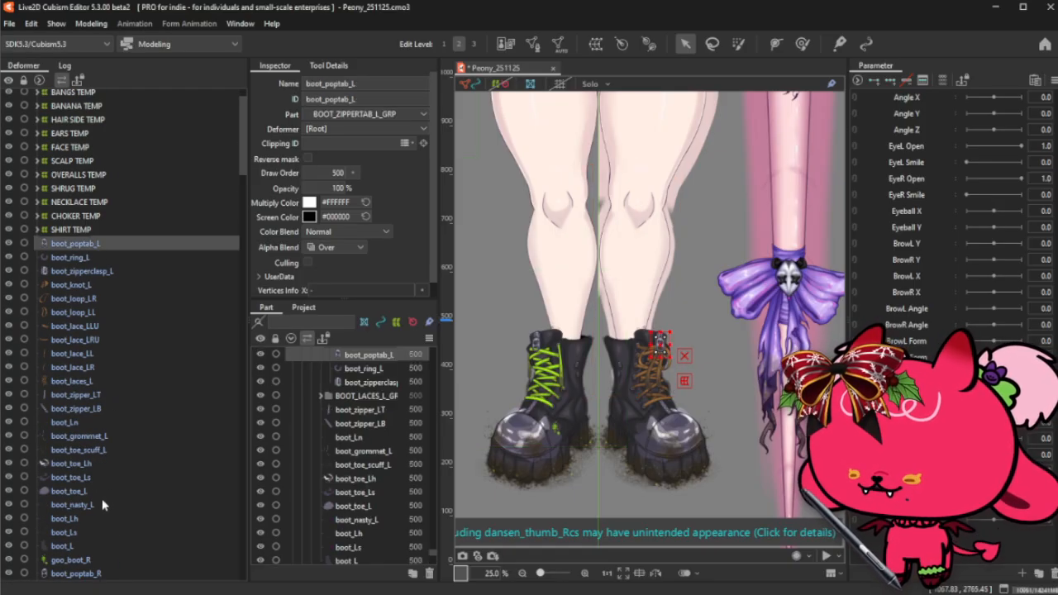
{"action": "left_click", "coordinate": [91, 548], "text": "shift"}
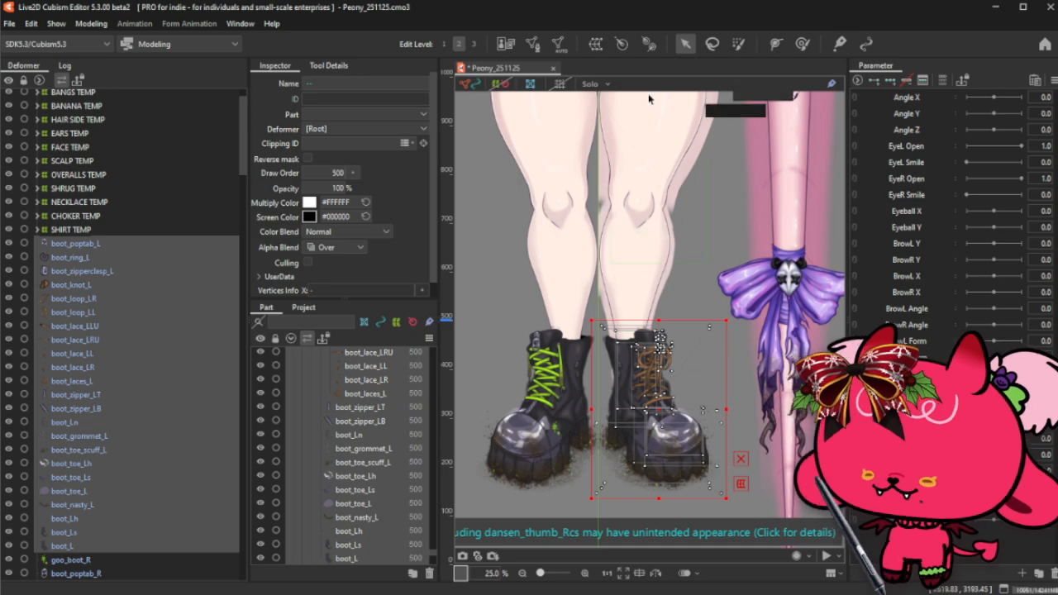
{"action": "left_click", "coordinate": [604, 44]}
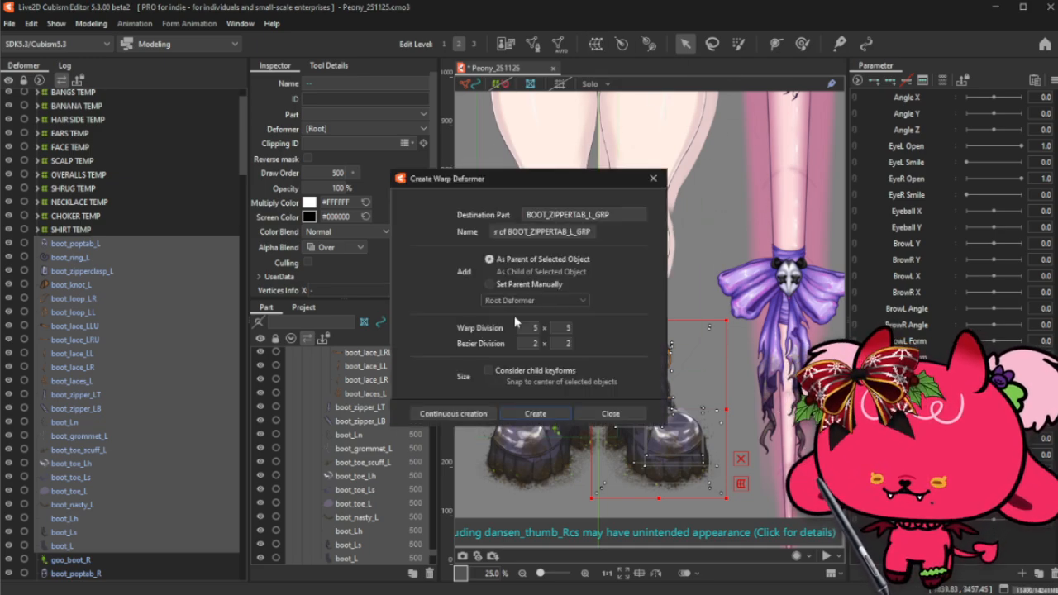
{"action": "triple_click", "coordinate": [528, 231]}
{"action": "type", "text": "BOOT L TEMP"}
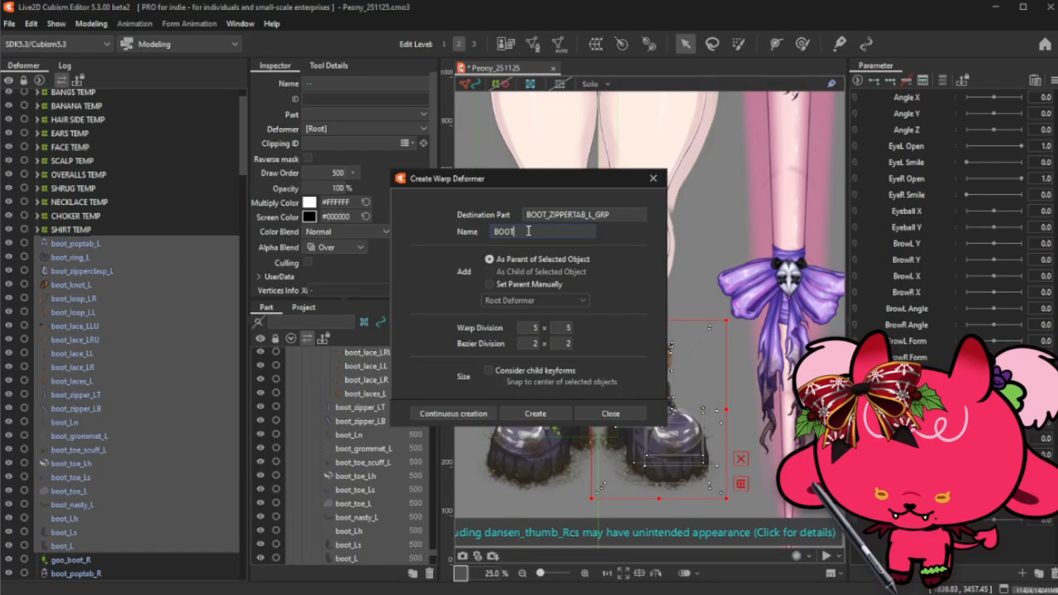
{"action": "left_click", "coordinate": [529, 413]}
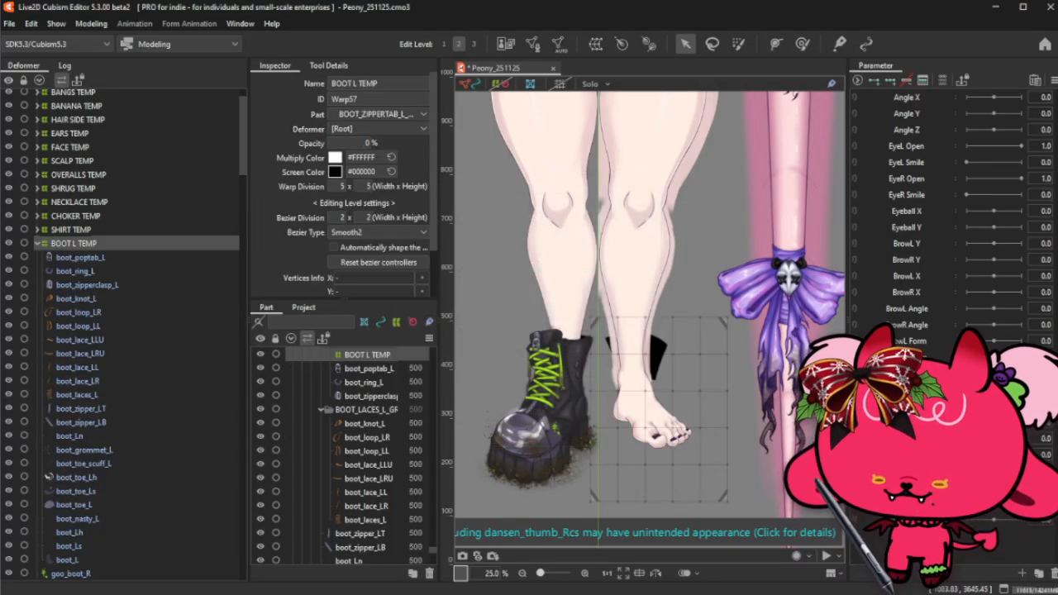
{"action": "key", "text": "ctrl+z"}
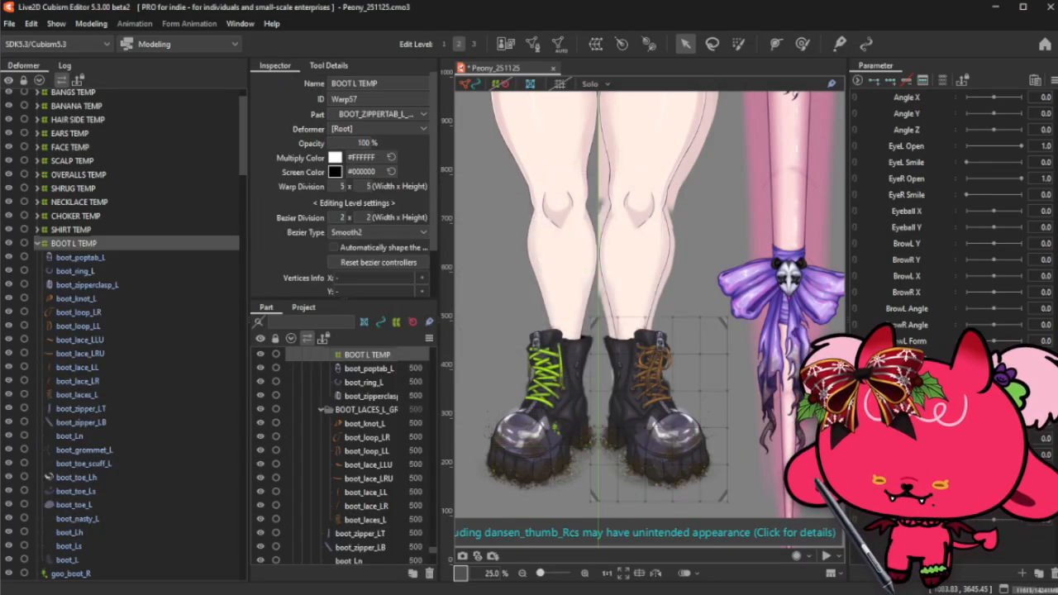
{"action": "left_click", "coordinate": [36, 244]}
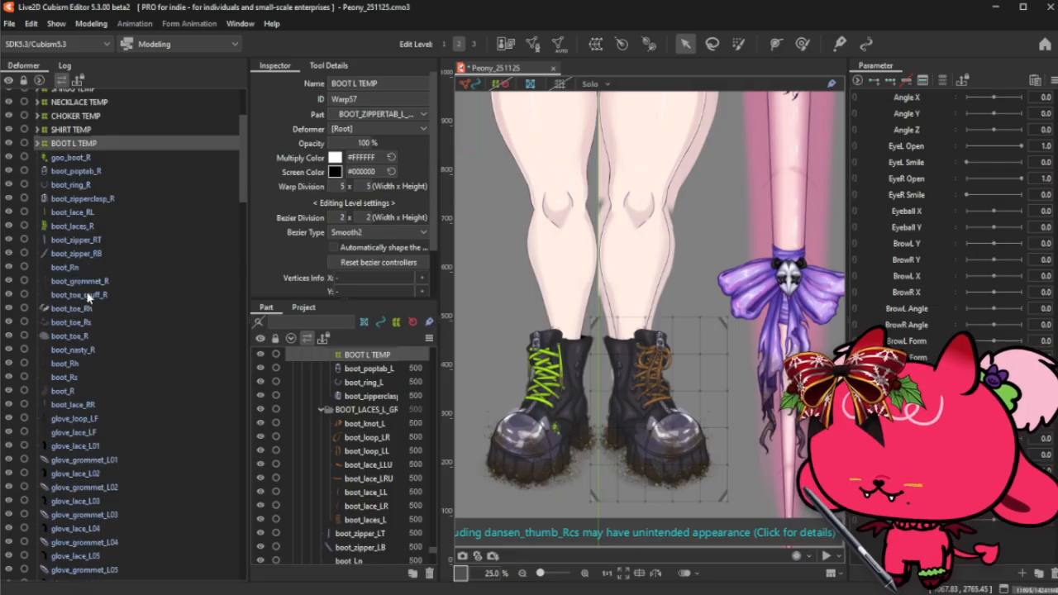
- Group the meshes from goo_boot_R to boot_lace_RR under a parent warp deformer named BOOT R TEMP and collapse it
{"action": "left_click", "coordinate": [73, 394]}
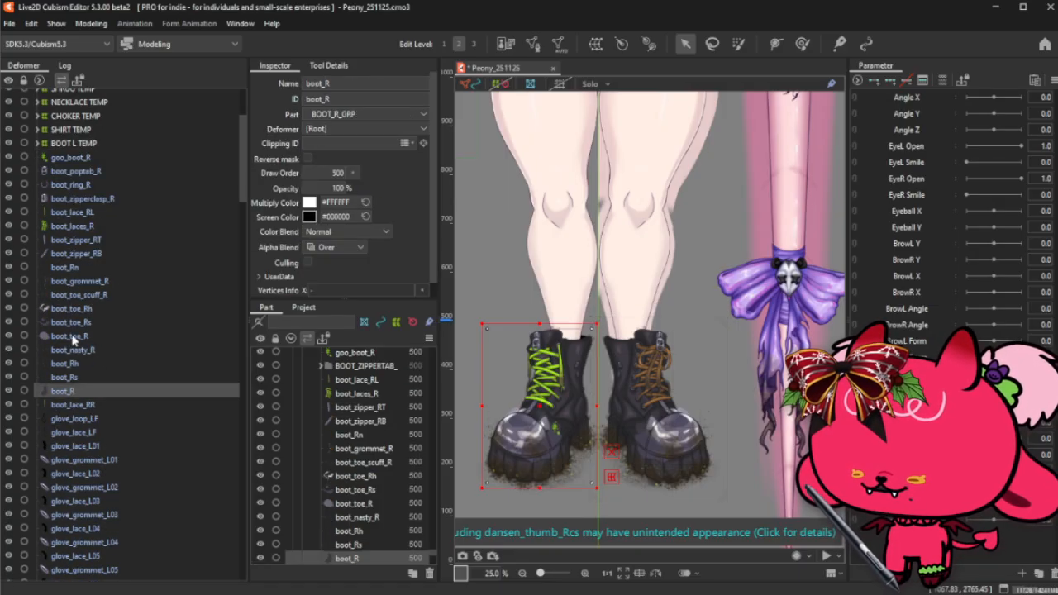
{"action": "left_click", "coordinate": [104, 157], "text": "shift"}
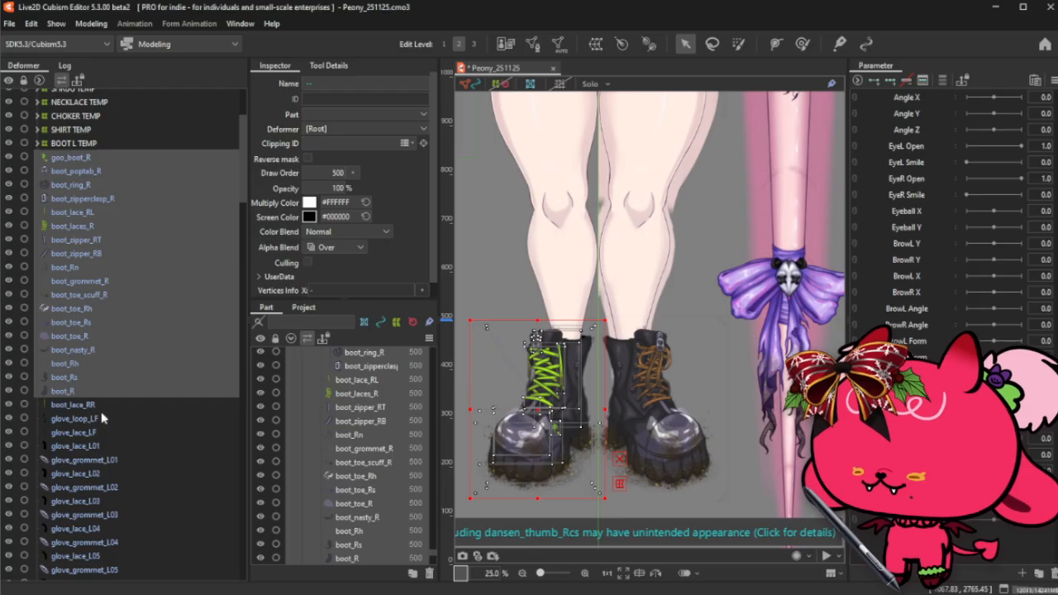
{"action": "left_click", "coordinate": [93, 405]}
{"action": "left_click", "coordinate": [113, 161], "text": "shift"}
{"action": "left_click", "coordinate": [596, 43]}
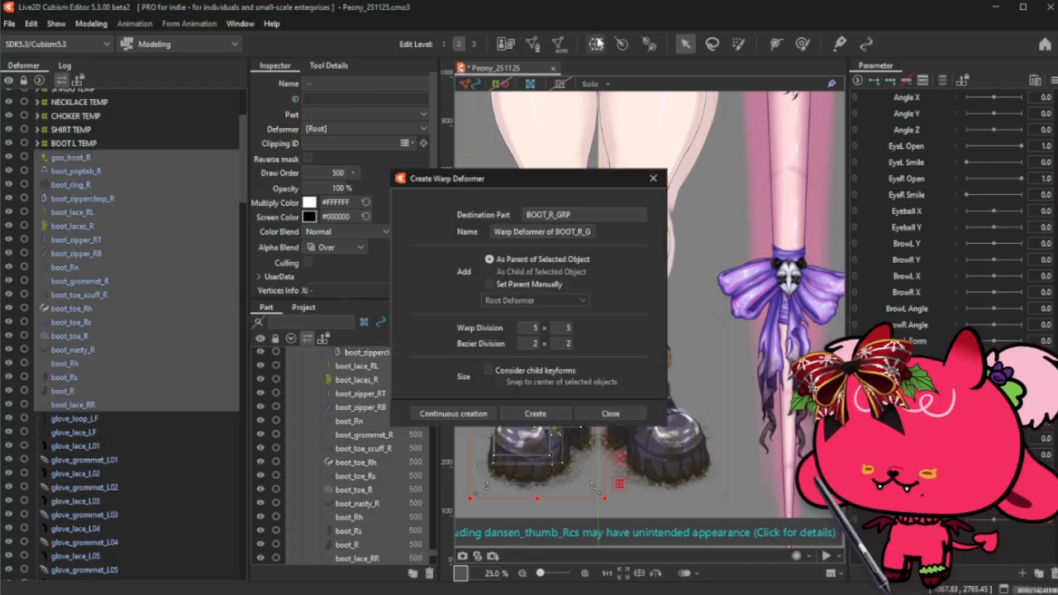
{"action": "double_click", "coordinate": [557, 232]}
{"action": "key", "text": "ctrl+a"}
{"action": "type", "text": "BO"}
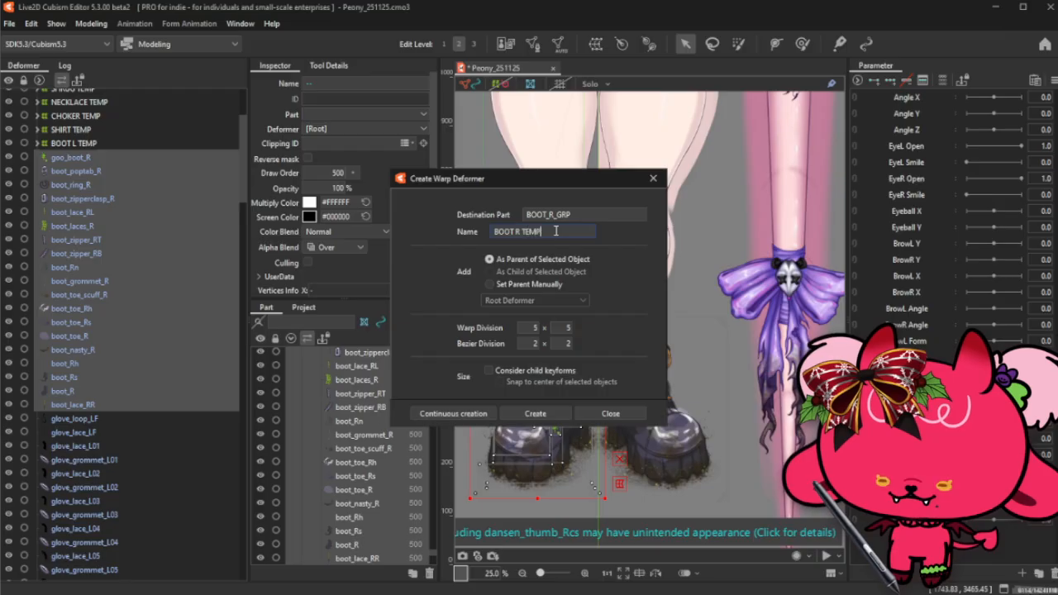
{"action": "left_click", "coordinate": [544, 414]}
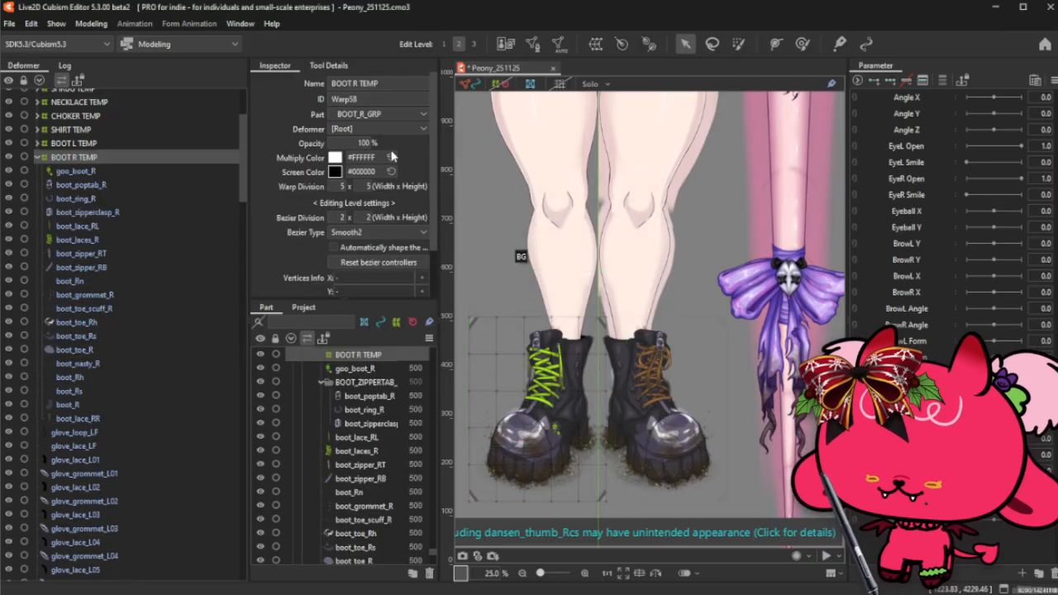
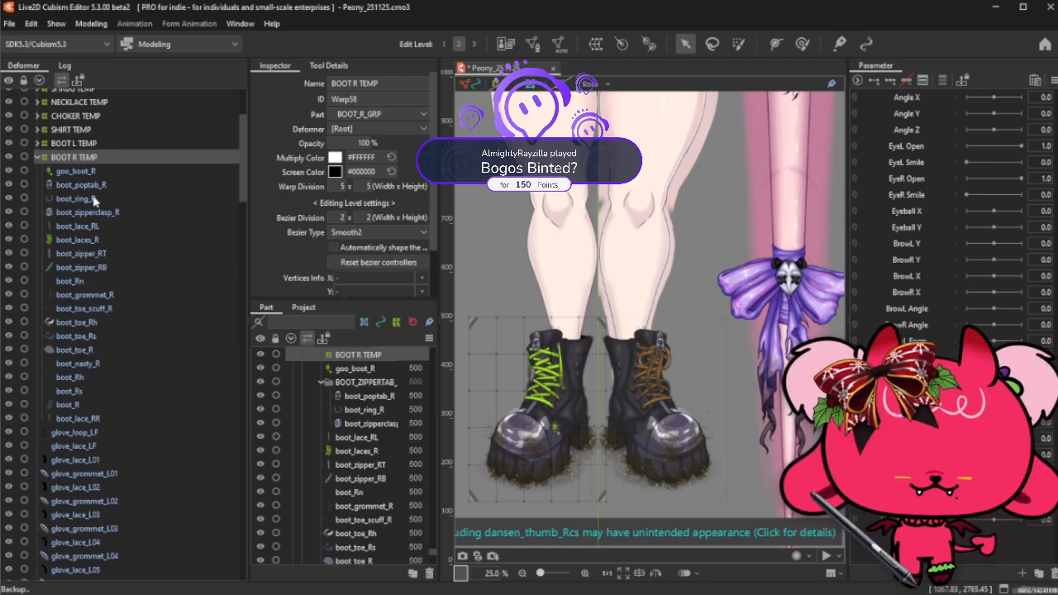
{"action": "left_click", "coordinate": [38, 158]}
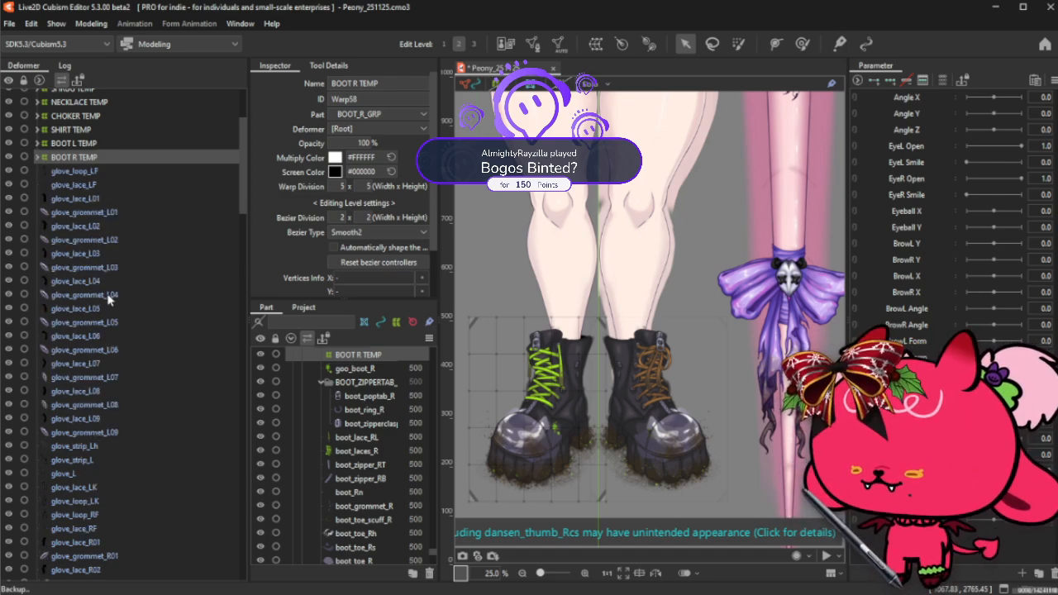
- Examine the left and right glove meshes in the deformer list, then find the selected glove_loop_LF mesh on the model
{"action": "left_click", "coordinate": [102, 173]}
{"action": "scroll", "coordinate": [137, 397], "scroll_direction": "down", "scroll_amount": 1}
{"action": "scroll", "coordinate": [136, 397], "scroll_direction": "down", "scroll_amount": 1}
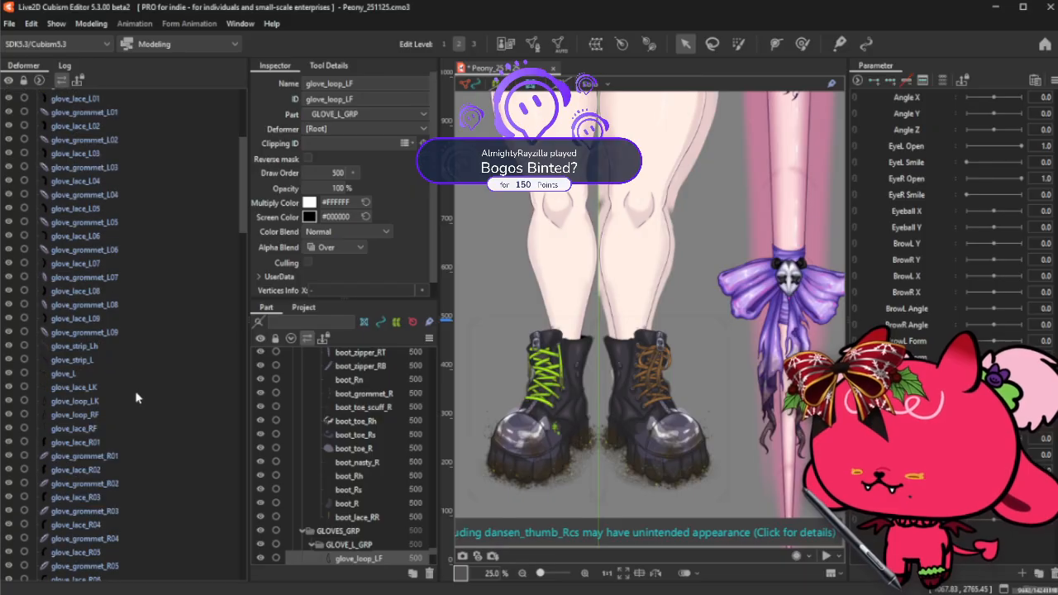
{"action": "scroll", "coordinate": [136, 398], "scroll_direction": "down", "scroll_amount": 1}
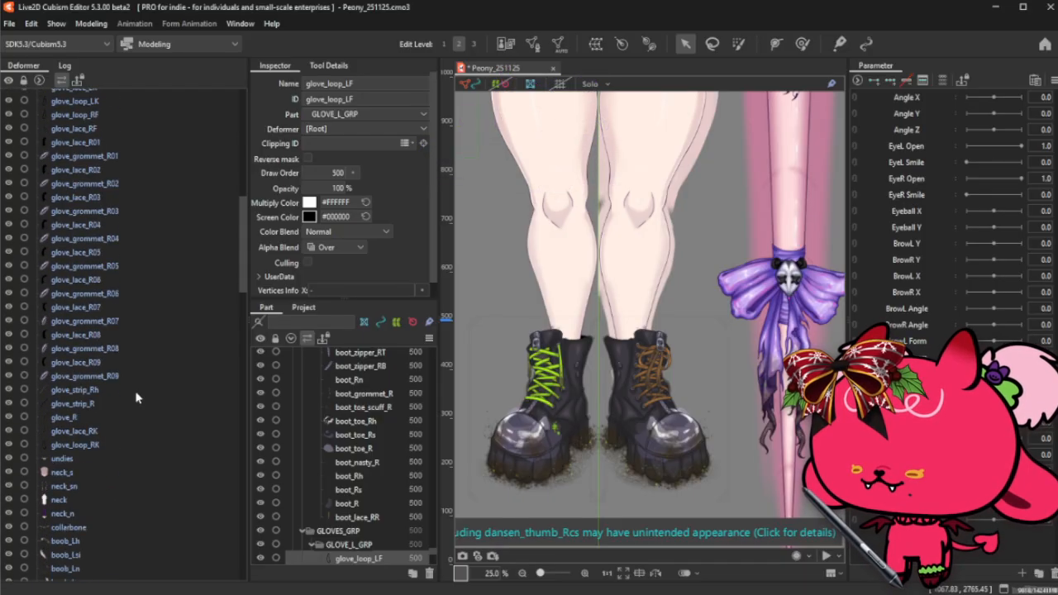
{"action": "scroll", "coordinate": [102, 342], "scroll_direction": "up", "scroll_amount": 2}
{"action": "scroll", "coordinate": [738, 236], "scroll_direction": "down", "scroll_amount": 3}
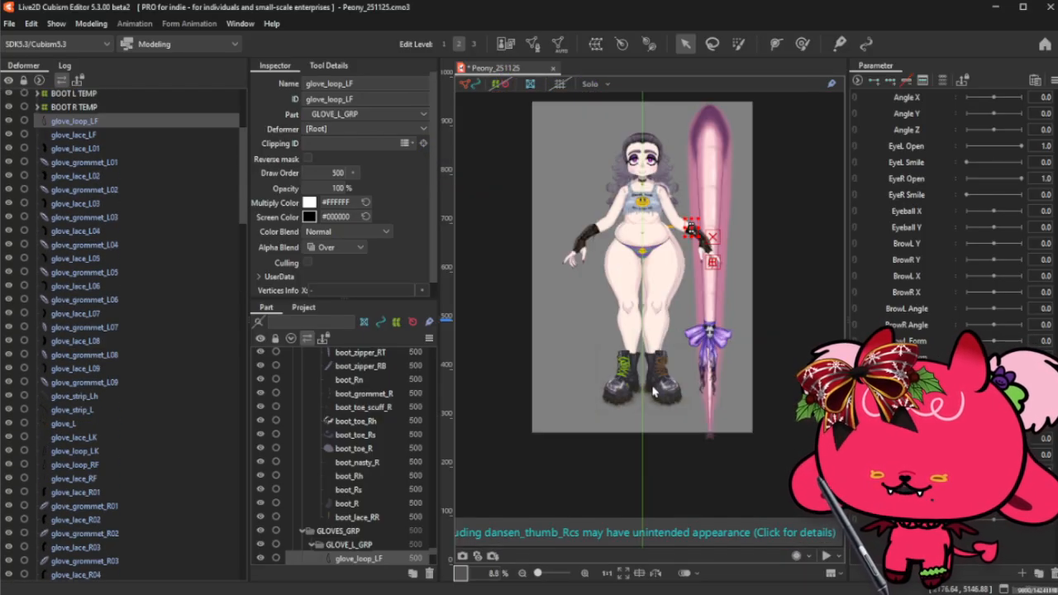
{"action": "scroll", "coordinate": [738, 236], "scroll_direction": "up", "scroll_amount": 2}
{"action": "scroll", "coordinate": [63, 176], "scroll_direction": "up", "scroll_amount": 4}
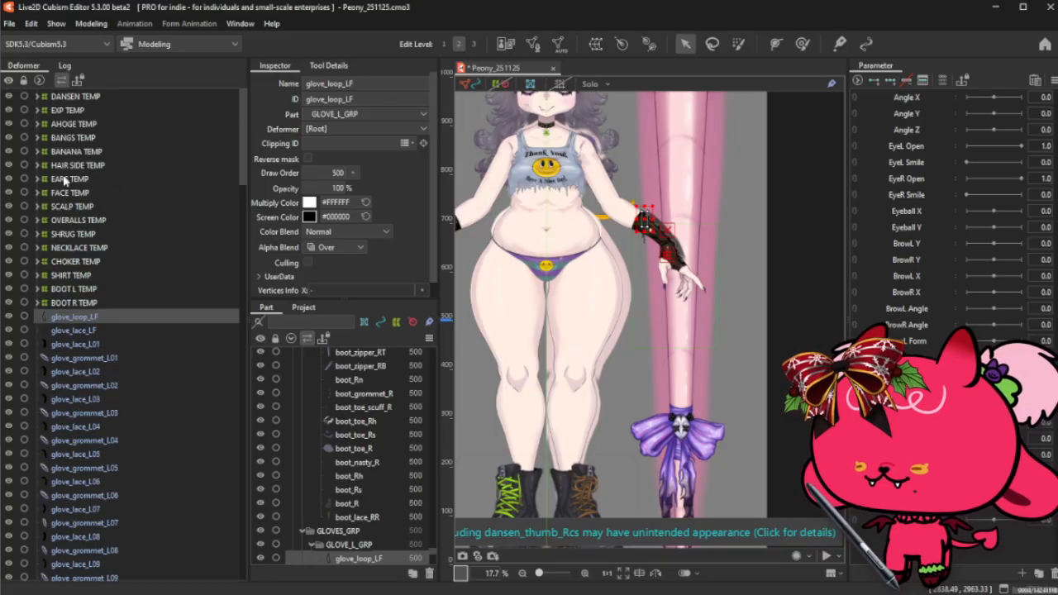
- Restore the OVERALLS TEMP deformer's opacity to 100 % to show the overalls
{"action": "left_click", "coordinate": [97, 220]}
{"action": "key", "text": "ctrl+z"}
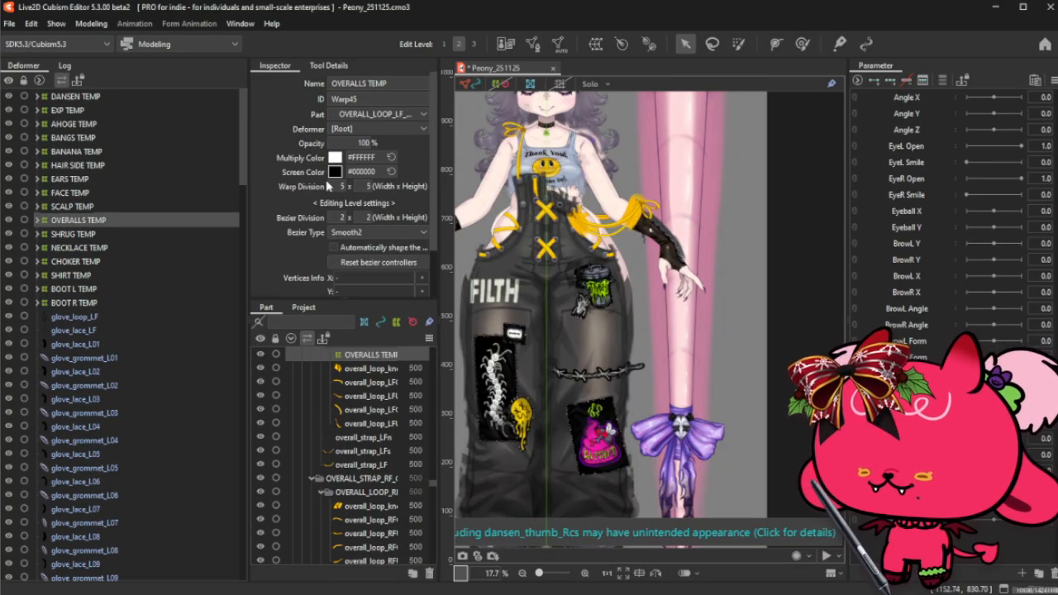
{"action": "left_click", "coordinate": [64, 303]}
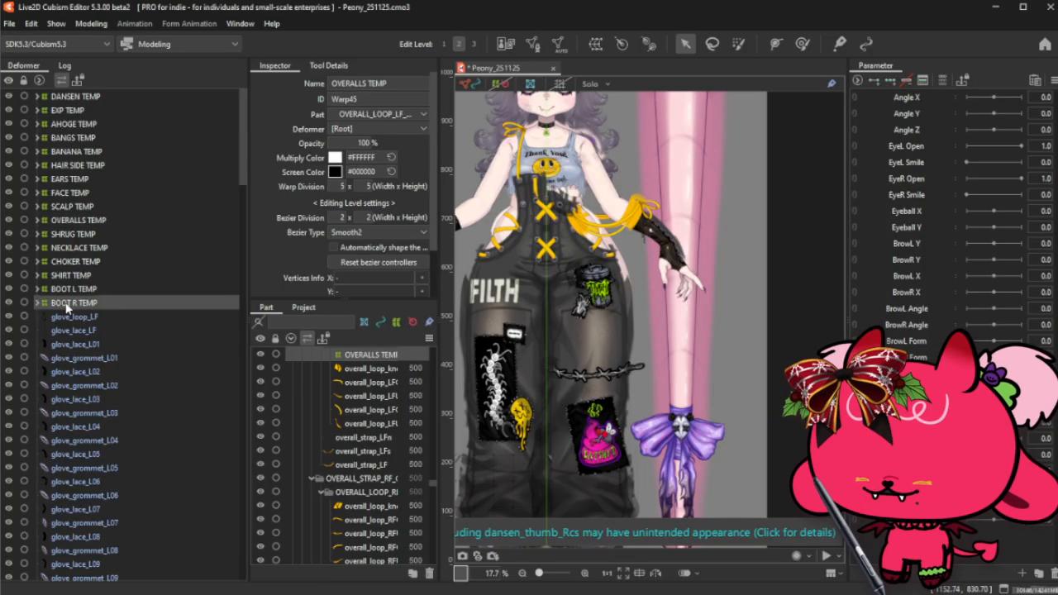
- Group the meshes from glove_loop_LF to glove_loop_LK under a parent warp deformer named GLOVE L TEMP and collapse it
{"action": "left_click", "coordinate": [56, 320]}
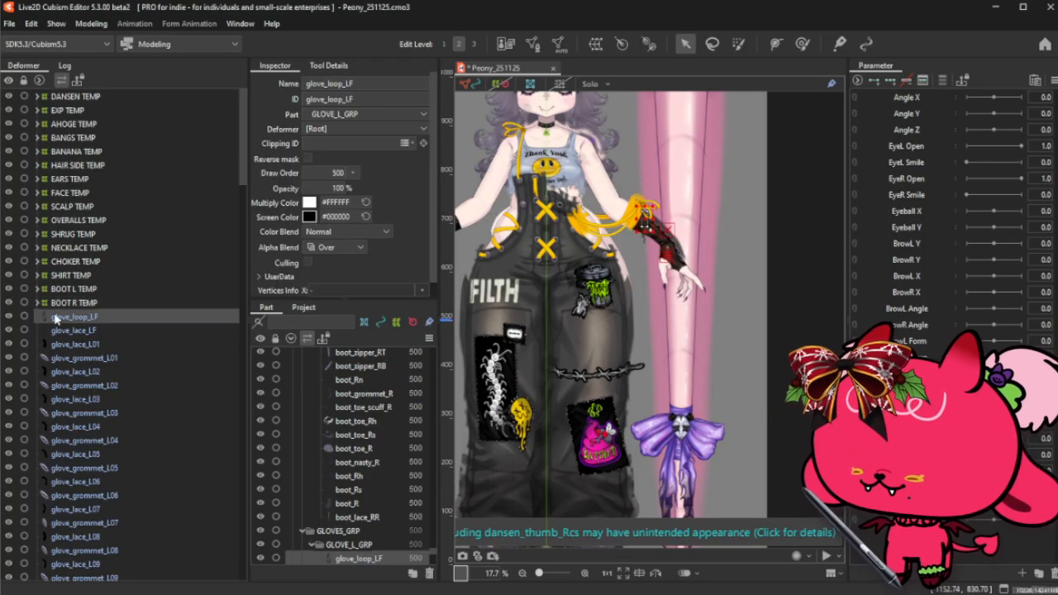
{"action": "scroll", "coordinate": [95, 395], "scroll_direction": "down", "scroll_amount": 2}
{"action": "left_click", "coordinate": [124, 479], "text": "shift"}
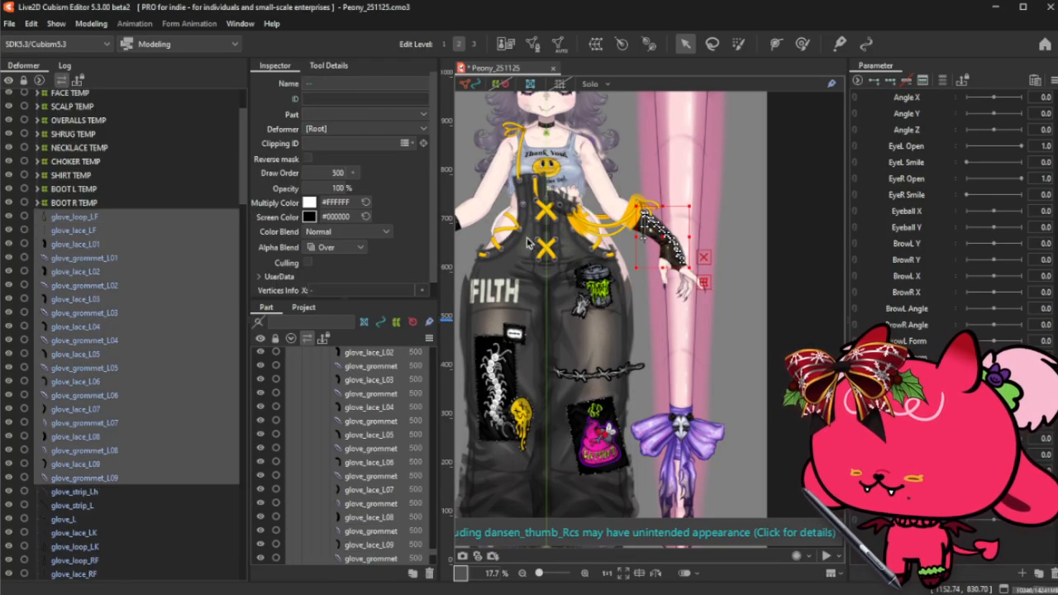
{"action": "scroll", "coordinate": [637, 209], "scroll_direction": "up", "scroll_amount": 2}
{"action": "scroll", "coordinate": [98, 517], "scroll_direction": "down", "scroll_amount": 1}
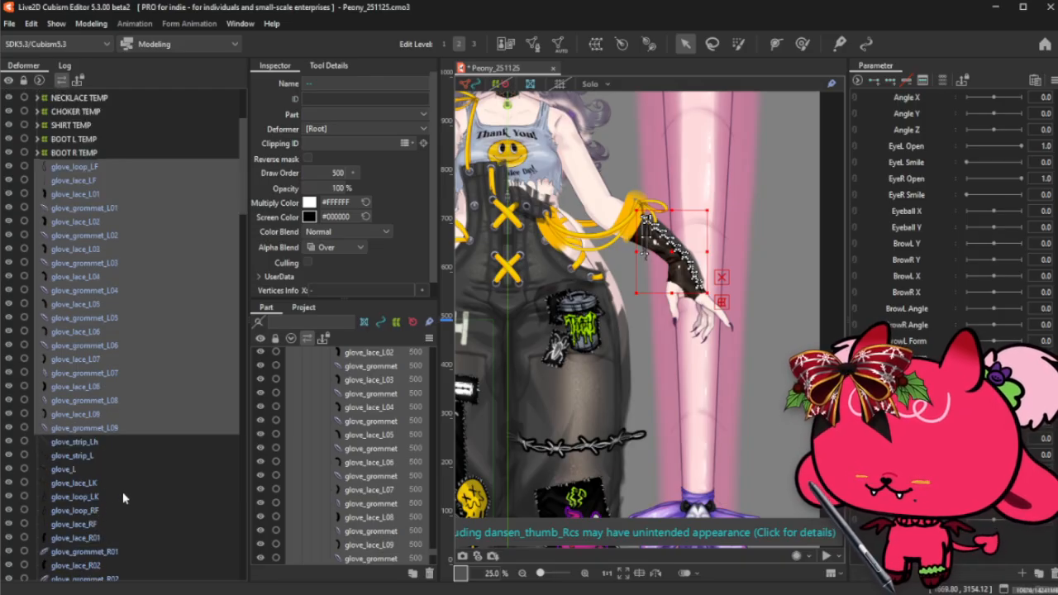
{"action": "left_click", "coordinate": [122, 497], "text": "shift"}
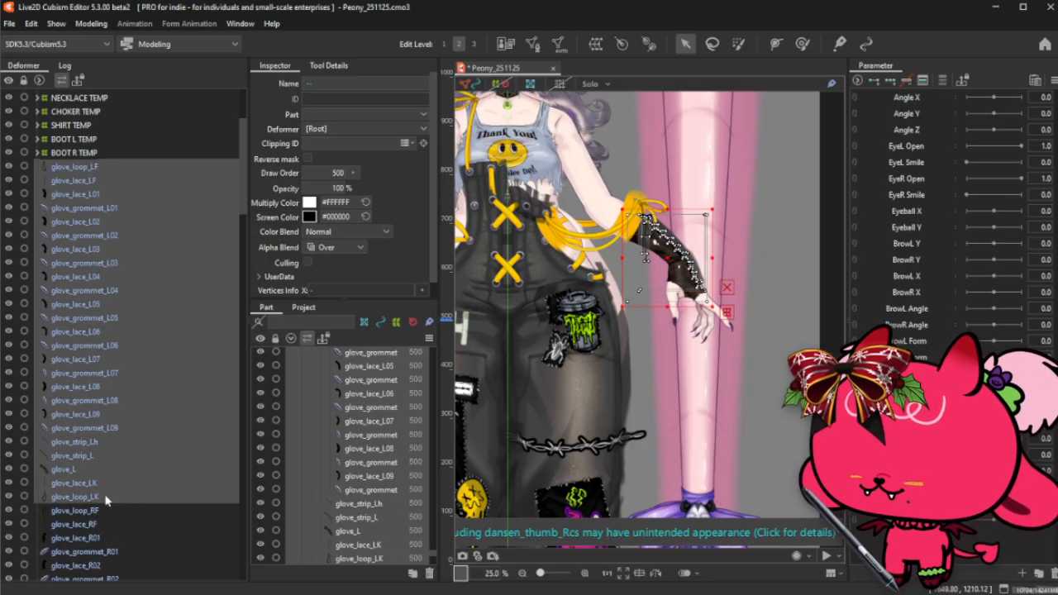
{"action": "left_click", "coordinate": [595, 44]}
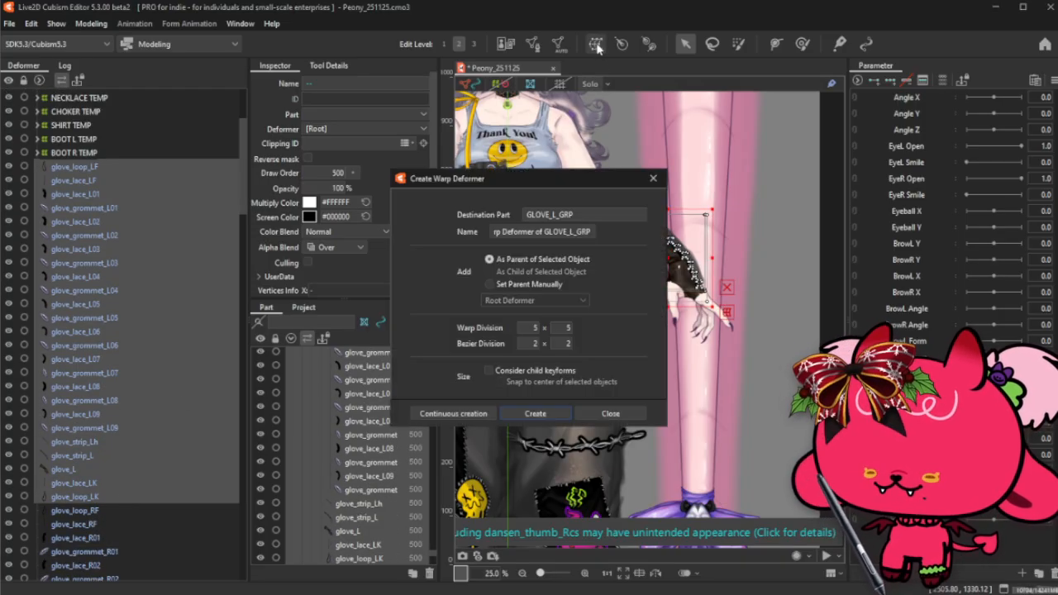
{"action": "triple_click", "coordinate": [561, 231]}
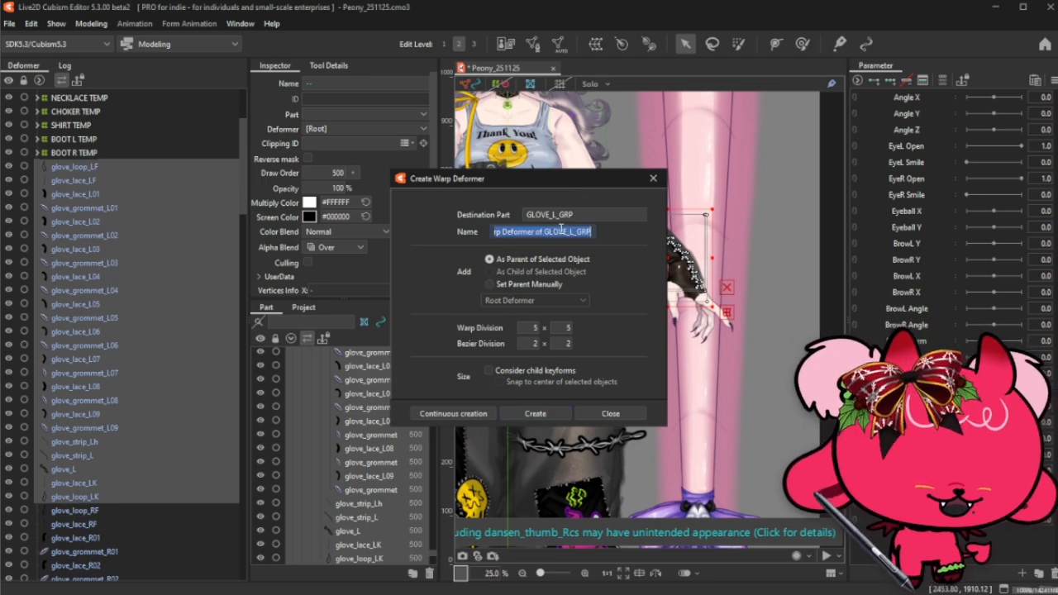
{"action": "type", "text": "GLOVE L TEMP"}
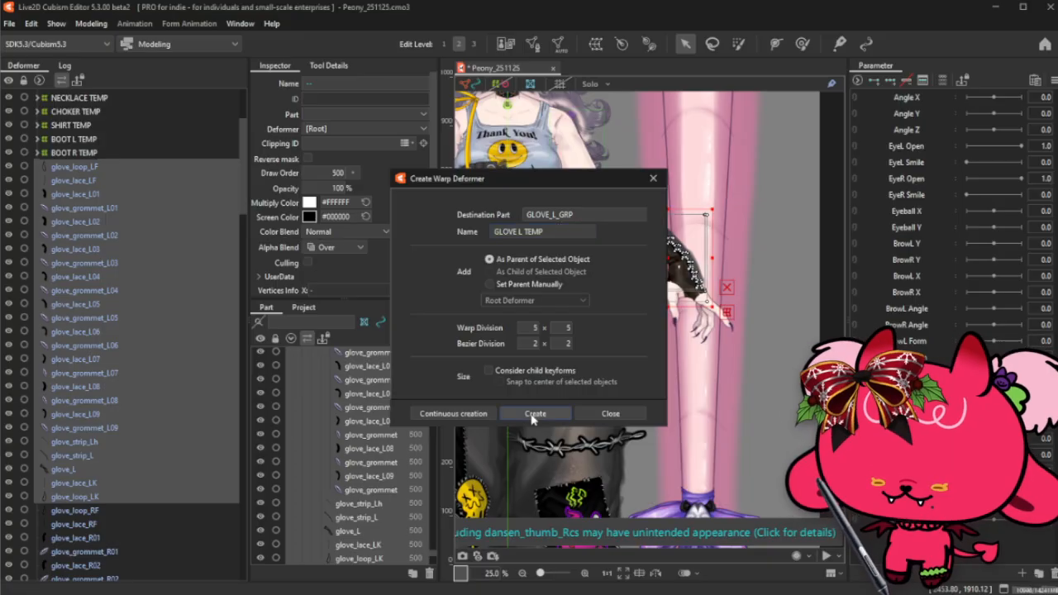
{"action": "left_click", "coordinate": [534, 414]}
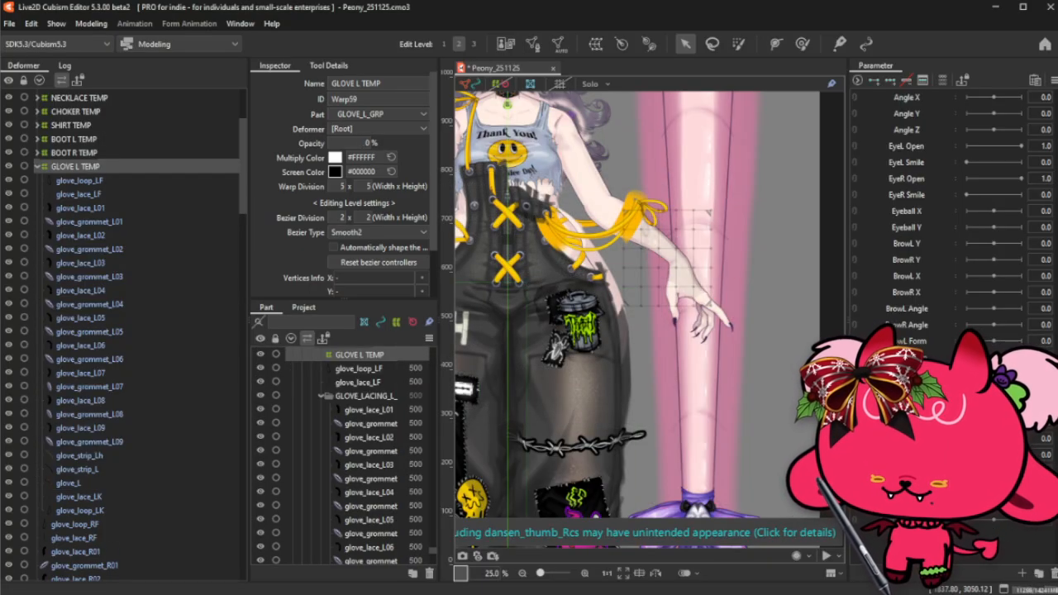
{"action": "key", "text": "ctrl+z"}
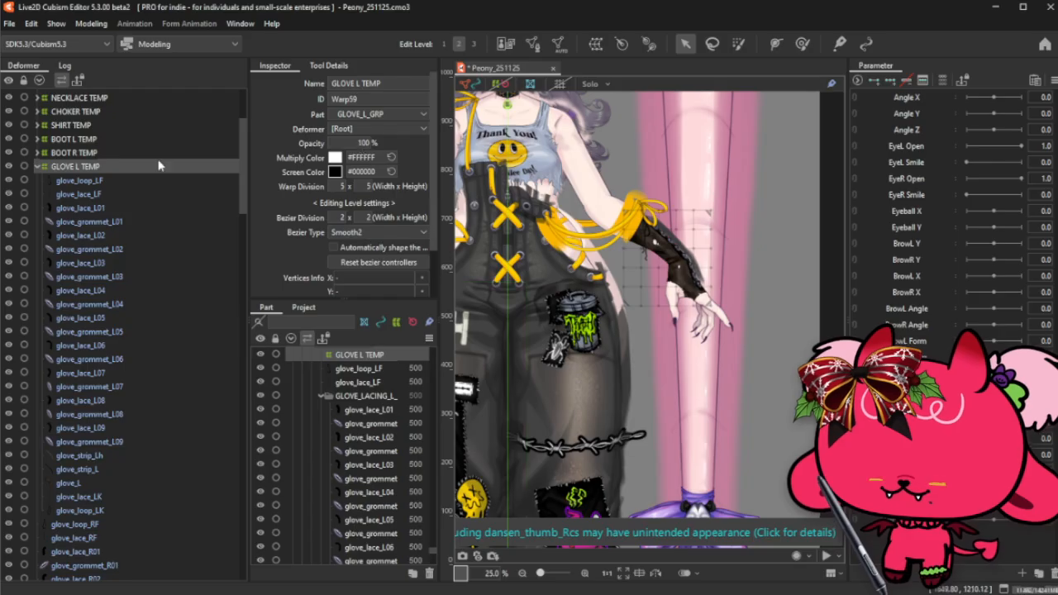
{"action": "left_click", "coordinate": [37, 167]}
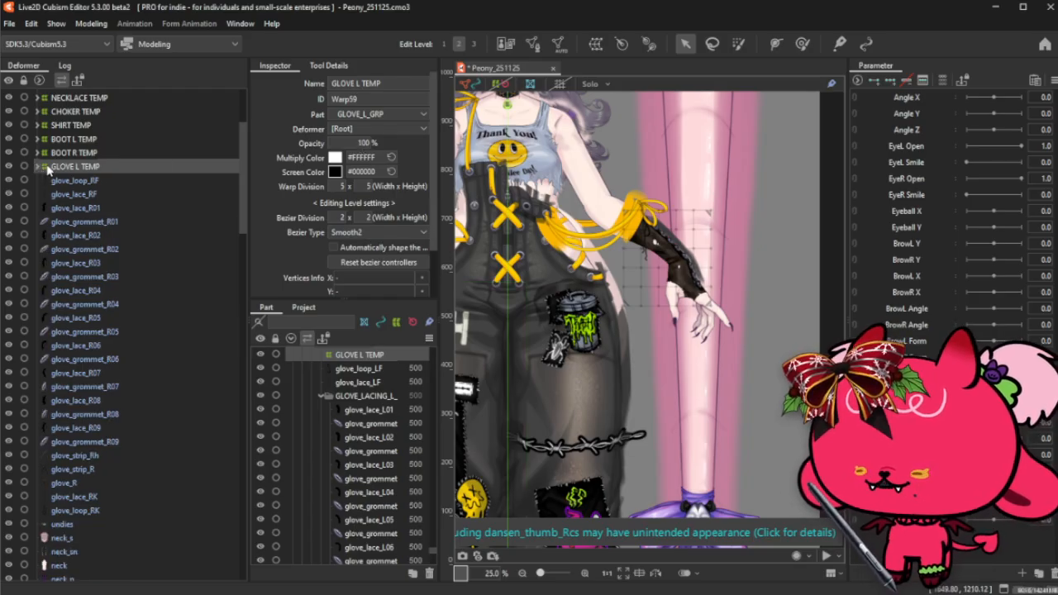
- Group the meshes from glove_loop_RF to glove_loop_RK under a parent warp deformer named GLOVE R TEMP and collapse it
{"action": "left_click", "coordinate": [81, 181]}
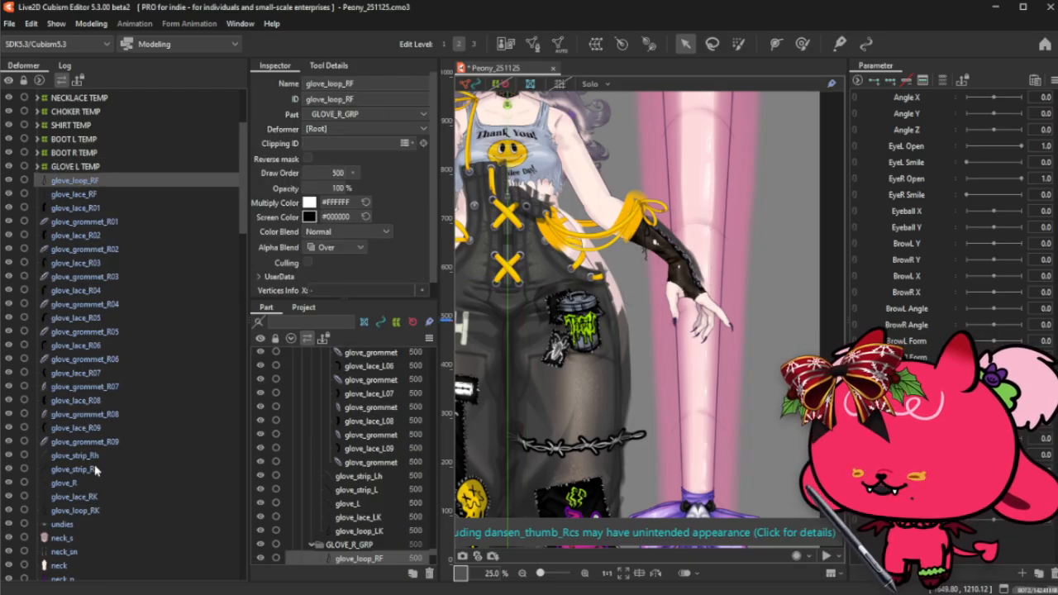
{"action": "left_click", "coordinate": [108, 514], "text": "shift"}
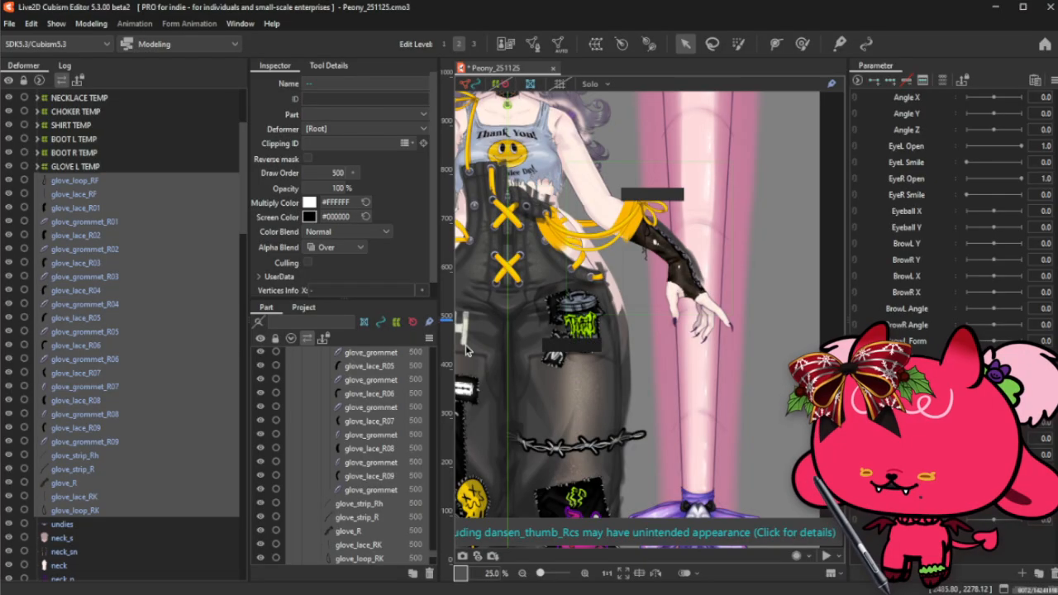
{"action": "left_click", "coordinate": [595, 47]}
{"action": "triple_click", "coordinate": [546, 233]}
{"action": "type", "text": "GLOVE R TEMP"}
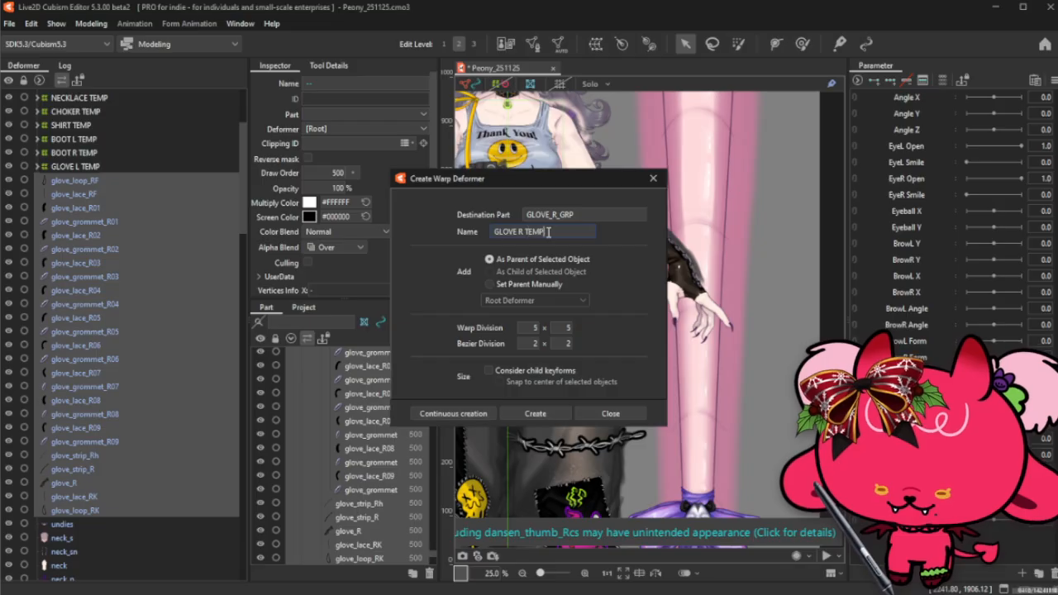
{"action": "left_click", "coordinate": [542, 413]}
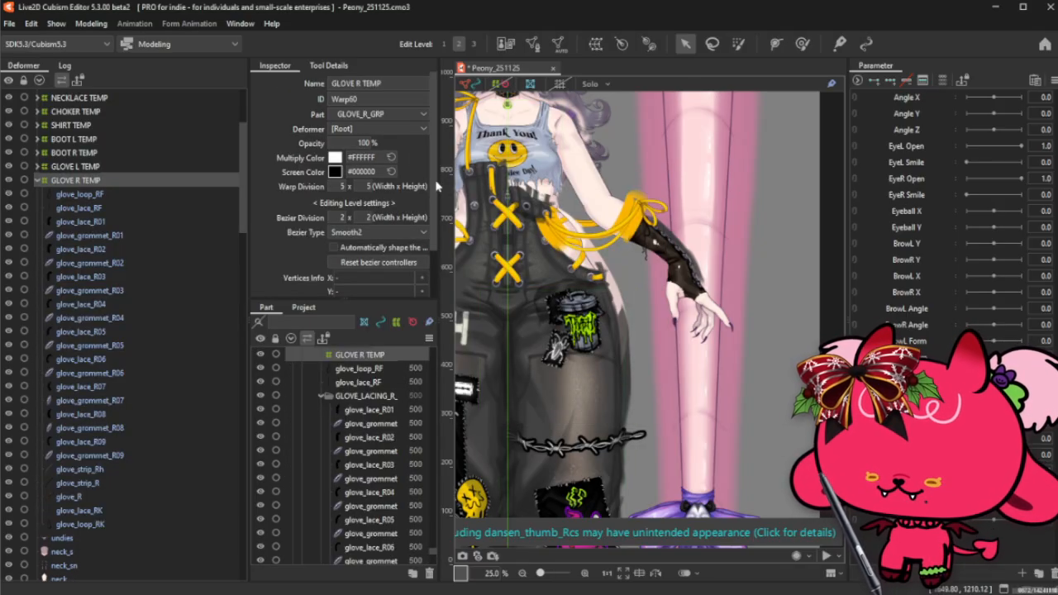
{"action": "scroll", "coordinate": [683, 235], "scroll_direction": "down", "scroll_amount": 2}
{"action": "scroll", "coordinate": [556, 189], "scroll_direction": "up", "scroll_amount": 1}
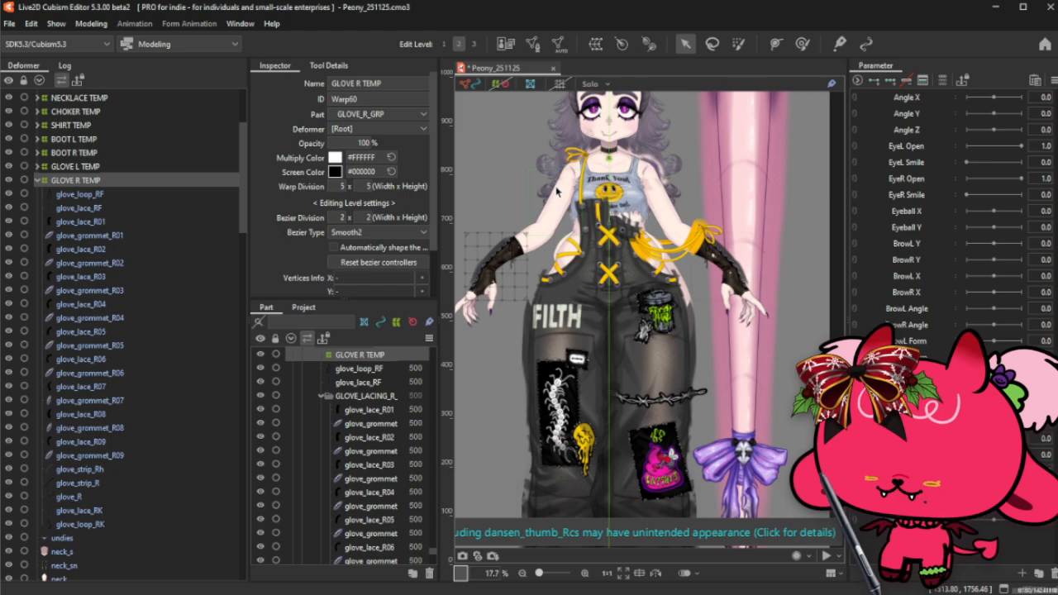
{"action": "left_click", "coordinate": [39, 181]}
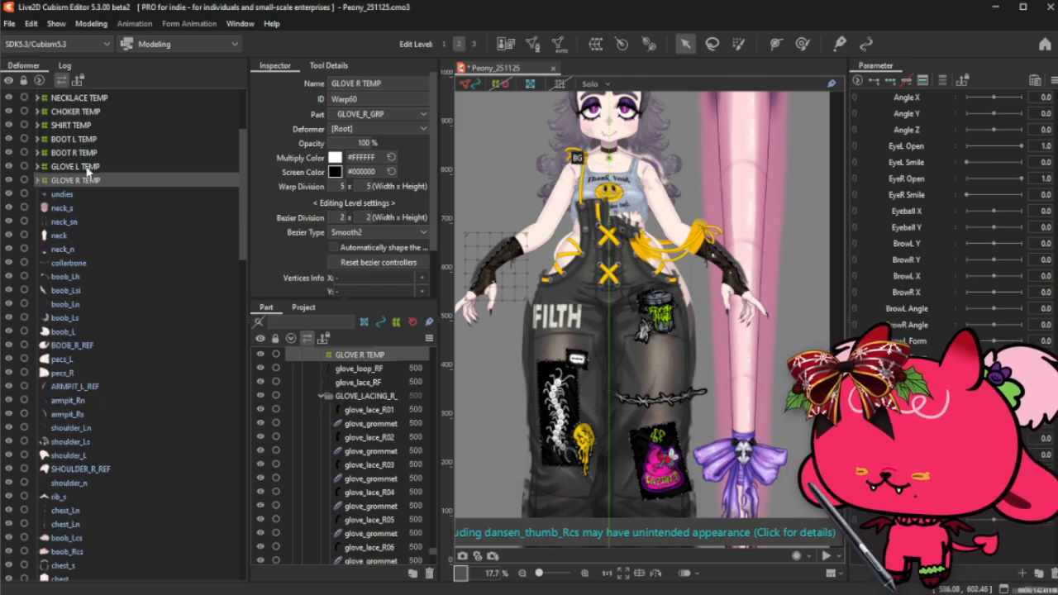
- Set the opacity of GLOVE L TEMP and GLOVE R TEMP to 0 %, then turn off the mesh overlay and clear the selection
{"action": "left_click", "coordinate": [76, 167], "text": "ctrl"}
{"action": "key", "text": "Return"}
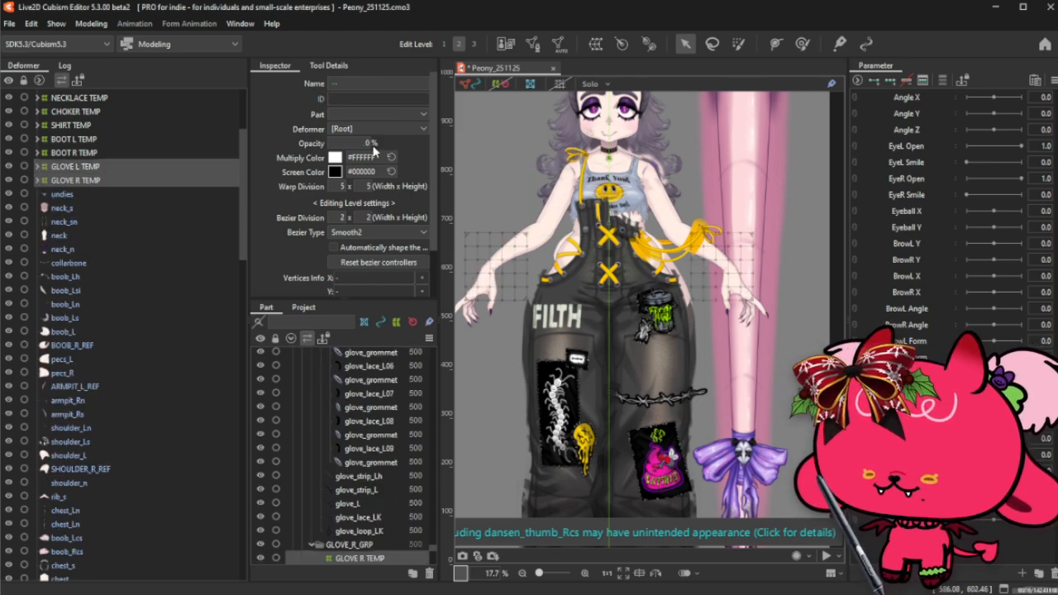
{"action": "left_click", "coordinate": [475, 85]}
{"action": "left_click", "coordinate": [650, 204]}
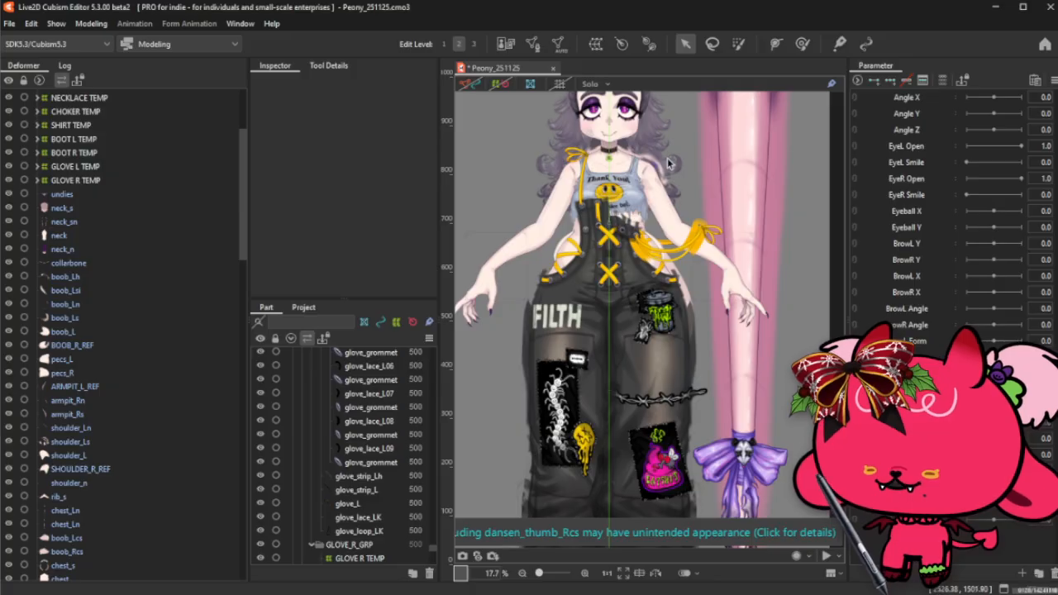
- Clip the overall_strap_LFs shading mesh to overall_strap_LF by entering overall_strap_LF as its clipping ID
{"action": "scroll", "coordinate": [666, 339], "scroll_direction": "down", "scroll_amount": 1}
{"action": "scroll", "coordinate": [670, 302], "scroll_direction": "up", "scroll_amount": 2}
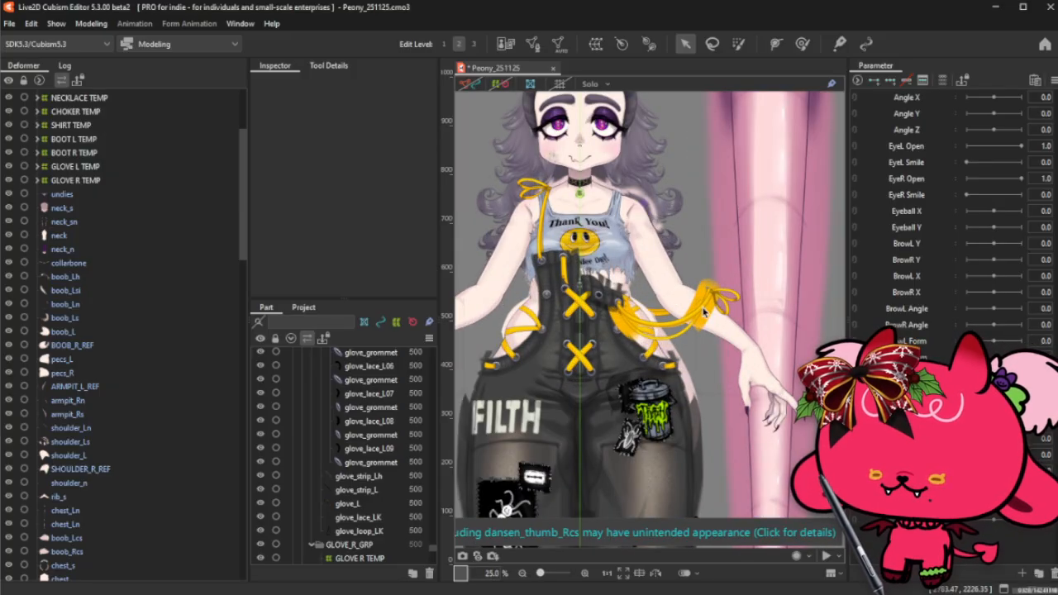
{"action": "left_click", "coordinate": [708, 321]}
{"action": "left_click", "coordinate": [703, 339]}
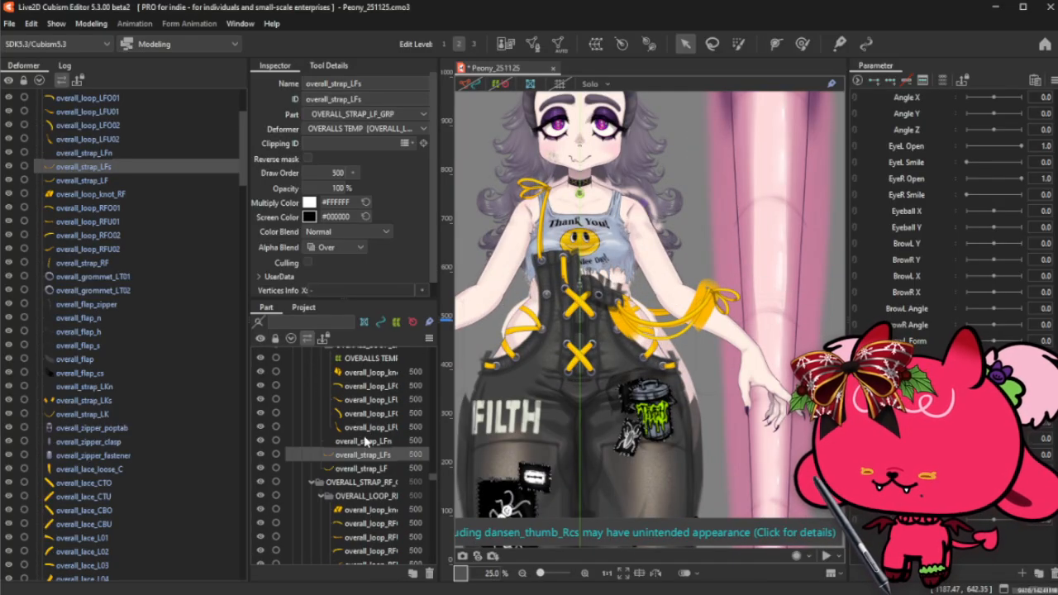
{"action": "scroll", "coordinate": [357, 433], "scroll_direction": "up", "scroll_amount": 2}
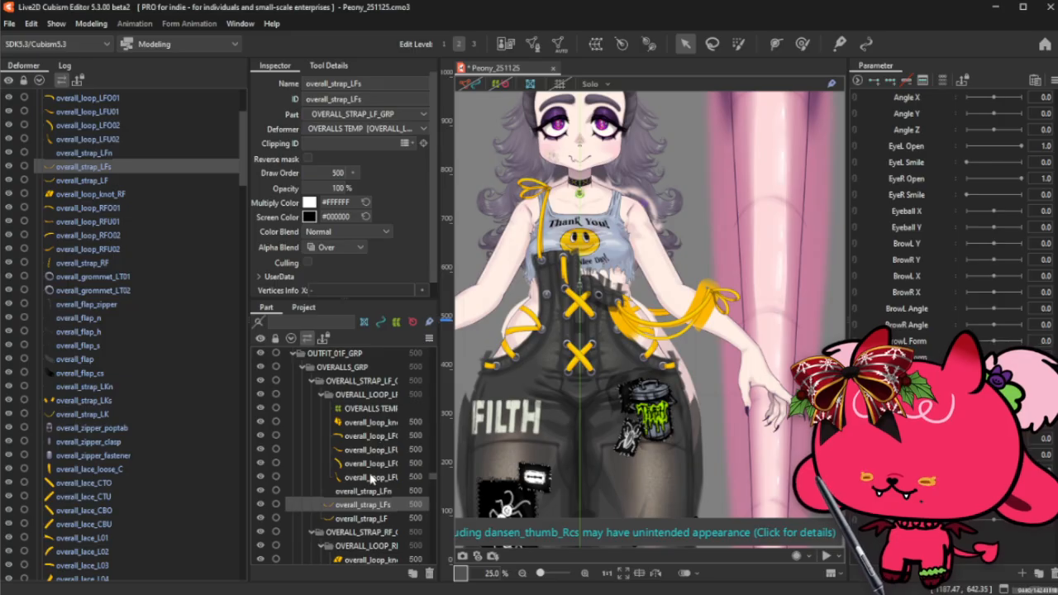
{"action": "left_click", "coordinate": [368, 519]}
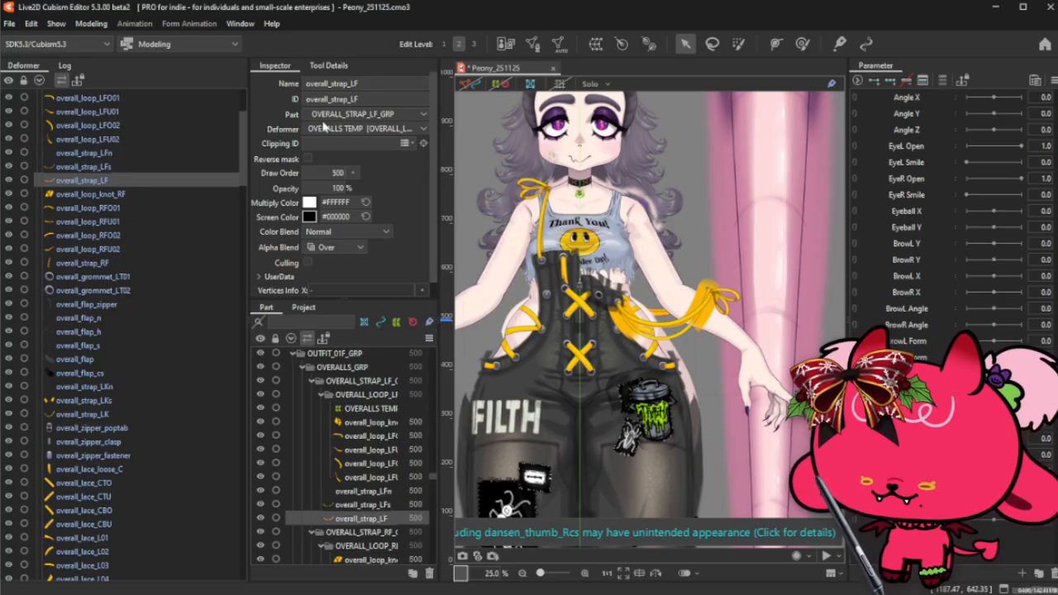
{"action": "left_click", "coordinate": [372, 505]}
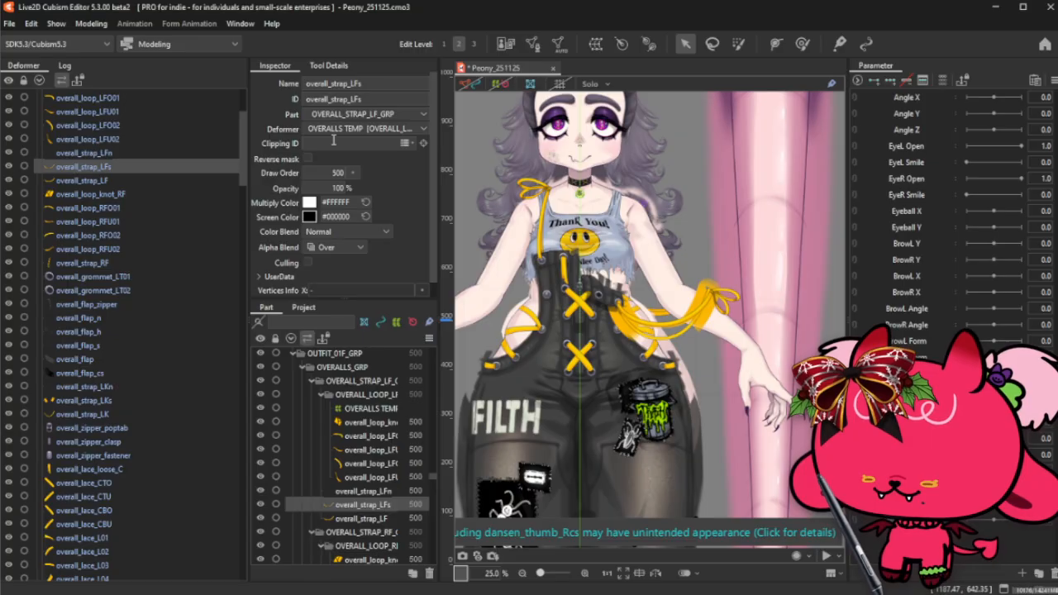
{"action": "type", "text": "overall_strap_LF"}
{"action": "left_click", "coordinate": [738, 208]}
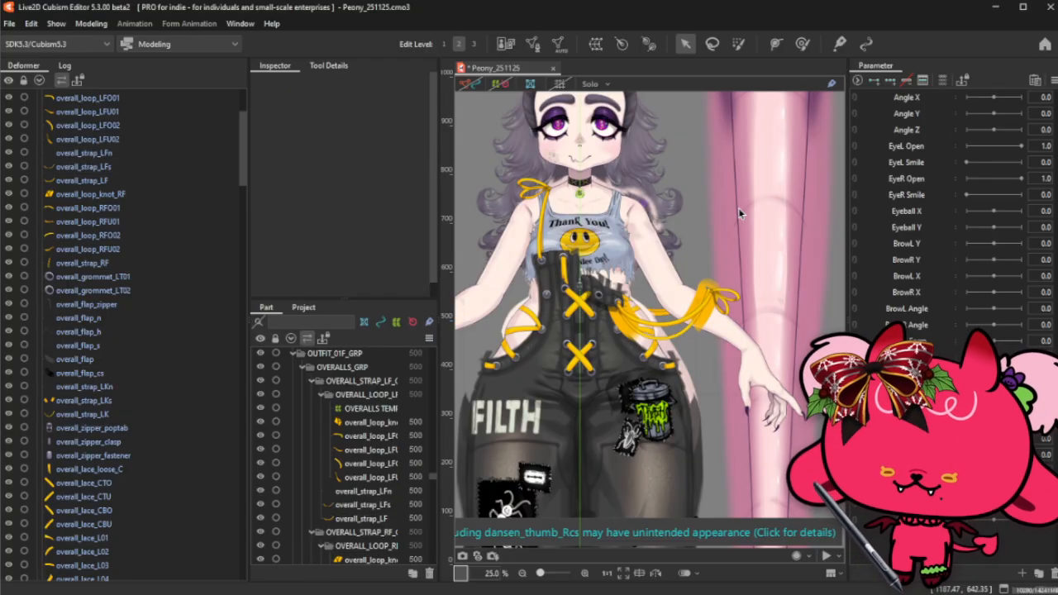
- Select the overall_loop_RFU01 mesh and widen the part list to fit the full mesh names
{"action": "scroll", "coordinate": [376, 509], "scroll_direction": "down", "scroll_amount": 2}
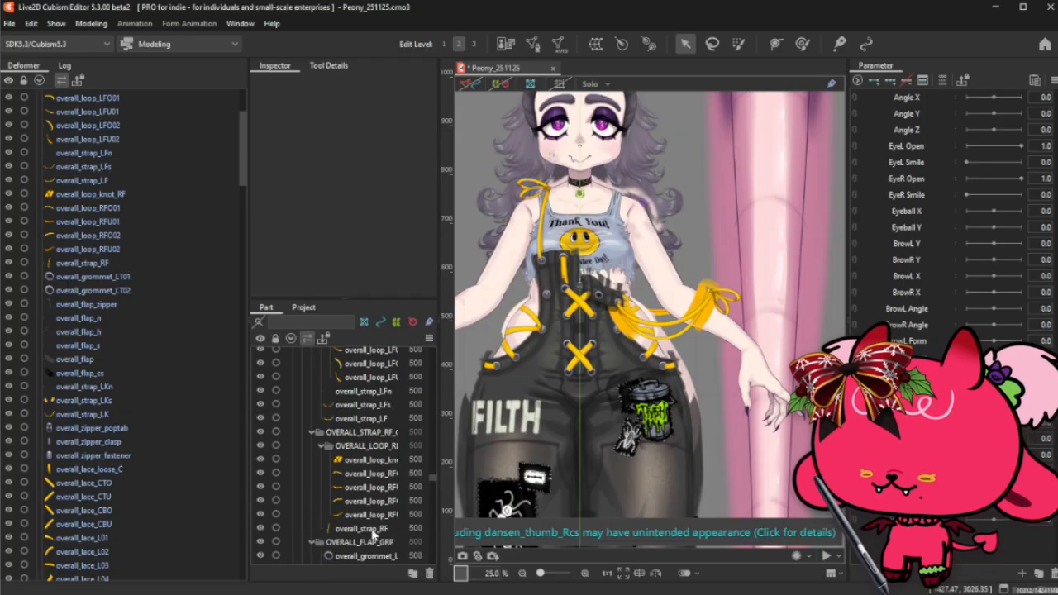
{"action": "left_click", "coordinate": [389, 488]}
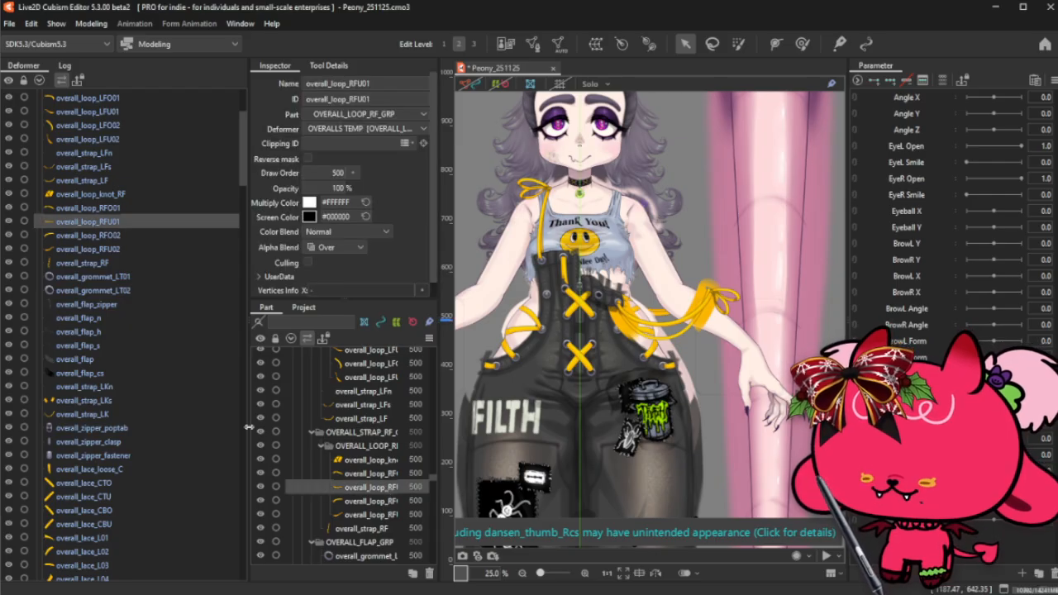
{"action": "left_click_drag", "start_coordinate": [247, 430], "coordinate": [243, 429]}
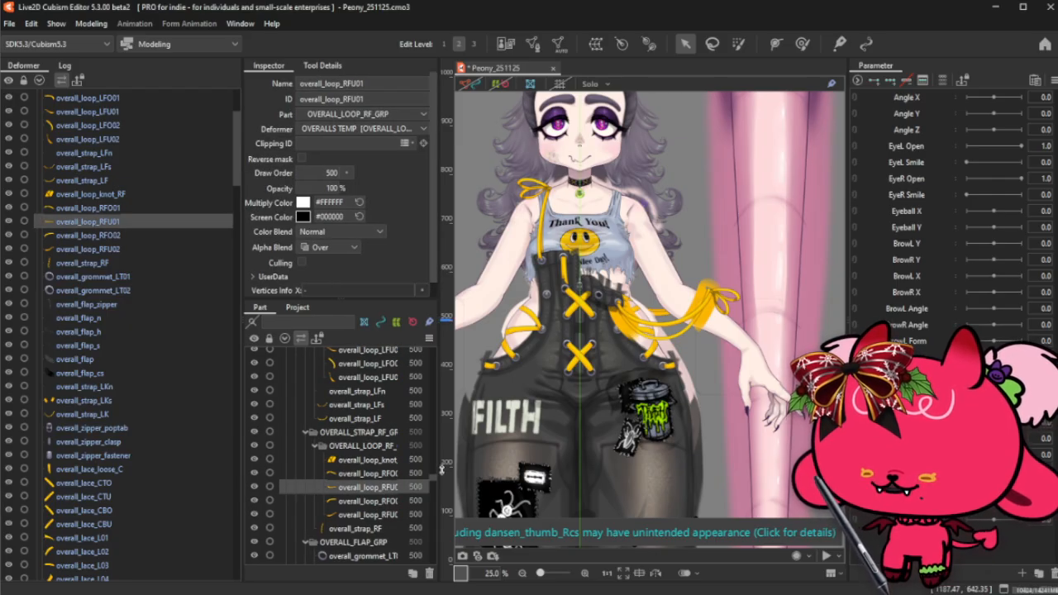
{"action": "left_click_drag", "start_coordinate": [439, 471], "coordinate": [450, 471]}
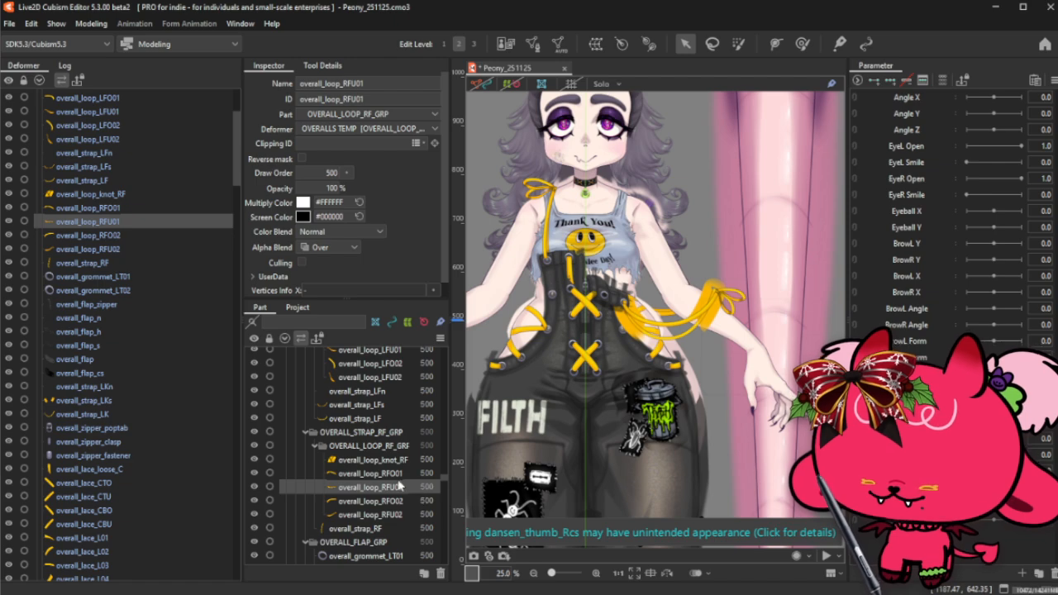
{"action": "scroll", "coordinate": [398, 484], "scroll_direction": "up", "scroll_amount": 1}
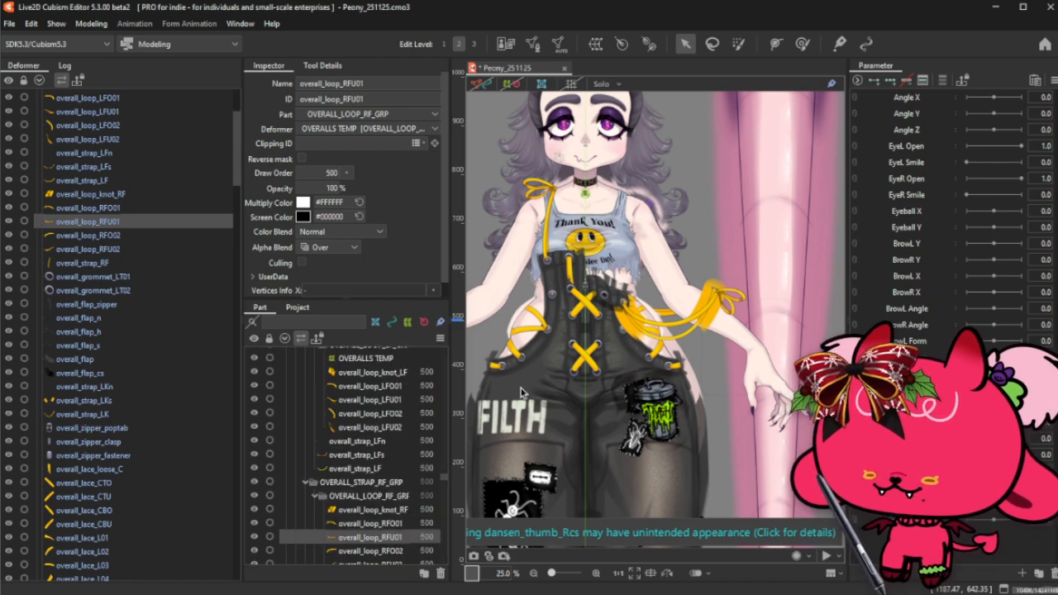
- Clip the overall_strap_LKs shading mesh to the strap by entering overall_strap_LK as its clipping ID, and clear the selection
{"action": "scroll", "coordinate": [728, 296], "scroll_direction": "up", "scroll_amount": 2}
{"action": "right_click", "coordinate": [702, 325]}
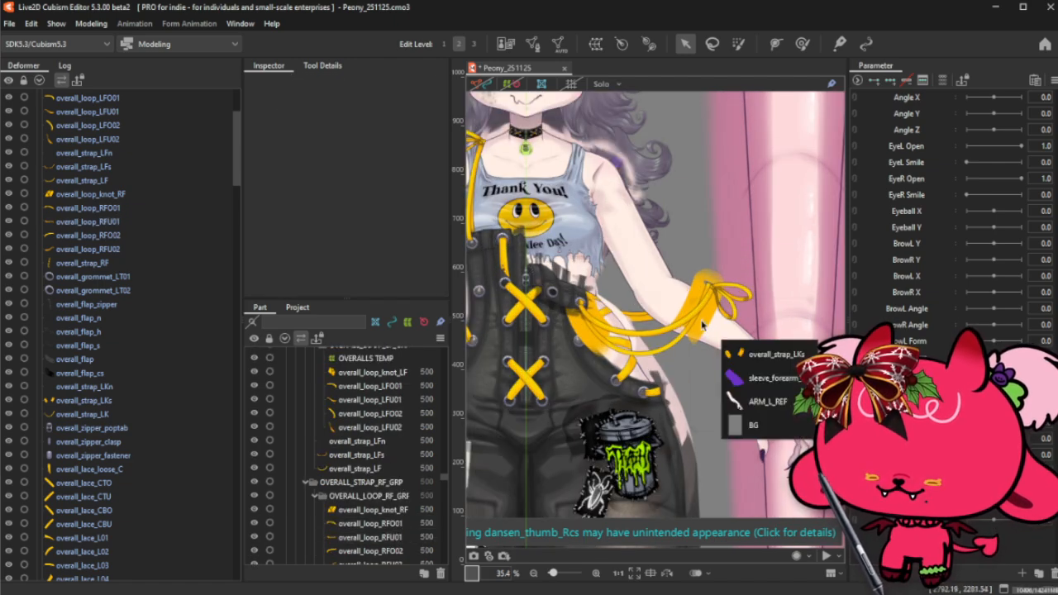
{"action": "left_click", "coordinate": [775, 355]}
{"action": "scroll", "coordinate": [372, 468], "scroll_direction": "down", "scroll_amount": 2}
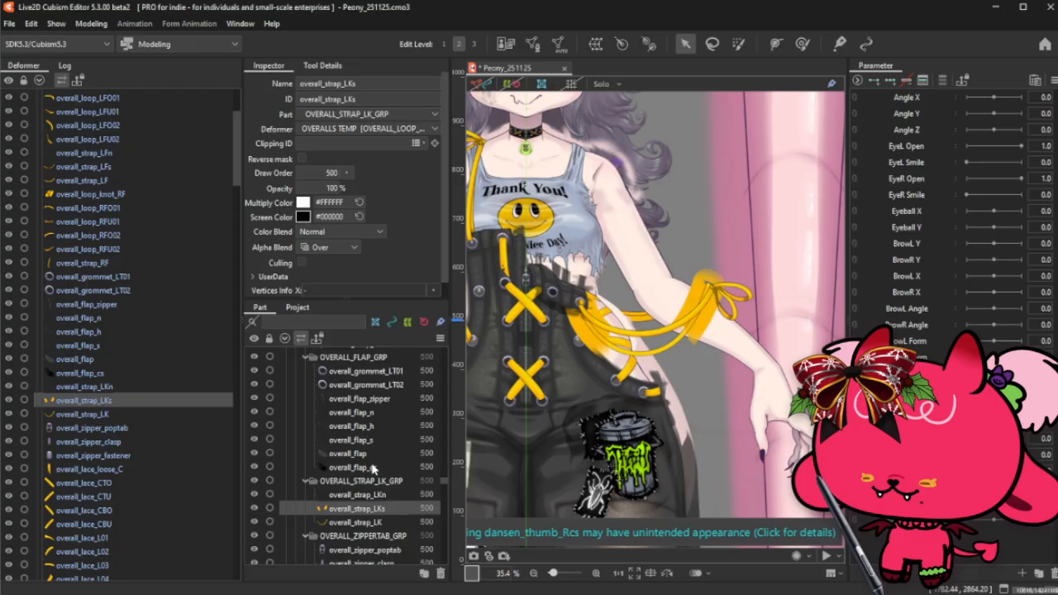
{"action": "left_click", "coordinate": [372, 525]}
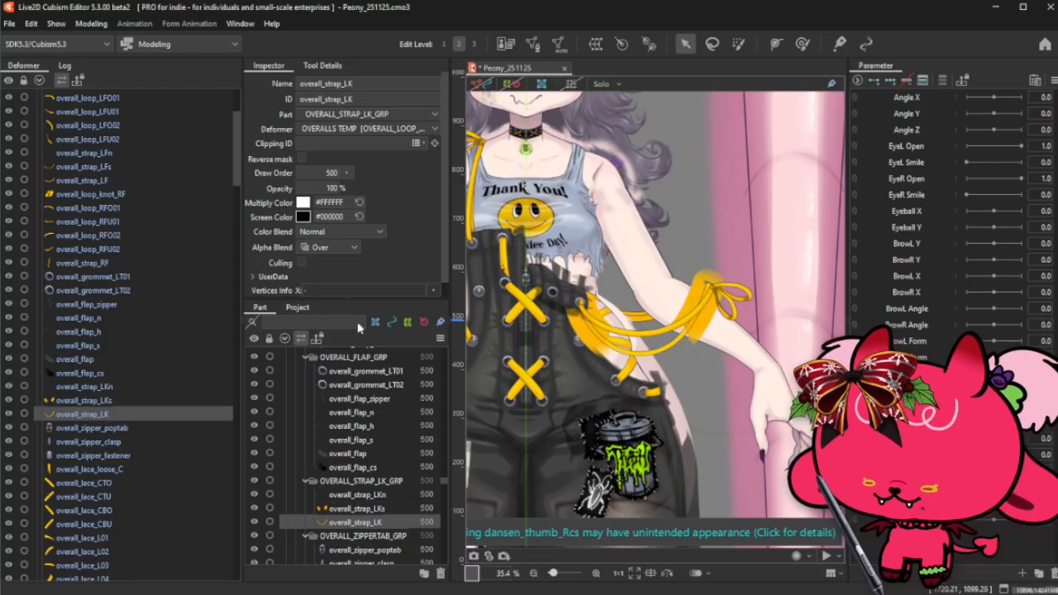
{"action": "key", "text": "Up"}
{"action": "left_click", "coordinate": [343, 144]}
{"action": "type", "text": "overall_strap_LK"}
{"action": "key", "text": "Return"}
{"action": "left_click", "coordinate": [564, 171]}
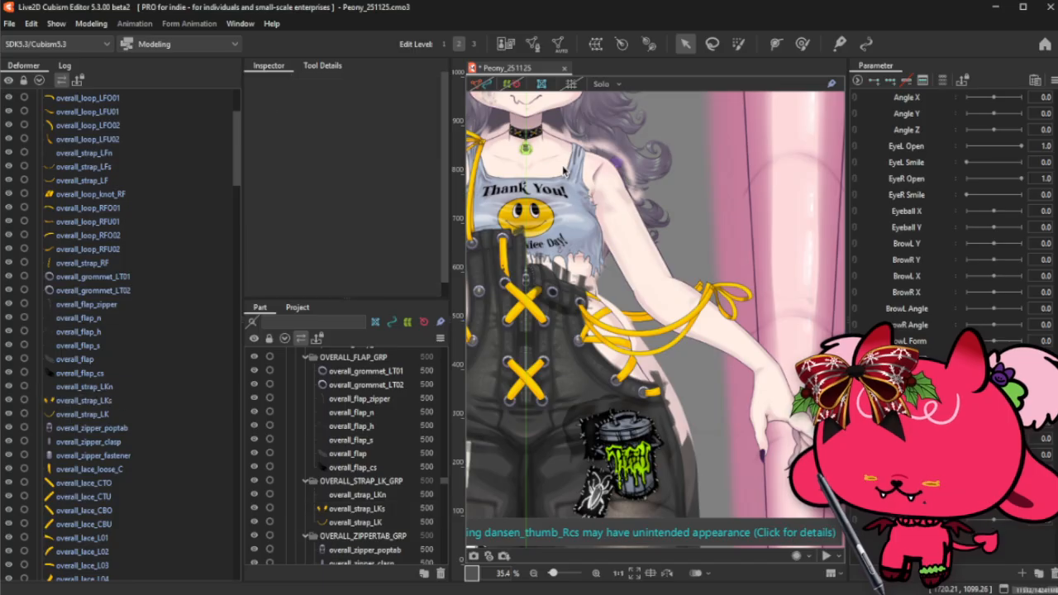
- Clip the meshes from overalls_hips_seam_L to overalls_hips_d to the hips by entering overalls_hips as their clipping ID
{"action": "scroll", "coordinate": [754, 215], "scroll_direction": "down", "scroll_amount": 1}
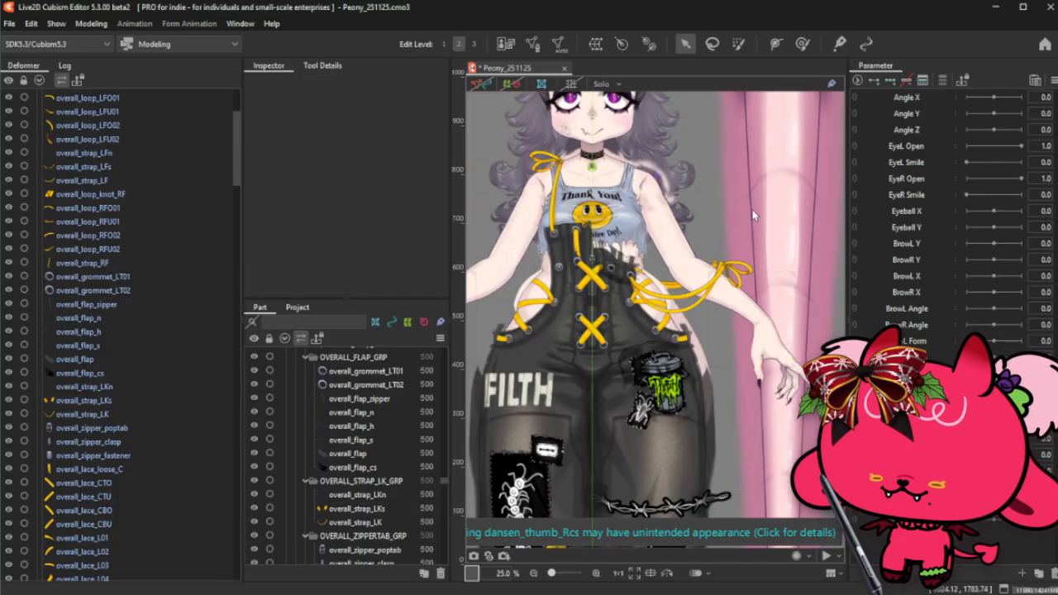
{"action": "scroll", "coordinate": [508, 332], "scroll_direction": "up", "scroll_amount": 1}
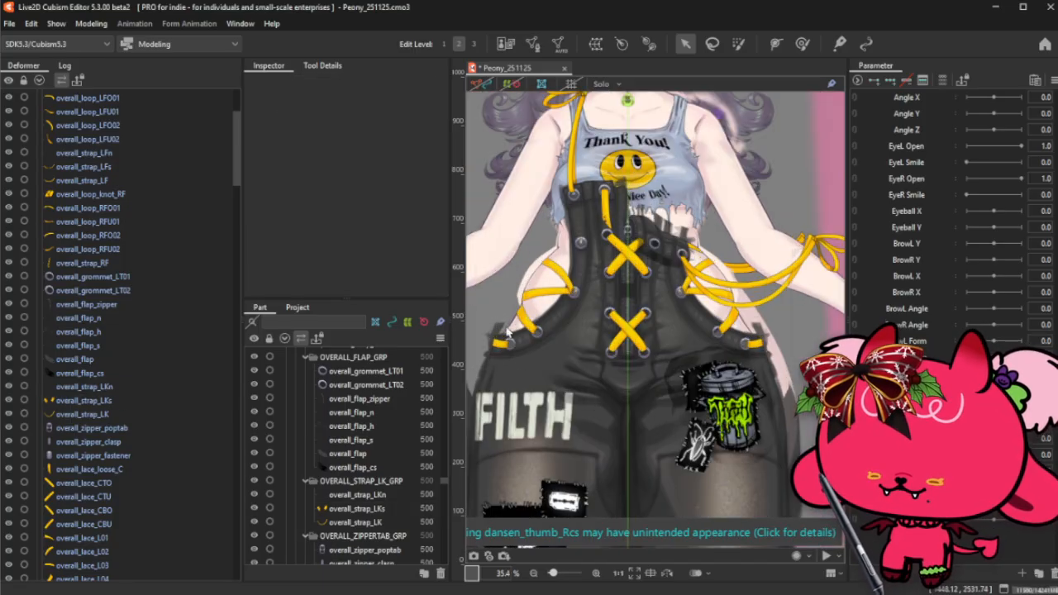
{"action": "right_click", "coordinate": [620, 189]}
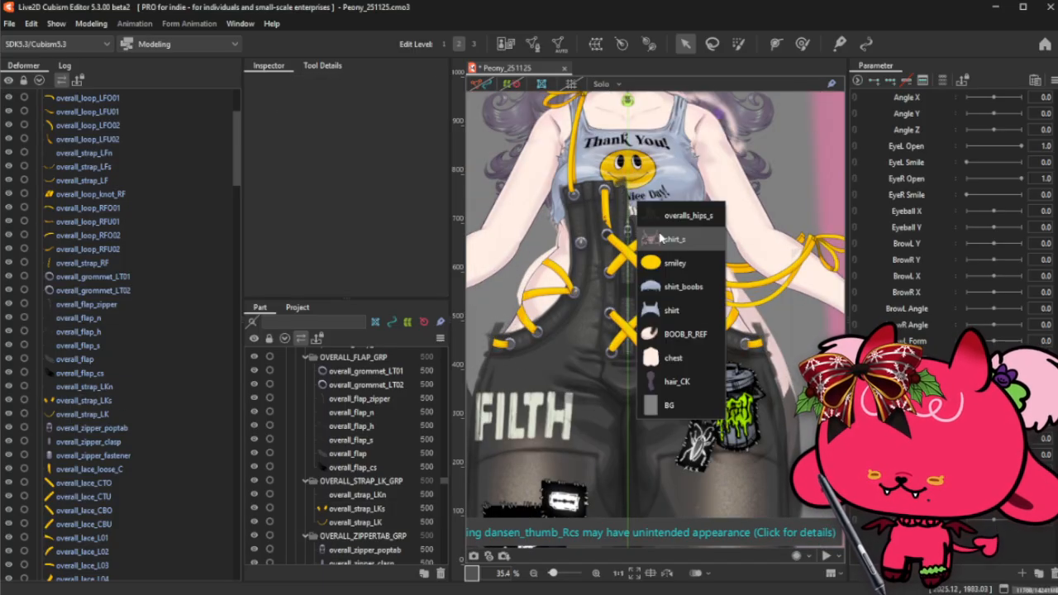
{"action": "left_click", "coordinate": [703, 220]}
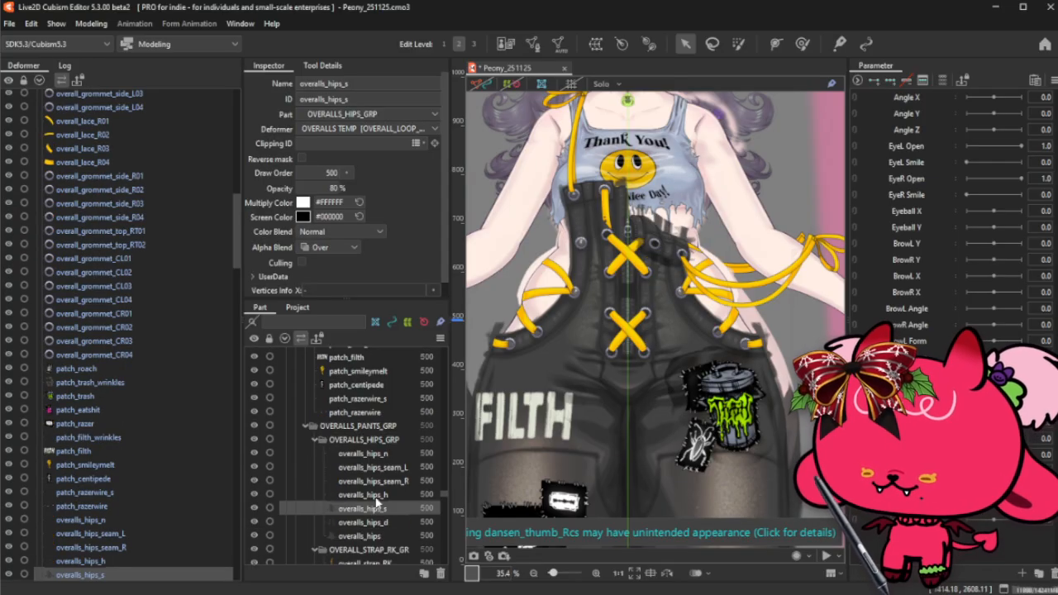
{"action": "left_click", "coordinate": [378, 537]}
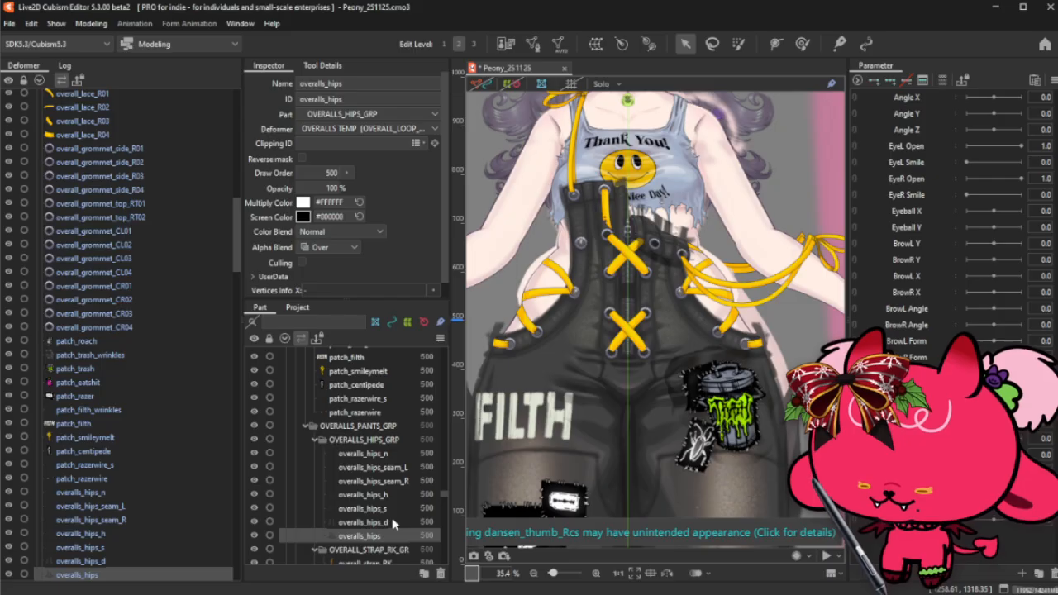
{"action": "left_click", "coordinate": [401, 470], "text": "shift"}
{"action": "left_click", "coordinate": [352, 145]}
{"action": "type", "text": "overalls_hips"}
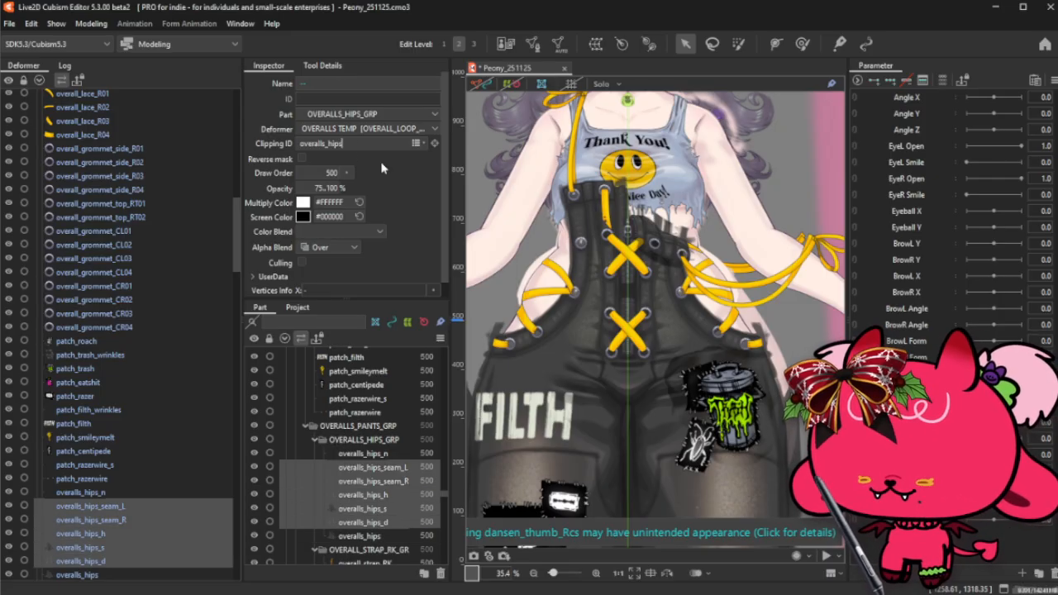
{"action": "left_click", "coordinate": [518, 210]}
- Examine the whole character from the head down to the overalls' legs for parts that still lack clipping
{"action": "scroll", "coordinate": [571, 271], "scroll_direction": "down", "scroll_amount": 1}
{"action": "scroll", "coordinate": [589, 163], "scroll_direction": "down", "scroll_amount": 1}
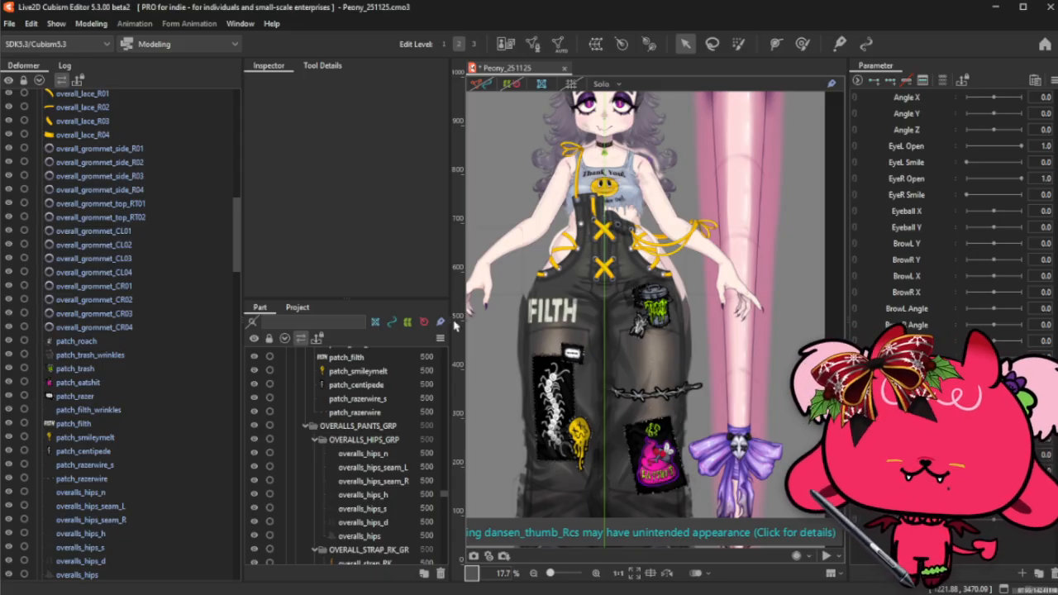
{"action": "scroll", "coordinate": [693, 132], "scroll_direction": "up", "scroll_amount": 2}
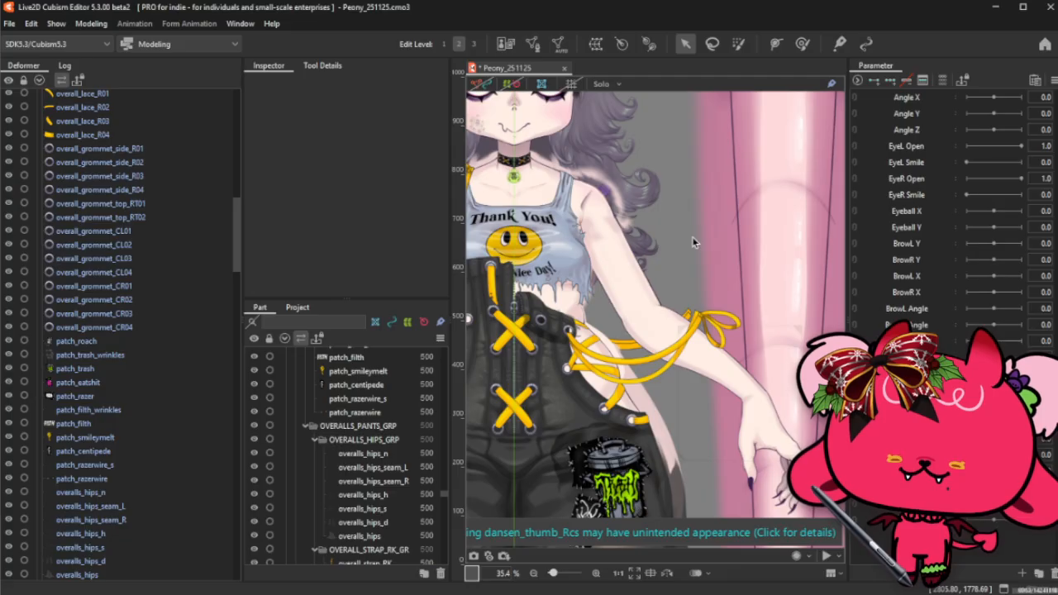
{"action": "scroll", "coordinate": [693, 237], "scroll_direction": "down", "scroll_amount": 1}
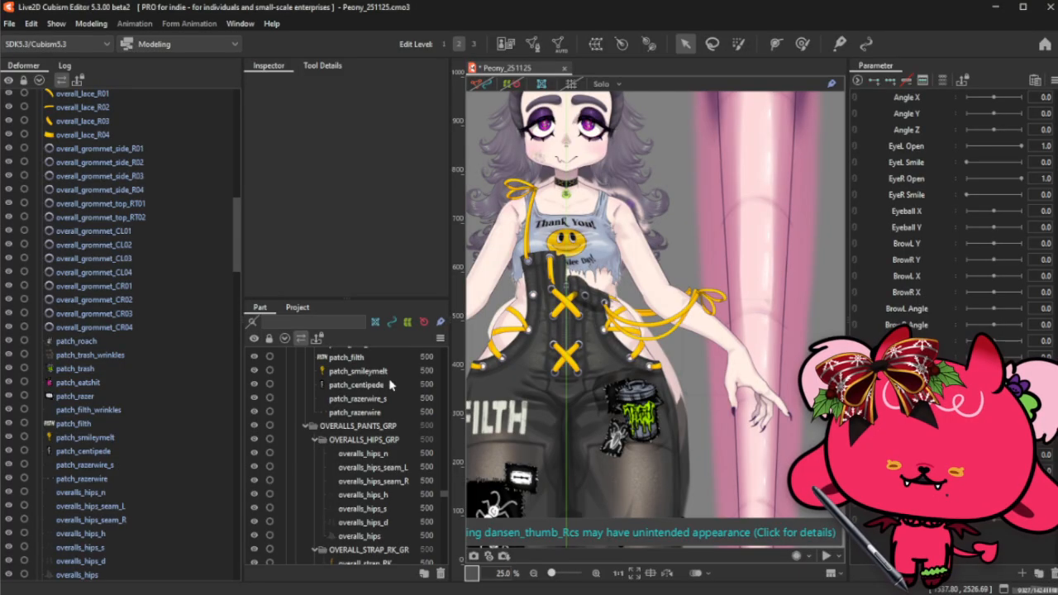
{"action": "scroll", "coordinate": [717, 332], "scroll_direction": "down", "scroll_amount": 1}
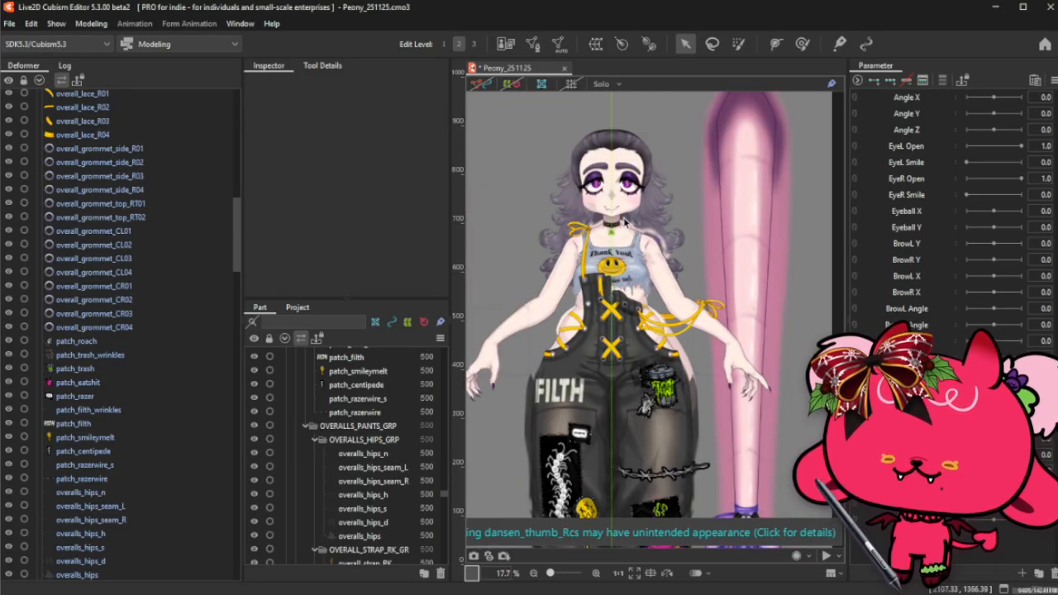
{"action": "scroll", "coordinate": [602, 239], "scroll_direction": "up", "scroll_amount": 1}
{"action": "scroll", "coordinate": [656, 188], "scroll_direction": "down", "scroll_amount": 1}
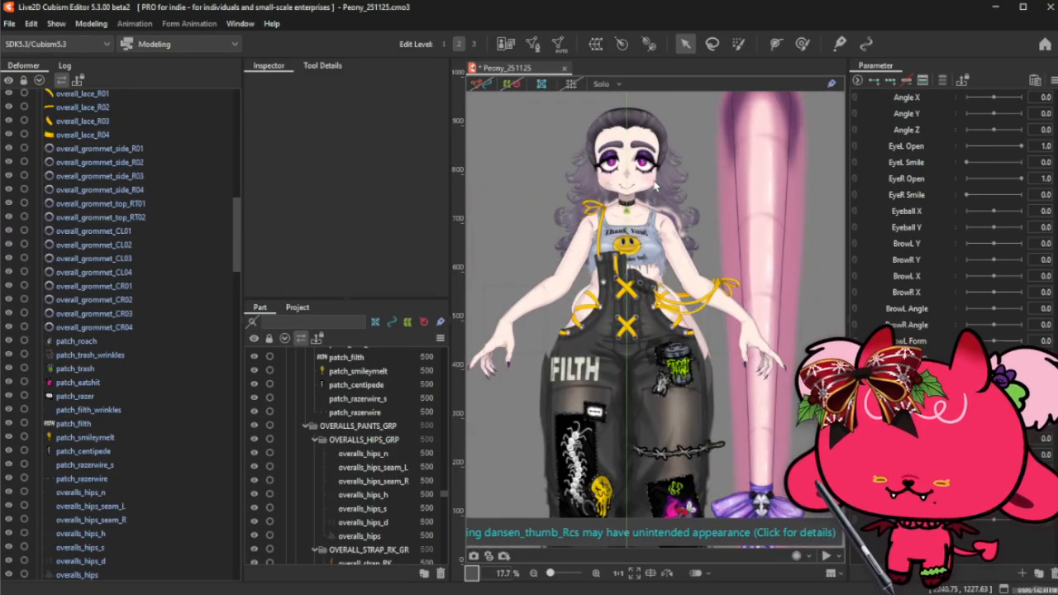
{"action": "scroll", "coordinate": [656, 297], "scroll_direction": "down", "scroll_amount": 1}
{"action": "scroll", "coordinate": [661, 331], "scroll_direction": "up", "scroll_amount": 1}
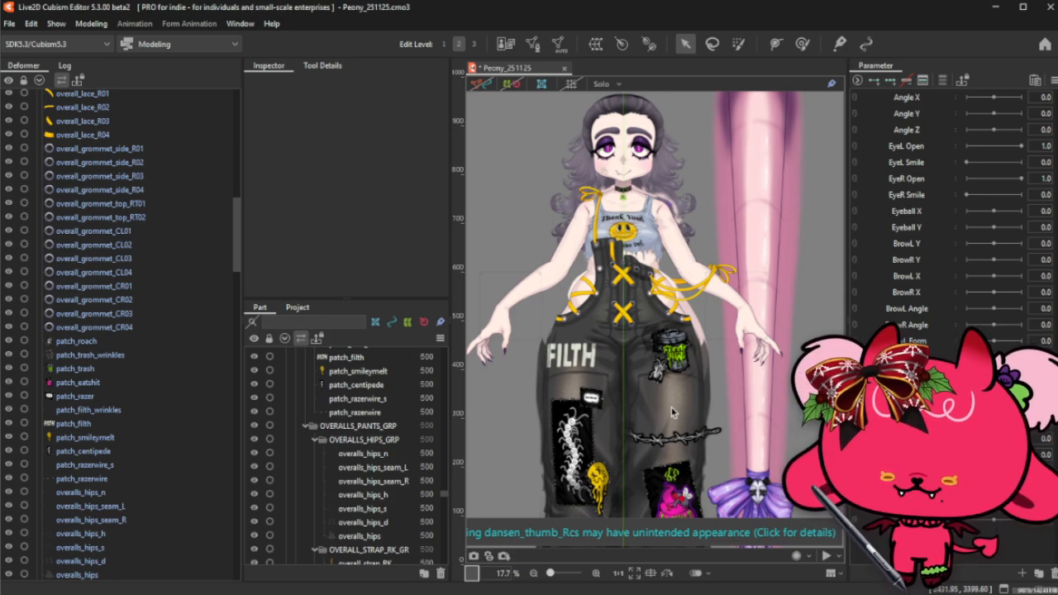
{"action": "scroll", "coordinate": [672, 412], "scroll_direction": "down", "scroll_amount": 2}
{"action": "scroll", "coordinate": [669, 457], "scroll_direction": "up", "scroll_amount": 2}
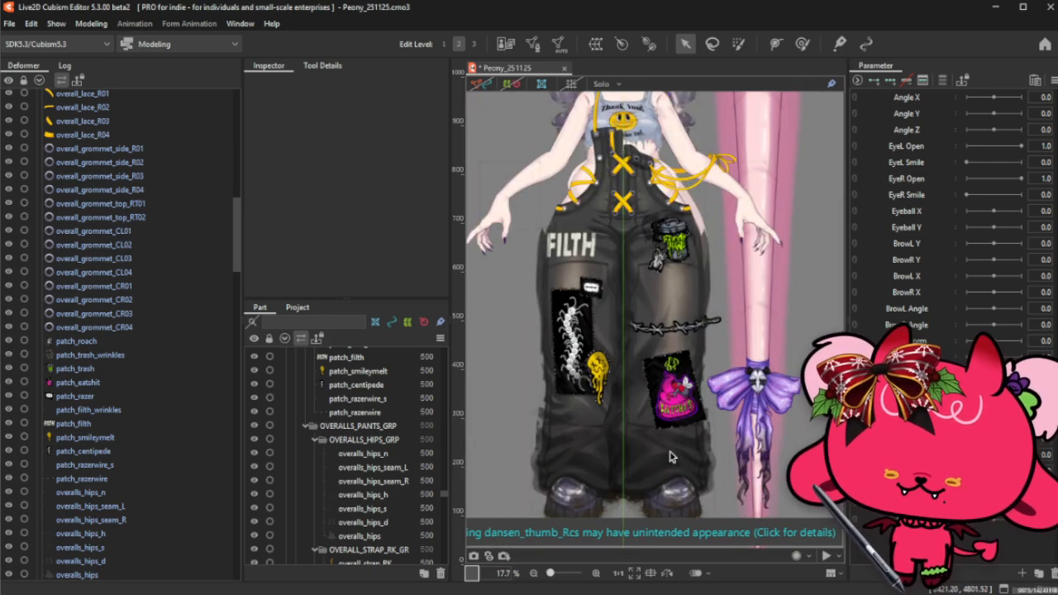
{"action": "scroll", "coordinate": [377, 437], "scroll_direction": "up", "scroll_amount": 2}
- Enable offscreen drawing for the PATCH_GRP part and set its alpha blend to Atop
{"action": "scroll", "coordinate": [364, 430], "scroll_direction": "up", "scroll_amount": 5}
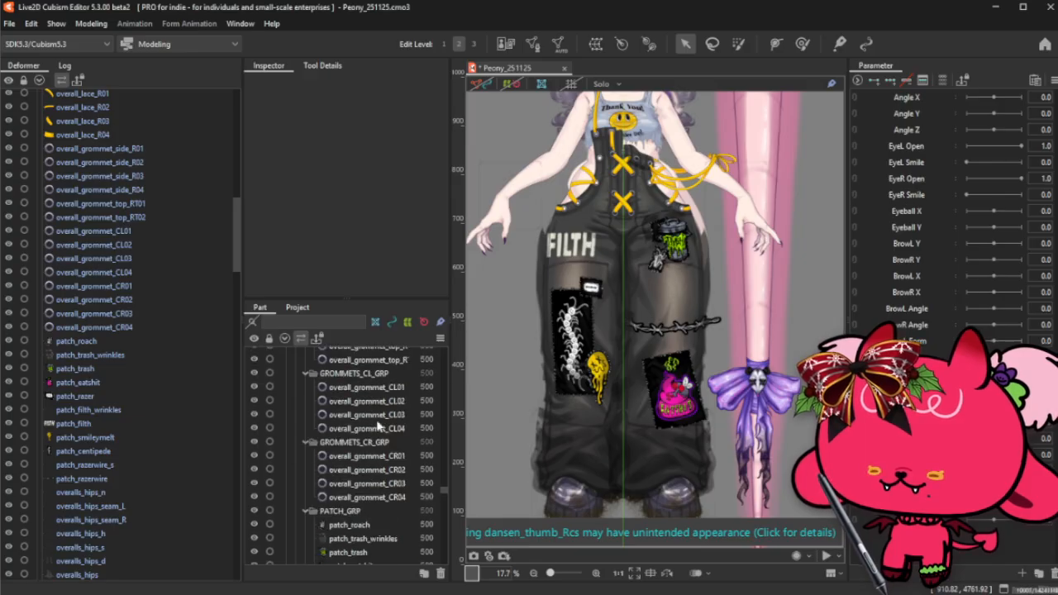
{"action": "scroll", "coordinate": [378, 426], "scroll_direction": "down", "scroll_amount": 5}
{"action": "scroll", "coordinate": [378, 425], "scroll_direction": "up", "scroll_amount": 1}
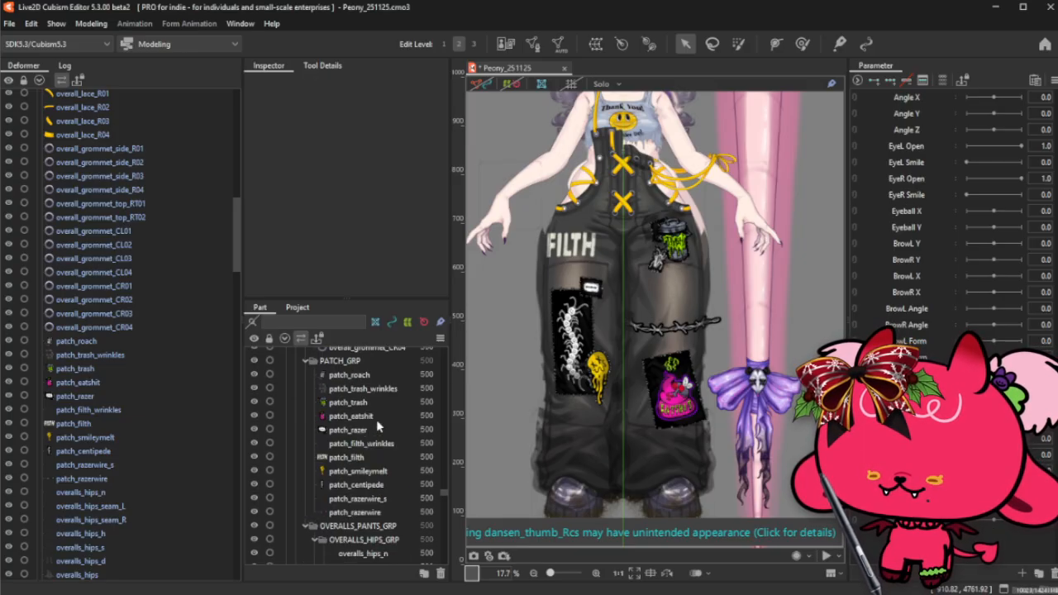
{"action": "left_click", "coordinate": [359, 362]}
{"action": "left_click", "coordinate": [308, 364]}
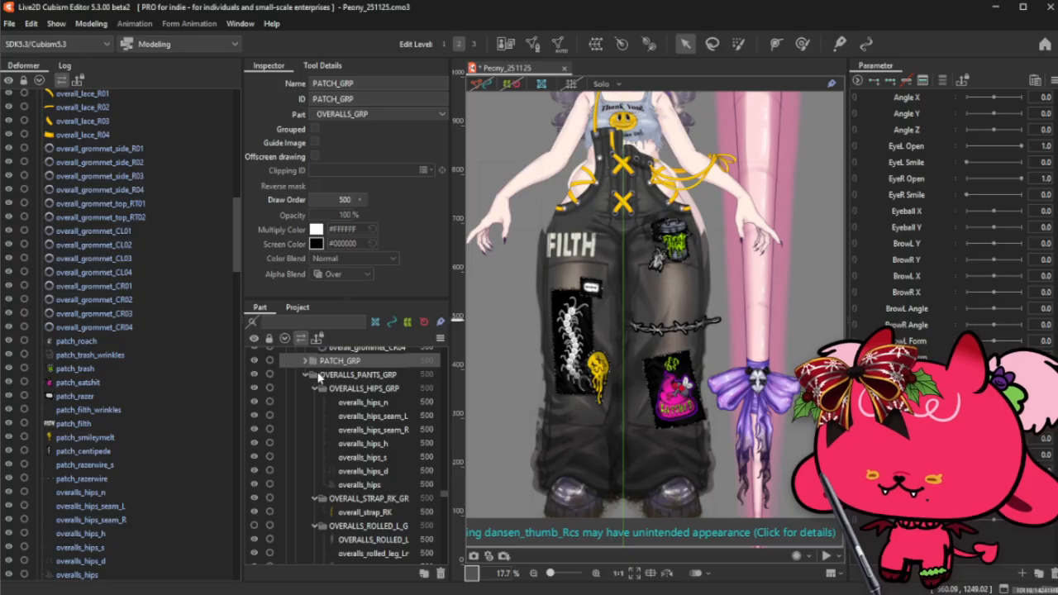
{"action": "left_click", "coordinate": [315, 156]}
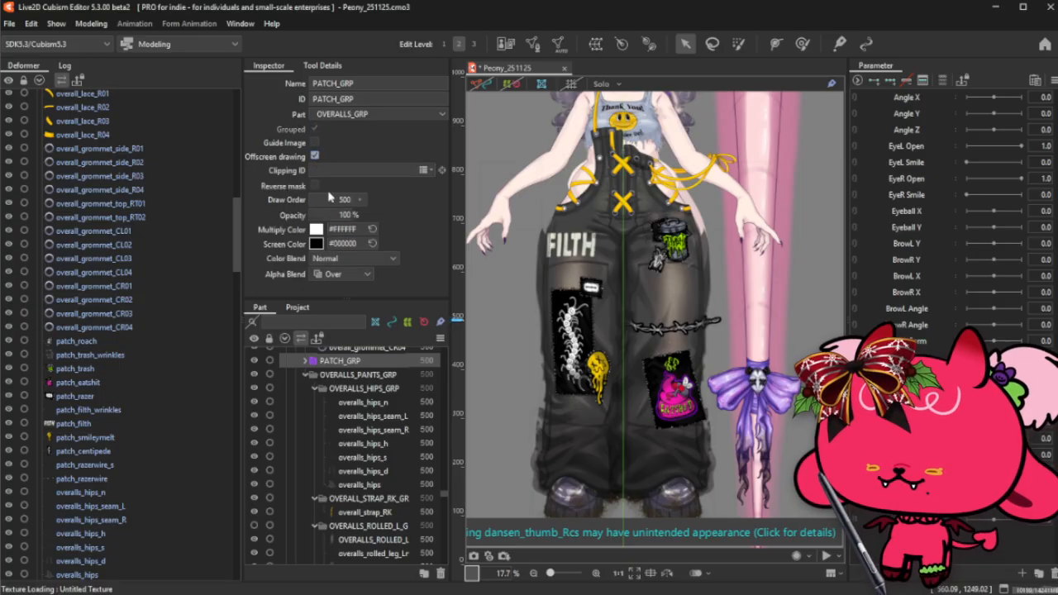
{"action": "left_click", "coordinate": [353, 274]}
{"action": "left_click", "coordinate": [346, 301]}
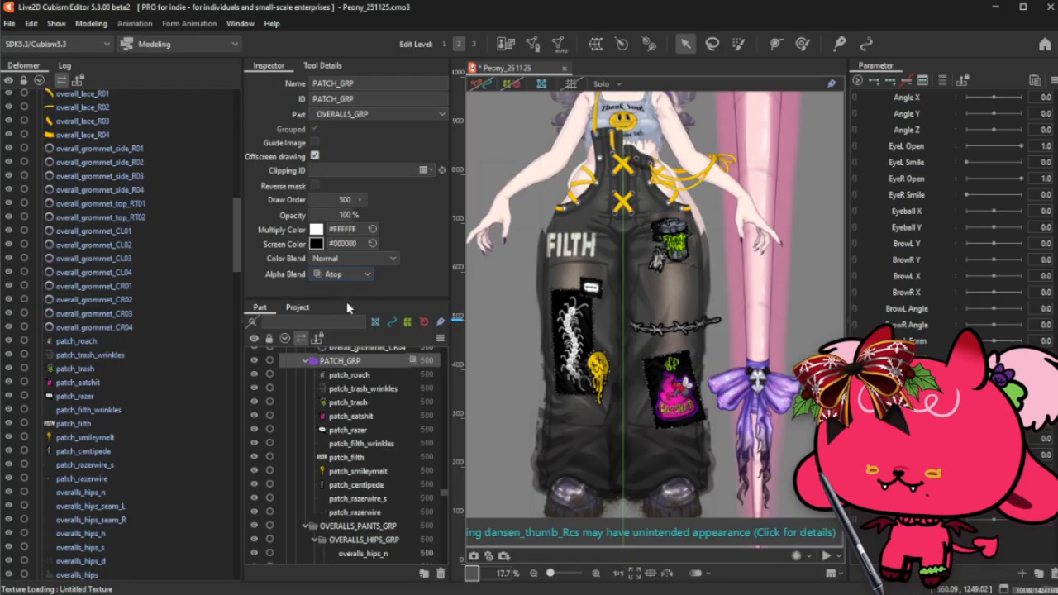
- Collapse PATCH_GRP, OVERALLS_PANTS_GRP, GROMMETS_TOP_GRP, GROMMETS_CL_GRP and GROMMETS_CR_GRP in the part hierarchy
{"action": "left_click", "coordinate": [307, 377]}
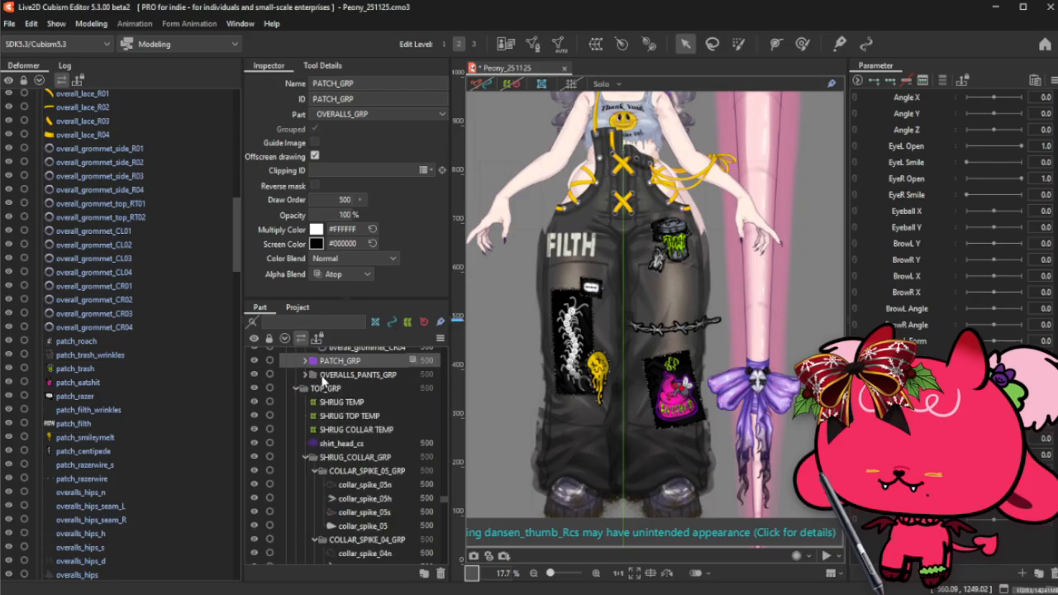
{"action": "scroll", "coordinate": [364, 413], "scroll_direction": "up", "scroll_amount": 1}
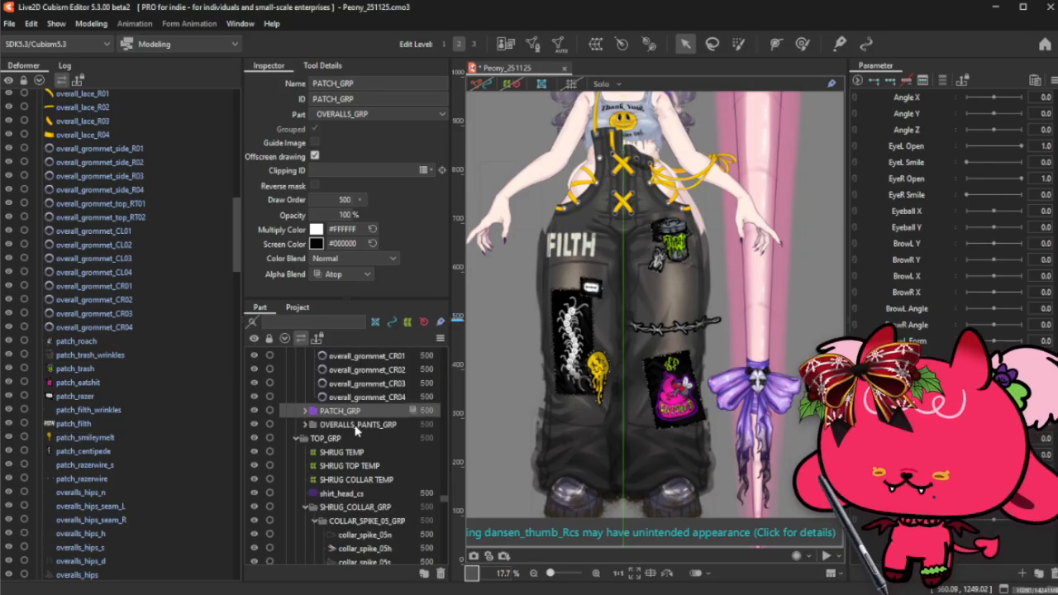
{"action": "scroll", "coordinate": [356, 432], "scroll_direction": "up", "scroll_amount": 2}
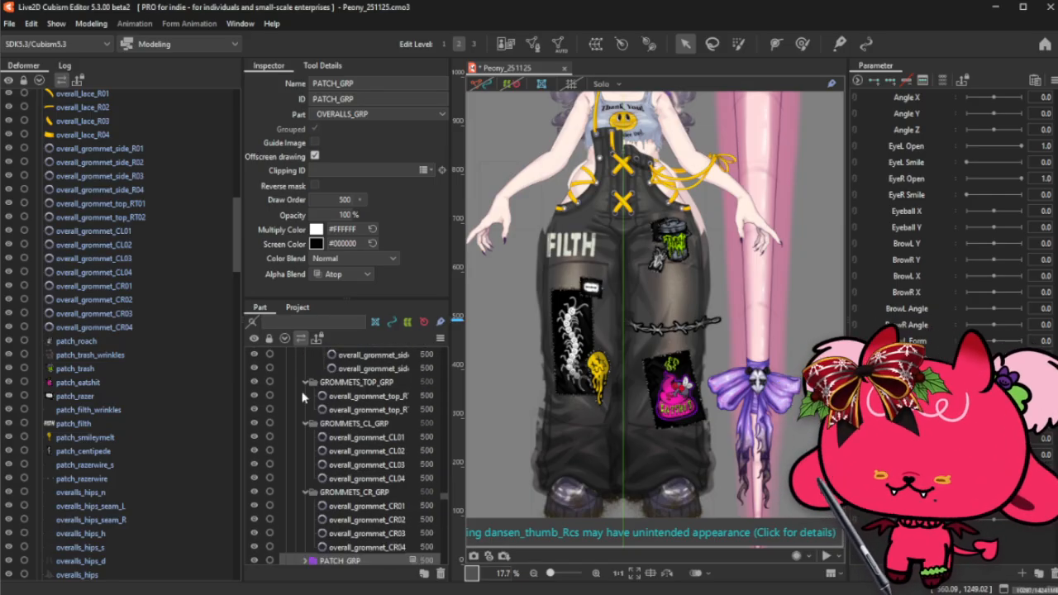
{"action": "left_click", "coordinate": [305, 384]}
{"action": "left_click", "coordinate": [305, 397]}
{"action": "left_click", "coordinate": [306, 410]}
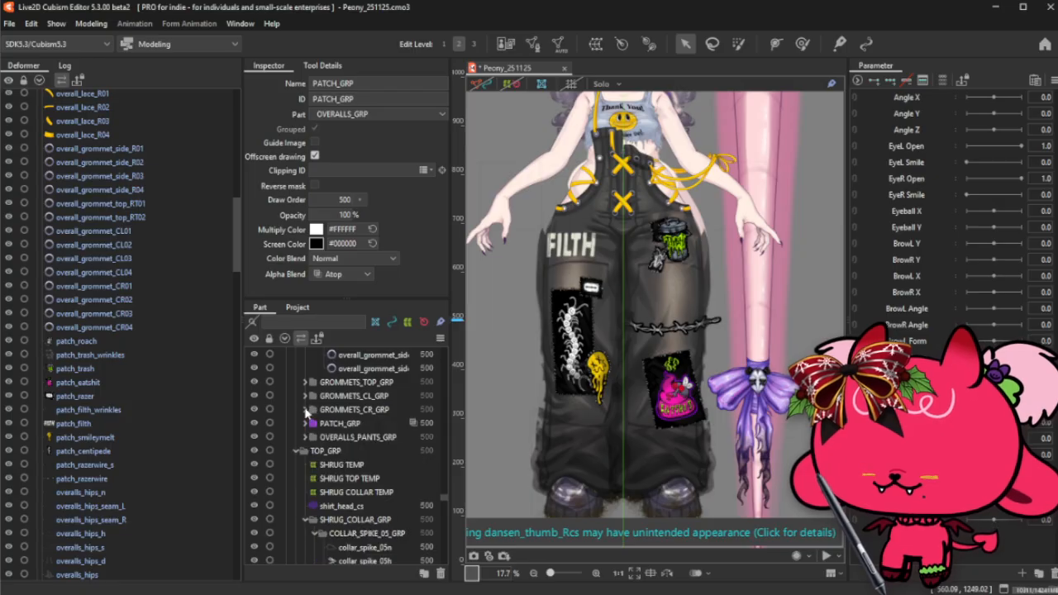
- Collapse the OVERALL_LACE_R_GRP and OVERALL_LACE_L_GRP parts together with their nested grommet groups
{"action": "scroll", "coordinate": [308, 411], "scroll_direction": "up", "scroll_amount": 2}
{"action": "left_click", "coordinate": [314, 413]}
{"action": "scroll", "coordinate": [312, 416], "scroll_direction": "up", "scroll_amount": 2}
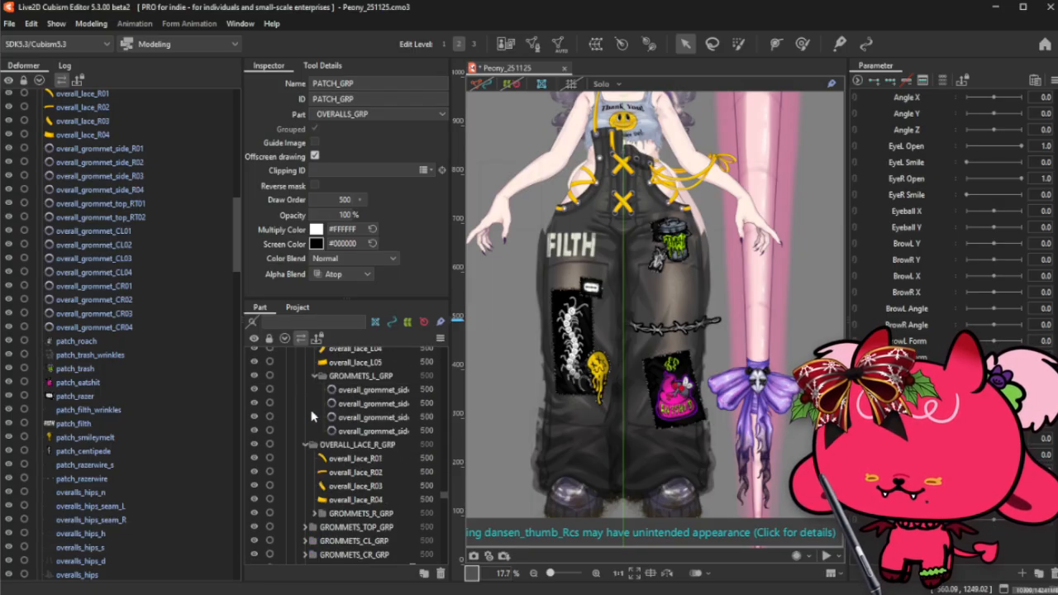
{"action": "left_click", "coordinate": [306, 446]}
{"action": "left_click", "coordinate": [315, 378]}
{"action": "scroll", "coordinate": [321, 397], "scroll_direction": "up", "scroll_amount": 2}
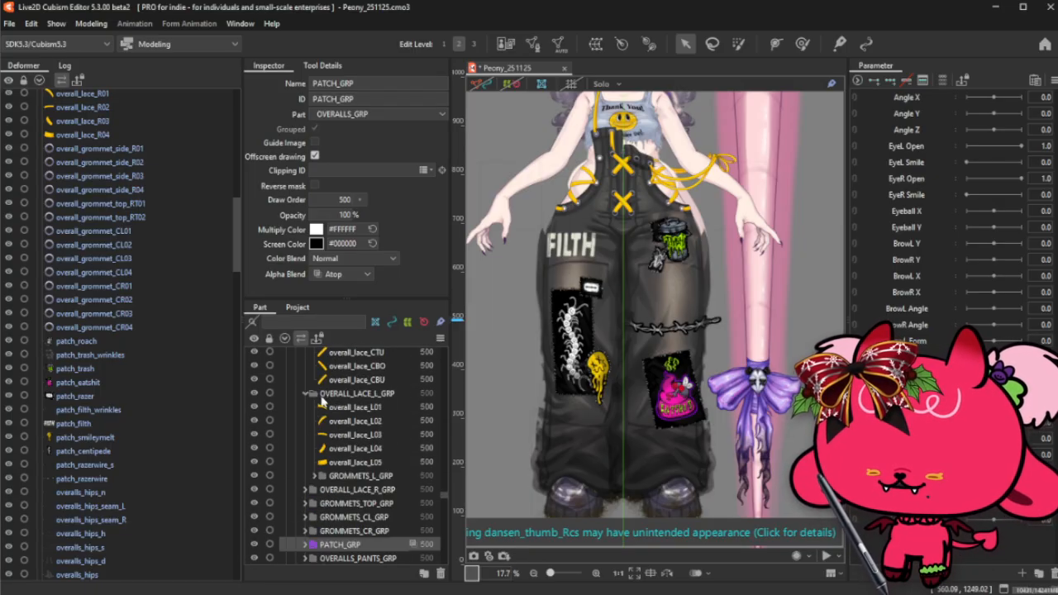
{"action": "left_click", "coordinate": [311, 397]}
- Collapse the remaining overalls subgroups from OVERALL_LACE_C_GRP up to OVERALL_STRAP_LF_GRP
{"action": "scroll", "coordinate": [312, 399], "scroll_direction": "up", "scroll_amount": 2}
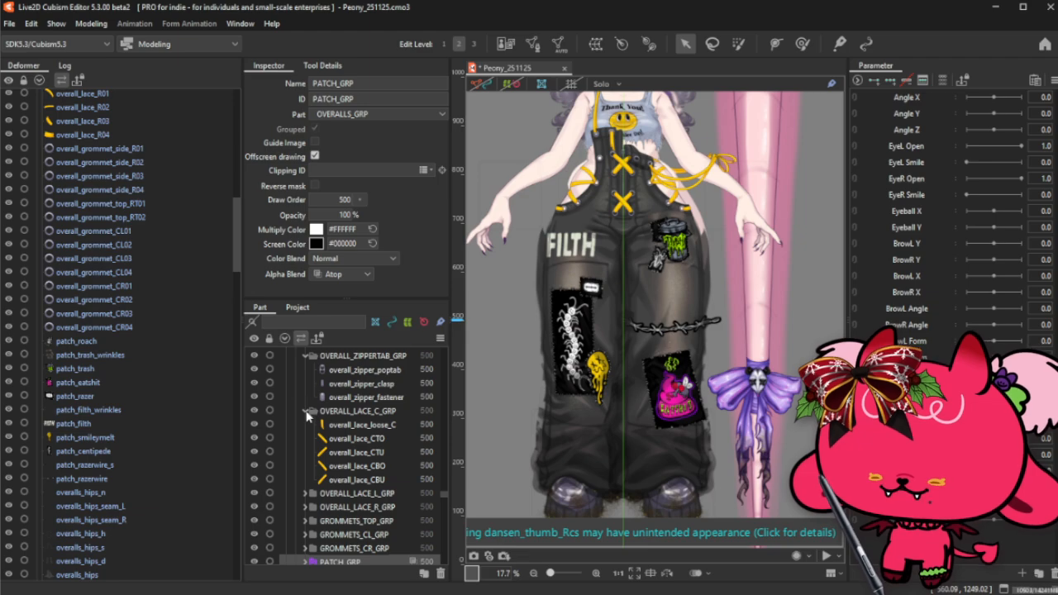
{"action": "left_click", "coordinate": [307, 412]}
{"action": "left_click", "coordinate": [306, 356]}
{"action": "scroll", "coordinate": [311, 403], "scroll_direction": "up", "scroll_amount": 2}
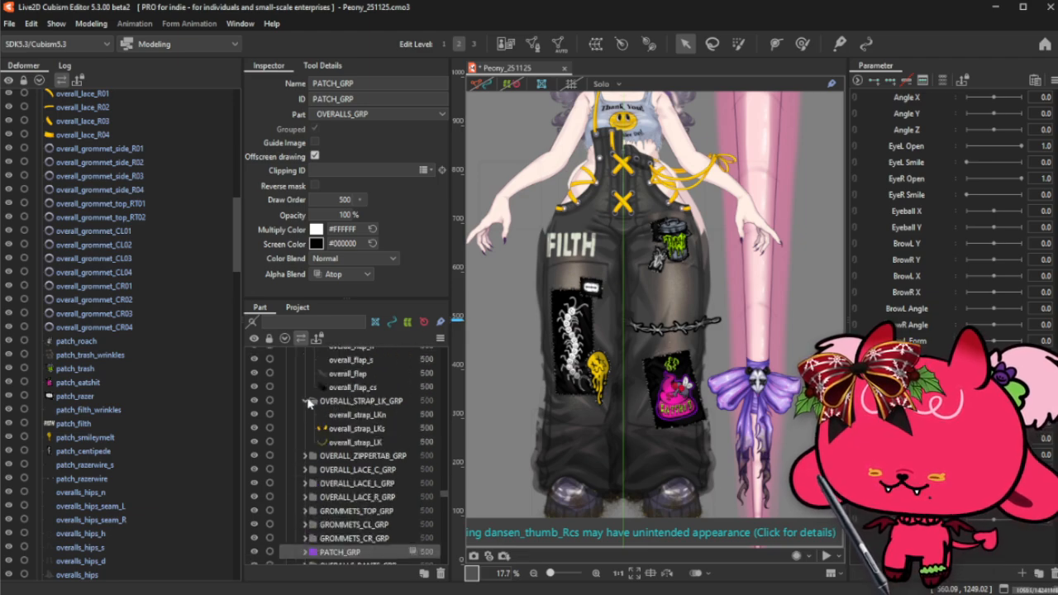
{"action": "left_click", "coordinate": [306, 404]}
{"action": "scroll", "coordinate": [306, 405], "scroll_direction": "up", "scroll_amount": 2}
{"action": "left_click", "coordinate": [310, 387]}
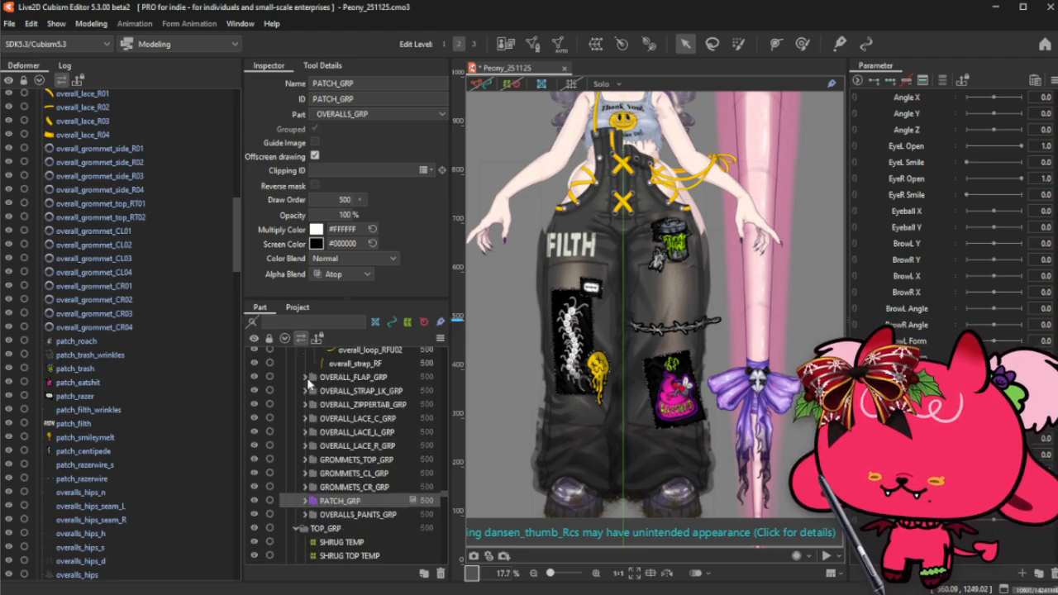
{"action": "scroll", "coordinate": [308, 390], "scroll_direction": "up", "scroll_amount": 2}
{"action": "left_click", "coordinate": [306, 367]}
{"action": "scroll", "coordinate": [306, 372], "scroll_direction": "up", "scroll_amount": 5}
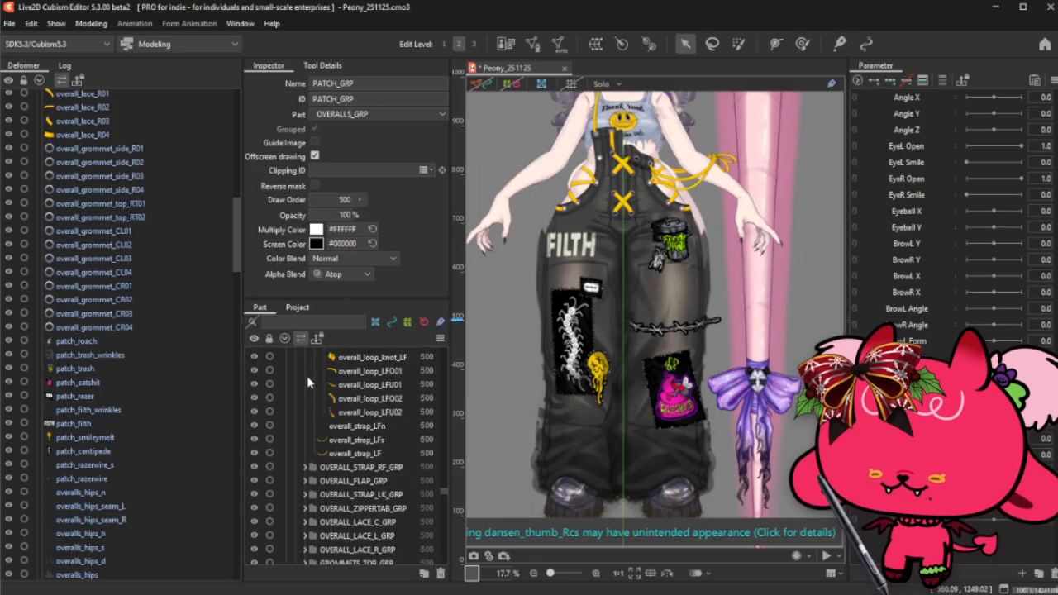
{"action": "left_click", "coordinate": [306, 465]}
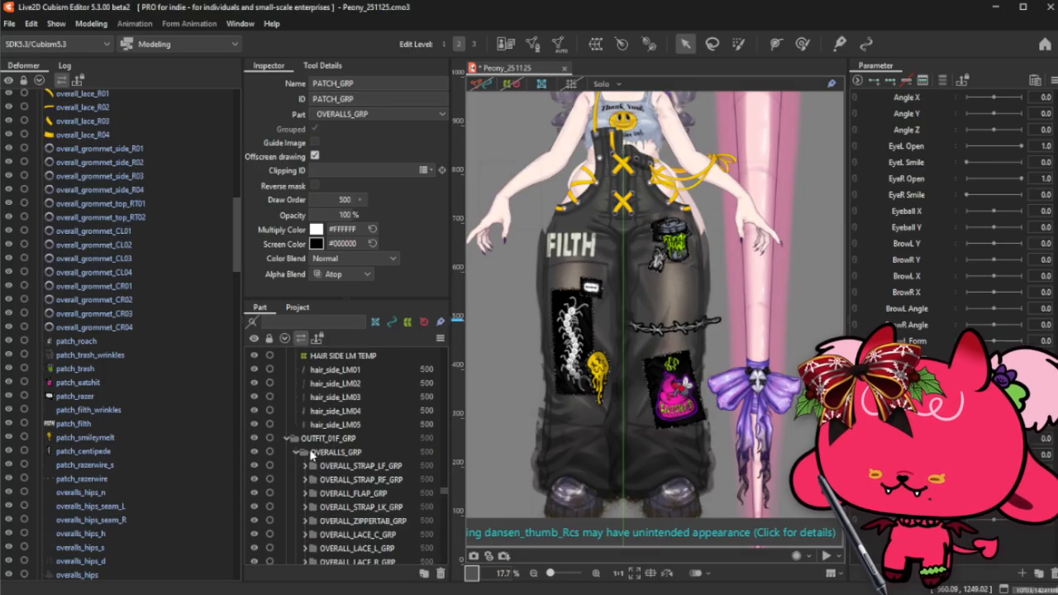
- Enable offscreen drawing for the OVERALLS_GRP part
{"action": "left_click", "coordinate": [334, 454]}
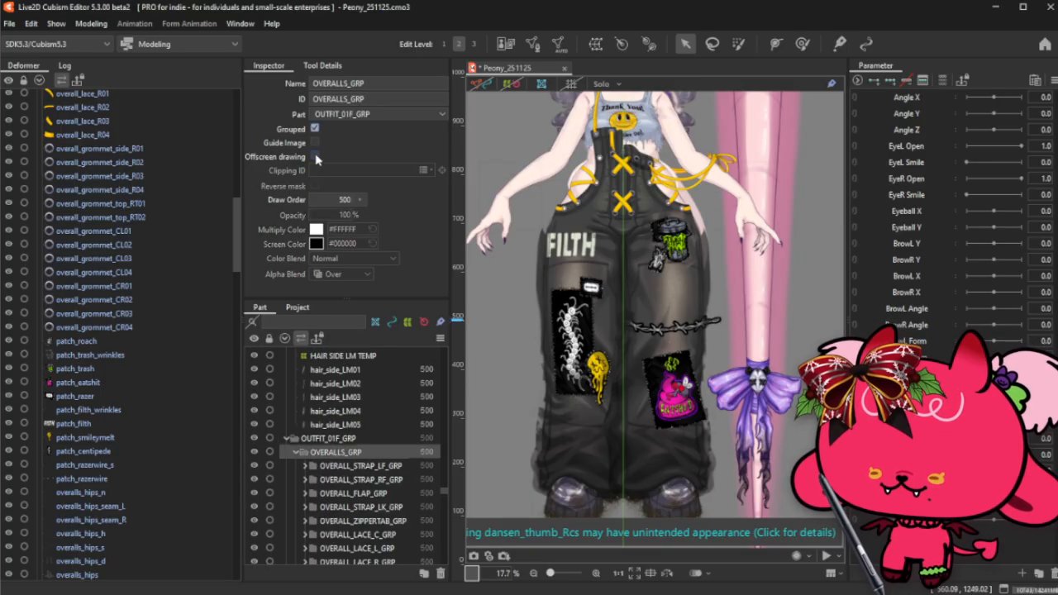
{"action": "scroll", "coordinate": [380, 405], "scroll_direction": "down", "scroll_amount": 1}
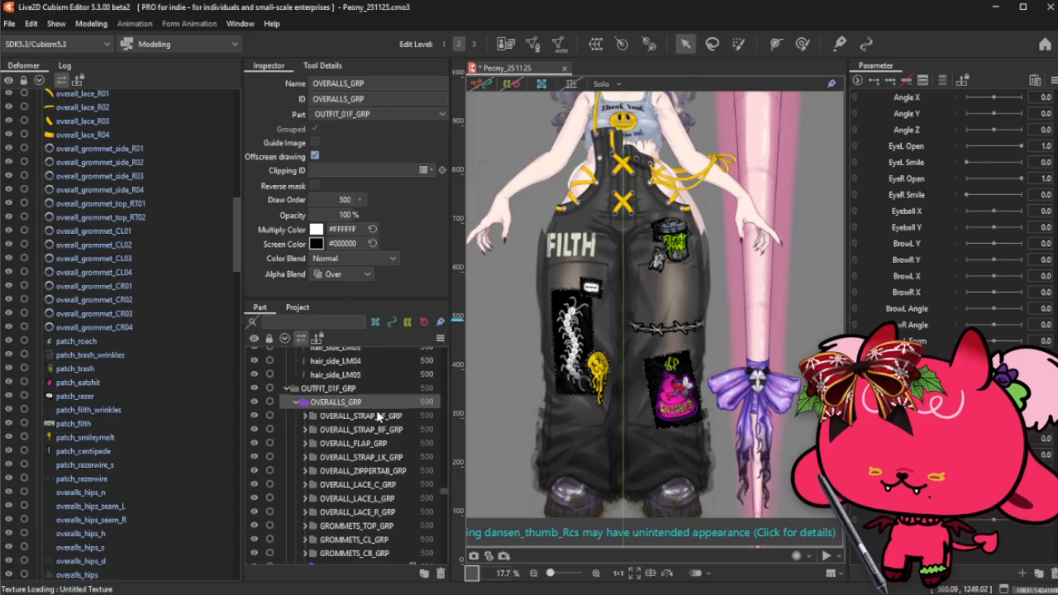
- Enable offscreen drawing for the OVERALLS_LEG_L_GRP part inside OVERALLS_PANTS_GRP
{"action": "scroll", "coordinate": [367, 417], "scroll_direction": "down", "scroll_amount": 2}
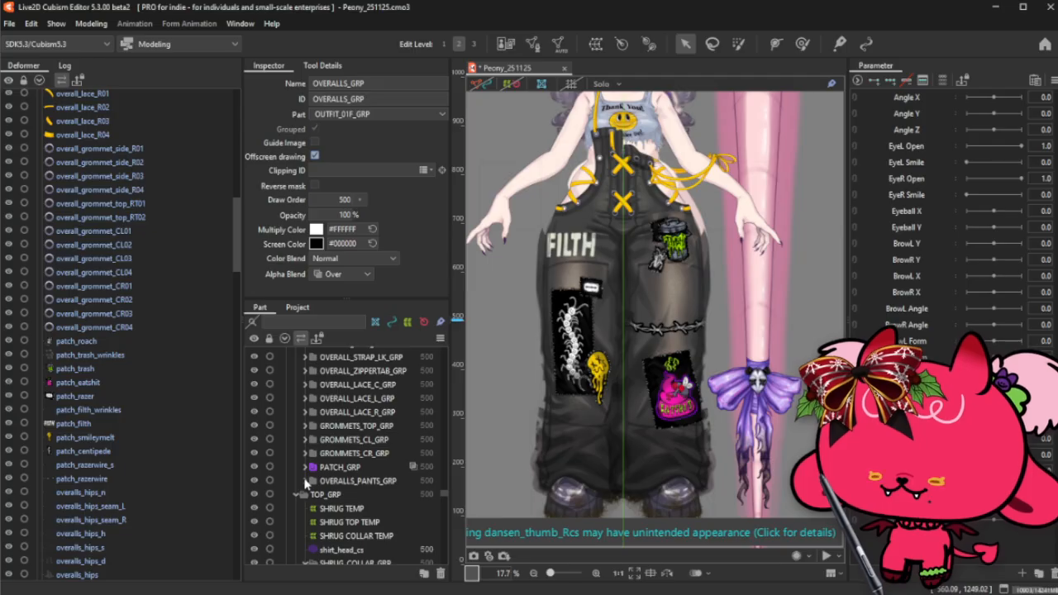
{"action": "left_click", "coordinate": [305, 481]}
{"action": "scroll", "coordinate": [307, 485], "scroll_direction": "down", "scroll_amount": 1}
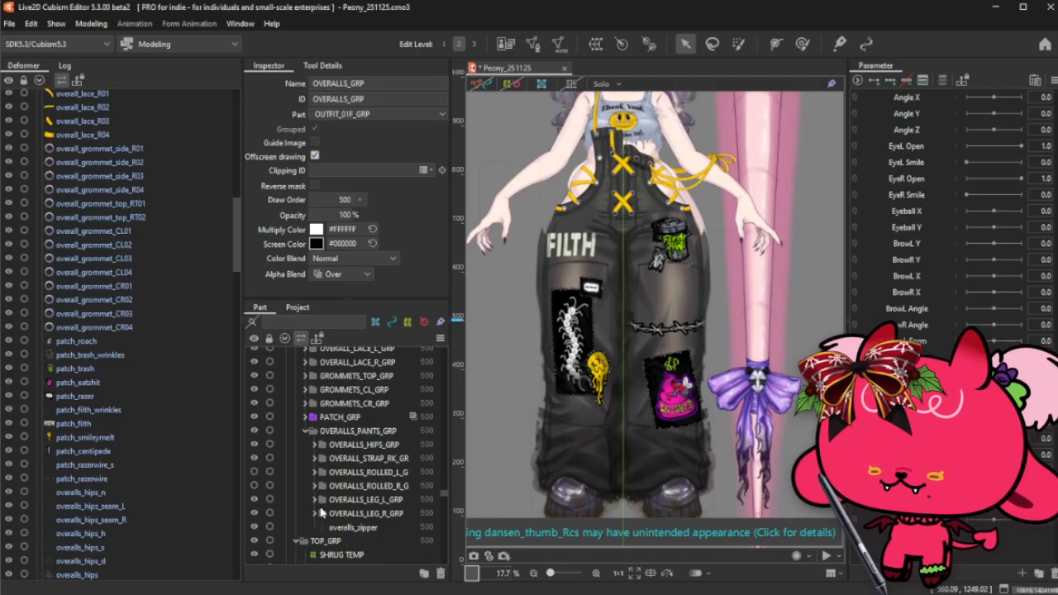
{"action": "left_click", "coordinate": [315, 499]}
{"action": "scroll", "coordinate": [319, 500], "scroll_direction": "down", "scroll_amount": 2}
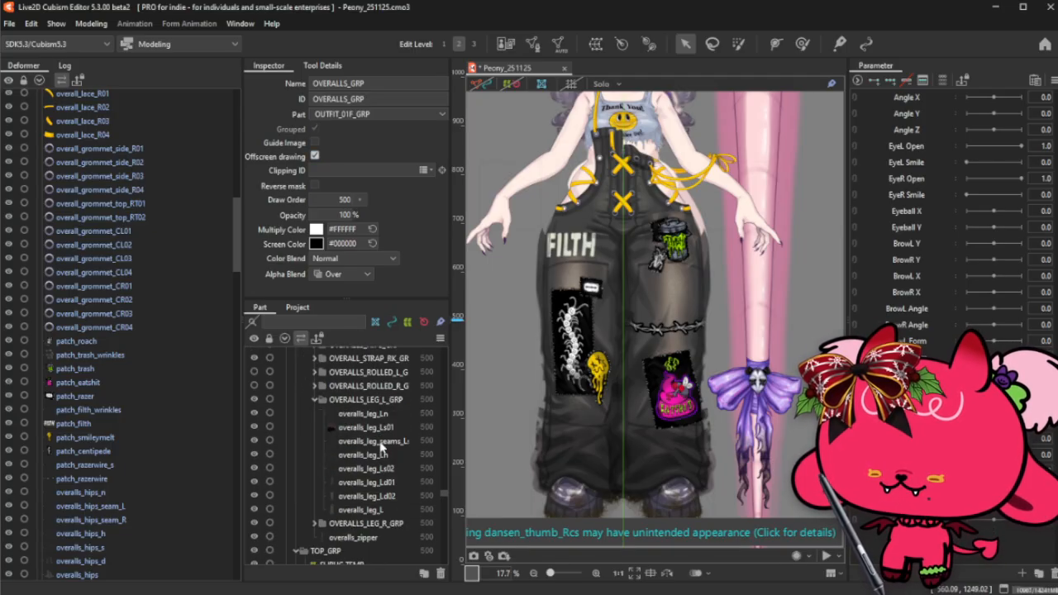
{"action": "left_click", "coordinate": [378, 408]}
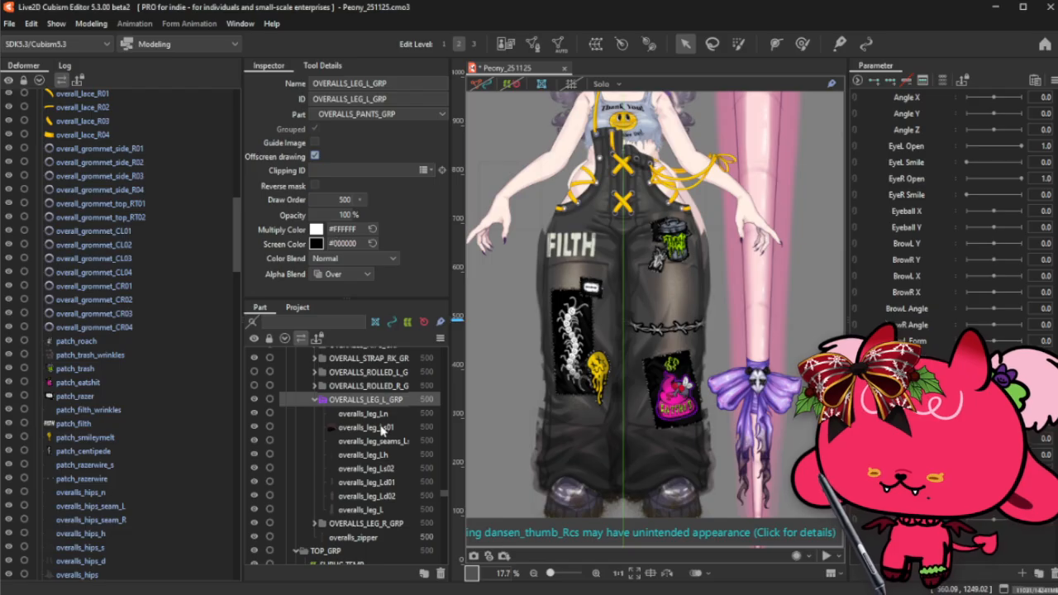
- Set the Alpha Blend of overalls_leg_Ls01 through overalls_leg_Ld02 to Atop and collapse OVERALLS_LEG_L_GRP
{"action": "left_click", "coordinate": [394, 497]}
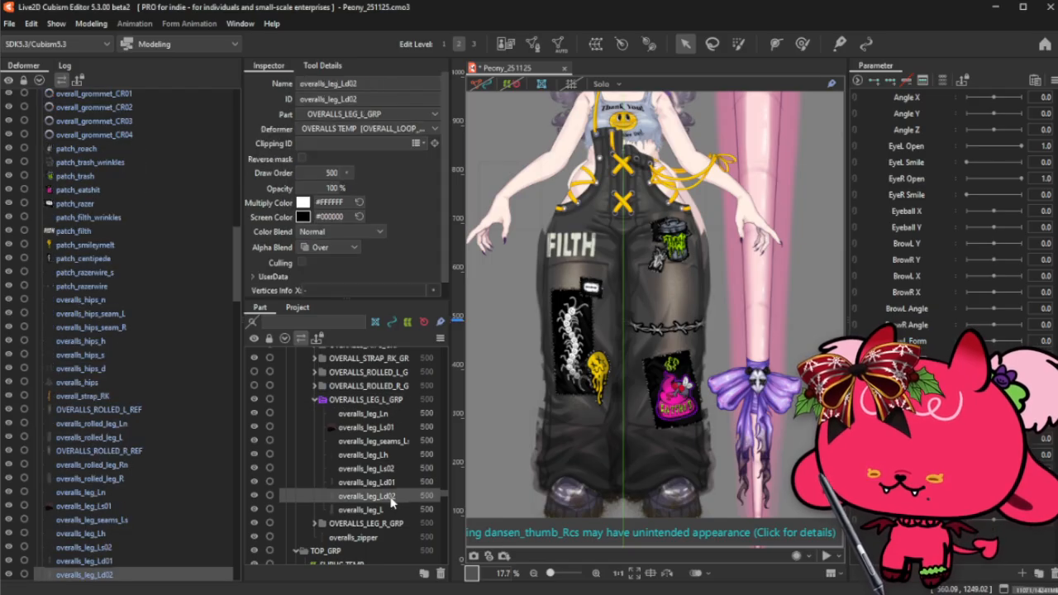
{"action": "left_click", "coordinate": [397, 428], "text": "shift"}
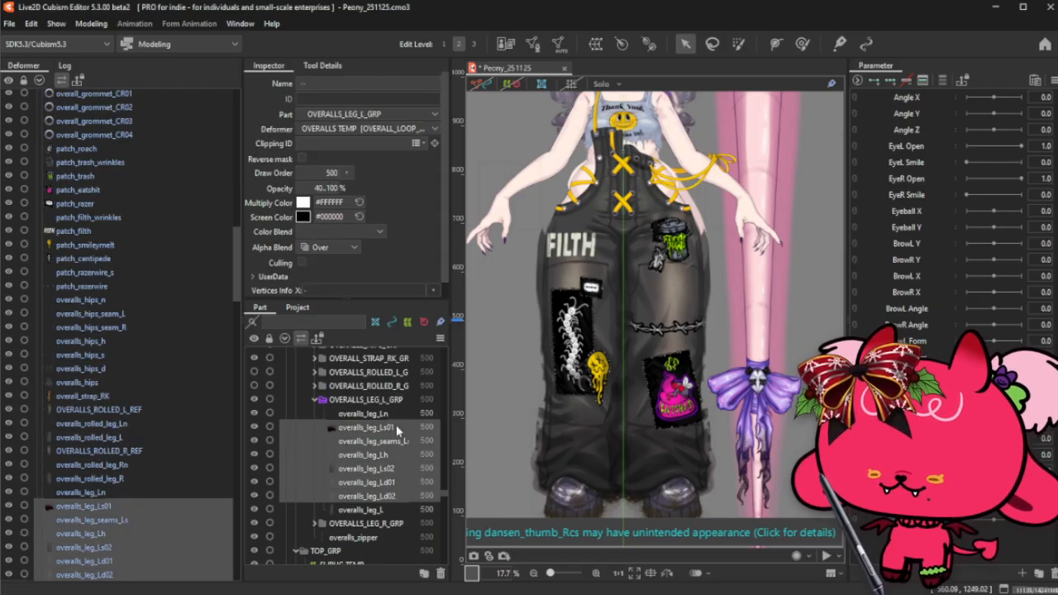
{"action": "left_click", "coordinate": [342, 252]}
{"action": "left_click", "coordinate": [326, 282]}
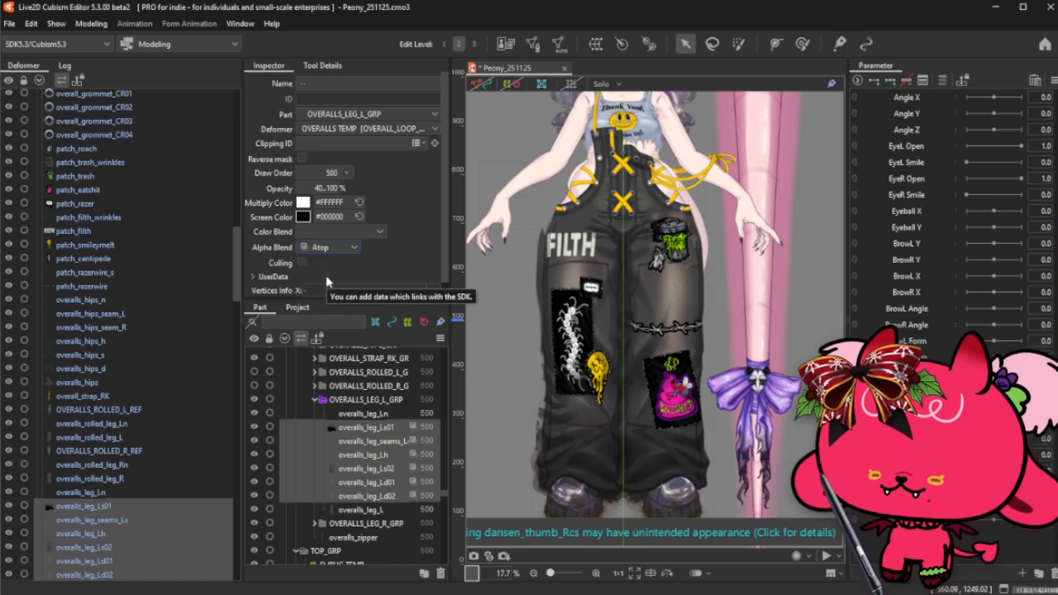
{"action": "left_click", "coordinate": [315, 400]}
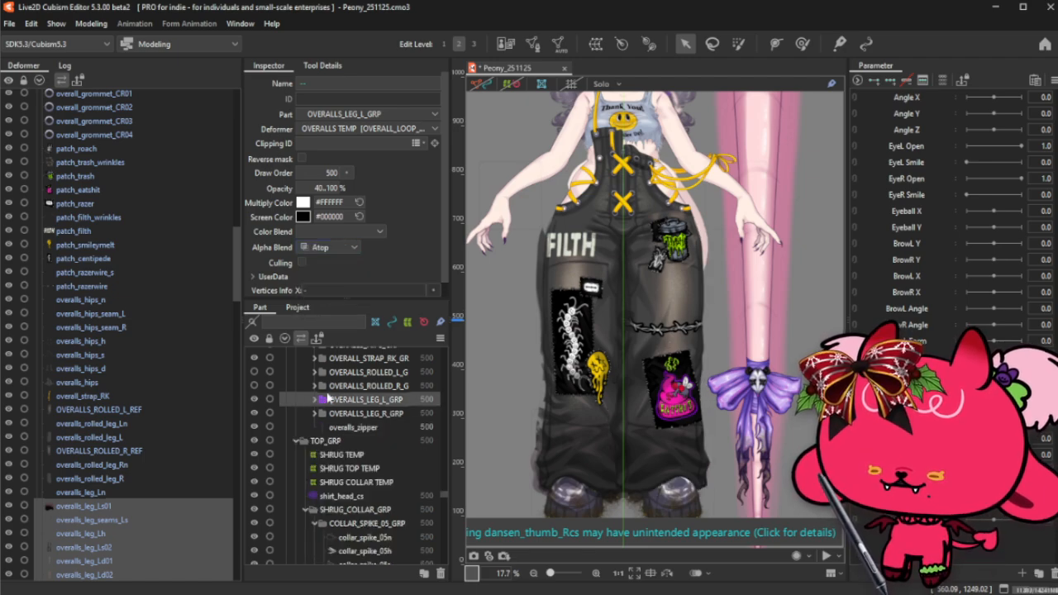
- Enable offscreen drawing for OVERALLS_LEG_R_GRP and set overalls_leg_Rn through overalls_leg_Rd02 to Atop alpha blending
{"action": "left_click", "coordinate": [315, 413]}
{"action": "left_click", "coordinate": [373, 419]}
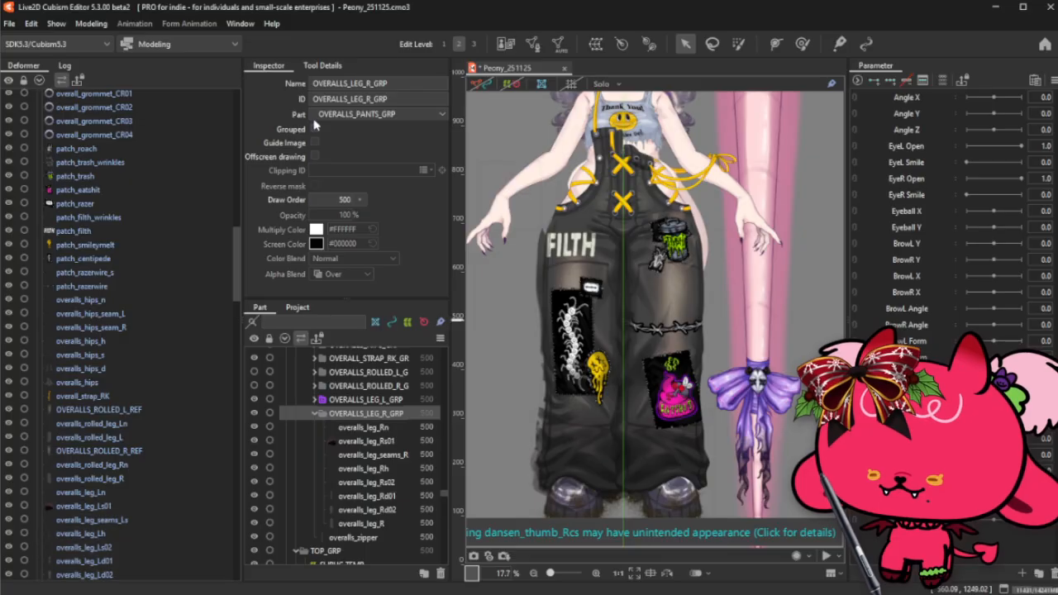
{"action": "left_click", "coordinate": [362, 428]}
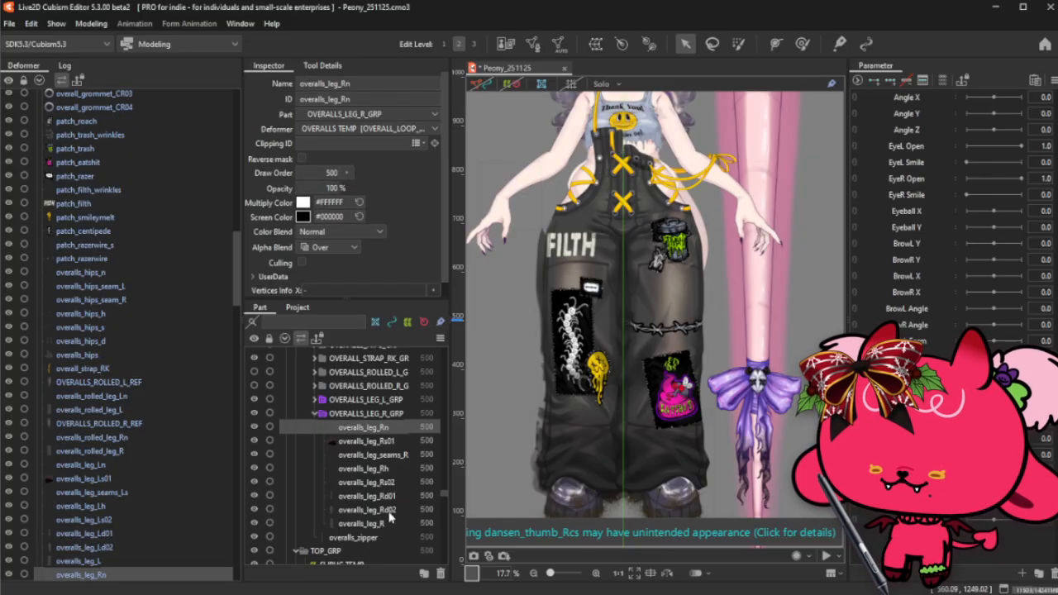
{"action": "left_click", "coordinate": [367, 510], "text": "shift"}
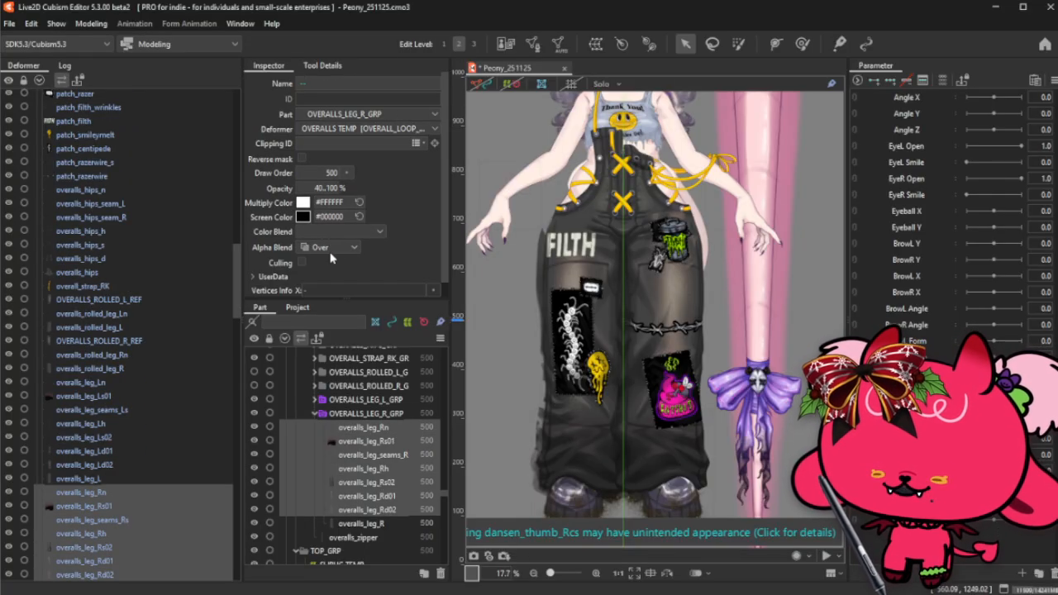
{"action": "left_click", "coordinate": [331, 256]}
{"action": "left_click", "coordinate": [335, 280]}
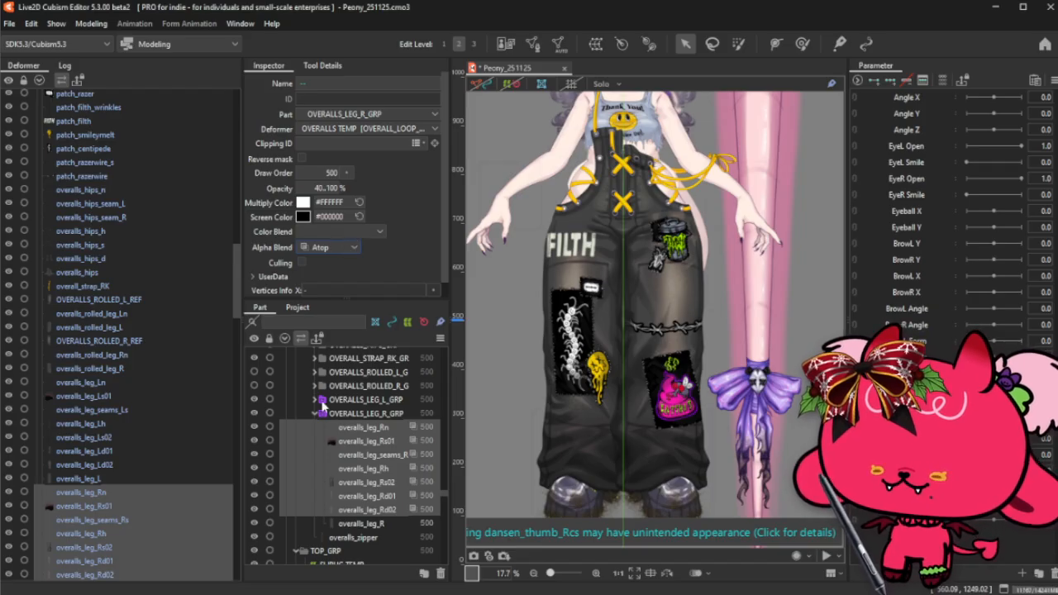
{"action": "left_click", "coordinate": [315, 414]}
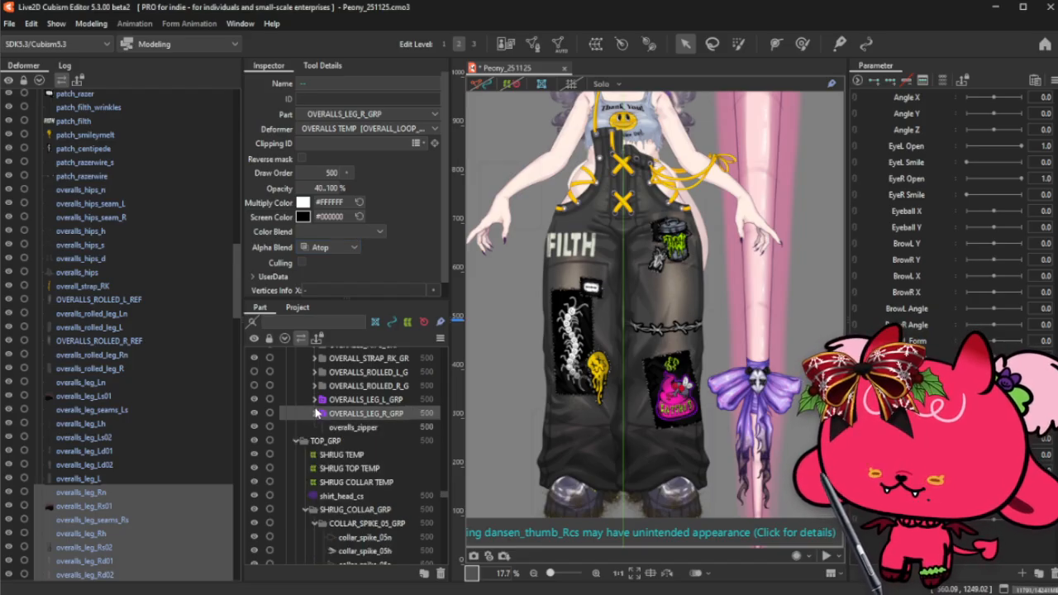
- Clear the Clipping ID of overalls_hips_seam_L through overalls_hips_d in OVERALLS_HIPS_GRP
{"action": "left_click", "coordinate": [369, 376]}
{"action": "scroll", "coordinate": [339, 385], "scroll_direction": "up", "scroll_amount": 1}
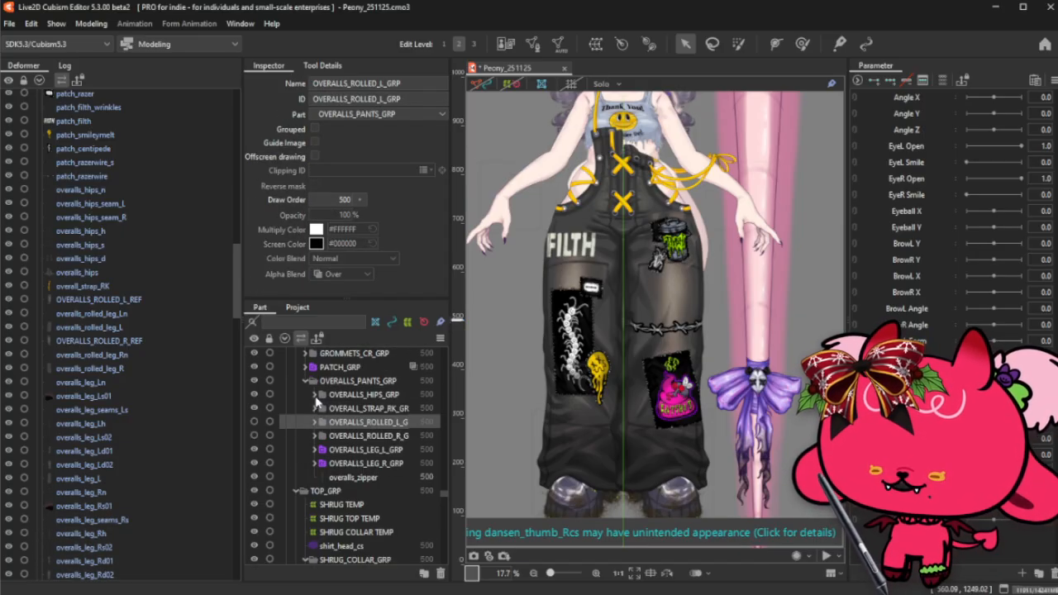
{"action": "left_click", "coordinate": [315, 396]}
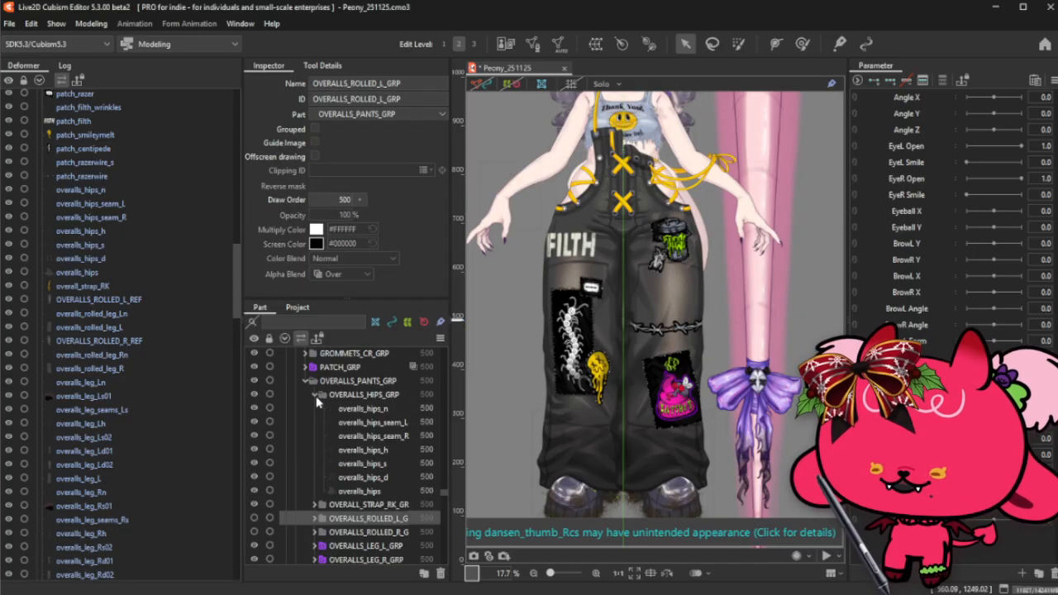
{"action": "left_click", "coordinate": [389, 483]}
{"action": "left_click", "coordinate": [395, 423], "text": "shift"}
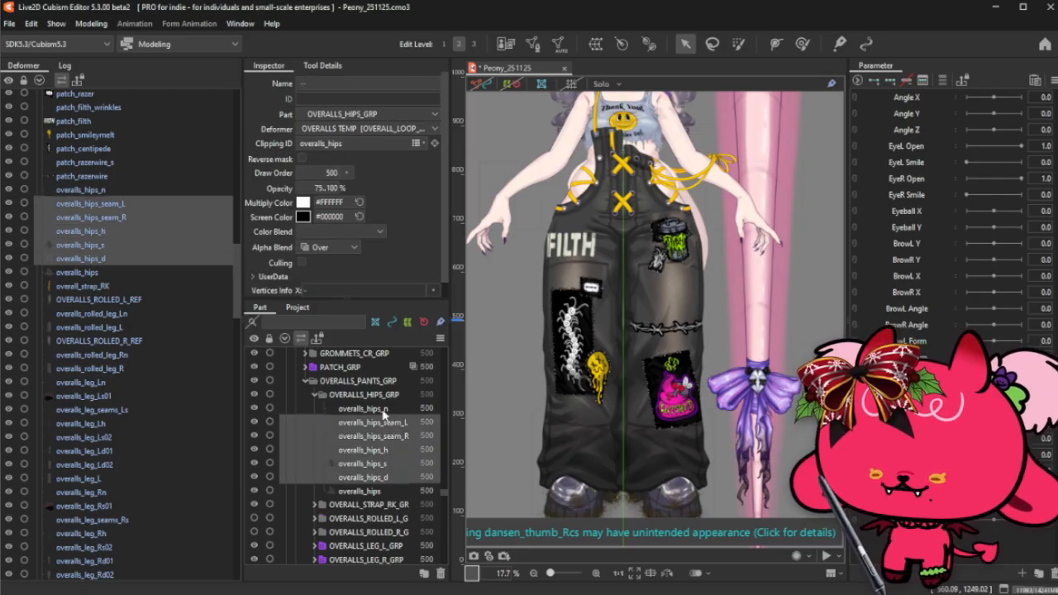
{"action": "double_click", "coordinate": [383, 145]}
{"action": "key", "text": "Delete"}
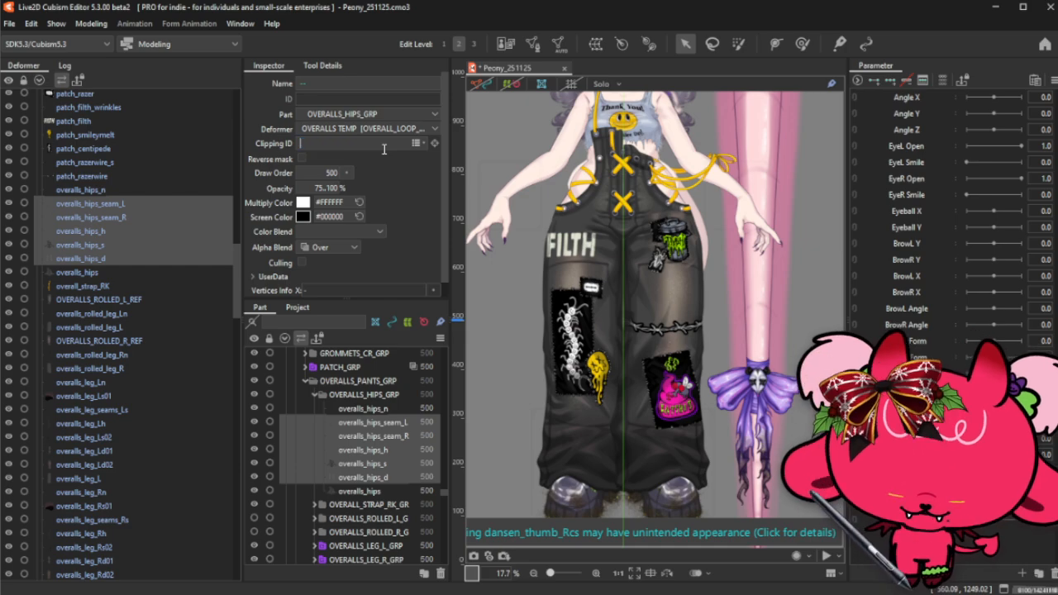
- Enable offscreen drawing for OVERALLS_HIPS_GRP and set overalls_hips_seam_L through overalls_hips_d to Atop alpha blending
{"action": "left_click", "coordinate": [369, 395]}
{"action": "left_click", "coordinate": [314, 156]}
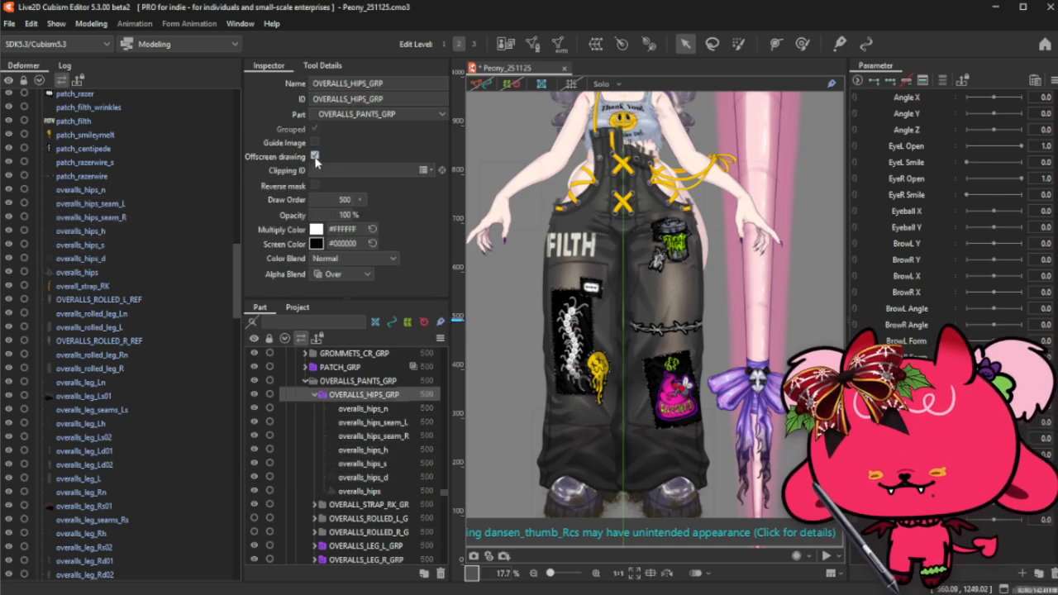
{"action": "left_click", "coordinate": [382, 423]}
{"action": "left_click", "coordinate": [382, 475], "text": "shift"}
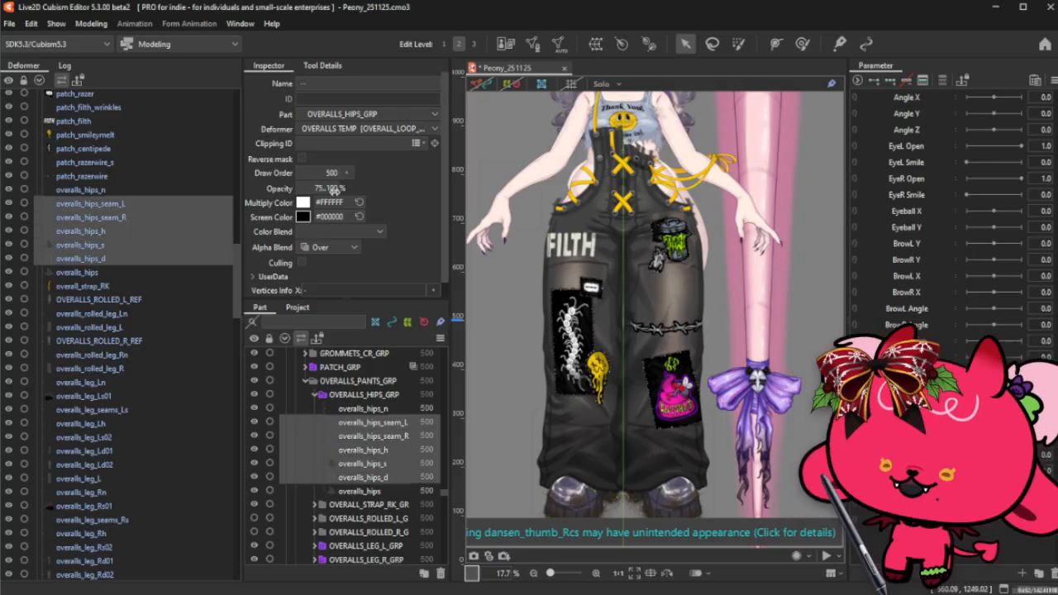
{"action": "left_click", "coordinate": [329, 247]}
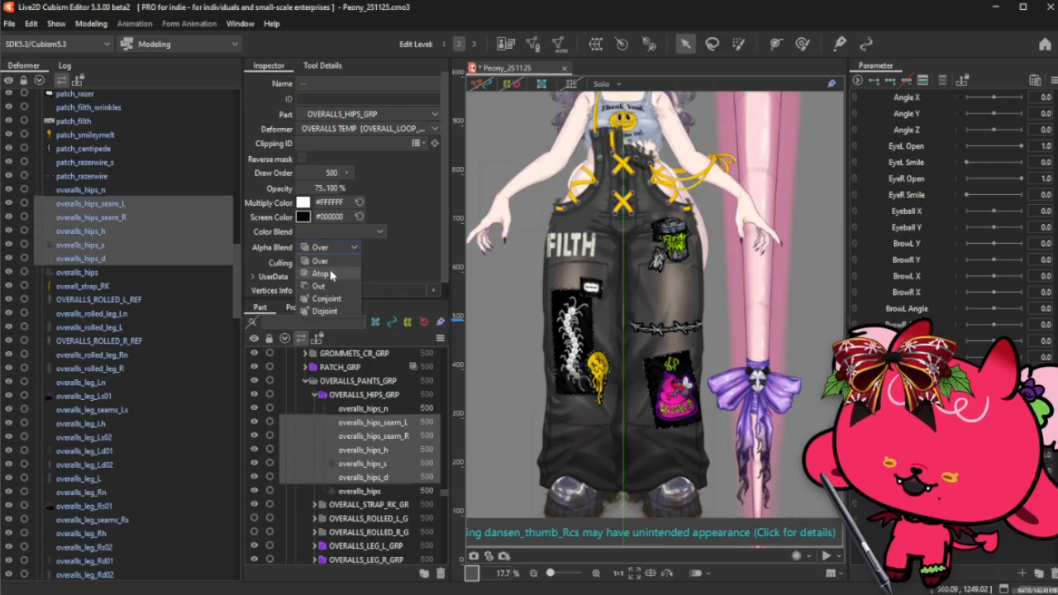
{"action": "left_click", "coordinate": [331, 273]}
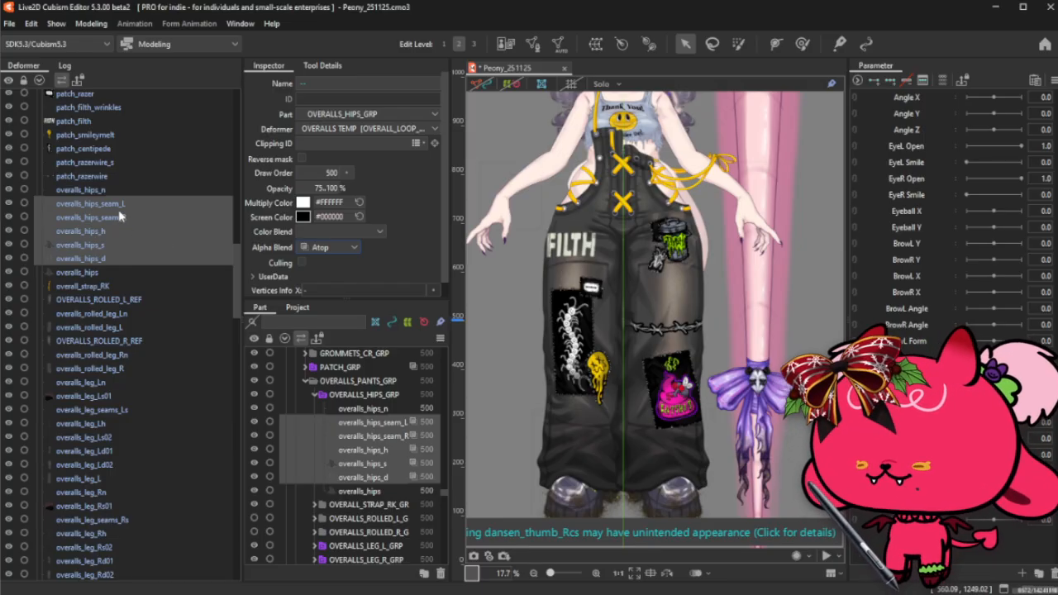
- Identify the strap mesh at the yellow arm bow and enable offscreen drawing for its OVERALL_STRAP_LK_GRP part
{"action": "scroll", "coordinate": [119, 217], "scroll_direction": "up", "scroll_amount": 15}
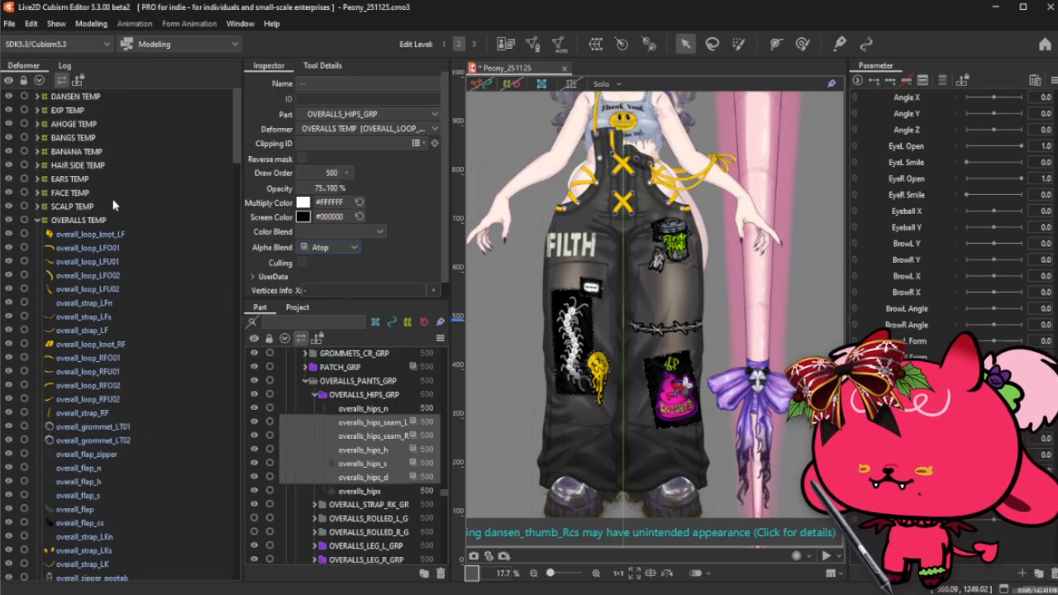
{"action": "left_click", "coordinate": [46, 220]}
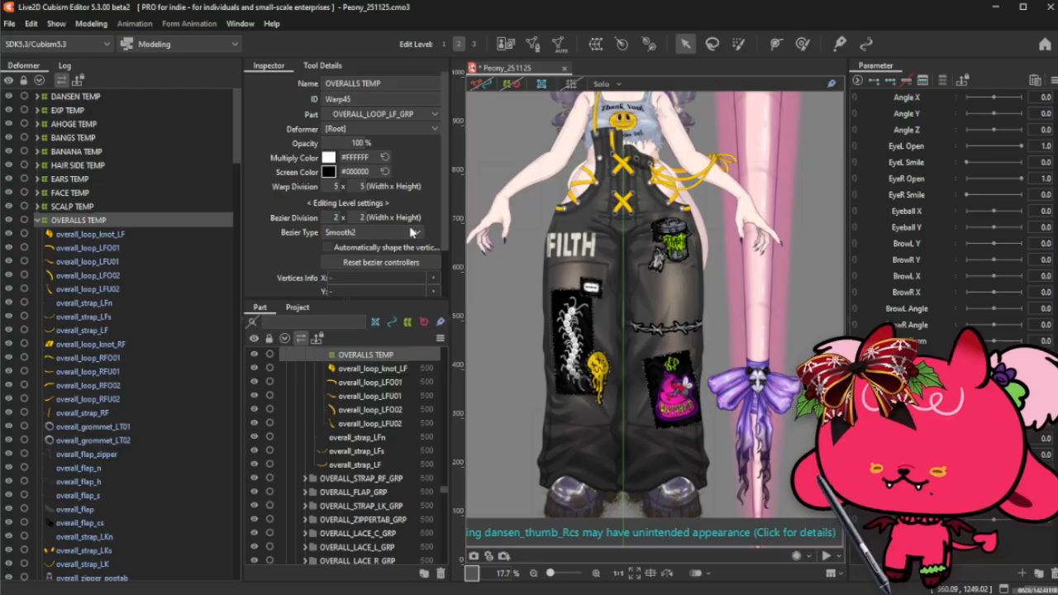
{"action": "scroll", "coordinate": [711, 169], "scroll_direction": "up", "scroll_amount": 2}
{"action": "left_click", "coordinate": [716, 169]}
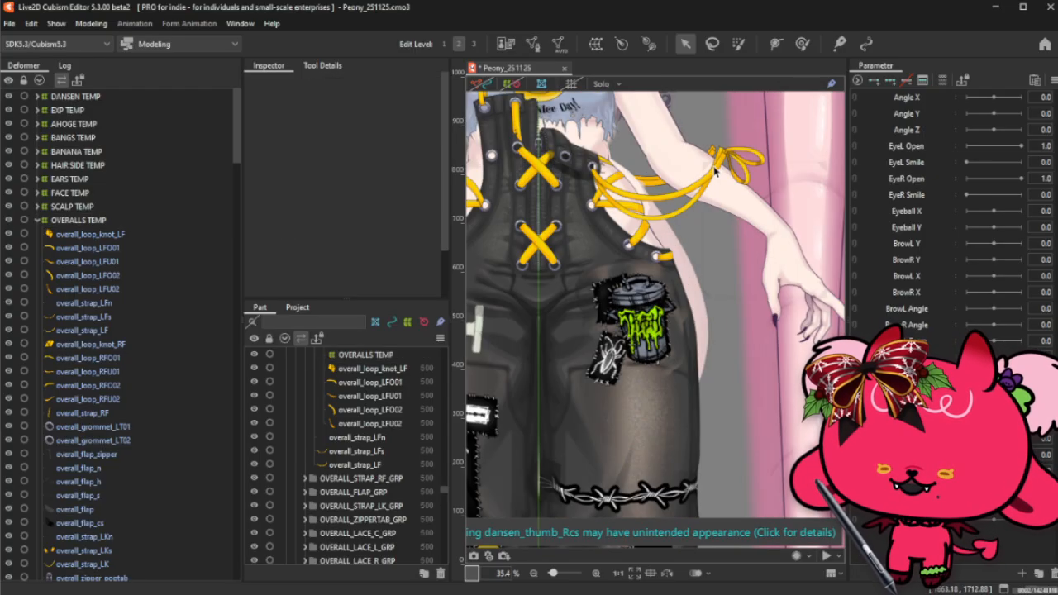
{"action": "right_click", "coordinate": [716, 169]}
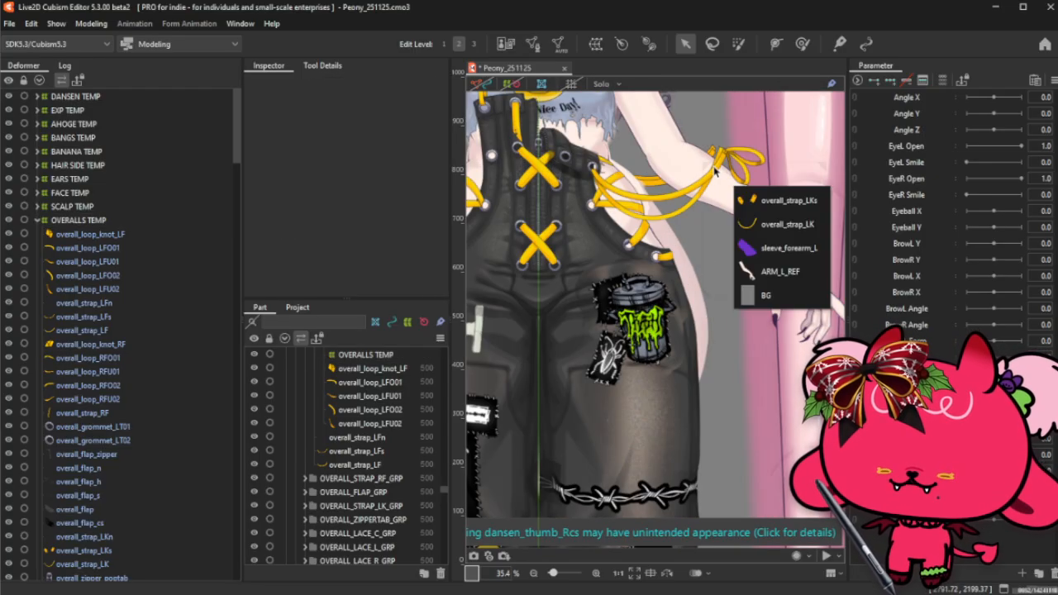
{"action": "left_click", "coordinate": [363, 506]}
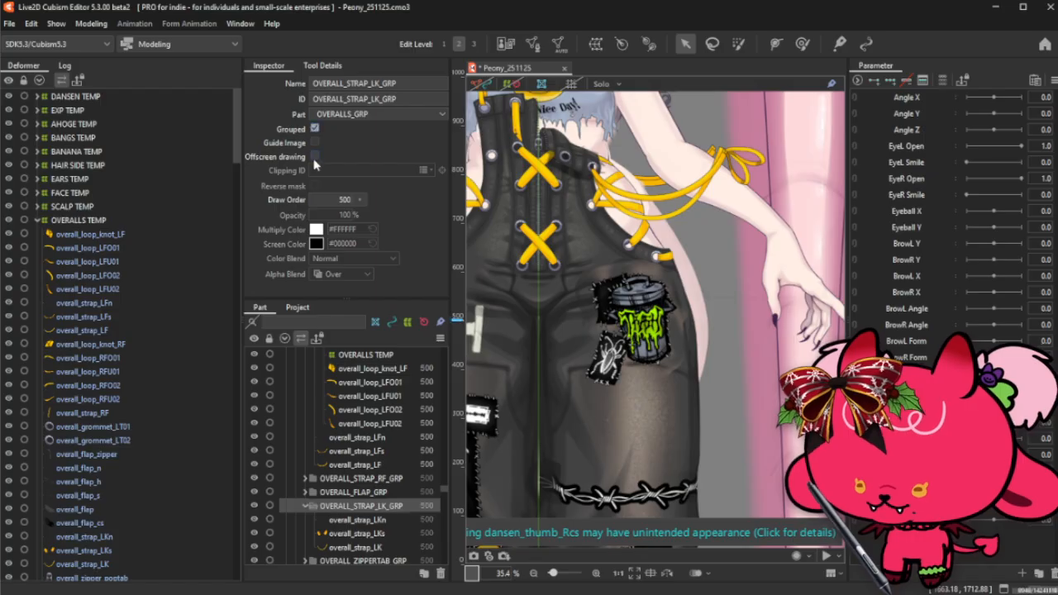
- Clear the Clipping ID of overall_strap_LKs and set its Alpha Blend to Atop, then collapse OVERALL_STRAP_LK_GRP
{"action": "left_click", "coordinate": [382, 535]}
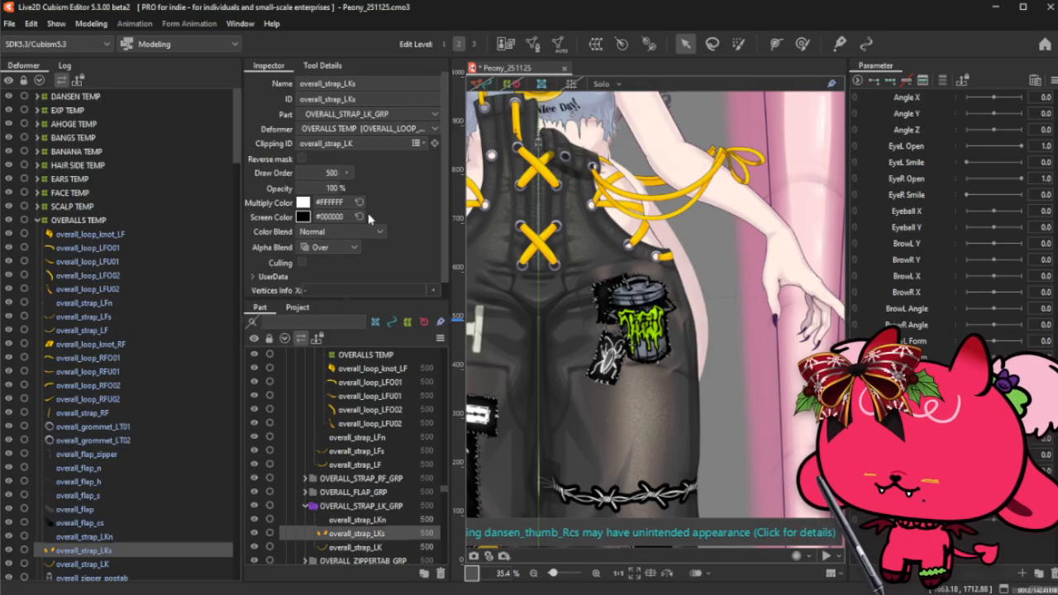
{"action": "left_click", "coordinate": [364, 145]}
{"action": "key", "text": "BackSpace"}
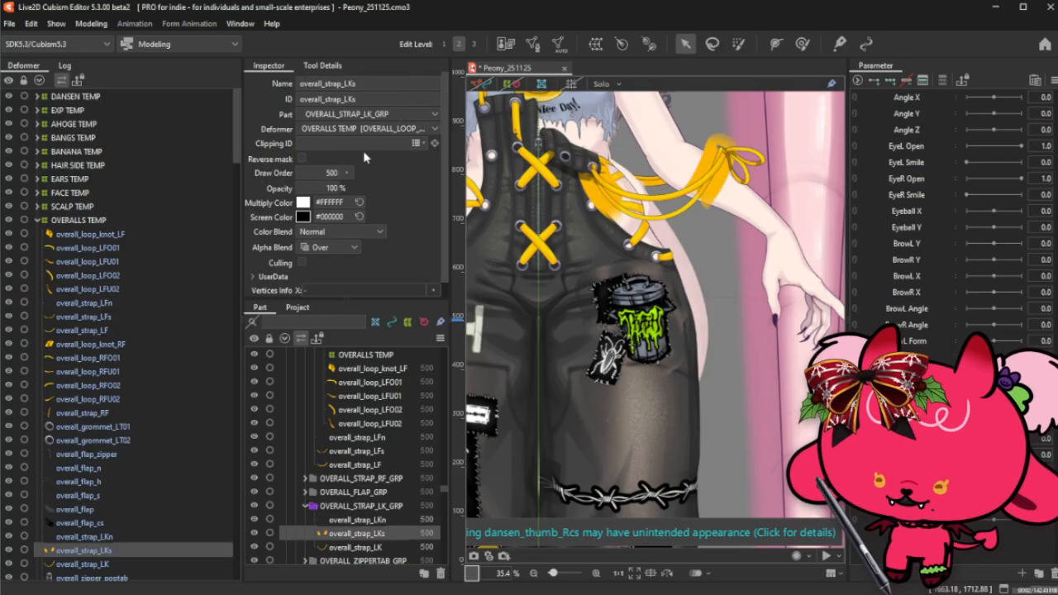
{"action": "left_click", "coordinate": [347, 247]}
{"action": "left_click", "coordinate": [340, 277]}
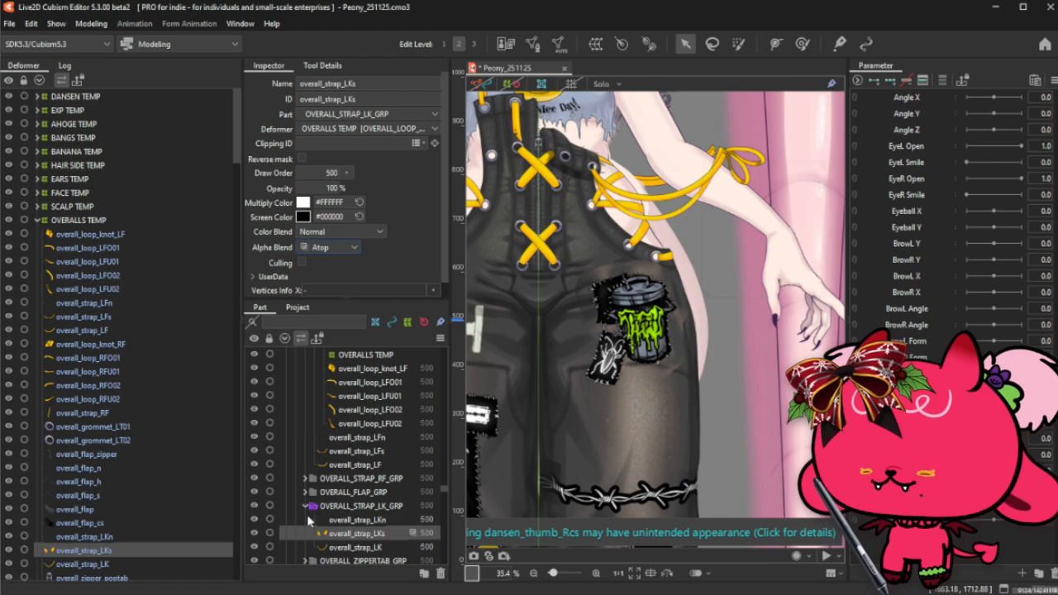
{"action": "left_click", "coordinate": [306, 507]}
- Locate overall_flap_s from the folded bib flap on the model and enable offscreen drawing for OVERALL_FLAP_GRP
{"action": "scroll", "coordinate": [646, 463], "scroll_direction": "down", "scroll_amount": 1}
{"action": "scroll", "coordinate": [514, 213], "scroll_direction": "up", "scroll_amount": 1}
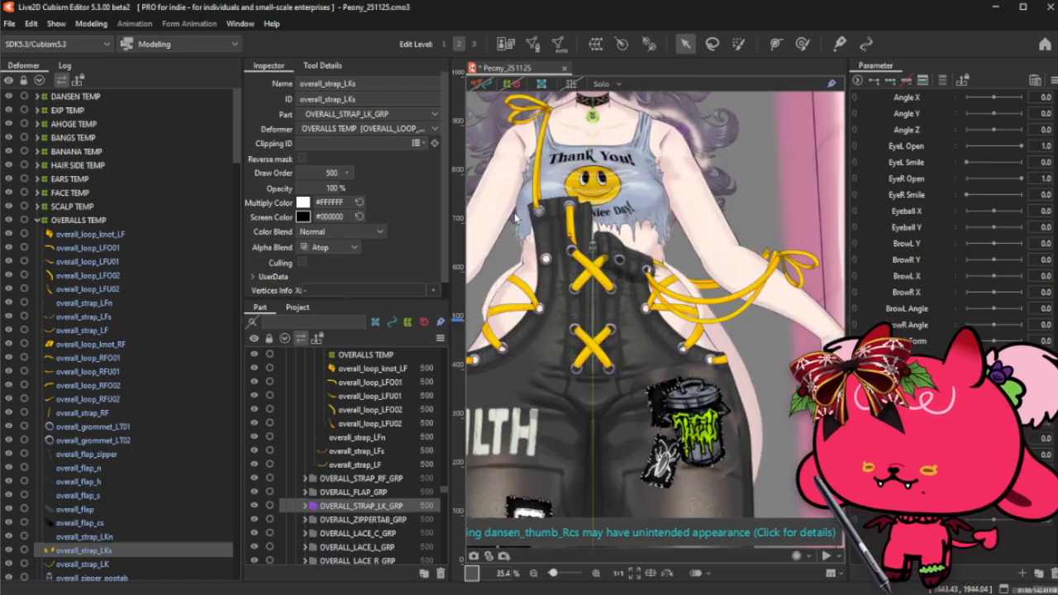
{"action": "left_click", "coordinate": [645, 280]}
{"action": "right_click", "coordinate": [658, 269]}
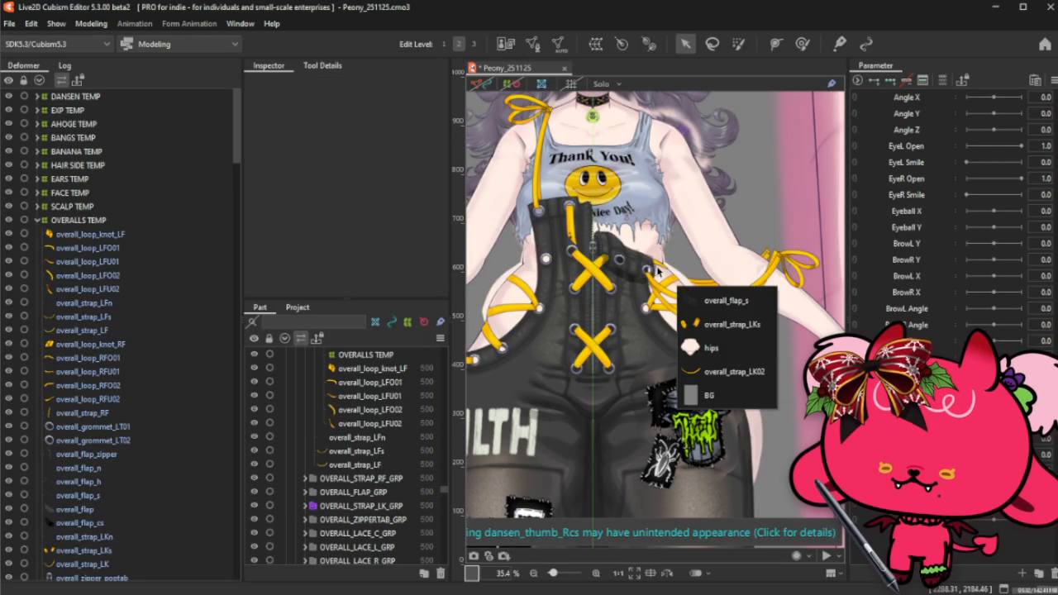
{"action": "left_click", "coordinate": [721, 301]}
{"action": "left_click", "coordinate": [360, 427]}
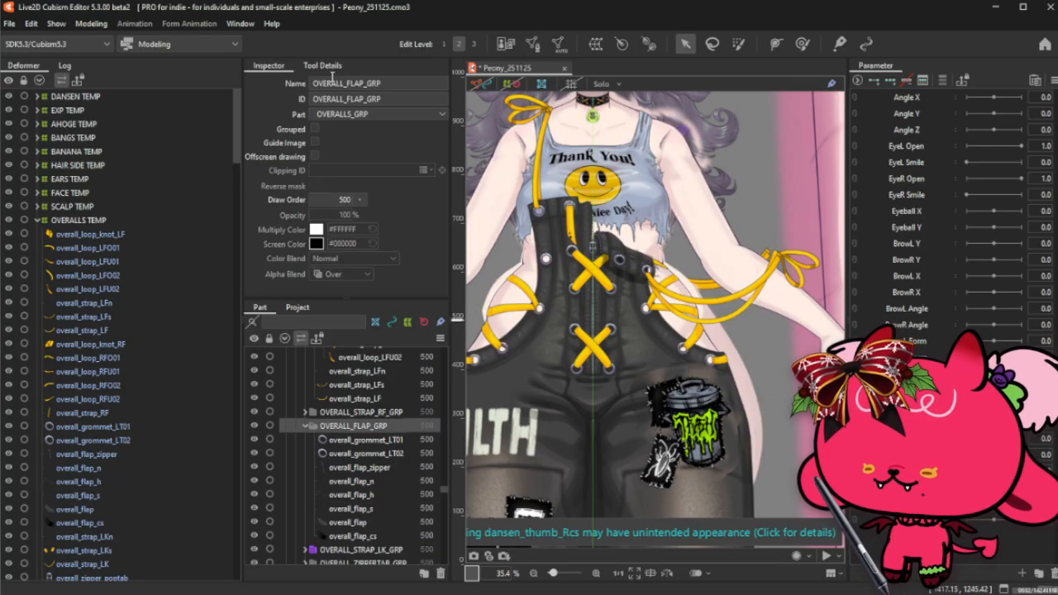
- Set the Alpha Blend of overall_flap_h and overall_flap_s to Atop
{"action": "left_click", "coordinate": [370, 523]}
{"action": "left_click", "coordinate": [383, 510]}
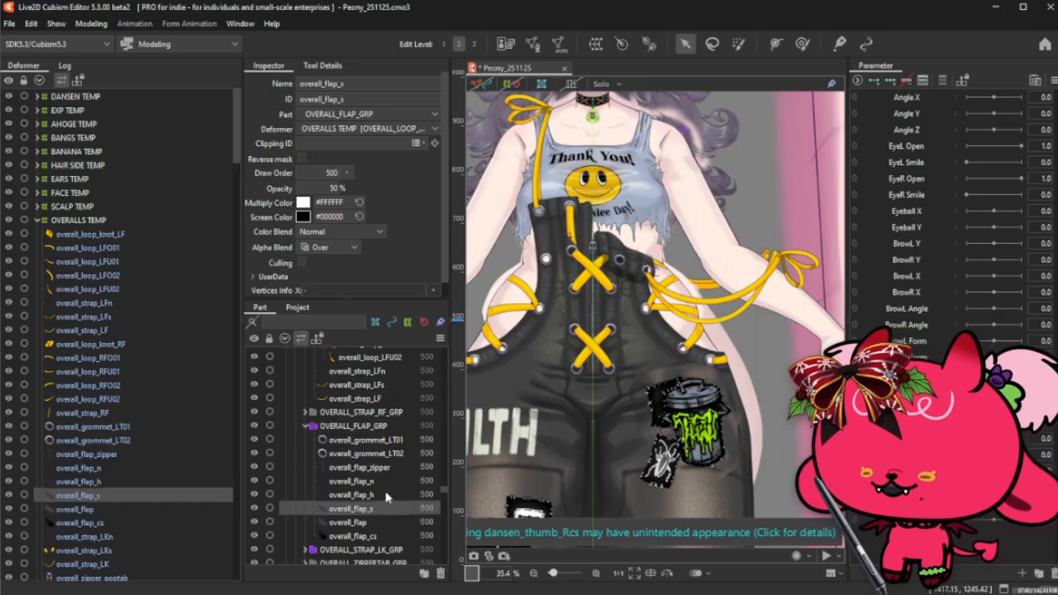
{"action": "left_click", "coordinate": [388, 496], "text": "shift"}
{"action": "left_click", "coordinate": [331, 249]}
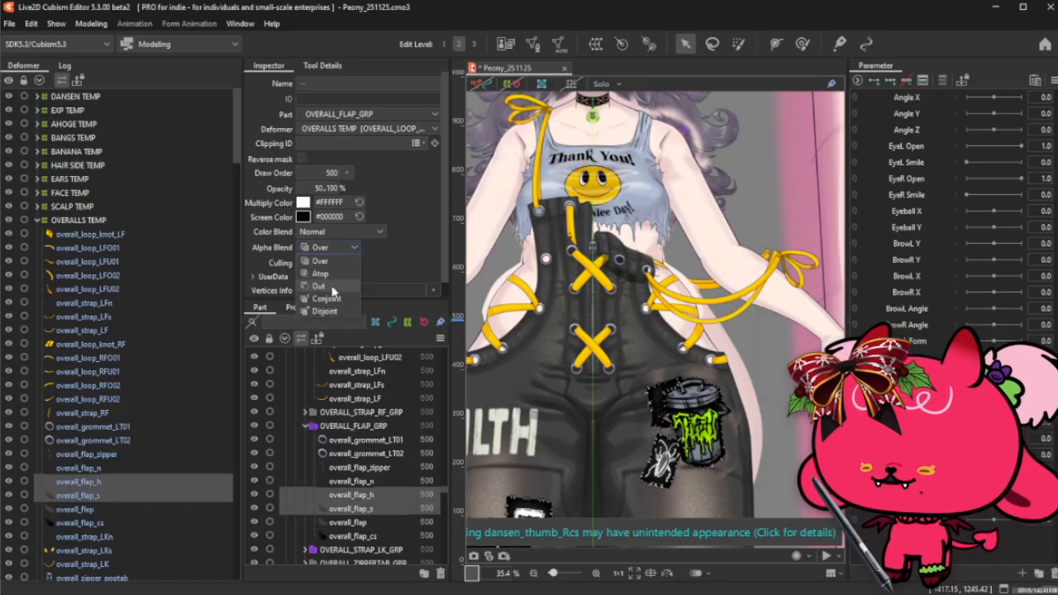
{"action": "left_click", "coordinate": [336, 274]}
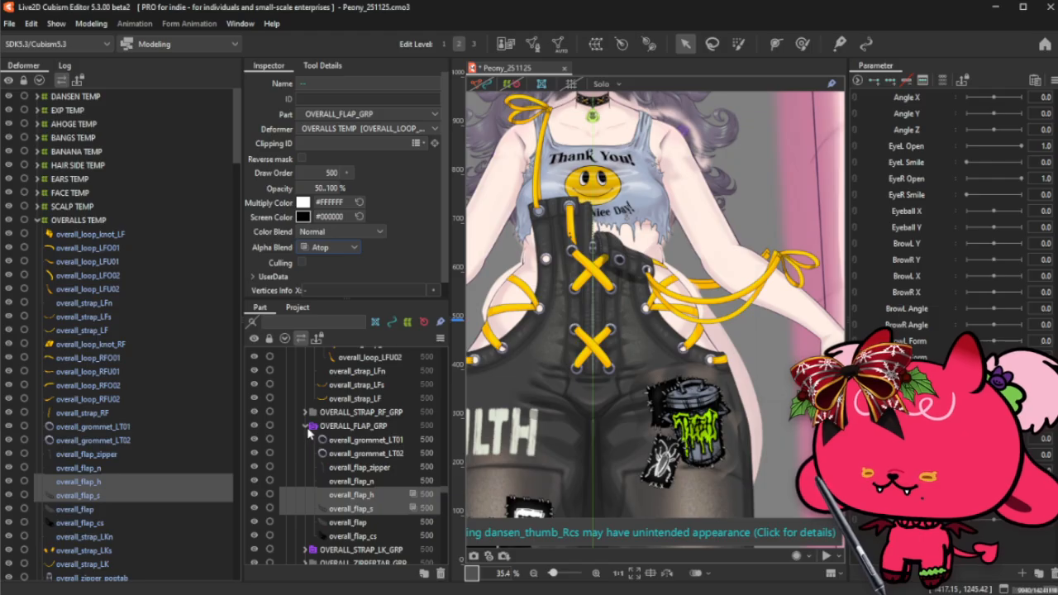
- Collapse OVERALL_FLAP_GRP and locate the blush mesh by selecting it from the cheek on the model
{"action": "left_click", "coordinate": [307, 428]}
{"action": "scroll", "coordinate": [602, 352], "scroll_direction": "down", "scroll_amount": 2}
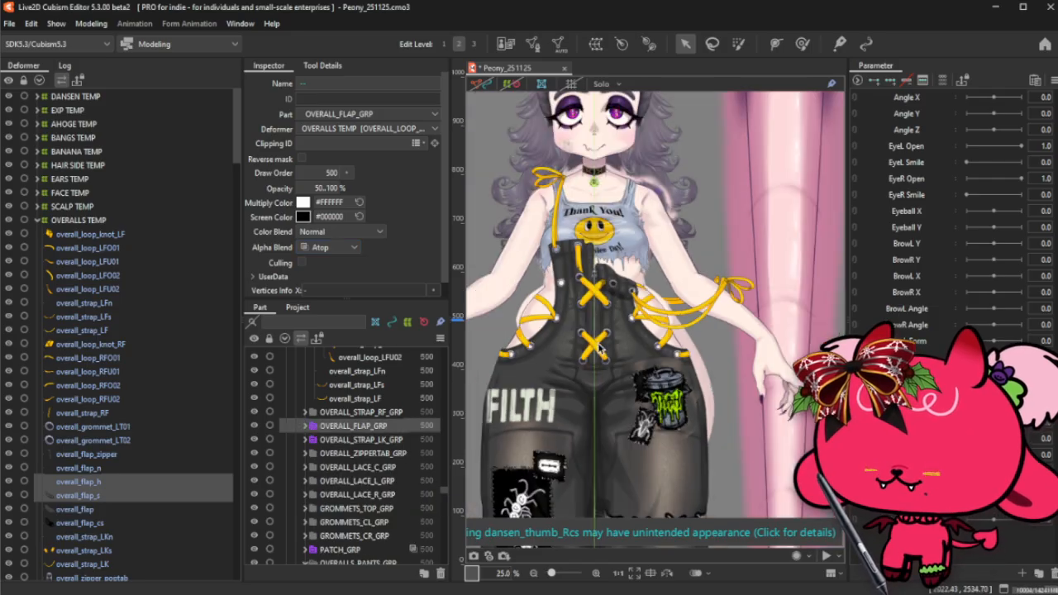
{"action": "scroll", "coordinate": [598, 342], "scroll_direction": "down", "scroll_amount": 1}
{"action": "scroll", "coordinate": [599, 110], "scroll_direction": "up", "scroll_amount": 3}
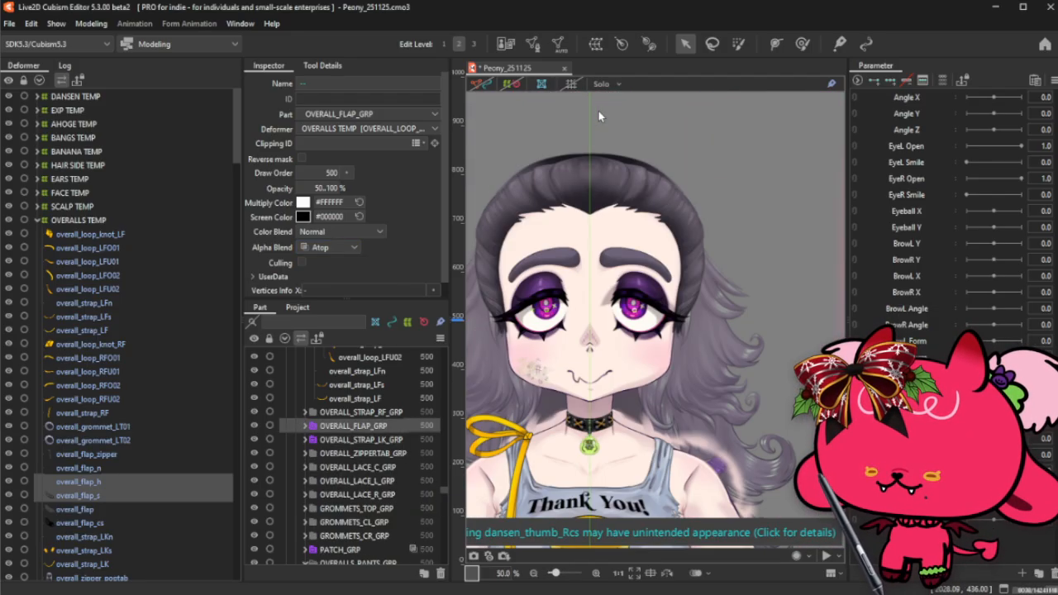
{"action": "left_click", "coordinate": [656, 387]}
{"action": "left_click", "coordinate": [731, 408]}
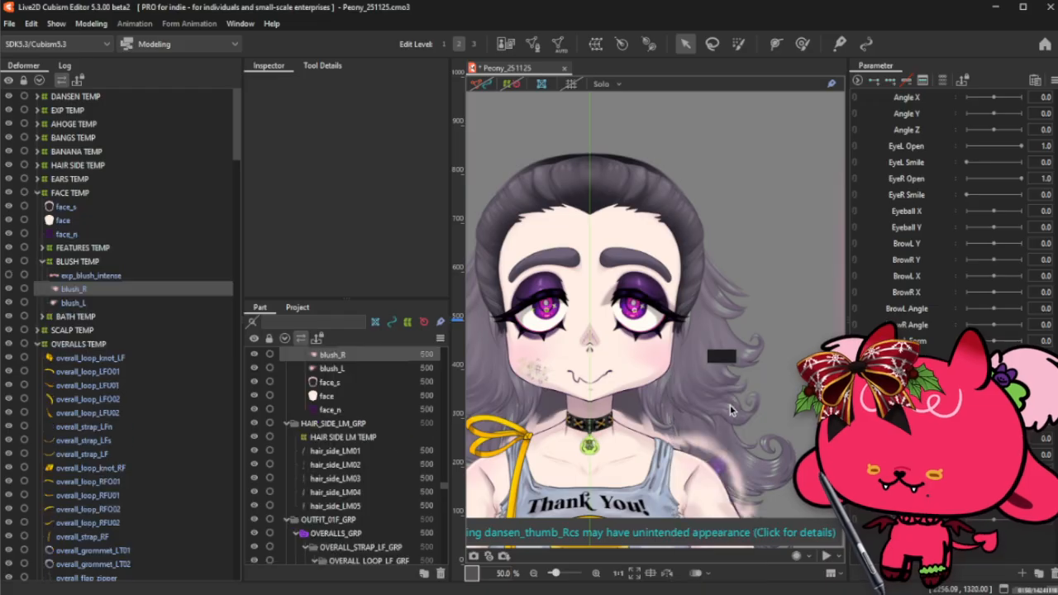
- Try to clear the Clipping ID of blush_L, blush_R and face_s together
{"action": "left_click", "coordinate": [79, 304]}
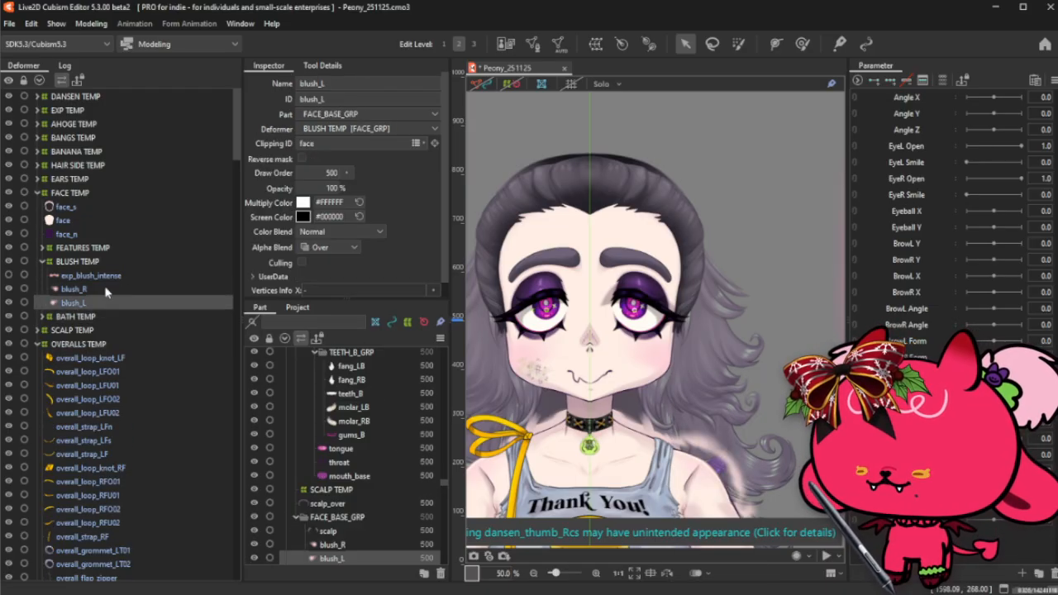
{"action": "left_click", "coordinate": [106, 290], "text": "ctrl"}
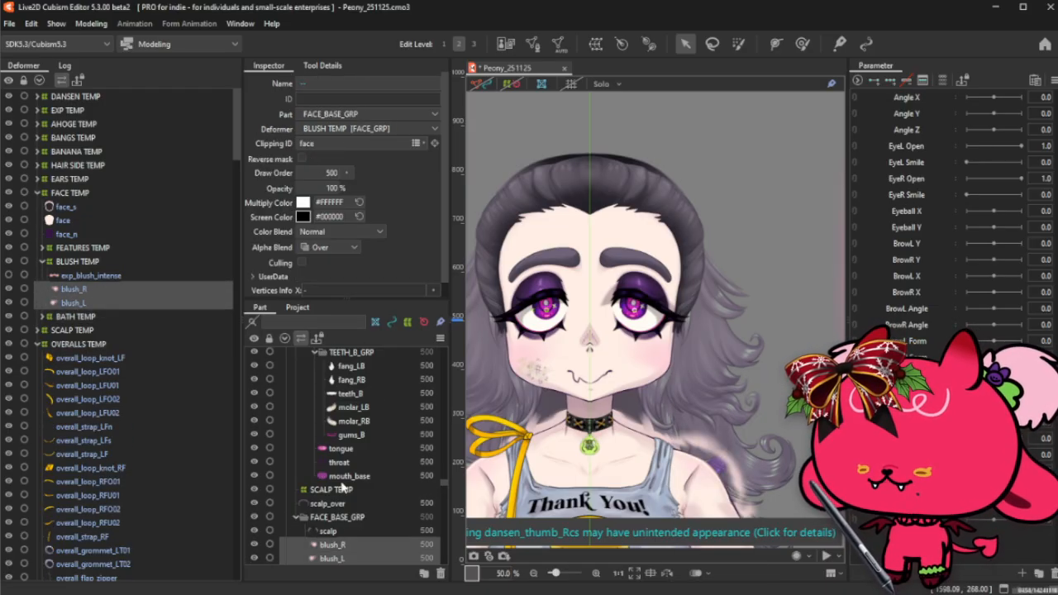
{"action": "scroll", "coordinate": [343, 488], "scroll_direction": "down", "scroll_amount": 1}
{"action": "left_click", "coordinate": [347, 526], "text": "ctrl"}
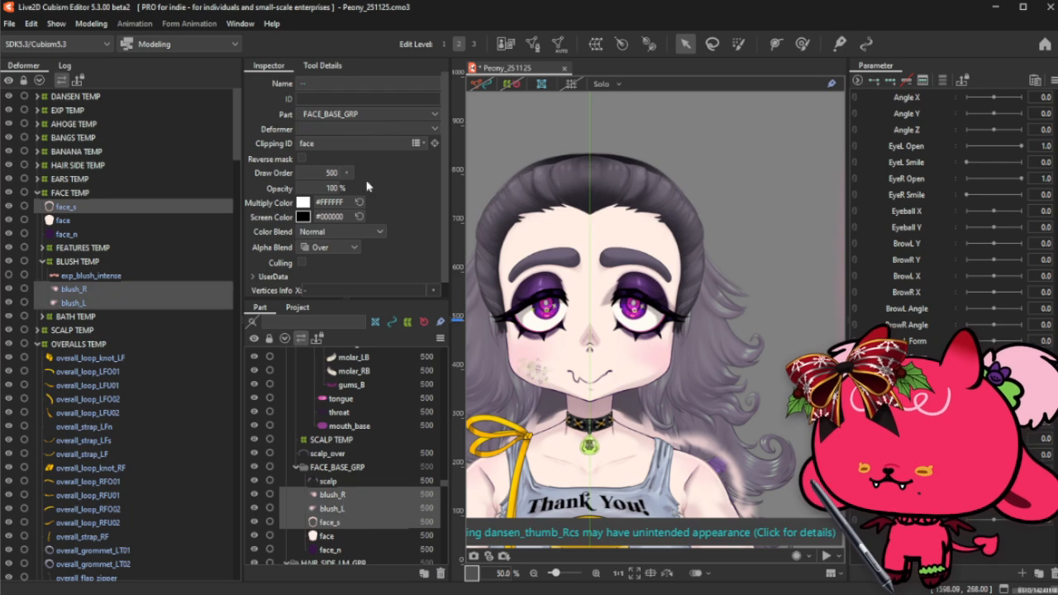
{"action": "double_click", "coordinate": [379, 146]}
- Toggle the visibility of scalp and scalp_over to check which part of the head each mesh covers
{"action": "left_click", "coordinate": [354, 483]}
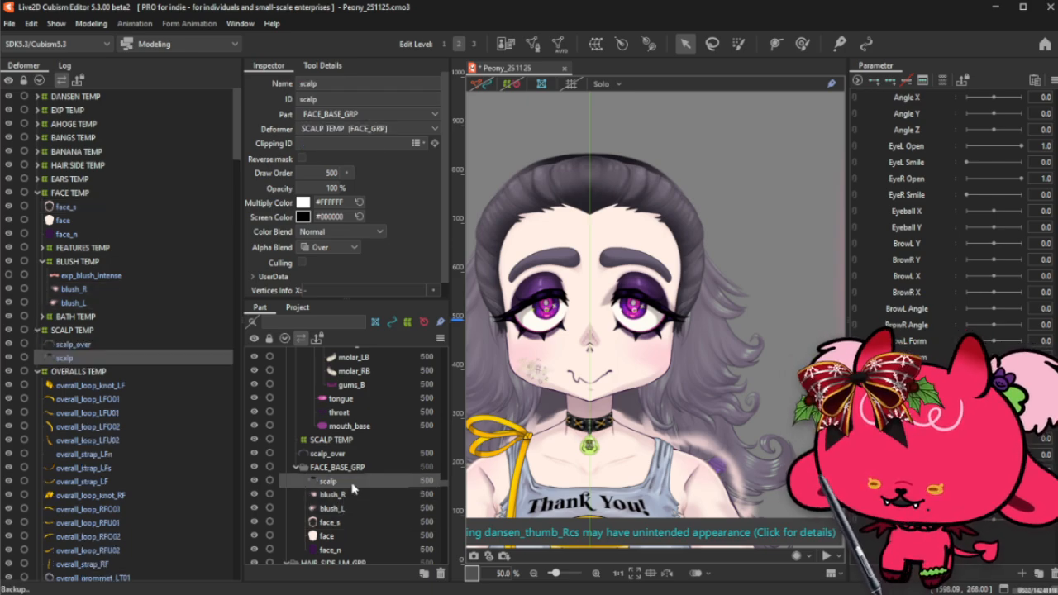
{"action": "left_click", "coordinate": [254, 481]}
{"action": "left_click", "coordinate": [254, 481]}
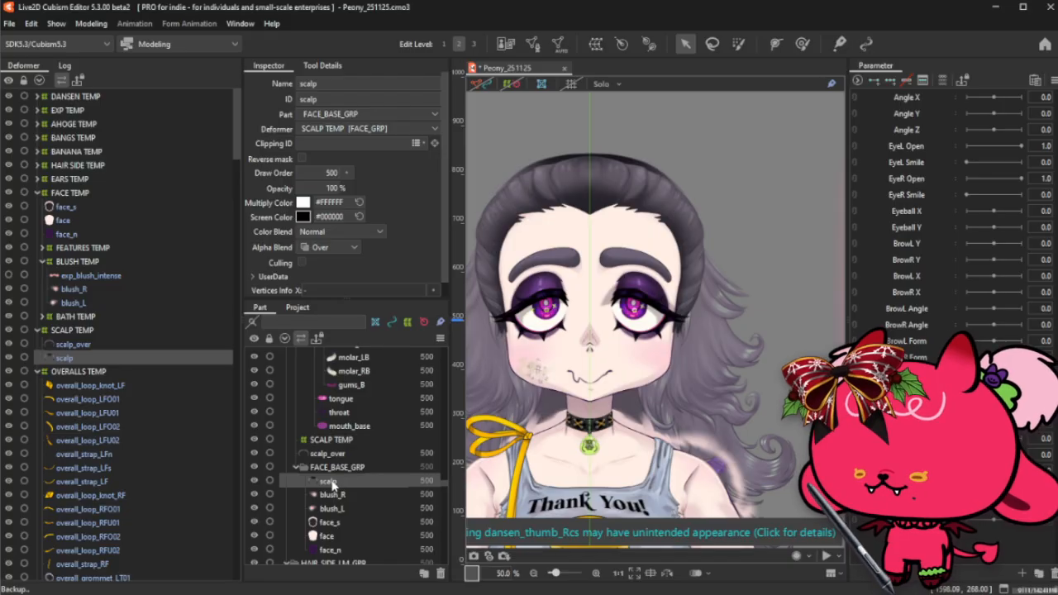
{"action": "left_click", "coordinate": [10, 345]}
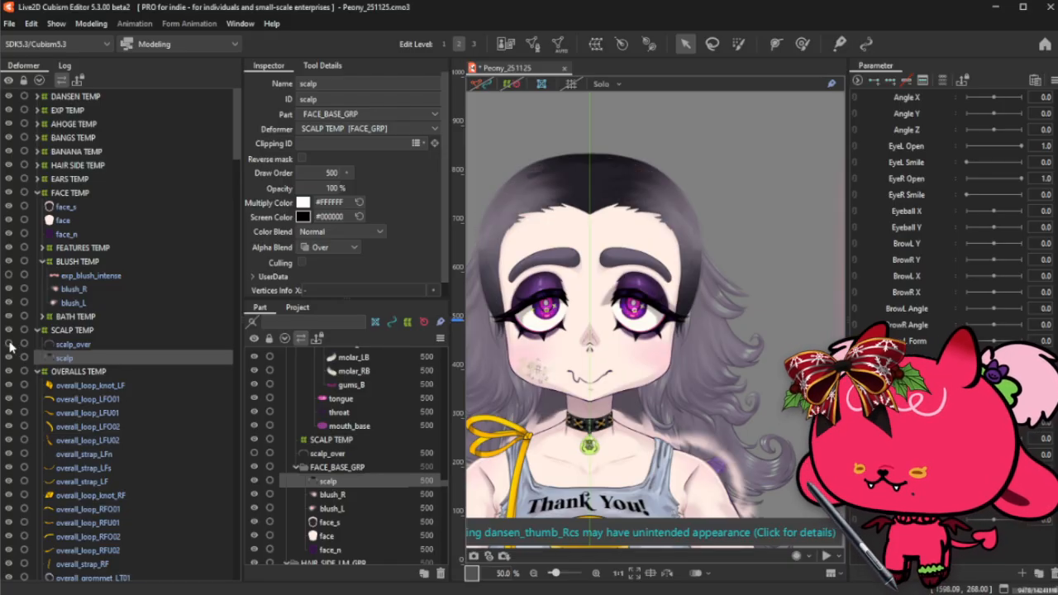
{"action": "left_click", "coordinate": [10, 345]}
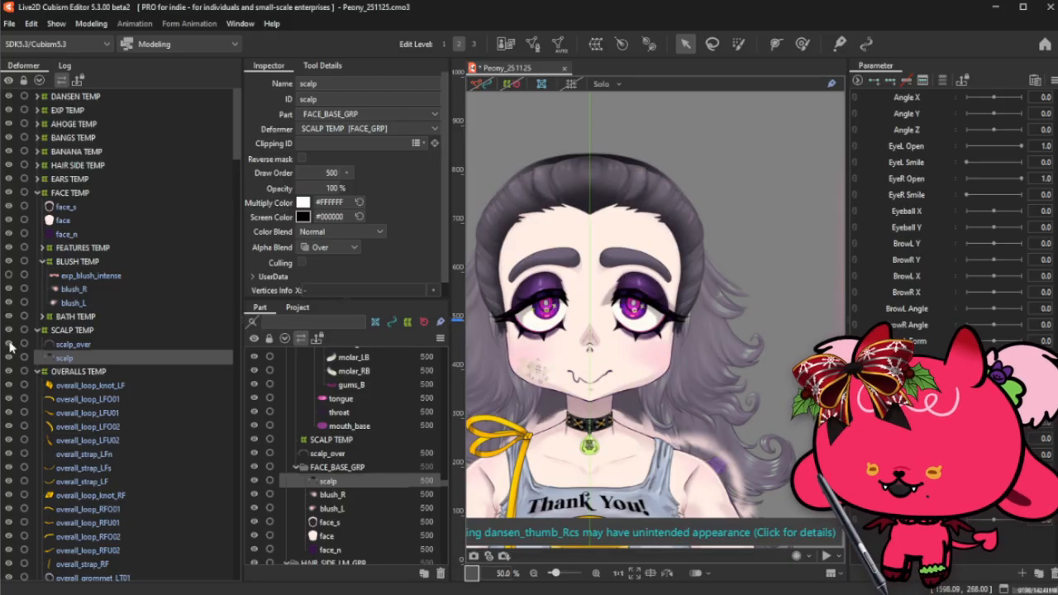
- Clear the Clipping ID of blush_R, blush_L and face_s in FACE_BASE_GRP
{"action": "left_click", "coordinate": [330, 522]}
{"action": "left_click", "coordinate": [332, 494], "text": "shift"}
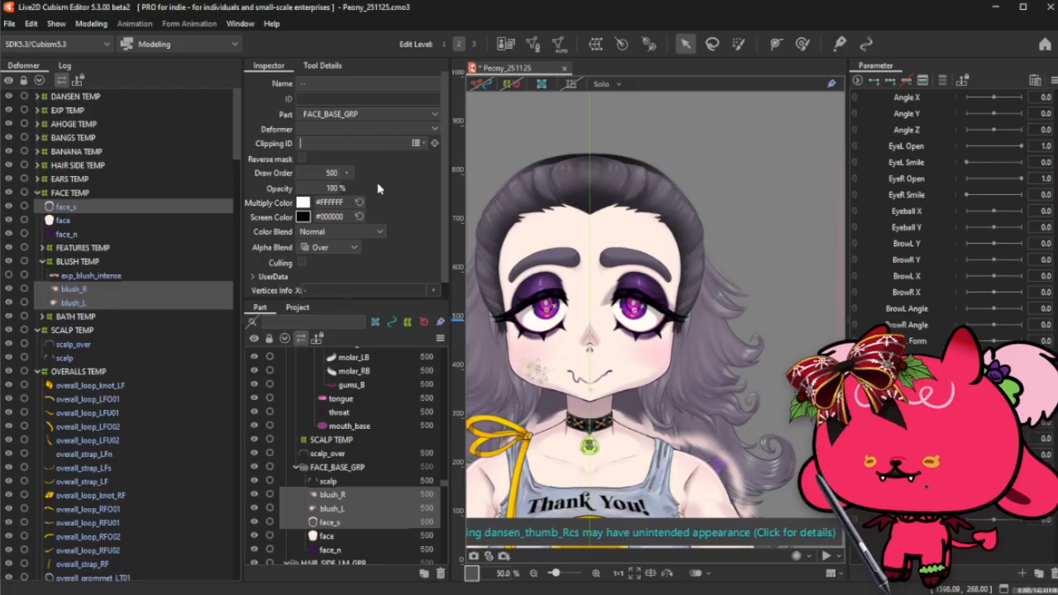
{"action": "left_click", "coordinate": [351, 483]}
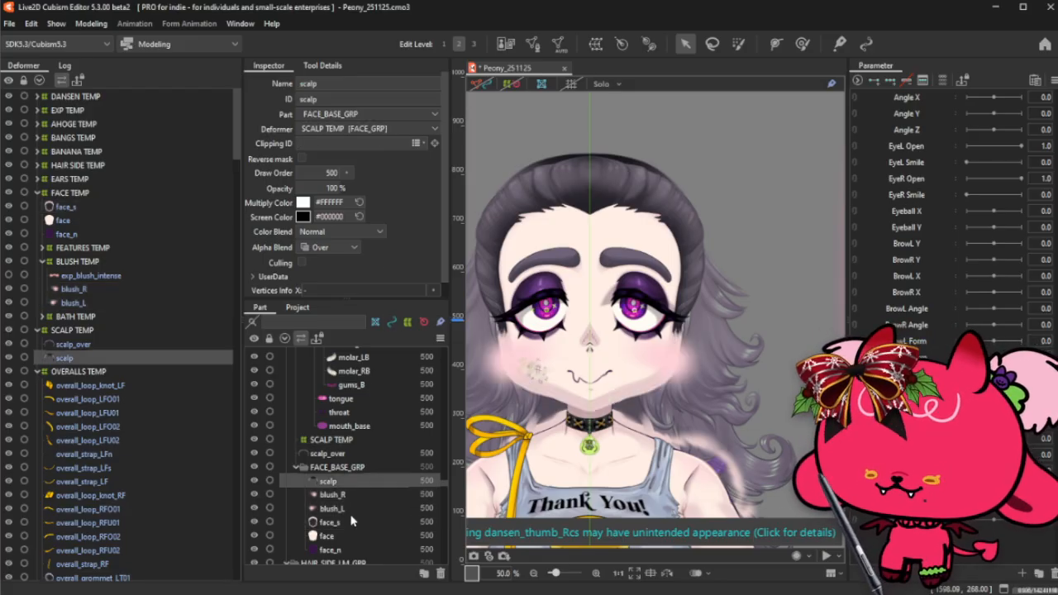
- Set the Alpha Blend of scalp, blush_R, blush_L and face_s to Atop and enable offscreen drawing for FACE_BASE_GRP
{"action": "left_click", "coordinate": [352, 522]}
{"action": "left_click", "coordinate": [344, 482], "text": "shift"}
{"action": "left_click", "coordinate": [347, 535]}
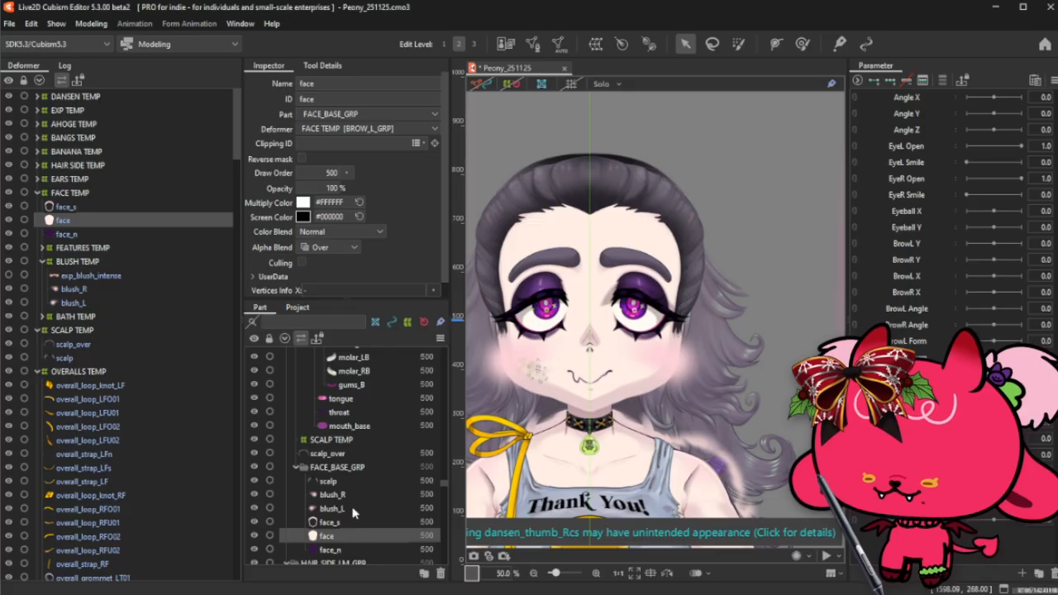
{"action": "left_click", "coordinate": [339, 520]}
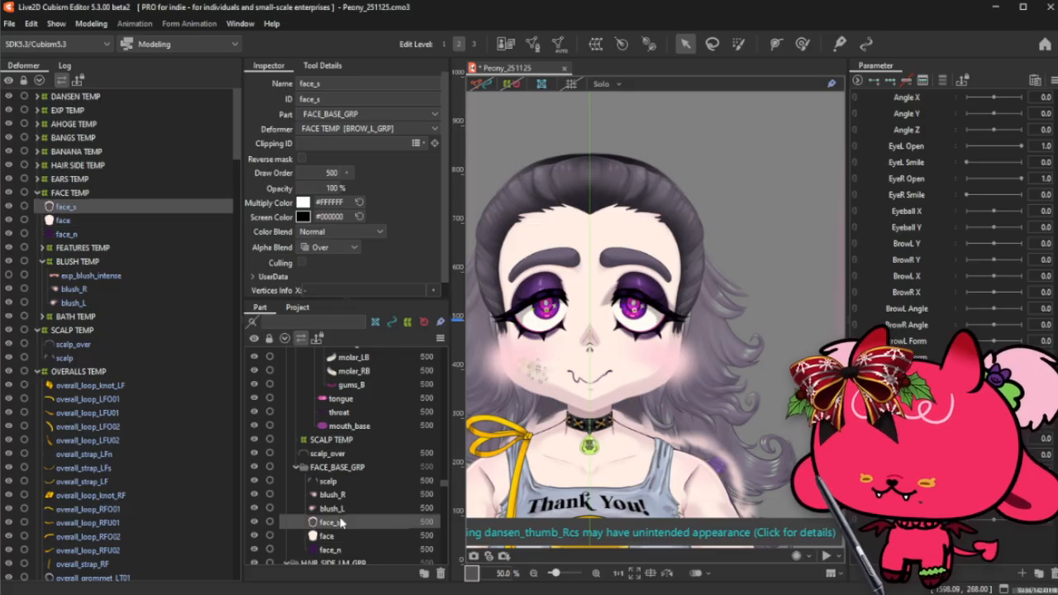
{"action": "left_click", "coordinate": [348, 484], "text": "shift"}
{"action": "left_click", "coordinate": [314, 251]}
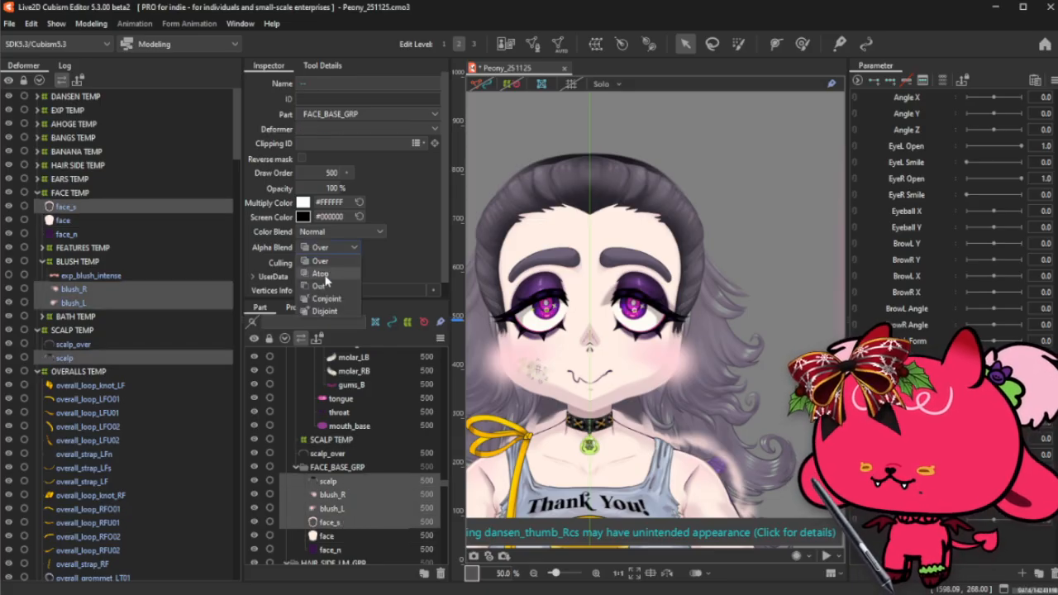
{"action": "left_click", "coordinate": [326, 280]}
{"action": "left_click", "coordinate": [339, 467]}
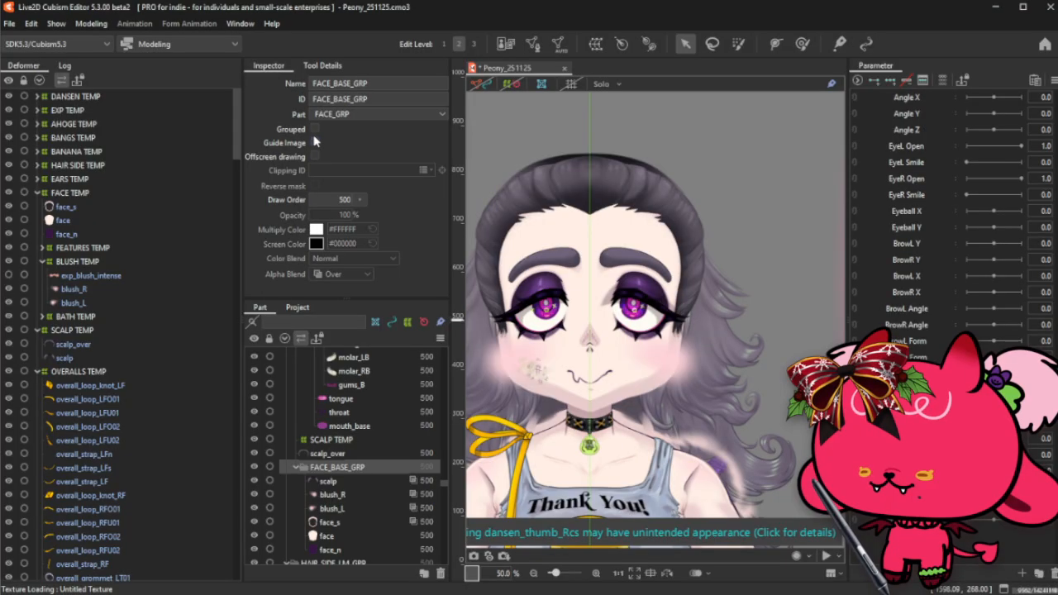
{"action": "left_click", "coordinate": [314, 156]}
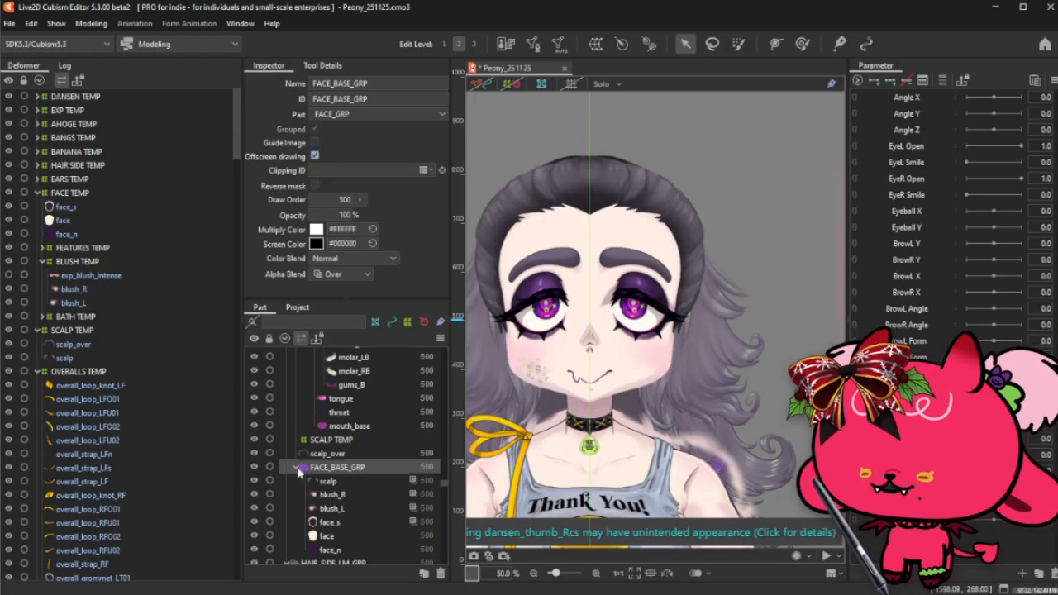
- Create a new part named FACE BASE above scalp in FACE_BASE_GRP and enable its offscreen drawing
{"action": "left_click", "coordinate": [329, 481]}
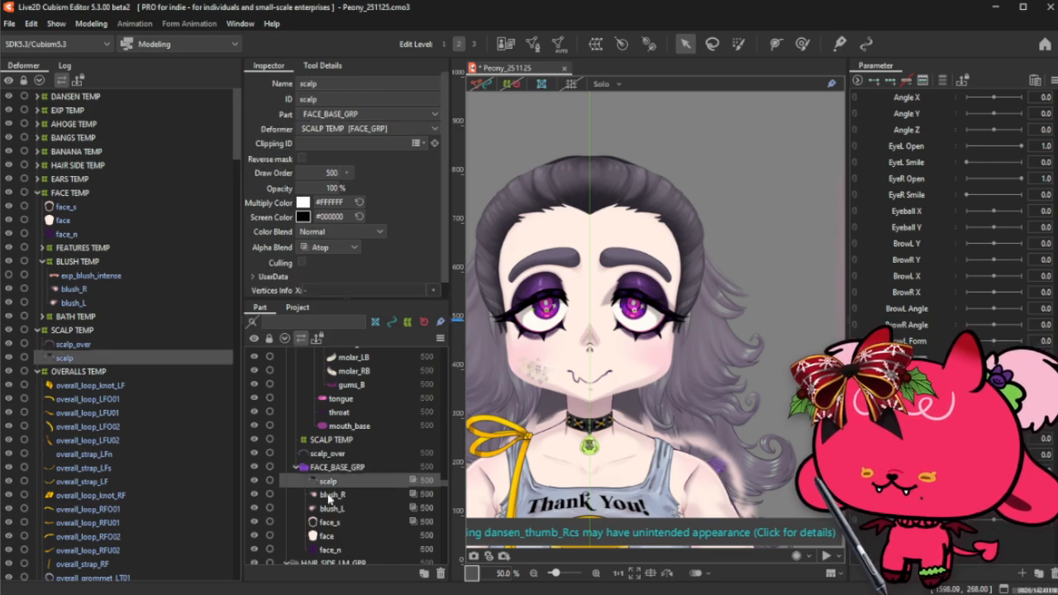
{"action": "left_click", "coordinate": [421, 574]}
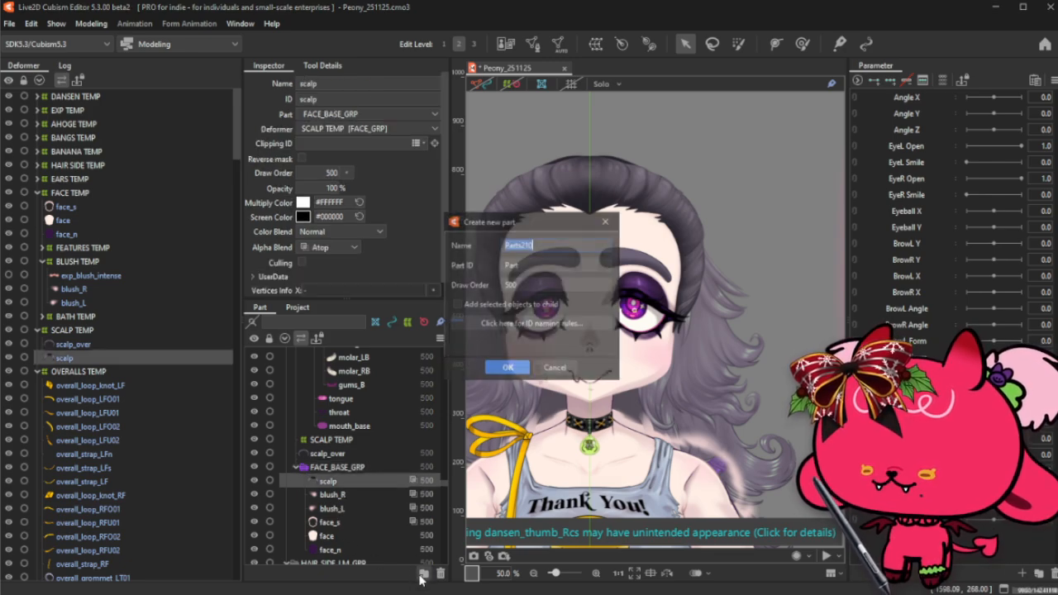
{"action": "type", "text": "FACE BASE"}
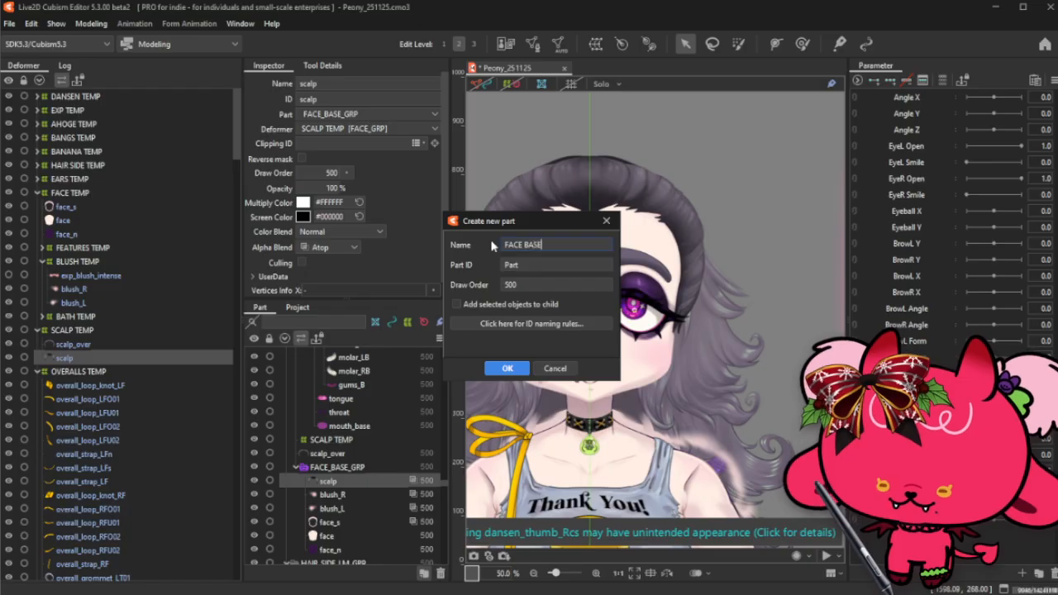
{"action": "left_click", "coordinate": [510, 366]}
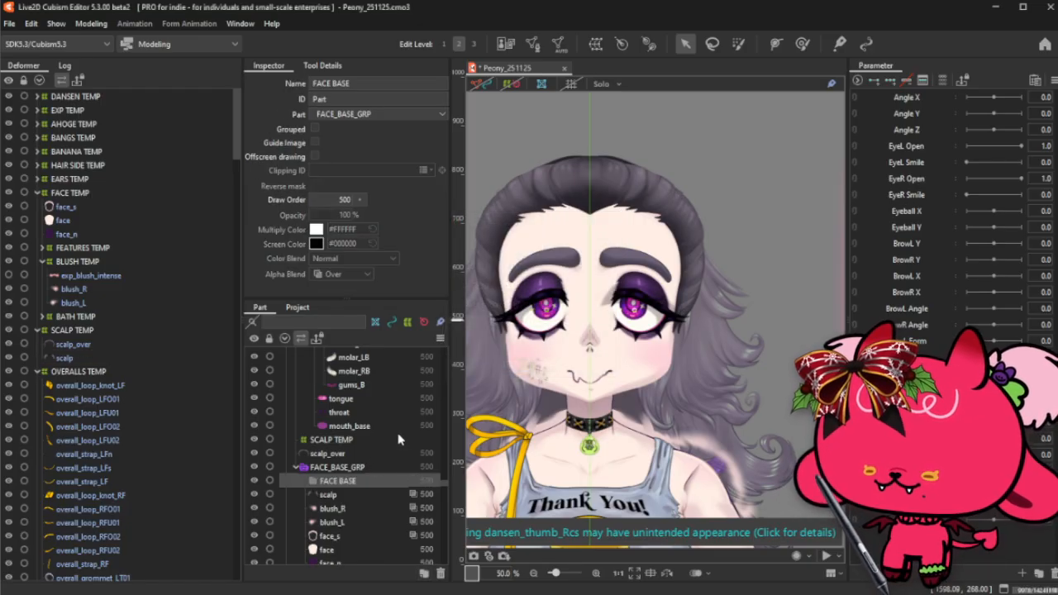
{"action": "left_click", "coordinate": [315, 156]}
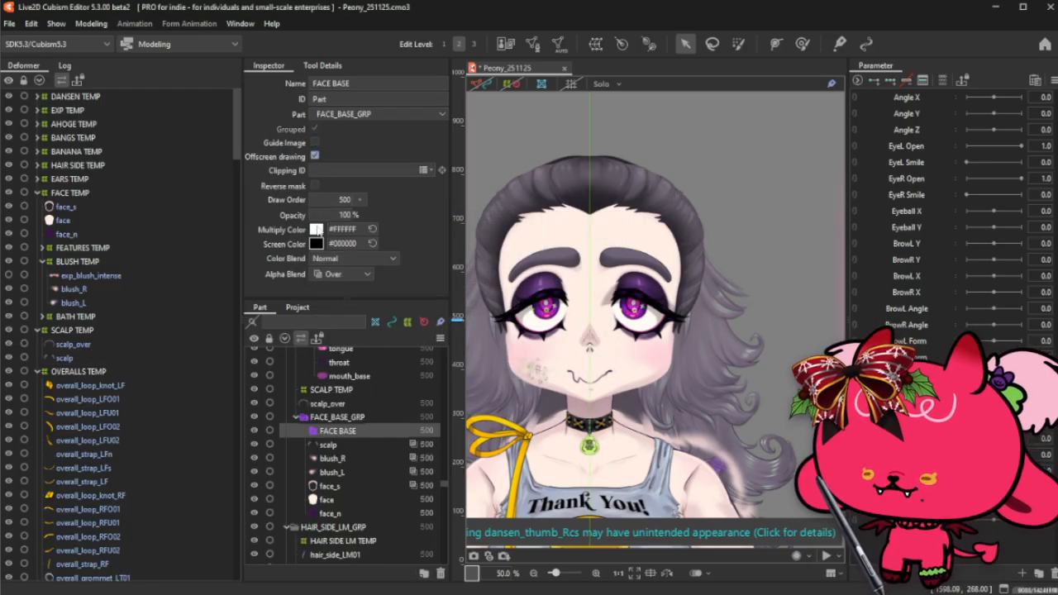
- Move scalp, blush_R, blush_L, face_s and face into the FACE BASE part
{"action": "left_click", "coordinate": [346, 448]}
{"action": "left_click", "coordinate": [341, 500], "text": "shift"}
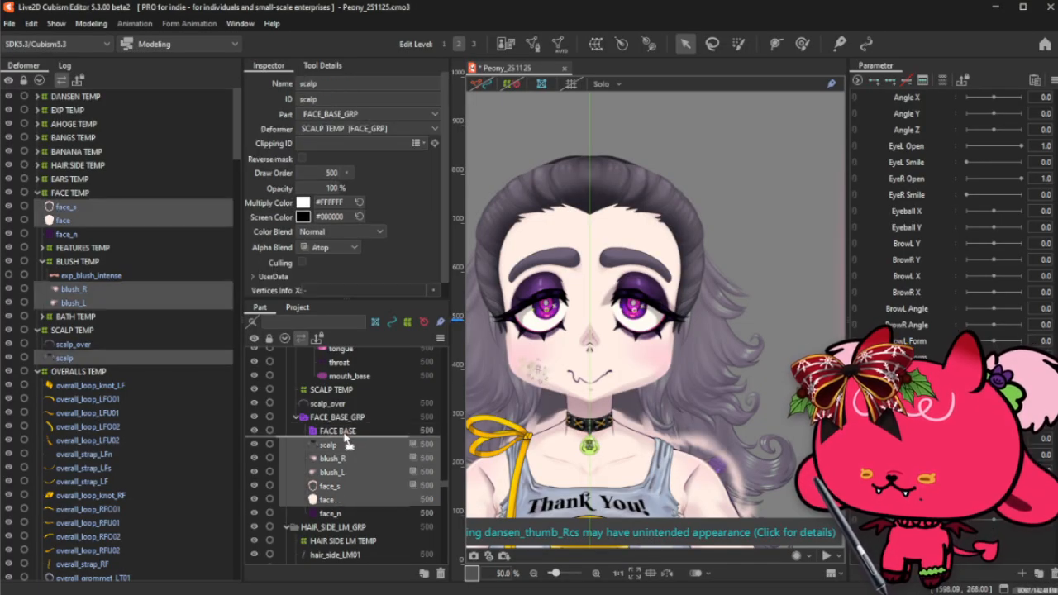
{"action": "left_click_drag", "start_coordinate": [345, 439], "coordinate": [344, 432]}
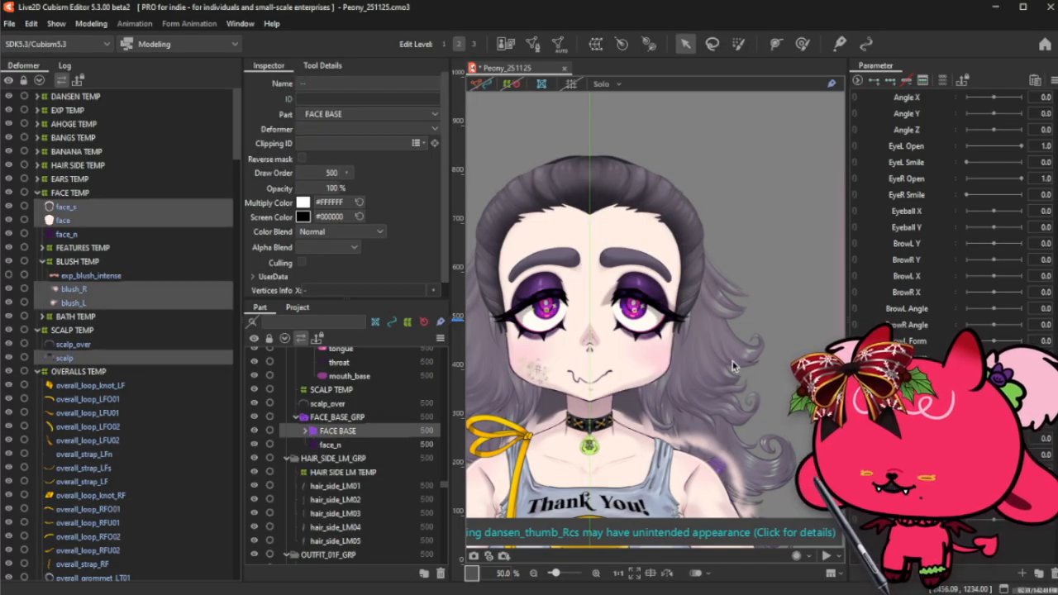
- Locate the shirt mesh in the part tree by selecting it from the model, and collapse SHIRT_PRINT_GRP
{"action": "scroll", "coordinate": [732, 367], "scroll_direction": "down", "scroll_amount": 2}
{"action": "scroll", "coordinate": [655, 378], "scroll_direction": "up", "scroll_amount": 2}
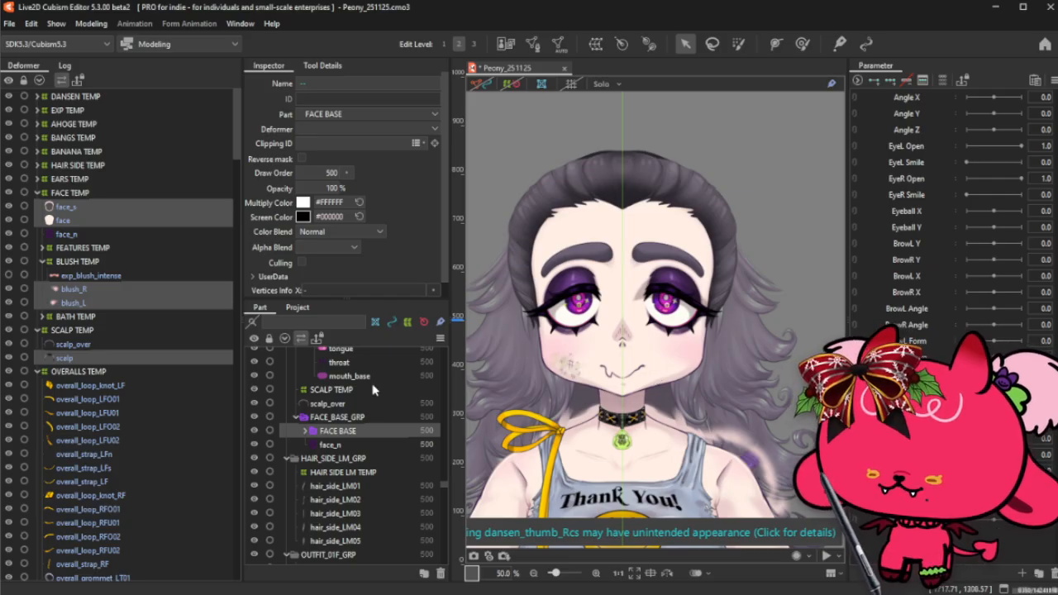
{"action": "scroll", "coordinate": [586, 261], "scroll_direction": "down", "scroll_amount": 1}
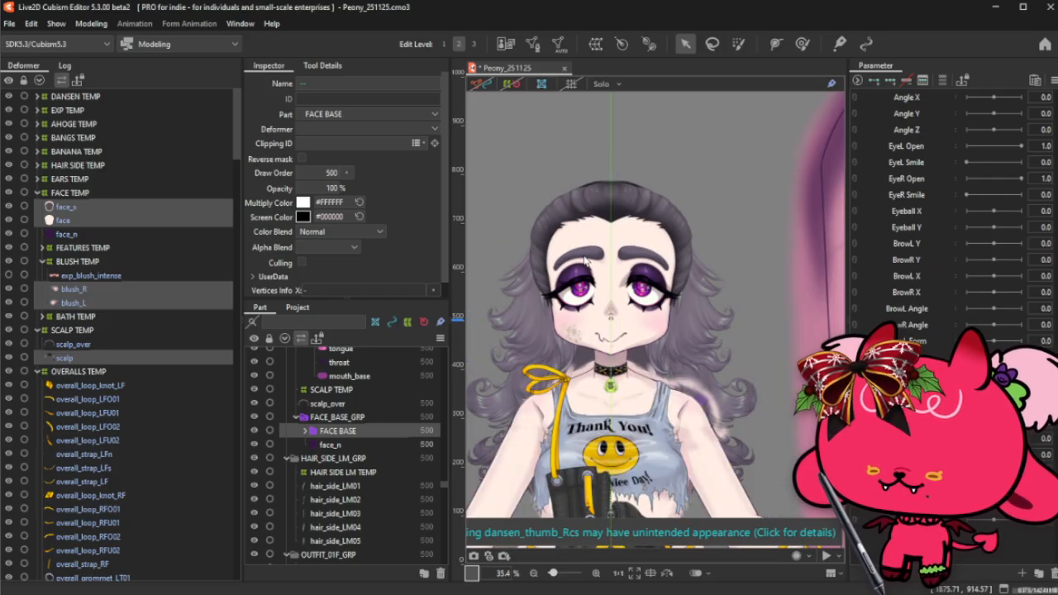
{"action": "scroll", "coordinate": [594, 261], "scroll_direction": "down", "scroll_amount": 1}
{"action": "scroll", "coordinate": [608, 248], "scroll_direction": "down", "scroll_amount": 1}
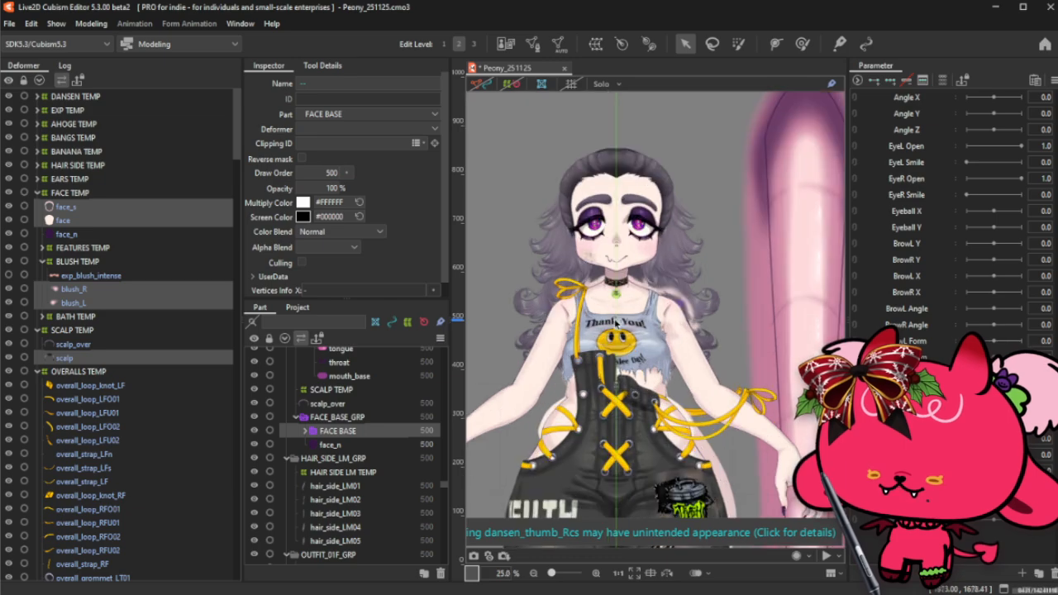
{"action": "scroll", "coordinate": [635, 287], "scroll_direction": "up", "scroll_amount": 1}
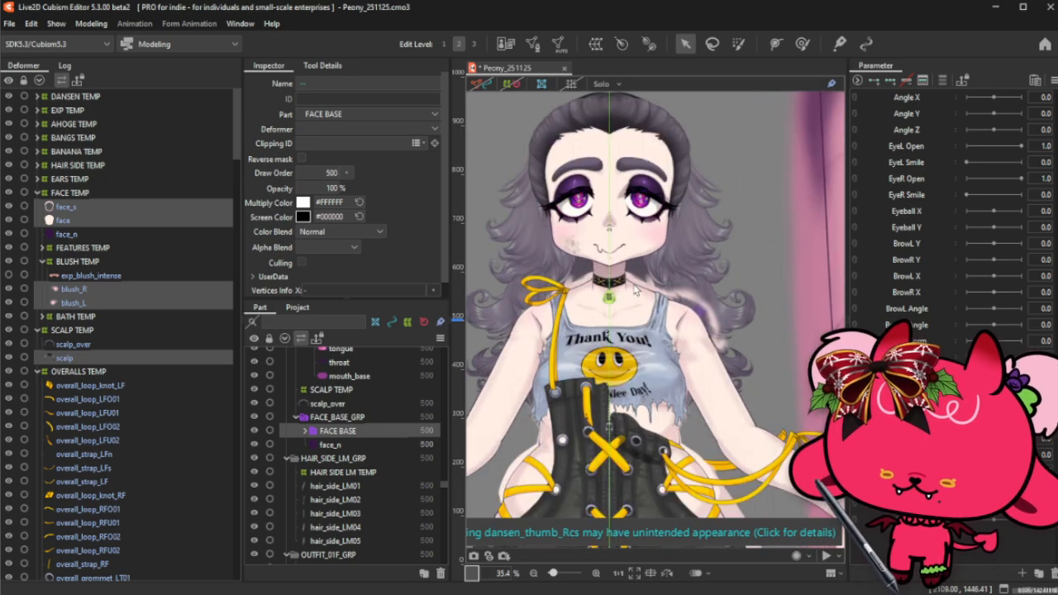
{"action": "right_click", "coordinate": [647, 359]}
{"action": "left_click", "coordinate": [703, 411]}
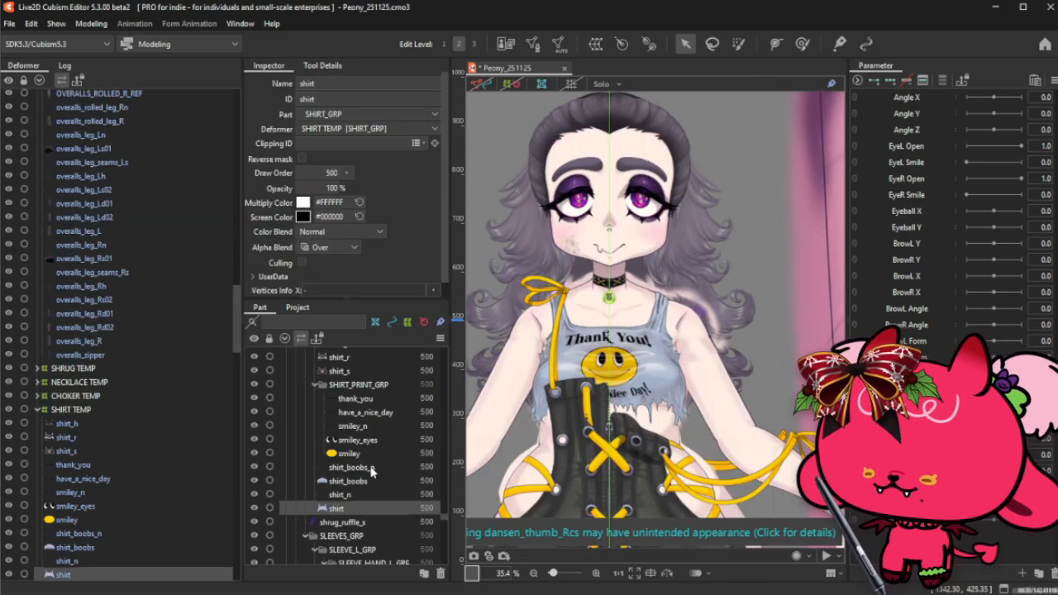
{"action": "scroll", "coordinate": [379, 477], "scroll_direction": "up", "scroll_amount": 1}
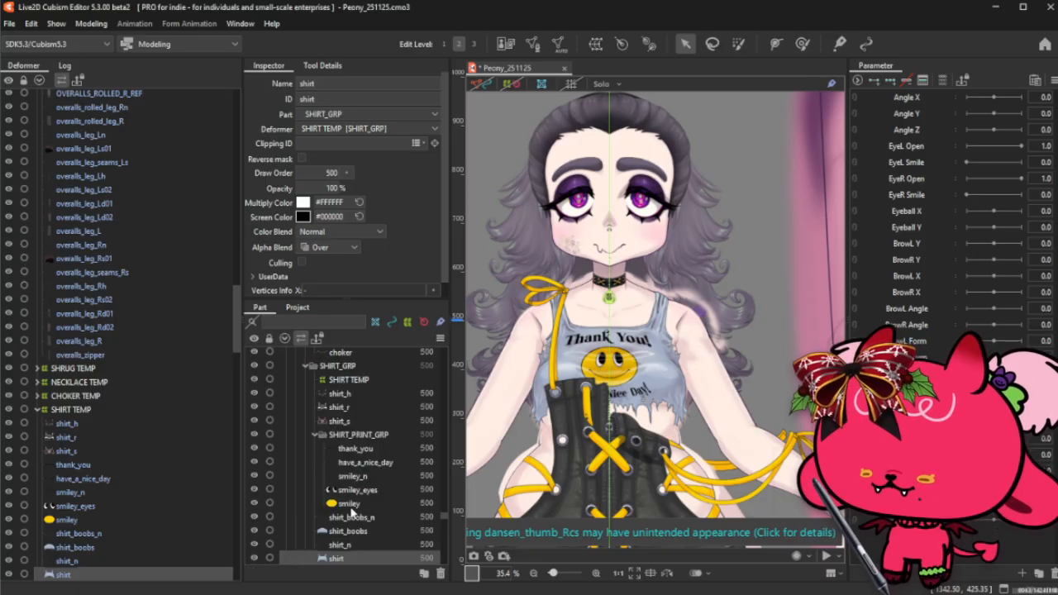
{"action": "left_click", "coordinate": [316, 437]}
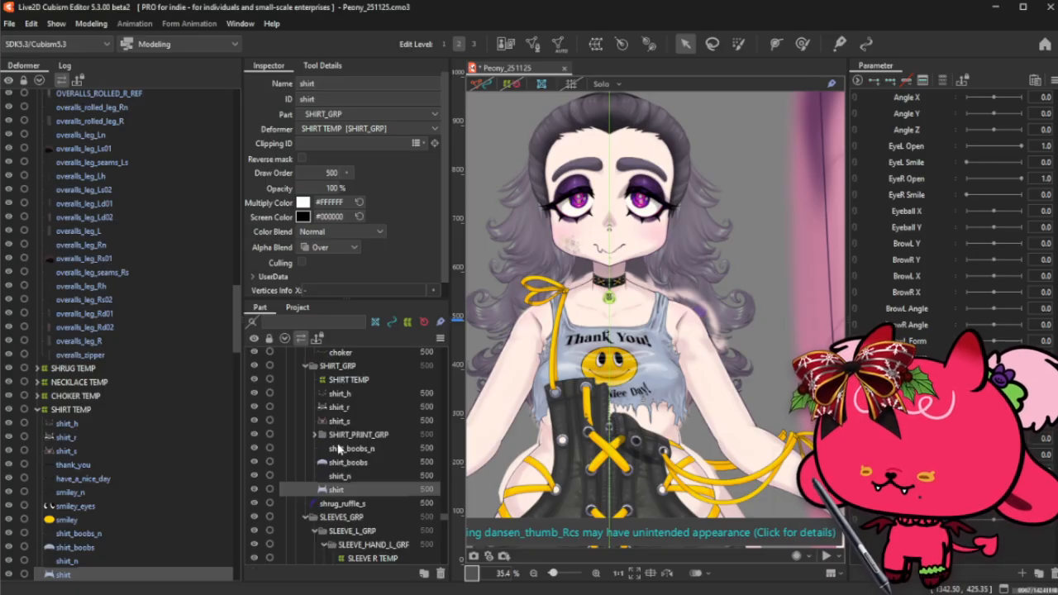
- Toggle the visibility of shirt_boobs_n and examine it together with shirt_n
{"action": "left_click", "coordinate": [255, 449]}
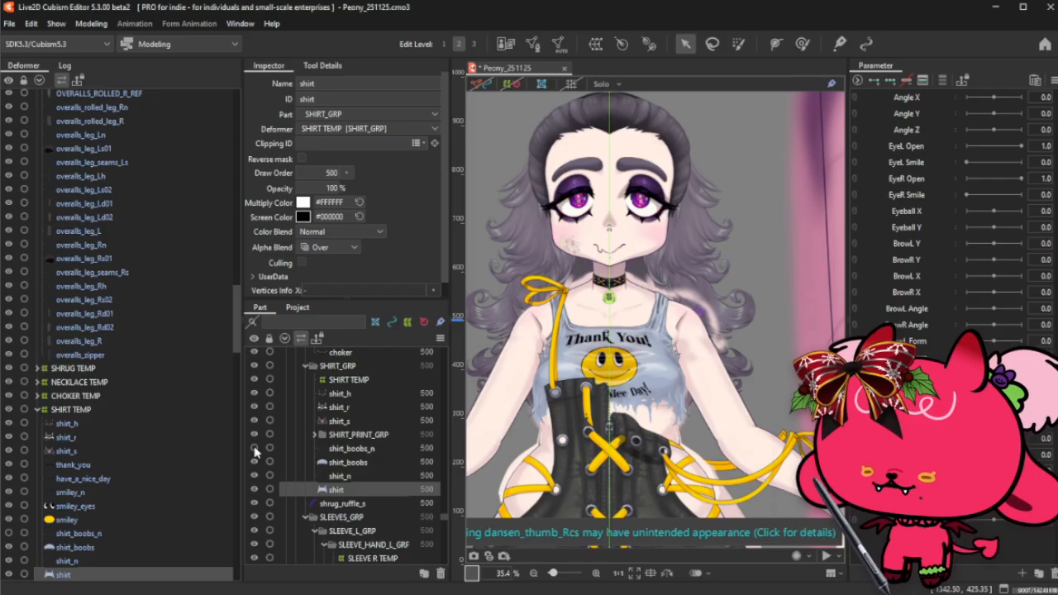
{"action": "left_click", "coordinate": [344, 477]}
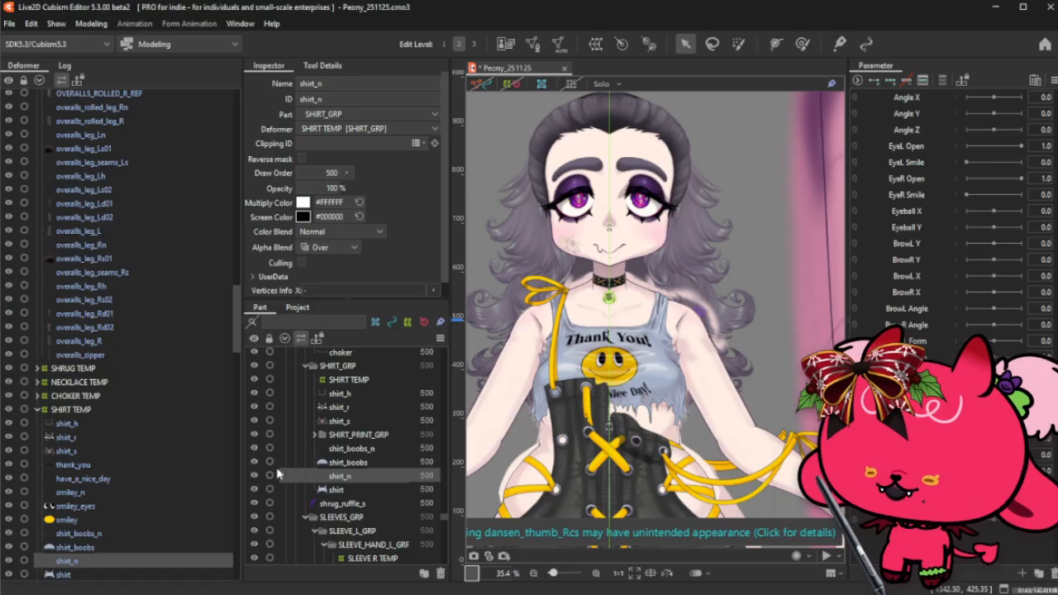
{"action": "left_click", "coordinate": [370, 453]}
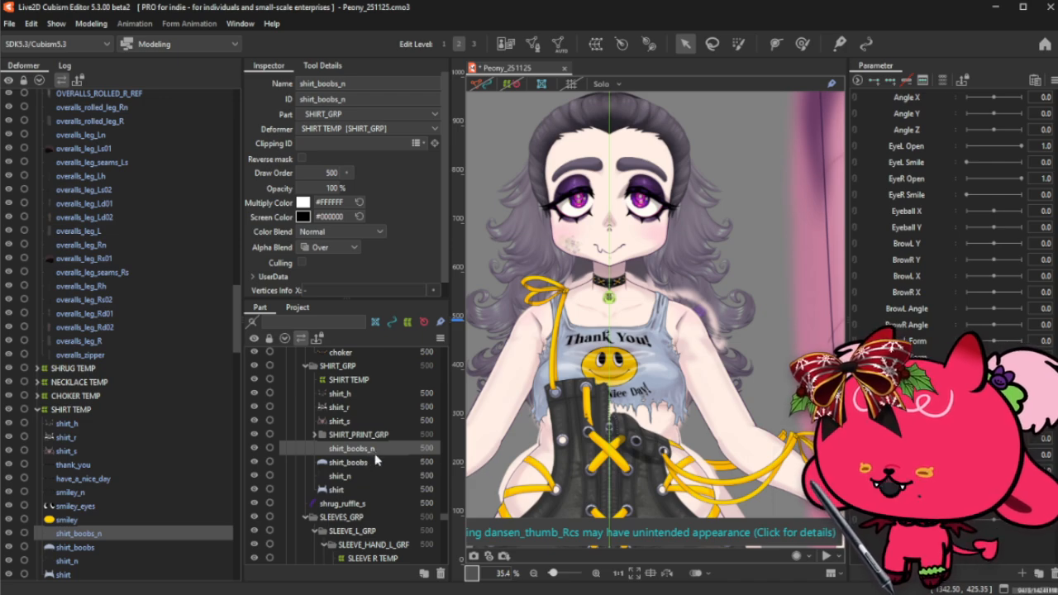
{"action": "left_click", "coordinate": [335, 370]}
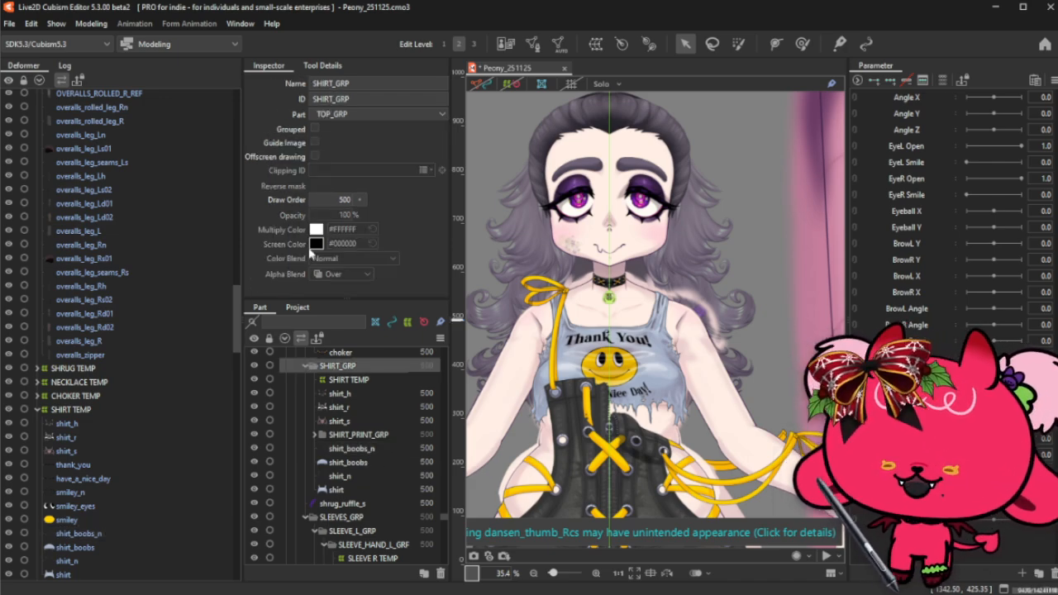
{"action": "left_click", "coordinate": [360, 397]}
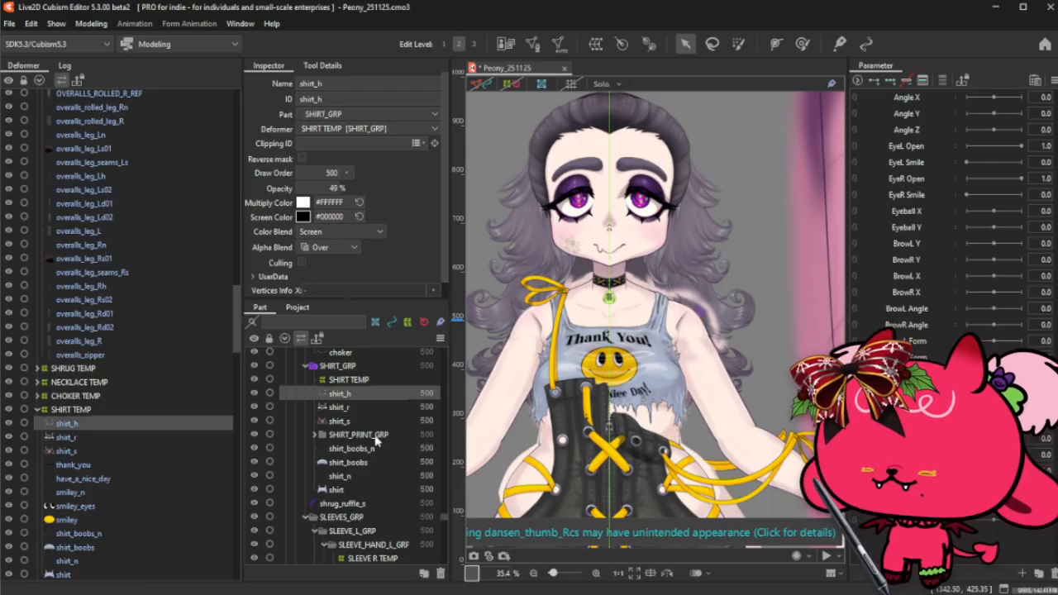
{"action": "left_click", "coordinate": [376, 436], "text": "shift"}
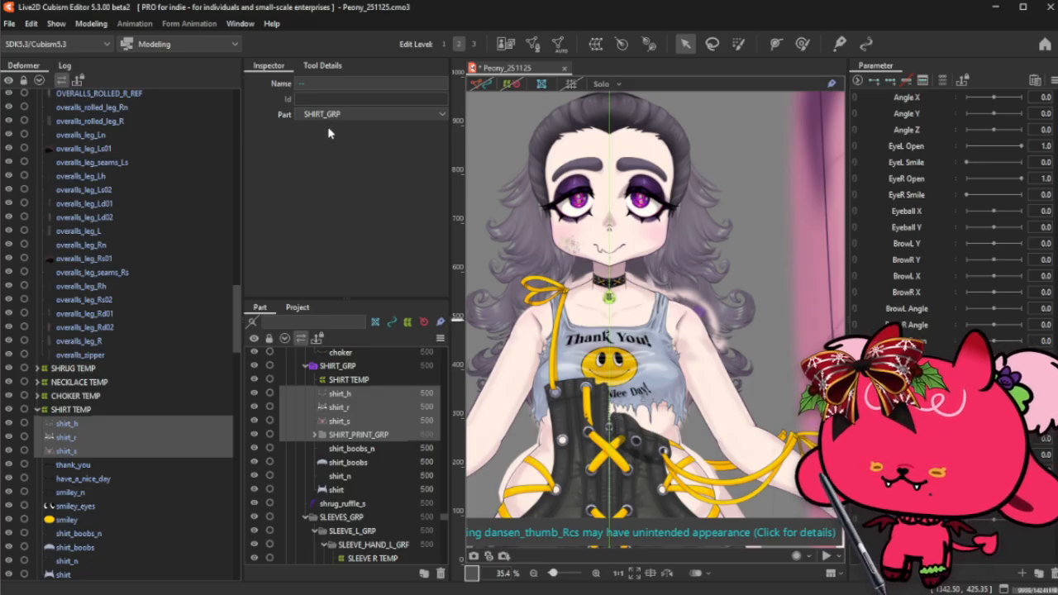
{"action": "left_click", "coordinate": [367, 367]}
{"action": "left_click", "coordinate": [315, 158]}
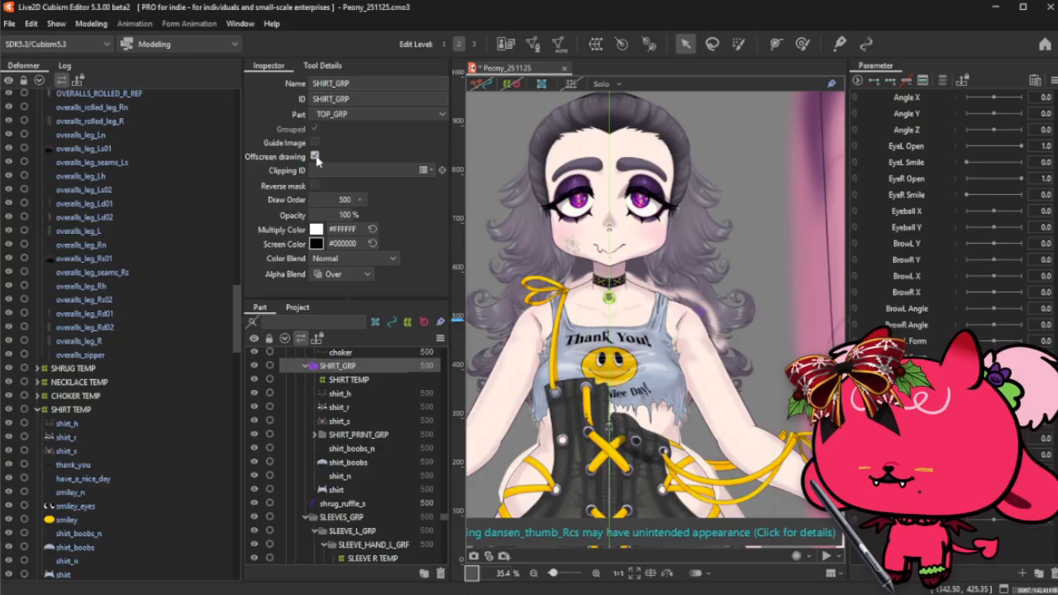
{"action": "left_click", "coordinate": [315, 157]}
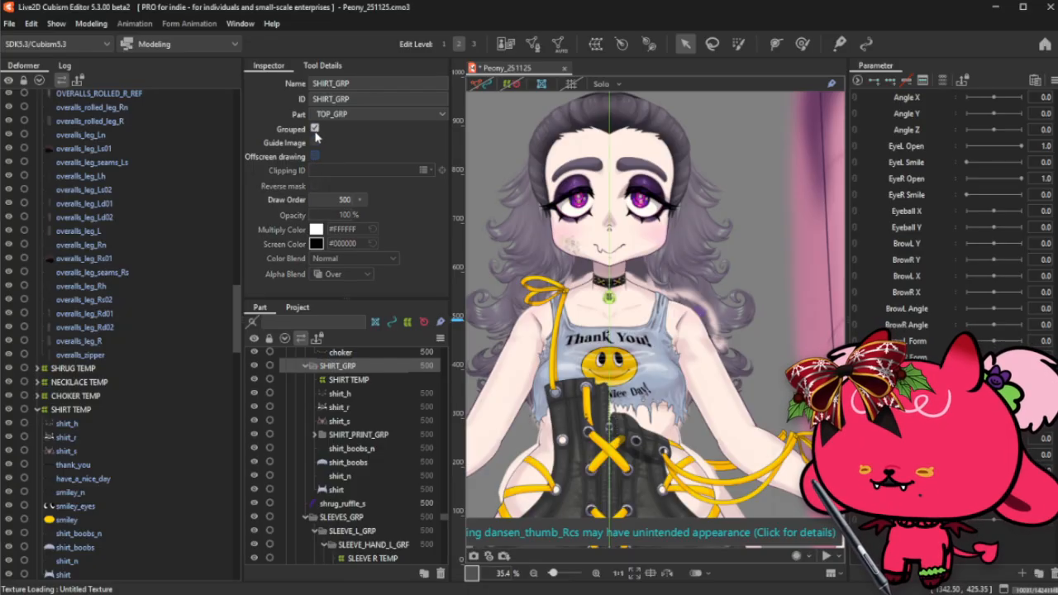
- Collapse SHIRT_GRP in the part tree, and locate shrug_collar from the model to collapse its SHRUG COLLAR TEMP deformer
{"action": "left_click", "coordinate": [305, 366]}
{"action": "scroll", "coordinate": [604, 297], "scroll_direction": "up", "scroll_amount": 5}
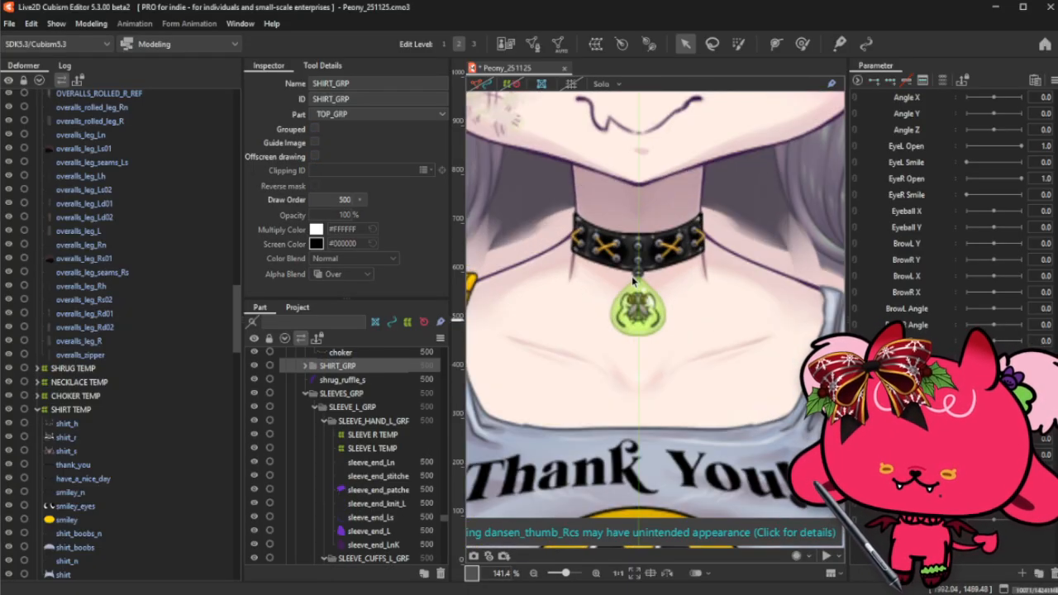
{"action": "scroll", "coordinate": [632, 277], "scroll_direction": "down", "scroll_amount": 4}
{"action": "left_click_drag", "start_coordinate": [645, 253], "coordinate": [645, 224]}
{"action": "scroll", "coordinate": [662, 224], "scroll_direction": "up", "scroll_amount": 2}
{"action": "left_click", "coordinate": [668, 224]}
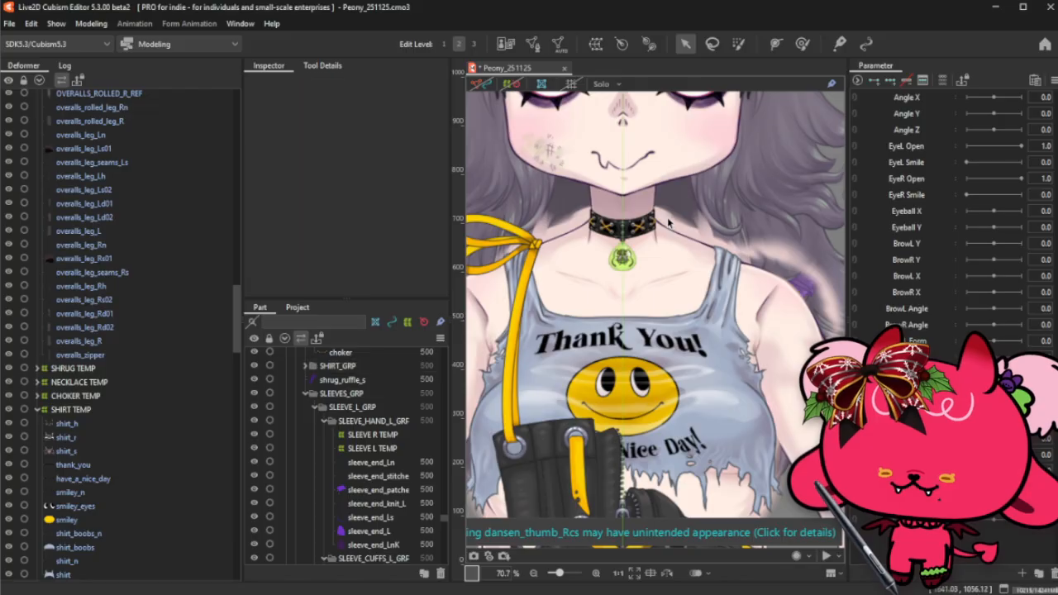
{"action": "right_click", "coordinate": [688, 239]}
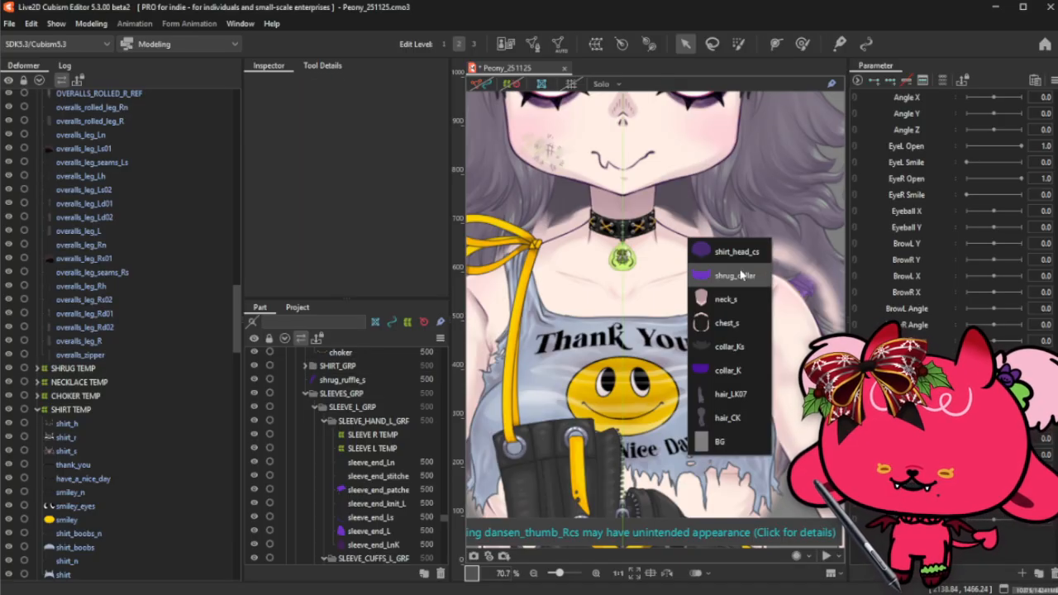
{"action": "left_click", "coordinate": [739, 278]}
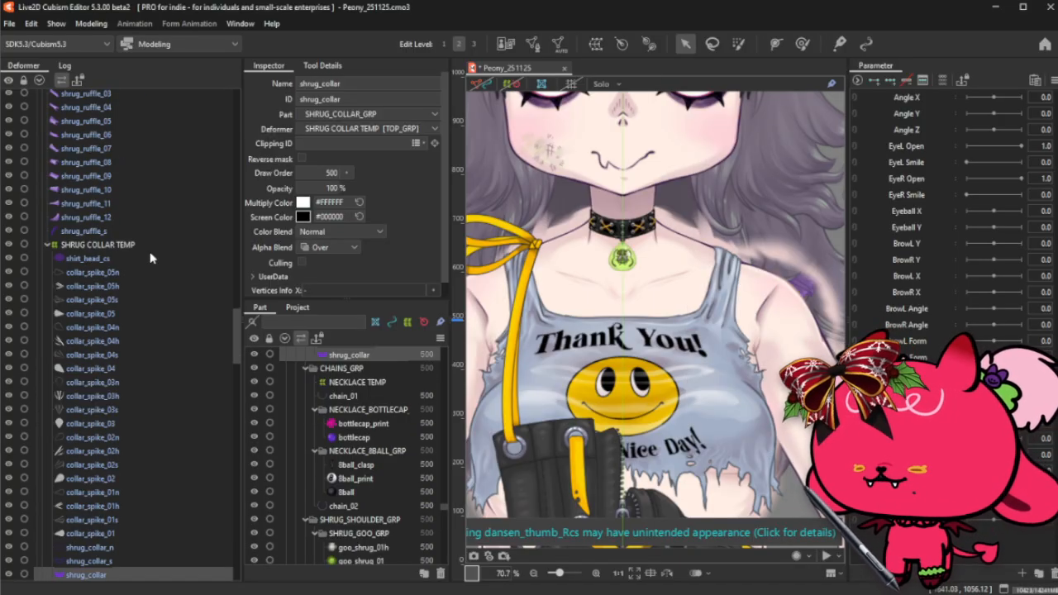
{"action": "left_click", "coordinate": [48, 245]}
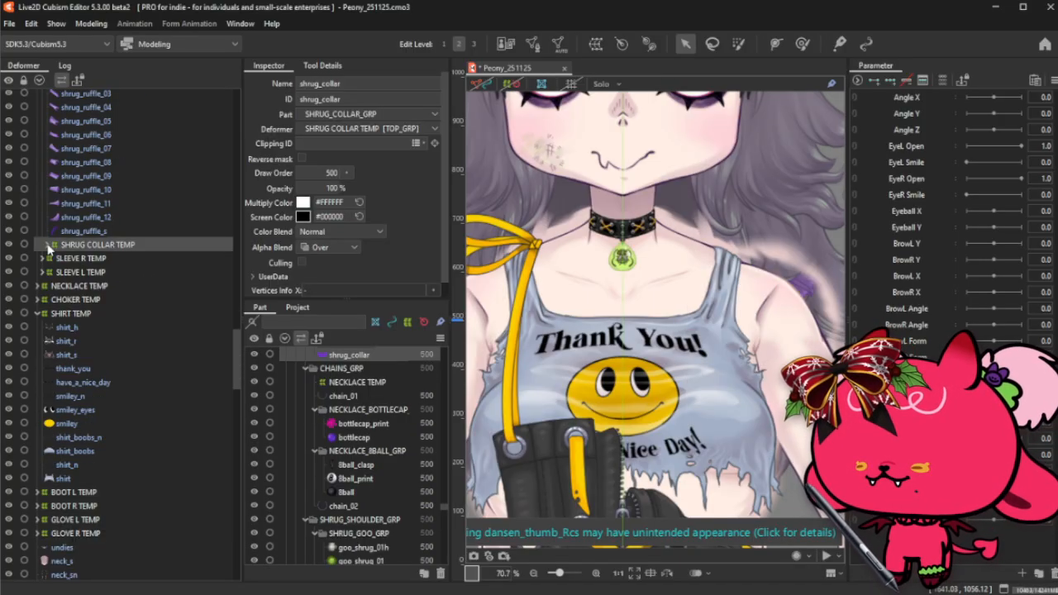
- Enable offscreen drawing for CHEST_GRP and set the alpha blend of the chest_s shading mesh to Atop
{"action": "right_click", "coordinate": [683, 231]}
{"action": "left_click", "coordinate": [748, 338]}
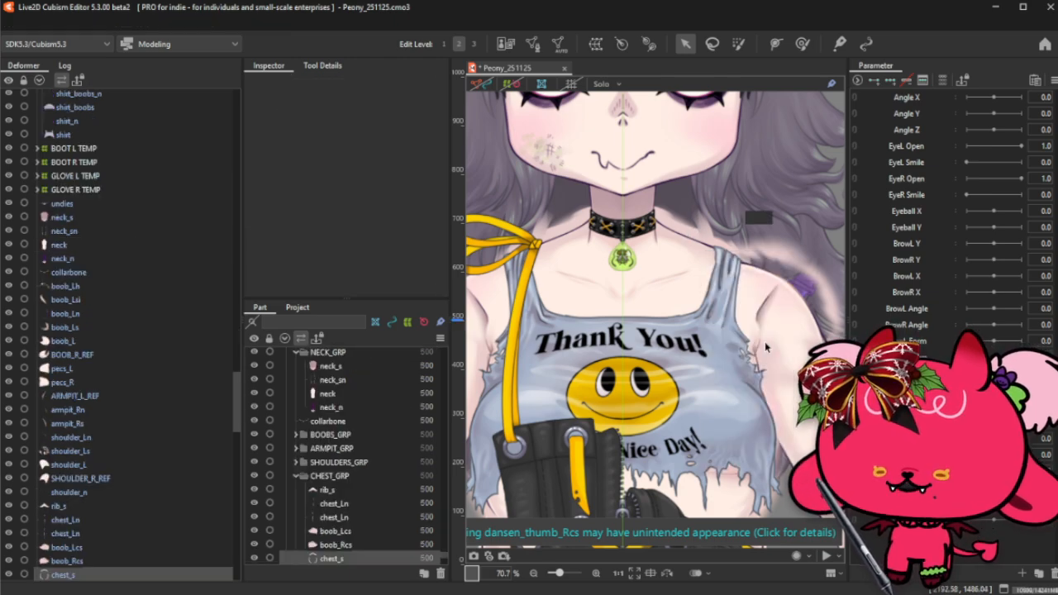
{"action": "left_click", "coordinate": [353, 473]}
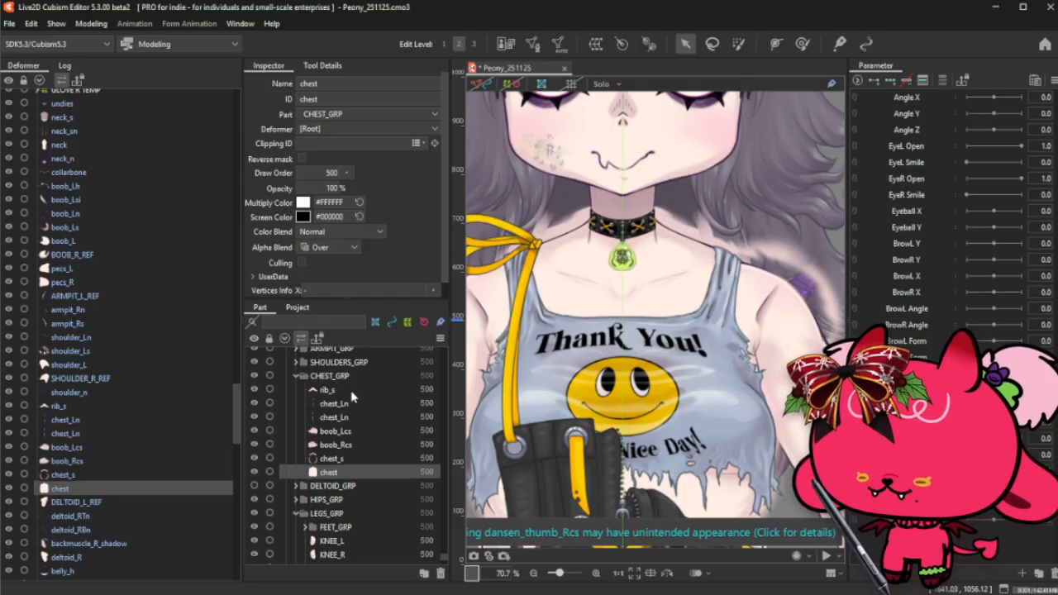
{"action": "left_click", "coordinate": [331, 376]}
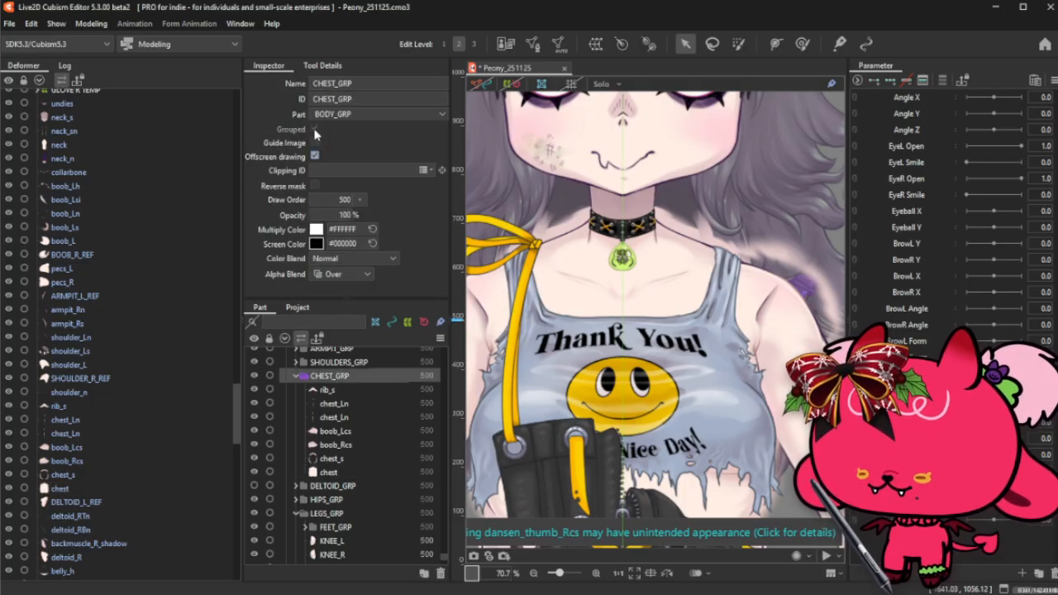
{"action": "left_click", "coordinate": [349, 457]}
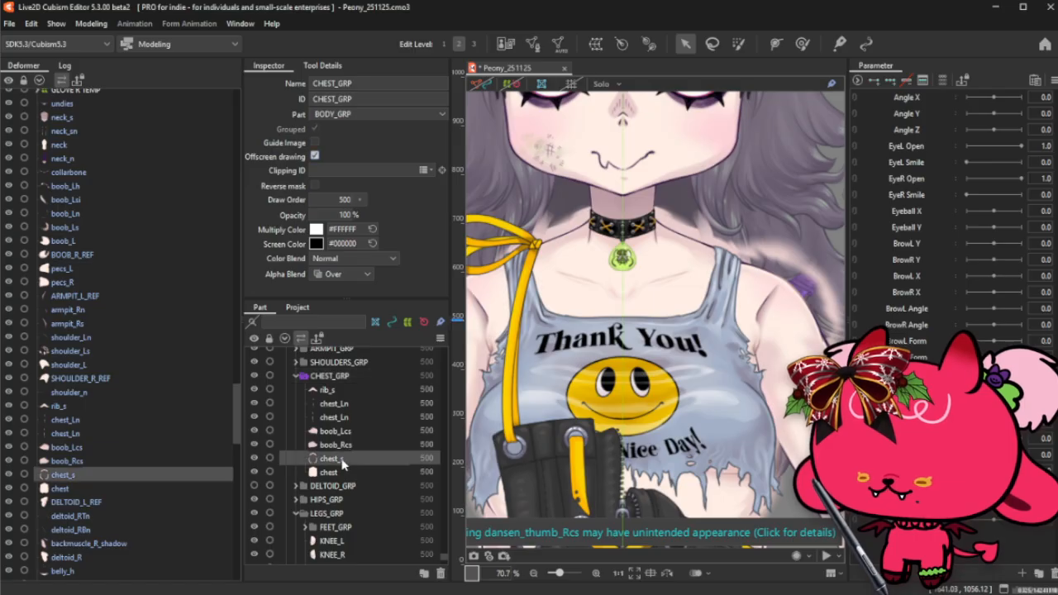
{"action": "left_click", "coordinate": [334, 249]}
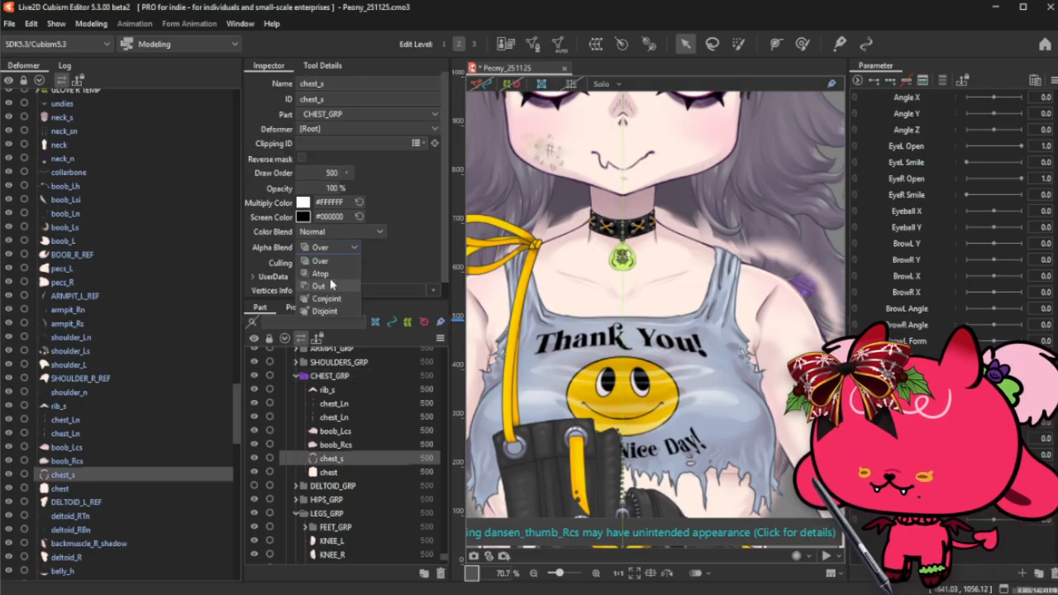
{"action": "left_click", "coordinate": [320, 274]}
{"action": "scroll", "coordinate": [676, 242], "scroll_direction": "down", "scroll_amount": 3}
{"action": "scroll", "coordinate": [676, 242], "scroll_direction": "down", "scroll_amount": 1}
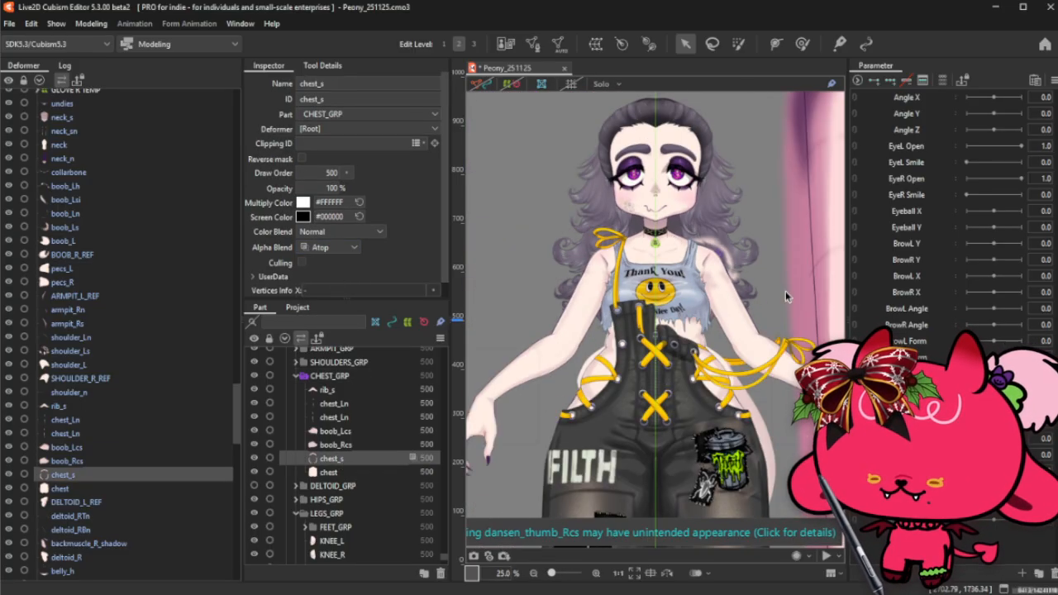
- Select ARM_L_REF from the overlapping meshes on the model's upper arm to locate it in the part tree
{"action": "scroll", "coordinate": [697, 291], "scroll_direction": "up", "scroll_amount": 3}
{"action": "right_click", "coordinate": [696, 292]}
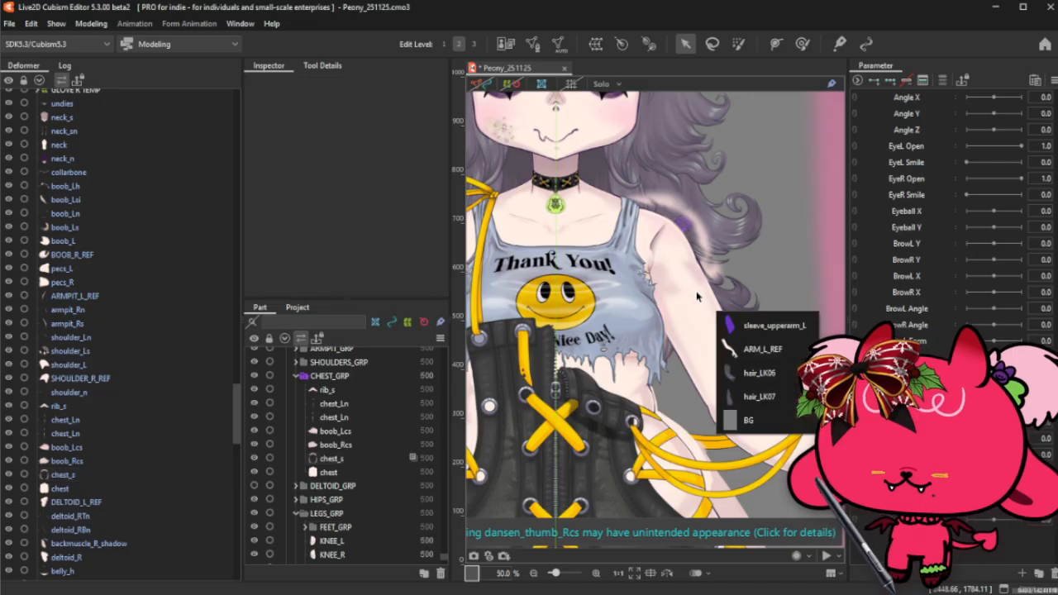
{"action": "left_click", "coordinate": [758, 356]}
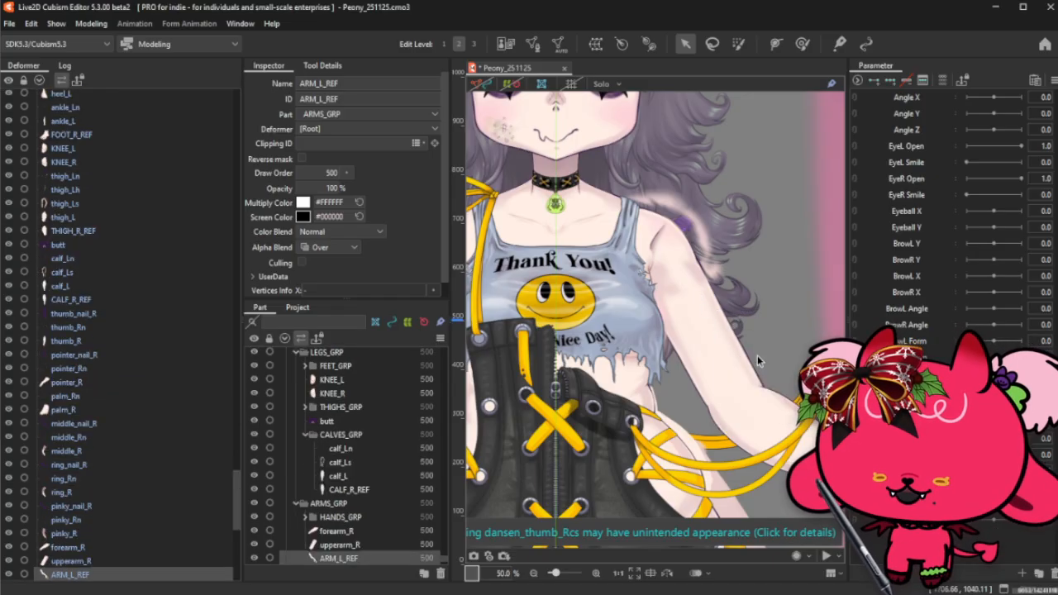
- Enable offscreen drawing for the SHOULDER_L part and set the alpha blend of shoulder_Ls to Atop
{"action": "right_click", "coordinate": [668, 197]}
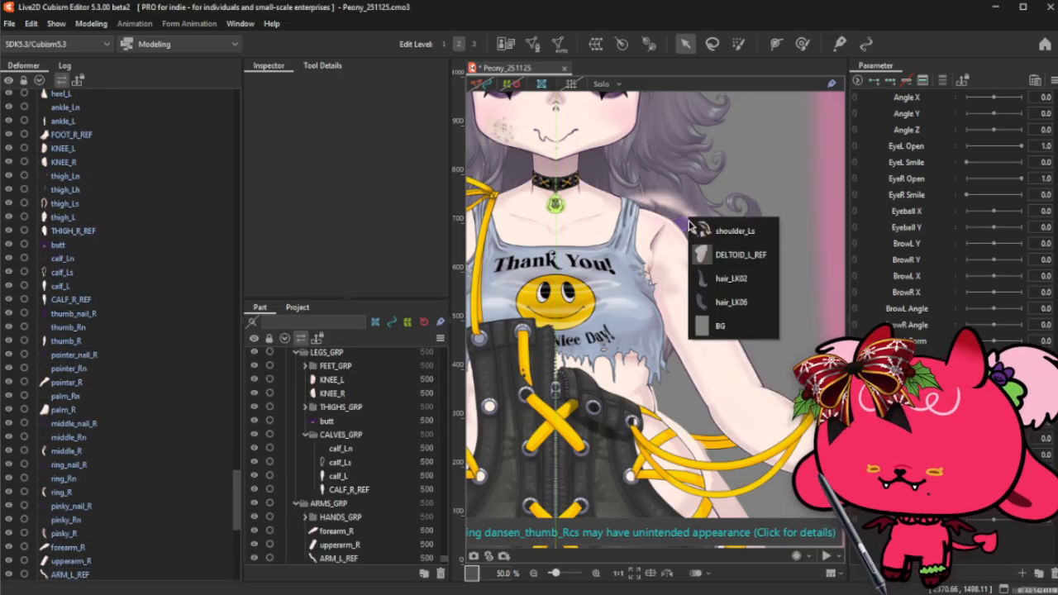
{"action": "left_click", "coordinate": [713, 230]}
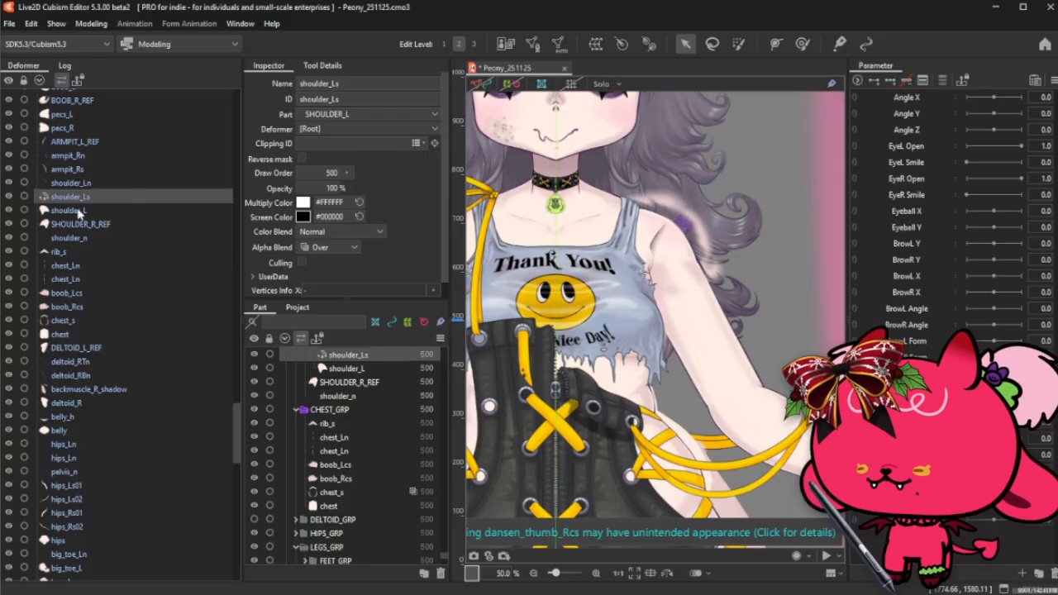
{"action": "left_click", "coordinate": [136, 210]}
{"action": "scroll", "coordinate": [349, 397], "scroll_direction": "up", "scroll_amount": 1}
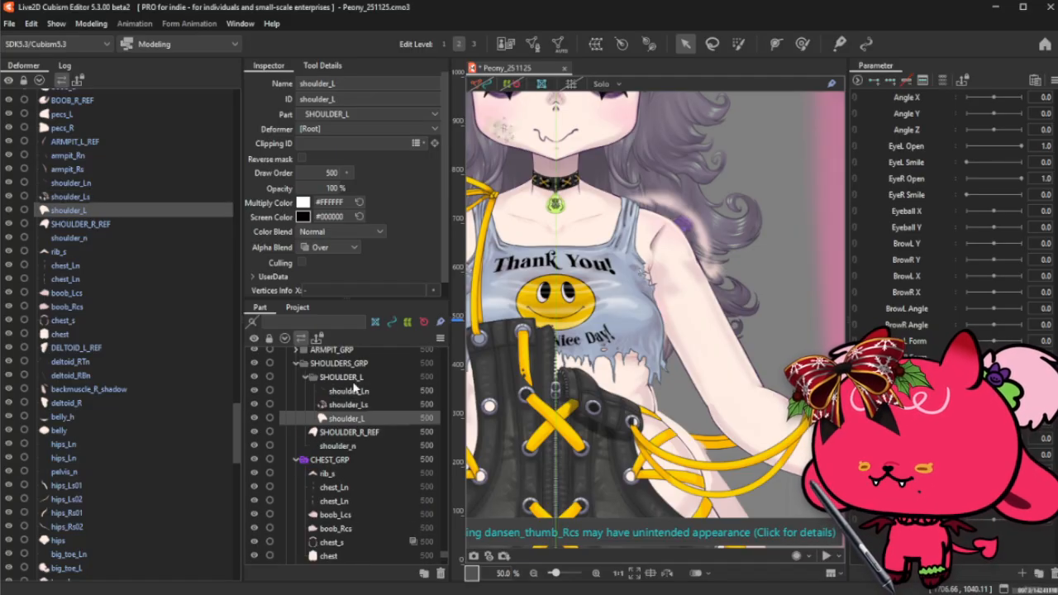
{"action": "left_click", "coordinate": [341, 377]}
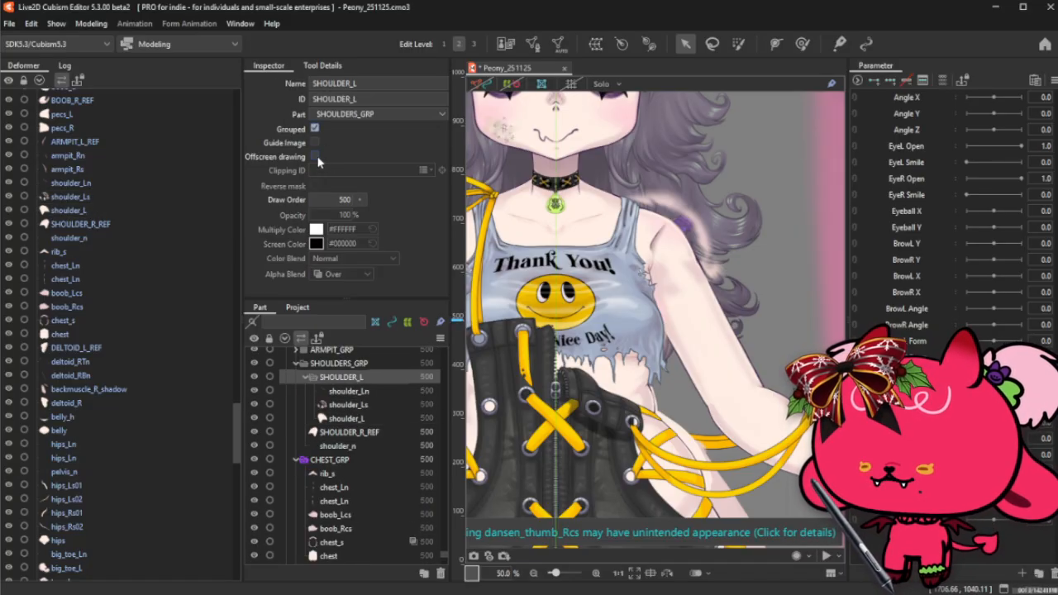
{"action": "left_click", "coordinate": [315, 157]}
{"action": "left_click", "coordinate": [375, 422]}
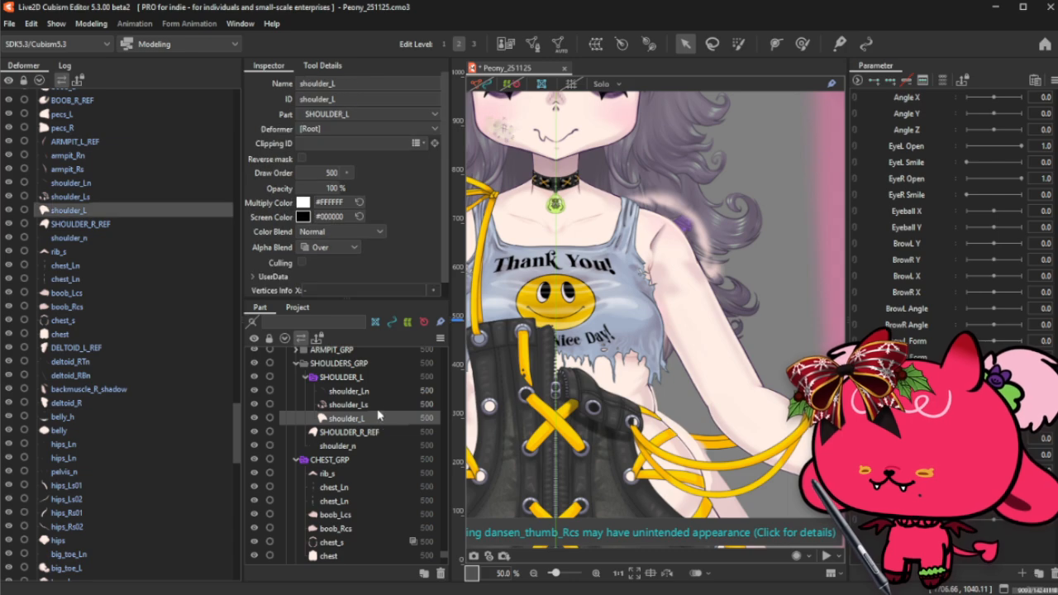
{"action": "left_click", "coordinate": [348, 404]}
{"action": "left_click", "coordinate": [335, 248]}
{"action": "left_click", "coordinate": [323, 273]}
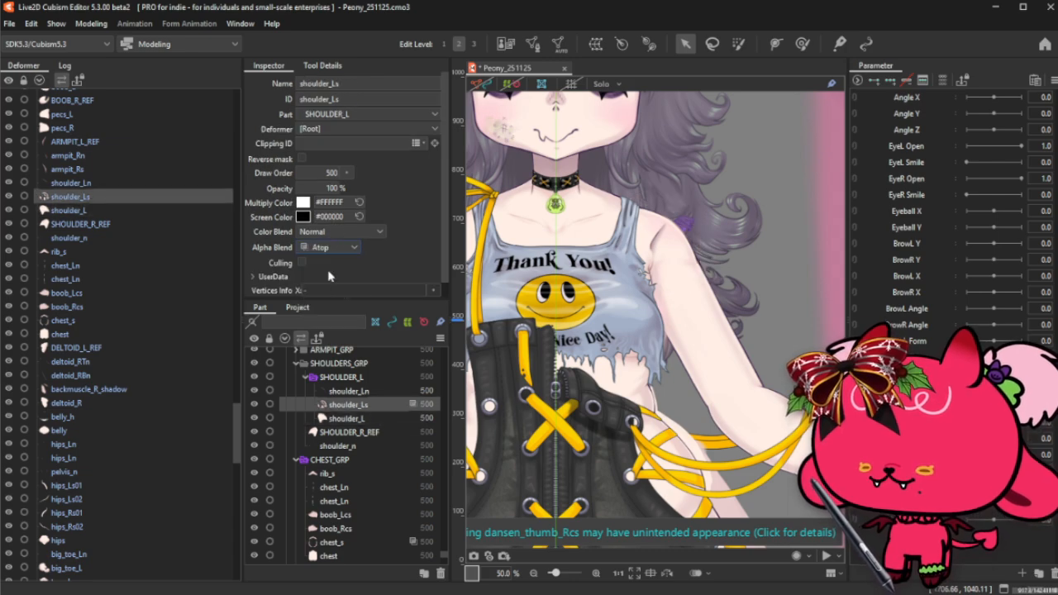
- Locate the thigh_Ls shading mesh from the model's hip area and enable offscreen drawing for its part, THIGHS_GRP
{"action": "scroll", "coordinate": [655, 226], "scroll_direction": "down", "scroll_amount": 1}
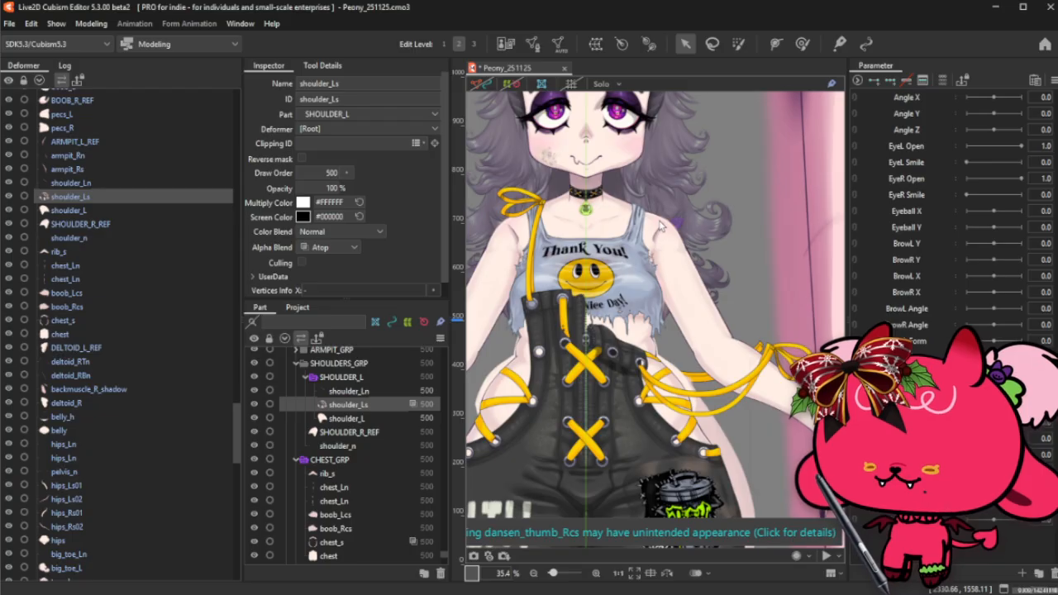
{"action": "scroll", "coordinate": [661, 225], "scroll_direction": "down", "scroll_amount": 1}
{"action": "scroll", "coordinate": [673, 183], "scroll_direction": "down", "scroll_amount": 1}
{"action": "scroll", "coordinate": [749, 337], "scroll_direction": "up", "scroll_amount": 1}
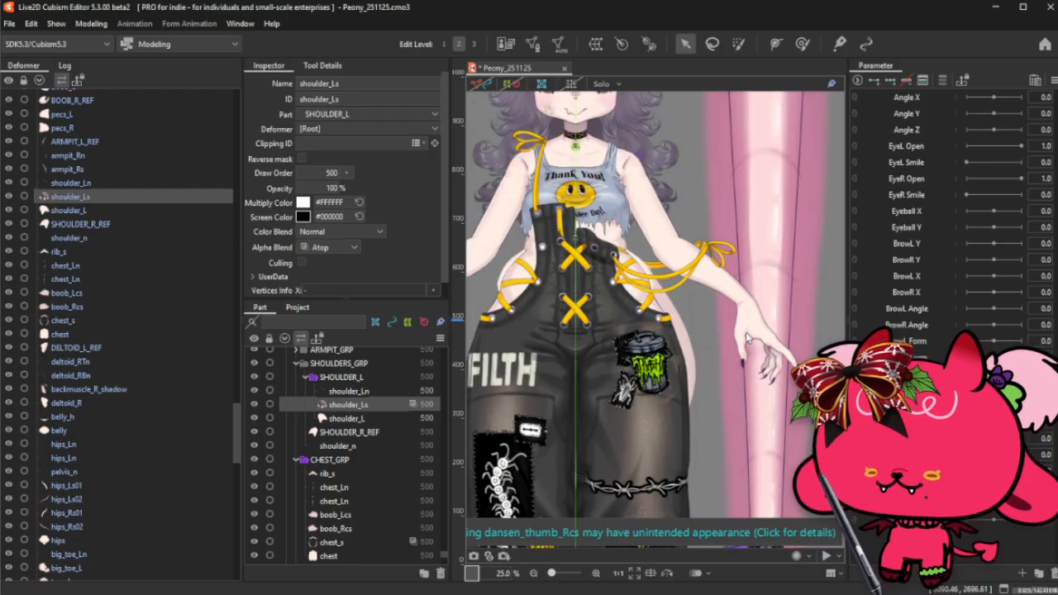
{"action": "scroll", "coordinate": [672, 309], "scroll_direction": "up", "scroll_amount": 1}
{"action": "left_click", "coordinate": [674, 307]}
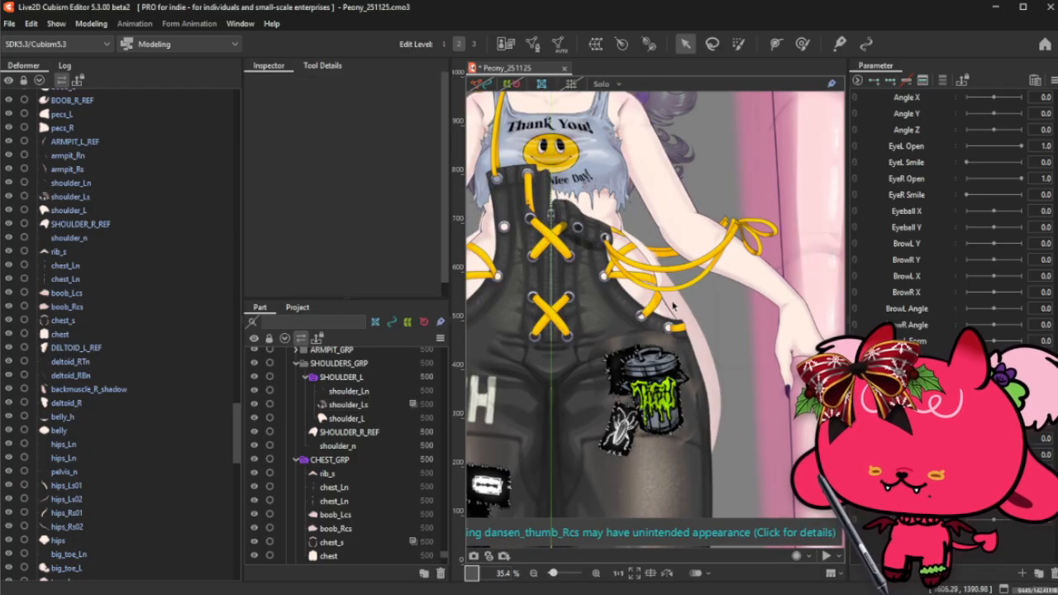
{"action": "scroll", "coordinate": [378, 420], "scroll_direction": "down", "scroll_amount": 3}
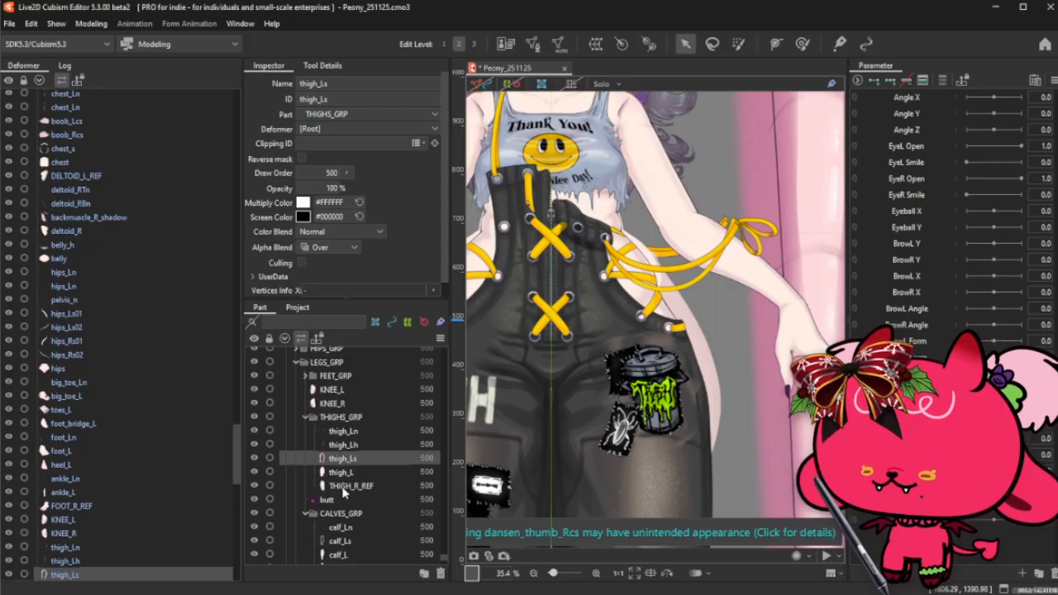
{"action": "left_click", "coordinate": [366, 419]}
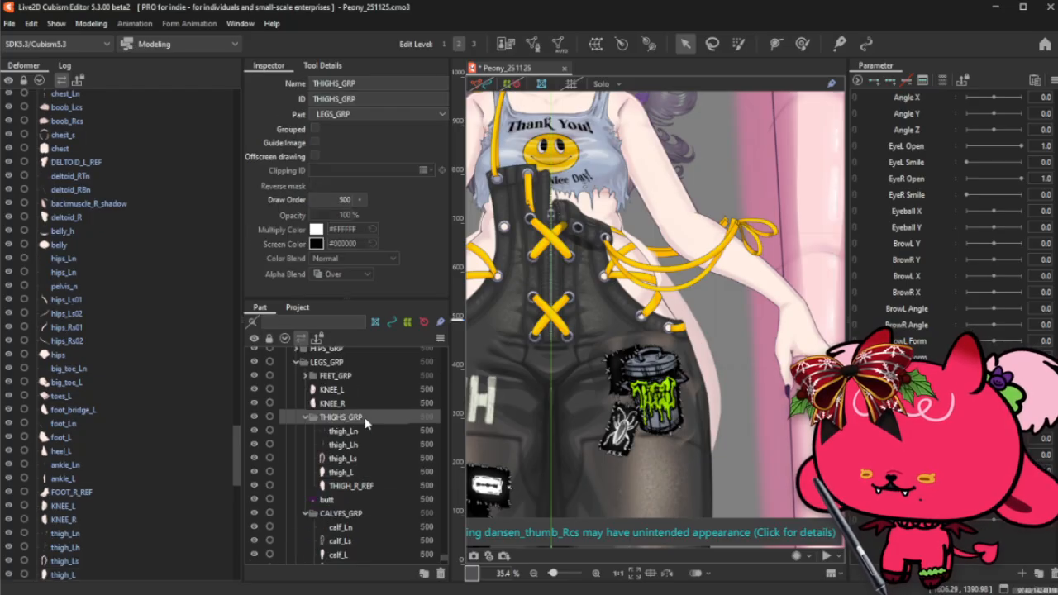
{"action": "left_click", "coordinate": [315, 156]}
- Set the alpha blend of thigh_Ls and thigh_Lh to Atop, keeping their color blend at Normal
{"action": "left_click", "coordinate": [360, 460]}
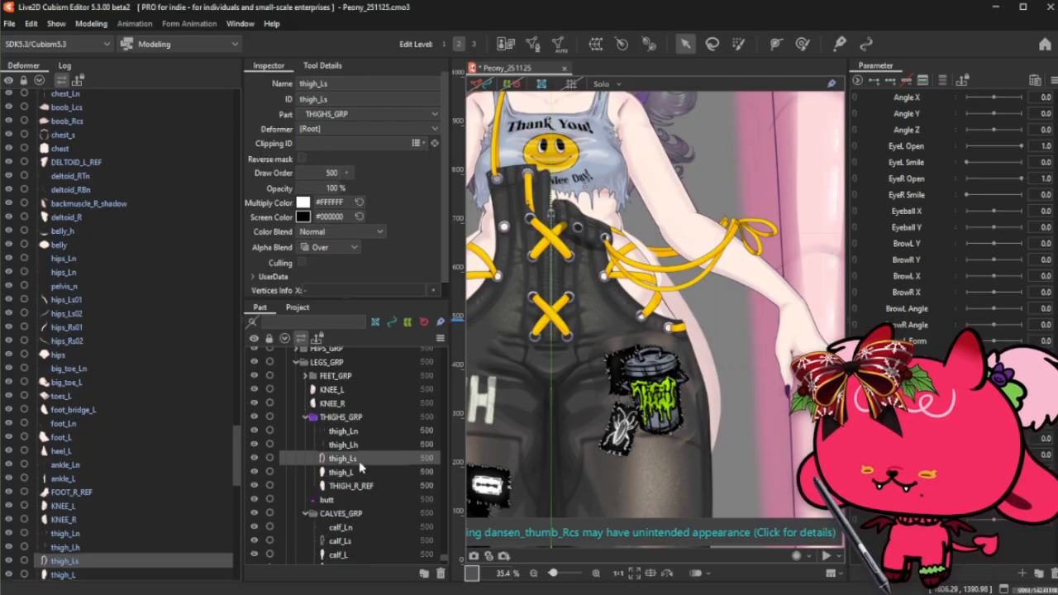
{"action": "left_click", "coordinate": [352, 445], "text": "ctrl"}
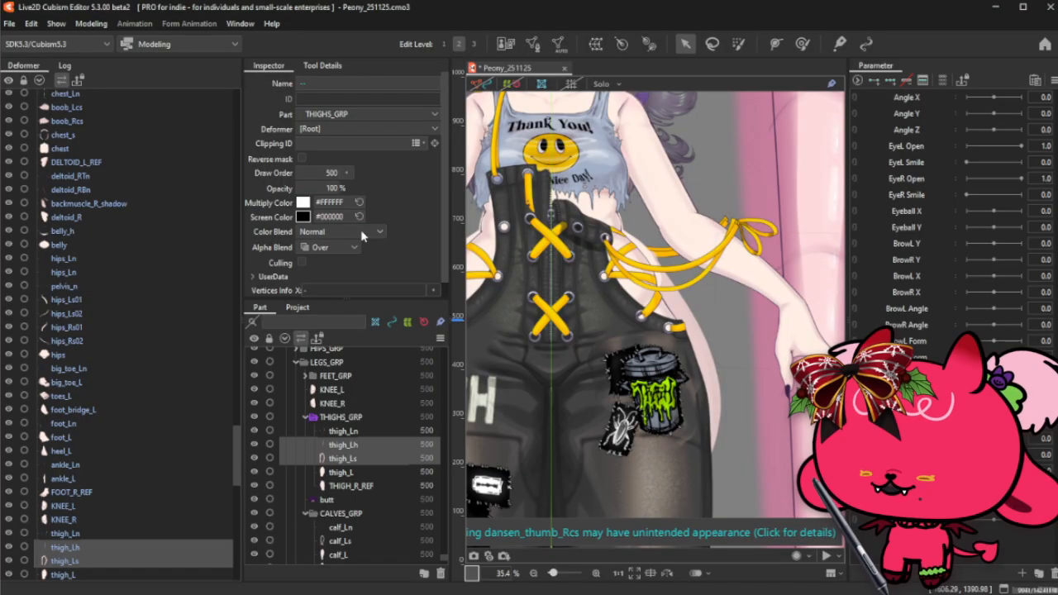
{"action": "left_click", "coordinate": [362, 234]}
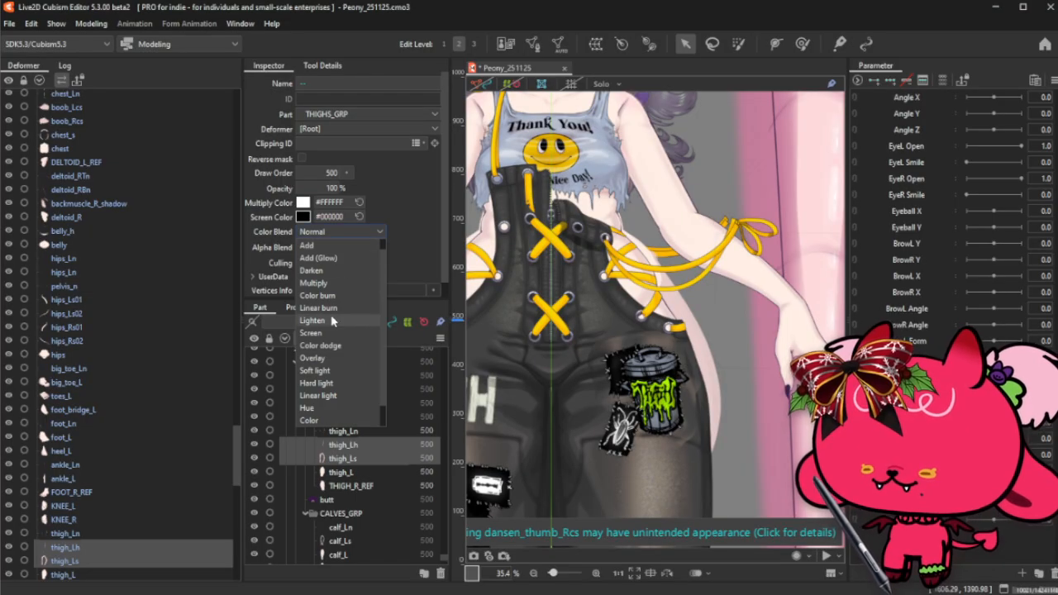
{"action": "left_click", "coordinate": [406, 232]}
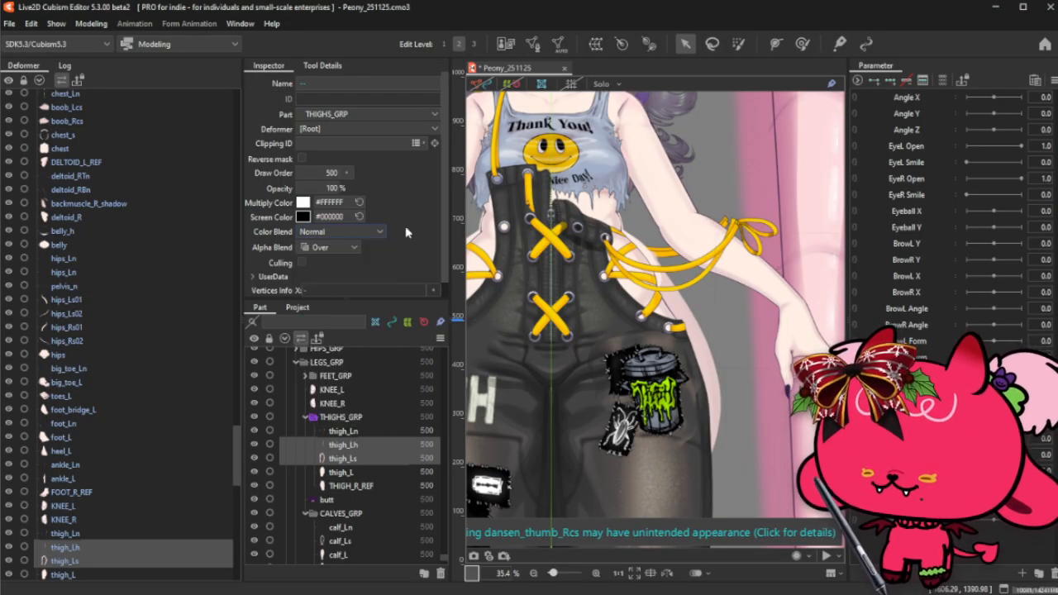
{"action": "left_click", "coordinate": [358, 250]}
{"action": "left_click", "coordinate": [338, 278]}
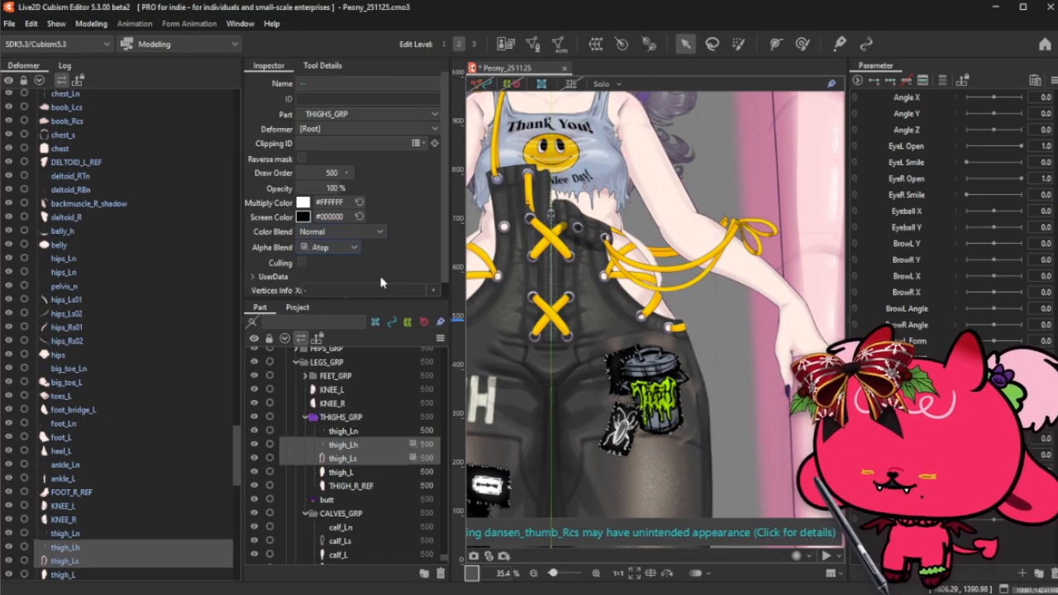
- Set the alpha blend of hips_Ls01, hips_Ls02, hips_Rs01 and hips_Rs02 to Atop and enable offscreen drawing for the HIPS_GRP part
{"action": "right_click", "coordinate": [652, 258]}
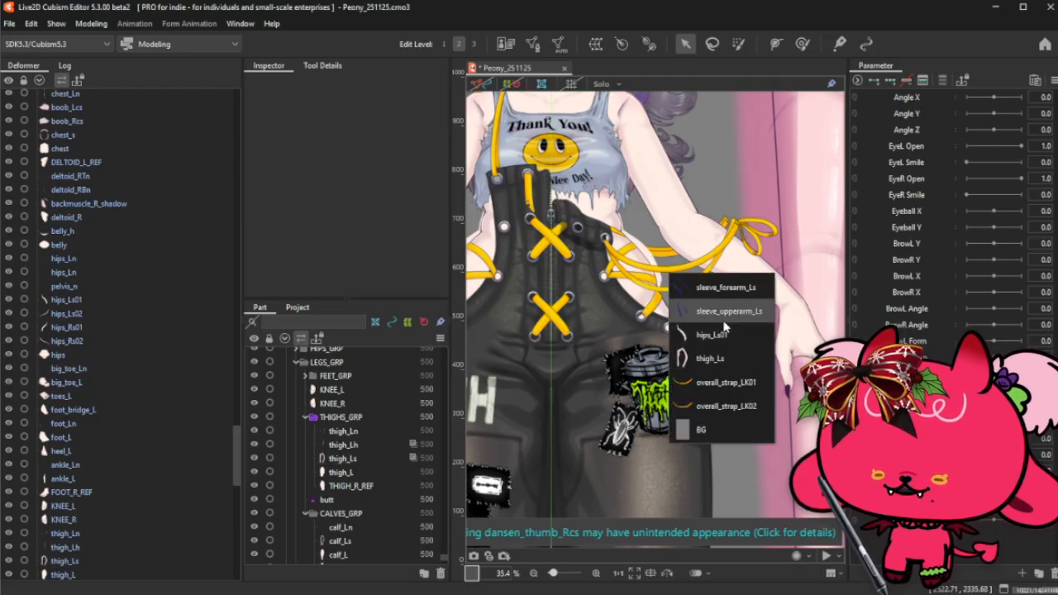
{"action": "left_click", "coordinate": [709, 335]}
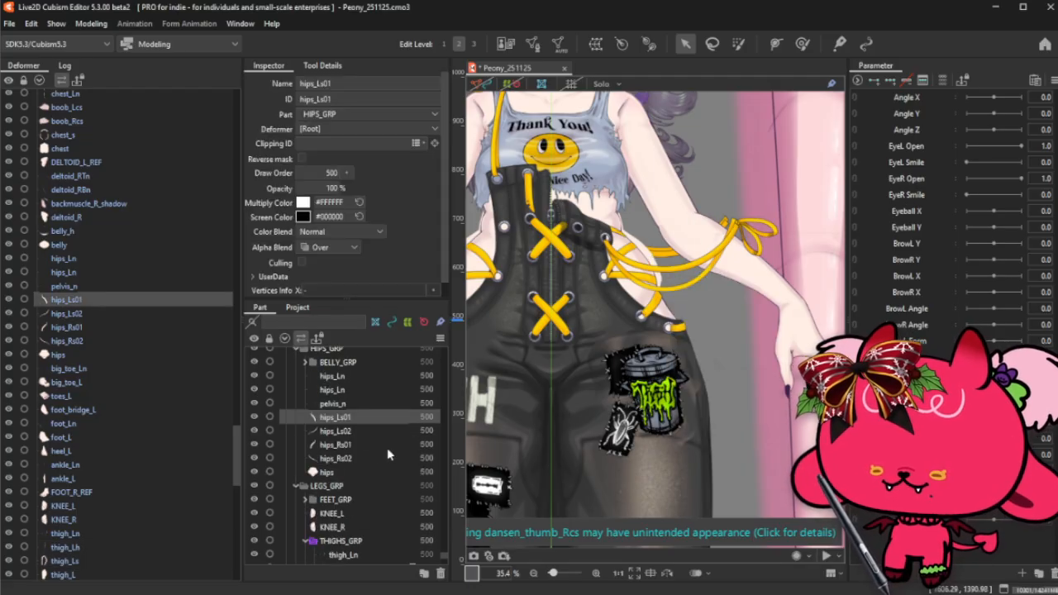
{"action": "left_click", "coordinate": [329, 472]}
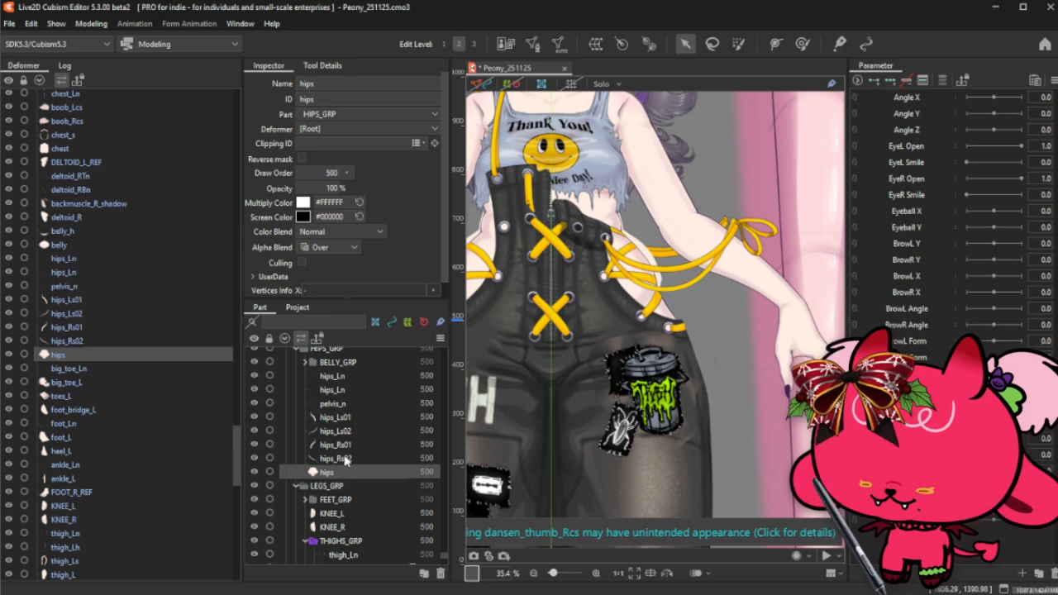
{"action": "left_click_drag", "start_coordinate": [345, 458], "coordinate": [335, 417]}
{"action": "left_click", "coordinate": [331, 248]}
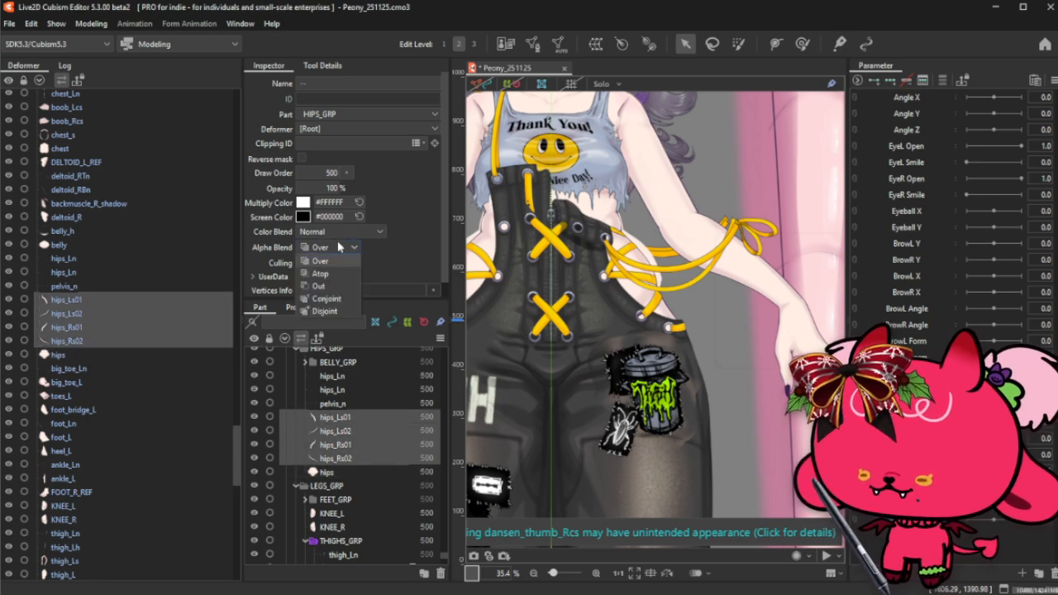
{"action": "left_click", "coordinate": [326, 262]}
{"action": "left_click", "coordinate": [350, 353]}
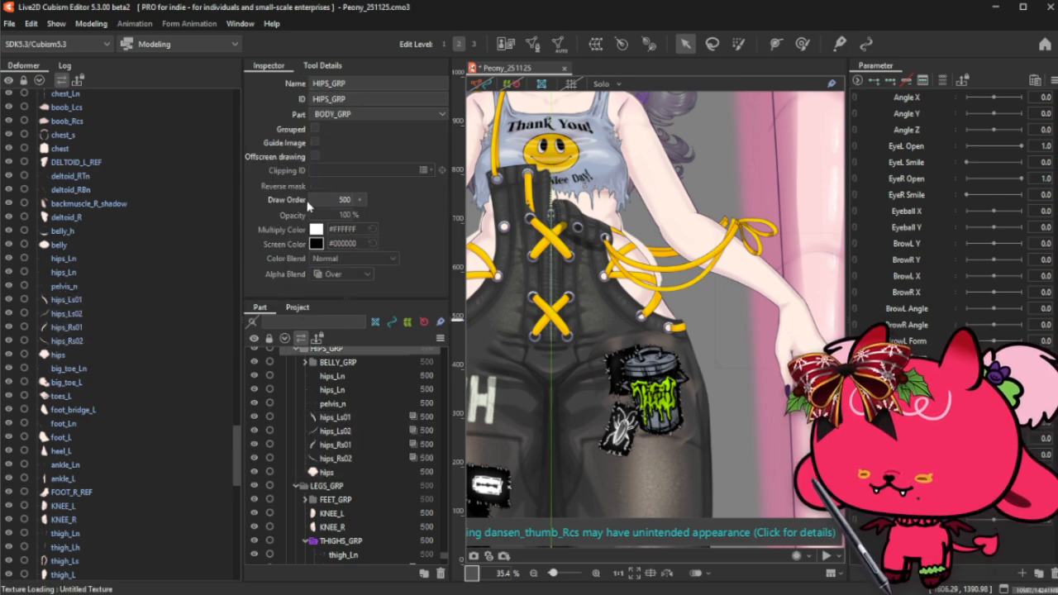
{"action": "left_click", "coordinate": [315, 155]}
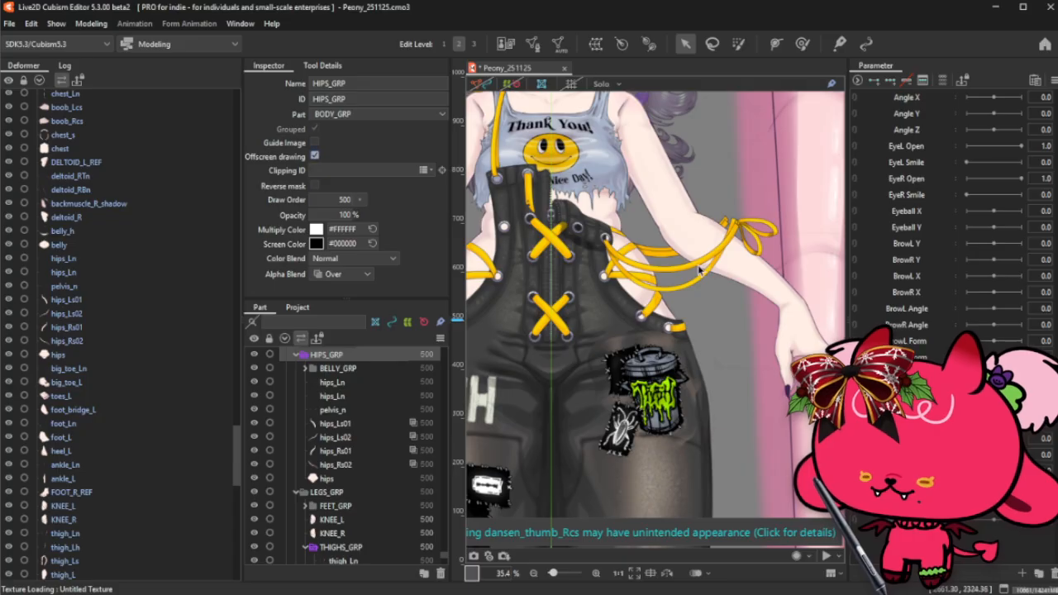
- Locate the tail mesh from the model's tail and enable offscreen drawing for its part, TAIL_GRP
{"action": "scroll", "coordinate": [701, 272], "scroll_direction": "down", "scroll_amount": 5}
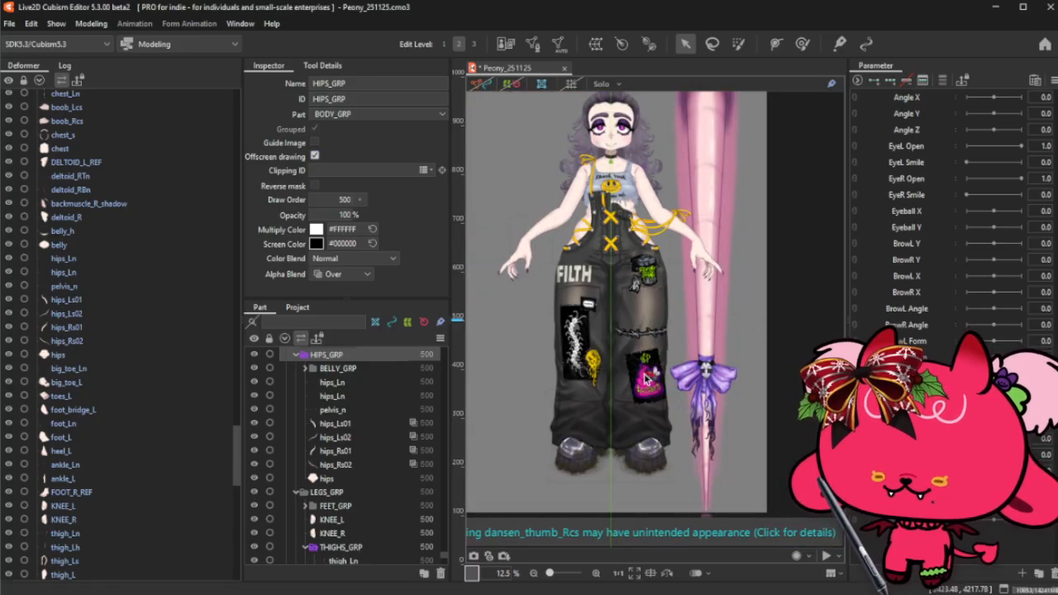
{"action": "scroll", "coordinate": [394, 457], "scroll_direction": "down", "scroll_amount": 5}
{"action": "right_click", "coordinate": [697, 194]}
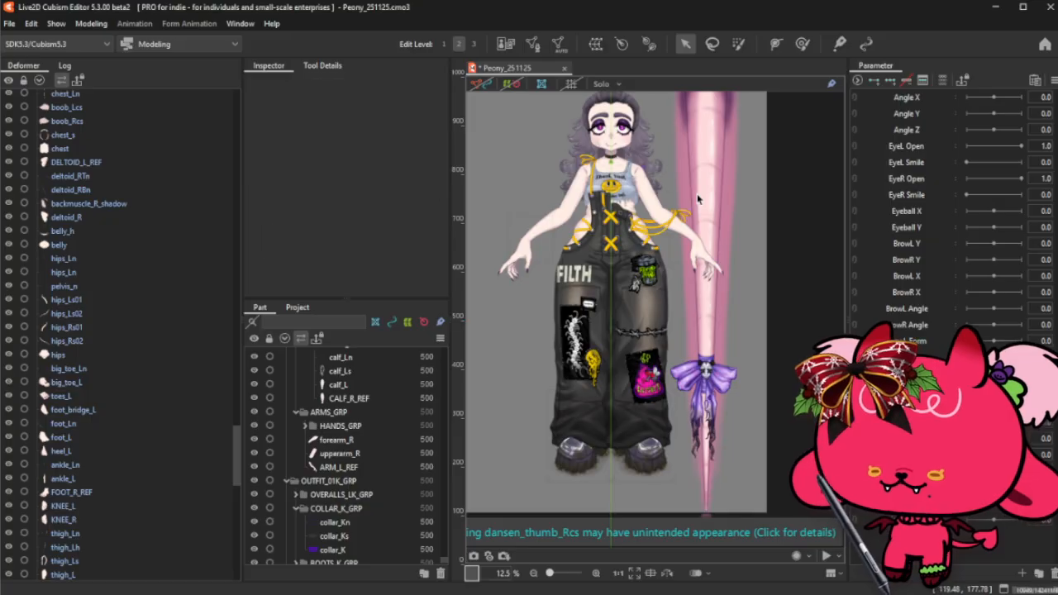
{"action": "left_click", "coordinate": [744, 227]}
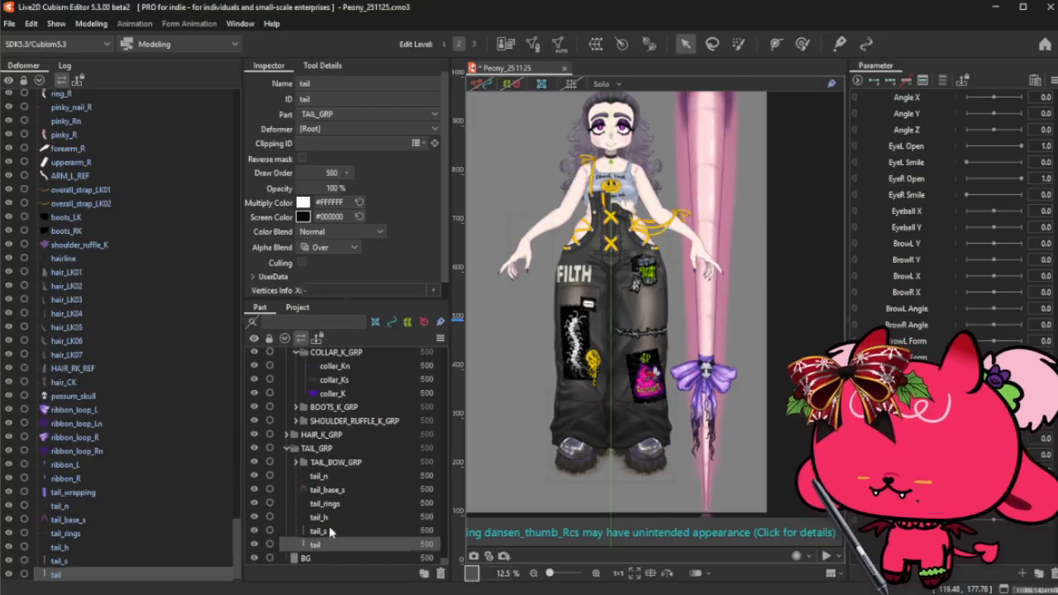
{"action": "left_click", "coordinate": [338, 546]}
{"action": "left_click", "coordinate": [349, 451]}
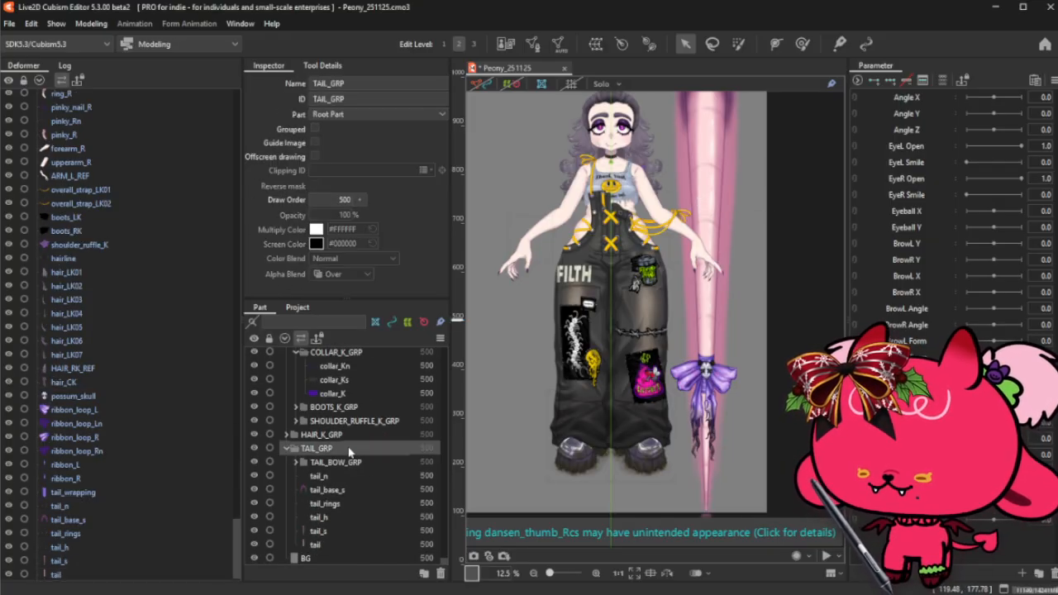
{"action": "left_click", "coordinate": [315, 156]}
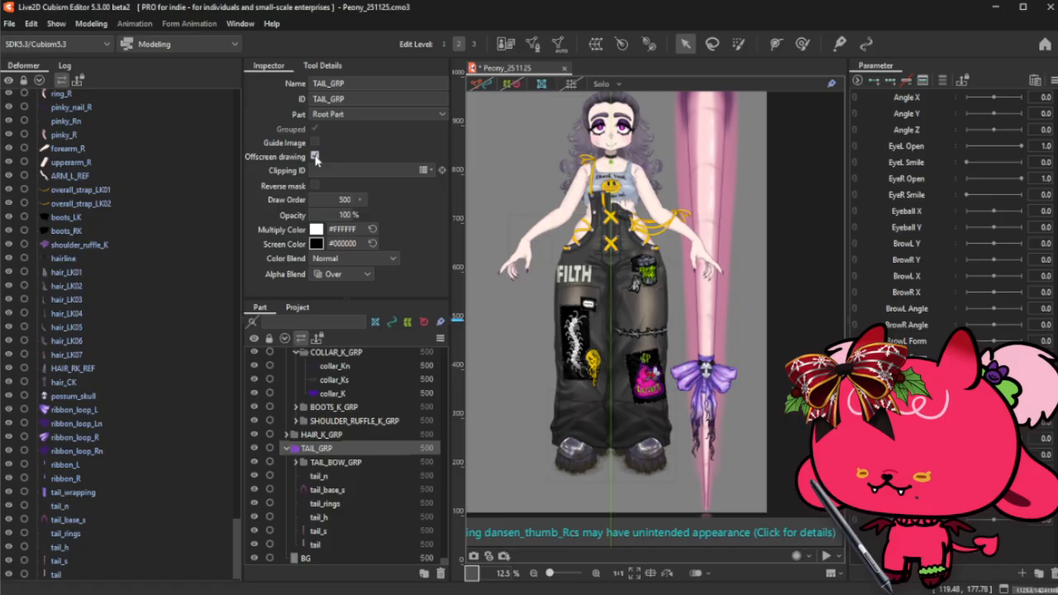
- Set the alpha blend of tail_base_s, tail_rings, tail_h and tail_s to Atop, keeping tail_n on Over
{"action": "left_click", "coordinate": [333, 532]}
{"action": "left_click", "coordinate": [346, 479], "text": "shift"}
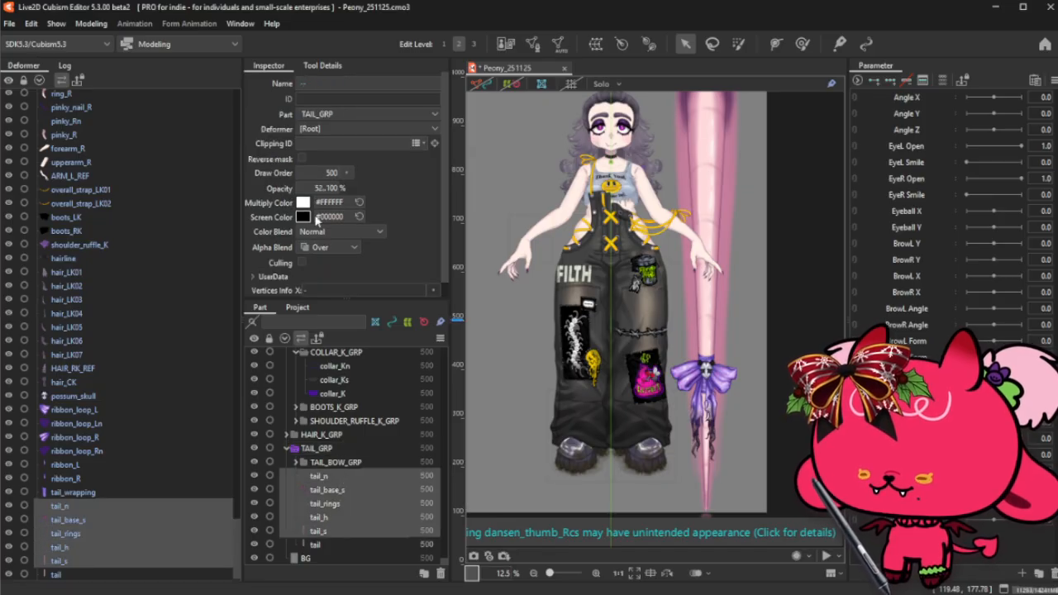
{"action": "left_click", "coordinate": [335, 248]}
{"action": "left_click", "coordinate": [330, 271]}
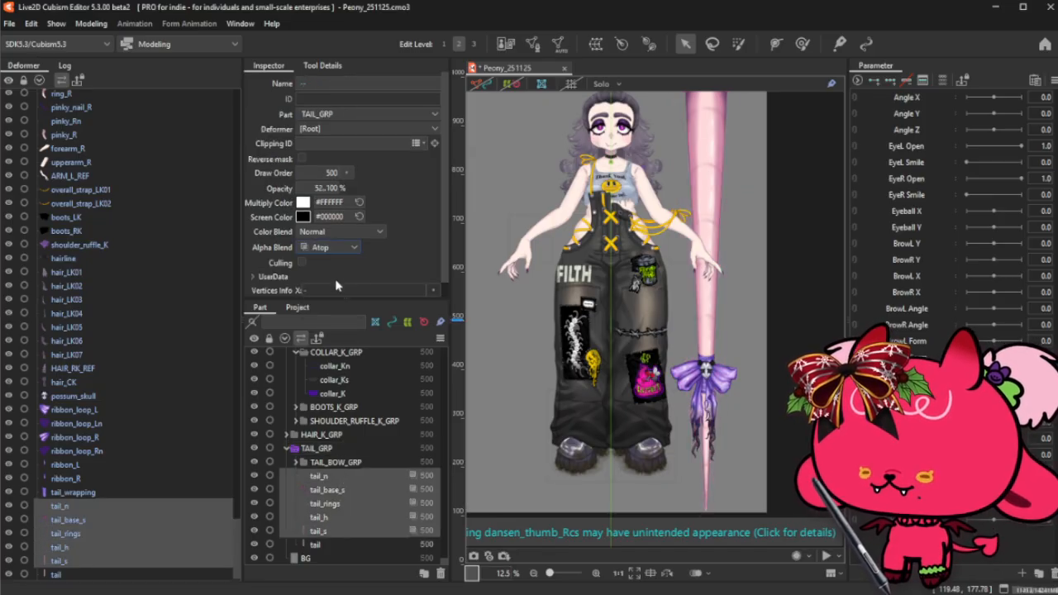
{"action": "left_click", "coordinate": [349, 478]}
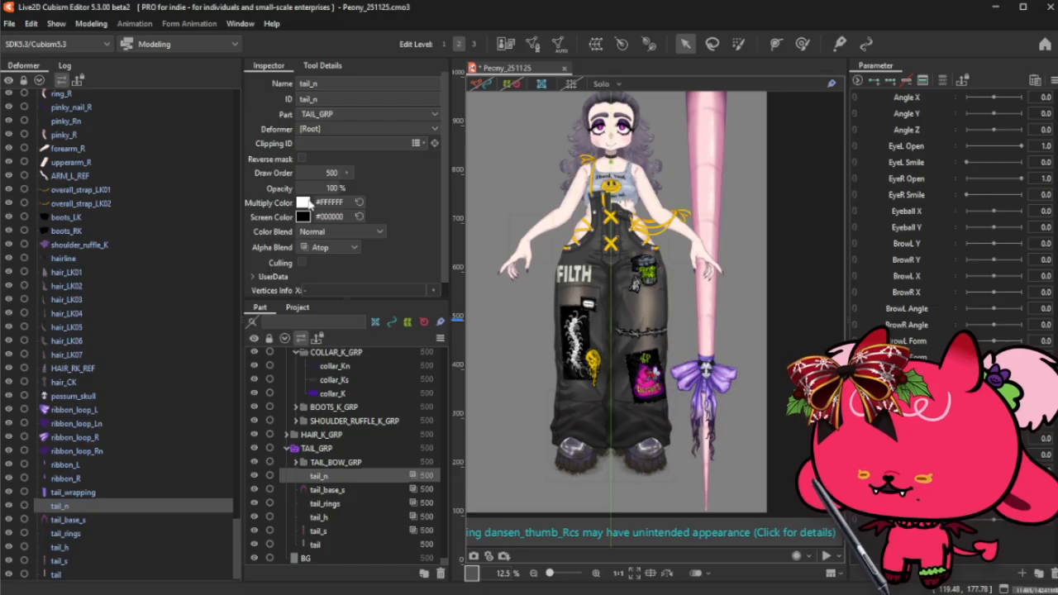
{"action": "left_click", "coordinate": [331, 251]}
{"action": "left_click", "coordinate": [331, 261]}
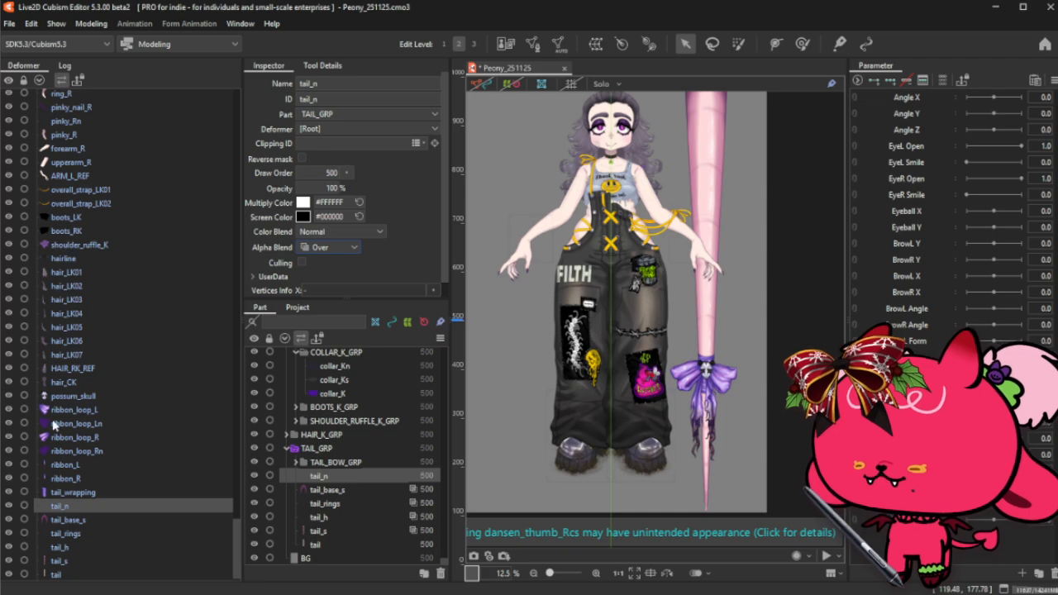
{"action": "left_click", "coordinate": [75, 397]}
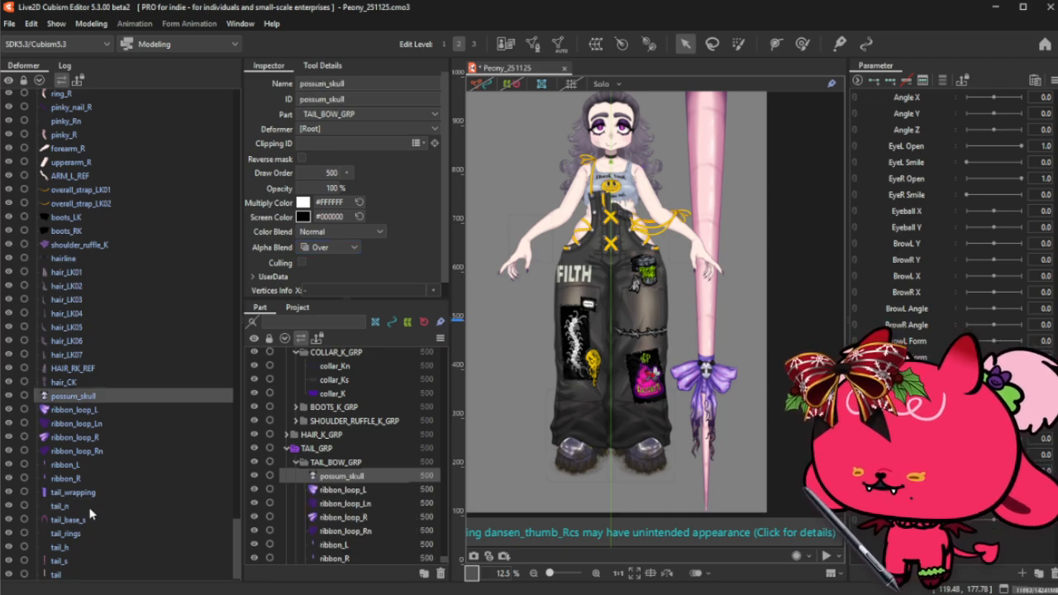
{"action": "left_click", "coordinate": [92, 493], "text": "shift"}
{"action": "scroll", "coordinate": [342, 486], "scroll_direction": "down", "scroll_amount": 2}
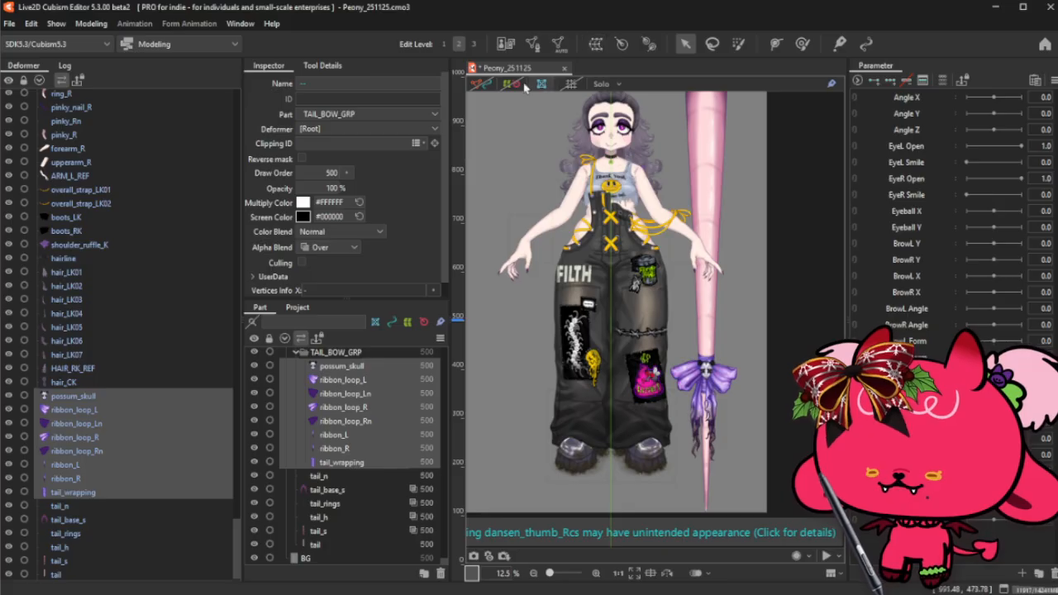
{"action": "key", "text": "Escape"}
- Create a warp deformer named TAIL BOW TEMP as parent of the tail bow meshes from possum_skull through tail_wrapping
{"action": "left_click", "coordinate": [92, 395]}
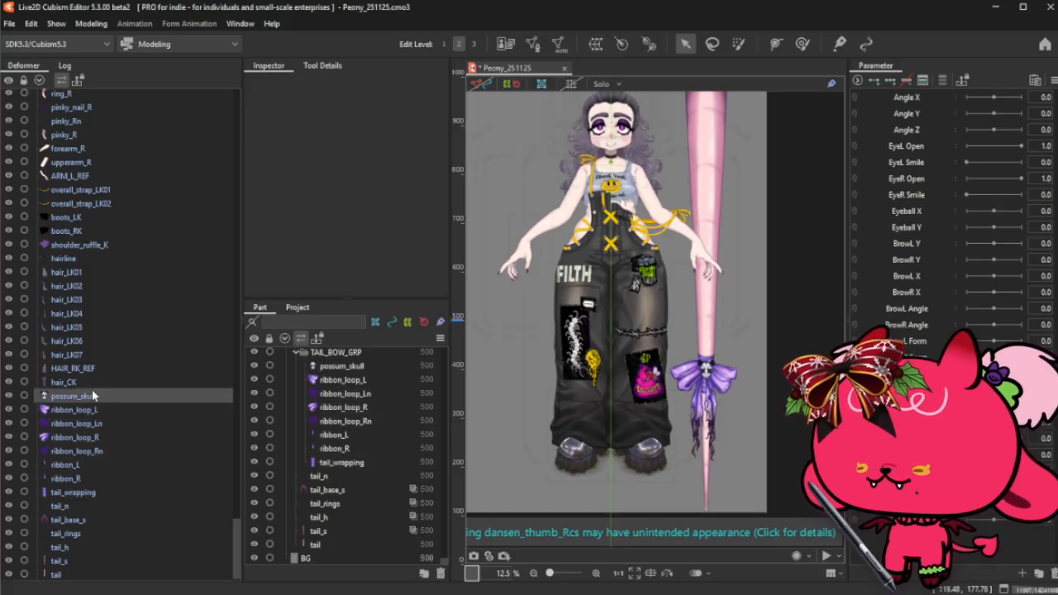
{"action": "left_click", "coordinate": [88, 493], "text": "shift"}
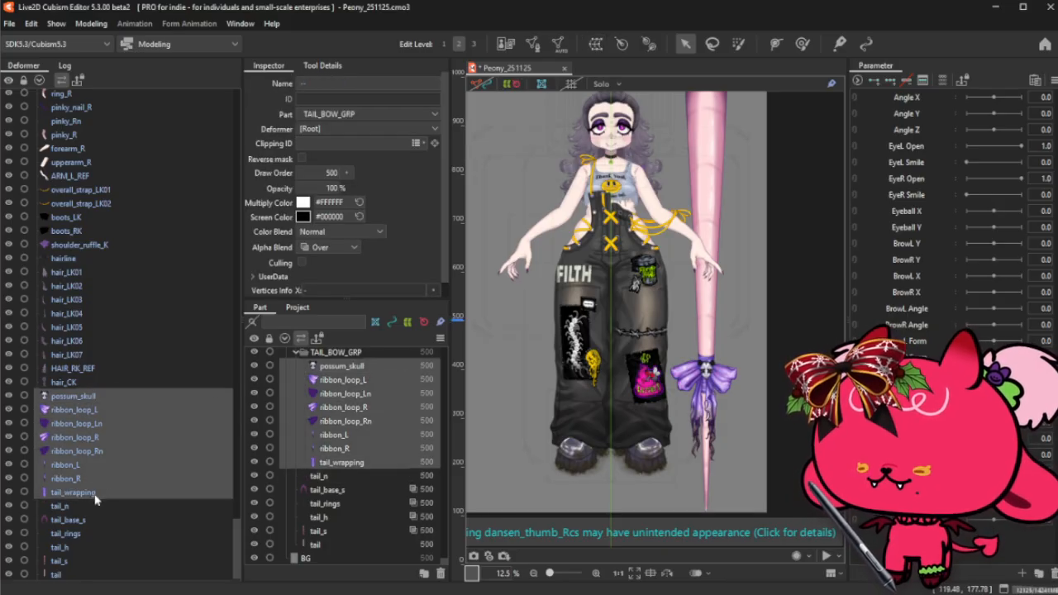
{"action": "left_click", "coordinate": [594, 45]}
{"action": "triple_click", "coordinate": [559, 232]}
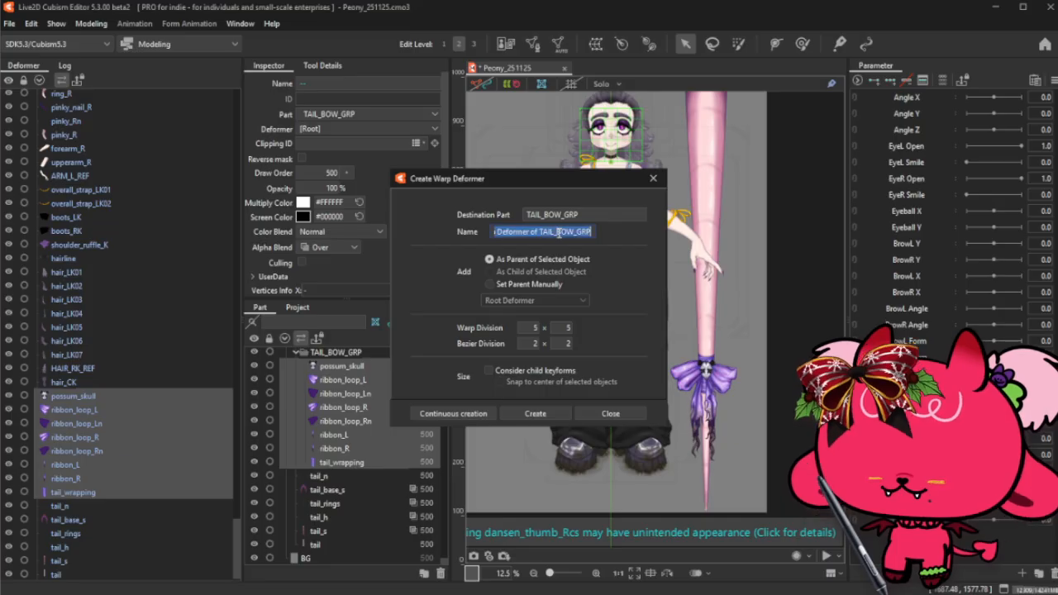
{"action": "type", "text": "t"}
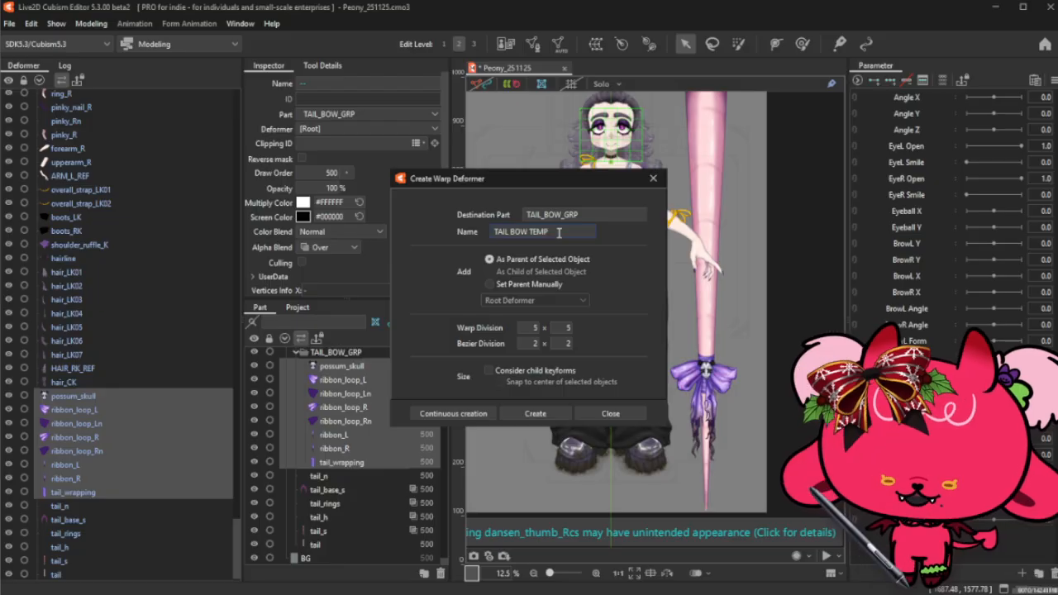
{"action": "left_click", "coordinate": [535, 411]}
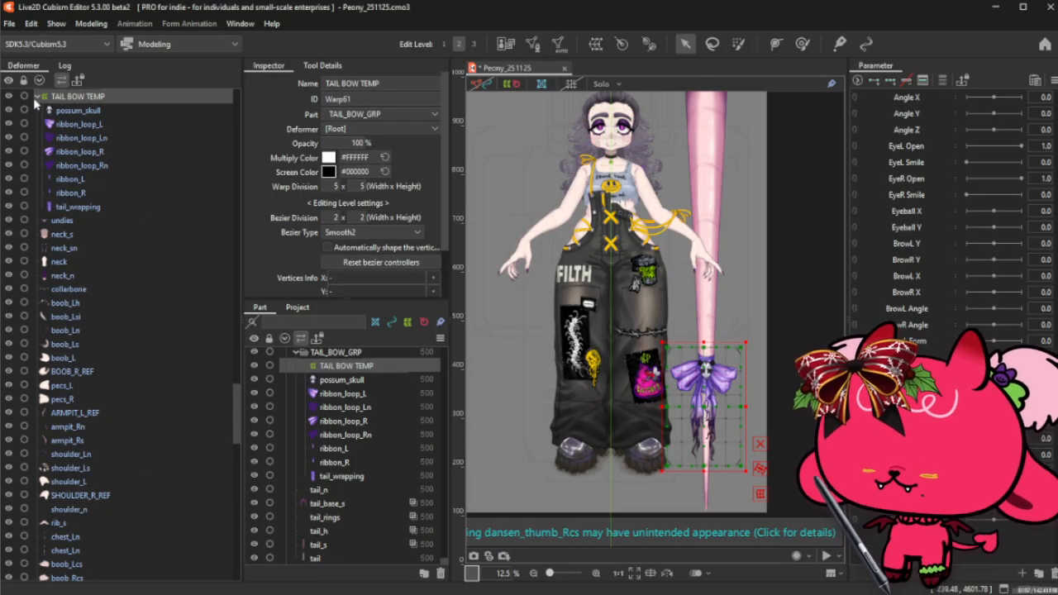
{"action": "left_click_drag", "start_coordinate": [361, 143], "coordinate": [279, 144]}
{"action": "key", "text": "ctrl+z"}
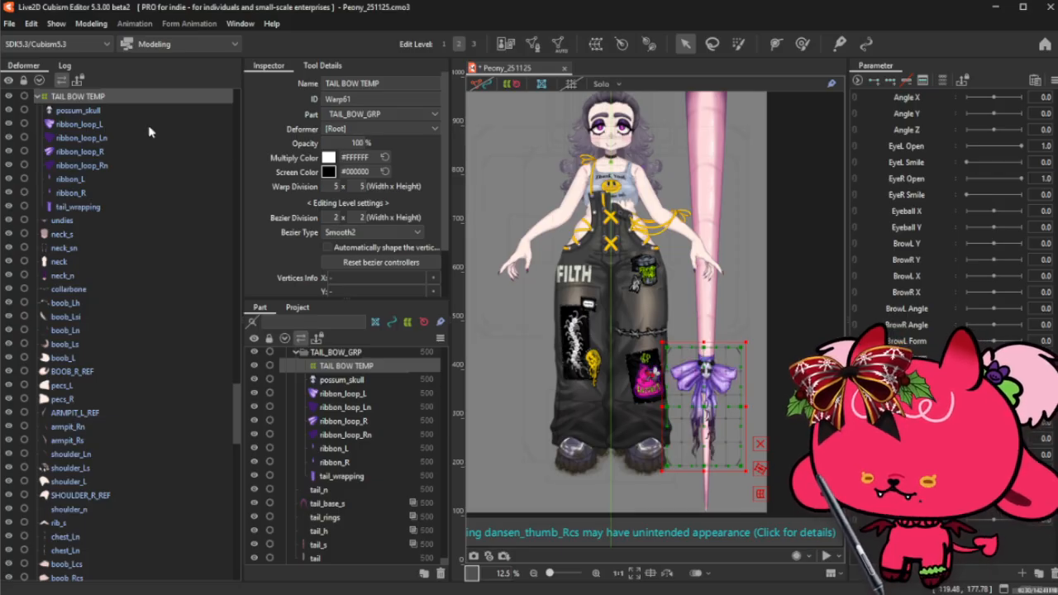
- Collapse TAIL BOW TEMP in the deformer tree and select it together with the tail meshes from tail_n through tail
{"action": "left_click", "coordinate": [37, 96]}
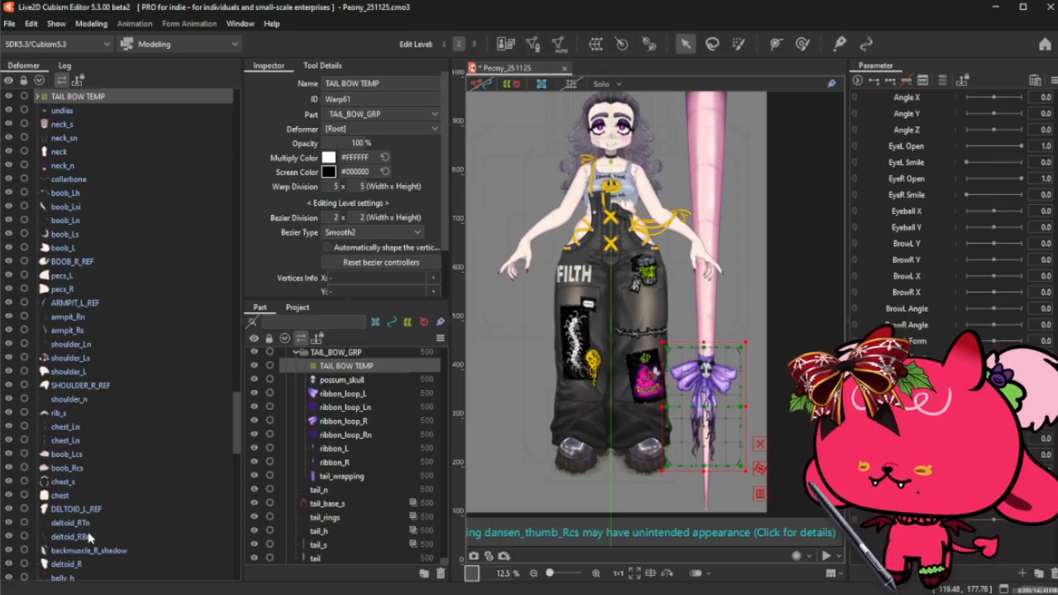
{"action": "scroll", "coordinate": [85, 512], "scroll_direction": "down", "scroll_amount": 8}
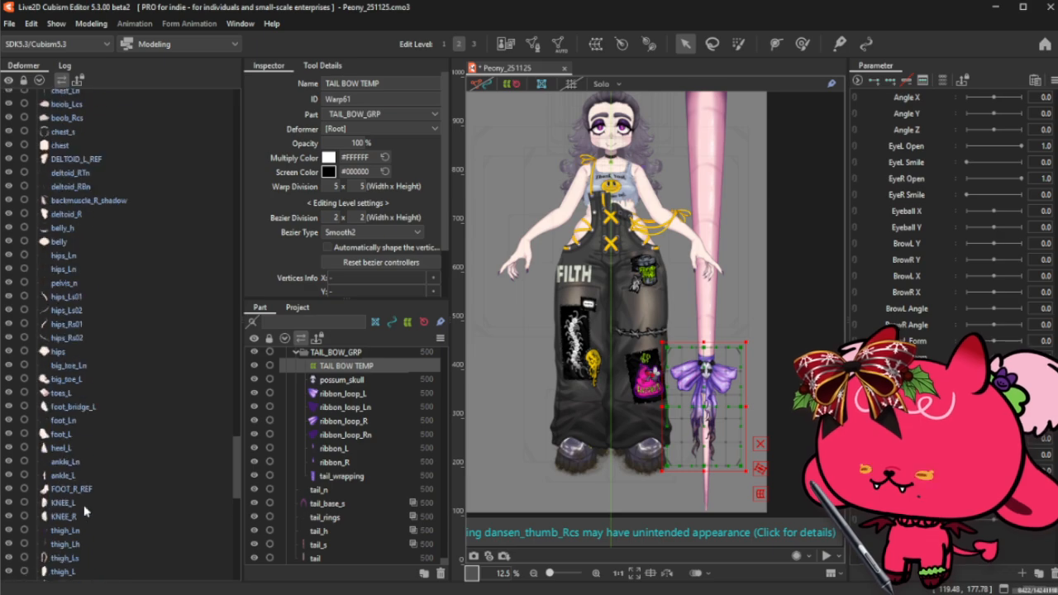
{"action": "scroll", "coordinate": [85, 513], "scroll_direction": "down", "scroll_amount": 15}
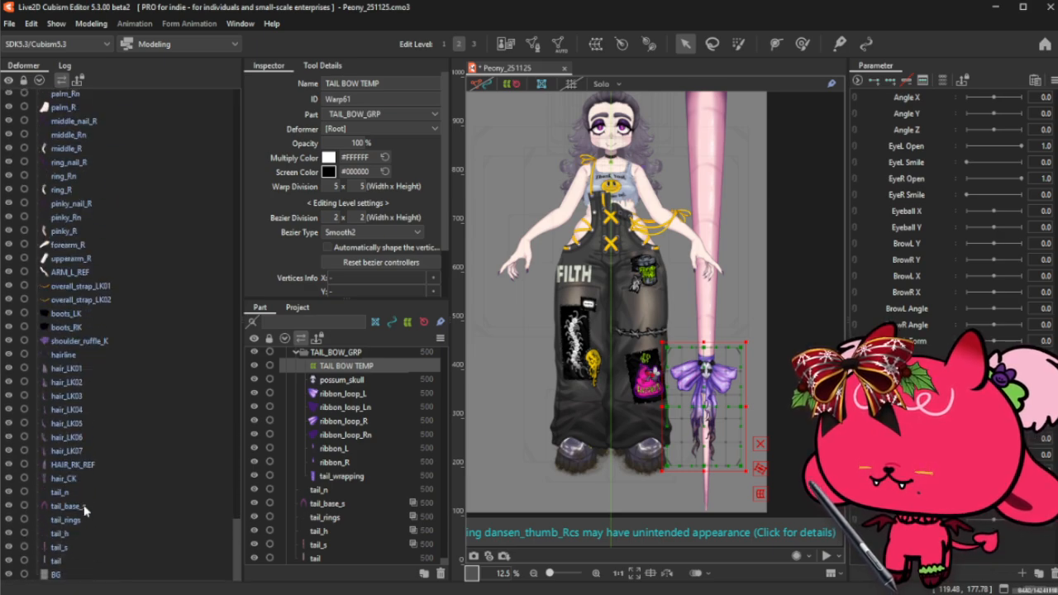
{"action": "left_click", "coordinate": [56, 562]}
{"action": "left_click", "coordinate": [107, 494], "text": "shift"}
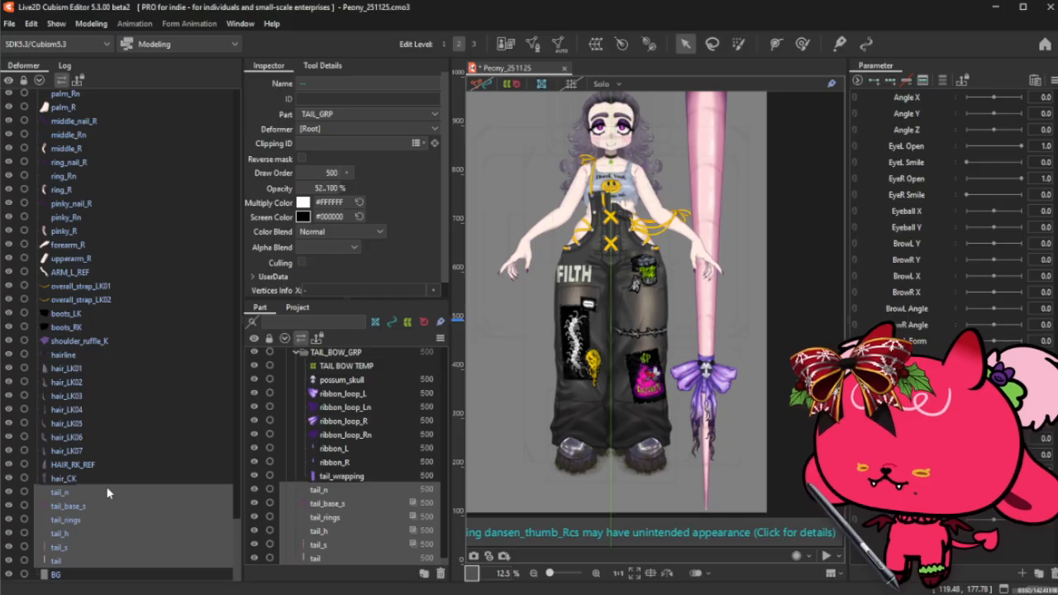
{"action": "scroll", "coordinate": [107, 494], "scroll_direction": "up", "scroll_amount": 10}
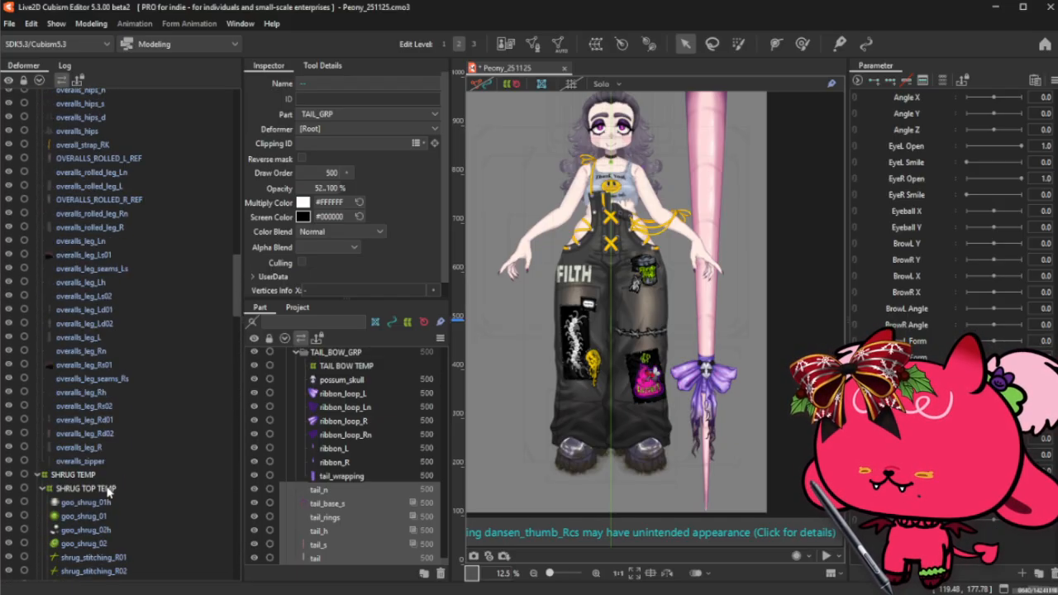
{"action": "scroll", "coordinate": [111, 463], "scroll_direction": "down", "scroll_amount": 4}
{"action": "scroll", "coordinate": [113, 438], "scroll_direction": "up", "scroll_amount": 8}
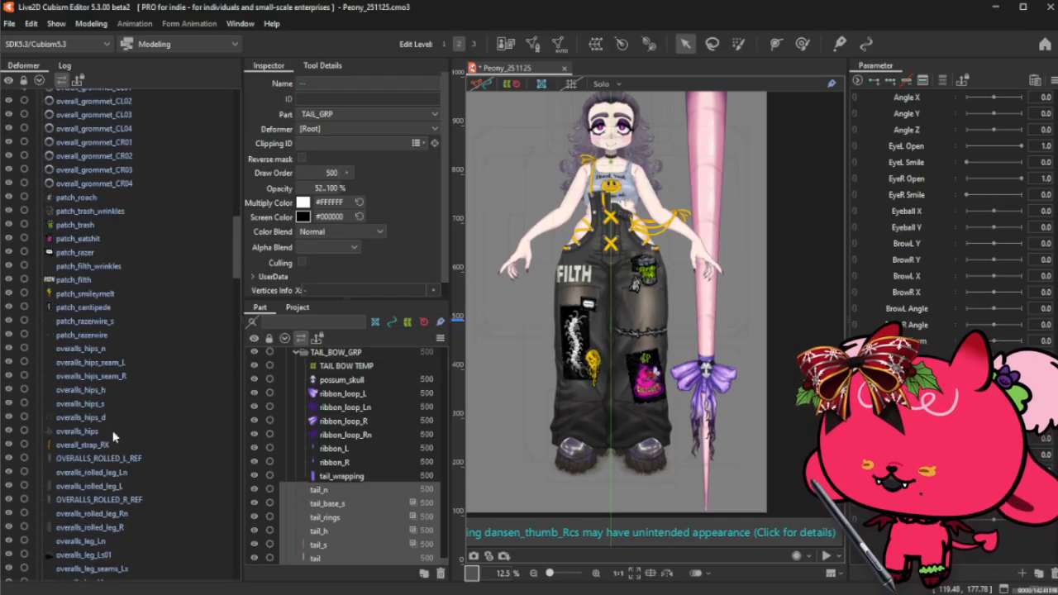
{"action": "scroll", "coordinate": [113, 439], "scroll_direction": "down", "scroll_amount": 12}
{"action": "scroll", "coordinate": [113, 439], "scroll_direction": "down", "scroll_amount": 4}
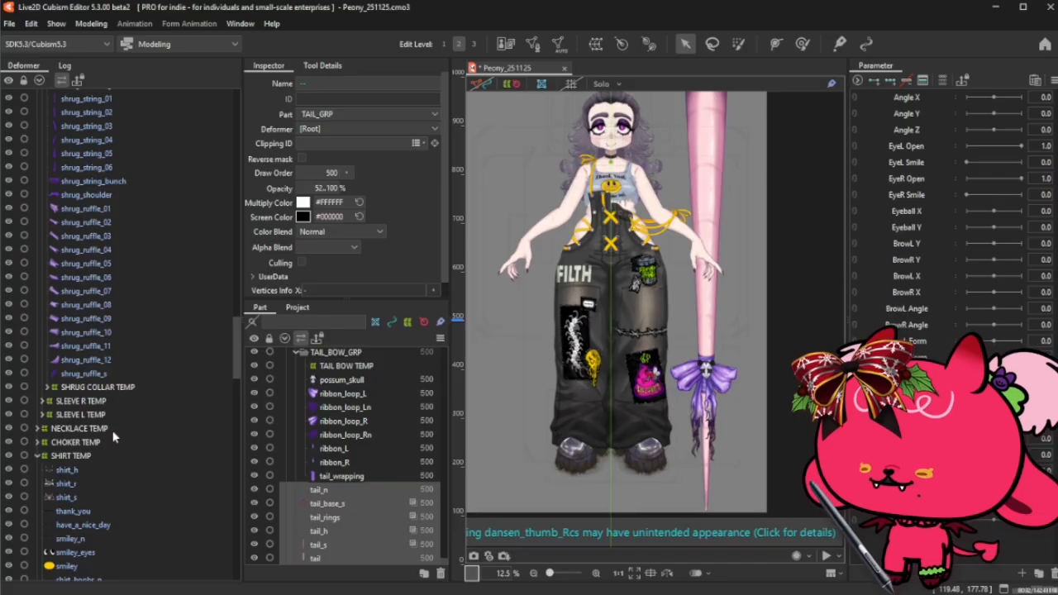
{"action": "scroll", "coordinate": [113, 439], "scroll_direction": "down", "scroll_amount": 7}
{"action": "left_click", "coordinate": [113, 440]}
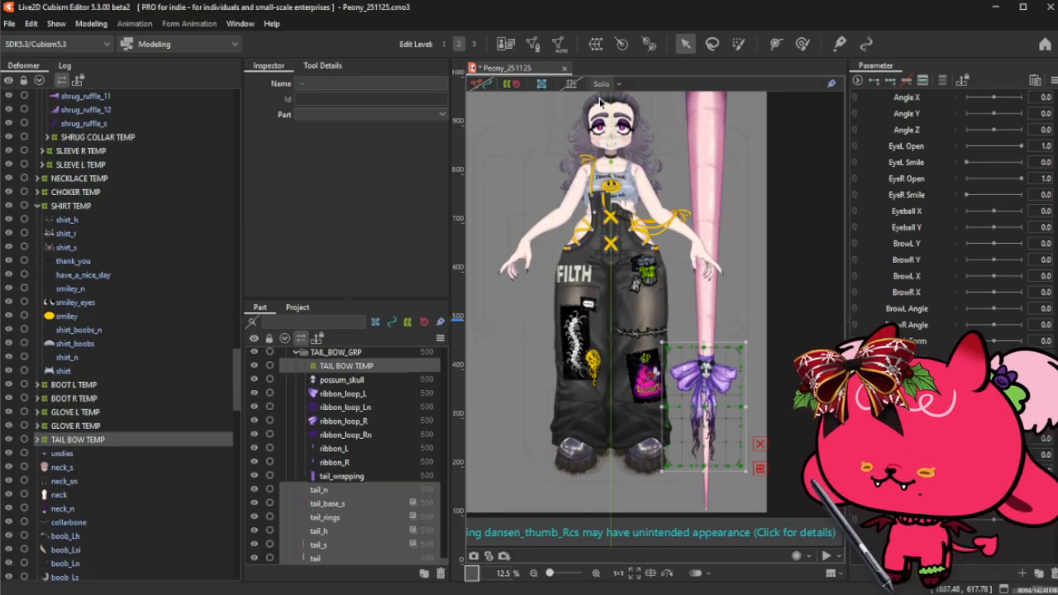
- Create a rotation deformer named TAIL TEMP as parent of TAIL BOW TEMP and the selected tail meshes
{"action": "left_click", "coordinate": [622, 44]}
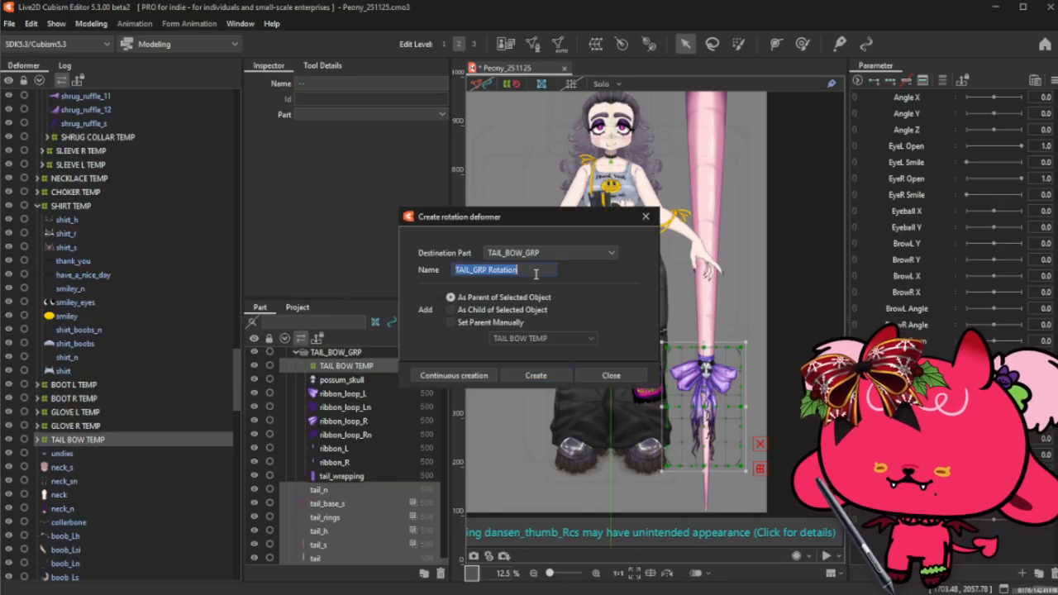
{"action": "type", "text": "TEMP"}
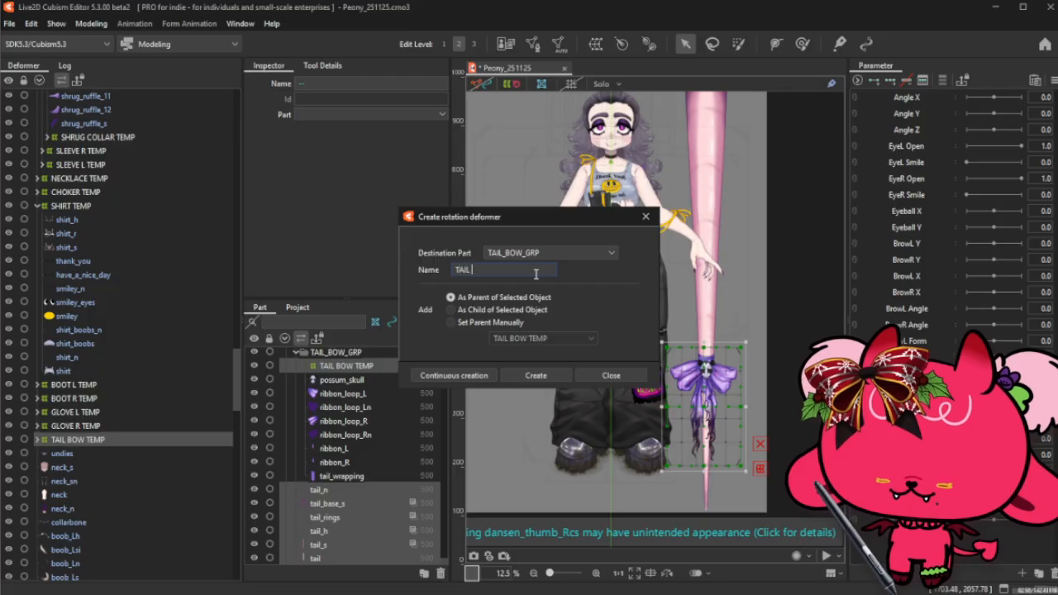
{"action": "left_click", "coordinate": [536, 375]}
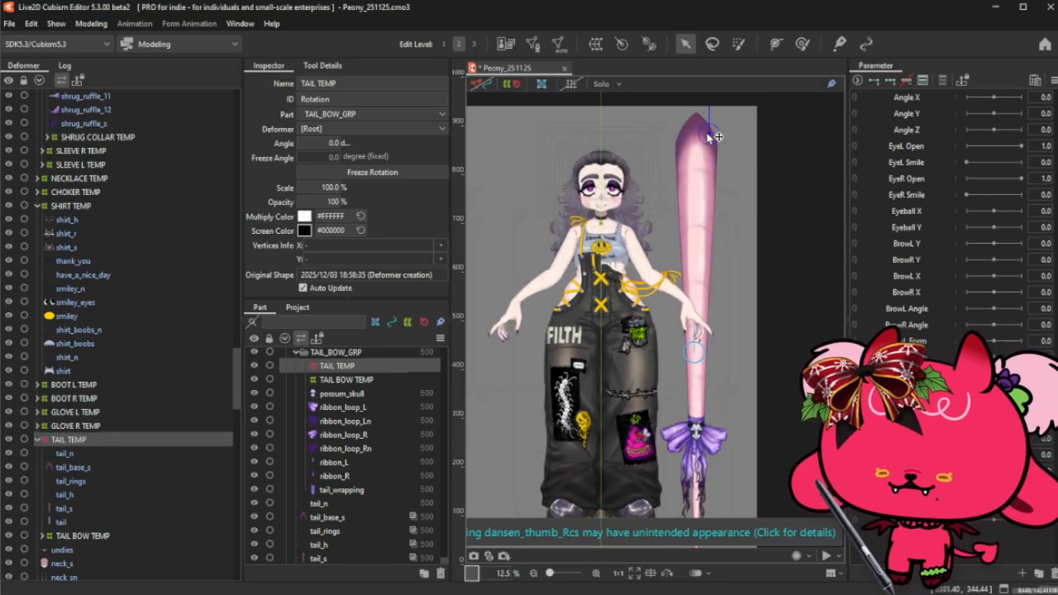
- Move the TAIL TEMP rotation pivot onto the tail's pointed upper end, to about X 3220, Y 125
{"action": "left_click_drag", "start_coordinate": [699, 130], "coordinate": [698, 130]}
{"action": "scroll", "coordinate": [698, 115], "scroll_direction": "up", "scroll_amount": 7}
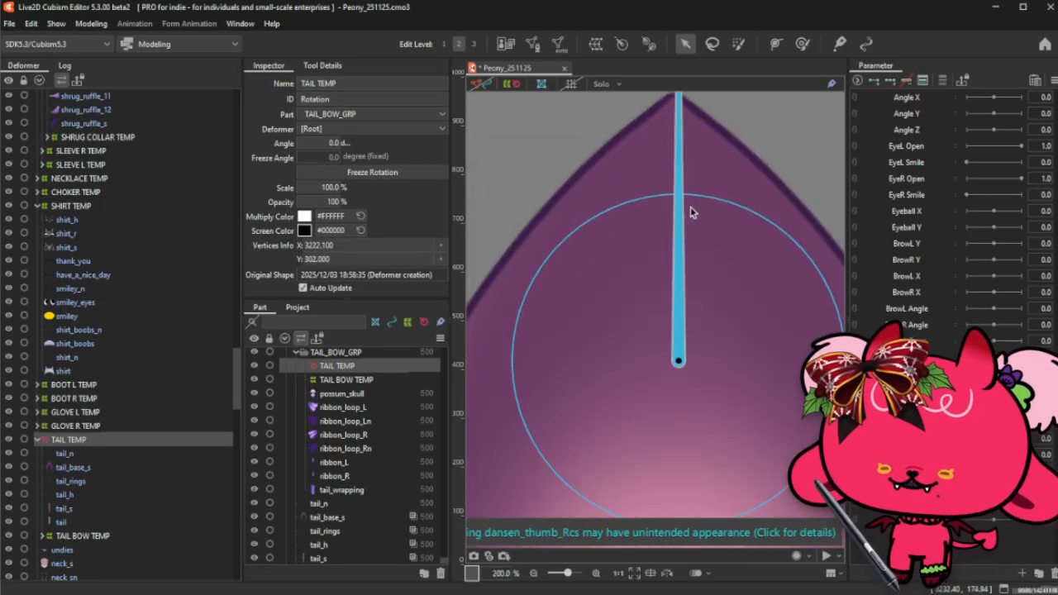
{"action": "scroll", "coordinate": [684, 240], "scroll_direction": "up", "scroll_amount": 2}
{"action": "left_click_drag", "start_coordinate": [672, 499], "coordinate": [667, 381]}
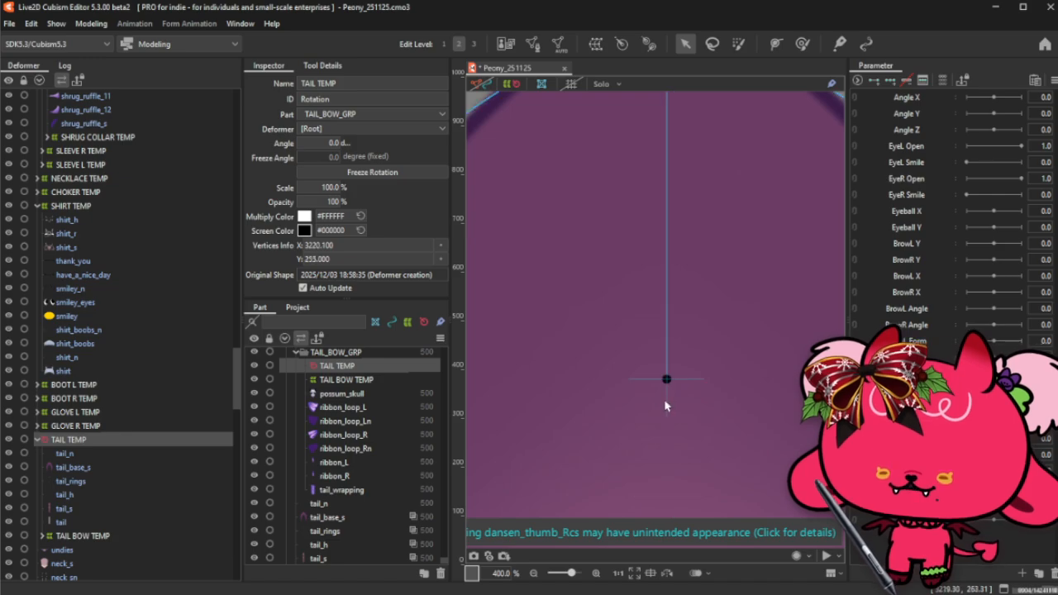
{"action": "scroll", "coordinate": [667, 403], "scroll_direction": "down", "scroll_amount": 2}
{"action": "scroll", "coordinate": [666, 306], "scroll_direction": "up", "scroll_amount": 1}
{"action": "left_click_drag", "start_coordinate": [661, 425], "coordinate": [667, 192]}
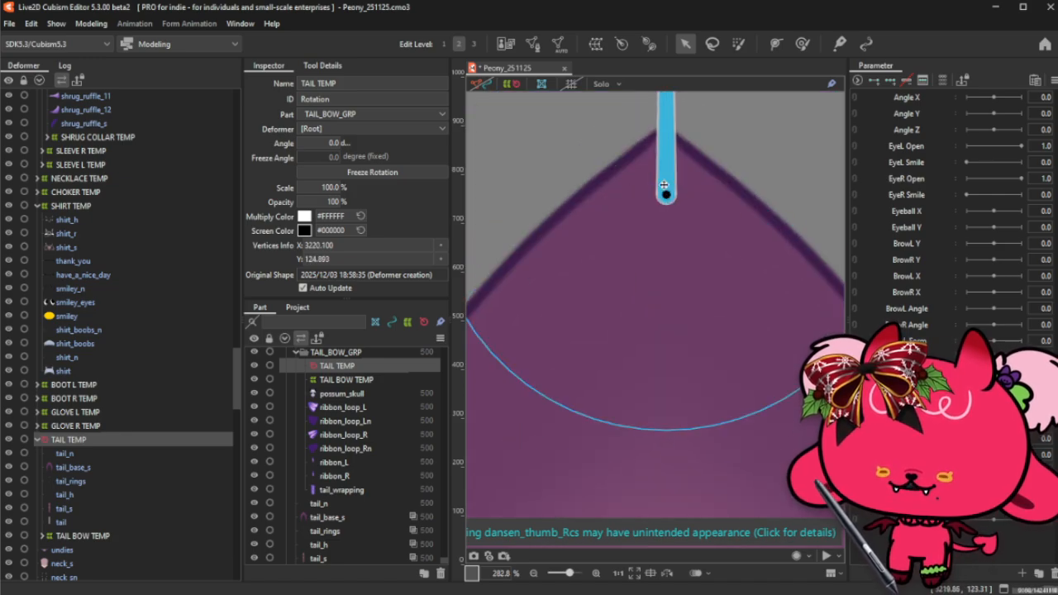
- Fine-align the TAIL TEMP pivot with the peak of the tail's outline, at about X 3218.8, Y 90.9
{"action": "scroll", "coordinate": [661, 141], "scroll_direction": "up", "scroll_amount": 7}
{"action": "scroll", "coordinate": [681, 405], "scroll_direction": "down", "scroll_amount": 3}
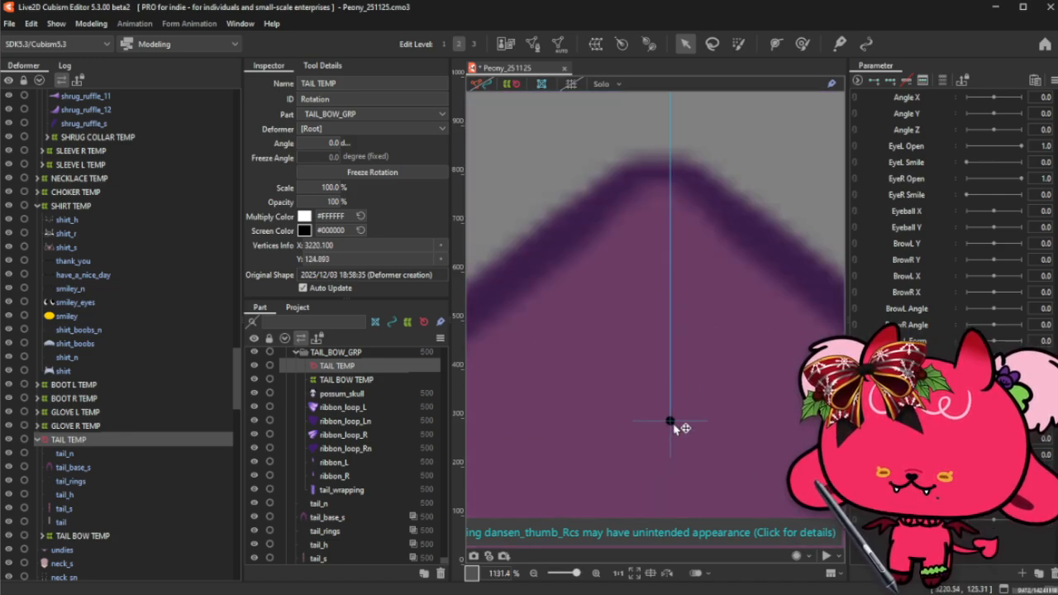
{"action": "left_click_drag", "start_coordinate": [666, 268], "coordinate": [665, 185]}
{"action": "scroll", "coordinate": [665, 187], "scroll_direction": "up", "scroll_amount": 3}
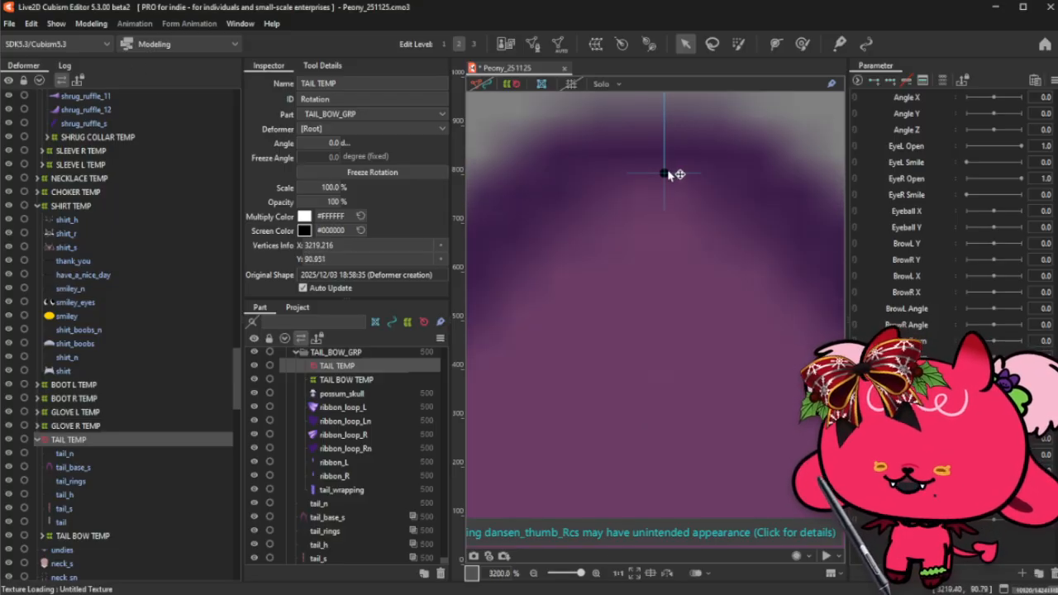
{"action": "left_click_drag", "start_coordinate": [673, 173], "coordinate": [670, 176]}
{"action": "scroll", "coordinate": [665, 175], "scroll_direction": "down", "scroll_amount": 2}
{"action": "scroll", "coordinate": [671, 177], "scroll_direction": "up", "scroll_amount": 2}
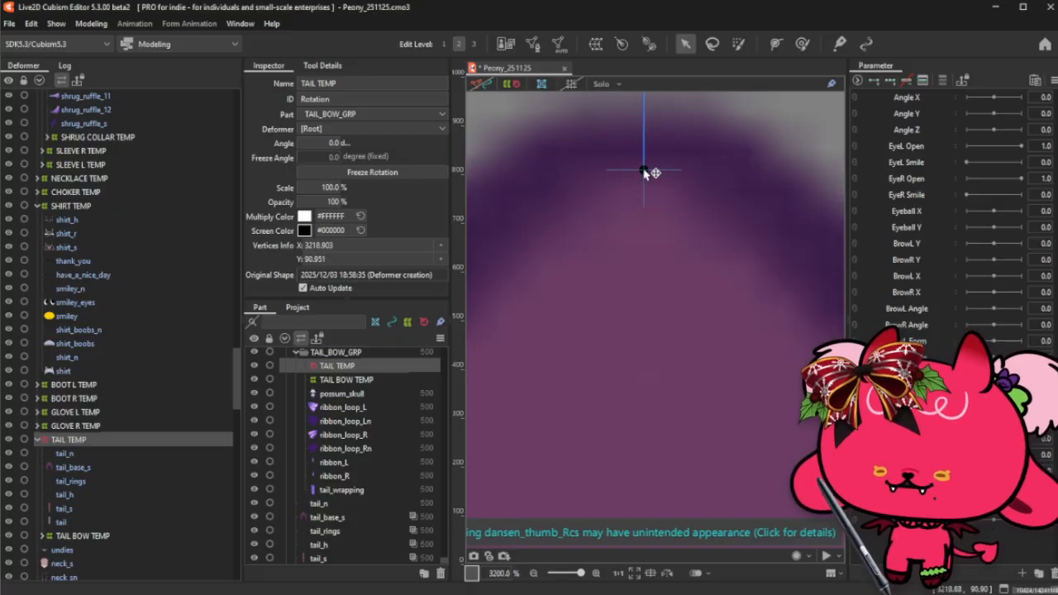
{"action": "left_click_drag", "start_coordinate": [644, 172], "coordinate": [643, 170]}
{"action": "scroll", "coordinate": [644, 171], "scroll_direction": "down", "scroll_amount": 5}
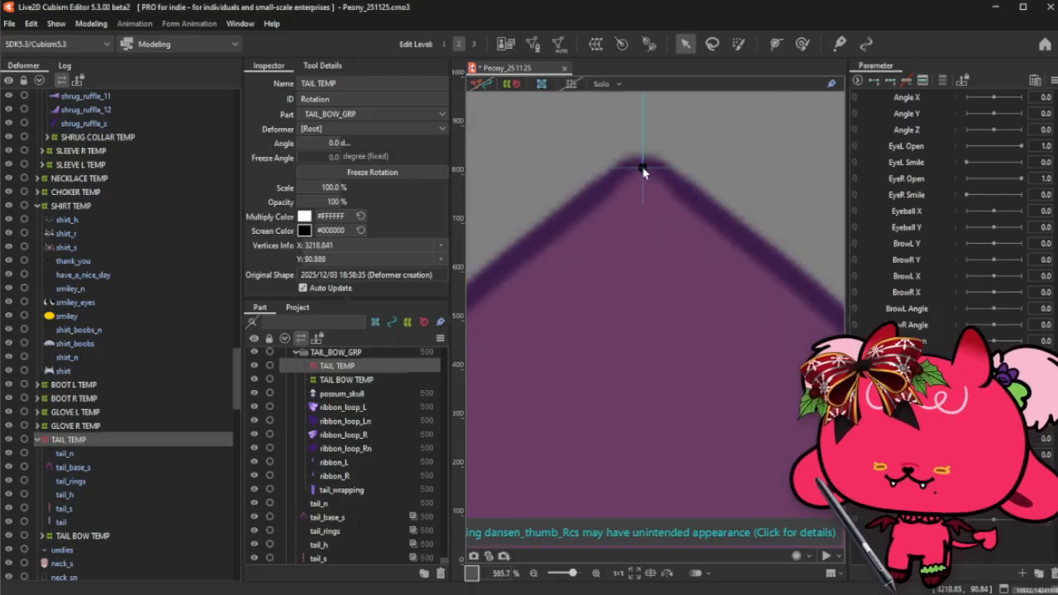
- Lower the pivot straight down inside the tail base to about Y 229 and shorten the deformer's handle
{"action": "left_click_drag", "start_coordinate": [643, 214], "coordinate": [650, 258]}
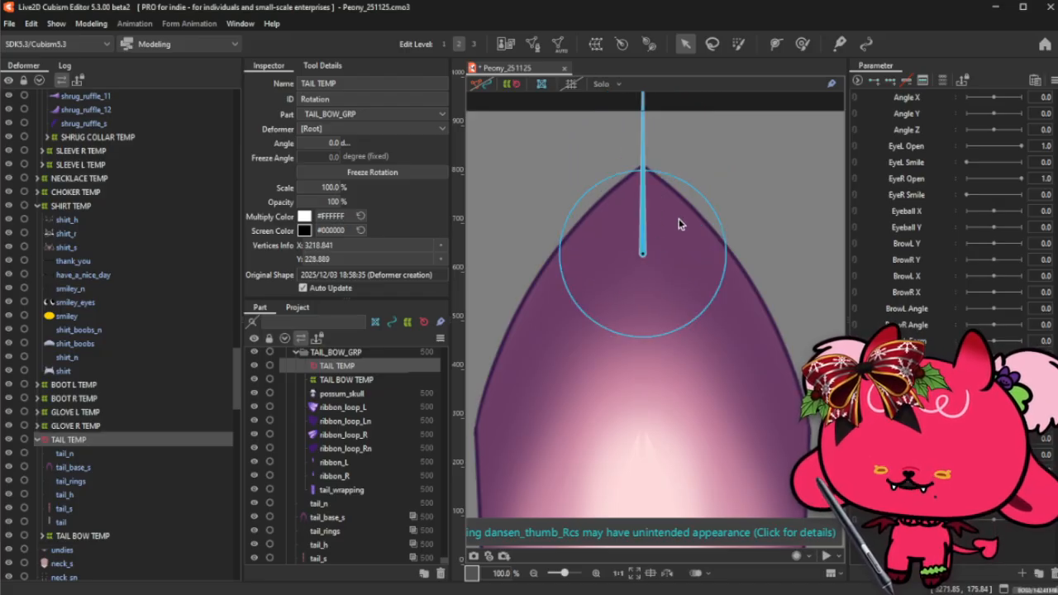
{"action": "scroll", "coordinate": [686, 223], "scroll_direction": "down", "scroll_amount": 5}
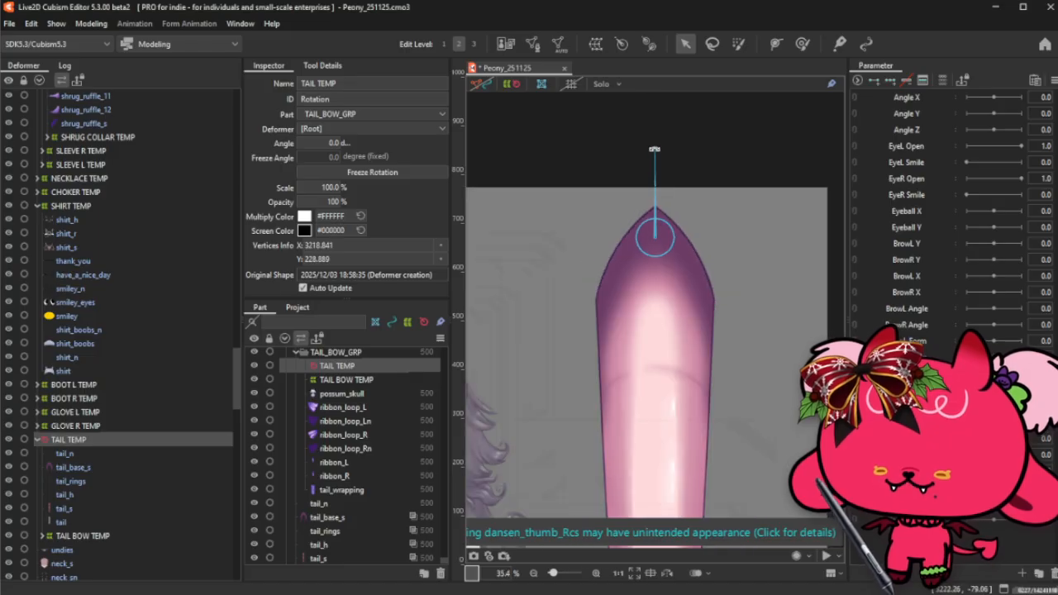
{"action": "left_click_drag", "start_coordinate": [654, 144], "coordinate": [659, 203]}
- Move the tail with TAIL TEMP onto the character's centre line at the hips, to about X 2000, Y 2423
{"action": "scroll", "coordinate": [663, 199], "scroll_direction": "down", "scroll_amount": 5}
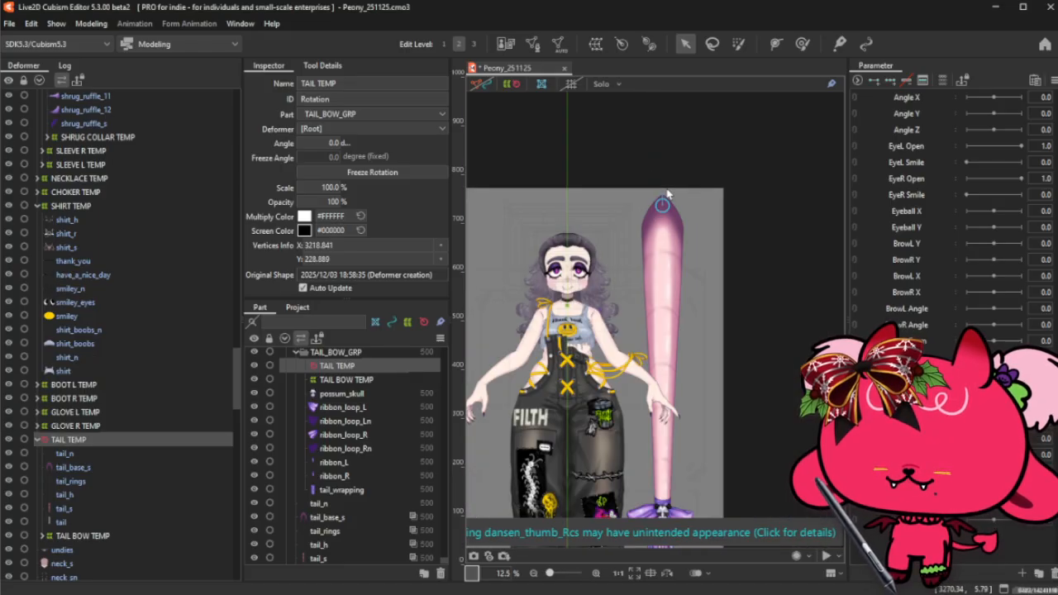
{"action": "left_click_drag", "start_coordinate": [668, 195], "coordinate": [610, 317]}
{"action": "scroll", "coordinate": [611, 316], "scroll_direction": "up", "scroll_amount": 10}
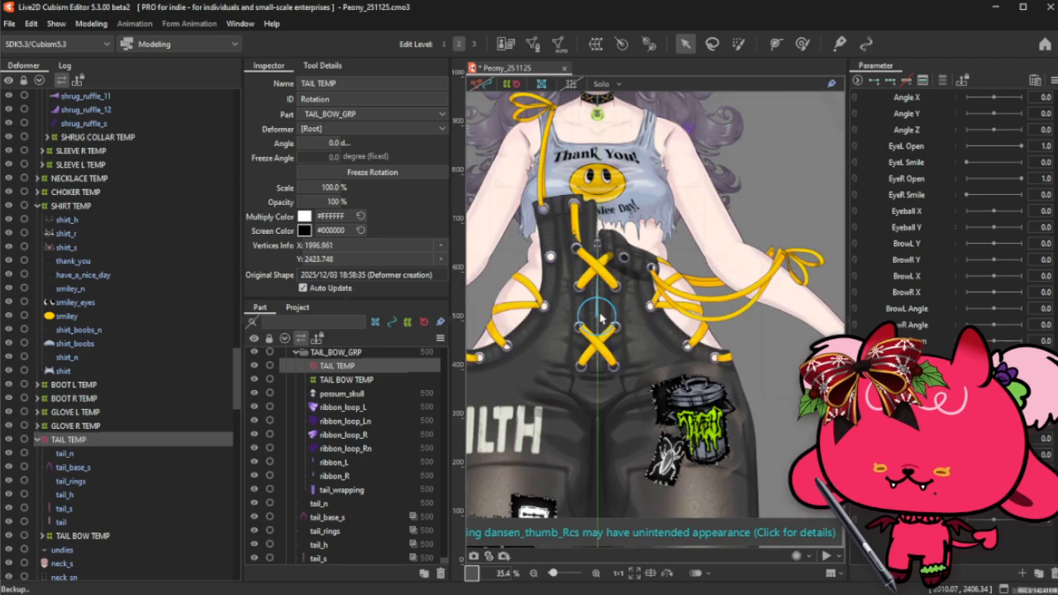
{"action": "scroll", "coordinate": [594, 331], "scroll_direction": "up", "scroll_amount": 9}
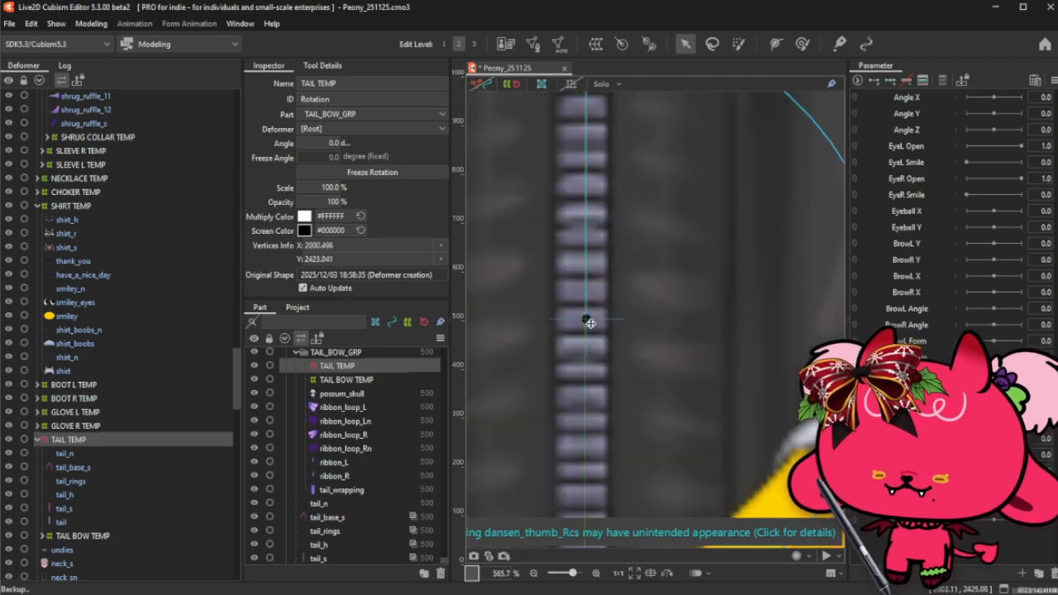
{"action": "left_click_drag", "start_coordinate": [582, 312], "coordinate": [576, 319]}
{"action": "scroll", "coordinate": [577, 318], "scroll_direction": "up", "scroll_amount": 2}
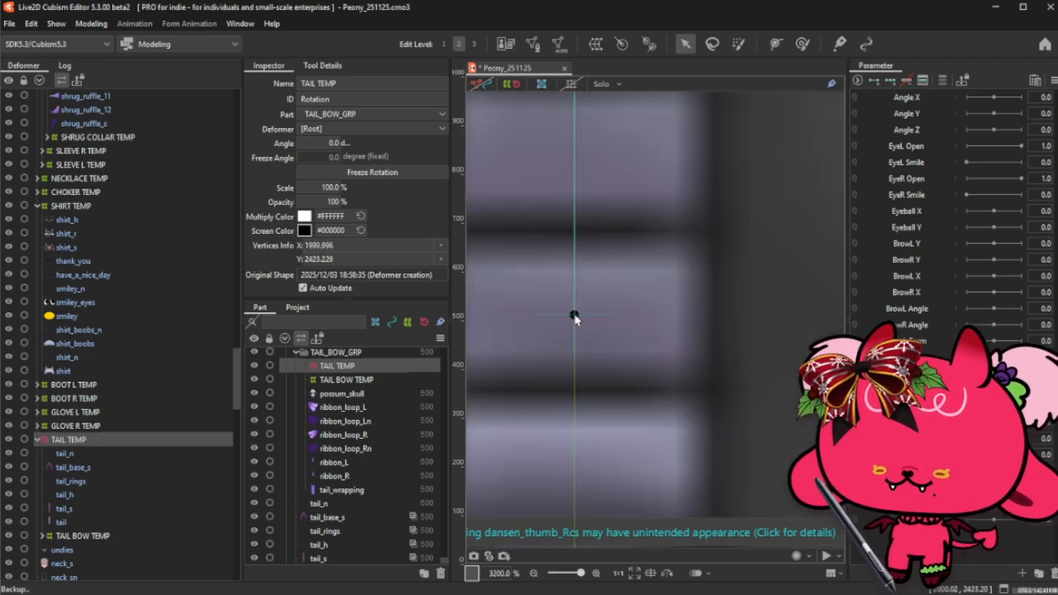
- Raise the tail along the centre line to about Y 2367
{"action": "scroll", "coordinate": [575, 319], "scroll_direction": "down", "scroll_amount": 20}
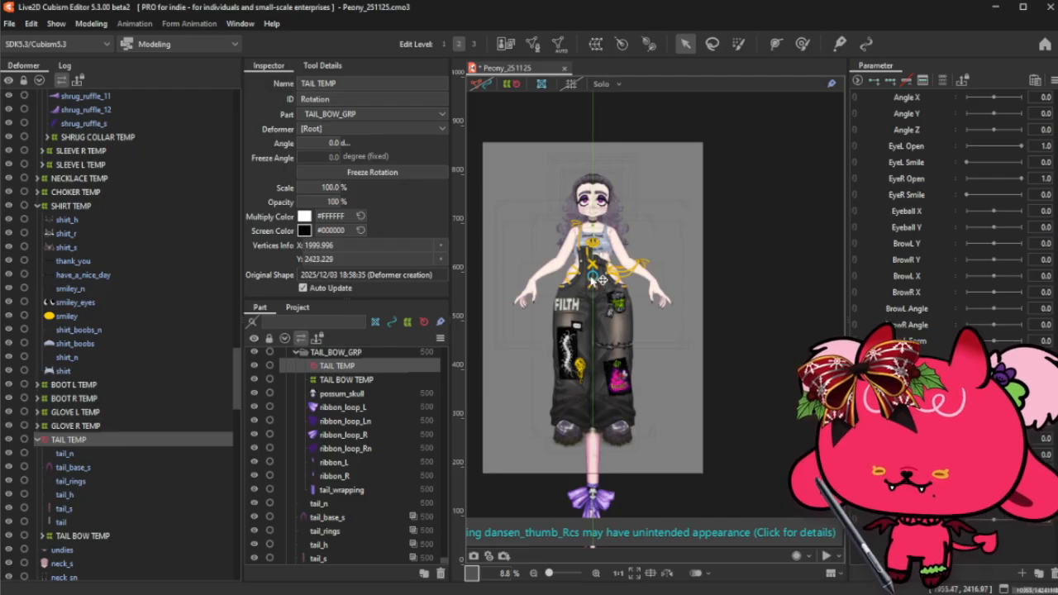
{"action": "scroll", "coordinate": [605, 284], "scroll_direction": "up", "scroll_amount": 1}
{"action": "left_click_drag", "start_coordinate": [596, 275], "coordinate": [595, 274]}
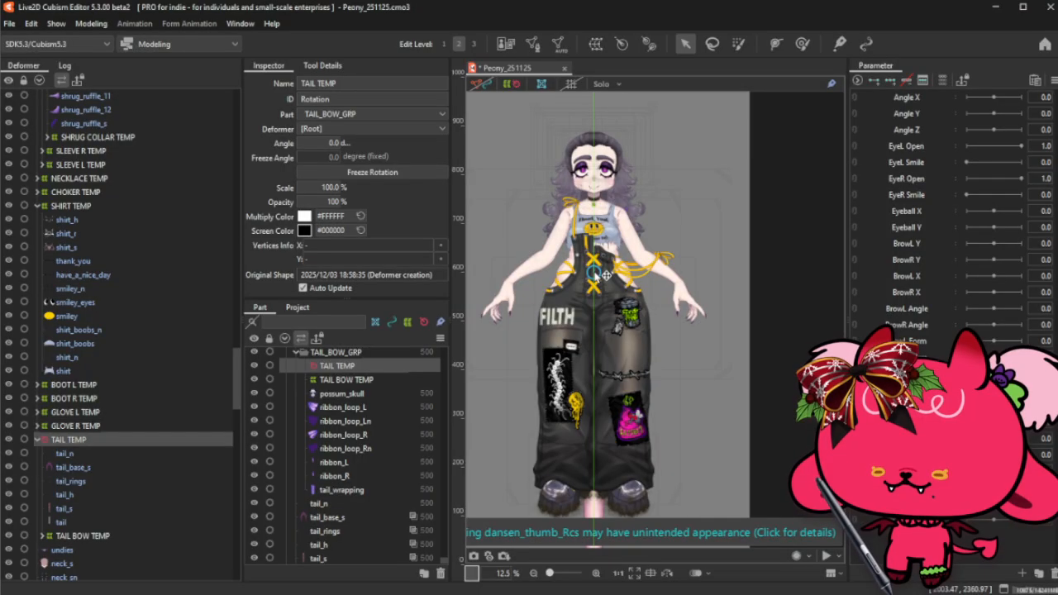
{"action": "left_click", "coordinate": [595, 274]}
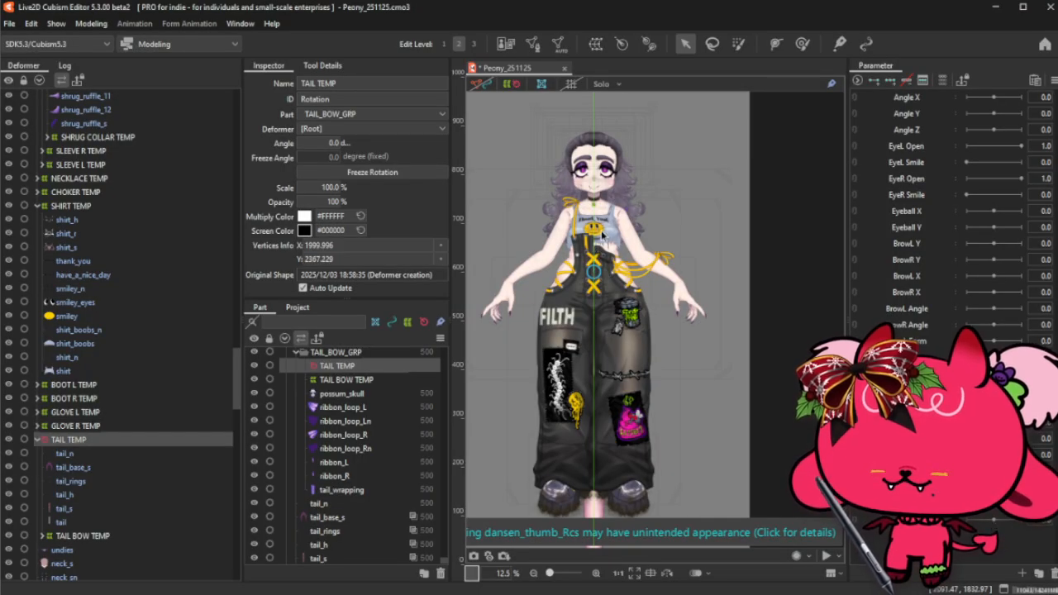
- Try rotating TAIL TEMP by 180 degrees to test the tail's pivot, and undo the rotation
{"action": "scroll", "coordinate": [596, 251], "scroll_direction": "down", "scroll_amount": 1}
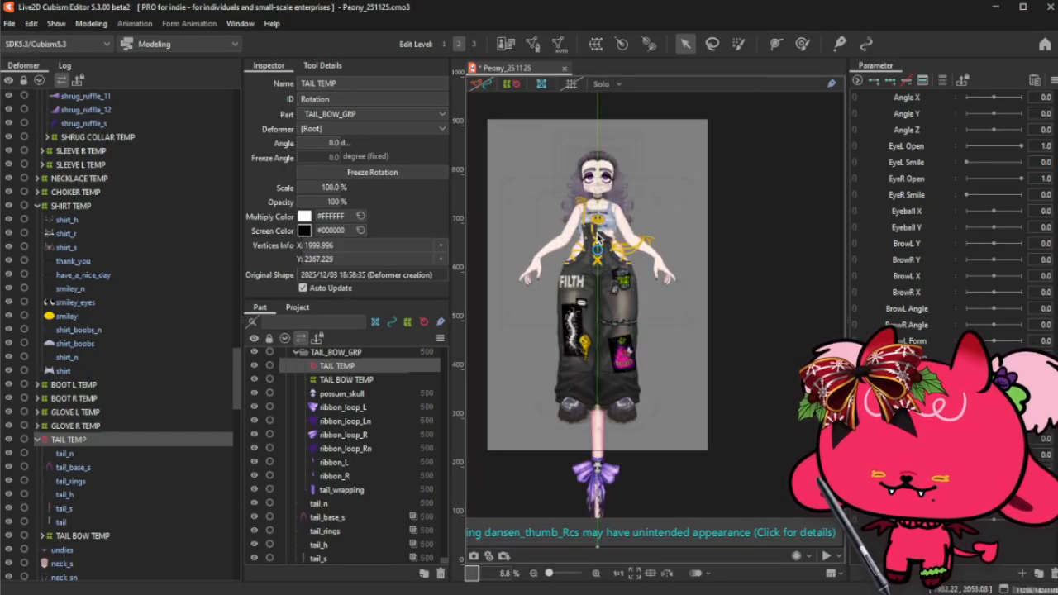
{"action": "left_click_drag", "start_coordinate": [598, 238], "coordinate": [642, 329]}
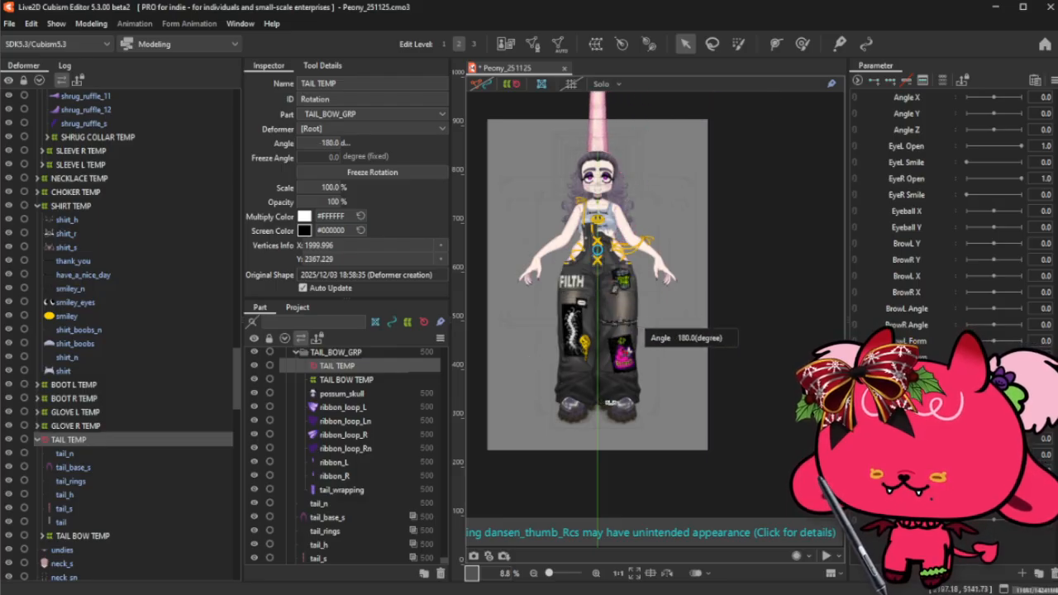
{"action": "scroll", "coordinate": [610, 404], "scroll_direction": "down", "scroll_amount": 3}
{"action": "scroll", "coordinate": [602, 328], "scroll_direction": "up", "scroll_amount": 3}
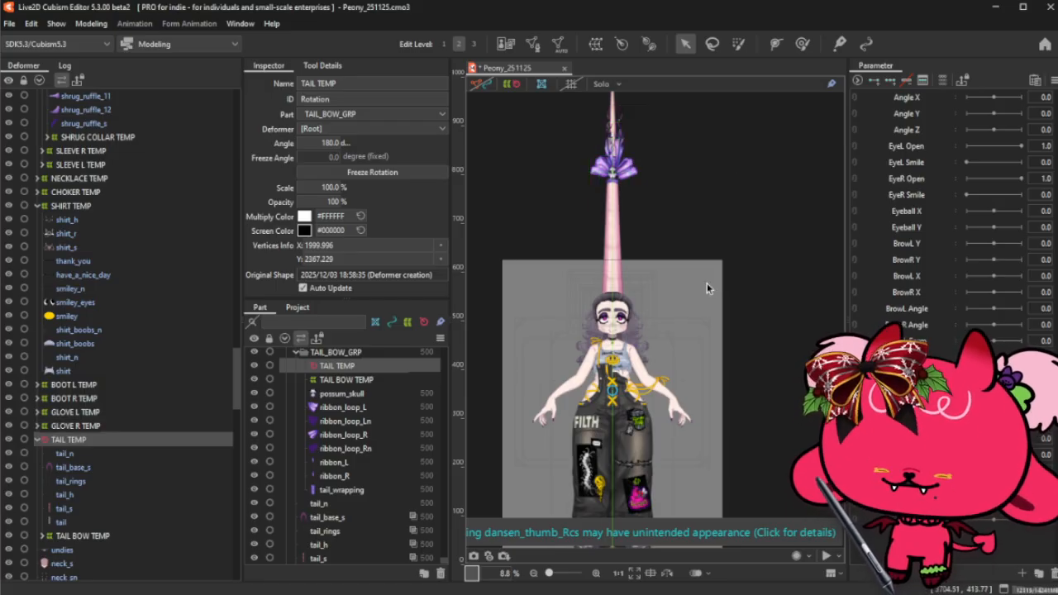
{"action": "key", "text": "ctrl+z"}
- Lower the tail along the centre line to about Y 2487
{"action": "scroll", "coordinate": [642, 219], "scroll_direction": "down", "scroll_amount": 3}
{"action": "scroll", "coordinate": [631, 374], "scroll_direction": "up", "scroll_amount": 3}
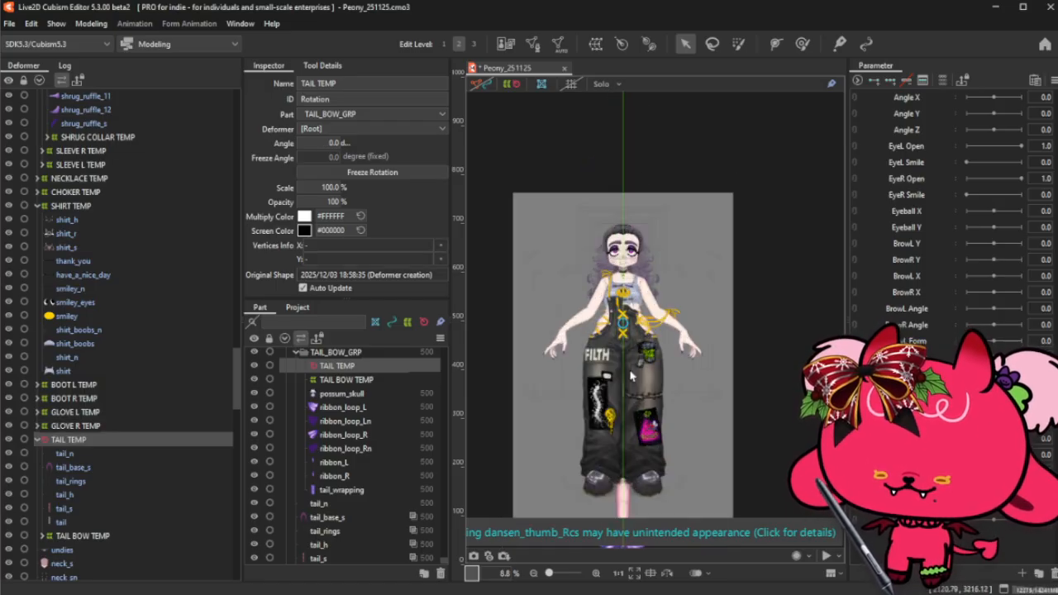
{"action": "scroll", "coordinate": [631, 375], "scroll_direction": "up", "scroll_amount": 2}
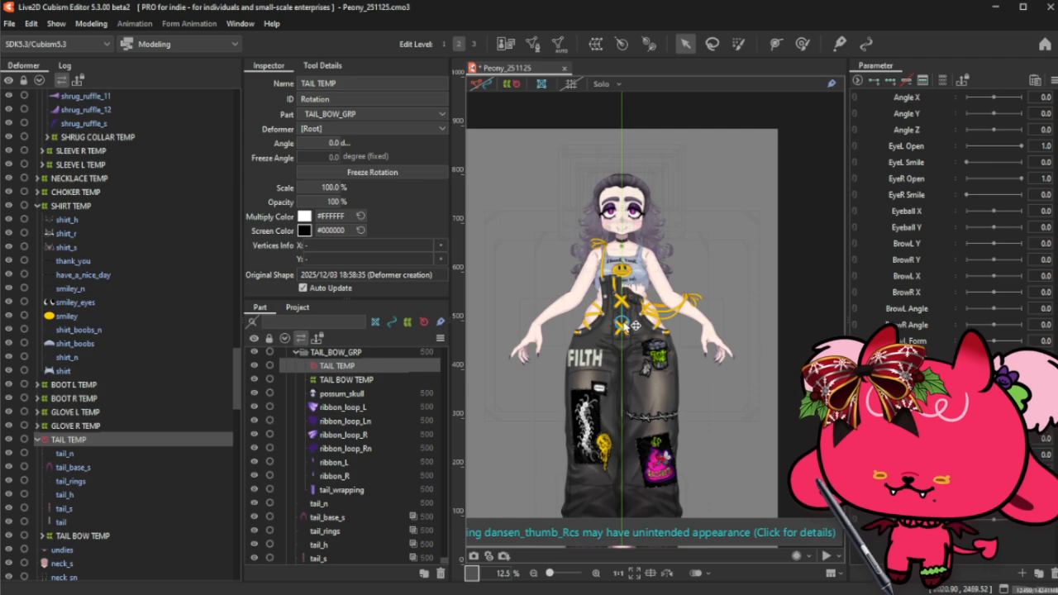
{"action": "scroll", "coordinate": [632, 280], "scroll_direction": "down", "scroll_amount": 2}
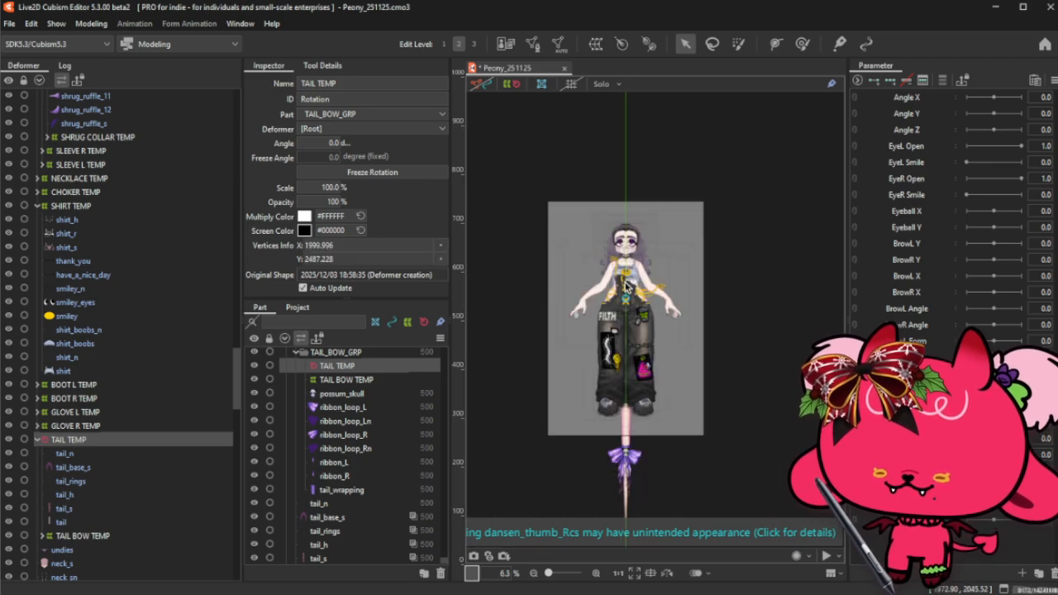
- Test the lowered pivot by rotating TAIL TEMP to -180 degrees, and undo the rotation
{"action": "scroll", "coordinate": [626, 285], "scroll_direction": "up", "scroll_amount": 1}
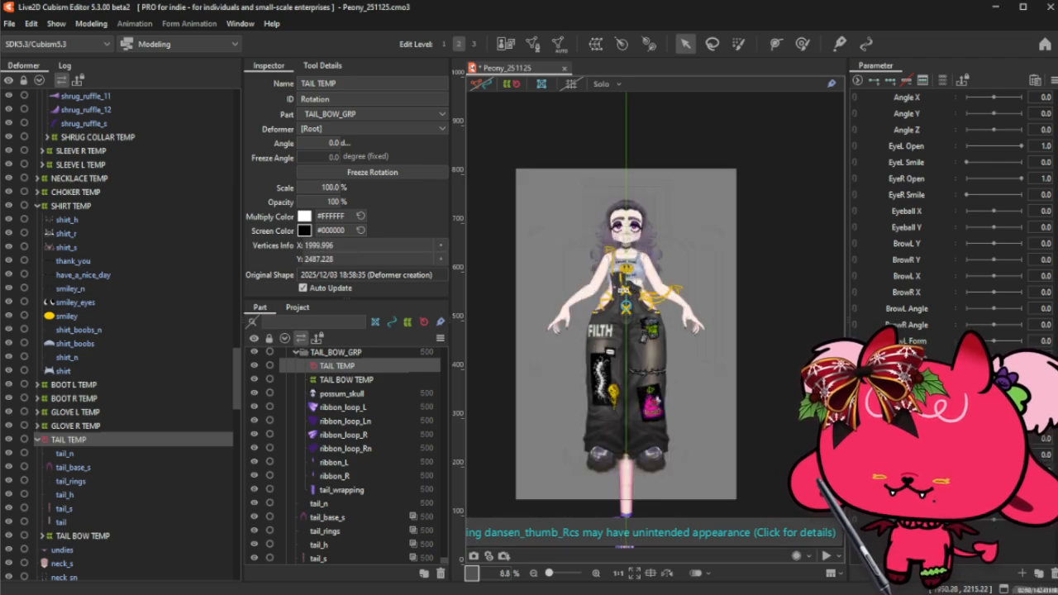
{"action": "left_click_drag", "start_coordinate": [625, 292], "coordinate": [622, 461]}
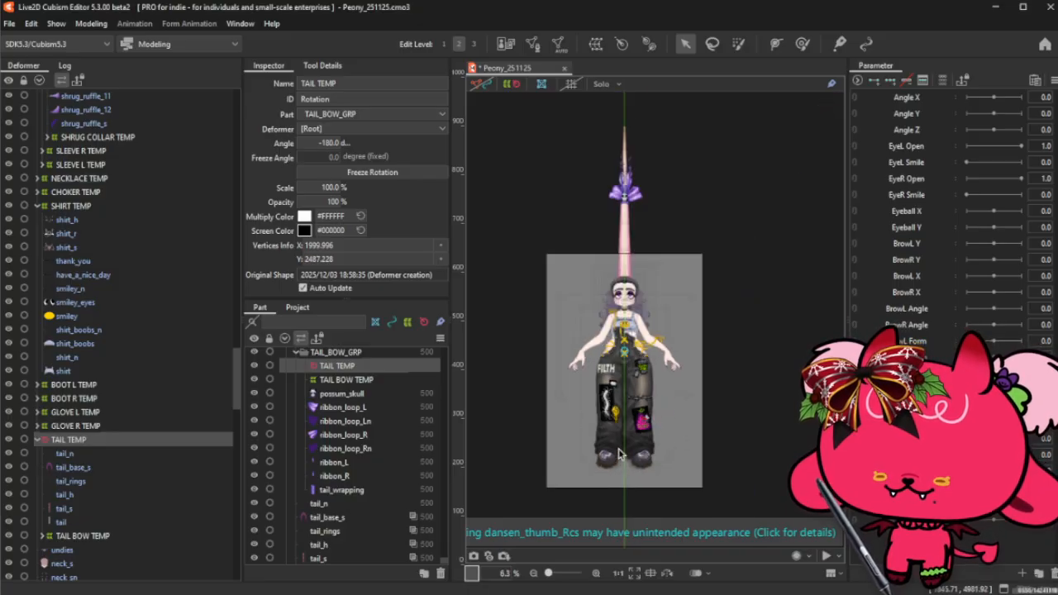
{"action": "key", "text": "ctrl+z"}
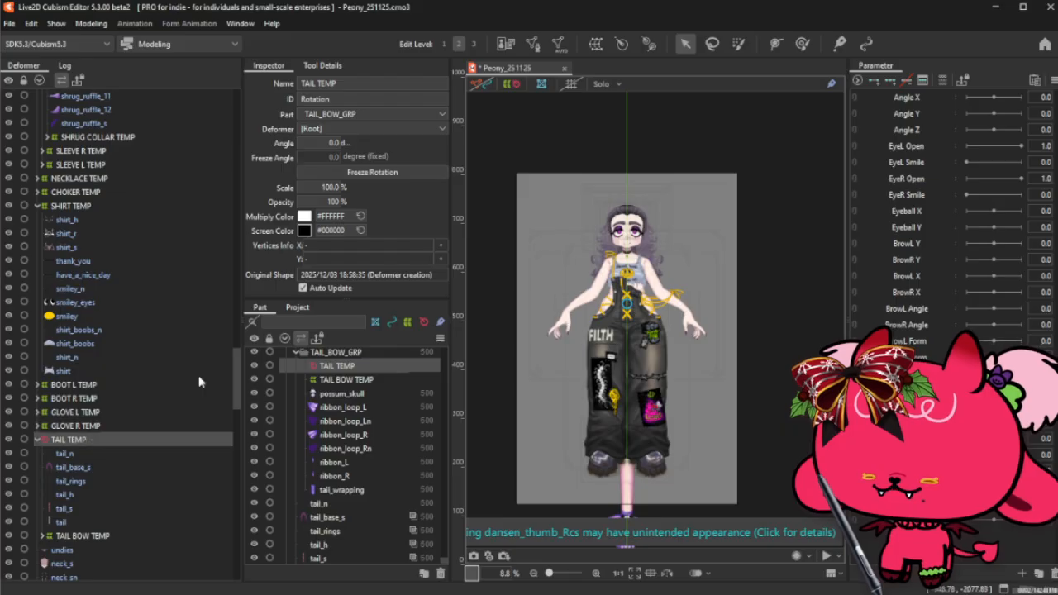
- Set TAIL TEMP's opacity to 0% and collapse all the deformers in the deformer tree
{"action": "scroll", "coordinate": [607, 270], "scroll_direction": "down", "scroll_amount": 2}
{"action": "scroll", "coordinate": [620, 334], "scroll_direction": "up", "scroll_amount": 2}
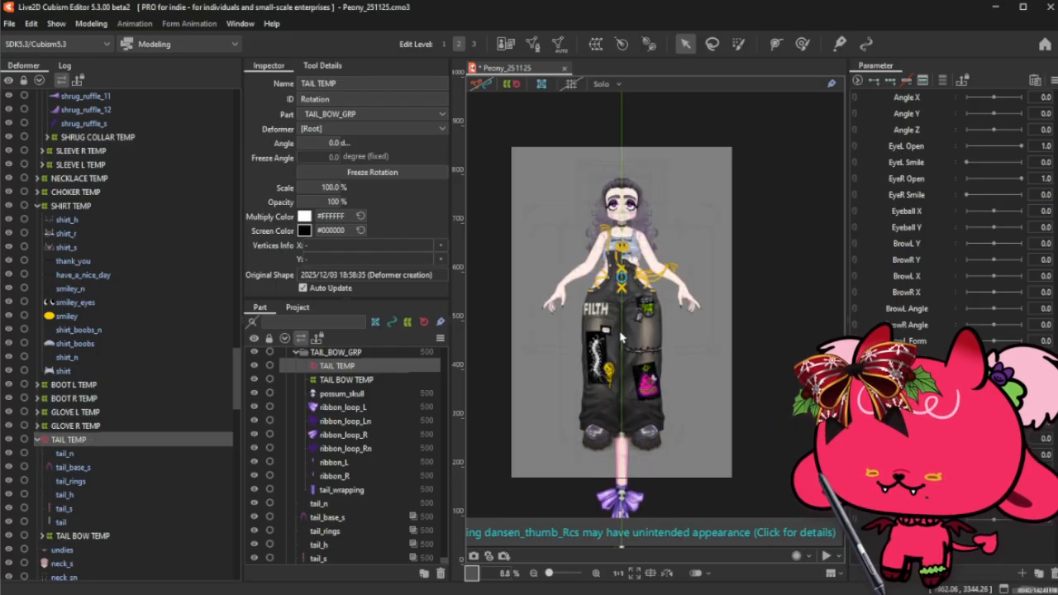
{"action": "left_click_drag", "start_coordinate": [334, 201], "coordinate": [273, 202]}
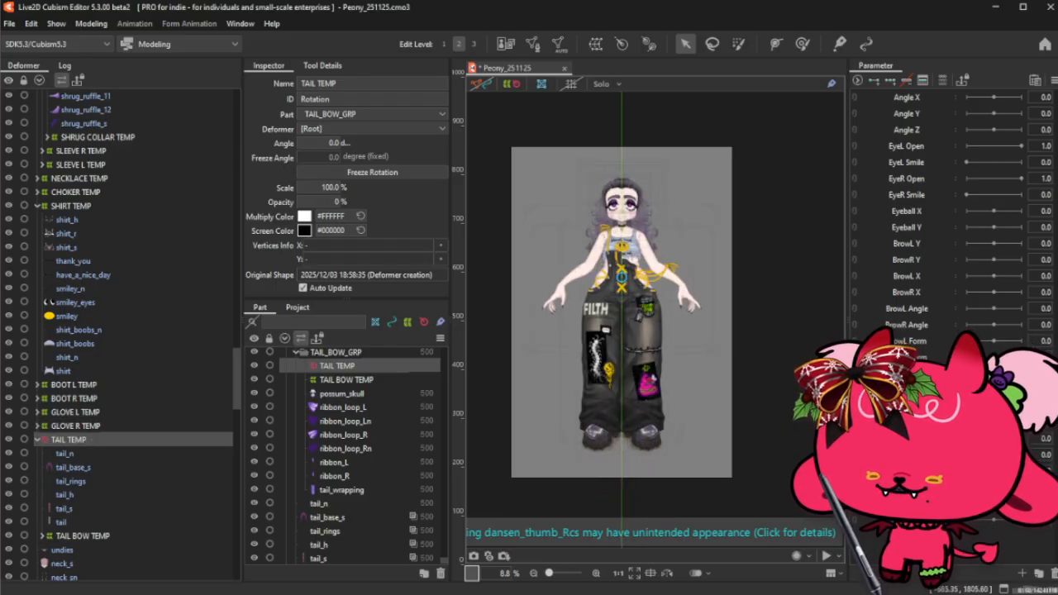
{"action": "left_click", "coordinate": [37, 441]}
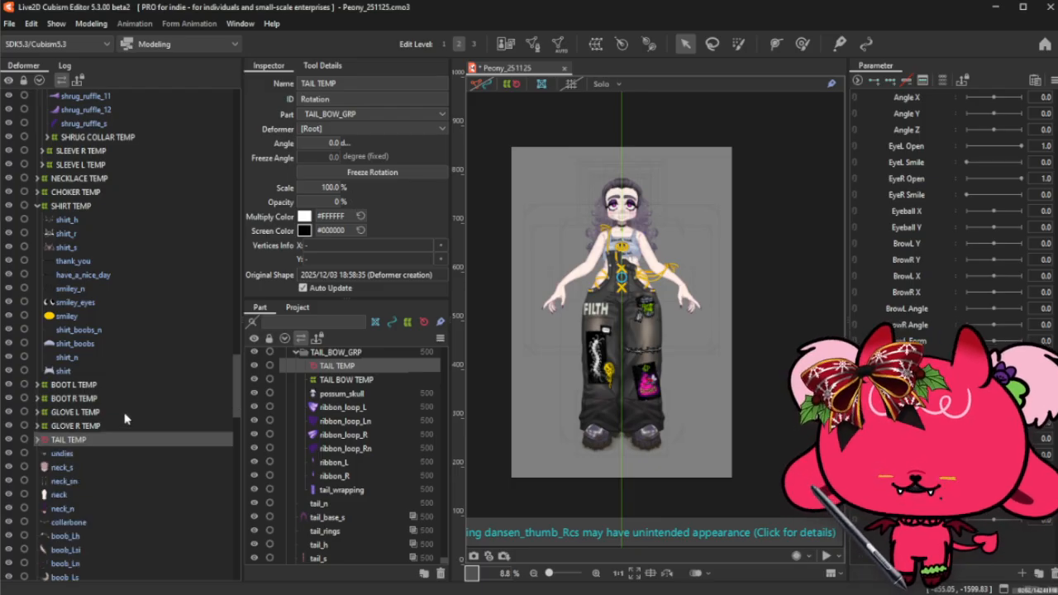
{"action": "left_click", "coordinate": [40, 81]}
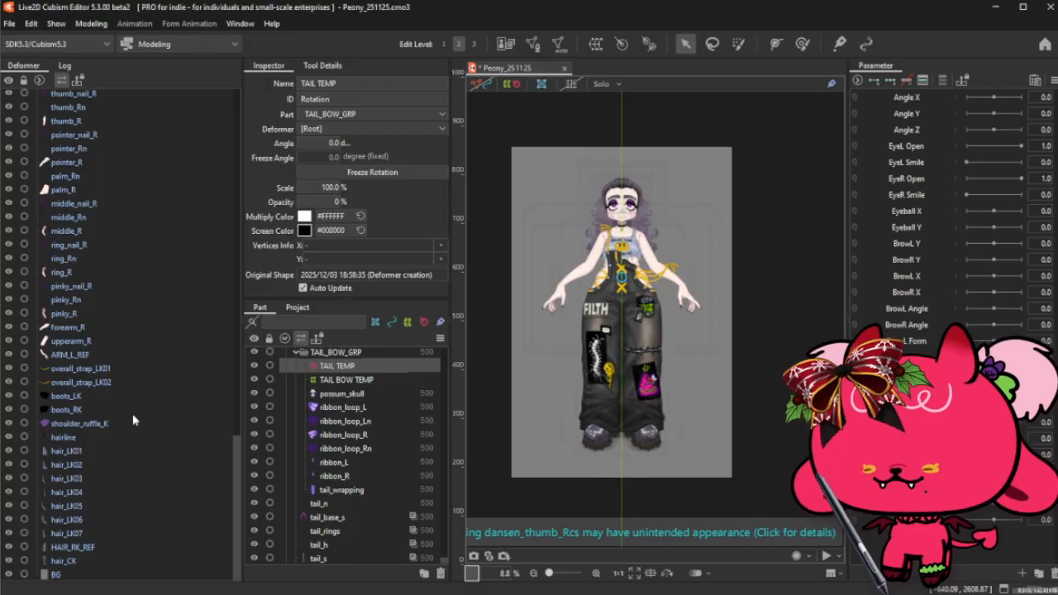
- Move overall_strap_LK01 and overall_strap_LK02 under the OVERALLS TEMP deformer and collapse it in the deformer tree
{"action": "scroll", "coordinate": [547, 404], "scroll_direction": "up", "scroll_amount": 5}
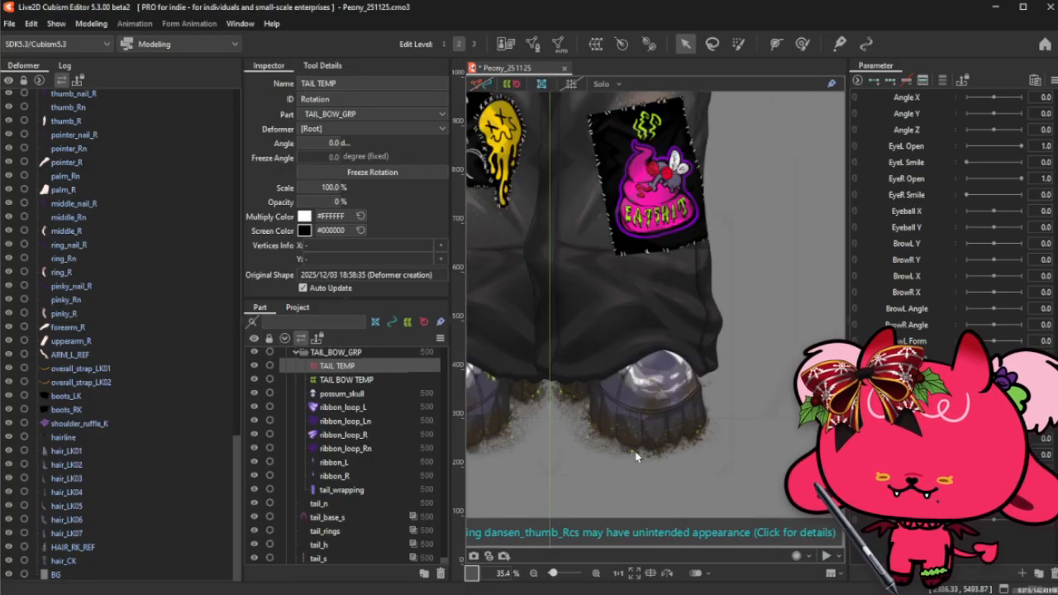
{"action": "scroll", "coordinate": [91, 337], "scroll_direction": "up", "scroll_amount": 3}
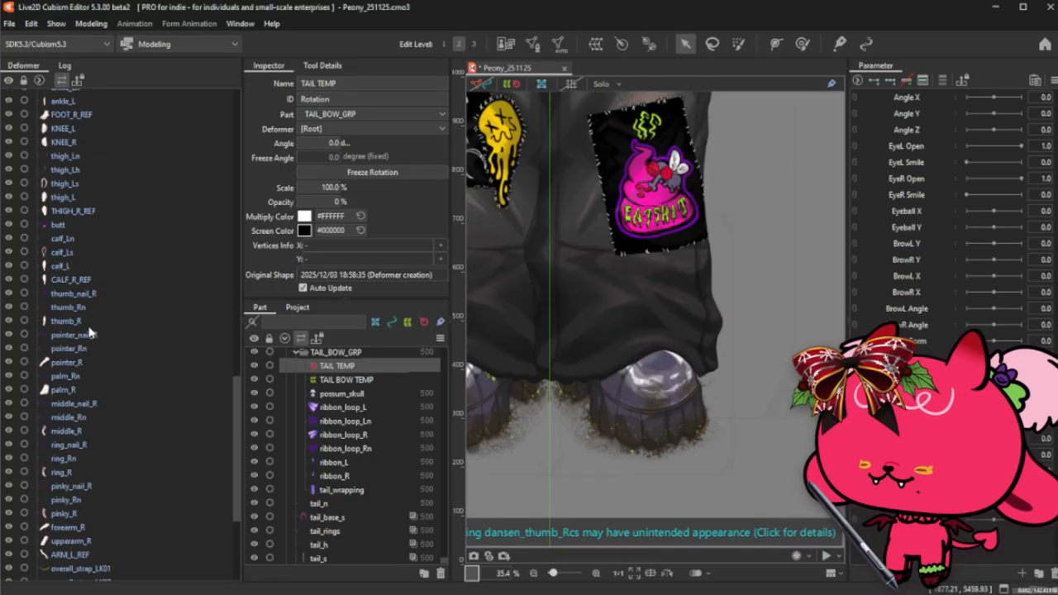
{"action": "left_click", "coordinate": [81, 419]}
{"action": "left_click", "coordinate": [105, 433], "text": "shift"}
{"action": "right_click", "coordinate": [106, 433]}
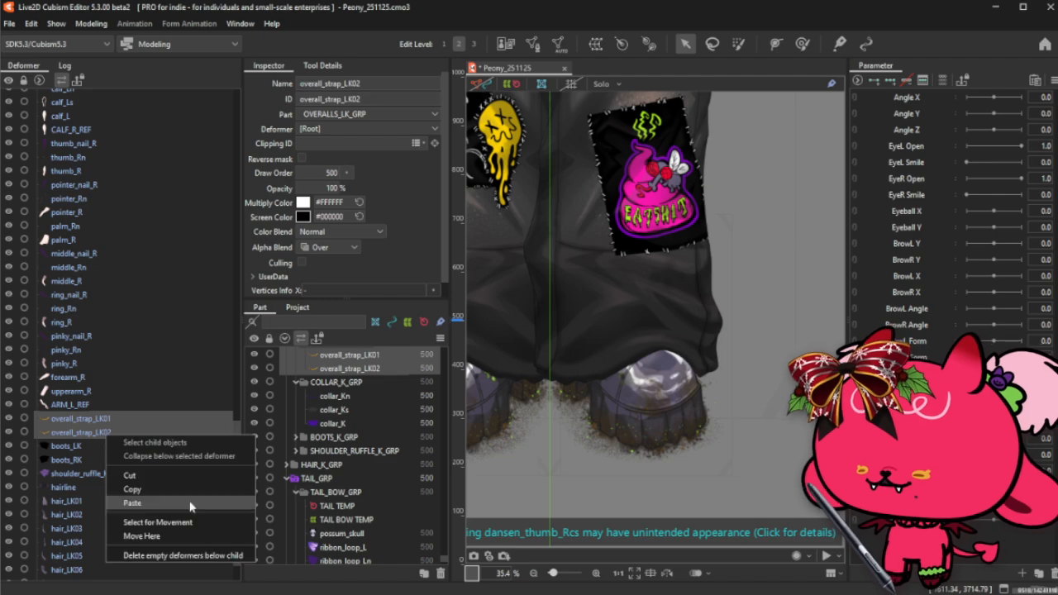
{"action": "left_click", "coordinate": [165, 449]}
{"action": "scroll", "coordinate": [165, 448], "scroll_direction": "up", "scroll_amount": 10}
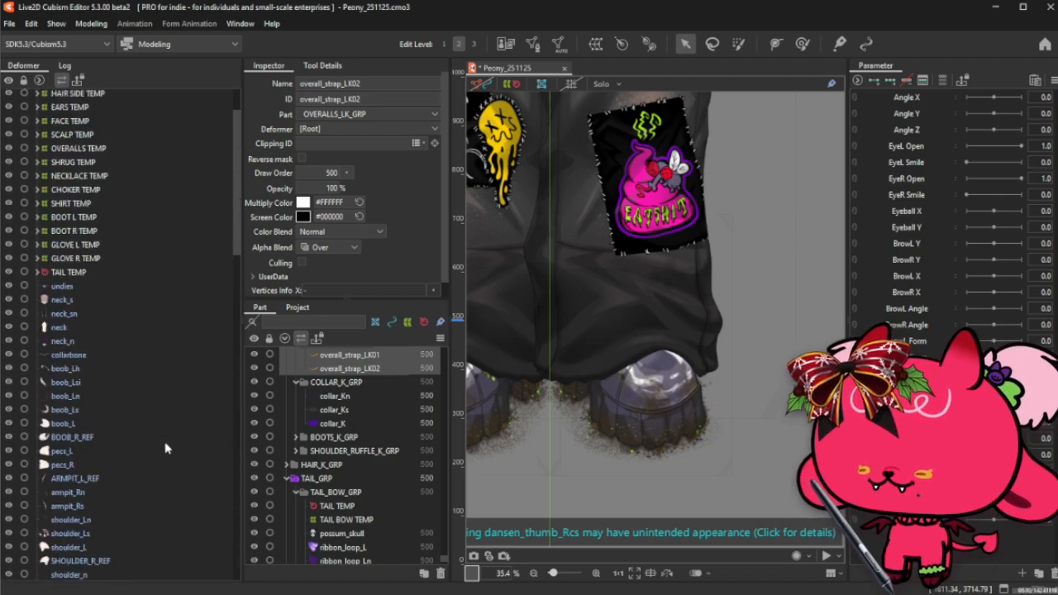
{"action": "right_click", "coordinate": [109, 221]}
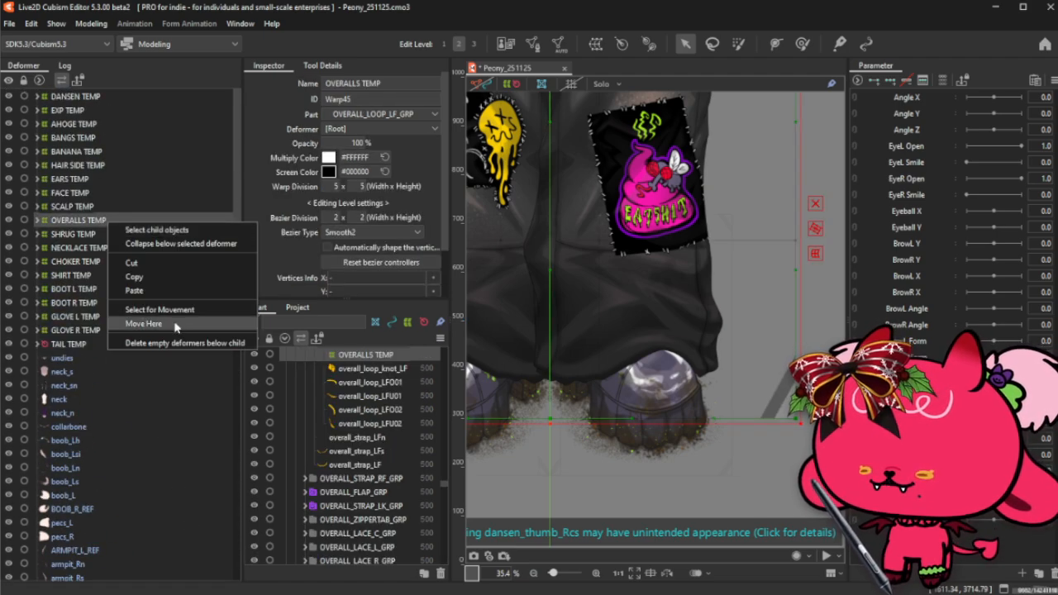
{"action": "left_click", "coordinate": [143, 323]}
{"action": "left_click", "coordinate": [532, 352]}
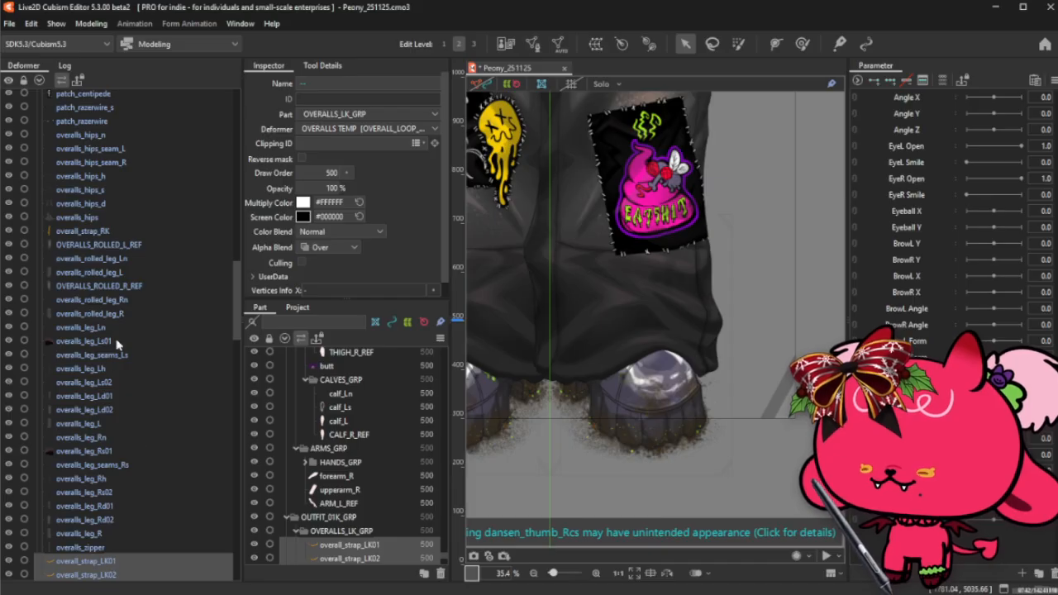
{"action": "scroll", "coordinate": [115, 348], "scroll_direction": "down", "scroll_amount": 10}
{"action": "scroll", "coordinate": [100, 361], "scroll_direction": "up", "scroll_amount": 3}
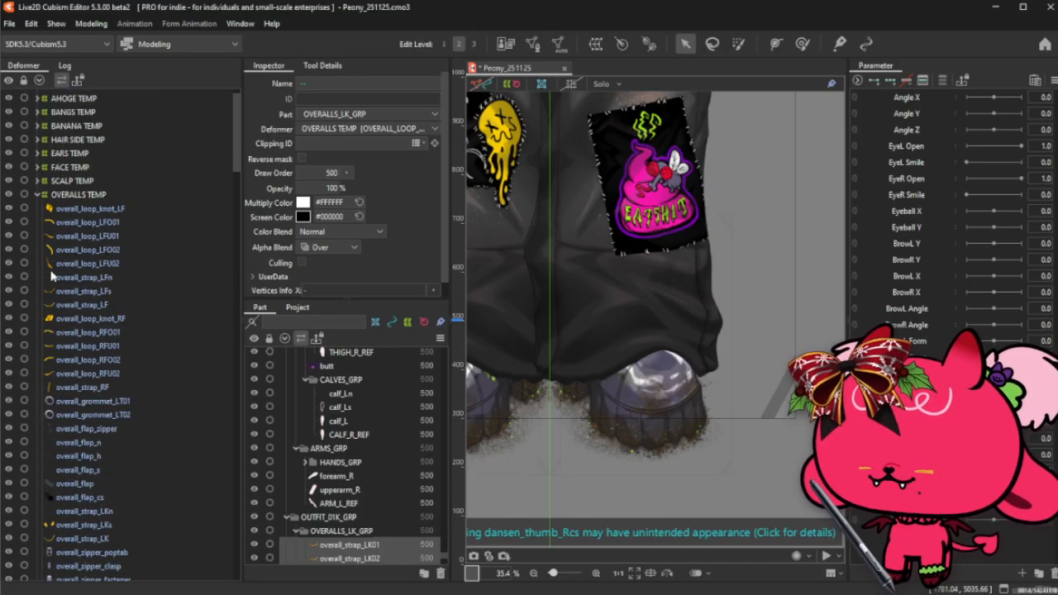
{"action": "left_click", "coordinate": [37, 195]}
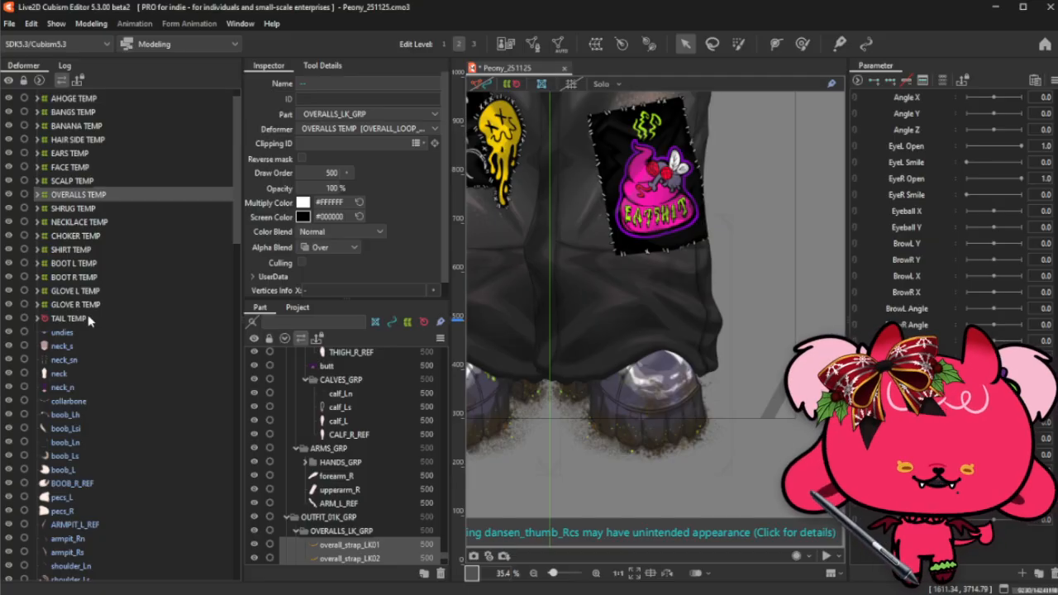
{"action": "scroll", "coordinate": [80, 356], "scroll_direction": "down", "scroll_amount": 10}
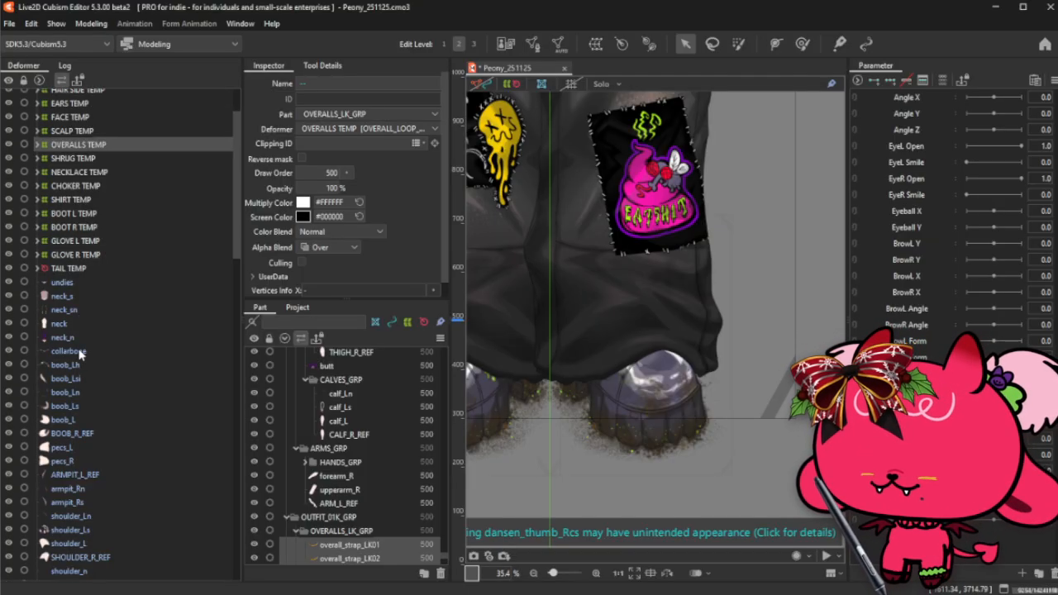
{"action": "scroll", "coordinate": [80, 355], "scroll_direction": "down", "scroll_amount": 15}
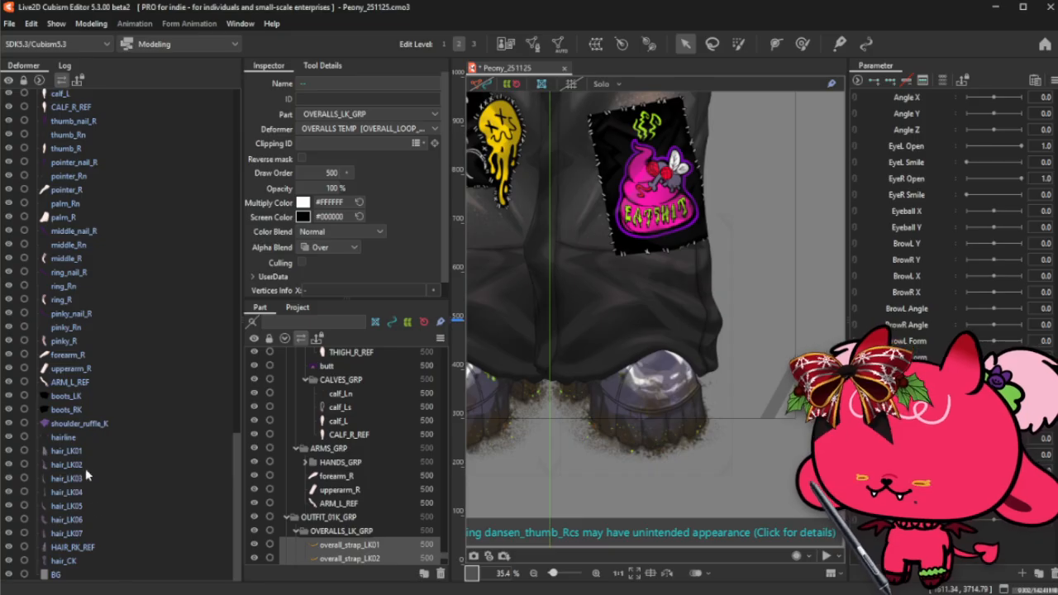
{"action": "left_click", "coordinate": [64, 561]}
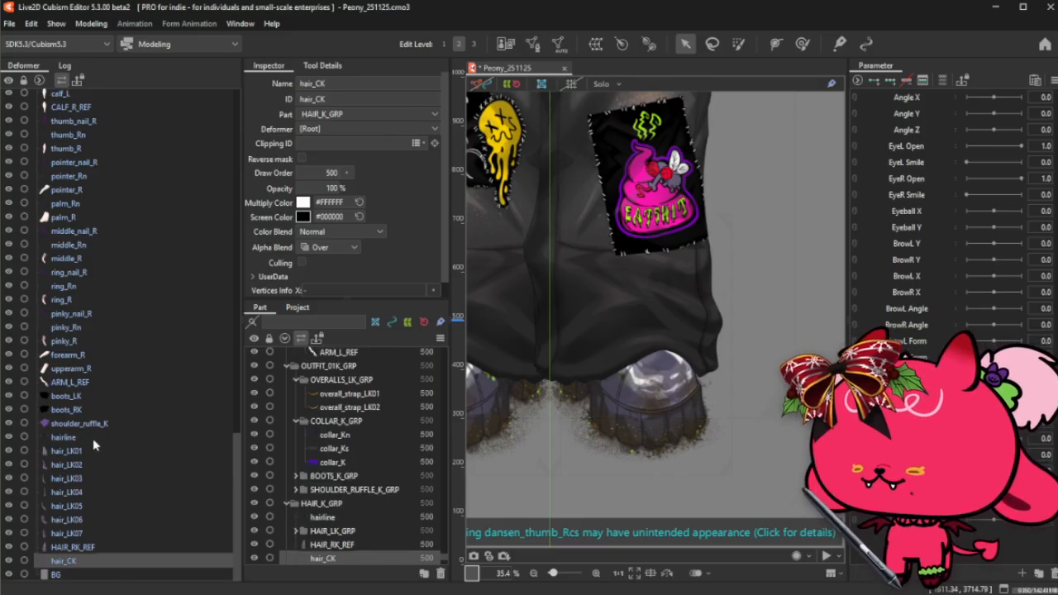
{"action": "left_click", "coordinate": [93, 440], "text": "shift"}
{"action": "scroll", "coordinate": [569, 524], "scroll_direction": "down", "scroll_amount": 5}
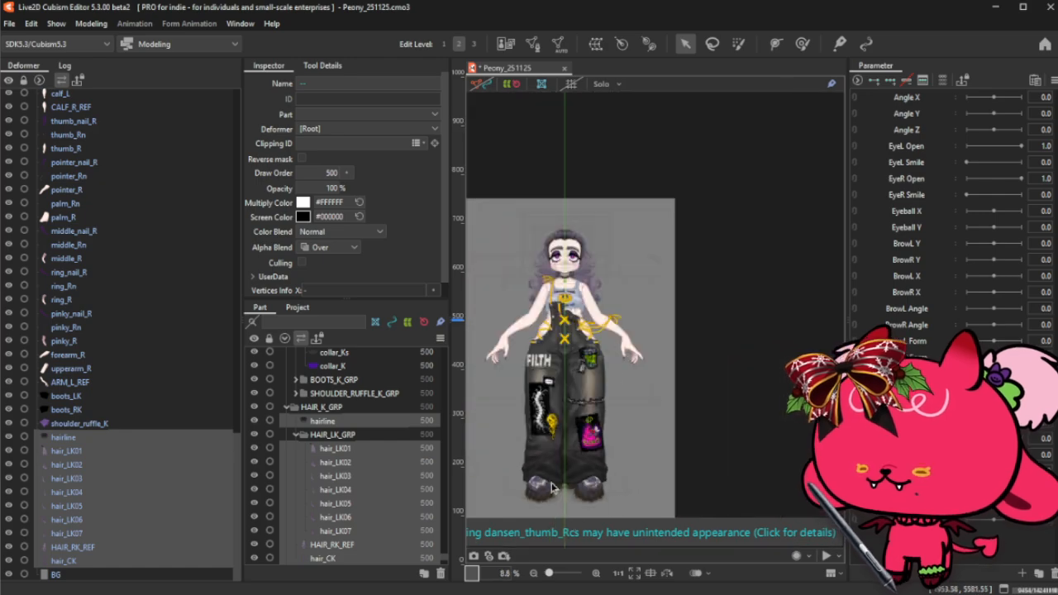
{"action": "scroll", "coordinate": [553, 488], "scroll_direction": "up", "scroll_amount": 2}
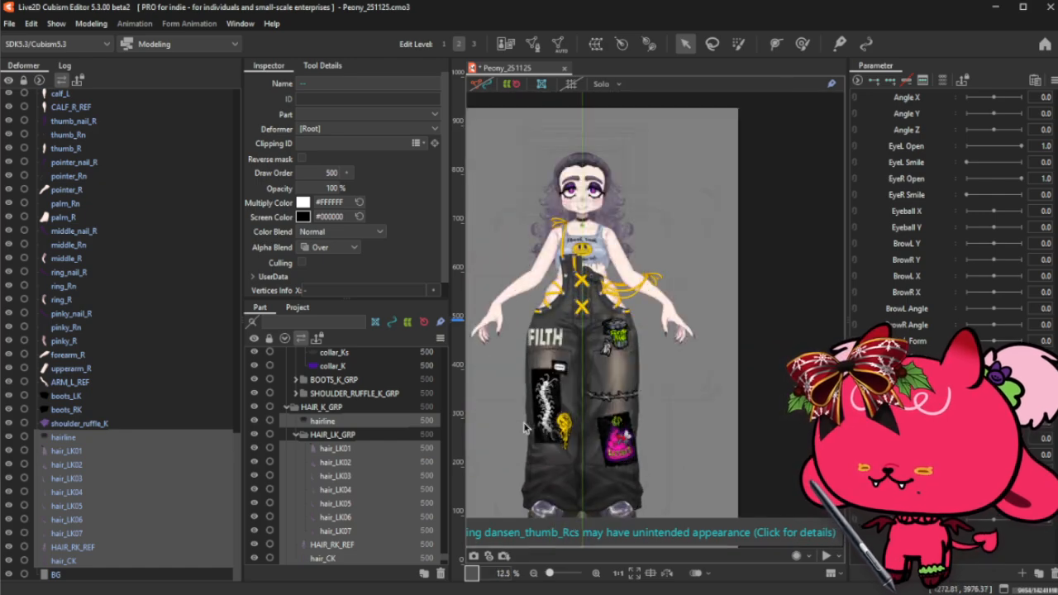
- Move the hairline part under the SCALP TEMP deformer and collapse SCALP TEMP in the deformer tree
{"action": "left_click", "coordinate": [113, 439]}
{"action": "scroll", "coordinate": [103, 389], "scroll_direction": "up", "scroll_amount": 15}
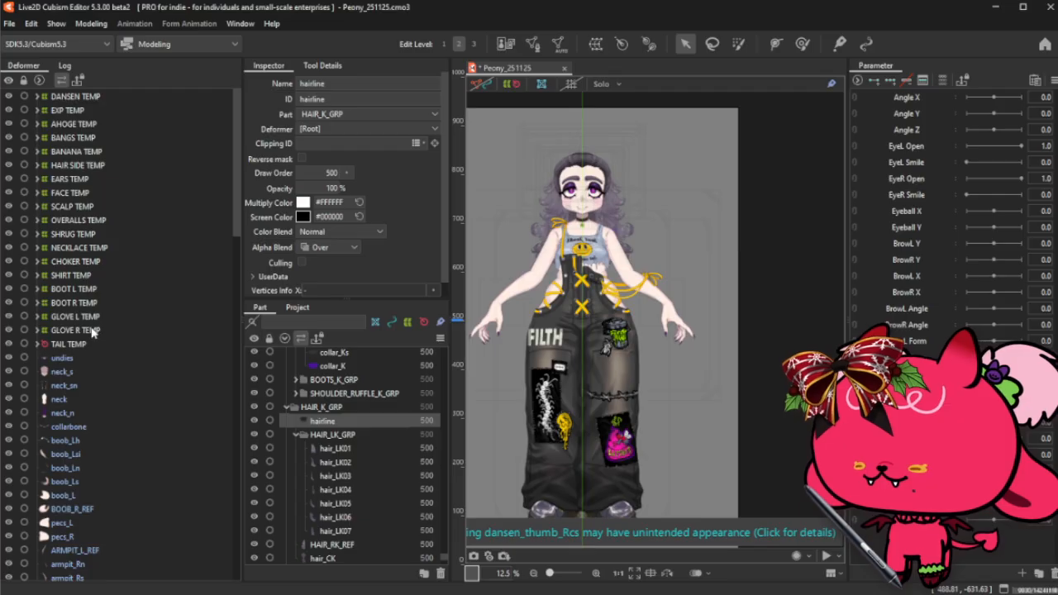
{"action": "scroll", "coordinate": [93, 332], "scroll_direction": "down", "scroll_amount": 15}
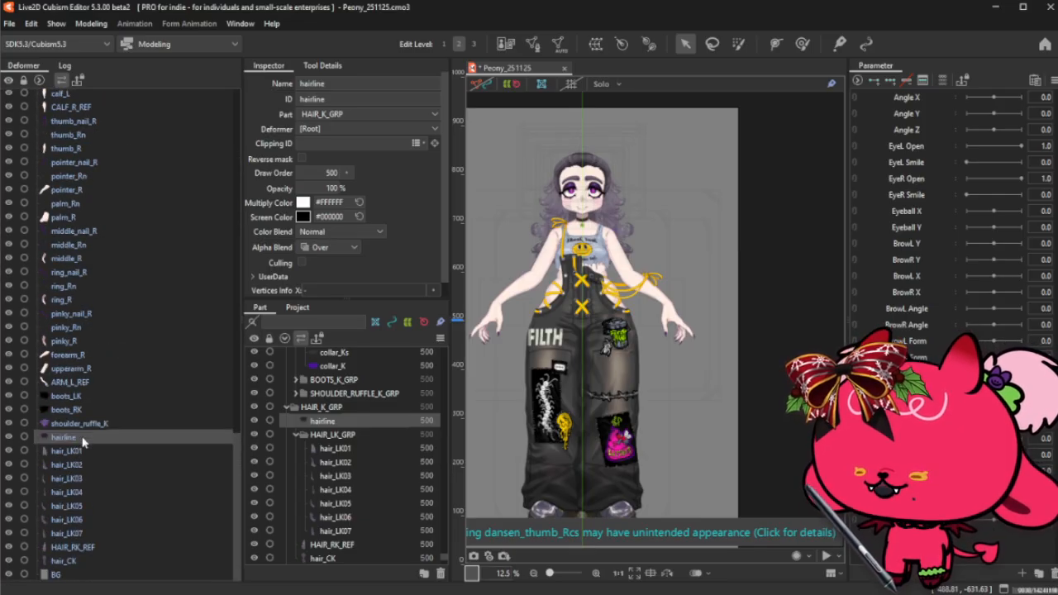
{"action": "right_click", "coordinate": [85, 438]}
{"action": "left_click", "coordinate": [134, 528]}
{"action": "scroll", "coordinate": [128, 403], "scroll_direction": "up", "scroll_amount": 15}
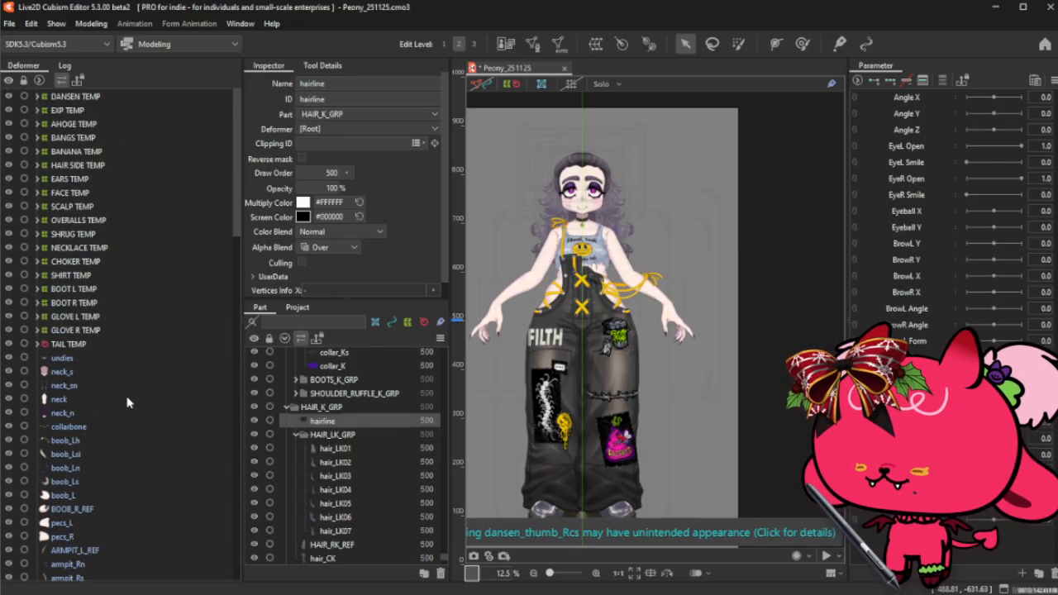
{"action": "right_click", "coordinate": [81, 210]}
{"action": "left_click", "coordinate": [124, 312]}
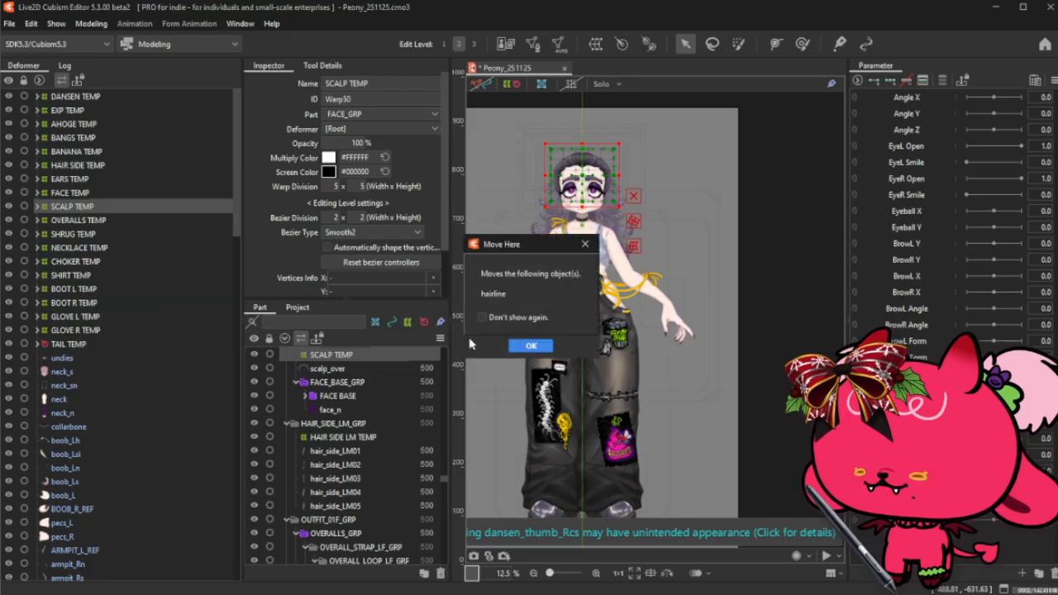
{"action": "left_click", "coordinate": [527, 347]}
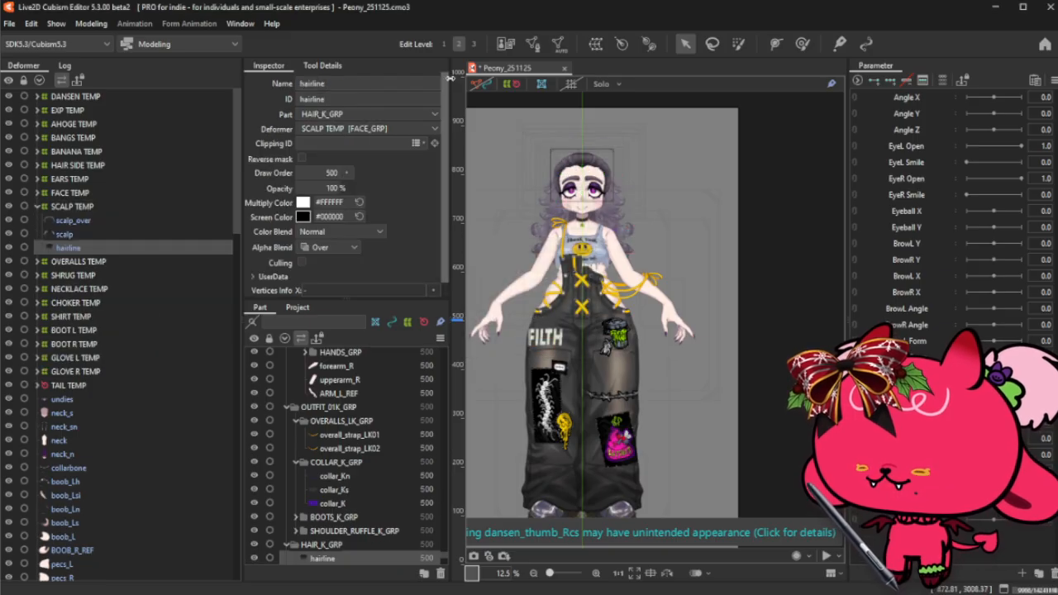
{"action": "left_click", "coordinate": [501, 96]}
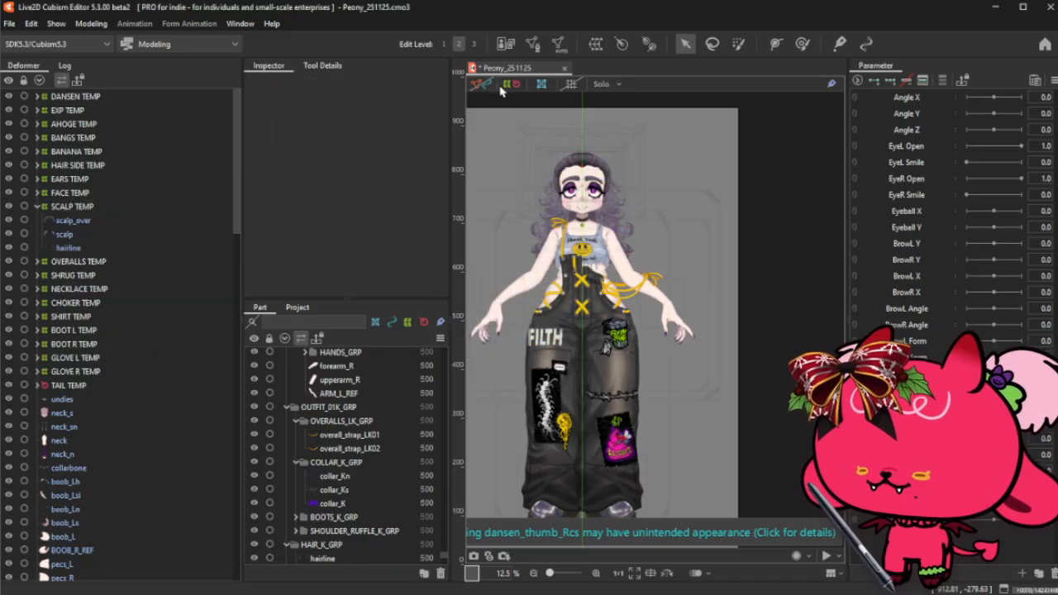
{"action": "left_click", "coordinate": [36, 205]}
{"action": "left_click", "coordinate": [73, 207]}
- Create a warp deformer named HAIR K TEMP as parent of hair_LK01 to hair_LK07, HAIR_RK_REF and hair_CK
{"action": "scroll", "coordinate": [107, 397], "scroll_direction": "down", "scroll_amount": 10}
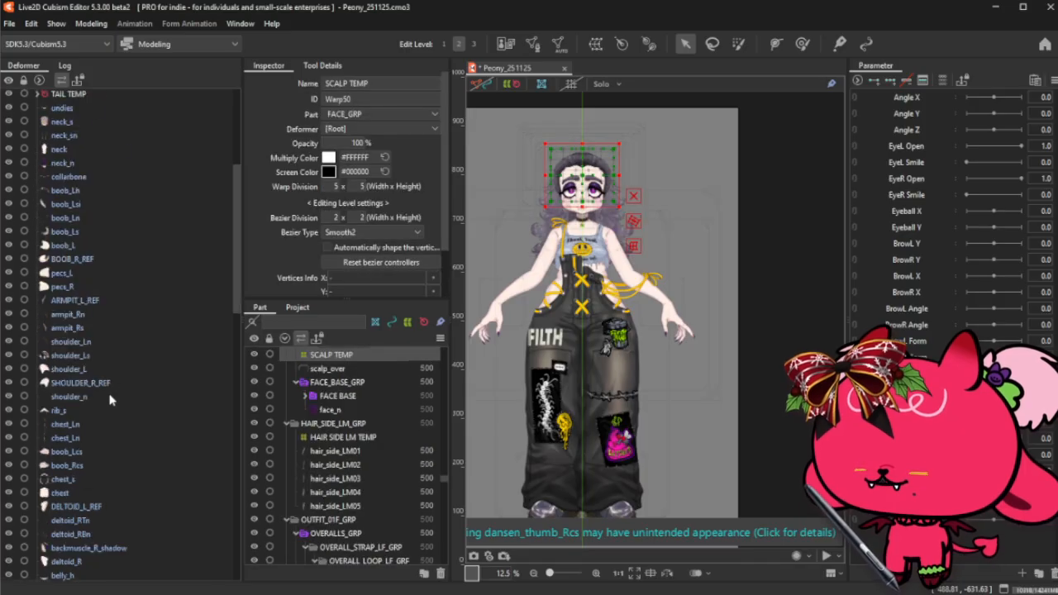
{"action": "left_click", "coordinate": [84, 561]}
{"action": "left_click", "coordinate": [93, 454], "text": "shift"}
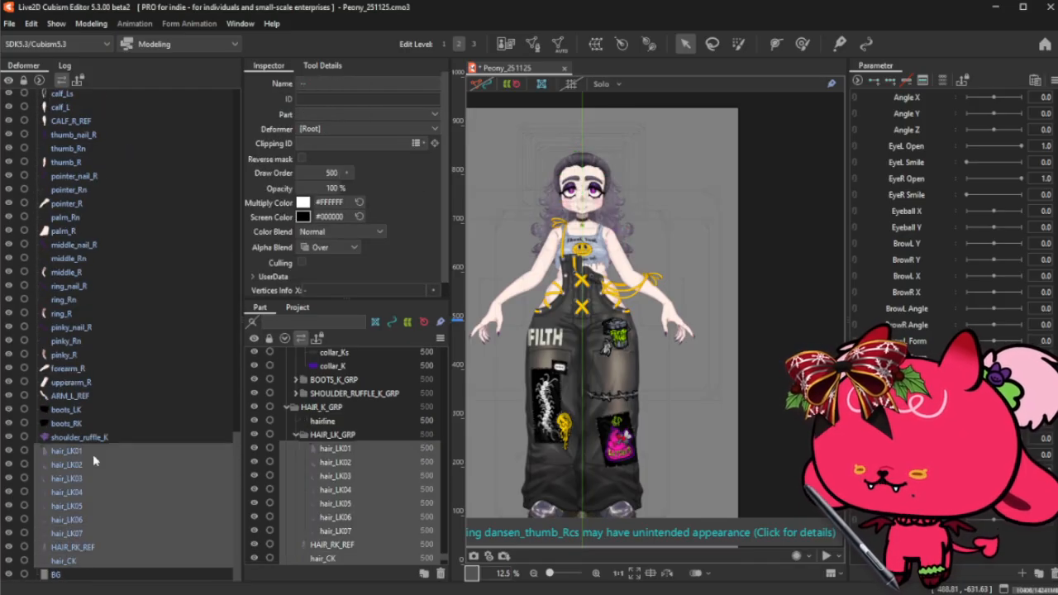
{"action": "scroll", "coordinate": [454, 163], "scroll_direction": "up", "scroll_amount": 2}
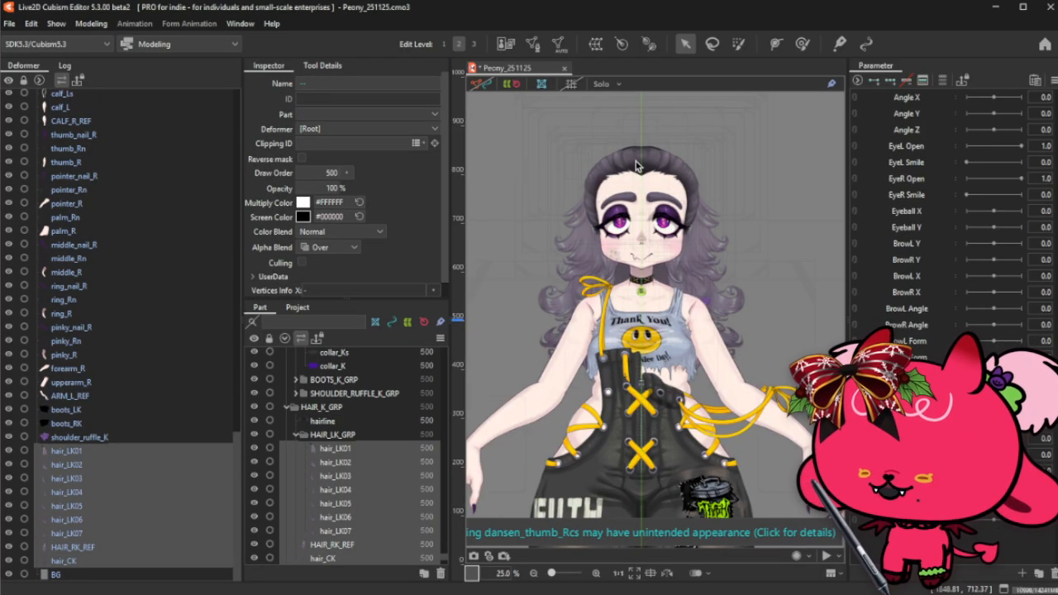
{"action": "left_click", "coordinate": [593, 45]}
{"action": "triple_click", "coordinate": [553, 234]}
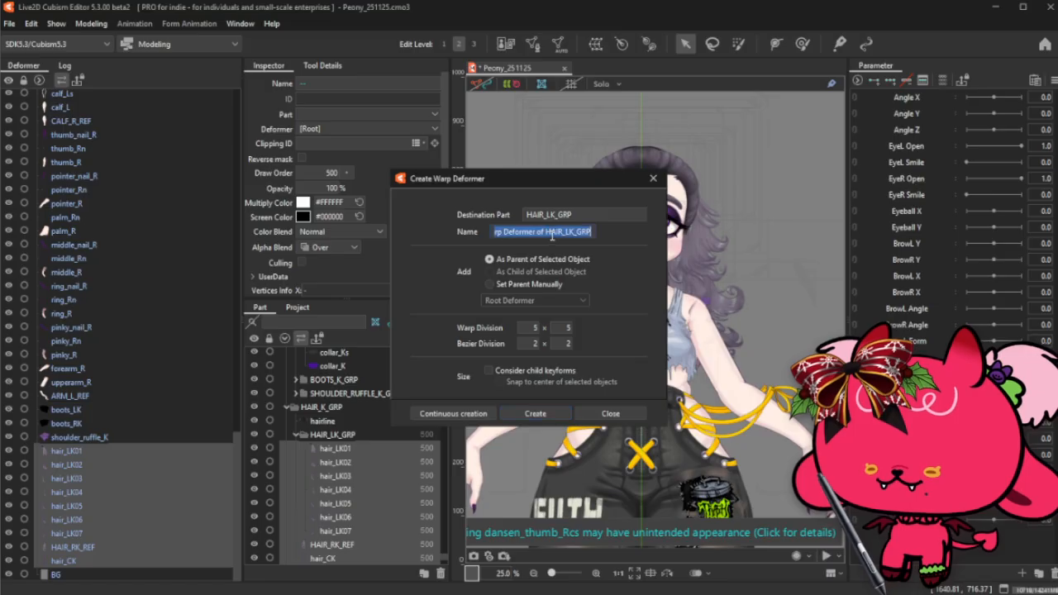
{"action": "type", "text": "HAIR"}
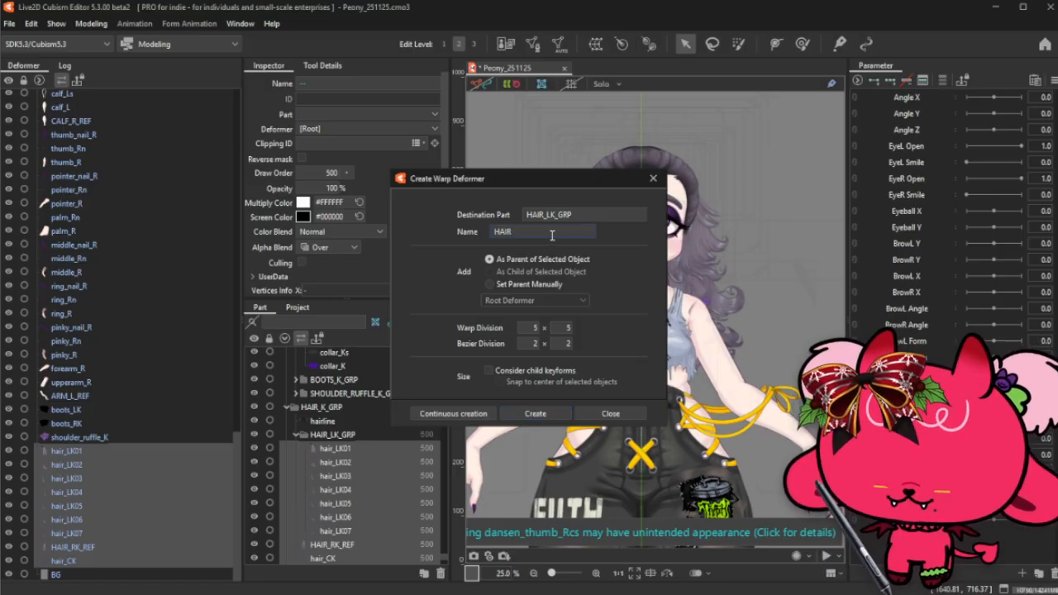
{"action": "type", "text": " K TEMP"}
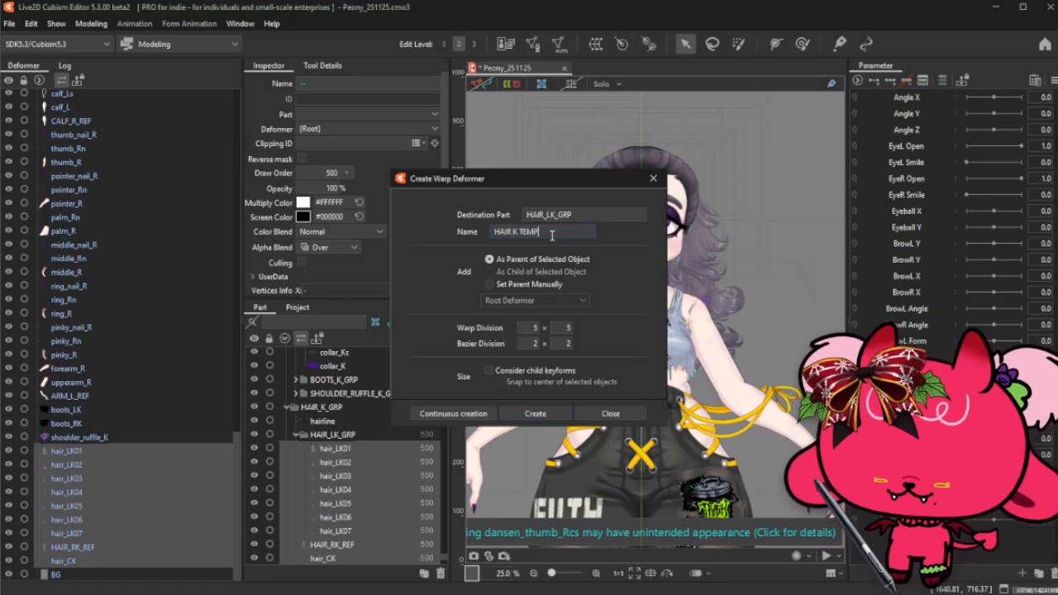
{"action": "left_click", "coordinate": [534, 414]}
- Align the HAIR K TEMP deformer with the canvas centre line, adjust its bounds around the back hair, and collapse it
{"action": "scroll", "coordinate": [611, 348], "scroll_direction": "up", "scroll_amount": 10}
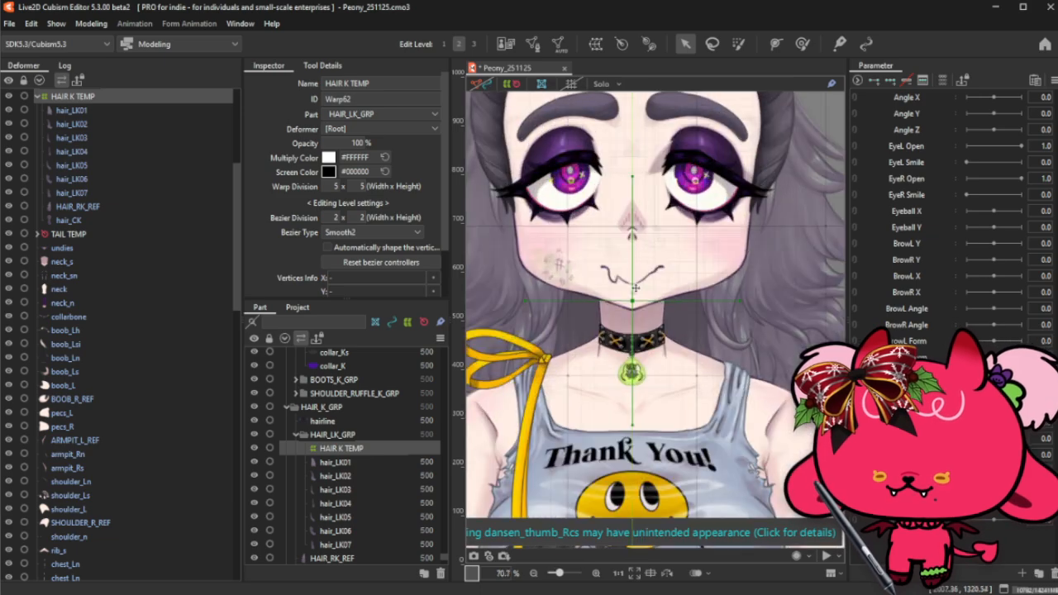
{"action": "scroll", "coordinate": [611, 348], "scroll_direction": "up", "scroll_amount": 10}
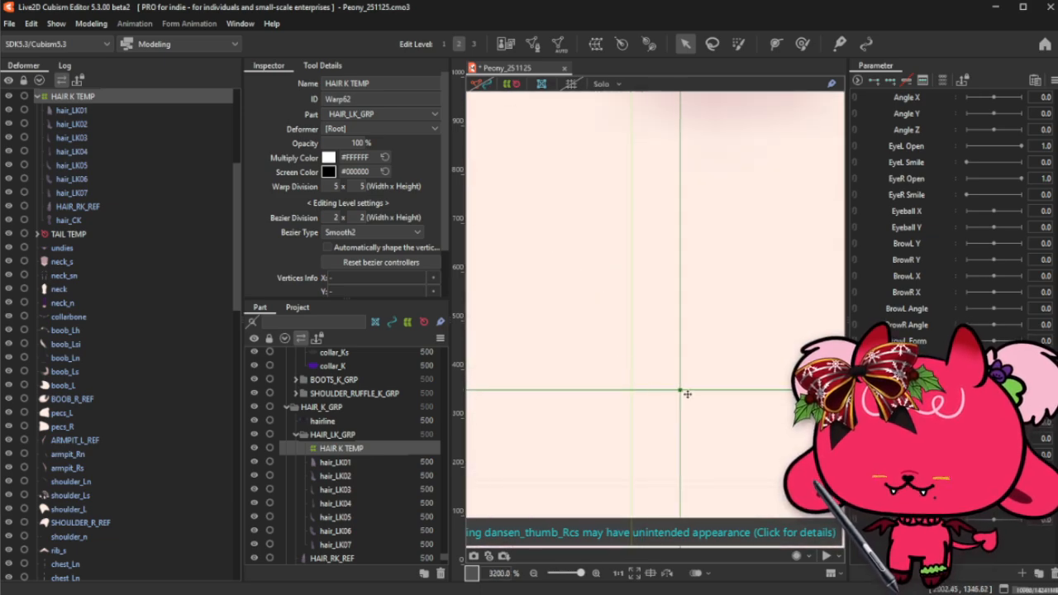
{"action": "left_click_drag", "start_coordinate": [695, 390], "coordinate": [635, 403]}
{"action": "scroll", "coordinate": [635, 403], "scroll_direction": "down", "scroll_amount": 15}
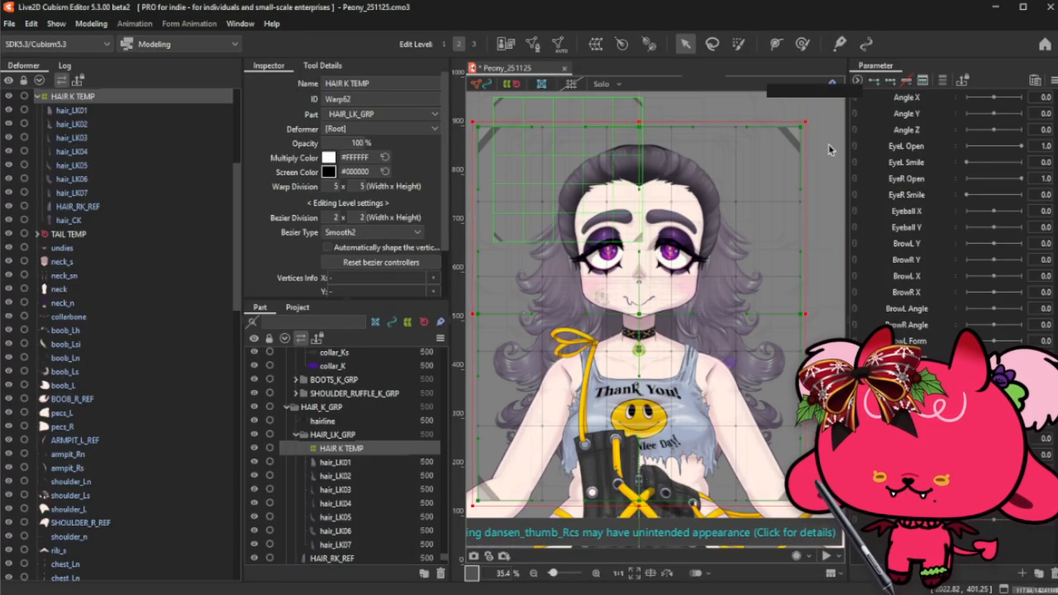
{"action": "left_click", "coordinate": [808, 122]}
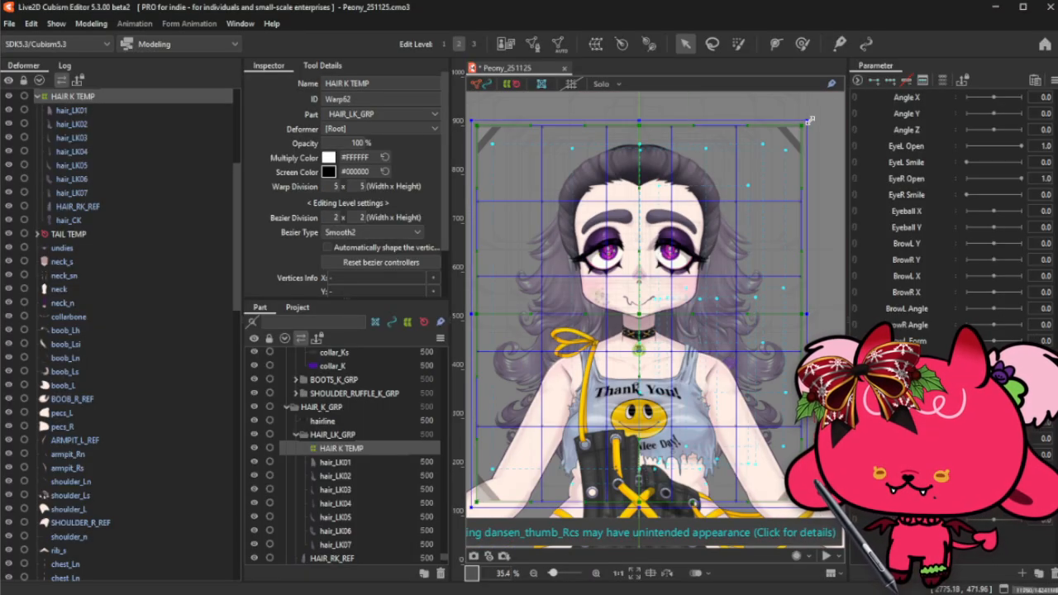
{"action": "left_click", "coordinate": [638, 120]}
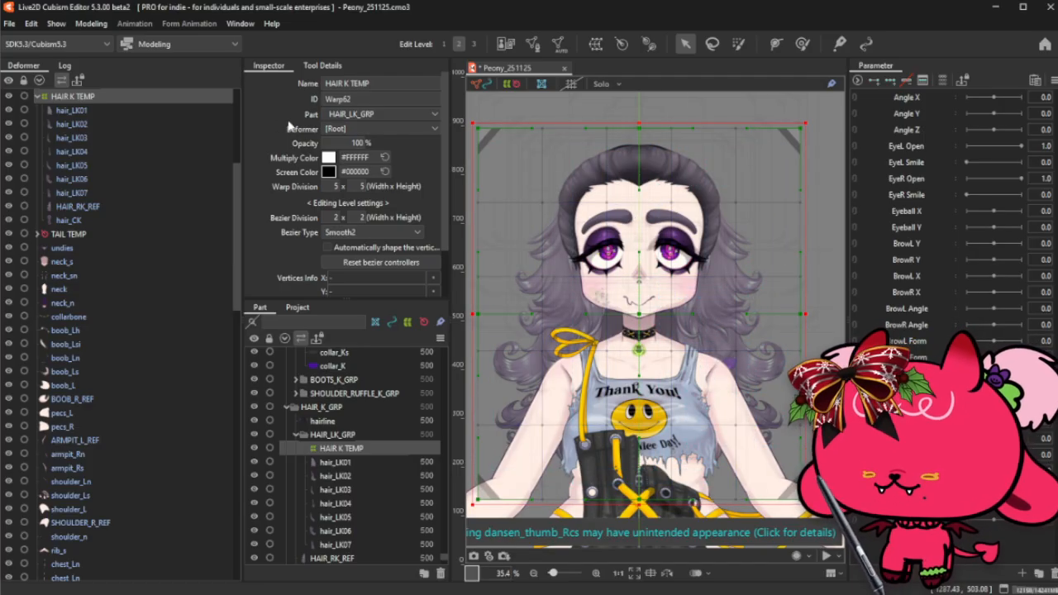
{"action": "left_click", "coordinate": [39, 100]}
- Raise the opacity of AHOGE TEMP, BANGS TEMP and HAIR SIDE TEMP to 100%, and select HAIR K TEMP
{"action": "scroll", "coordinate": [85, 154], "scroll_direction": "up", "scroll_amount": 6}
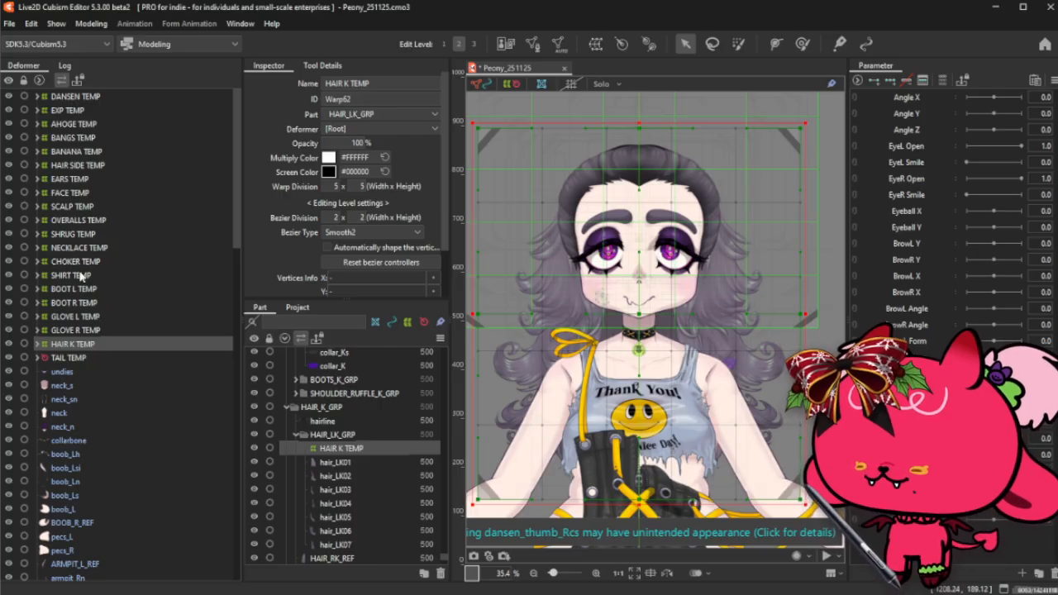
{"action": "left_click", "coordinate": [83, 137]}
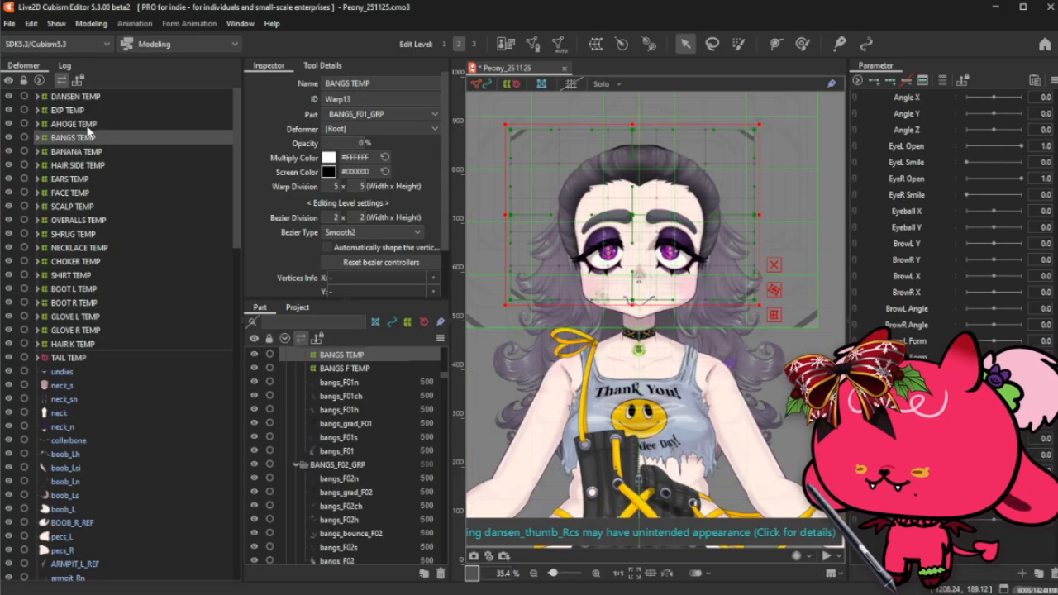
{"action": "left_click", "coordinate": [83, 124], "text": "ctrl"}
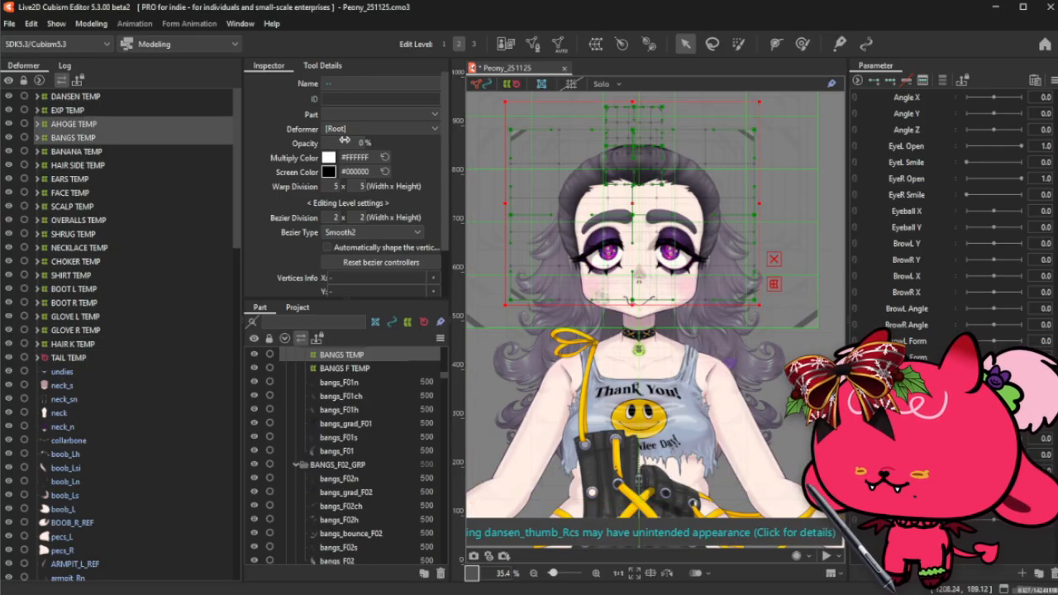
{"action": "left_click", "coordinate": [79, 169]}
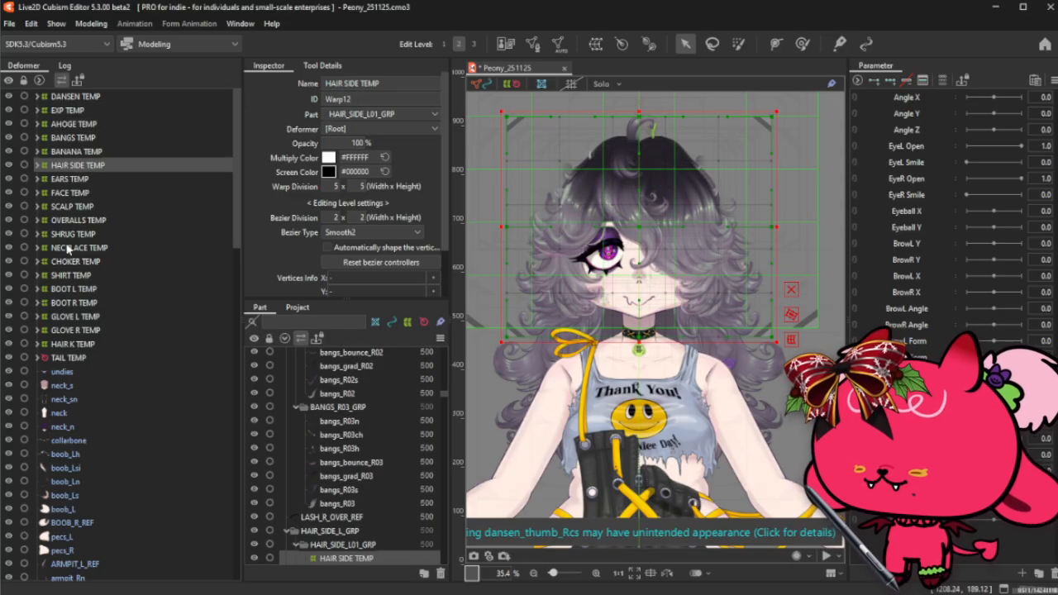
{"action": "left_click", "coordinate": [87, 346]}
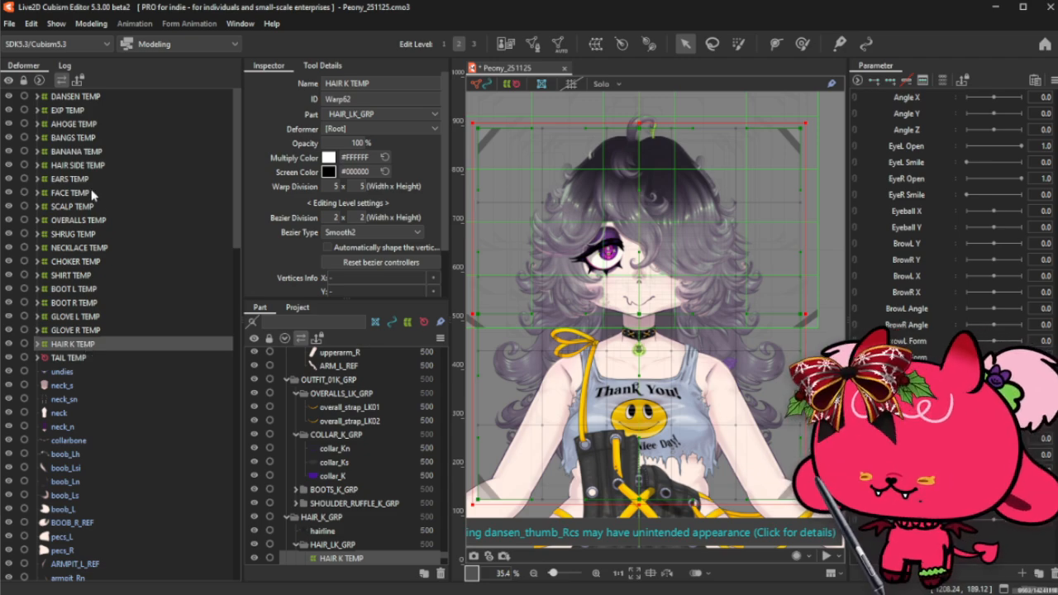
- Create a warp deformer named WIG TEMP as parent of AHOGE TEMP, BANGS TEMP, HAIR SIDE TEMP, SCALP TEMP and HAIR K TEMP
{"action": "left_click", "coordinate": [91, 125], "text": "ctrl"}
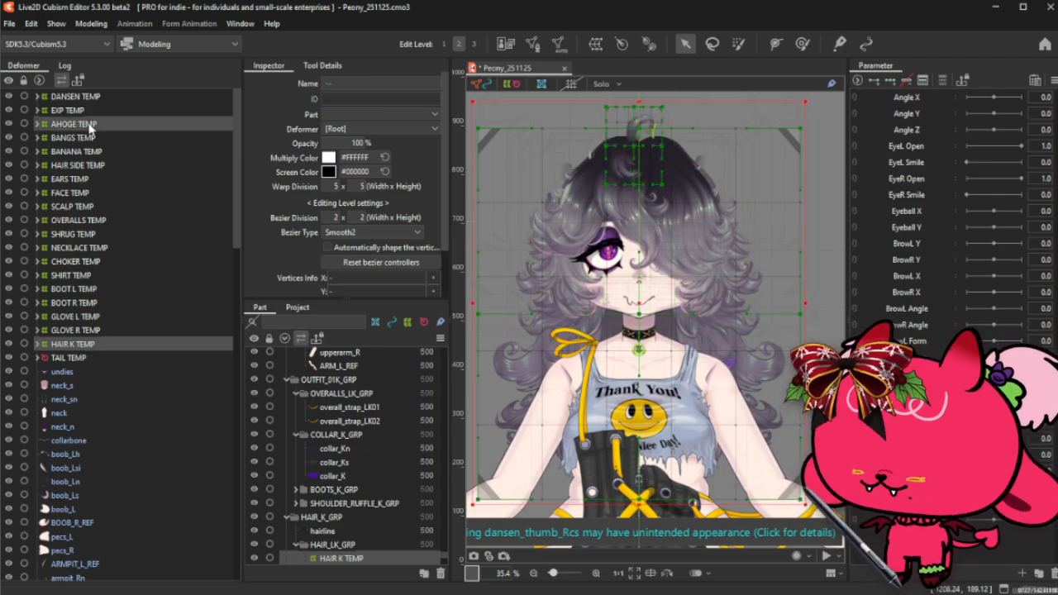
{"action": "left_click", "coordinate": [88, 138], "text": "ctrl"}
{"action": "left_click", "coordinate": [91, 165], "text": "ctrl"}
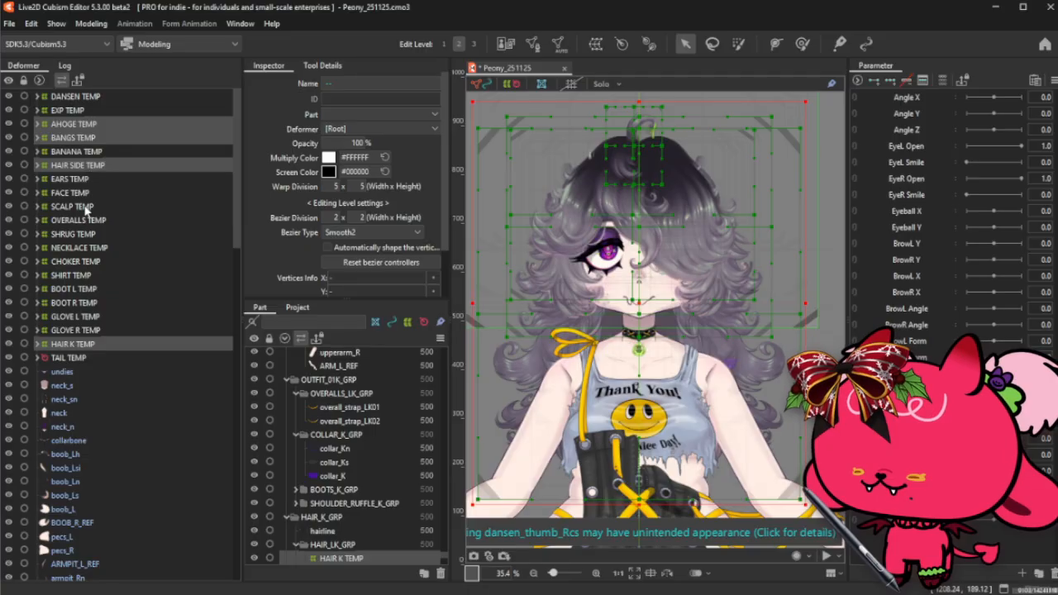
{"action": "left_click", "coordinate": [86, 208], "text": "ctrl"}
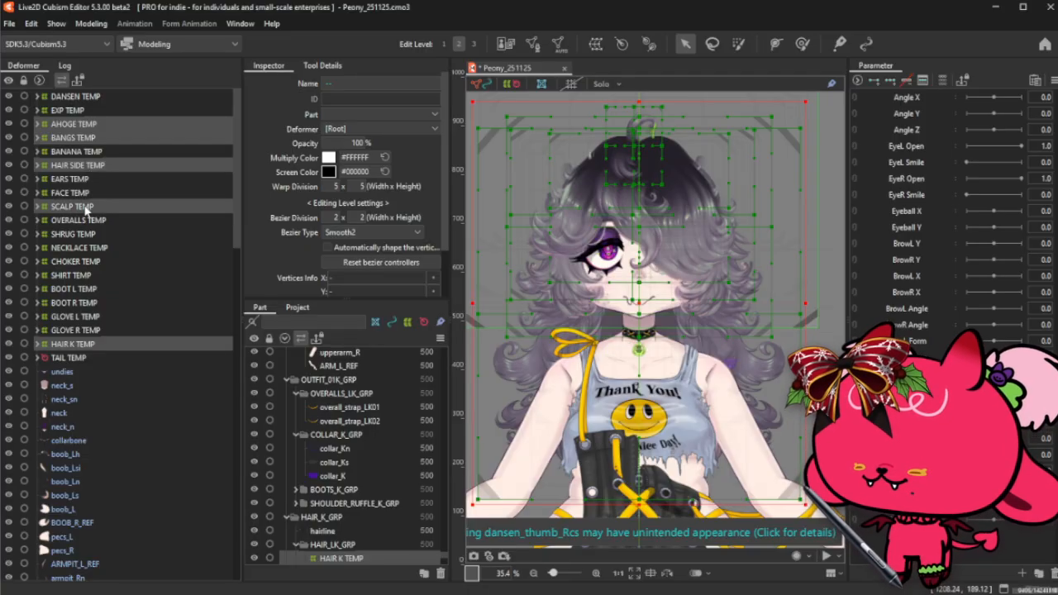
{"action": "left_click", "coordinate": [596, 44]}
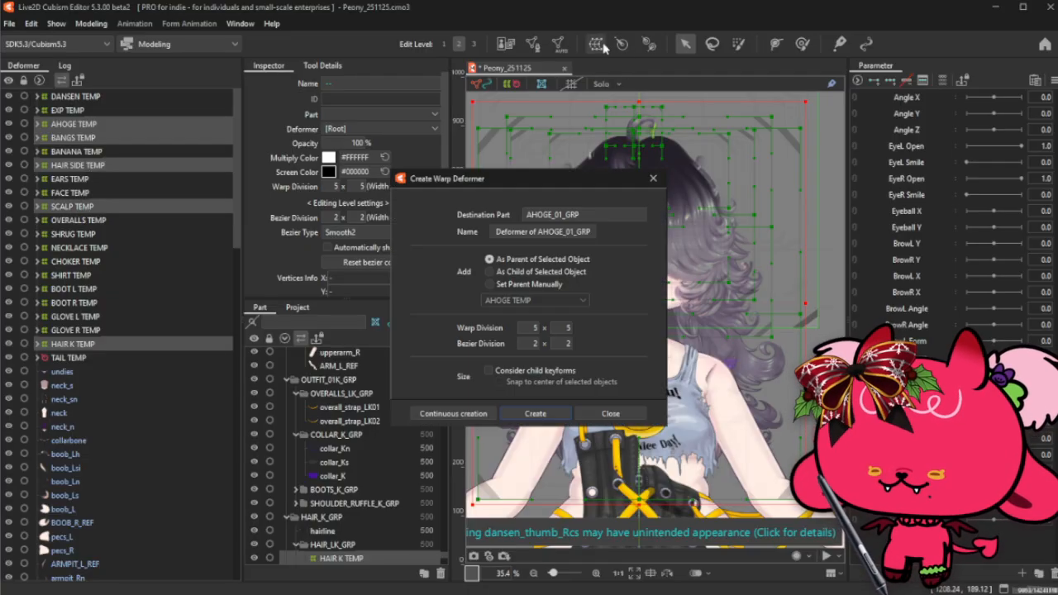
{"action": "triple_click", "coordinate": [581, 231]}
{"action": "type", "text": "WIG TEMP"}
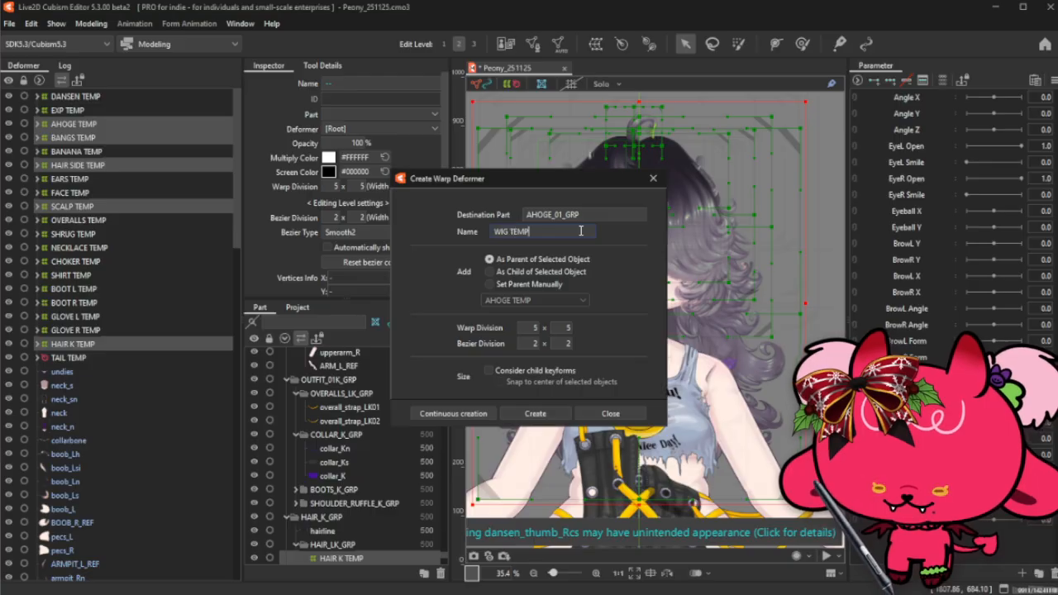
{"action": "left_click", "coordinate": [549, 413]}
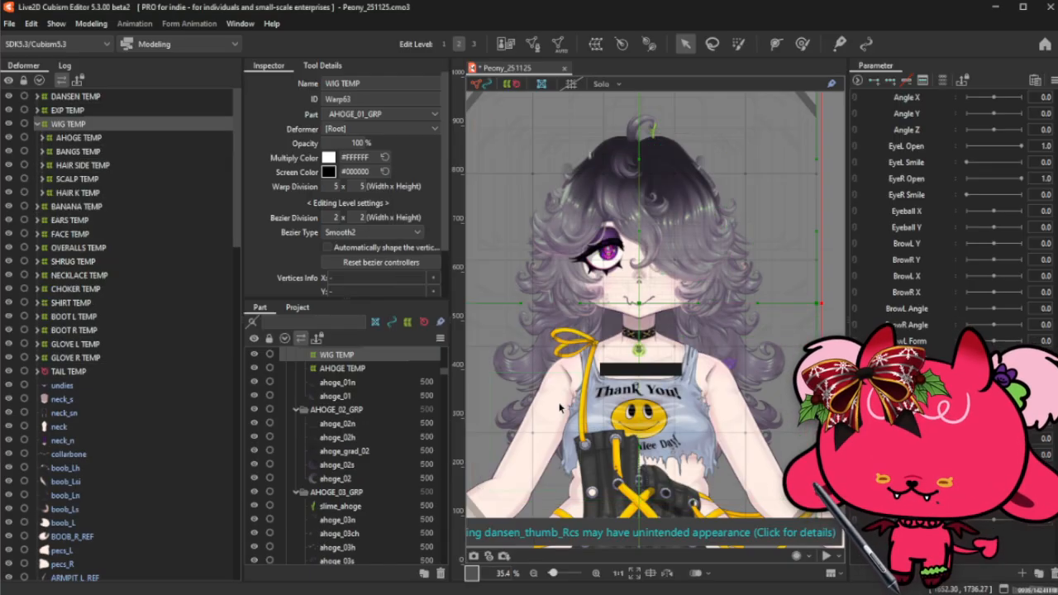
- Set the WIG TEMP deformer's opacity to 0%, collapse it in the deformer tree and clear the selection
{"action": "scroll", "coordinate": [686, 245], "scroll_direction": "up", "scroll_amount": 15}
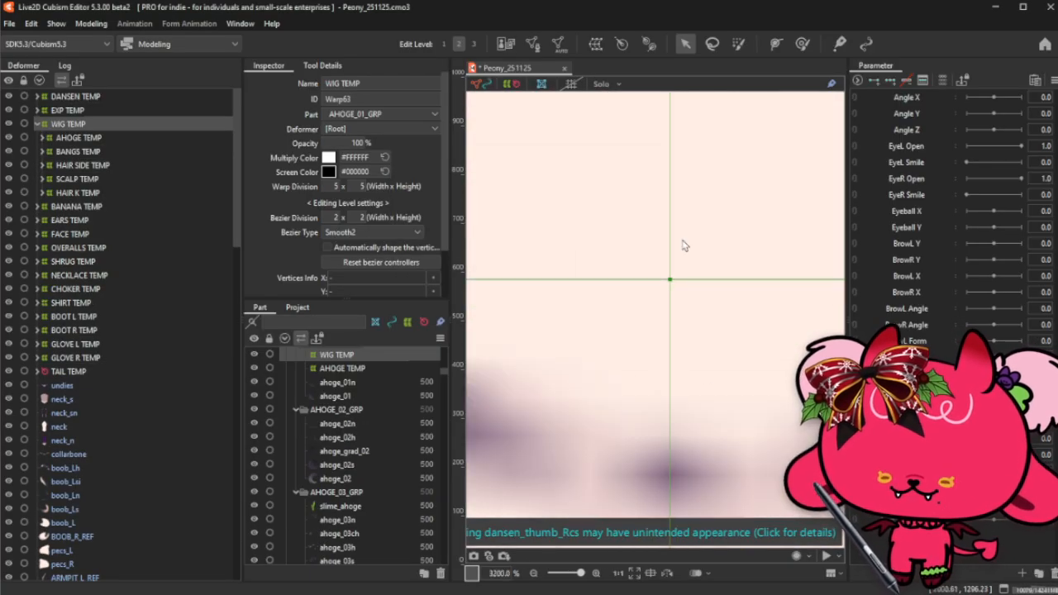
{"action": "scroll", "coordinate": [686, 245], "scroll_direction": "down", "scroll_amount": 15}
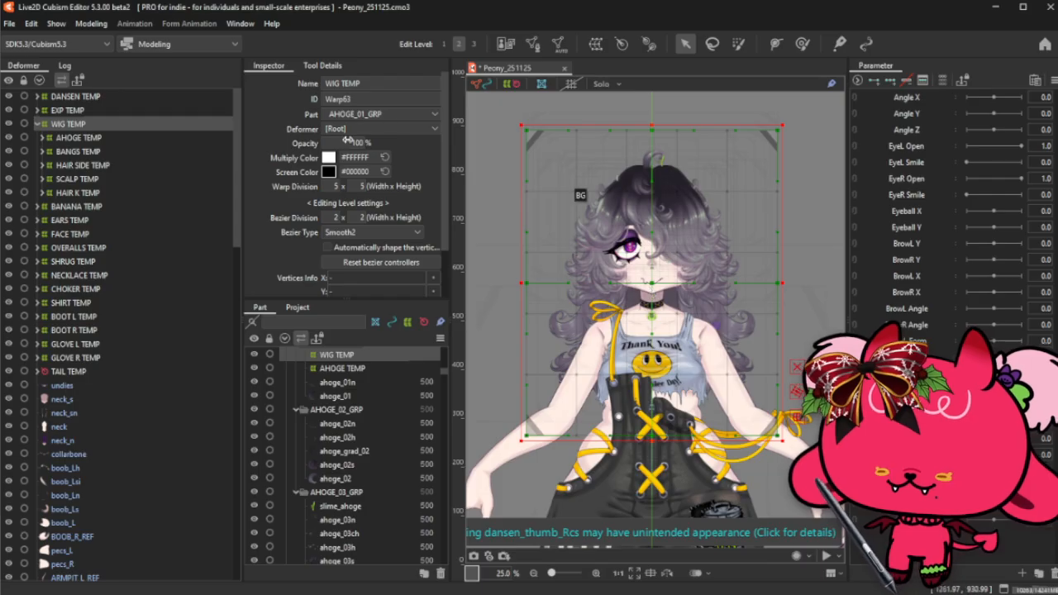
{"action": "left_click_drag", "start_coordinate": [348, 142], "coordinate": [273, 143]}
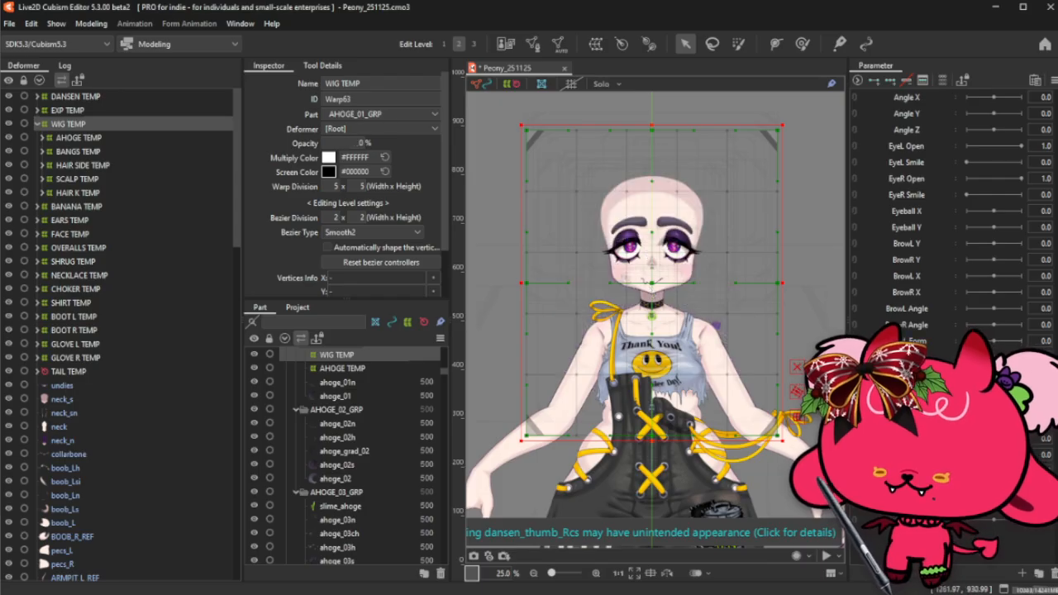
{"action": "left_click", "coordinate": [38, 124]}
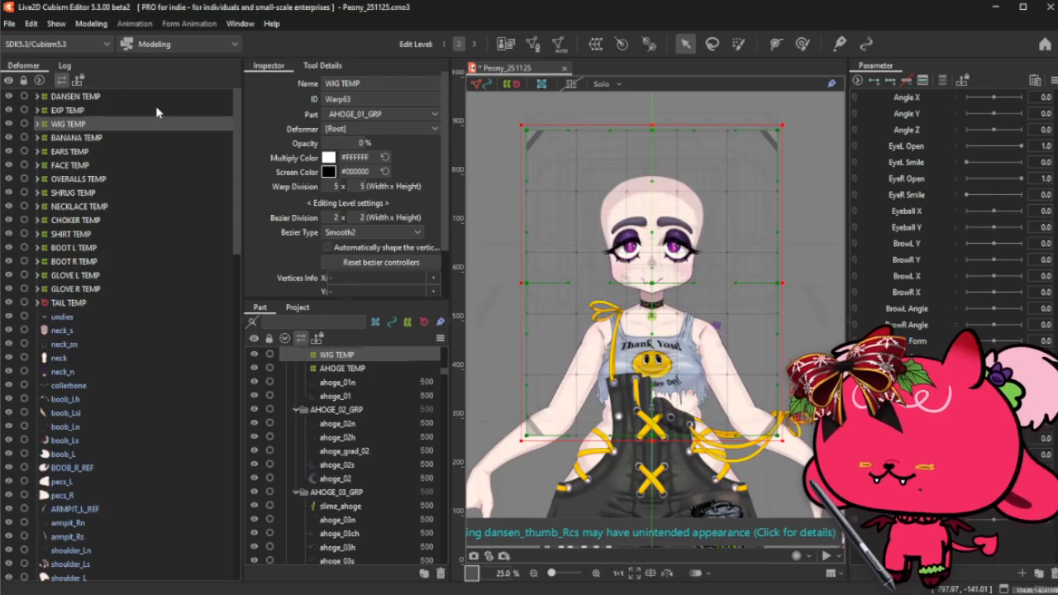
{"action": "left_click", "coordinate": [511, 84]}
{"action": "scroll", "coordinate": [578, 114], "scroll_direction": "down", "scroll_amount": 1}
{"action": "scroll", "coordinate": [646, 186], "scroll_direction": "up", "scroll_amount": 3}
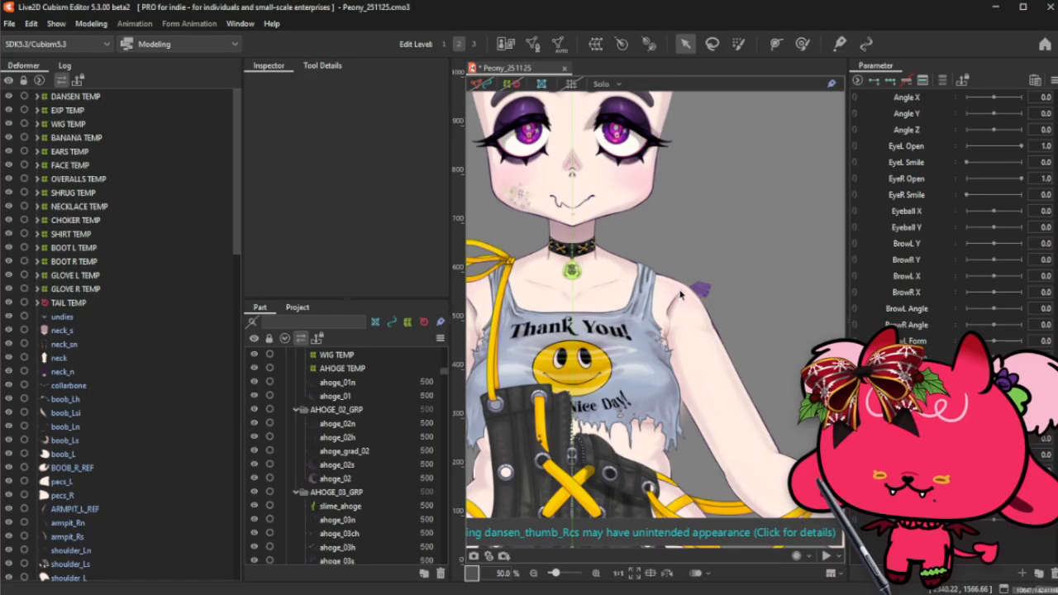
- Move the stray shoulder_ruffle_K piece beside the shoulder into the SHRUG TOP TEMP deformer, and collapse SHRUG TEMP
{"action": "right_click", "coordinate": [699, 294]}
{"action": "left_click", "coordinate": [753, 346]}
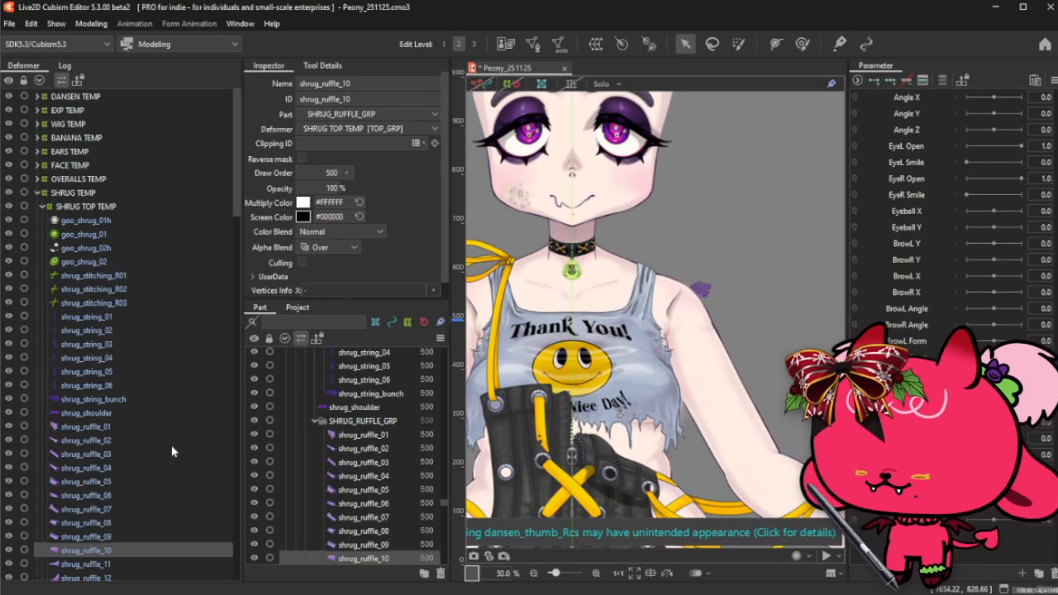
{"action": "right_click", "coordinate": [701, 294]}
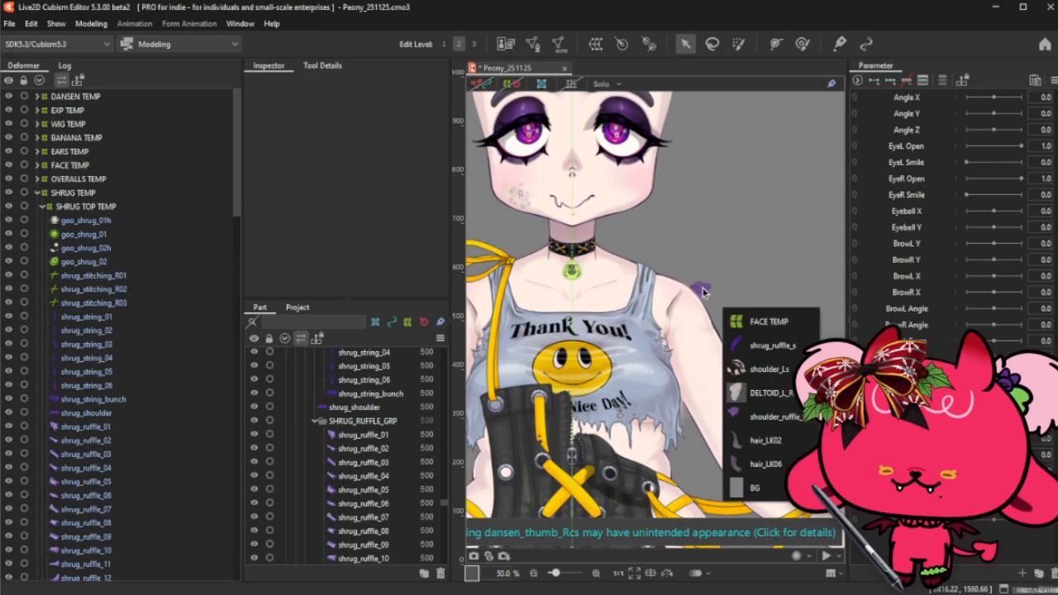
{"action": "left_click", "coordinate": [754, 417]}
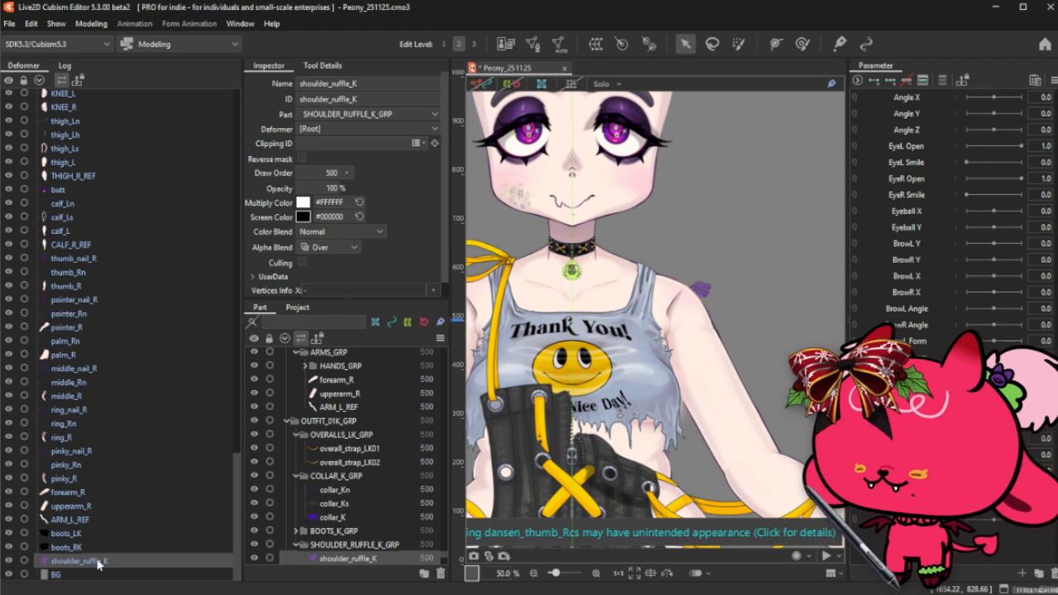
{"action": "right_click", "coordinate": [97, 566]}
{"action": "left_click", "coordinate": [145, 416]}
{"action": "scroll", "coordinate": [144, 414], "scroll_direction": "up", "scroll_amount": 14}
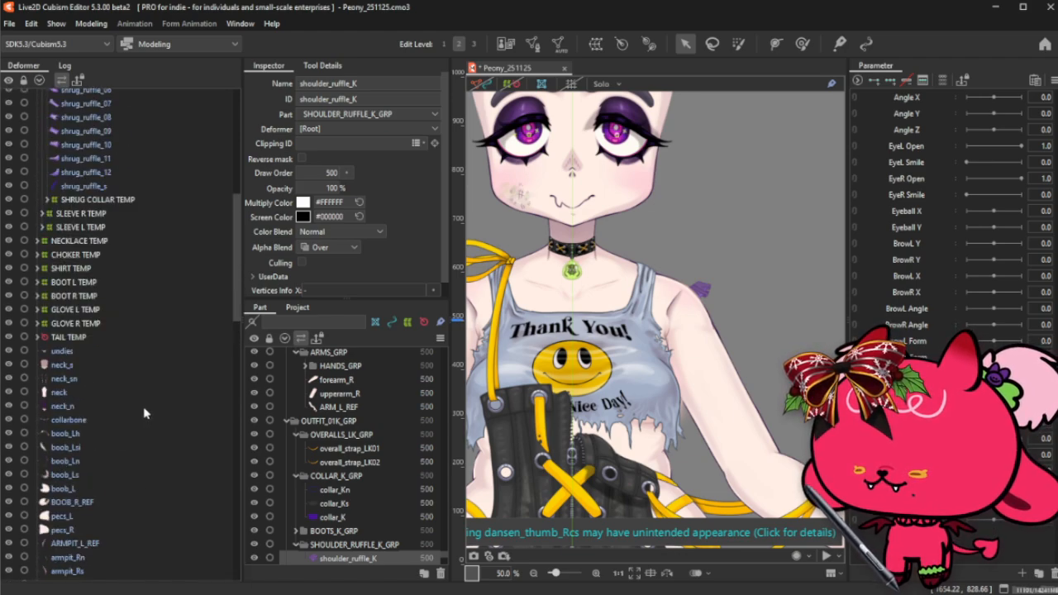
{"action": "scroll", "coordinate": [145, 413], "scroll_direction": "up", "scroll_amount": 4}
{"action": "right_click", "coordinate": [111, 273]}
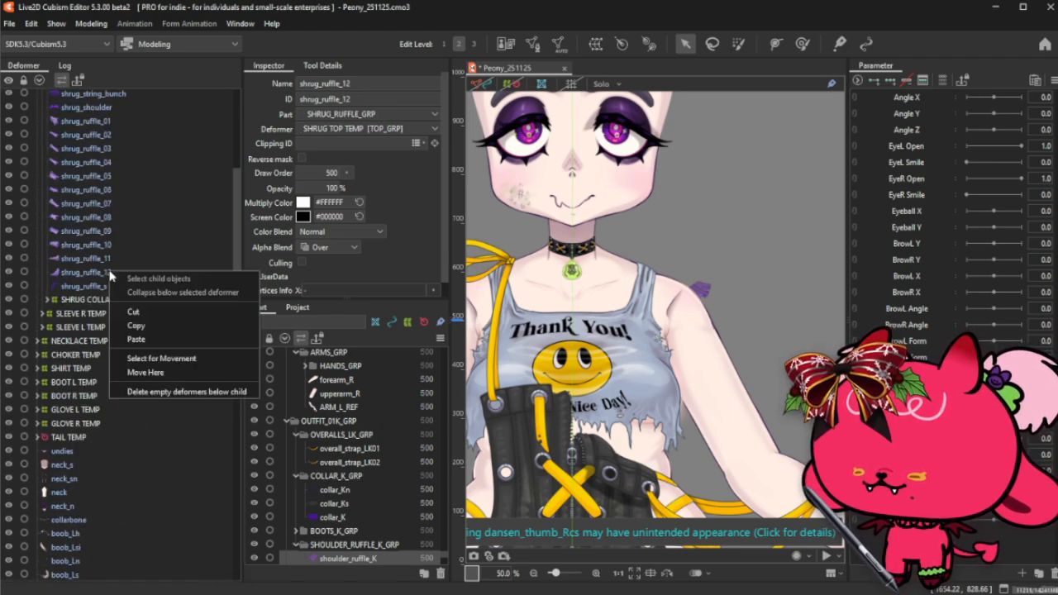
{"action": "left_click", "coordinate": [197, 374]}
{"action": "left_click", "coordinate": [530, 346]}
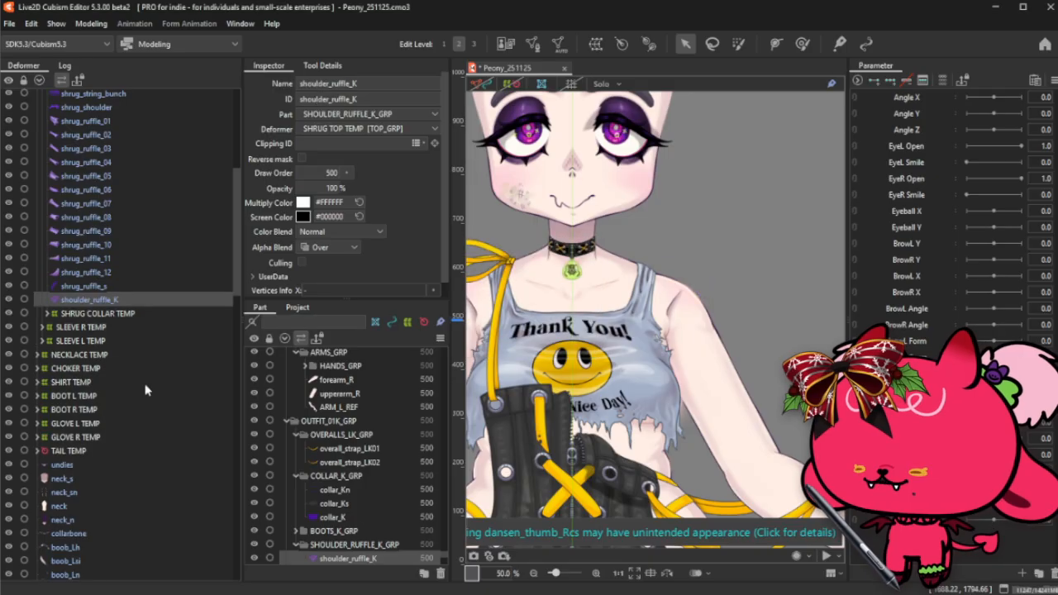
{"action": "scroll", "coordinate": [71, 297], "scroll_direction": "up", "scroll_amount": 3}
{"action": "left_click", "coordinate": [36, 193]}
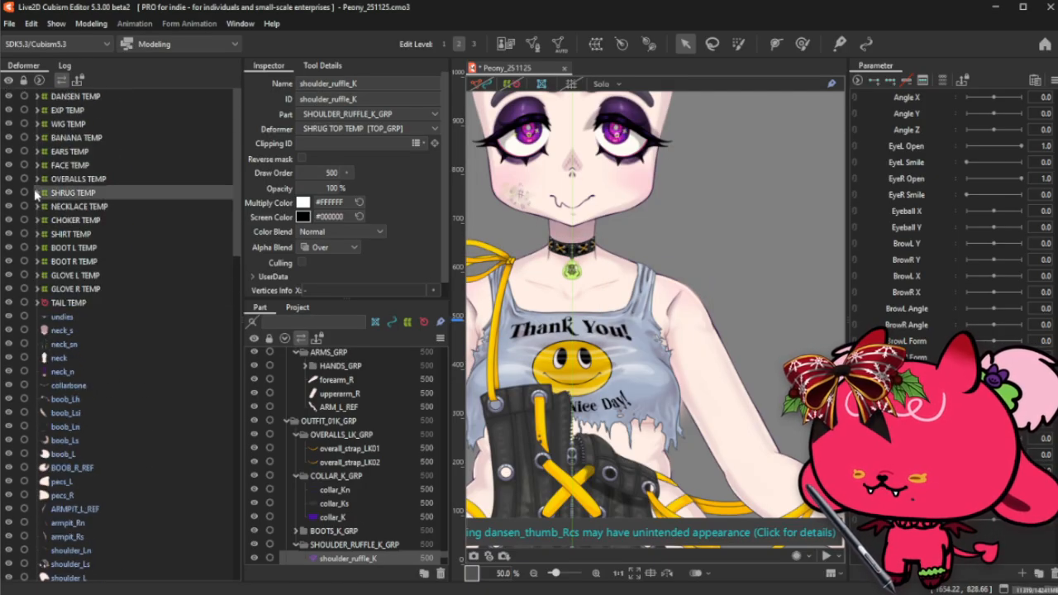
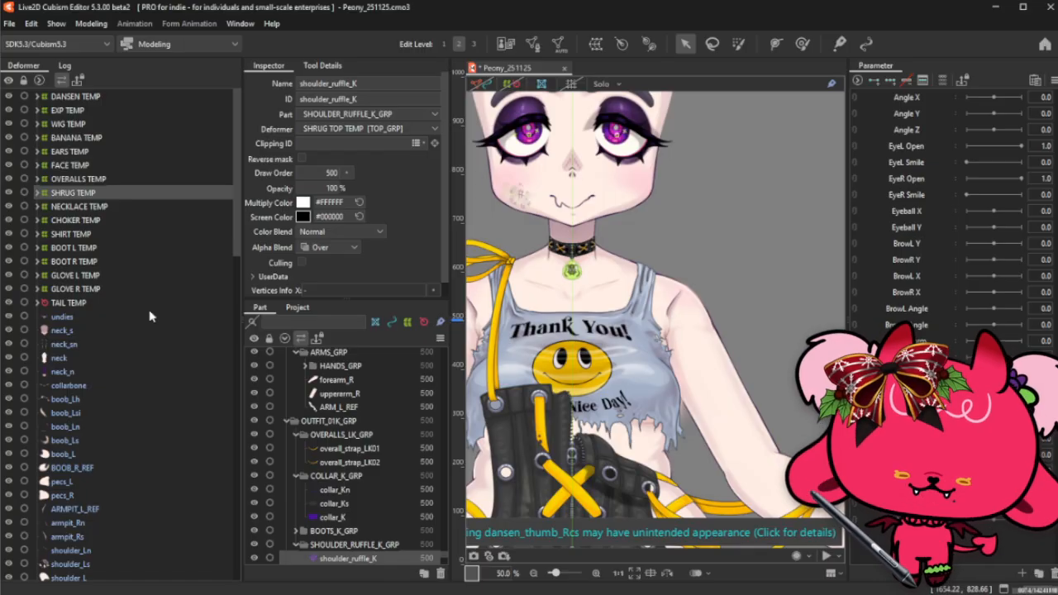
- Move the root-level boots_LK part into the BOOT L TEMP deformer and leave that deformer collapsed
{"action": "scroll", "coordinate": [117, 322], "scroll_direction": "down", "scroll_amount": 2}
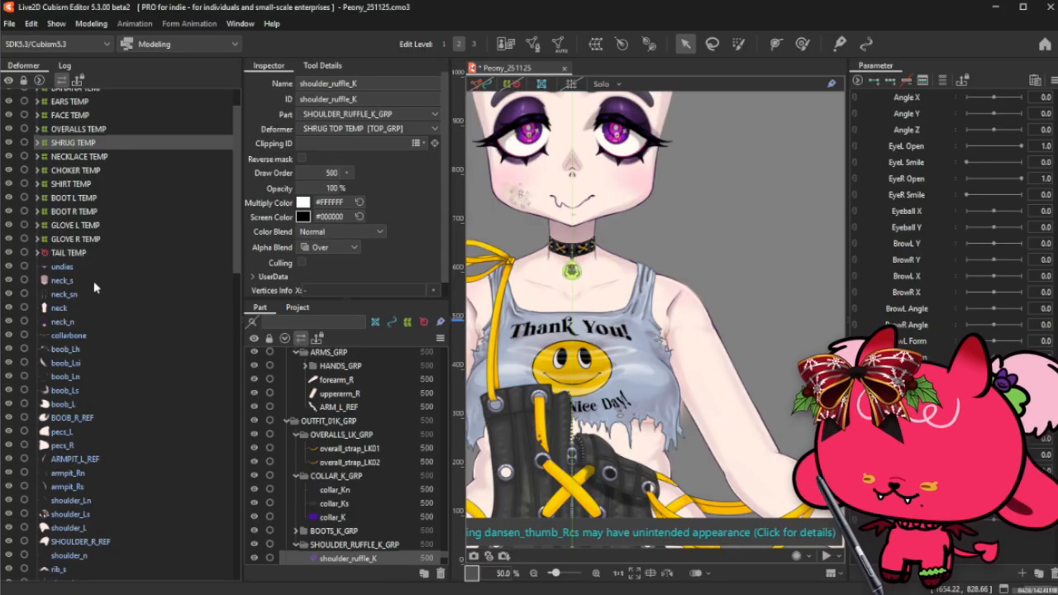
{"action": "scroll", "coordinate": [93, 280], "scroll_direction": "down", "scroll_amount": 4}
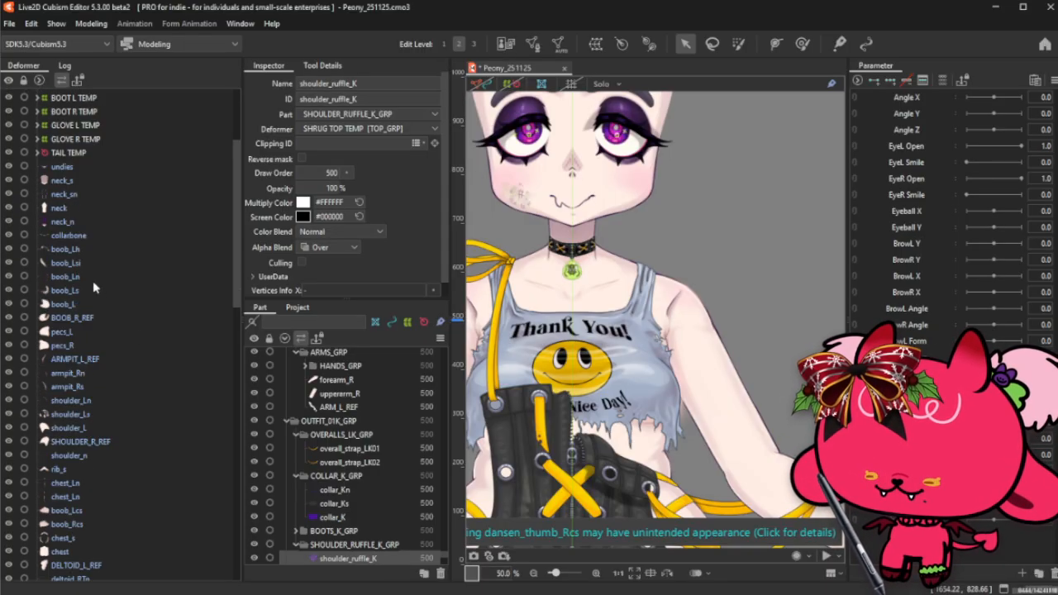
{"action": "scroll", "coordinate": [93, 286], "scroll_direction": "down", "scroll_amount": 4}
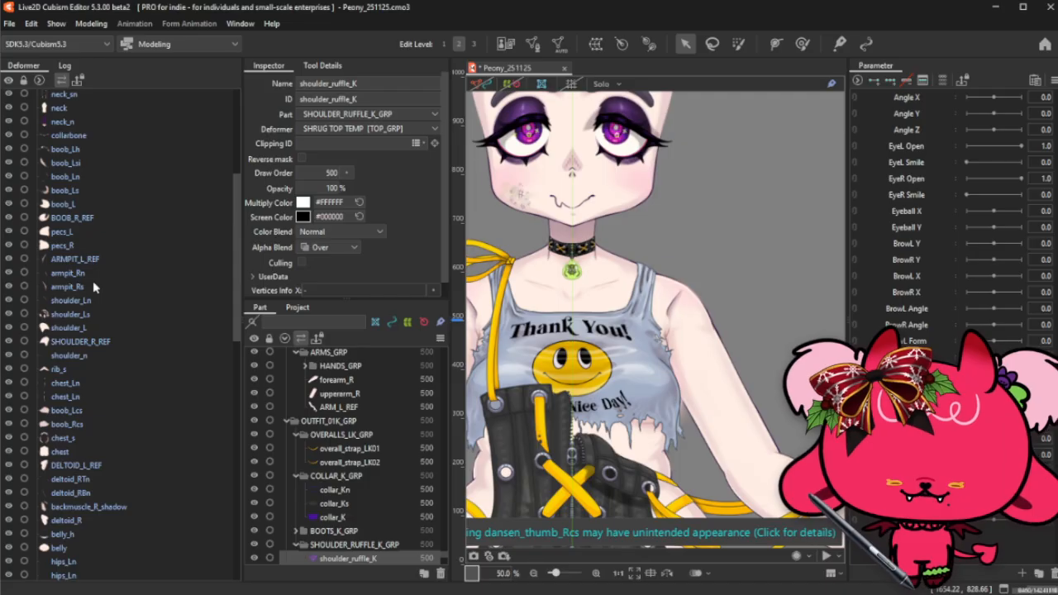
{"action": "scroll", "coordinate": [93, 286], "scroll_direction": "down", "scroll_amount": 2}
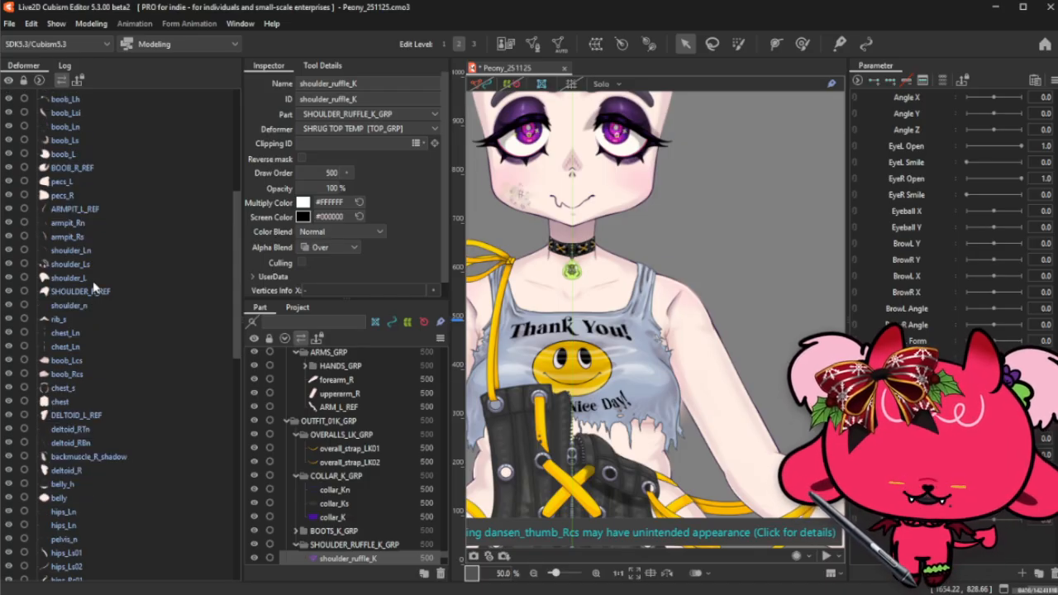
{"action": "scroll", "coordinate": [90, 399], "scroll_direction": "down", "scroll_amount": 20}
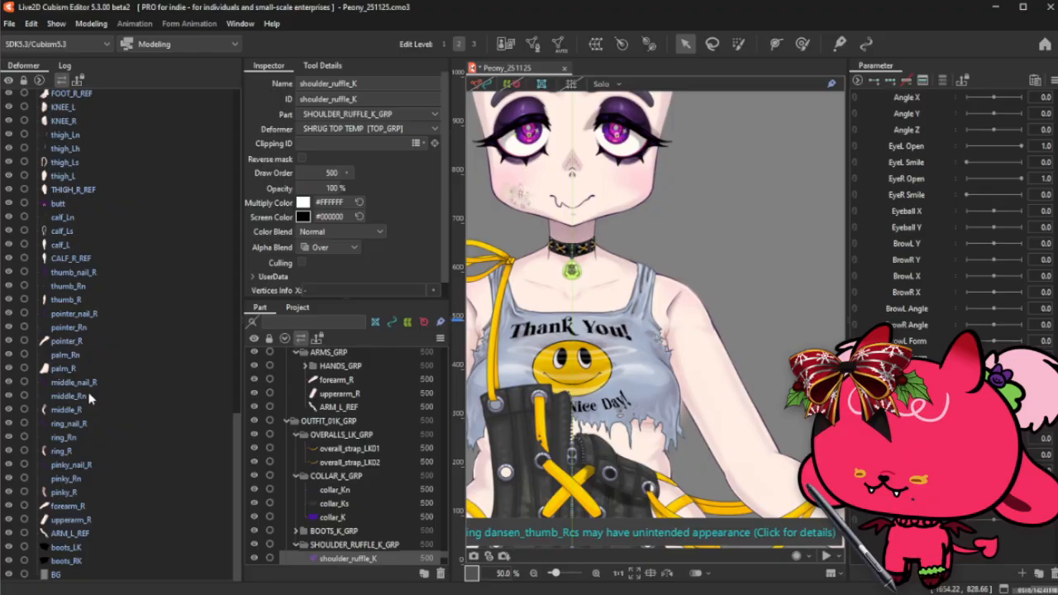
{"action": "left_click", "coordinate": [89, 547]}
{"action": "scroll", "coordinate": [93, 464], "scroll_direction": "up", "scroll_amount": 20}
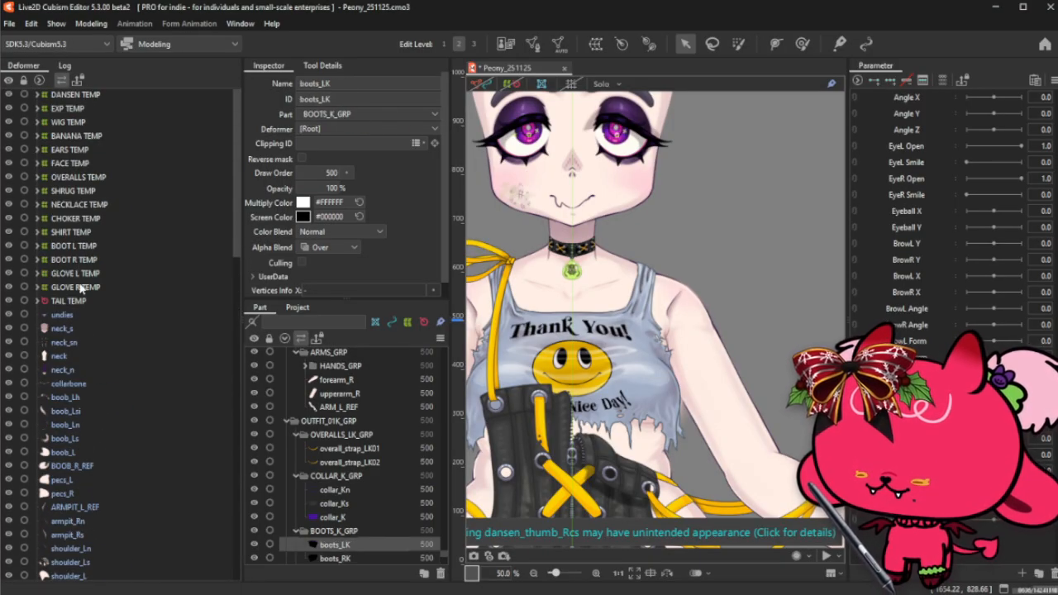
{"action": "left_click", "coordinate": [83, 246]}
{"action": "right_click", "coordinate": [83, 246]}
{"action": "left_click", "coordinate": [139, 347]}
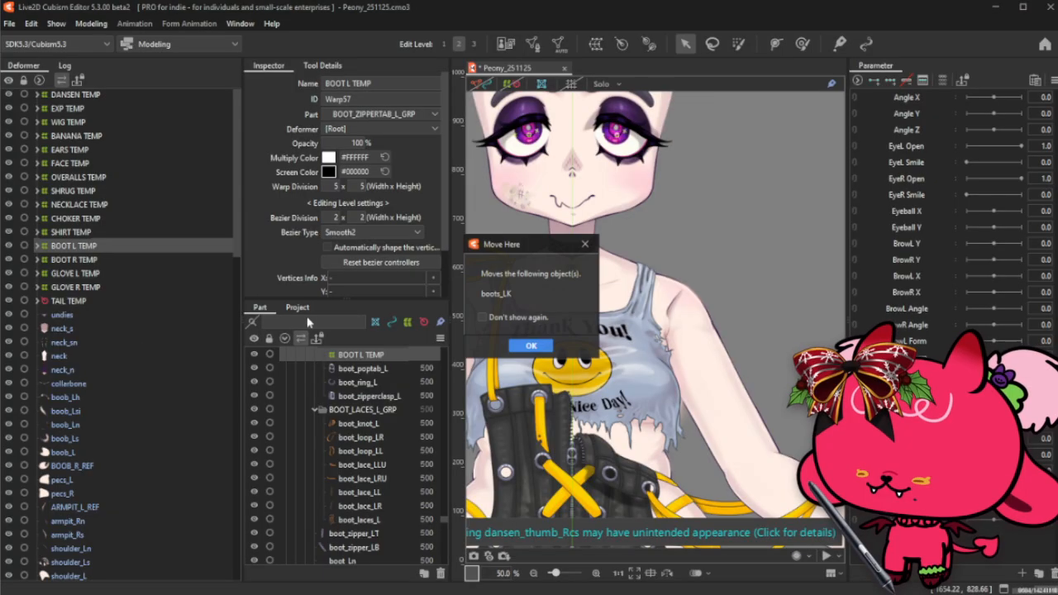
{"action": "left_click", "coordinate": [535, 345]}
{"action": "left_click", "coordinate": [40, 195]}
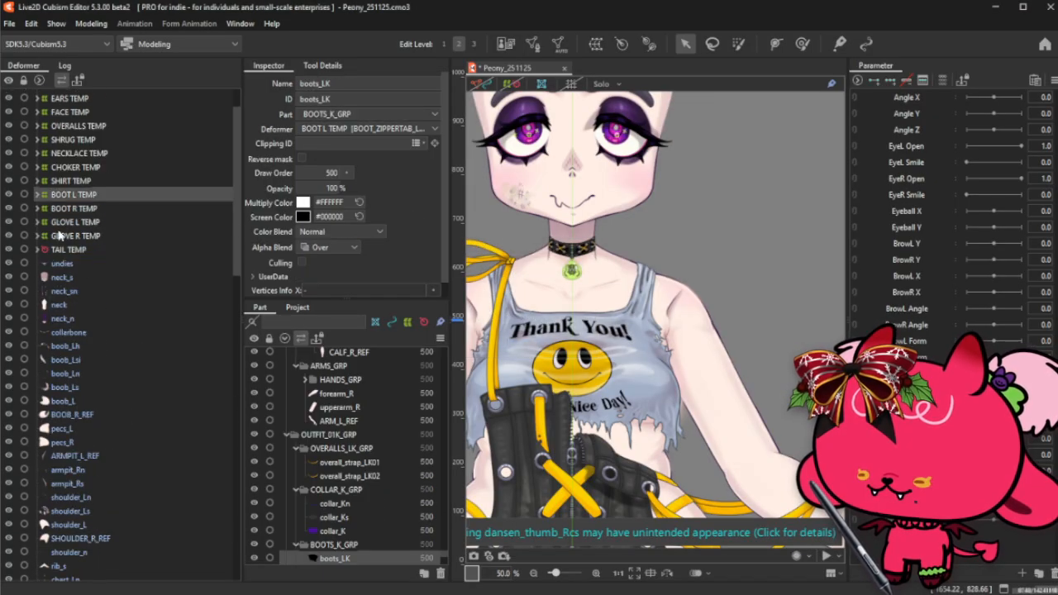
- Move the root-level boots_RK part into the BOOT R TEMP deformer and leave that deformer collapsed
{"action": "scroll", "coordinate": [78, 496], "scroll_direction": "down", "scroll_amount": 20}
{"action": "left_click", "coordinate": [73, 562]}
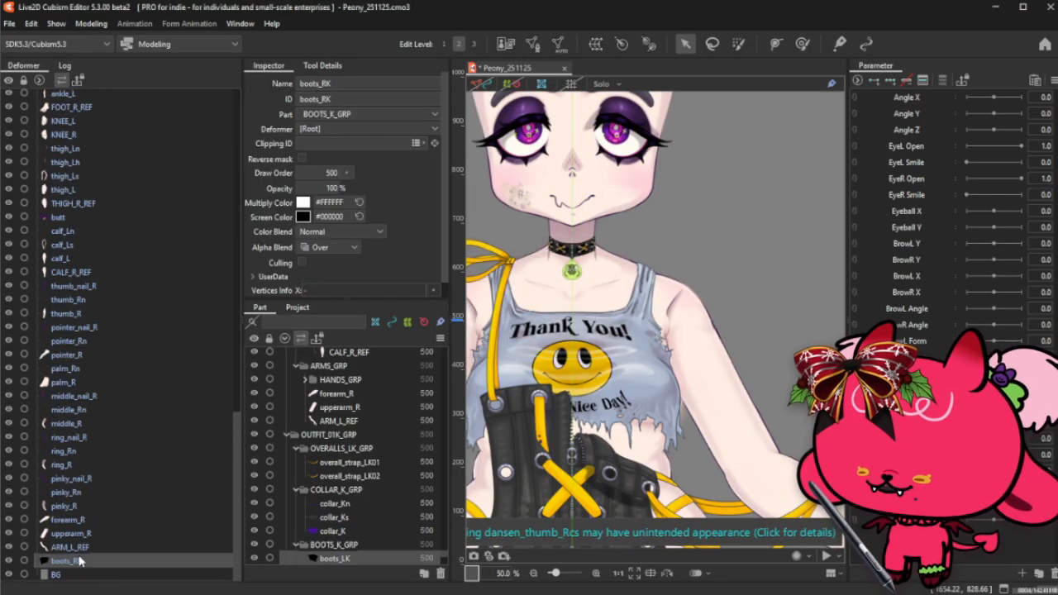
{"action": "right_click", "coordinate": [78, 561]}
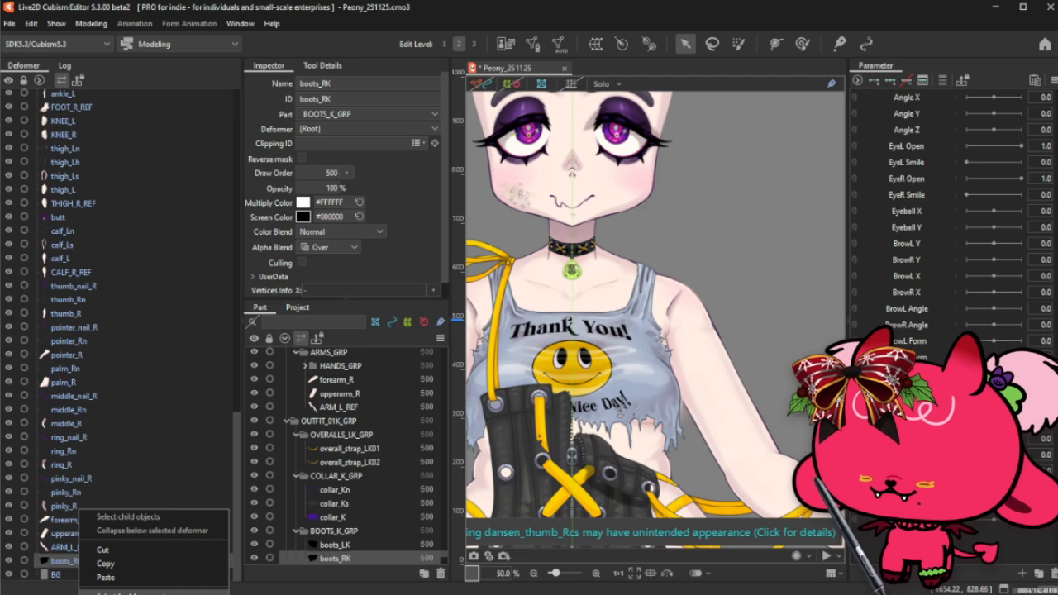
{"action": "key", "text": "Escape"}
{"action": "scroll", "coordinate": [145, 471], "scroll_direction": "up", "scroll_amount": 20}
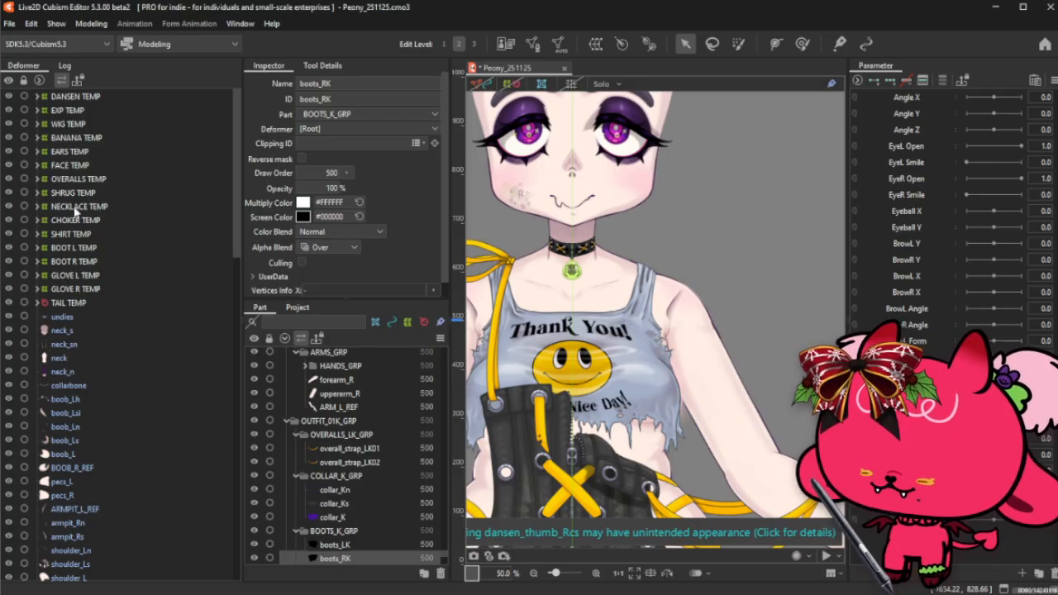
{"action": "right_click", "coordinate": [85, 263]}
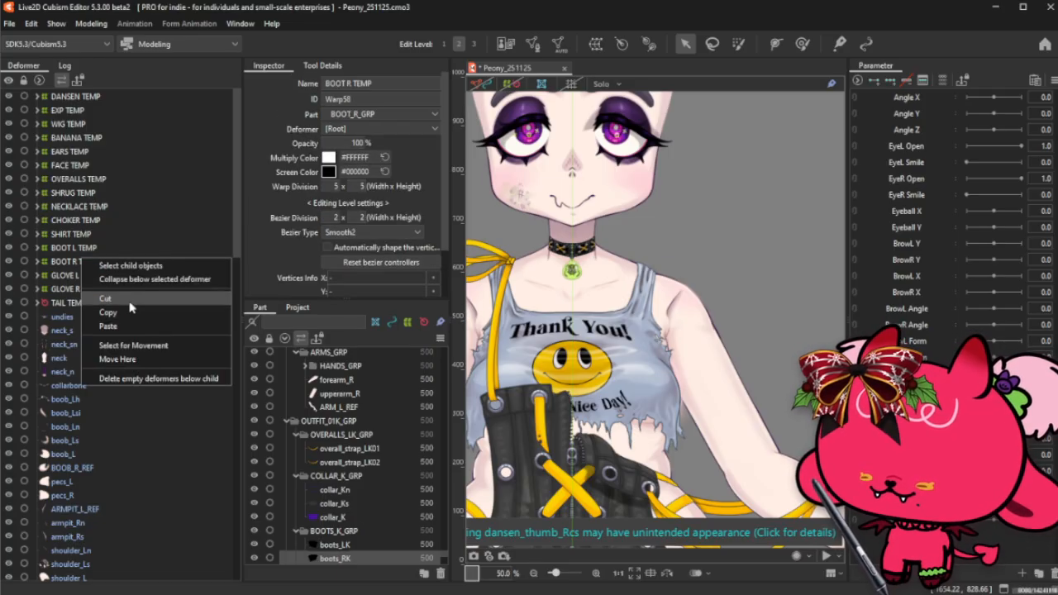
{"action": "left_click", "coordinate": [121, 363]}
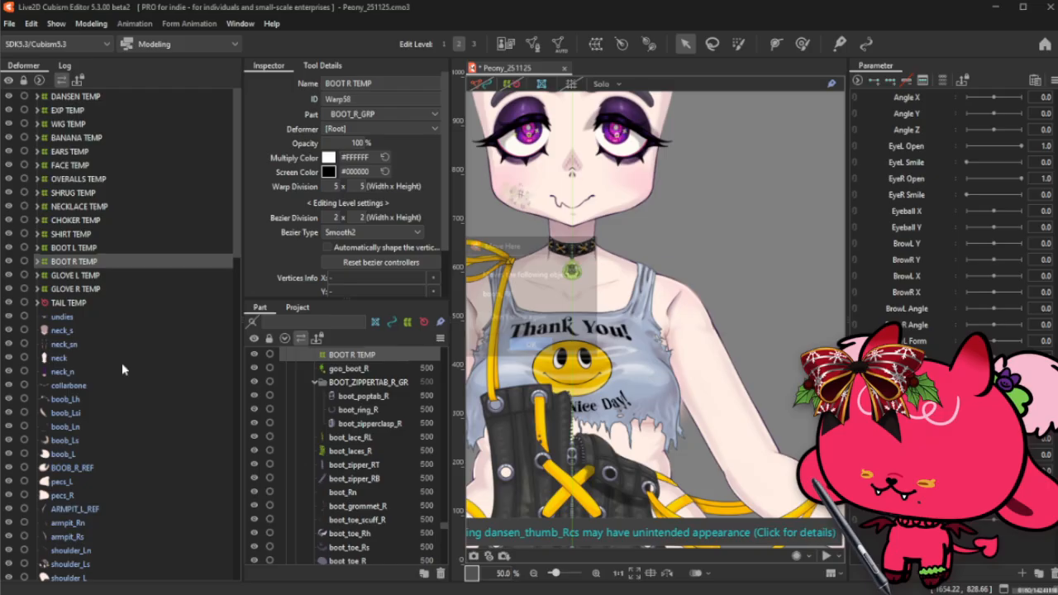
{"action": "left_click", "coordinate": [531, 345]}
{"action": "left_click", "coordinate": [37, 261]}
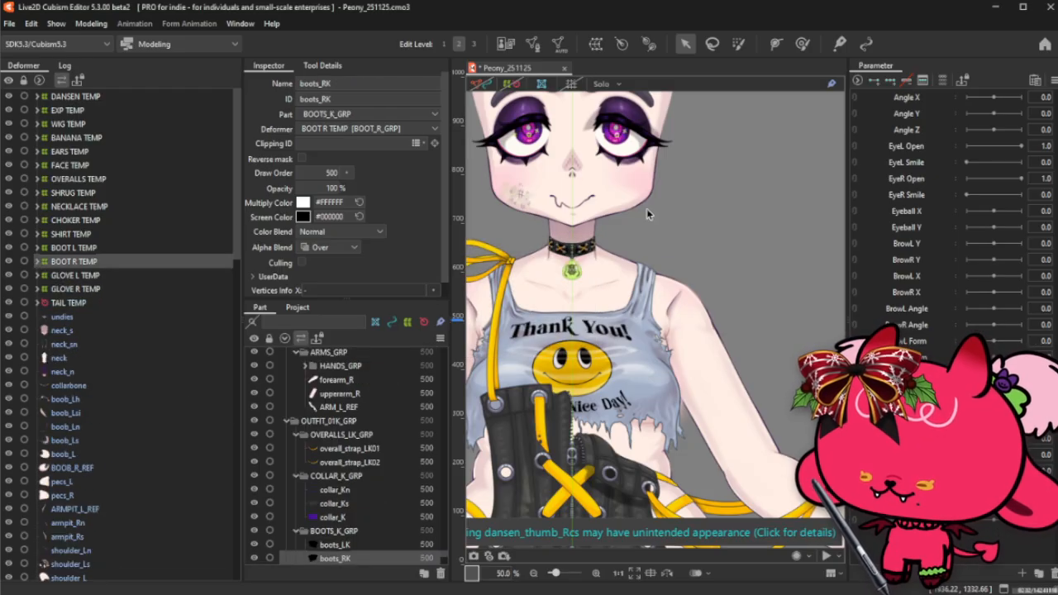
- Examine the remaining root-level body parts in the deformer hierarchy and compare them with the full figure on the canvas
{"action": "scroll", "coordinate": [641, 210], "scroll_direction": "down", "scroll_amount": 2}
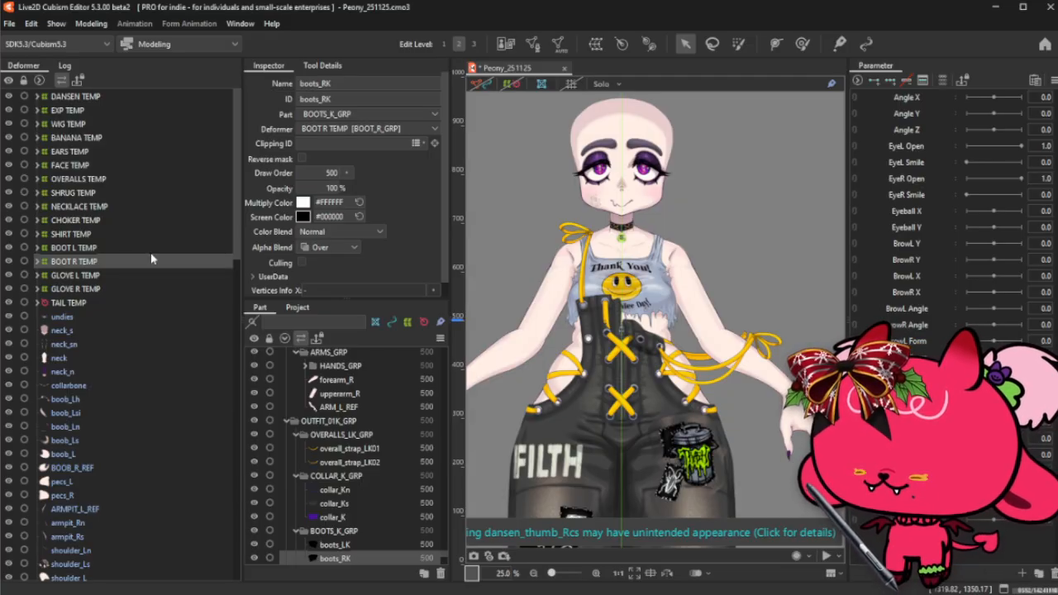
{"action": "scroll", "coordinate": [151, 255], "scroll_direction": "down", "scroll_amount": 3}
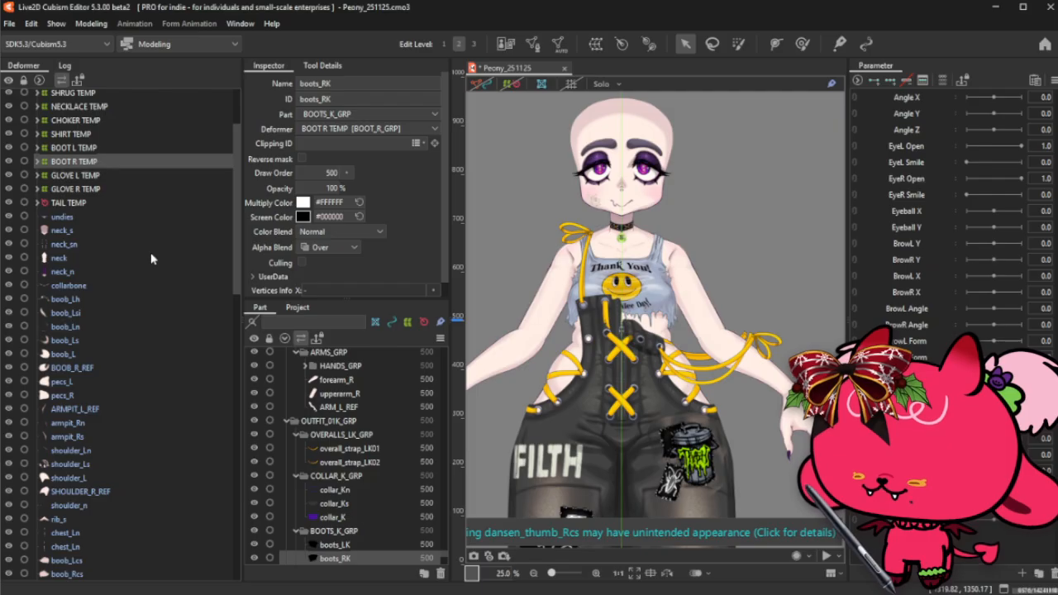
{"action": "scroll", "coordinate": [142, 215], "scroll_direction": "down", "scroll_amount": 10}
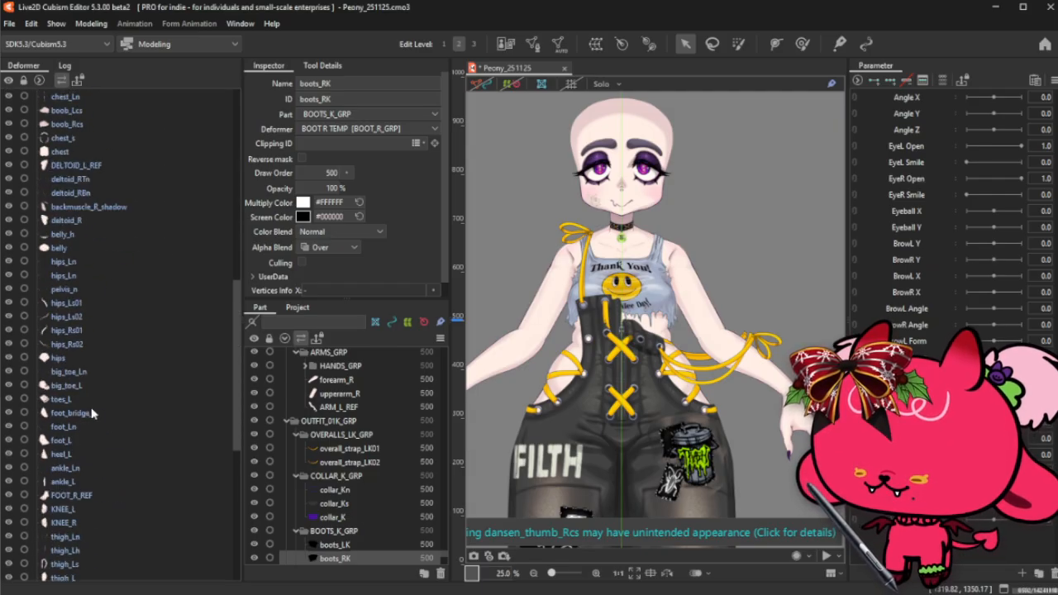
{"action": "scroll", "coordinate": [93, 413], "scroll_direction": "down", "scroll_amount": 9}
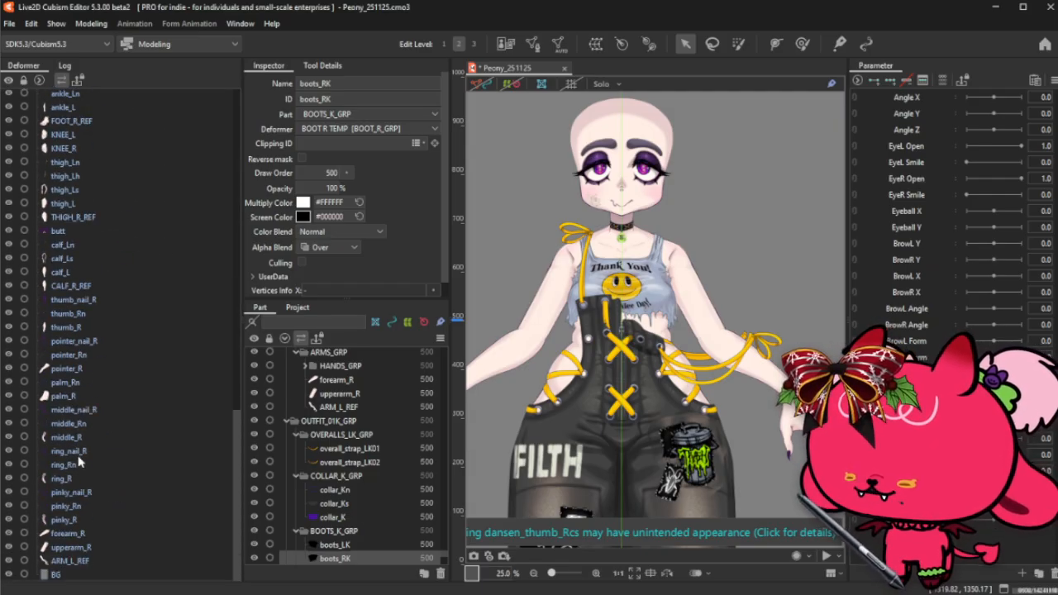
{"action": "scroll", "coordinate": [80, 463], "scroll_direction": "up", "scroll_amount": 4}
{"action": "scroll", "coordinate": [664, 215], "scroll_direction": "down", "scroll_amount": 2}
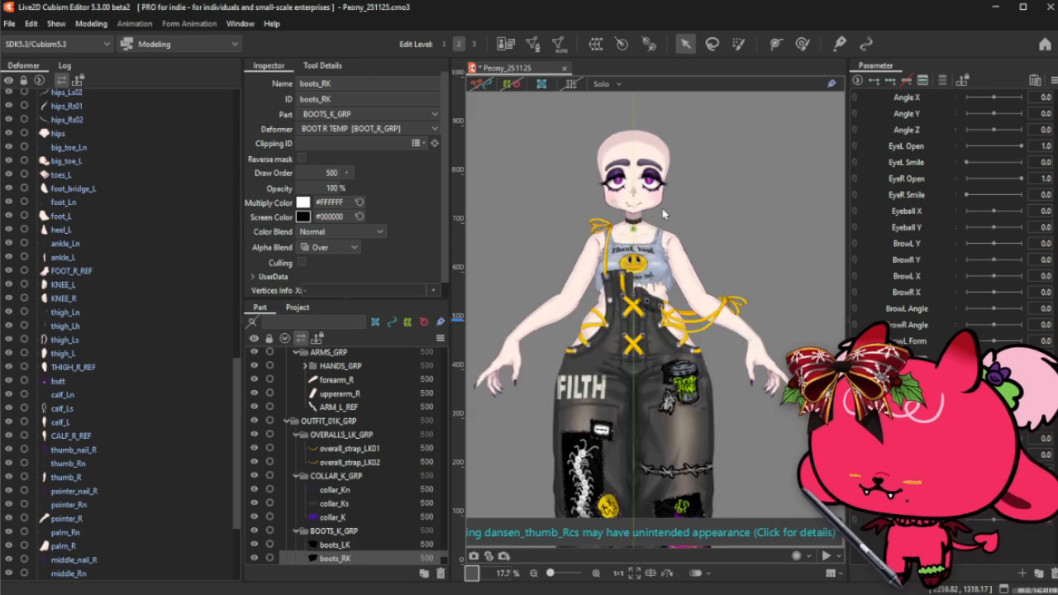
{"action": "scroll", "coordinate": [664, 214], "scroll_direction": "down", "scroll_amount": 1}
{"action": "scroll", "coordinate": [677, 298], "scroll_direction": "up", "scroll_amount": 1}
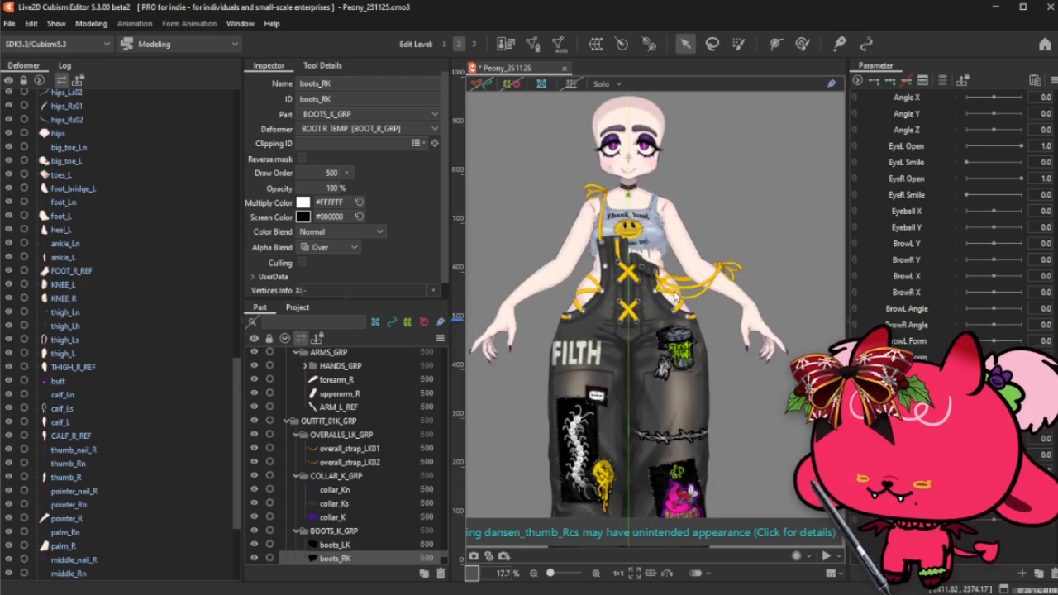
- Select the neck parts from neck_s through neck_n in the deformer hierarchy
{"action": "scroll", "coordinate": [42, 460], "scroll_direction": "up", "scroll_amount": 10}
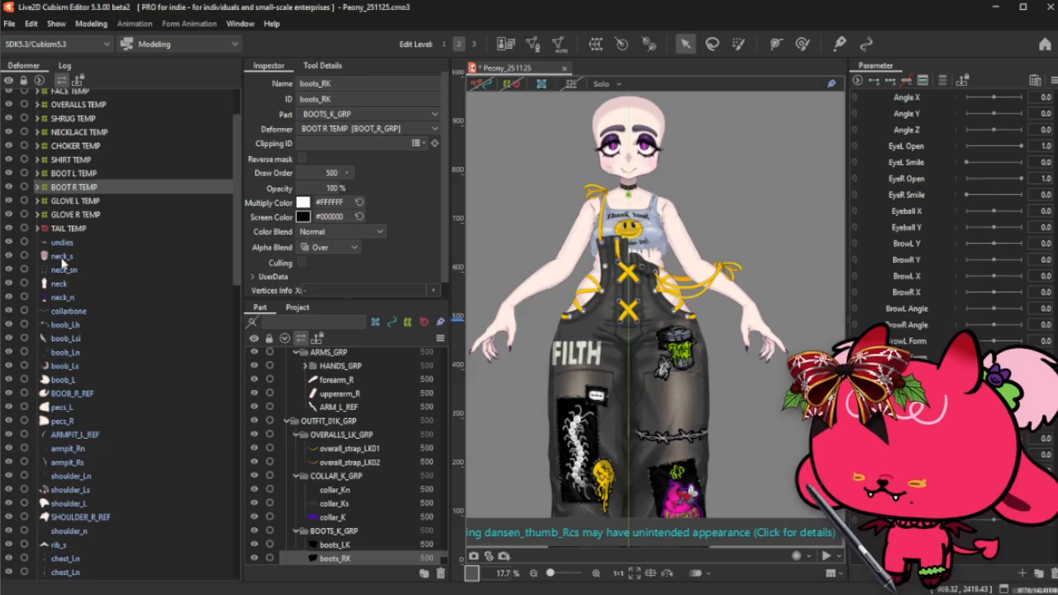
{"action": "left_click", "coordinate": [58, 257]}
{"action": "left_click", "coordinate": [75, 297], "text": "shift"}
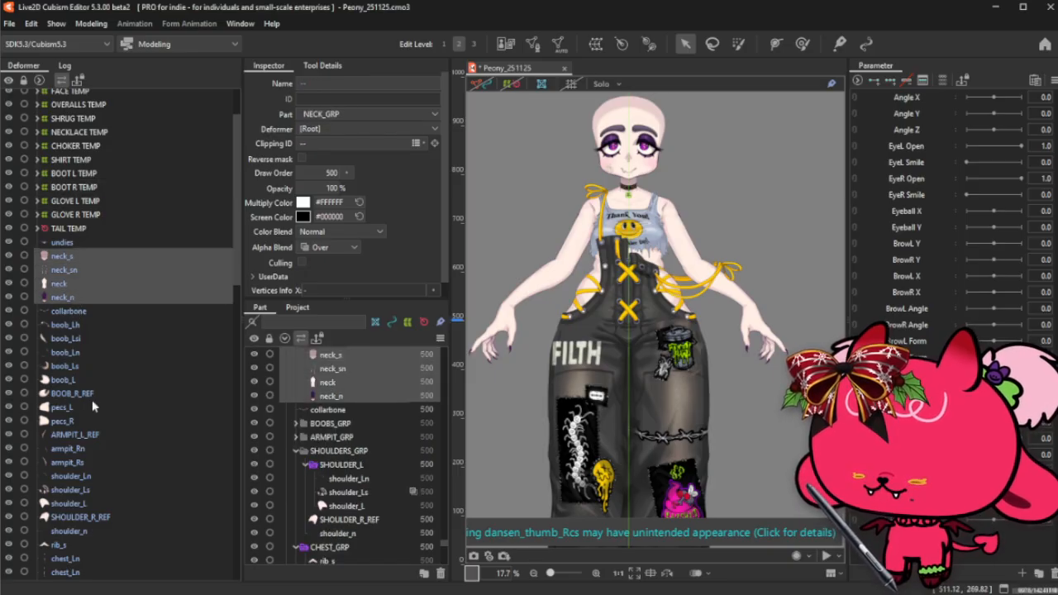
{"action": "scroll", "coordinate": [93, 419], "scroll_direction": "down", "scroll_amount": 2}
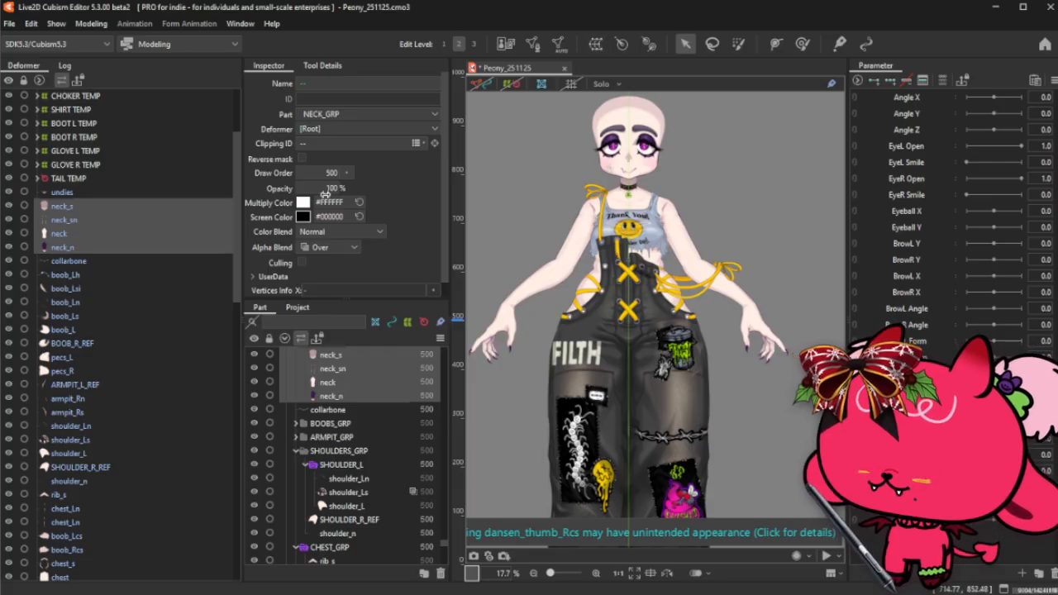
- Select the contiguous run of upper-body parts from neck_s through deltoid_R in the deformer hierarchy
{"action": "left_click", "coordinate": [107, 205]}
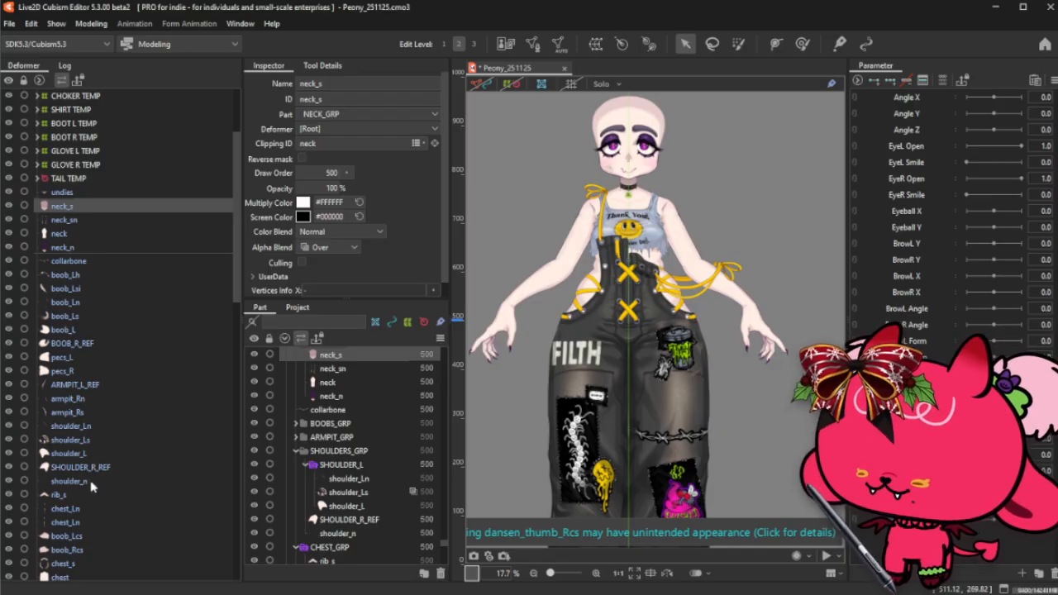
{"action": "left_click", "coordinate": [88, 536], "text": "shift"}
{"action": "left_click", "coordinate": [88, 549], "text": "shift"}
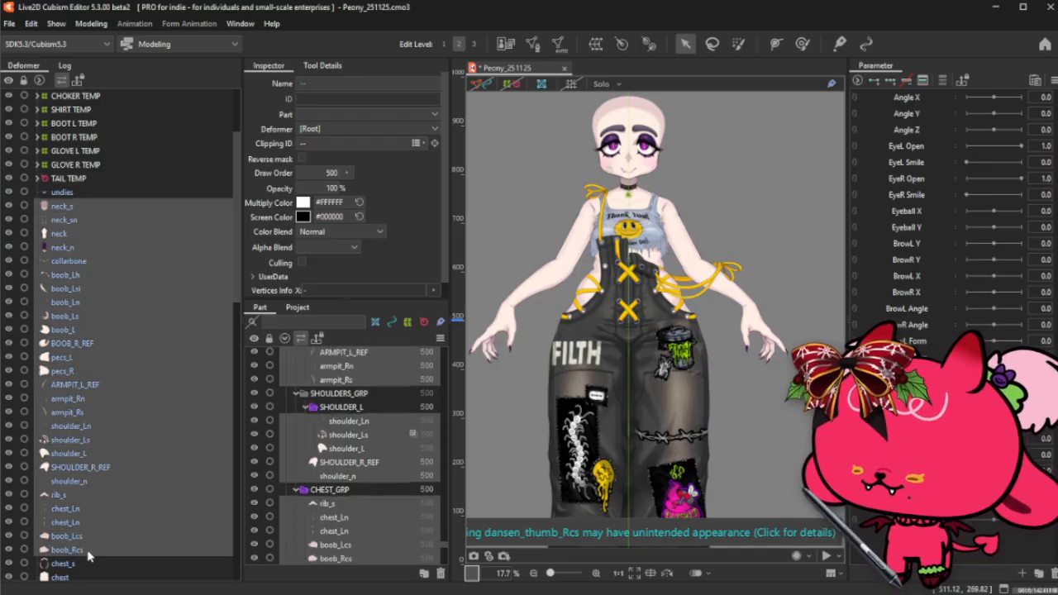
{"action": "scroll", "coordinate": [90, 546], "scroll_direction": "down", "scroll_amount": 1}
{"action": "left_click", "coordinate": [89, 529], "text": "shift"}
{"action": "left_click", "coordinate": [97, 550], "text": "shift"}
{"action": "scroll", "coordinate": [96, 553], "scroll_direction": "down", "scroll_amount": 1}
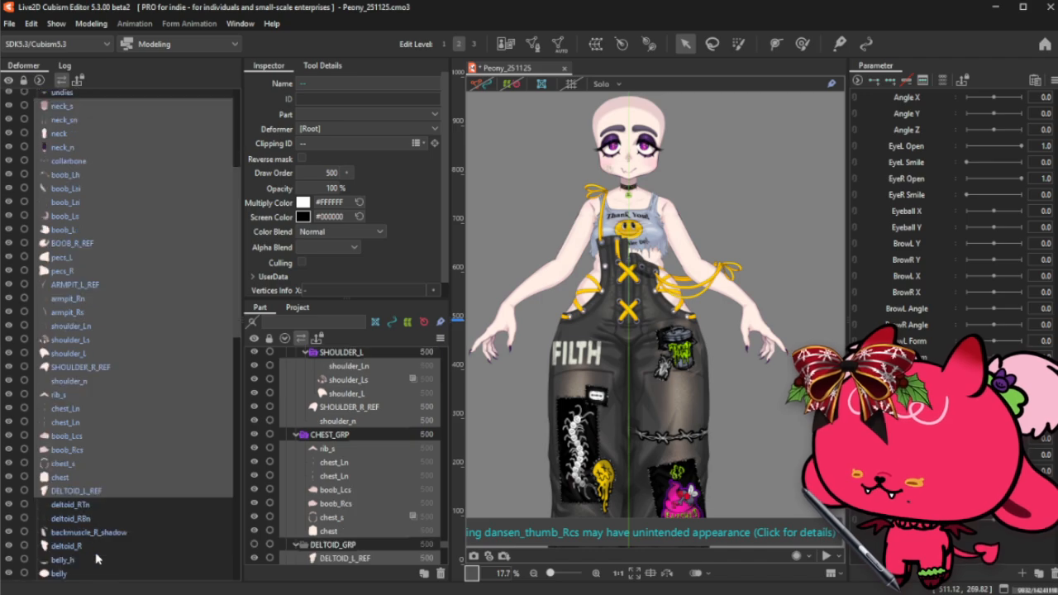
{"action": "left_click", "coordinate": [93, 517], "text": "shift"}
{"action": "left_click", "coordinate": [105, 549], "text": "shift"}
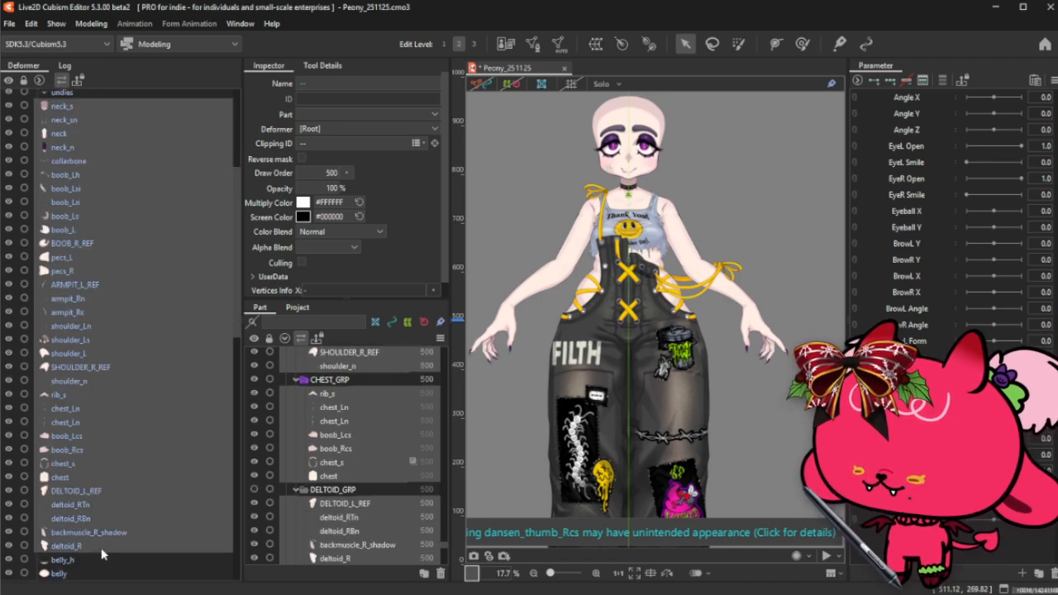
- Create a warp deformer named TORSO TEMP as the parent of the selected neck-to-deltoid parts
{"action": "scroll", "coordinate": [105, 553], "scroll_direction": "down", "scroll_amount": 1}
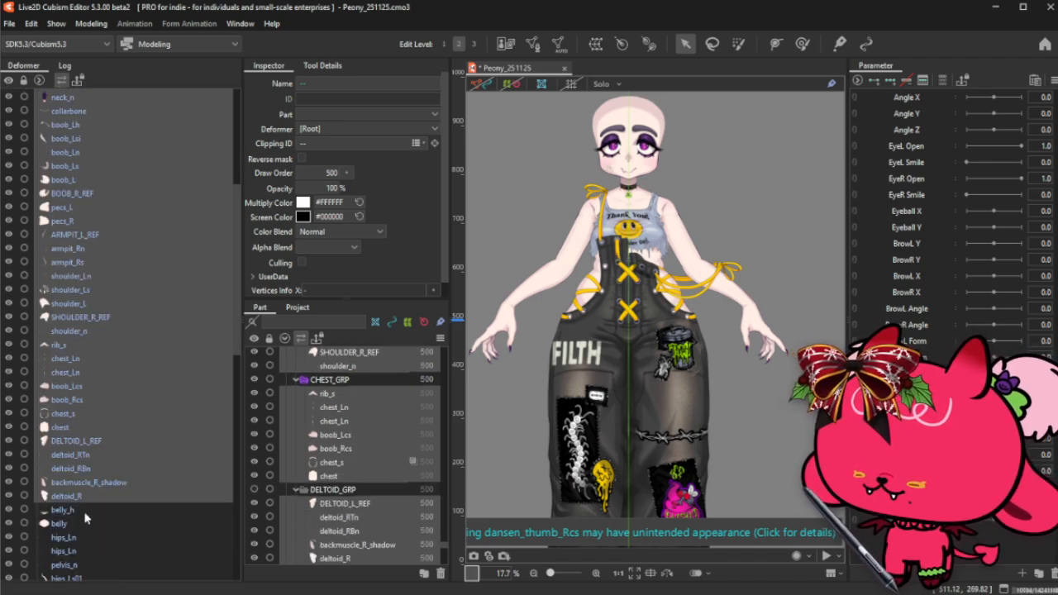
{"action": "scroll", "coordinate": [85, 517], "scroll_direction": "down", "scroll_amount": 4}
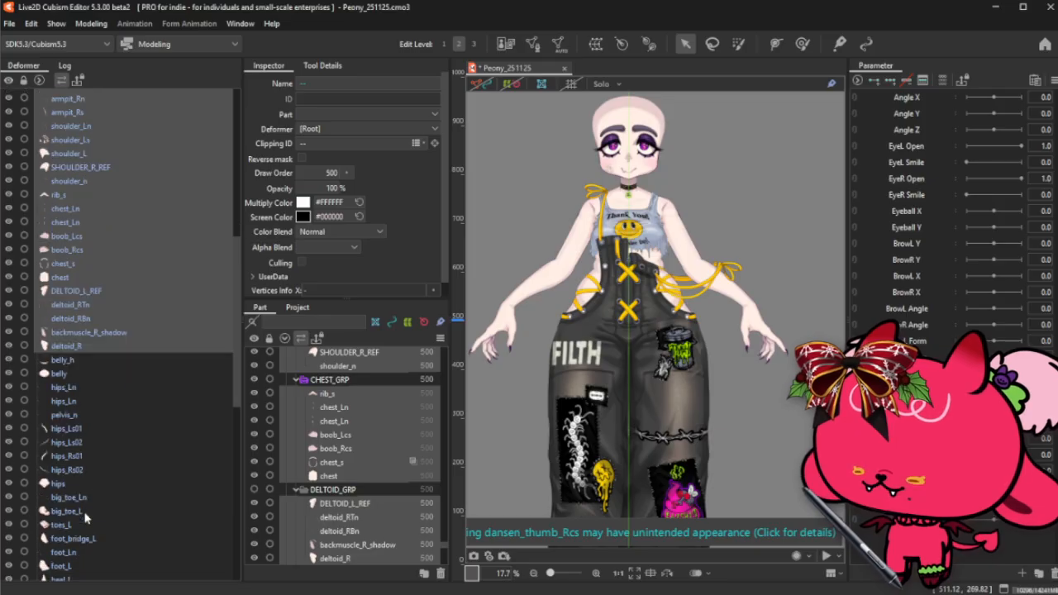
{"action": "scroll", "coordinate": [85, 518], "scroll_direction": "down", "scroll_amount": 9}
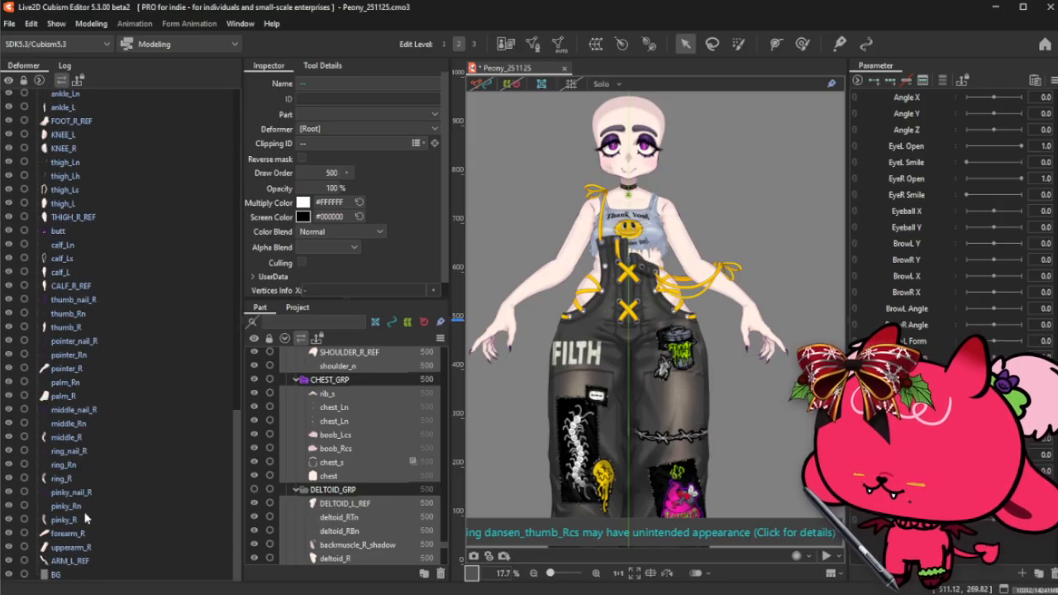
{"action": "scroll", "coordinate": [85, 518], "scroll_direction": "up", "scroll_amount": 15}
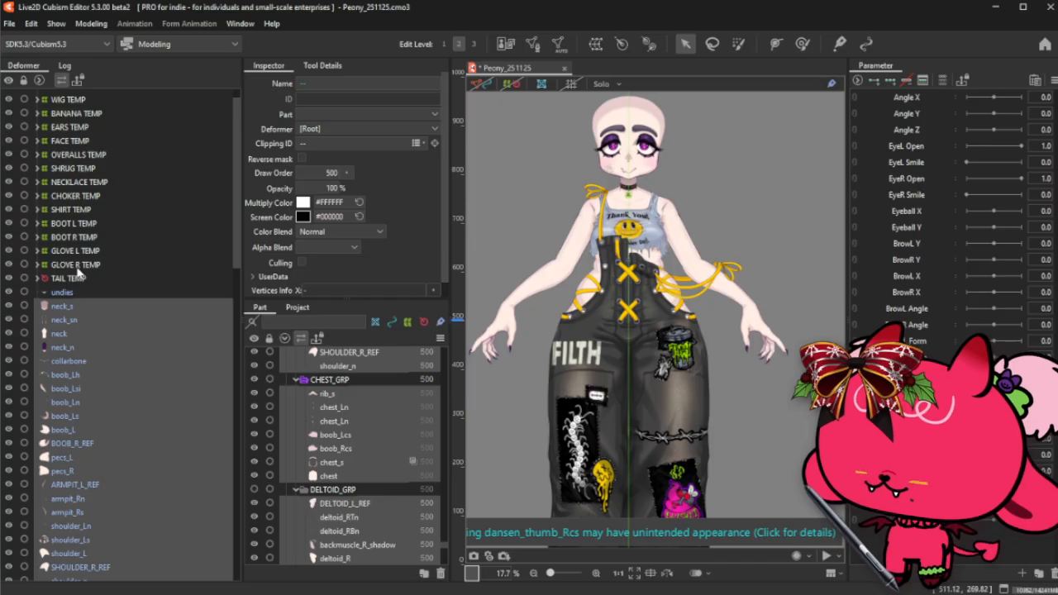
{"action": "scroll", "coordinate": [79, 281], "scroll_direction": "up", "scroll_amount": 1}
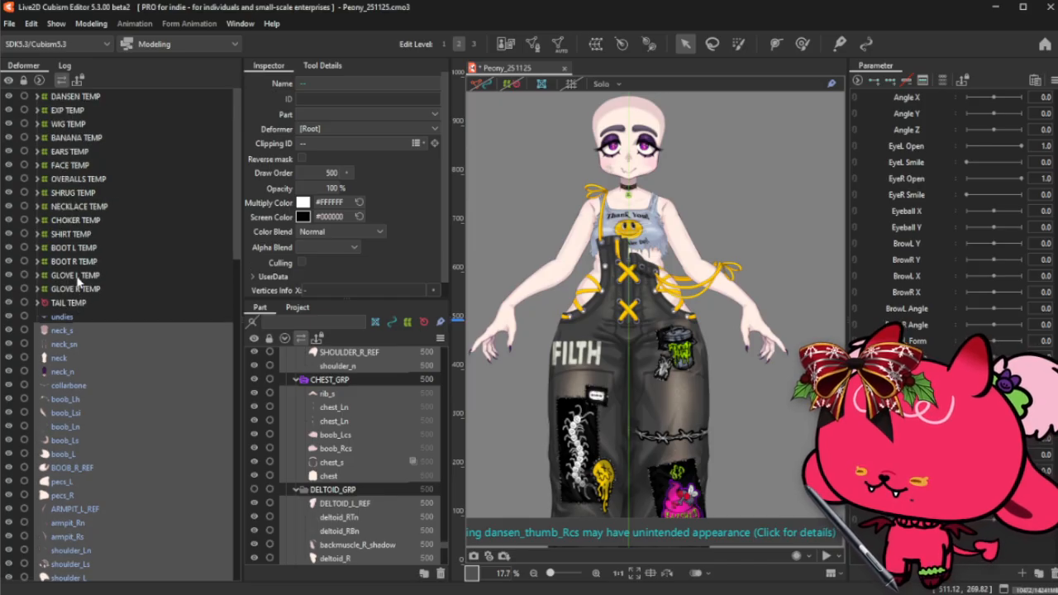
{"action": "left_click", "coordinate": [595, 43]}
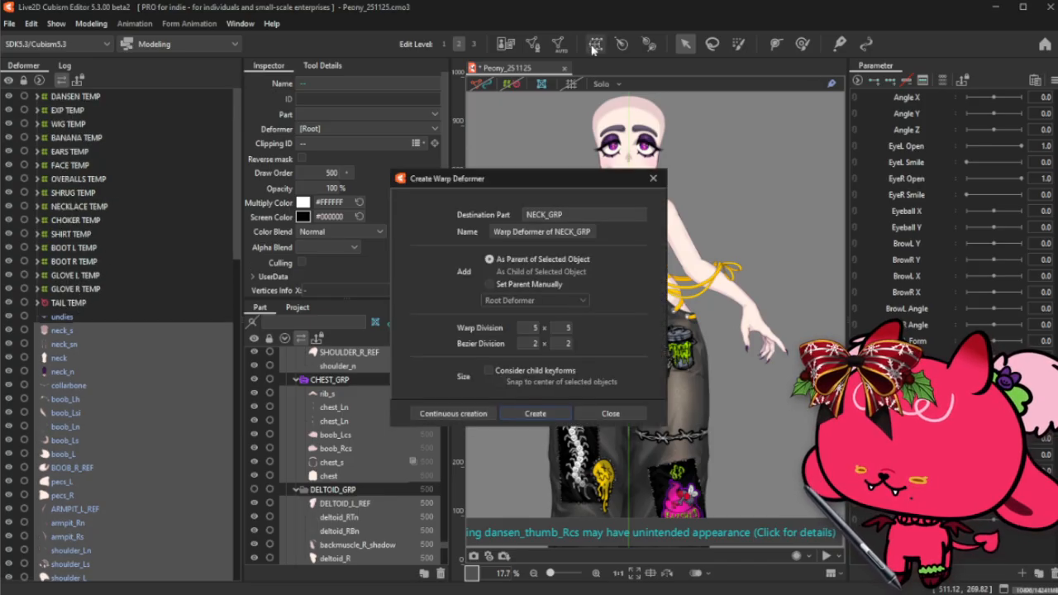
{"action": "triple_click", "coordinate": [532, 232]}
{"action": "type", "text": "TORSO TEMP"}
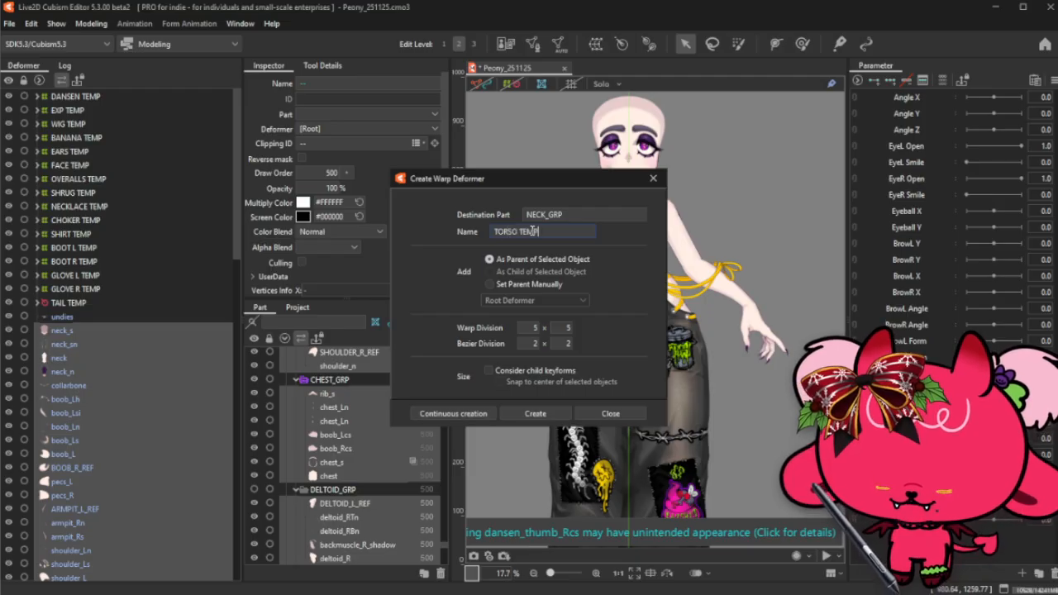
{"action": "left_click", "coordinate": [538, 415]}
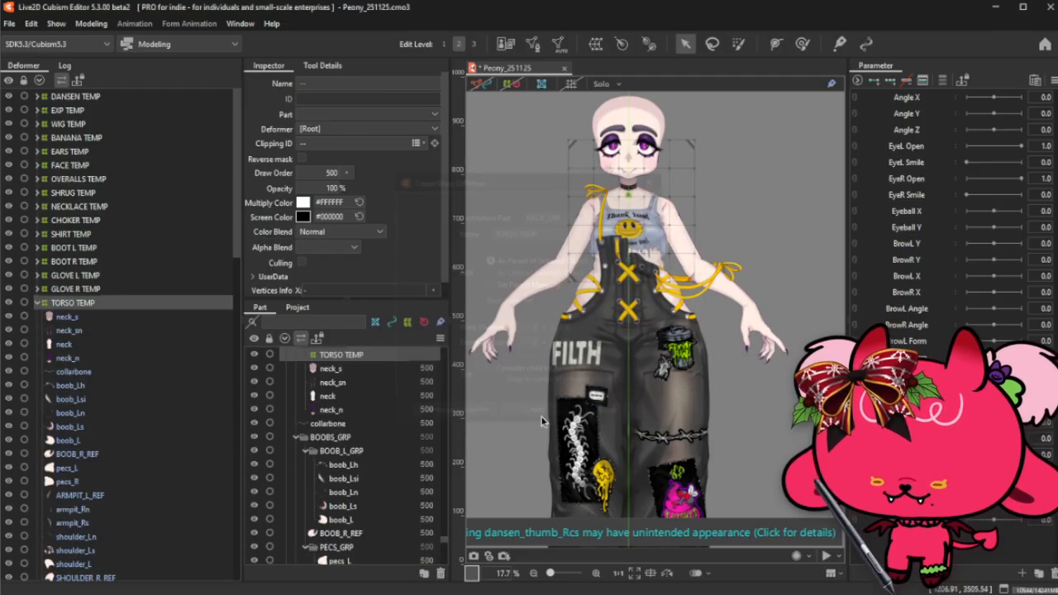
- Align the TORSO TEMP warp deformer's centre with the vertical centre guide, fine-tune its width symmetrically, and collapse it in the hierarchy
{"action": "scroll", "coordinate": [612, 211], "scroll_direction": "up", "scroll_amount": 3}
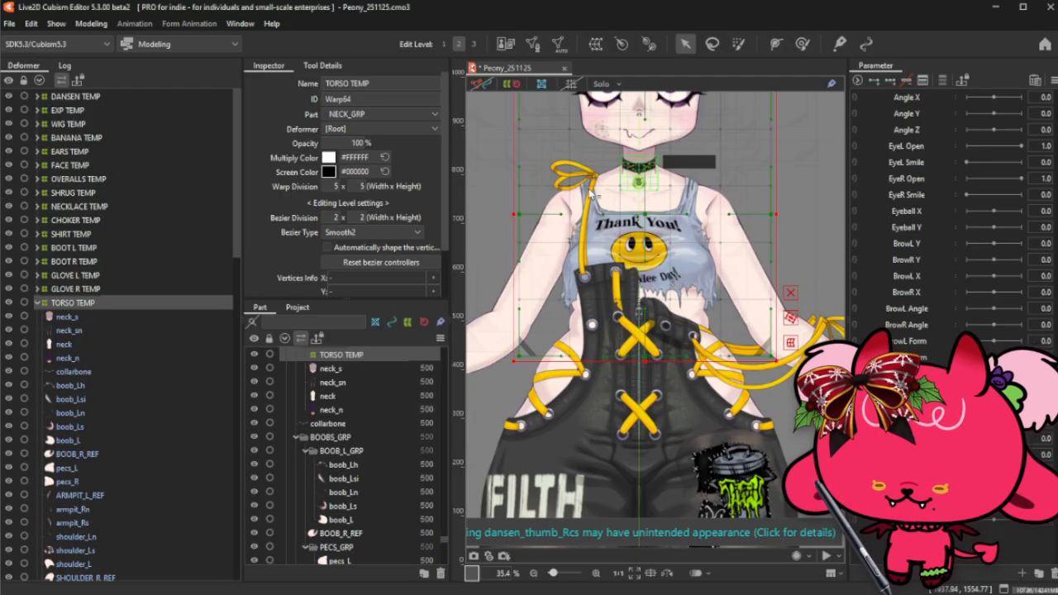
{"action": "left_click_drag", "start_coordinate": [504, 214], "coordinate": [500, 215]}
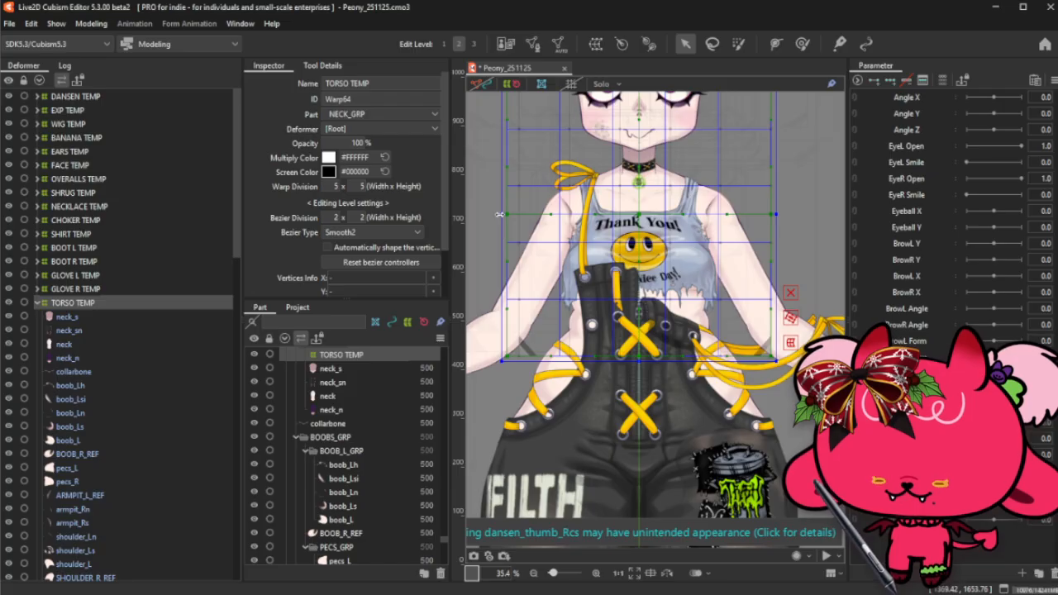
{"action": "scroll", "coordinate": [630, 223], "scroll_direction": "up", "scroll_amount": 10}
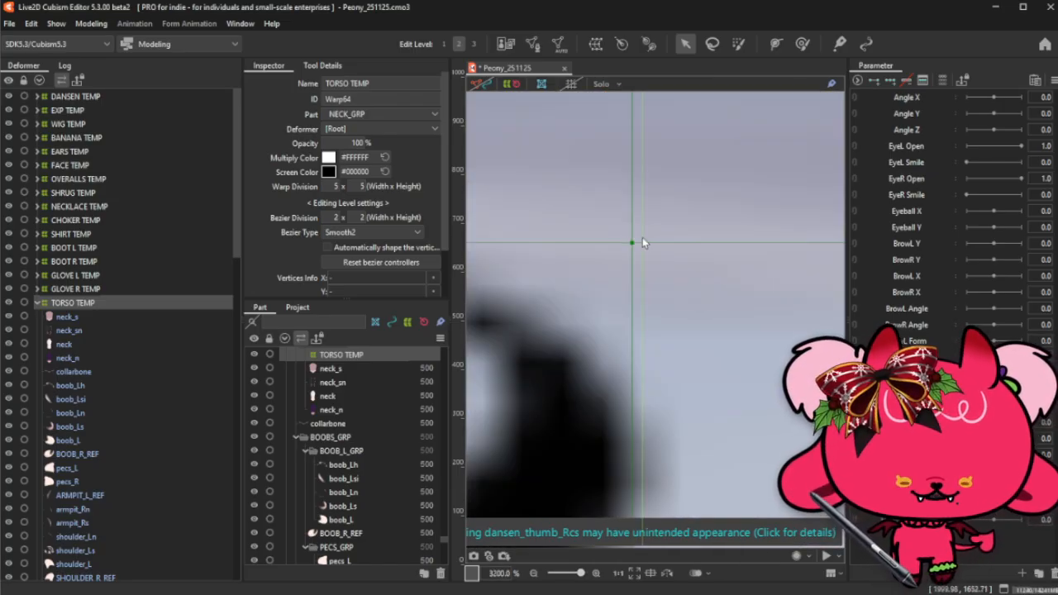
{"action": "mouse_move", "coordinate": [633, 242]}
{"action": "left_mouse_down"}
{"action": "mouse_move", "coordinate": [594, 243]}
{"action": "mouse_move", "coordinate": [643, 253]}
{"action": "left_mouse_up"}
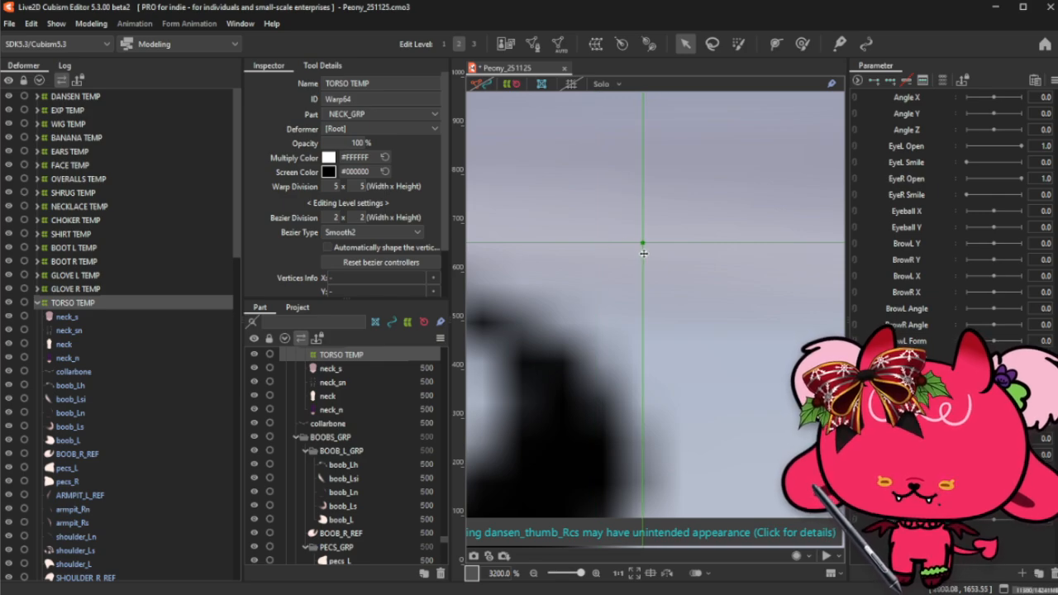
{"action": "scroll", "coordinate": [644, 254], "scroll_direction": "down", "scroll_amount": 10}
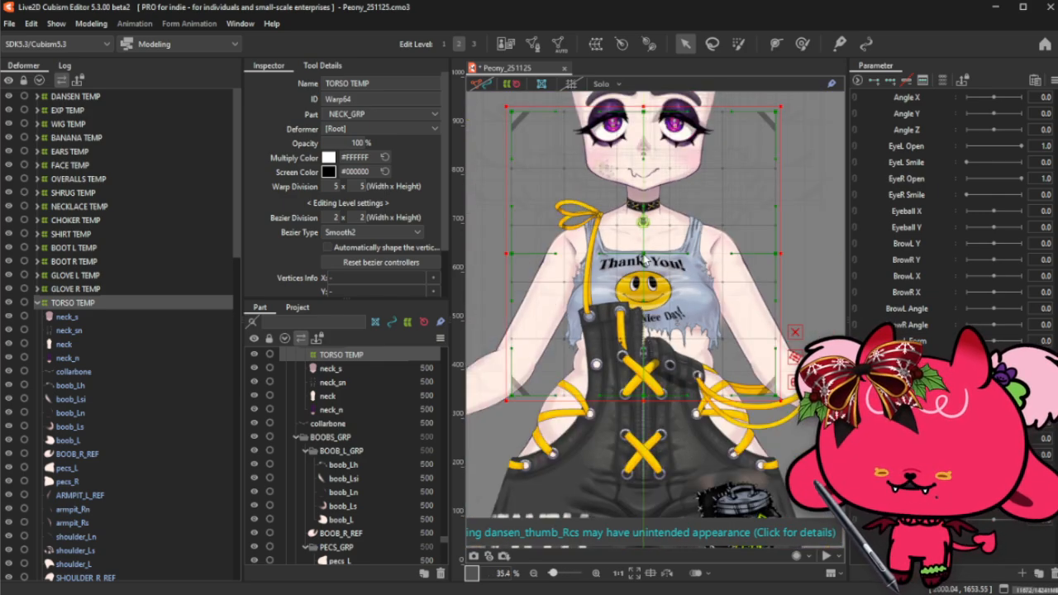
{"action": "left_click", "coordinate": [480, 87]}
{"action": "left_click_drag", "start_coordinate": [508, 253], "coordinate": [510, 255]}
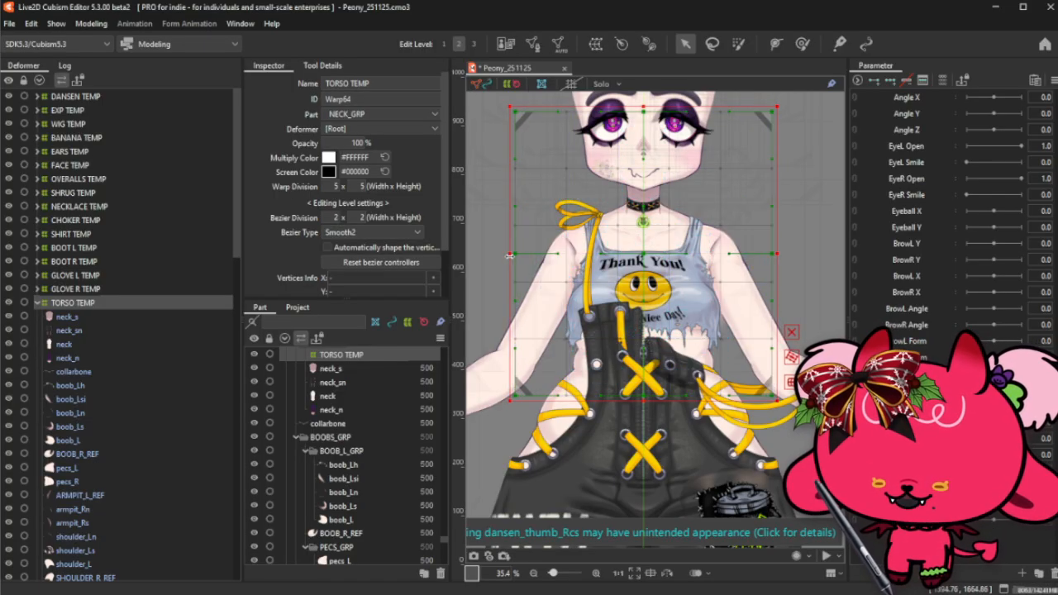
{"action": "left_click", "coordinate": [38, 303]}
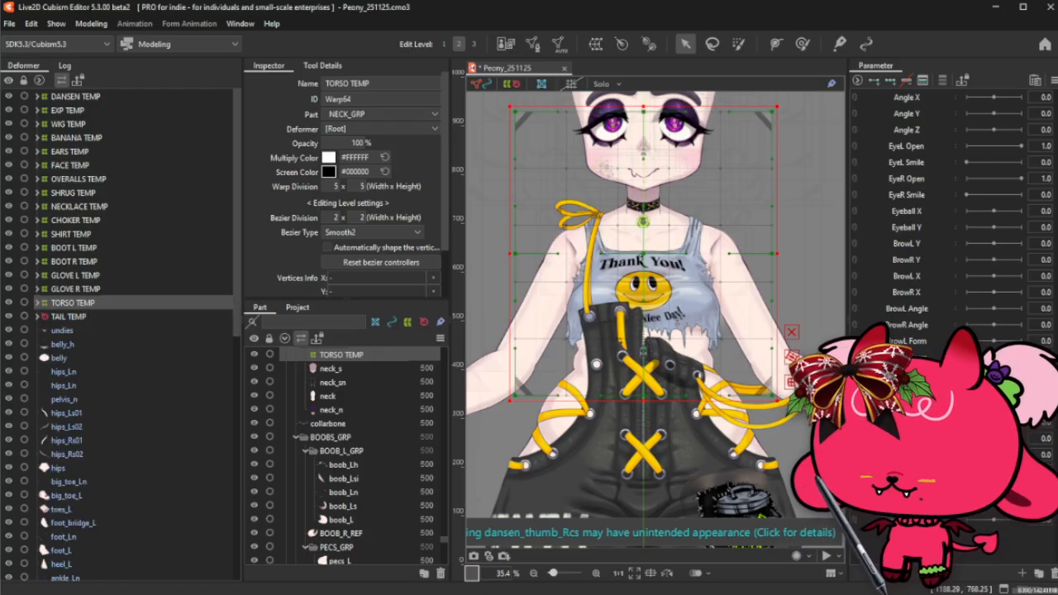
- Rename the TORSO TEMP deformer to CHEST TEMP
{"action": "mouse_move", "coordinate": [355, 143]}
{"action": "left_mouse_down"}
{"action": "mouse_move", "coordinate": [314, 143]}
{"action": "mouse_move", "coordinate": [358, 143]}
{"action": "left_mouse_up"}
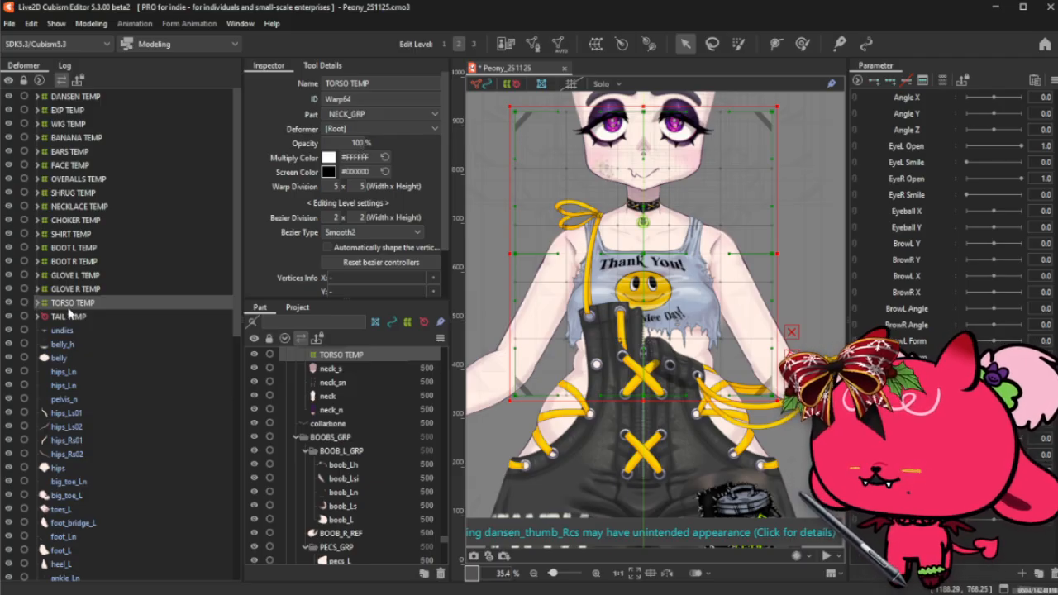
{"action": "left_click", "coordinate": [332, 83]}
{"action": "double_click", "coordinate": [330, 83]}
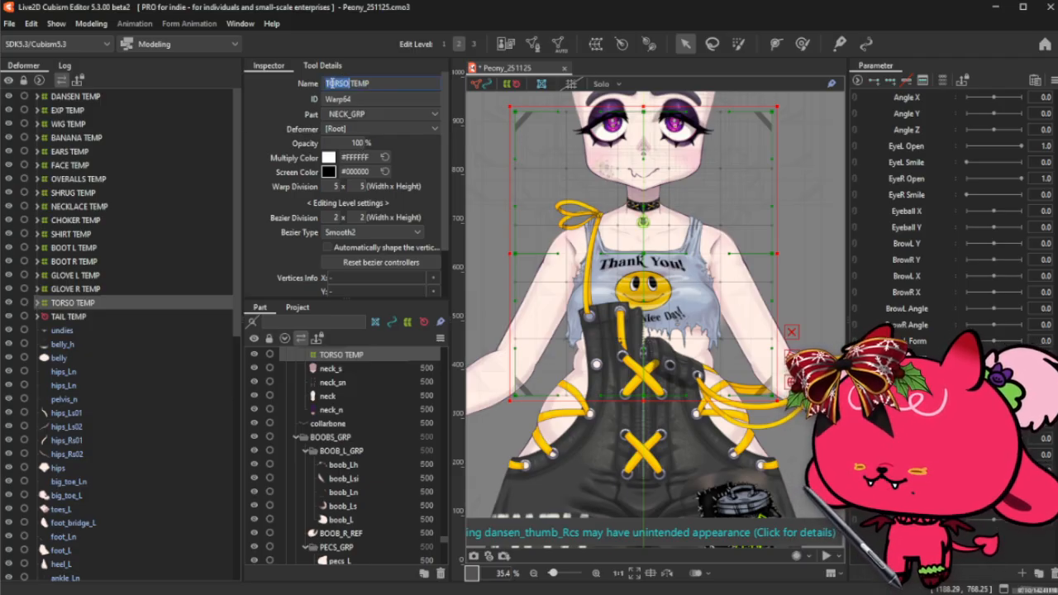
{"action": "type", "text": "CHEST"}
{"action": "key", "text": "Return"}
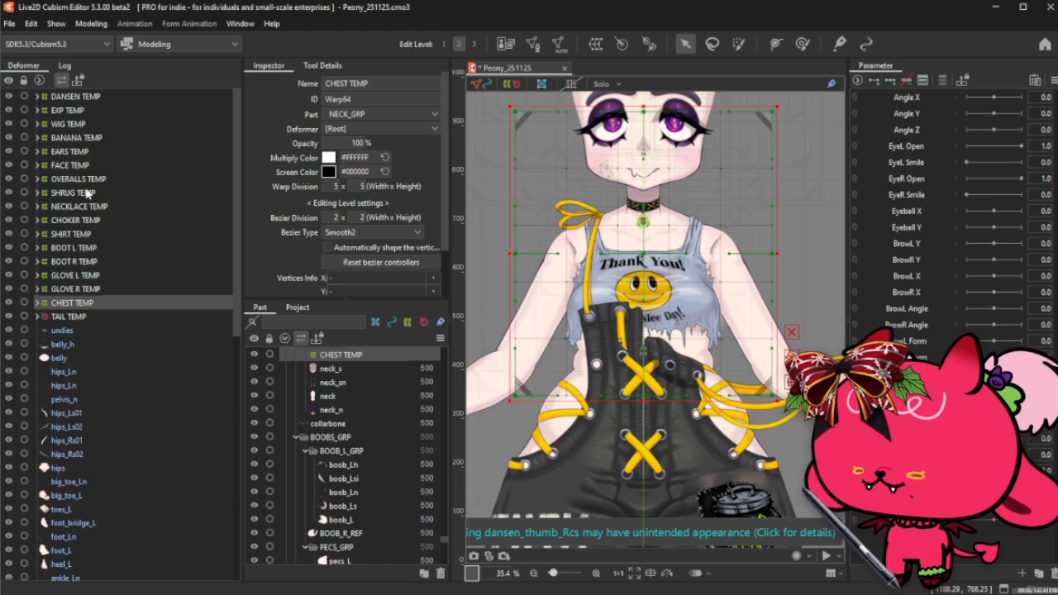
- Examine the remaining root-level leg, arm and hand parts, locating ARM_L_REF and upperarm_R on the canvas
{"action": "scroll", "coordinate": [592, 223], "scroll_direction": "down", "scroll_amount": 5}
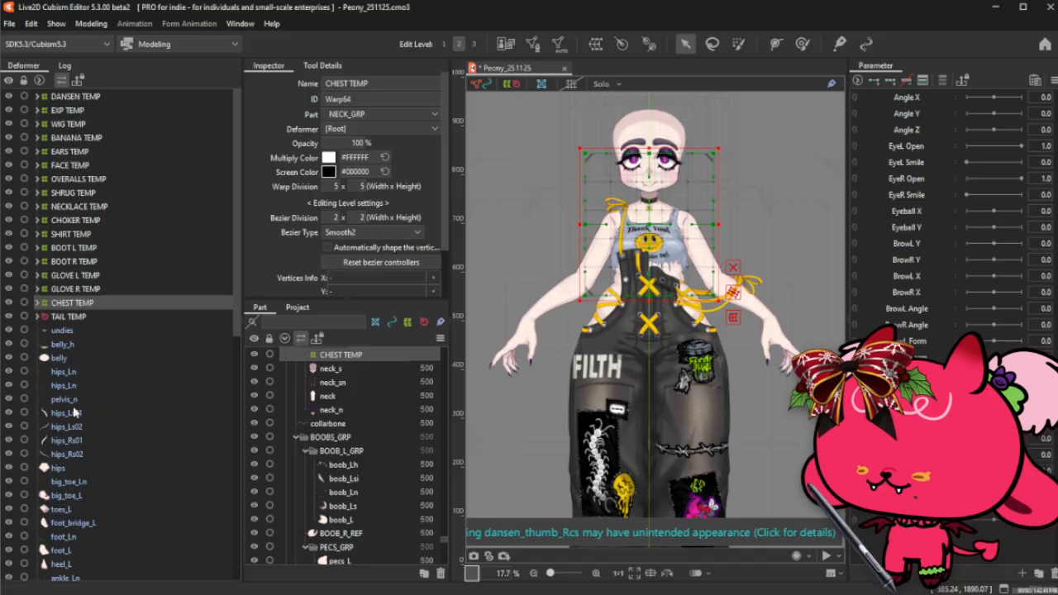
{"action": "scroll", "coordinate": [75, 411], "scroll_direction": "down", "scroll_amount": 10}
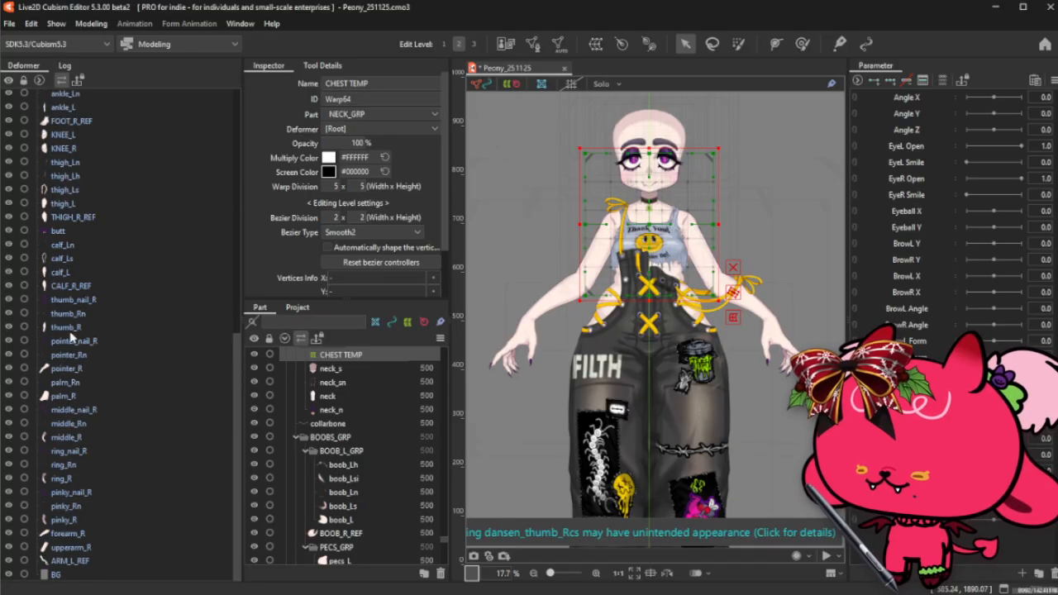
{"action": "left_click", "coordinate": [70, 562]}
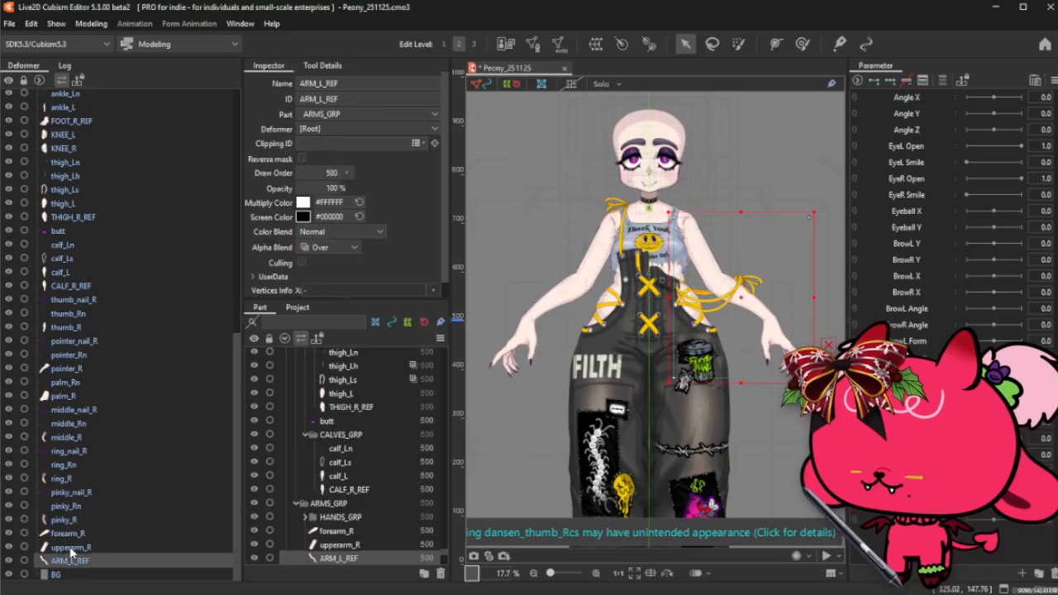
{"action": "left_click", "coordinate": [71, 548]}
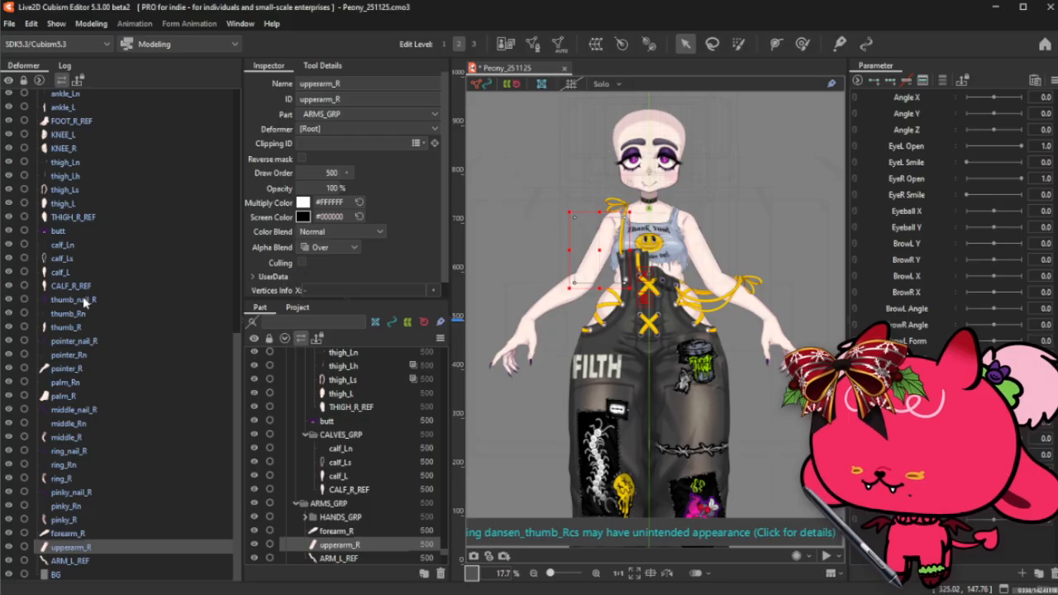
{"action": "scroll", "coordinate": [84, 302], "scroll_direction": "up", "scroll_amount": 10}
{"action": "scroll", "coordinate": [93, 425], "scroll_direction": "down", "scroll_amount": 5}
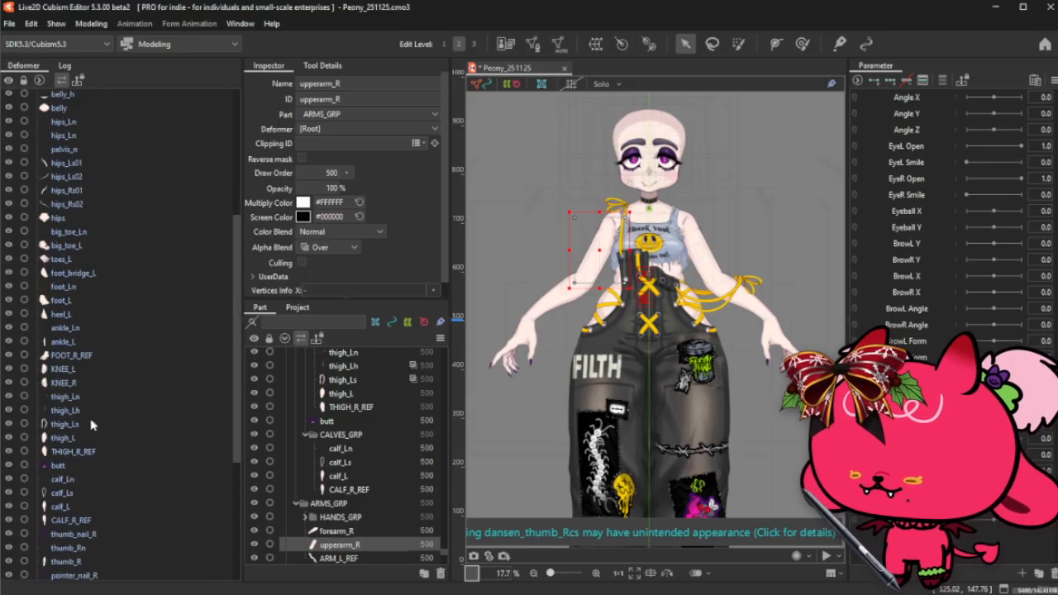
{"action": "scroll", "coordinate": [91, 425], "scroll_direction": "down", "scroll_amount": 6}
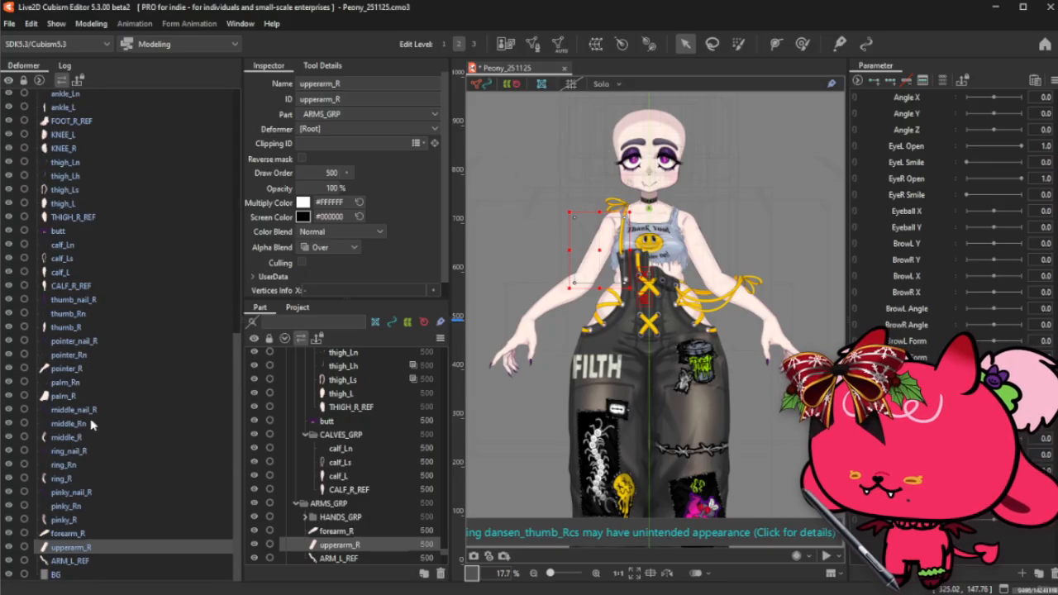
- Group the hand parts from thumb_nail_R through pinky_R under a parent warp deformer named HAND R TEMP and collapse it
{"action": "left_click", "coordinate": [82, 300]}
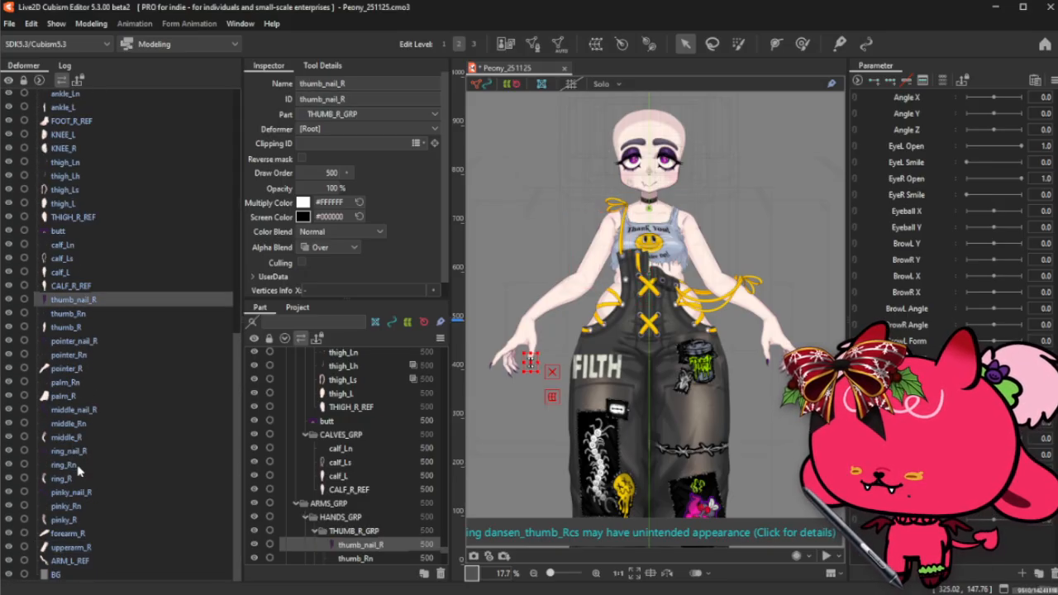
{"action": "left_click", "coordinate": [83, 520], "text": "shift"}
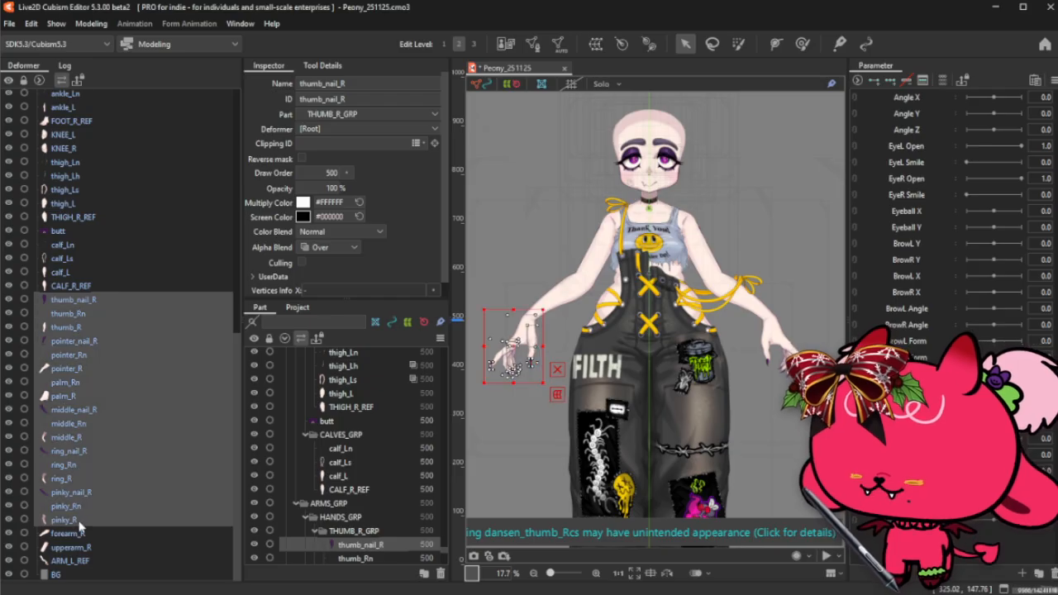
{"action": "left_click", "coordinate": [592, 48]}
{"action": "key", "text": "ctrl+a"}
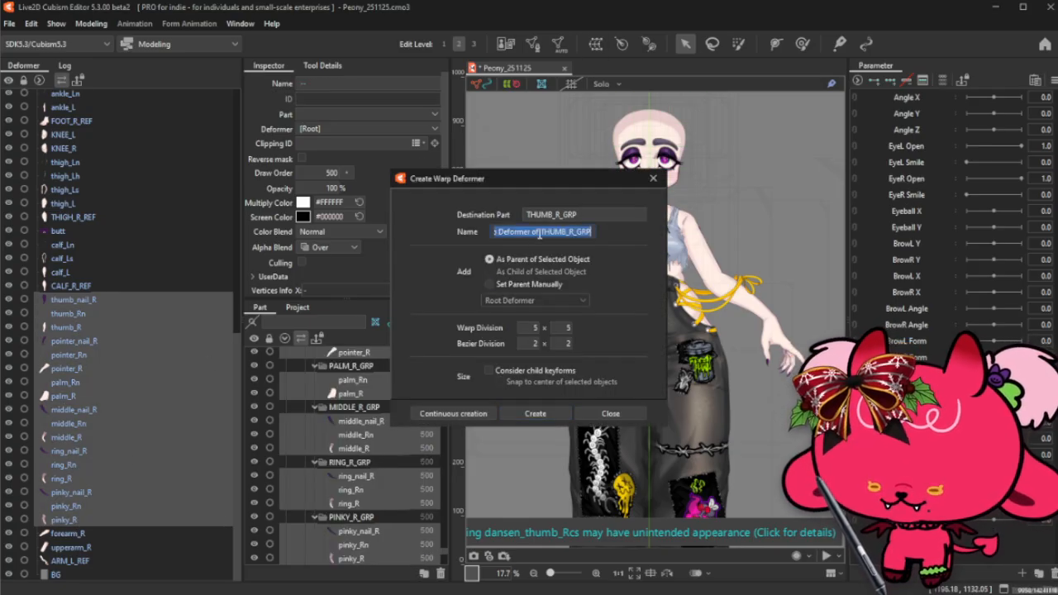
{"action": "type", "text": "HAND R TEMP"}
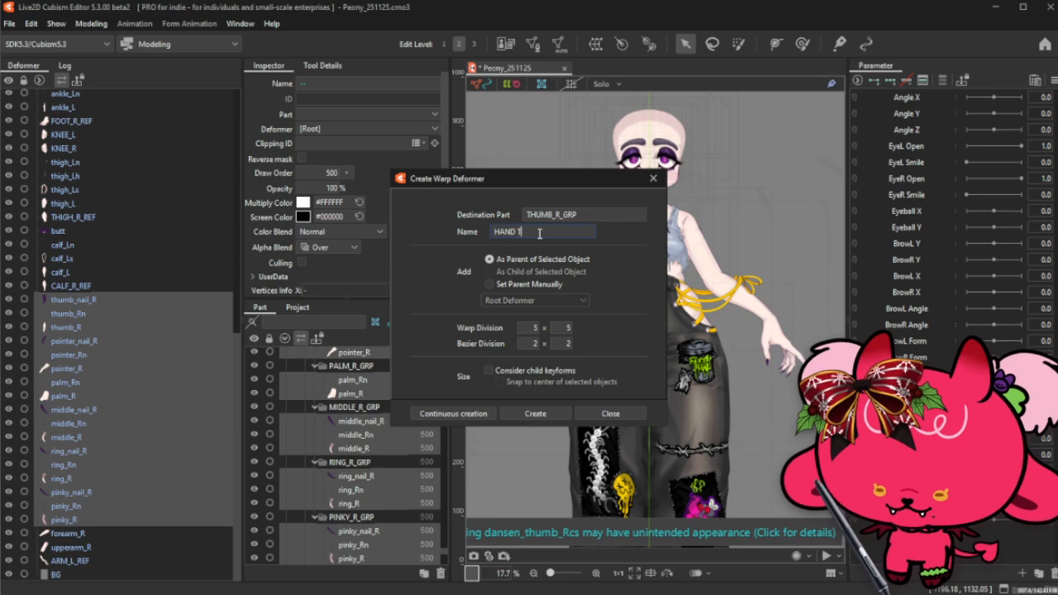
{"action": "left_click", "coordinate": [536, 414]}
{"action": "scroll", "coordinate": [496, 397], "scroll_direction": "up", "scroll_amount": 2}
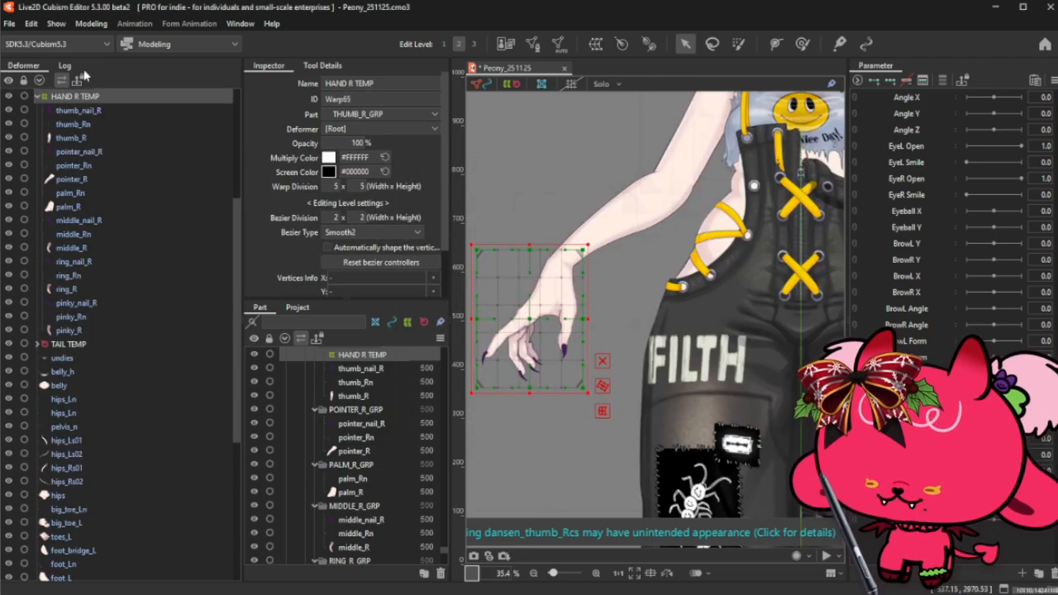
{"action": "left_click", "coordinate": [39, 96]}
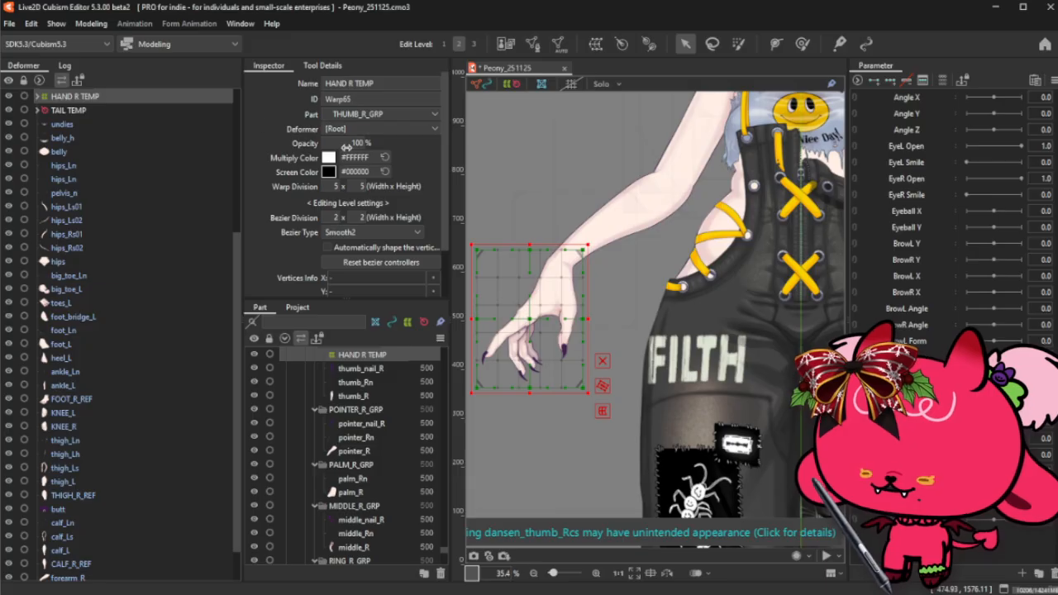
{"action": "mouse_move", "coordinate": [347, 147]}
{"action": "left_mouse_down"}
{"action": "mouse_move", "coordinate": [264, 146]}
{"action": "mouse_move", "coordinate": [343, 147]}
{"action": "left_mouse_up"}
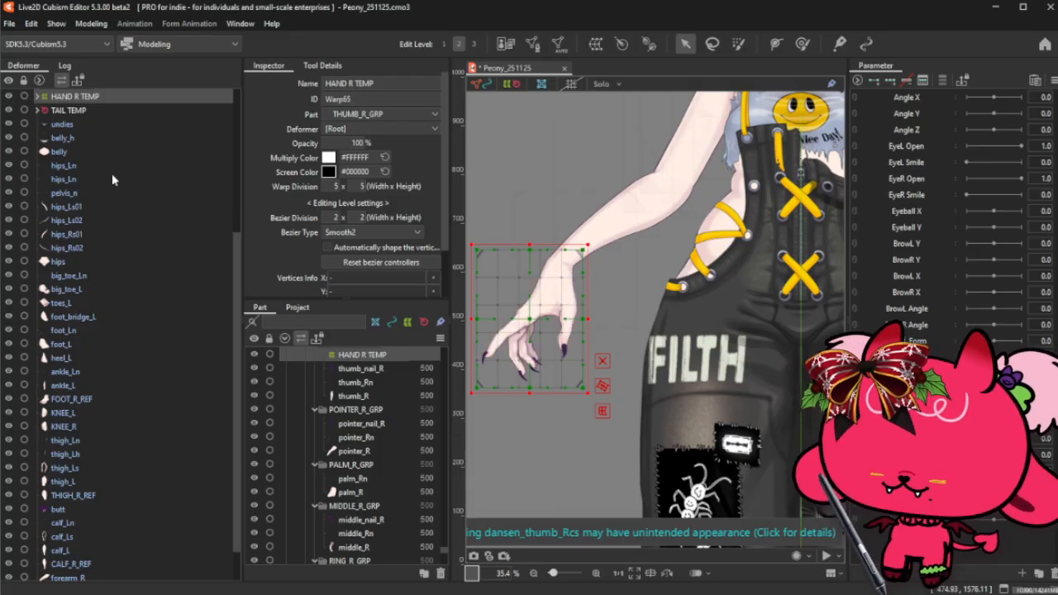
- Group the EXP, WIG, BANANA, EARS and FACE TEMP deformers under a parent rotation deformer named Head Z
{"action": "scroll", "coordinate": [142, 291], "scroll_direction": "down", "scroll_amount": 1}
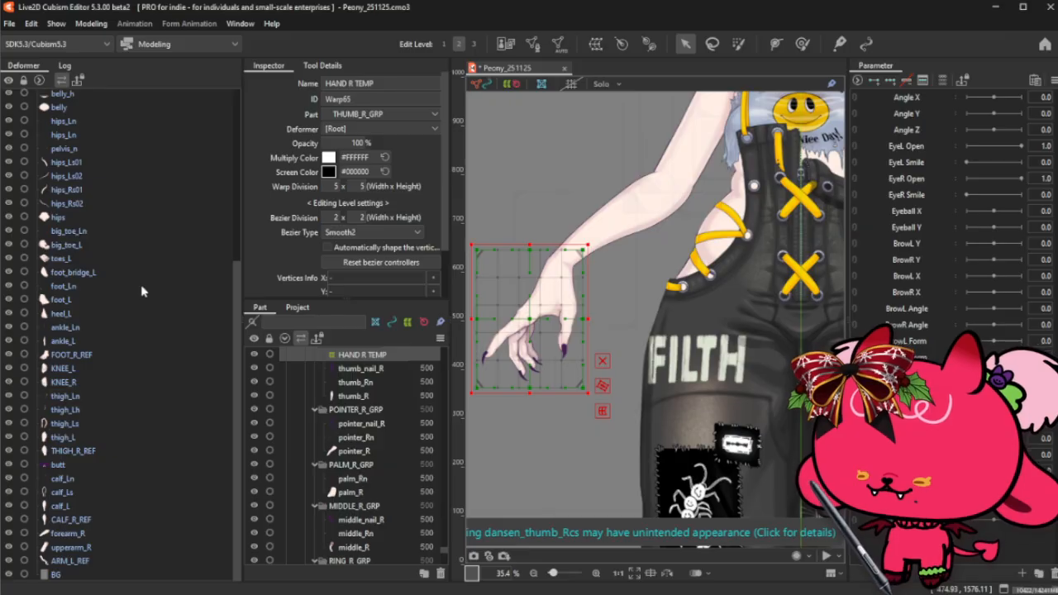
{"action": "scroll", "coordinate": [141, 285], "scroll_direction": "up", "scroll_amount": 6}
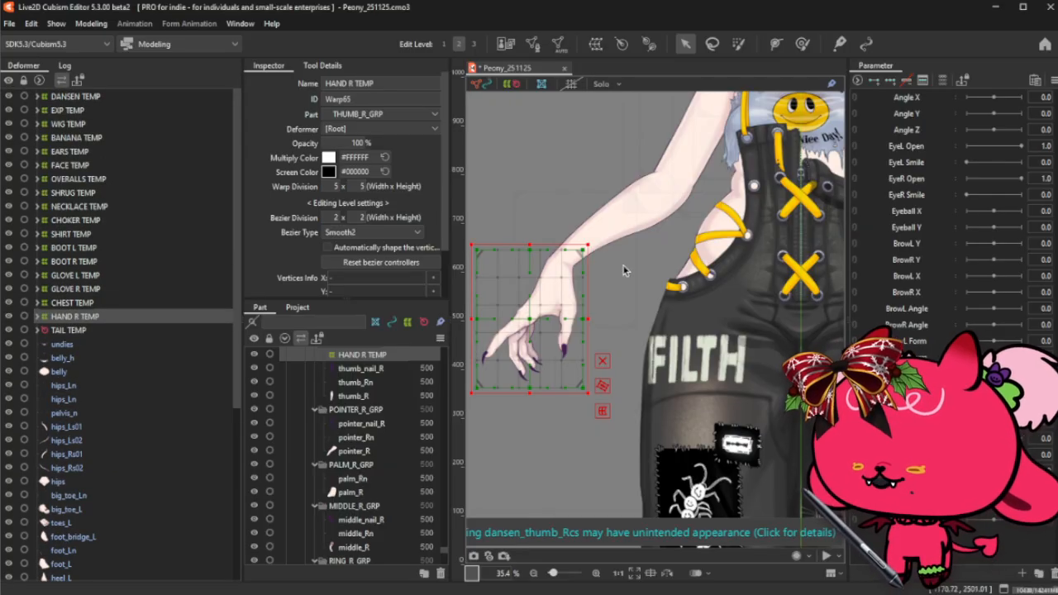
{"action": "scroll", "coordinate": [624, 271], "scroll_direction": "down", "scroll_amount": 4}
{"action": "scroll", "coordinate": [691, 102], "scroll_direction": "up", "scroll_amount": 4}
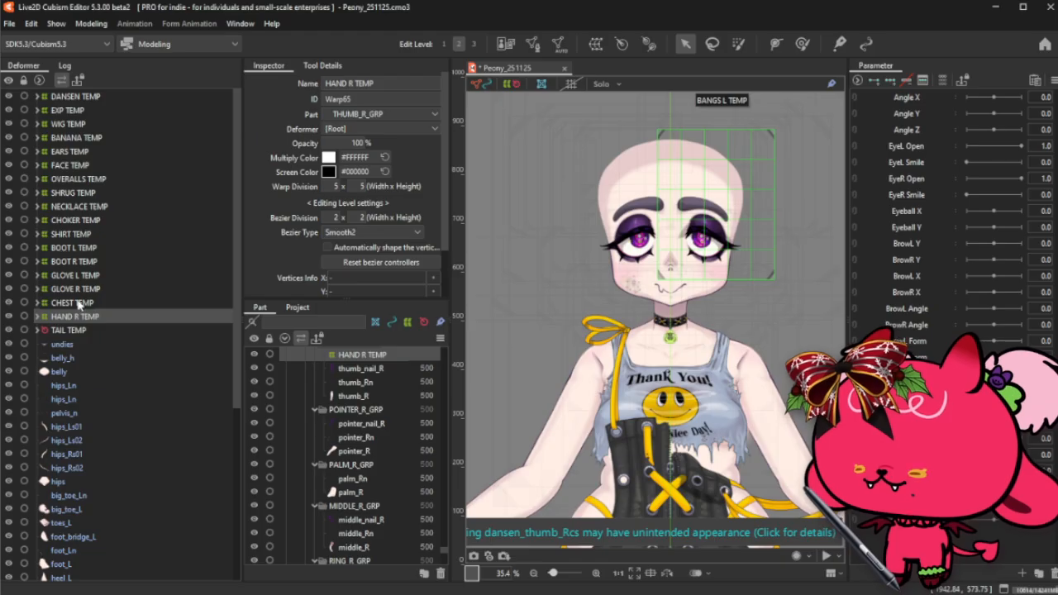
{"action": "left_click", "coordinate": [78, 126]}
{"action": "left_click", "coordinate": [89, 109], "text": "ctrl"}
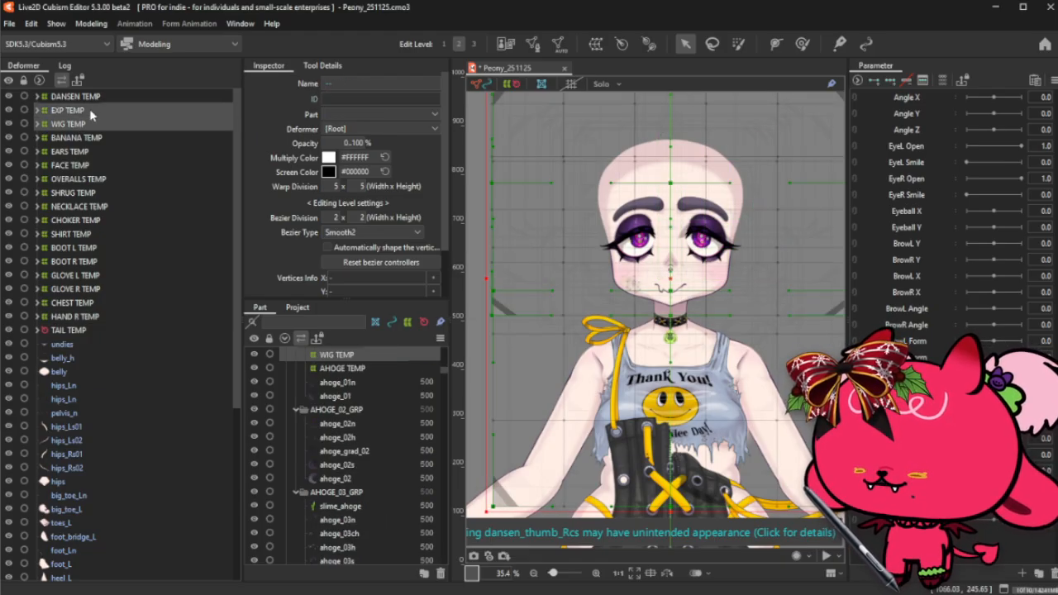
{"action": "left_click", "coordinate": [83, 153], "text": "ctrl"}
{"action": "left_click", "coordinate": [84, 167], "text": "ctrl"}
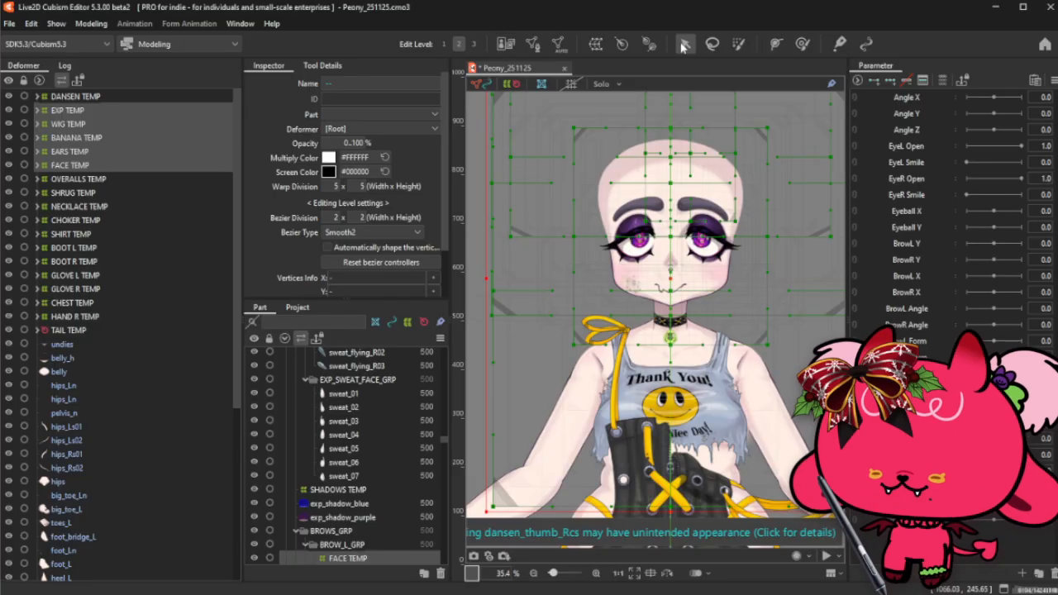
{"action": "left_click", "coordinate": [622, 44]}
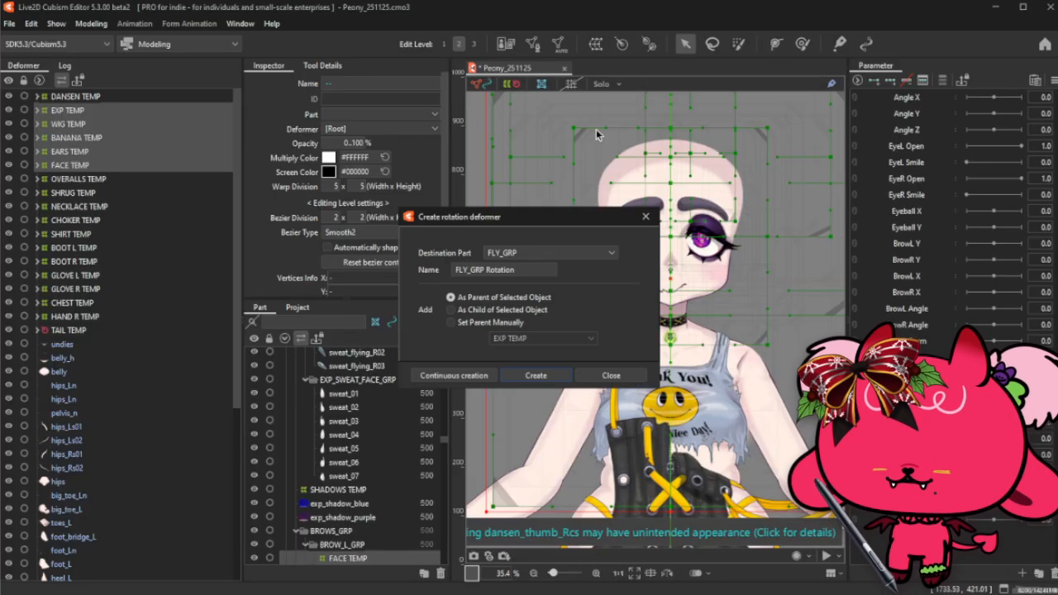
{"action": "triple_click", "coordinate": [535, 269]}
{"action": "type", "text": "Head"}
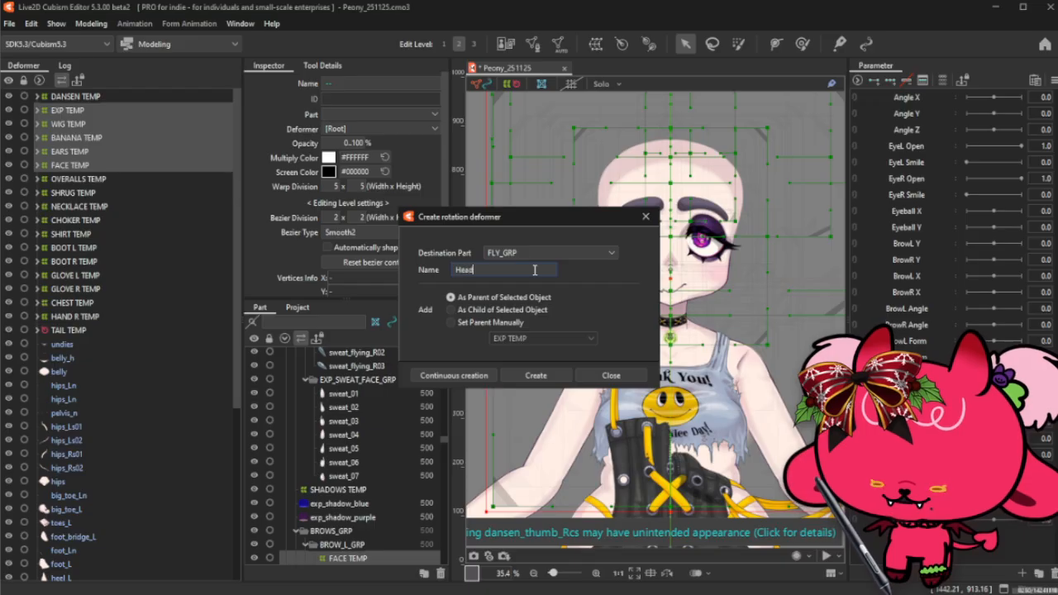
{"action": "type", "text": " Z"}
{"action": "left_click", "coordinate": [536, 376]}
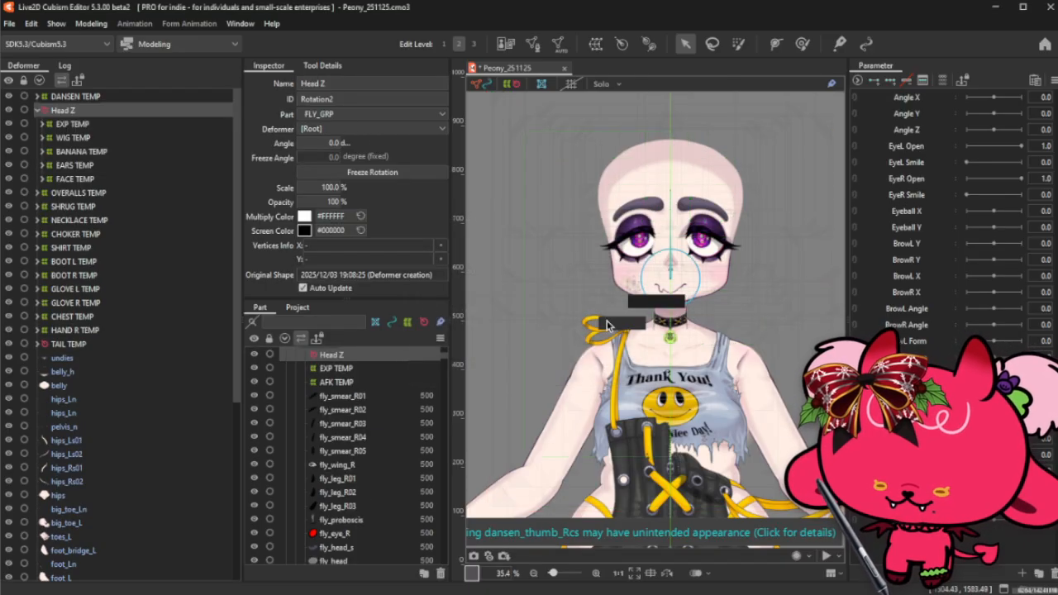
- Position the Head Z rotation pivot on the vertical centre line near the mouth, test-tilt the head and undo the tilt
{"action": "scroll", "coordinate": [674, 294], "scroll_direction": "up", "scroll_amount": 2}
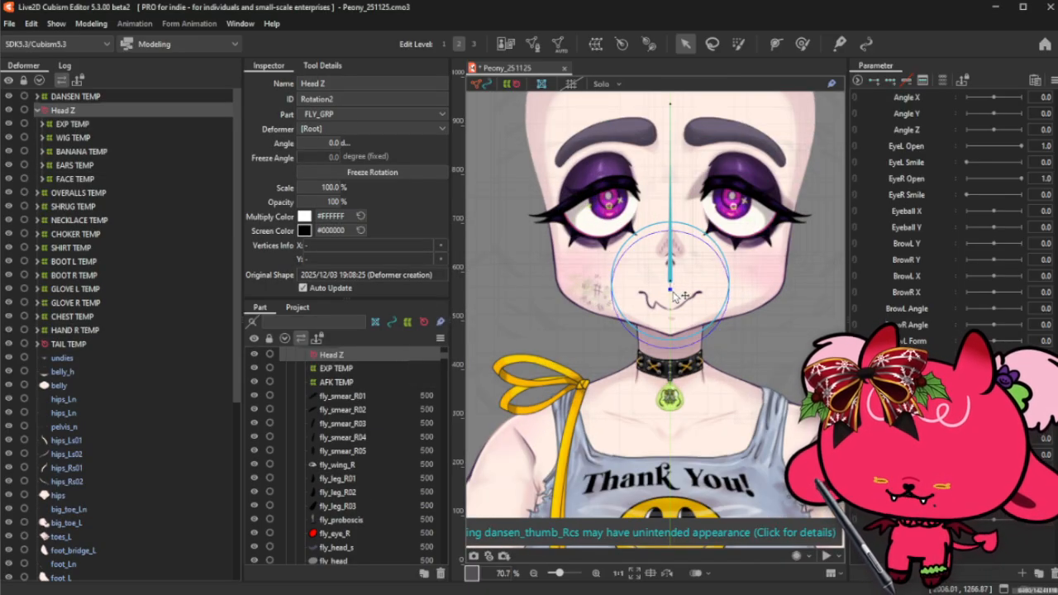
{"action": "left_click", "coordinate": [673, 284]}
{"action": "scroll", "coordinate": [670, 291], "scroll_direction": "up", "scroll_amount": 10}
{"action": "scroll", "coordinate": [670, 292], "scroll_direction": "down", "scroll_amount": 12}
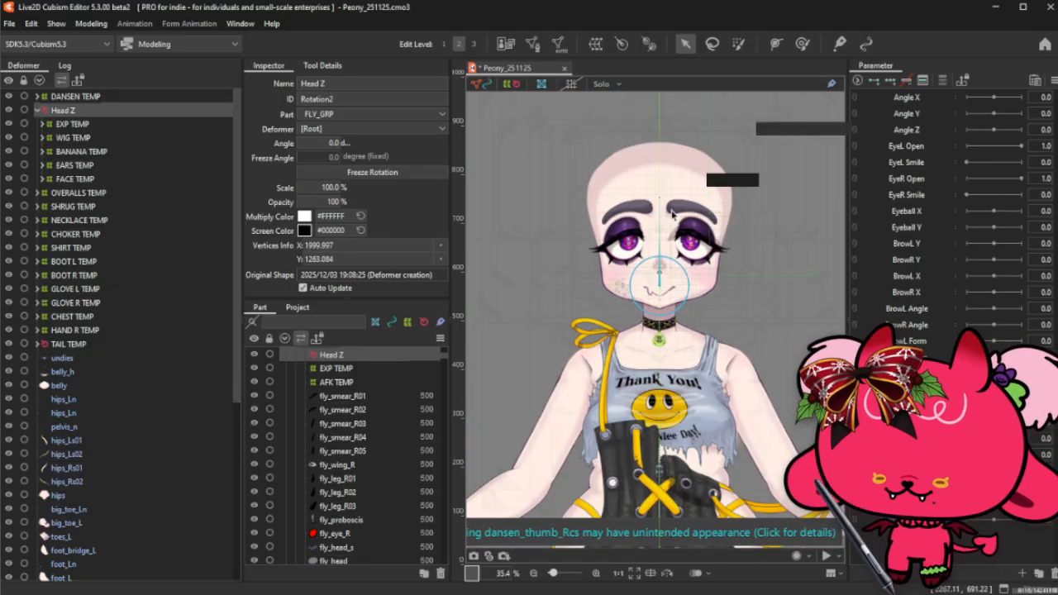
{"action": "left_click_drag", "start_coordinate": [659, 199], "coordinate": [699, 191]}
{"action": "key", "text": "ctrl+z"}
- Nudge the Head Z pivot slightly upward along the centre line, then test-tilt the head again and undo the tilt
{"action": "scroll", "coordinate": [661, 291], "scroll_direction": "up", "scroll_amount": 4}
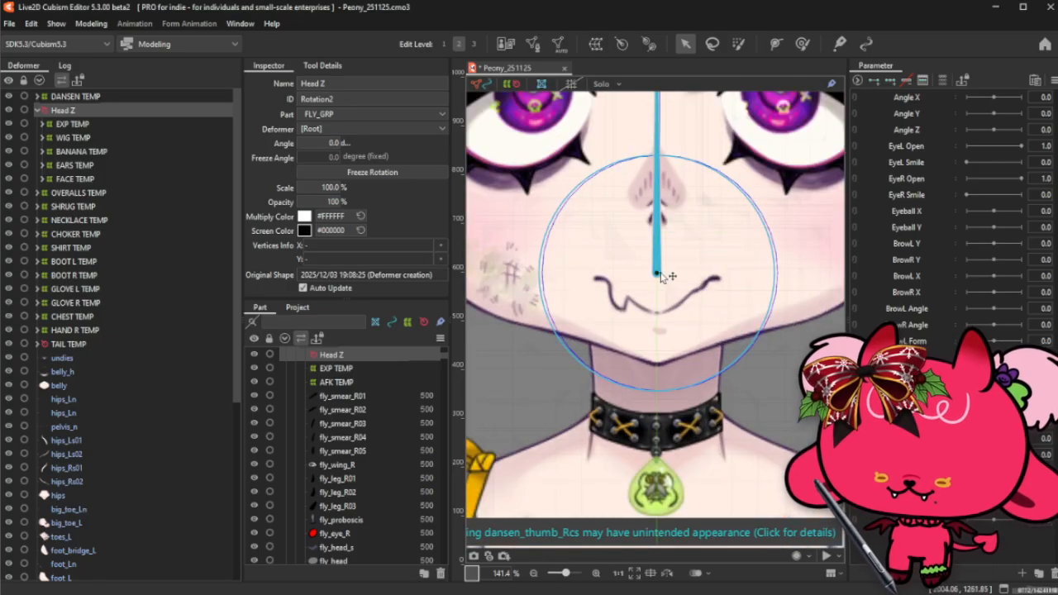
{"action": "left_click_drag", "start_coordinate": [657, 275], "coordinate": [658, 273]}
{"action": "scroll", "coordinate": [658, 272], "scroll_direction": "down", "scroll_amount": 4}
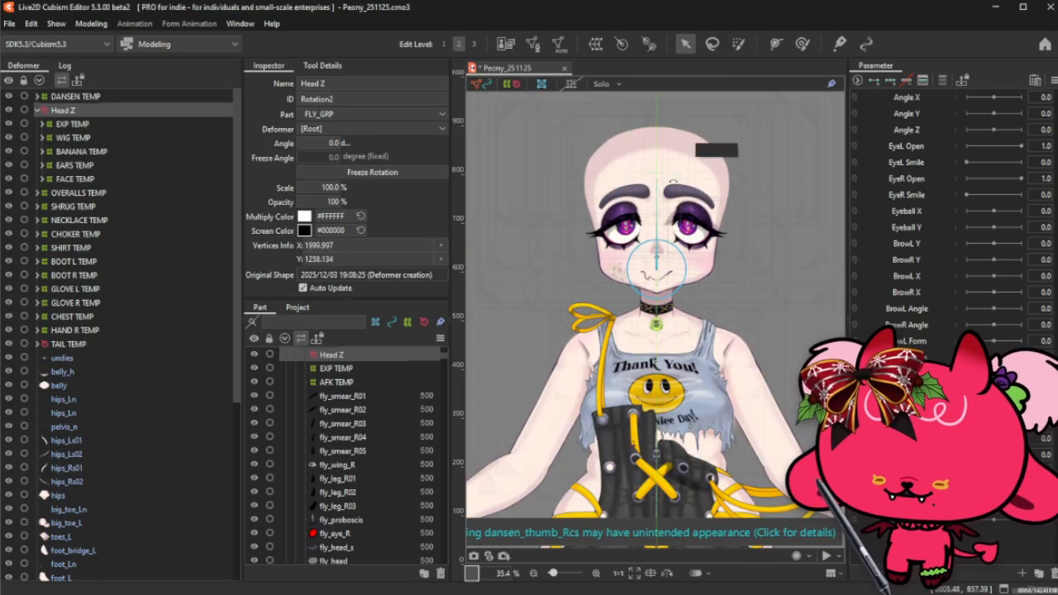
{"action": "left_click_drag", "start_coordinate": [661, 181], "coordinate": [681, 172]}
{"action": "key", "text": "ctrl+z"}
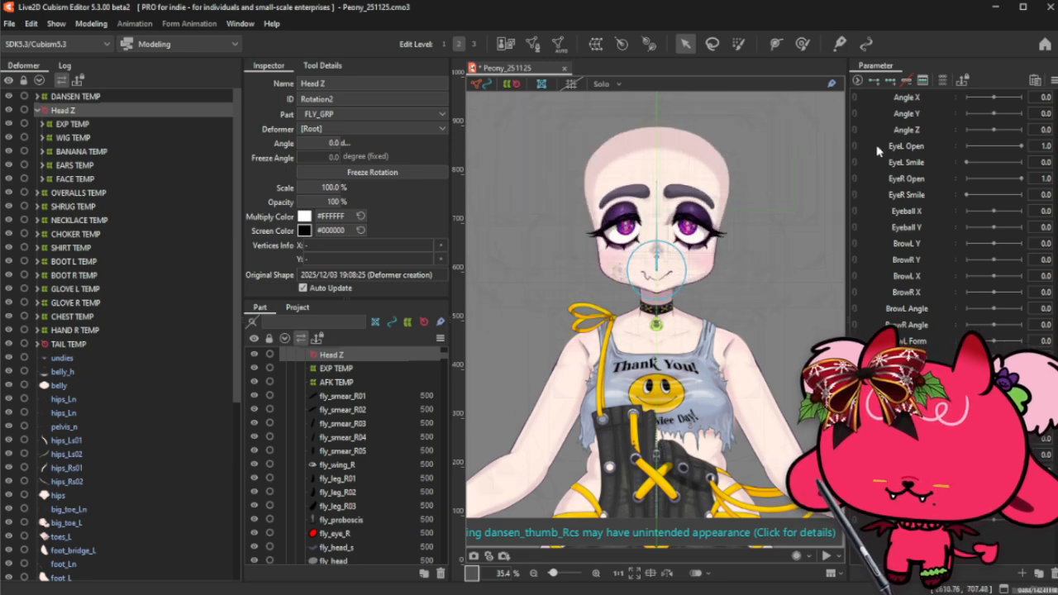
- Add three keys on Angle Z for Head Z, hide the selection display, and set the deformer's angle to 30 degrees at Angle Z 30
{"action": "left_click", "coordinate": [908, 141]}
{"action": "left_click", "coordinate": [911, 132]}
{"action": "left_click", "coordinate": [890, 81]}
{"action": "left_click", "coordinate": [1022, 130]}
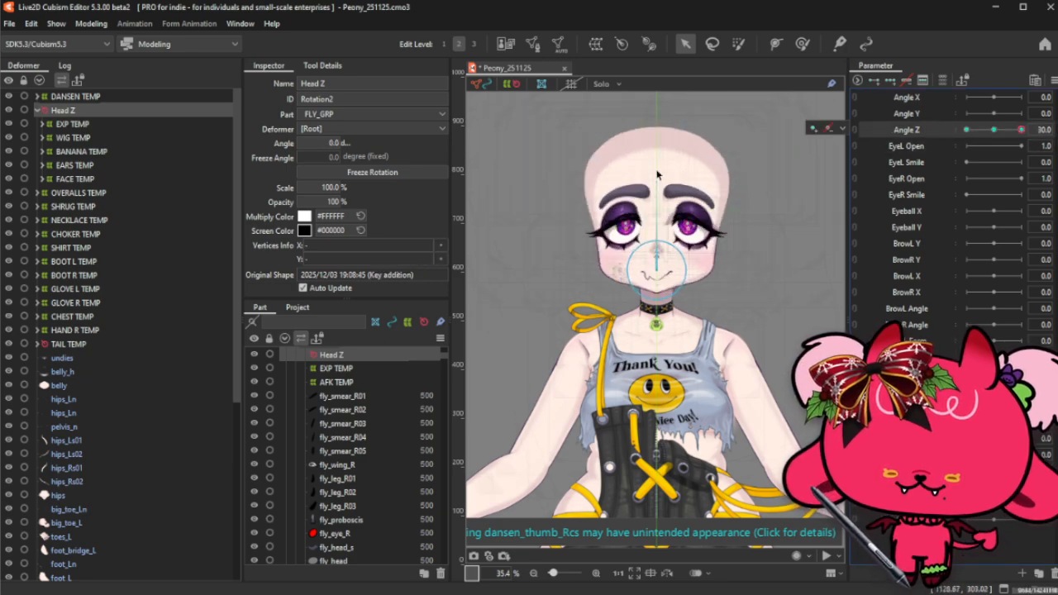
{"action": "key", "text": "ctrl+h"}
{"action": "mouse_move", "coordinate": [332, 144]}
{"action": "left_mouse_down"}
{"action": "mouse_move", "coordinate": [355, 144]}
{"action": "mouse_move", "coordinate": [345, 144]}
{"action": "left_mouse_up"}
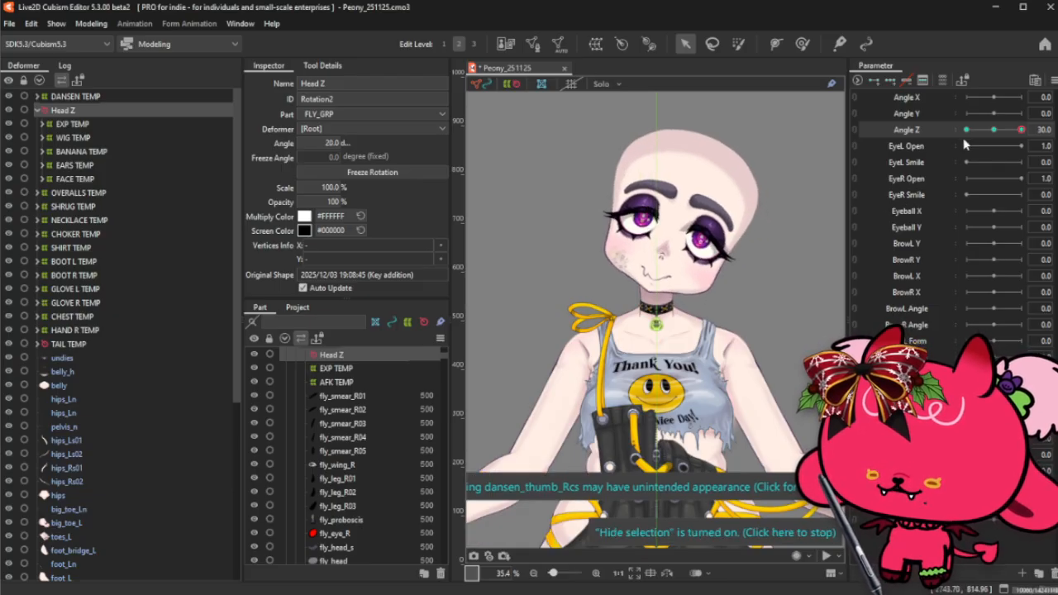
{"action": "left_click_drag", "start_coordinate": [345, 144], "coordinate": [349, 144]}
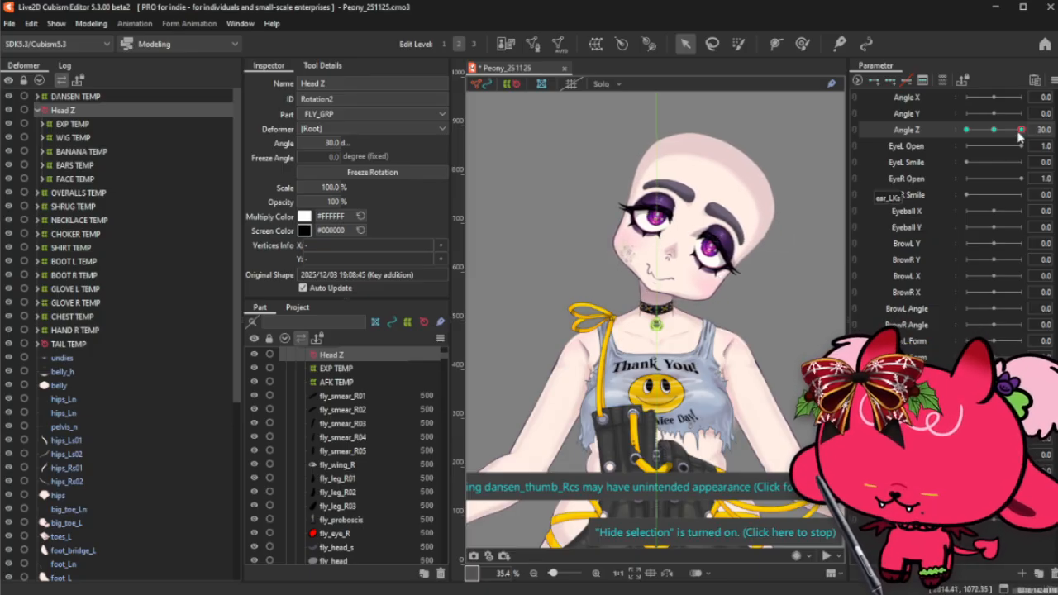
- Mirror the Head Z tilt onto the Angle Z key at -30, reset the parameter to 0, and collapse the deformer
{"action": "key", "text": "ctrl+m"}
{"action": "left_click", "coordinate": [492, 428]}
{"action": "left_click", "coordinate": [967, 131]}
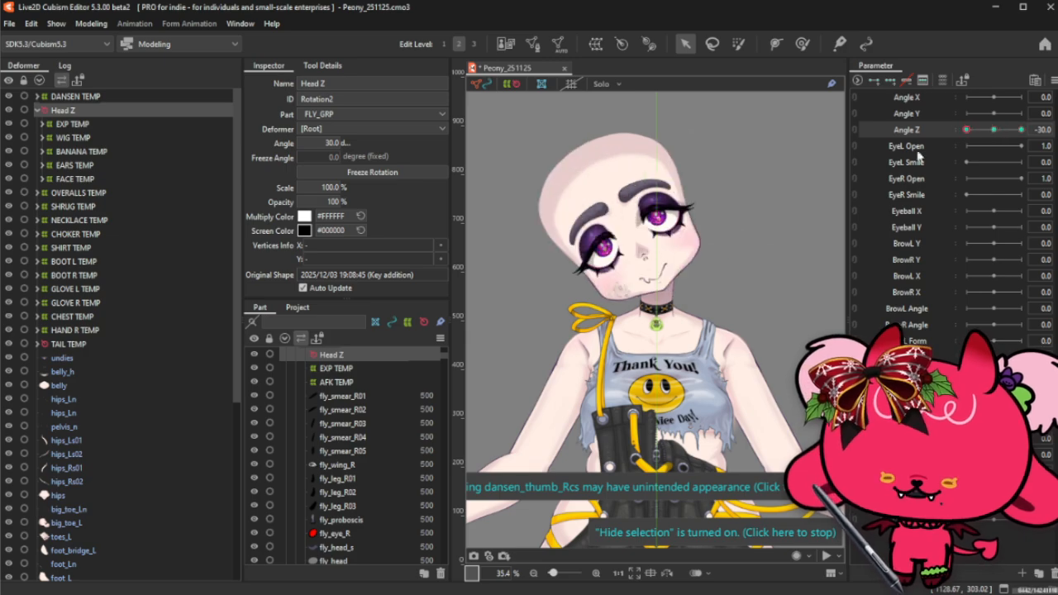
{"action": "left_click", "coordinate": [1023, 130]}
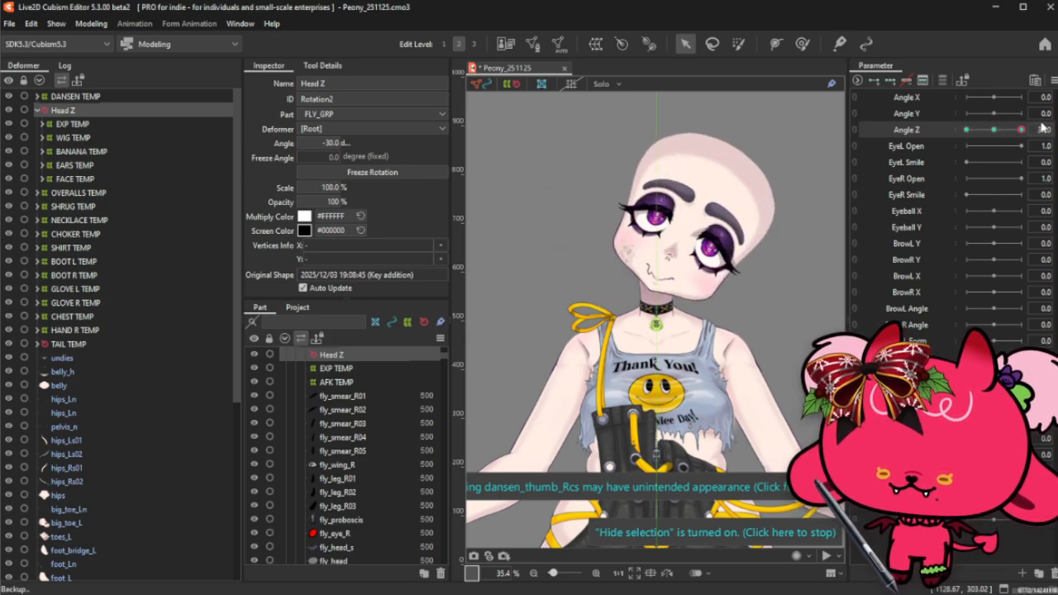
{"action": "left_click", "coordinate": [994, 130]}
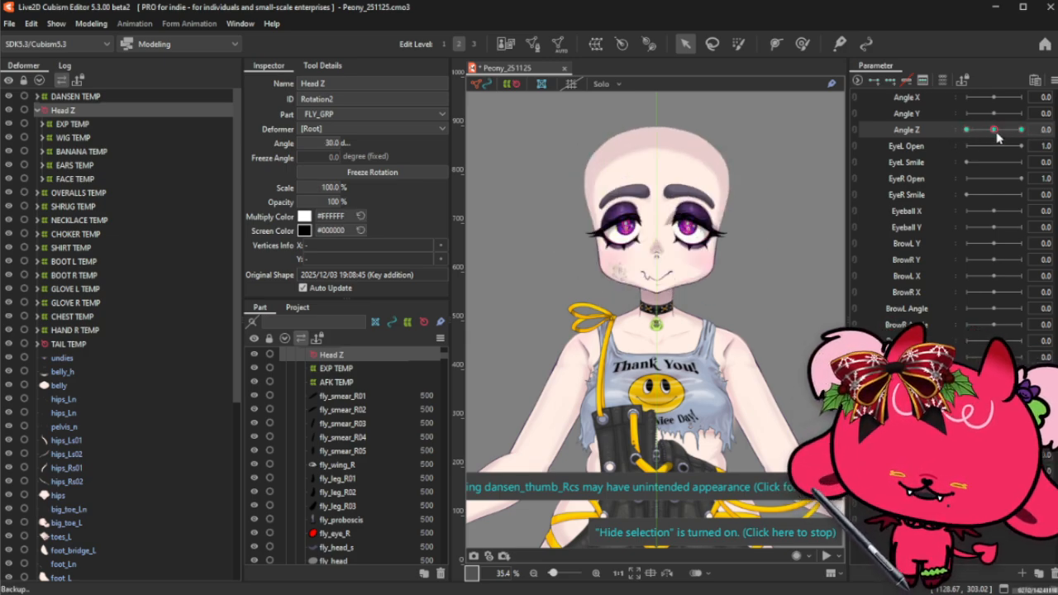
{"action": "left_click", "coordinate": [37, 109]}
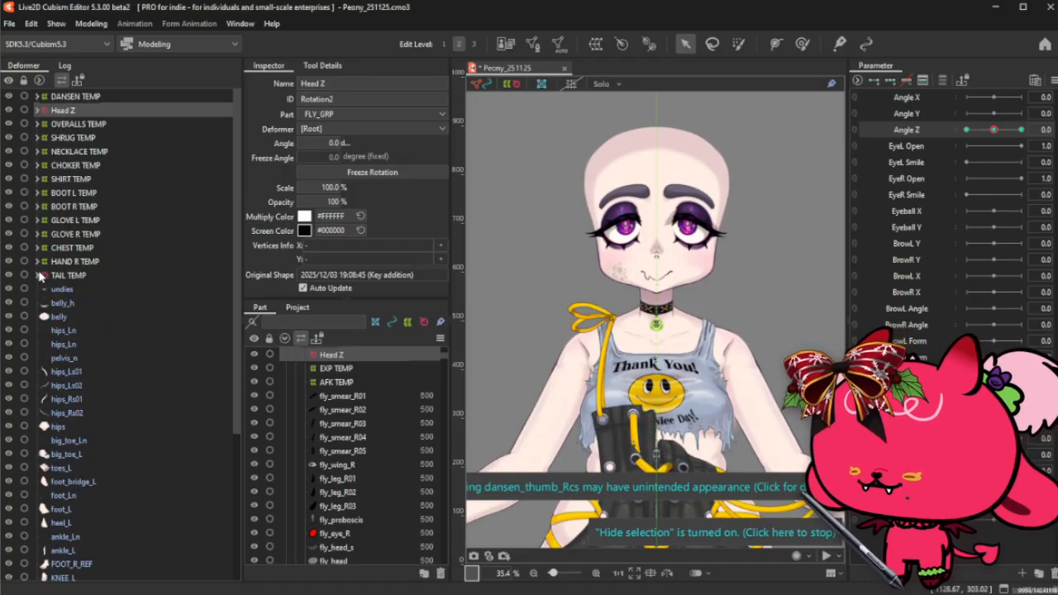
{"action": "scroll", "coordinate": [94, 376], "scroll_direction": "down", "scroll_amount": 5}
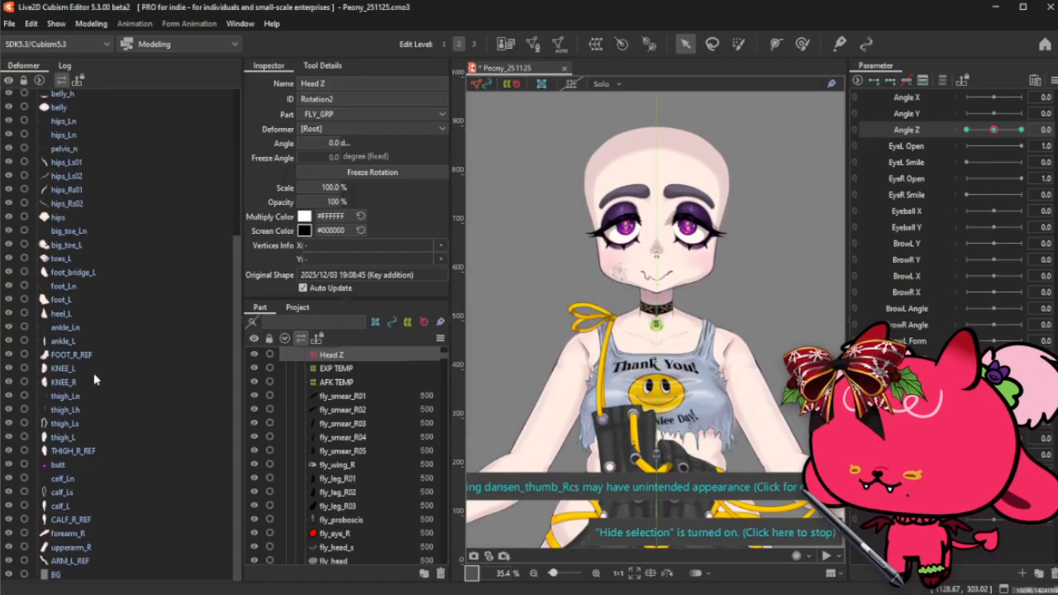
{"action": "left_click", "coordinate": [84, 395]}
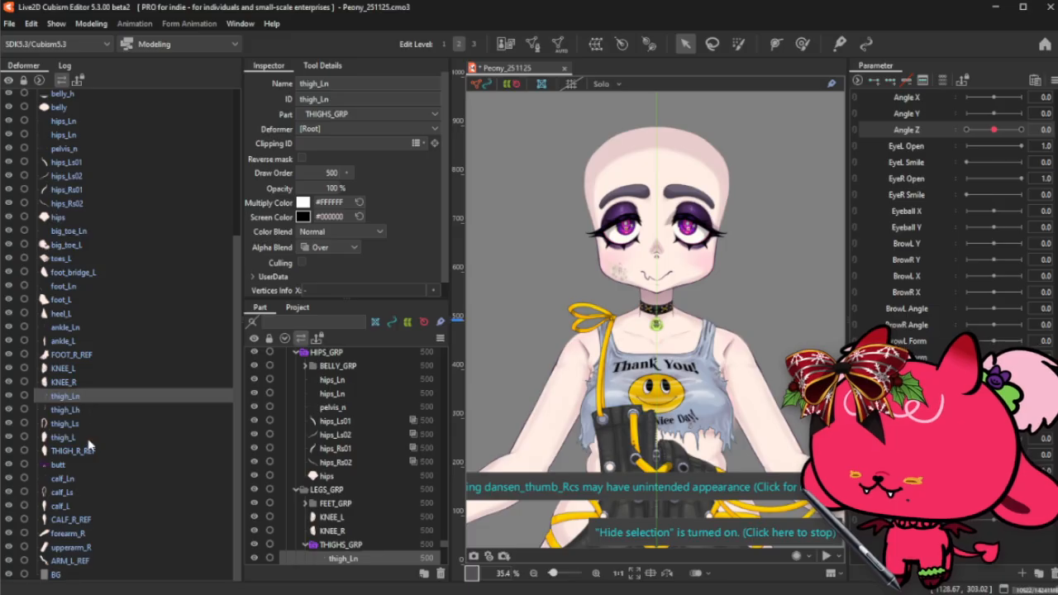
{"action": "left_click", "coordinate": [88, 439], "text": "shift"}
{"action": "left_click", "coordinate": [78, 369], "text": "ctrl+shift"}
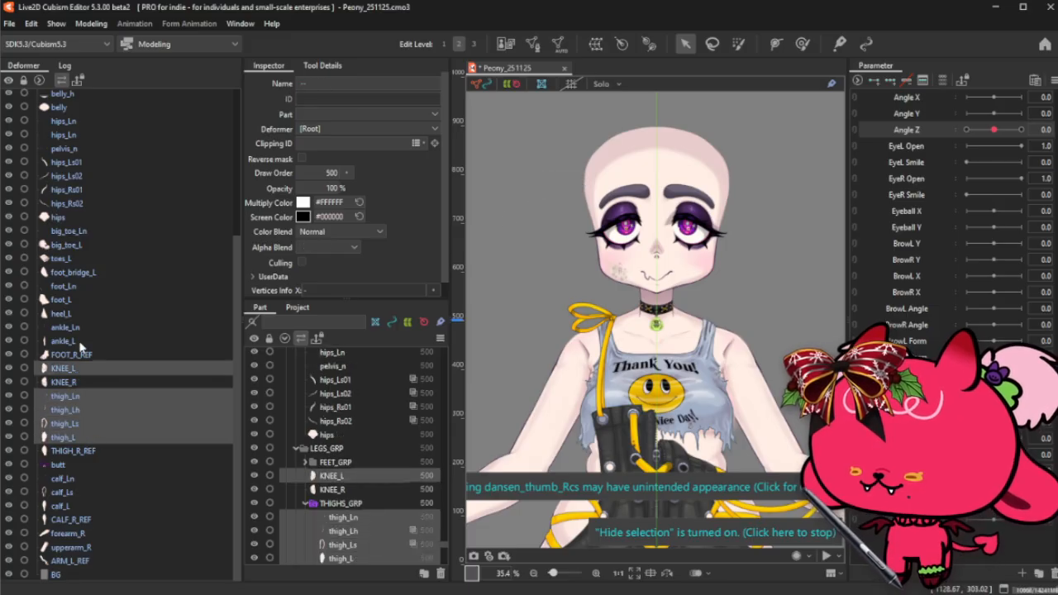
- Group the left foot parts from big_toe_Ln through ankle_L under a parent warp deformer named FOOT L TEMP and collapse it
{"action": "left_click", "coordinate": [83, 300]}
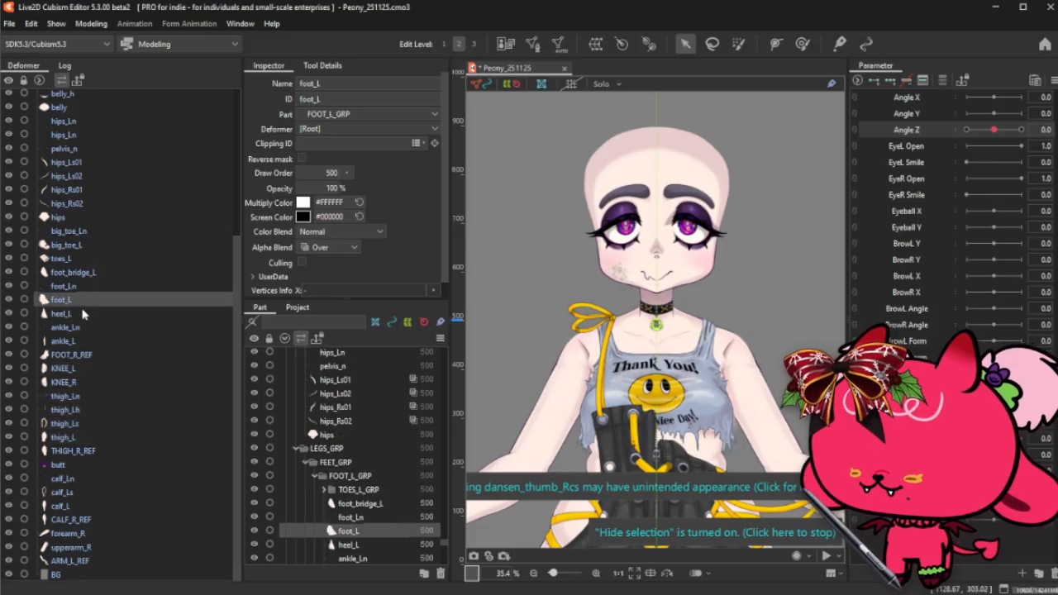
{"action": "left_click", "coordinate": [84, 314]}
{"action": "left_click", "coordinate": [86, 341]}
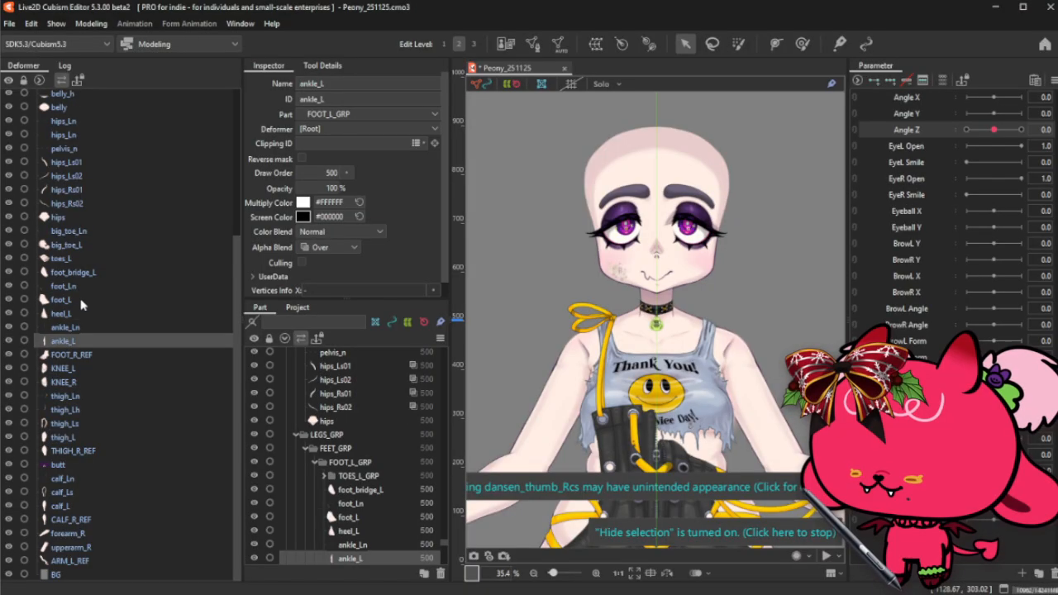
{"action": "left_click", "coordinate": [81, 301], "text": "shift"}
{"action": "left_click", "coordinate": [84, 286], "text": "shift"}
{"action": "left_click", "coordinate": [91, 273], "text": "shift"}
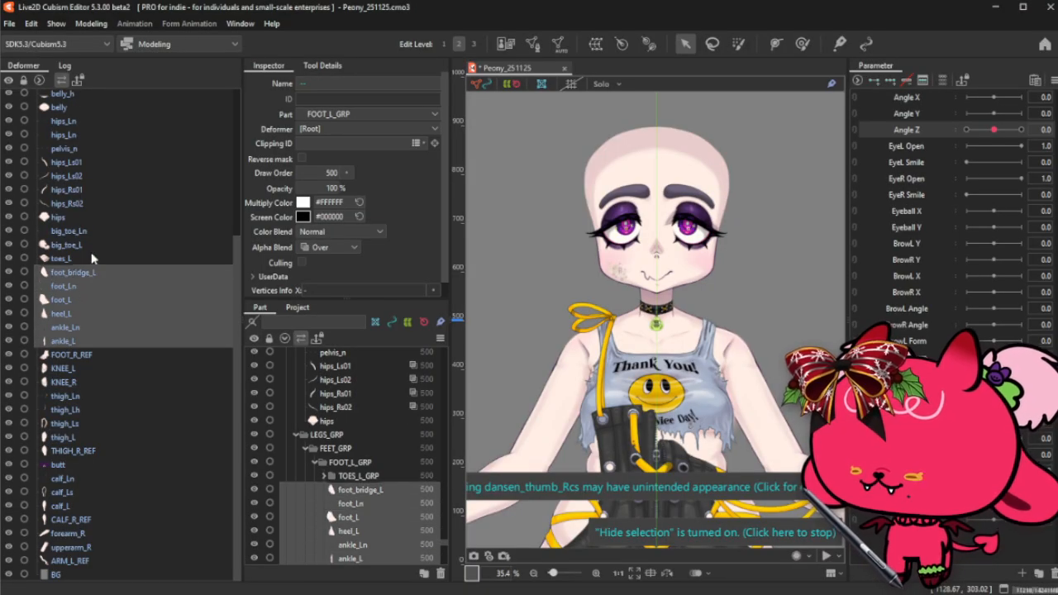
{"action": "left_click", "coordinate": [91, 257], "text": "shift"}
{"action": "left_click", "coordinate": [96, 232], "text": "shift"}
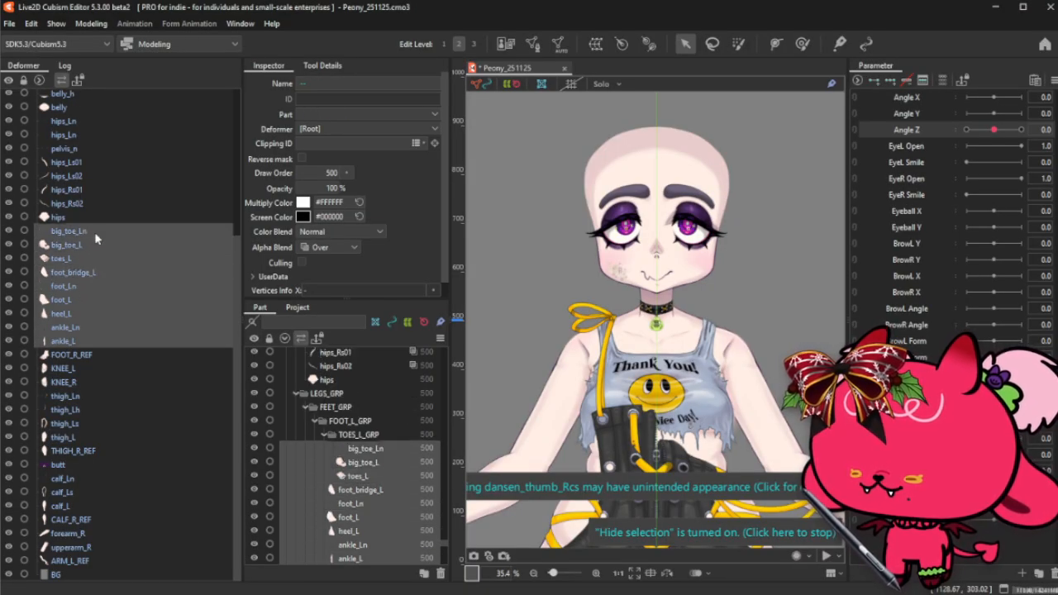
{"action": "scroll", "coordinate": [597, 384], "scroll_direction": "down", "scroll_amount": 4}
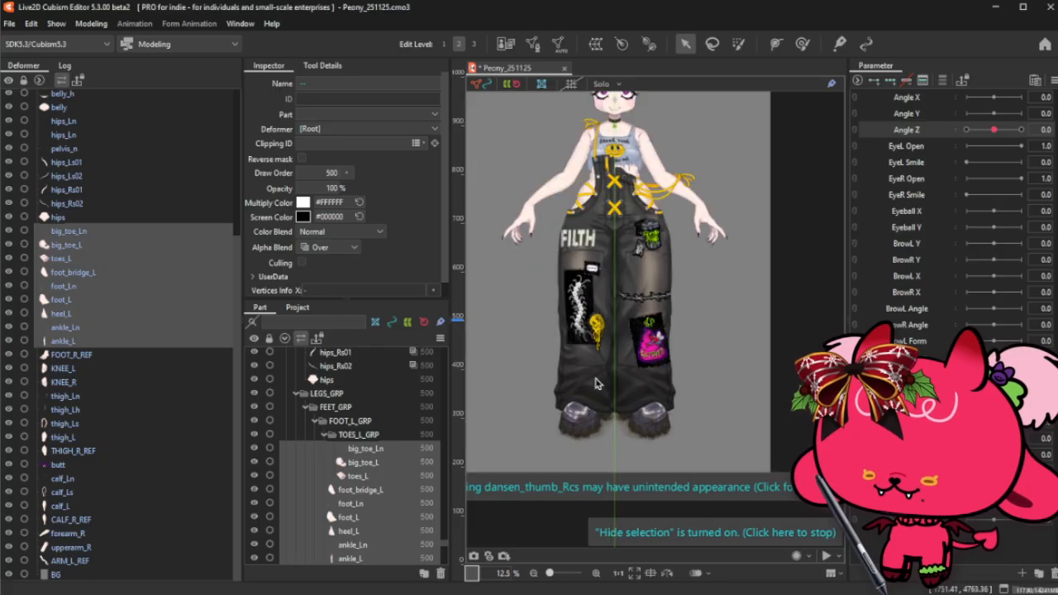
{"action": "left_click", "coordinate": [595, 43]}
{"action": "triple_click", "coordinate": [541, 231]}
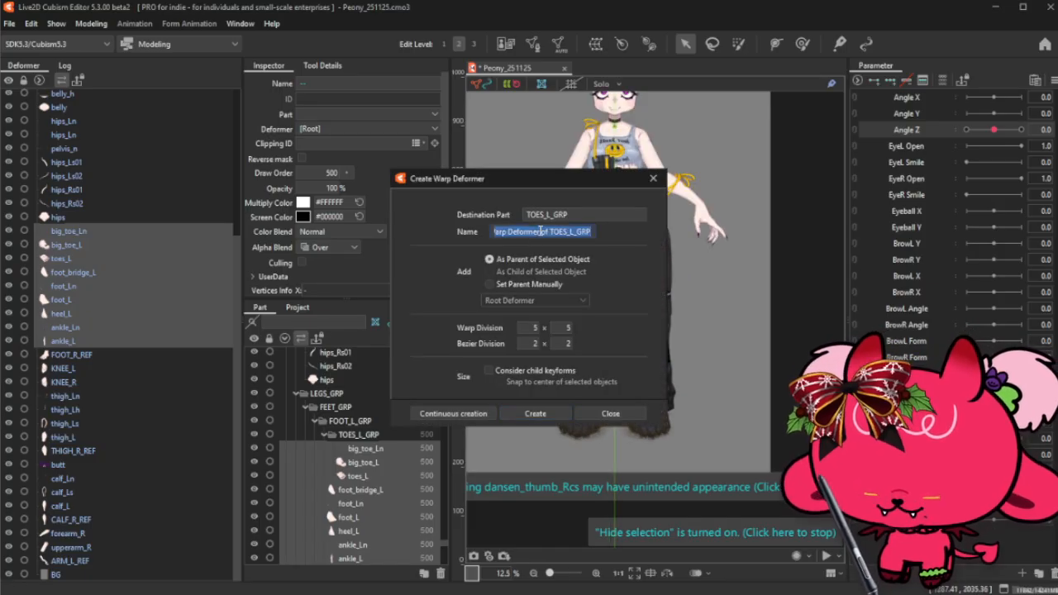
{"action": "type", "text": "FOOT L TEMP"}
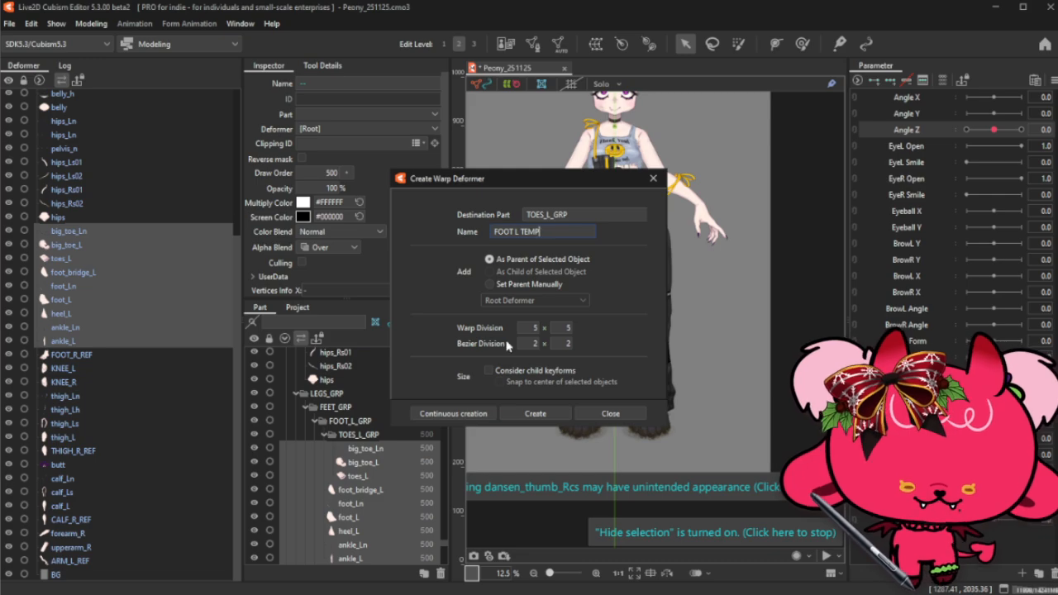
{"action": "left_click", "coordinate": [535, 413]}
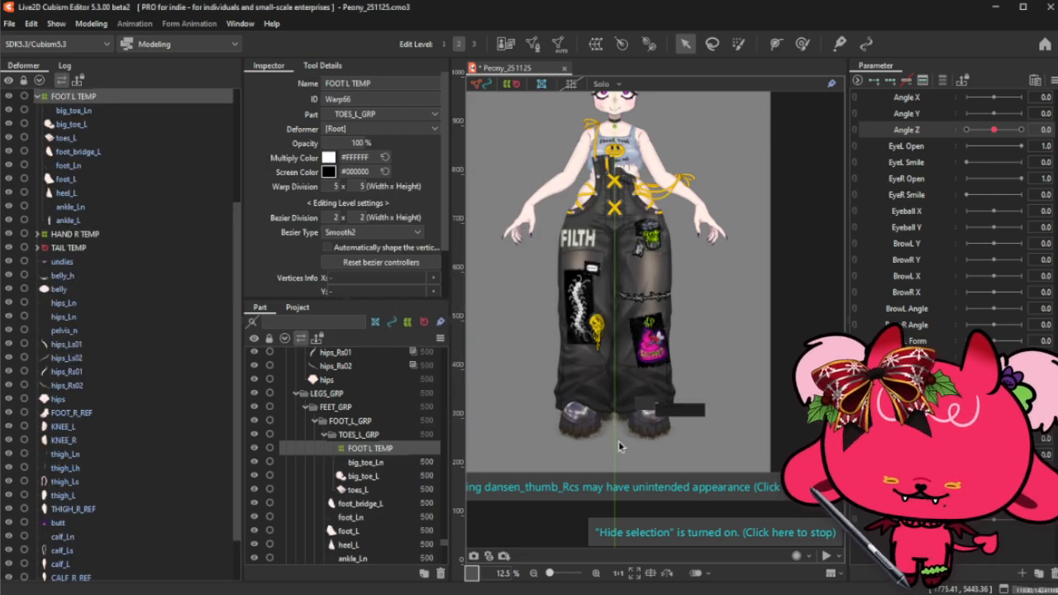
{"action": "scroll", "coordinate": [630, 441], "scroll_direction": "up", "scroll_amount": 2}
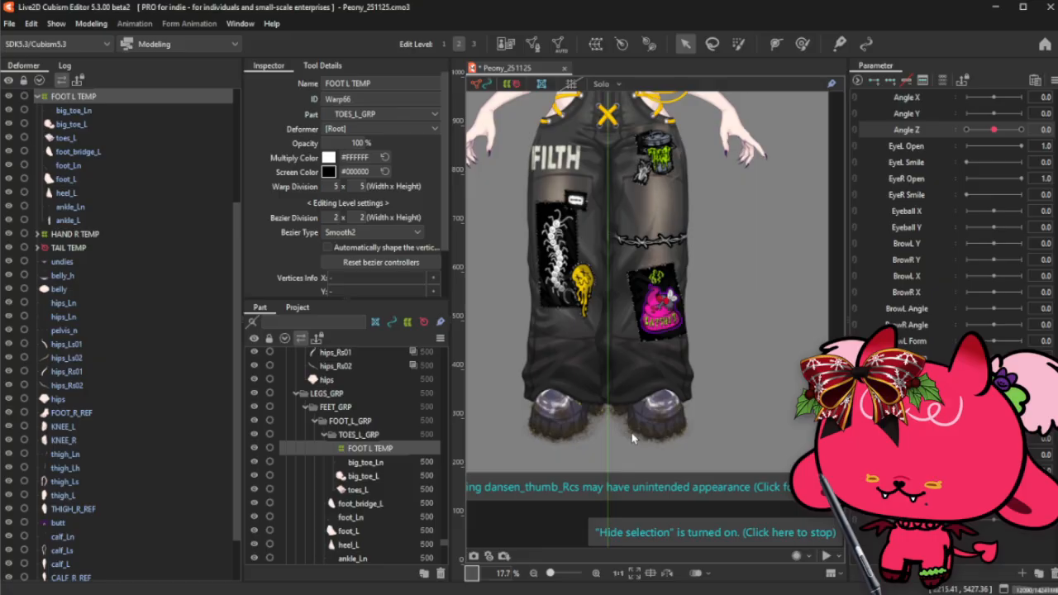
{"action": "left_click", "coordinate": [37, 97]}
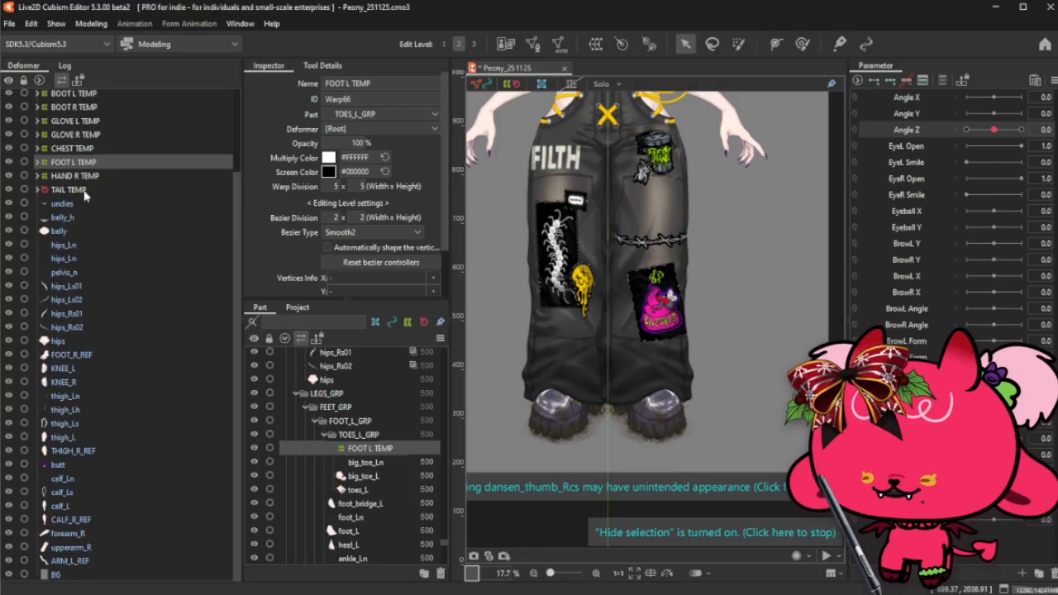
- Enable offscreen drawing for the left boot's part group, BOOT_L_GRP, and collapse its zipper tab and laces subgroups
{"action": "scroll", "coordinate": [54, 192], "scroll_direction": "up", "scroll_amount": 2}
{"action": "left_click", "coordinate": [37, 193]}
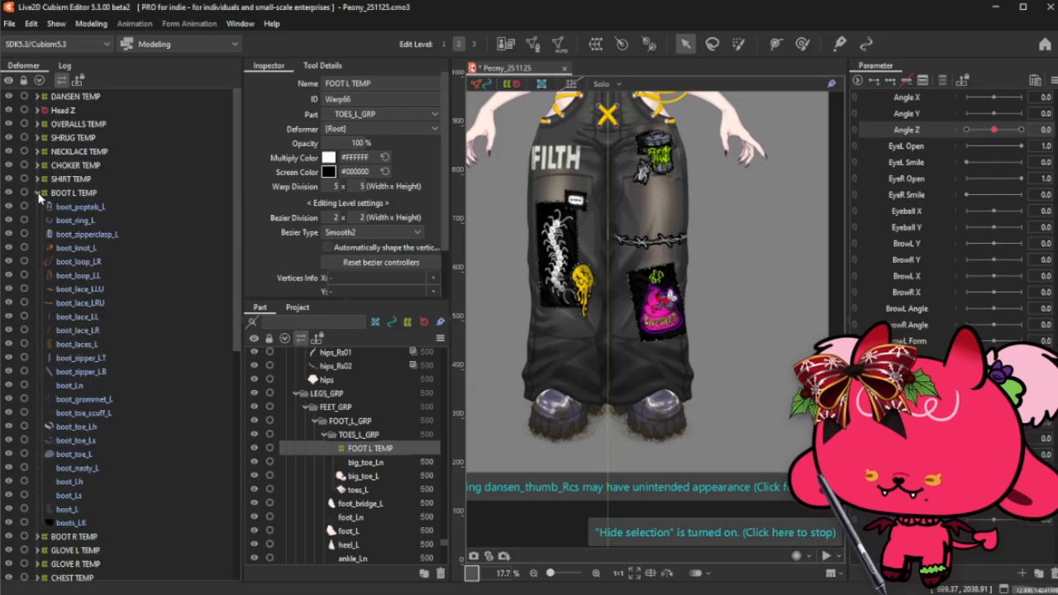
{"action": "scroll", "coordinate": [652, 440], "scroll_direction": "up", "scroll_amount": 5}
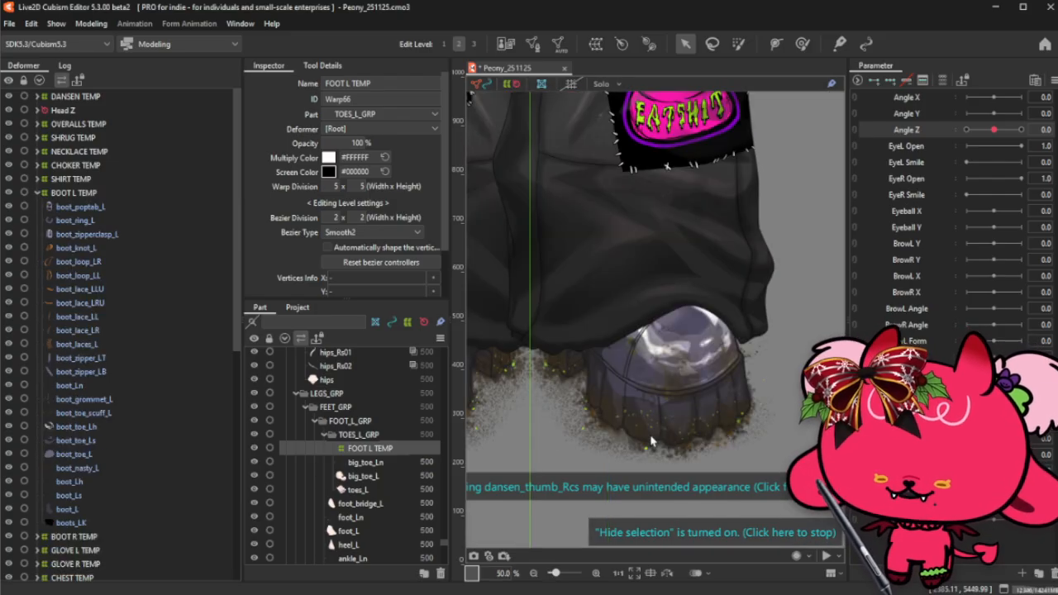
{"action": "left_click", "coordinate": [97, 454]}
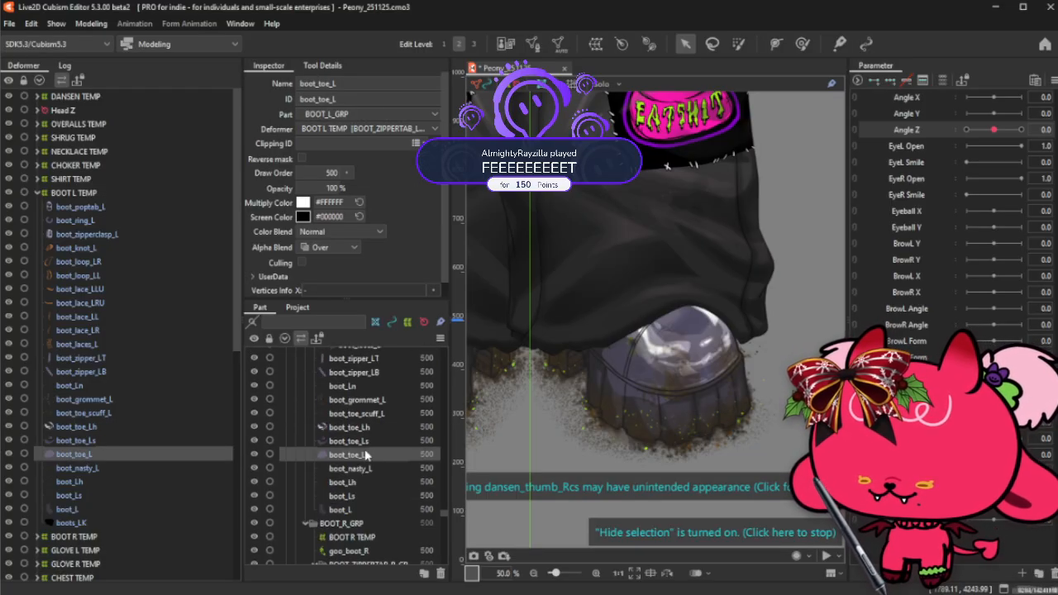
{"action": "scroll", "coordinate": [368, 446], "scroll_direction": "up", "scroll_amount": 5}
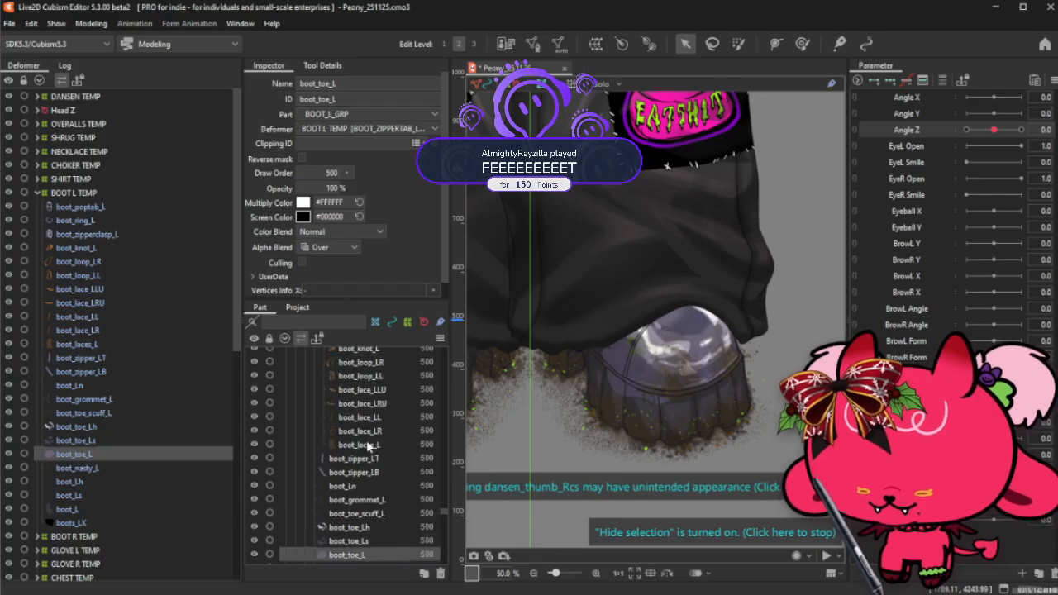
{"action": "left_click", "coordinate": [315, 366]}
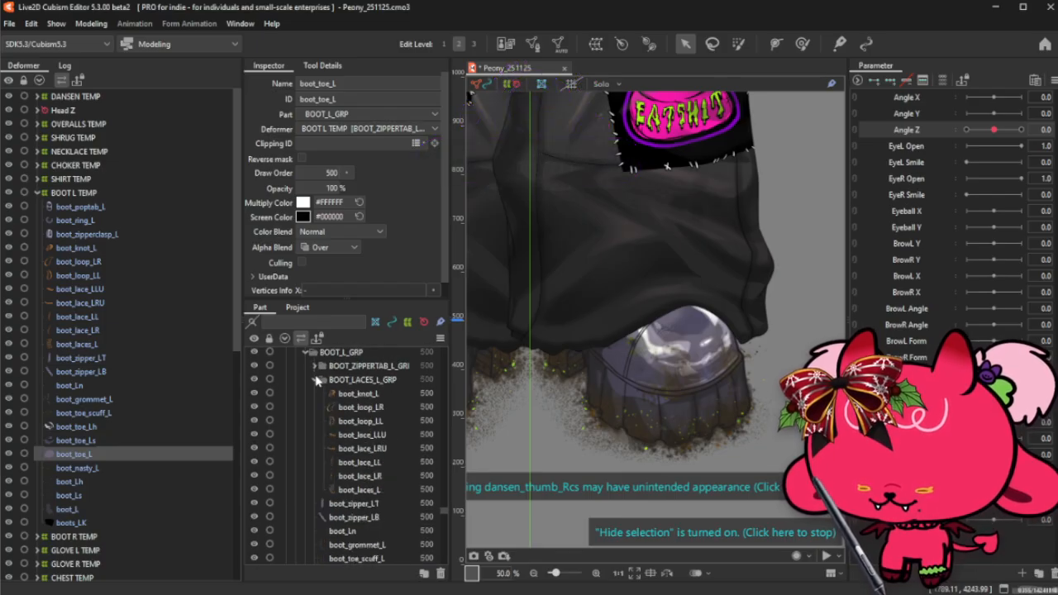
{"action": "left_click", "coordinate": [315, 380]}
{"action": "left_click", "coordinate": [329, 355]}
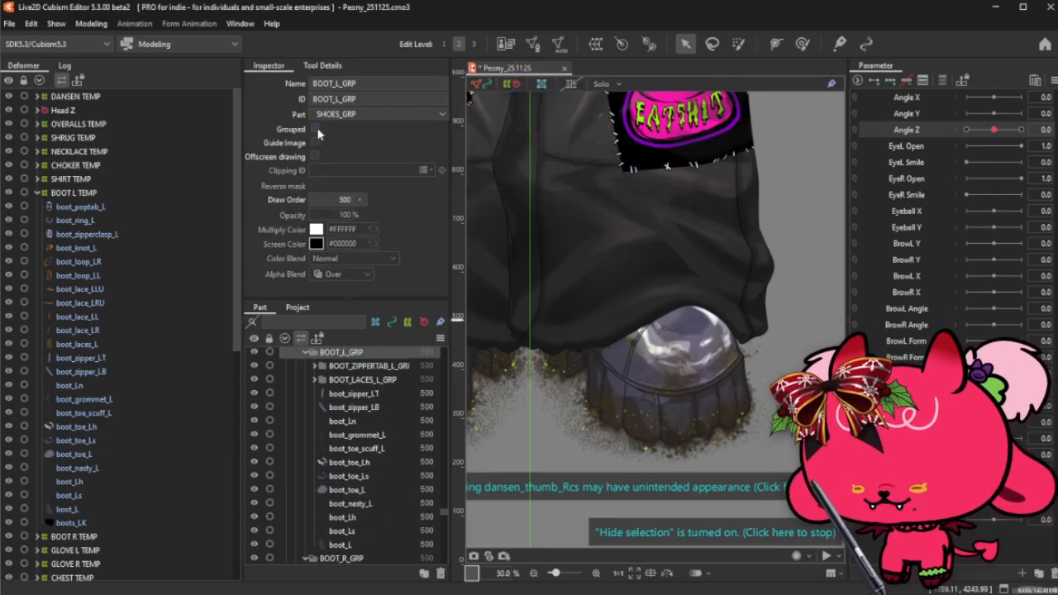
{"action": "left_click", "coordinate": [315, 156]}
- Set the alpha blend of boot_toe_scuff_L, boot_toe_Lh and boot_toe_Ls to Atop
{"action": "left_click", "coordinate": [348, 479]}
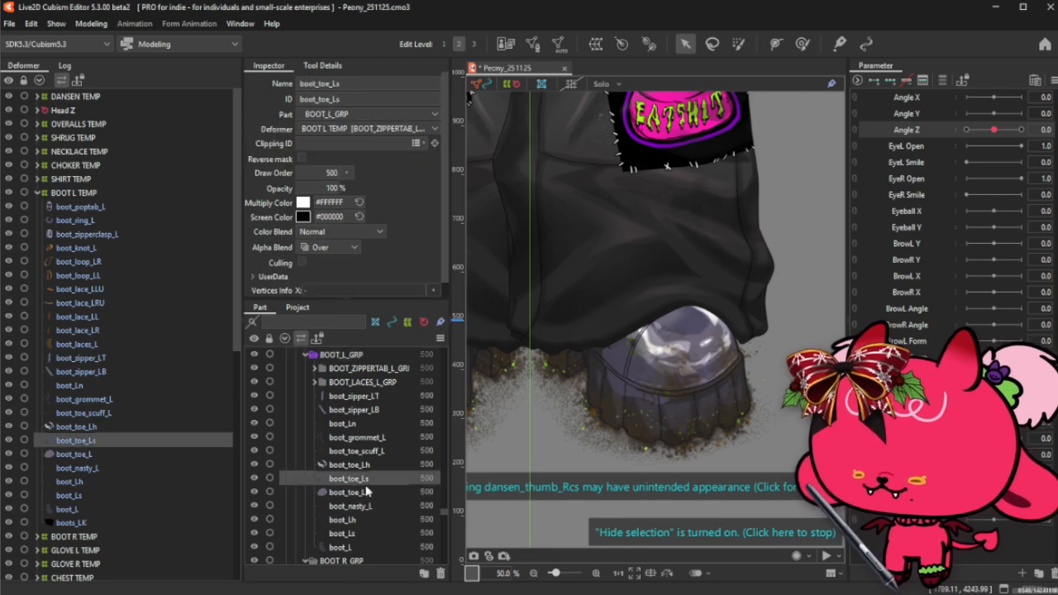
{"action": "left_click", "coordinate": [366, 492]}
{"action": "left_click", "coordinate": [362, 478]}
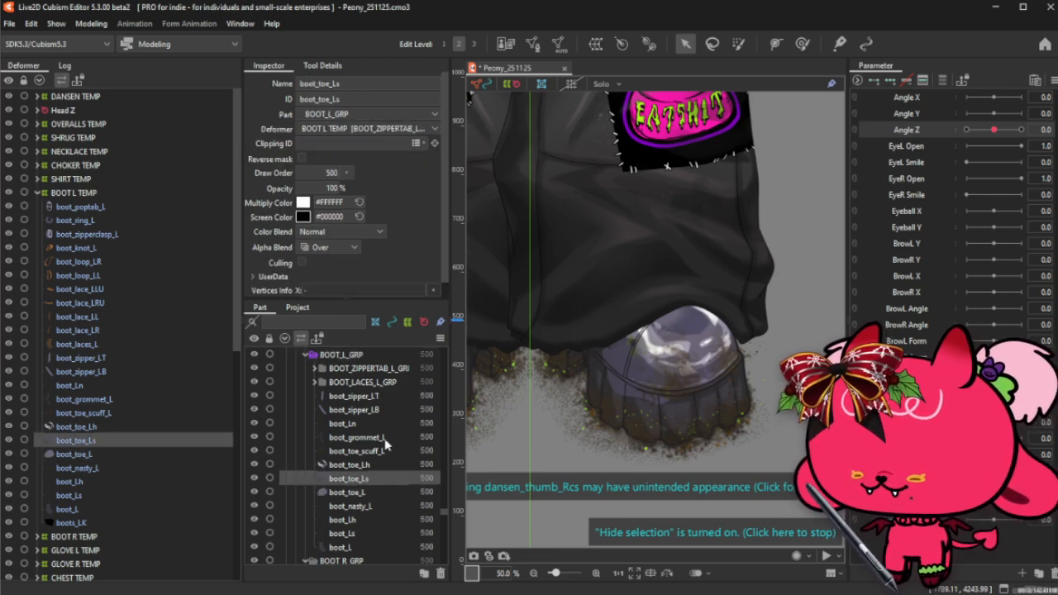
{"action": "left_click", "coordinate": [384, 439], "text": "shift"}
{"action": "left_click", "coordinate": [384, 439], "text": "ctrl"}
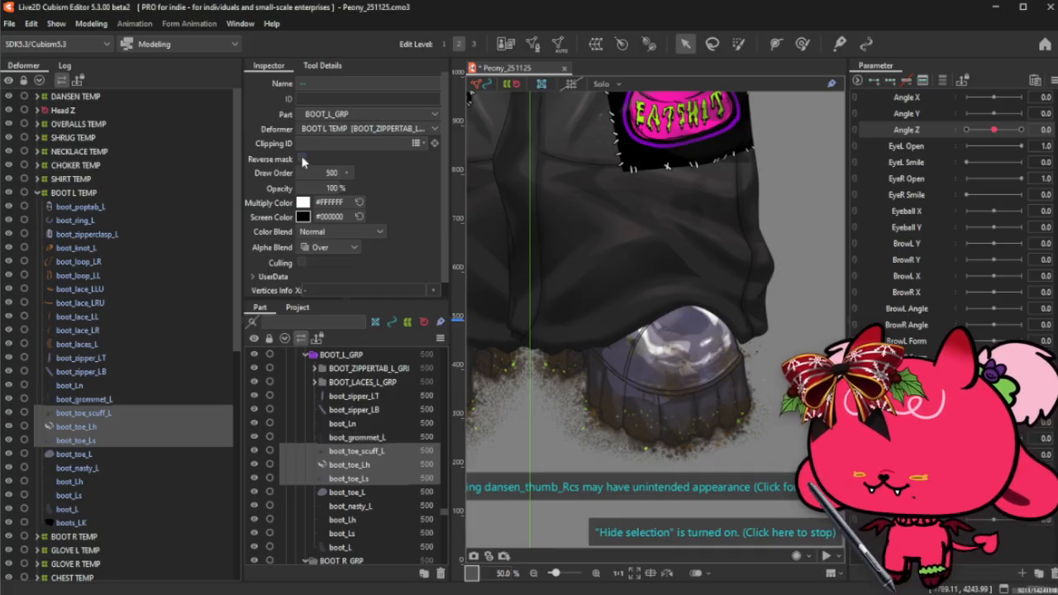
{"action": "left_click", "coordinate": [339, 247]}
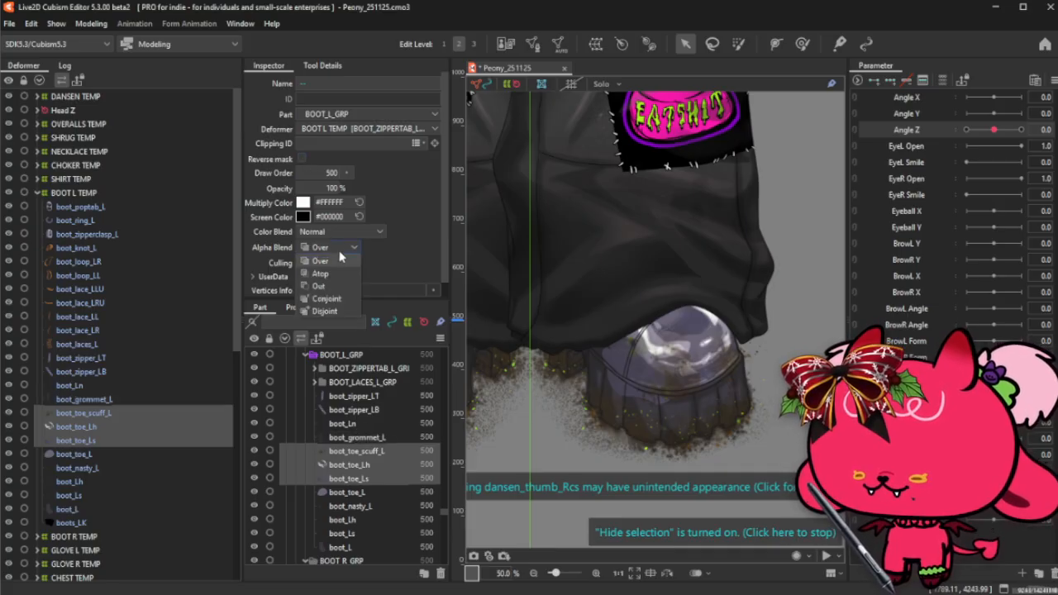
{"action": "left_click", "coordinate": [328, 276]}
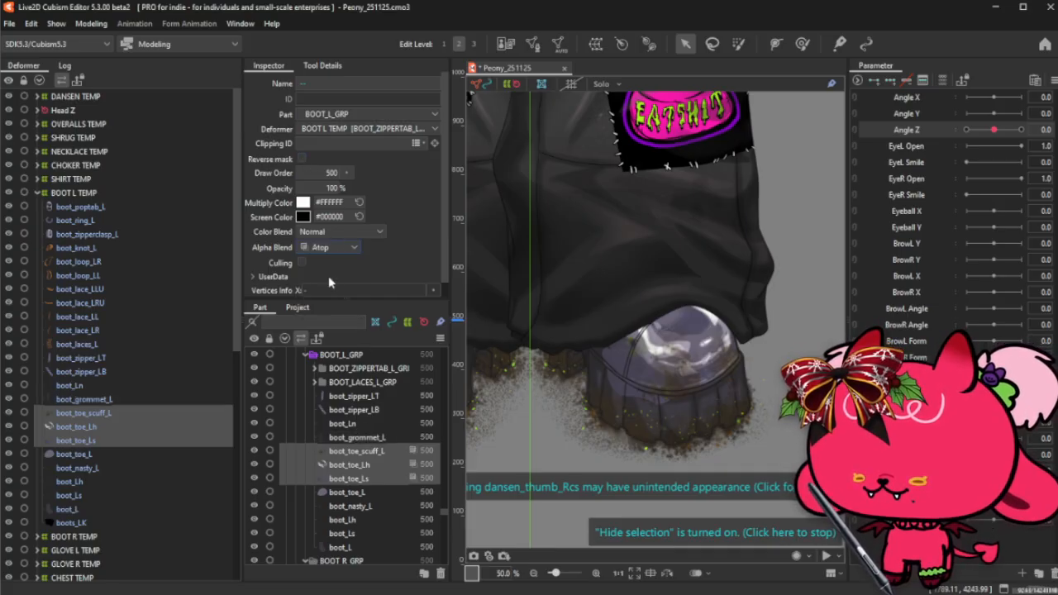
- Set the alpha blend of boot_nasty_L, boot_Lh and boot_Ls to Atop
{"action": "left_click", "coordinate": [364, 534]}
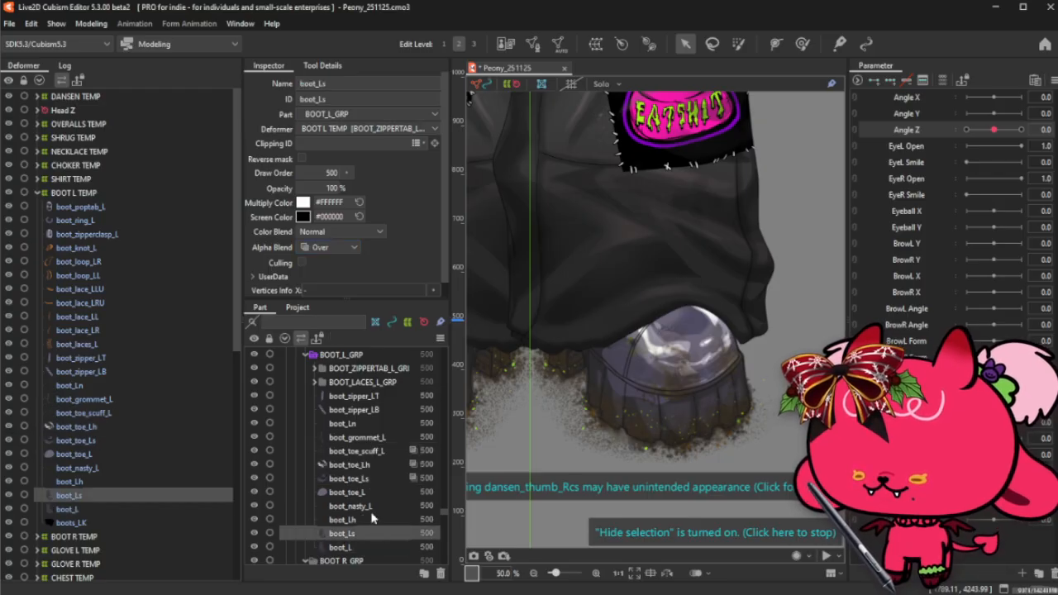
{"action": "left_click", "coordinate": [370, 507], "text": "shift"}
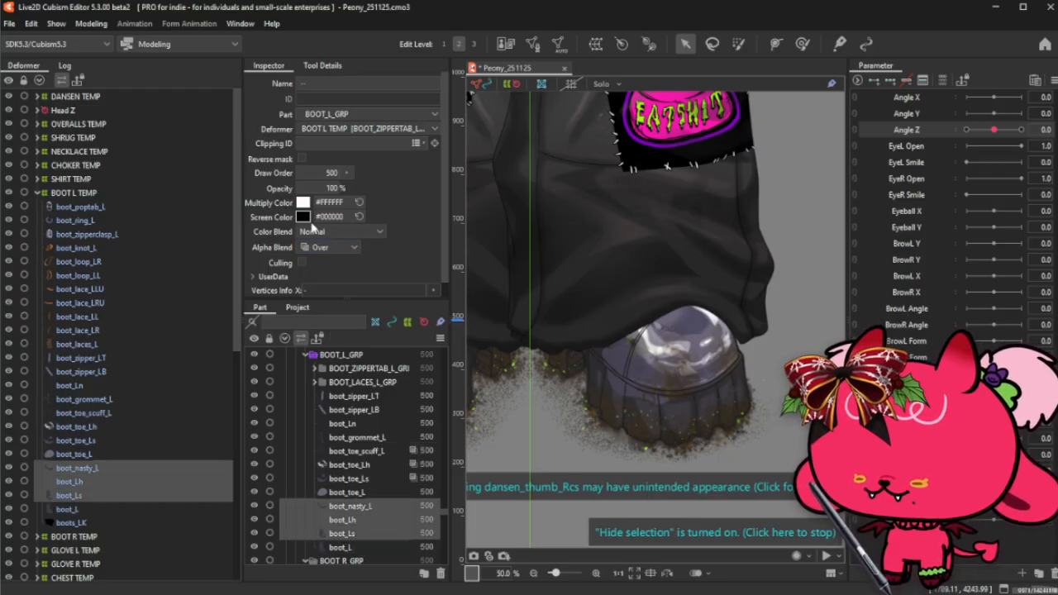
{"action": "left_click", "coordinate": [321, 248]}
{"action": "left_click", "coordinate": [321, 274]}
- Collapse BOOT L TEMP, expand BOOT R TEMP, and enable offscreen drawing for the right boot's part group, BOOT_R_GRP
{"action": "scroll", "coordinate": [496, 325], "scroll_direction": "down", "scroll_amount": 2}
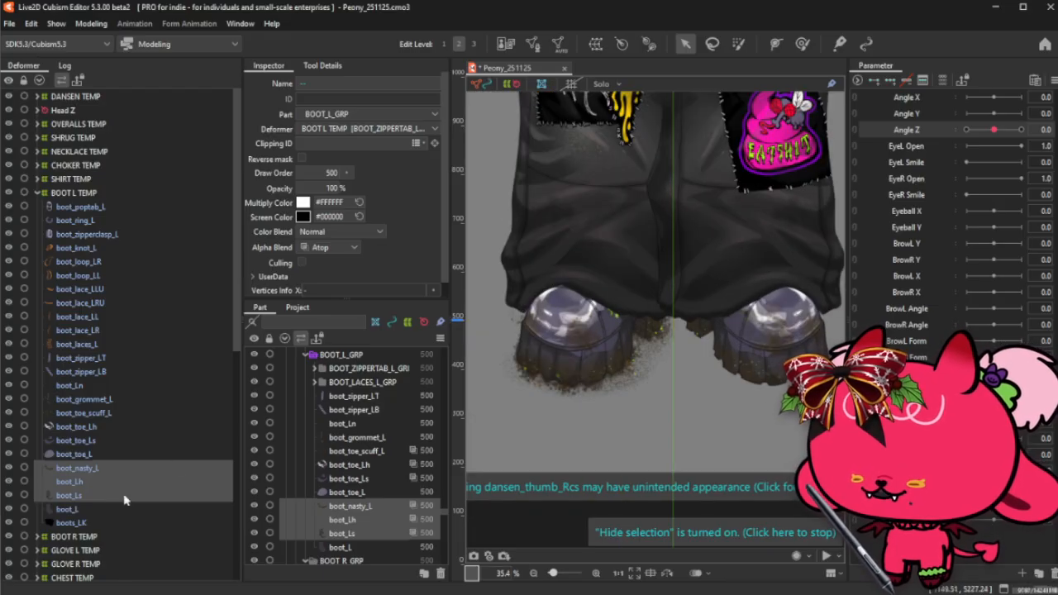
{"action": "left_click", "coordinate": [37, 192]}
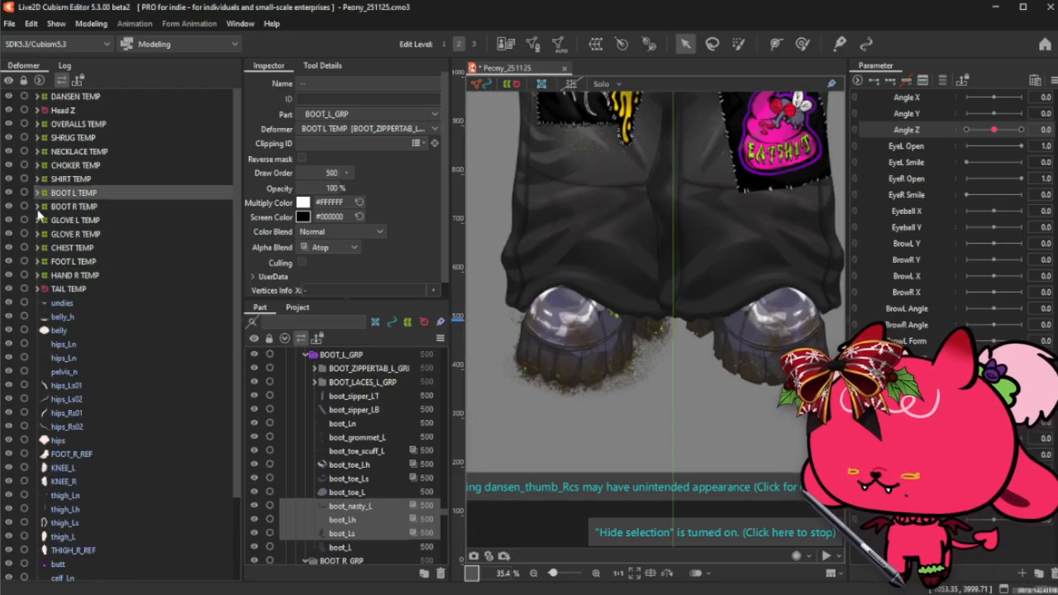
{"action": "left_click", "coordinate": [37, 207]}
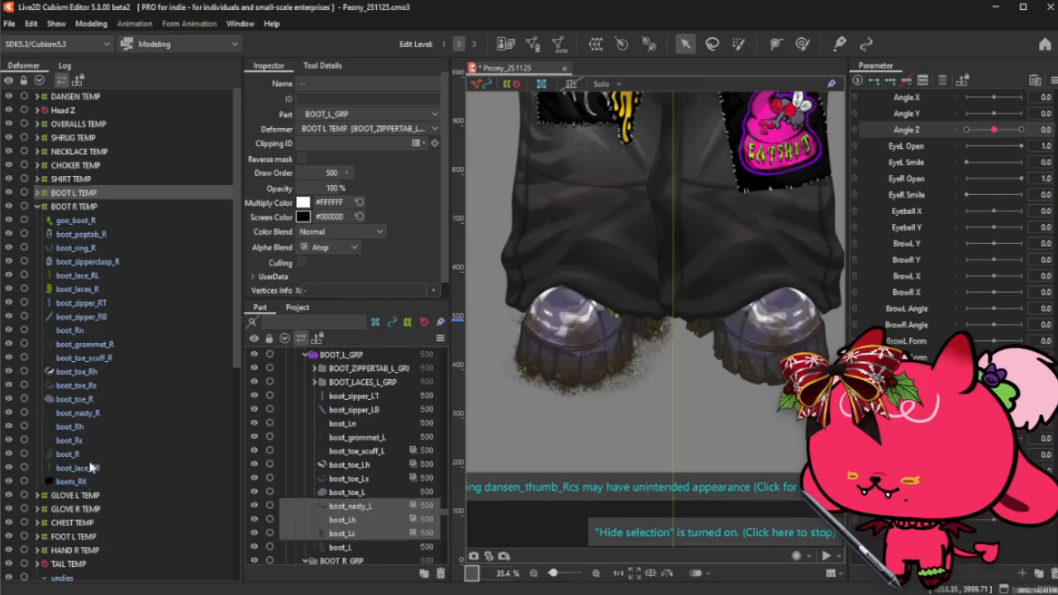
{"action": "left_click", "coordinate": [80, 413]}
{"action": "scroll", "coordinate": [357, 480], "scroll_direction": "down", "scroll_amount": 6}
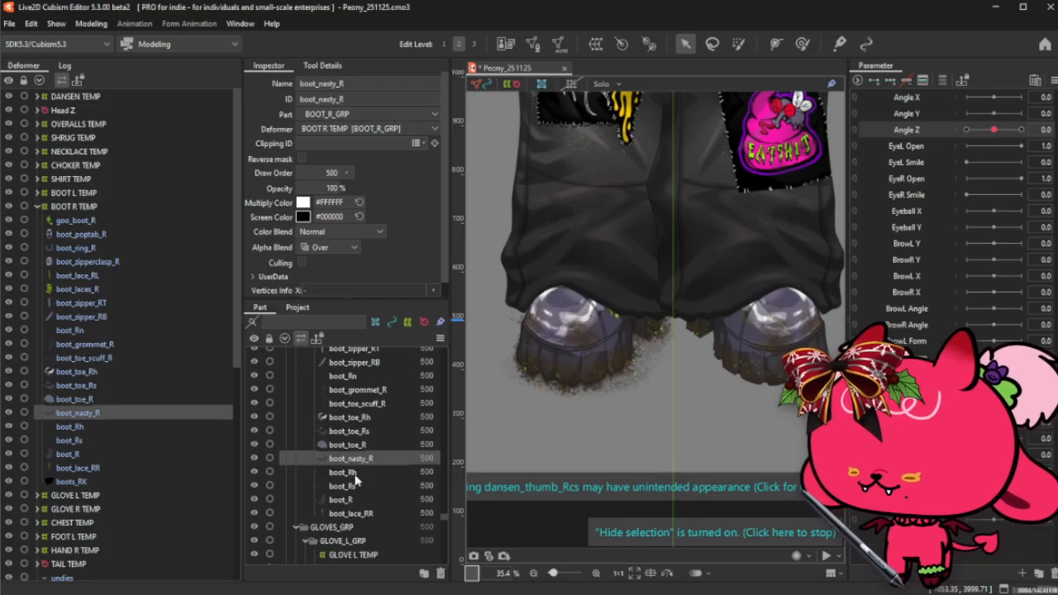
{"action": "scroll", "coordinate": [339, 389], "scroll_direction": "up", "scroll_amount": 6}
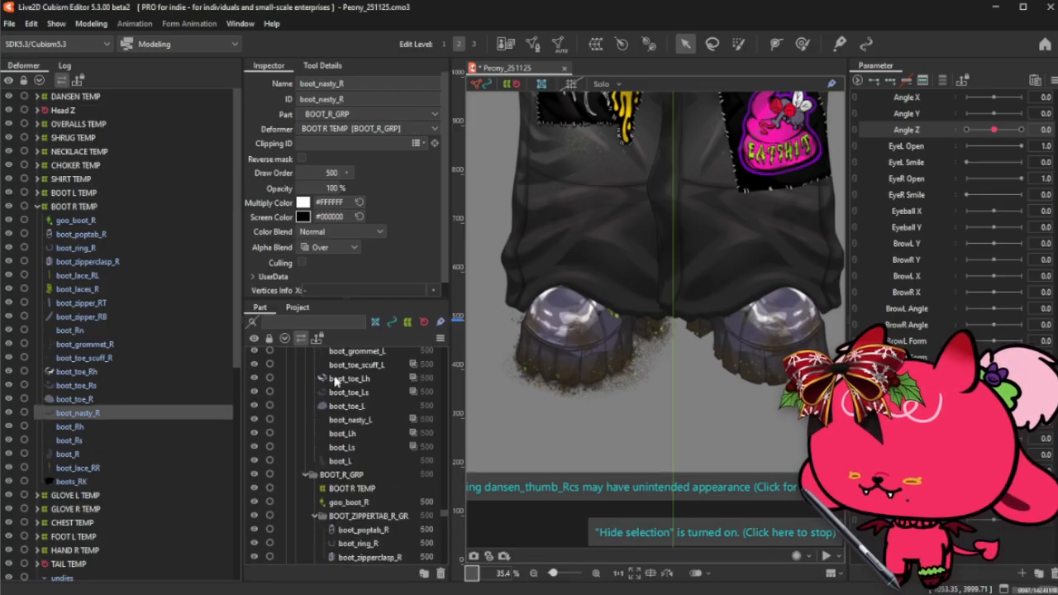
{"action": "left_click", "coordinate": [357, 475]}
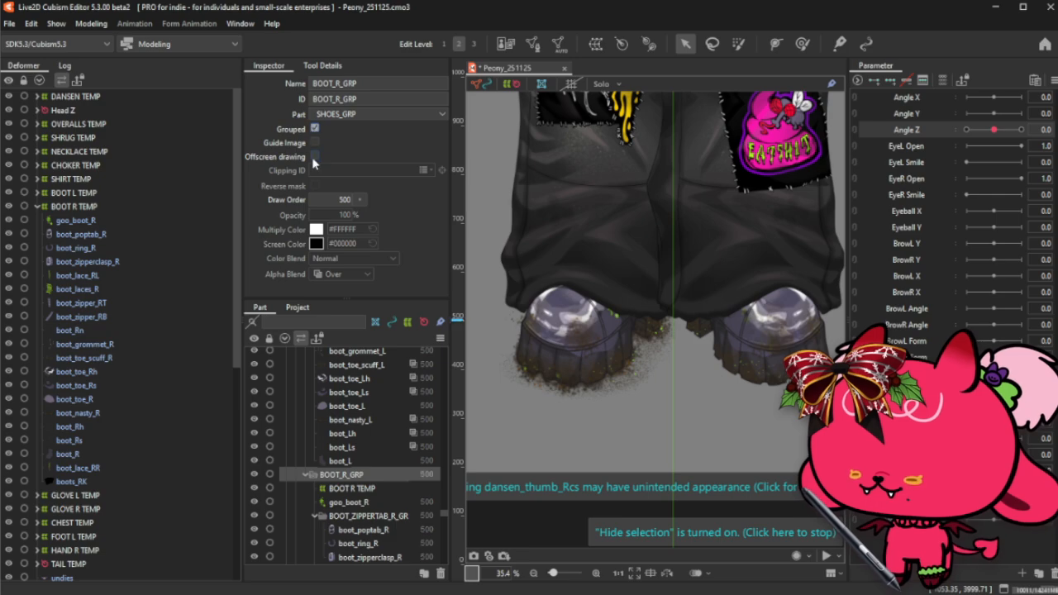
{"action": "scroll", "coordinate": [360, 453], "scroll_direction": "down", "scroll_amount": 5}
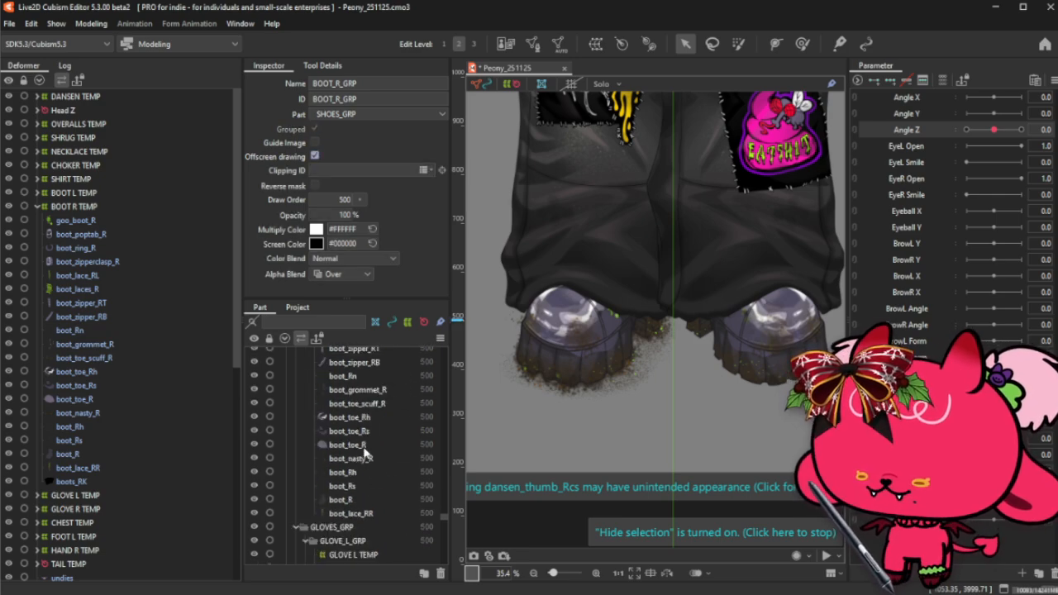
- Set the alpha blend of boot_toe_scuff_R, boot_toe_Rh and boot_toe_Rs to Atop
{"action": "left_click", "coordinate": [364, 446]}
{"action": "left_click", "coordinate": [364, 420]}
{"action": "left_click", "coordinate": [355, 430], "text": "ctrl"}
{"action": "left_click", "coordinate": [382, 404], "text": "ctrl"}
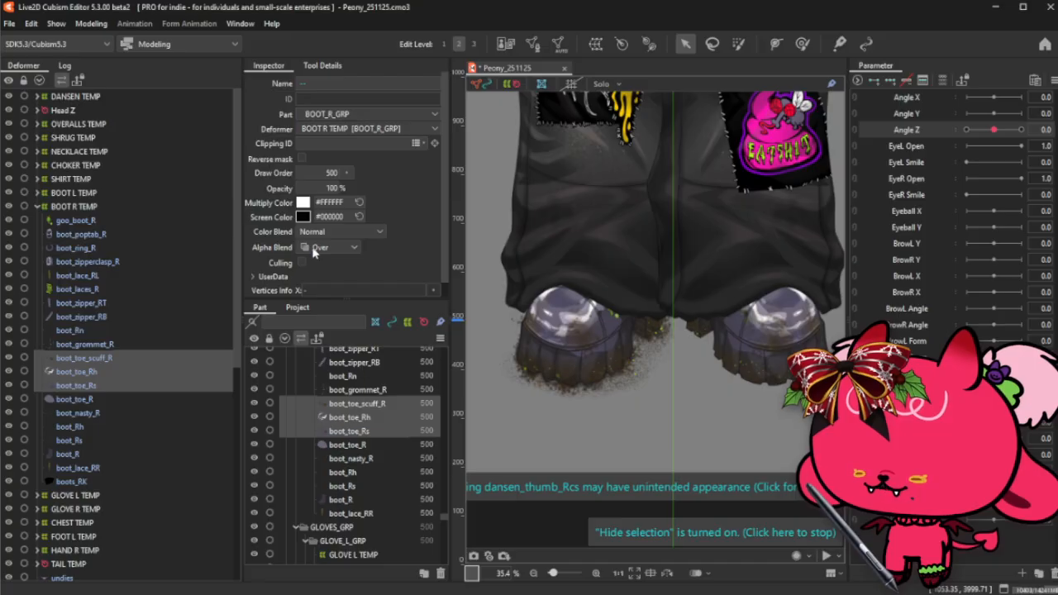
{"action": "left_click", "coordinate": [314, 253]}
{"action": "left_click", "coordinate": [324, 279]}
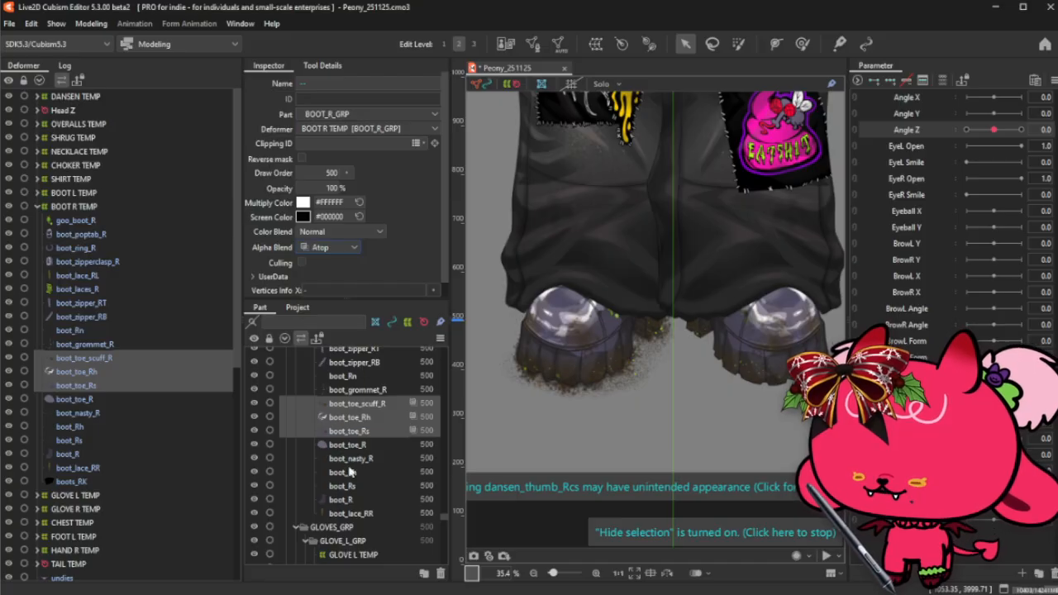
- Set the alpha blend of the right and left boot grommets, boot_grommet_R and boot_grommet_L, to Atop
{"action": "left_click", "coordinate": [364, 513]}
{"action": "left_click", "coordinate": [368, 498]}
{"action": "left_click", "coordinate": [381, 390]}
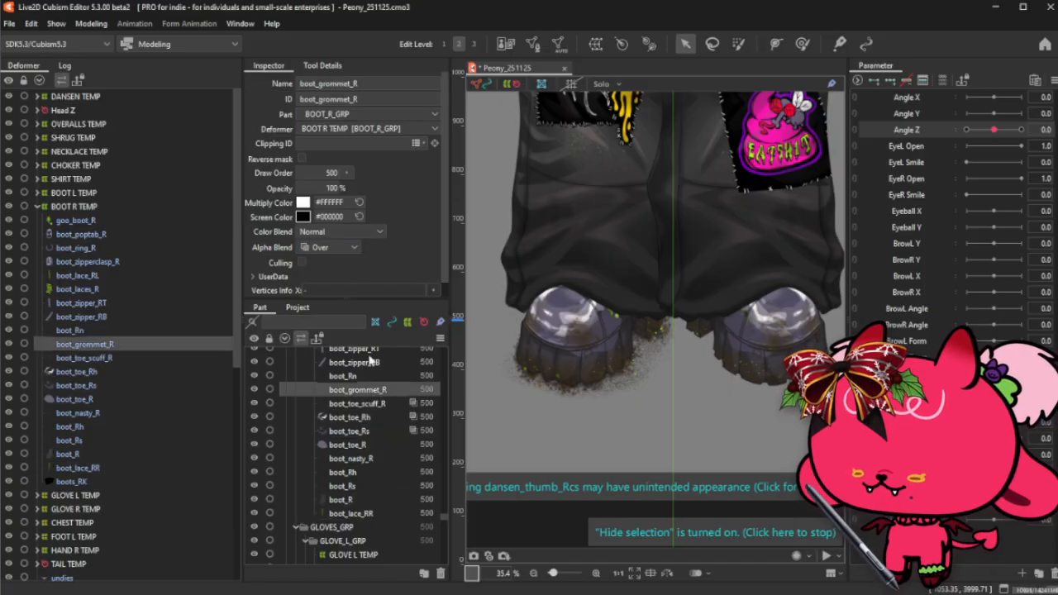
{"action": "left_click", "coordinate": [331, 248]}
{"action": "left_click", "coordinate": [335, 280]}
{"action": "scroll", "coordinate": [364, 439], "scroll_direction": "up", "scroll_amount": 5}
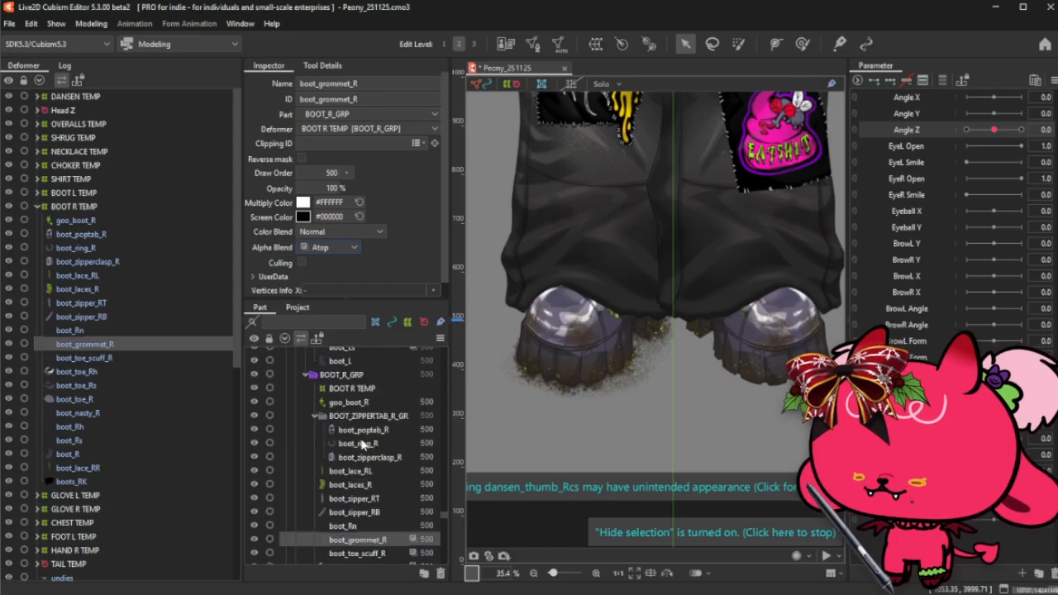
{"action": "left_click", "coordinate": [379, 402]}
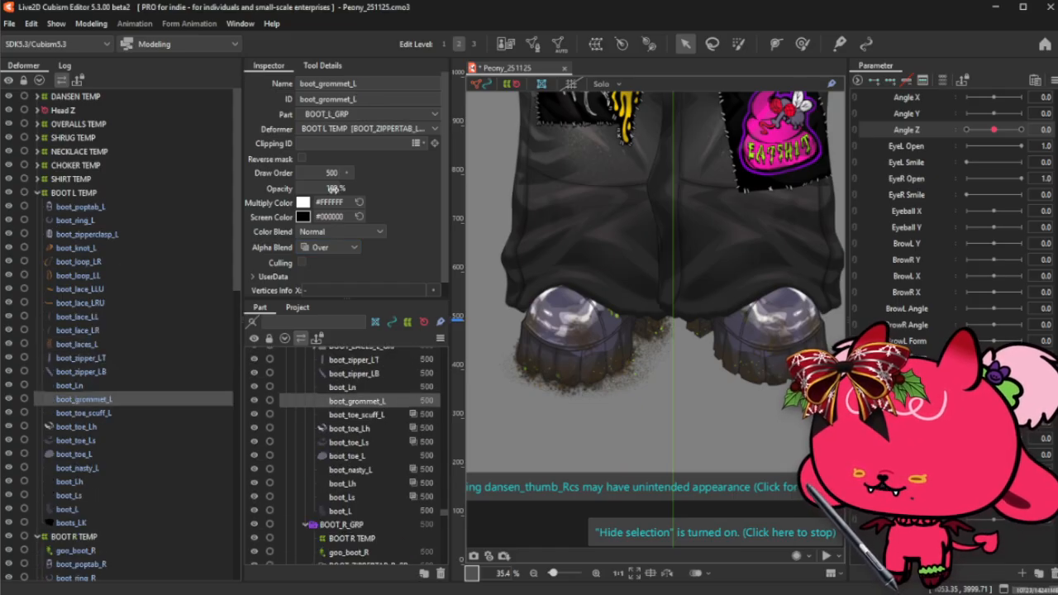
{"action": "left_click", "coordinate": [334, 248]}
{"action": "left_click", "coordinate": [331, 277]}
- Set the alpha blend of boot_nasty_R, boot_Rh and boot_Rs to Atop
{"action": "scroll", "coordinate": [359, 454], "scroll_direction": "down", "scroll_amount": 6}
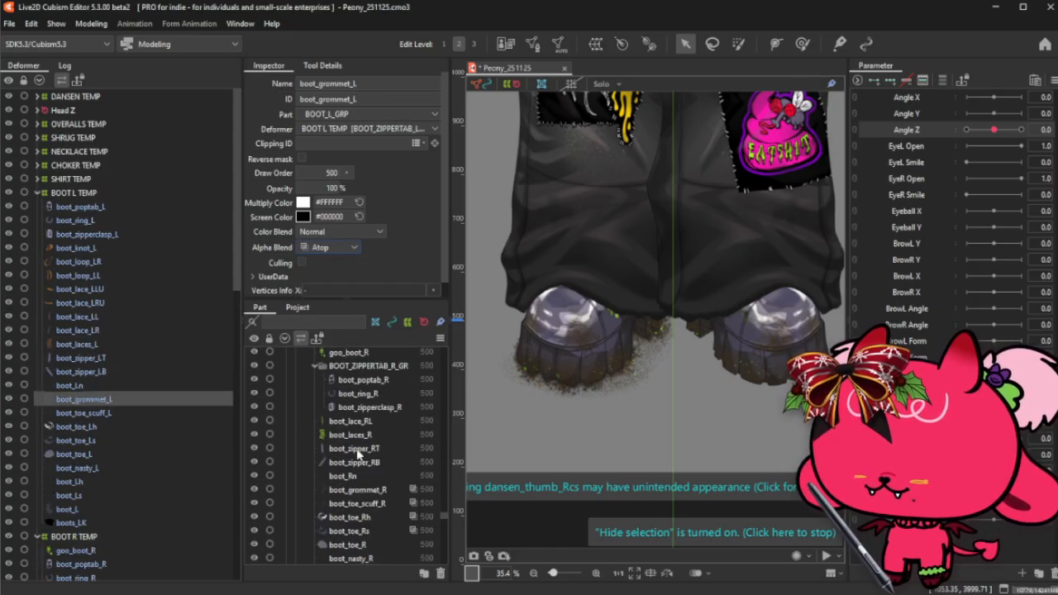
{"action": "left_click", "coordinate": [367, 496]}
{"action": "scroll", "coordinate": [366, 500], "scroll_direction": "down", "scroll_amount": 2}
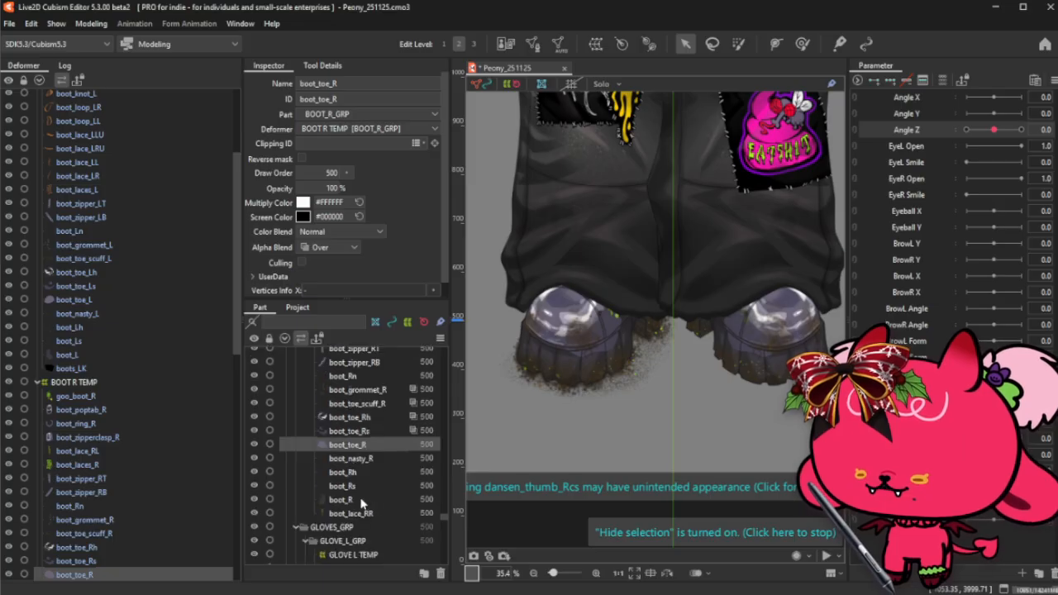
{"action": "left_click", "coordinate": [367, 486]}
{"action": "left_click", "coordinate": [370, 461], "text": "shift"}
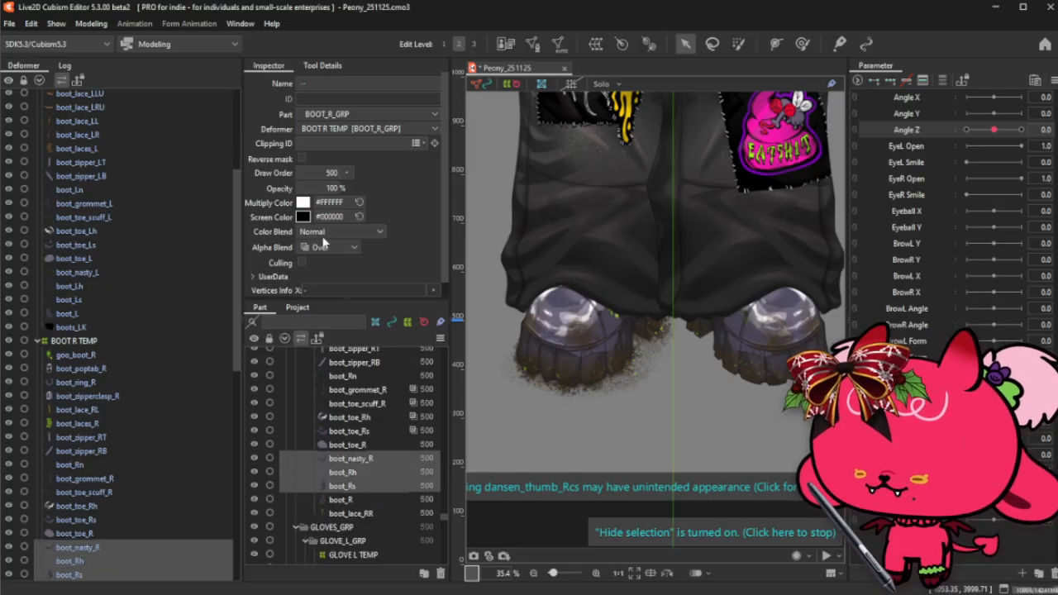
{"action": "left_click", "coordinate": [334, 248]}
{"action": "left_click", "coordinate": [331, 277]}
- Collapse all expanded deformers in the deformer hierarchy
{"action": "scroll", "coordinate": [630, 252], "scroll_direction": "down", "scroll_amount": 4}
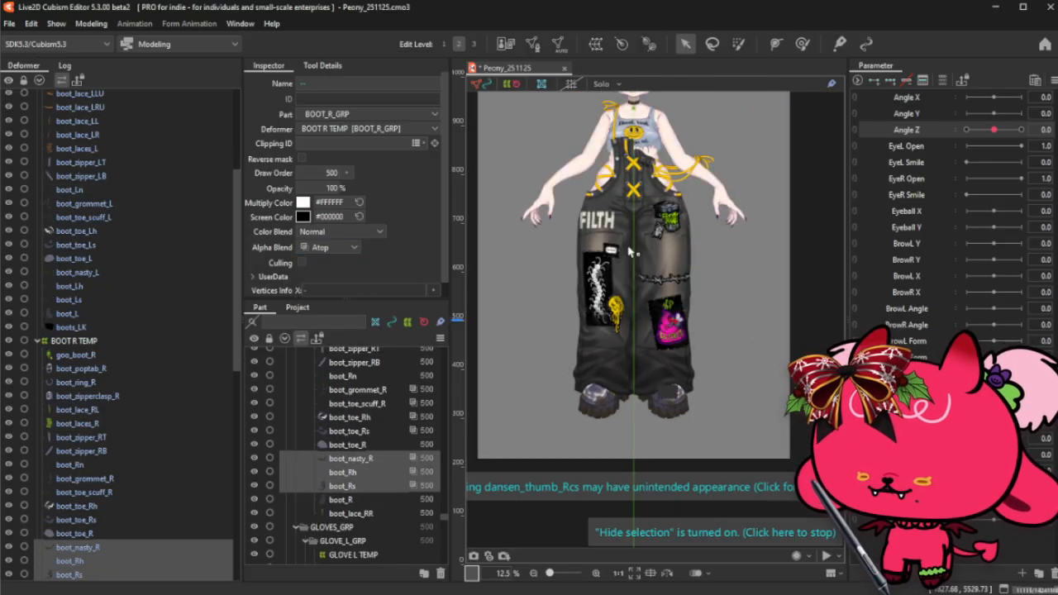
{"action": "scroll", "coordinate": [626, 163], "scroll_direction": "up", "scroll_amount": 1}
{"action": "scroll", "coordinate": [631, 244], "scroll_direction": "down", "scroll_amount": 2}
{"action": "scroll", "coordinate": [631, 166], "scroll_direction": "up", "scroll_amount": 2}
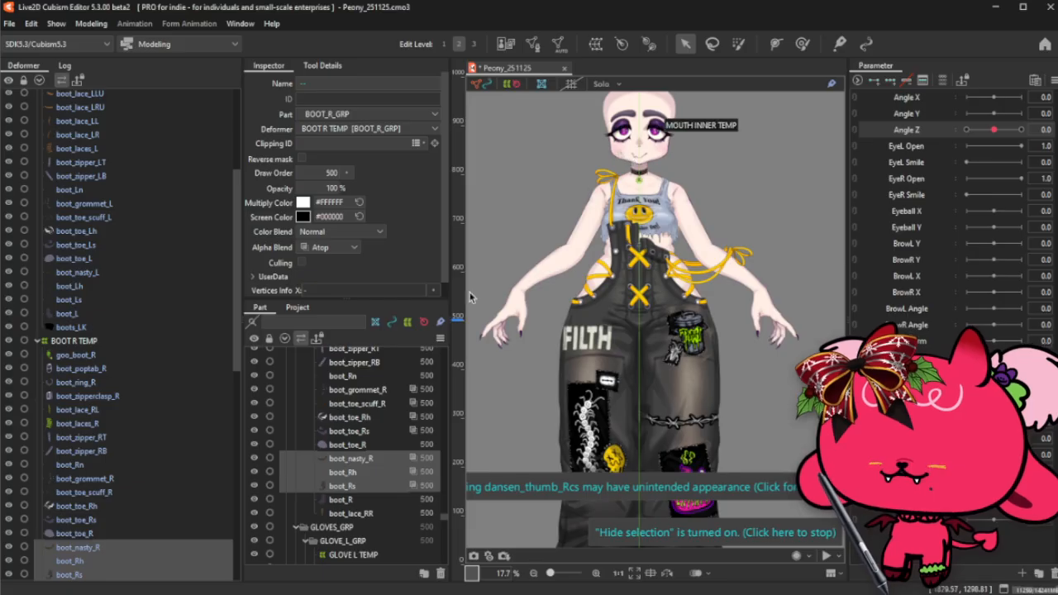
{"action": "left_click", "coordinate": [39, 80]}
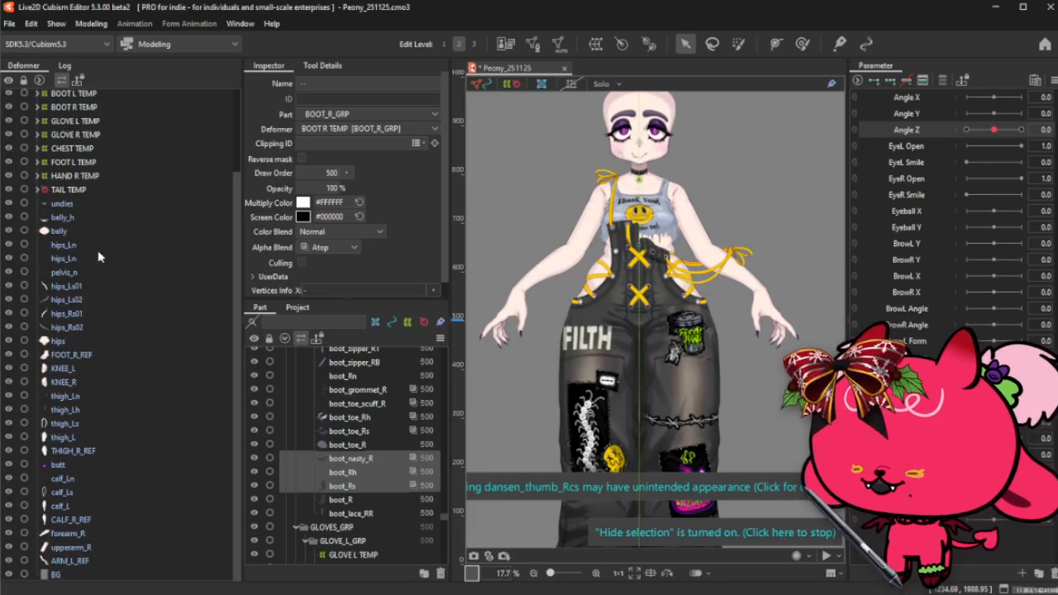
- Create a parent warp deformer named HIPS TEMP for everything from undies and belly_h through hips
{"action": "left_click", "coordinate": [86, 342]}
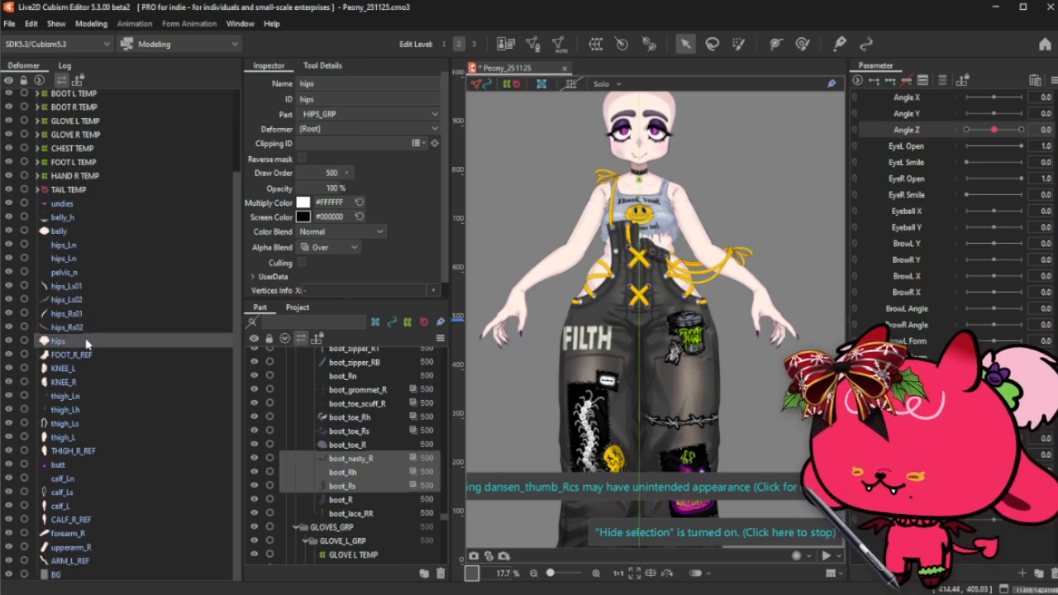
{"action": "left_click", "coordinate": [75, 216], "text": "shift"}
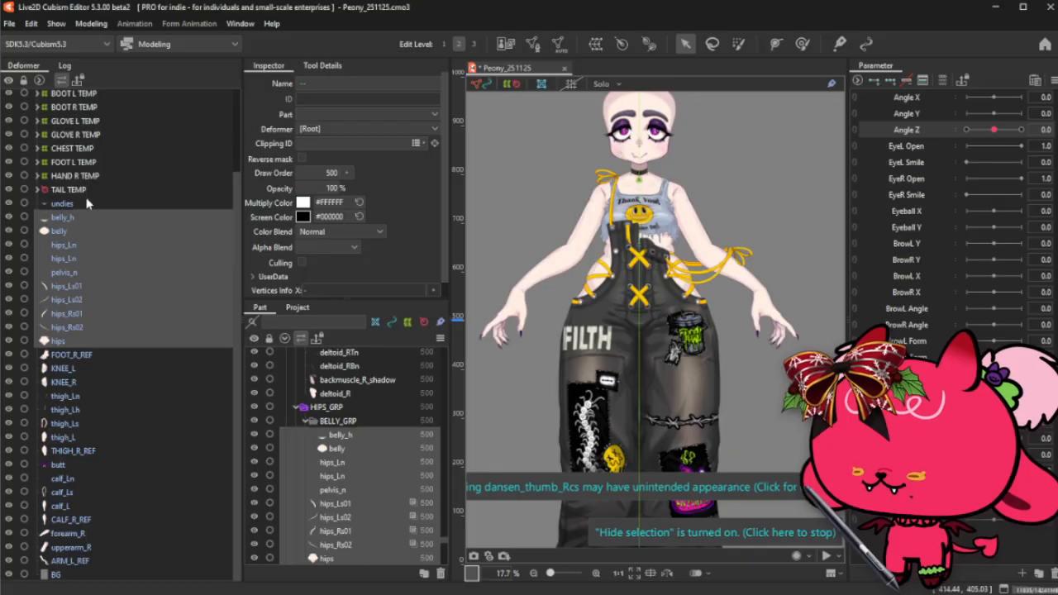
{"action": "left_click", "coordinate": [88, 203], "text": "shift"}
{"action": "left_click", "coordinate": [597, 43]}
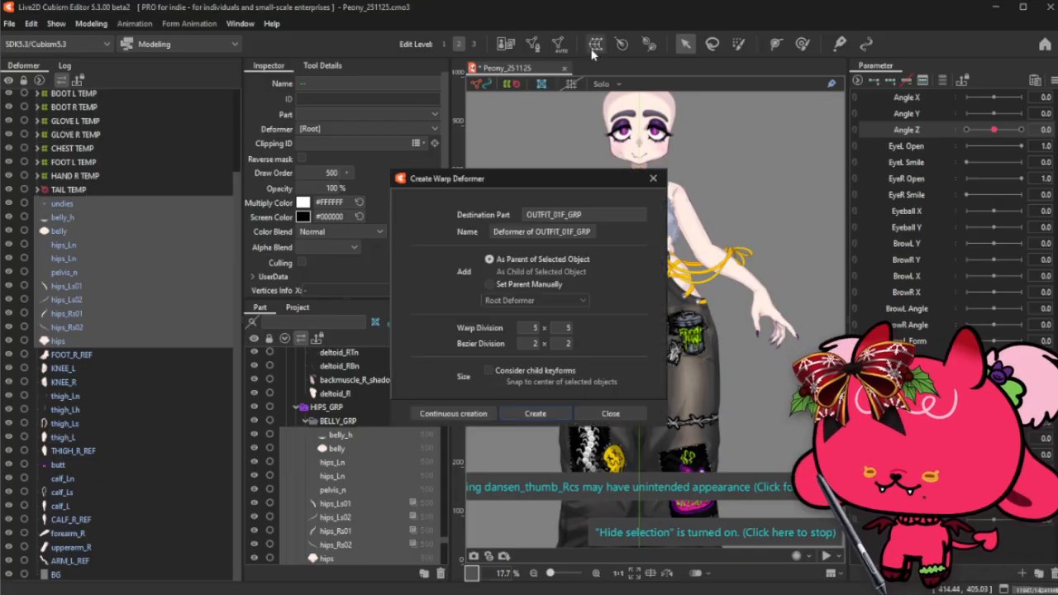
{"action": "triple_click", "coordinate": [532, 230]}
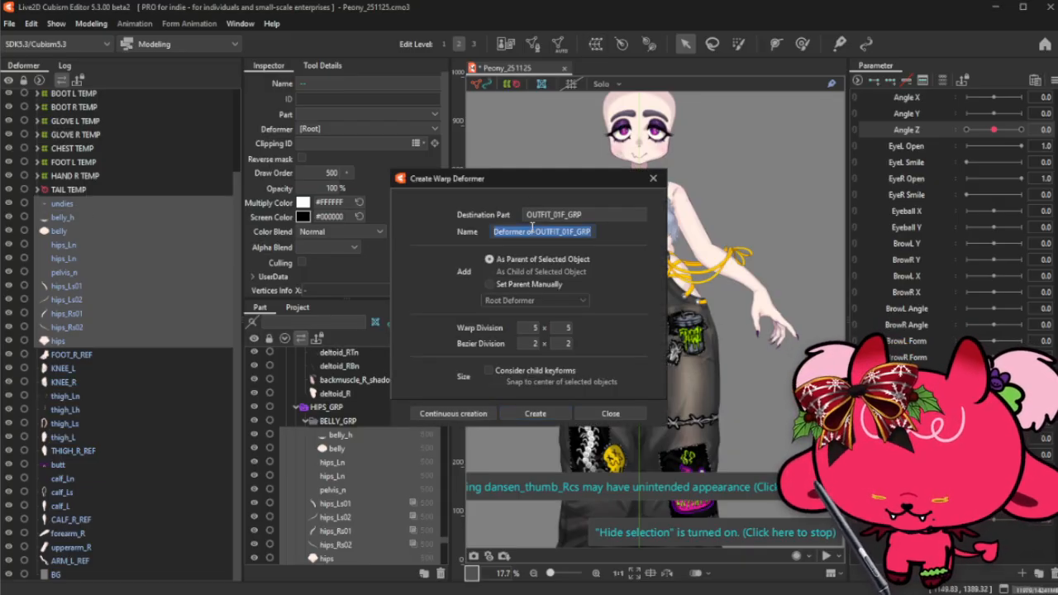
{"action": "type", "text": "Hi"}
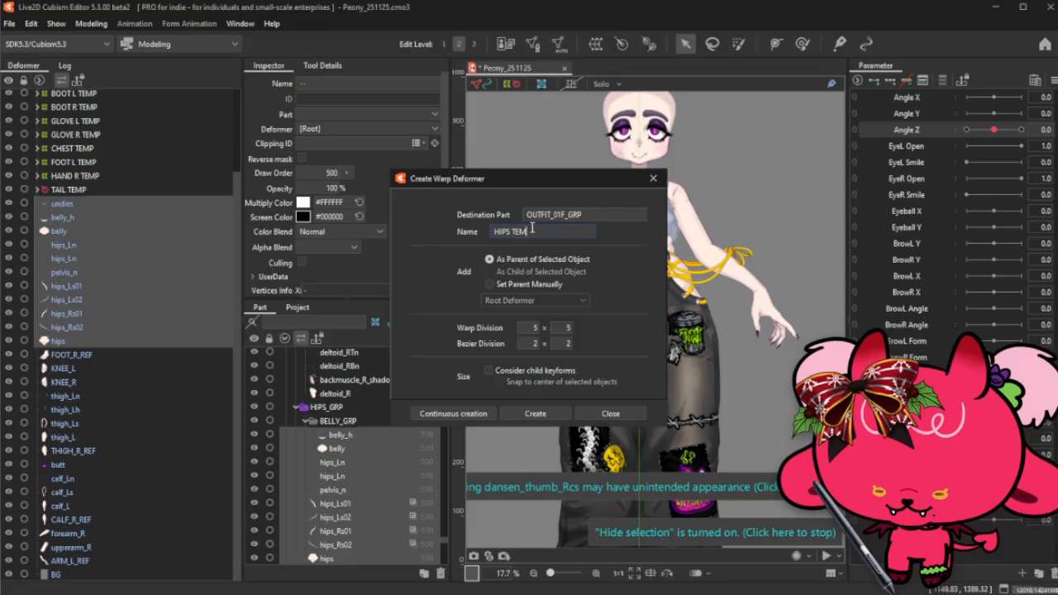
{"action": "left_click", "coordinate": [517, 415]}
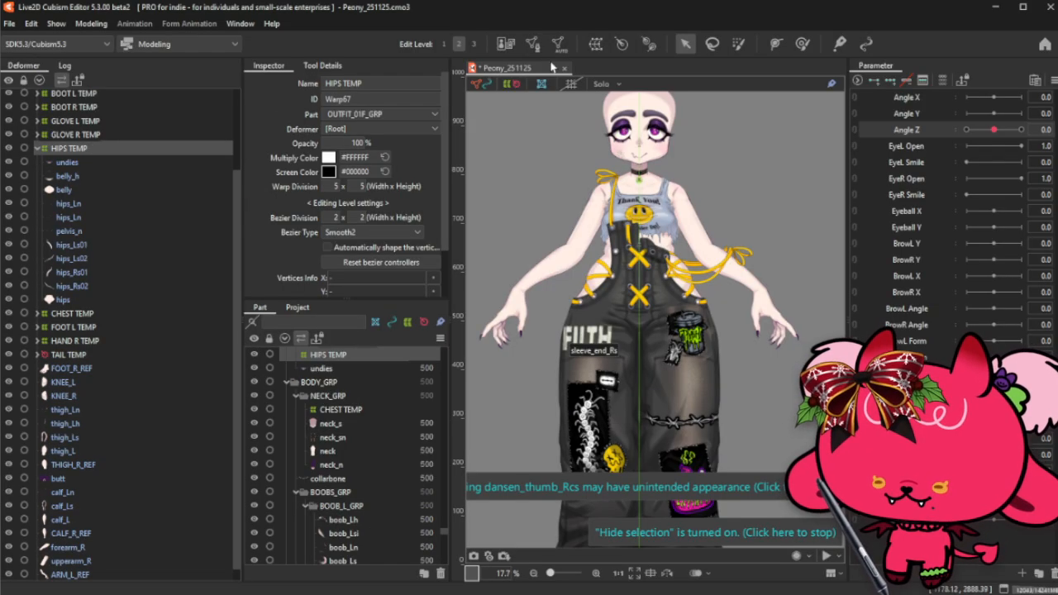
- Check which parts HIPS TEMP holds by scrubbing its opacity, restore it to 100 %, and collapse the deformer
{"action": "scroll", "coordinate": [651, 213], "scroll_direction": "up", "scroll_amount": 15}
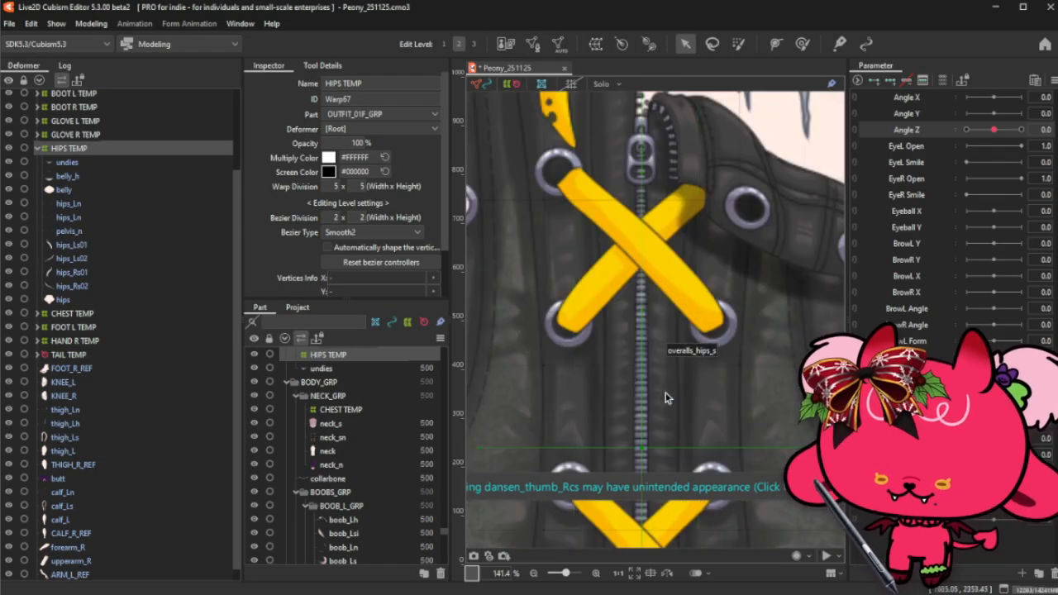
{"action": "scroll", "coordinate": [590, 133], "scroll_direction": "down", "scroll_amount": 5}
{"action": "scroll", "coordinate": [570, 339], "scroll_direction": "up", "scroll_amount": 6}
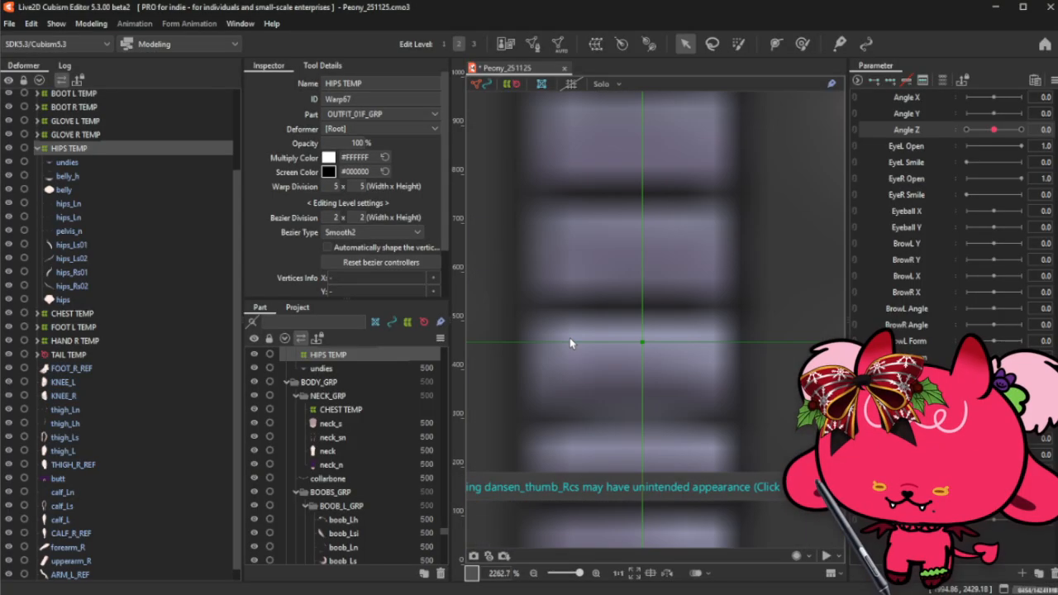
{"action": "scroll", "coordinate": [692, 359], "scroll_direction": "down", "scroll_amount": 13}
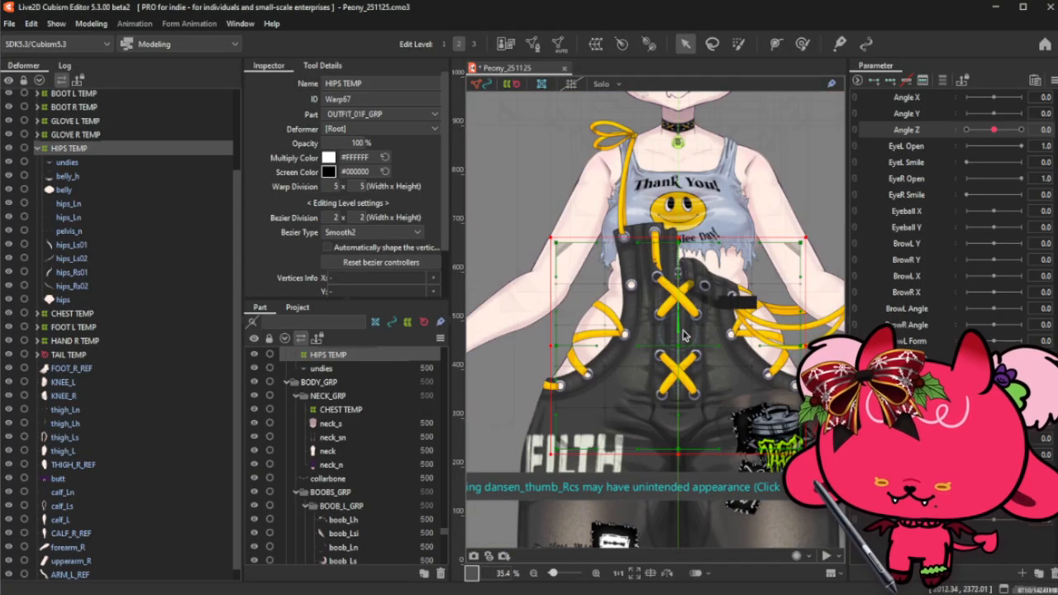
{"action": "mouse_move", "coordinate": [364, 143]}
{"action": "left_mouse_down"}
{"action": "mouse_move", "coordinate": [311, 143]}
{"action": "mouse_move", "coordinate": [372, 143]}
{"action": "left_mouse_up"}
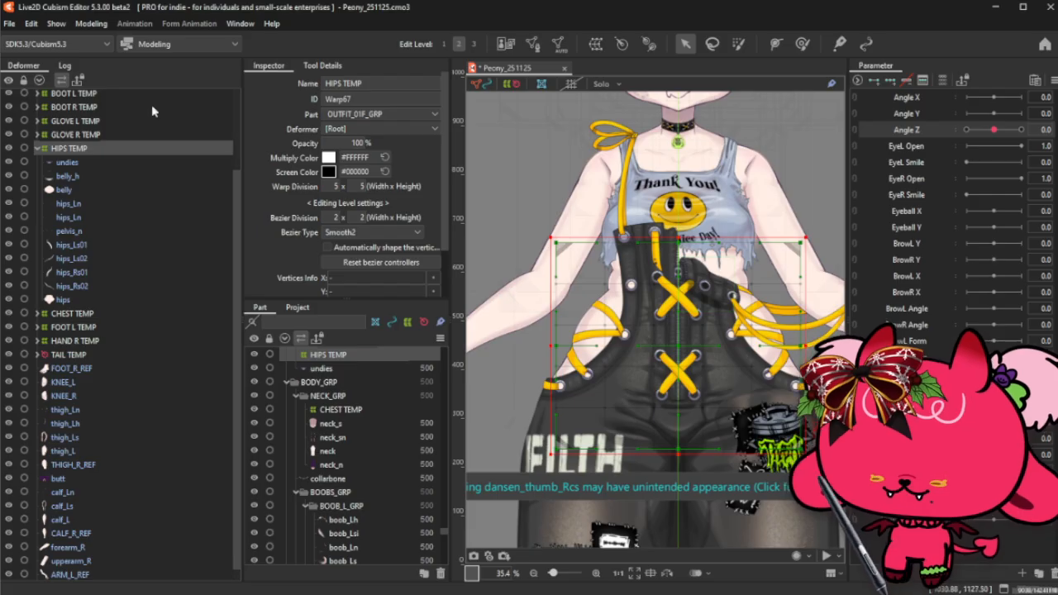
{"action": "left_click", "coordinate": [37, 148]}
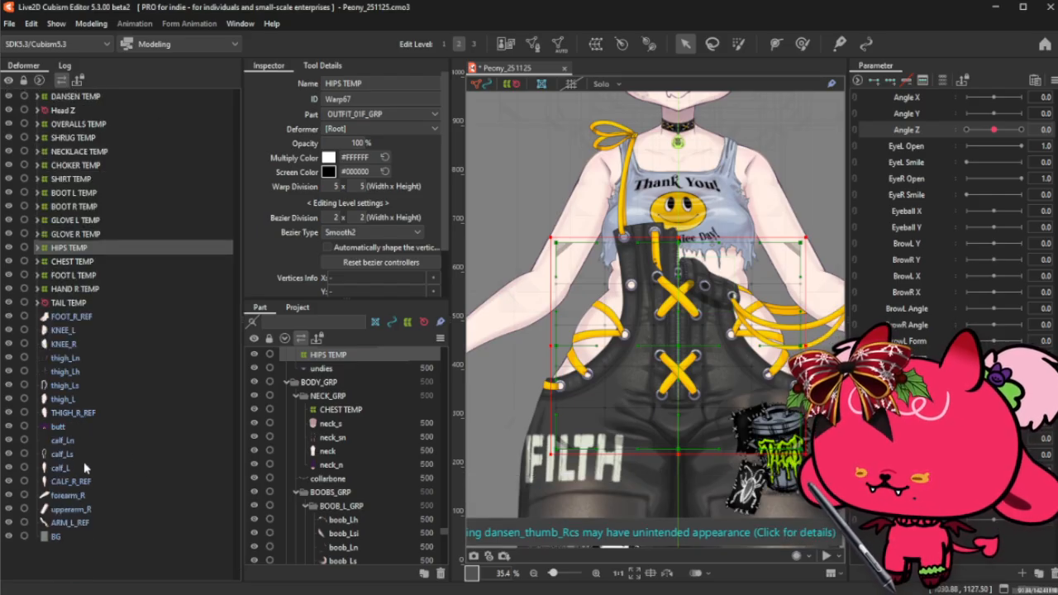
{"action": "left_click", "coordinate": [82, 509]}
{"action": "left_click", "coordinate": [93, 496], "text": "ctrl"}
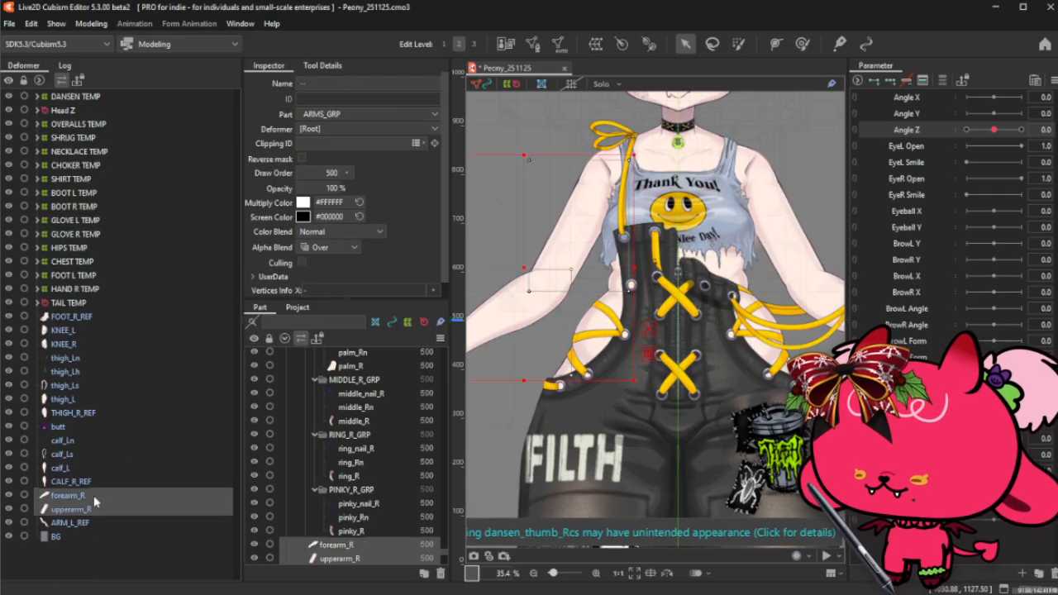
{"action": "left_click", "coordinate": [70, 235]}
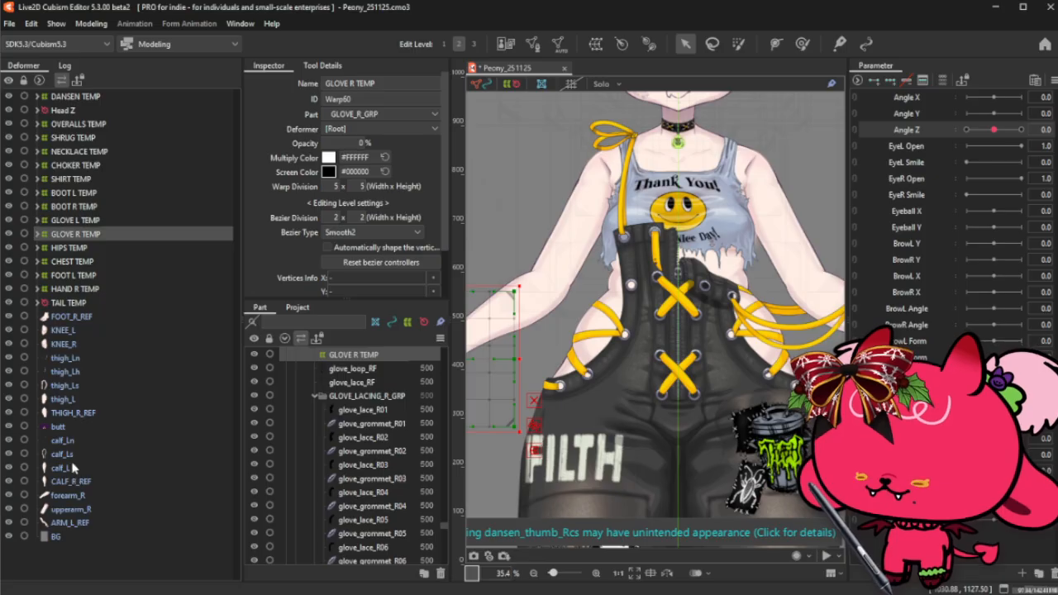
{"action": "left_click", "coordinate": [92, 498], "text": "ctrl"}
{"action": "left_click", "coordinate": [96, 510], "text": "ctrl"}
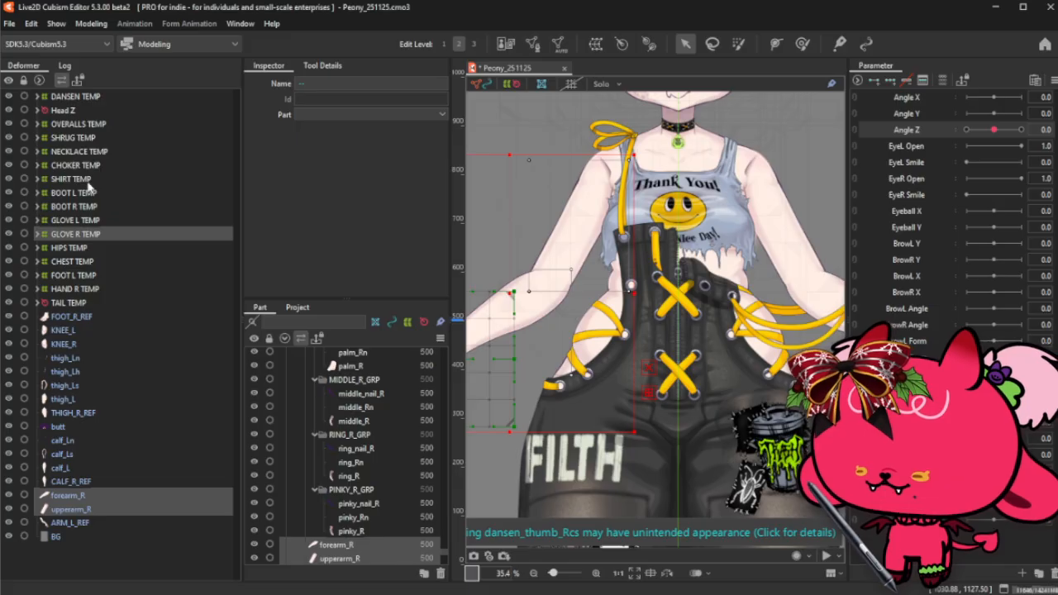
{"action": "left_click", "coordinate": [68, 291]}
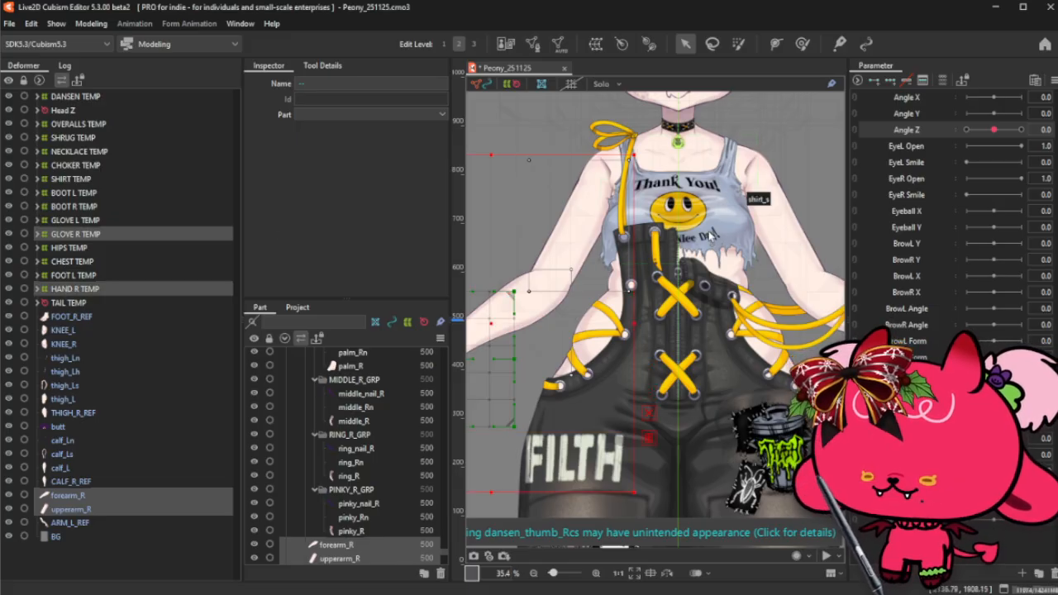
{"action": "scroll", "coordinate": [704, 238], "scroll_direction": "down", "scroll_amount": 3}
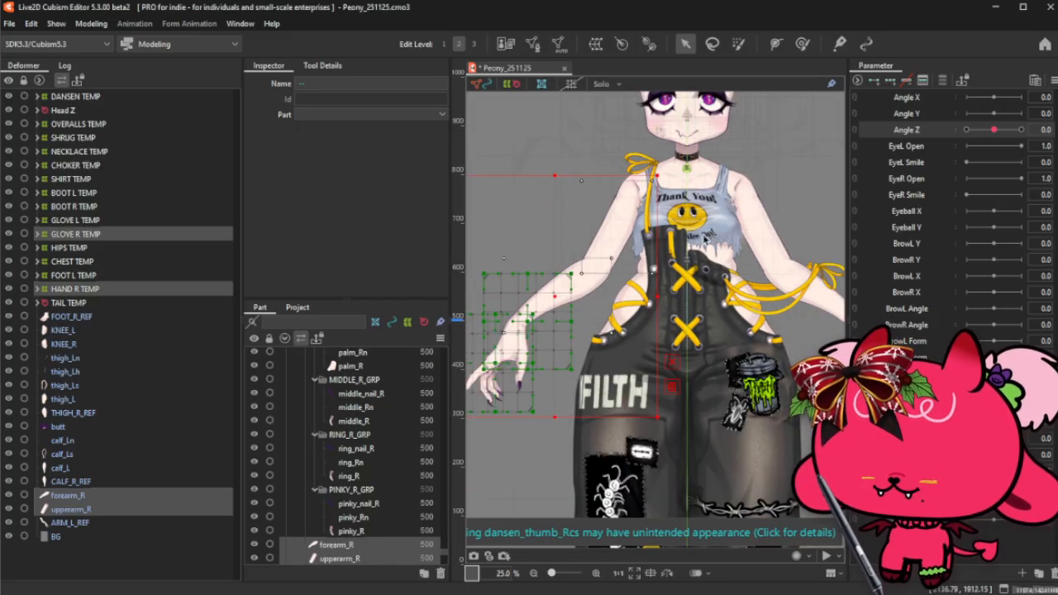
- Expand CHEST TEMP and move shoulder_Ln, shoulder_Ls and shoulder_L out of it to the root level
{"action": "left_click", "coordinate": [38, 262]}
{"action": "scroll", "coordinate": [111, 448], "scroll_direction": "down", "scroll_amount": 2}
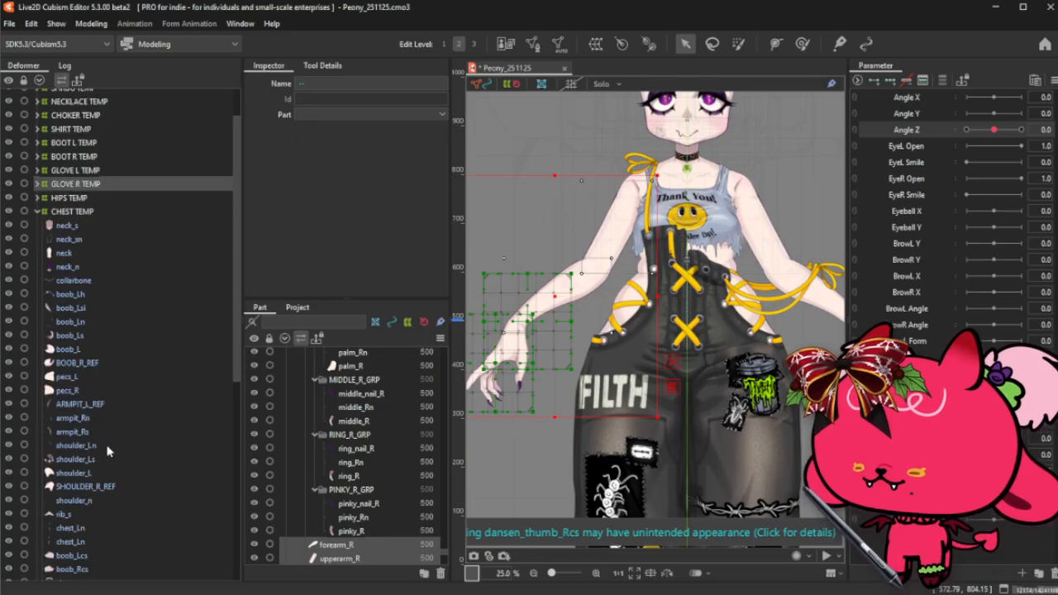
{"action": "left_click", "coordinate": [108, 452]}
{"action": "left_click", "coordinate": [99, 477], "text": "shift"}
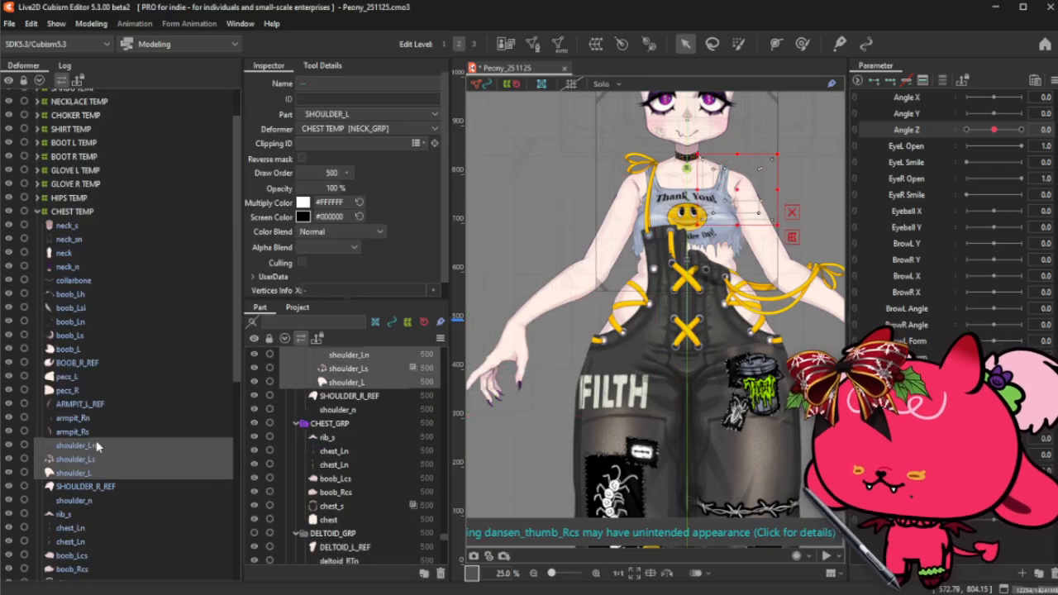
{"action": "scroll", "coordinate": [103, 458], "scroll_direction": "down", "scroll_amount": 2}
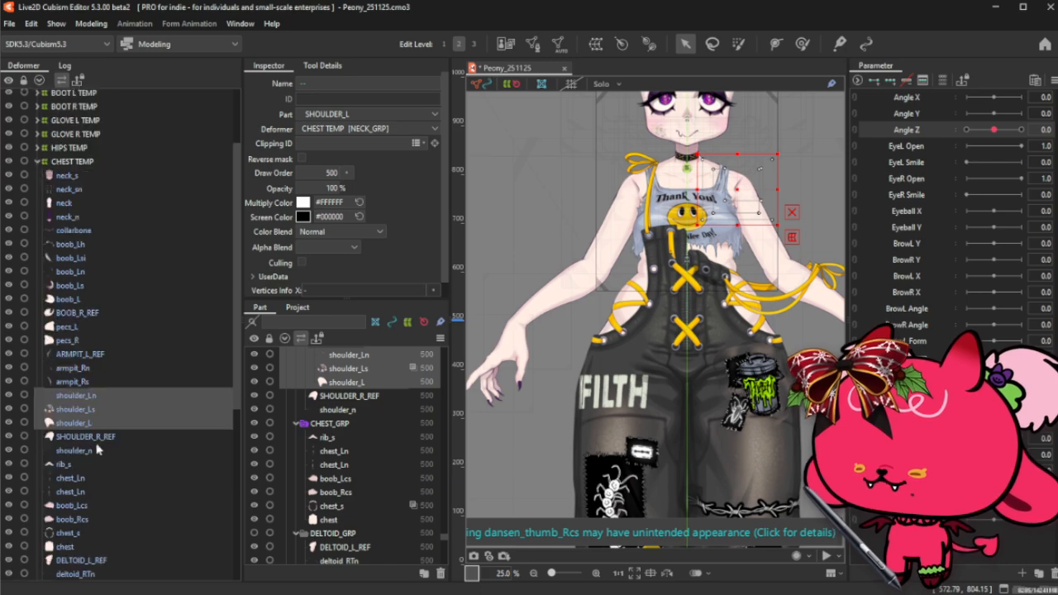
{"action": "left_click_drag", "start_coordinate": [75, 397], "coordinate": [91, 167]}
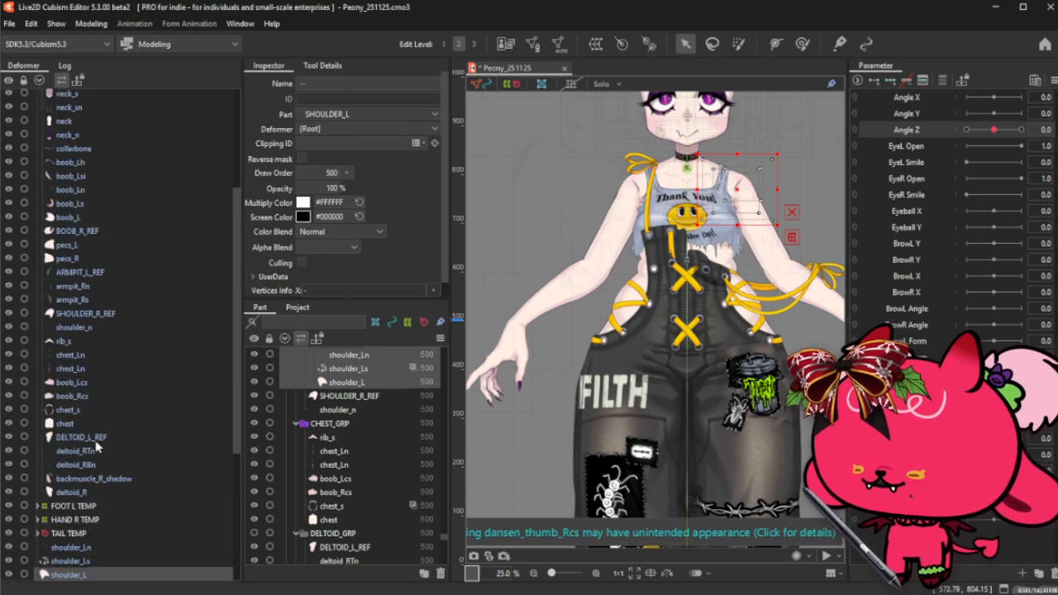
- Move SHOULDER_R_REF out of CHEST TEMP to the root level, leaving shoulder_n inside
{"action": "scroll", "coordinate": [42, 334], "scroll_direction": "up", "scroll_amount": 2}
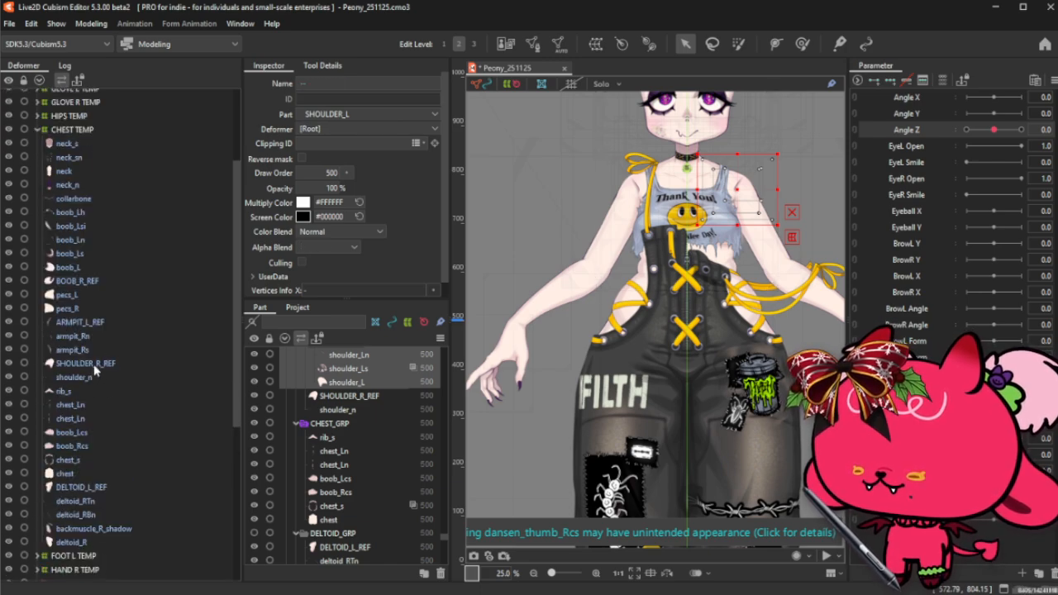
{"action": "left_click", "coordinate": [94, 366]}
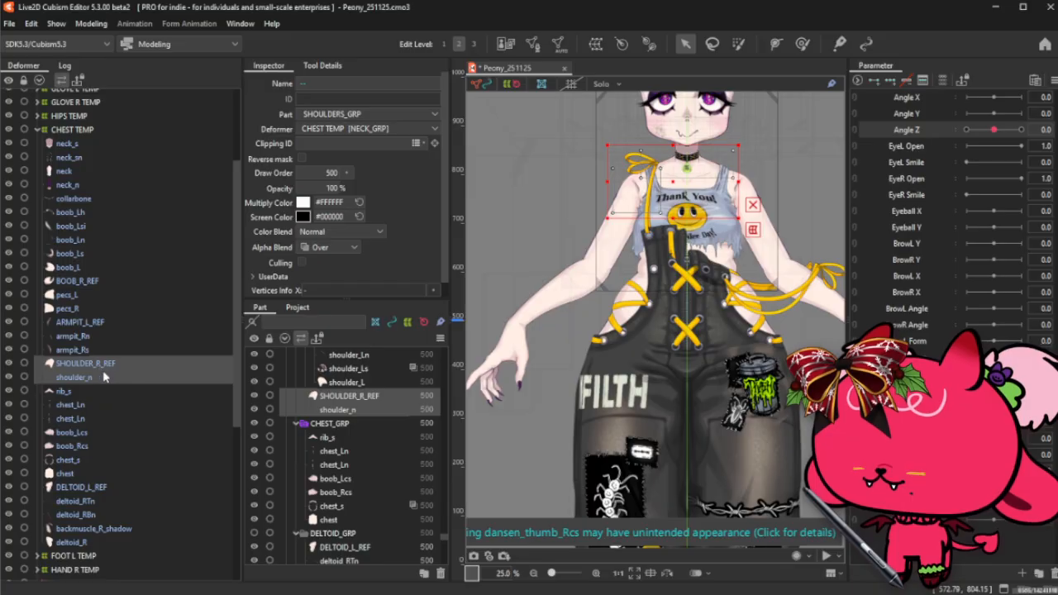
{"action": "left_click", "coordinate": [106, 369]}
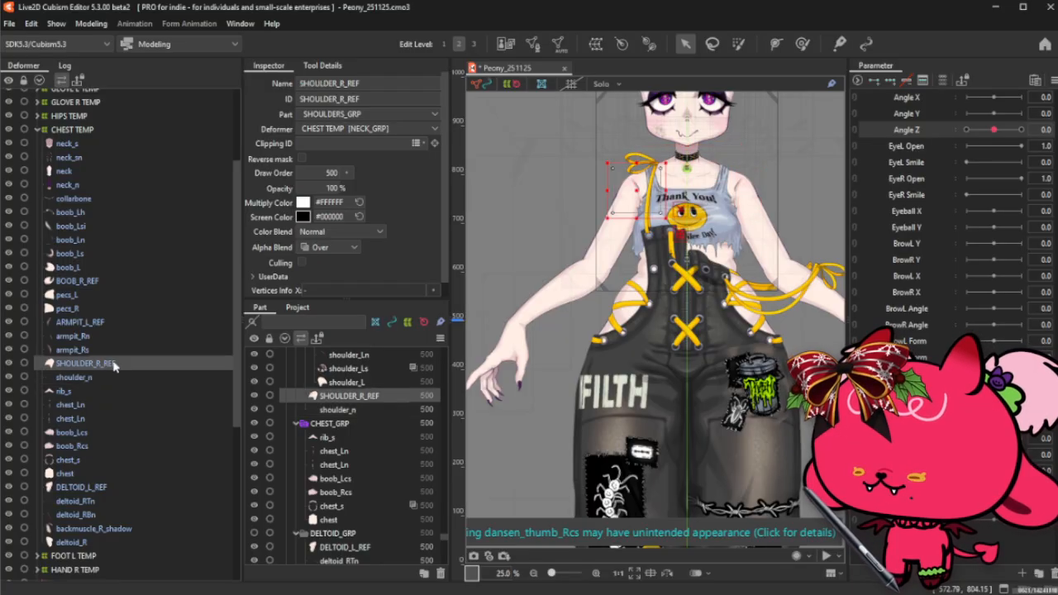
{"action": "left_click_drag", "start_coordinate": [124, 219], "coordinate": [88, 124]}
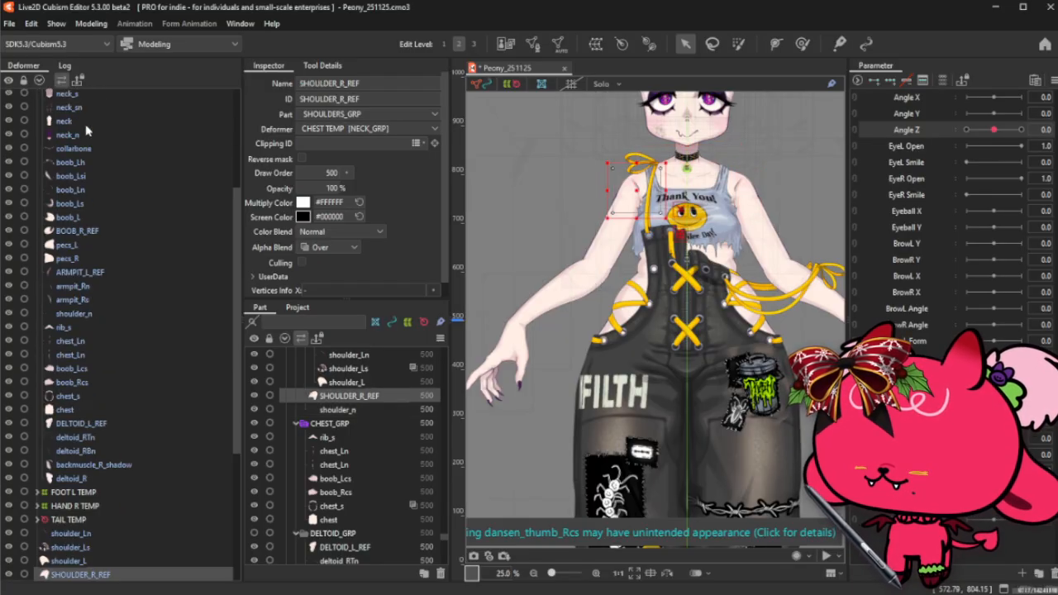
{"action": "scroll", "coordinate": [73, 519], "scroll_direction": "down", "scroll_amount": 4}
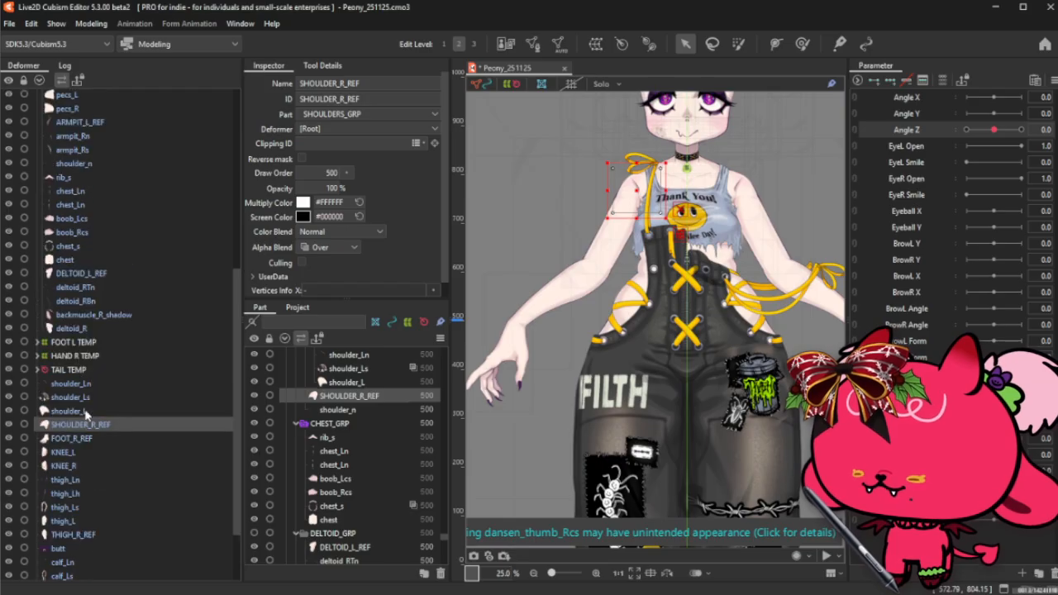
{"action": "left_click", "coordinate": [106, 384]}
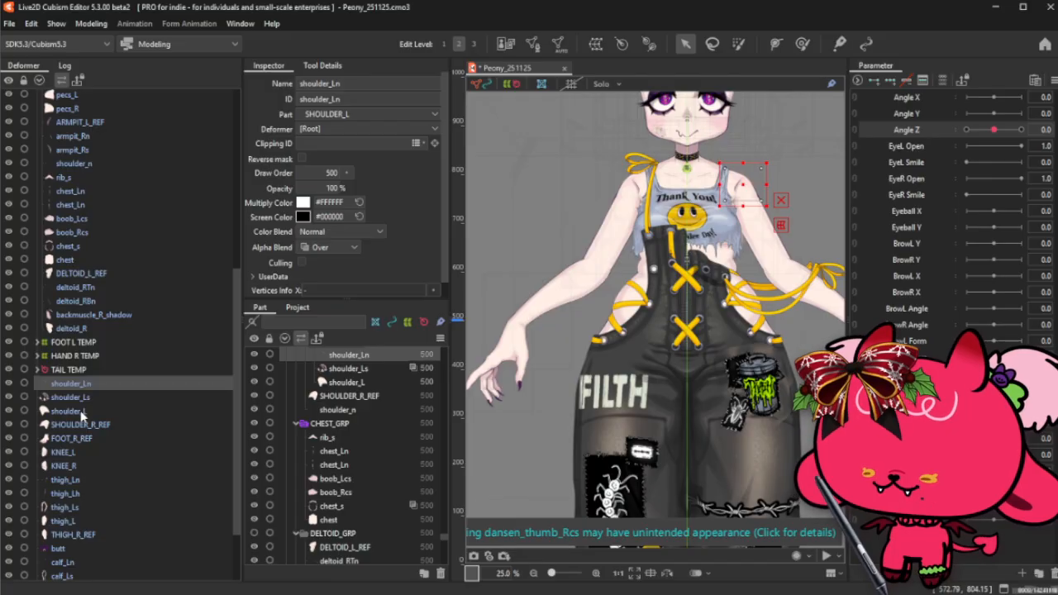
{"action": "left_click", "coordinate": [83, 415]}
{"action": "left_click", "coordinate": [91, 389], "text": "shift"}
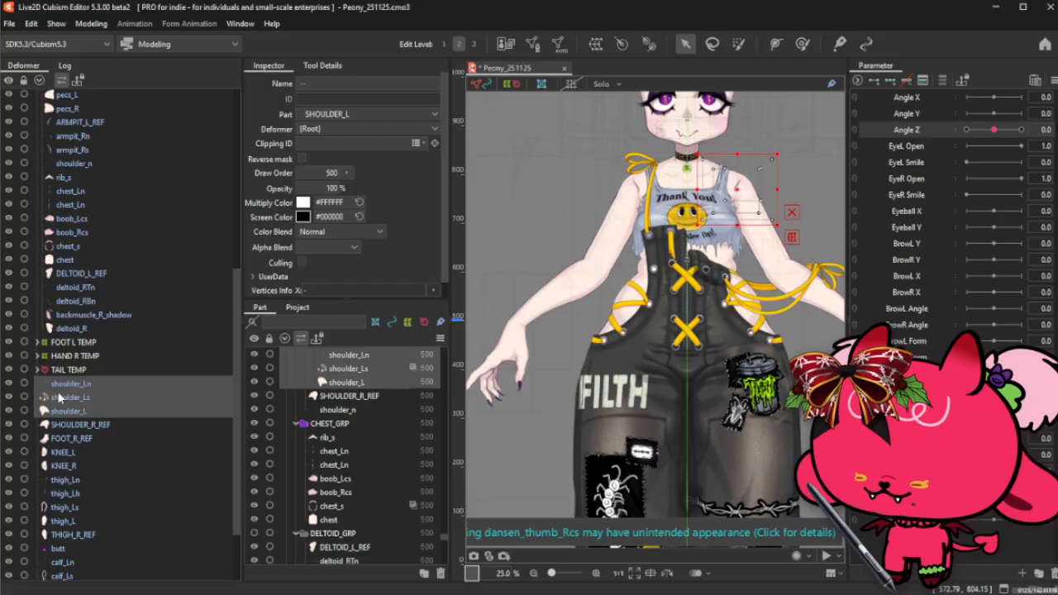
{"action": "scroll", "coordinate": [80, 411], "scroll_direction": "down", "scroll_amount": 2}
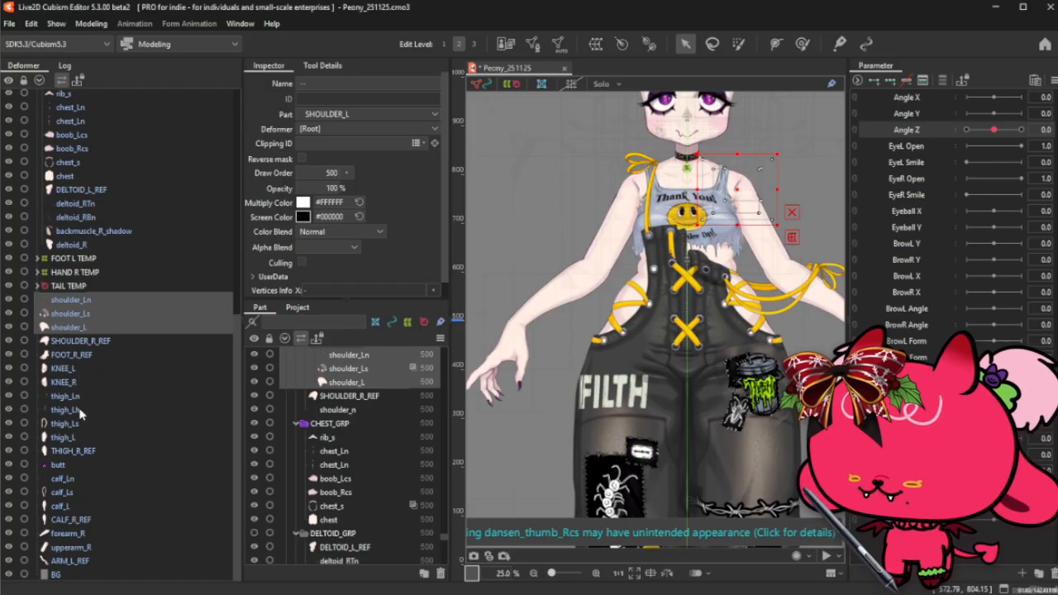
- Locate SHOULDER_R_REF, forearm_R and upperarm_R at the root level and collapse the CHEST TEMP deformer
{"action": "left_click", "coordinate": [82, 340]}
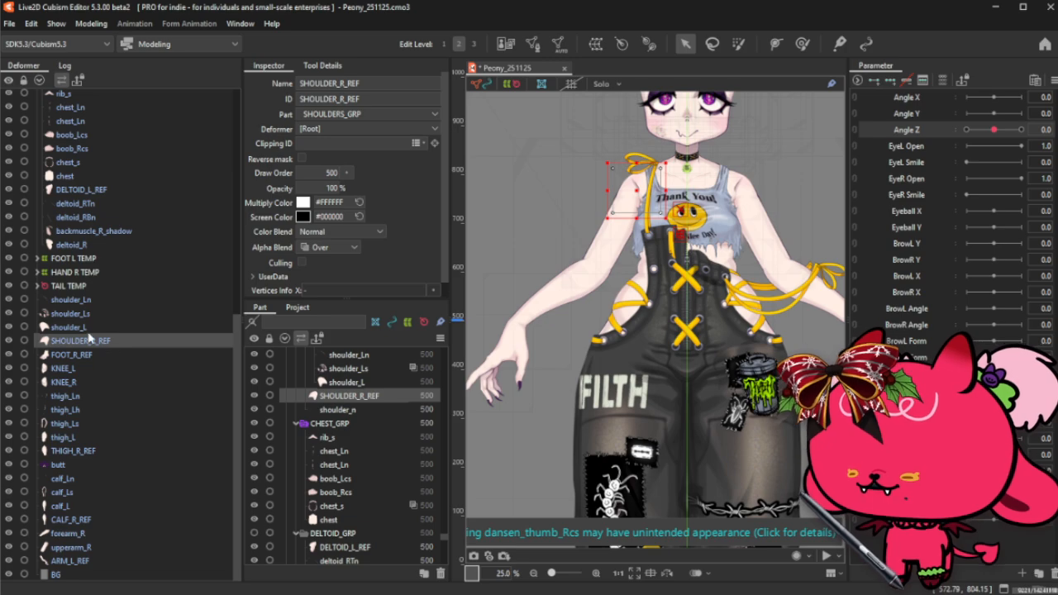
{"action": "left_click", "coordinate": [86, 536]}
{"action": "left_click", "coordinate": [91, 545], "text": "ctrl"}
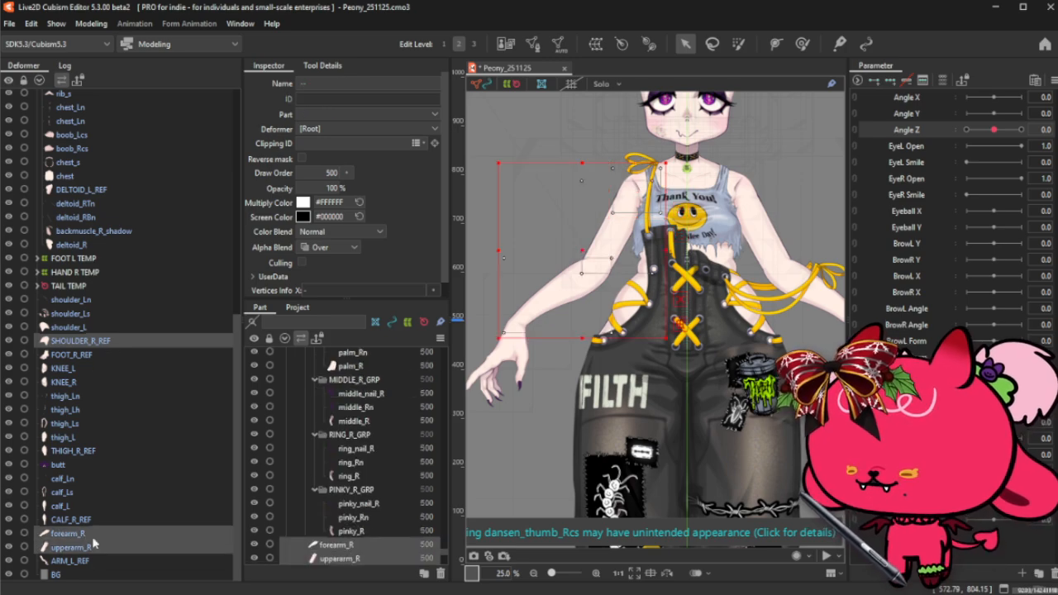
{"action": "scroll", "coordinate": [92, 256], "scroll_direction": "up", "scroll_amount": 10}
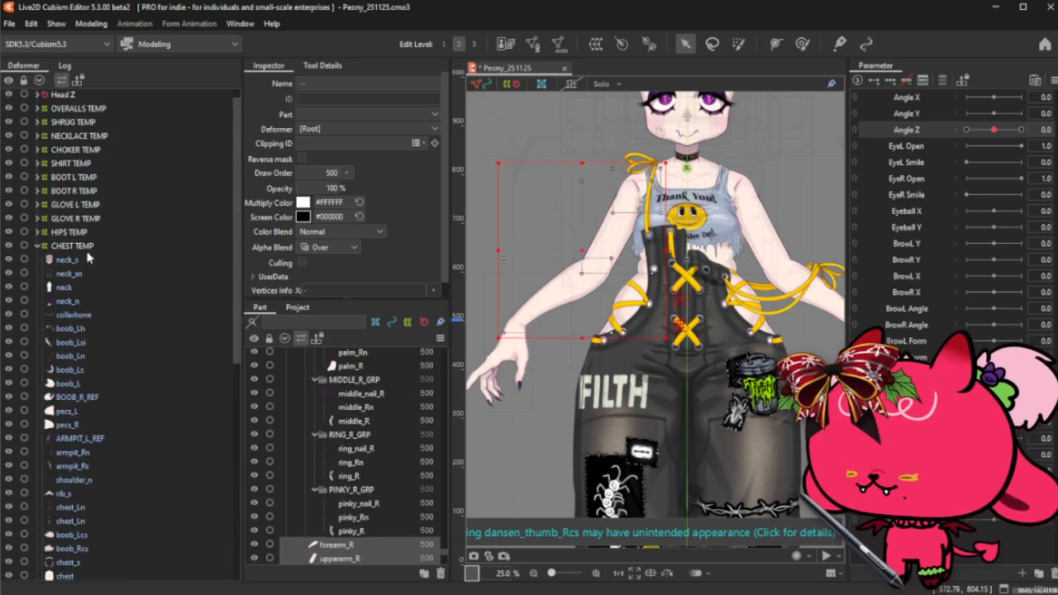
{"action": "left_click", "coordinate": [36, 247]}
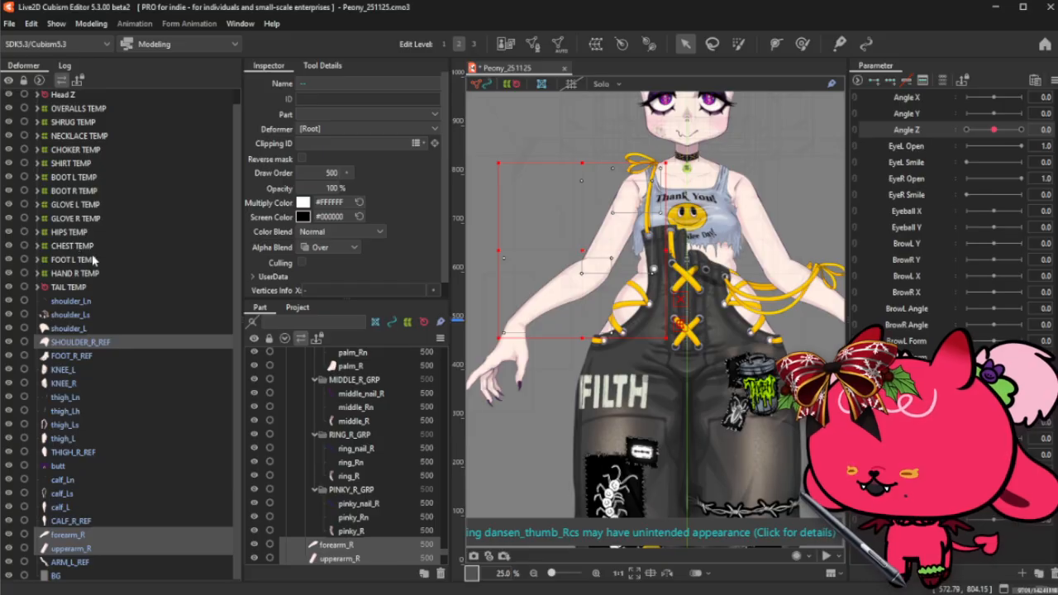
- Create a parent warp deformer named ARM R TEMP for GLOVE R TEMP, HAND R TEMP, forearm_R, upperarm_R and SHOULDER_R_REF, and collapse it
{"action": "left_click", "coordinate": [78, 219]}
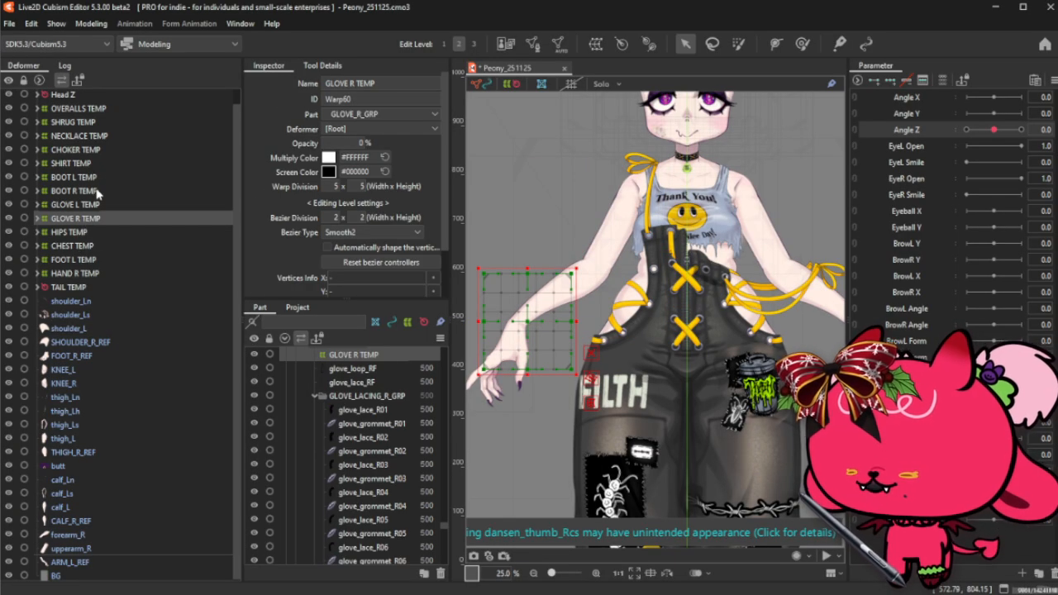
{"action": "left_click", "coordinate": [78, 274], "text": "ctrl"}
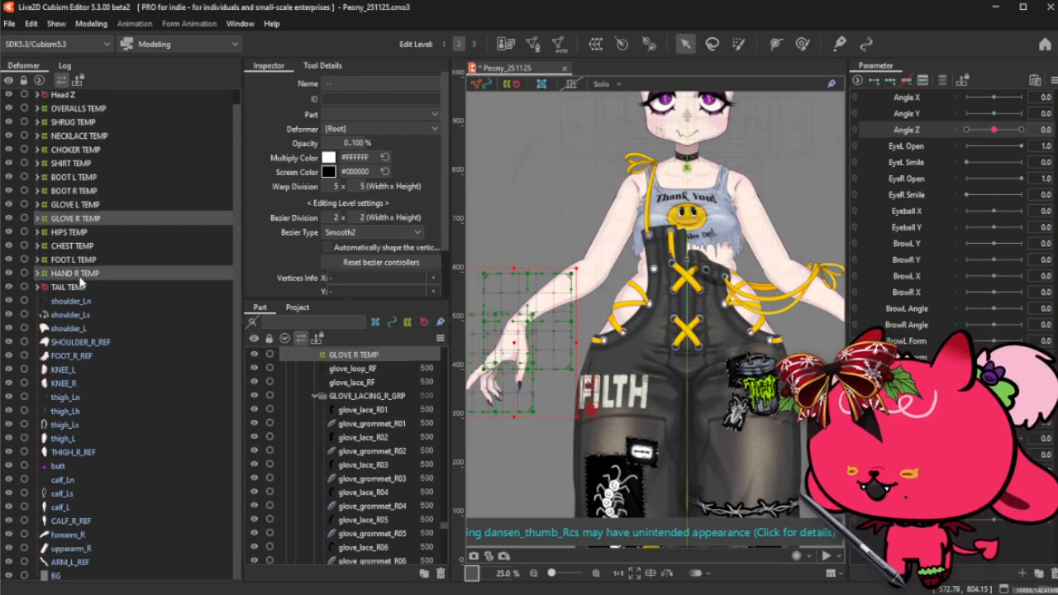
{"action": "left_click", "coordinate": [68, 535], "text": "ctrl"}
{"action": "left_click", "coordinate": [70, 548], "text": "ctrl"}
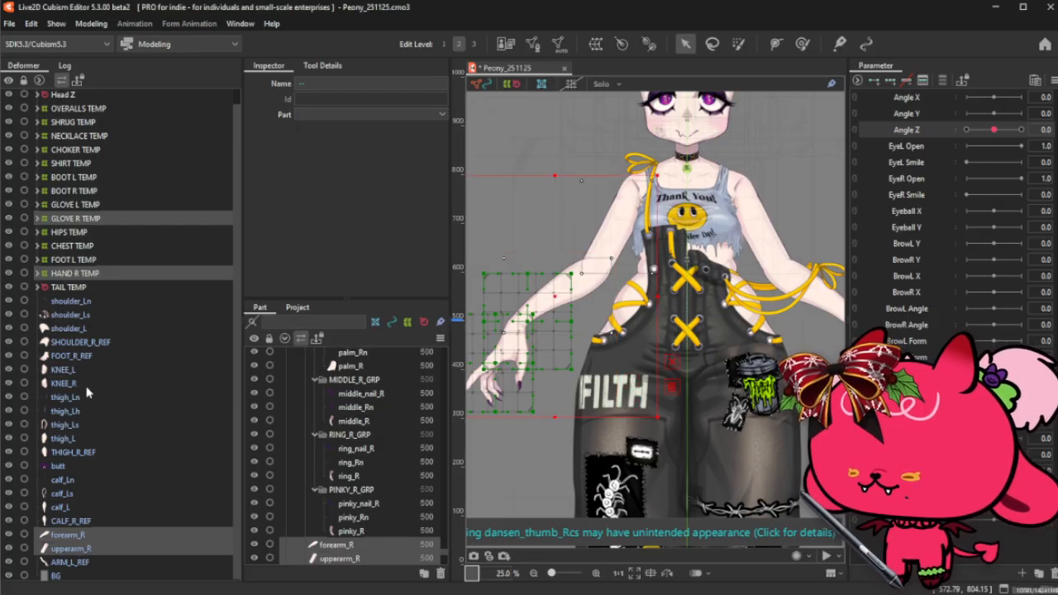
{"action": "left_click", "coordinate": [97, 345], "text": "ctrl"}
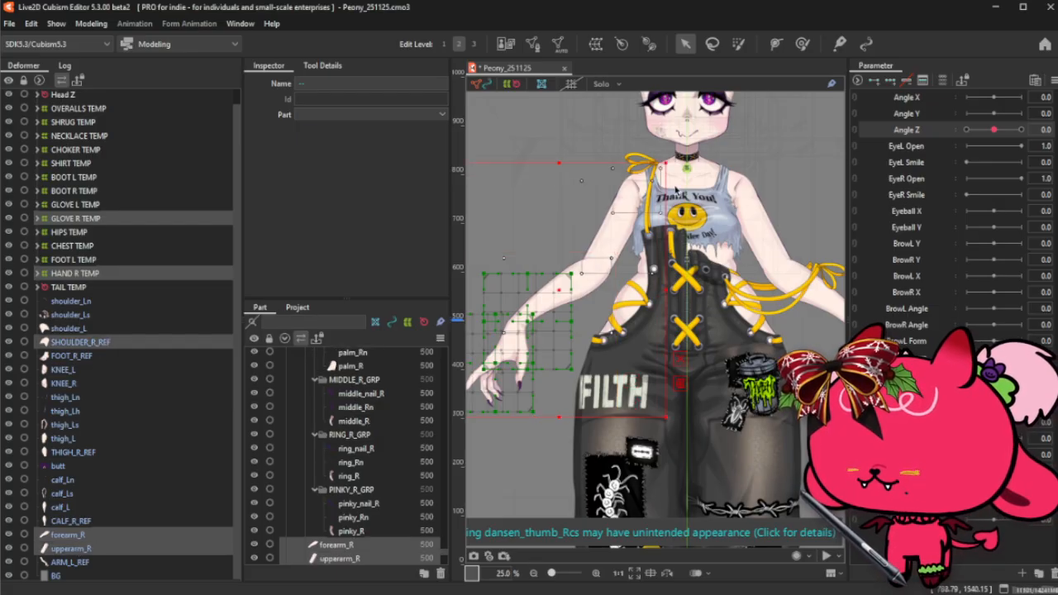
{"action": "left_click", "coordinate": [596, 45]}
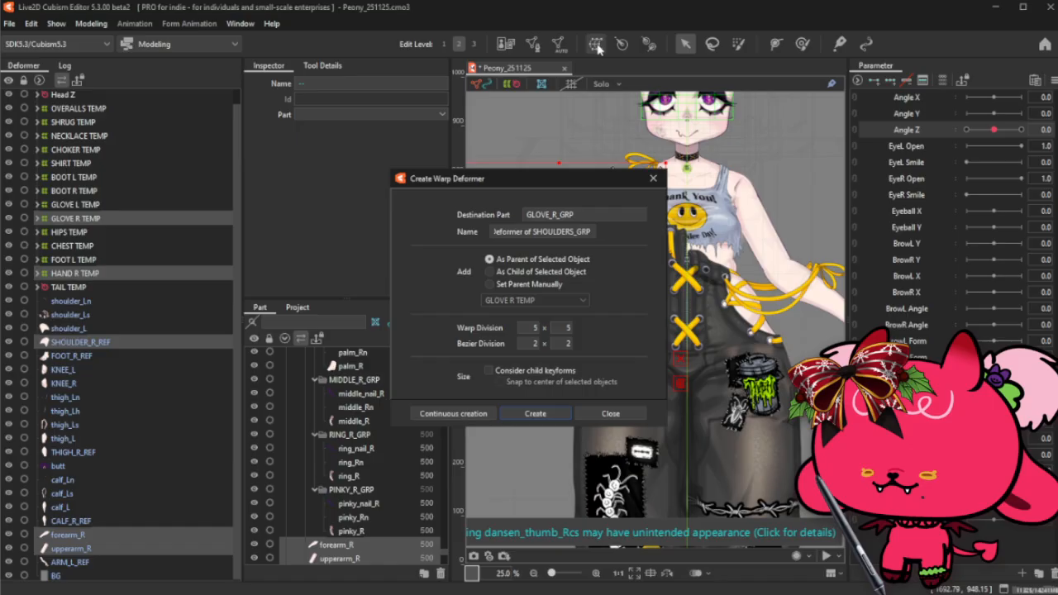
{"action": "triple_click", "coordinate": [589, 232]}
{"action": "type", "text": "ARM R"}
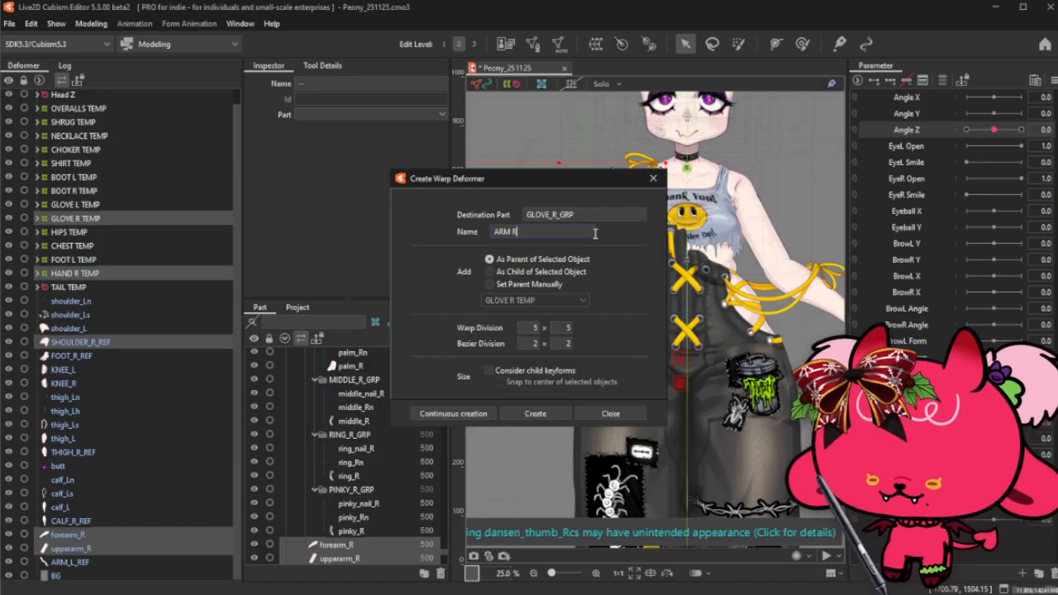
{"action": "type", "text": " TEMP"}
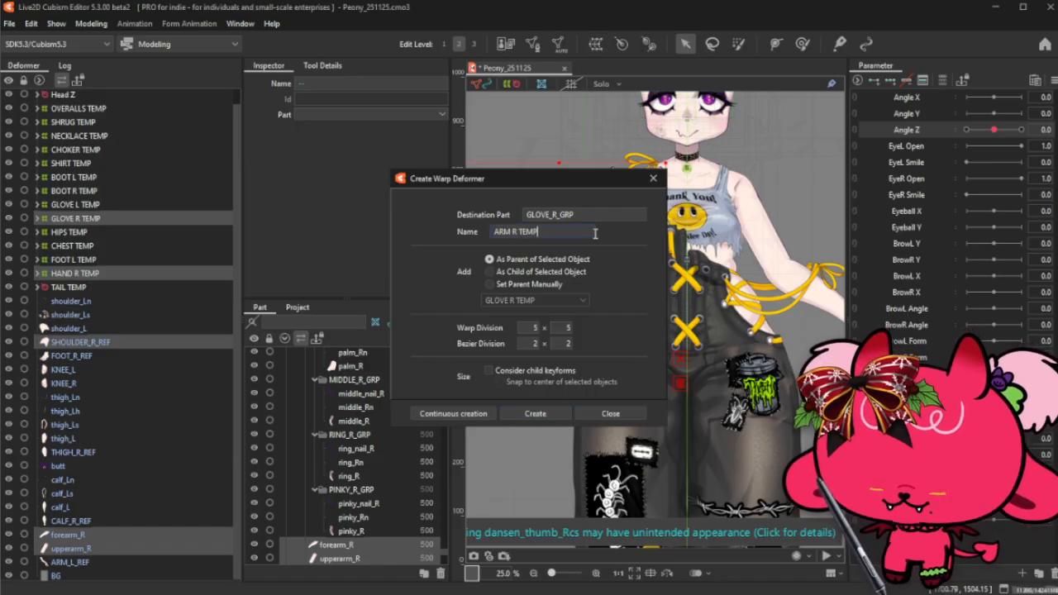
{"action": "left_click", "coordinate": [537, 415]}
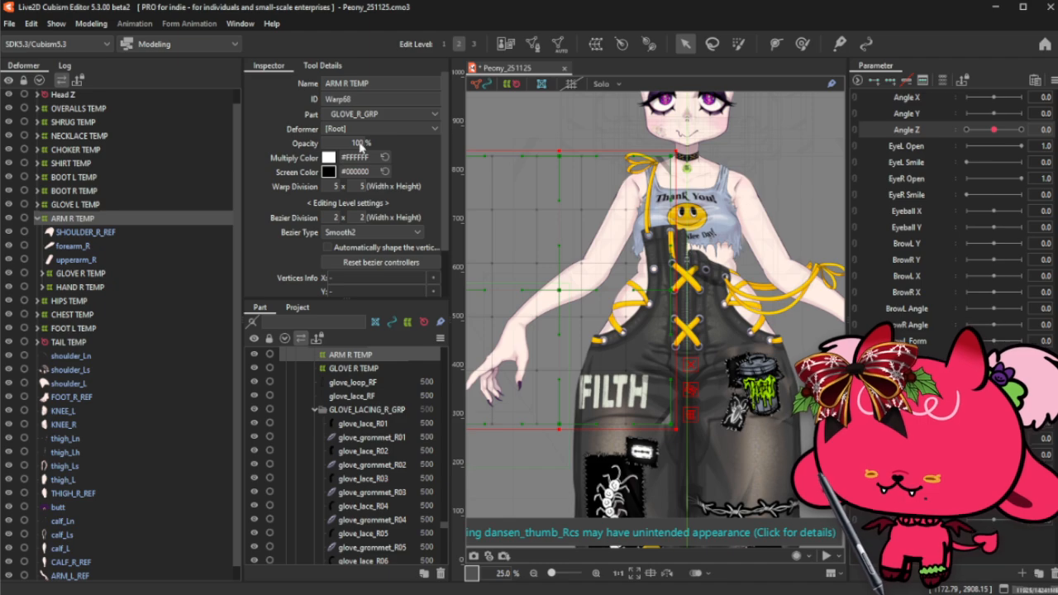
{"action": "left_click", "coordinate": [37, 219]}
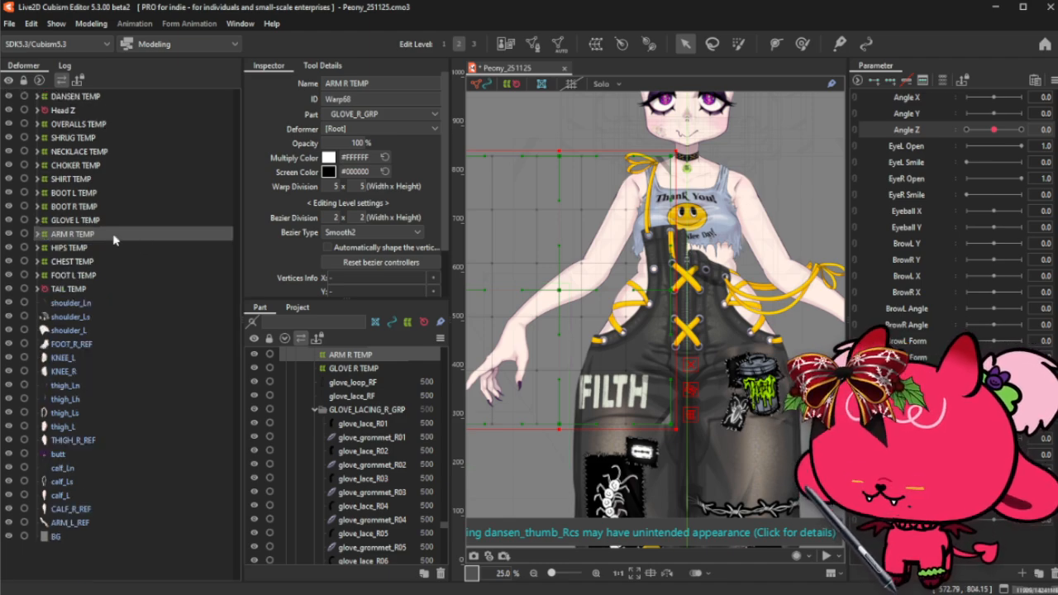
- Duplicate the ARM R TEMP deformer without its children, flip the copy horizontally and rename it ARM L TEMP
{"action": "left_click", "coordinate": [38, 234]}
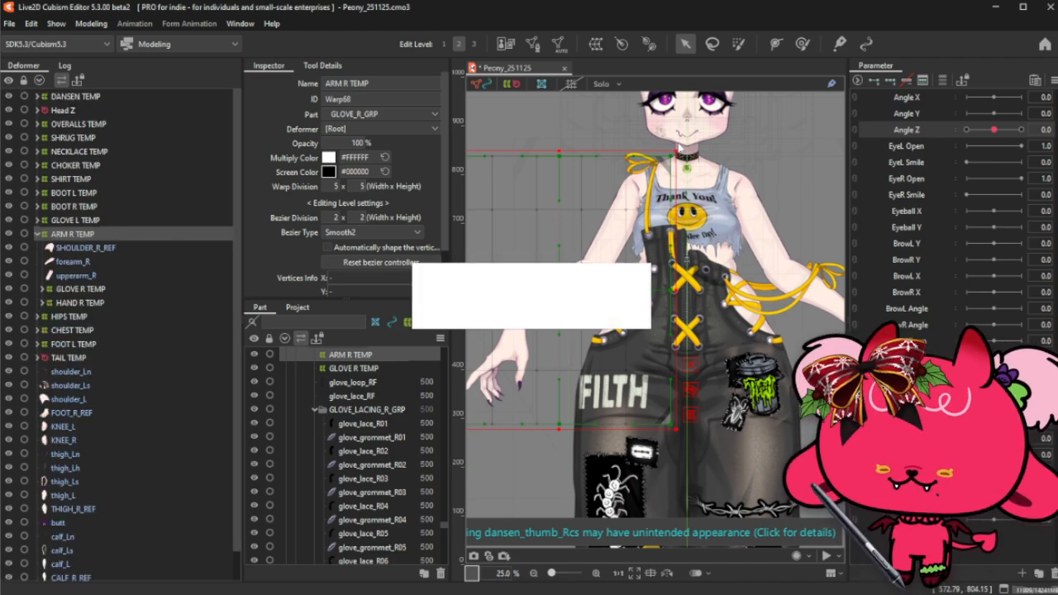
{"action": "right_click", "coordinate": [729, 148]}
{"action": "left_click", "coordinate": [762, 403]}
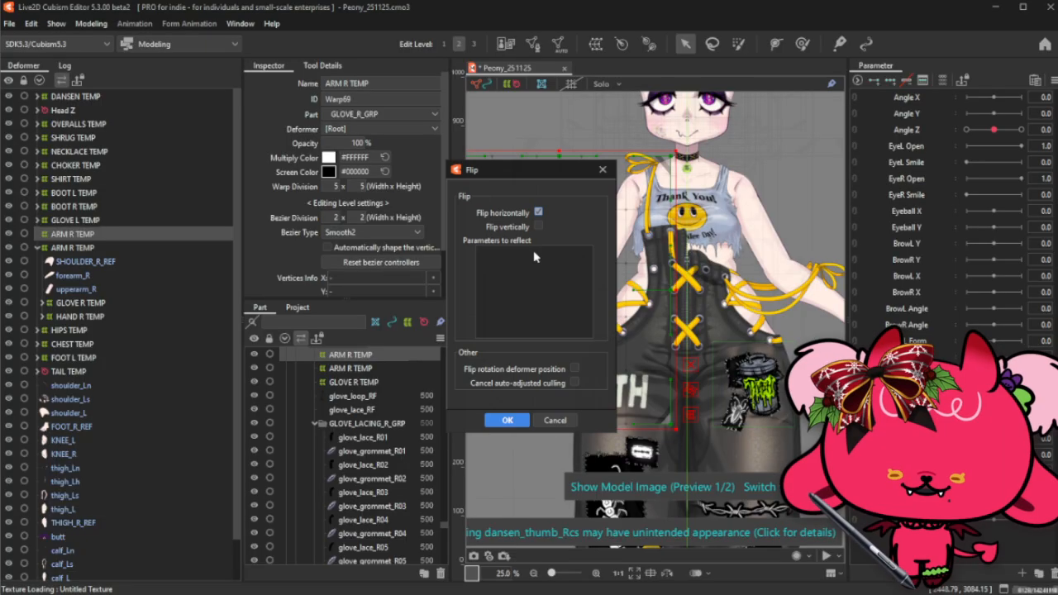
{"action": "left_click", "coordinate": [499, 419]}
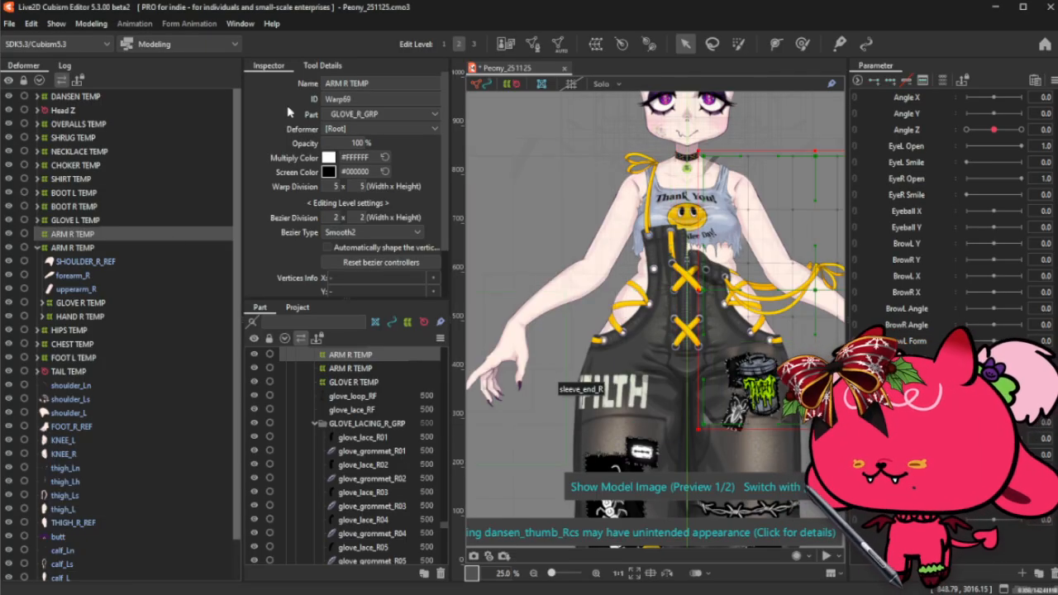
{"action": "left_click", "coordinate": [351, 83]}
{"action": "left_click", "coordinate": [352, 83]}
{"action": "key", "text": "BackSpace"}
{"action": "type", "text": "L"}
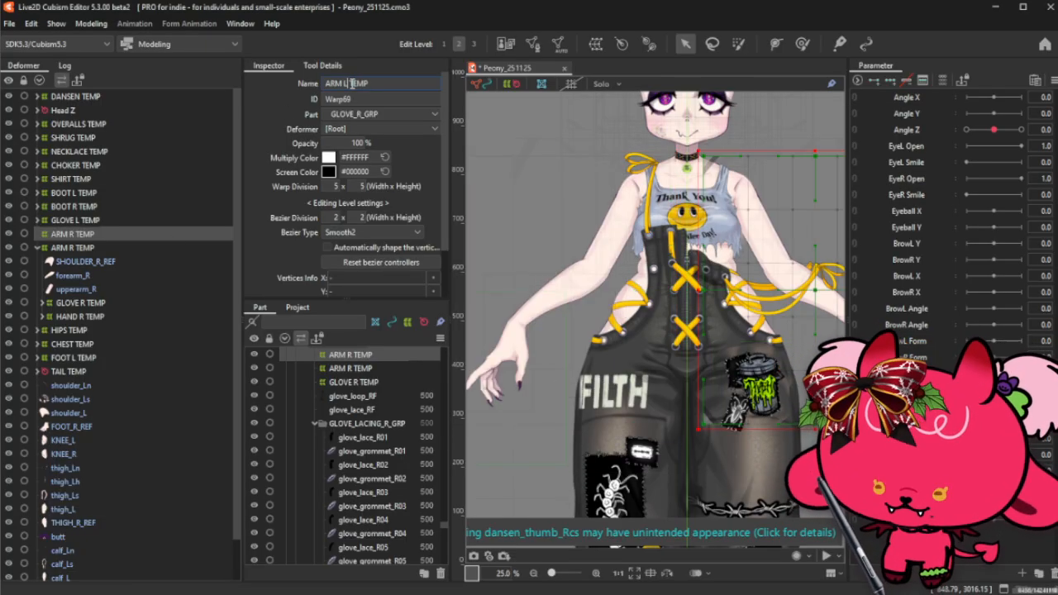
{"action": "key", "text": "Return"}
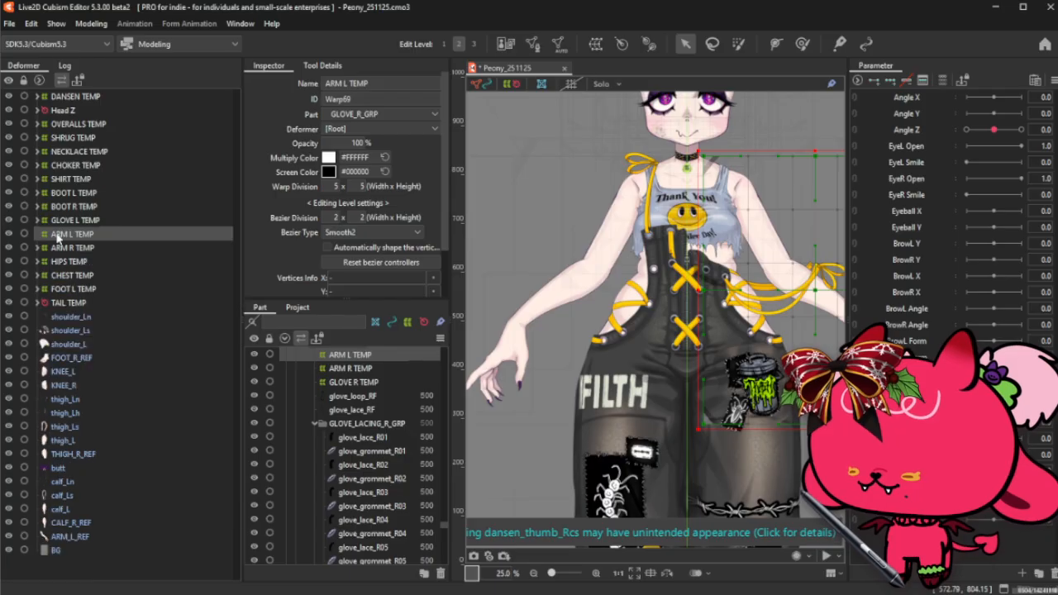
{"action": "left_click", "coordinate": [37, 248]}
- Move shoulder_Ln, shoulder_Ls, shoulder_L, ARM_L_REF and GLOVE L TEMP into ARM L TEMP
{"action": "left_click_drag", "start_coordinate": [71, 317], "coordinate": [91, 351]}
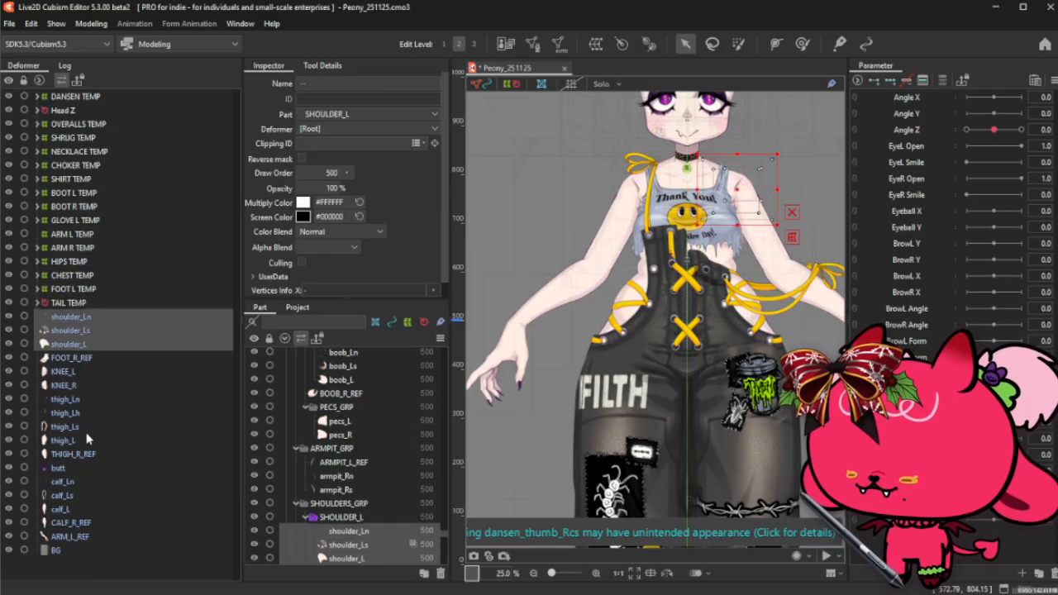
{"action": "left_click", "coordinate": [83, 537], "text": "ctrl"}
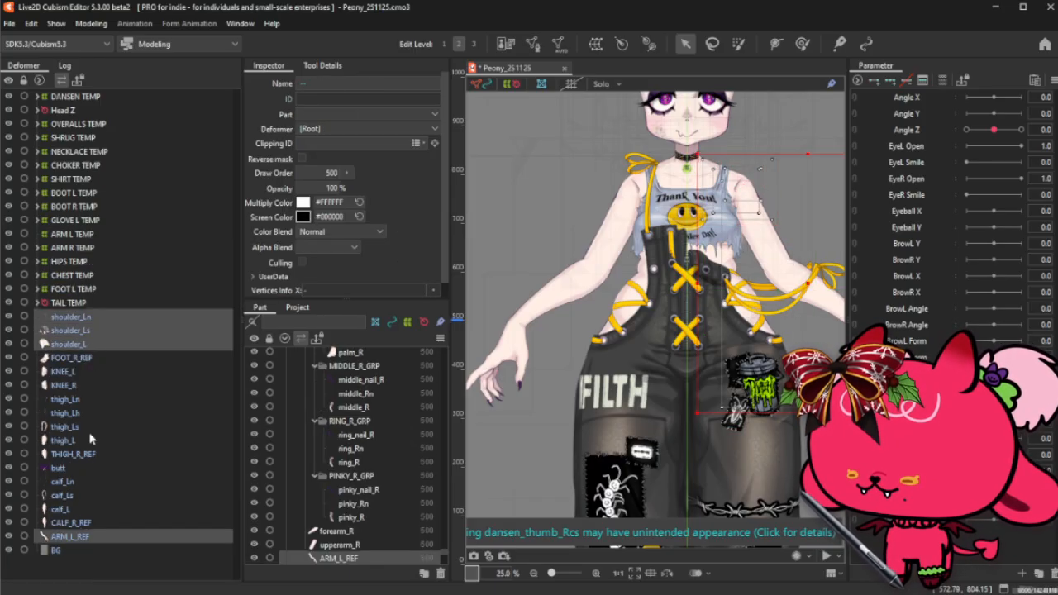
{"action": "left_click", "coordinate": [81, 223], "text": "ctrl"}
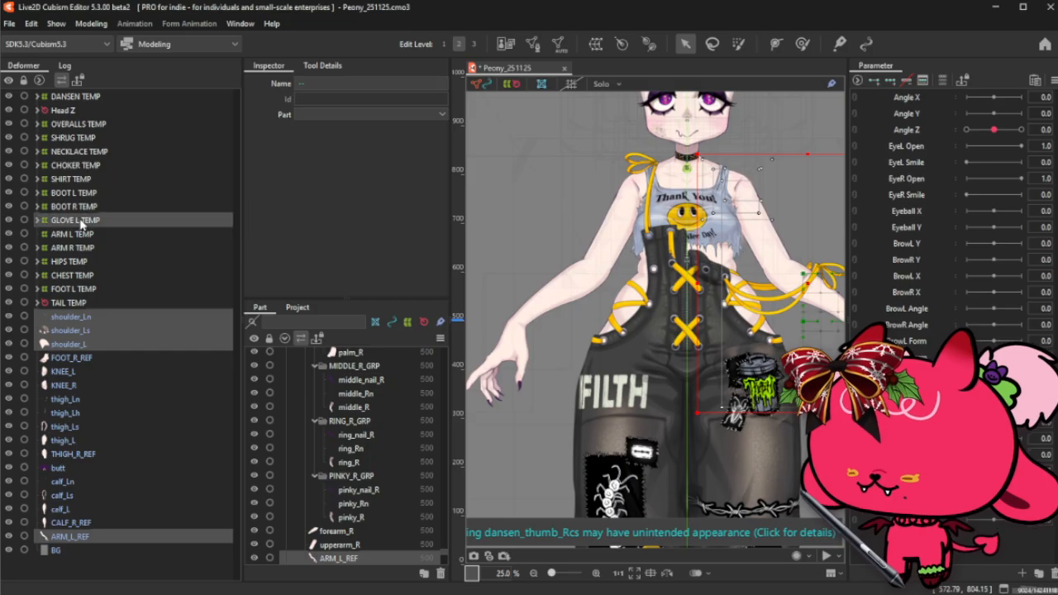
{"action": "left_click_drag", "start_coordinate": [75, 317], "coordinate": [60, 238]}
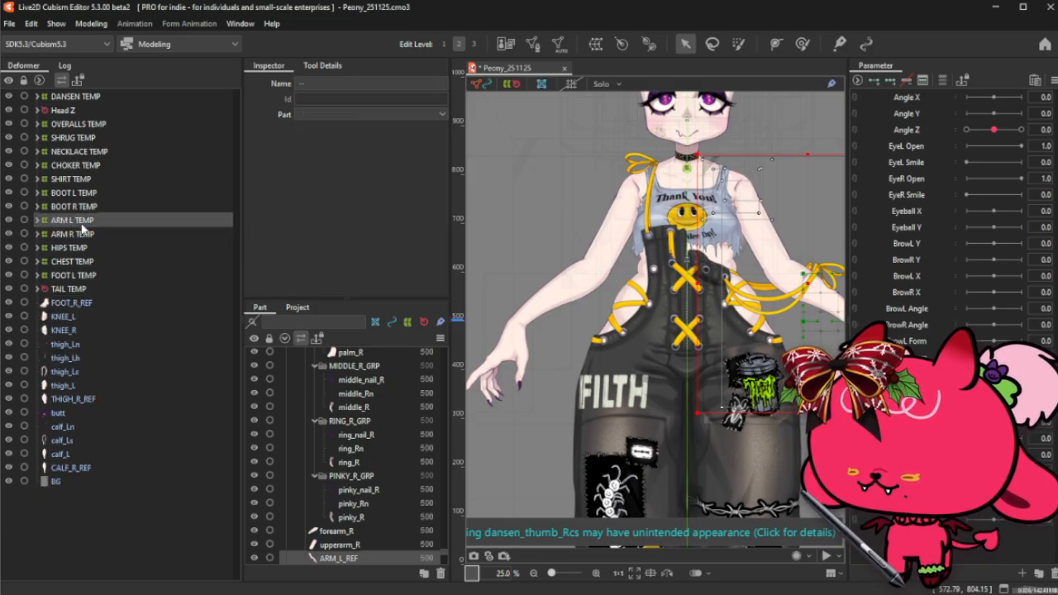
- Select both arm deformers, HIPS TEMP, CHEST TEMP, SHIRT TEMP, CHOKER TEMP, NECKLACE TEMP and SHRUG TEMP together for a torso group
{"action": "left_click", "coordinate": [88, 221]}
{"action": "left_click", "coordinate": [81, 222]}
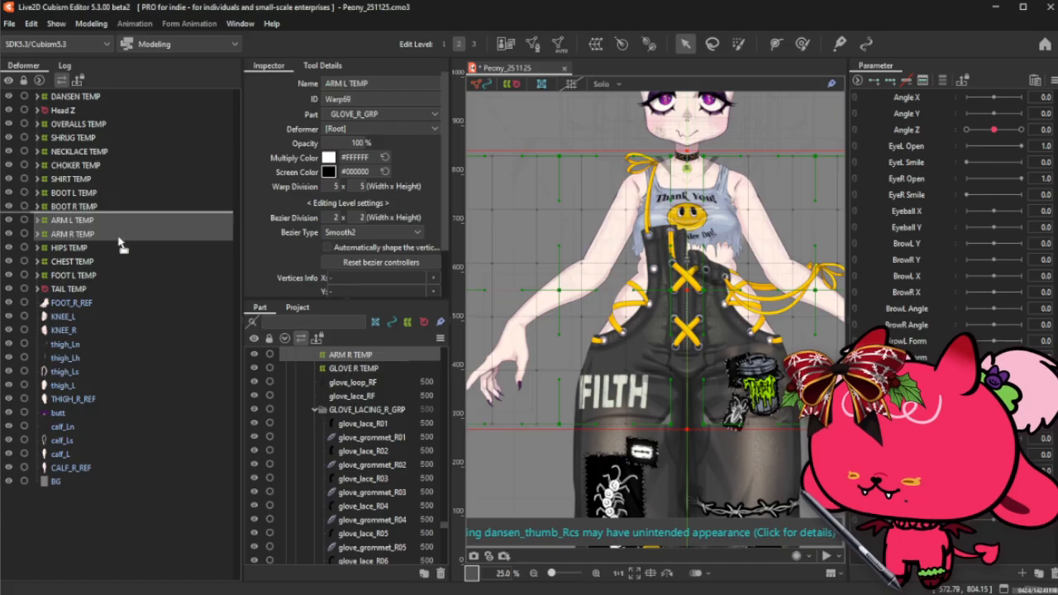
{"action": "left_click", "coordinate": [89, 234], "text": "ctrl"}
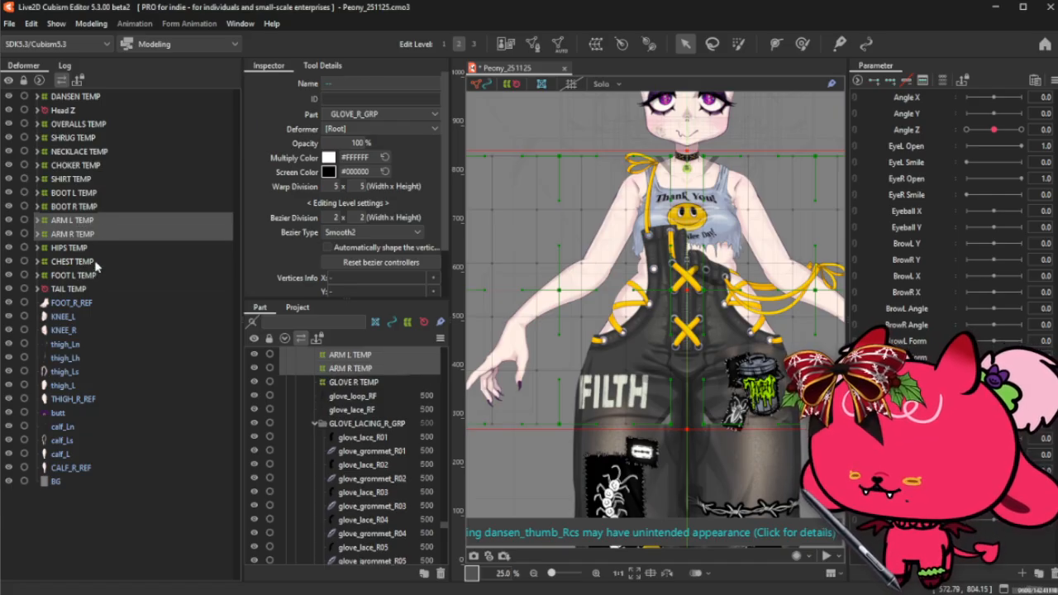
{"action": "left_click", "coordinate": [96, 263], "text": "ctrl"}
{"action": "left_click", "coordinate": [81, 249], "text": "ctrl"}
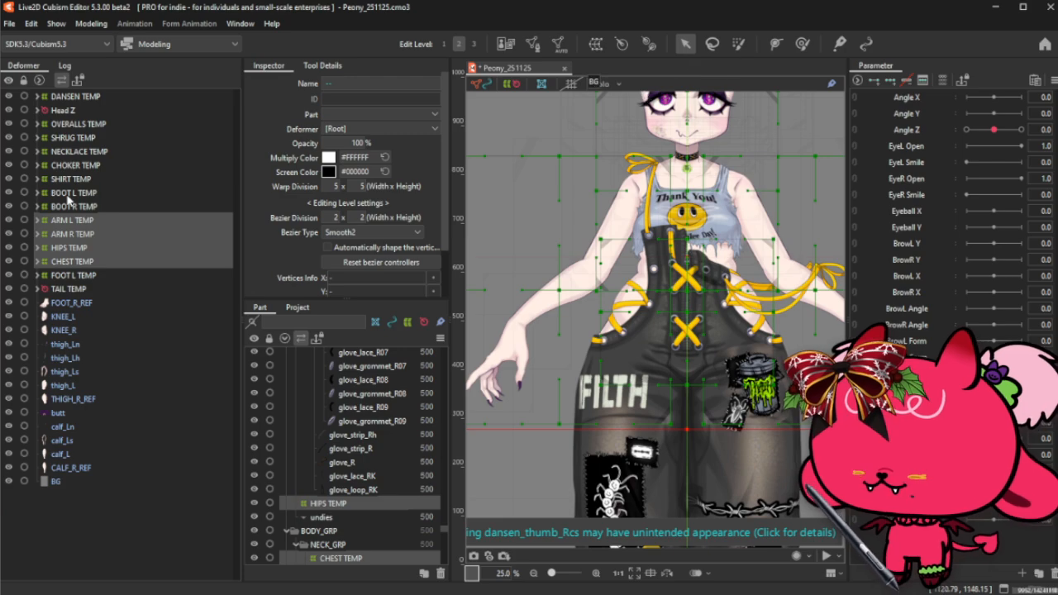
{"action": "left_click", "coordinate": [87, 181], "text": "ctrl"}
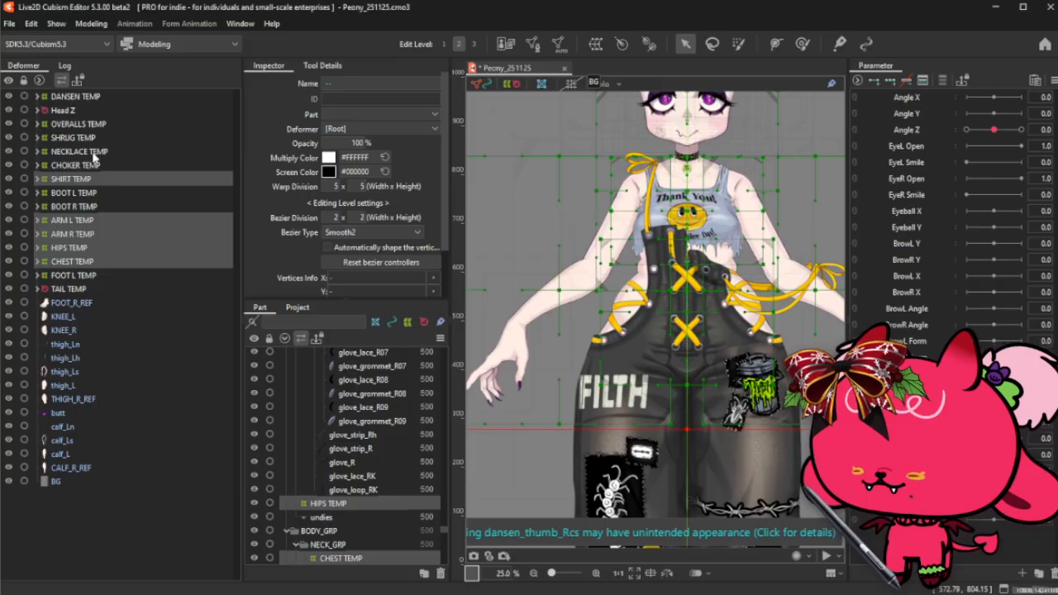
{"action": "left_click", "coordinate": [95, 165], "text": "ctrl"}
{"action": "left_click", "coordinate": [101, 152], "text": "ctrl"}
{"action": "left_click", "coordinate": [108, 137], "text": "ctrl"}
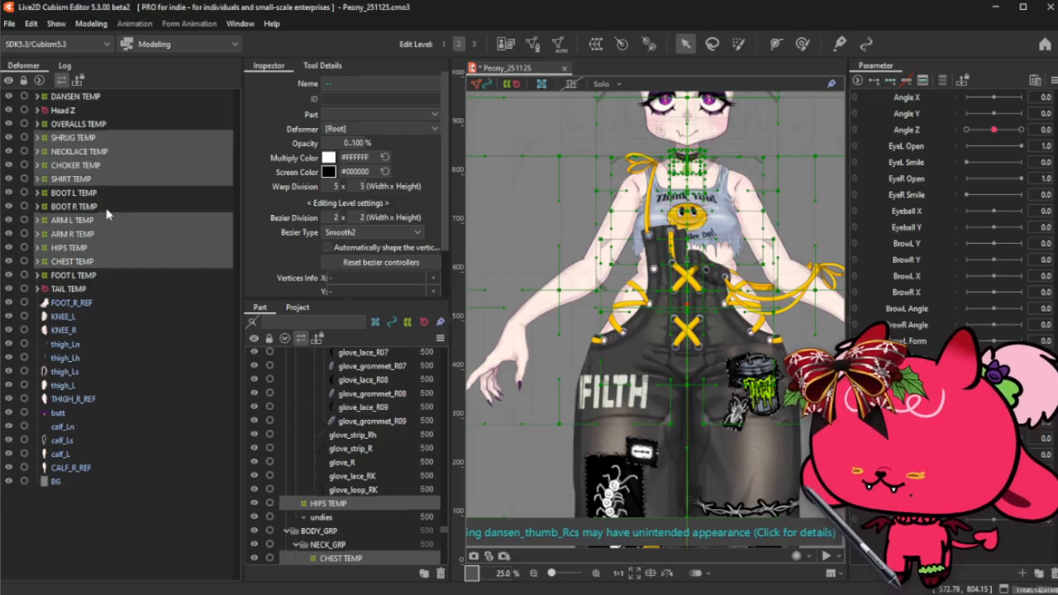
{"action": "left_click", "coordinate": [534, 46]}
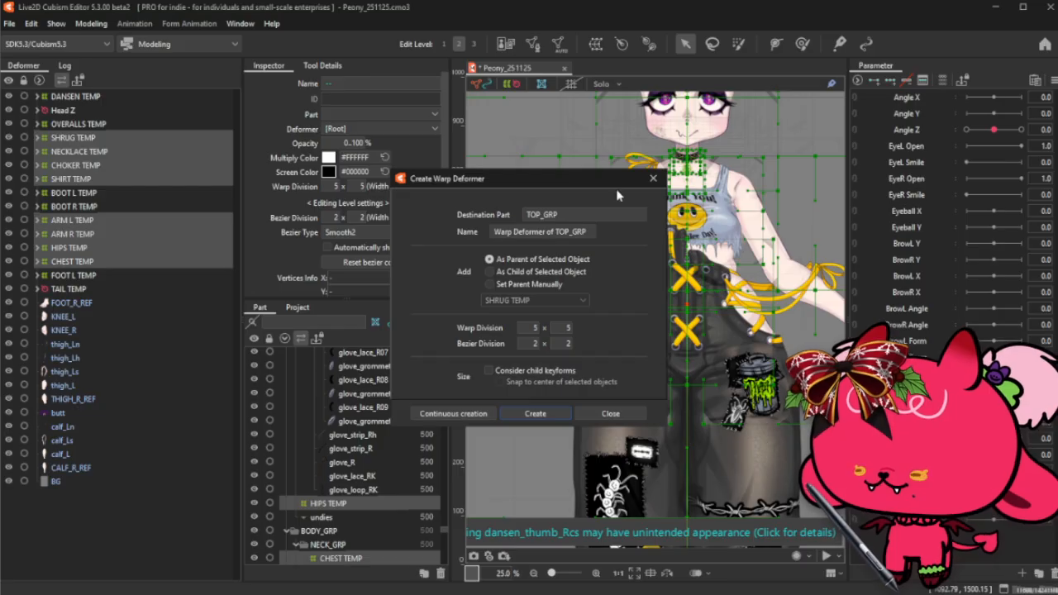
{"action": "left_click", "coordinate": [653, 178]}
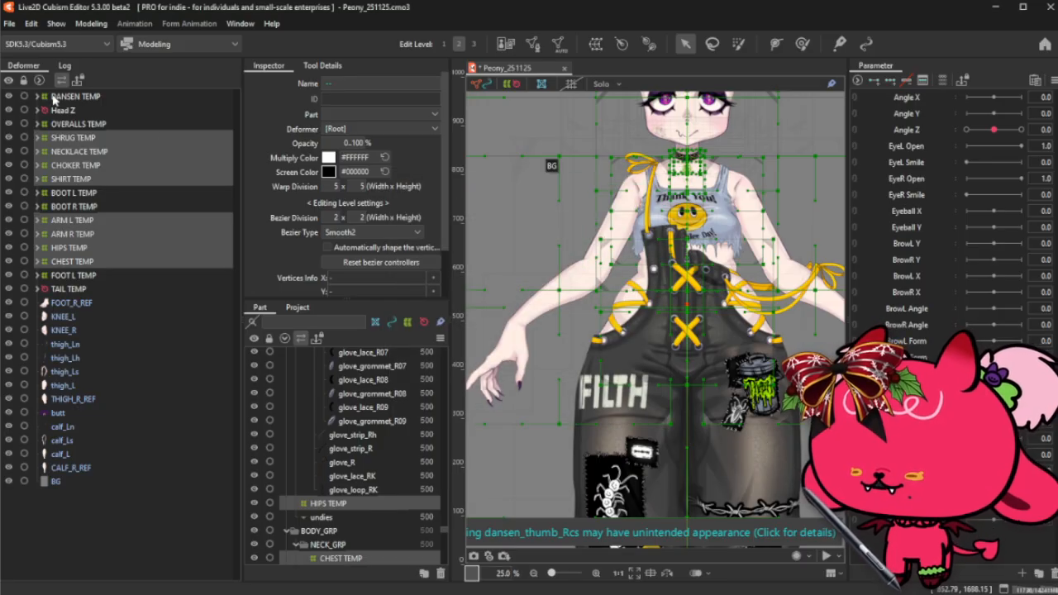
- Add Head Z and DANSEN TEMP to the selection and create a parent warp deformer named TORSO TEMP for all selected deformers
{"action": "left_click", "coordinate": [80, 111], "text": "ctrl"}
{"action": "left_click", "coordinate": [94, 97], "text": "ctrl"}
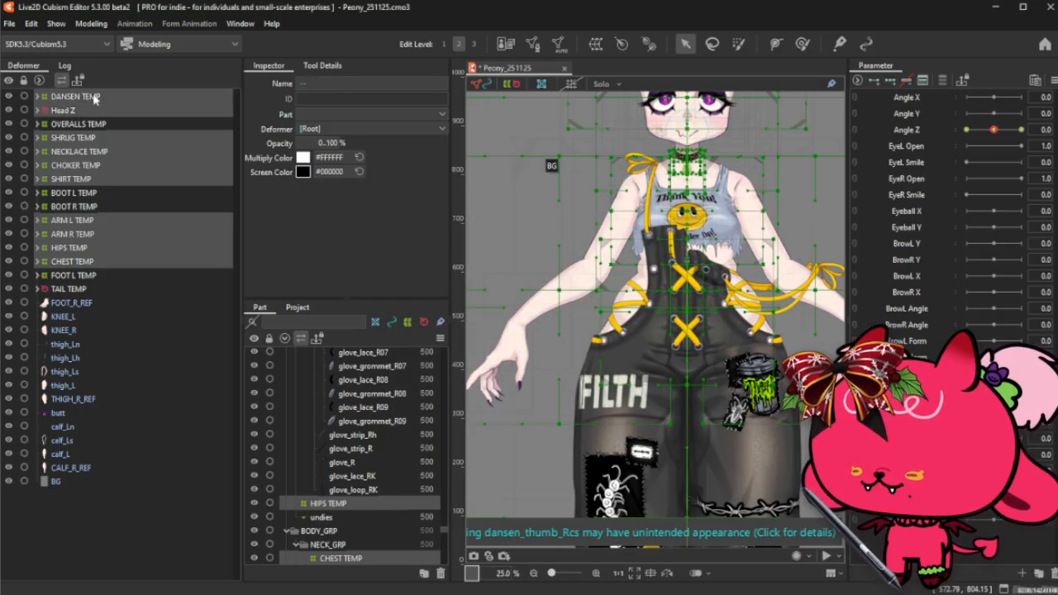
{"action": "left_click", "coordinate": [533, 46]}
{"action": "triple_click", "coordinate": [542, 232]}
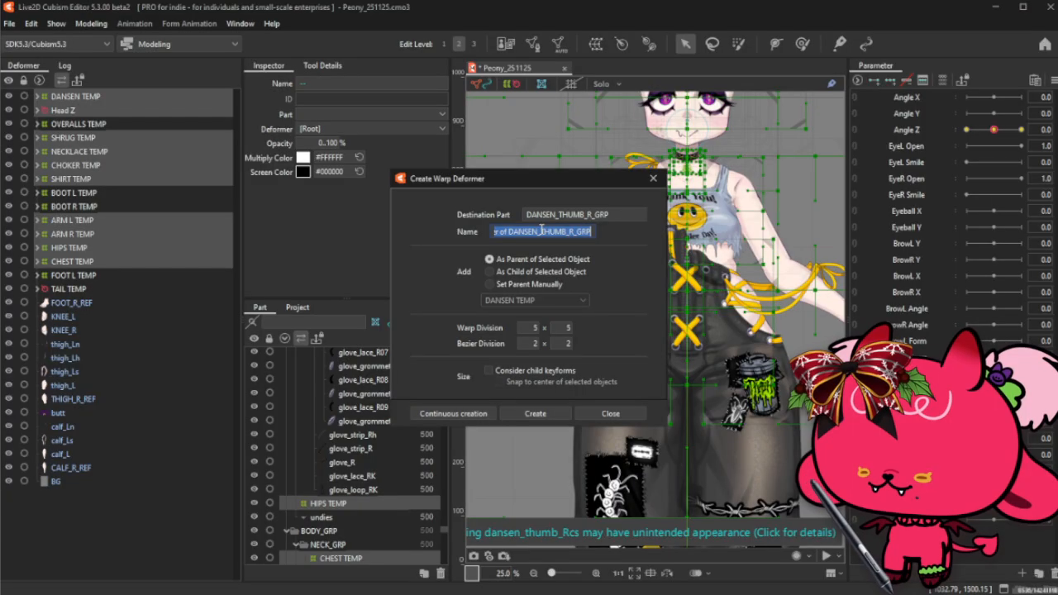
{"action": "type", "text": "t"}
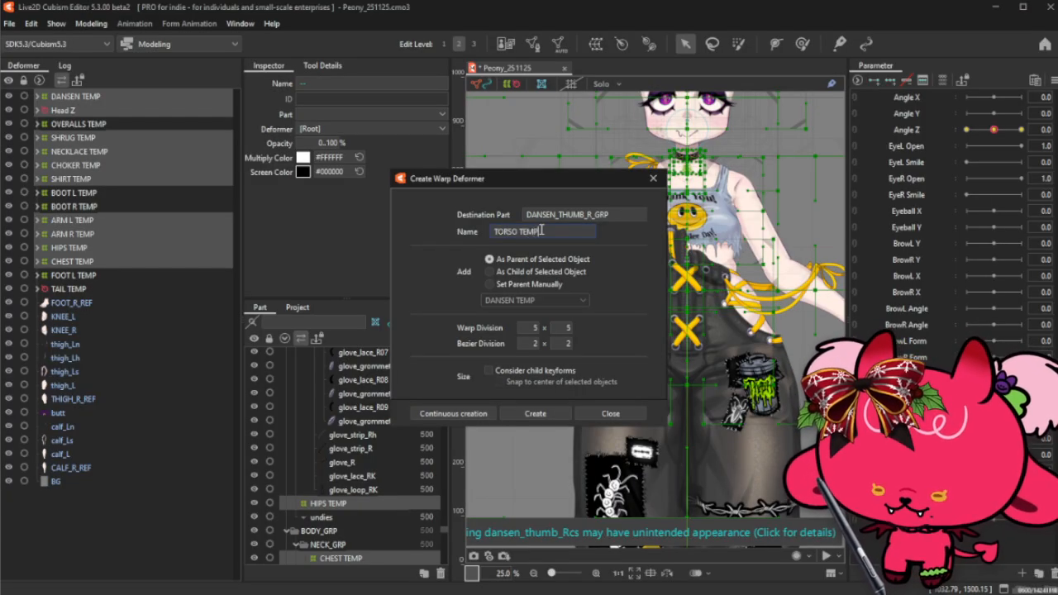
{"action": "type", "text": "ORSO TEMP"}
{"action": "left_click", "coordinate": [535, 413]}
{"action": "scroll", "coordinate": [610, 339], "scroll_direction": "down", "scroll_amount": 2}
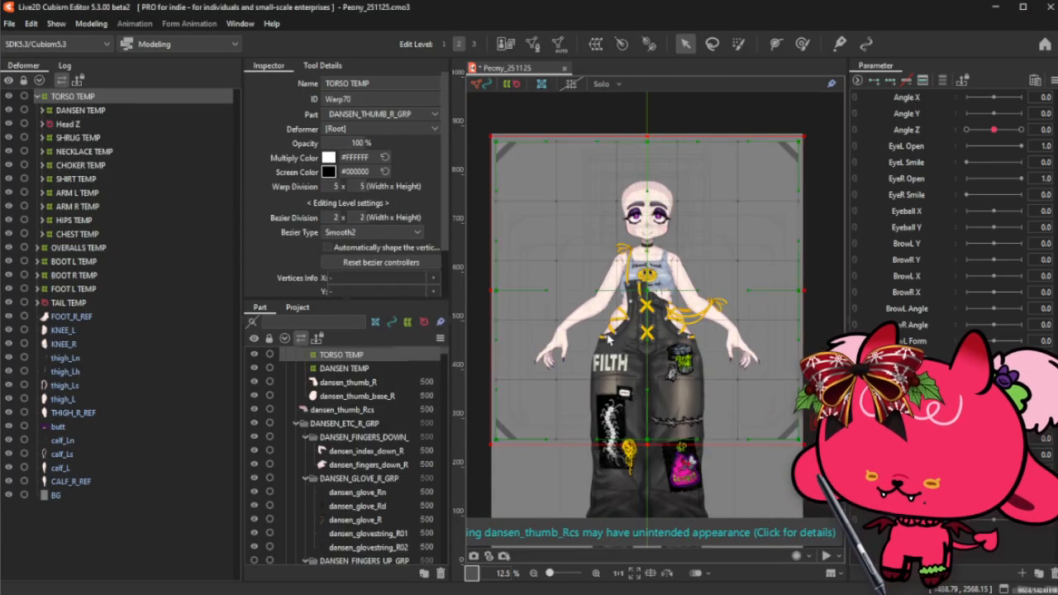
{"action": "scroll", "coordinate": [610, 339], "scroll_direction": "up", "scroll_amount": 15}
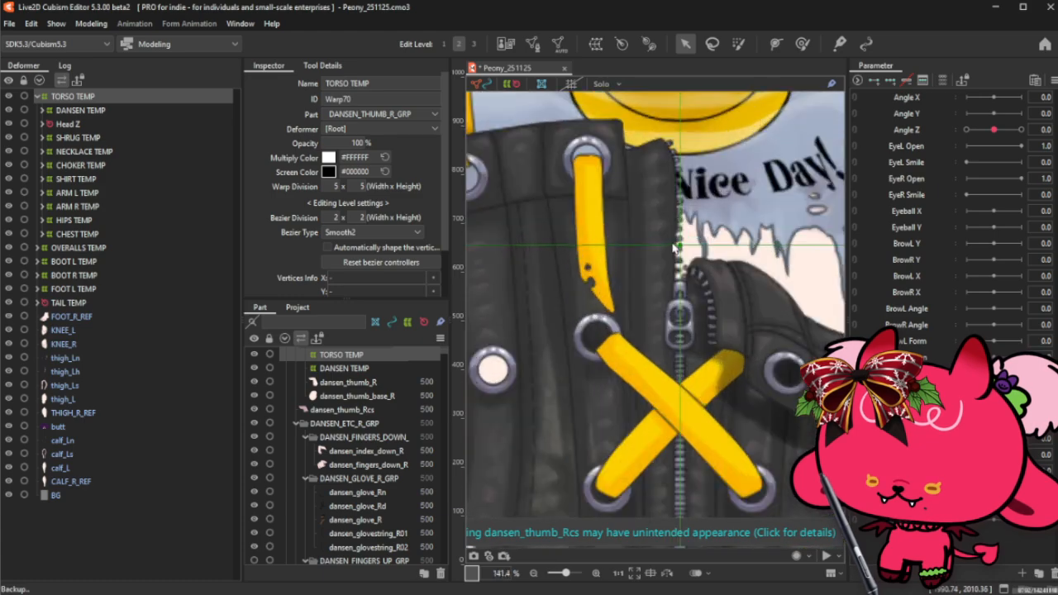
{"action": "scroll", "coordinate": [685, 240], "scroll_direction": "down", "scroll_amount": 15}
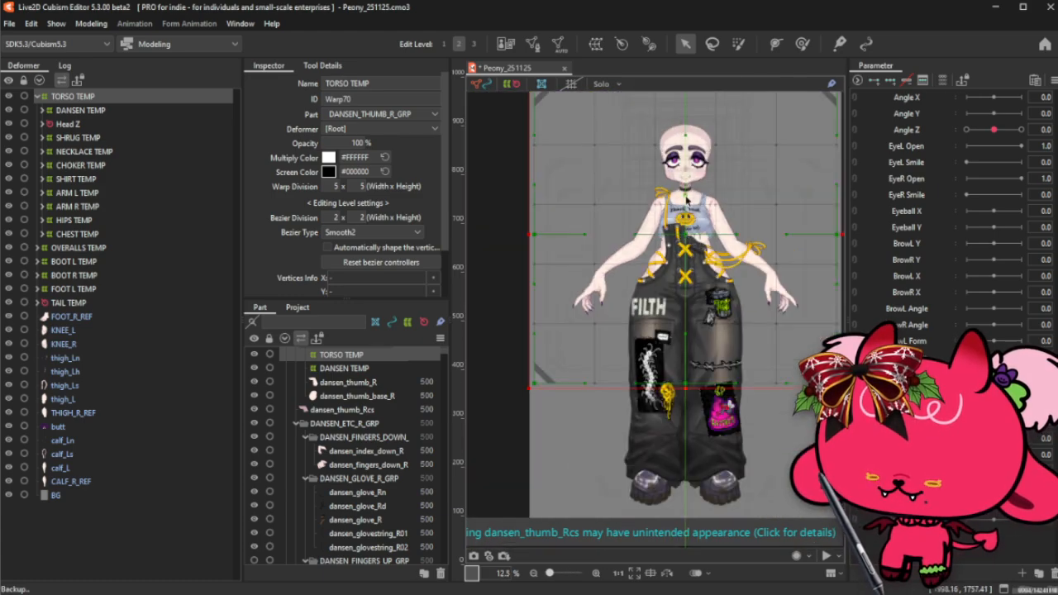
- Move the Head Z deformer out of TORSO TEMP to the root level and check TORSO TEMP's contents through its opacity
{"action": "scroll", "coordinate": [691, 124], "scroll_direction": "down", "scroll_amount": 1}
{"action": "scroll", "coordinate": [689, 114], "scroll_direction": "up", "scroll_amount": 1}
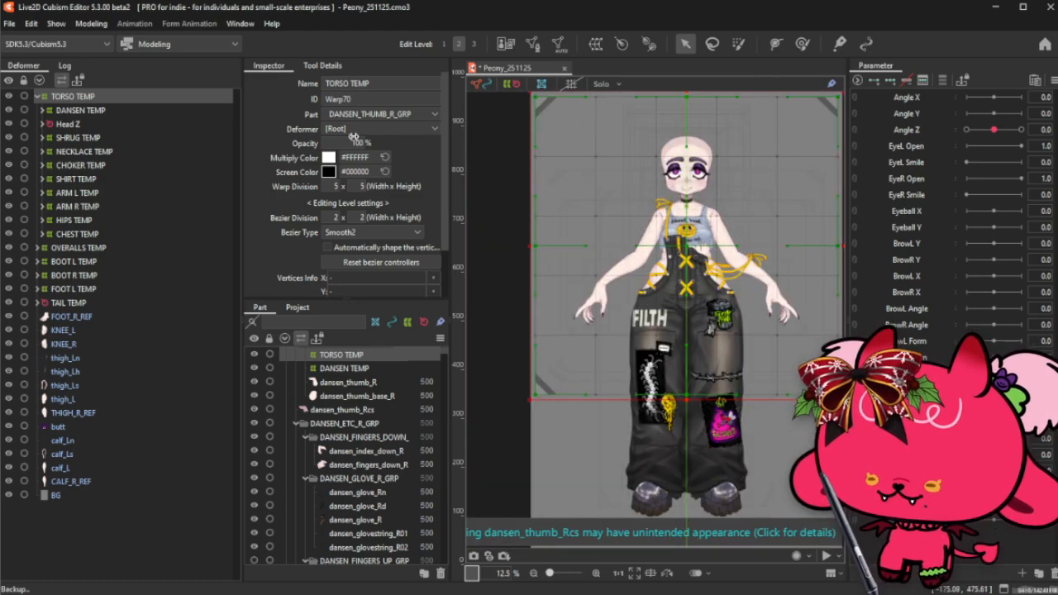
{"action": "mouse_move", "coordinate": [357, 142]}
{"action": "left_mouse_down"}
{"action": "mouse_move", "coordinate": [277, 142]}
{"action": "mouse_move", "coordinate": [361, 142]}
{"action": "left_mouse_up"}
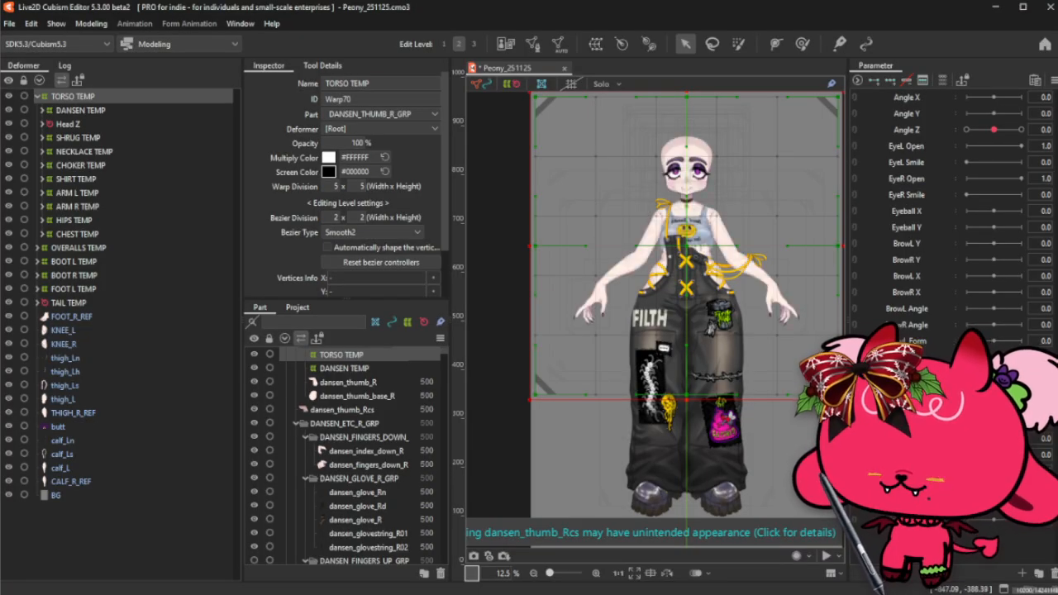
{"action": "left_click", "coordinate": [69, 124]}
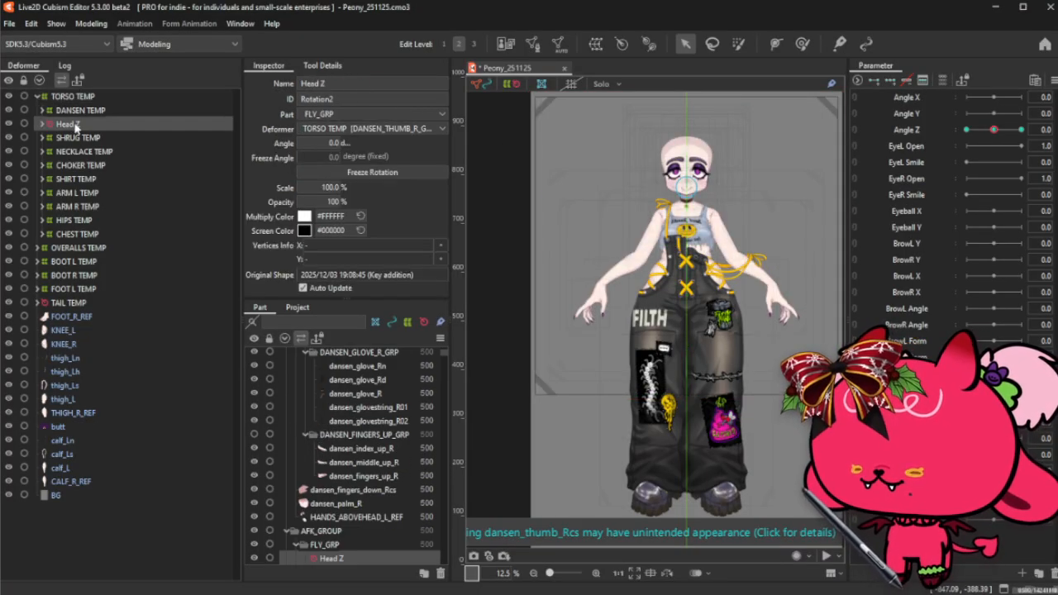
{"action": "left_click_drag", "start_coordinate": [69, 124], "coordinate": [49, 99]}
{"action": "left_click", "coordinate": [38, 97]}
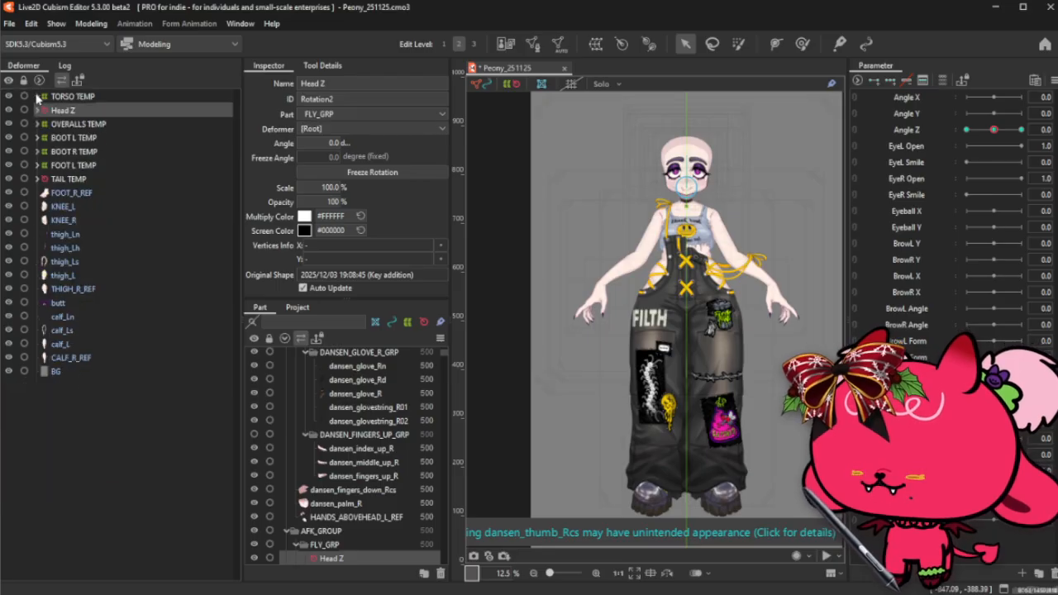
{"action": "left_click", "coordinate": [82, 96]}
{"action": "mouse_move", "coordinate": [360, 144]}
{"action": "left_mouse_down"}
{"action": "mouse_move", "coordinate": [281, 144]}
{"action": "mouse_move", "coordinate": [361, 145]}
{"action": "left_mouse_up"}
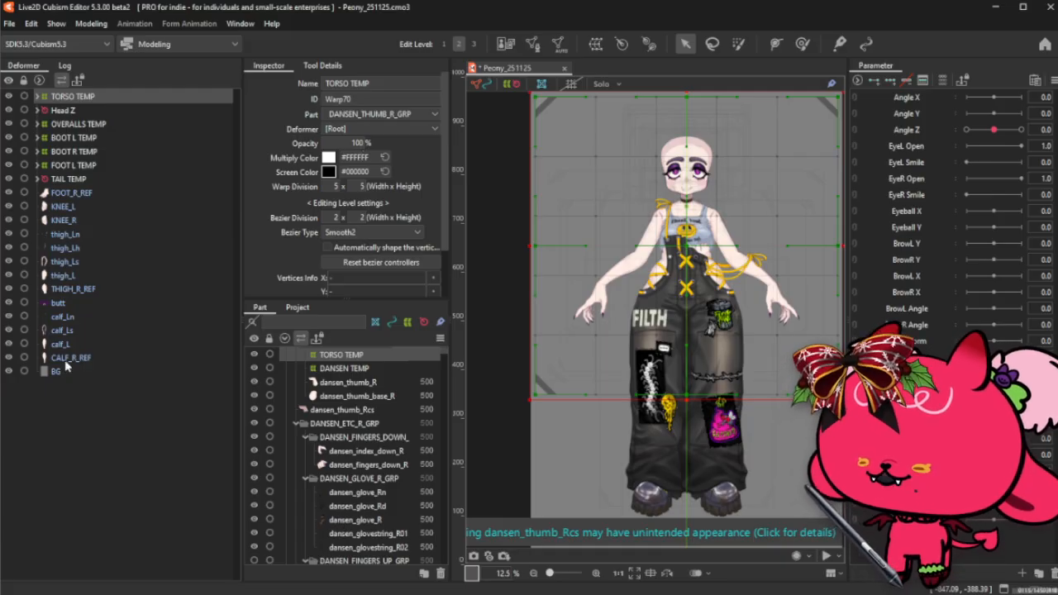
- Create a parent warp deformer named LEG L TEMP for KNEE_L, thigh_Ln, thigh_Lh, thigh_Ls, thigh_L and FOOT L TEMP
{"action": "left_click", "coordinate": [82, 210]}
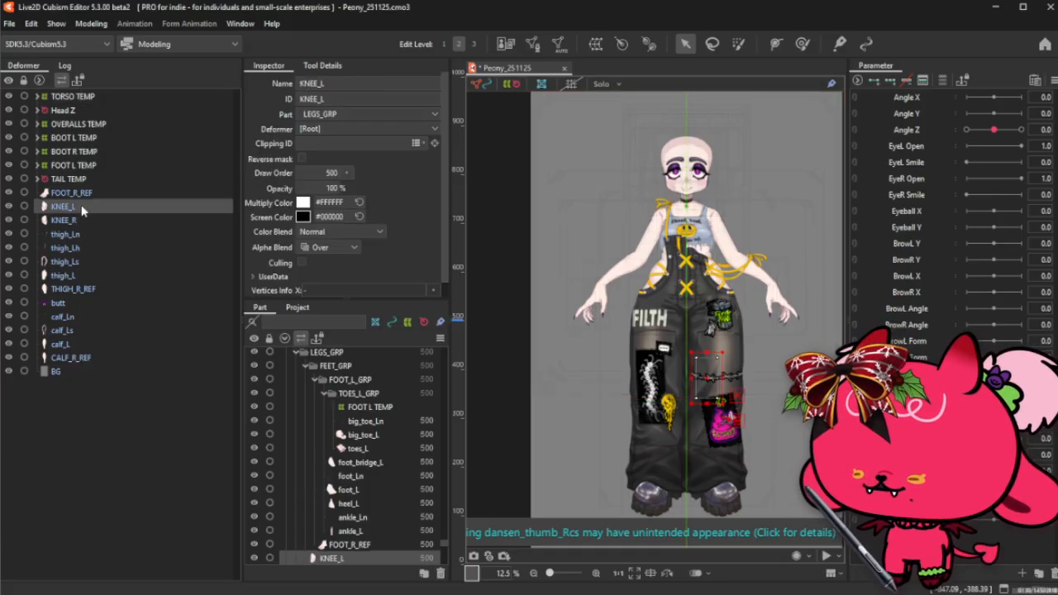
{"action": "left_click", "coordinate": [77, 275], "text": "ctrl"}
{"action": "left_click", "coordinate": [86, 259], "text": "ctrl"}
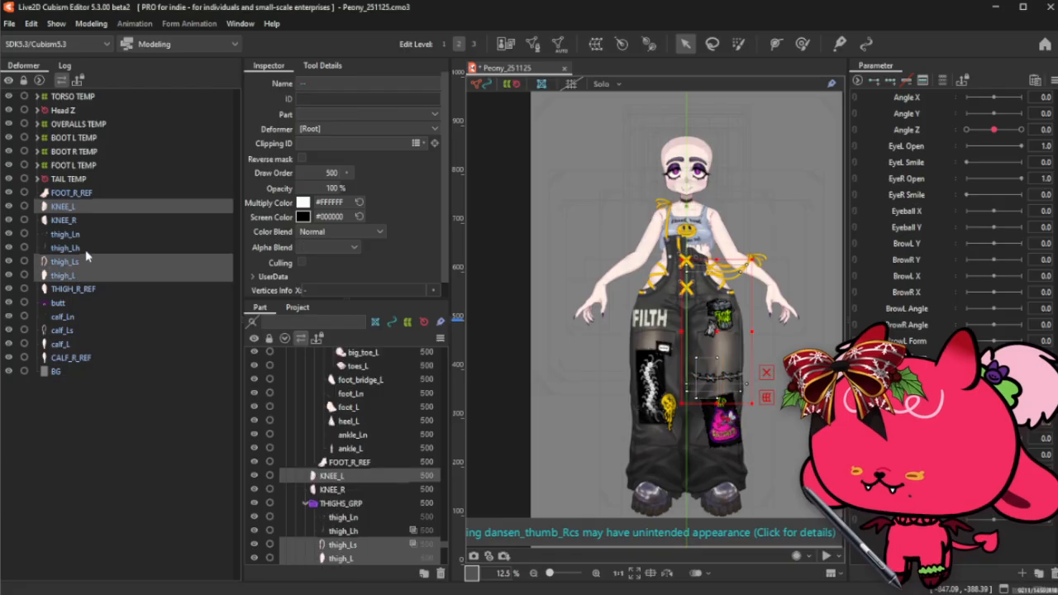
{"action": "left_click", "coordinate": [82, 248], "text": "ctrl"}
{"action": "left_click", "coordinate": [83, 234], "text": "ctrl"}
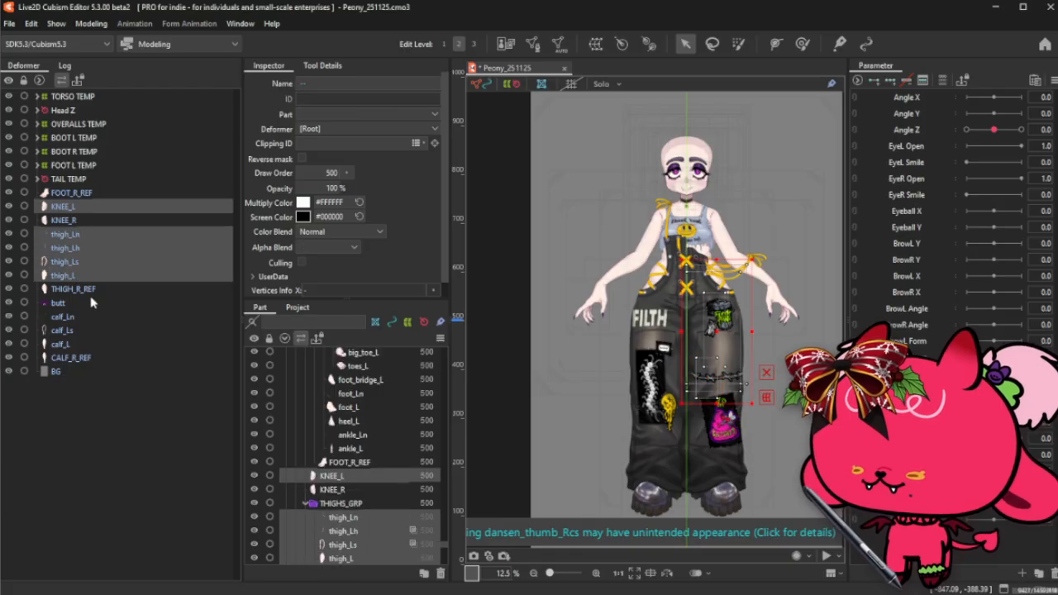
{"action": "left_click", "coordinate": [89, 167], "text": "ctrl"}
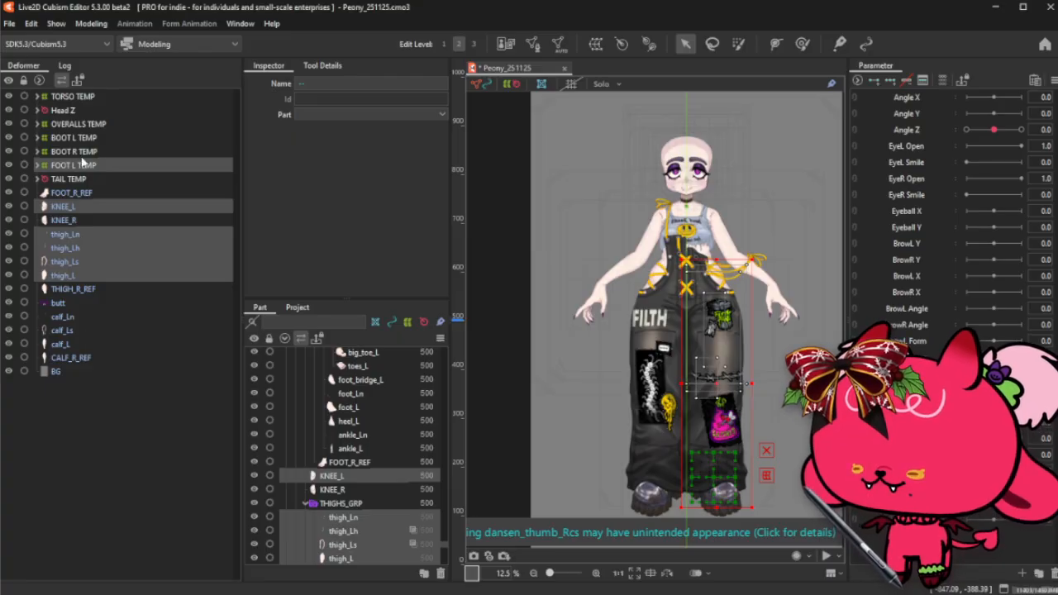
{"action": "left_click", "coordinate": [95, 138], "text": "ctrl"}
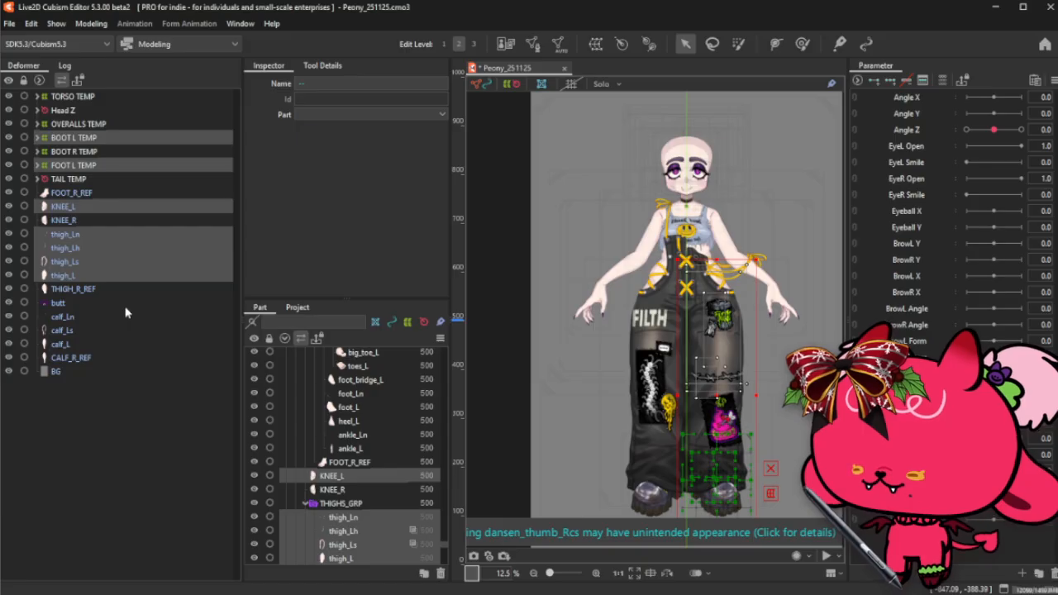
{"action": "left_click", "coordinate": [76, 142], "text": "ctrl"}
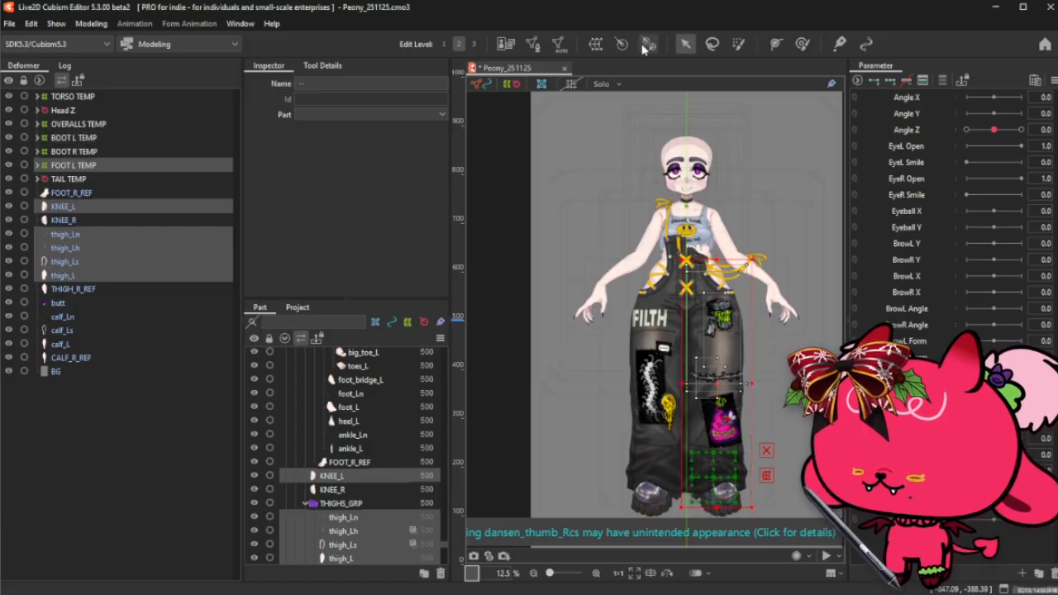
{"action": "left_click", "coordinate": [596, 44]}
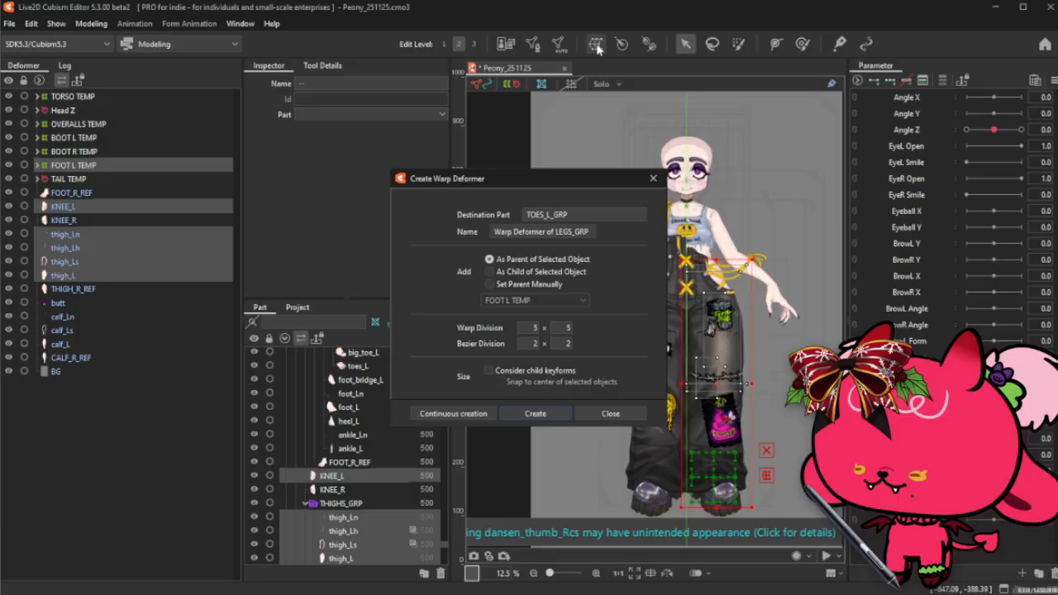
{"action": "triple_click", "coordinate": [587, 232]}
{"action": "type", "text": "LEG L TEMP"}
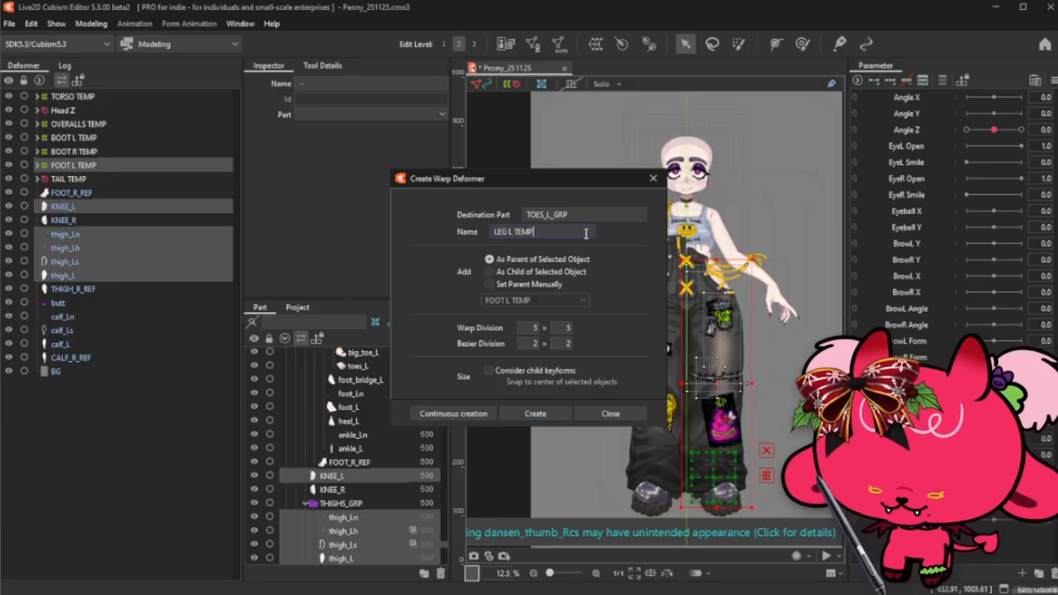
{"action": "left_click", "coordinate": [550, 411]}
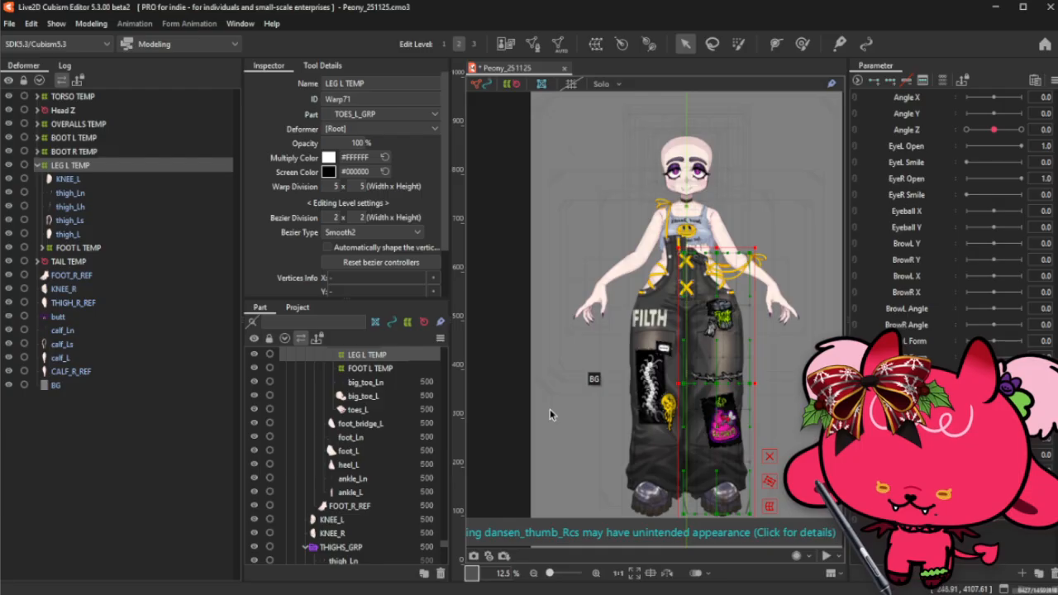
- Check which parts LEG L TEMP controls by fading its opacity to 0% and restoring it to 100%
{"action": "left_click_drag", "start_coordinate": [355, 143], "coordinate": [281, 143]}
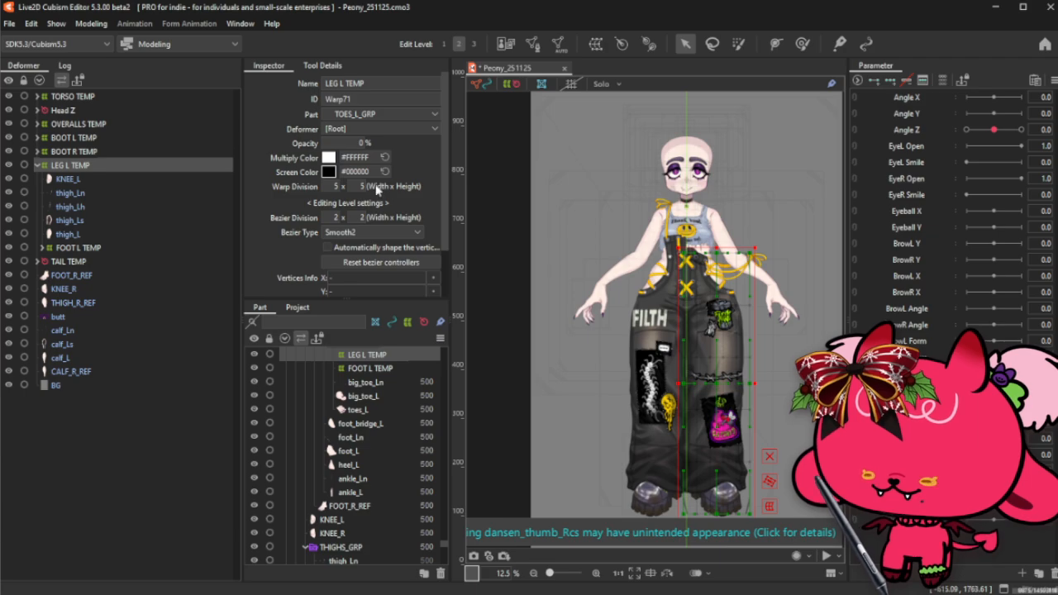
{"action": "left_click_drag", "start_coordinate": [362, 144], "coordinate": [434, 144]}
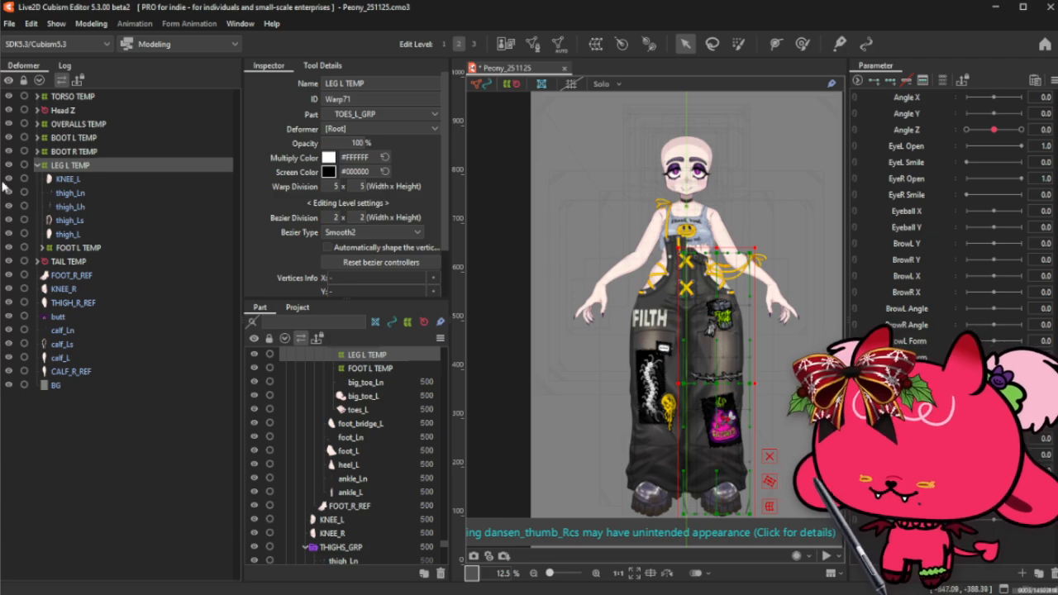
{"action": "scroll", "coordinate": [697, 308], "scroll_direction": "down", "scroll_amount": 2}
{"action": "scroll", "coordinate": [756, 352], "scroll_direction": "up", "scroll_amount": 2}
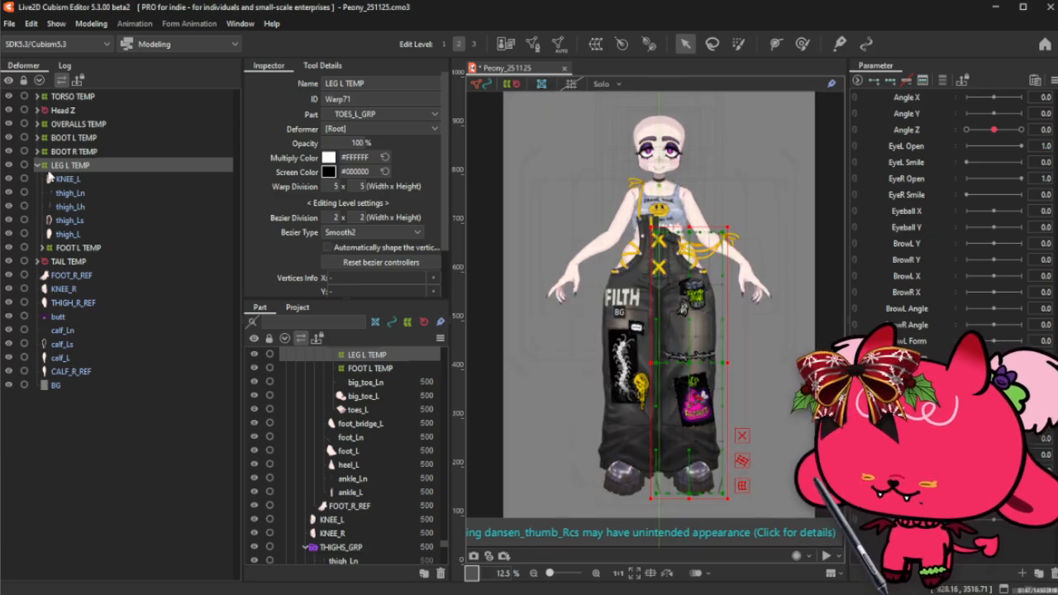
- Move calf_Ln, calf_Ls and calf_L into the LEG L TEMP deformer
{"action": "left_click", "coordinate": [37, 166]}
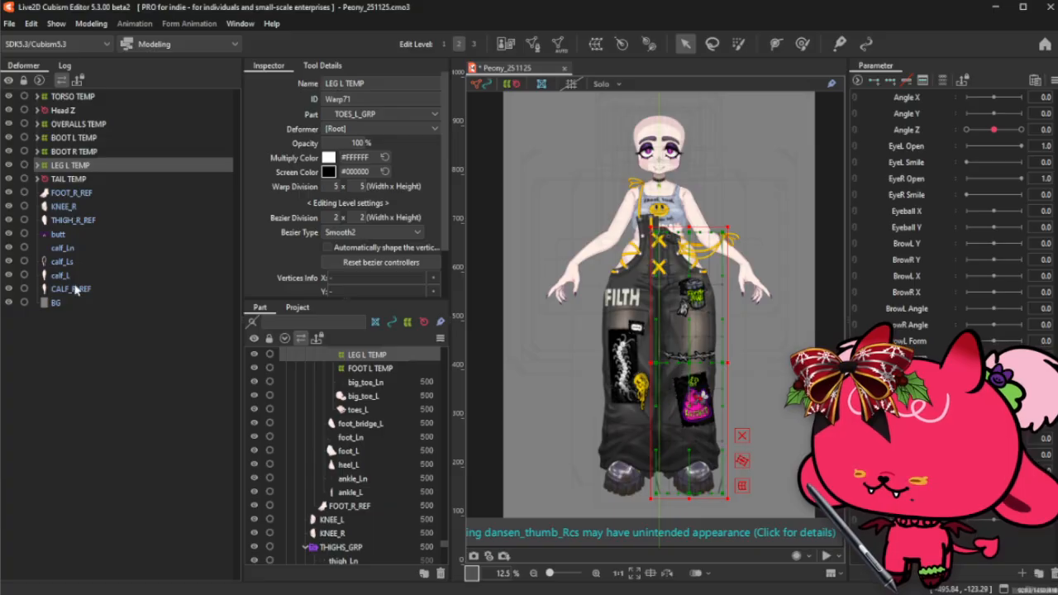
{"action": "left_click", "coordinate": [37, 165]}
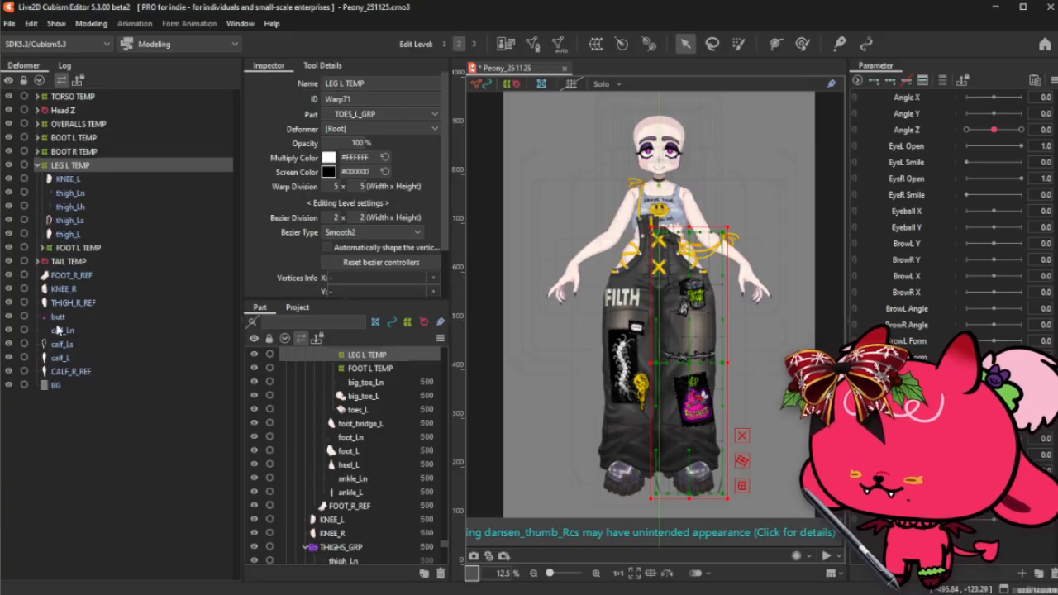
{"action": "left_click", "coordinate": [65, 330]}
{"action": "left_click", "coordinate": [75, 358], "text": "shift"}
{"action": "left_click_drag", "start_coordinate": [73, 332], "coordinate": [83, 170]}
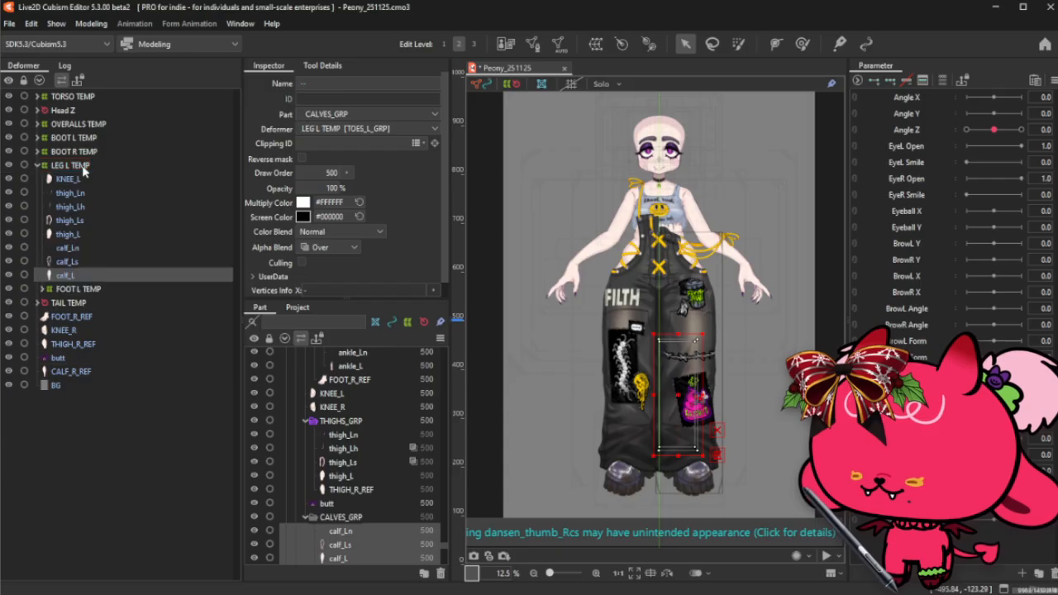
- Move the butt part into HIPS TEMP inside TORSO TEMP and inspect the HIPS TEMP deformer's bounds
{"action": "left_click_drag", "start_coordinate": [57, 358], "coordinate": [83, 221]}
{"action": "left_click", "coordinate": [38, 96]}
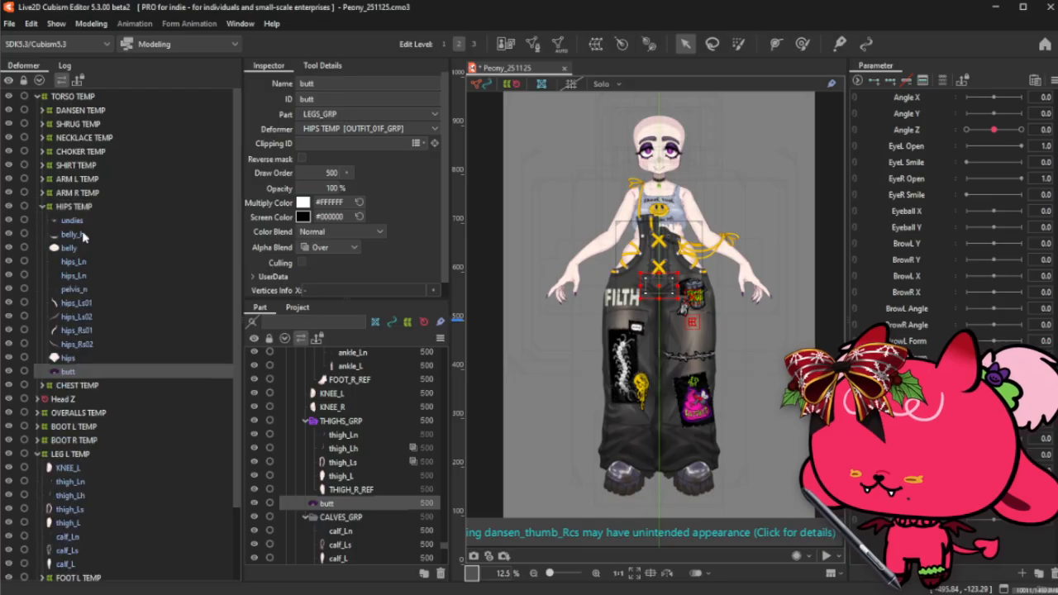
{"action": "scroll", "coordinate": [569, 233], "scroll_direction": "up", "scroll_amount": 2}
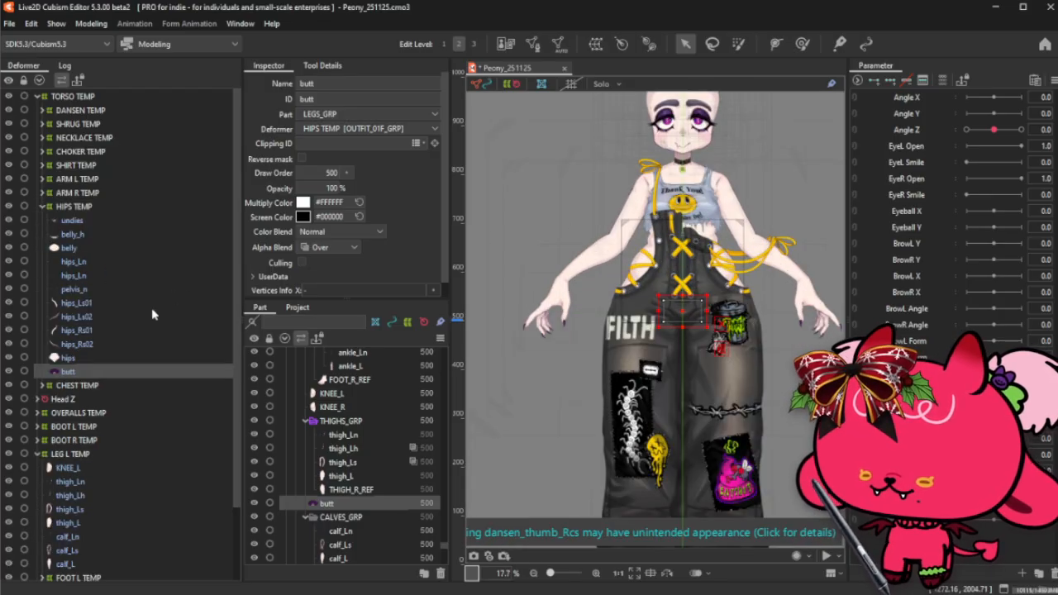
{"action": "left_click", "coordinate": [66, 206]}
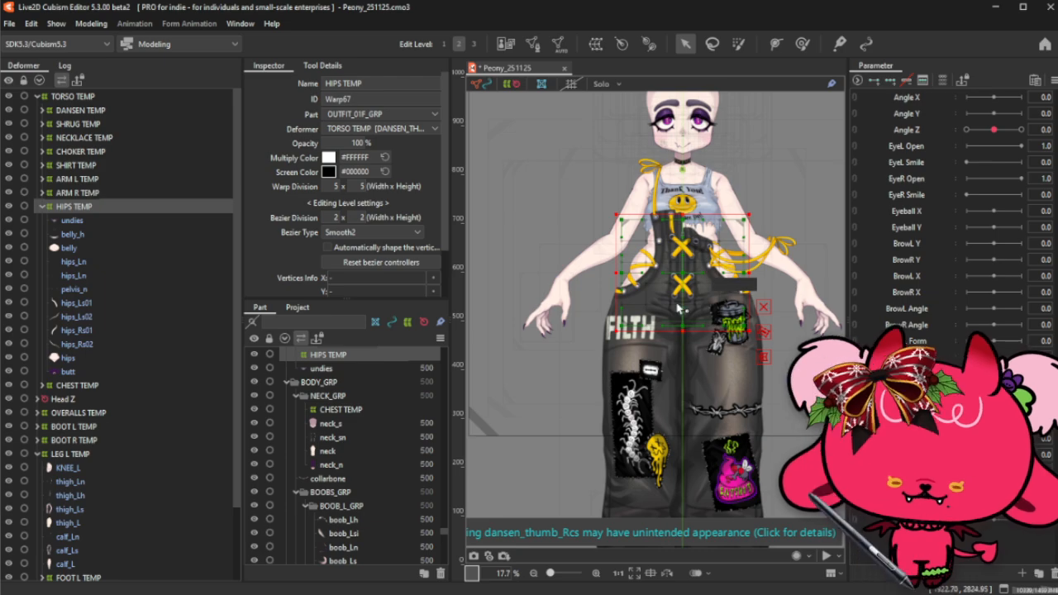
{"action": "left_click", "coordinate": [43, 206]}
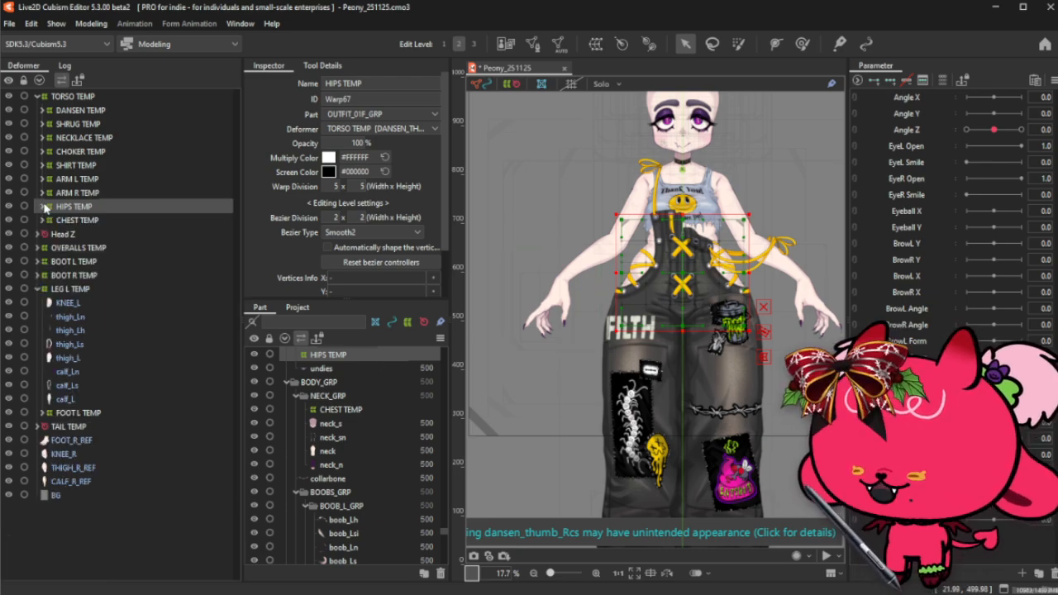
- Adjust the LEG L TEMP warp deformer's bounds around the leg, making it slightly shorter and a touch wider
{"action": "left_click", "coordinate": [70, 289]}
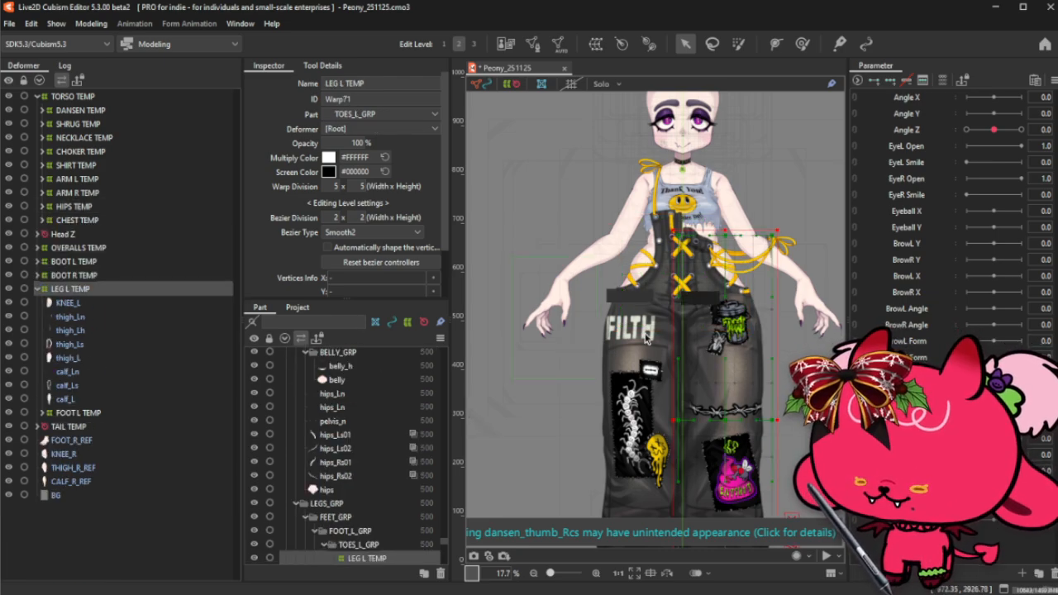
{"action": "scroll", "coordinate": [762, 454], "scroll_direction": "down", "scroll_amount": 2}
{"action": "scroll", "coordinate": [763, 453], "scroll_direction": "up", "scroll_amount": 2}
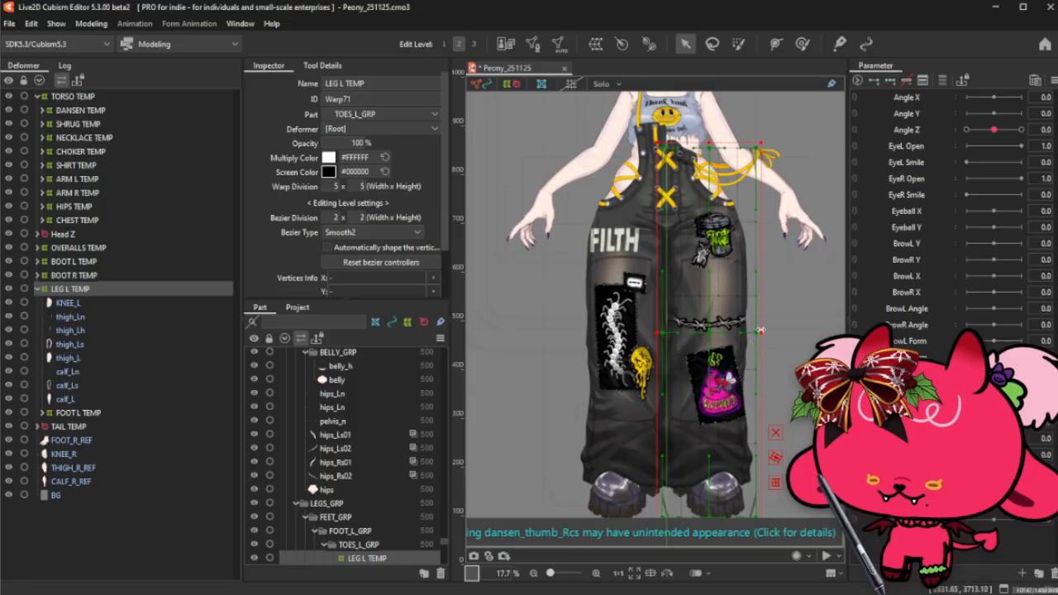
{"action": "left_click_drag", "start_coordinate": [761, 330], "coordinate": [761, 329]}
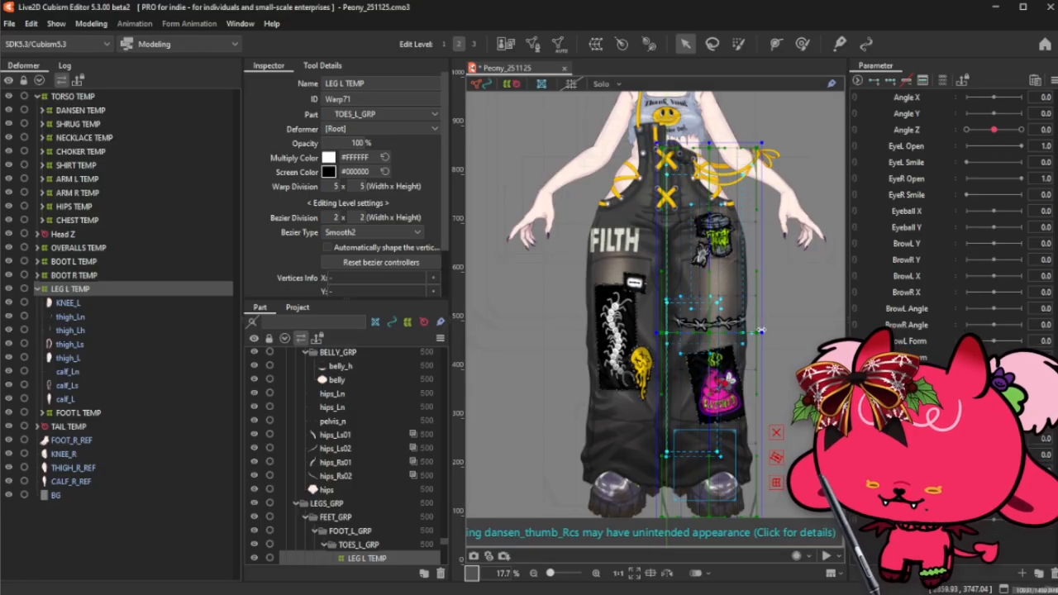
{"action": "left_click_drag", "start_coordinate": [707, 142], "coordinate": [707, 151]}
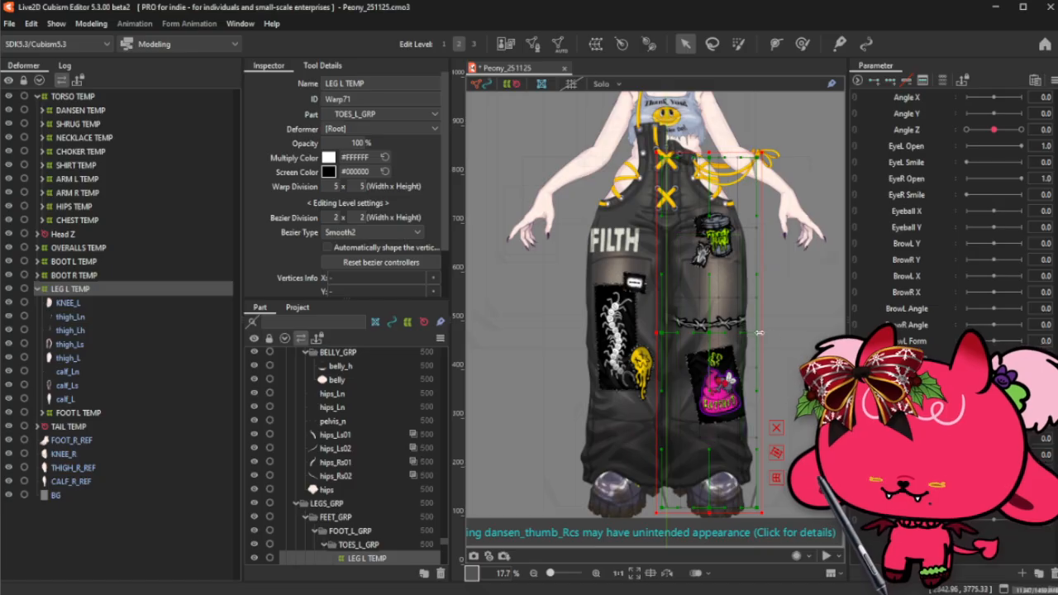
{"action": "left_click_drag", "start_coordinate": [759, 334], "coordinate": [760, 333]}
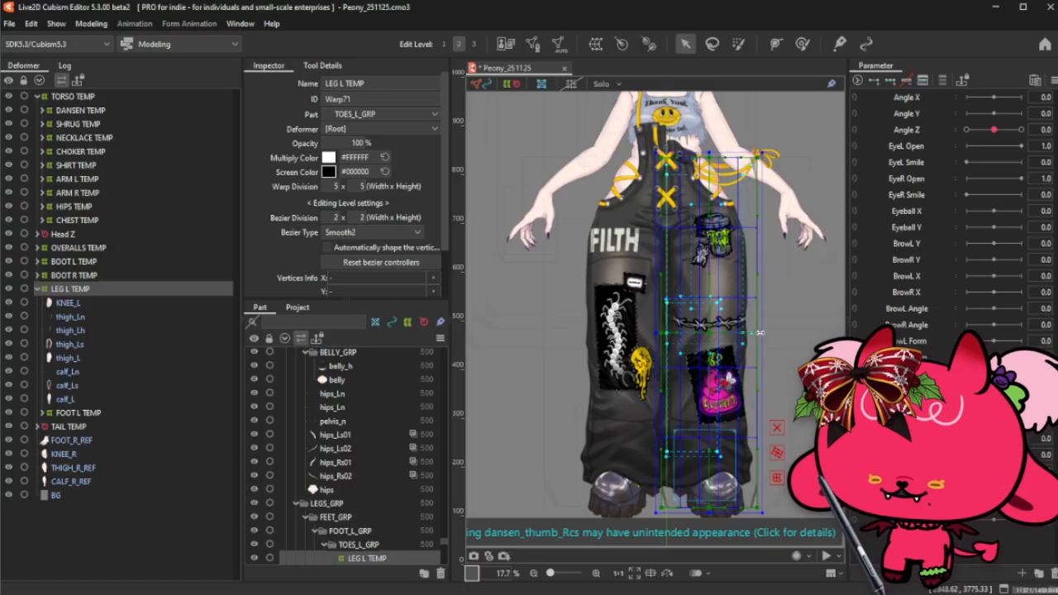
{"action": "left_click", "coordinate": [36, 289]}
{"action": "left_click", "coordinate": [89, 359]}
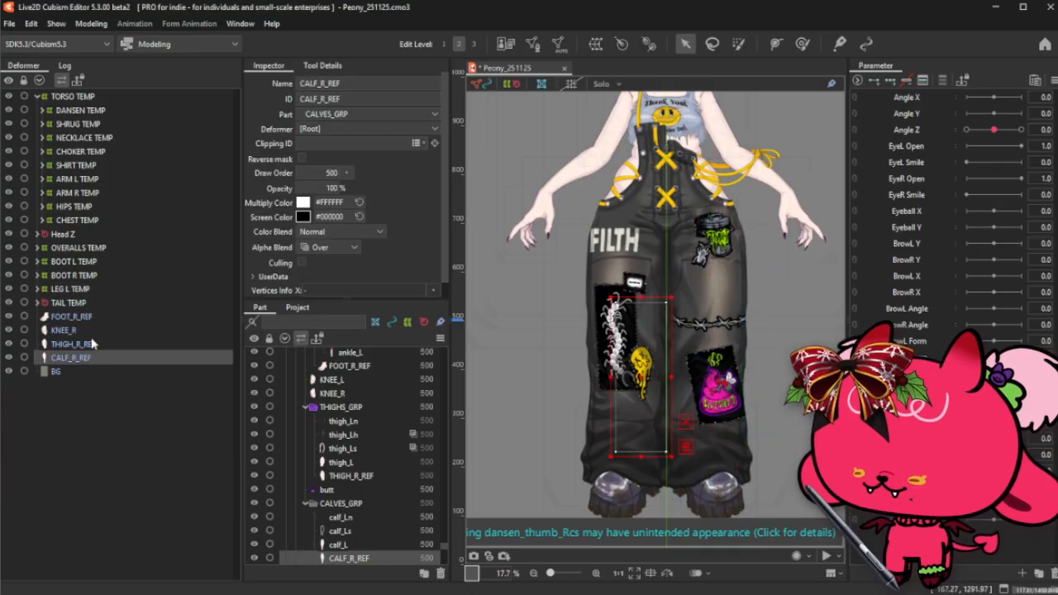
{"action": "left_click", "coordinate": [98, 316], "text": "shift"}
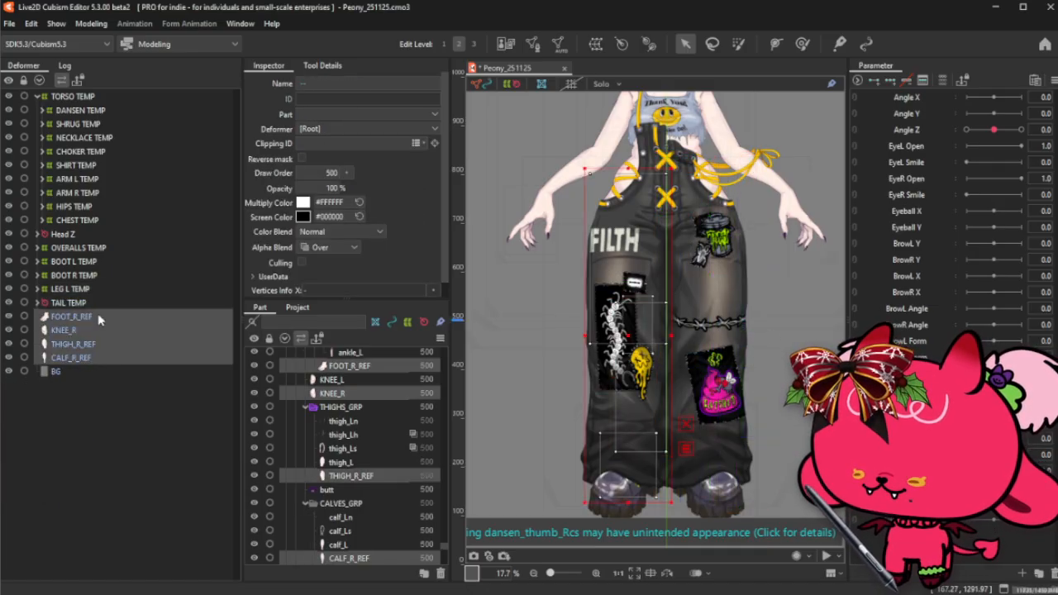
{"action": "left_click", "coordinate": [597, 44]}
{"action": "triple_click", "coordinate": [538, 232]}
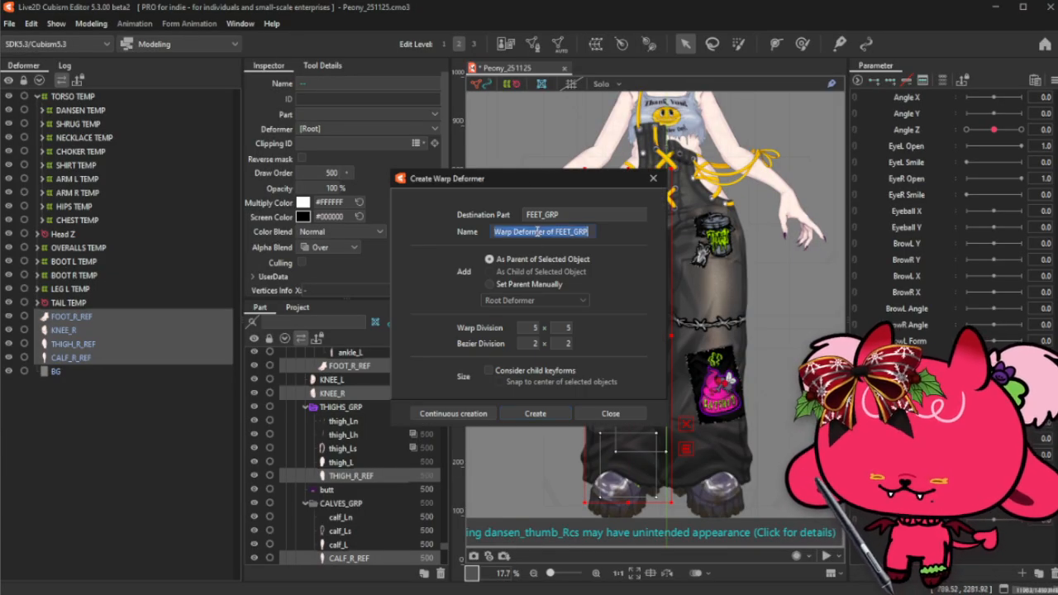
{"action": "type", "text": "FOOT"}
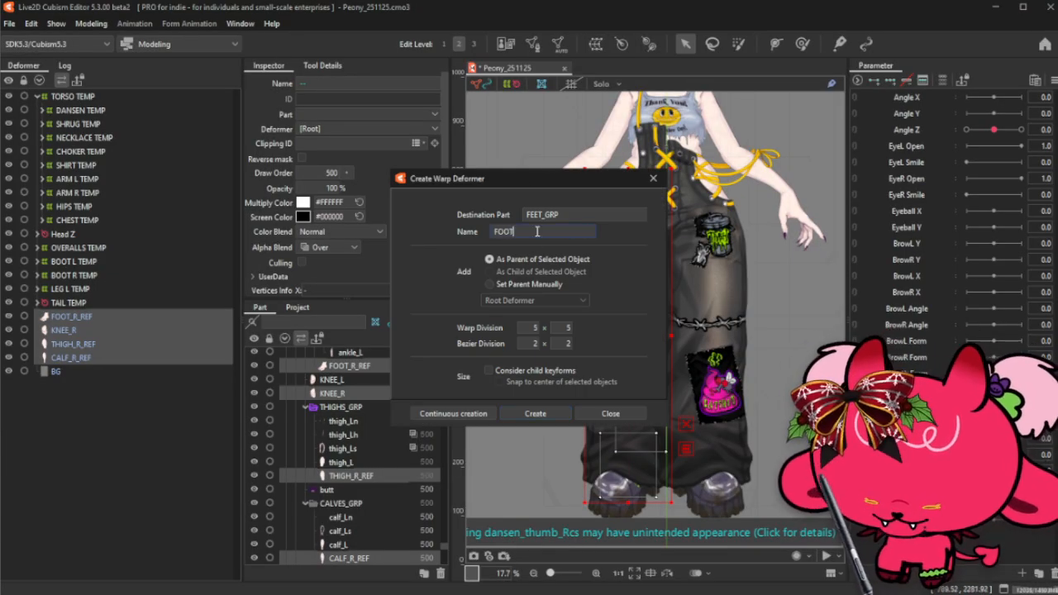
{"action": "key", "text": "BackSpace"}
{"action": "key", "text": "BackSpace"}
{"action": "key", "text": "BackSpace"}
{"action": "key", "text": "BackSpace"}
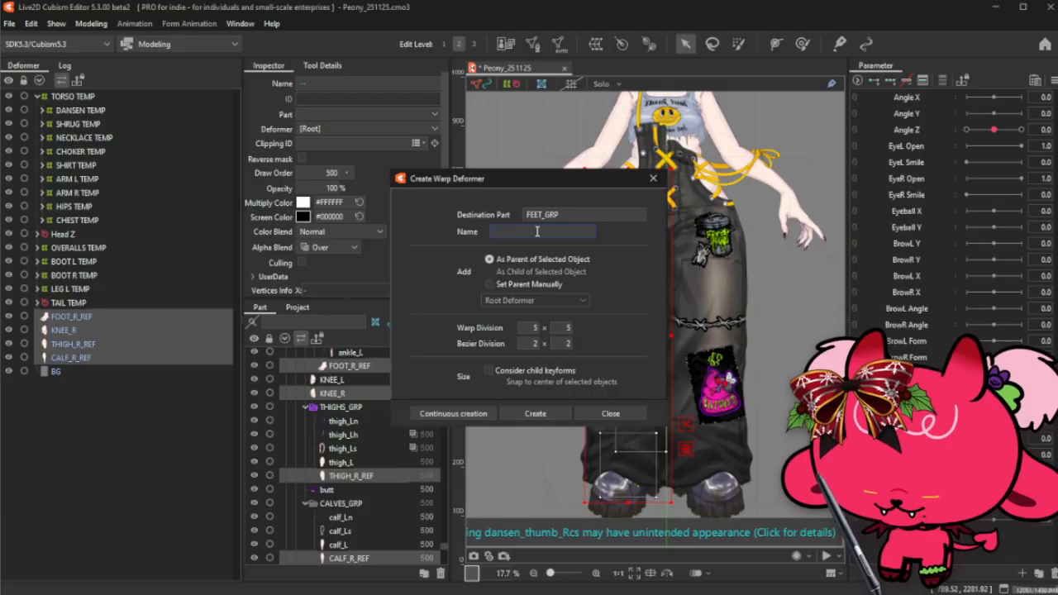
{"action": "left_click", "coordinate": [654, 178]}
- Duplicate the LEG L TEMP warp deformer without its child parts and flip the copy horizontally onto the opposite leg
{"action": "left_click", "coordinate": [115, 291]}
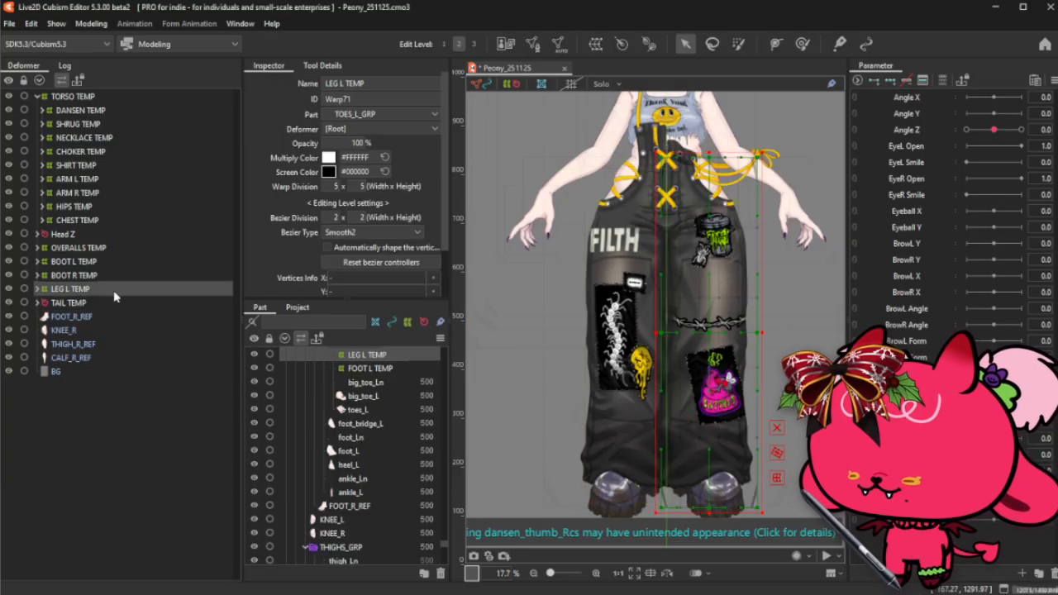
{"action": "key", "text": "ctrl+v"}
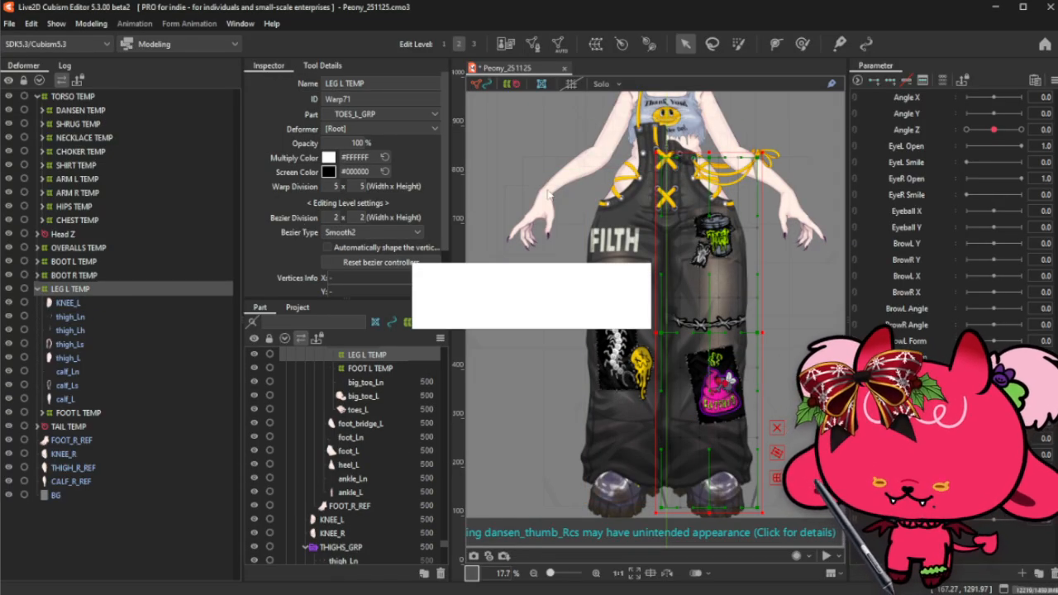
{"action": "right_click", "coordinate": [548, 195]}
{"action": "left_click", "coordinate": [579, 454]}
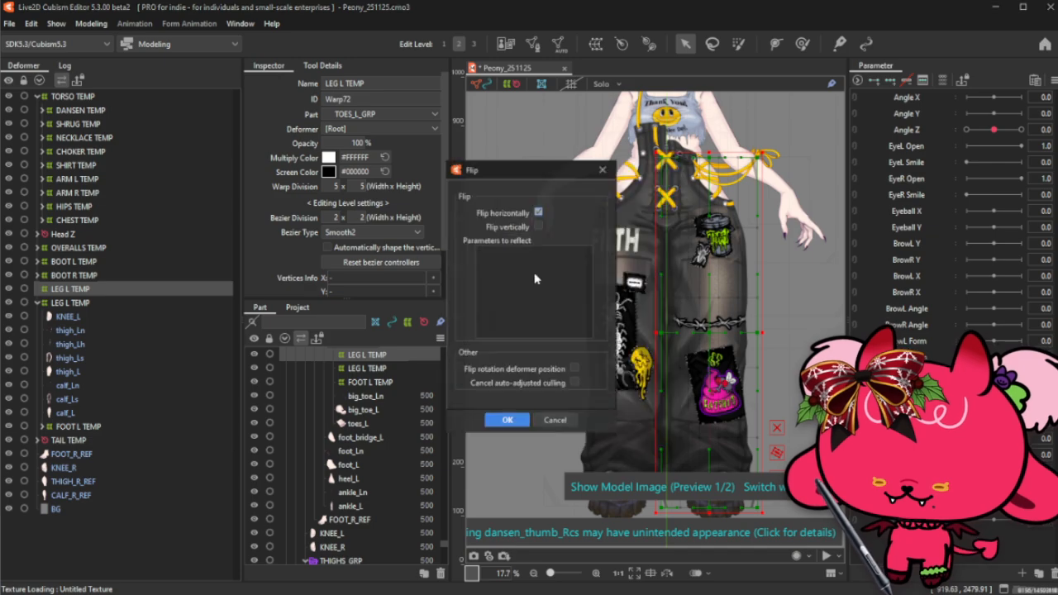
{"action": "left_click", "coordinate": [509, 420]}
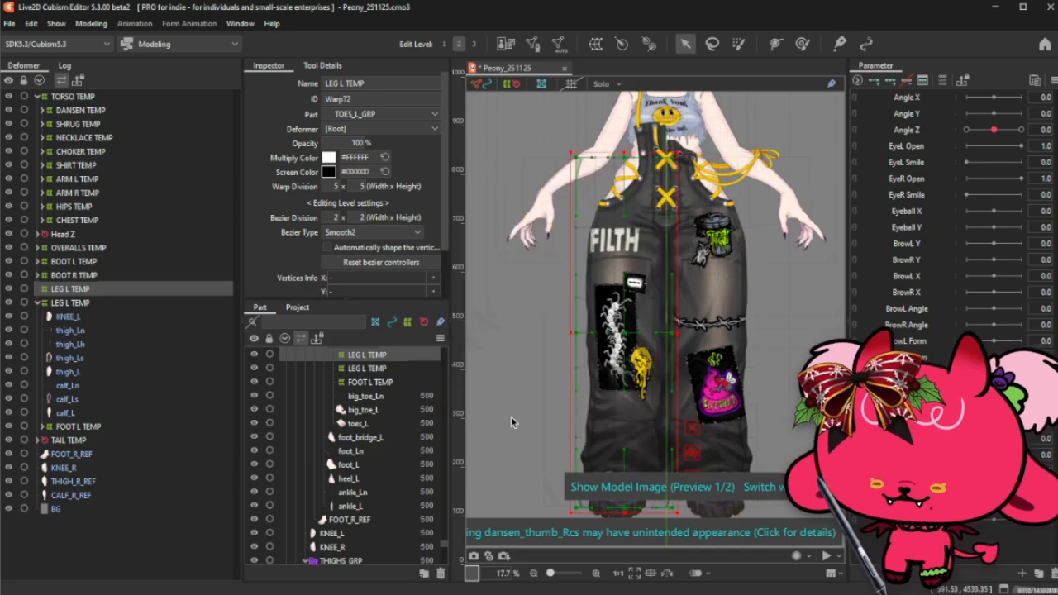
- Rename the flipped copy of the leg deformer as LEG R TEMP
{"action": "double_click", "coordinate": [344, 83]}
{"action": "type", "text": "R"}
{"action": "key", "text": "Return"}
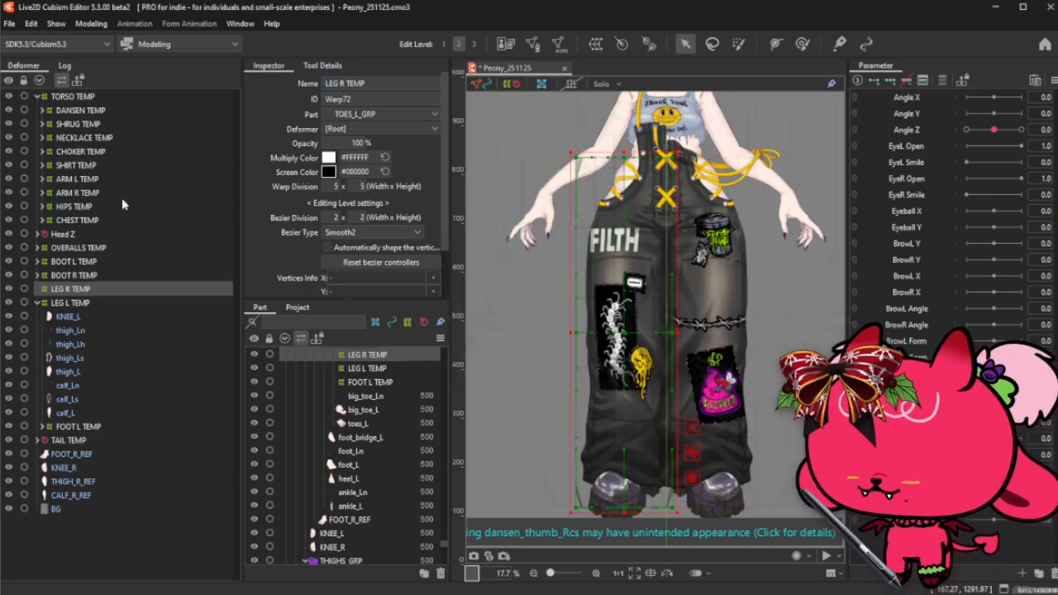
- Move FOOT_R_REF, KNEE_R, THIGH_R_REF and CALF_R_REF into the LEG R TEMP deformer
{"action": "left_click", "coordinate": [36, 304]}
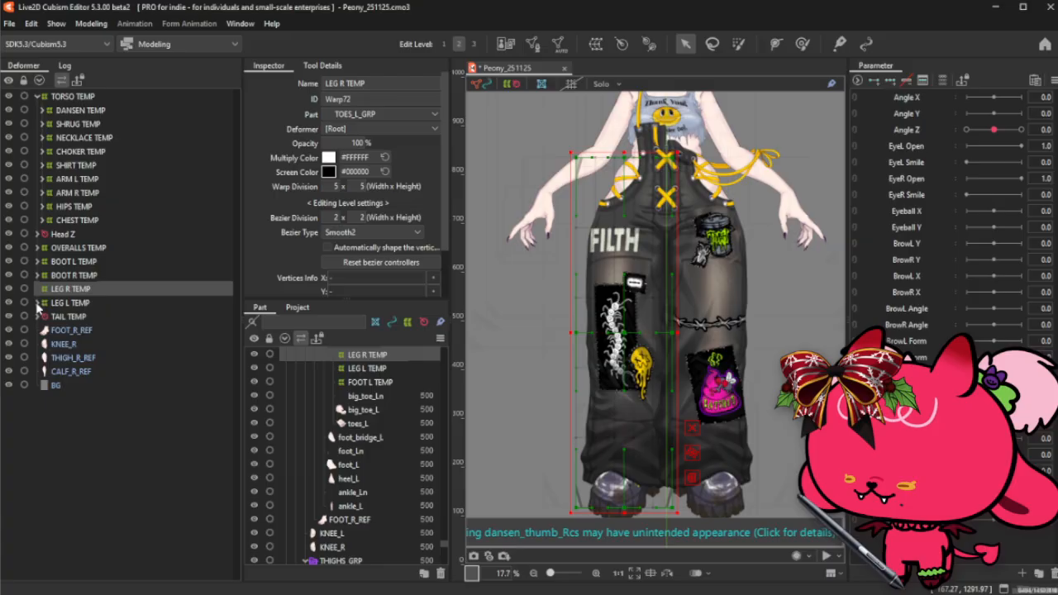
{"action": "left_click", "coordinate": [83, 331]}
{"action": "left_click", "coordinate": [96, 374], "text": "shift"}
{"action": "left_click_drag", "start_coordinate": [95, 374], "coordinate": [70, 289]}
- Delete the BG part from the model
{"action": "left_click", "coordinate": [62, 332]}
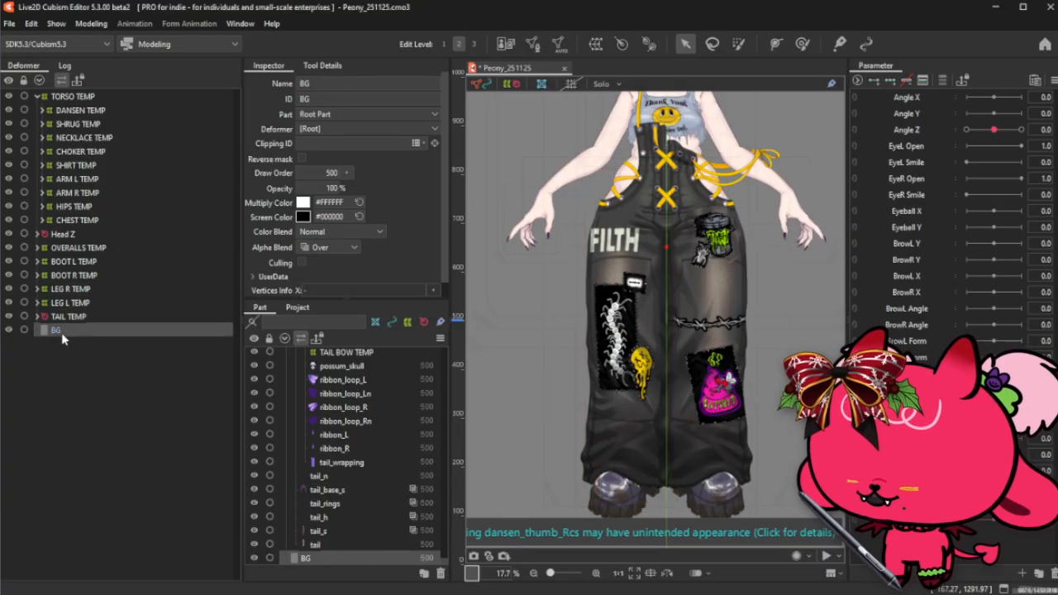
{"action": "key", "text": "Delete"}
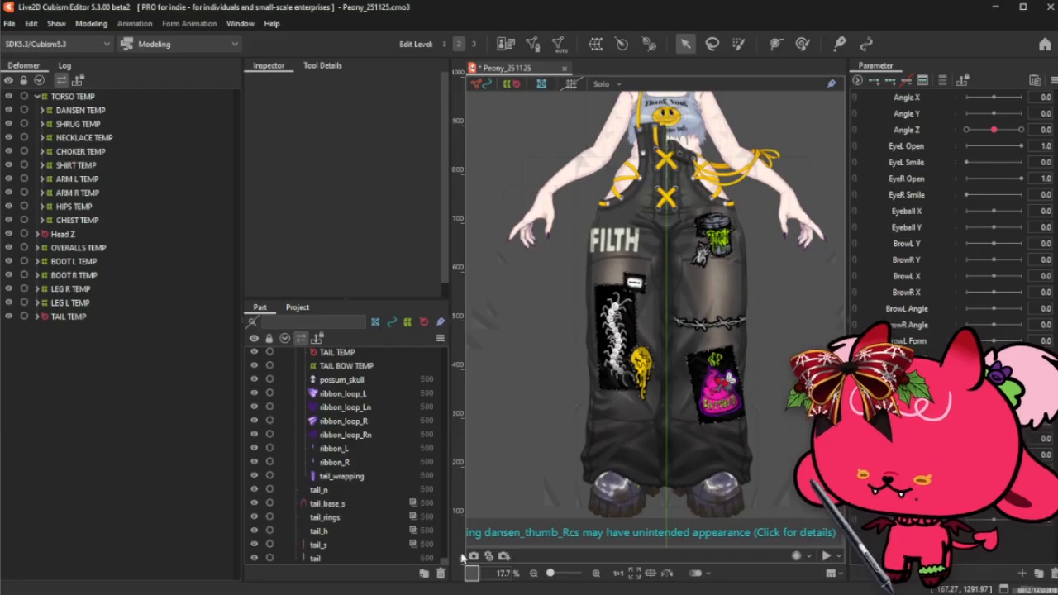
{"action": "left_click", "coordinate": [474, 575]}
{"action": "left_click_drag", "start_coordinate": [524, 318], "coordinate": [554, 299]}
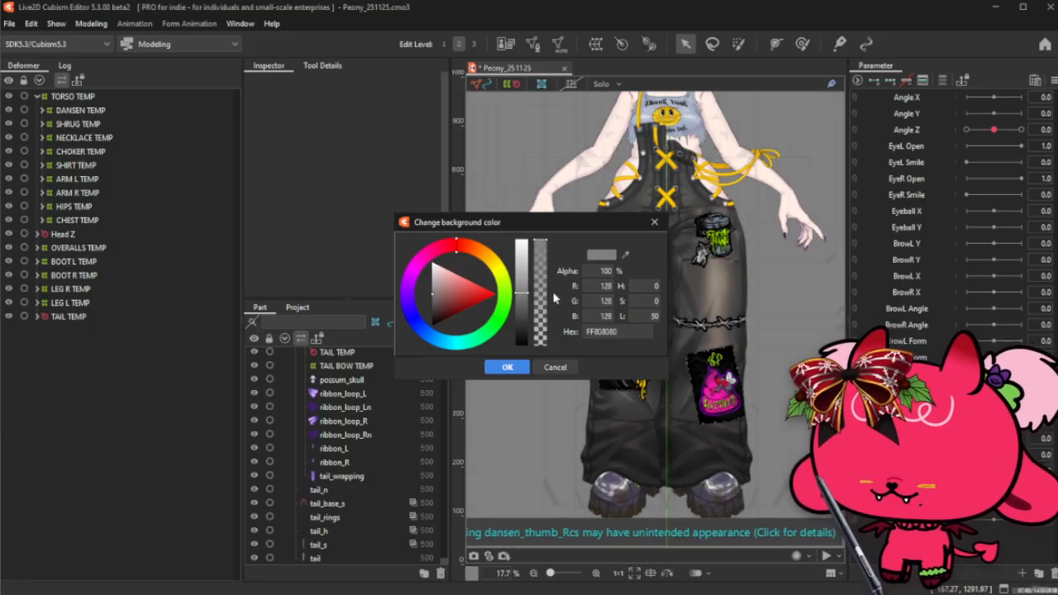
{"action": "left_click", "coordinate": [654, 222]}
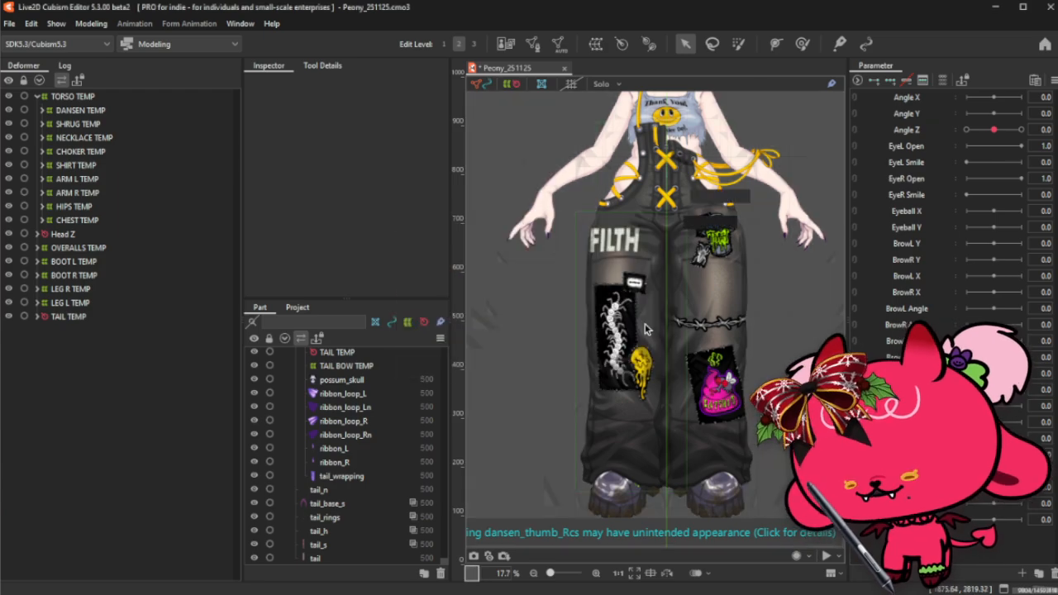
- Set the canvas background color to the opaque mid grey FF808080
{"action": "left_click", "coordinate": [475, 578]}
{"action": "left_click_drag", "start_coordinate": [523, 313], "coordinate": [531, 304]}
{"action": "left_click_drag", "start_coordinate": [534, 296], "coordinate": [537, 293]}
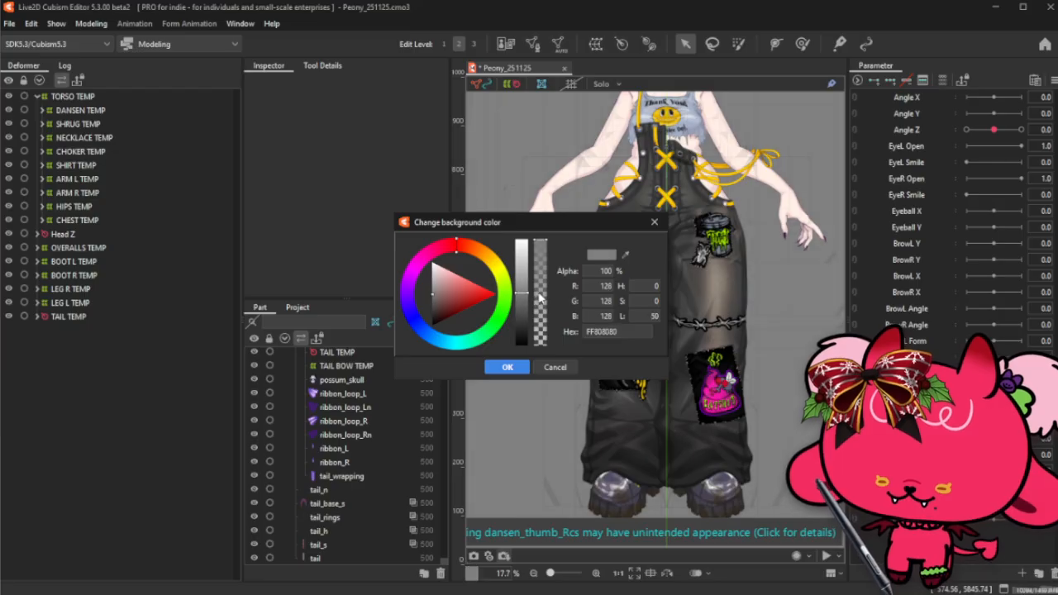
{"action": "left_click", "coordinate": [508, 367]}
- Examine the whole model and its outfit details against the grey canvas background
{"action": "scroll", "coordinate": [484, 94], "scroll_direction": "down", "scroll_amount": 3}
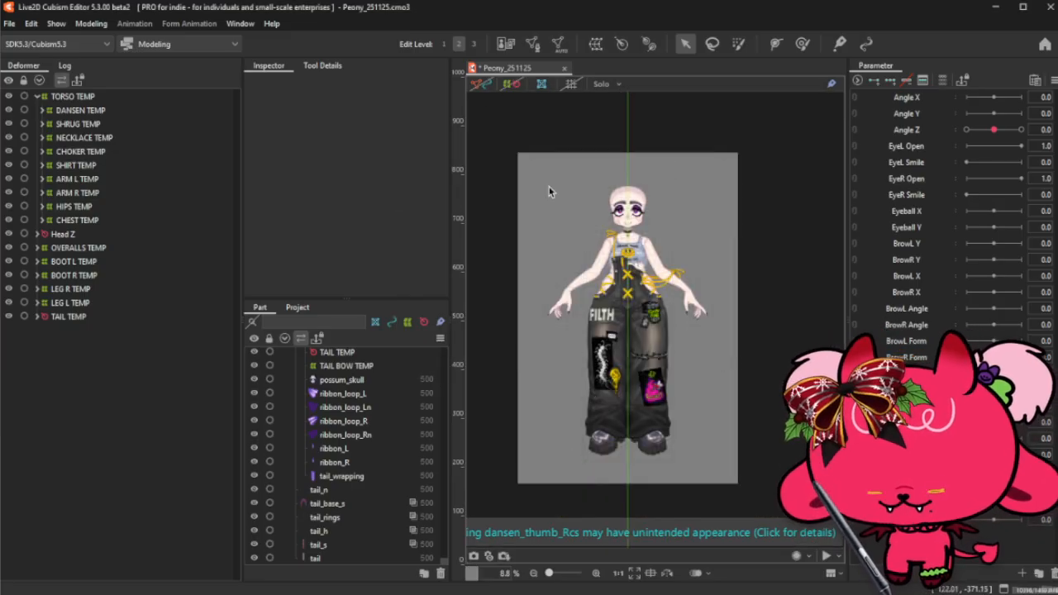
{"action": "scroll", "coordinate": [550, 189], "scroll_direction": "up", "scroll_amount": 8}
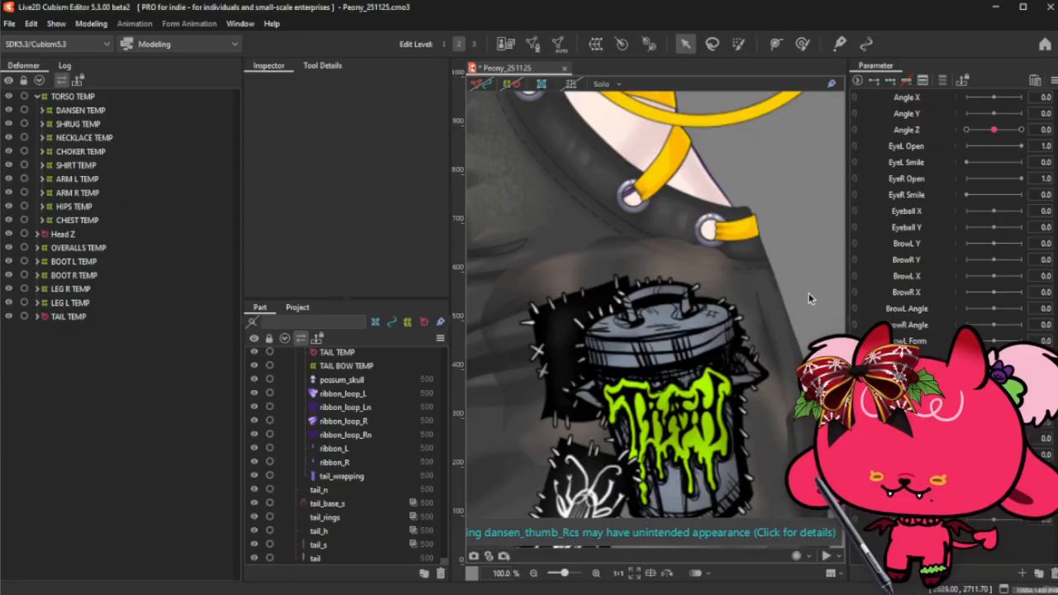
{"action": "scroll", "coordinate": [808, 293], "scroll_direction": "down", "scroll_amount": 8}
{"action": "scroll", "coordinate": [711, 335], "scroll_direction": "up", "scroll_amount": 3}
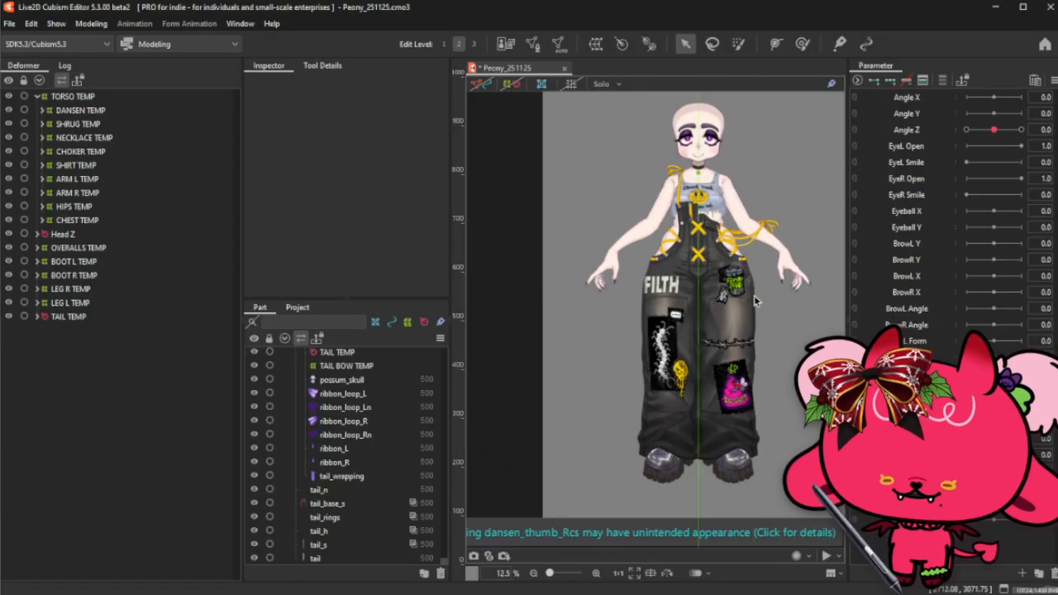
{"action": "scroll", "coordinate": [604, 312], "scroll_direction": "down", "scroll_amount": 2}
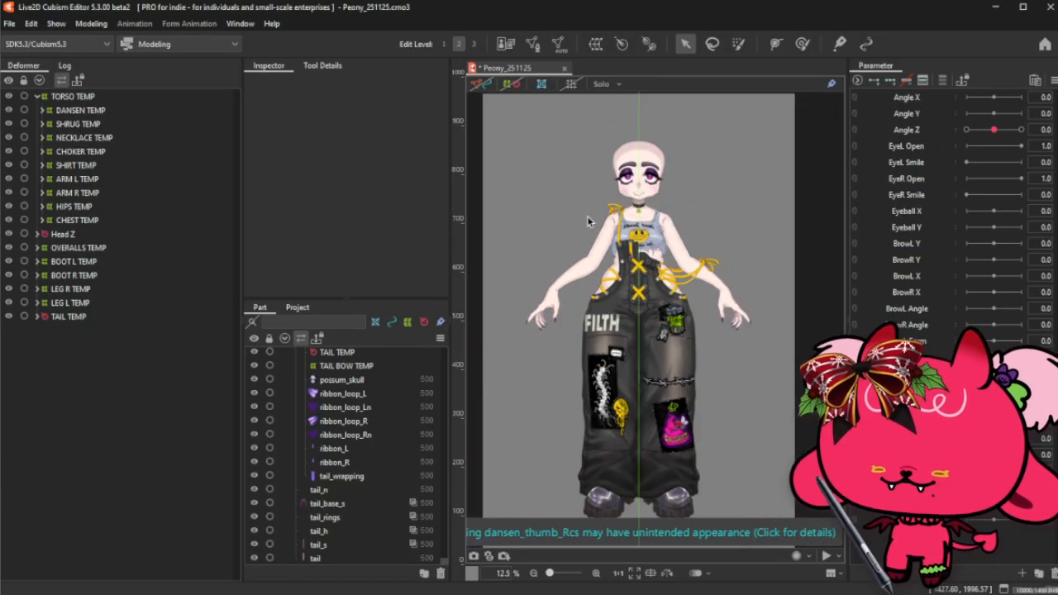
{"action": "scroll", "coordinate": [603, 188], "scroll_direction": "up", "scroll_amount": 1}
{"action": "scroll", "coordinate": [542, 252], "scroll_direction": "down", "scroll_amount": 1}
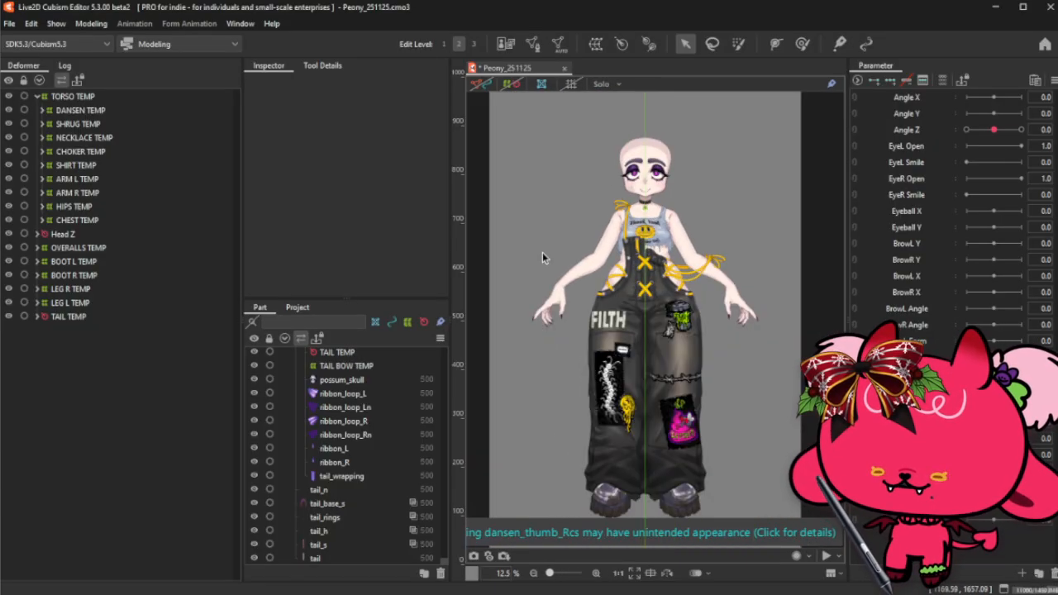
- Set the TAIL TEMP rotation deformer's opacity to 100%
{"action": "left_click", "coordinate": [56, 303]}
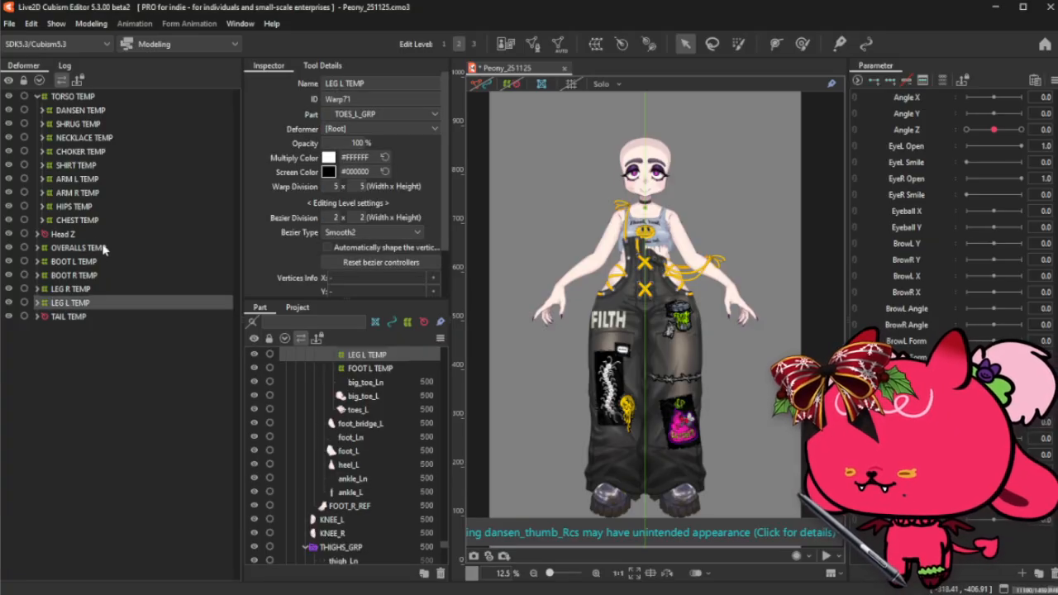
{"action": "left_click", "coordinate": [74, 317]}
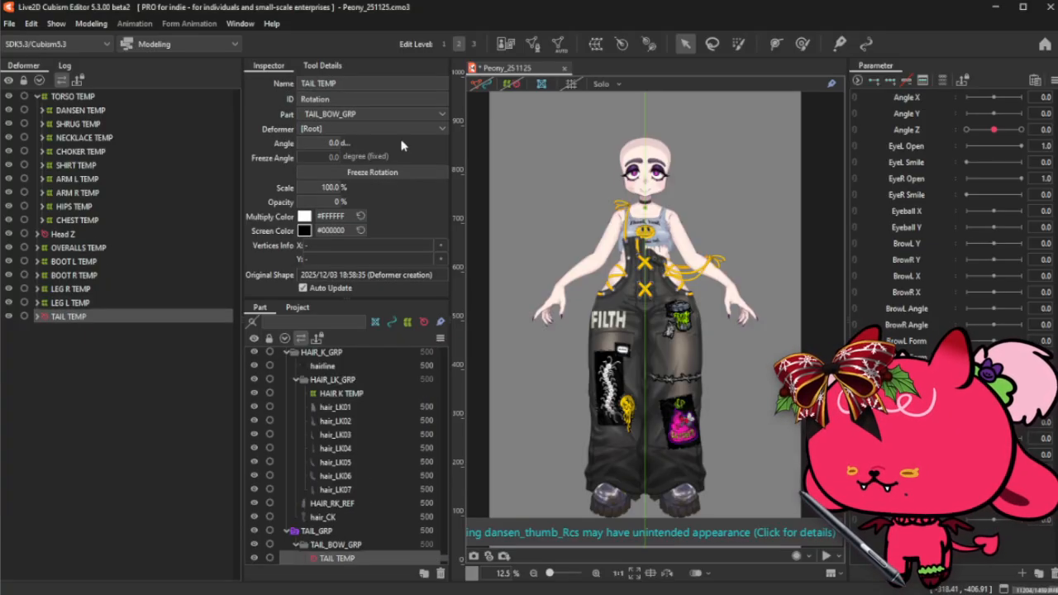
{"action": "left_click_drag", "start_coordinate": [317, 204], "coordinate": [406, 204]}
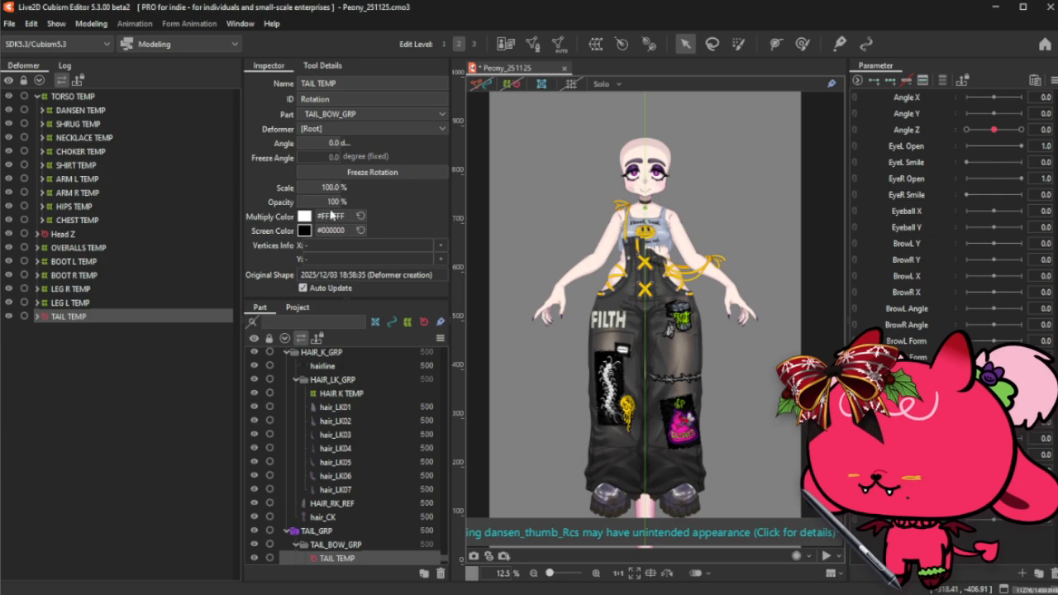
- Create a warp deformer named LOWER BODY TEMP as parent of the overalls, boot, leg and tail deformers
{"action": "left_click", "coordinate": [89, 248], "text": "shift"}
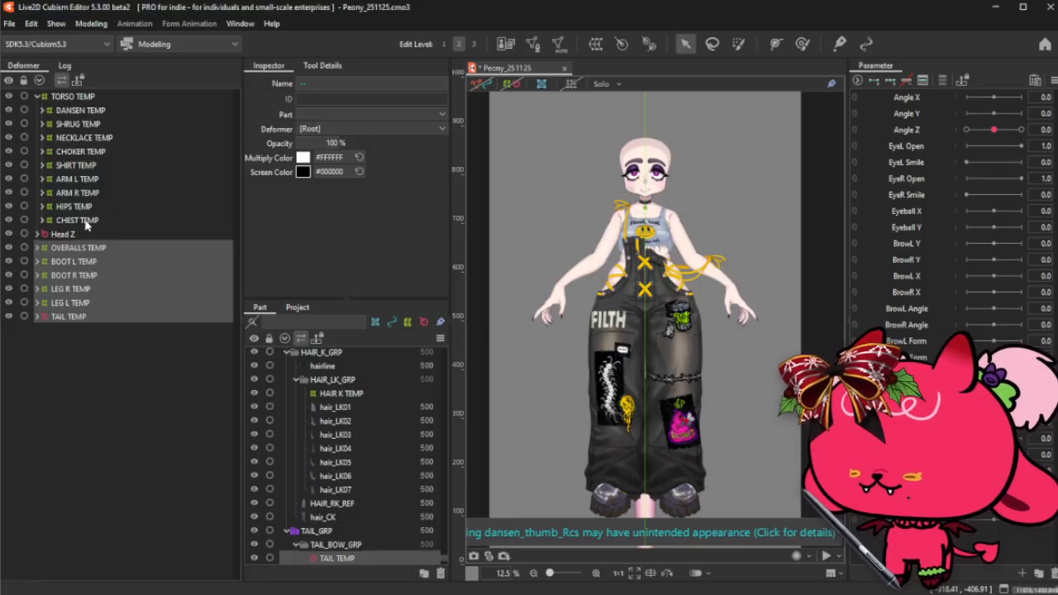
{"action": "left_click", "coordinate": [37, 96]}
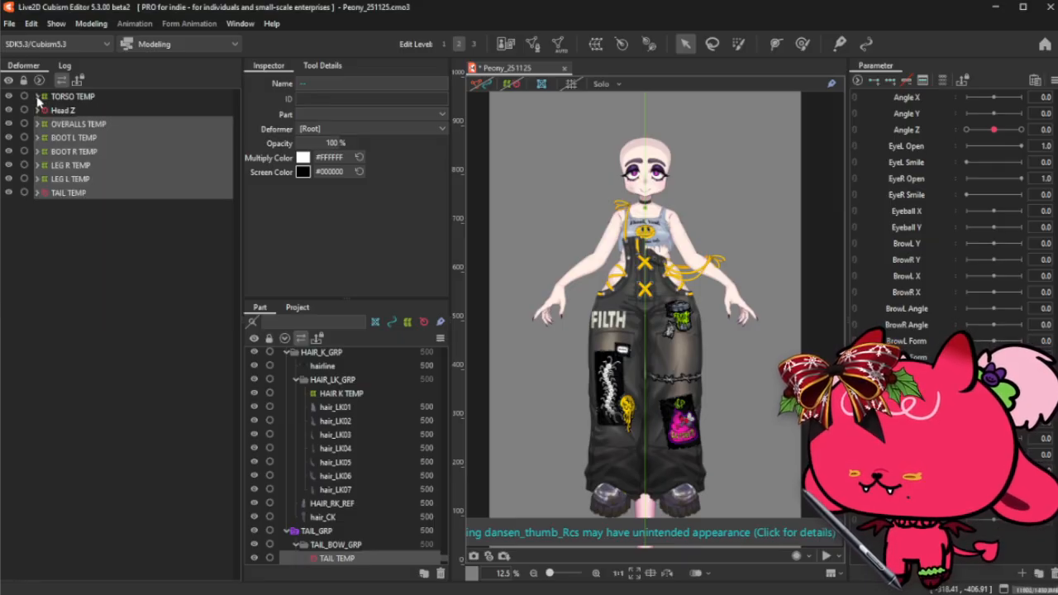
{"action": "left_click", "coordinate": [597, 44]}
{"action": "double_click", "coordinate": [575, 232]}
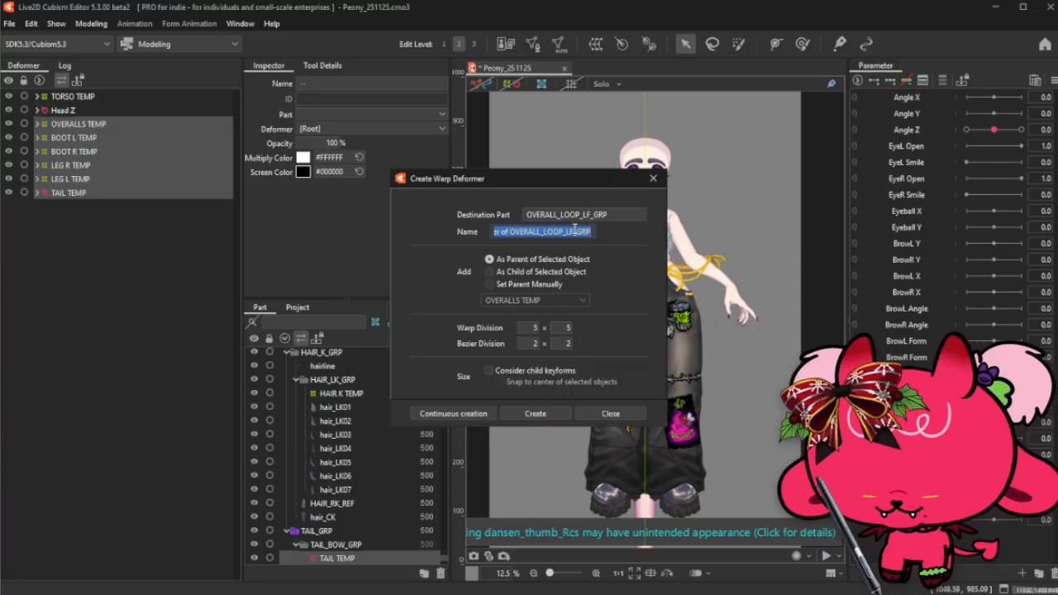
{"action": "type", "text": "LOWER BODY TEMP"}
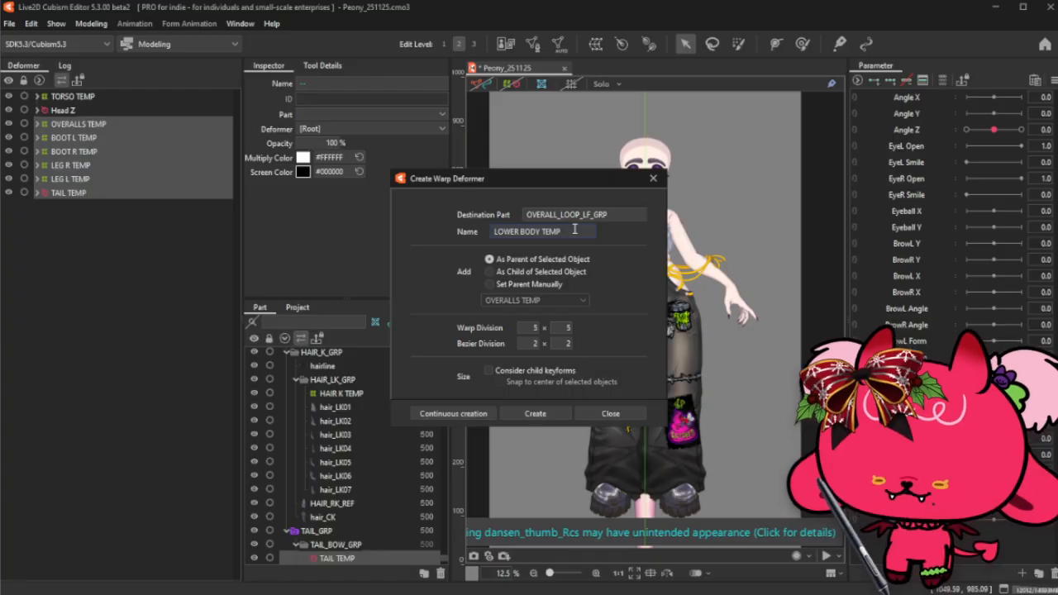
{"action": "left_click", "coordinate": [535, 413]}
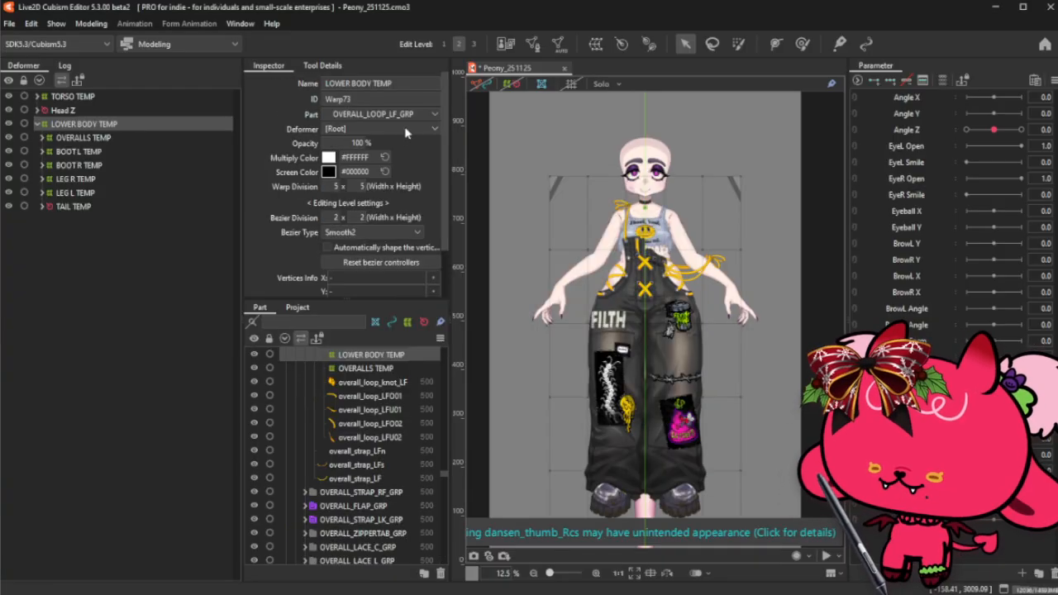
- Collapse LOWER BODY TEMP and check which parts it controls by varying its opacity, leaving it at 100%
{"action": "left_click", "coordinate": [37, 124]}
{"action": "mouse_move", "coordinate": [361, 143]}
{"action": "left_mouse_down"}
{"action": "mouse_move", "coordinate": [287, 143]}
{"action": "mouse_move", "coordinate": [372, 143]}
{"action": "left_mouse_up"}
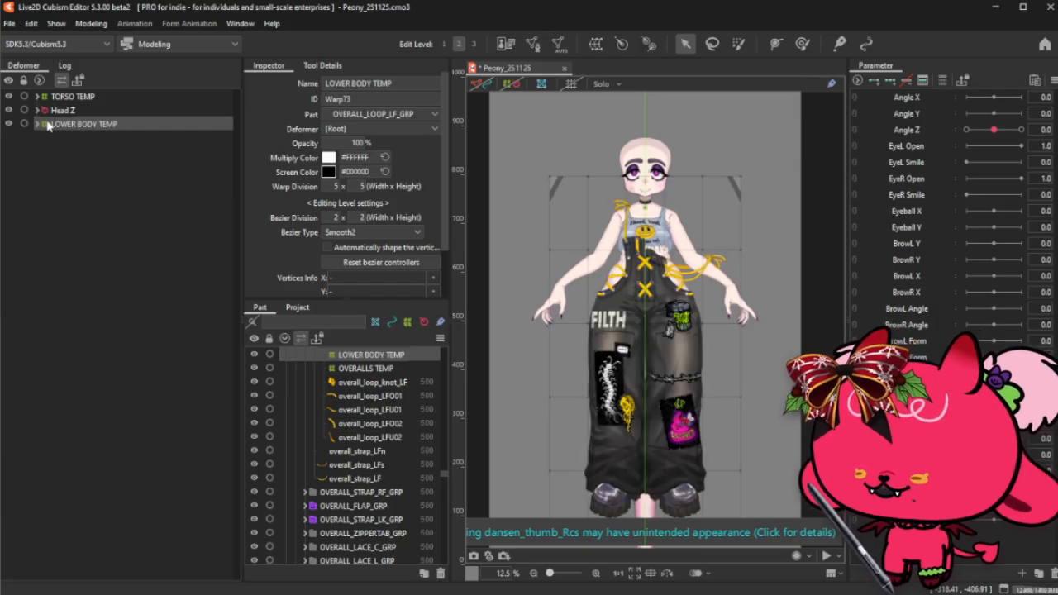
{"action": "left_click", "coordinate": [77, 111]}
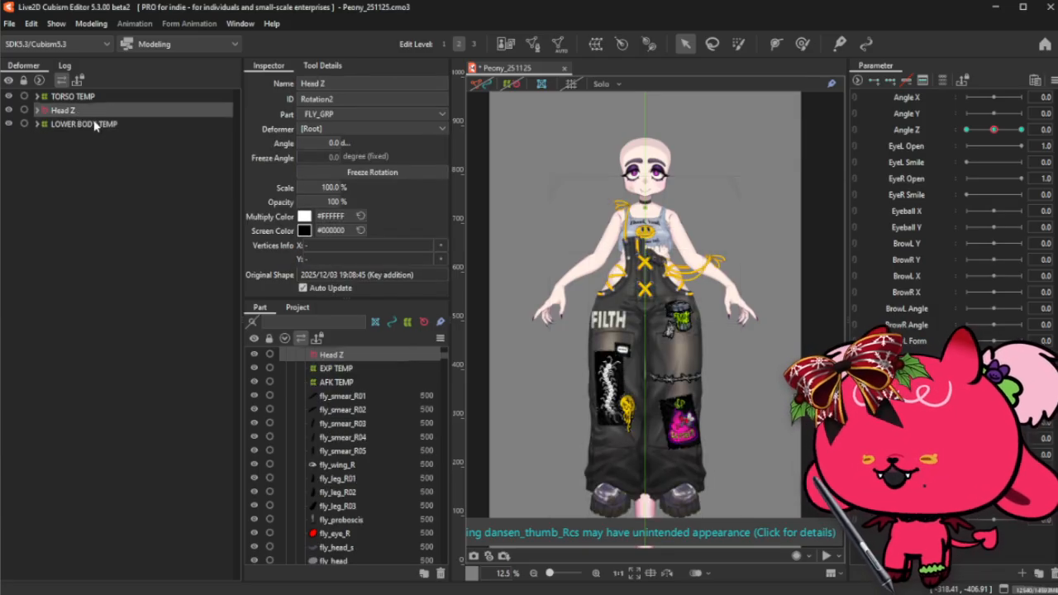
- Move all the top-level part groups and loose parts, from DANSEN_GRP through TAIL_GRP, into PEONY_GRP and collapse it
{"action": "scroll", "coordinate": [329, 374], "scroll_direction": "up", "scroll_amount": 10}
{"action": "left_click", "coordinate": [286, 368]}
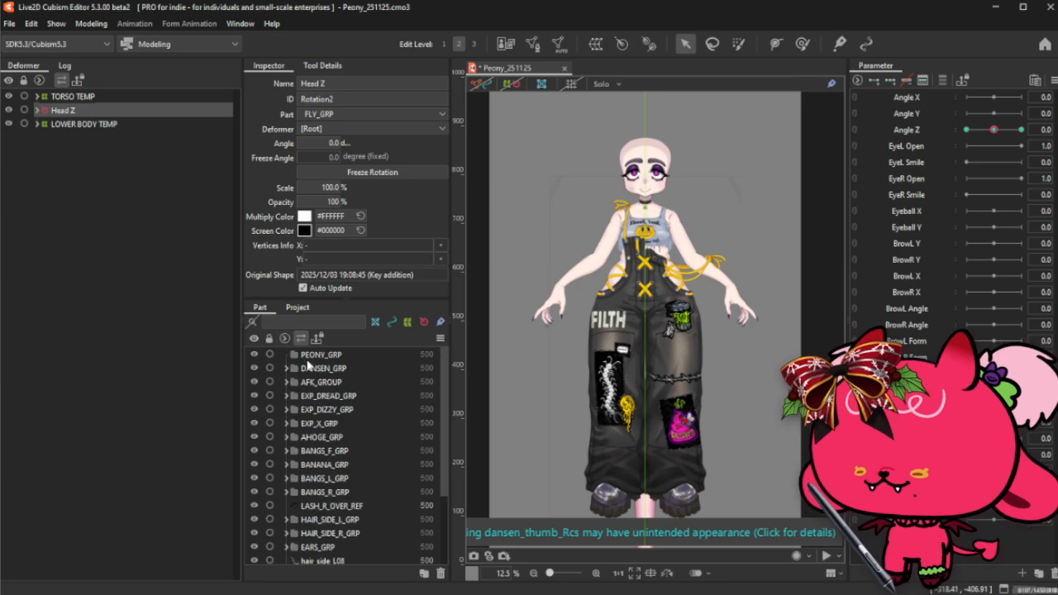
{"action": "left_click", "coordinate": [315, 368]}
{"action": "scroll", "coordinate": [348, 506], "scroll_direction": "down", "scroll_amount": 3}
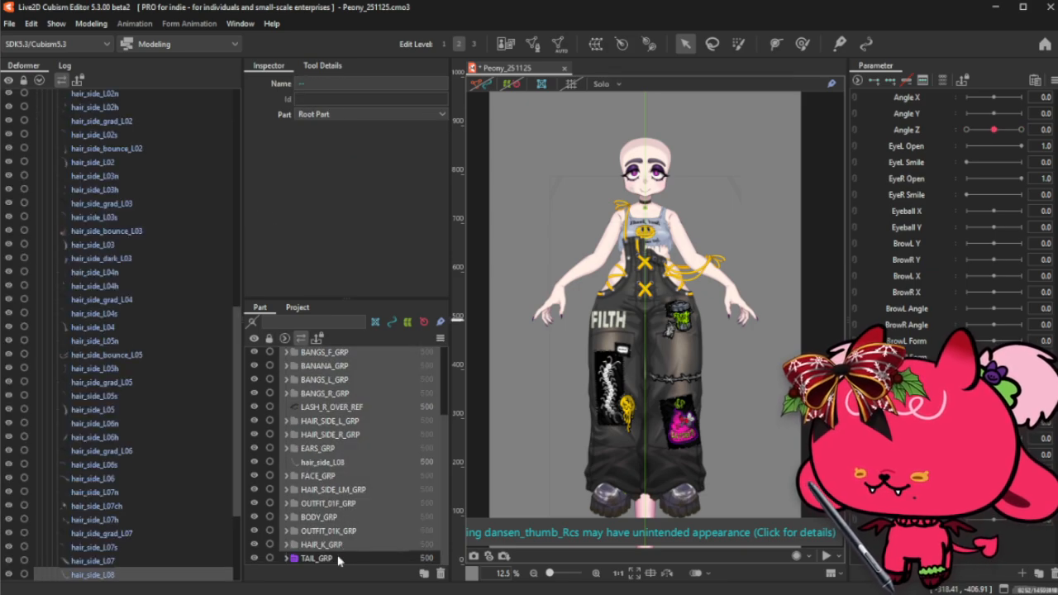
{"action": "scroll", "coordinate": [329, 446], "scroll_direction": "up", "scroll_amount": 3}
{"action": "left_click_drag", "start_coordinate": [333, 369], "coordinate": [337, 360]}
{"action": "left_click", "coordinate": [288, 354]}
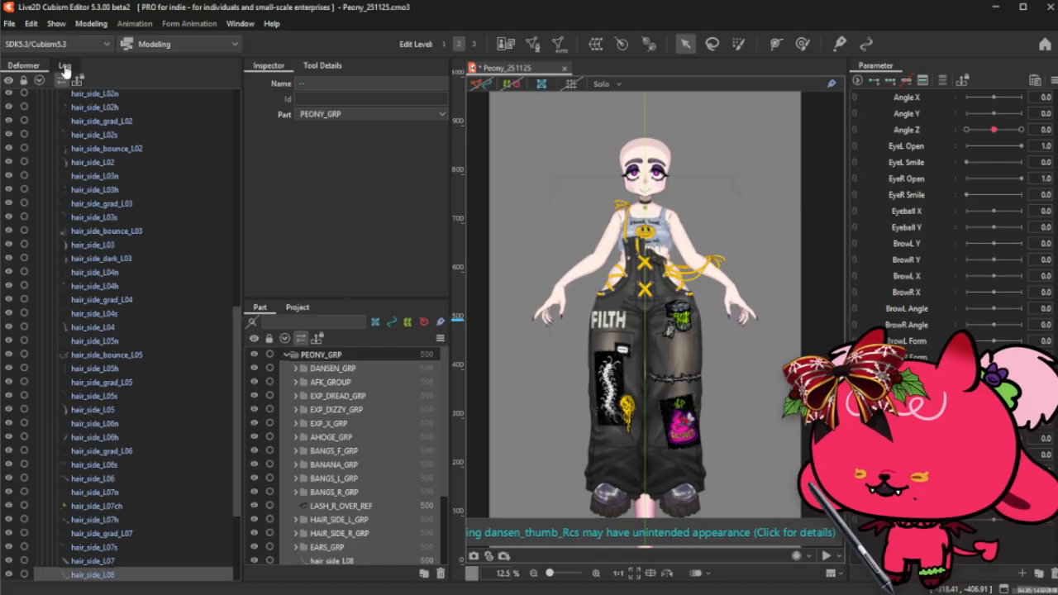
{"action": "left_click", "coordinate": [61, 80]}
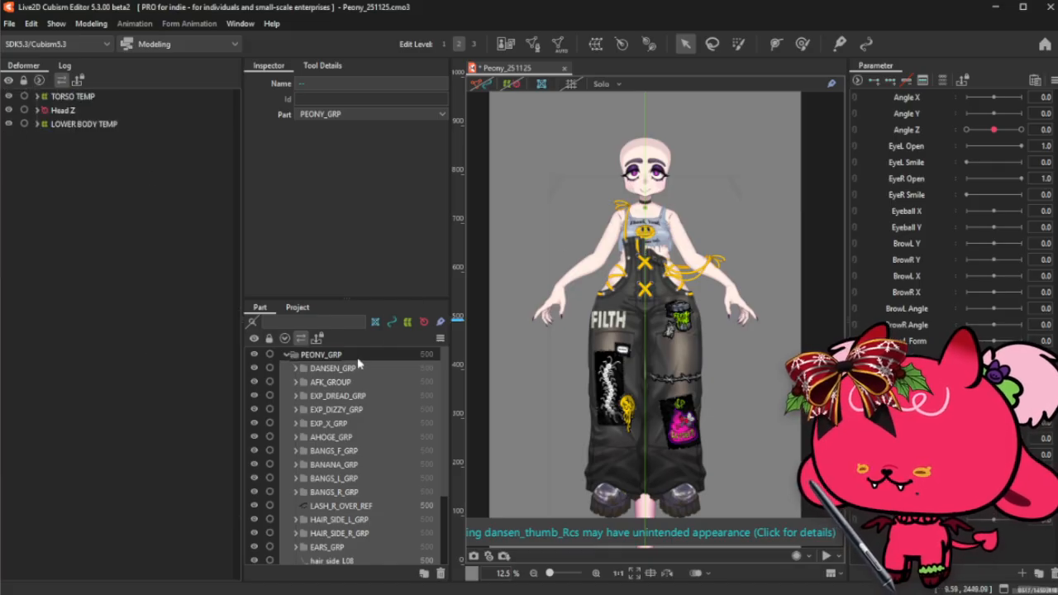
{"action": "left_click", "coordinate": [285, 355]}
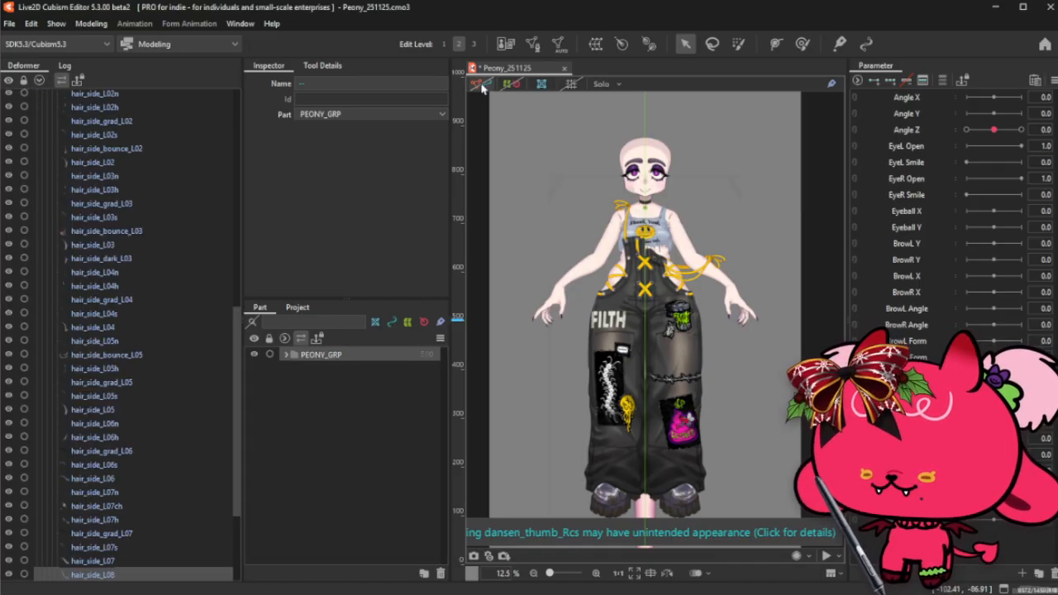
- Locate the boob_Ls shading part on the chest and enable offscreen drawing for its parent group BOOB_L_GRP
{"action": "scroll", "coordinate": [662, 201], "scroll_direction": "up", "scroll_amount": 2}
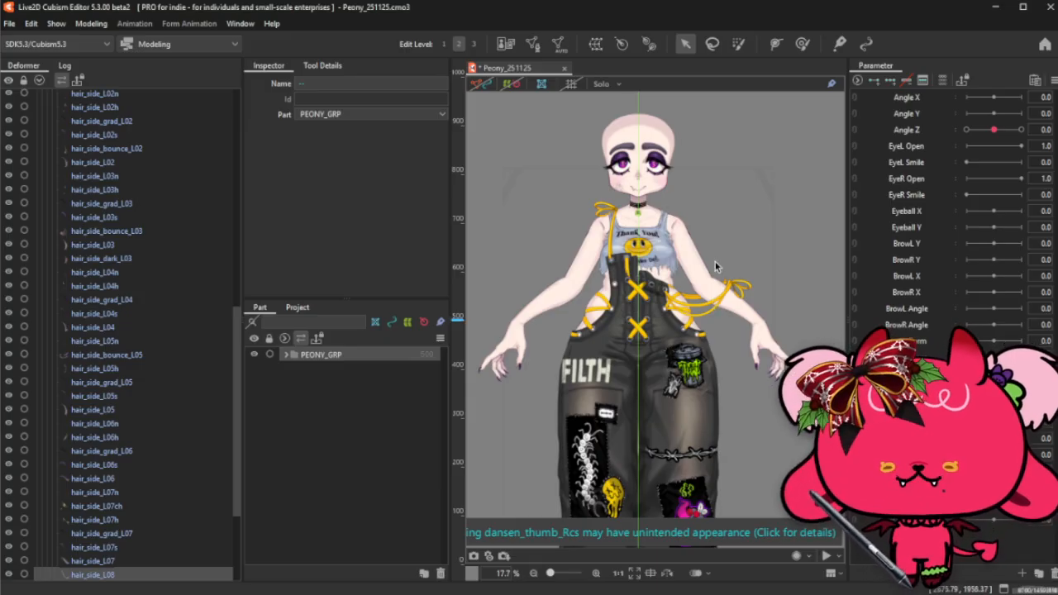
{"action": "scroll", "coordinate": [670, 261], "scroll_direction": "up", "scroll_amount": 2}
{"action": "scroll", "coordinate": [703, 265], "scroll_direction": "up", "scroll_amount": 2}
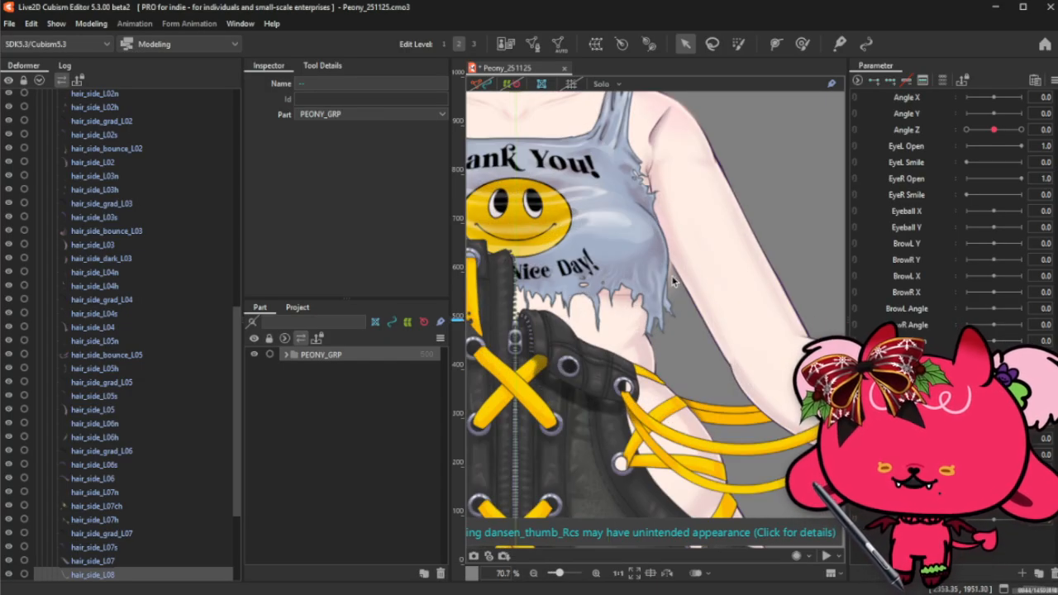
{"action": "left_click", "coordinate": [680, 279]}
{"action": "right_click", "coordinate": [688, 286]}
{"action": "left_click", "coordinate": [732, 351]}
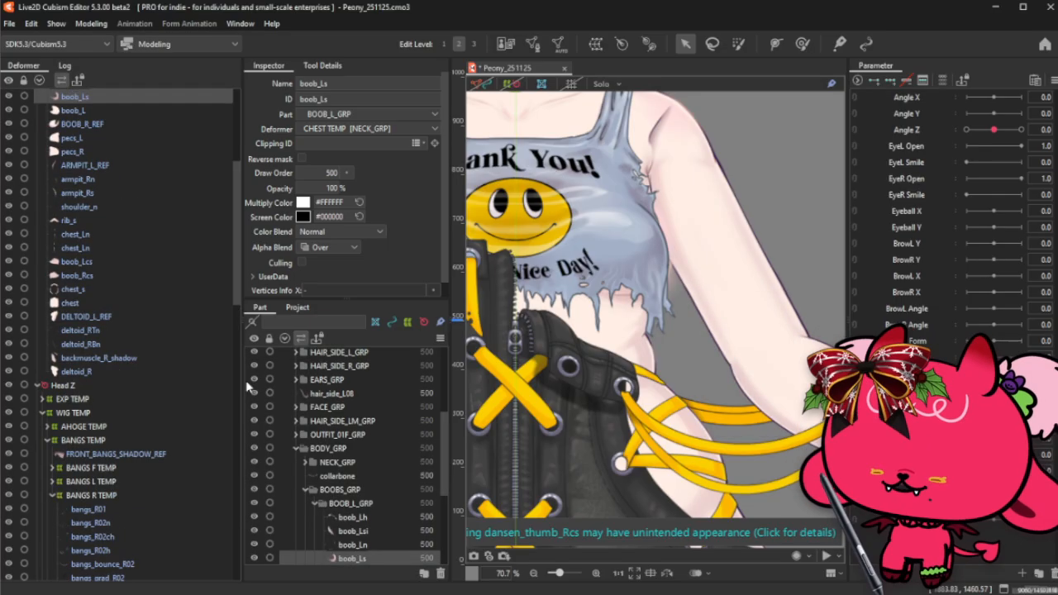
{"action": "scroll", "coordinate": [289, 482], "scroll_direction": "down", "scroll_amount": 3}
{"action": "left_click", "coordinate": [369, 405]}
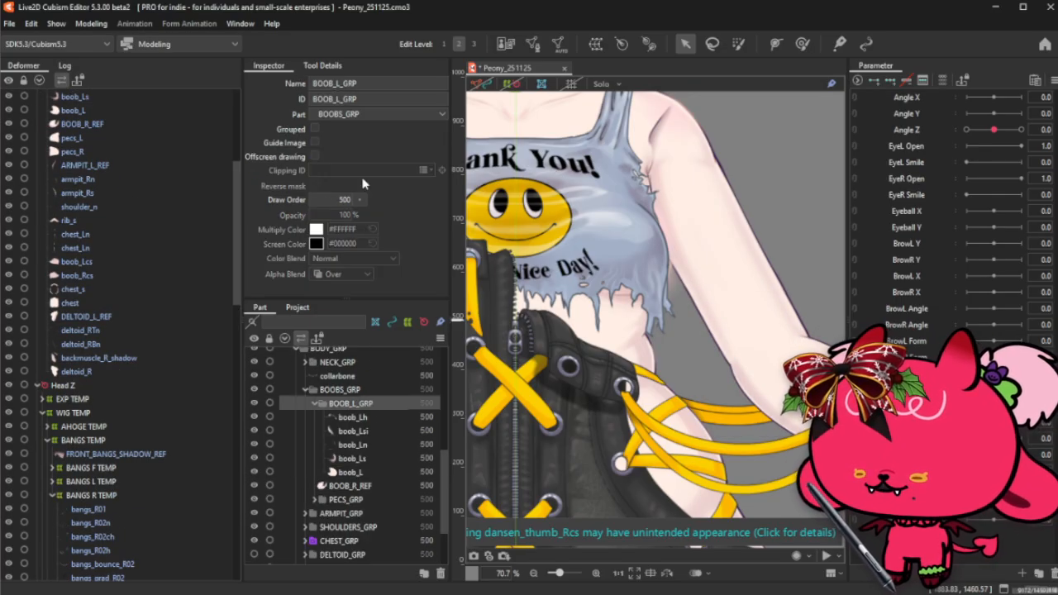
{"action": "left_click", "coordinate": [315, 155]}
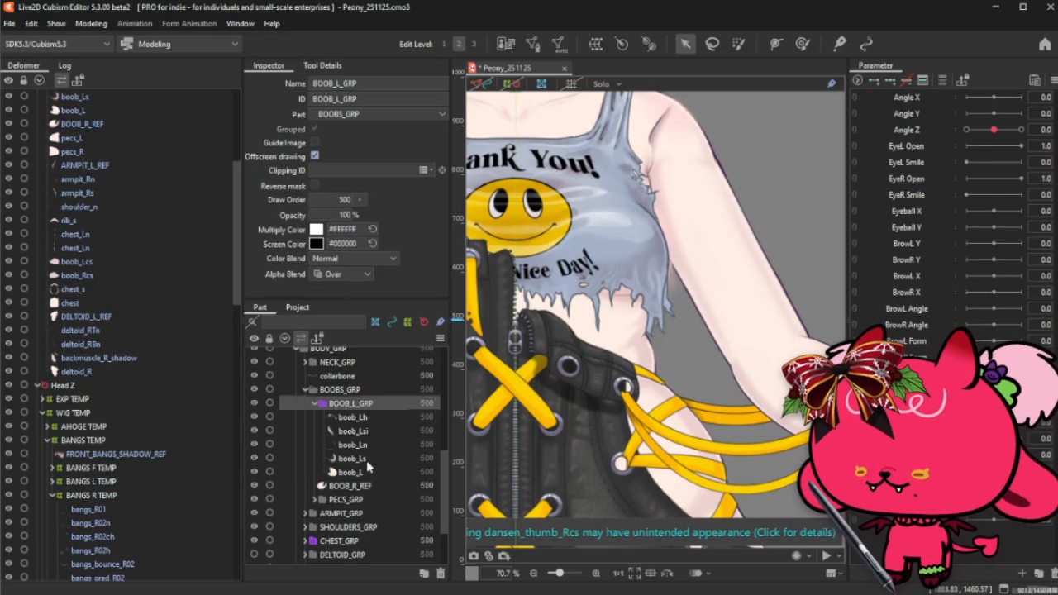
- Set the alpha blend of boob_Lh and boob_Lsi in BOOB_L_GRP to Atop
{"action": "left_click", "coordinate": [366, 472]}
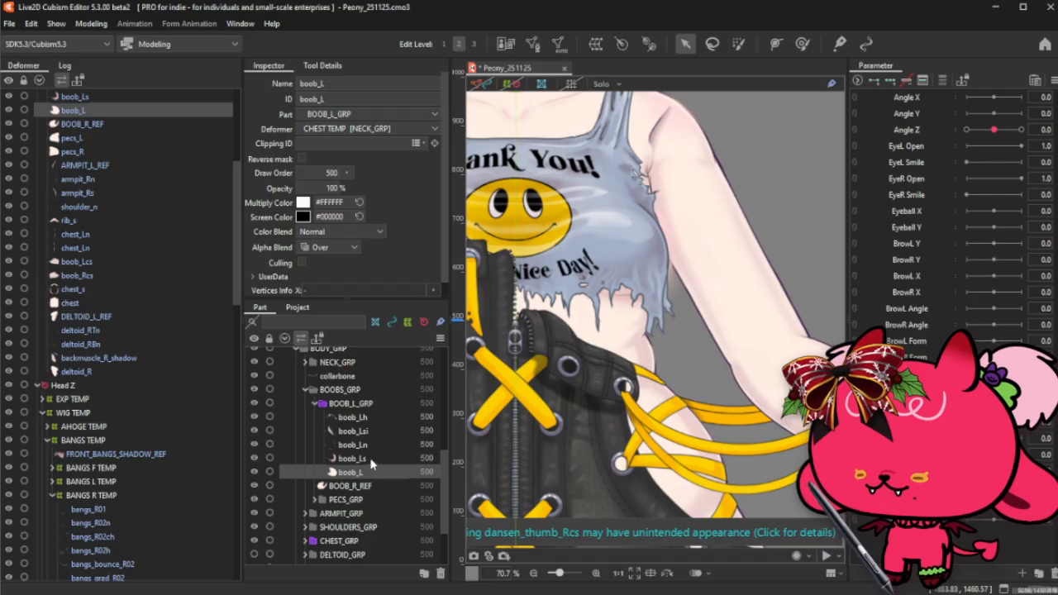
{"action": "left_click_drag", "start_coordinate": [371, 460], "coordinate": [377, 418]}
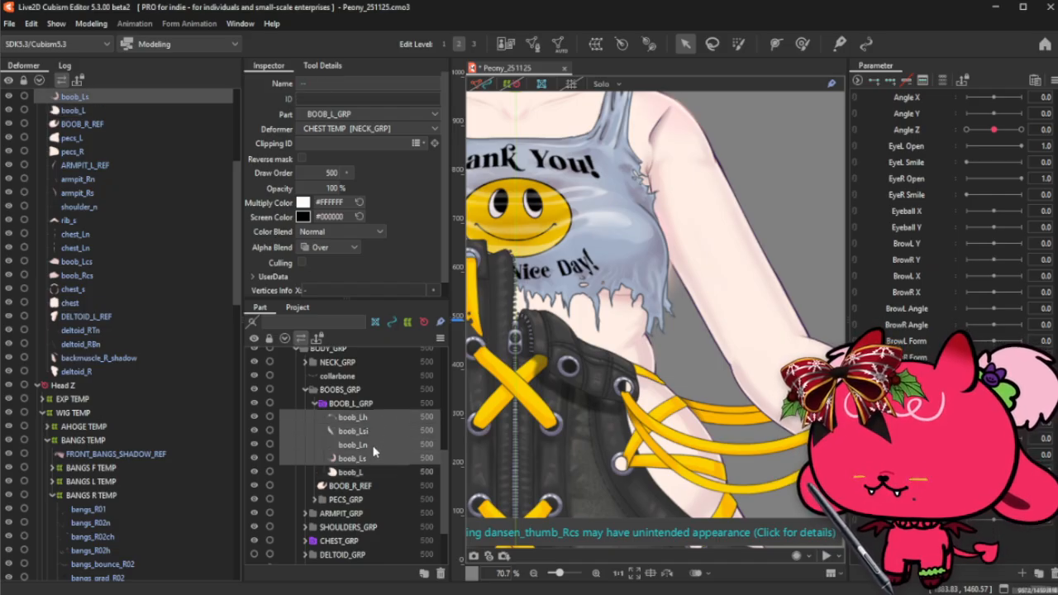
{"action": "left_click", "coordinate": [372, 448]}
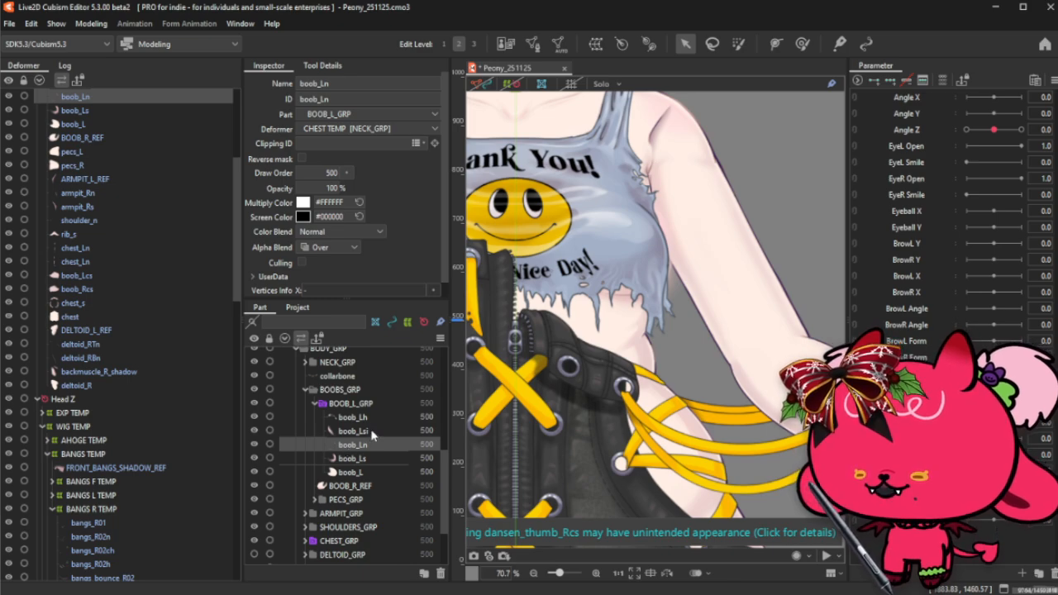
{"action": "left_click", "coordinate": [364, 431]}
{"action": "left_click", "coordinate": [355, 418], "text": "shift"}
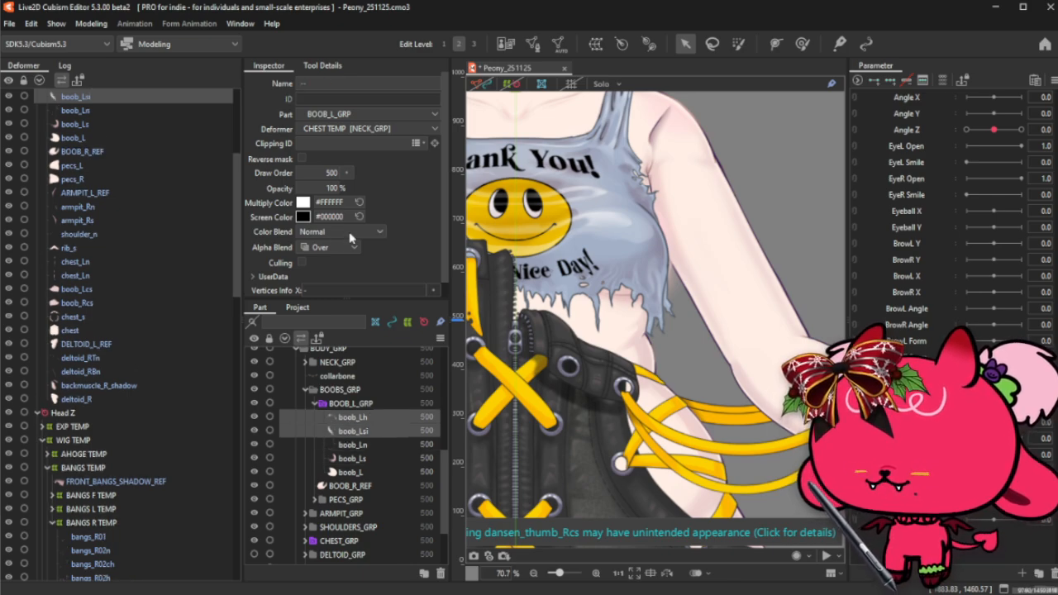
{"action": "left_click", "coordinate": [335, 256]}
{"action": "left_click", "coordinate": [332, 276]}
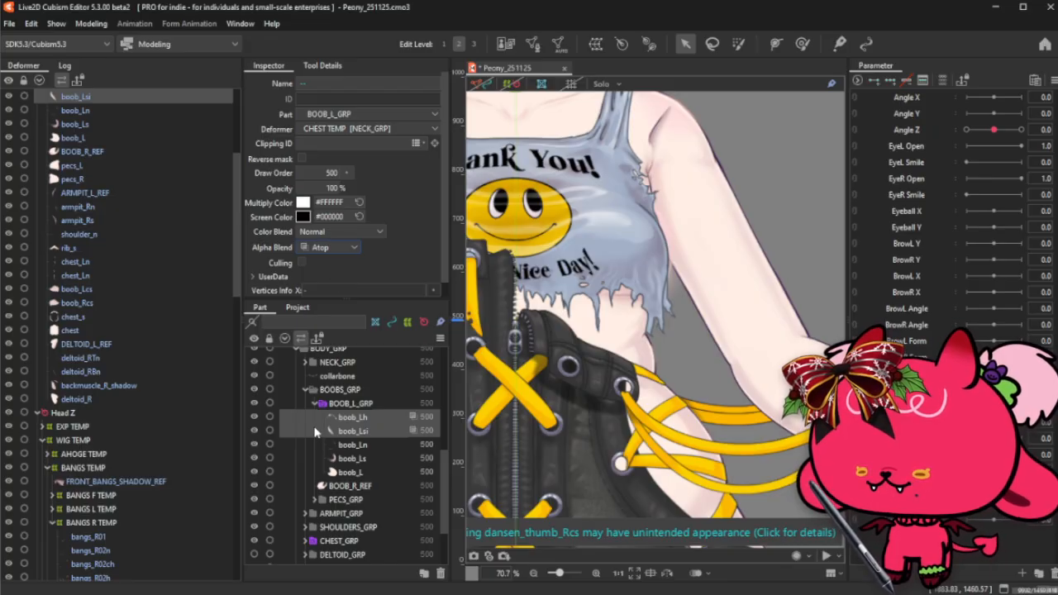
{"action": "left_click", "coordinate": [679, 284]}
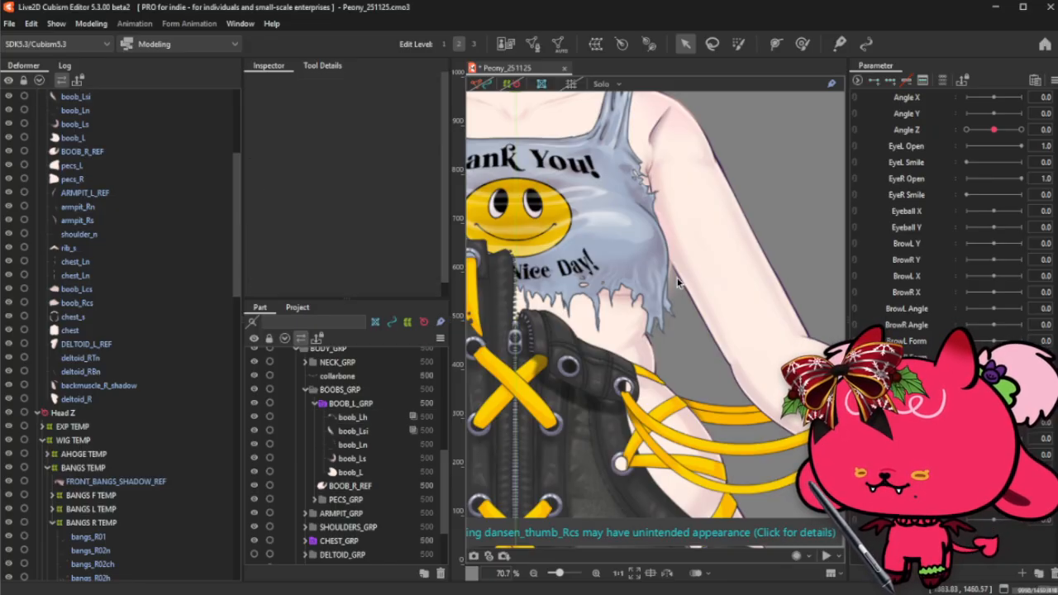
- Set the alpha blend of the boob_Ls shadow part to Atop
{"action": "left_click", "coordinate": [352, 459]}
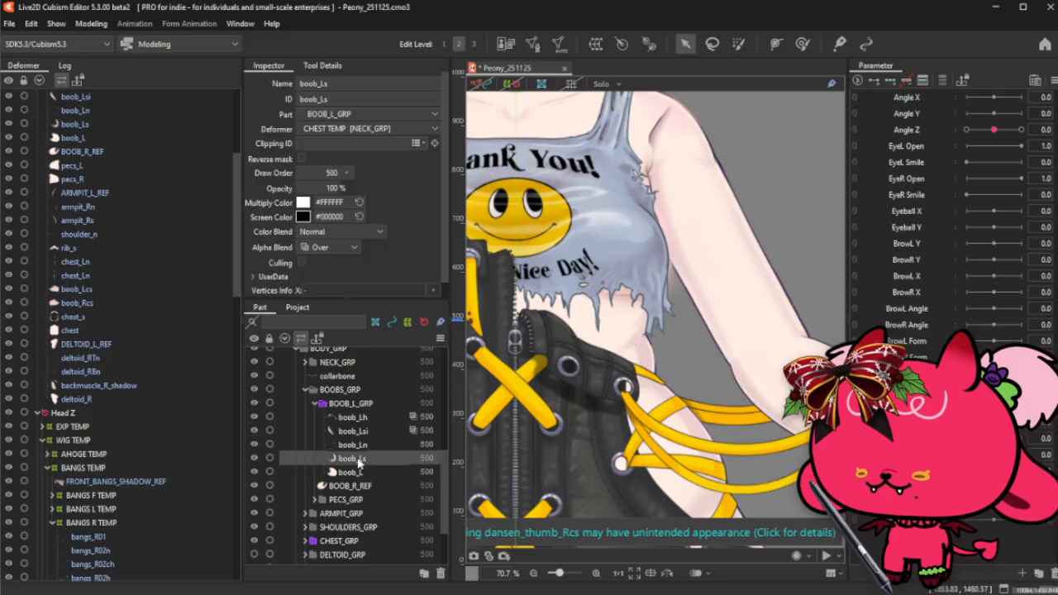
{"action": "left_click", "coordinate": [339, 231]}
{"action": "left_click", "coordinate": [328, 248]}
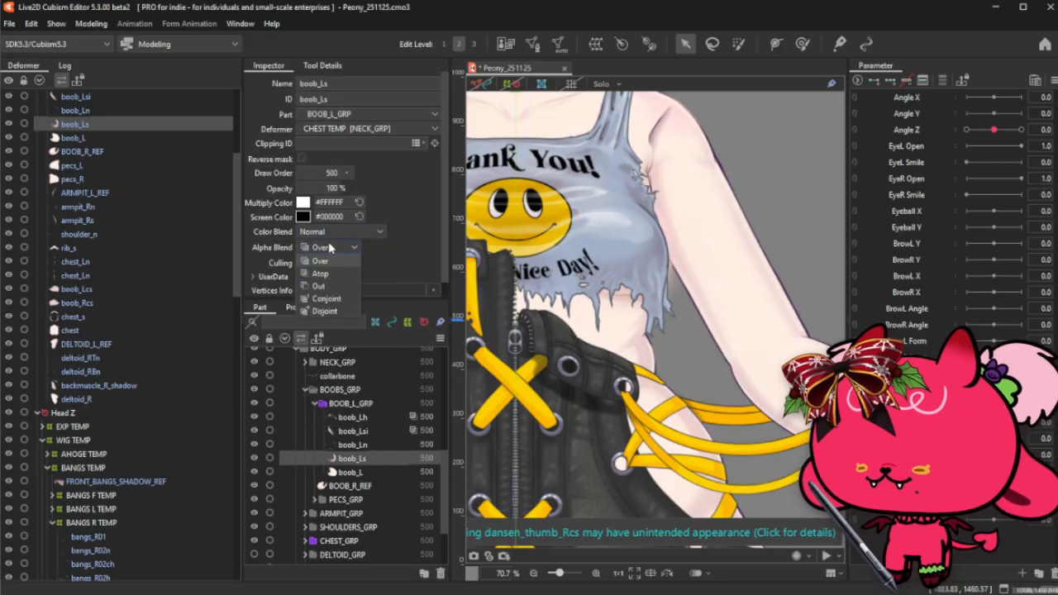
{"action": "left_click", "coordinate": [337, 273]}
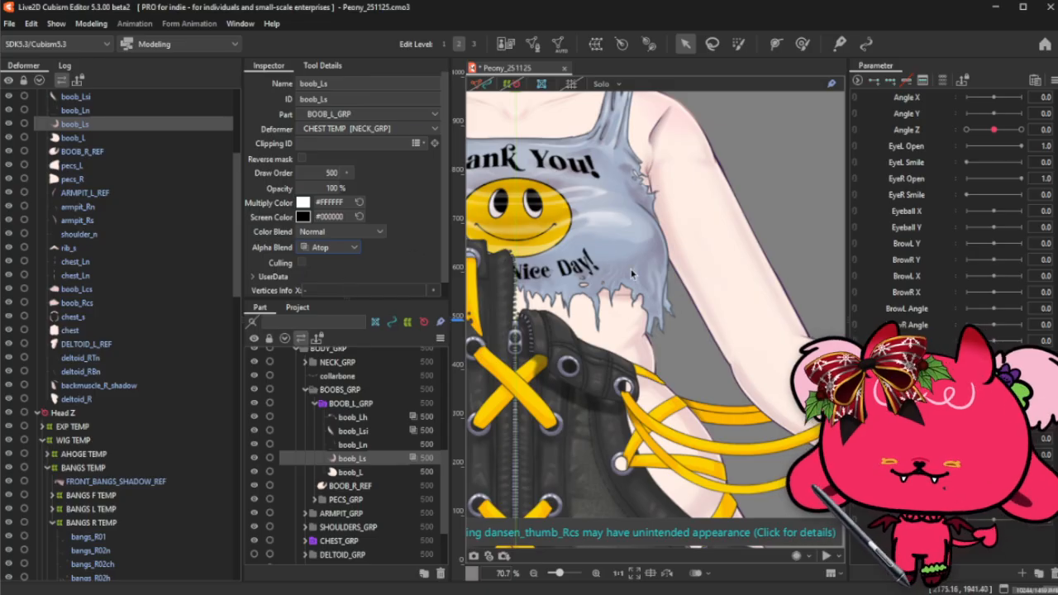
- Collapse CHEST TEMP, TORSO TEMP and Head Z in the deformer tree
{"action": "scroll", "coordinate": [695, 264], "scroll_direction": "down", "scroll_amount": 1}
{"action": "scroll", "coordinate": [695, 270], "scroll_direction": "down", "scroll_amount": 1}
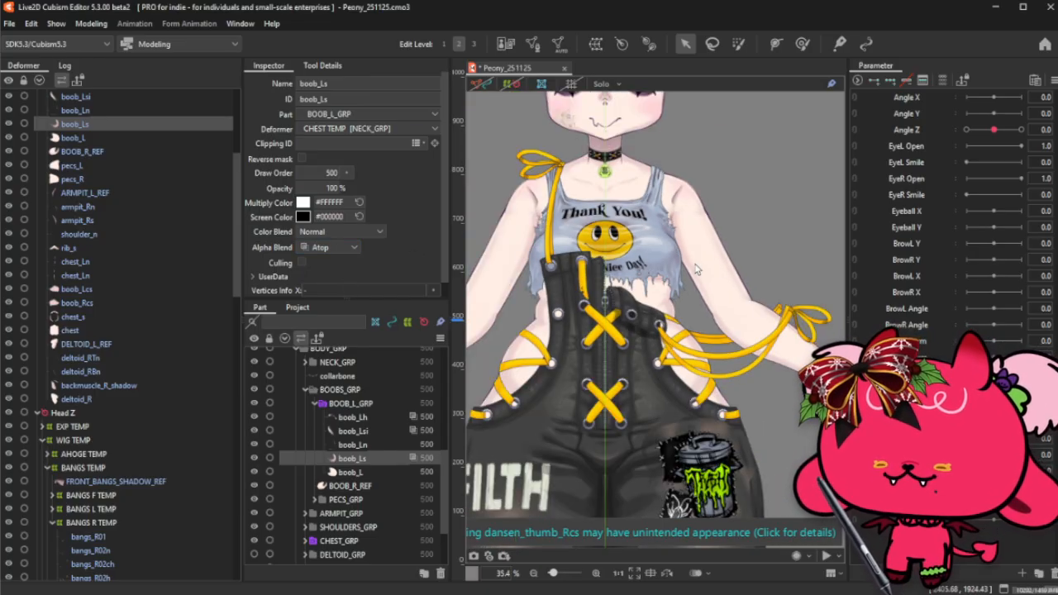
{"action": "scroll", "coordinate": [661, 248], "scroll_direction": "down", "scroll_amount": 2}
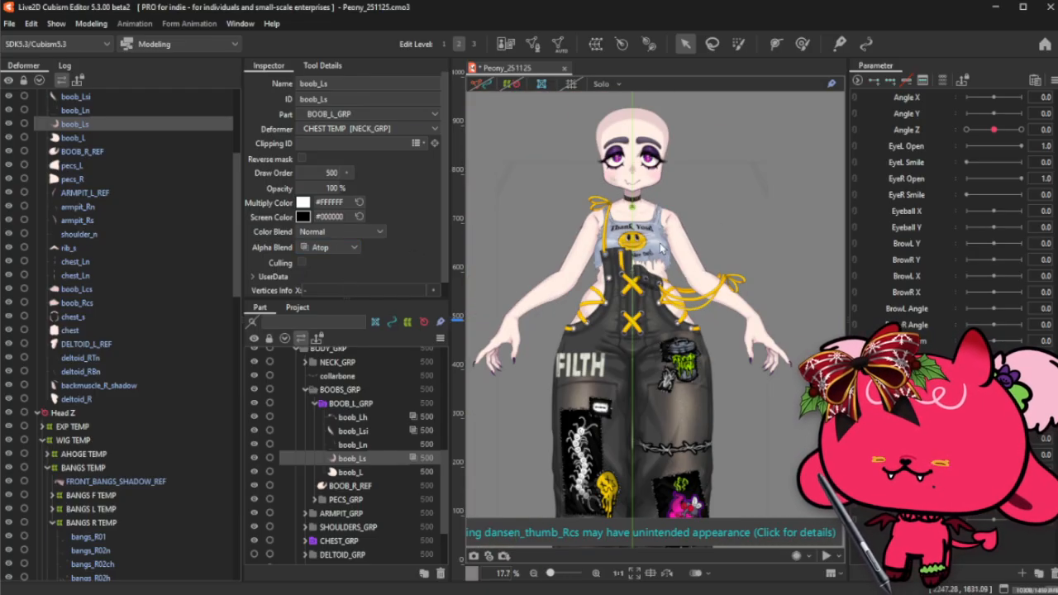
{"action": "scroll", "coordinate": [662, 246], "scroll_direction": "down", "scroll_amount": 2}
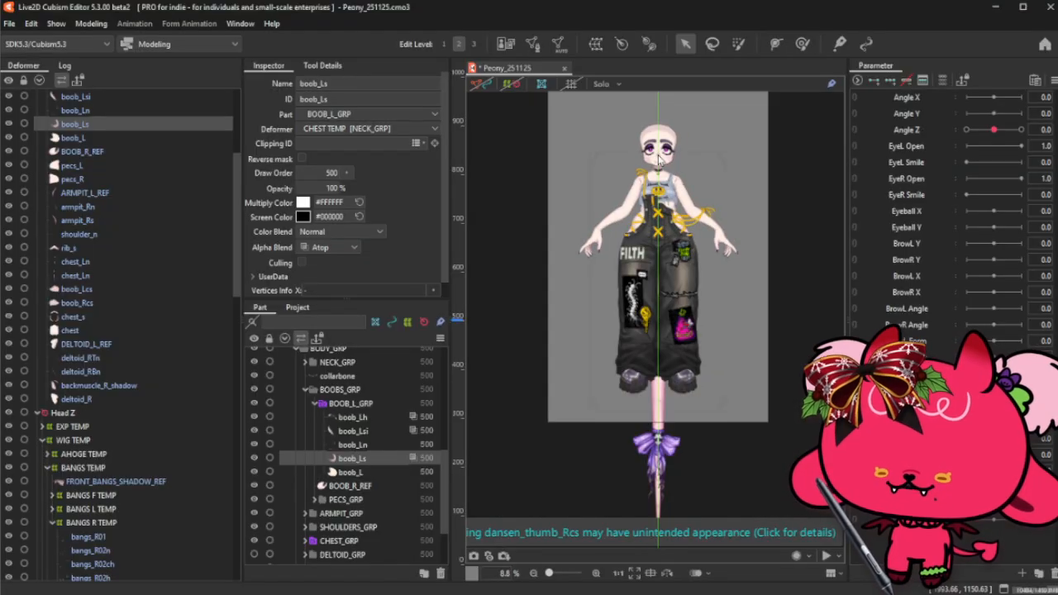
{"action": "scroll", "coordinate": [659, 160], "scroll_direction": "up", "scroll_amount": 1}
{"action": "scroll", "coordinate": [41, 155], "scroll_direction": "up", "scroll_amount": 5}
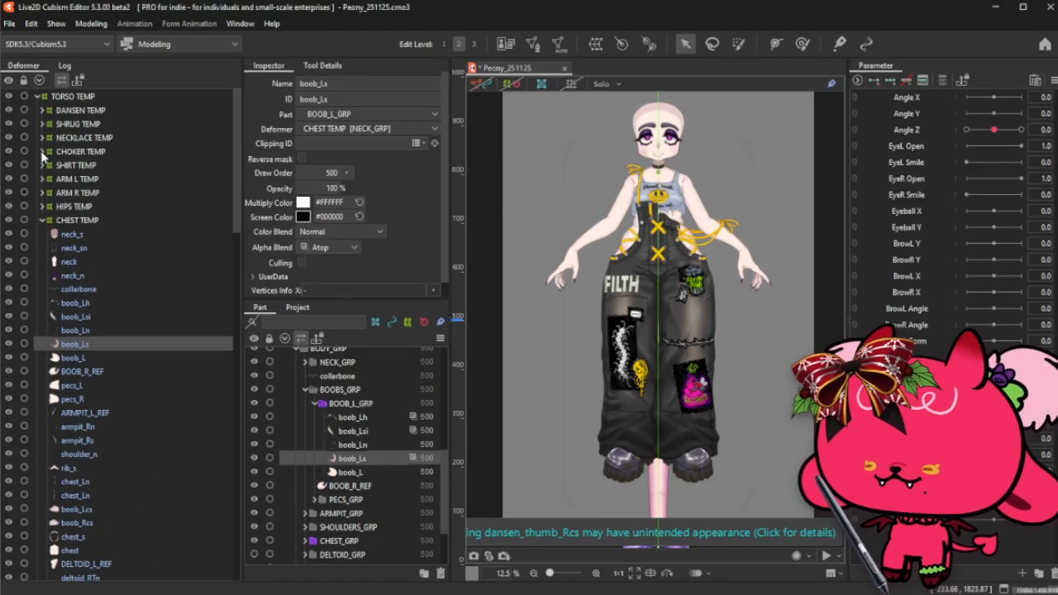
{"action": "left_click", "coordinate": [43, 221]}
{"action": "left_click", "coordinate": [37, 97]}
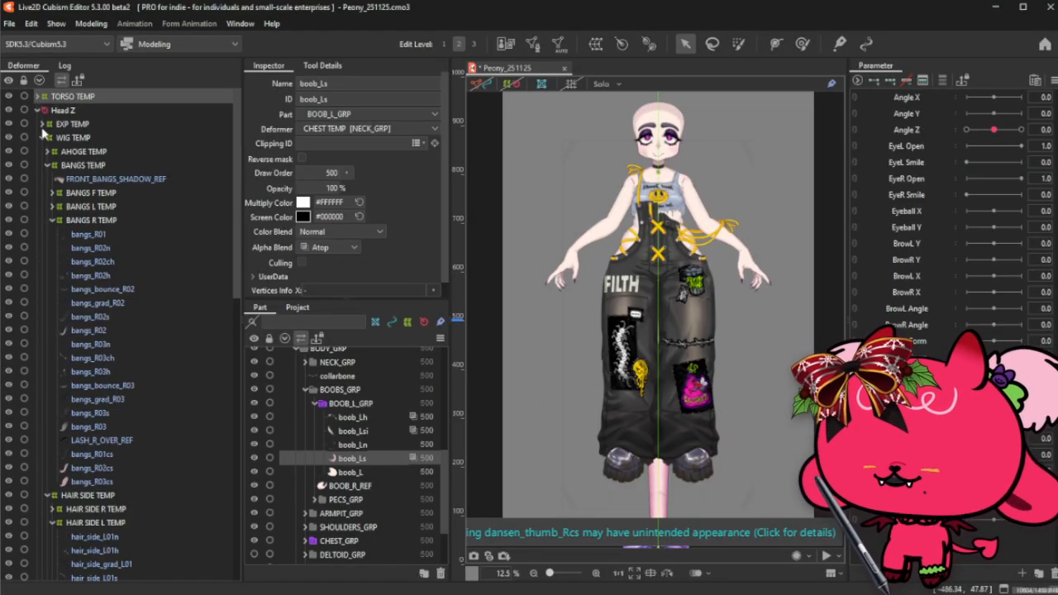
{"action": "left_click", "coordinate": [37, 110]}
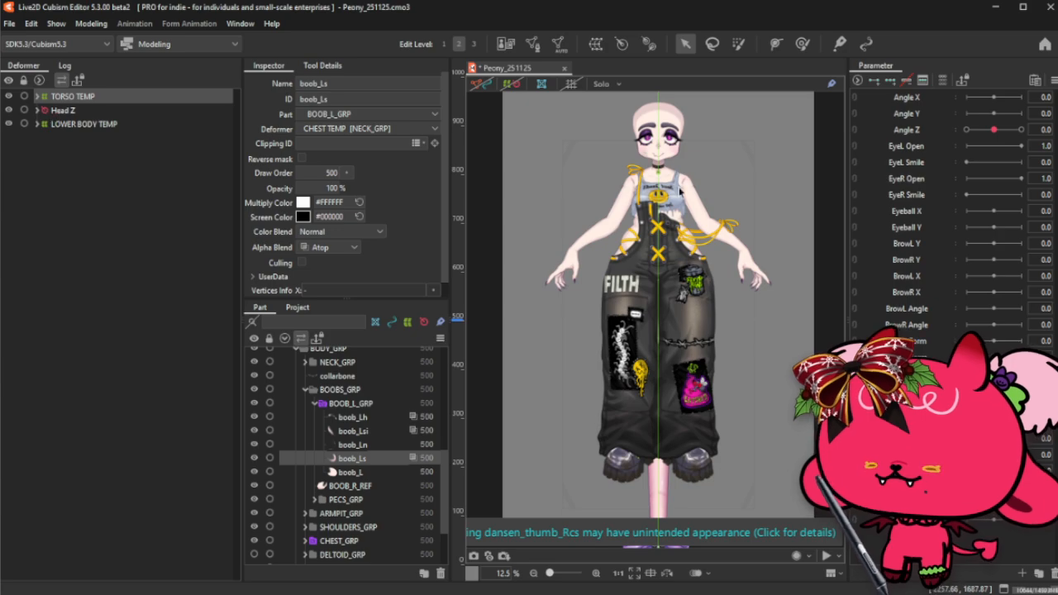
- Locate the SHRUG TEMP deformer through the sleeve_end_L part and set its opacity to 100%
{"action": "left_click", "coordinate": [708, 199]}
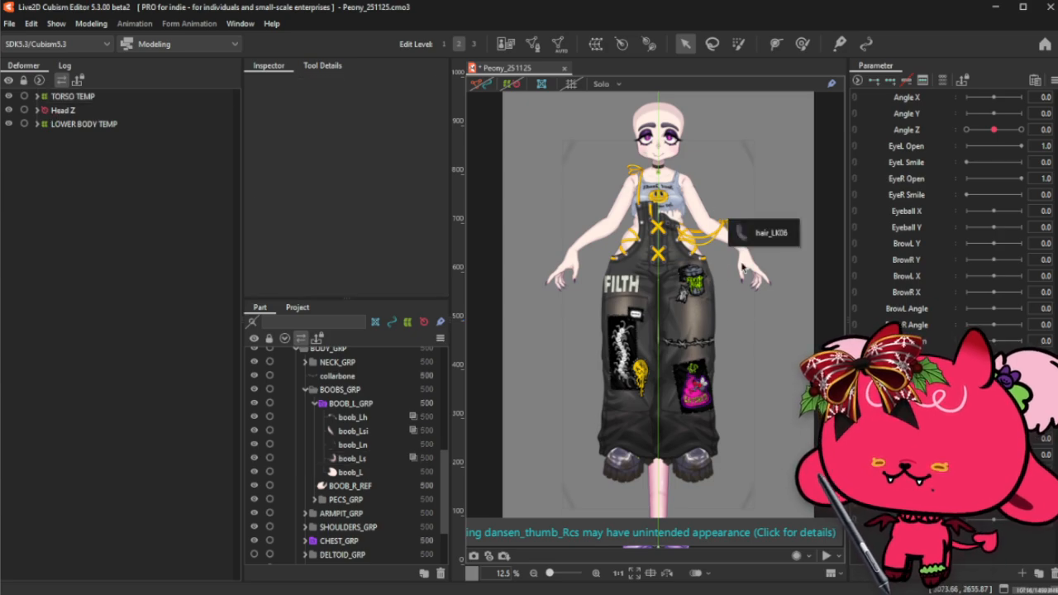
{"action": "right_click", "coordinate": [764, 235]}
{"action": "left_click", "coordinate": [798, 282]}
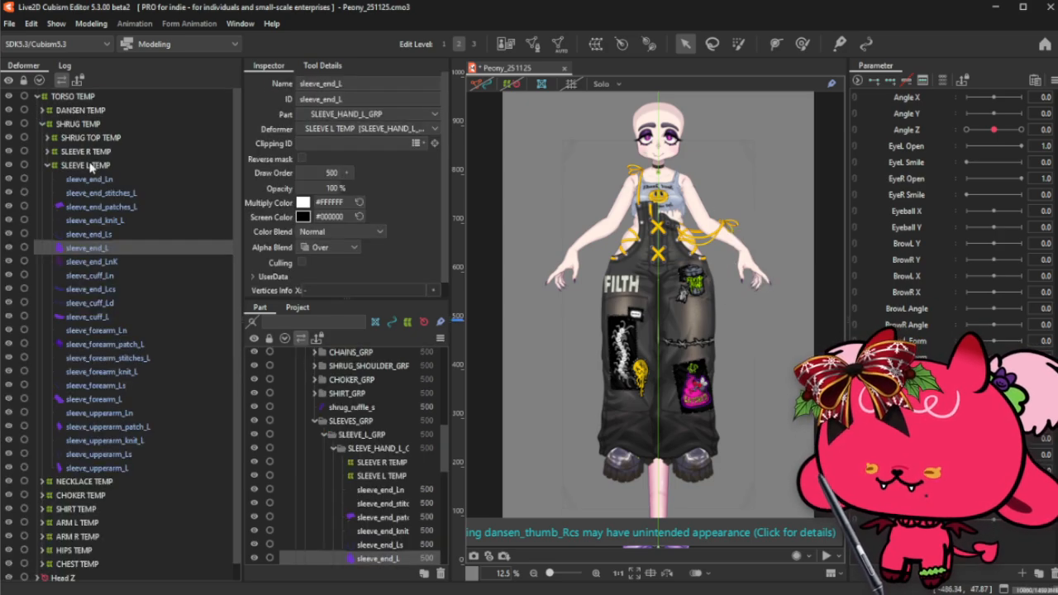
{"action": "left_click", "coordinate": [76, 124]}
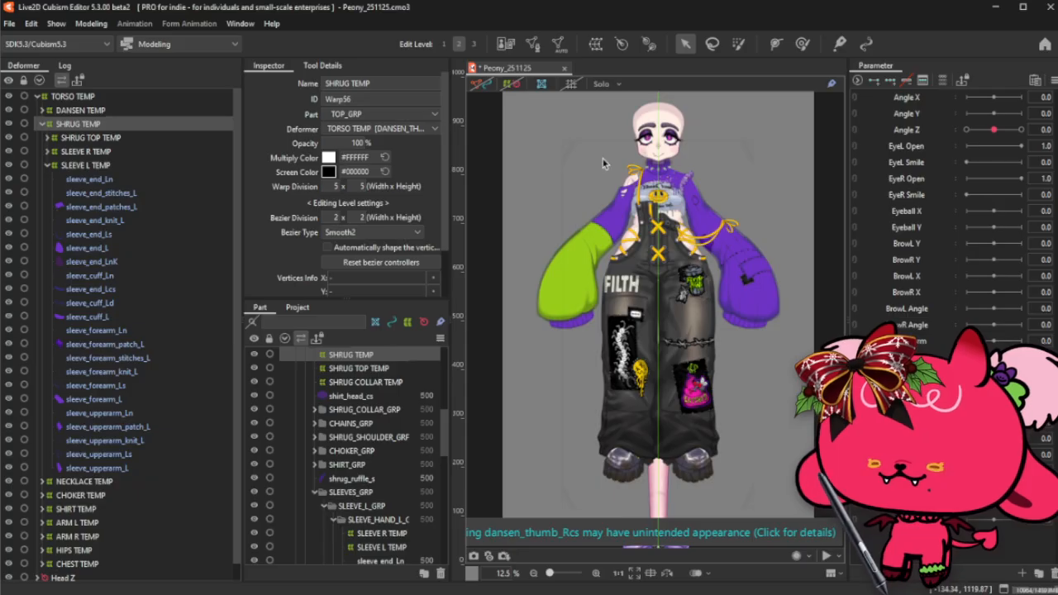
- Locate the shirt_head_cs shadow at the shrug collar and enable offscreen drawing for its parent group TOP_GRP
{"action": "scroll", "coordinate": [685, 146], "scroll_direction": "up", "scroll_amount": 5}
{"action": "right_click", "coordinate": [687, 198]}
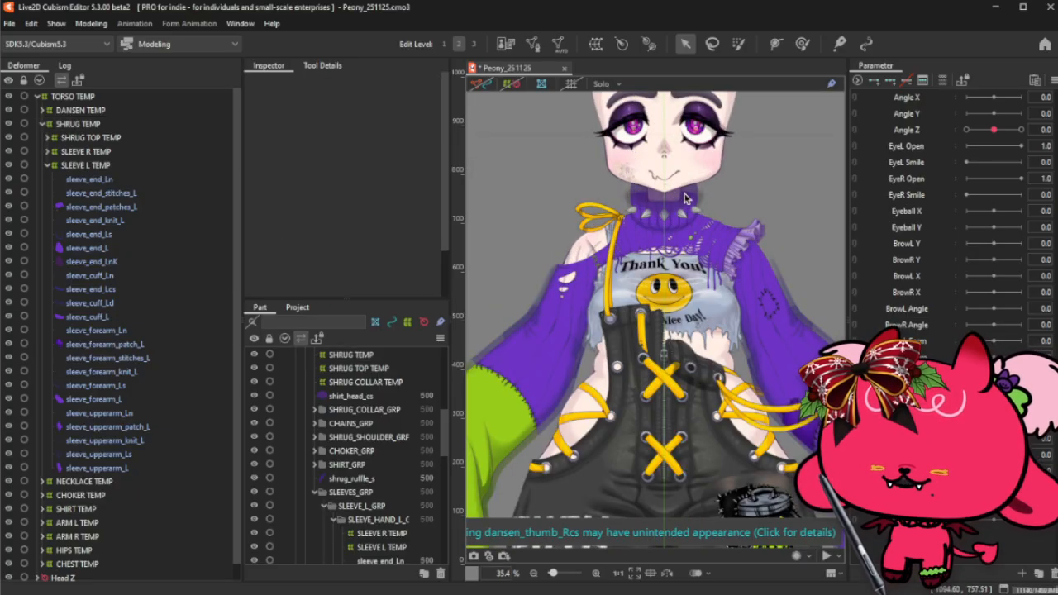
{"action": "left_click", "coordinate": [770, 323]}
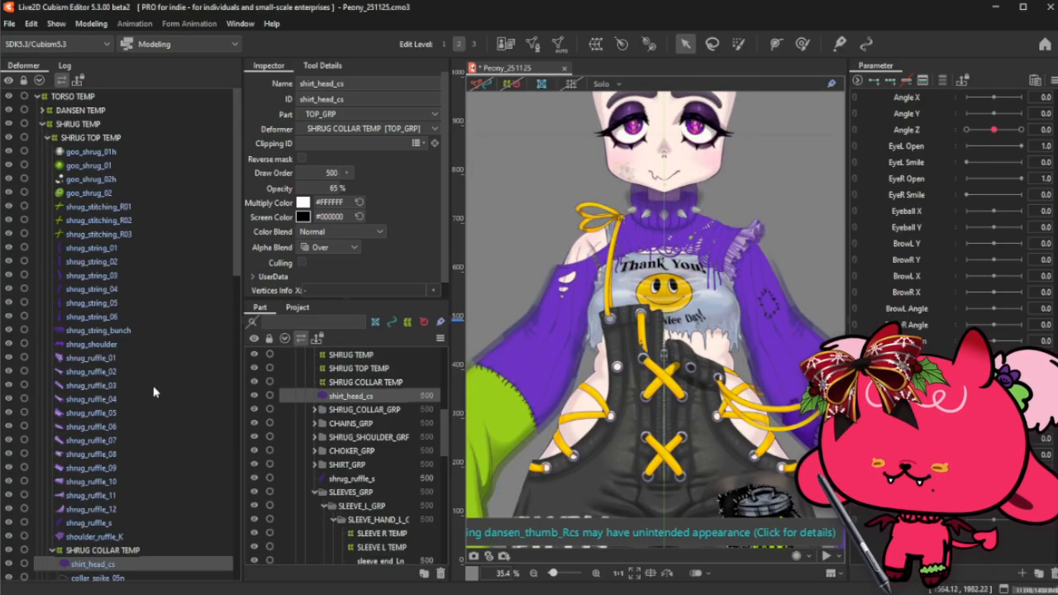
{"action": "scroll", "coordinate": [137, 411], "scroll_direction": "down", "scroll_amount": 3}
{"action": "scroll", "coordinate": [335, 437], "scroll_direction": "up", "scroll_amount": 2}
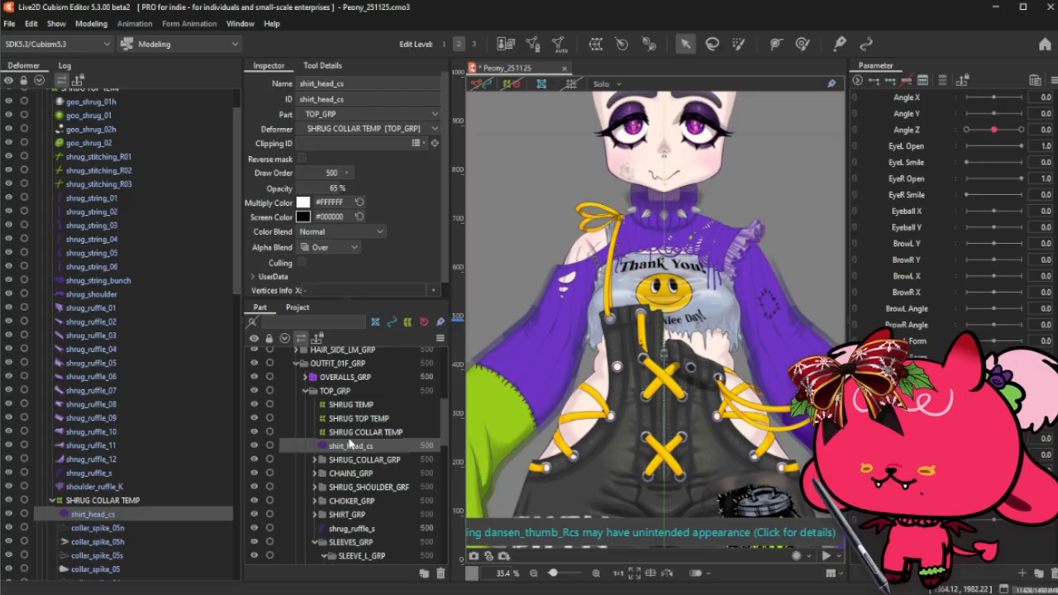
{"action": "left_click", "coordinate": [335, 391]}
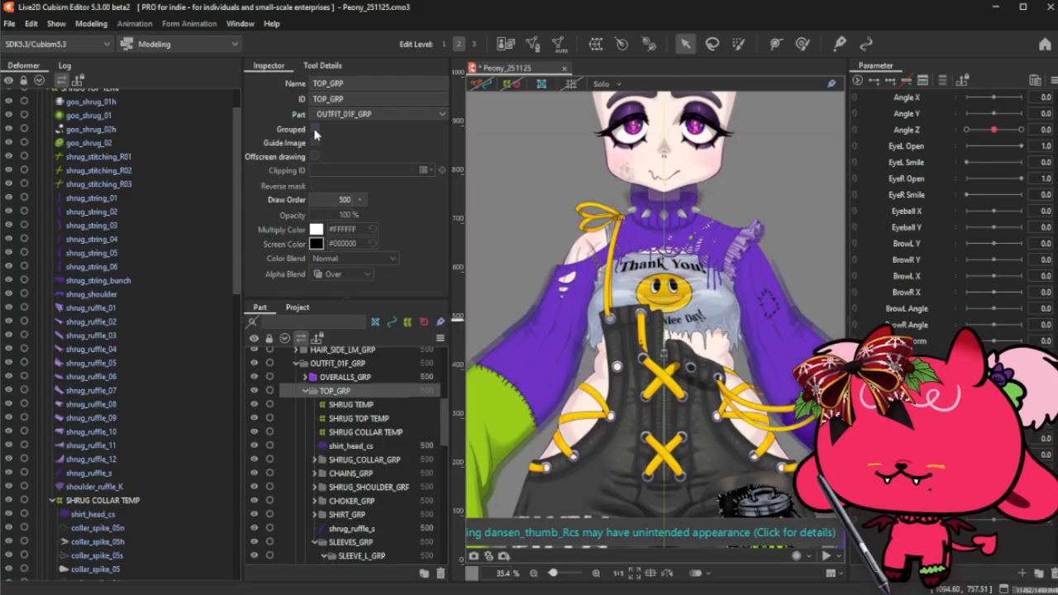
{"action": "left_click", "coordinate": [315, 157]}
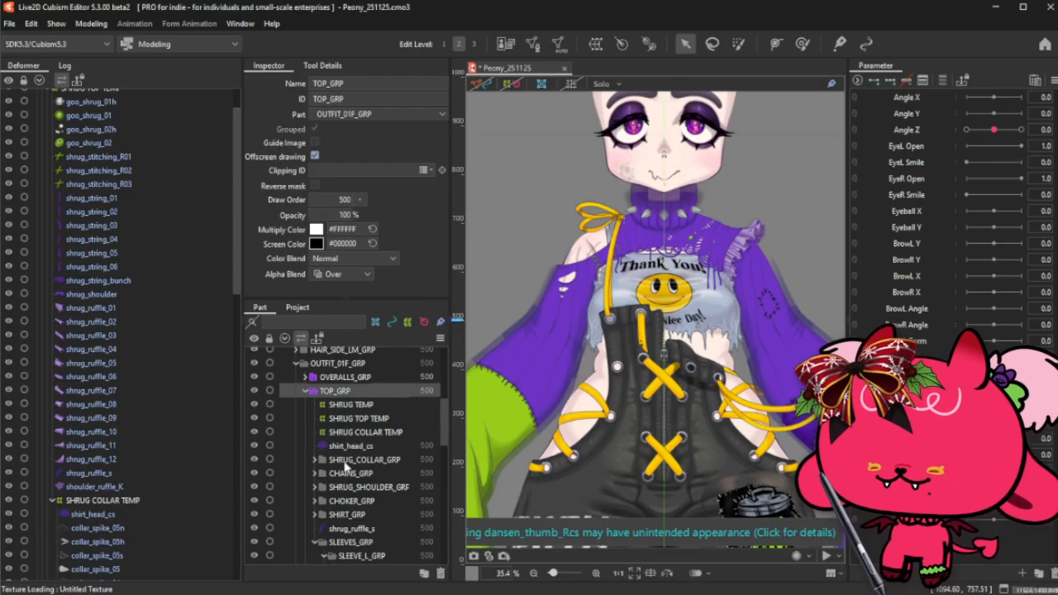
- Set the alpha blend of shirt_head_cs to Atop and inspect the collar up close
{"action": "left_click", "coordinate": [342, 448]}
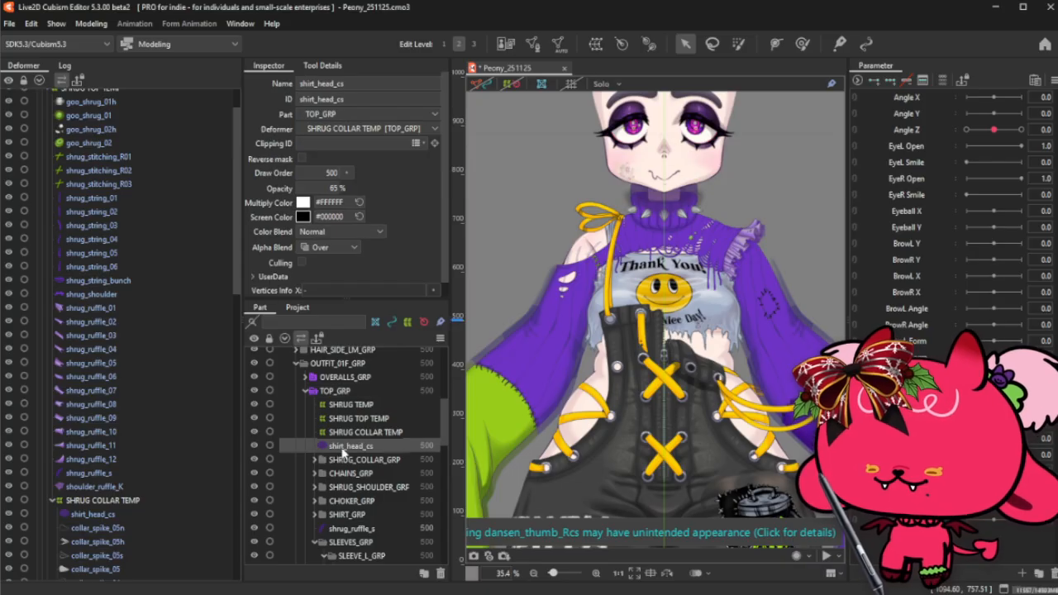
{"action": "left_click", "coordinate": [335, 249]}
{"action": "left_click", "coordinate": [332, 275]}
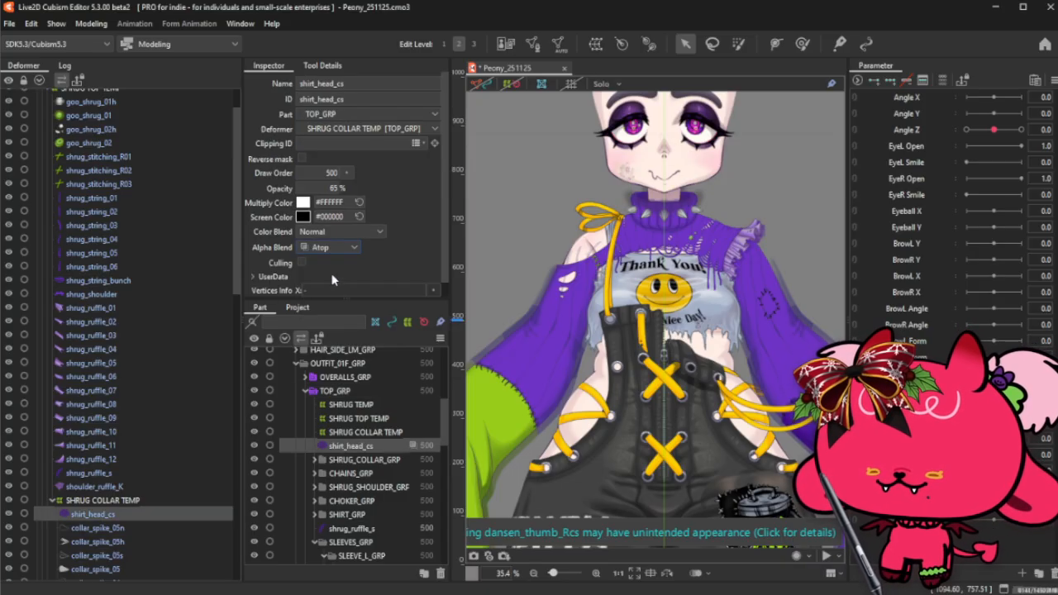
{"action": "scroll", "coordinate": [686, 183], "scroll_direction": "up", "scroll_amount": 2}
{"action": "scroll", "coordinate": [630, 188], "scroll_direction": "up", "scroll_amount": 1}
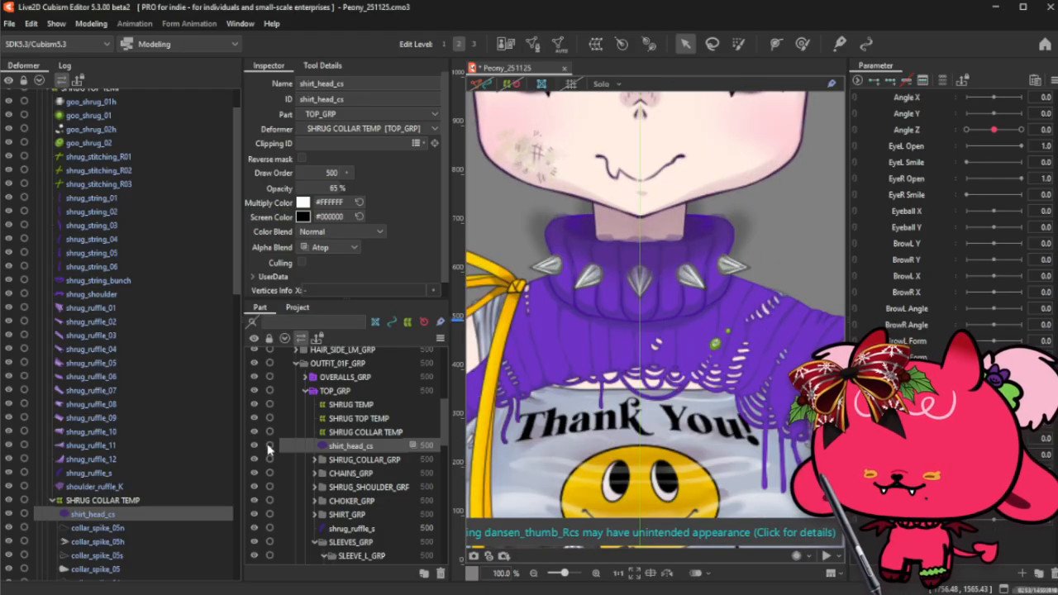
- Expand SHRUG_COLLAR_GRP and enable offscreen drawing for it
{"action": "left_click", "coordinate": [318, 461]}
{"action": "scroll", "coordinate": [328, 464], "scroll_direction": "down", "scroll_amount": 1}
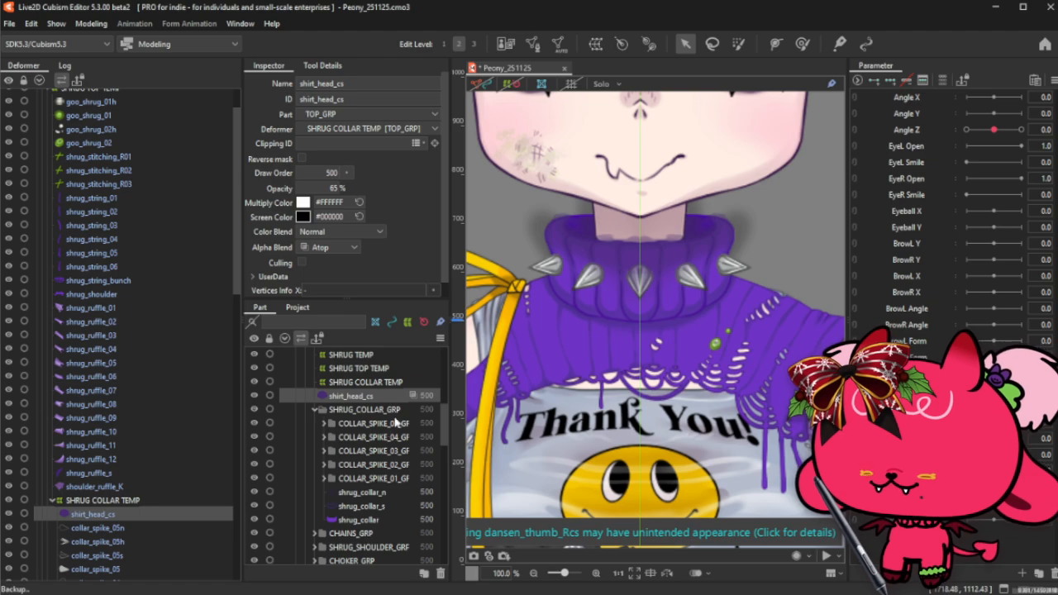
{"action": "left_click", "coordinate": [364, 493]}
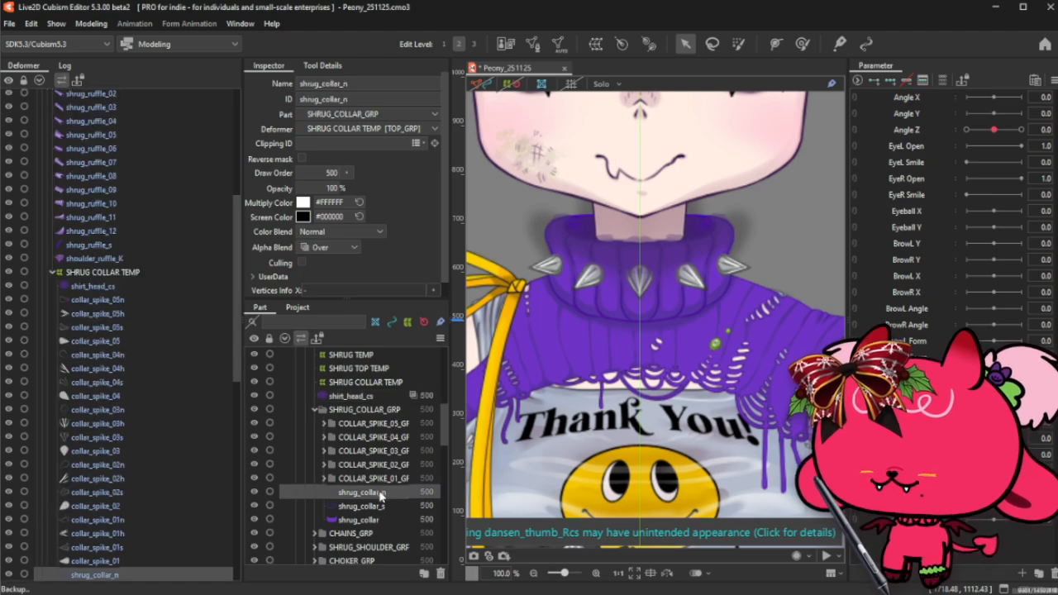
{"action": "left_click", "coordinate": [363, 506], "text": "ctrl"}
{"action": "left_click", "coordinate": [368, 410]}
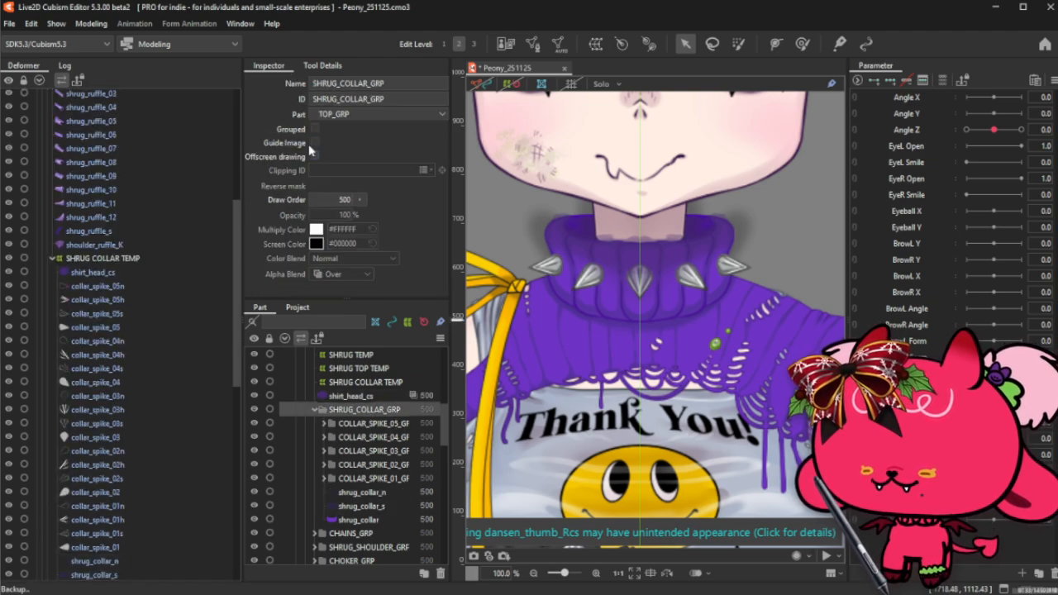
{"action": "left_click", "coordinate": [315, 156]}
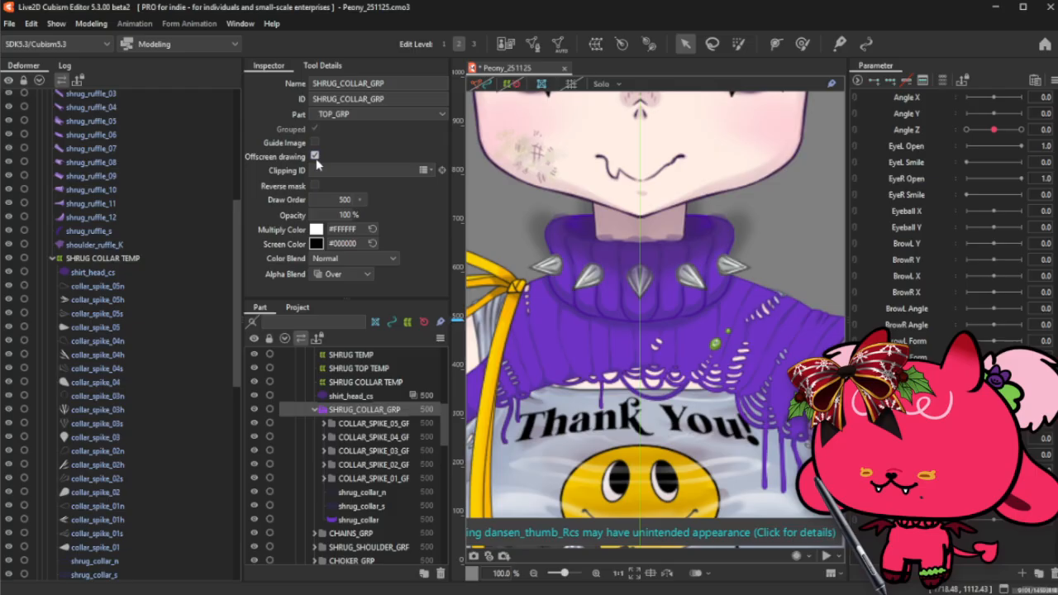
- Set the alpha blend of shrug_collar_n and shrug_collar_s to Atop
{"action": "left_click", "coordinate": [386, 505]}
{"action": "left_click", "coordinate": [390, 493], "text": "ctrl"}
{"action": "left_click", "coordinate": [331, 248]}
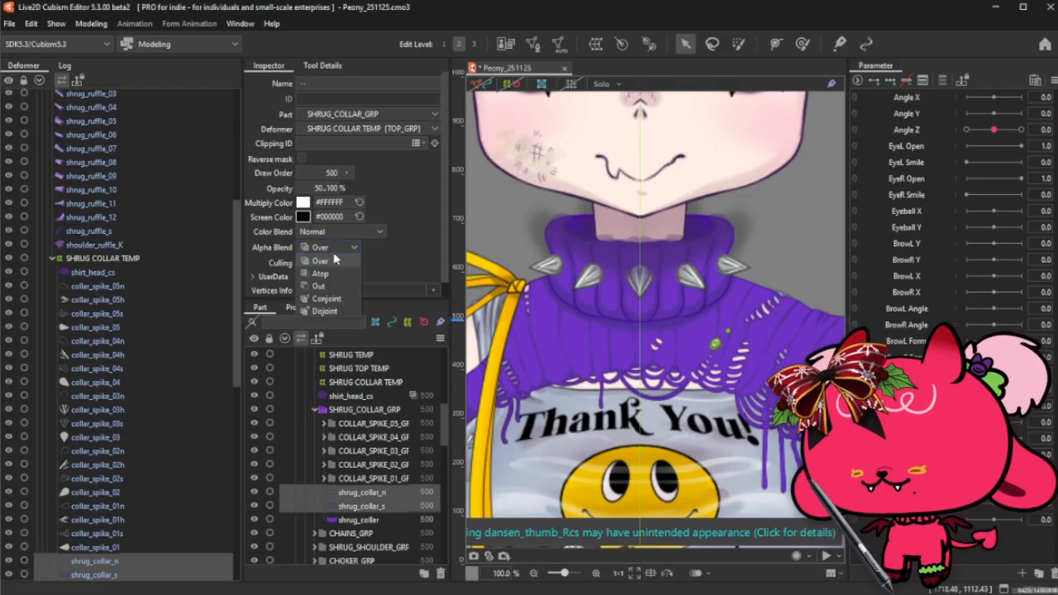
{"action": "left_click", "coordinate": [335, 275]}
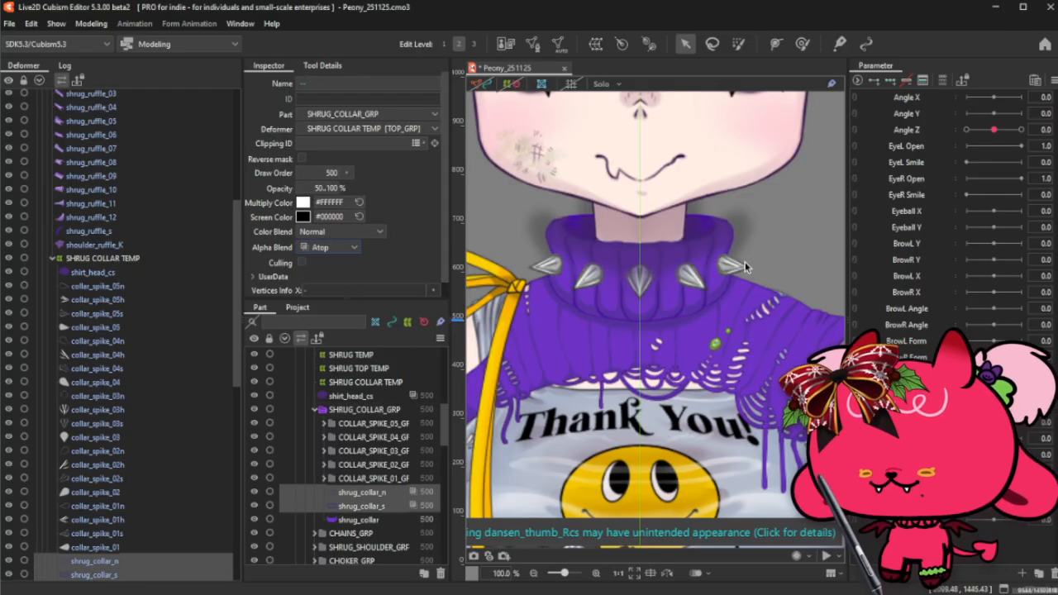
- Locate the collar_Ks shadow beside the shrug collar and enable offscreen drawing for its parent group COLLAR_K_GRP
{"action": "left_click", "coordinate": [738, 229]}
{"action": "right_click", "coordinate": [737, 229]}
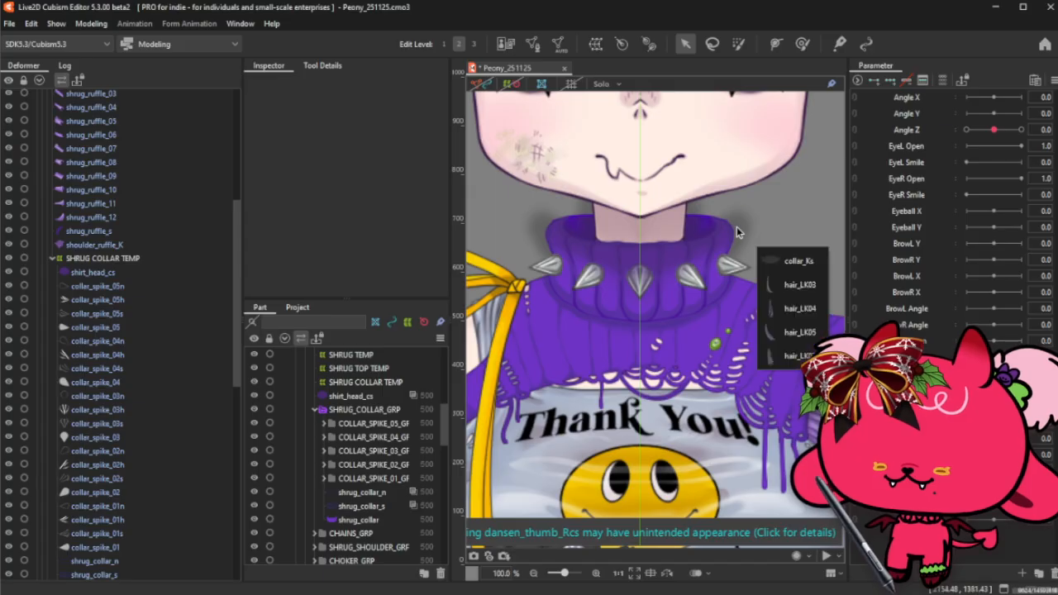
{"action": "left_click", "coordinate": [781, 262]}
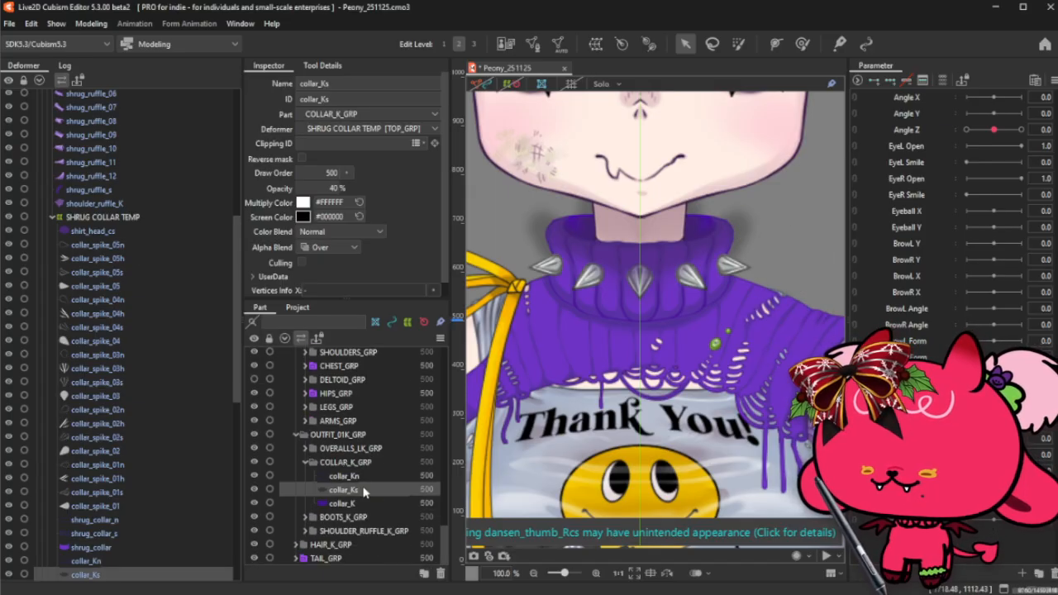
{"action": "left_click", "coordinate": [342, 504]}
{"action": "left_click", "coordinate": [362, 466]}
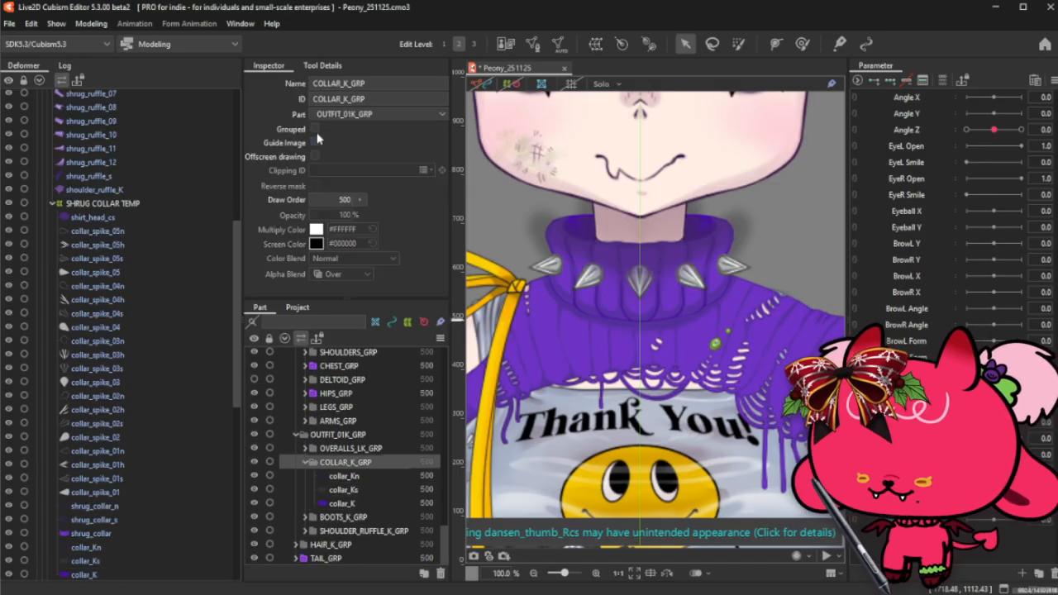
{"action": "left_click", "coordinate": [316, 157]}
- Set the alpha blend of collar_Ks to Atop and check the collar from further out
{"action": "left_click", "coordinate": [367, 494]}
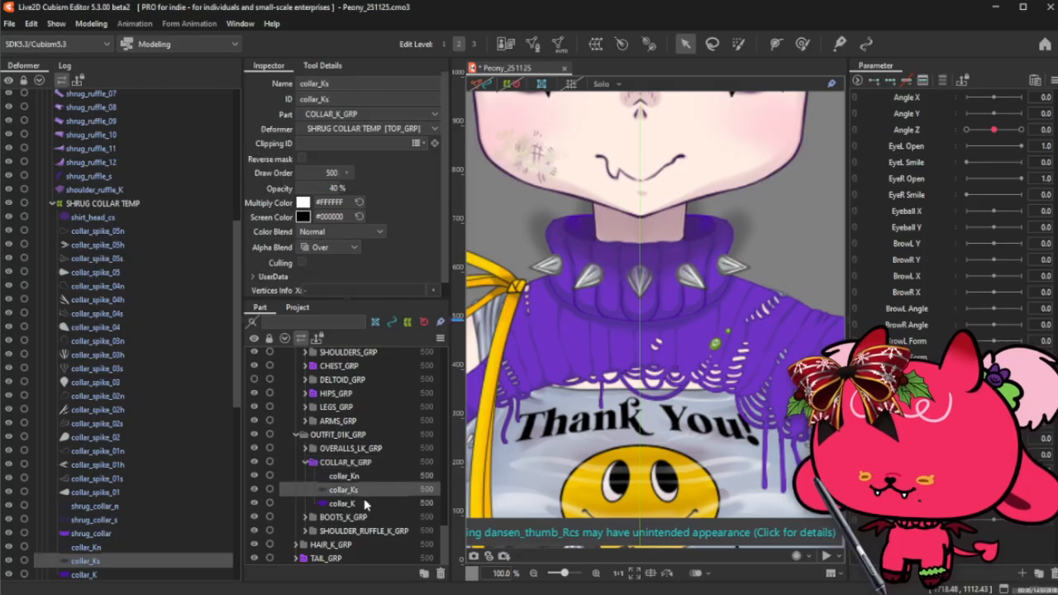
{"action": "left_click", "coordinate": [356, 247]}
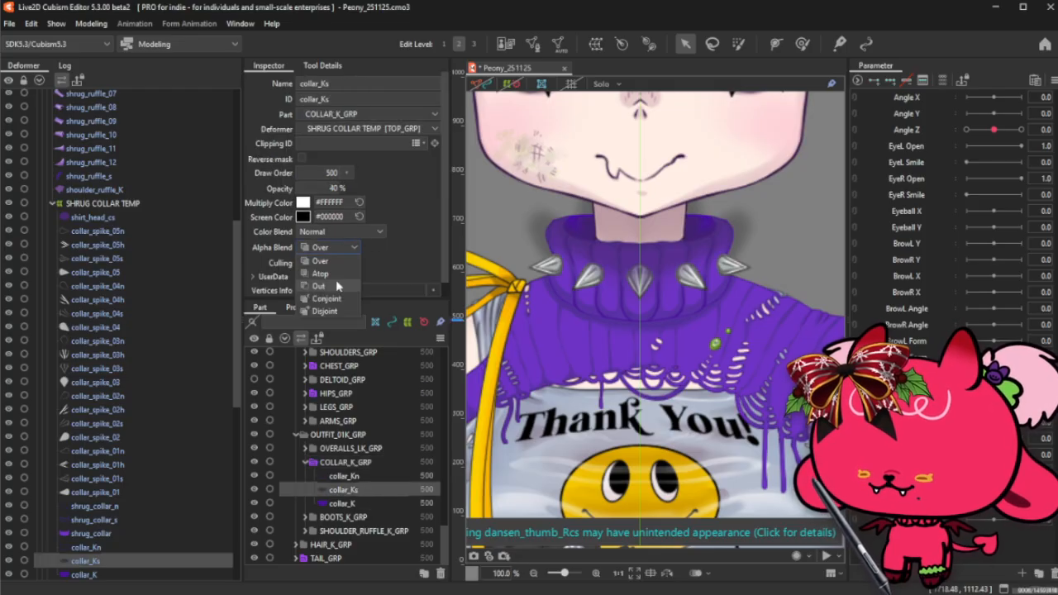
{"action": "left_click", "coordinate": [336, 280]}
{"action": "scroll", "coordinate": [650, 291], "scroll_direction": "down", "scroll_amount": 1}
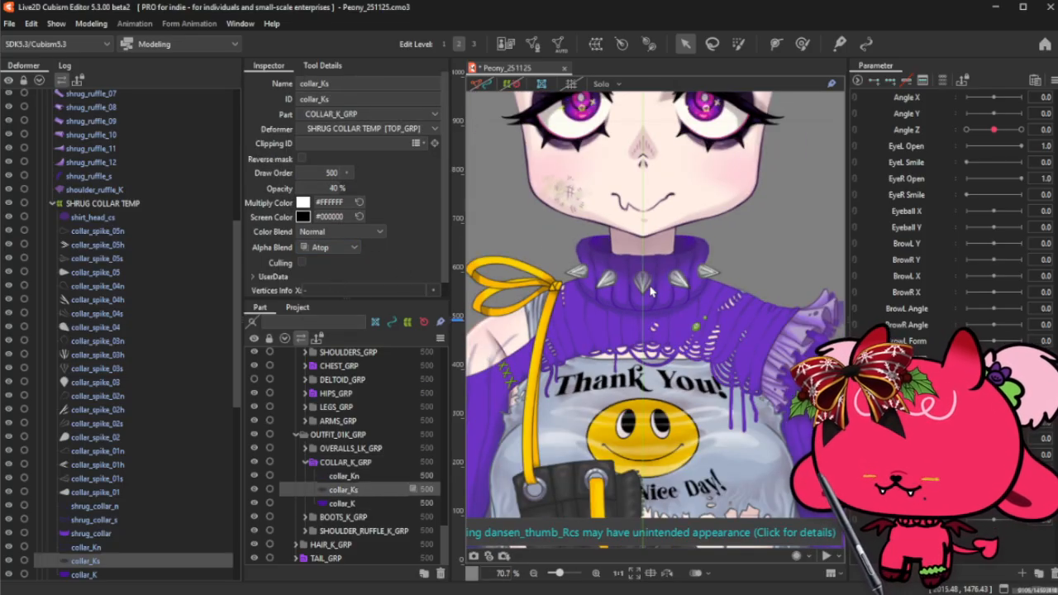
{"action": "scroll", "coordinate": [650, 291], "scroll_direction": "down", "scroll_amount": 1}
{"action": "scroll", "coordinate": [650, 291], "scroll_direction": "down", "scroll_amount": 4}
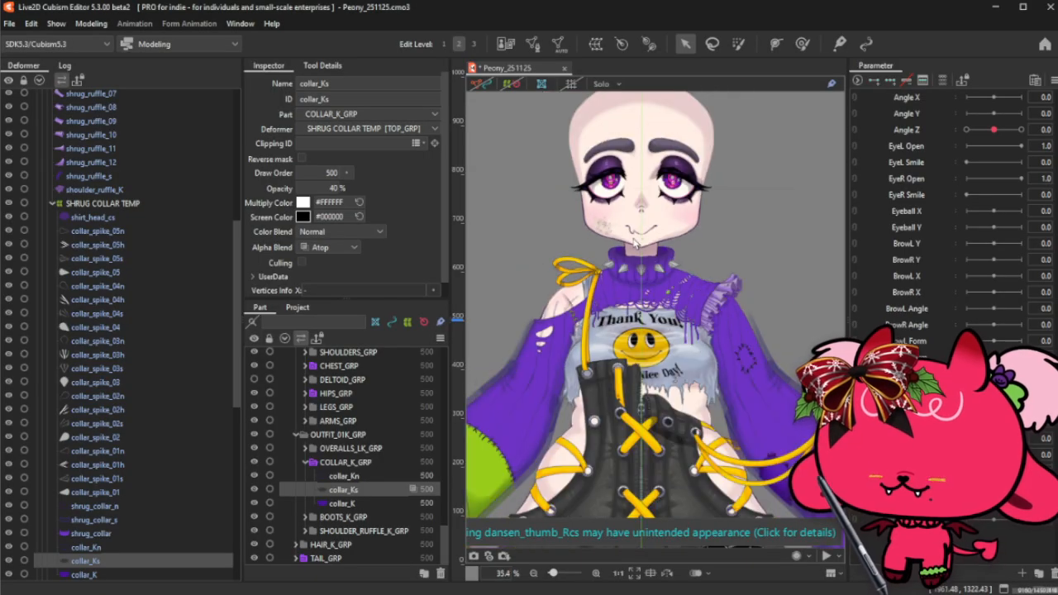
- Locate the left forearm sleeve parts and set the patch, stitches, knit and sleeve_forearm_Ls shadow to Atop alpha blending
{"action": "scroll", "coordinate": [638, 252], "scroll_direction": "up", "scroll_amount": 3}
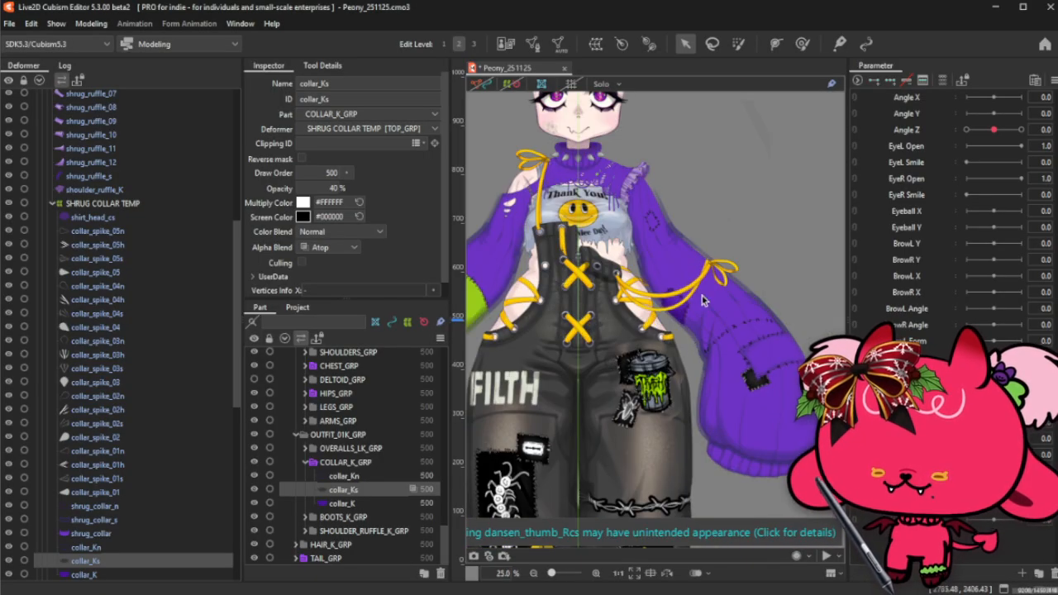
{"action": "left_click", "coordinate": [661, 257]}
{"action": "right_click", "coordinate": [661, 257]}
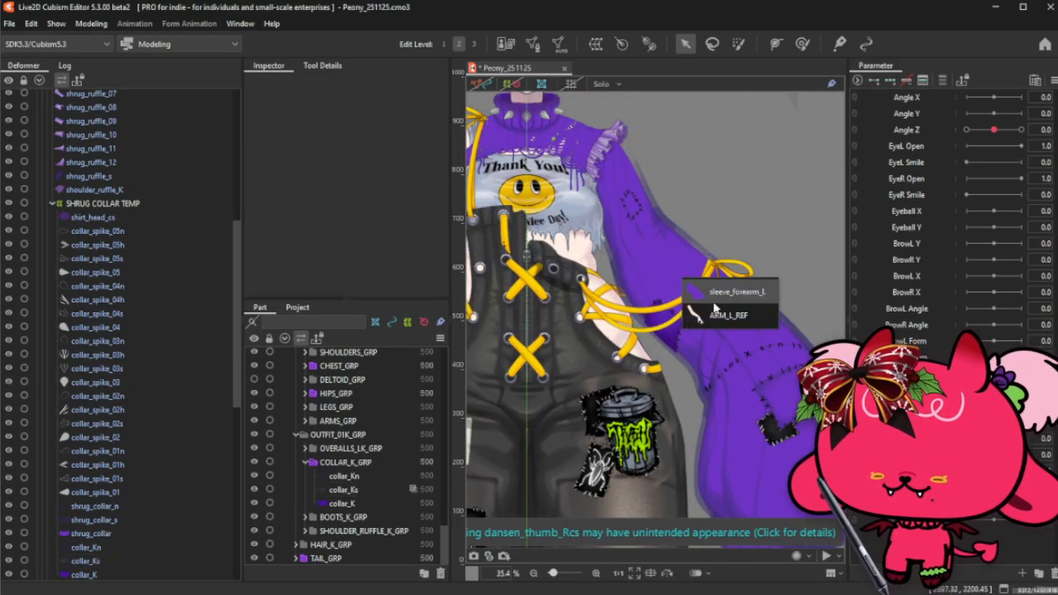
{"action": "left_click", "coordinate": [716, 298]}
{"action": "scroll", "coordinate": [359, 433], "scroll_direction": "up", "scroll_amount": 3}
{"action": "left_click", "coordinate": [381, 441]}
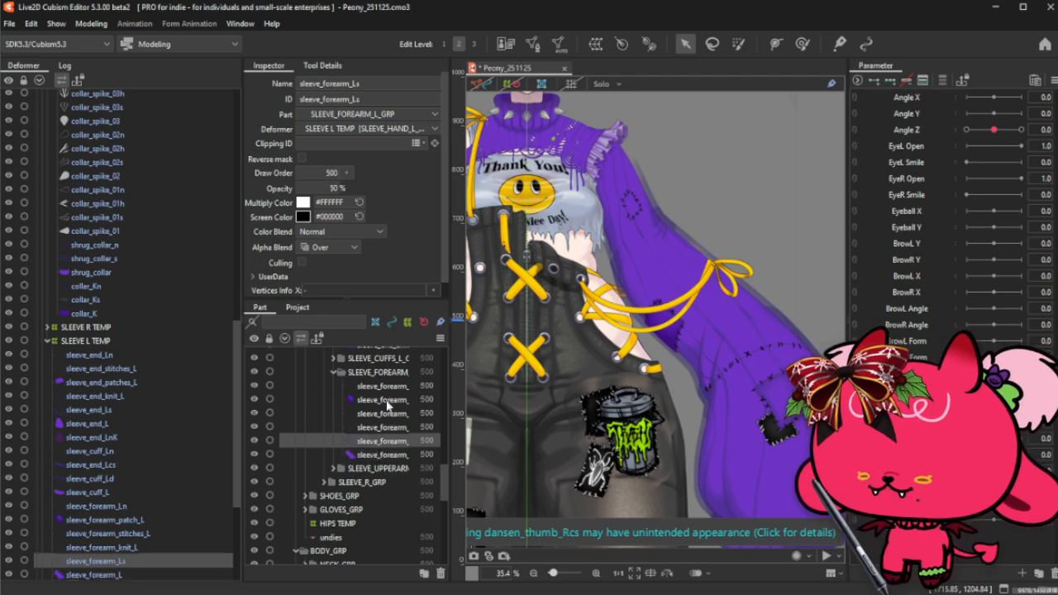
{"action": "left_click", "coordinate": [382, 386]}
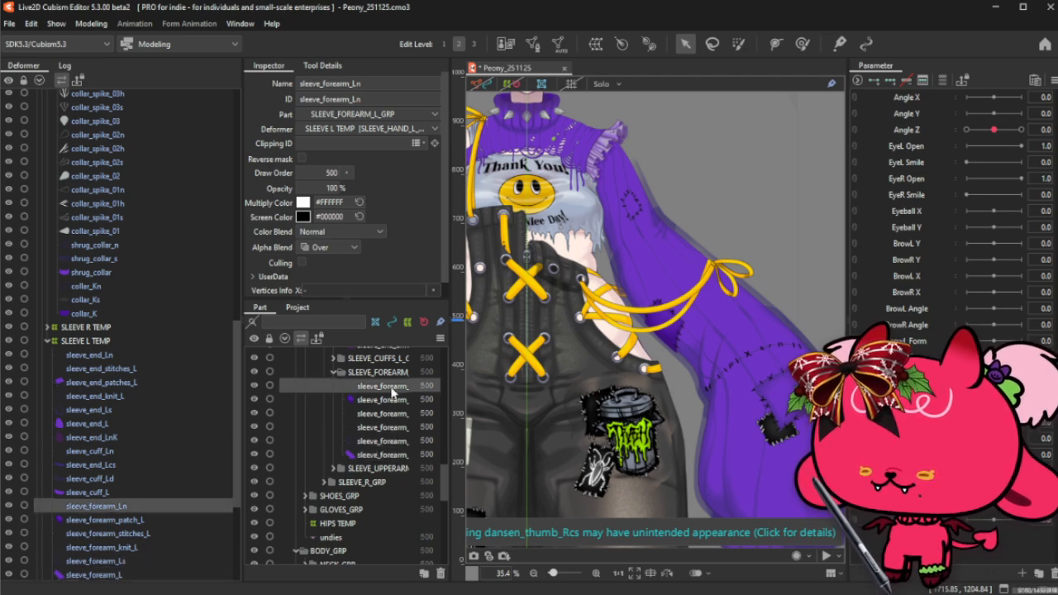
{"action": "left_click", "coordinate": [383, 400]}
{"action": "left_click", "coordinate": [391, 439], "text": "shift"}
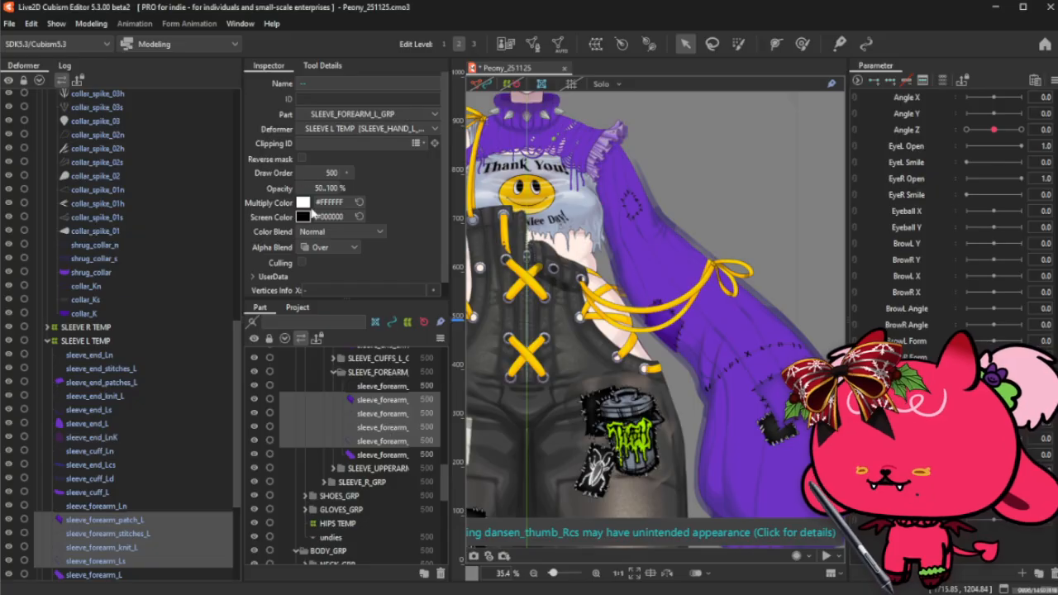
{"action": "left_click", "coordinate": [330, 248]}
{"action": "left_click", "coordinate": [338, 279]}
- Enable offscreen drawing for SLEEVE_FOREARM_L_GRP
{"action": "scroll", "coordinate": [349, 416], "scroll_direction": "up", "scroll_amount": 2}
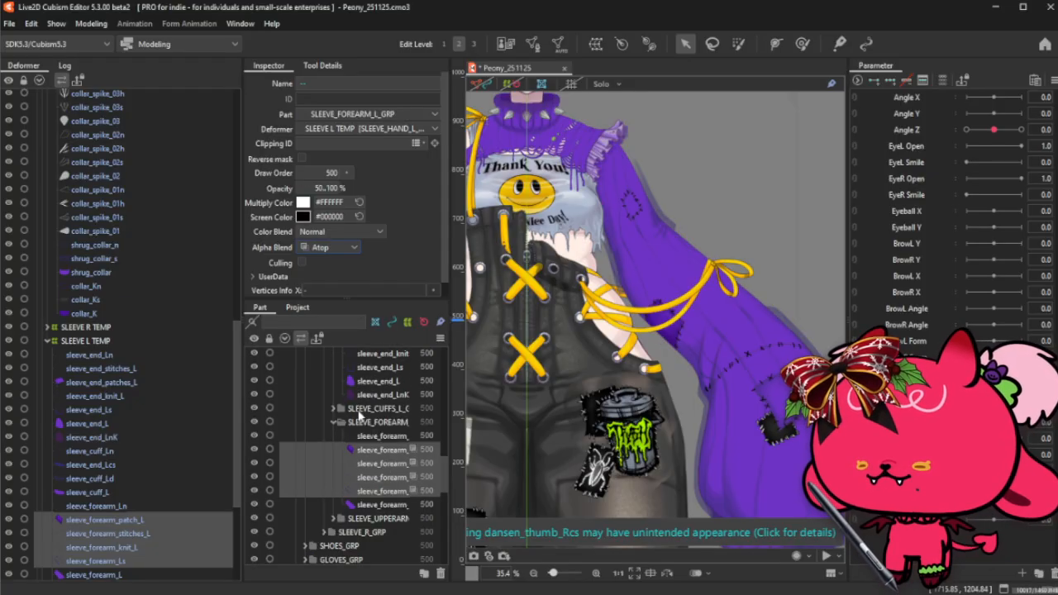
{"action": "scroll", "coordinate": [360, 414], "scroll_direction": "up", "scroll_amount": 2}
{"action": "left_click", "coordinate": [369, 472]}
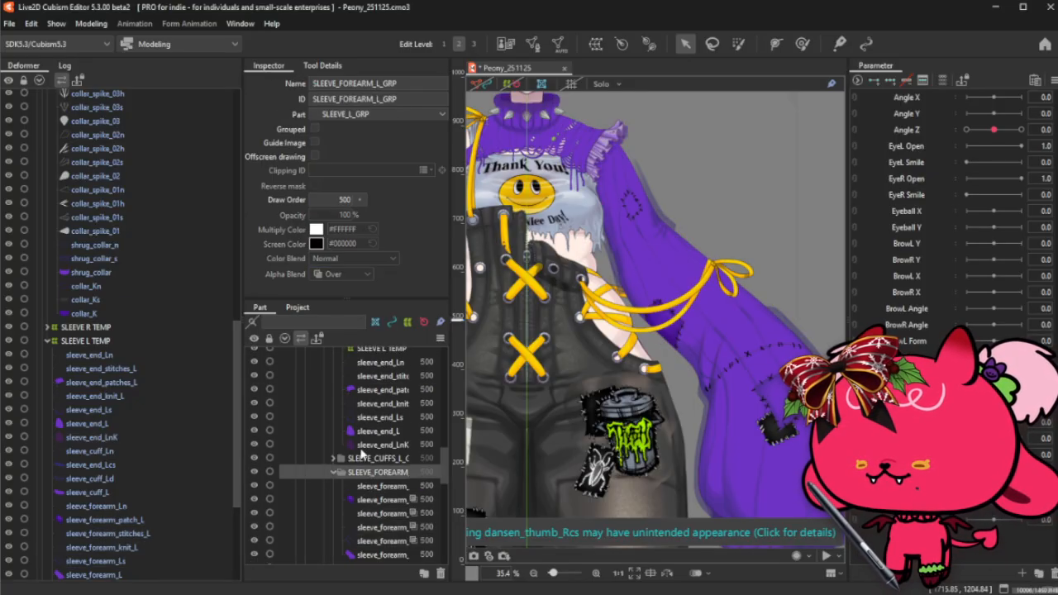
{"action": "left_click", "coordinate": [315, 157]}
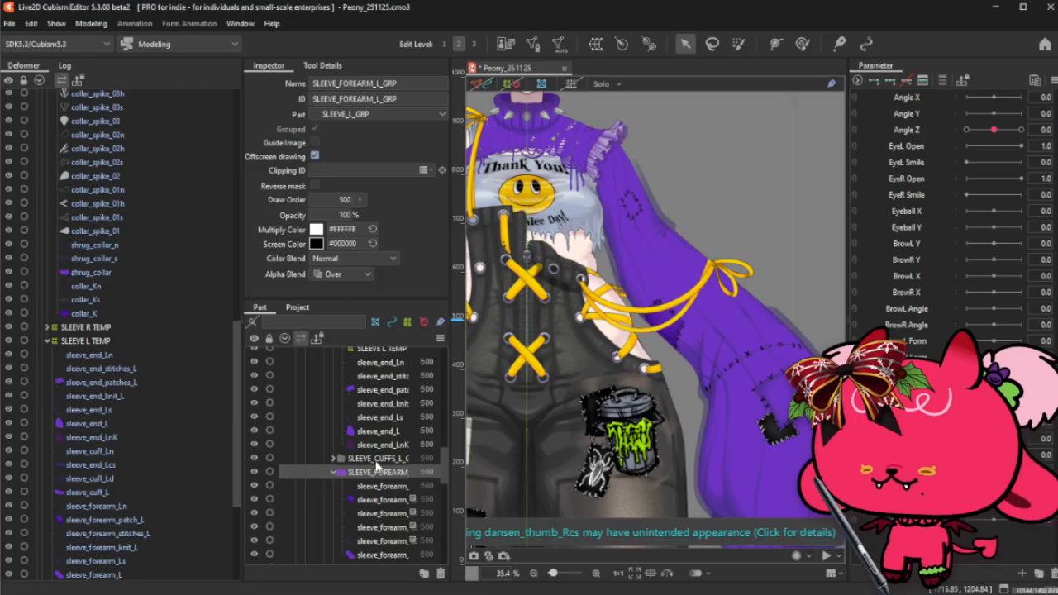
- Examine the left sleeve's hand and forearm parts, including the sleeve edge up close, and collapse SLEEVE_FOREARM_L_GRP
{"action": "left_click", "coordinate": [377, 459]}
{"action": "scroll", "coordinate": [377, 465], "scroll_direction": "up", "scroll_amount": 2}
{"action": "left_click", "coordinate": [386, 440]}
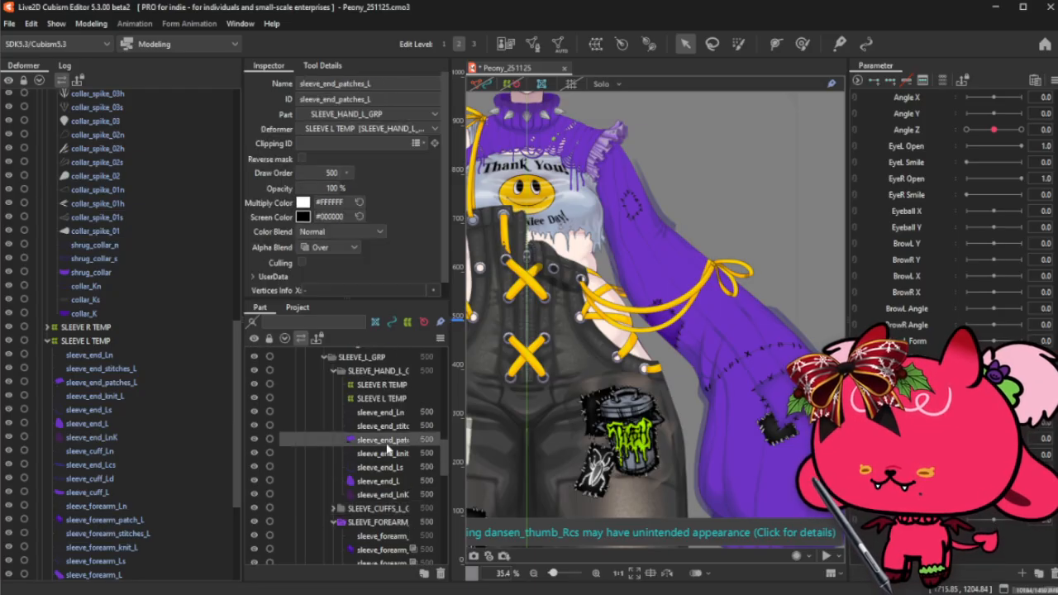
{"action": "left_click", "coordinate": [394, 481]}
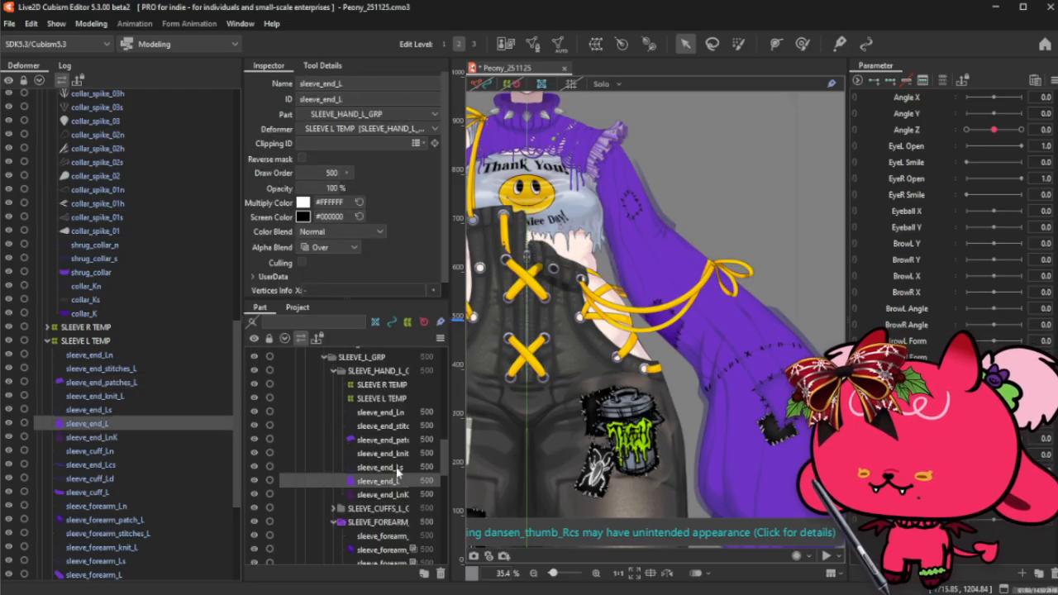
{"action": "left_click", "coordinate": [383, 374]}
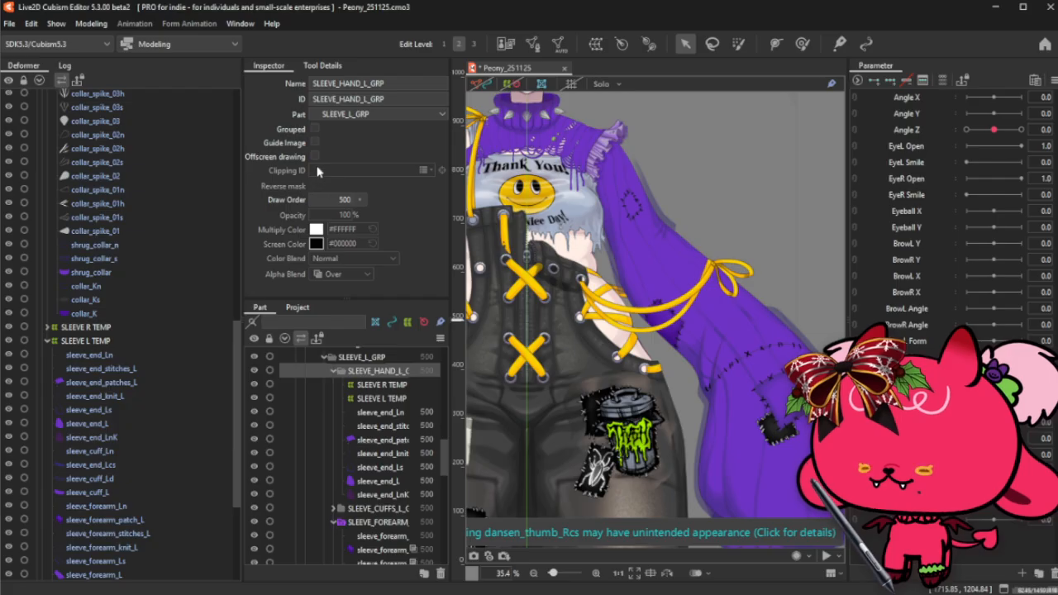
{"action": "scroll", "coordinate": [670, 286], "scroll_direction": "up", "scroll_amount": 5}
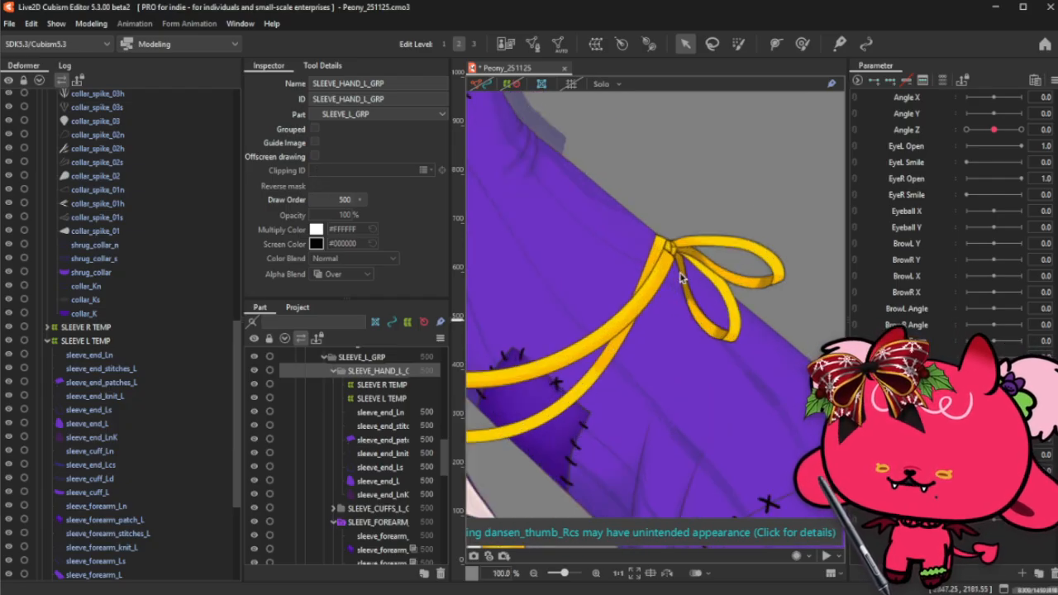
{"action": "scroll", "coordinate": [683, 277], "scroll_direction": "down", "scroll_amount": 3}
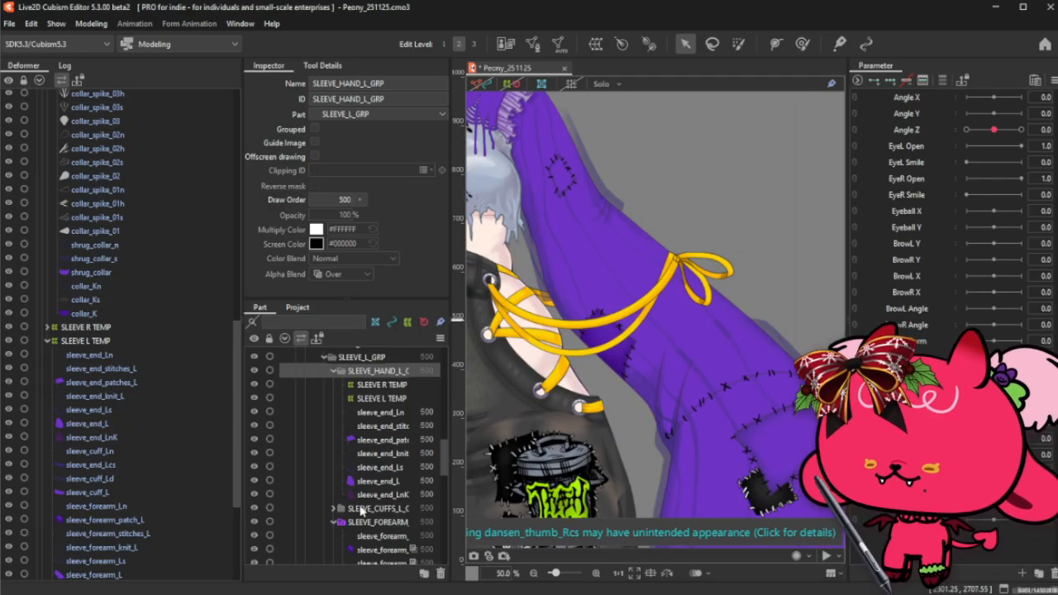
{"action": "scroll", "coordinate": [362, 512], "scroll_direction": "down", "scroll_amount": 2}
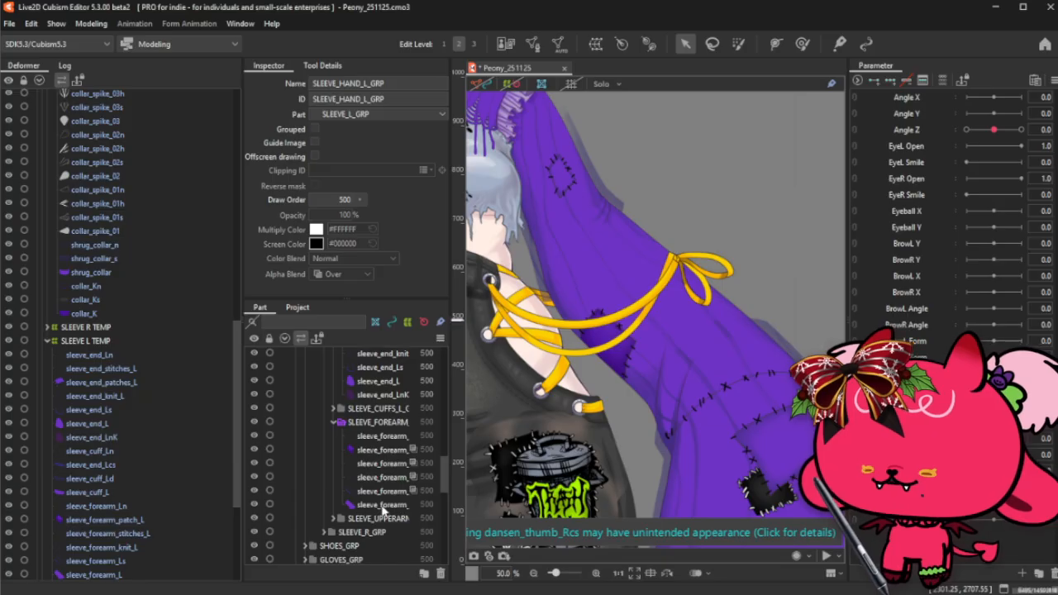
{"action": "left_click", "coordinate": [380, 506]}
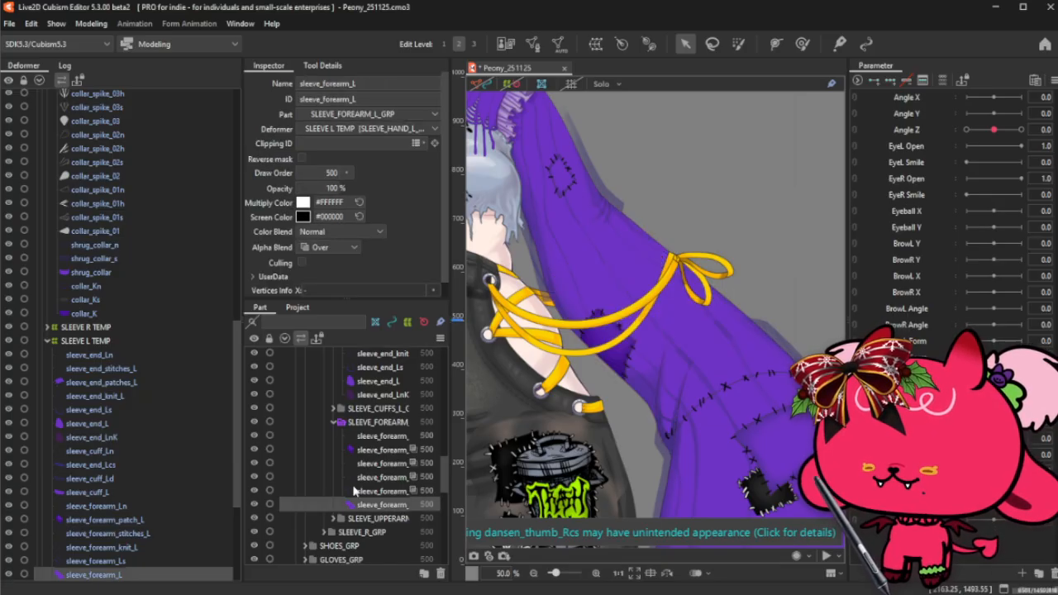
{"action": "left_click", "coordinate": [370, 436]}
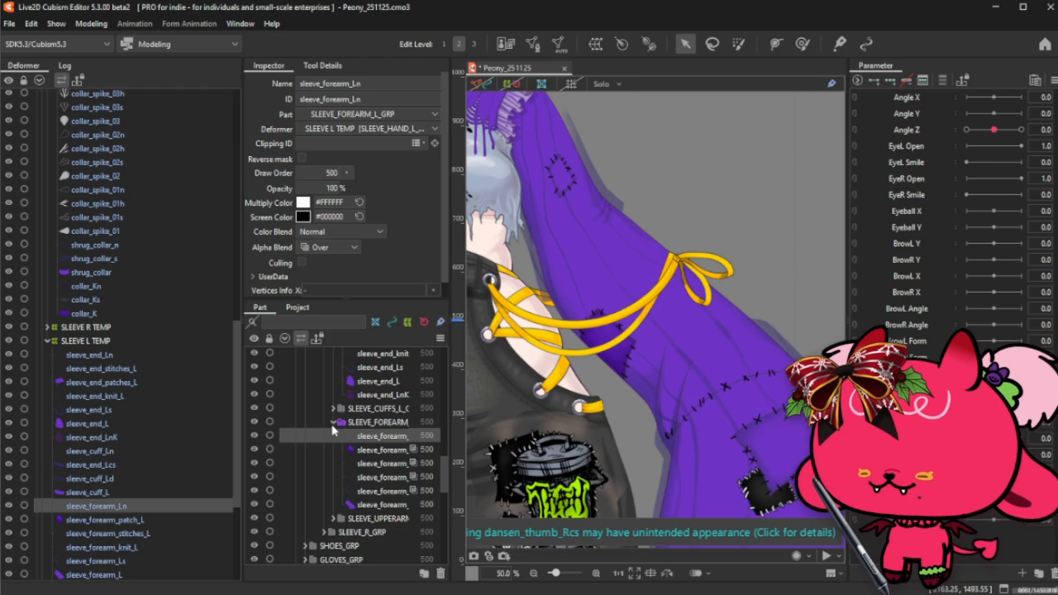
{"action": "left_click", "coordinate": [334, 424]}
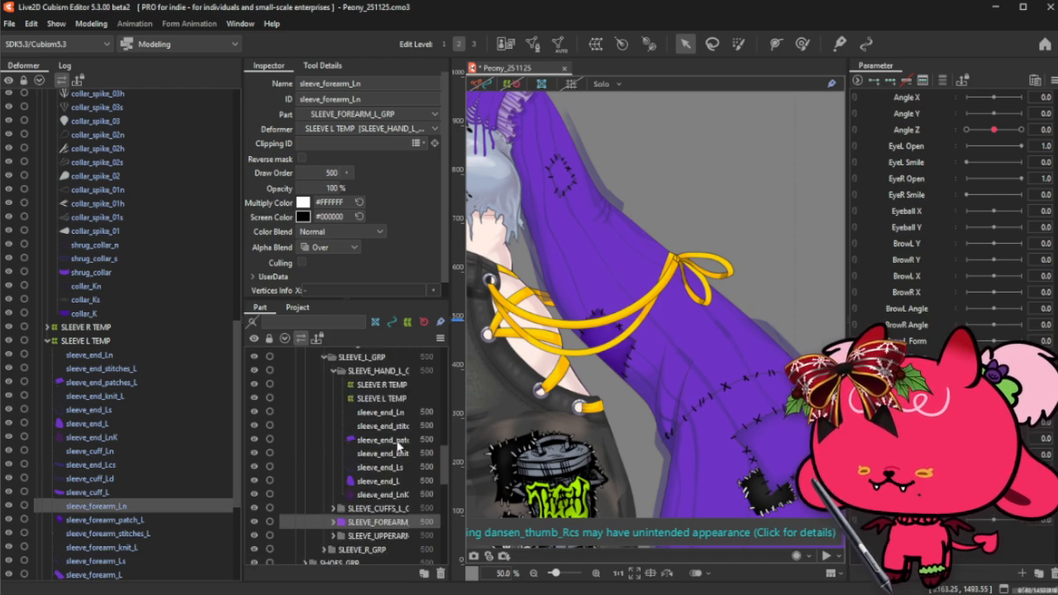
- Set the alpha blend of sleeve_end_stitches_L, sleeve_end_patches_L, sleeve_end_knit_L and sleeve_end_Ls to Atop
{"action": "left_click", "coordinate": [387, 496]}
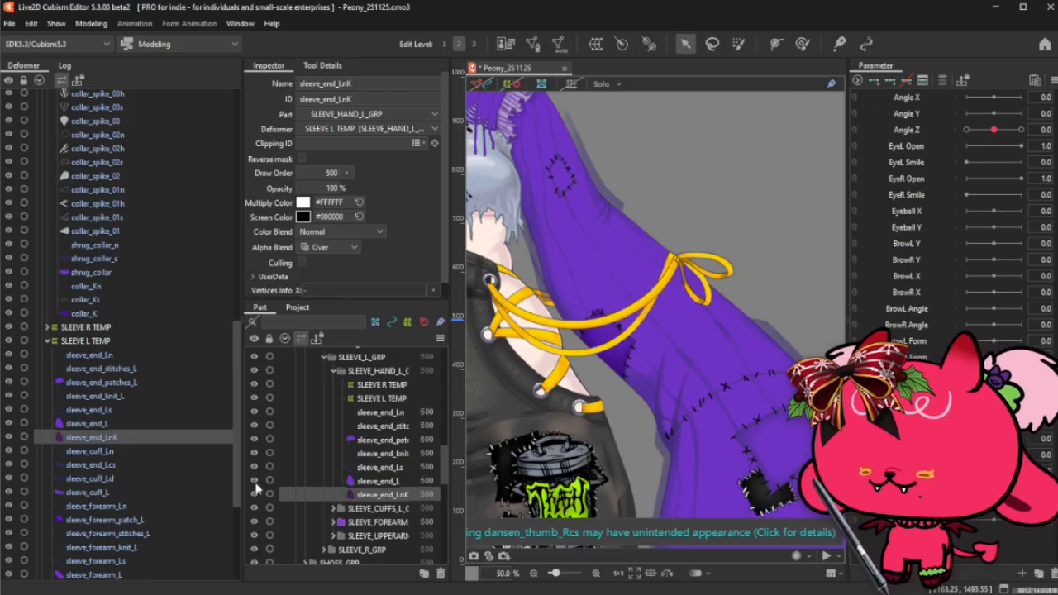
{"action": "left_click", "coordinate": [382, 481]}
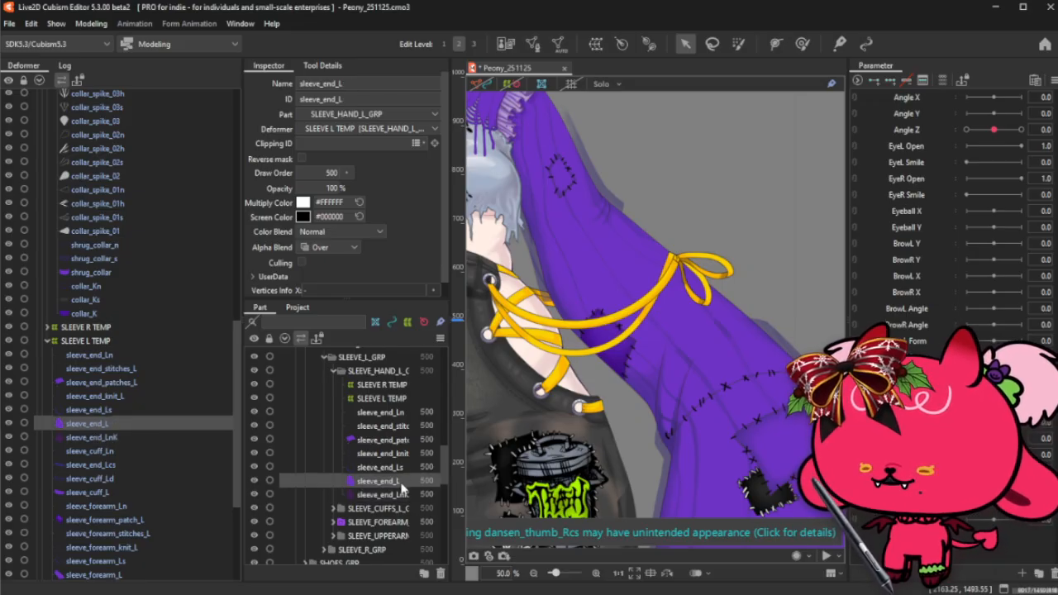
{"action": "left_click", "coordinate": [404, 428]}
{"action": "left_click", "coordinate": [402, 470], "text": "shift"}
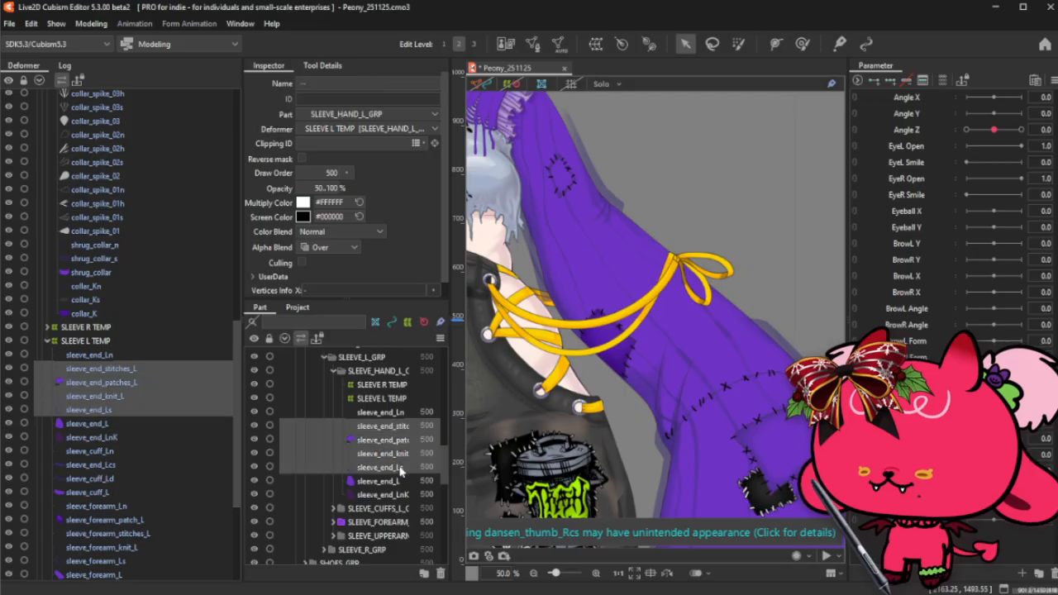
{"action": "left_click", "coordinate": [335, 247]}
{"action": "left_click", "coordinate": [335, 277]}
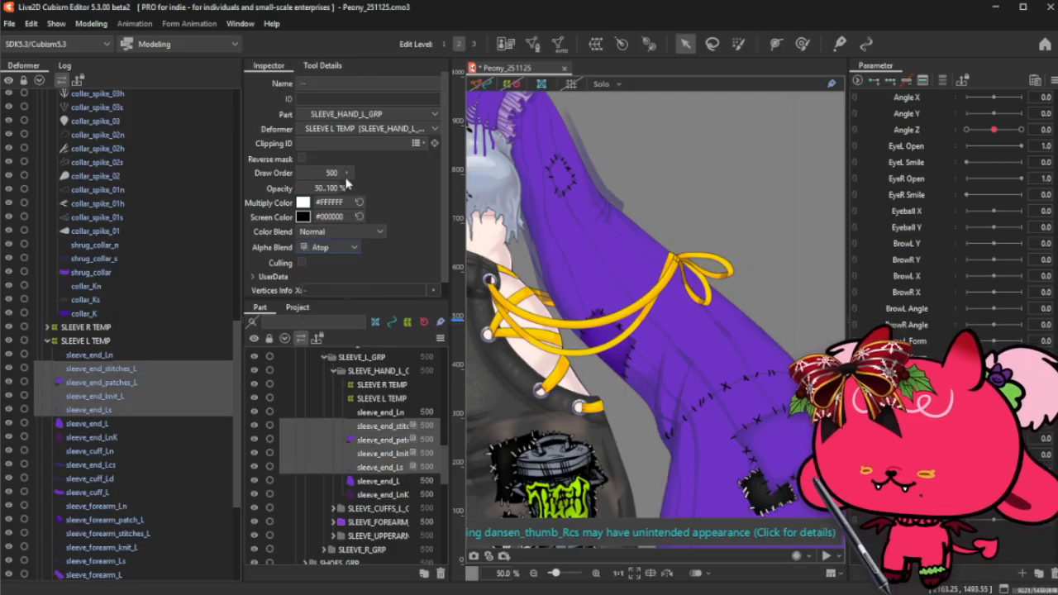
- Enable offscreen drawing for SLEEVE_HAND_L_GRP and check the whole left sleeve
{"action": "left_click", "coordinate": [395, 377]}
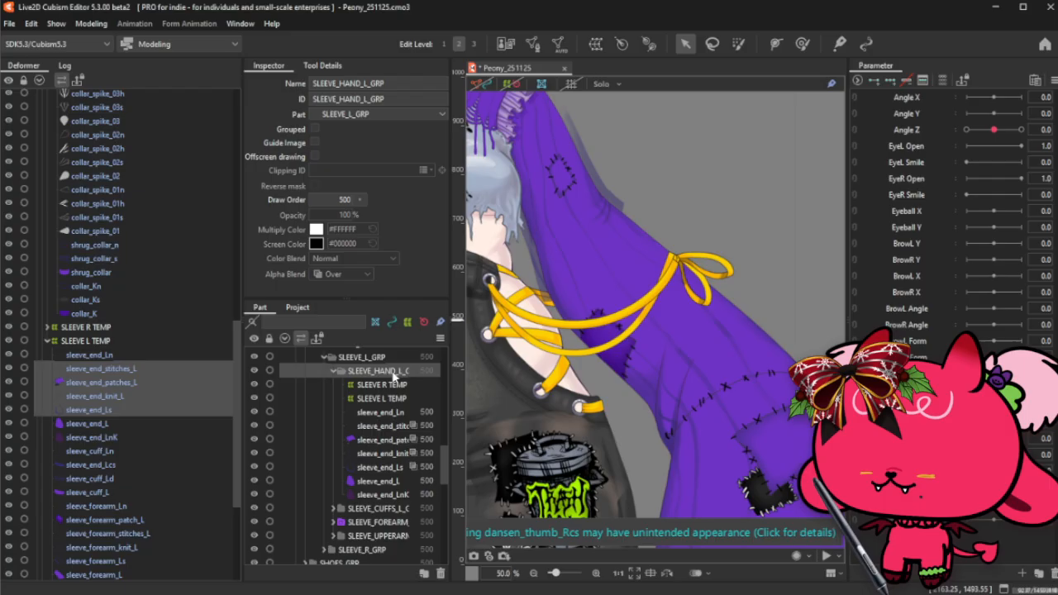
{"action": "left_click", "coordinate": [316, 156]}
{"action": "scroll", "coordinate": [660, 257], "scroll_direction": "down", "scroll_amount": 3}
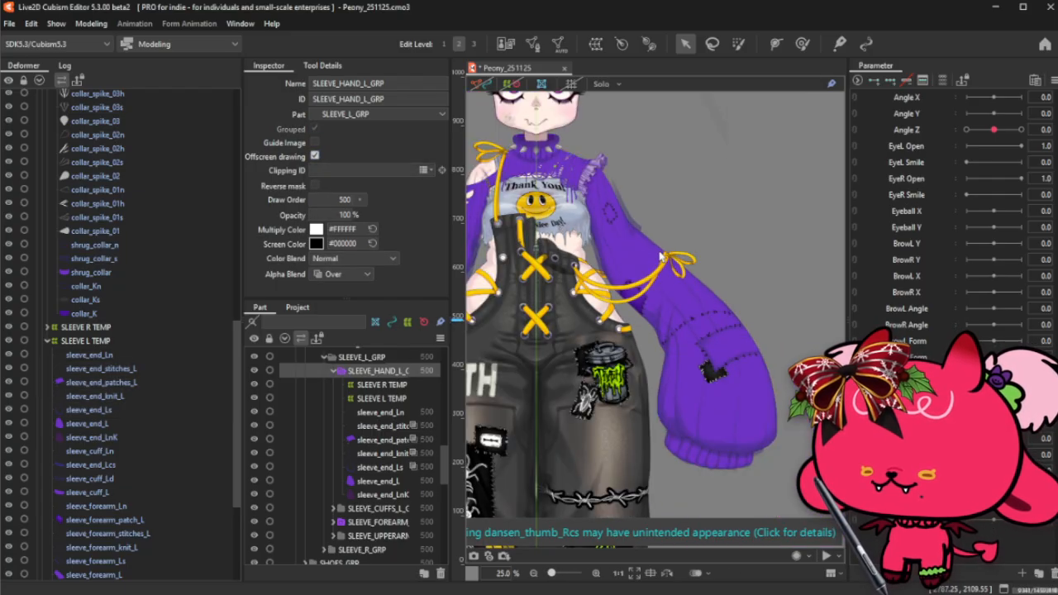
- Collapse SLEEVE_HAND_L_GRP, expand SLEEVE_CUFFS_L_GRP and enable offscreen drawing for the cuffs group
{"action": "left_click", "coordinate": [333, 372]}
{"action": "left_click", "coordinate": [333, 387]}
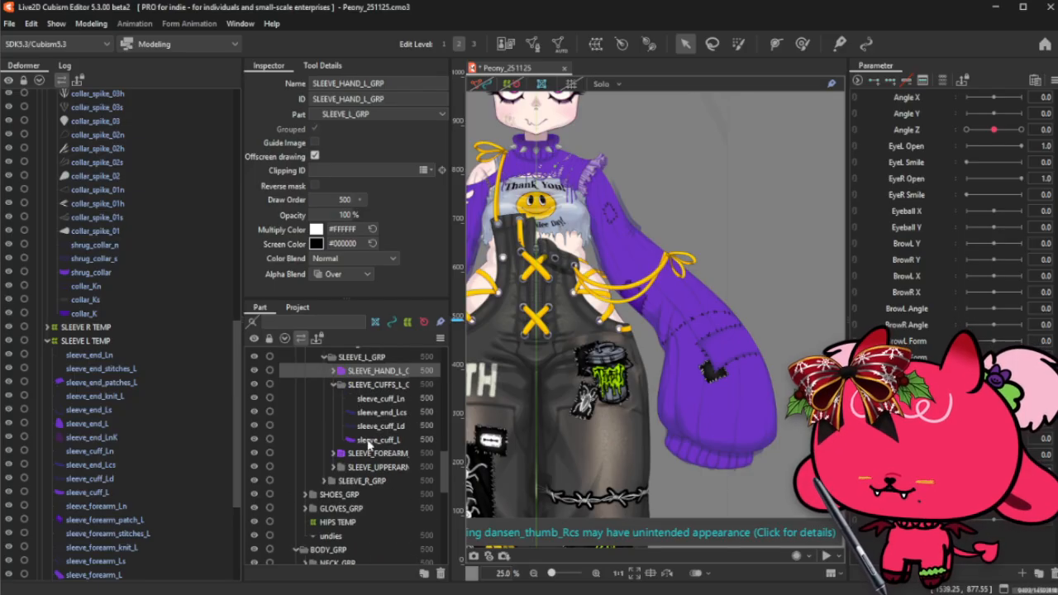
{"action": "left_click", "coordinate": [378, 386]}
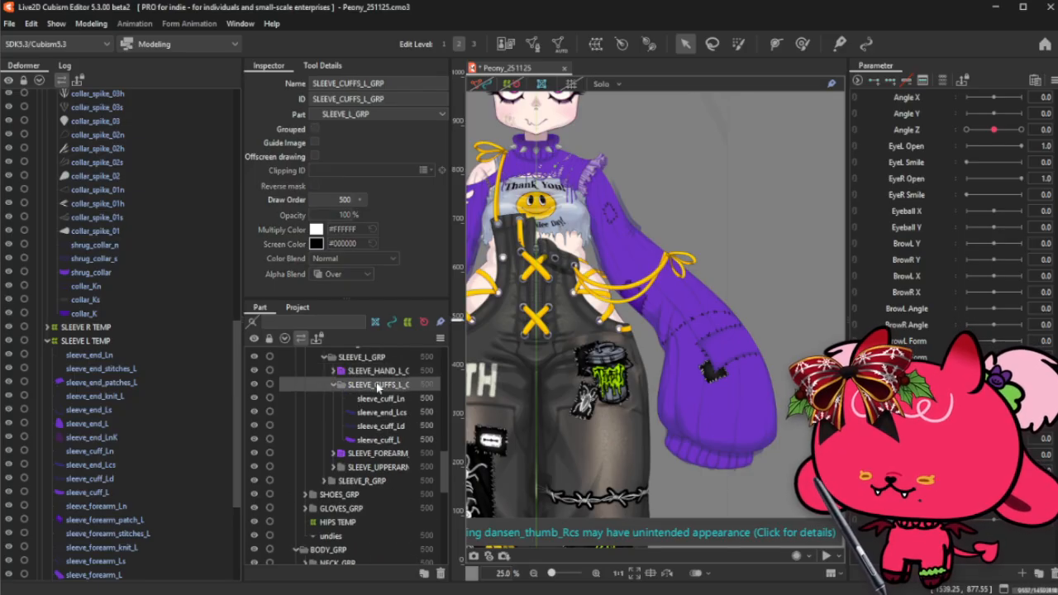
{"action": "left_click", "coordinate": [315, 157]}
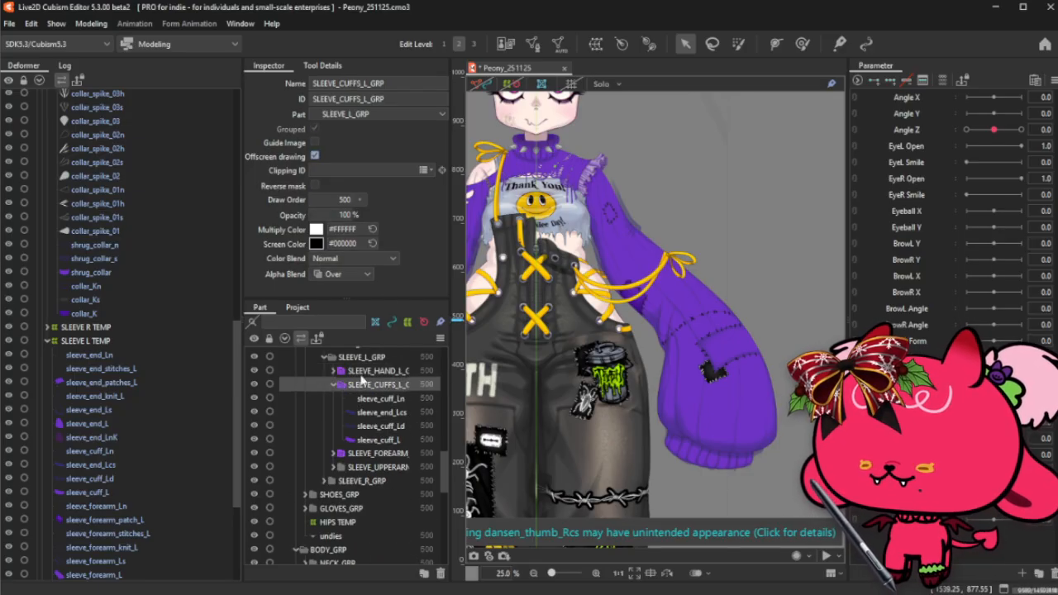
- Set the alpha blend of sleeve_end_Lcs and sleeve_cuff_Ld to Atop, then collapse their group and expand SLEEVE_UPPERARM_L_GRP
{"action": "left_click", "coordinate": [397, 428]}
{"action": "left_click", "coordinate": [402, 414], "text": "ctrl"}
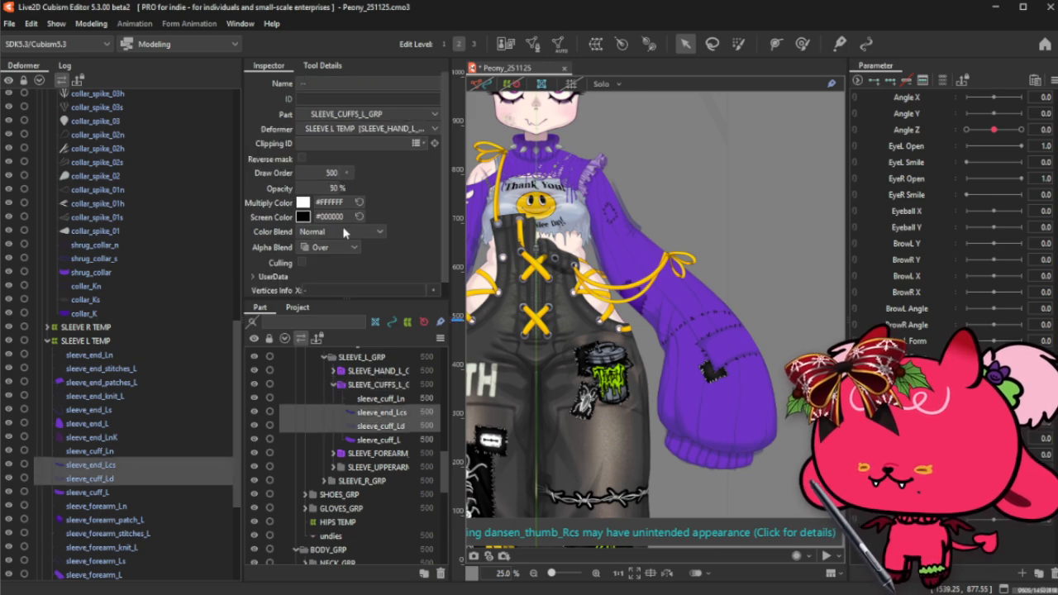
{"action": "left_click", "coordinate": [330, 247]}
{"action": "left_click", "coordinate": [329, 278]}
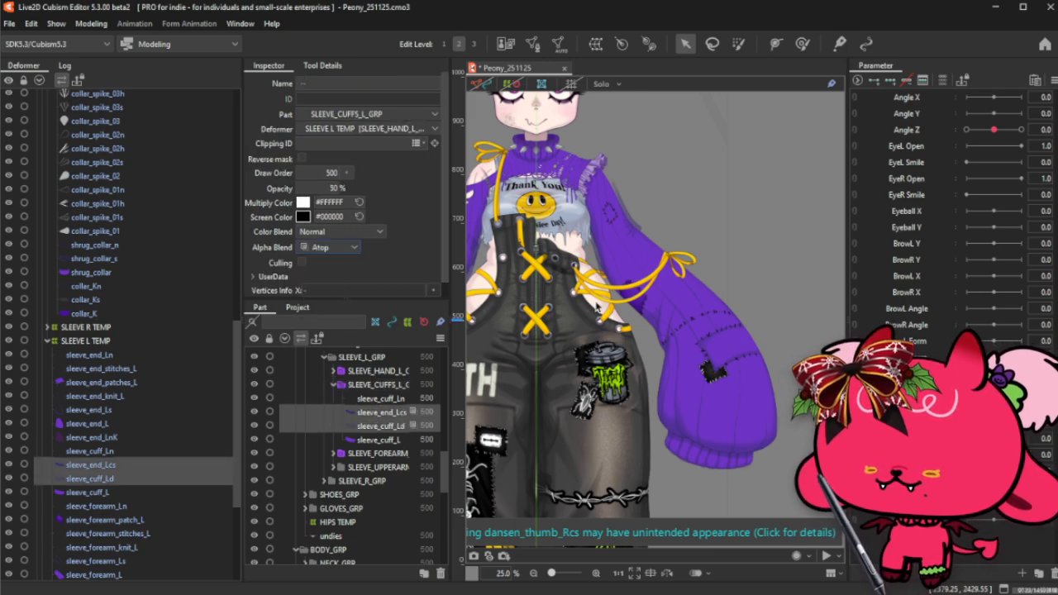
{"action": "left_click", "coordinate": [336, 386]}
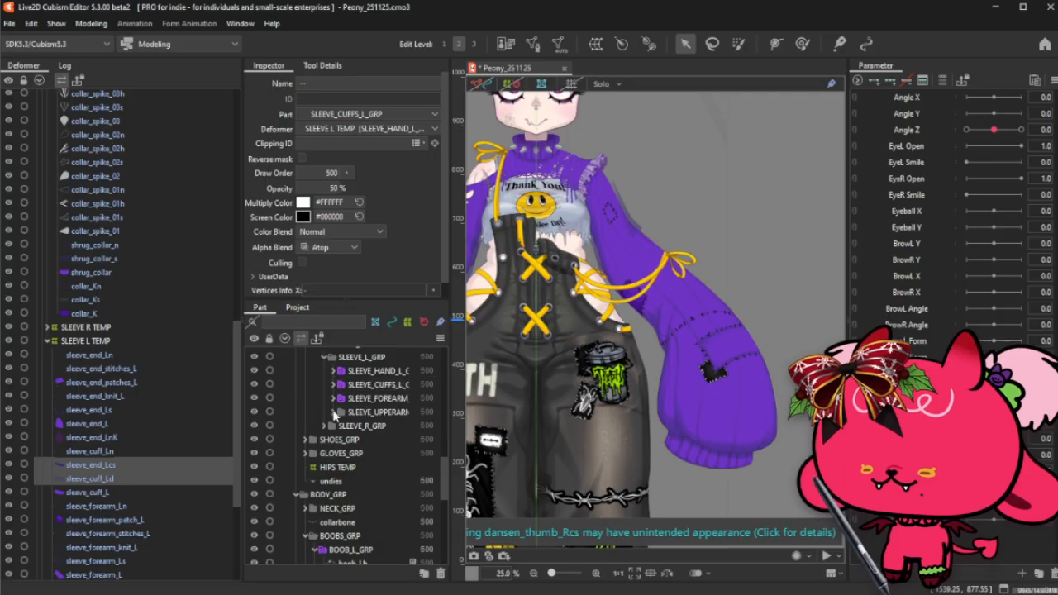
{"action": "left_click", "coordinate": [336, 412]}
{"action": "left_click", "coordinate": [400, 482]}
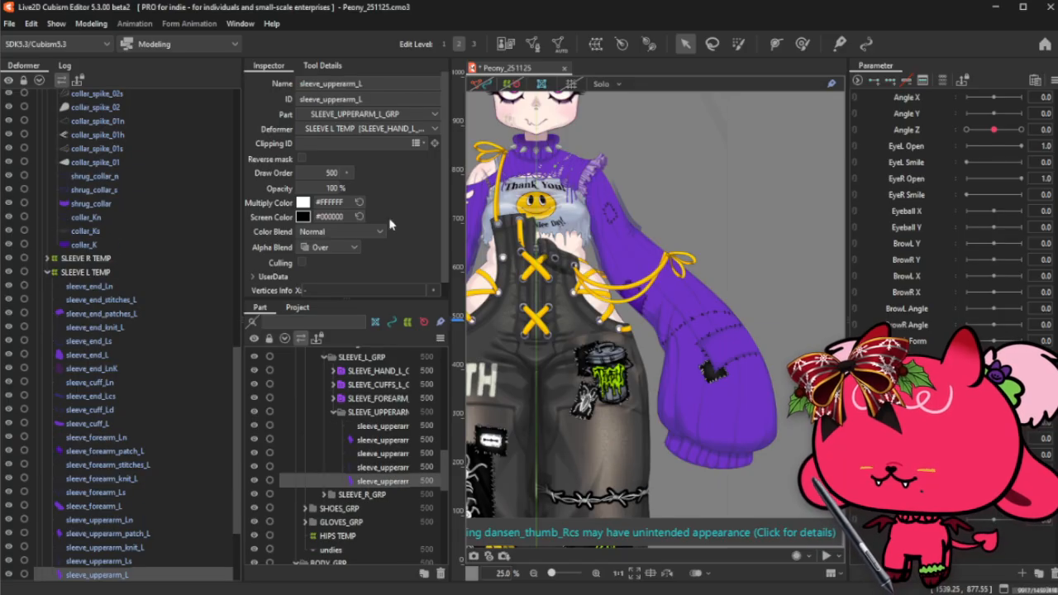
{"action": "left_click", "coordinate": [331, 247]}
{"action": "left_click", "coordinate": [331, 277]}
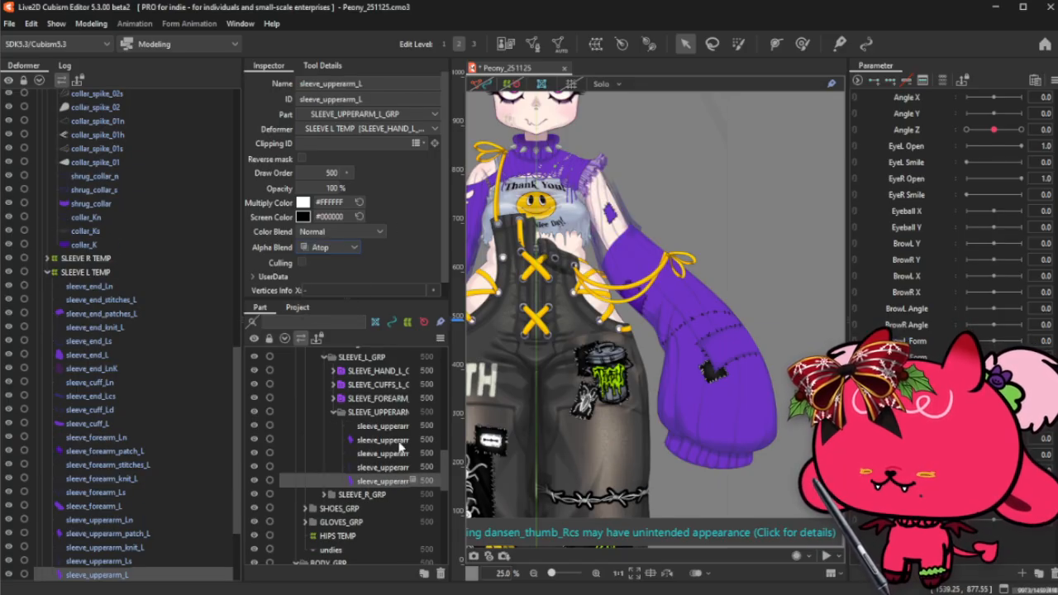
{"action": "key", "text": "ctrl+z"}
- Enable offscreen drawing for SLEEVE_UPPERARM_L_GRP and set the alpha blend of sleeve_upperarm_patch_L, sleeve_upperarm_knit_L and sleeve_upperarm_Ls to Atop
{"action": "left_click", "coordinate": [391, 412]}
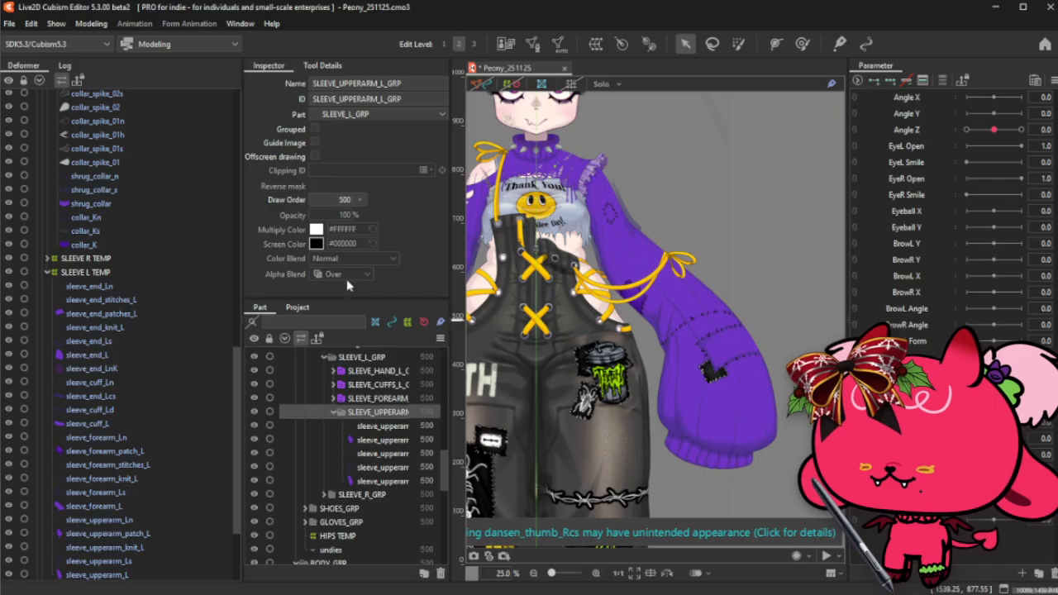
{"action": "left_click", "coordinate": [397, 468]}
{"action": "left_click", "coordinate": [403, 442], "text": "shift"}
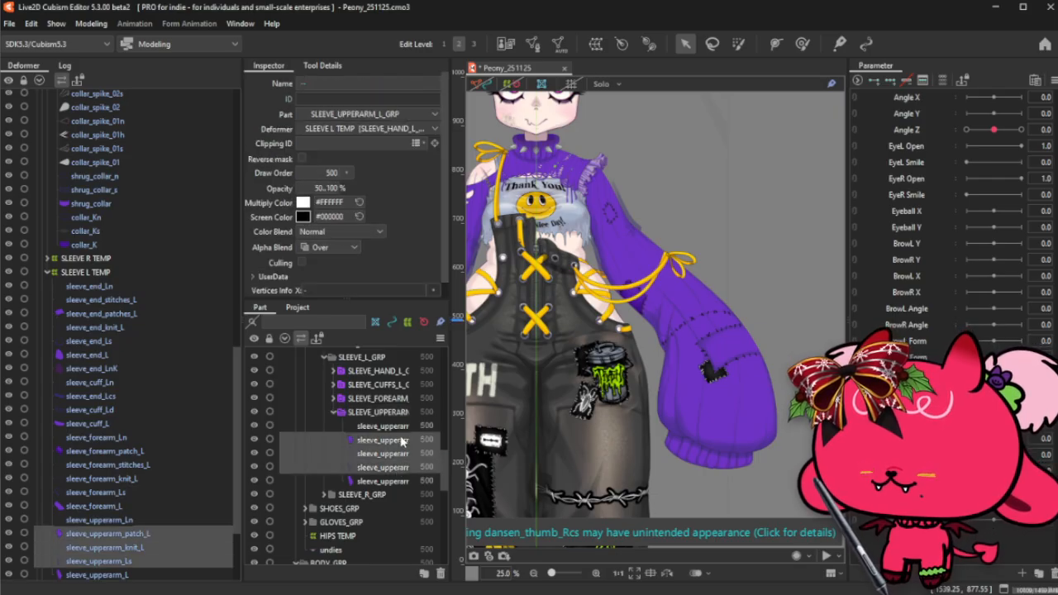
{"action": "left_click", "coordinate": [382, 425]}
{"action": "left_click", "coordinate": [400, 442]}
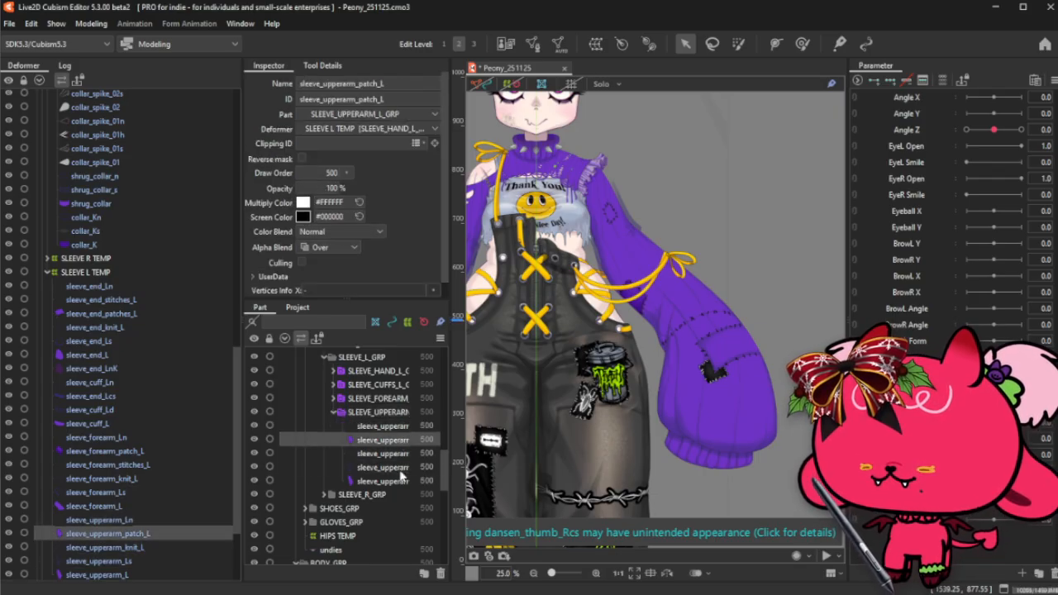
{"action": "left_click", "coordinate": [397, 468], "text": "shift"}
{"action": "left_click", "coordinate": [331, 247]}
{"action": "left_click", "coordinate": [338, 277]}
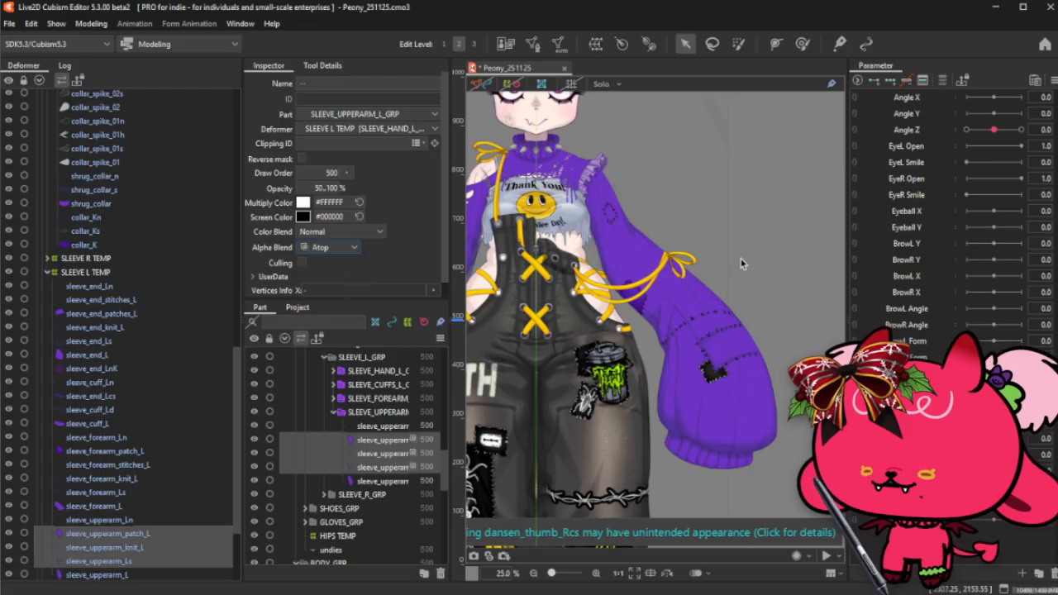
- Select shrug_ruffle_s at the left shoulder on the canvas and set its alpha blend to Atop
{"action": "scroll", "coordinate": [741, 258], "scroll_direction": "up", "scroll_amount": 3}
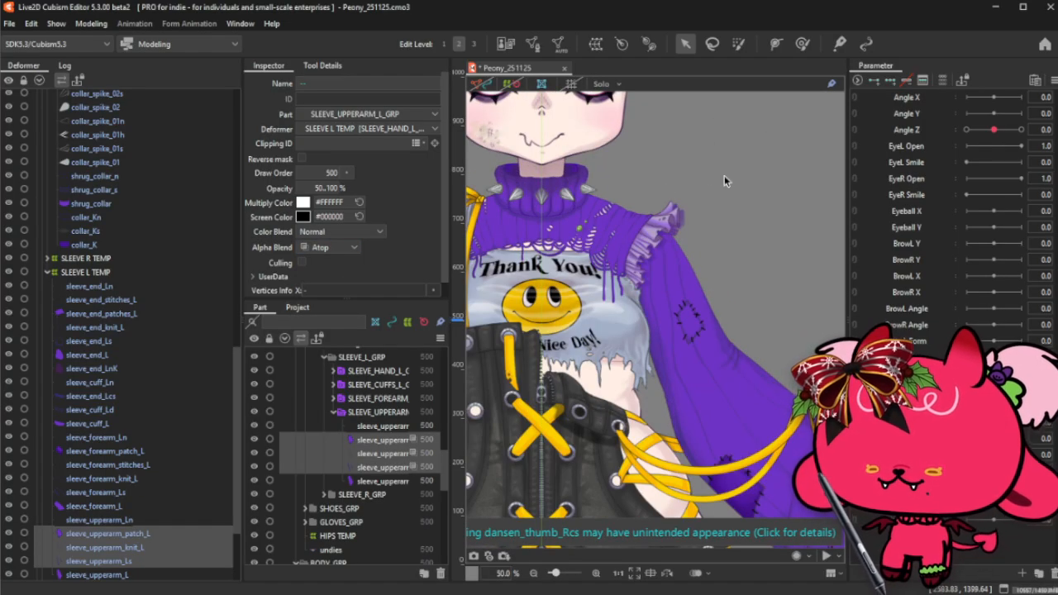
{"action": "scroll", "coordinate": [724, 176], "scroll_direction": "down", "scroll_amount": 3}
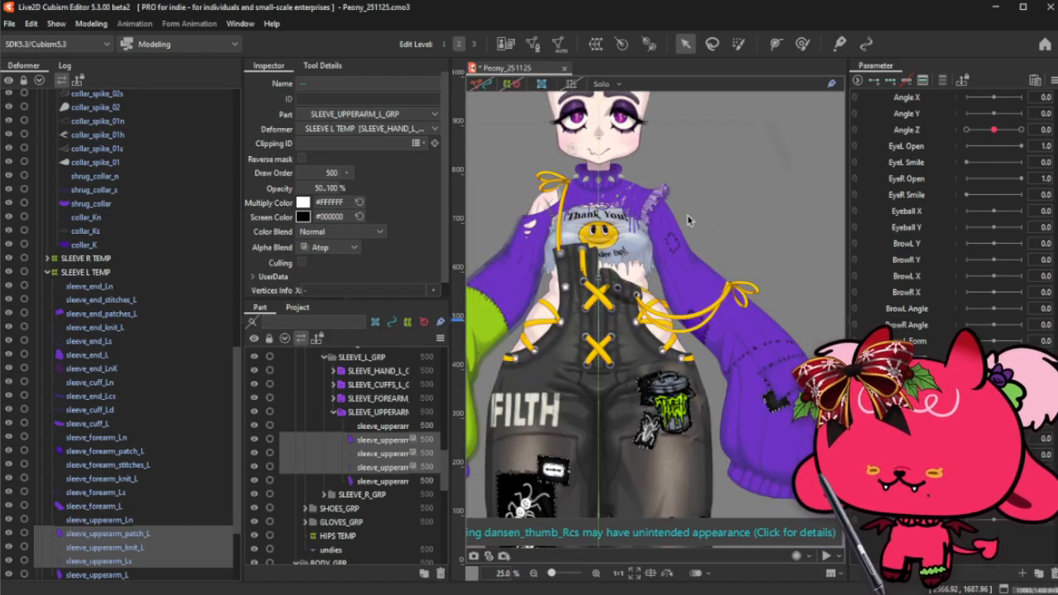
{"action": "scroll", "coordinate": [690, 218], "scroll_direction": "down", "scroll_amount": 2}
{"action": "scroll", "coordinate": [675, 188], "scroll_direction": "up", "scroll_amount": 3}
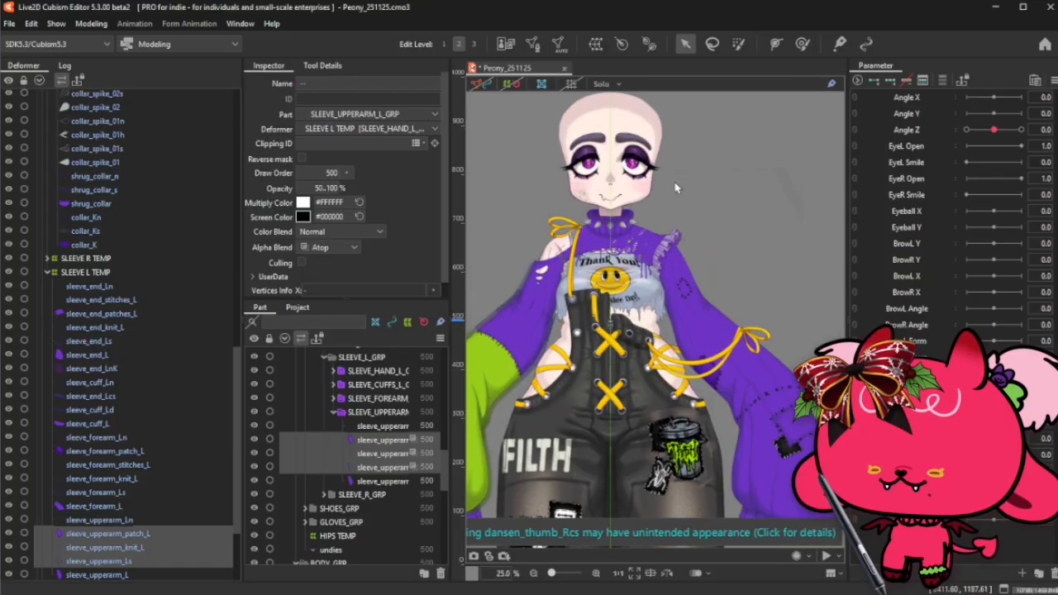
{"action": "scroll", "coordinate": [675, 247], "scroll_direction": "up", "scroll_amount": 3}
{"action": "right_click", "coordinate": [687, 223]}
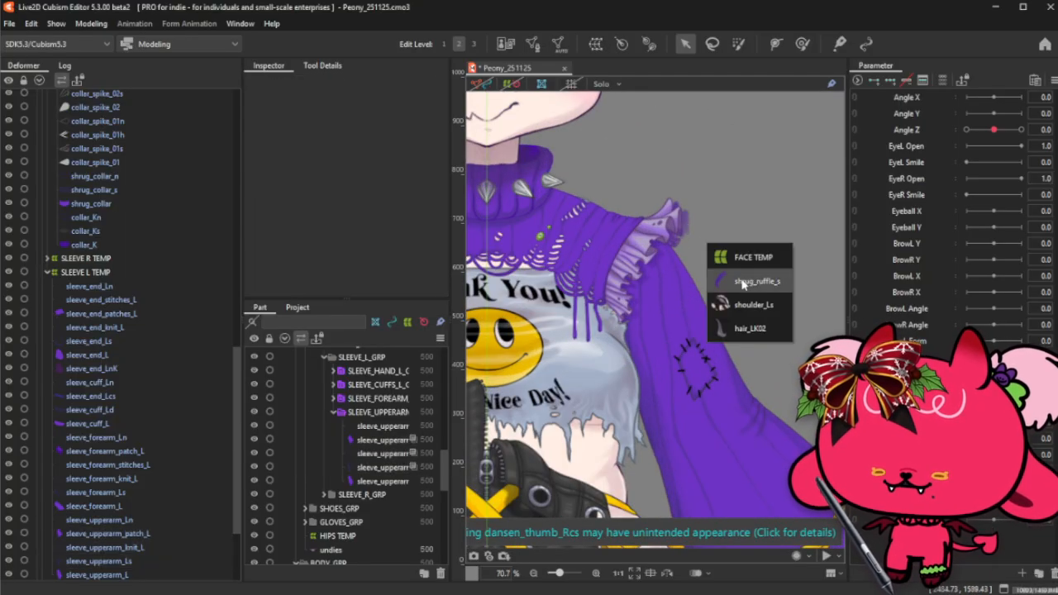
{"action": "left_click", "coordinate": [742, 283]}
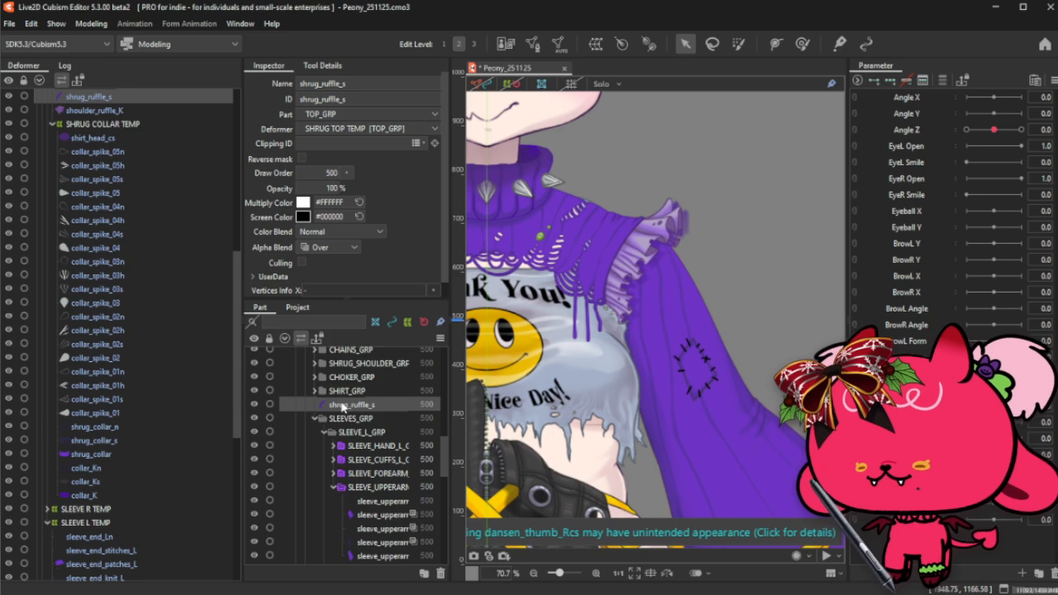
{"action": "left_click", "coordinate": [330, 245]}
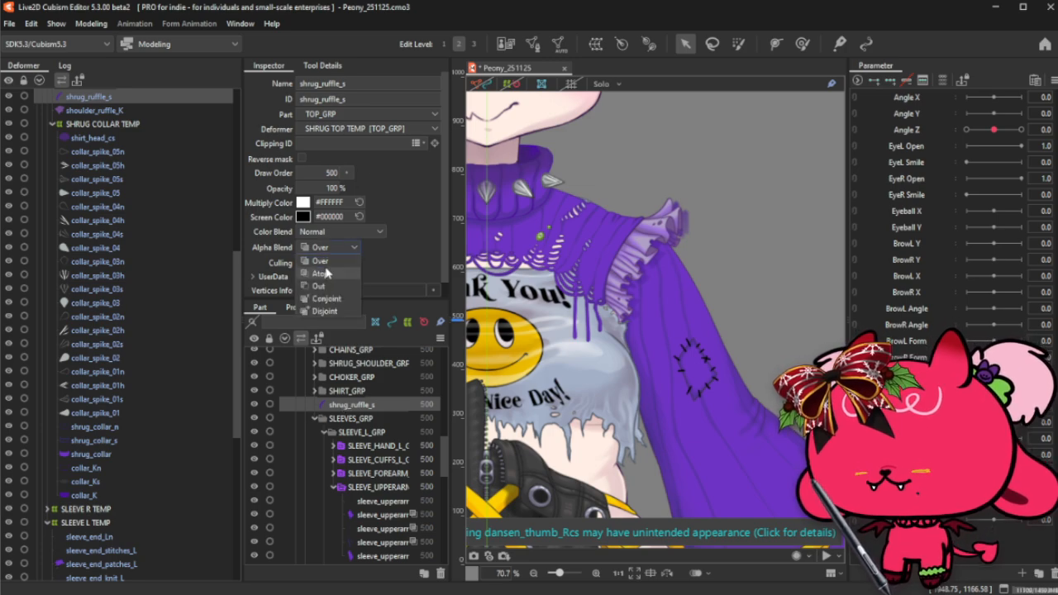
{"action": "left_click", "coordinate": [327, 272]}
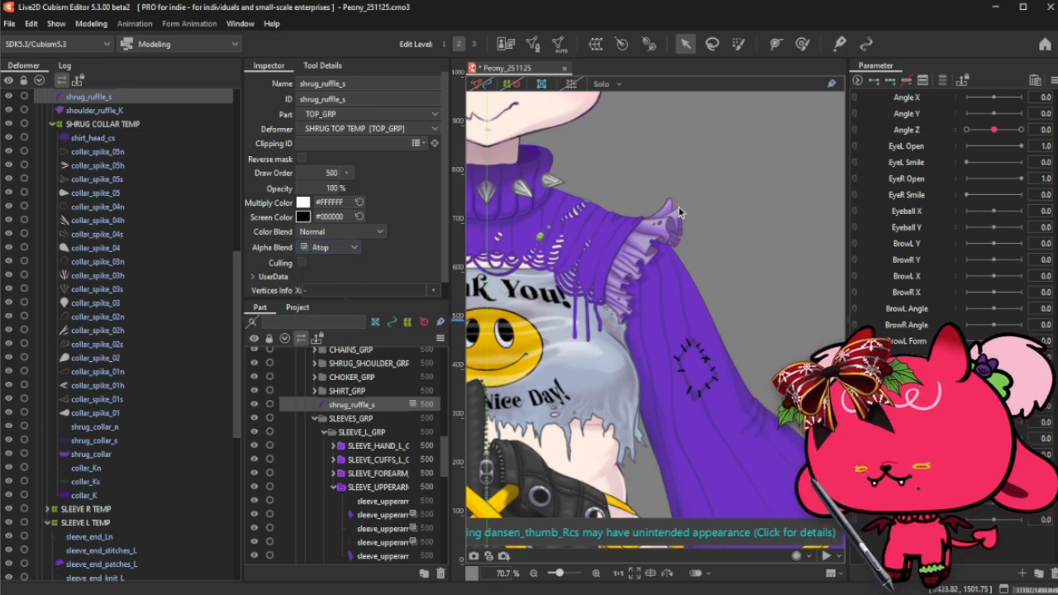
- Open the blend mode warning's details, review the flagged objects in the deformer list and collapse the whole deformer tree
{"action": "scroll", "coordinate": [358, 415], "scroll_direction": "up", "scroll_amount": 5}
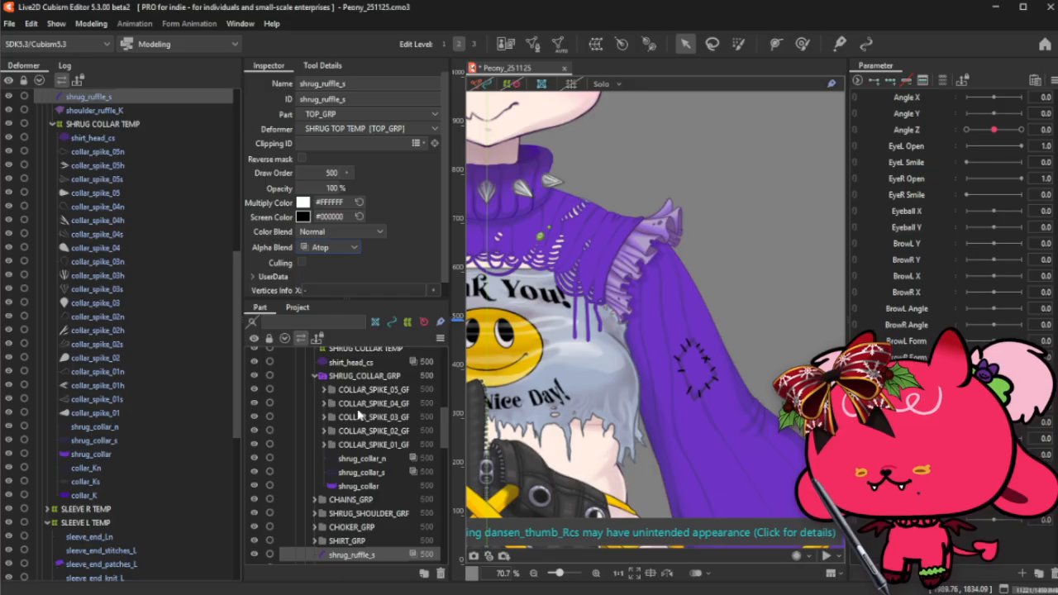
{"action": "left_click", "coordinate": [628, 533]}
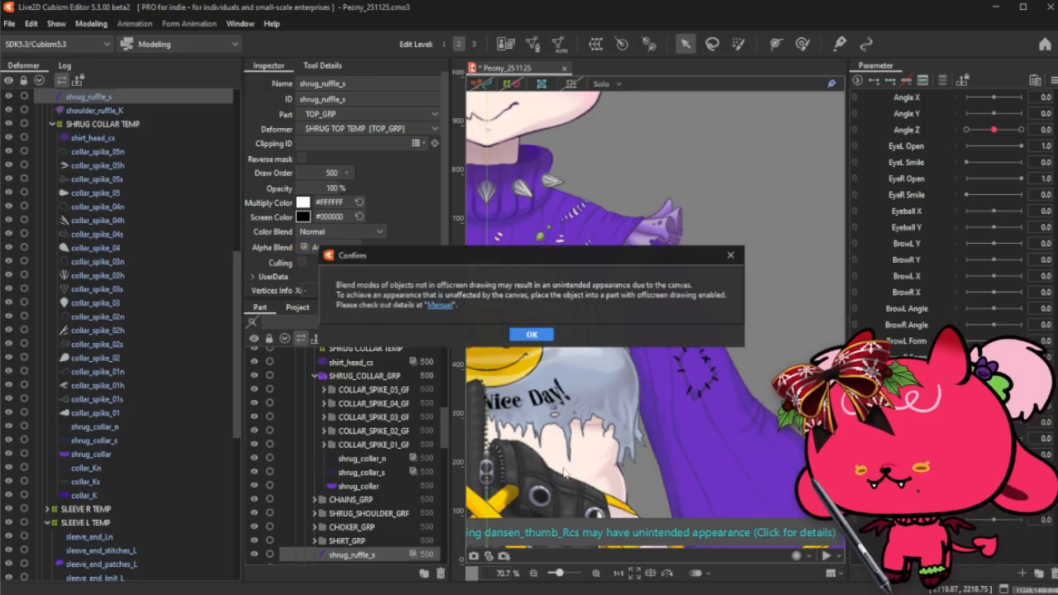
{"action": "left_click", "coordinate": [531, 335]}
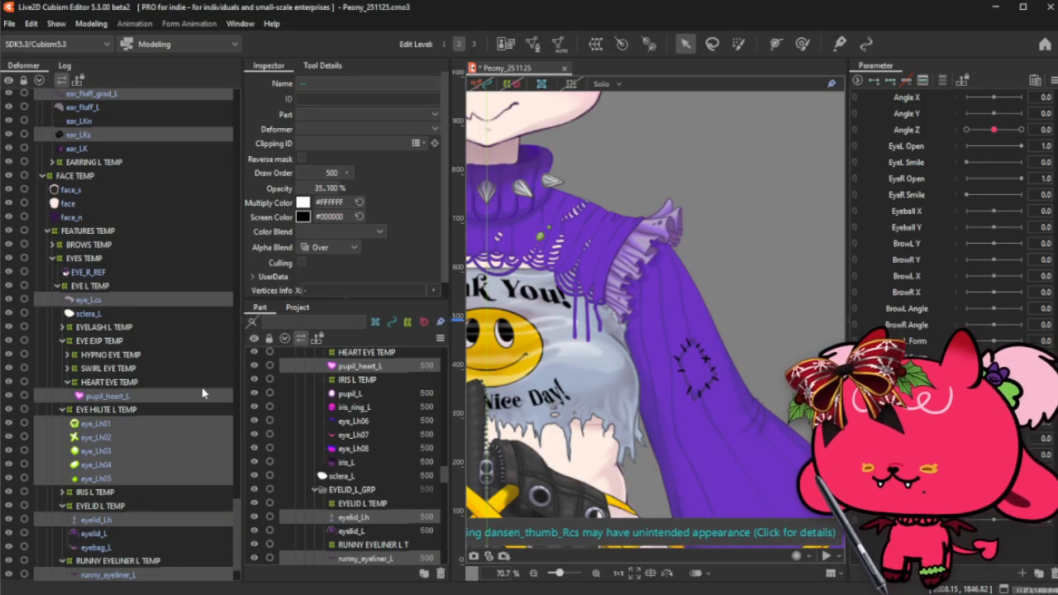
{"action": "scroll", "coordinate": [202, 394], "scroll_direction": "up", "scroll_amount": 20}
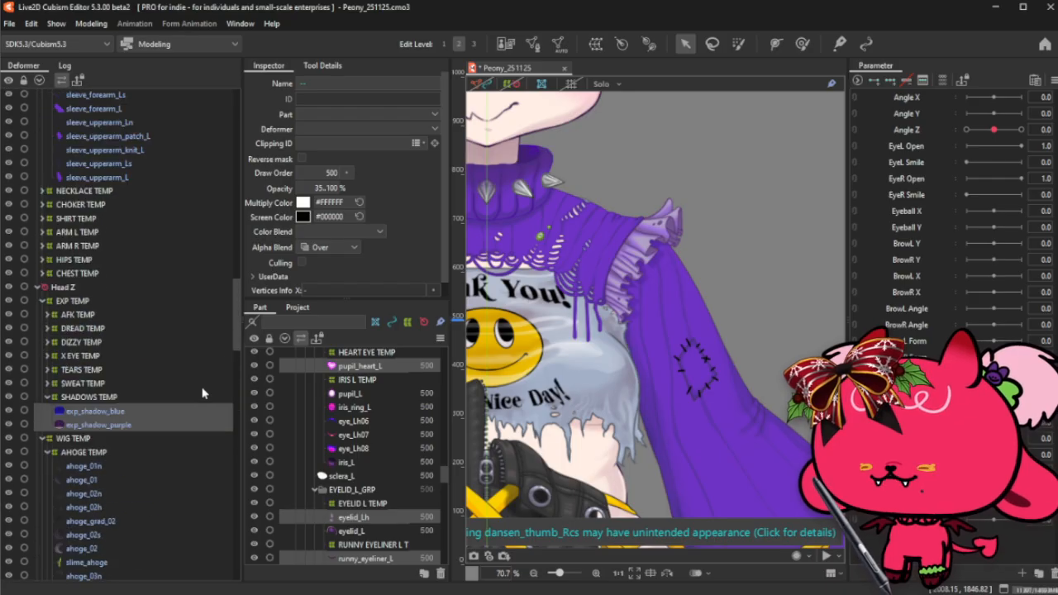
{"action": "scroll", "coordinate": [203, 394], "scroll_direction": "up", "scroll_amount": 15}
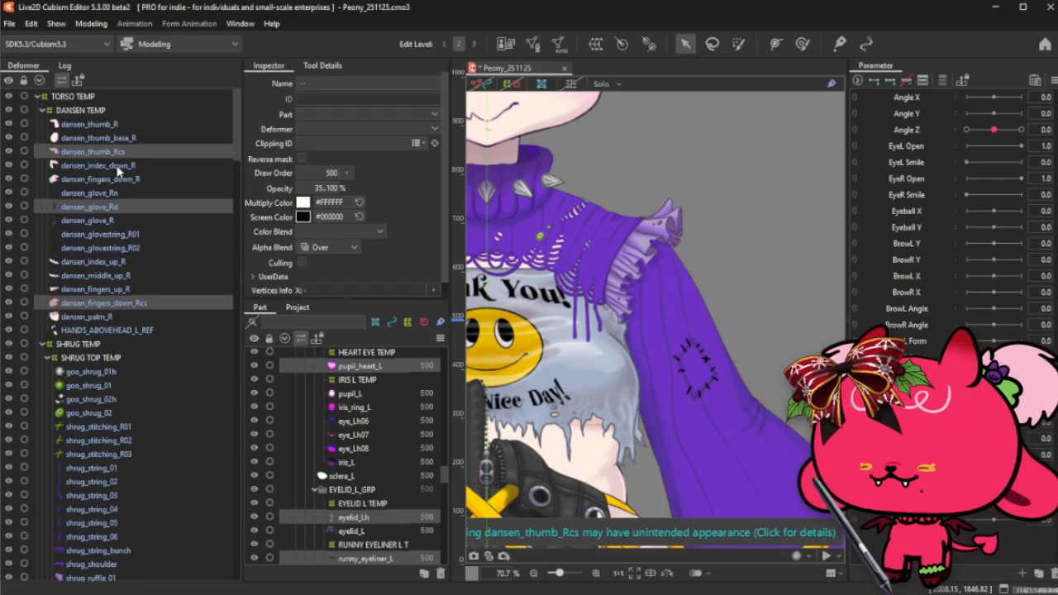
{"action": "left_click", "coordinate": [39, 80]}
- Locate sleeve_upperarm_R from the canvas and enable offscreen drawing for the hand, cuff, forearm and upper arm groups inside SLEEVE_R_GRP
{"action": "scroll", "coordinate": [639, 184], "scroll_direction": "down", "scroll_amount": 10}
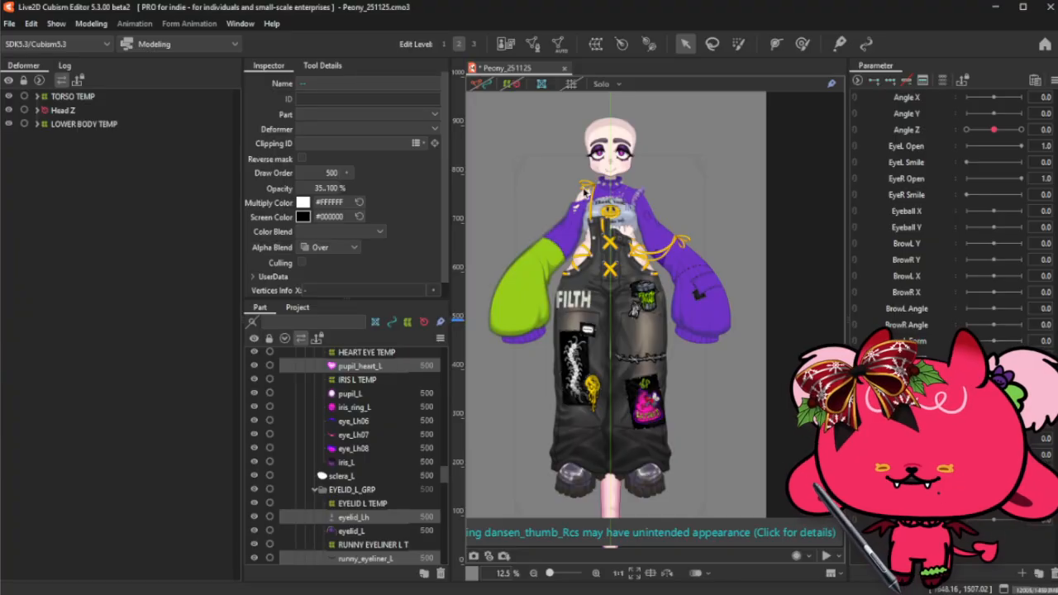
{"action": "scroll", "coordinate": [483, 226], "scroll_direction": "up", "scroll_amount": 3}
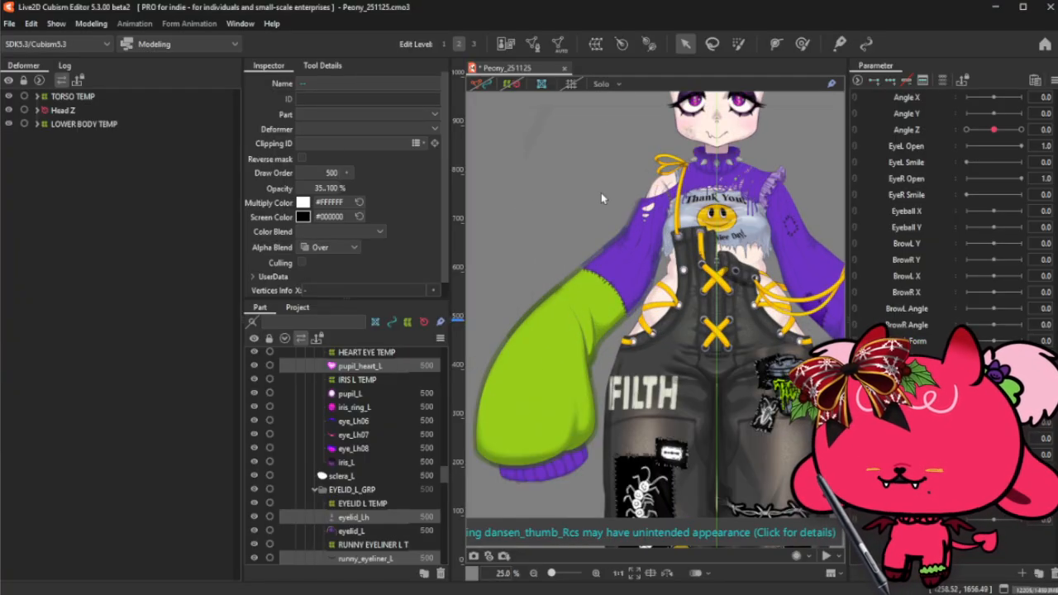
{"action": "left_click", "coordinate": [668, 220]}
{"action": "right_click", "coordinate": [669, 220]}
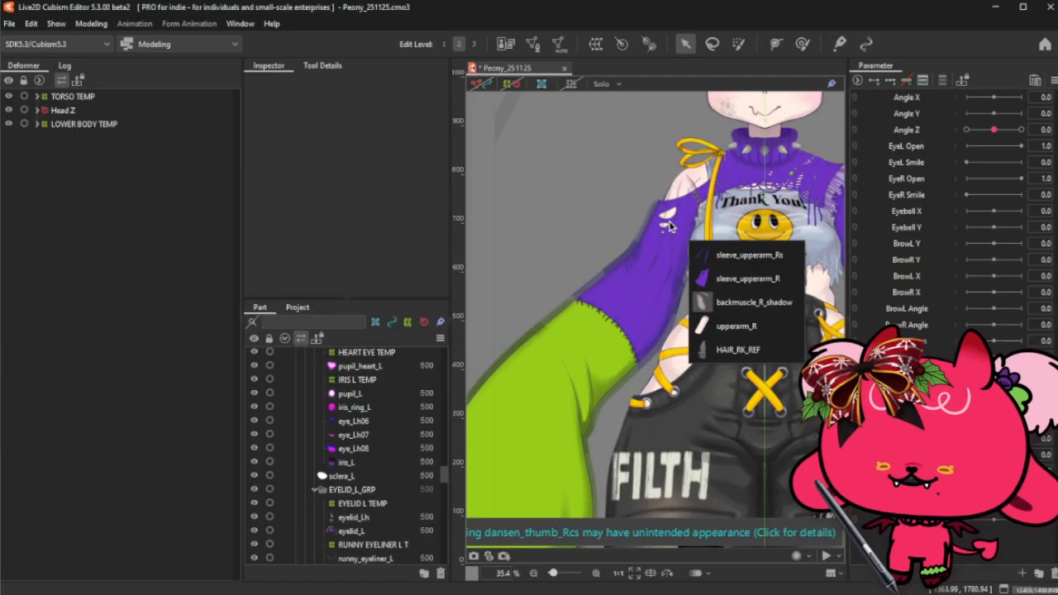
{"action": "left_click", "coordinate": [752, 279]}
{"action": "scroll", "coordinate": [401, 501], "scroll_direction": "down", "scroll_amount": 2}
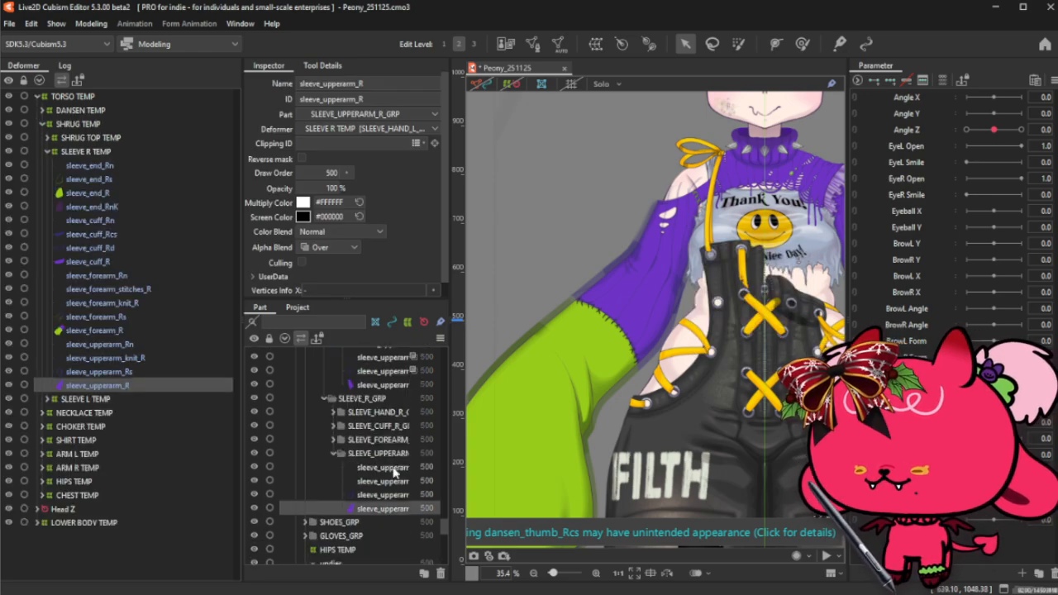
{"action": "left_click", "coordinate": [378, 453]}
{"action": "left_click", "coordinate": [378, 411], "text": "shift"}
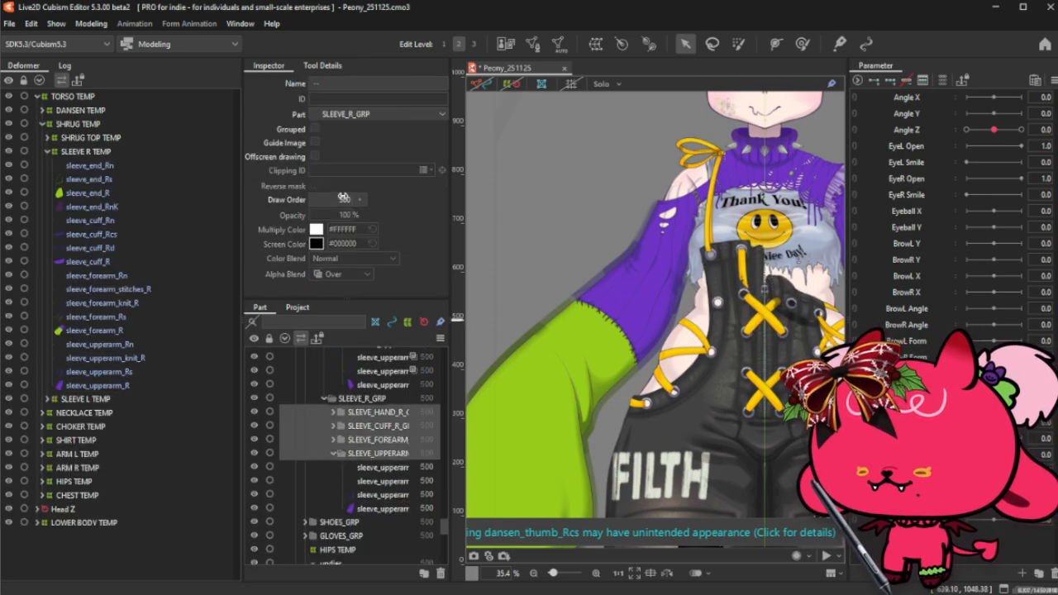
- Set the alpha blend of sleeve_upperarm_knit_R and sleeve_upperarm_Rs to Atop and collapse SLEEVE_UPPERARM_R_GRP
{"action": "left_click", "coordinate": [404, 509]}
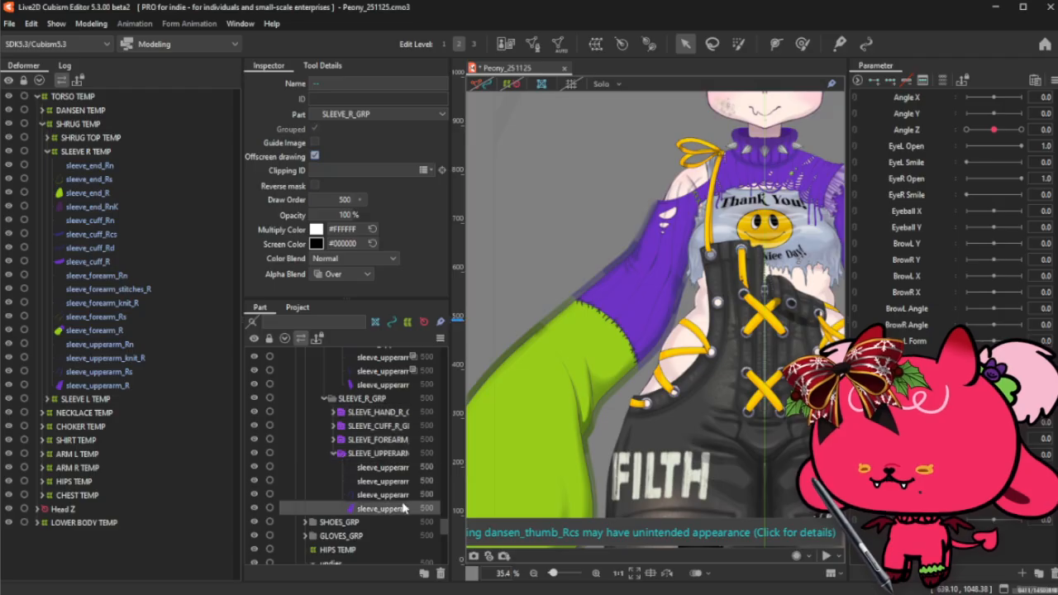
{"action": "left_click", "coordinate": [395, 495]}
{"action": "left_click", "coordinate": [394, 481], "text": "shift"}
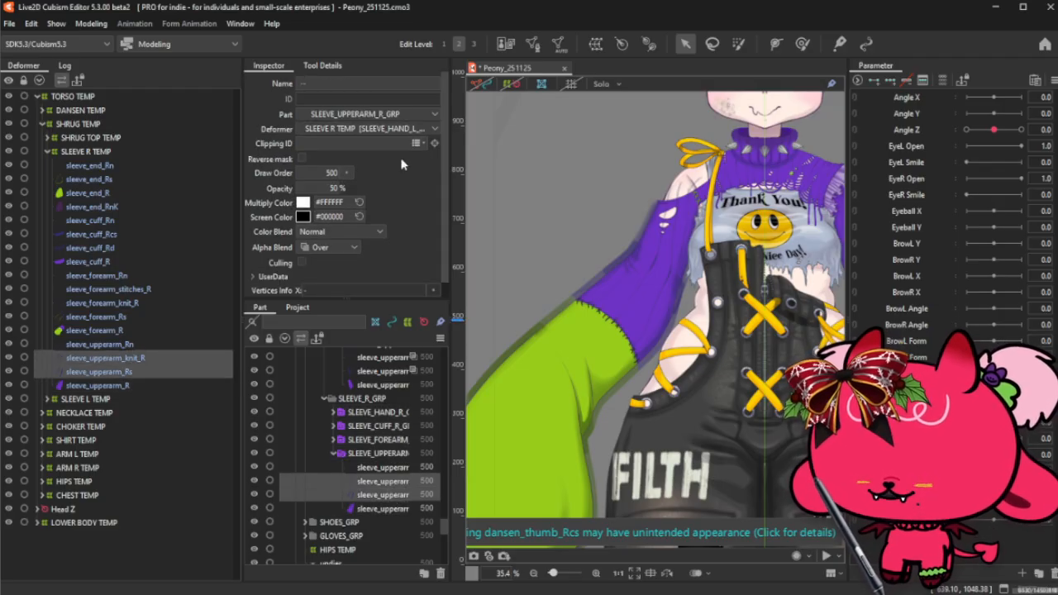
{"action": "left_click", "coordinate": [334, 247]}
{"action": "left_click", "coordinate": [340, 275]}
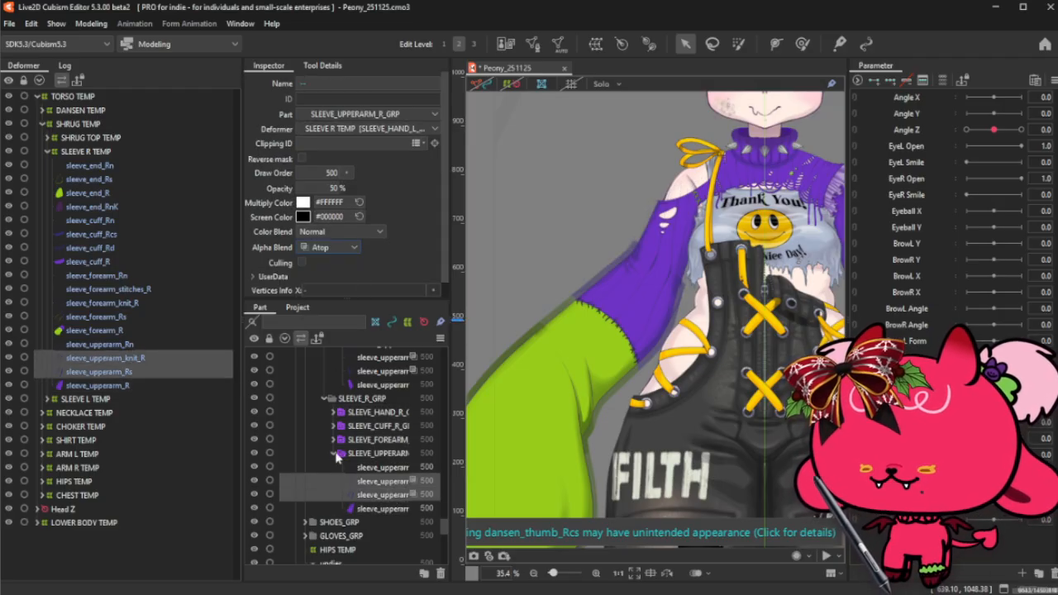
{"action": "left_click", "coordinate": [334, 455]}
- Set the alpha blend of sleeve_forearm_stitches_R, sleeve_forearm_knit_R and sleeve_forearm_Rs to Atop and collapse SLEEVE_FOREARM_R_GRP
{"action": "left_click", "coordinate": [333, 440]}
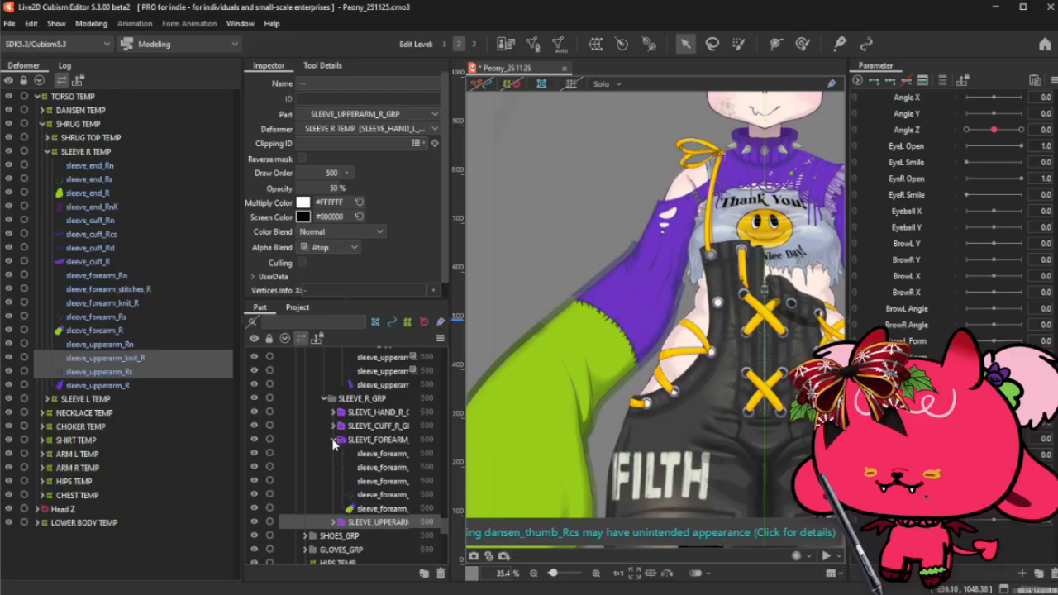
{"action": "left_click", "coordinate": [382, 509]}
{"action": "left_click", "coordinate": [399, 494]}
{"action": "left_click", "coordinate": [398, 468], "text": "shift"}
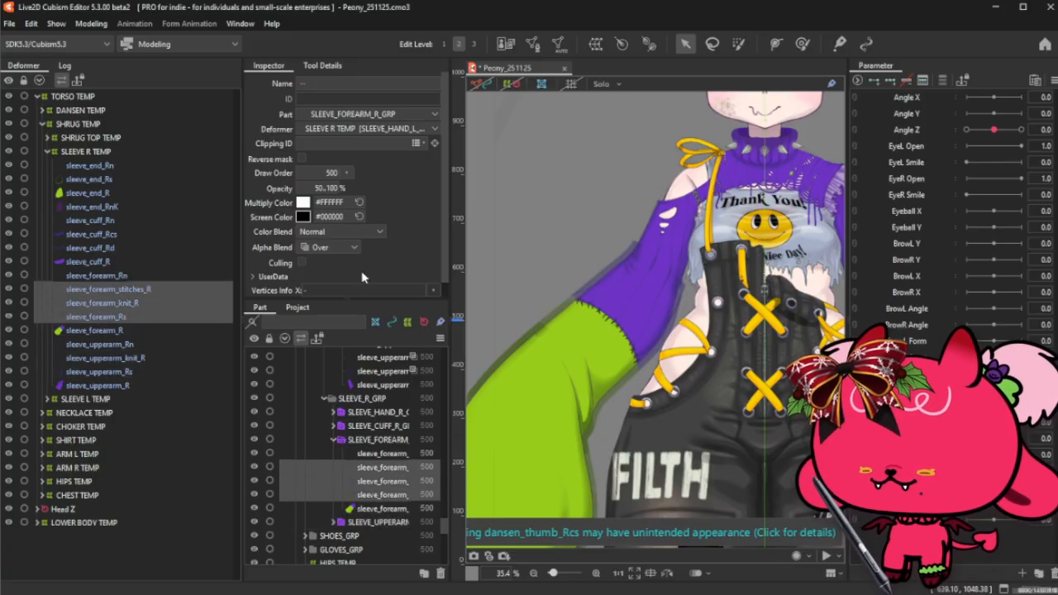
{"action": "left_click", "coordinate": [327, 247]}
{"action": "left_click", "coordinate": [322, 276]}
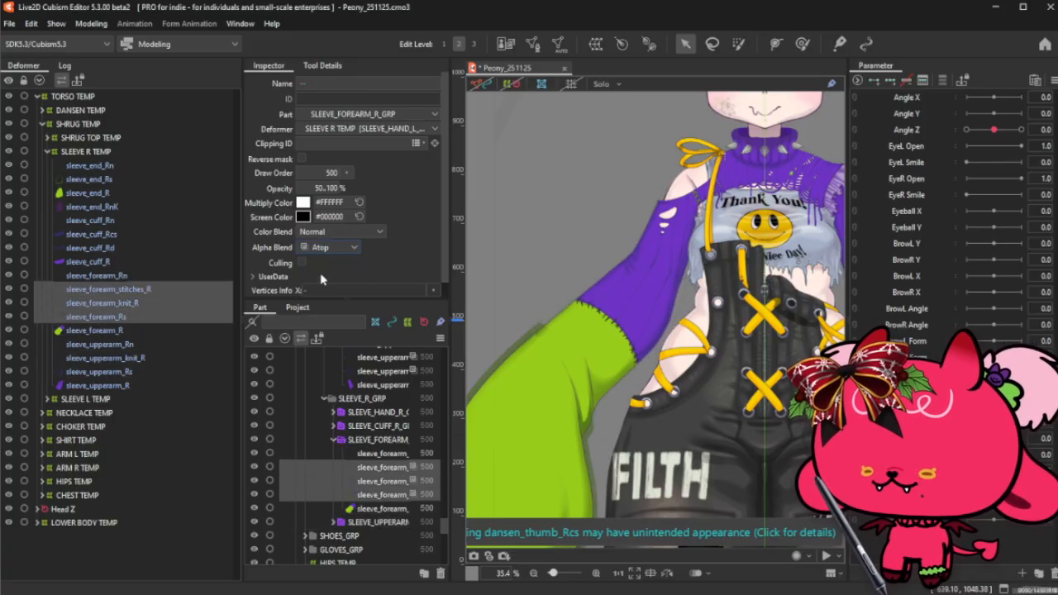
{"action": "left_click", "coordinate": [334, 440]}
- Set the alpha blend of sleeve_cuff_Rcs and sleeve_cuff_Rd to Atop and collapse SLEEVE_CUFF_R_GRP
{"action": "left_click", "coordinate": [333, 426]}
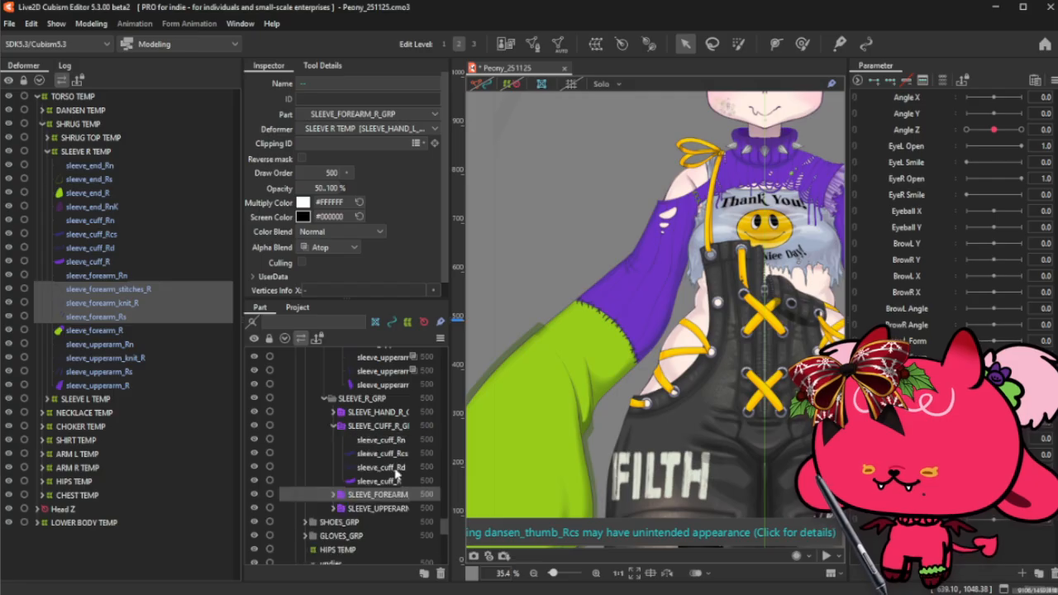
{"action": "left_click", "coordinate": [389, 467]}
{"action": "left_click", "coordinate": [388, 454], "text": "shift"}
{"action": "left_click", "coordinate": [327, 247]}
{"action": "left_click", "coordinate": [326, 277]}
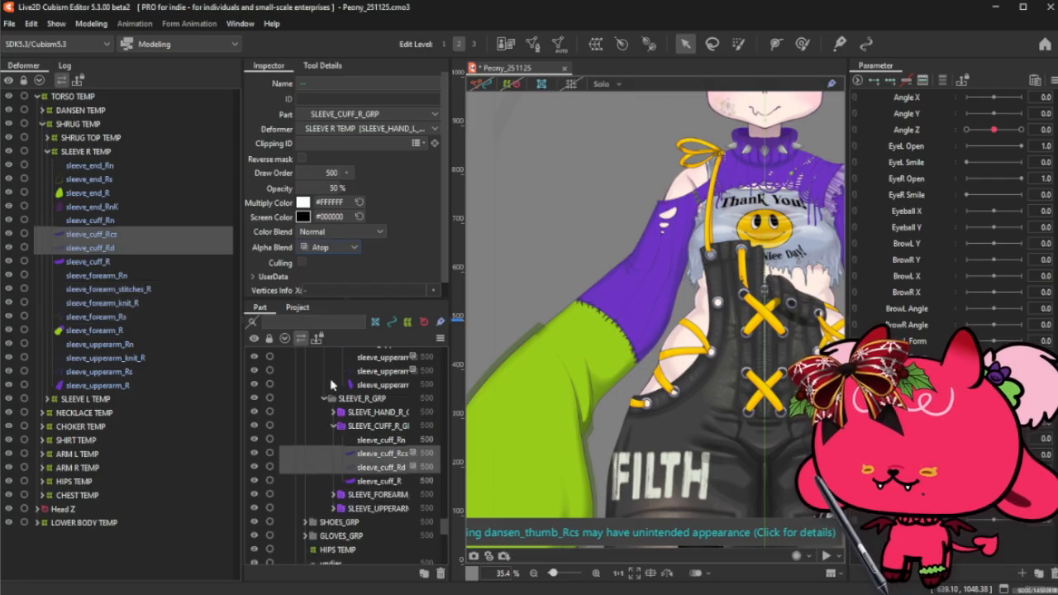
{"action": "left_click", "coordinate": [334, 425]}
- Expand SLEEVE_HAND_R_GRP, set the alpha blend of sleeve_end_Rs and sleeve_end_R to Atop, and clear the selection
{"action": "left_click", "coordinate": [335, 411]}
{"action": "left_click", "coordinate": [387, 453]}
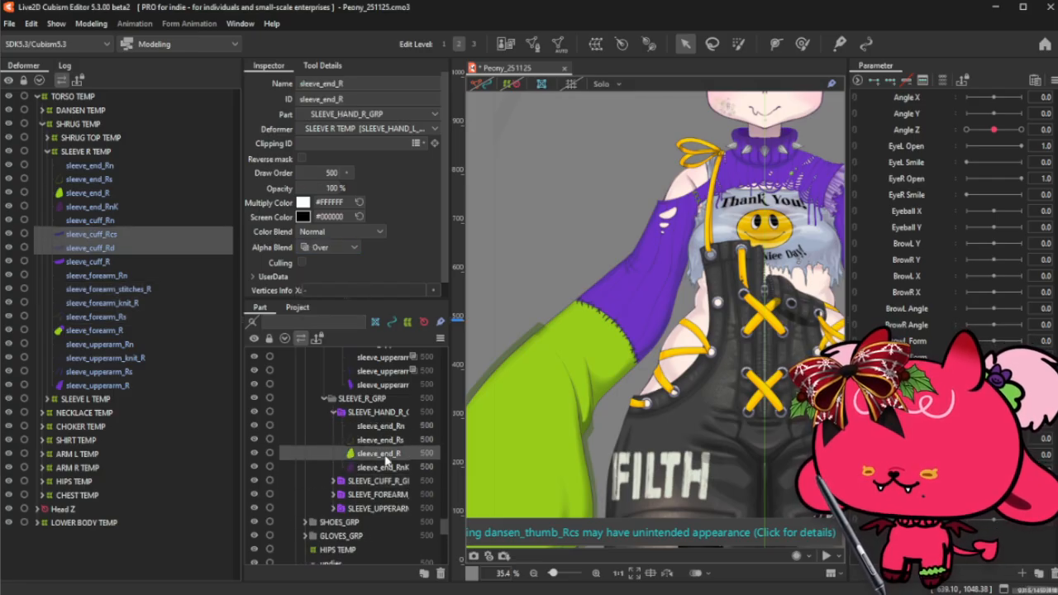
{"action": "left_click", "coordinate": [387, 440], "text": "shift"}
{"action": "left_click", "coordinate": [331, 247]}
{"action": "left_click", "coordinate": [331, 277]}
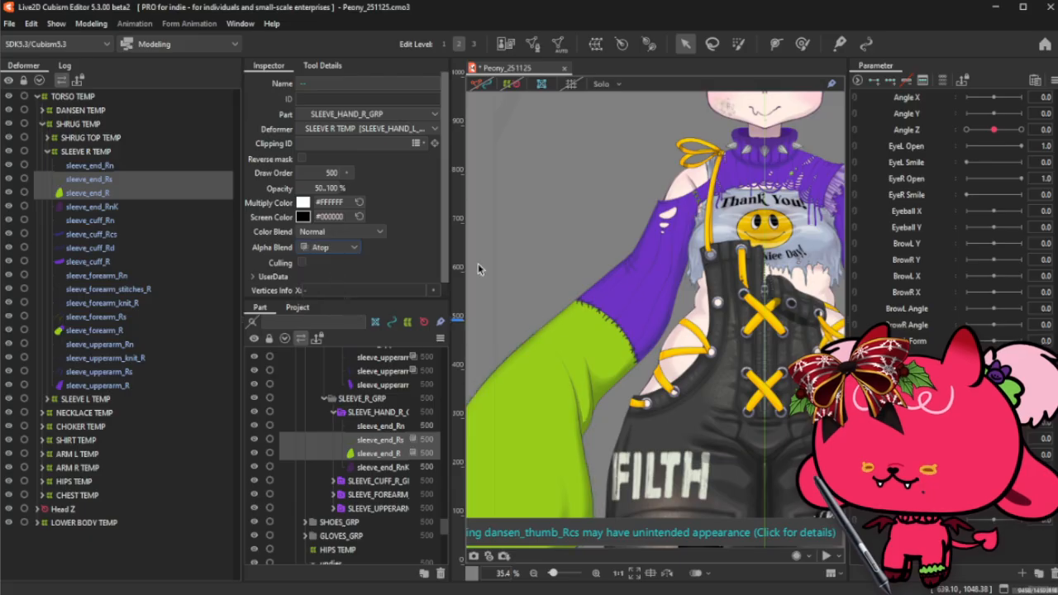
{"action": "scroll", "coordinate": [618, 265], "scroll_direction": "down", "scroll_amount": 3}
{"action": "left_click_drag", "start_coordinate": [766, 261], "coordinate": [705, 263]}
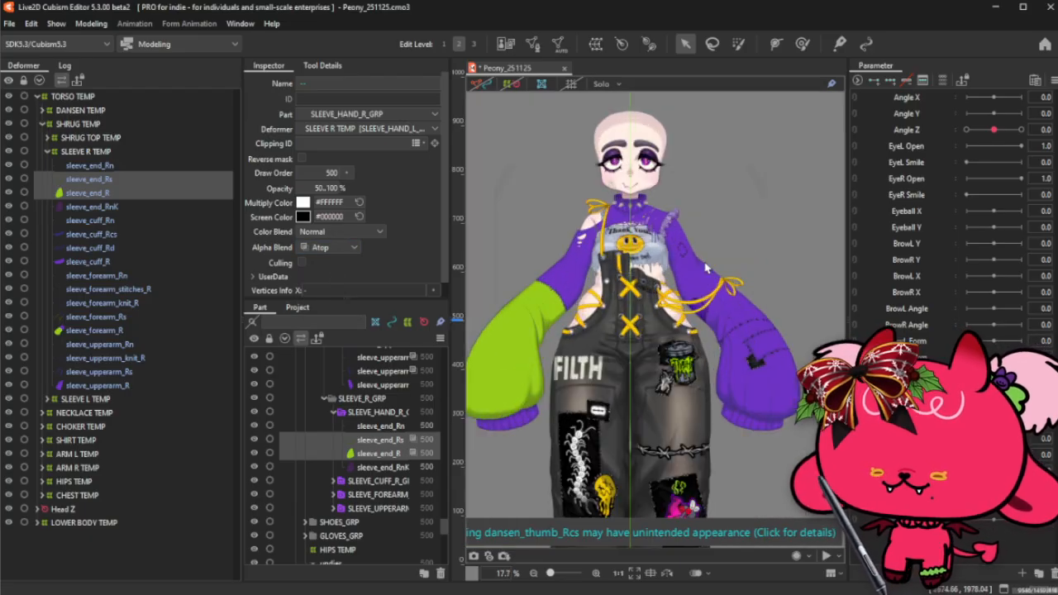
{"action": "left_click", "coordinate": [514, 85]}
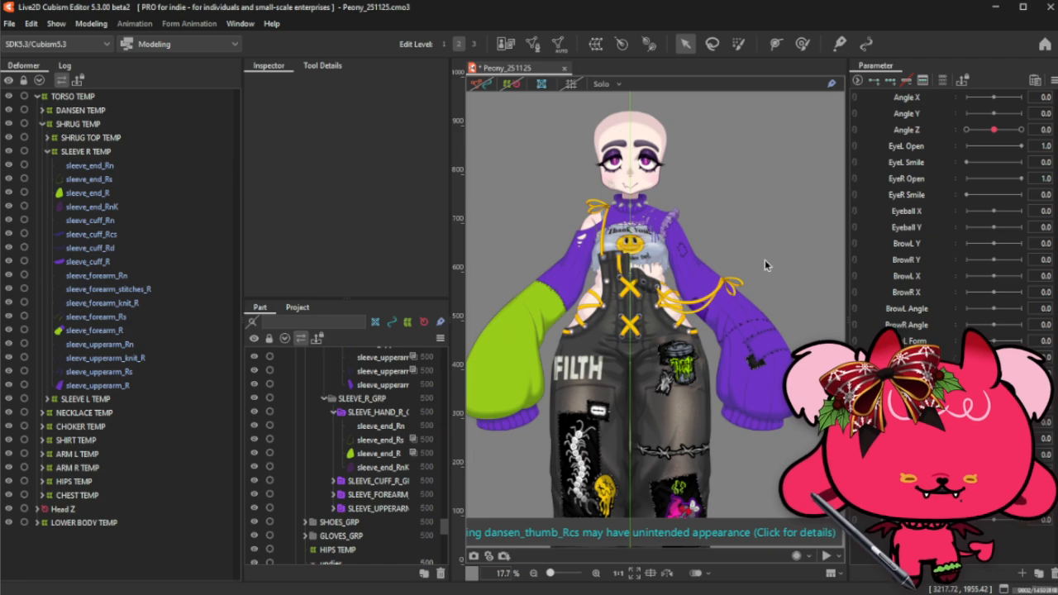
- Collapse the SLEEVE R TEMP and SHRUG TEMP deformers under TORSO TEMP
{"action": "scroll", "coordinate": [731, 308], "scroll_direction": "down", "scroll_amount": 2}
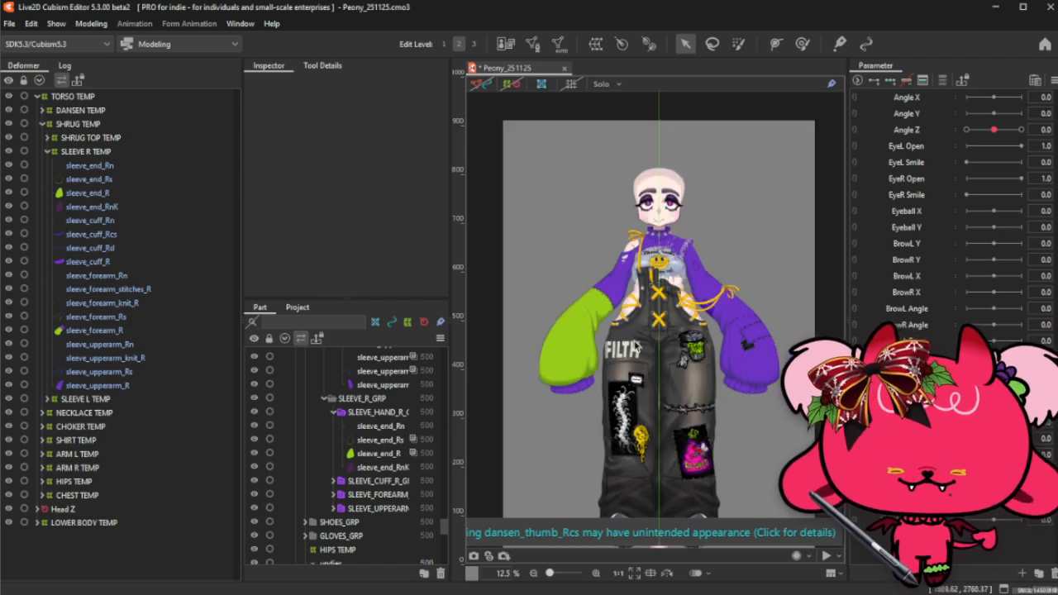
{"action": "scroll", "coordinate": [662, 324], "scroll_direction": "up", "scroll_amount": 2}
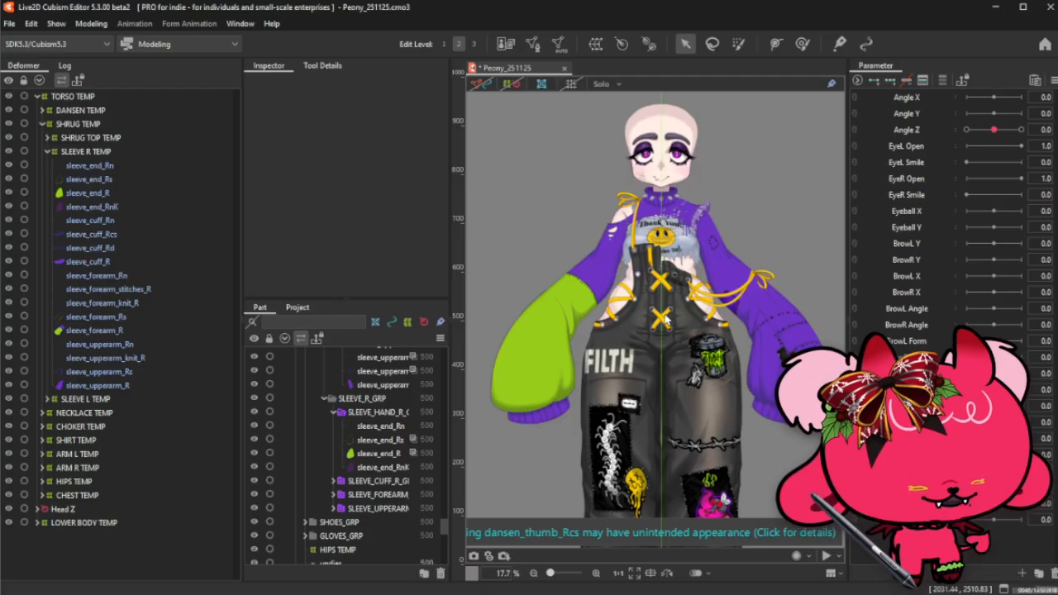
{"action": "left_click", "coordinate": [47, 152]}
{"action": "left_click", "coordinate": [42, 125]}
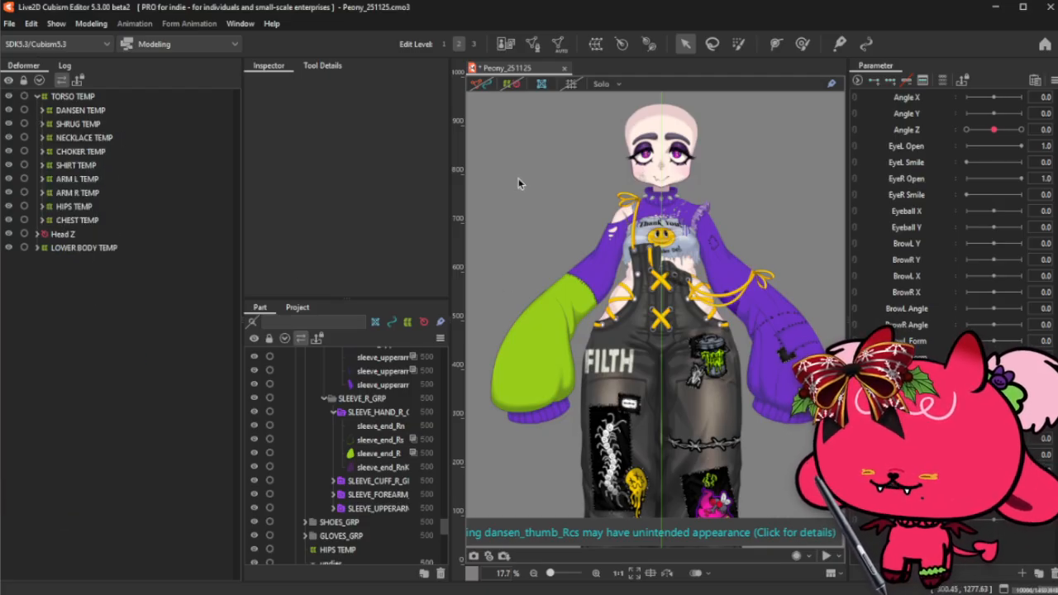
- Inspect the model's face and outfit in close-up and at full length, and save the Peony_251125 file
{"action": "scroll", "coordinate": [705, 147], "scroll_direction": "up", "scroll_amount": 1}
{"action": "scroll", "coordinate": [683, 153], "scroll_direction": "up", "scroll_amount": 1}
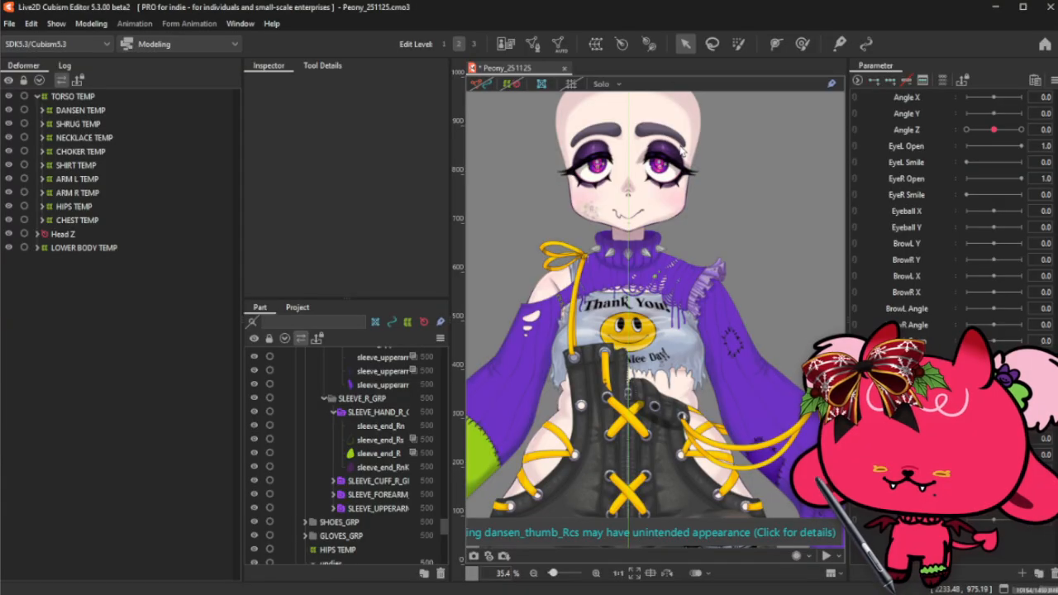
{"action": "scroll", "coordinate": [683, 151], "scroll_direction": "down", "scroll_amount": 2}
{"action": "scroll", "coordinate": [651, 151], "scroll_direction": "down", "scroll_amount": 1}
{"action": "scroll", "coordinate": [651, 151], "scroll_direction": "up", "scroll_amount": 1}
{"action": "scroll", "coordinate": [651, 151], "scroll_direction": "down", "scroll_amount": 1}
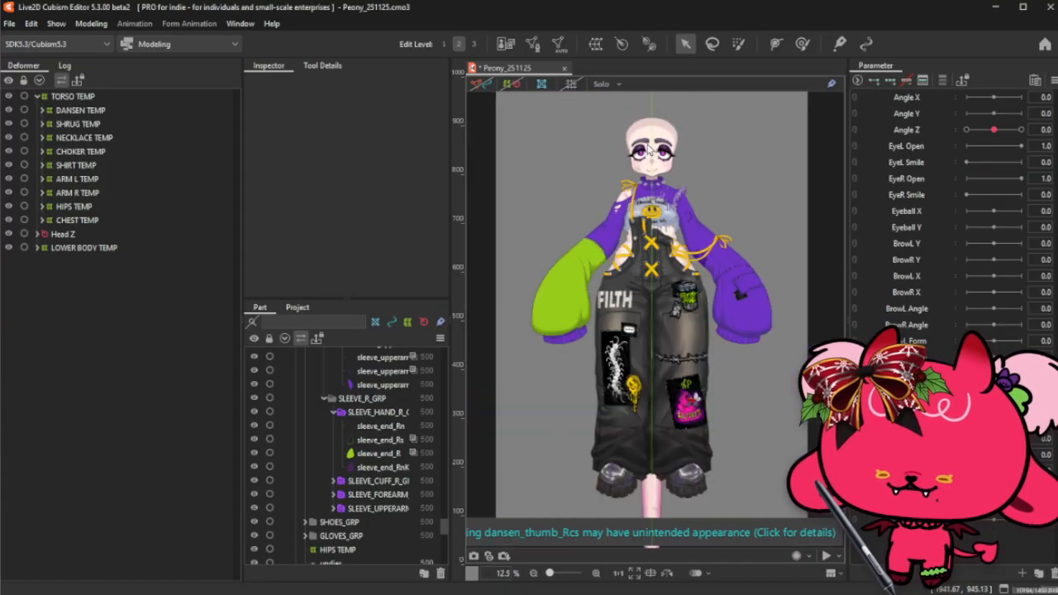
{"action": "scroll", "coordinate": [651, 152], "scroll_direction": "down", "scroll_amount": 1}
{"action": "scroll", "coordinate": [651, 117], "scroll_direction": "up", "scroll_amount": 2}
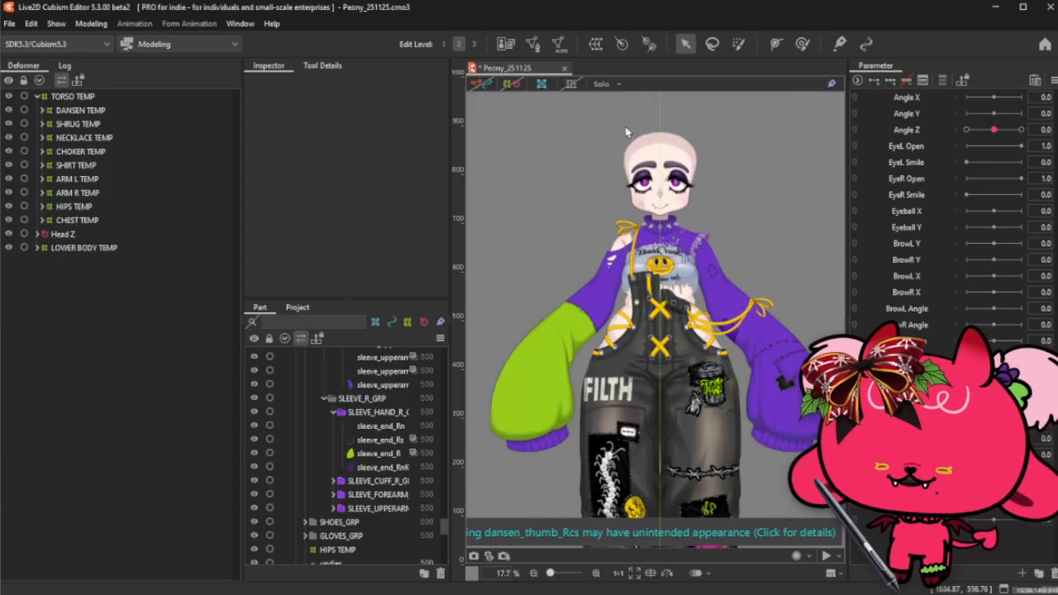
{"action": "key", "text": "ctrl+s"}
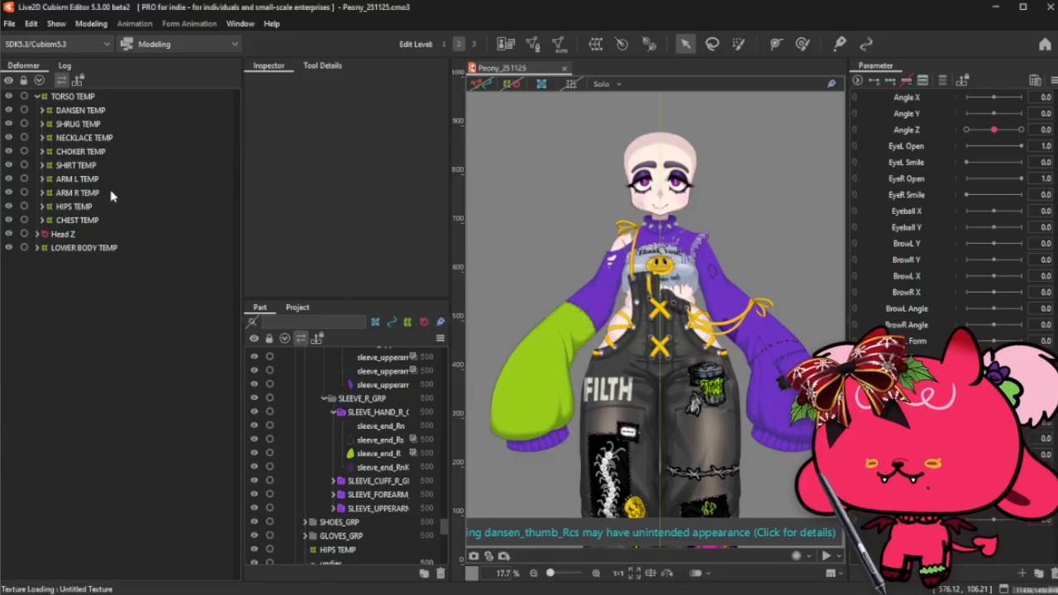
- Import the model parameters from Params_Peony_01_Face.csv in the CSV folder, using UTF-8 and keeping the existing parameters
{"action": "left_click", "coordinate": [10, 23]}
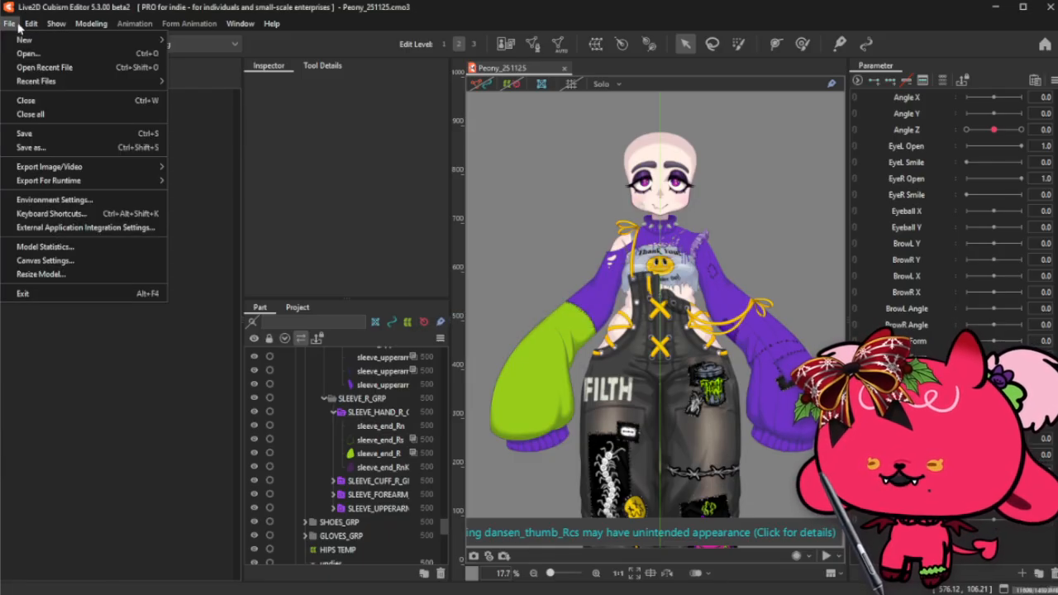
{"action": "mouse_move", "coordinate": [31, 24]}
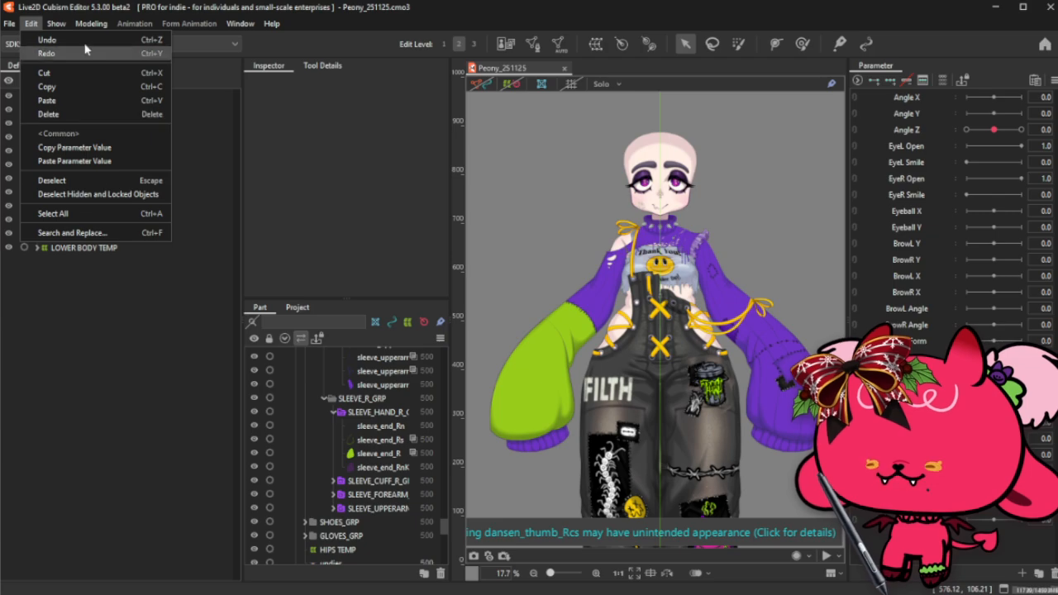
{"action": "mouse_move", "coordinate": [65, 27]}
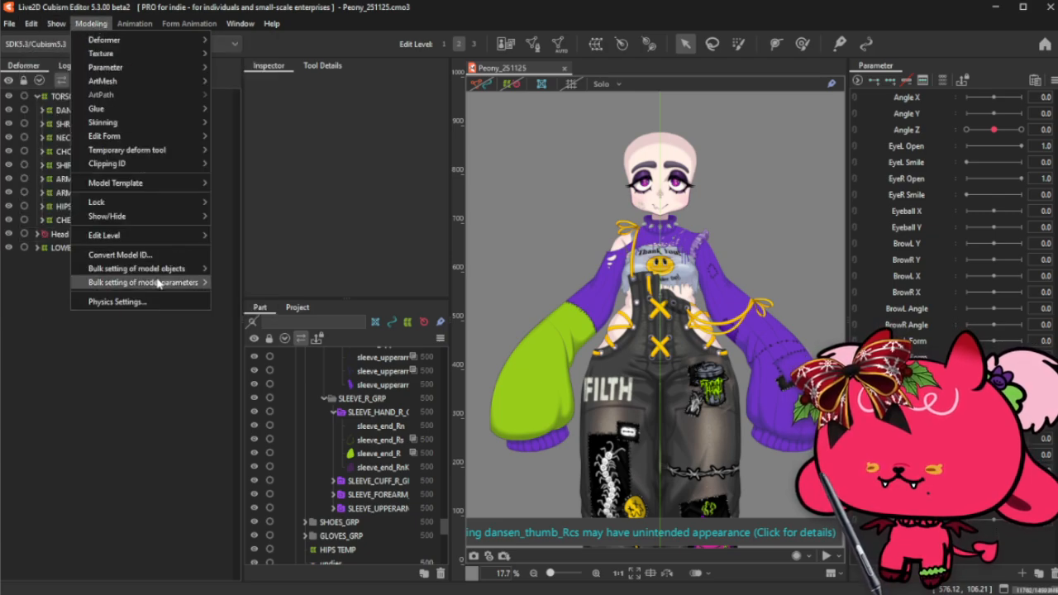
{"action": "mouse_move", "coordinate": [181, 286]}
{"action": "left_click", "coordinate": [246, 296]}
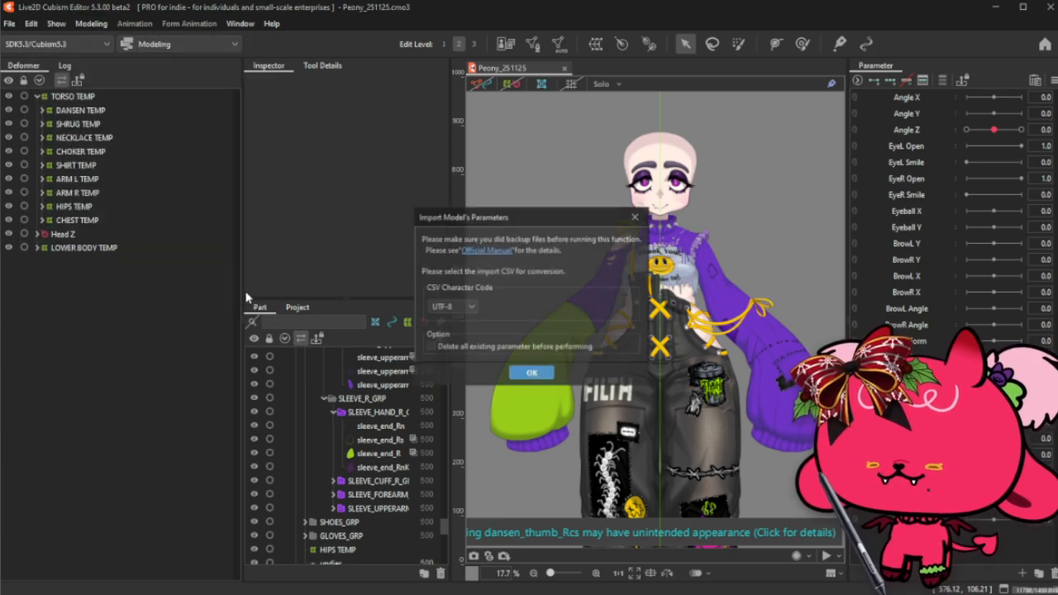
{"action": "left_click", "coordinate": [531, 374]}
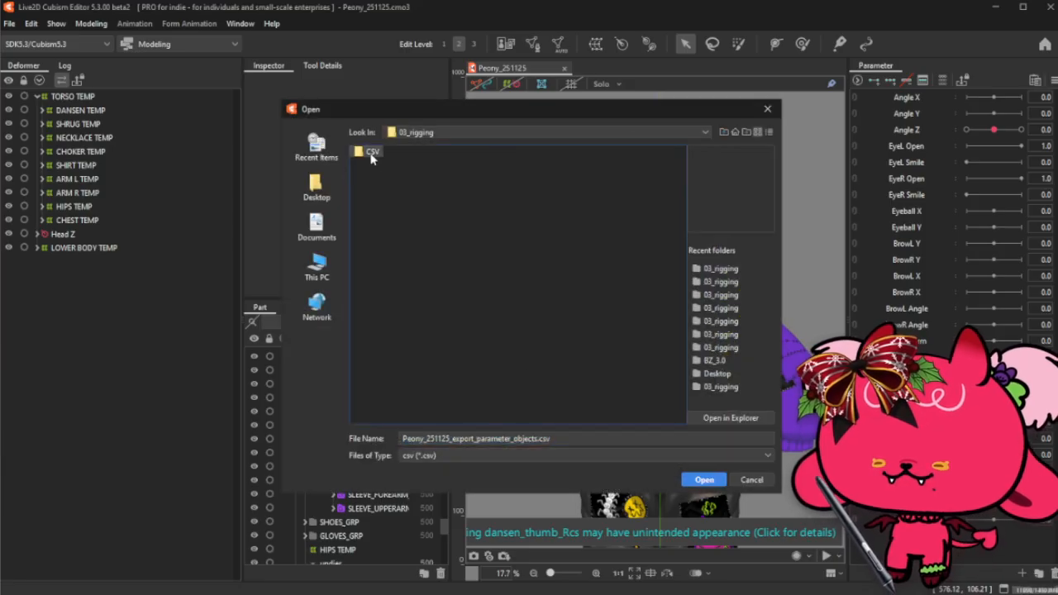
{"action": "double_click", "coordinate": [371, 153]}
{"action": "left_click", "coordinate": [414, 153]}
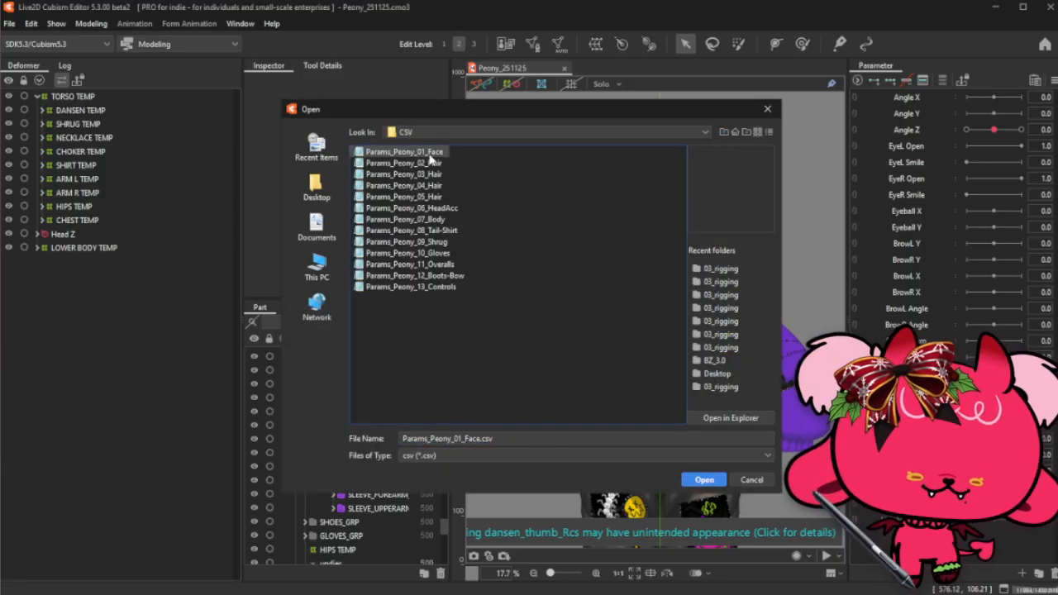
{"action": "left_click", "coordinate": [705, 480]}
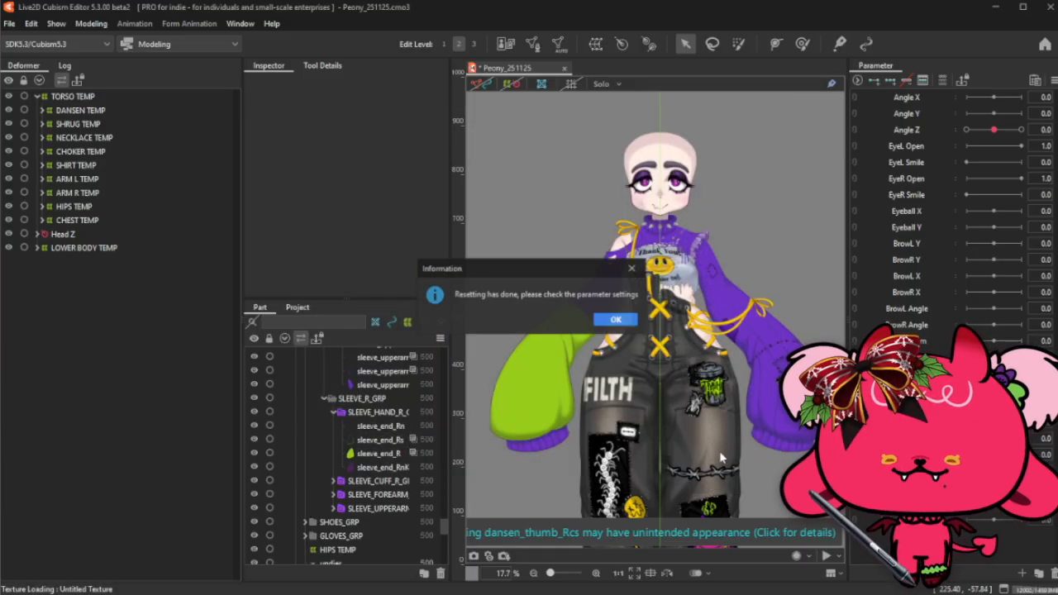
{"action": "left_click", "coordinate": [616, 319]}
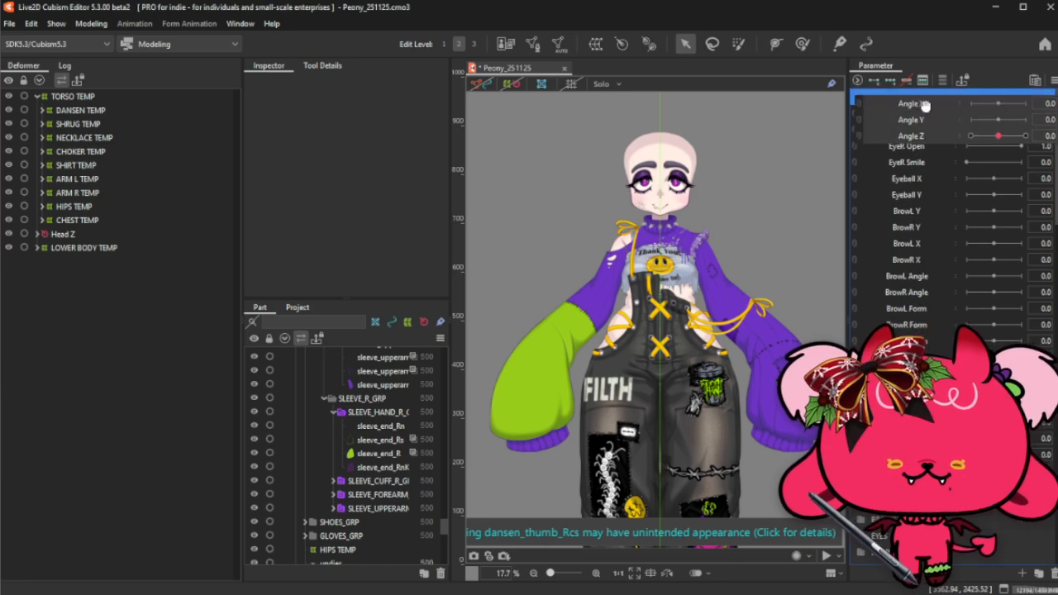
- Move the Angle X, Angle Y and Angle Z parameters into the HEAD group and delete unneeded entries from the parameter list
{"action": "scroll", "coordinate": [922, 132], "scroll_direction": "down", "scroll_amount": 1}
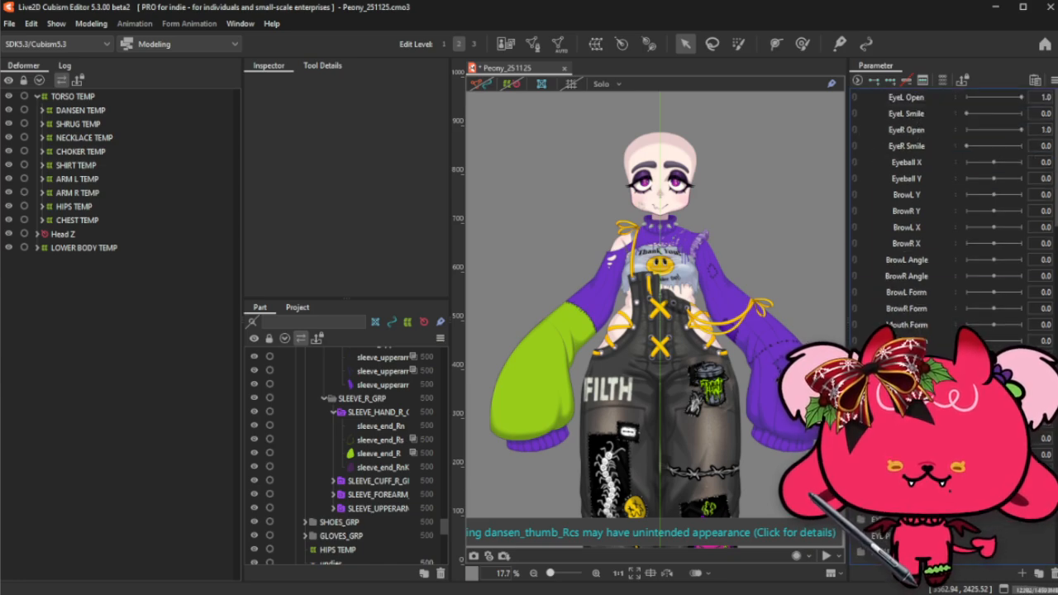
{"action": "scroll", "coordinate": [936, 166], "scroll_direction": "up", "scroll_amount": 1}
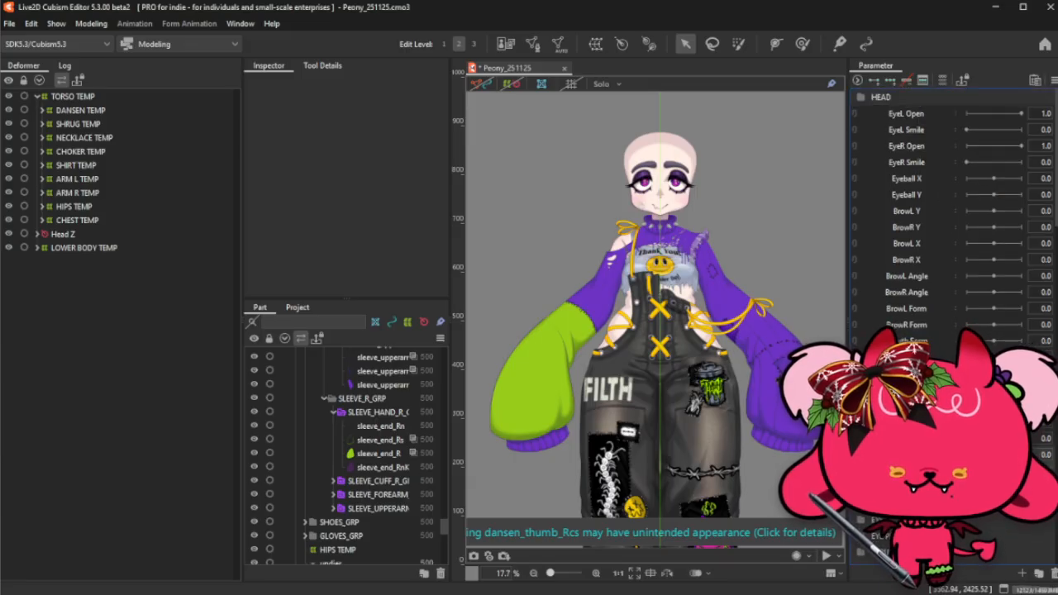
{"action": "left_click", "coordinate": [1054, 573]}
{"action": "left_click", "coordinate": [585, 320]}
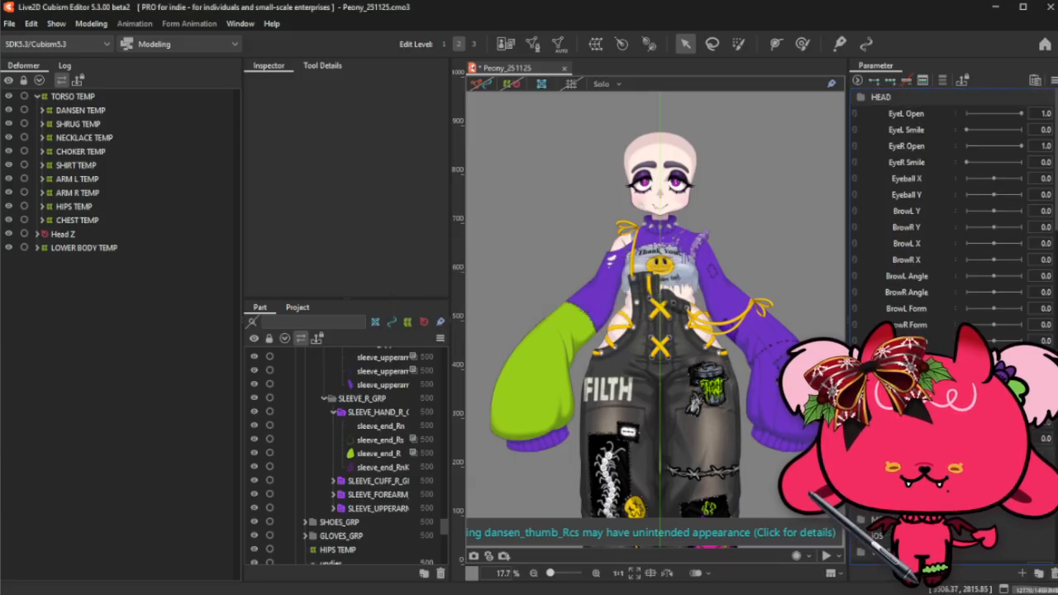
{"action": "left_click", "coordinate": [1053, 573]}
{"action": "left_click", "coordinate": [537, 320]}
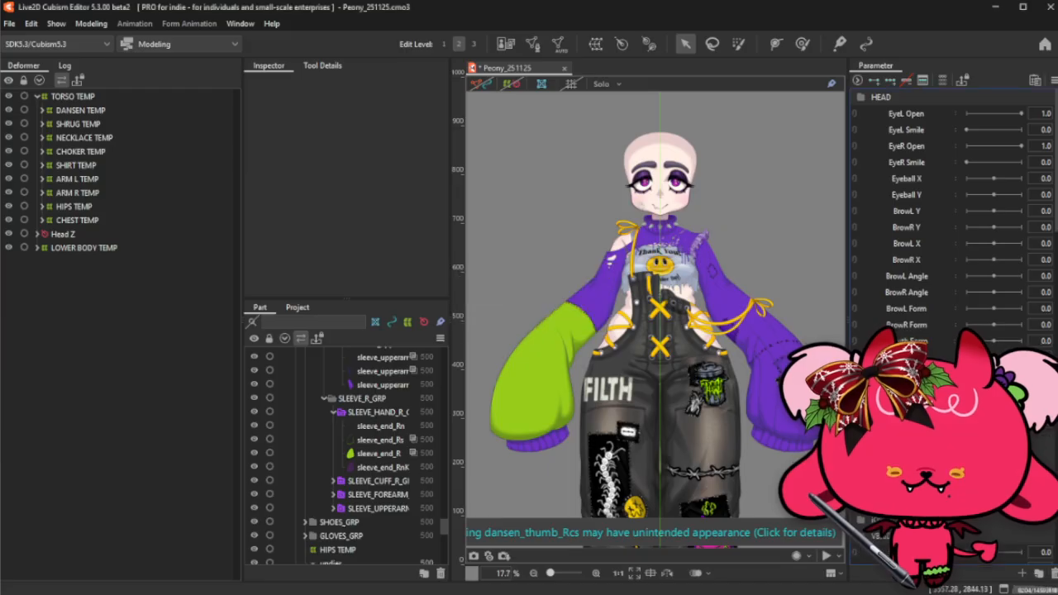
{"action": "left_click", "coordinate": [929, 258]}
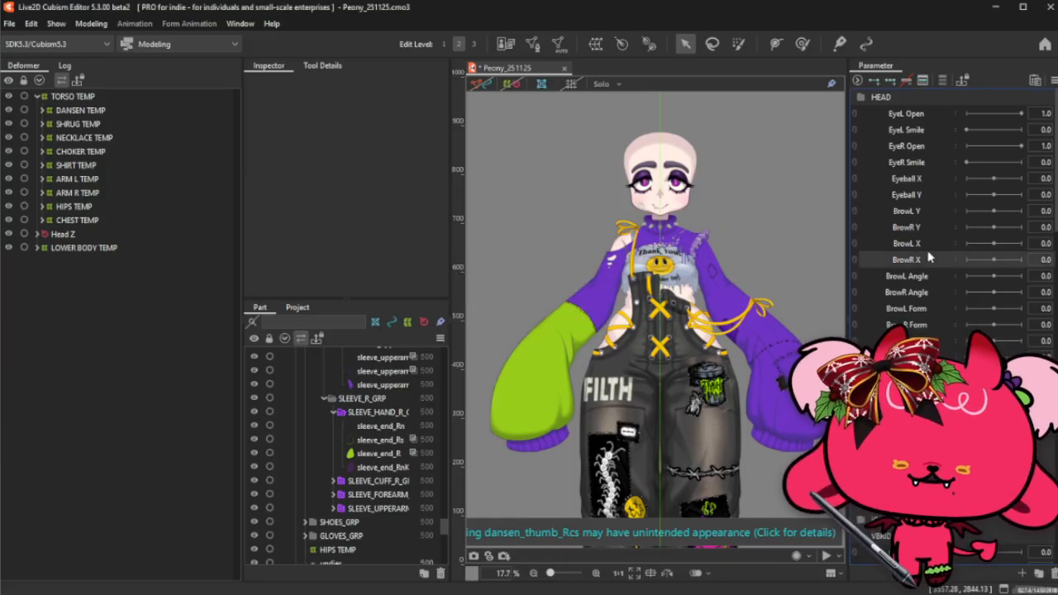
- Delete the BrowL X, BrowR X, BrowL Angle, BrowR Angle, BrowL Form and BrowR Form parameters
{"action": "left_click", "coordinate": [928, 247], "text": "ctrl"}
{"action": "left_click", "coordinate": [931, 277], "text": "ctrl"}
{"action": "left_click", "coordinate": [932, 291], "text": "ctrl"}
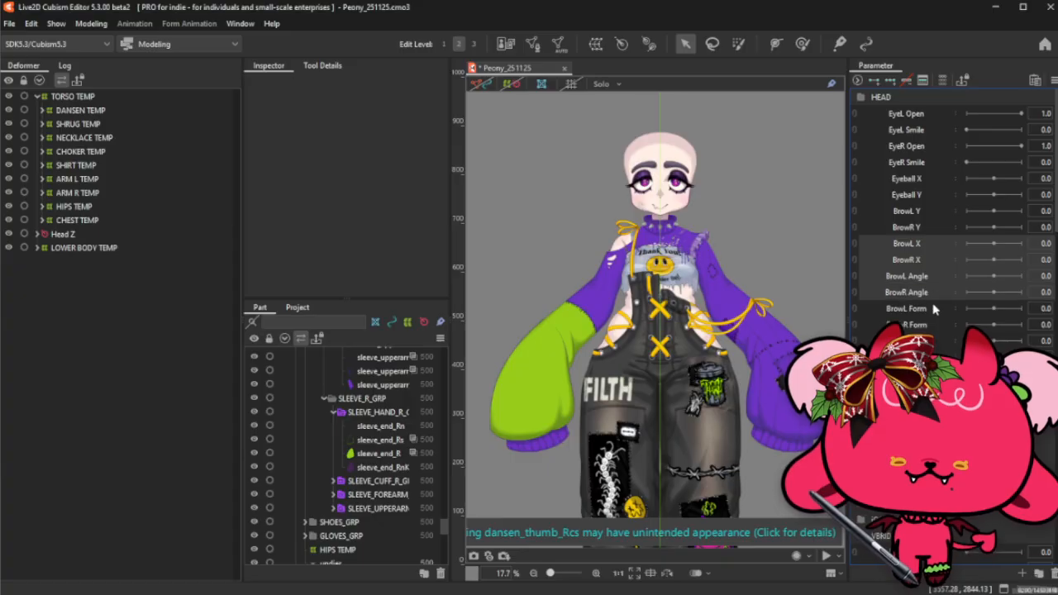
{"action": "left_click", "coordinate": [932, 309], "text": "ctrl"}
{"action": "left_click", "coordinate": [932, 324], "text": "ctrl"}
{"action": "key", "text": "Delete"}
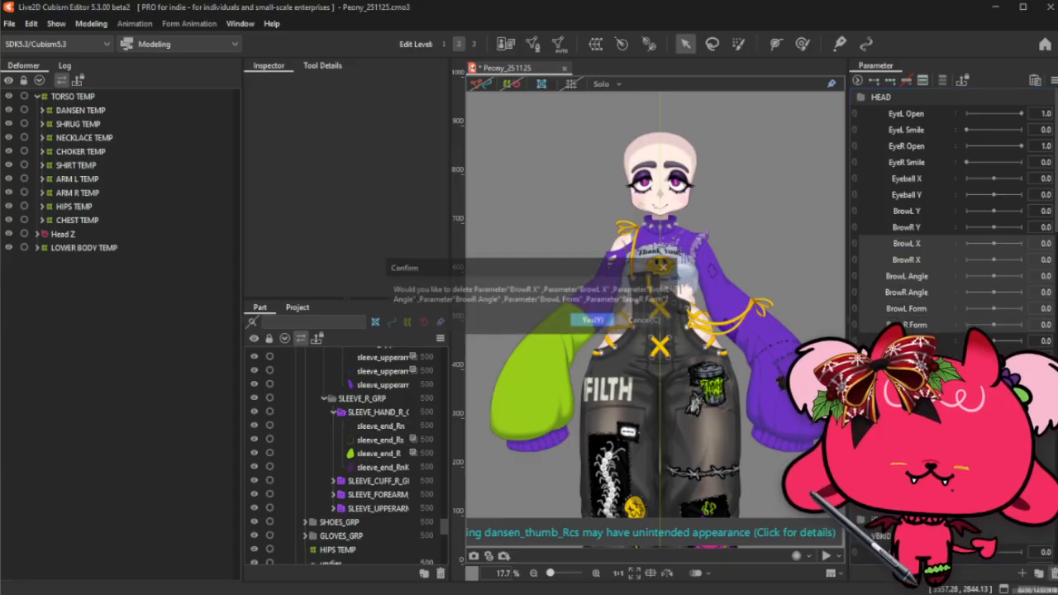
{"action": "key", "text": "Return"}
- Move the BrowL Y and BrowR Y parameters into the BROWS group
{"action": "left_click", "coordinate": [914, 210]}
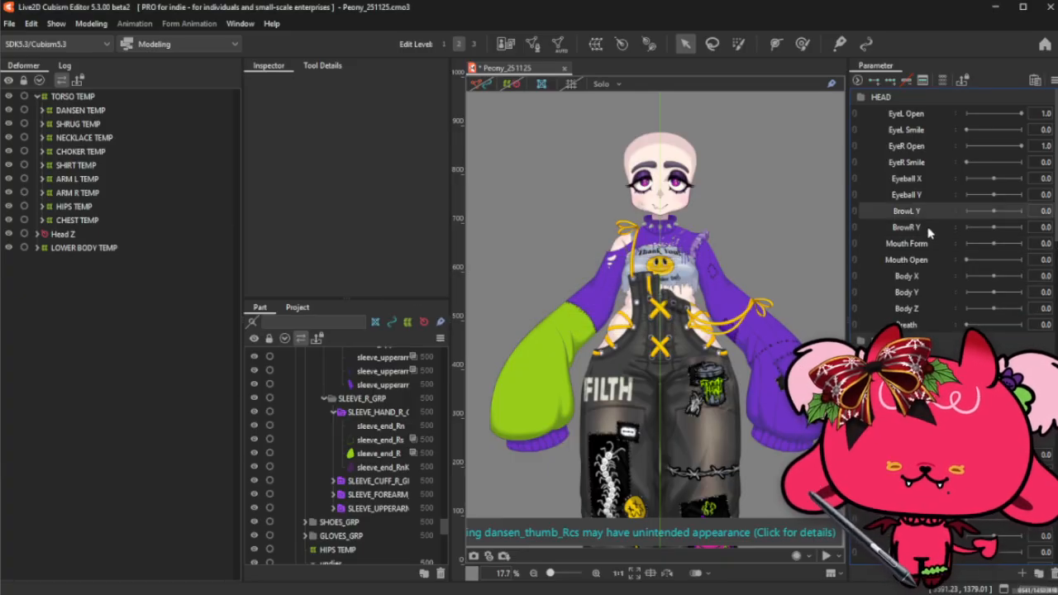
{"action": "left_click", "coordinate": [929, 231], "text": "shift"}
{"action": "left_click_drag", "start_coordinate": [921, 214], "coordinate": [909, 332]}
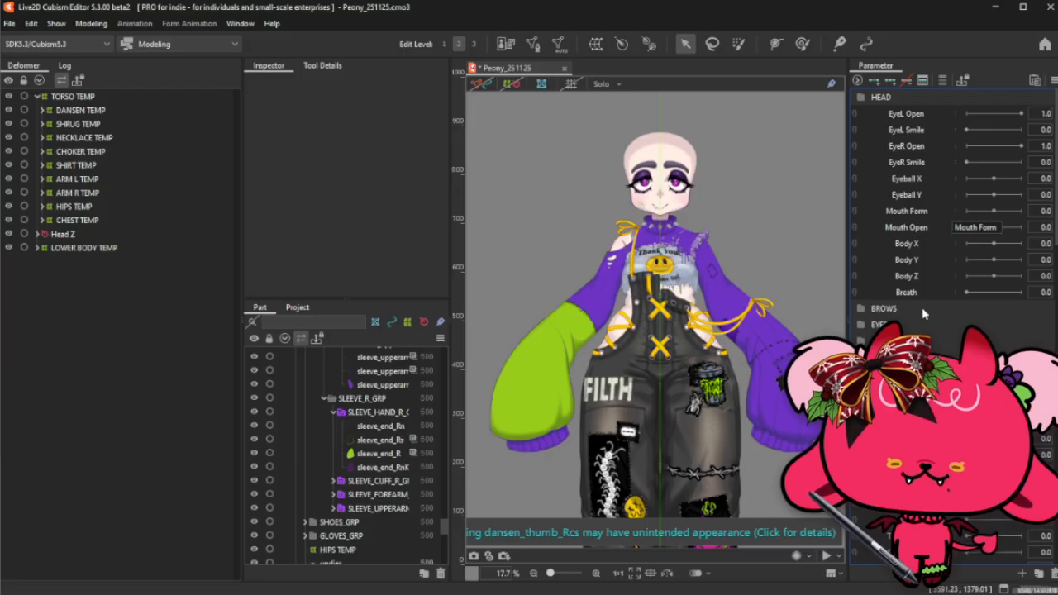
- Move the six parameters from EyeL Open through Eyeball Y into the EYES group, check its contents and collapse it
{"action": "left_click", "coordinate": [905, 113]}
{"action": "left_click", "coordinate": [925, 163], "text": "shift"}
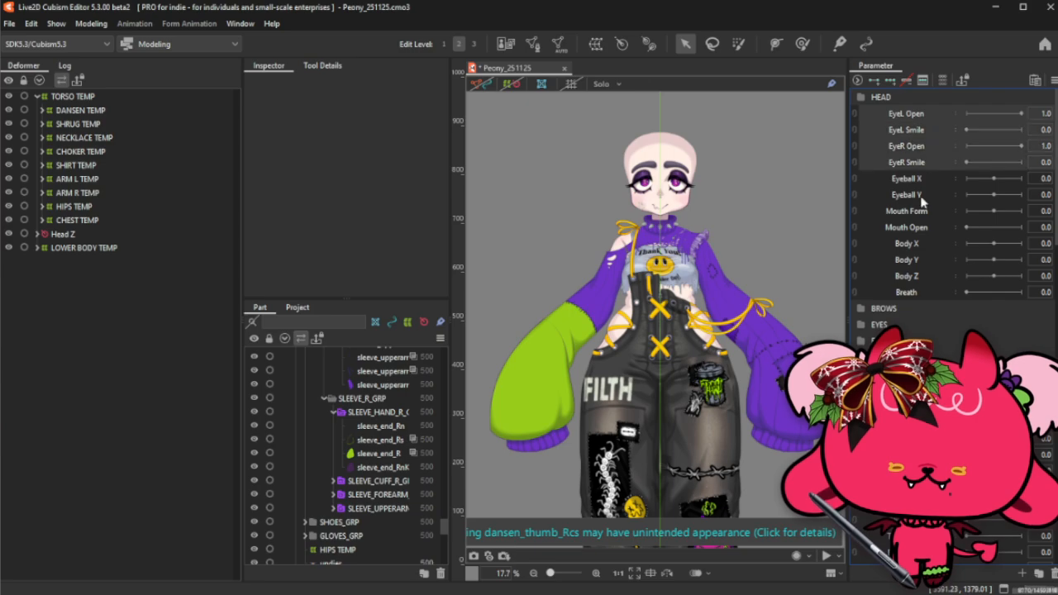
{"action": "left_click", "coordinate": [921, 194], "text": "shift"}
{"action": "mouse_move", "coordinate": [918, 113]}
{"action": "left_mouse_down"}
{"action": "mouse_move", "coordinate": [919, 286]}
{"action": "mouse_move", "coordinate": [925, 236]}
{"action": "left_mouse_up"}
{"action": "left_click", "coordinate": [908, 227]}
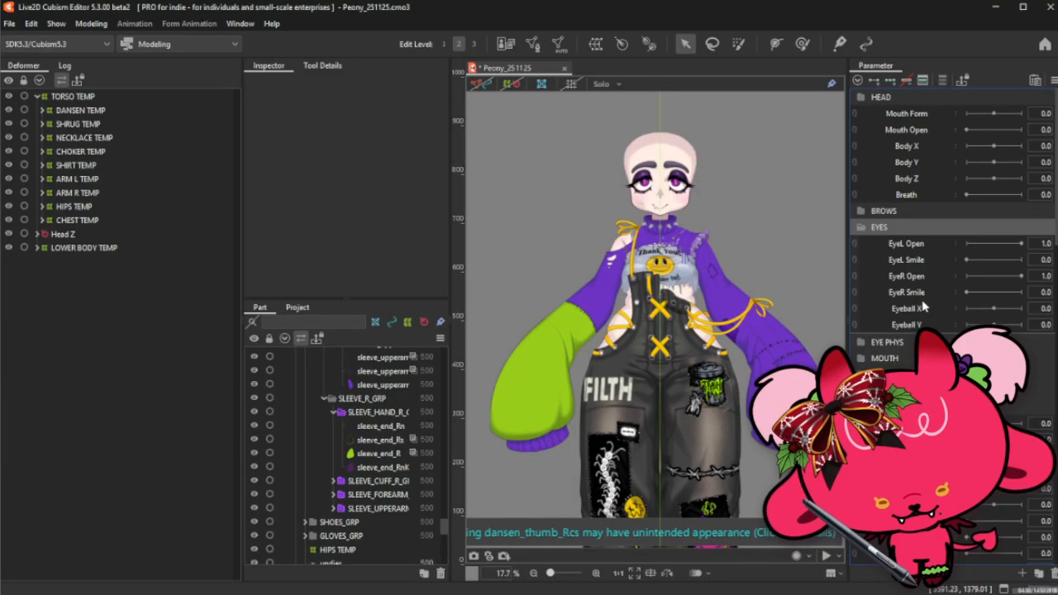
{"action": "left_click", "coordinate": [908, 342]}
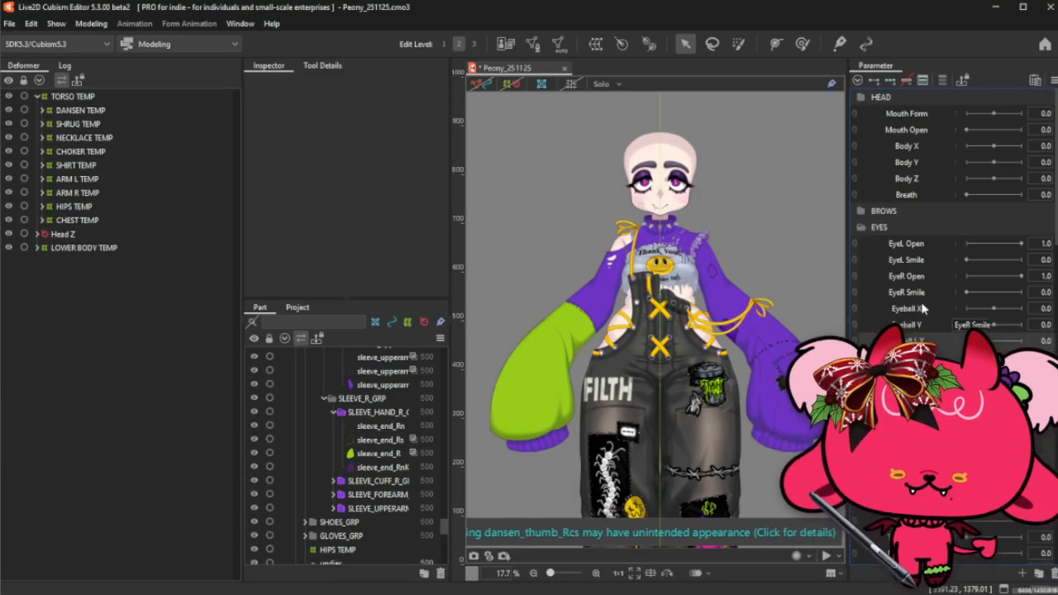
{"action": "left_click", "coordinate": [929, 231]}
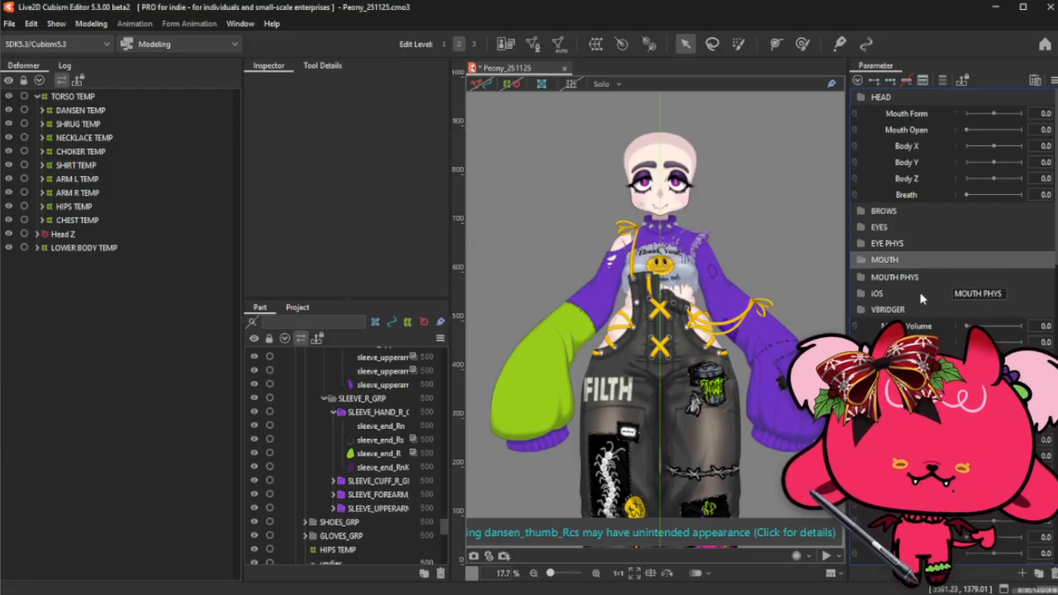
- Move the Mouth Volume, Mouth Form and Mouth Open parameters into the MOUTH group and collapse it
{"action": "left_click_drag", "start_coordinate": [912, 330], "coordinate": [934, 269]}
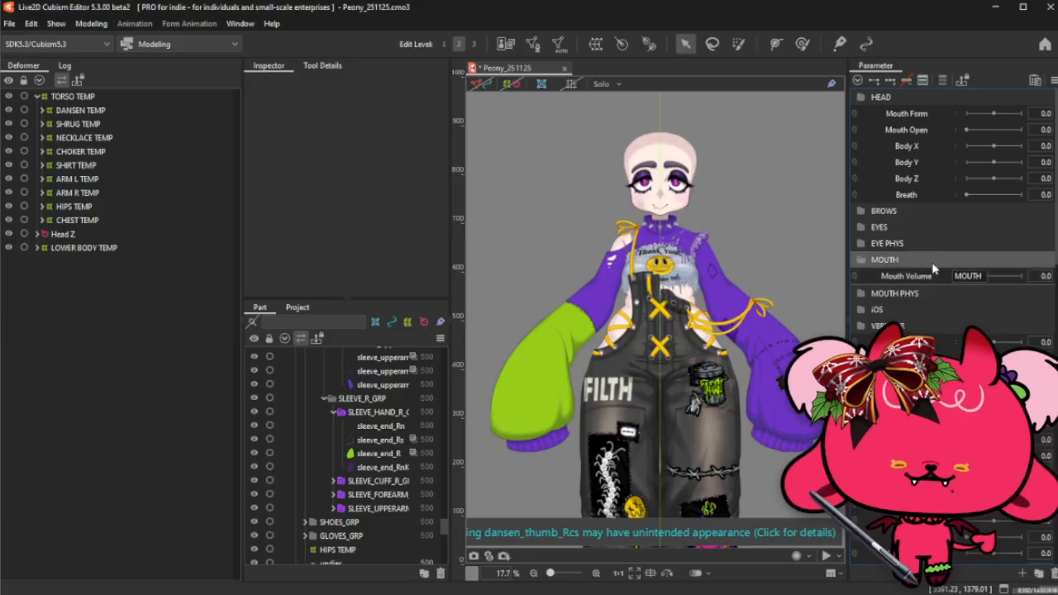
{"action": "left_click", "coordinate": [926, 261]}
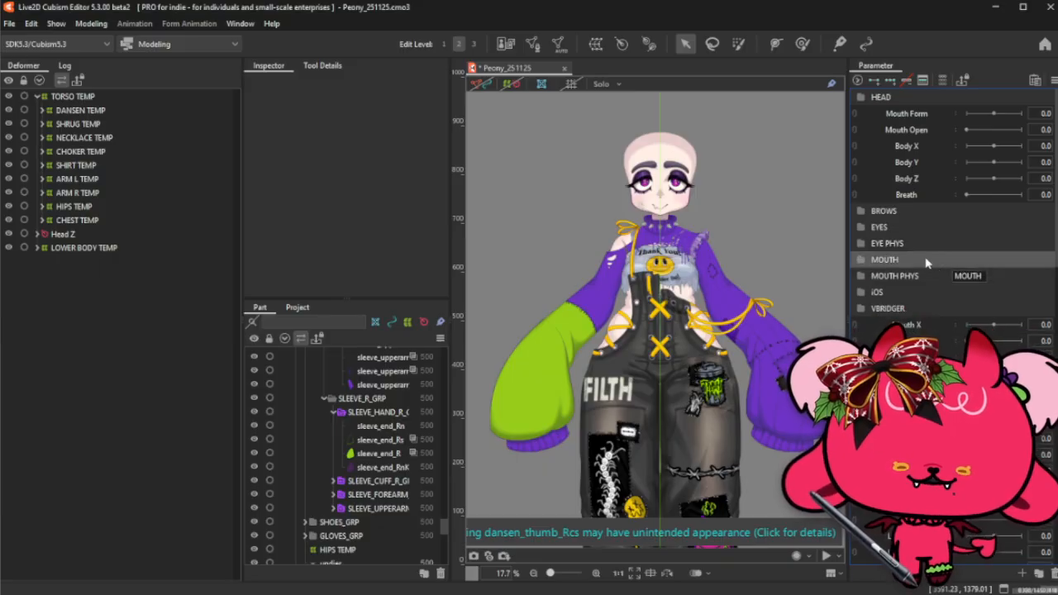
{"action": "left_click", "coordinate": [925, 262]}
{"action": "left_click_drag", "start_coordinate": [930, 118], "coordinate": [945, 236]}
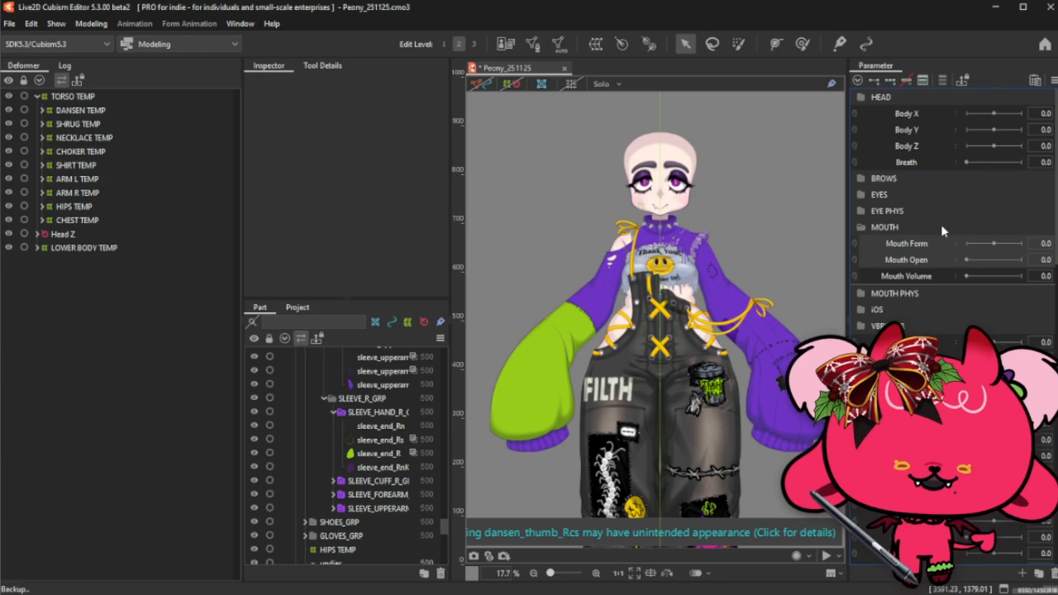
{"action": "left_click", "coordinate": [941, 227]}
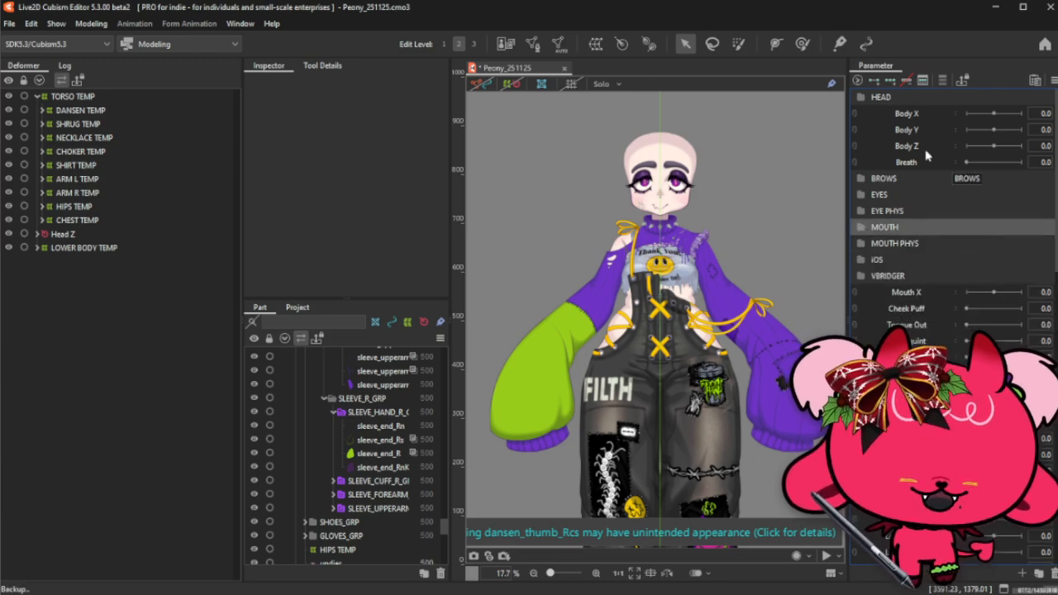
- Move the HEAD group directly below the Breath parameter, then check the contents of the MOUTH group
{"action": "left_click_drag", "start_coordinate": [928, 103], "coordinate": [926, 167]}
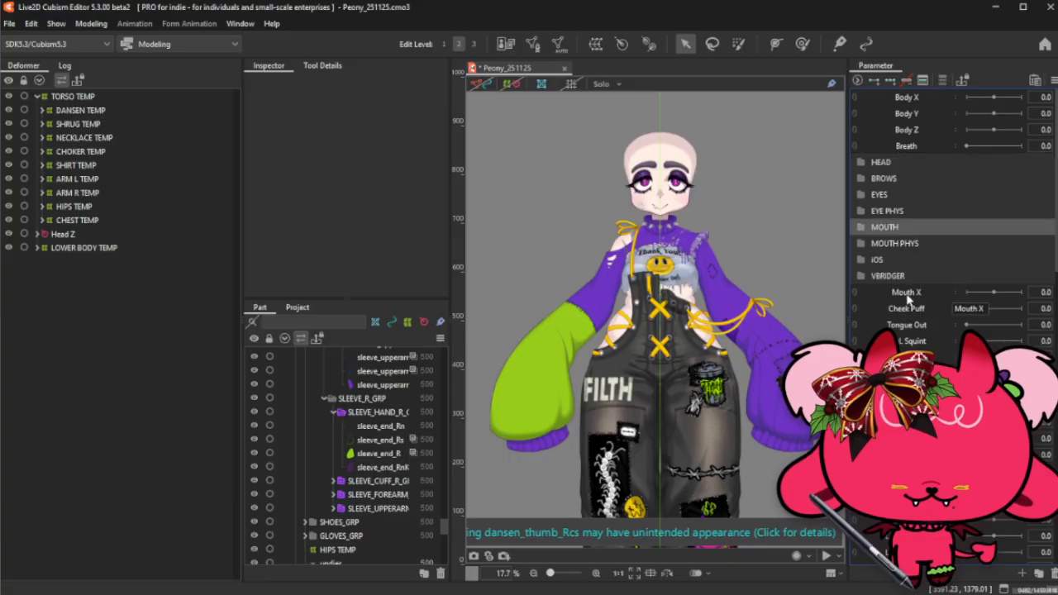
{"action": "left_click", "coordinate": [915, 228]}
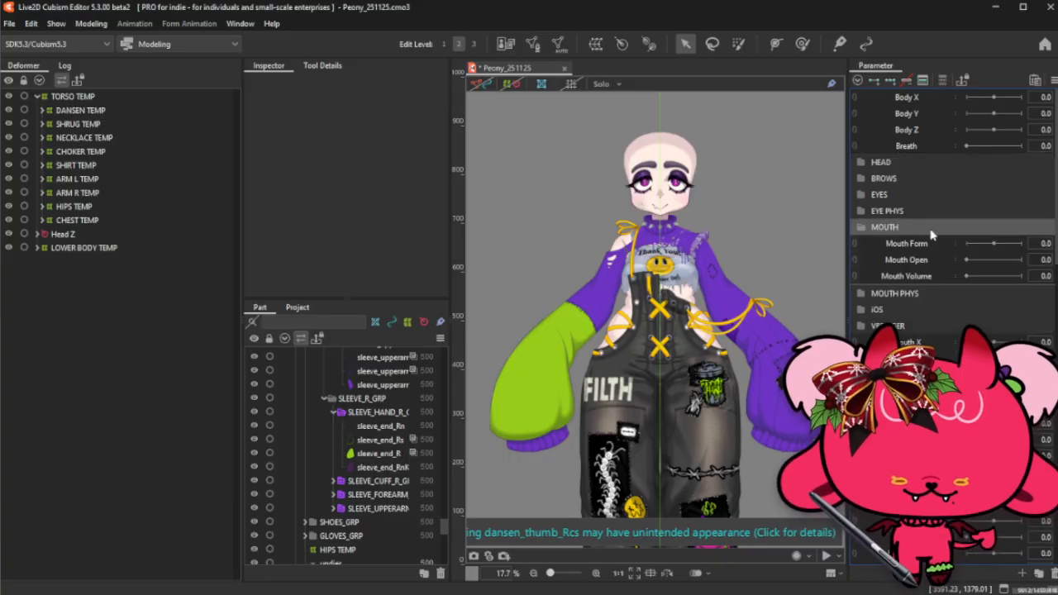
{"action": "left_click", "coordinate": [930, 231]}
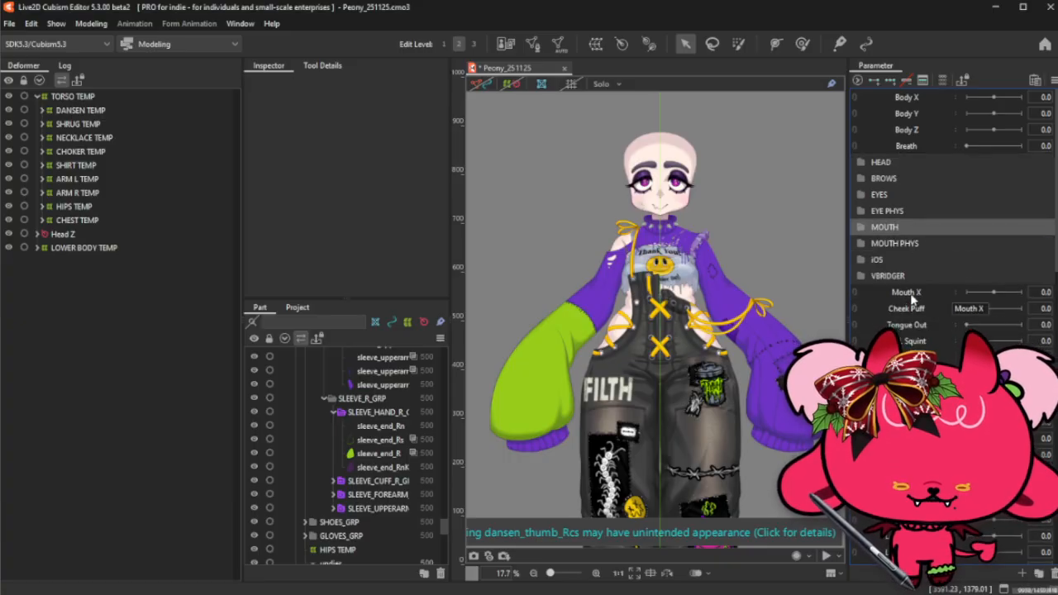
- Move Mouth X, Cheek Puff and Tongue Out into the iOS group, and the block of parameters starting at EyeL Squint into VBRIDGER
{"action": "left_click_drag", "start_coordinate": [922, 331], "coordinate": [947, 263]}
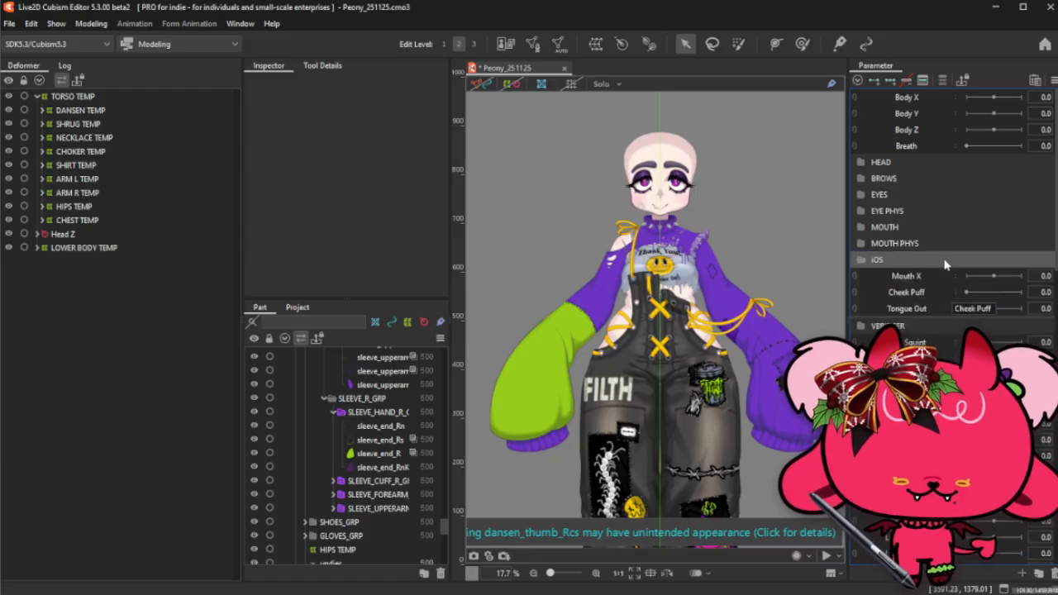
{"action": "left_click", "coordinate": [958, 268]}
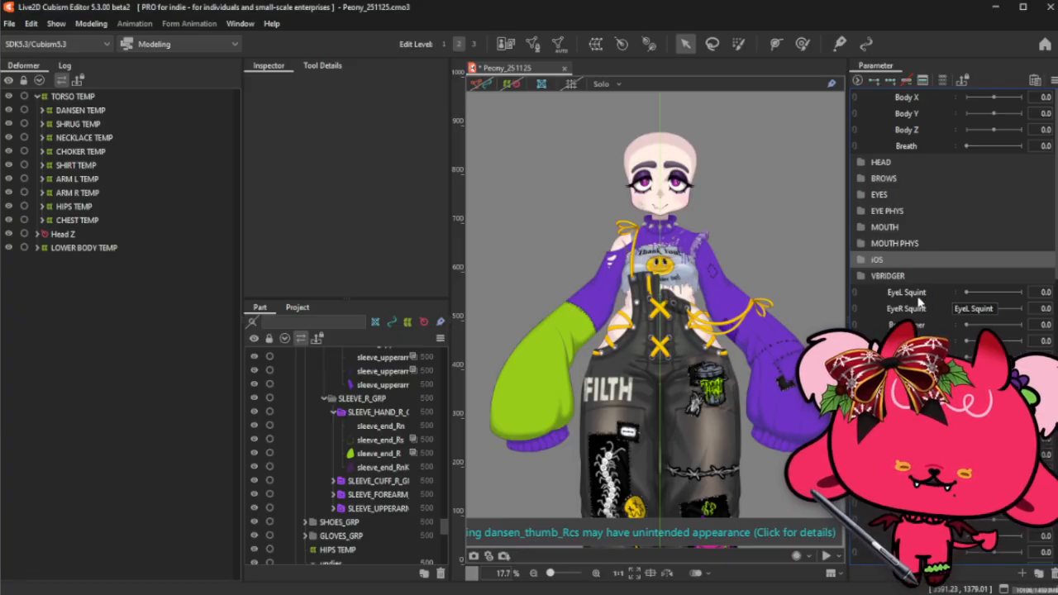
{"action": "left_click", "coordinate": [930, 286]}
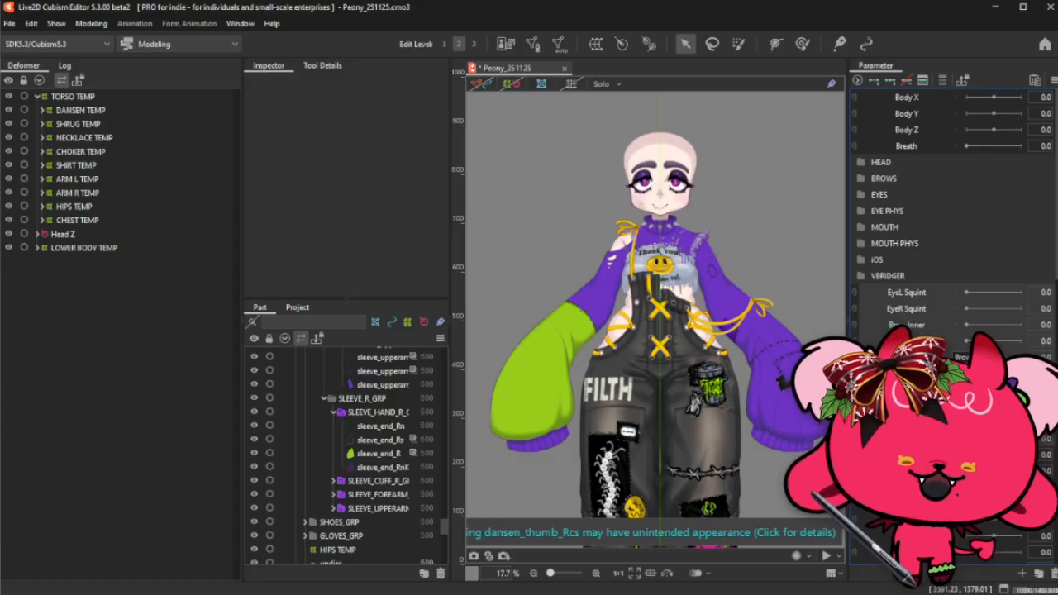
{"action": "scroll", "coordinate": [914, 273], "scroll_direction": "down", "scroll_amount": 3}
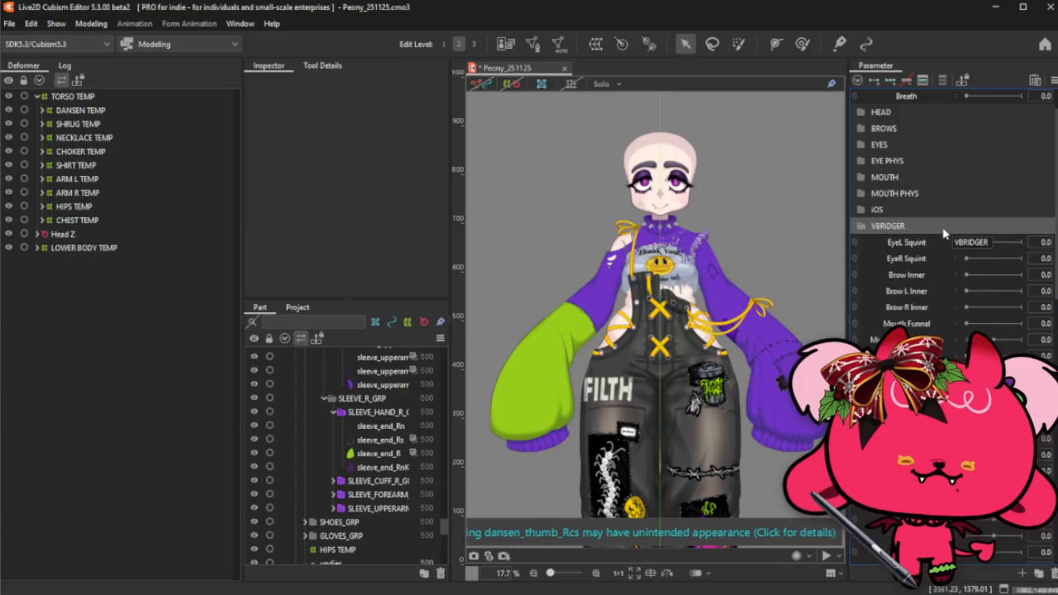
{"action": "scroll", "coordinate": [940, 236], "scroll_direction": "down", "scroll_amount": 3}
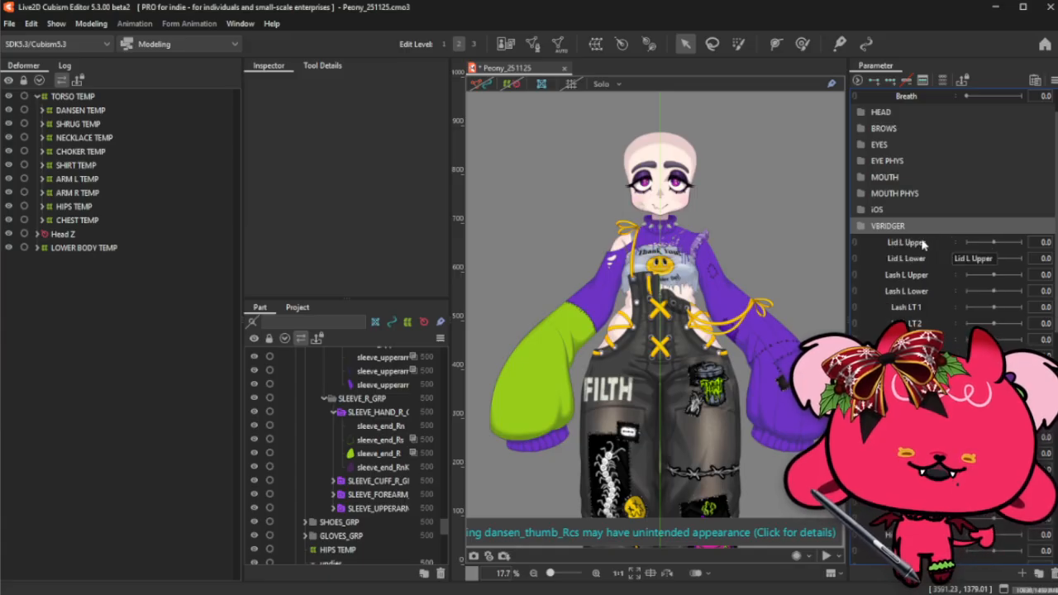
- Move the left and right lid, lash, iris, pupil, highlight and catchlight parameters, starting at Lid L Upper, into the EYE PHYS group
{"action": "scroll", "coordinate": [951, 216], "scroll_direction": "down", "scroll_amount": 1}
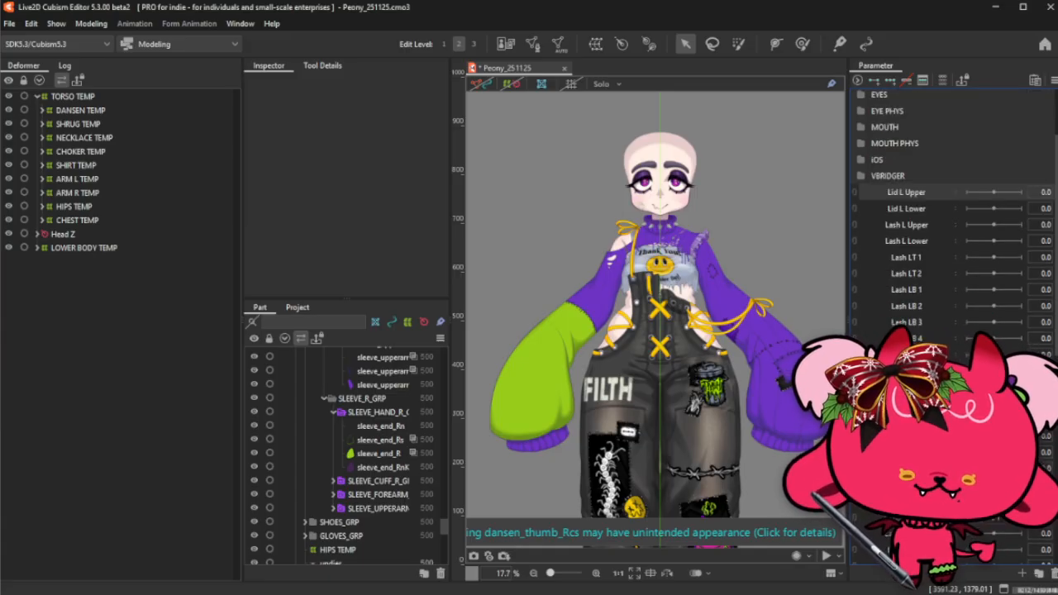
{"action": "scroll", "coordinate": [951, 217], "scroll_direction": "down", "scroll_amount": 8}
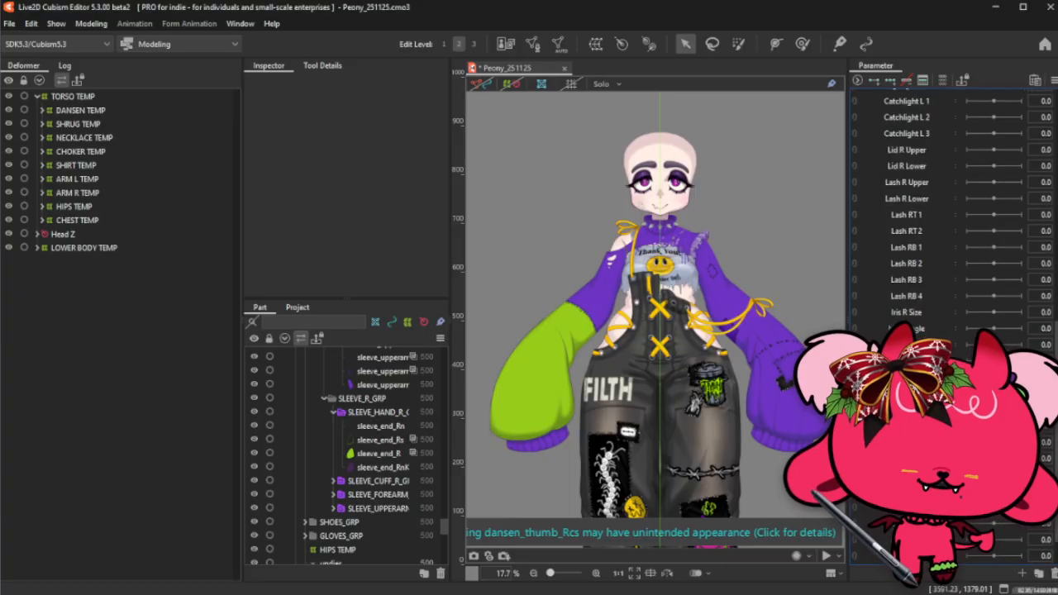
{"action": "scroll", "coordinate": [951, 217], "scroll_direction": "up", "scroll_amount": 9}
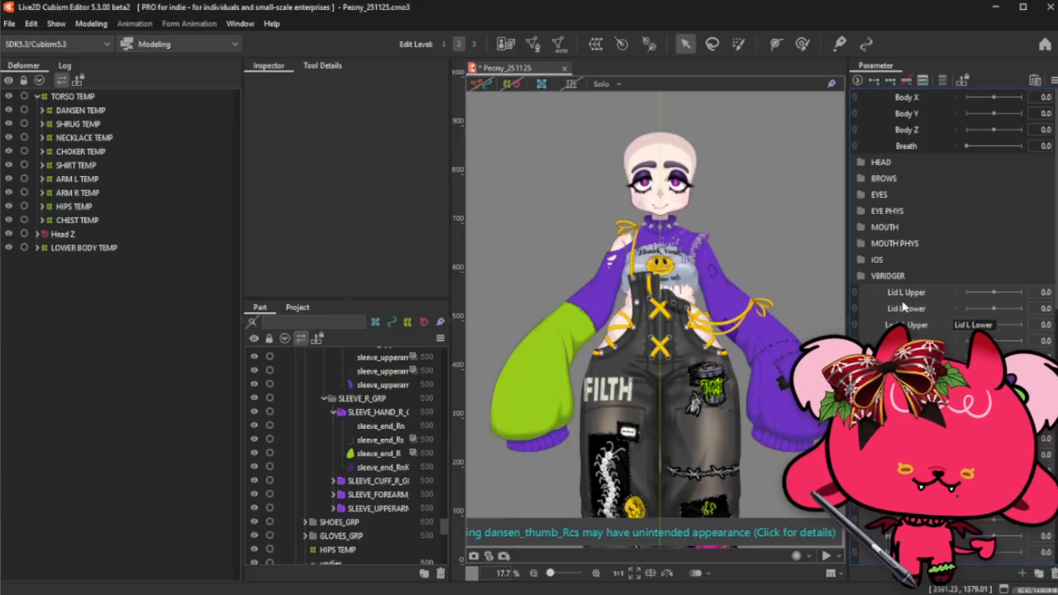
{"action": "left_click_drag", "start_coordinate": [918, 293], "coordinate": [936, 216]}
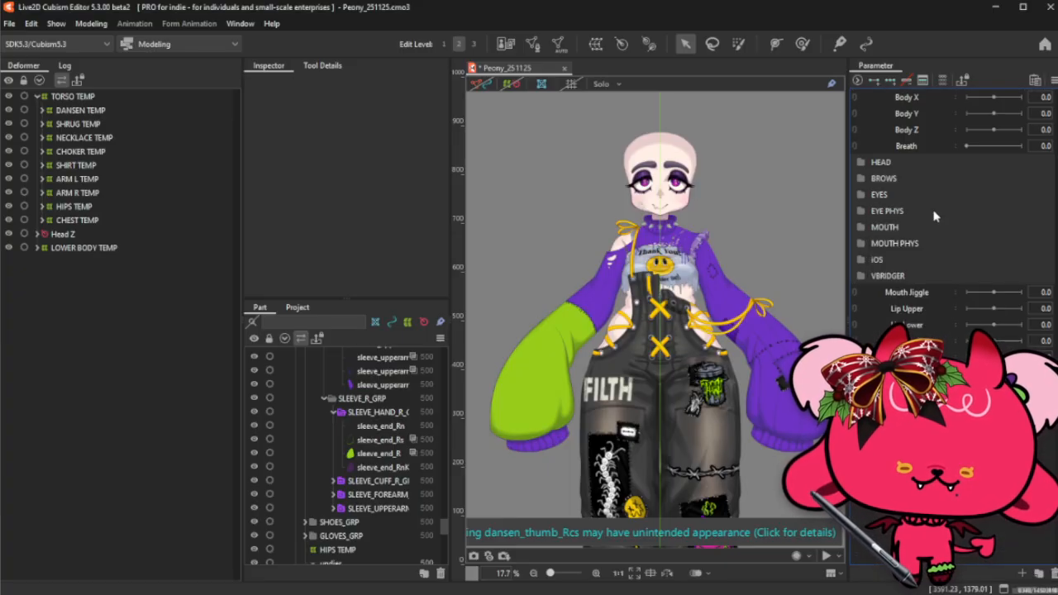
- Examine the full list of left and right eye parameters inside the EYE PHYS group
{"action": "left_click", "coordinate": [935, 216]}
{"action": "left_click", "coordinate": [946, 217]}
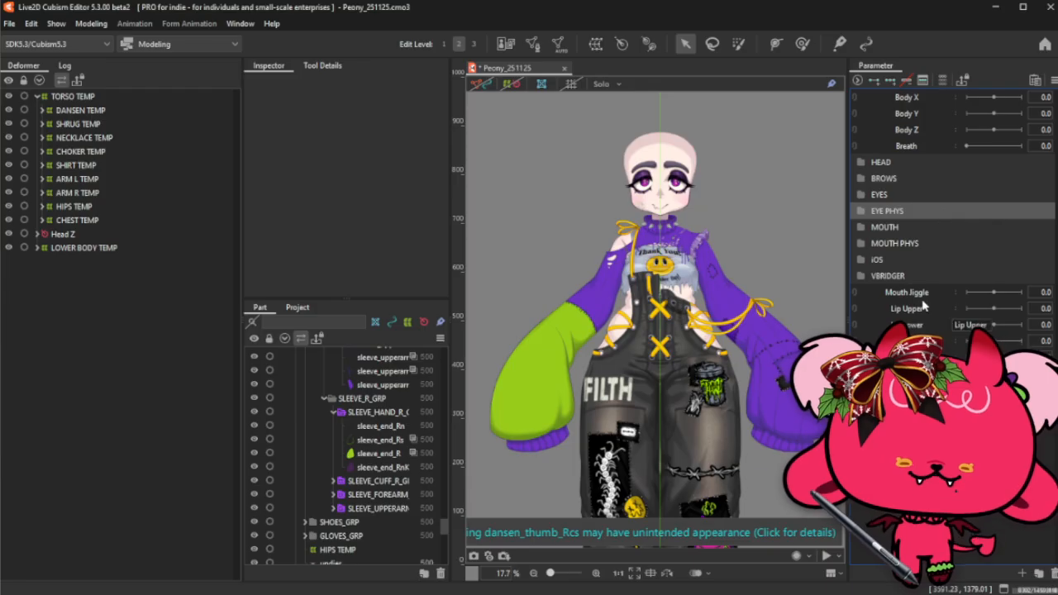
{"action": "left_click", "coordinate": [947, 217]}
{"action": "scroll", "coordinate": [947, 217], "scroll_direction": "down", "scroll_amount": 3}
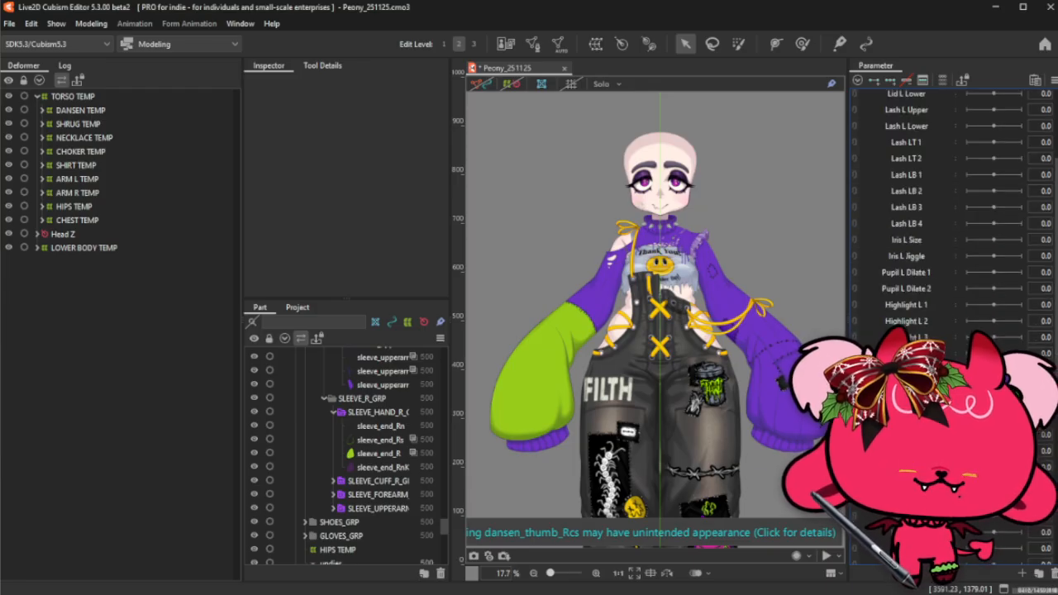
{"action": "scroll", "coordinate": [947, 216], "scroll_direction": "down", "scroll_amount": 4}
{"action": "scroll", "coordinate": [947, 217], "scroll_direction": "up", "scroll_amount": 3}
{"action": "scroll", "coordinate": [946, 216], "scroll_direction": "down", "scroll_amount": 3}
{"action": "scroll", "coordinate": [947, 217], "scroll_direction": "up", "scroll_amount": 7}
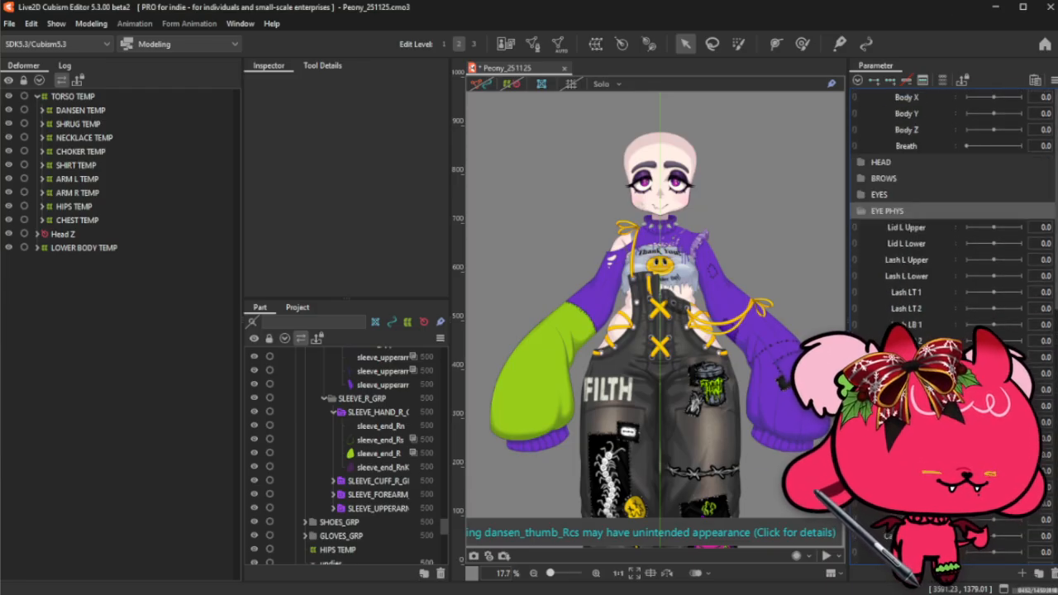
{"action": "scroll", "coordinate": [947, 217], "scroll_direction": "down", "scroll_amount": 6}
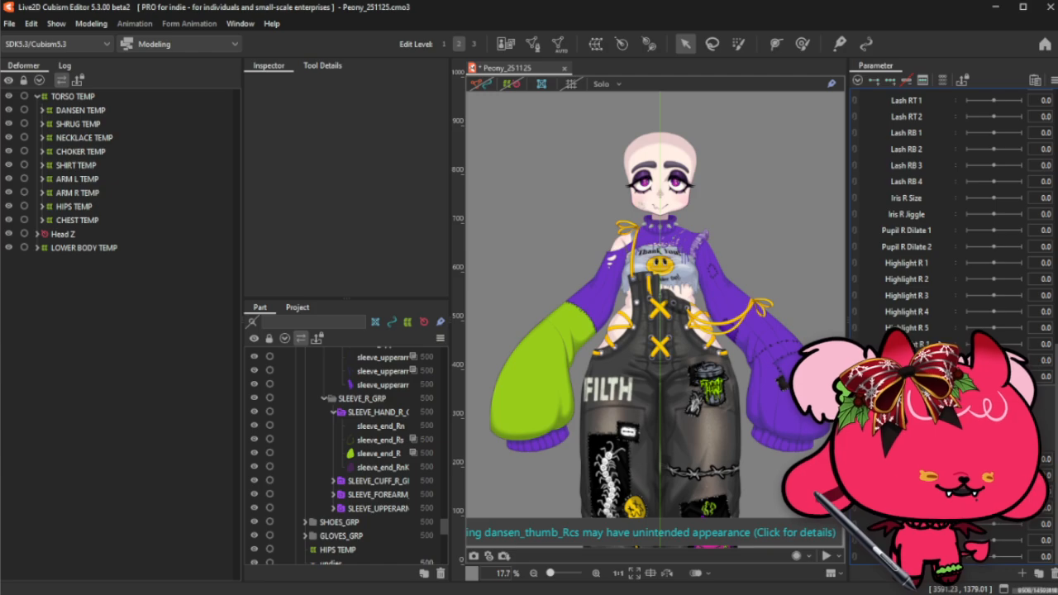
{"action": "scroll", "coordinate": [940, 345], "scroll_direction": "up", "scroll_amount": 6}
{"action": "left_click", "coordinate": [935, 214]}
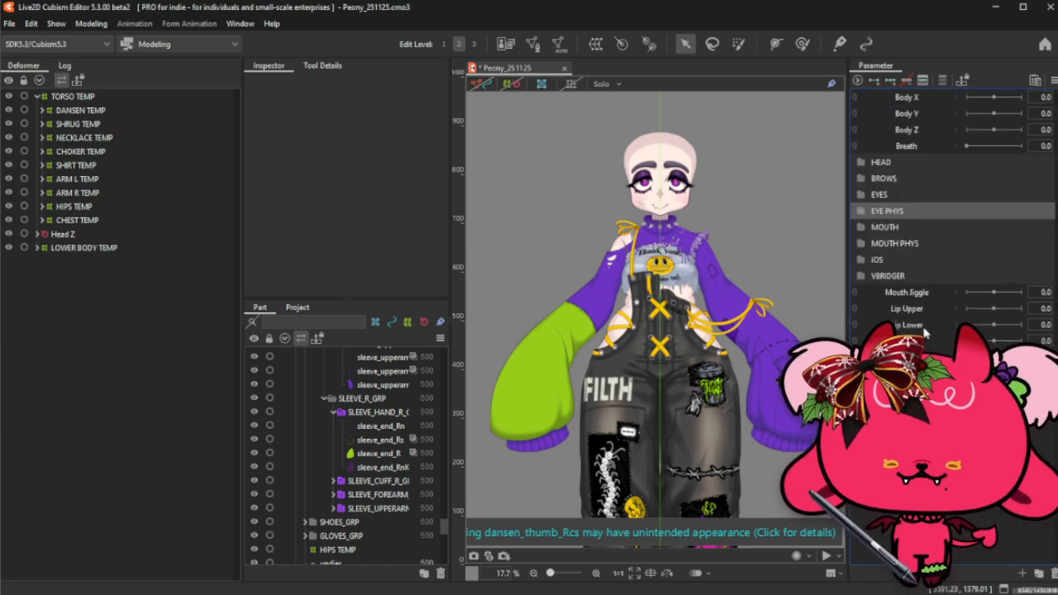
- Rename the Tongue Y parameter with the ID ParamTongueY2 as "Tongue Y 2"
{"action": "left_click", "coordinate": [922, 295]}
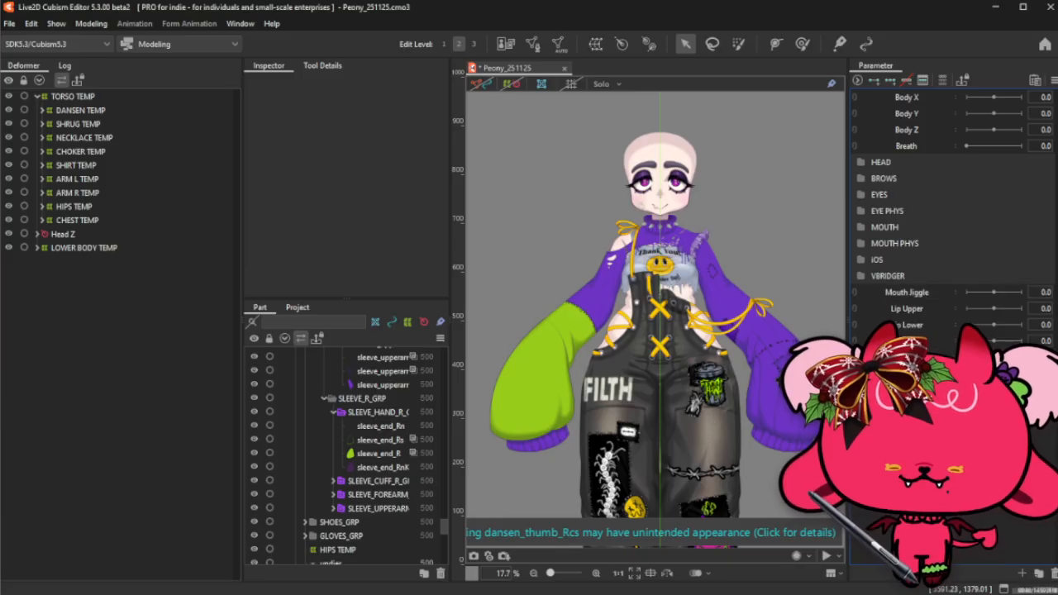
{"action": "double_click", "coordinate": [907, 357]}
{"action": "left_click", "coordinate": [558, 238]}
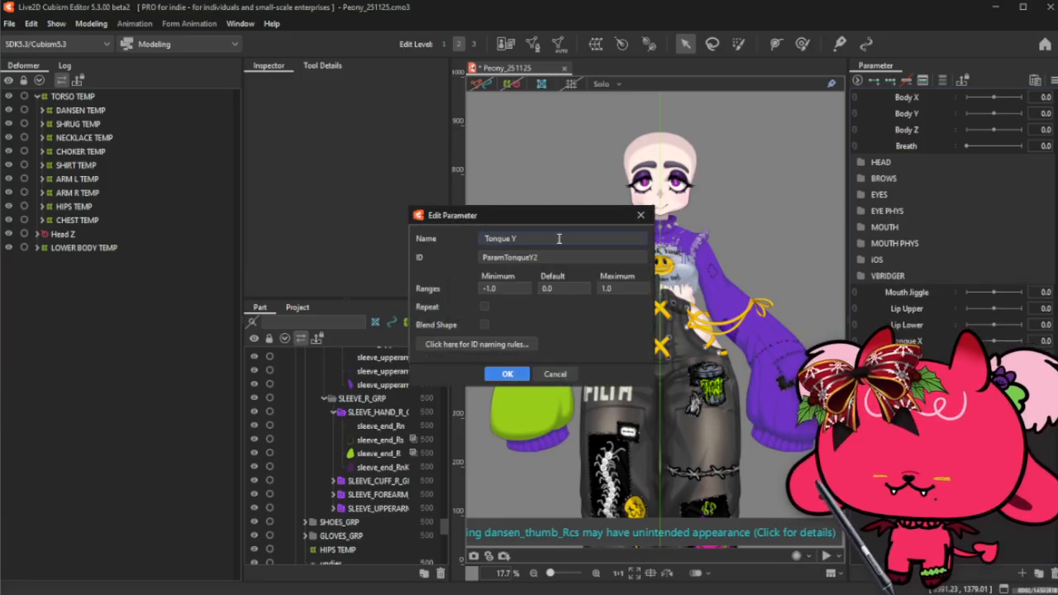
{"action": "type", "text": "2"}
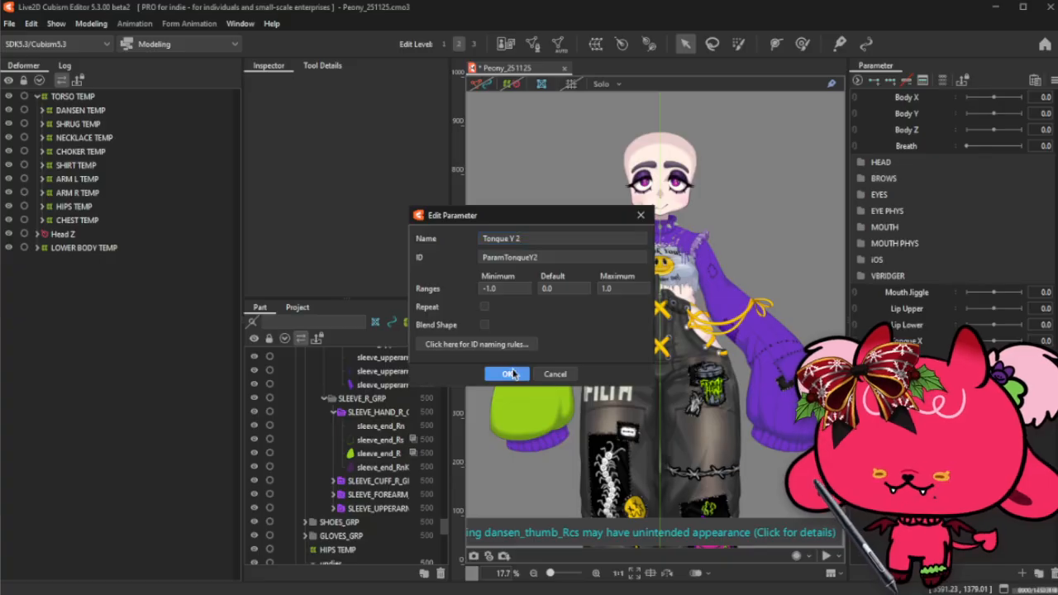
{"action": "left_click", "coordinate": [512, 374]}
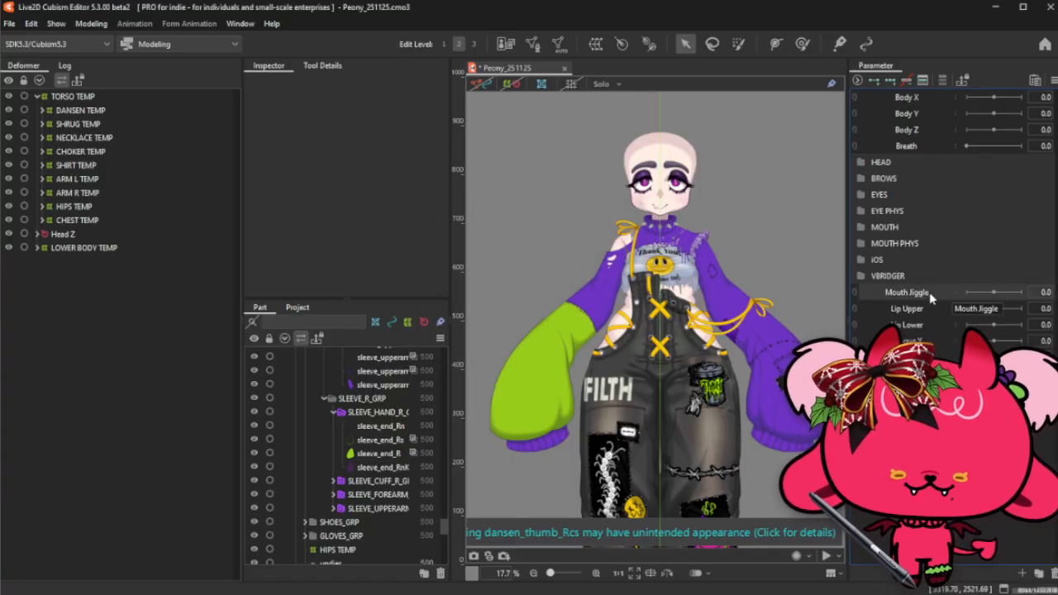
- Move the block of lip and tongue parameters starting at Mouth Jiggle into the MOUTH PHYS group
{"action": "left_click", "coordinate": [922, 375], "text": "shift"}
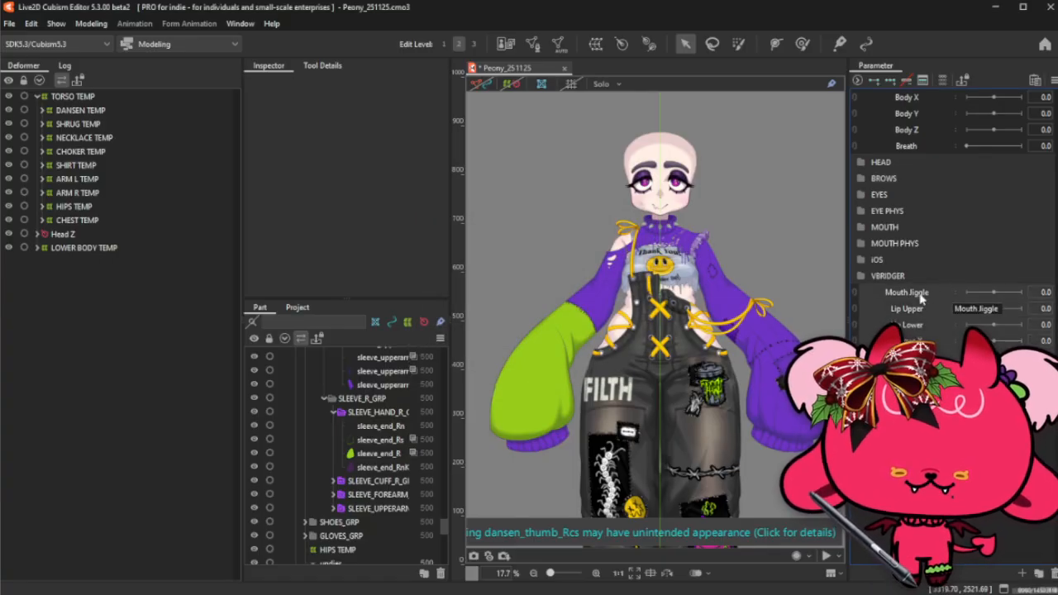
{"action": "left_click_drag", "start_coordinate": [923, 291], "coordinate": [942, 244]}
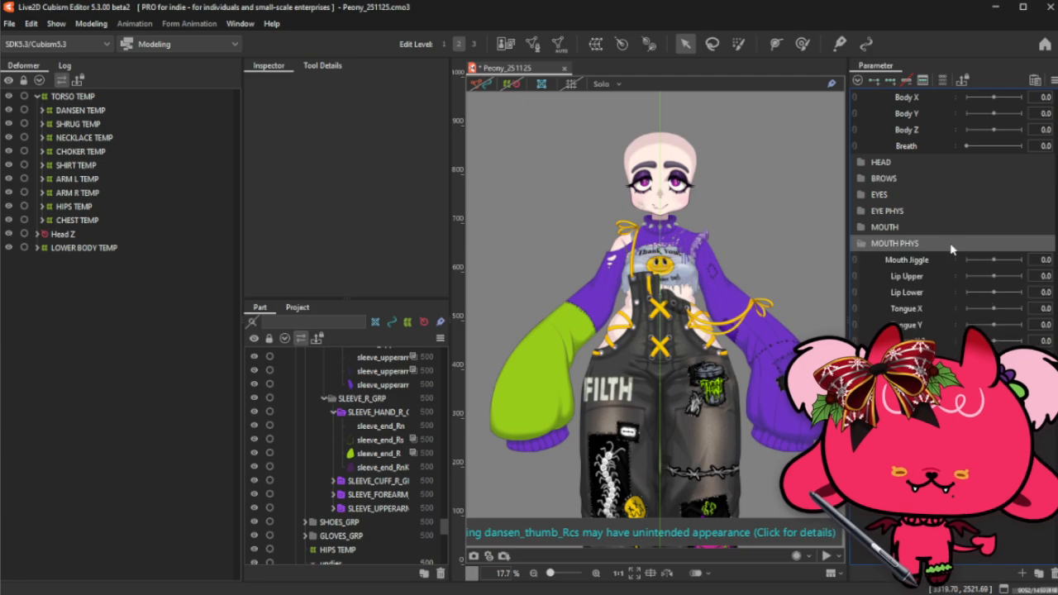
- Collapse the MOUTH PHYS group and import the body parameters in bulk from Params_Peony_07_Body.csv
{"action": "left_click", "coordinate": [951, 244]}
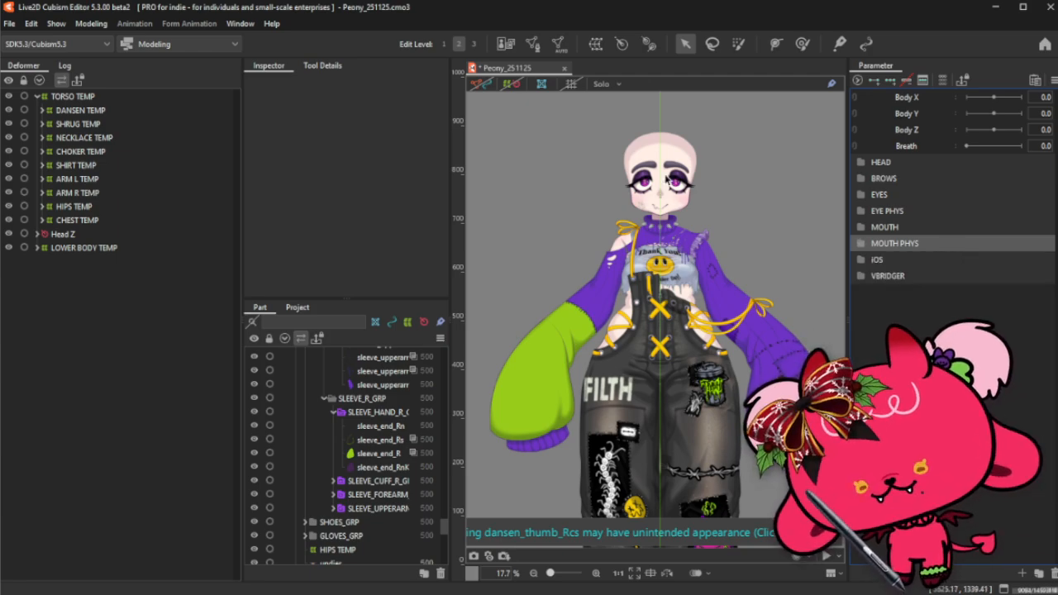
{"action": "left_click", "coordinate": [91, 23]}
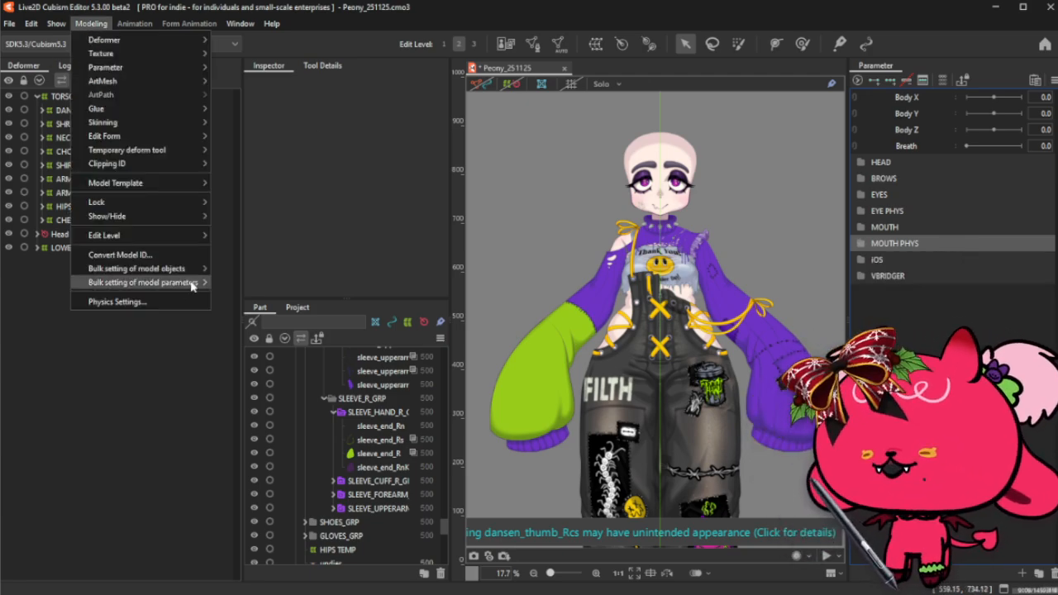
{"action": "mouse_move", "coordinate": [192, 283]}
{"action": "left_click", "coordinate": [235, 296]}
{"action": "left_click", "coordinate": [533, 372]}
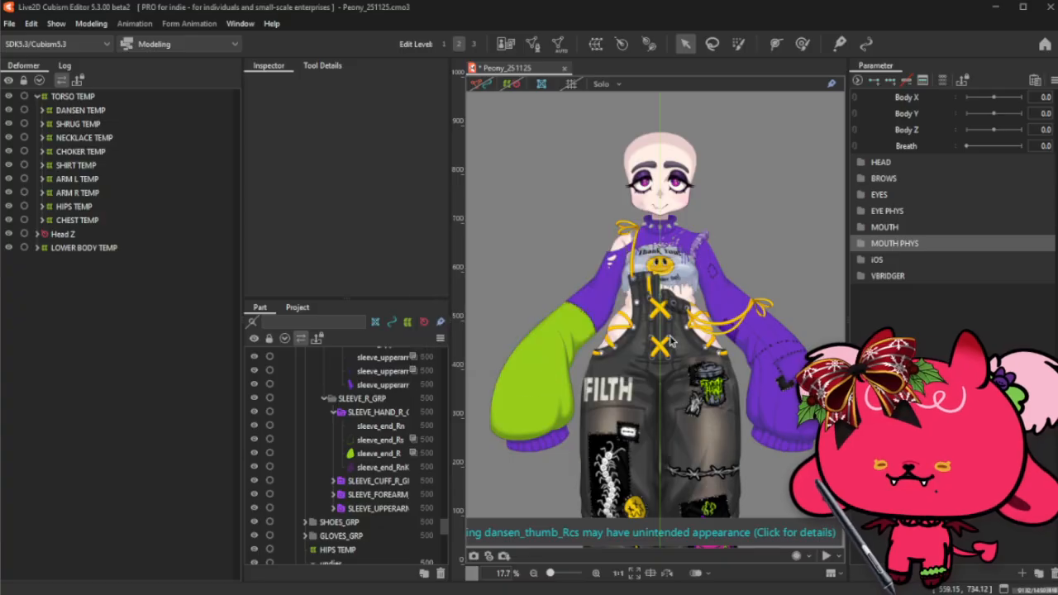
{"action": "double_click", "coordinate": [370, 152]}
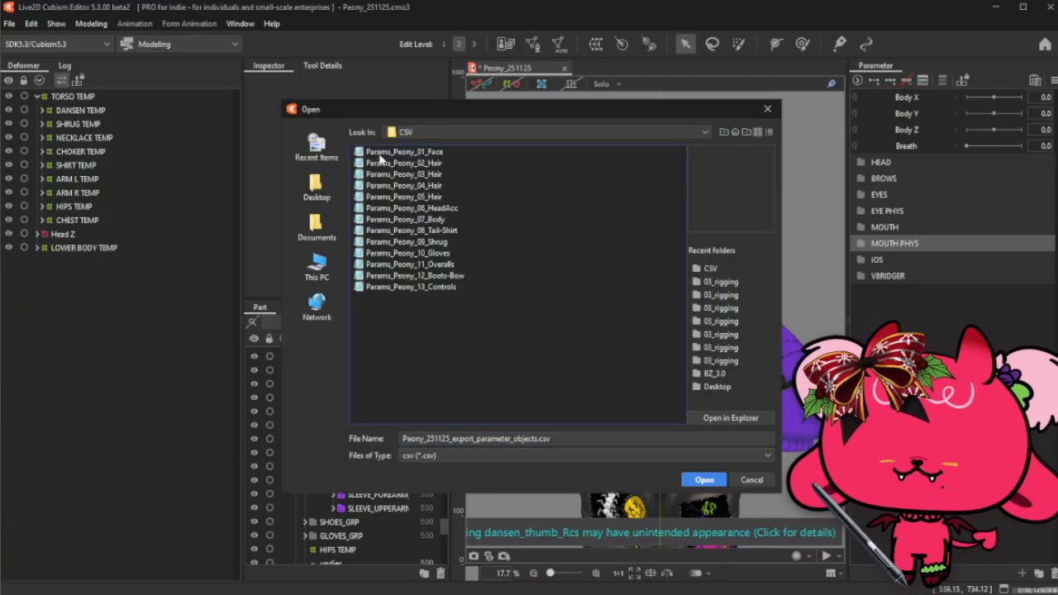
{"action": "left_click", "coordinate": [437, 164]}
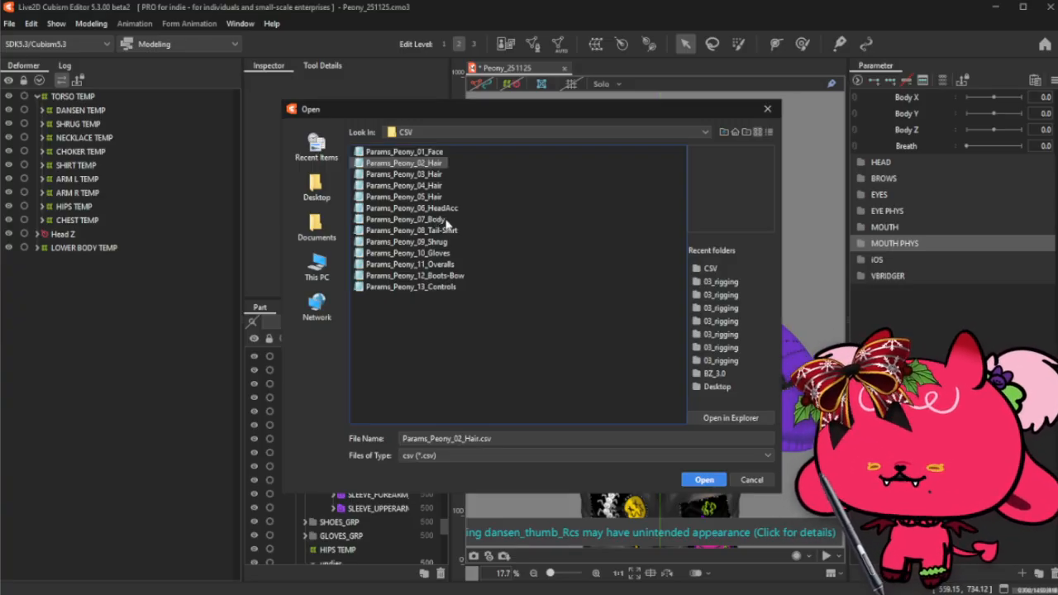
{"action": "left_click", "coordinate": [445, 220]}
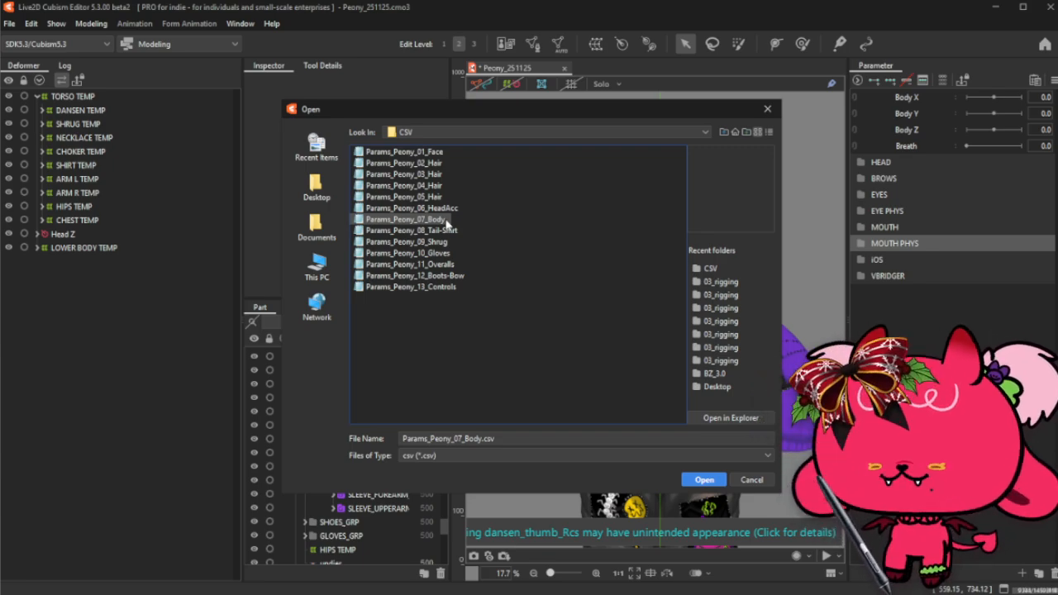
{"action": "left_click", "coordinate": [704, 482]}
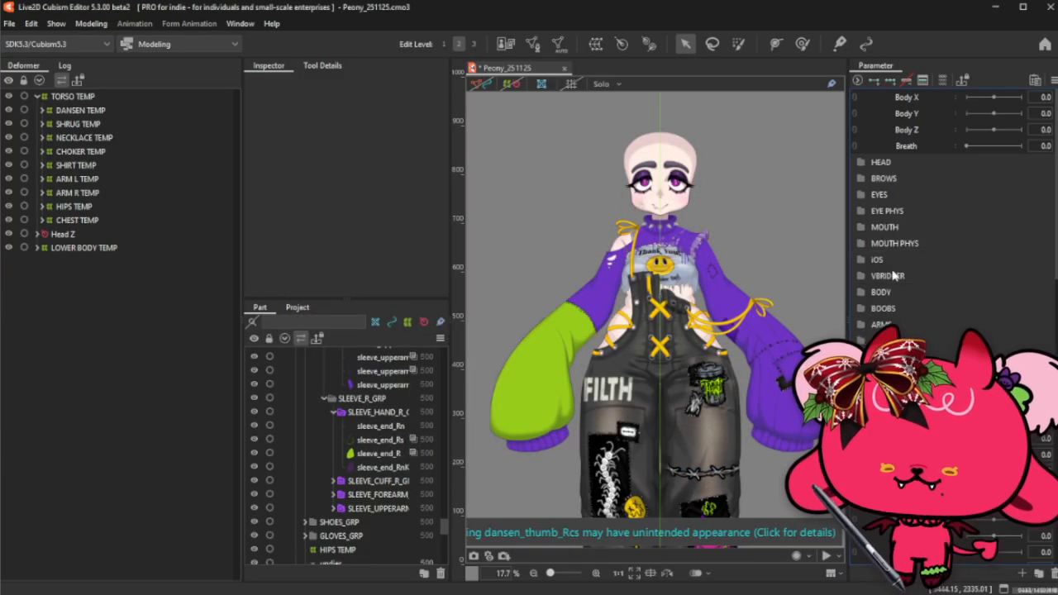
- Move Body X, Body Y, Body Z, Pos X and Pos Y into the BODY group, with the Pos parameters below Body Z
{"action": "left_click", "coordinate": [923, 99]}
{"action": "left_click", "coordinate": [931, 128], "text": "shift"}
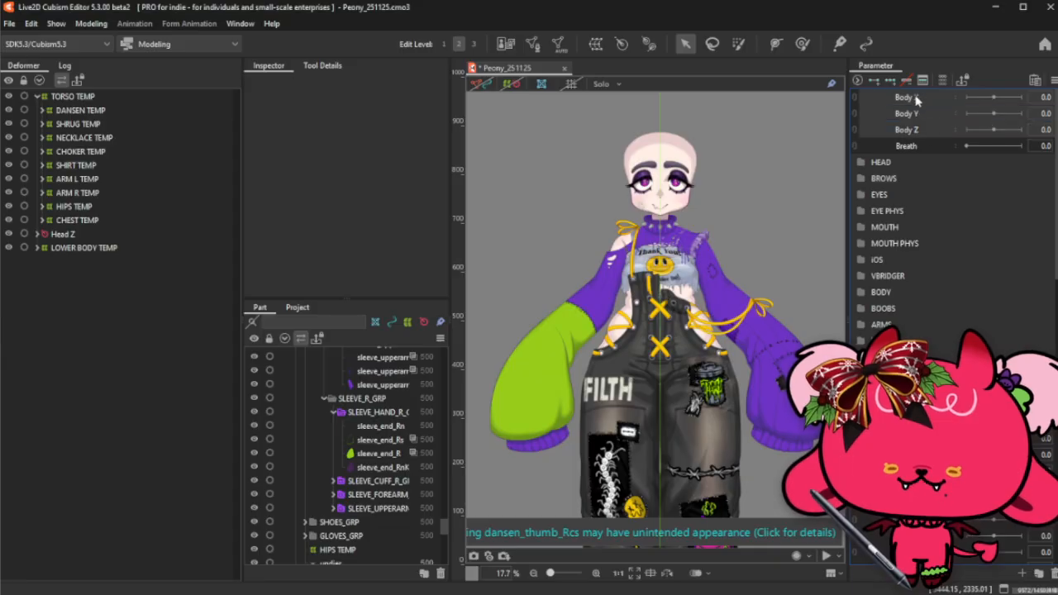
{"action": "left_click_drag", "start_coordinate": [917, 100], "coordinate": [933, 253]}
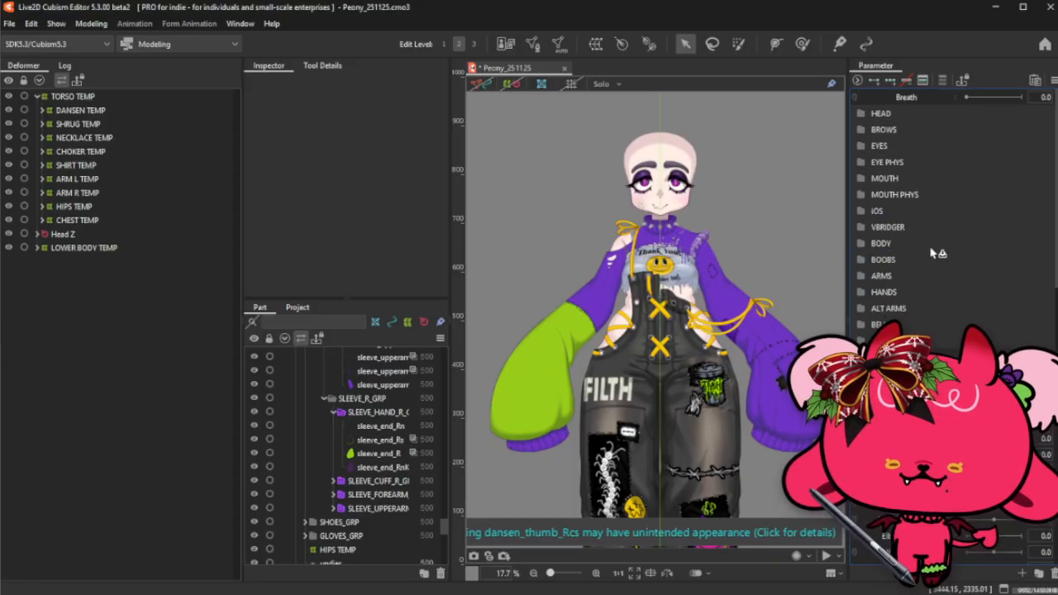
{"action": "left_click_drag", "start_coordinate": [939, 438], "coordinate": [942, 244]}
{"action": "left_click", "coordinate": [942, 246]}
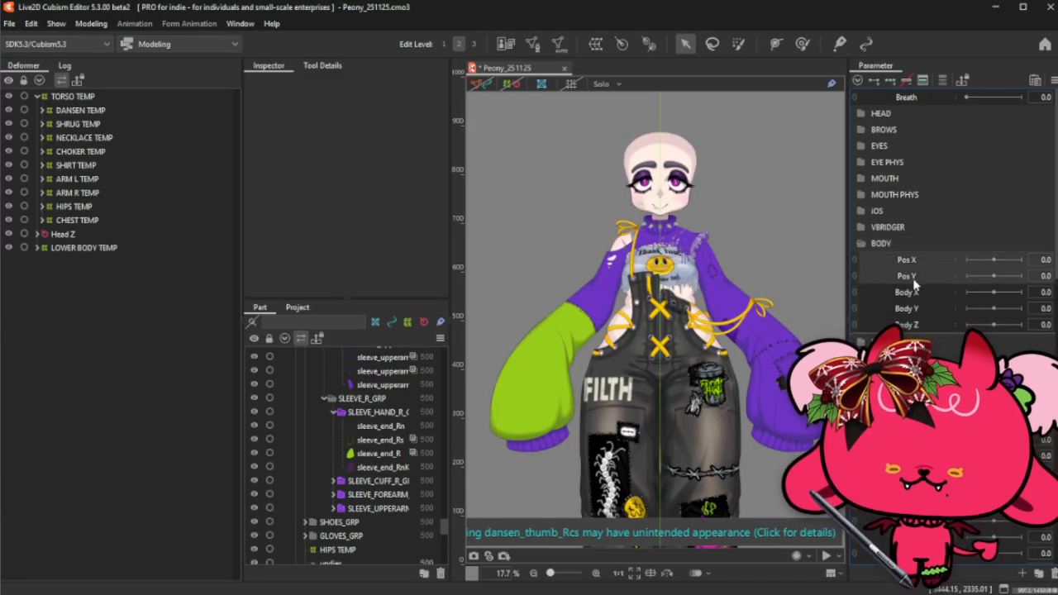
{"action": "left_click_drag", "start_coordinate": [915, 276], "coordinate": [920, 334]}
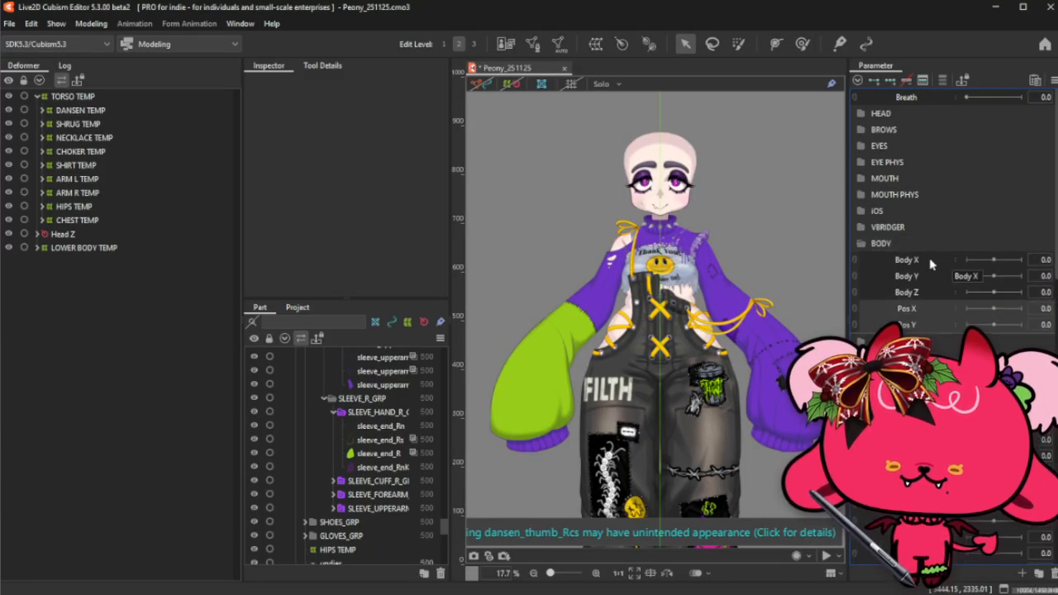
{"action": "left_click", "coordinate": [940, 245]}
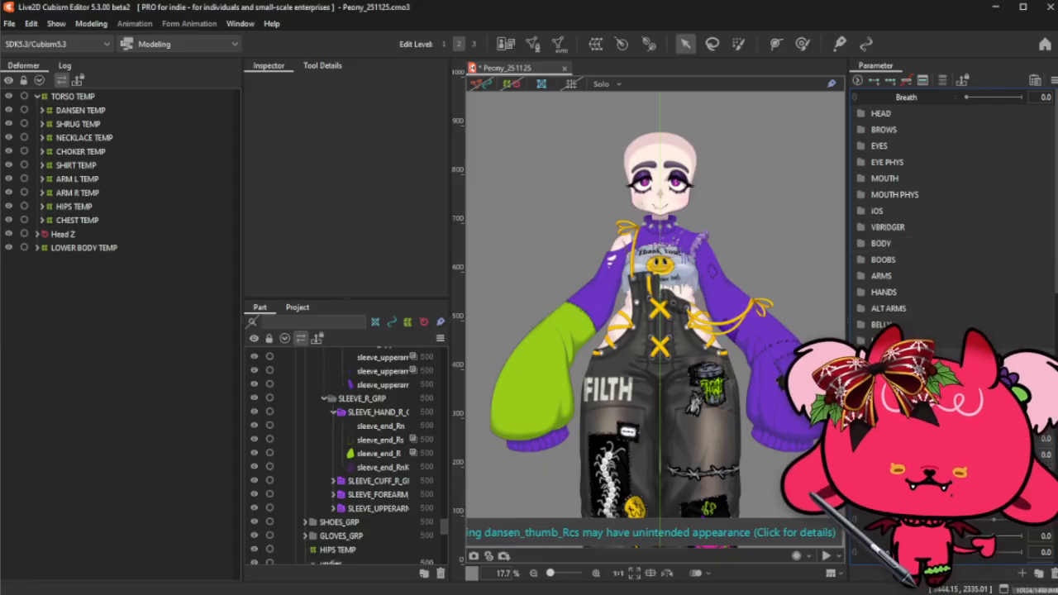
- Sort the remaining imported body and arm parameters into their groups, including BODY and ARMS
{"action": "left_click", "coordinate": [939, 244]}
{"action": "left_click", "coordinate": [940, 244]}
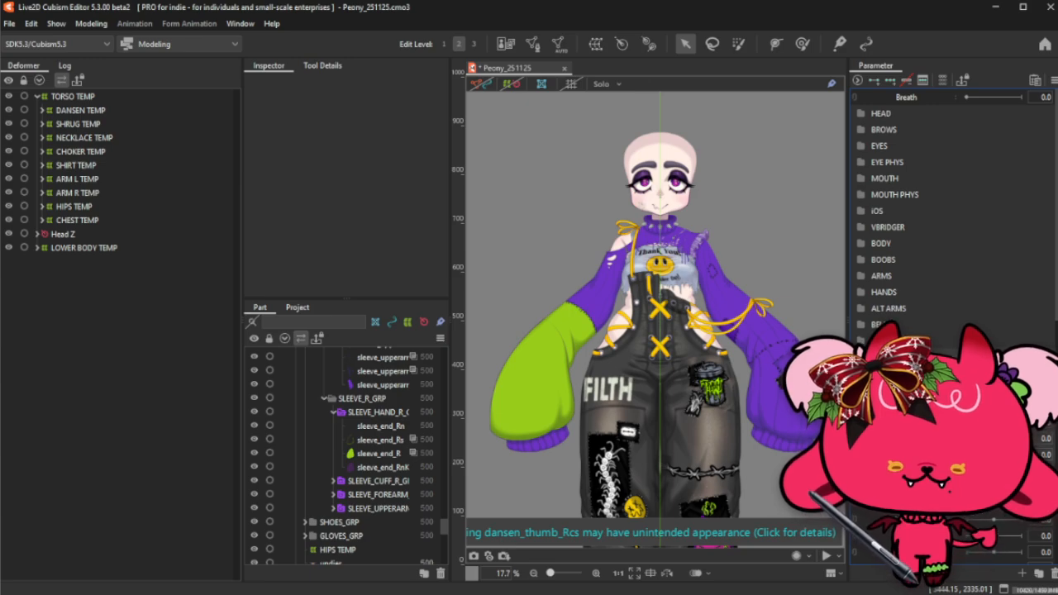
{"action": "left_click", "coordinate": [940, 277]}
{"action": "left_click", "coordinate": [939, 277]}
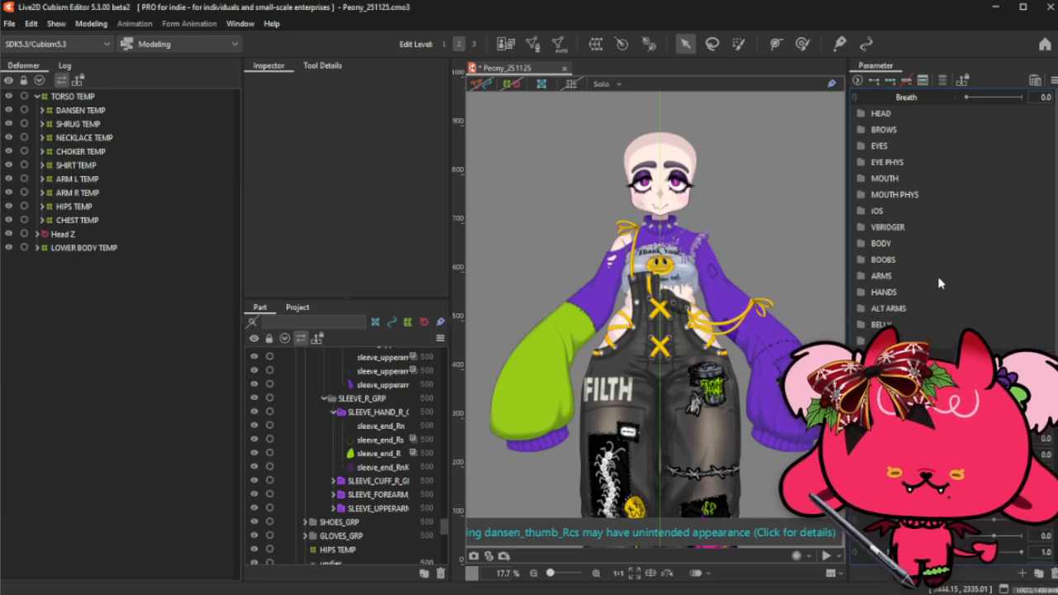
{"action": "left_click", "coordinate": [939, 277]}
{"action": "left_click", "coordinate": [946, 282]}
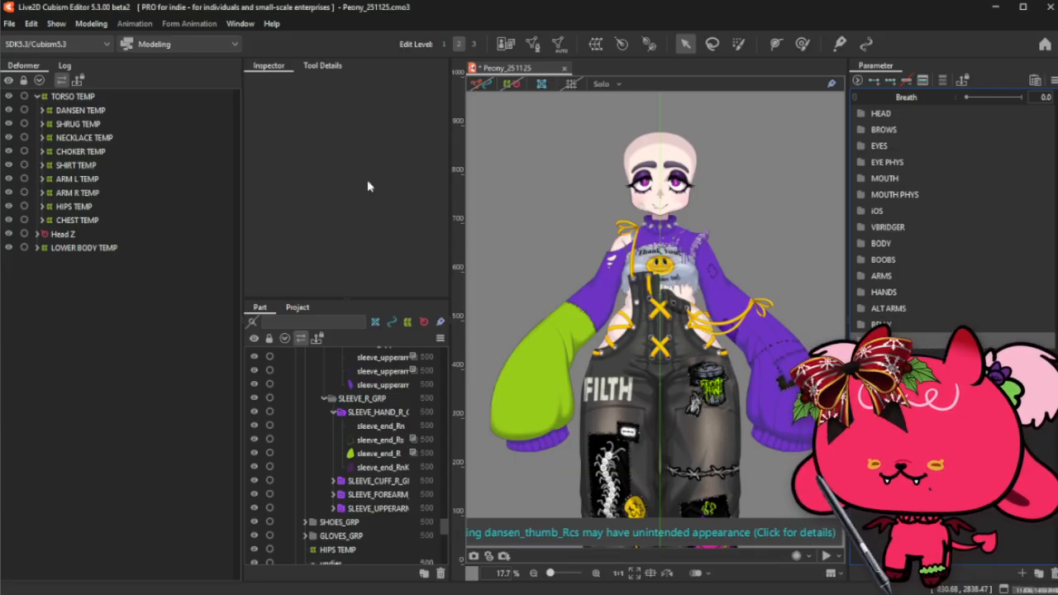
- Import the control parameters in bulk from Params_Peony_13_Controls.csv
{"action": "left_click", "coordinate": [91, 24]}
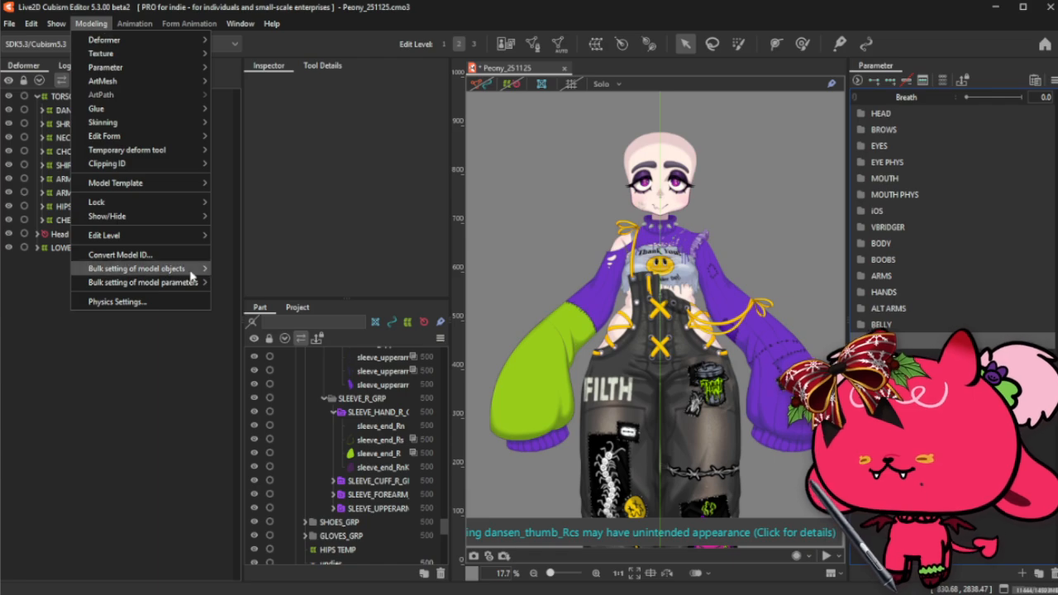
{"action": "mouse_move", "coordinate": [140, 281]}
{"action": "left_click", "coordinate": [240, 295]}
{"action": "left_click", "coordinate": [532, 373]}
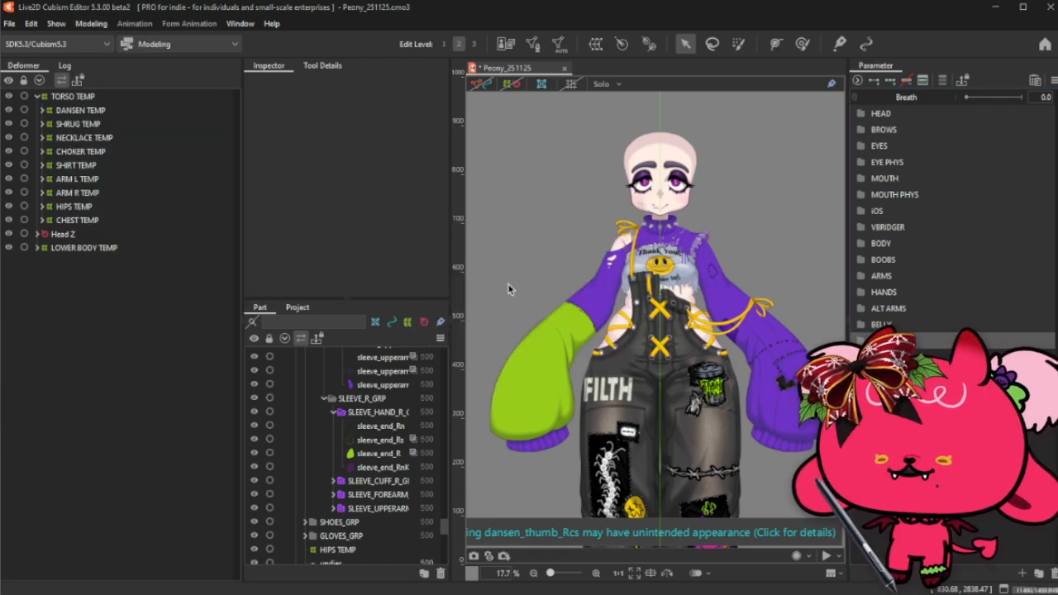
{"action": "double_click", "coordinate": [372, 155]}
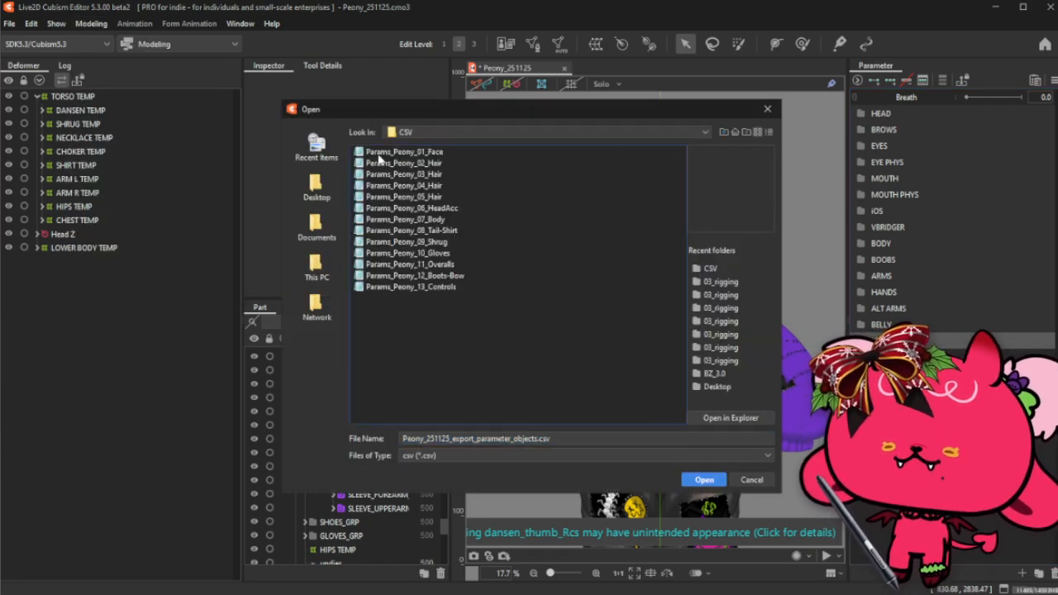
{"action": "left_click", "coordinate": [450, 288]}
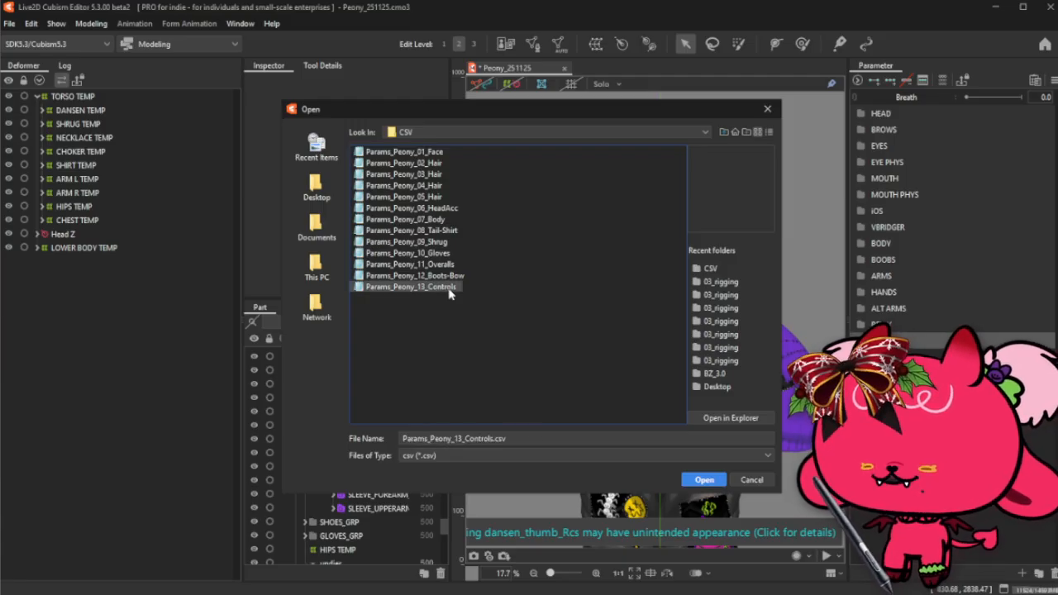
{"action": "left_click", "coordinate": [704, 479]}
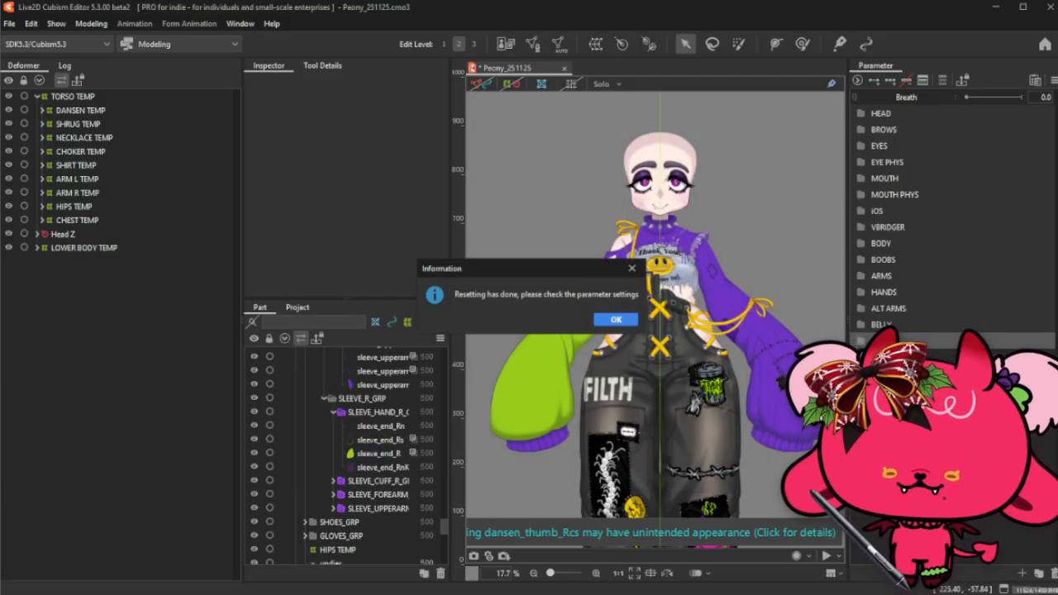
{"action": "left_click", "coordinate": [616, 320]}
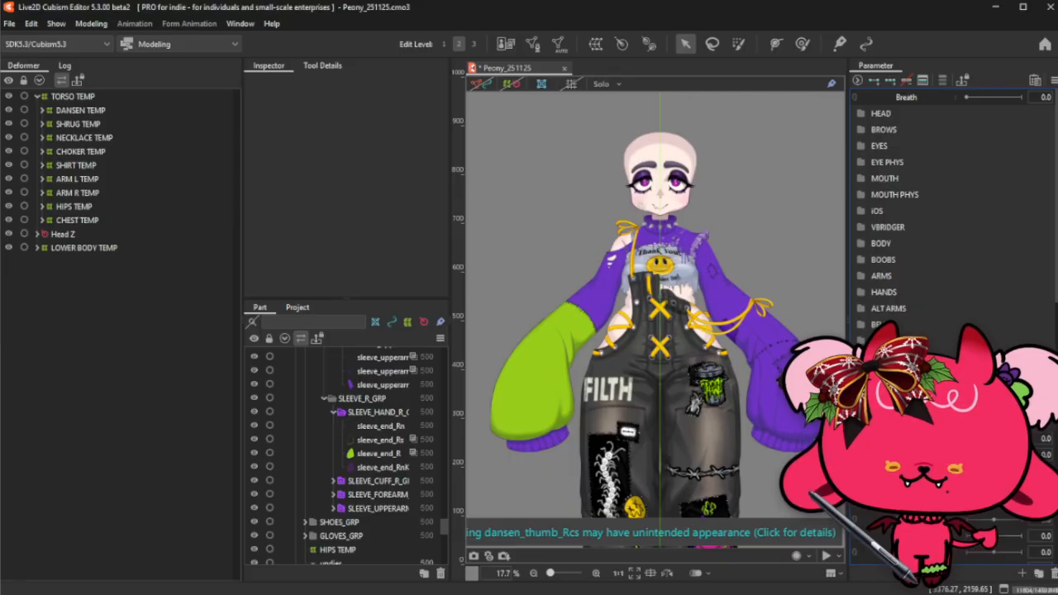
- Move the Ear Twitch and Idle parameters into the IDLES group, and file the loose Breath parameter into a group
{"action": "scroll", "coordinate": [934, 207], "scroll_direction": "down", "scroll_amount": 3}
{"action": "scroll", "coordinate": [934, 207], "scroll_direction": "down", "scroll_amount": 3}
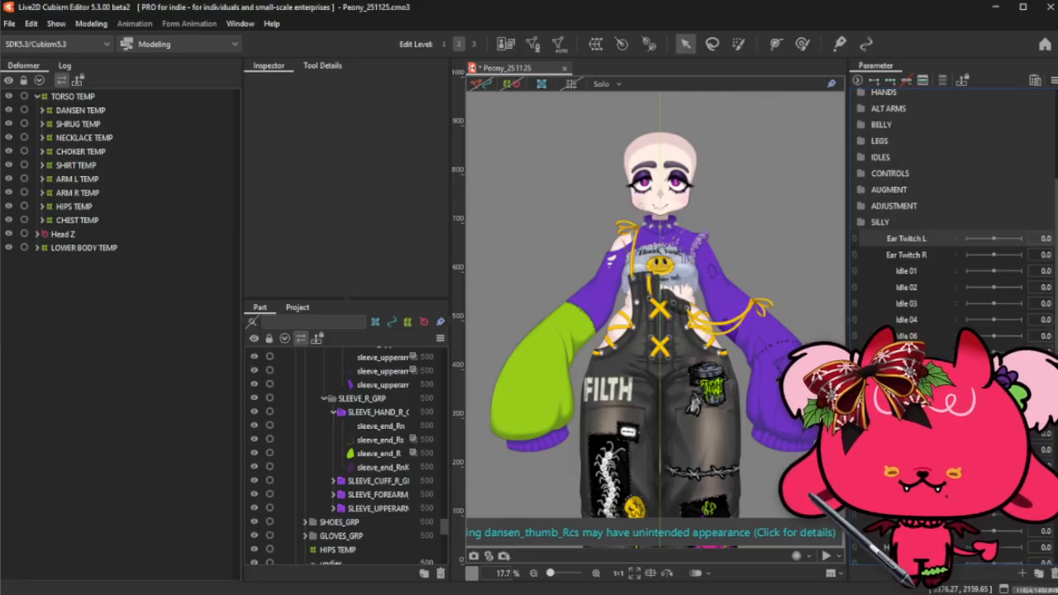
{"action": "scroll", "coordinate": [914, 290], "scroll_direction": "up", "scroll_amount": 2}
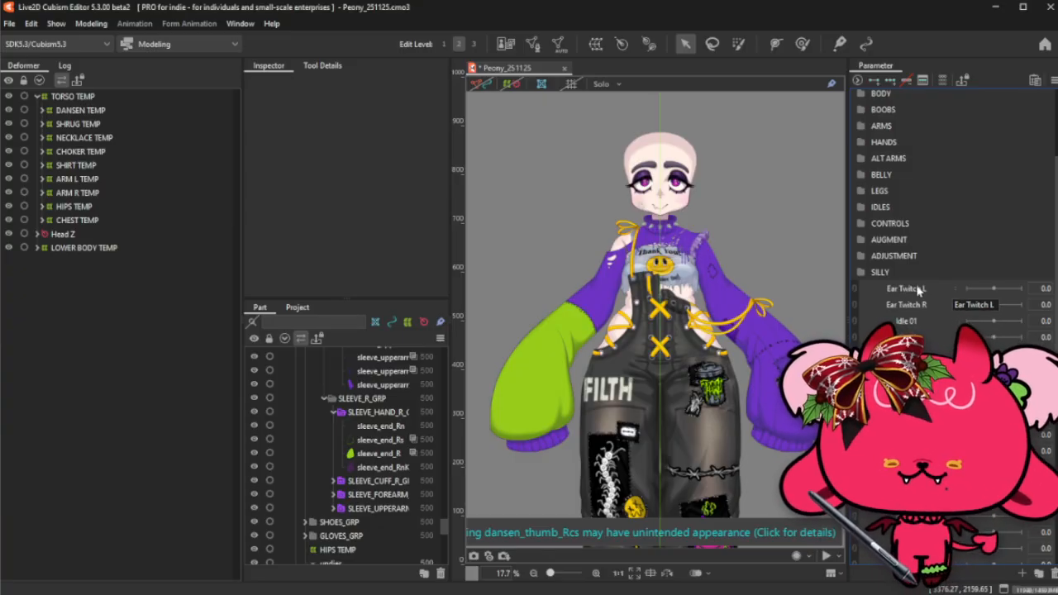
{"action": "scroll", "coordinate": [919, 289], "scroll_direction": "down", "scroll_amount": 1}
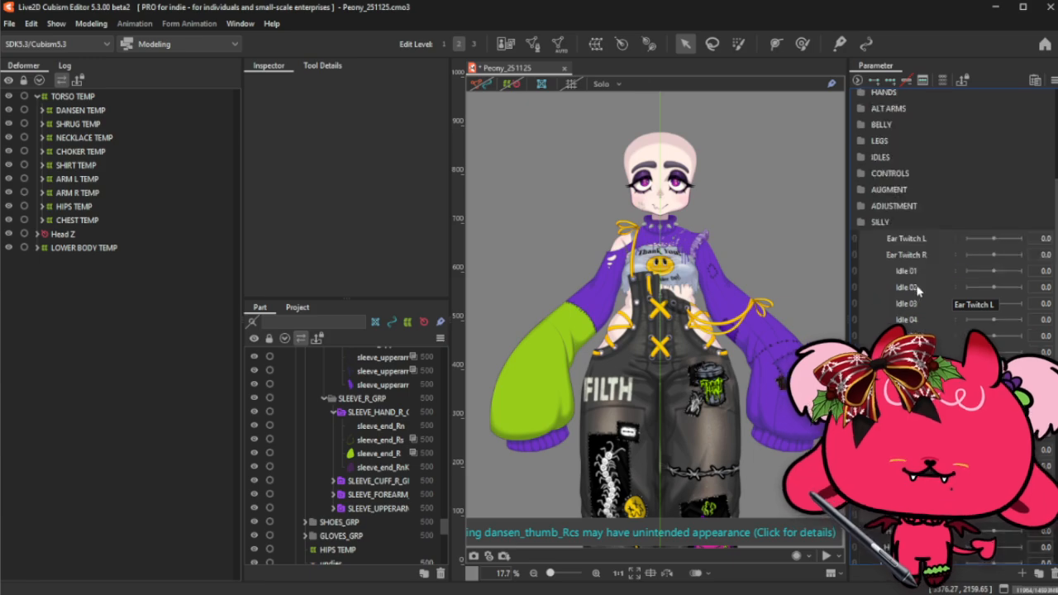
{"action": "scroll", "coordinate": [917, 243], "scroll_direction": "up", "scroll_amount": 1}
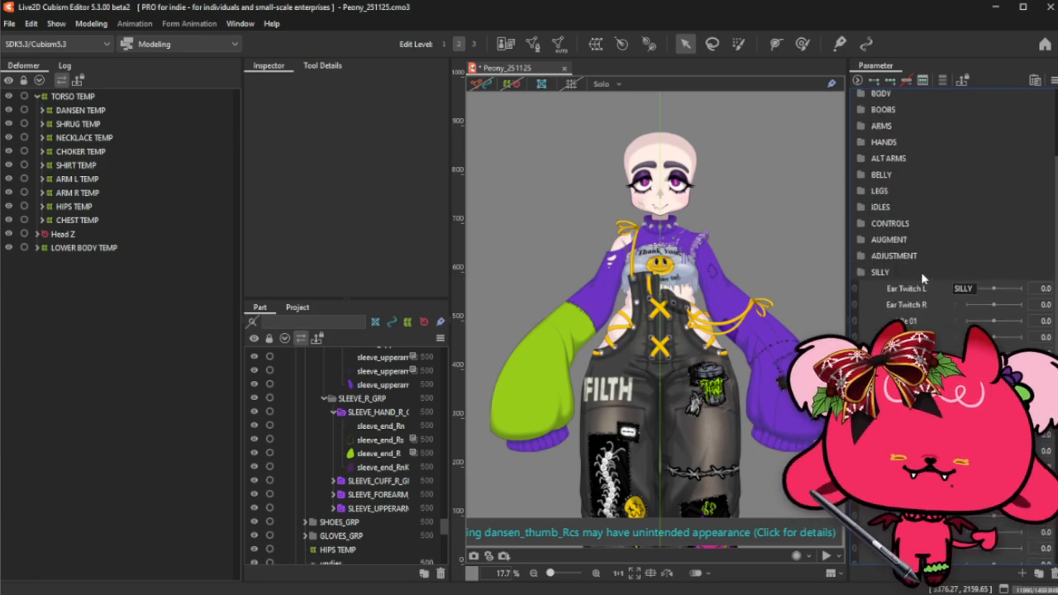
{"action": "left_click_drag", "start_coordinate": [922, 287], "coordinate": [947, 216]}
{"action": "left_click", "coordinate": [948, 213]}
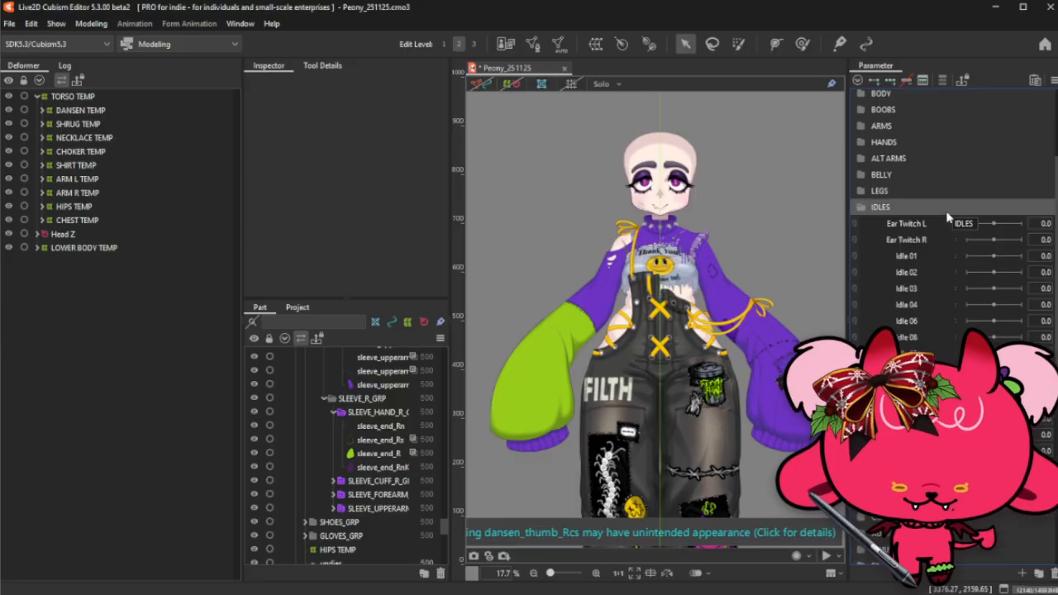
{"action": "scroll", "coordinate": [948, 215], "scroll_direction": "up", "scroll_amount": 3}
{"action": "mouse_move", "coordinate": [931, 116]}
{"action": "left_mouse_down"}
{"action": "mouse_move", "coordinate": [932, 265]}
{"action": "mouse_move", "coordinate": [938, 99]}
{"action": "mouse_move", "coordinate": [926, 101]}
{"action": "mouse_move", "coordinate": [941, 118]}
{"action": "left_mouse_up"}
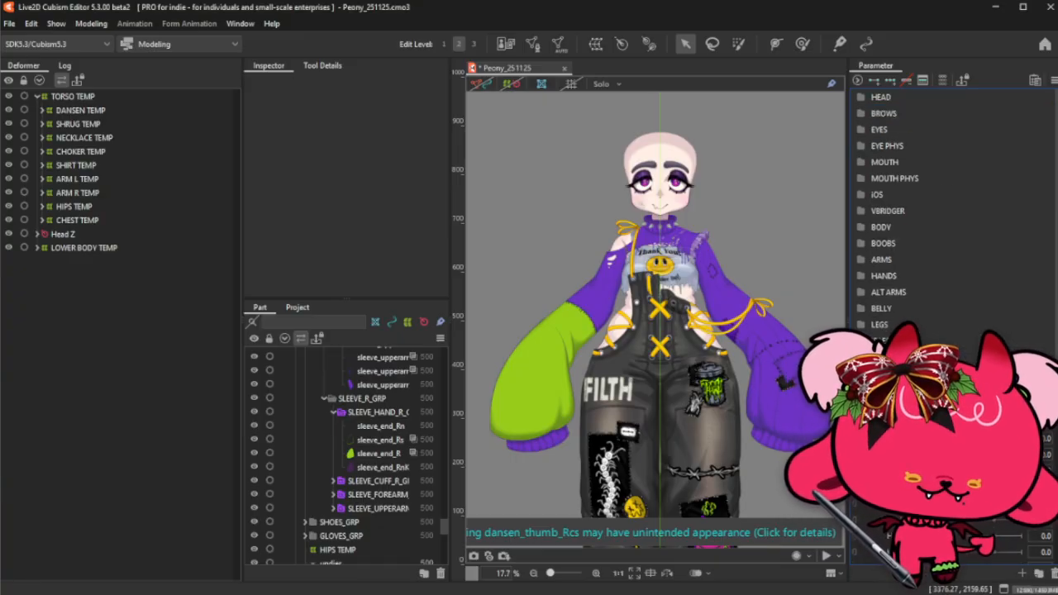
- Move the block of control parameters starting at Hair Toggles into the CONTROLS group and save the model
{"action": "scroll", "coordinate": [897, 322], "scroll_direction": "down", "scroll_amount": 3}
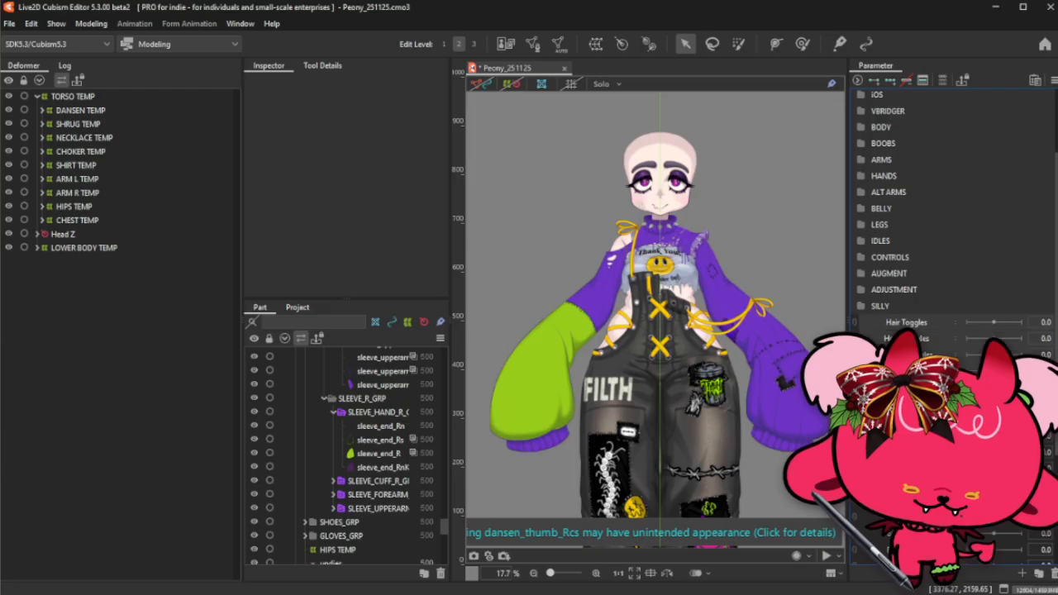
{"action": "left_click_drag", "start_coordinate": [938, 313], "coordinate": [956, 263]}
{"action": "left_click", "coordinate": [956, 263]}
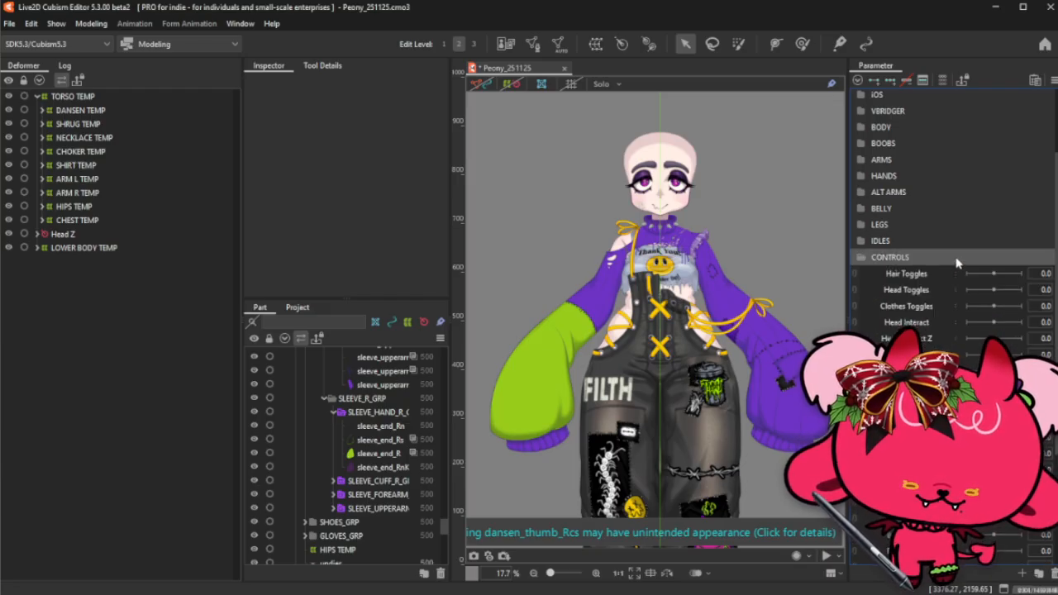
{"action": "left_click", "coordinate": [957, 263]}
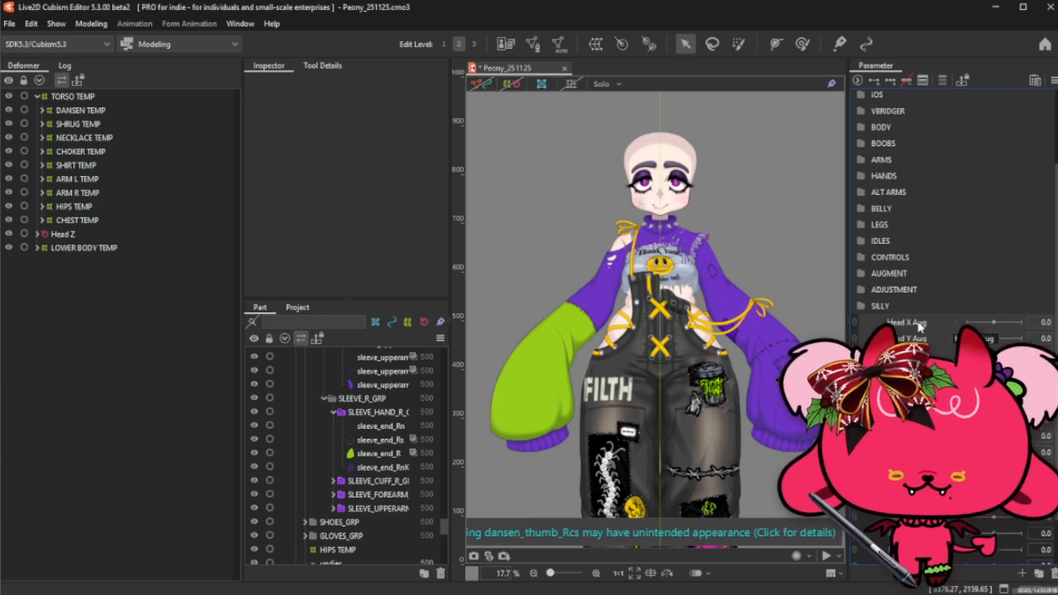
{"action": "scroll", "coordinate": [919, 328], "scroll_direction": "up", "scroll_amount": 3}
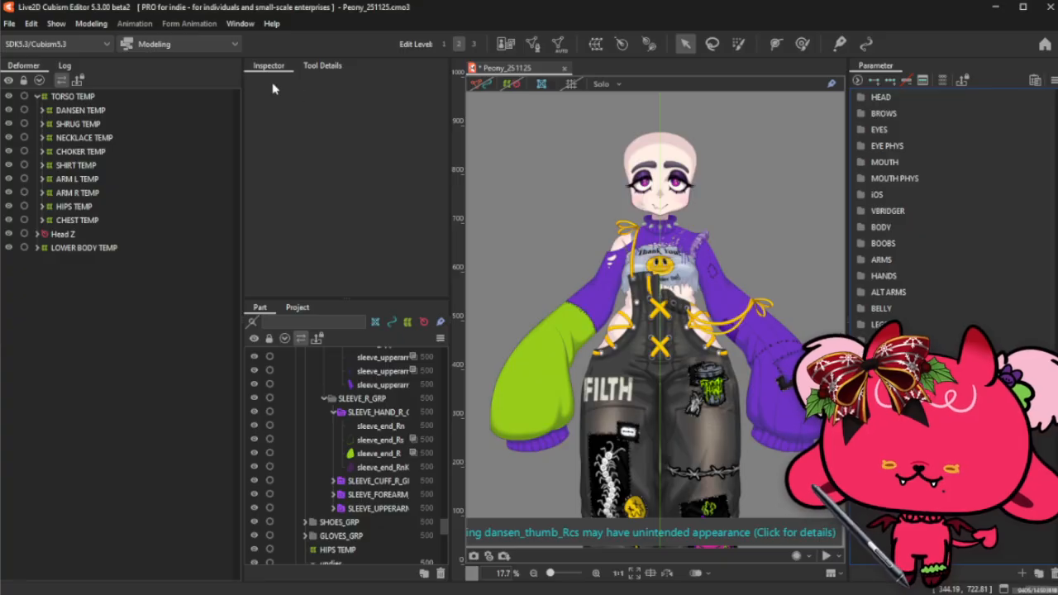
{"action": "key", "text": "ctrl+s"}
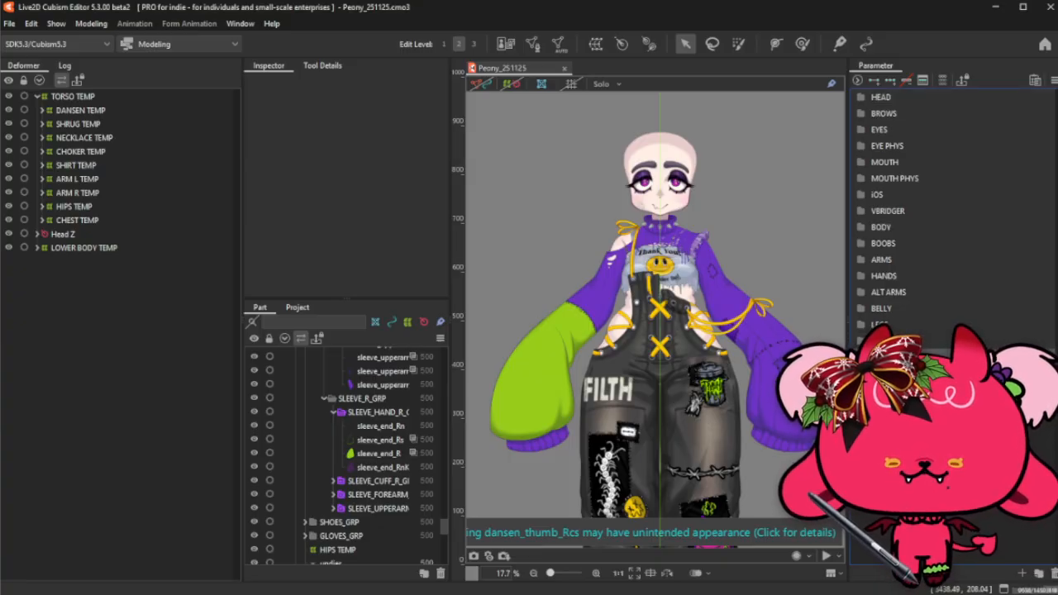
{"action": "key", "text": "ctrl+t"}
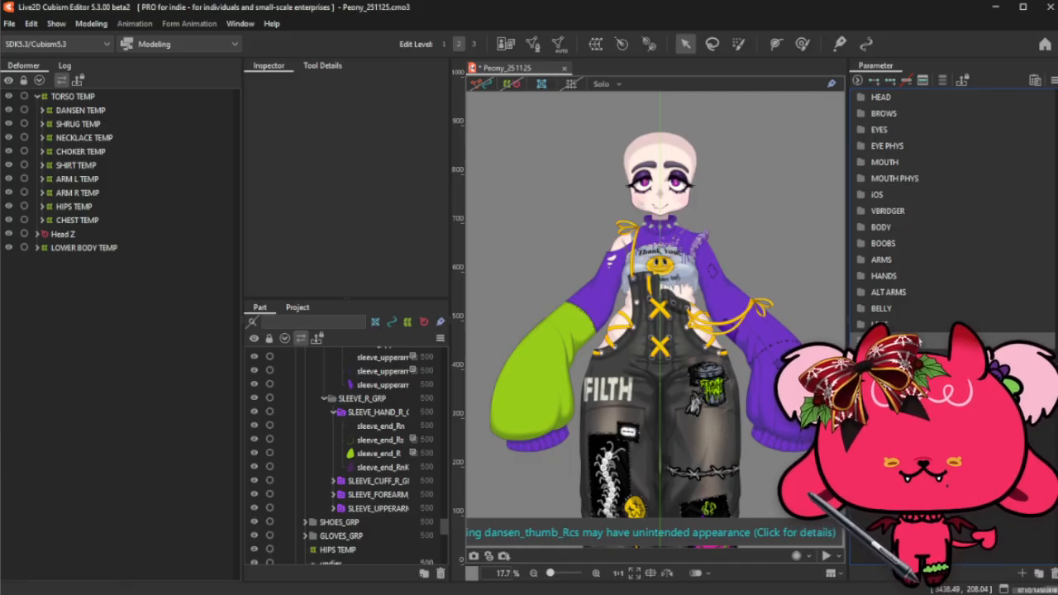
{"action": "left_click", "coordinate": [953, 337]}
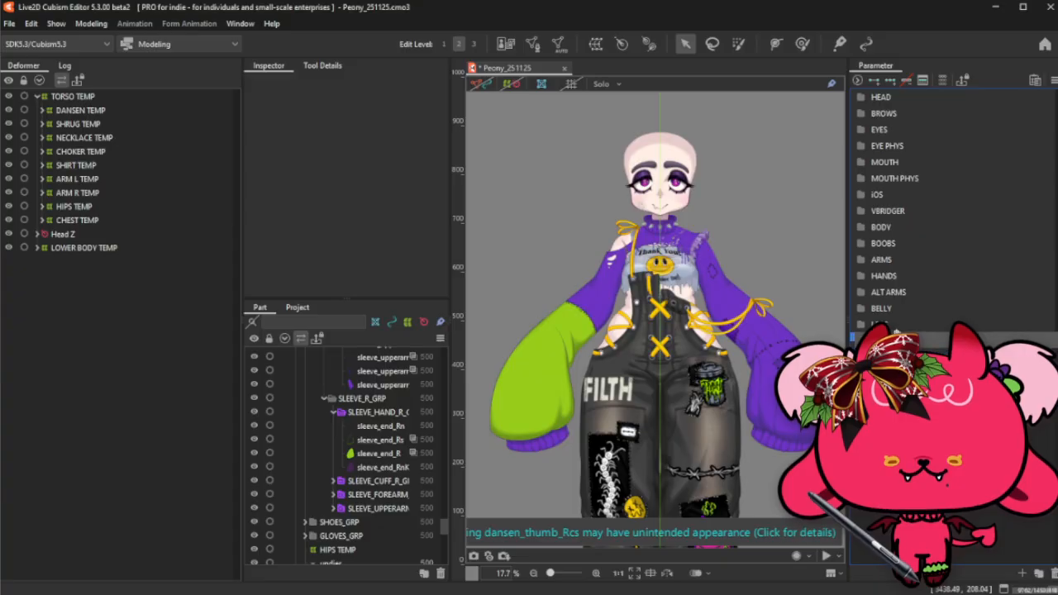
{"action": "left_click", "coordinate": [909, 99]}
{"action": "left_click", "coordinate": [902, 227]}
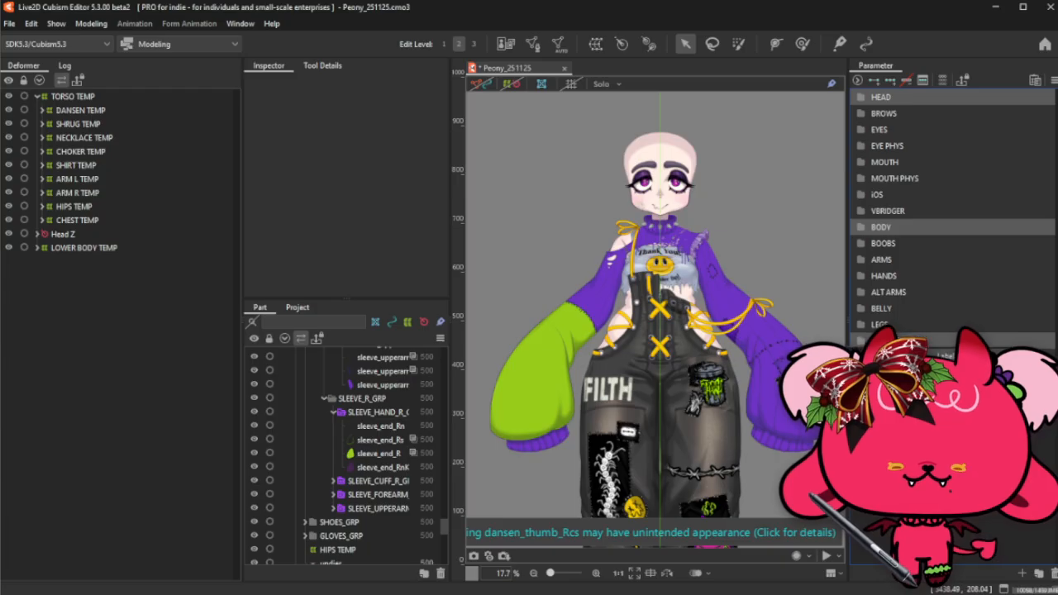
{"action": "left_click", "coordinate": [945, 340]}
- Label the HEAD, BODY and CONTROLS parameter groups with a dark purple sampled from the character's clothing
{"action": "left_click", "coordinate": [929, 97]}
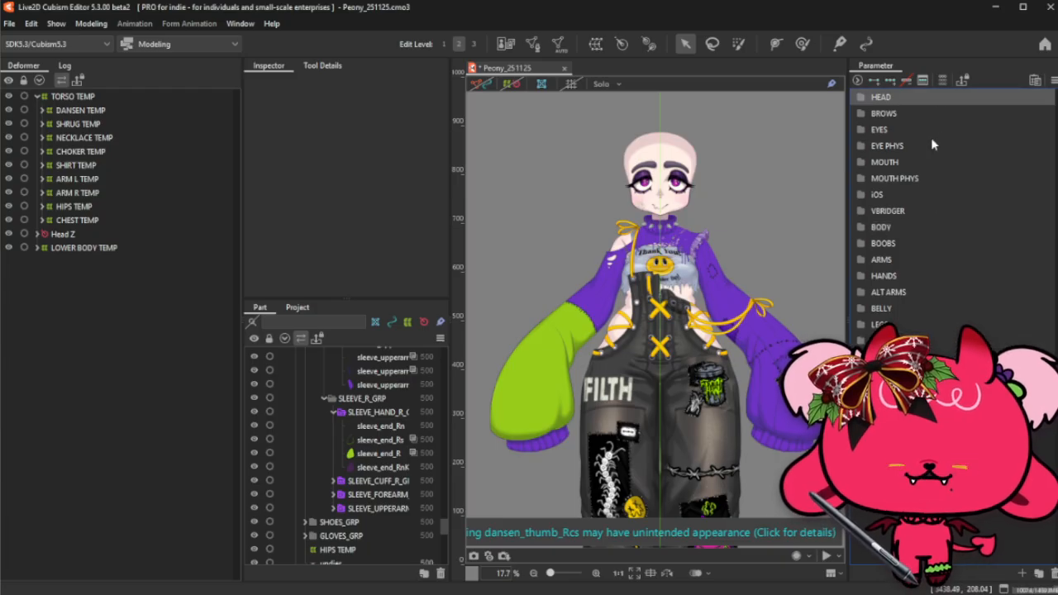
{"action": "left_click", "coordinate": [926, 341], "text": "ctrl"}
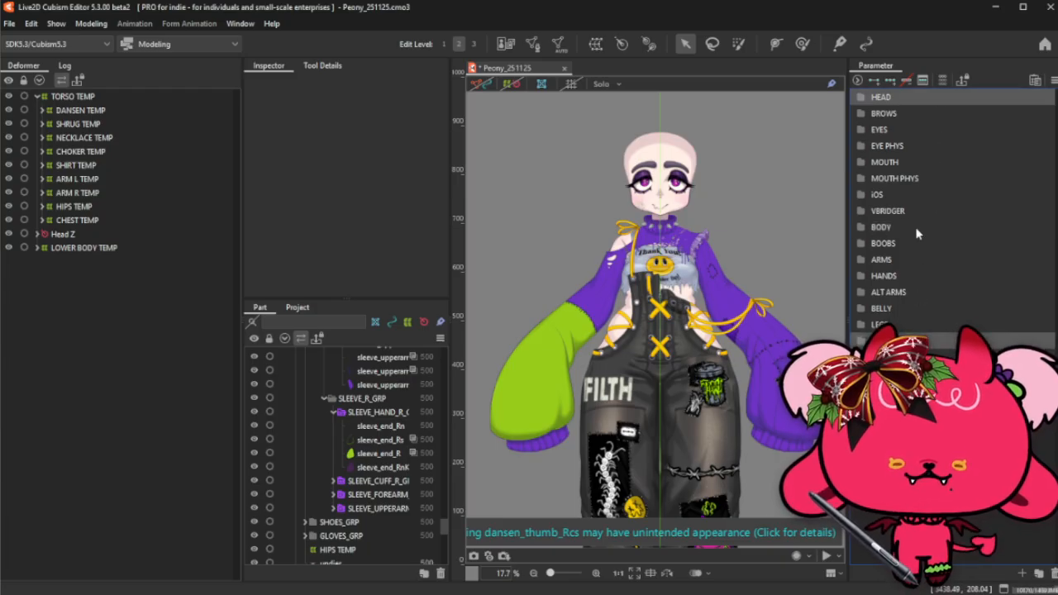
{"action": "left_click", "coordinate": [914, 228], "text": "ctrl"}
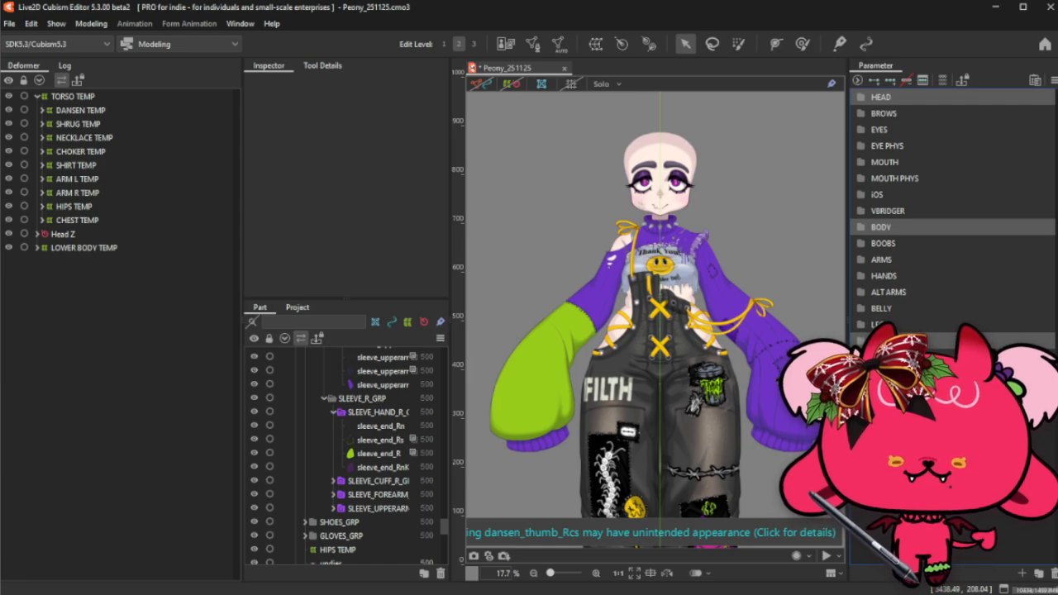
{"action": "left_click", "coordinate": [855, 524]}
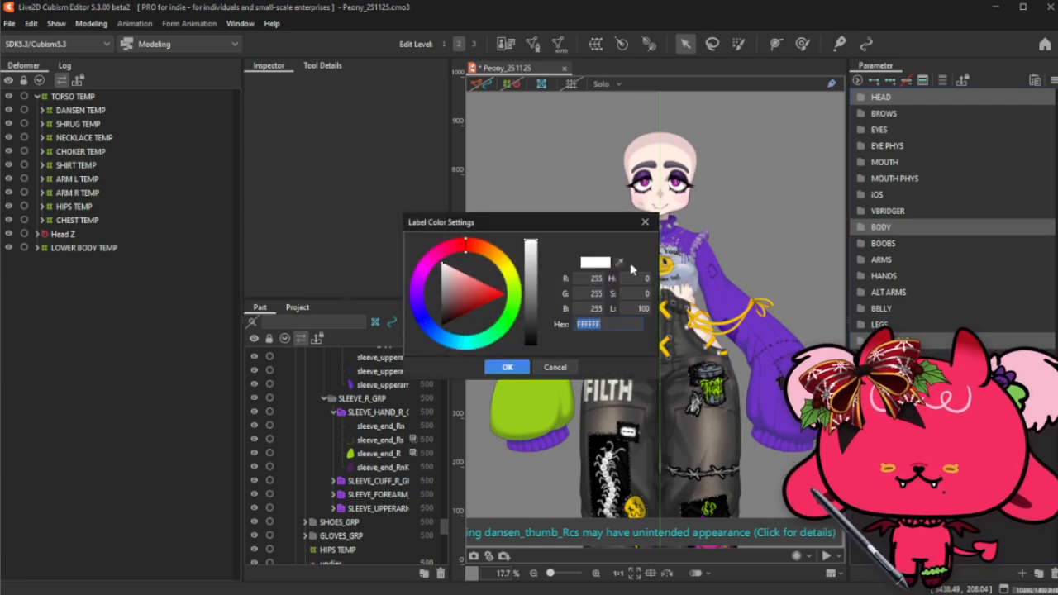
{"action": "left_click", "coordinate": [622, 263]}
{"action": "left_click", "coordinate": [672, 224]}
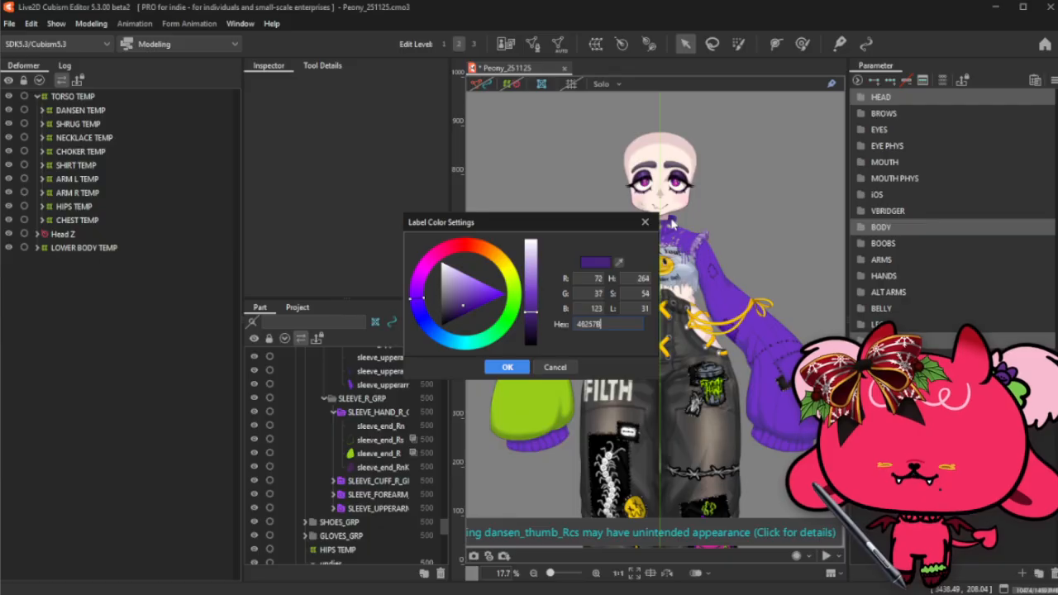
{"action": "left_click", "coordinate": [686, 441]}
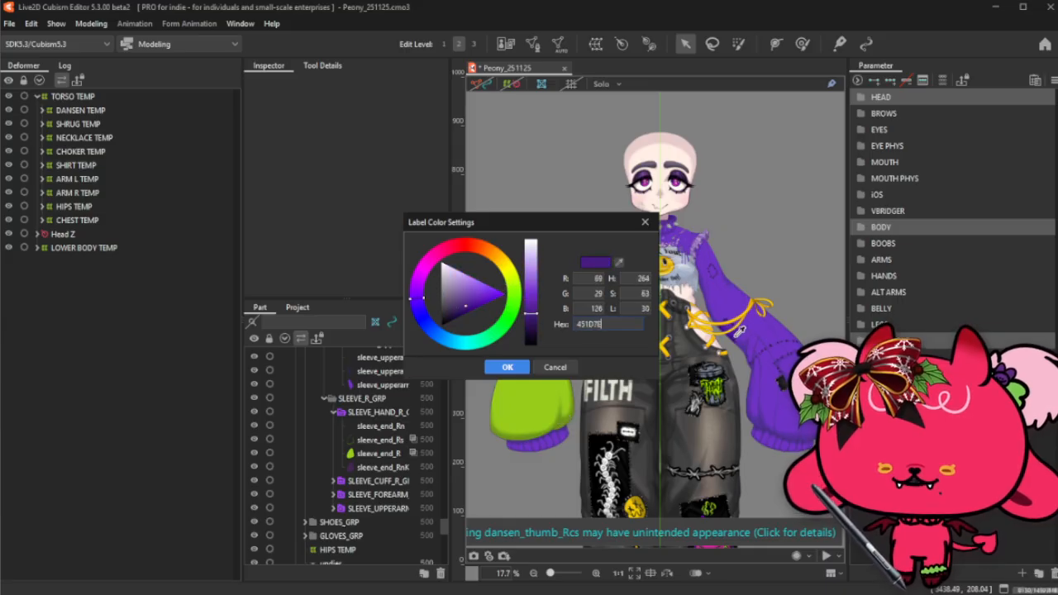
{"action": "left_click", "coordinate": [507, 367]}
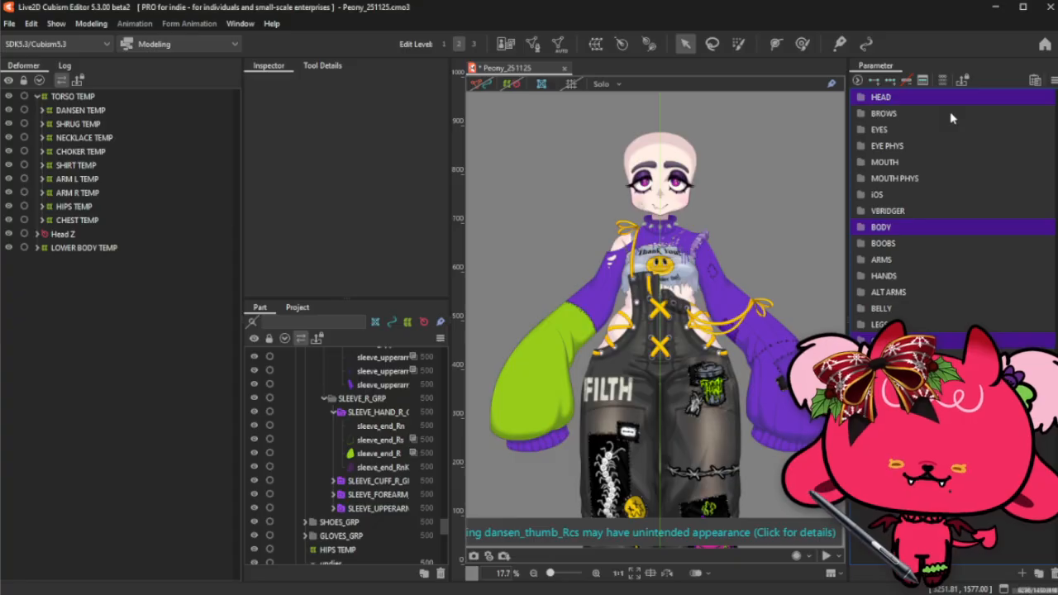
- Label the BROWS, EYE PHYS, MOUTH PHYS, VBRIDGER, BOOBS, HANDS and BELLY groups with a pale lavender sampled from the artwork
{"action": "left_click", "coordinate": [951, 117]}
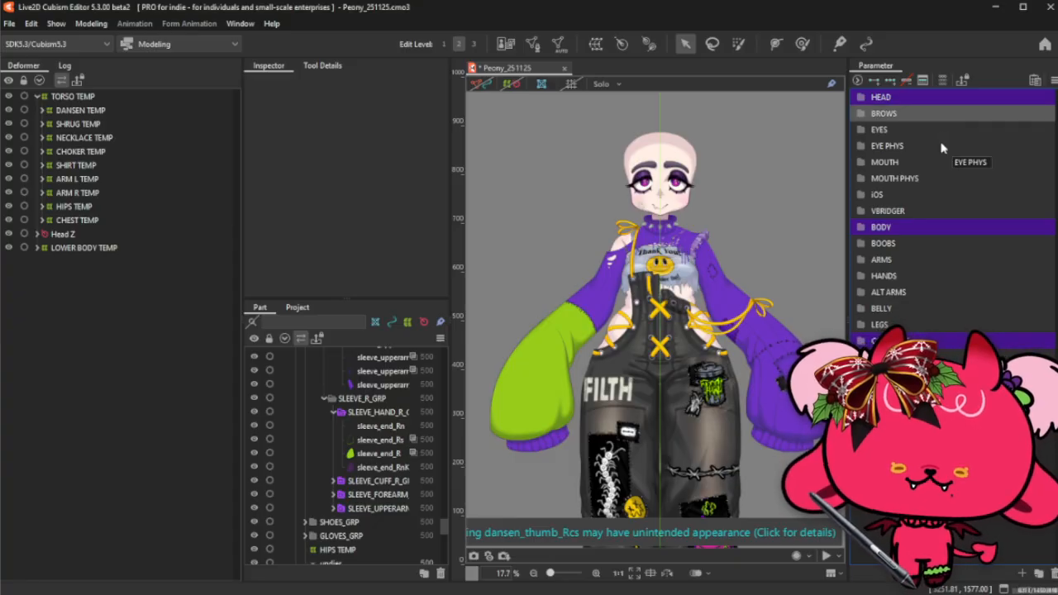
{"action": "left_click", "coordinate": [942, 144], "text": "ctrl"}
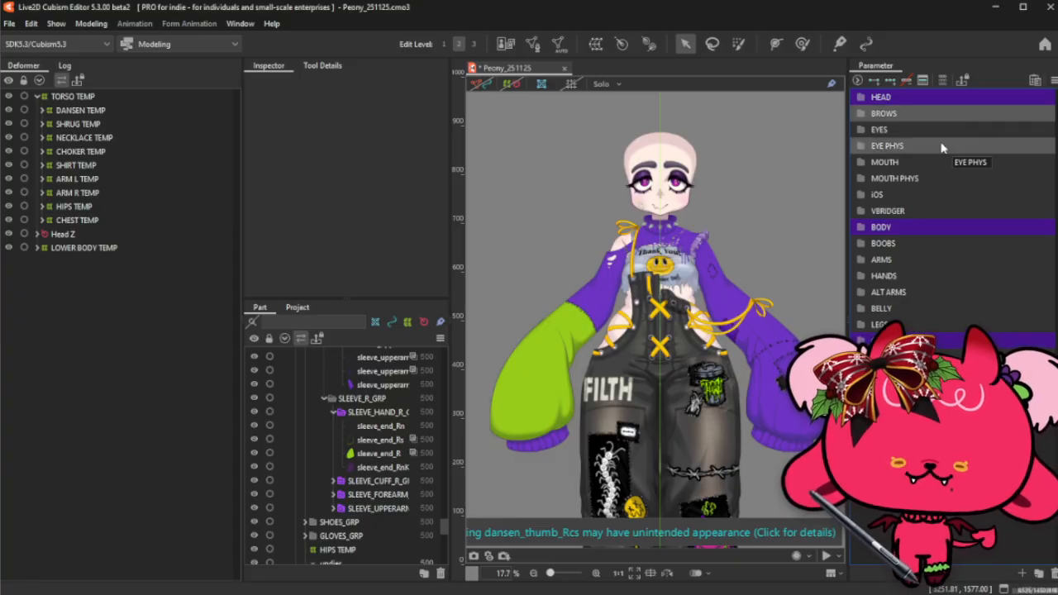
{"action": "left_click", "coordinate": [924, 178], "text": "ctrl"}
{"action": "left_click", "coordinate": [917, 213], "text": "ctrl"}
{"action": "left_click", "coordinate": [920, 245], "text": "ctrl"}
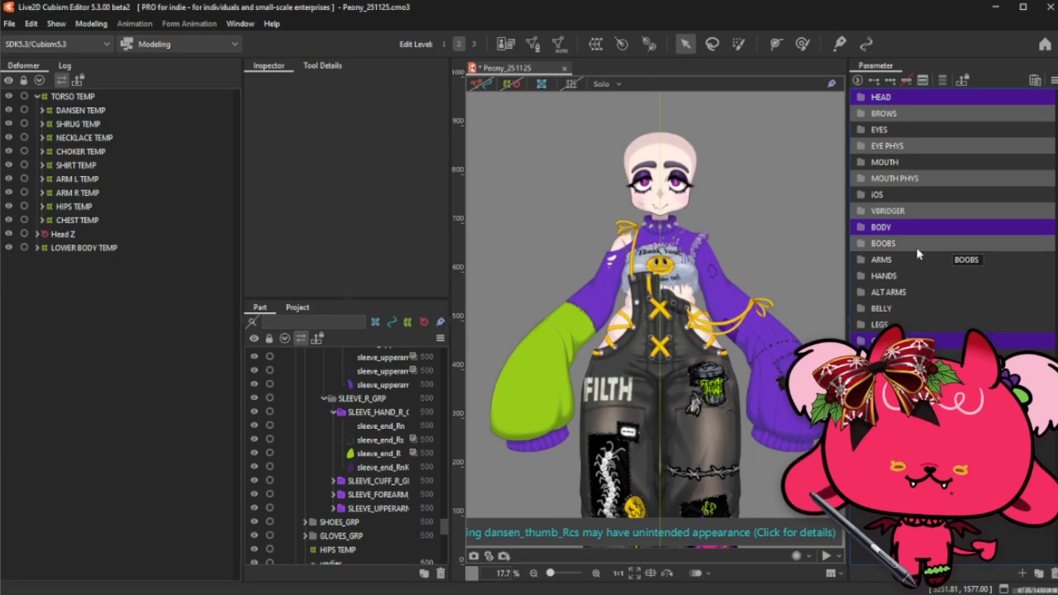
{"action": "left_click", "coordinate": [922, 277], "text": "ctrl"}
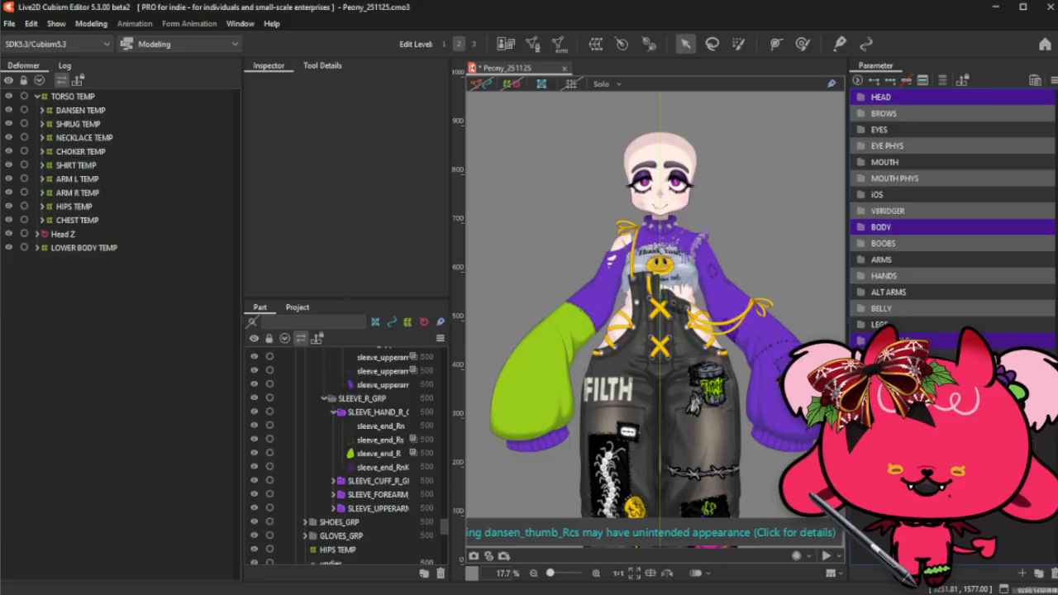
{"action": "left_click", "coordinate": [619, 262]}
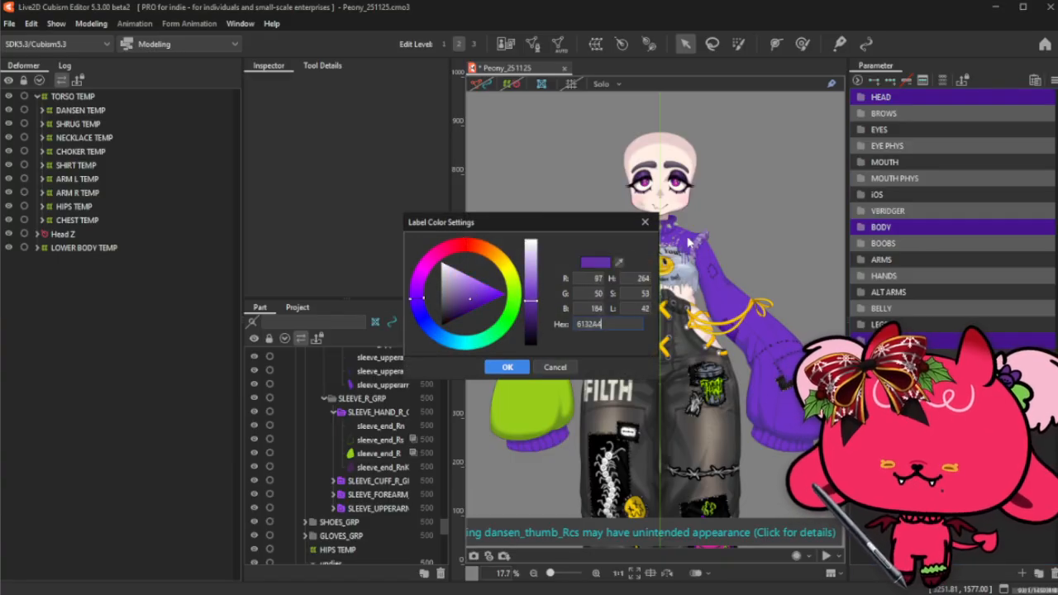
{"action": "left_click", "coordinate": [701, 244]}
{"action": "left_click", "coordinate": [508, 367]}
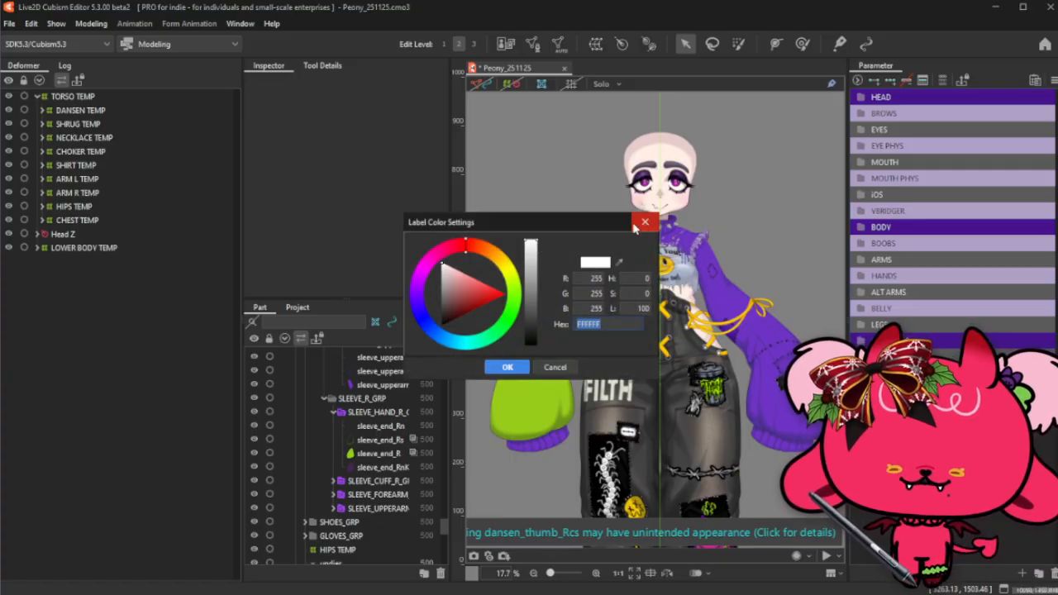
- Label the EYES, MOUTH, iOS, ARMS, ALT ARMS and LEGS groups with the muted purple 705192
{"action": "left_click_drag", "start_coordinate": [607, 226], "coordinate": [525, 197]}
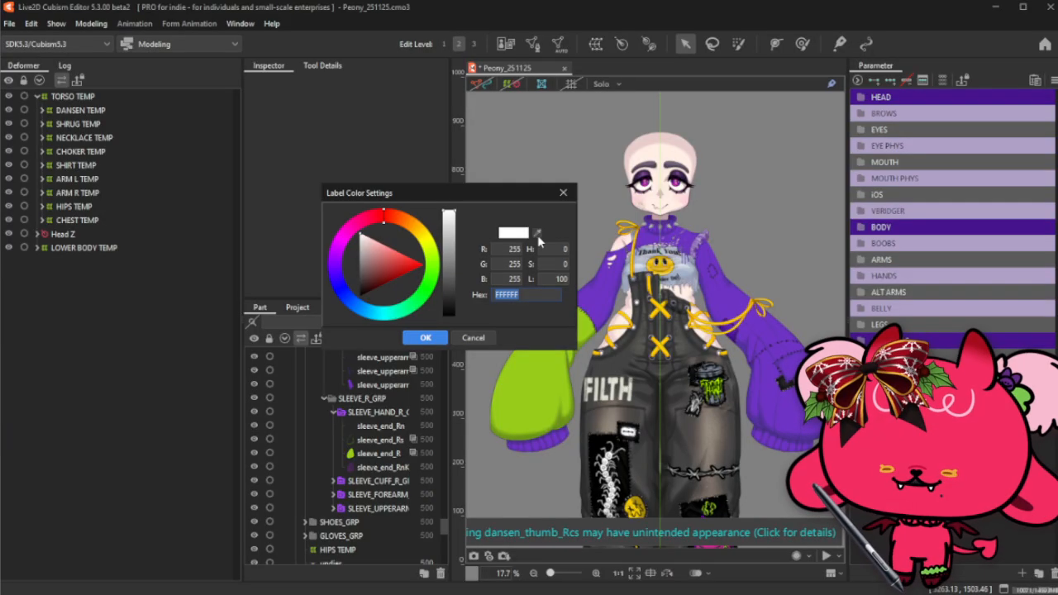
{"action": "left_click", "coordinate": [536, 233]}
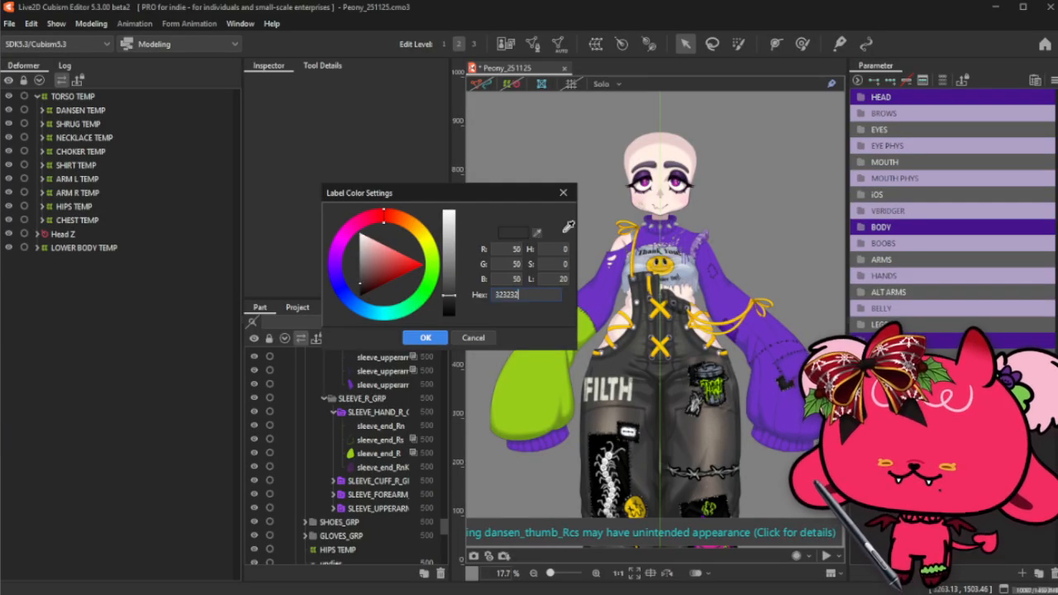
{"action": "left_click", "coordinate": [425, 338]}
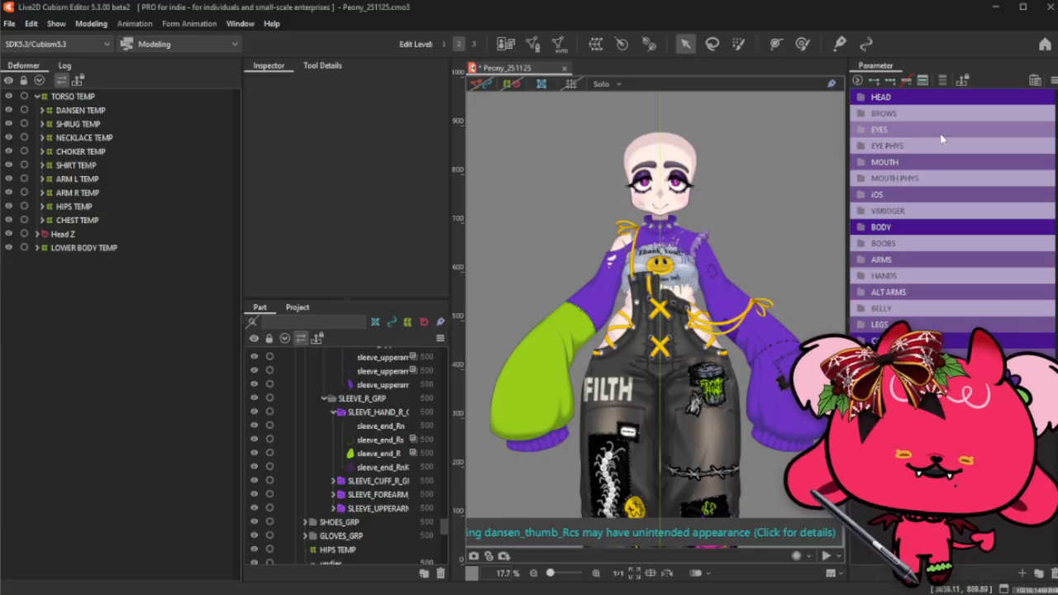
- Change the label colour of the EYES, MOUTH, iOS, ARMS, ALT ARMS and LEGS groups to purple 8B66BD, sampled from the shoulder ruffle
{"action": "scroll", "coordinate": [724, 238], "scroll_direction": "up", "scroll_amount": 5}
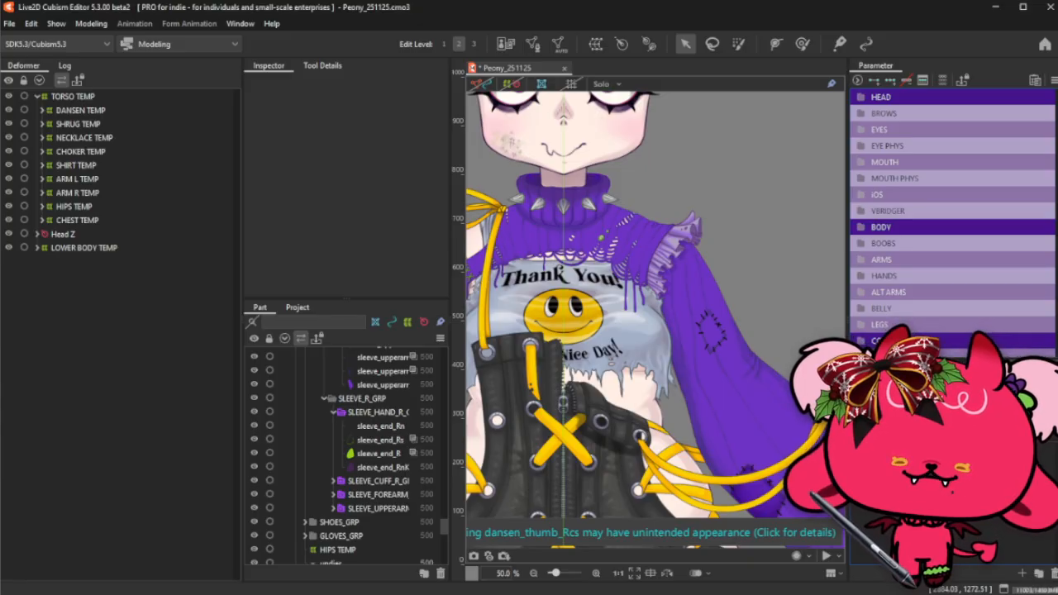
{"action": "left_click", "coordinate": [484, 234]}
{"action": "left_click_drag", "start_coordinate": [578, 223], "coordinate": [523, 211]}
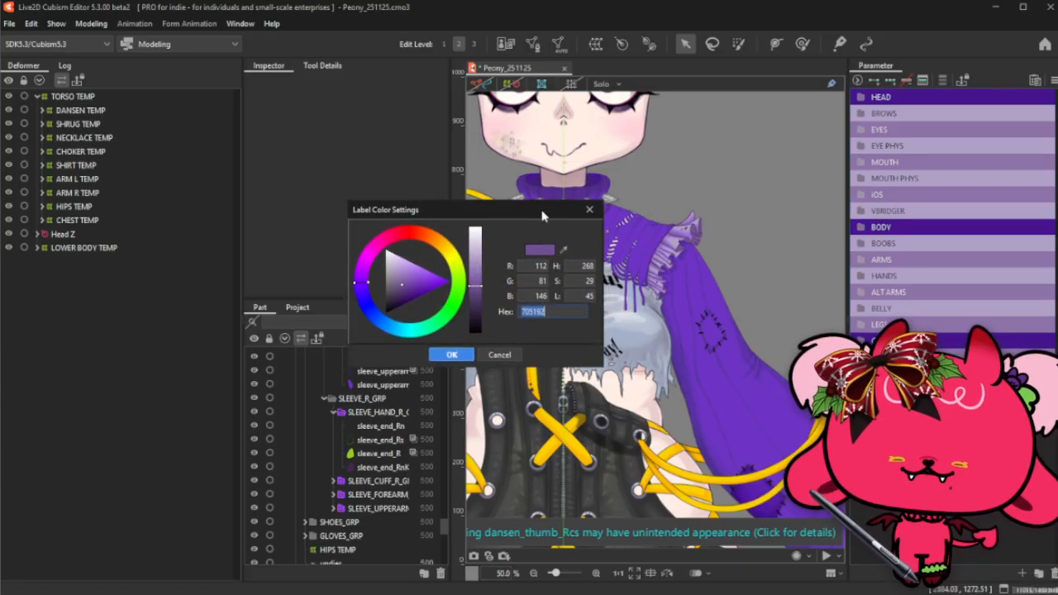
{"action": "type", "text": "A079D9"}
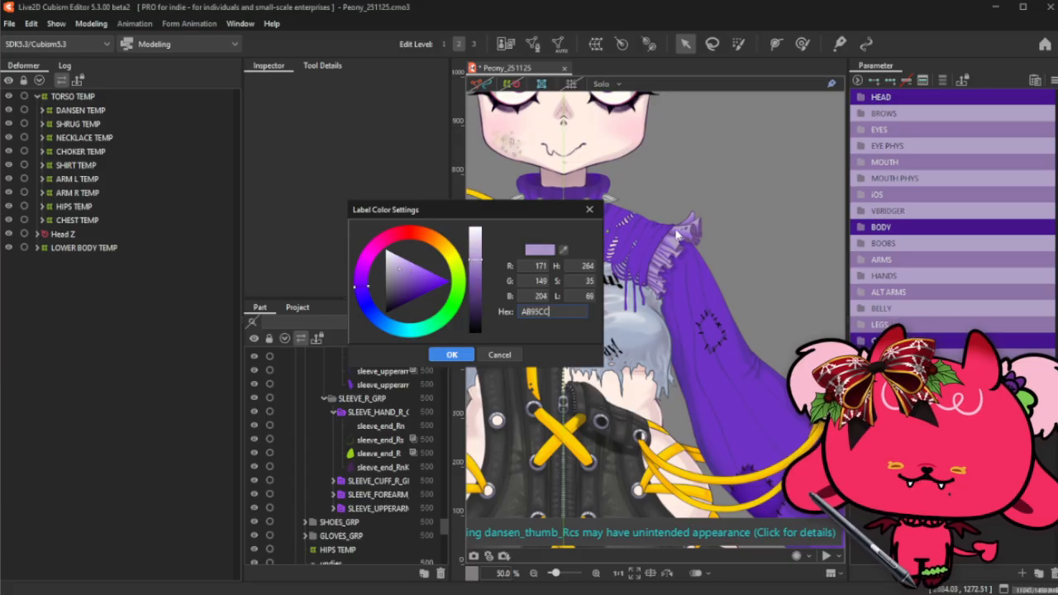
{"action": "left_click", "coordinate": [667, 240]}
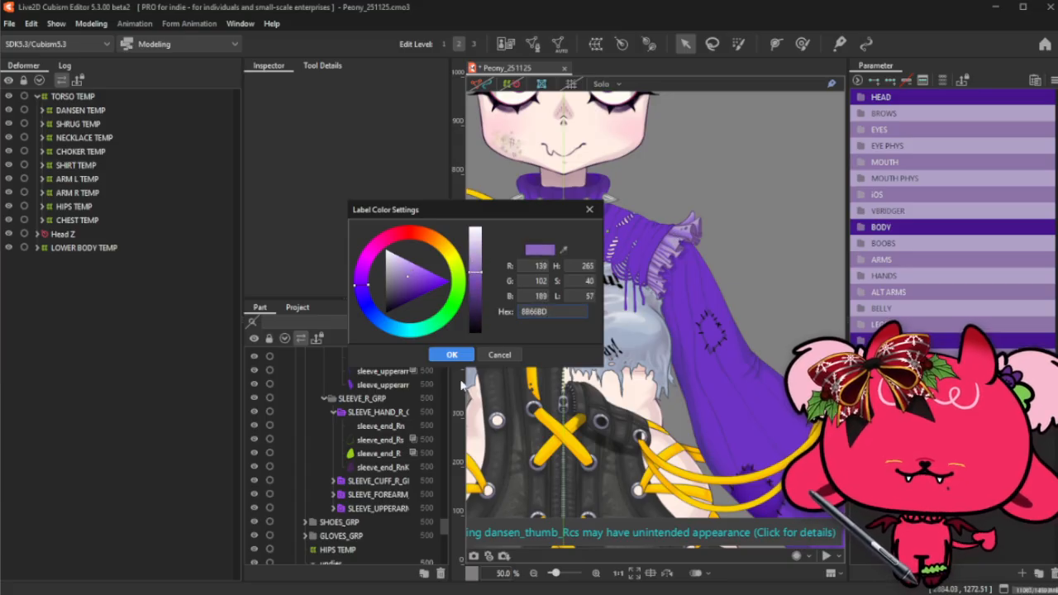
{"action": "left_click", "coordinate": [451, 355]}
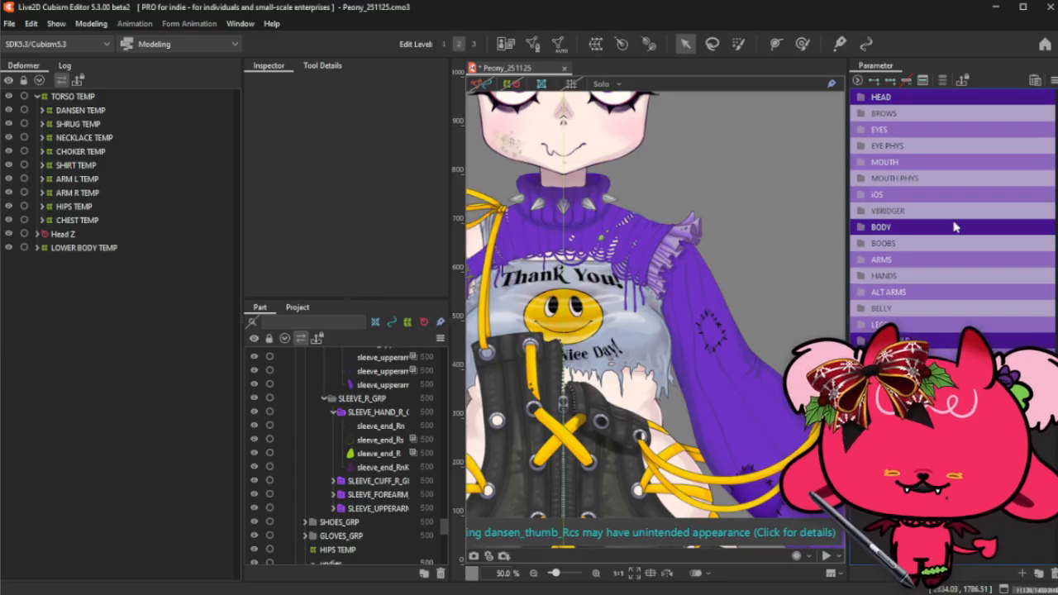
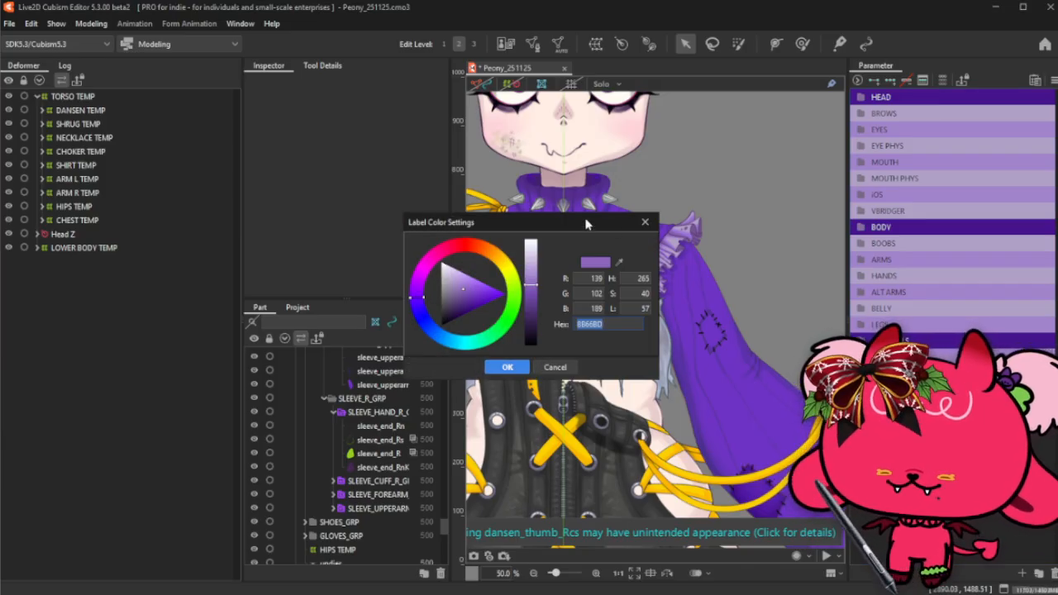
- Relabel the EYES, MOUTH, iOS, ARMS, ALT ARMS and LEGS groups with a lighter purple sampled from the shoulder ruffle
{"action": "left_click_drag", "start_coordinate": [588, 223], "coordinate": [482, 220]}
{"action": "left_click", "coordinate": [511, 260]}
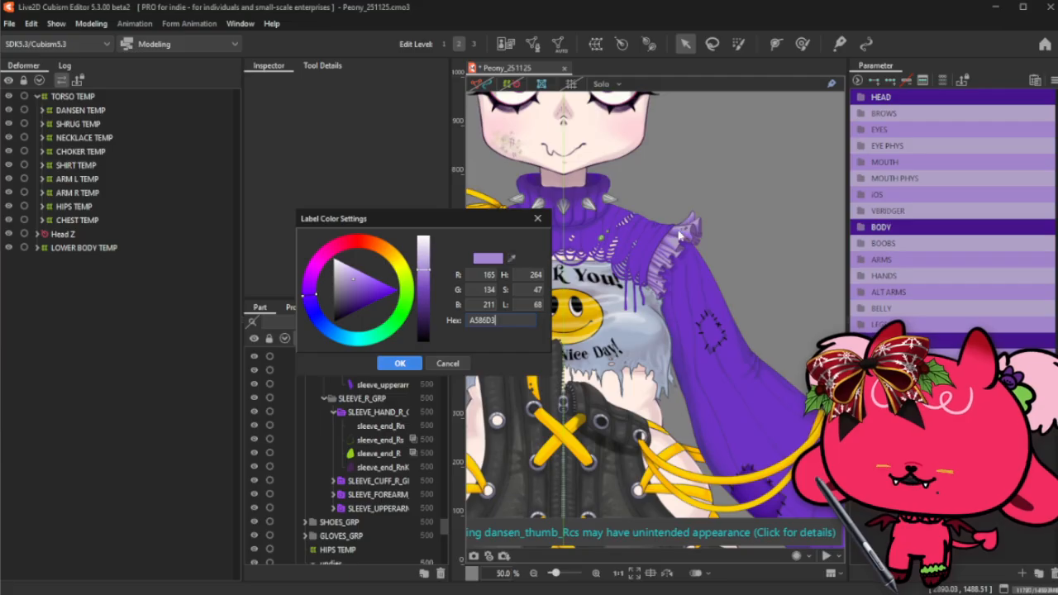
{"action": "left_click", "coordinate": [400, 365]}
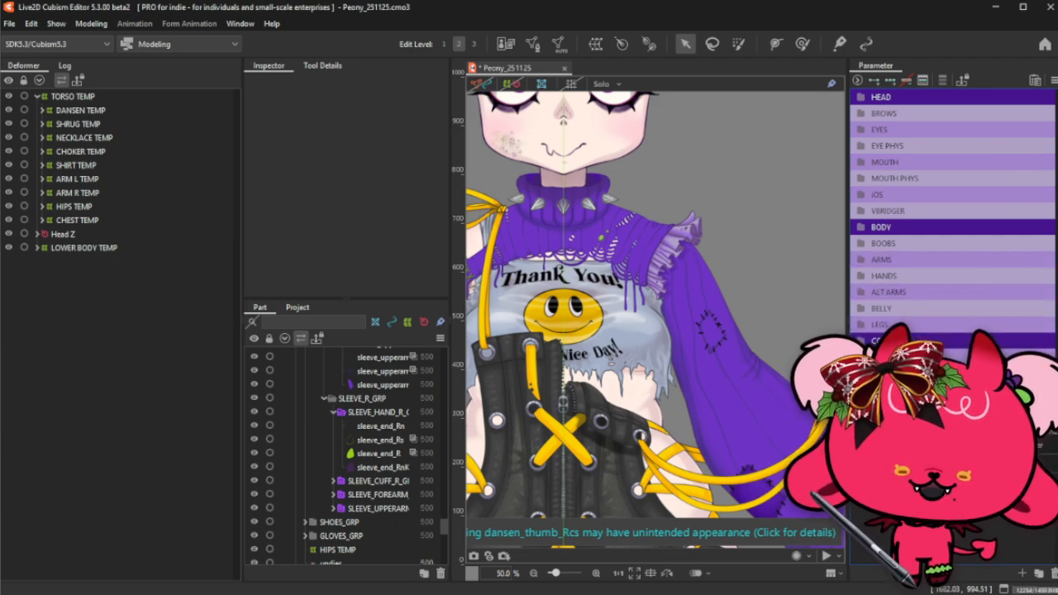
{"action": "left_click", "coordinate": [521, 371]}
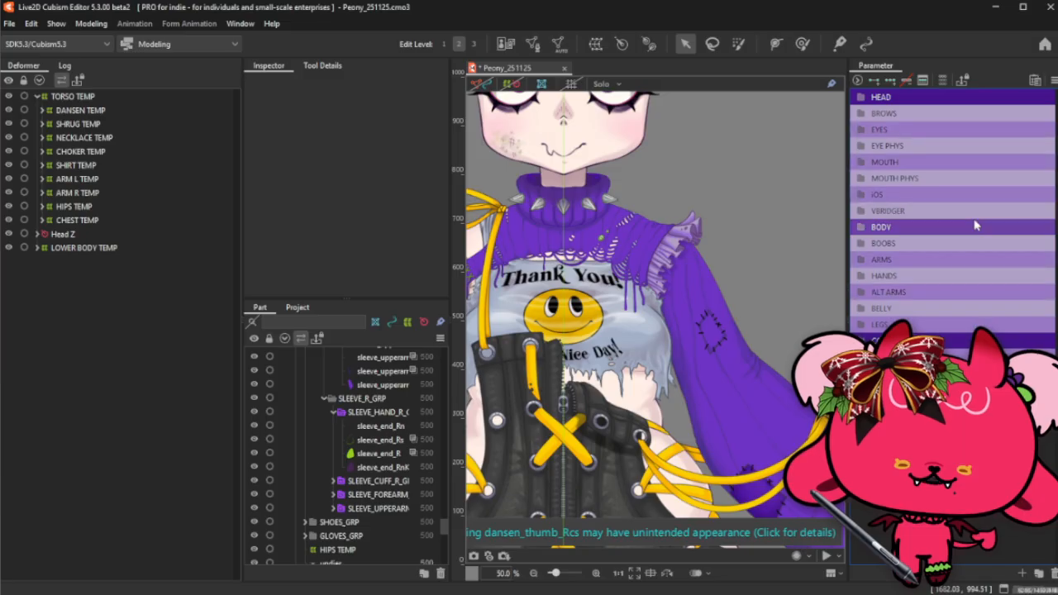
{"action": "scroll", "coordinate": [743, 173], "scroll_direction": "down", "scroll_amount": 5}
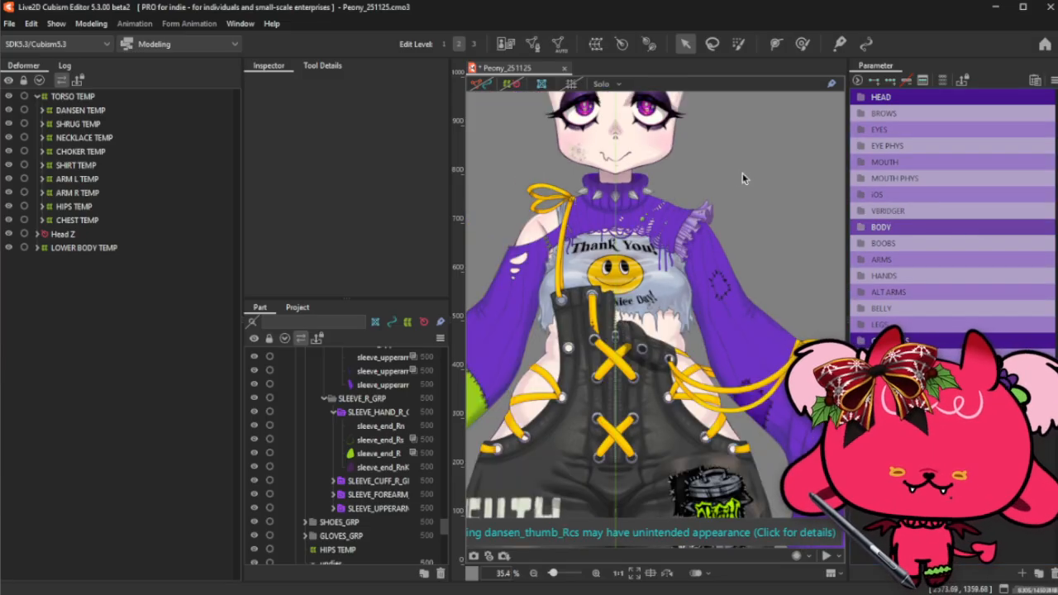
{"action": "scroll", "coordinate": [475, 235], "scroll_direction": "down", "scroll_amount": 2}
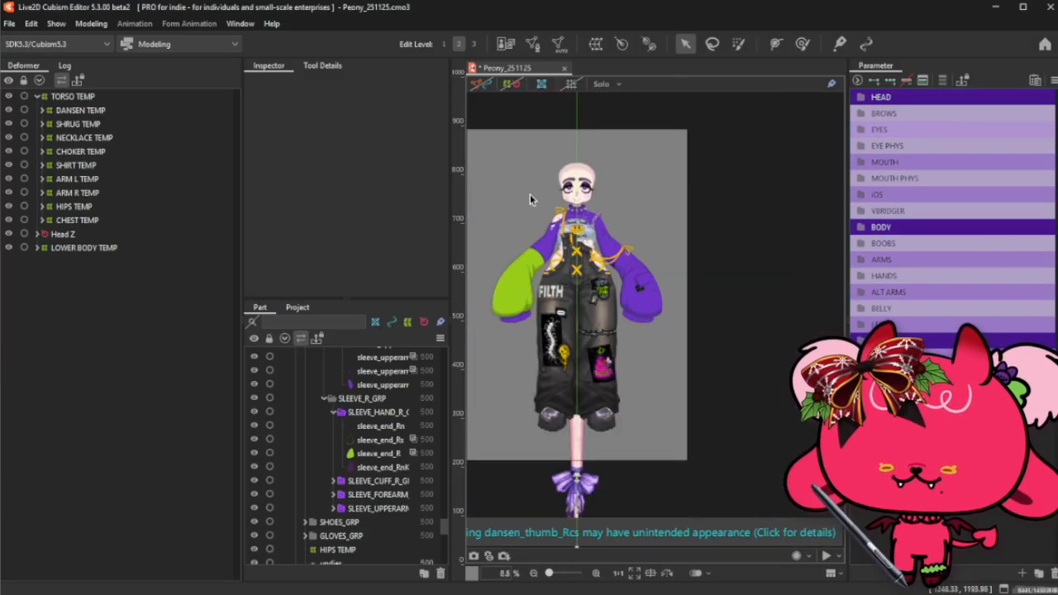
{"action": "scroll", "coordinate": [523, 195], "scroll_direction": "up", "scroll_amount": 3}
{"action": "scroll", "coordinate": [524, 198], "scroll_direction": "down", "scroll_amount": 2}
{"action": "scroll", "coordinate": [571, 188], "scroll_direction": "up", "scroll_amount": 2}
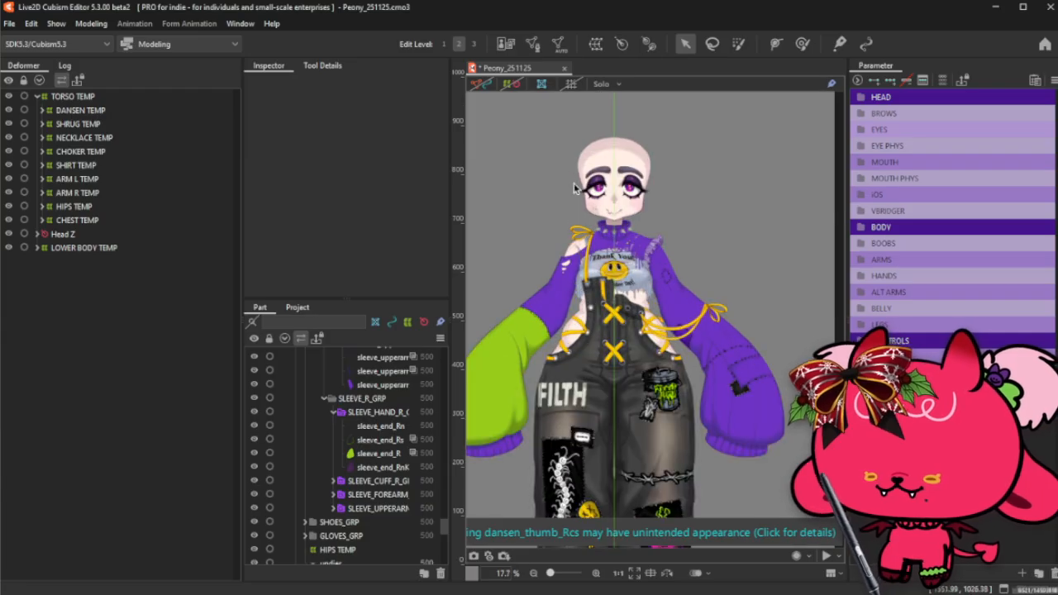
{"action": "scroll", "coordinate": [707, 189], "scroll_direction": "down", "scroll_amount": 2}
{"action": "scroll", "coordinate": [561, 183], "scroll_direction": "up", "scroll_amount": 2}
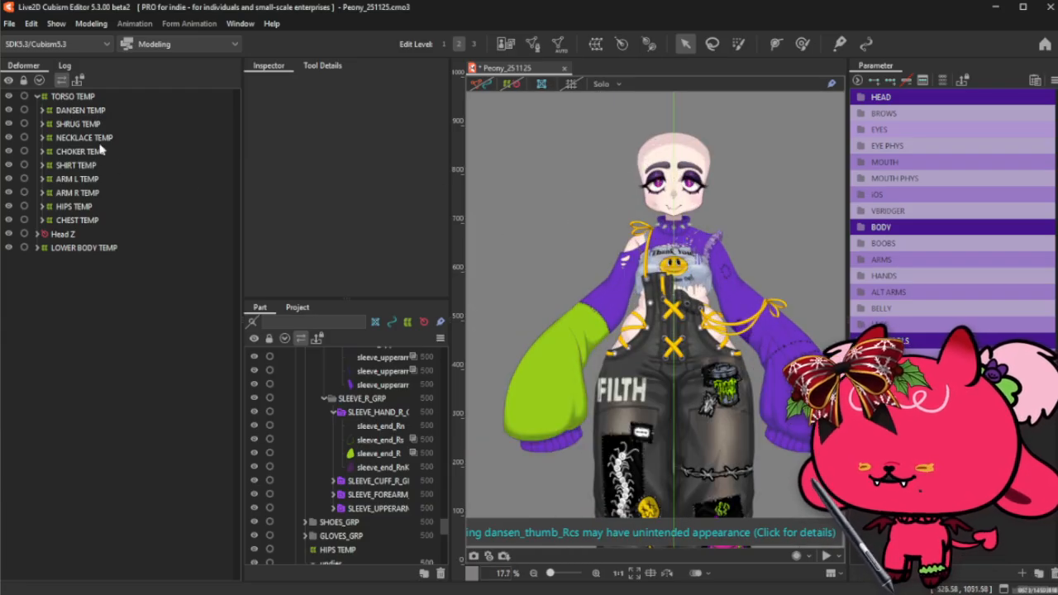
- Set the opacity of the WIG TEMP warp deformer under Head Z to 100%
{"action": "left_click", "coordinate": [37, 234]}
{"action": "left_click", "coordinate": [73, 261]}
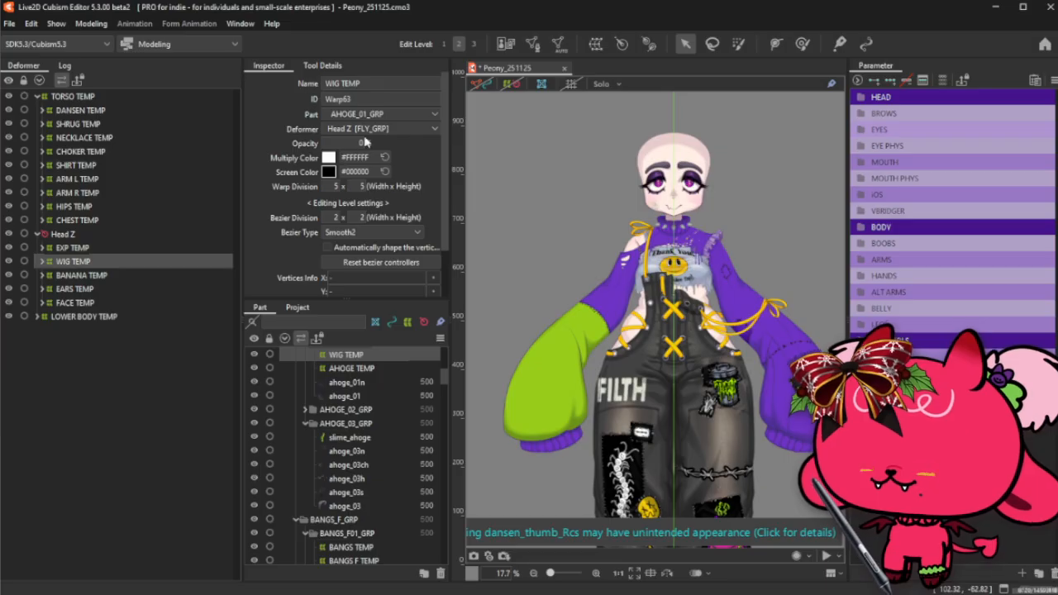
{"action": "left_click_drag", "start_coordinate": [364, 143], "coordinate": [451, 143]}
{"action": "scroll", "coordinate": [659, 100], "scroll_direction": "up", "scroll_amount": 2}
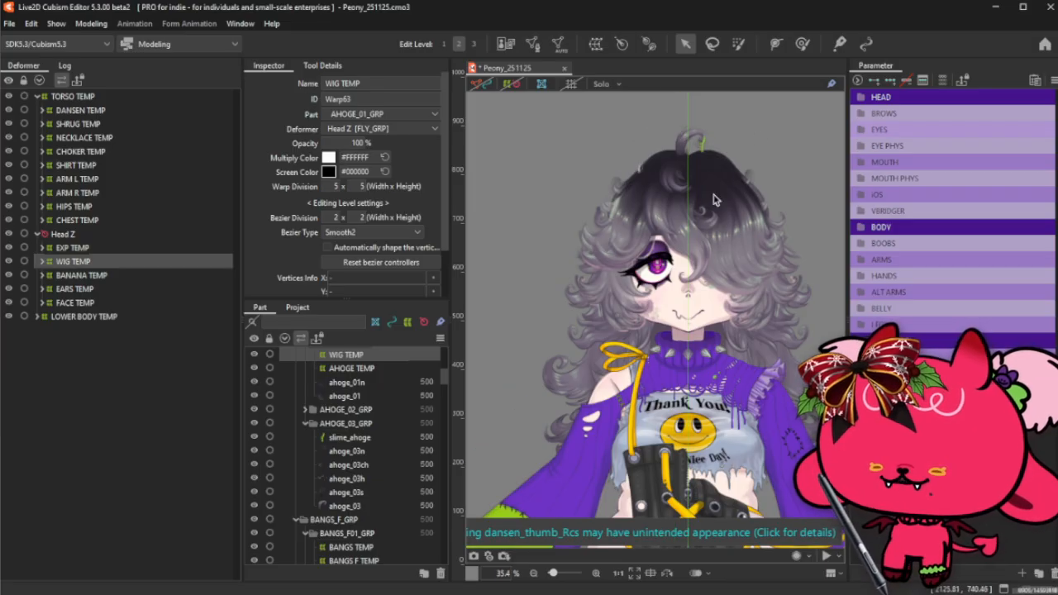
{"action": "scroll", "coordinate": [716, 199], "scroll_direction": "up", "scroll_amount": 1}
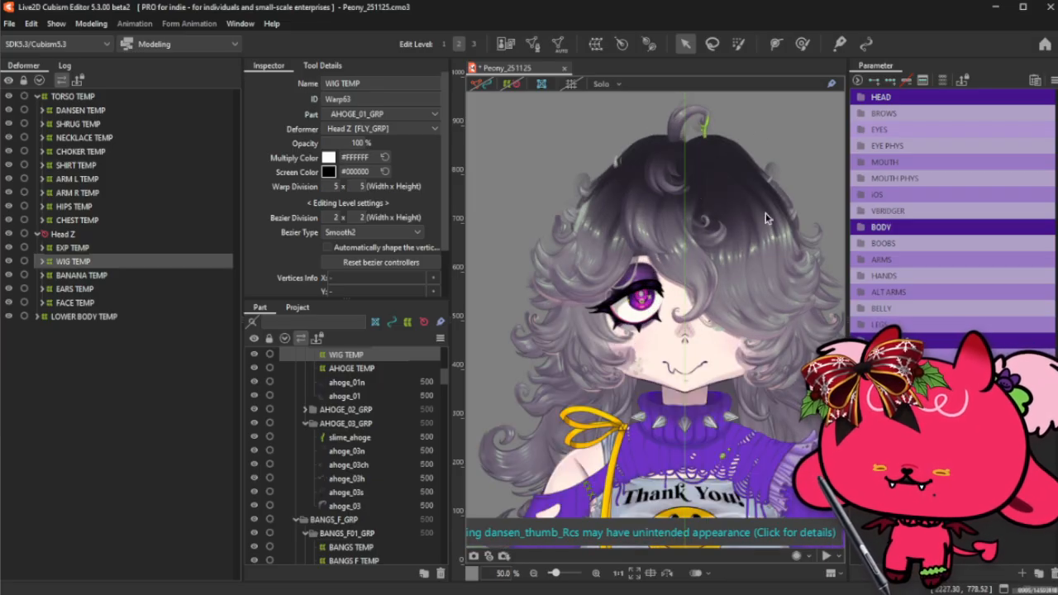
- Examine the character's face, hair and outfit up close and at full upper-body view
{"action": "scroll", "coordinate": [691, 284], "scroll_direction": "up", "scroll_amount": 2}
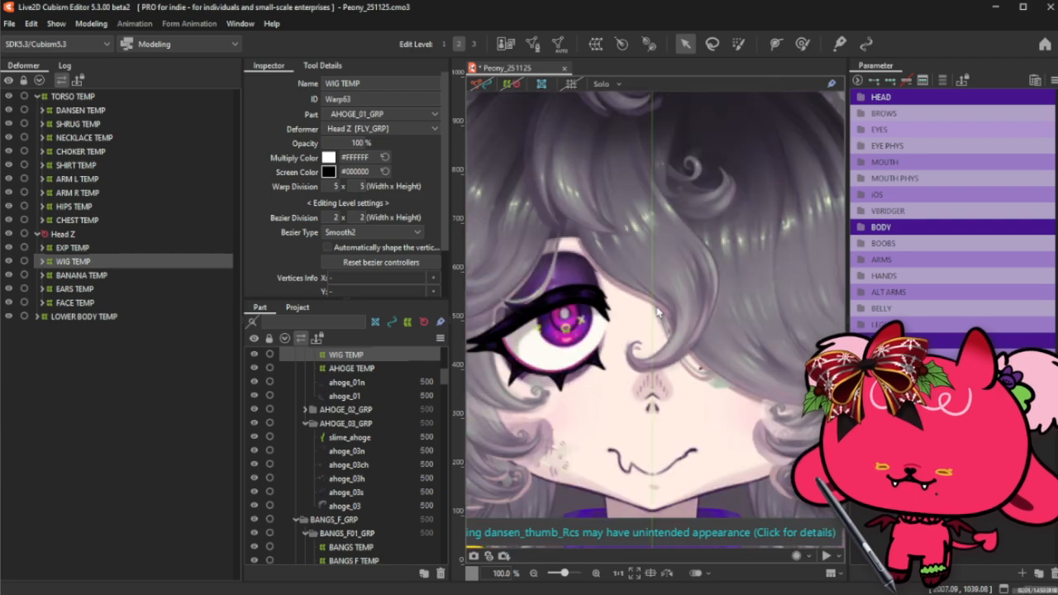
{"action": "scroll", "coordinate": [659, 312], "scroll_direction": "up", "scroll_amount": 1}
{"action": "scroll", "coordinate": [750, 271], "scroll_direction": "down", "scroll_amount": 3}
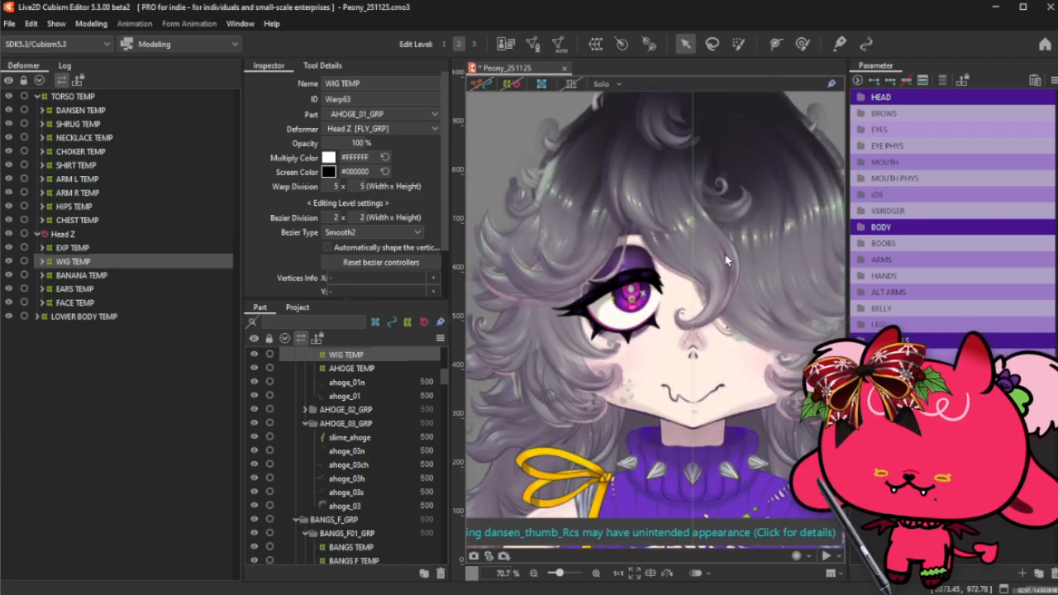
{"action": "scroll", "coordinate": [726, 260], "scroll_direction": "up", "scroll_amount": 1}
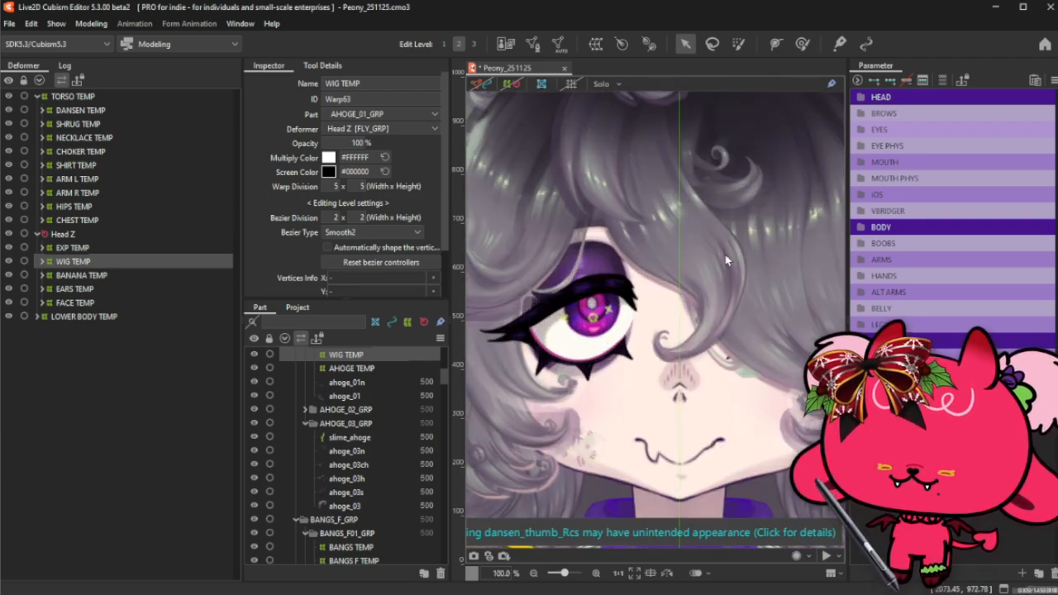
{"action": "scroll", "coordinate": [726, 262], "scroll_direction": "down", "scroll_amount": 1}
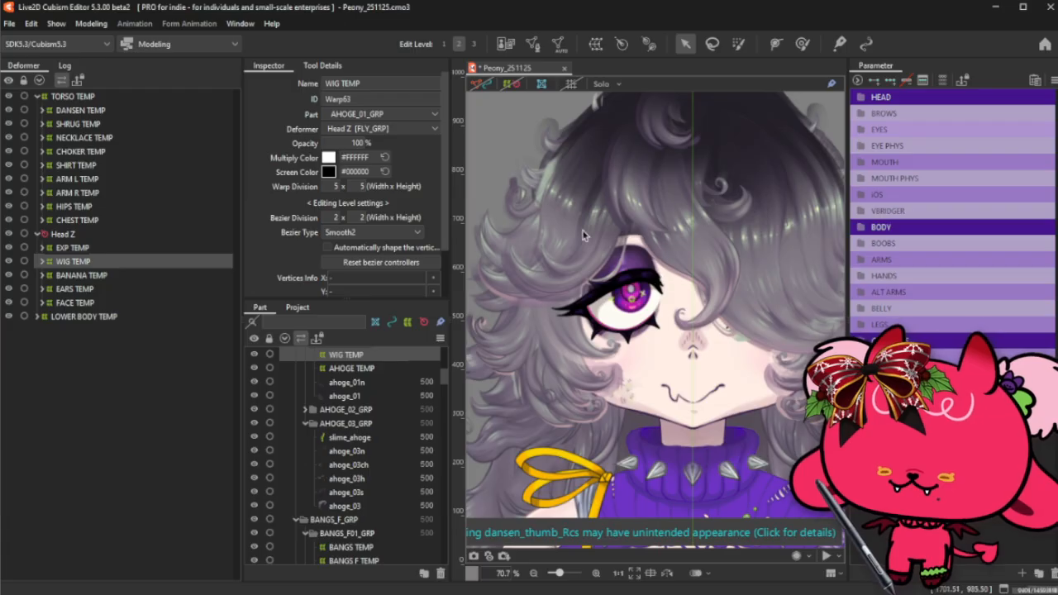
{"action": "scroll", "coordinate": [583, 236], "scroll_direction": "down", "scroll_amount": 1}
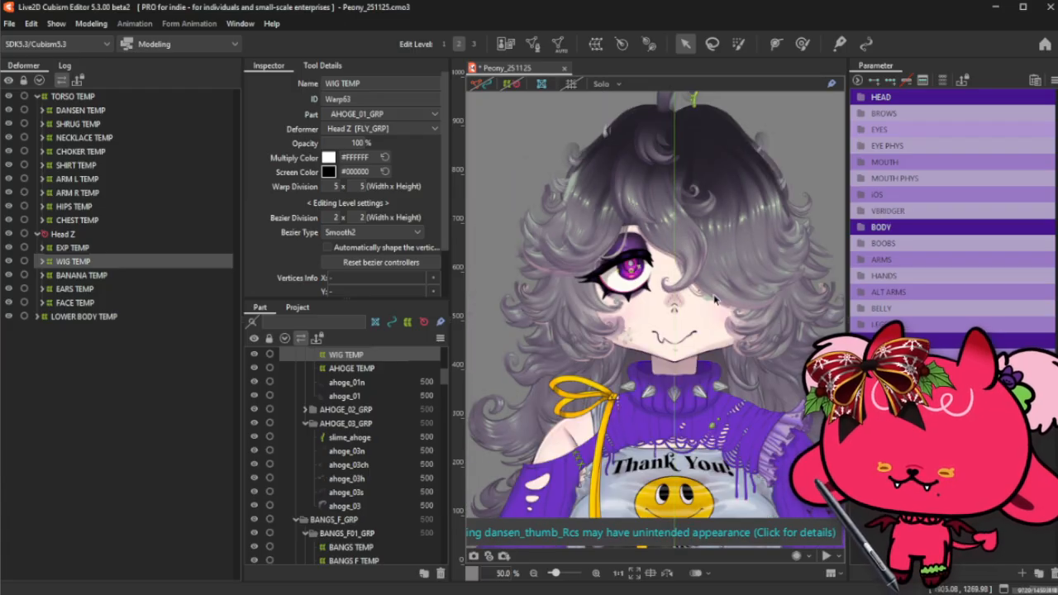
{"action": "scroll", "coordinate": [716, 300], "scroll_direction": "up", "scroll_amount": 2}
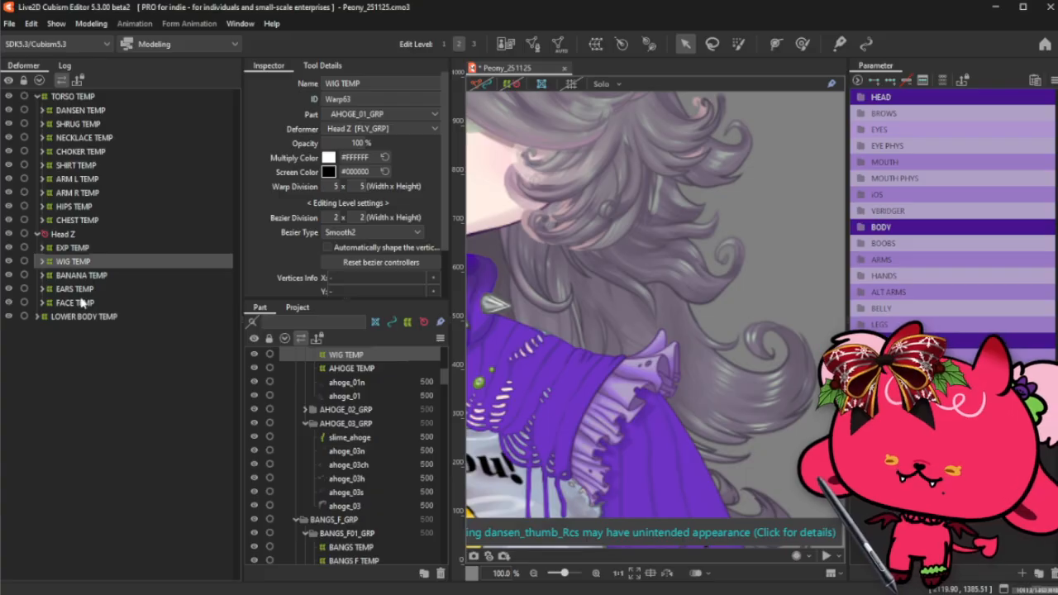
{"action": "scroll", "coordinate": [619, 179], "scroll_direction": "down", "scroll_amount": 4}
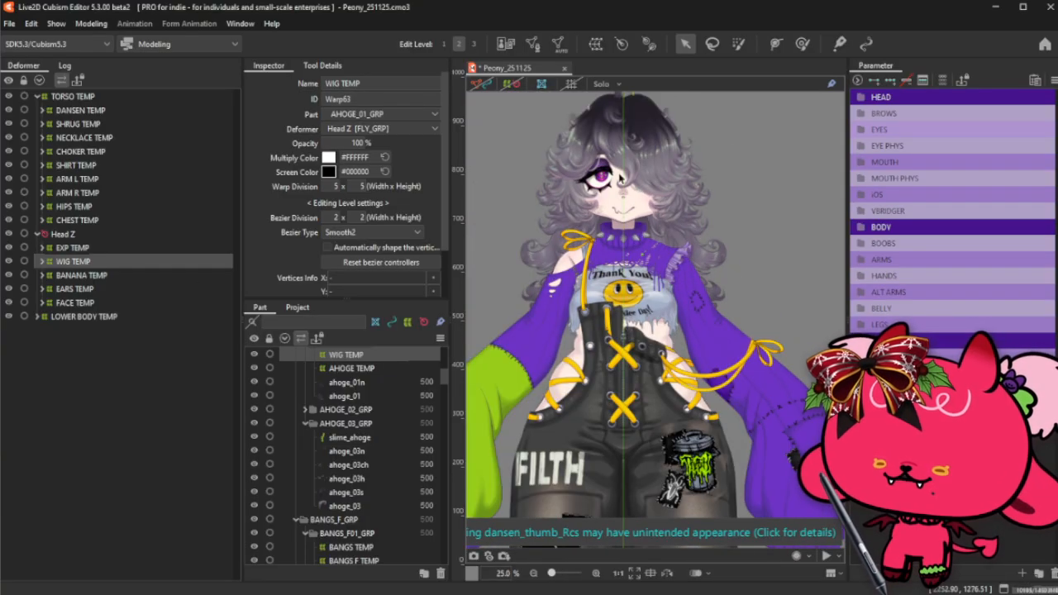
{"action": "scroll", "coordinate": [620, 179], "scroll_direction": "up", "scroll_amount": 1}
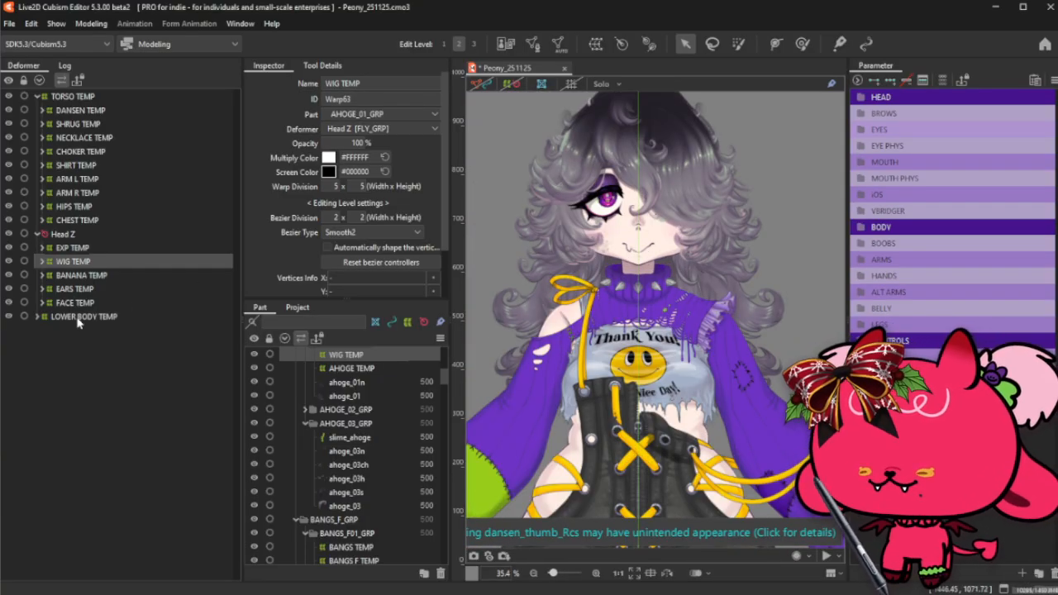
- Set the opacity of the HAIR K TEMP warp deformer under WIG TEMP to 0%
{"action": "left_click", "coordinate": [42, 262]}
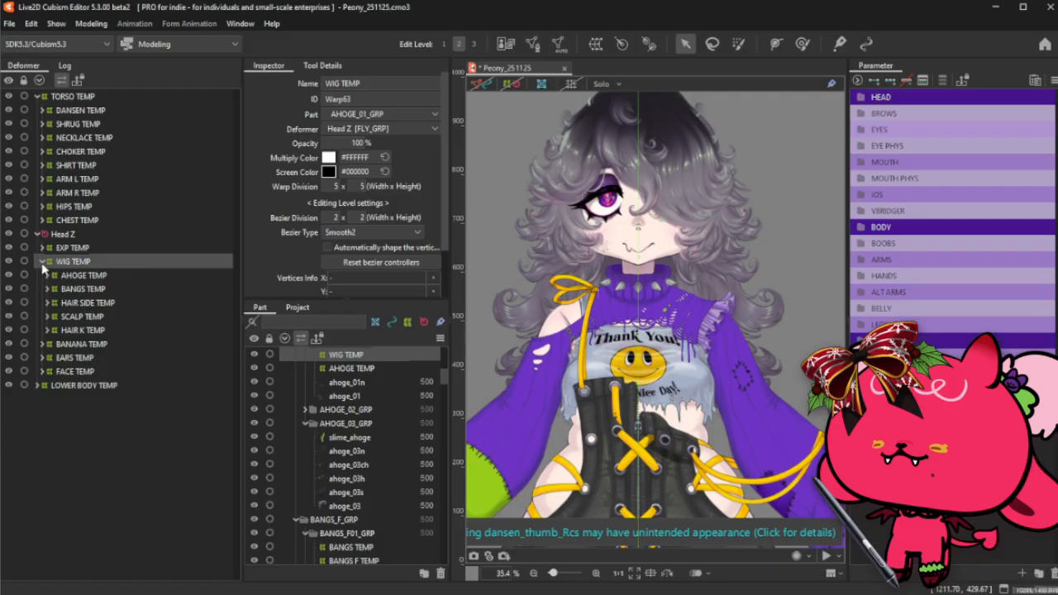
{"action": "left_click", "coordinate": [91, 331]}
{"action": "scroll", "coordinate": [758, 252], "scroll_direction": "down", "scroll_amount": 1}
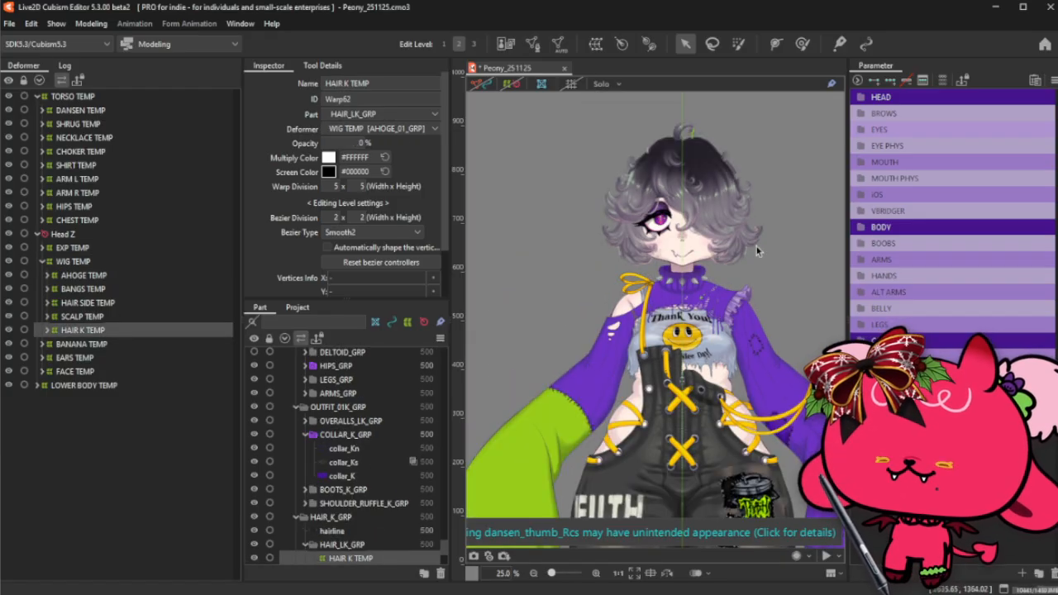
- Locate the ahoge's parts from the model and enable offscreen drawing for AHOGE_02_GRP and AHOGE_03_GRP
{"action": "scroll", "coordinate": [757, 251], "scroll_direction": "up", "scroll_amount": 2}
{"action": "scroll", "coordinate": [703, 223], "scroll_direction": "down", "scroll_amount": 1}
{"action": "scroll", "coordinate": [653, 192], "scroll_direction": "up", "scroll_amount": 2}
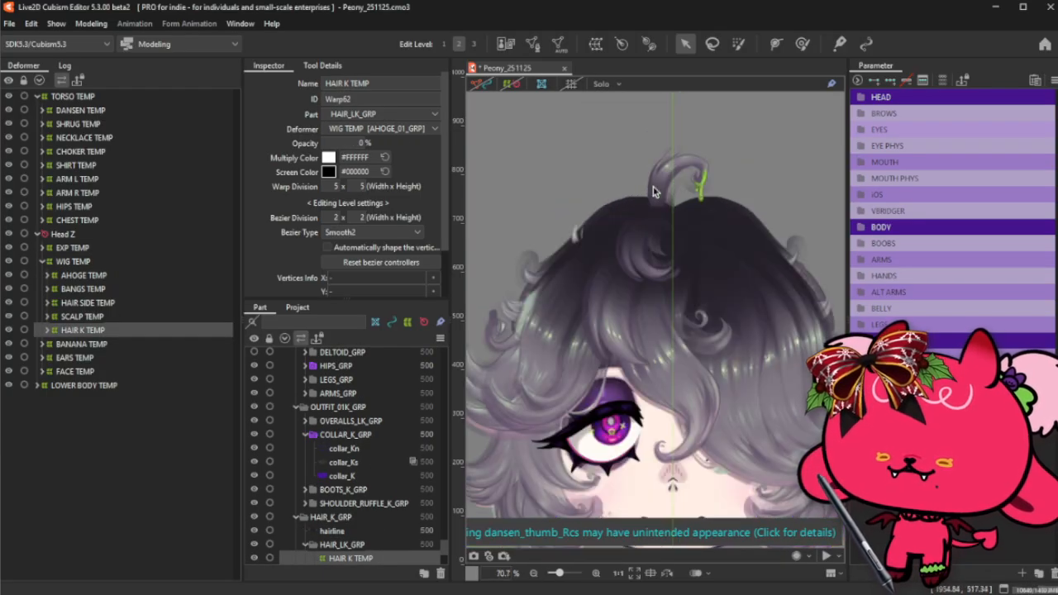
{"action": "left_click", "coordinate": [654, 192]}
{"action": "right_click", "coordinate": [670, 202]}
{"action": "left_click", "coordinate": [722, 245]}
{"action": "scroll", "coordinate": [379, 482], "scroll_direction": "up", "scroll_amount": 3}
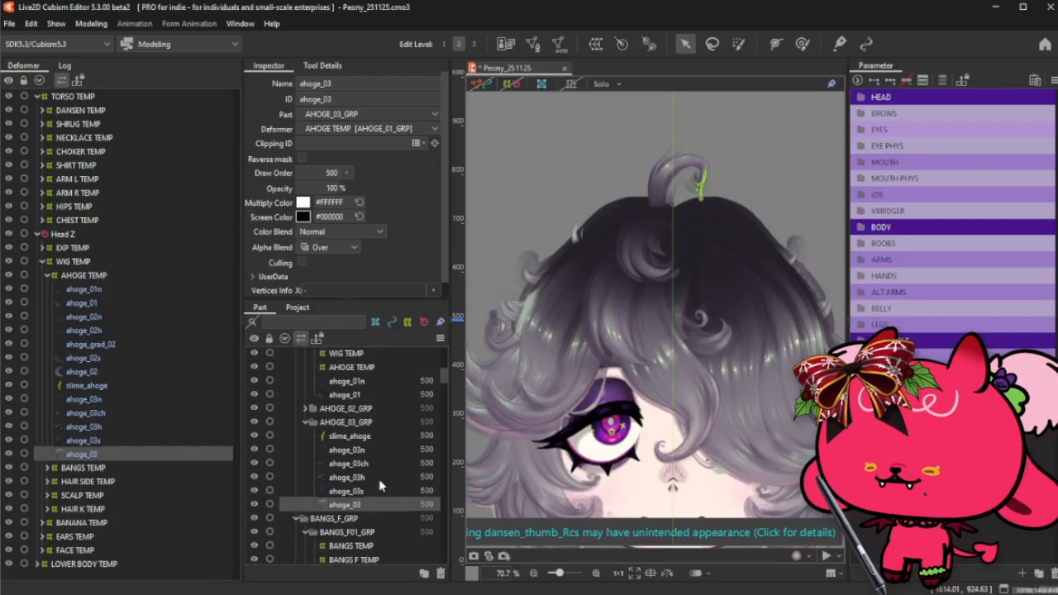
{"action": "left_click", "coordinate": [366, 422]}
{"action": "left_click", "coordinate": [369, 408], "text": "ctrl"}
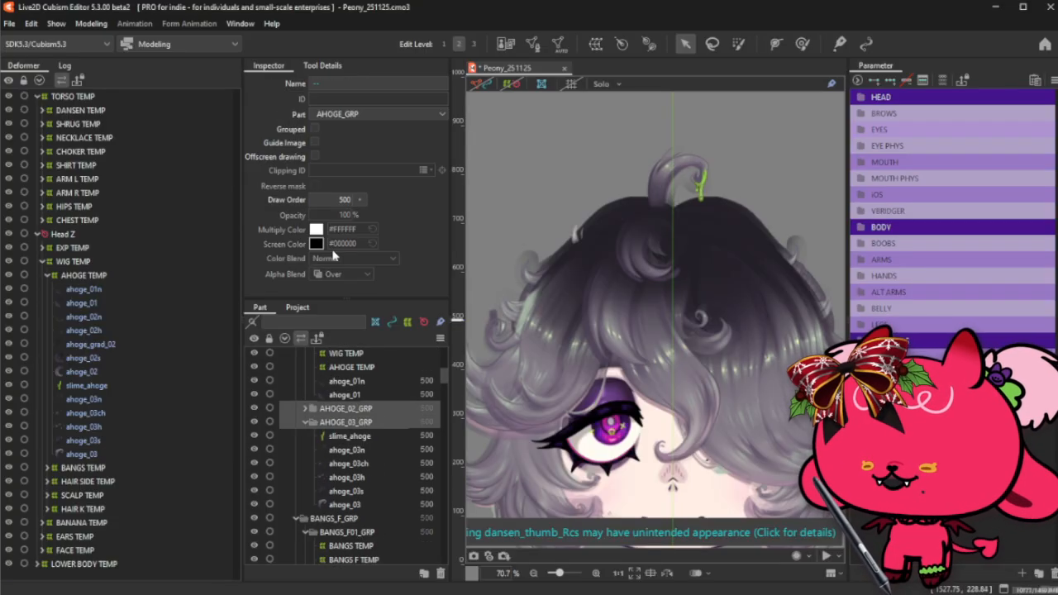
{"action": "left_click", "coordinate": [316, 156]}
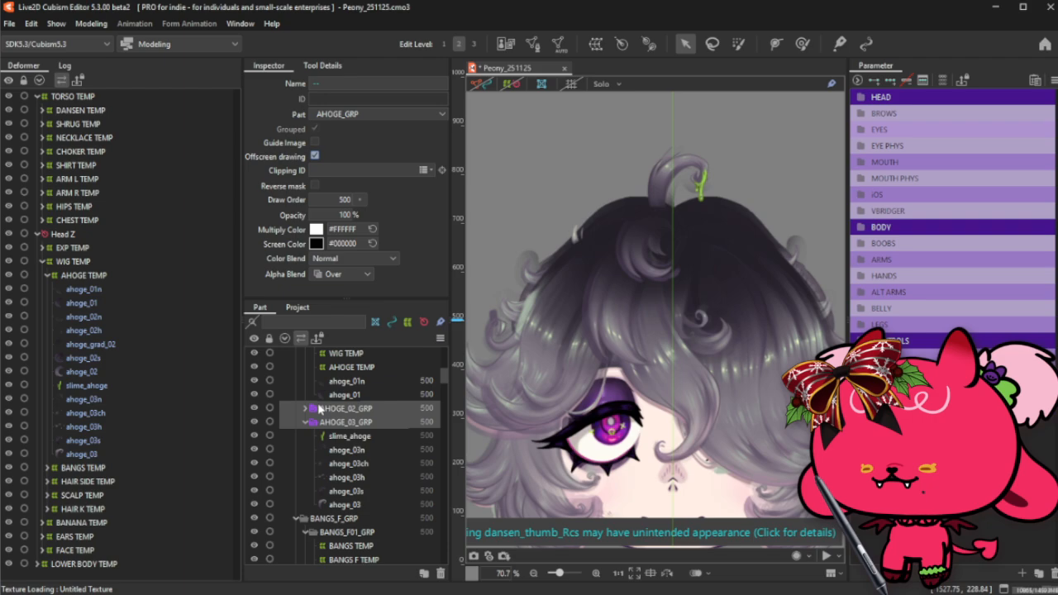
- Set the alpha blend of ahoge_03ch, ahoge_03h and ahoge_03s to Atop and collapse AHOGE_03_GRP
{"action": "left_click", "coordinate": [352, 507]}
{"action": "left_click", "coordinate": [365, 491]}
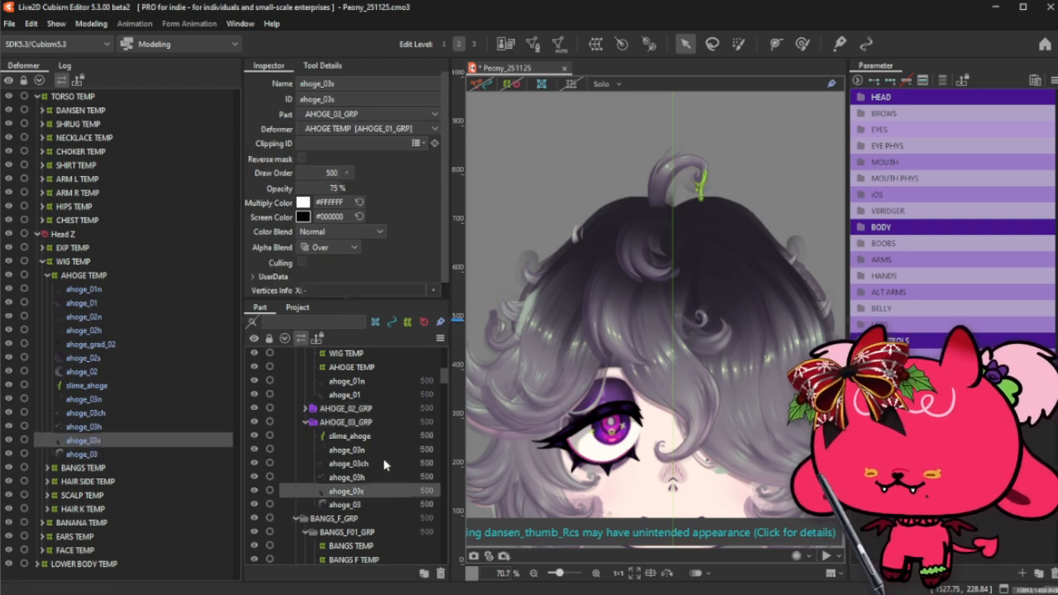
{"action": "left_click", "coordinate": [383, 461], "text": "shift"}
{"action": "left_click", "coordinate": [331, 247]}
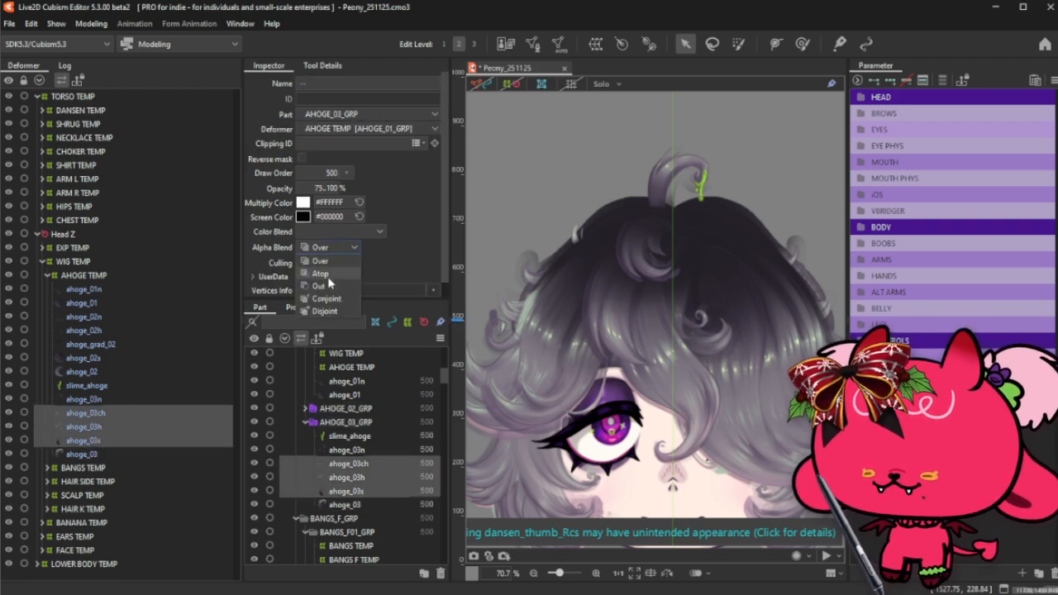
{"action": "left_click", "coordinate": [327, 276]}
{"action": "left_click", "coordinate": [306, 422]}
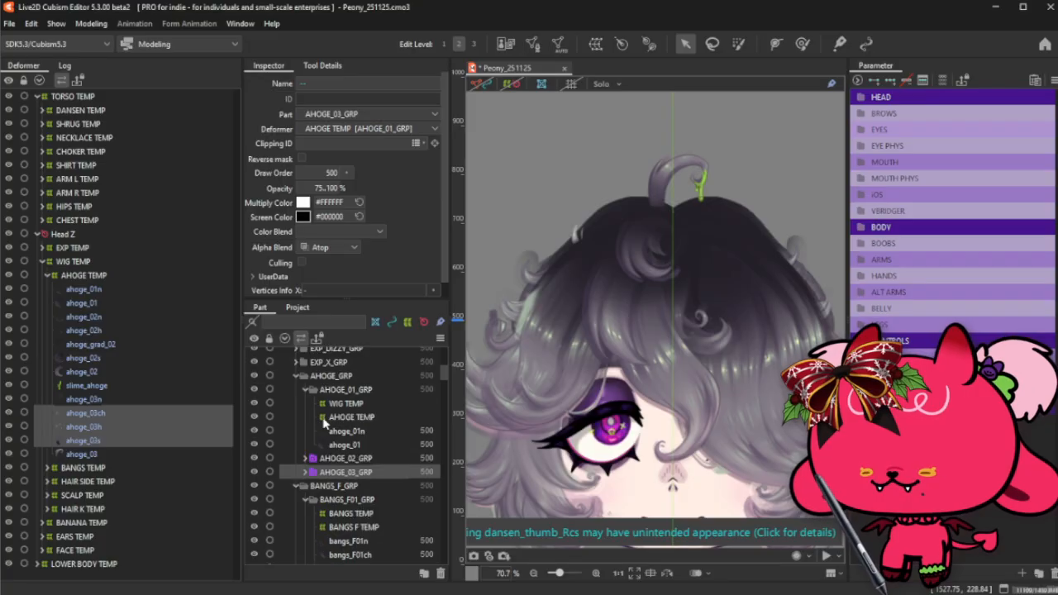
{"action": "left_click", "coordinate": [339, 391]}
{"action": "left_click", "coordinate": [315, 156]}
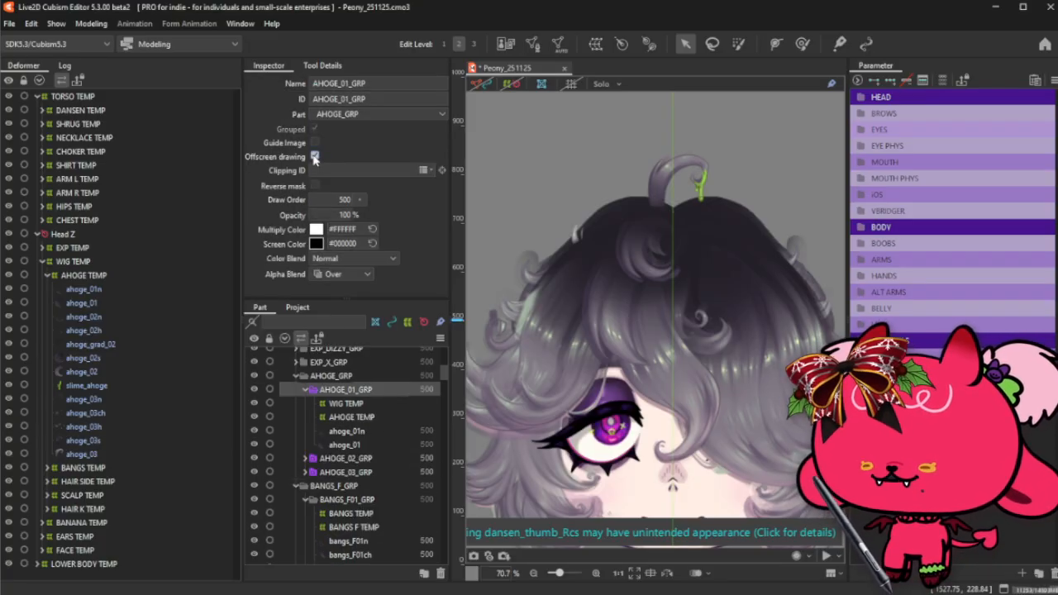
{"action": "left_click", "coordinate": [315, 157]}
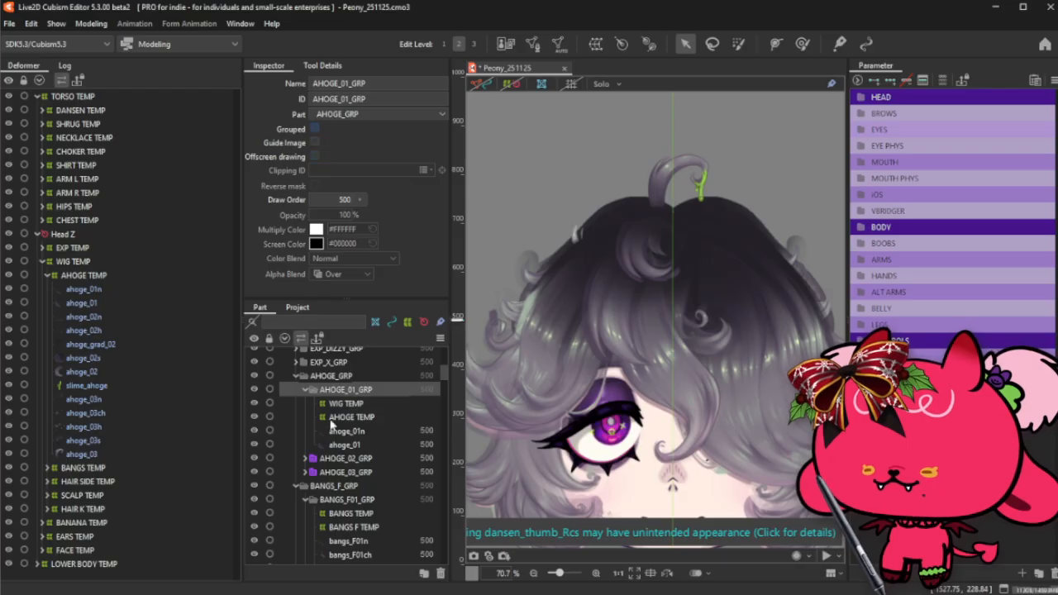
- Set the alpha blend of ahoge_02h, ahoge_grad_02 and ahoge_02s to Atop and collapse the ahoge groups
{"action": "left_click", "coordinate": [306, 458]}
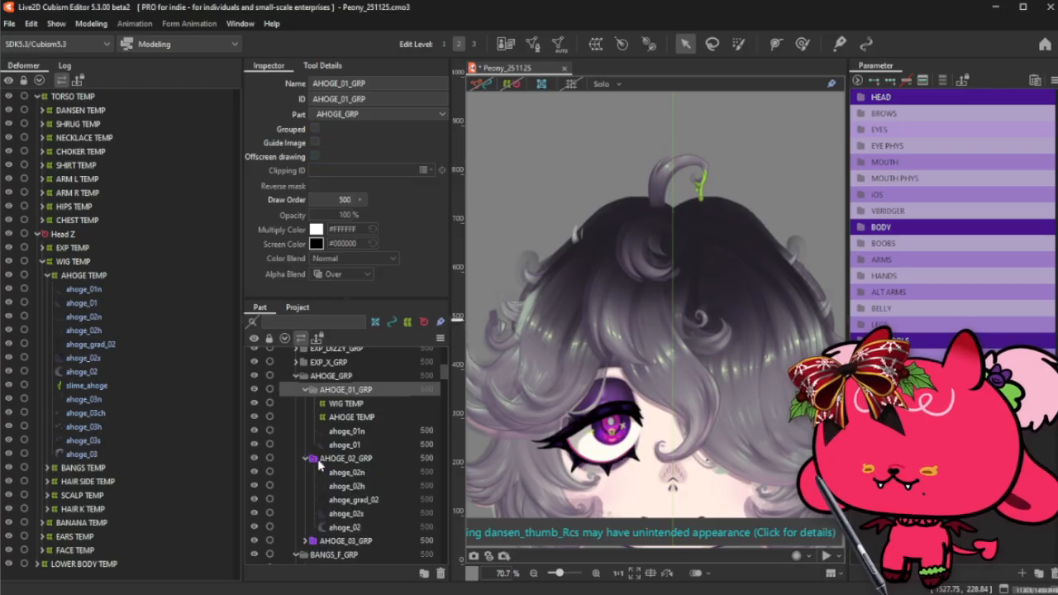
{"action": "left_click", "coordinate": [370, 460]}
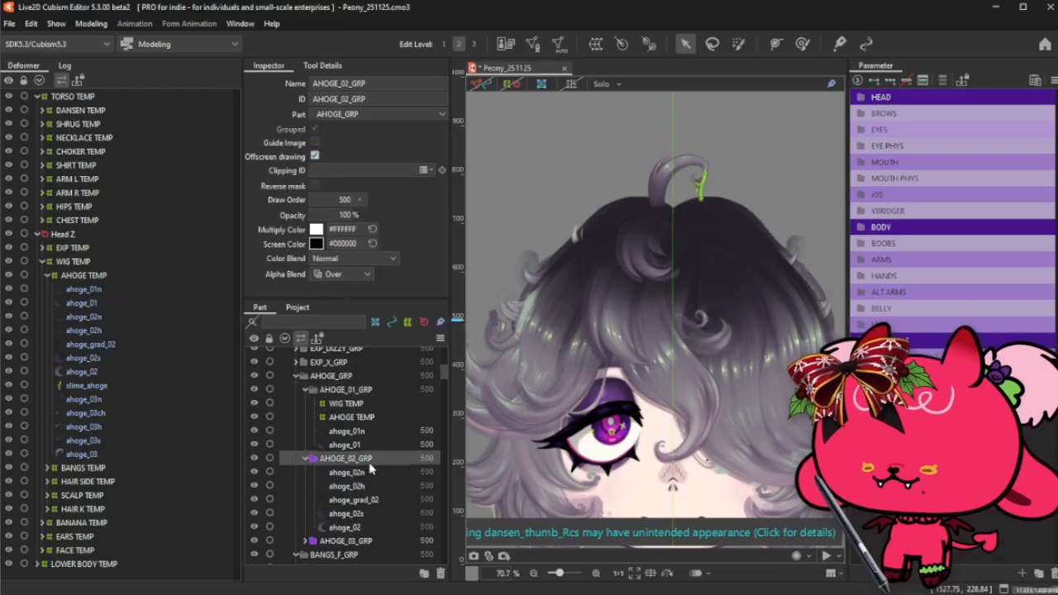
{"action": "left_click", "coordinate": [368, 513]}
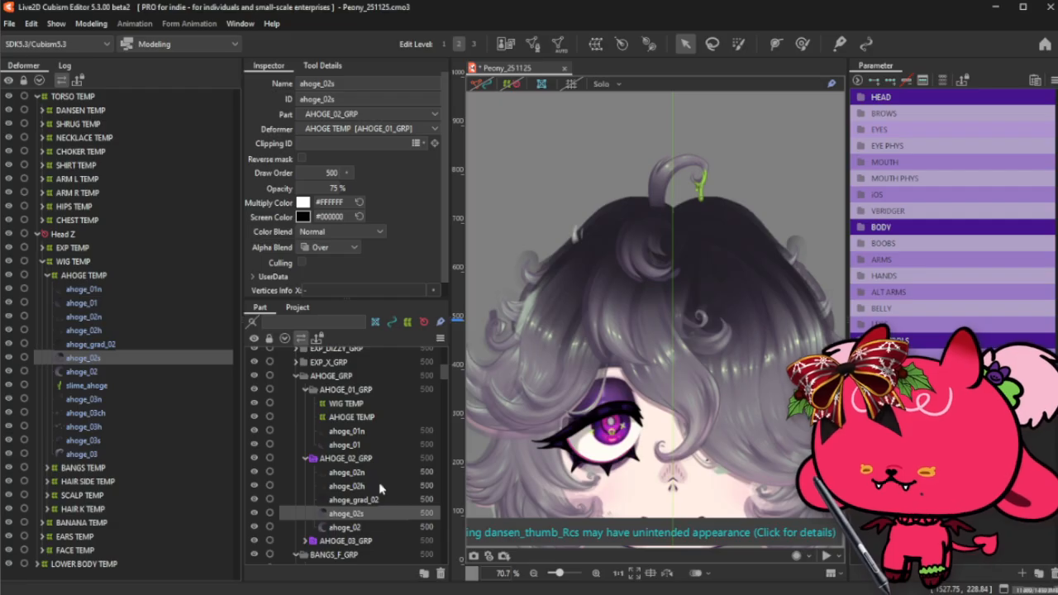
{"action": "left_click", "coordinate": [378, 486], "text": "shift"}
{"action": "left_click", "coordinate": [331, 247]}
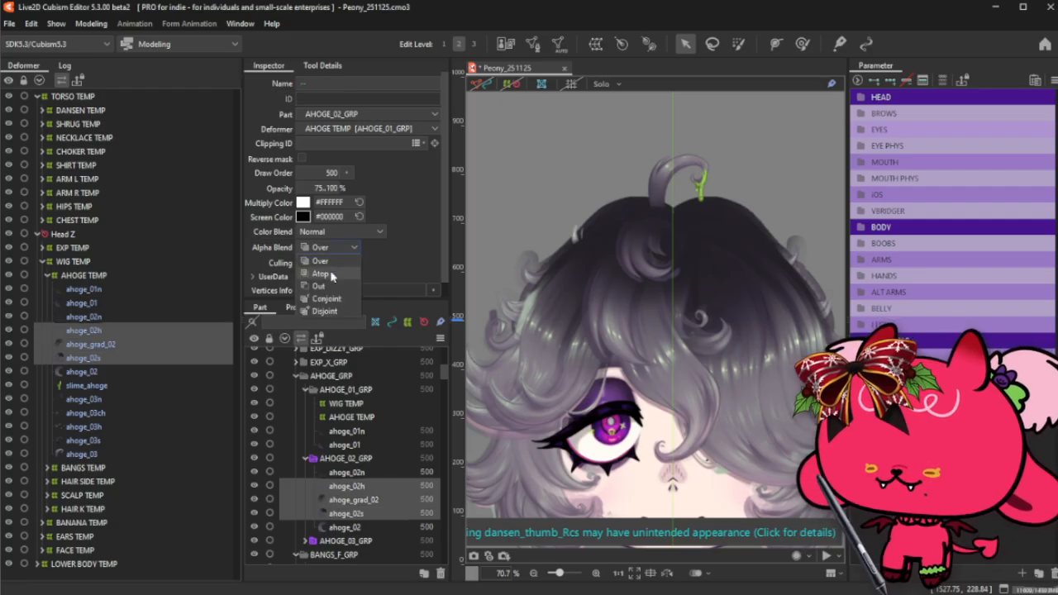
{"action": "left_click", "coordinate": [319, 273]}
{"action": "left_click", "coordinate": [307, 459]}
{"action": "left_click", "coordinate": [296, 377]}
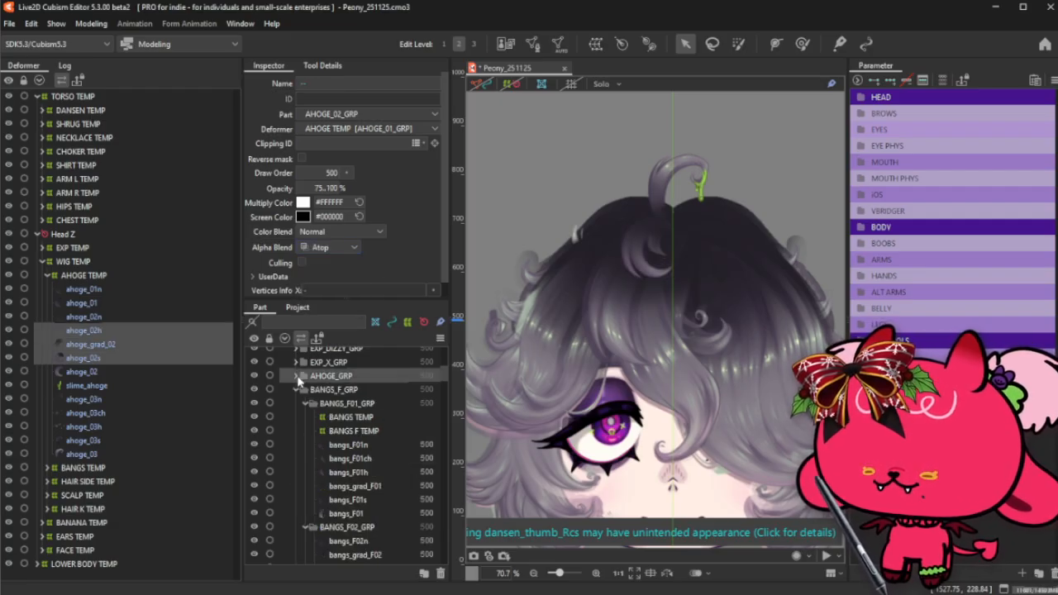
- Enable offscreen drawing for the front bangs parts BANGS_F01_GRP through BANGS_F05_GRP
{"action": "scroll", "coordinate": [670, 168], "scroll_direction": "down", "scroll_amount": 2}
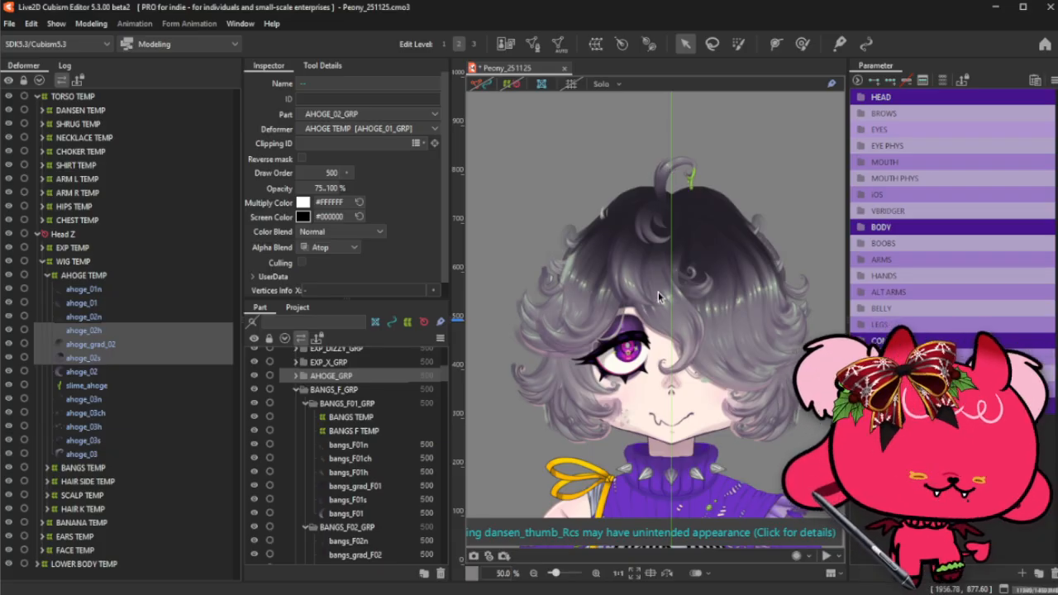
{"action": "scroll", "coordinate": [658, 292], "scroll_direction": "up", "scroll_amount": 2}
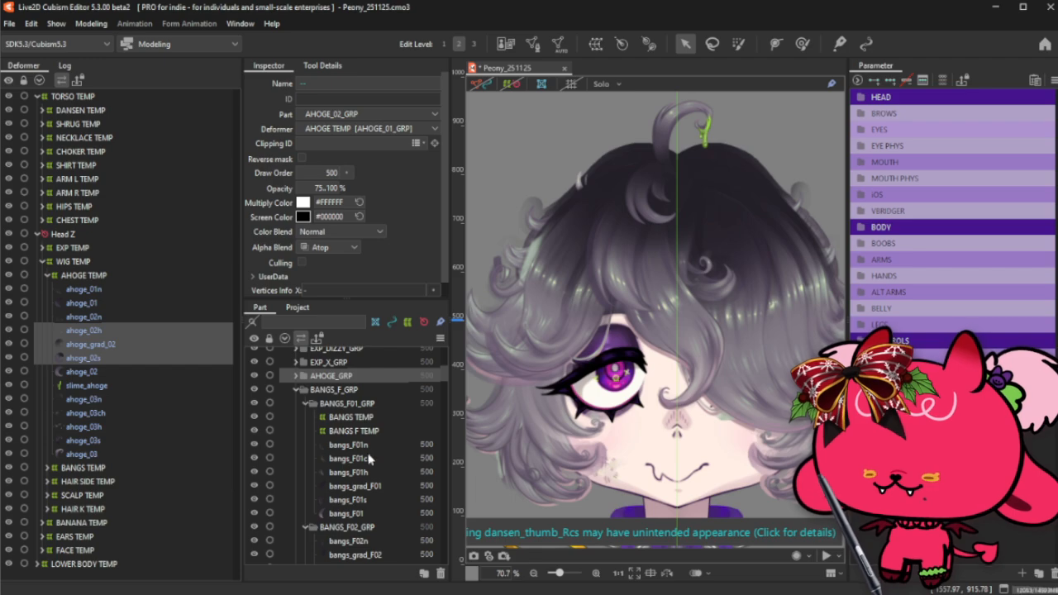
{"action": "left_click", "coordinate": [368, 405]}
{"action": "left_click", "coordinate": [357, 528]}
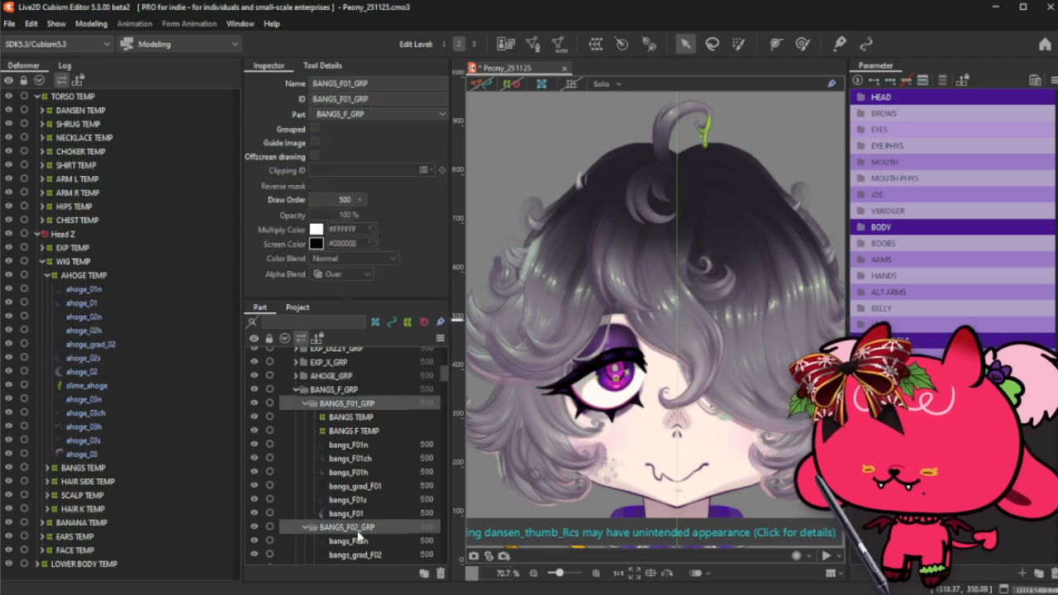
{"action": "scroll", "coordinate": [355, 523], "scroll_direction": "down", "scroll_amount": 2}
{"action": "left_click", "coordinate": [356, 539], "text": "ctrl"}
{"action": "left_click", "coordinate": [365, 551], "text": "ctrl"}
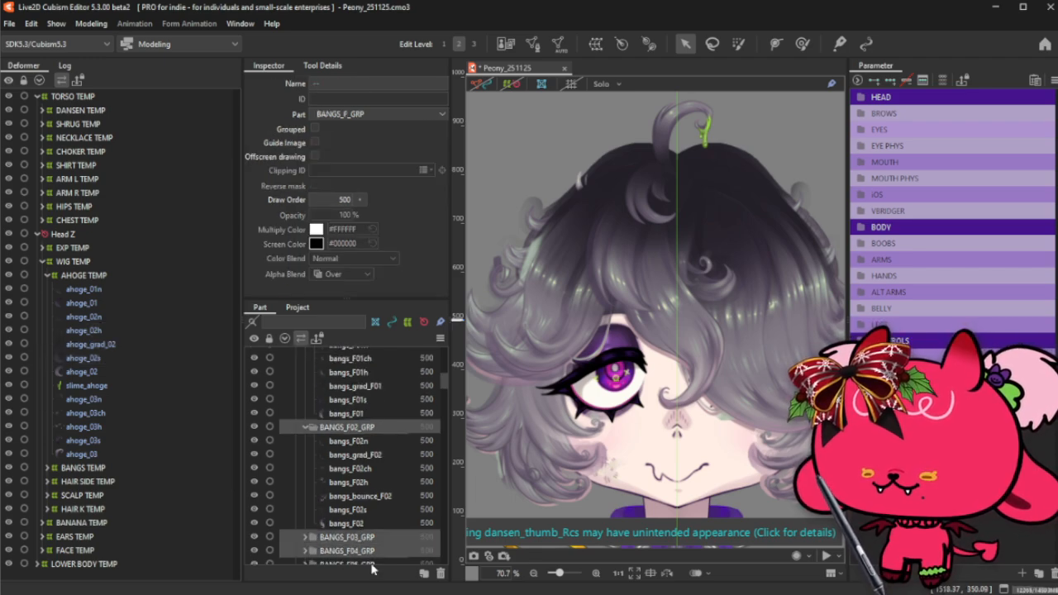
{"action": "left_click", "coordinate": [370, 563], "text": "ctrl"}
{"action": "left_click", "coordinate": [315, 156]}
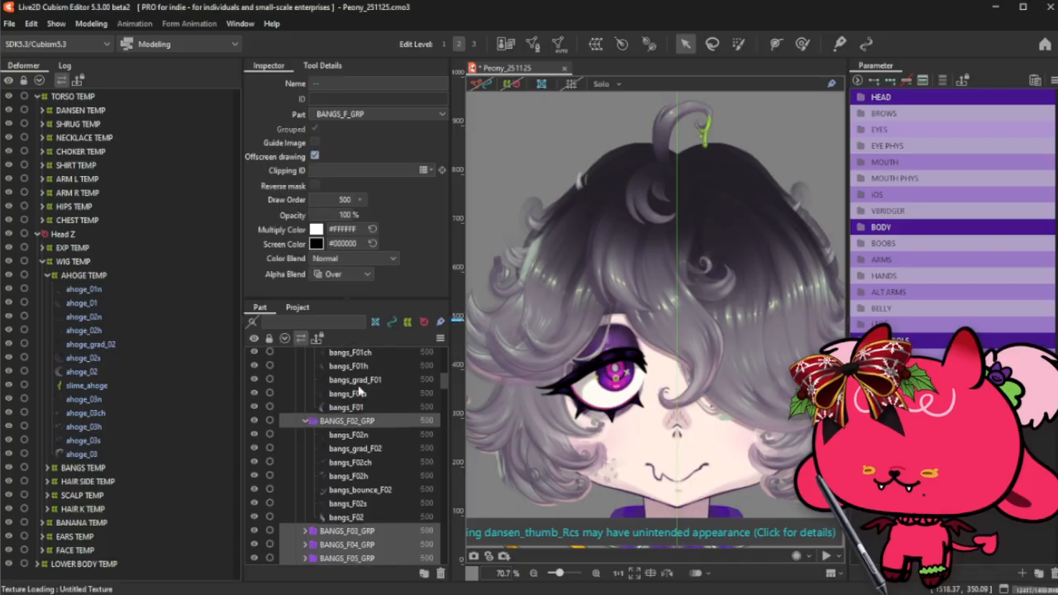
- Set the alpha blend of bangs_F01ch, bangs_F01h, bangs_grad_F01 and bangs_F01s to Atop and collapse BANGS_F01_GRP
{"action": "scroll", "coordinate": [359, 441], "scroll_direction": "up", "scroll_amount": 1}
{"action": "left_click", "coordinate": [362, 458]}
{"action": "left_click", "coordinate": [375, 443]}
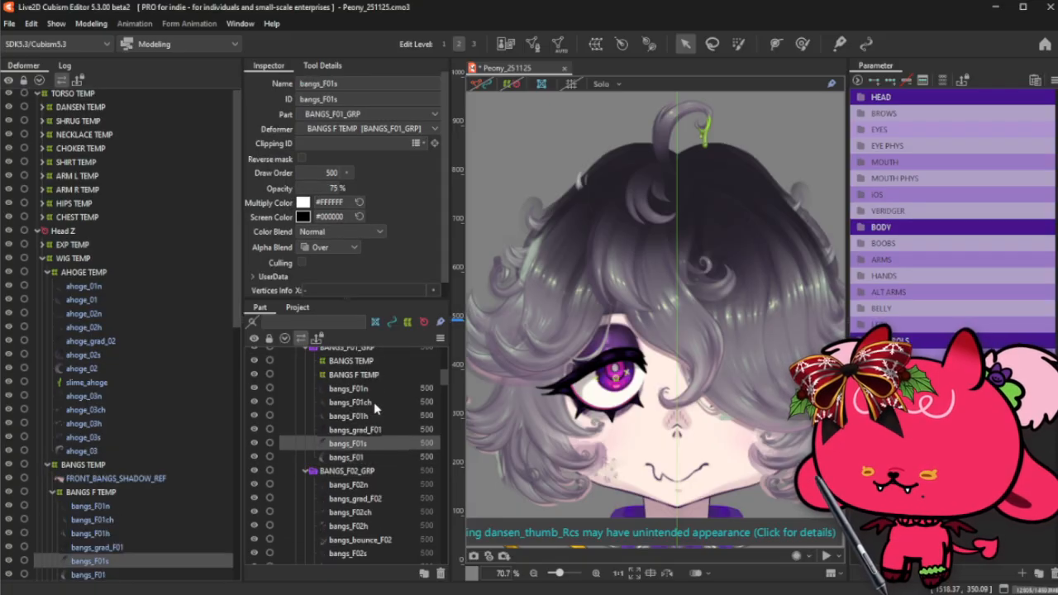
{"action": "left_click", "coordinate": [374, 402], "text": "shift"}
{"action": "left_click", "coordinate": [321, 250]}
{"action": "left_click", "coordinate": [319, 261]}
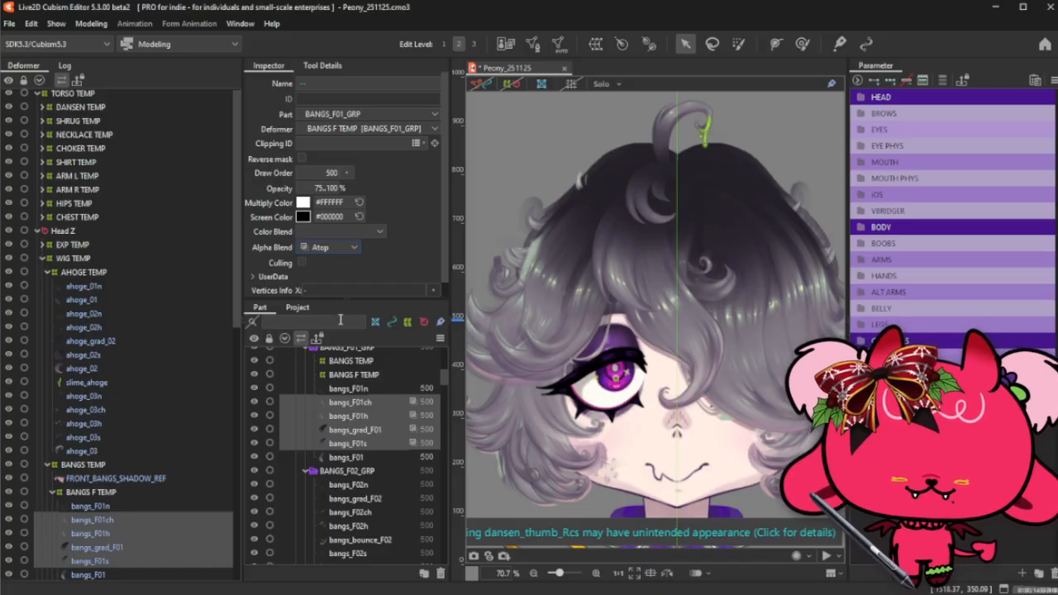
{"action": "left_click", "coordinate": [307, 351]}
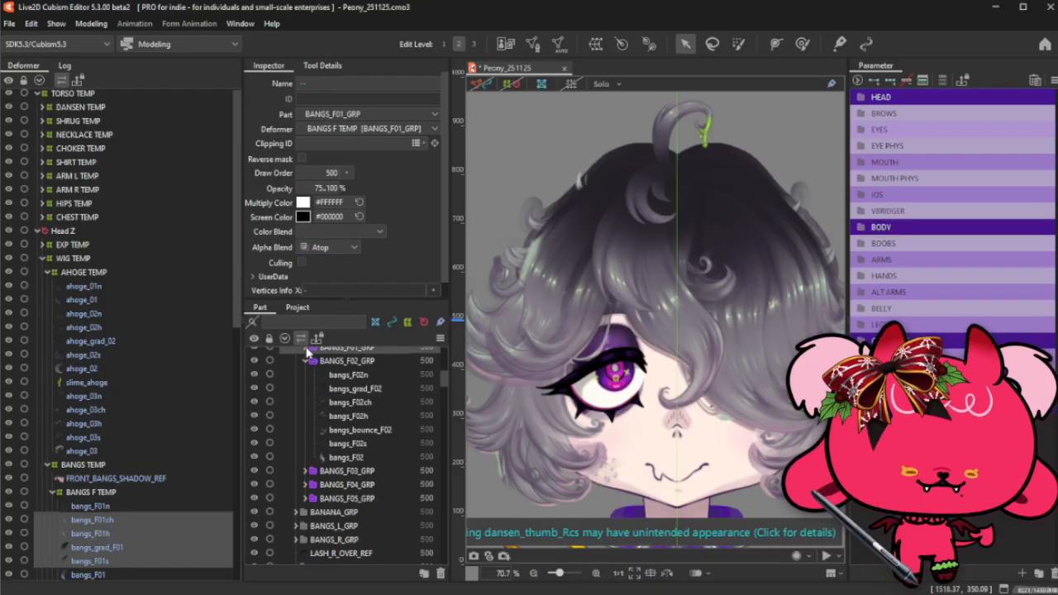
- Set the alpha blend of bangs_grad_F02, bangs_F02ch, bangs_F02h, bangs_bounce_F02 and bangs_F02s to Atop and collapse BANGS_F02_GRP
{"action": "left_click", "coordinate": [356, 457]}
{"action": "left_click", "coordinate": [381, 444]}
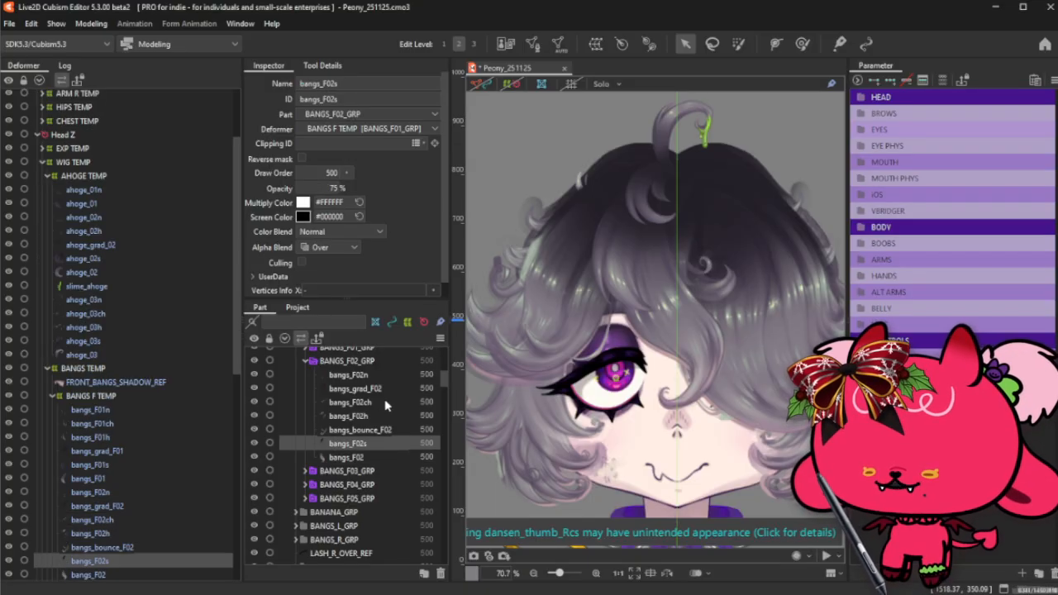
{"action": "left_click", "coordinate": [346, 250]}
{"action": "left_click", "coordinate": [345, 271]}
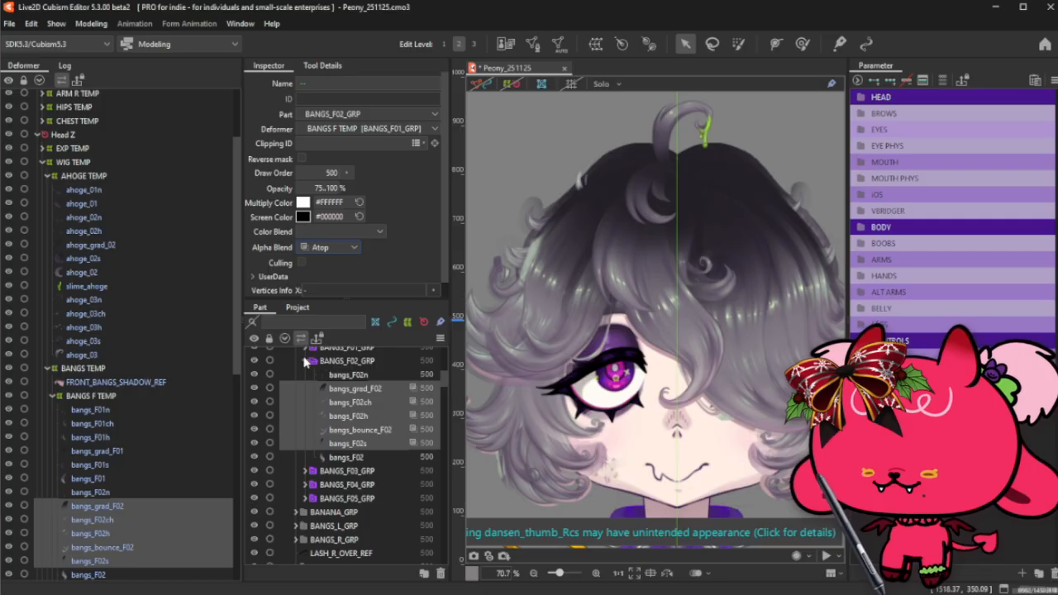
{"action": "left_click", "coordinate": [306, 361]}
- Set the alpha blend of bangs_F03ch, bangs_F03h, bangs_grad_F03 and bangs_F03s to Atop and collapse BANGS_F03_GRP
{"action": "left_click", "coordinate": [306, 375]}
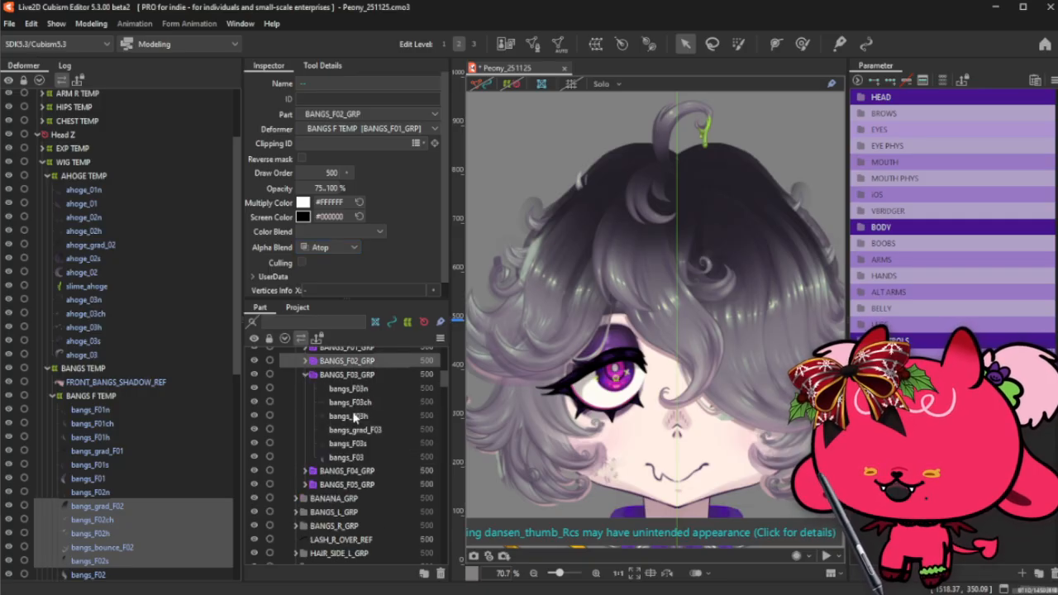
{"action": "left_click", "coordinate": [365, 457]}
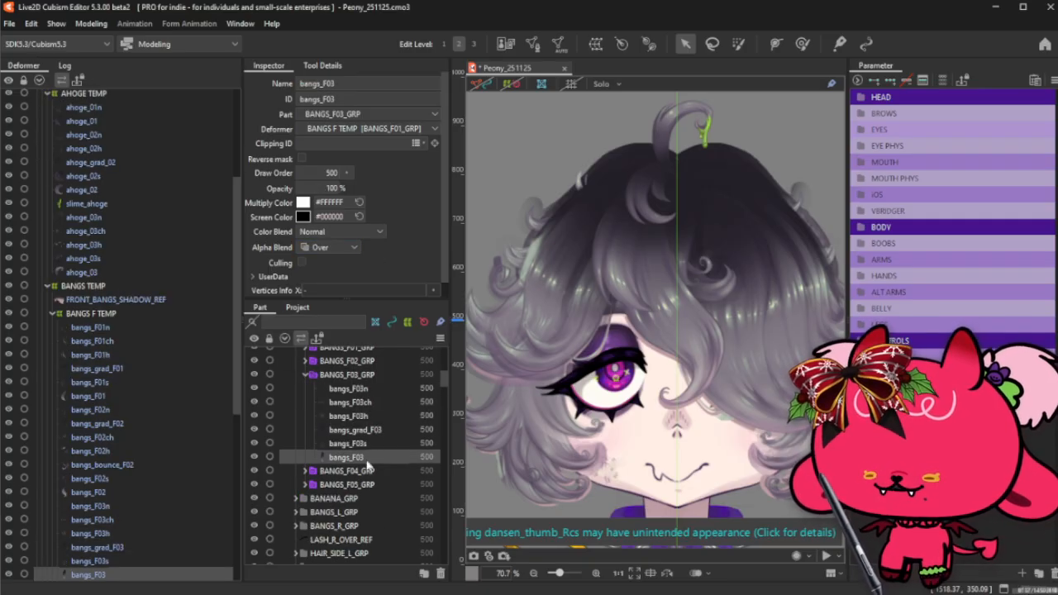
{"action": "left_click", "coordinate": [356, 444]}
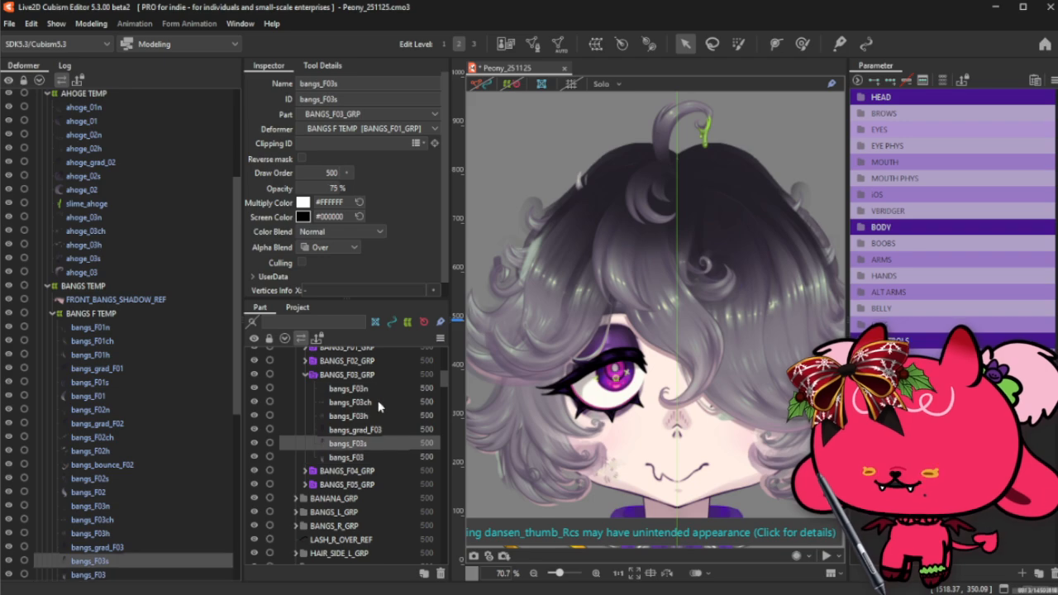
{"action": "left_click", "coordinate": [349, 402], "text": "shift"}
{"action": "left_click", "coordinate": [330, 247]}
{"action": "left_click", "coordinate": [331, 274]}
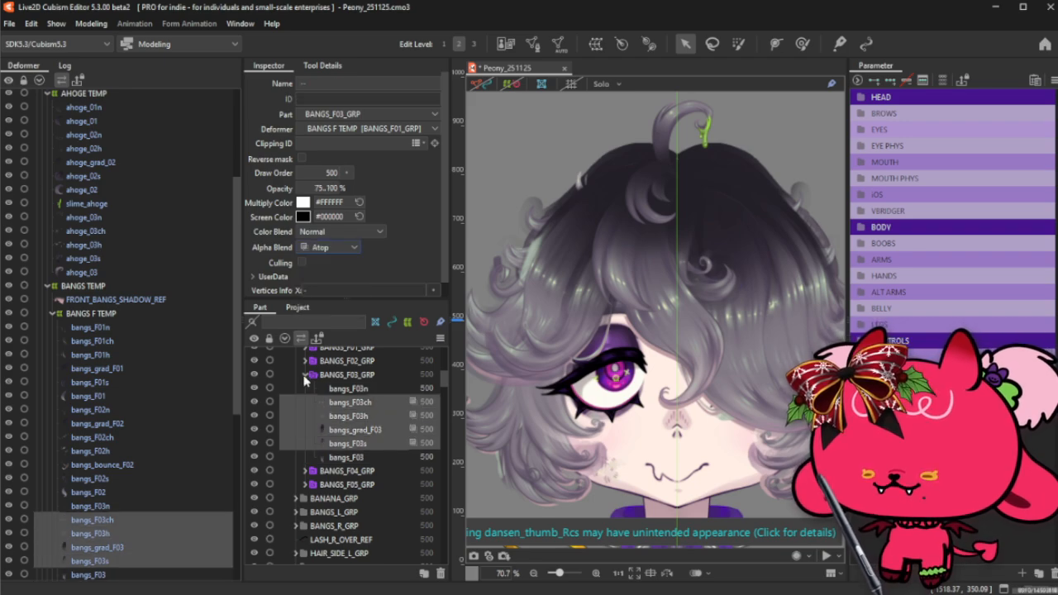
{"action": "left_click", "coordinate": [306, 376]}
- Set the alpha blend of bangs_F04ch, bangs_F04h, bangs_grad_F04 and bangs_F04s to Atop and collapse BANGS_F04_GRP
{"action": "left_click", "coordinate": [306, 388]}
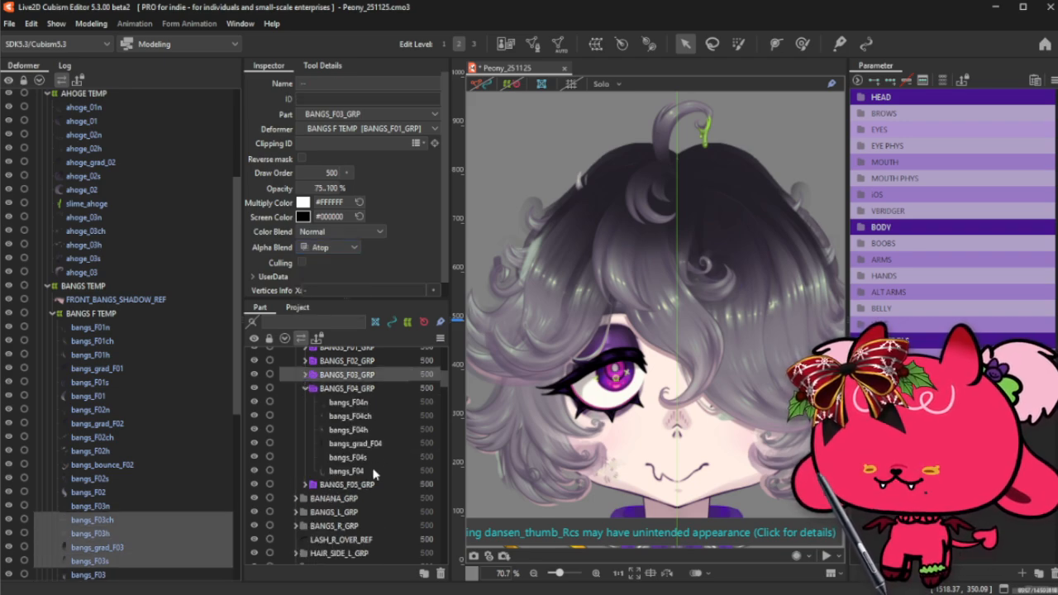
{"action": "left_click", "coordinate": [374, 460]}
{"action": "left_click", "coordinate": [390, 416], "text": "shift"}
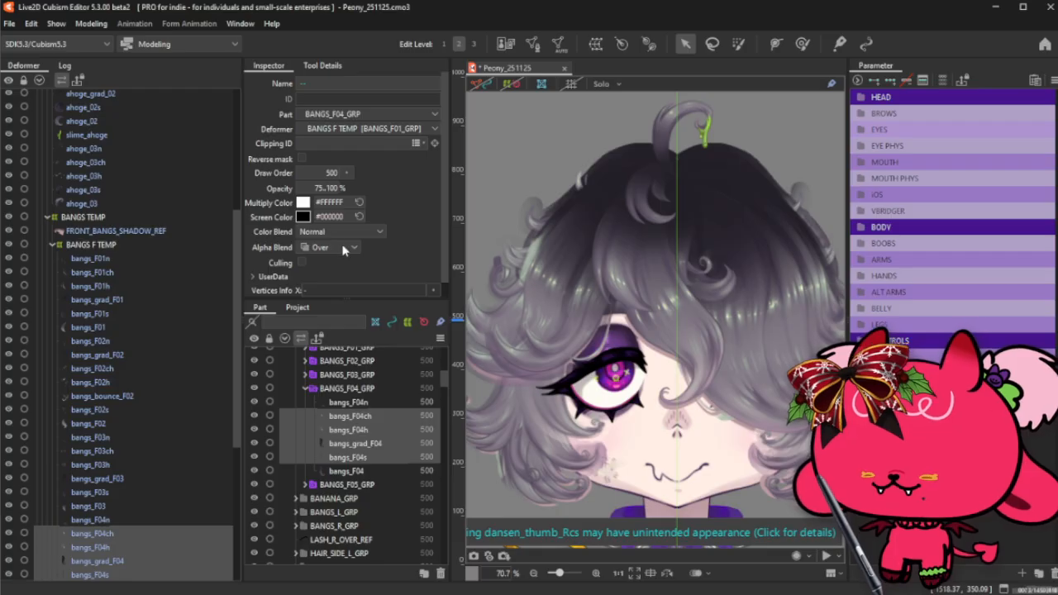
{"action": "left_click", "coordinate": [345, 248]}
{"action": "left_click", "coordinate": [340, 273]}
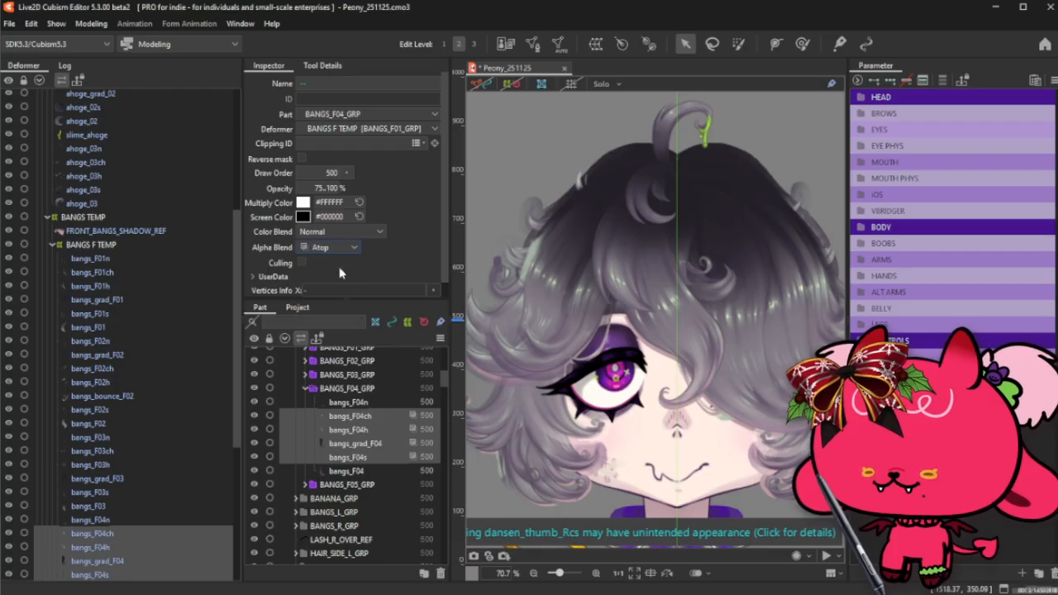
{"action": "left_click", "coordinate": [306, 388]}
- Set the alpha blend of bangs_F05h, bangs_grad_F05 and bangs_F05s to Atop and collapse BANGS_F05_GRP
{"action": "left_click", "coordinate": [306, 403]}
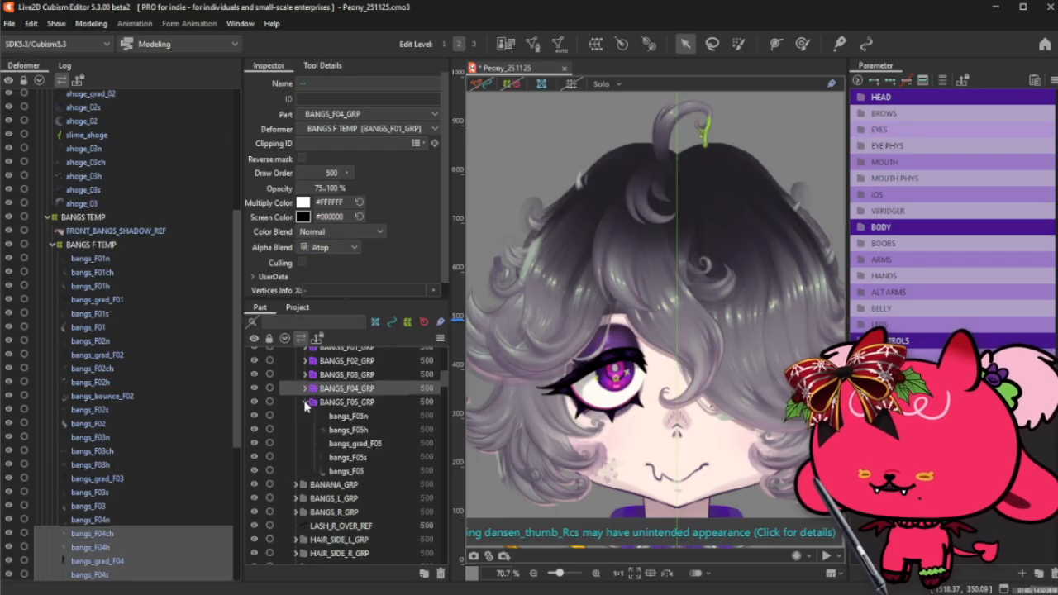
{"action": "left_click", "coordinate": [362, 457]}
{"action": "left_click", "coordinate": [373, 431], "text": "shift"}
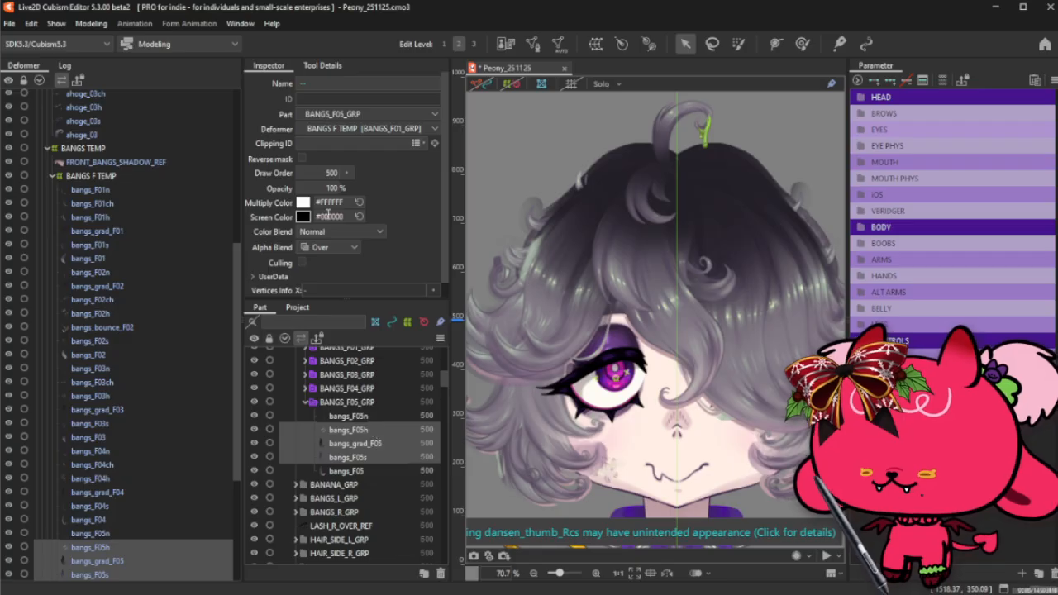
{"action": "left_click", "coordinate": [330, 247]}
{"action": "left_click", "coordinate": [315, 261]}
{"action": "left_click", "coordinate": [306, 403]}
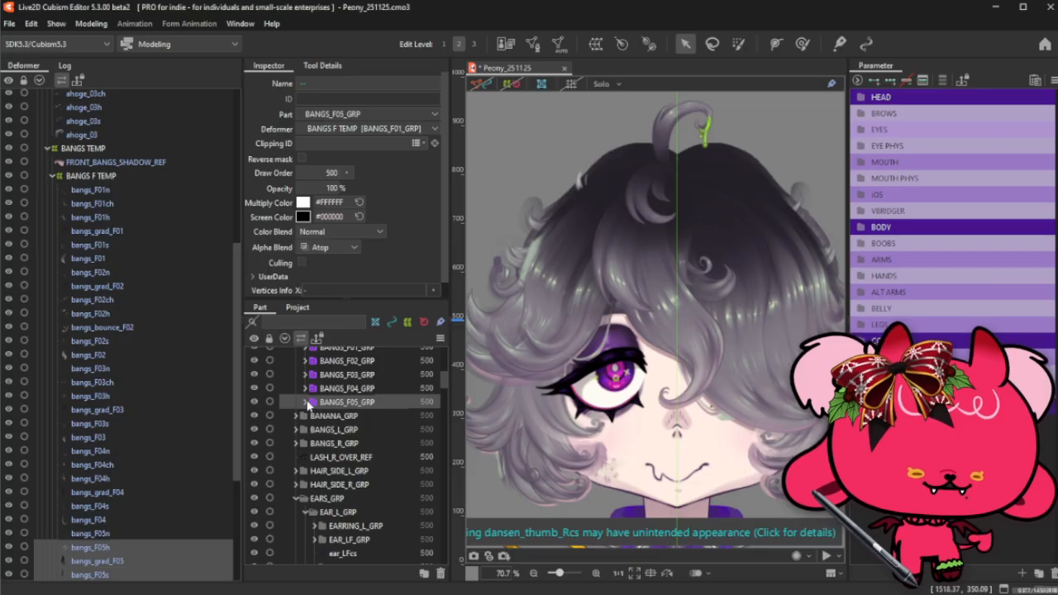
- Enable offscreen drawing for BANGS_L01_GRP, BANGS_L02_GRP, BANGS_L03_GRP and BANGS_L05_GRP inside BANGS_L_GRP
{"action": "scroll", "coordinate": [316, 404], "scroll_direction": "up", "scroll_amount": 4}
{"action": "scroll", "coordinate": [324, 414], "scroll_direction": "down", "scroll_amount": 4}
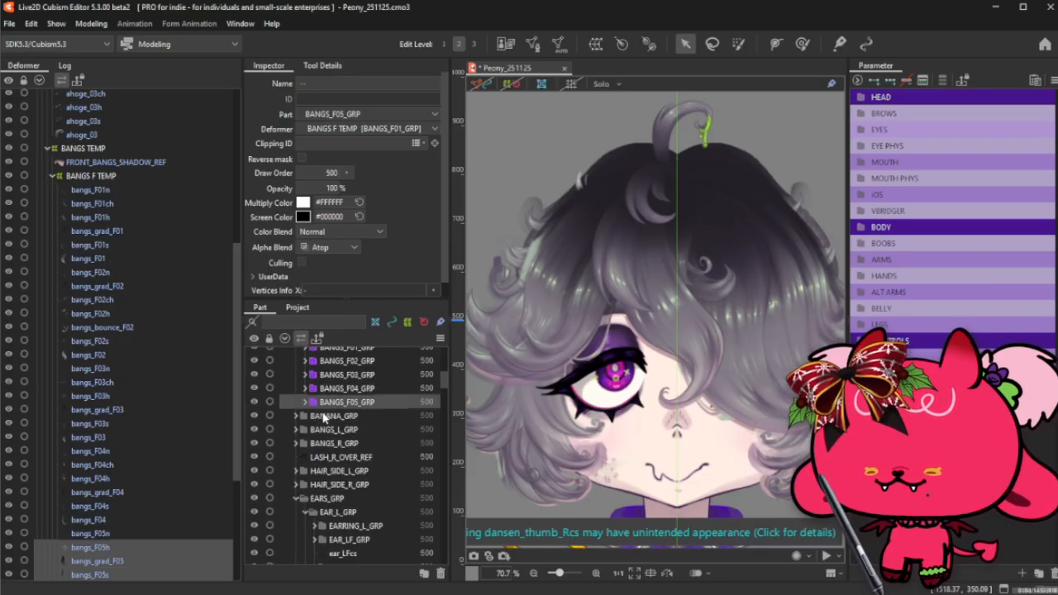
{"action": "left_click", "coordinate": [296, 430]}
{"action": "left_click", "coordinate": [354, 444]}
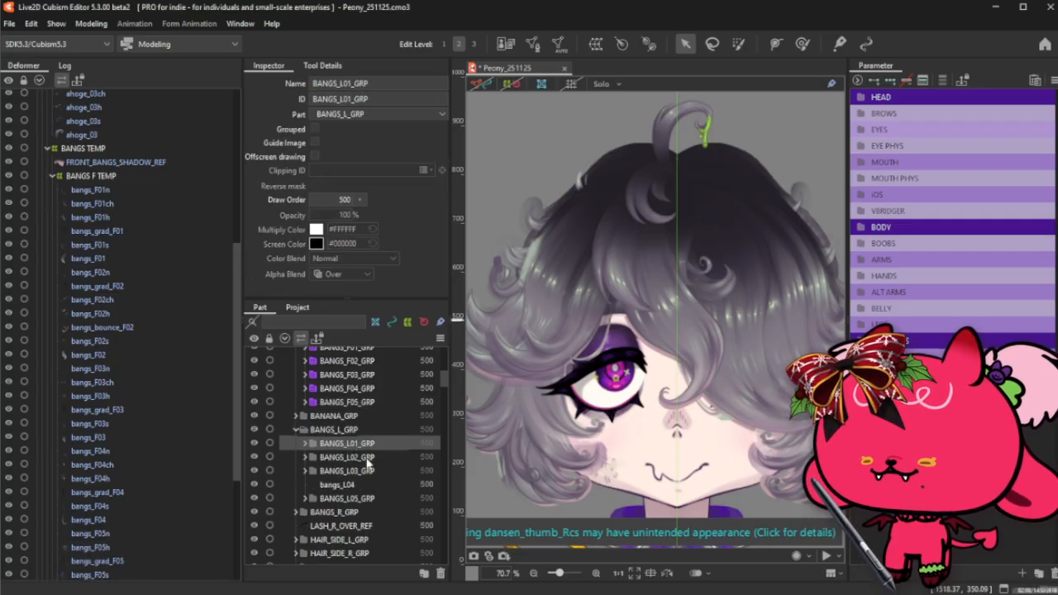
{"action": "left_click", "coordinate": [369, 470], "text": "shift"}
{"action": "left_click", "coordinate": [376, 499], "text": "ctrl"}
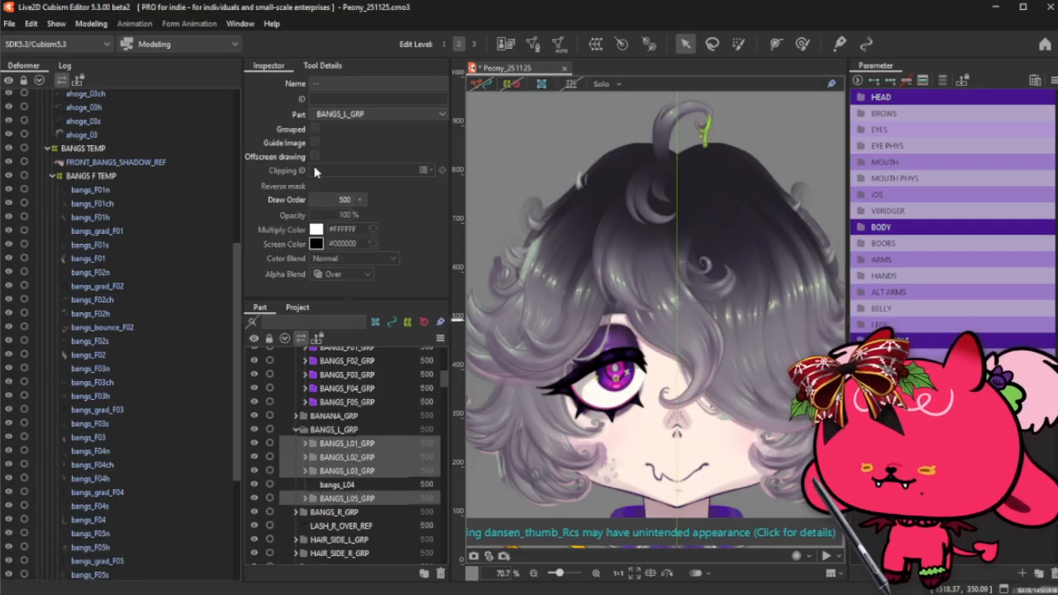
{"action": "left_click", "coordinate": [316, 156]}
- Set the alpha blend of bangs_bounce_L01h, bangs_L01ch, bangs_L01h, bangs_grad_L01 and bangs_L01s to Atop and collapse BANGS_L01_GRP
{"action": "left_click", "coordinate": [306, 445]}
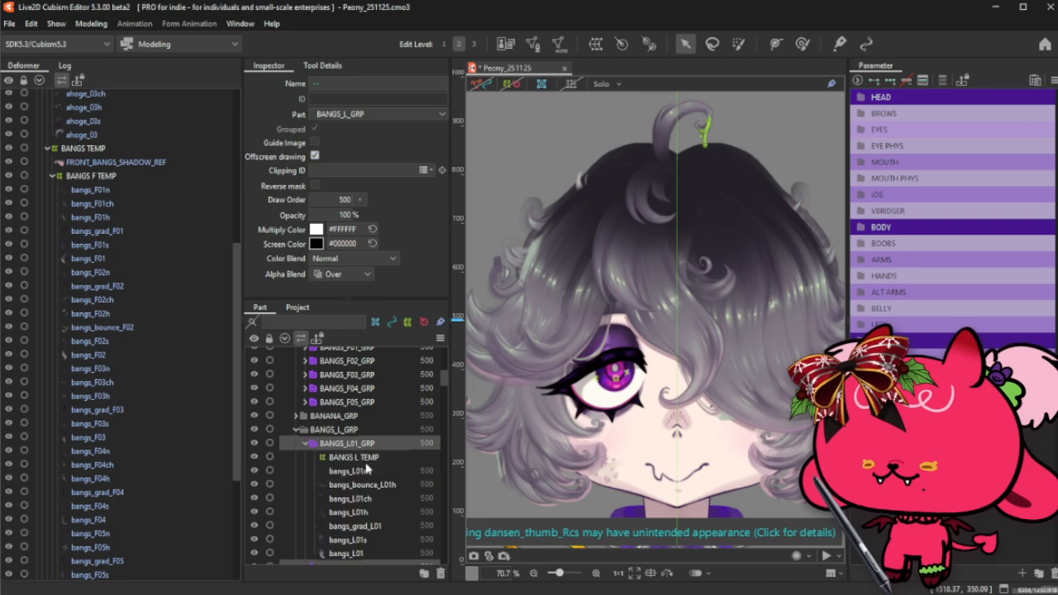
{"action": "left_click", "coordinate": [379, 501]}
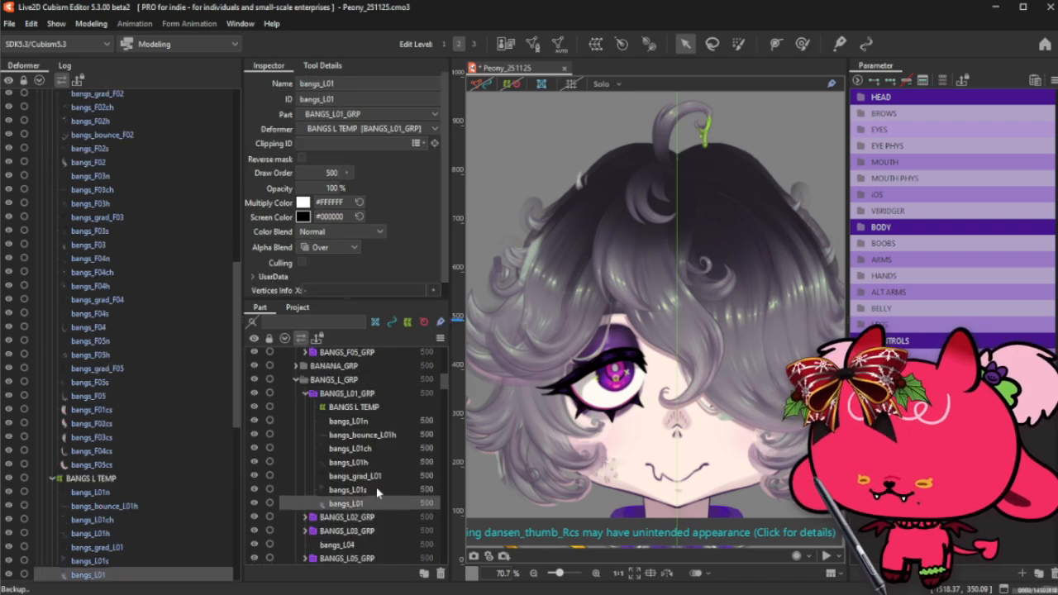
{"action": "left_click", "coordinate": [381, 490]}
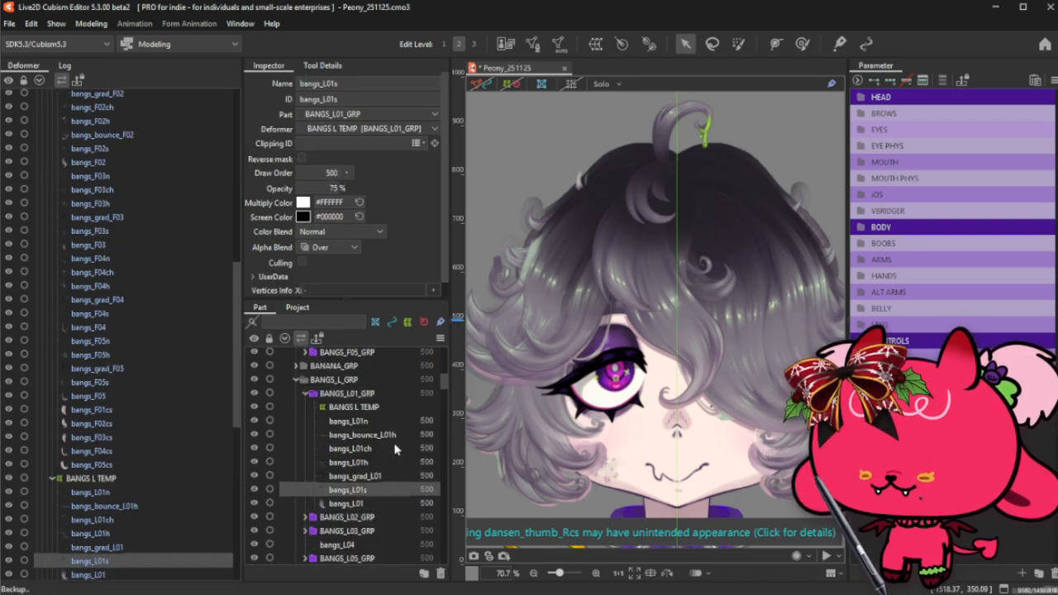
{"action": "left_click", "coordinate": [399, 435], "text": "shift"}
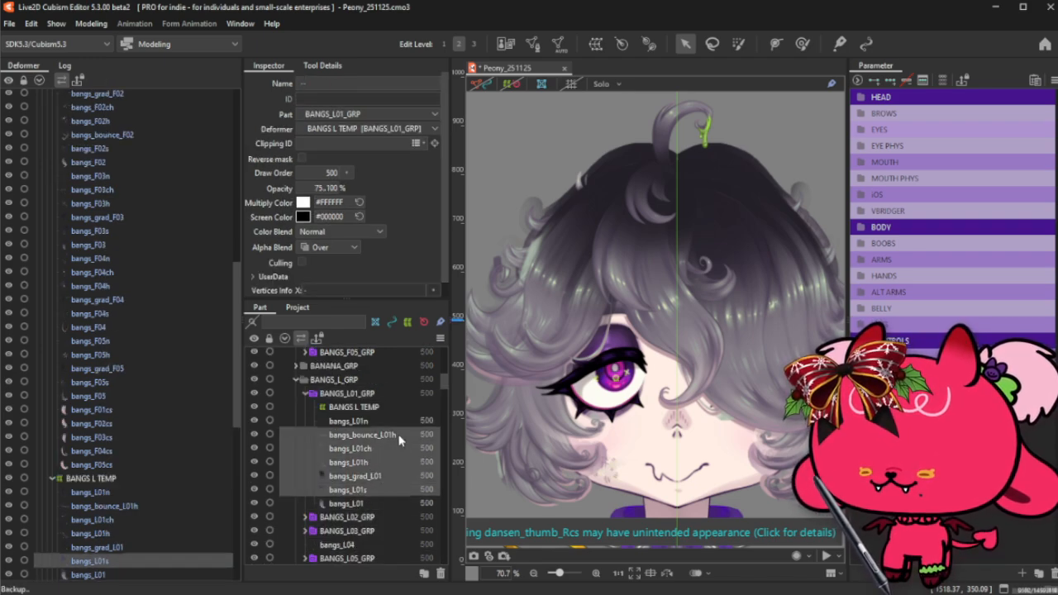
{"action": "left_click", "coordinate": [335, 247]}
{"action": "left_click", "coordinate": [341, 300]}
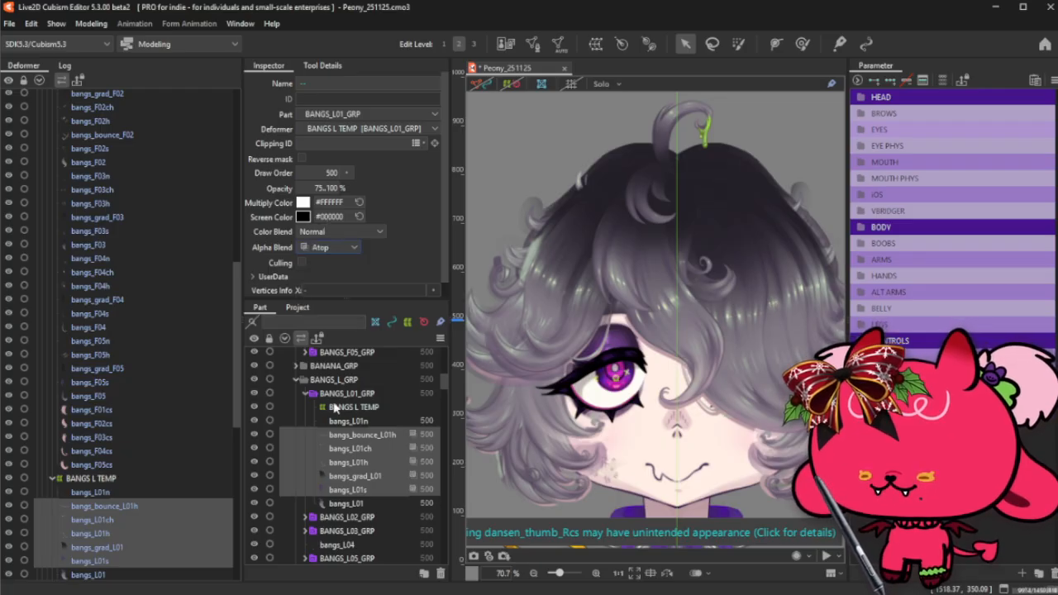
{"action": "left_click", "coordinate": [309, 396]}
{"action": "left_click", "coordinate": [308, 396]}
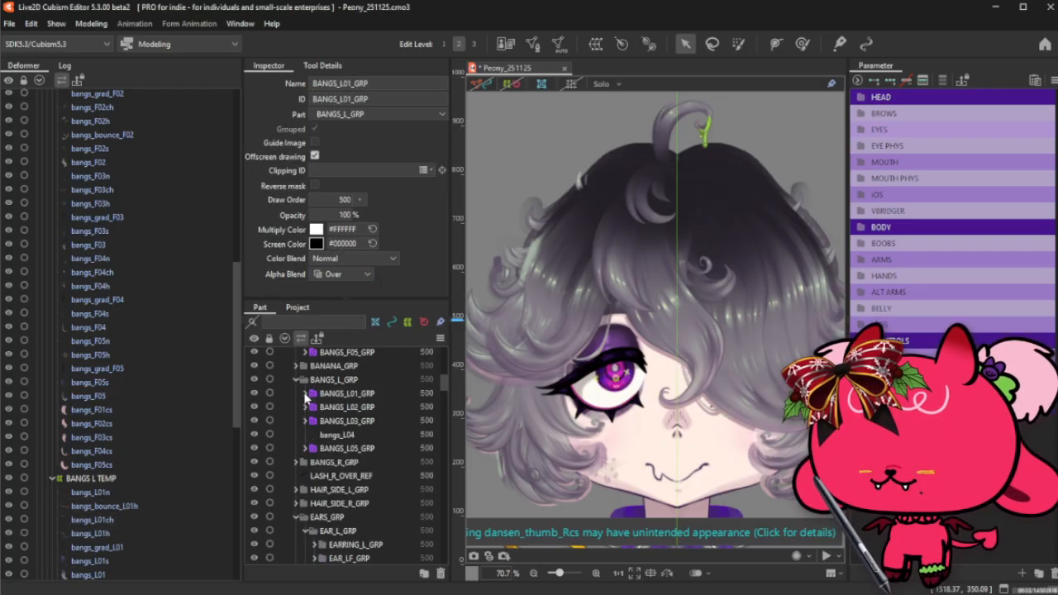
- Set the alpha blend of bangs_bounce_L02, bangs_L02ch, bangs_L02h, bangs_grad_L02 and bangs_L02s to Atop and collapse BANGS_L02_GRP
{"action": "left_click", "coordinate": [306, 409]}
{"action": "left_click", "coordinate": [376, 494]}
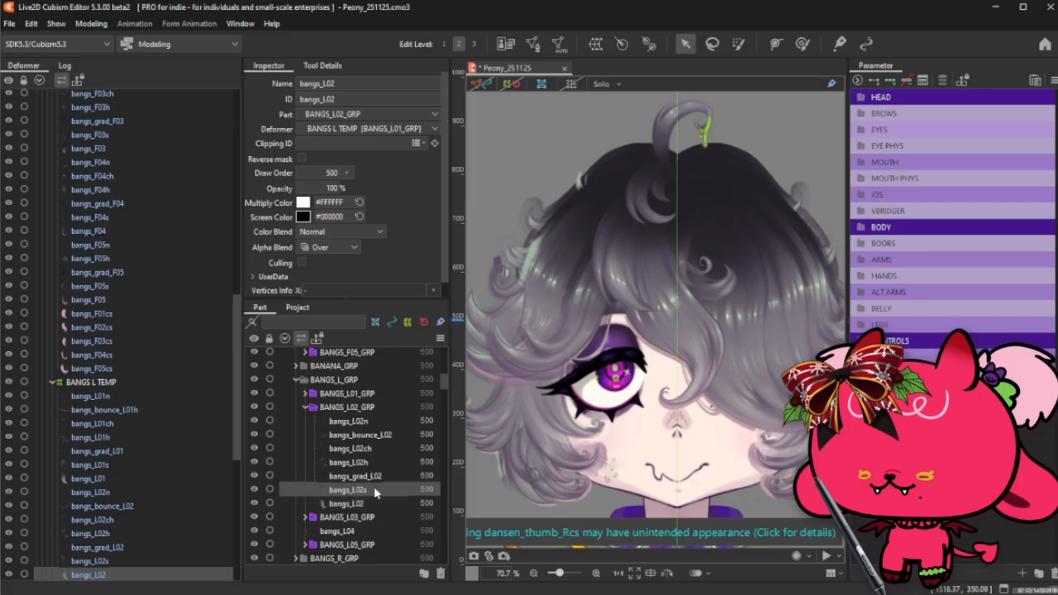
{"action": "left_click", "coordinate": [389, 441], "text": "shift"}
{"action": "left_click", "coordinate": [330, 246]}
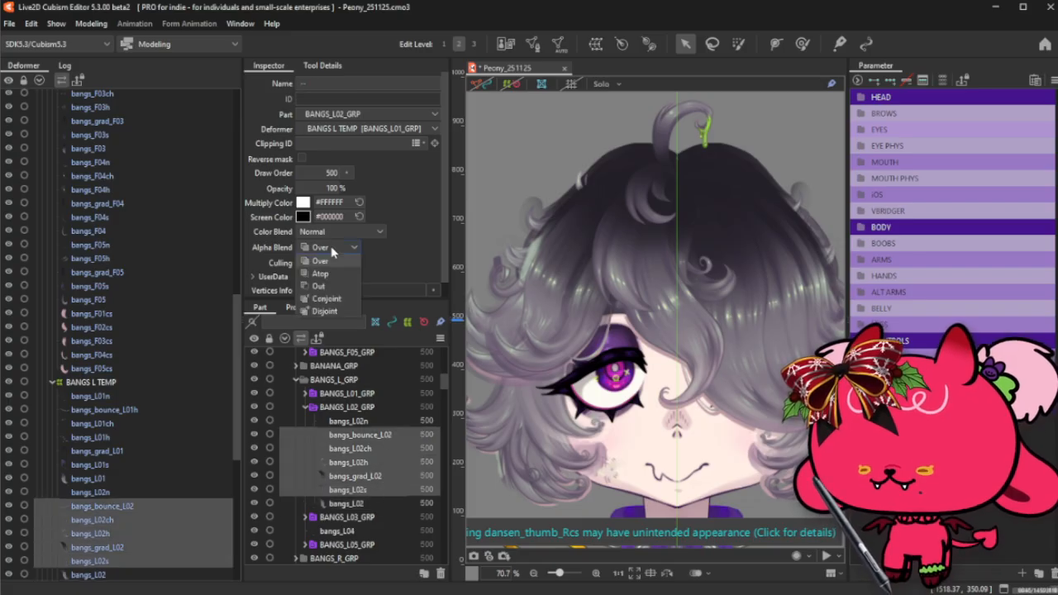
{"action": "left_click", "coordinate": [331, 285]}
{"action": "left_click", "coordinate": [306, 408]}
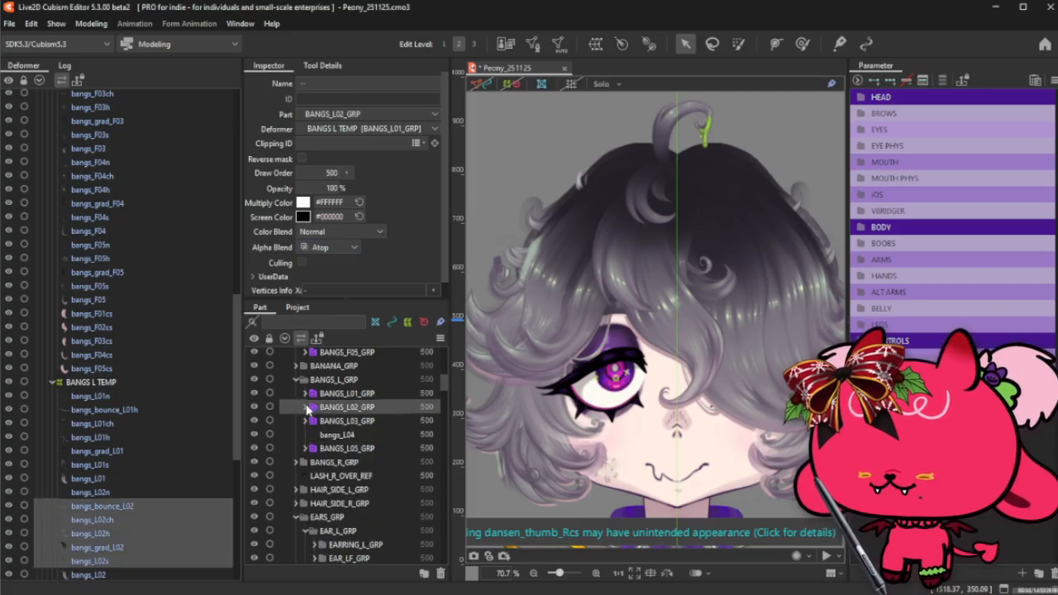
- Set the alpha blend of bangs_bounce_L03, bangs_L03ch, bangs_L03h, bangs_grad_L03 and bangs_L03s to Atop and collapse BANGS_L03_GRP
{"action": "left_click", "coordinate": [306, 422]}
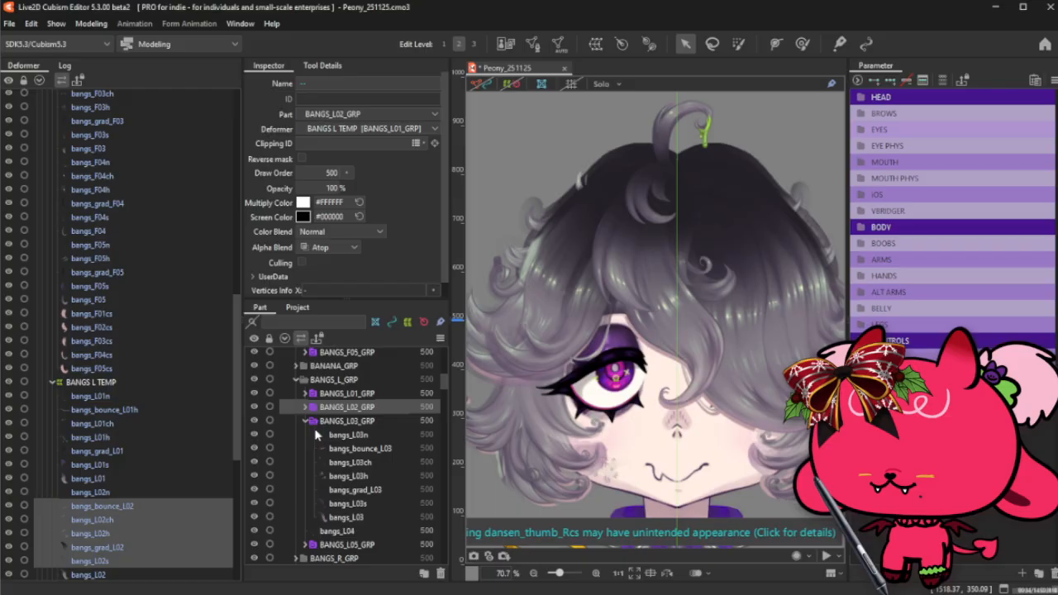
{"action": "left_click", "coordinate": [372, 518]}
{"action": "left_click", "coordinate": [374, 505]}
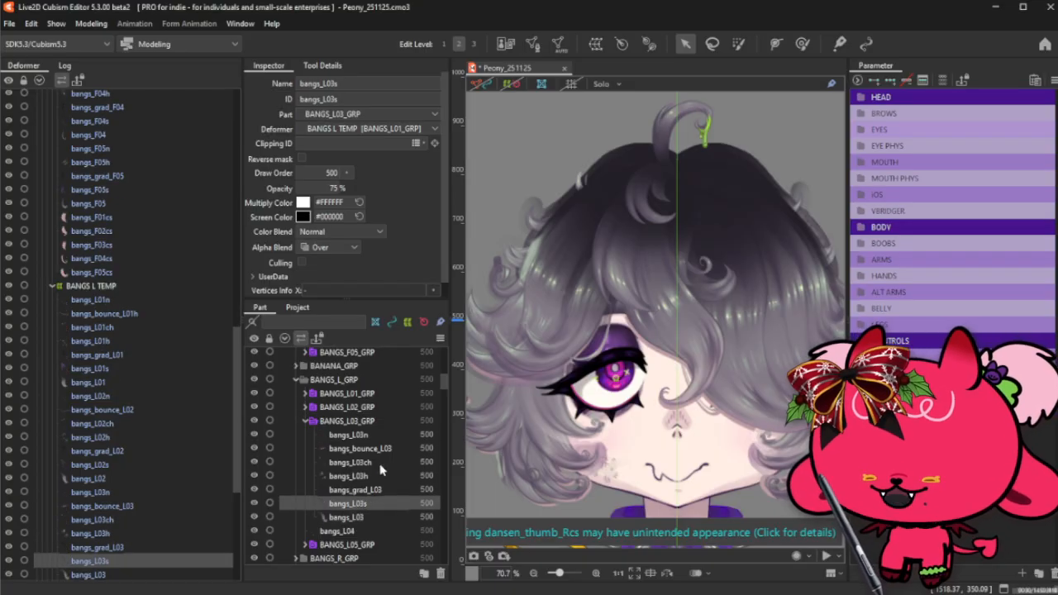
{"action": "left_click", "coordinate": [386, 451], "text": "shift"}
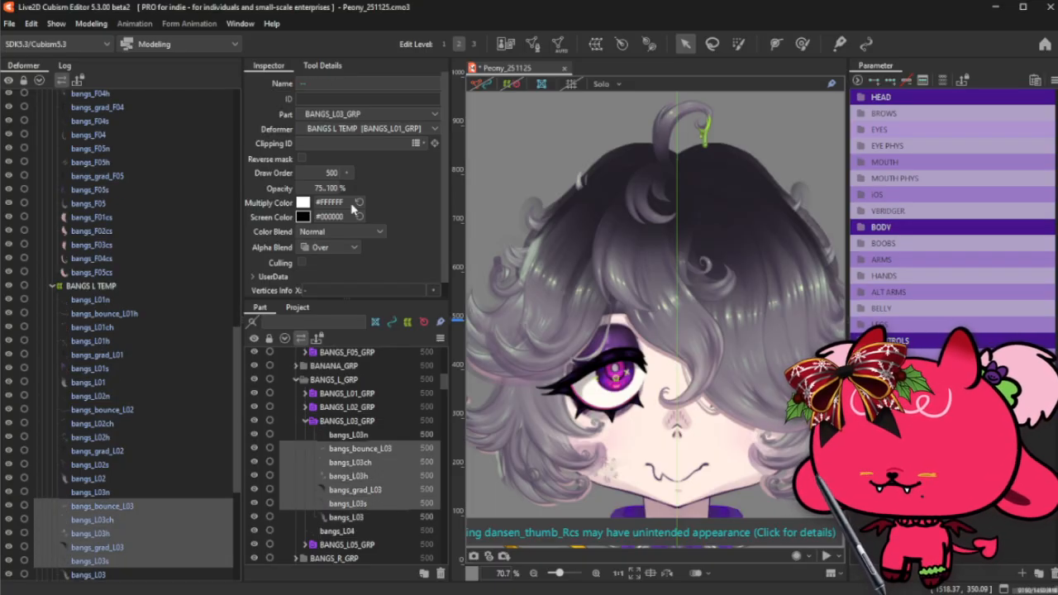
{"action": "left_click", "coordinate": [331, 247]}
{"action": "left_click", "coordinate": [339, 275]}
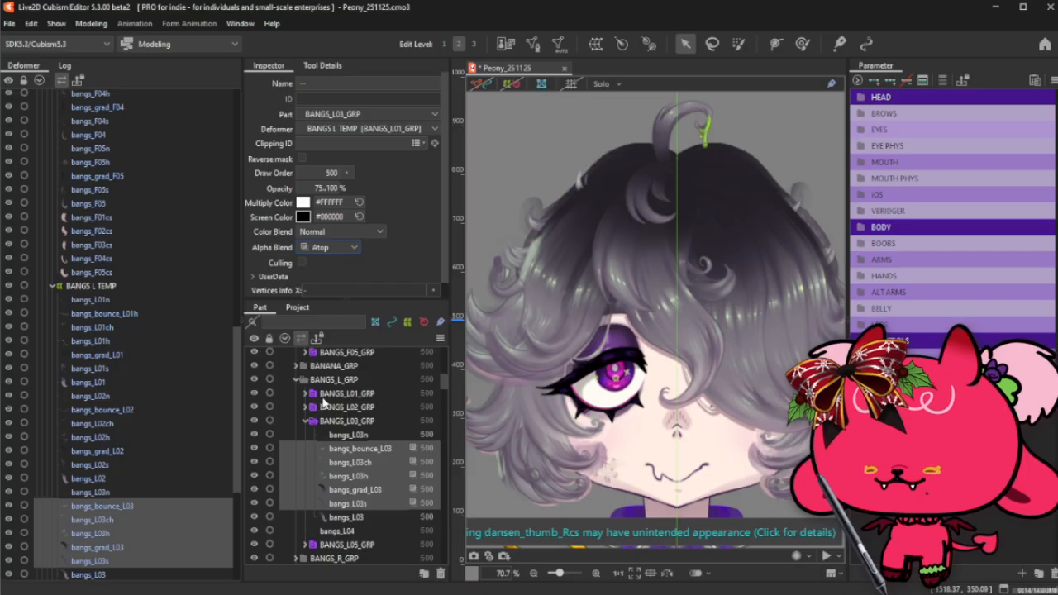
{"action": "left_click", "coordinate": [306, 422]}
- Set the alpha blend of bangs_L05ch, bangs_L05h, bangs_grad_L05 and bangs_L05s in BANGS_L05_GRP to Atop
{"action": "left_click", "coordinate": [308, 448]}
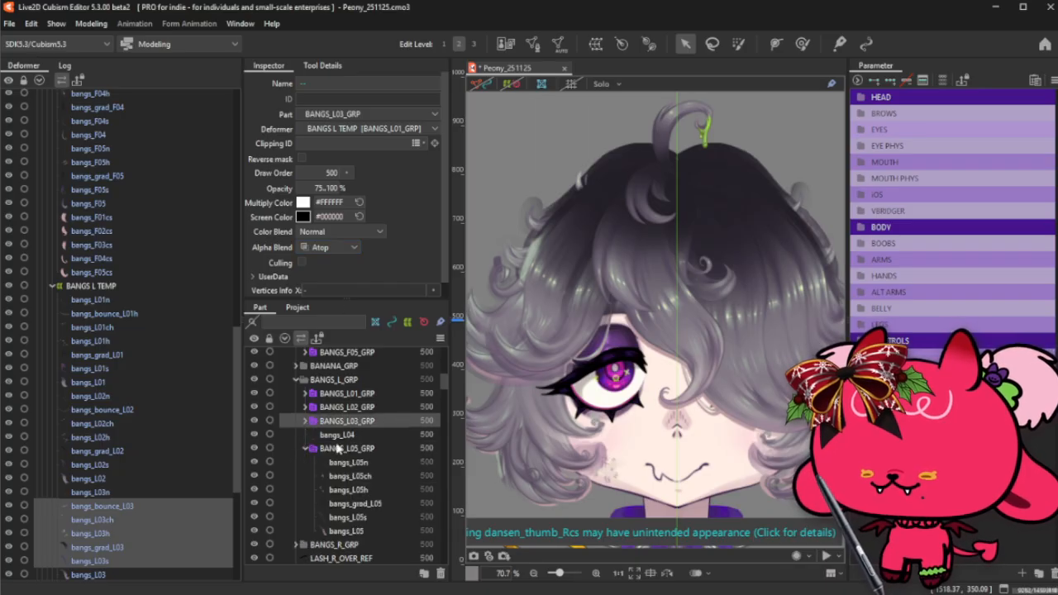
{"action": "left_click", "coordinate": [351, 518]}
{"action": "left_click", "coordinate": [364, 478], "text": "shift"}
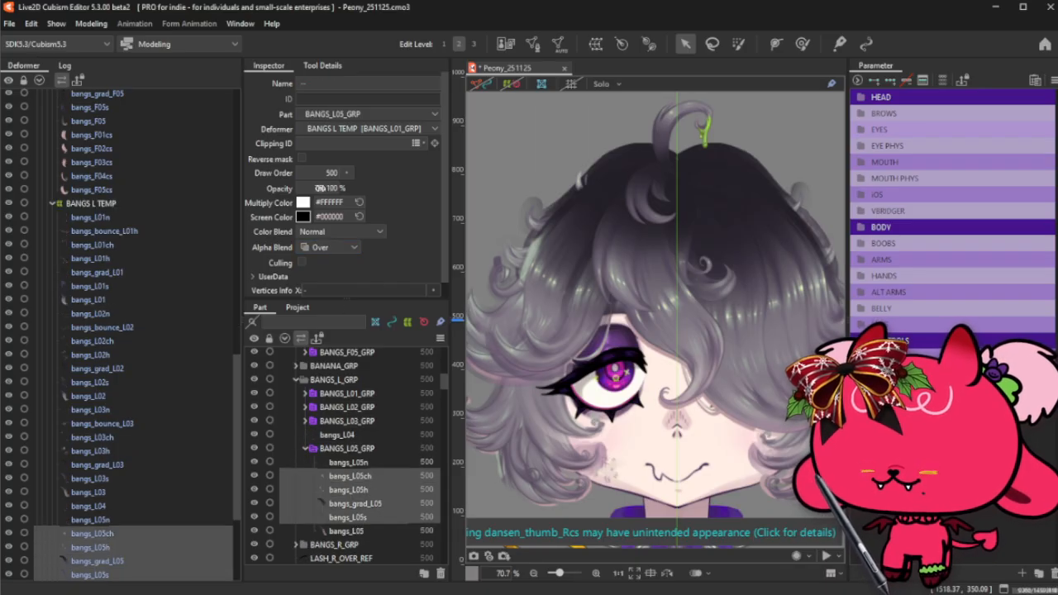
{"action": "left_click", "coordinate": [328, 241]}
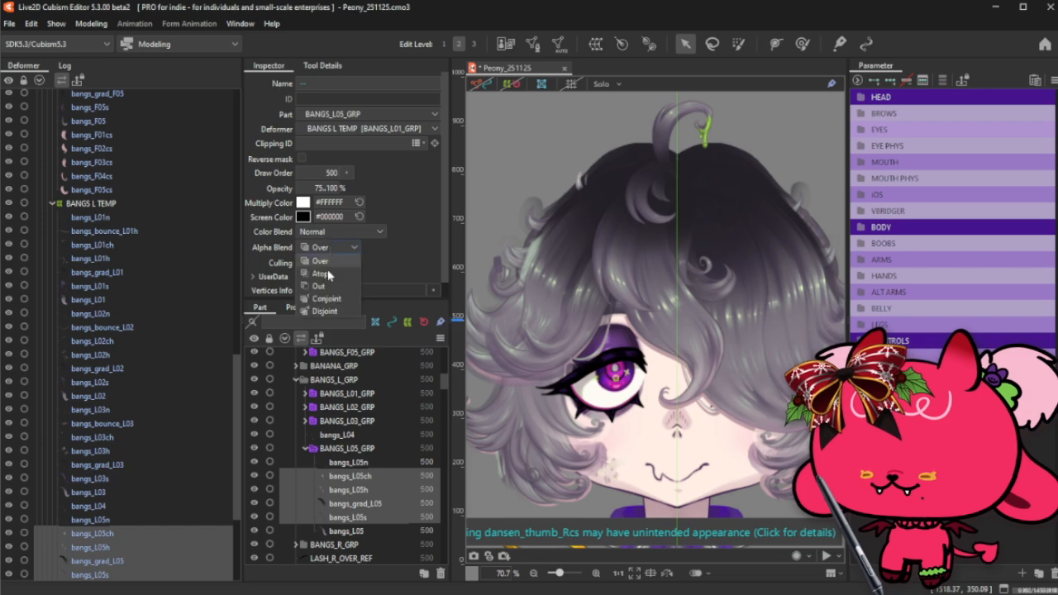
{"action": "left_click", "coordinate": [331, 276]}
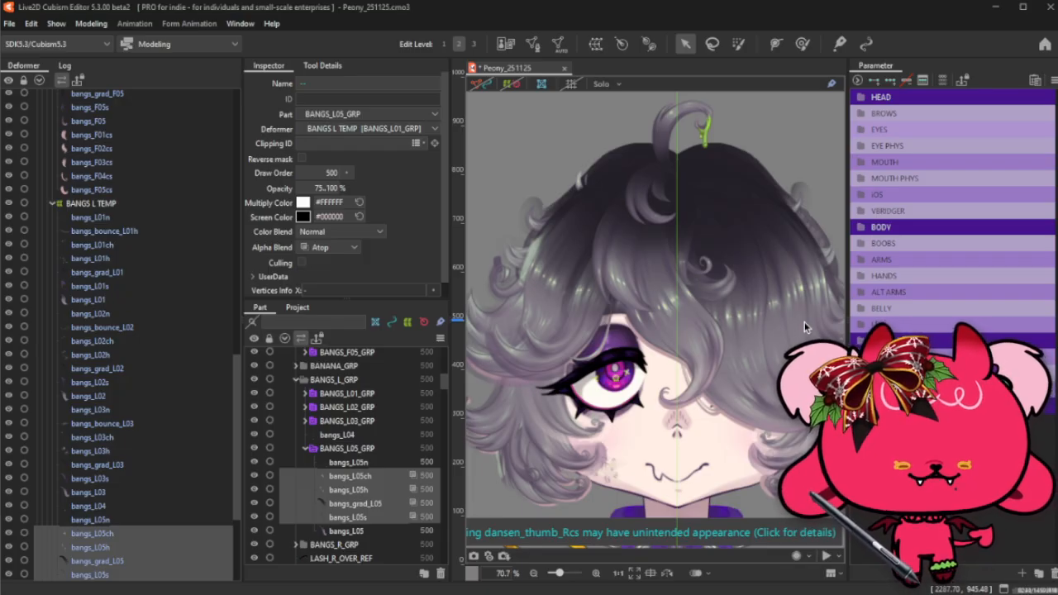
- Collapse the whole deformer tree and the BANGS_L_GRP part group
{"action": "scroll", "coordinate": [680, 308], "scroll_direction": "down", "scroll_amount": 5}
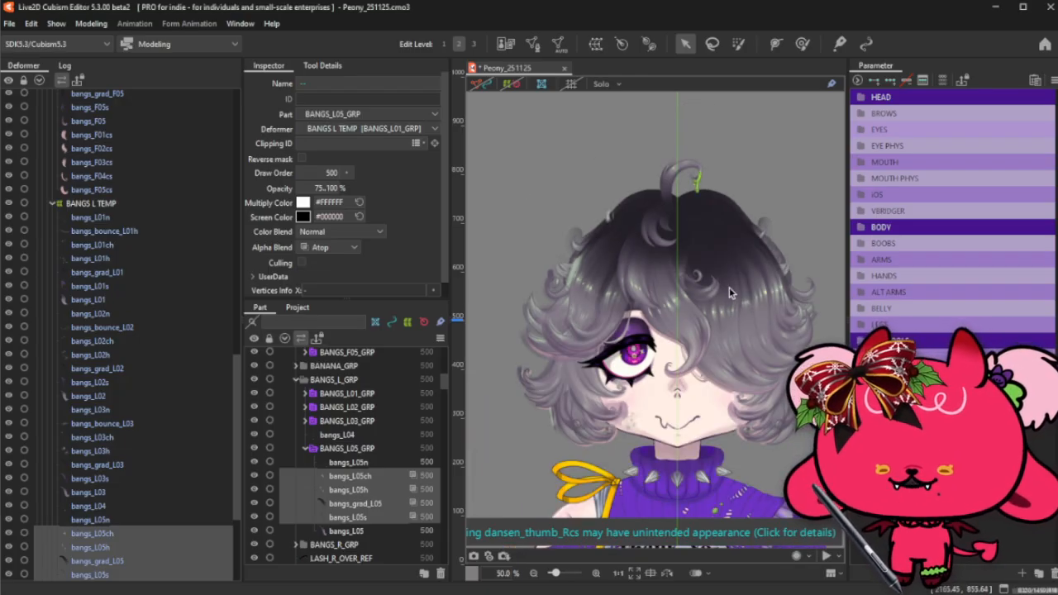
{"action": "scroll", "coordinate": [729, 287], "scroll_direction": "up", "scroll_amount": 2}
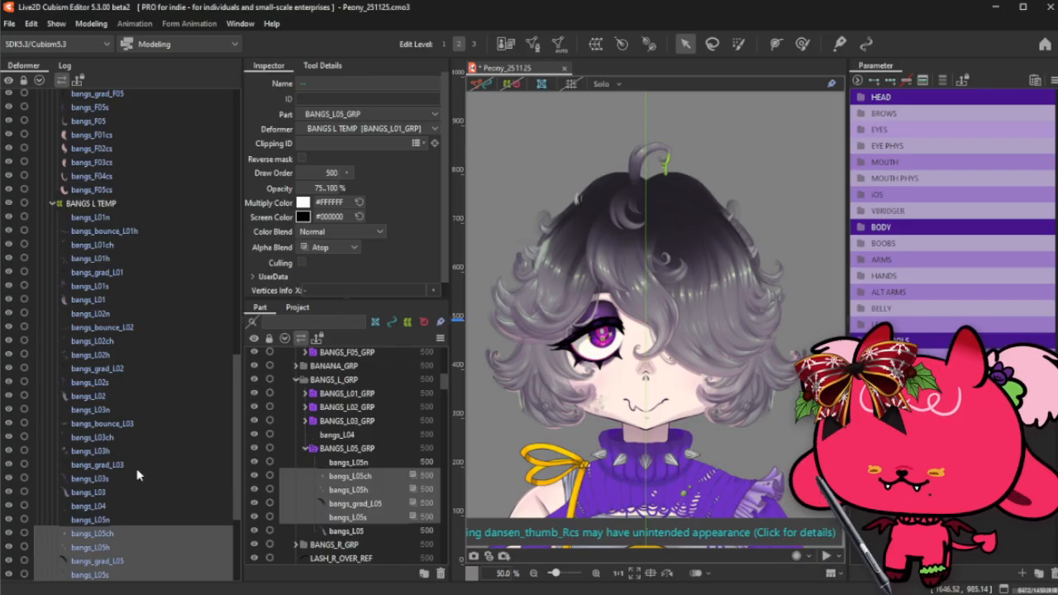
{"action": "left_click", "coordinate": [52, 203]}
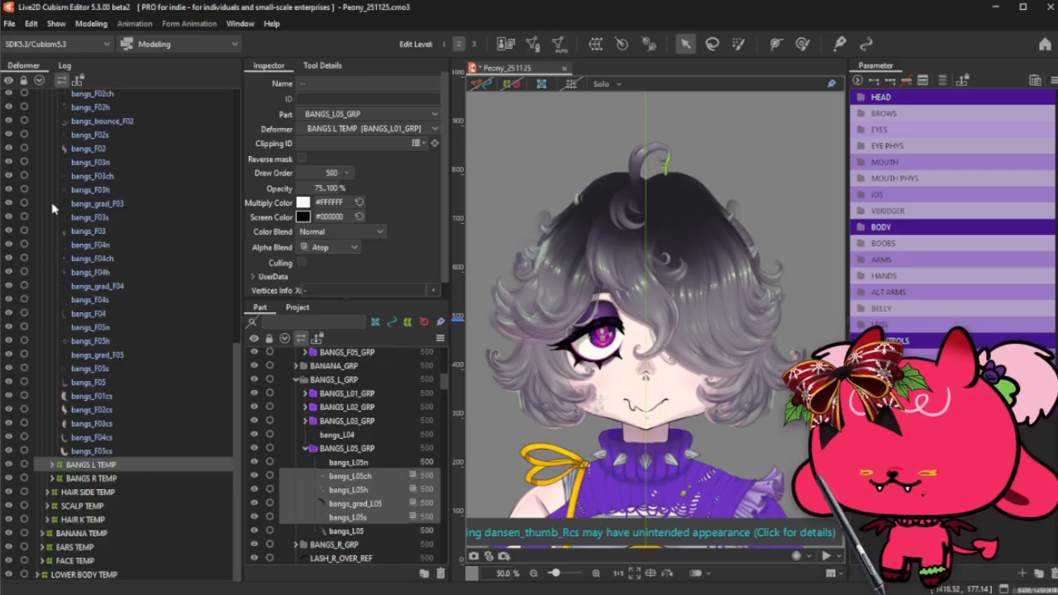
{"action": "scroll", "coordinate": [151, 404], "scroll_direction": "up", "scroll_amount": 10}
{"action": "left_click", "coordinate": [39, 81]}
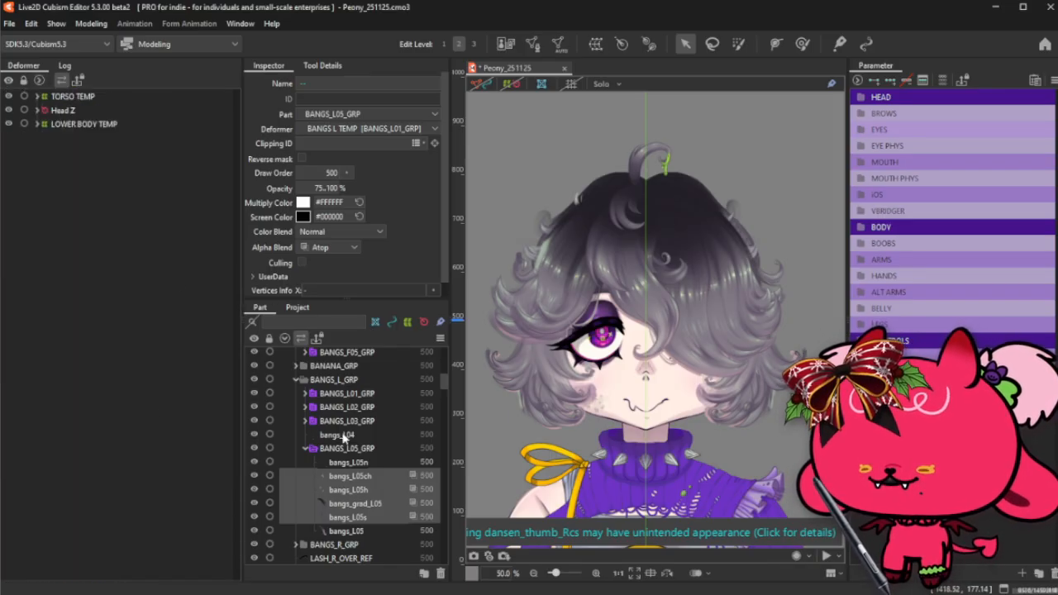
{"action": "left_click", "coordinate": [294, 381]}
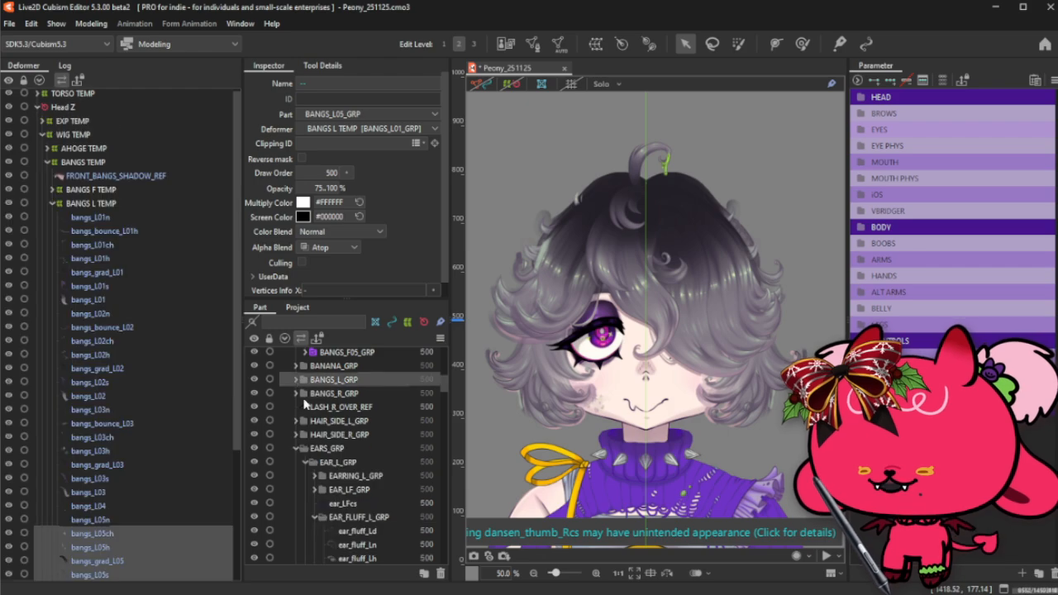
- Expand BANGS_R_GRP and enable offscreen drawing for BANGS_R02_GRP and BANGS_R03_GRP
{"action": "left_click", "coordinate": [296, 394]}
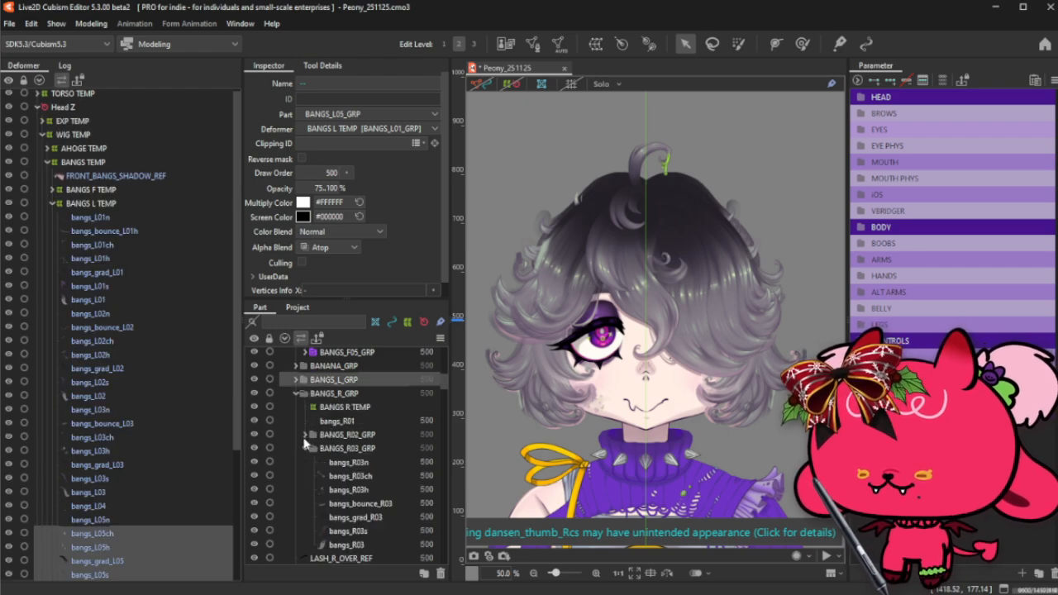
{"action": "left_click", "coordinate": [305, 435]}
{"action": "left_click", "coordinate": [362, 435]}
{"action": "left_click", "coordinate": [369, 545], "text": "ctrl"}
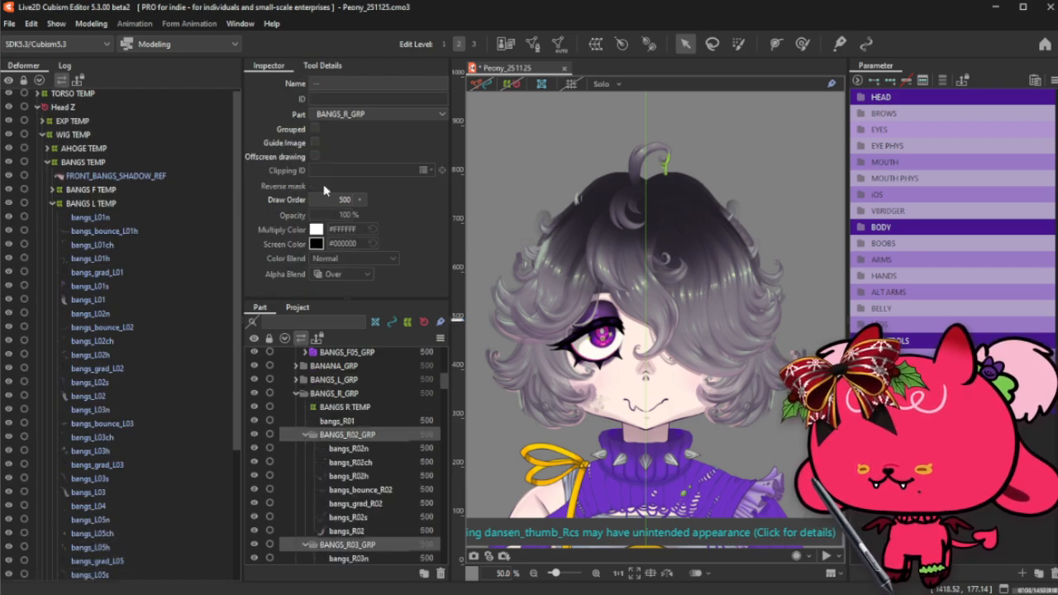
- Set the alpha blend of bangs_R02ch, bangs_R02h, bangs_bounce_R02, bangs_grad_R02 and bangs_R02s to Atop
{"action": "scroll", "coordinate": [368, 478], "scroll_direction": "down", "scroll_amount": 1}
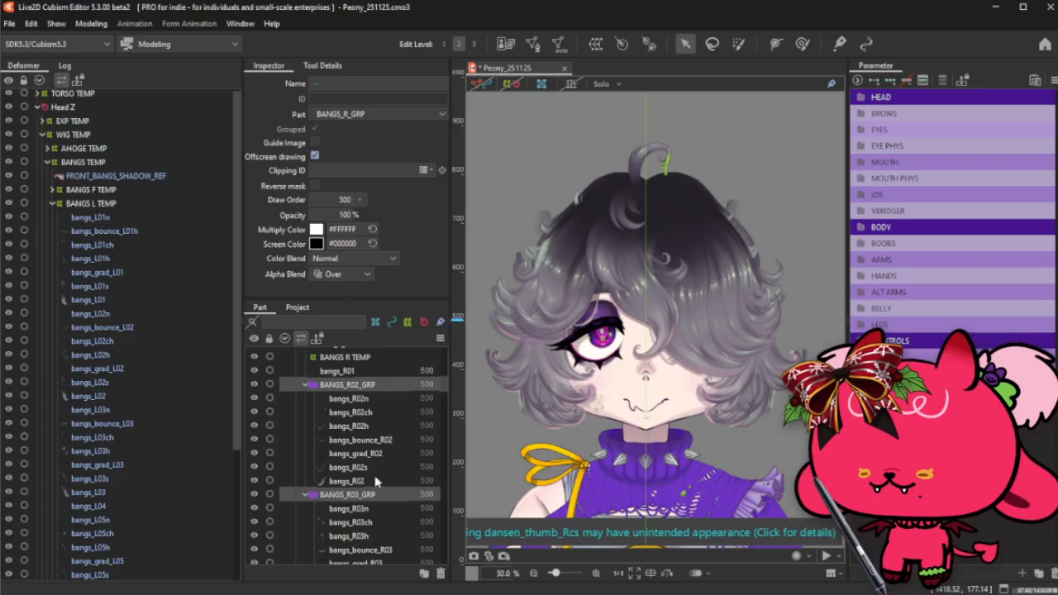
{"action": "left_click", "coordinate": [385, 468]}
{"action": "left_click", "coordinate": [379, 411], "text": "shift"}
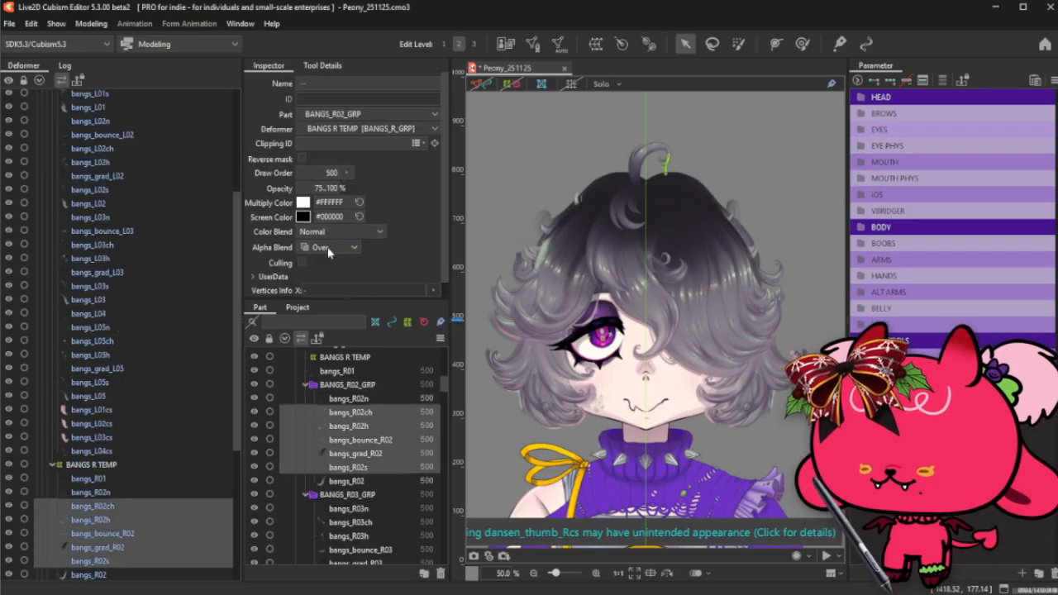
{"action": "left_click", "coordinate": [328, 249]}
{"action": "left_click", "coordinate": [318, 271]}
- Set the alpha blend of bangs_R03ch, bangs_R03h, bangs_bounce_R03, bangs_grad_R03 and bangs_R03s to Atop and collapse BANGS_R03_GRP and BANGS_R02_GRP
{"action": "scroll", "coordinate": [337, 447], "scroll_direction": "down", "scroll_amount": 2}
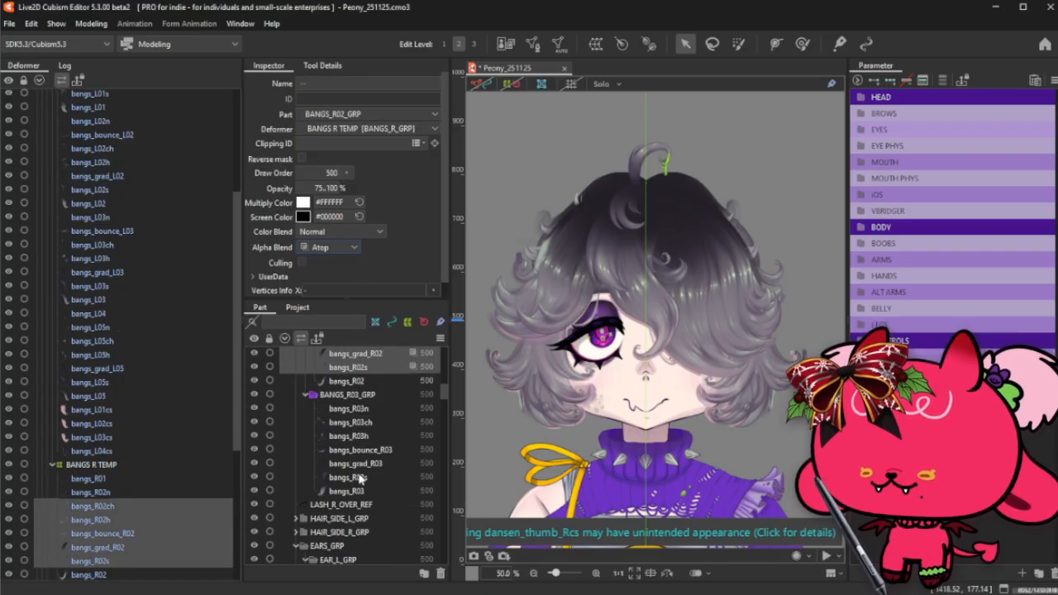
{"action": "left_click", "coordinate": [368, 423]}
{"action": "left_click", "coordinate": [360, 478], "text": "shift"}
{"action": "left_click", "coordinate": [319, 250]}
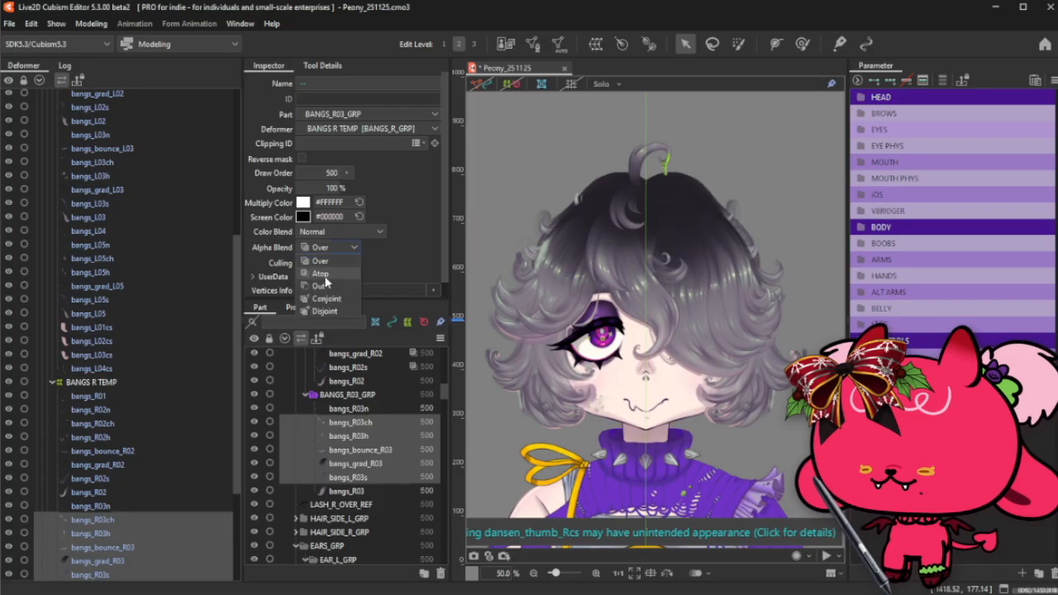
{"action": "left_click", "coordinate": [327, 281]}
{"action": "left_click", "coordinate": [306, 395]}
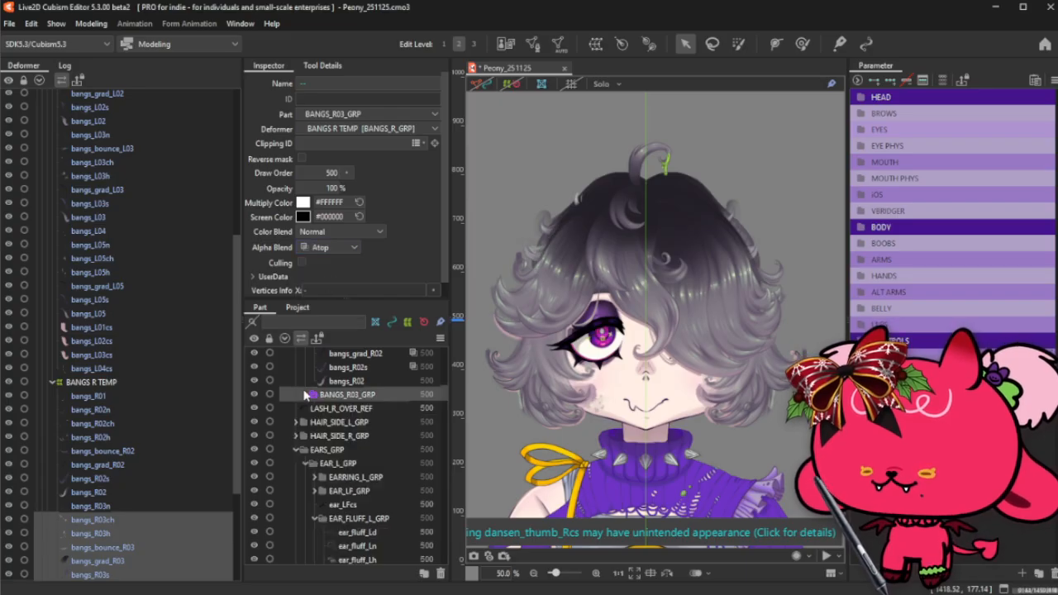
{"action": "scroll", "coordinate": [313, 382], "scroll_direction": "up", "scroll_amount": 1}
{"action": "scroll", "coordinate": [313, 373], "scroll_direction": "up", "scroll_amount": 1}
{"action": "left_click", "coordinate": [308, 386]}
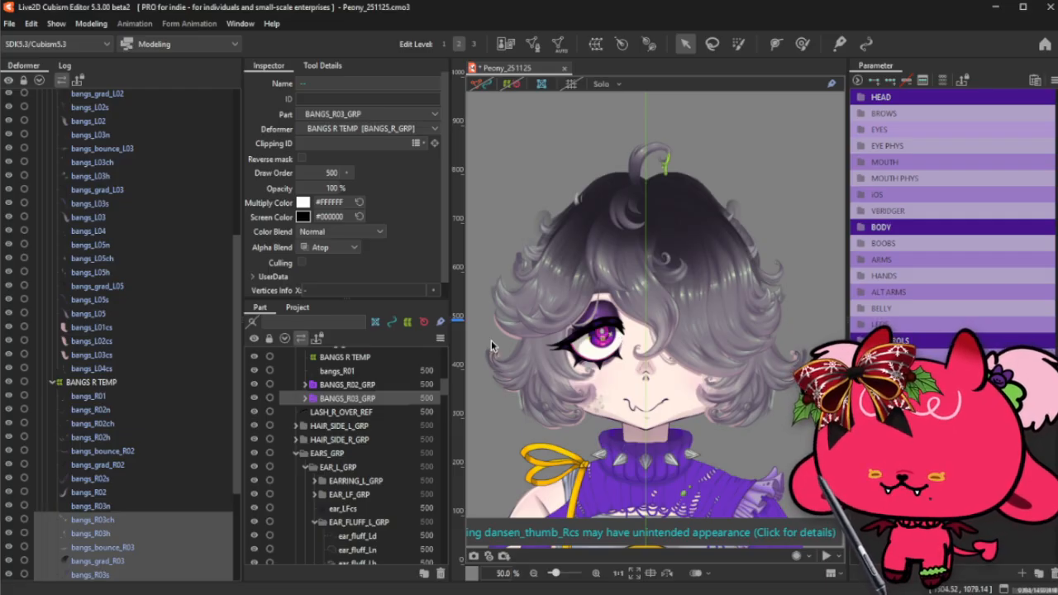
- Select the bangs_R03cs cast shadow on the canvas to locate it in the part tree, and collapse BANGS_SHADOW_R_GRP
{"action": "right_click", "coordinate": [518, 341]}
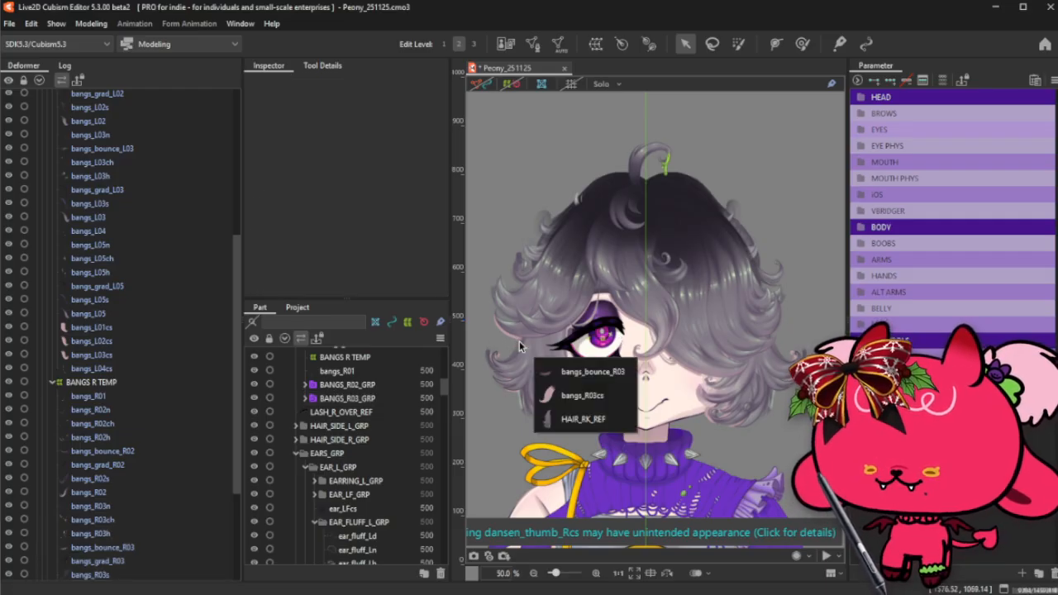
{"action": "left_click", "coordinate": [599, 398]}
{"action": "scroll", "coordinate": [370, 478], "scroll_direction": "down", "scroll_amount": 2}
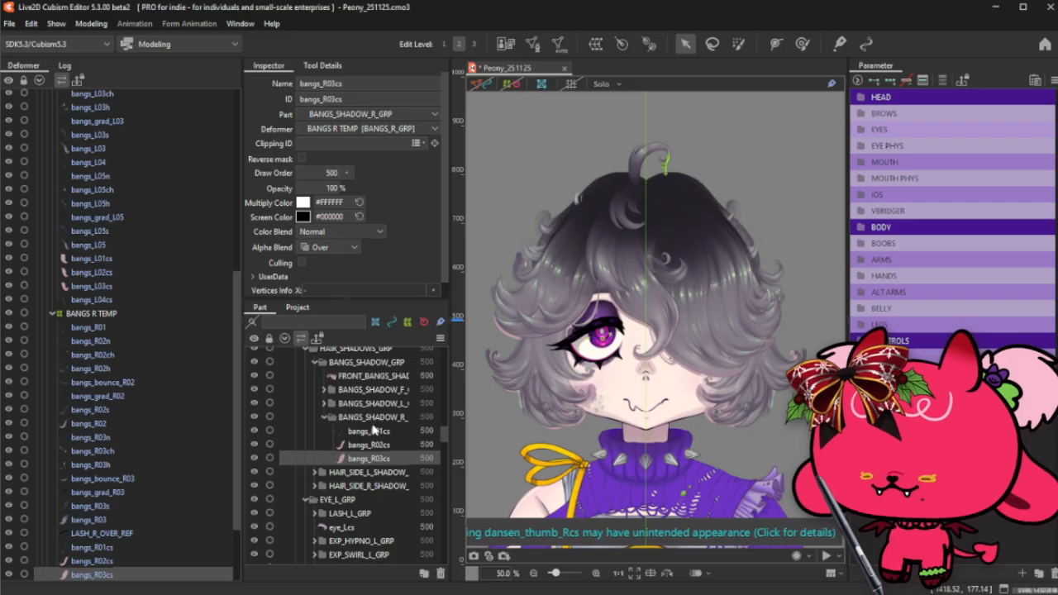
{"action": "left_click", "coordinate": [376, 417]}
{"action": "left_click", "coordinate": [324, 418]}
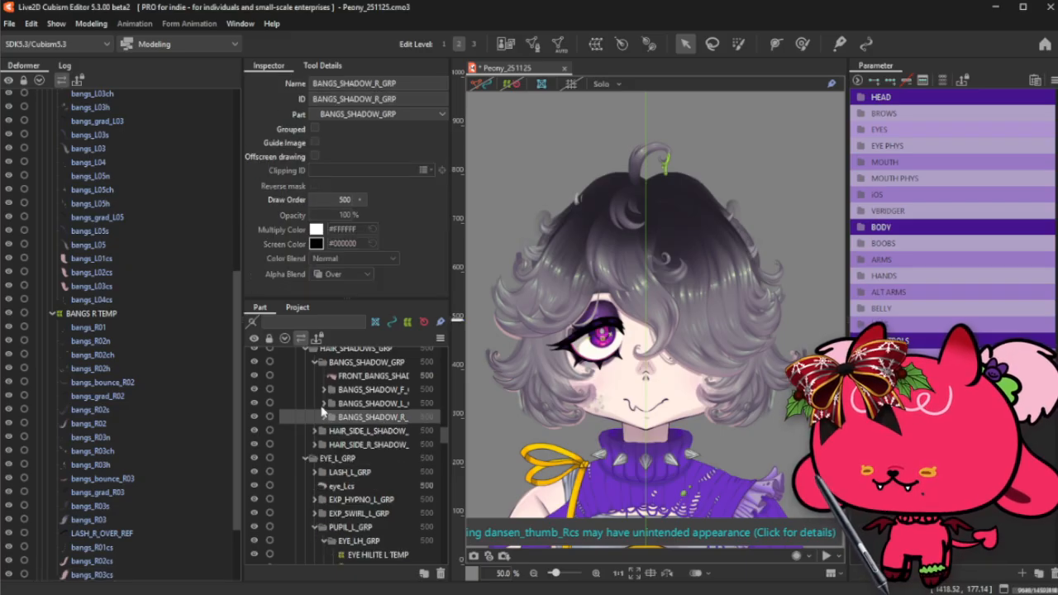
{"action": "left_click", "coordinate": [394, 391], "text": "shift"}
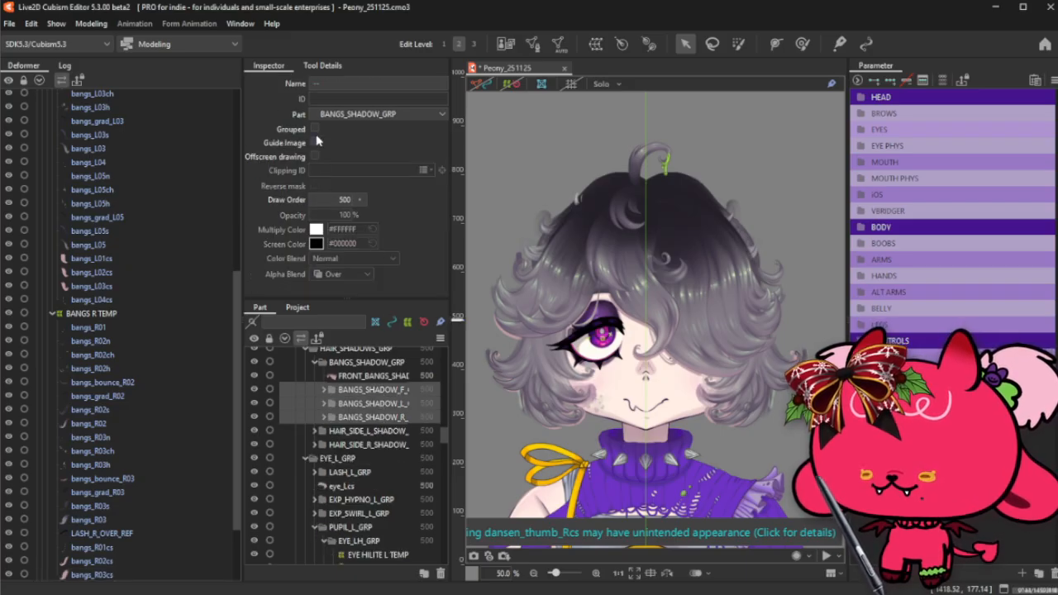
{"action": "left_click", "coordinate": [316, 157]}
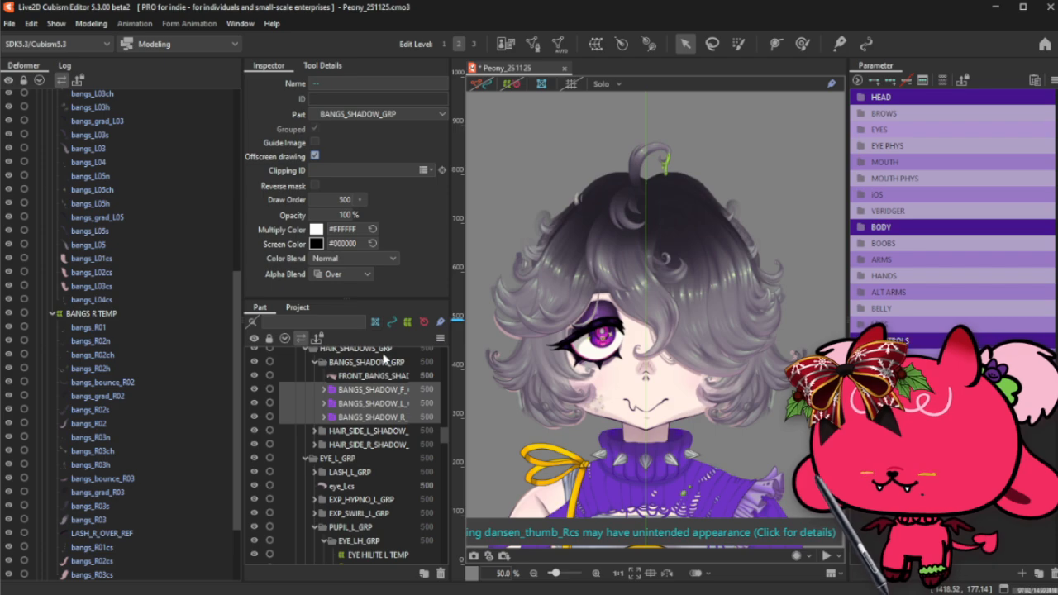
{"action": "left_click", "coordinate": [315, 156]}
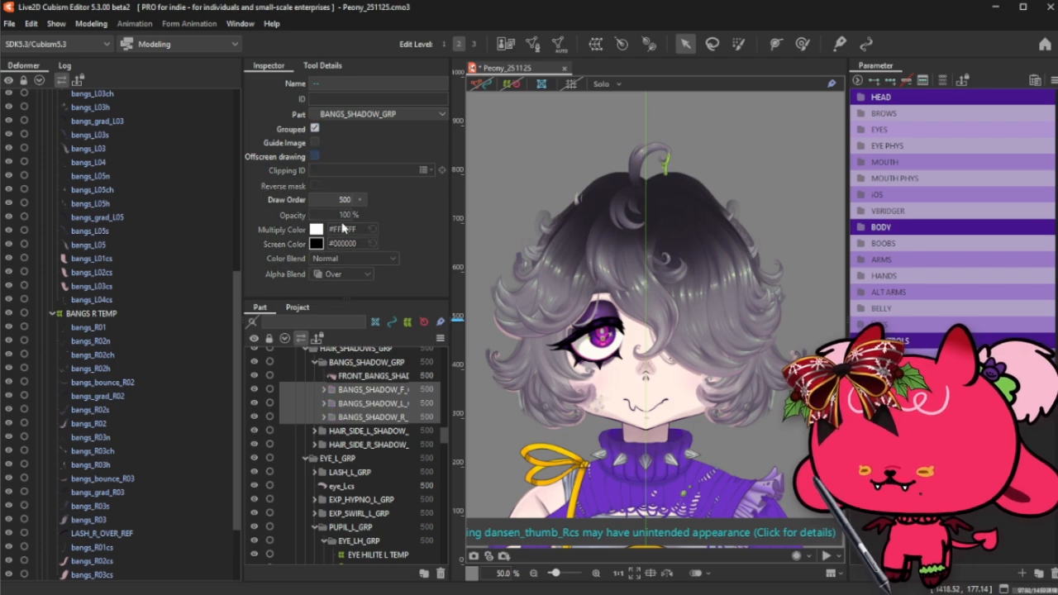
- Hide the FRONT_BANGS_SHADOW_REF part in BANGS_SHADOW_GRP
{"action": "left_click", "coordinate": [376, 377]}
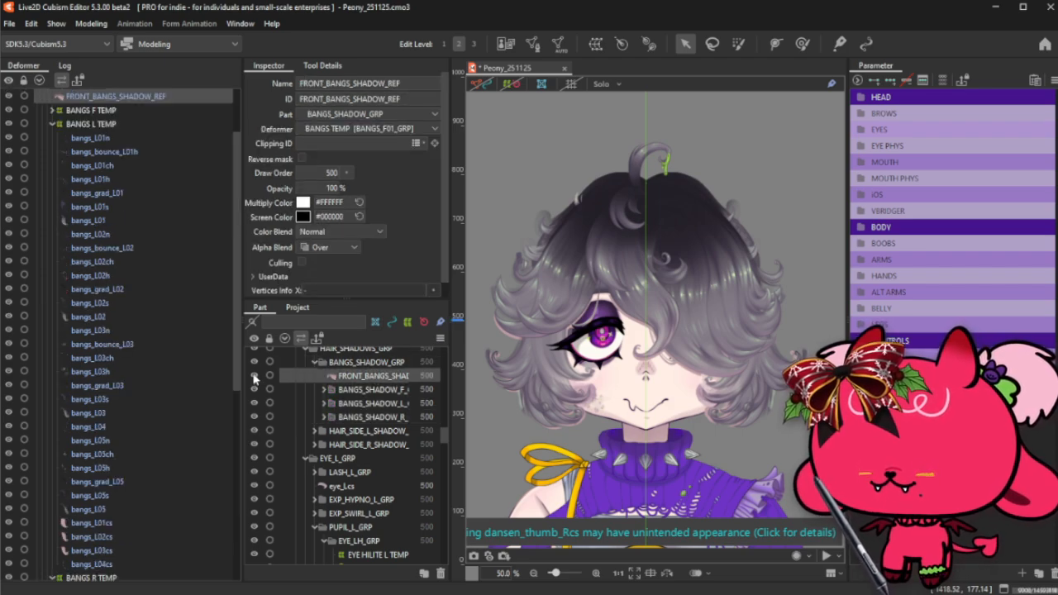
{"action": "left_click", "coordinate": [359, 365]}
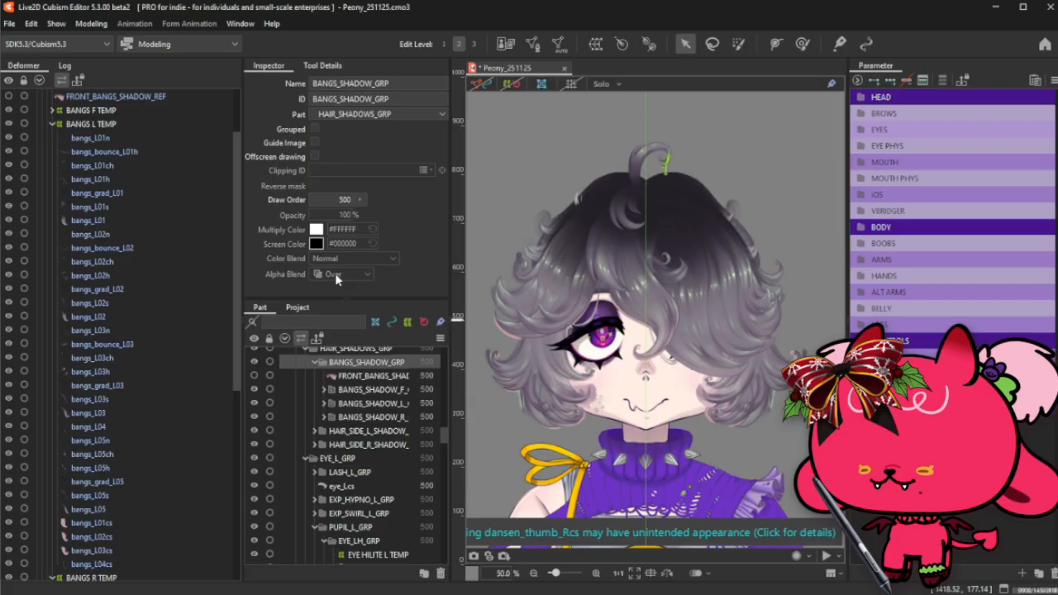
{"action": "left_click", "coordinate": [315, 156]}
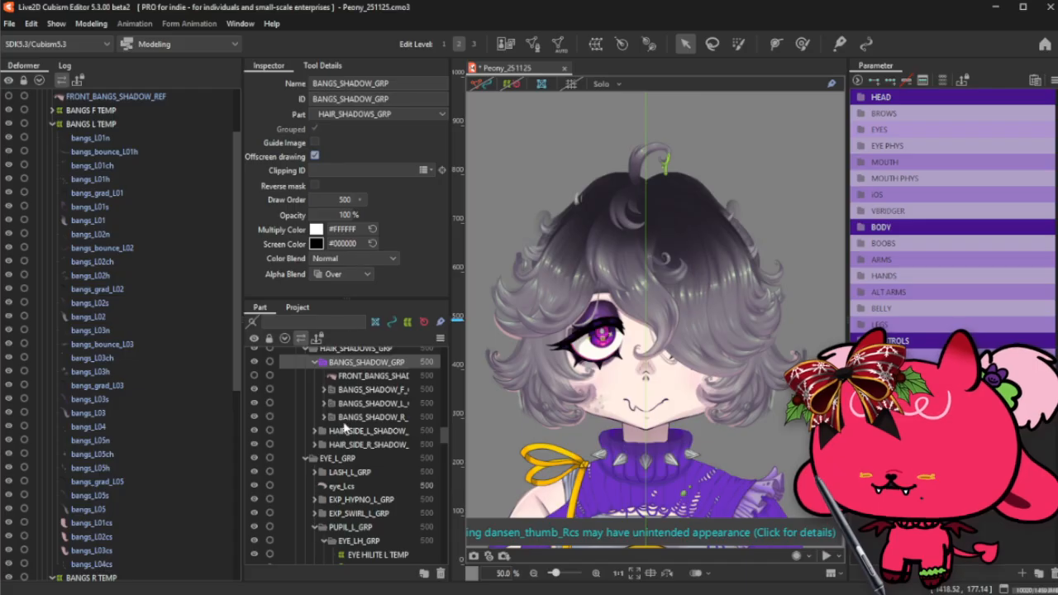
{"action": "left_click", "coordinate": [315, 156]}
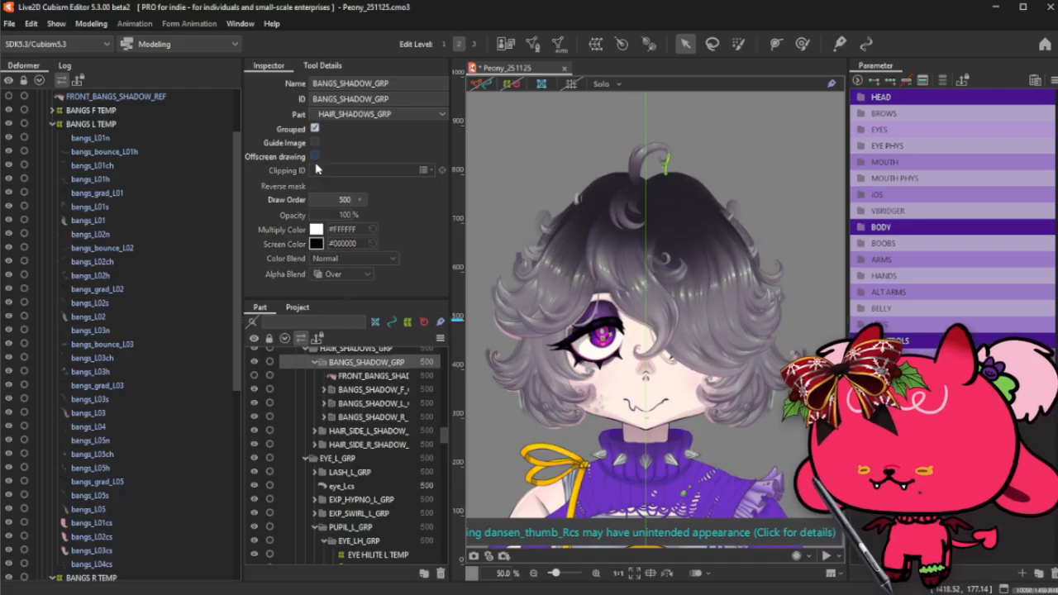
{"action": "scroll", "coordinate": [351, 401], "scroll_direction": "up", "scroll_amount": 1}
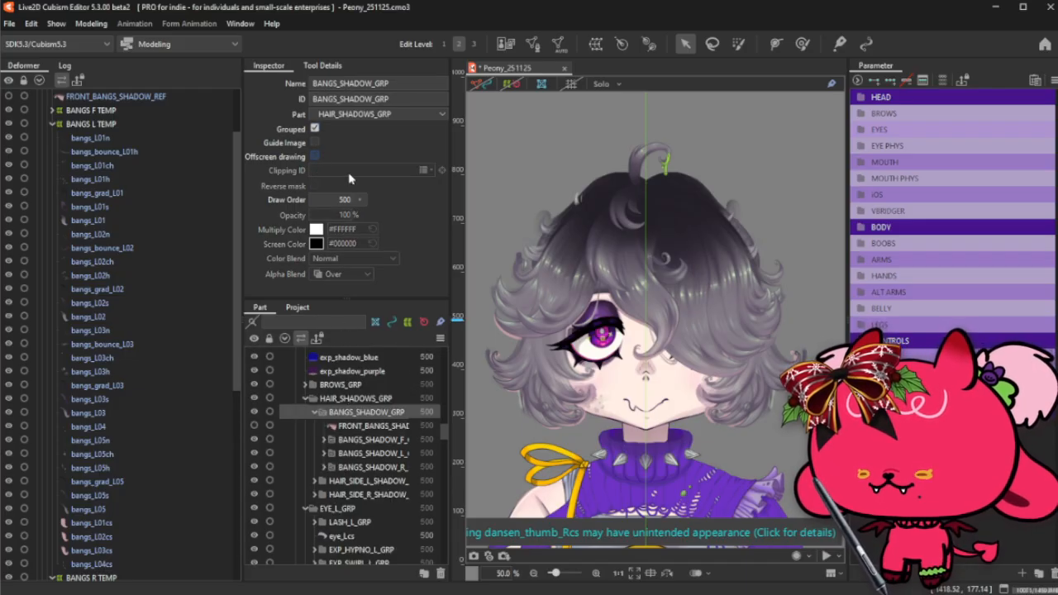
{"action": "left_click", "coordinate": [314, 129]}
- Enable offscreen drawing for HAIR_SHADOWS_GRP, collapse BANGS_SHADOW_GRP inside it, and set the alpha blend of HAIR_SHADOWS_GRP to Atop
{"action": "left_click", "coordinate": [357, 399]}
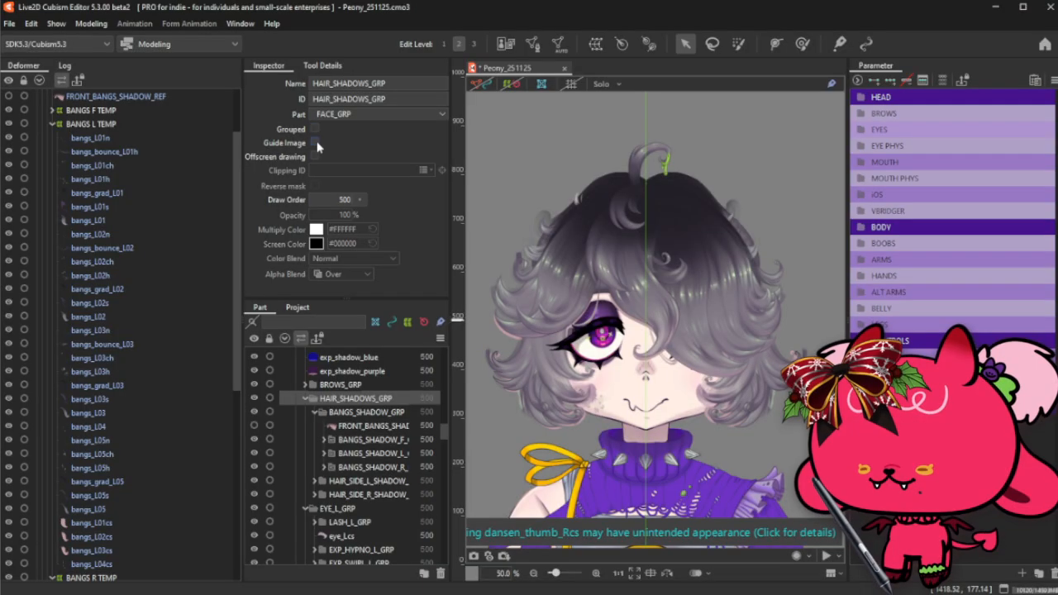
{"action": "left_click", "coordinate": [315, 156]}
{"action": "left_click", "coordinate": [319, 412]}
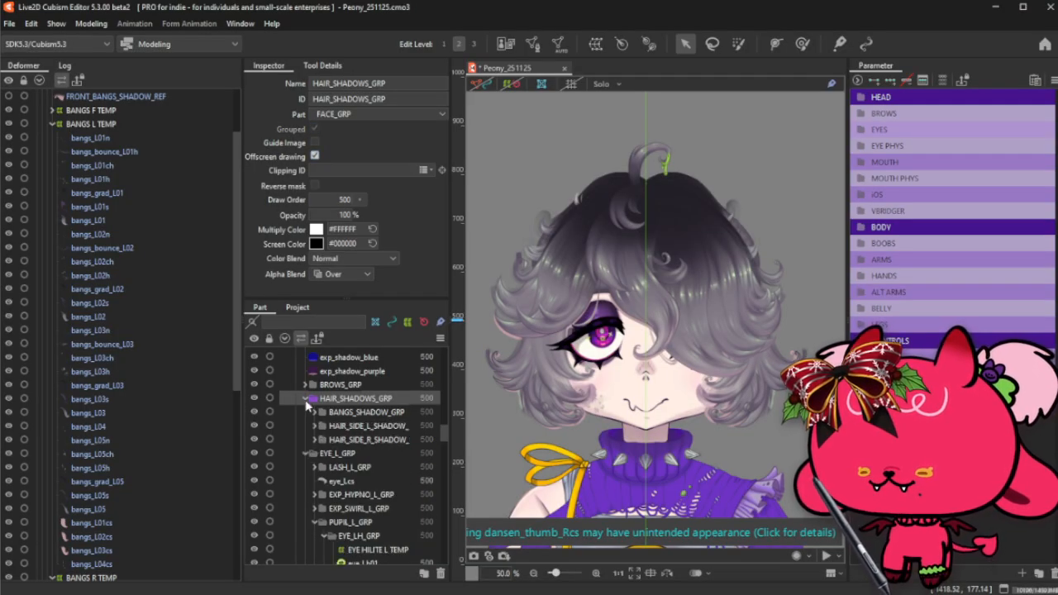
{"action": "left_click", "coordinate": [367, 275]}
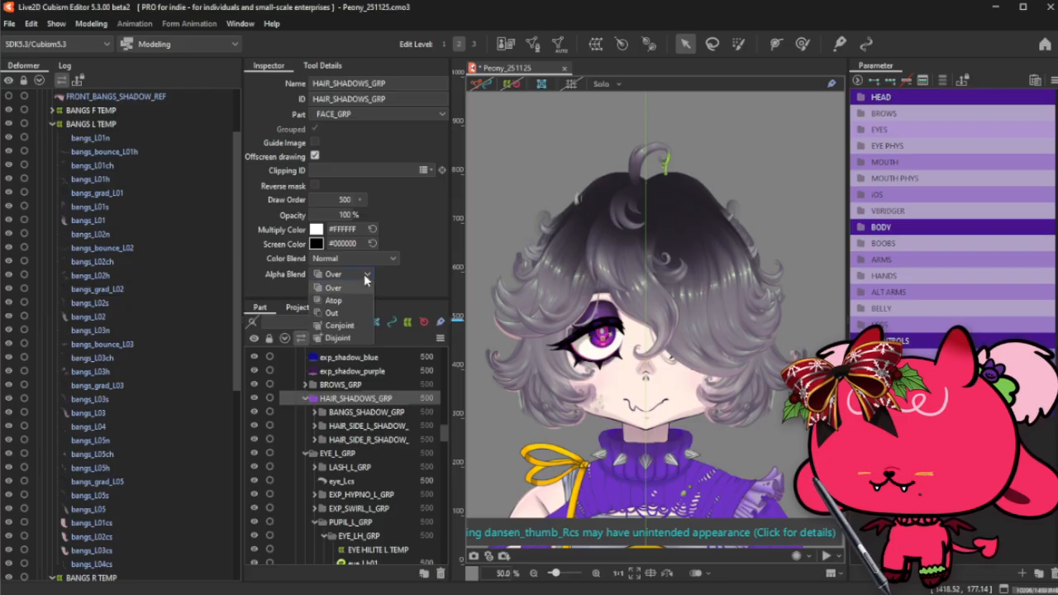
{"action": "left_click", "coordinate": [356, 301]}
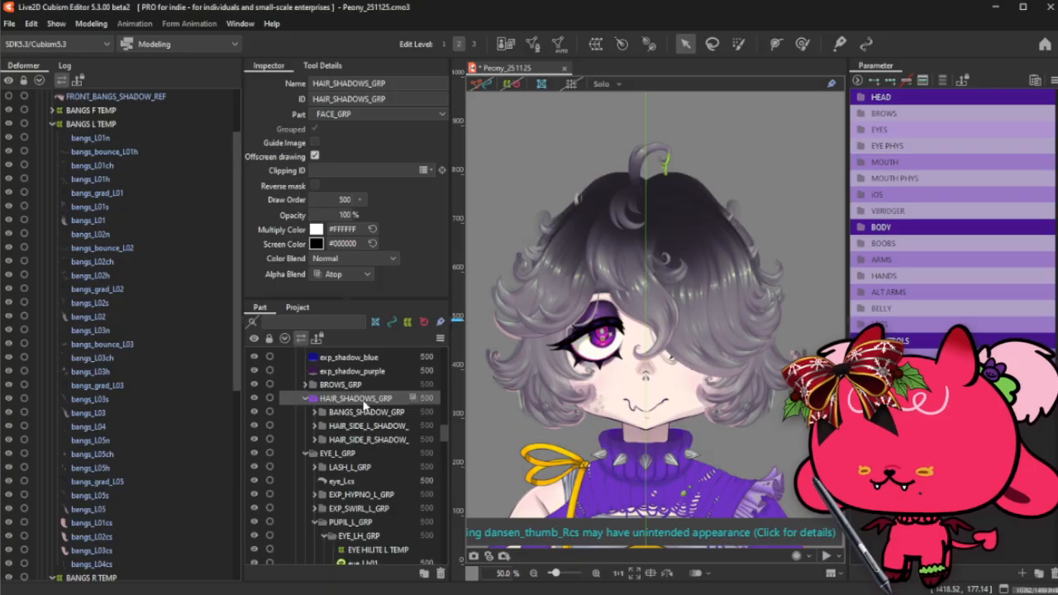
- Select FACE_GRP, collapse the whole deformer tree, and check the hair shadows along the face edge
{"action": "scroll", "coordinate": [322, 405], "scroll_direction": "up", "scroll_amount": 3}
{"action": "left_click", "coordinate": [327, 404]}
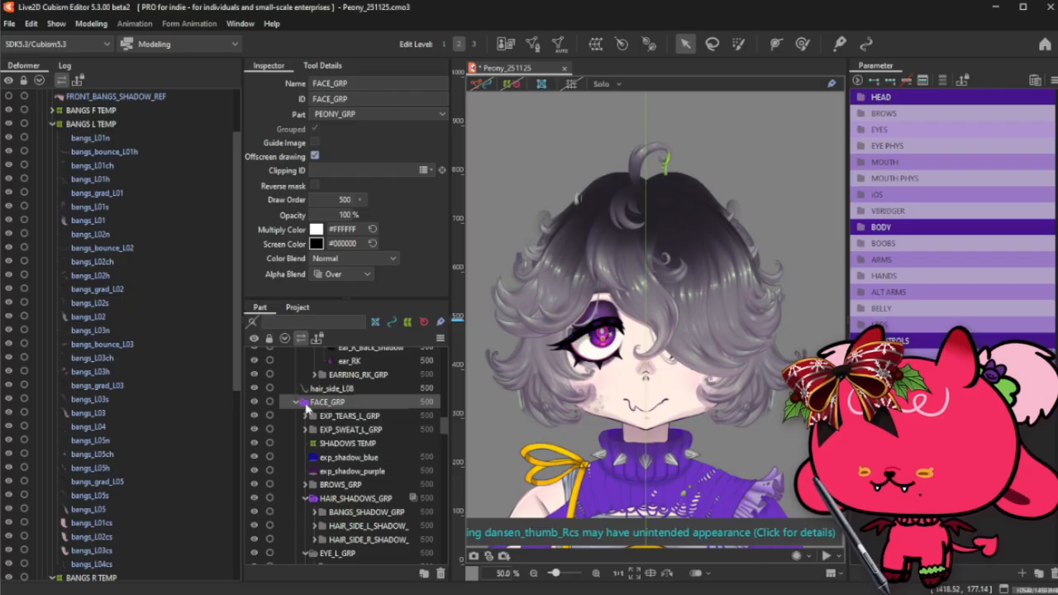
{"action": "left_click", "coordinate": [39, 79]}
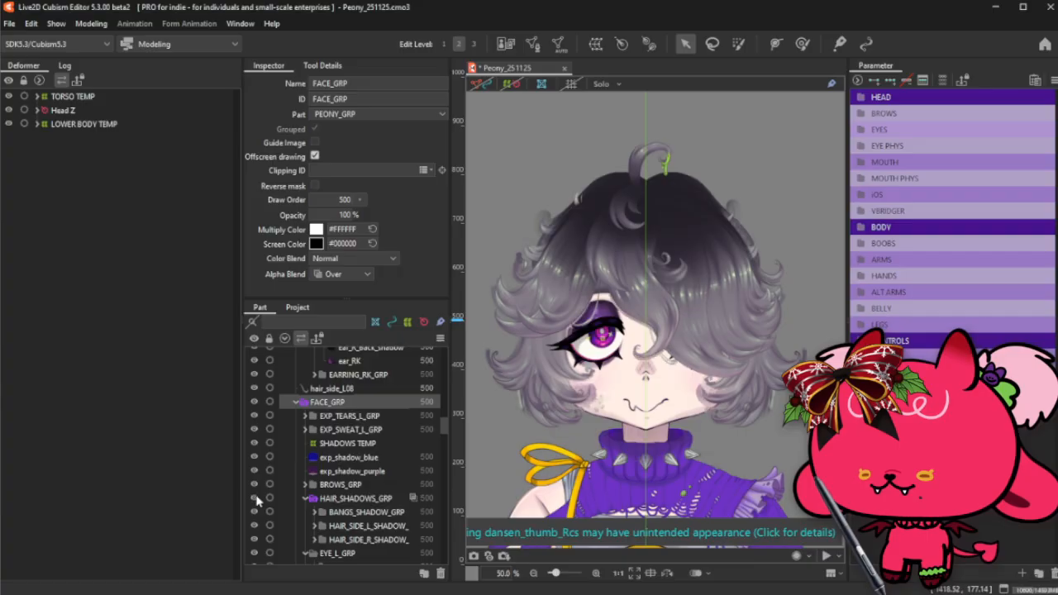
{"action": "scroll", "coordinate": [680, 444], "scroll_direction": "up", "scroll_amount": 2}
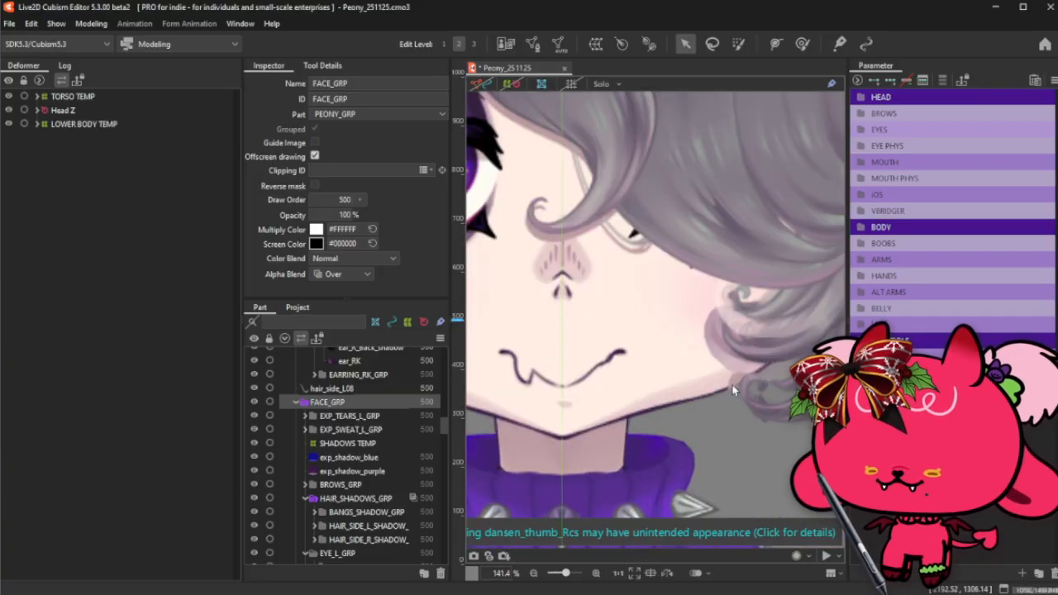
{"action": "scroll", "coordinate": [728, 340], "scroll_direction": "down", "scroll_amount": 1}
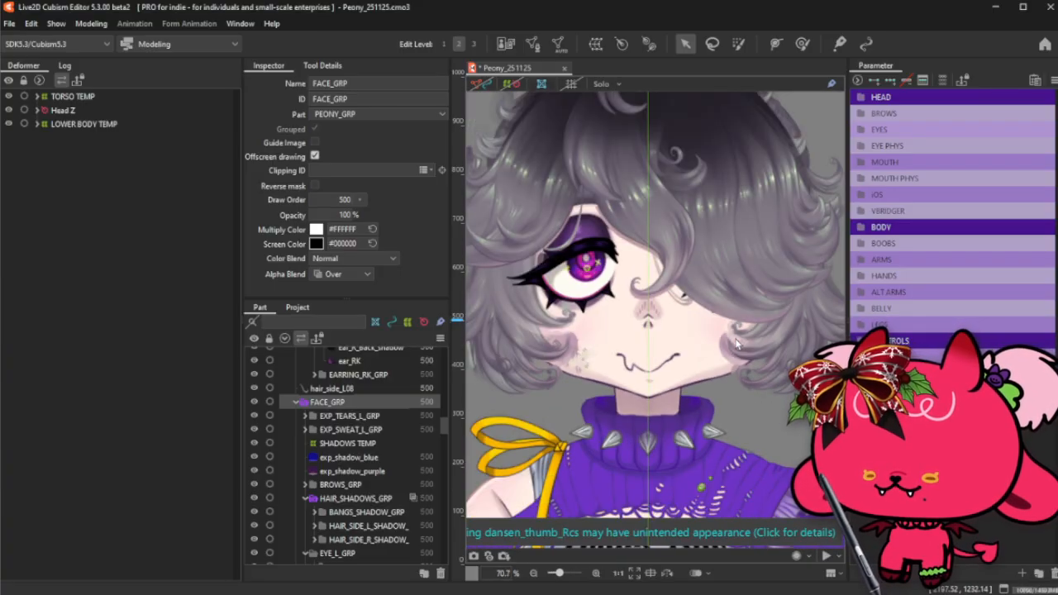
{"action": "scroll", "coordinate": [361, 460], "scroll_direction": "down", "scroll_amount": 2}
- Collapse EYE_L_GRP, turn off offscreen drawing for the FACE BASE group inside FACE_BASE_GRP, and expand it
{"action": "scroll", "coordinate": [361, 459], "scroll_direction": "down", "scroll_amount": 4}
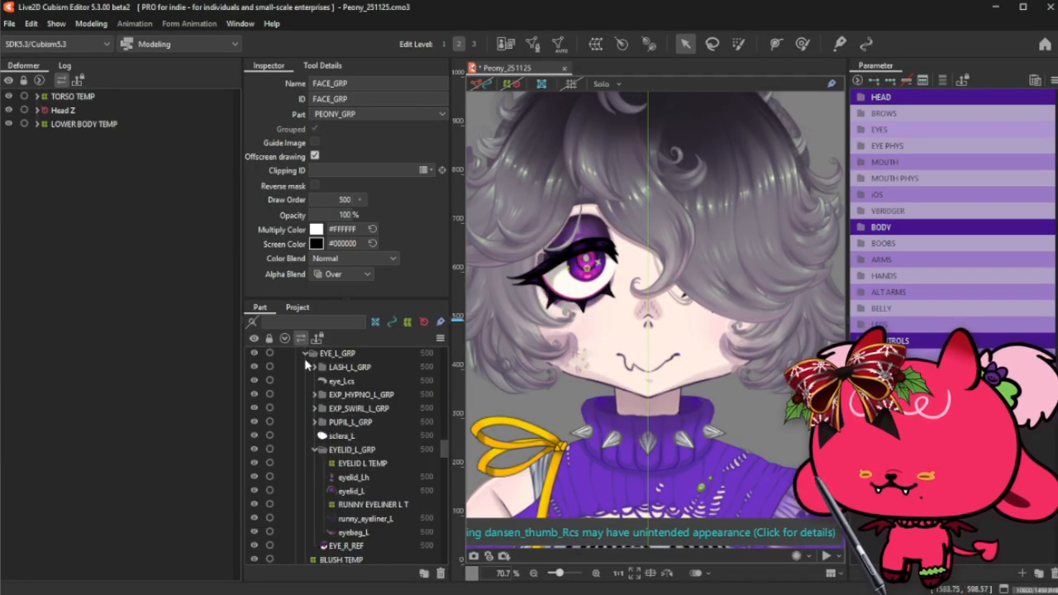
{"action": "left_click", "coordinate": [306, 354]}
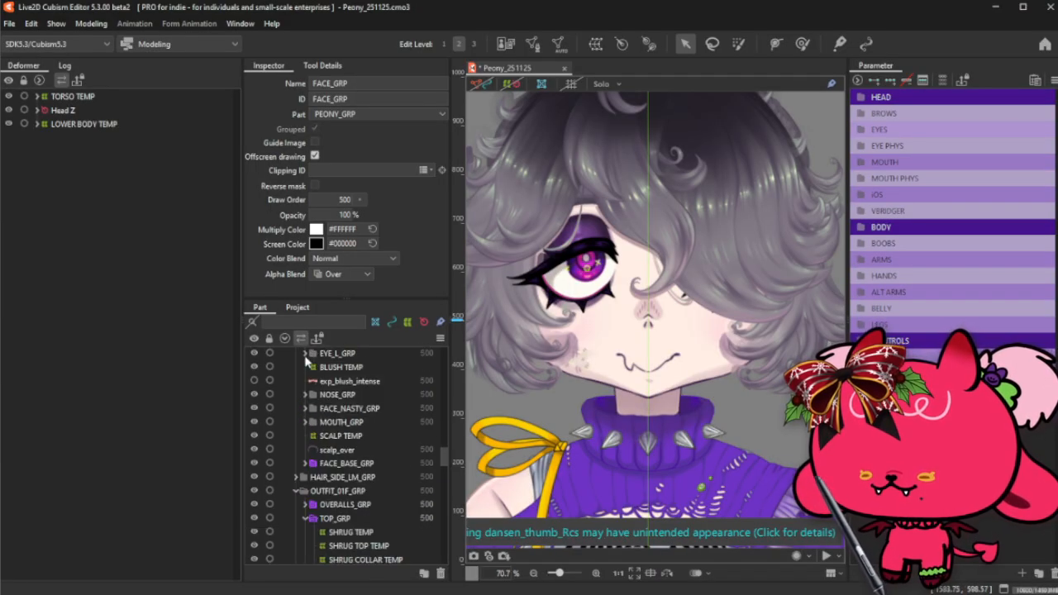
{"action": "left_click", "coordinate": [306, 464]}
{"action": "left_click", "coordinate": [325, 480]}
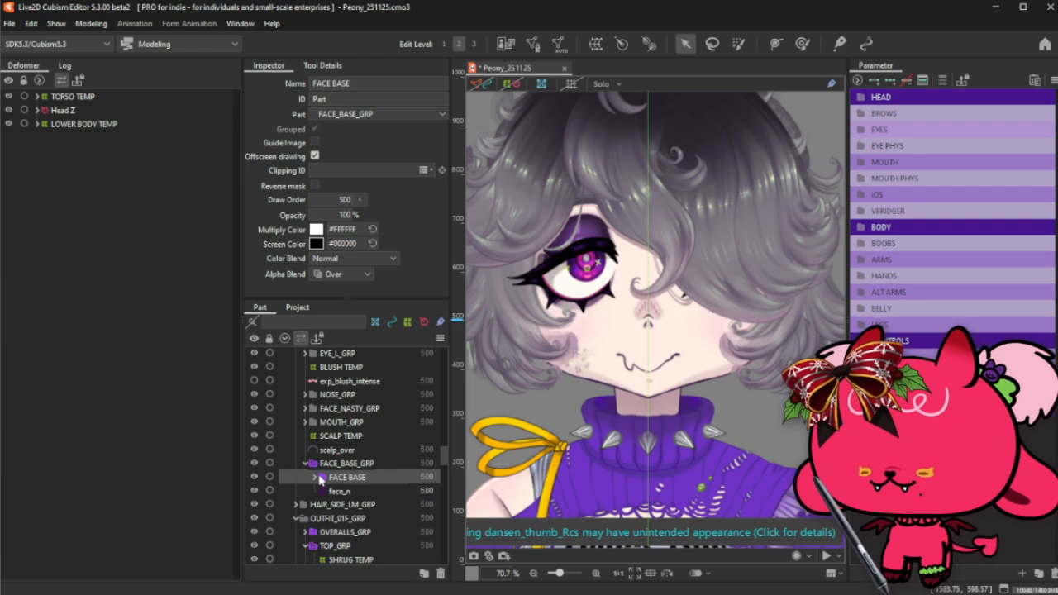
{"action": "left_click", "coordinate": [315, 478]}
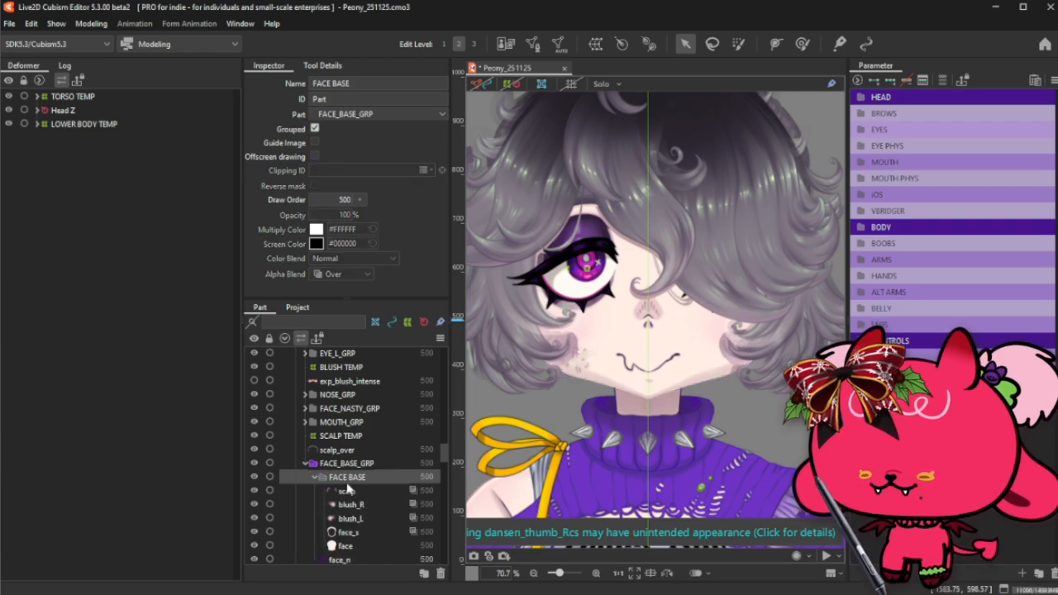
- Move scalp, blush_R, blush_L, face_s and face directly into FACE_BASE_GRP, and move face_n out to PEONY_GRP just below FACE_GRP
{"action": "left_click_drag", "start_coordinate": [354, 493], "coordinate": [361, 550]}
{"action": "left_click_drag", "start_coordinate": [351, 494], "coordinate": [350, 472]}
{"action": "scroll", "coordinate": [352, 487], "scroll_direction": "down", "scroll_amount": 2}
{"action": "left_click", "coordinate": [347, 511]}
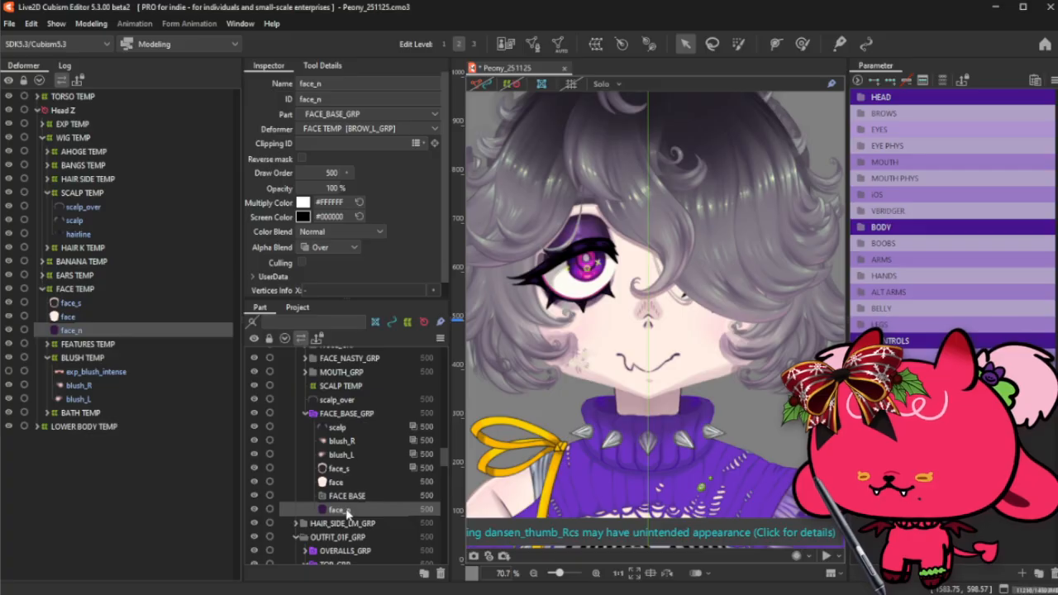
{"action": "left_click_drag", "start_coordinate": [347, 513], "coordinate": [346, 524]}
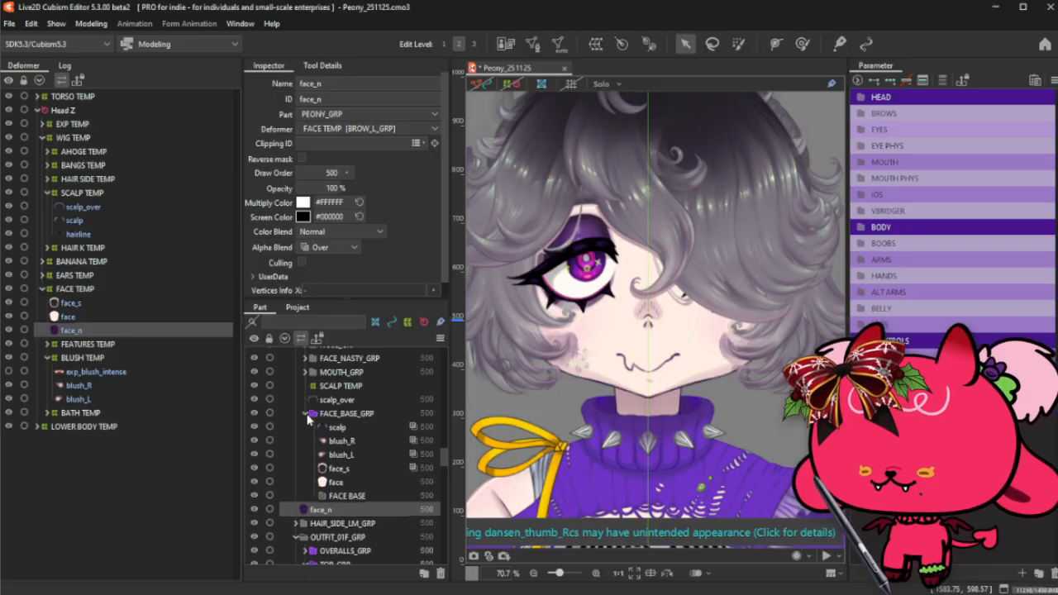
- Delete the empty FACE BASE group and collapse FACE_BASE_GRP
{"action": "left_click", "coordinate": [360, 496]}
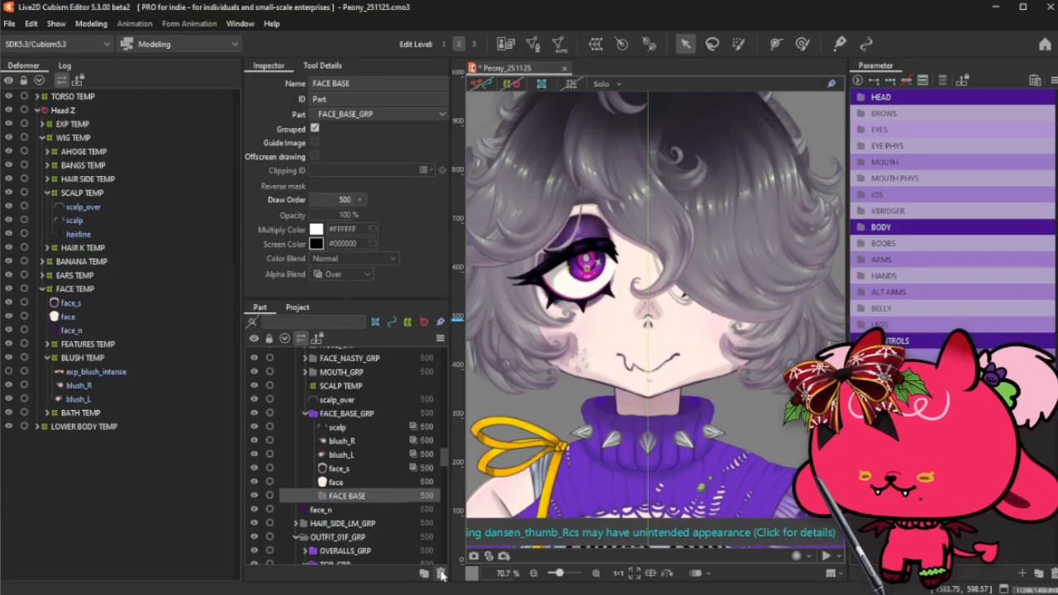
{"action": "key", "text": "Delete"}
{"action": "scroll", "coordinate": [305, 419], "scroll_direction": "up", "scroll_amount": 3}
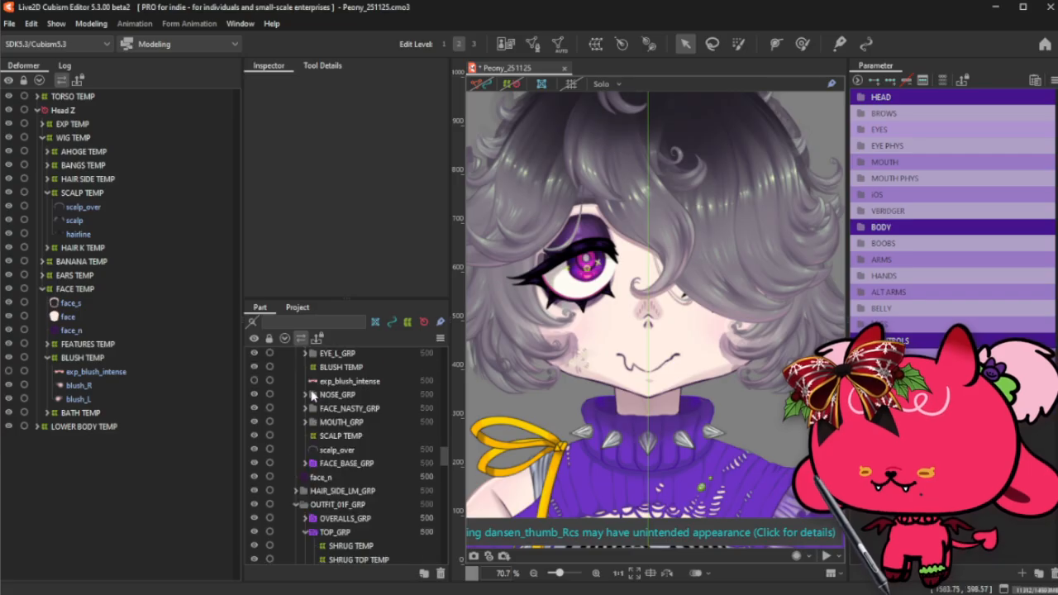
- Collapse HAIR_SHADOWS_GRP and keep the contents of FACE_GRP expanded
{"action": "scroll", "coordinate": [305, 403], "scroll_direction": "up", "scroll_amount": 1}
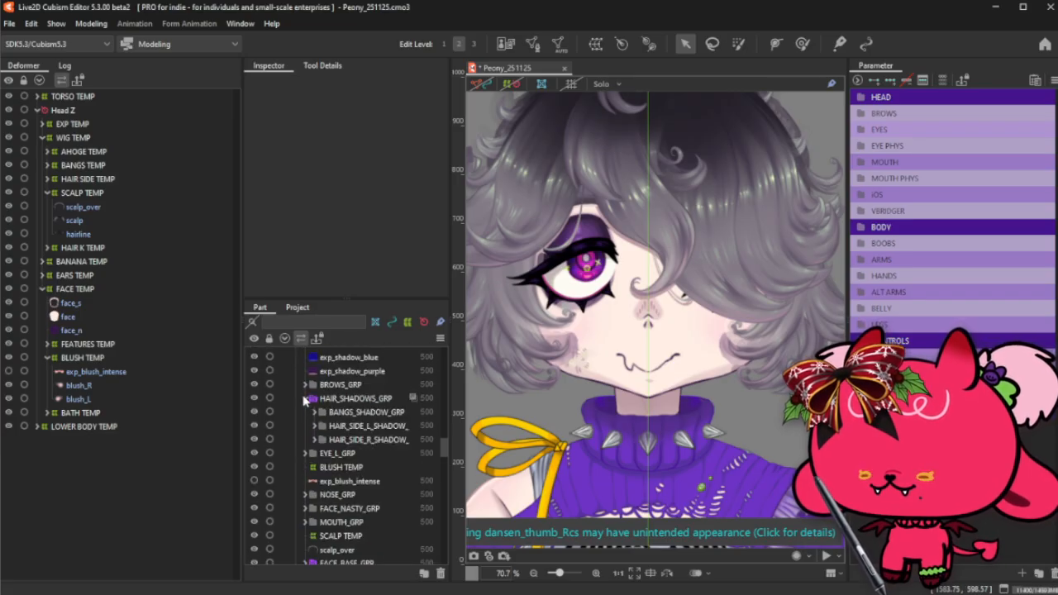
{"action": "left_click", "coordinate": [305, 399]}
{"action": "scroll", "coordinate": [307, 488], "scroll_direction": "up", "scroll_amount": 2}
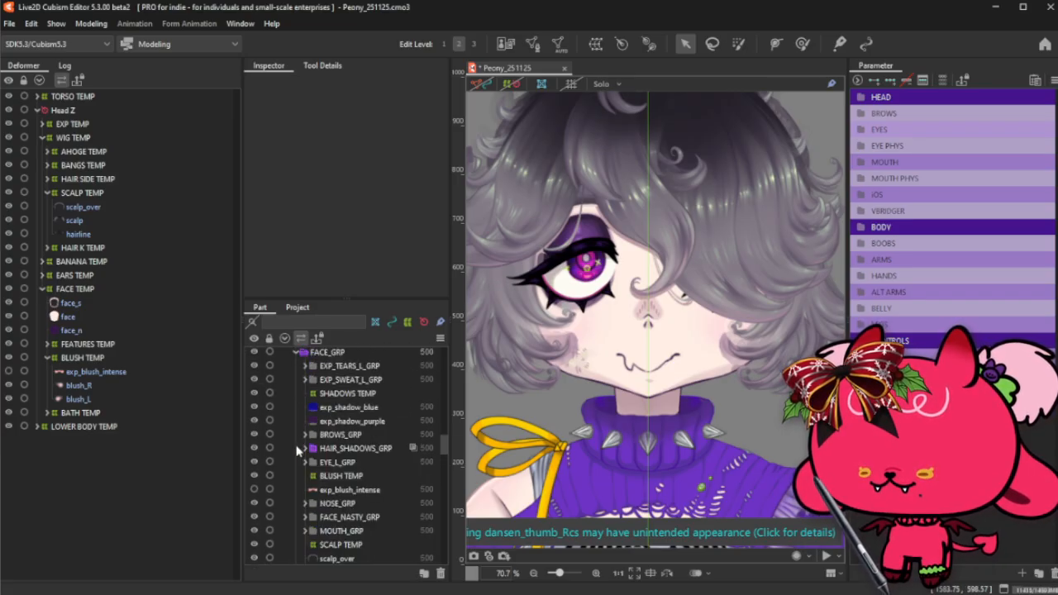
{"action": "left_click", "coordinate": [297, 403]}
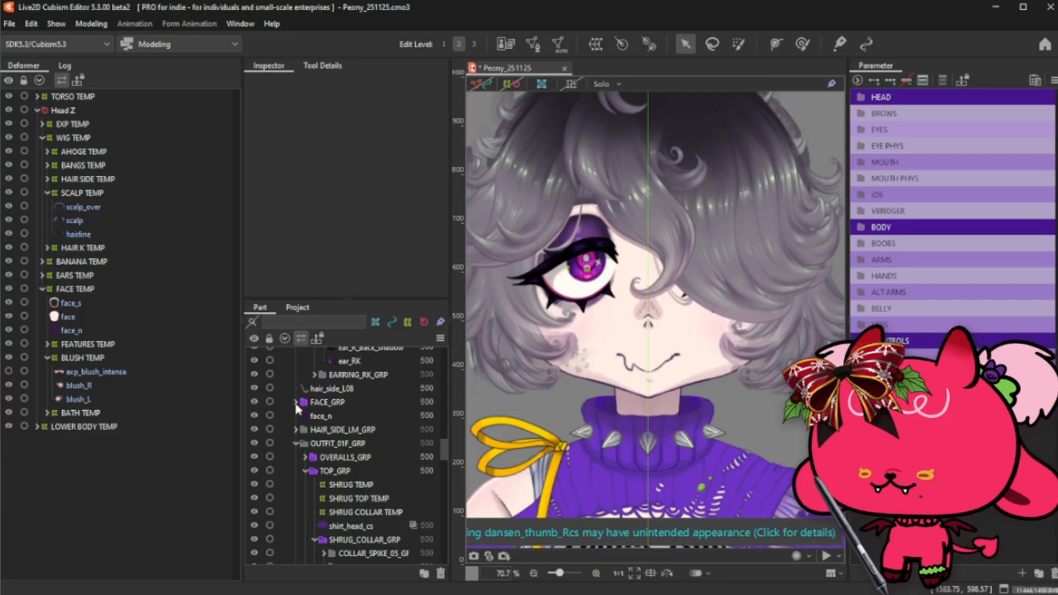
{"action": "left_click", "coordinate": [296, 403]}
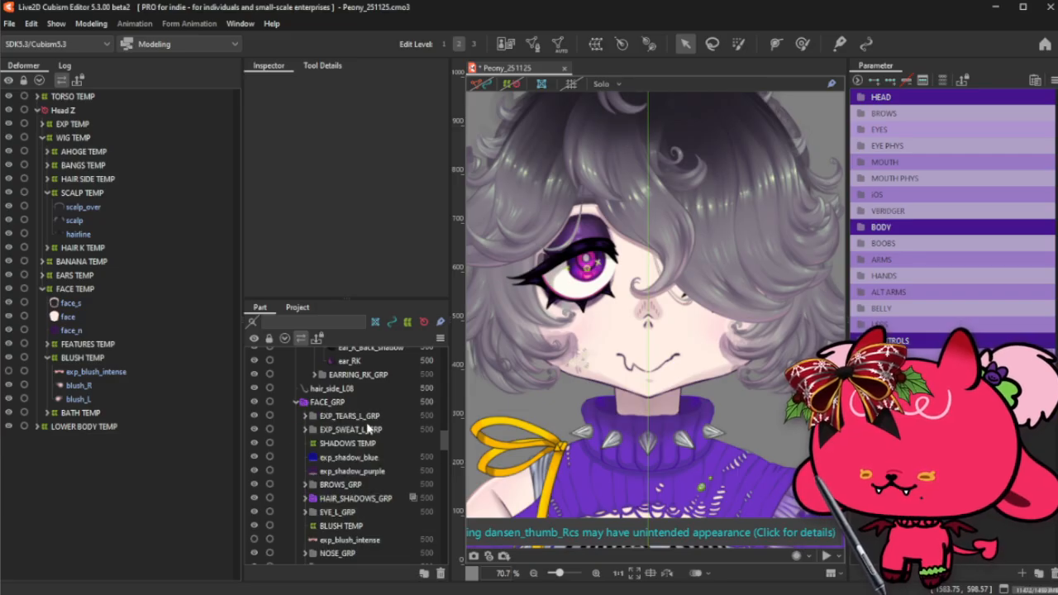
- Set the alpha blend of exp_shadow_blue and exp_shadow_purple in FACE_GRP to Atop
{"action": "left_click", "coordinate": [379, 459]}
{"action": "left_click", "coordinate": [364, 471], "text": "shift"}
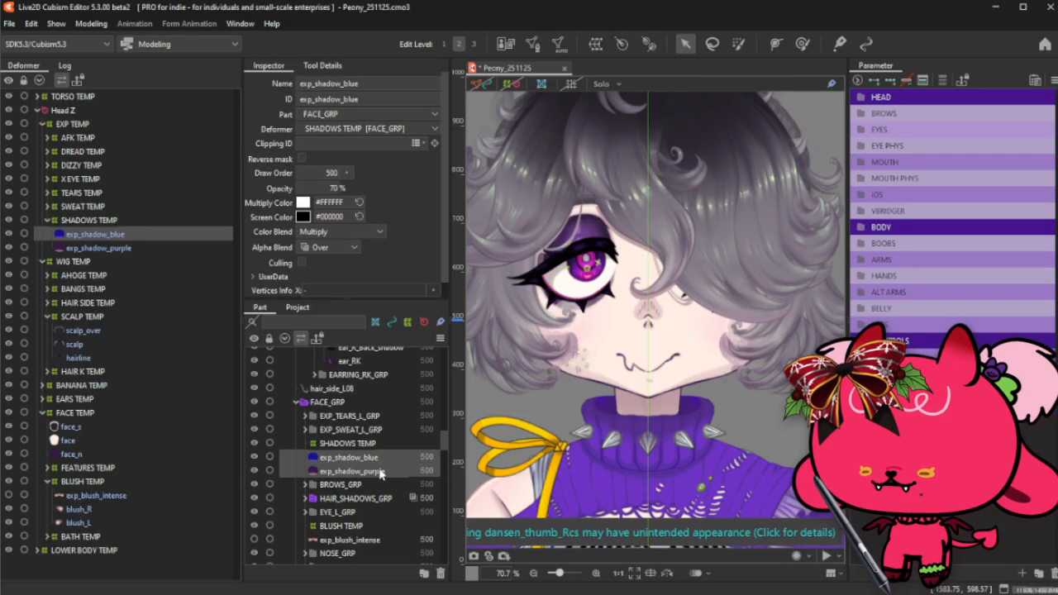
{"action": "left_click", "coordinate": [329, 248]}
{"action": "left_click", "coordinate": [321, 274]}
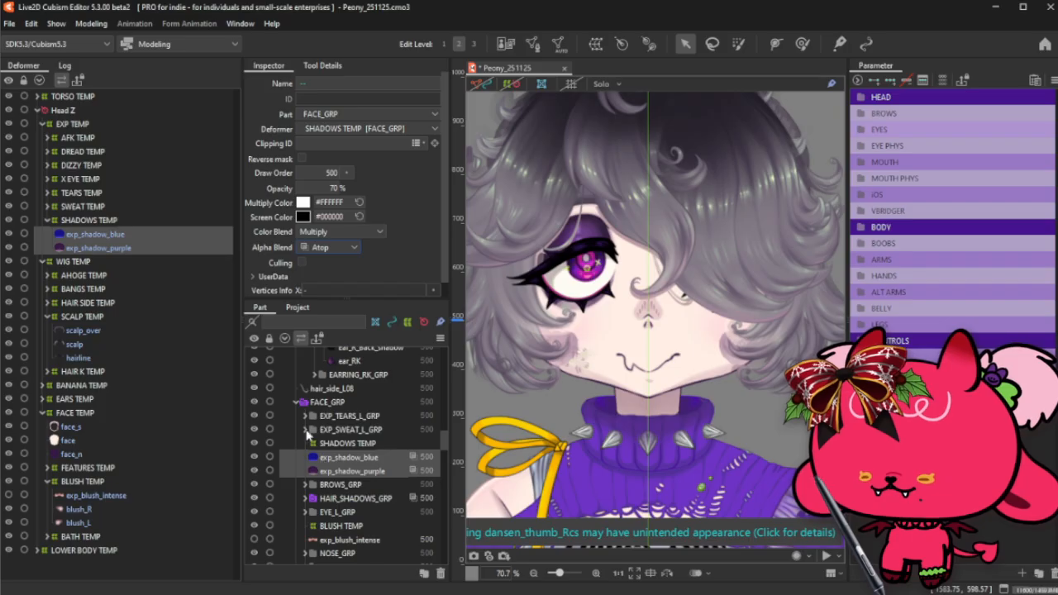
- Set the alpha blend of exp_blush_intense in FACE_GRP to Atop and check the blush by toggling its visibility
{"action": "scroll", "coordinate": [310, 434], "scroll_direction": "down", "scroll_amount": 1}
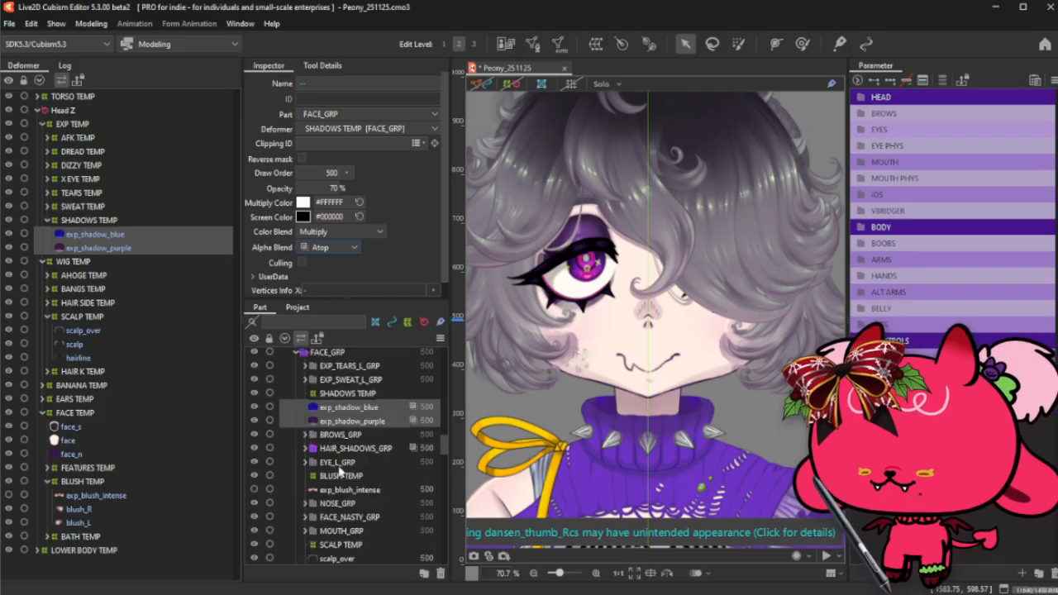
{"action": "left_click", "coordinate": [345, 491]}
{"action": "left_click", "coordinate": [337, 248]}
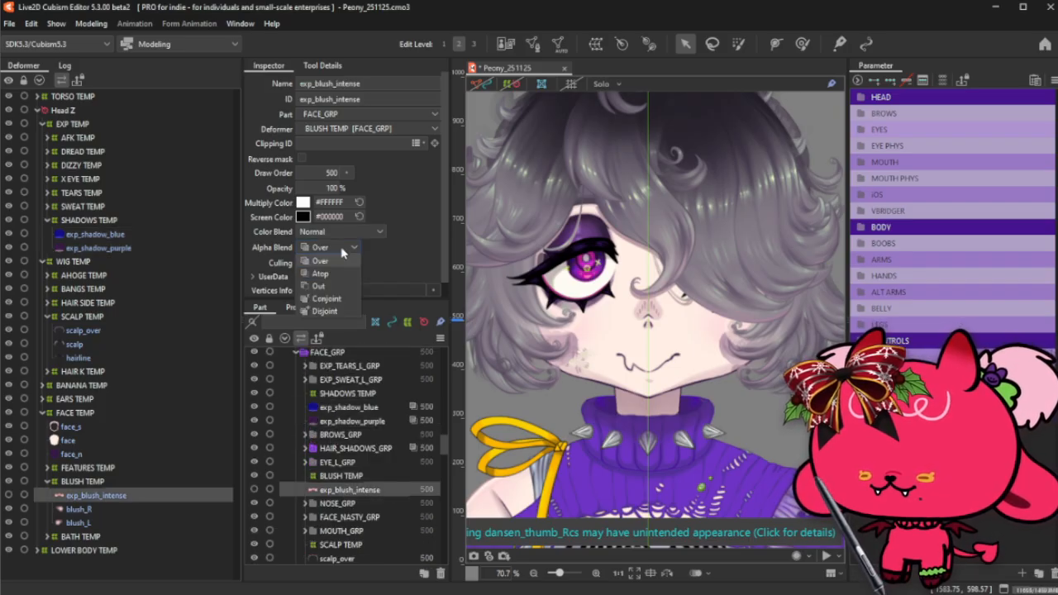
{"action": "left_click", "coordinate": [327, 276]}
{"action": "left_click", "coordinate": [255, 490]}
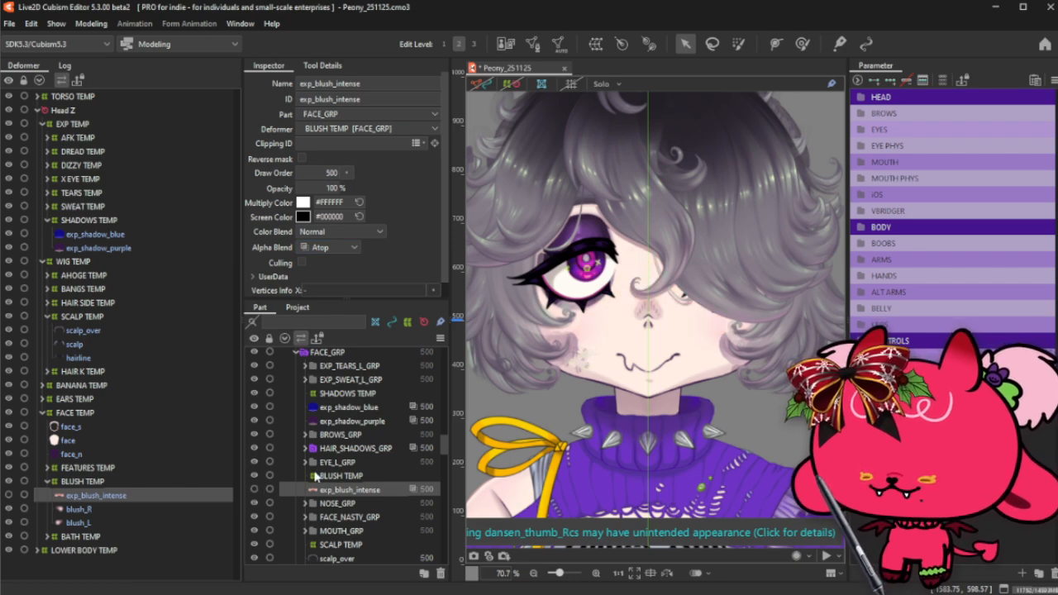
- Collapse FACE_GRP and the whole deformer tree
{"action": "scroll", "coordinate": [317, 473], "scroll_direction": "down", "scroll_amount": 1}
{"action": "scroll", "coordinate": [339, 443], "scroll_direction": "up", "scroll_amount": 2}
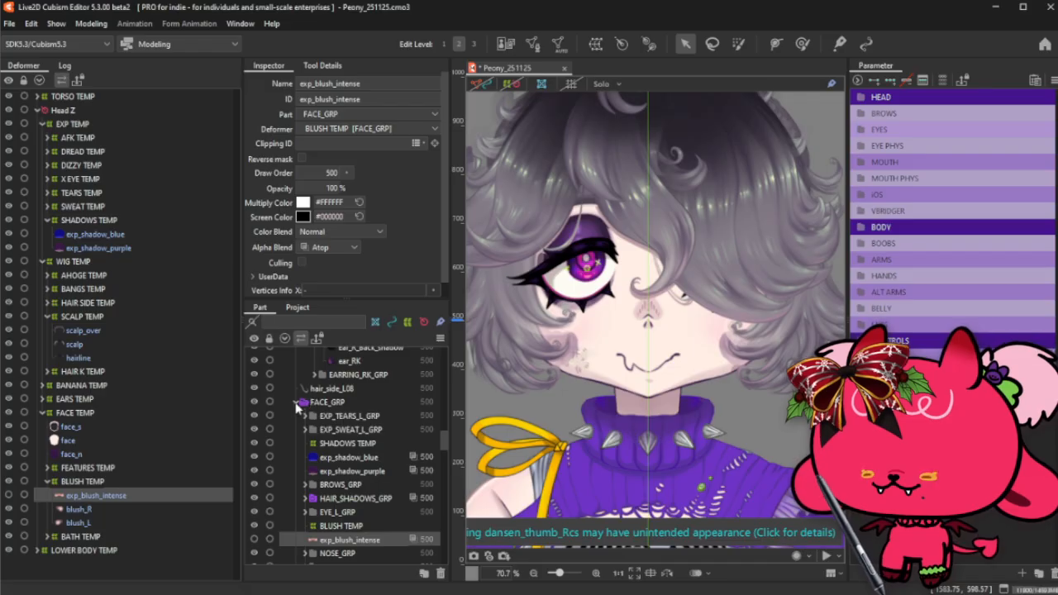
{"action": "left_click", "coordinate": [296, 403]}
{"action": "scroll", "coordinate": [605, 447], "scroll_direction": "down", "scroll_amount": 1}
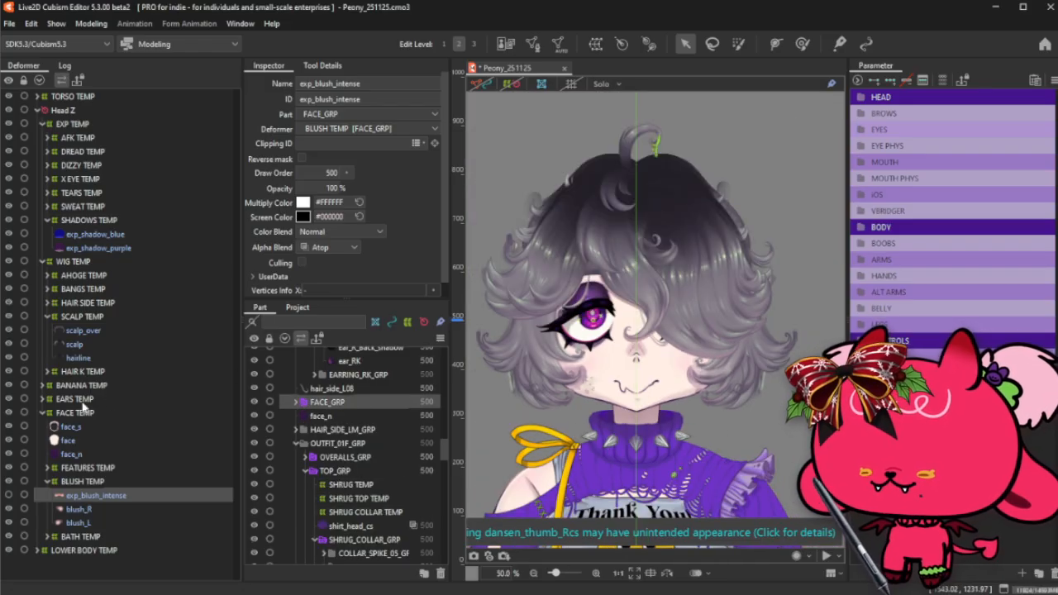
{"action": "left_click", "coordinate": [39, 79]}
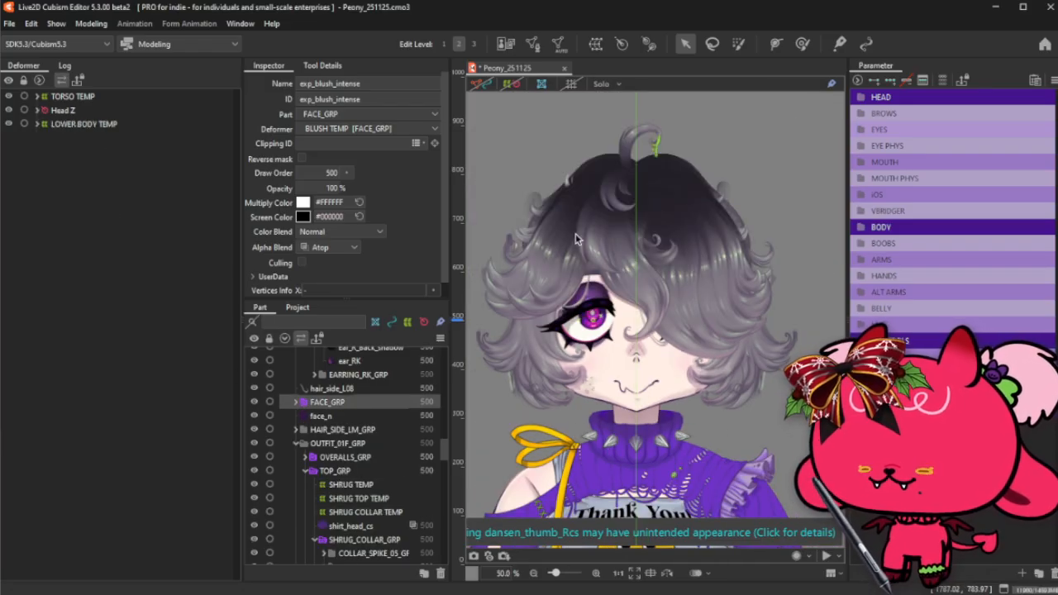
- Pick bangs_L02 on the canvas, collapse its parent deformer BANGS L TEMP, and select BANGS TEMP
{"action": "right_click", "coordinate": [711, 285]}
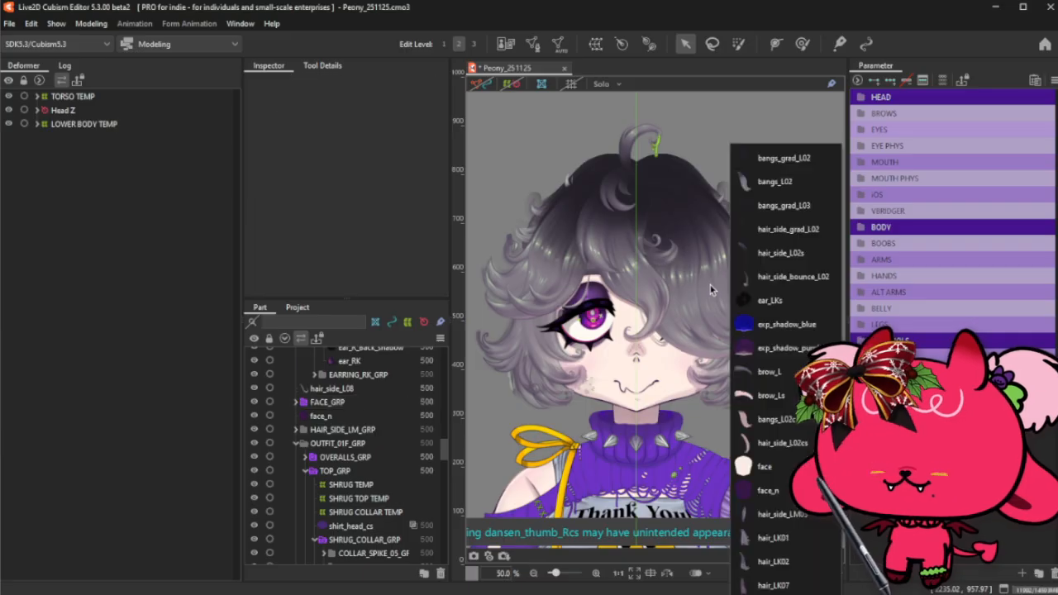
{"action": "left_click", "coordinate": [813, 178]}
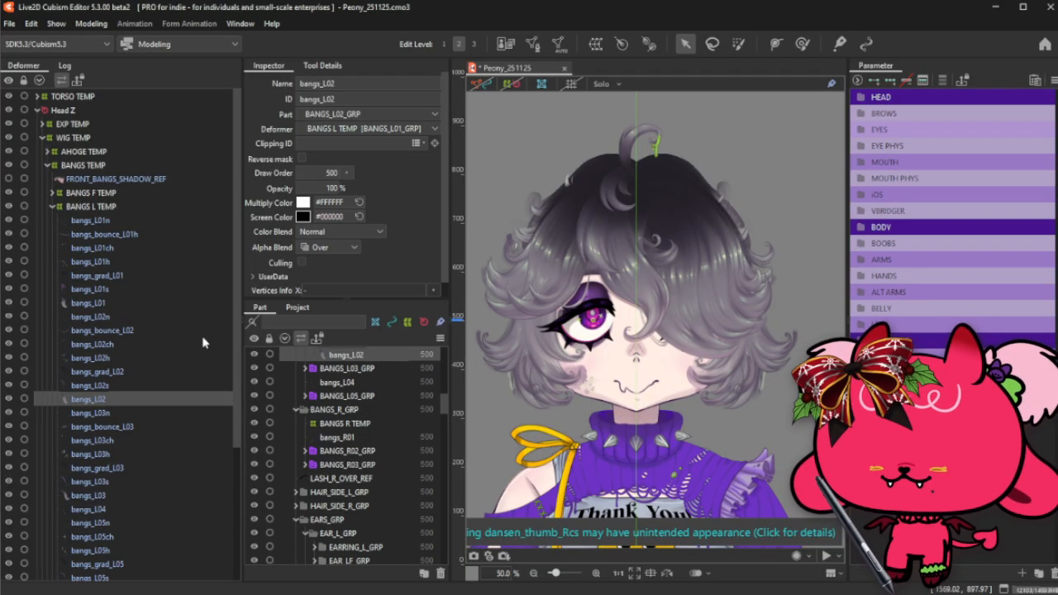
{"action": "left_click", "coordinate": [94, 208]}
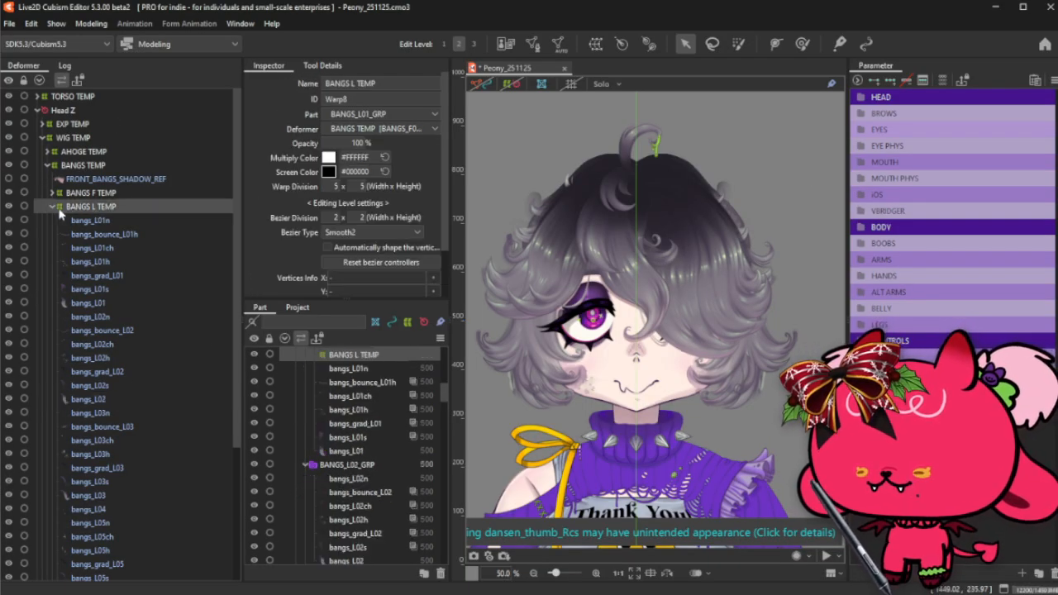
{"action": "left_click", "coordinate": [52, 207]}
{"action": "left_click", "coordinate": [85, 166]}
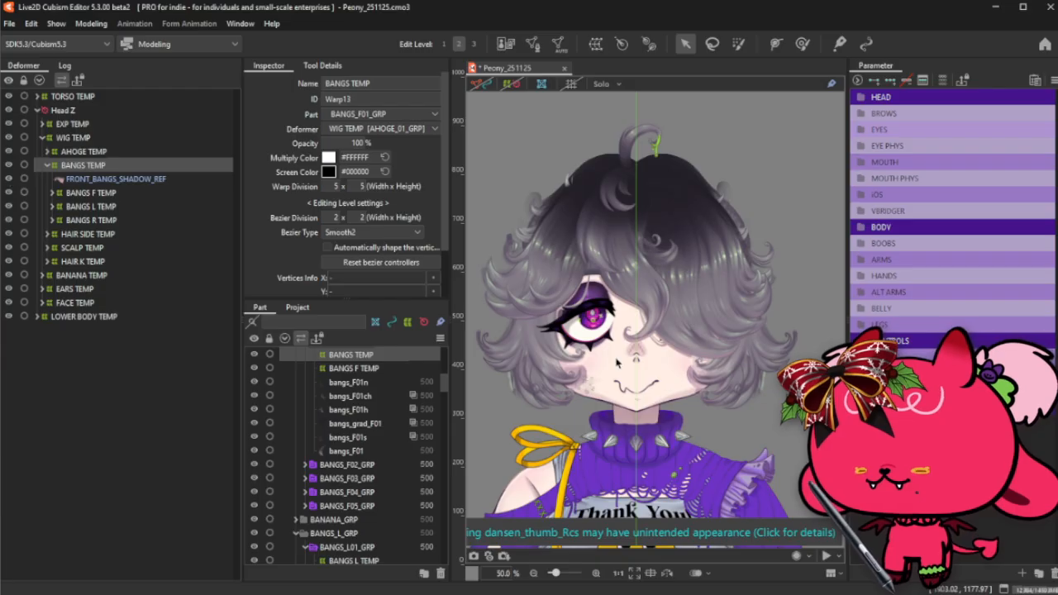
- Select the bangs_L01 art mesh over the covered eye from the overlapping objects on the canvas
{"action": "scroll", "coordinate": [674, 341], "scroll_direction": "up", "scroll_amount": 1}
{"action": "left_click", "coordinate": [674, 341]}
{"action": "right_click", "coordinate": [674, 338]}
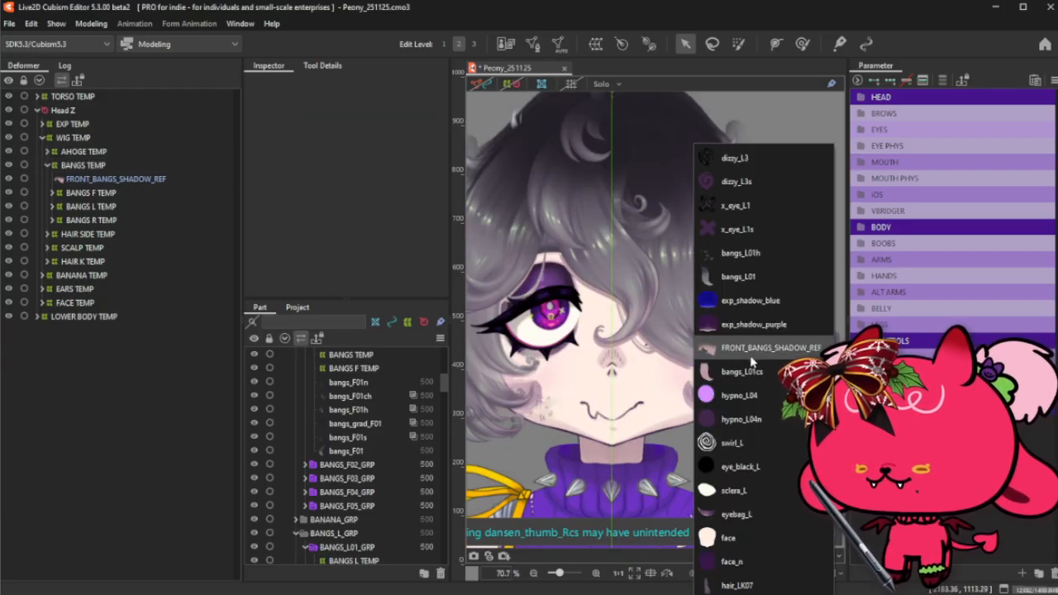
{"action": "left_click", "coordinate": [744, 277]}
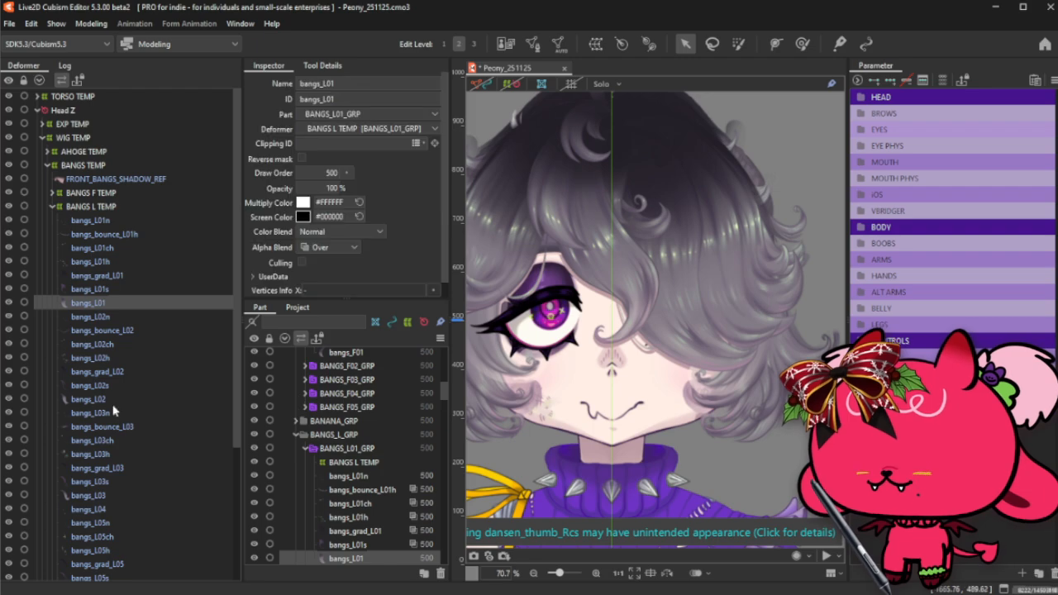
- Locate the shadow mesh bangs_L01cs under BANGS L TEMP and select it
{"action": "scroll", "coordinate": [371, 505], "scroll_direction": "down", "scroll_amount": 5}
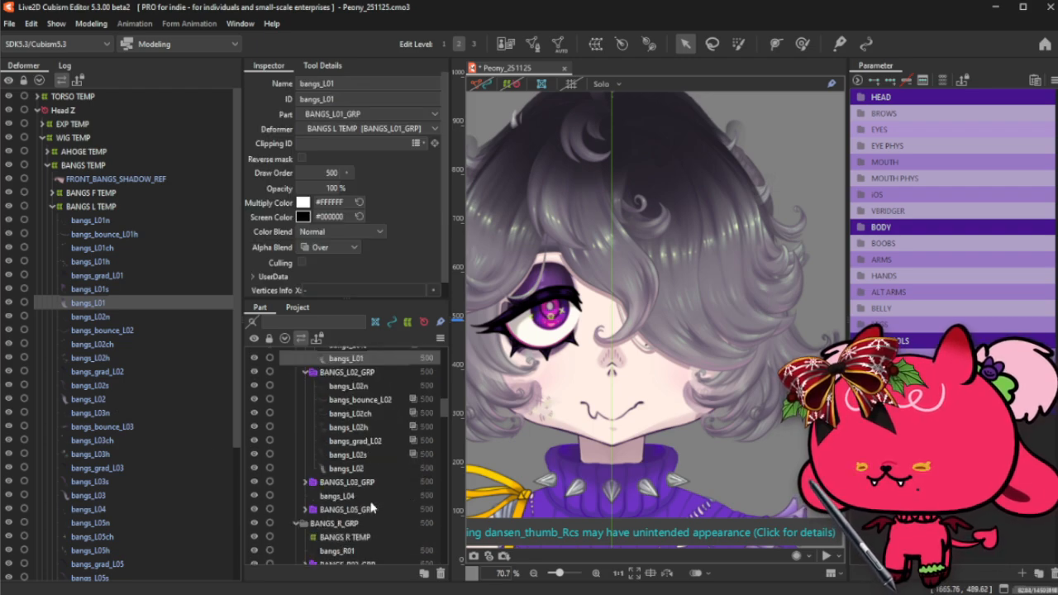
{"action": "scroll", "coordinate": [371, 507], "scroll_direction": "down", "scroll_amount": 2}
{"action": "scroll", "coordinate": [139, 432], "scroll_direction": "down", "scroll_amount": 3}
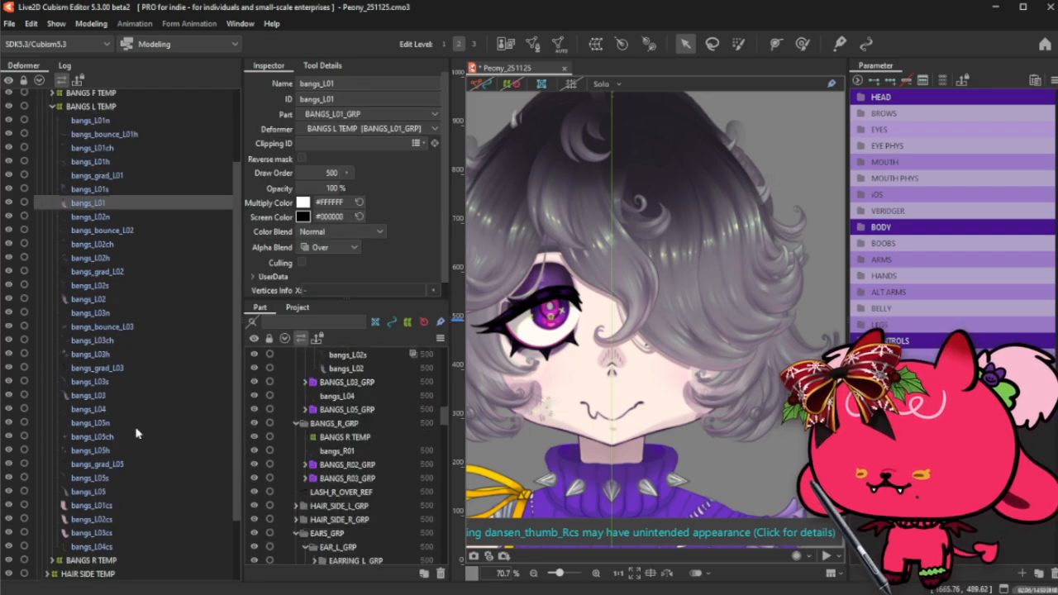
{"action": "left_click", "coordinate": [106, 507]}
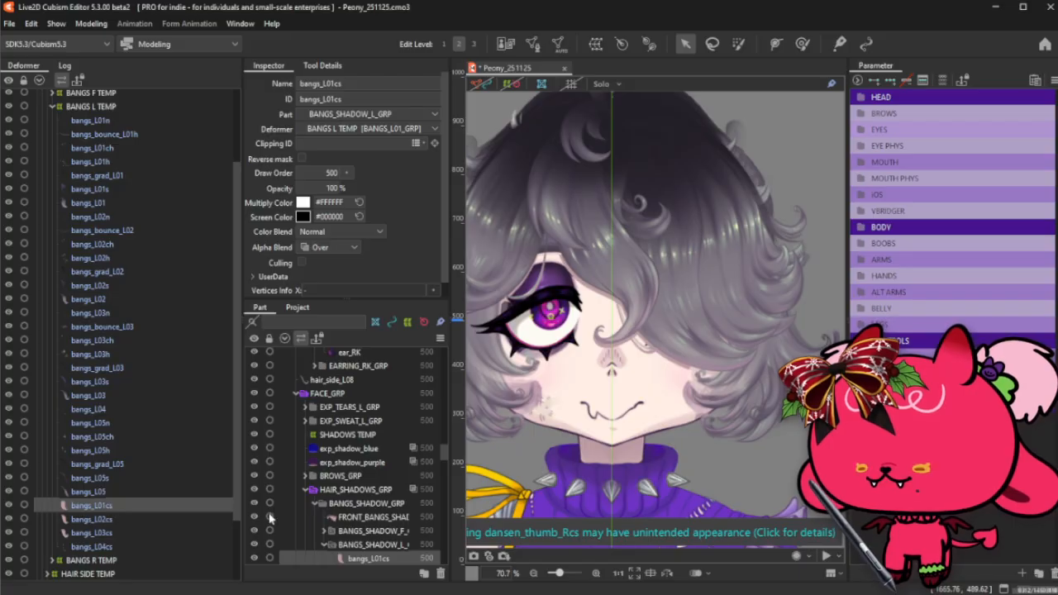
{"action": "scroll", "coordinate": [368, 488], "scroll_direction": "down", "scroll_amount": 2}
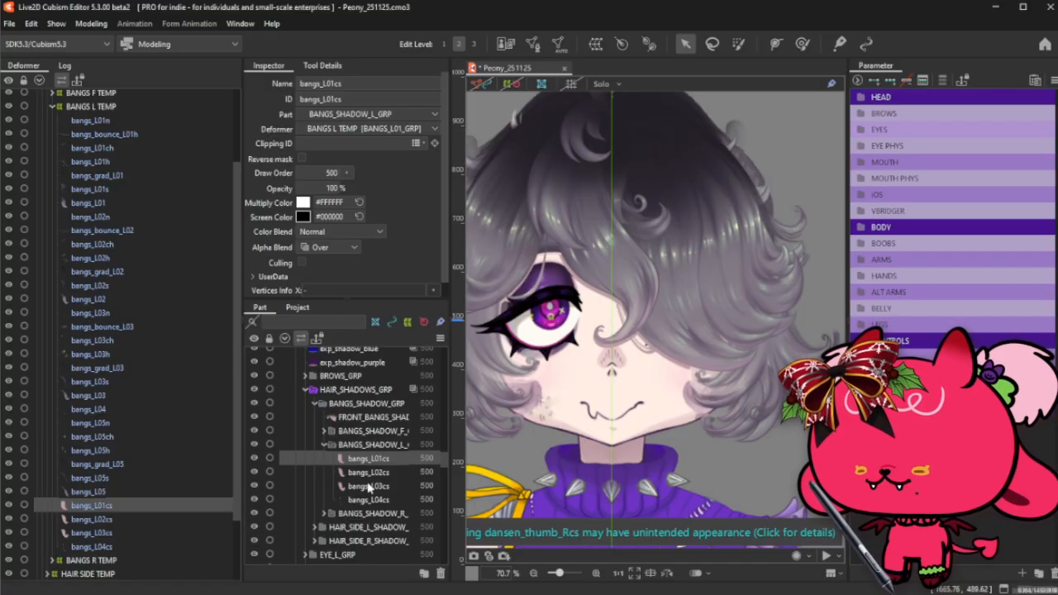
- Examine the shadow meshes inside BANGS_SHADOW_L_GRP, checking how bangs_L01cs affects the face
{"action": "left_click", "coordinate": [324, 445]}
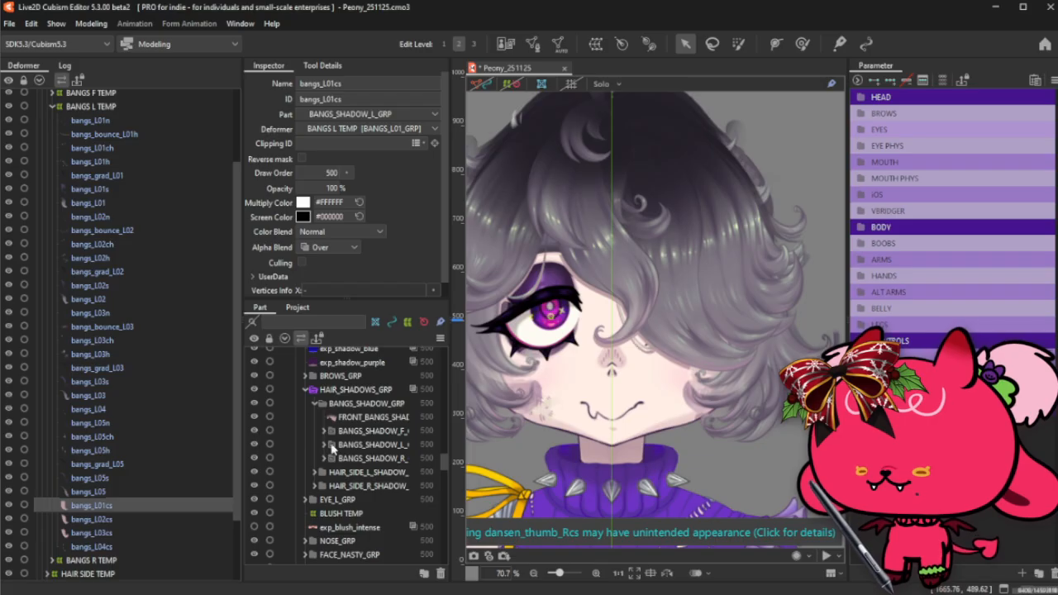
{"action": "left_click", "coordinate": [324, 444]}
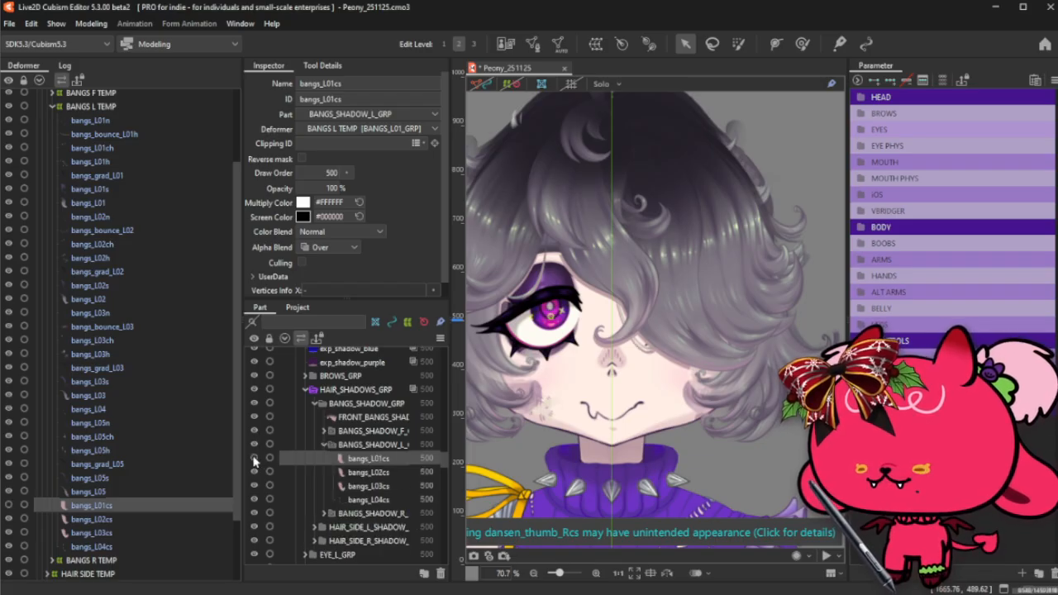
{"action": "scroll", "coordinate": [341, 434], "scroll_direction": "up", "scroll_amount": 1}
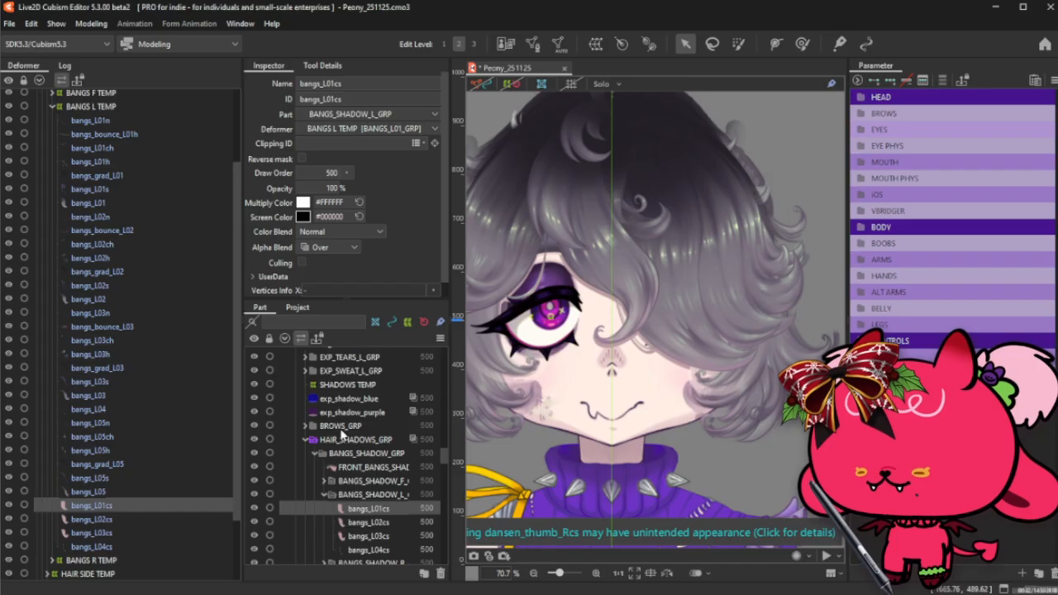
{"action": "scroll", "coordinate": [325, 476], "scroll_direction": "down", "scroll_amount": 1}
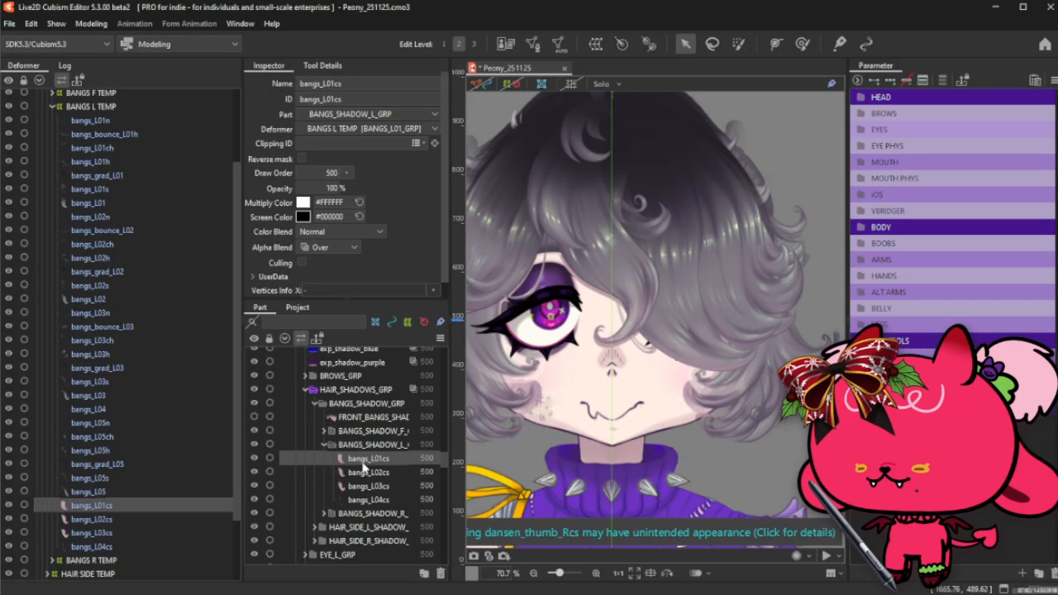
- Show the art mesh outlines and inspect the bangs_L01cs mesh in mesh edit mode, leaving without applying changes
{"action": "left_click", "coordinate": [488, 86]}
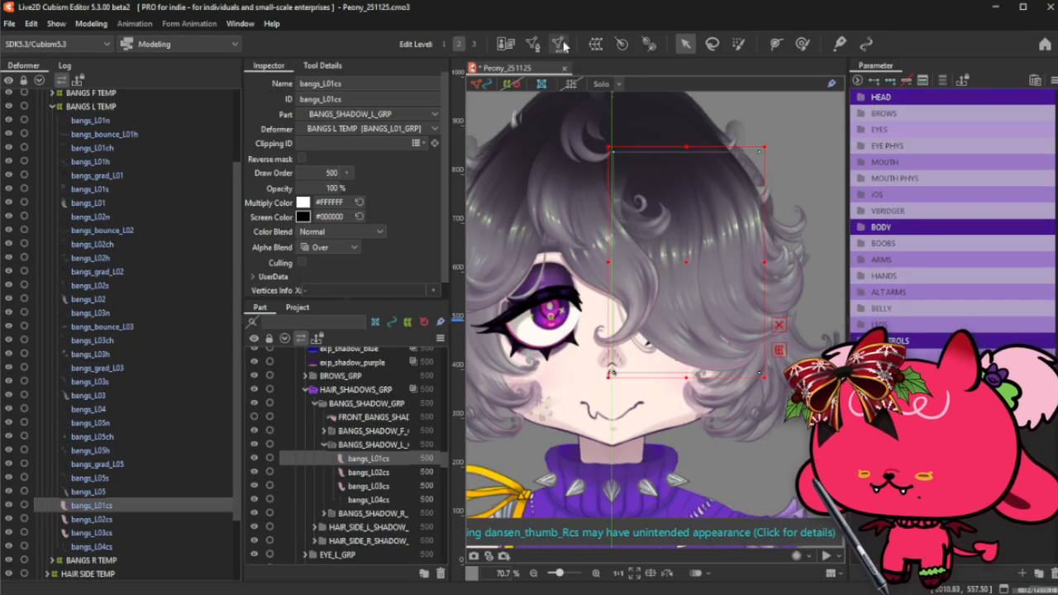
{"action": "left_click", "coordinate": [538, 47]}
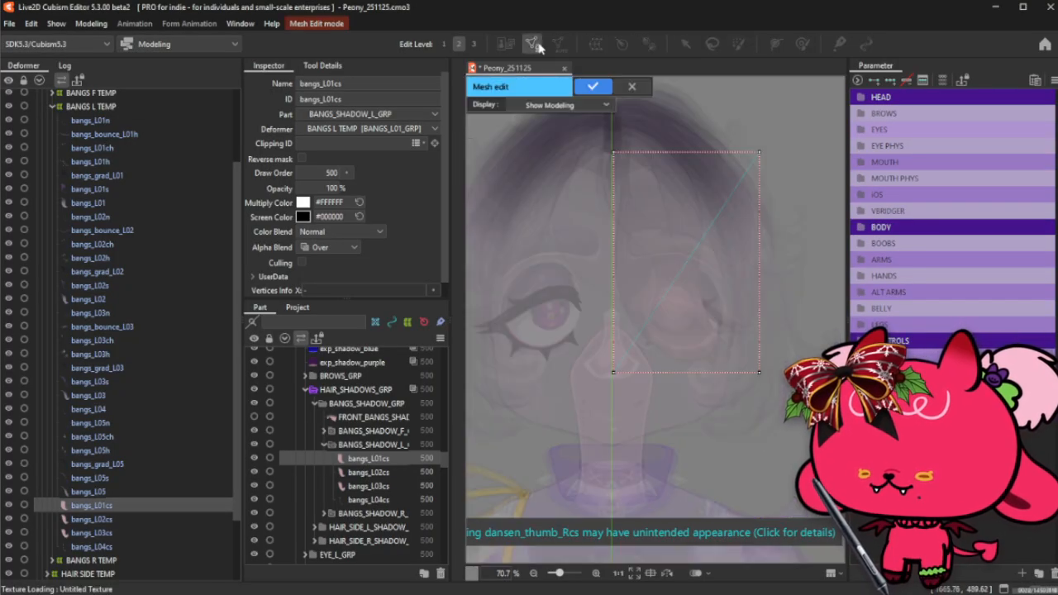
{"action": "left_click", "coordinate": [633, 87]}
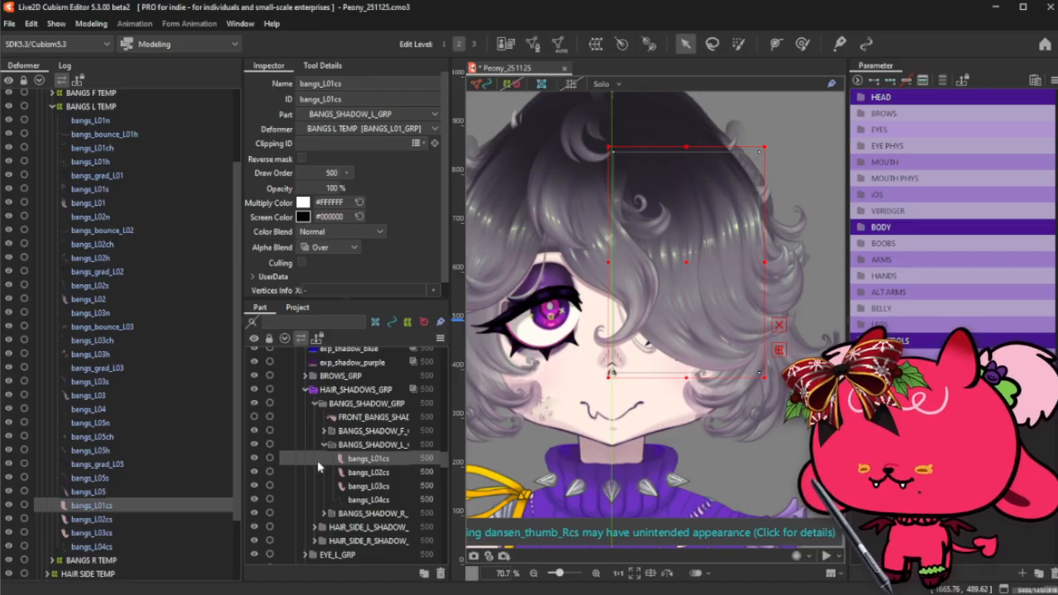
- Collapse BANGS_SHADOW_L_GRP and turn off Grouped for the F, L and R bangs shadow groups together
{"action": "left_click", "coordinate": [324, 450]}
{"action": "left_click", "coordinate": [325, 447]}
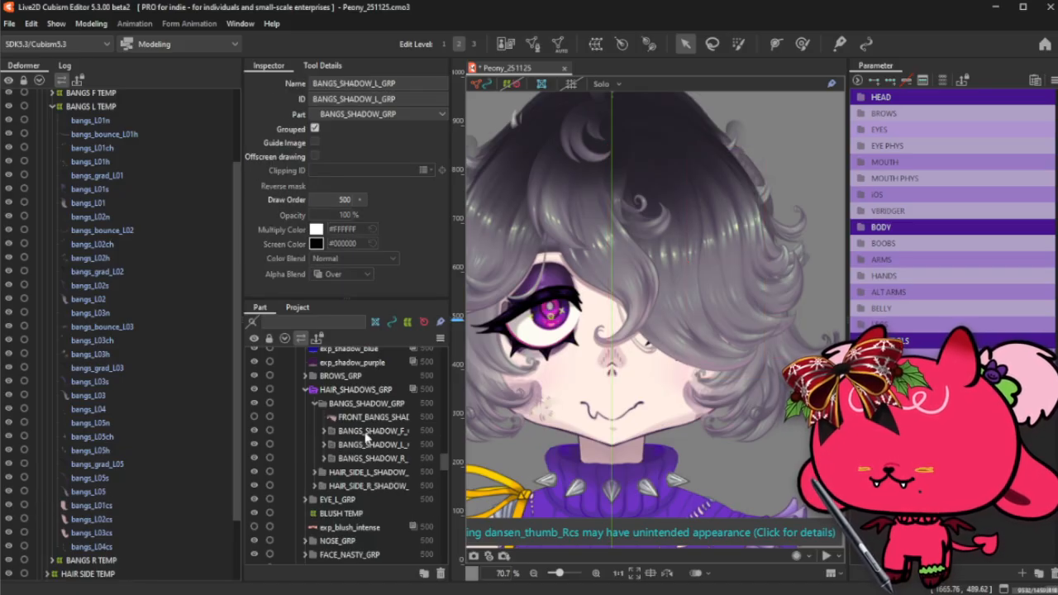
{"action": "left_click", "coordinate": [370, 434]}
{"action": "left_click", "coordinate": [374, 459], "text": "shift"}
{"action": "left_click", "coordinate": [315, 129]}
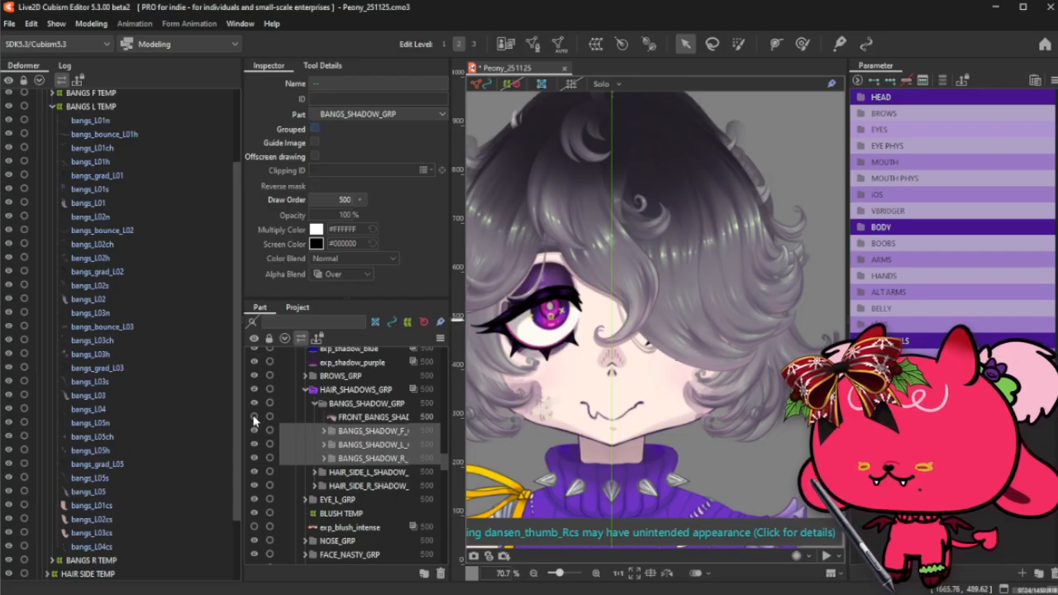
- Collapse BANGS_SHADOW_GRP, select it, and toggle its visibility to check the bangs shadows on the face
{"action": "left_click", "coordinate": [316, 405]}
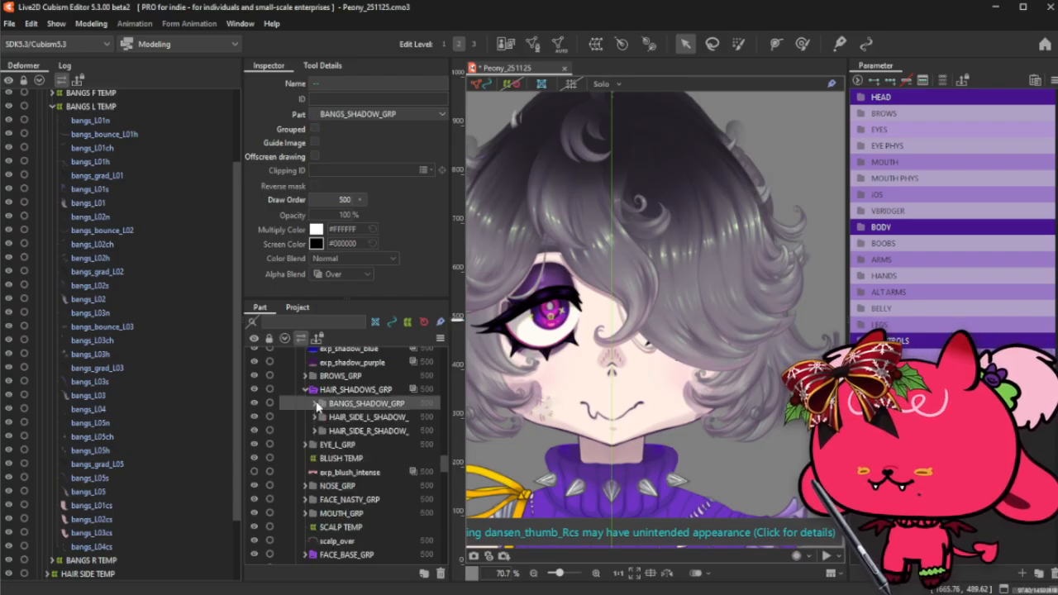
{"action": "left_click", "coordinate": [356, 390]}
{"action": "left_click", "coordinate": [346, 410]}
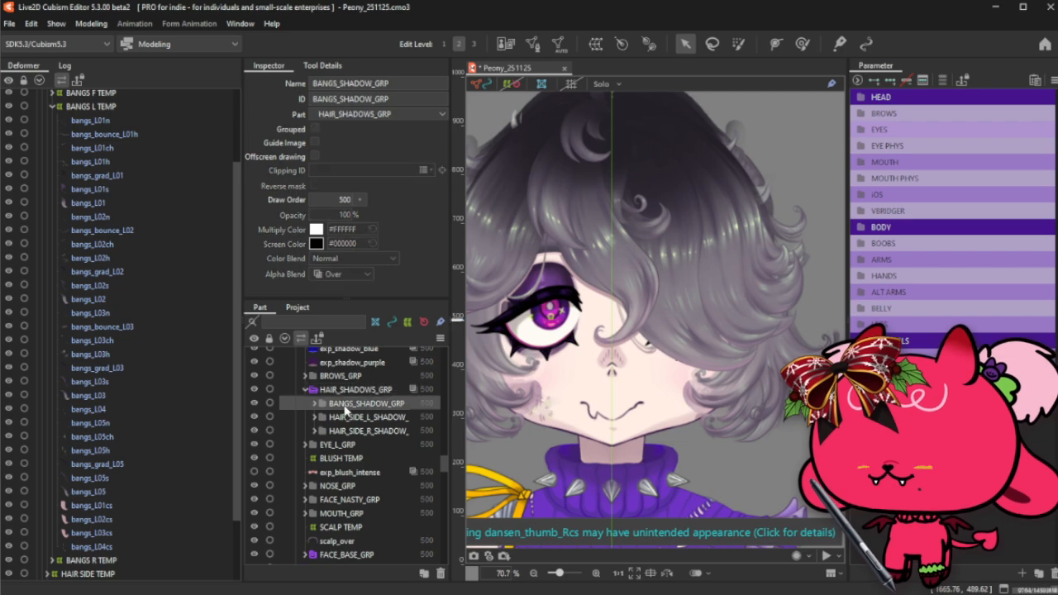
{"action": "left_click", "coordinate": [252, 404]}
{"action": "left_click", "coordinate": [252, 404]}
{"action": "left_click", "coordinate": [253, 405]}
{"action": "left_click", "coordinate": [252, 404]}
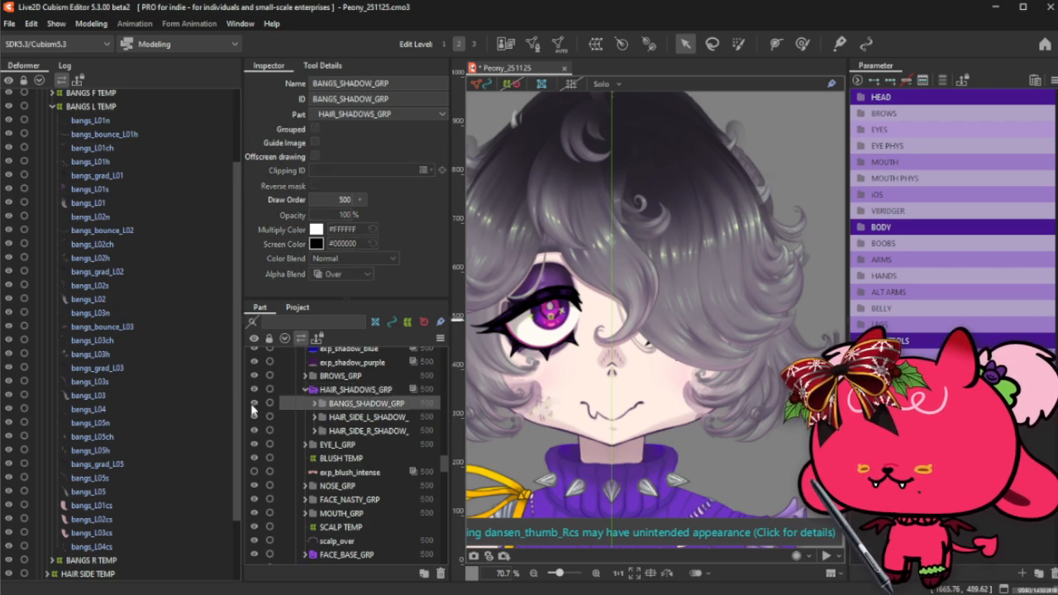
- Expand BANGS_SHADOW_GRP, check the meshes in its F subgroup, and set BANGS_SHADOW_GRP to Grouped with offscreen drawing off
{"action": "left_click", "coordinate": [315, 404]}
{"action": "left_click", "coordinate": [377, 432]}
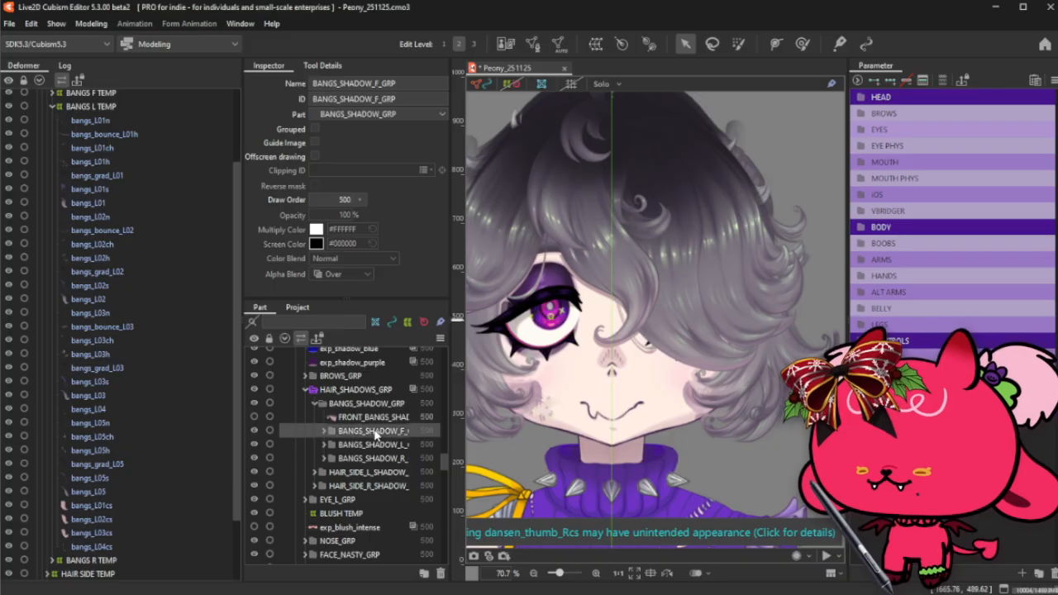
{"action": "left_click", "coordinate": [324, 432]}
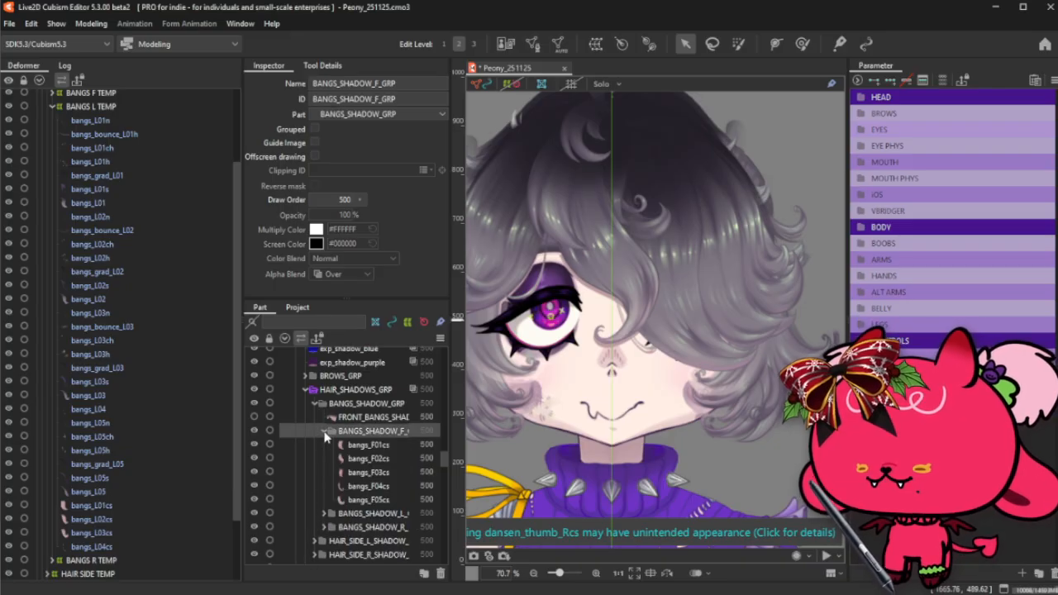
{"action": "left_click", "coordinate": [324, 432]}
{"action": "left_click", "coordinate": [371, 403]}
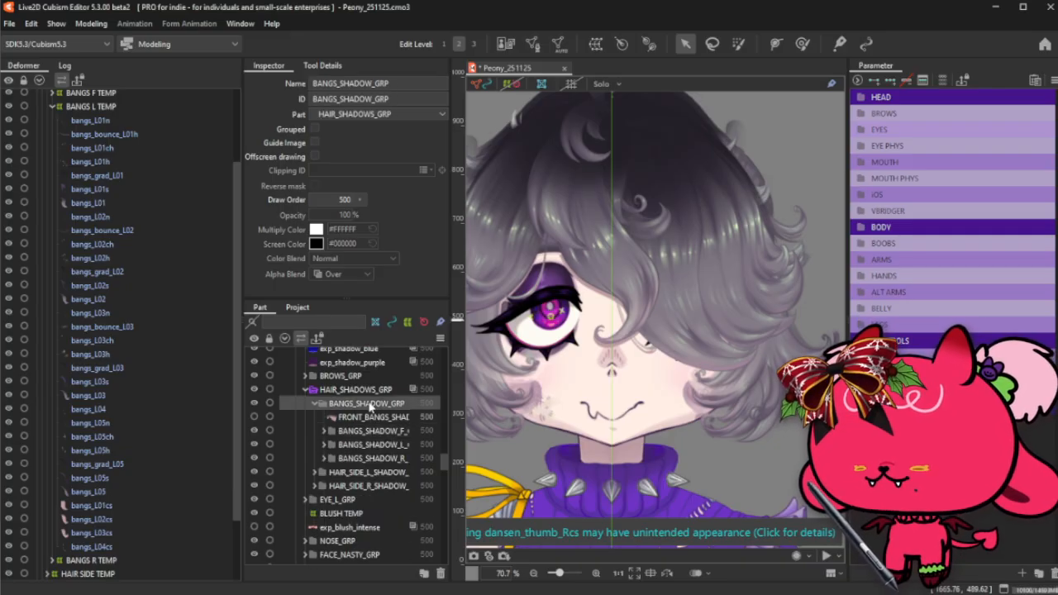
{"action": "left_click", "coordinate": [315, 156]}
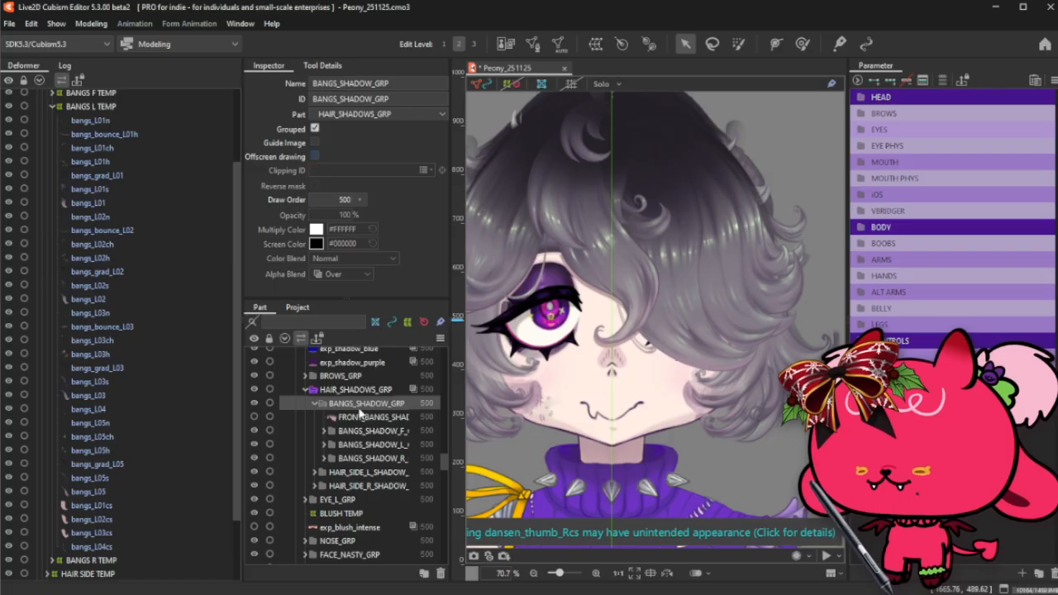
- Examine the bangs shadows on the face with mesh outlines hidden, and review the blend settings of HAIR_SHADOWS_GRP
{"action": "left_click", "coordinate": [371, 431]}
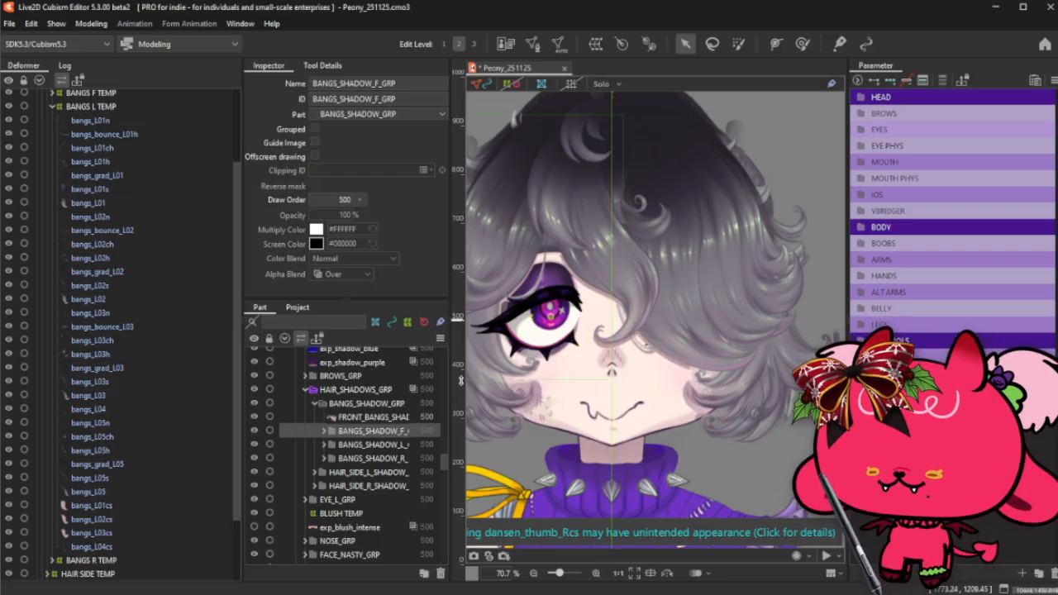
{"action": "scroll", "coordinate": [648, 346], "scroll_direction": "down", "scroll_amount": 2}
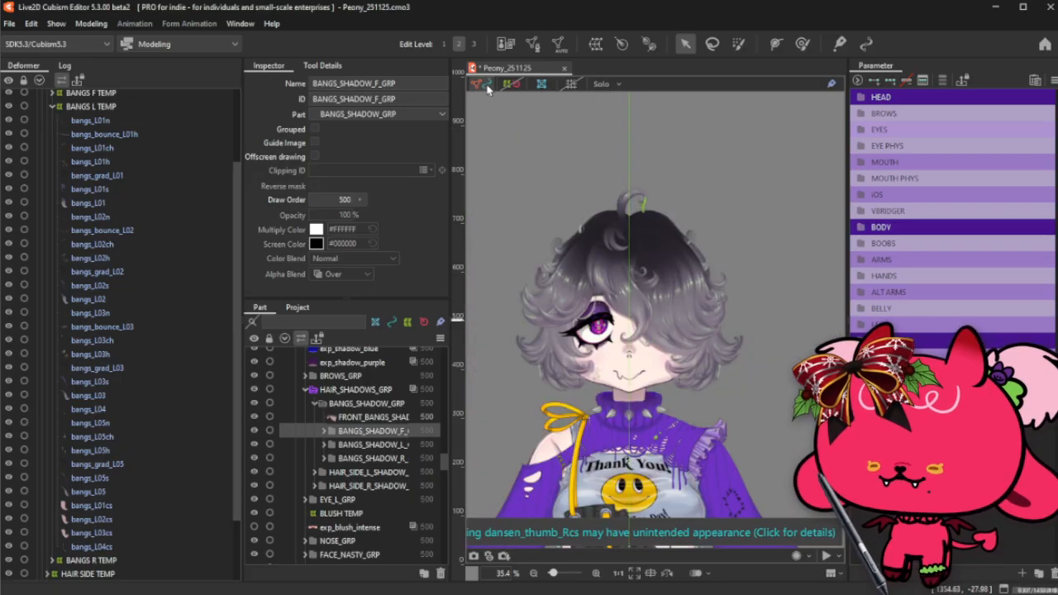
{"action": "scroll", "coordinate": [615, 346], "scroll_direction": "up", "scroll_amount": 1}
{"action": "scroll", "coordinate": [615, 346], "scroll_direction": "up", "scroll_amount": 1}
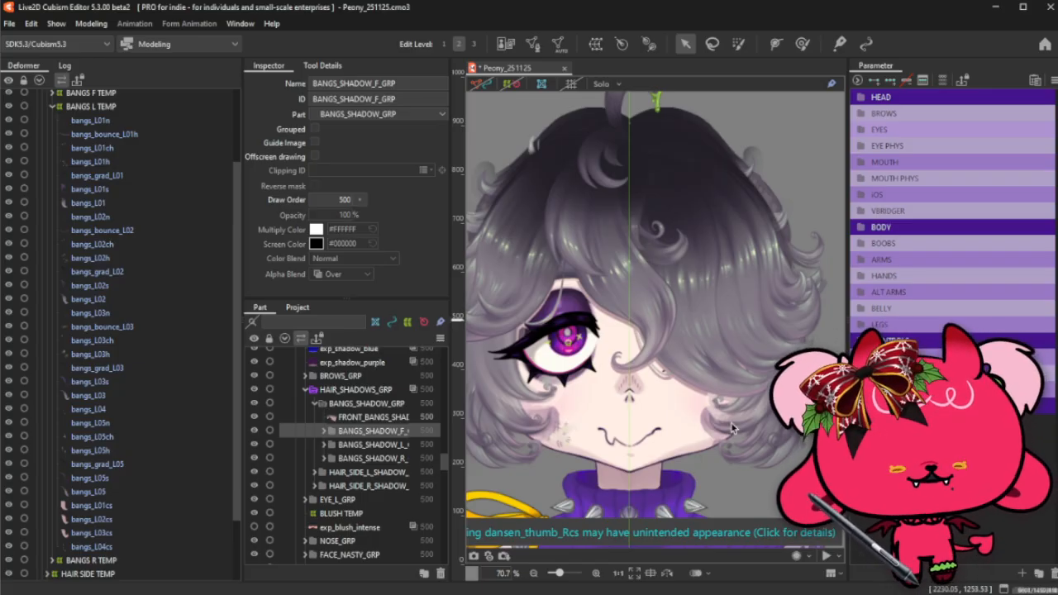
{"action": "left_click", "coordinate": [392, 390]}
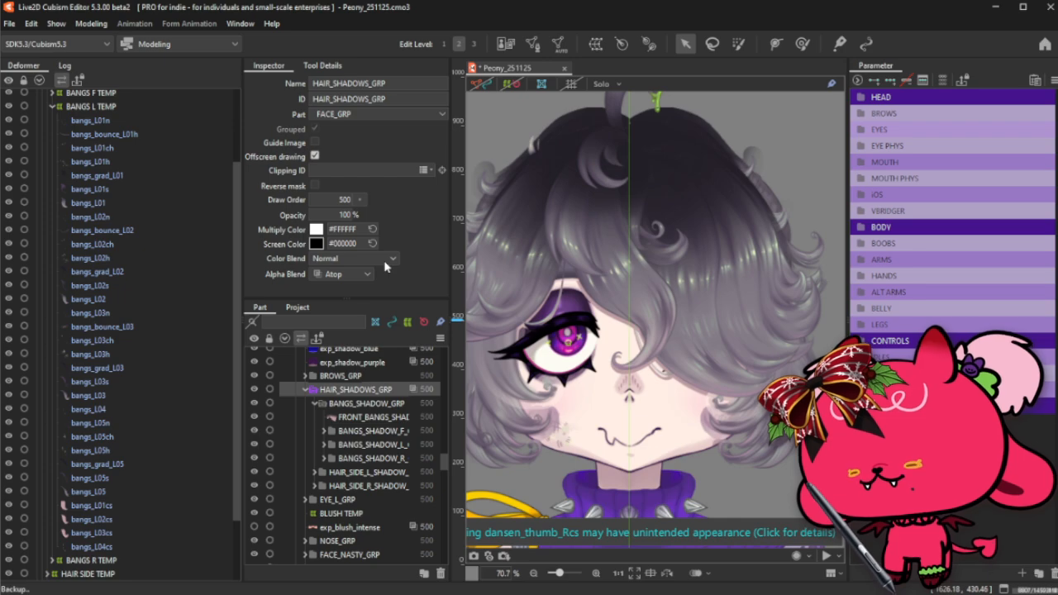
- Find the left side hair groups through the hair_side_L05s mesh and turn on offscreen drawing for HAIR_SIDE_L01_GRP through HAIR_SIDE_L05_GRP
{"action": "right_click", "coordinate": [754, 404]}
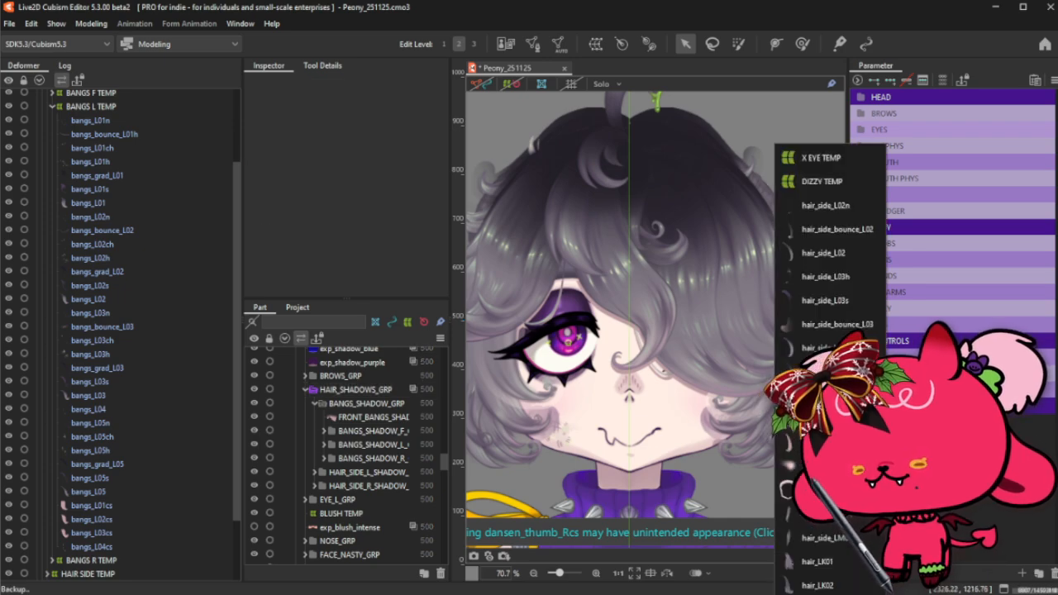
{"action": "left_click", "coordinate": [787, 404]}
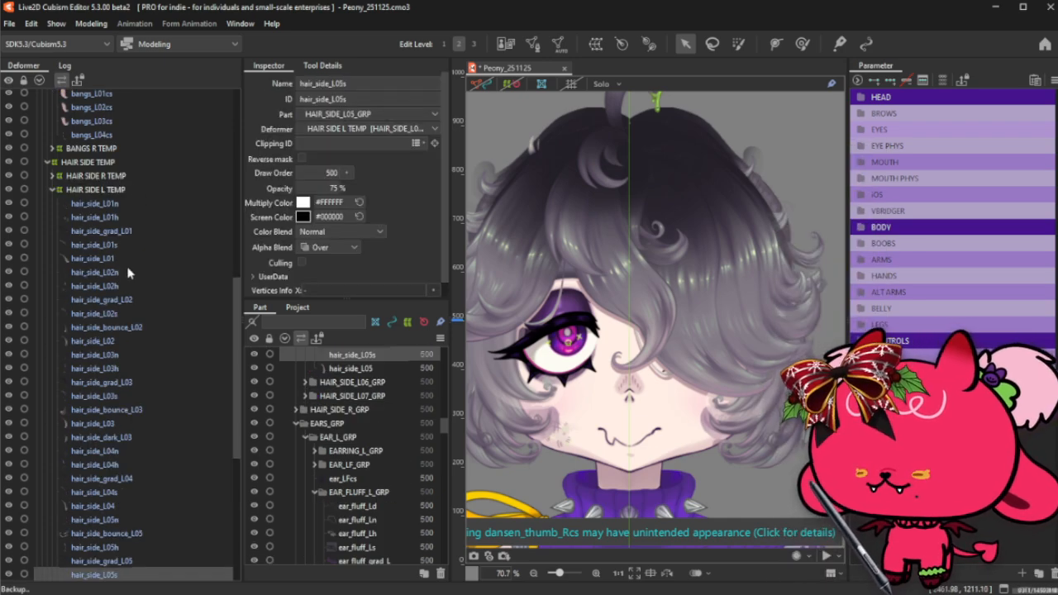
{"action": "scroll", "coordinate": [383, 444], "scroll_direction": "up", "scroll_amount": 3}
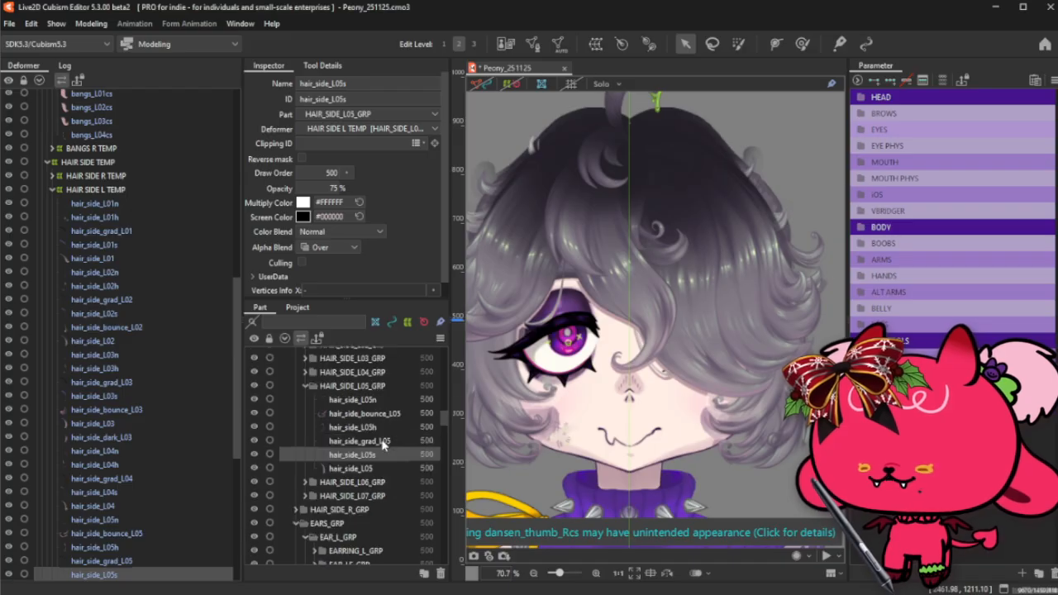
{"action": "left_click", "coordinate": [364, 382]}
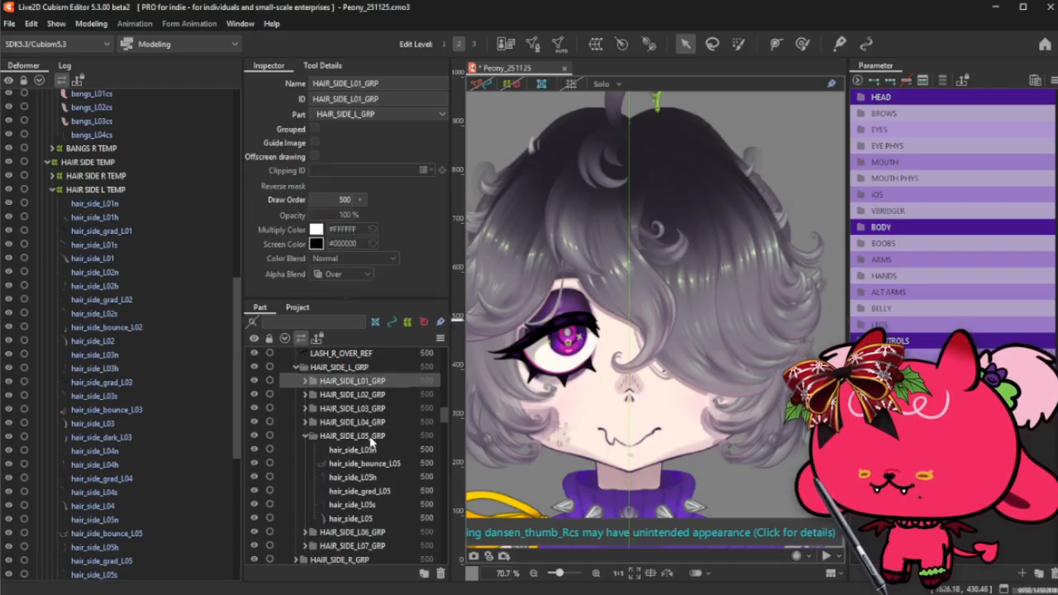
{"action": "left_click", "coordinate": [368, 436], "text": "shift"}
{"action": "left_click", "coordinate": [315, 157]}
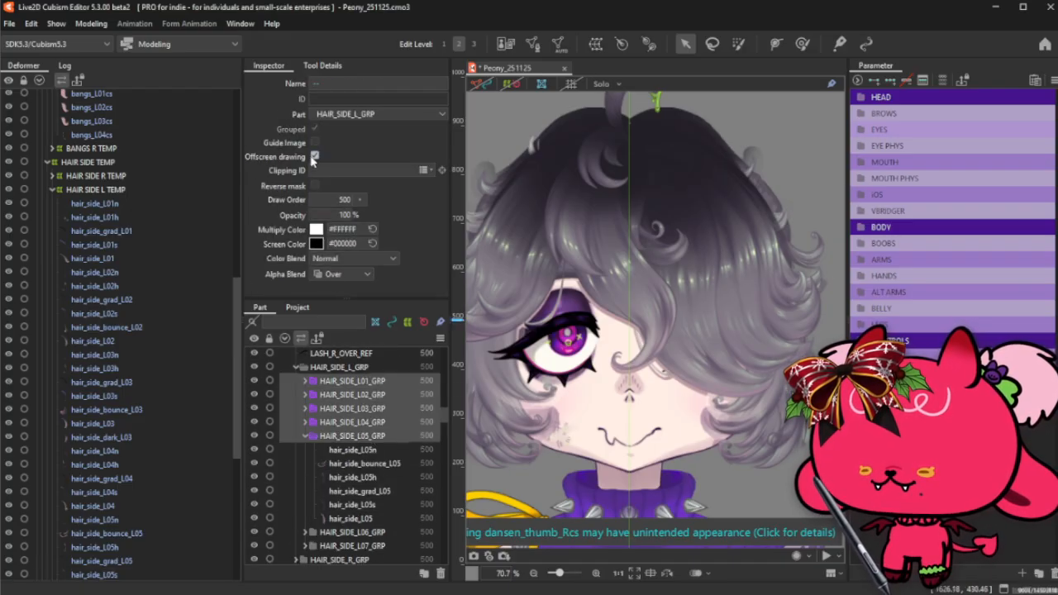
- Set Alpha Blend to Atop for the bounce, h, grad and s meshes in HAIR_SIDE_L05_GRP and collapse the group
{"action": "left_click", "coordinate": [368, 504]}
{"action": "left_click", "coordinate": [364, 464], "text": "shift"}
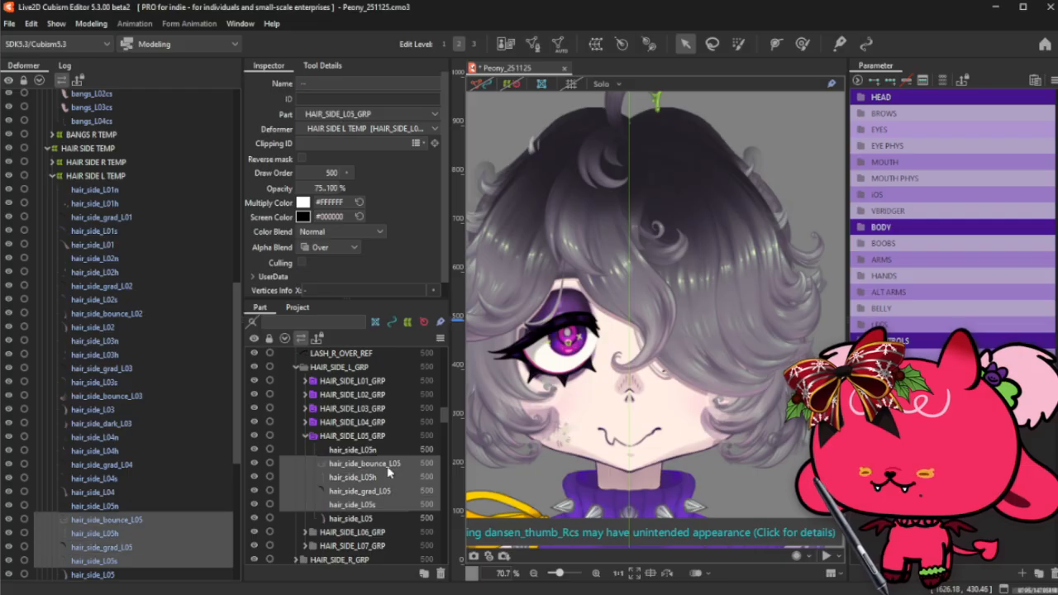
{"action": "left_click", "coordinate": [335, 247]}
{"action": "left_click", "coordinate": [320, 273]}
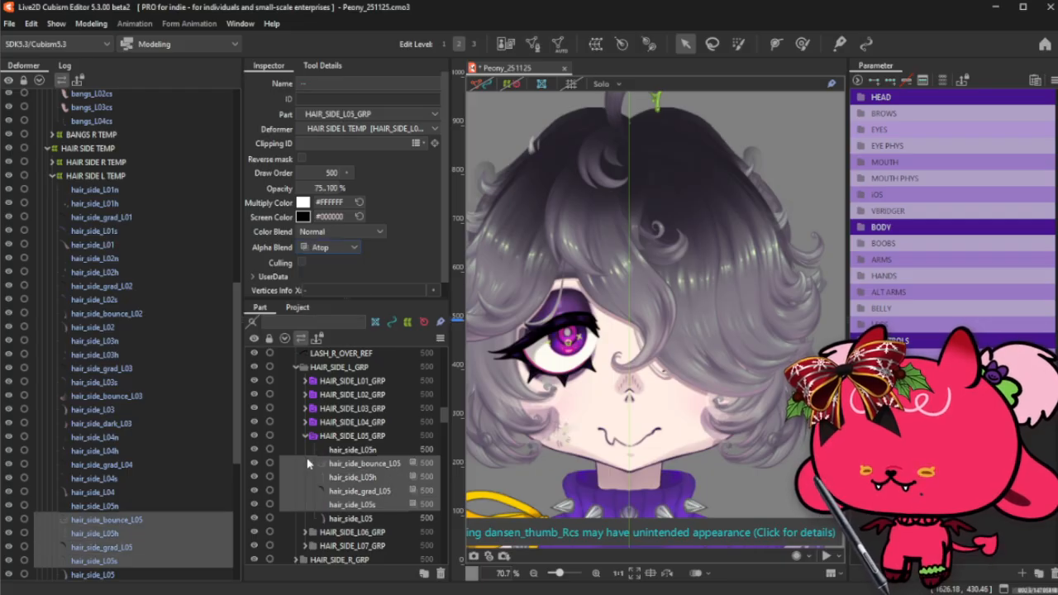
{"action": "left_click", "coordinate": [306, 436]}
- Set Alpha Blend to Atop for hair_side_L04h, hair_side_grad_L04 and hair_side_L04s, and collapse HAIR_SIDE_L04_GRP
{"action": "left_click", "coordinate": [306, 422]}
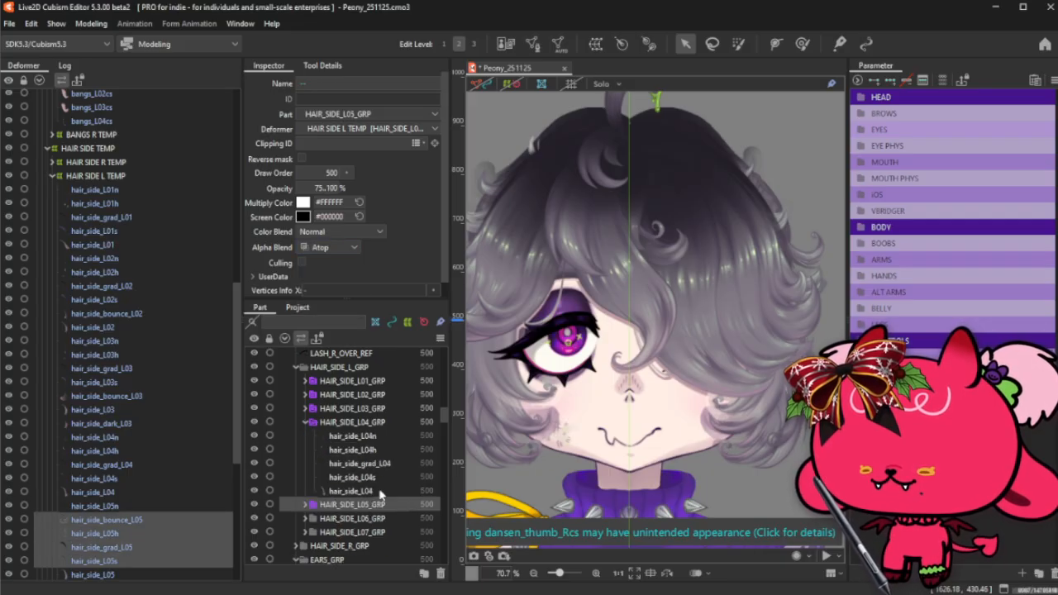
{"action": "left_click", "coordinate": [376, 477]}
{"action": "left_click", "coordinate": [384, 452], "text": "shift"}
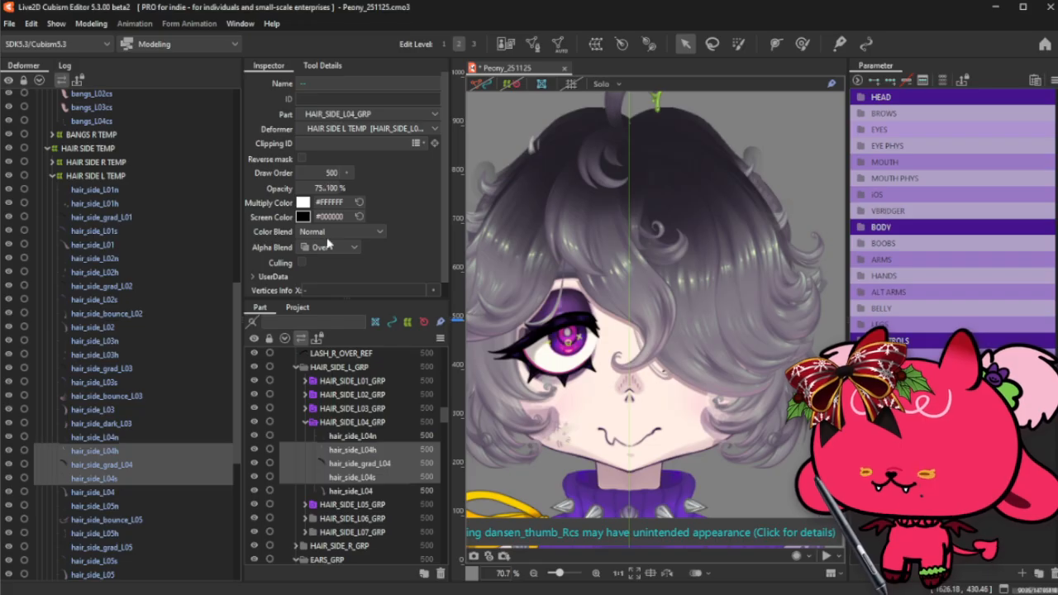
{"action": "left_click", "coordinate": [330, 246]}
{"action": "left_click", "coordinate": [320, 274]}
{"action": "left_click", "coordinate": [304, 422]}
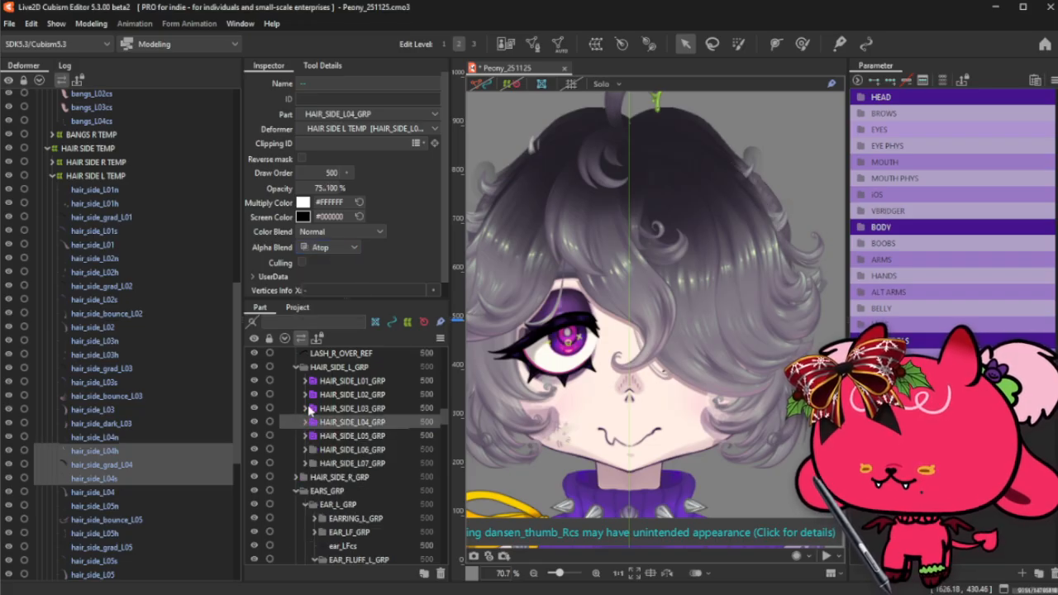
- Set Alpha Blend to Atop for the h, grad, s and bounce meshes in HAIR_SIDE_L03_GRP and collapse the group
{"action": "left_click", "coordinate": [307, 409]}
{"action": "left_click", "coordinate": [306, 408]}
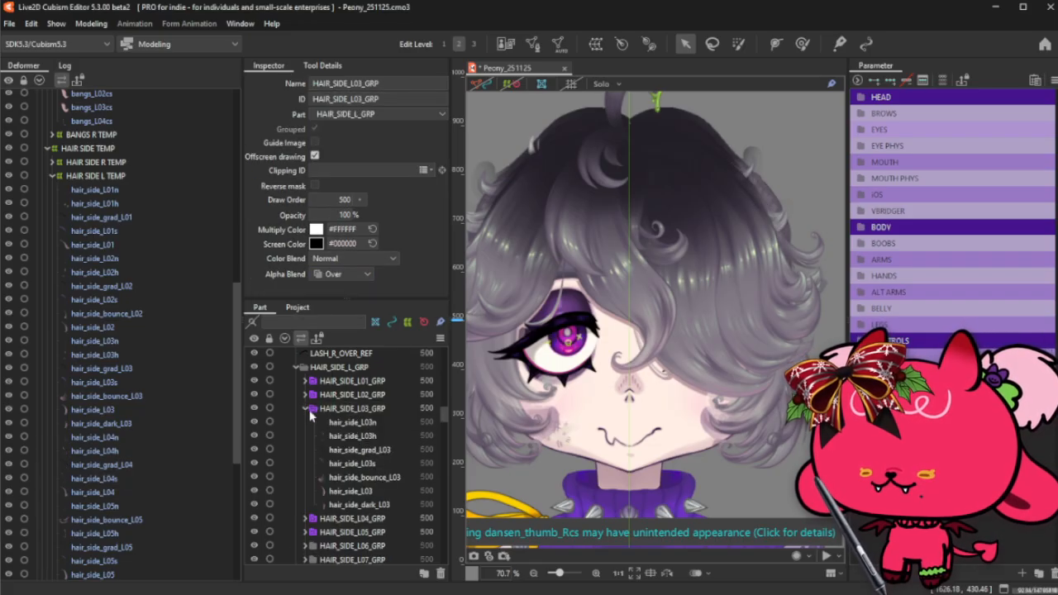
{"action": "left_click", "coordinate": [392, 492]}
{"action": "left_click", "coordinate": [396, 477]}
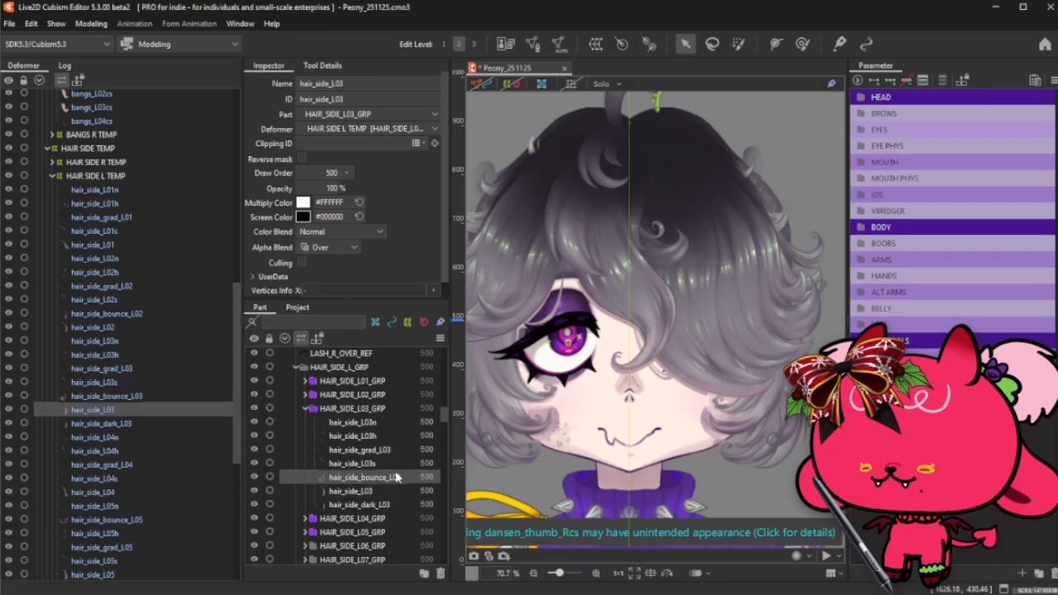
{"action": "left_click", "coordinate": [391, 436], "text": "shift"}
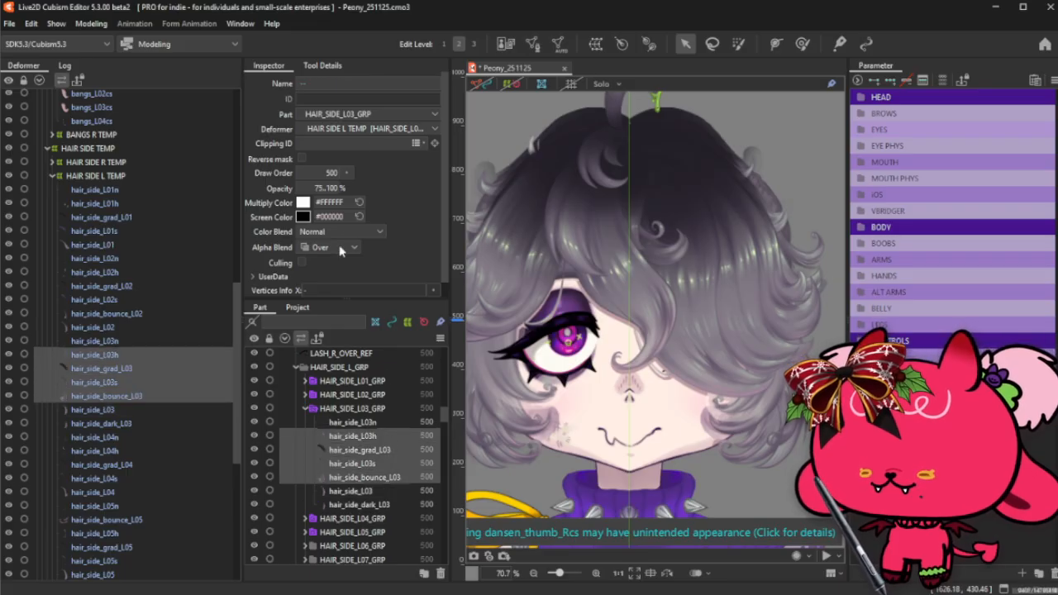
{"action": "left_click", "coordinate": [340, 250]}
{"action": "left_click", "coordinate": [337, 276]}
{"action": "left_click", "coordinate": [306, 408]}
- Set Alpha Blend to Atop for the h, grad, s and bounce meshes in HAIR_SIDE_L02_GRP and collapse the group
{"action": "left_click", "coordinate": [306, 395]}
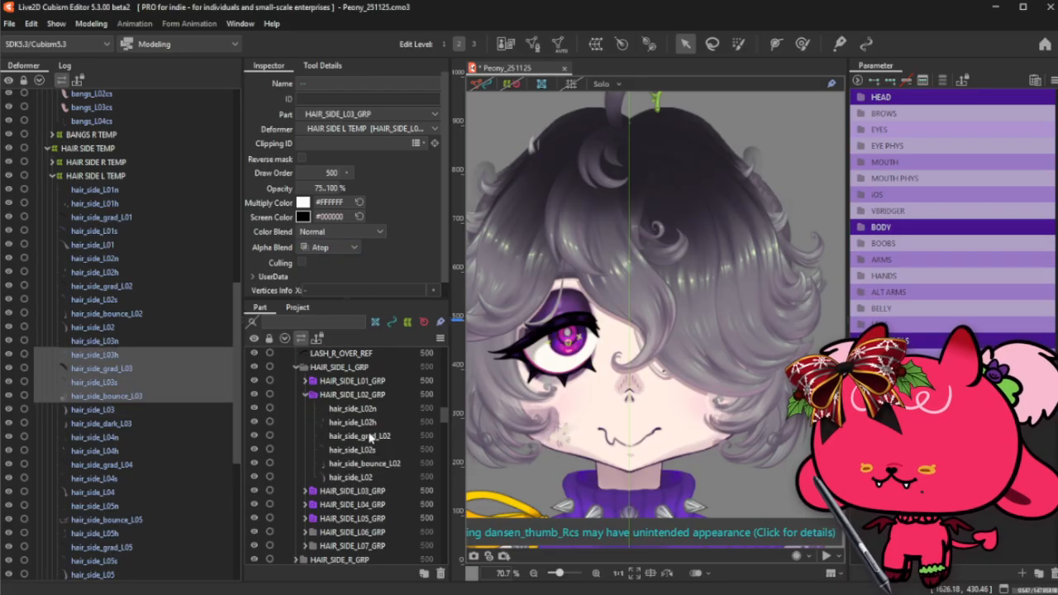
{"action": "left_click", "coordinate": [382, 477]}
{"action": "left_click", "coordinate": [389, 464]}
{"action": "left_click", "coordinate": [388, 422], "text": "shift"}
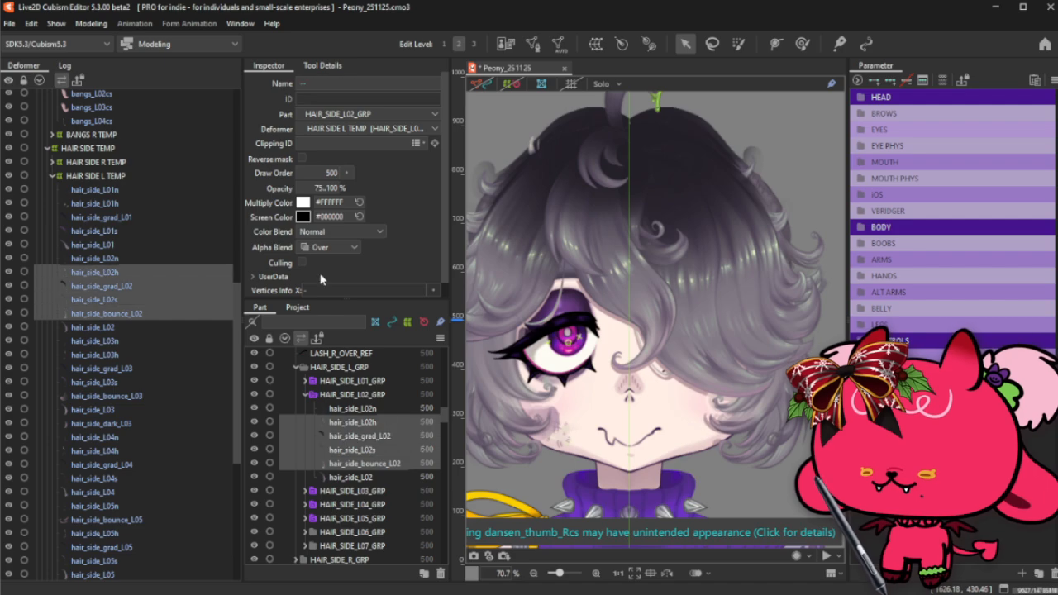
{"action": "left_click", "coordinate": [313, 248]}
{"action": "left_click", "coordinate": [329, 276]}
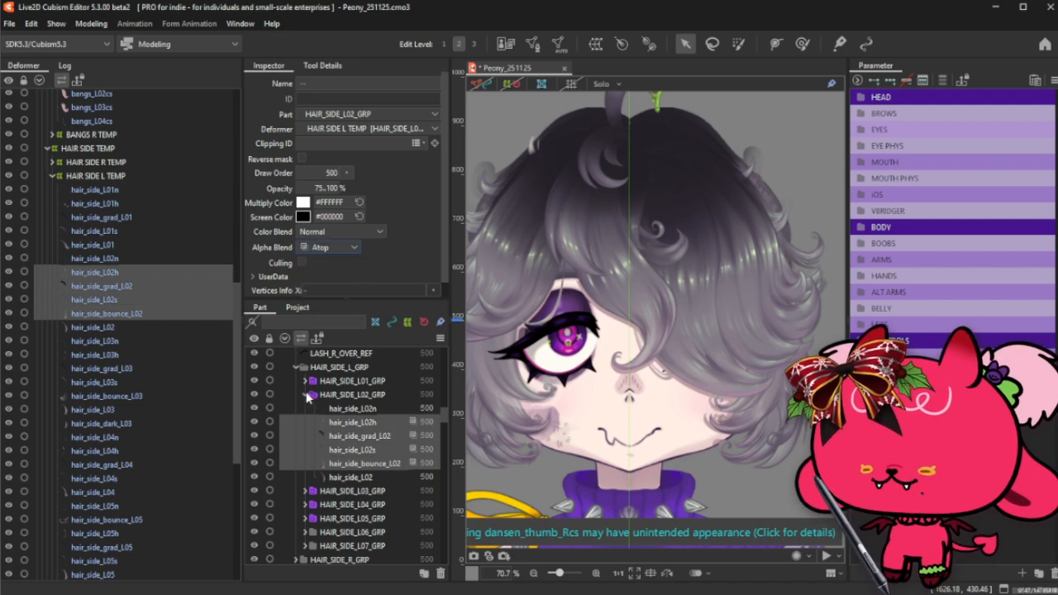
{"action": "left_click", "coordinate": [306, 395]}
- Set Alpha Blend to Atop for hair_side_L01h, hair_side_grad_L01 and hair_side_L01s, and collapse HAIR_SIDE_L01_GRP
{"action": "left_click", "coordinate": [304, 381]}
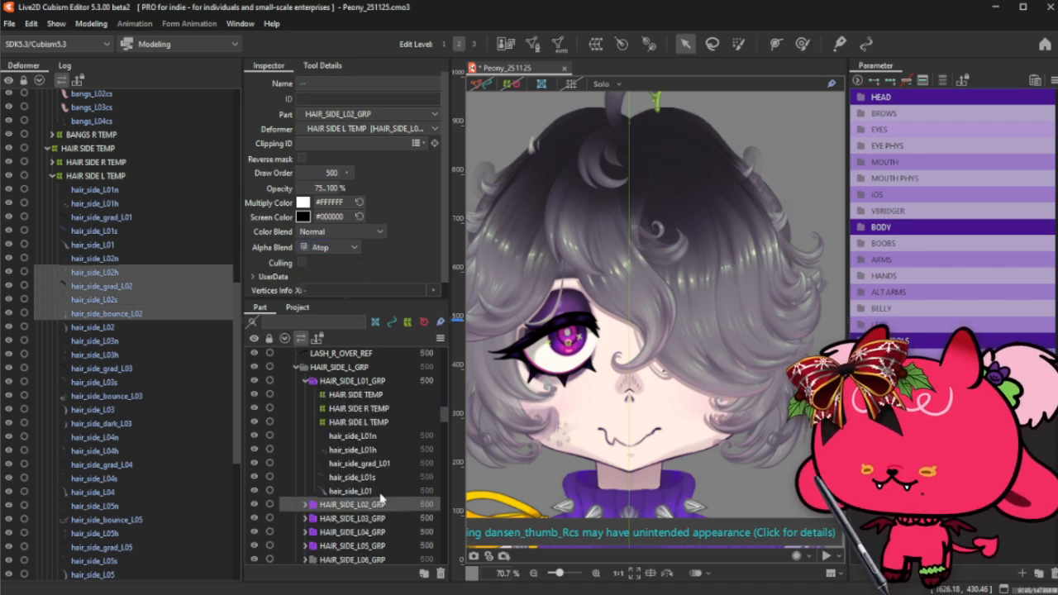
{"action": "left_click", "coordinate": [383, 492]}
{"action": "left_click", "coordinate": [389, 478]}
{"action": "left_click", "coordinate": [396, 452], "text": "shift"}
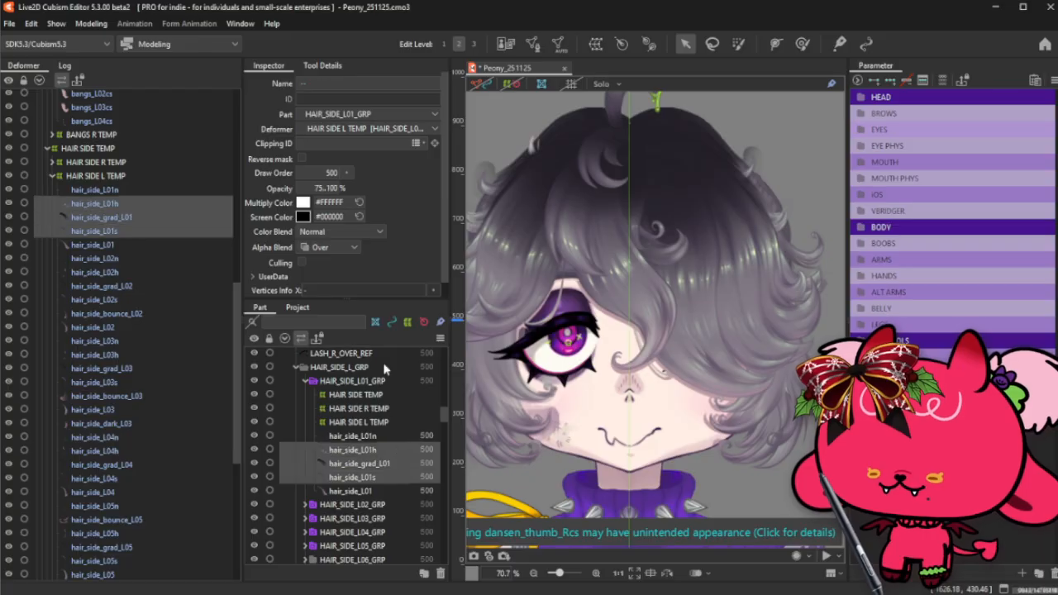
{"action": "left_click", "coordinate": [329, 249]}
{"action": "left_click", "coordinate": [330, 272]}
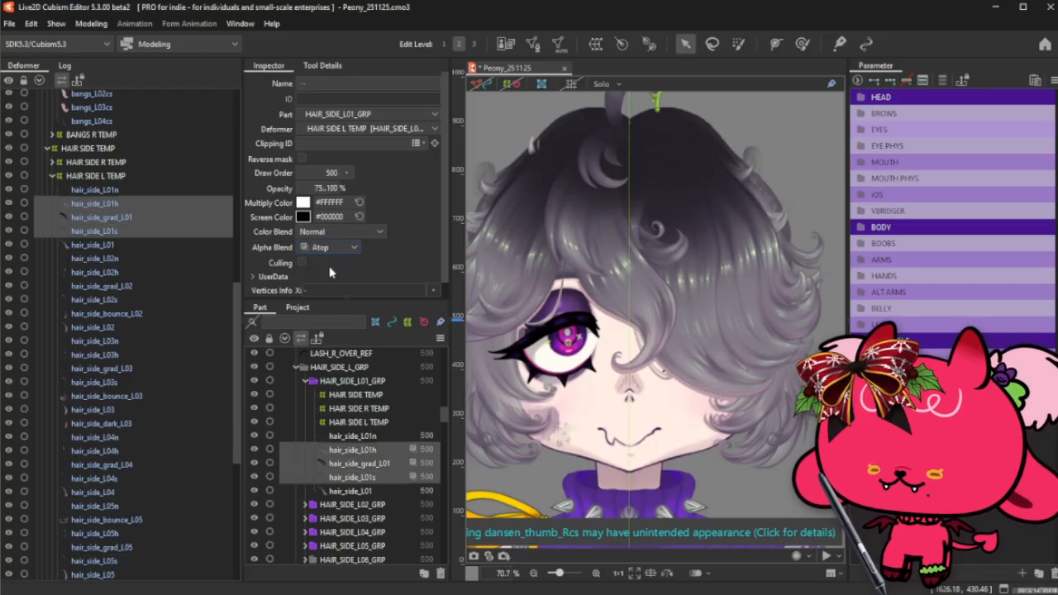
{"action": "left_click", "coordinate": [305, 381]}
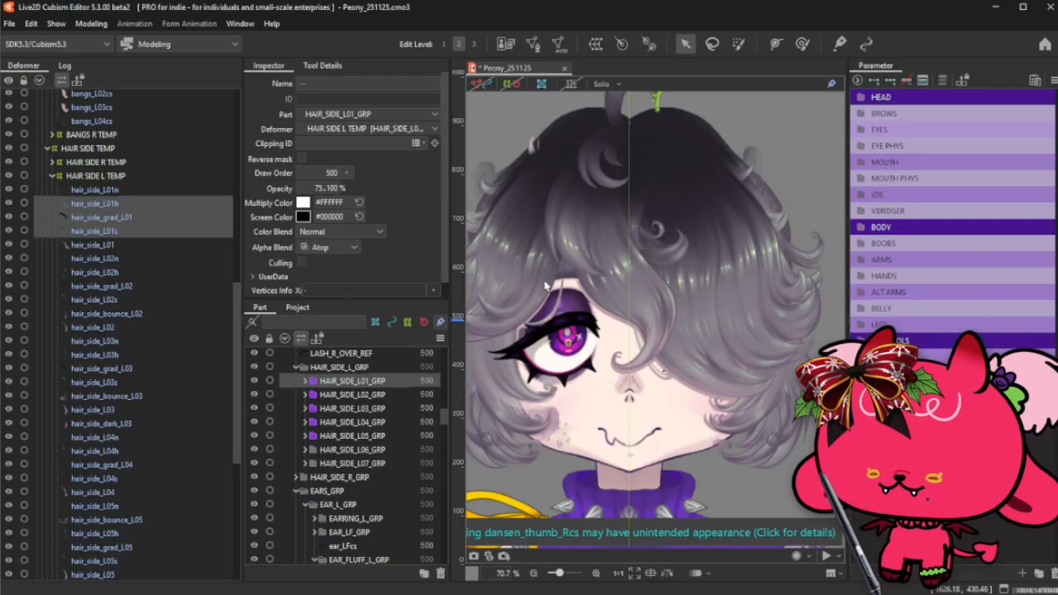
- Check the side hair on the model and turn on offscreen drawing for HAIR_SIDE_L06_GRP and HAIR_SIDE_L07_GRP
{"action": "scroll", "coordinate": [666, 223], "scroll_direction": "down", "scroll_amount": 1}
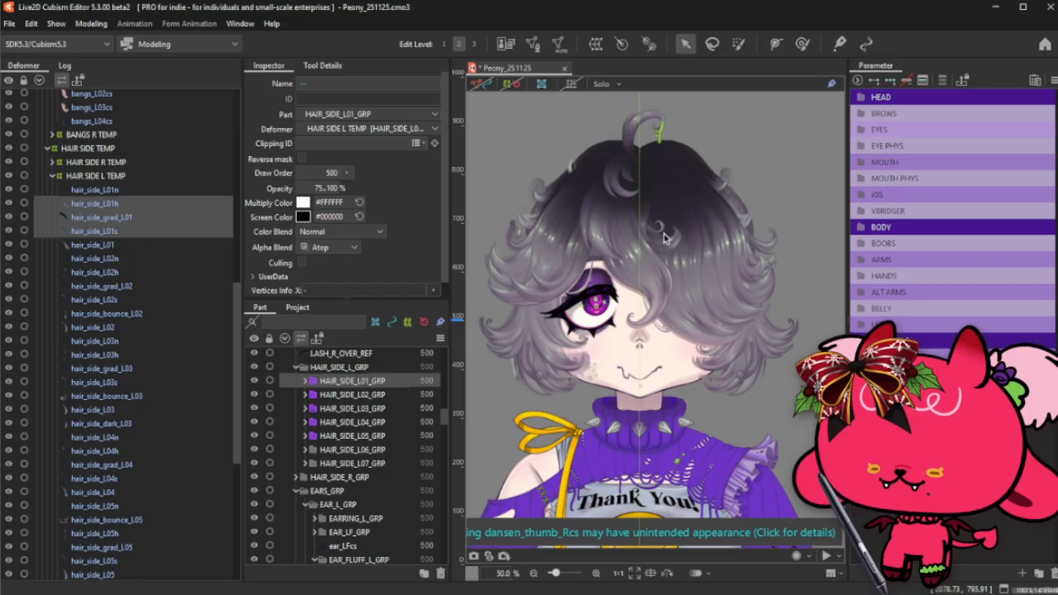
{"action": "scroll", "coordinate": [767, 278], "scroll_direction": "down", "scroll_amount": 1}
{"action": "scroll", "coordinate": [685, 261], "scroll_direction": "up", "scroll_amount": 2}
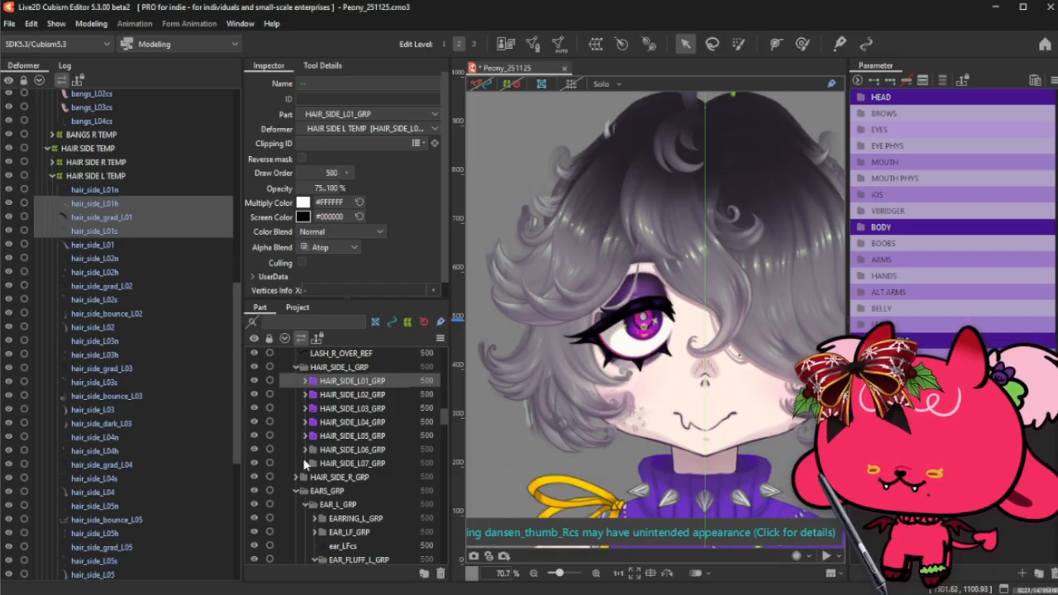
{"action": "left_click", "coordinate": [344, 452]}
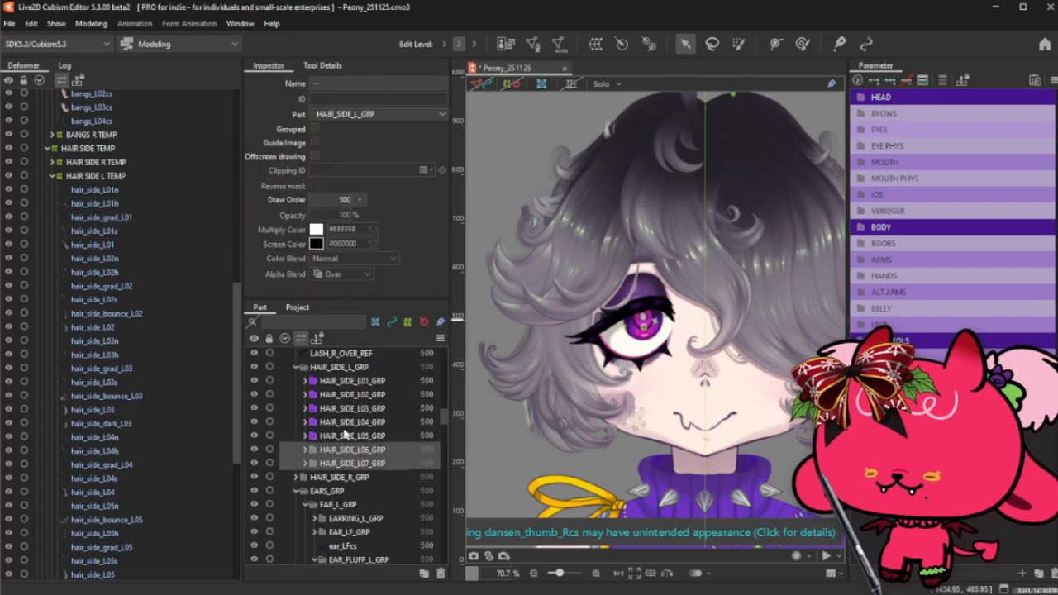
{"action": "left_click", "coordinate": [315, 156]}
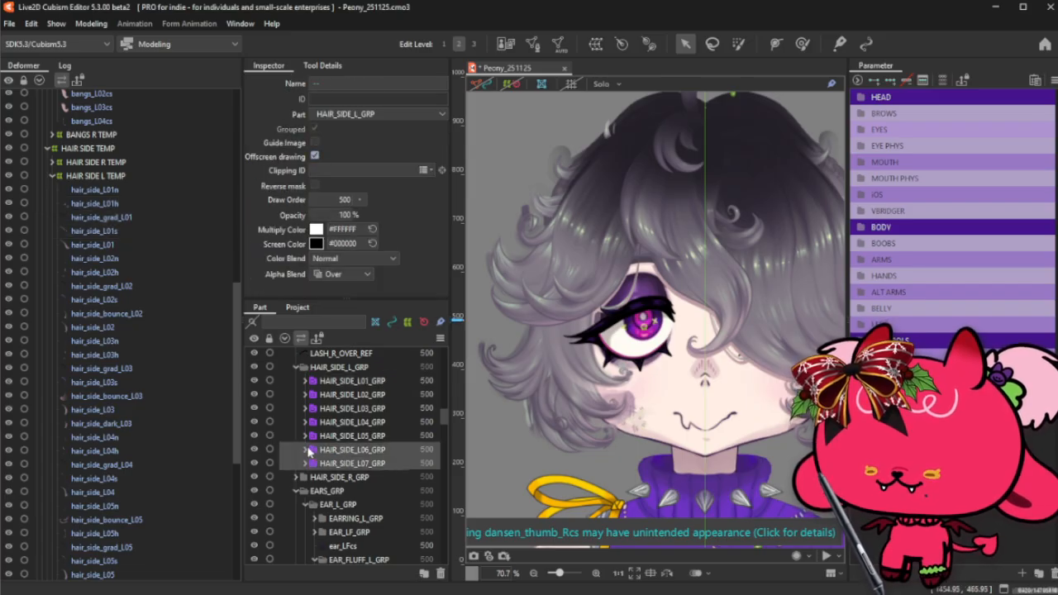
- Set Alpha Blend to Atop for hair_side_L06h, hair_side_grad_L06 and hair_side_L06s, and collapse HAIR_SIDE_L06_GRP
{"action": "left_click", "coordinate": [305, 450]}
{"action": "scroll", "coordinate": [356, 452], "scroll_direction": "down", "scroll_amount": 1}
{"action": "left_click", "coordinate": [380, 470]}
{"action": "left_click", "coordinate": [390, 455]}
{"action": "left_click", "coordinate": [395, 430], "text": "shift"}
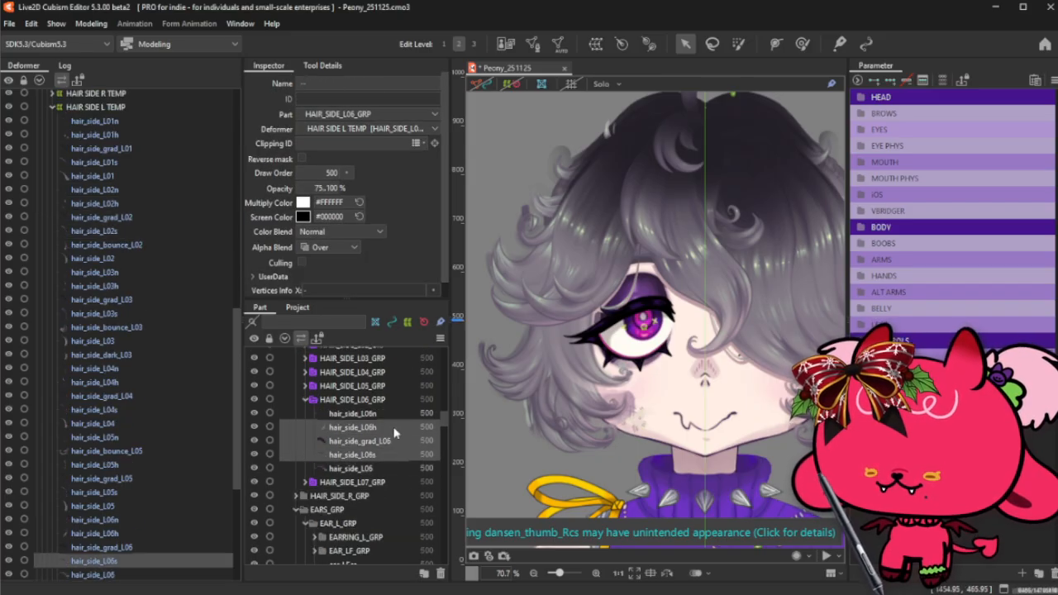
{"action": "left_click", "coordinate": [331, 248]}
{"action": "left_click", "coordinate": [327, 271]}
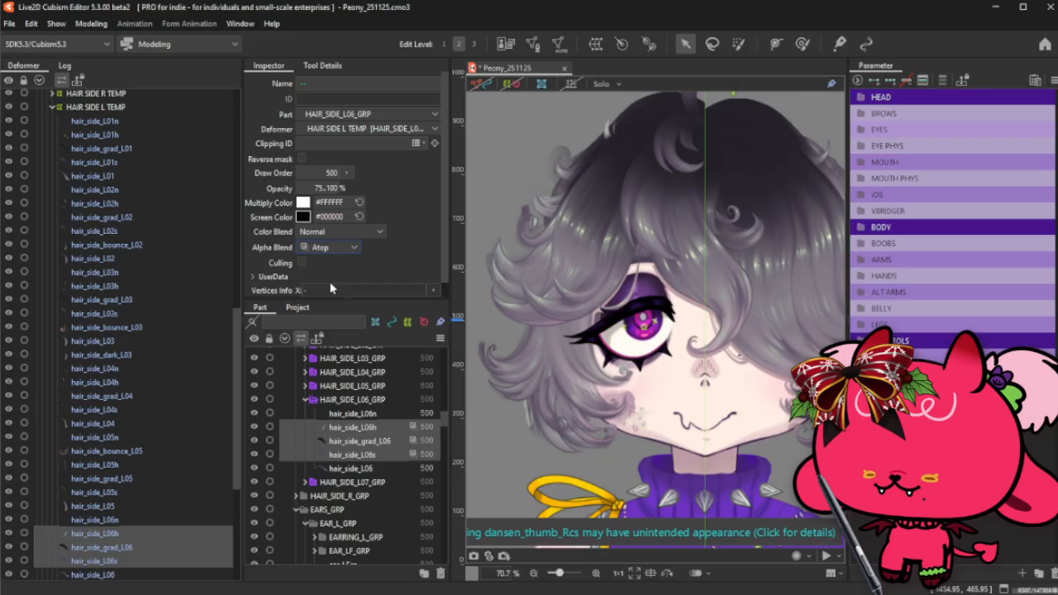
{"action": "left_click", "coordinate": [308, 403]}
- Set Alpha Blend to Atop for hair_side_L07ch, hair_side_L07h, hair_side_grad_L07 and hair_side_L07s in HAIR_SIDE_L07_GRP
{"action": "left_click", "coordinate": [306, 413]}
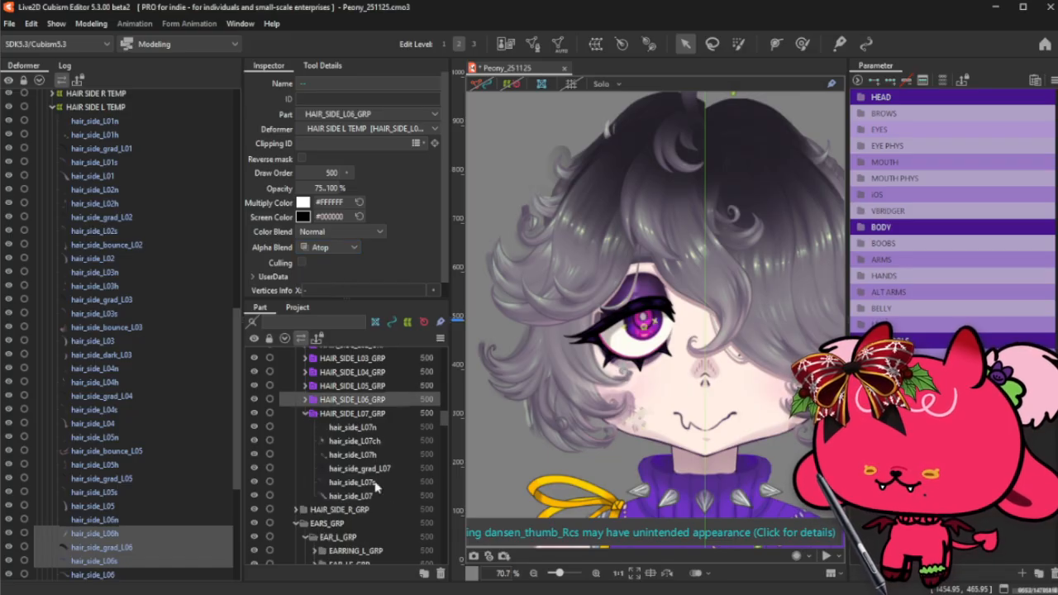
{"action": "left_click", "coordinate": [378, 496]}
{"action": "left_click", "coordinate": [381, 484]}
{"action": "left_click", "coordinate": [386, 439], "text": "shift"}
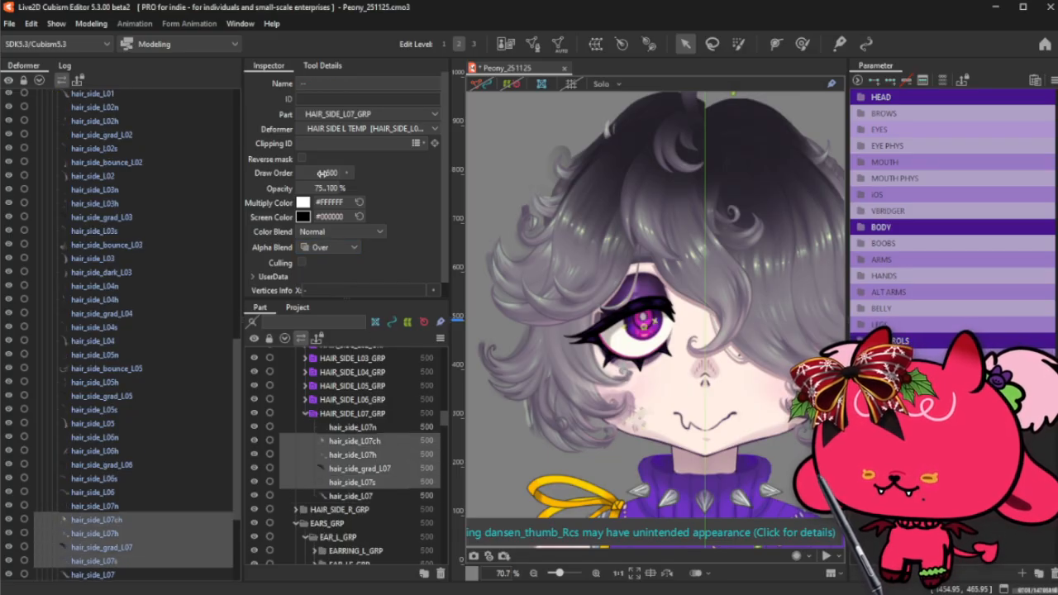
{"action": "left_click", "coordinate": [341, 251]}
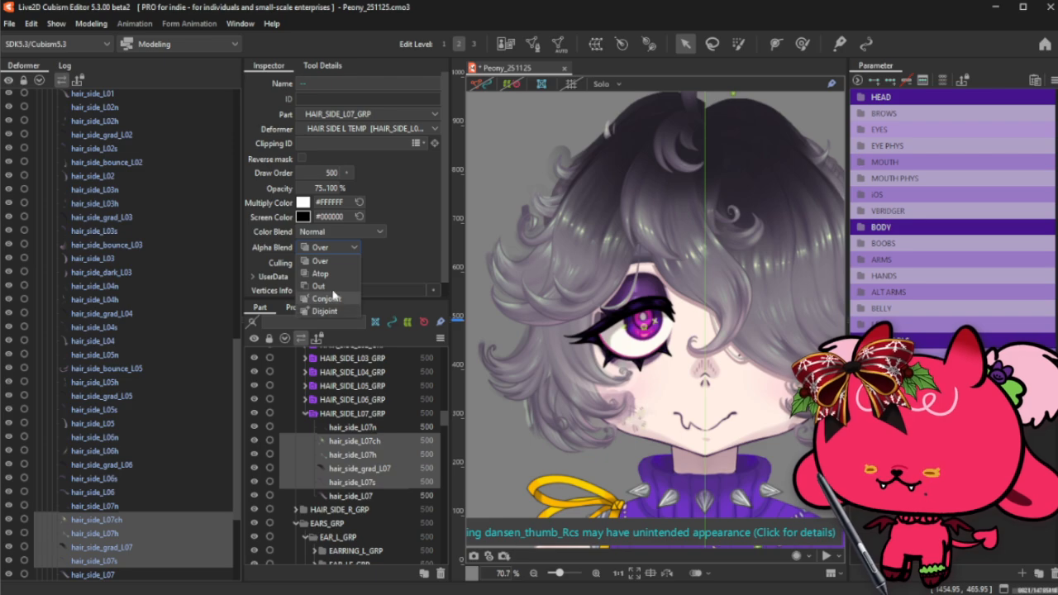
{"action": "left_click", "coordinate": [331, 274]}
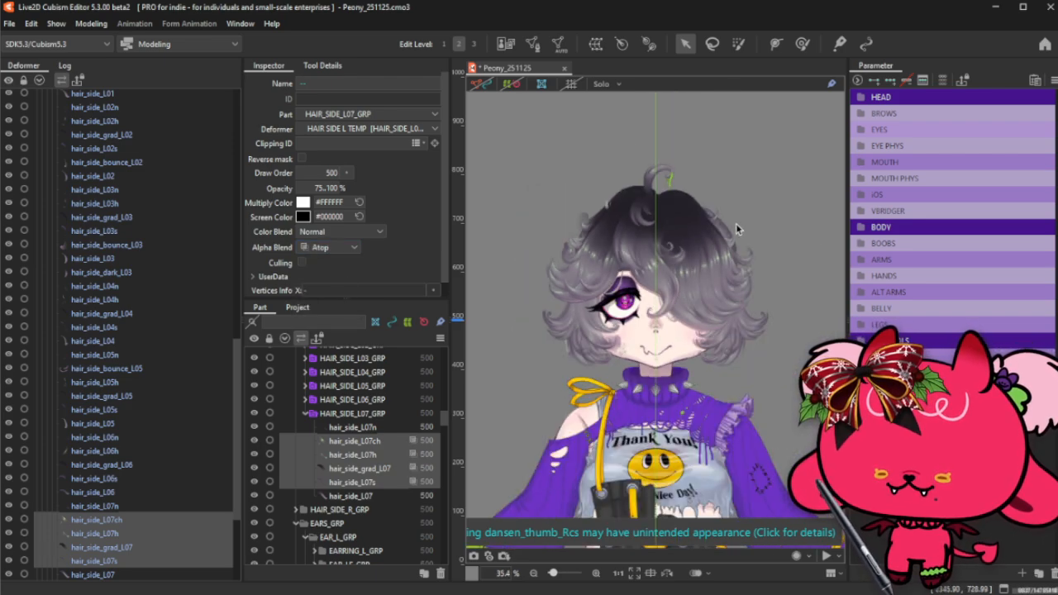
{"action": "scroll", "coordinate": [738, 225], "scroll_direction": "up", "scroll_amount": 3}
{"action": "scroll", "coordinate": [739, 225], "scroll_direction": "down", "scroll_amount": 4}
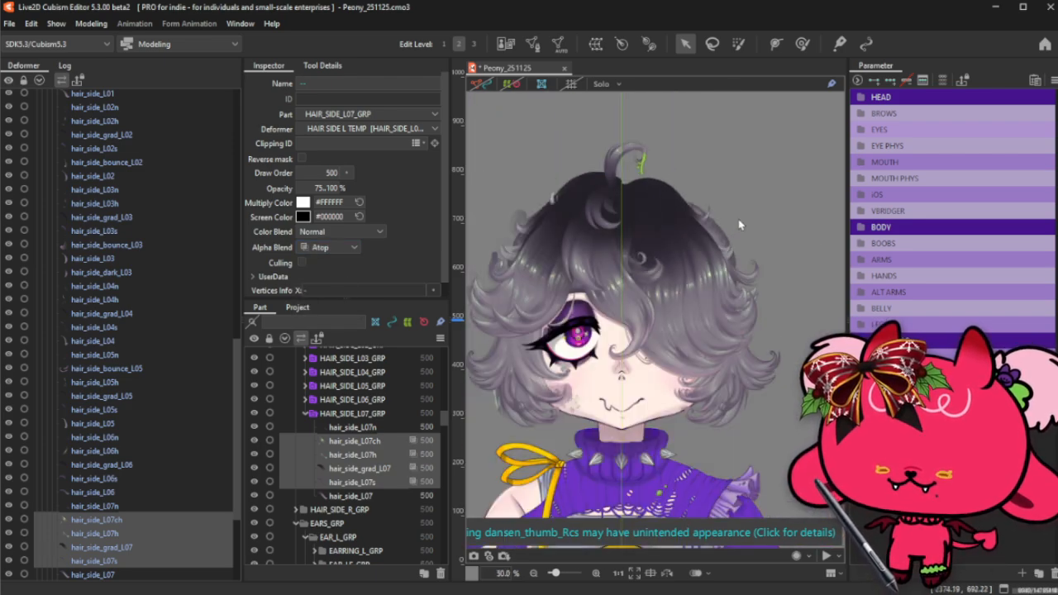
{"action": "scroll", "coordinate": [678, 244], "scroll_direction": "down", "scroll_amount": 2}
{"action": "scroll", "coordinate": [625, 261], "scroll_direction": "up", "scroll_amount": 2}
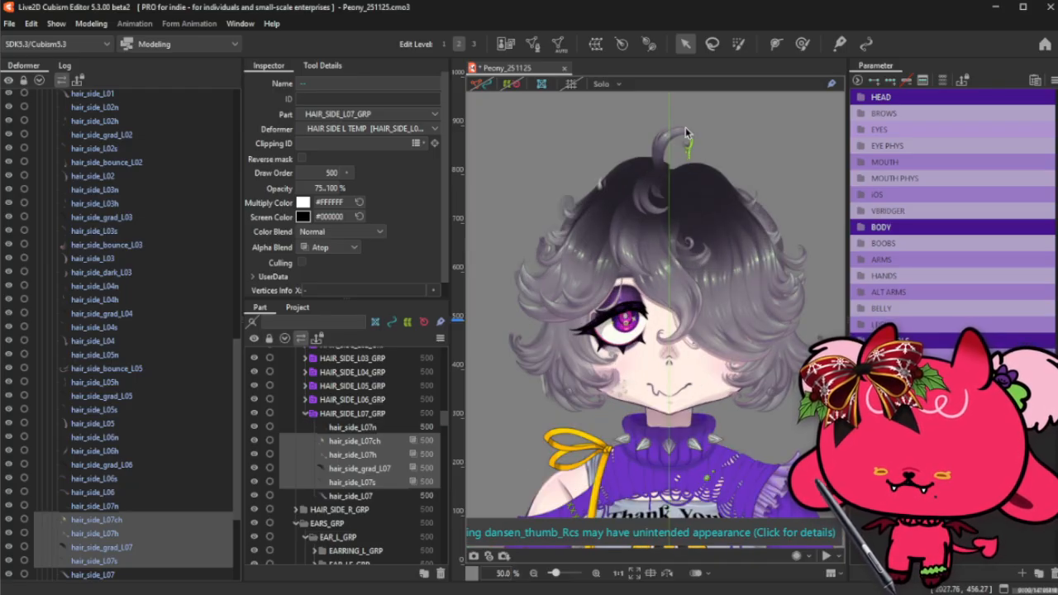
- Turn on offscreen drawing for the nine groups HAIR_SIDE_R01_GRP through HAIR_SIDE_R09_GRP inside HAIR_SIDE_R_GRP
{"action": "left_click", "coordinate": [296, 511]}
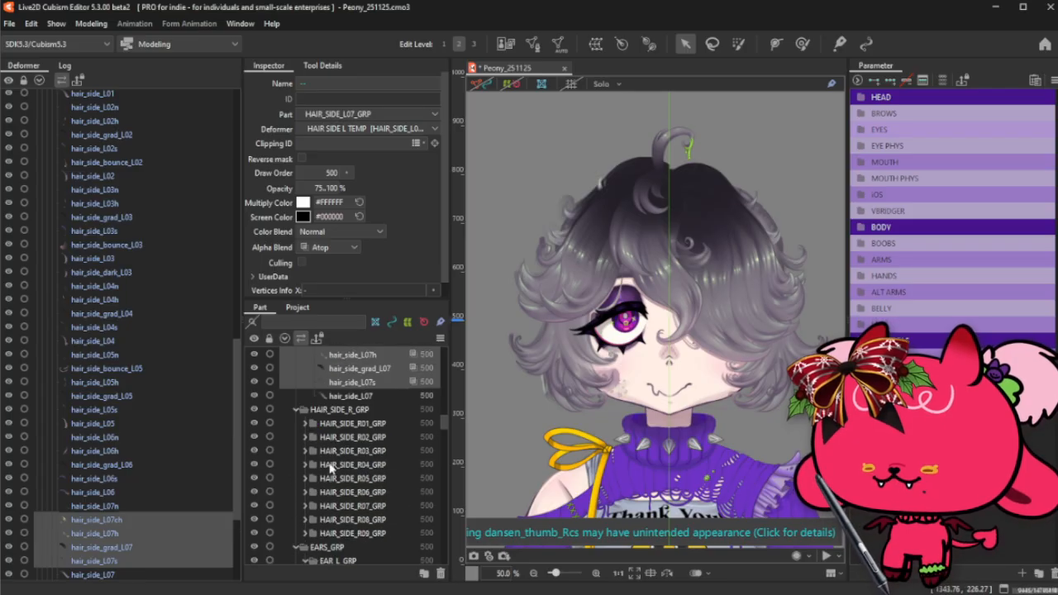
{"action": "left_click", "coordinate": [363, 534]}
{"action": "left_click", "coordinate": [366, 422], "text": "shift"}
{"action": "left_click", "coordinate": [315, 156]}
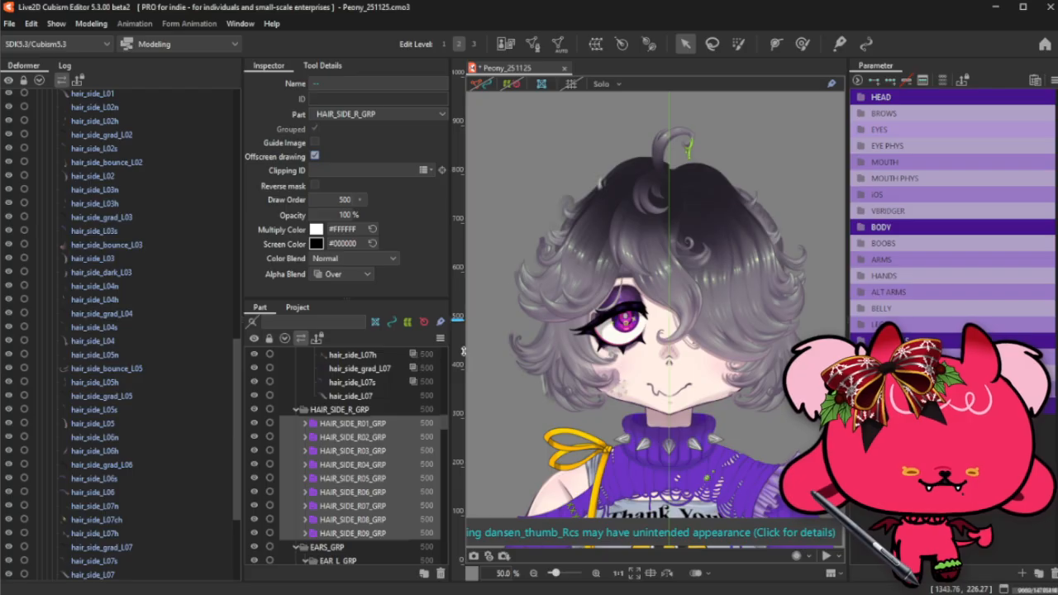
- Set Alpha Blend to Atop for hair_side_R01h1, hair_side_R01h2, hair_side_grad_R01 and hair_side_R01s, and collapse HAIR_SIDE_R01_GRP
{"action": "left_click", "coordinate": [306, 424]}
{"action": "left_click", "coordinate": [378, 506]}
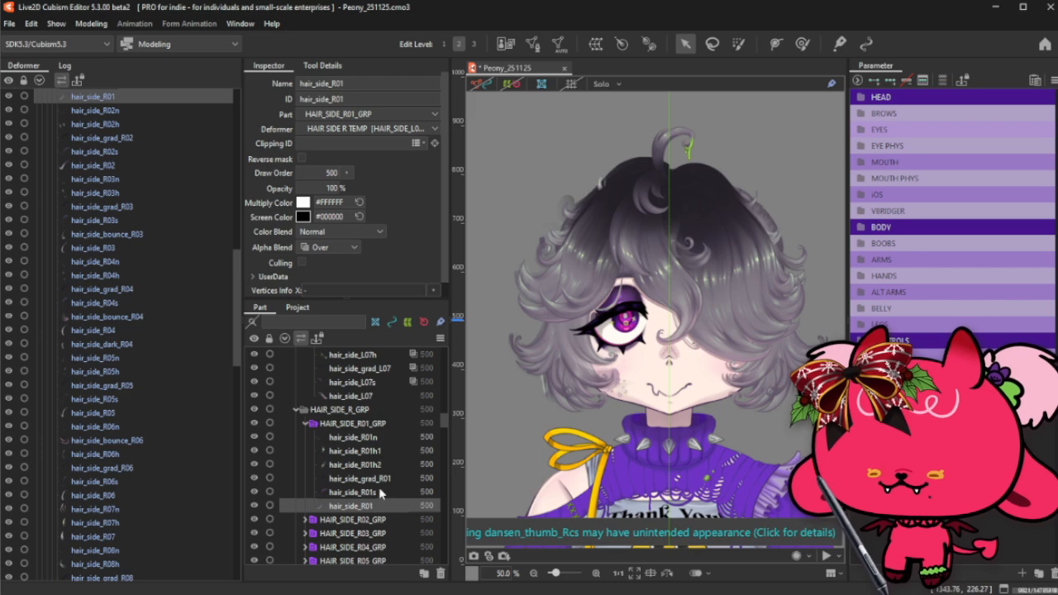
{"action": "left_click_drag", "start_coordinate": [381, 493], "coordinate": [355, 451]}
{"action": "left_click", "coordinate": [328, 247]}
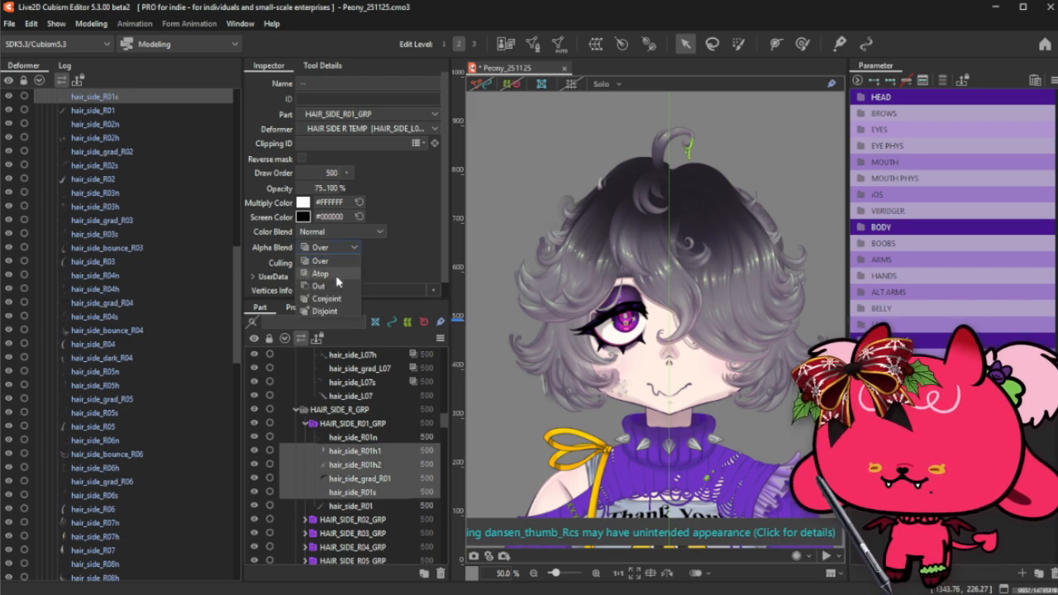
{"action": "left_click", "coordinate": [337, 275]}
{"action": "left_click", "coordinate": [306, 424]}
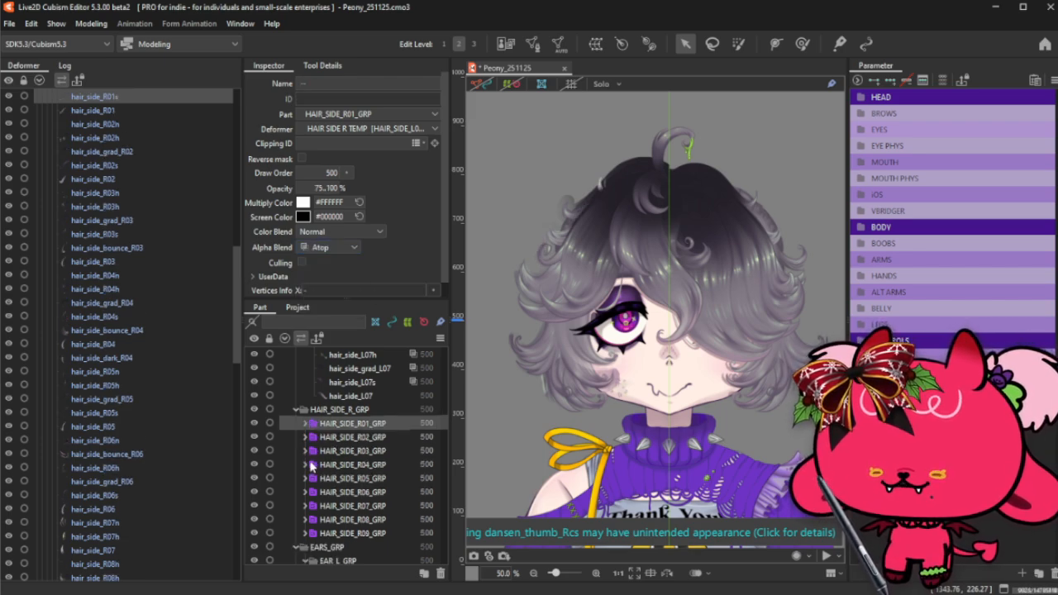
- Set Alpha Blend to Atop for hair_side_R02h, hair_side_grad_R02 and hair_side_R02s, and collapse HAIR_SIDE_R02_GRP
{"action": "left_click", "coordinate": [307, 438]}
{"action": "left_click_drag", "start_coordinate": [371, 493], "coordinate": [370, 464]}
{"action": "left_click", "coordinate": [340, 248]}
{"action": "left_click", "coordinate": [338, 266]}
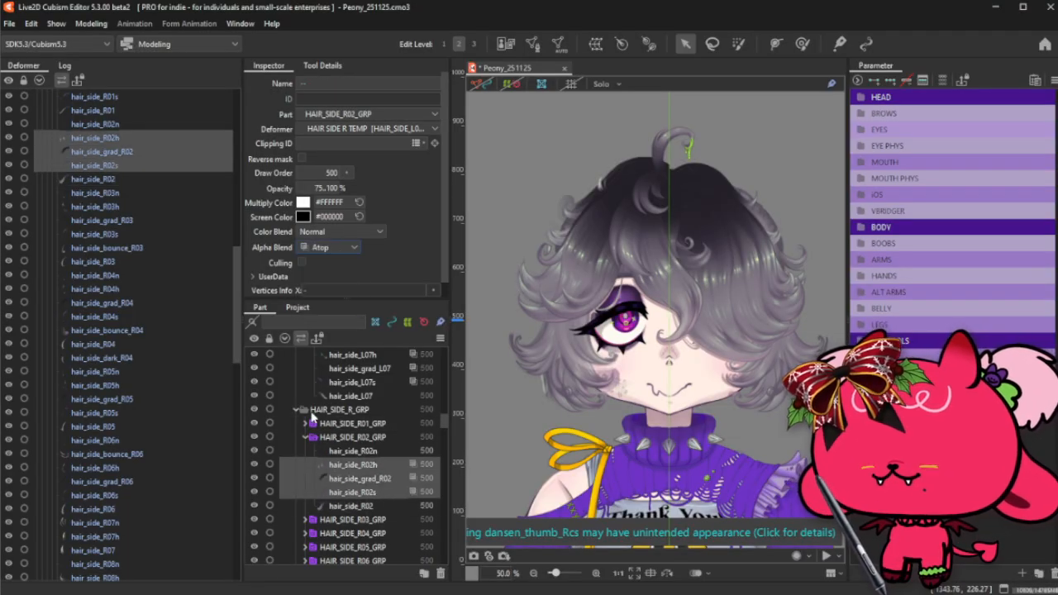
{"action": "left_click", "coordinate": [306, 437]}
- Set Alpha Blend to Atop for the h, grad, s and bounce meshes in HAIR_SIDE_R03_GRP and collapse the group
{"action": "left_click", "coordinate": [306, 451]}
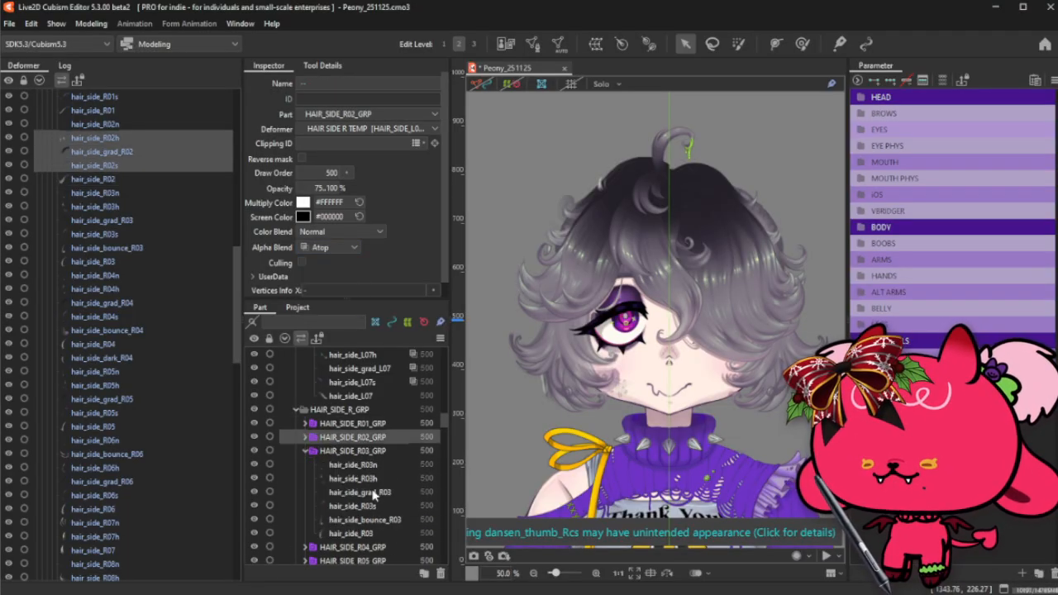
{"action": "left_click", "coordinate": [385, 535]}
{"action": "left_click_drag", "start_coordinate": [404, 520], "coordinate": [396, 474]}
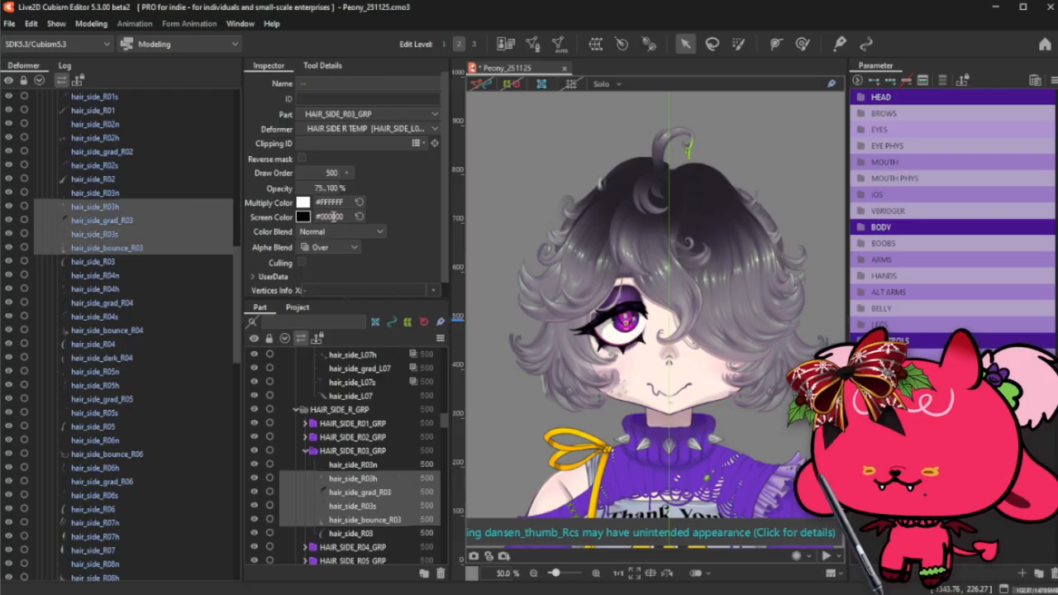
{"action": "left_click", "coordinate": [331, 247]}
{"action": "left_click", "coordinate": [336, 266]}
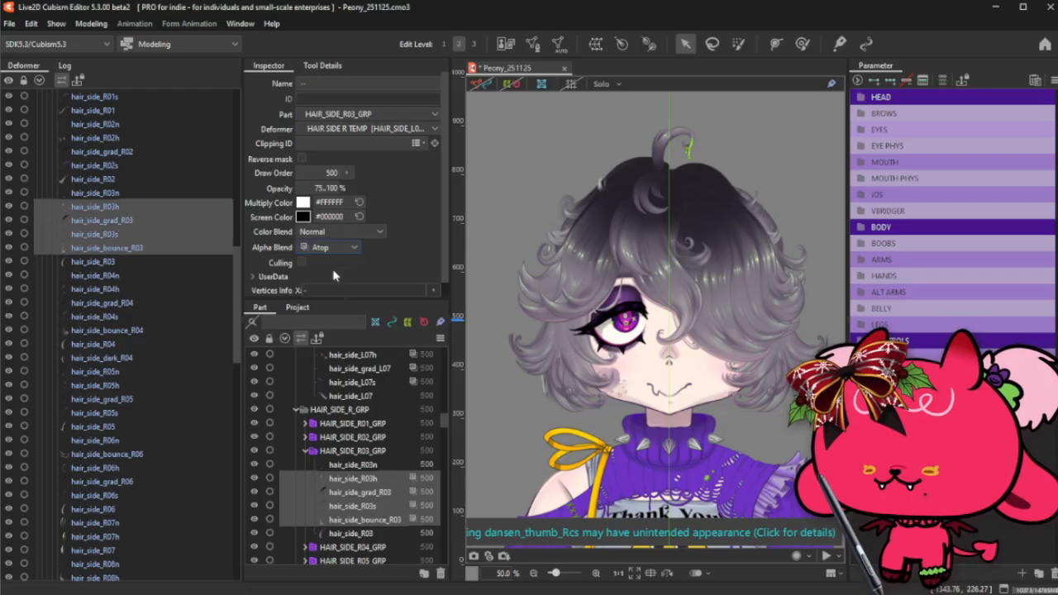
{"action": "left_click", "coordinate": [307, 451]}
- Set Alpha Blend to Atop for the h, grad, s and bounce meshes and hair_side_R04 in HAIR_SIDE_R04_GRP, and collapse the group
{"action": "left_click", "coordinate": [306, 465]}
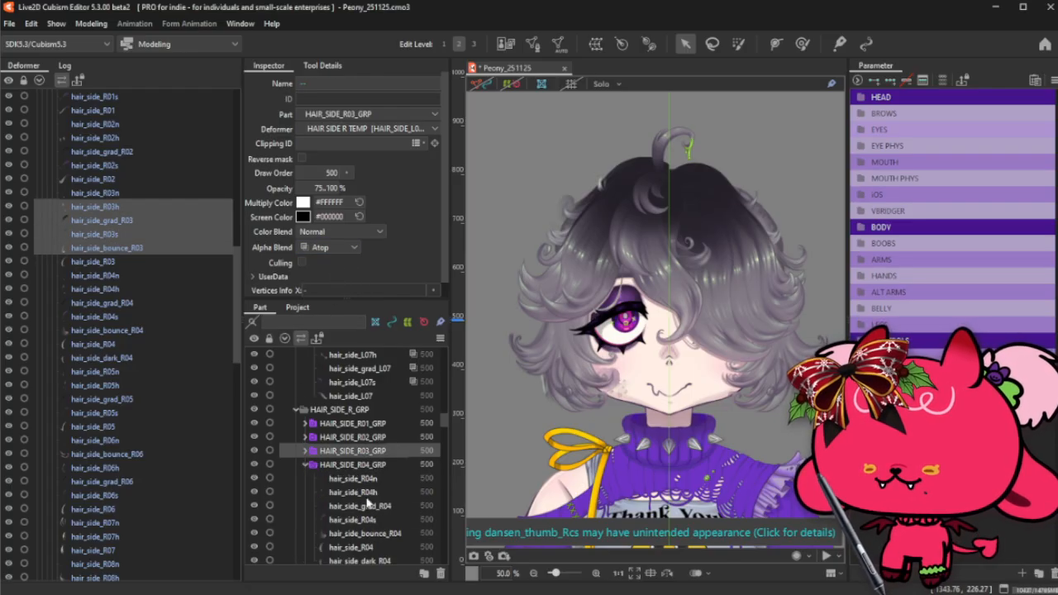
{"action": "left_click", "coordinate": [386, 461]}
{"action": "left_click_drag", "start_coordinate": [392, 438], "coordinate": [393, 396]}
{"action": "left_click", "coordinate": [370, 233]}
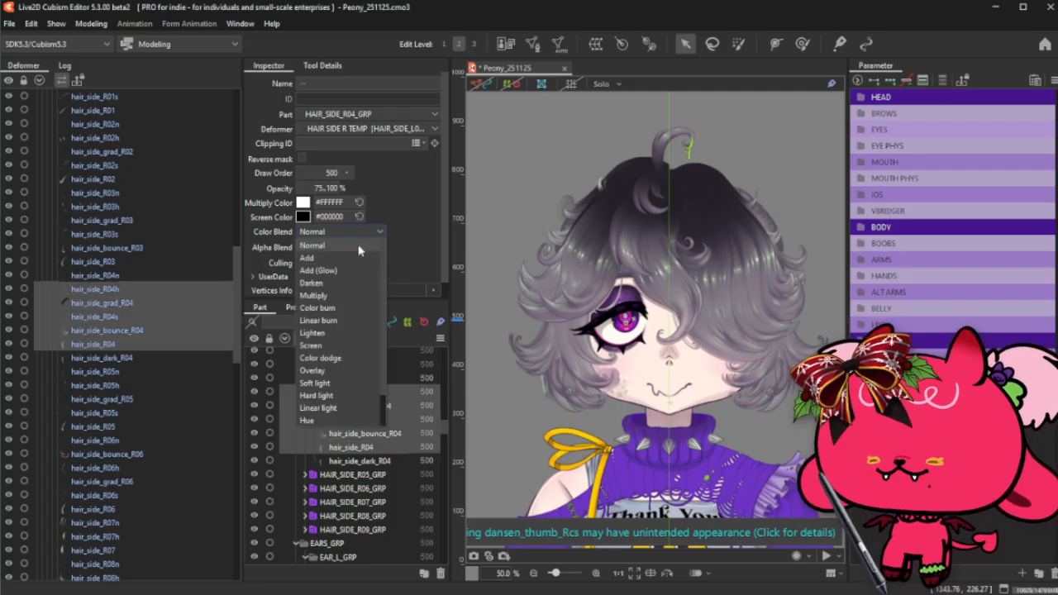
{"action": "left_click", "coordinate": [331, 245]}
{"action": "left_click", "coordinate": [314, 248]}
{"action": "left_click", "coordinate": [339, 274]}
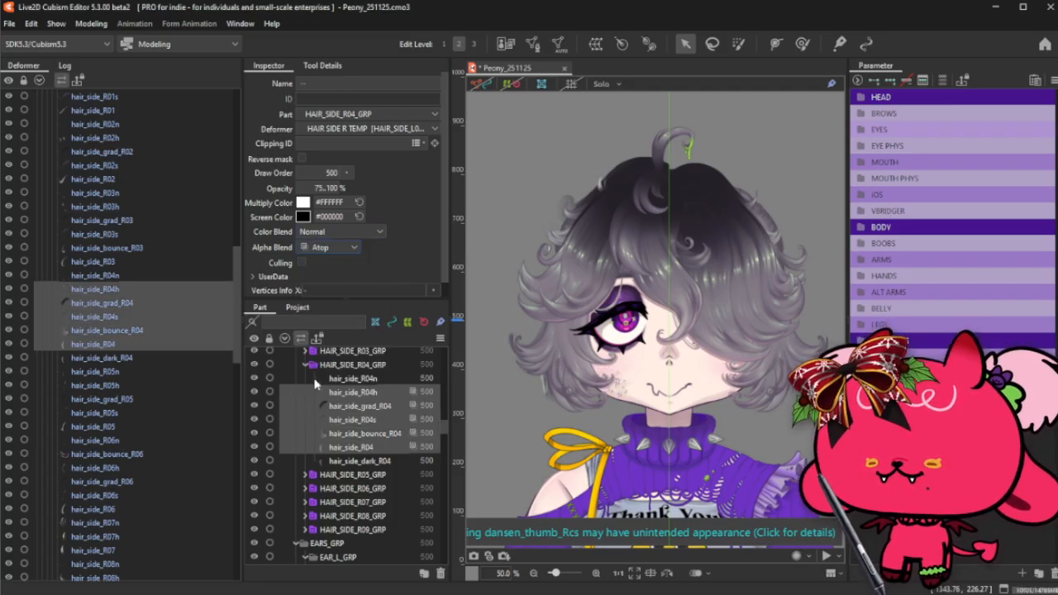
{"action": "left_click", "coordinate": [306, 365]}
- Set Alpha Blend to Atop for hair_side_R05h, hair_side_grad_R05 and hair_side_R05s, and collapse HAIR_SIDE_R05_GRP
{"action": "left_click", "coordinate": [307, 379]}
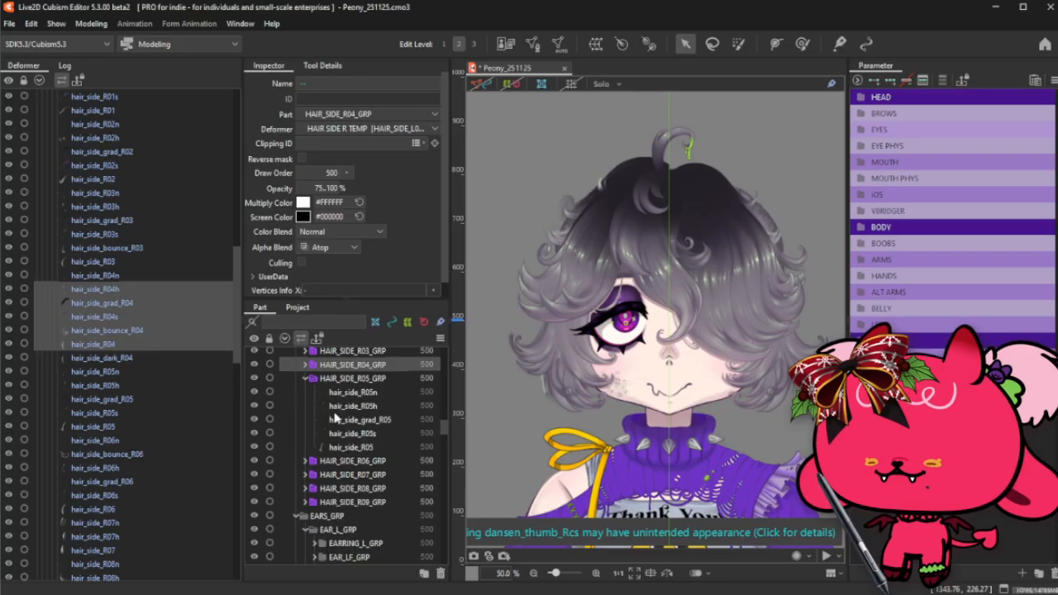
{"action": "left_click", "coordinate": [361, 435]}
{"action": "left_click", "coordinate": [401, 406], "text": "shift"}
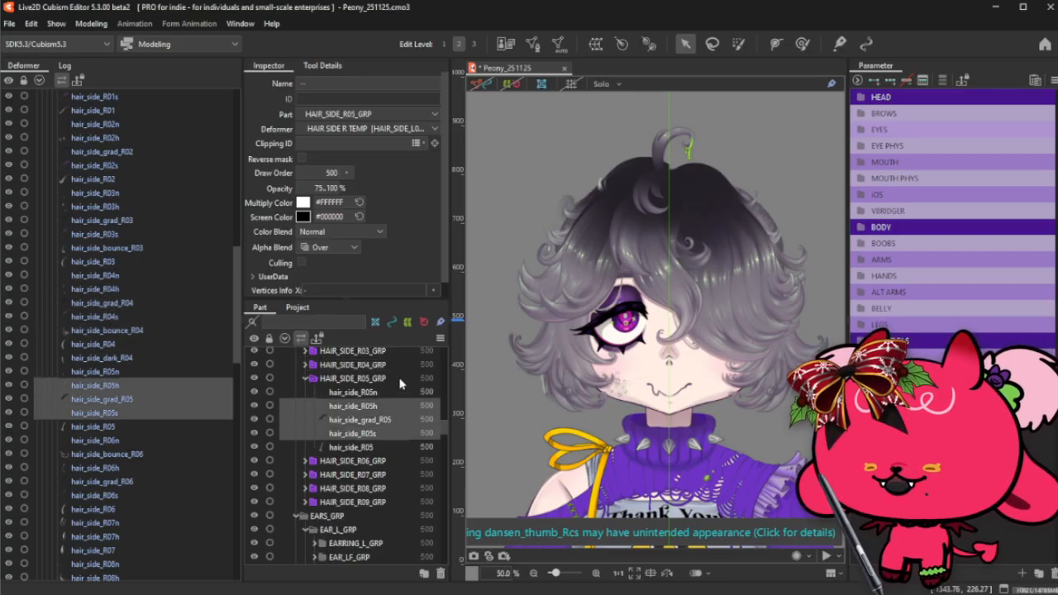
{"action": "left_click", "coordinate": [330, 248]}
{"action": "left_click", "coordinate": [331, 274]}
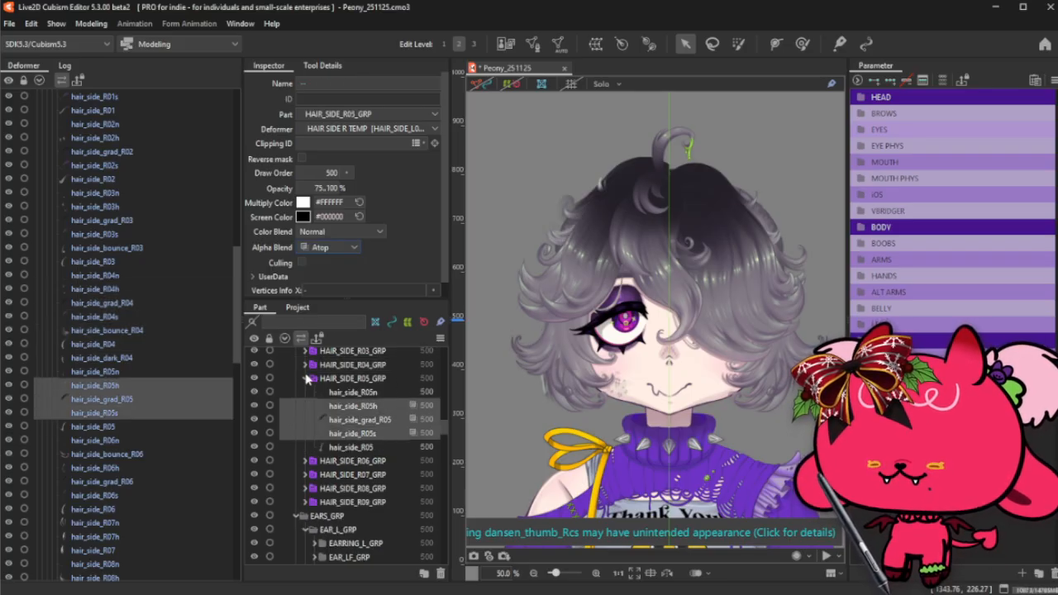
{"action": "left_click", "coordinate": [306, 379]}
- Set Alpha Blend to Atop for the bounce, h, grad and s meshes in HAIR_SIDE_R06_GRP and collapse the group
{"action": "left_click", "coordinate": [306, 392]}
{"action": "left_click", "coordinate": [379, 466]}
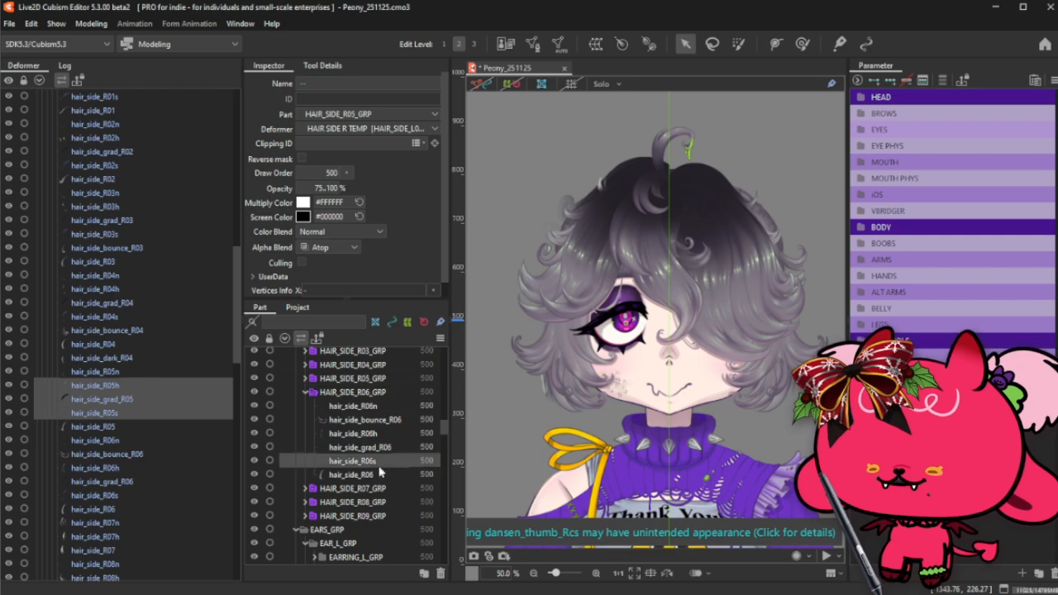
{"action": "left_click", "coordinate": [397, 433], "text": "shift"}
{"action": "left_click", "coordinate": [403, 420], "text": "shift"}
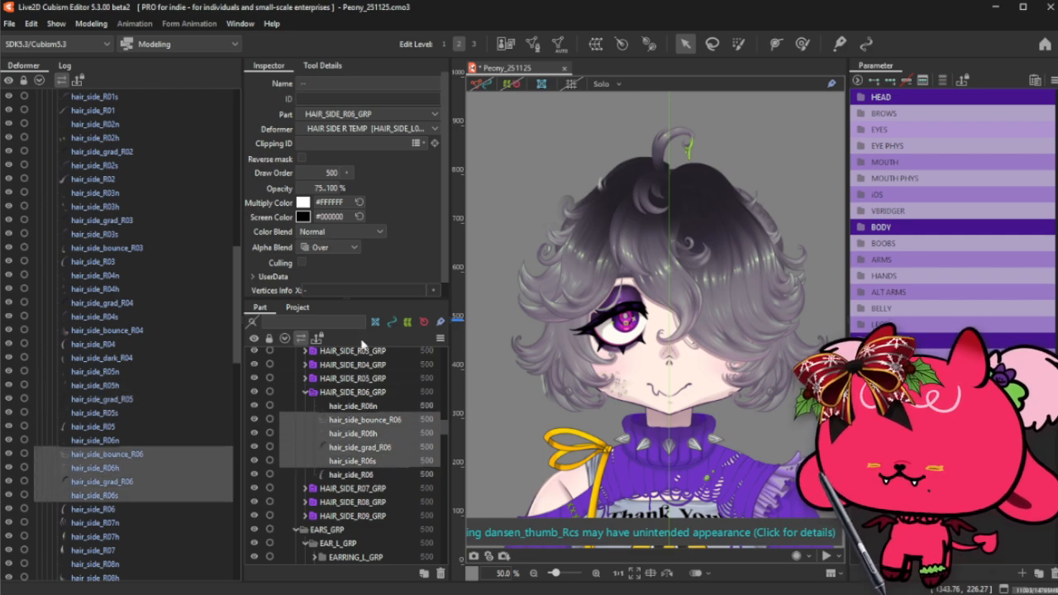
{"action": "left_click", "coordinate": [331, 240]}
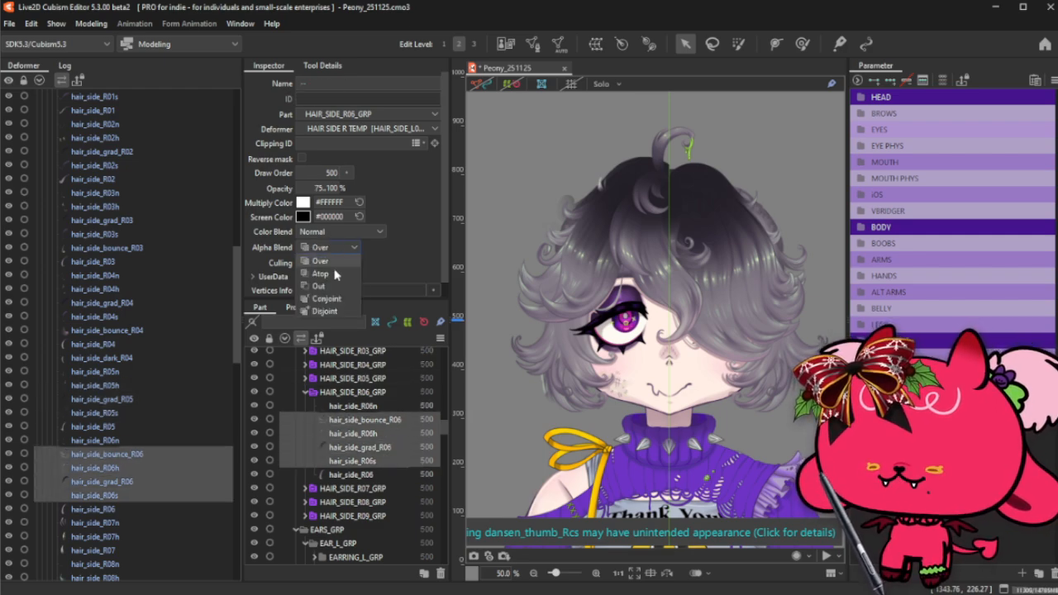
{"action": "left_click", "coordinate": [335, 273]}
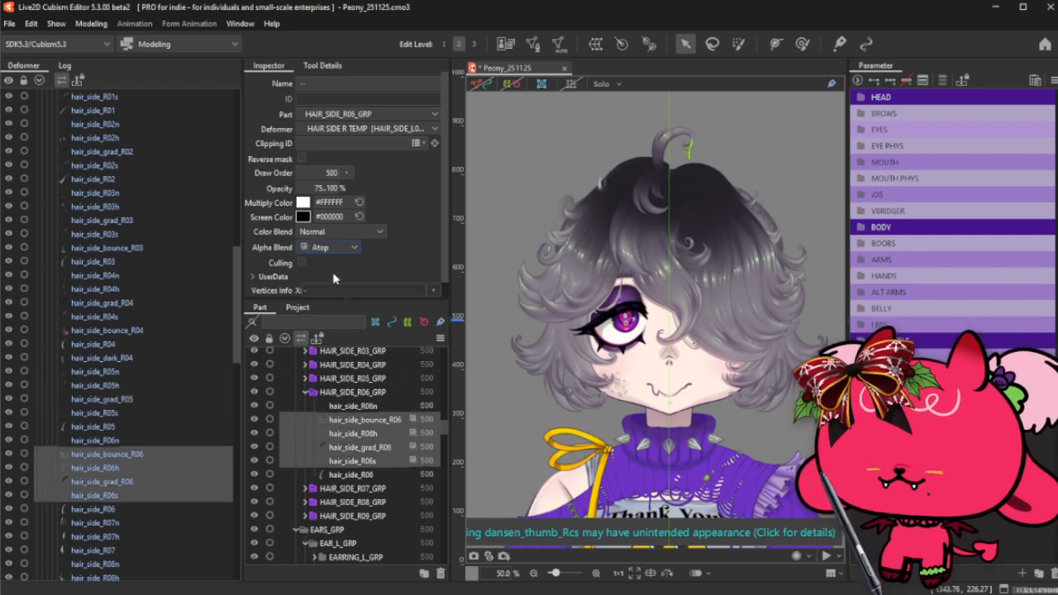
{"action": "left_click", "coordinate": [306, 392]}
- Set Alpha Blend to Atop for hair_side_R07h and collapse HAIR_SIDE_R07_GRP
{"action": "left_click", "coordinate": [306, 406]}
{"action": "left_click", "coordinate": [350, 448]}
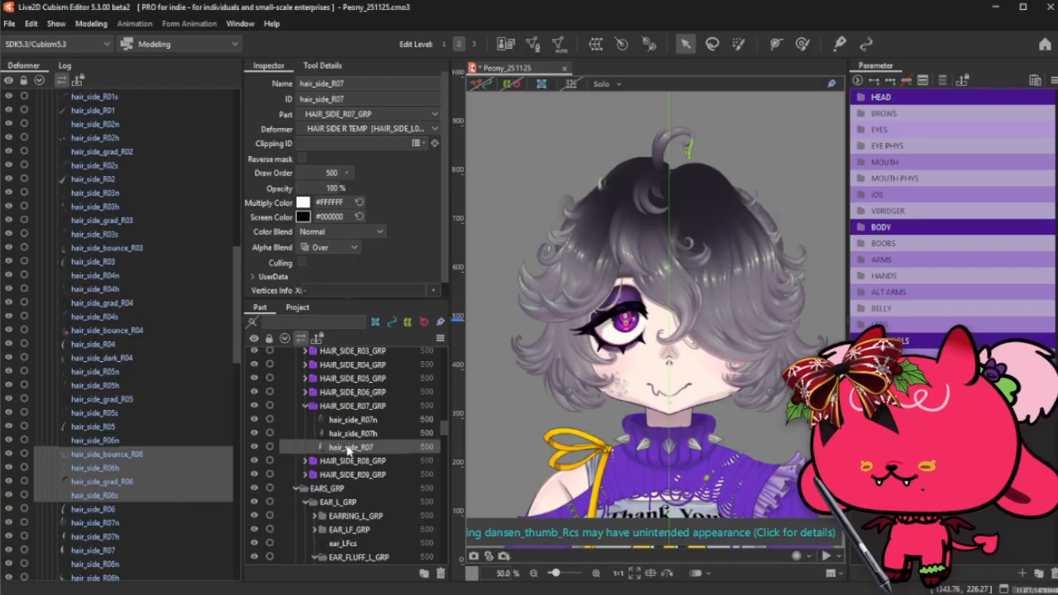
{"action": "left_click", "coordinate": [396, 433]}
{"action": "left_click", "coordinate": [339, 248]}
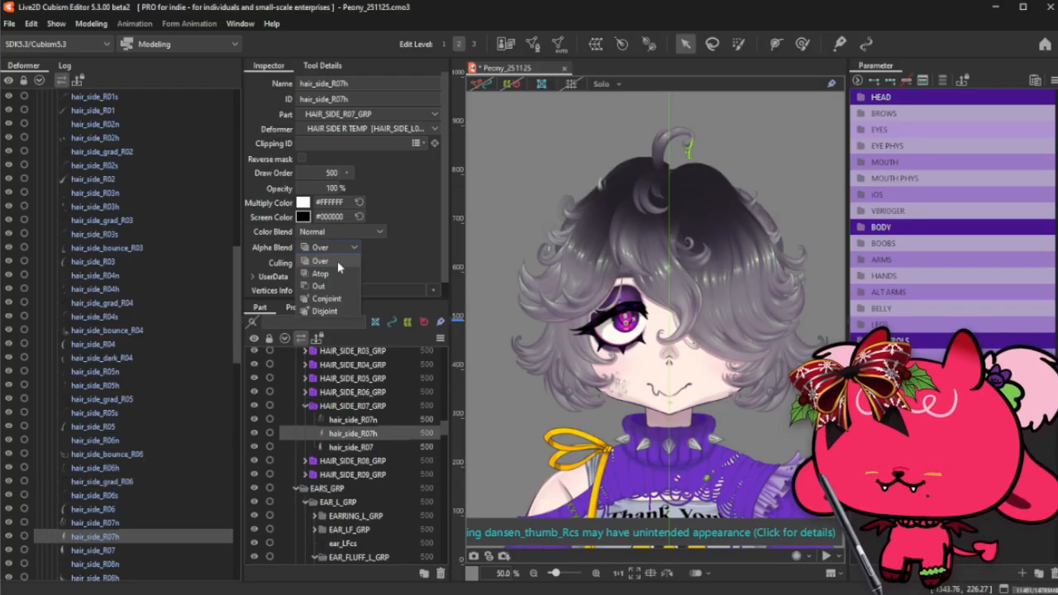
{"action": "left_click", "coordinate": [338, 277]}
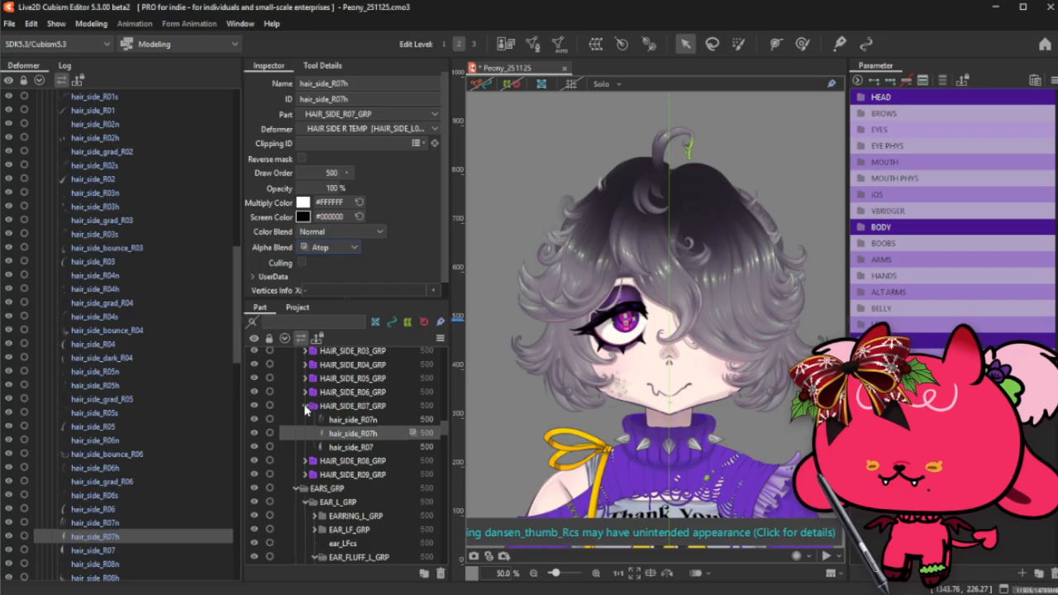
{"action": "left_click", "coordinate": [306, 406]}
- Set Alpha Blend to Atop for hair_side_R08h, hair_side_grad_R08 and hair_side_R08s, and collapse HAIR_SIDE_R08_GRP
{"action": "left_click", "coordinate": [306, 420]}
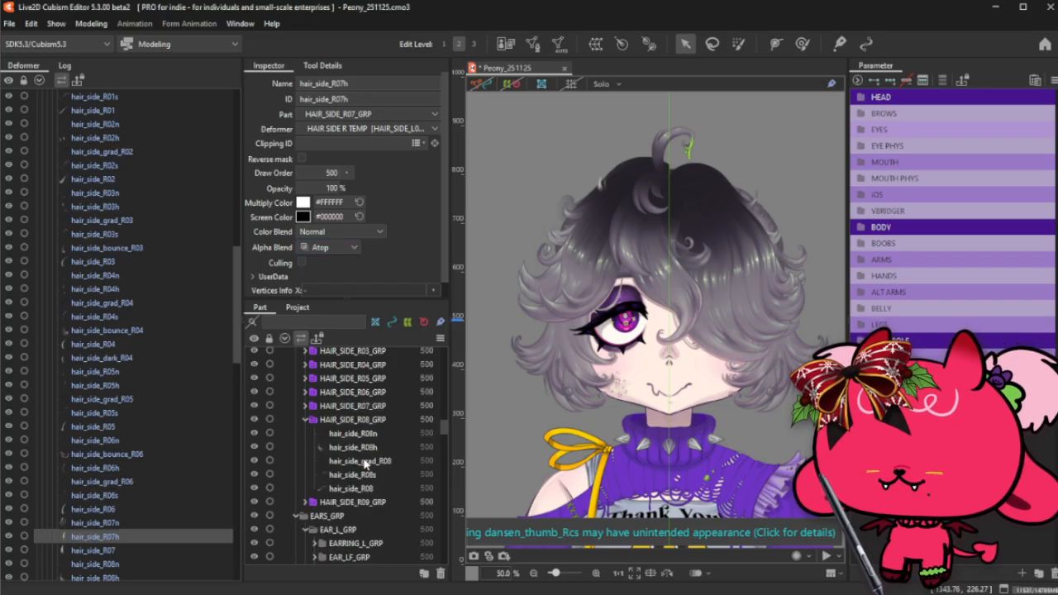
{"action": "left_click", "coordinate": [374, 488]}
{"action": "left_click", "coordinate": [364, 475]}
{"action": "left_click", "coordinate": [363, 447], "text": "shift"}
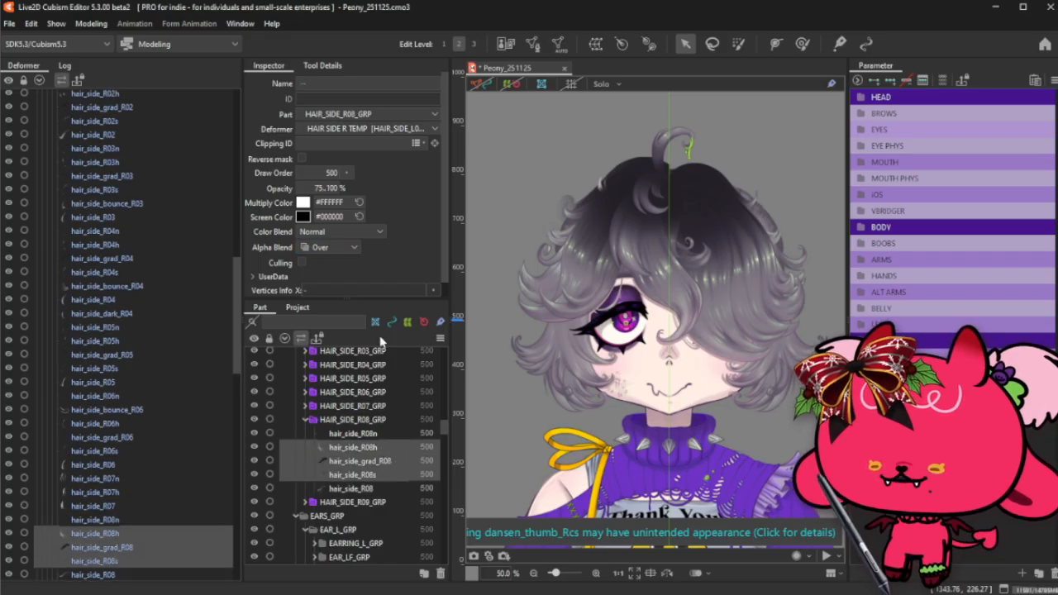
{"action": "left_click", "coordinate": [333, 248]}
{"action": "left_click", "coordinate": [340, 274]}
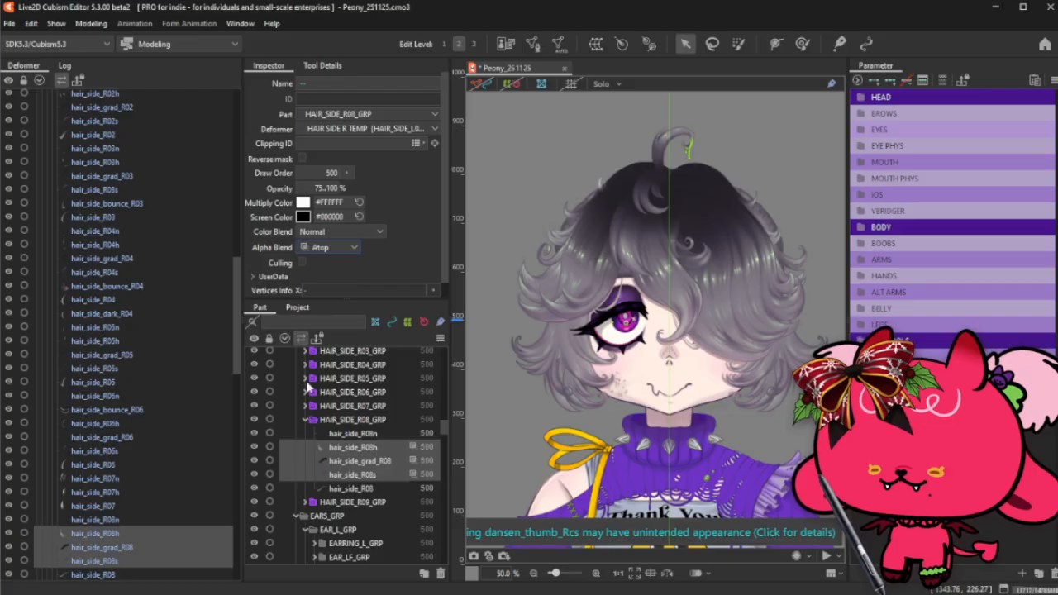
{"action": "left_click", "coordinate": [306, 420]}
- Set Alpha Blend to Atop for the ch, h, grad and s meshes in HAIR_SIDE_R09_GRP and collapse the group
{"action": "left_click", "coordinate": [307, 434]}
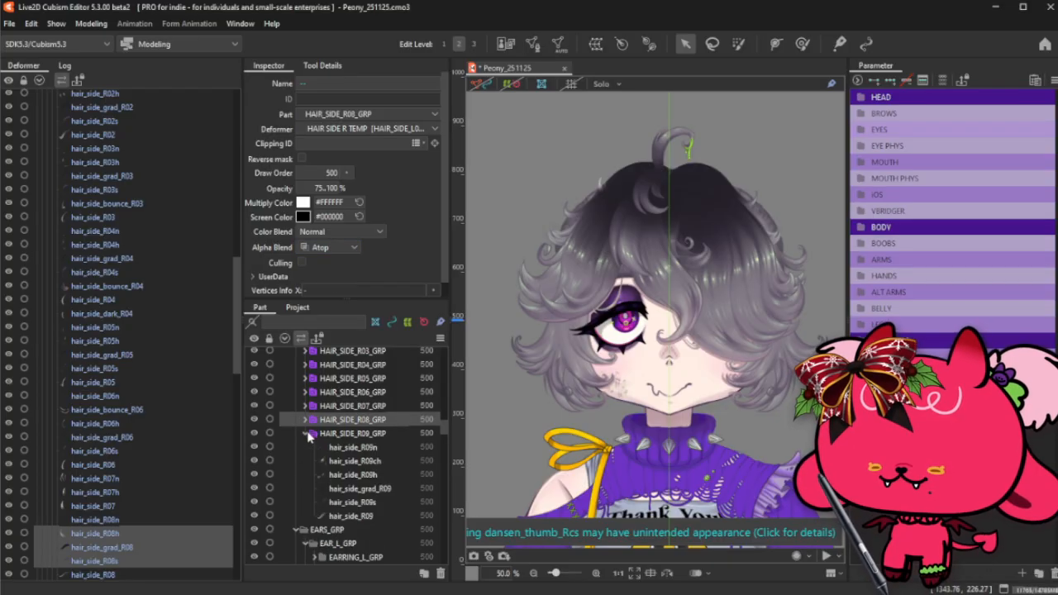
{"action": "left_click", "coordinate": [374, 504]}
{"action": "left_click", "coordinate": [393, 463], "text": "shift"}
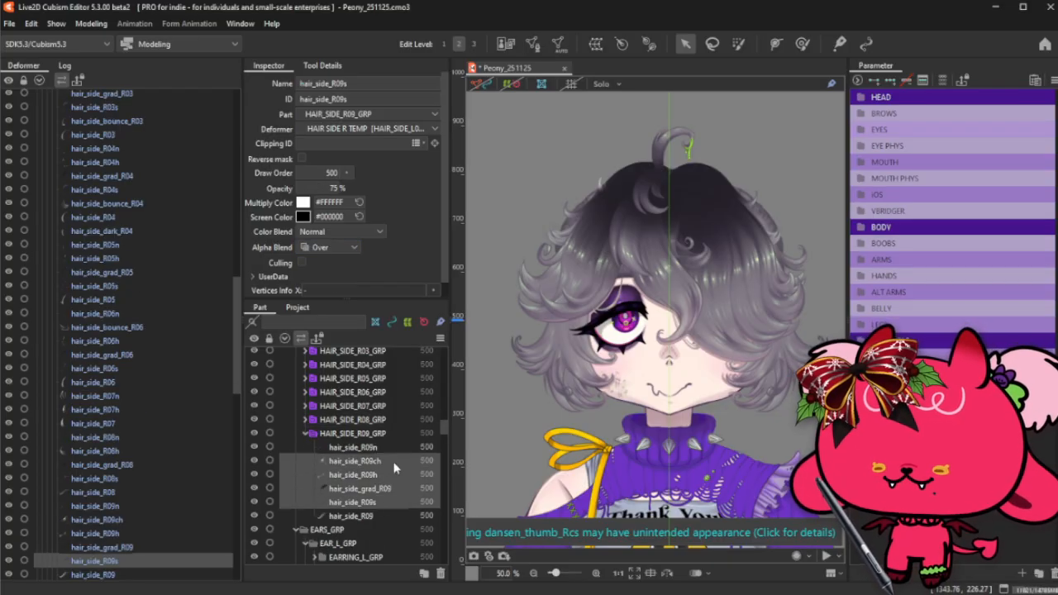
{"action": "left_click", "coordinate": [338, 246]}
{"action": "left_click", "coordinate": [329, 274]}
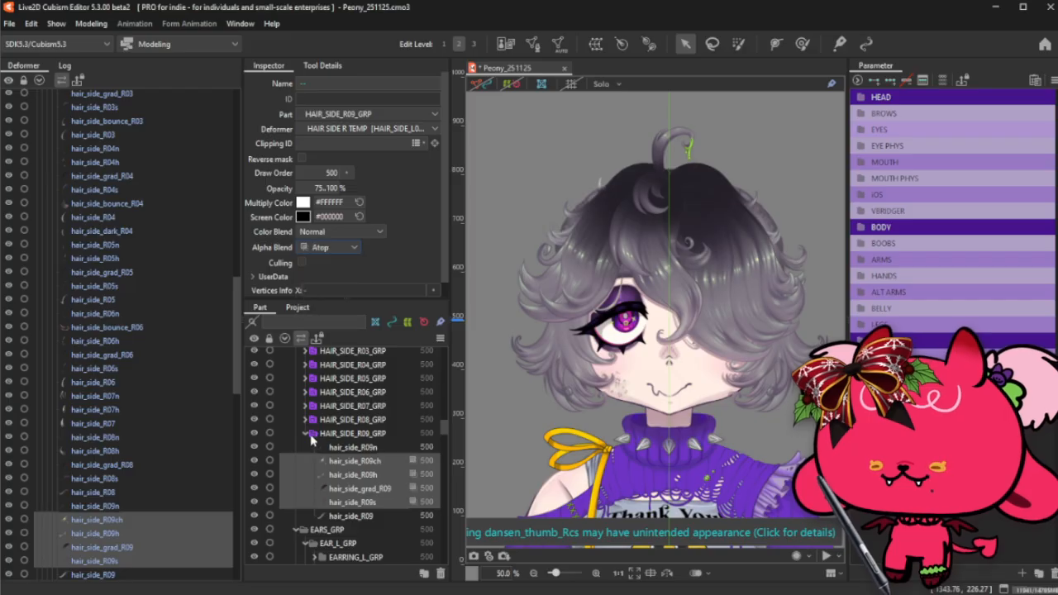
{"action": "left_click", "coordinate": [306, 434]}
{"action": "scroll", "coordinate": [616, 165], "scroll_direction": "up", "scroll_amount": 4}
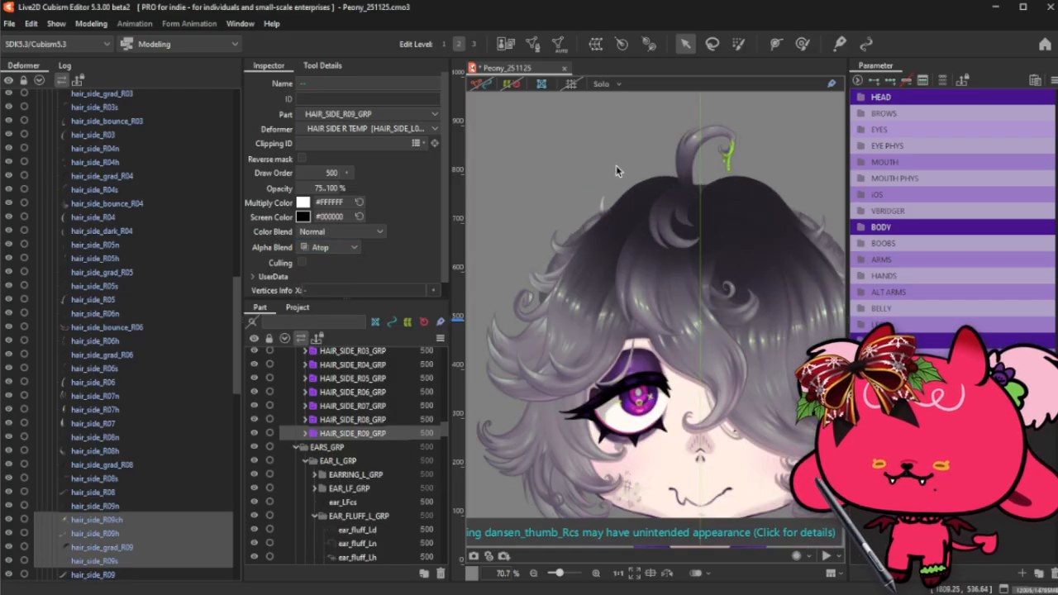
- Examine the blended side hair on the whole head and its part groups and deformer entries
{"action": "scroll", "coordinate": [579, 195], "scroll_direction": "down", "scroll_amount": 4}
{"action": "scroll", "coordinate": [674, 197], "scroll_direction": "down", "scroll_amount": 2}
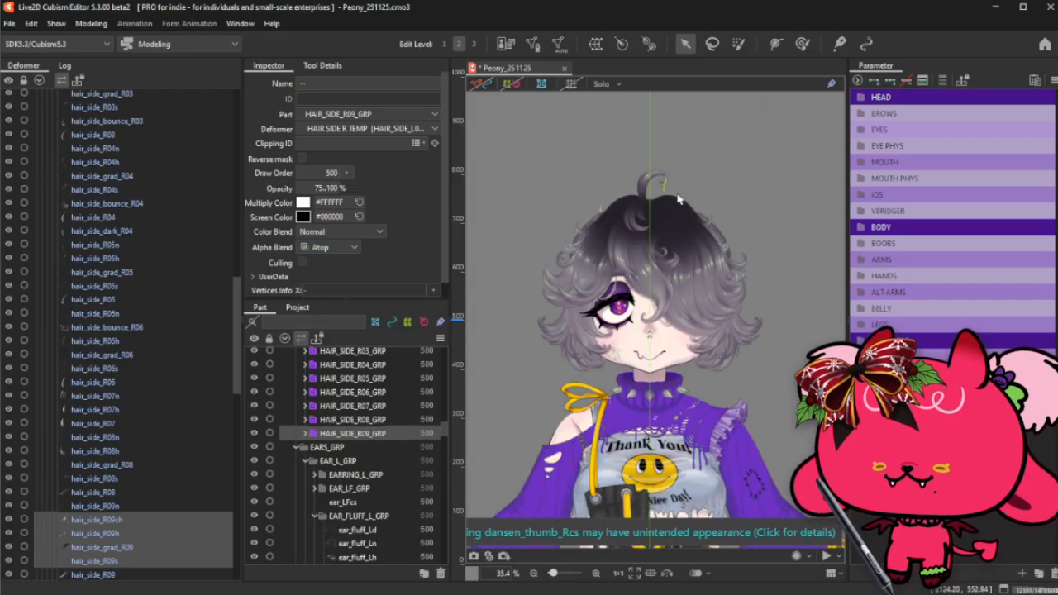
{"action": "scroll", "coordinate": [616, 282], "scroll_direction": "up", "scroll_amount": 2}
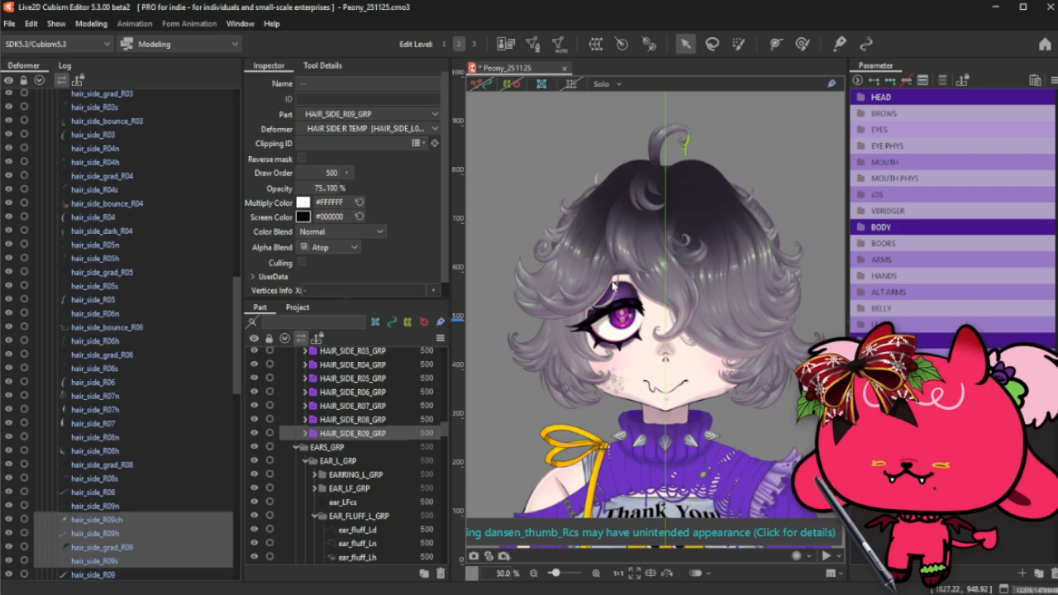
{"action": "scroll", "coordinate": [614, 286], "scroll_direction": "down", "scroll_amount": 2}
{"action": "scroll", "coordinate": [631, 281], "scroll_direction": "up", "scroll_amount": 2}
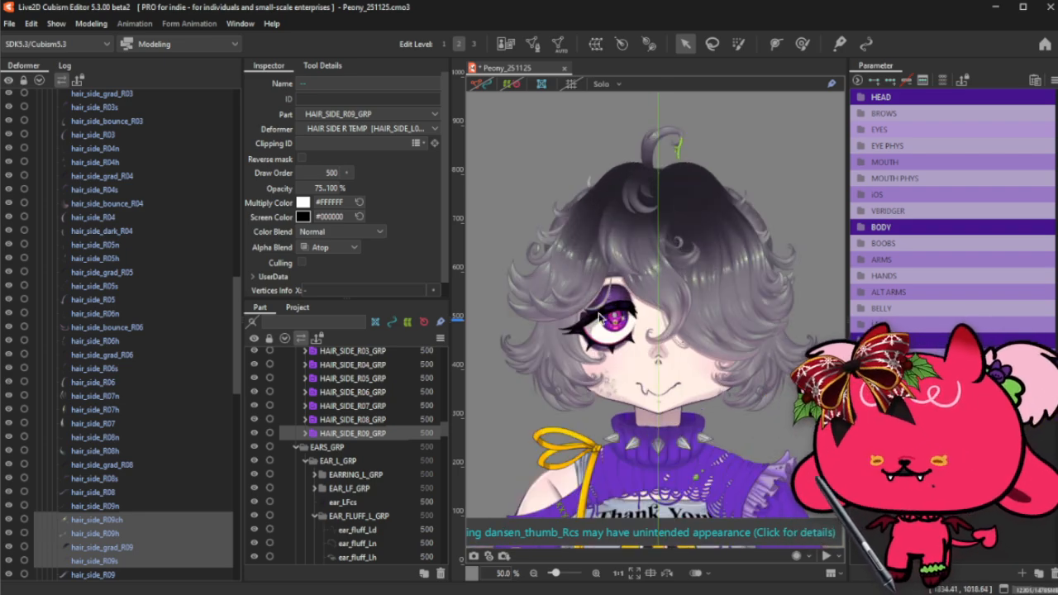
{"action": "scroll", "coordinate": [397, 392], "scroll_direction": "up", "scroll_amount": 5}
{"action": "scroll", "coordinate": [397, 391], "scroll_direction": "down", "scroll_amount": 5}
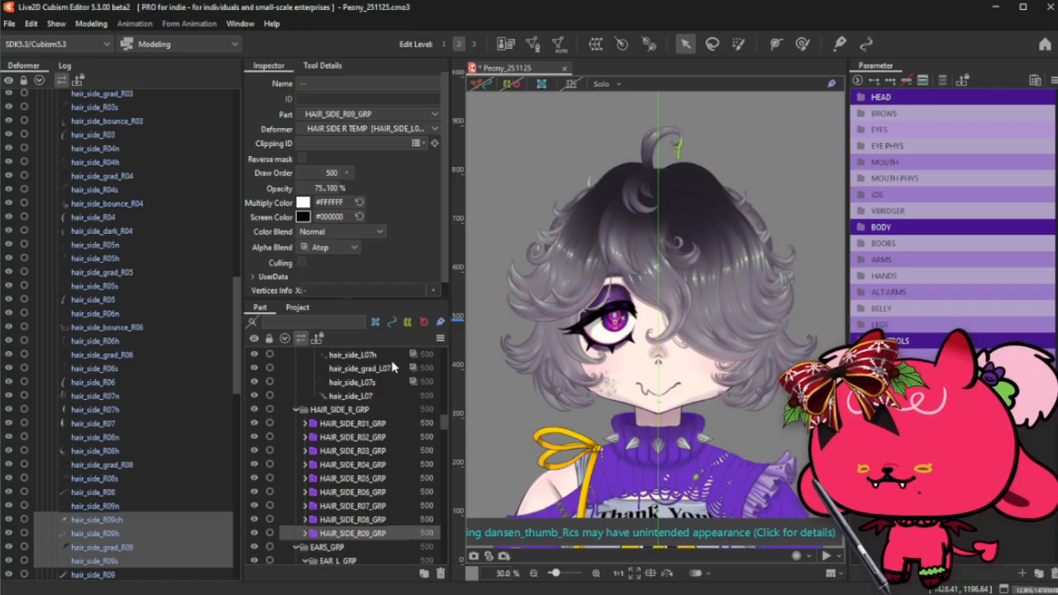
{"action": "scroll", "coordinate": [718, 241], "scroll_direction": "down", "scroll_amount": 5}
{"action": "scroll", "coordinate": [712, 223], "scroll_direction": "up", "scroll_amount": 1}
{"action": "scroll", "coordinate": [713, 225], "scroll_direction": "down", "scroll_amount": 1}
{"action": "scroll", "coordinate": [722, 217], "scroll_direction": "up", "scroll_amount": 2}
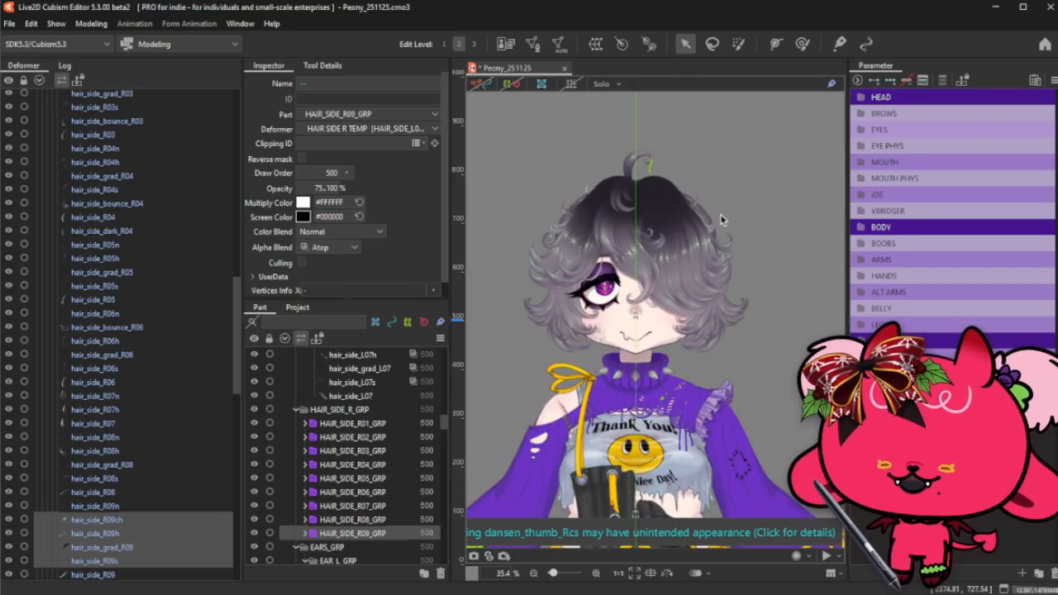
{"action": "scroll", "coordinate": [761, 225], "scroll_direction": "down", "scroll_amount": 1}
{"action": "scroll", "coordinate": [161, 455], "scroll_direction": "down", "scroll_amount": 8}
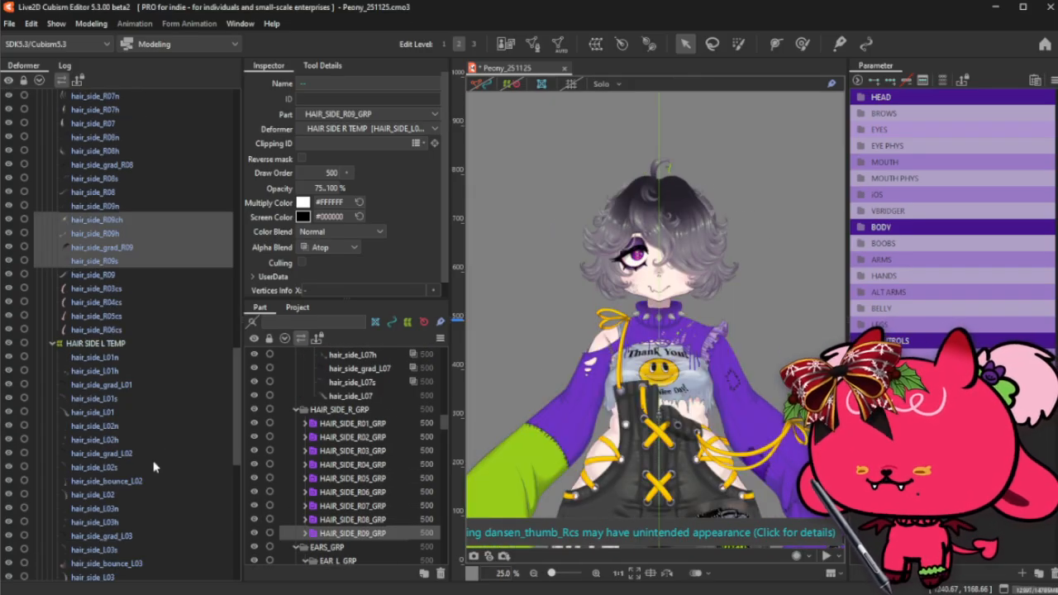
- Collapse the deformer tree, expand Head Z and WIG TEMP, and set the opacity of HAIR K TEMP to 100%
{"action": "left_click", "coordinate": [39, 80]}
{"action": "left_click", "coordinate": [38, 111]}
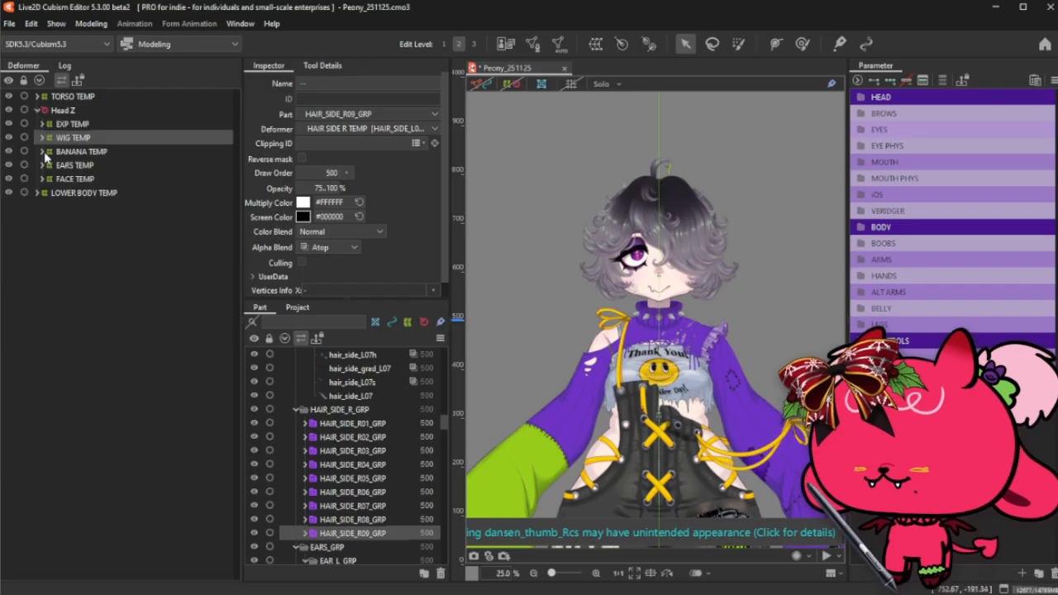
{"action": "left_click", "coordinate": [42, 137]}
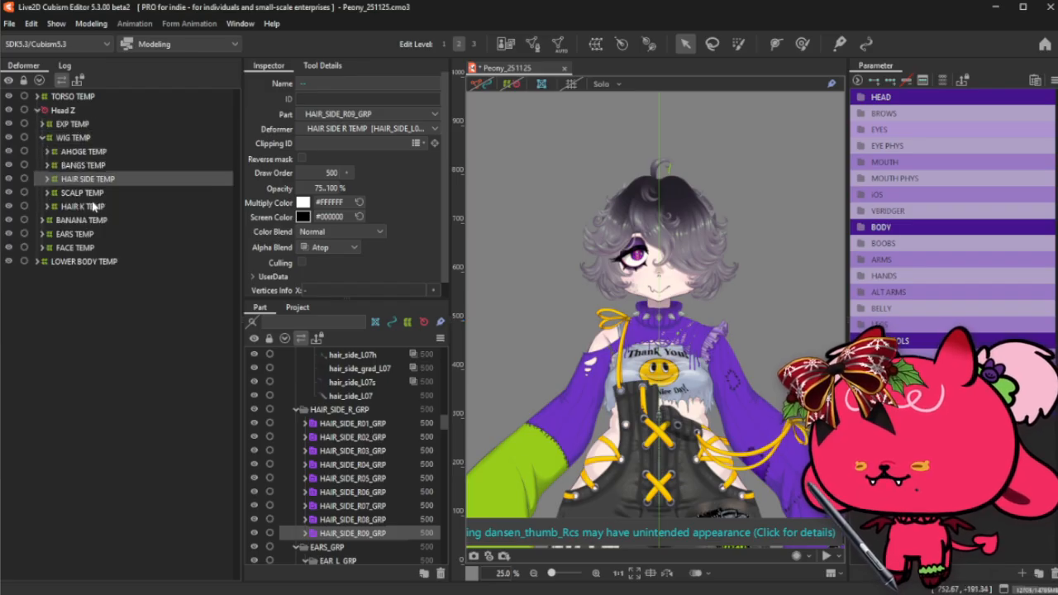
{"action": "left_click", "coordinate": [92, 207]}
{"action": "left_click_drag", "start_coordinate": [340, 143], "coordinate": [430, 142]}
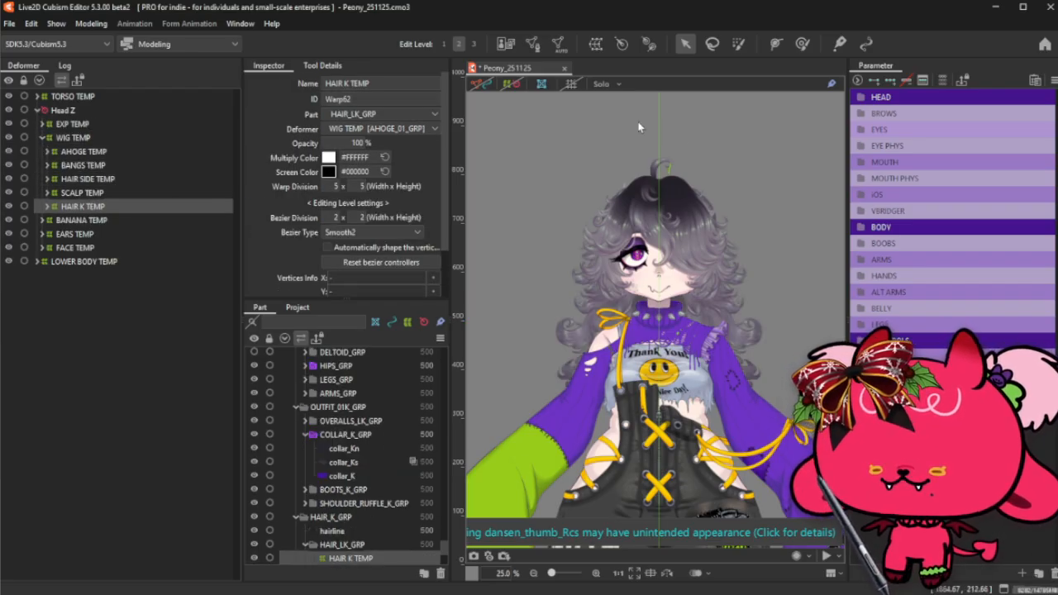
- Examine the back hair against the full body and around the head
{"action": "scroll", "coordinate": [637, 131], "scroll_direction": "down", "scroll_amount": 3}
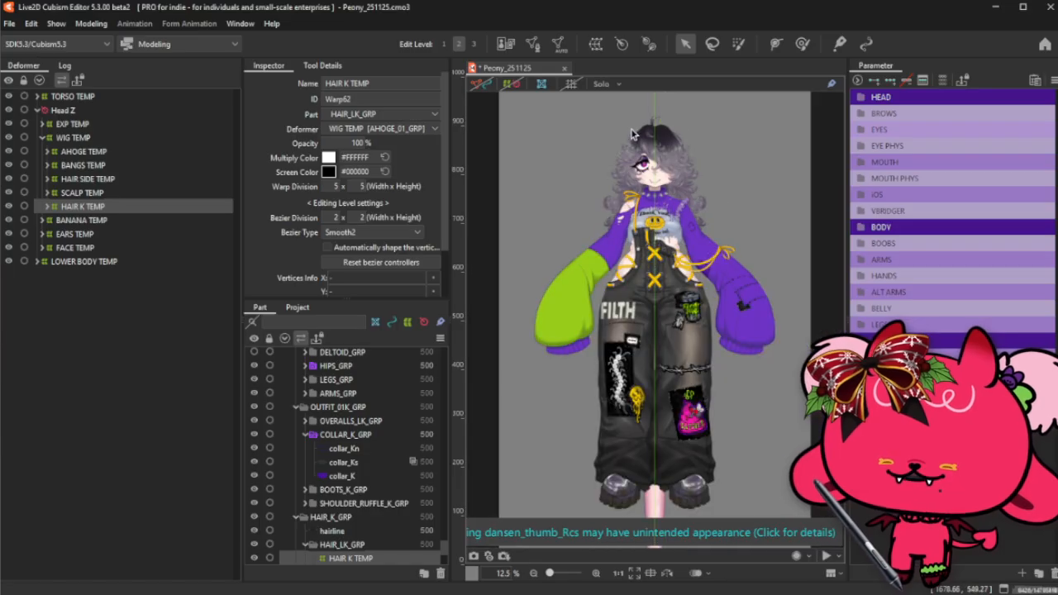
{"action": "scroll", "coordinate": [632, 134], "scroll_direction": "down", "scroll_amount": 1}
{"action": "scroll", "coordinate": [629, 124], "scroll_direction": "up", "scroll_amount": 1}
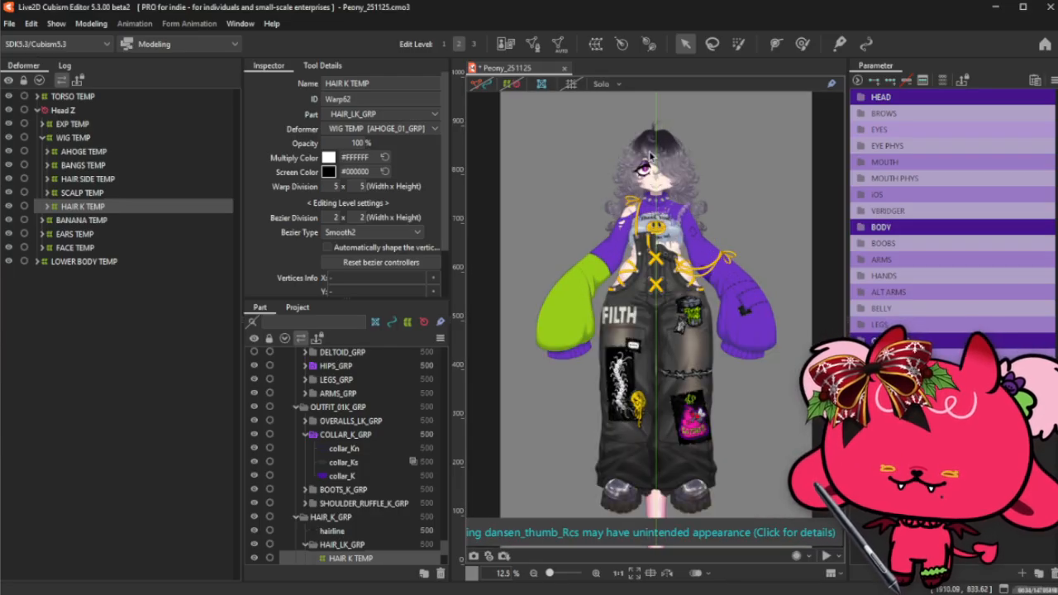
{"action": "scroll", "coordinate": [622, 117], "scroll_direction": "up", "scroll_amount": 1}
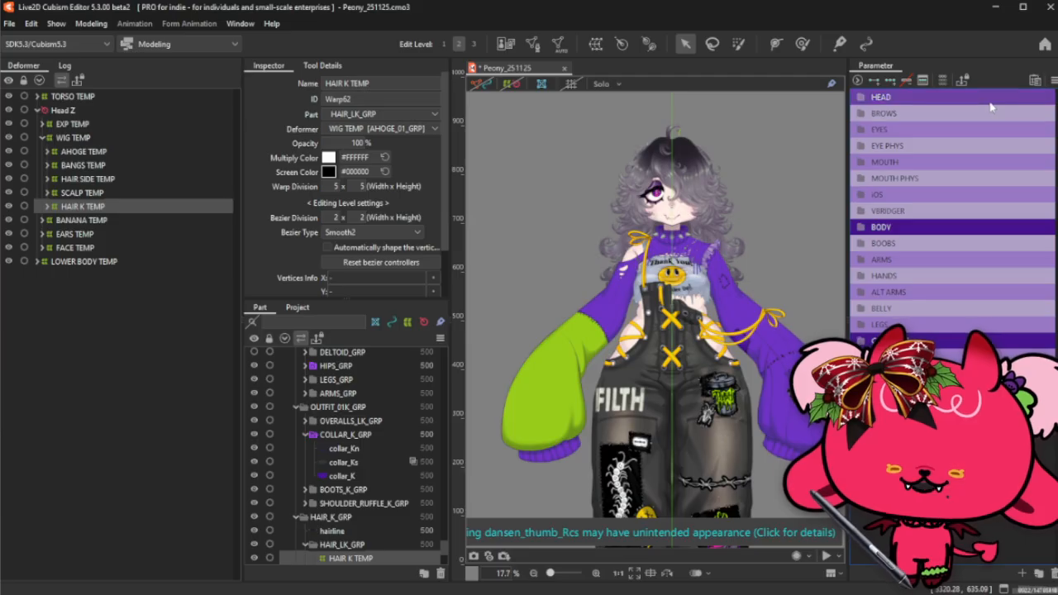
{"action": "scroll", "coordinate": [615, 152], "scroll_direction": "down", "scroll_amount": 1}
{"action": "scroll", "coordinate": [670, 145], "scroll_direction": "up", "scroll_amount": 1}
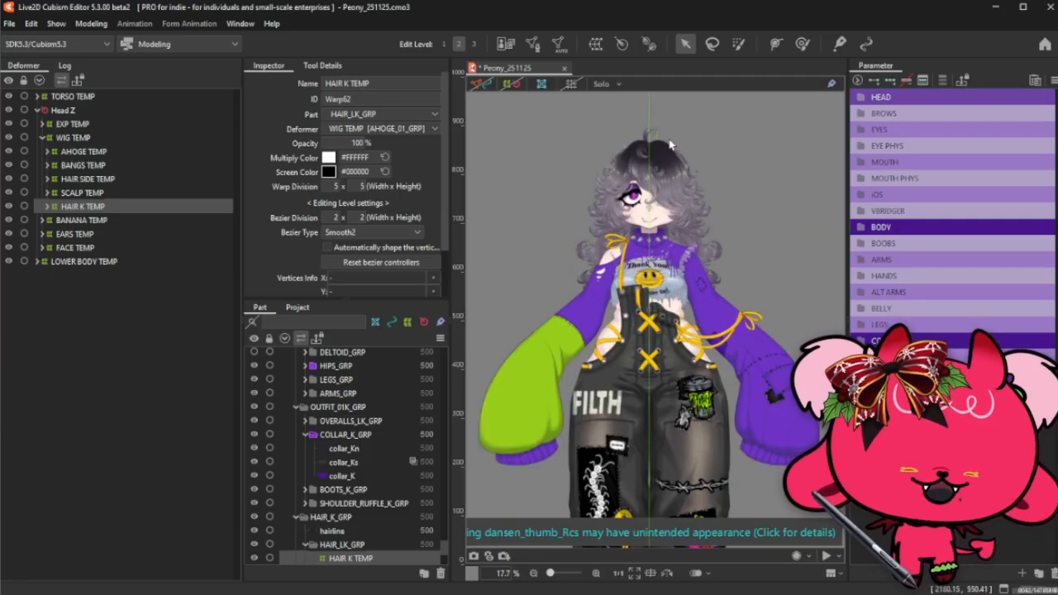
{"action": "scroll", "coordinate": [659, 142], "scroll_direction": "up", "scroll_amount": 2}
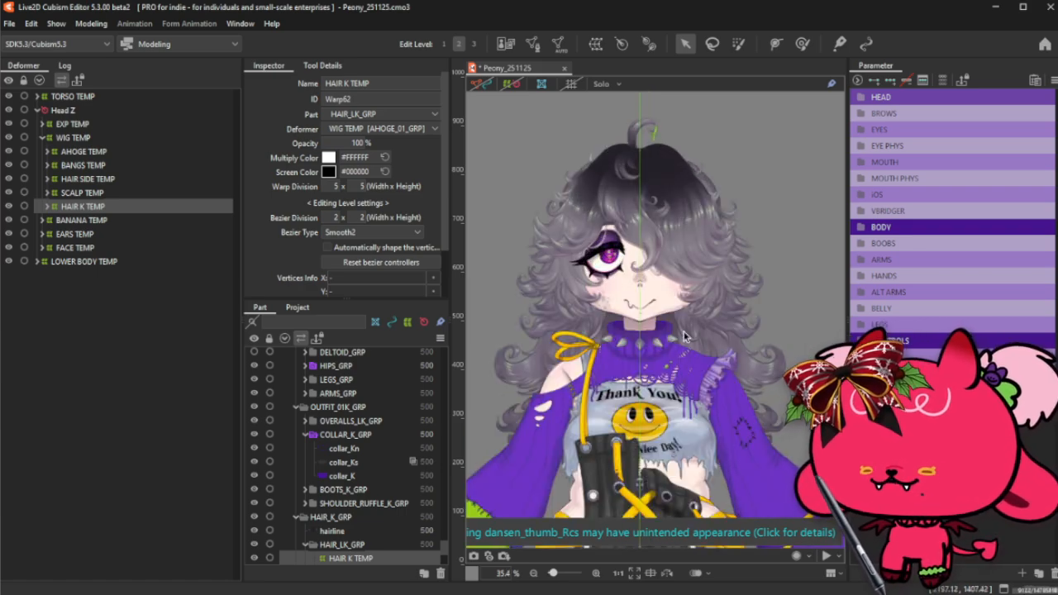
- Select the hair_side_LM04 strand on the canvas and check the HAIR SIDE, R, L and LM TEMP deformers
{"action": "left_click", "coordinate": [697, 351]}
{"action": "right_click", "coordinate": [697, 348]}
{"action": "left_click", "coordinate": [765, 381]}
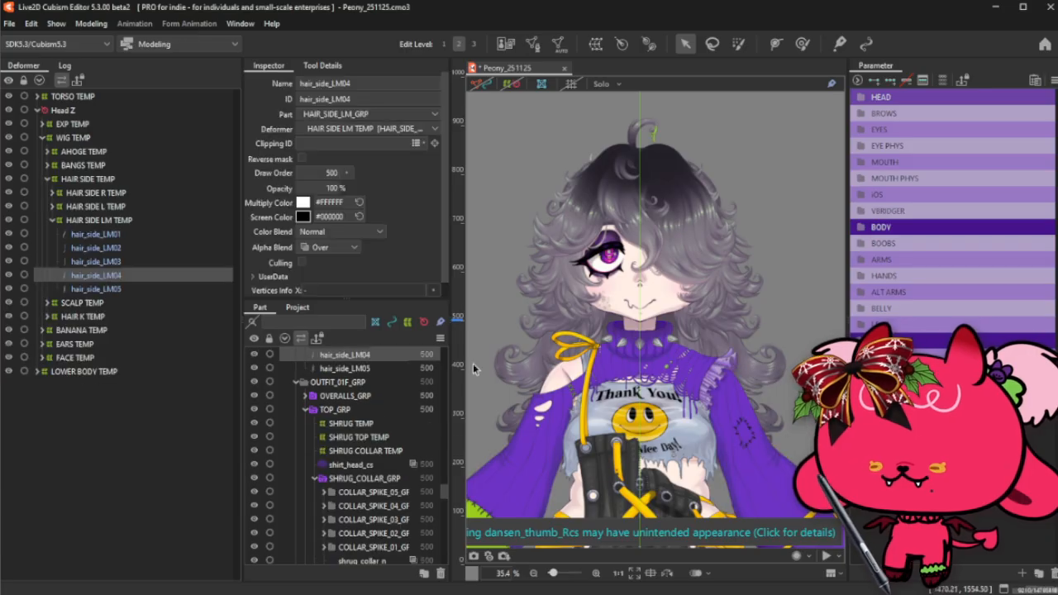
{"action": "left_click", "coordinate": [111, 181]}
{"action": "left_click", "coordinate": [112, 194]}
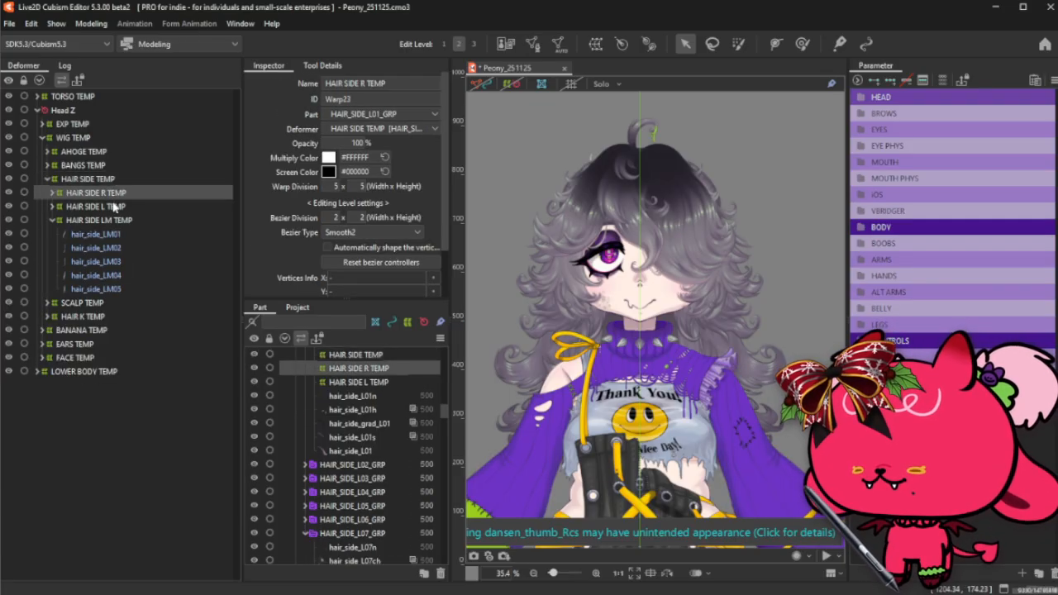
{"action": "left_click", "coordinate": [116, 207]}
{"action": "left_click", "coordinate": [118, 221]}
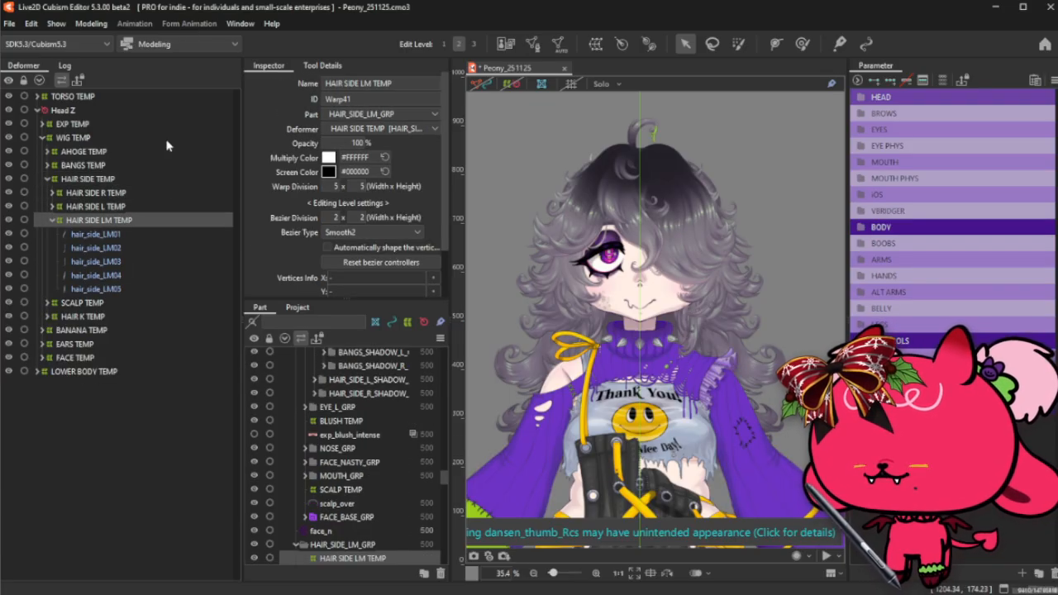
- Expand SCALP TEMP and check the properties of the scalp, scalp_over and hairline meshes
{"action": "left_click", "coordinate": [83, 305]}
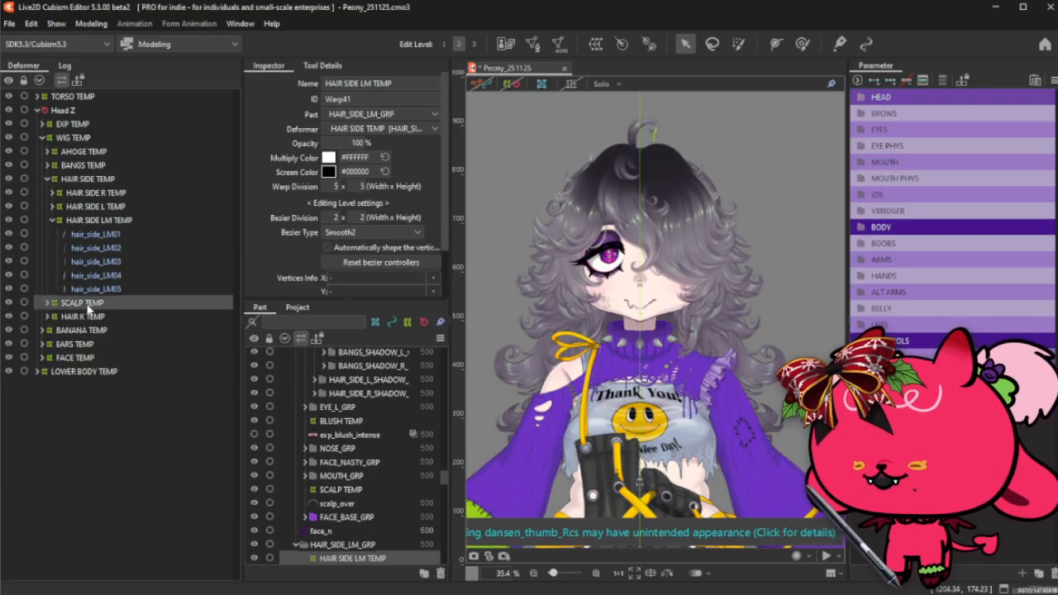
{"action": "left_click", "coordinate": [47, 303]}
{"action": "left_click", "coordinate": [74, 330]}
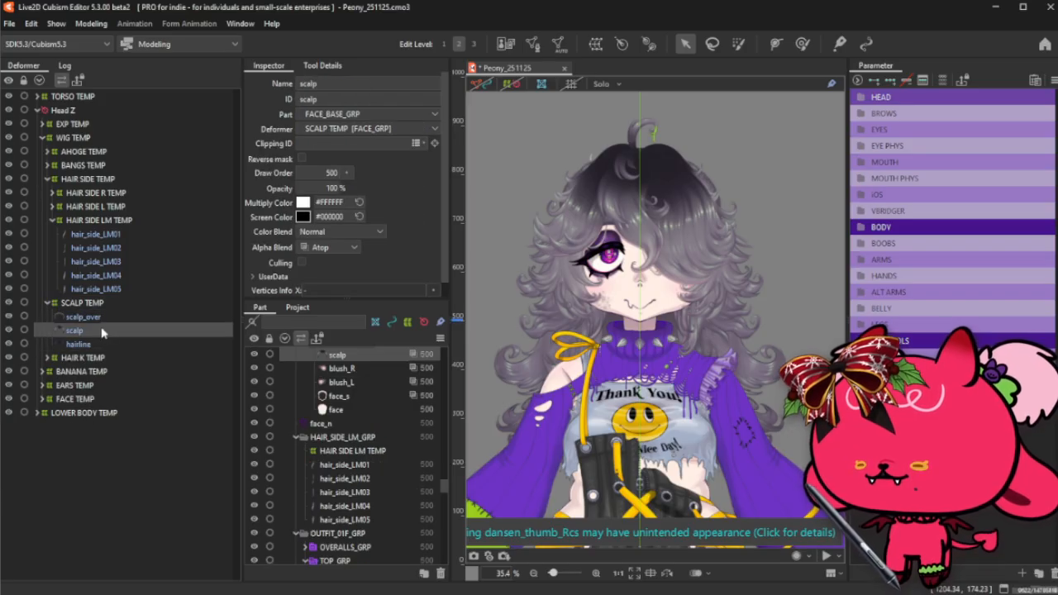
{"action": "left_click", "coordinate": [84, 317]}
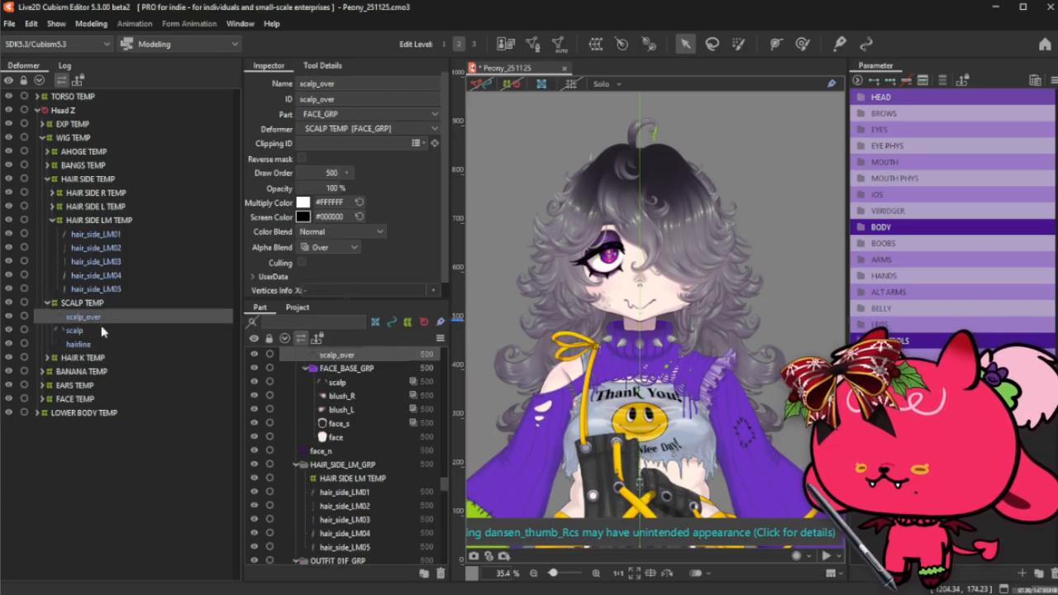
{"action": "left_click", "coordinate": [102, 332]}
{"action": "left_click", "coordinate": [99, 345]}
{"action": "left_click", "coordinate": [59, 305]}
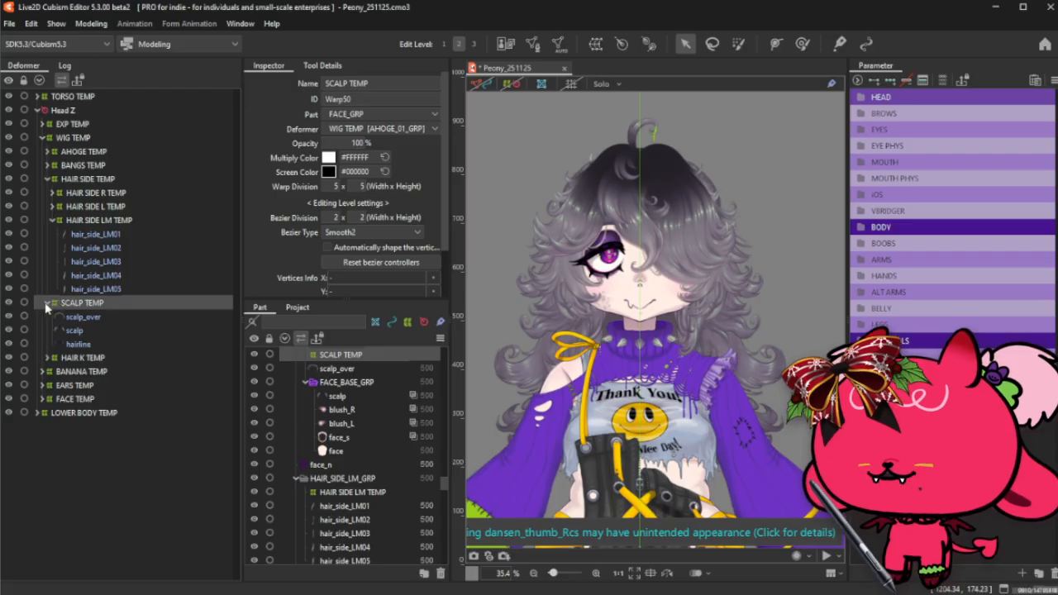
- Collapse SCALP TEMP, HAIR SIDE LM TEMP, HAIR SIDE TEMP and WIG TEMP in the deformer tree
{"action": "left_click", "coordinate": [48, 304]}
{"action": "left_click", "coordinate": [52, 221]}
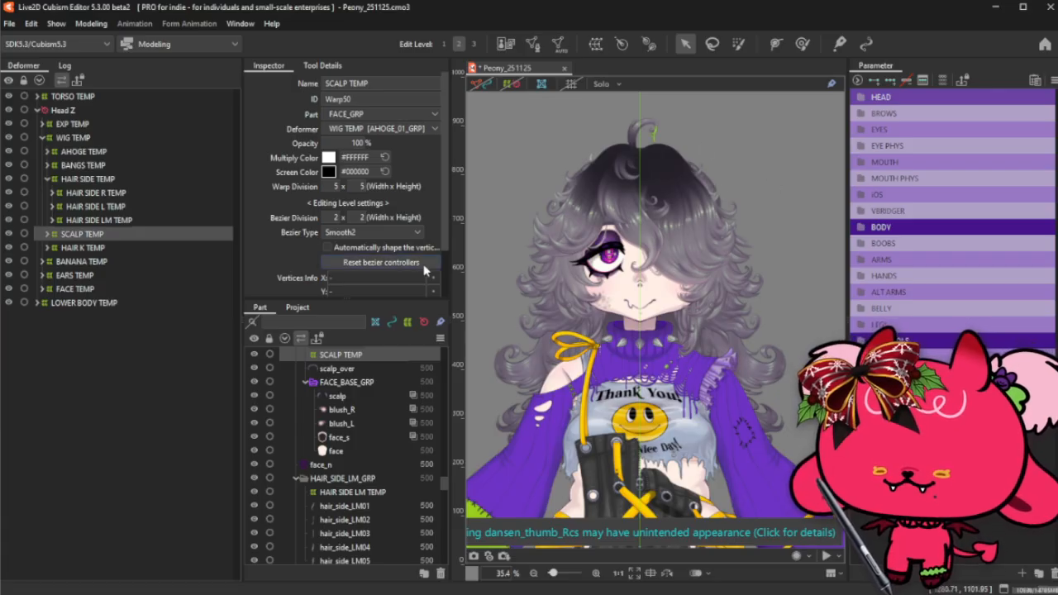
{"action": "left_click", "coordinate": [53, 221]}
{"action": "left_click", "coordinate": [47, 179]}
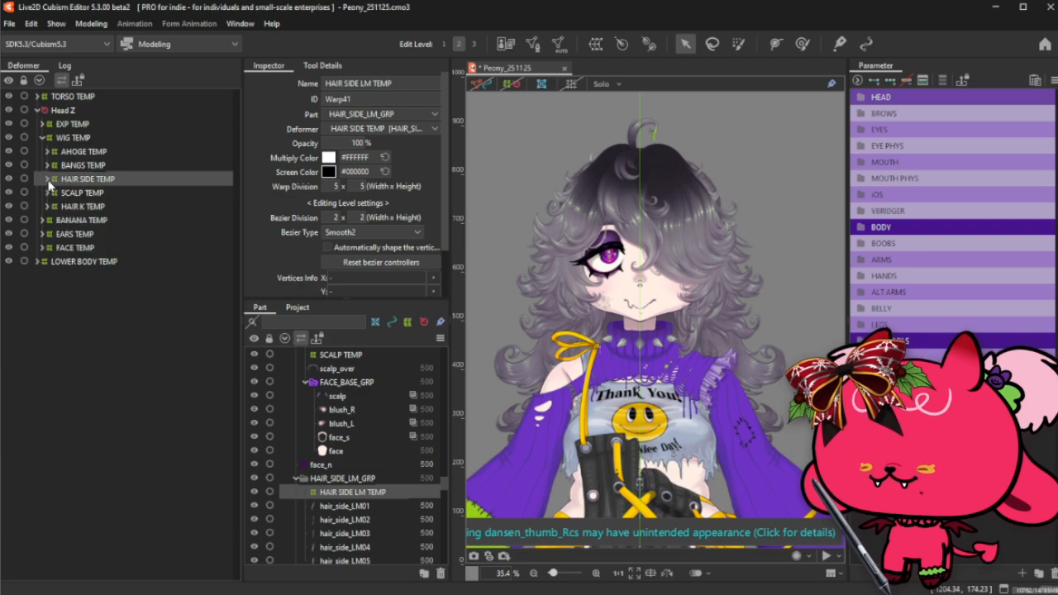
{"action": "left_click", "coordinate": [42, 138]}
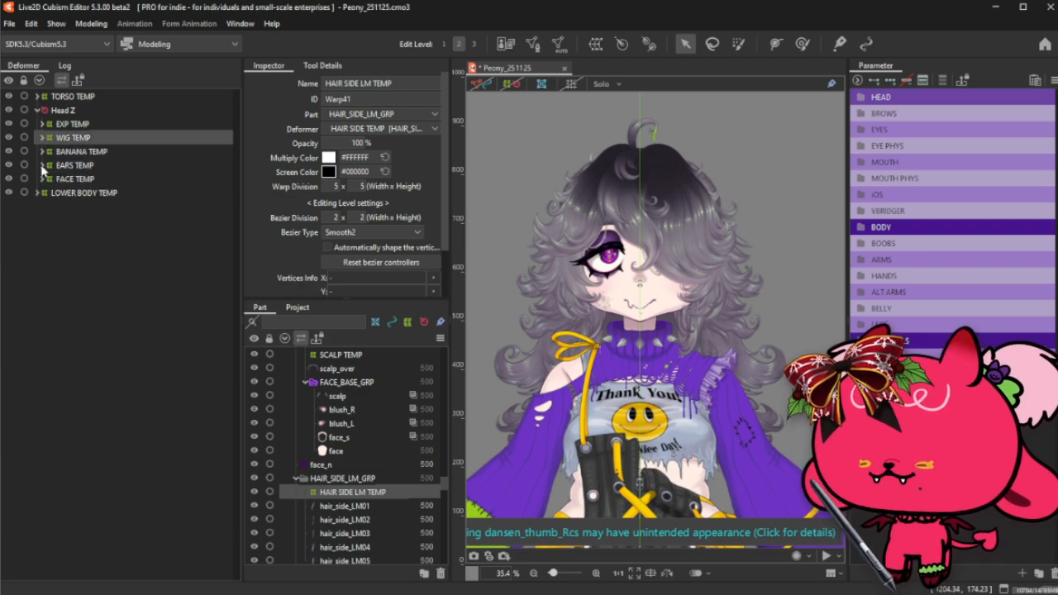
- Expand EARS TEMP and EAR L TEMP, and set the opacity of EARS TEMP to 100%
{"action": "left_click", "coordinate": [42, 166]}
{"action": "left_click", "coordinate": [47, 193]}
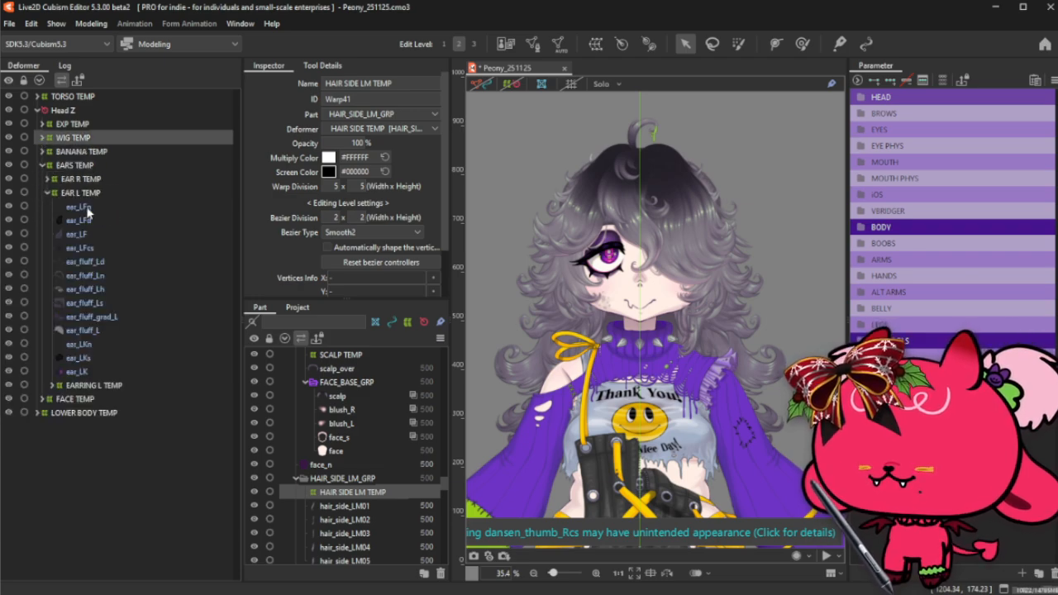
{"action": "left_click", "coordinate": [92, 369]}
{"action": "left_click", "coordinate": [110, 193]}
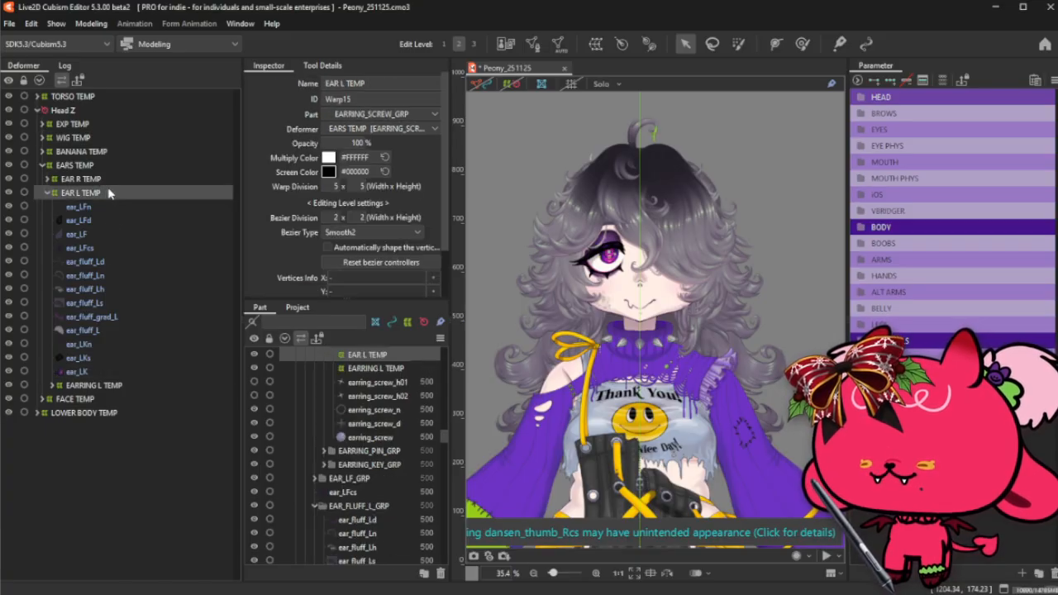
{"action": "left_click", "coordinate": [113, 167]}
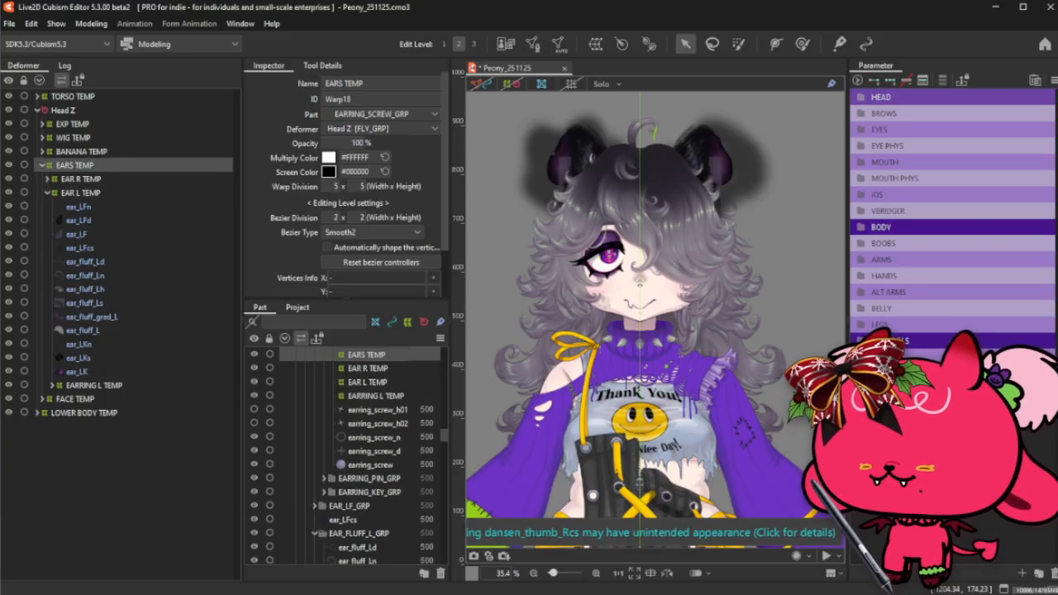
- Locate the ear_LFd shadow mesh and enable offscreen drawing for its part group, EAR_LF_GRP
{"action": "left_click", "coordinate": [80, 222]}
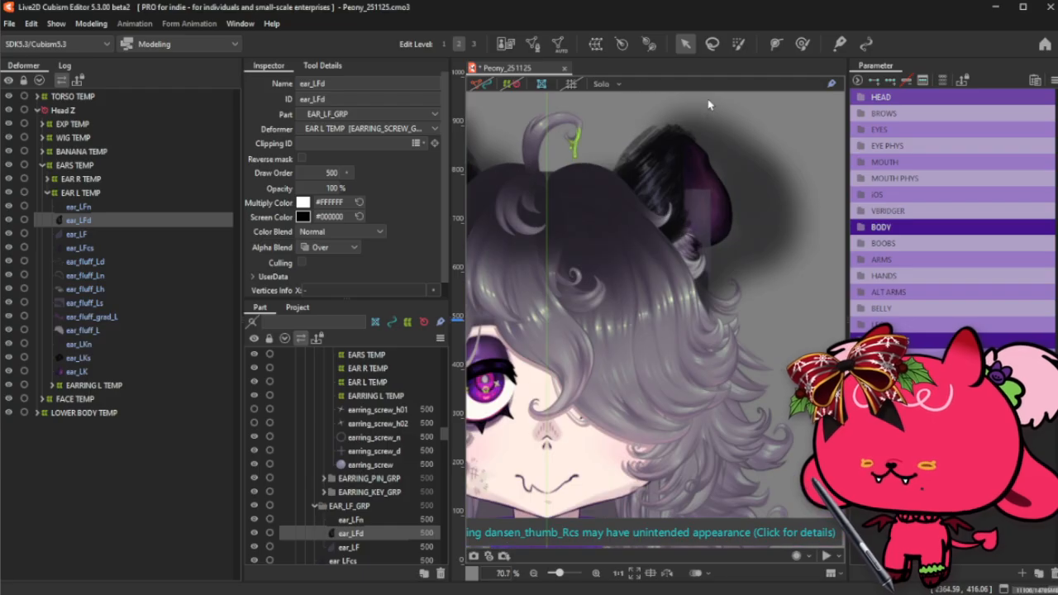
{"action": "scroll", "coordinate": [731, 125], "scroll_direction": "up", "scroll_amount": 2}
{"action": "scroll", "coordinate": [445, 486], "scroll_direction": "down", "scroll_amount": 2}
{"action": "left_click", "coordinate": [368, 497]}
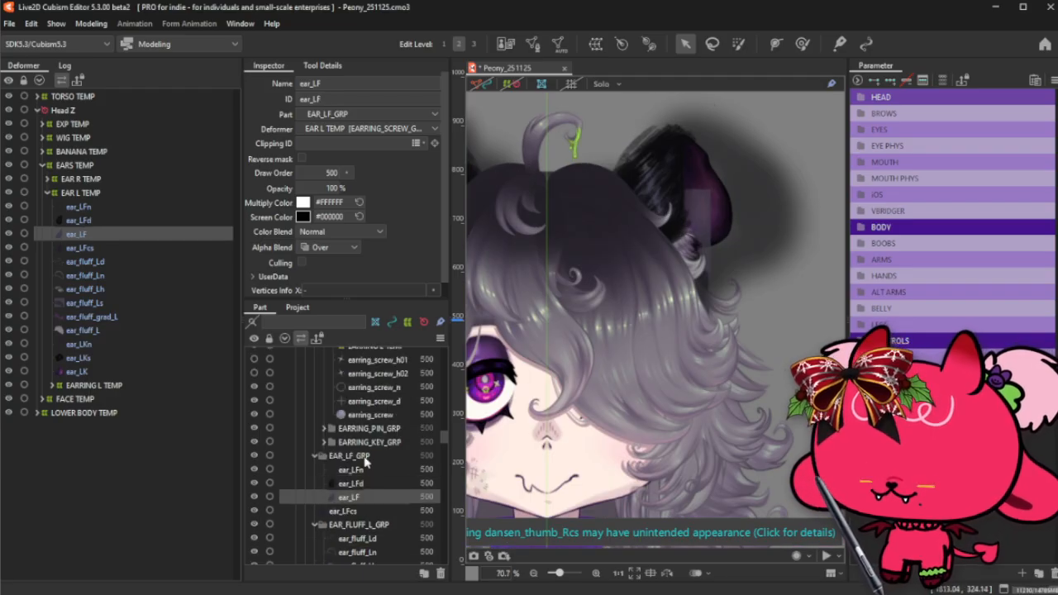
{"action": "left_click", "coordinate": [368, 455]}
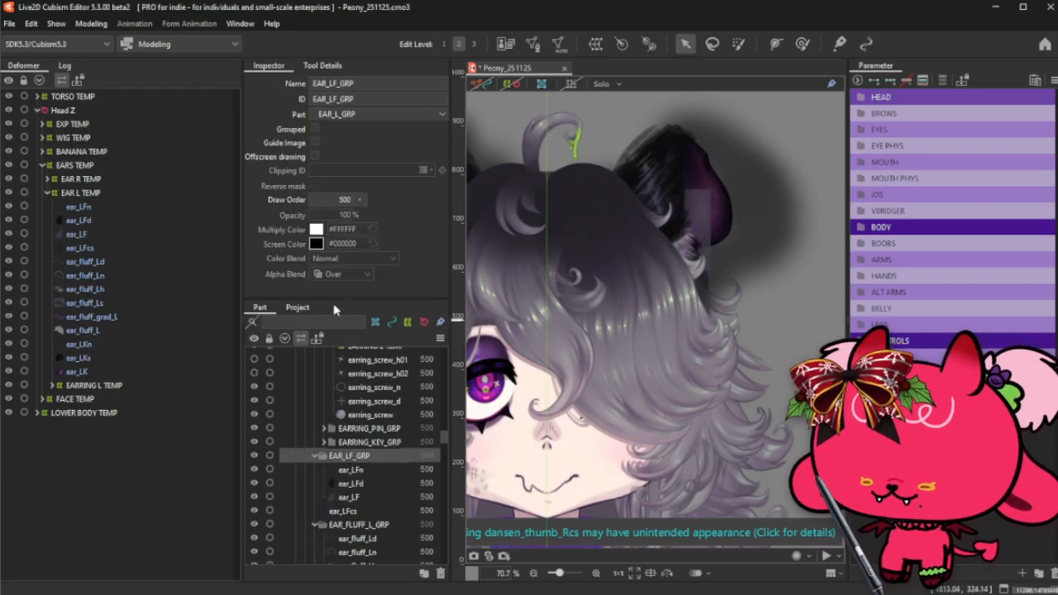
{"action": "left_click", "coordinate": [315, 156]}
- Set Alpha Blend to Atop for the ear_LFd and ear_LFcs meshes
{"action": "left_click", "coordinate": [367, 486]}
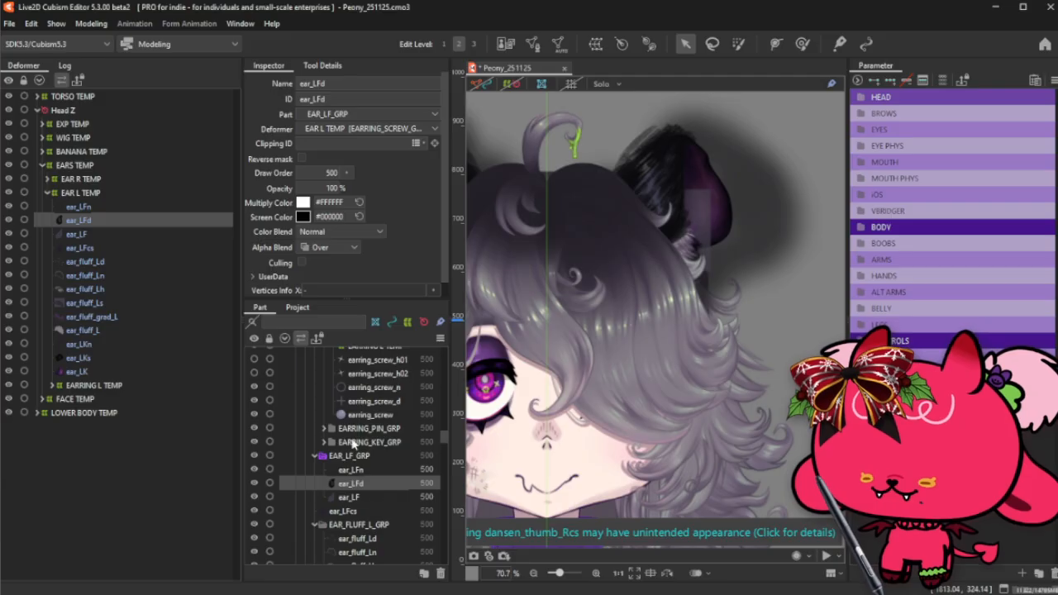
{"action": "left_click", "coordinate": [342, 247]}
{"action": "left_click", "coordinate": [330, 280]}
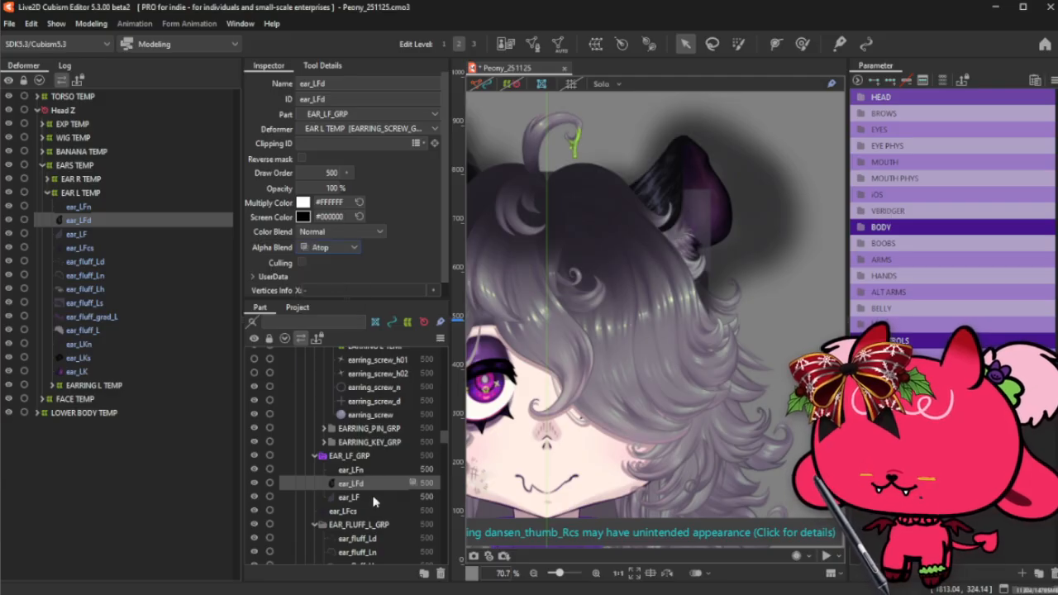
{"action": "scroll", "coordinate": [364, 494], "scroll_direction": "down", "scroll_amount": 2}
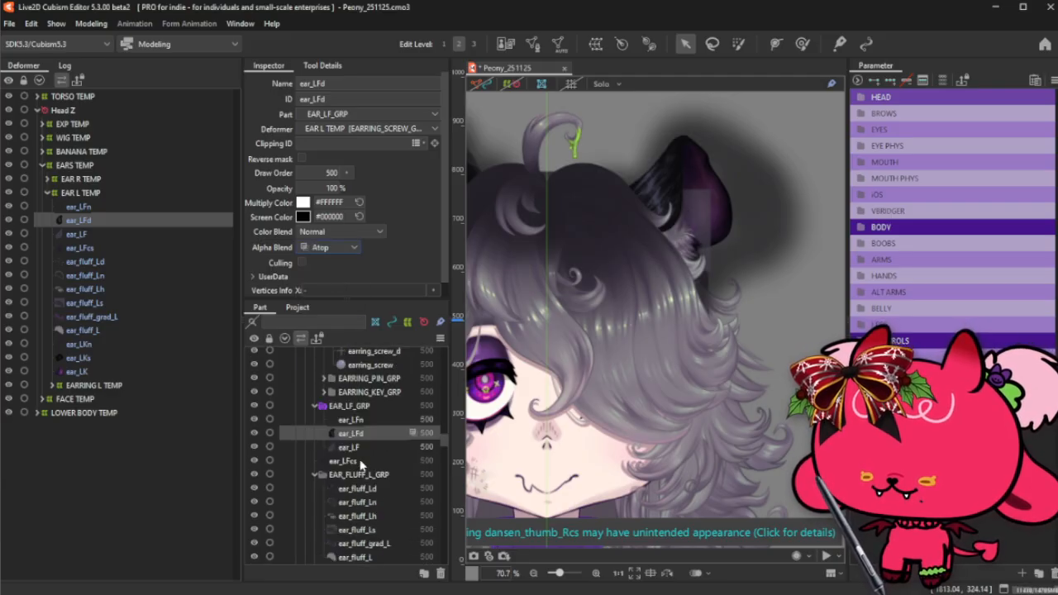
{"action": "left_click", "coordinate": [363, 464]}
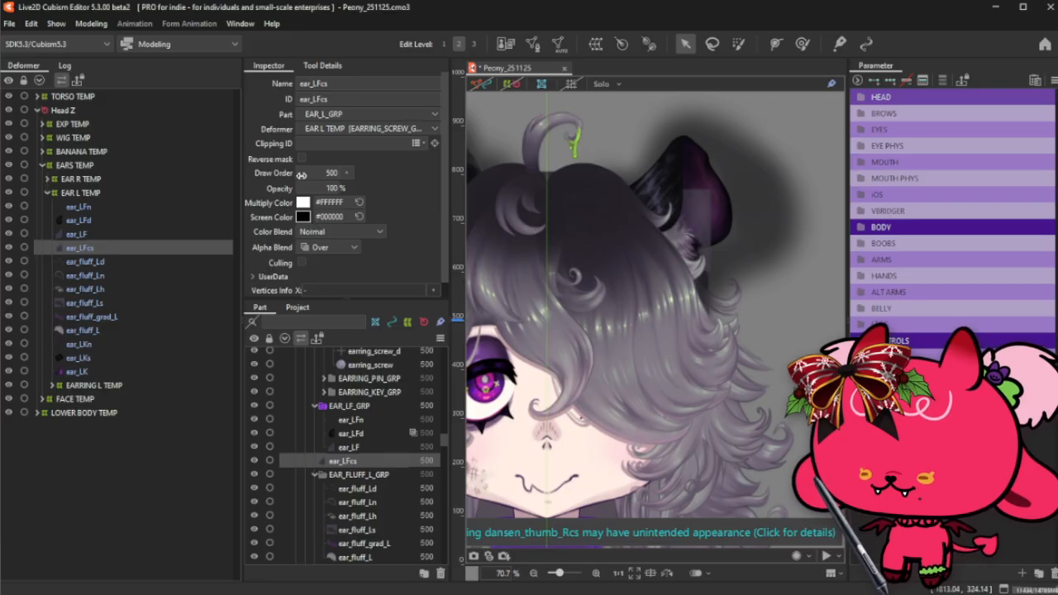
{"action": "left_click", "coordinate": [333, 249]}
{"action": "left_click", "coordinate": [334, 283]}
- Enable offscreen drawing for the EAR_FLUFF_L_GRP part group
{"action": "left_click", "coordinate": [371, 475]}
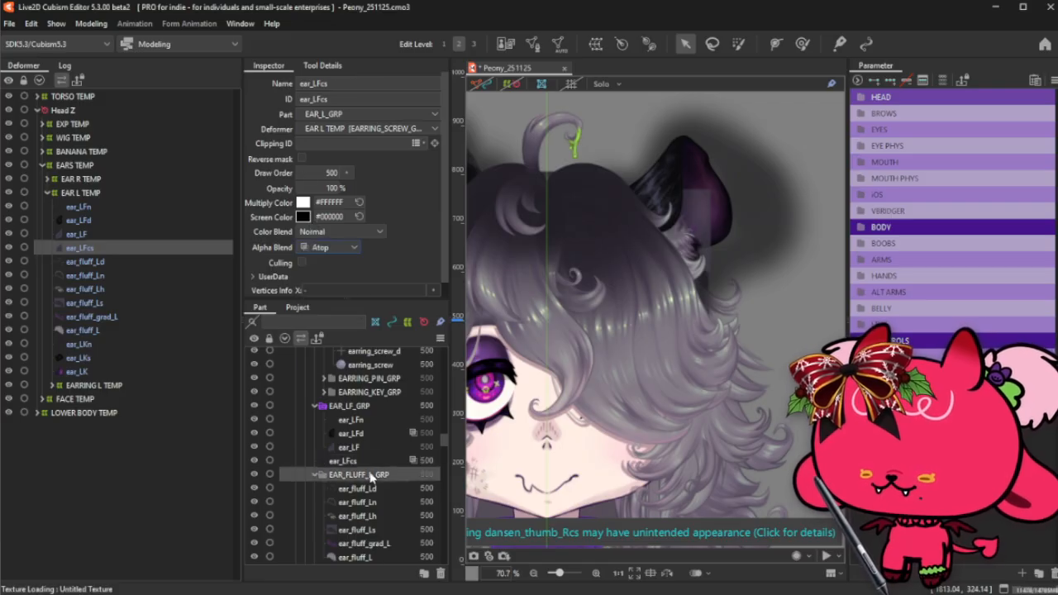
{"action": "scroll", "coordinate": [372, 405], "scroll_direction": "down", "scroll_amount": 2}
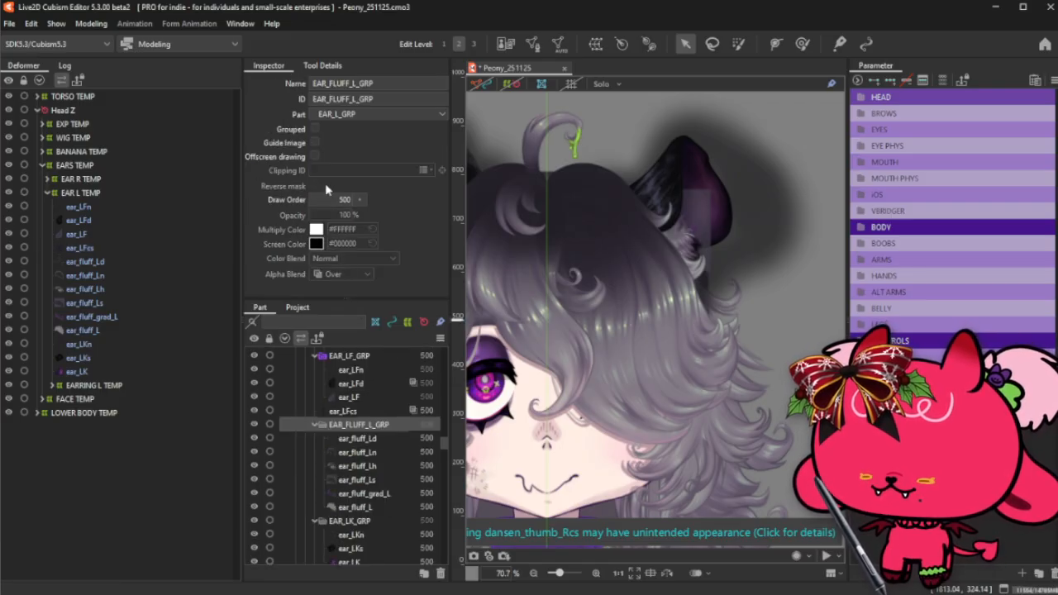
{"action": "left_click", "coordinate": [315, 157]}
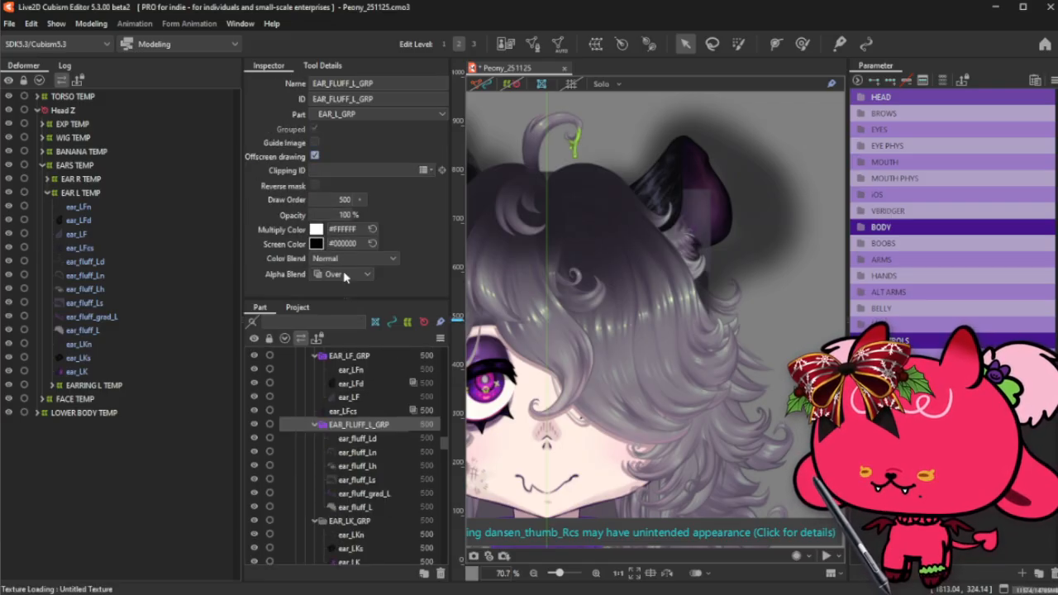
- Set Alpha Blend to Atop for ear_fluff_Ld, ear_fluff_Lh, ear_fluff_Ls and ear_fluff_grad_L, and collapse their part group
{"action": "left_click", "coordinate": [385, 494]}
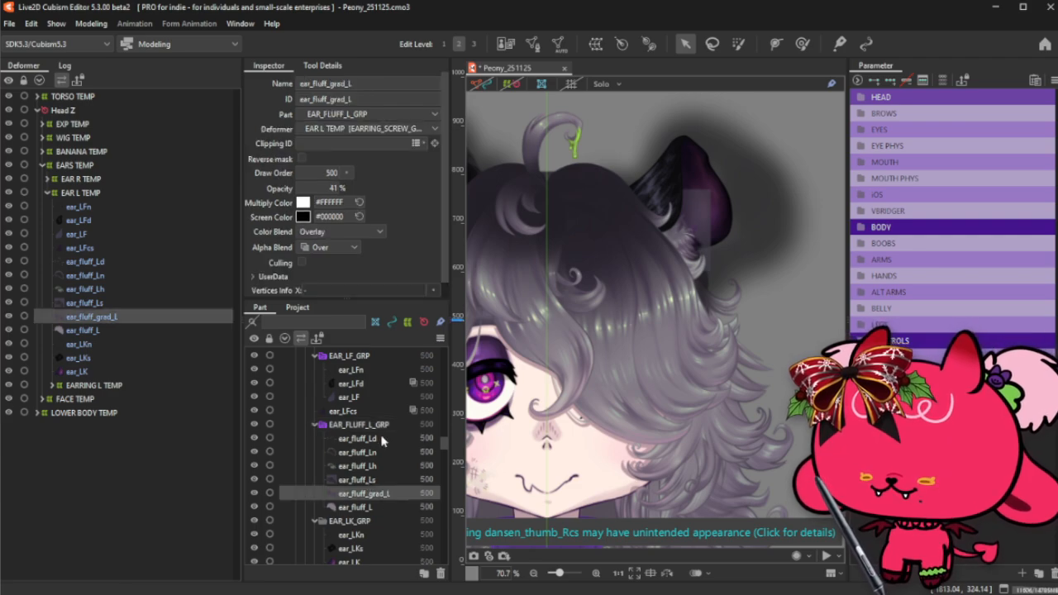
{"action": "left_click", "coordinate": [386, 465], "text": "shift"}
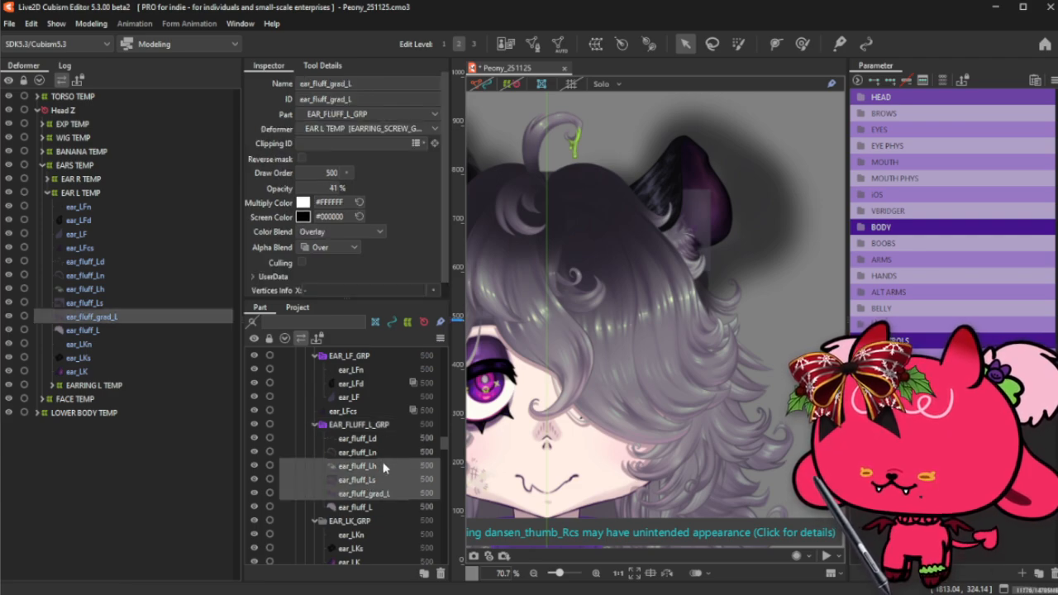
{"action": "left_click", "coordinate": [386, 439], "text": "ctrl"}
{"action": "left_click", "coordinate": [342, 251]}
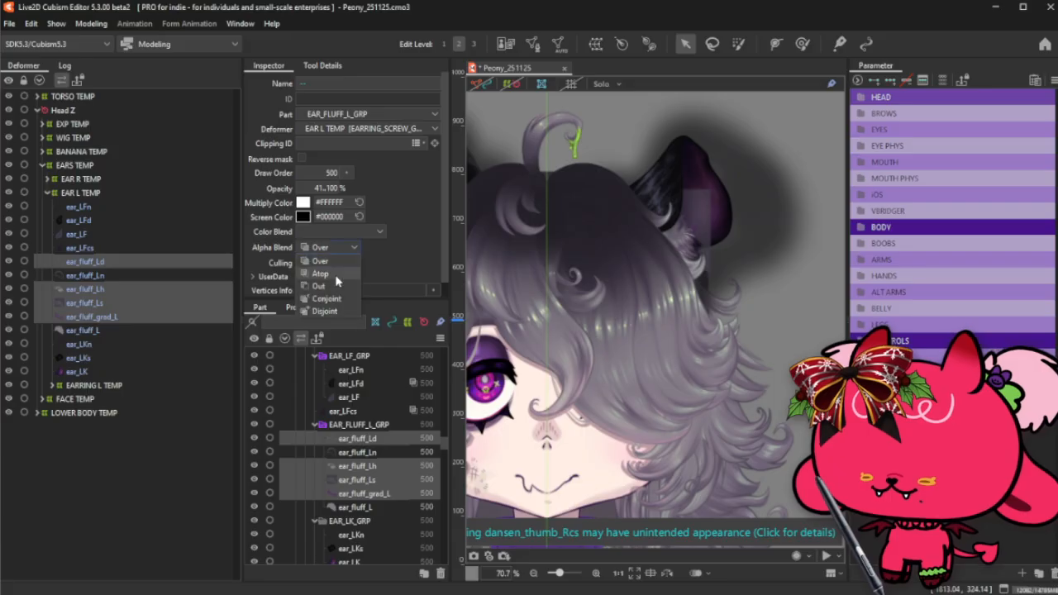
{"action": "left_click", "coordinate": [336, 282]}
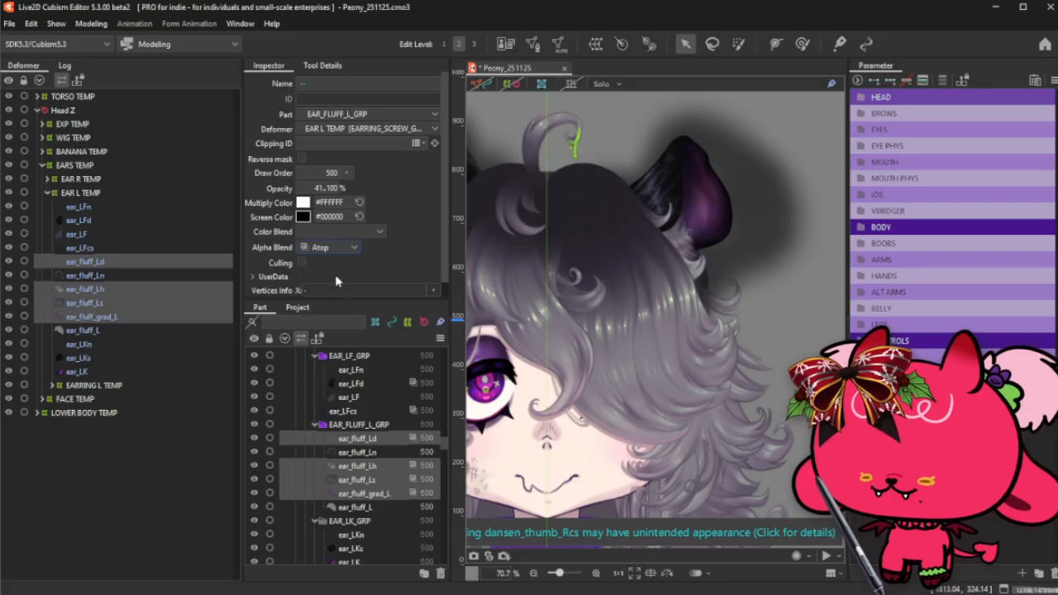
{"action": "left_click", "coordinate": [315, 425]}
- Enable offscreen drawing for EAR_LK_GRP and set Alpha Blend to Atop for its ear_LKs shadow mesh
{"action": "left_click", "coordinate": [370, 440]}
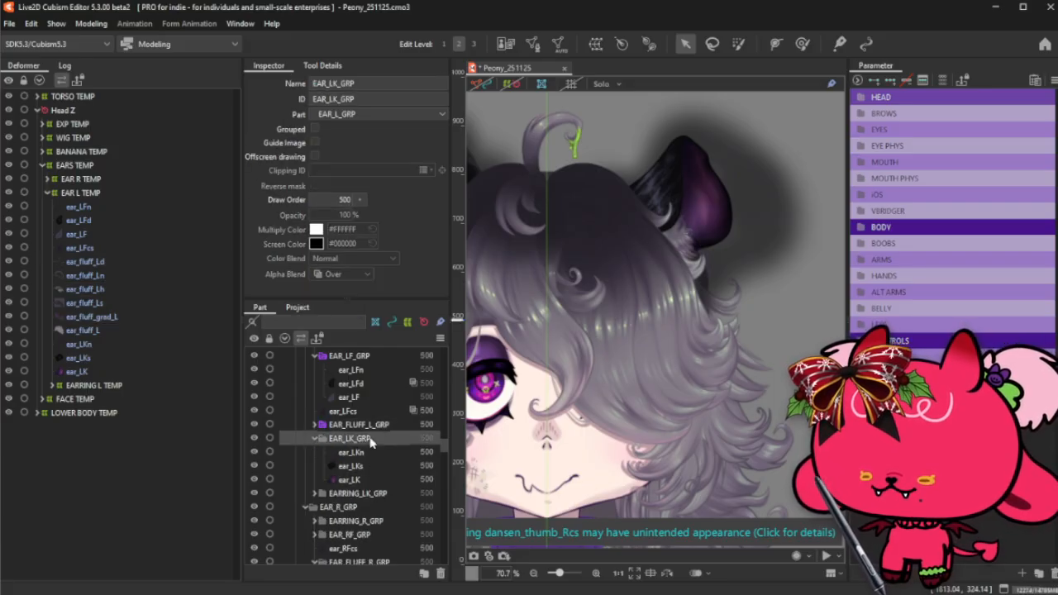
{"action": "left_click", "coordinate": [376, 476]}
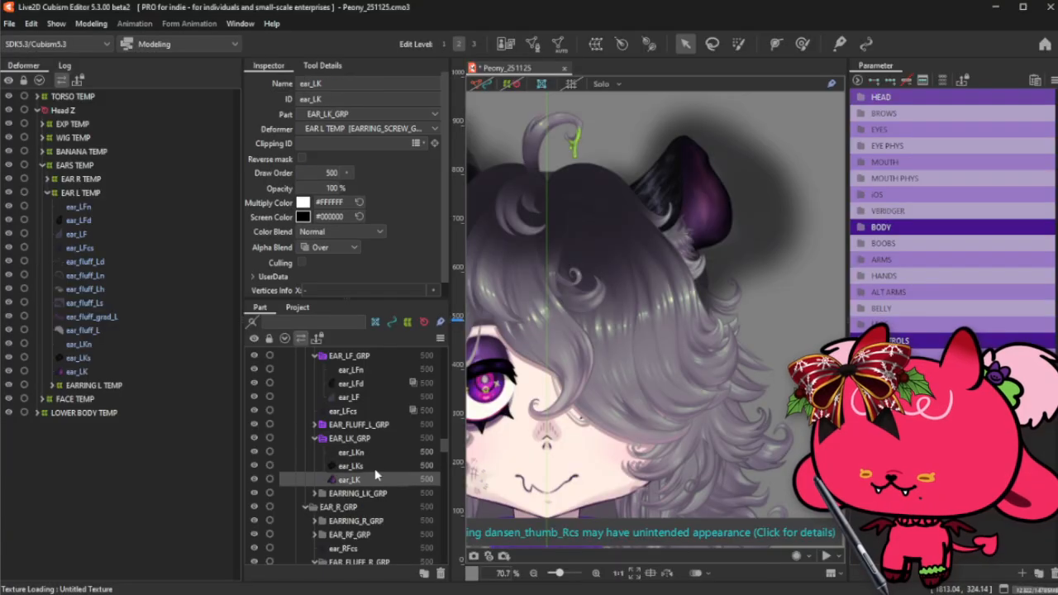
{"action": "left_click", "coordinate": [364, 467]}
{"action": "left_click", "coordinate": [330, 247]}
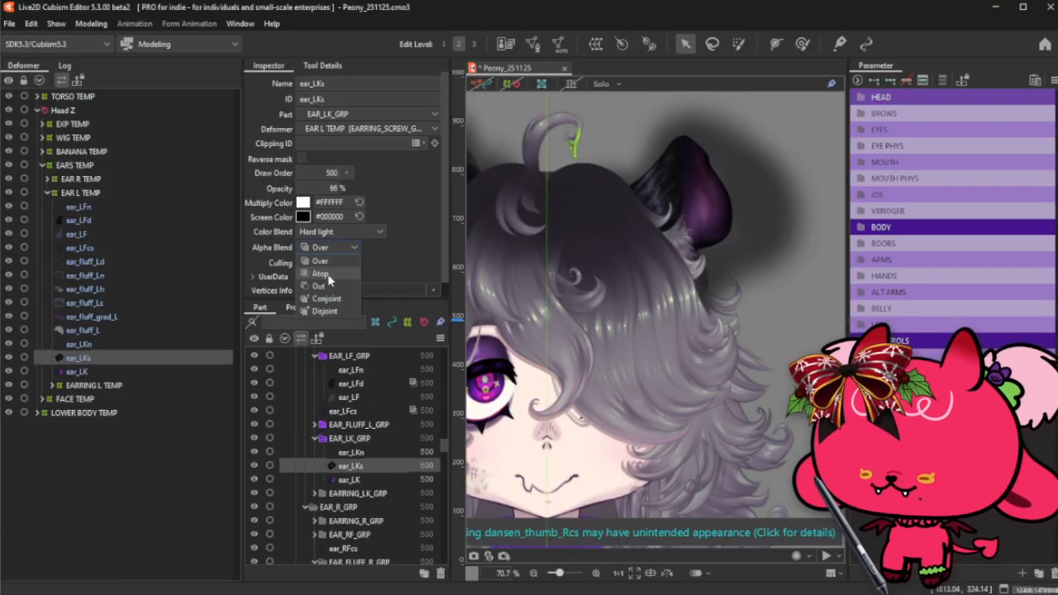
{"action": "left_click", "coordinate": [327, 274]}
- Locate the ear_fluff_Rs mesh from the ear on the canvas and select its part group, EAR_FLUFF_R_GRP
{"action": "scroll", "coordinate": [725, 320], "scroll_direction": "down", "scroll_amount": 1}
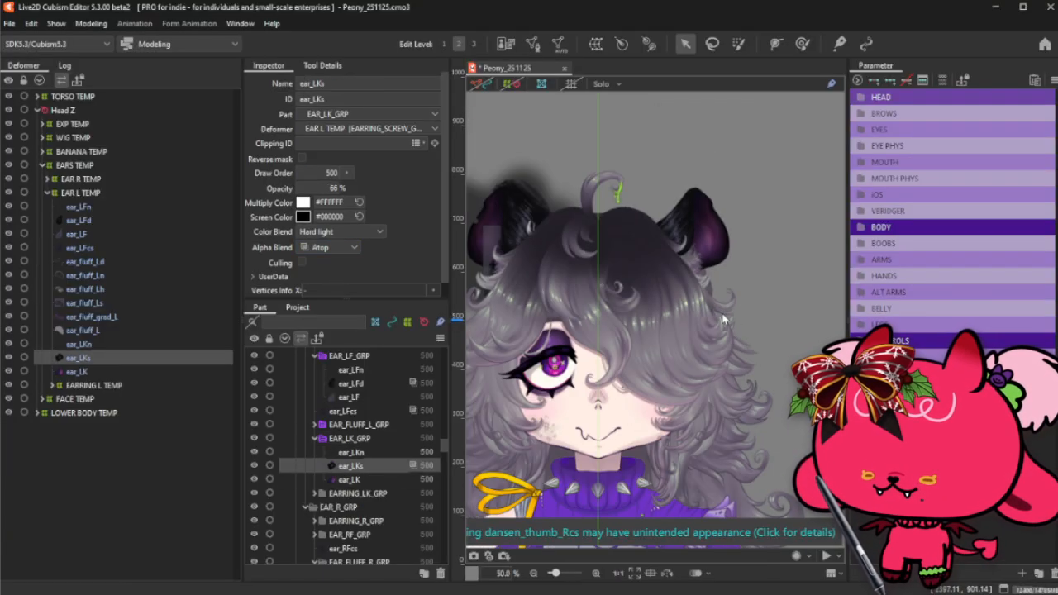
{"action": "scroll", "coordinate": [724, 320], "scroll_direction": "down", "scroll_amount": 1}
{"action": "scroll", "coordinate": [672, 288], "scroll_direction": "up", "scroll_amount": 1}
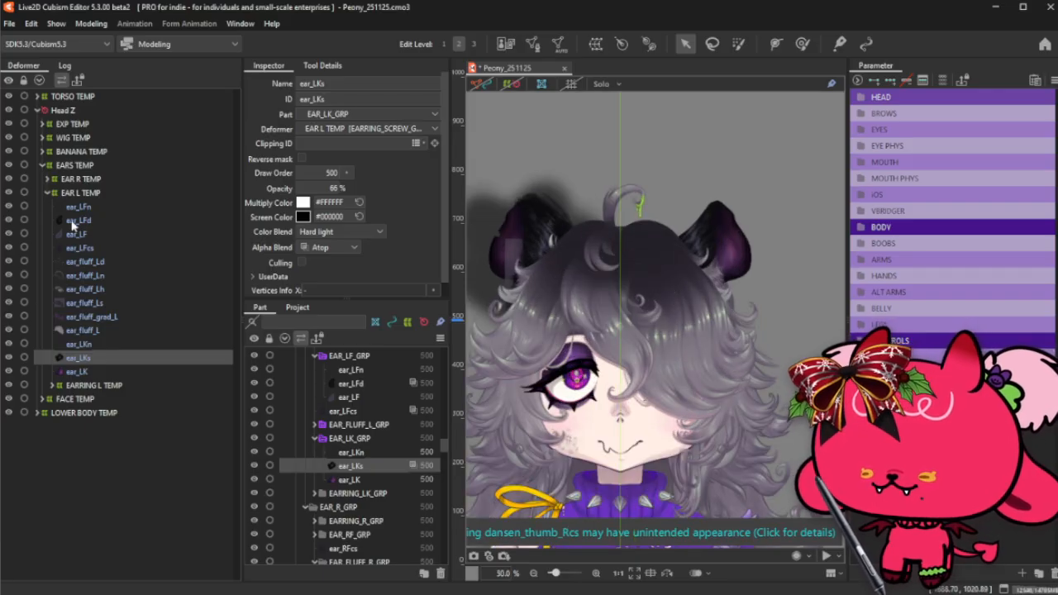
{"action": "scroll", "coordinate": [734, 159], "scroll_direction": "up", "scroll_amount": 2}
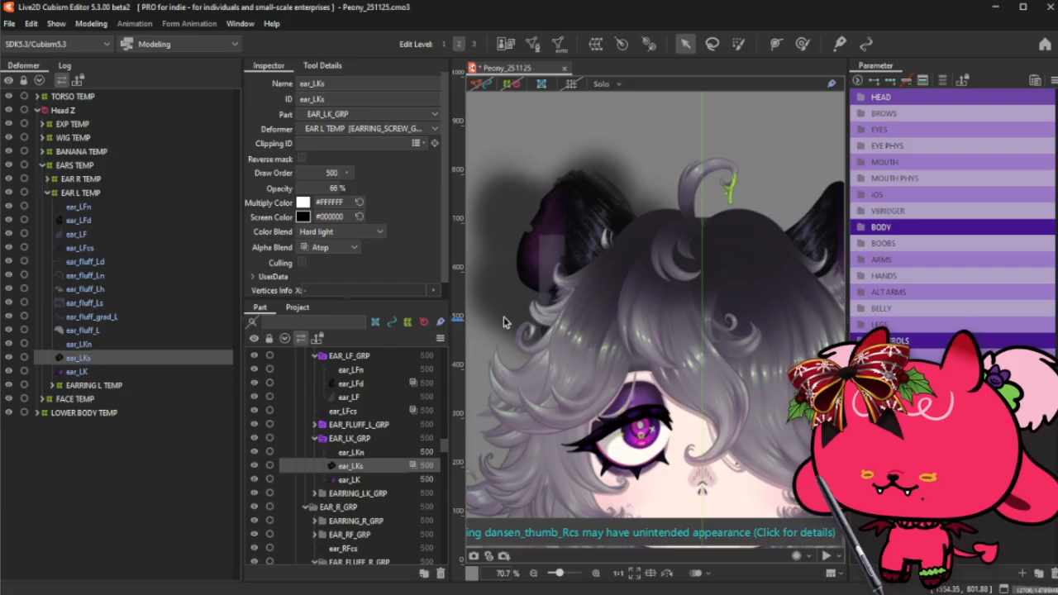
{"action": "left_click", "coordinate": [547, 264]}
{"action": "right_click", "coordinate": [549, 263]}
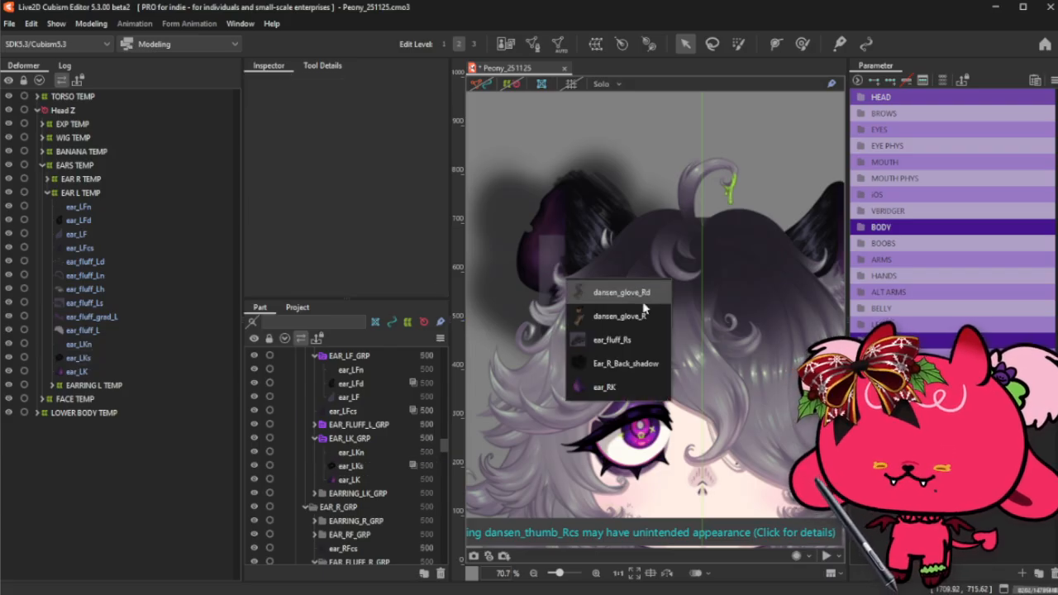
{"action": "left_click", "coordinate": [644, 351]}
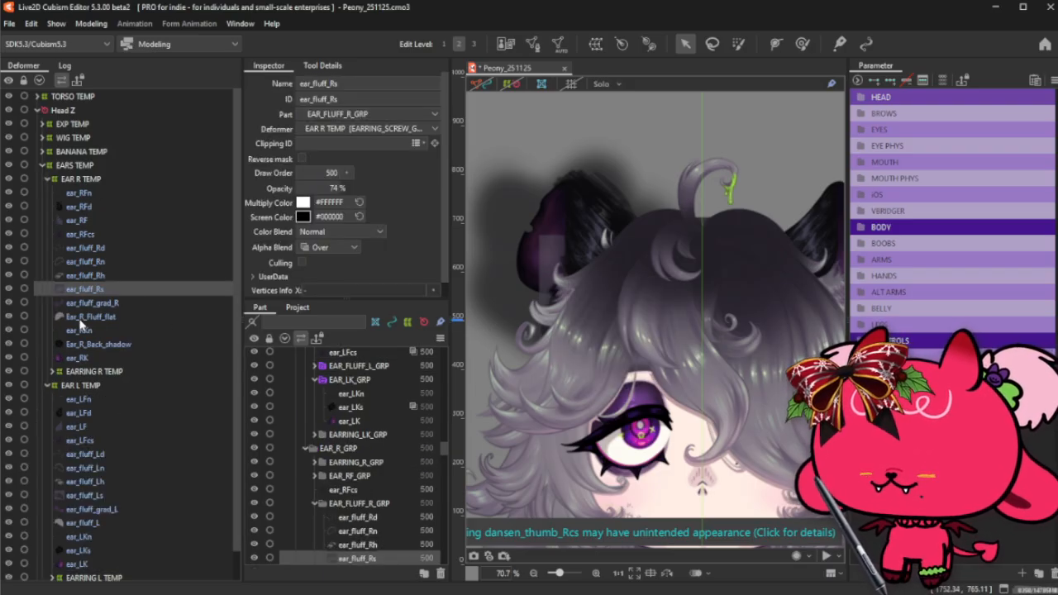
{"action": "scroll", "coordinate": [364, 453], "scroll_direction": "down", "scroll_amount": 1}
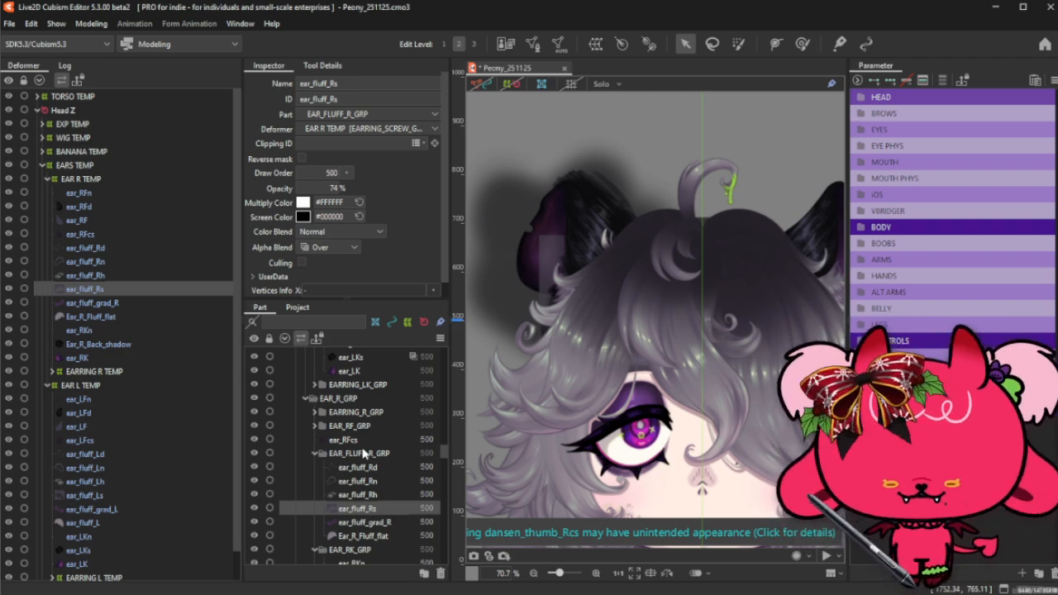
{"action": "left_click", "coordinate": [364, 454]}
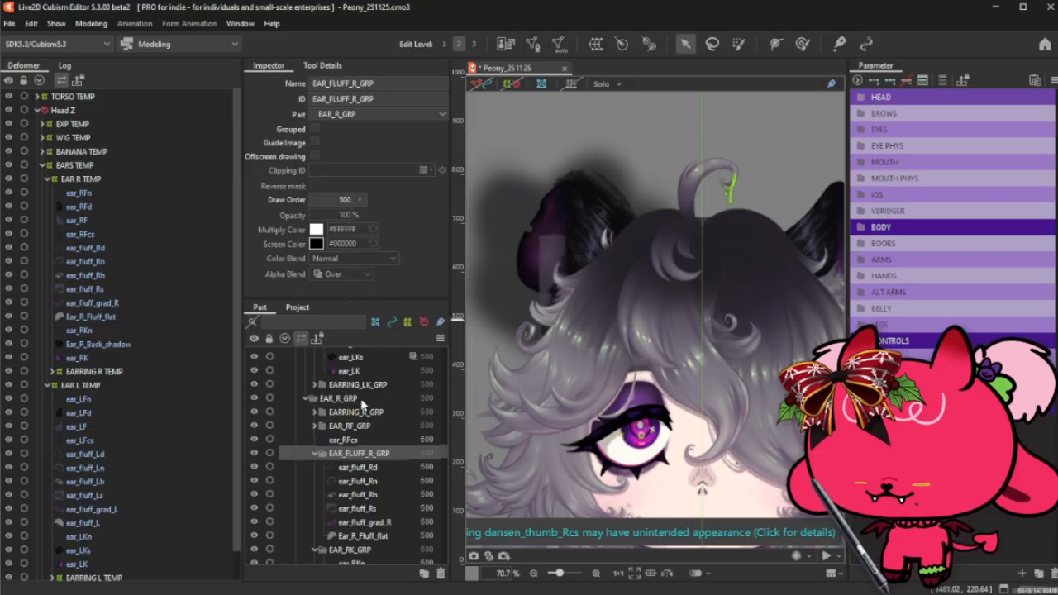
- Locate ear_LFcs from the canvas, collapse the earring part groups and enable offscreen drawing for EAR_L_GRP
{"action": "scroll", "coordinate": [626, 287], "scroll_direction": "down", "scroll_amount": 2}
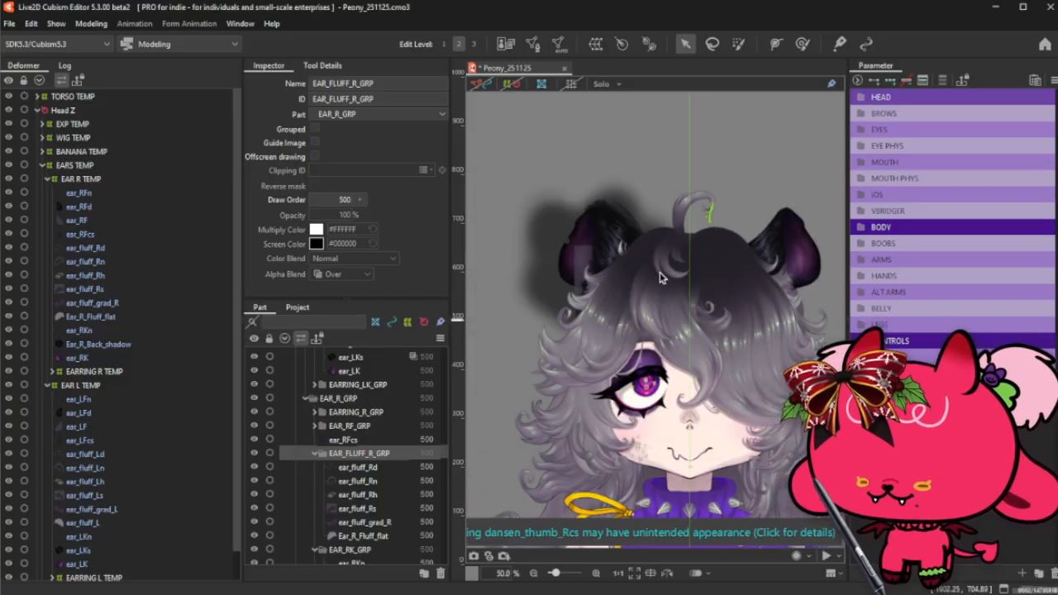
{"action": "left_click", "coordinate": [786, 248]}
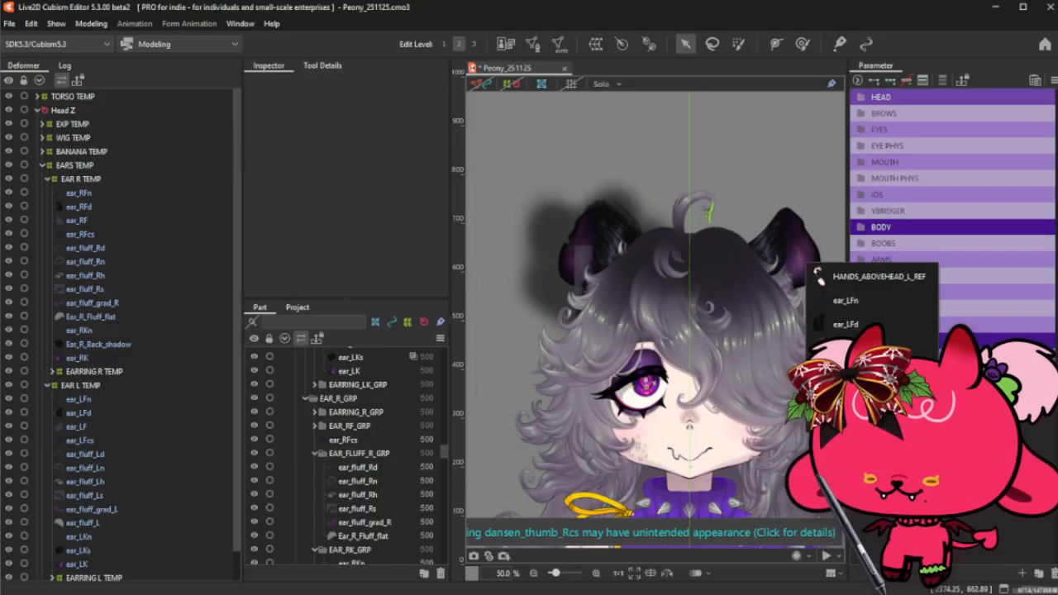
{"action": "left_click", "coordinate": [846, 372]}
{"action": "scroll", "coordinate": [333, 430], "scroll_direction": "up", "scroll_amount": 5}
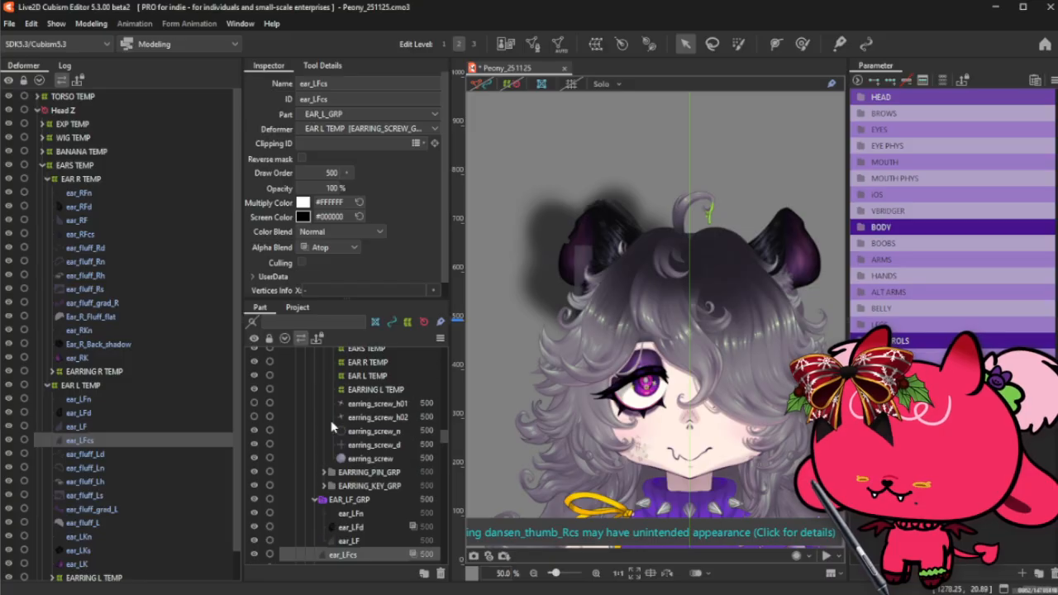
{"action": "left_click", "coordinate": [323, 385]}
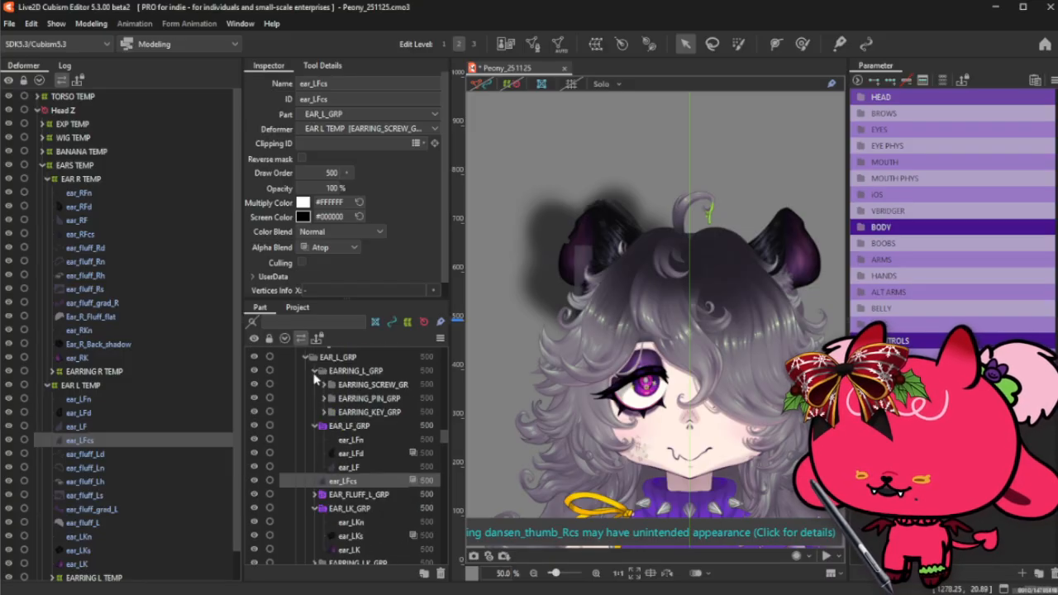
{"action": "left_click", "coordinate": [315, 374]}
{"action": "left_click", "coordinate": [337, 358]}
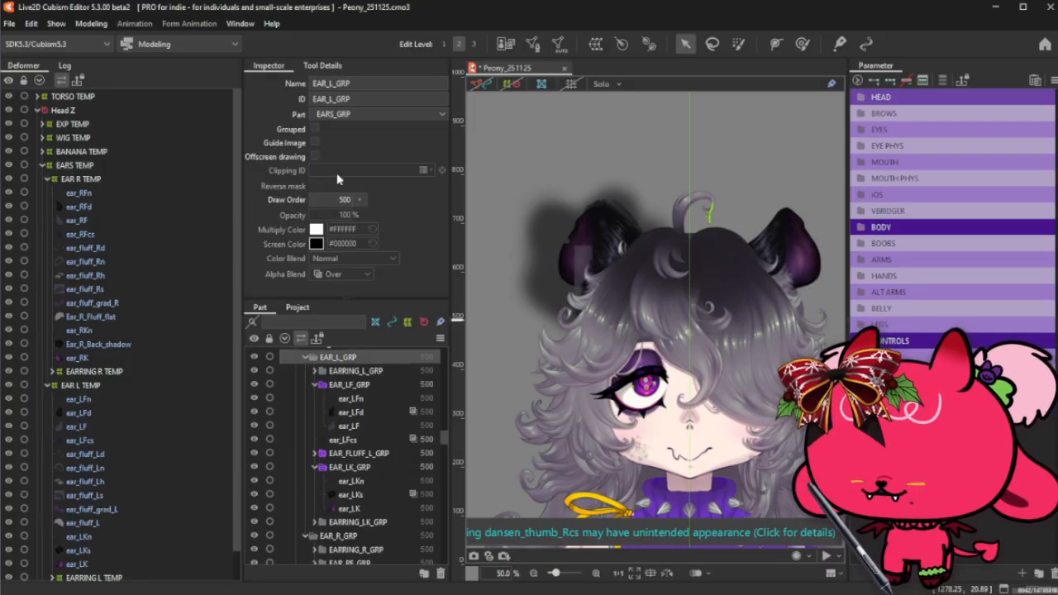
{"action": "left_click", "coordinate": [314, 157]}
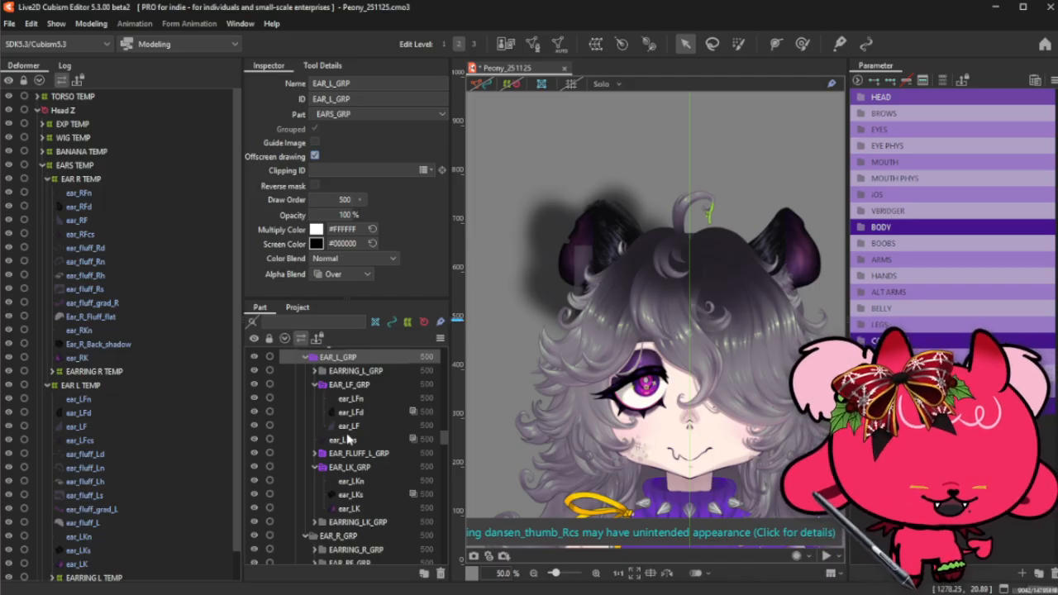
- Locate Ear_R_Back_shadow in the part list and enable offscreen drawing for both EAR_FLUFF_R_GRP and EAR_RK_GRP
{"action": "left_click", "coordinate": [95, 386]}
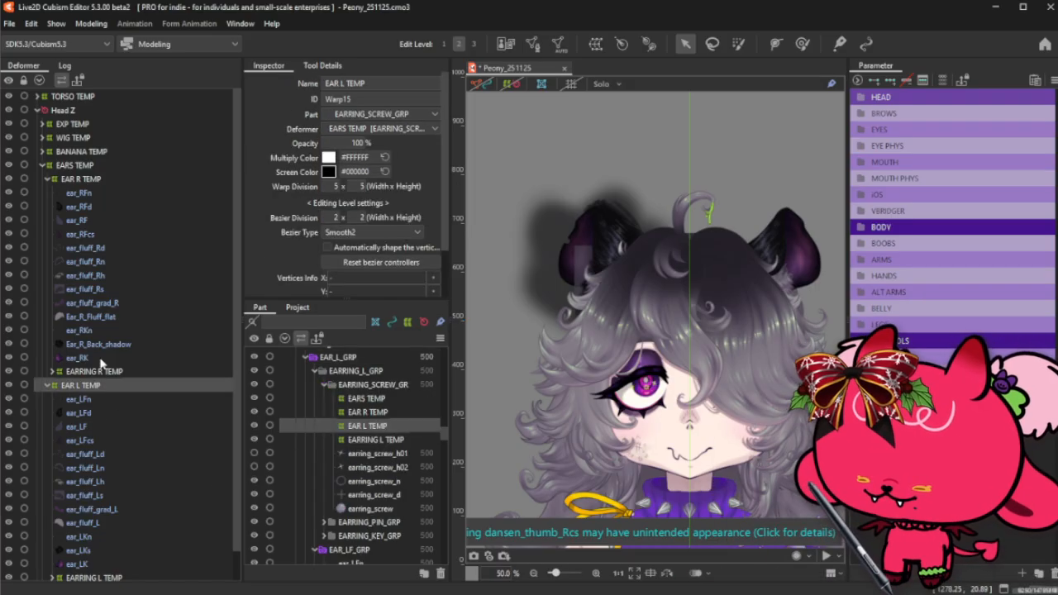
{"action": "left_click", "coordinate": [116, 357]}
{"action": "left_click", "coordinate": [119, 346]}
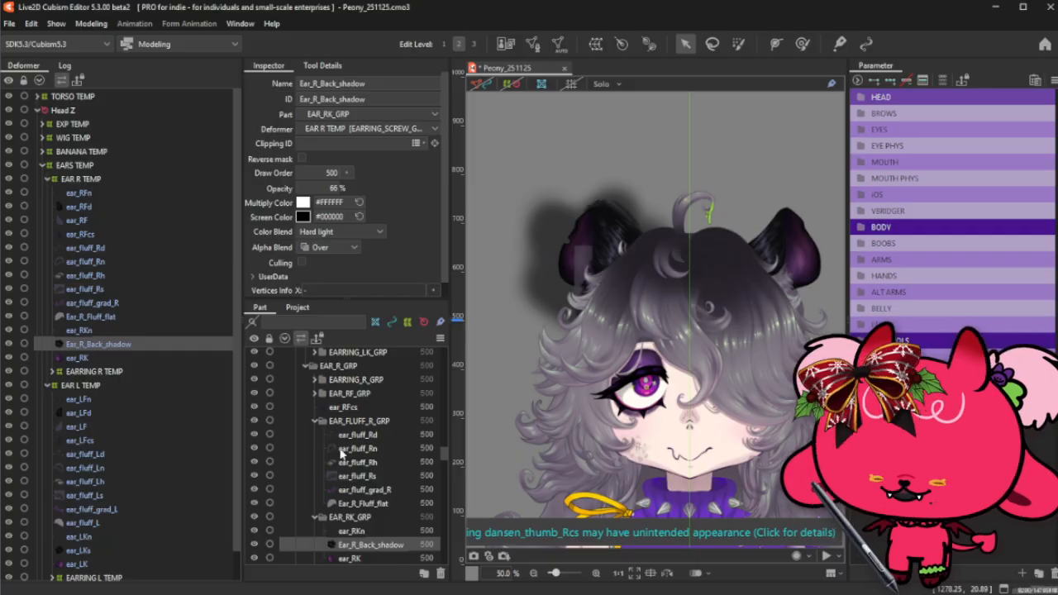
{"action": "scroll", "coordinate": [365, 446], "scroll_direction": "down", "scroll_amount": 1}
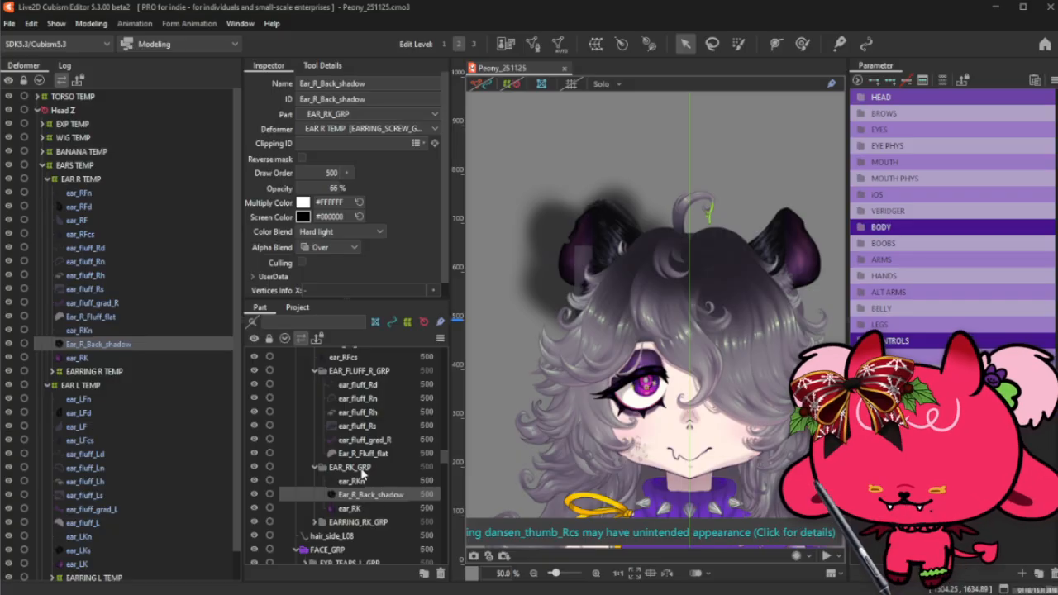
{"action": "left_click", "coordinate": [364, 454]}
{"action": "left_click", "coordinate": [347, 371]}
{"action": "left_click", "coordinate": [343, 467], "text": "ctrl"}
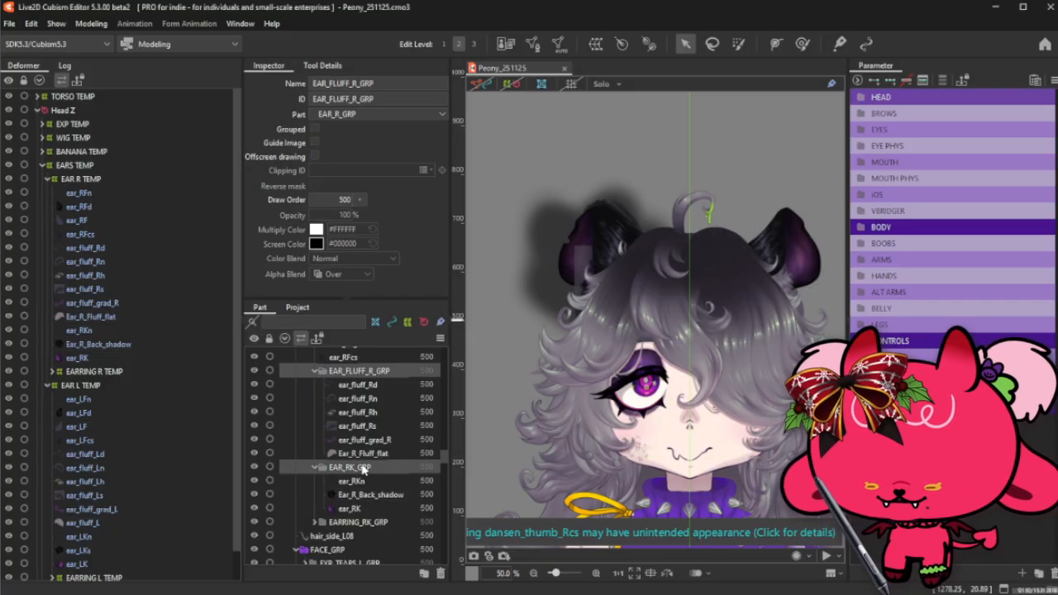
{"action": "left_click", "coordinate": [315, 156]}
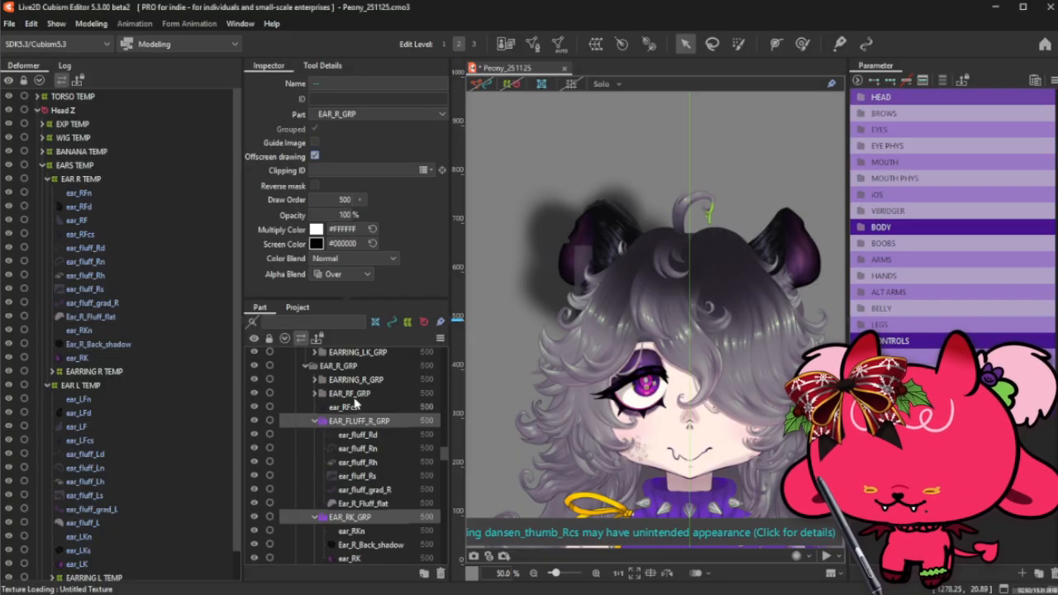
- Enable offscreen drawing for the EAR_RF_GRP and EAR_R_GRP part groups
{"action": "left_click", "coordinate": [357, 394]}
{"action": "left_click", "coordinate": [317, 157]}
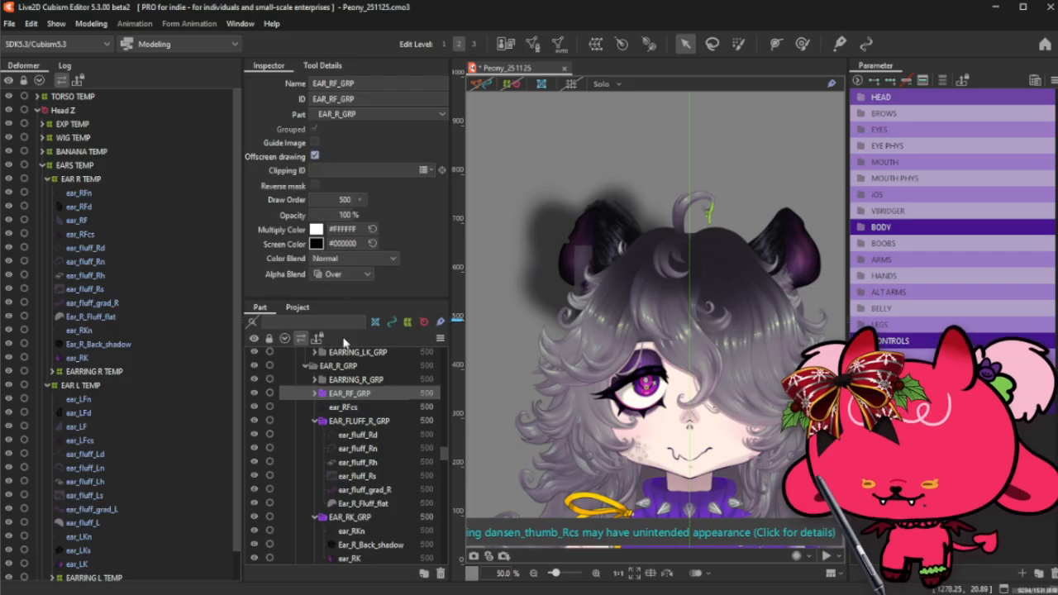
{"action": "left_click", "coordinate": [315, 156]}
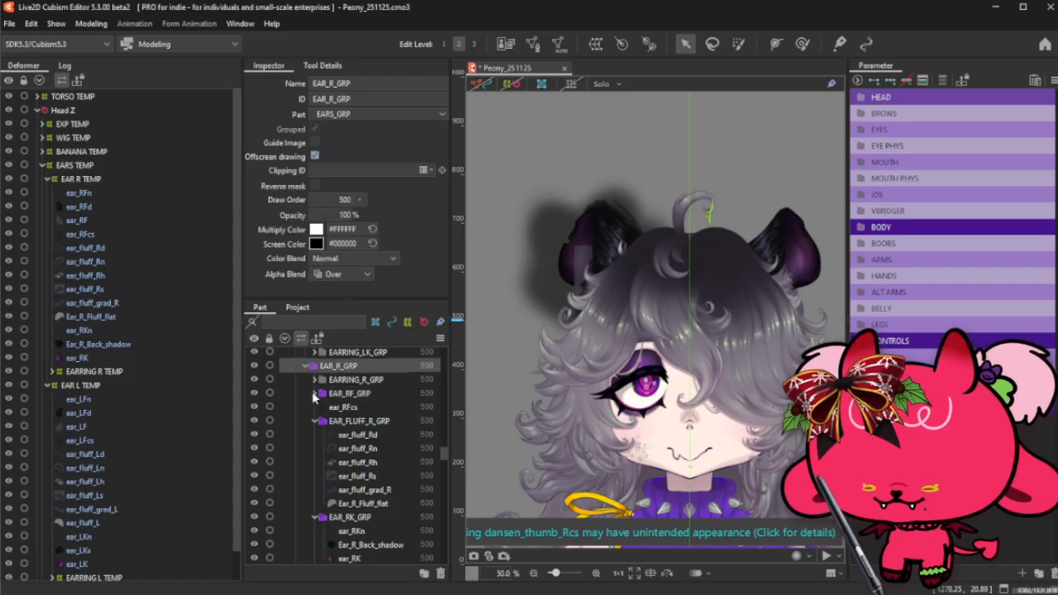
- Set Alpha Blend to Atop for the ear_RFcs mesh and for ear_RFd inside EAR_RF_GRP
{"action": "left_click", "coordinate": [349, 410]}
{"action": "left_click", "coordinate": [328, 248]}
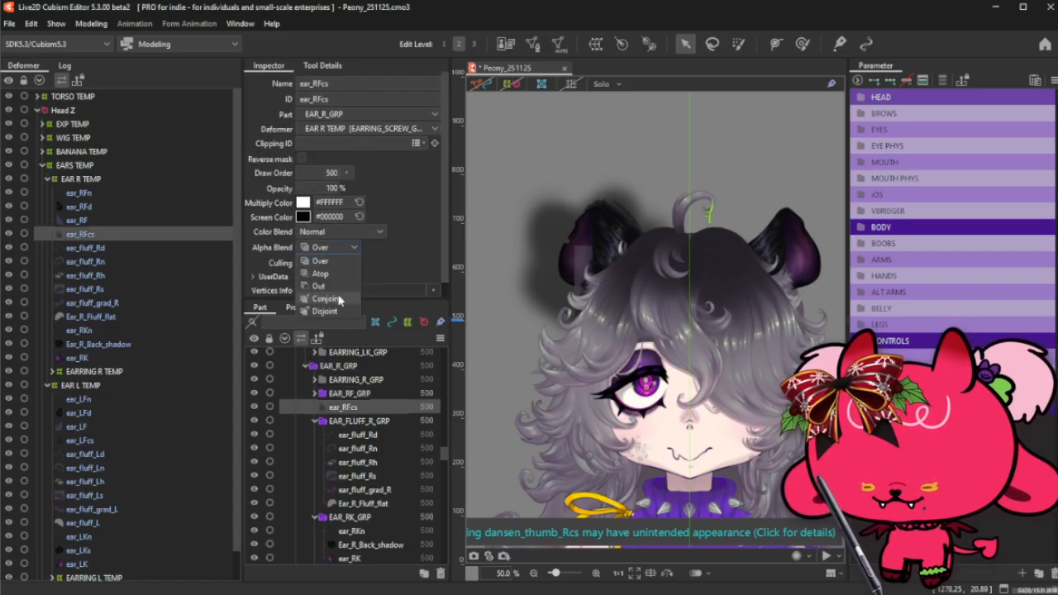
{"action": "left_click", "coordinate": [321, 274]}
{"action": "left_click", "coordinate": [317, 396]}
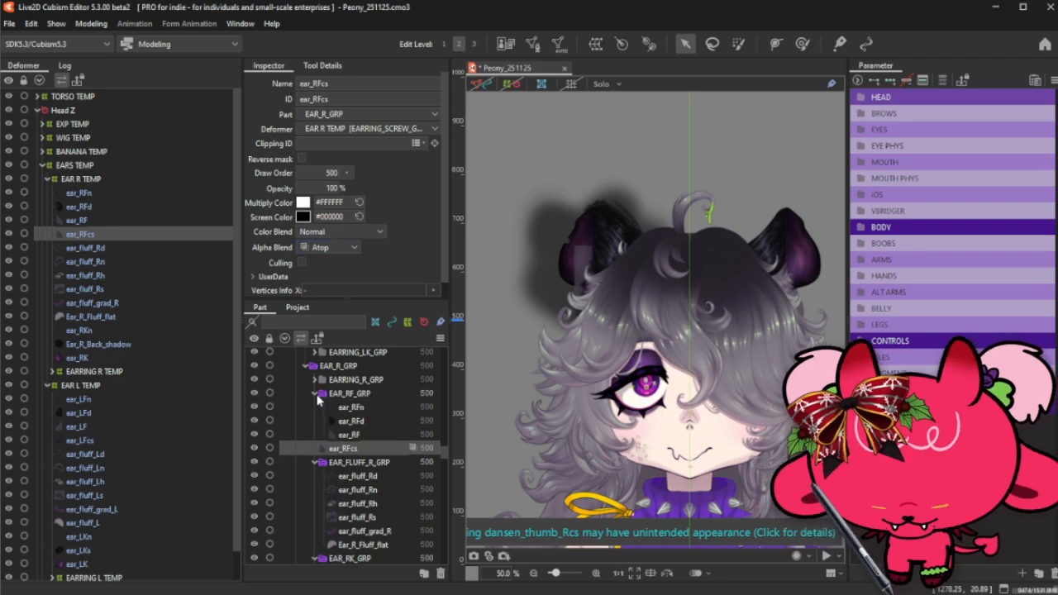
{"action": "left_click", "coordinate": [371, 422]}
{"action": "left_click", "coordinate": [354, 248]}
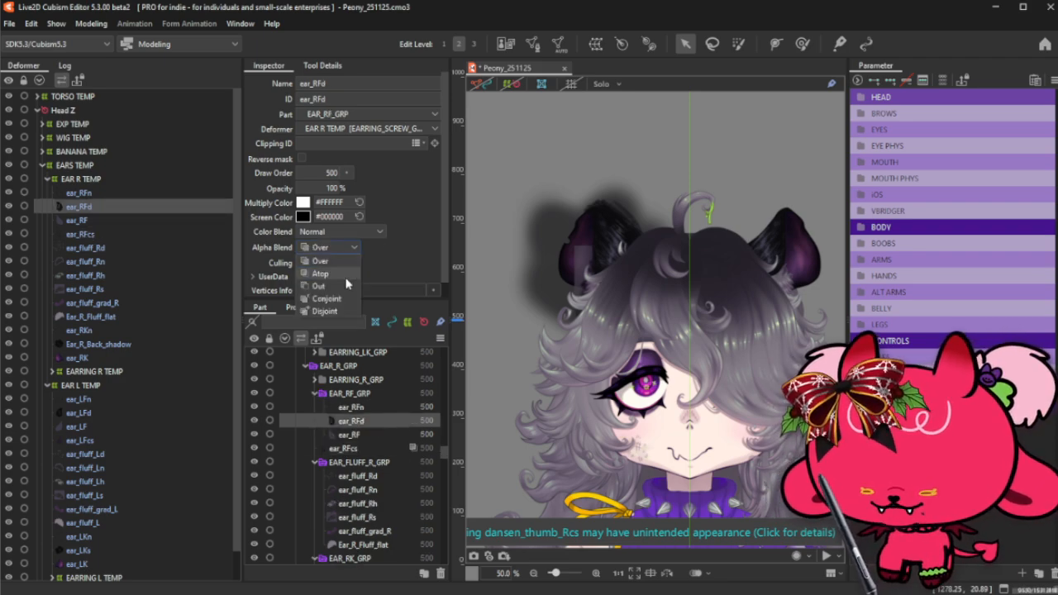
{"action": "left_click", "coordinate": [321, 274]}
- Set Alpha Blend to Atop for ear_fluff_Rd, ear_fluff_Rh, ear_fluff_Rs and ear_fluff_grad_R in EAR_FLUFF_R_GRP
{"action": "scroll", "coordinate": [361, 429], "scroll_direction": "down", "scroll_amount": 1}
{"action": "left_click", "coordinate": [388, 483]}
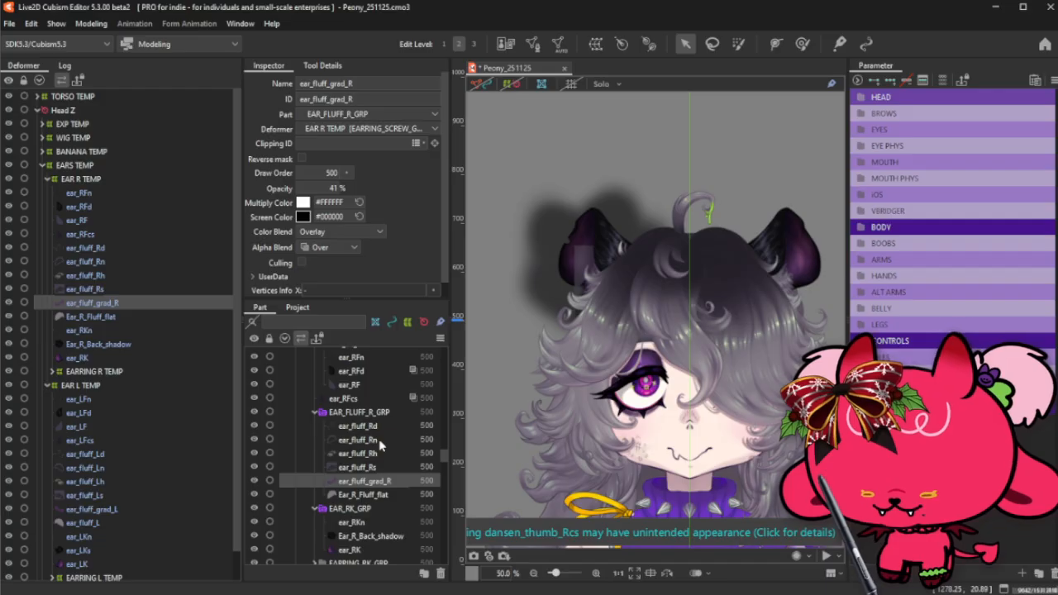
{"action": "left_click", "coordinate": [368, 453], "text": "shift"}
{"action": "left_click", "coordinate": [368, 426], "text": "ctrl"}
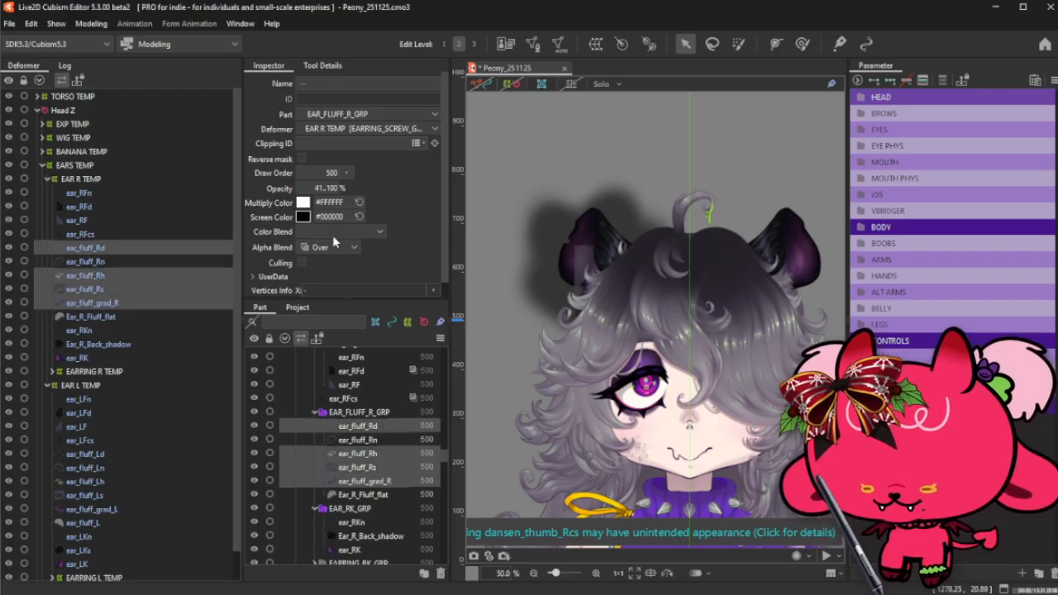
{"action": "left_click", "coordinate": [331, 247]}
{"action": "left_click", "coordinate": [320, 274]}
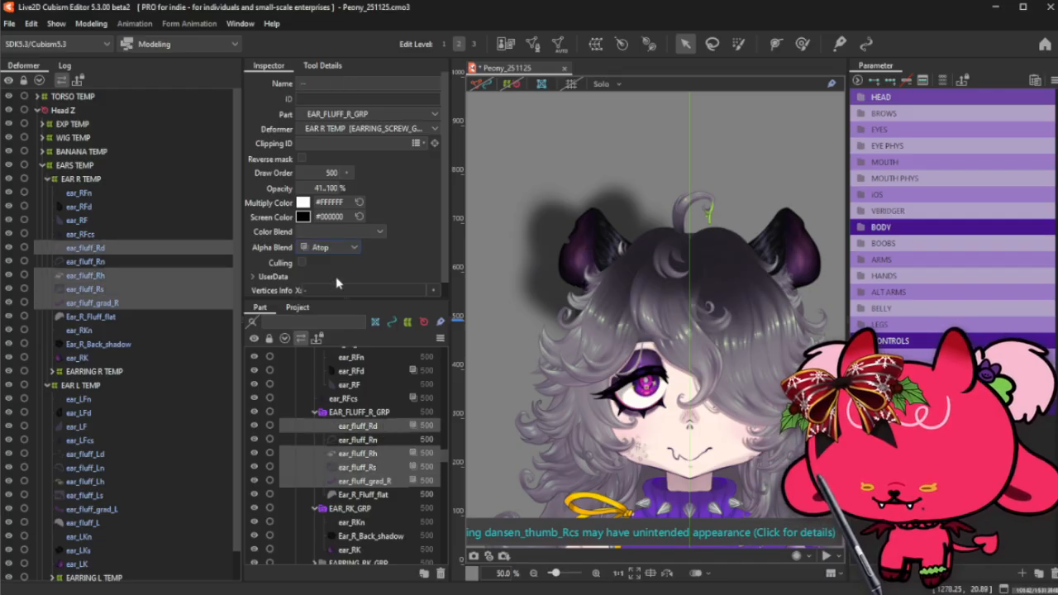
- Collapse EAR_FLUFF_R_GRP and set Alpha Blend to Atop for Ear_R_Back_shadow in EAR_RK_GRP
{"action": "left_click", "coordinate": [315, 412]}
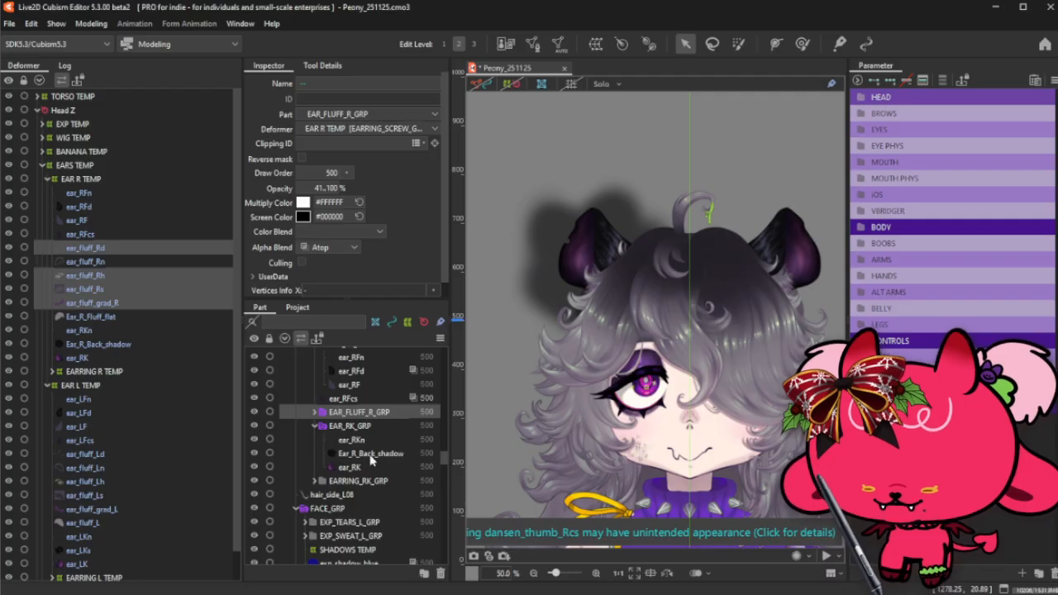
{"action": "left_click", "coordinate": [368, 453]}
{"action": "left_click", "coordinate": [336, 247]}
{"action": "left_click", "coordinate": [319, 273]}
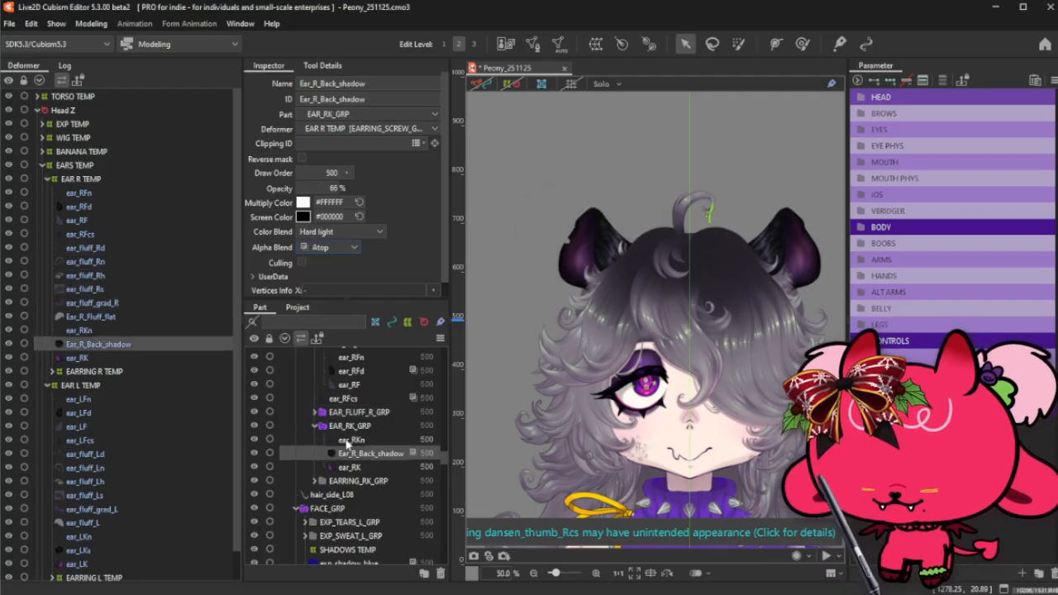
- Check the whole character on the canvas and close the Peony_251125 model file
{"action": "scroll", "coordinate": [603, 280], "scroll_direction": "down", "scroll_amount": 2}
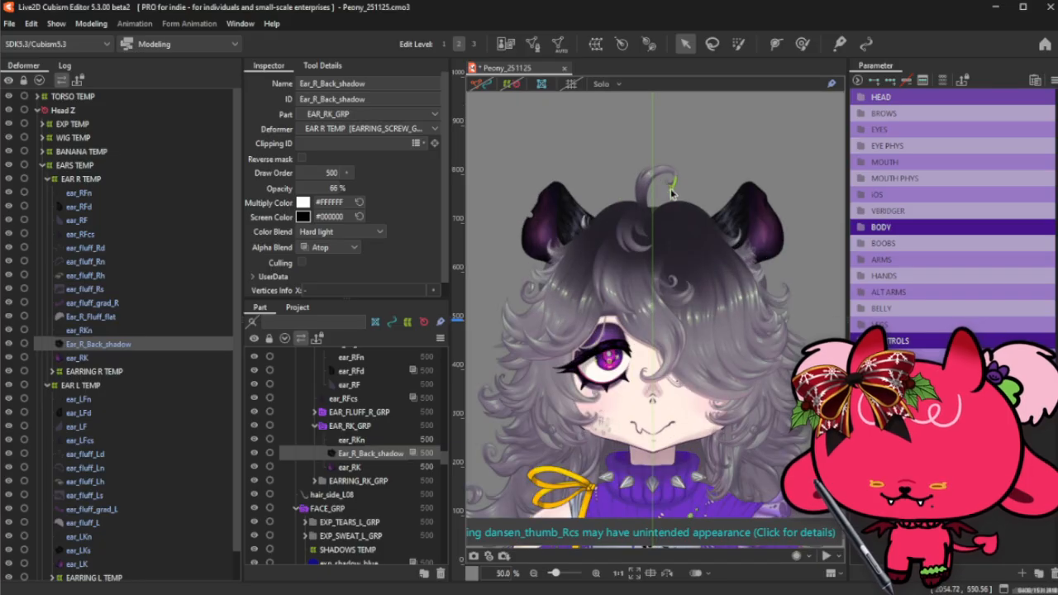
{"action": "scroll", "coordinate": [668, 310], "scroll_direction": "down", "scroll_amount": 1}
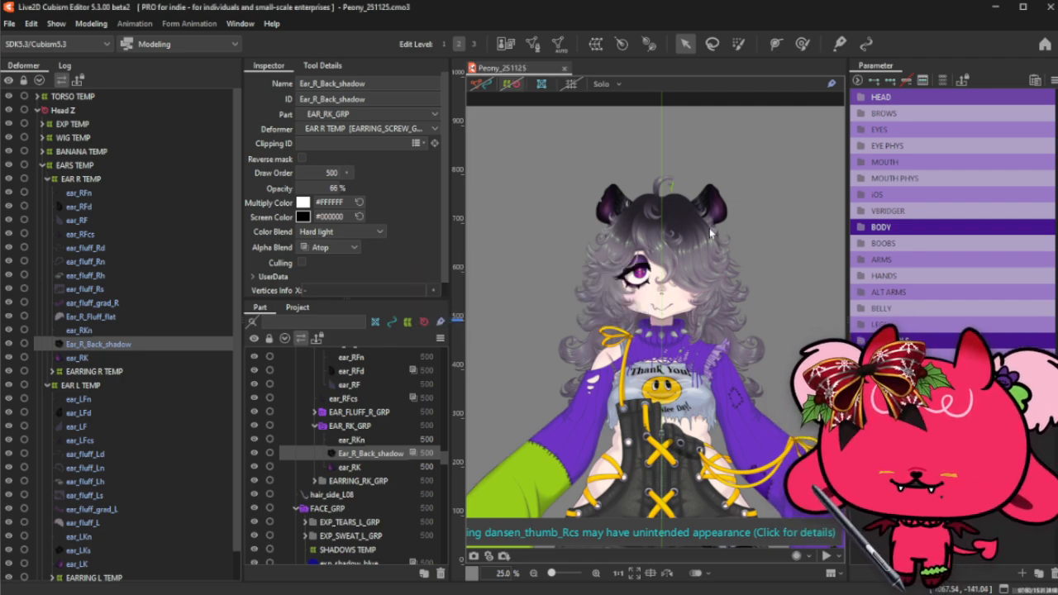
{"action": "left_click", "coordinate": [565, 68]}
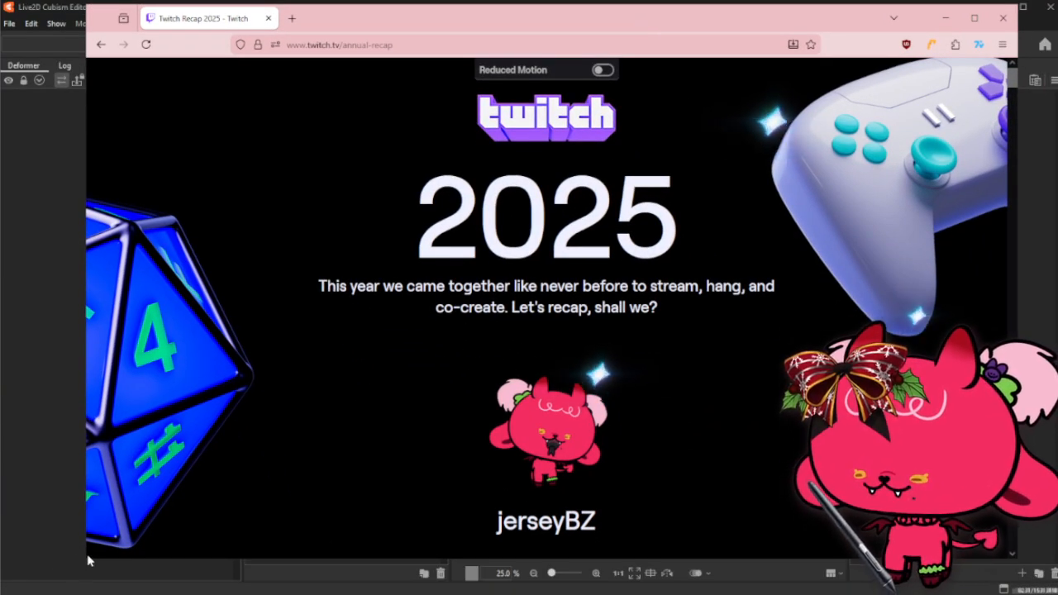
- Enlarge the browser window with the Twitch Recap 2025 page so it covers nearly the whole screen
{"action": "left_click_drag", "start_coordinate": [83, 559], "coordinate": [3, 592]}
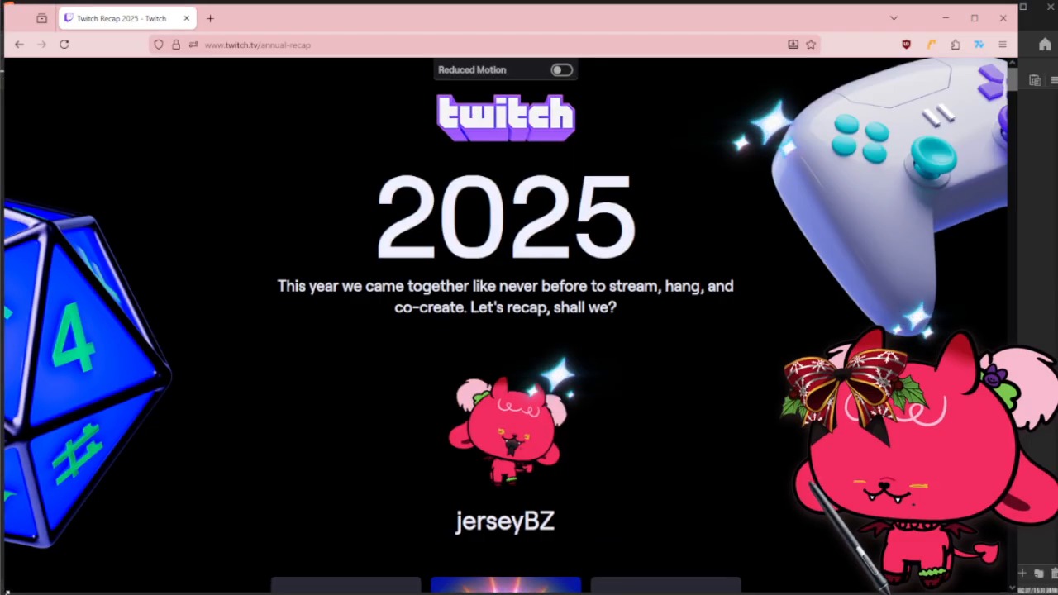
{"action": "left_click_drag", "start_coordinate": [1025, 9], "coordinate": [1057, 3]}
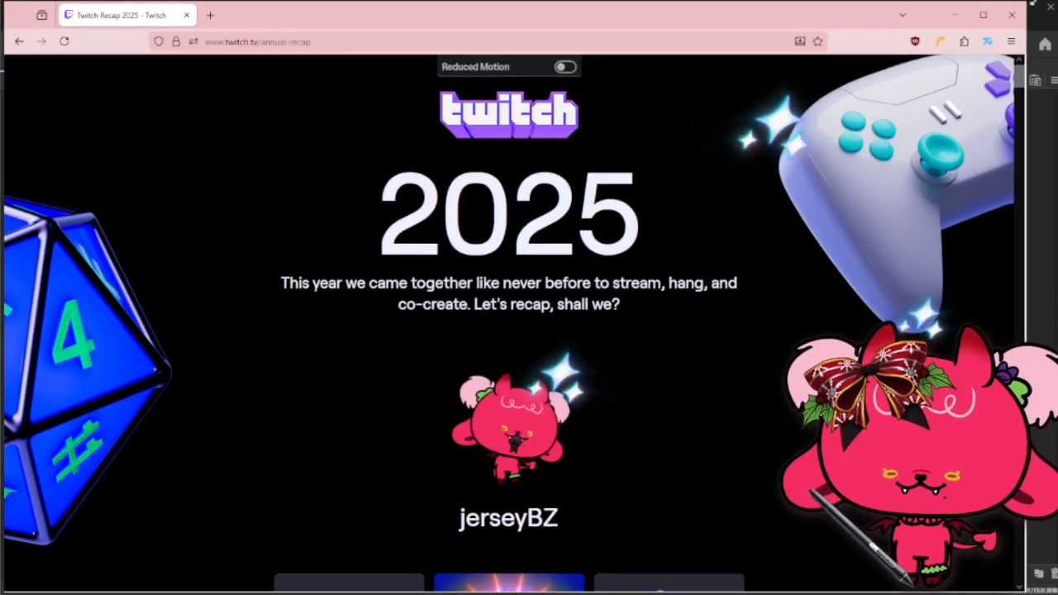